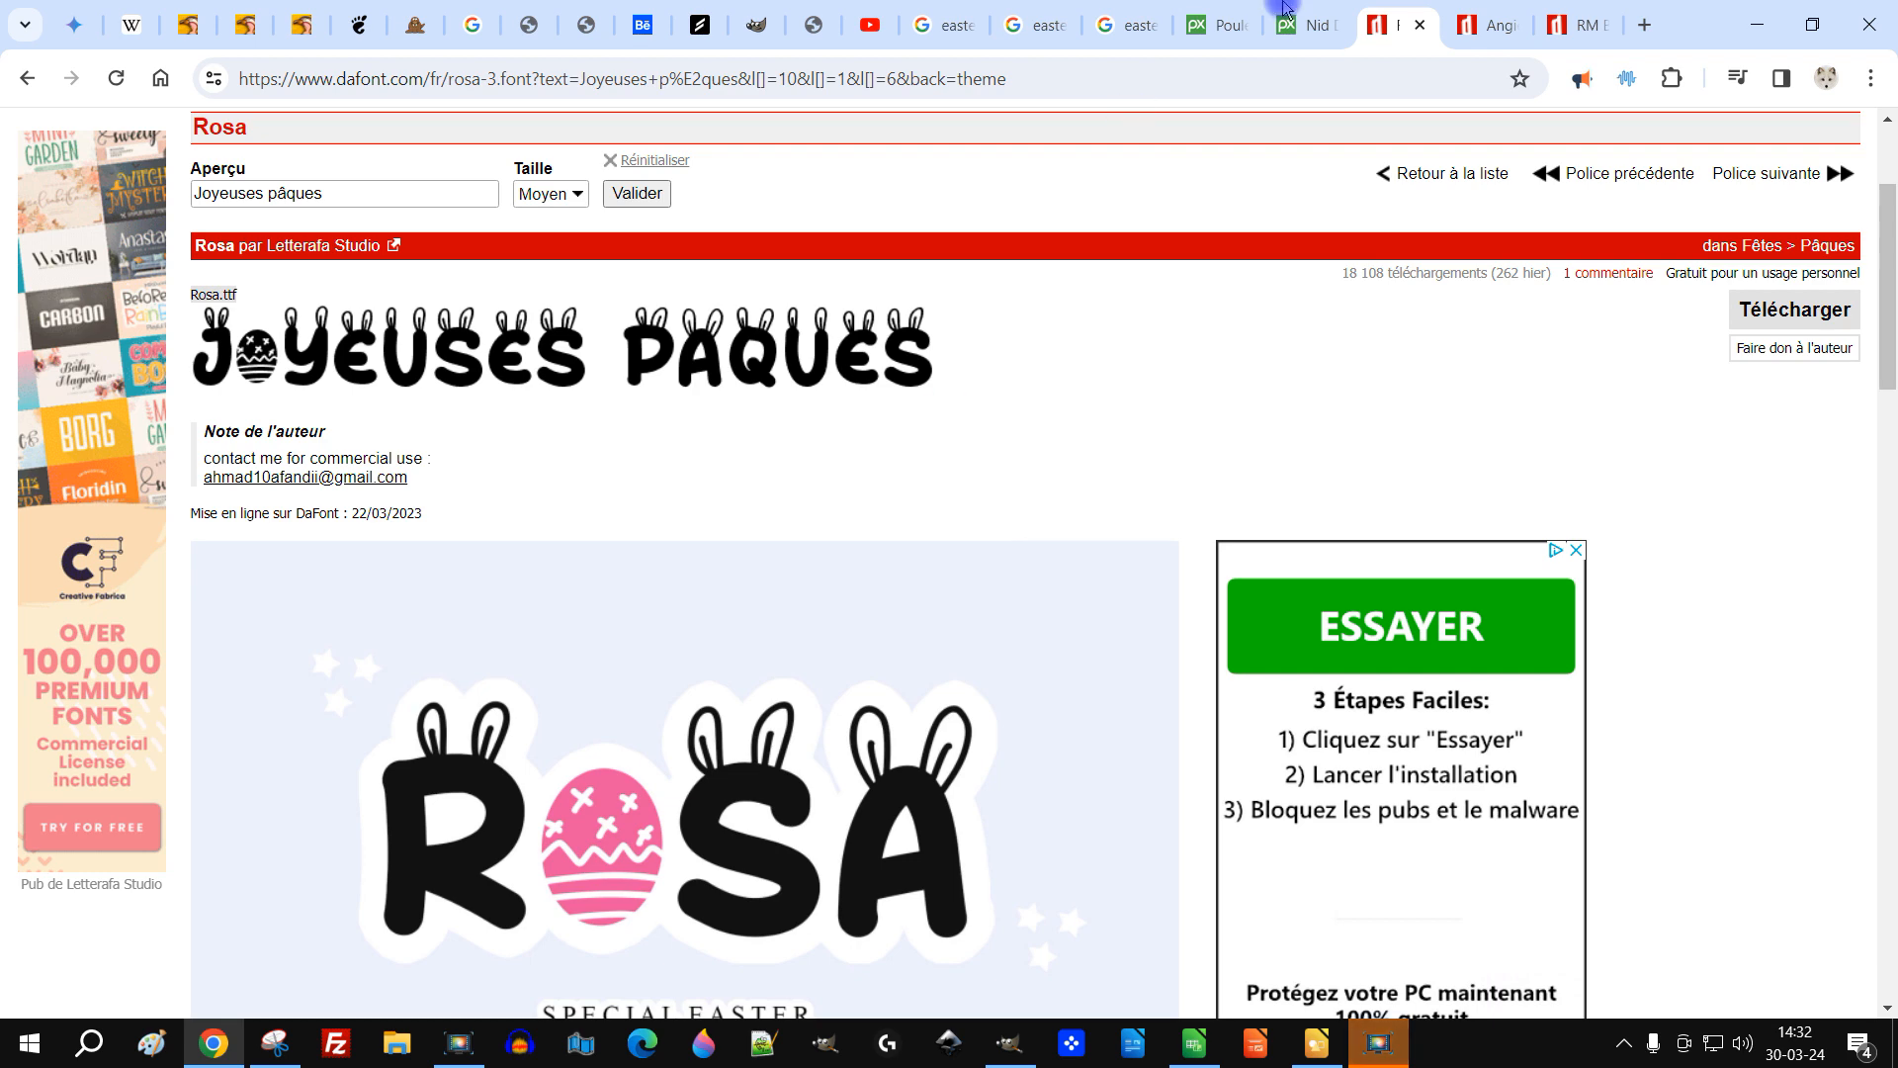
Step: Browse the three Easter font pages open in the browser tabs
{"action": "left_click", "coordinate": [1468, 32]}
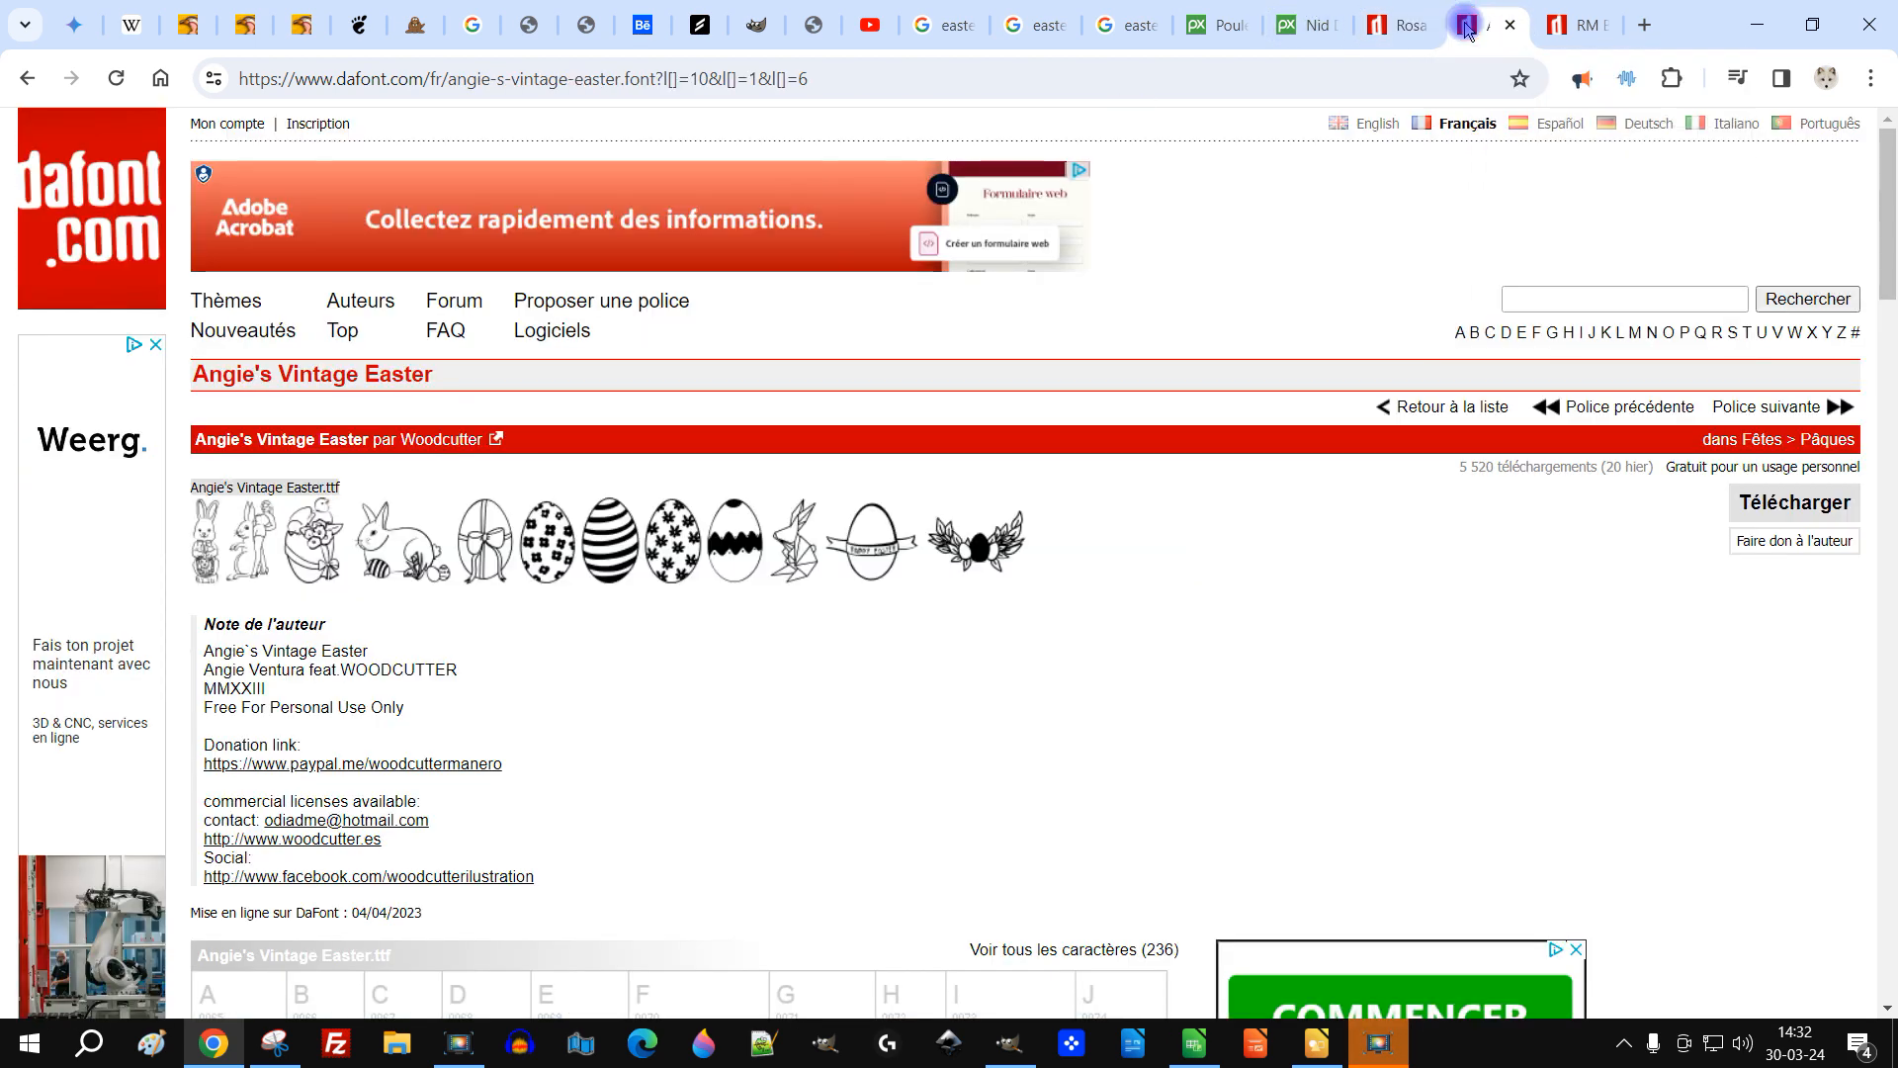
{"action": "left_click", "coordinate": [1562, 26]}
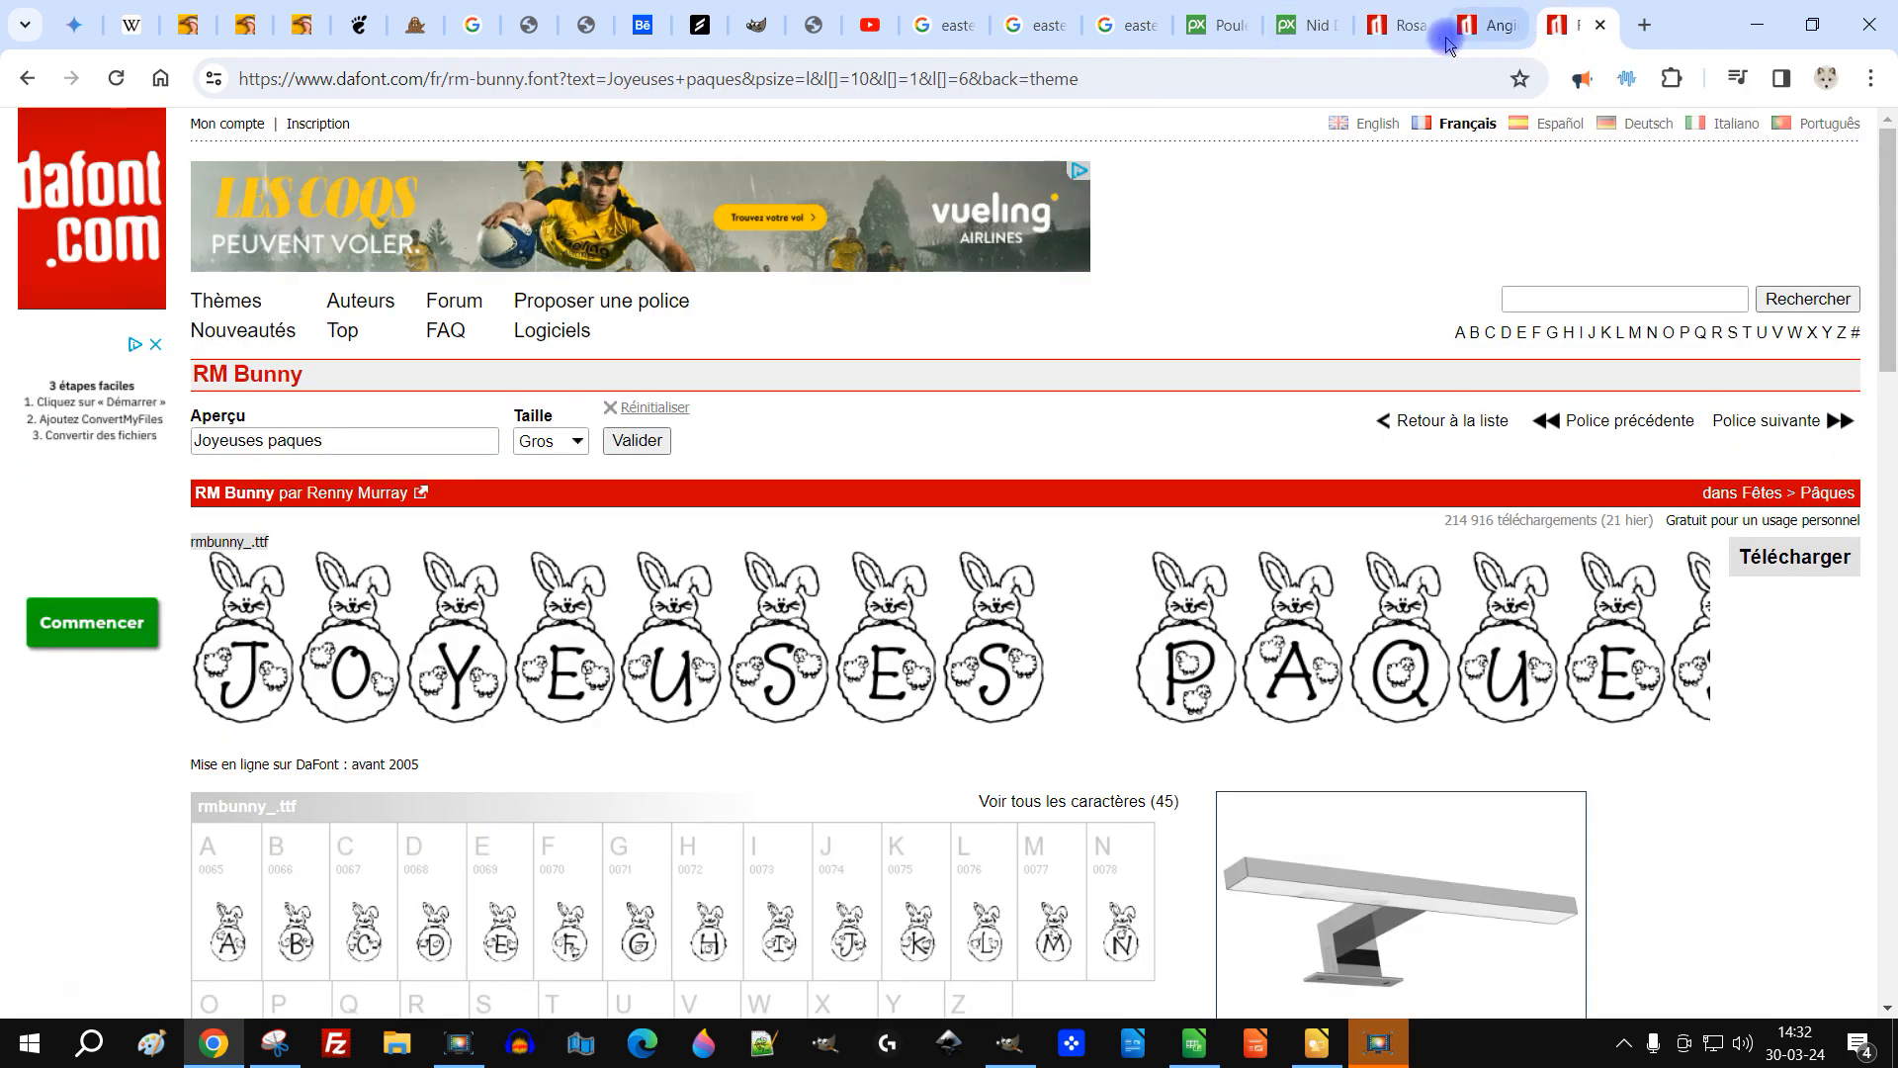
{"action": "left_click", "coordinate": [1379, 29]}
Step: In GIMP's preferences, open the user fonts folder location in the file manager
{"action": "left_click", "coordinate": [1008, 1043]}
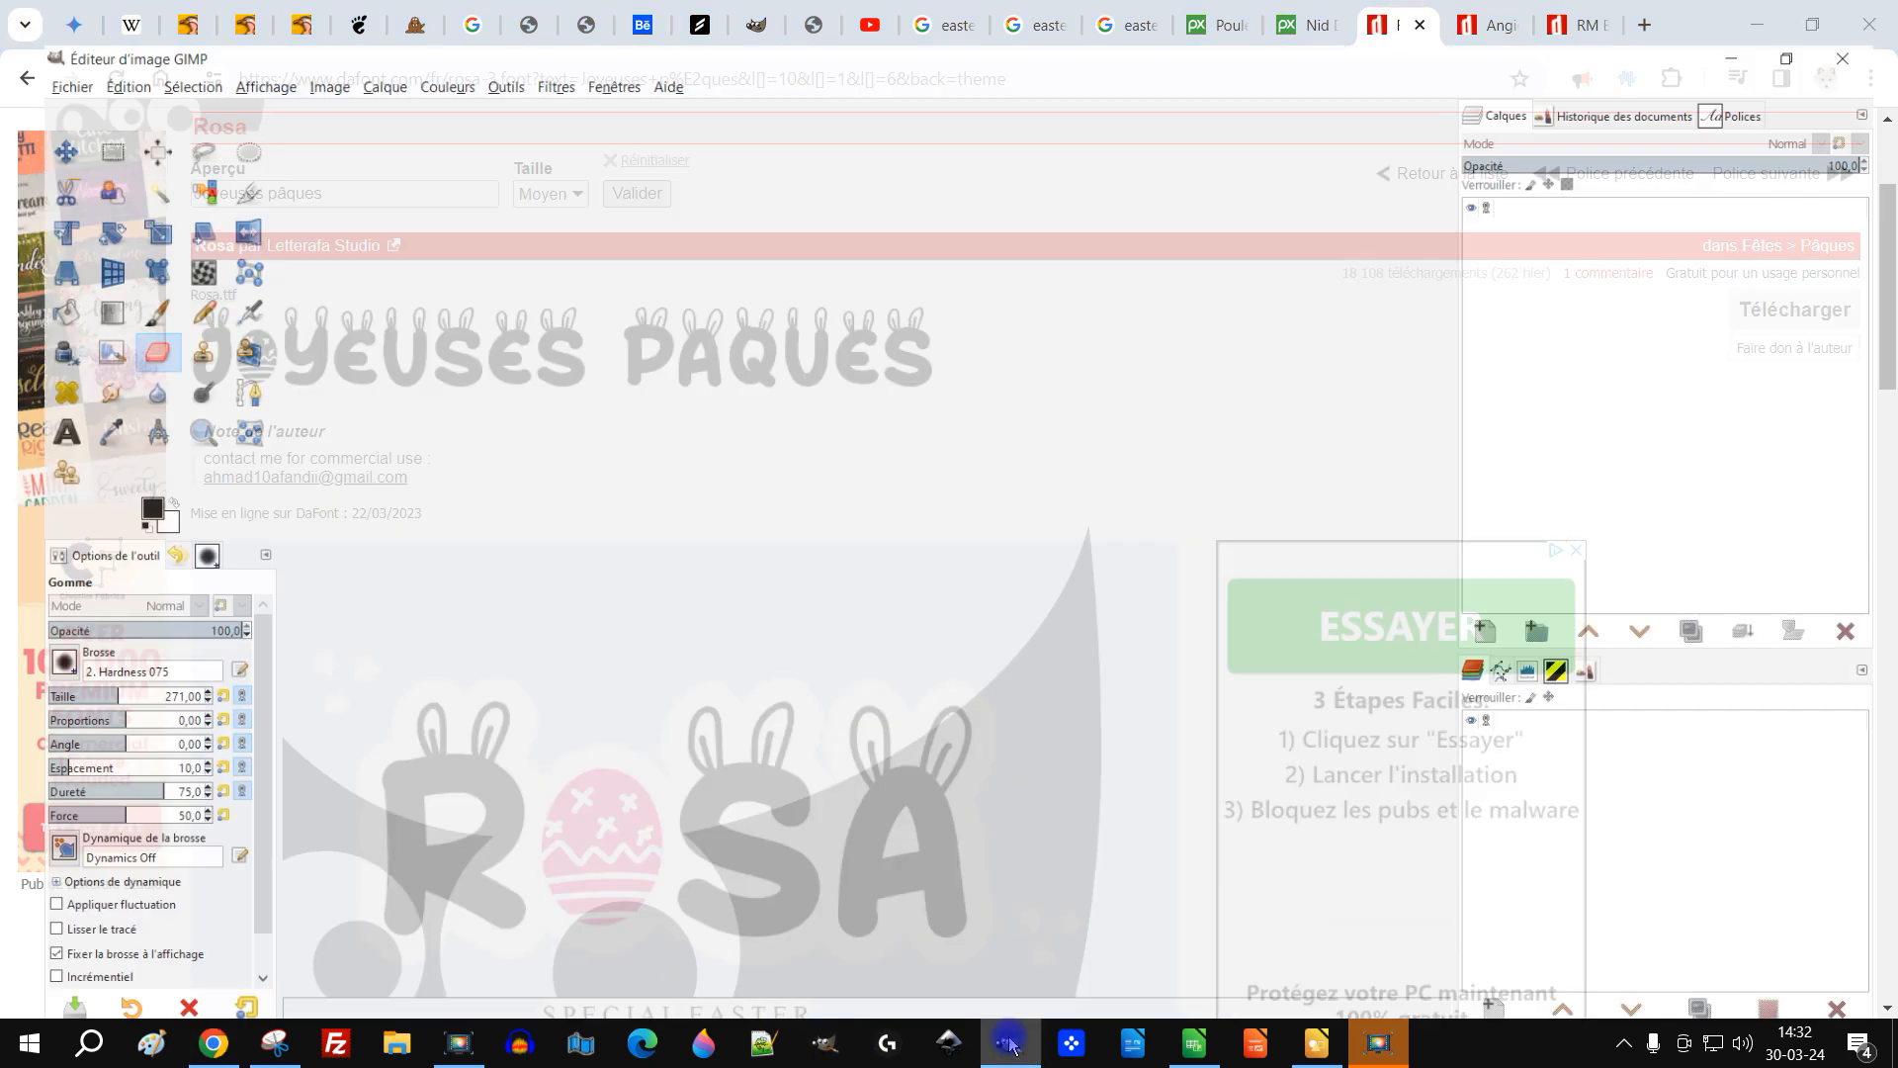
{"action": "left_click", "coordinate": [99, 35]}
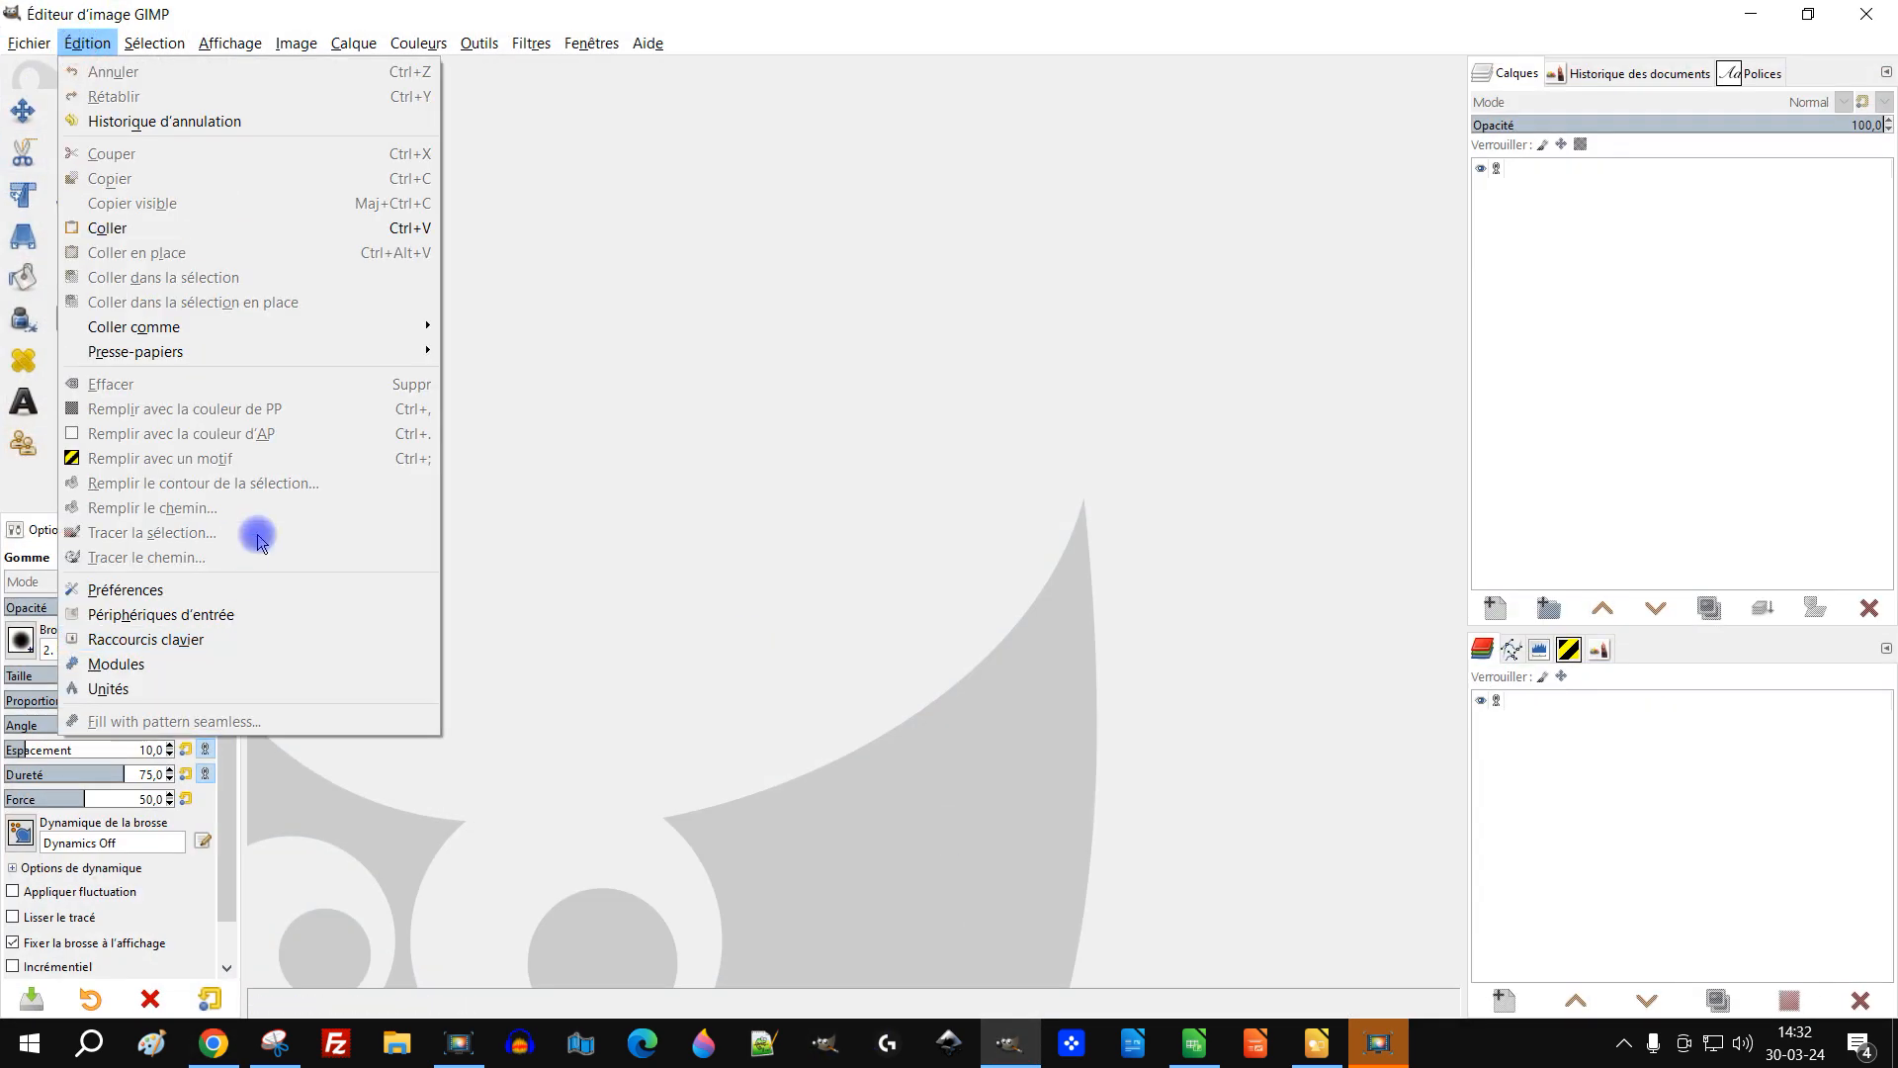
{"action": "left_click", "coordinate": [238, 593]}
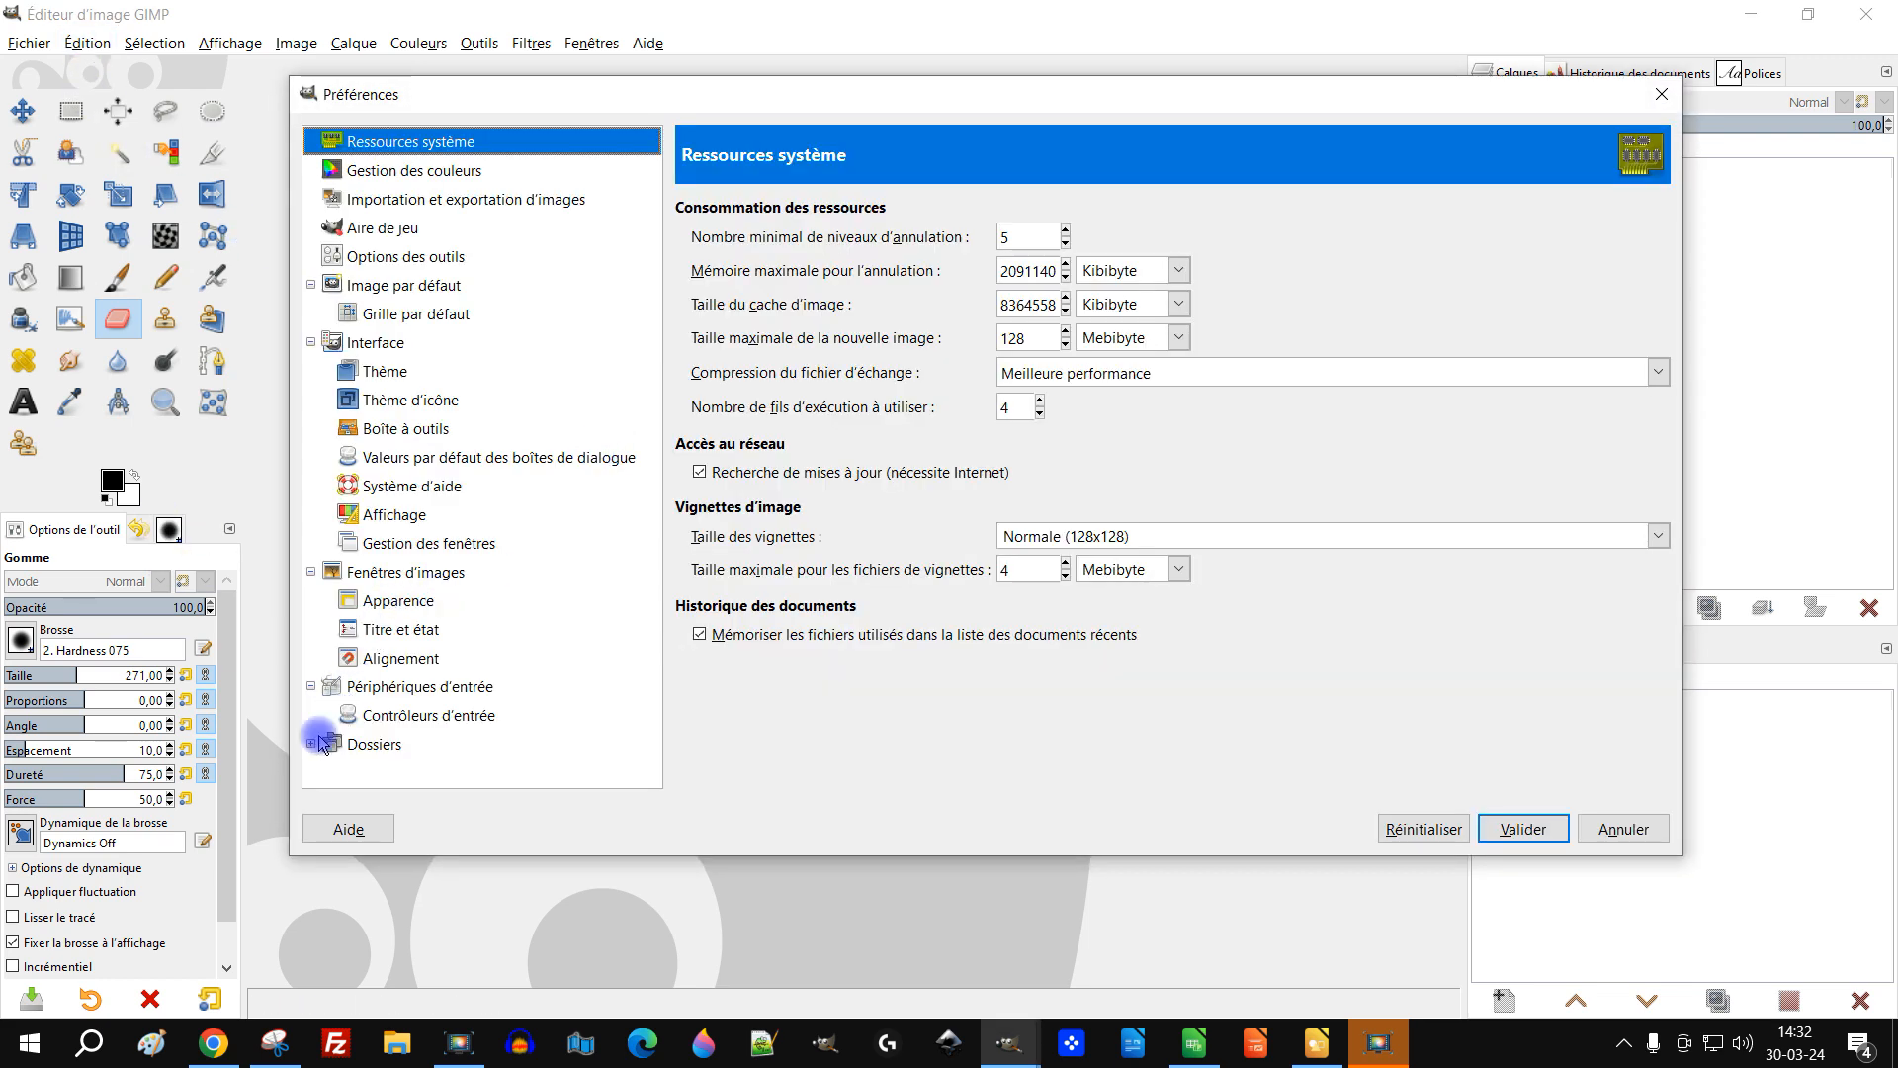
{"action": "left_click", "coordinate": [312, 743]}
{"action": "scroll", "coordinate": [487, 568], "scroll_direction": "down", "scroll_amount": 5}
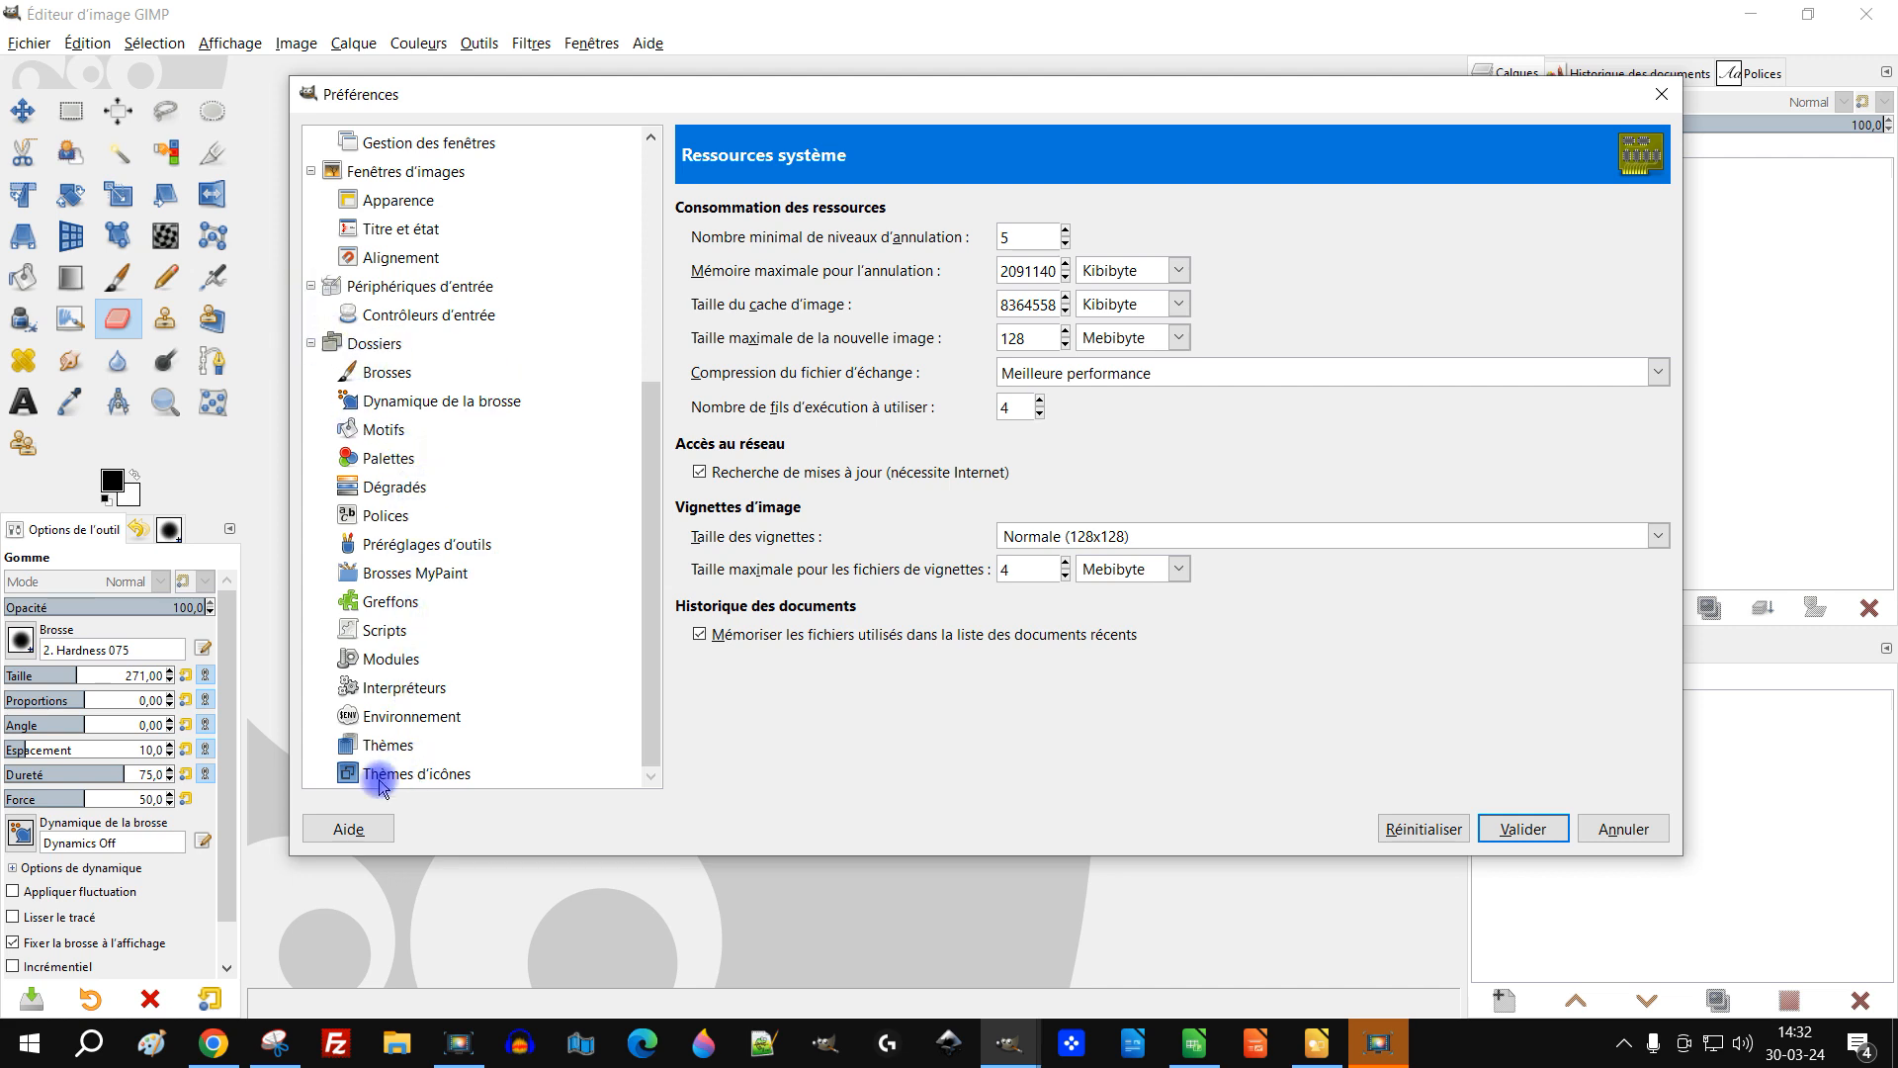
{"action": "left_click", "coordinate": [389, 516]}
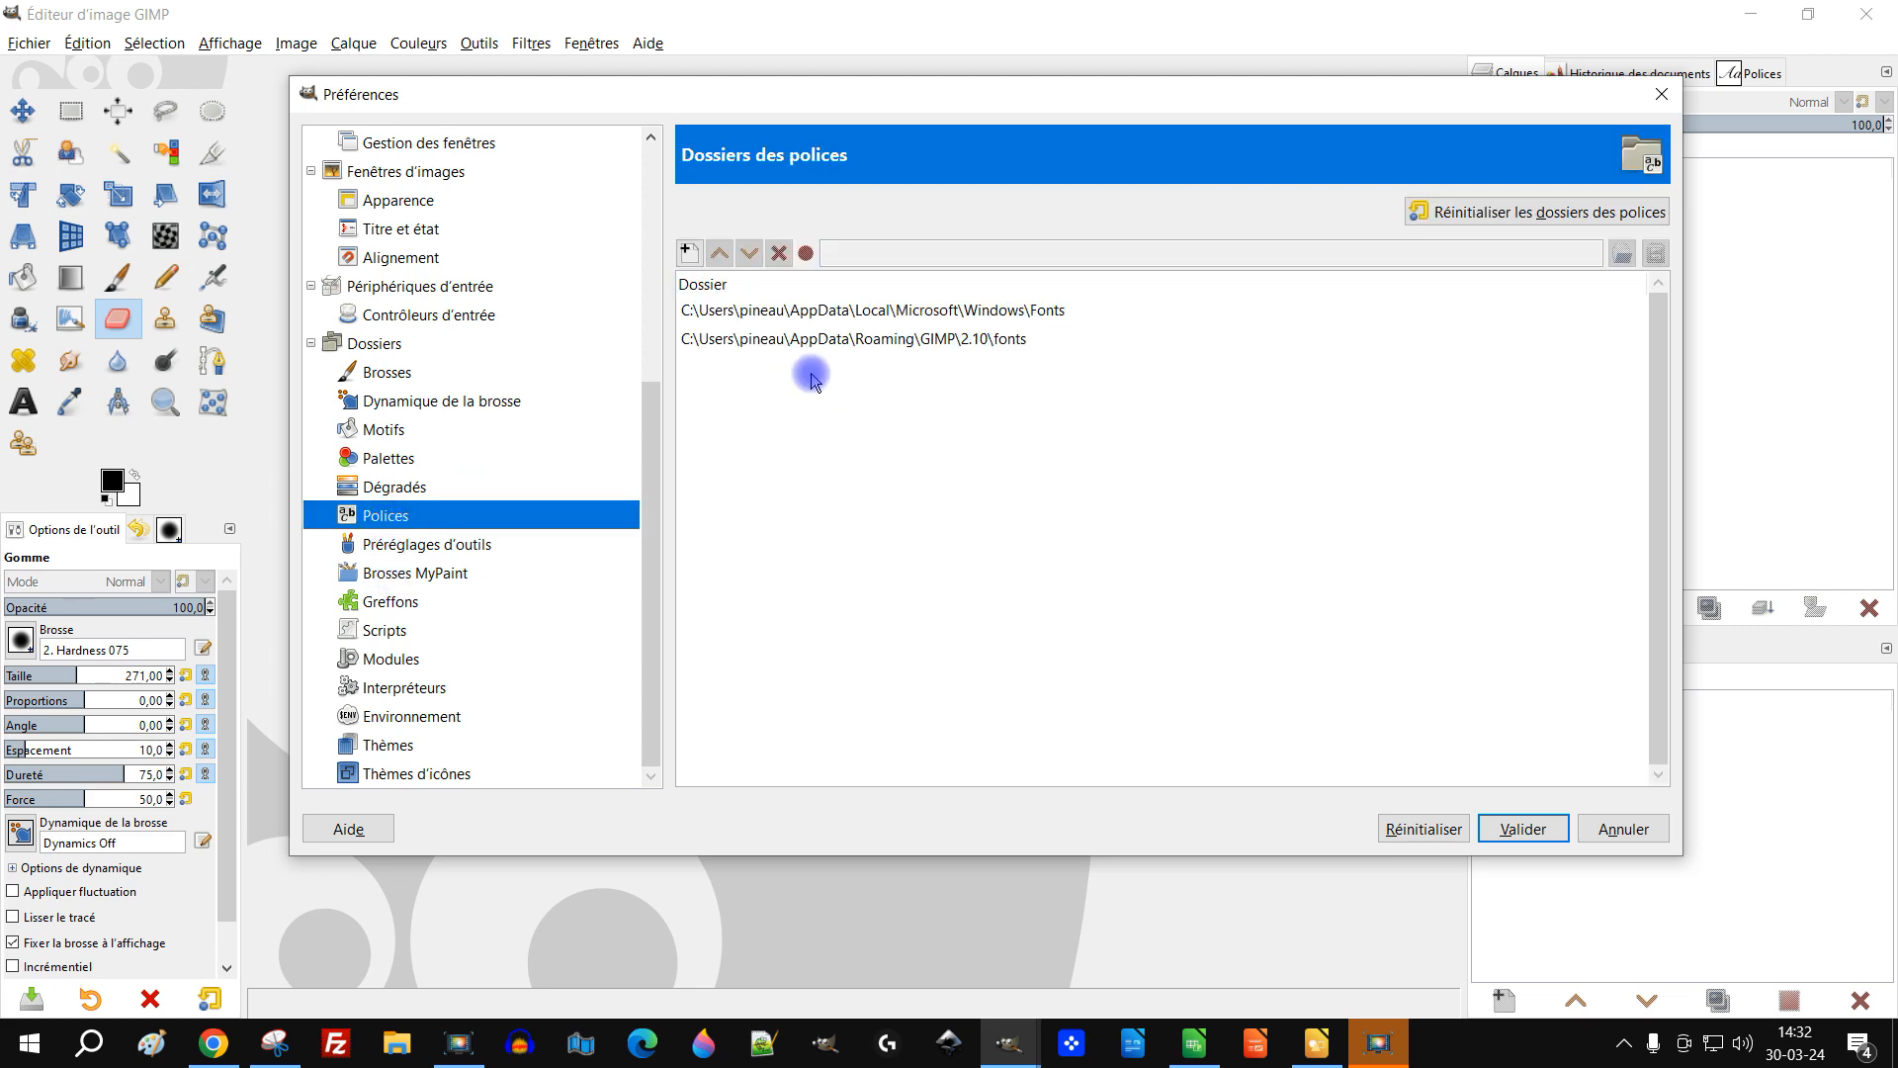
{"action": "left_click", "coordinate": [861, 342]}
{"action": "left_click", "coordinate": [1661, 255]}
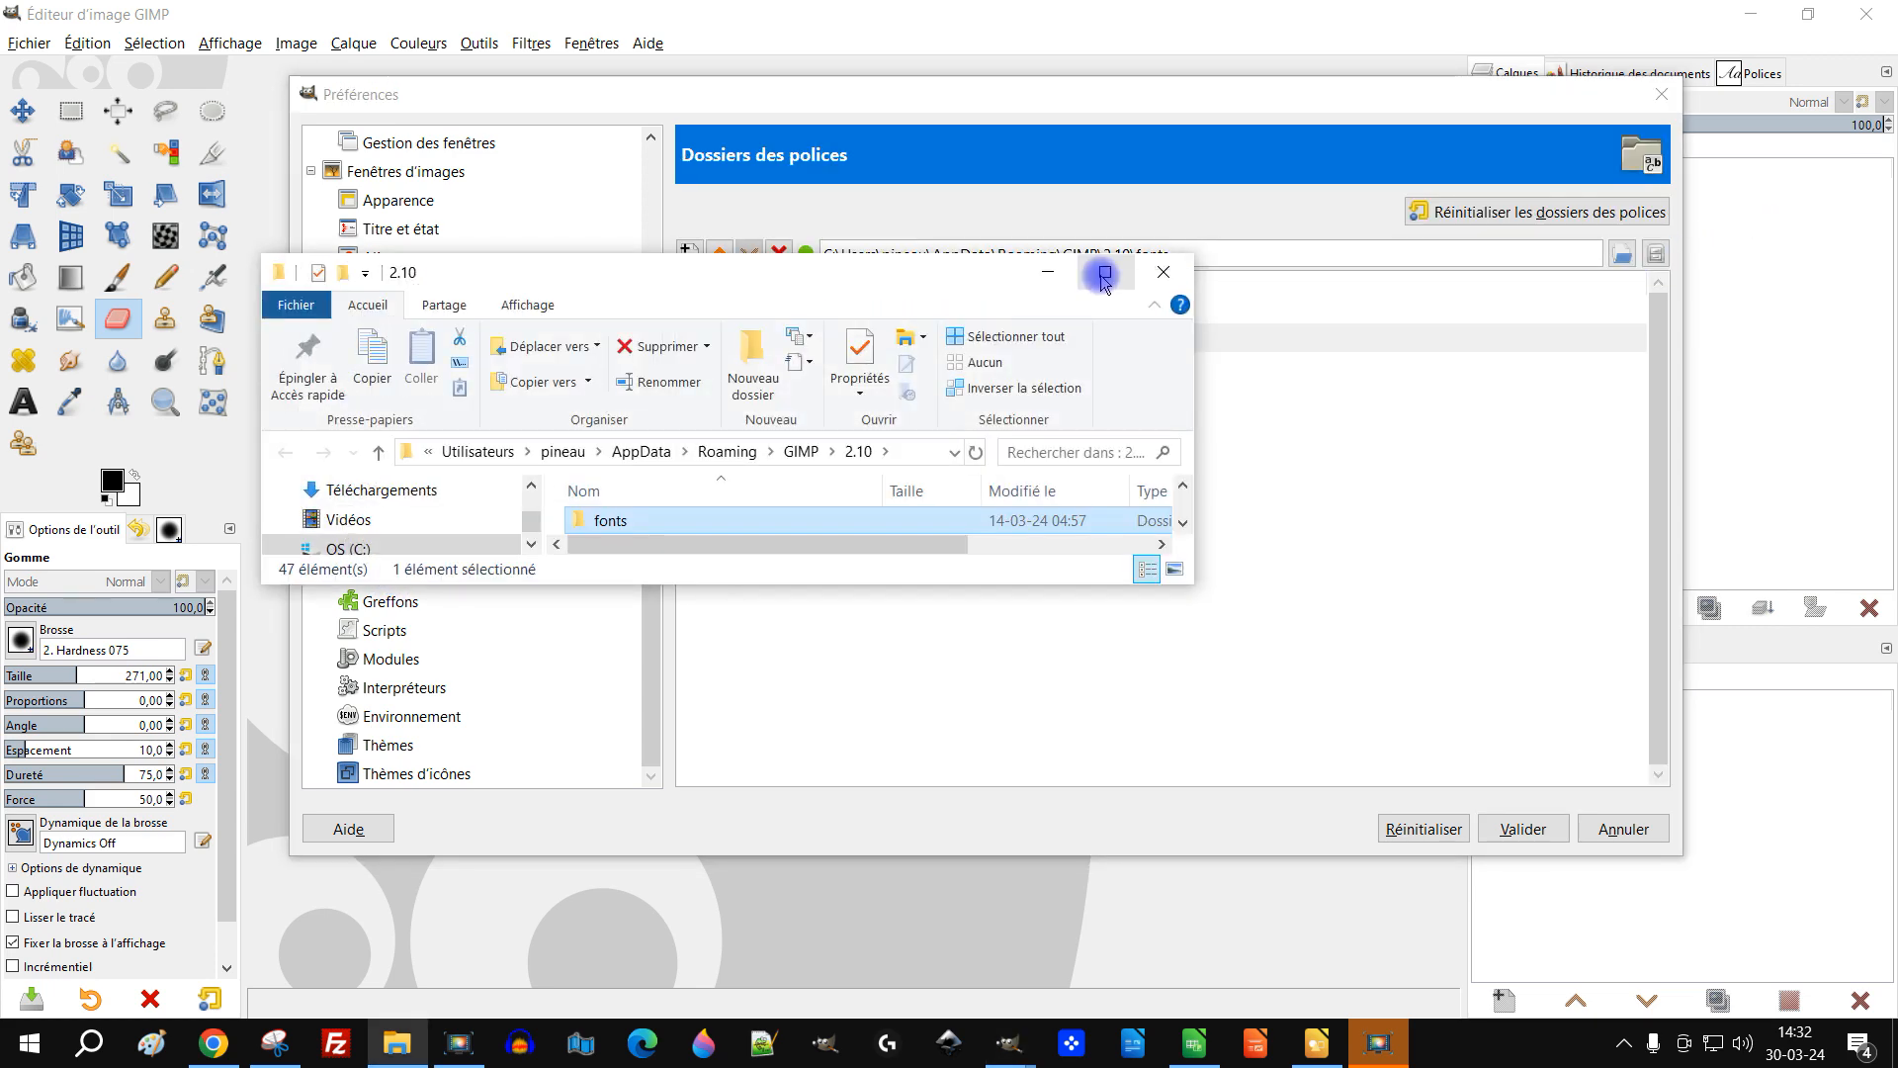
{"action": "double_click", "coordinate": [1100, 279]}
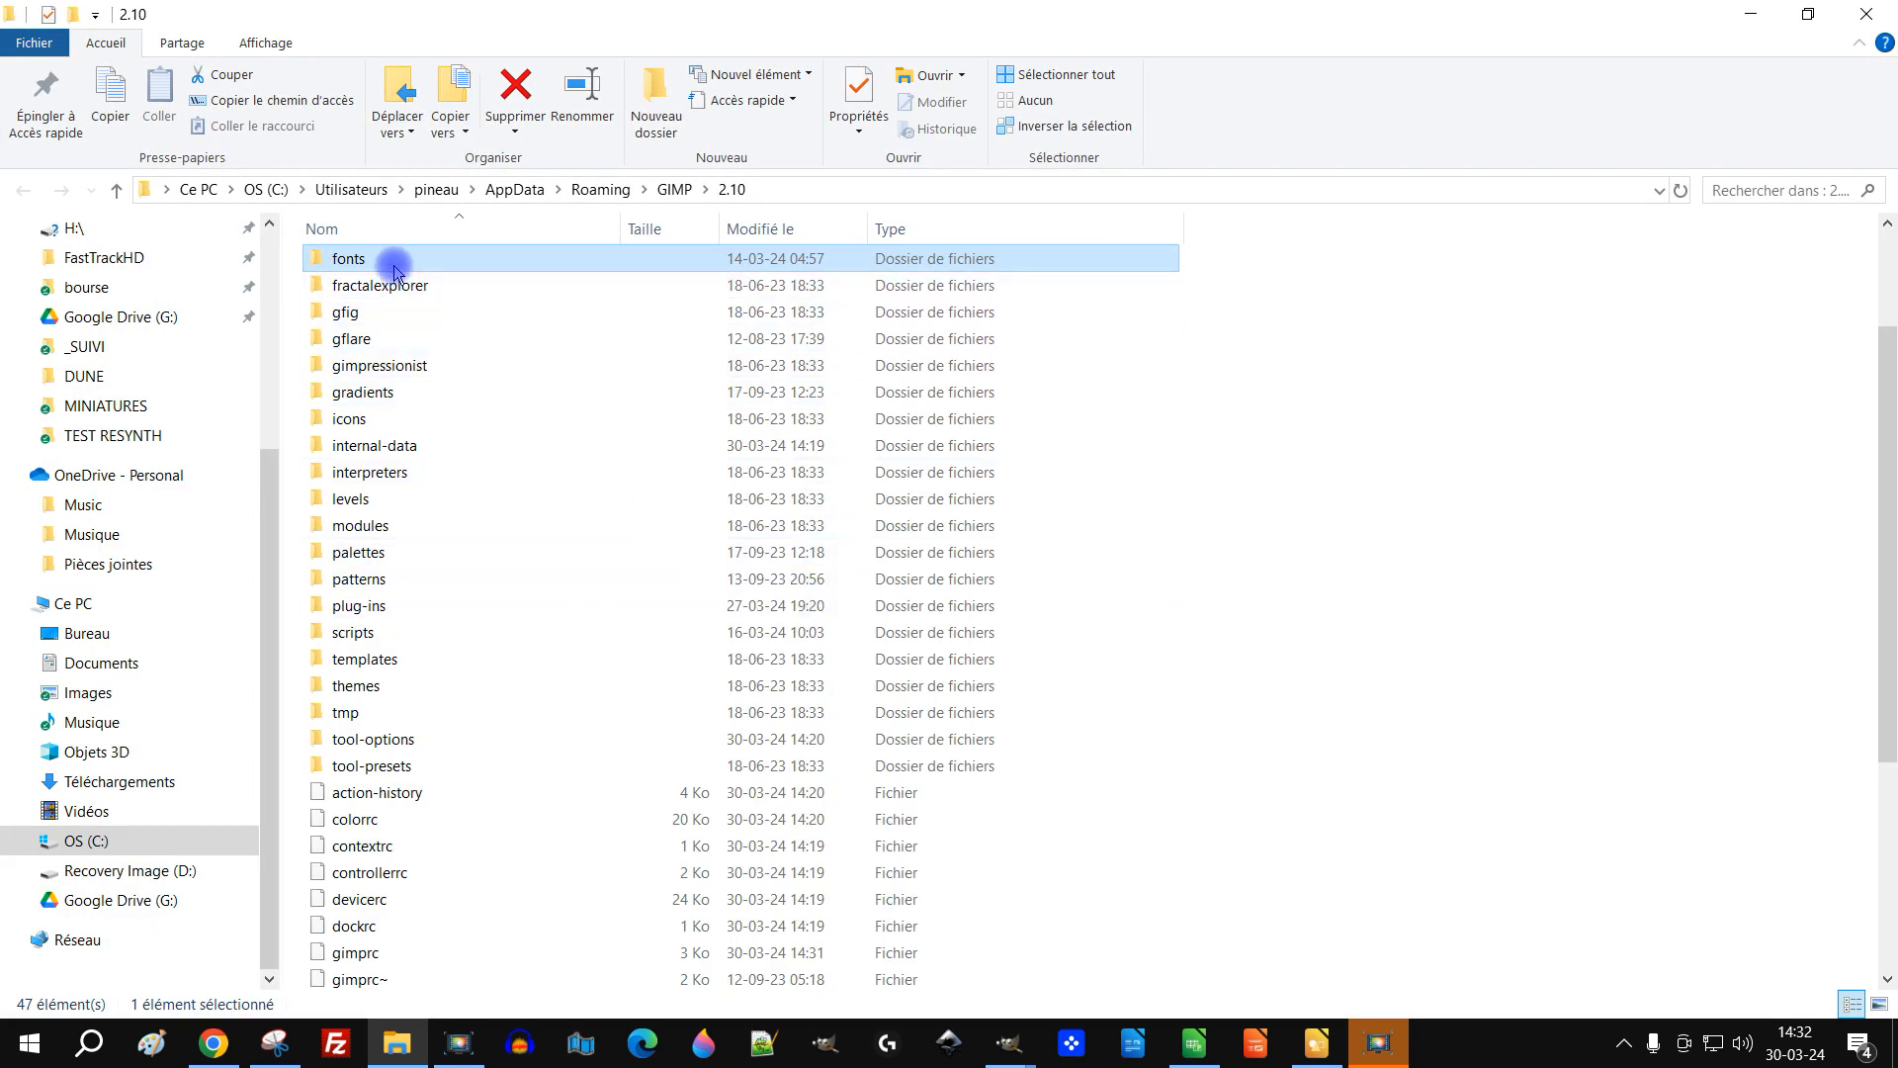
Step: Open the fonts folder and create a new subfolder in it for the Easter fonts
{"action": "double_click", "coordinate": [394, 269]}
{"action": "right_click", "coordinate": [470, 492]}
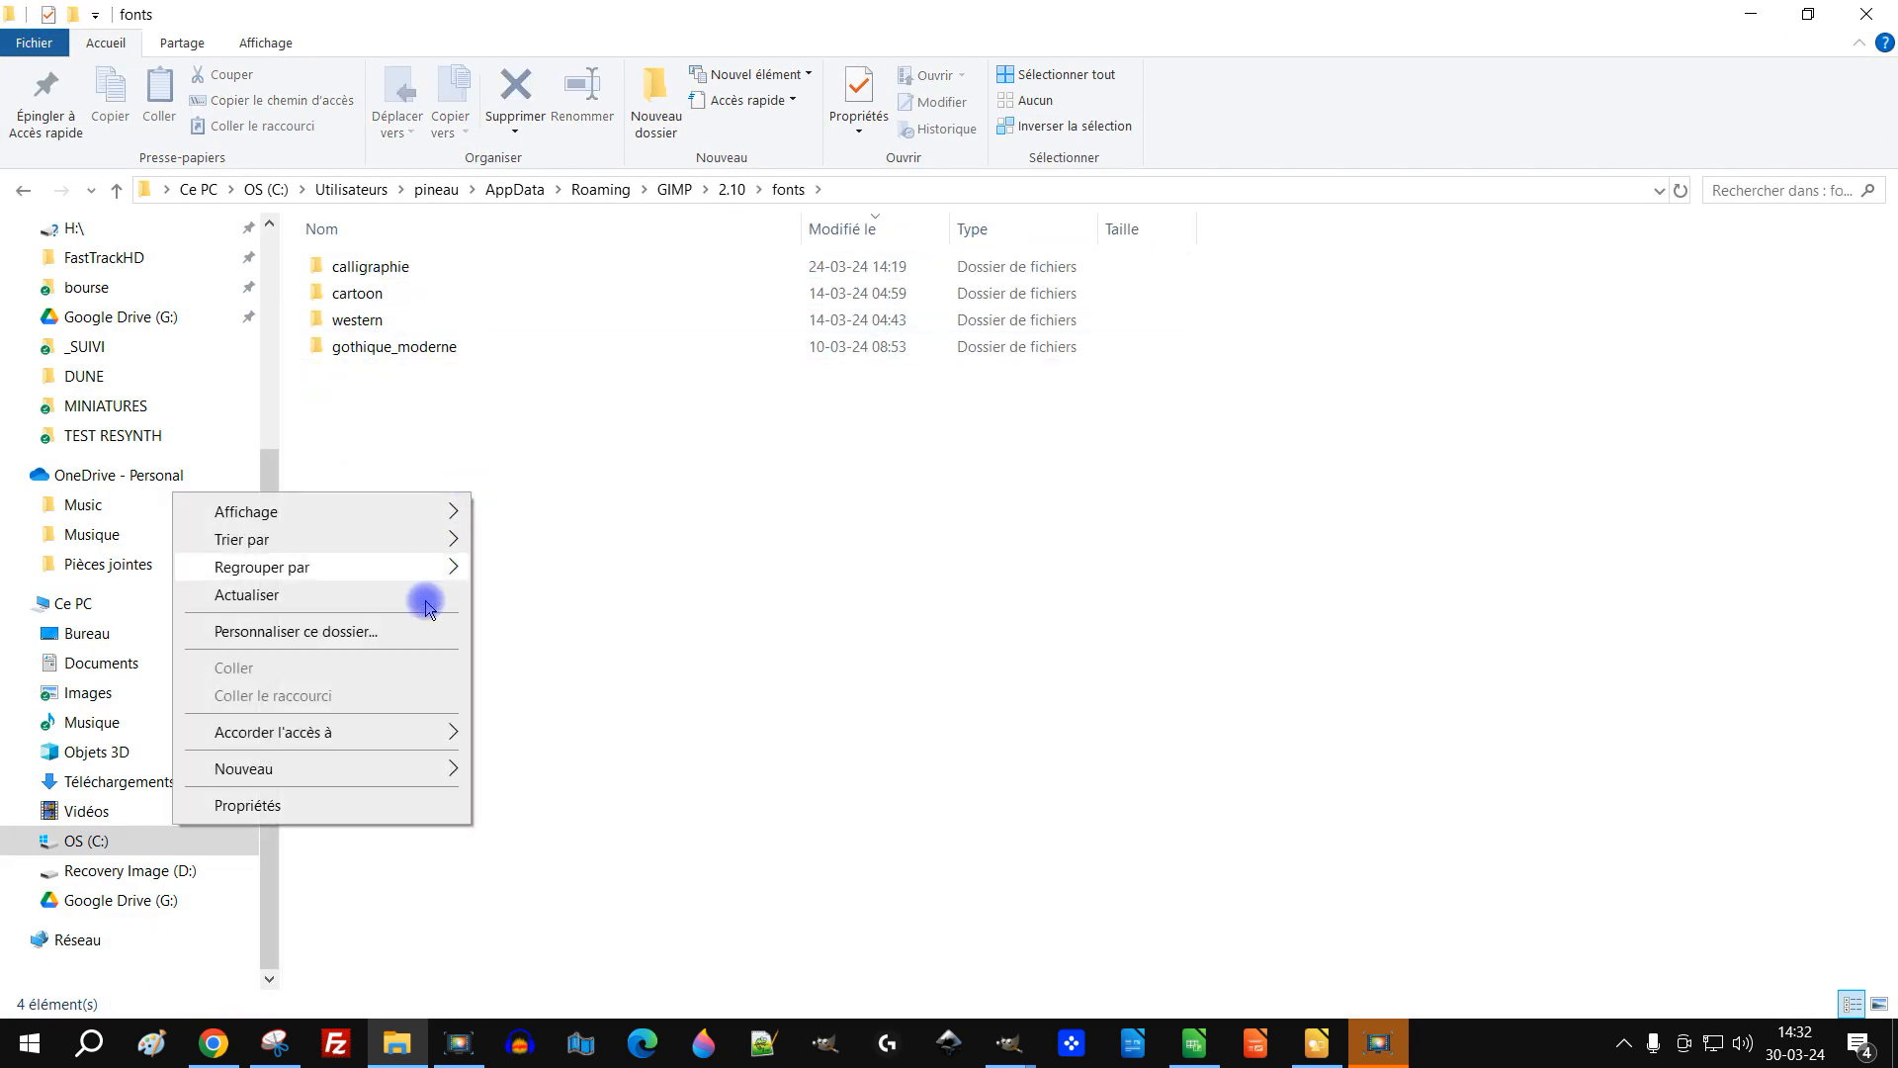
{"action": "mouse_move", "coordinate": [376, 781]}
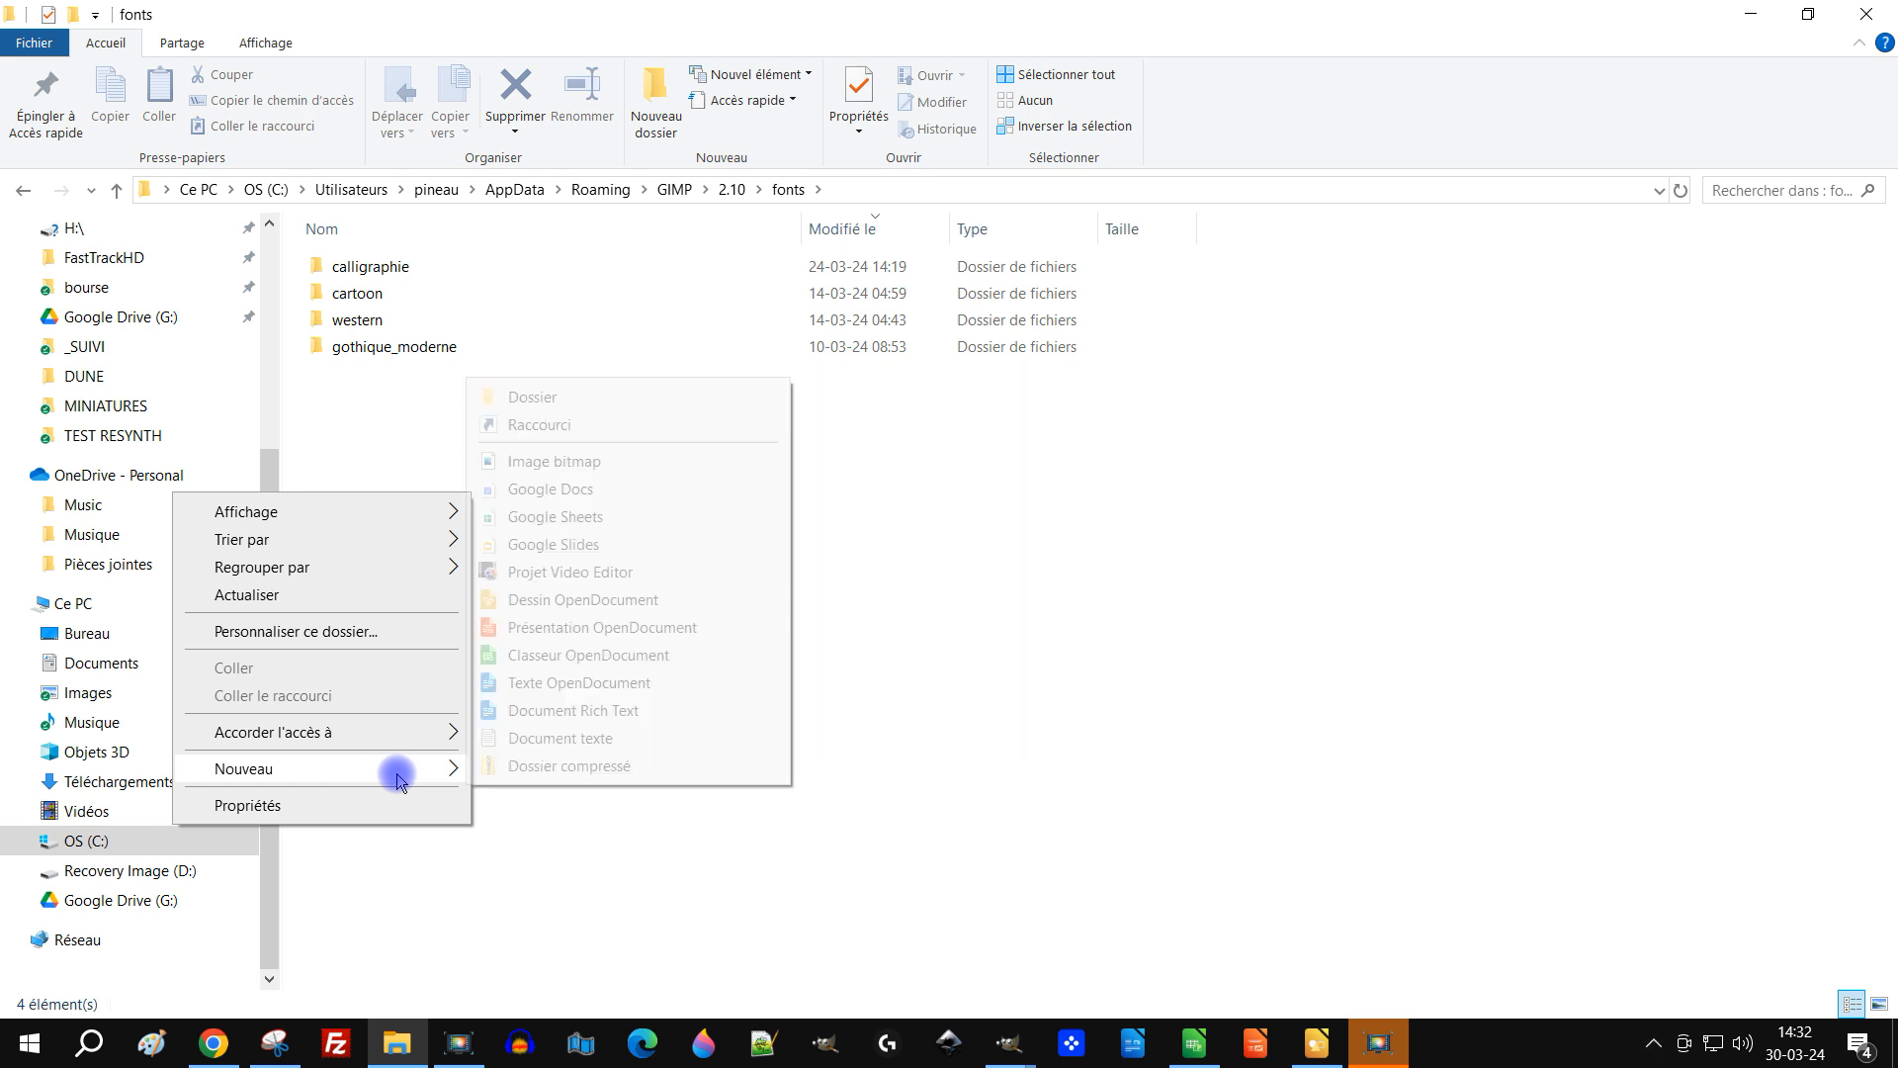
{"action": "left_click", "coordinate": [584, 400]}
{"action": "type", "text": "p^^aques"}
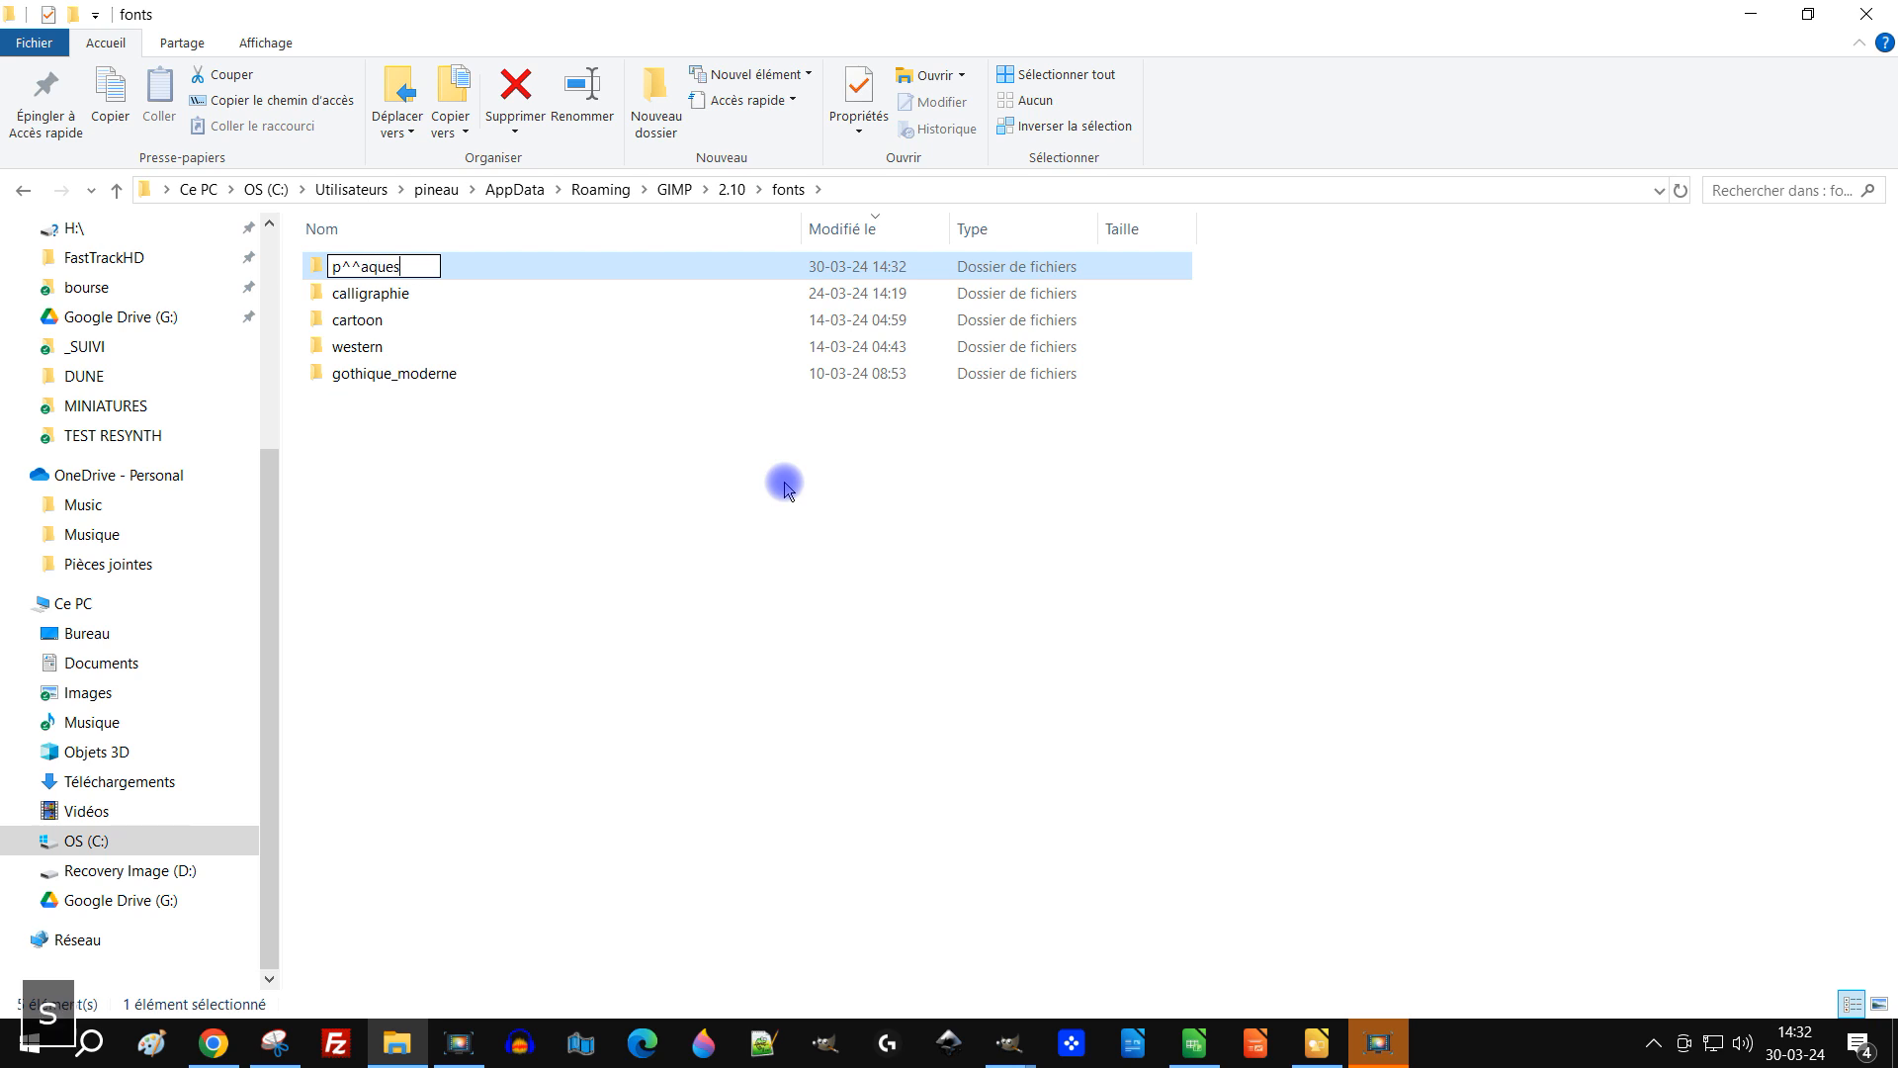
{"action": "key", "text": "Return"}
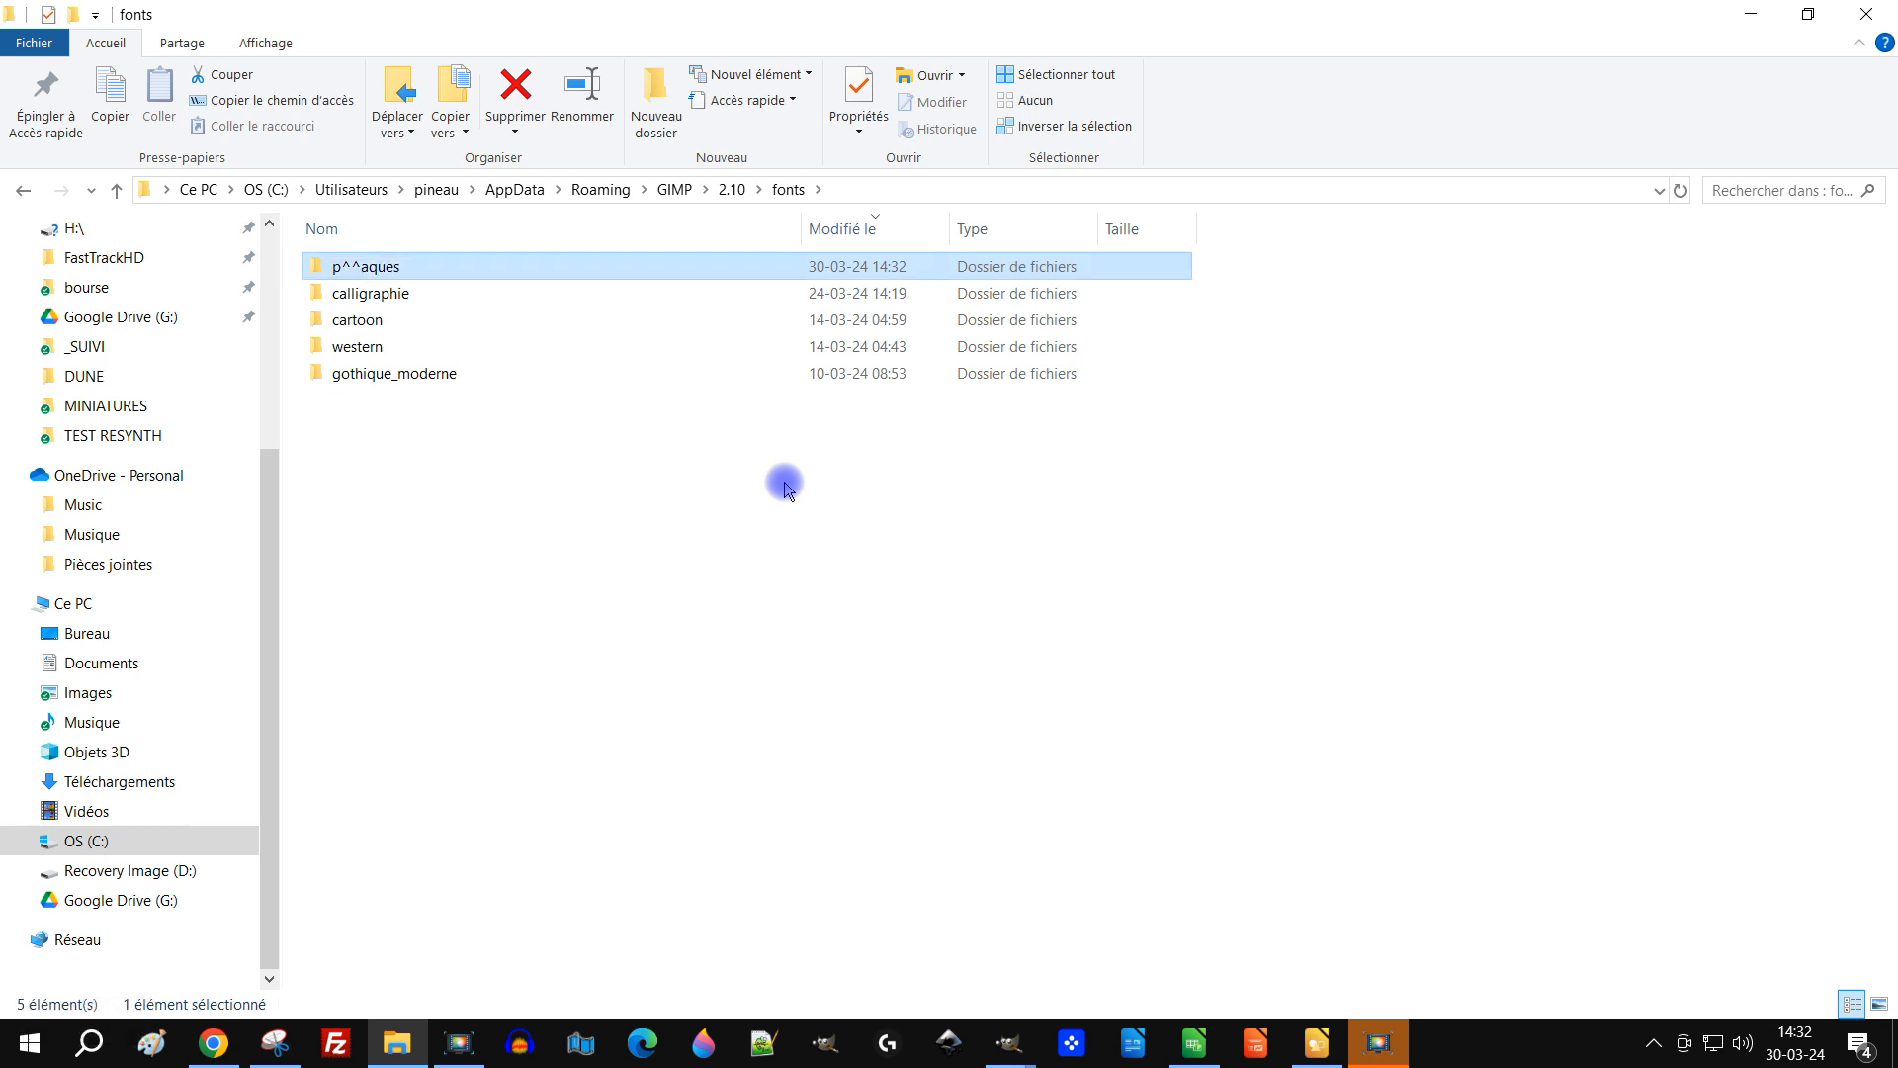
Step: Rename the new subfolder to paques
{"action": "key", "text": "F2"}
{"action": "key", "text": "Left"}
{"action": "key", "text": "Right"}
{"action": "key", "text": "Right"}
{"action": "key", "text": "Right"}
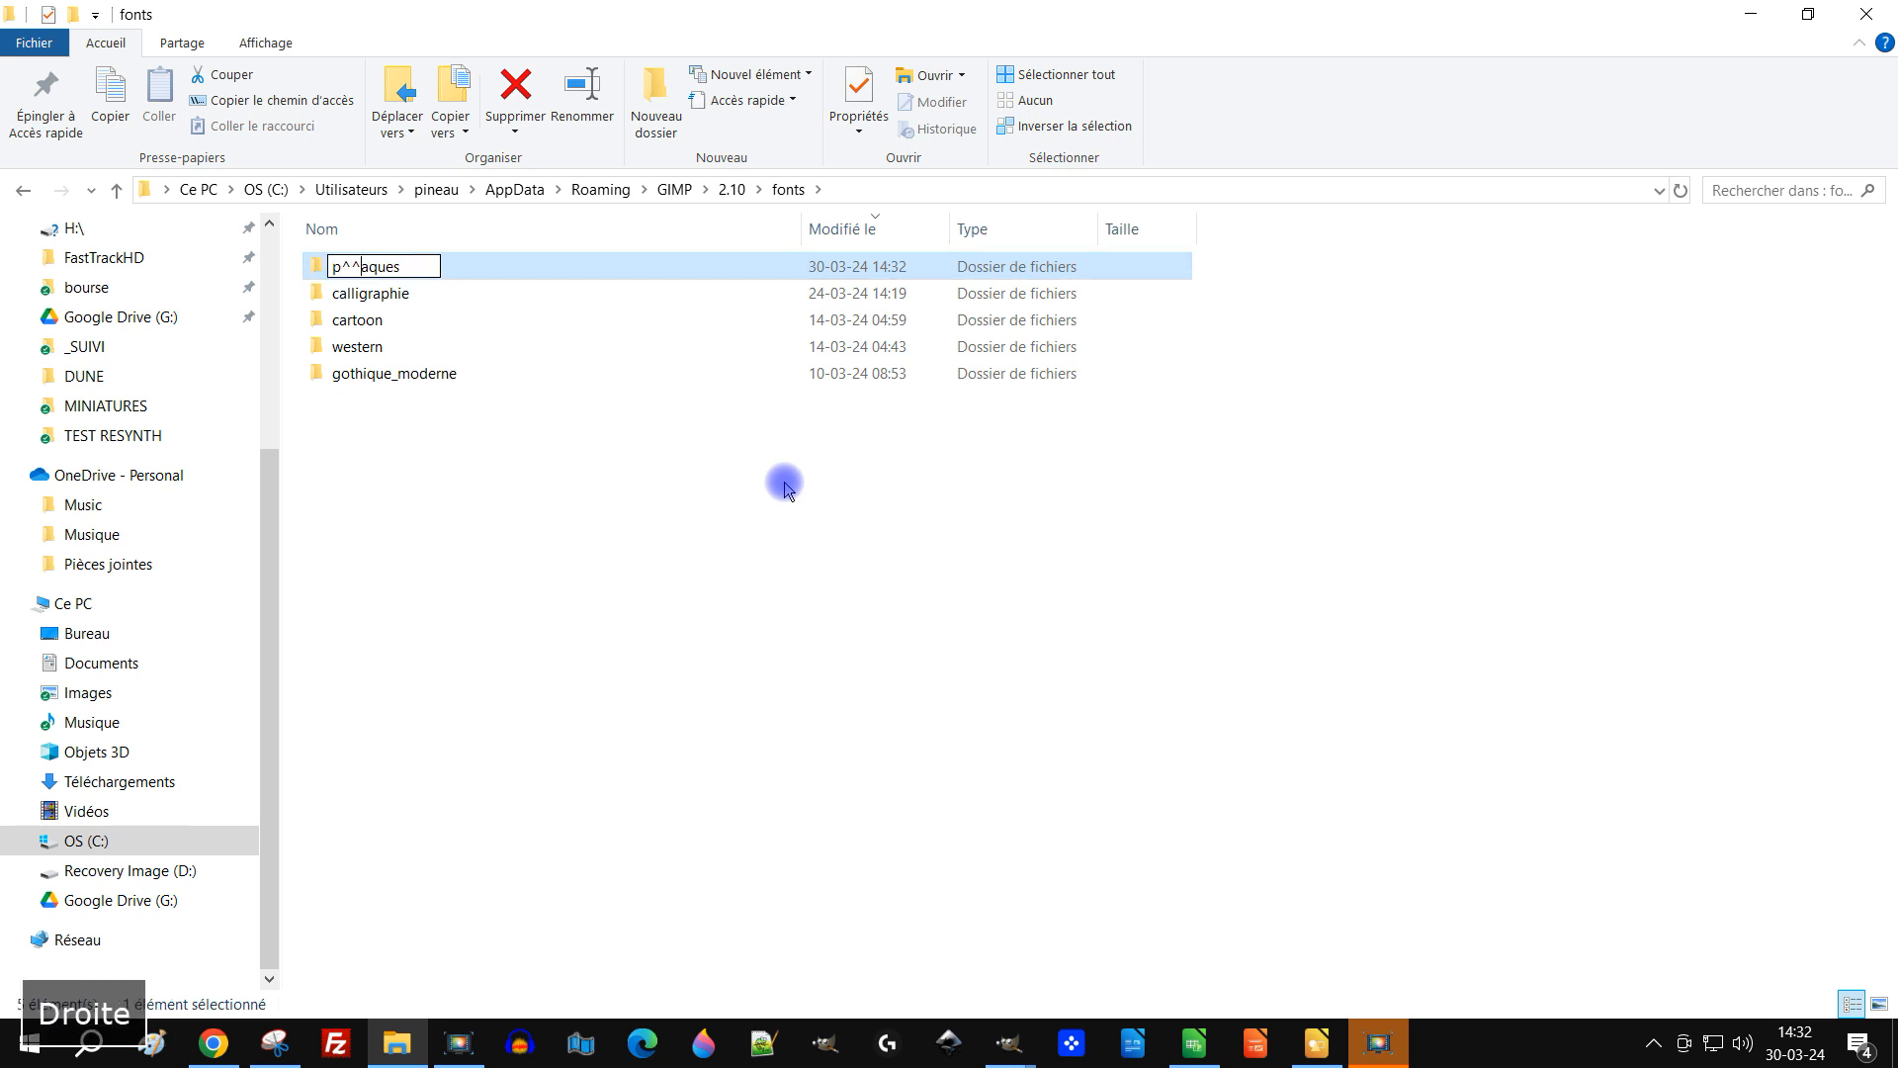
{"action": "key", "text": "BackSpace"}
{"action": "key", "text": "BackSpace"}
{"action": "type", "text": "^^"}
{"action": "type", "text": "a"}
{"action": "key", "text": "Return"}
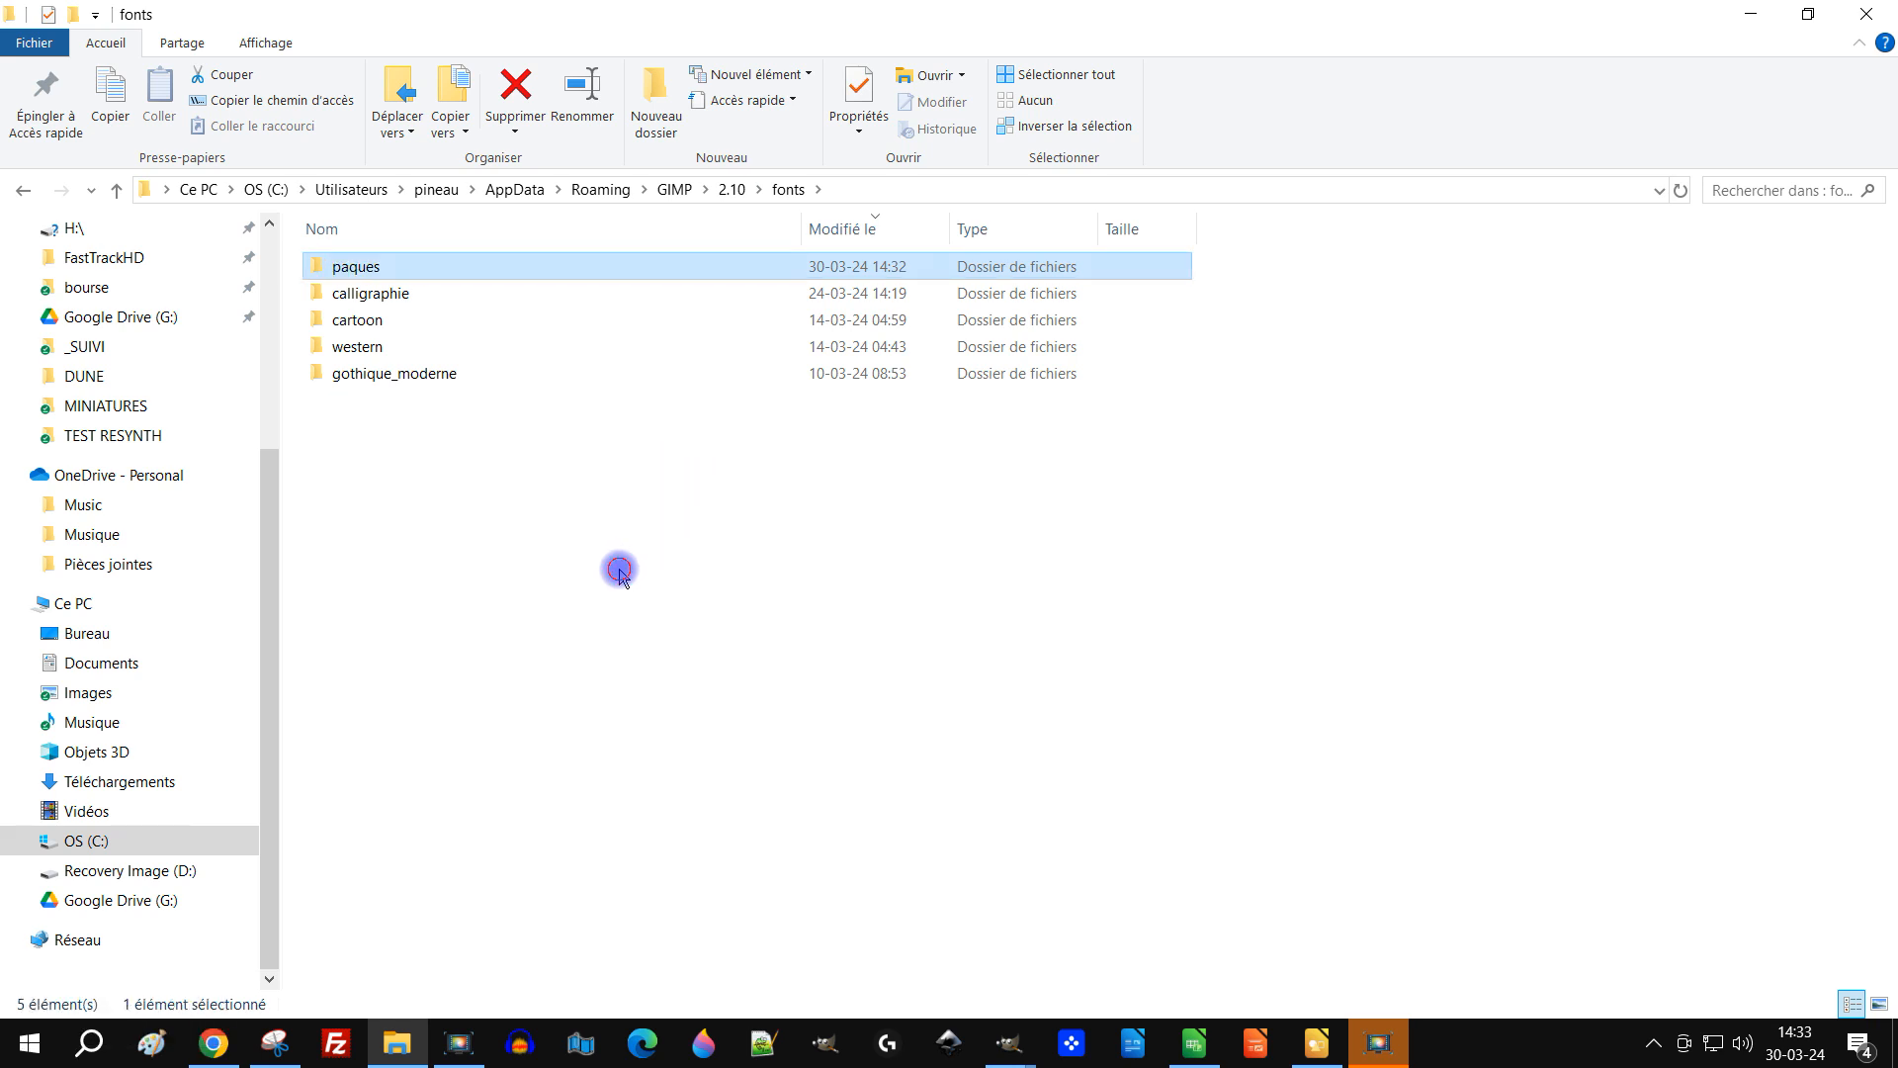
Step: Copy the fonts folder's full path from the address bar
{"action": "left_click", "coordinate": [620, 568]}
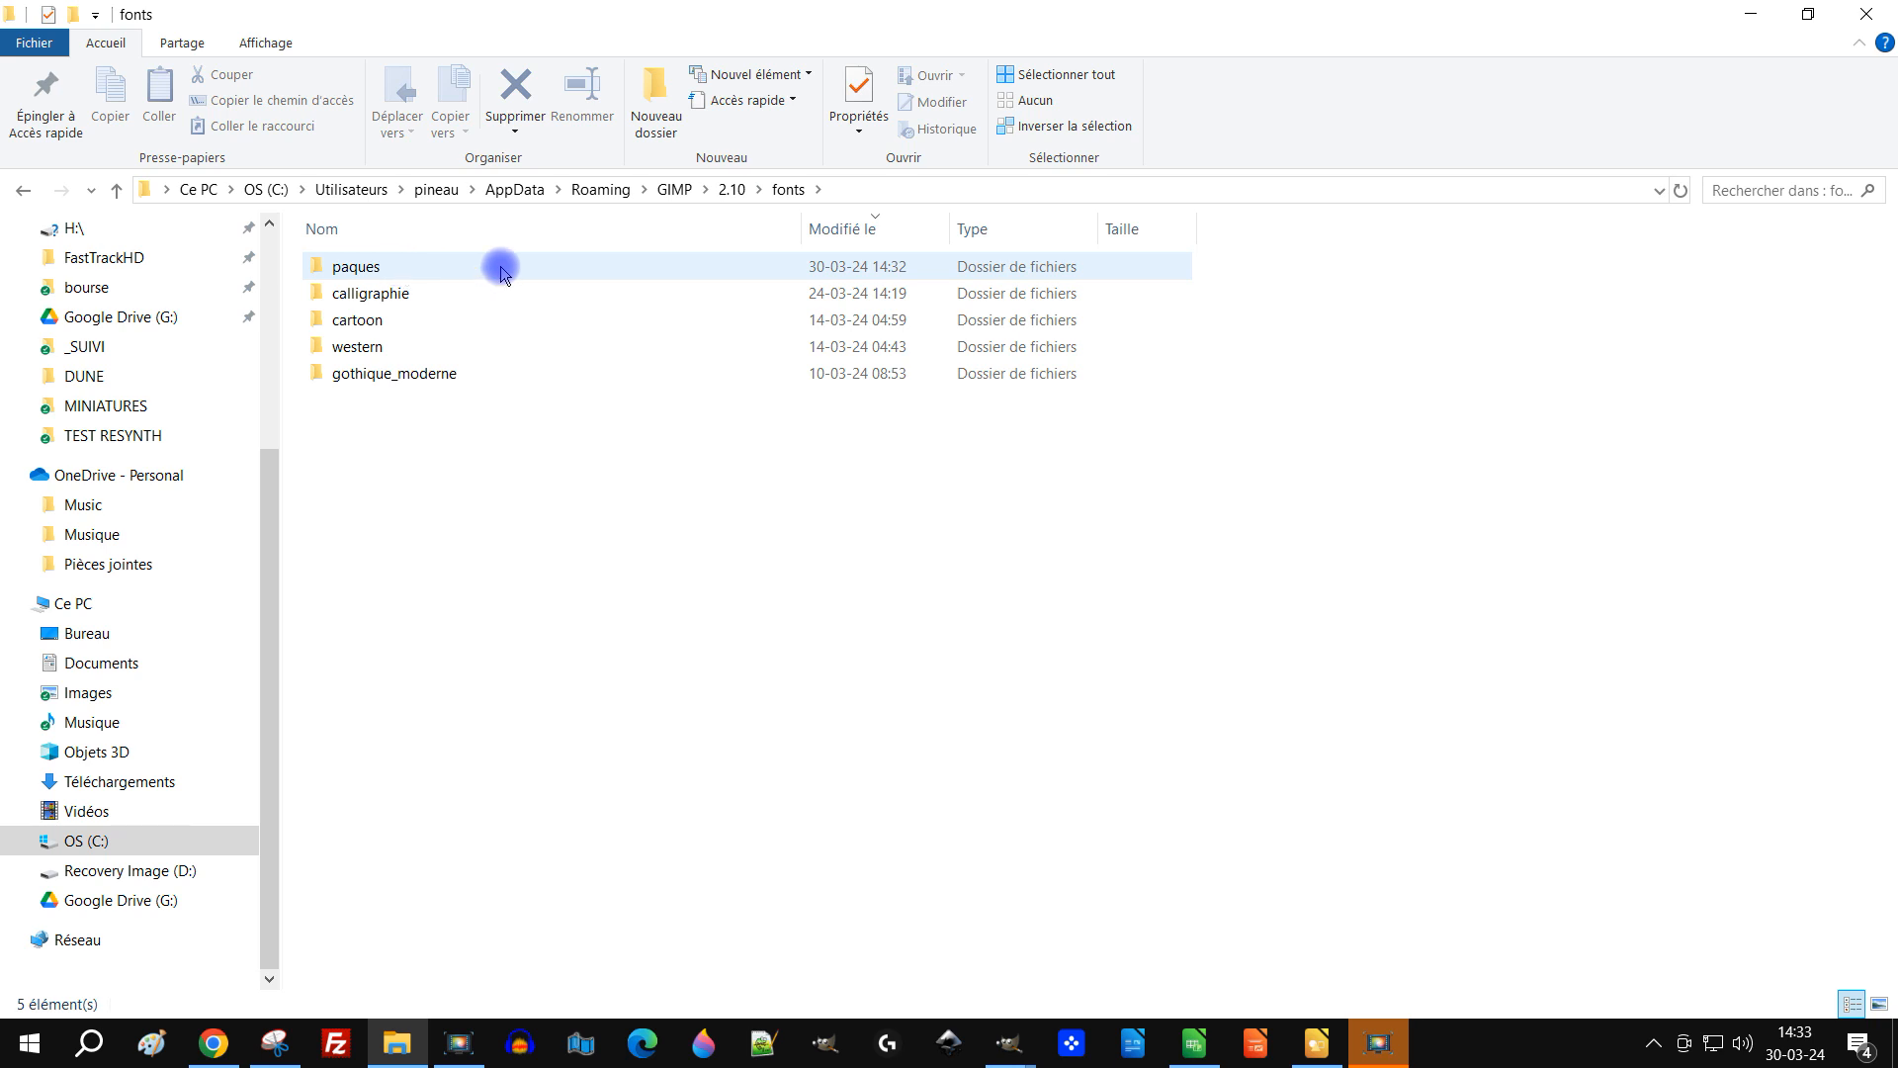
{"action": "left_click", "coordinate": [887, 196]}
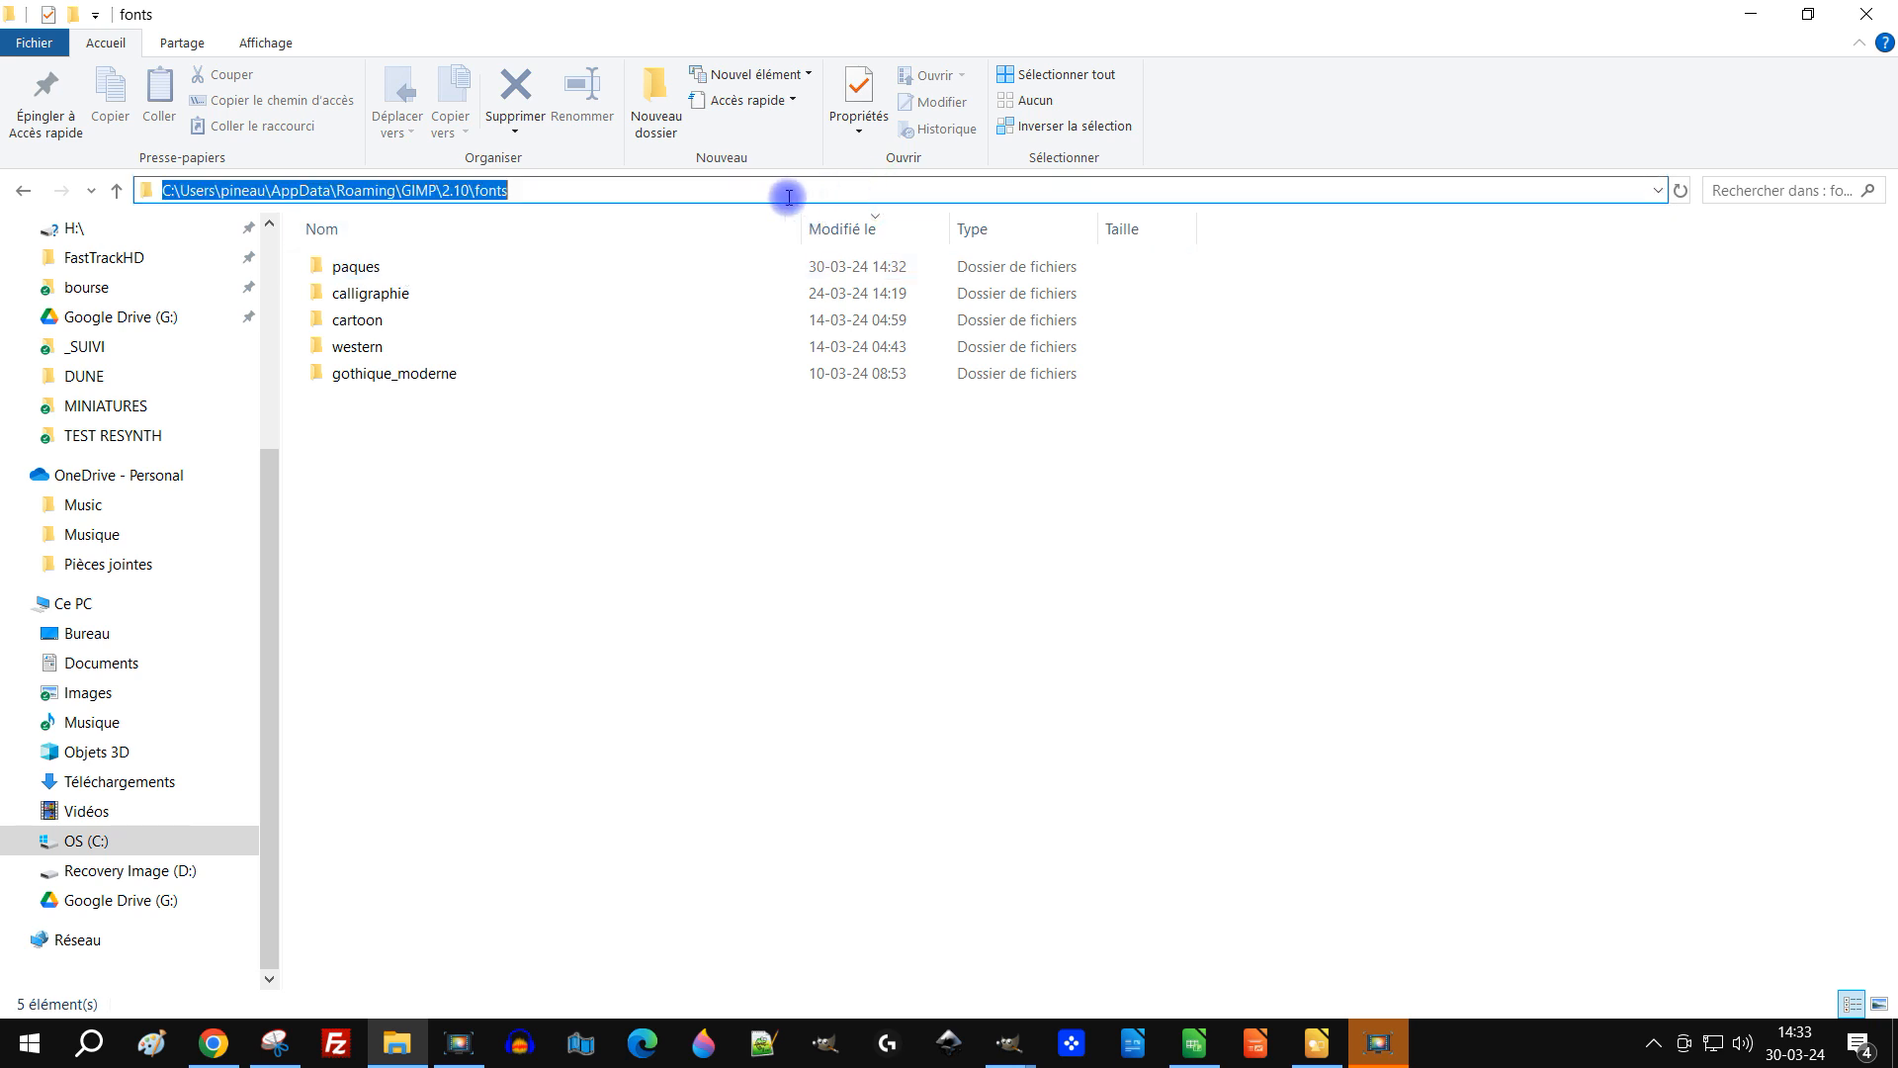
{"action": "key", "text": "ctrl+c"}
{"action": "left_click", "coordinate": [650, 514]}
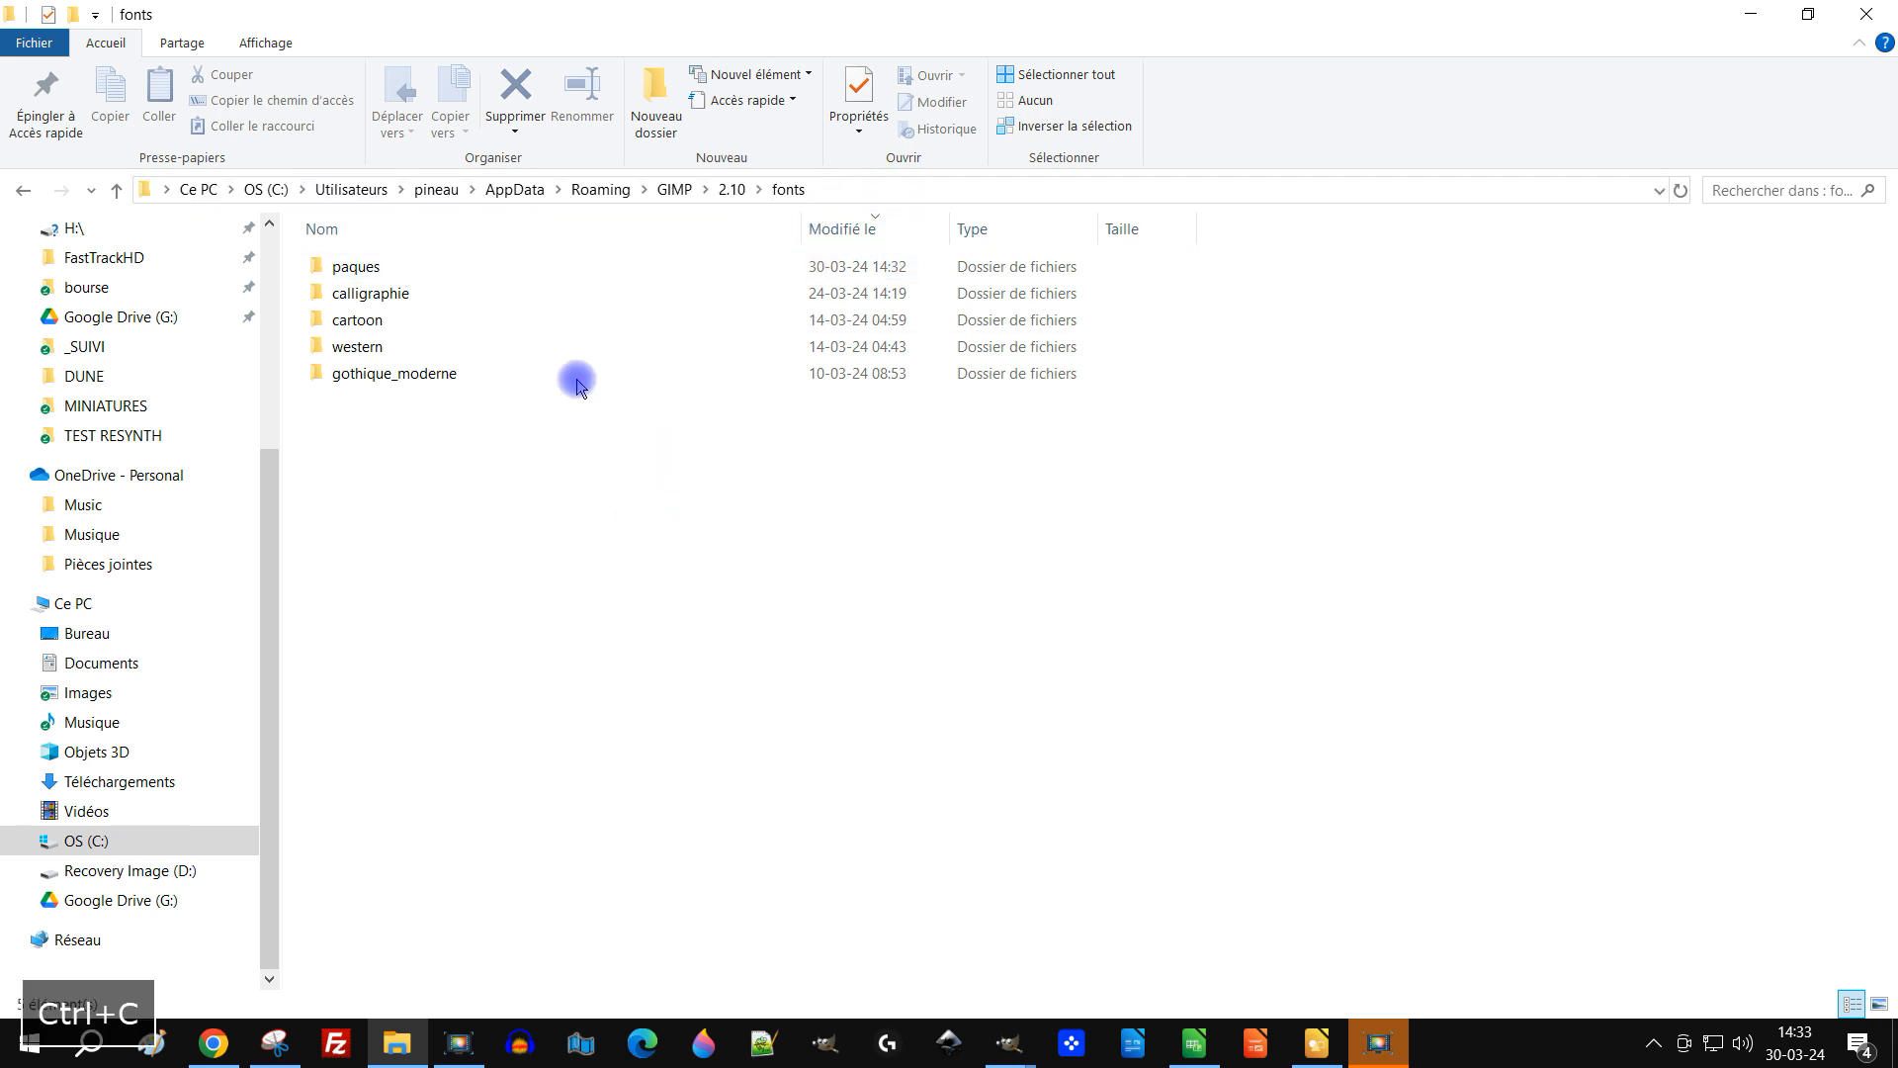
{"action": "left_click", "coordinate": [894, 190]}
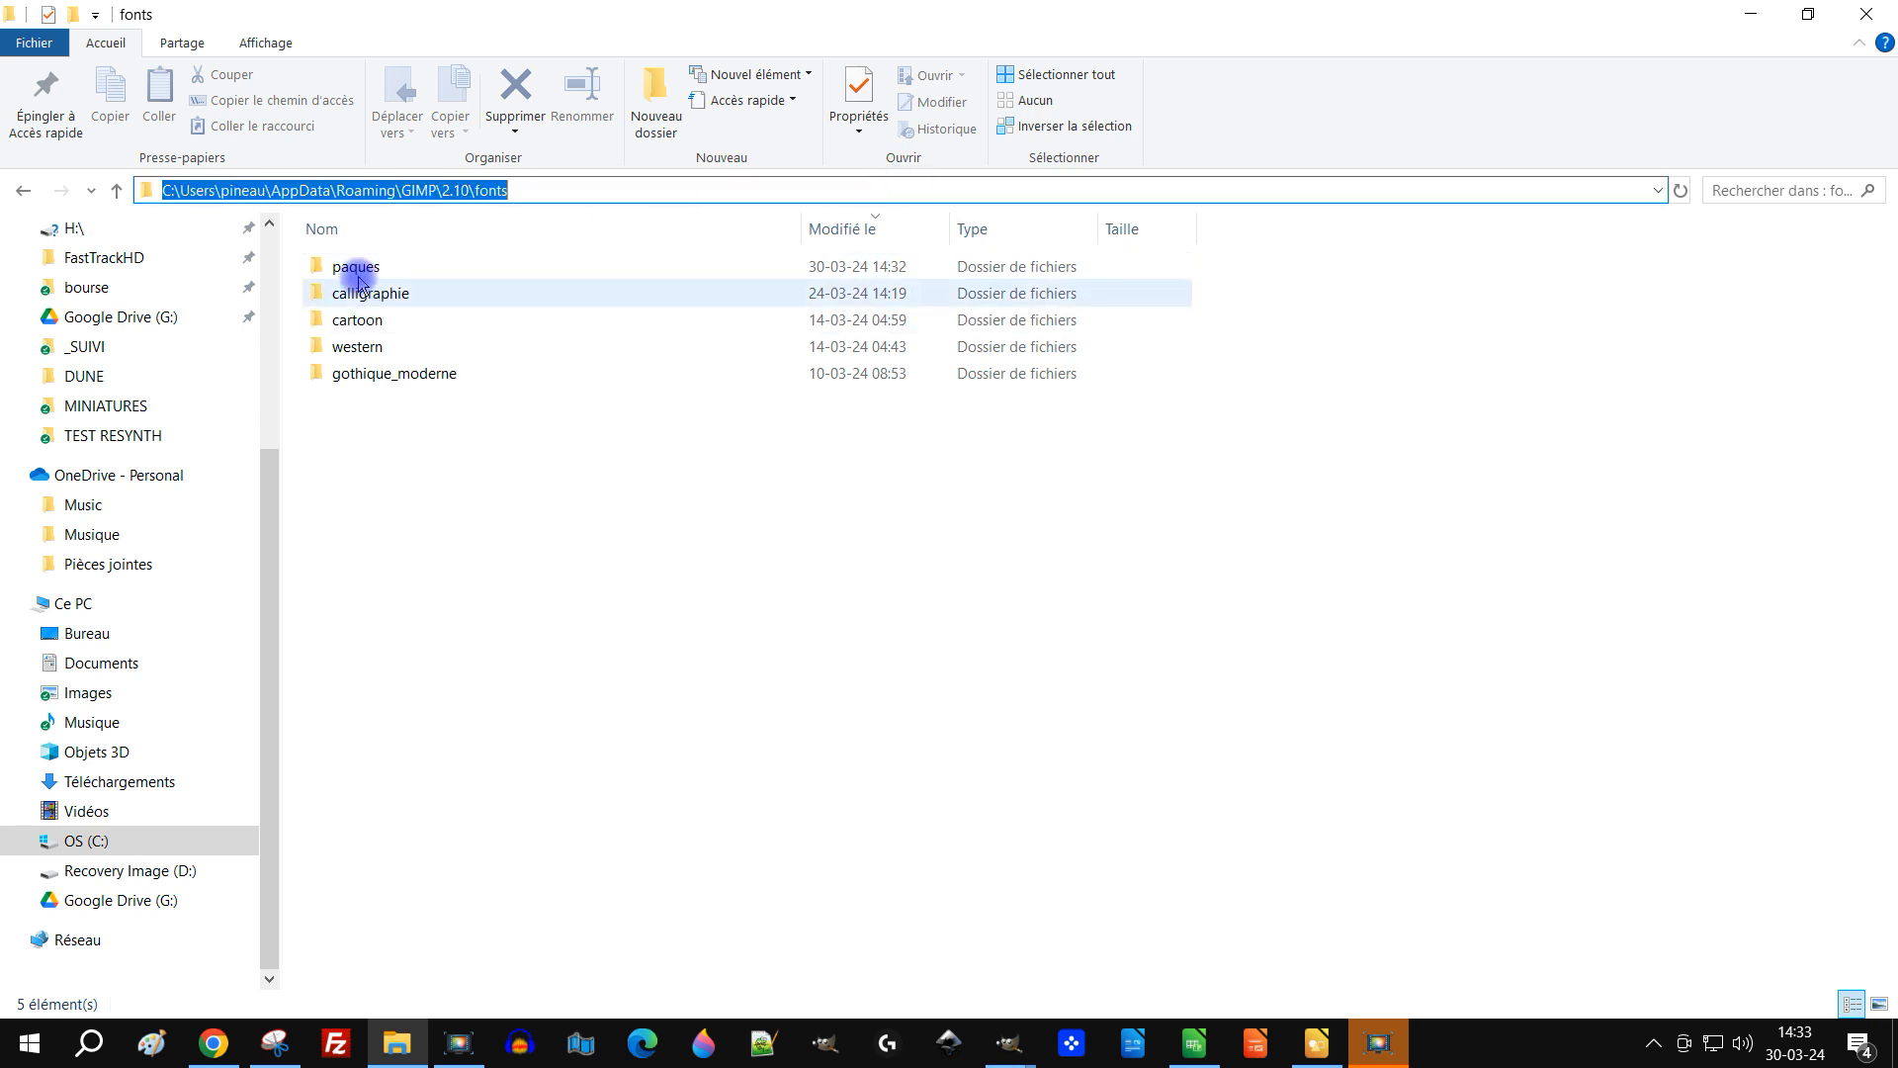
{"action": "mouse_move", "coordinate": [449, 188]}
{"action": "left_mouse_down"}
{"action": "mouse_move", "coordinate": [169, 317]}
{"action": "mouse_move", "coordinate": [356, 254]}
{"action": "mouse_move", "coordinate": [415, 198]}
{"action": "left_mouse_up"}
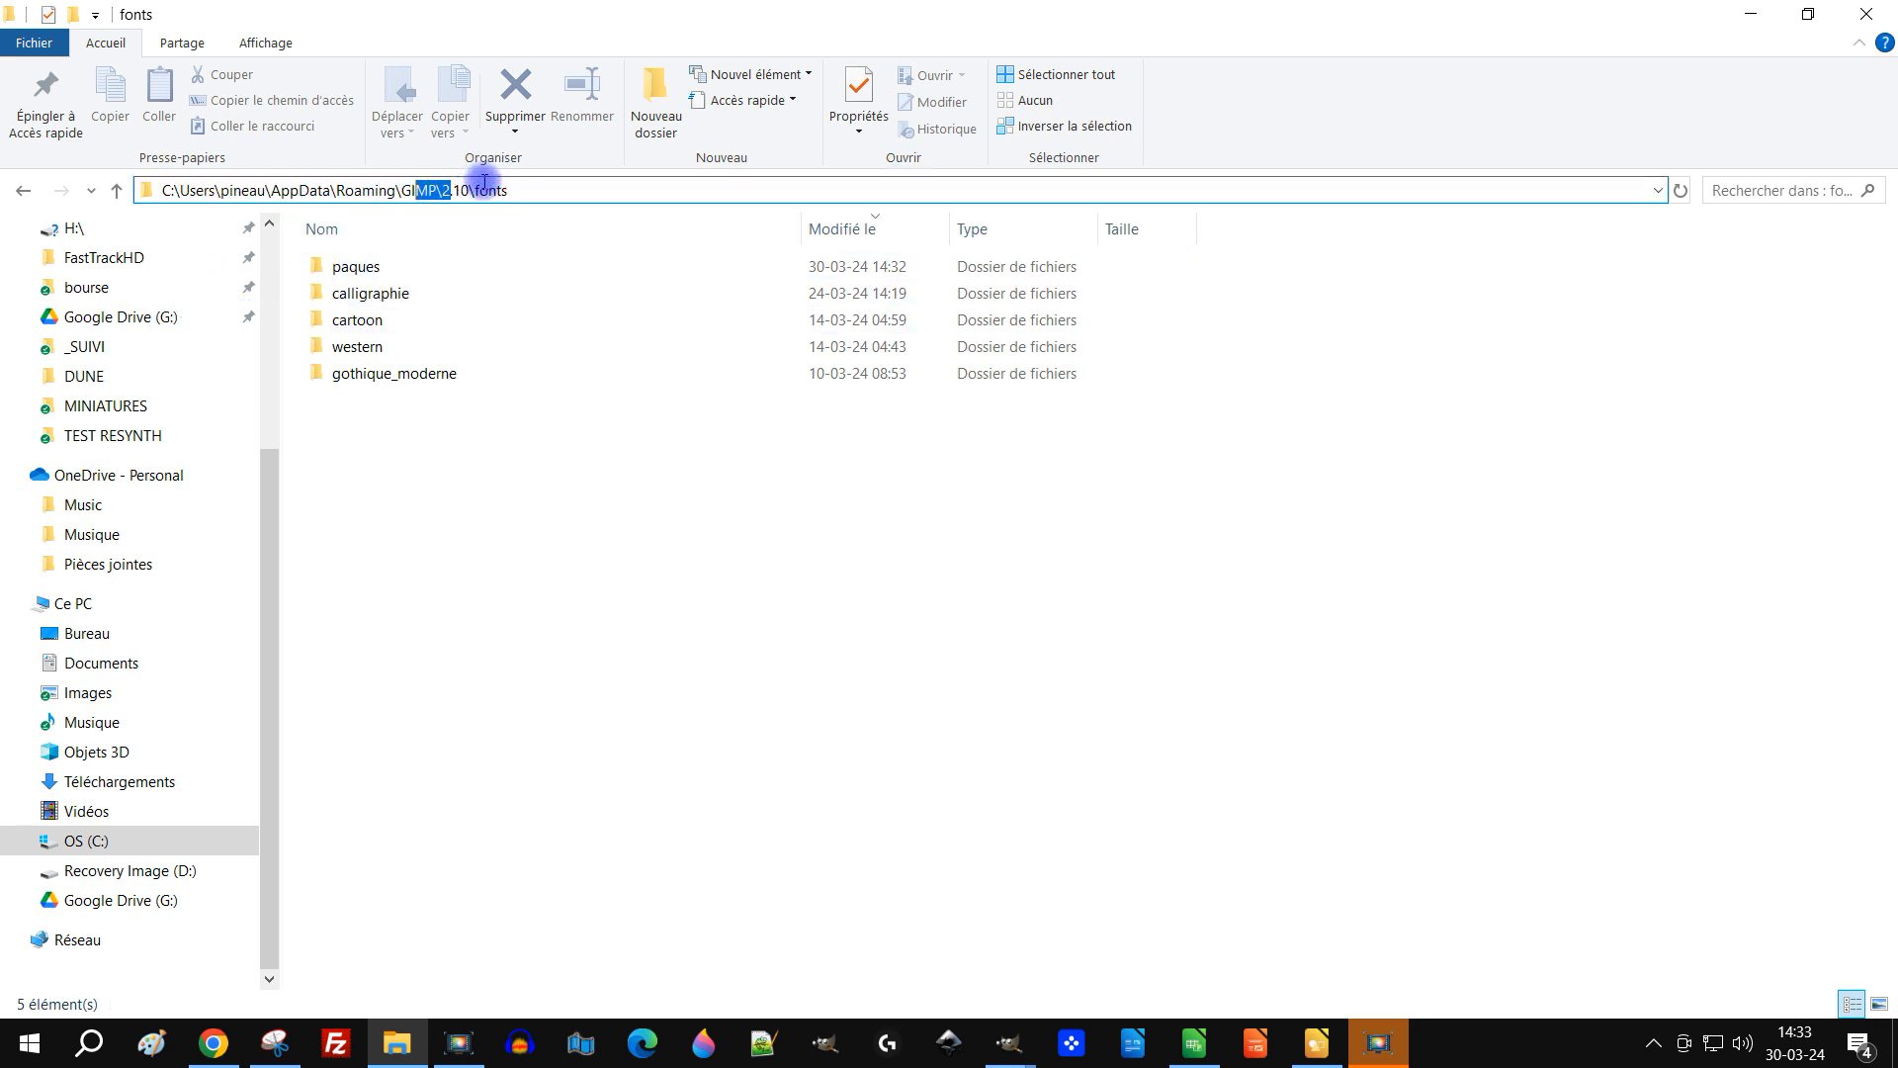
{"action": "left_click", "coordinate": [545, 612]}
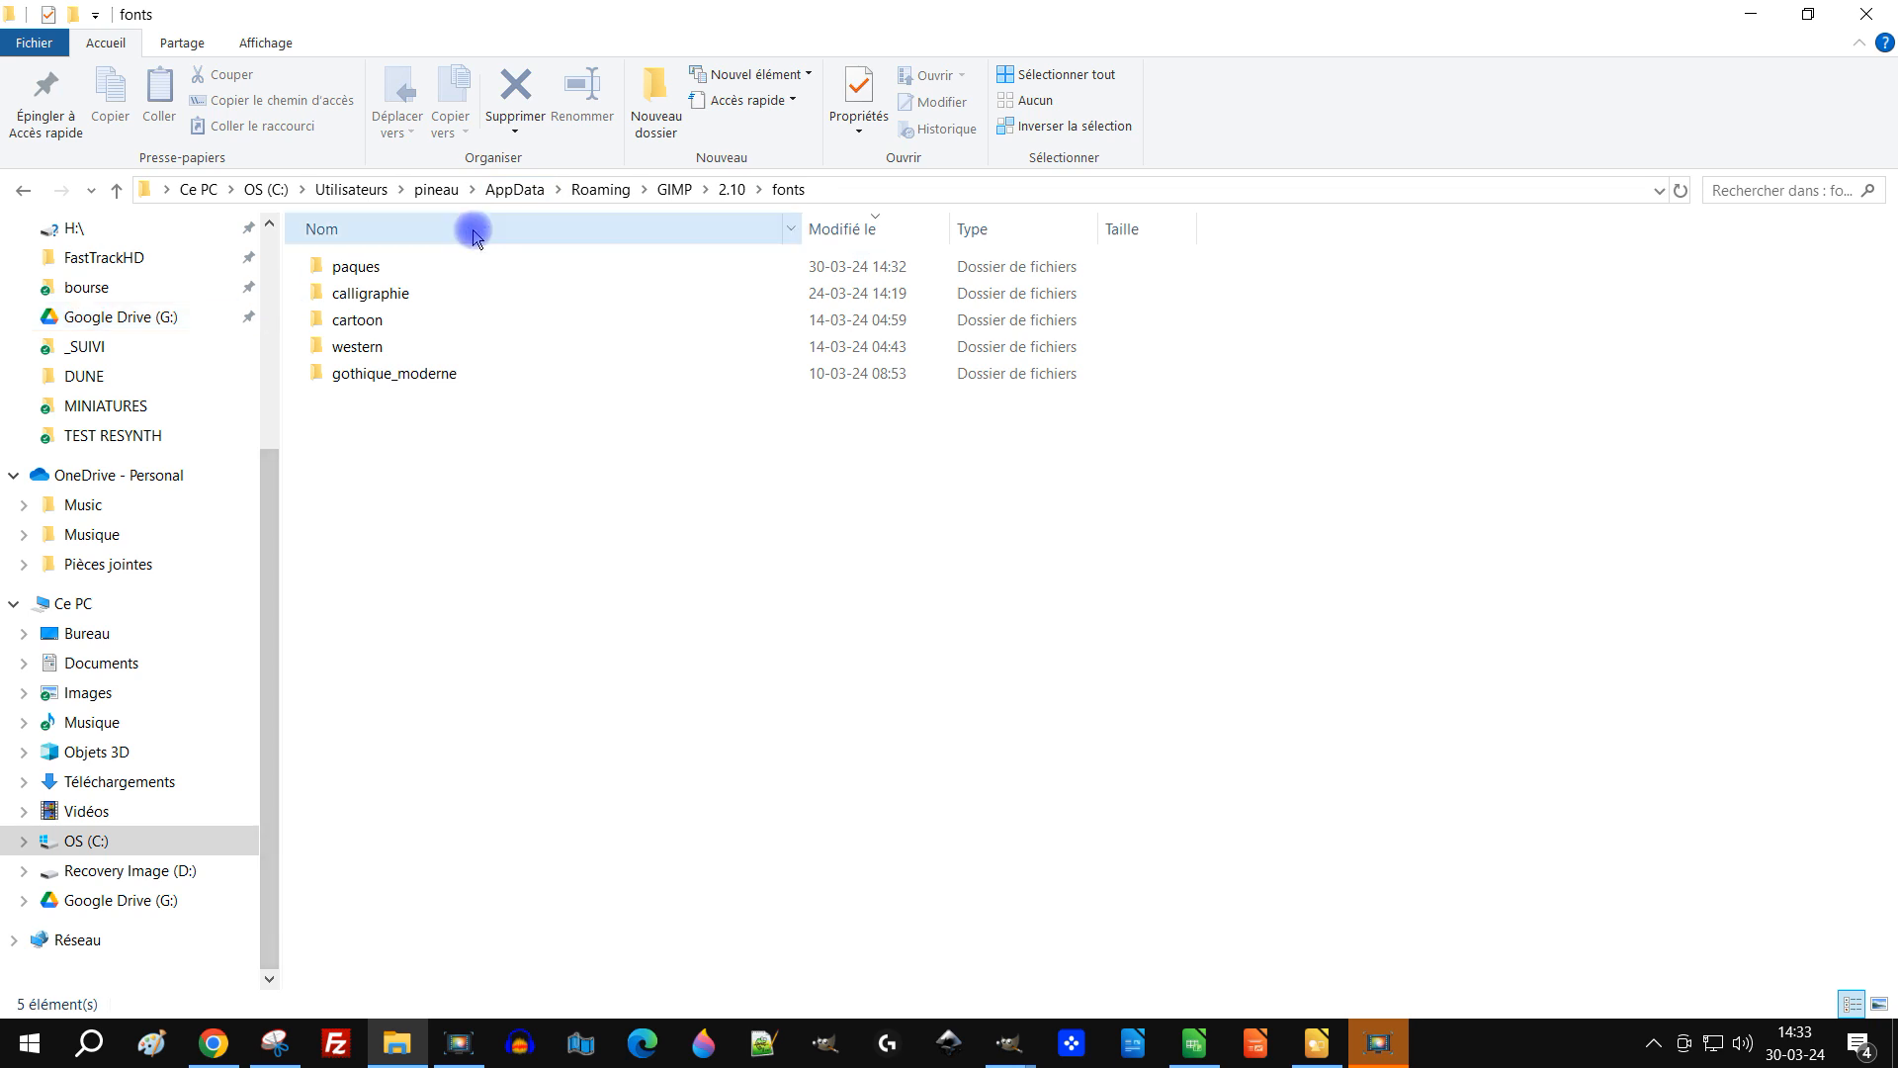
Step: Pin the fonts folder to Quick access, open it from there and copy its path again
{"action": "left_click_drag", "start_coordinate": [800, 188], "coordinate": [239, 355]}
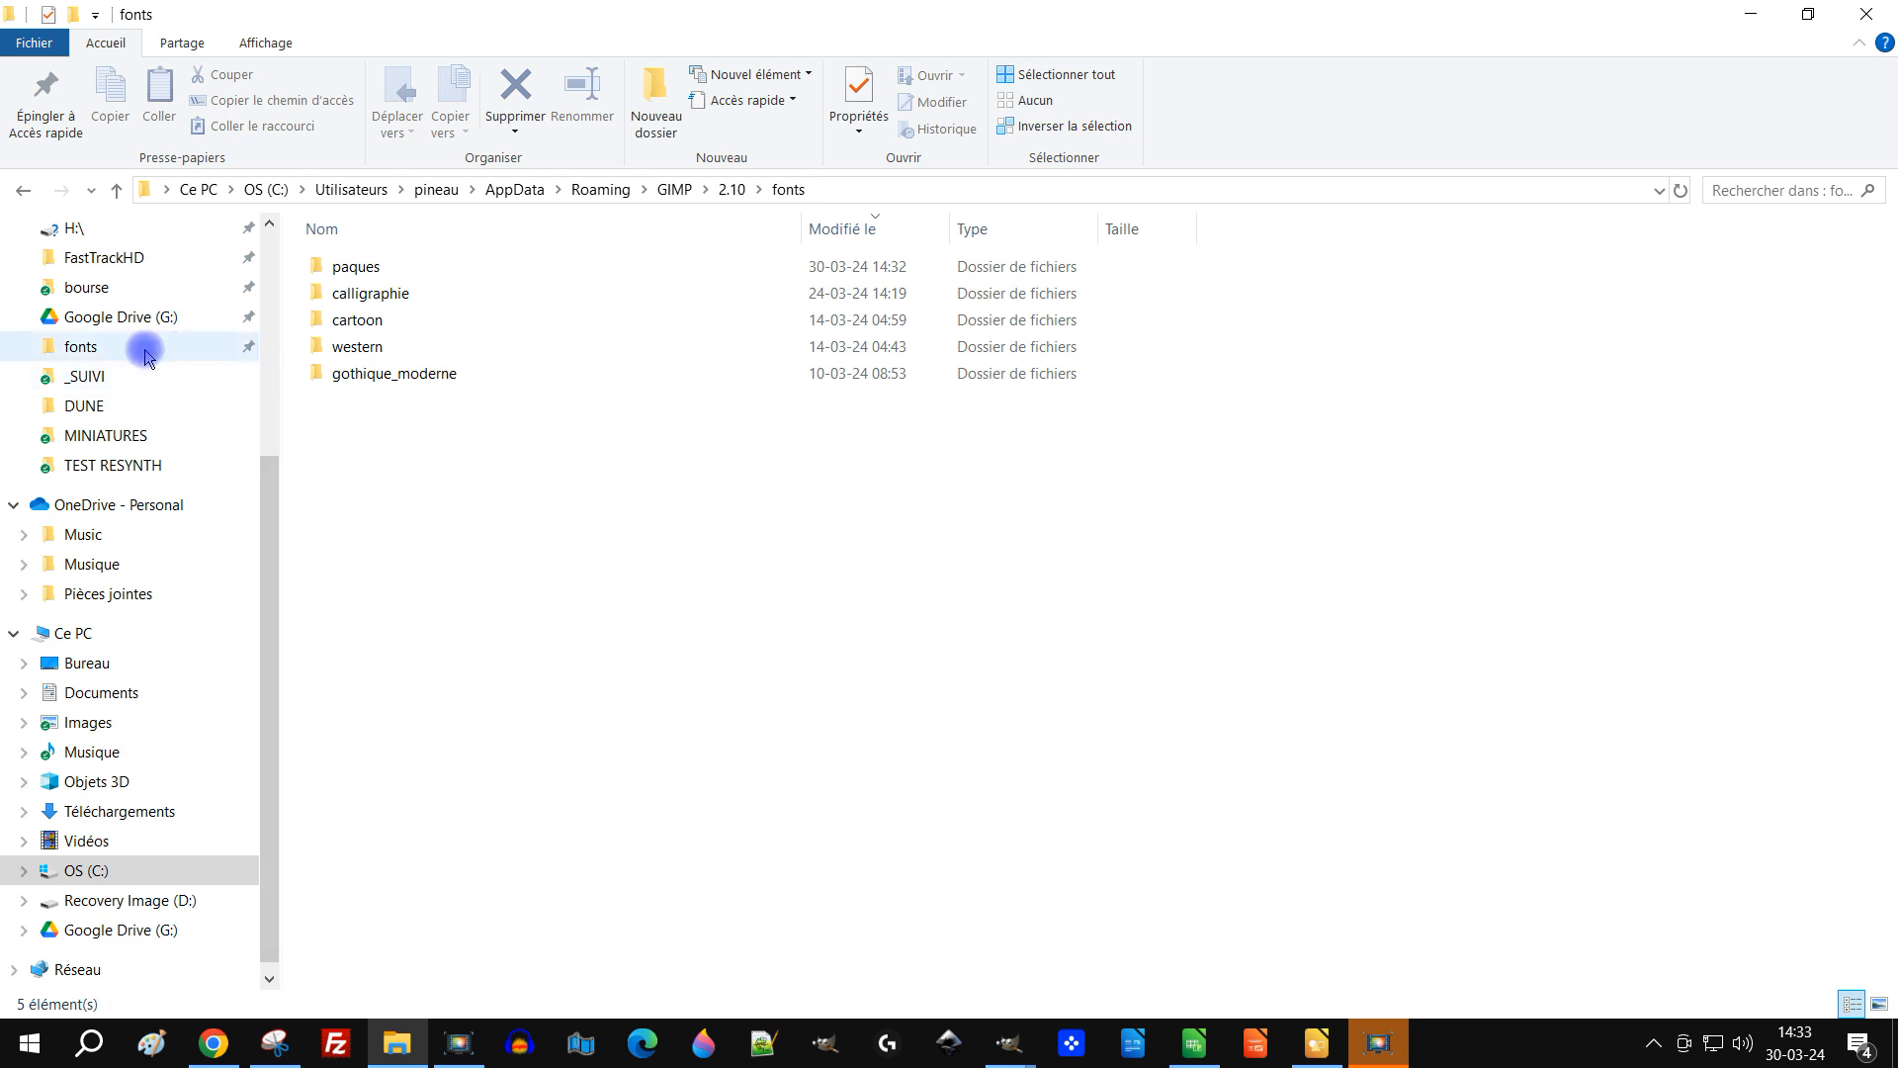
{"action": "left_click", "coordinate": [104, 354]}
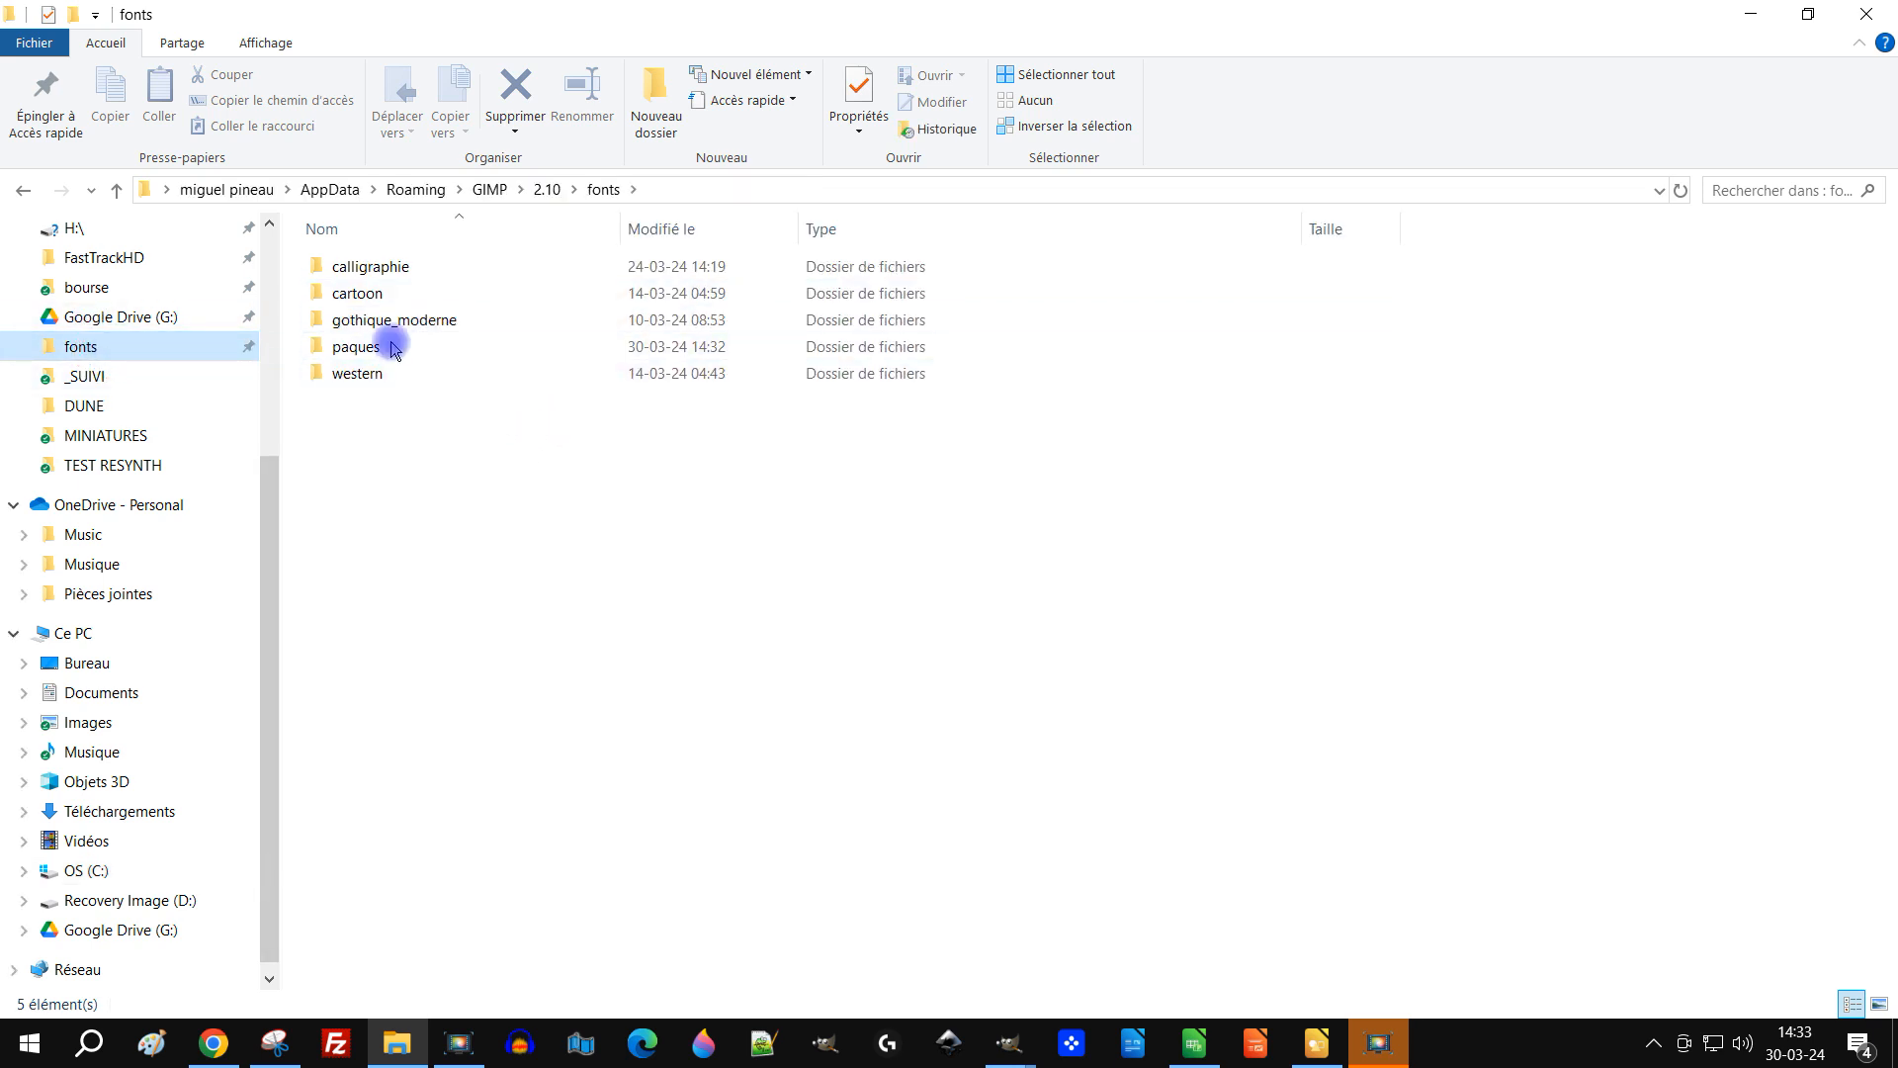
{"action": "left_click", "coordinate": [842, 181]}
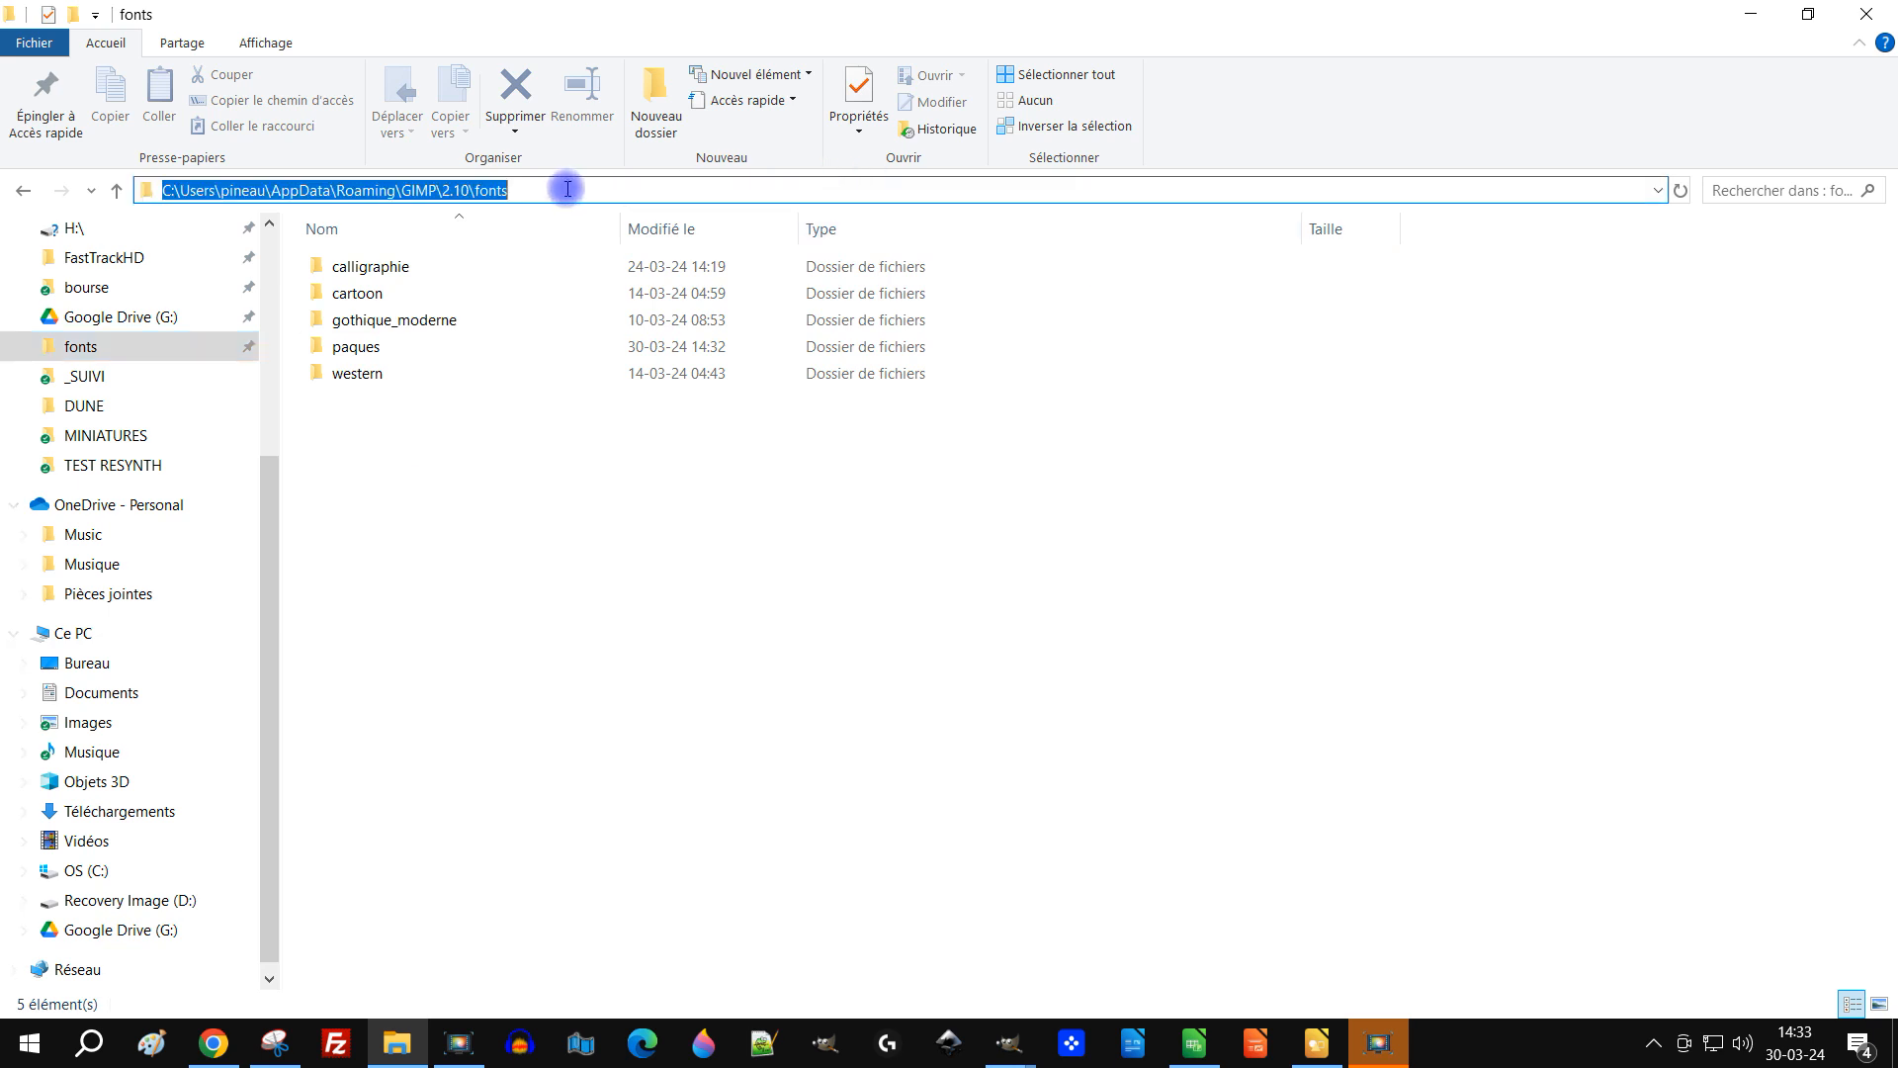
{"action": "right_click", "coordinate": [495, 194]}
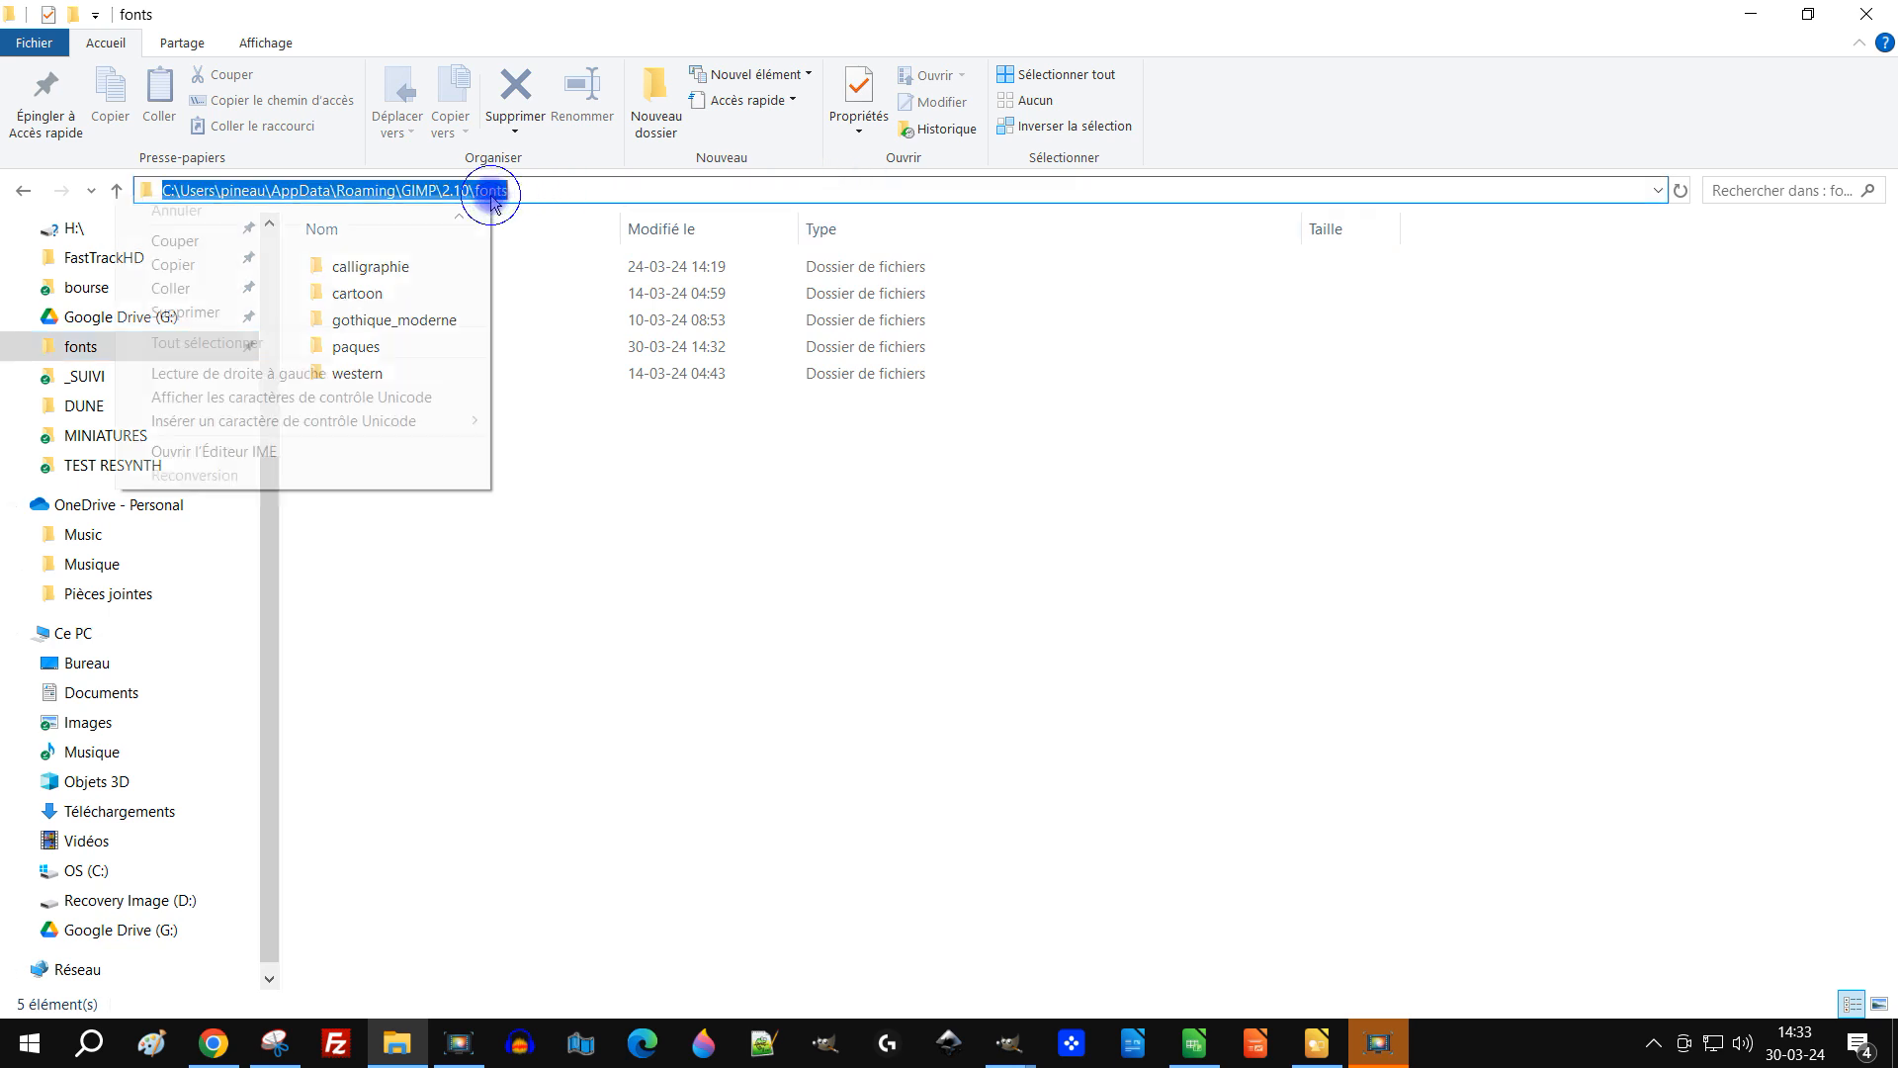
{"action": "left_click", "coordinate": [206, 265]}
{"action": "left_click", "coordinate": [642, 620]}
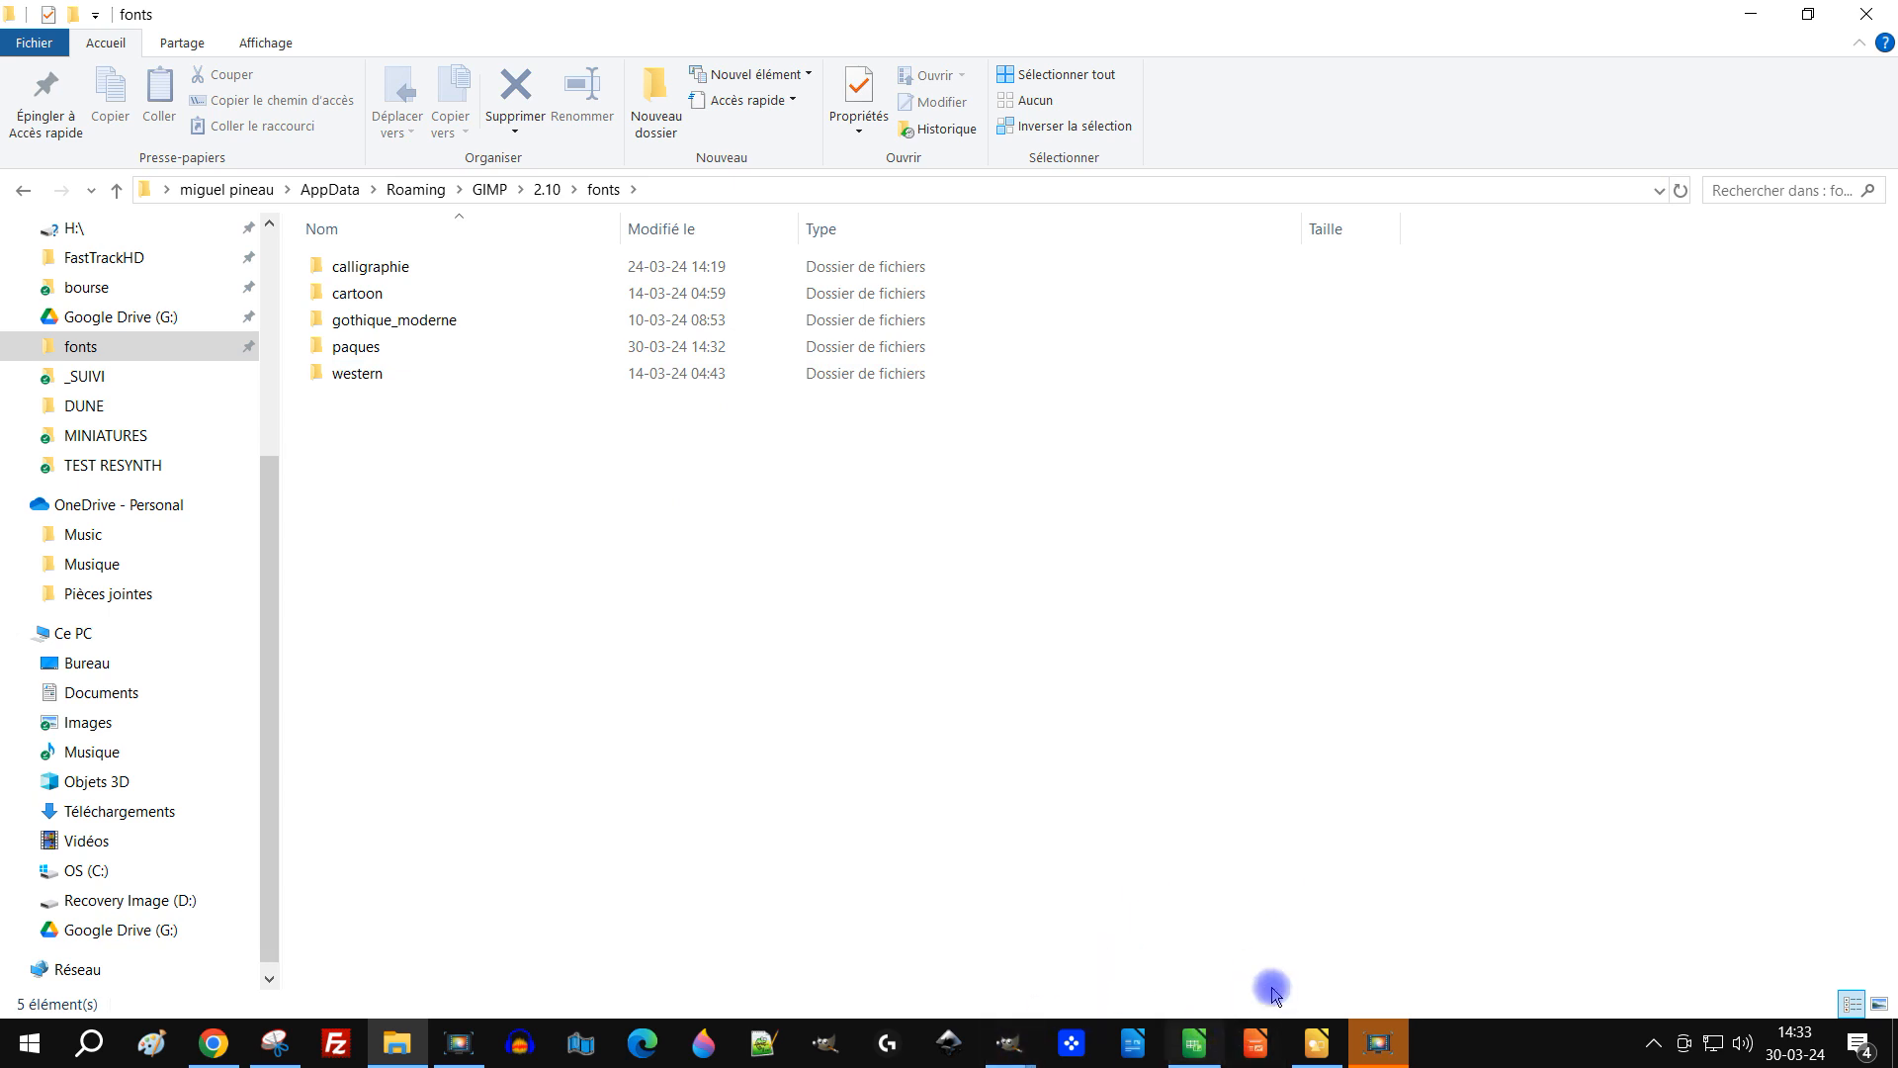
Step: Return to the browser and download the Rosa font
{"action": "left_click", "coordinate": [212, 1043]}
{"action": "scroll", "coordinate": [1268, 455], "scroll_direction": "up", "scroll_amount": 3}
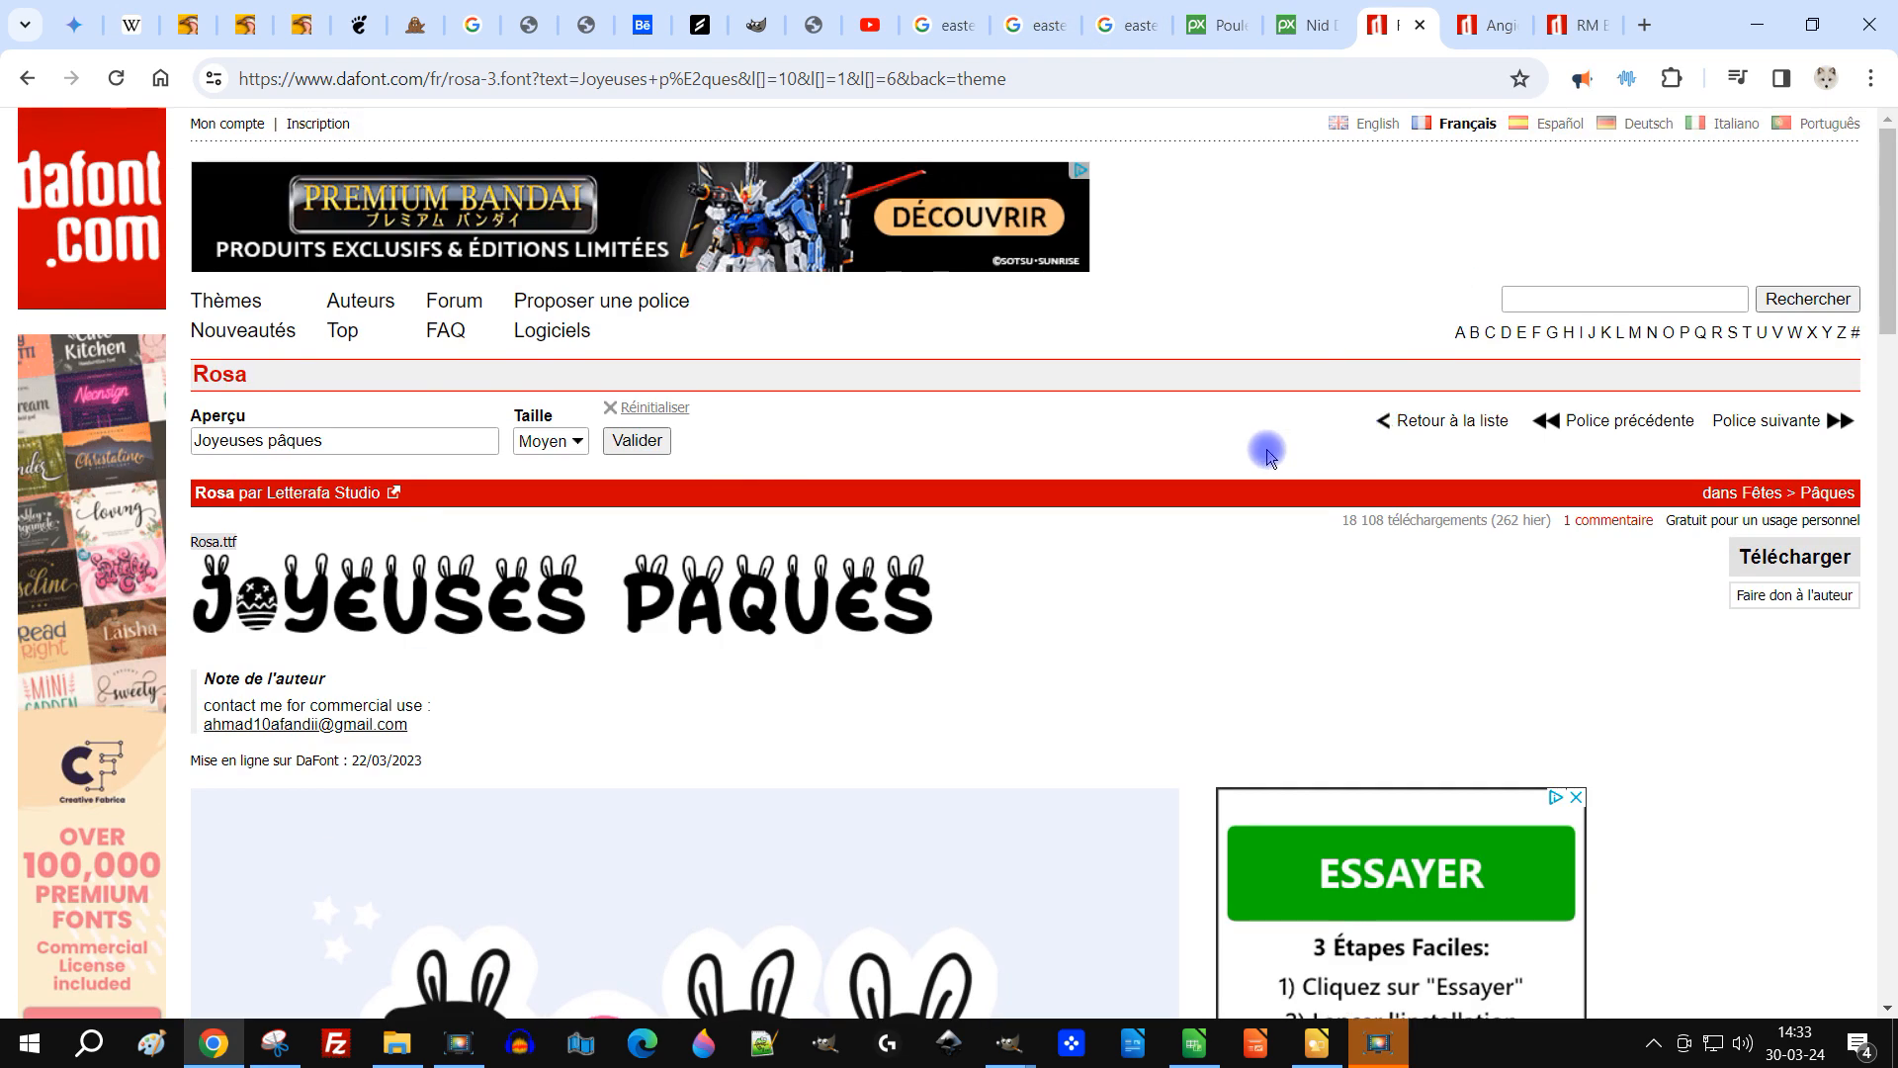
{"action": "left_click", "coordinate": [1794, 557]}
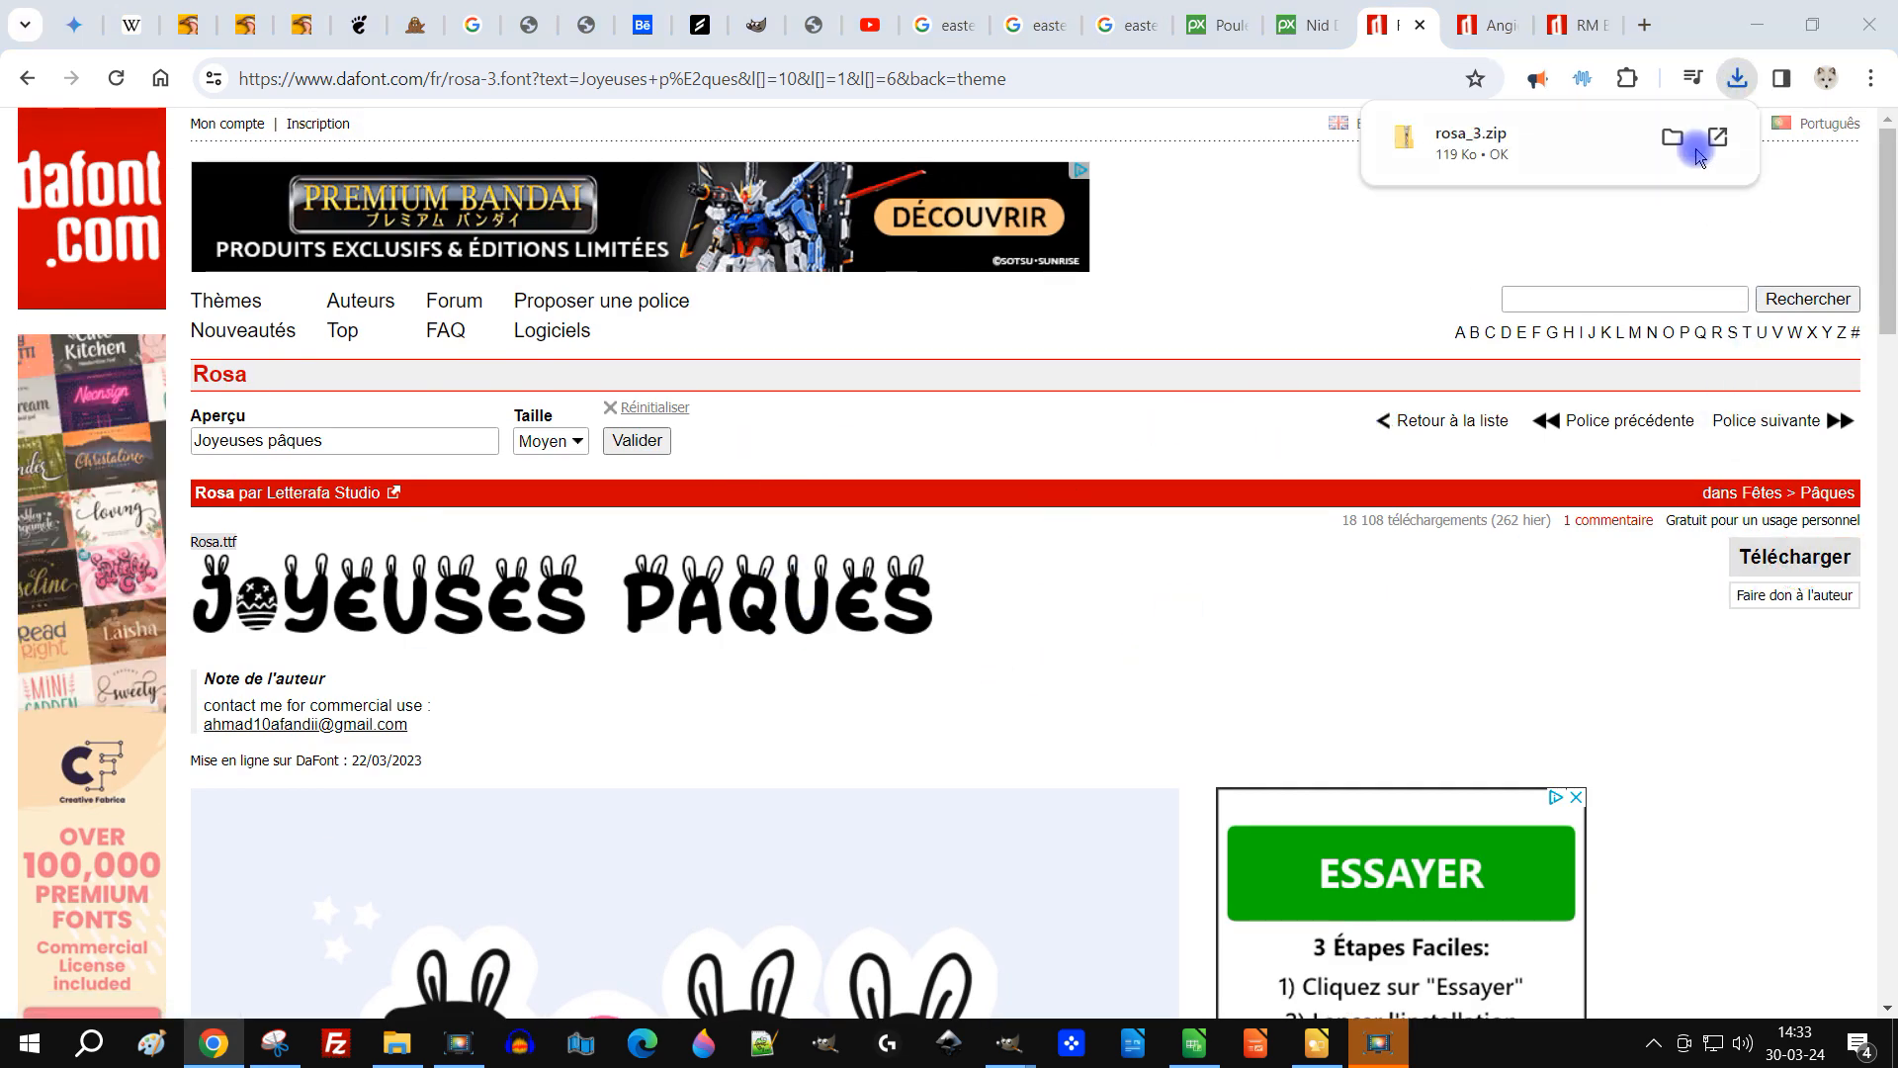
Step: Open the downloaded rosa_3.zip, look at its contents and go to the Downloads folder
{"action": "left_click", "coordinate": [1721, 141]}
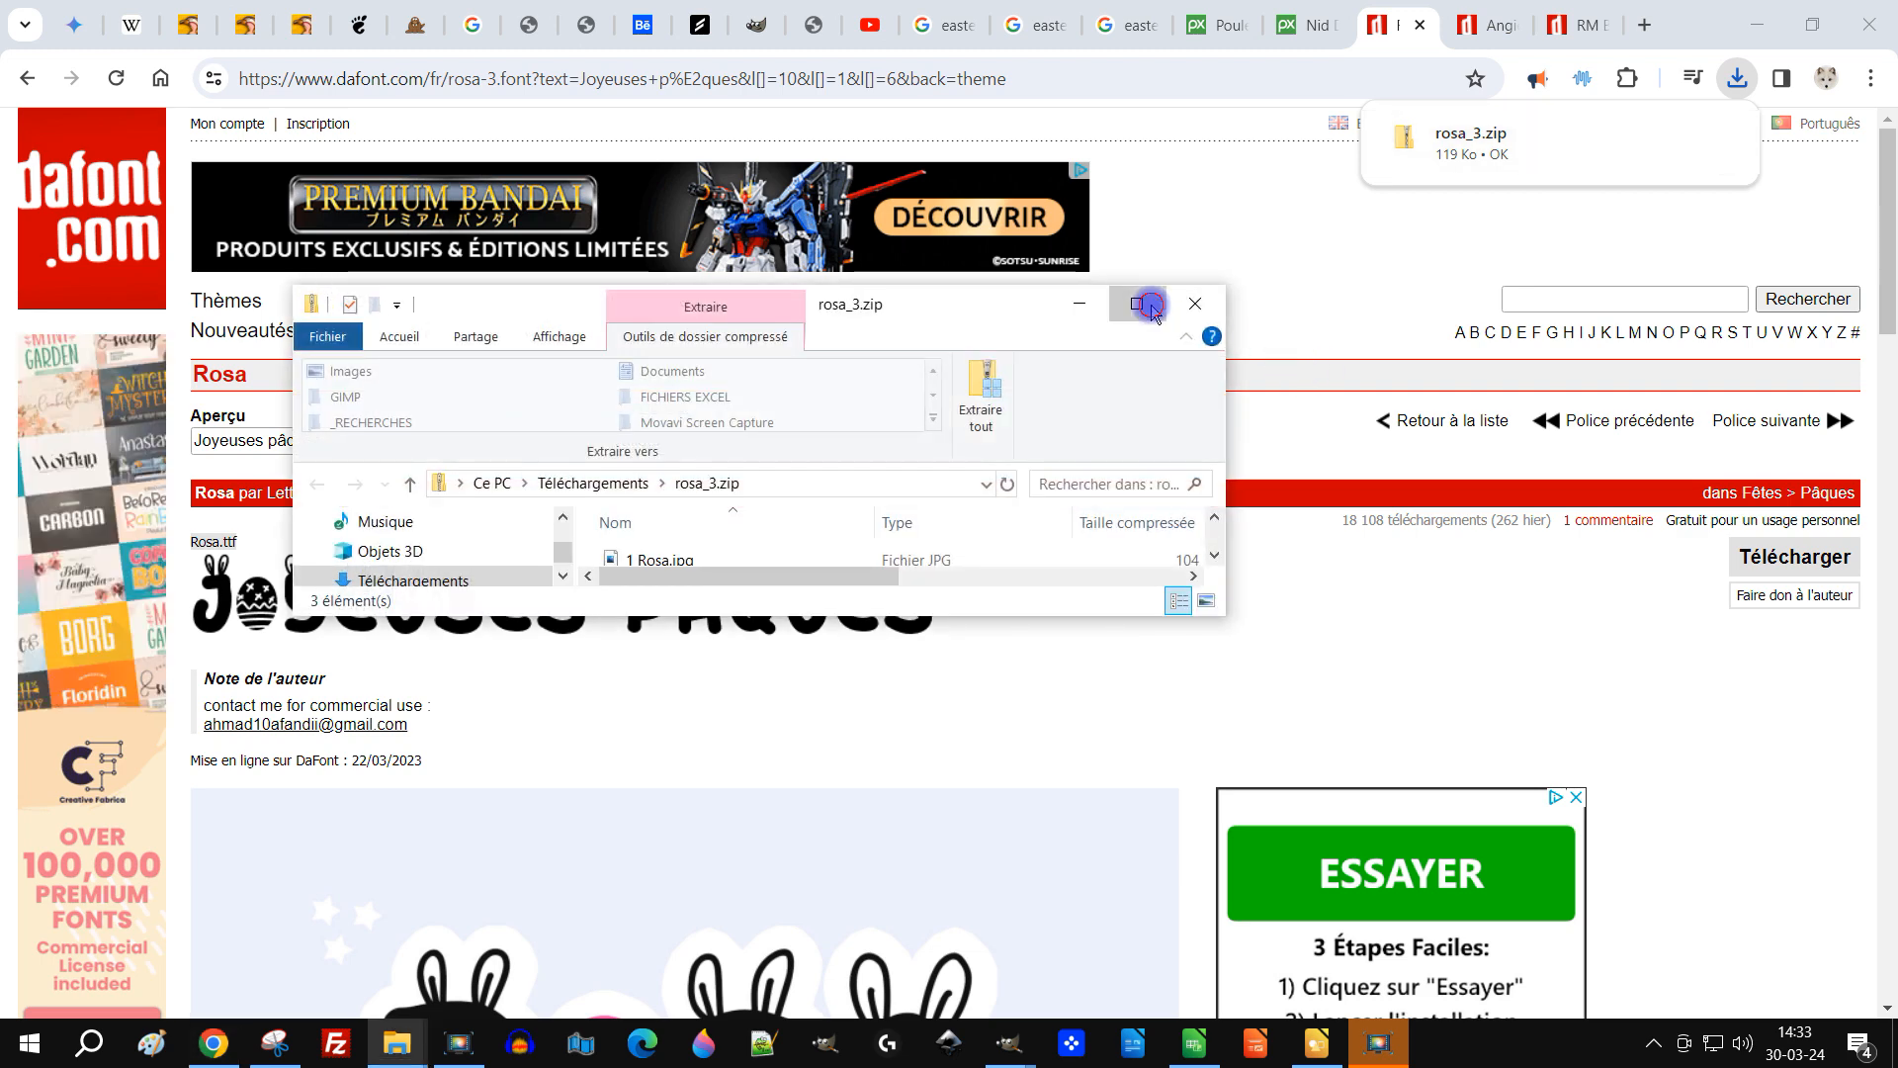
{"action": "left_click", "coordinate": [1129, 305]}
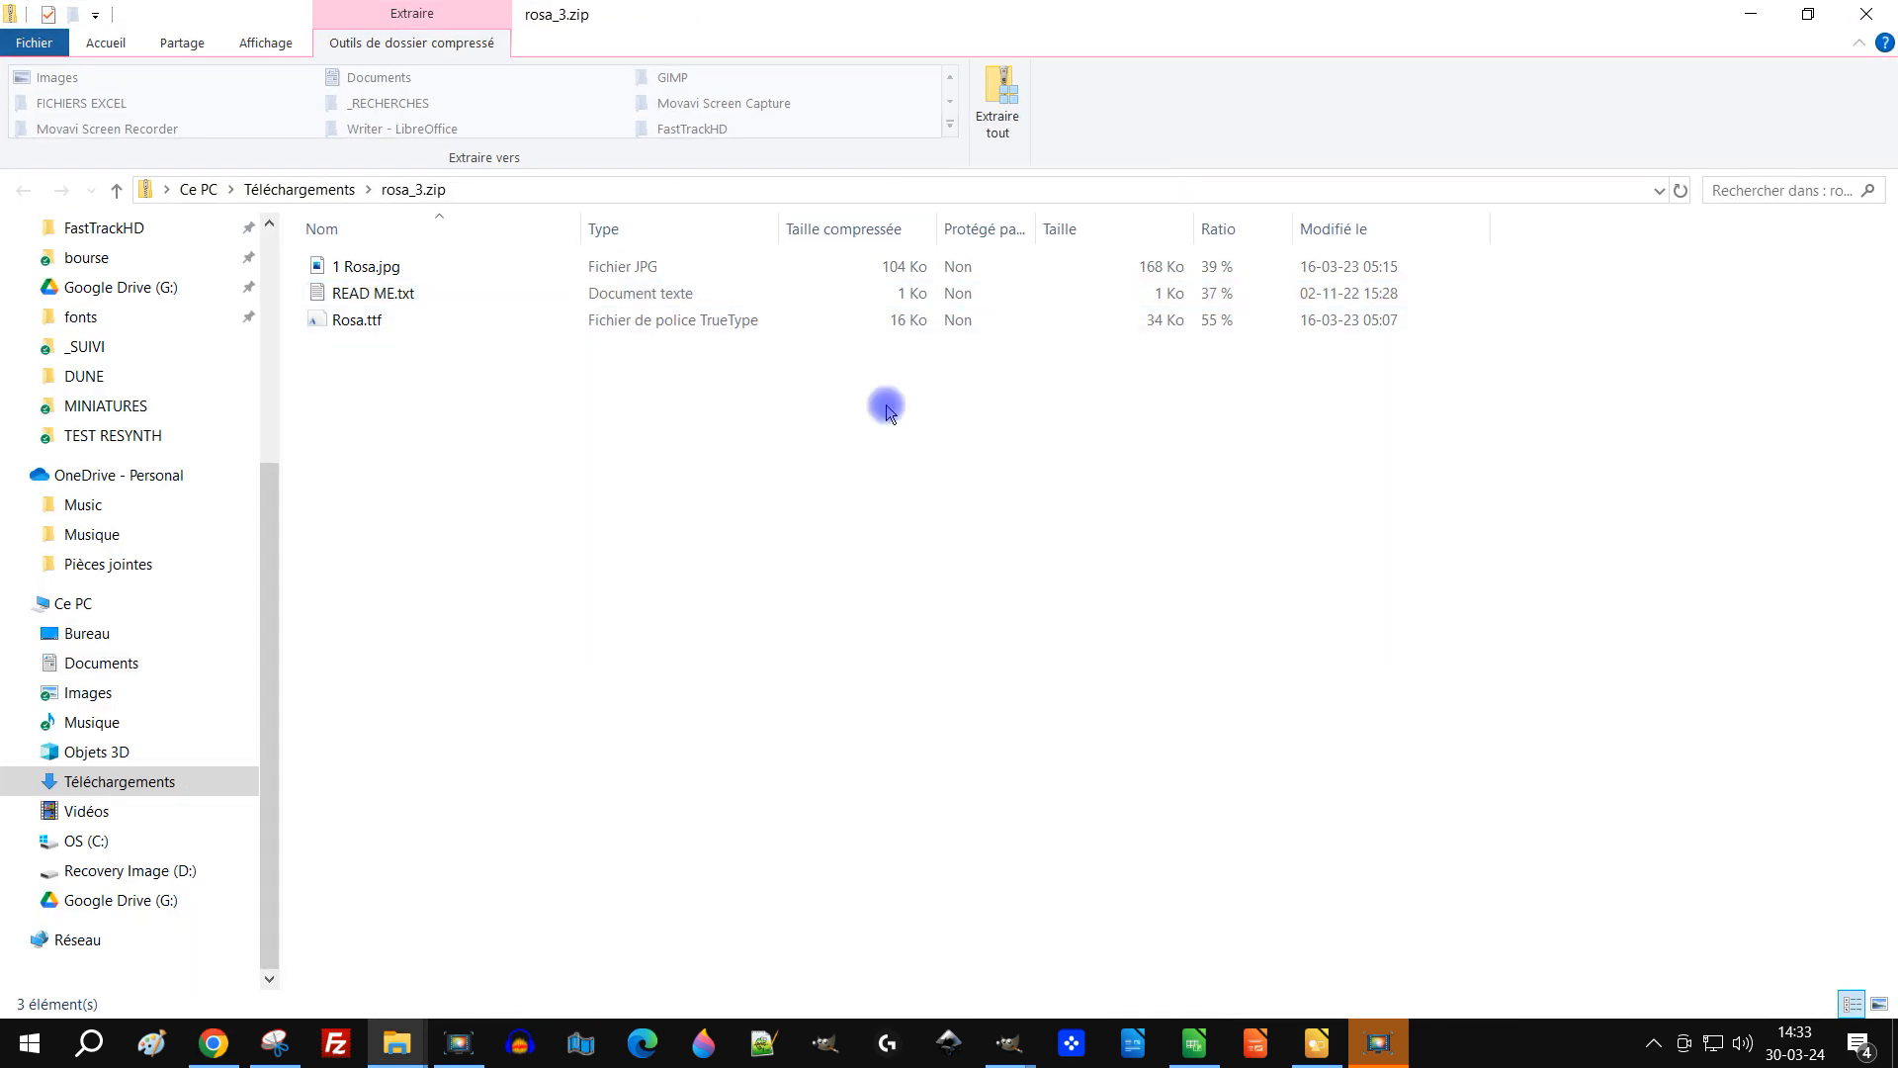
{"action": "left_click", "coordinate": [329, 190]}
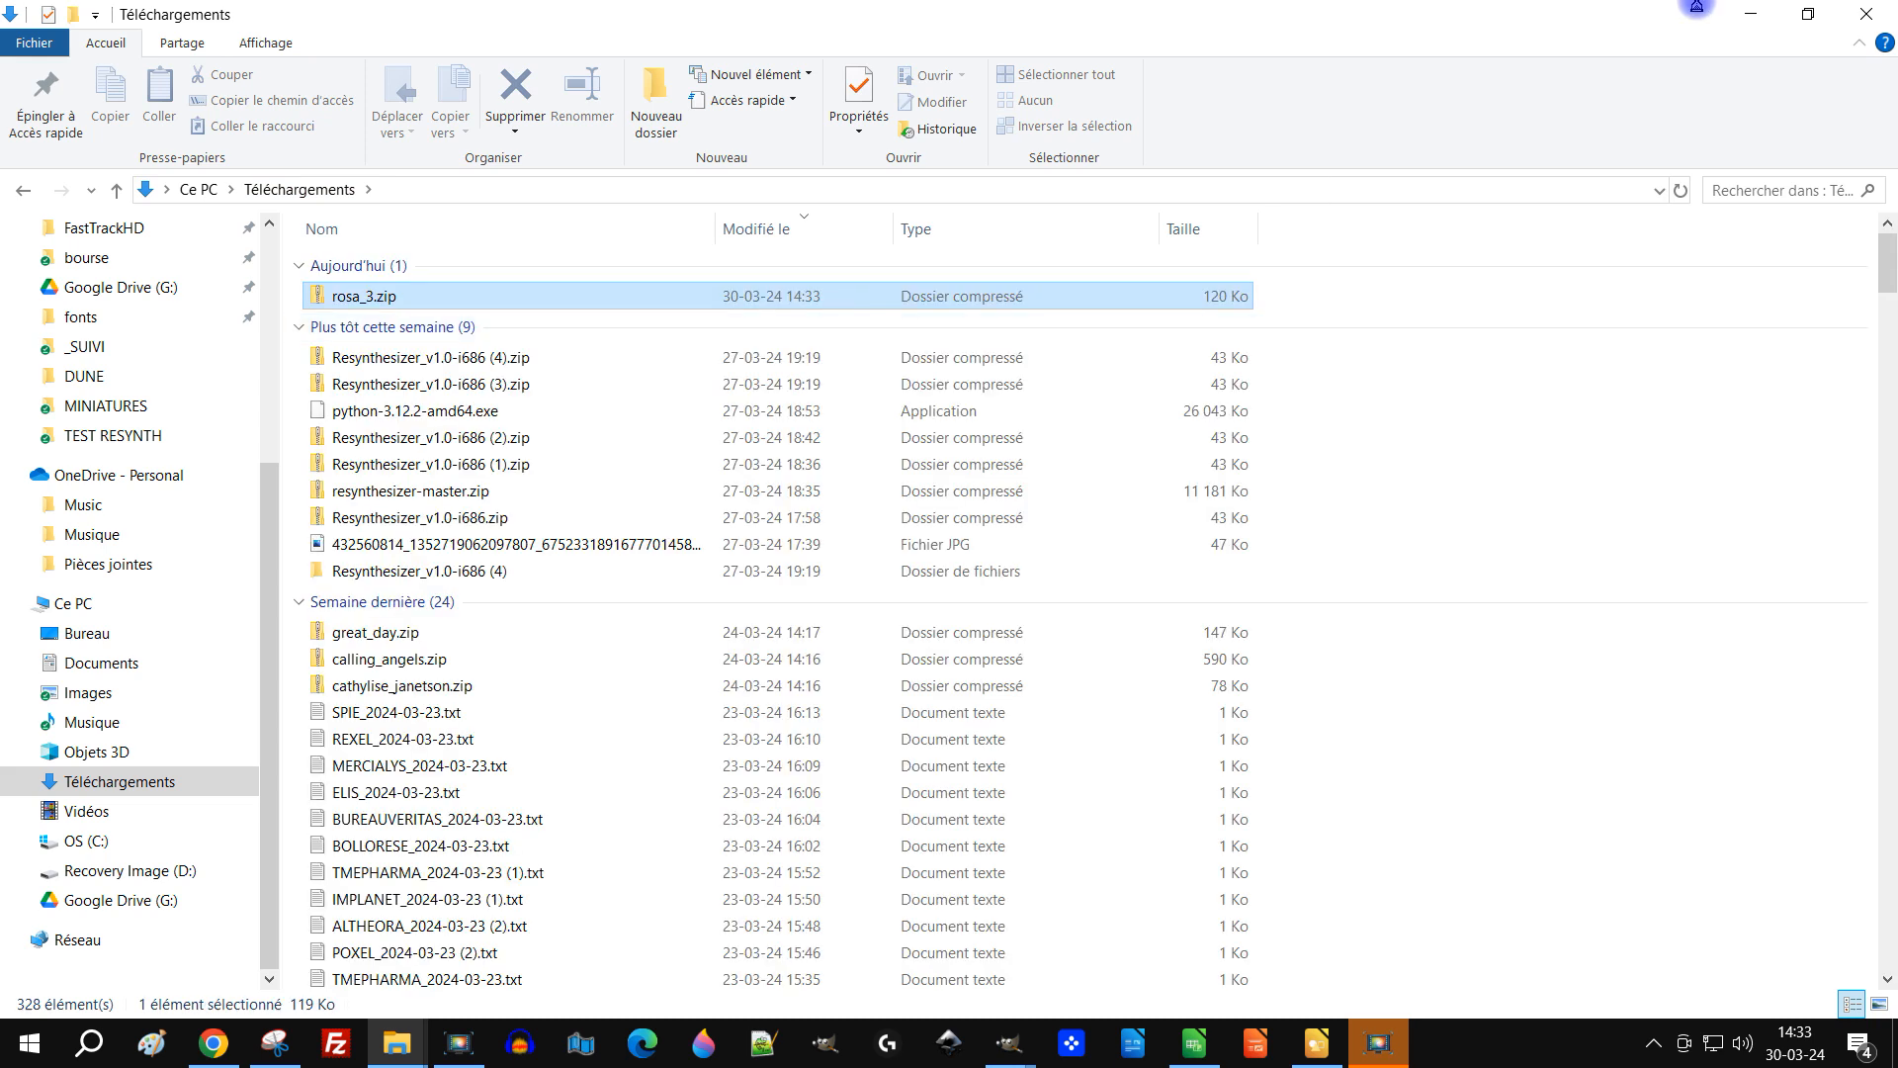
{"action": "left_click", "coordinate": [1756, 22]}
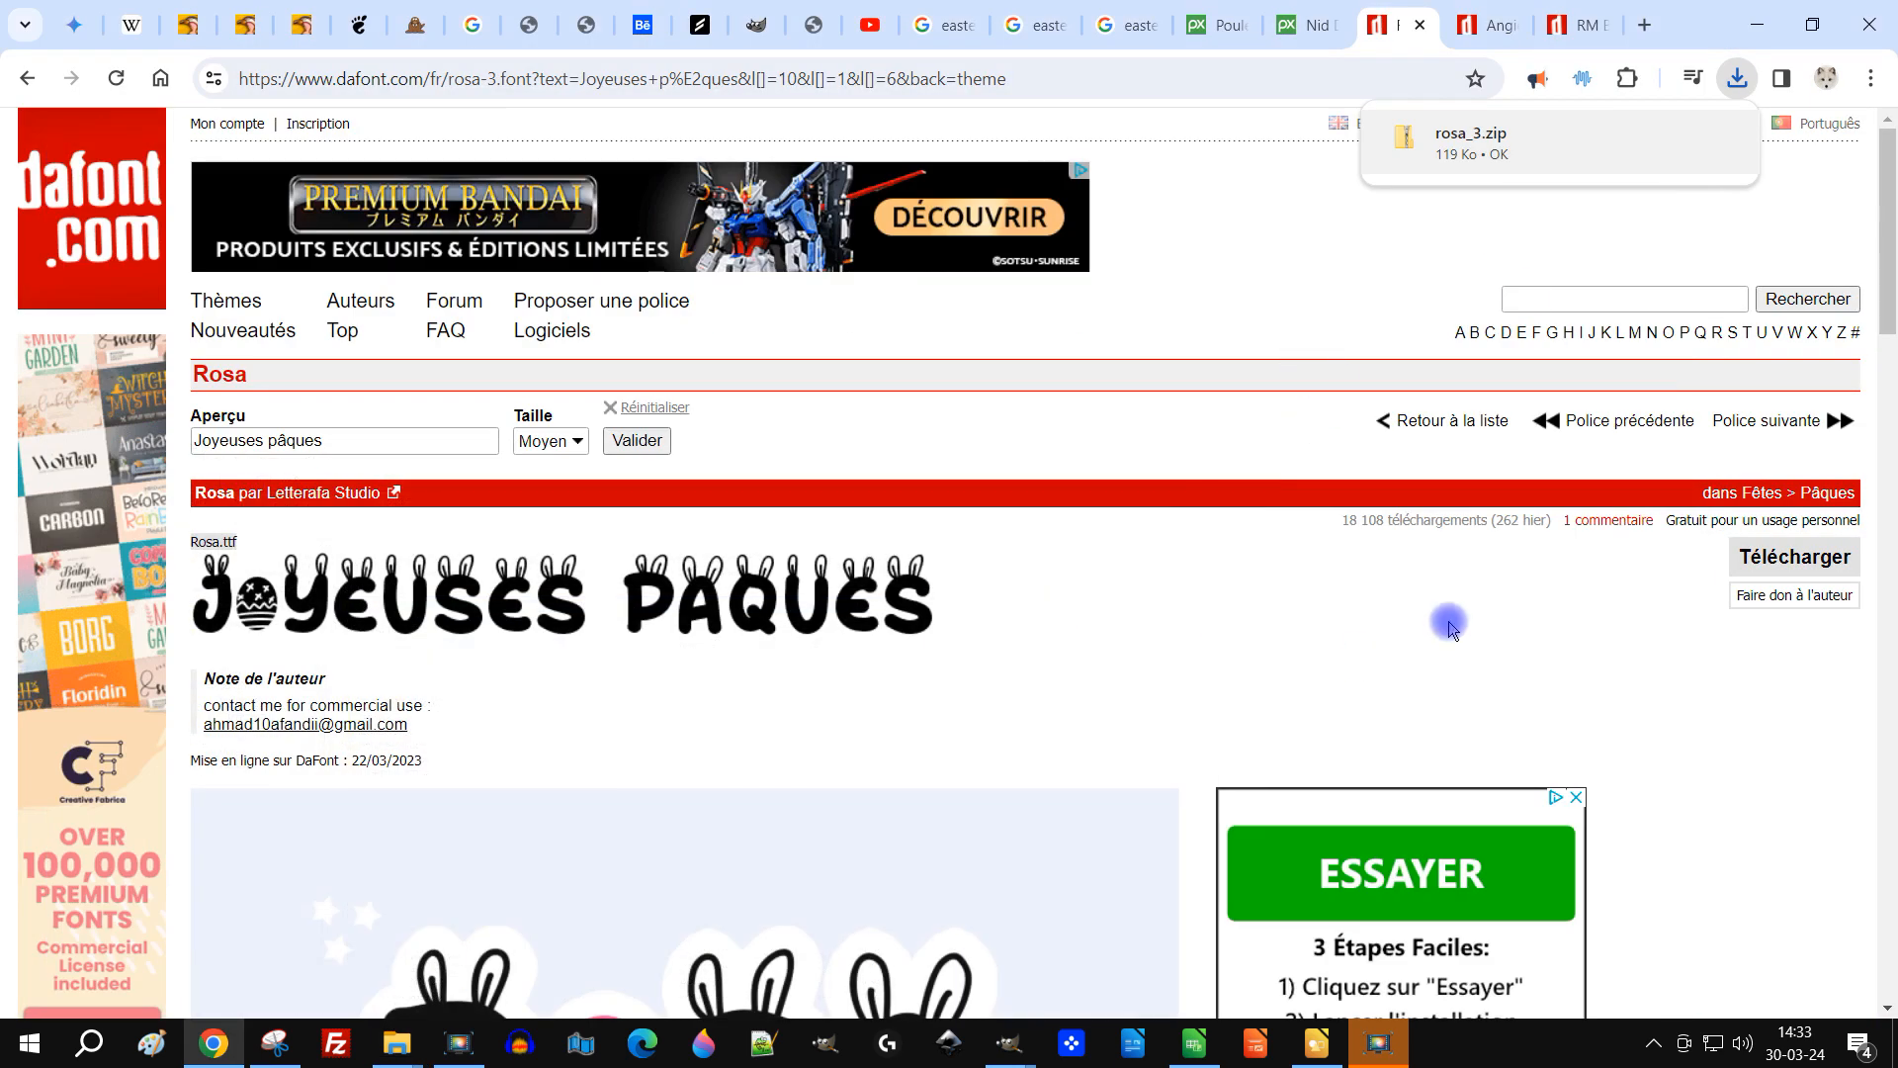
Step: Download the Angie's Vintage Easter and RM Bunny fonts from their pages
{"action": "left_click", "coordinate": [1488, 27]}
{"action": "left_click", "coordinate": [1771, 501]}
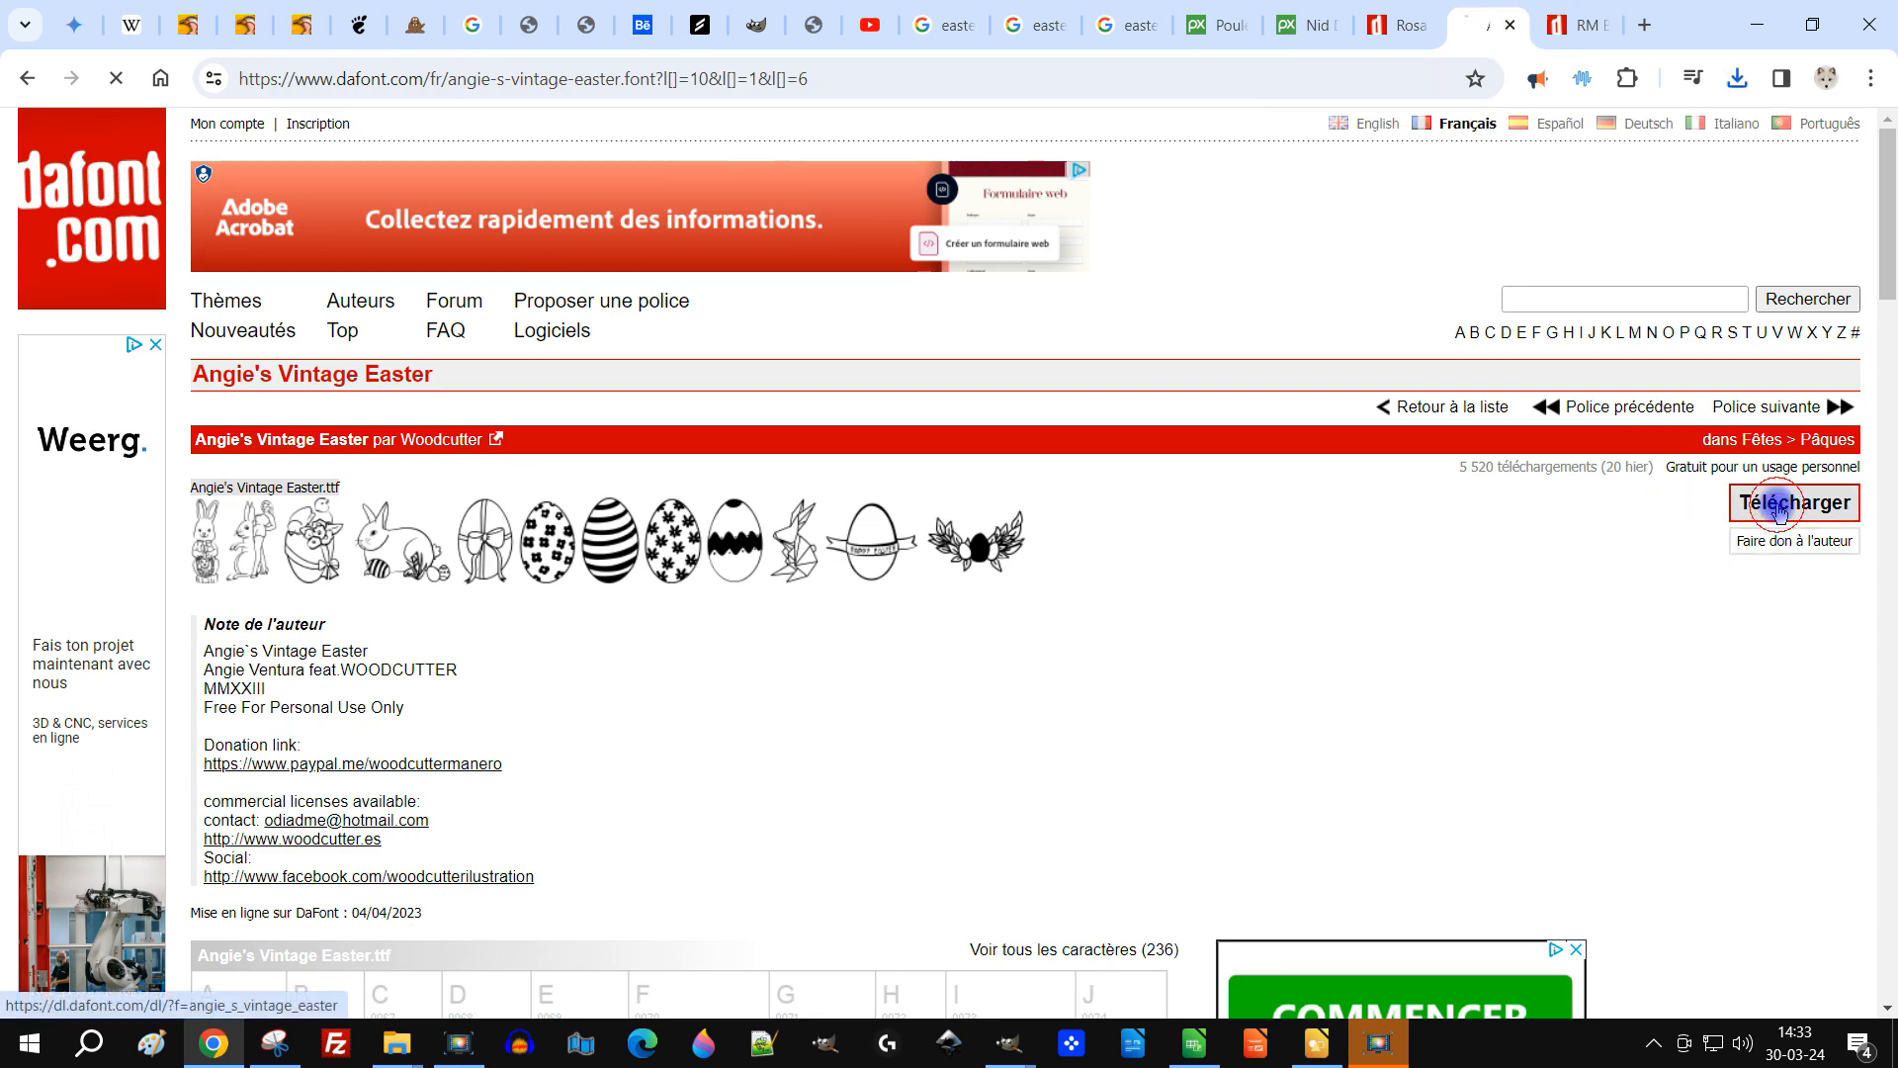
{"action": "left_click", "coordinate": [1579, 24]}
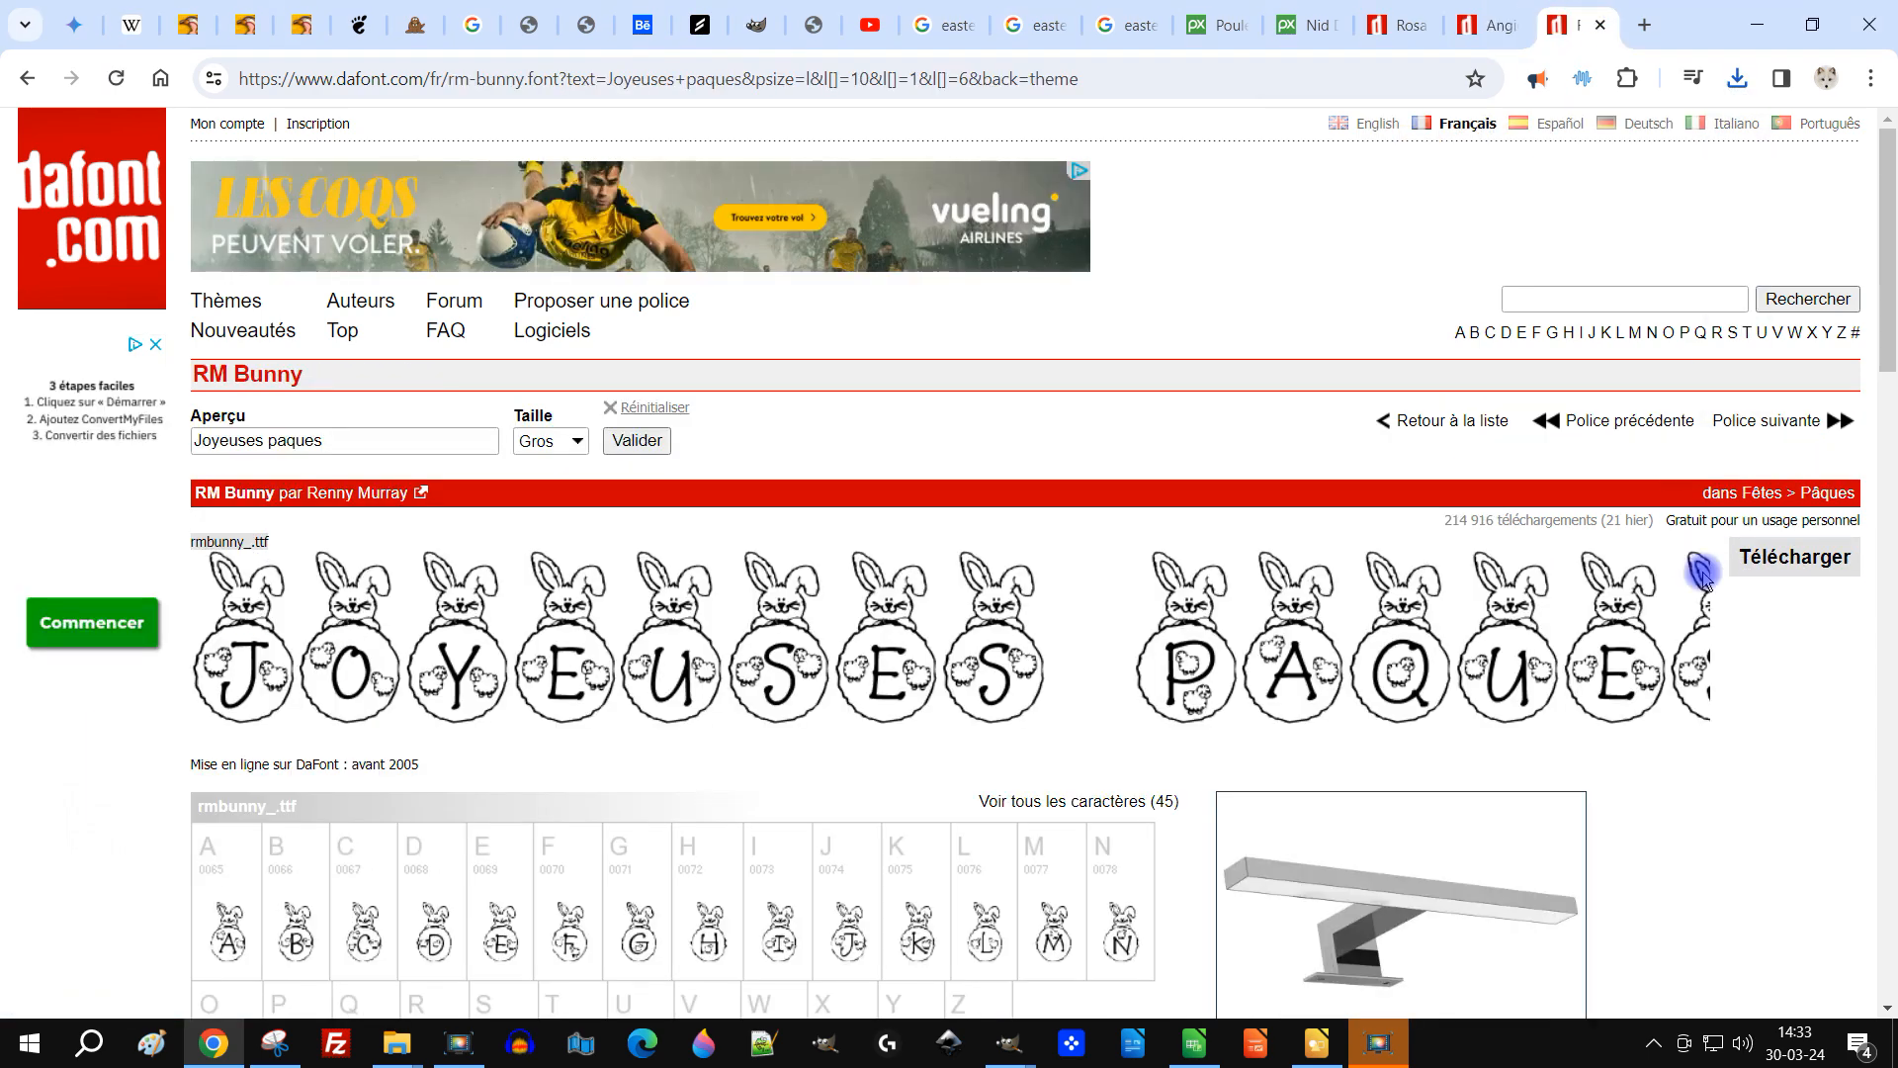
{"action": "left_click", "coordinate": [1792, 560]}
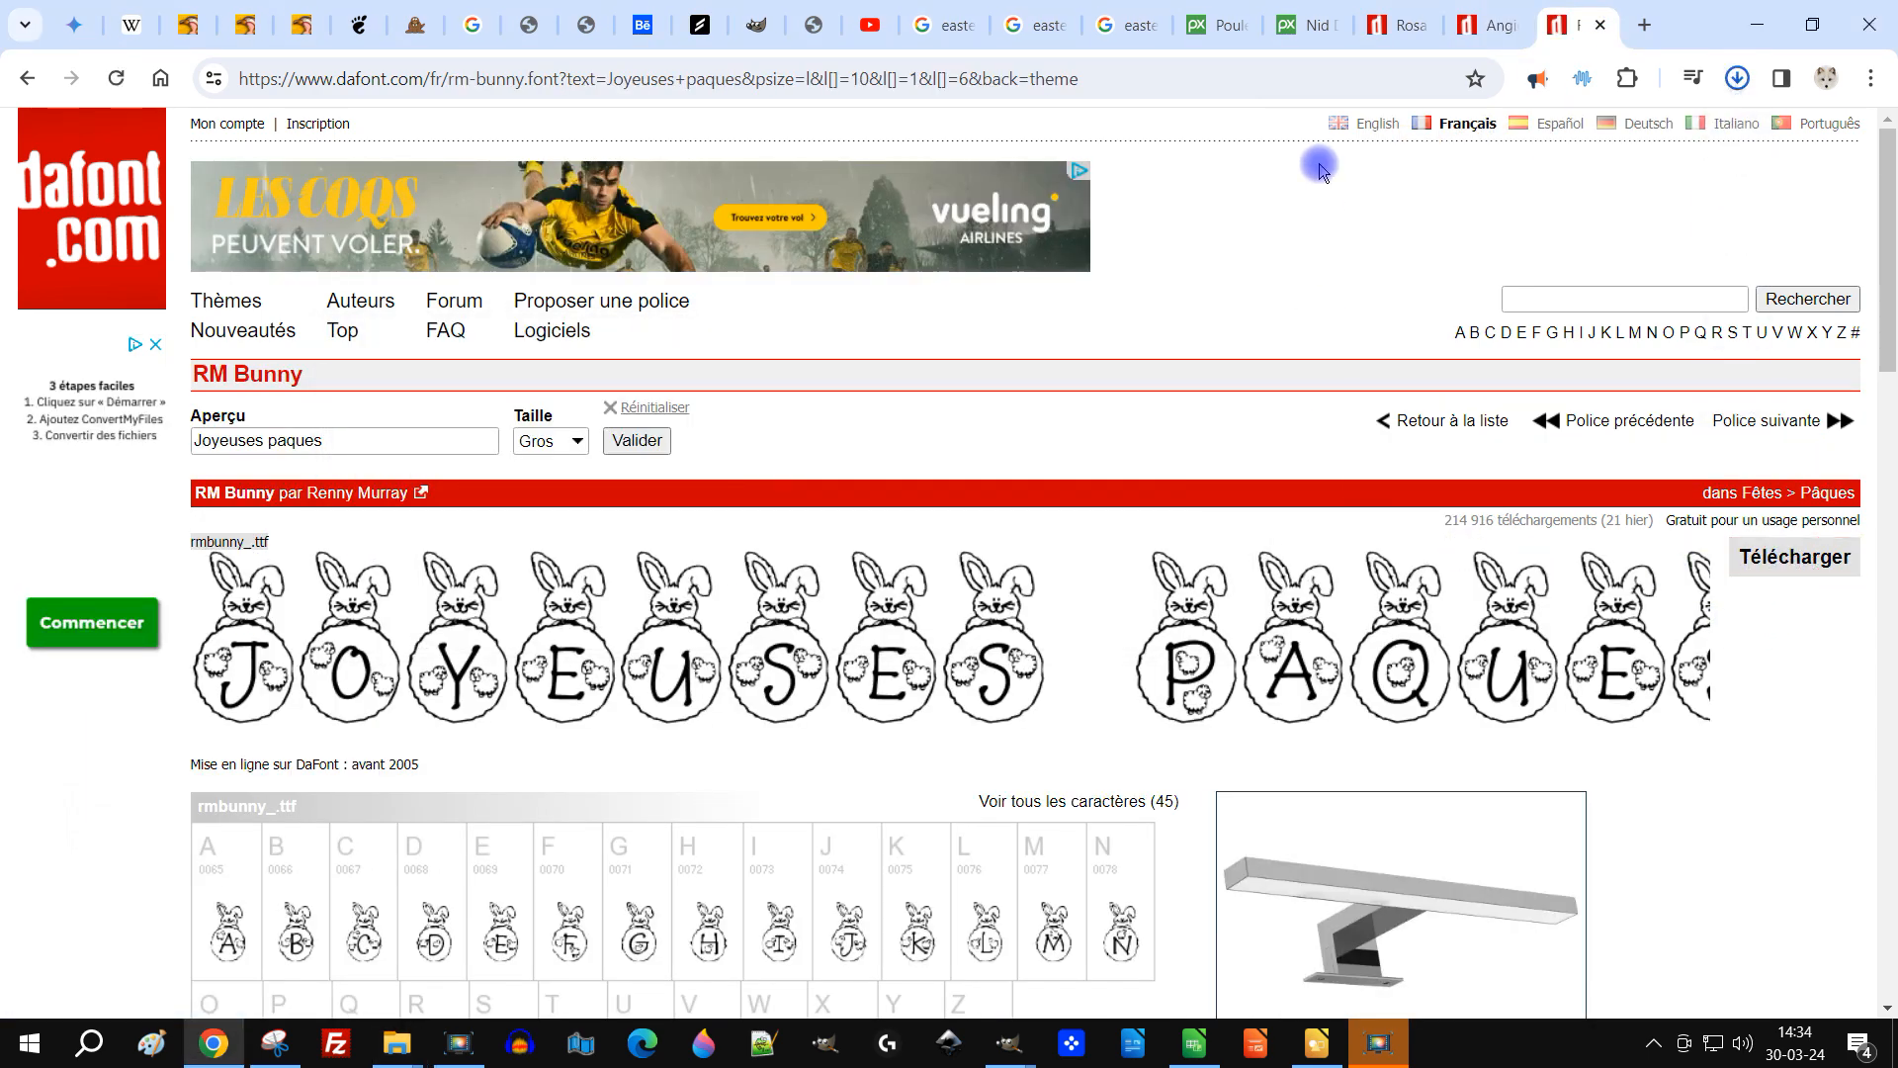
Step: Extract rm_bunny.zip from the Downloads folder into the GIMP 2.10 fonts folder, without showing the extracted files afterwards
{"action": "left_click", "coordinate": [1475, 138]}
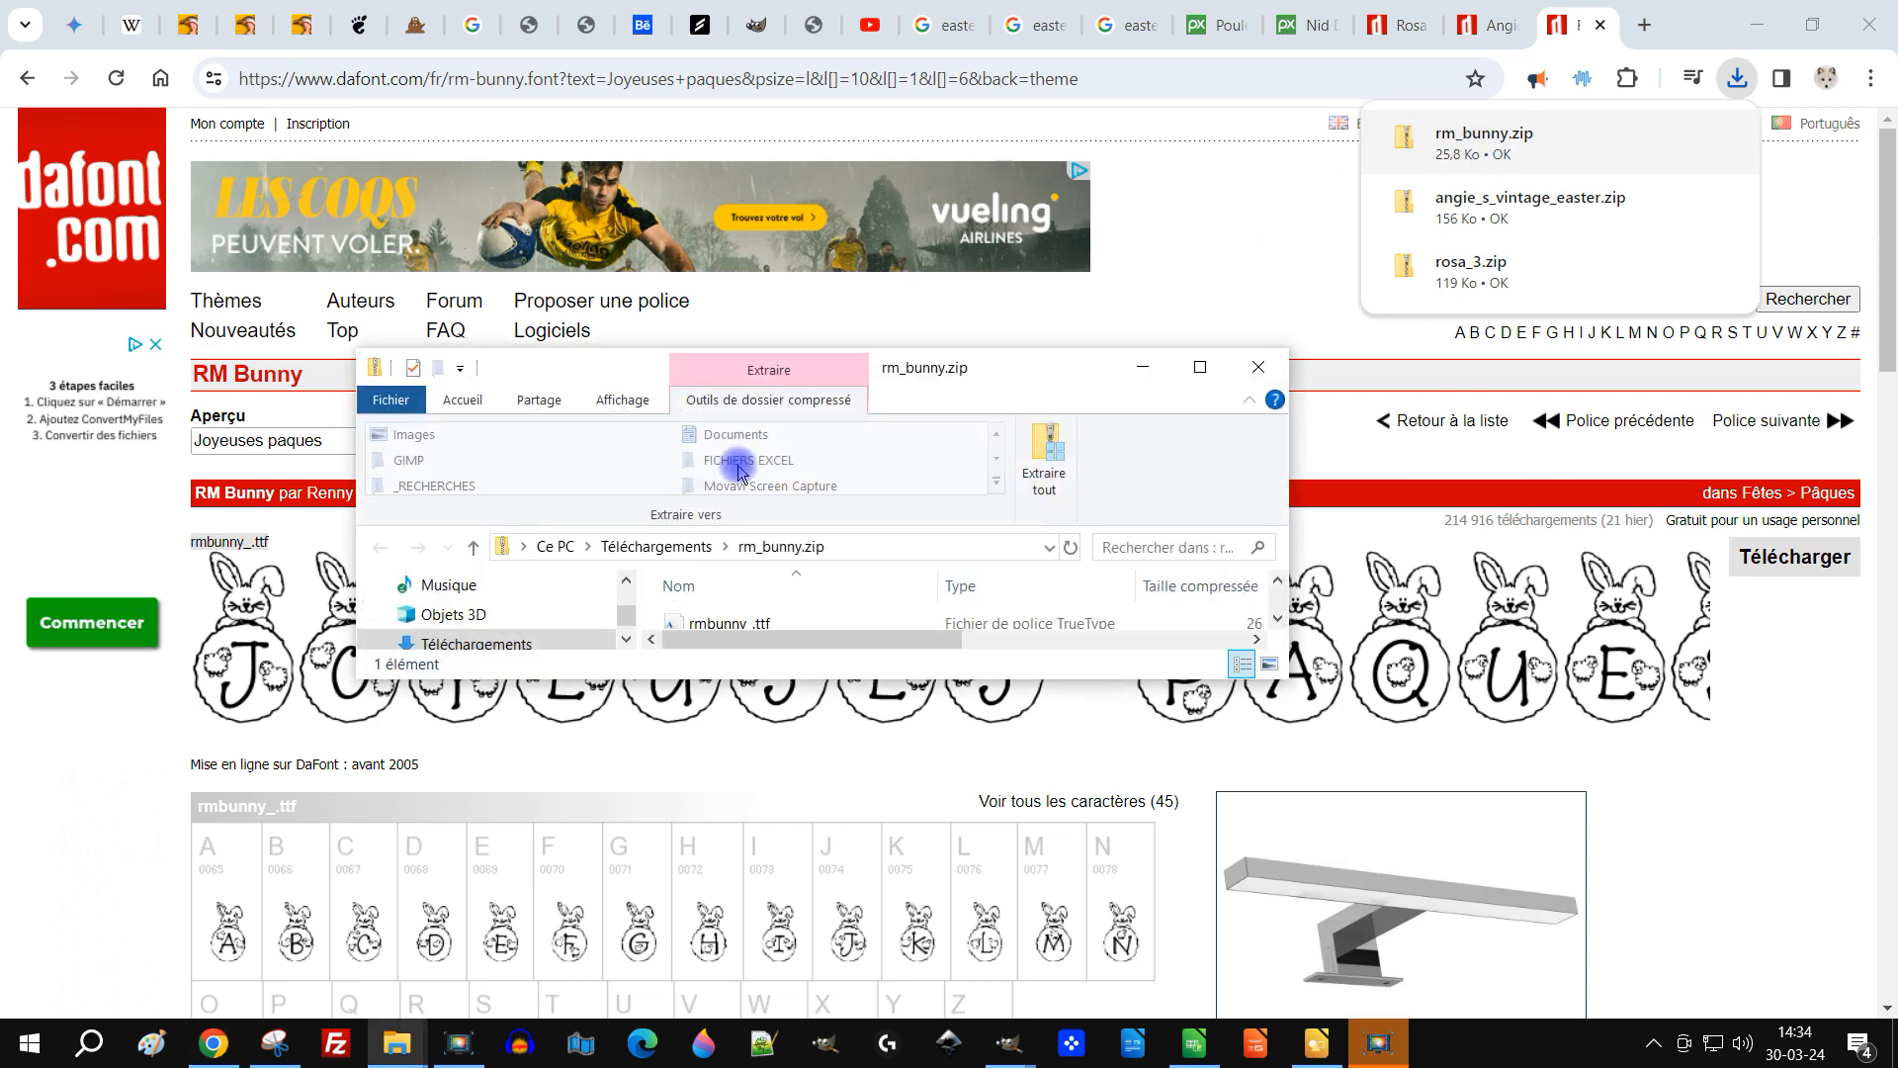
{"action": "left_click", "coordinate": [1213, 370]}
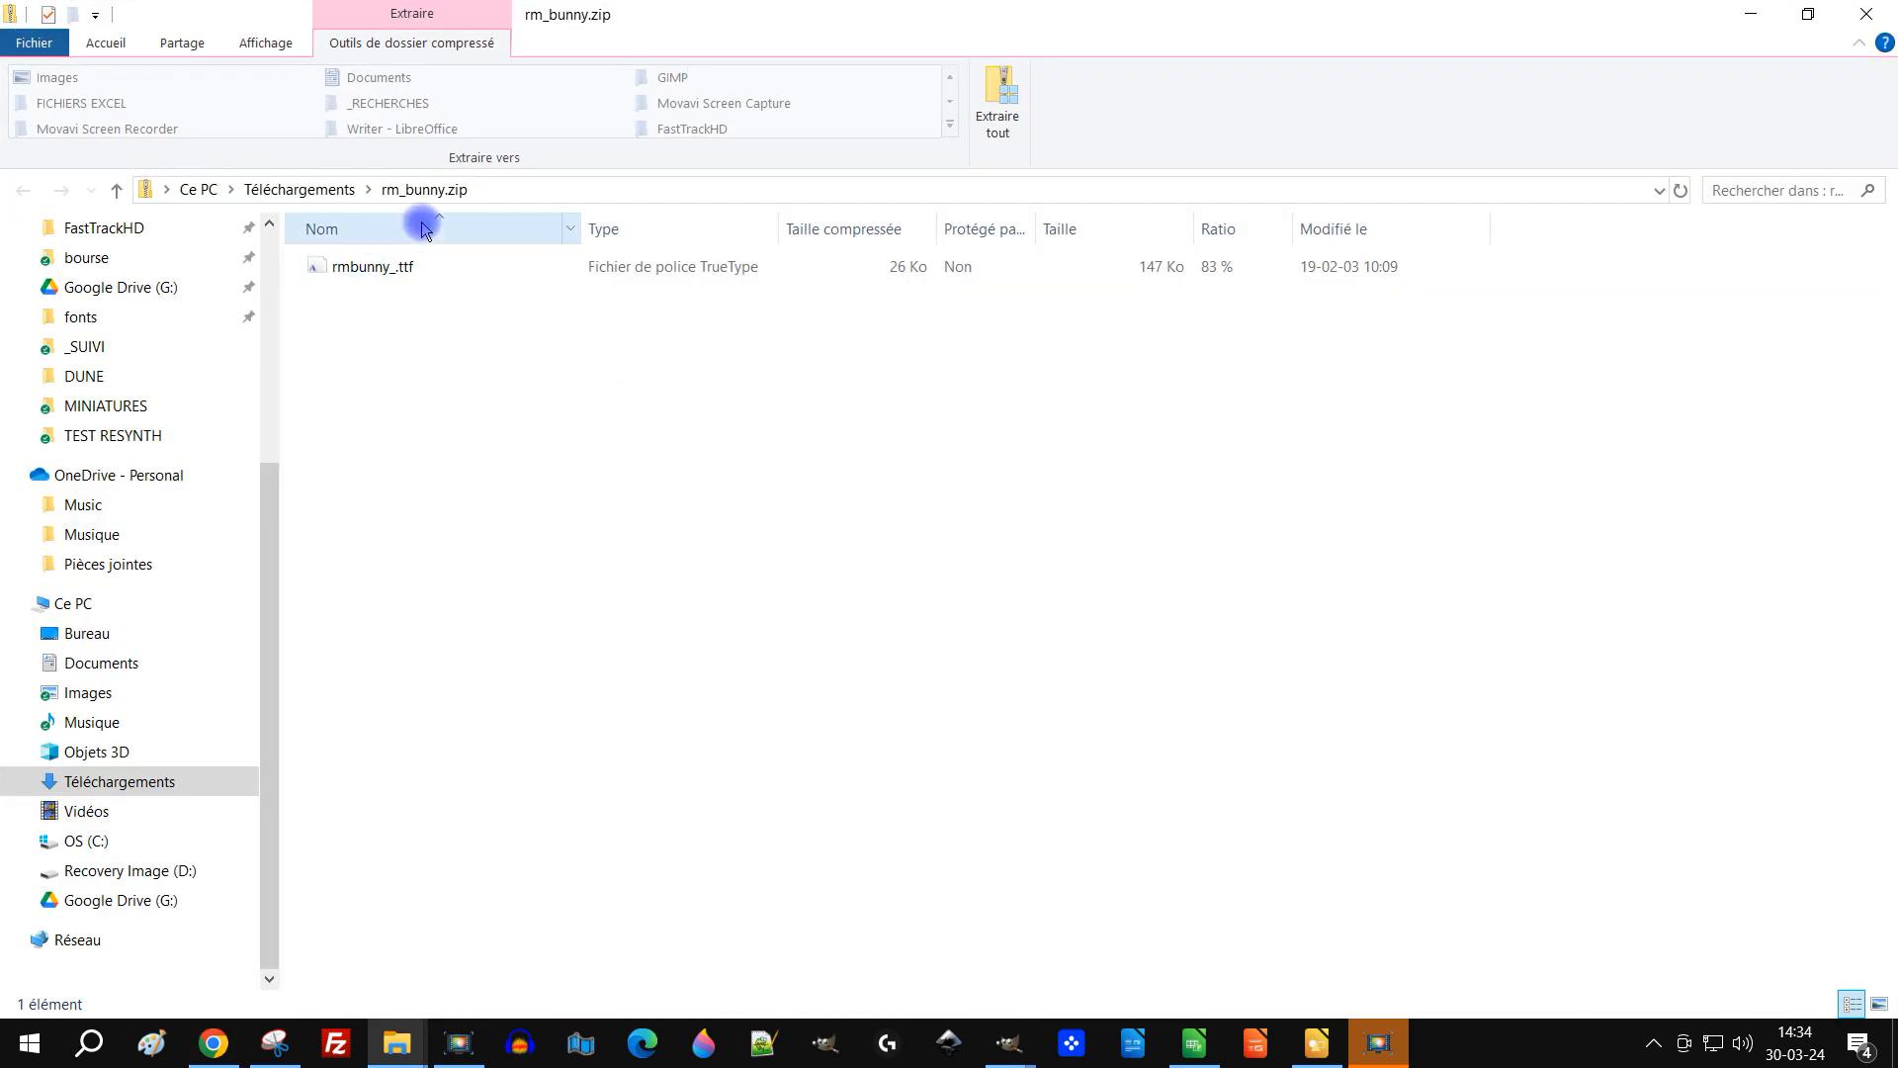
{"action": "left_click", "coordinate": [255, 188]}
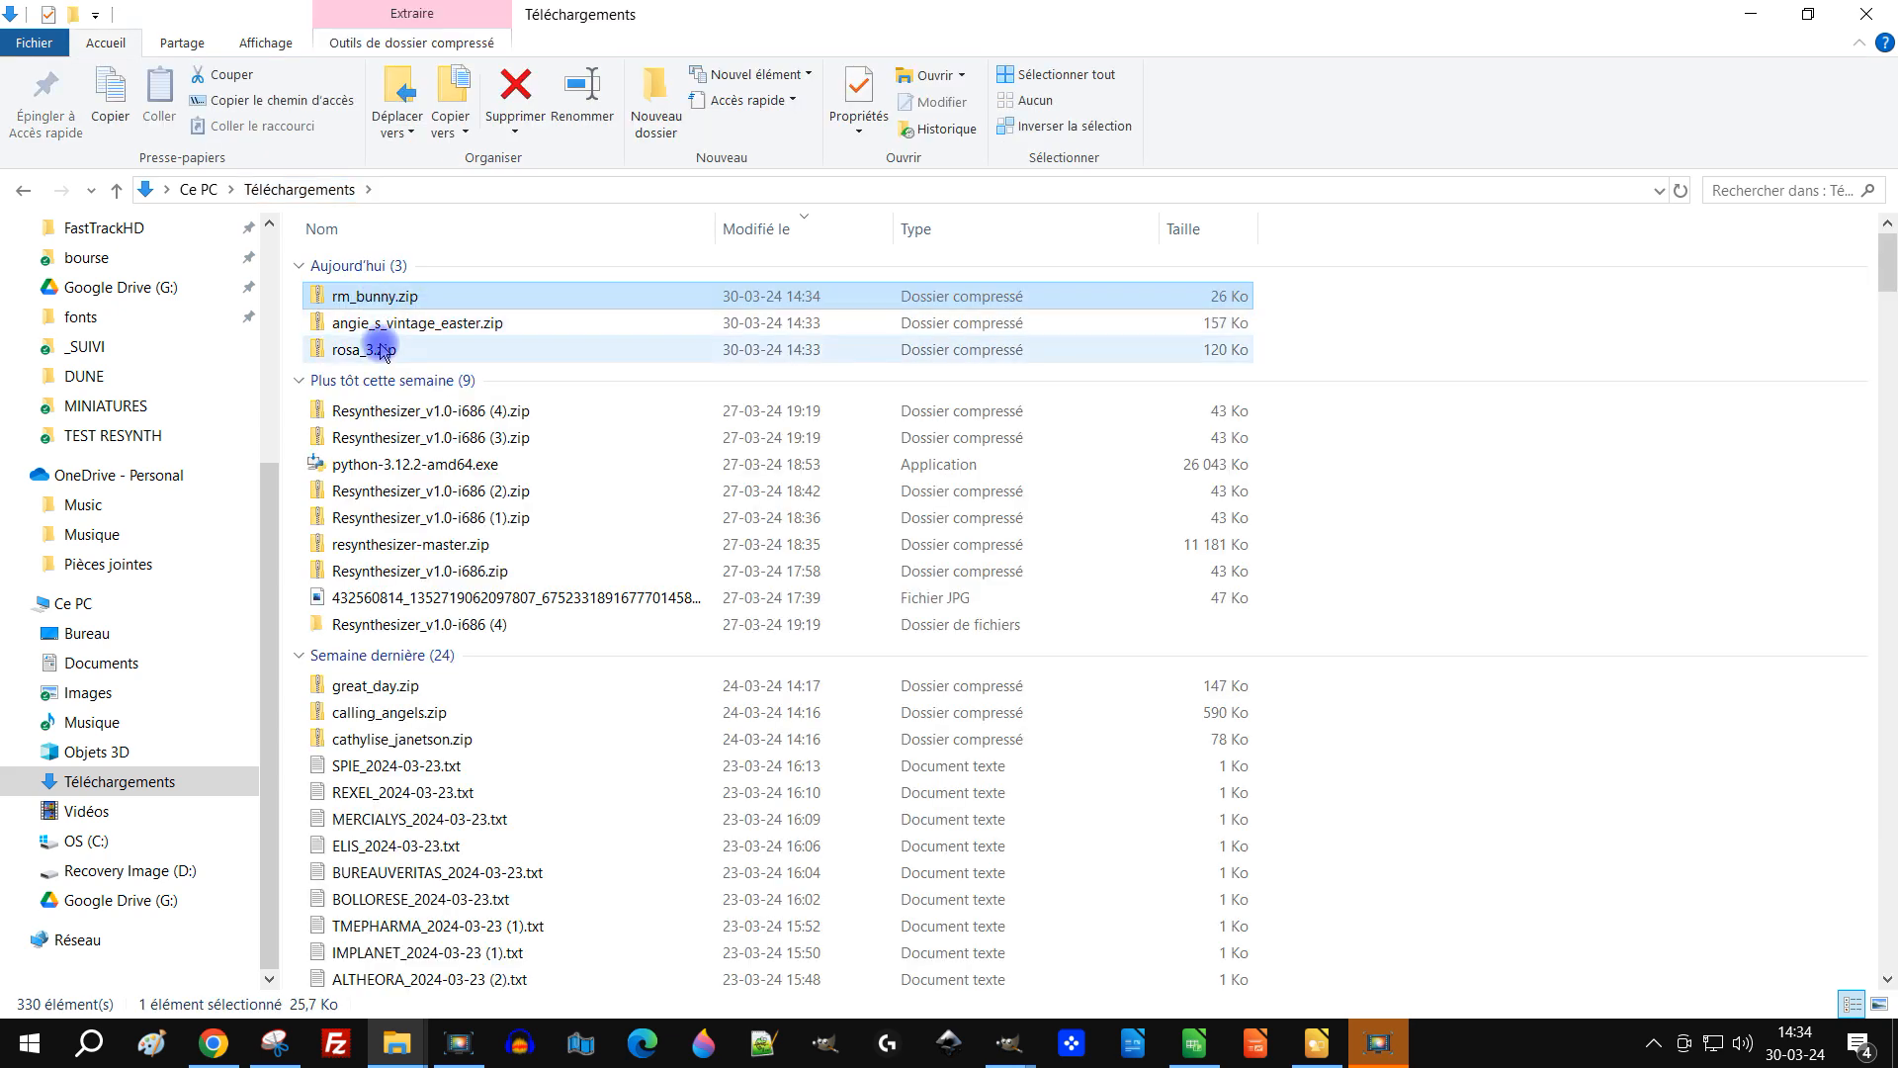
{"action": "right_click", "coordinate": [379, 301]}
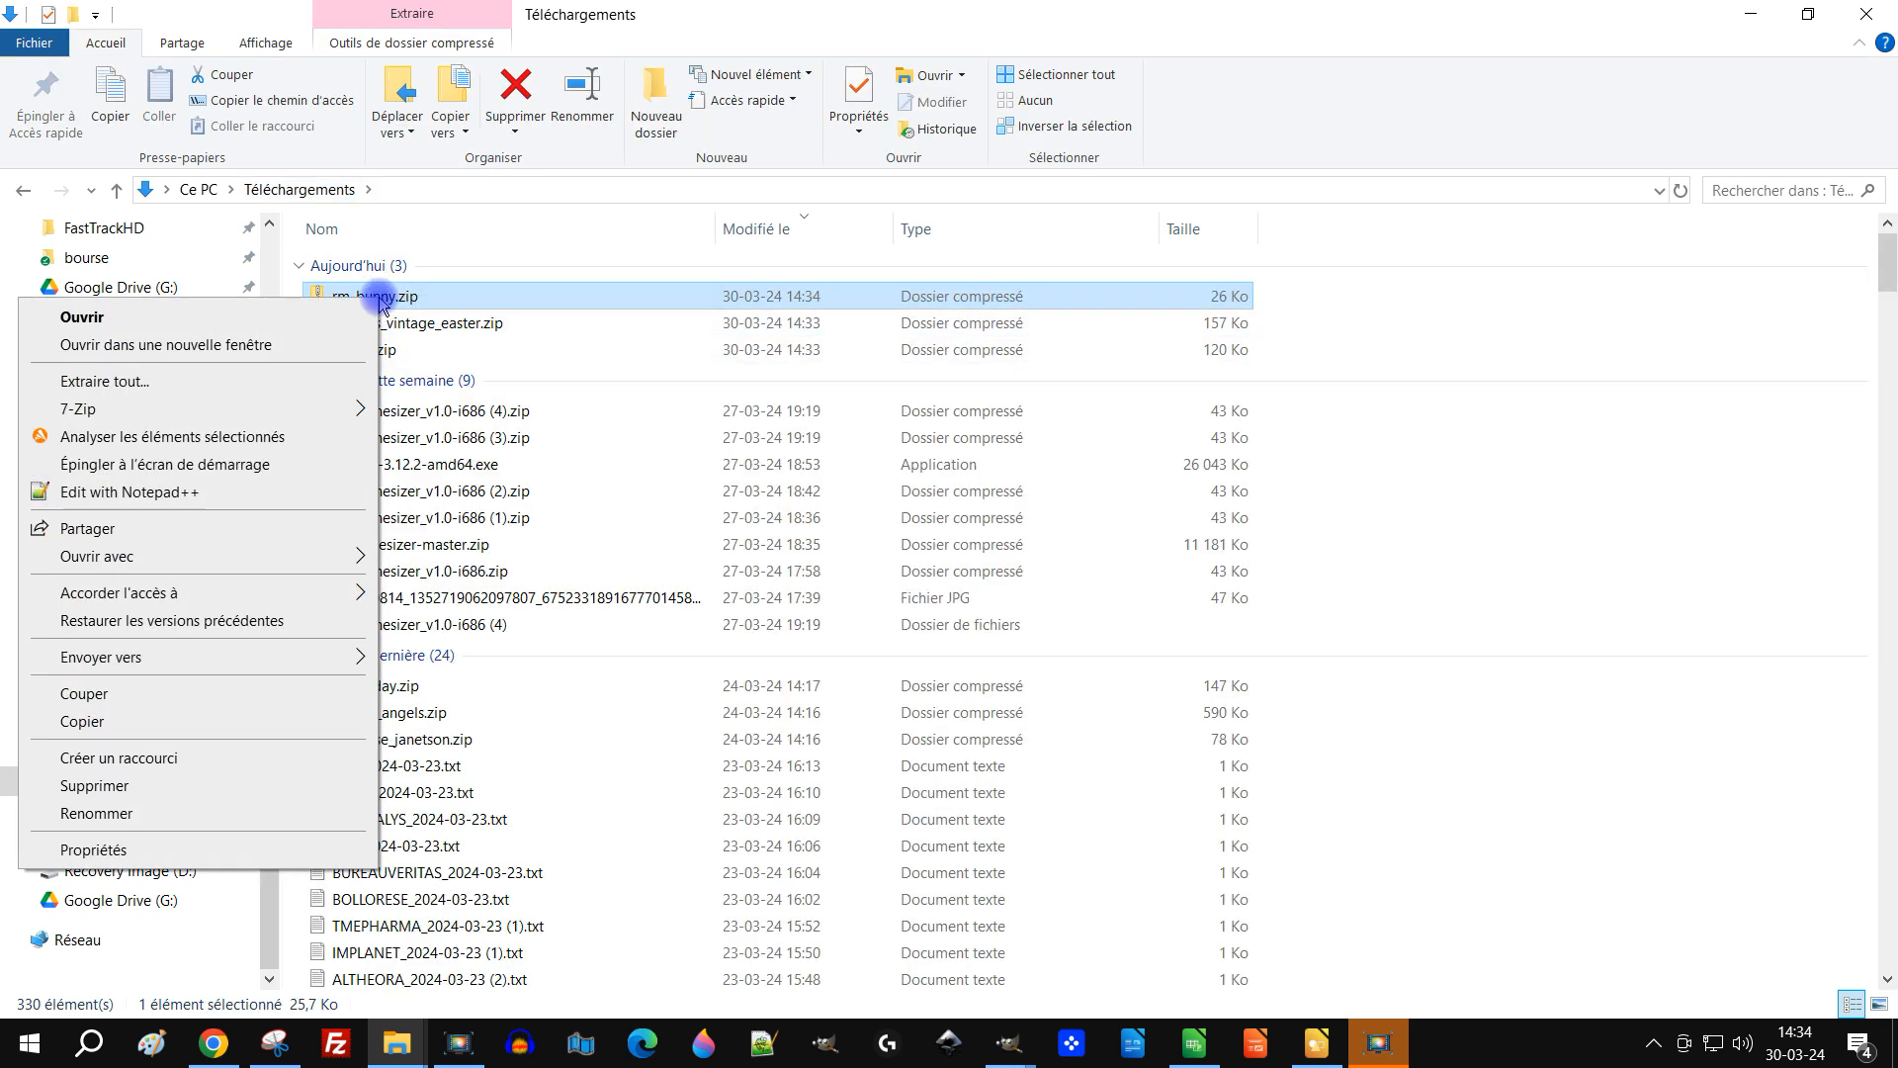
{"action": "left_click", "coordinate": [198, 377]}
{"action": "left_click", "coordinate": [853, 411]}
{"action": "left_click_drag", "start_coordinate": [964, 412], "coordinate": [654, 412]}
{"action": "type", "text": "C:\\Users\\pineau\\AppData\\Roaming\\GIMP\\2.10\\fonts"}
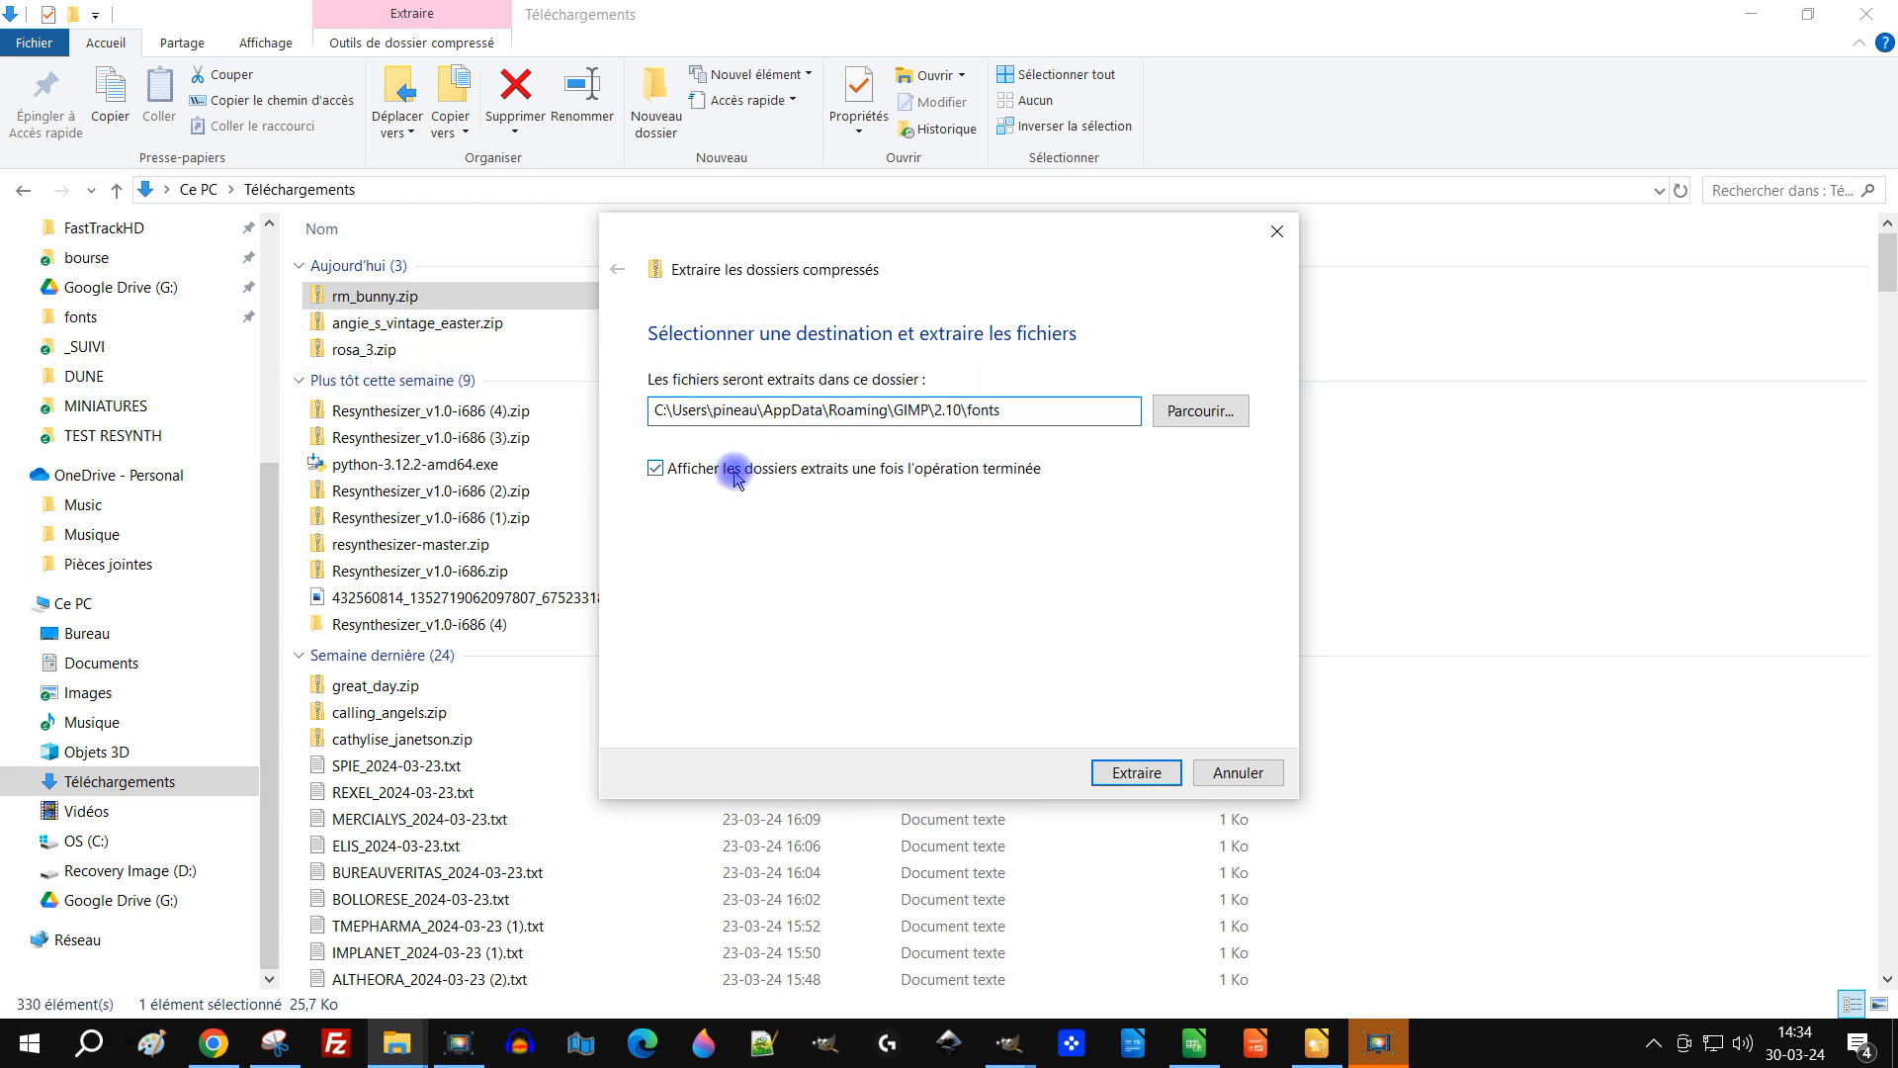
{"action": "left_click", "coordinate": [655, 471]}
{"action": "left_click", "coordinate": [1136, 772]}
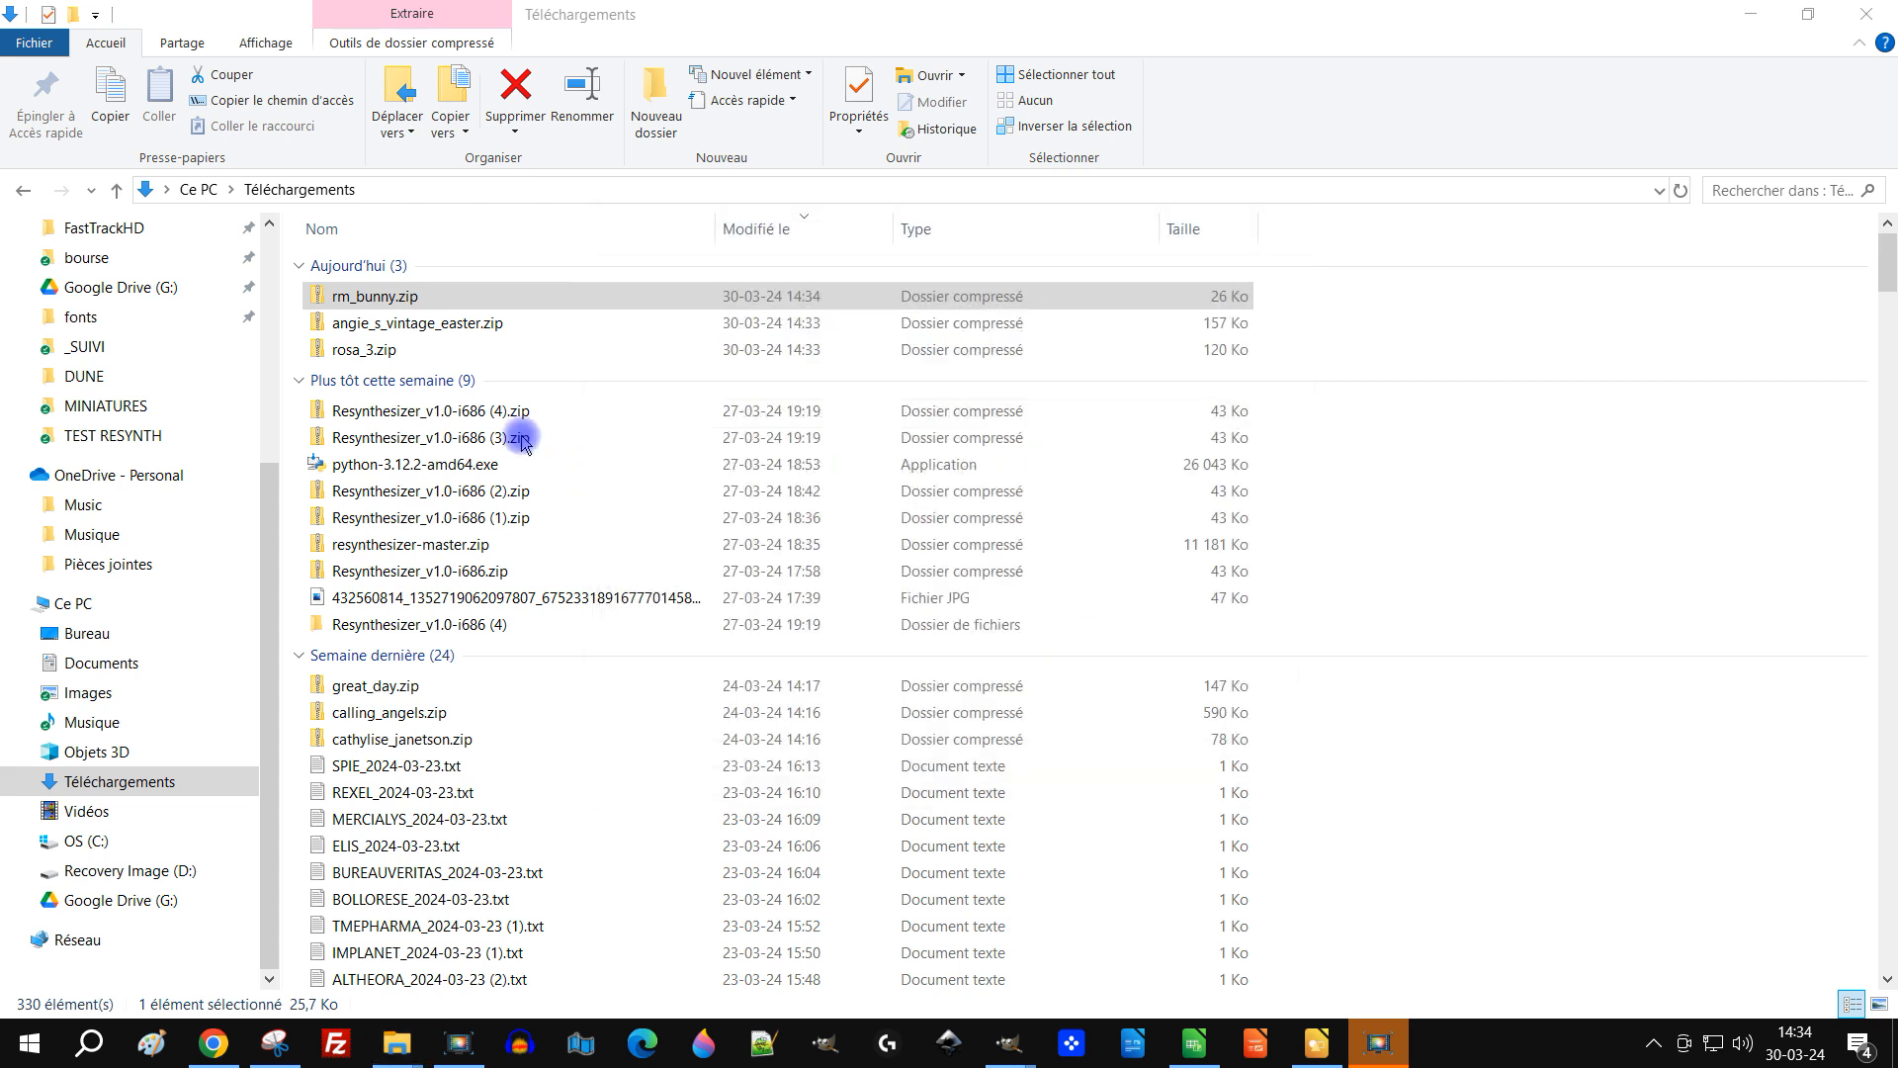
Step: Extract angie_s_vintage_easter.zip and rosa_3.zip into the same GIMP 2.10 fonts folder
{"action": "right_click", "coordinate": [469, 330]}
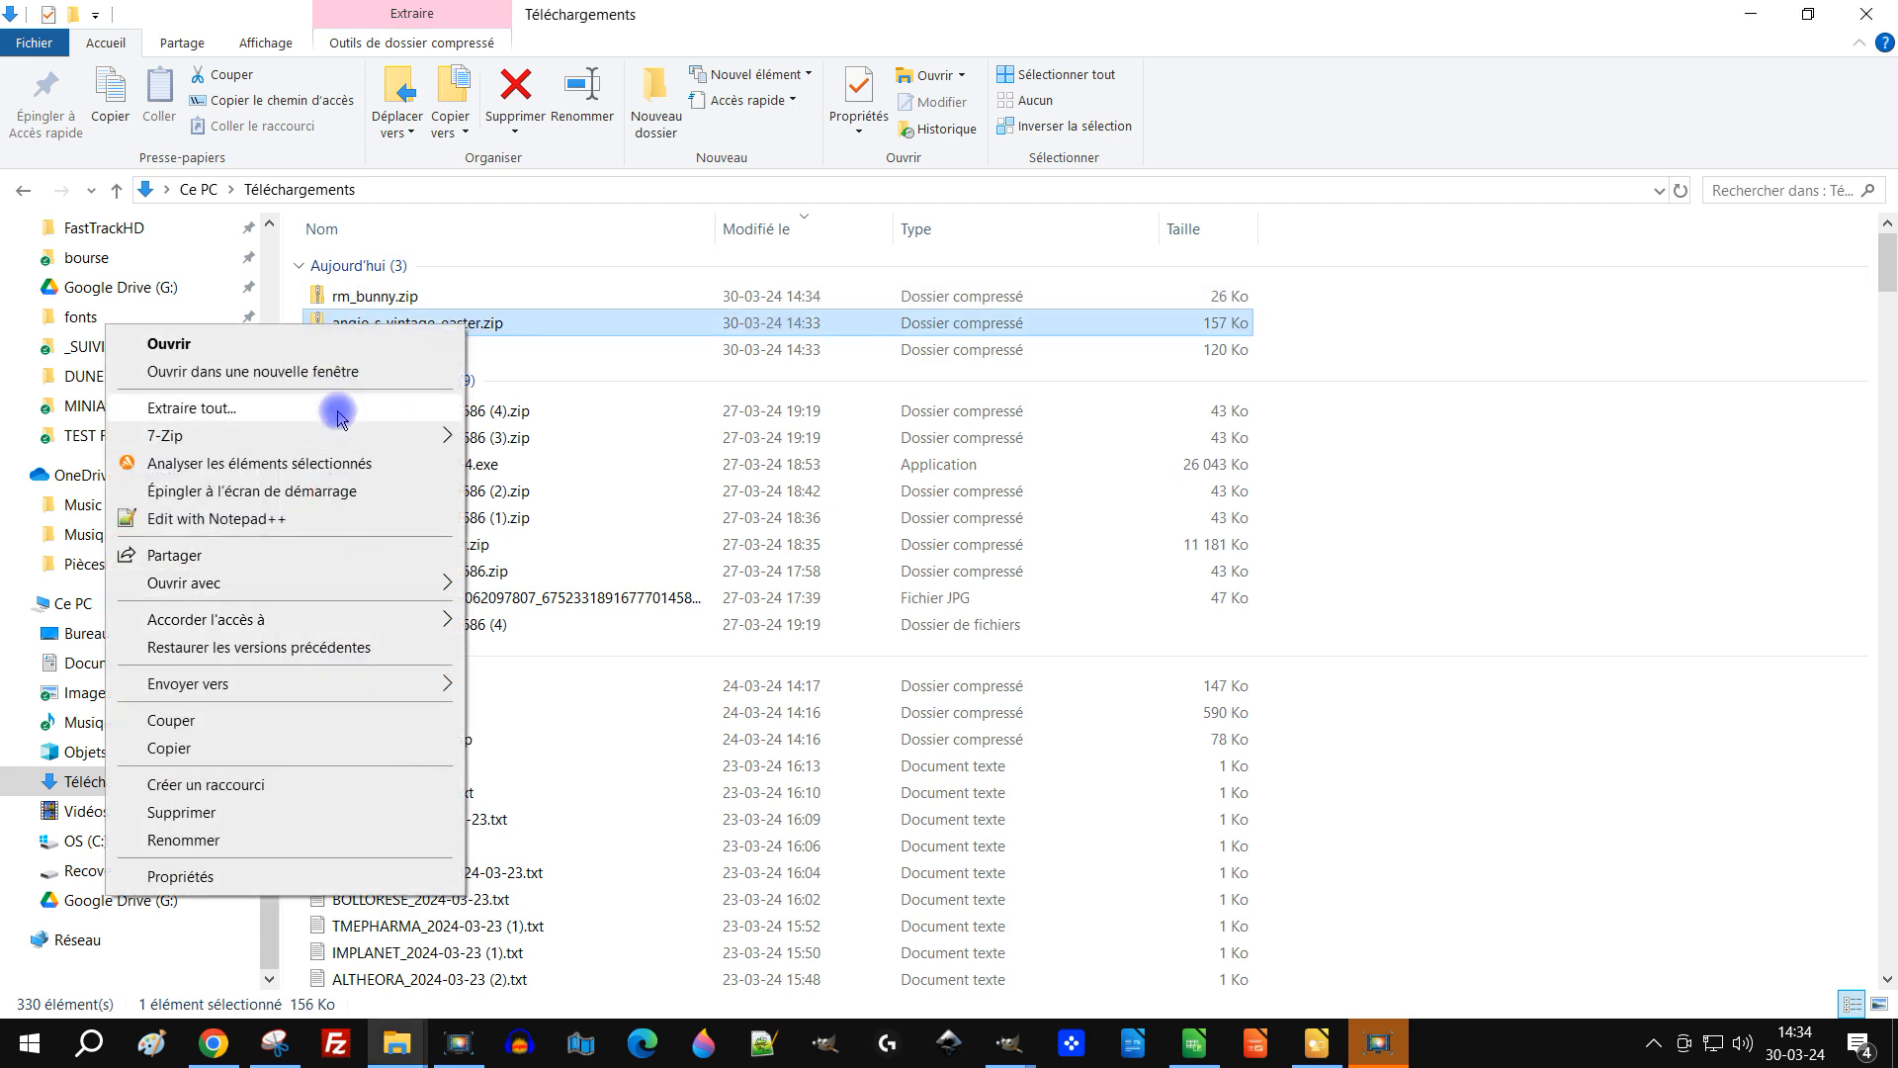
{"action": "left_click", "coordinate": [339, 418]}
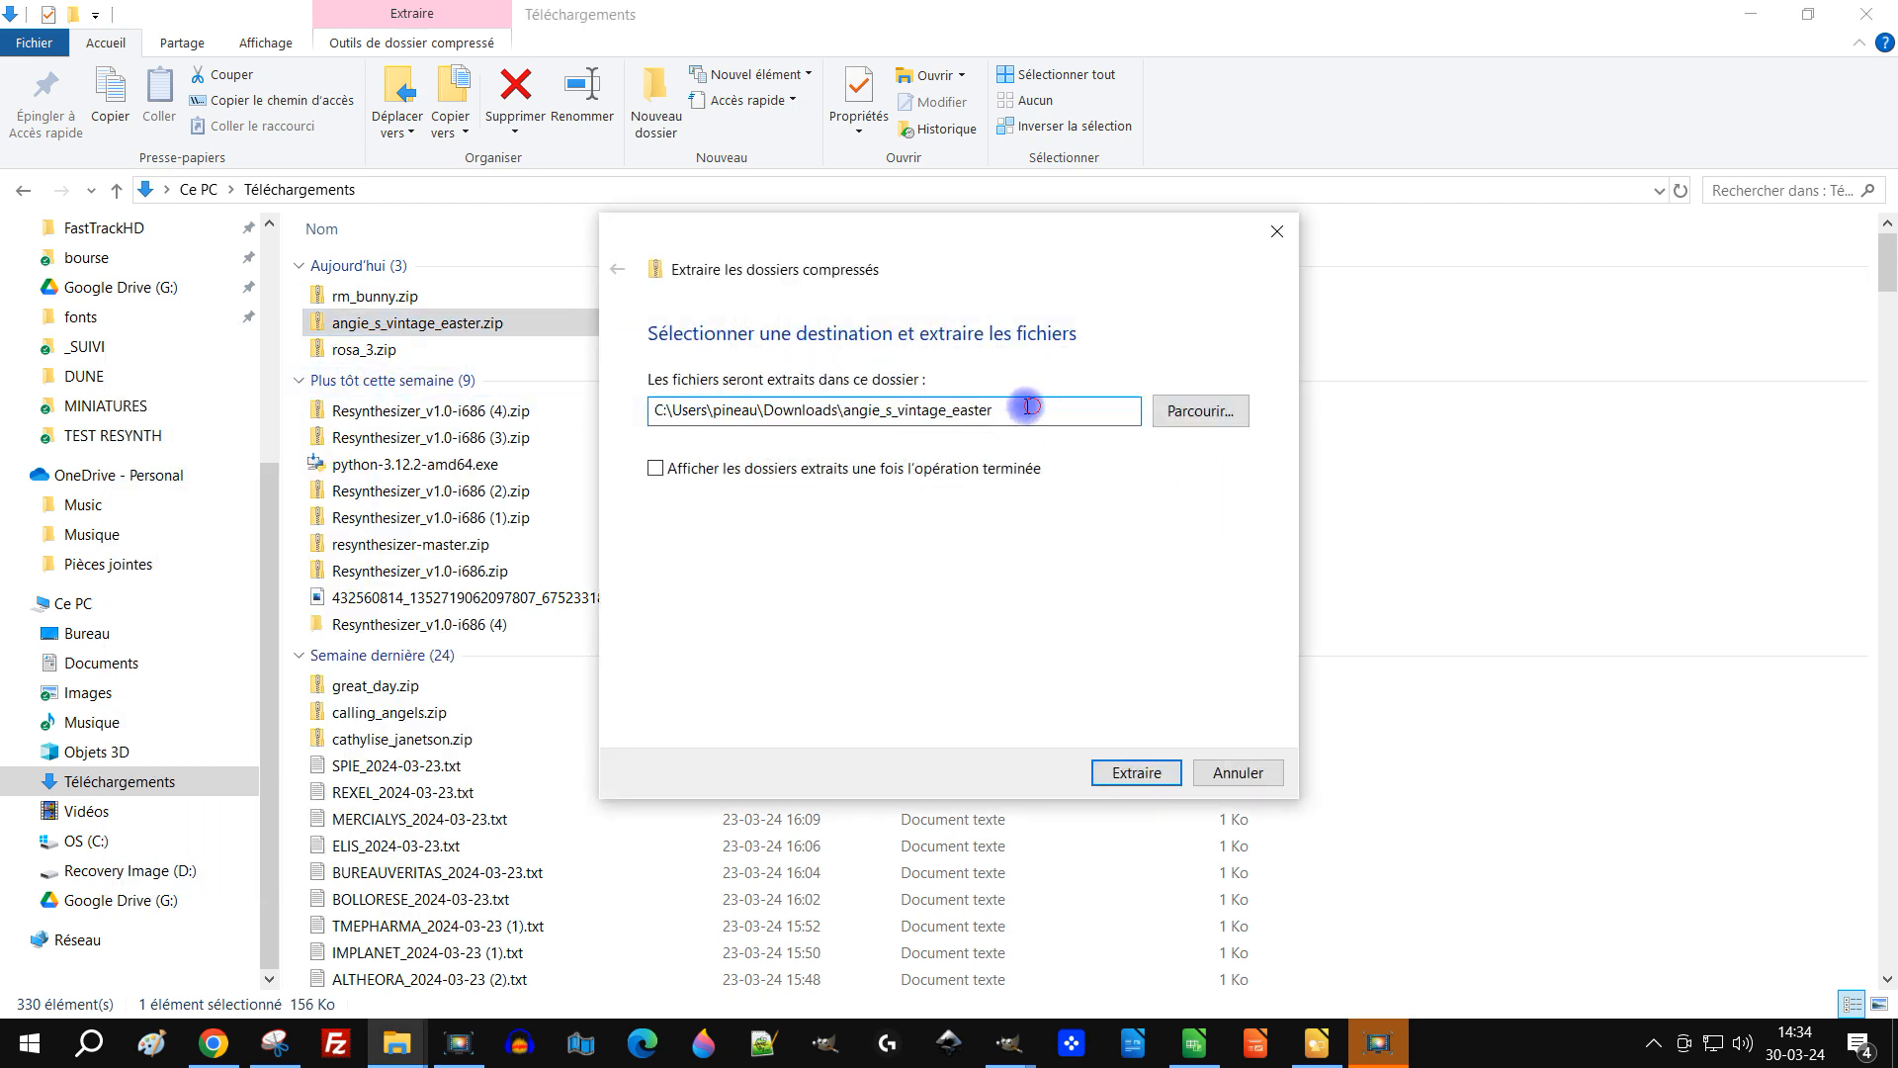
{"action": "type", "text": "C:\\Users\\pineau\\AppData\\Roaming\\GIMP\\2.10\\fonts"}
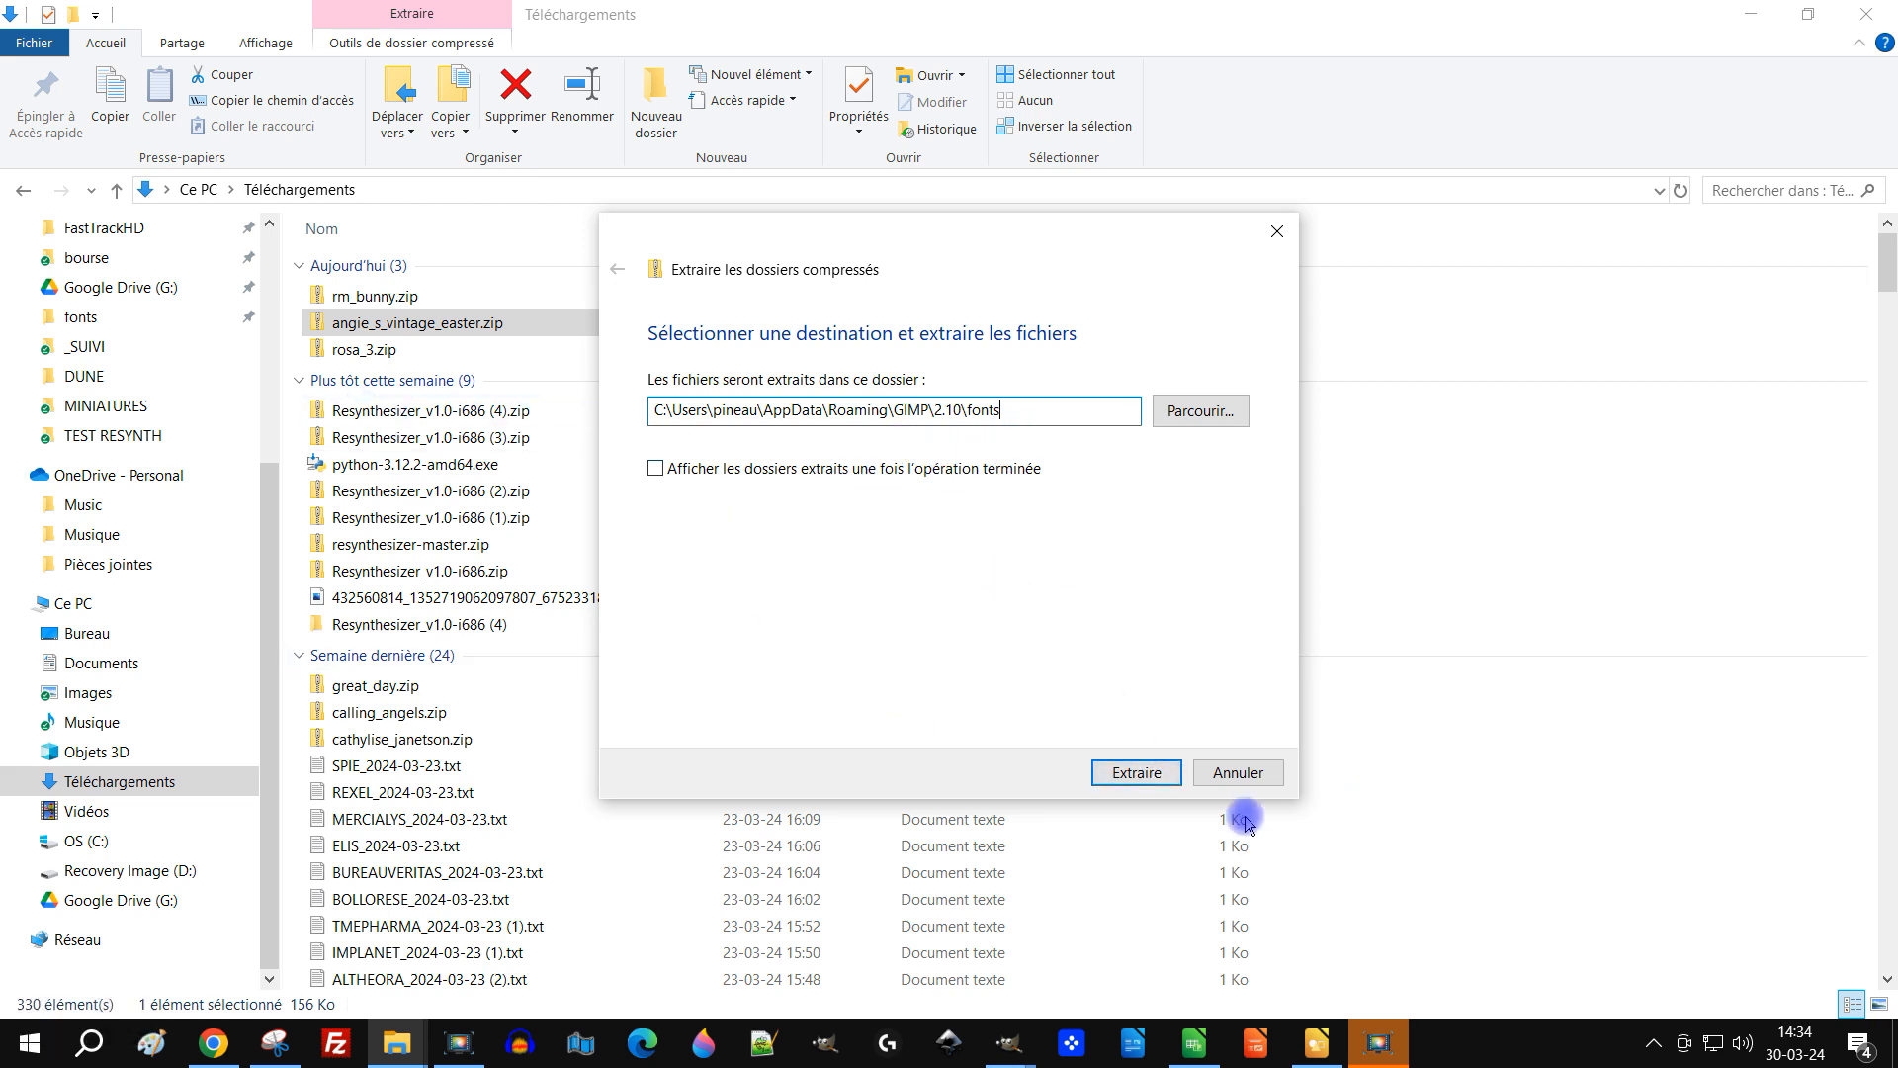
{"action": "left_click", "coordinate": [1130, 775]}
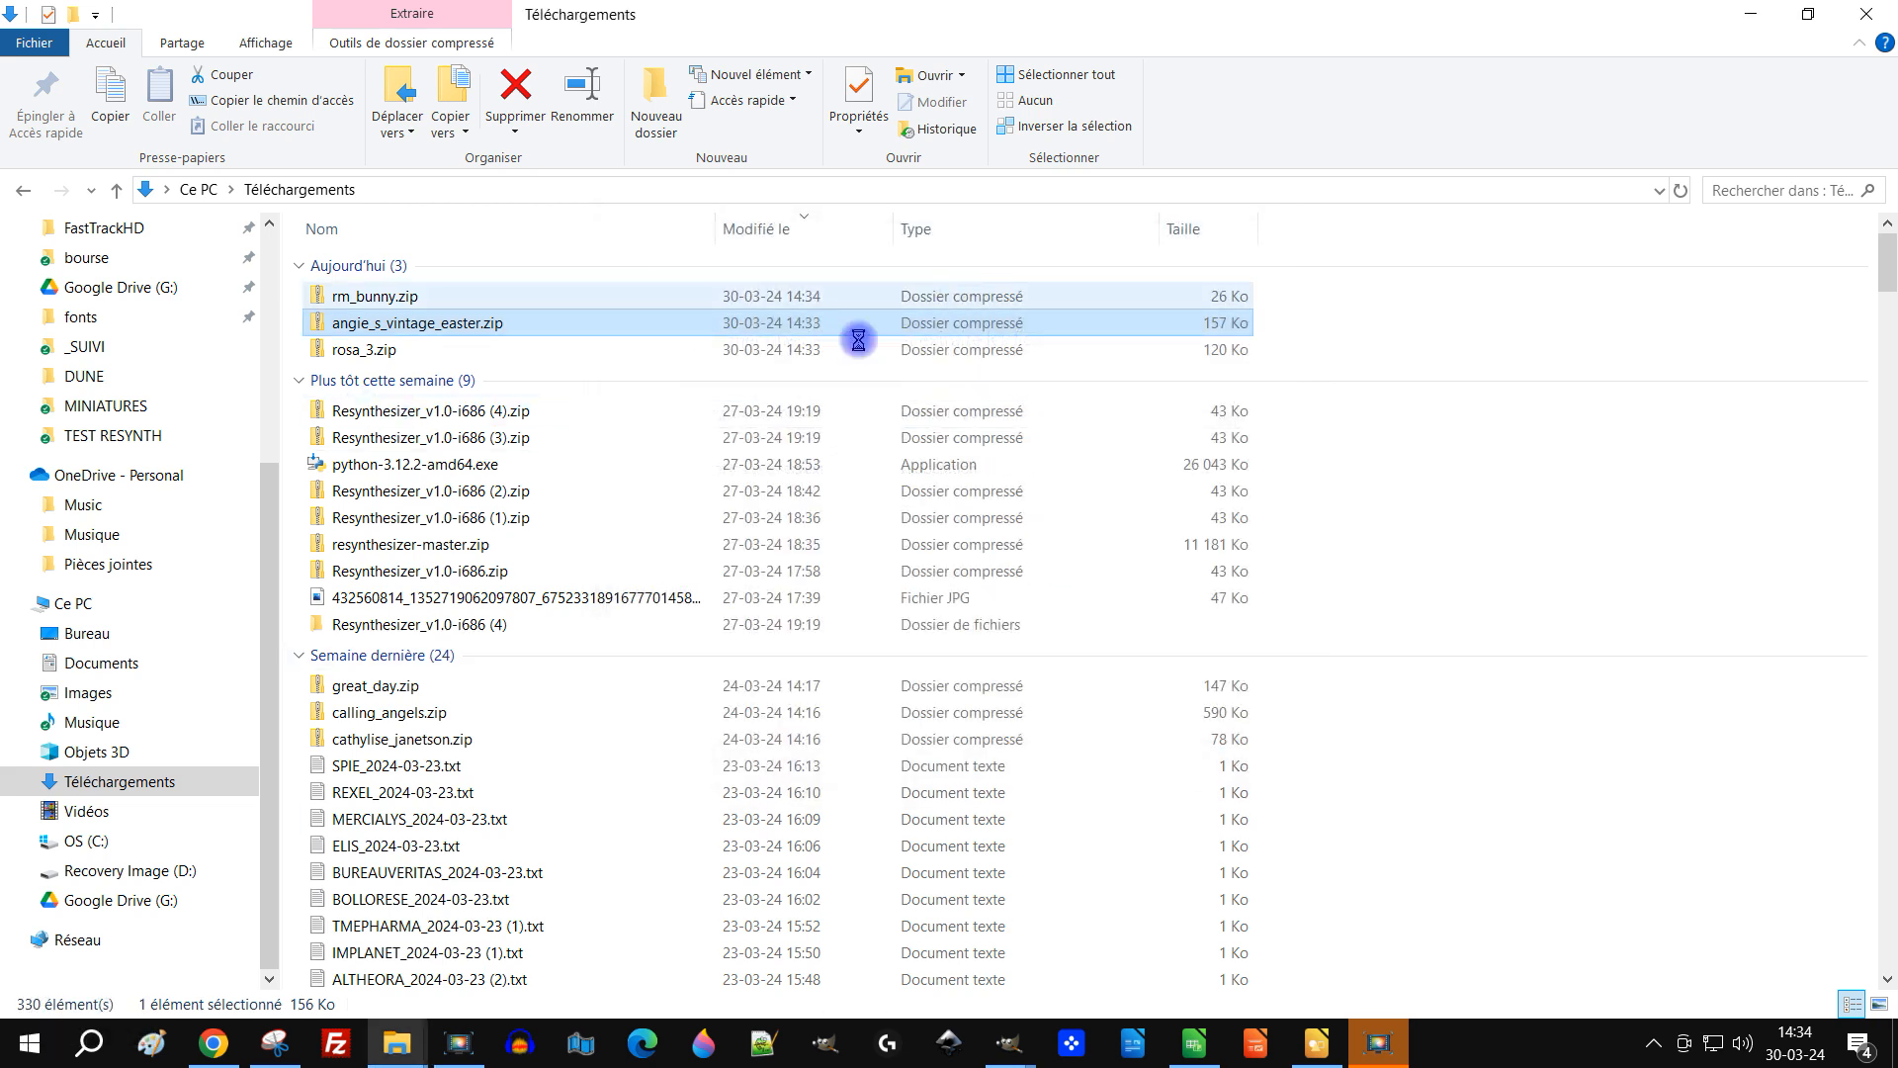
{"action": "right_click", "coordinate": [353, 352]}
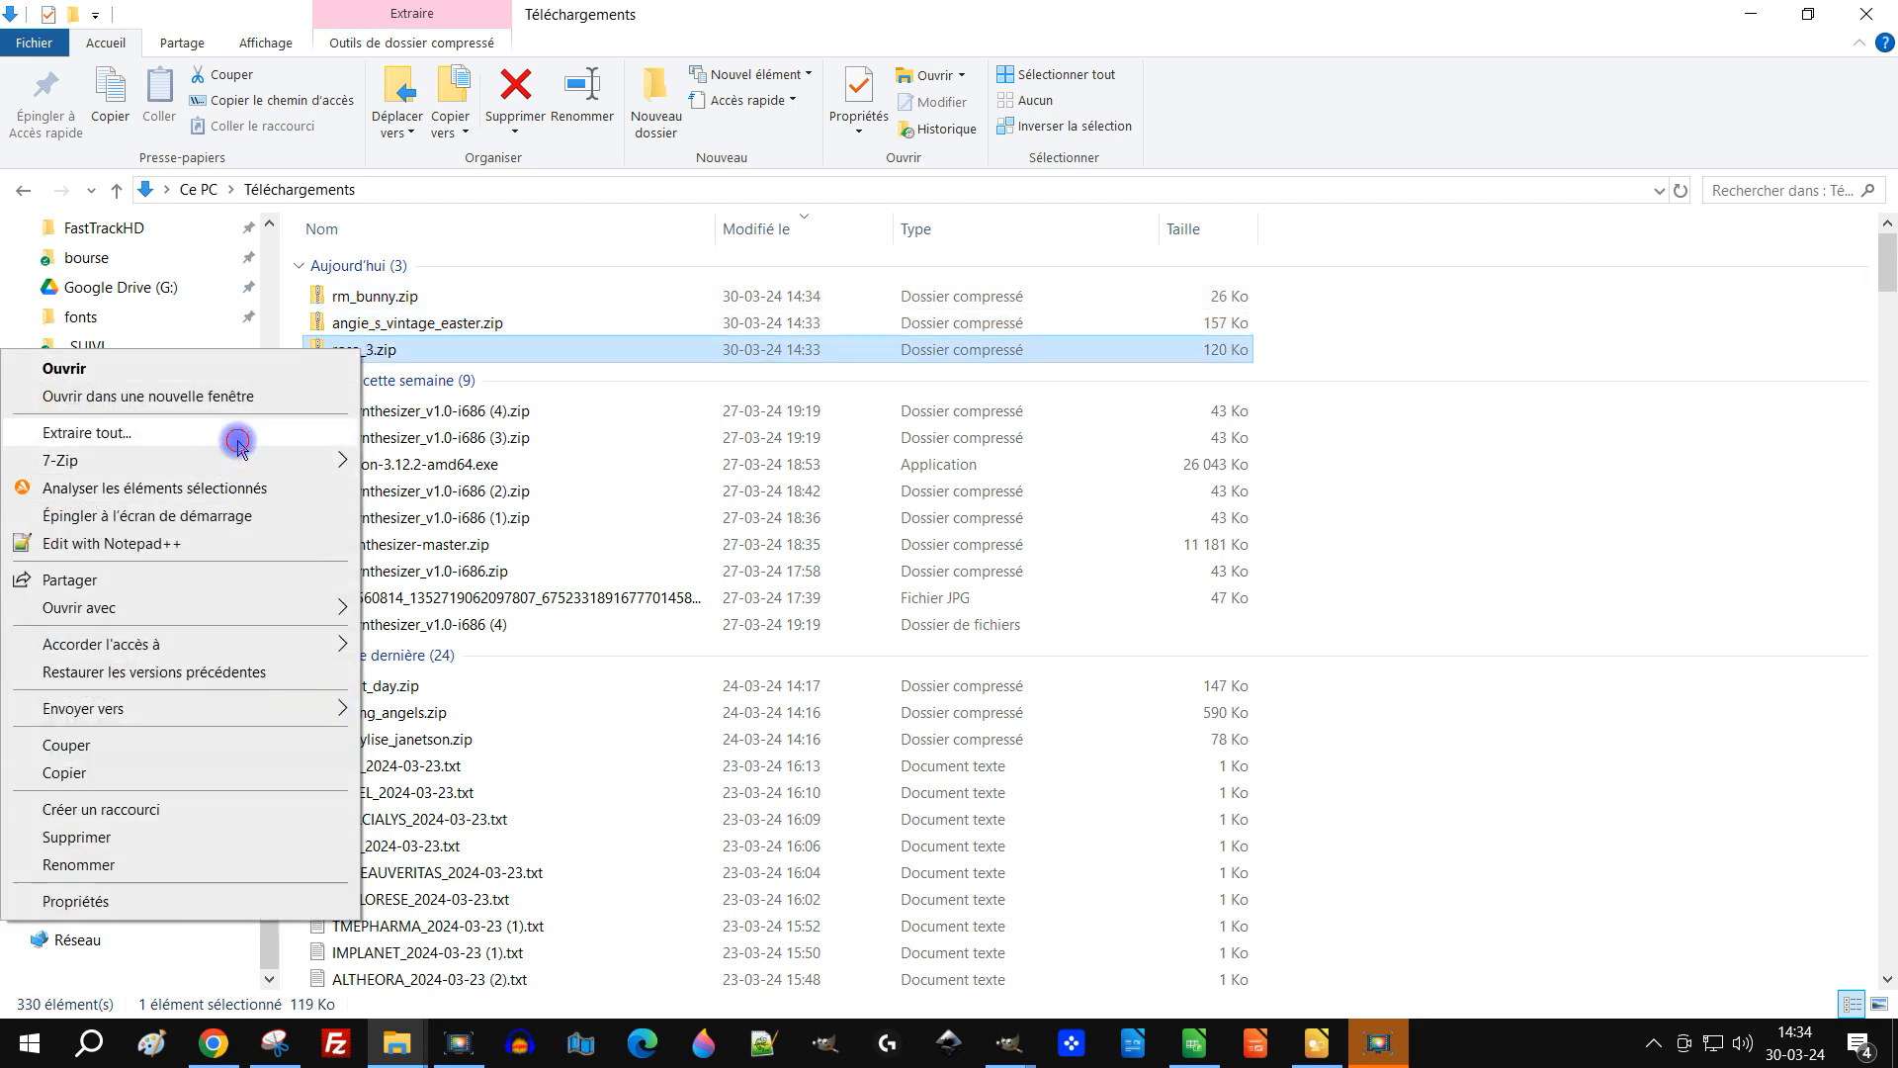
{"action": "left_click", "coordinate": [238, 444]}
{"action": "type", "text": "C:\\Users\\pineau\\AppData\\Roaming\\GIMP\\2.10\\fonts"}
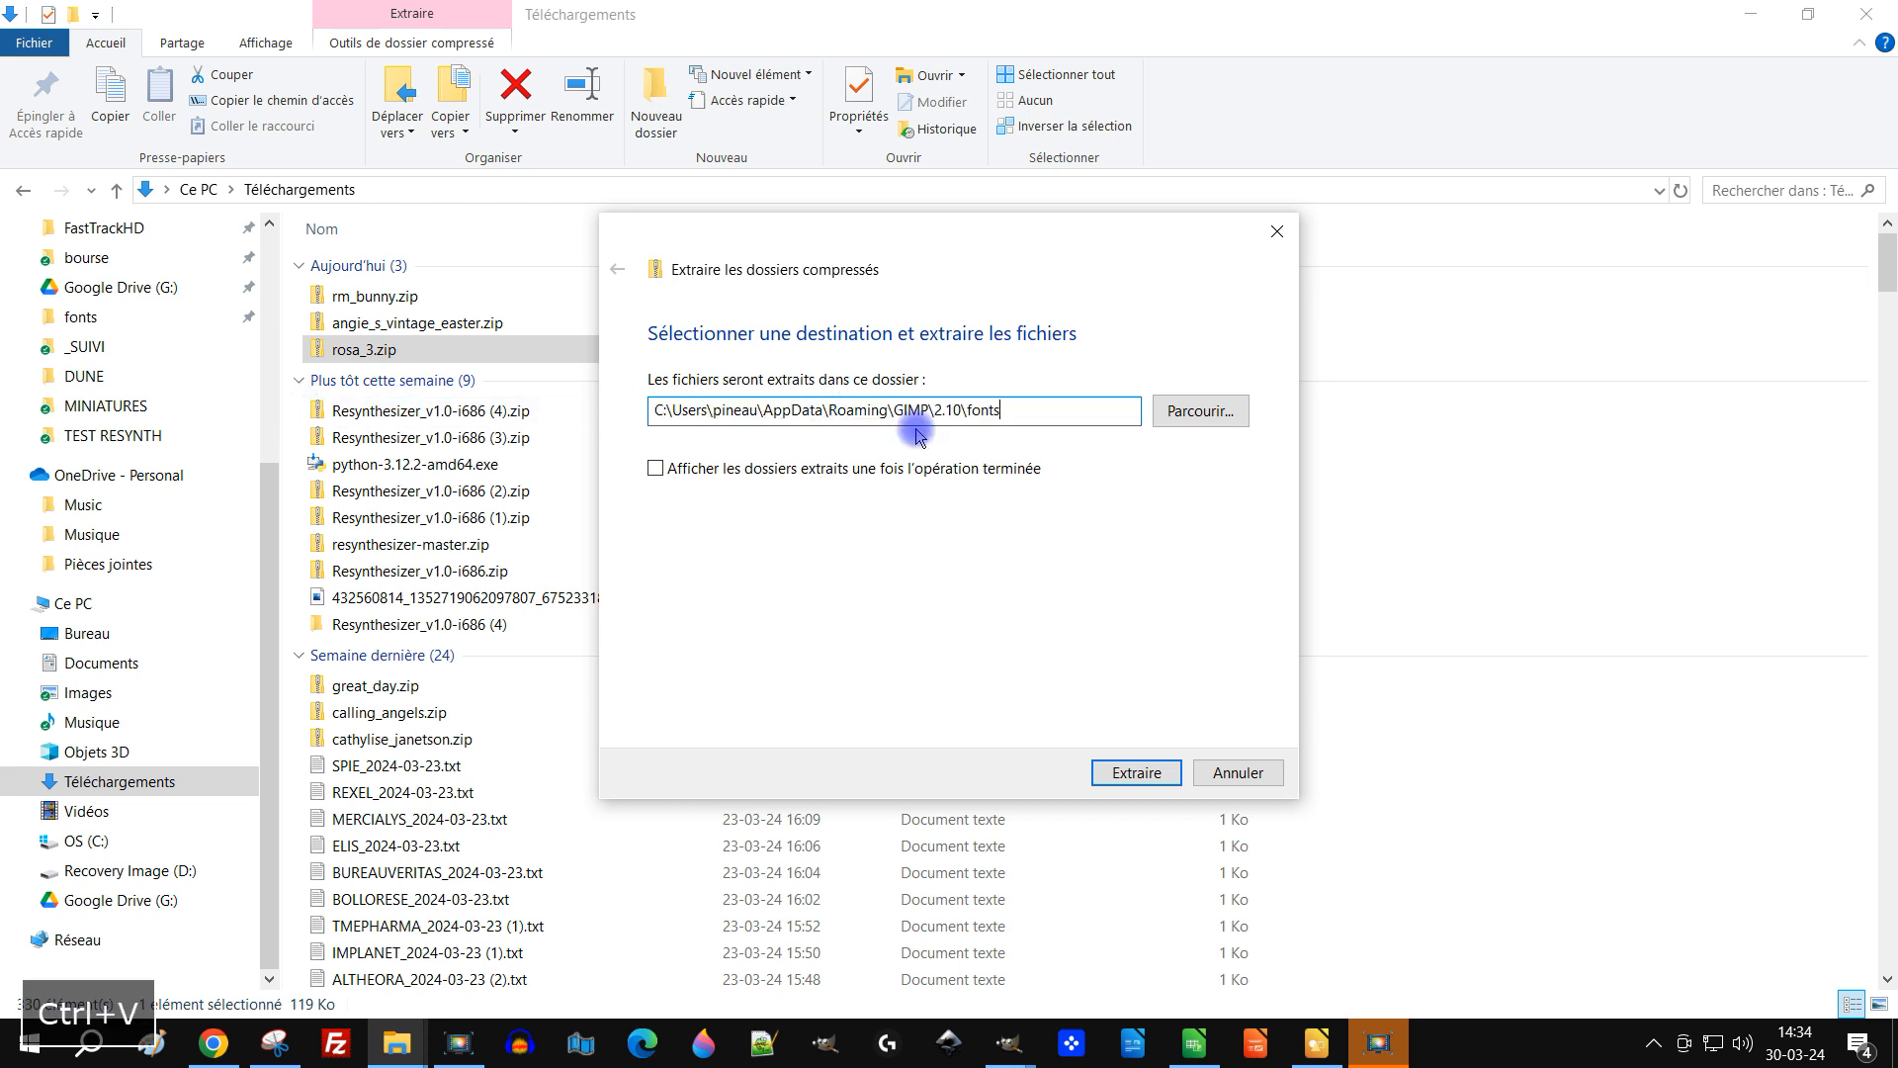
{"action": "left_click", "coordinate": [1136, 772]}
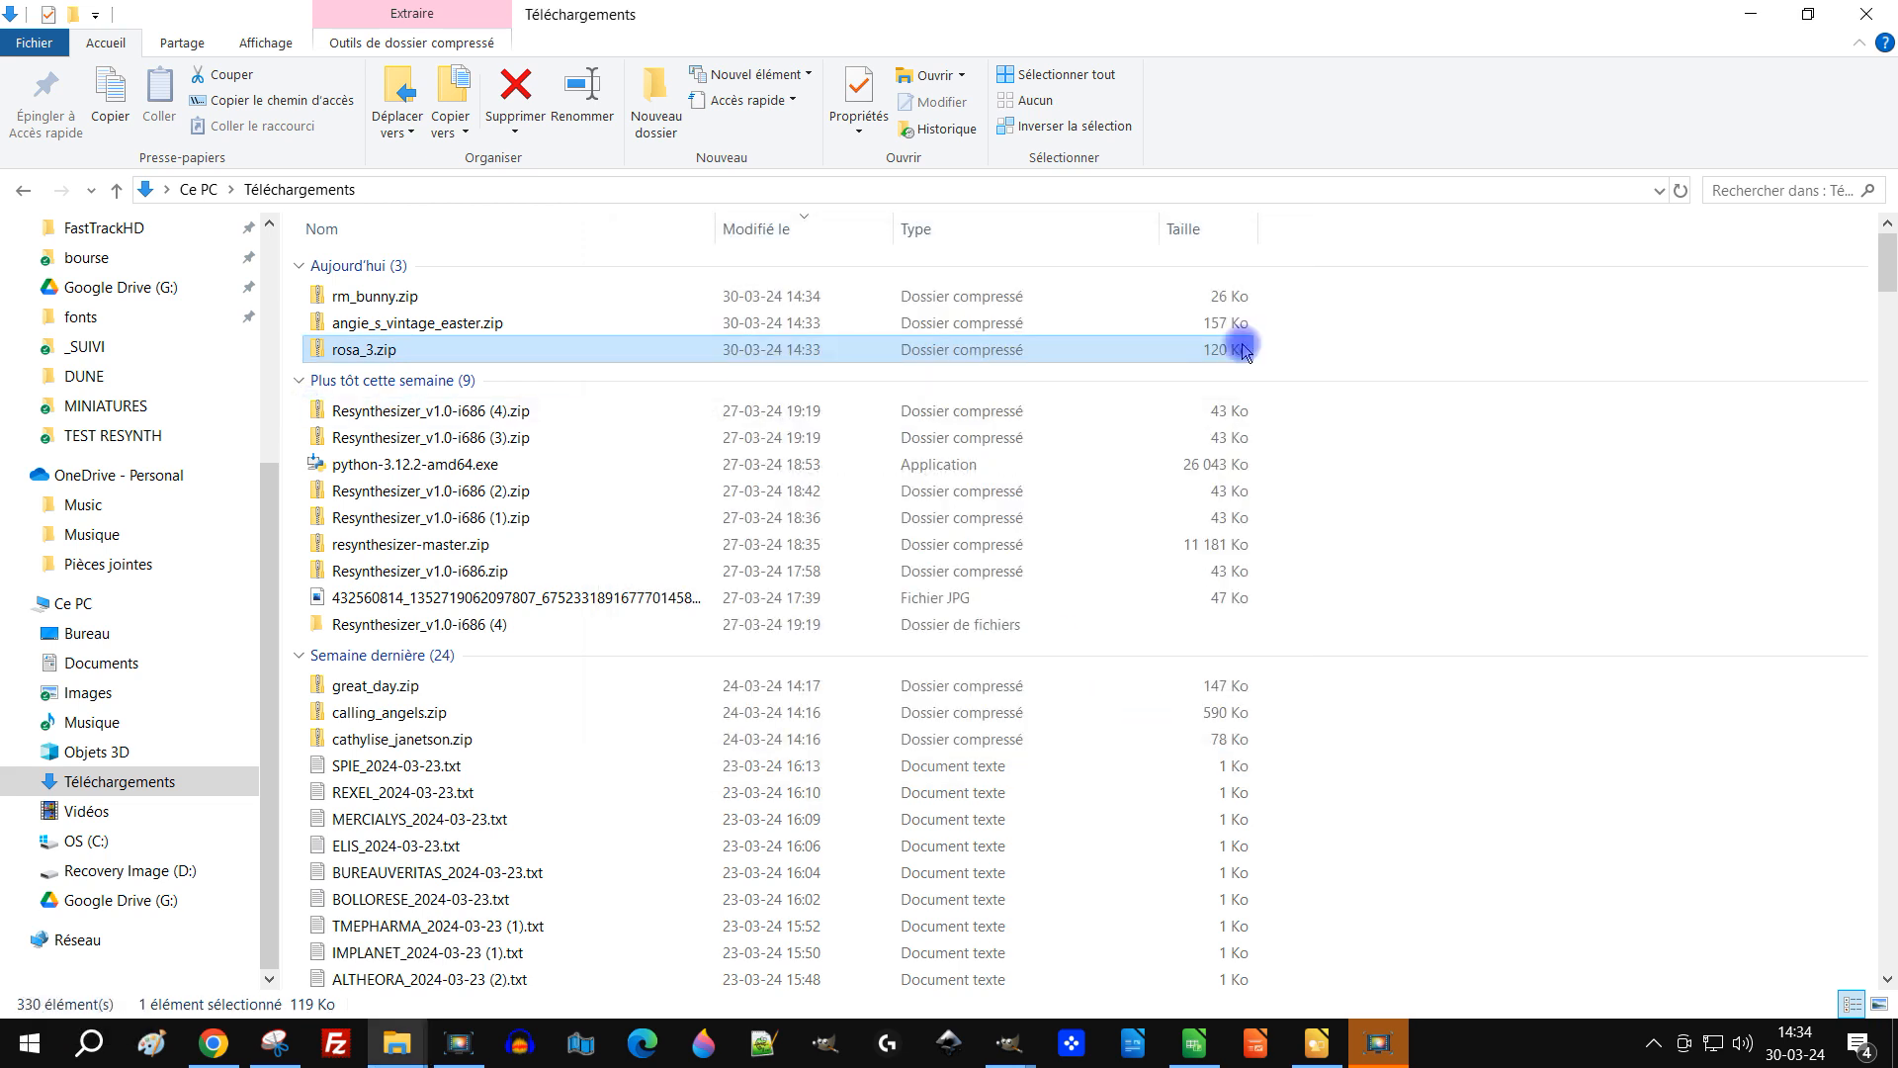
Step: Switch to the fonts folder window and delete the READ ME.txt and 1 Rosa.jpg files
{"action": "left_click", "coordinate": [1888, 20]}
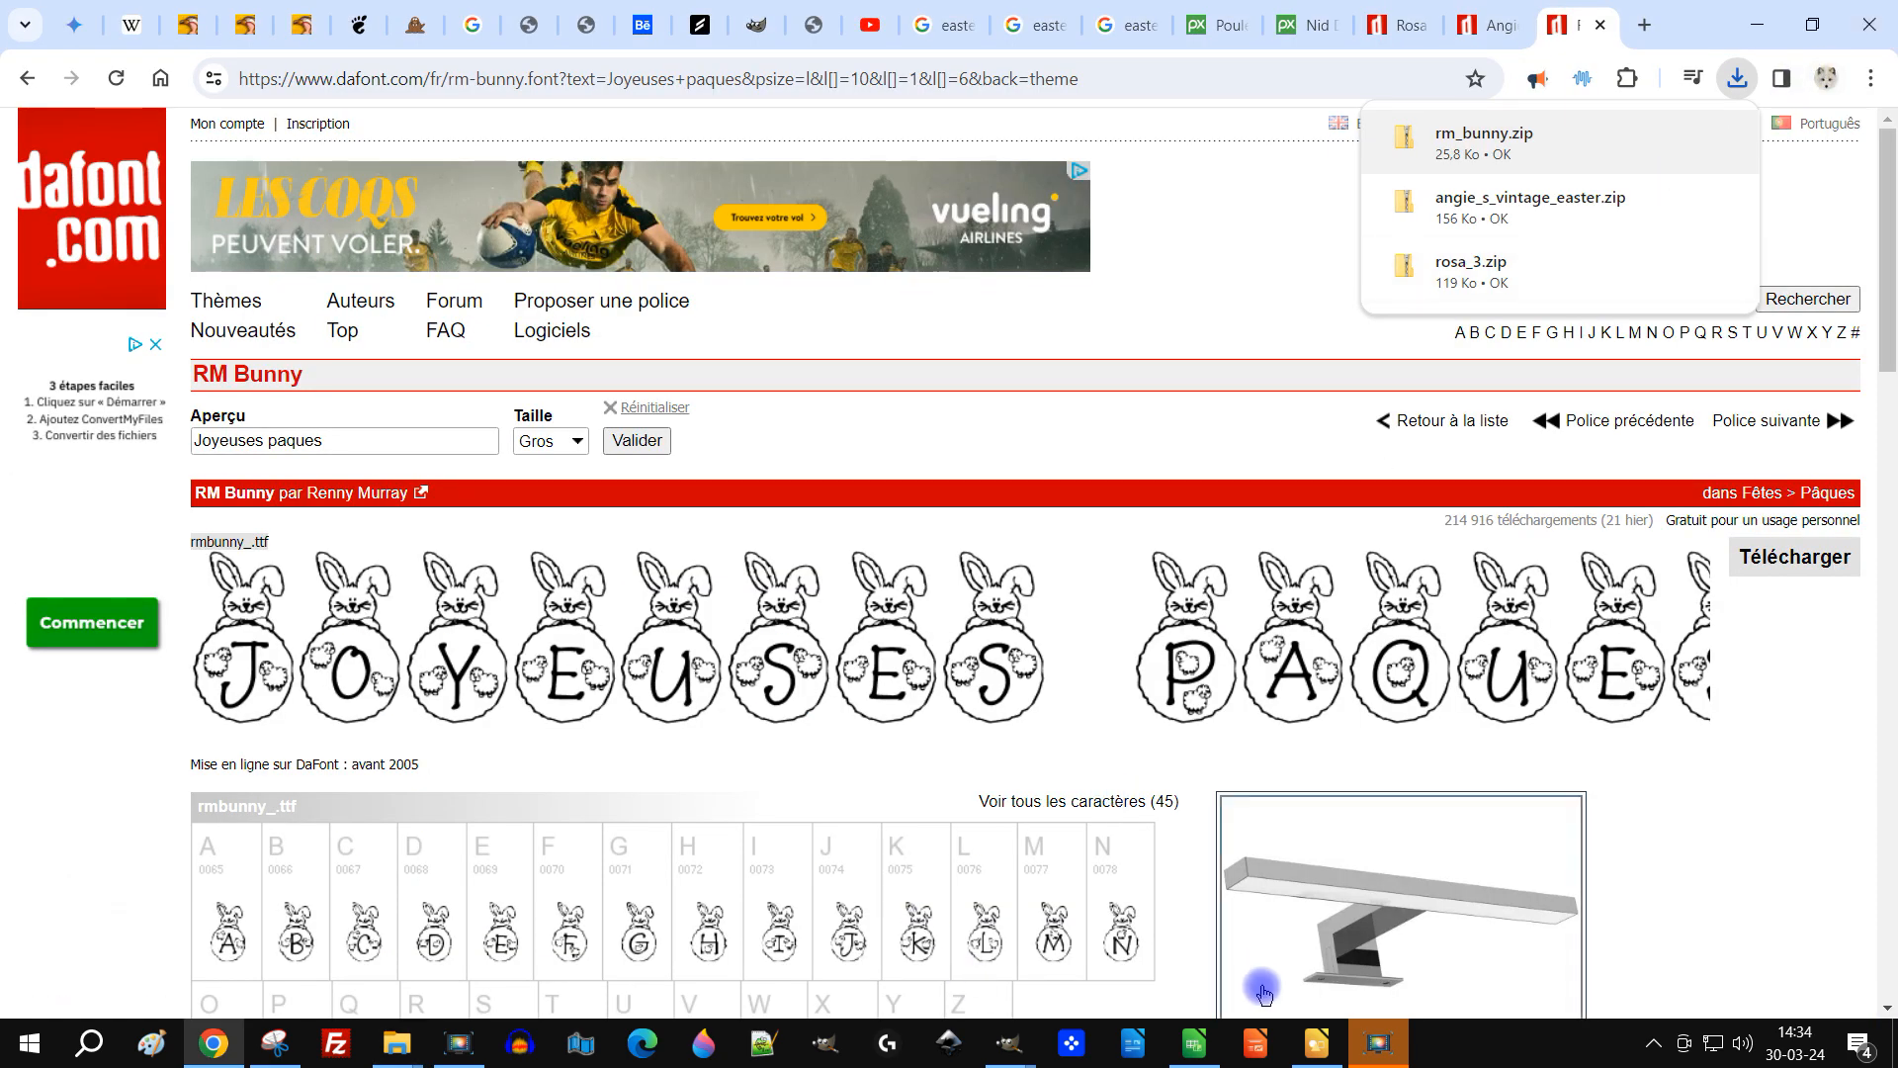
{"action": "left_click", "coordinate": [409, 1049]}
{"action": "left_click", "coordinate": [774, 854]}
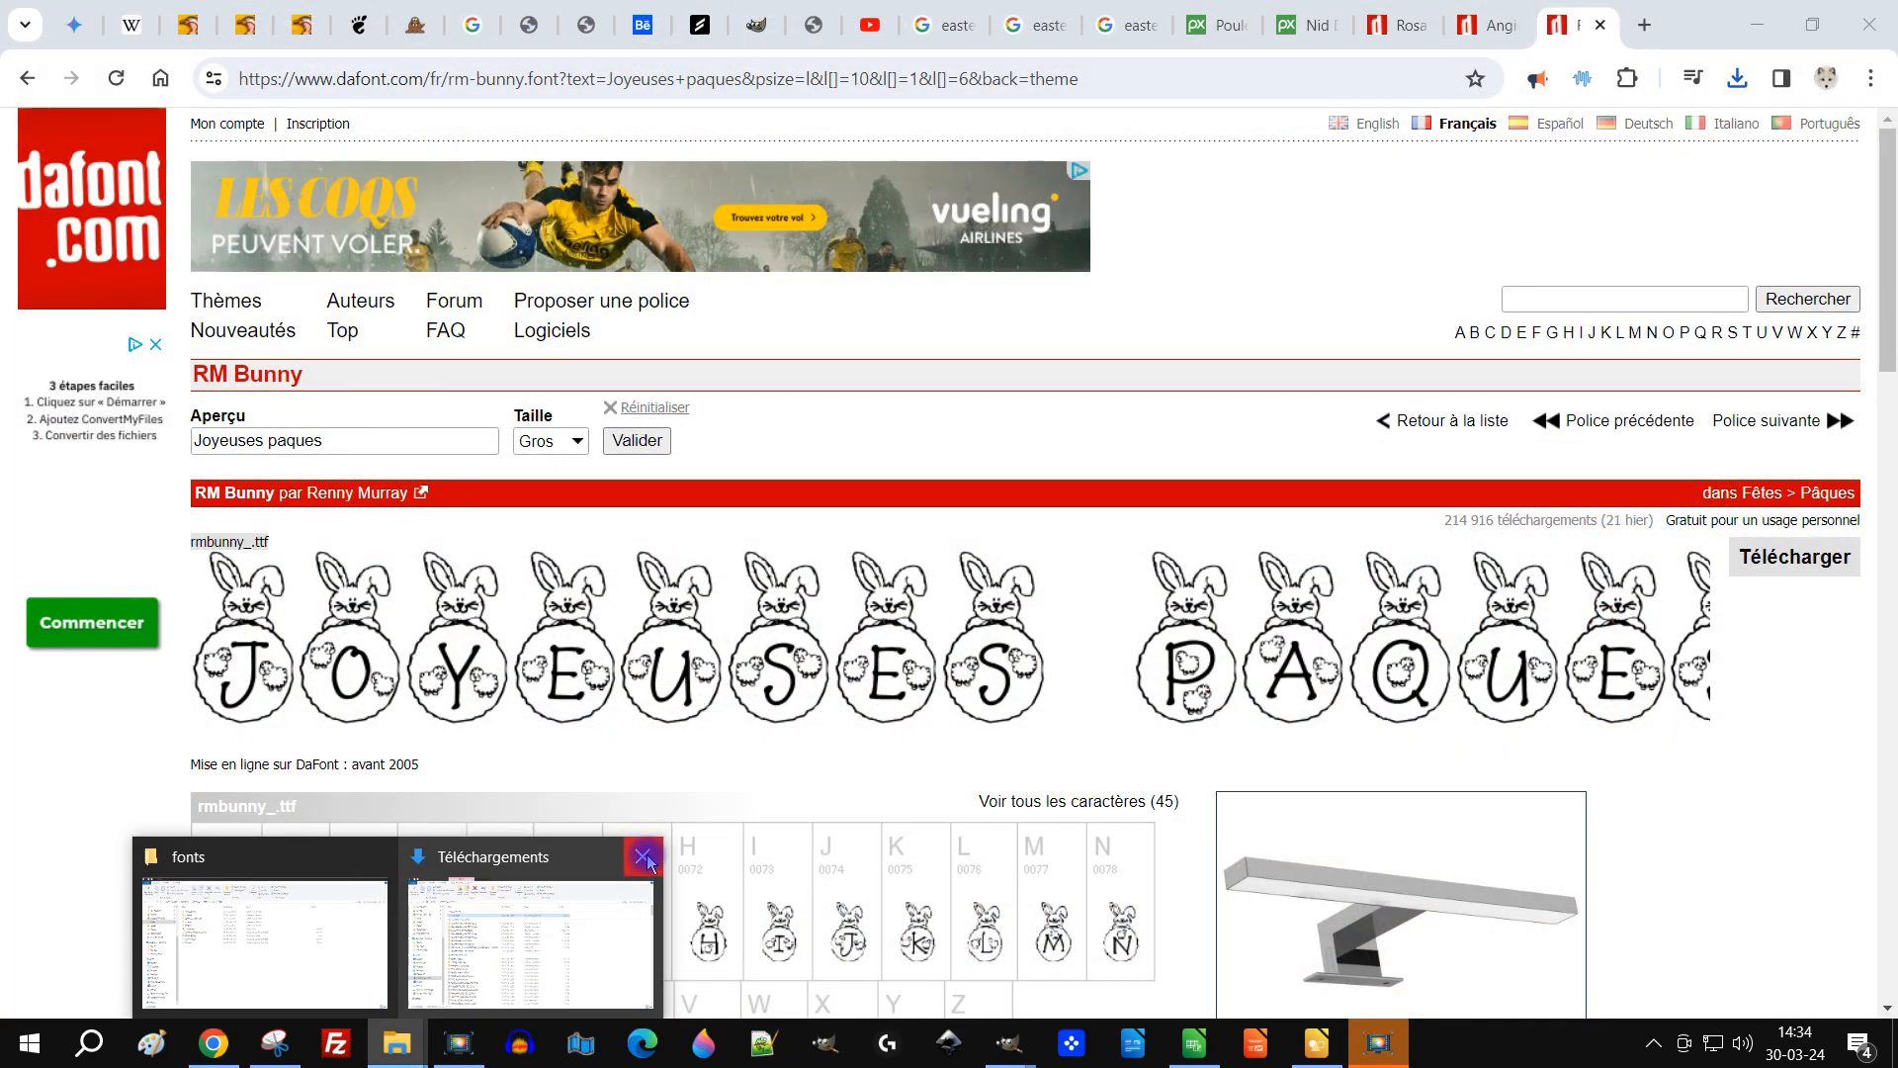
{"action": "left_click", "coordinate": [648, 863]}
{"action": "left_click", "coordinate": [436, 906]}
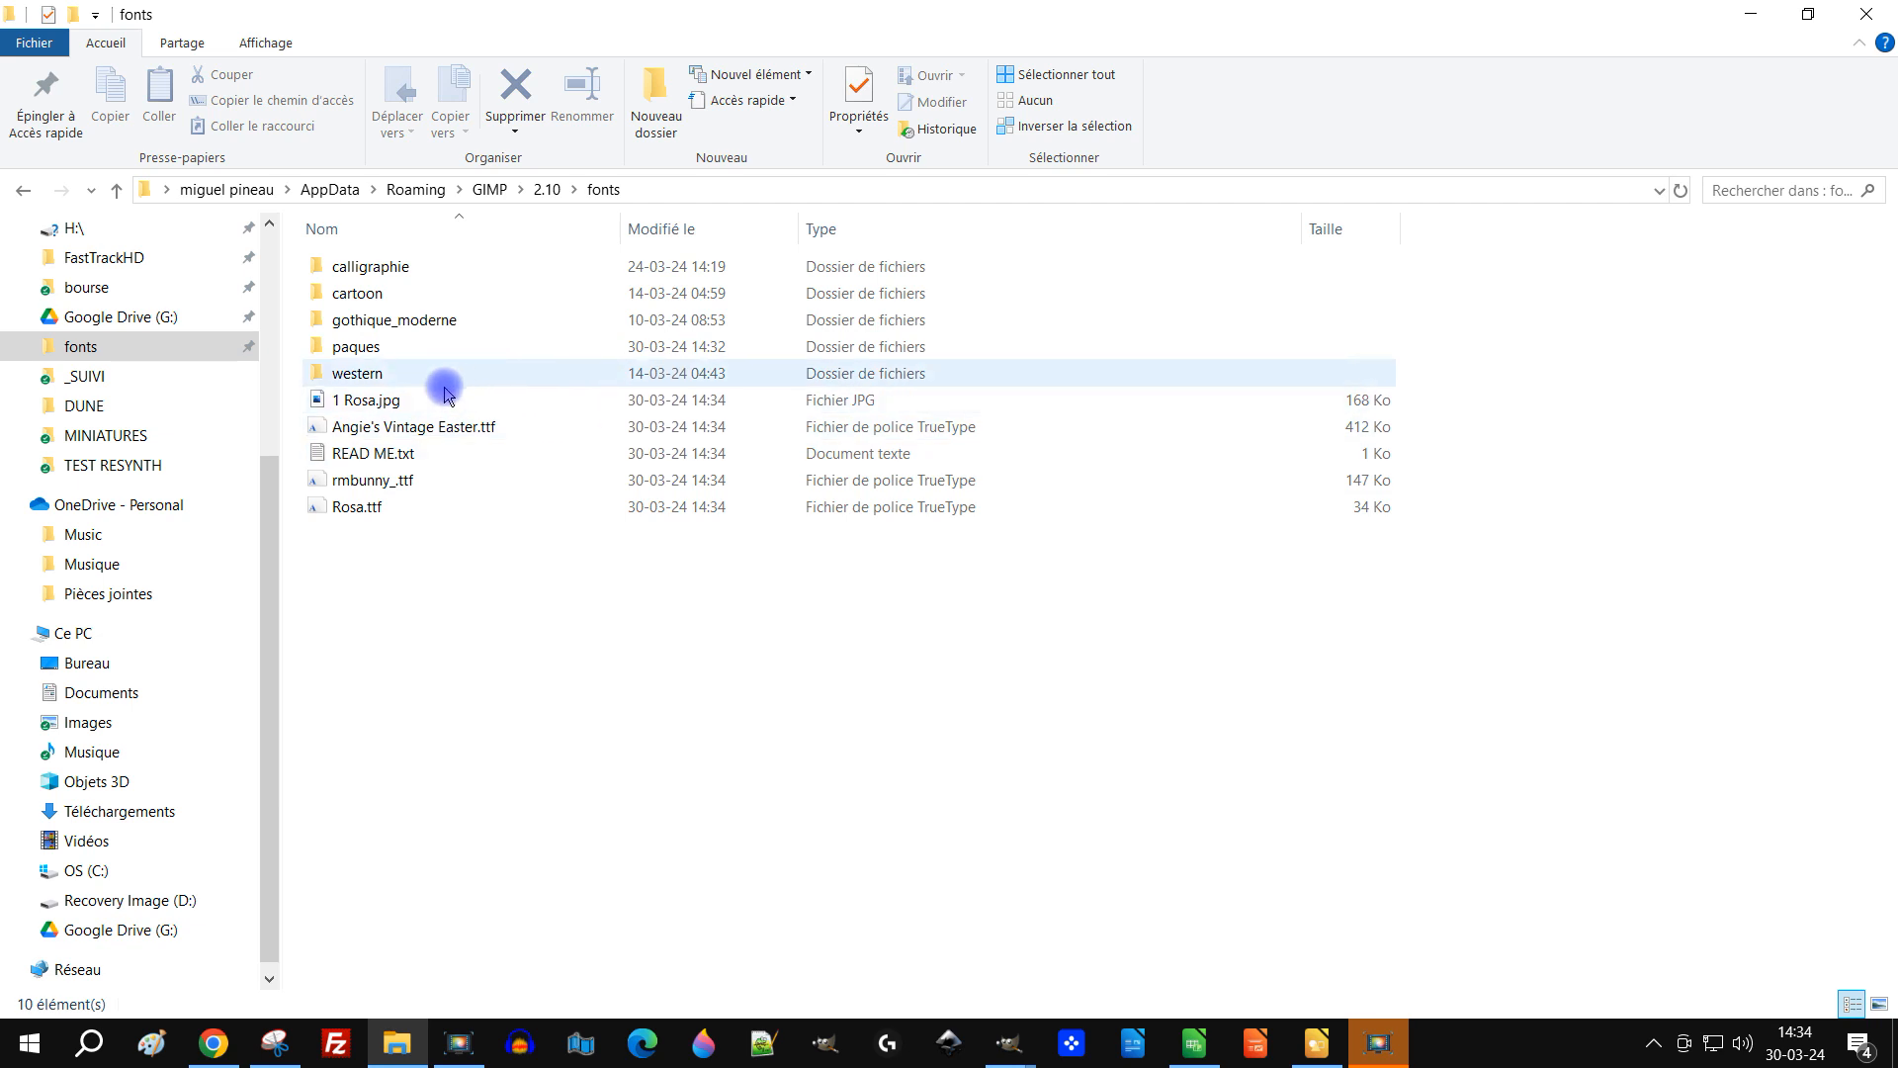
{"action": "scroll", "coordinate": [388, 407], "scroll_direction": "up", "scroll_amount": 2}
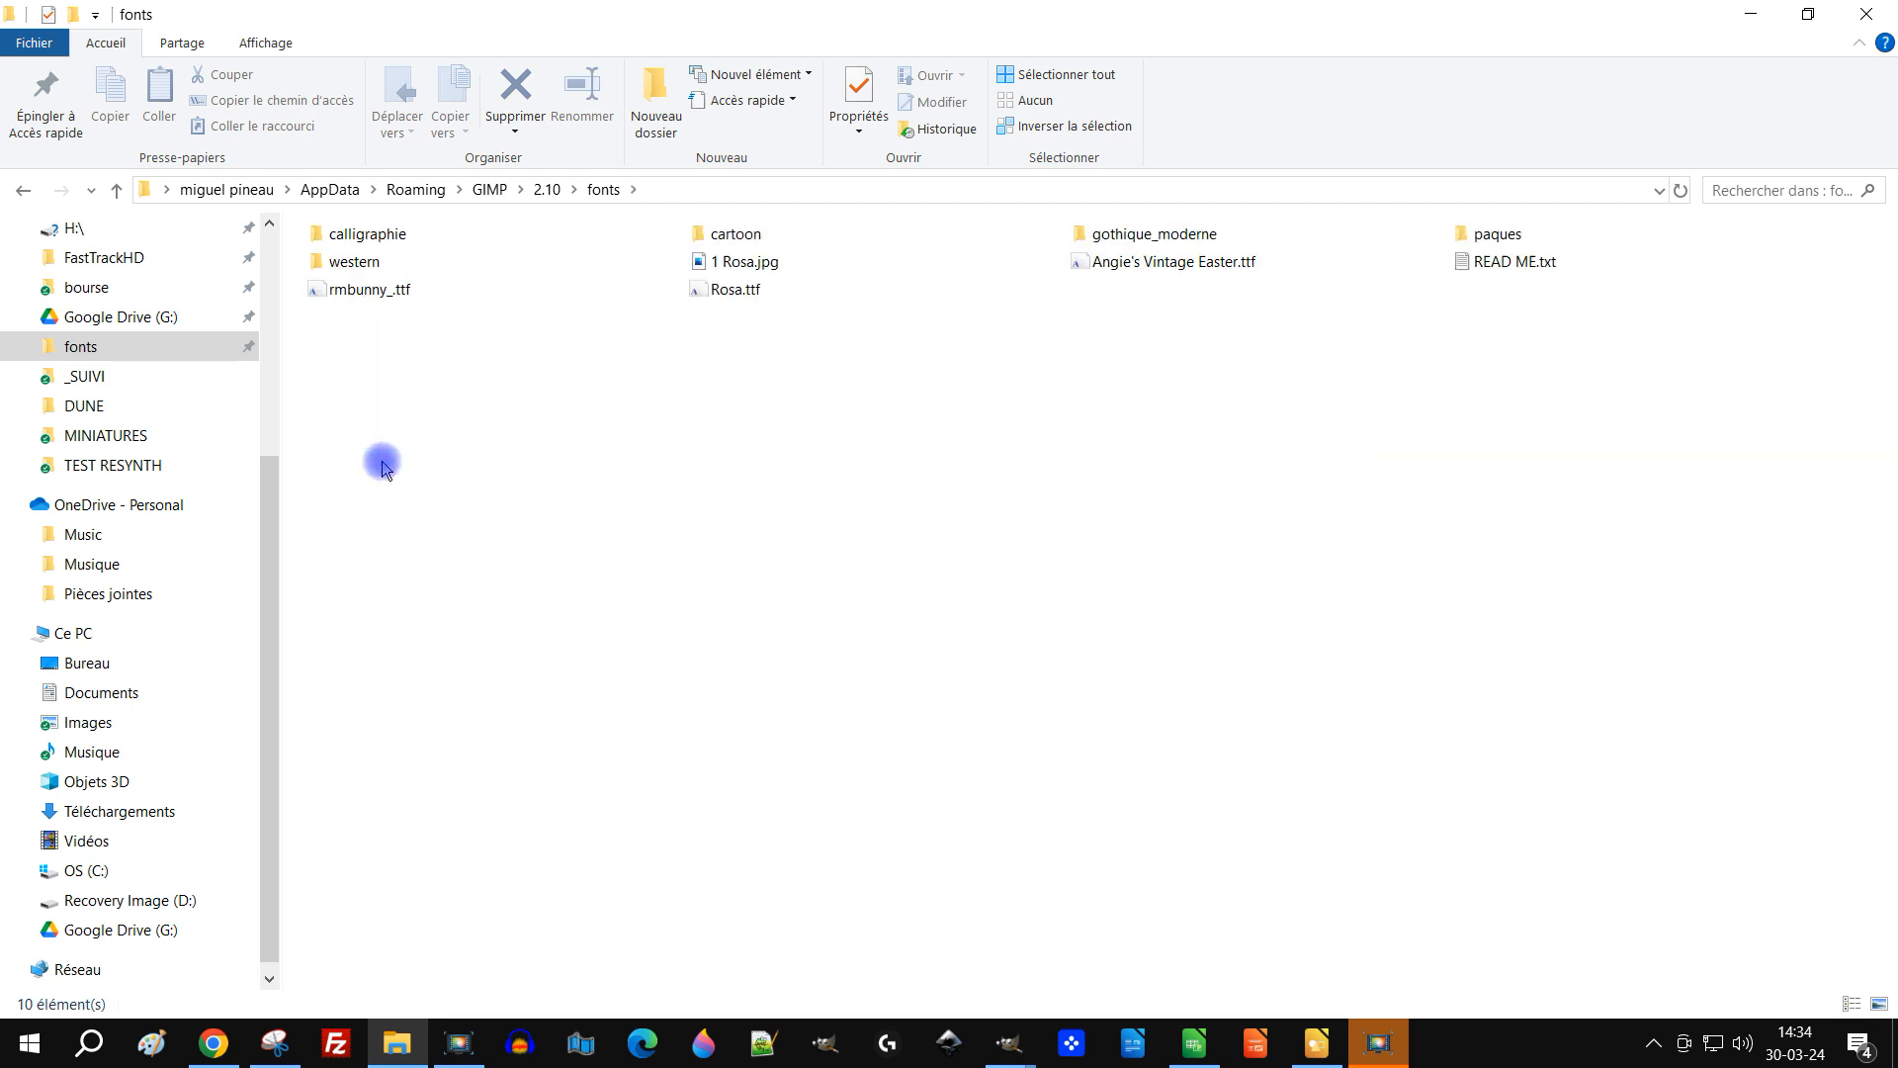
{"action": "scroll", "coordinate": [425, 425], "scroll_direction": "down", "scroll_amount": 2}
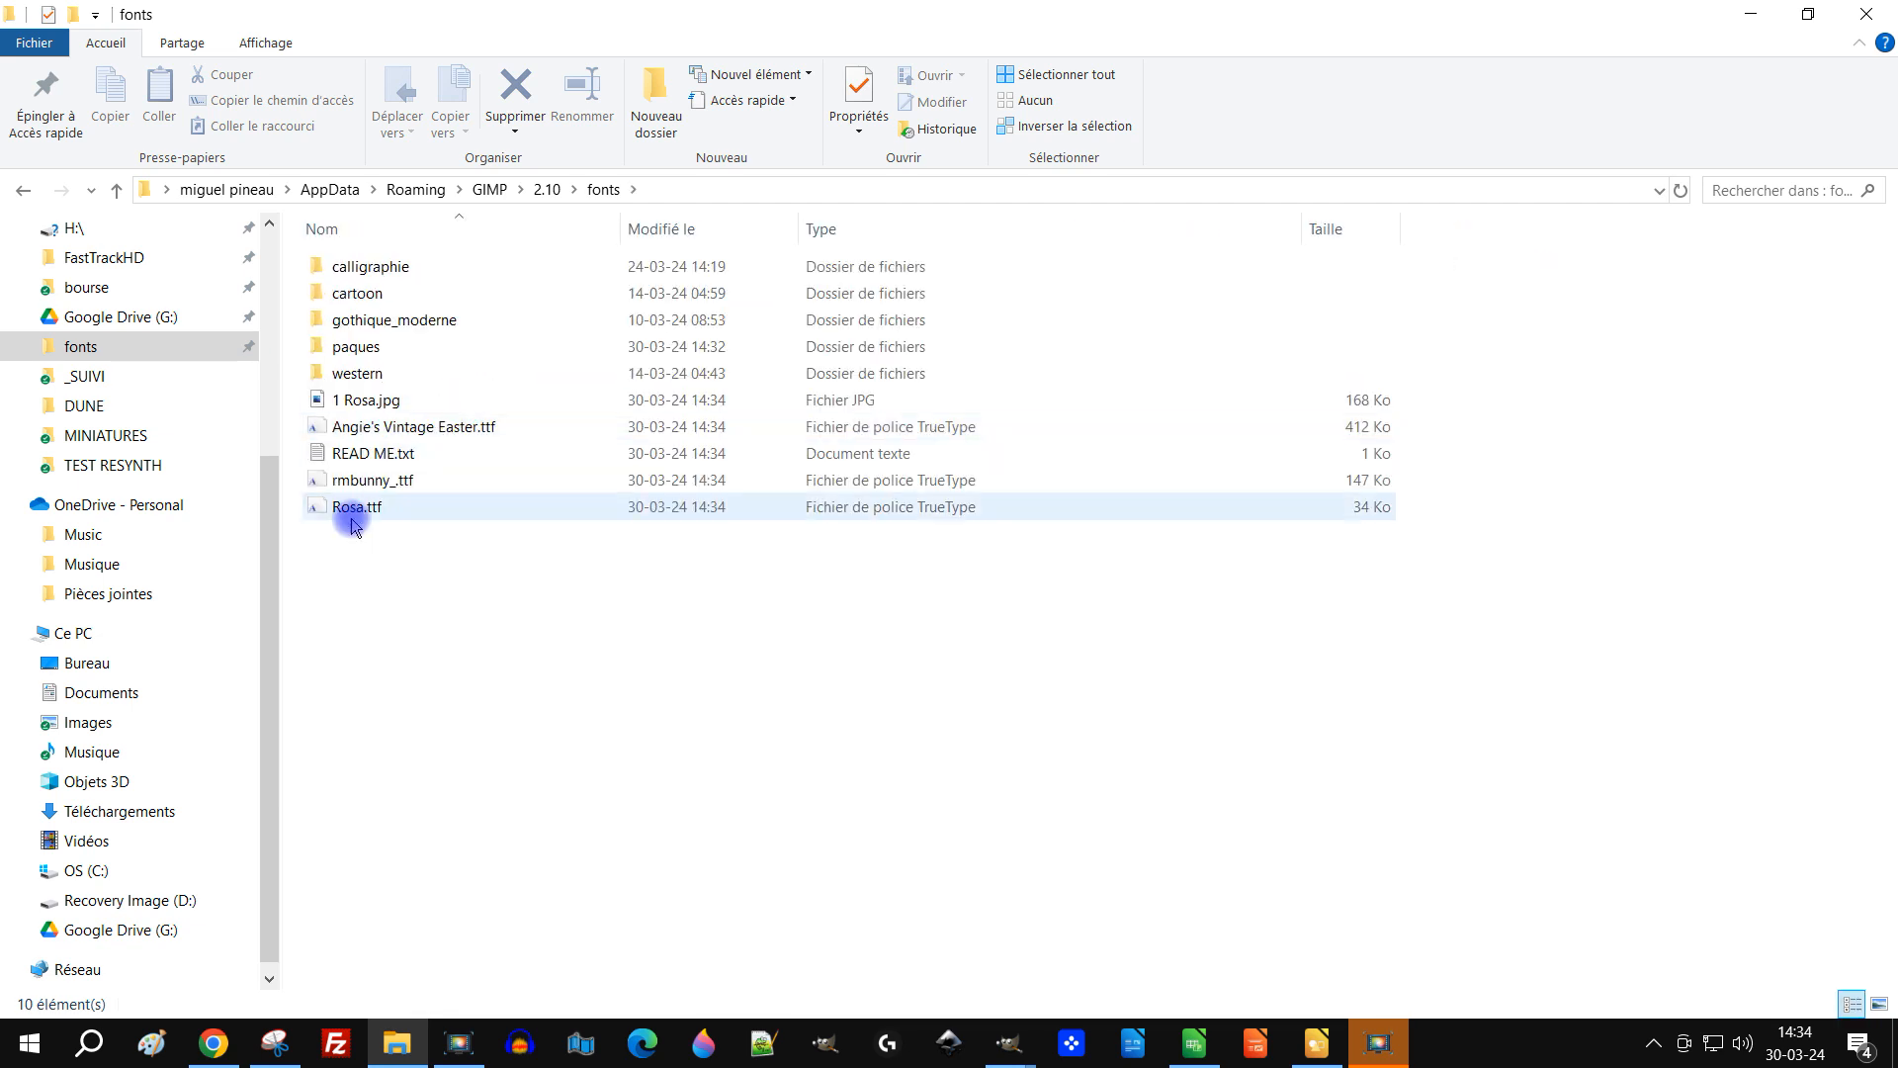
{"action": "left_click", "coordinate": [388, 454]}
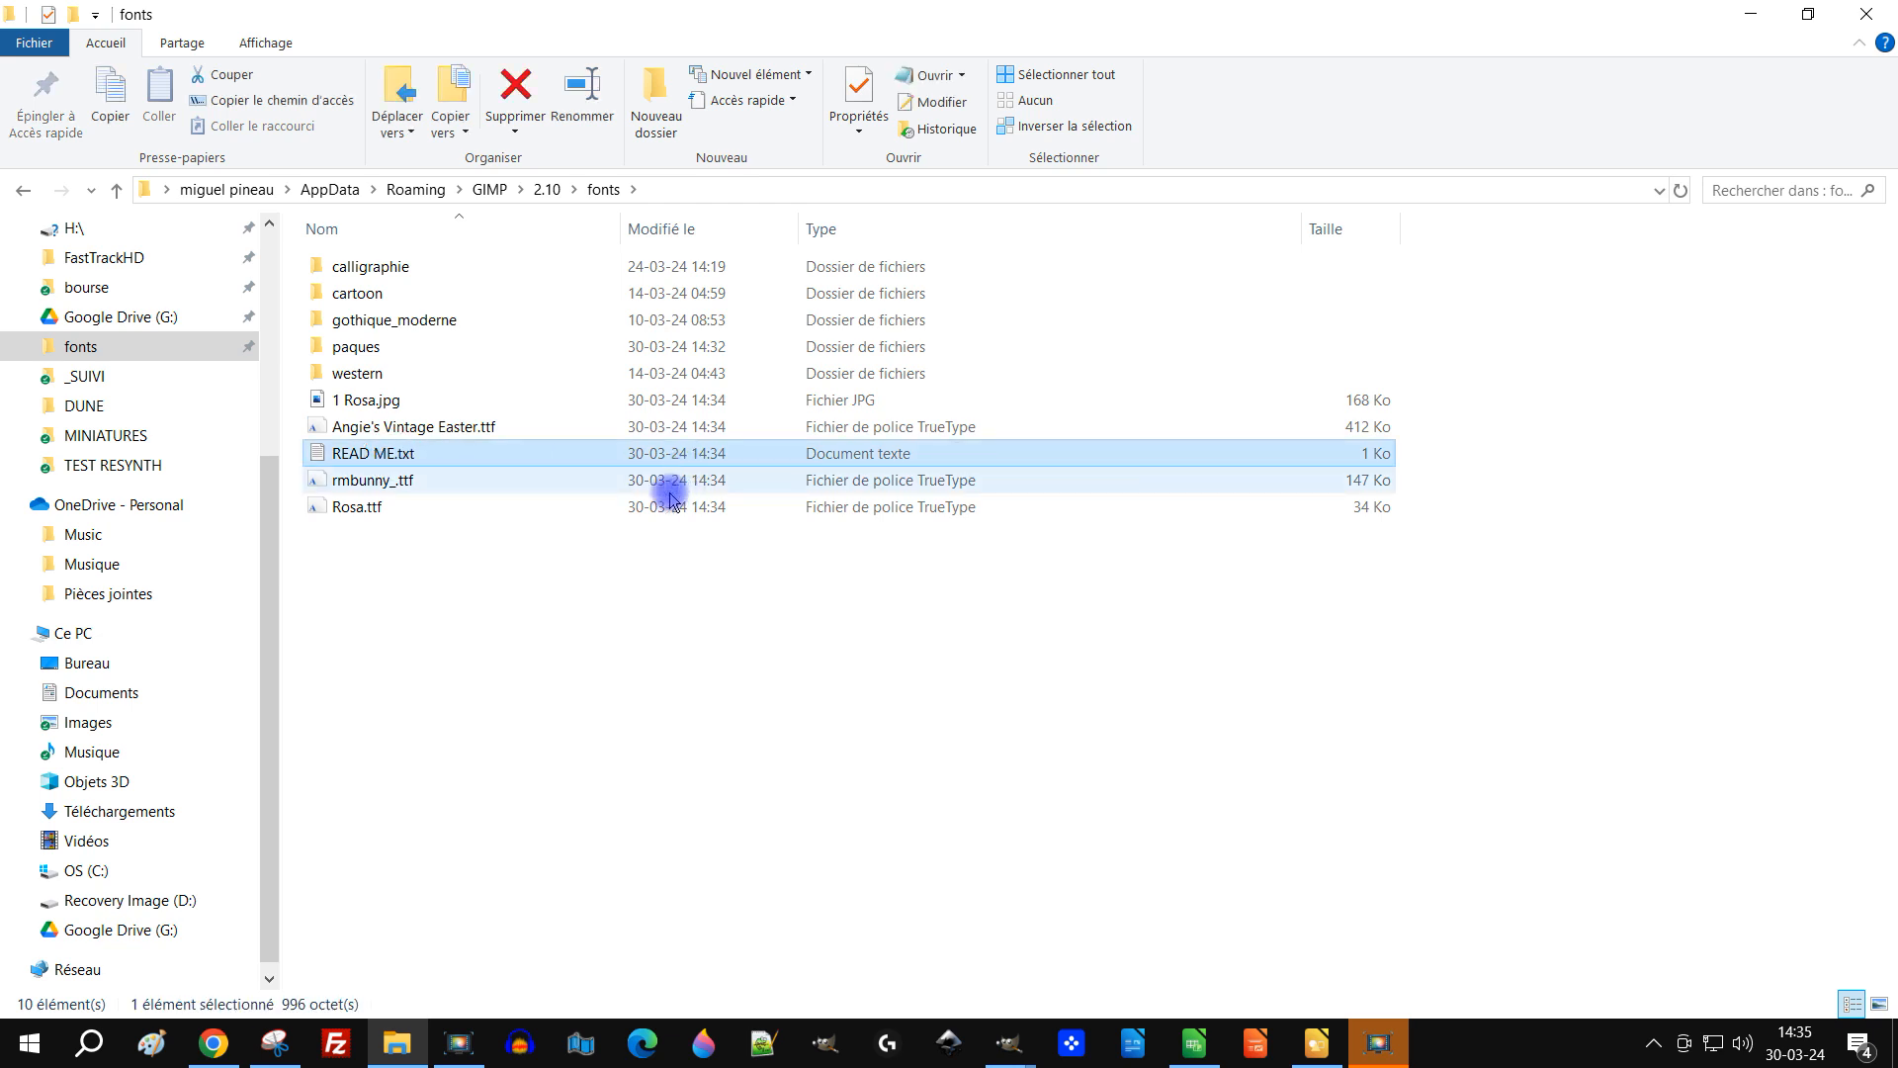
{"action": "key", "text": "Delete"}
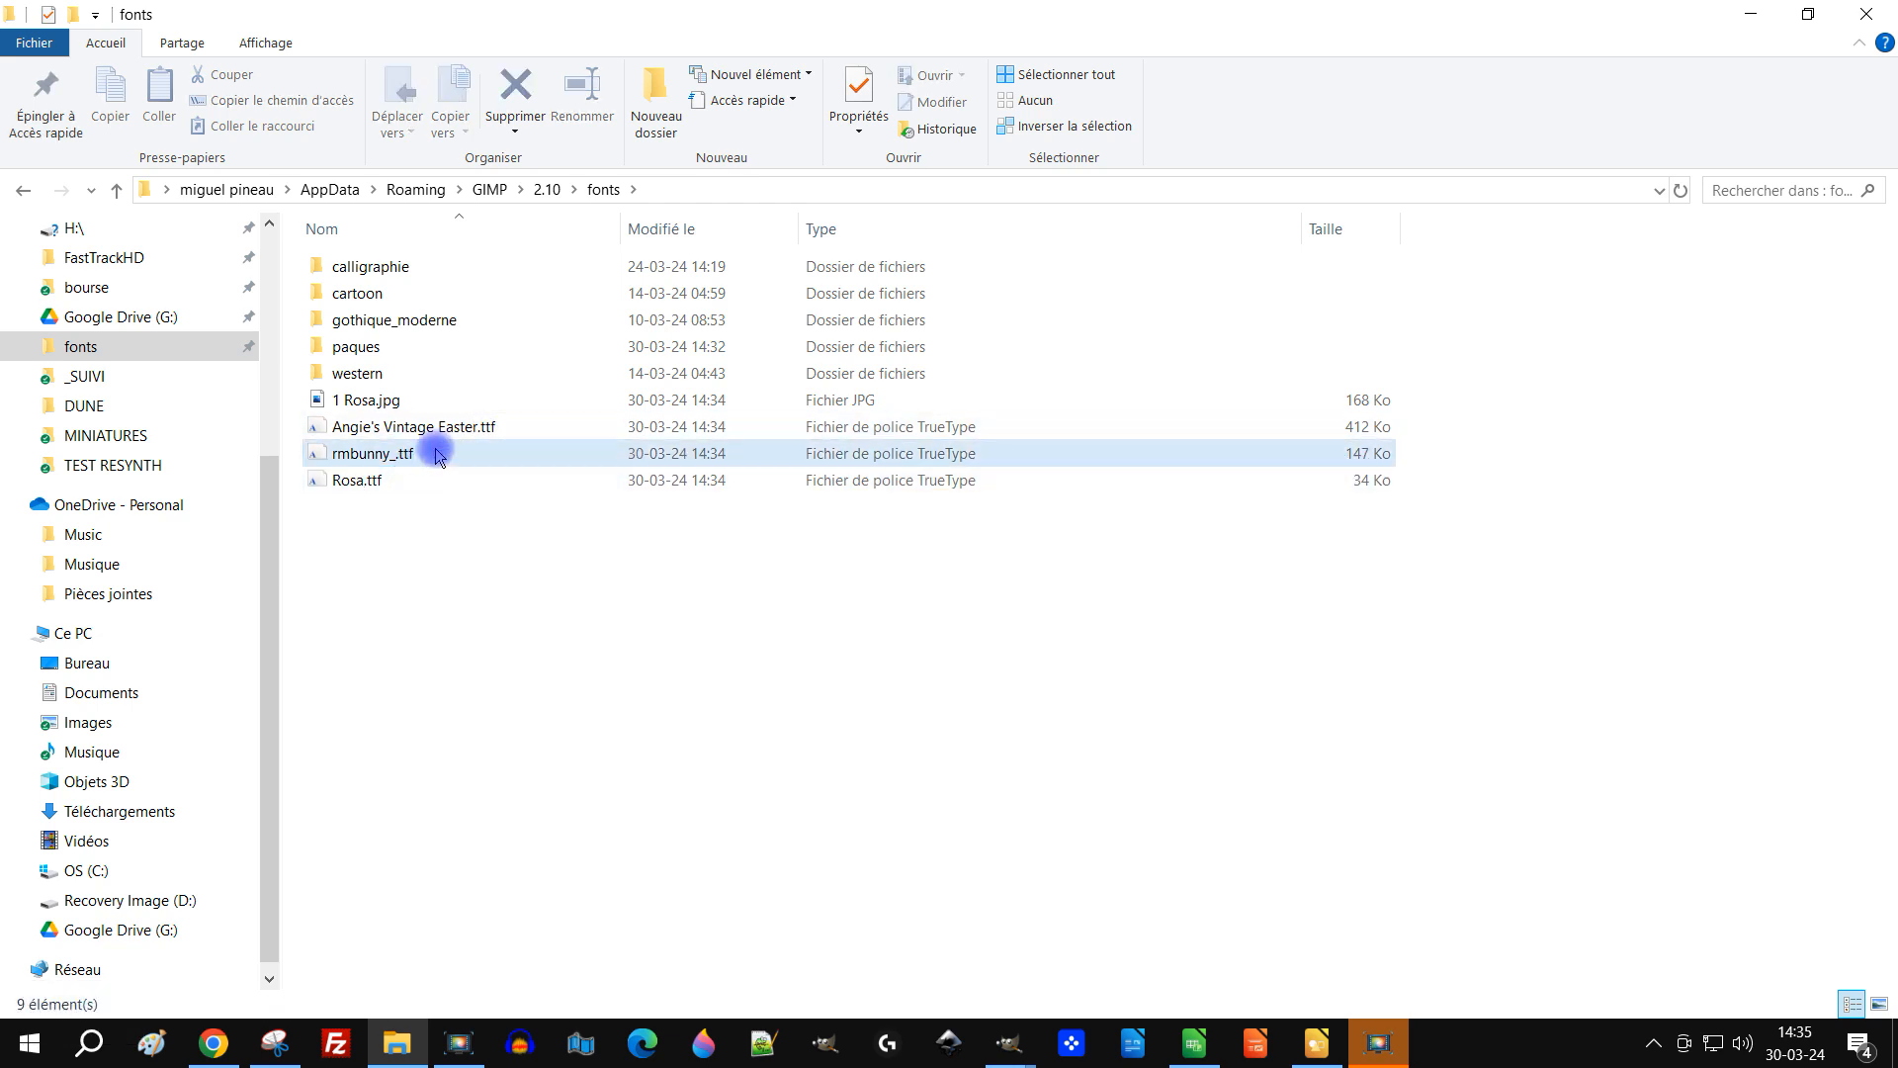
{"action": "left_click", "coordinate": [403, 400]}
{"action": "key", "text": "Delete"}
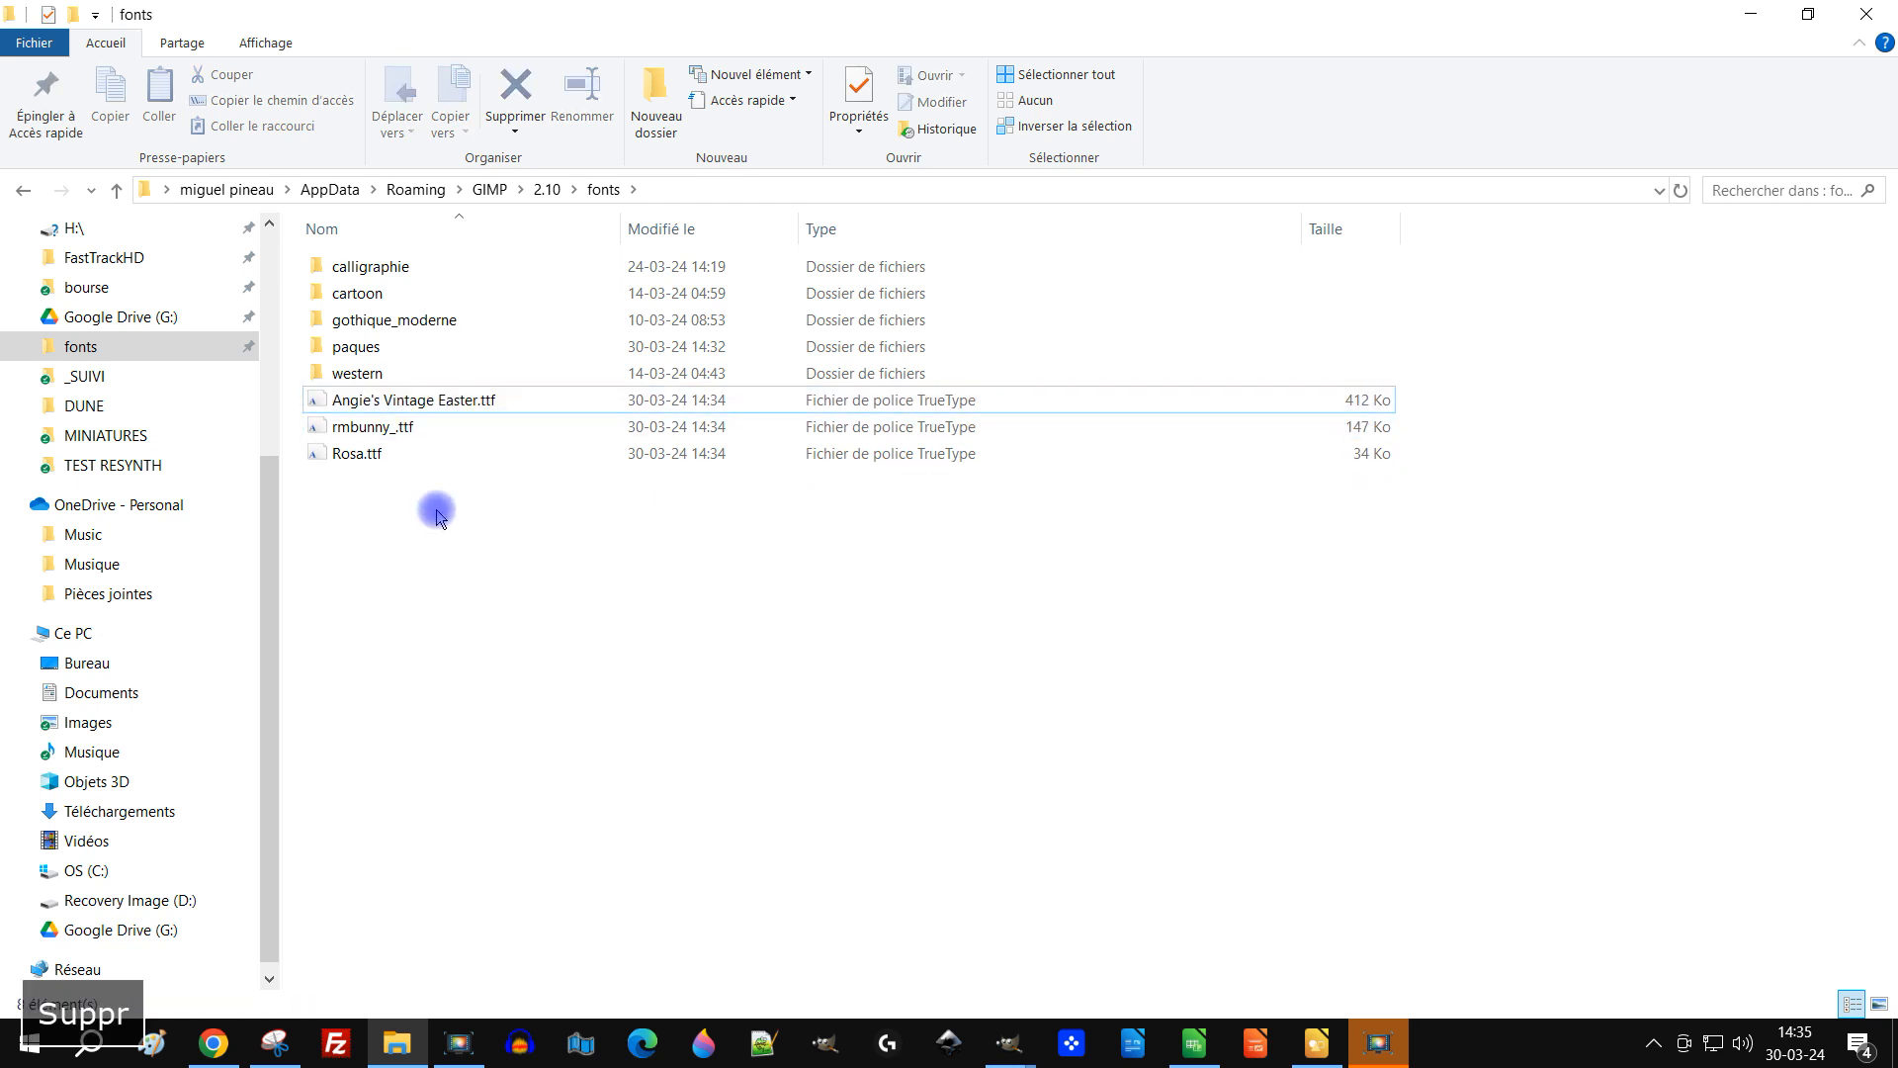
Step: Move the three Easter .ttf font files into the paques subfolder and open it
{"action": "left_click", "coordinate": [425, 400]}
{"action": "left_click", "coordinate": [361, 455], "text": "shift"}
{"action": "left_click_drag", "start_coordinate": [376, 400], "coordinate": [474, 348]}
{"action": "left_click", "coordinate": [381, 353]}
{"action": "double_click", "coordinate": [381, 356]}
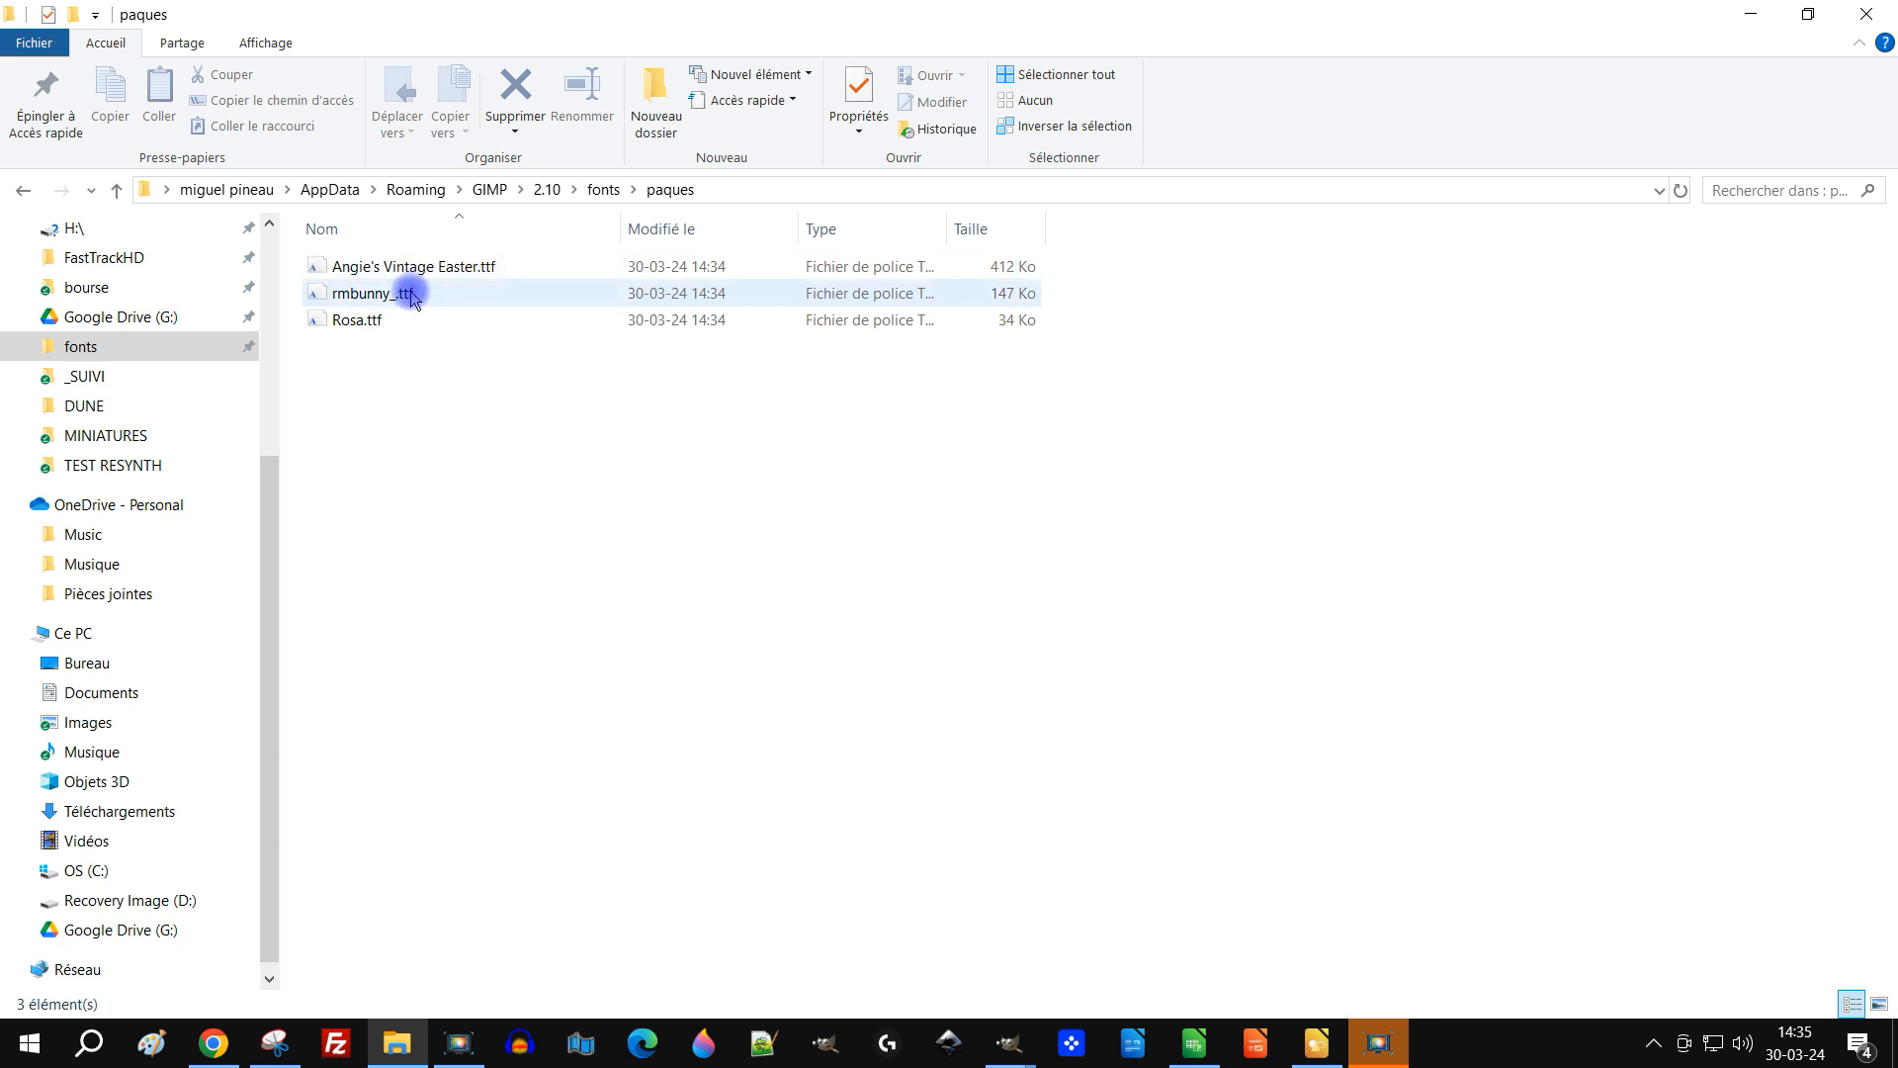
{"action": "left_click", "coordinate": [1753, 14]}
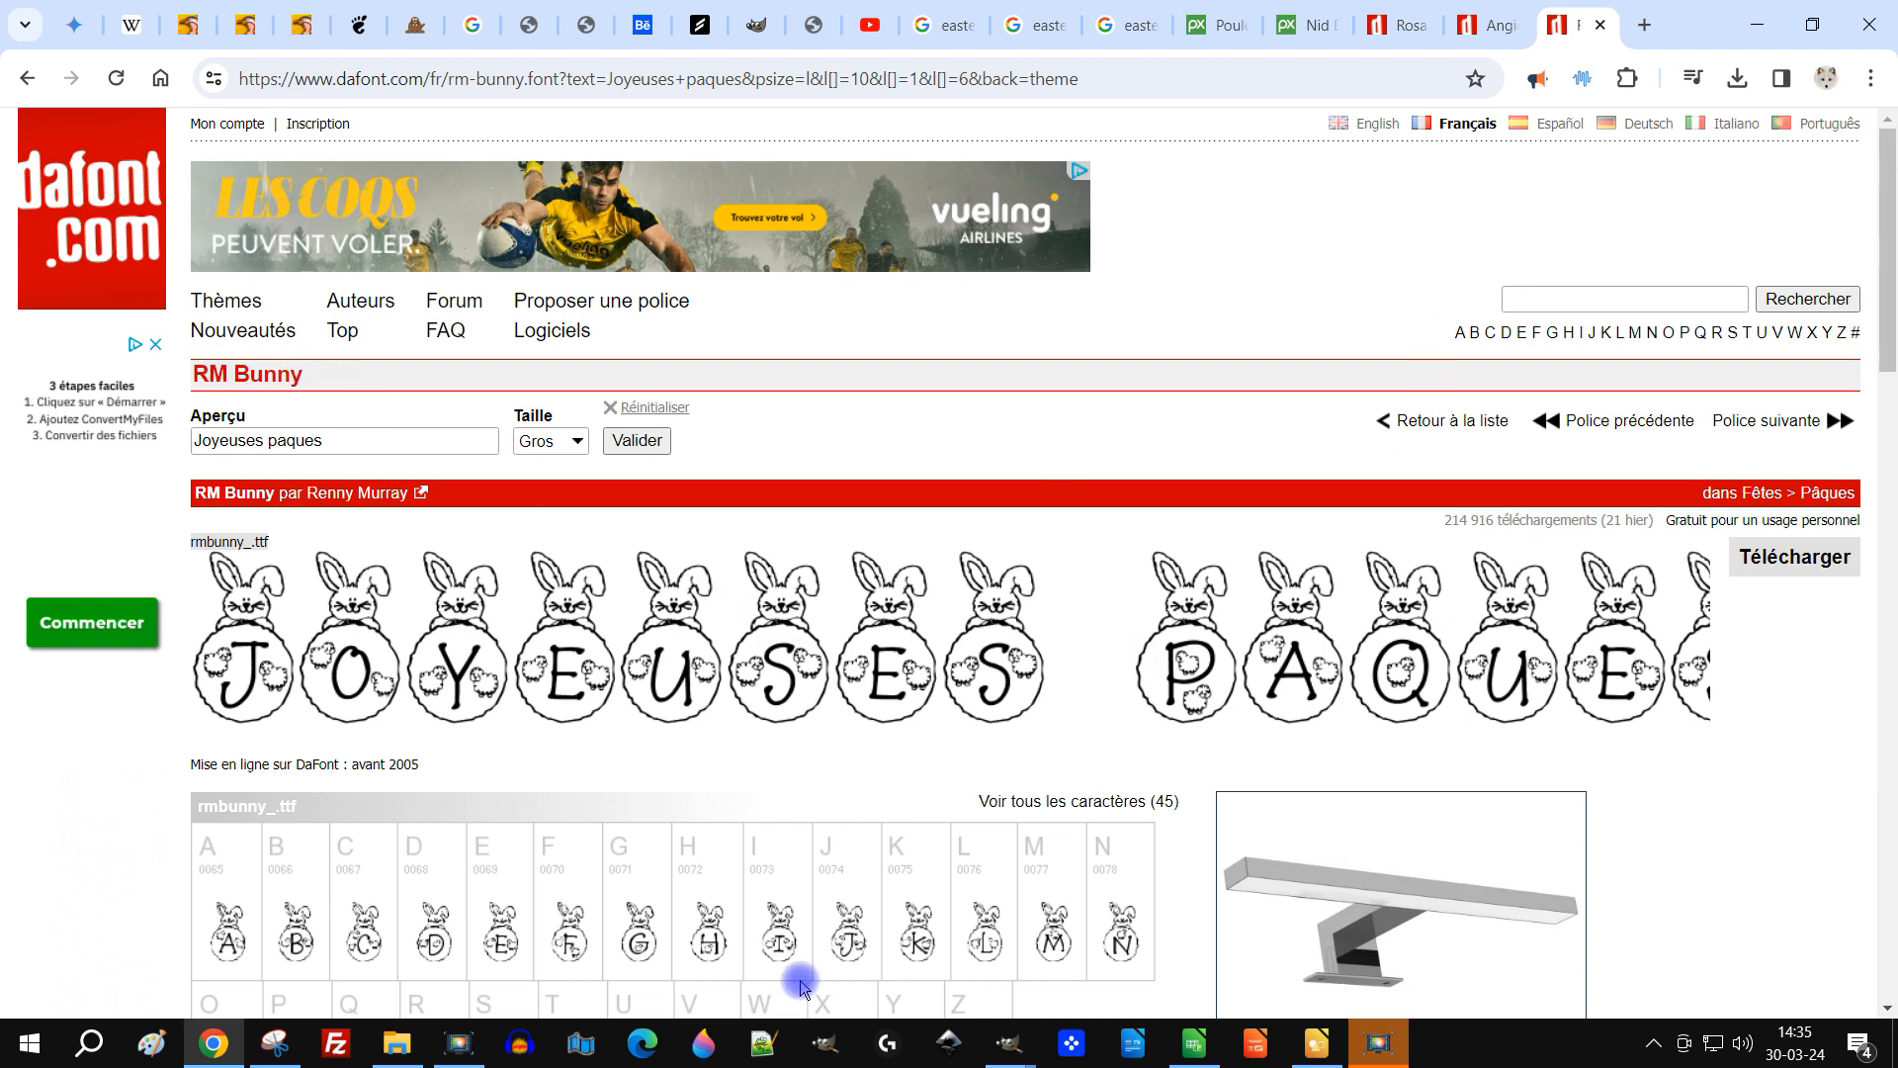
Step: Close GIMP's Preferences dialog, open the Fonts panel and reload the installed fonts
{"action": "mouse_move", "coordinate": [1008, 1043]}
{"action": "left_click", "coordinate": [1170, 957]}
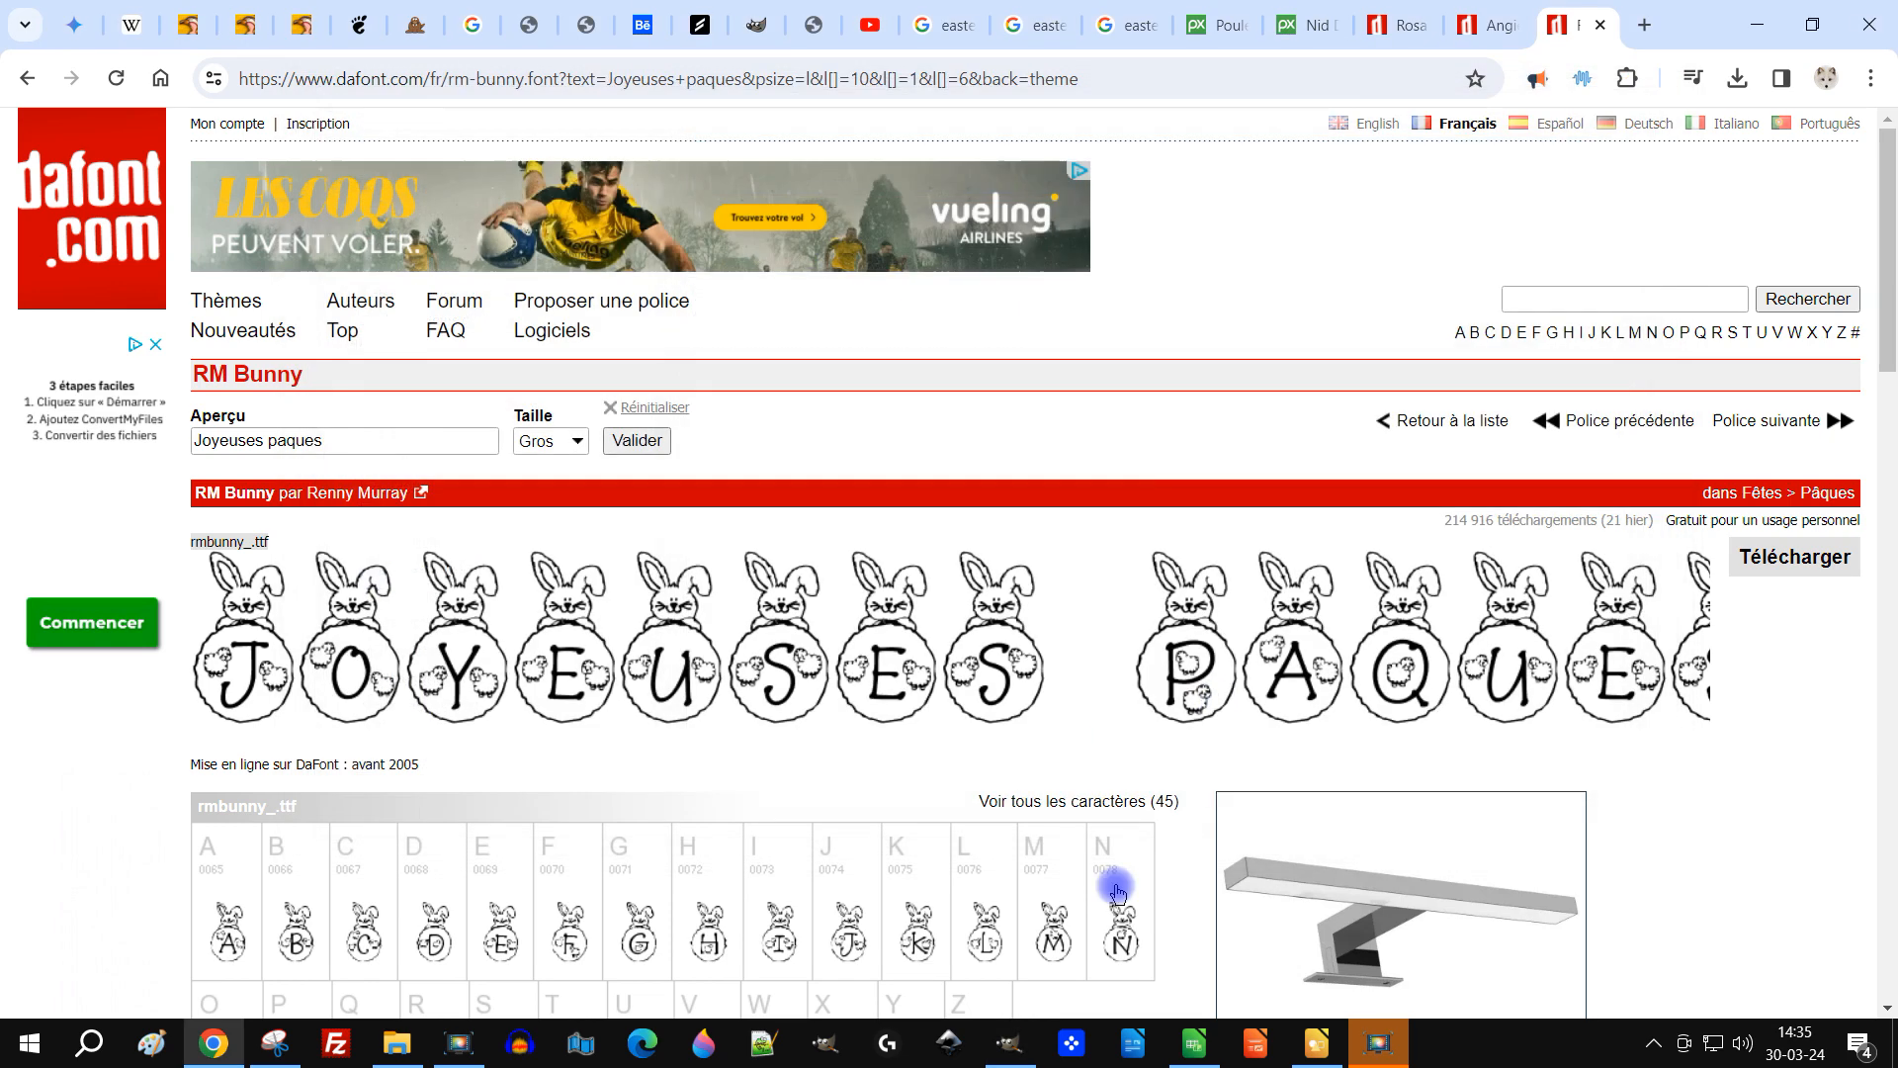
{"action": "left_click", "coordinate": [1661, 94]}
{"action": "left_click", "coordinate": [1026, 1044]}
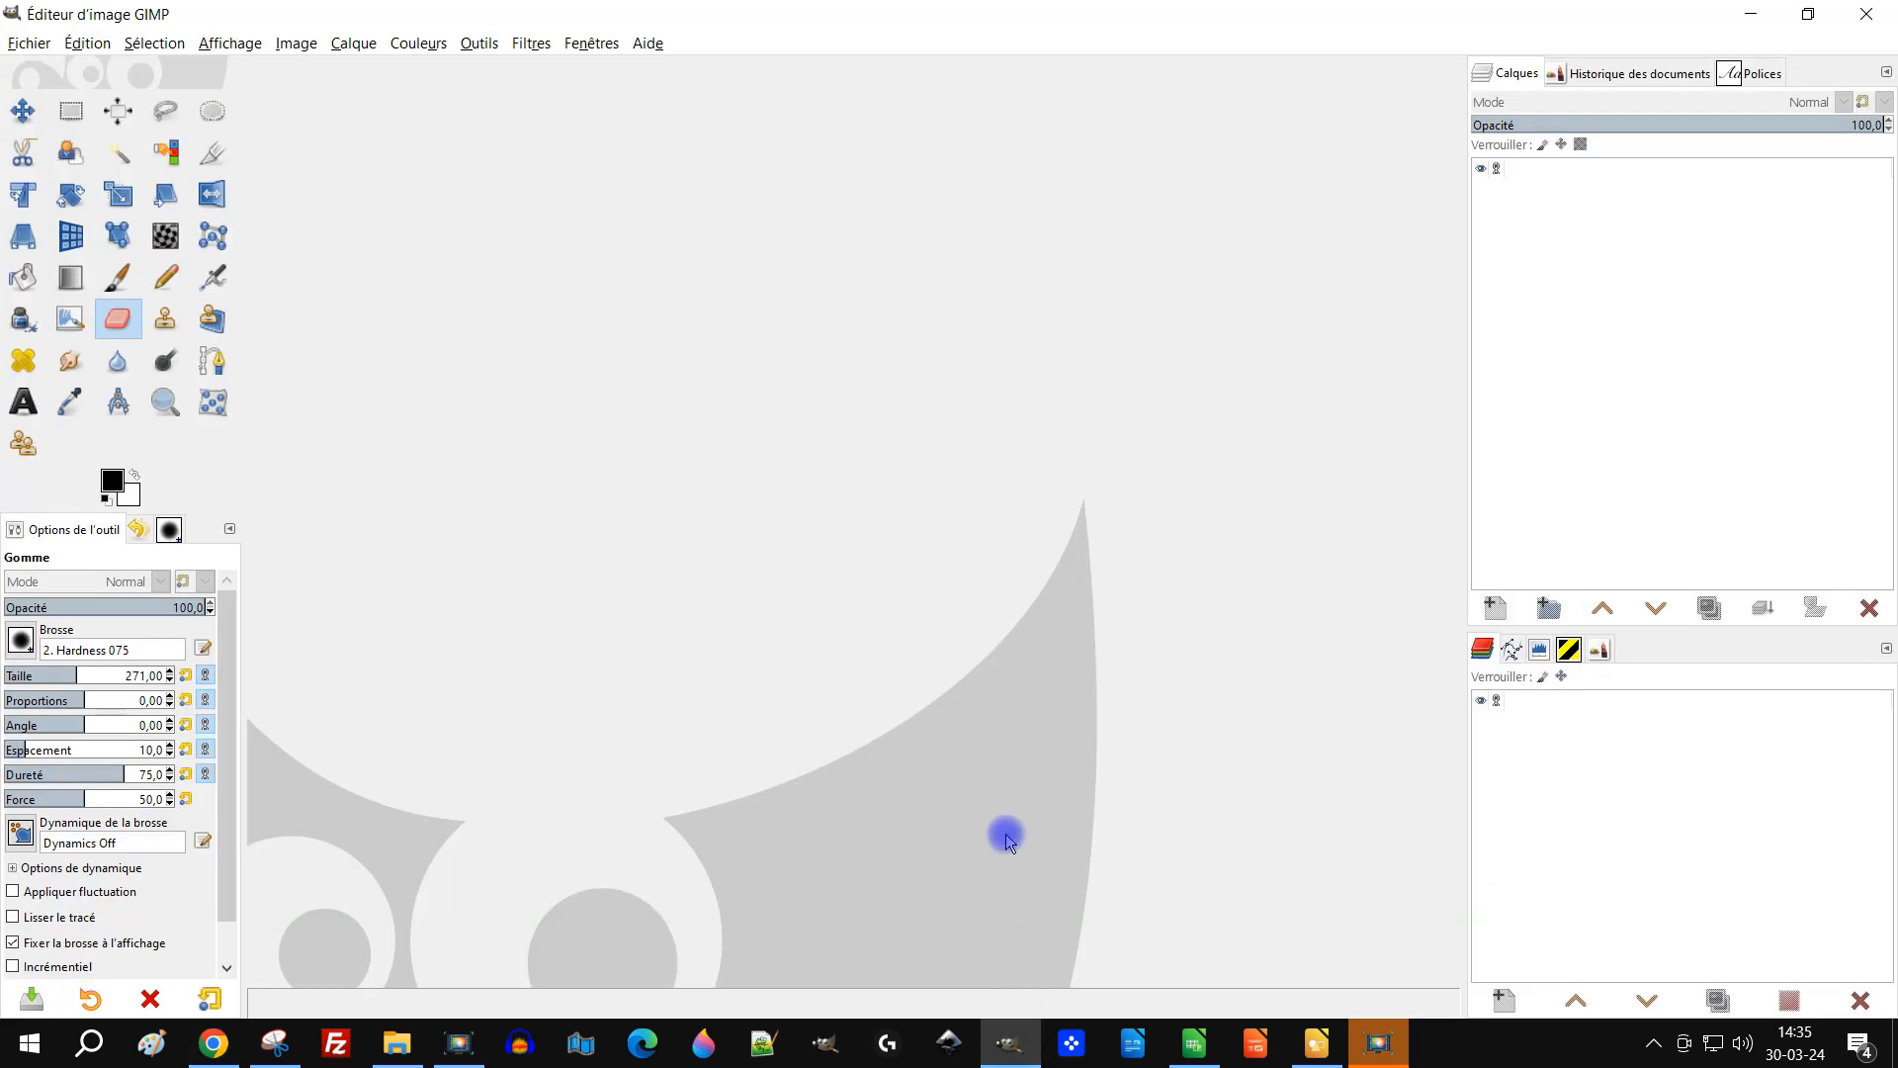
{"action": "left_click", "coordinate": [1740, 77]}
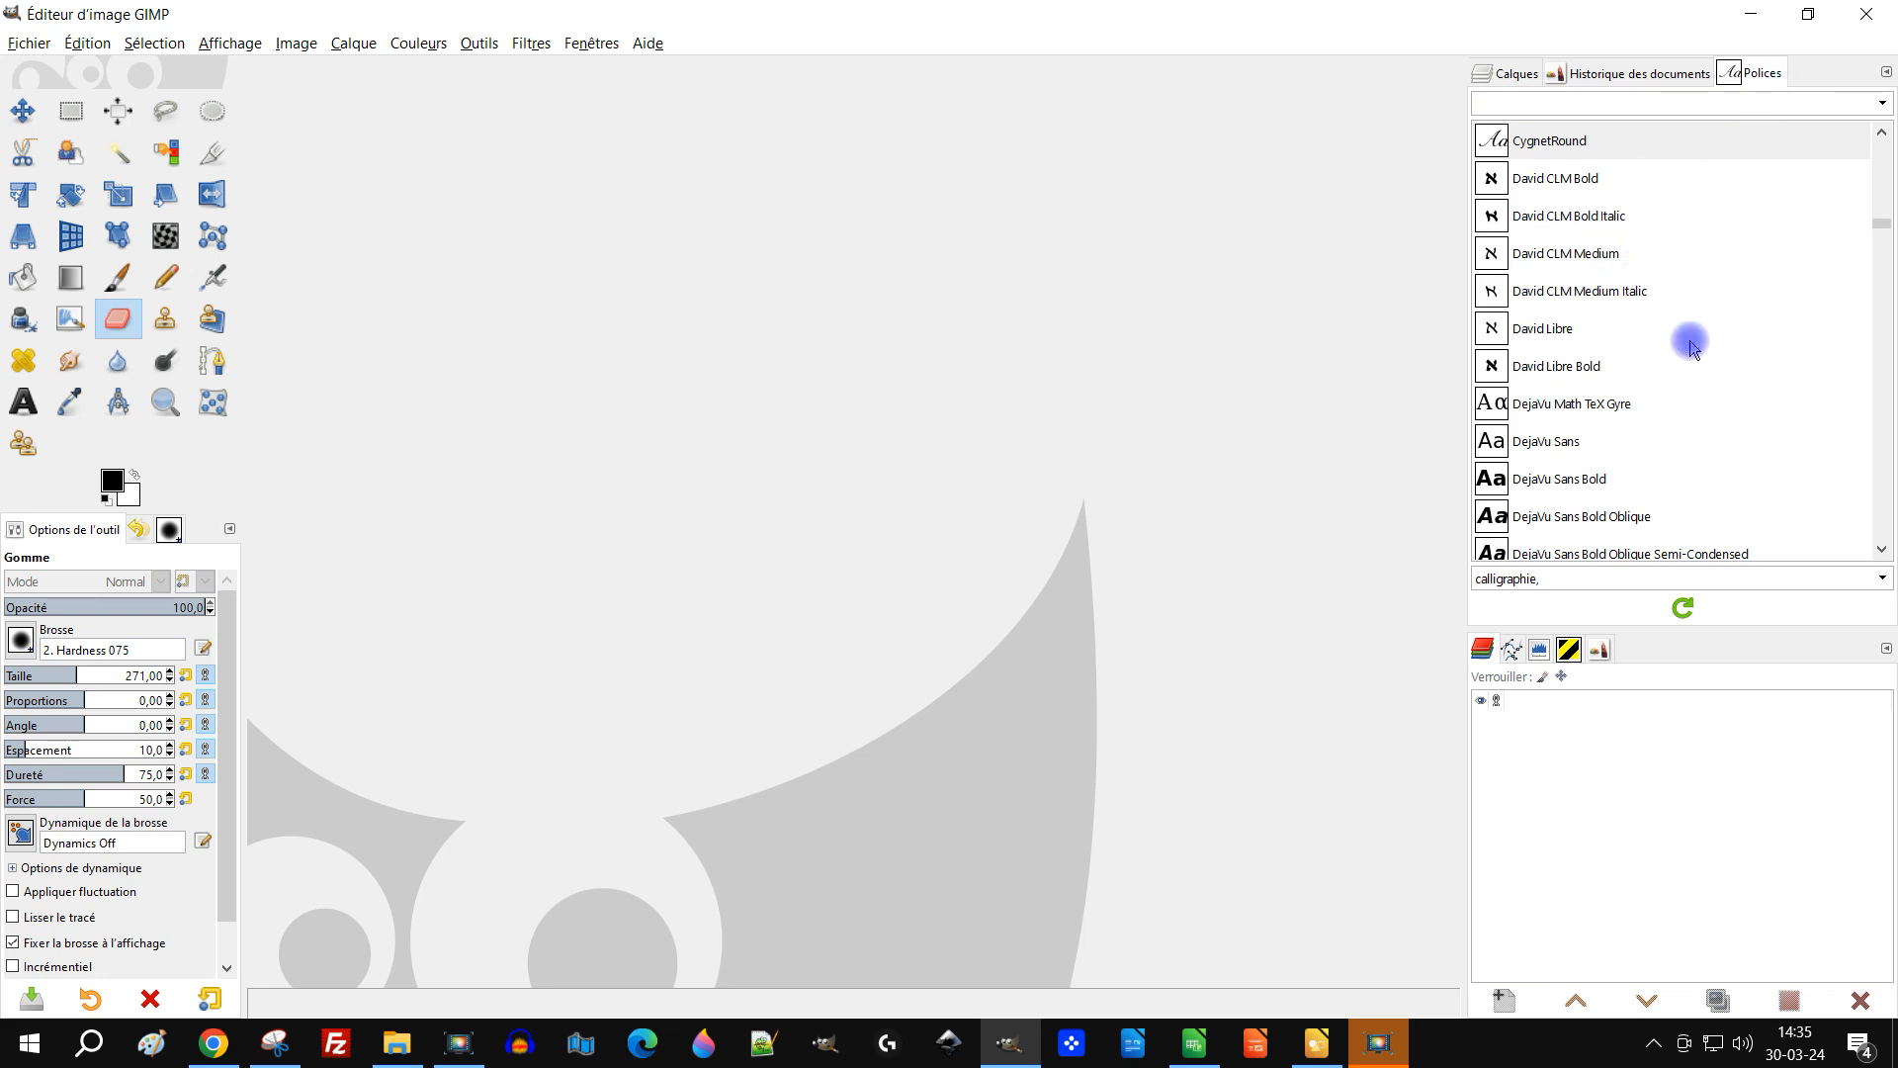
{"action": "left_click", "coordinate": [1682, 610]}
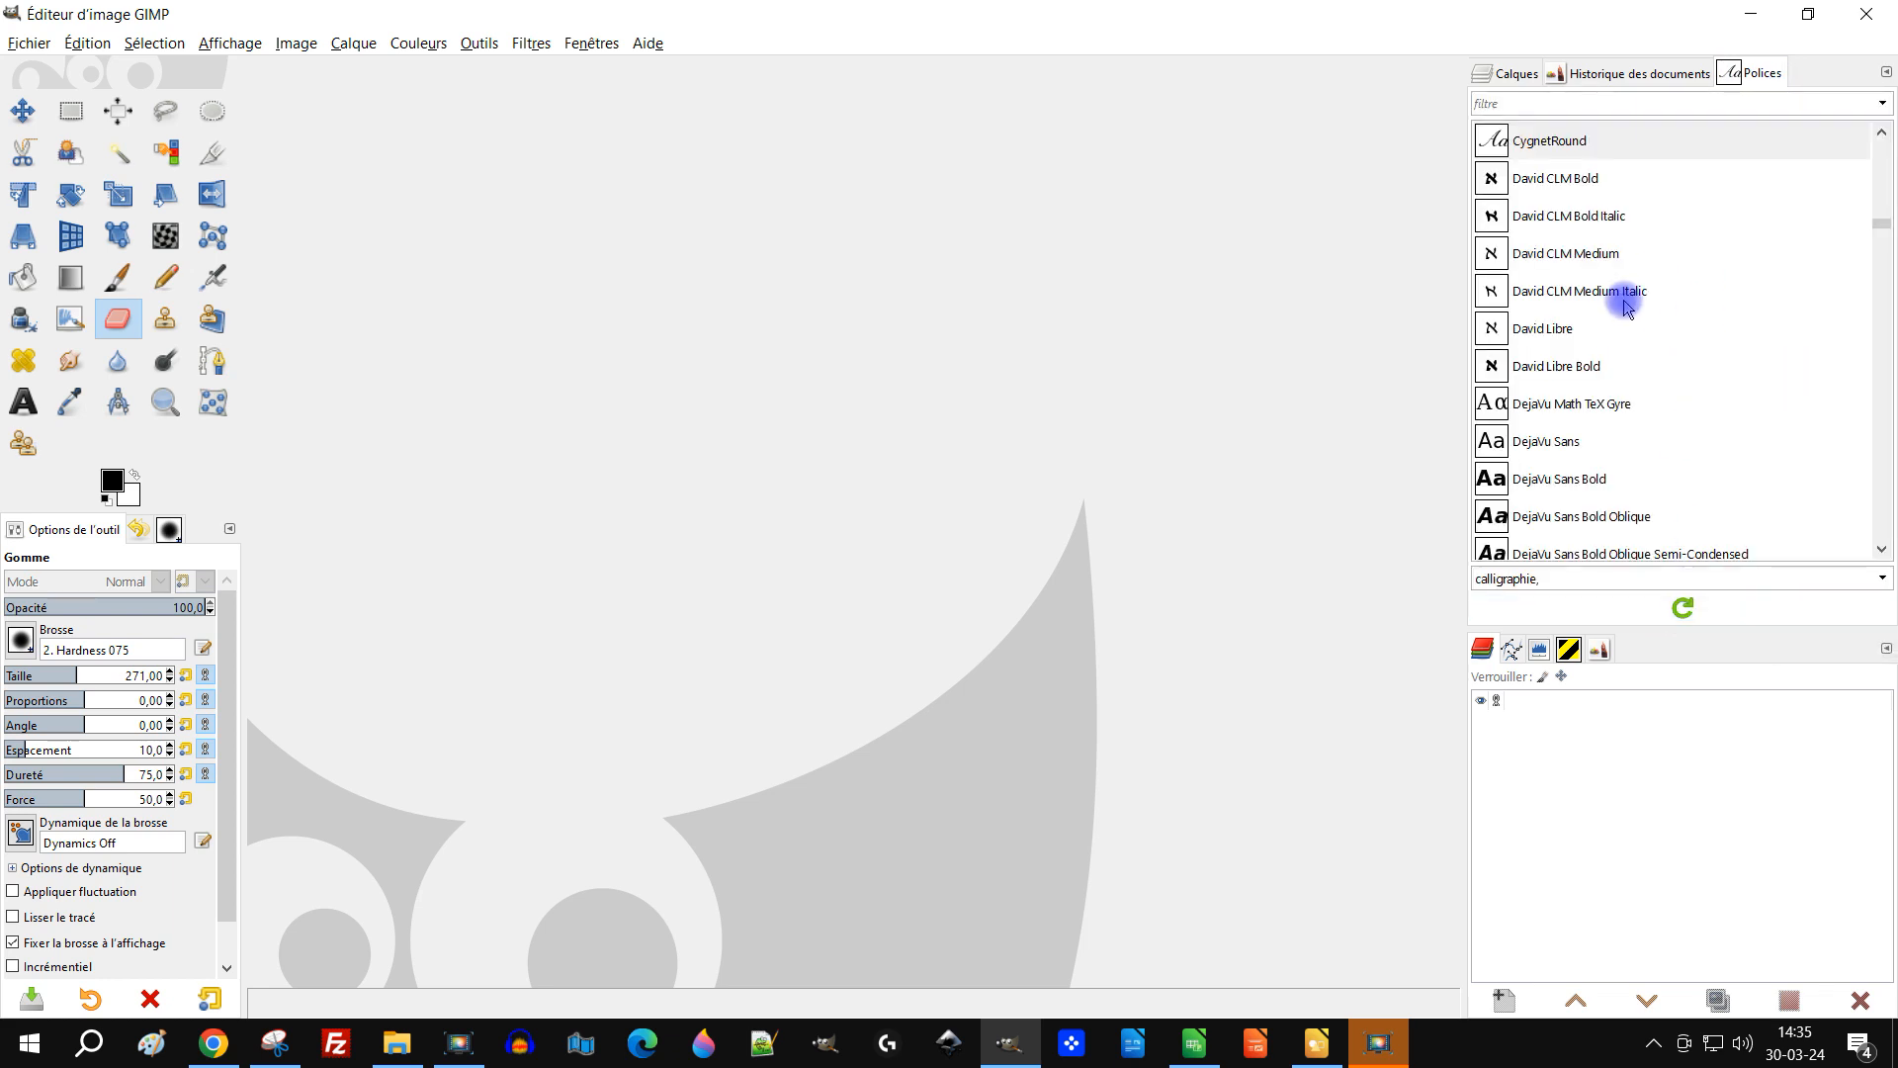
Step: Scroll through GIMP's font list looking for the newly installed Easter fonts
{"action": "scroll", "coordinate": [1602, 431], "scroll_direction": "down", "scroll_amount": 3}
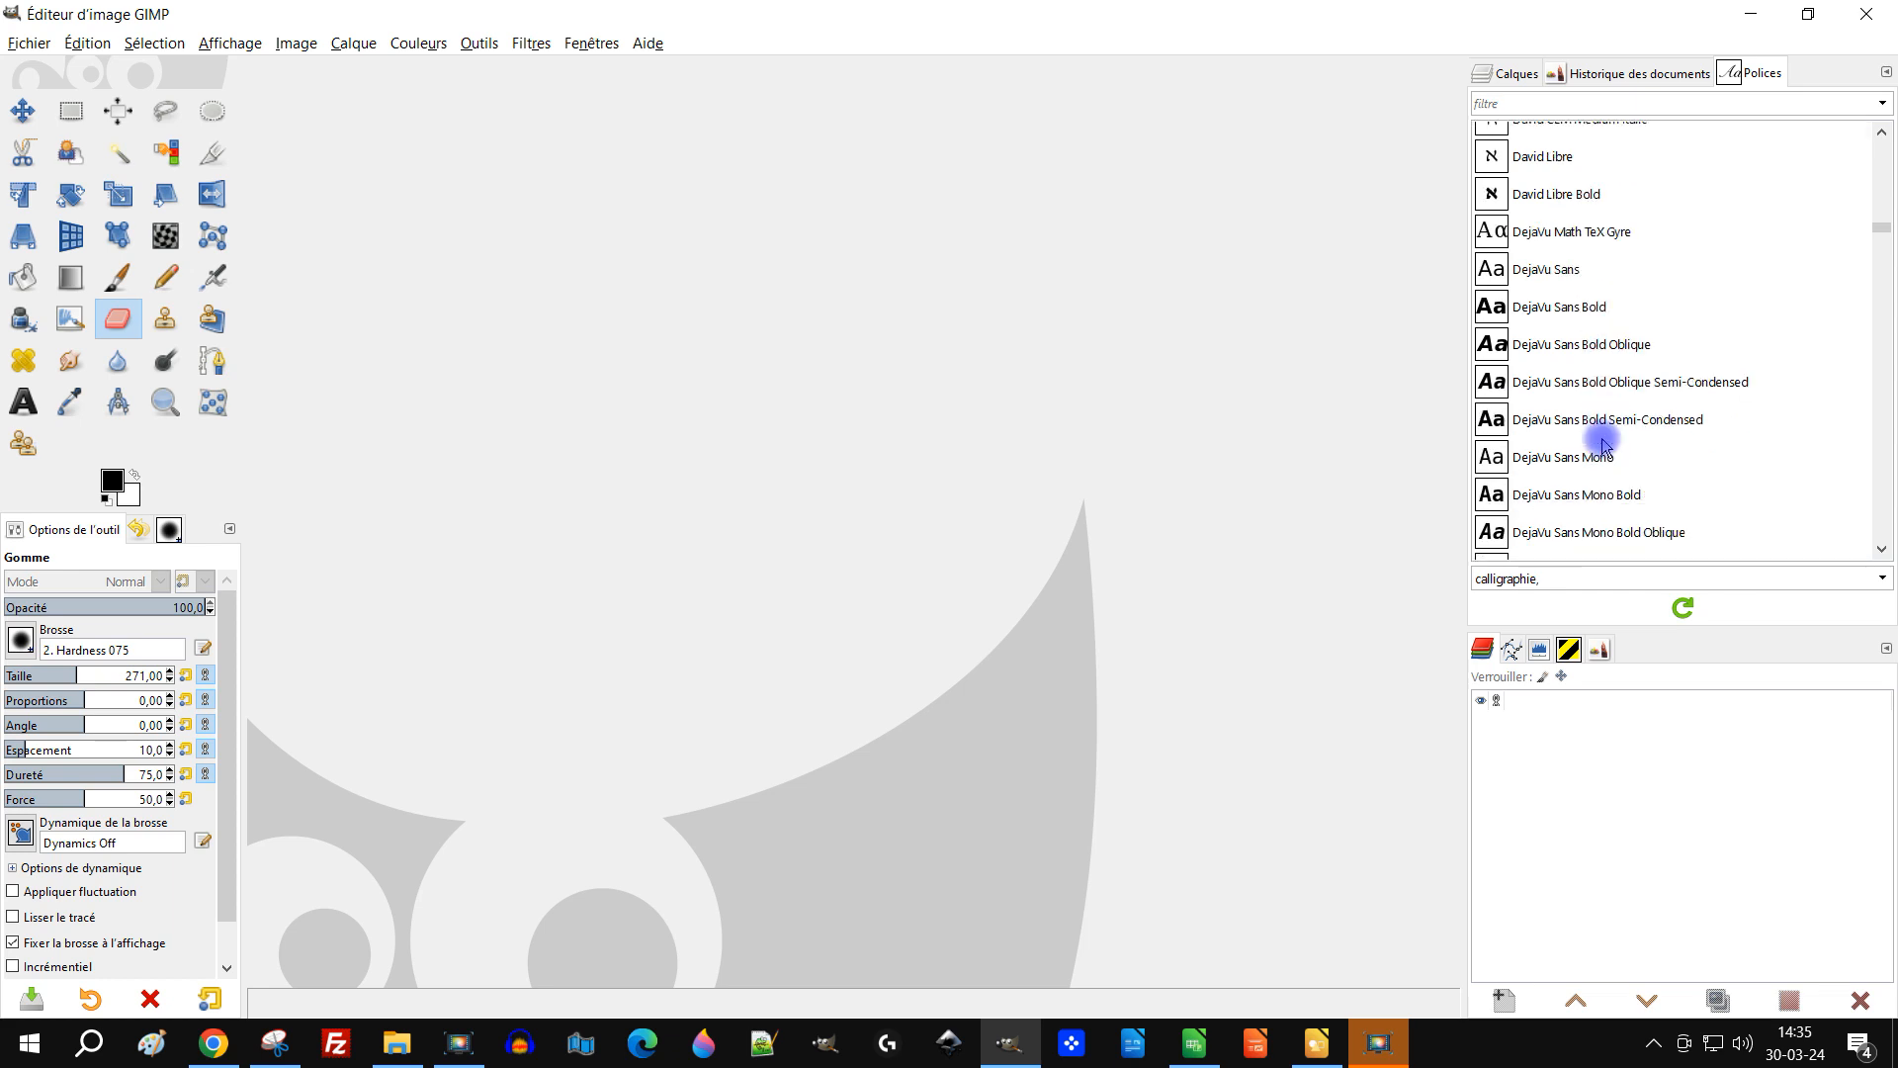
{"action": "scroll", "coordinate": [1629, 401], "scroll_direction": "down", "scroll_amount": 4}
{"action": "scroll", "coordinate": [1629, 397], "scroll_direction": "up", "scroll_amount": 10}
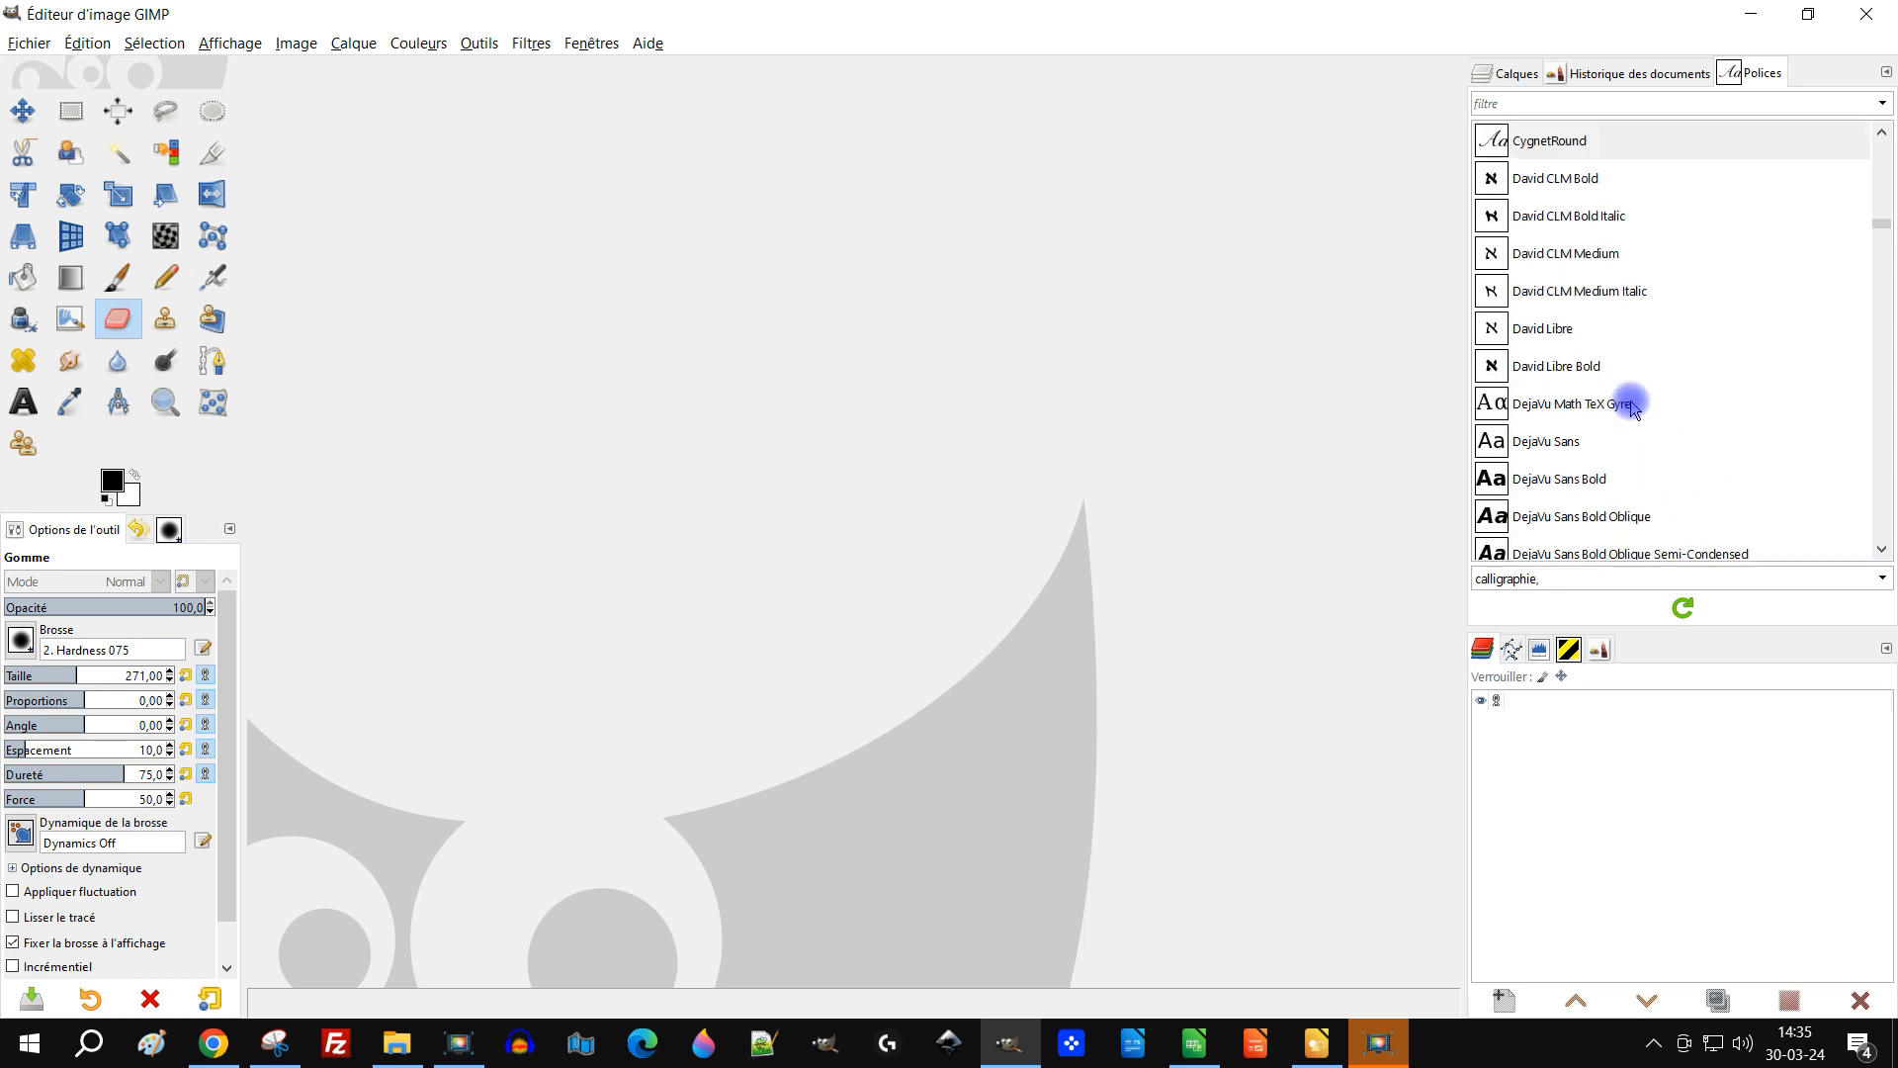
{"action": "scroll", "coordinate": [1636, 395], "scroll_direction": "up", "scroll_amount": 10}
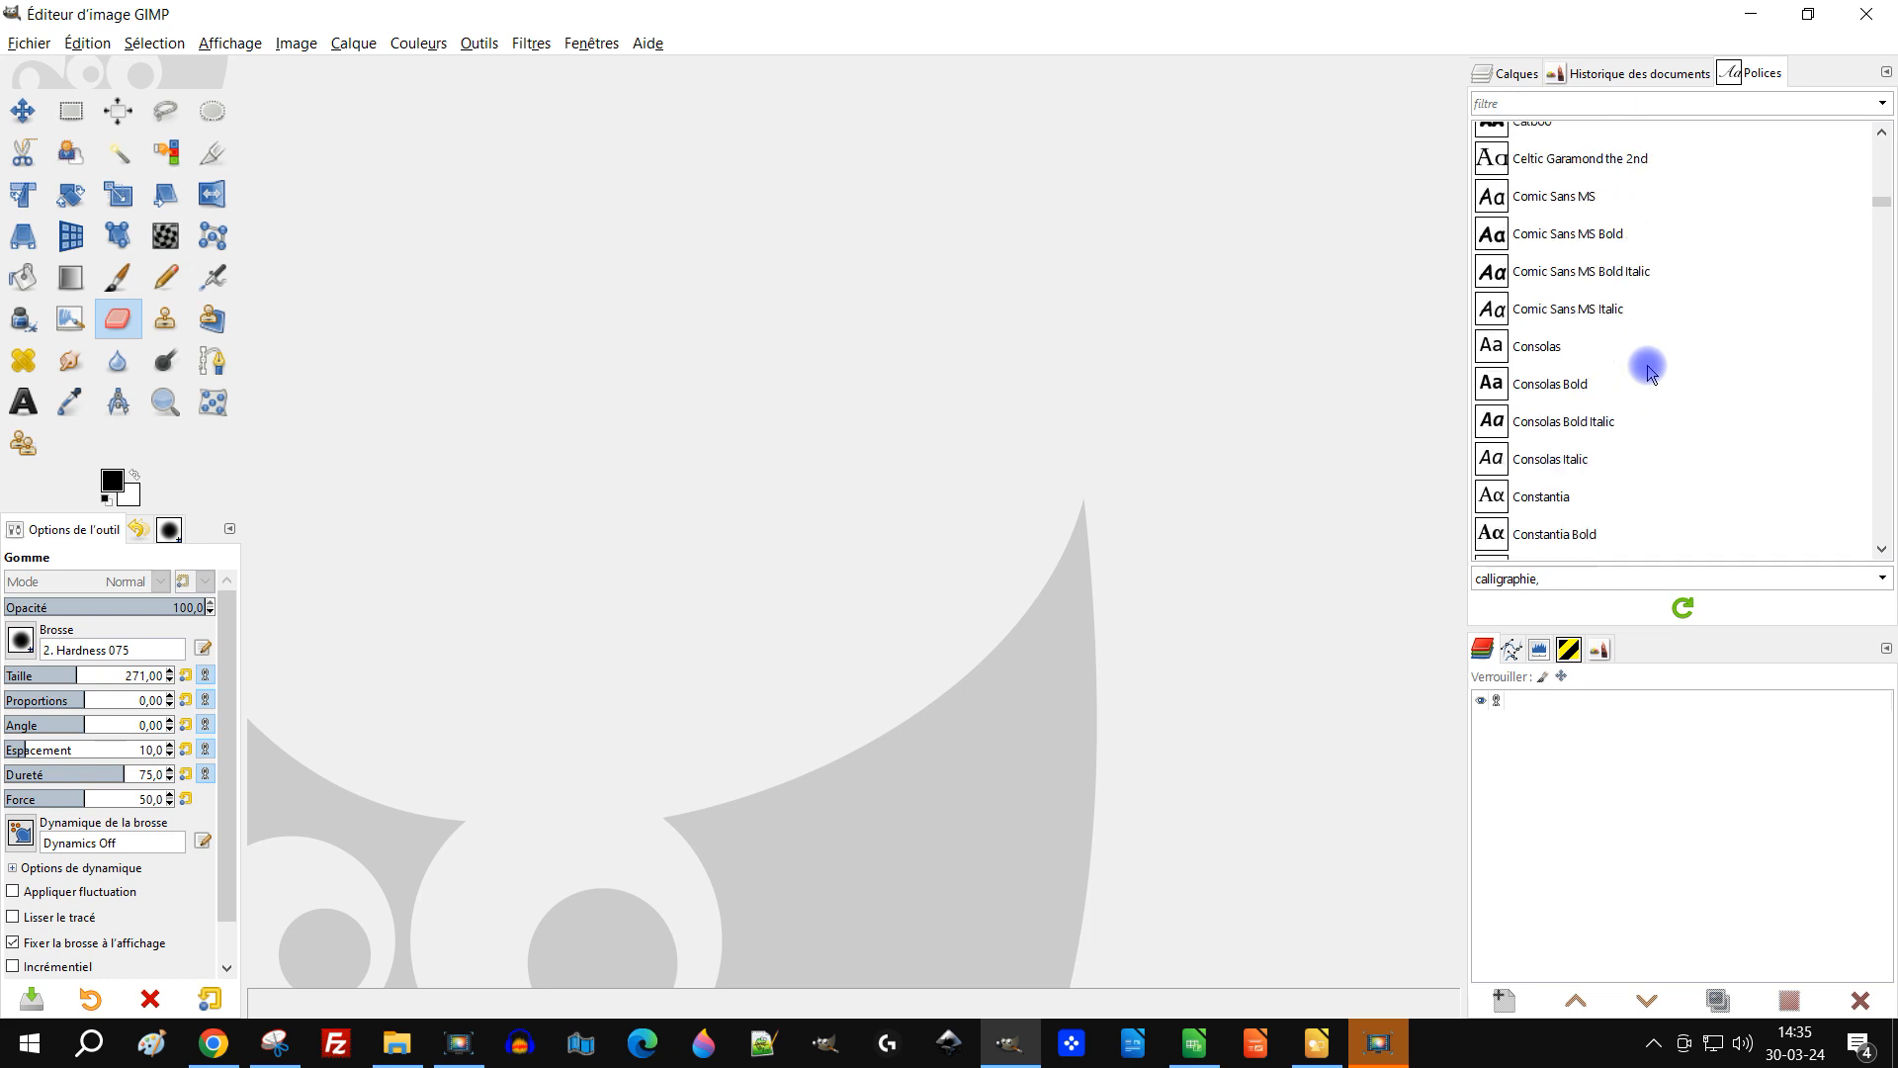
{"action": "scroll", "coordinate": [1647, 371], "scroll_direction": "up", "scroll_amount": 10}
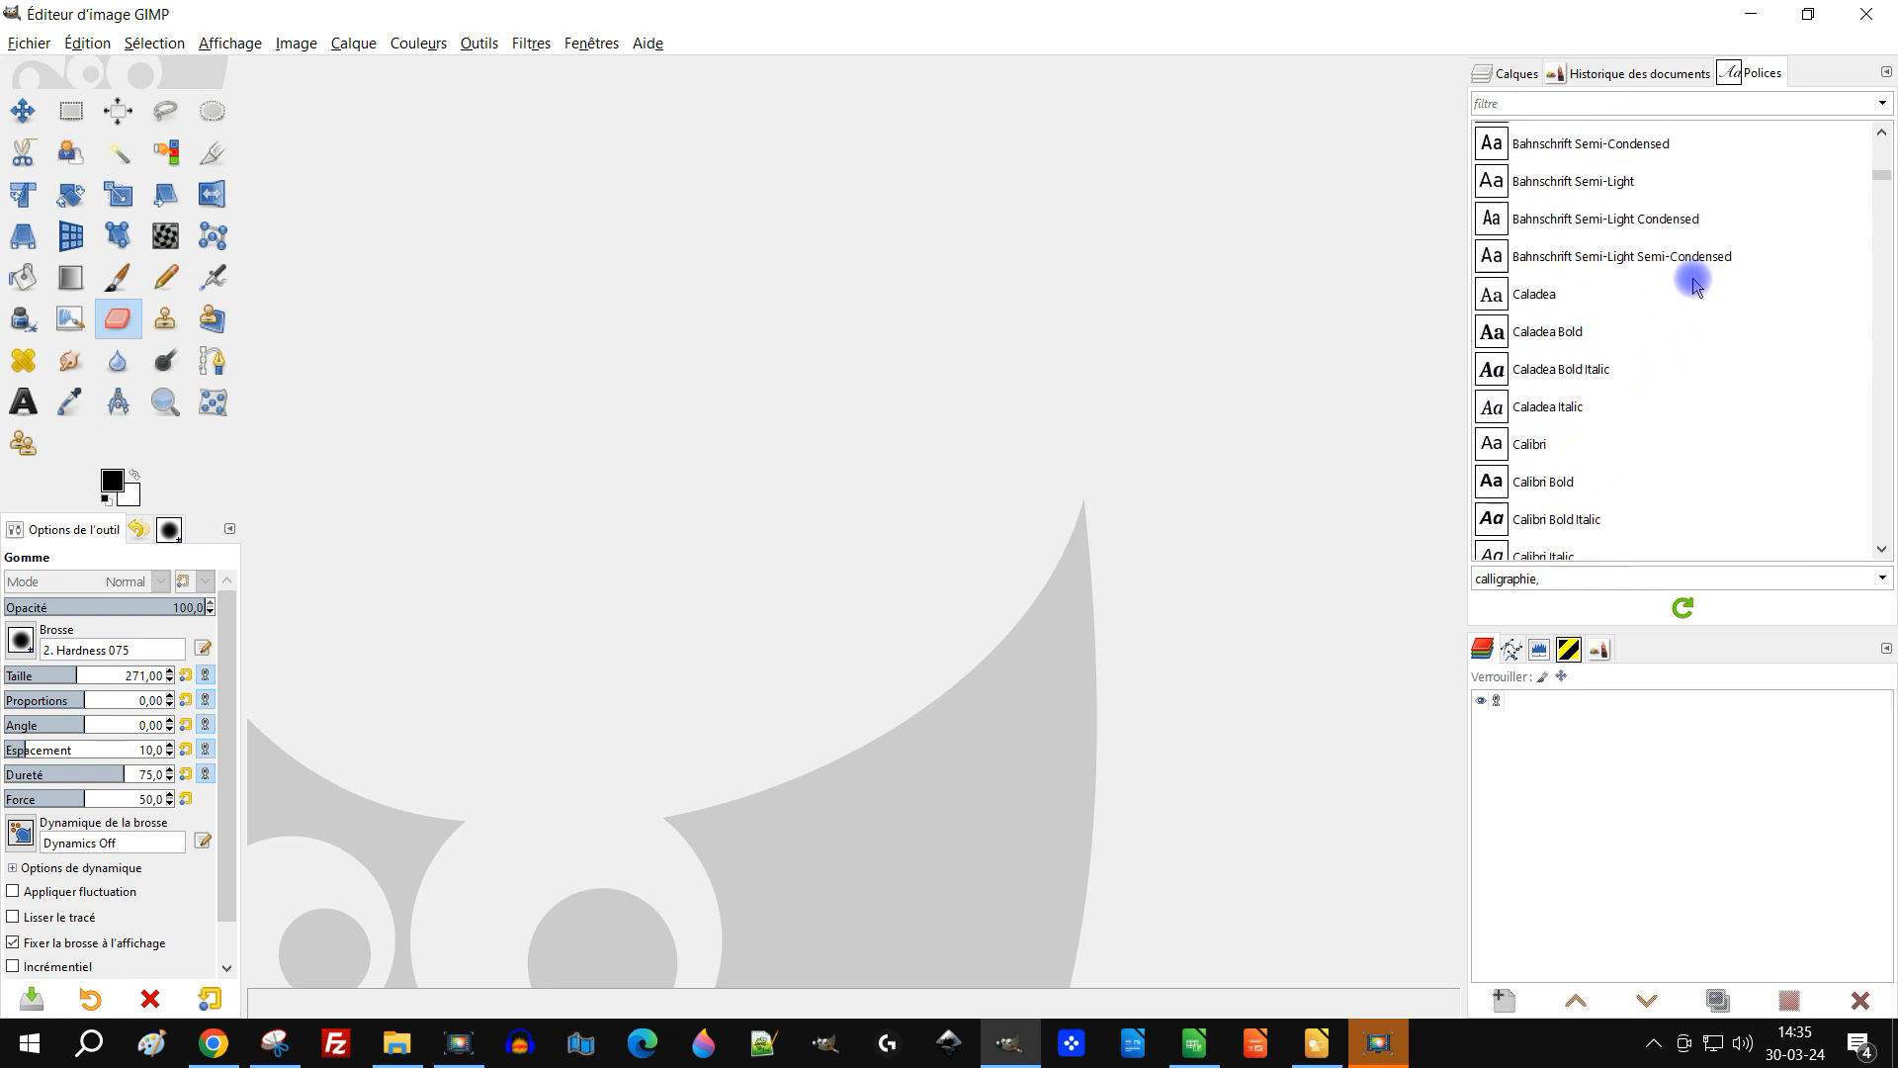
{"action": "scroll", "coordinate": [1696, 283], "scroll_direction": "up", "scroll_amount": 10}
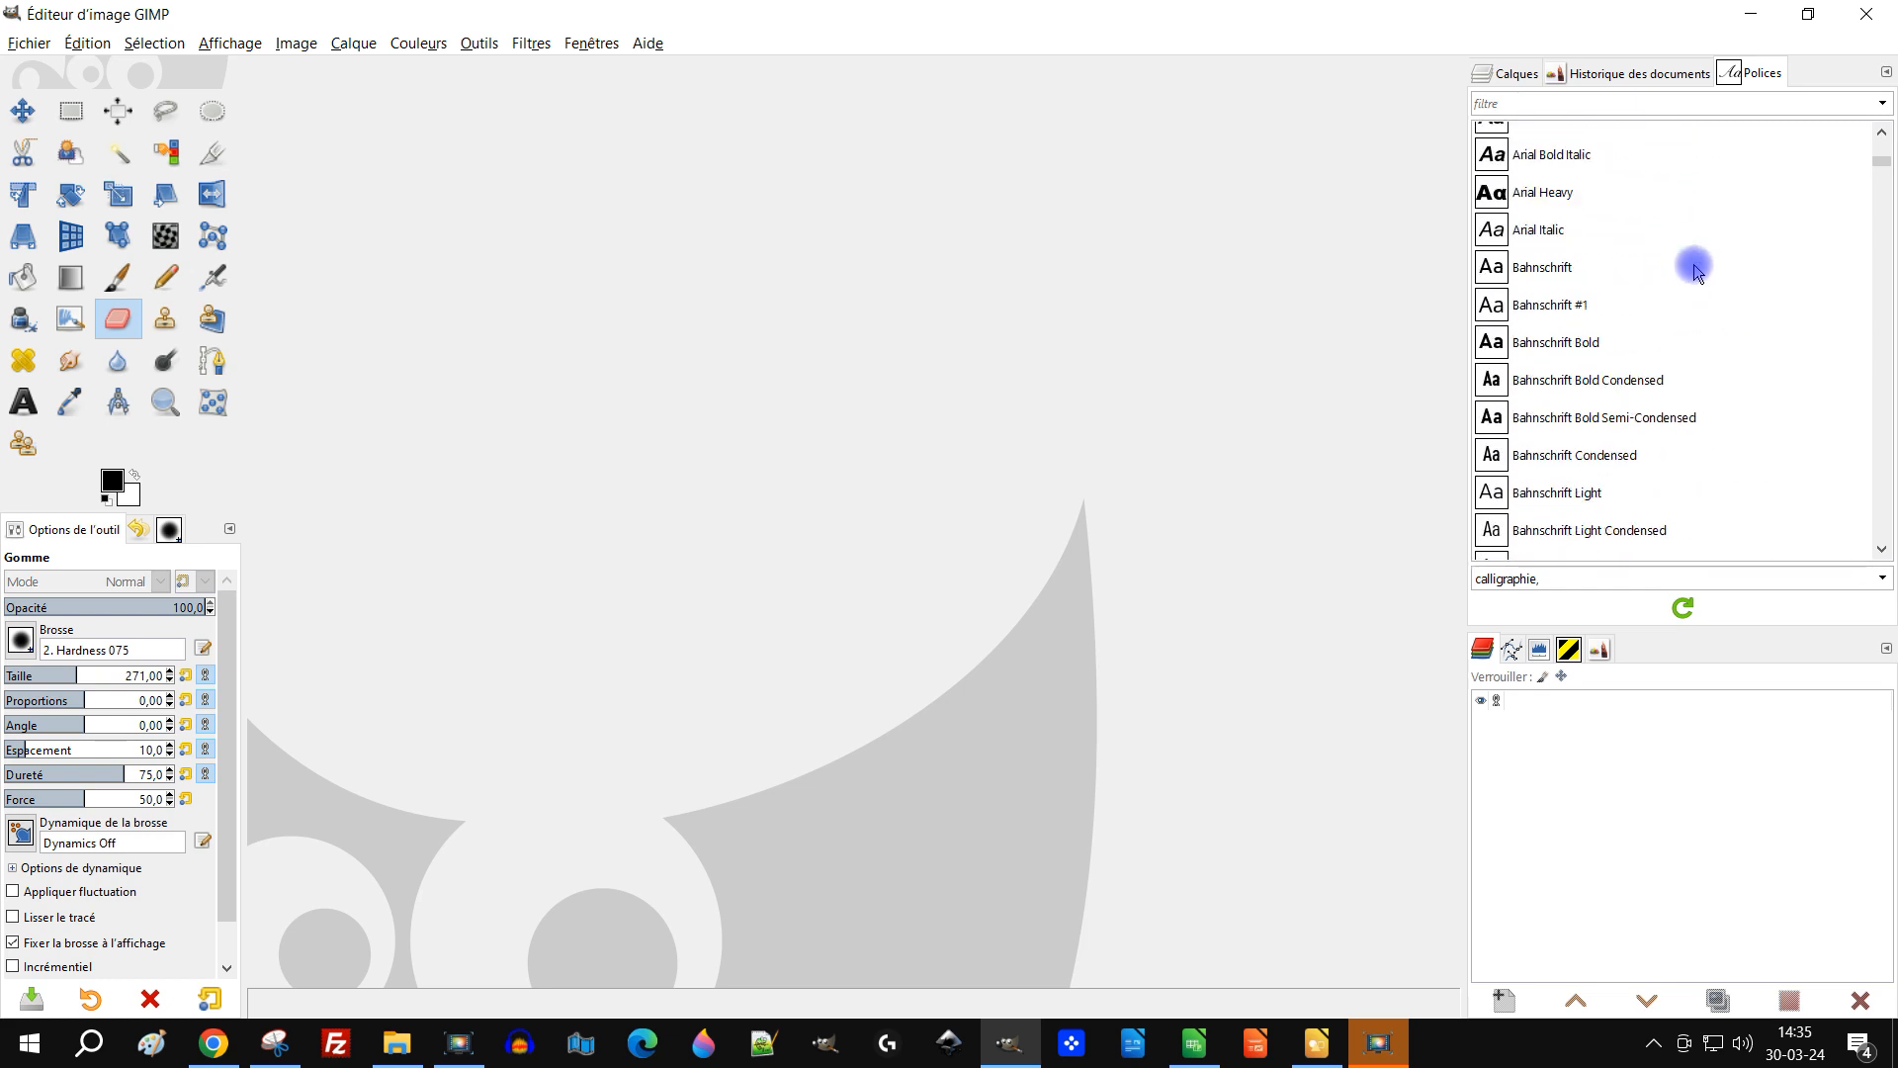
{"action": "scroll", "coordinate": [1690, 276], "scroll_direction": "down", "scroll_amount": 3}
{"action": "scroll", "coordinate": [1680, 284], "scroll_direction": "down", "scroll_amount": 3}
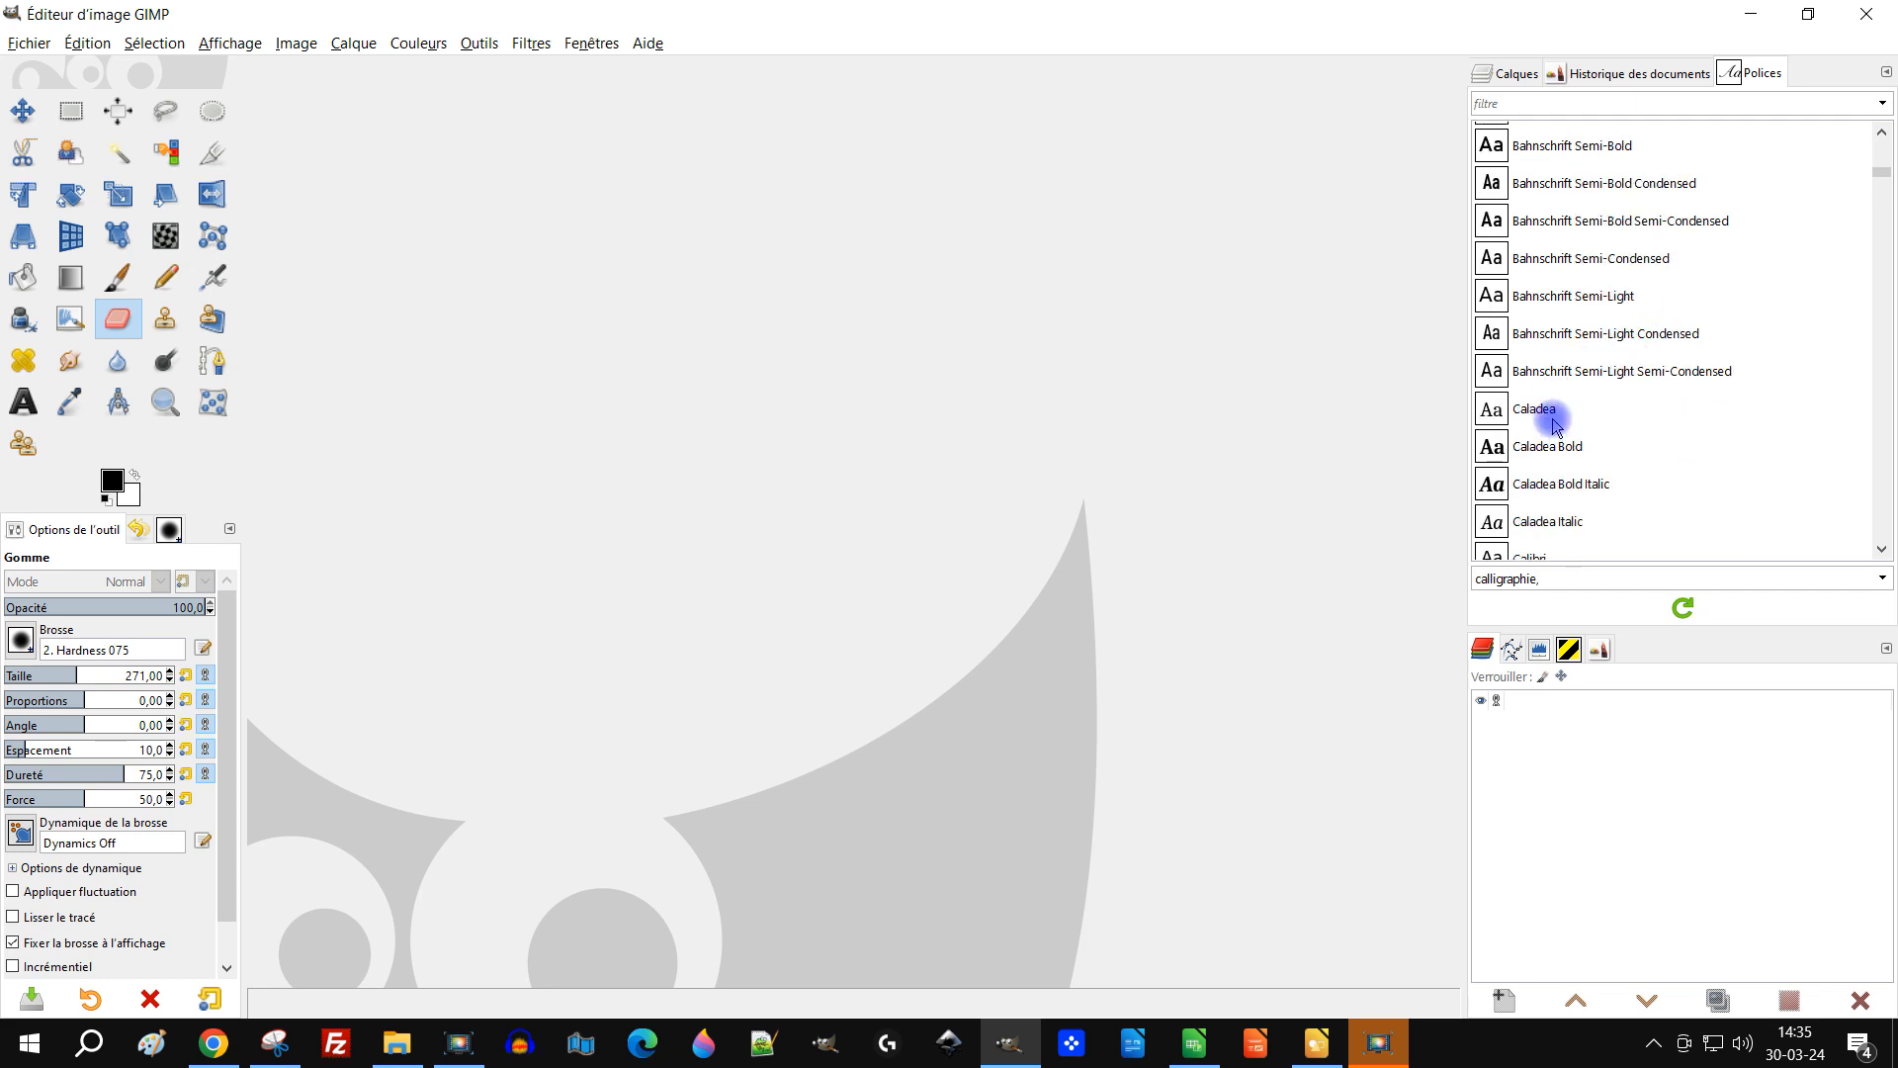
Step: Check the fonts in the paques folder and return to GIMP's font list
{"action": "left_click", "coordinate": [406, 1046]}
{"action": "left_click", "coordinate": [409, 1054]}
{"action": "left_click", "coordinate": [408, 1054]}
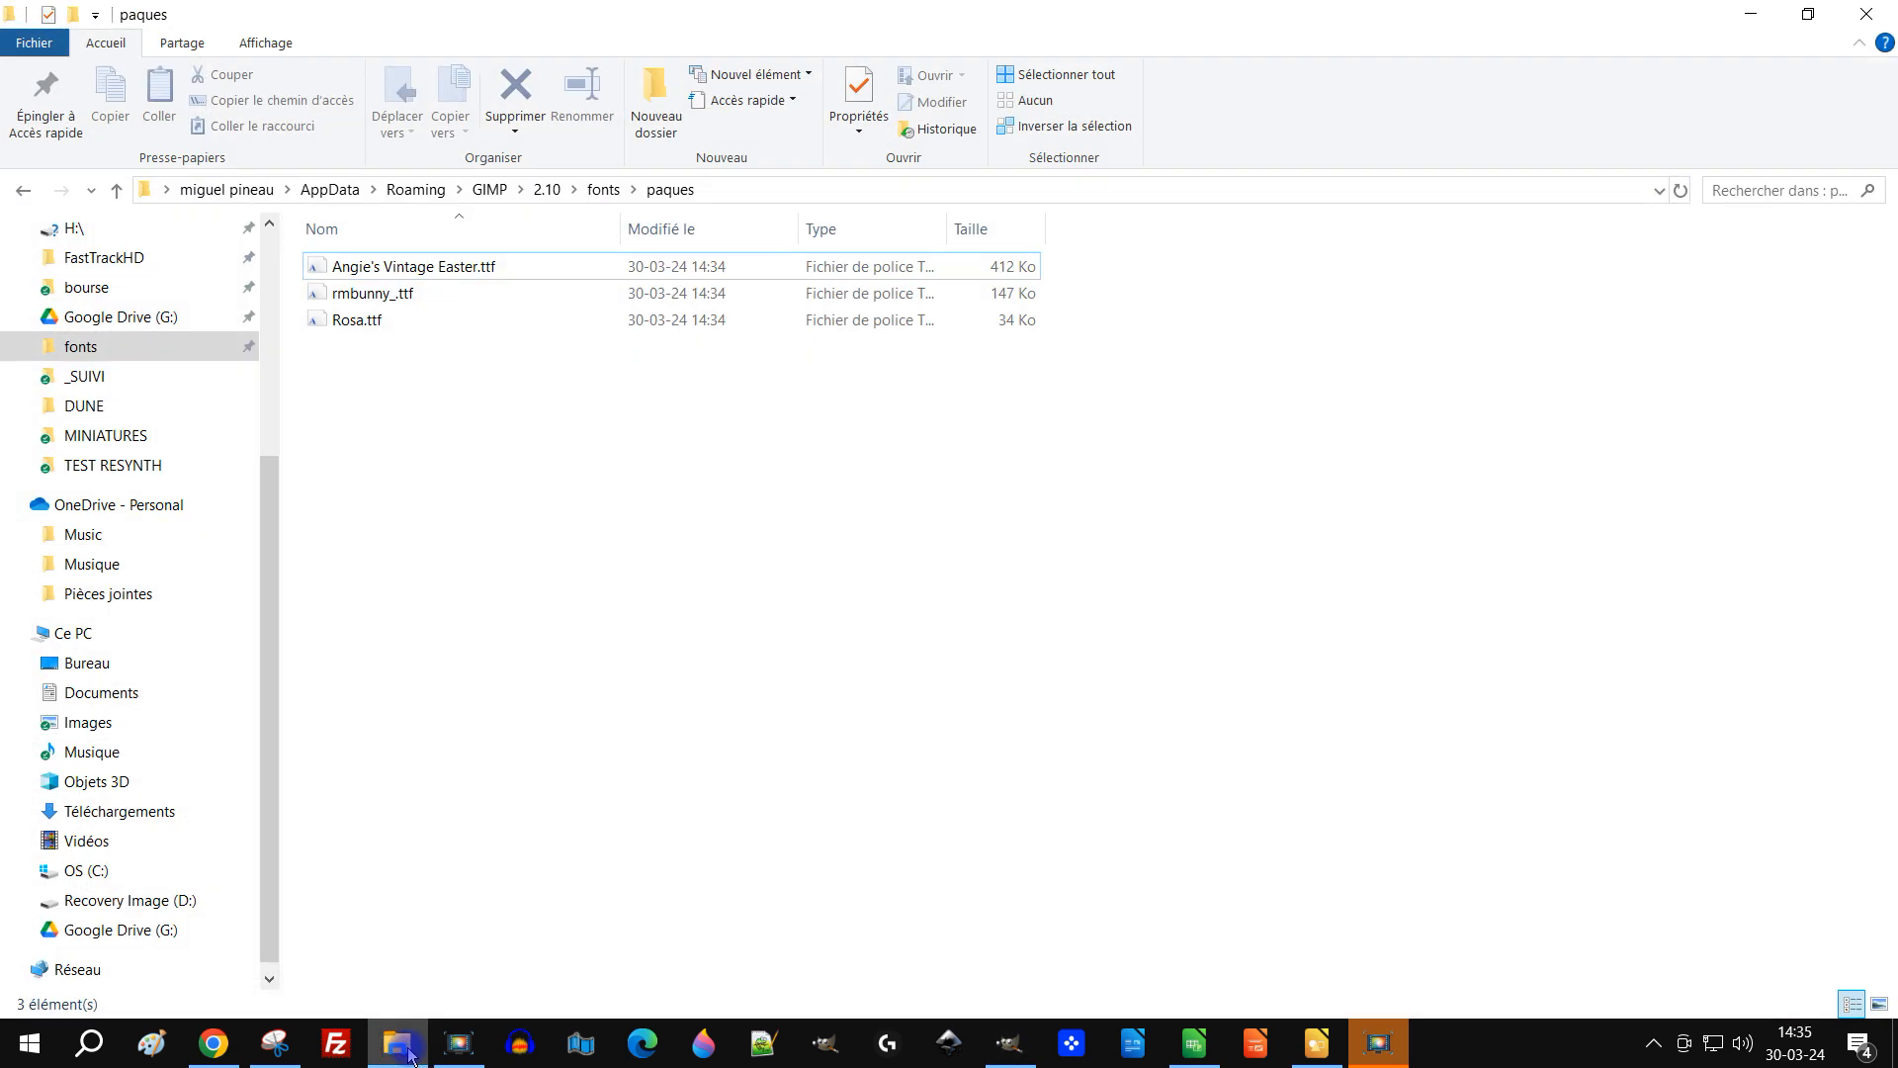
{"action": "left_click", "coordinate": [408, 1054]}
{"action": "scroll", "coordinate": [1707, 360], "scroll_direction": "up", "scroll_amount": 5}
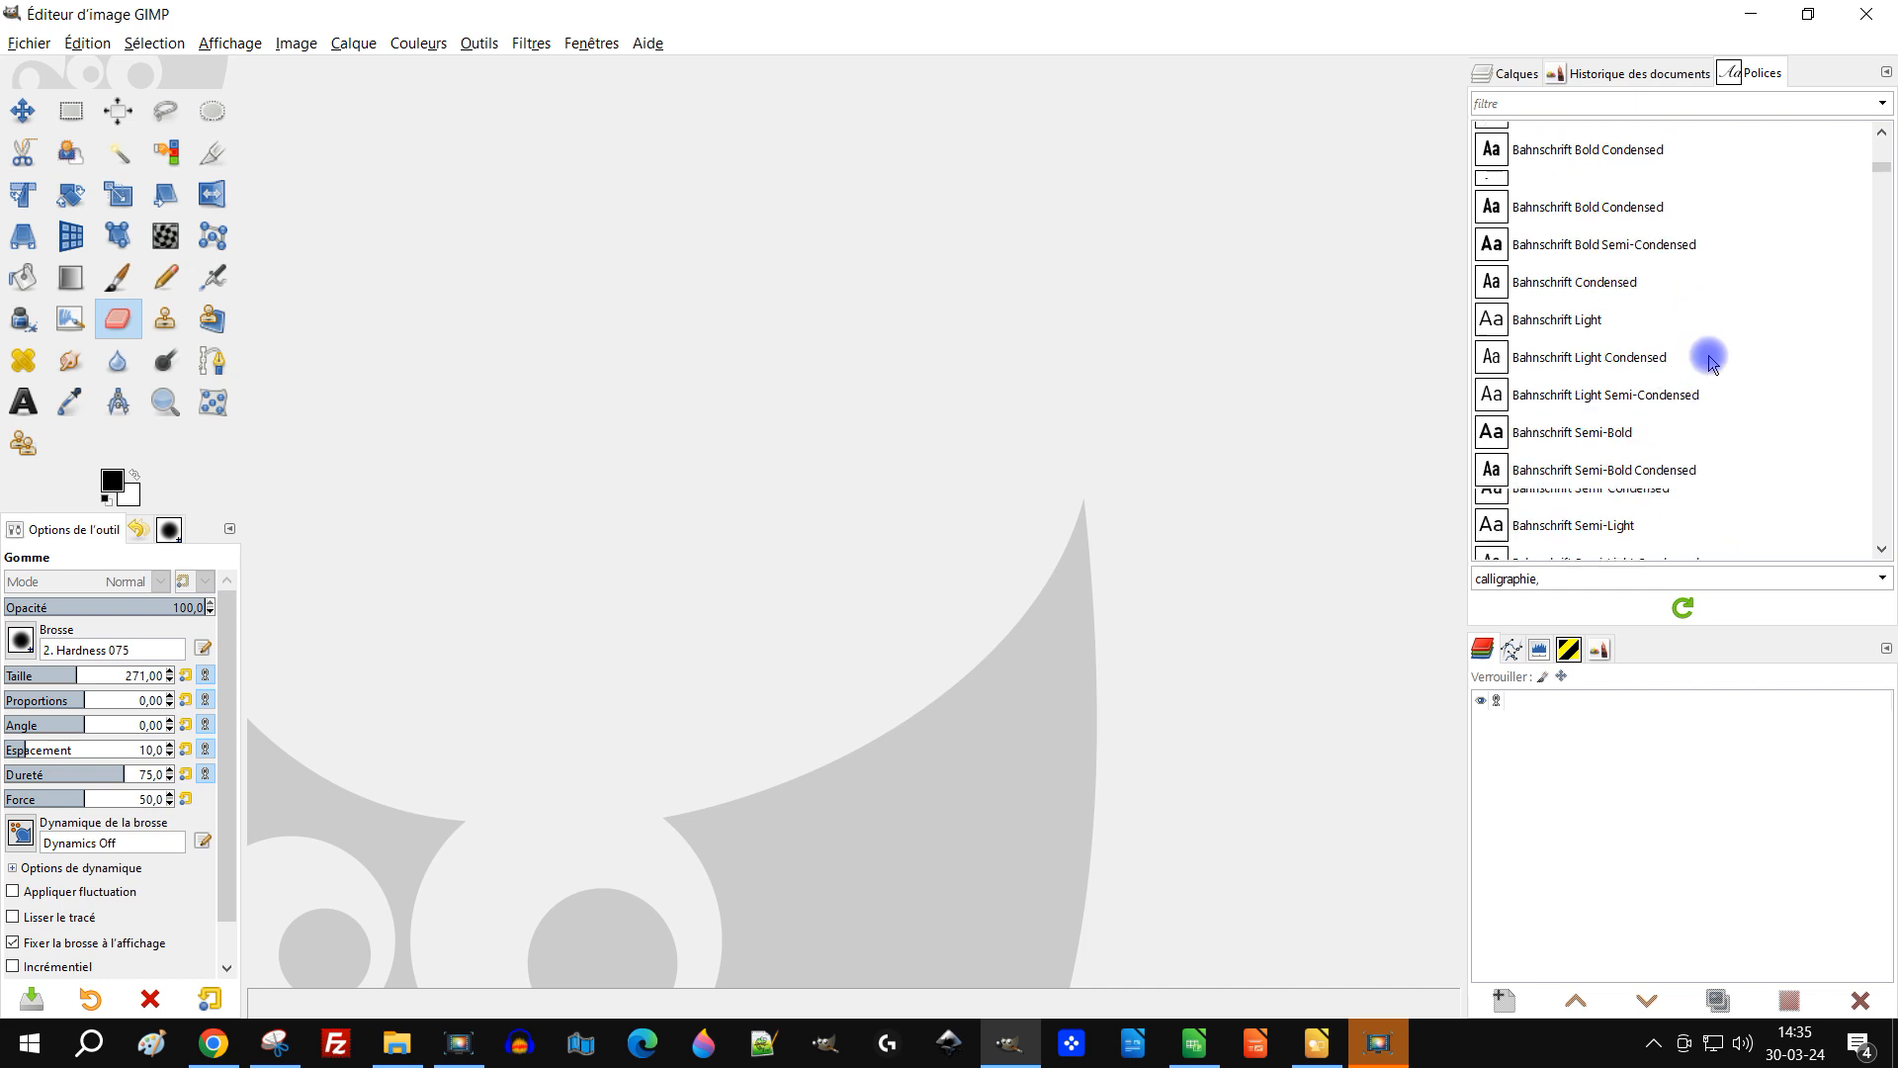
Step: Select the three Easter fonts Angie's Vintage Easter, RMBunny and Rosa together in the font list
{"action": "scroll", "coordinate": [1609, 311], "scroll_direction": "up", "scroll_amount": 4}
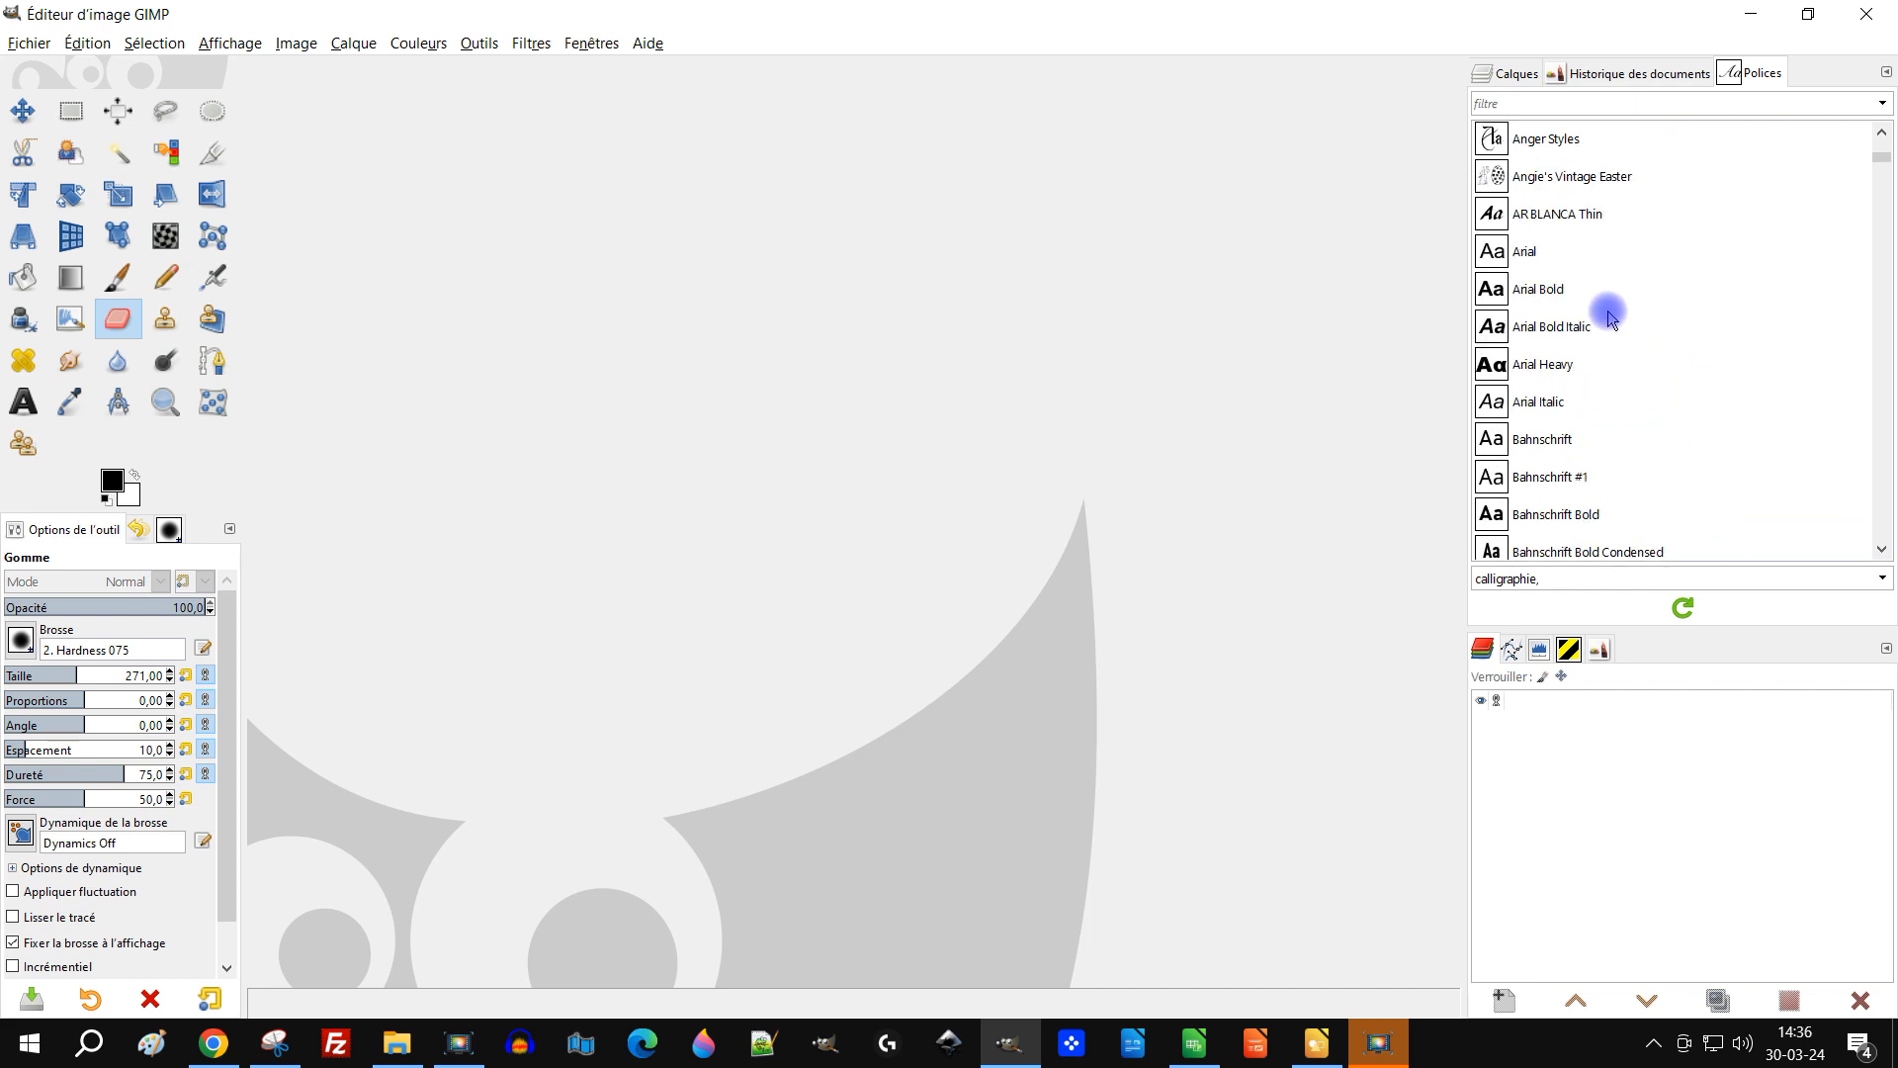
{"action": "left_click", "coordinate": [1570, 234]}
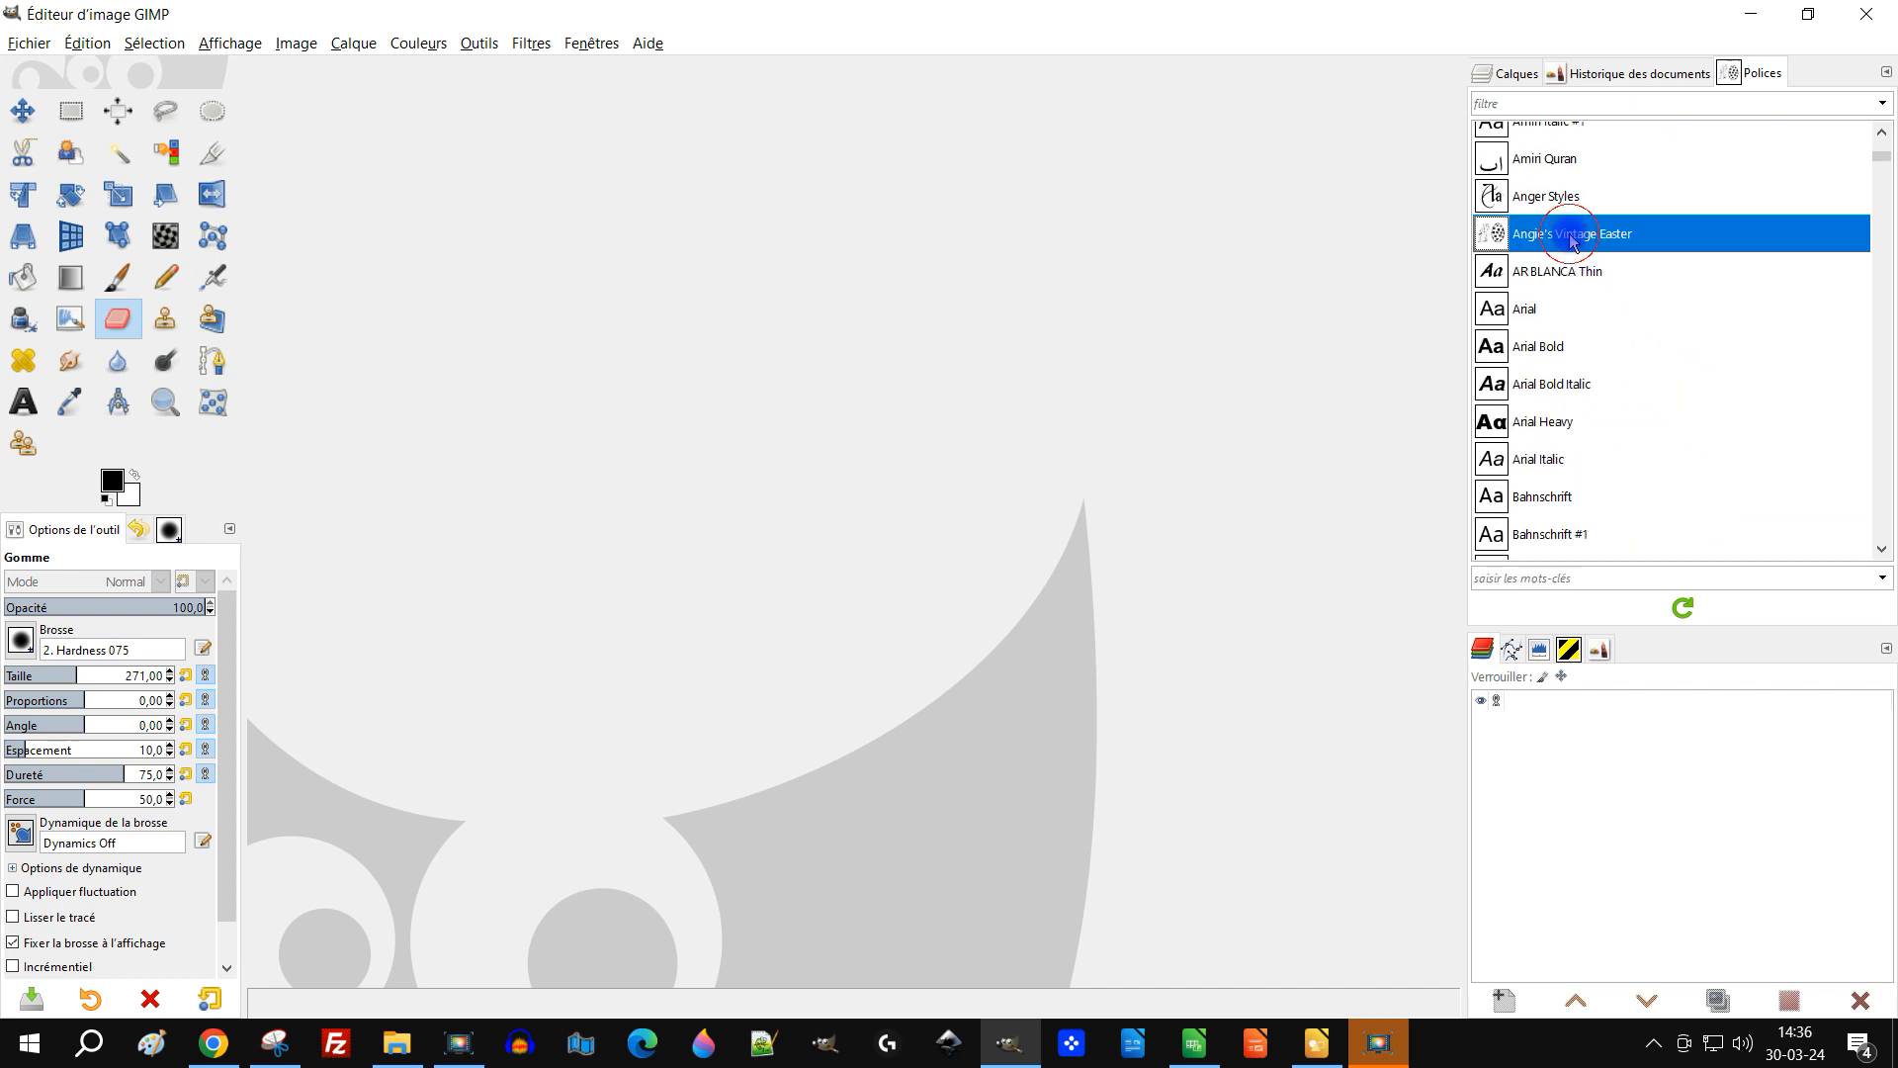
{"action": "scroll", "coordinate": [1757, 430], "scroll_direction": "down", "scroll_amount": 4}
{"action": "scroll", "coordinate": [1758, 430], "scroll_direction": "down", "scroll_amount": 6}
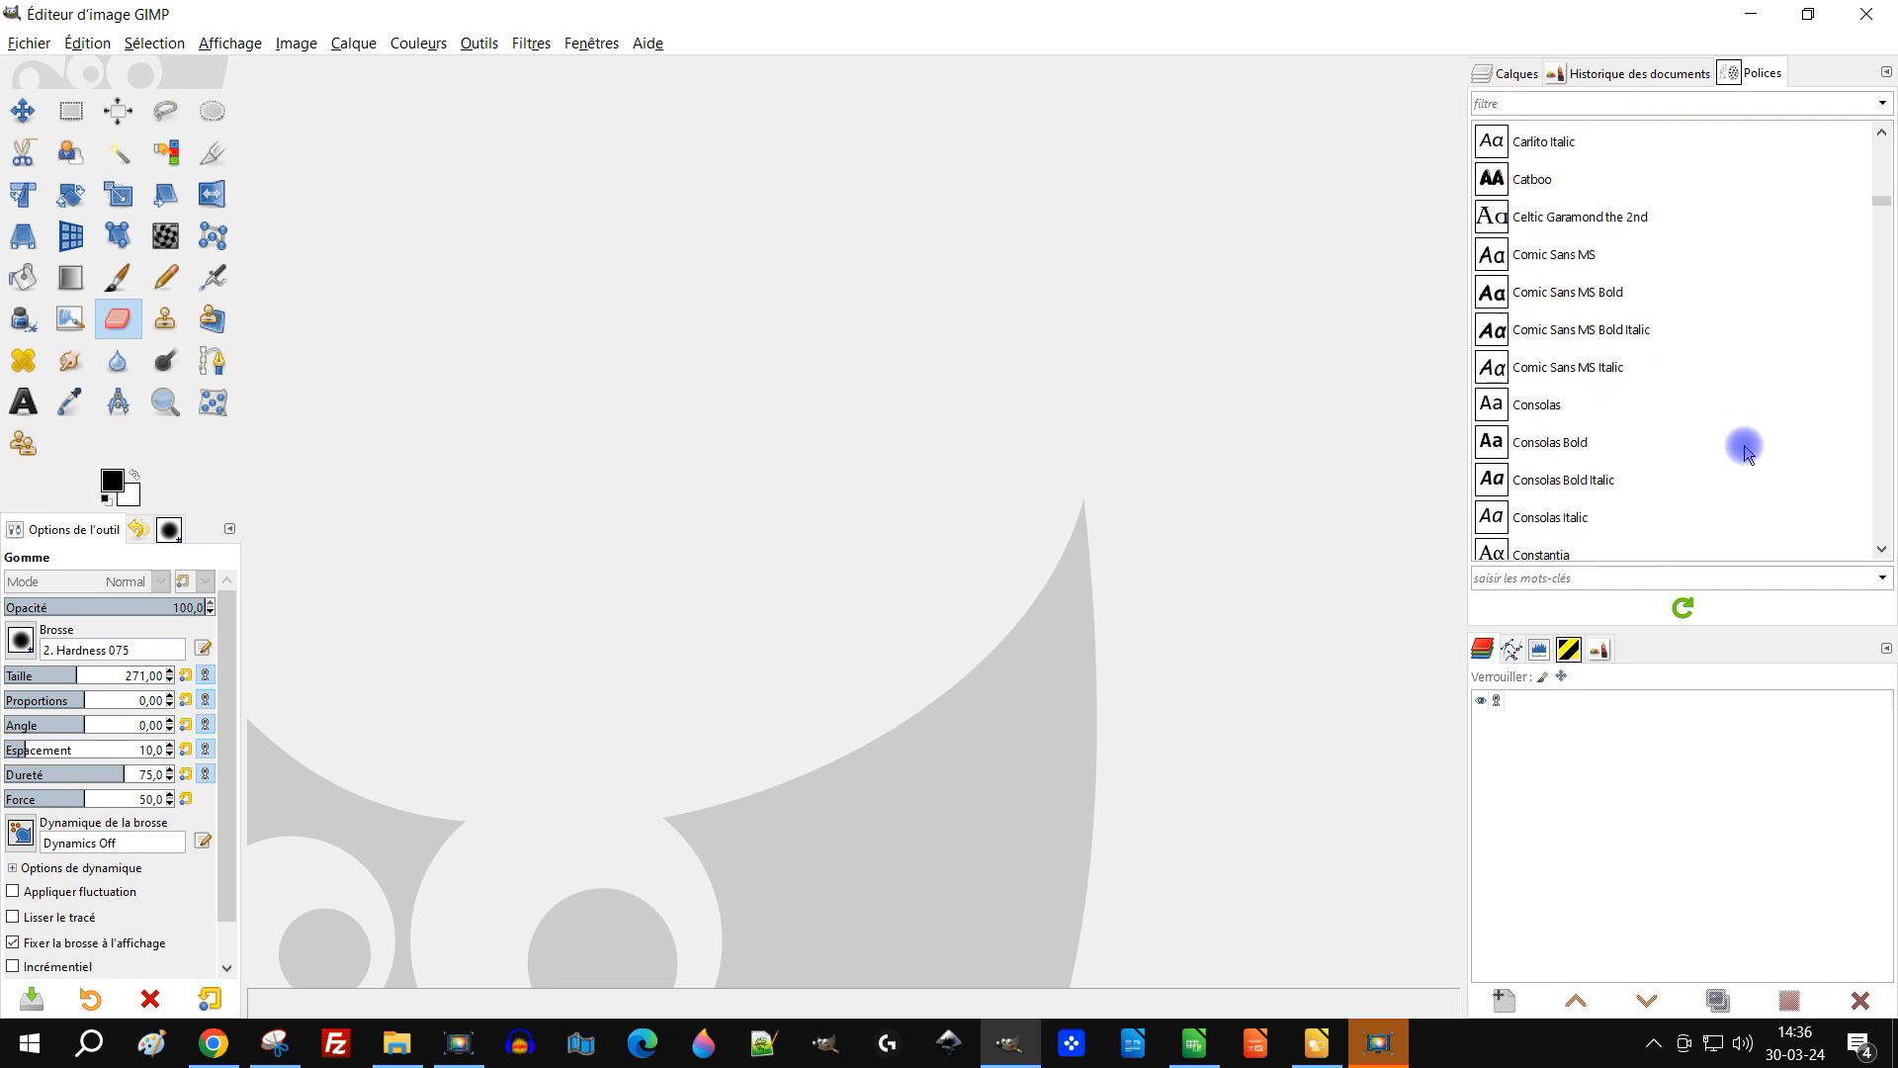
{"action": "left_click_drag", "start_coordinate": [1878, 153], "coordinate": [1885, 432]}
{"action": "scroll", "coordinate": [1779, 371], "scroll_direction": "up", "scroll_amount": 10}
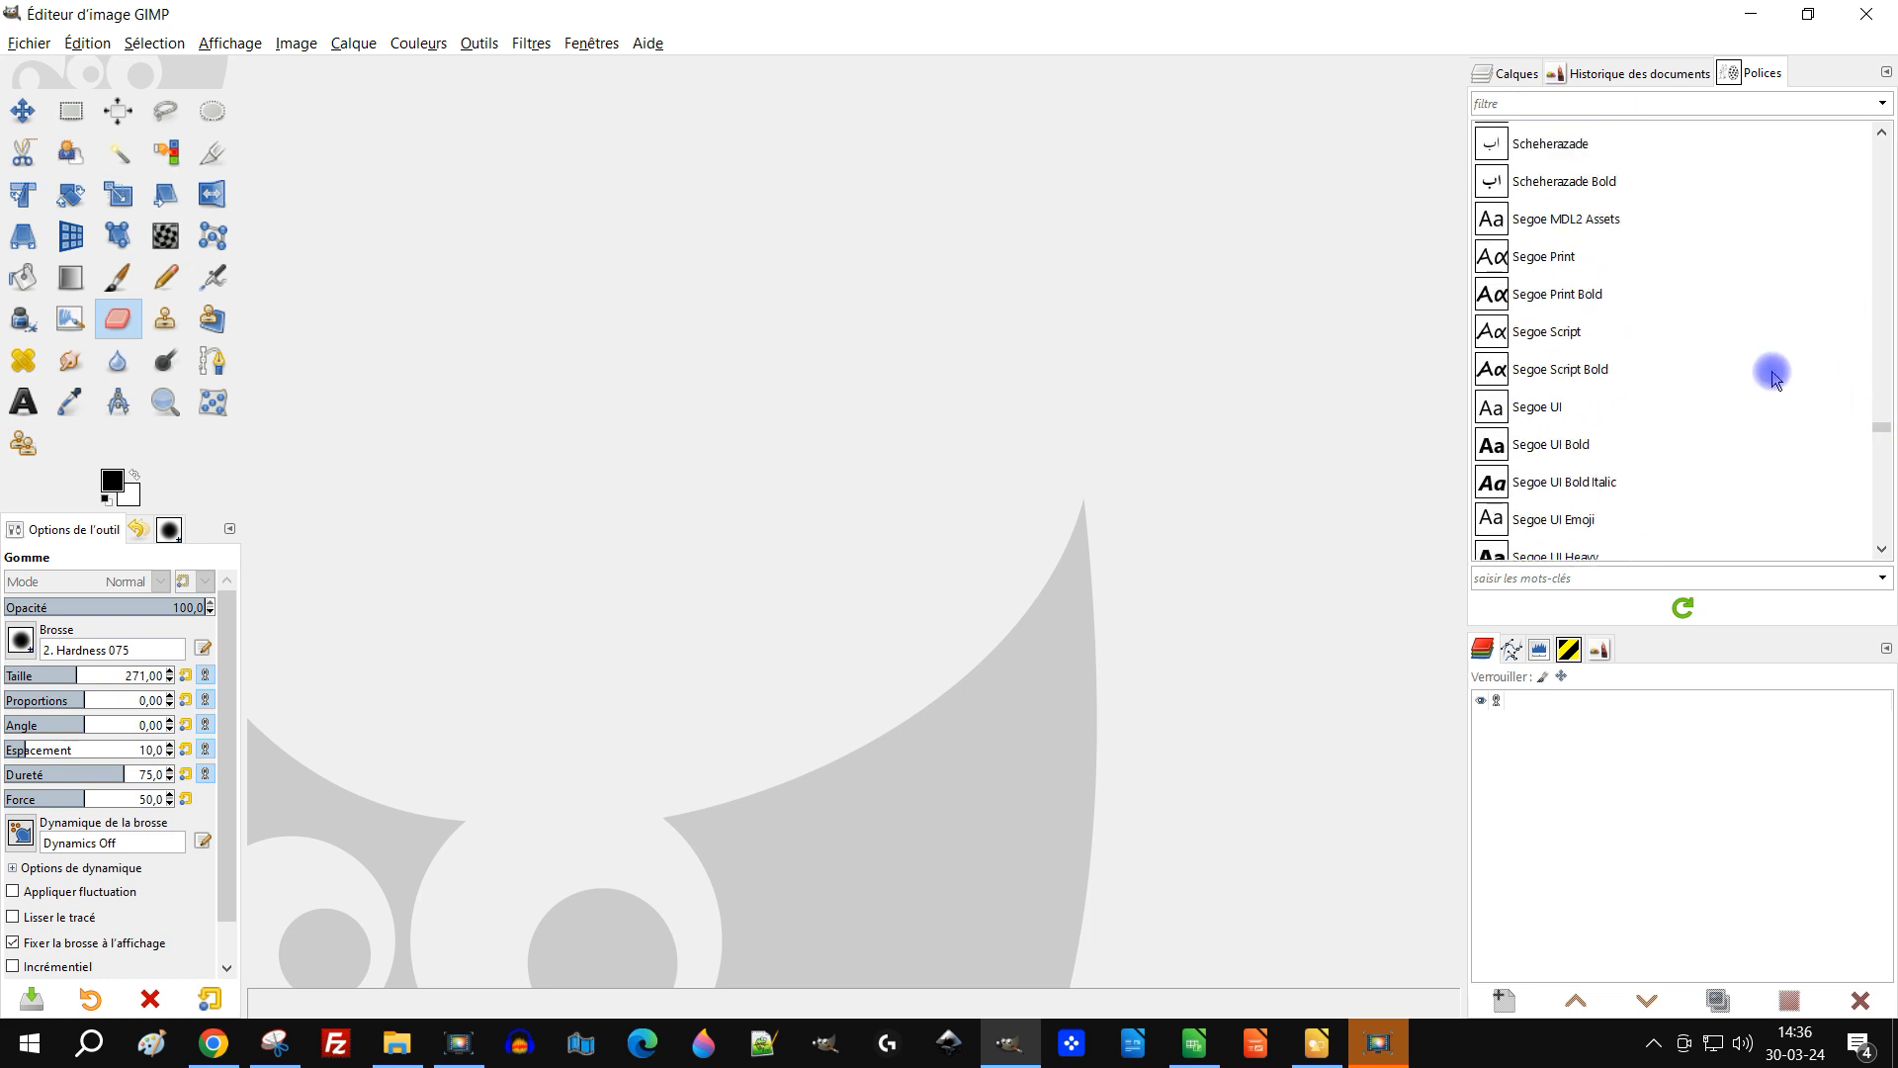
{"action": "scroll", "coordinate": [1773, 376], "scroll_direction": "up", "scroll_amount": 2}
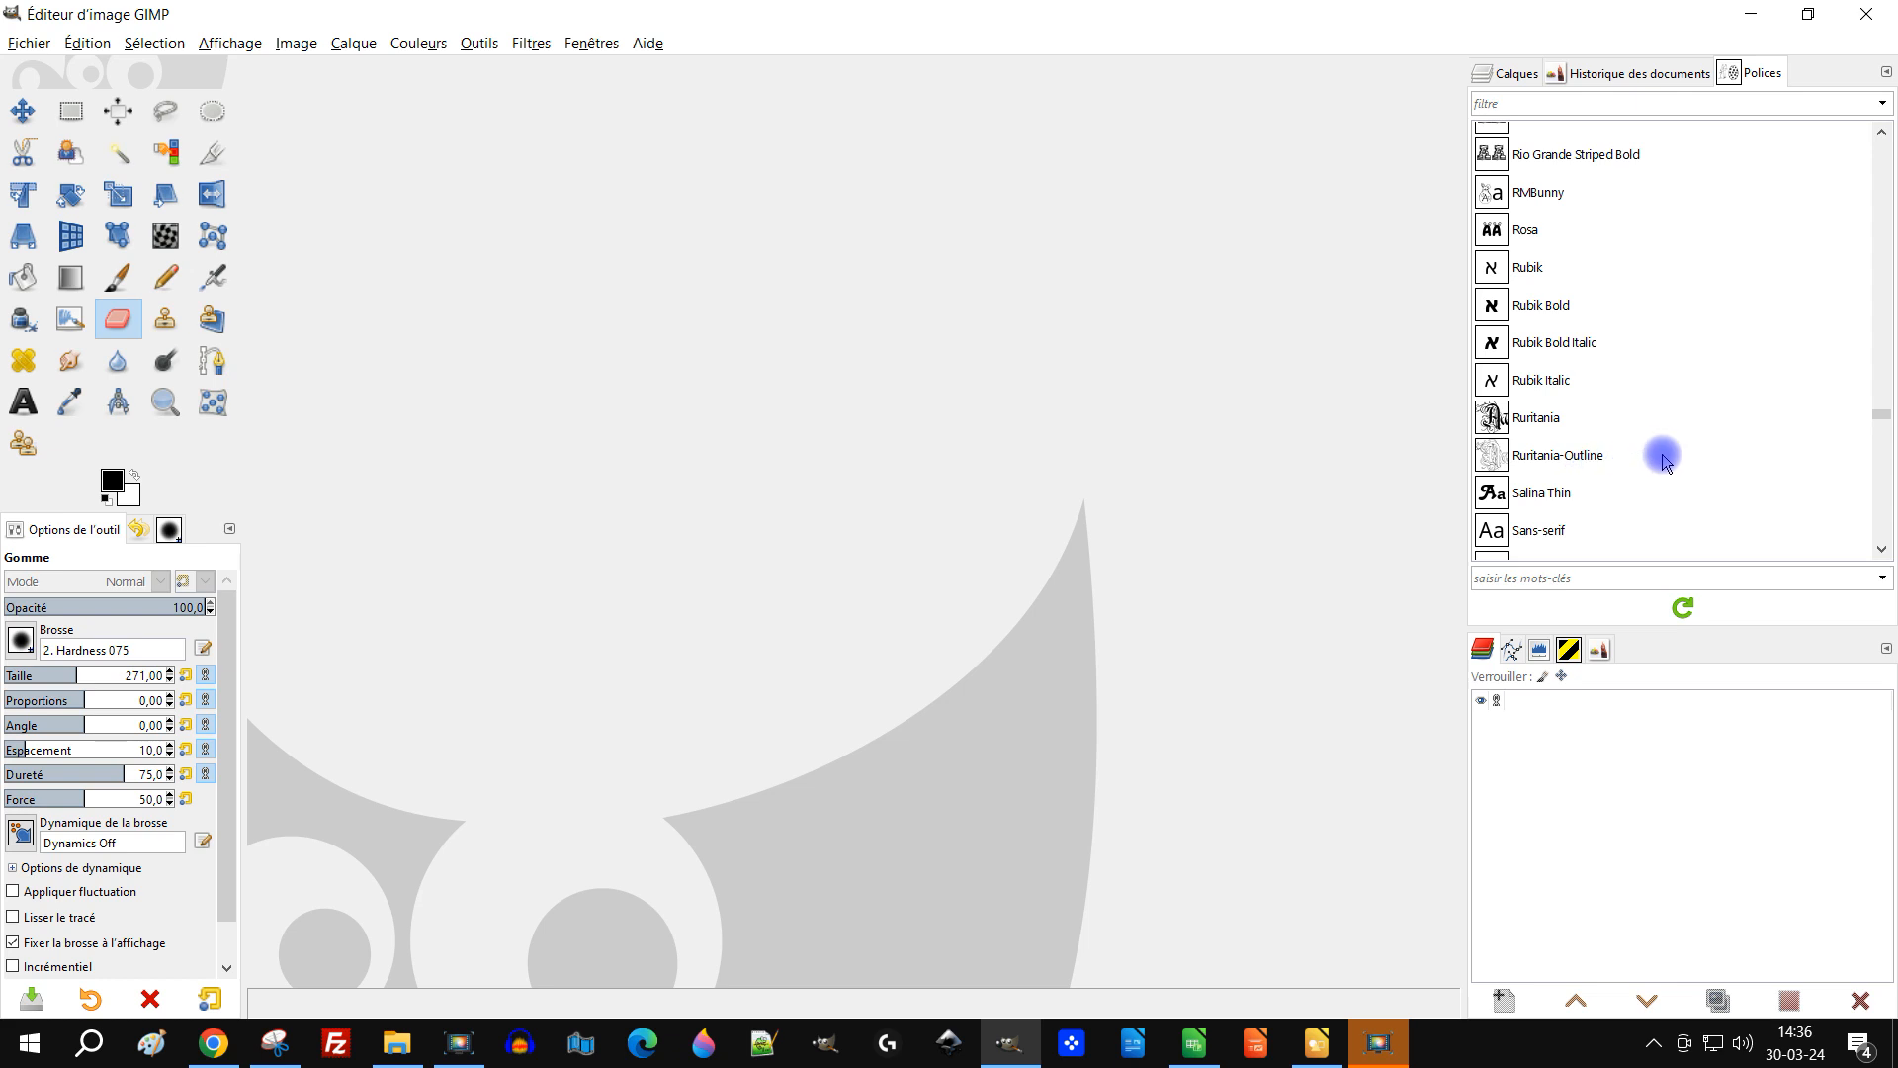
{"action": "scroll", "coordinate": [1668, 337], "scroll_direction": "up", "scroll_amount": 1}
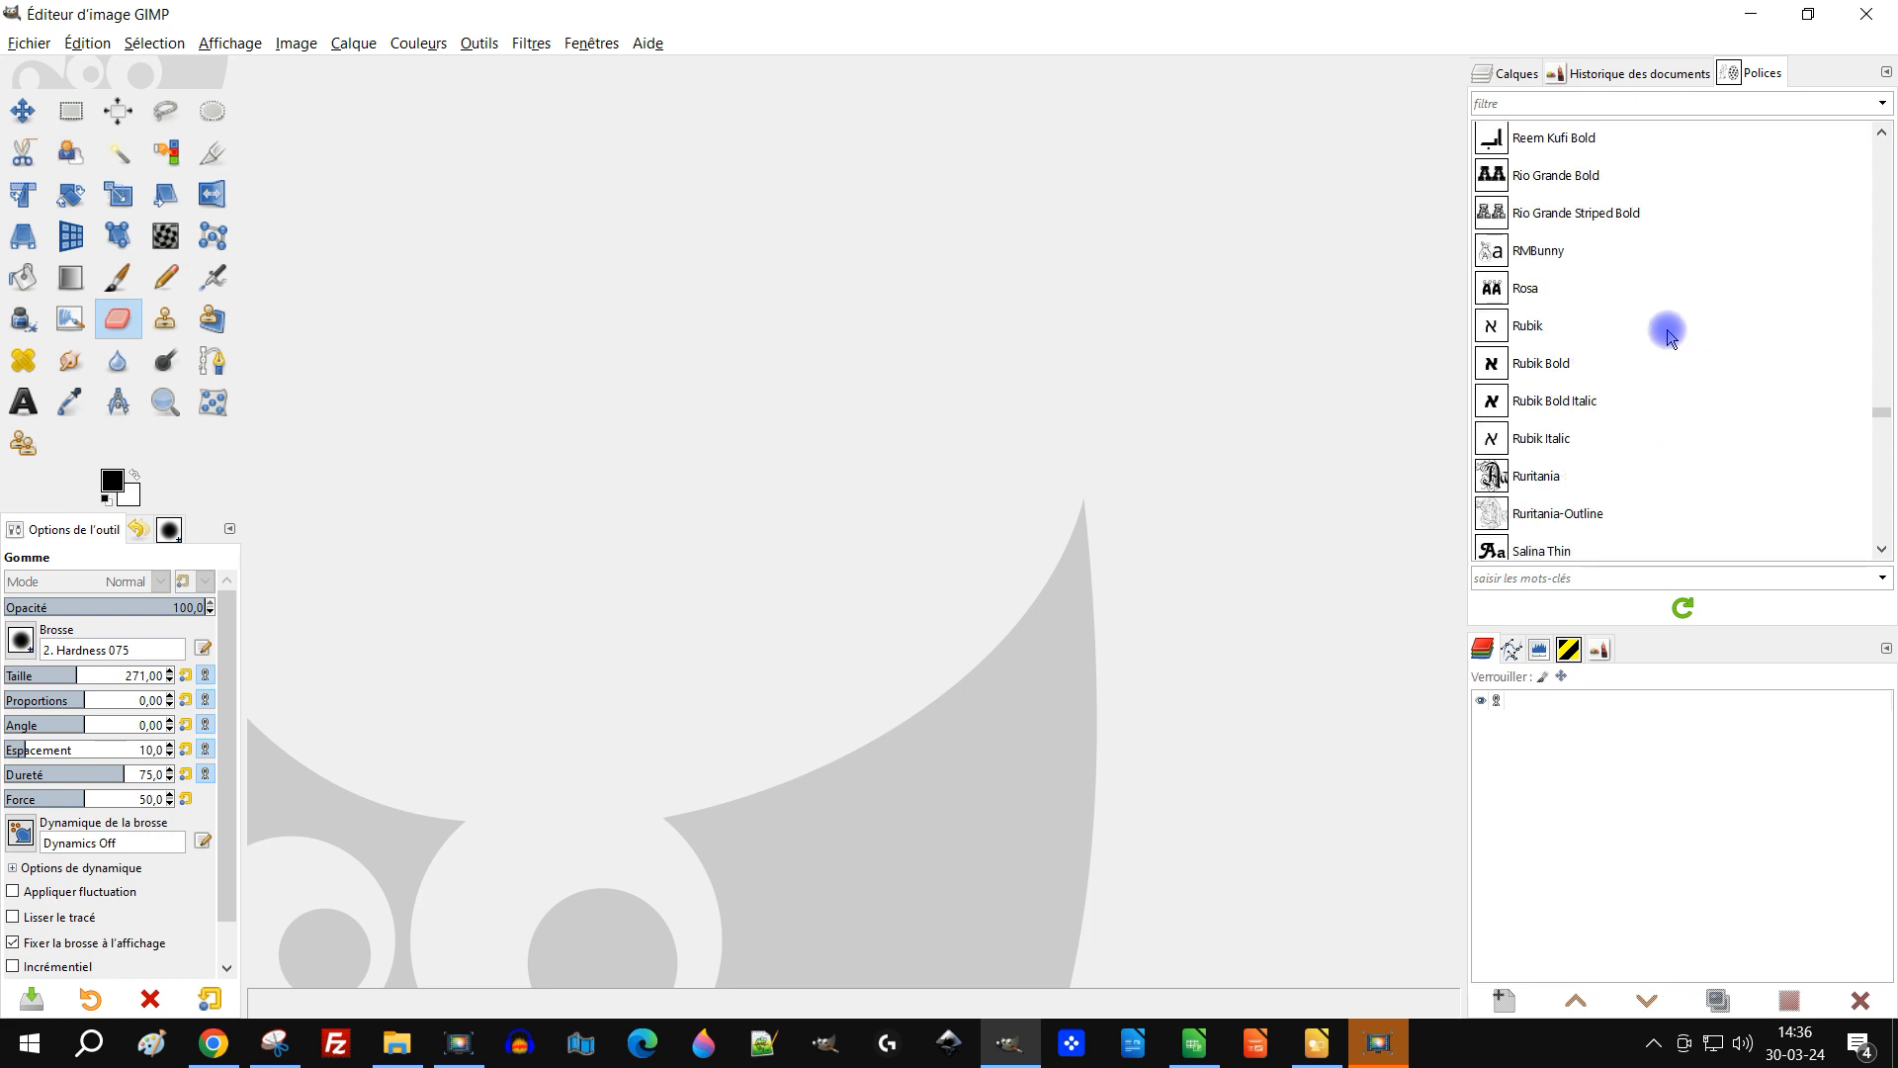
{"action": "left_click", "coordinate": [1548, 253]}
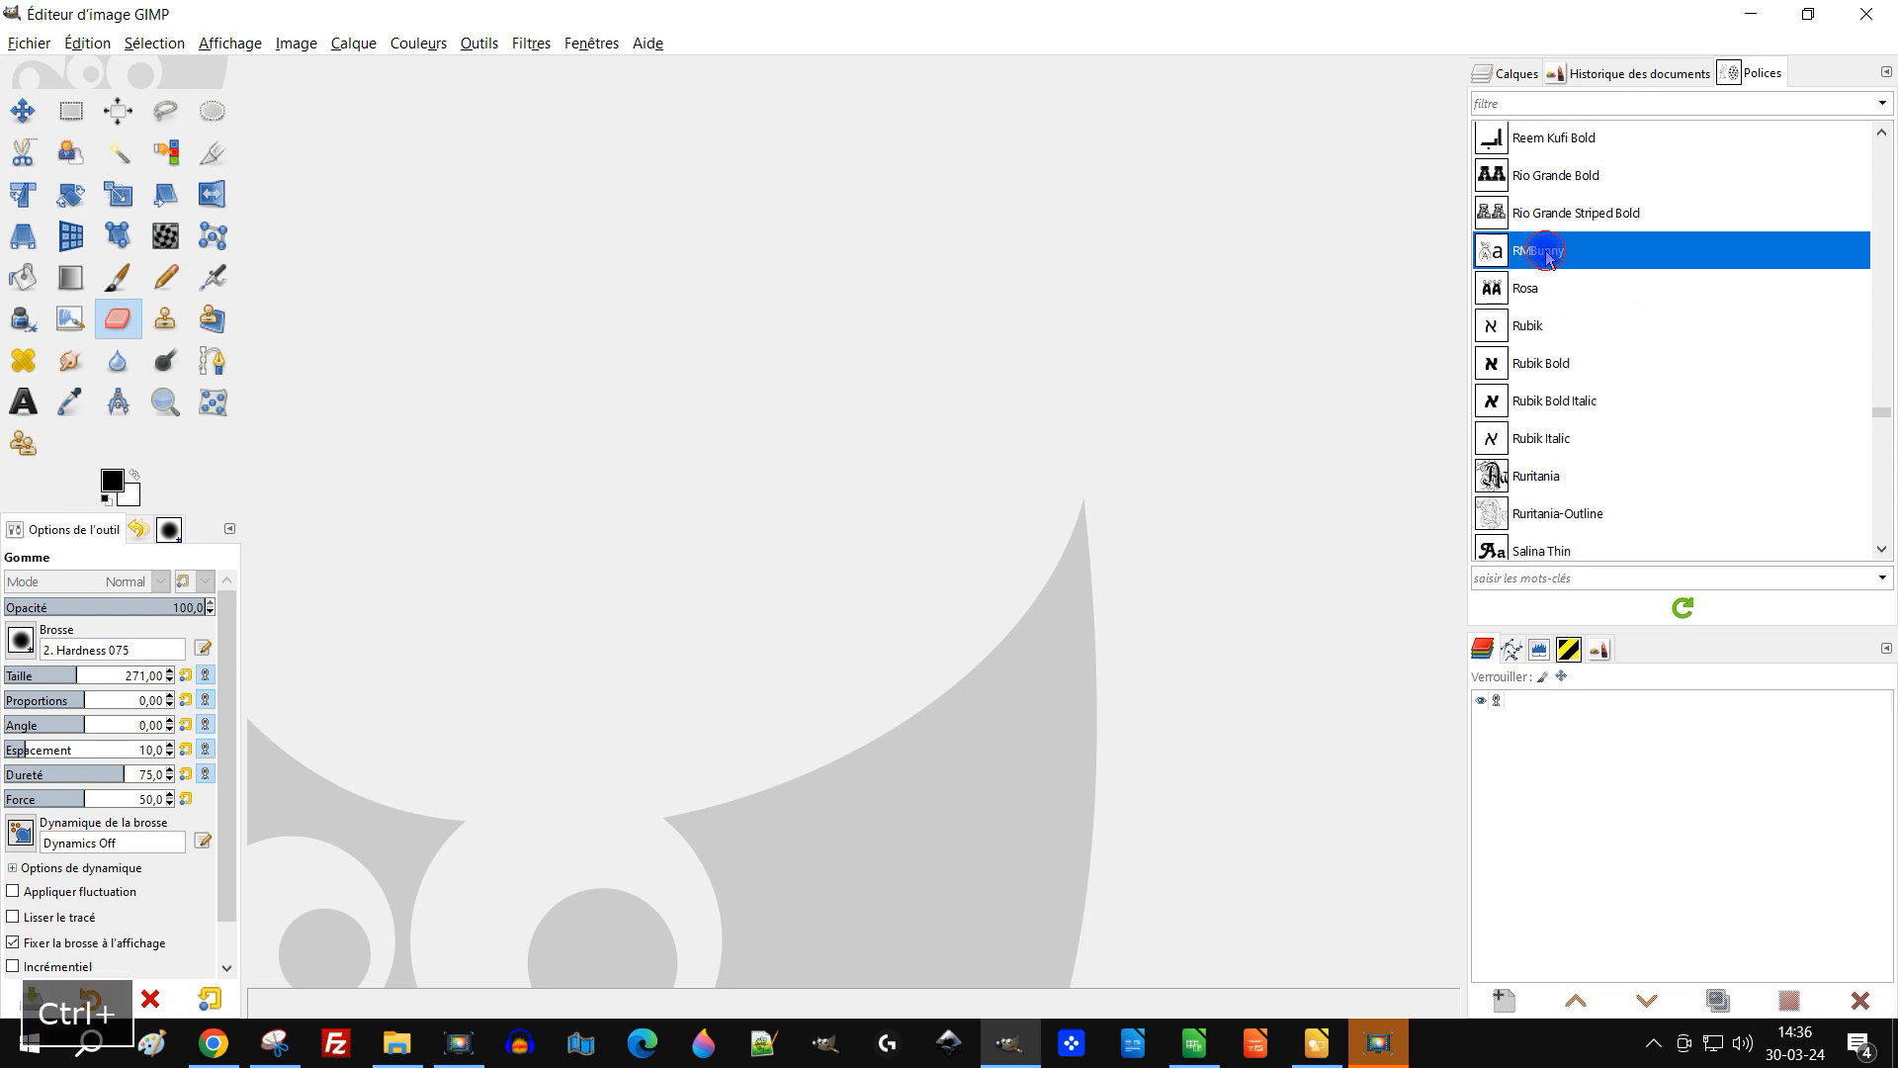
{"action": "left_click", "coordinate": [398, 1050]}
{"action": "left_click", "coordinate": [399, 1050]}
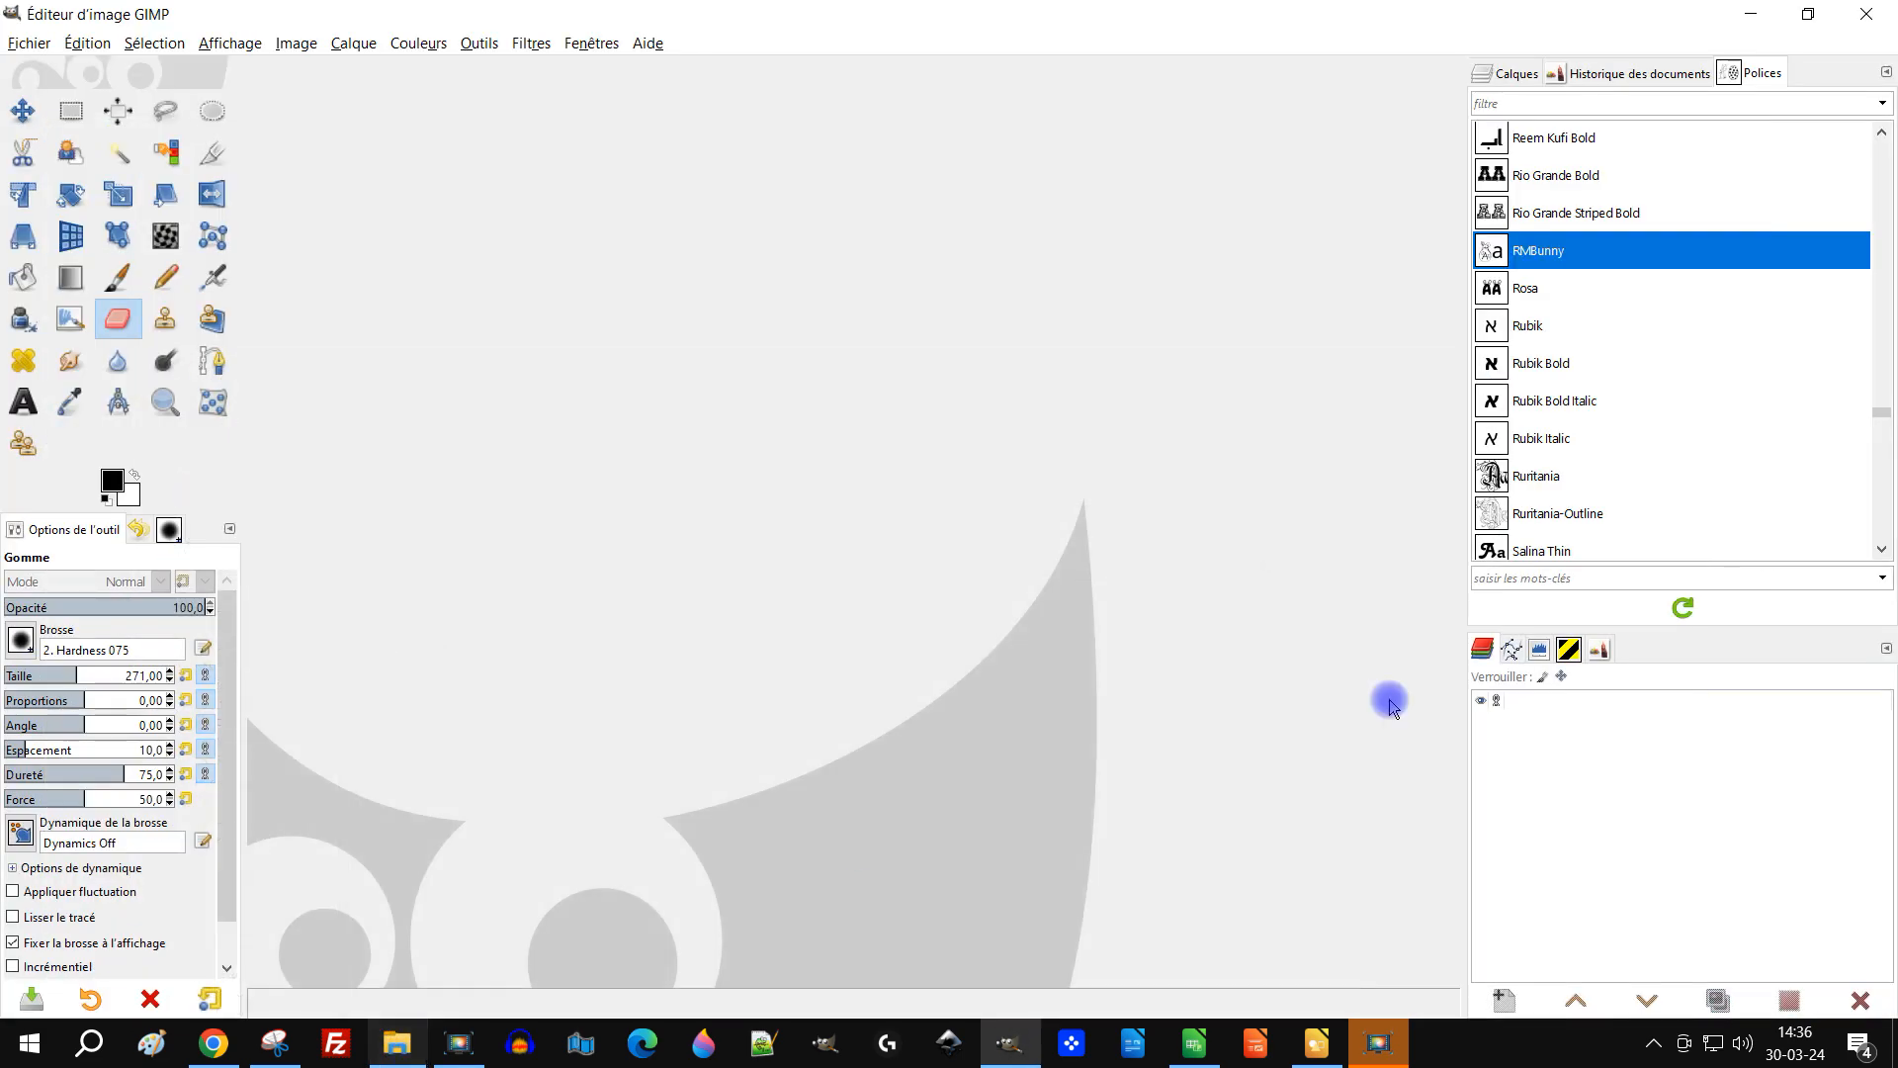
{"action": "left_click", "coordinate": [1545, 290], "text": "ctrl"}
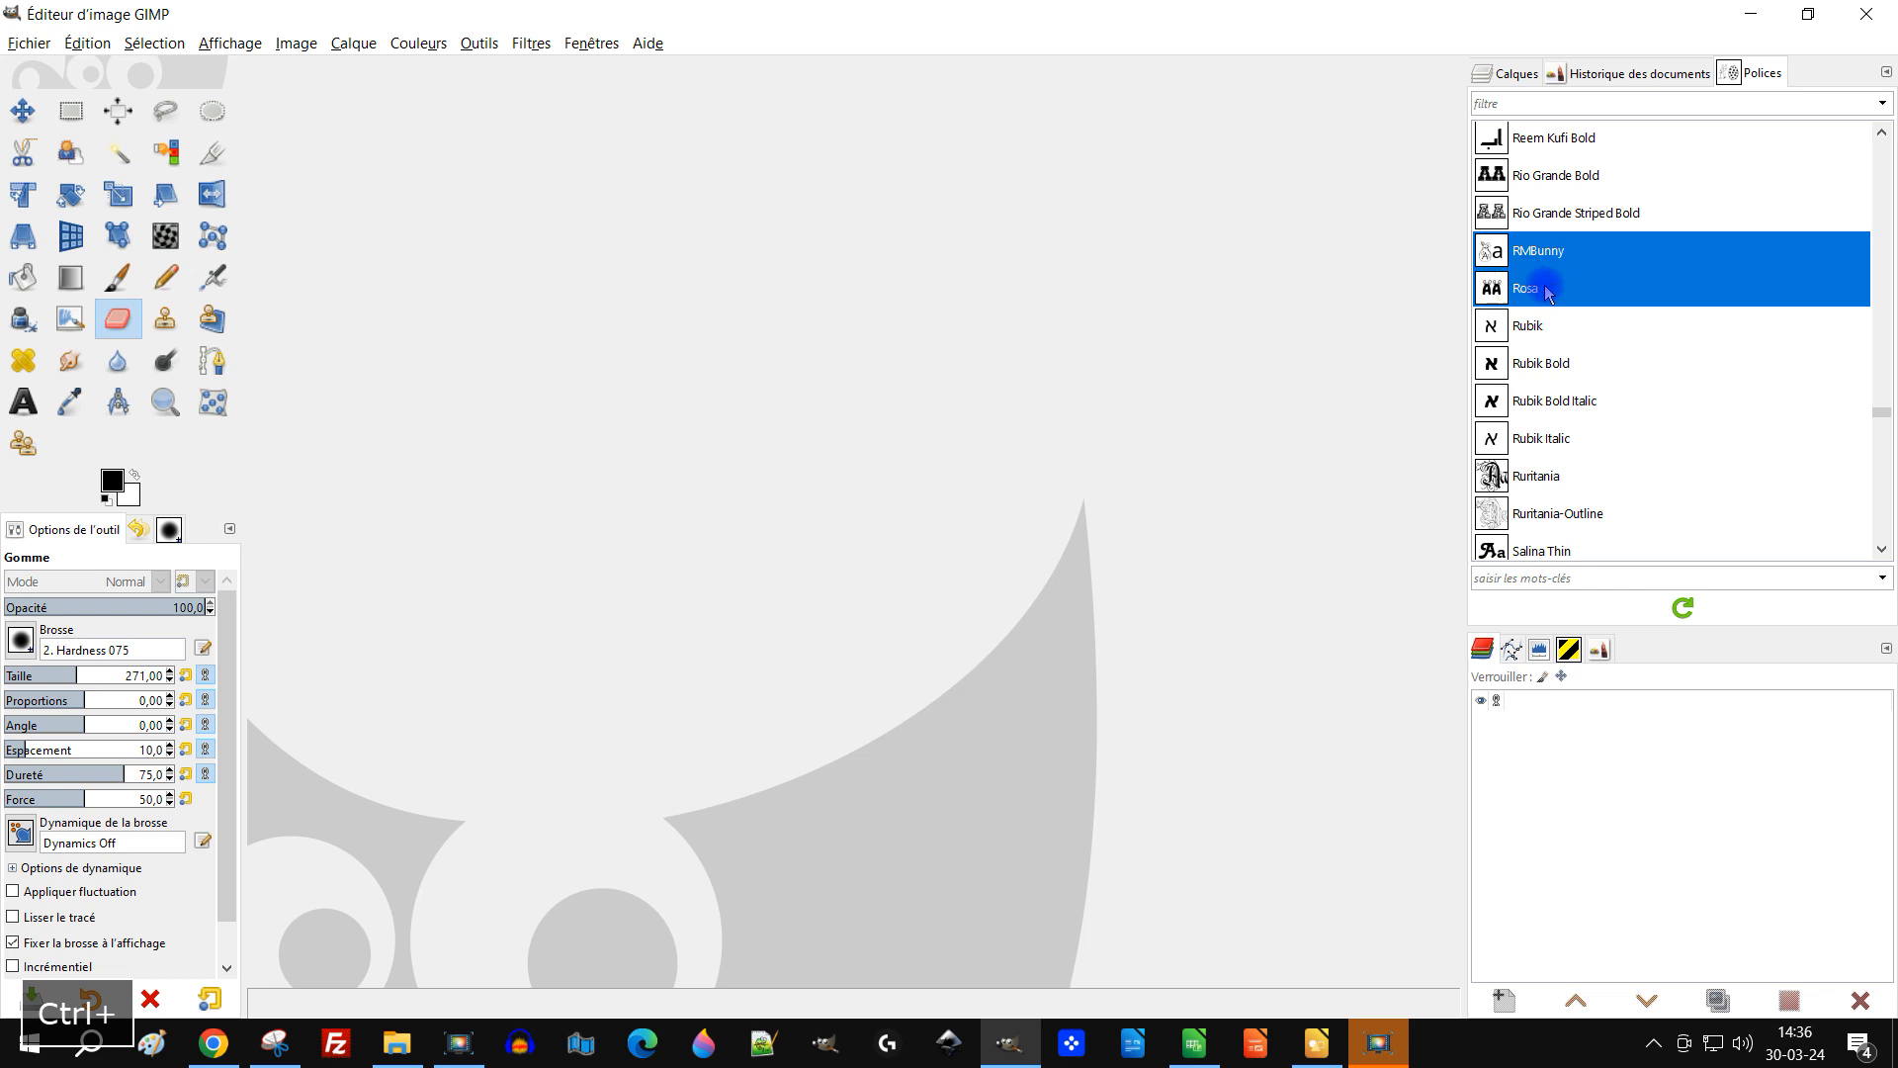
Step: Tag the selected Easter fonts with the keyword paques
{"action": "left_click", "coordinate": [1805, 583]}
{"action": "type", "text": "paq"}
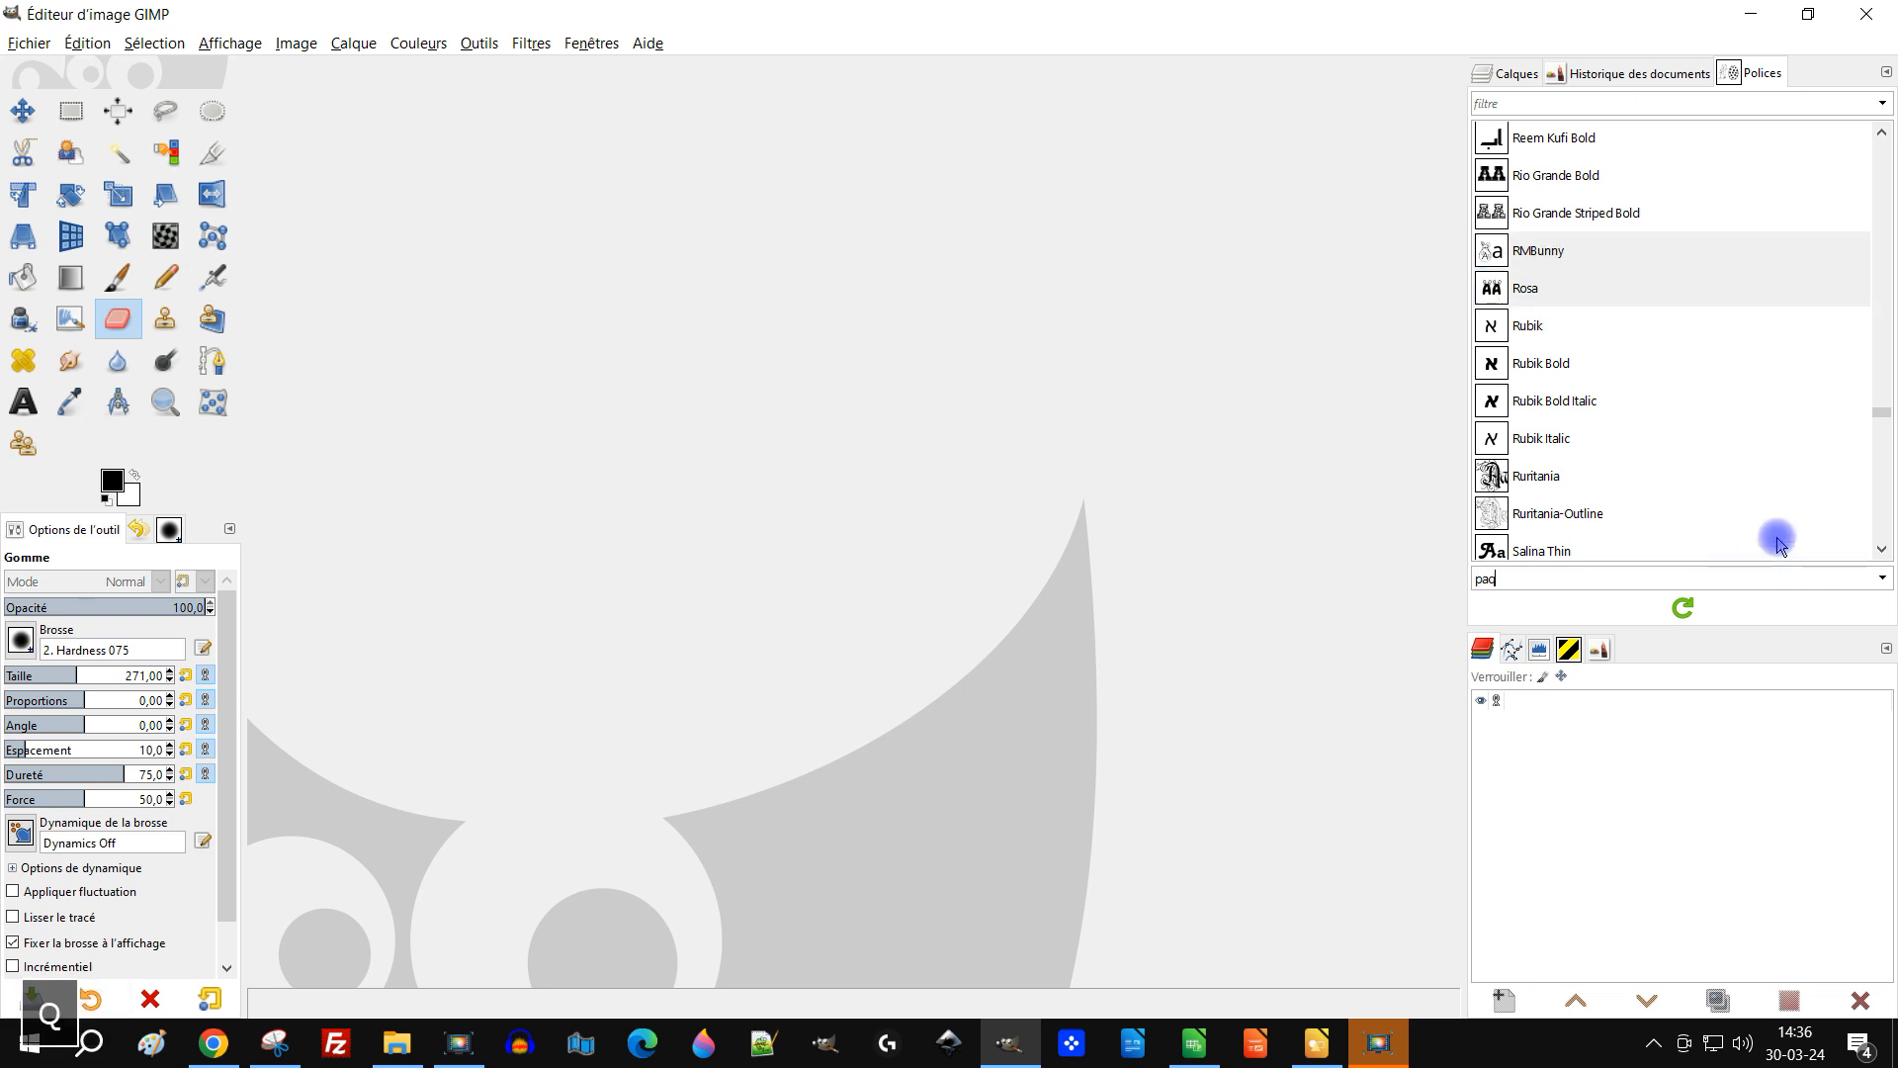
{"action": "type", "text": "ues"}
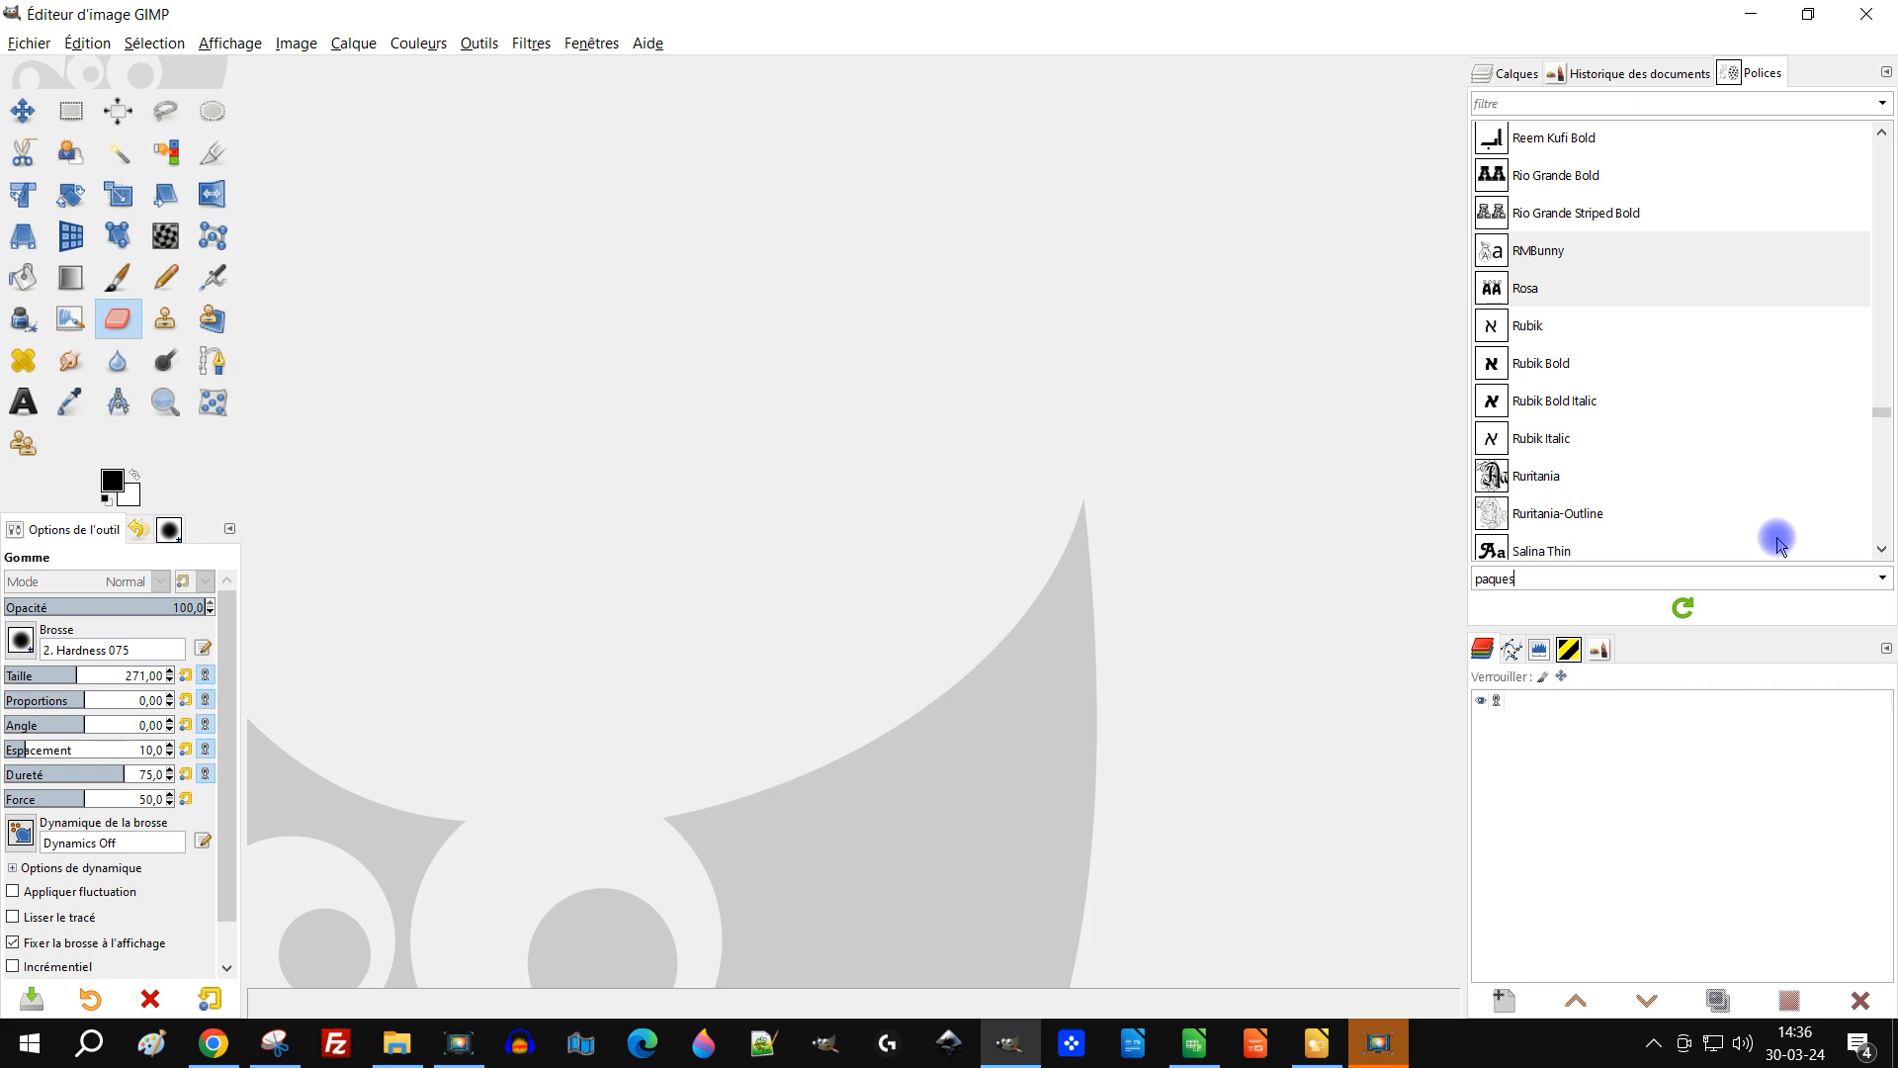
{"action": "key", "text": "Return"}
Step: Filter the font list by the paques tag and browse the fonts under the other tags
{"action": "left_click", "coordinate": [1654, 405]}
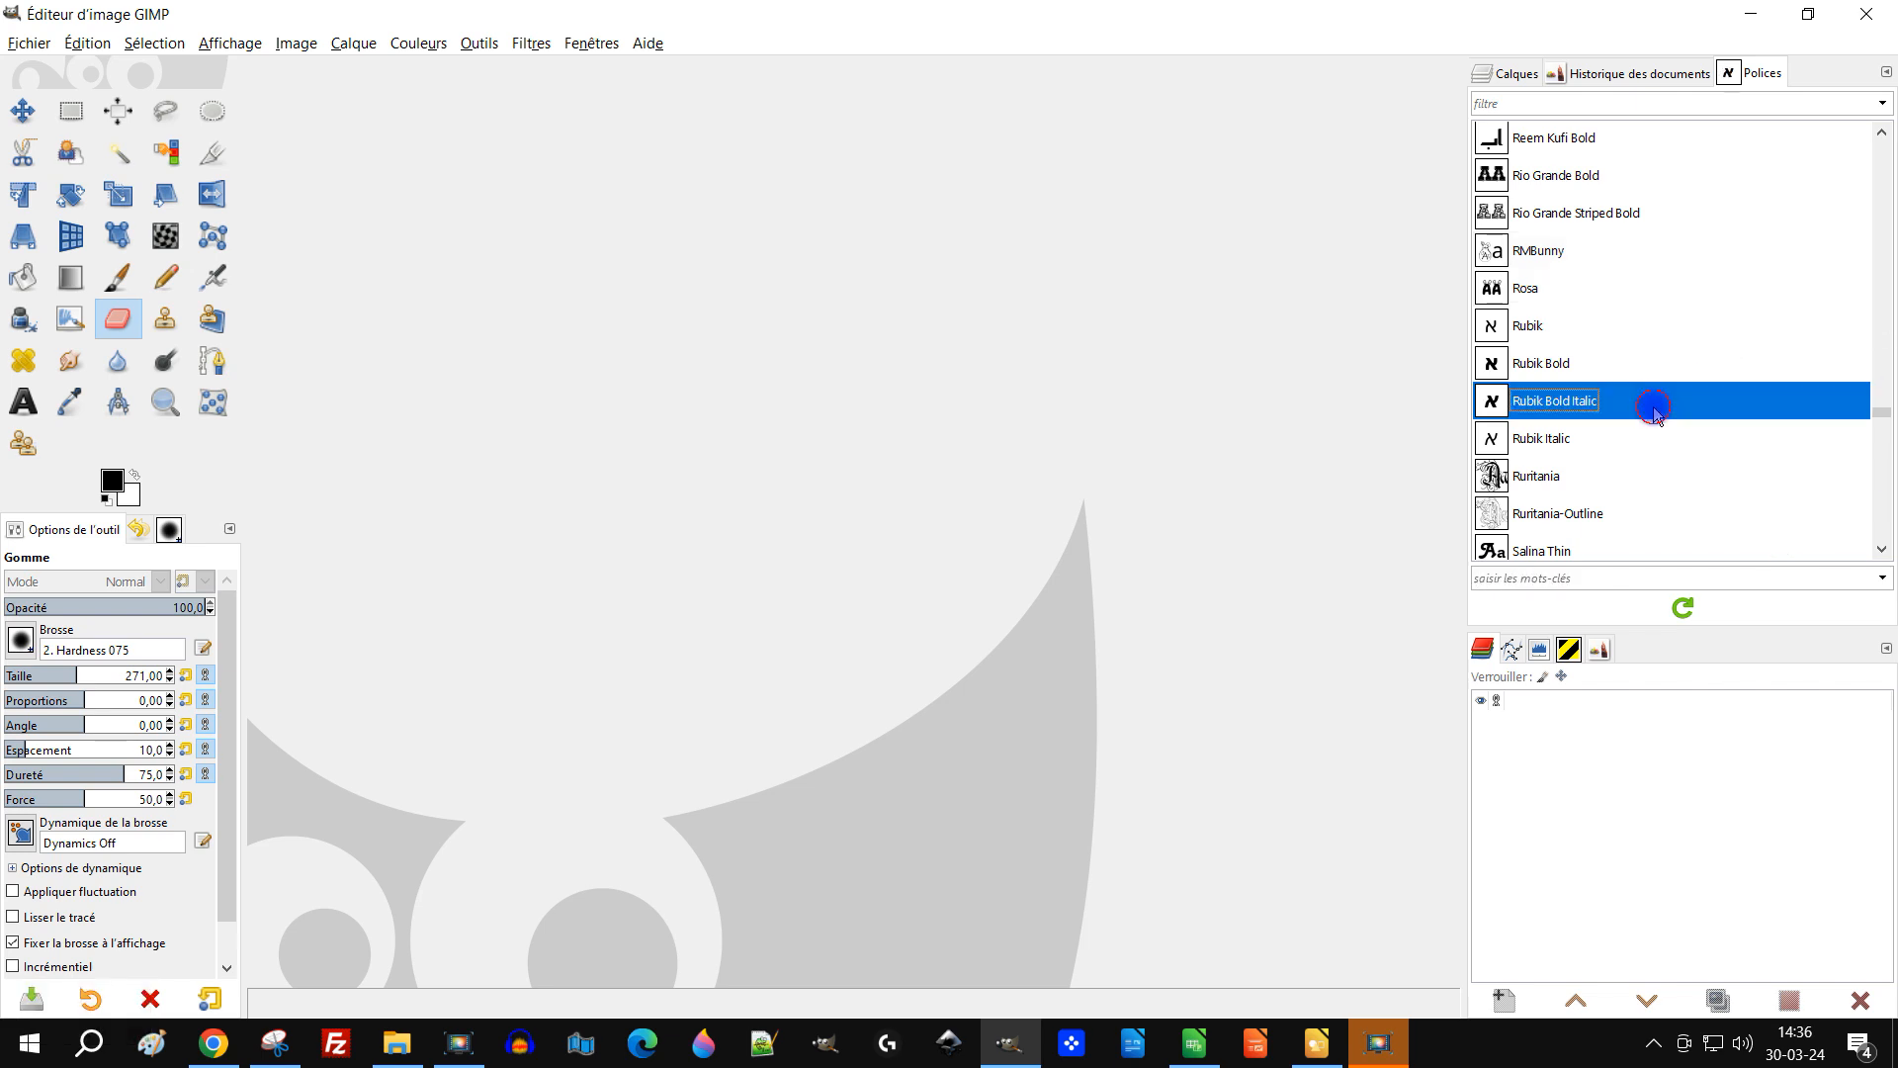
{"action": "left_click", "coordinate": [1878, 103]}
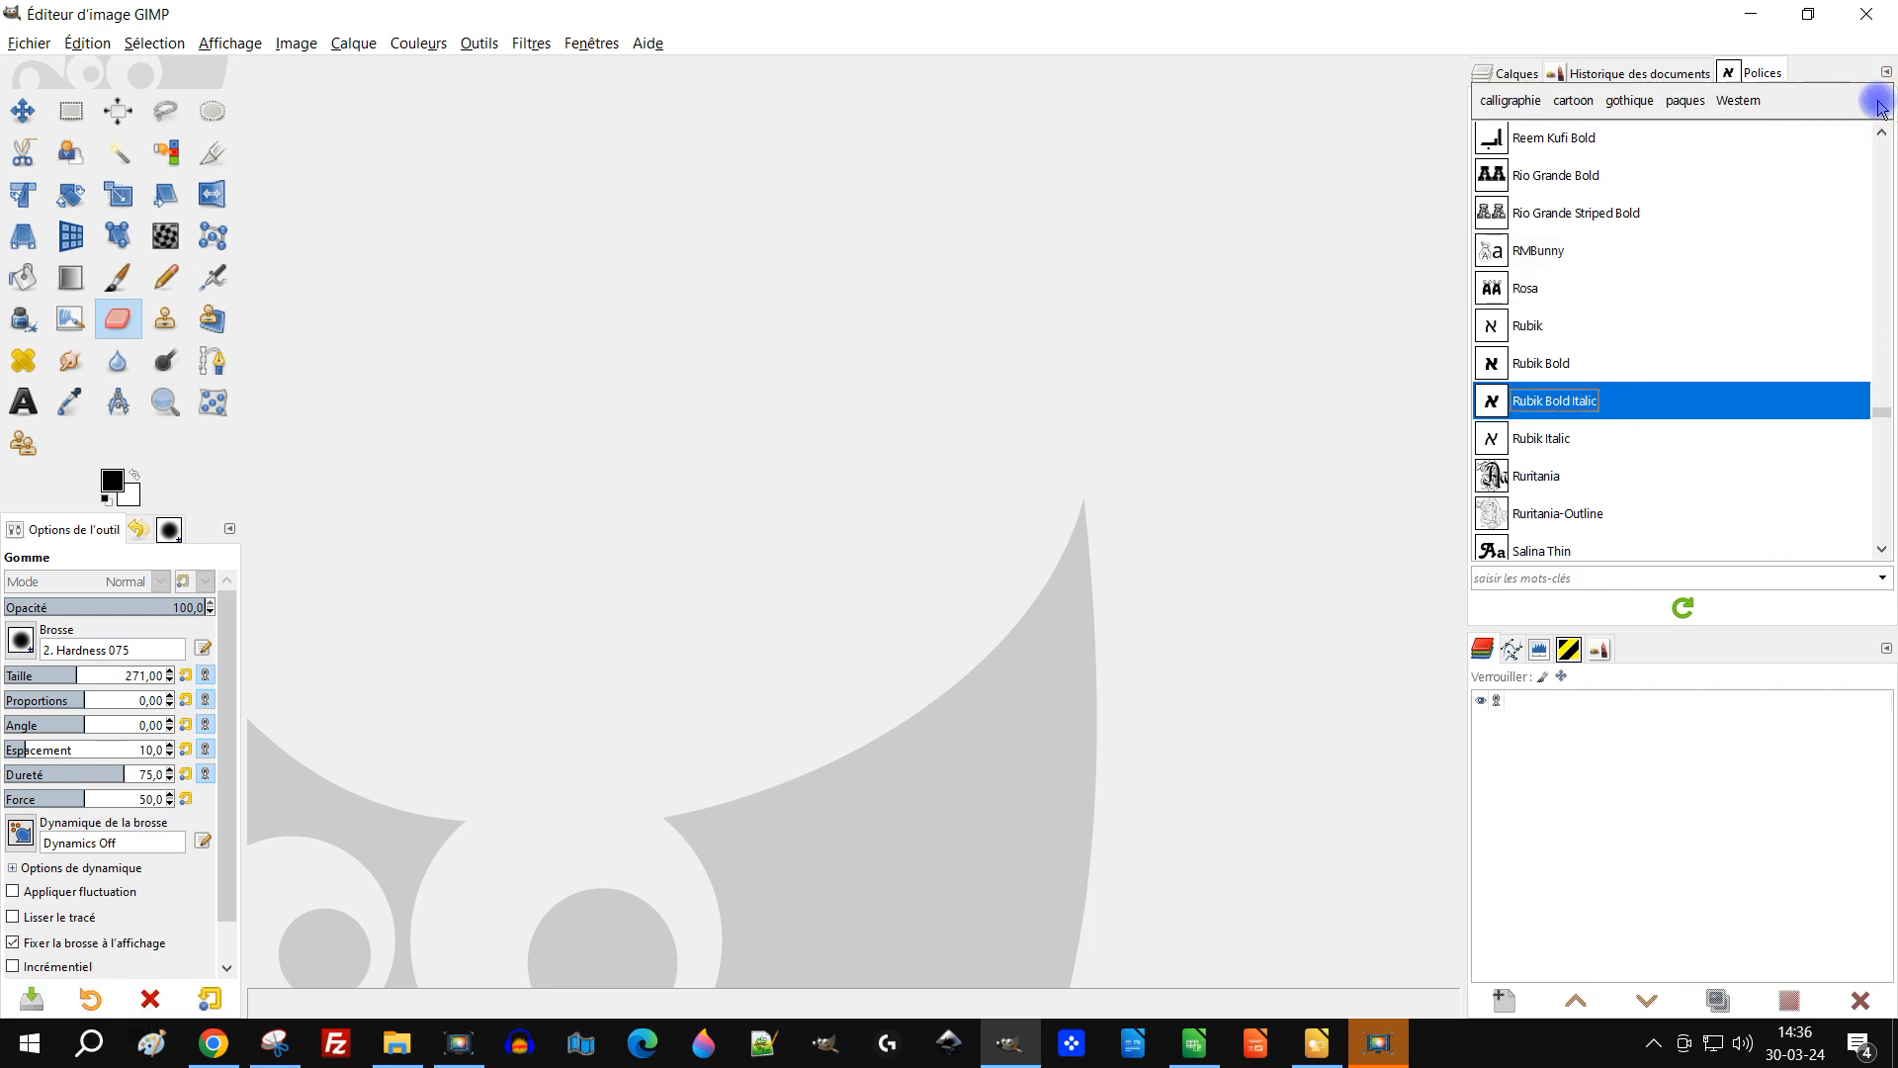
{"action": "left_click", "coordinate": [1684, 103]}
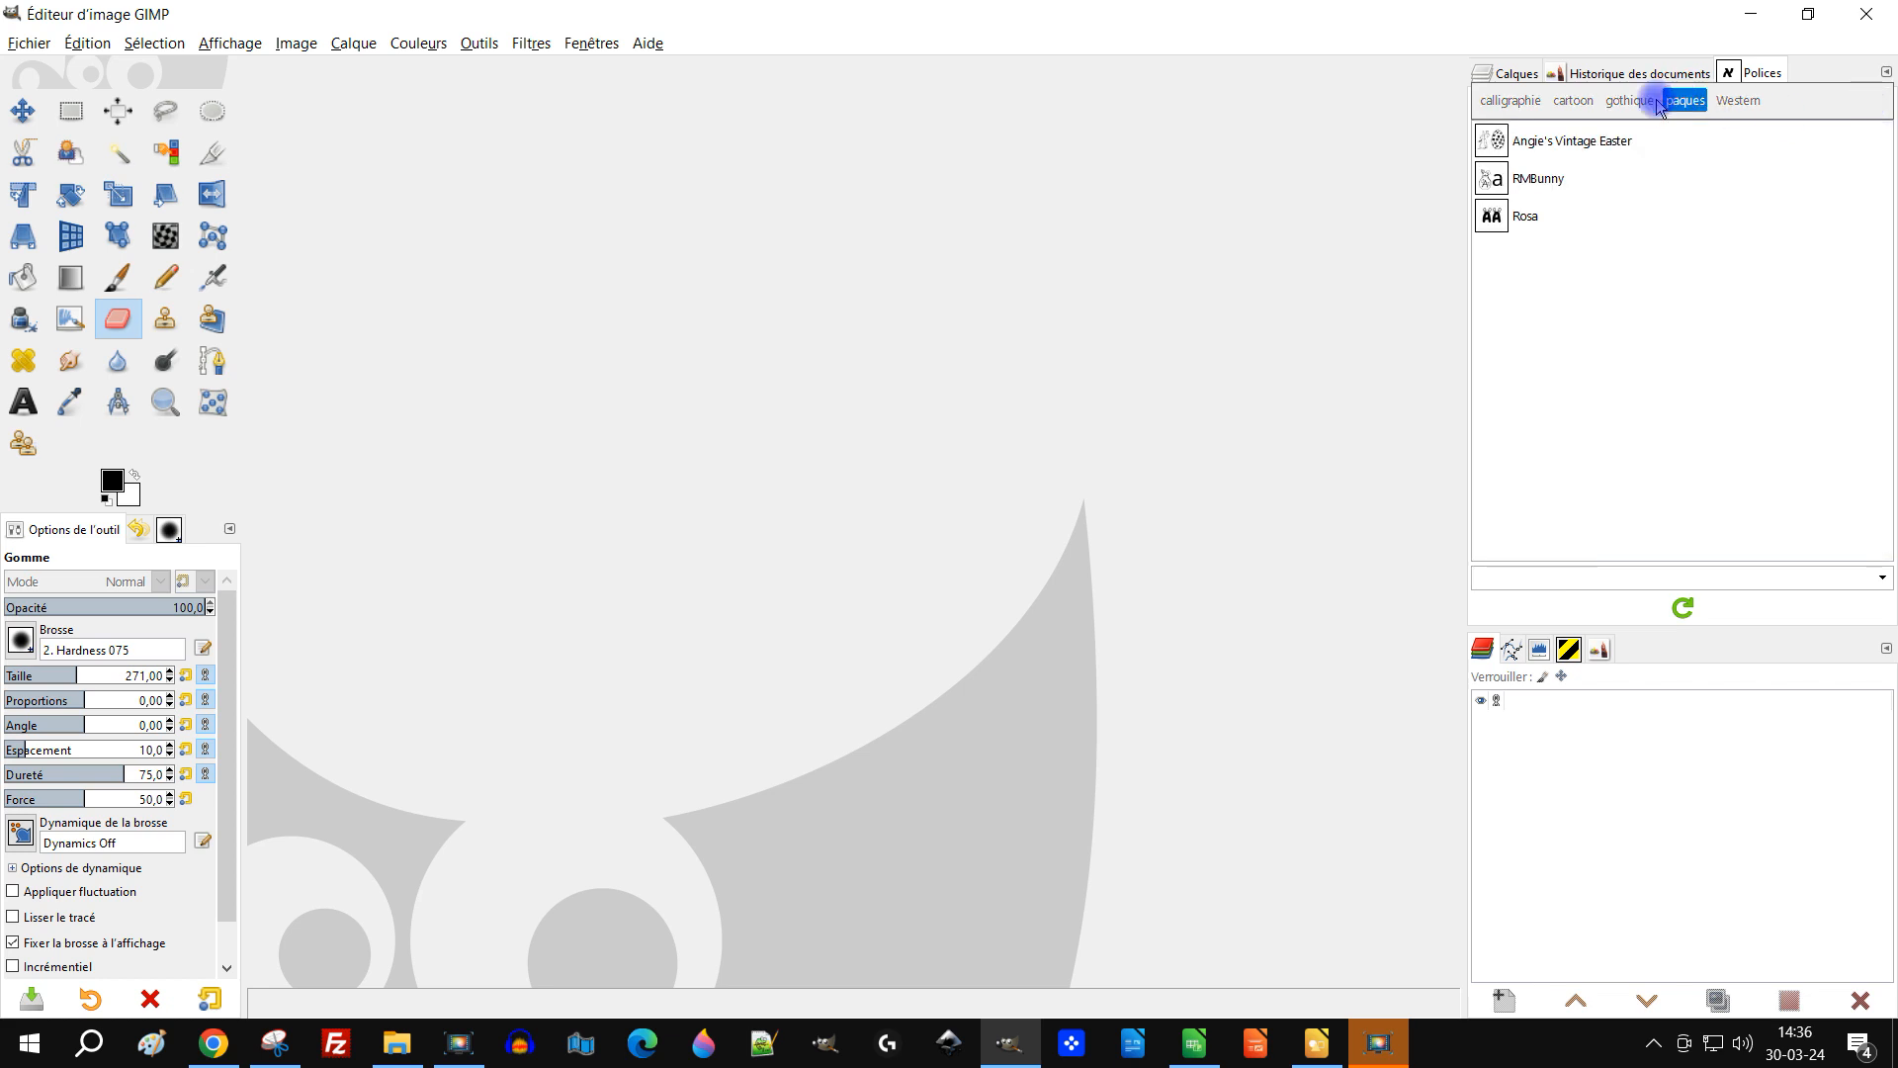
{"action": "left_click", "coordinate": [1686, 104]}
{"action": "left_click", "coordinate": [1738, 102]}
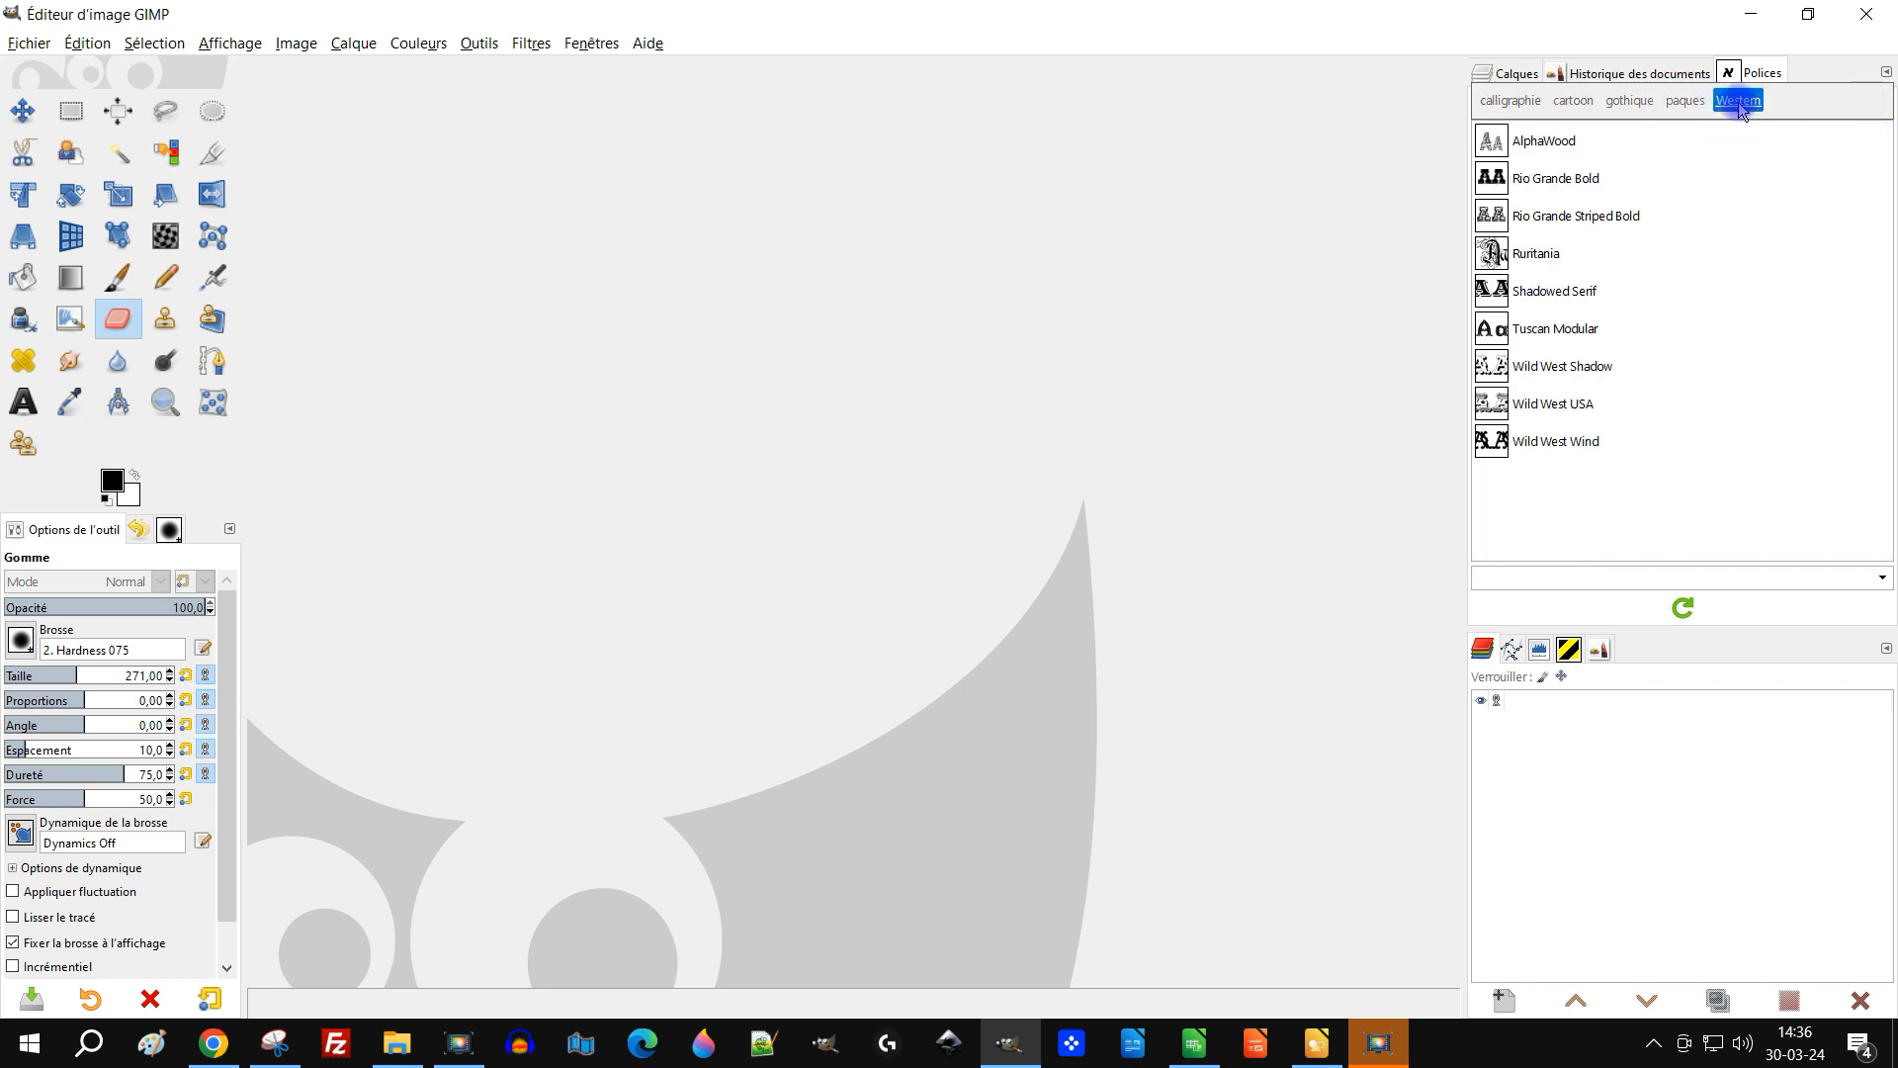
{"action": "left_click", "coordinate": [1740, 107]}
{"action": "left_click", "coordinate": [1639, 105]}
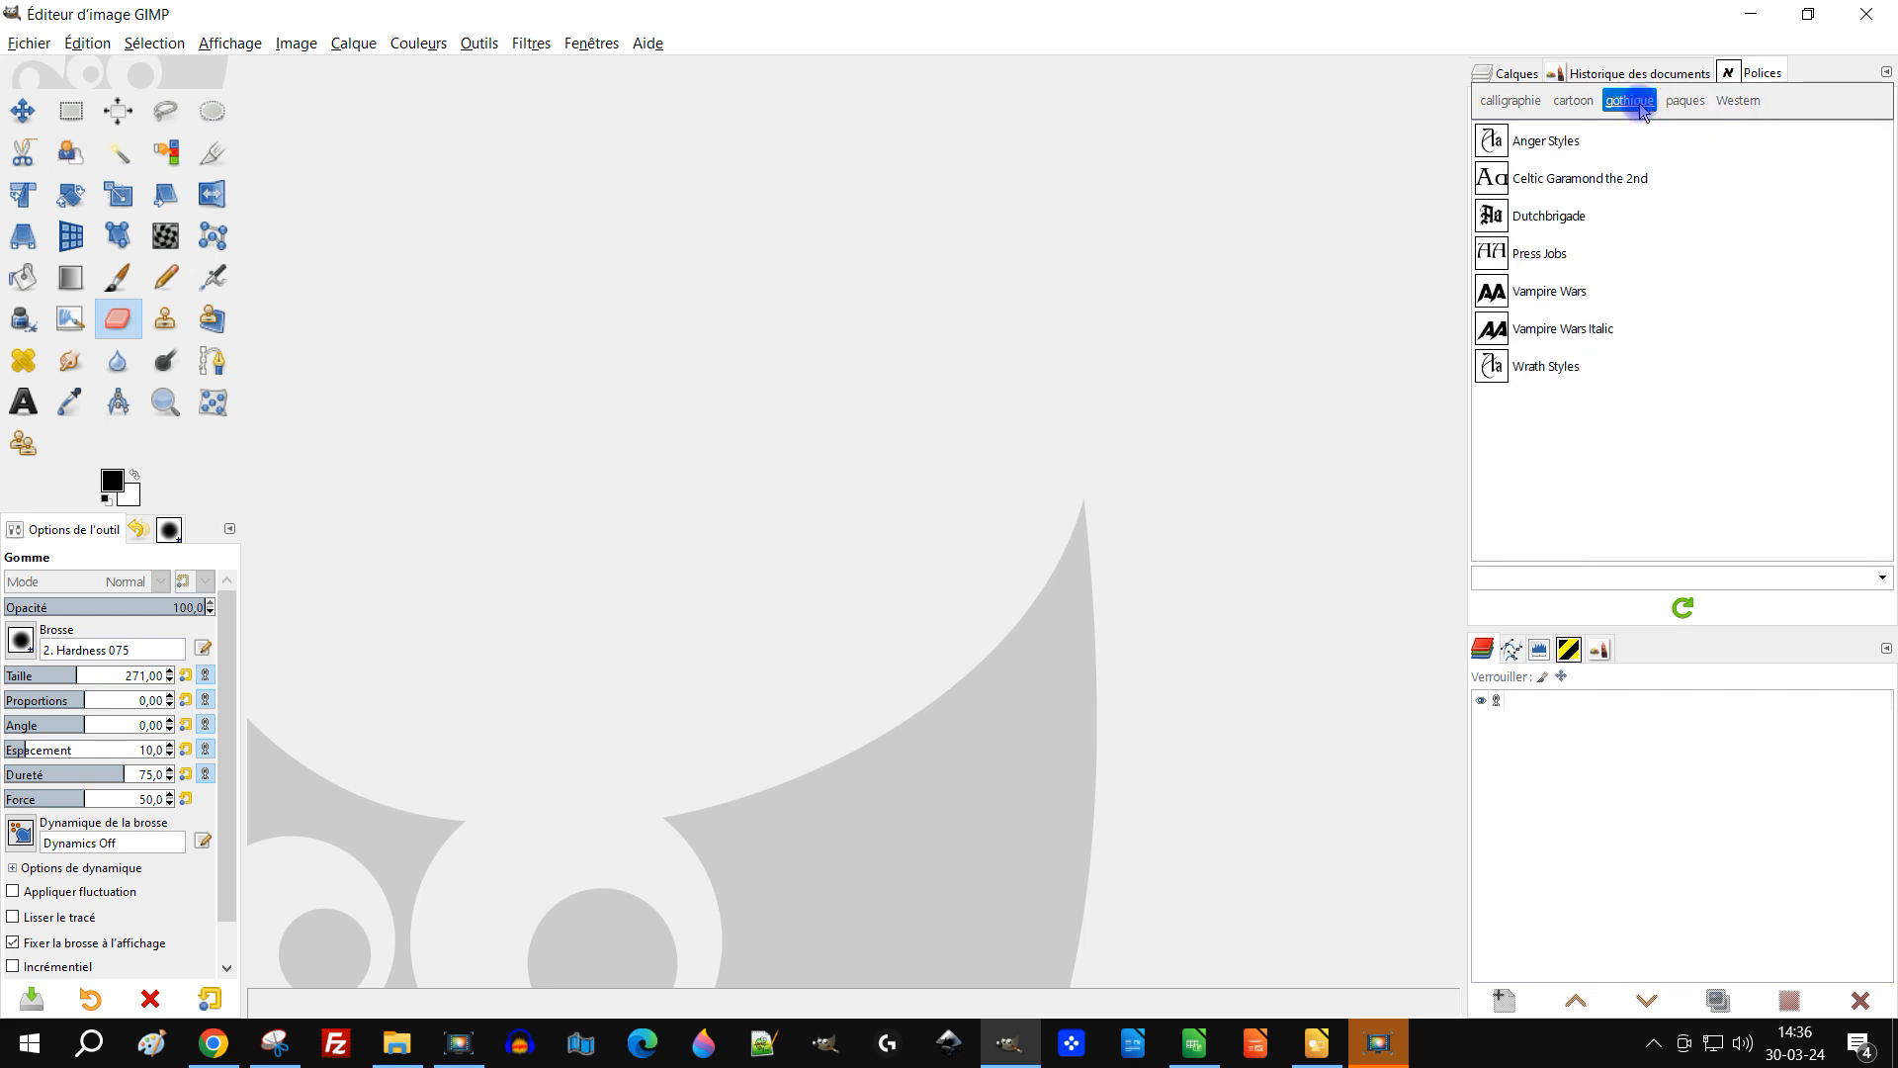
{"action": "left_click", "coordinate": [1639, 105]}
{"action": "left_click", "coordinate": [1688, 107]}
{"action": "left_click", "coordinate": [1509, 103]}
{"action": "left_click", "coordinate": [1506, 103]}
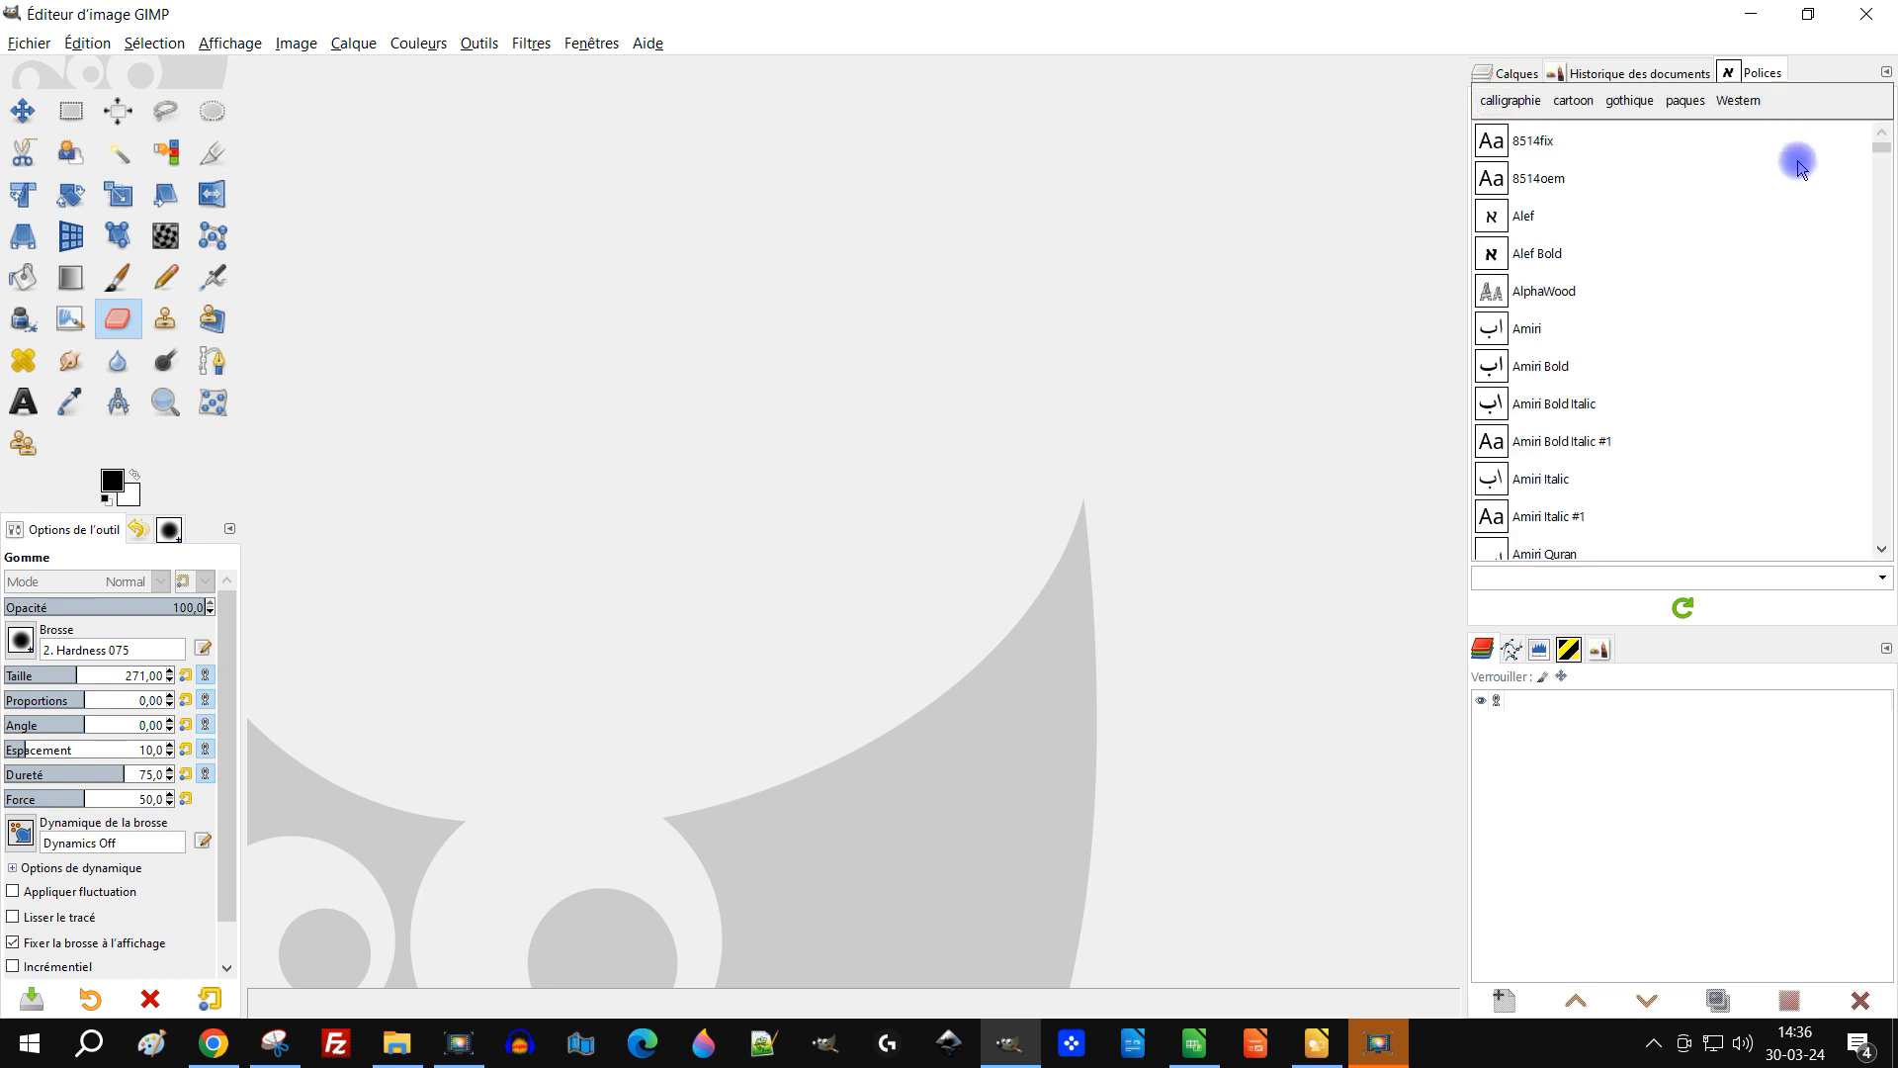
{"action": "left_click", "coordinate": [1494, 174]}
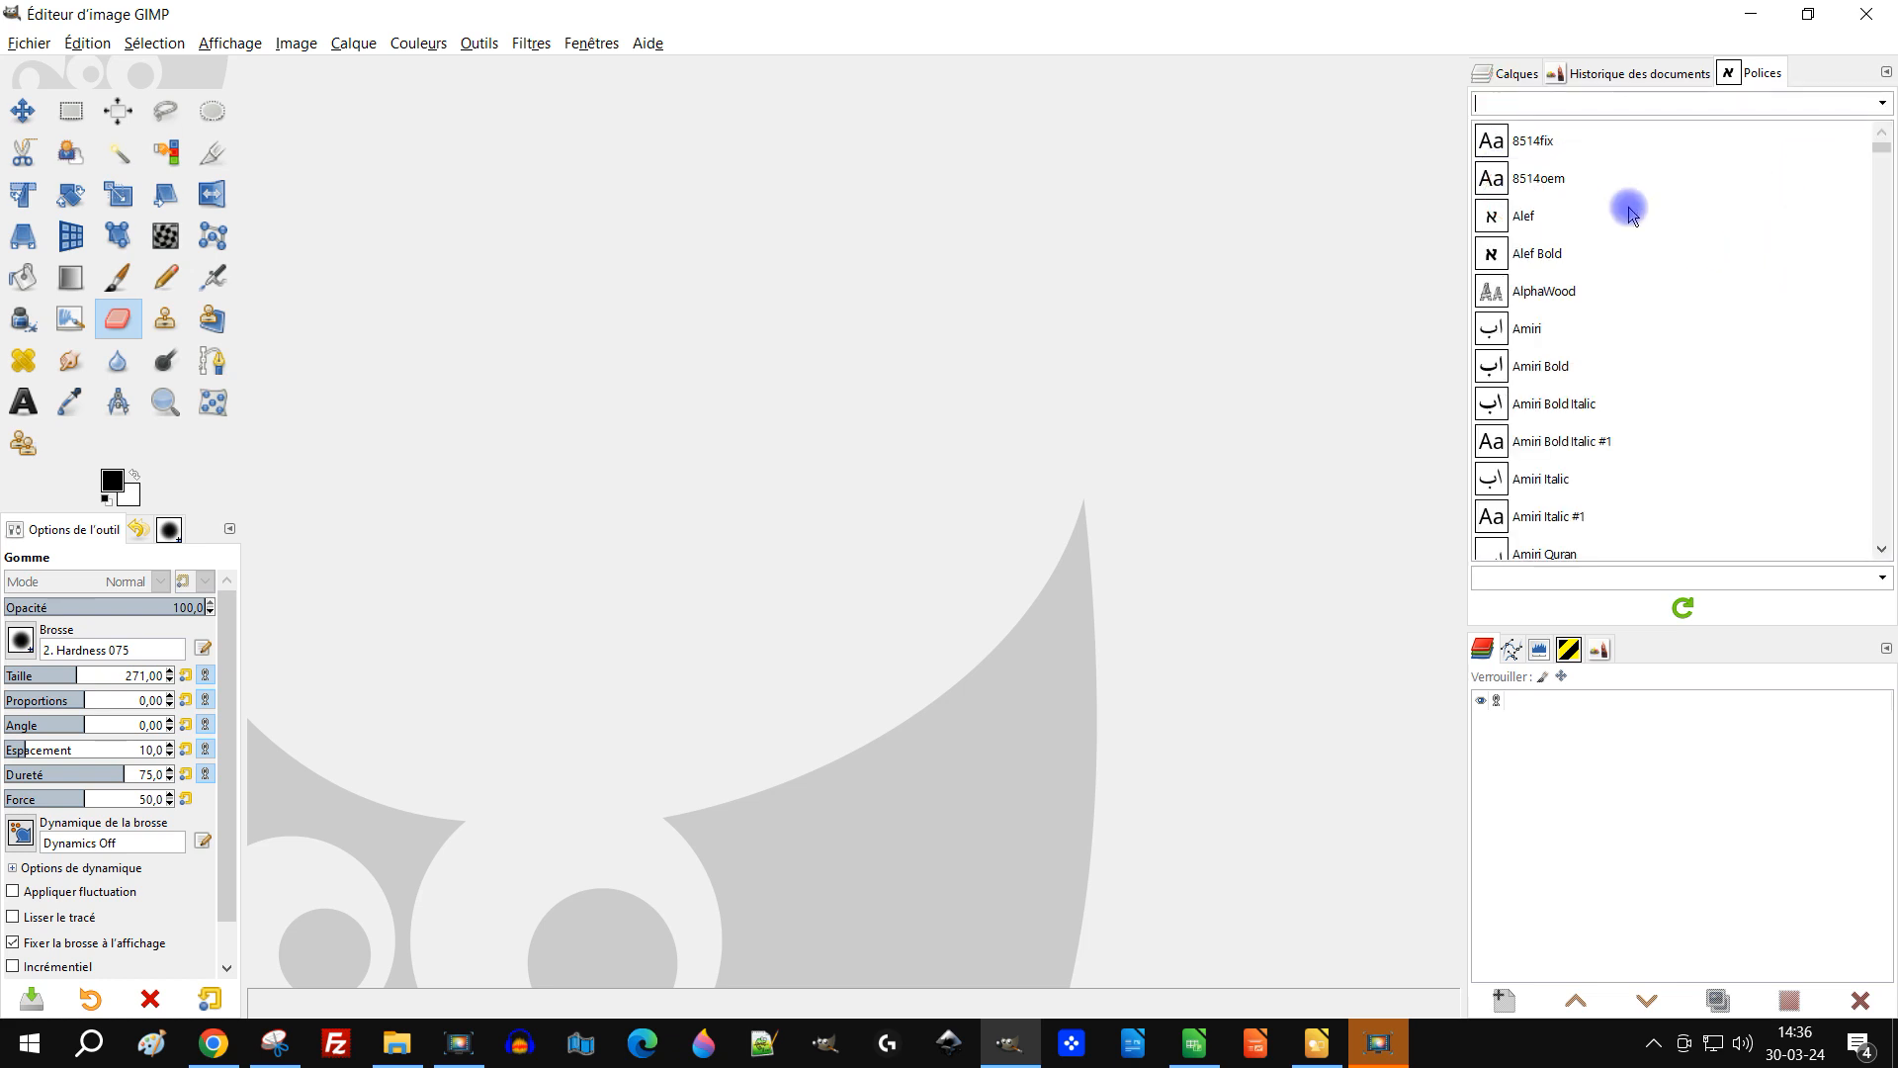
{"action": "left_click", "coordinate": [1563, 181]}
{"action": "scroll", "coordinate": [1654, 297], "scroll_direction": "down", "scroll_amount": 10}
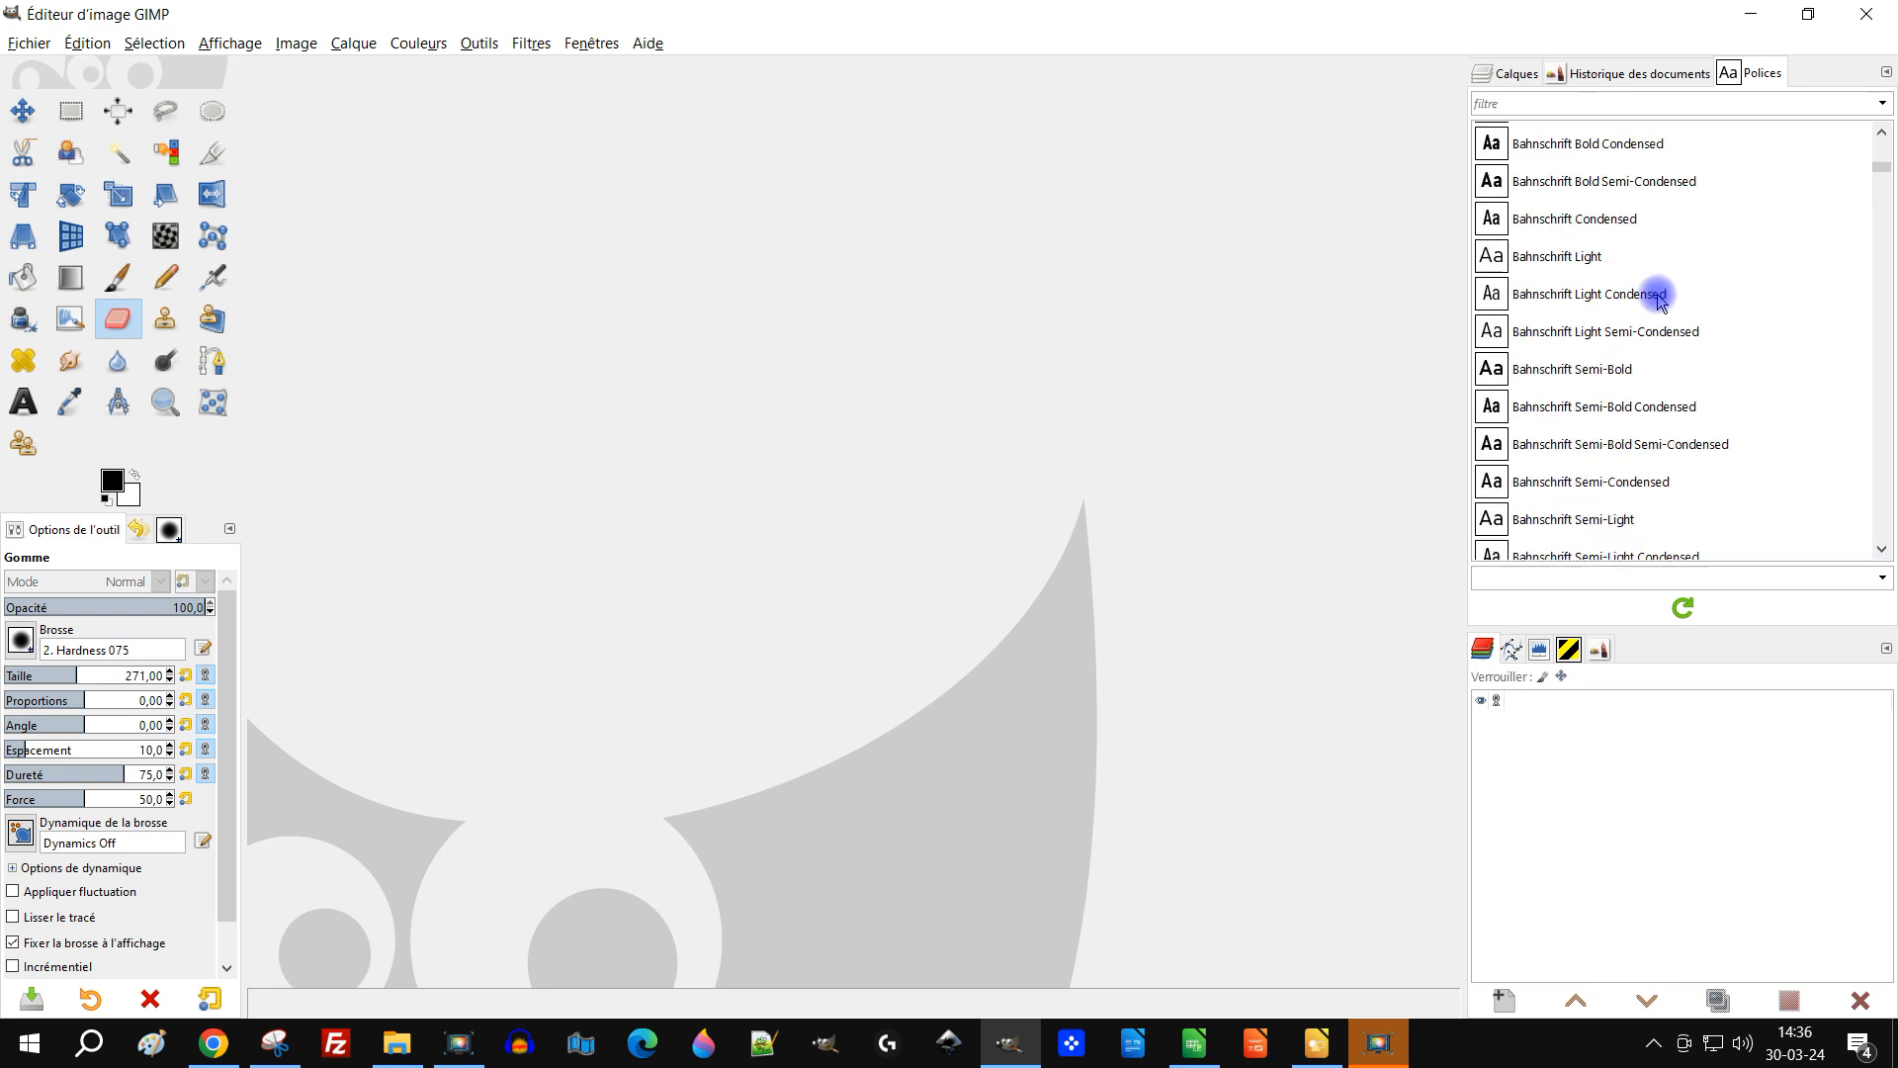
{"action": "scroll", "coordinate": [1680, 262], "scroll_direction": "up", "scroll_amount": 10}
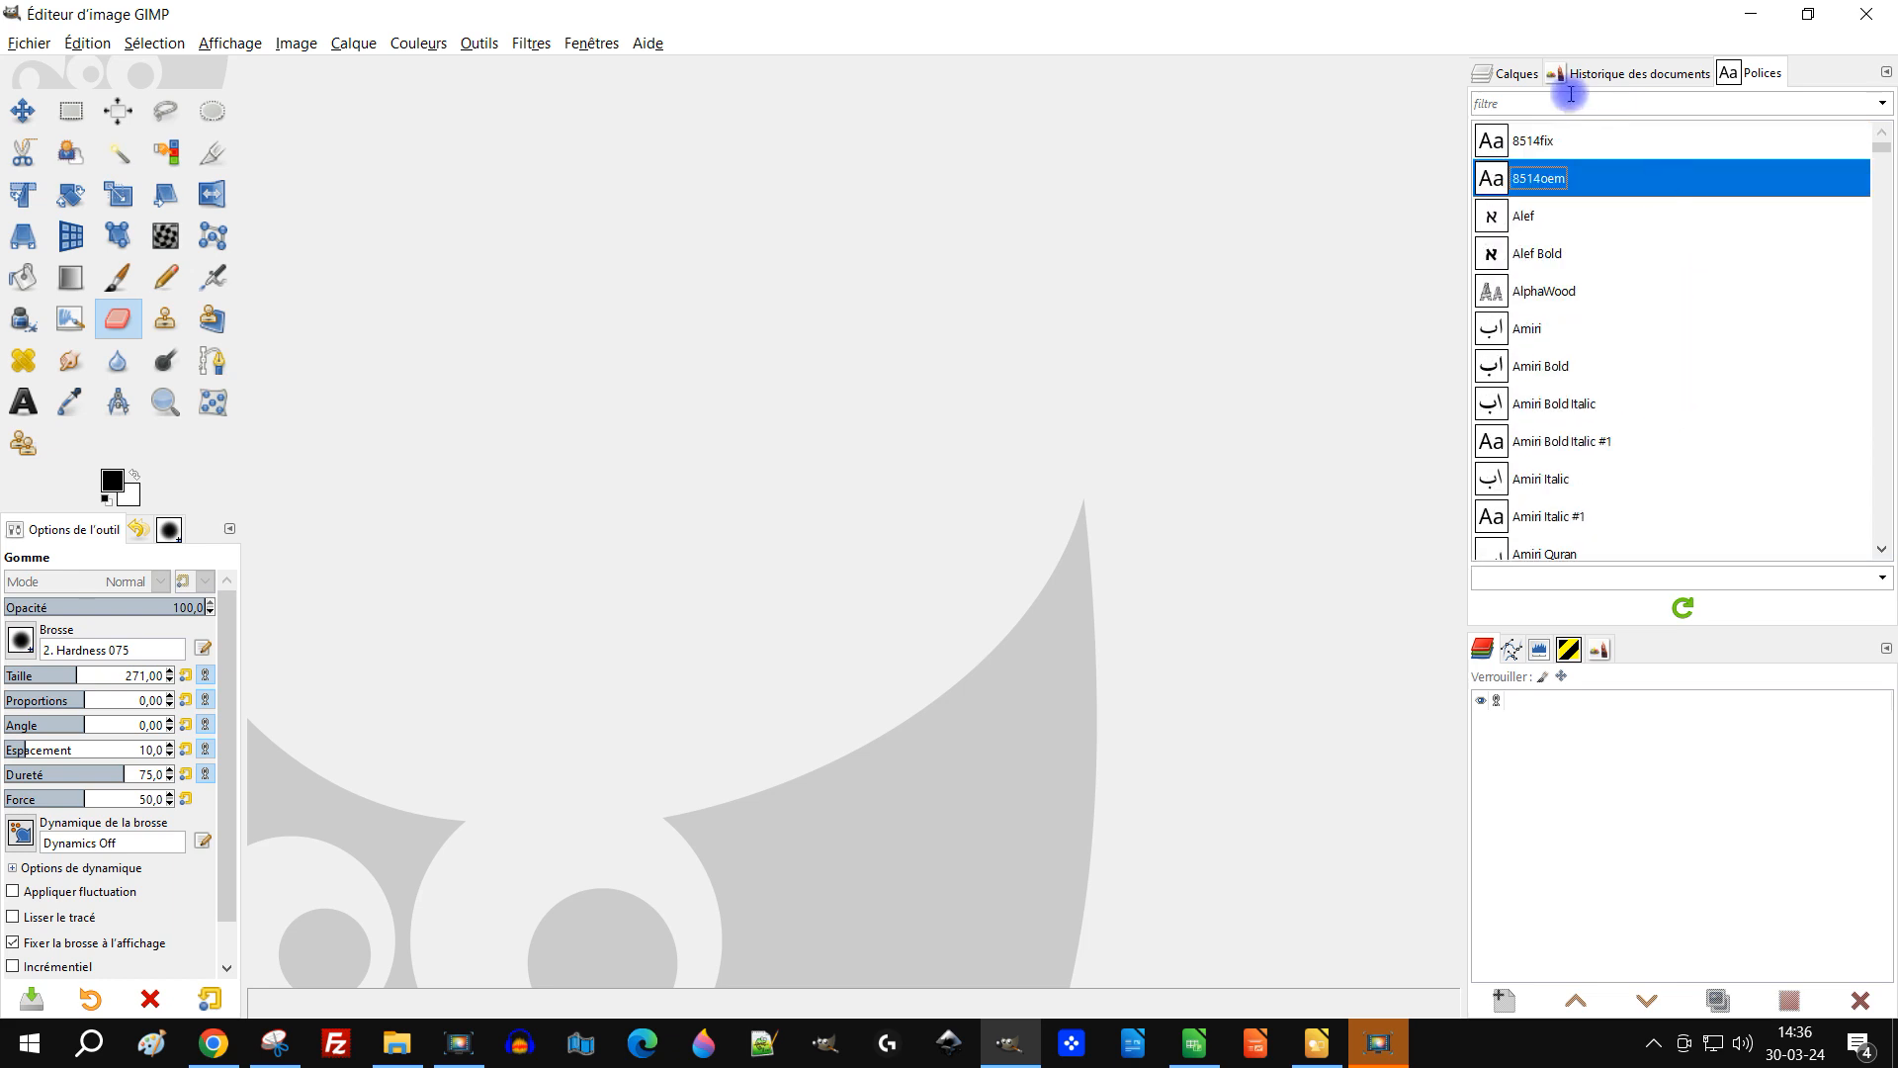
{"action": "left_click", "coordinate": [1515, 76]}
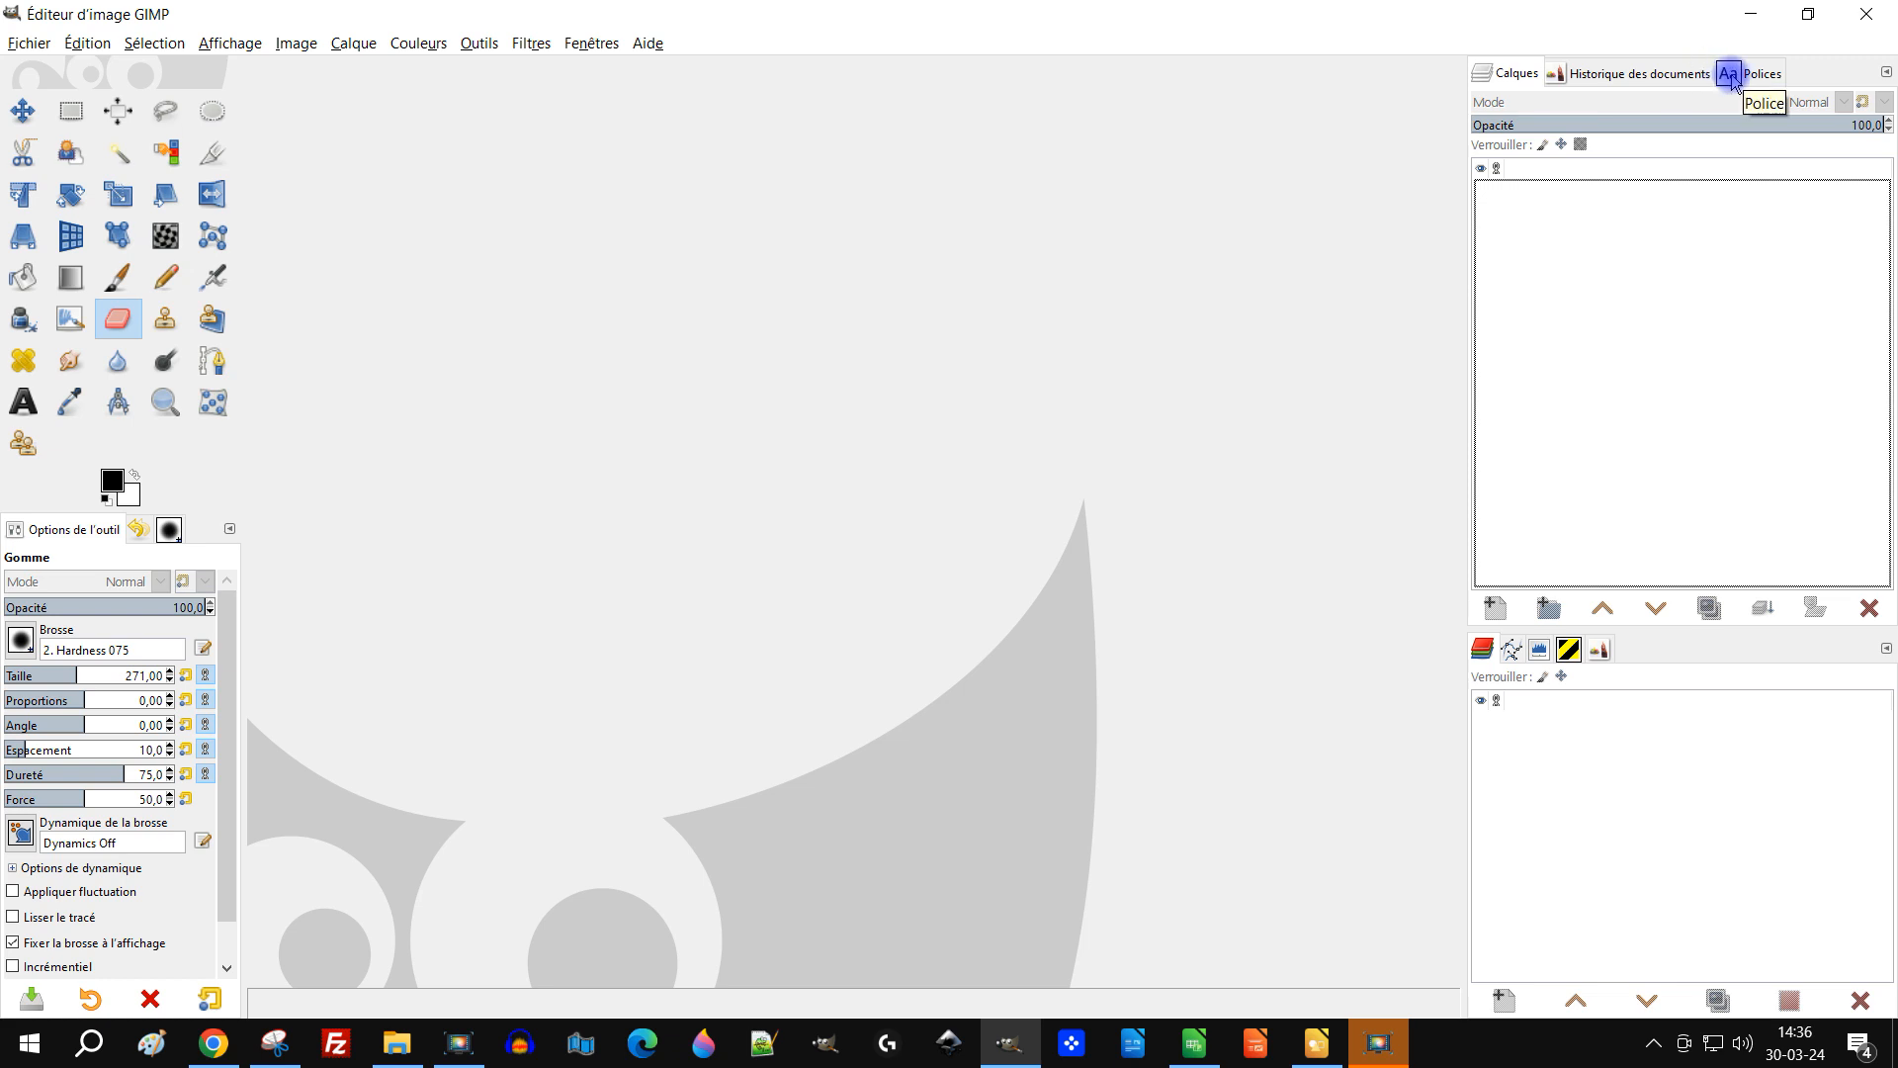
{"action": "left_click", "coordinate": [1728, 76]}
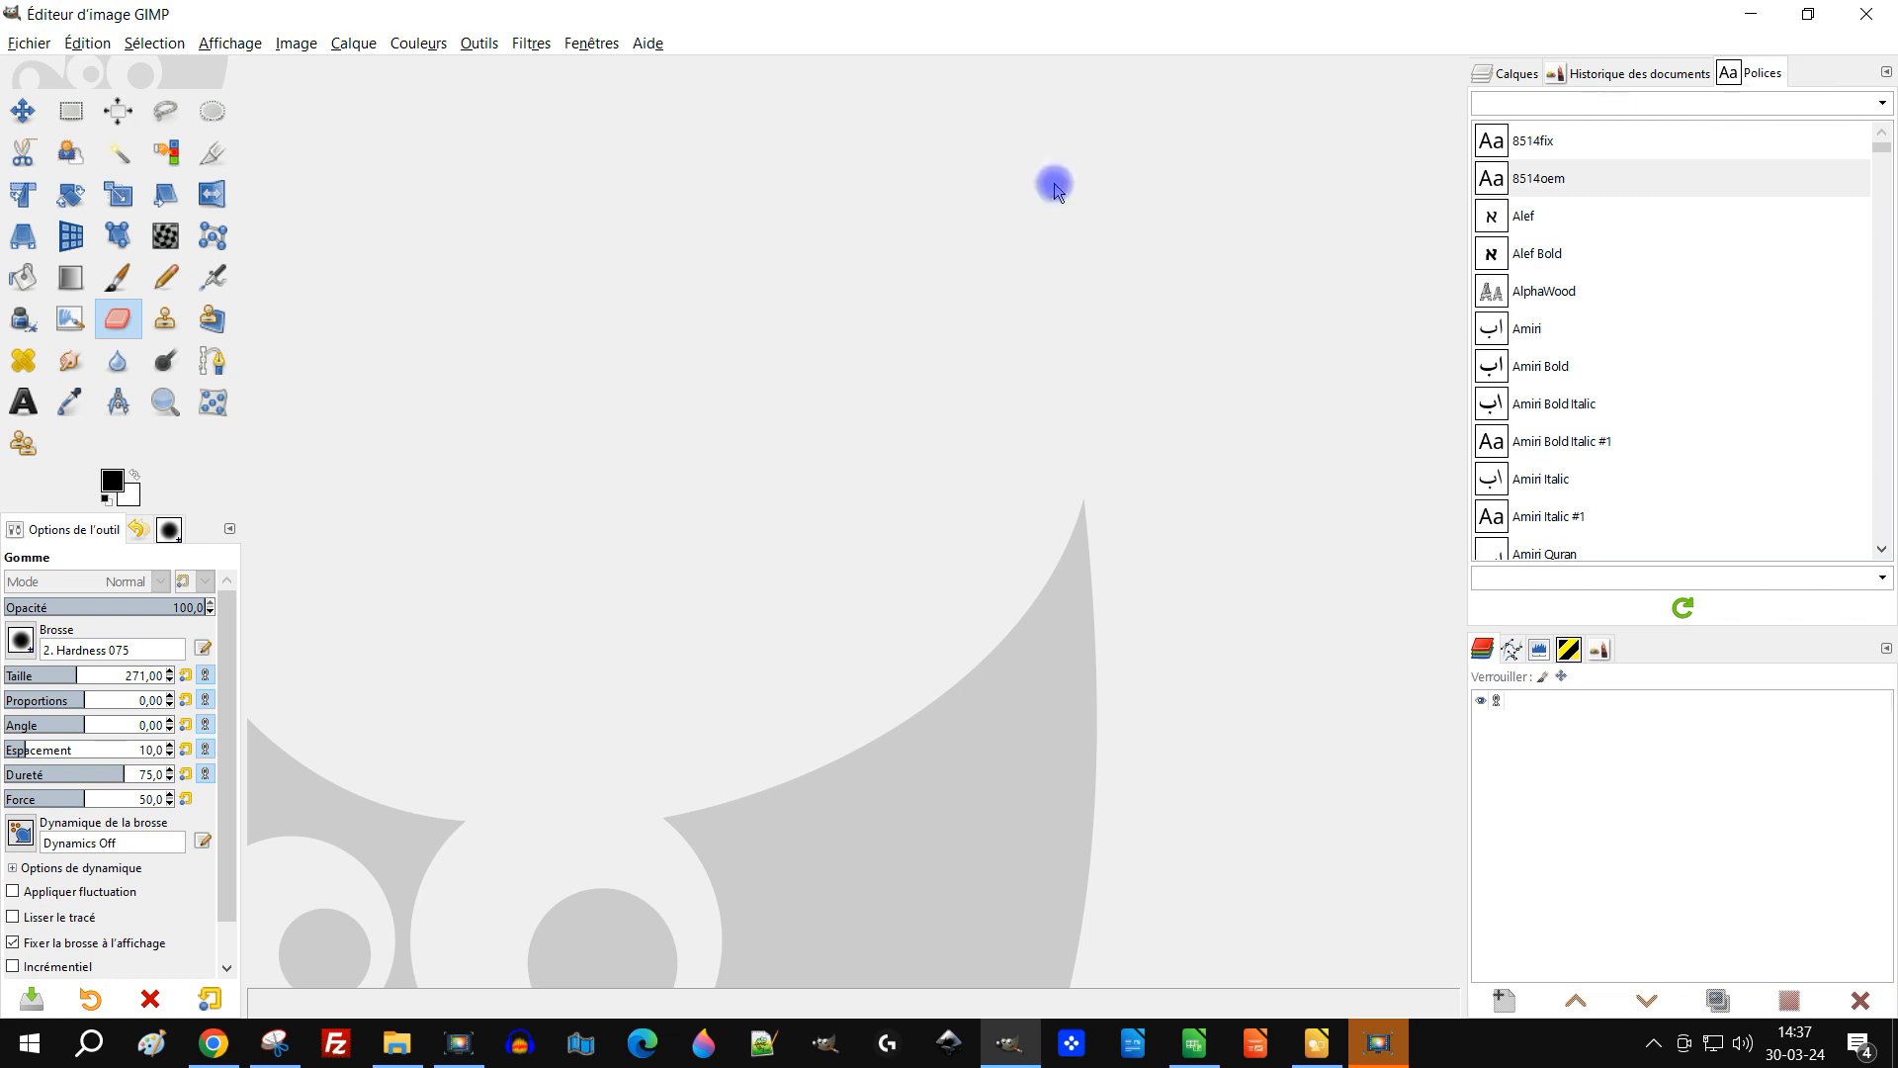
{"action": "left_click", "coordinate": [231, 538]}
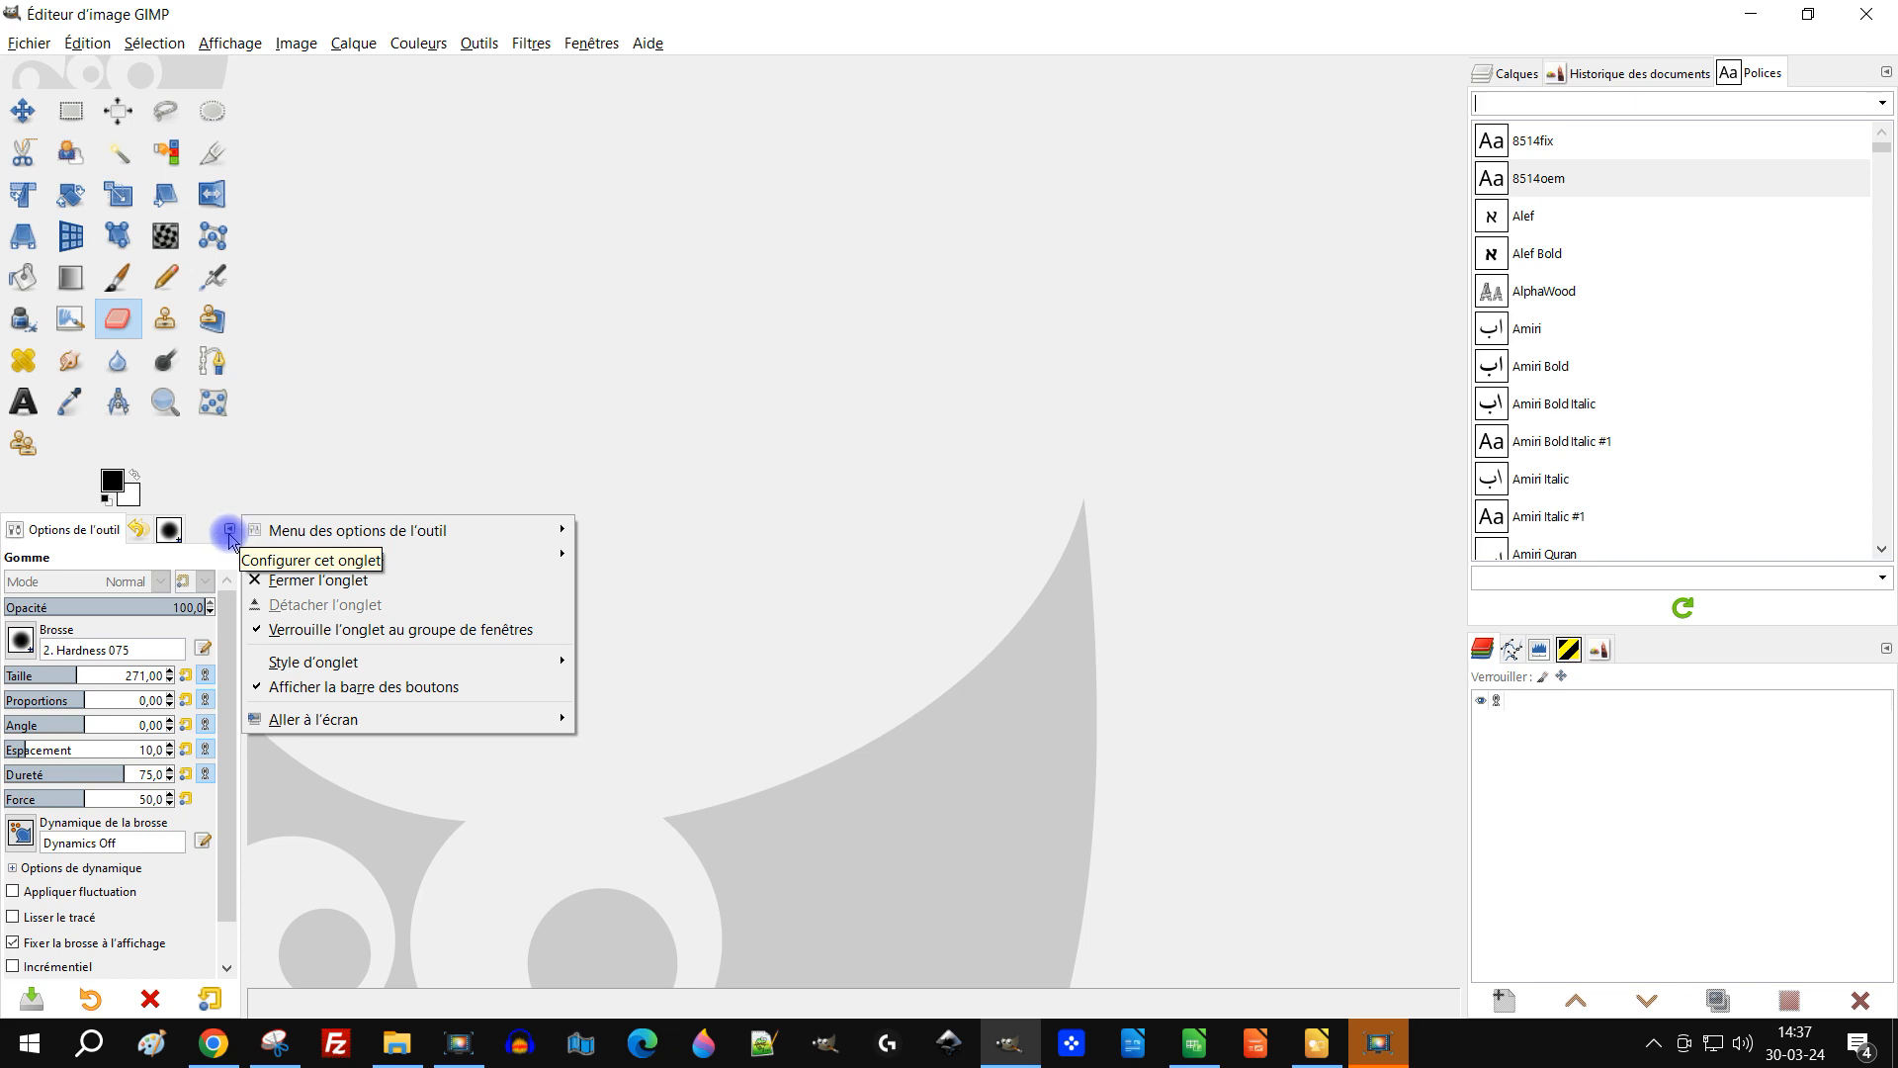
{"action": "left_click", "coordinate": [417, 549]}
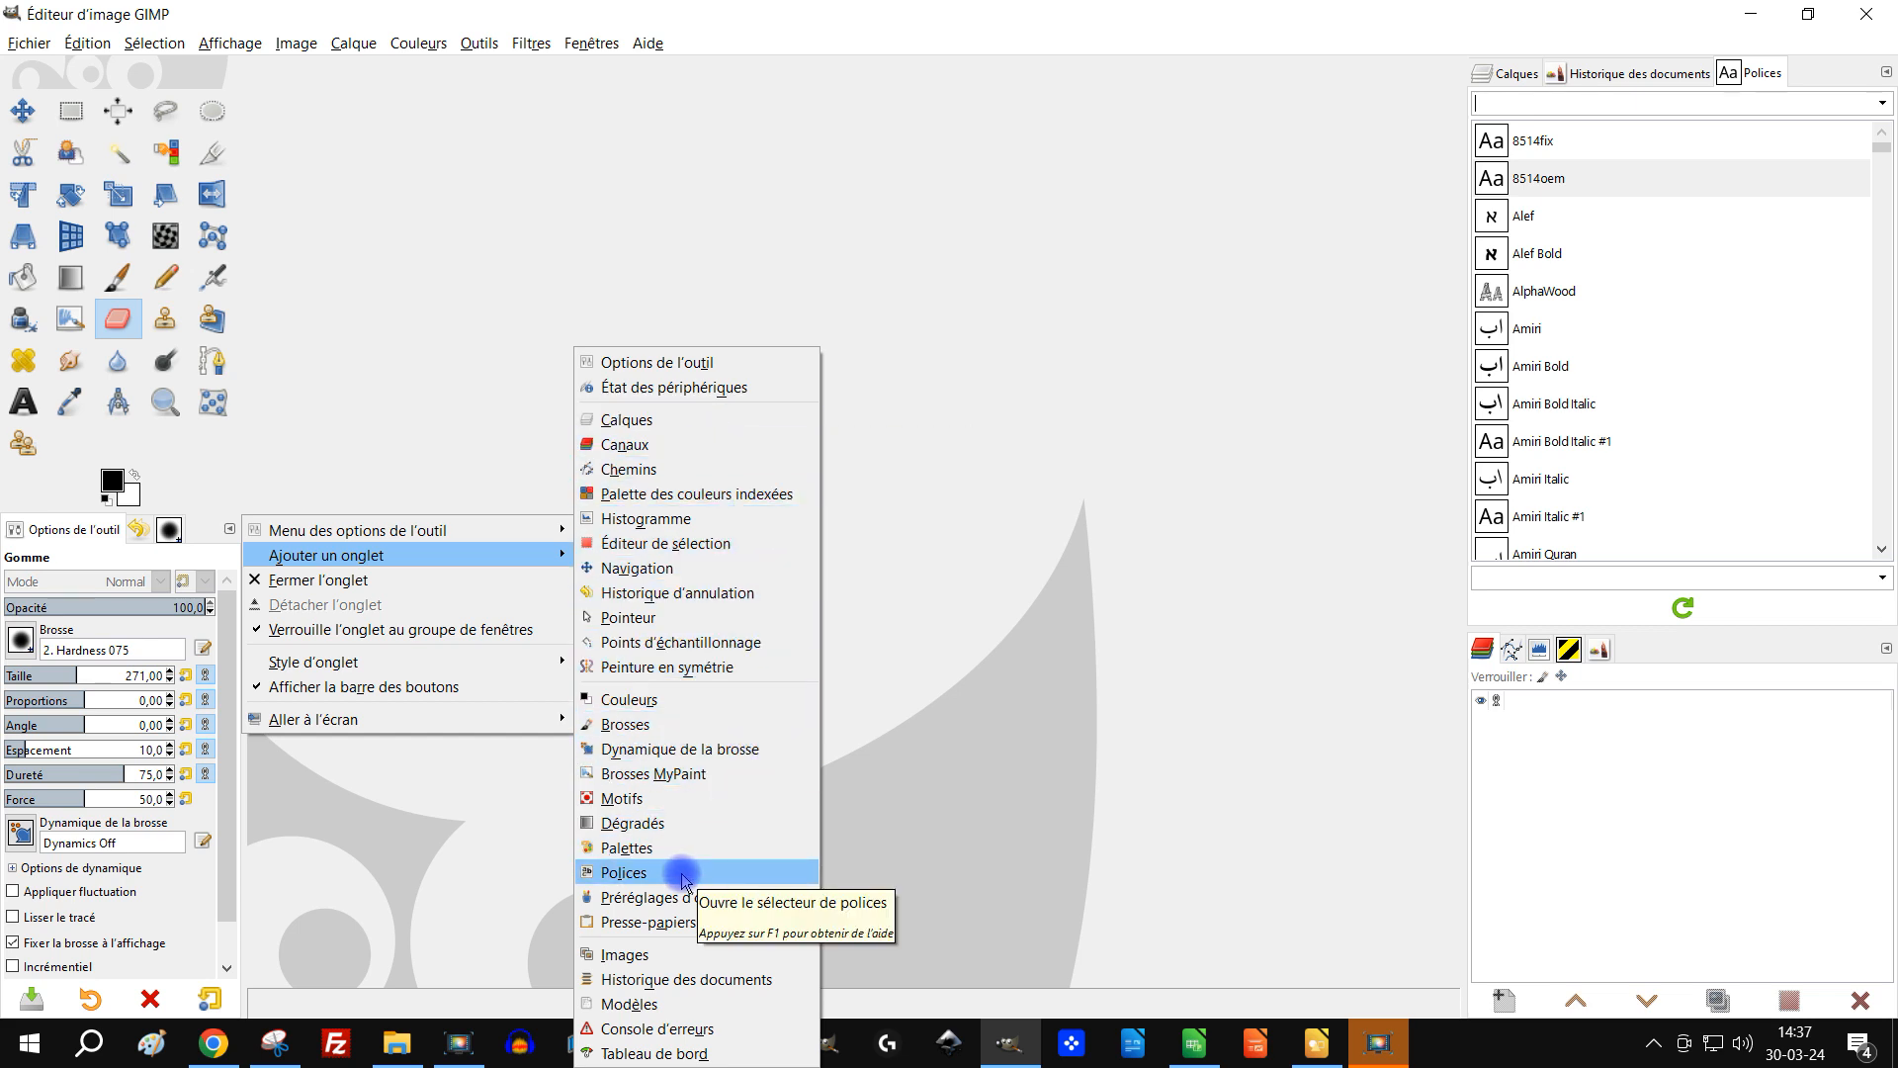
{"action": "left_click", "coordinate": [1887, 75]}
{"action": "left_click", "coordinate": [1886, 75]}
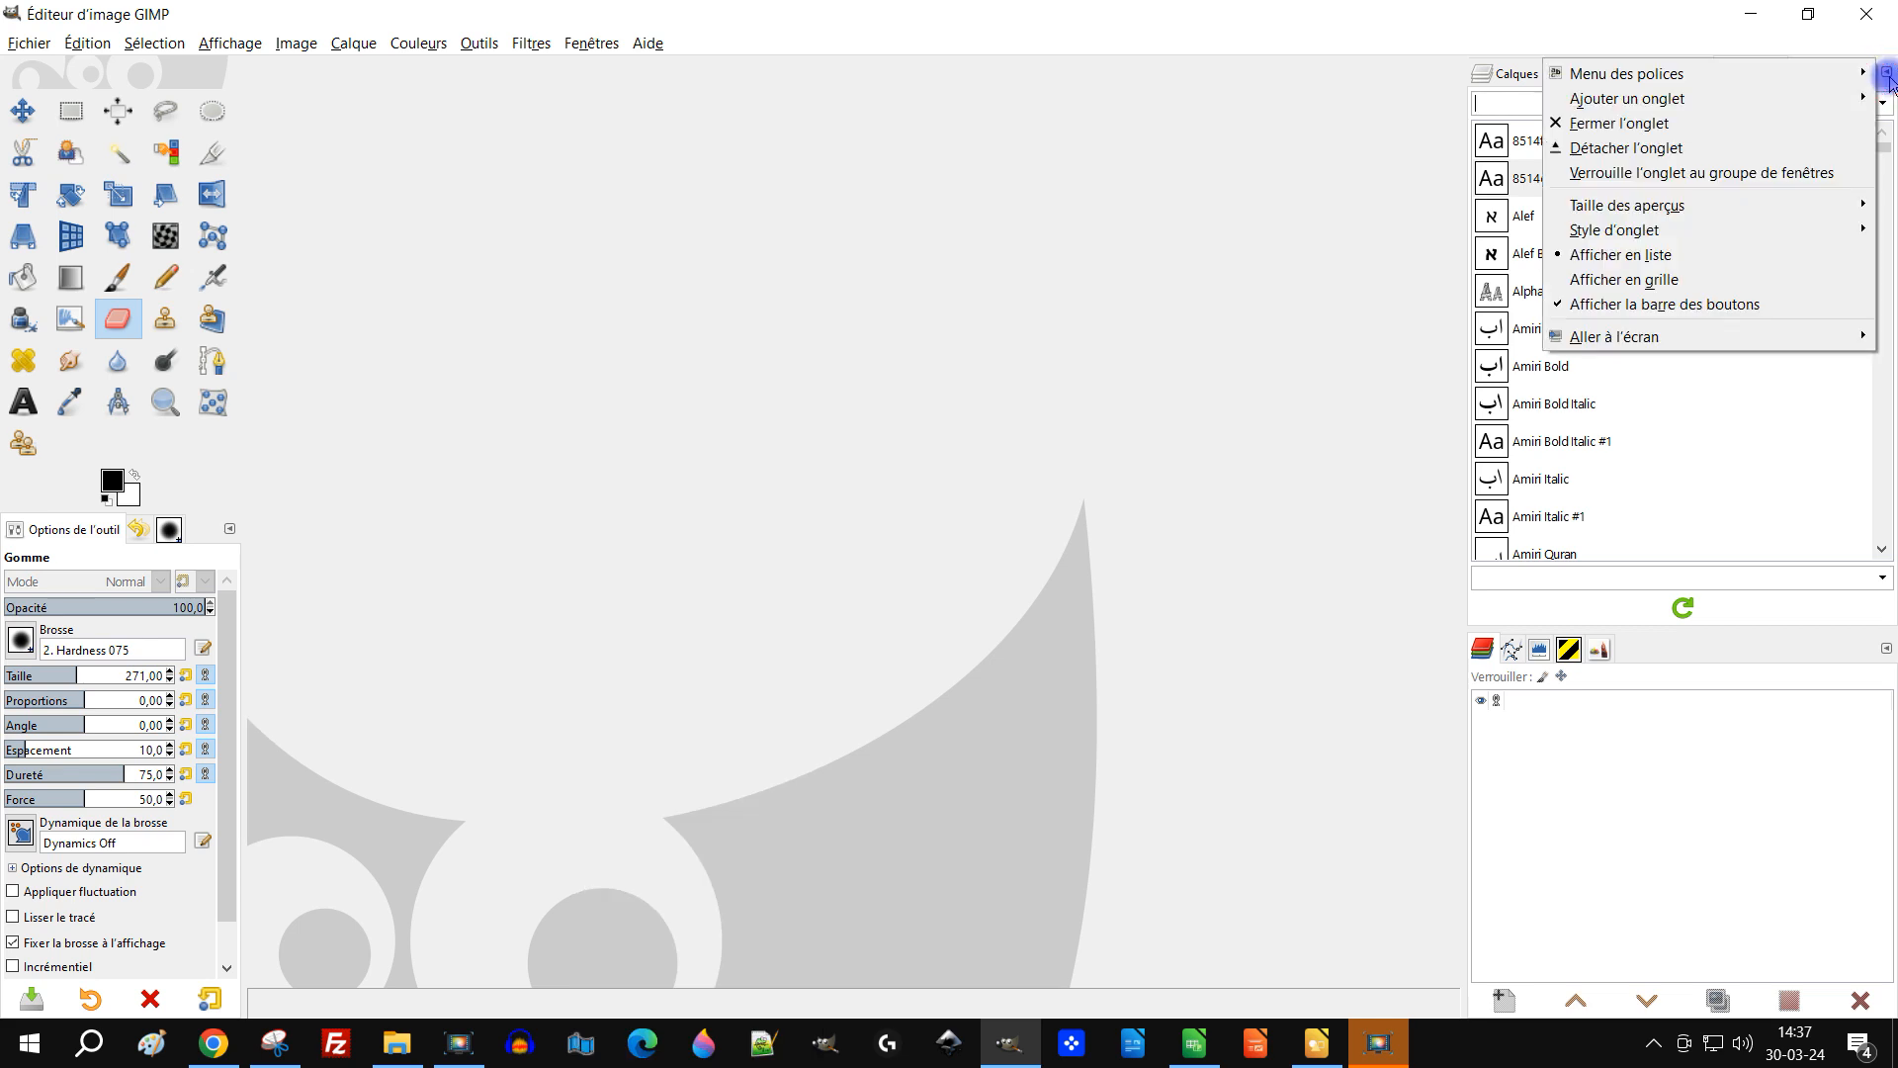
{"action": "mouse_move", "coordinate": [1744, 101]}
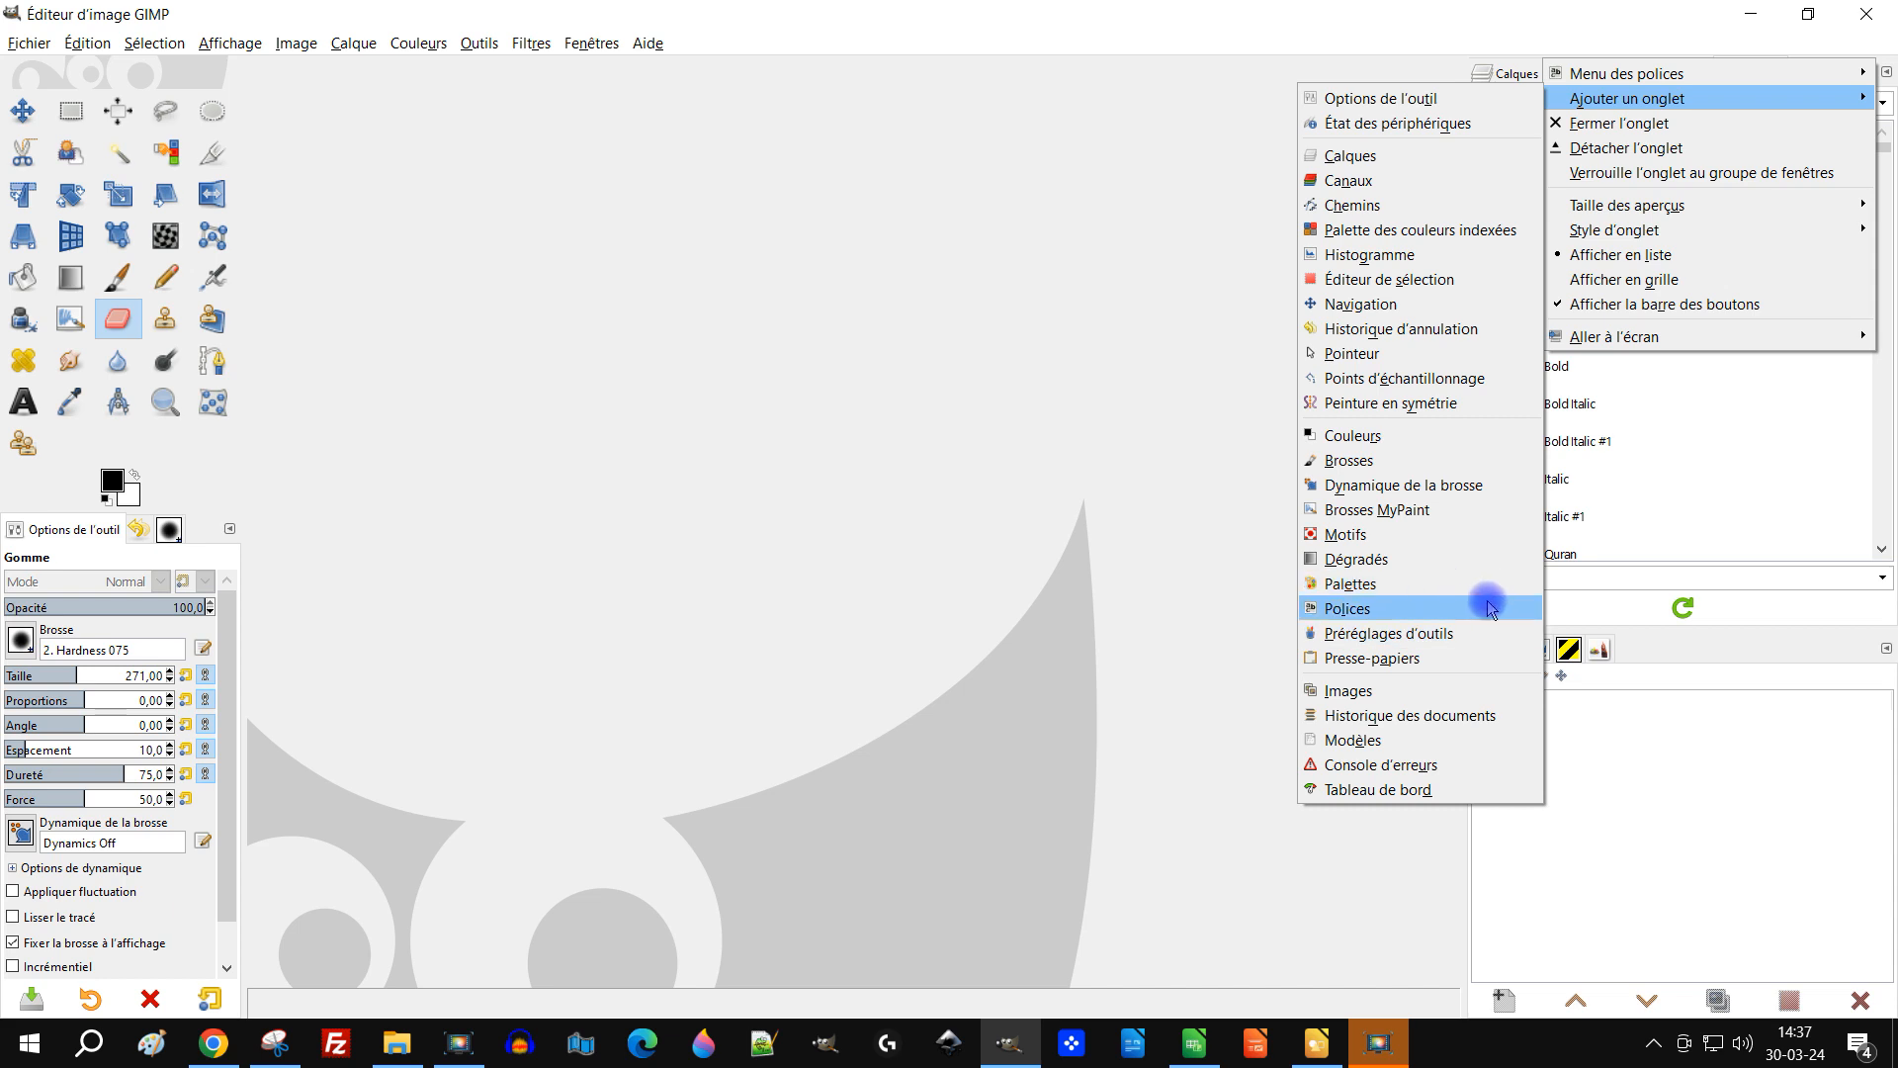
{"action": "left_click", "coordinate": [1878, 605]}
{"action": "left_click", "coordinate": [1885, 647]}
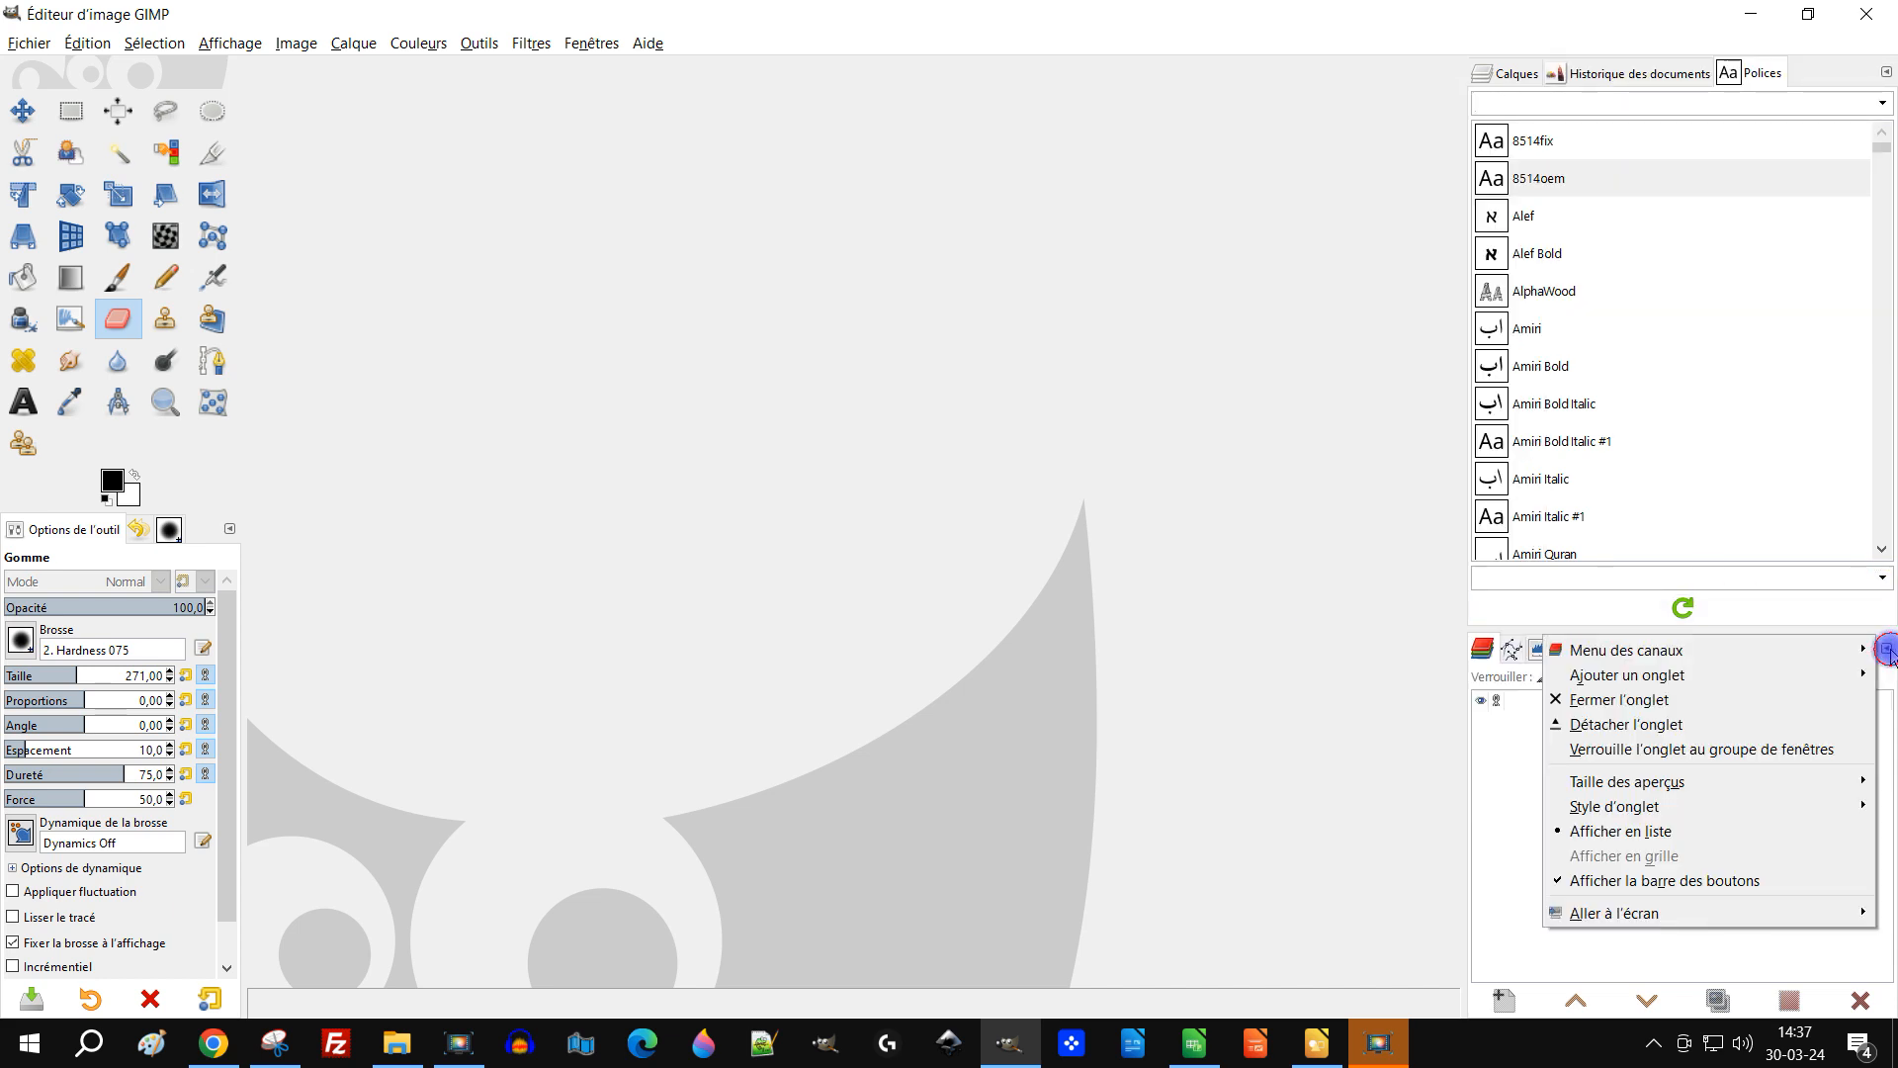
{"action": "mouse_move", "coordinate": [1716, 672]}
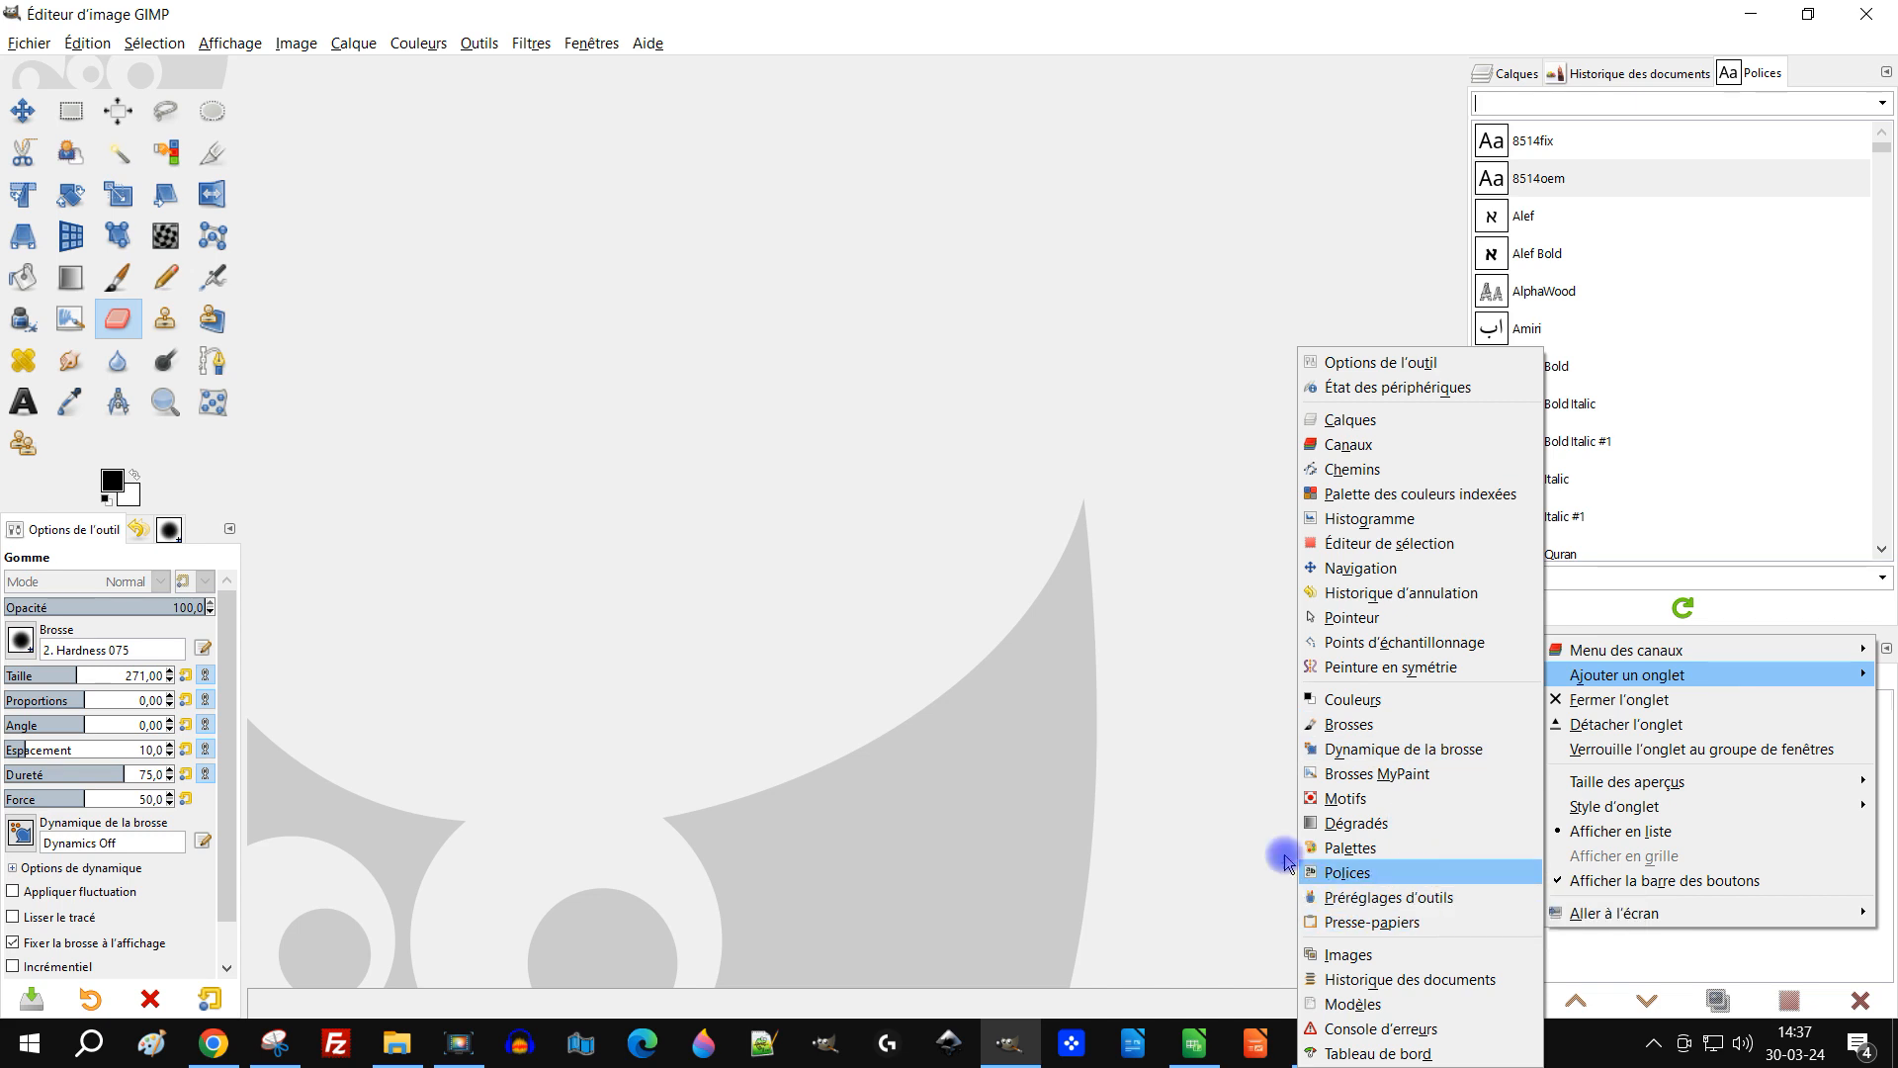
{"action": "left_click", "coordinate": [1103, 380]}
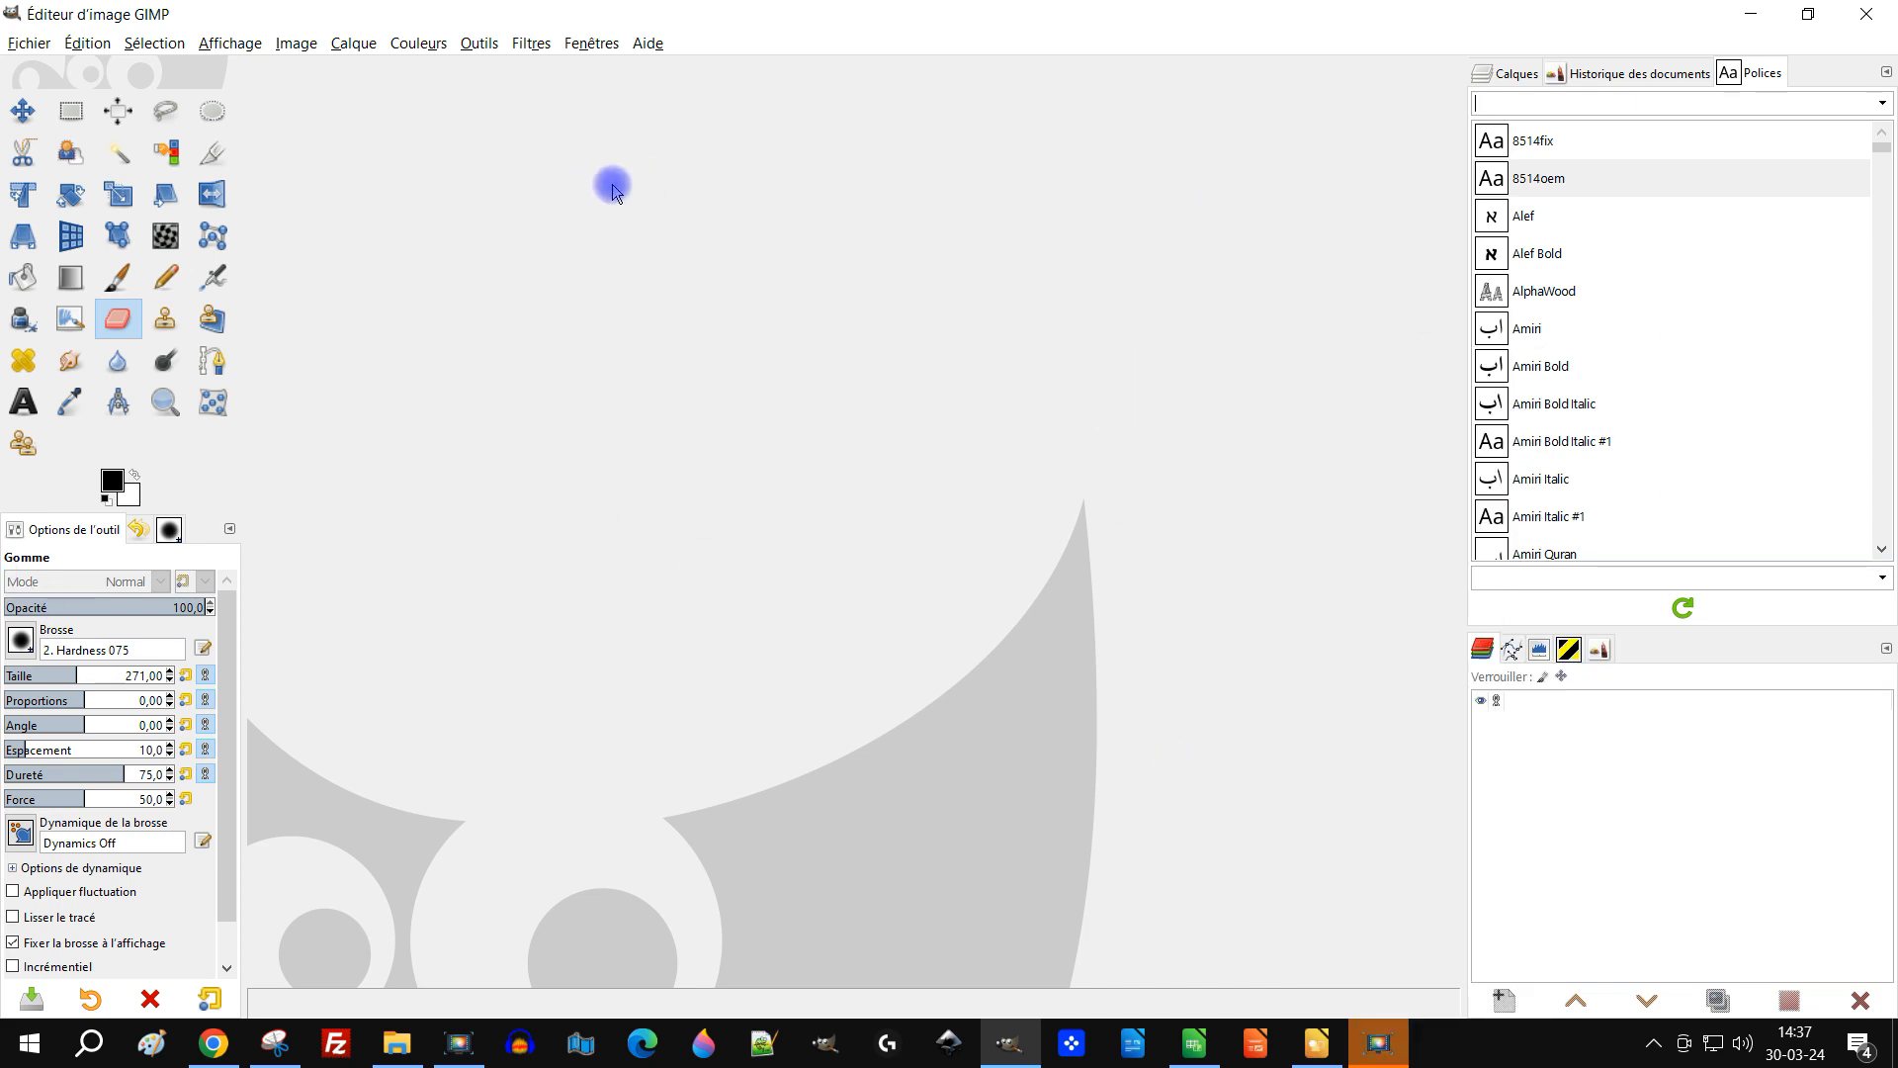
Step: Bring the Layers tab to the front and minimise the image editor
{"action": "left_click", "coordinate": [1749, 13]}
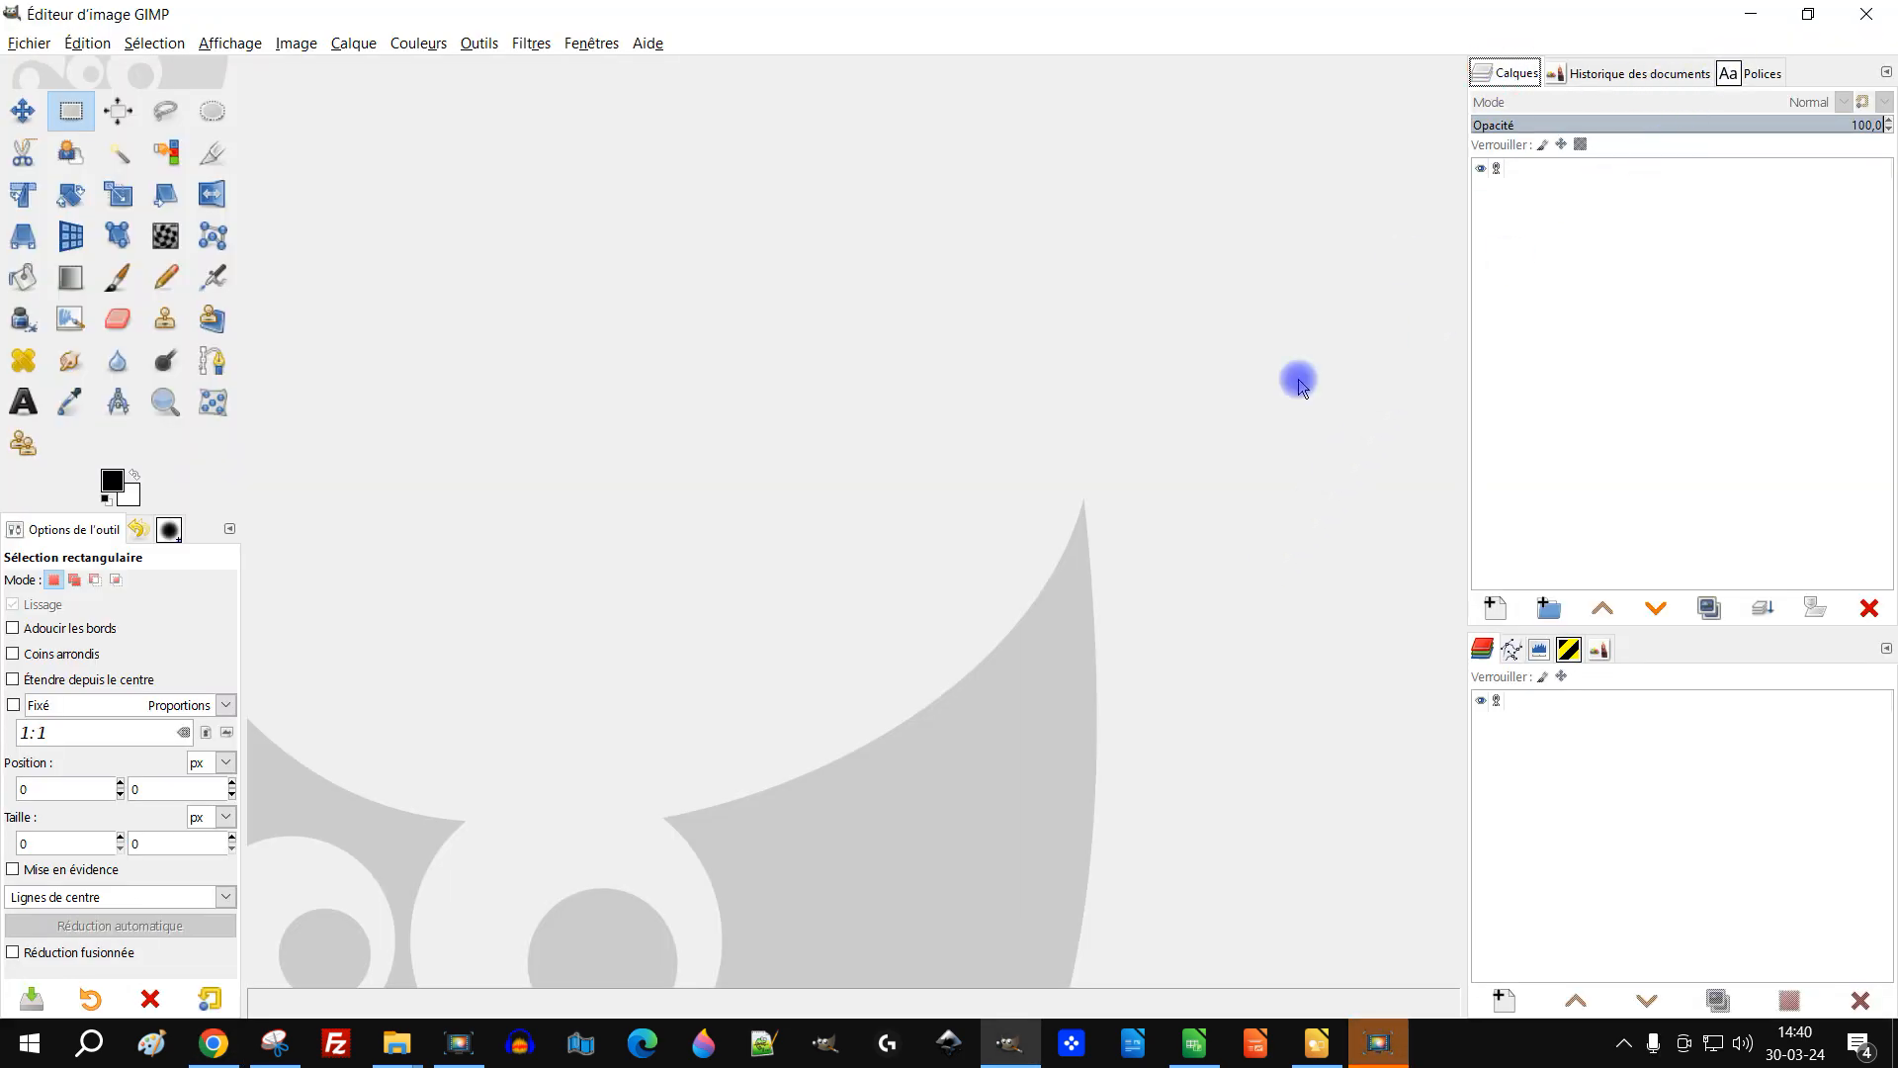
{"action": "left_click", "coordinate": [1504, 79]}
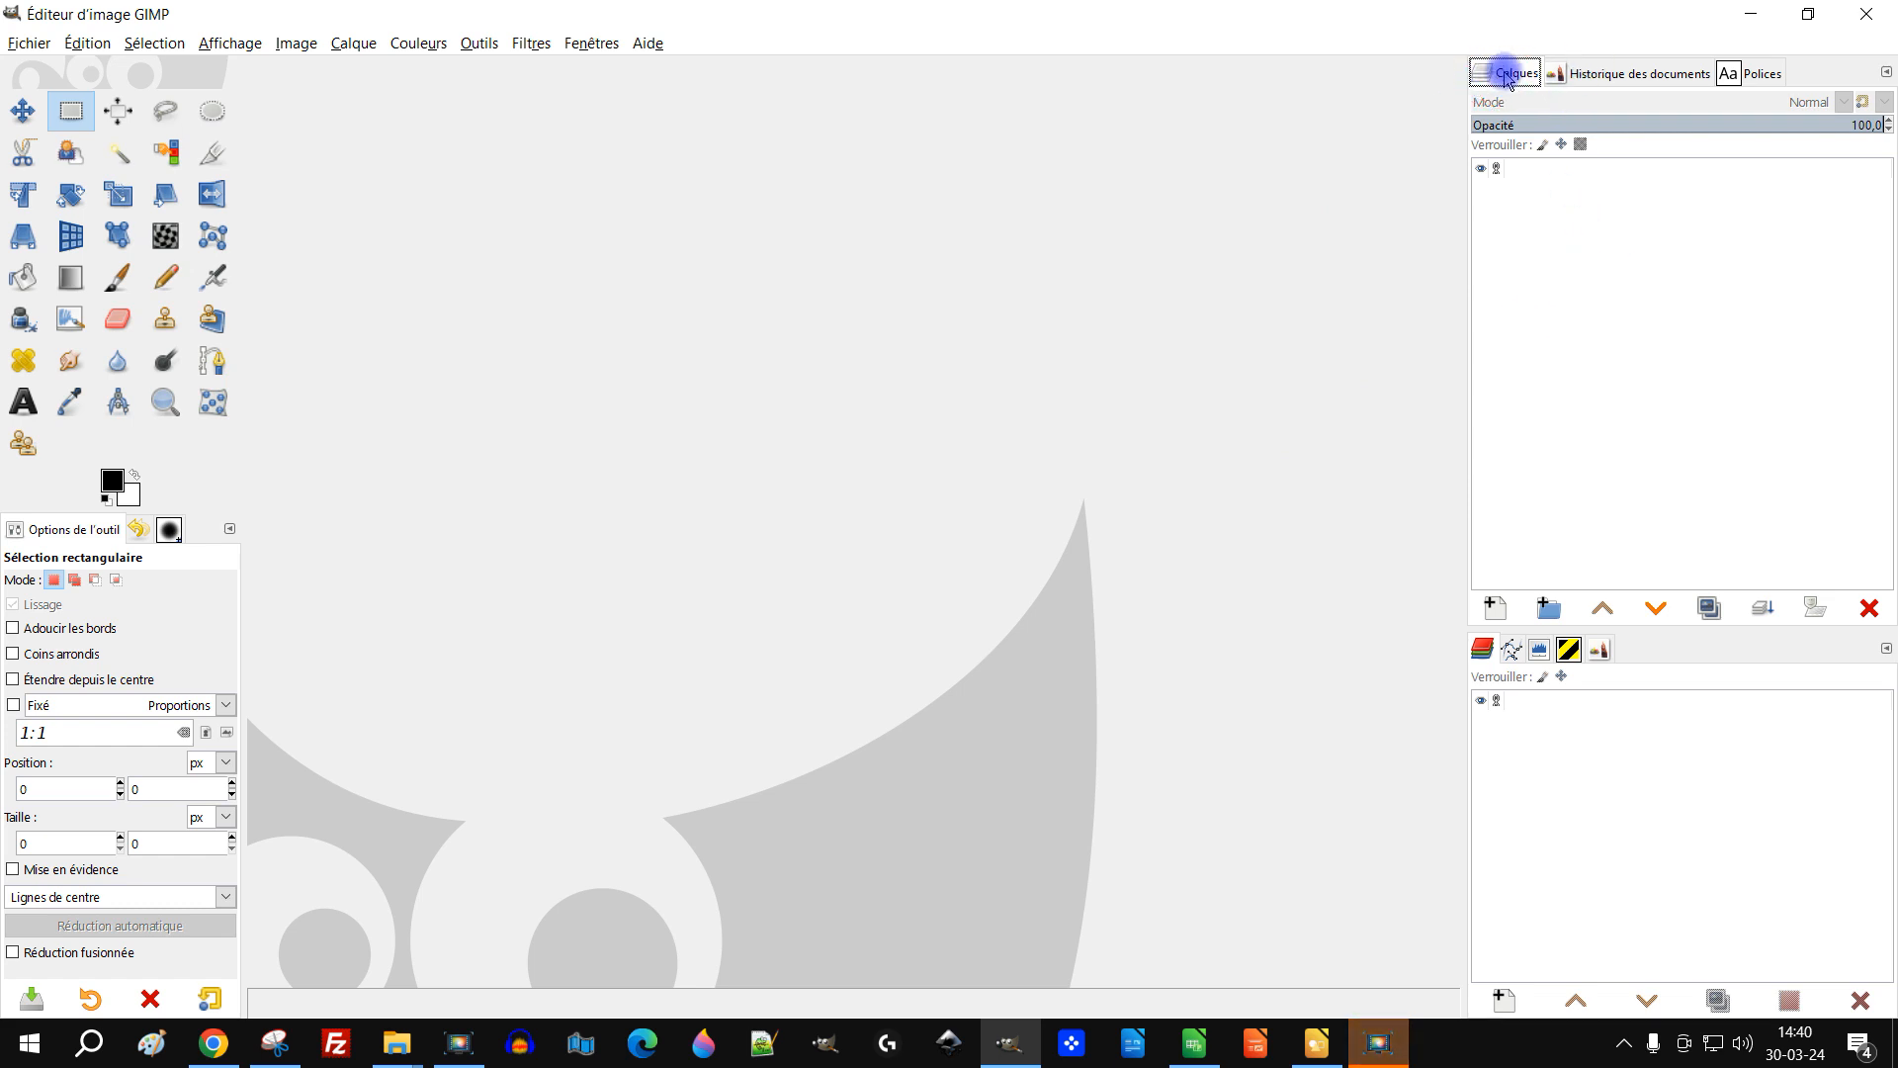
{"action": "left_click", "coordinate": [1734, 18]}
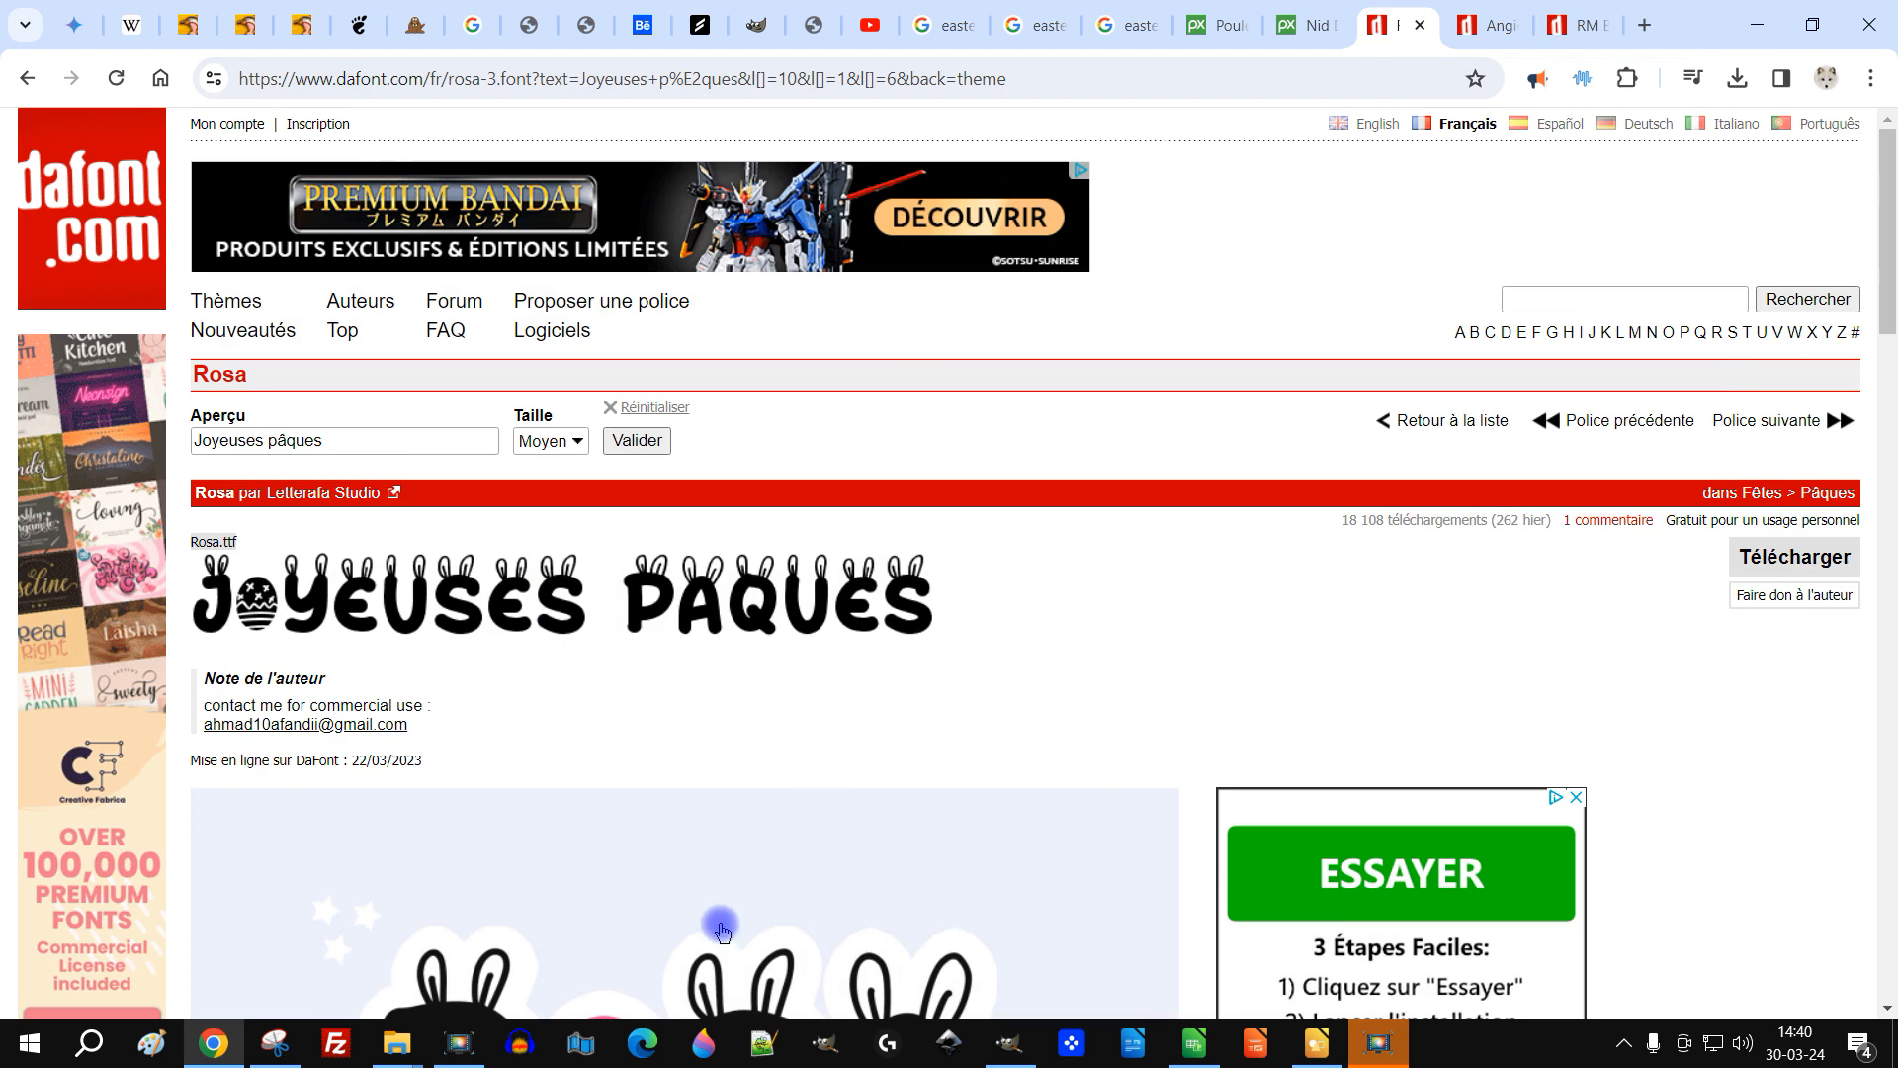
Step: Choose the 1920×1280 download size for the Easter nest photo on Pixabay
{"action": "left_click", "coordinate": [1204, 30]}
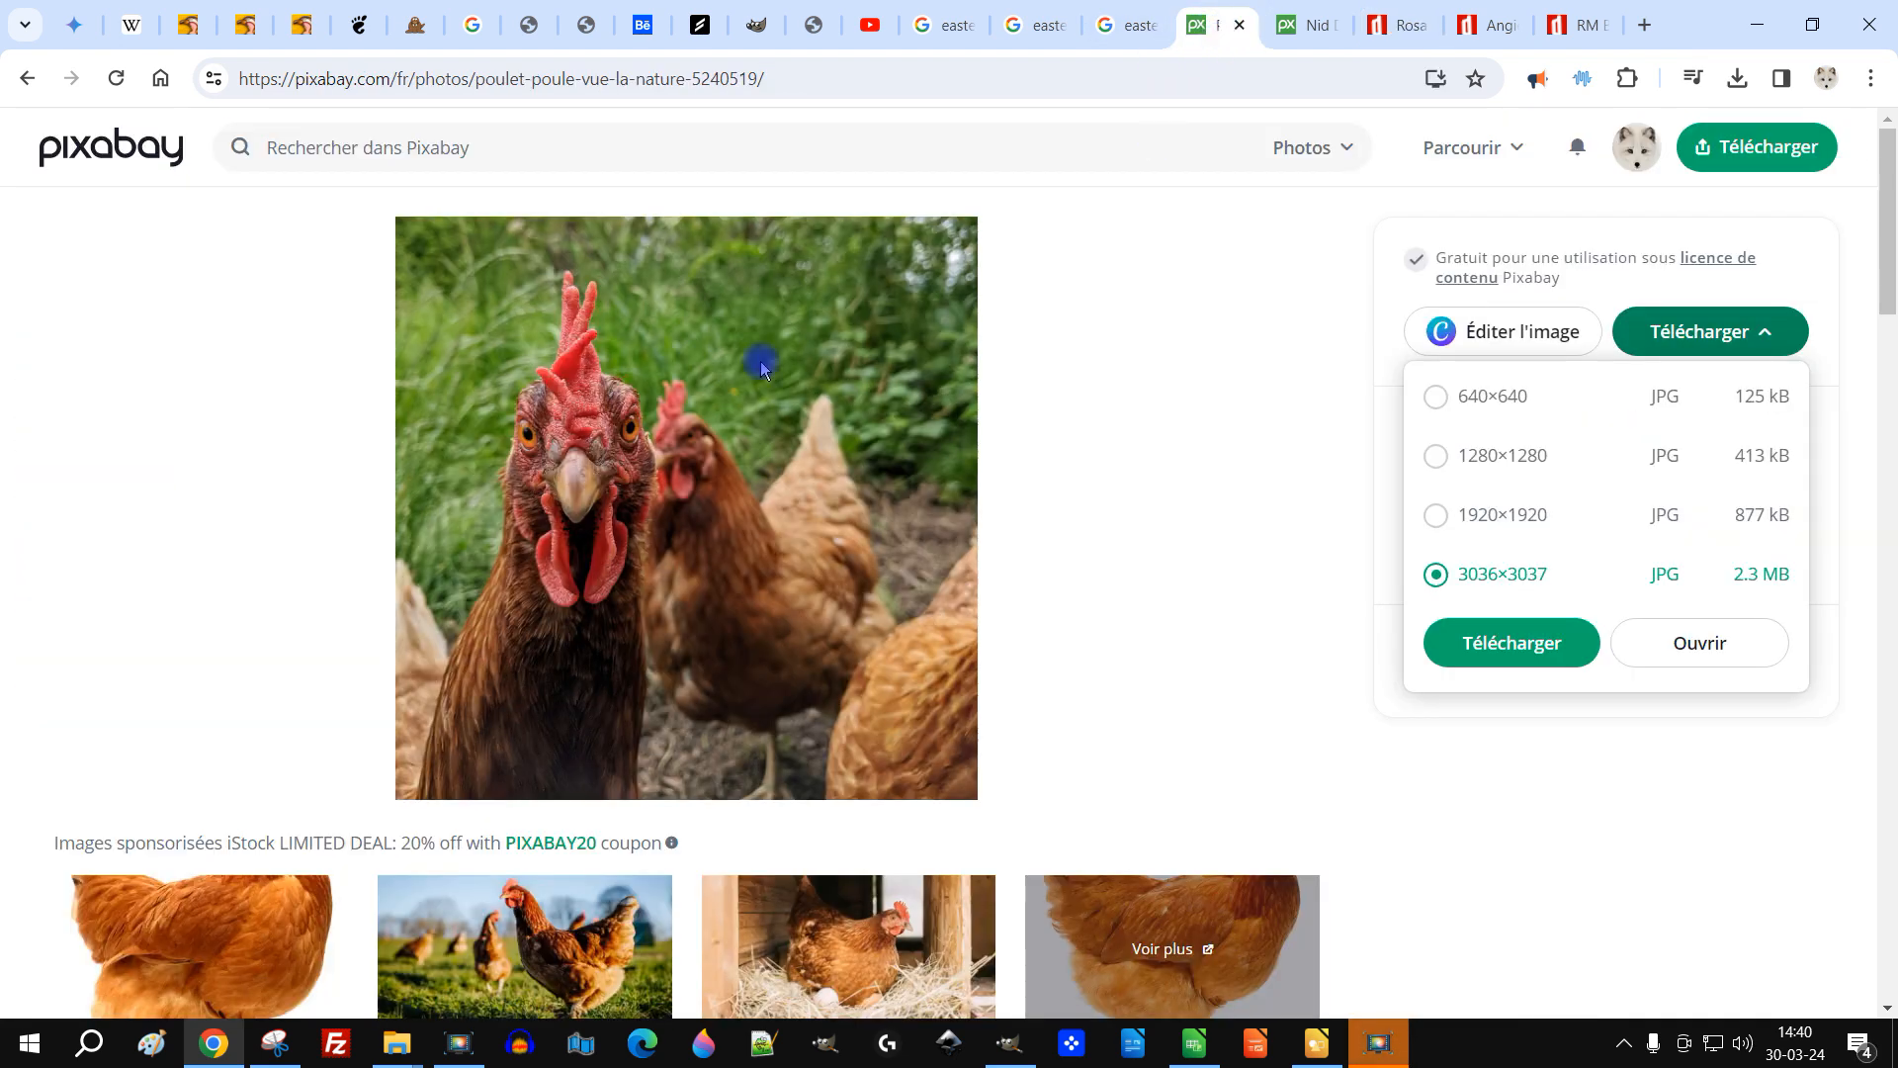
{"action": "left_click", "coordinate": [1305, 25]}
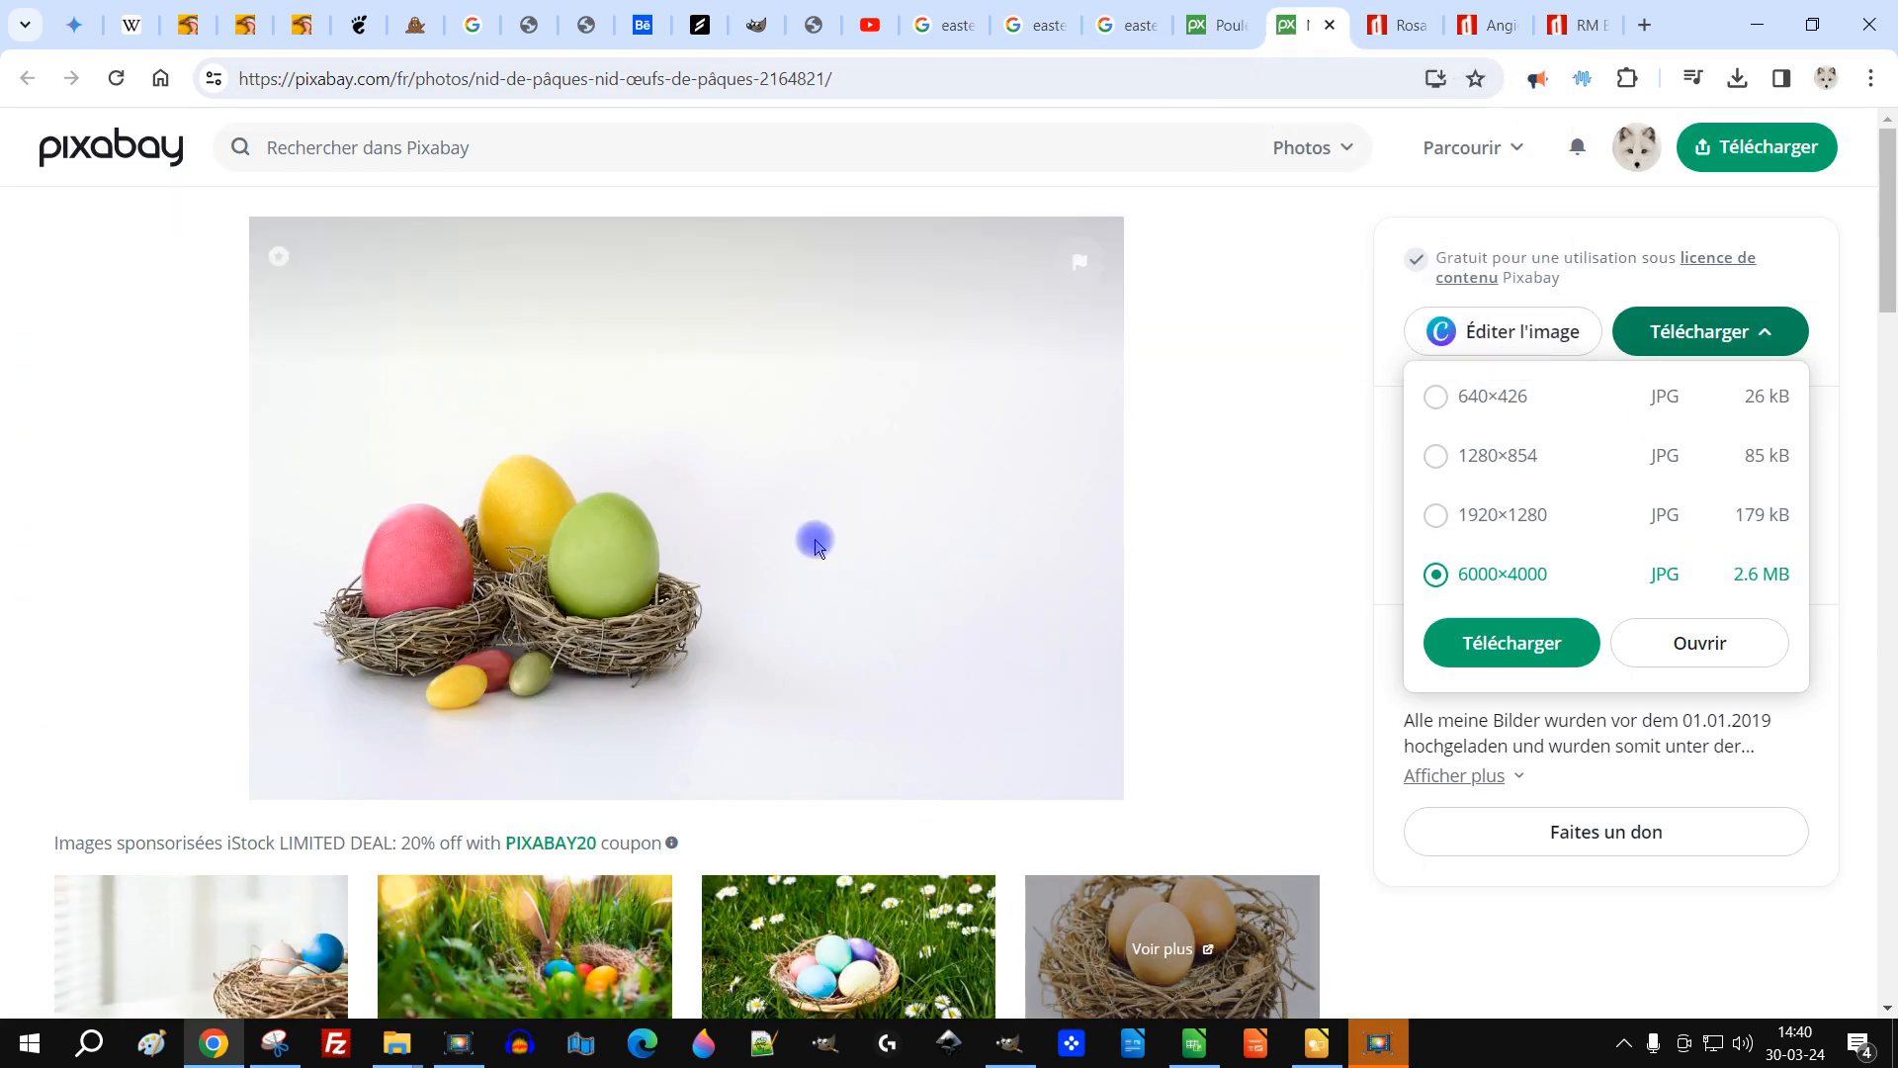
{"action": "left_click", "coordinate": [1490, 423]}
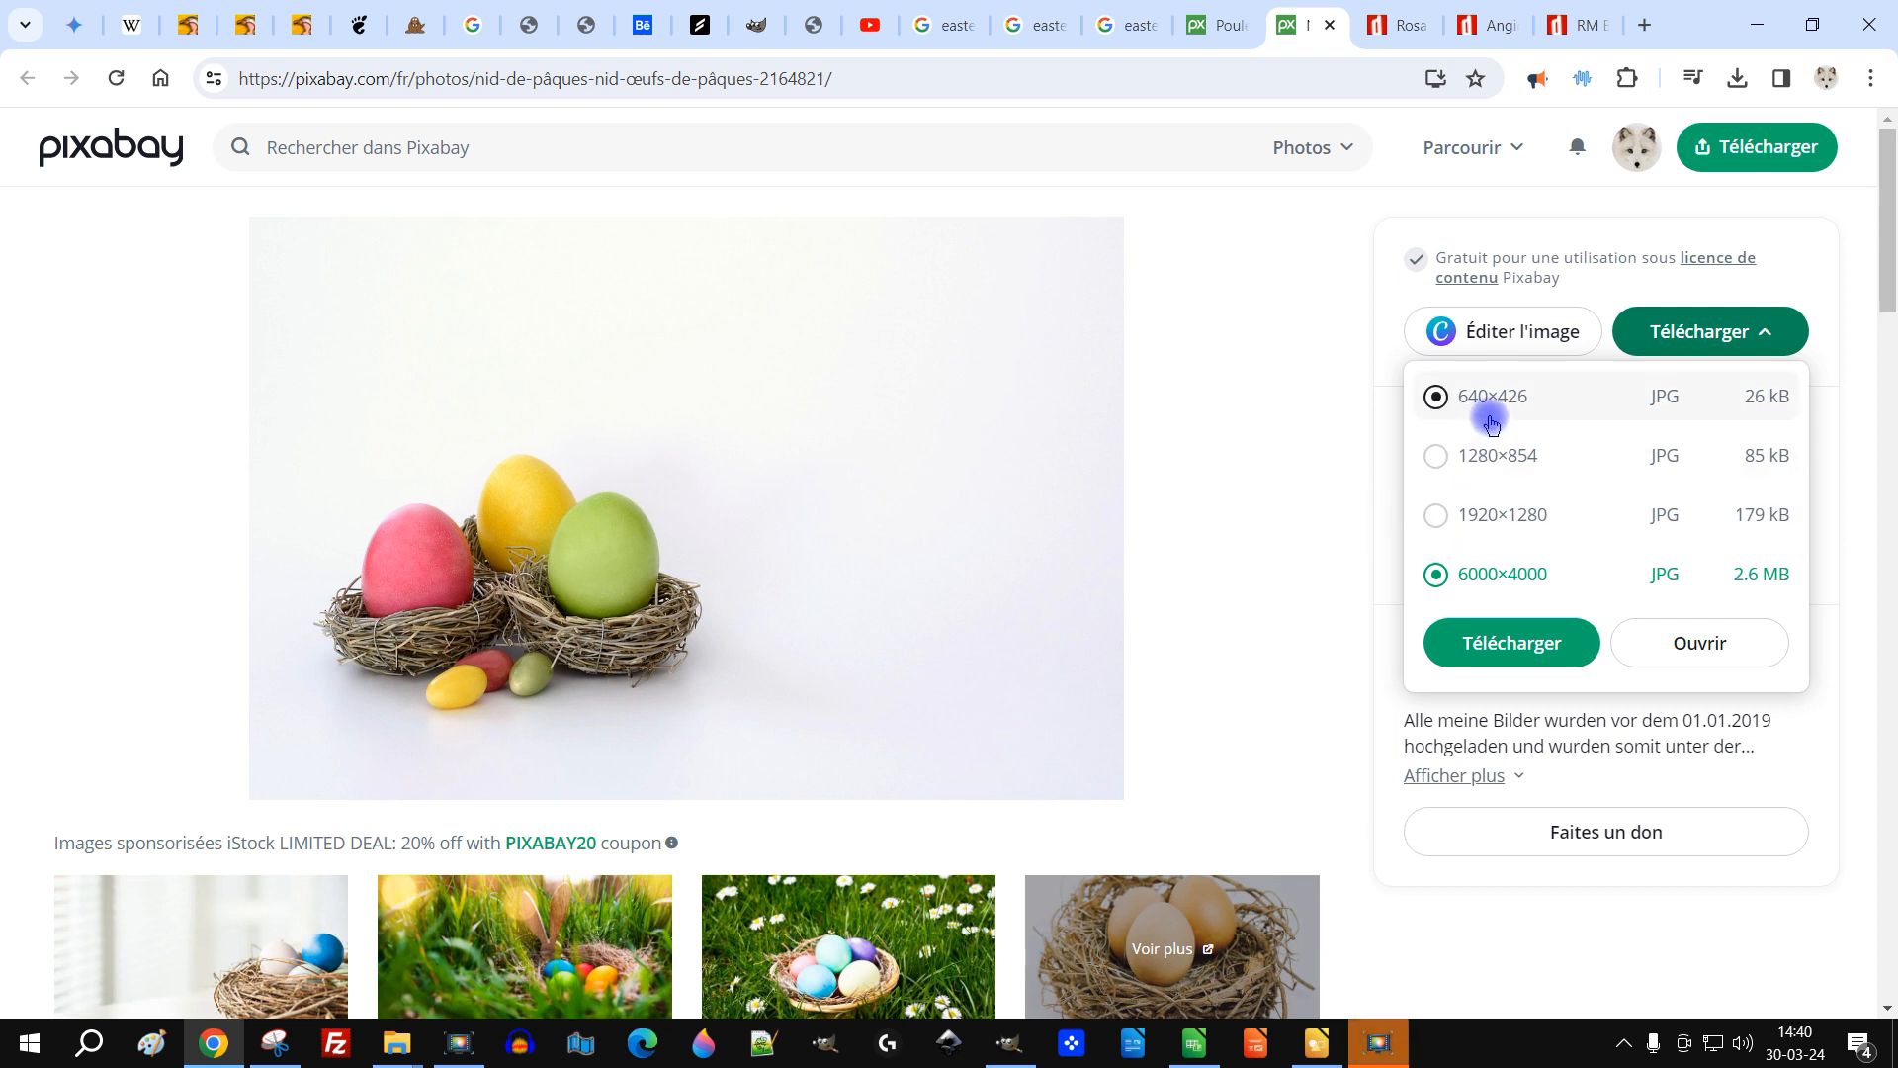
{"action": "left_click", "coordinate": [1688, 328]}
{"action": "left_click", "coordinate": [1689, 331]}
{"action": "left_click", "coordinate": [1529, 524]}
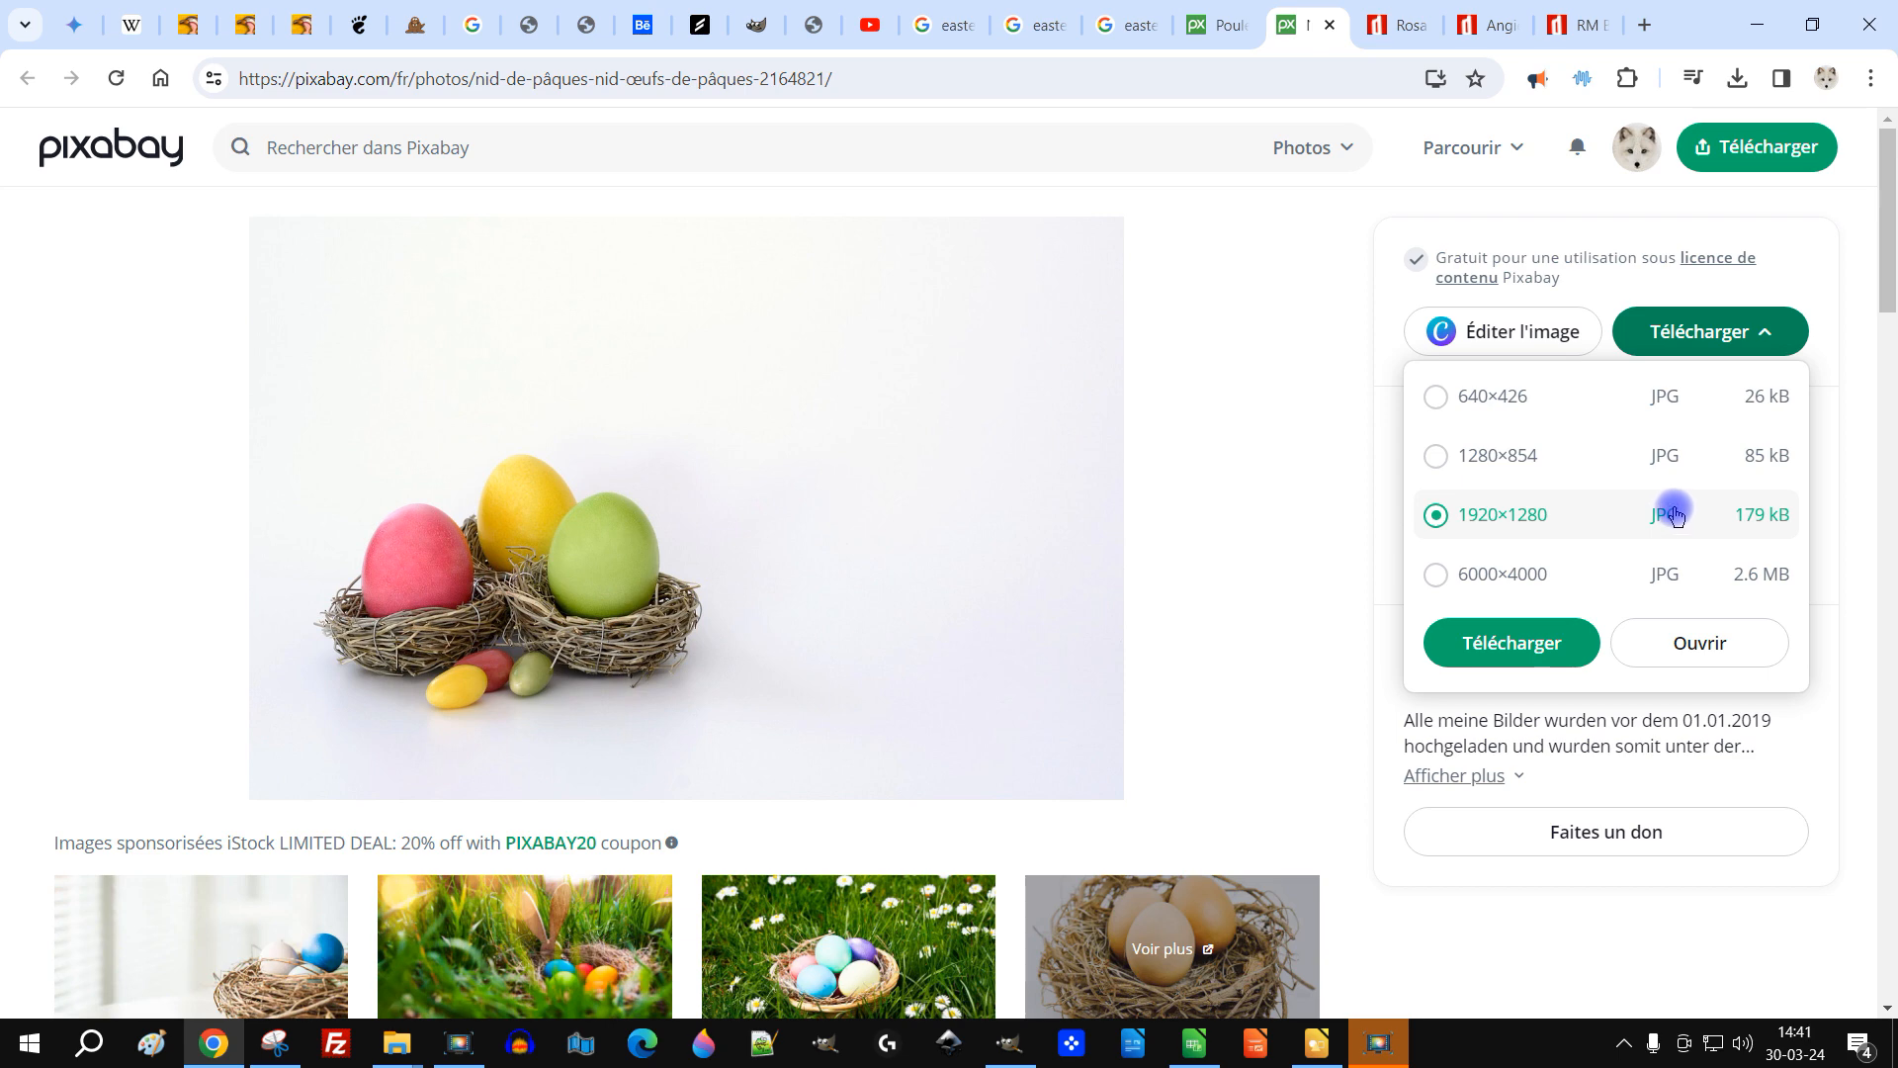
Step: Open the 1920×1280 Easter nest photo in its own tab and copy the image
{"action": "left_click", "coordinate": [1216, 24]}
{"action": "left_click", "coordinate": [1539, 519]}
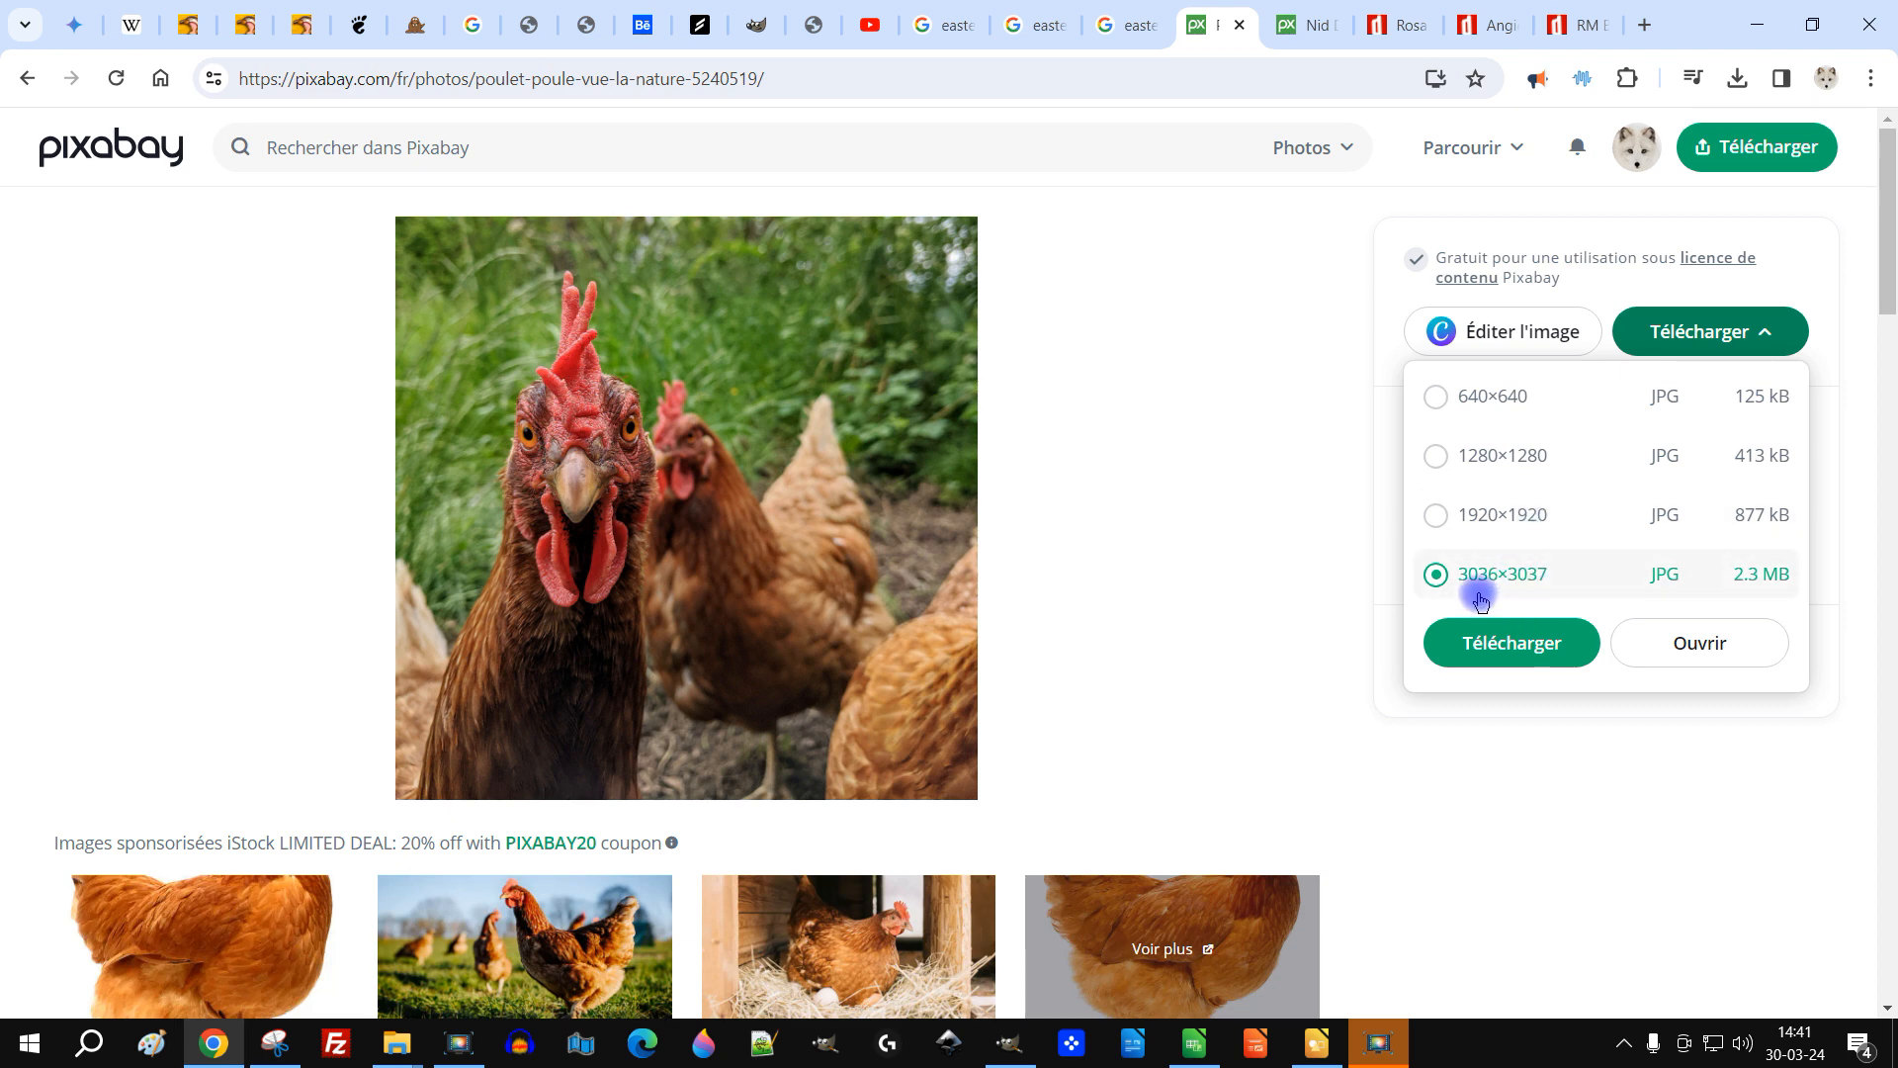
{"action": "left_click", "coordinate": [1291, 28]}
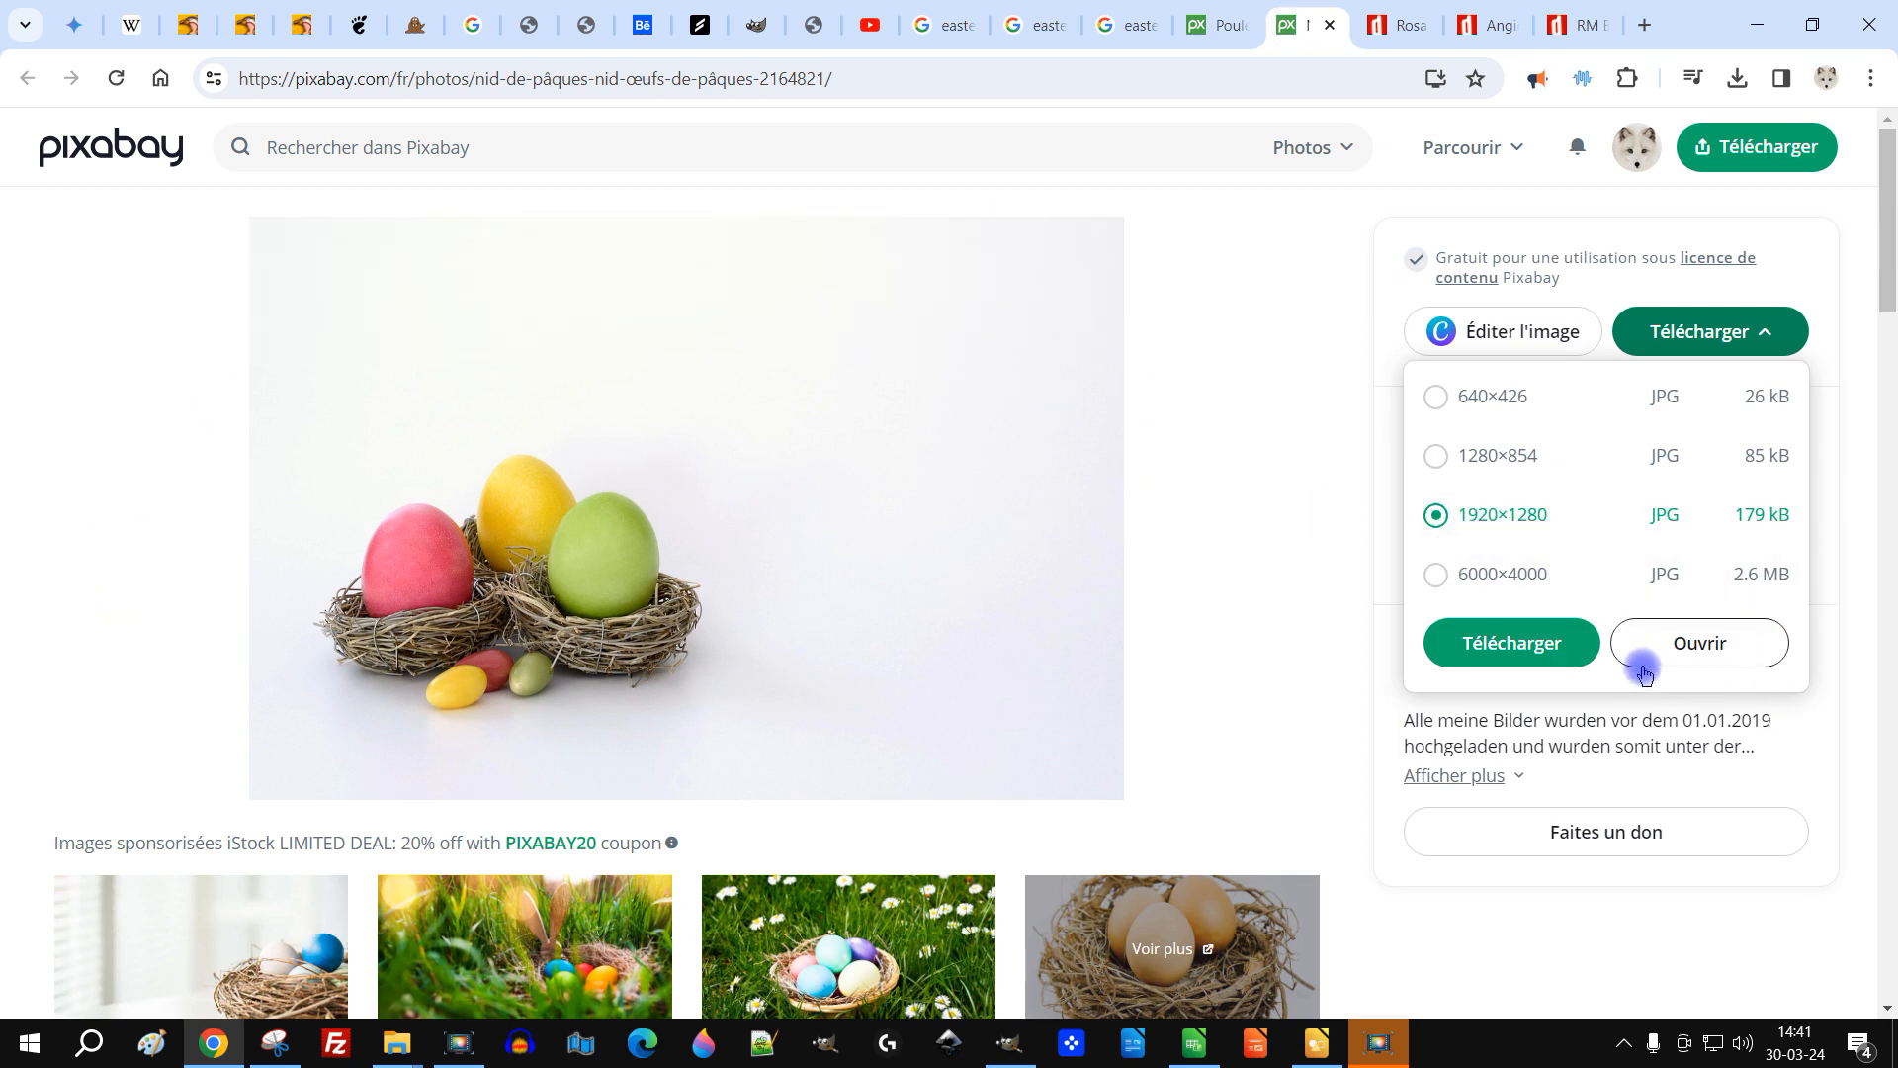
{"action": "left_click", "coordinate": [1682, 644]}
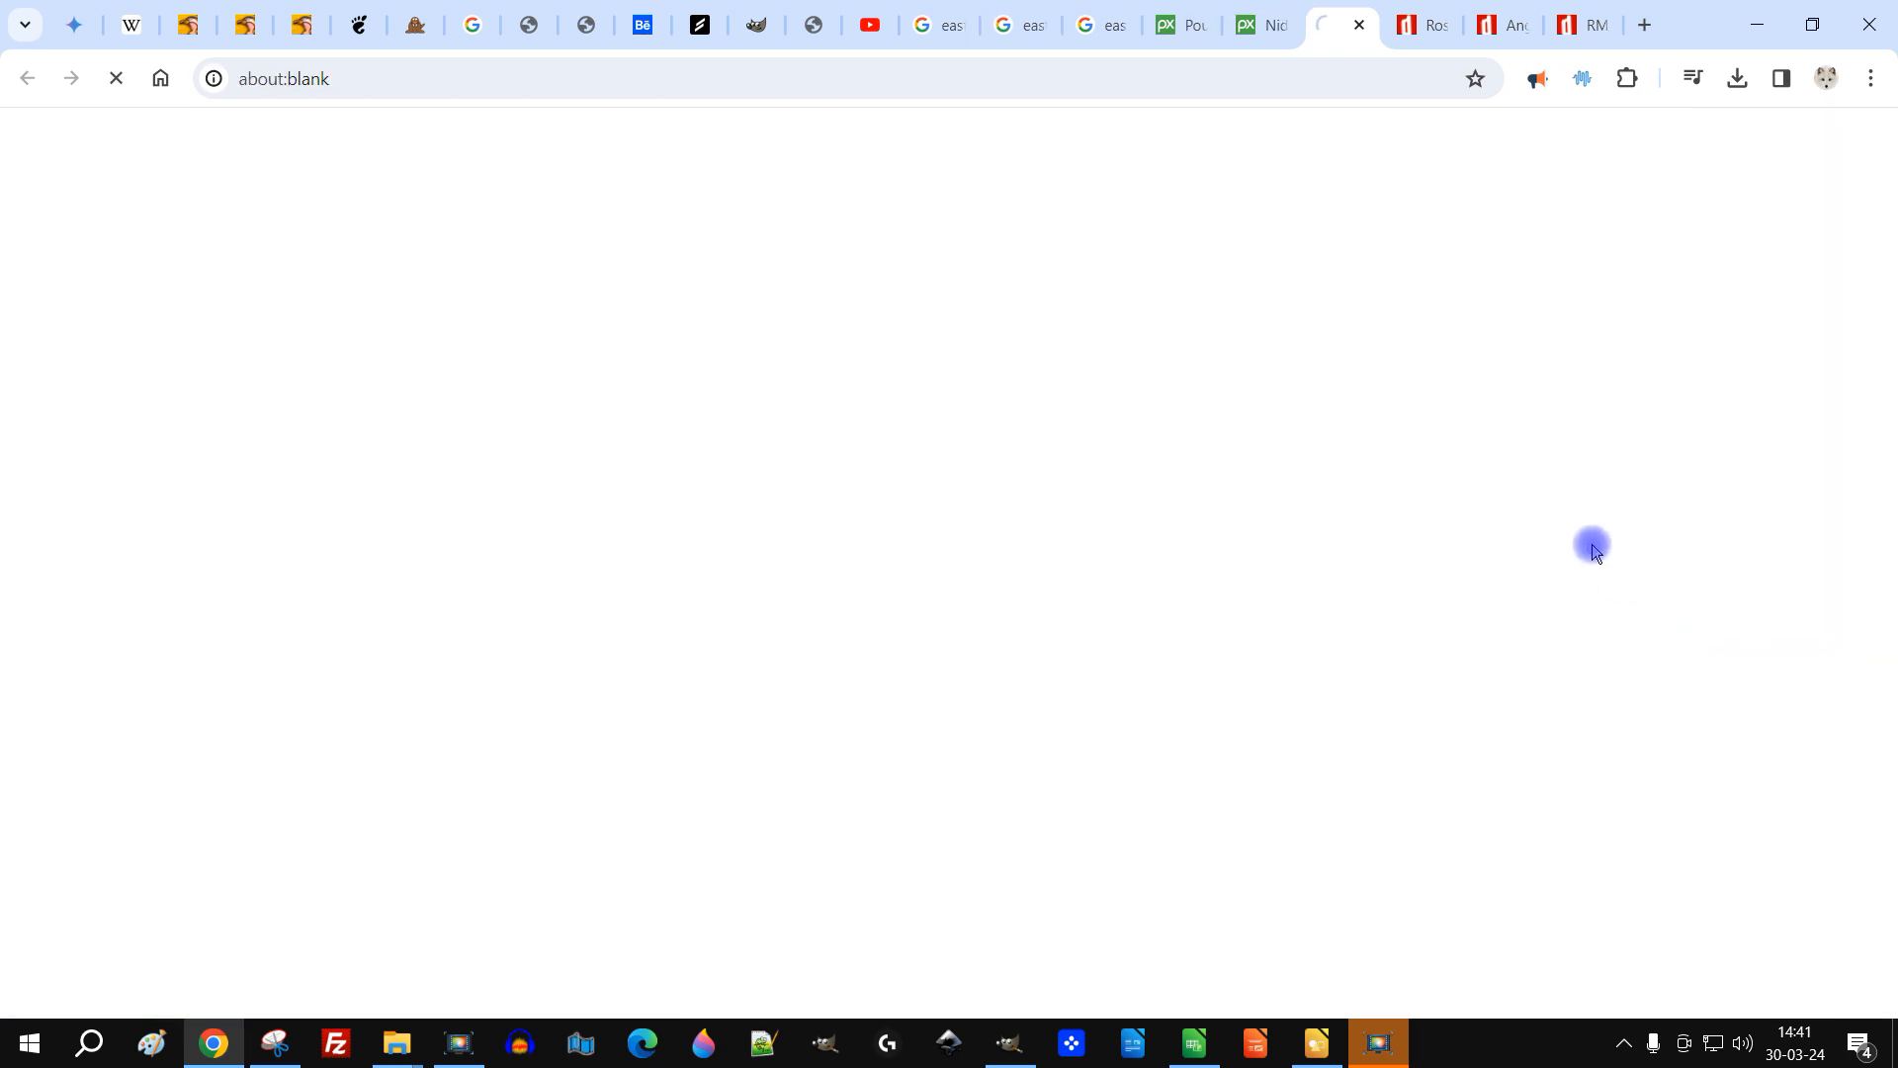
{"action": "right_click", "coordinate": [578, 336]}
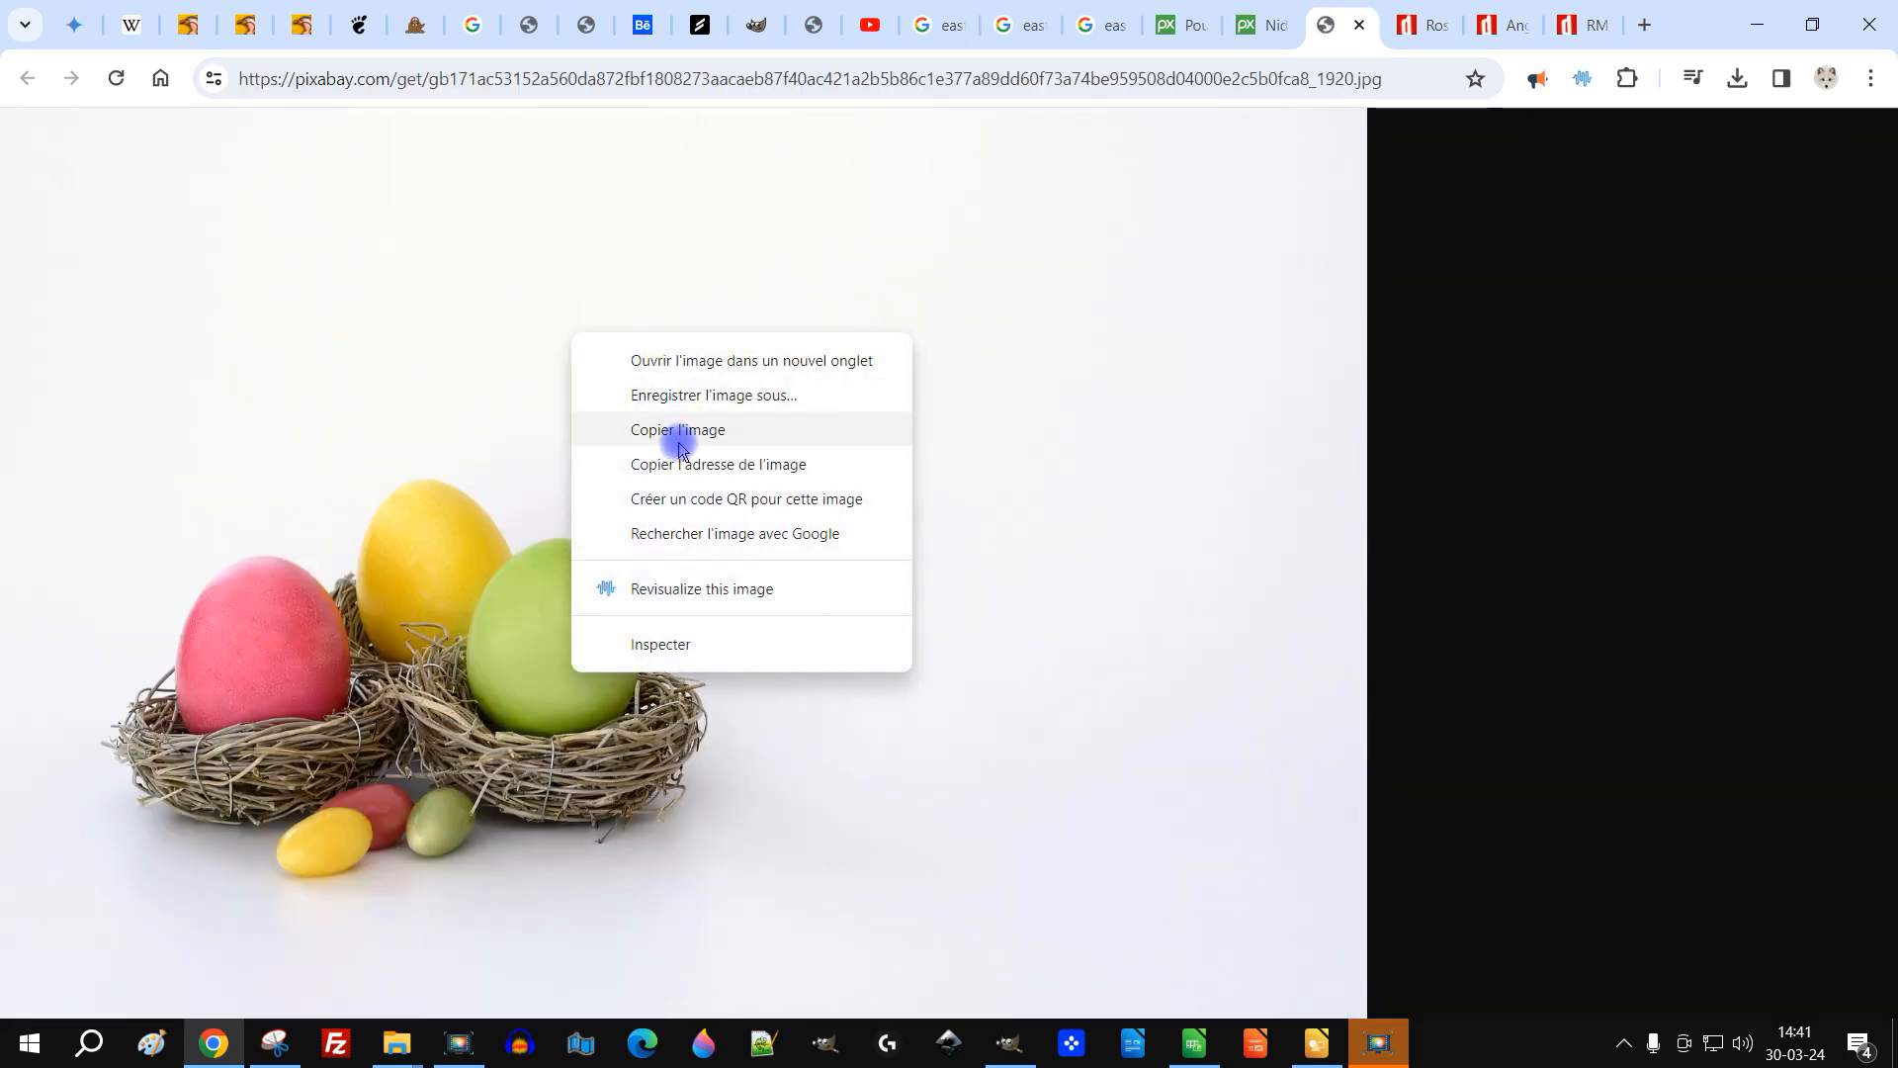
{"action": "left_click", "coordinate": [679, 431]}
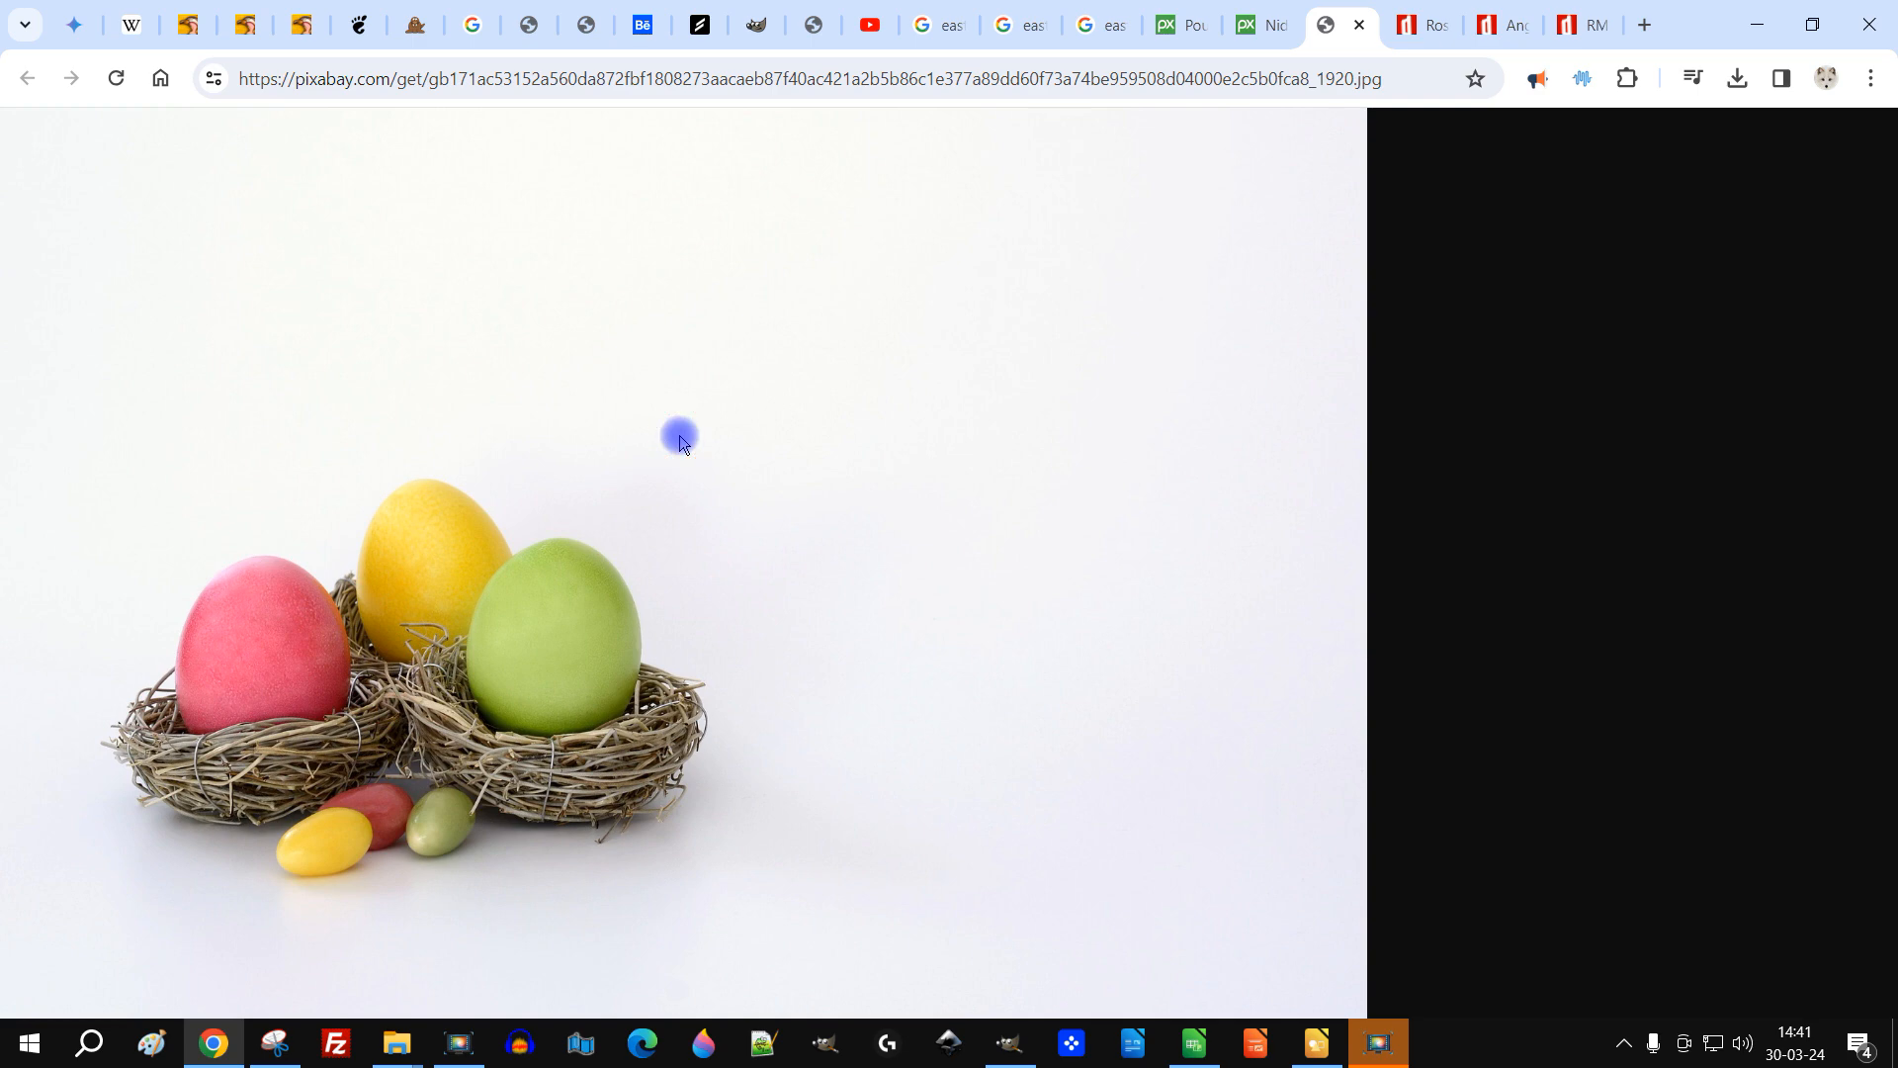
Step: Paste the copied Easter nest photo into GIMP as a new image
{"action": "left_click", "coordinate": [1008, 1043]}
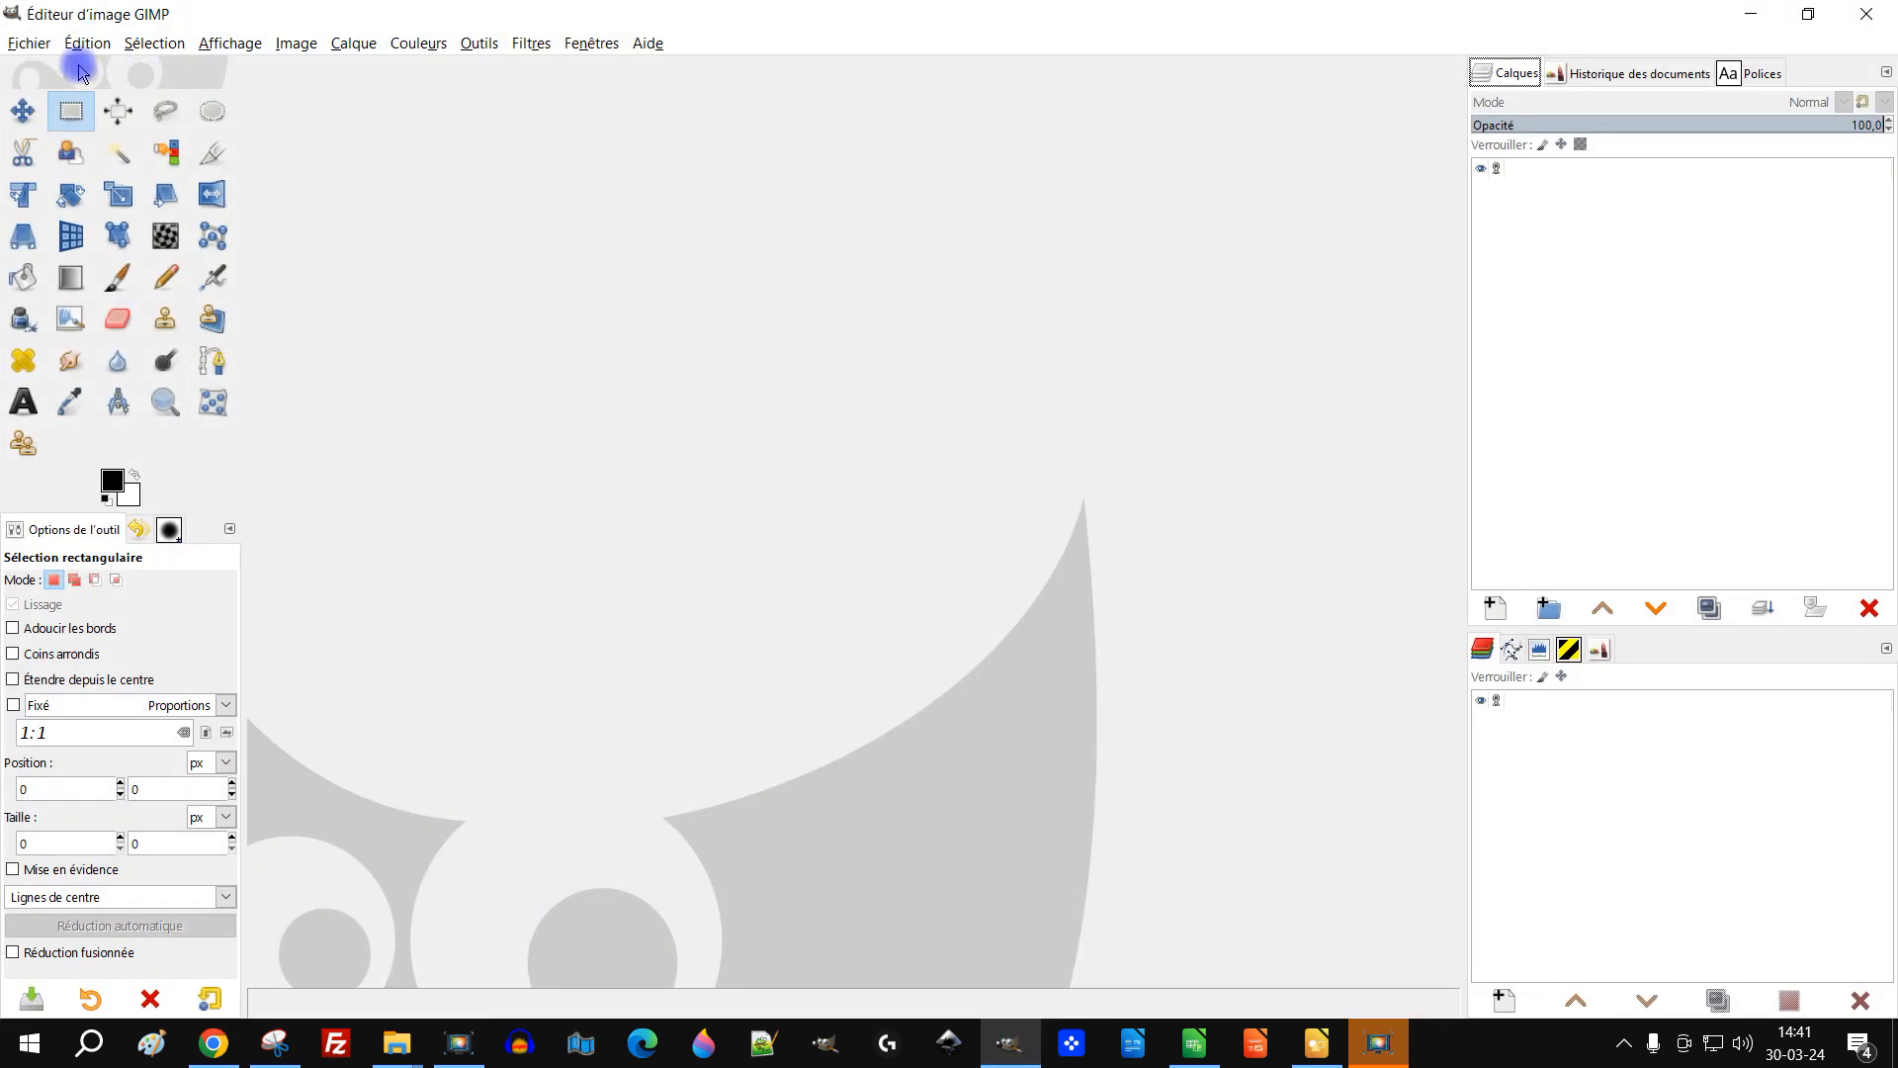
{"action": "left_click", "coordinate": [87, 43]}
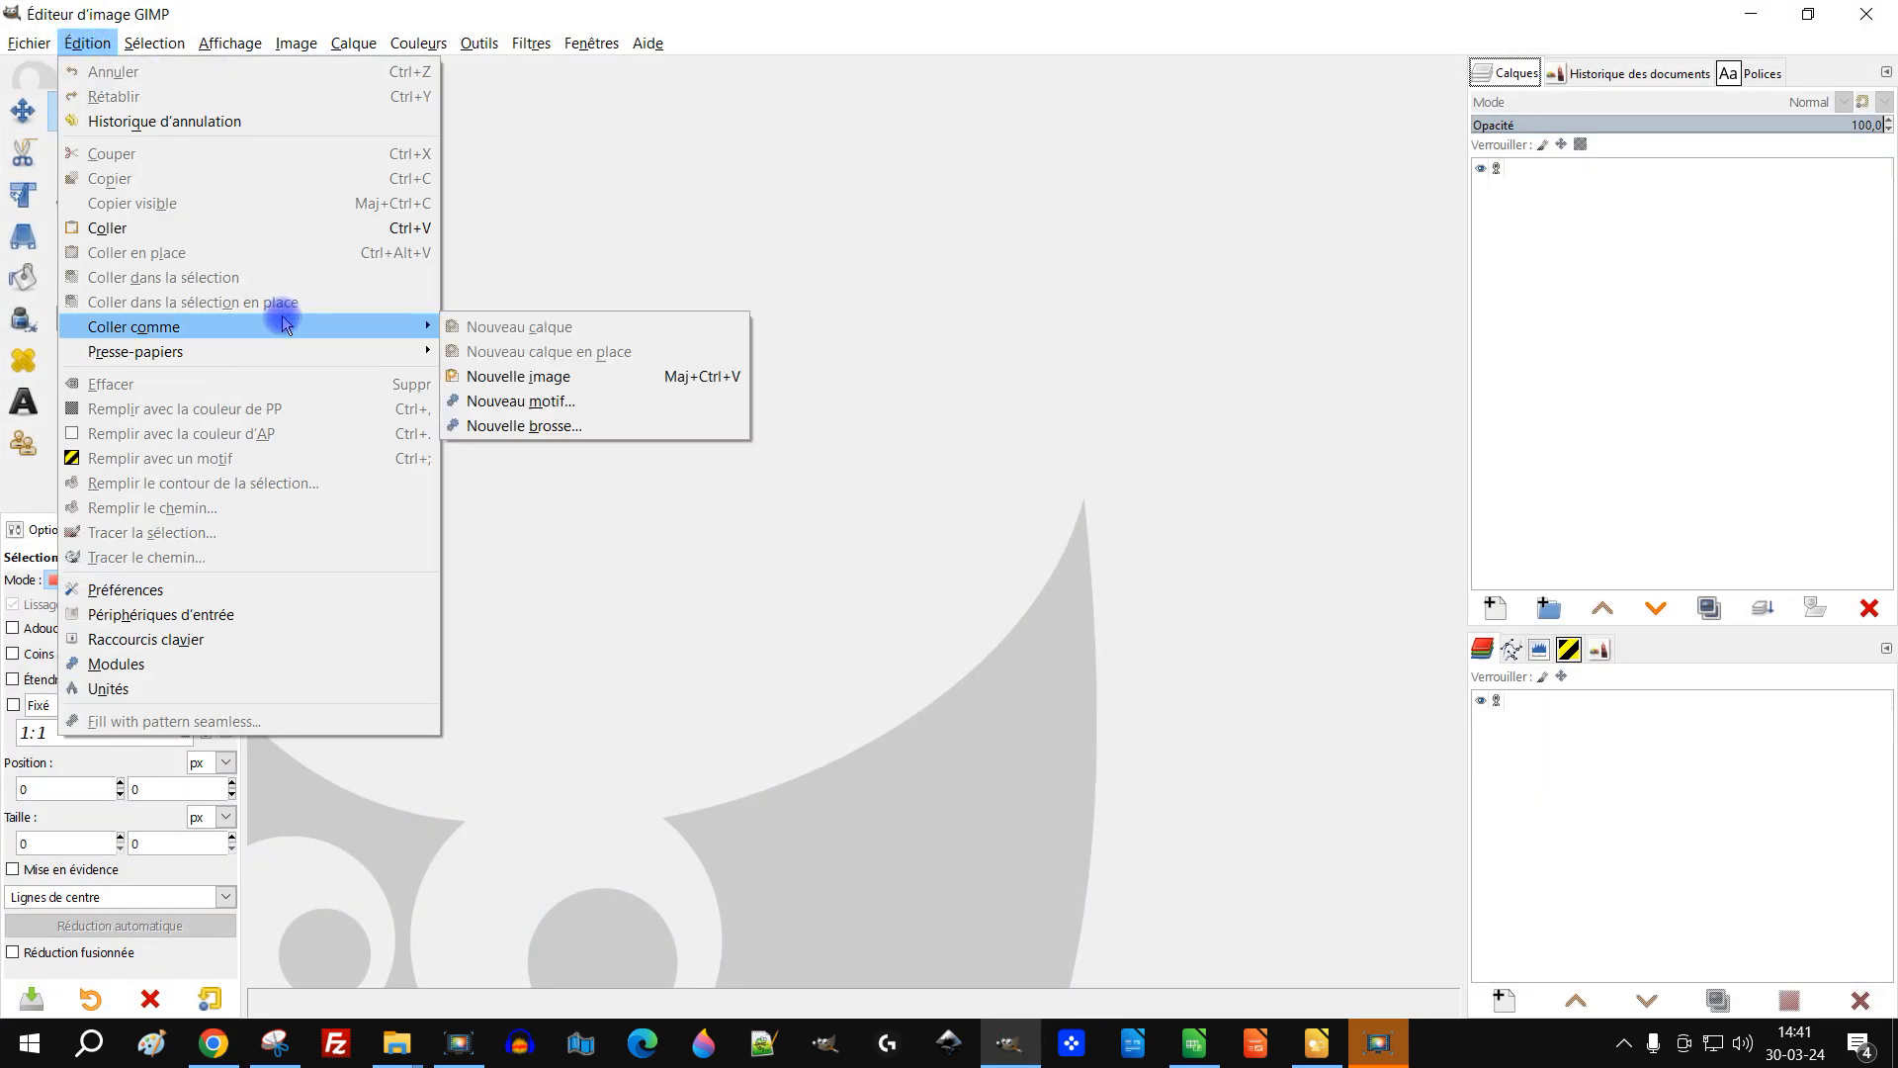
{"action": "left_click", "coordinate": [217, 232]}
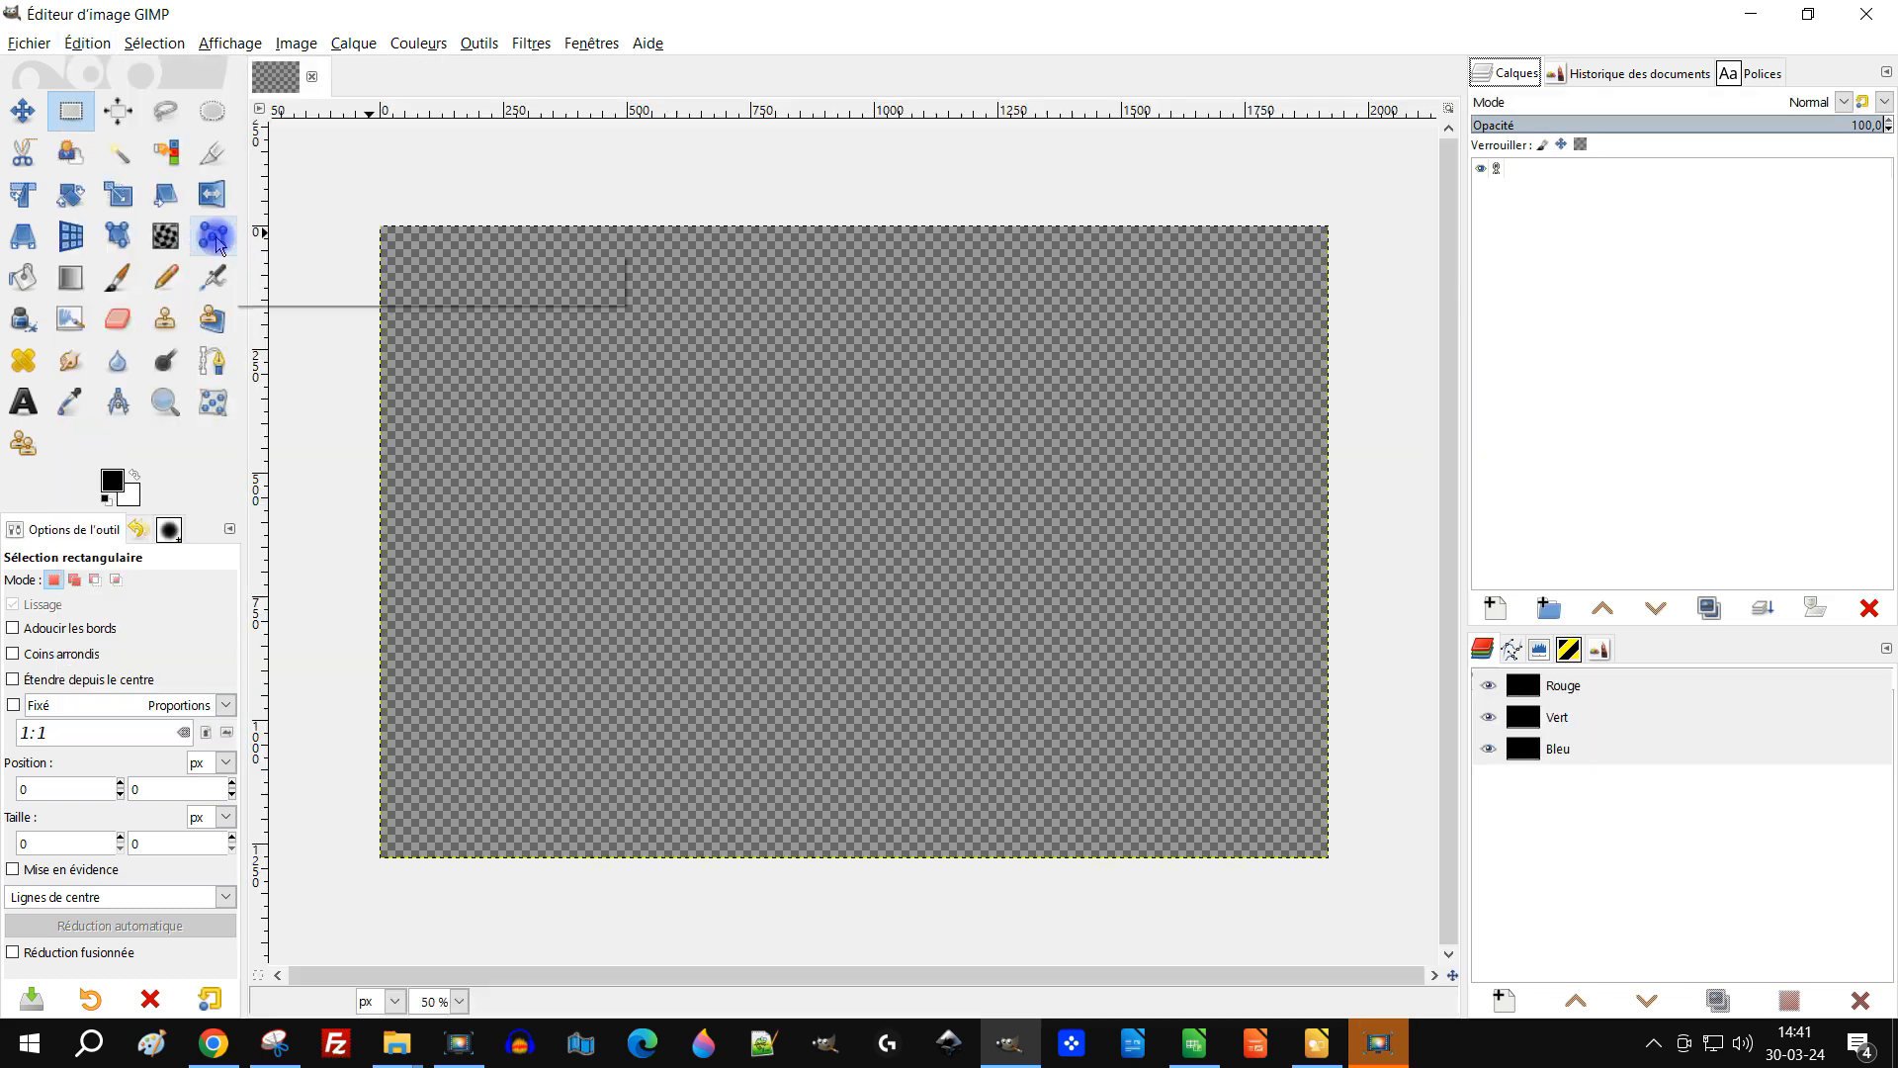
Step: Rename the image's layer to arrière-pla
{"action": "double_click", "coordinate": [1660, 199]}
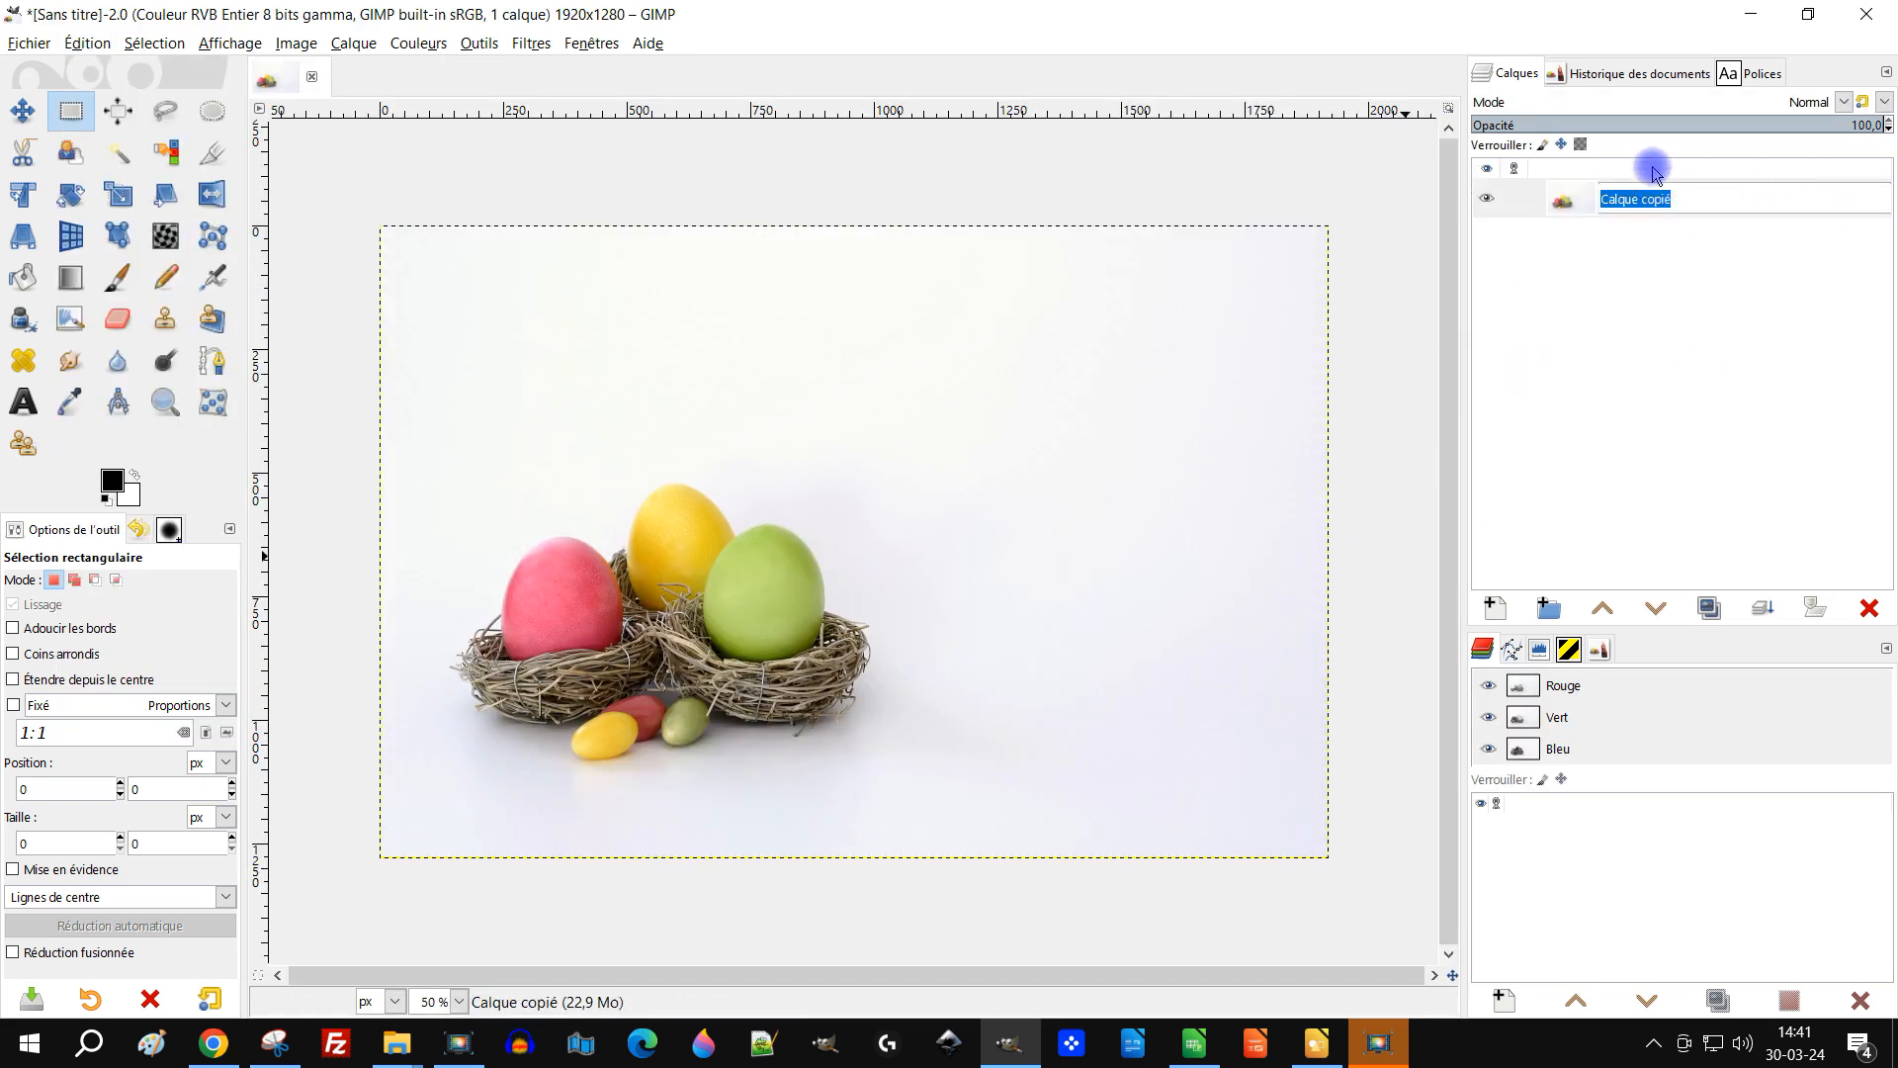
{"action": "type", "text": "arrière-pla"}
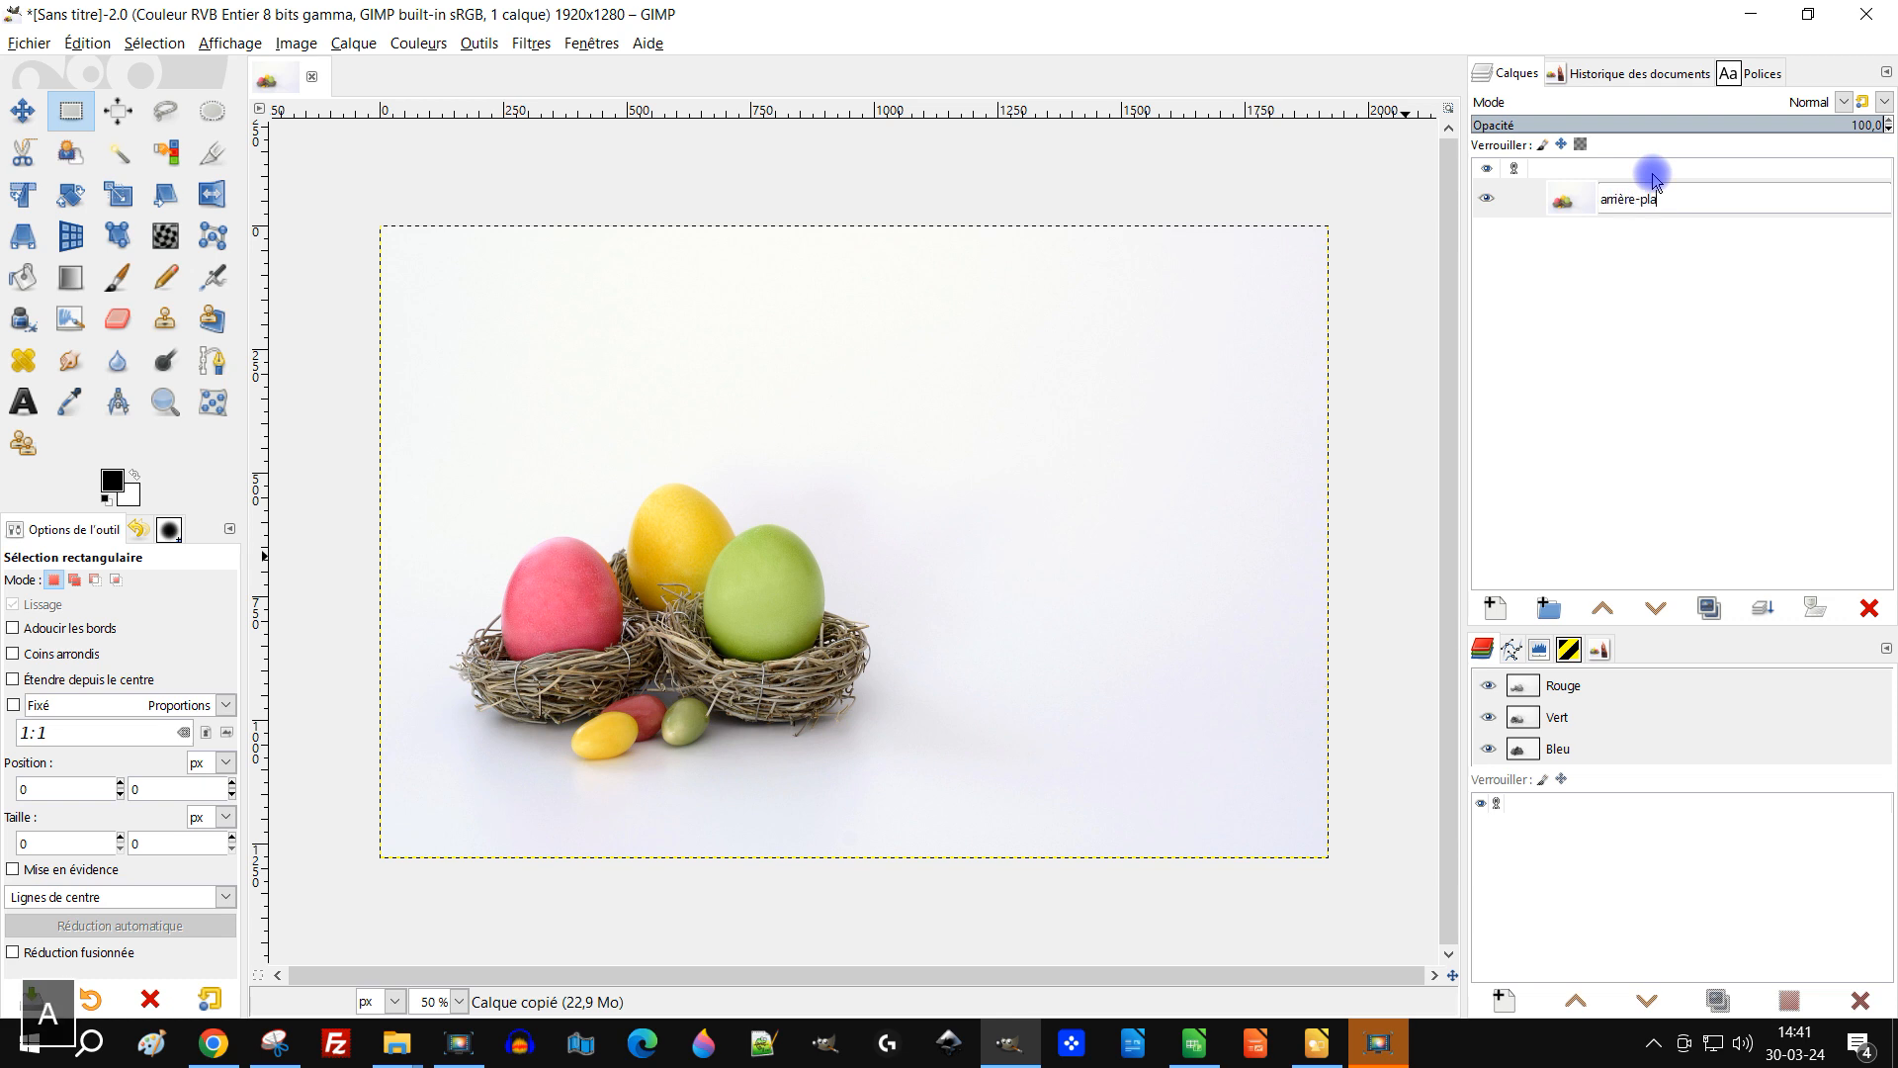
{"action": "key", "text": "Return"}
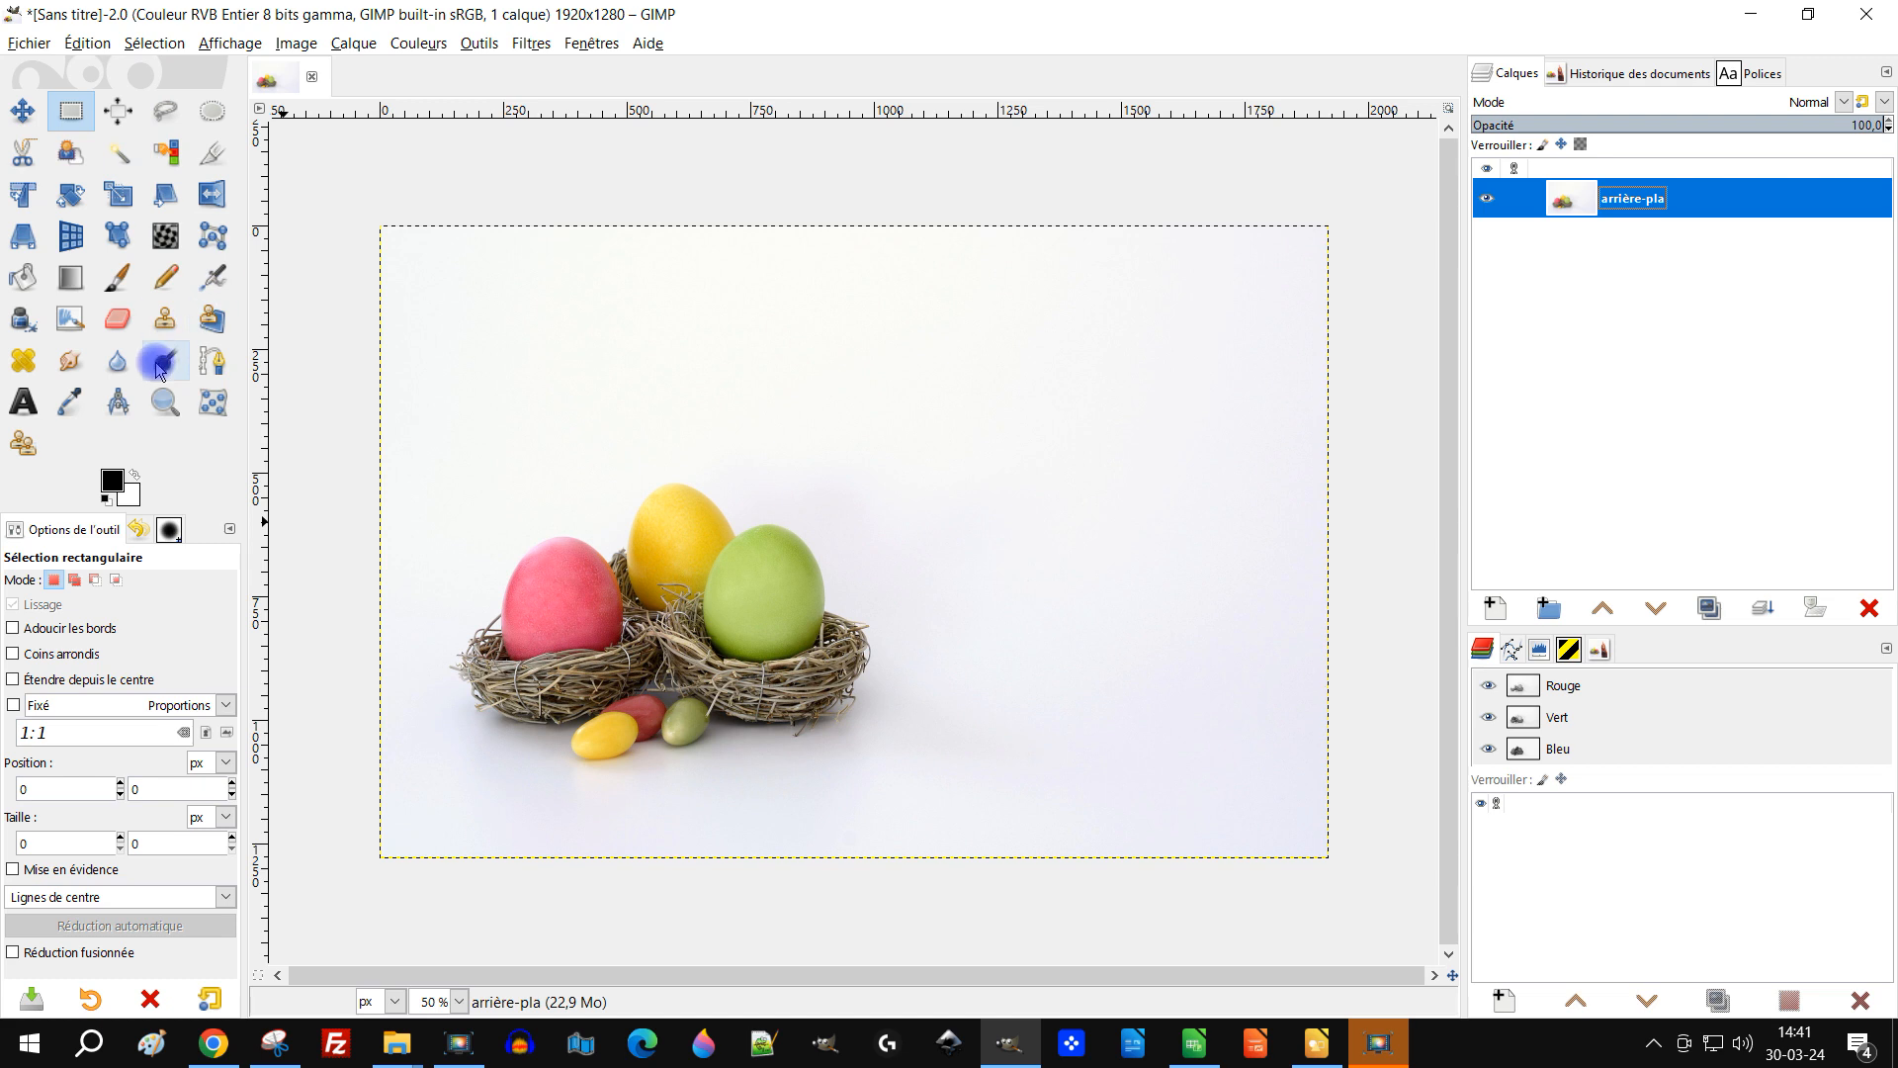
Step: Measure a distance across the Easter nest image with the Measure tool
{"action": "left_click", "coordinate": [118, 400]}
{"action": "left_click_drag", "start_coordinate": [1011, 395], "coordinate": [1175, 857]}
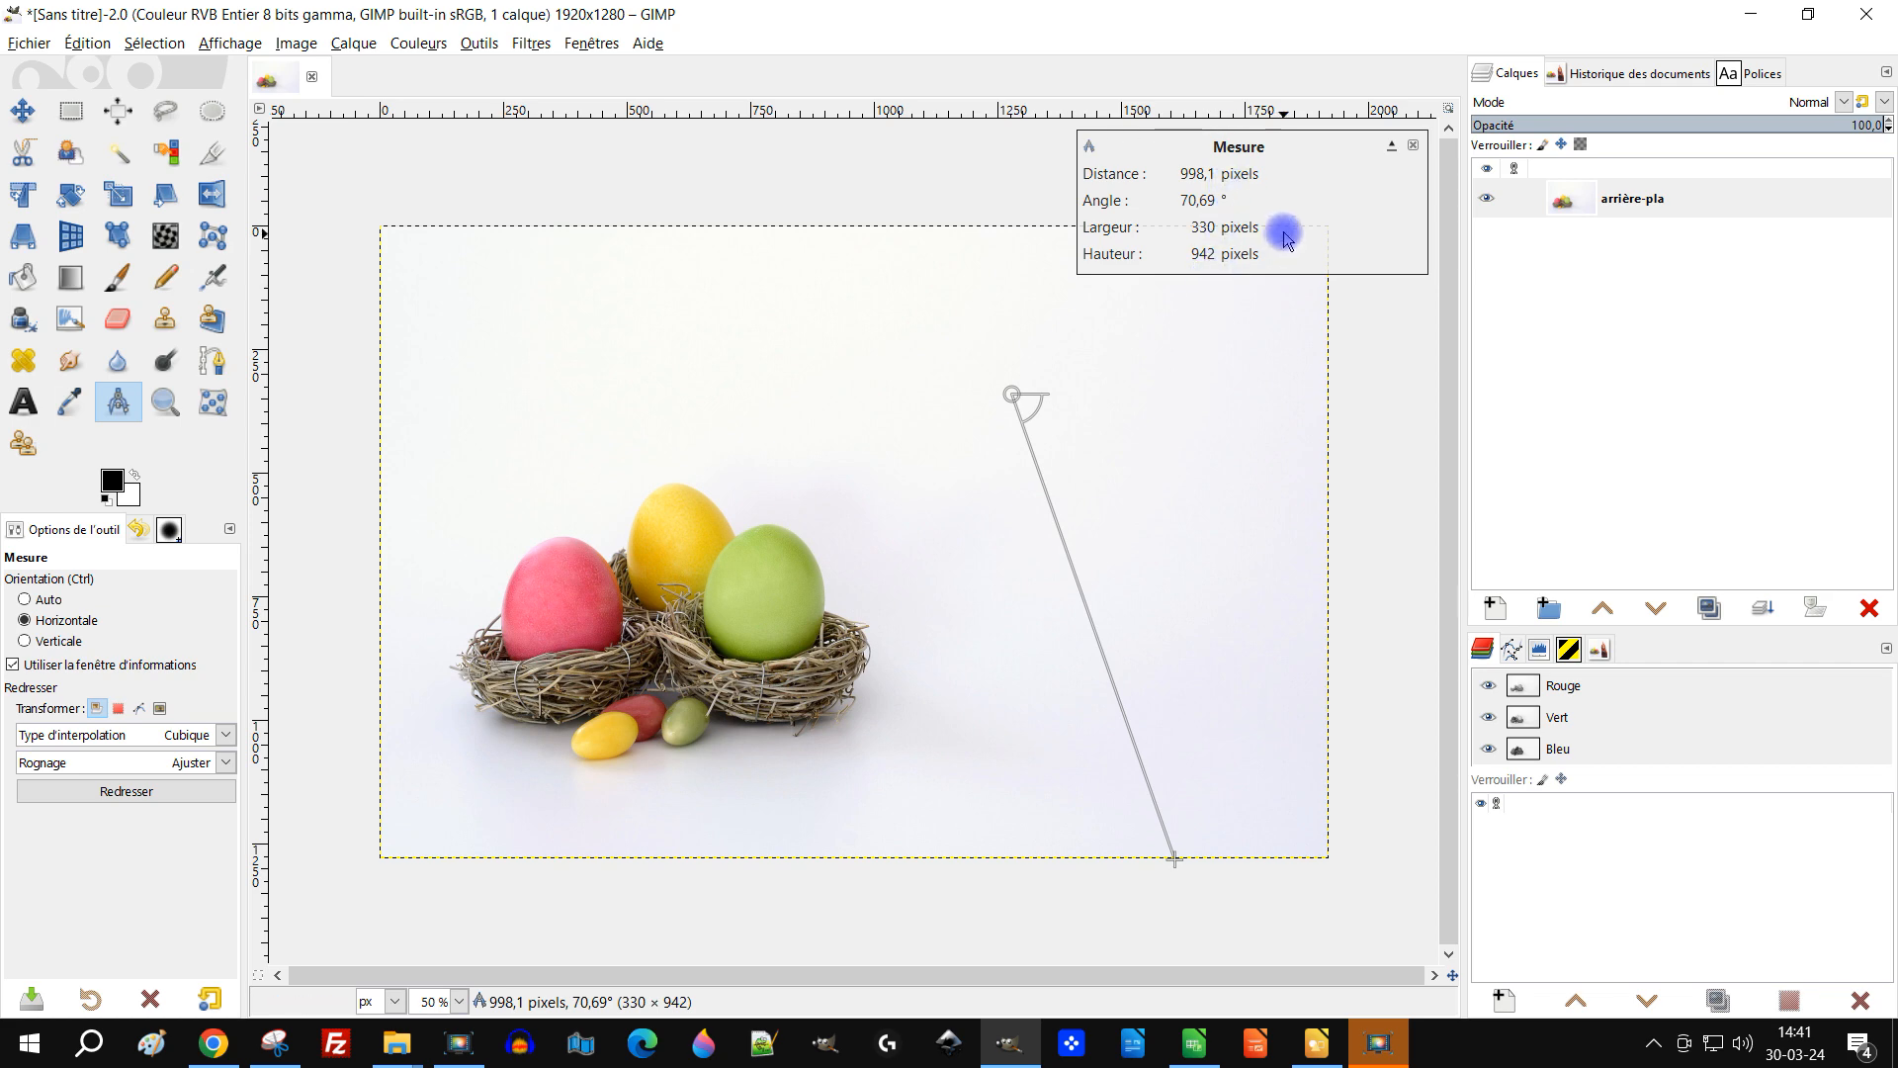
{"action": "key", "text": "Escape"}
Step: Open the chicken photo at 1920×1920 from Pixabay in its own tab and copy the image
{"action": "left_click", "coordinate": [237, 1050]}
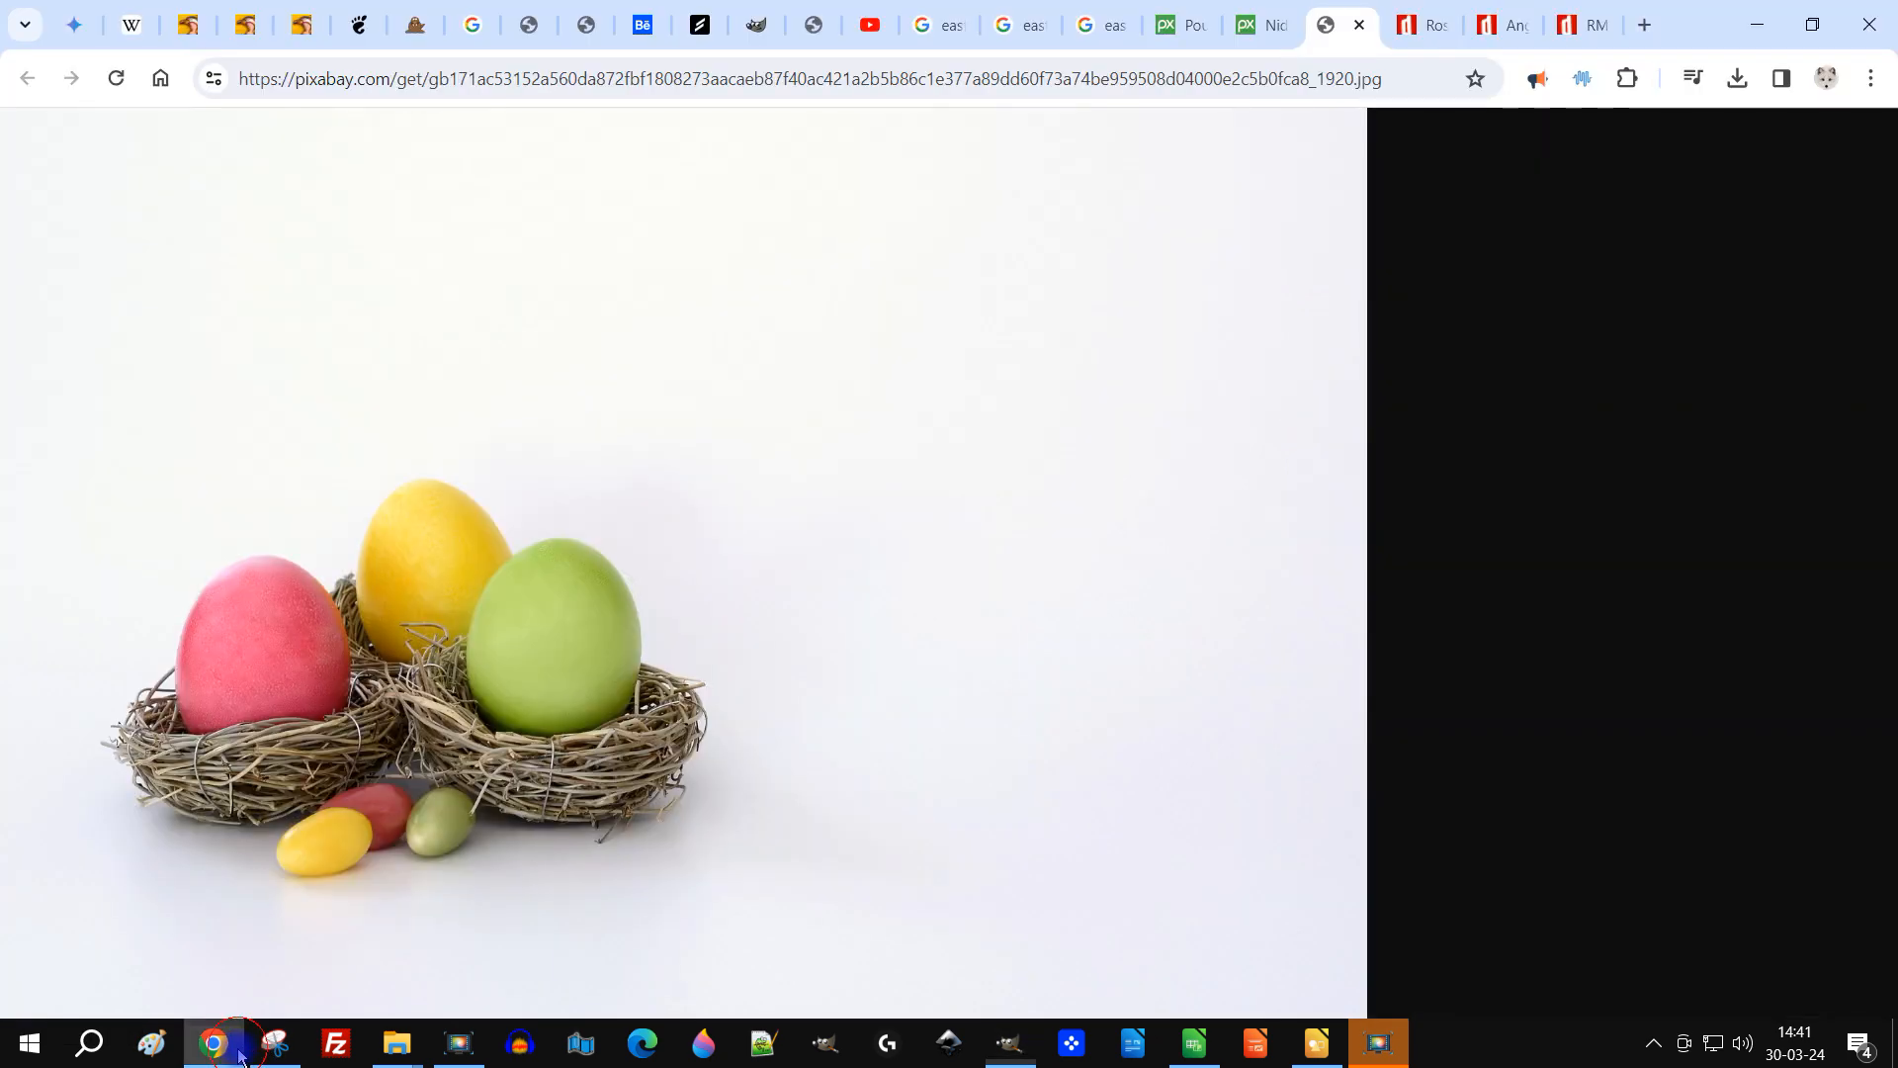
{"action": "left_click", "coordinate": [1193, 27]}
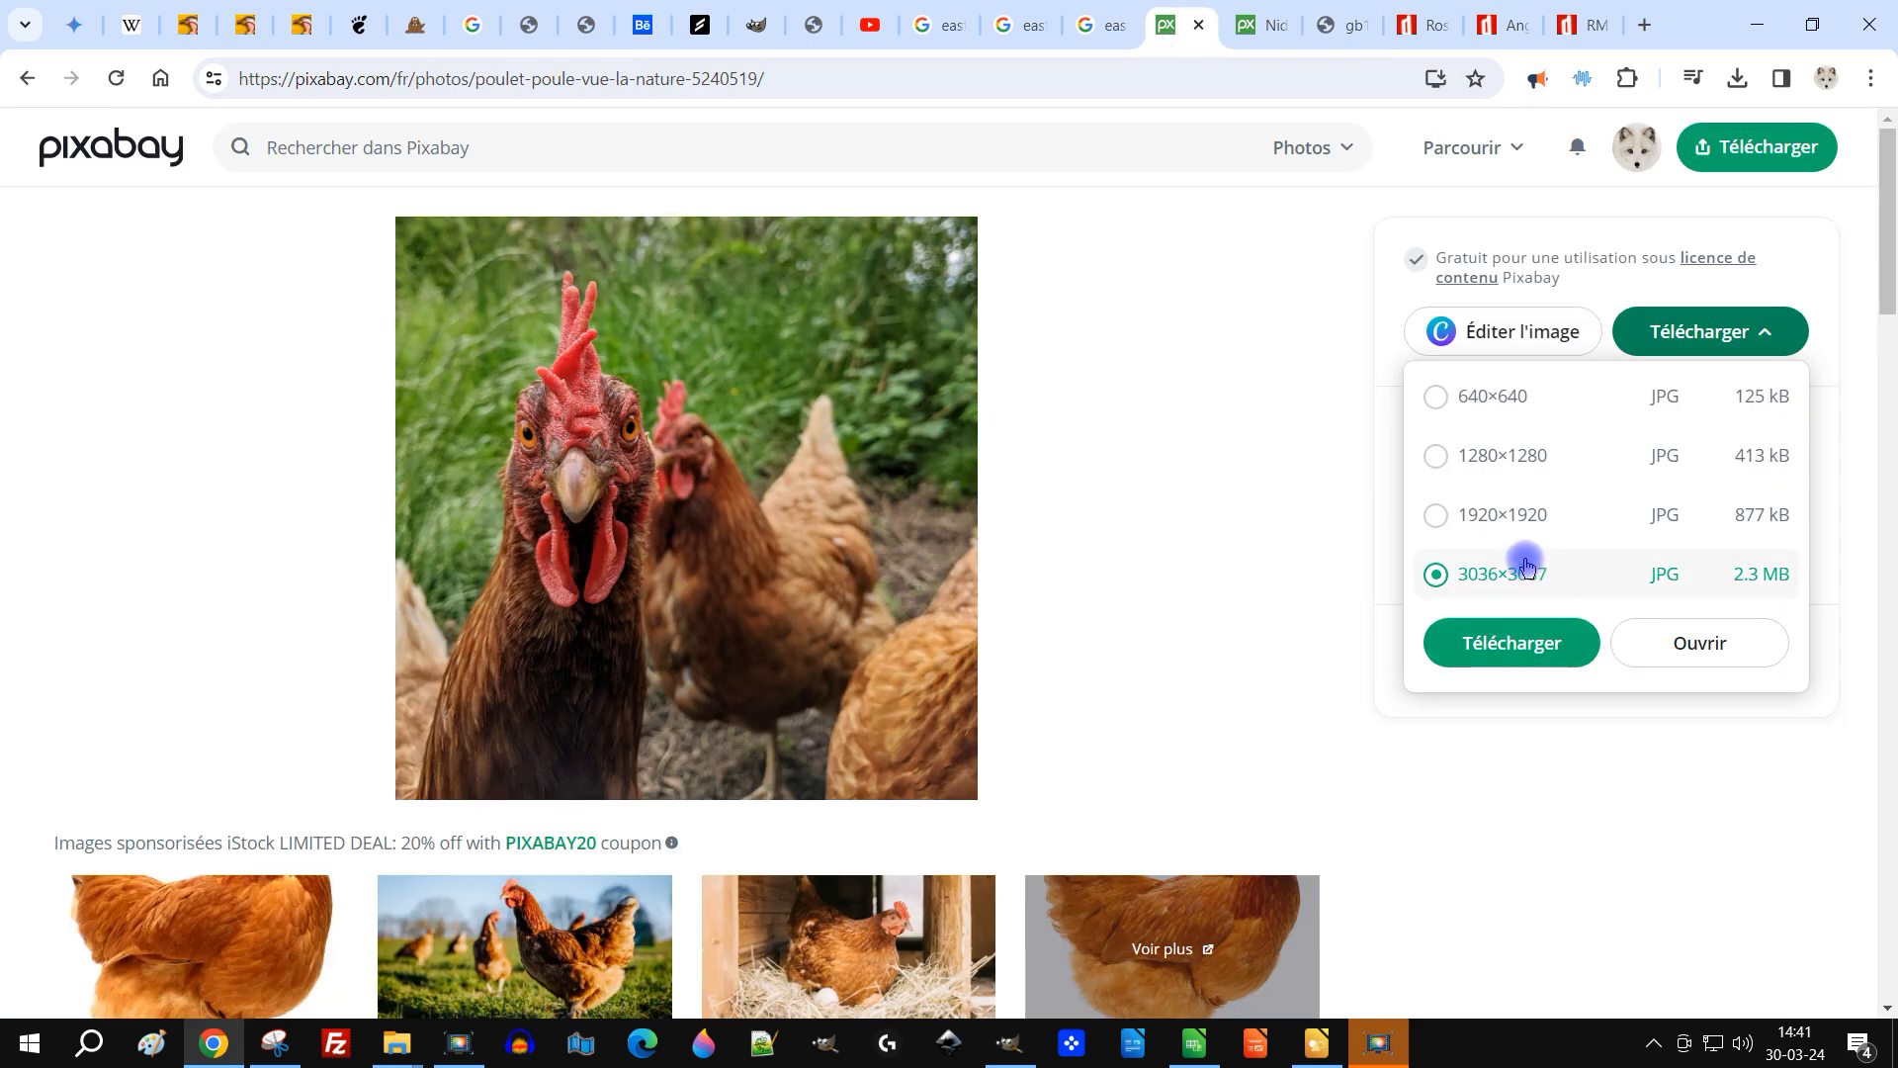
{"action": "left_click", "coordinate": [1486, 537]}
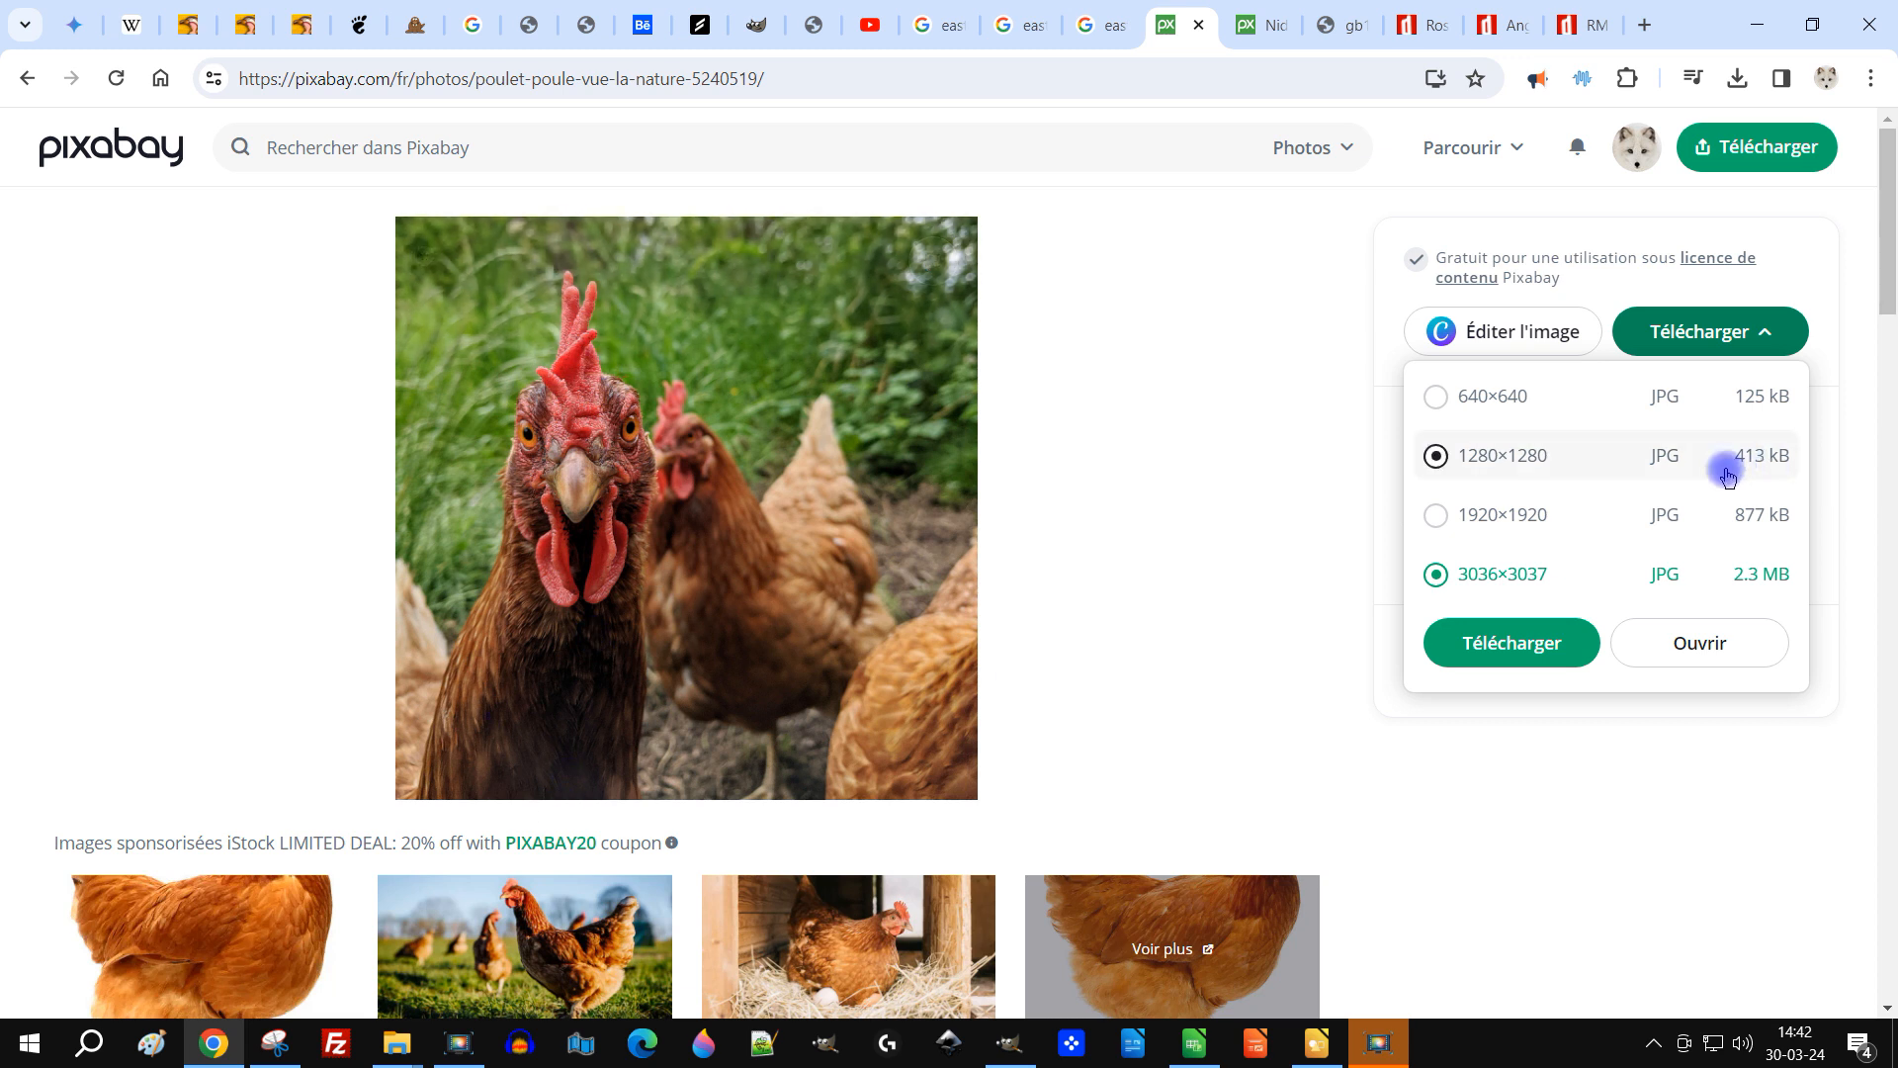
{"action": "left_click", "coordinate": [1545, 527]}
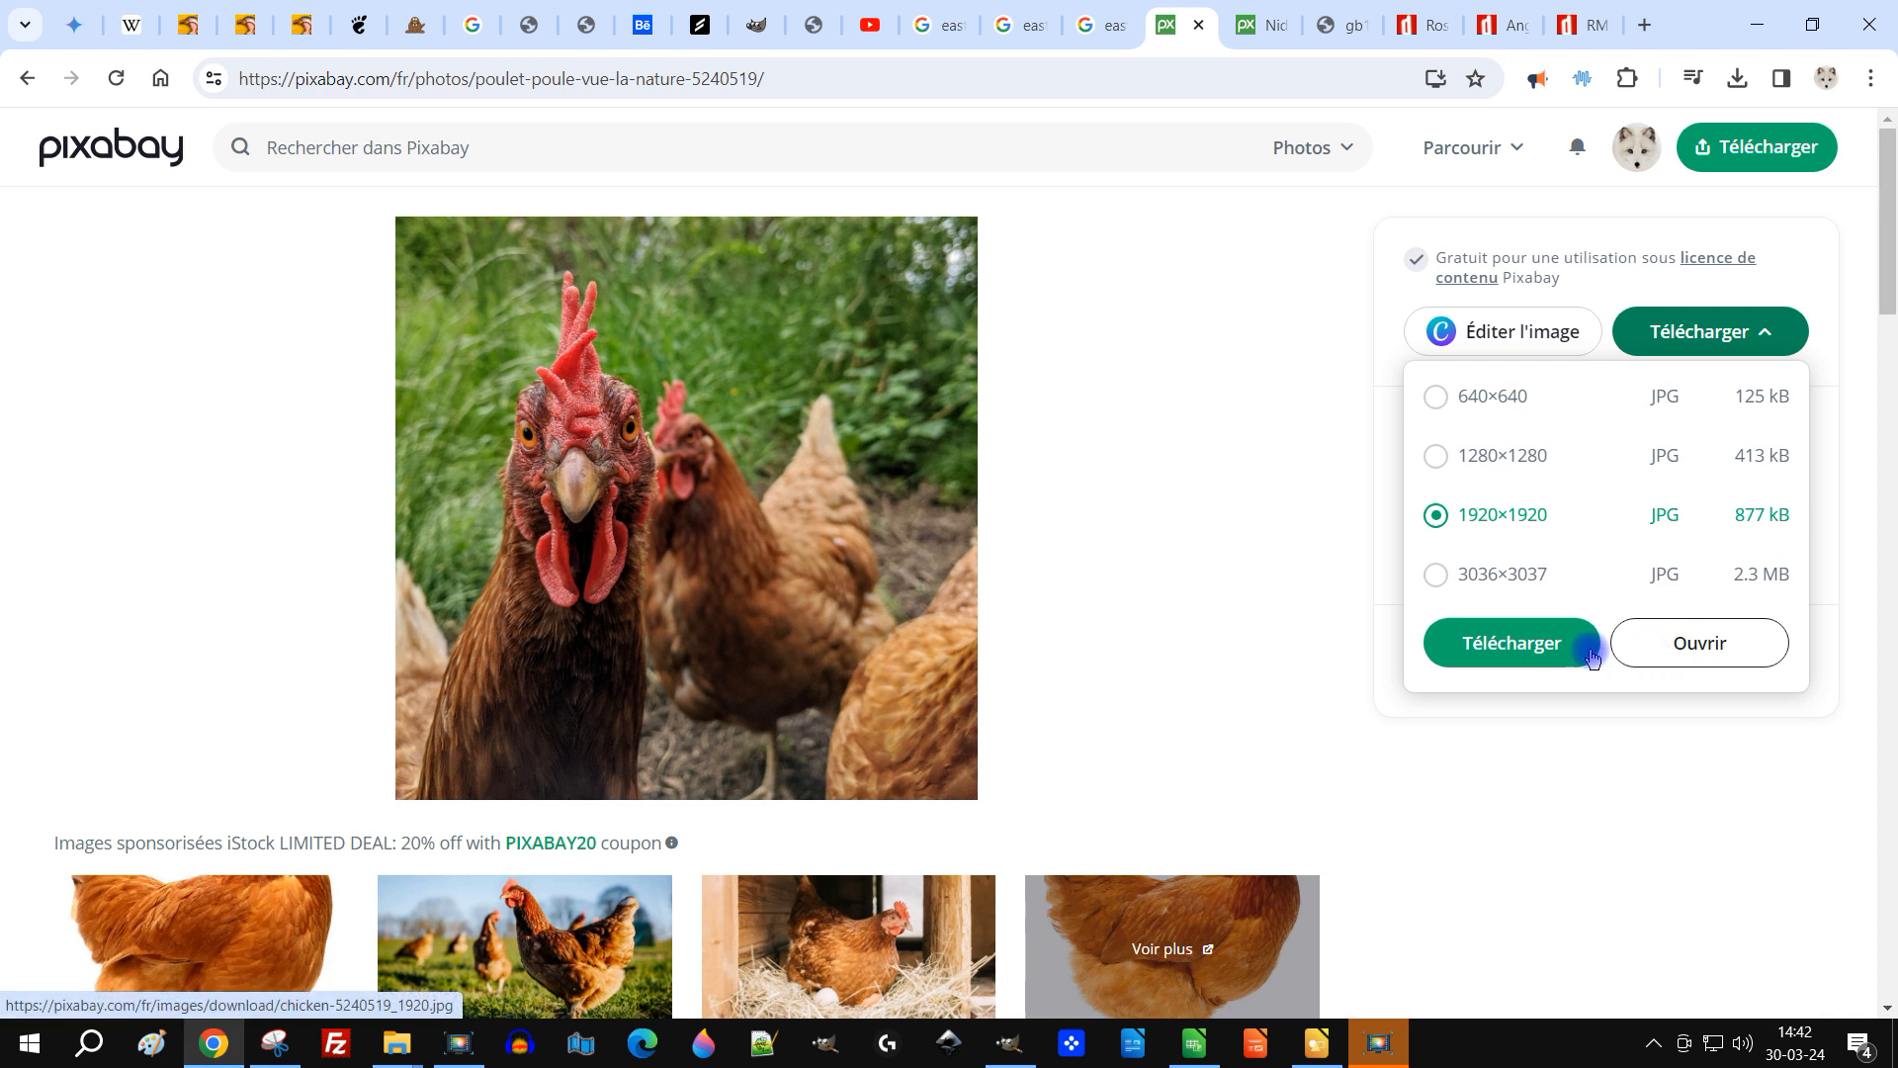
{"action": "left_click", "coordinate": [1199, 466]}
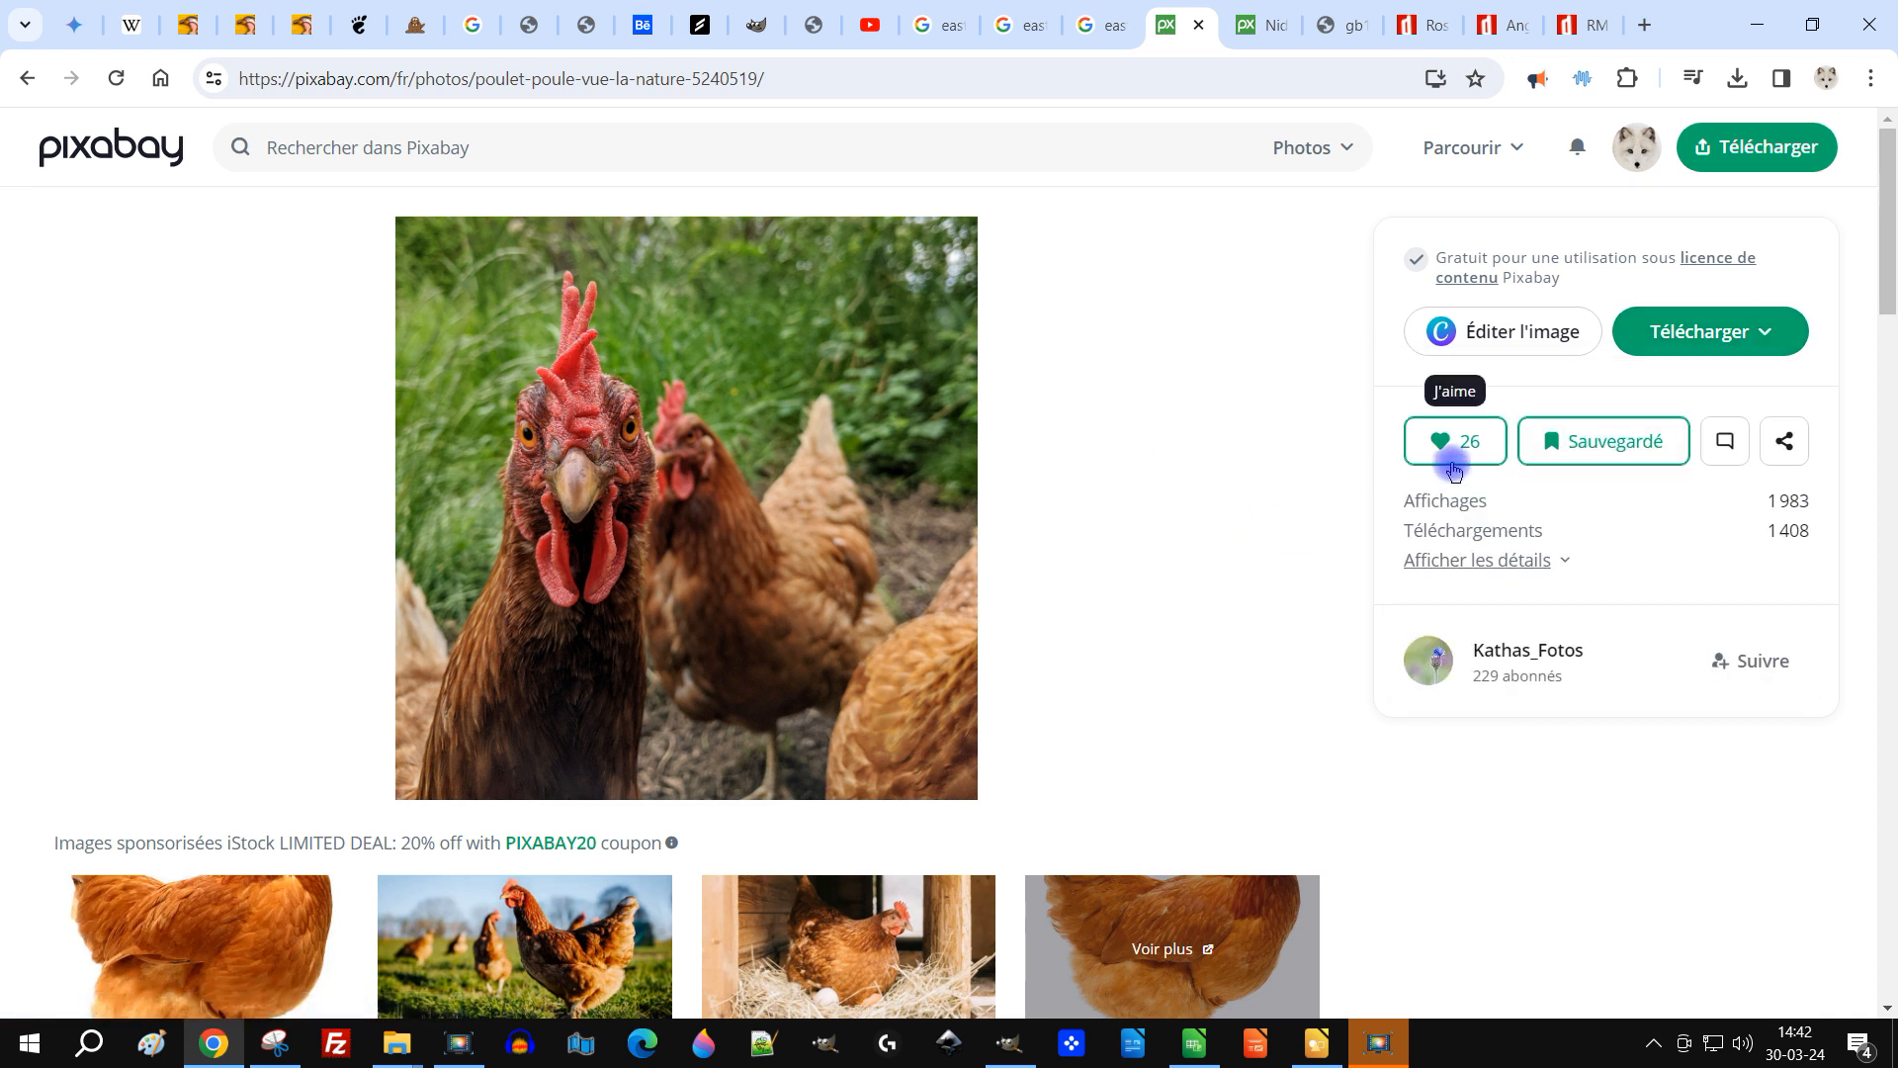
{"action": "left_click", "coordinate": [1700, 351]}
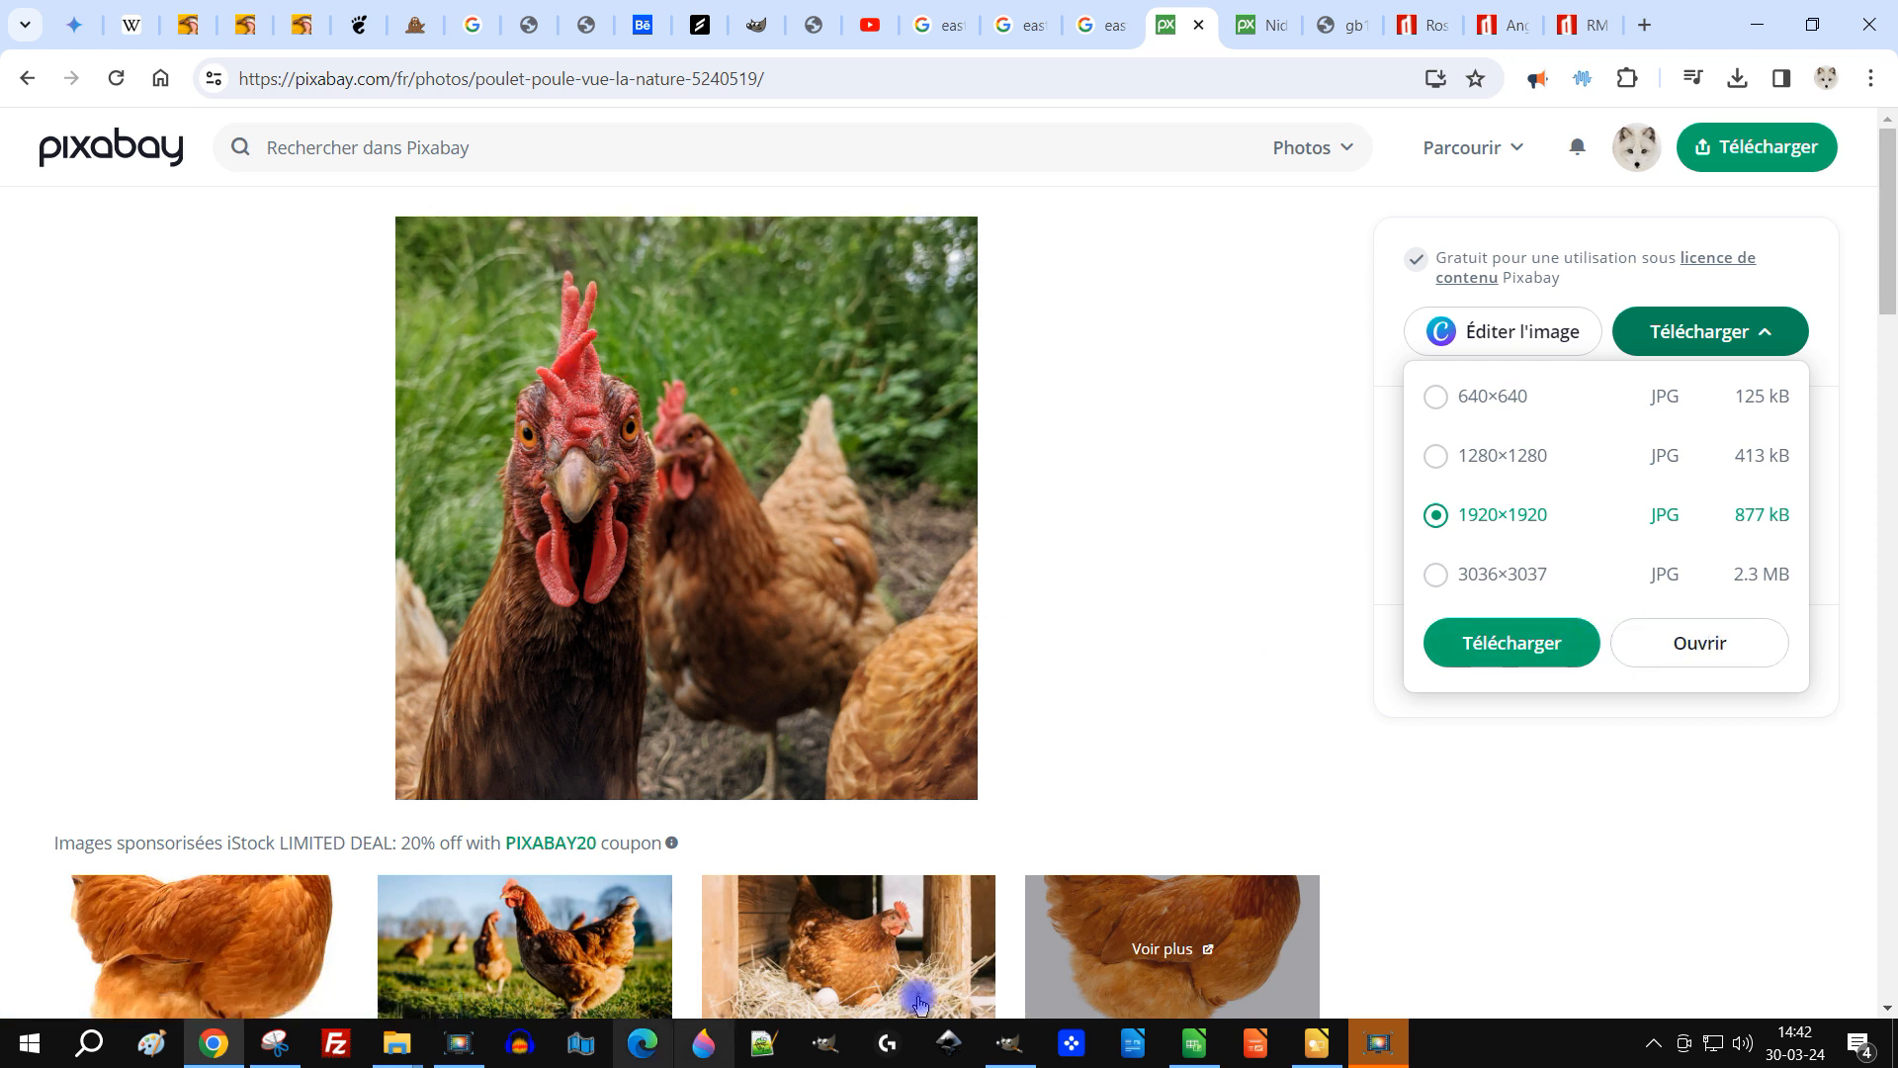
{"action": "left_click", "coordinate": [1721, 648]}
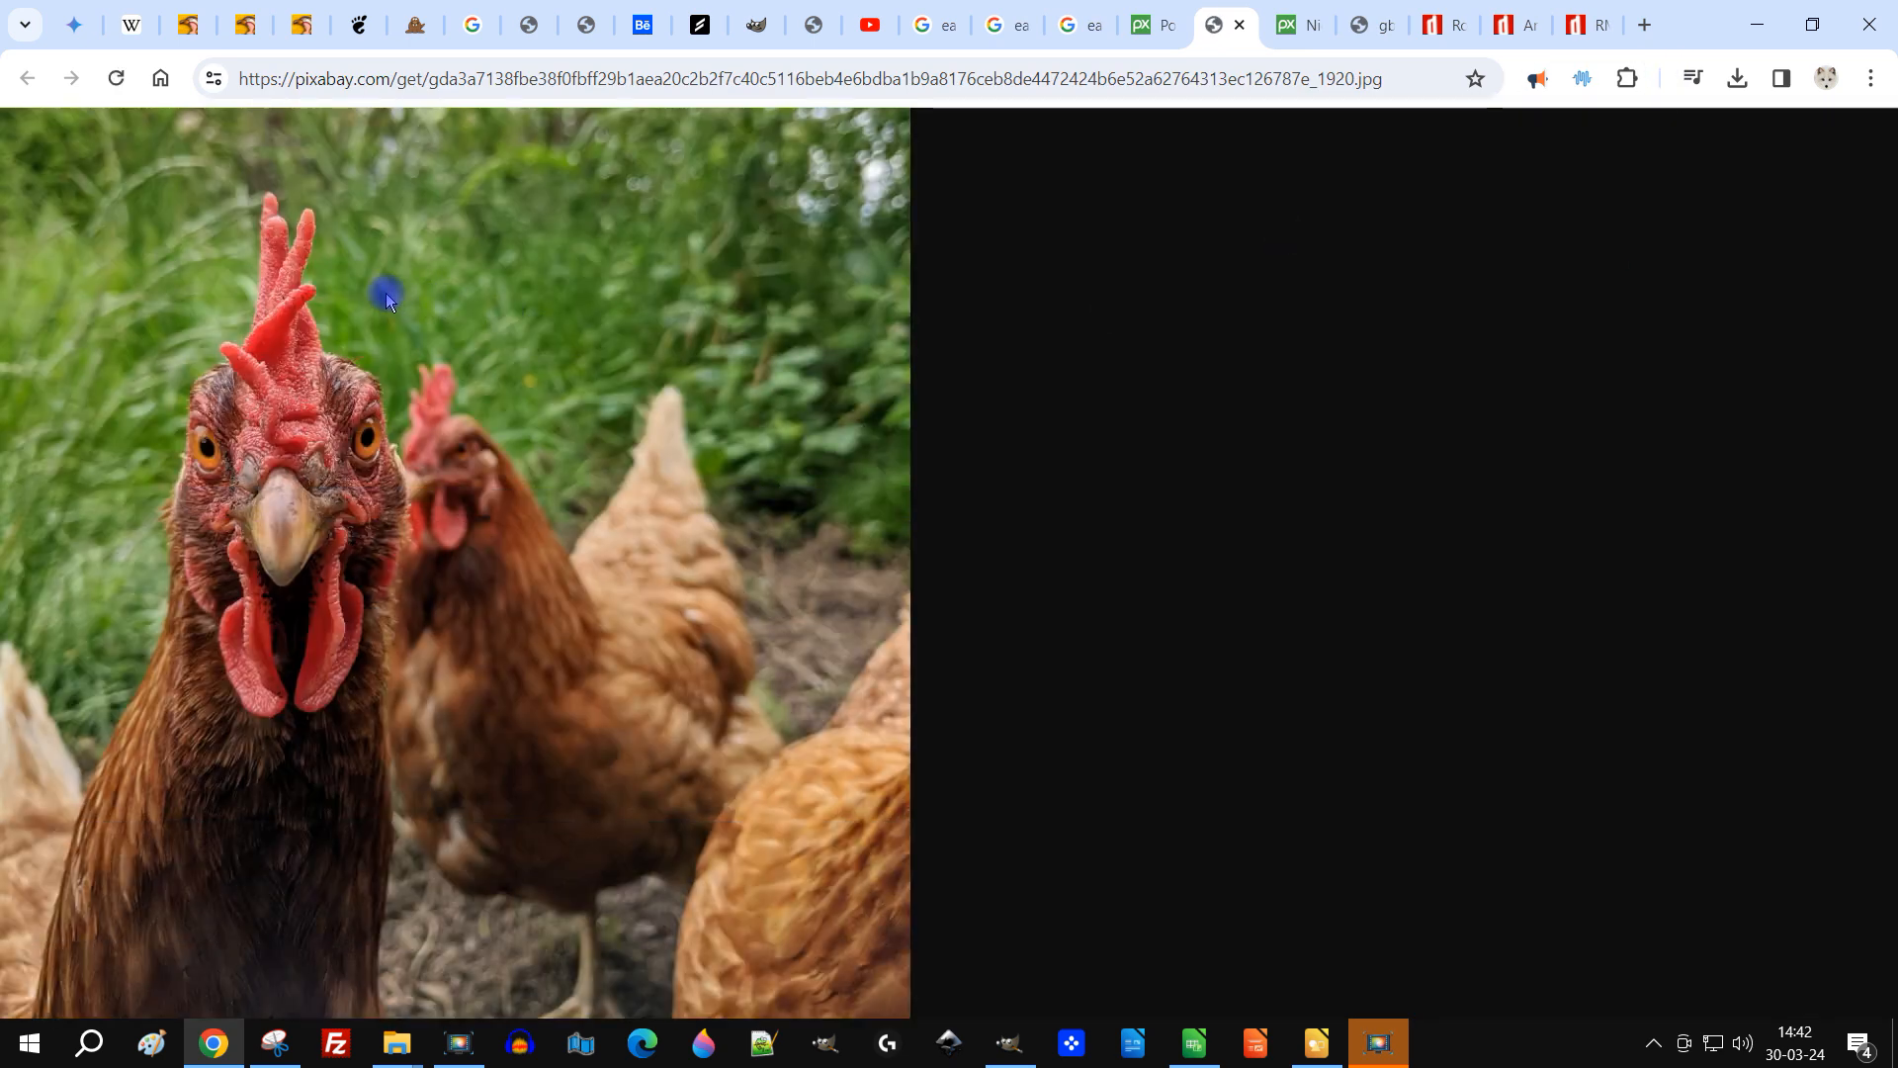
{"action": "right_click", "coordinate": [388, 296]}
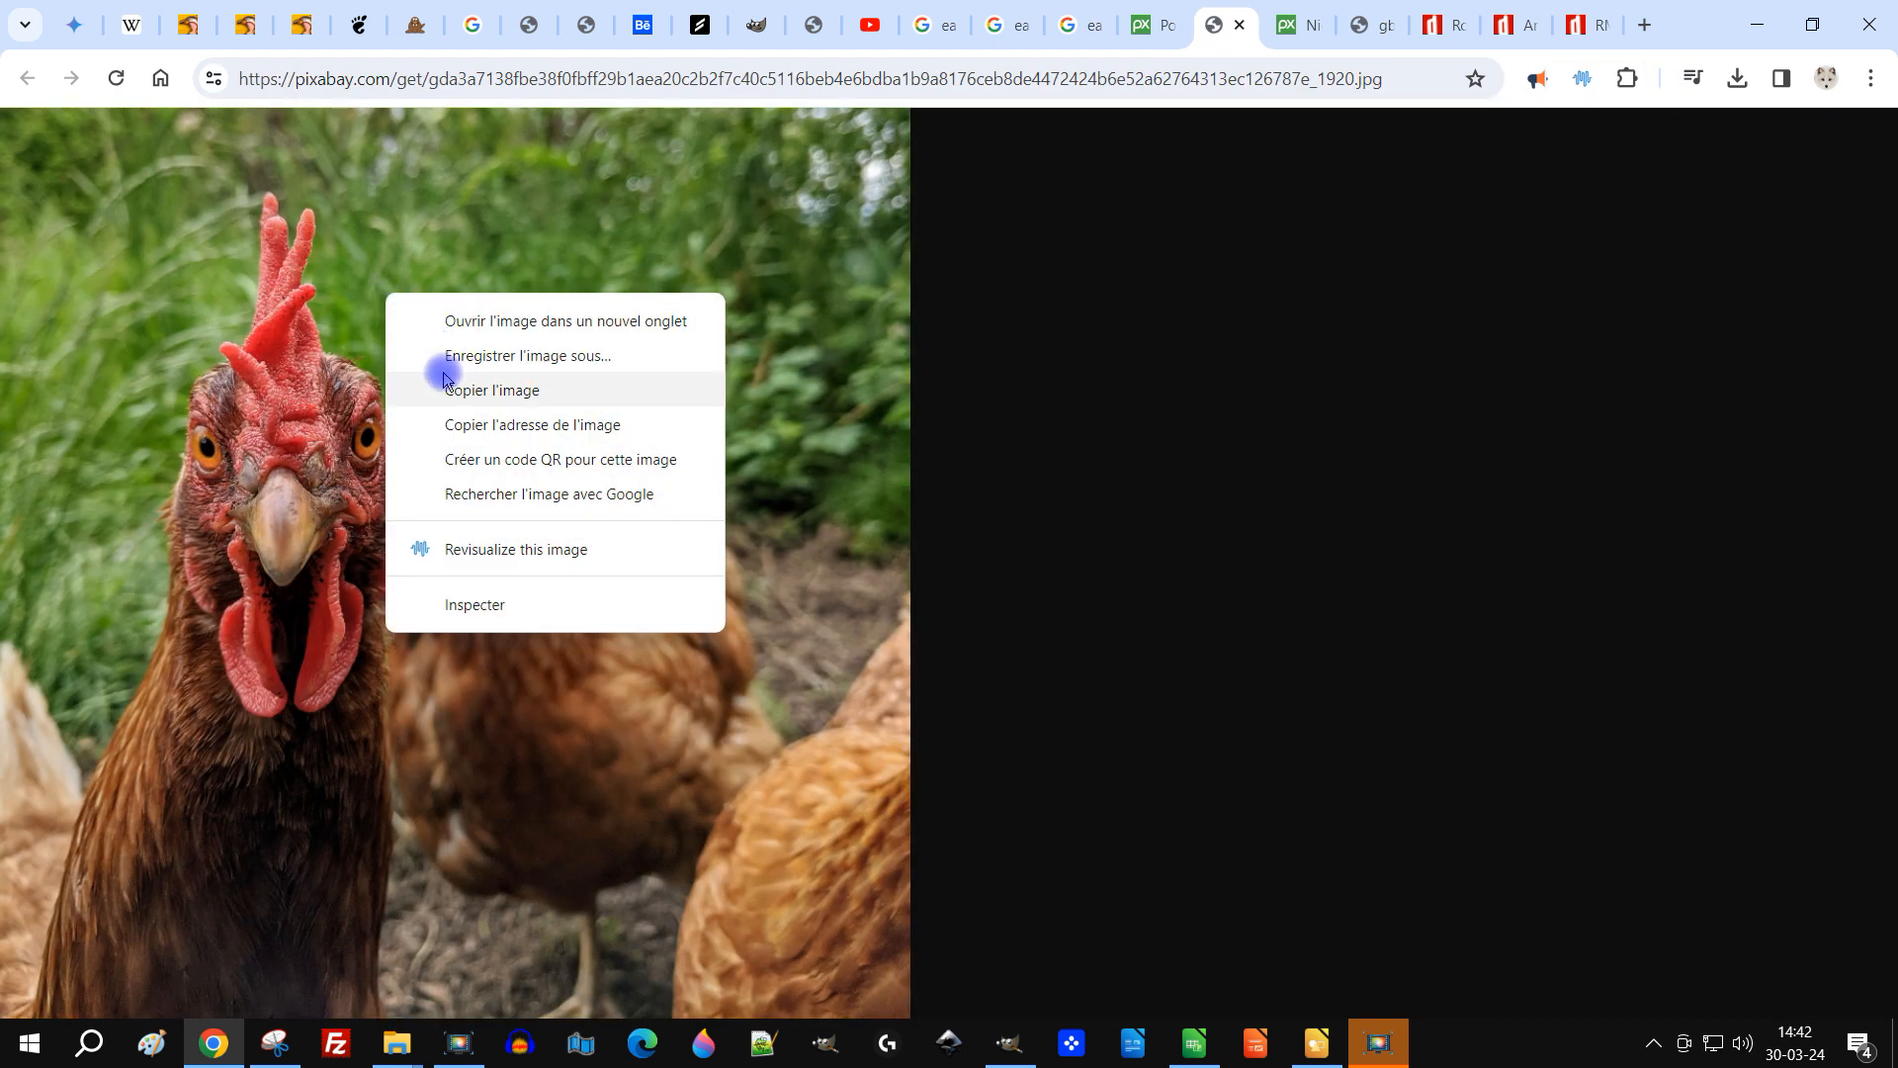
{"action": "left_click", "coordinate": [518, 397]}
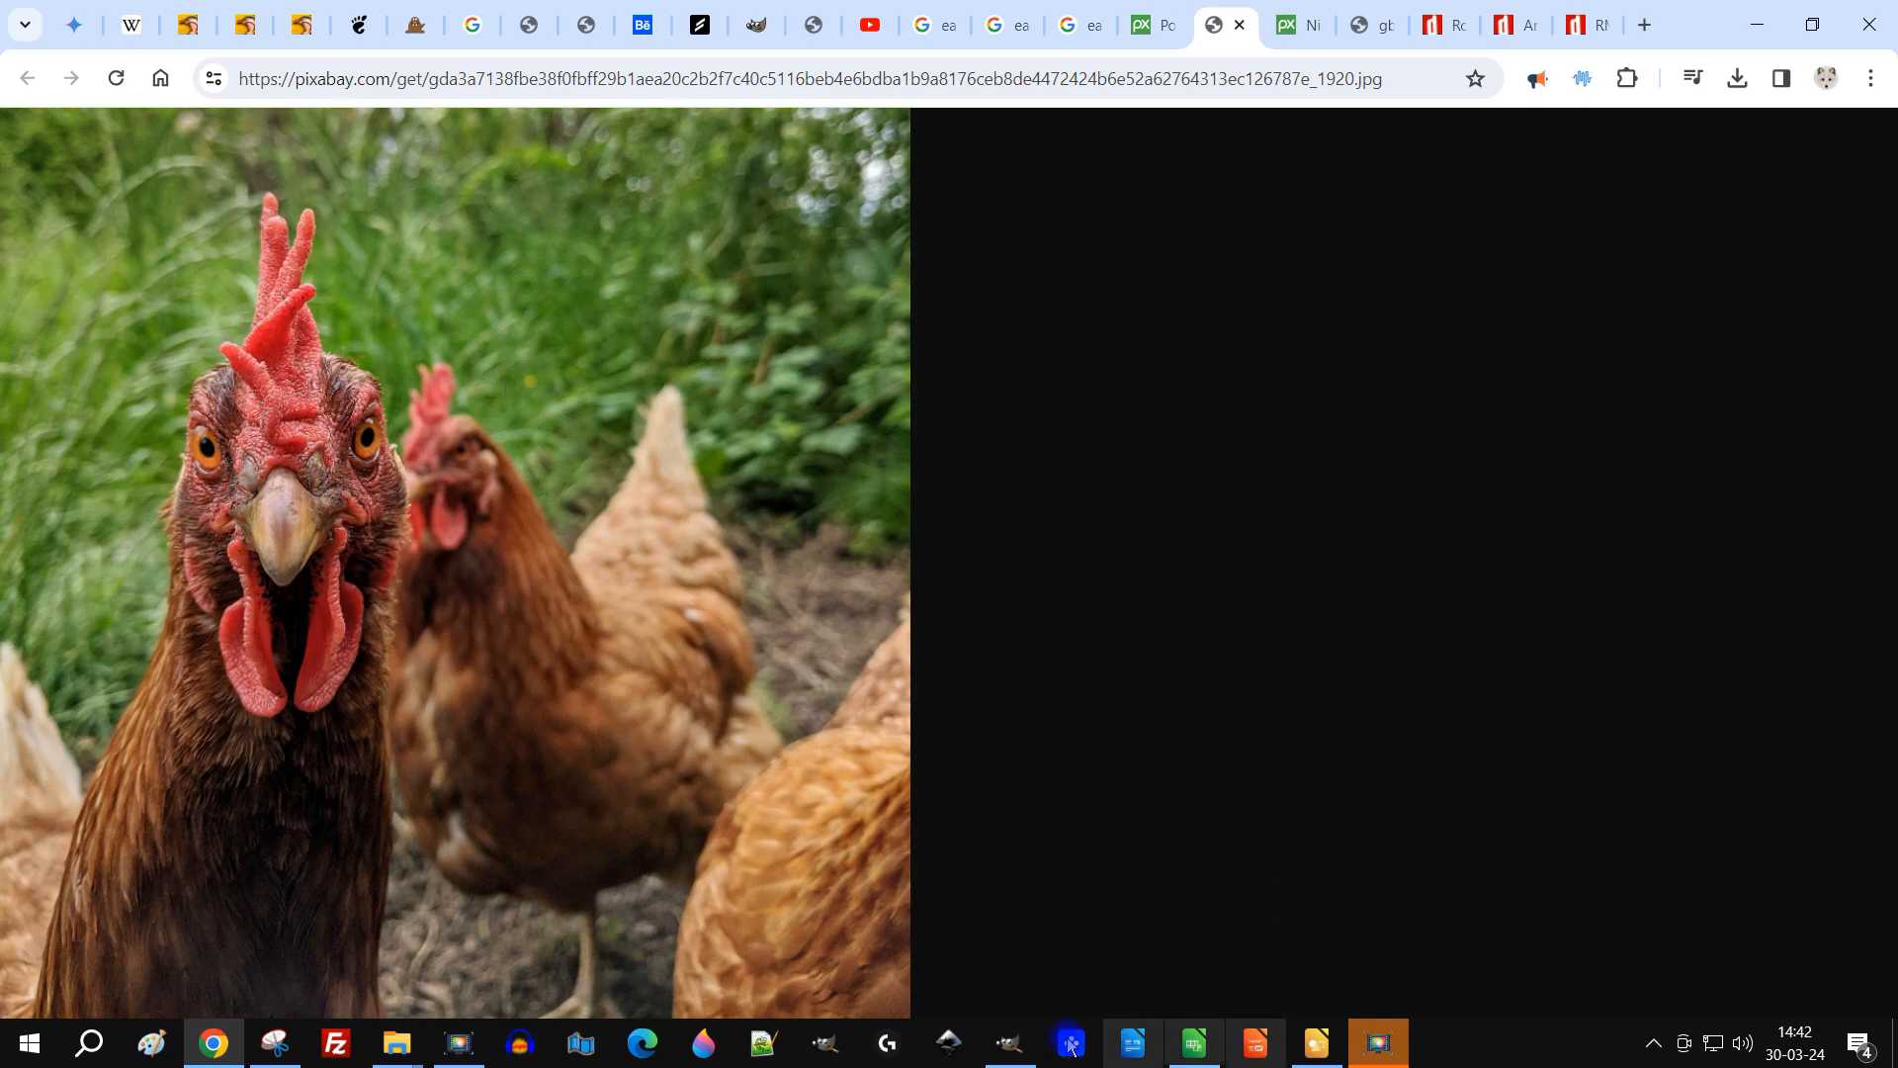
Step: Paste the copied chicken photo into the Easter image as a new layer
{"action": "left_click", "coordinate": [1008, 1043]}
{"action": "left_click", "coordinate": [87, 42]}
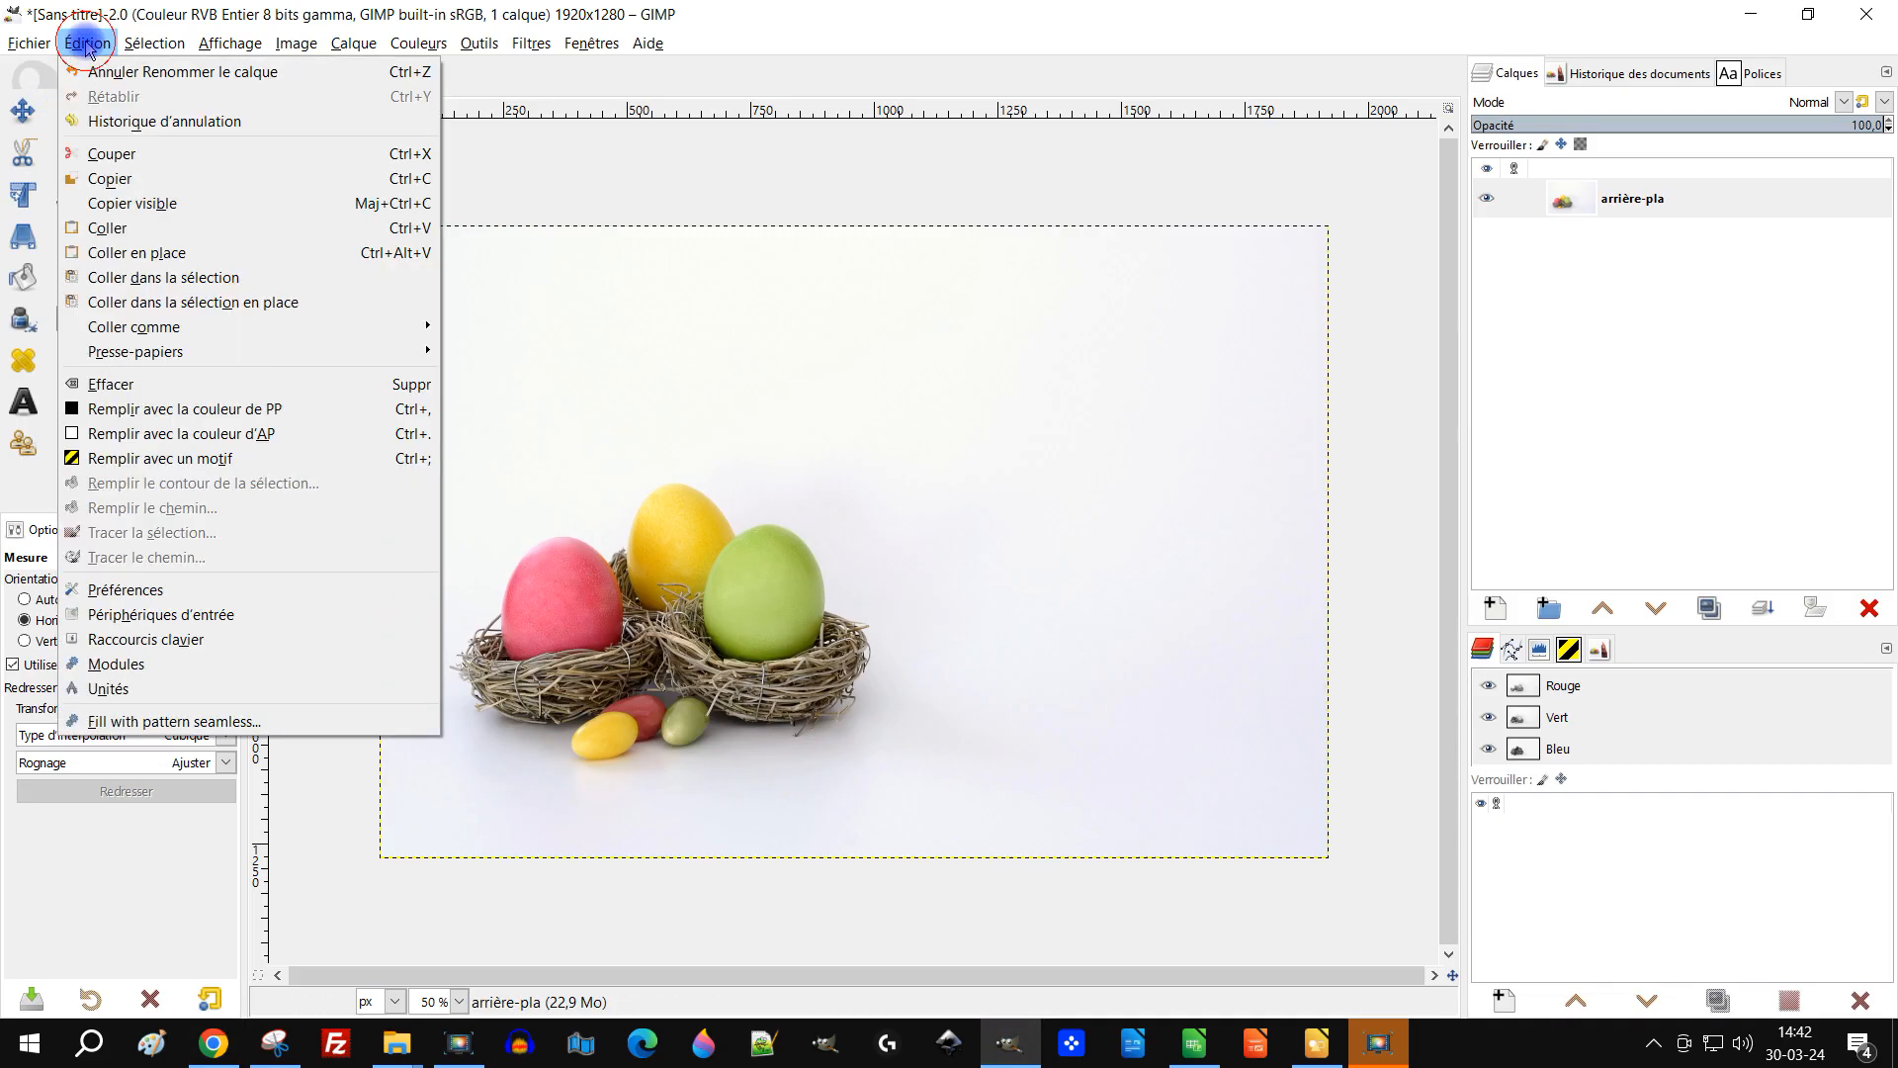
{"action": "mouse_move", "coordinate": [259, 326]}
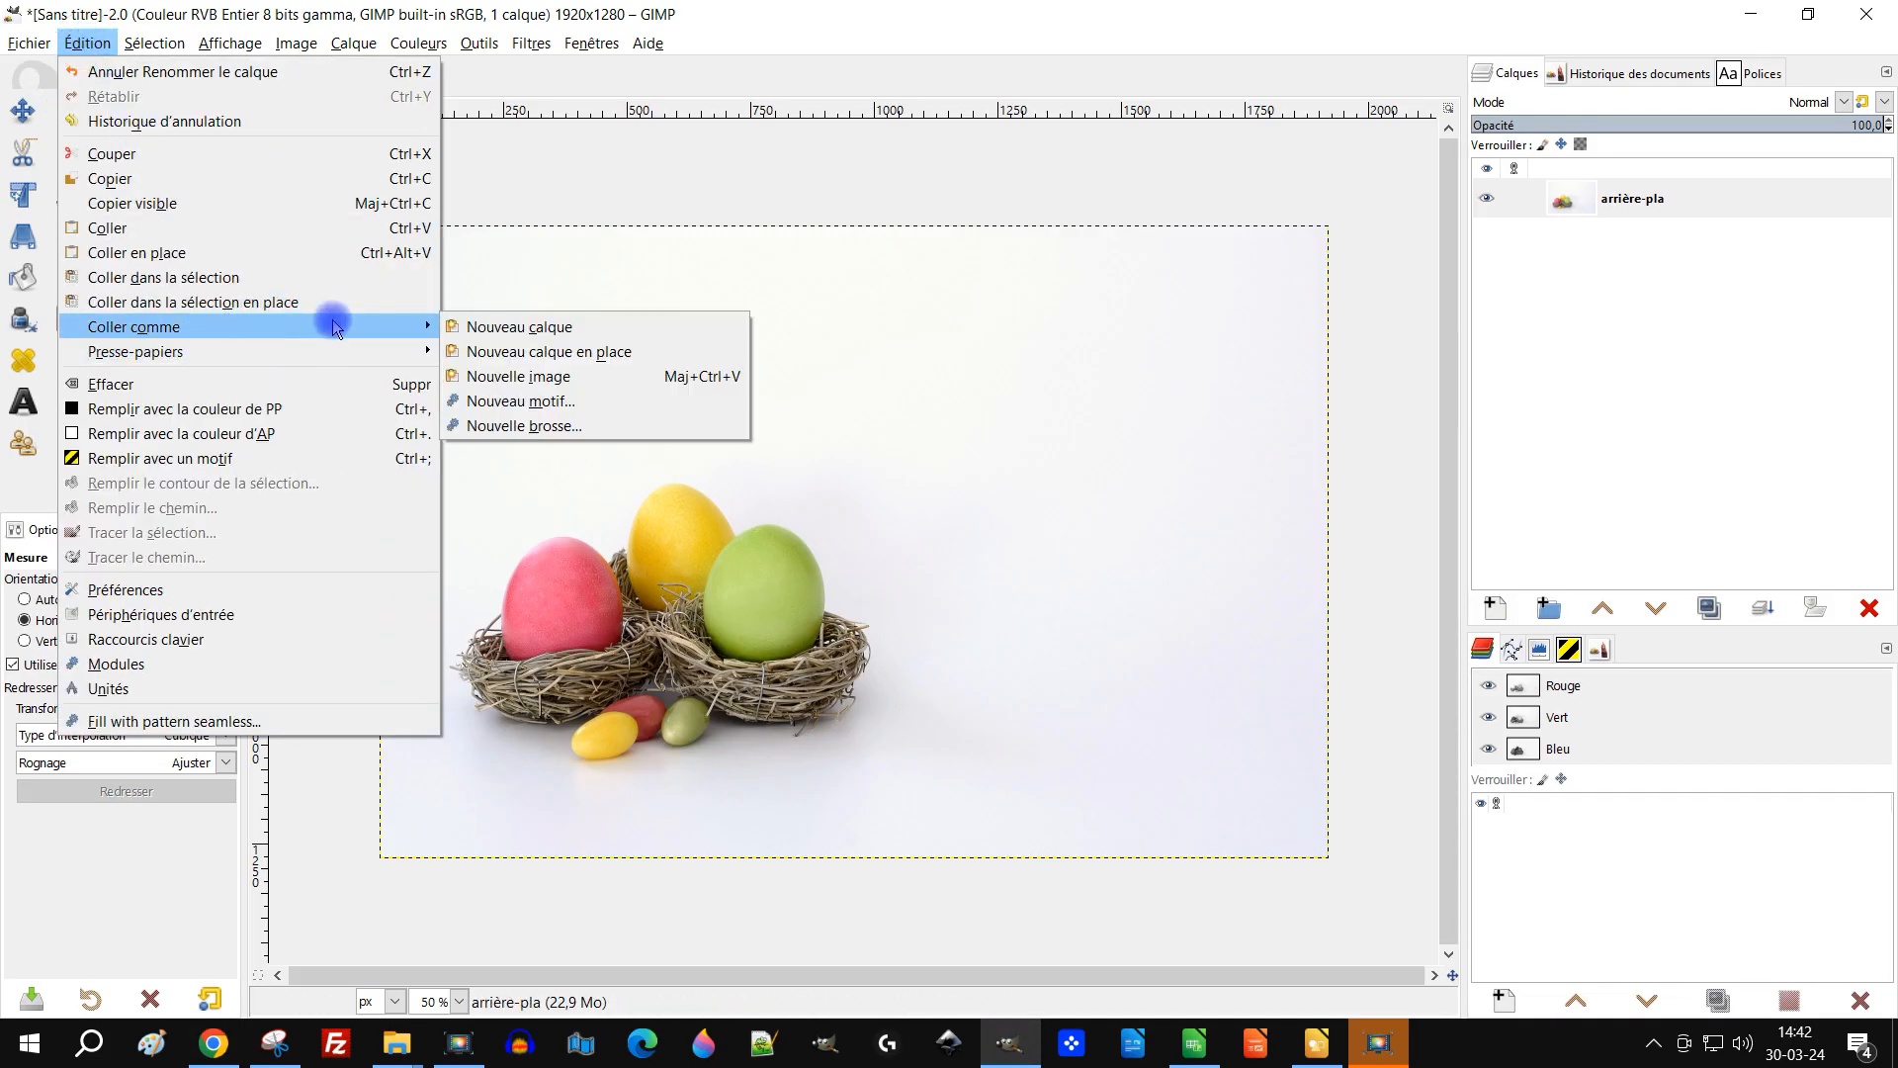
{"action": "left_click", "coordinate": [594, 326]}
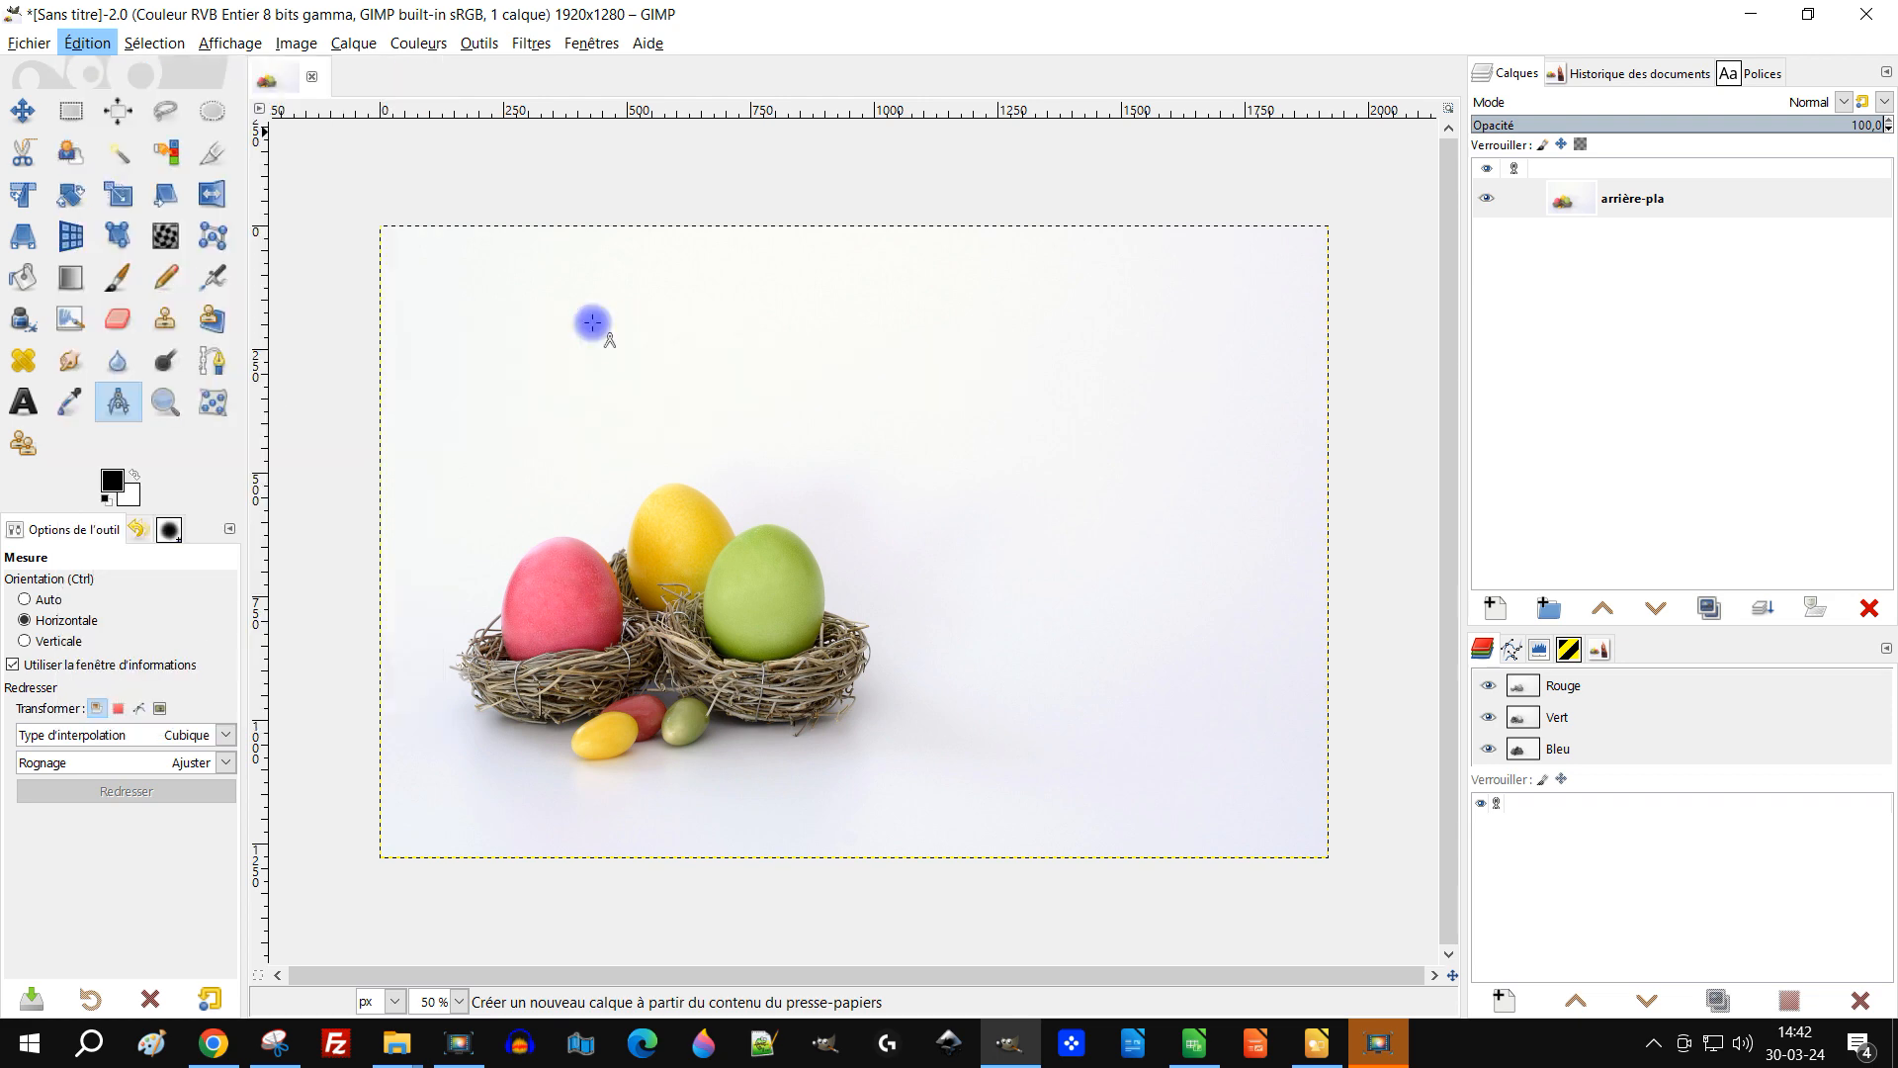
Step: Select the Scale tool and toggle the chicken layer's visibility to compare it with the background
{"action": "scroll", "coordinate": [954, 559], "scroll_direction": "down", "scroll_amount": 1}
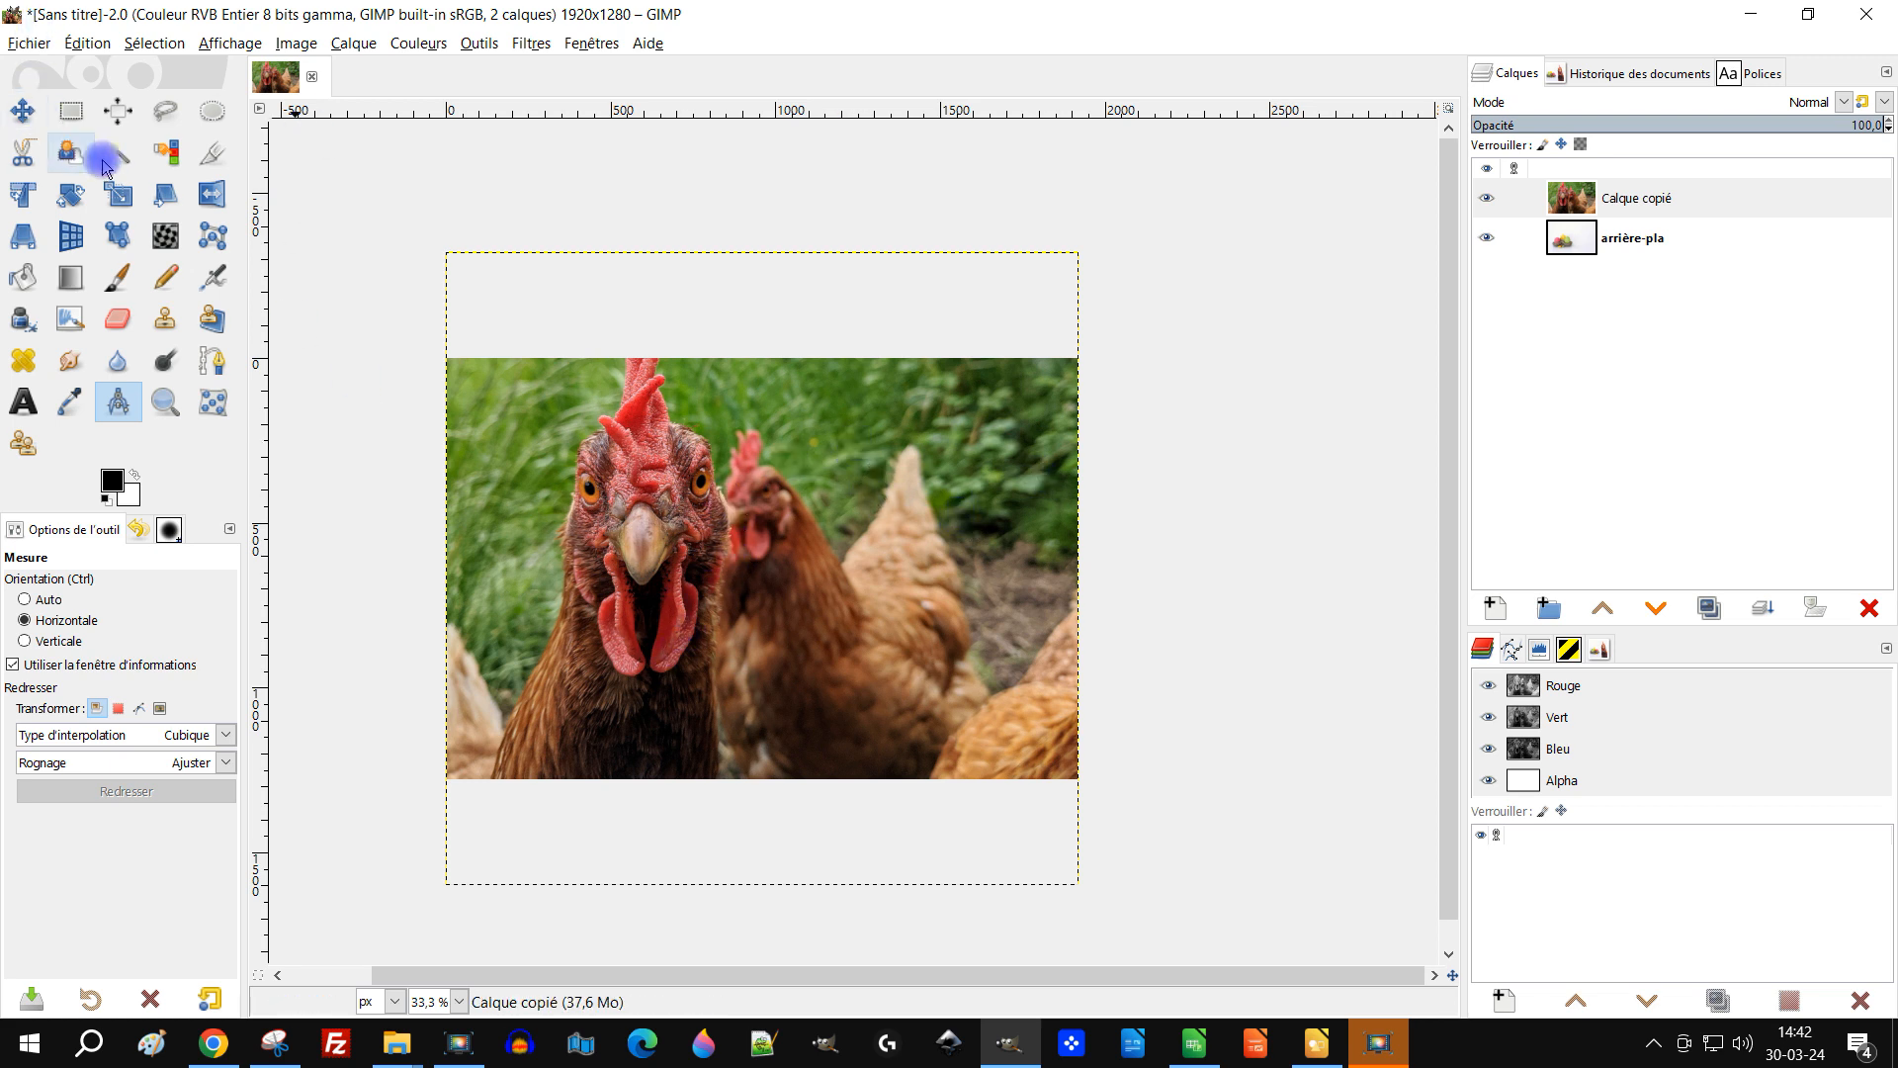
{"action": "left_click", "coordinate": [121, 197]}
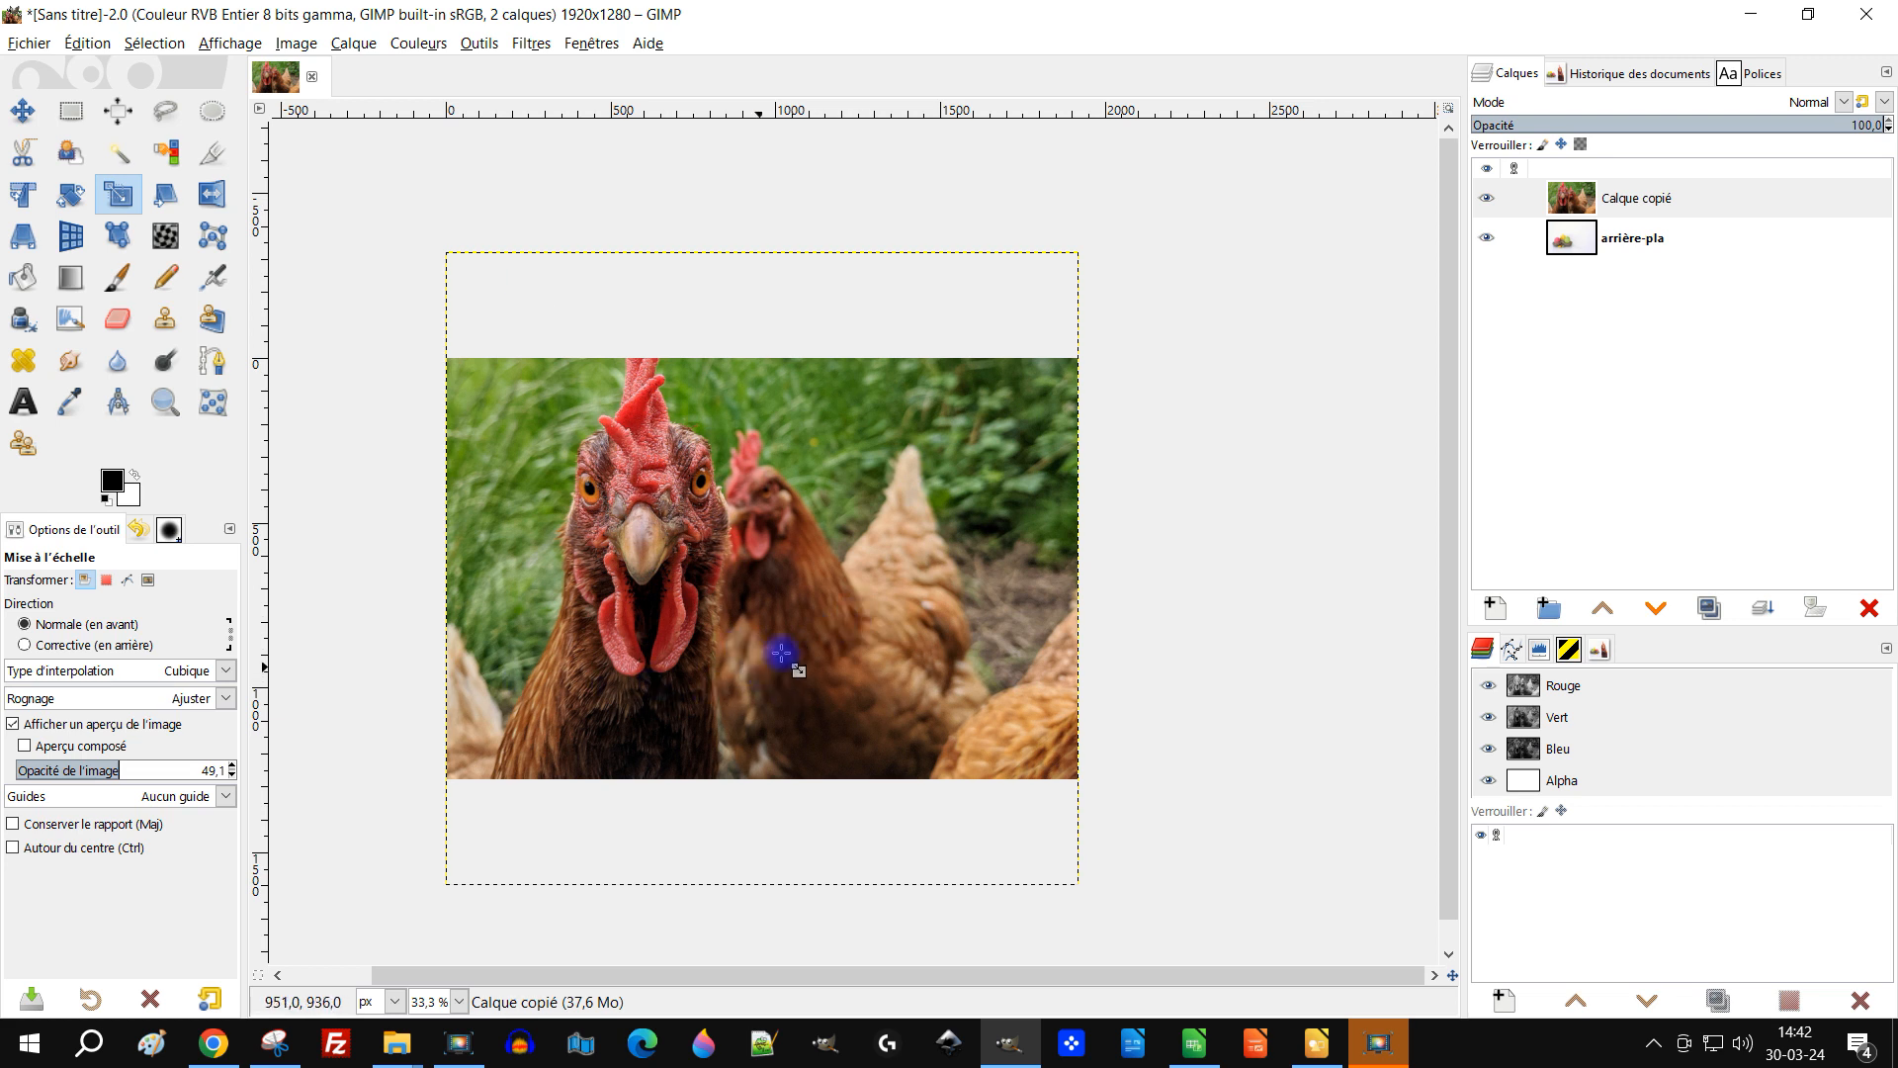
{"action": "left_click", "coordinate": [1488, 199]}
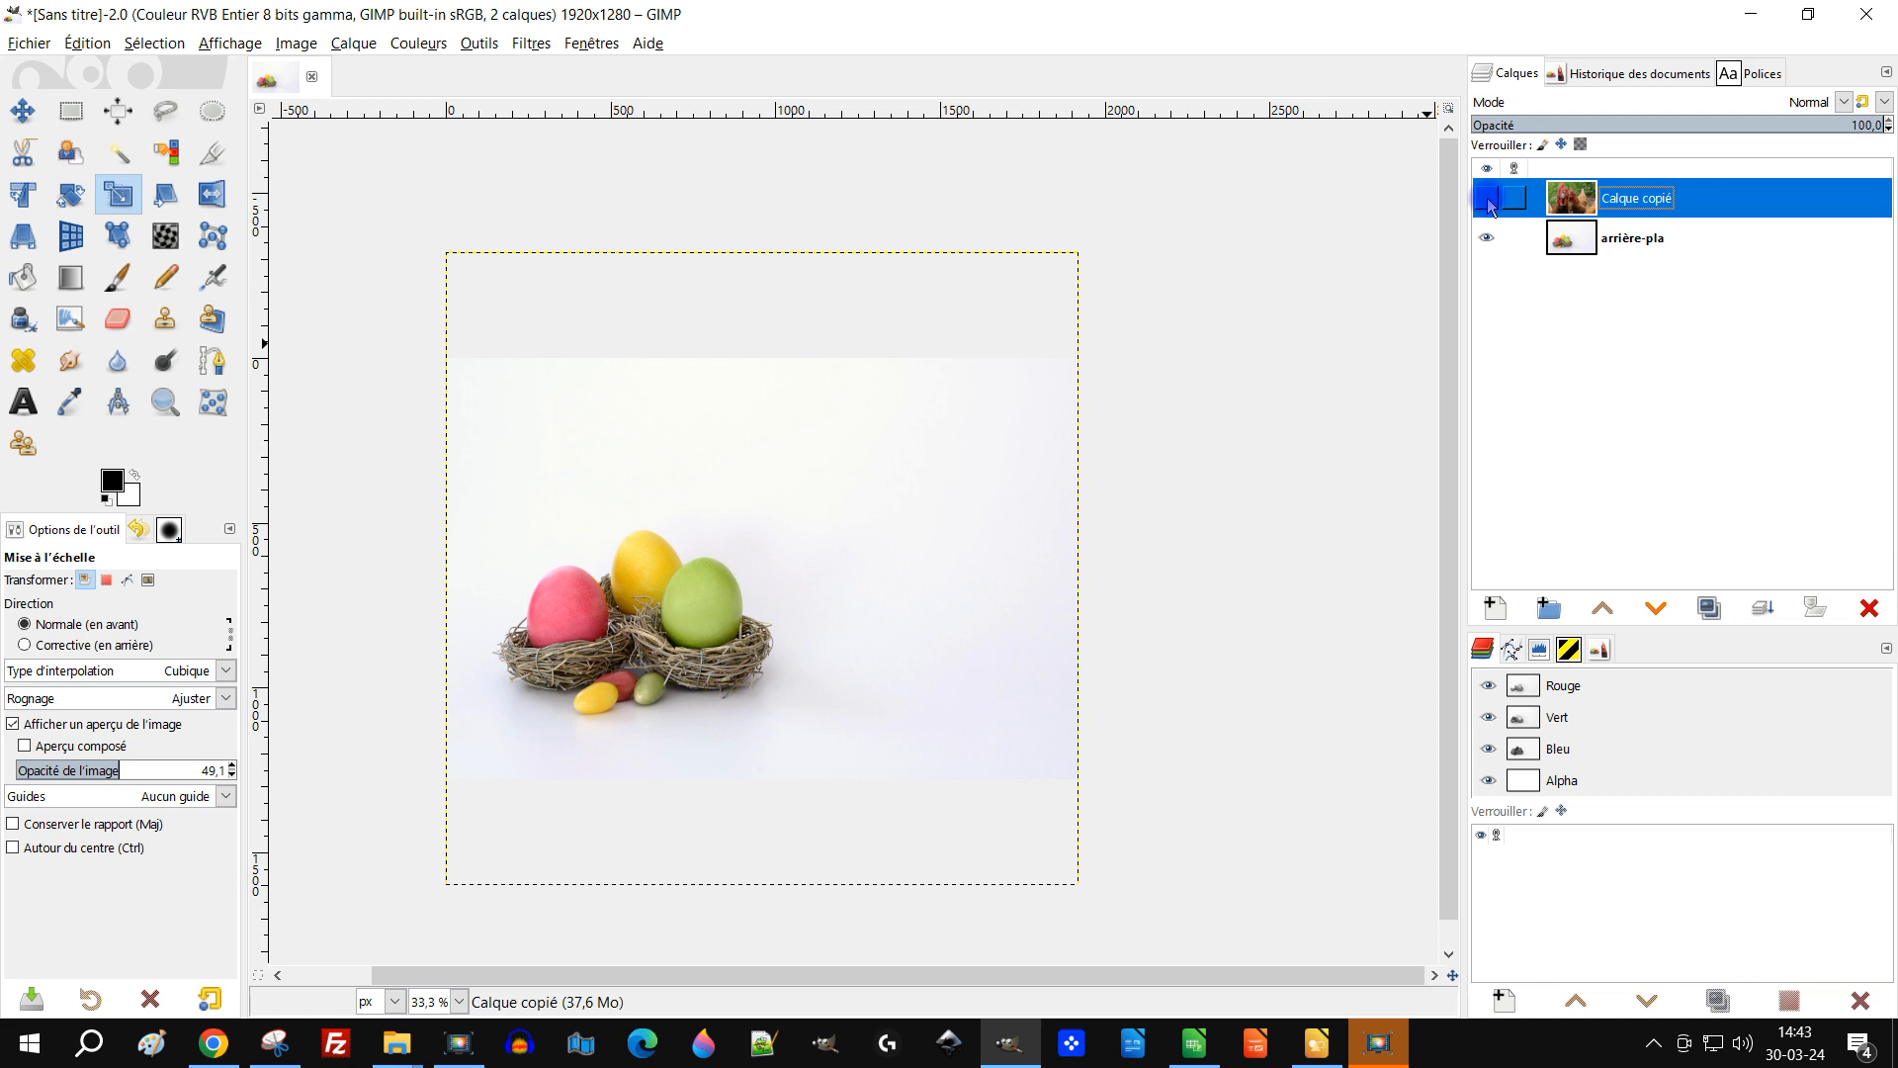
{"action": "key", "text": "1"}
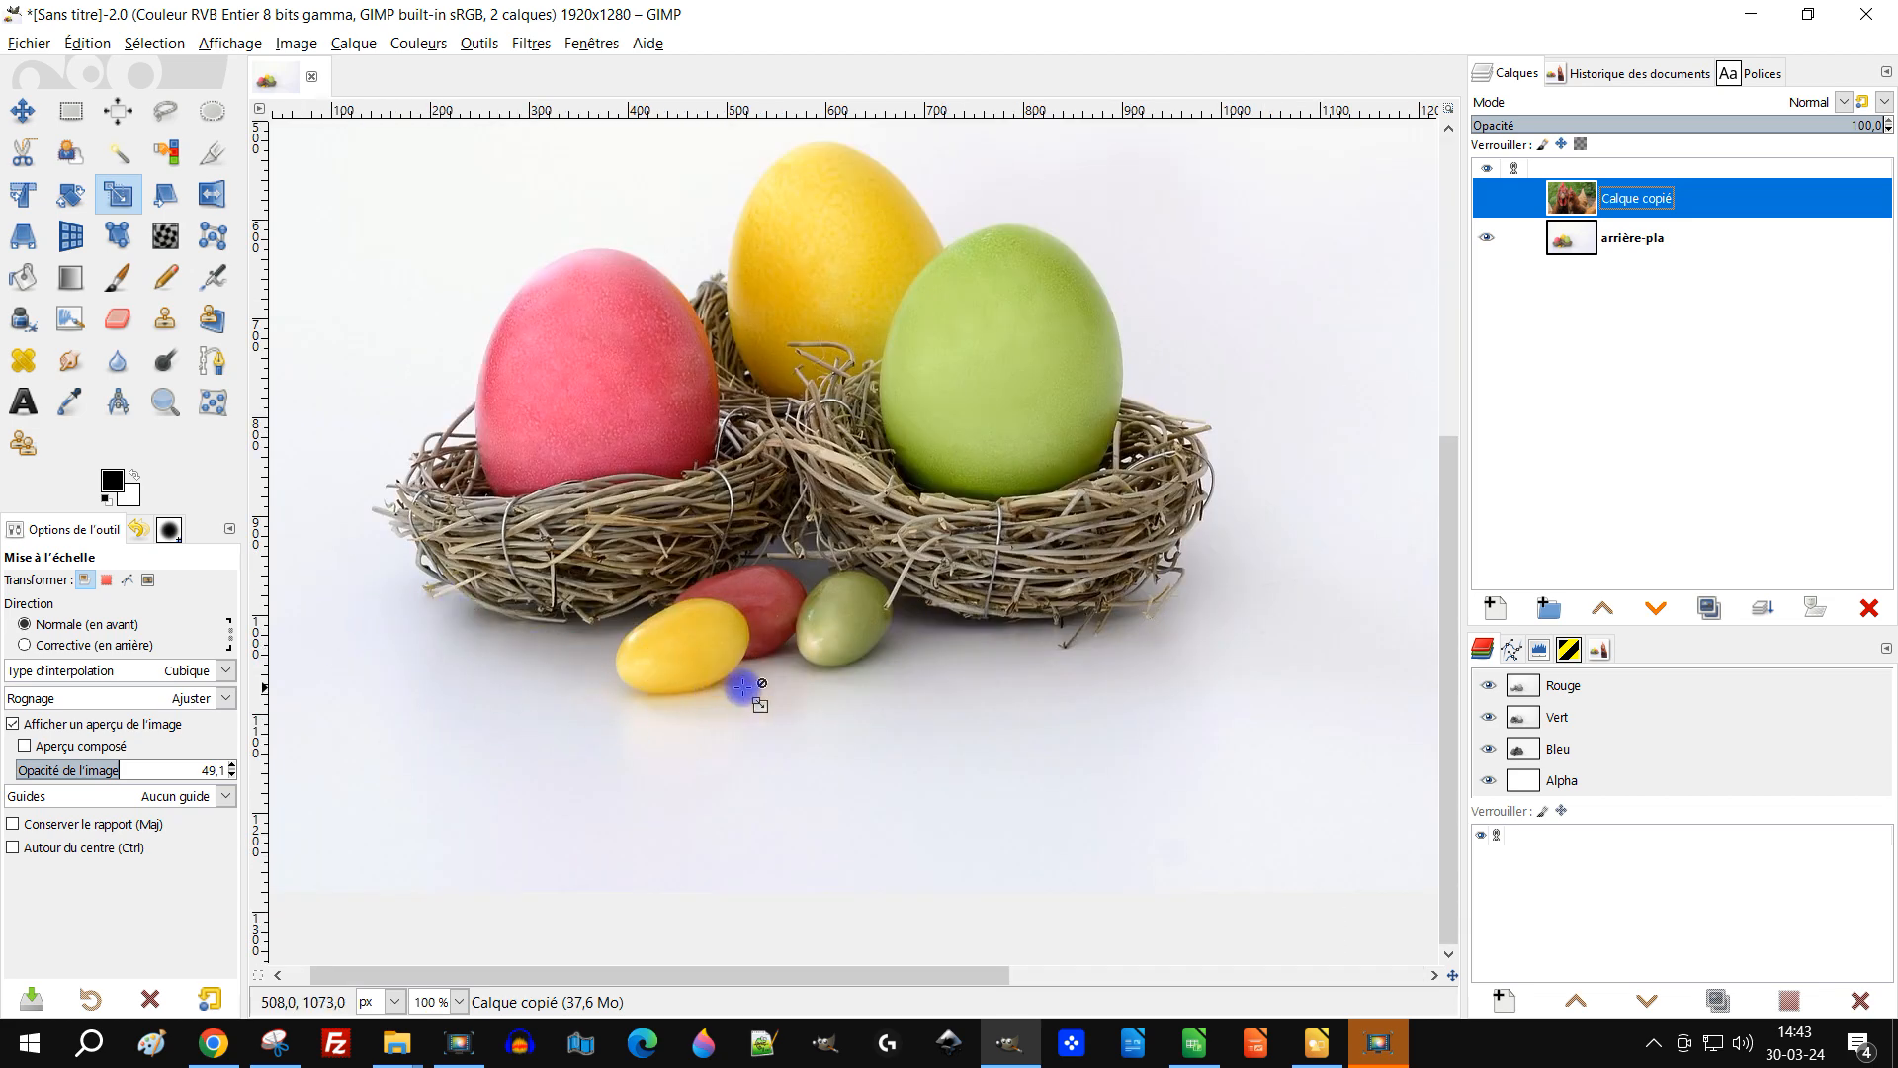
{"action": "key", "text": "minus"}
{"action": "key", "text": "minus"}
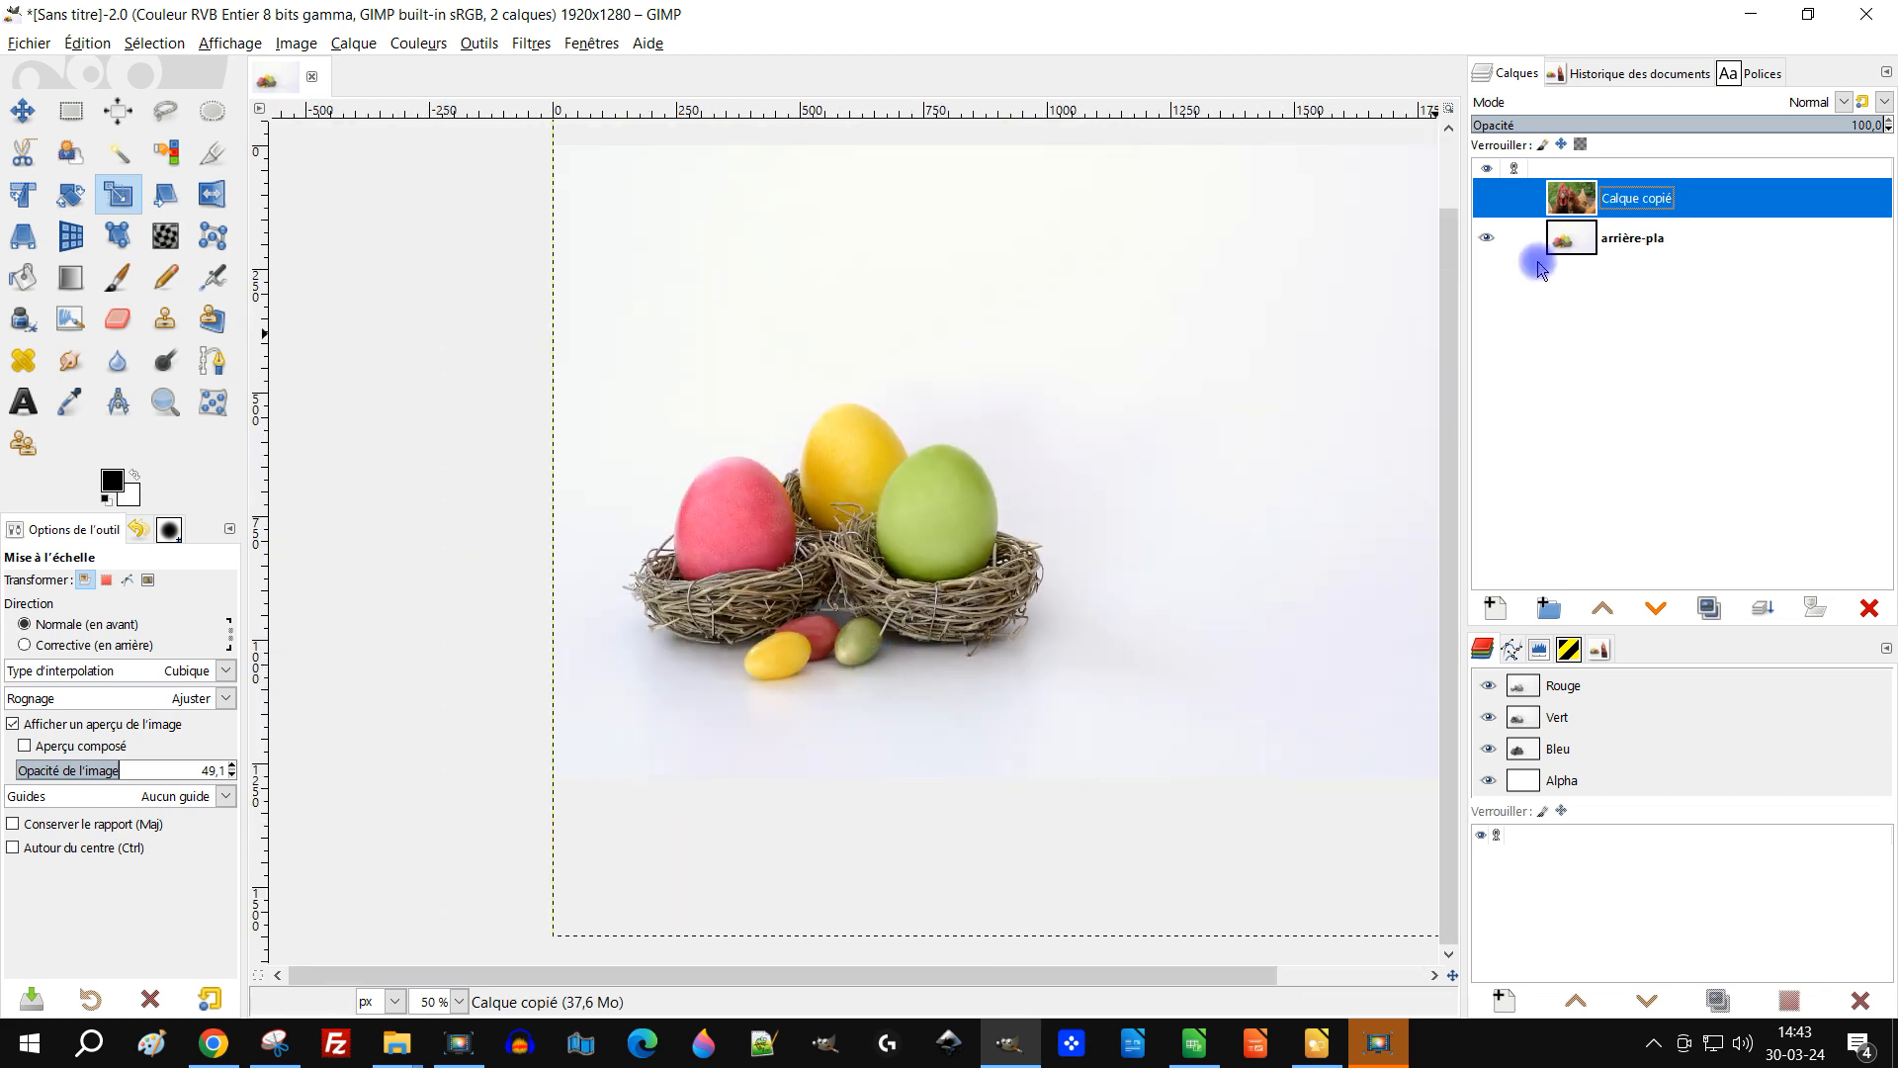
{"action": "left_click", "coordinate": [1487, 198]}
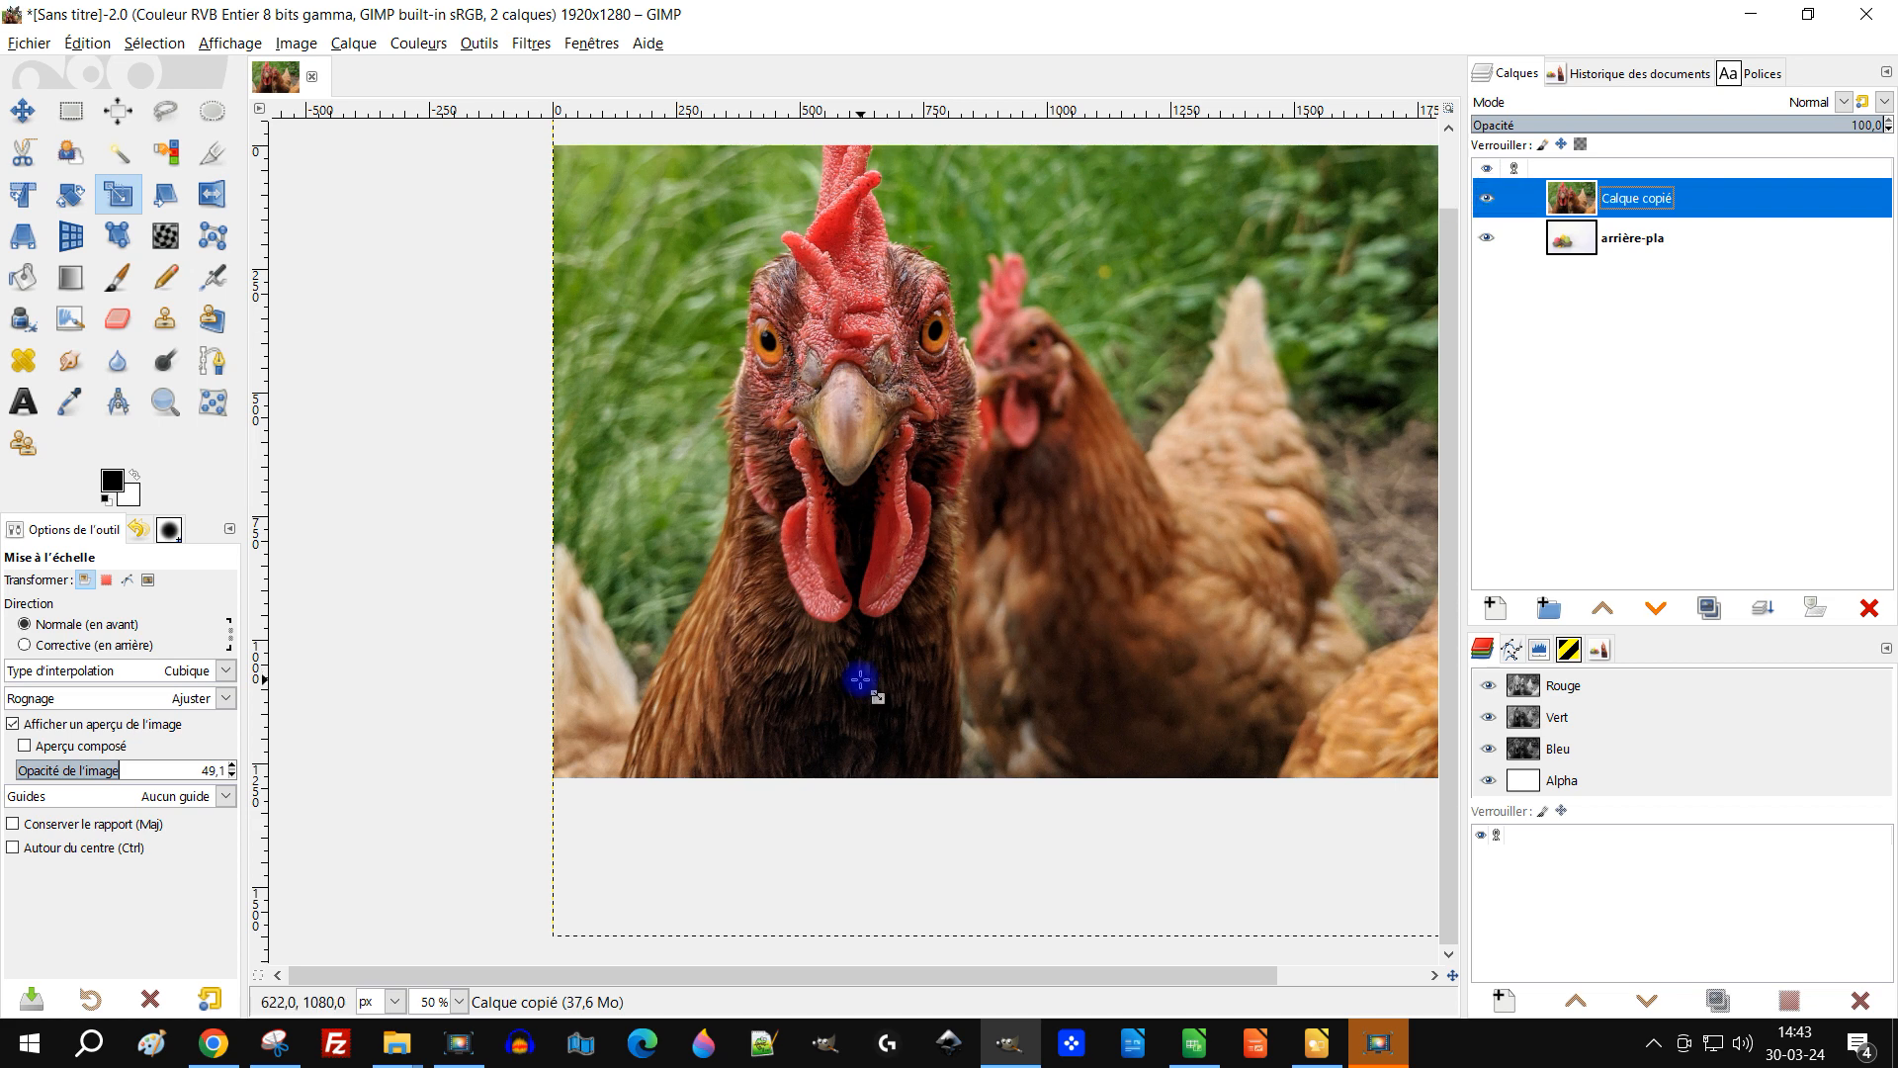
{"action": "key", "text": "minus"}
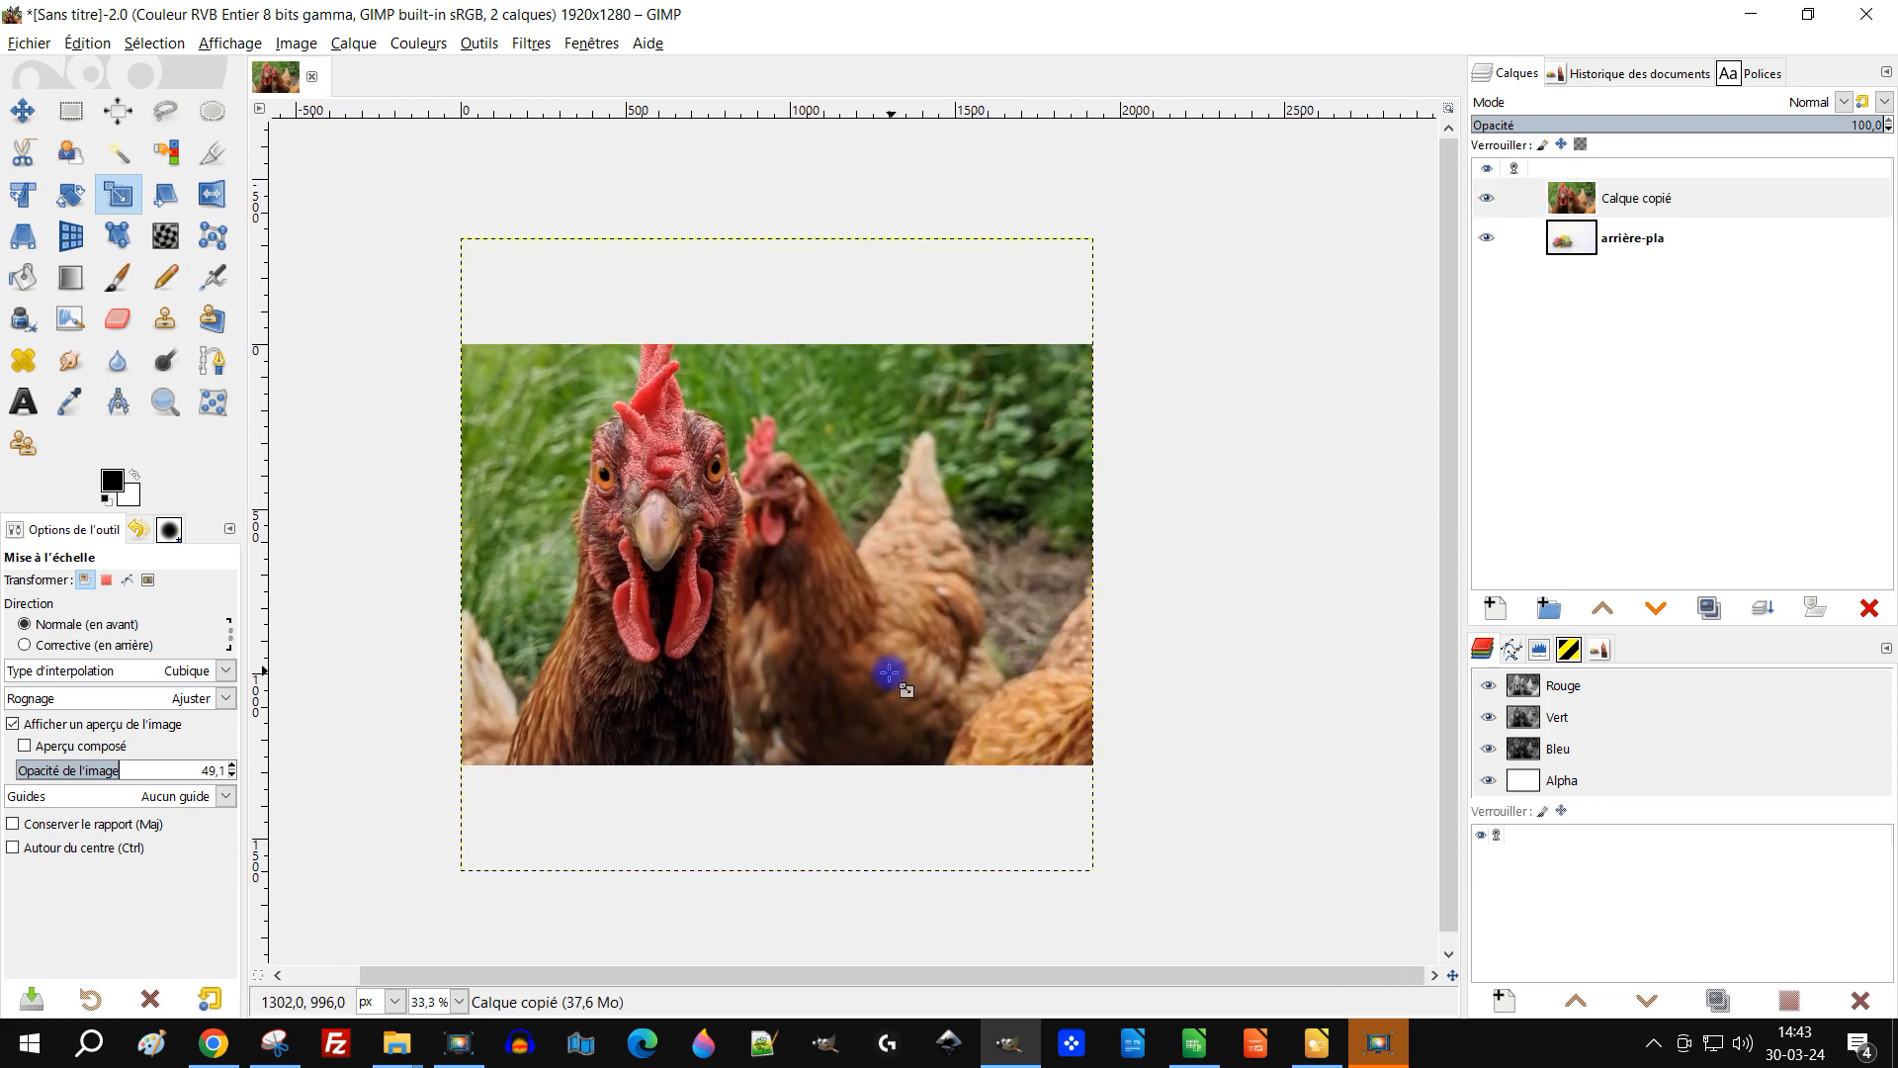
Step: Rename the pasted chicken layer as poule
{"action": "double_click", "coordinate": [1626, 198]}
{"action": "type", "text": "poul"}
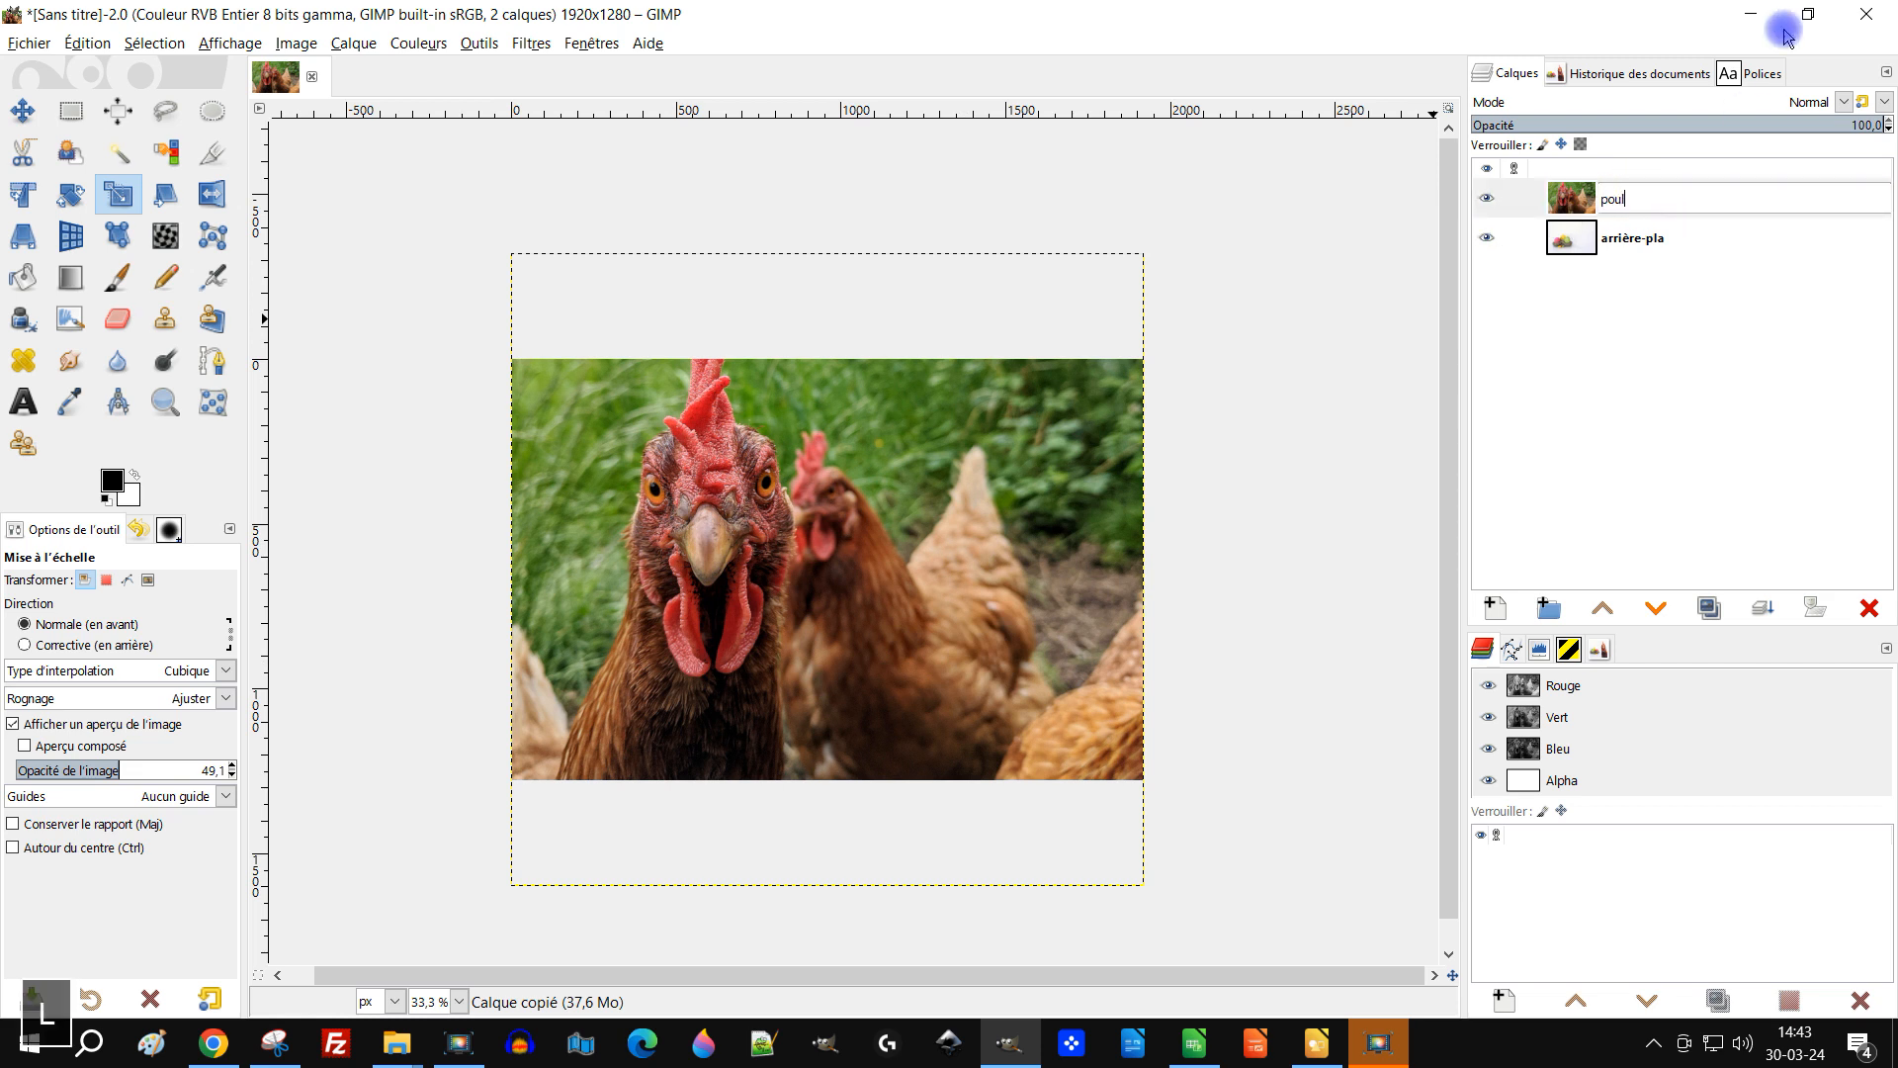
{"action": "type", "text": "e"}
{"action": "key", "text": "Return"}
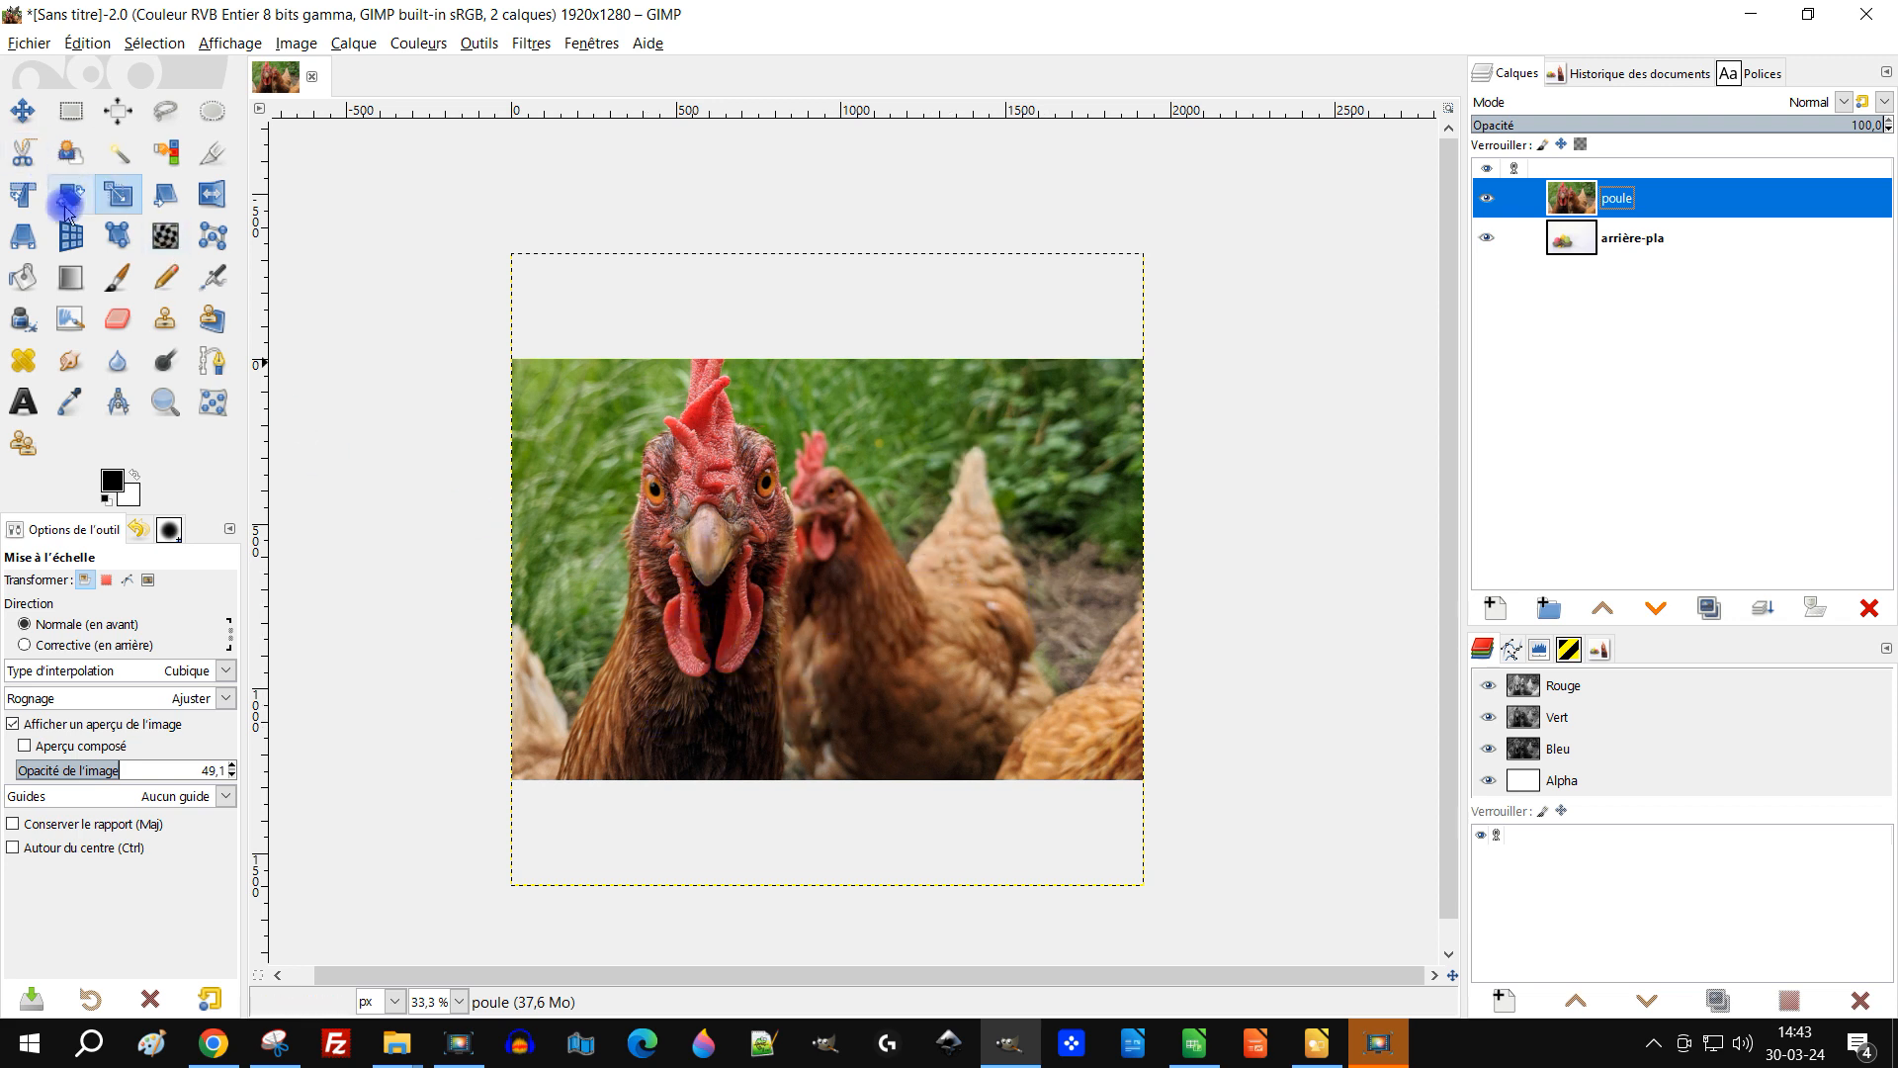
{"action": "left_click", "coordinate": [853, 584]}
{"action": "left_click_drag", "start_coordinate": [834, 563], "coordinate": [861, 462]}
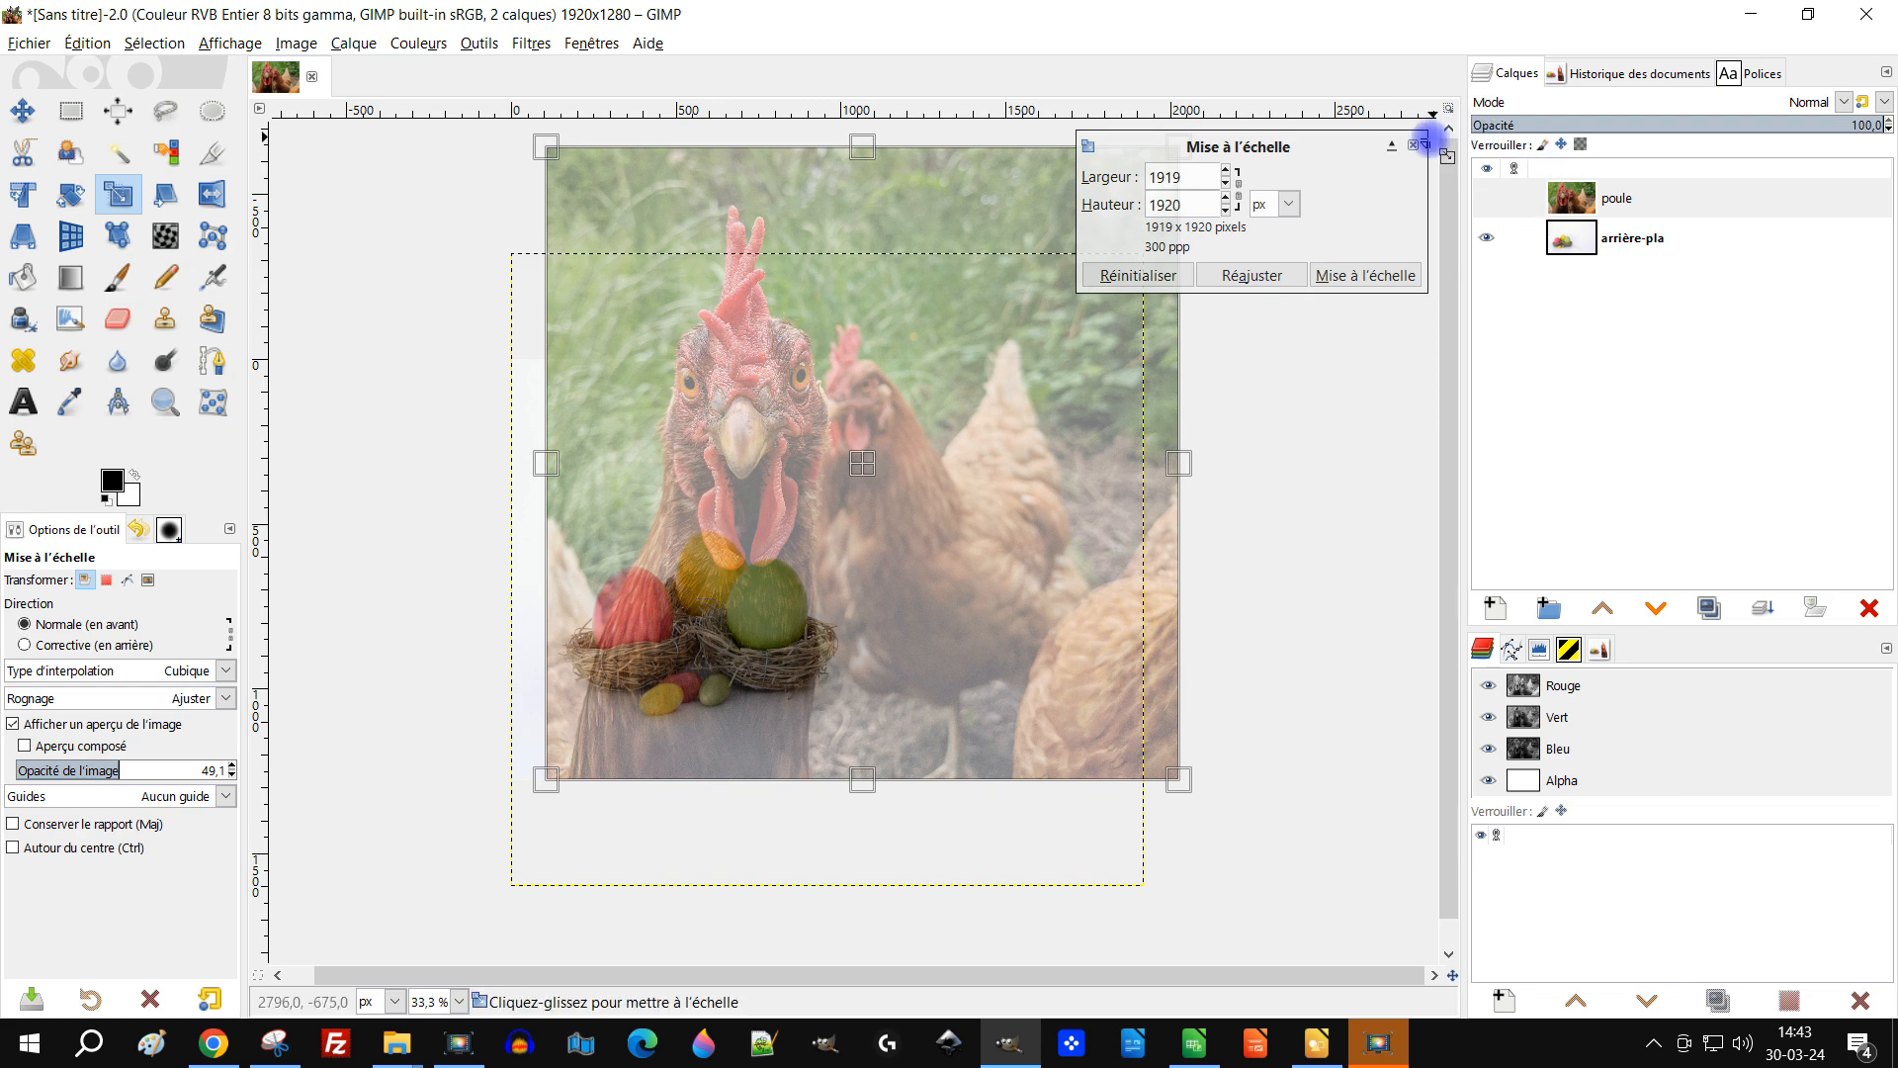
{"action": "left_click", "coordinate": [1412, 145]}
Step: Move the poule layer toward the right side of the canvas with the Move tool
{"action": "left_click", "coordinate": [1708, 202]}
{"action": "left_click", "coordinate": [23, 110]}
{"action": "left_click_drag", "start_coordinate": [867, 561], "coordinate": [1201, 475]}
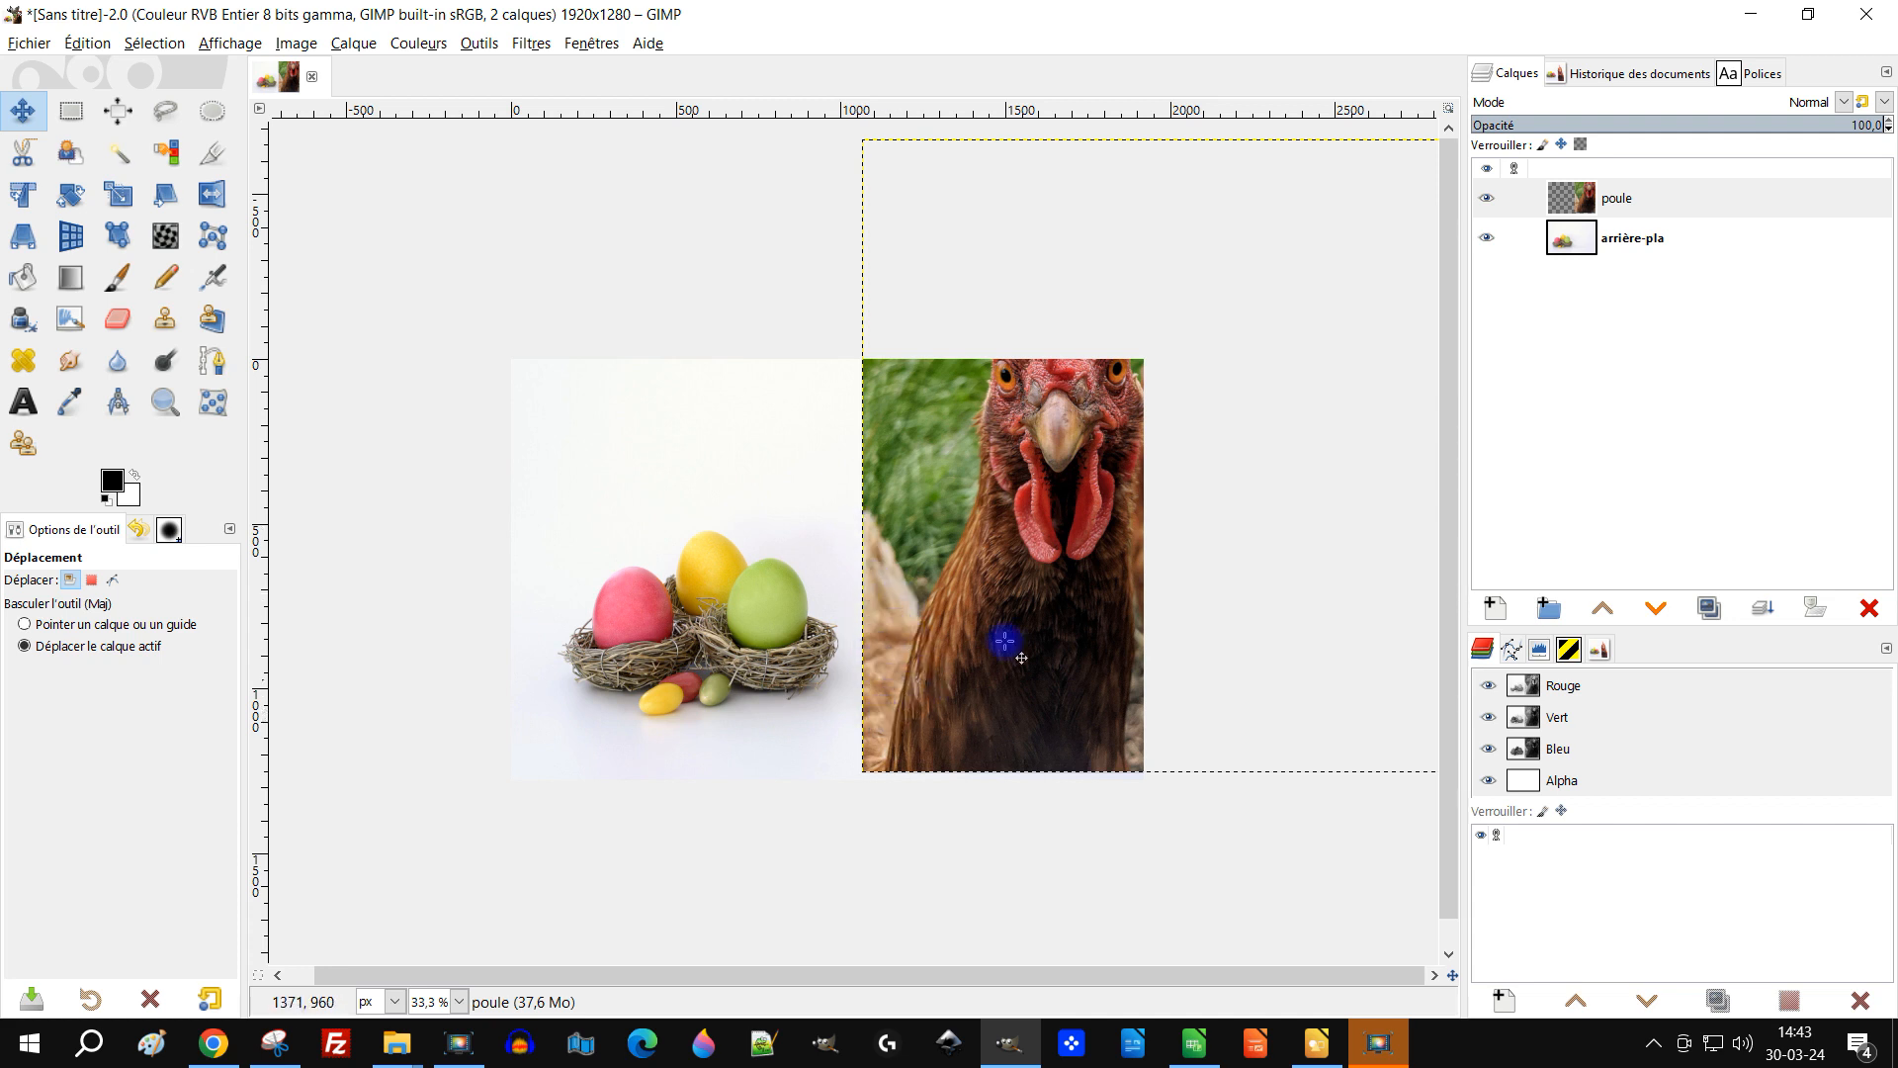
Step: Flip the poule layer horizontally with the Flip tool
{"action": "scroll", "coordinate": [690, 634], "scroll_direction": "up", "scroll_amount": 2}
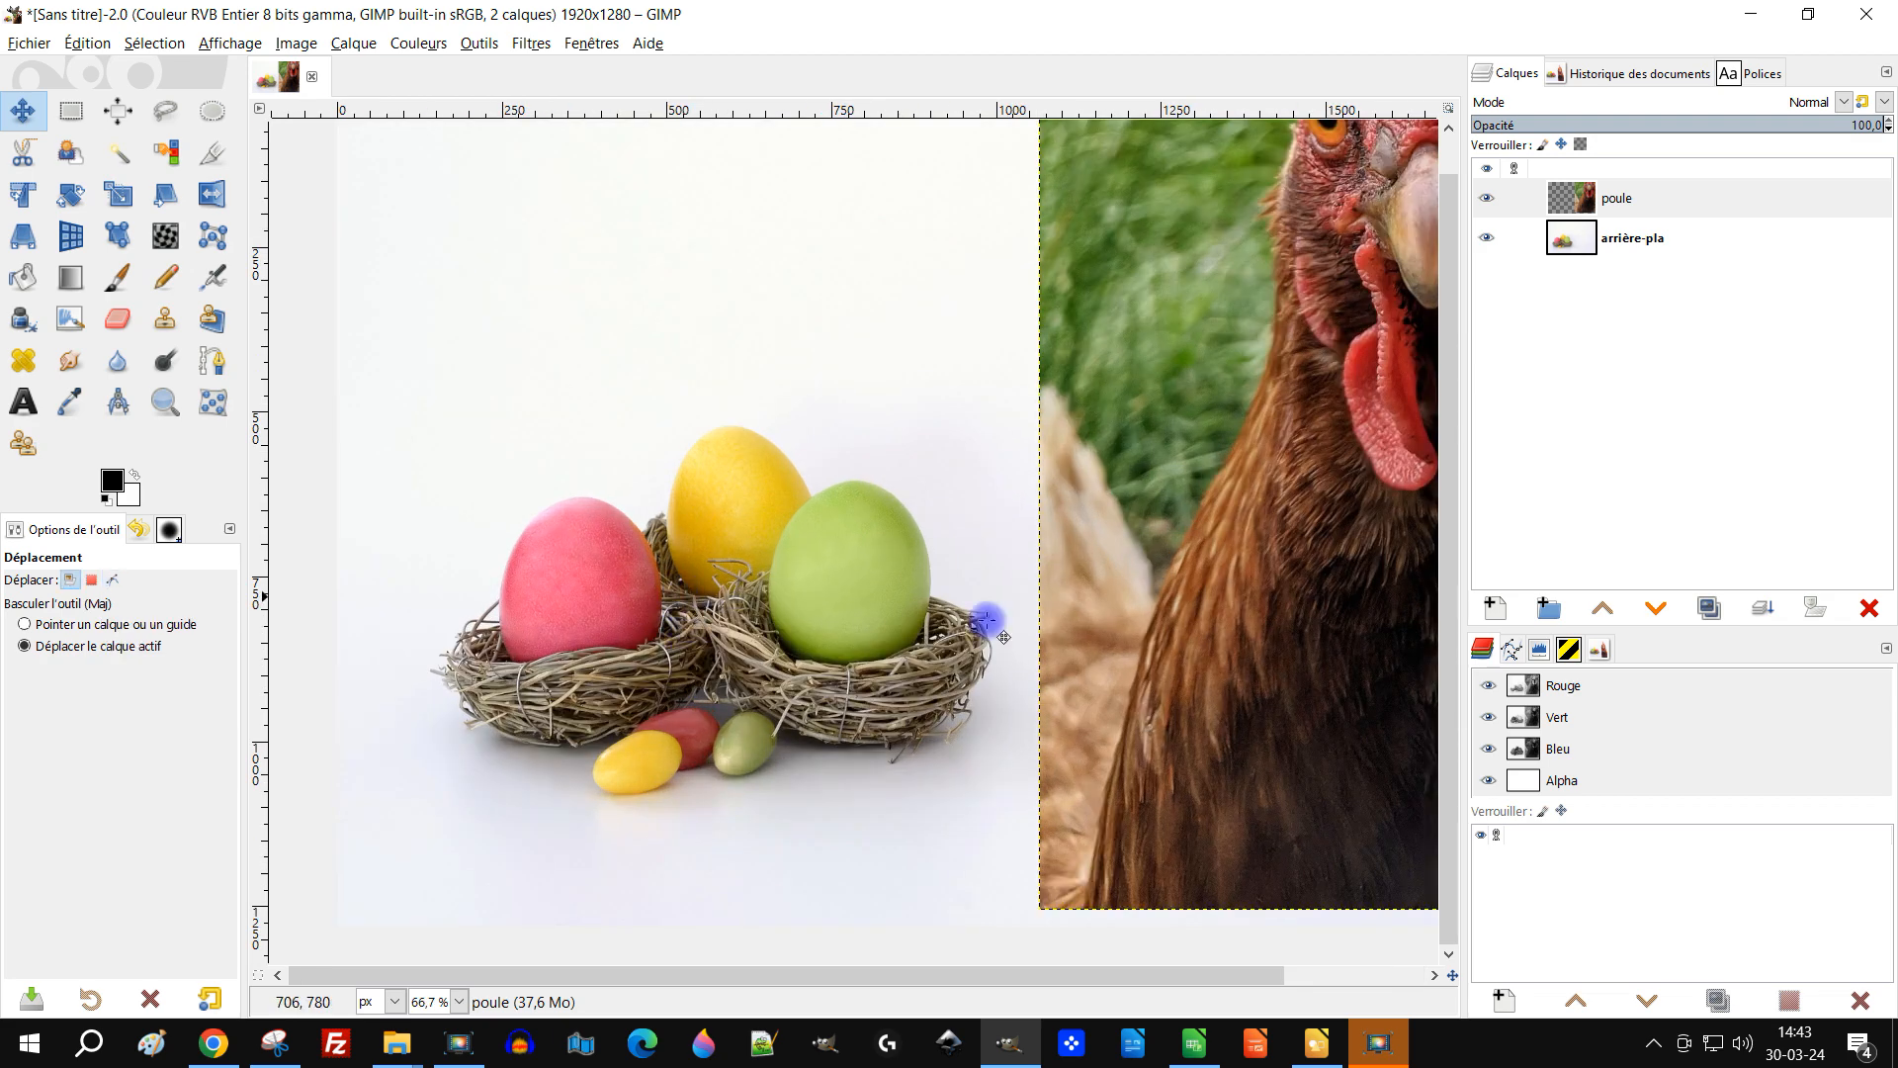
{"action": "scroll", "coordinate": [925, 602], "scroll_direction": "down", "scroll_amount": 1}
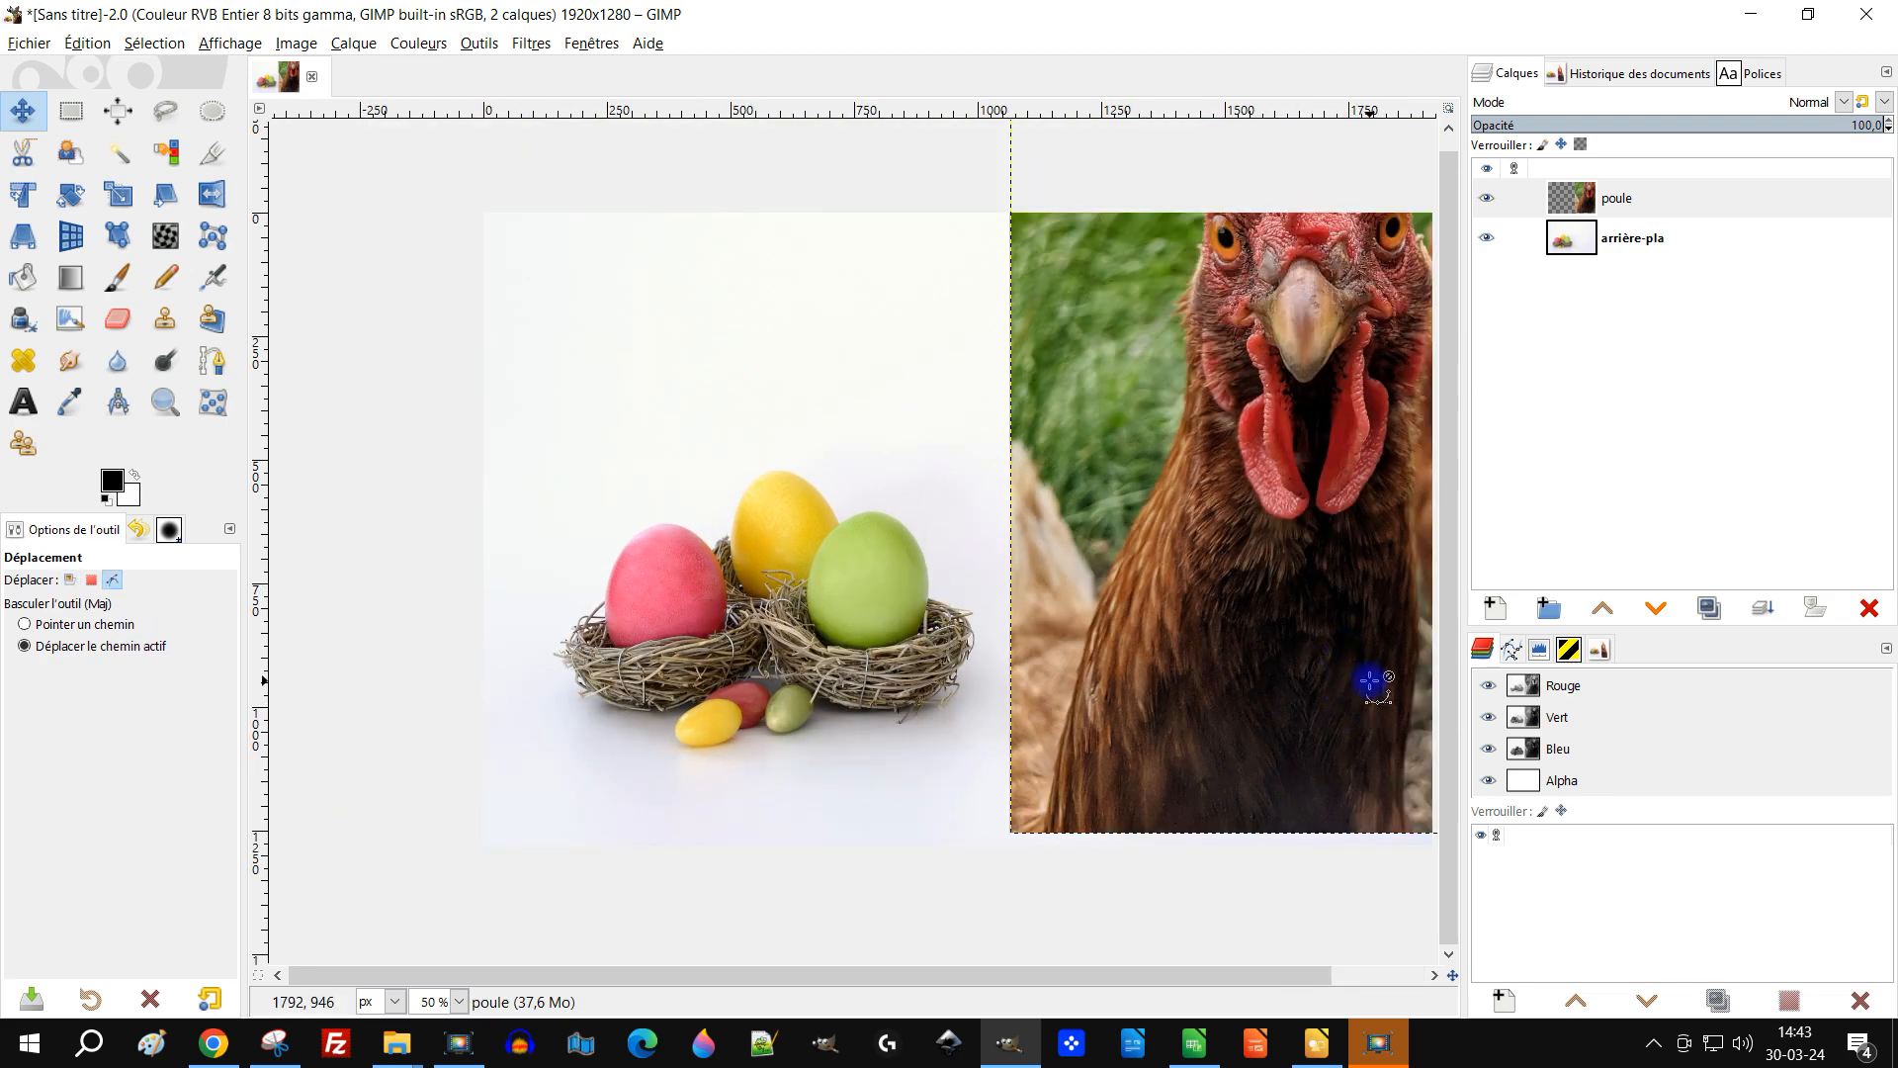
{"action": "scroll", "coordinate": [1365, 674], "scroll_direction": "down", "scroll_amount": 2}
{"action": "scroll", "coordinate": [1006, 722], "scroll_direction": "up", "scroll_amount": 1}
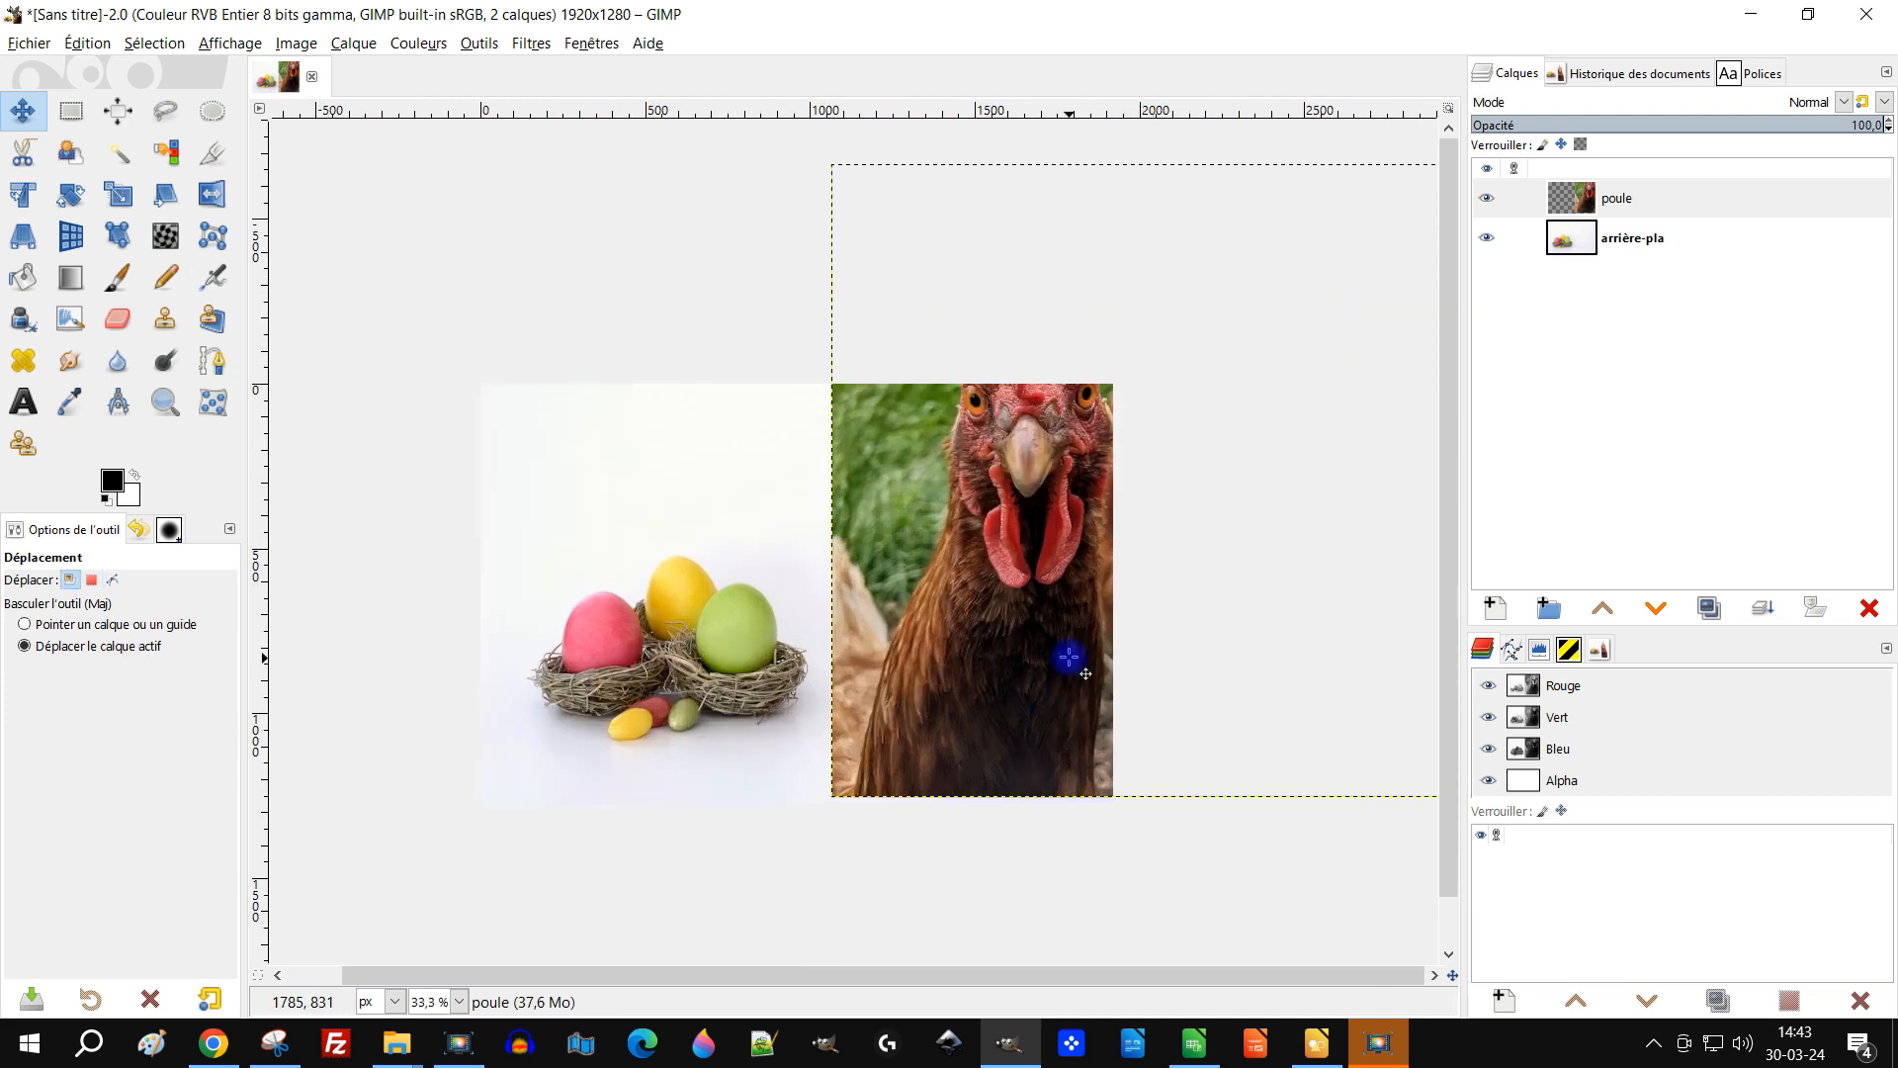
{"action": "scroll", "coordinate": [1118, 582], "scroll_direction": "right", "scroll_amount": 2}
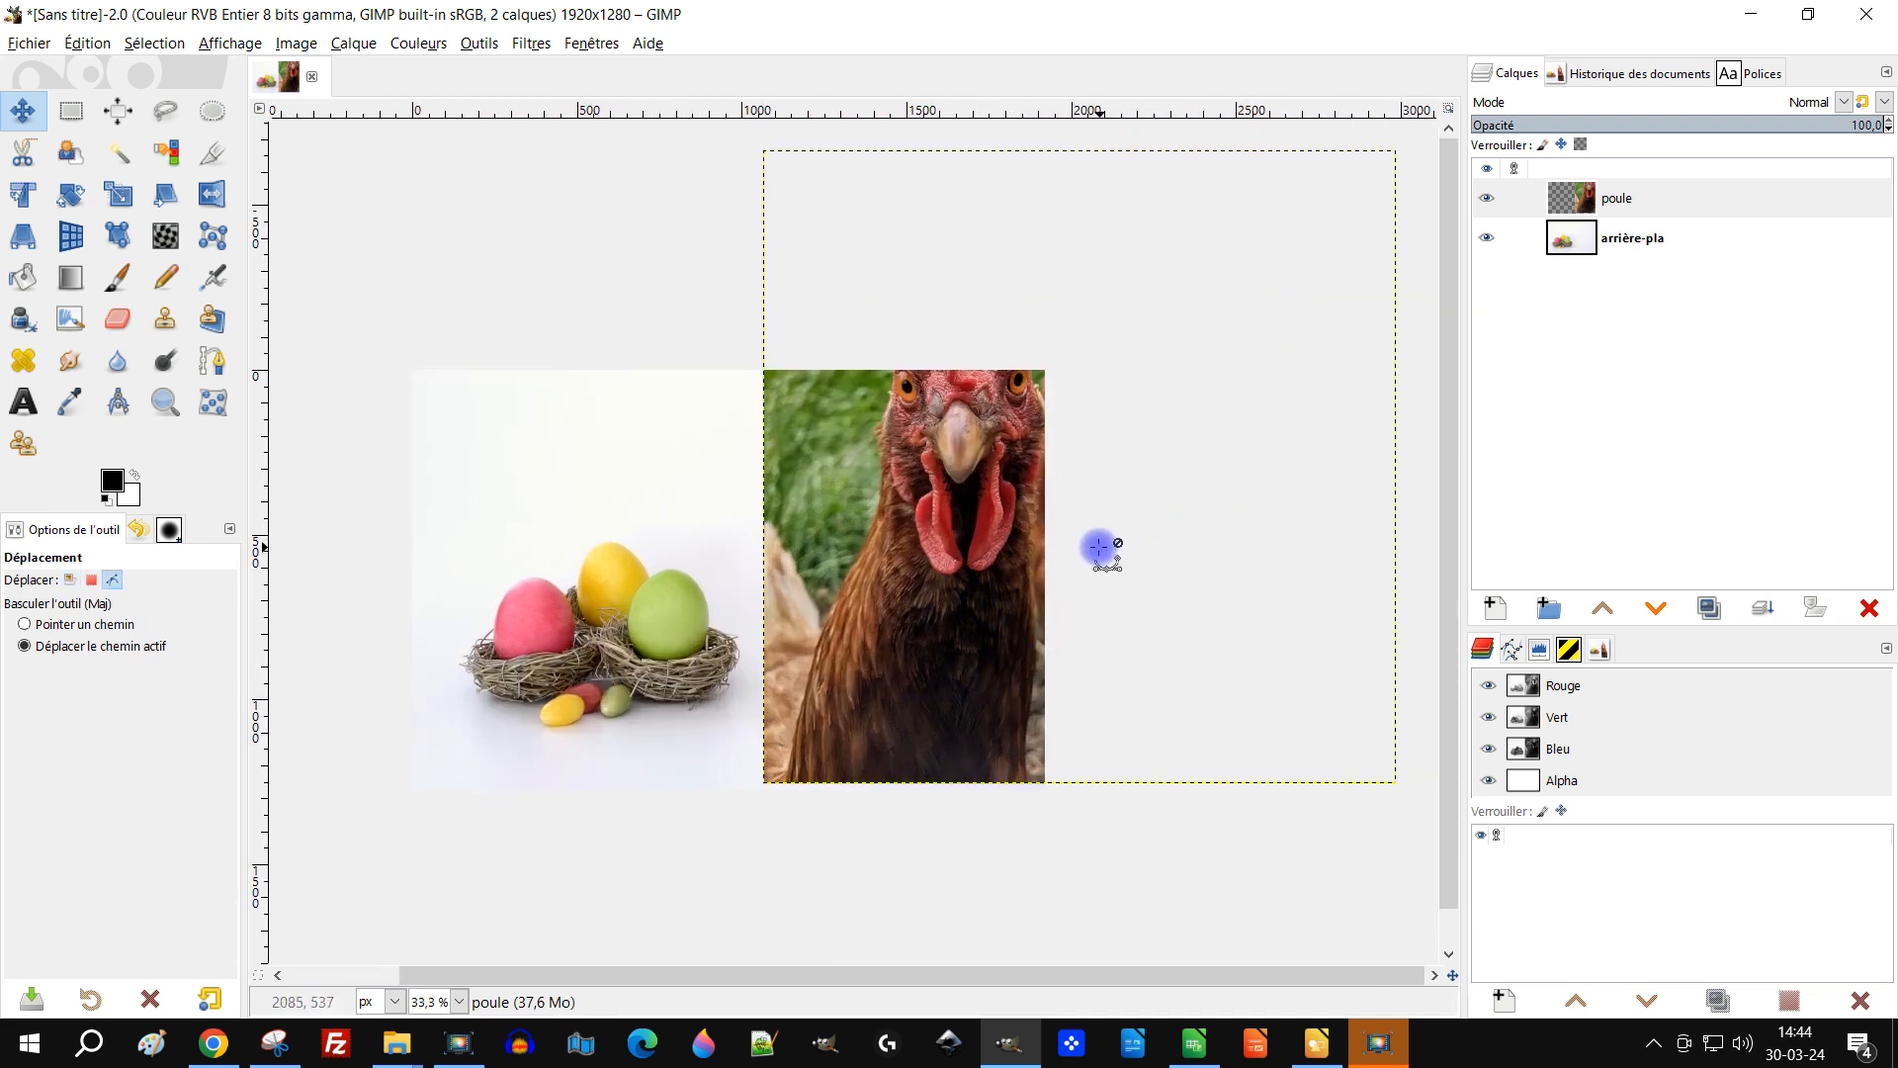
{"action": "scroll", "coordinate": [1101, 551], "scroll_direction": "down", "scroll_amount": 1}
{"action": "left_click", "coordinate": [211, 193]}
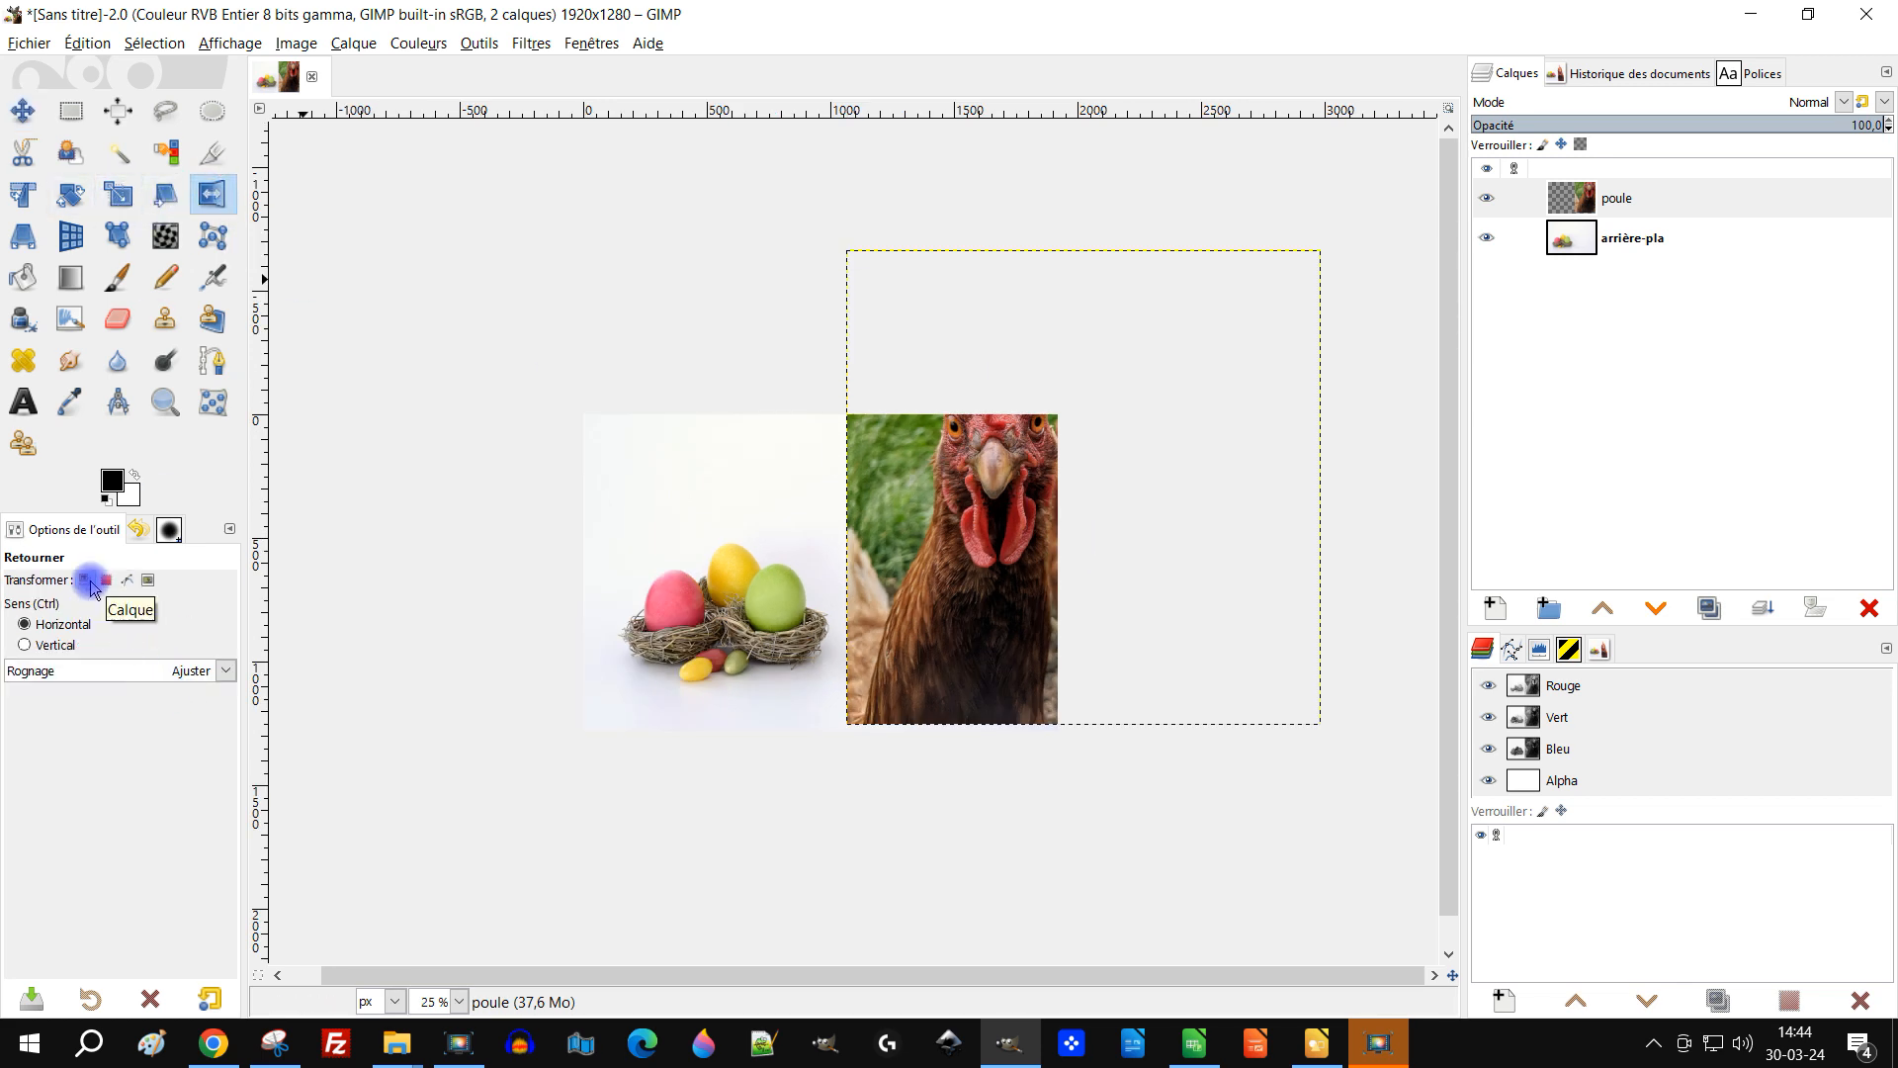
{"action": "left_click", "coordinate": [978, 554]}
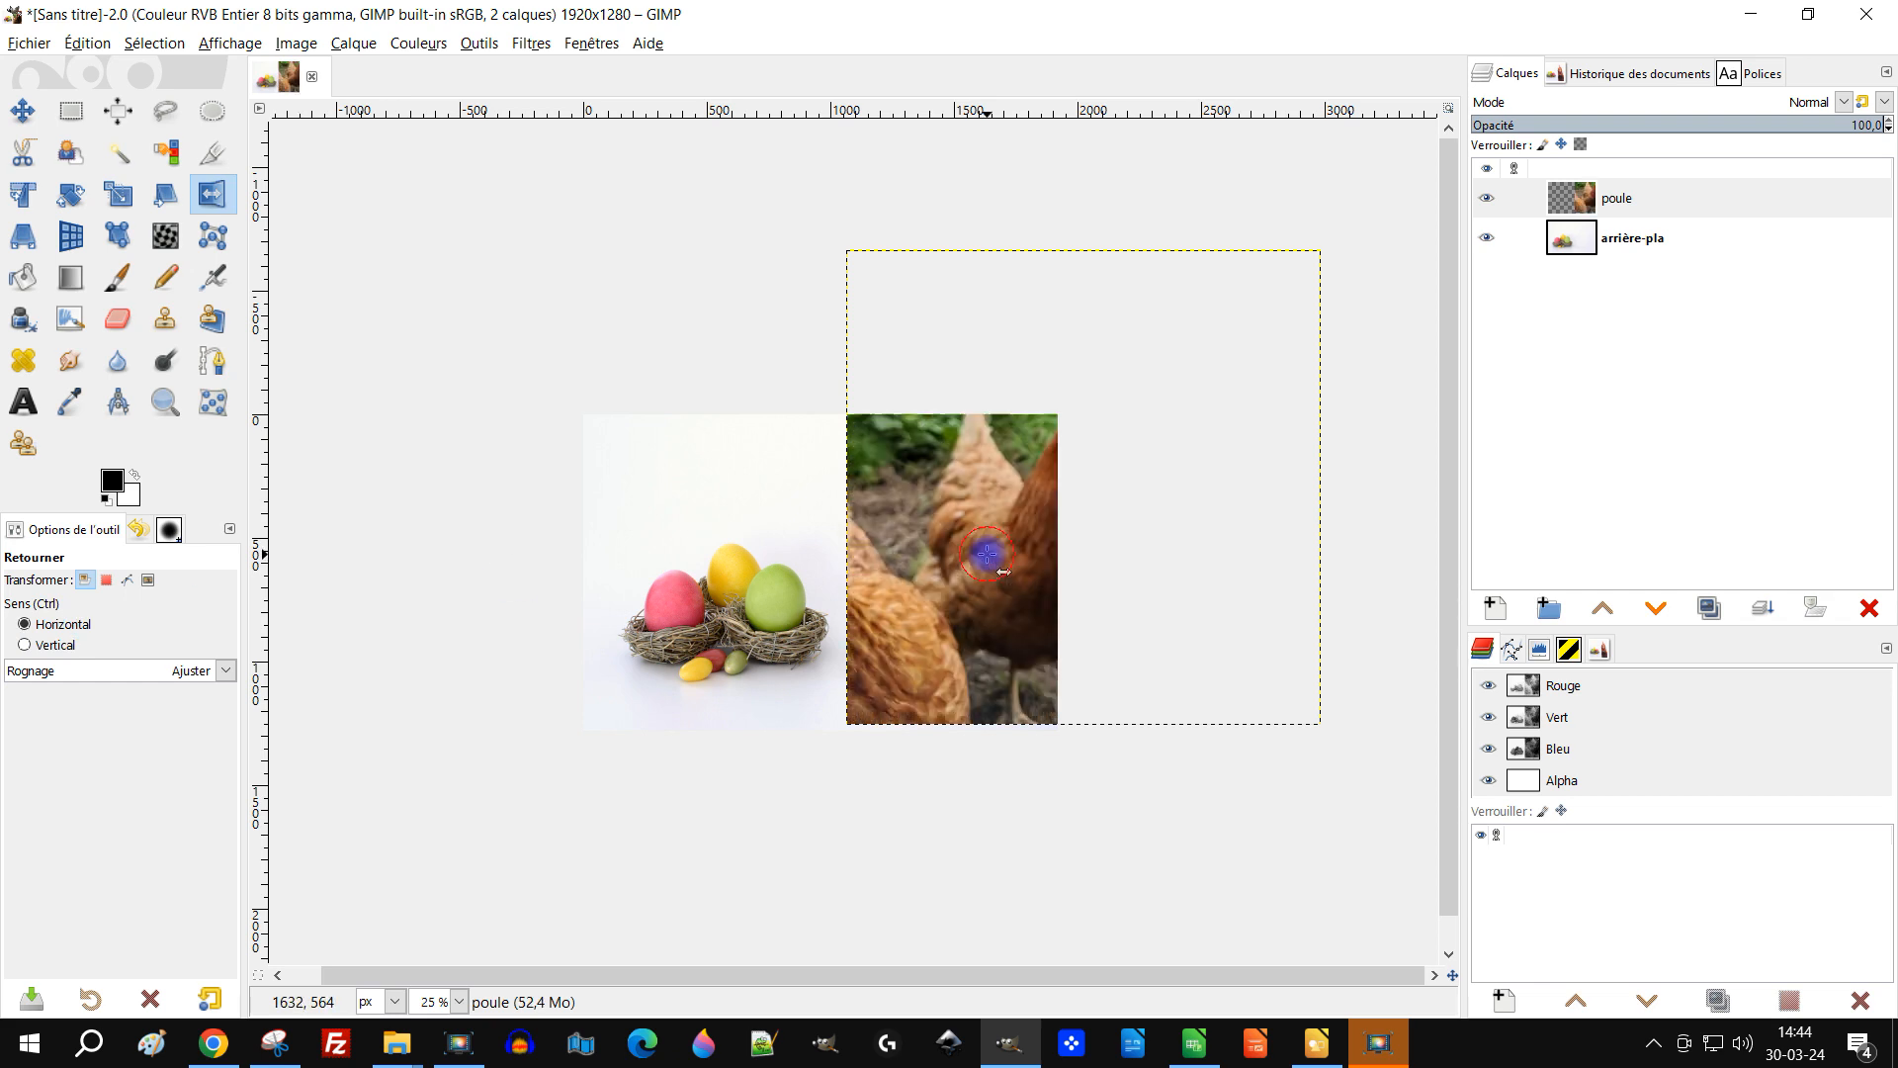
Step: Start a Unified Transform on the poule layer and shift it left over the Easter nest background
{"action": "left_click", "coordinate": [21, 110]}
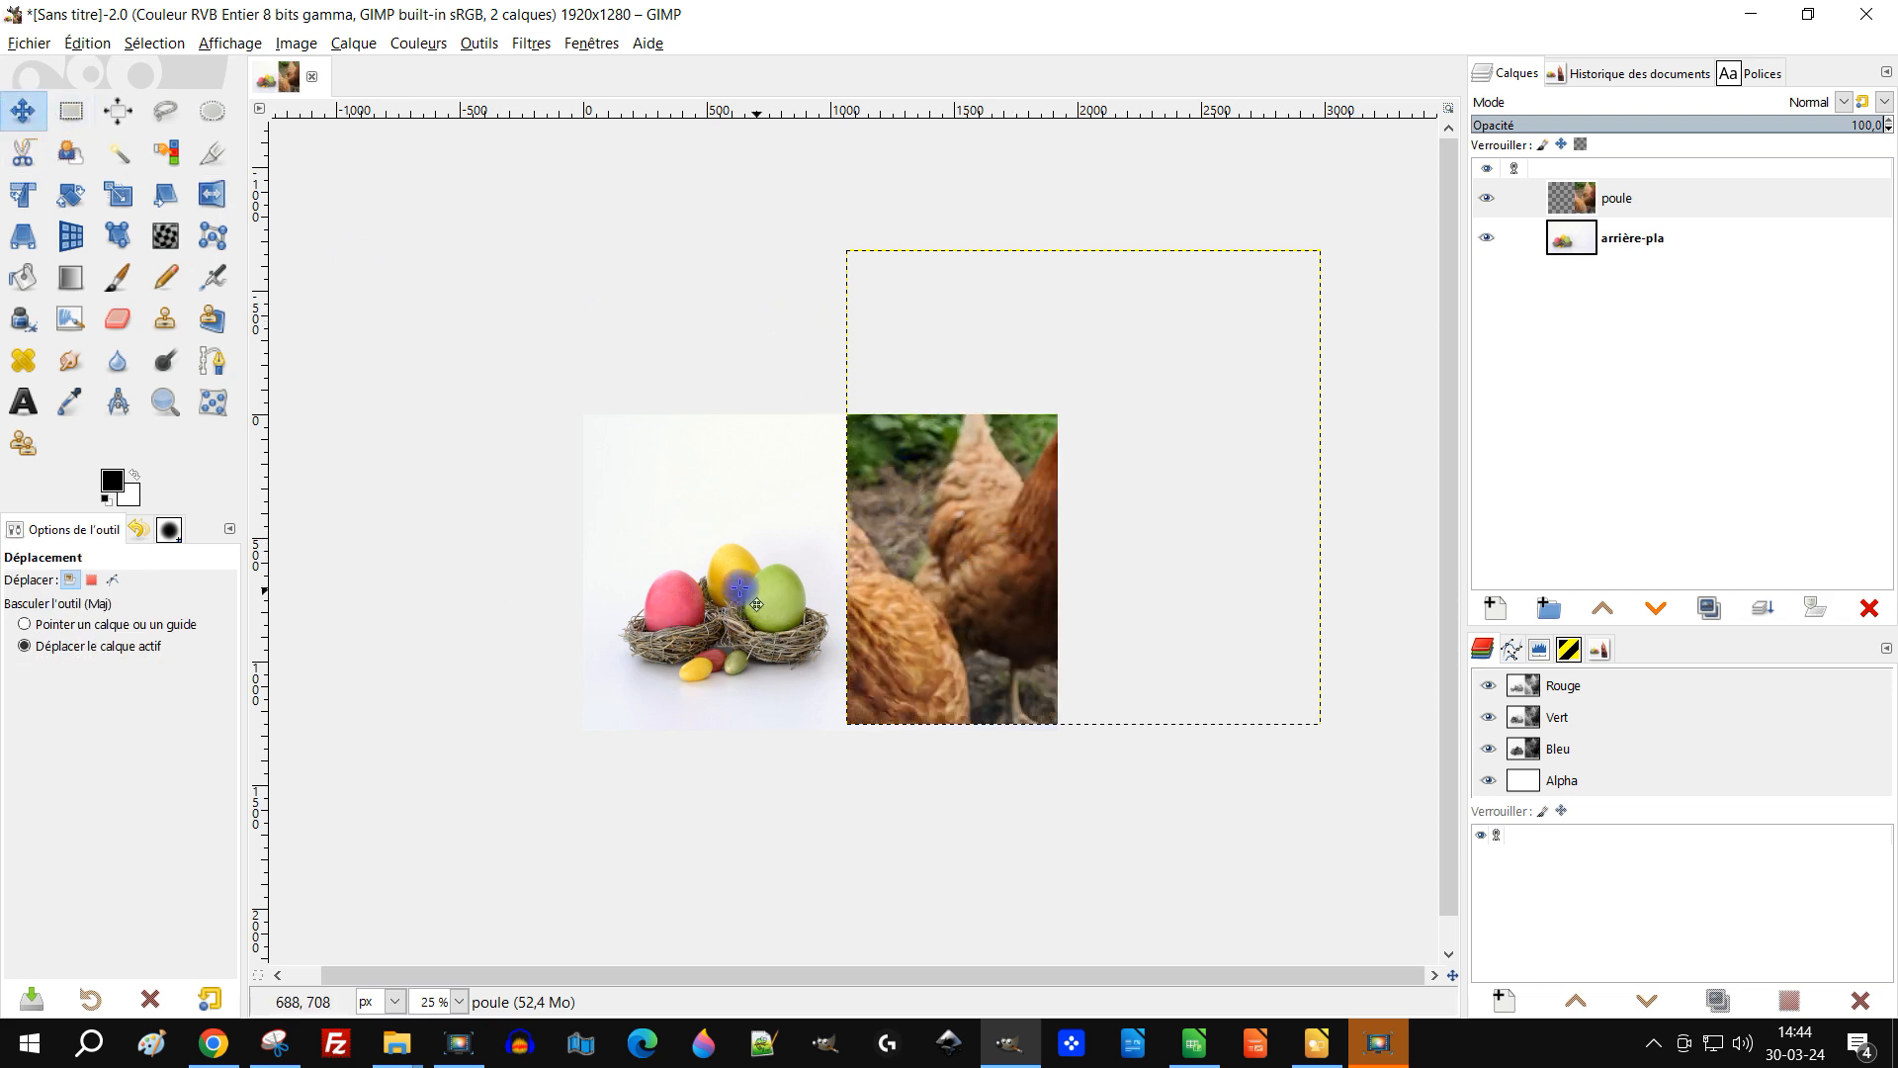
{"action": "scroll", "coordinate": [781, 642], "scroll_direction": "up", "scroll_amount": 1, "text": "ctrl"}
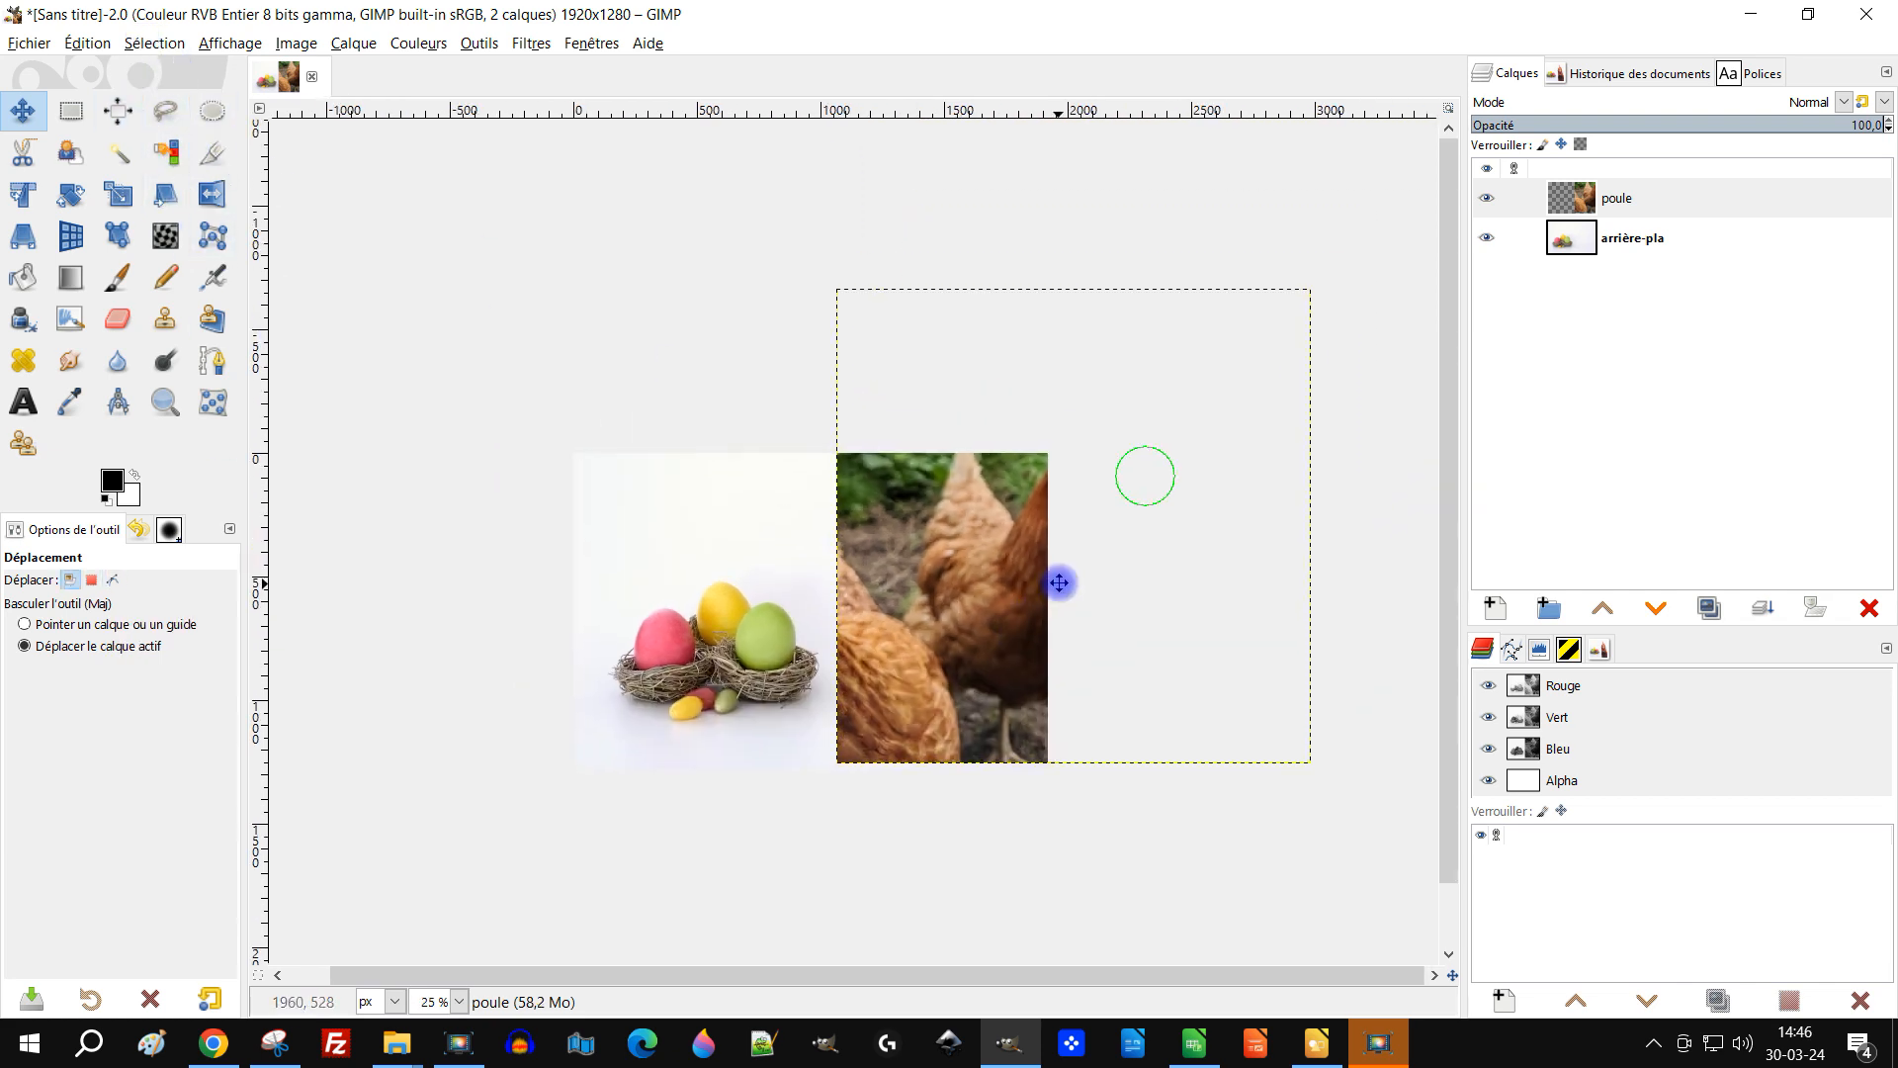
{"action": "scroll", "coordinate": [1059, 580], "scroll_direction": "up", "scroll_amount": 1, "text": "ctrl"}
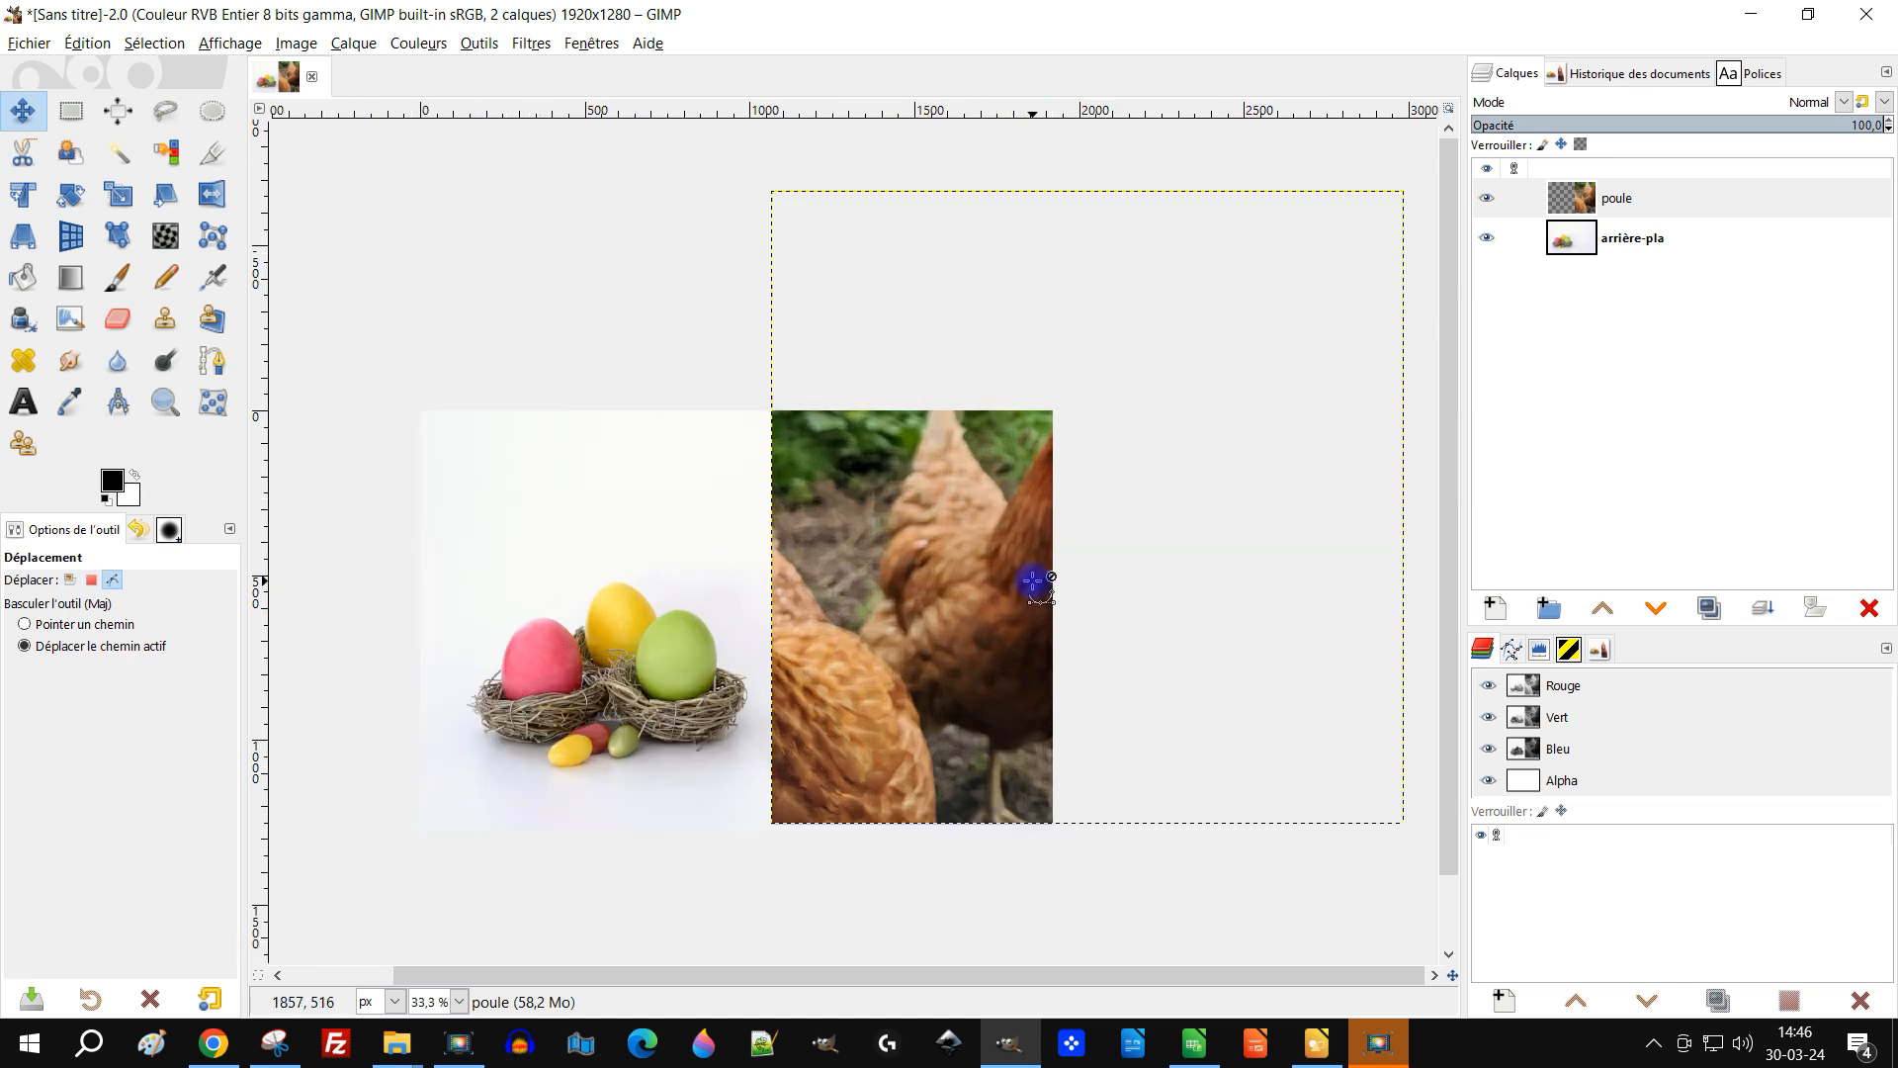
{"action": "left_click", "coordinate": [26, 198]}
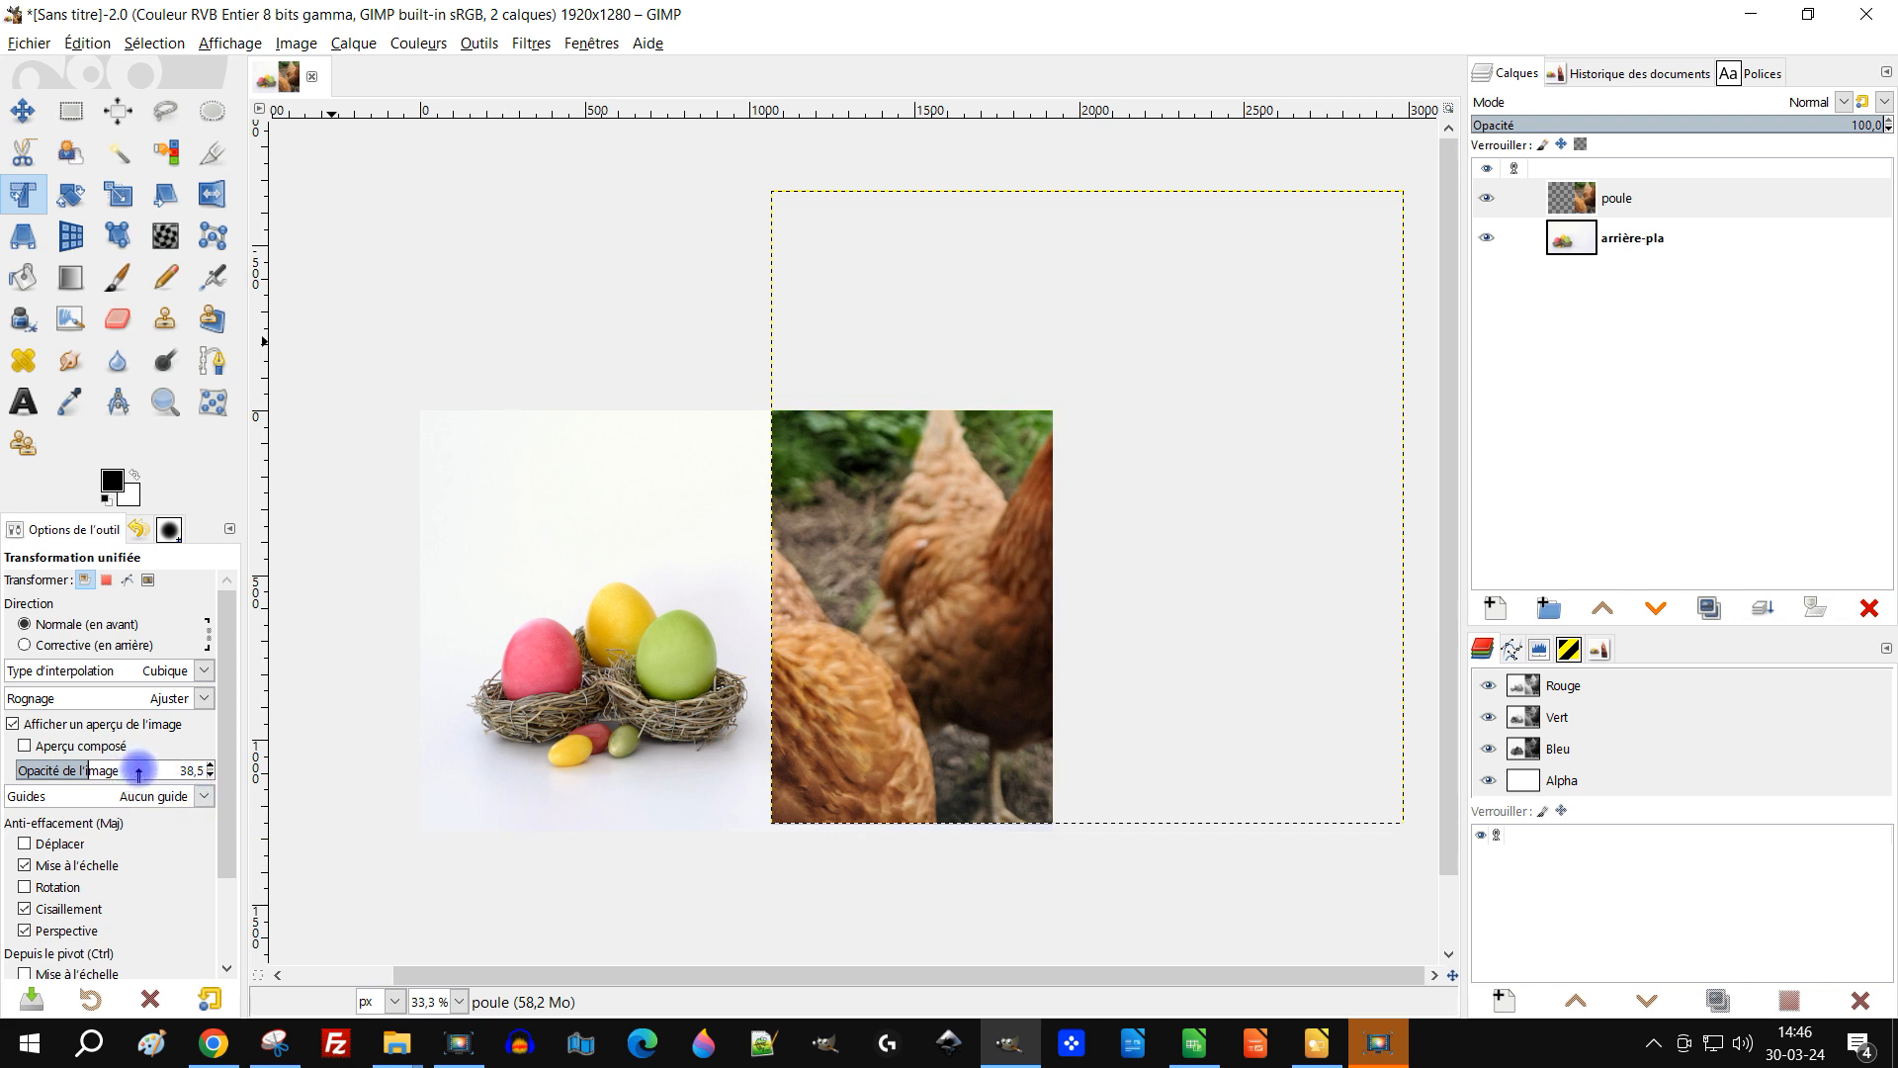
{"action": "left_click", "coordinate": [897, 561]}
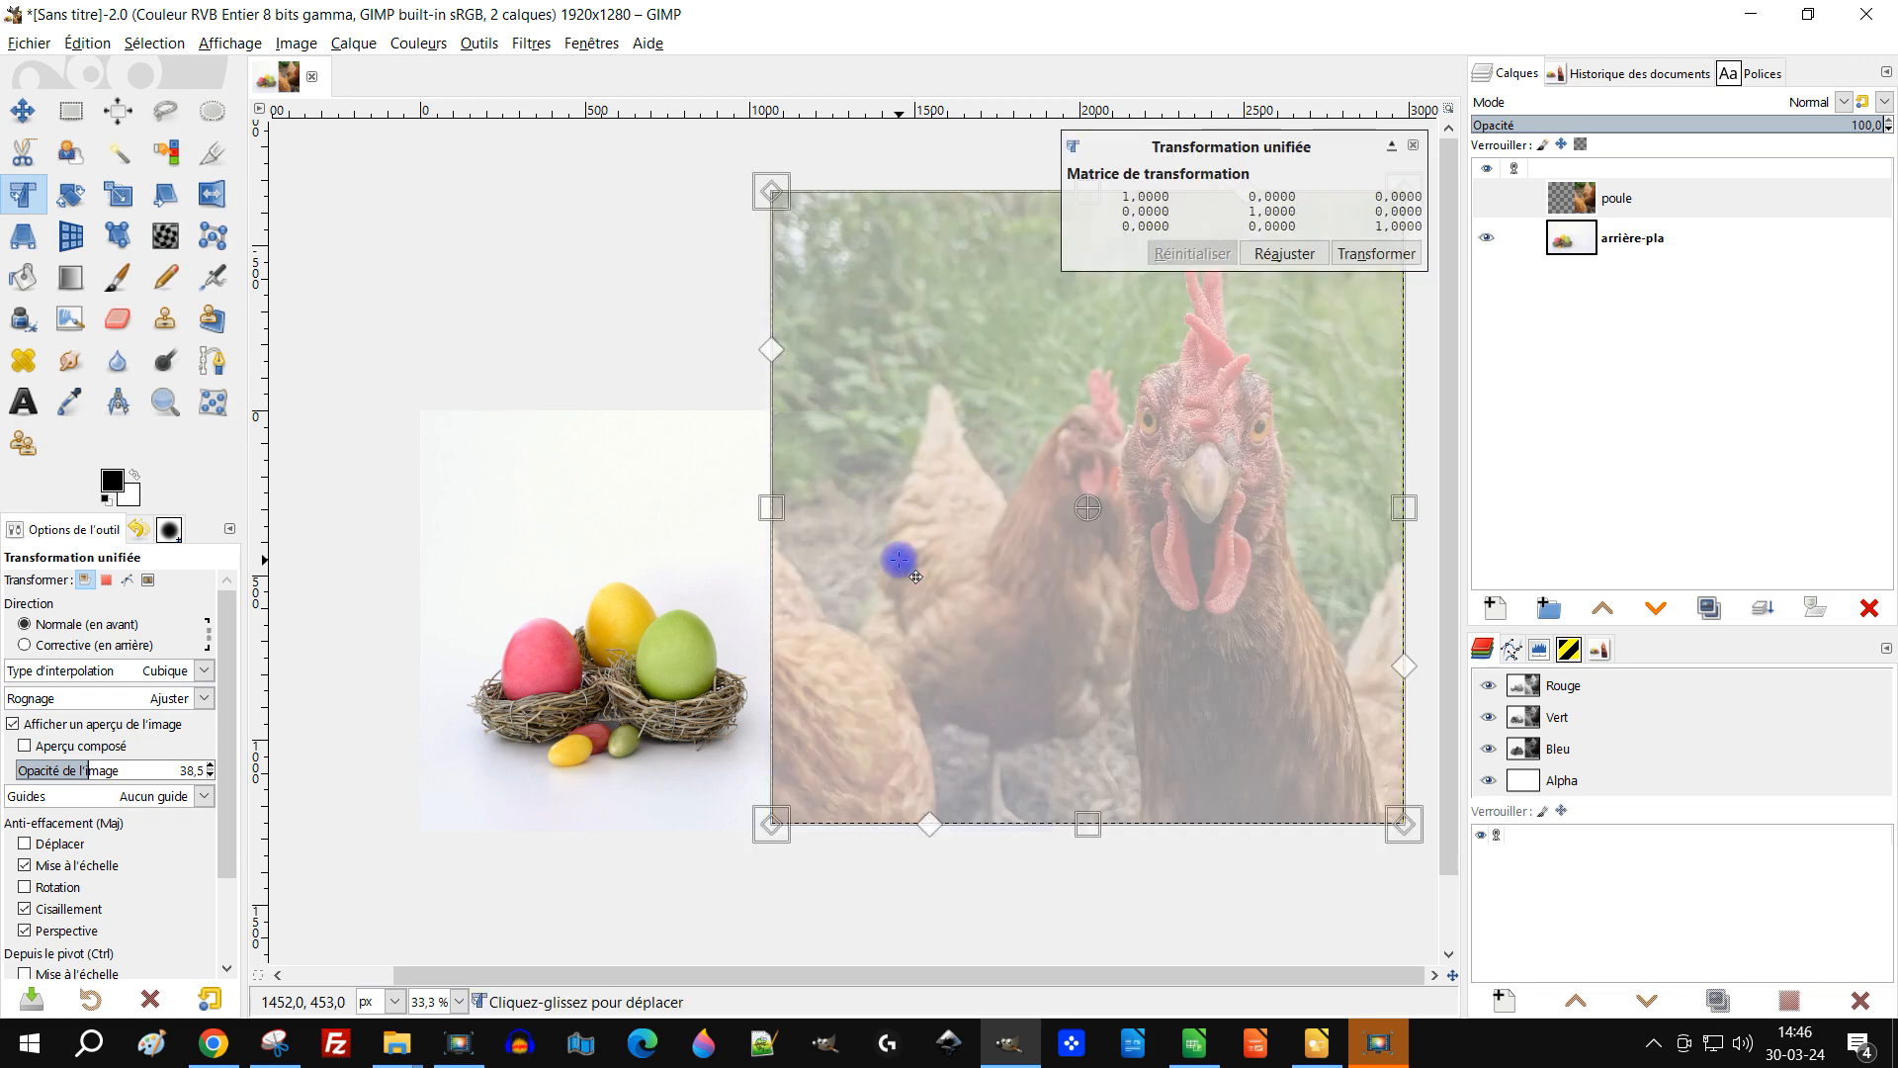
{"action": "left_click_drag", "start_coordinate": [1223, 451], "coordinate": [888, 452]}
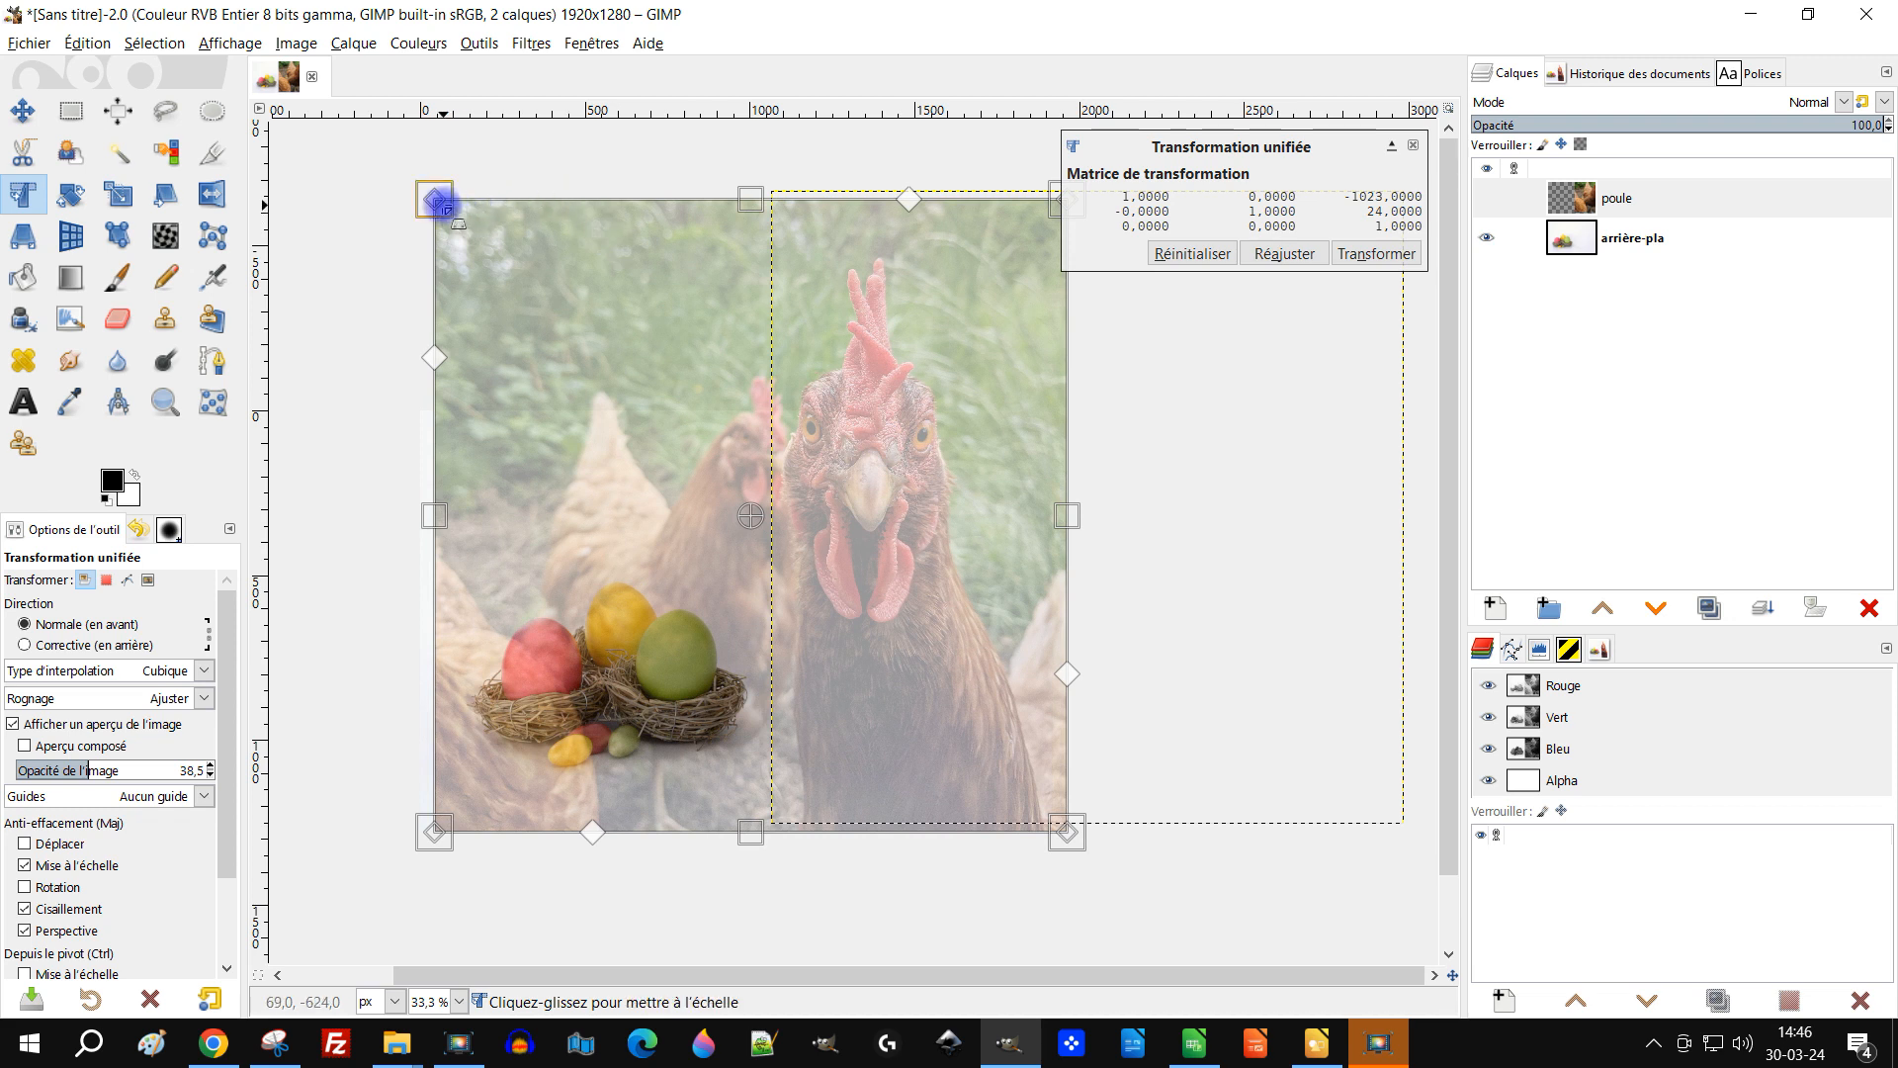
Step: Scale the poule layer down proportionally by pulling in its top-left corner handle
{"action": "left_click_drag", "start_coordinate": [443, 205], "coordinate": [535, 295]}
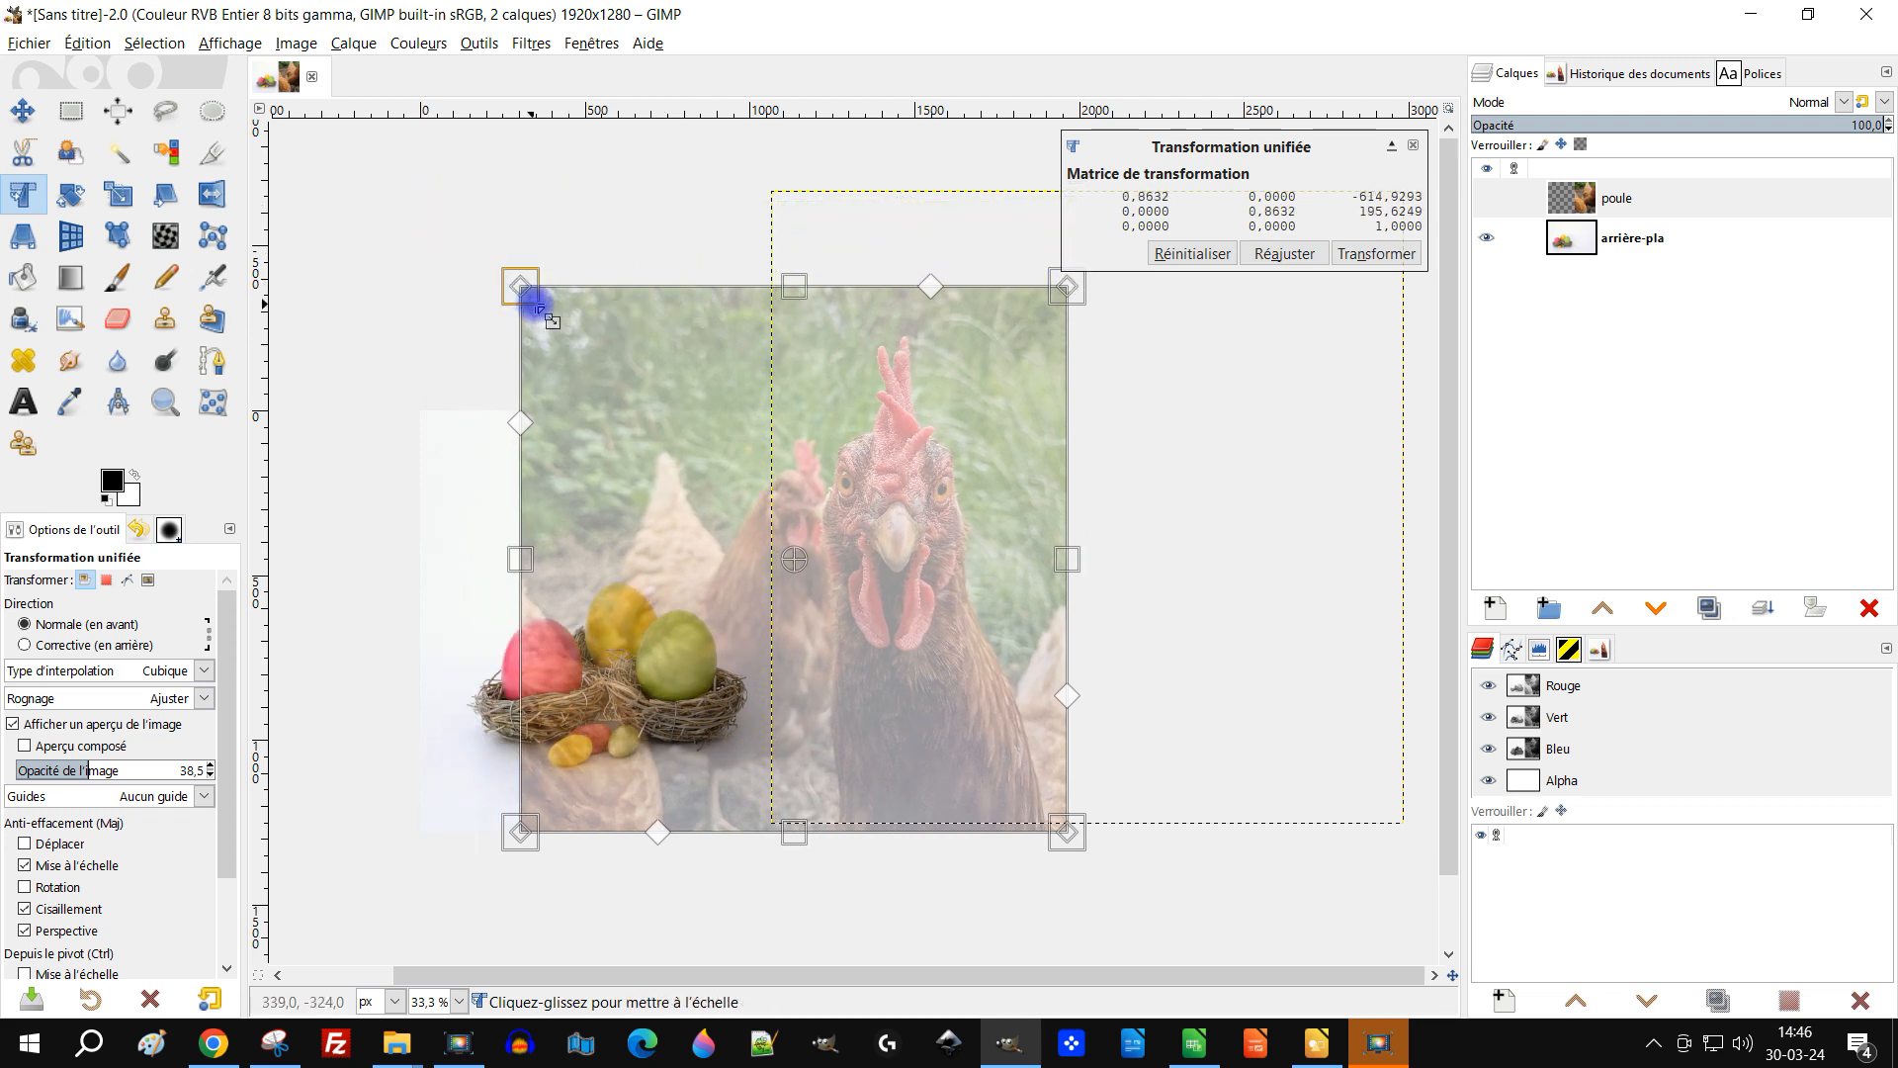
{"action": "left_click_drag", "start_coordinate": [512, 284], "coordinate": [605, 348]}
{"action": "scroll", "coordinate": [966, 406], "scroll_direction": "up", "scroll_amount": 4}
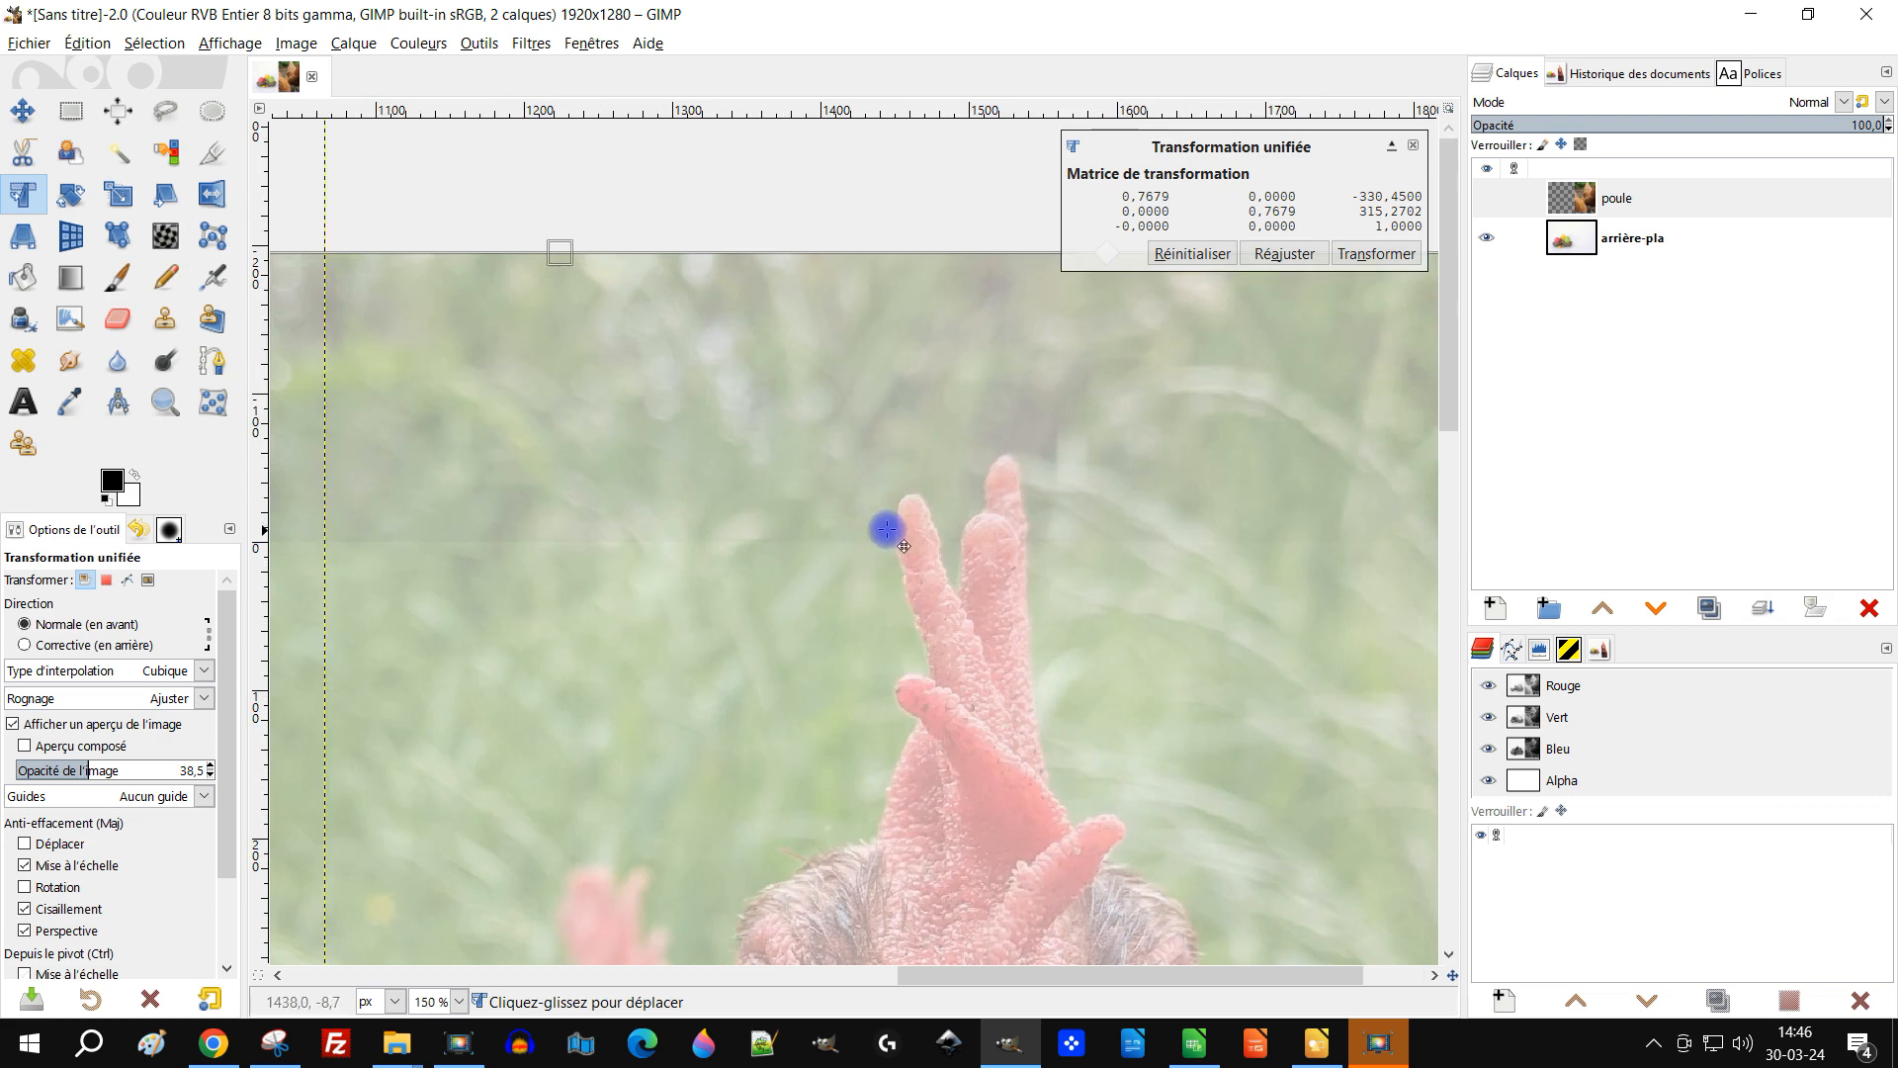
{"action": "scroll", "coordinate": [1019, 545], "scroll_direction": "down", "scroll_amount": 2}
{"action": "left_click_drag", "start_coordinate": [1111, 619], "coordinate": [1097, 398]}
{"action": "scroll", "coordinate": [1082, 444], "scroll_direction": "down", "scroll_amount": 1}
{"action": "scroll", "coordinate": [799, 456], "scroll_direction": "down", "scroll_amount": 1}
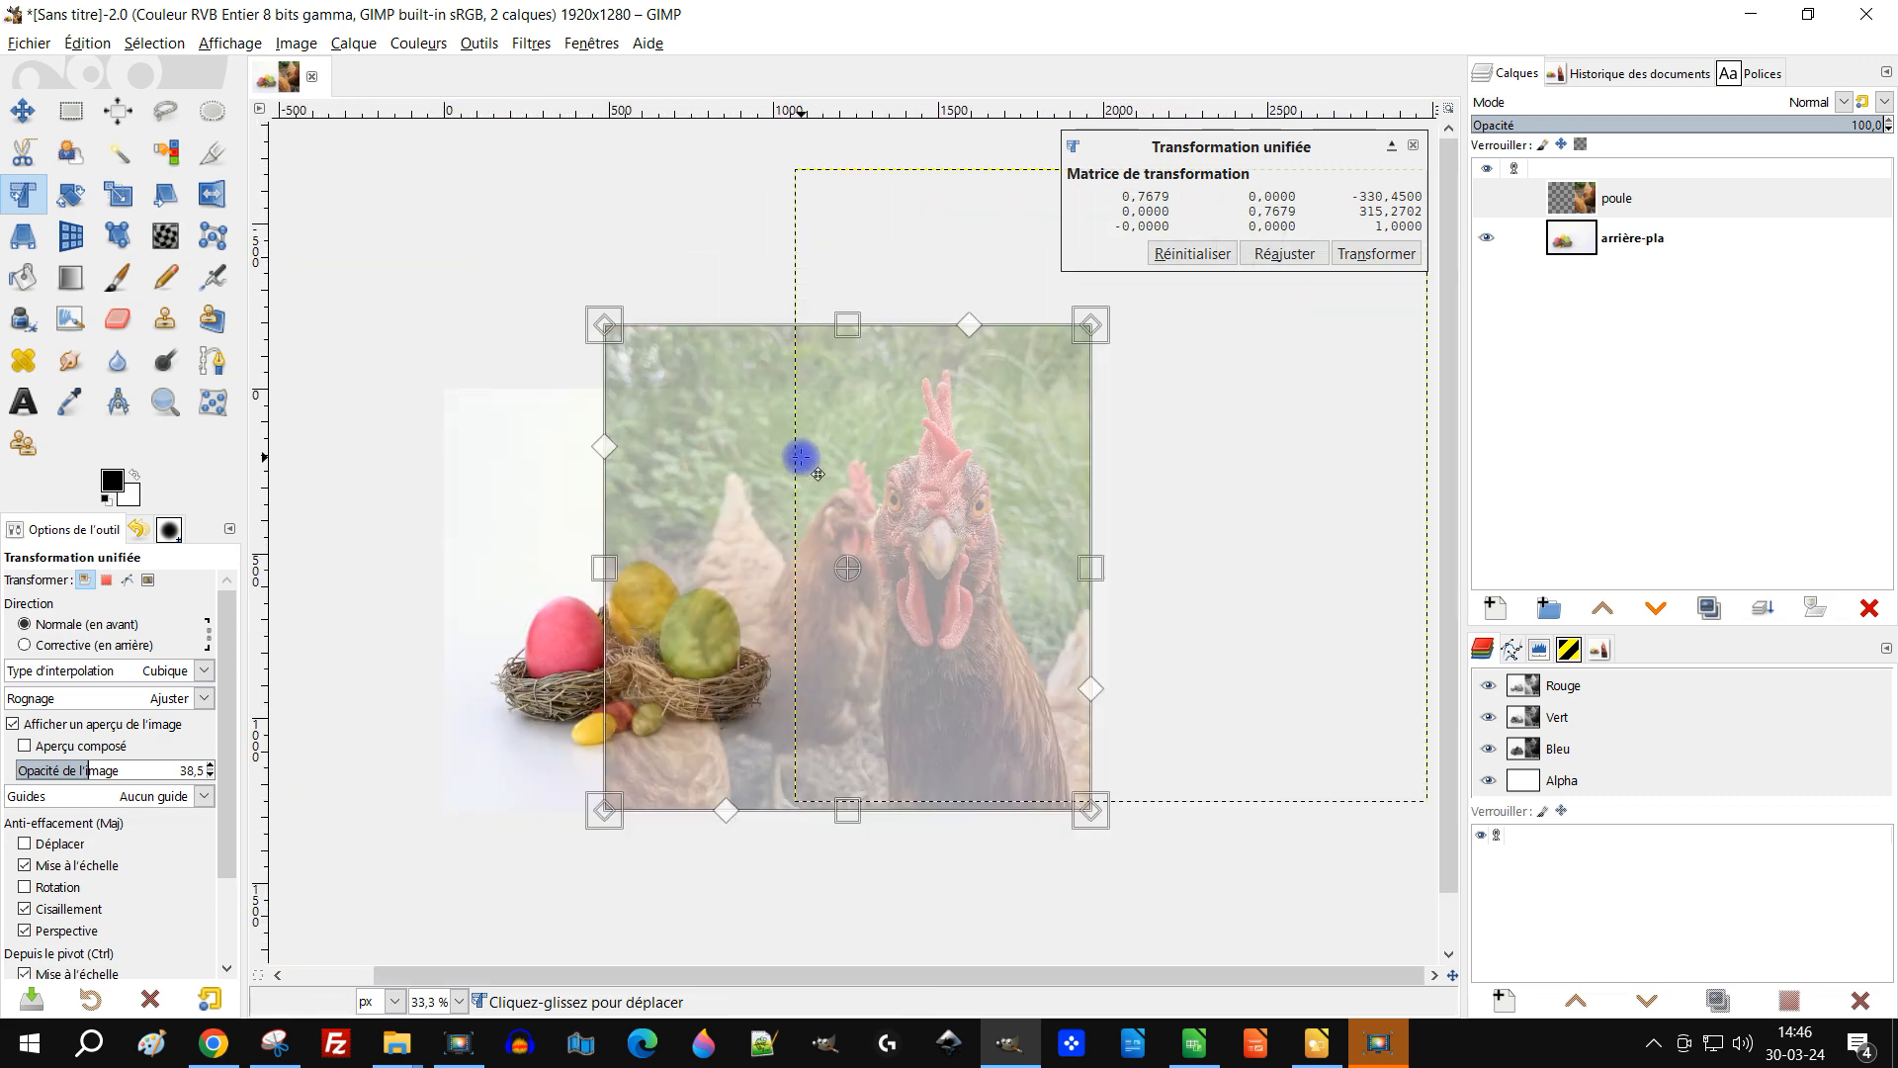
{"action": "scroll", "coordinate": [824, 525], "scroll_direction": "up", "scroll_amount": 1}
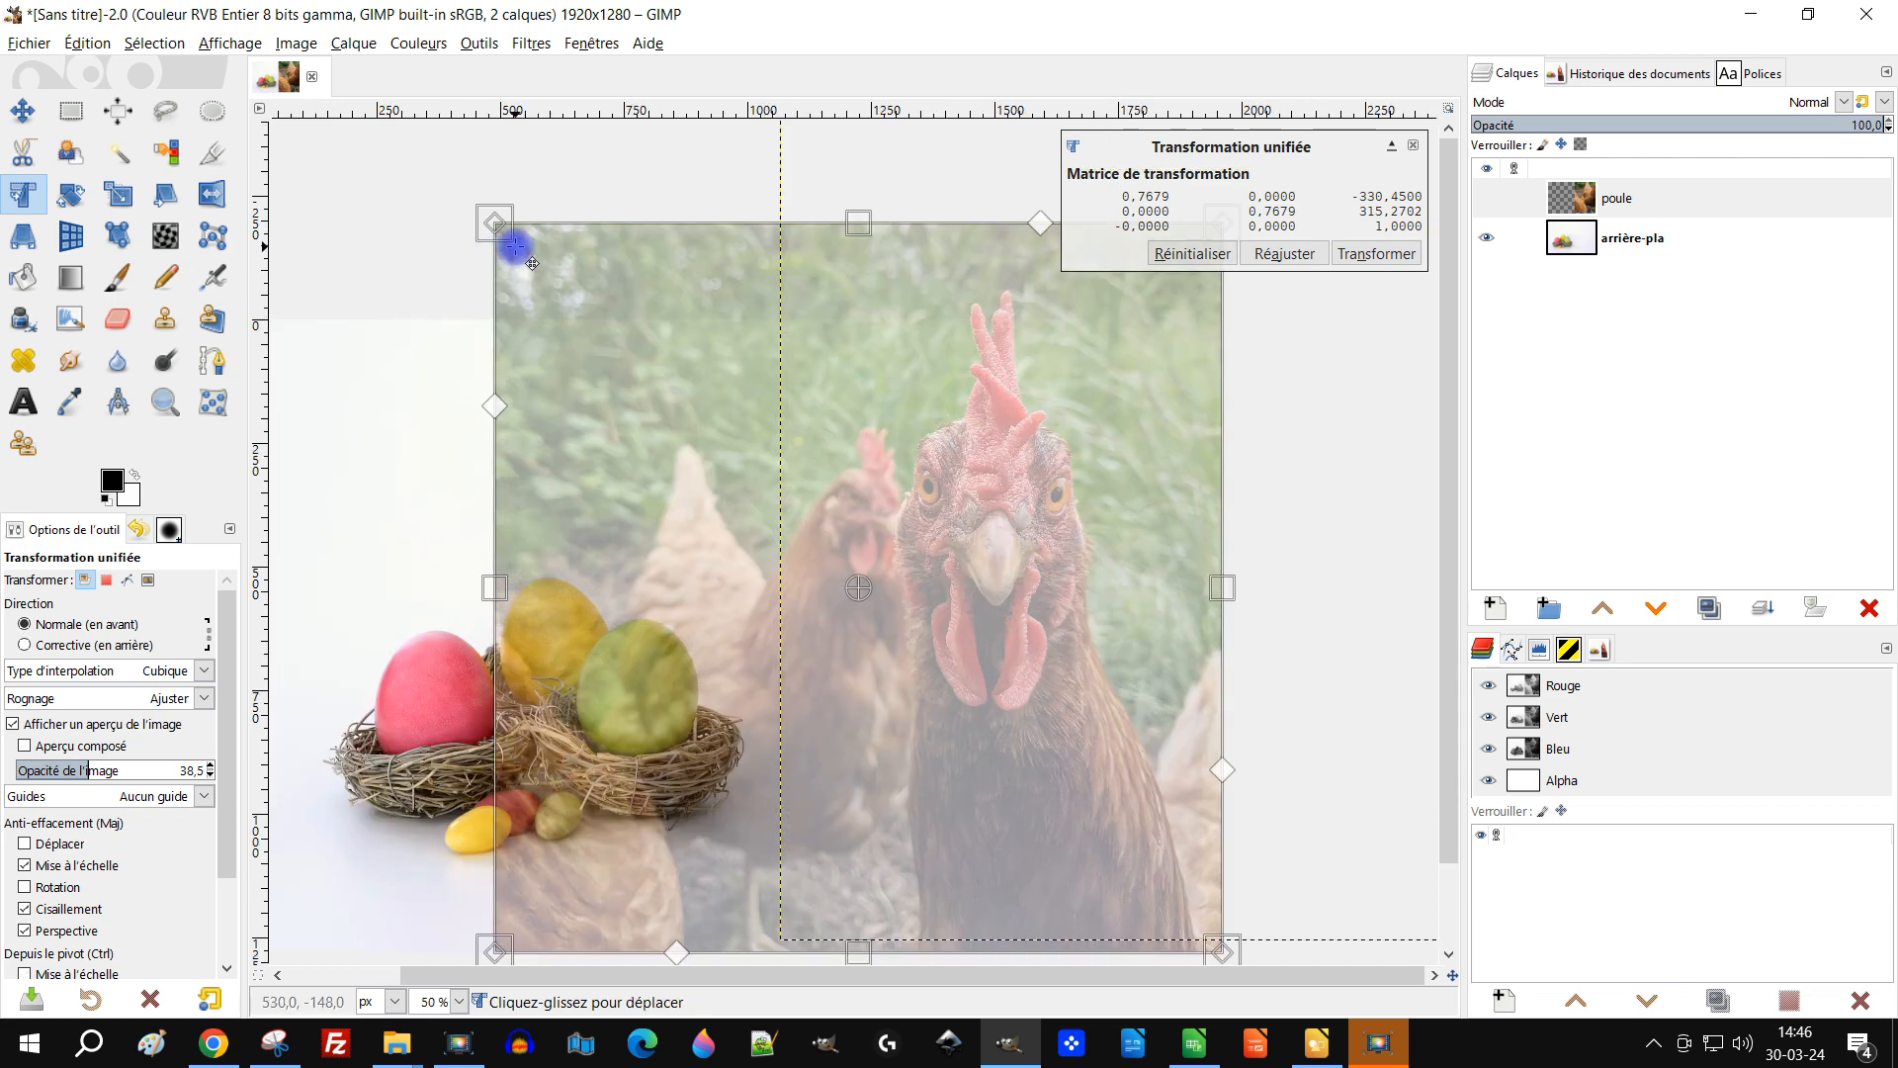
{"action": "left_click_drag", "start_coordinate": [506, 240], "coordinate": [593, 316]}
Step: Rotate the poule layer slightly counter-clockwise and reposition it over the background
{"action": "left_click_drag", "start_coordinate": [1145, 499], "coordinate": [1201, 411]}
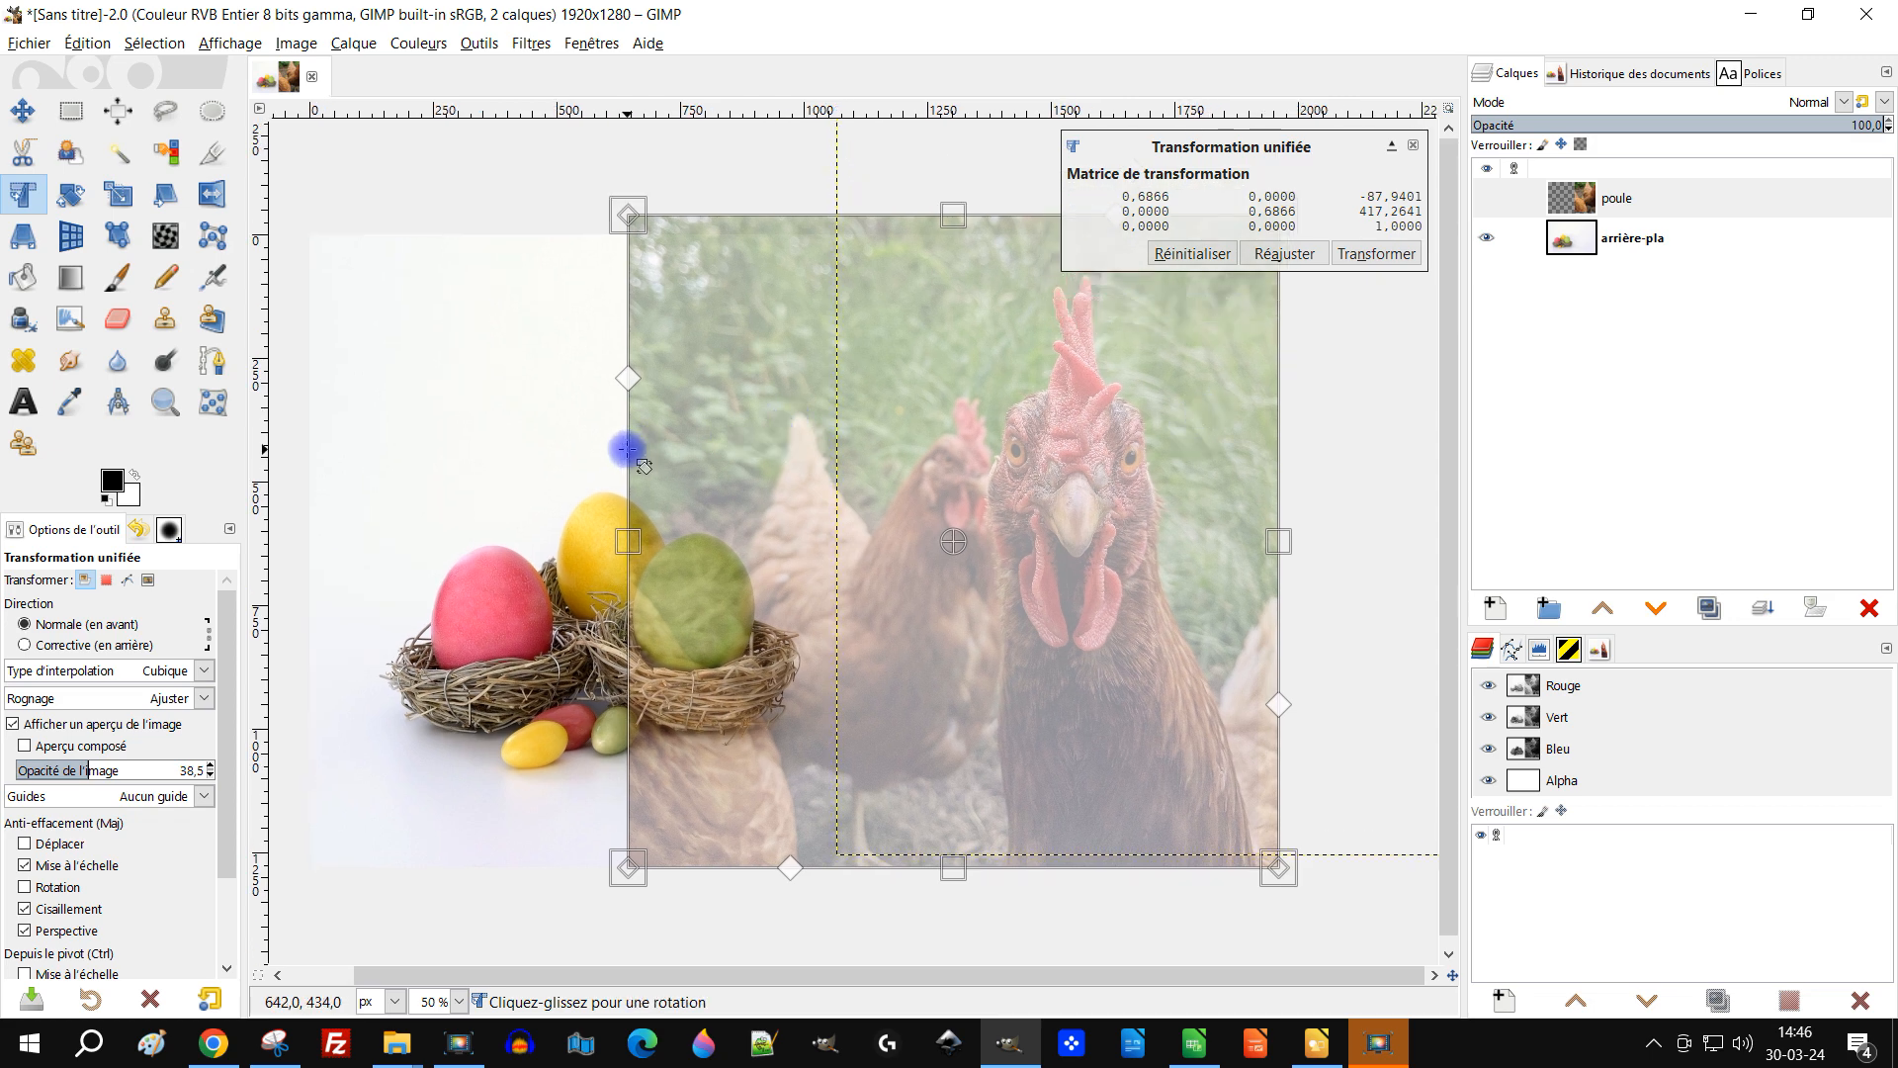
{"action": "left_click_drag", "start_coordinate": [628, 450], "coordinate": [600, 502]}
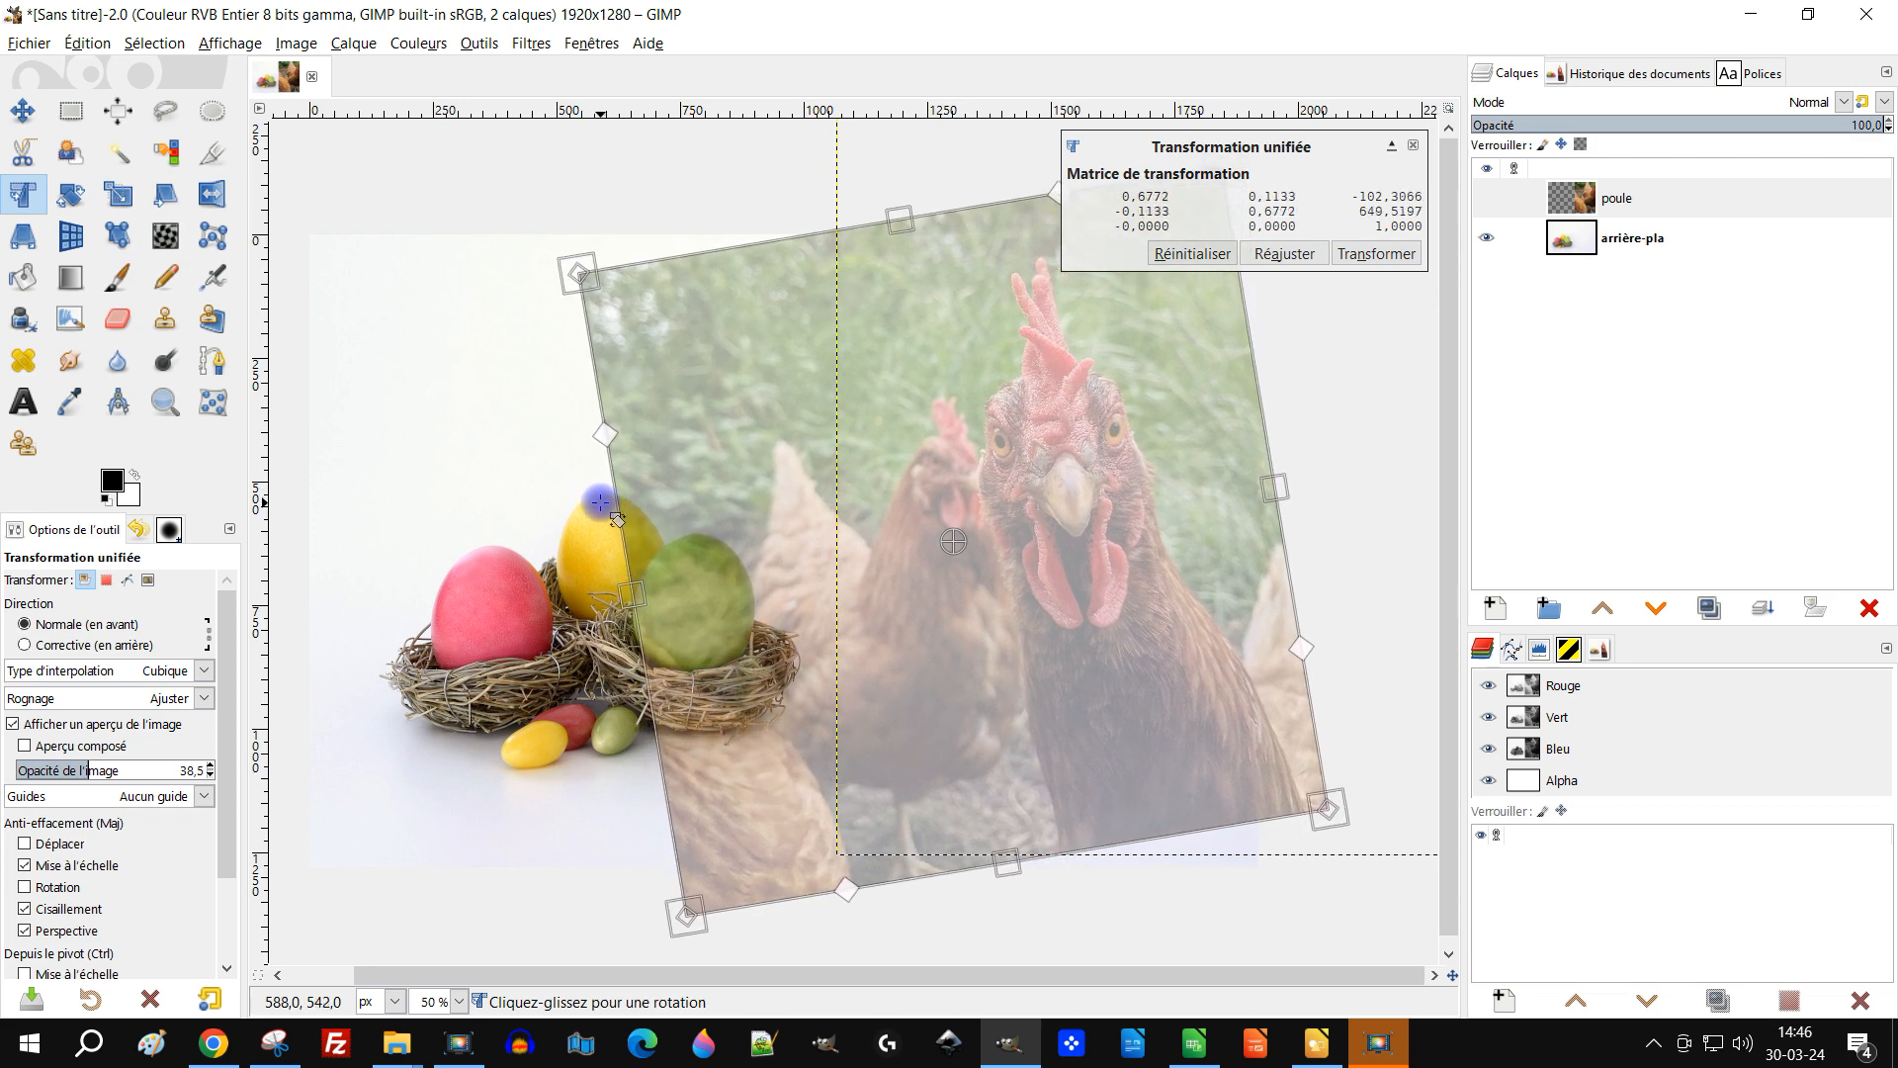
{"action": "left_click_drag", "start_coordinate": [1117, 443], "coordinate": [1115, 503]}
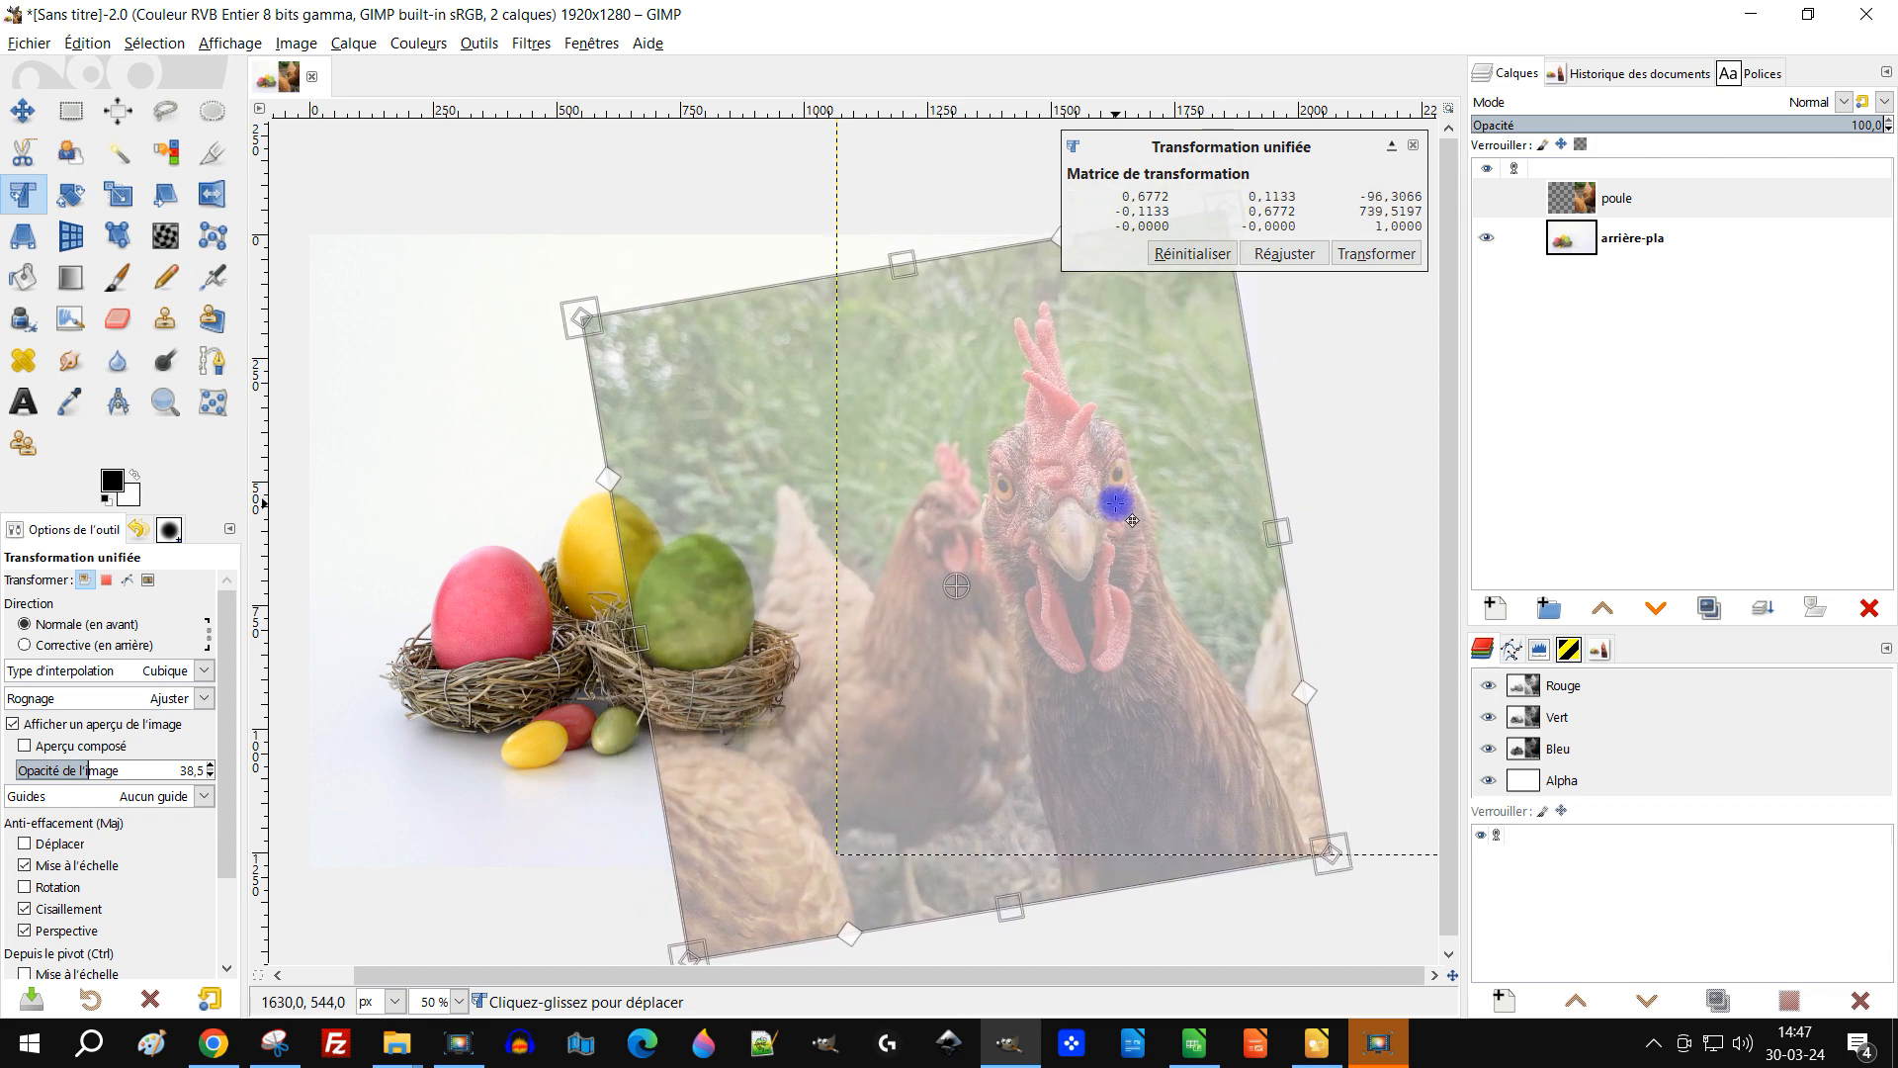
Step: Shear the poule layer's top edge and apply the unified transformation
{"action": "scroll", "coordinate": [1072, 472], "scroll_direction": "down", "scroll_amount": 2}
{"action": "scroll", "coordinate": [1068, 387], "scroll_direction": "up", "scroll_amount": 1}
{"action": "left_click_drag", "start_coordinate": [1074, 381], "coordinate": [1006, 473]}
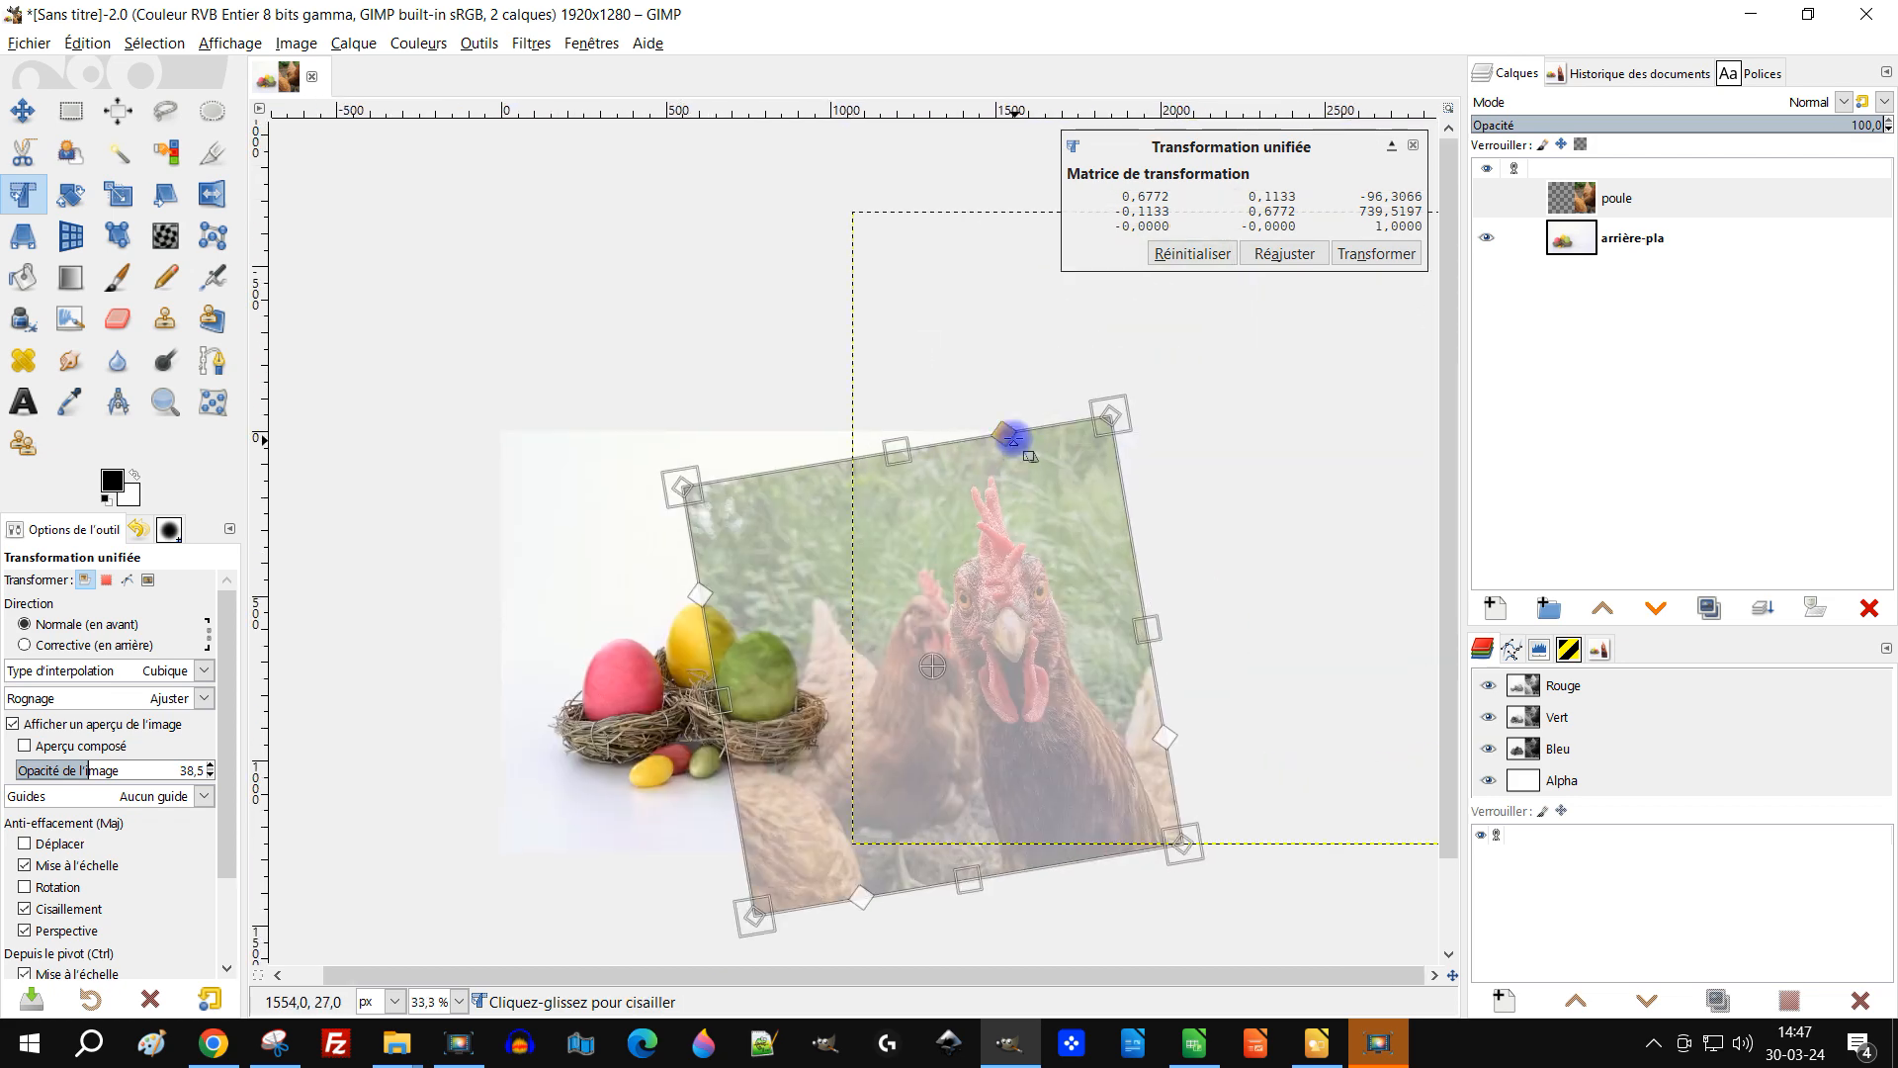
{"action": "scroll", "coordinate": [1017, 436], "scroll_direction": "up", "scroll_amount": 3}
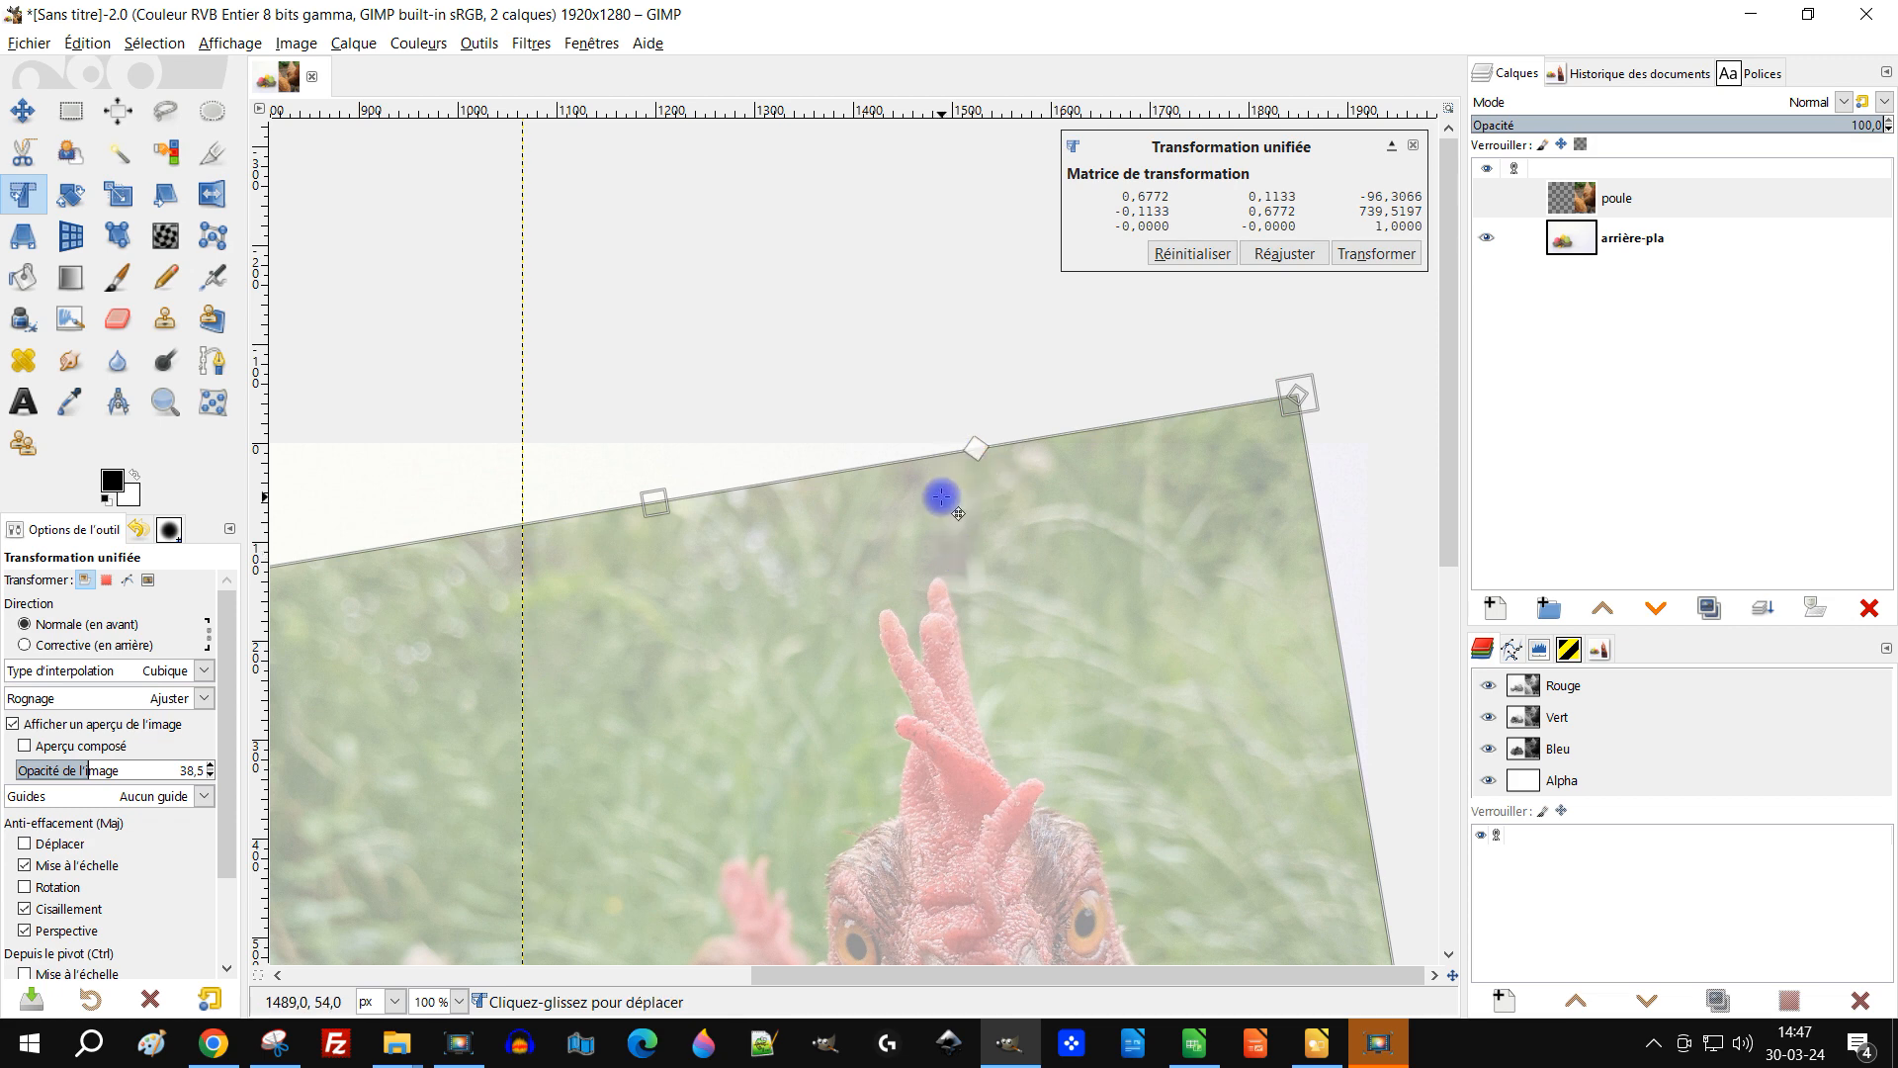
{"action": "scroll", "coordinate": [929, 598], "scroll_direction": "down", "scroll_amount": 3}
{"action": "left_click_drag", "start_coordinate": [987, 611], "coordinate": [1105, 529]}
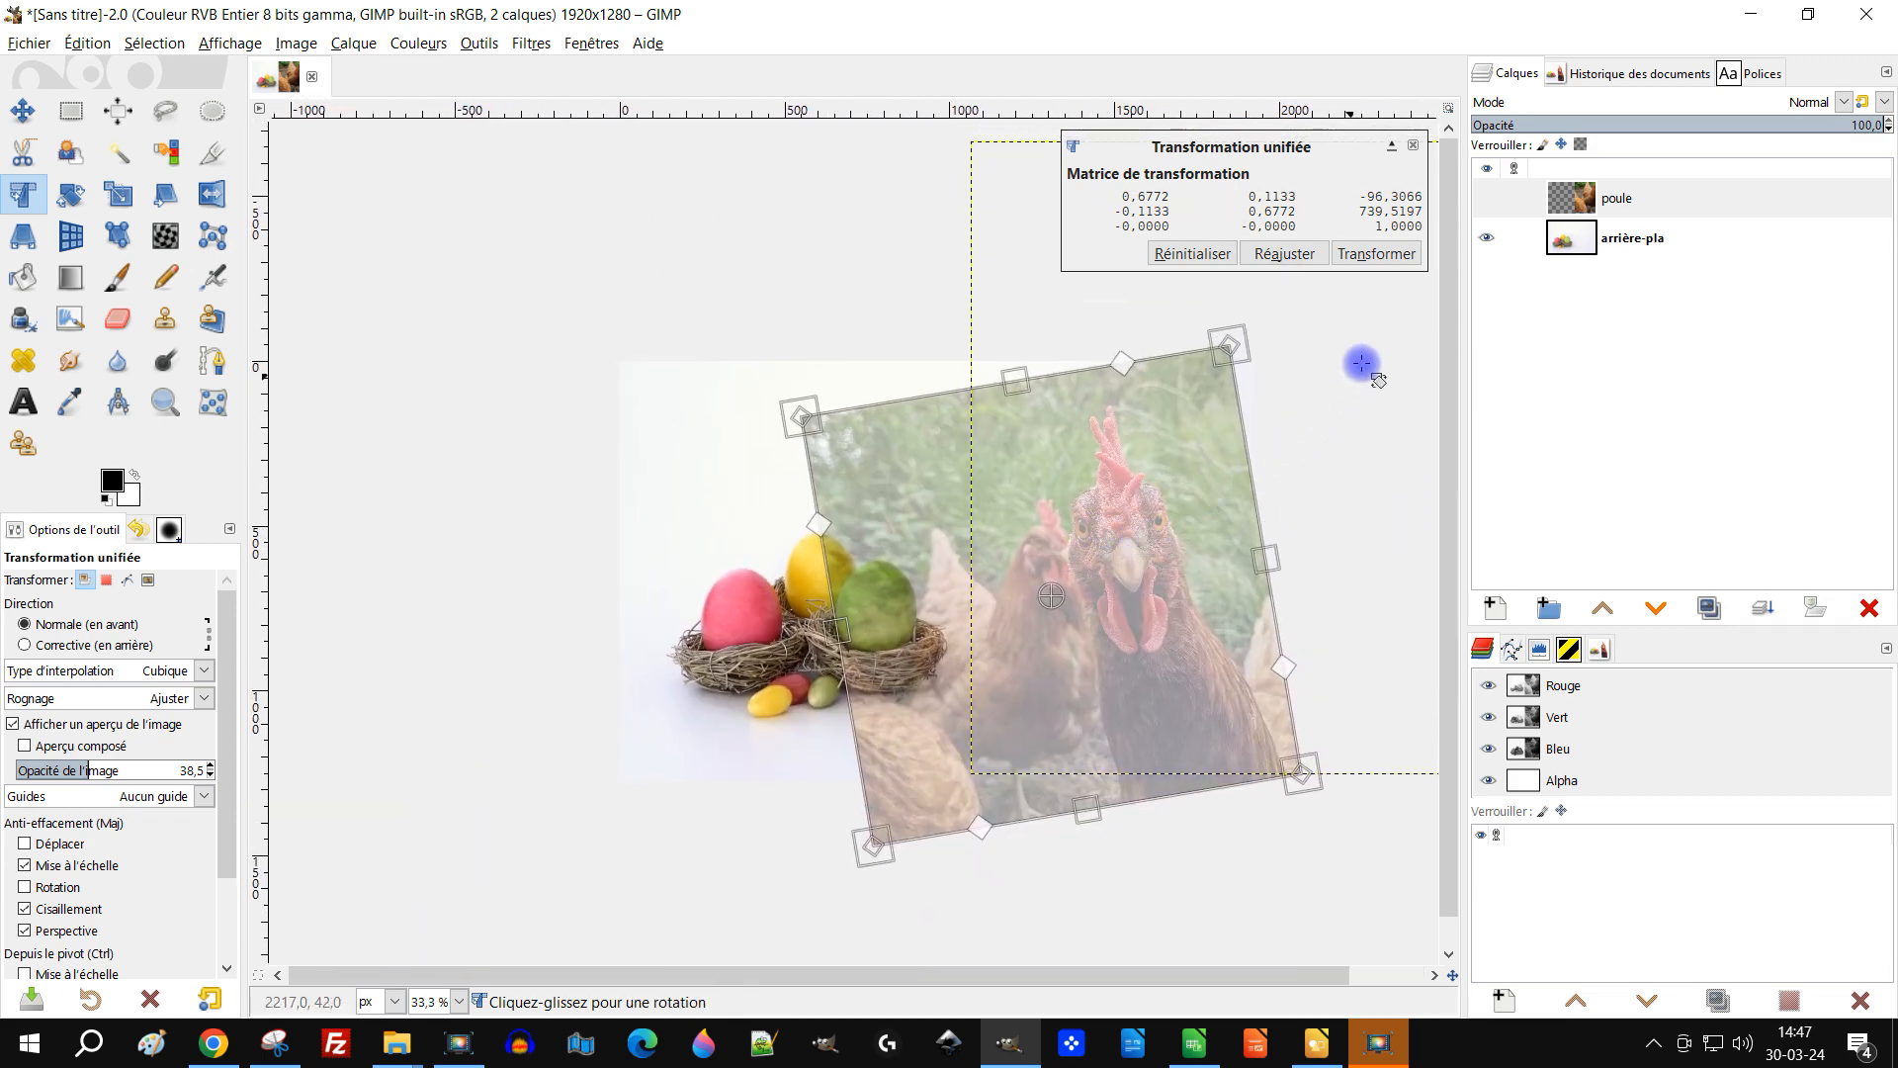
{"action": "left_click", "coordinate": [1377, 254]}
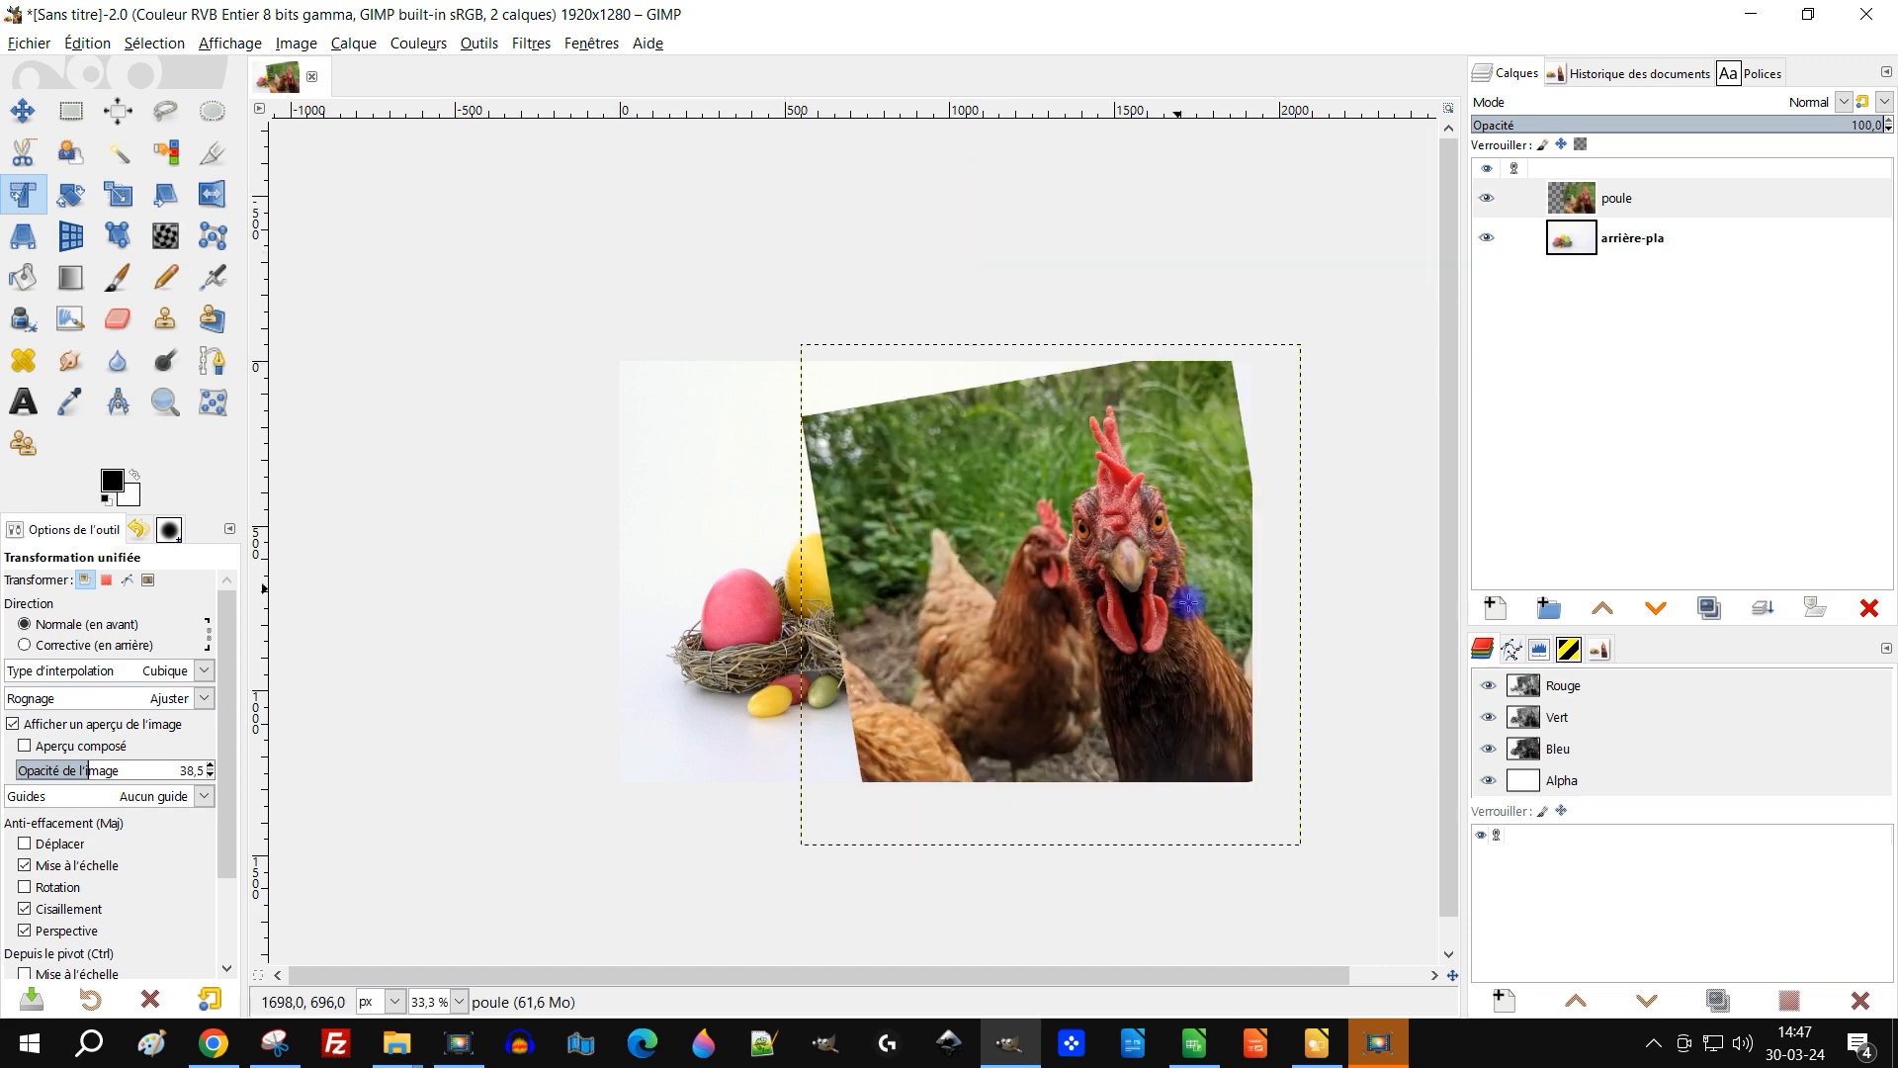
{"action": "scroll", "coordinate": [1201, 618], "scroll_direction": "up", "scroll_amount": 1}
{"action": "scroll", "coordinate": [1203, 641], "scroll_direction": "right", "scroll_amount": 2}
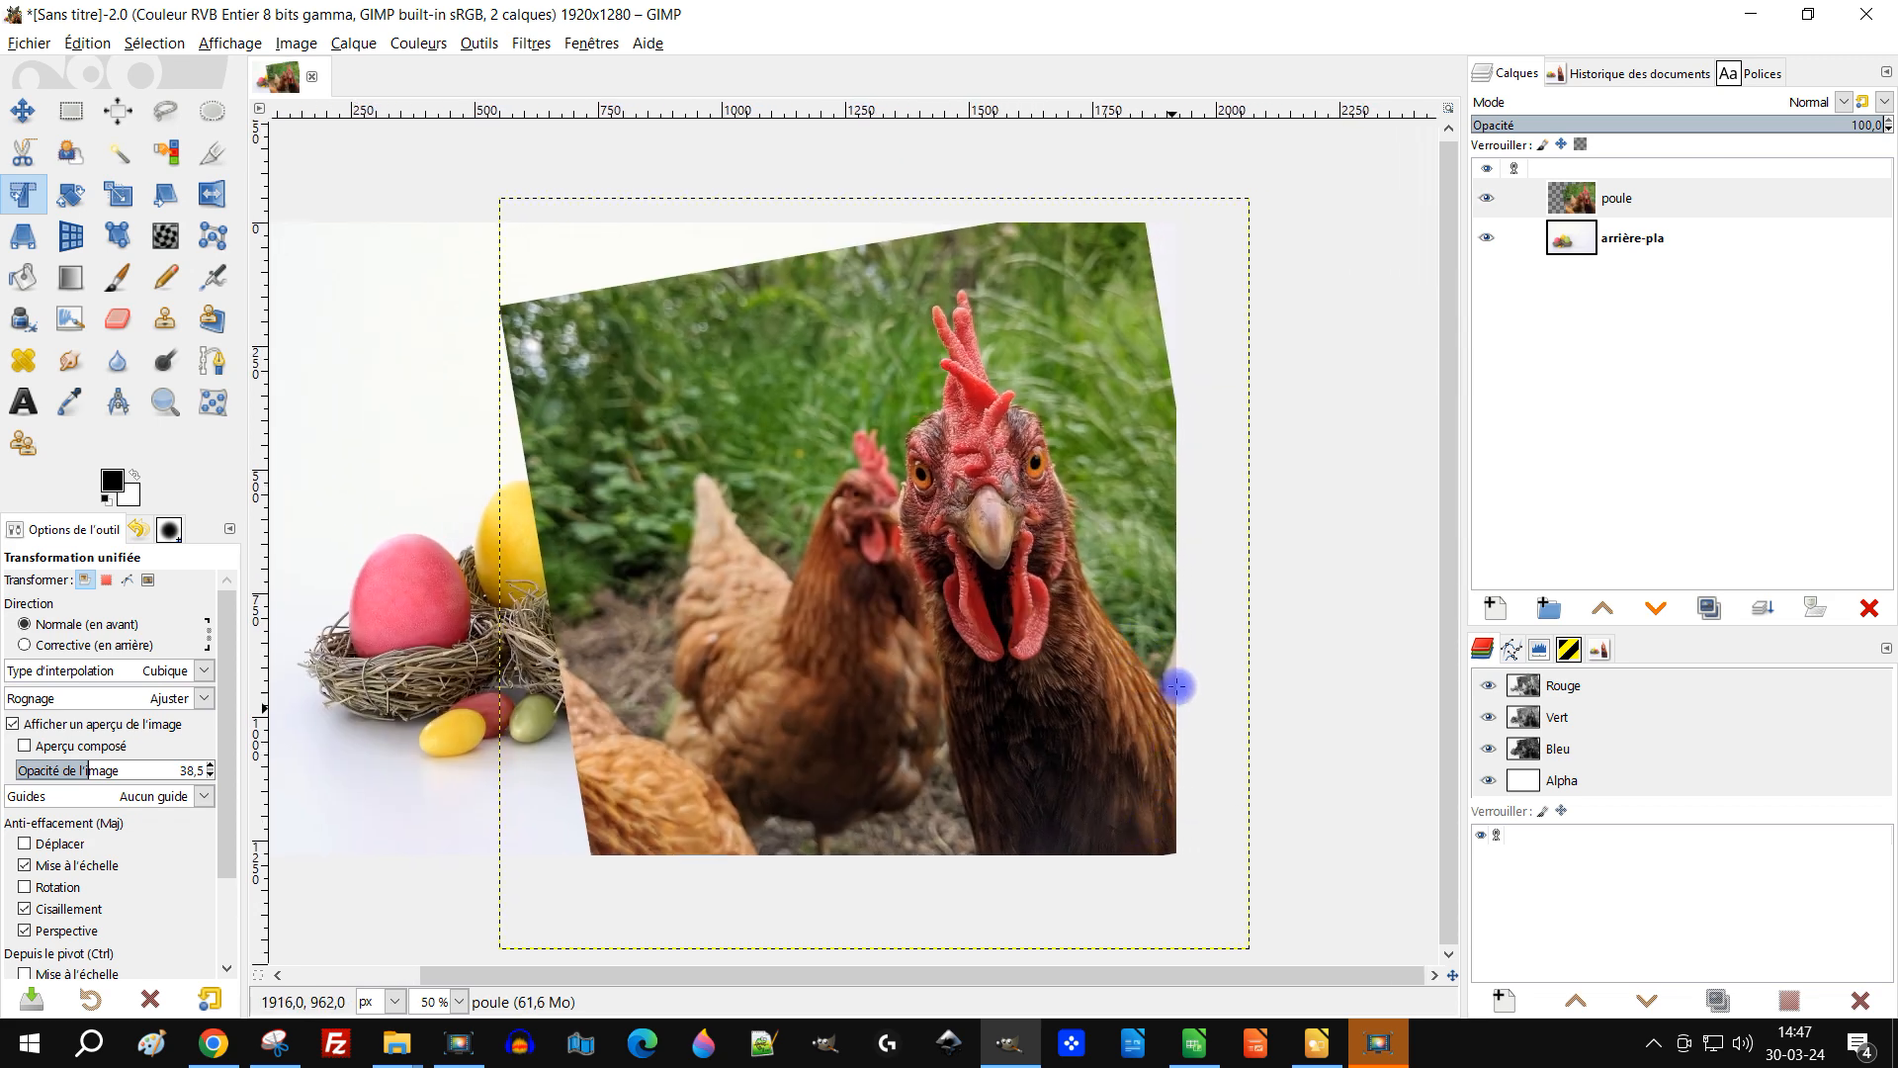
{"action": "scroll", "coordinate": [1172, 628], "scroll_direction": "right", "scroll_amount": 2}
{"action": "scroll", "coordinate": [1171, 627], "scroll_direction": "up", "scroll_amount": 1}
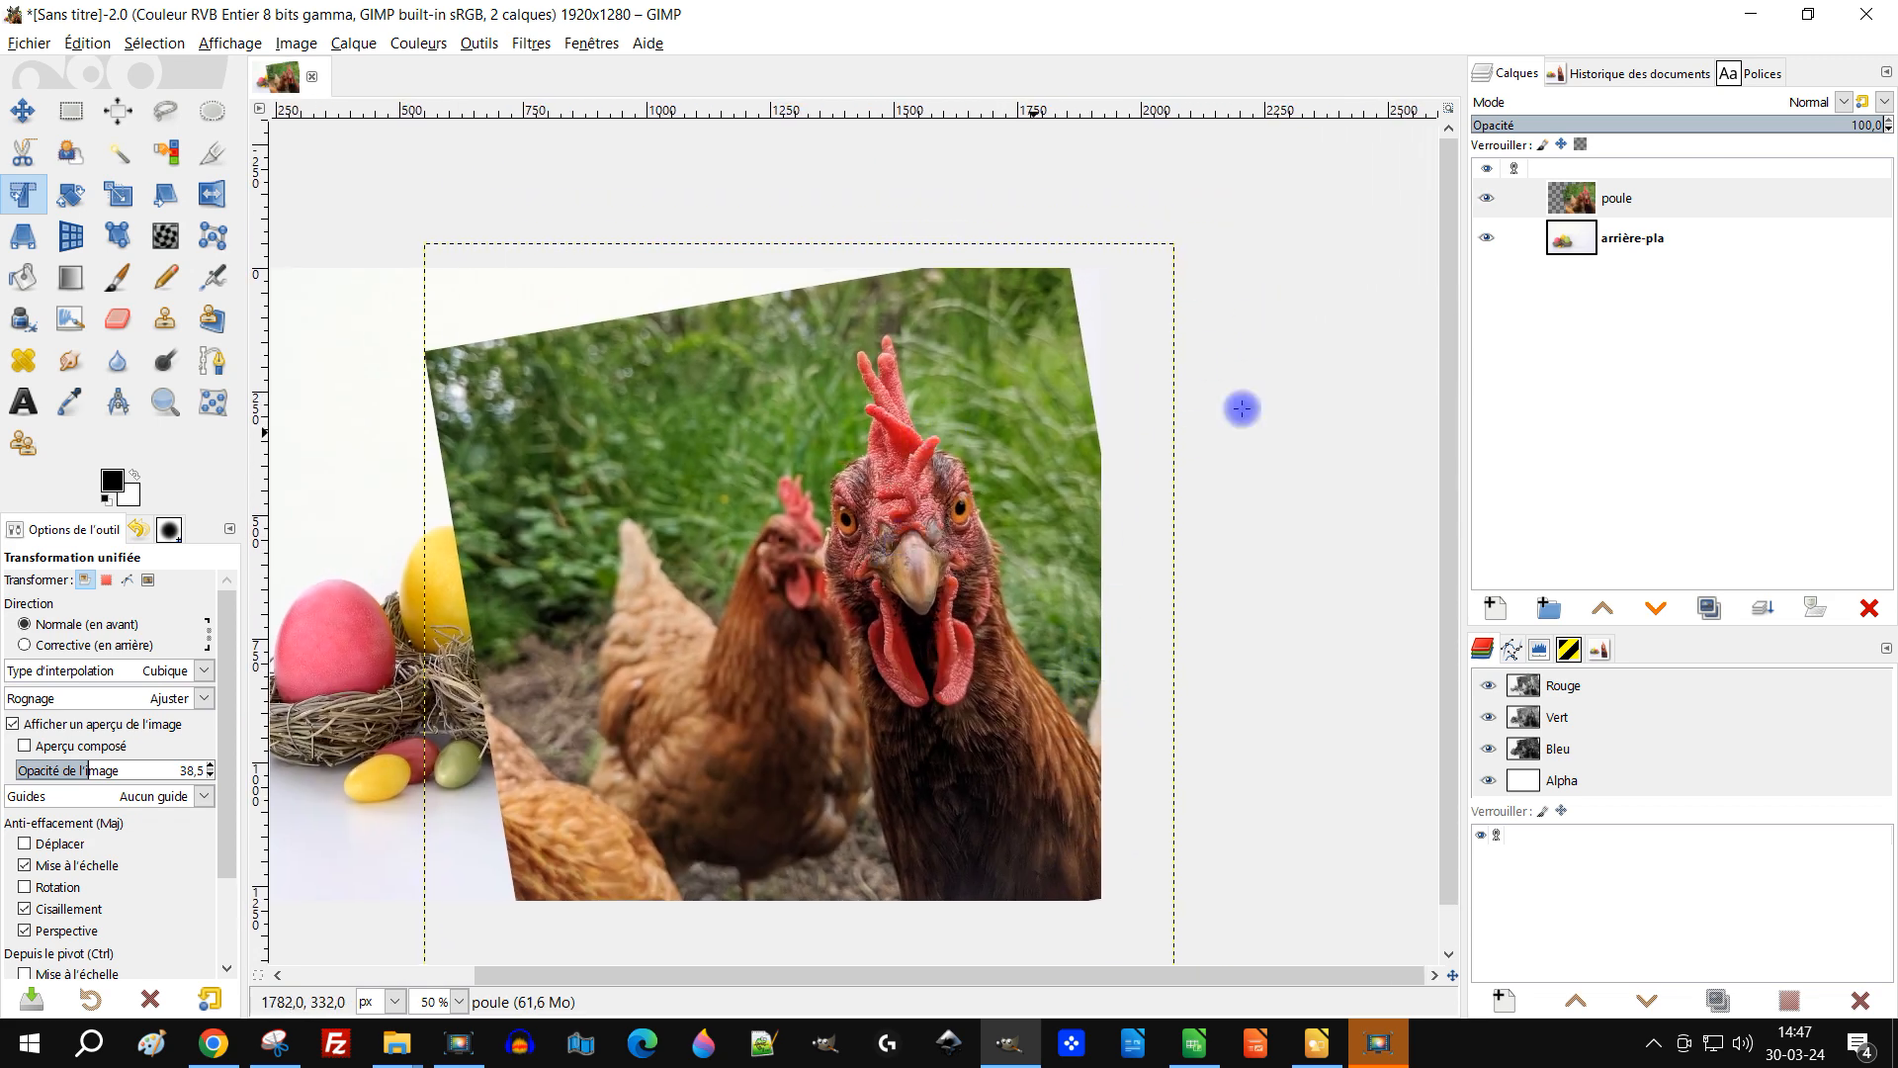
{"action": "right_click", "coordinate": [1579, 197]}
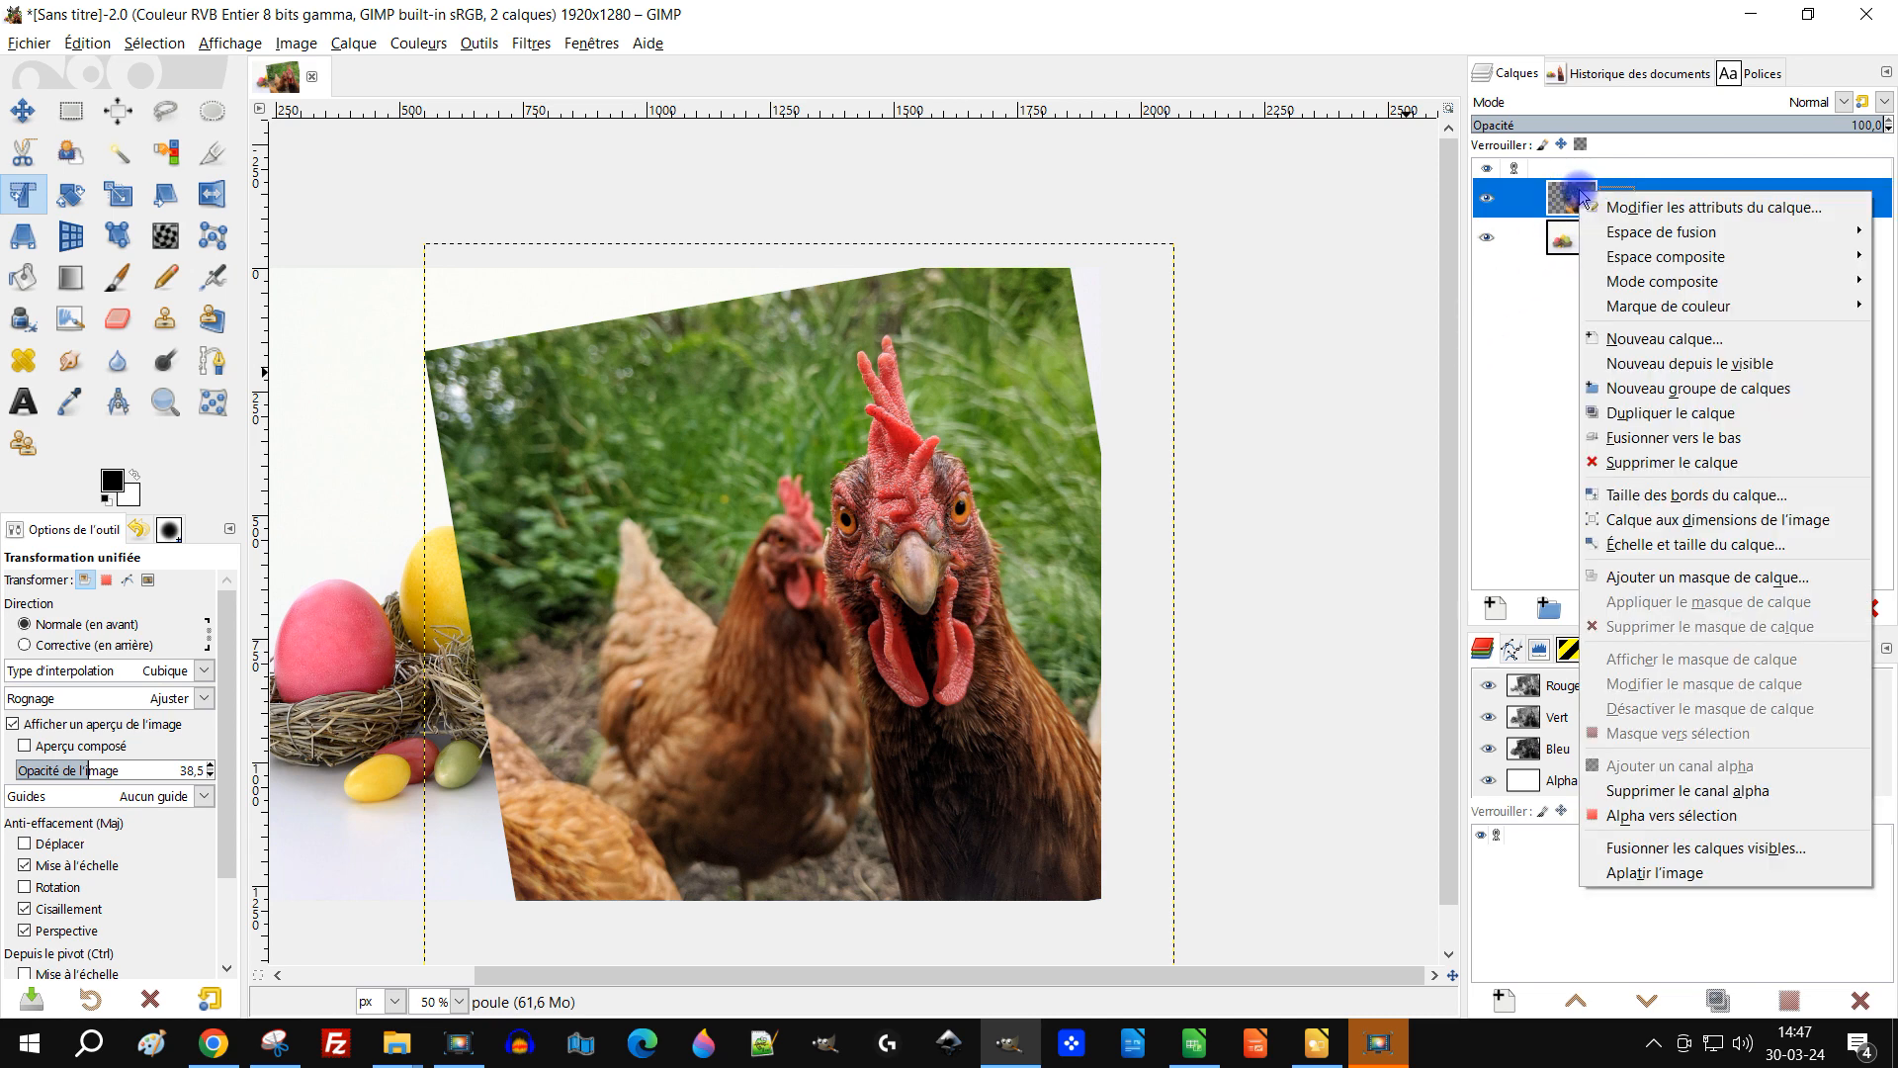
{"action": "left_click", "coordinate": [1407, 196]}
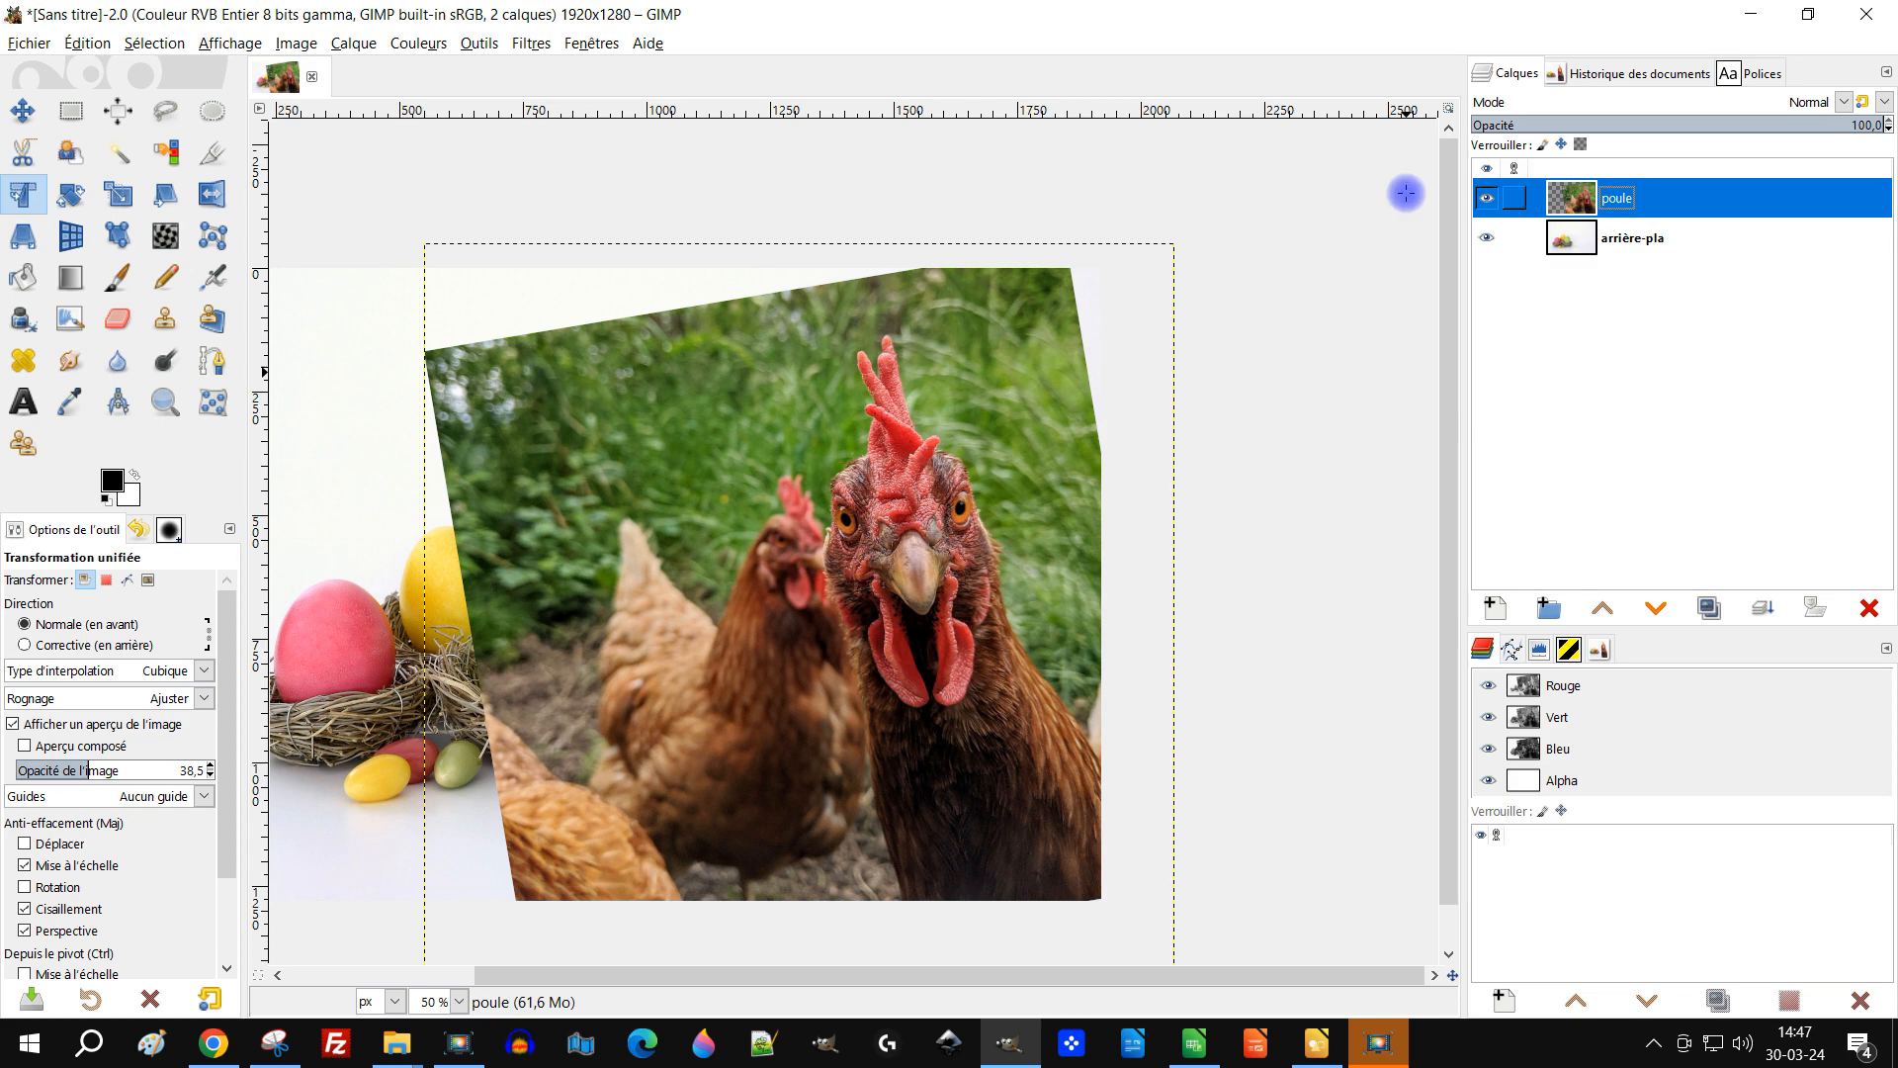
Step: With the Free Select tool, trace a freehand selection around the hen's head and neck on the poule layer
{"action": "left_click", "coordinate": [166, 111]}
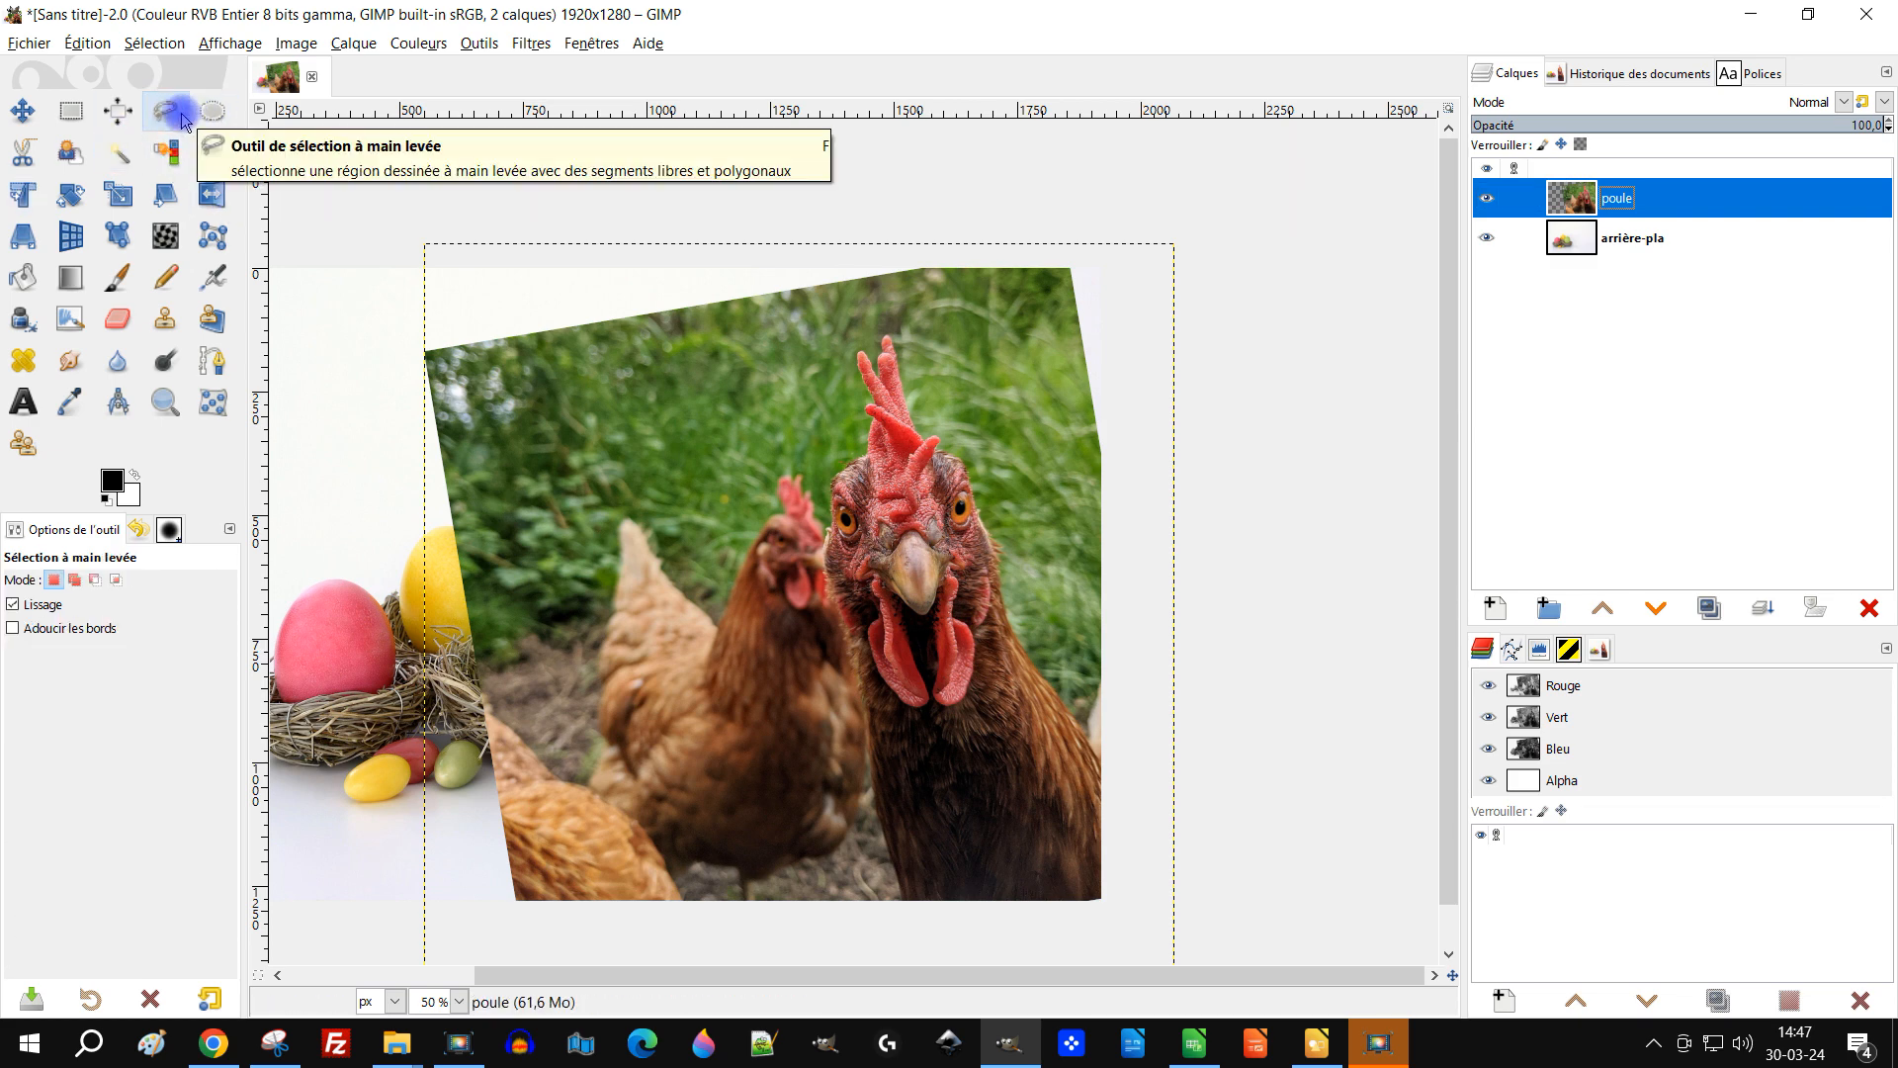
{"action": "scroll", "coordinate": [1029, 817], "scroll_direction": "up", "scroll_amount": 2, "text": "ctrl"}
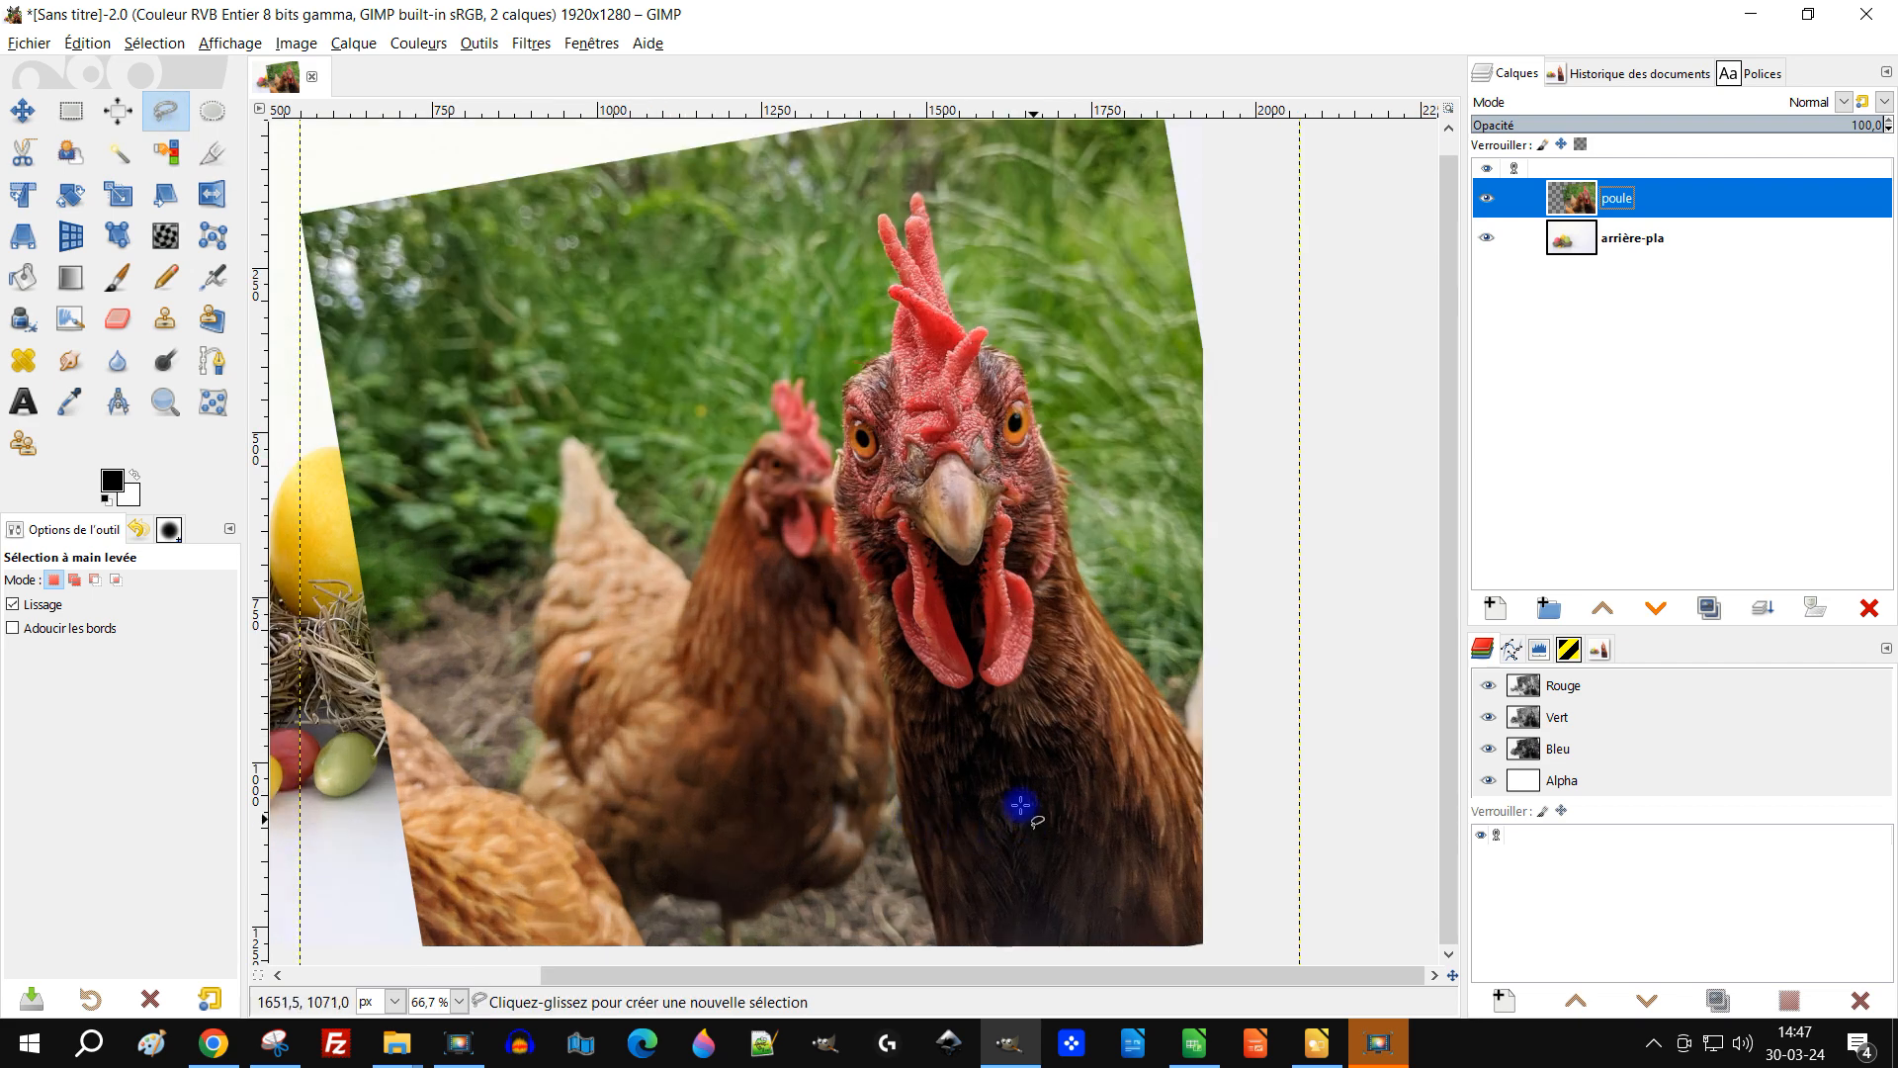
{"action": "scroll", "coordinate": [780, 857], "scroll_direction": "up", "scroll_amount": 1}
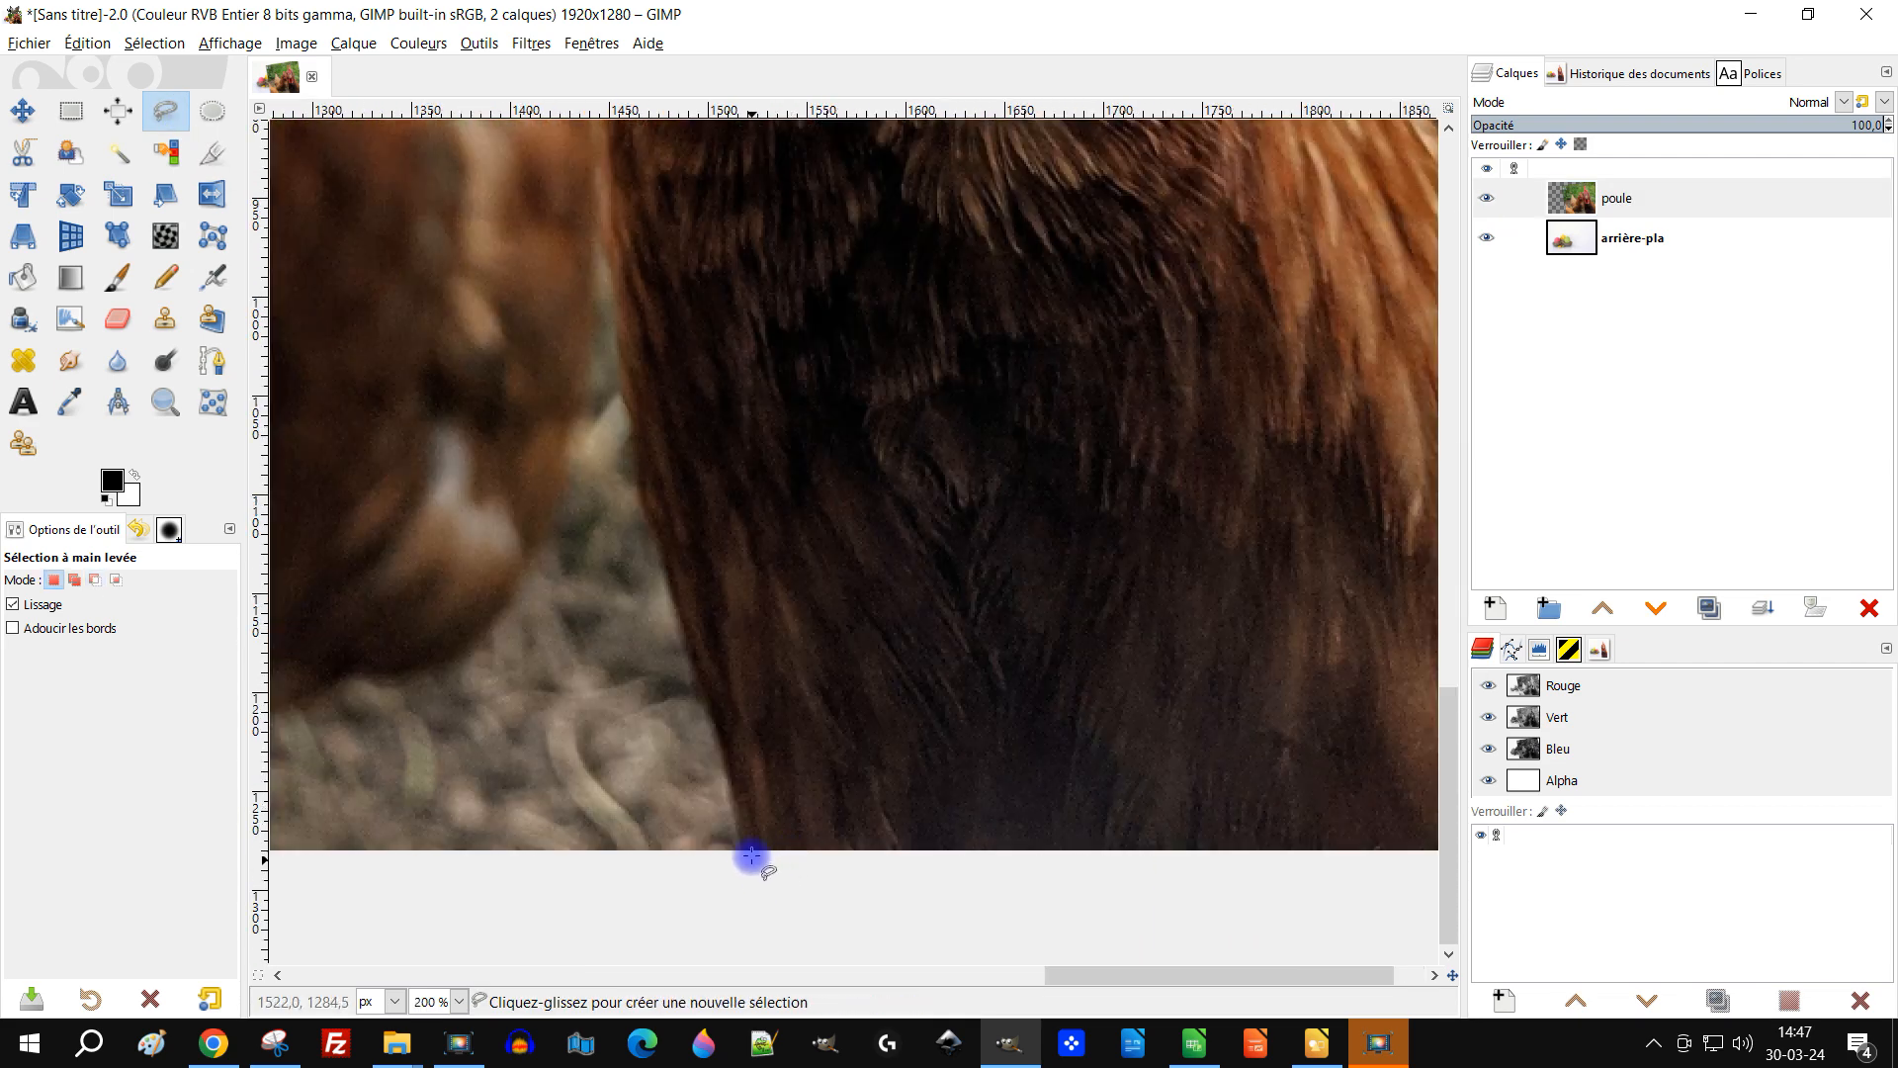
{"action": "mouse_move", "coordinate": [743, 857]}
{"action": "left_mouse_down"}
{"action": "mouse_move", "coordinate": [623, 343]}
{"action": "mouse_move", "coordinate": [607, 168]}
{"action": "left_mouse_up"}
{"action": "scroll", "coordinate": [607, 168], "scroll_direction": "up", "scroll_amount": 5}
{"action": "left_click_drag", "start_coordinate": [610, 643], "coordinate": [471, 138]}
{"action": "scroll", "coordinate": [470, 138], "scroll_direction": "up", "scroll_amount": 6}
{"action": "mouse_move", "coordinate": [573, 707]}
{"action": "left_mouse_down"}
{"action": "mouse_move", "coordinate": [541, 478]}
{"action": "mouse_move", "coordinate": [649, 440]}
{"action": "mouse_move", "coordinate": [572, 728]}
{"action": "left_mouse_up"}
{"action": "mouse_move", "coordinate": [501, 743]}
{"action": "left_mouse_down"}
{"action": "mouse_move", "coordinate": [623, 402]}
{"action": "mouse_move", "coordinate": [619, 886]}
{"action": "left_mouse_up"}
{"action": "left_click_drag", "start_coordinate": [618, 886], "coordinate": [656, 687]}
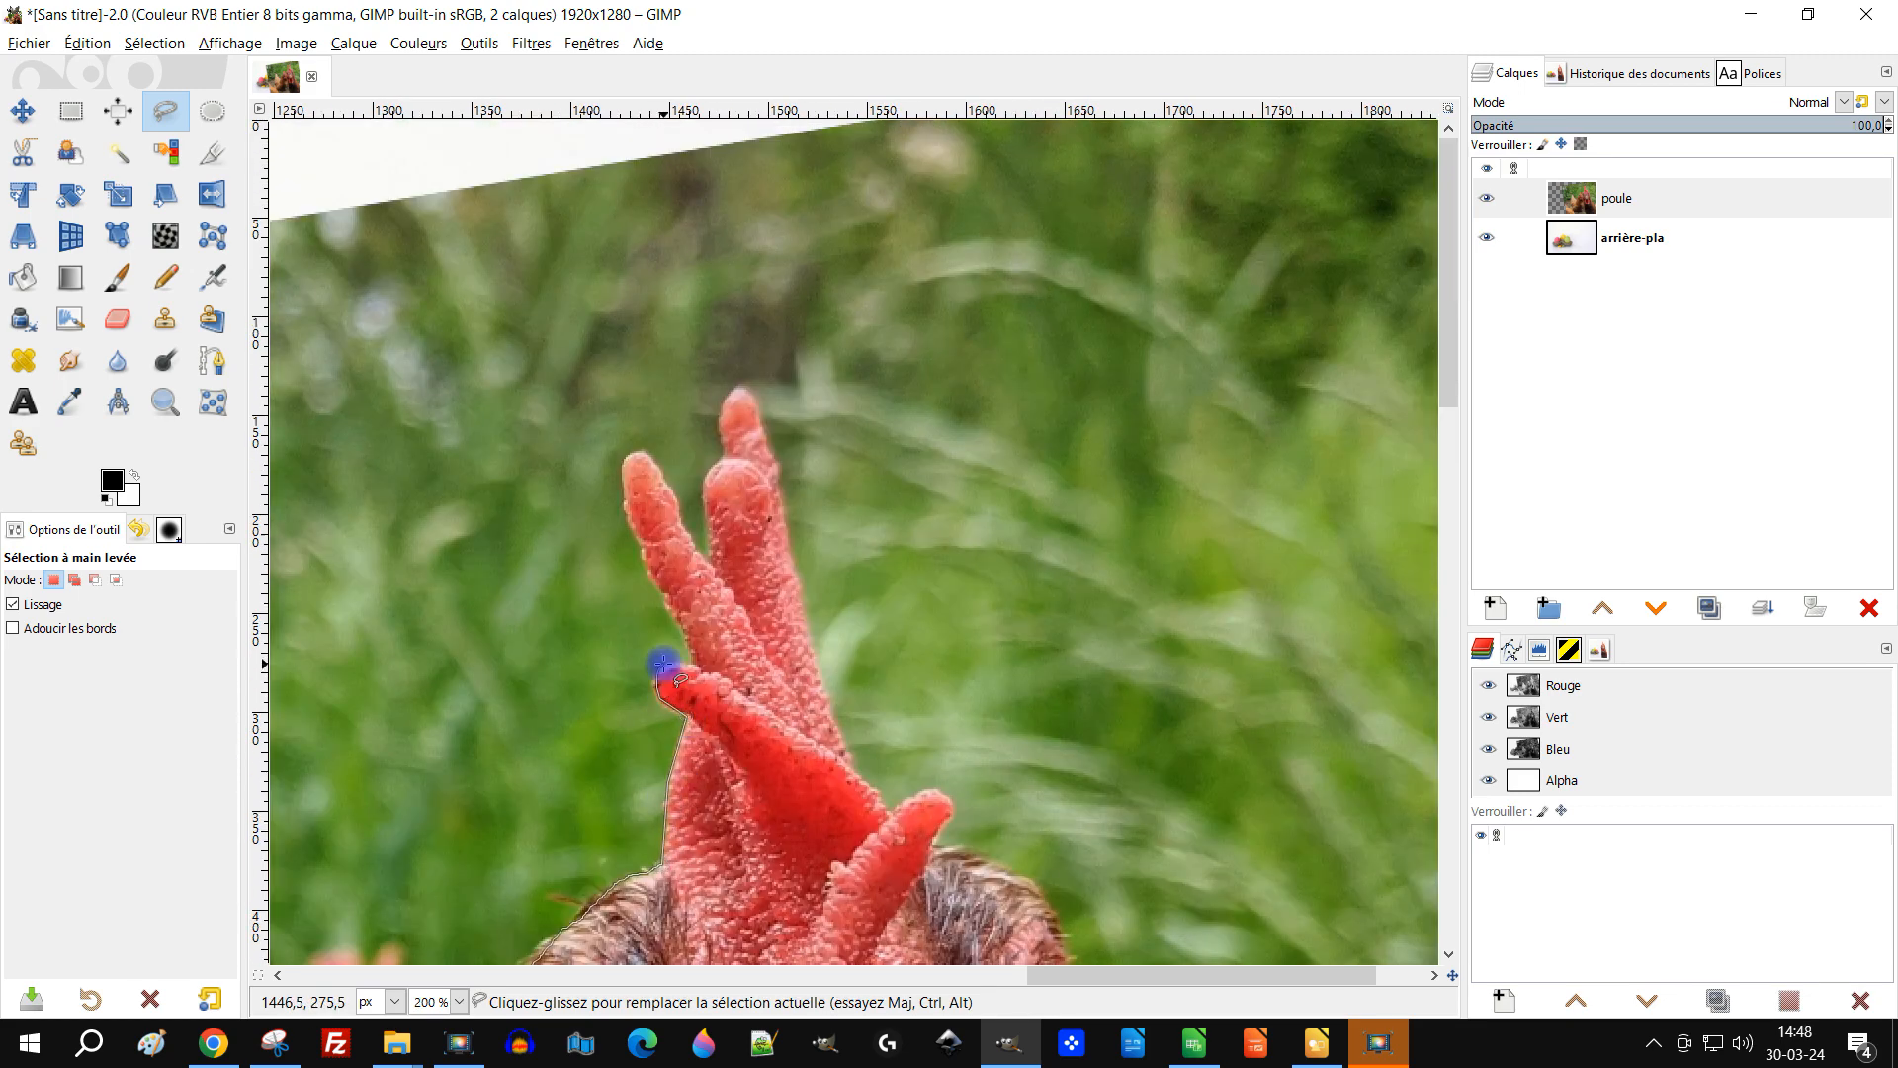
{"action": "mouse_move", "coordinate": [640, 555]}
{"action": "left_mouse_down"}
{"action": "mouse_move", "coordinate": [708, 496]}
{"action": "mouse_move", "coordinate": [889, 791]}
{"action": "left_mouse_up"}
{"action": "scroll", "coordinate": [584, 448], "scroll_direction": "down", "scroll_amount": 2}
{"action": "mouse_move", "coordinate": [584, 449]}
{"action": "left_mouse_down"}
{"action": "mouse_move", "coordinate": [645, 473]}
{"action": "mouse_move", "coordinate": [742, 754]}
{"action": "left_mouse_up"}
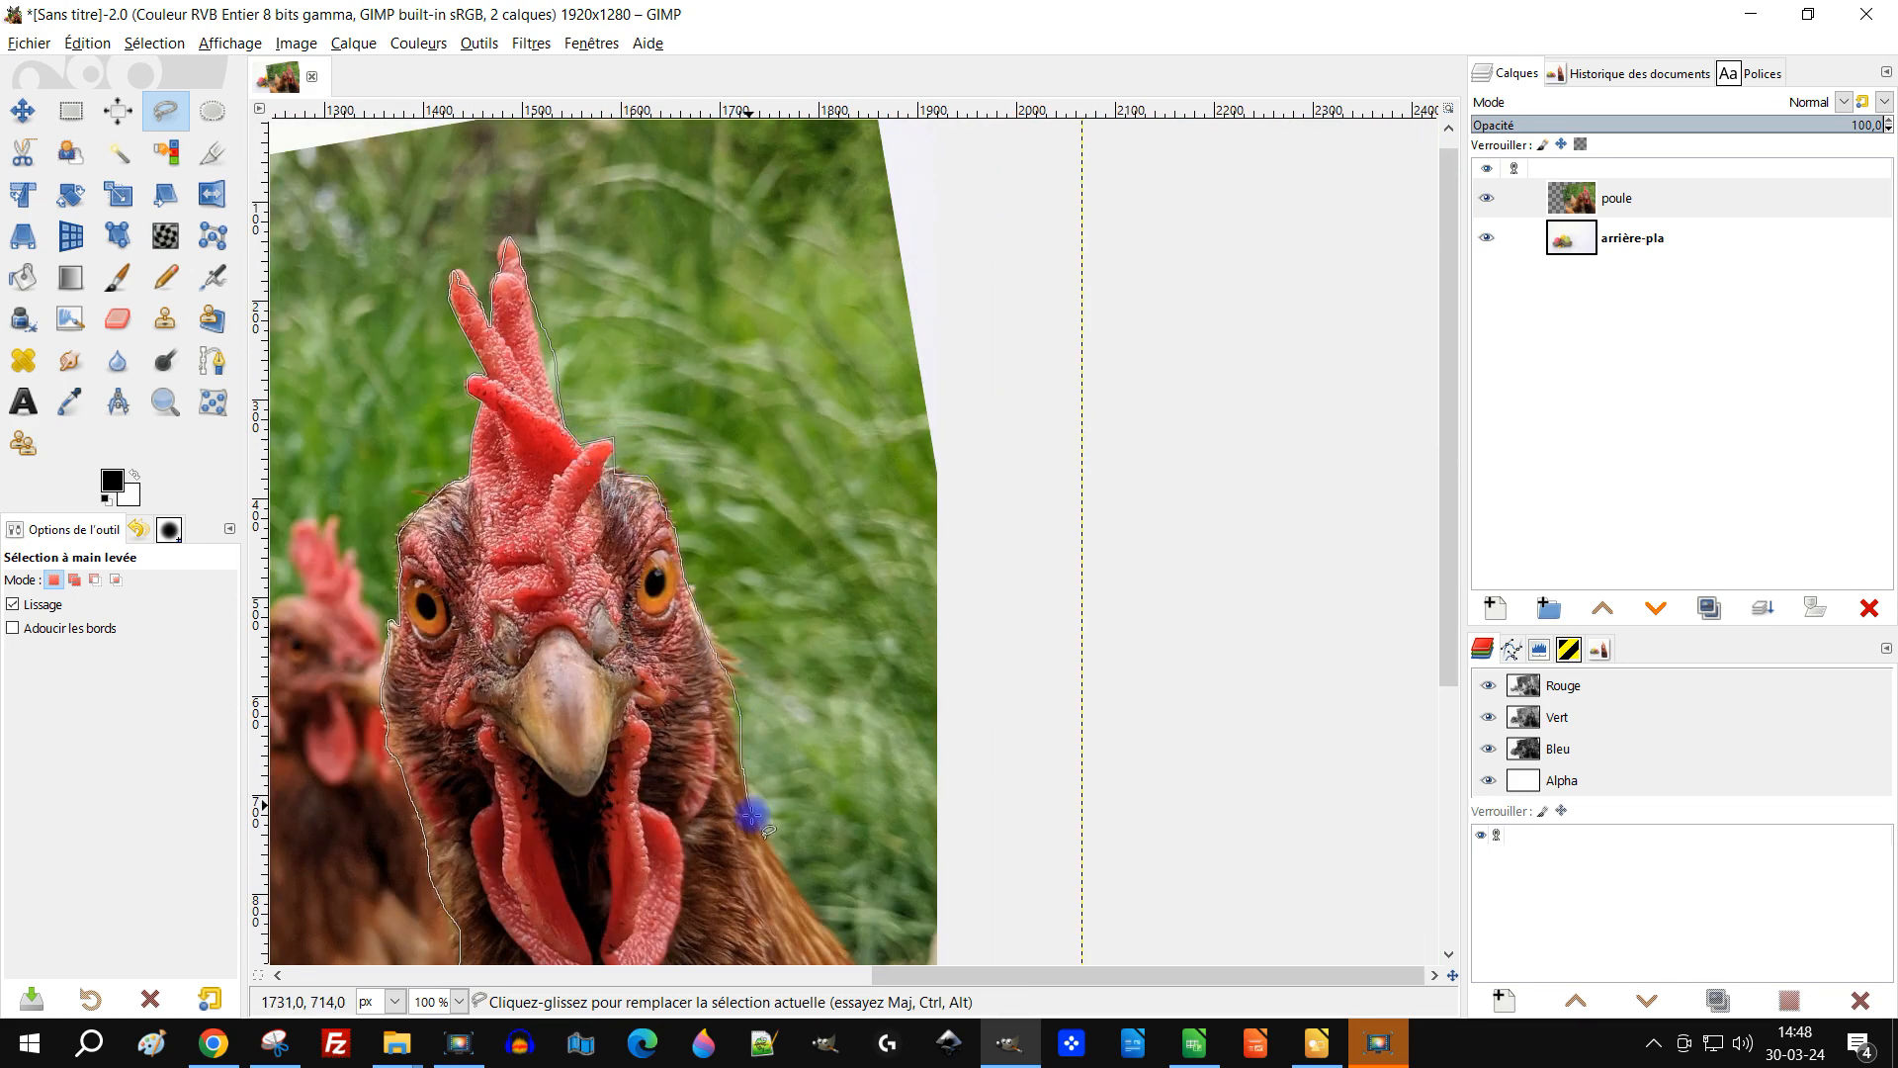
{"action": "scroll", "coordinate": [741, 754], "scroll_direction": "down", "scroll_amount": 4}
{"action": "left_click_drag", "start_coordinate": [742, 399], "coordinate": [957, 760]}
{"action": "scroll", "coordinate": [957, 760], "scroll_direction": "down", "scroll_amount": 4}
{"action": "left_click", "coordinate": [797, 784]}
Step: Add a layer mask to the poule layer initialized from the selection
{"action": "right_click", "coordinate": [1617, 198]}
{"action": "left_click", "coordinate": [1700, 593]}
{"action": "left_click", "coordinate": [1759, 796]}
Step: Save the image as an XCF file named poule-paques
{"action": "left_click", "coordinate": [71, 111]}
{"action": "scroll", "coordinate": [832, 287], "scroll_direction": "up", "scroll_amount": 3}
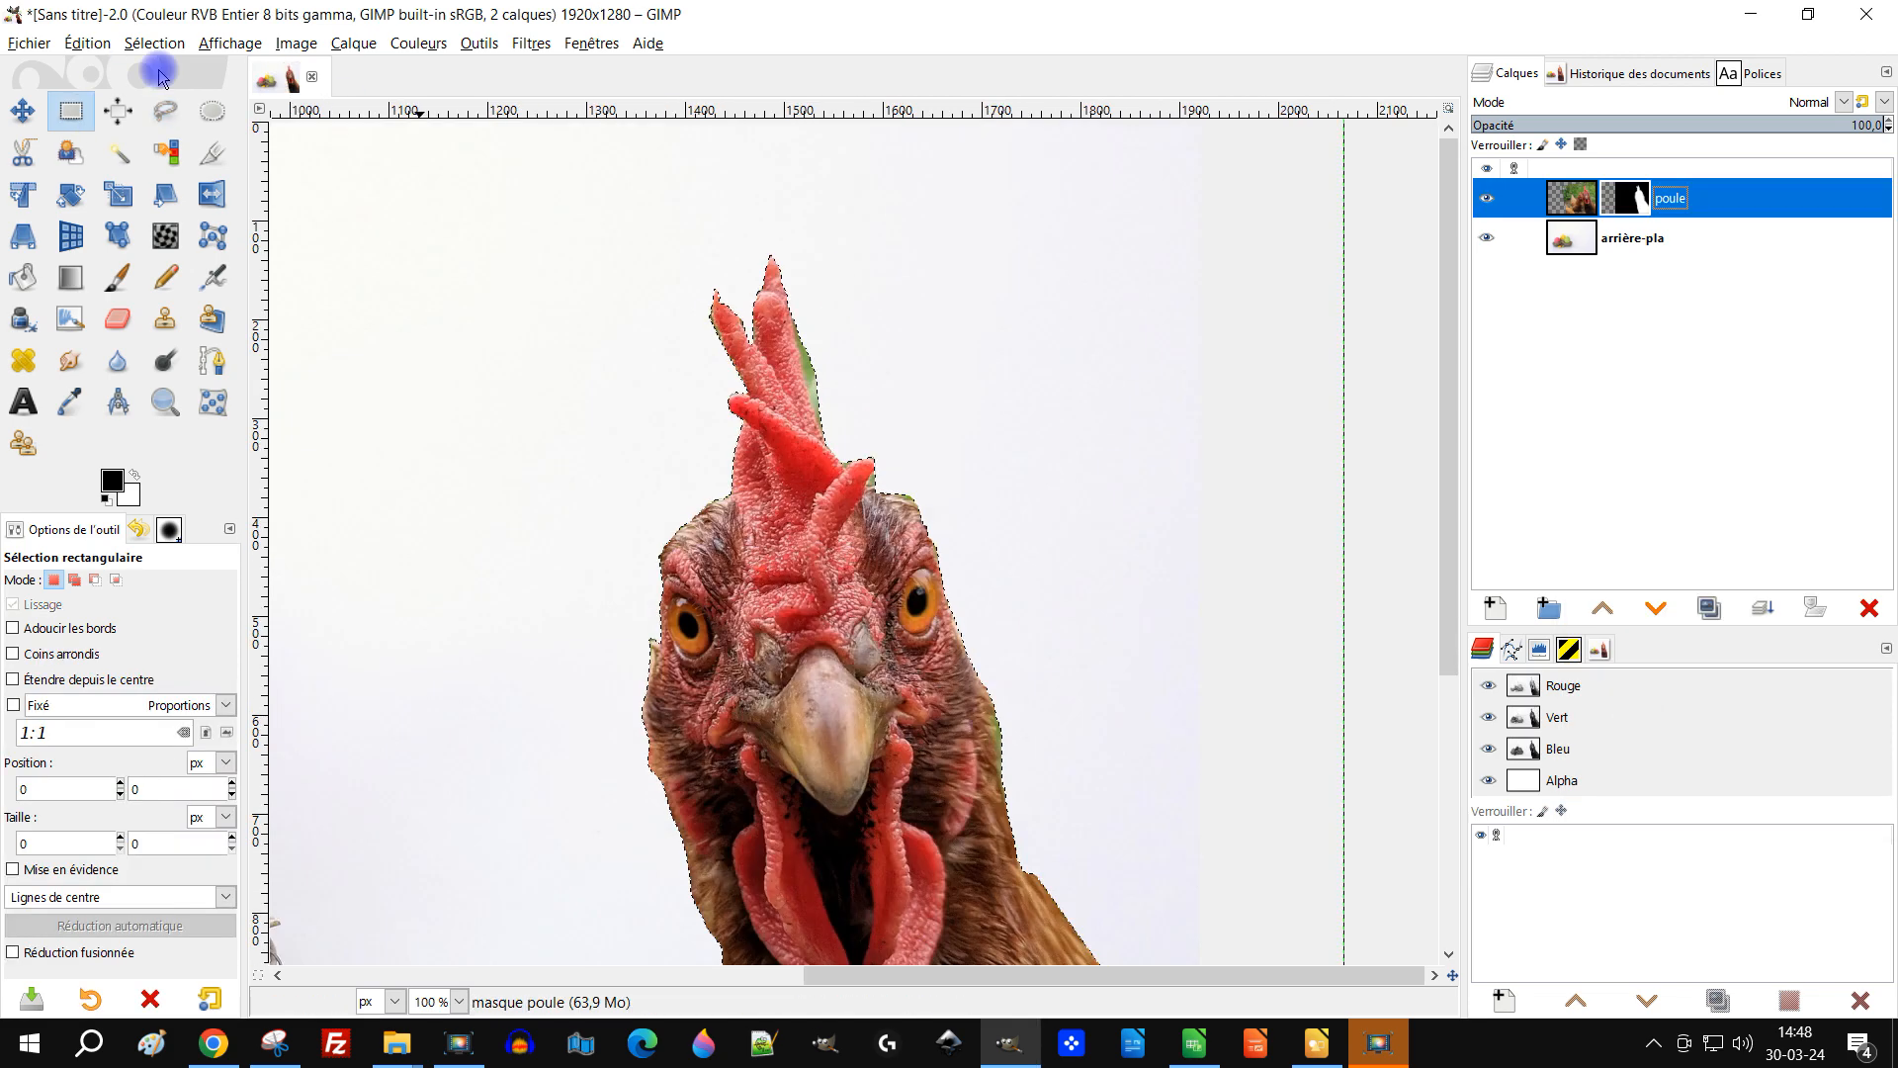
{"action": "left_click", "coordinate": [118, 278]}
{"action": "scroll", "coordinate": [569, 425], "scroll_direction": "up", "scroll_amount": 3}
{"action": "left_click", "coordinate": [29, 43]}
{"action": "left_click", "coordinate": [89, 220]}
{"action": "left_click", "coordinate": [500, 606]}
{"action": "double_click", "coordinate": [647, 282]}
{"action": "type", "text": "poule paques"}
{"action": "left_click", "coordinate": [1307, 870]}
{"action": "left_click", "coordinate": [1151, 632]}
{"action": "left_click", "coordinate": [680, 158]}
{"action": "key", "text": "BackSpace"}
{"action": "type", "text": "-"}
{"action": "key", "text": "Return"}
Step: Paint black on the poule layer mask to hide leftover background around the hen's comb
{"action": "key", "text": "plus"}
{"action": "key", "text": "plus"}
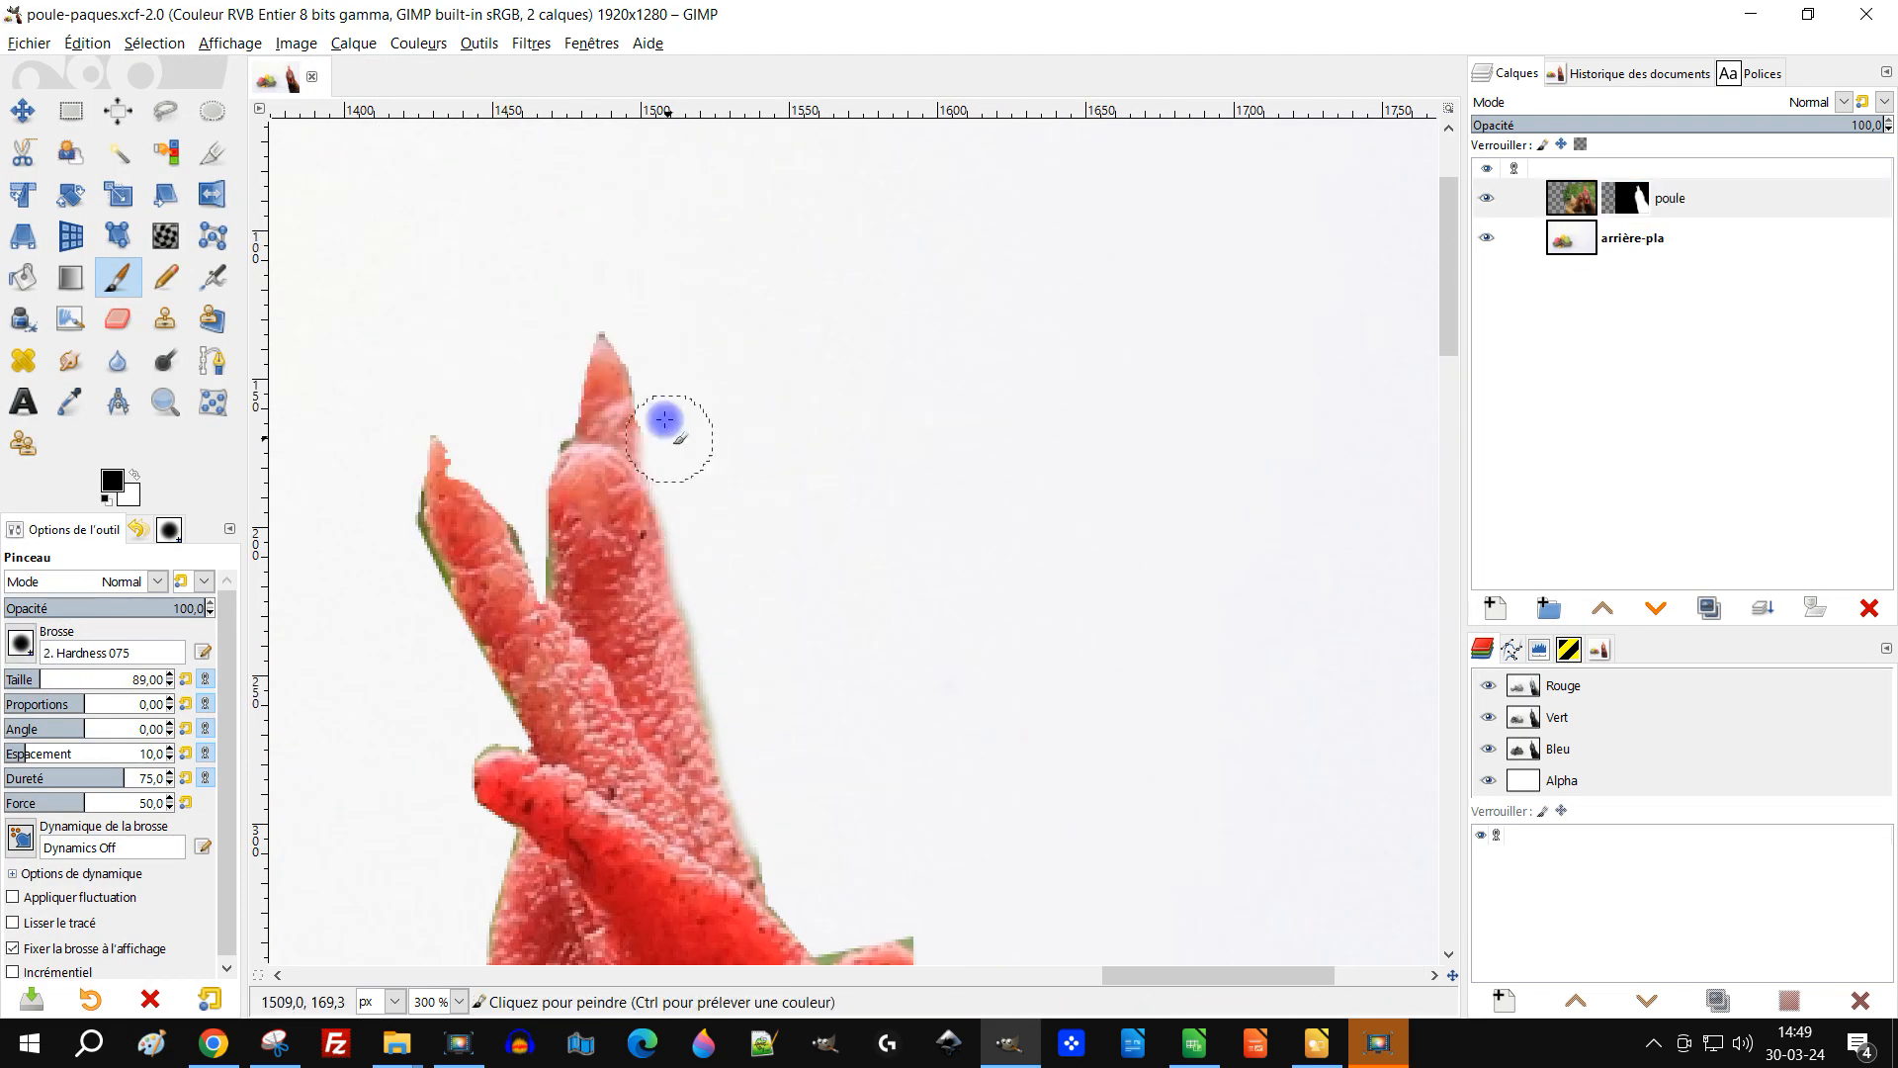
{"action": "scroll", "coordinate": [520, 317], "scroll_direction": "up", "scroll_amount": 2}
{"action": "mouse_move", "coordinate": [480, 282]}
{"action": "left_mouse_down"}
{"action": "mouse_move", "coordinate": [750, 593]}
{"action": "mouse_move", "coordinate": [806, 751]}
{"action": "left_mouse_up"}
{"action": "scroll", "coordinate": [678, 524], "scroll_direction": "down", "scroll_amount": 3}
{"action": "scroll", "coordinate": [678, 525], "scroll_direction": "up", "scroll_amount": 3}
{"action": "left_click_drag", "start_coordinate": [581, 247], "coordinate": [736, 613]}
{"action": "scroll", "coordinate": [597, 517], "scroll_direction": "down", "scroll_amount": 8}
{"action": "left_click_drag", "start_coordinate": [637, 875], "coordinate": [771, 293]}
{"action": "scroll", "coordinate": [771, 292], "scroll_direction": "right", "scroll_amount": 10}
{"action": "left_click_drag", "start_coordinate": [761, 643], "coordinate": [1101, 860]}
{"action": "left_click_drag", "start_coordinate": [682, 583], "coordinate": [583, 455]}
{"action": "scroll", "coordinate": [583, 454], "scroll_direction": "up", "scroll_amount": 5}
{"action": "left_click", "coordinate": [669, 678]}
{"action": "left_click", "coordinate": [530, 254], "text": "shift"}
{"action": "scroll", "coordinate": [530, 254], "scroll_direction": "up", "scroll_amount": 8}
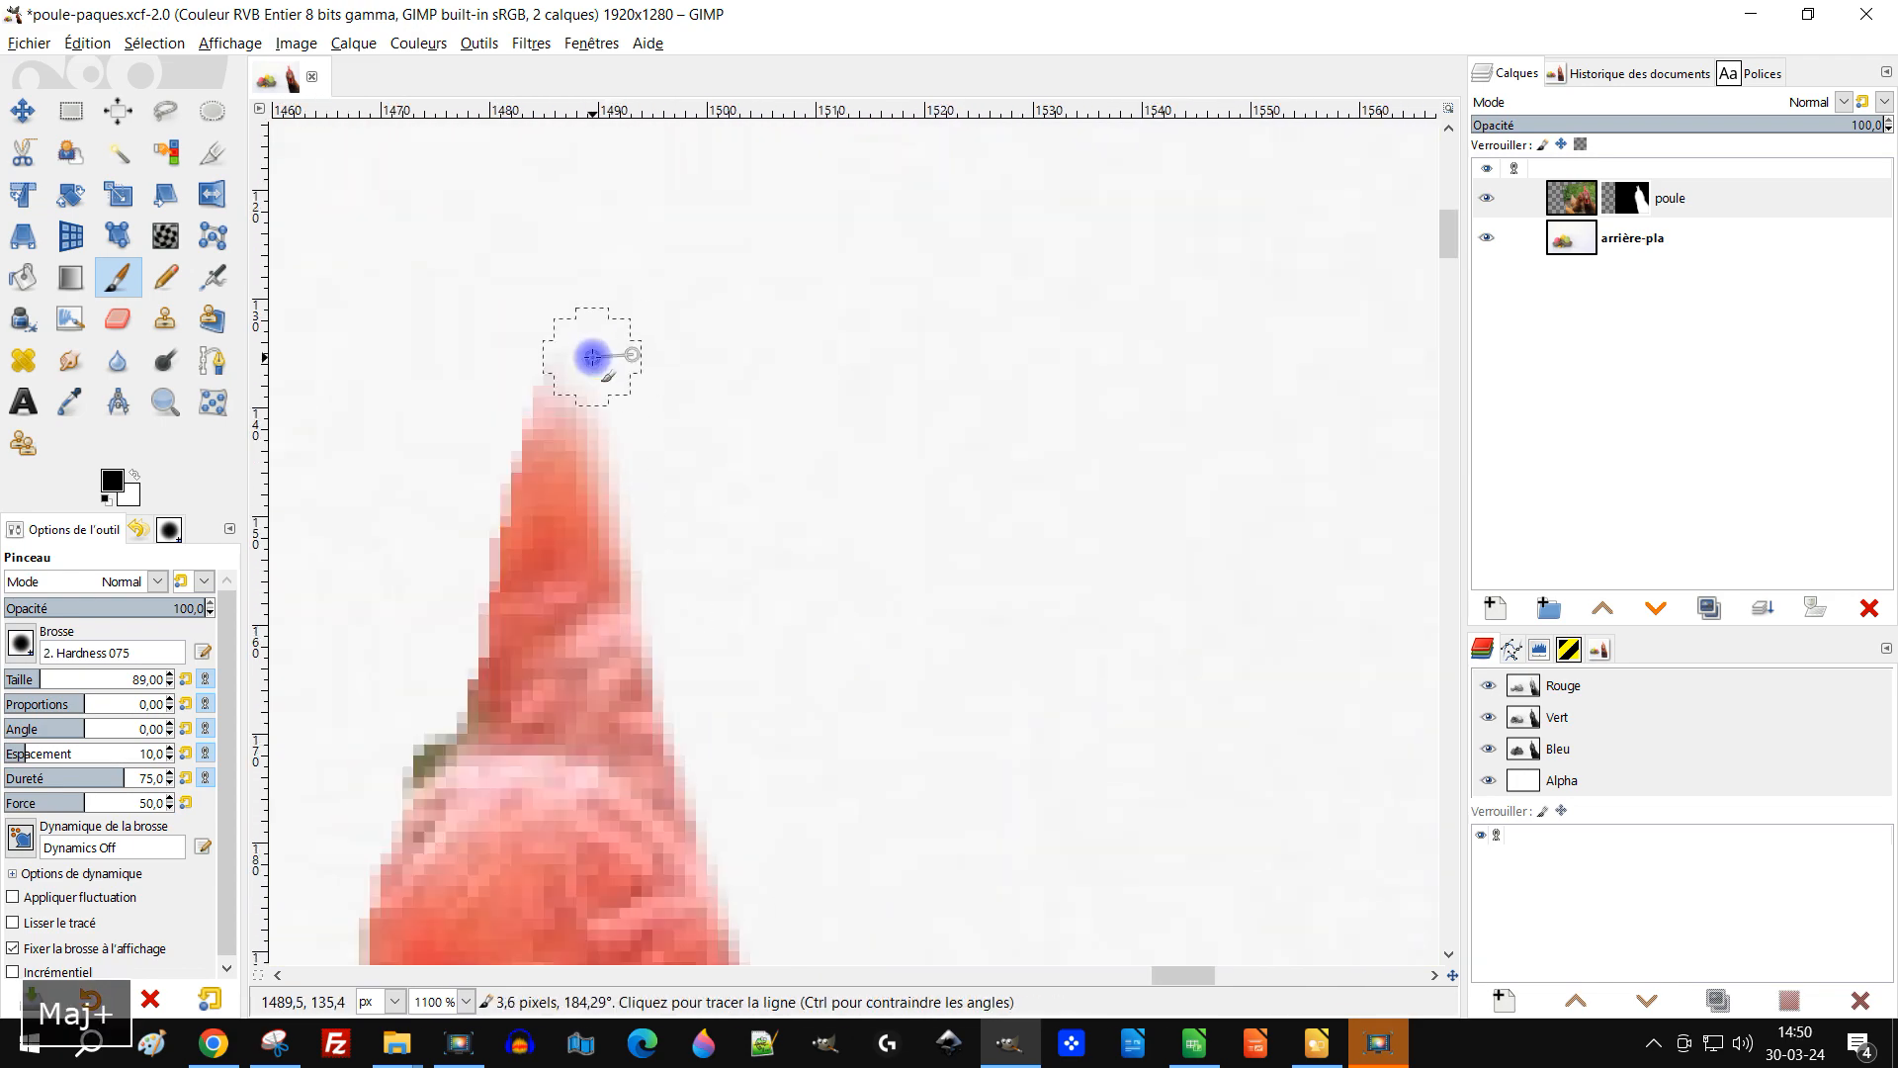
{"action": "scroll", "coordinate": [867, 715], "scroll_direction": "down", "scroll_amount": 6}
{"action": "scroll", "coordinate": [867, 715], "scroll_direction": "up", "scroll_amount": 2}
{"action": "scroll", "coordinate": [870, 554], "scroll_direction": "down", "scroll_amount": 3}
{"action": "scroll", "coordinate": [717, 316], "scroll_direction": "up", "scroll_amount": 5}
{"action": "left_click_drag", "start_coordinate": [775, 563], "coordinate": [748, 682]}
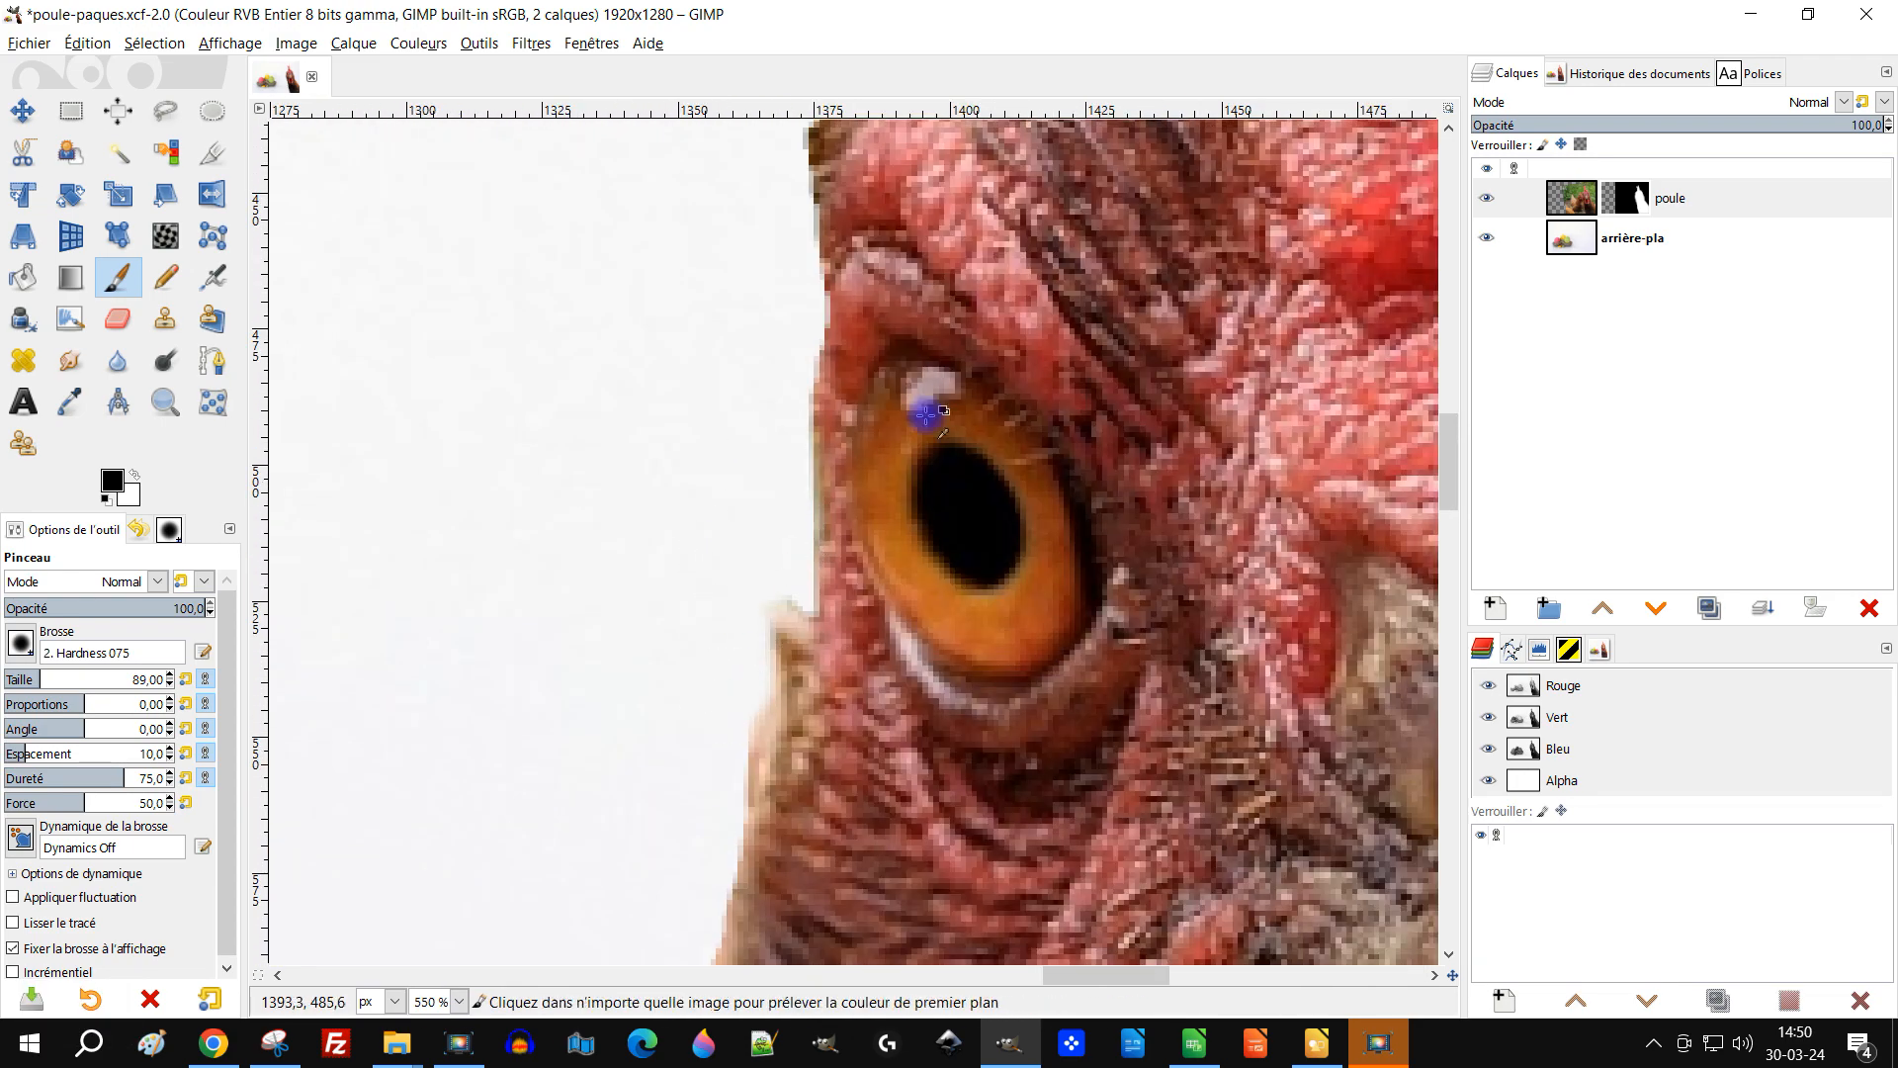
{"action": "scroll", "coordinate": [924, 411], "scroll_direction": "down", "scroll_amount": 6}
{"action": "scroll", "coordinate": [1068, 672], "scroll_direction": "up", "scroll_amount": 3}
{"action": "scroll", "coordinate": [681, 425], "scroll_direction": "up", "scroll_amount": 2}
Step: Swap to white and paint on the mask to restore missing parts of the hen's head
{"action": "key", "text": "x"}
{"action": "left_click_drag", "start_coordinate": [499, 292], "coordinate": [530, 491]}
{"action": "scroll", "coordinate": [533, 396], "scroll_direction": "up", "scroll_amount": 3}
{"action": "left_click_drag", "start_coordinate": [633, 574], "coordinate": [543, 292]}
{"action": "scroll", "coordinate": [593, 326], "scroll_direction": "up", "scroll_amount": 5}
{"action": "left_click_drag", "start_coordinate": [756, 603], "coordinate": [731, 543]}
{"action": "left_click_drag", "start_coordinate": [761, 652], "coordinate": [714, 485]}
{"action": "scroll", "coordinate": [624, 253], "scroll_direction": "down", "scroll_amount": 10}
{"action": "mouse_move", "coordinate": [614, 377]}
{"action": "left_mouse_down"}
{"action": "mouse_move", "coordinate": [625, 556]}
{"action": "mouse_move", "coordinate": [702, 921]}
{"action": "left_mouse_up"}
{"action": "scroll", "coordinate": [649, 508], "scroll_direction": "down", "scroll_amount": 3}
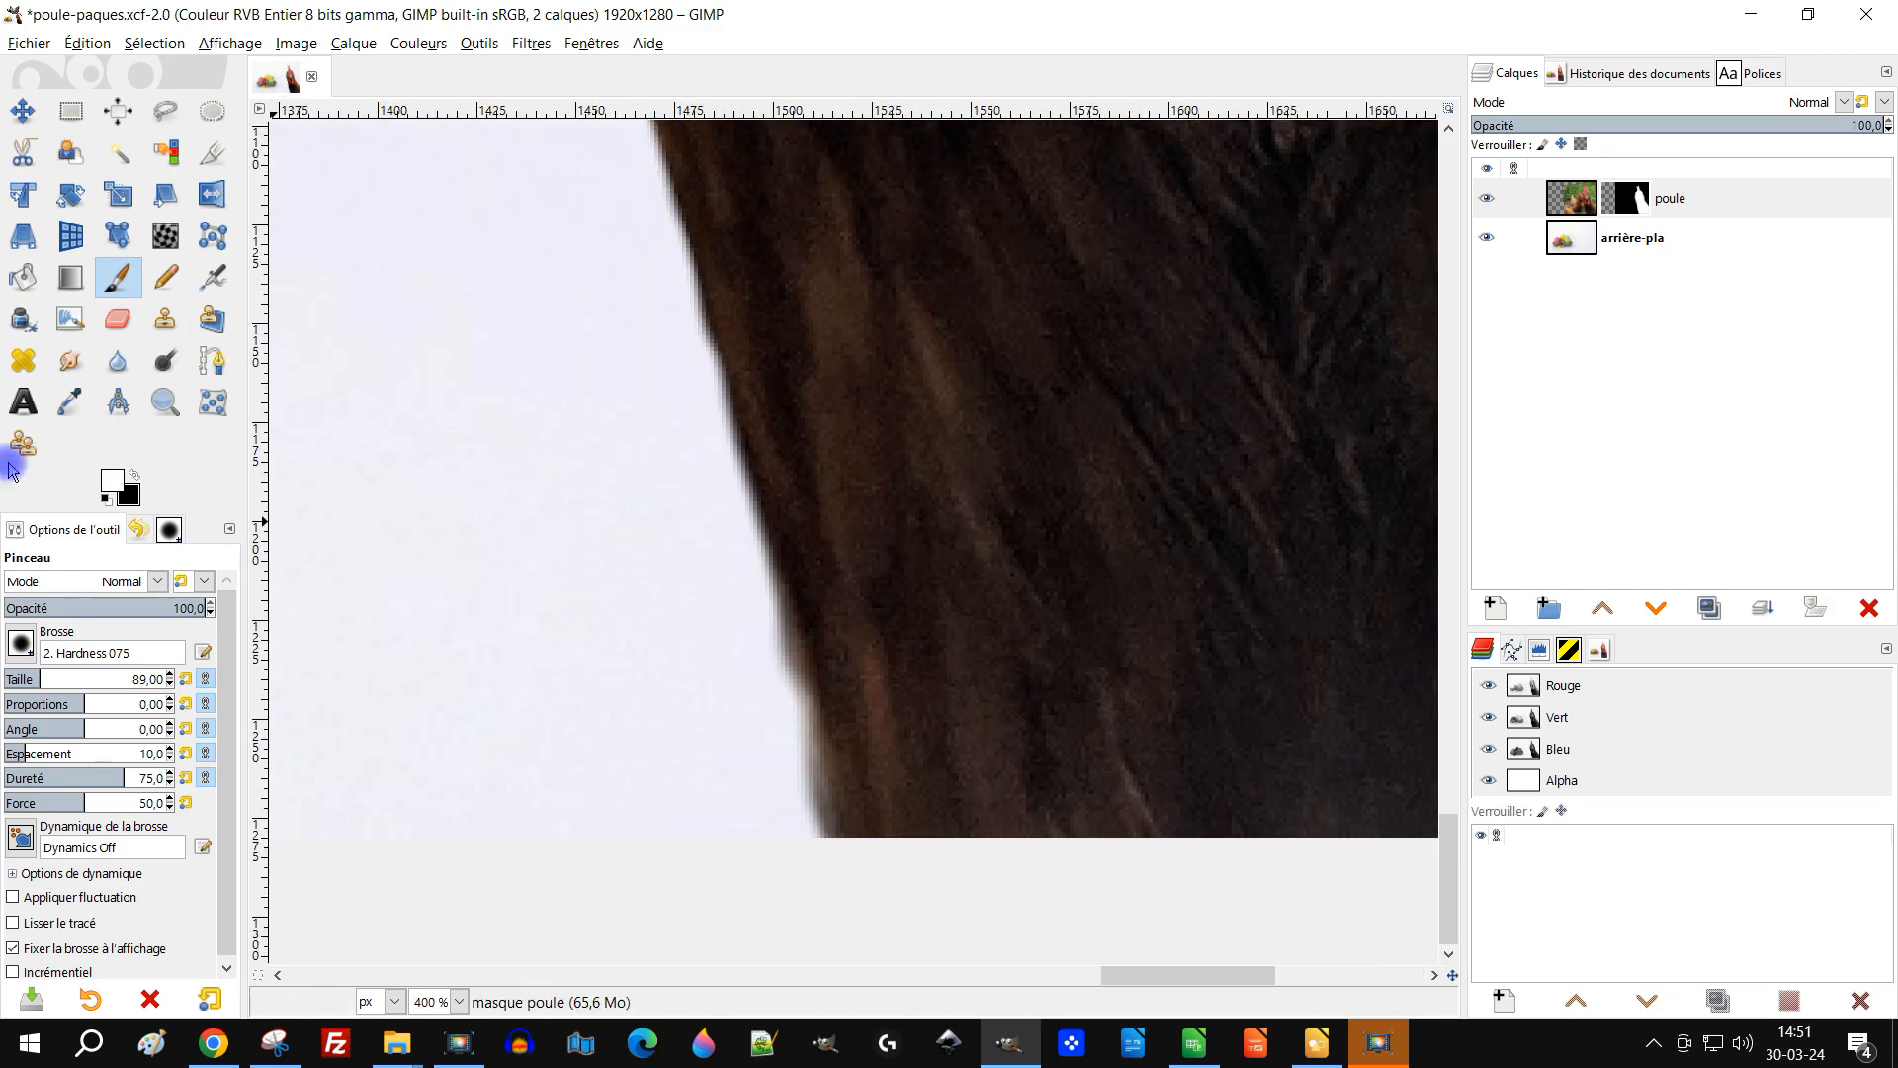
Step: Swap back to black and paint along the neck edge on the mask to hide remaining background
{"action": "key", "text": "x"}
{"action": "left_click_drag", "start_coordinate": [811, 821], "coordinate": [811, 638]}
{"action": "scroll", "coordinate": [811, 639], "scroll_direction": "down", "scroll_amount": 6}
{"action": "right_click", "coordinate": [1669, 200]}
{"action": "left_click", "coordinate": [1700, 512]}
{"action": "scroll", "coordinate": [1147, 841], "scroll_direction": "up", "scroll_amount": 1}
{"action": "scroll", "coordinate": [1095, 736], "scroll_direction": "down", "scroll_amount": 1}
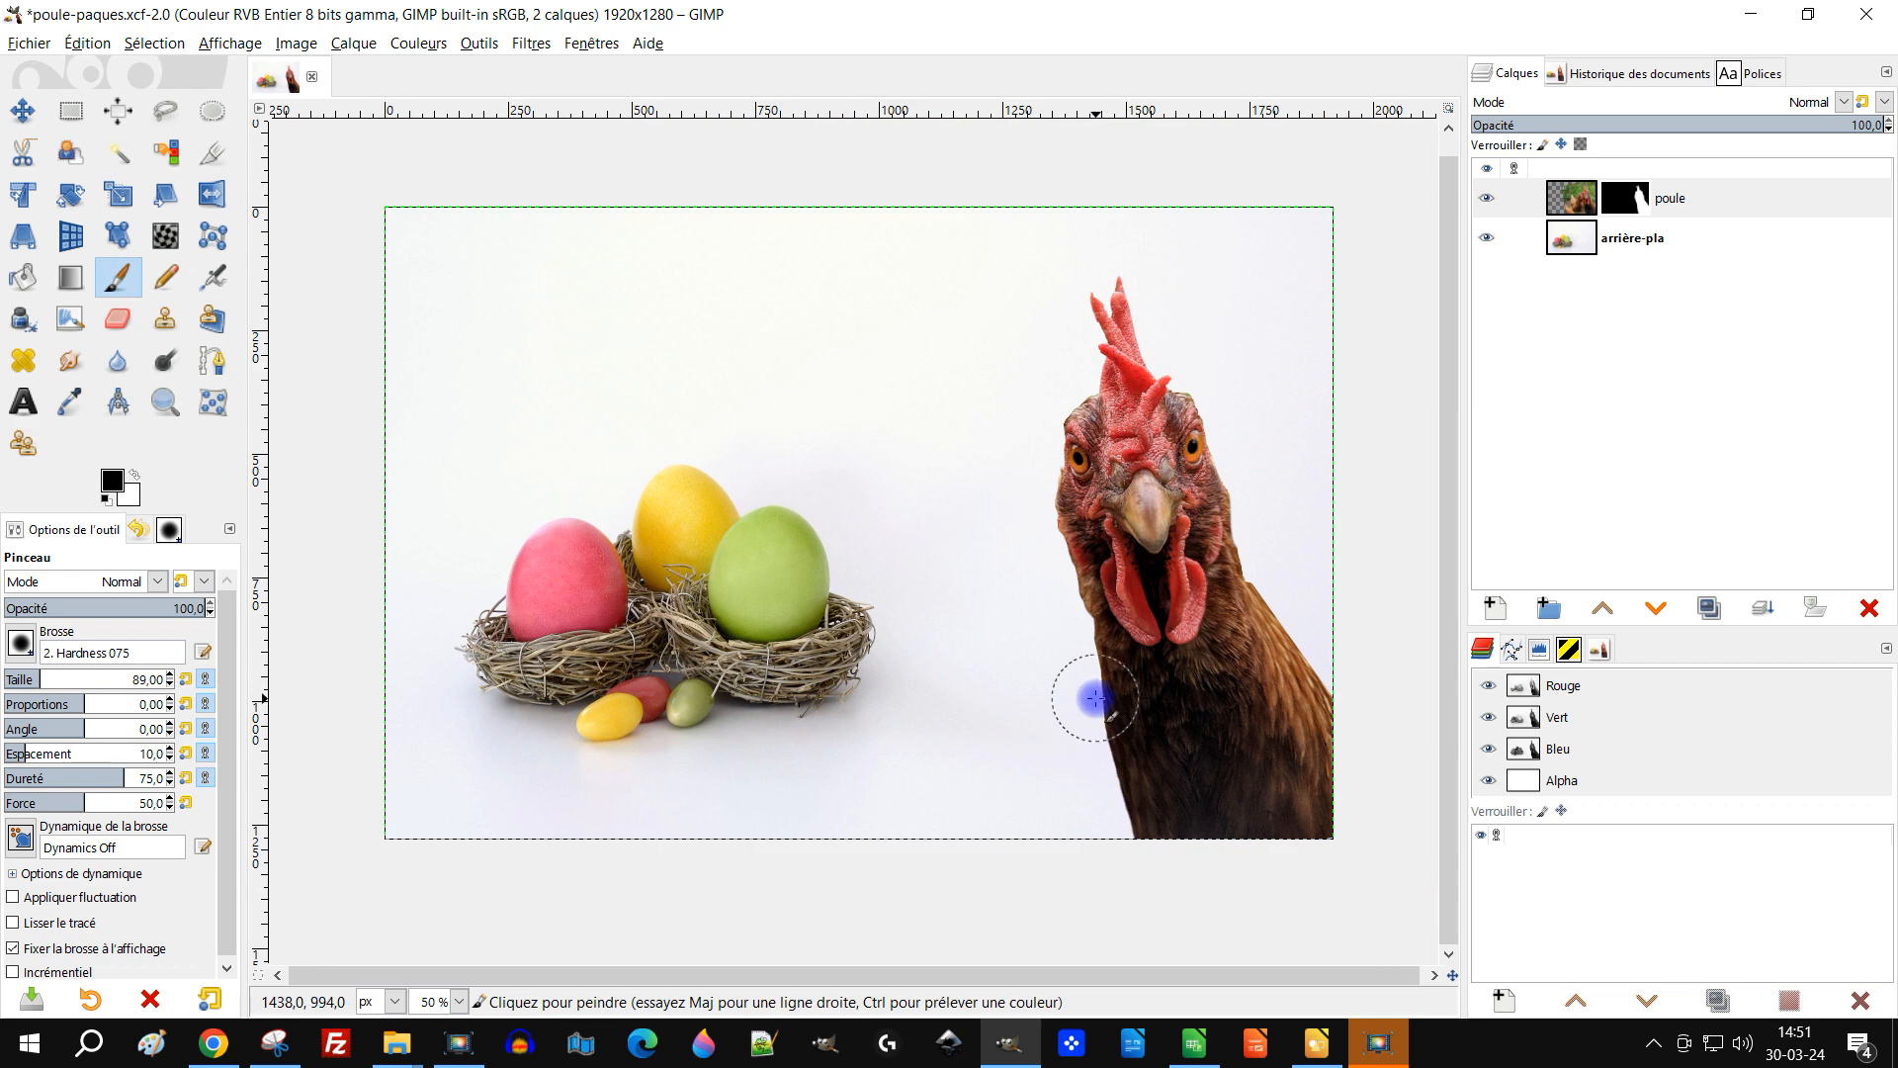
Step: Flip the arrière-plan layer horizontally with the Flip tool
{"action": "left_click", "coordinate": [211, 194]}
{"action": "left_click", "coordinate": [1599, 237]}
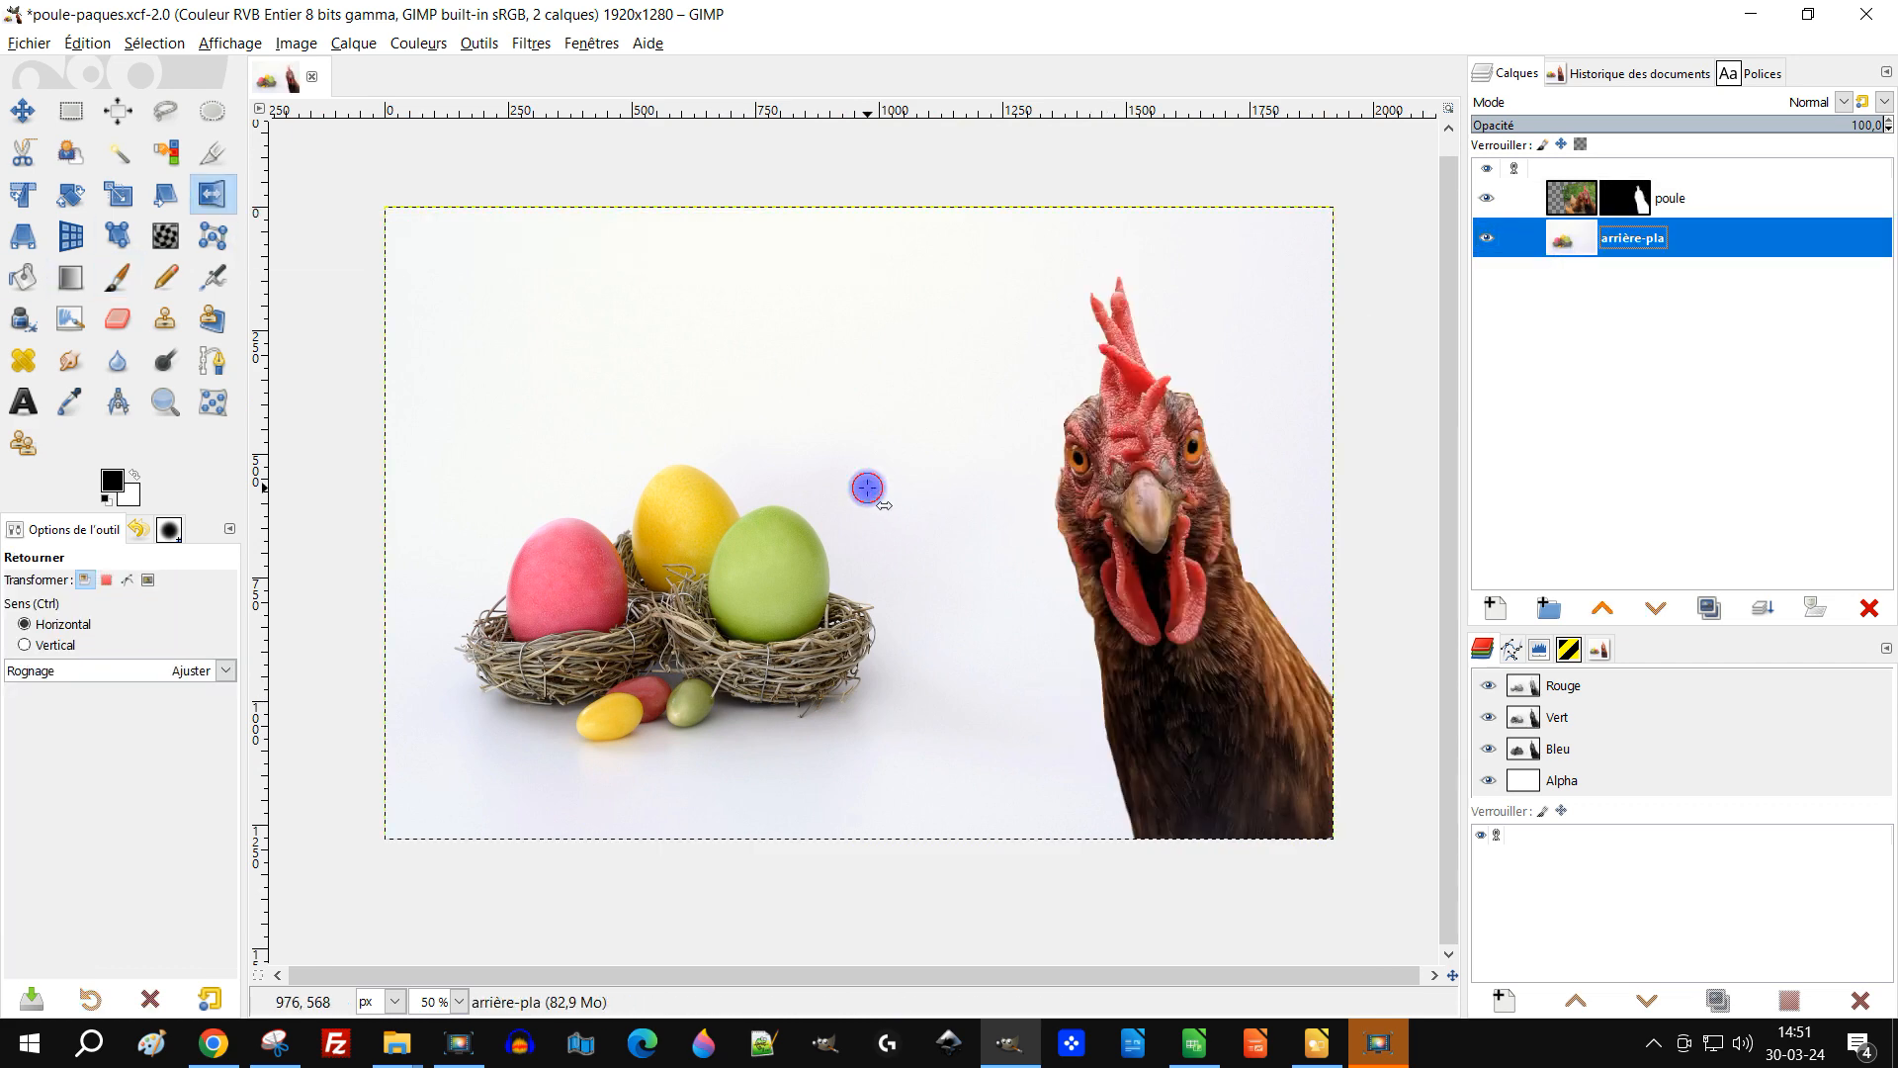
{"action": "left_click", "coordinate": [867, 487]}
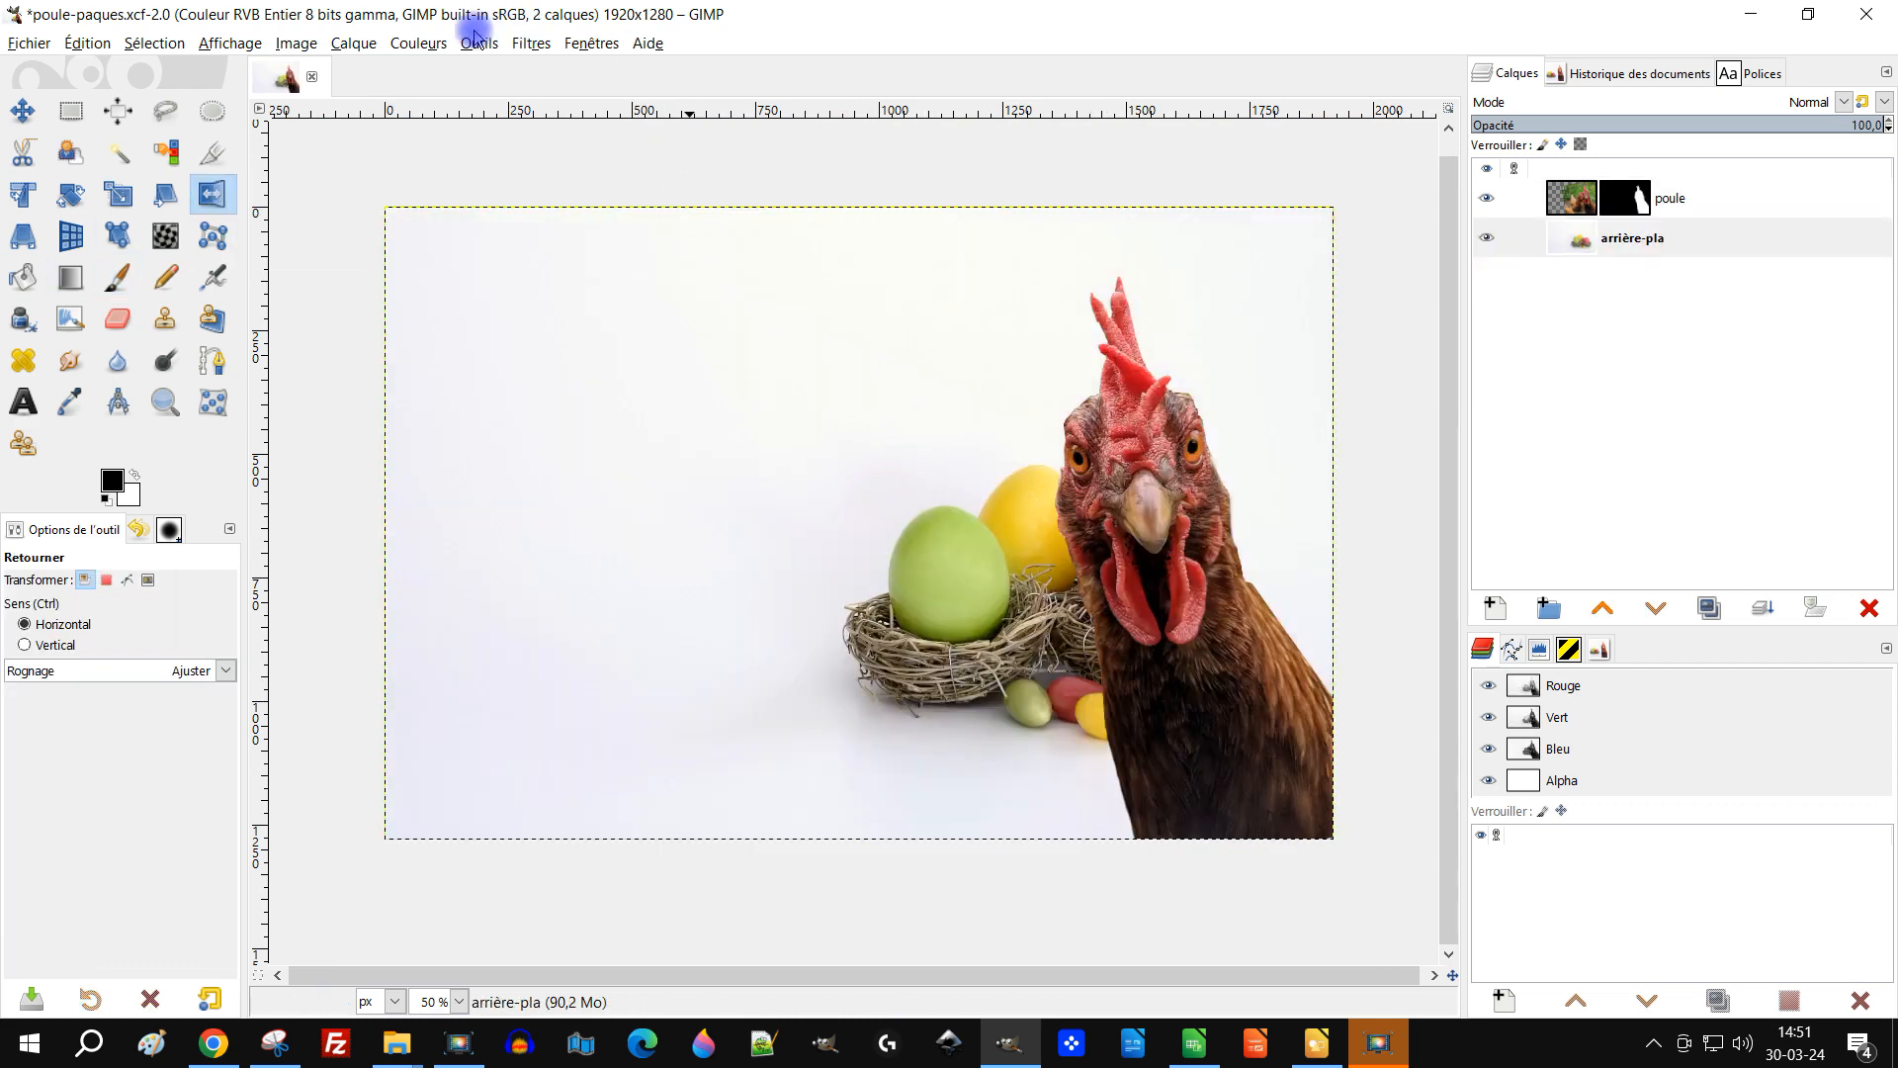
Step: Open the Offset dialog for the background layer and set the X offset to half the width
{"action": "left_click", "coordinate": [358, 50]}
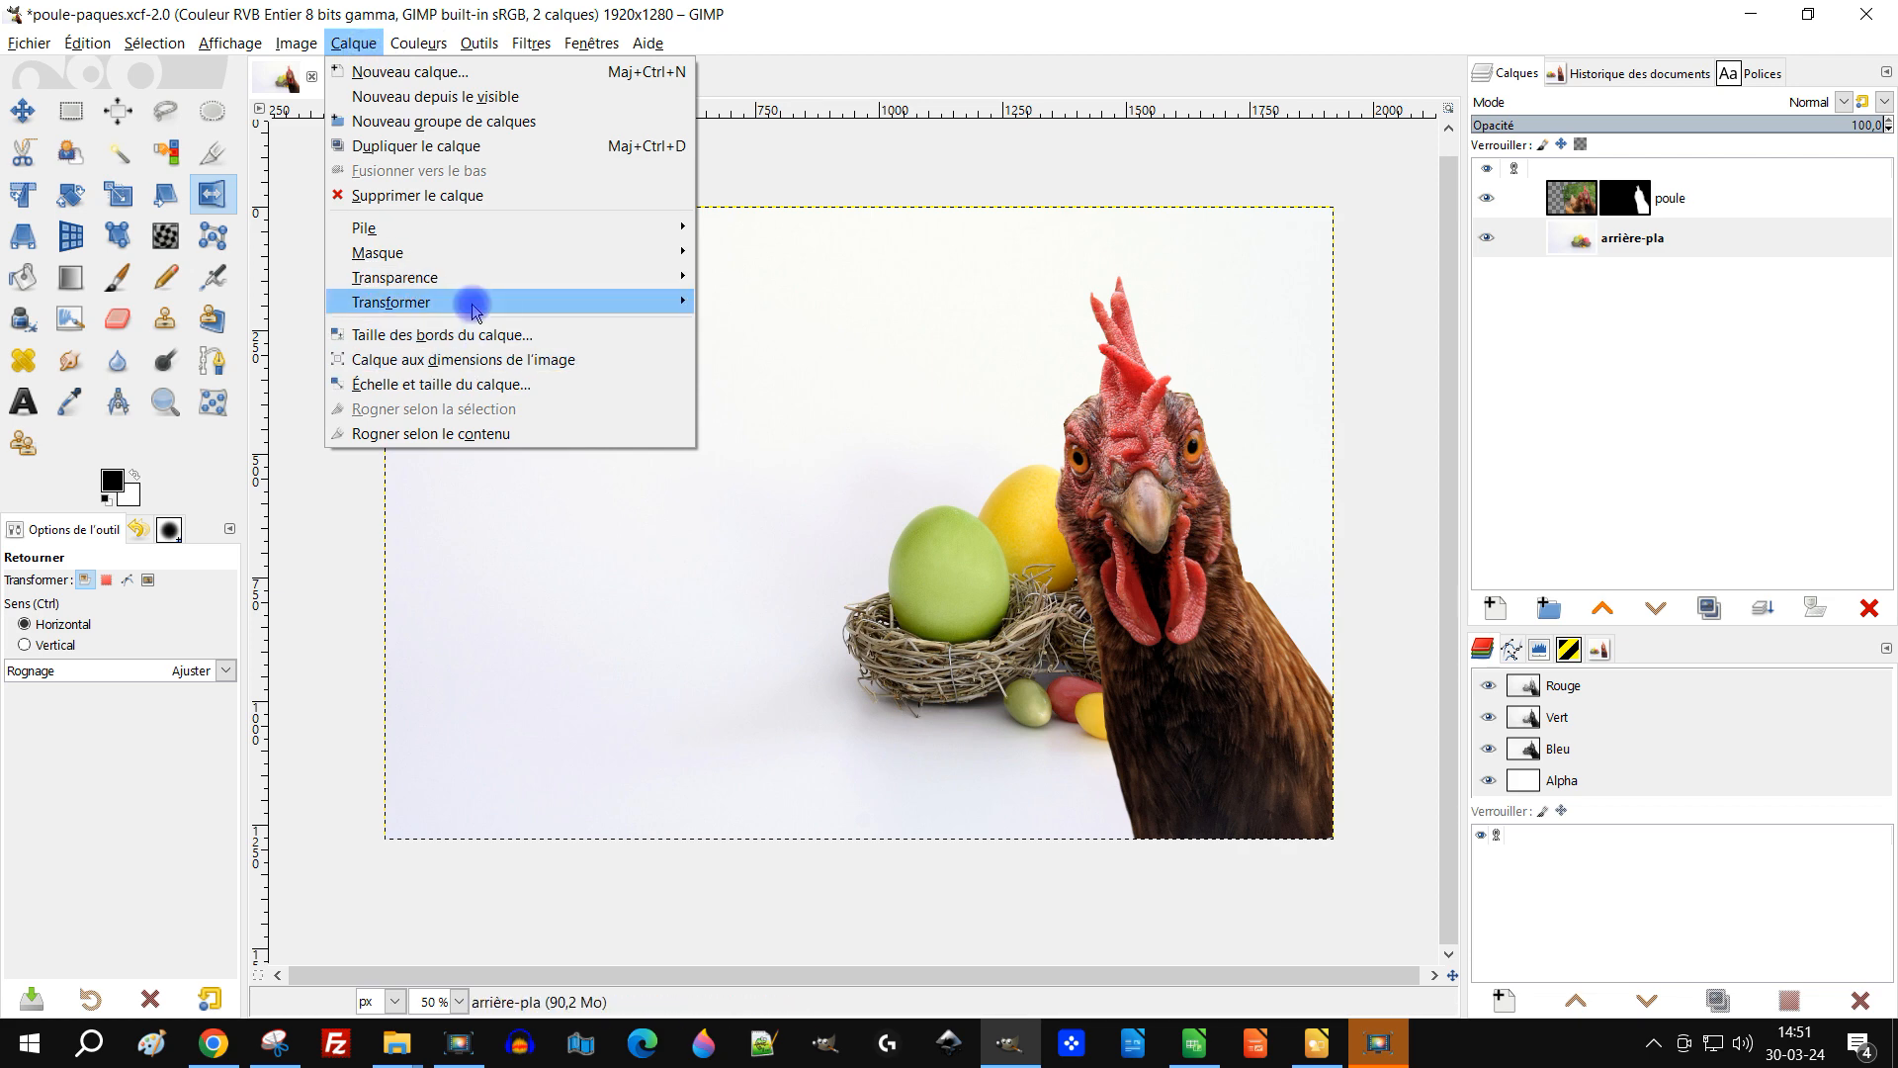
{"action": "mouse_move", "coordinate": [692, 301]}
{"action": "left_click", "coordinate": [806, 465]}
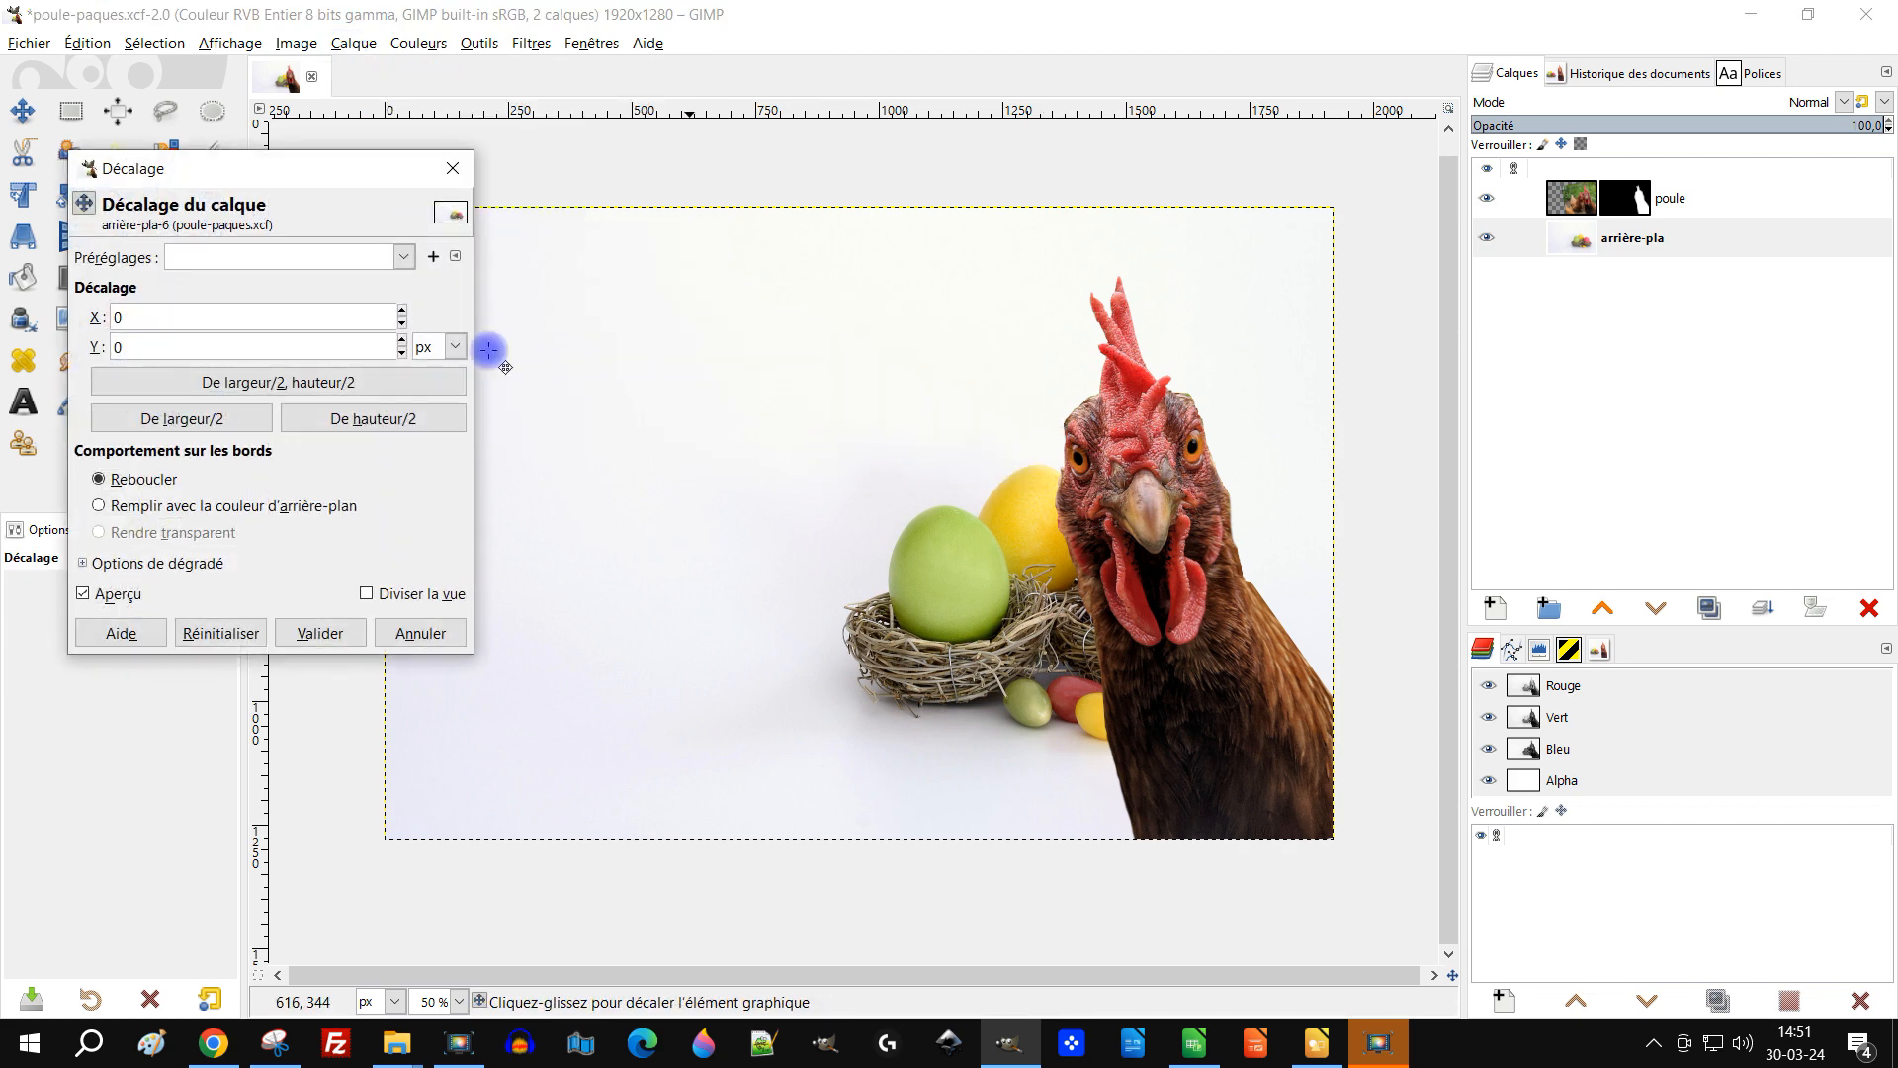
{"action": "left_click_drag", "start_coordinate": [402, 314], "coordinate": [386, 324]}
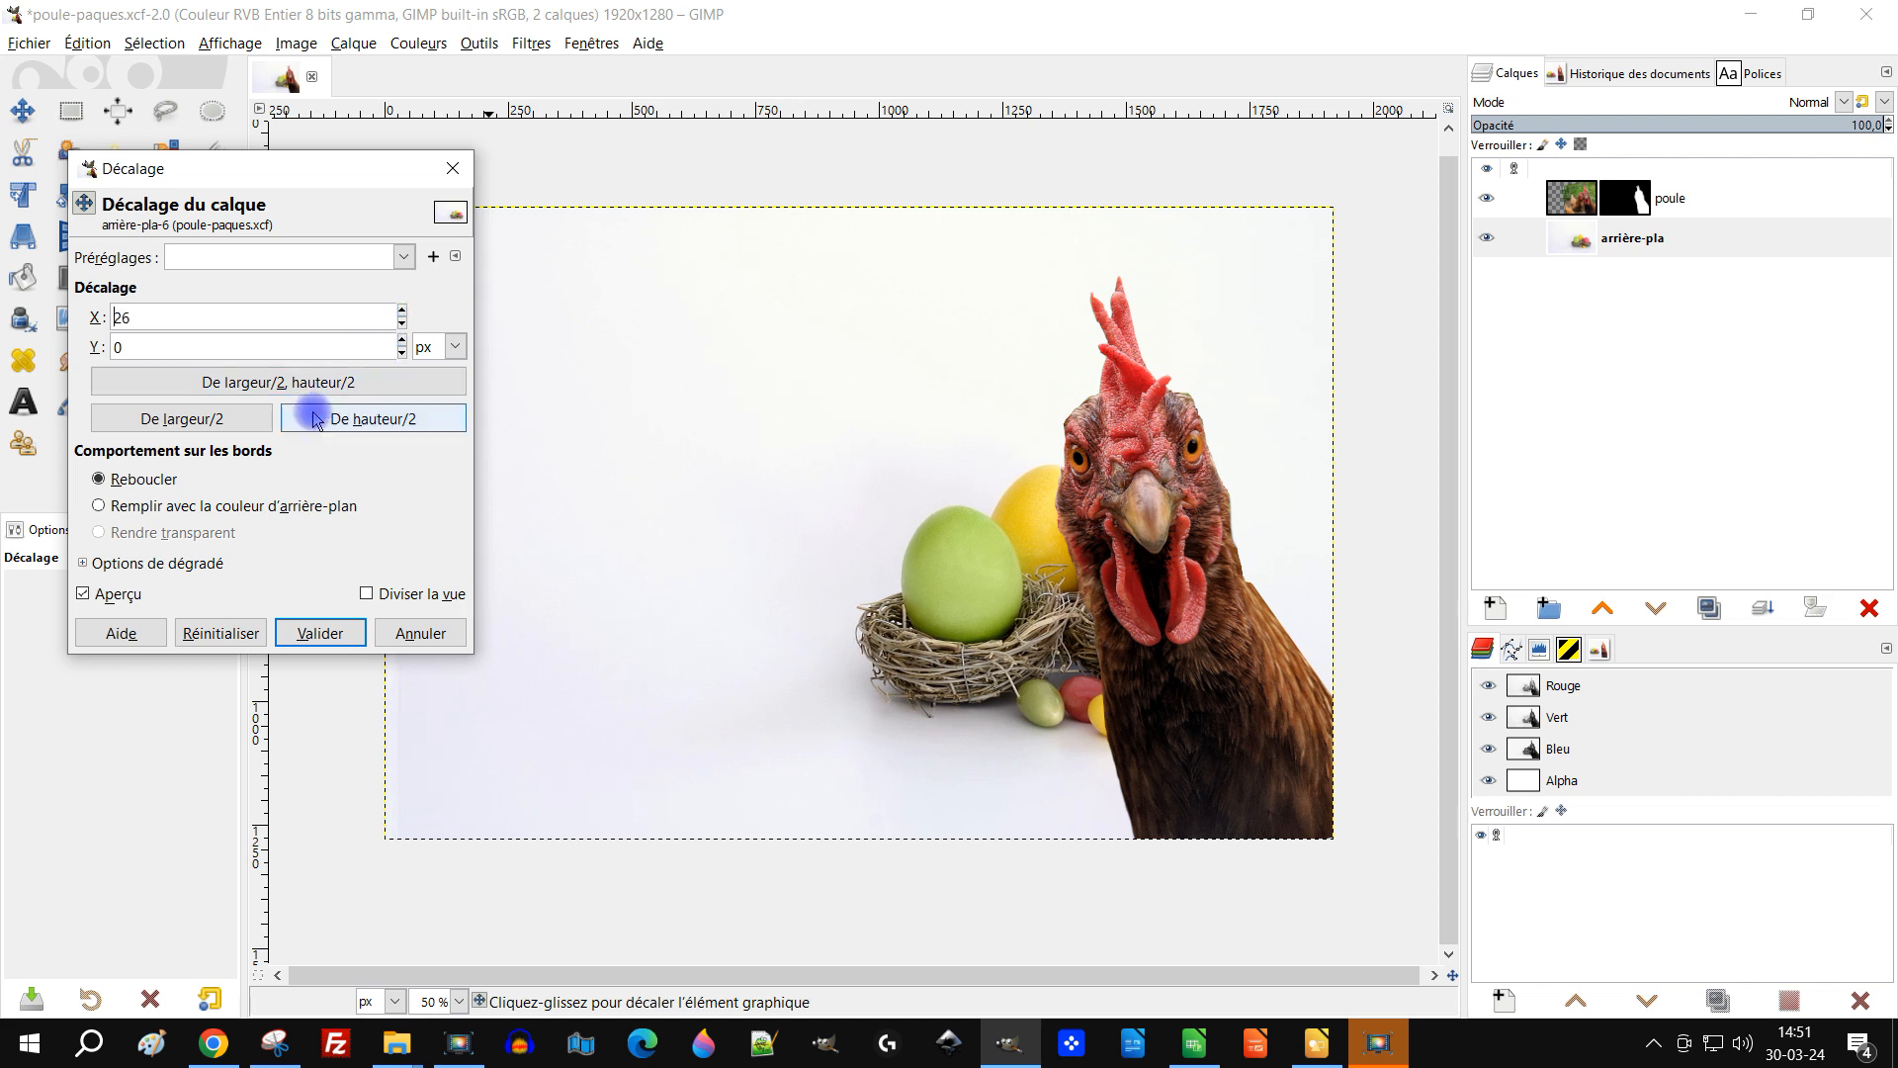
{"action": "left_click", "coordinate": [247, 435]}
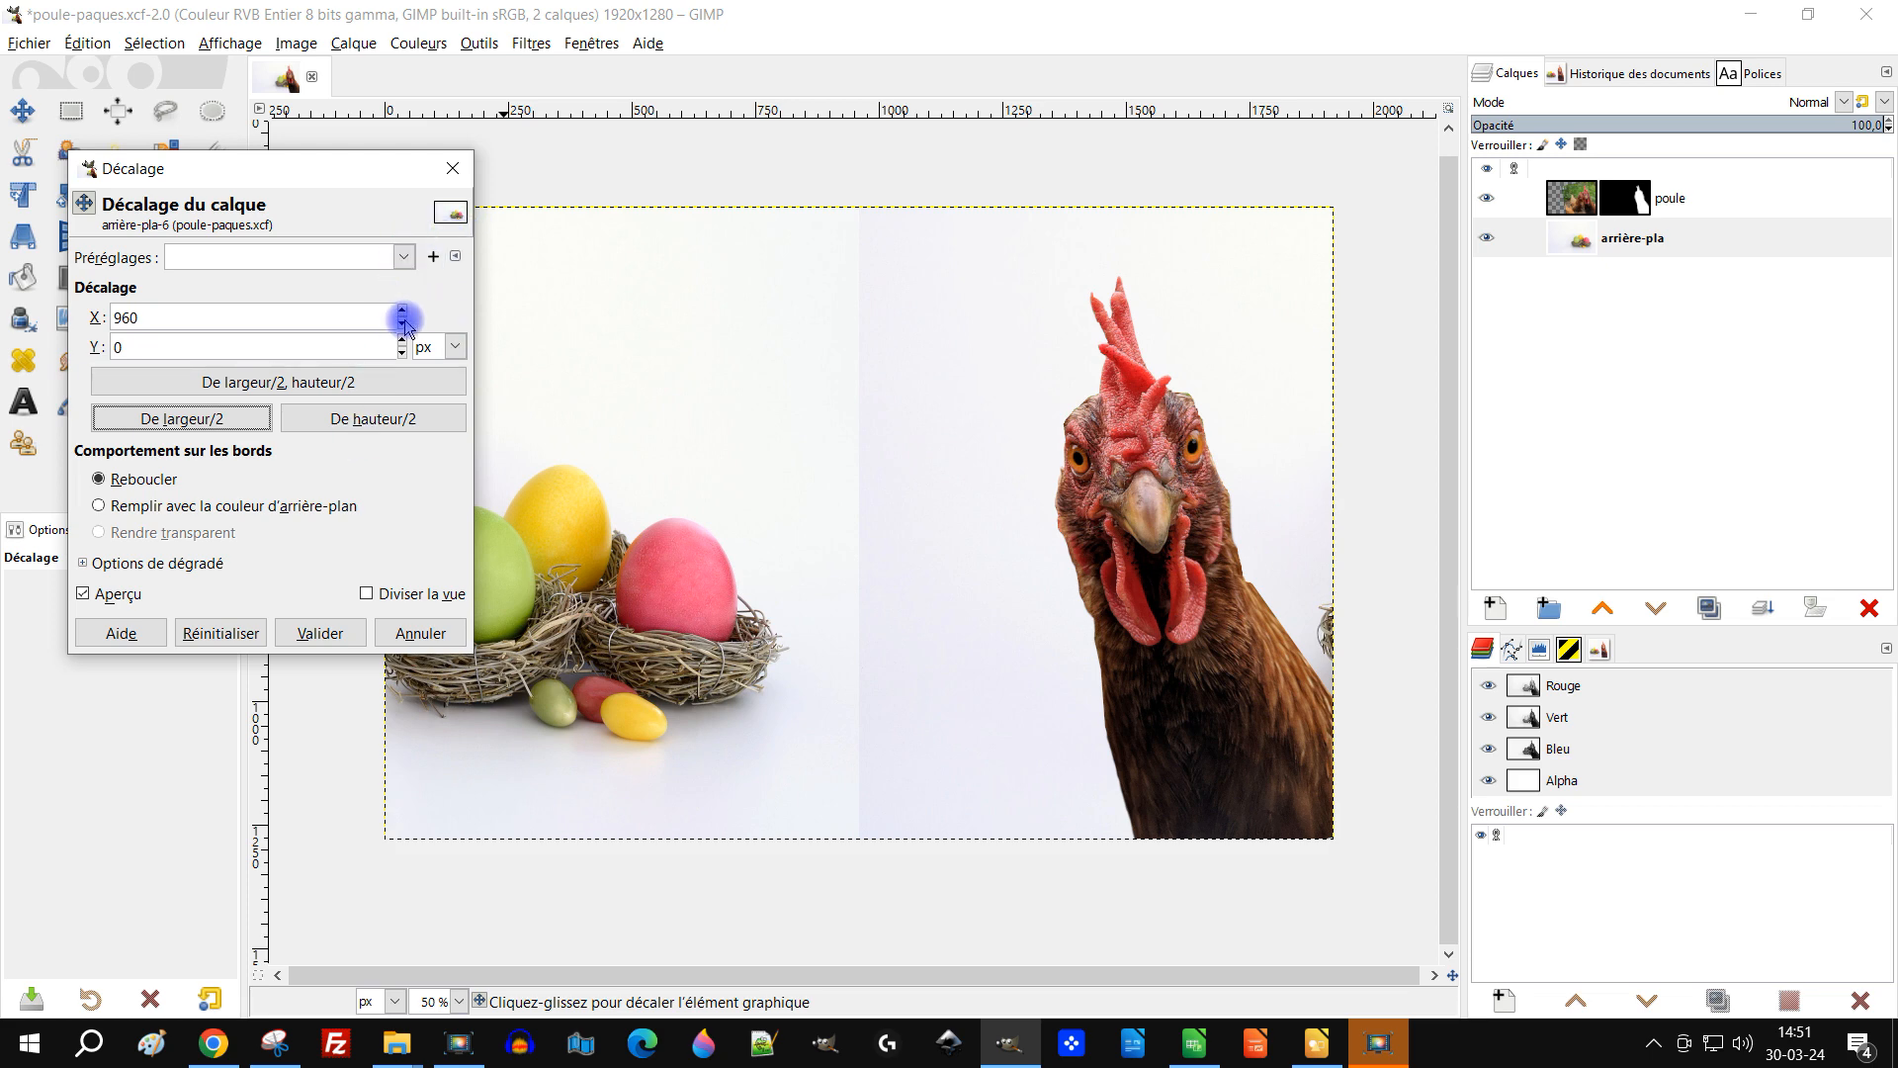
Step: Set the background's X offset to 1128 px, shift it slightly vertically, and apply the offset
{"action": "left_click_drag", "start_coordinate": [348, 186], "coordinate": [1635, 350]}
{"action": "left_click_drag", "start_coordinate": [1689, 476], "coordinate": [1690, 476]}
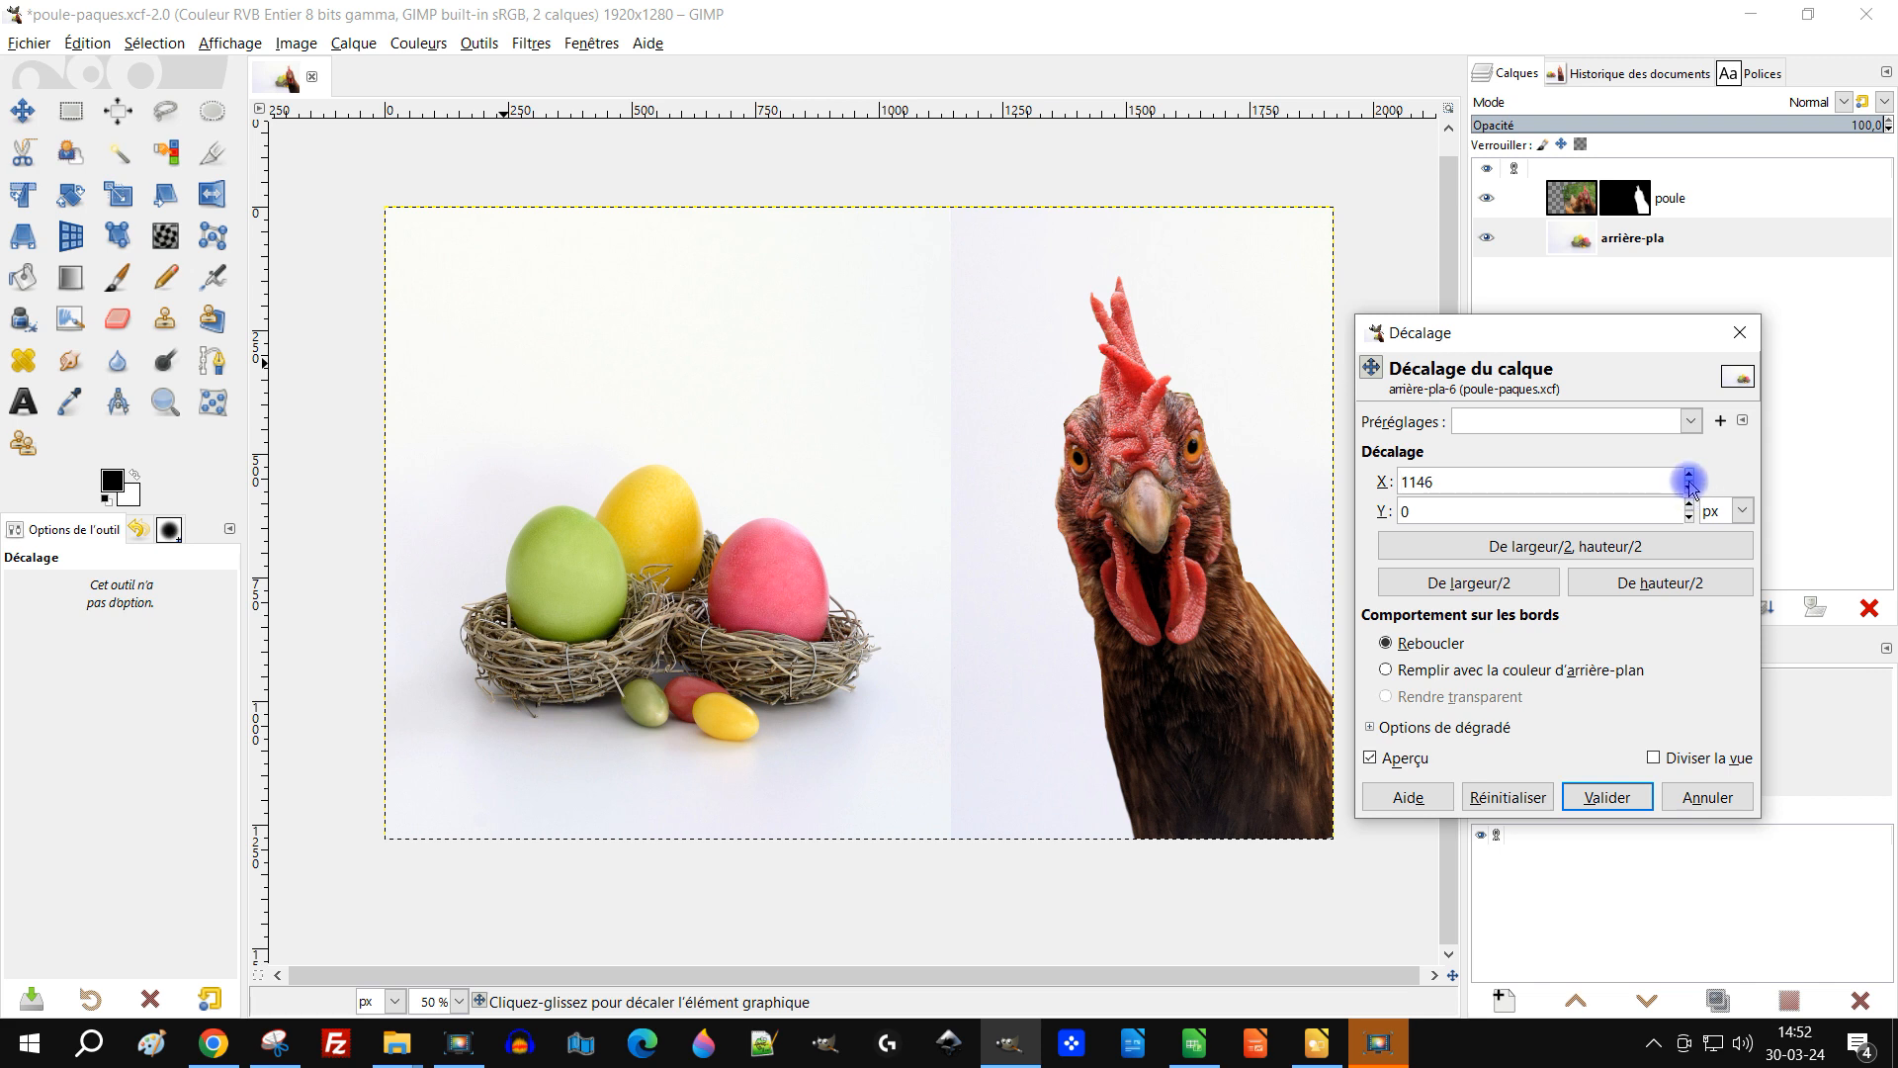
{"action": "left_click_drag", "start_coordinate": [1689, 492], "coordinate": [1690, 491]}
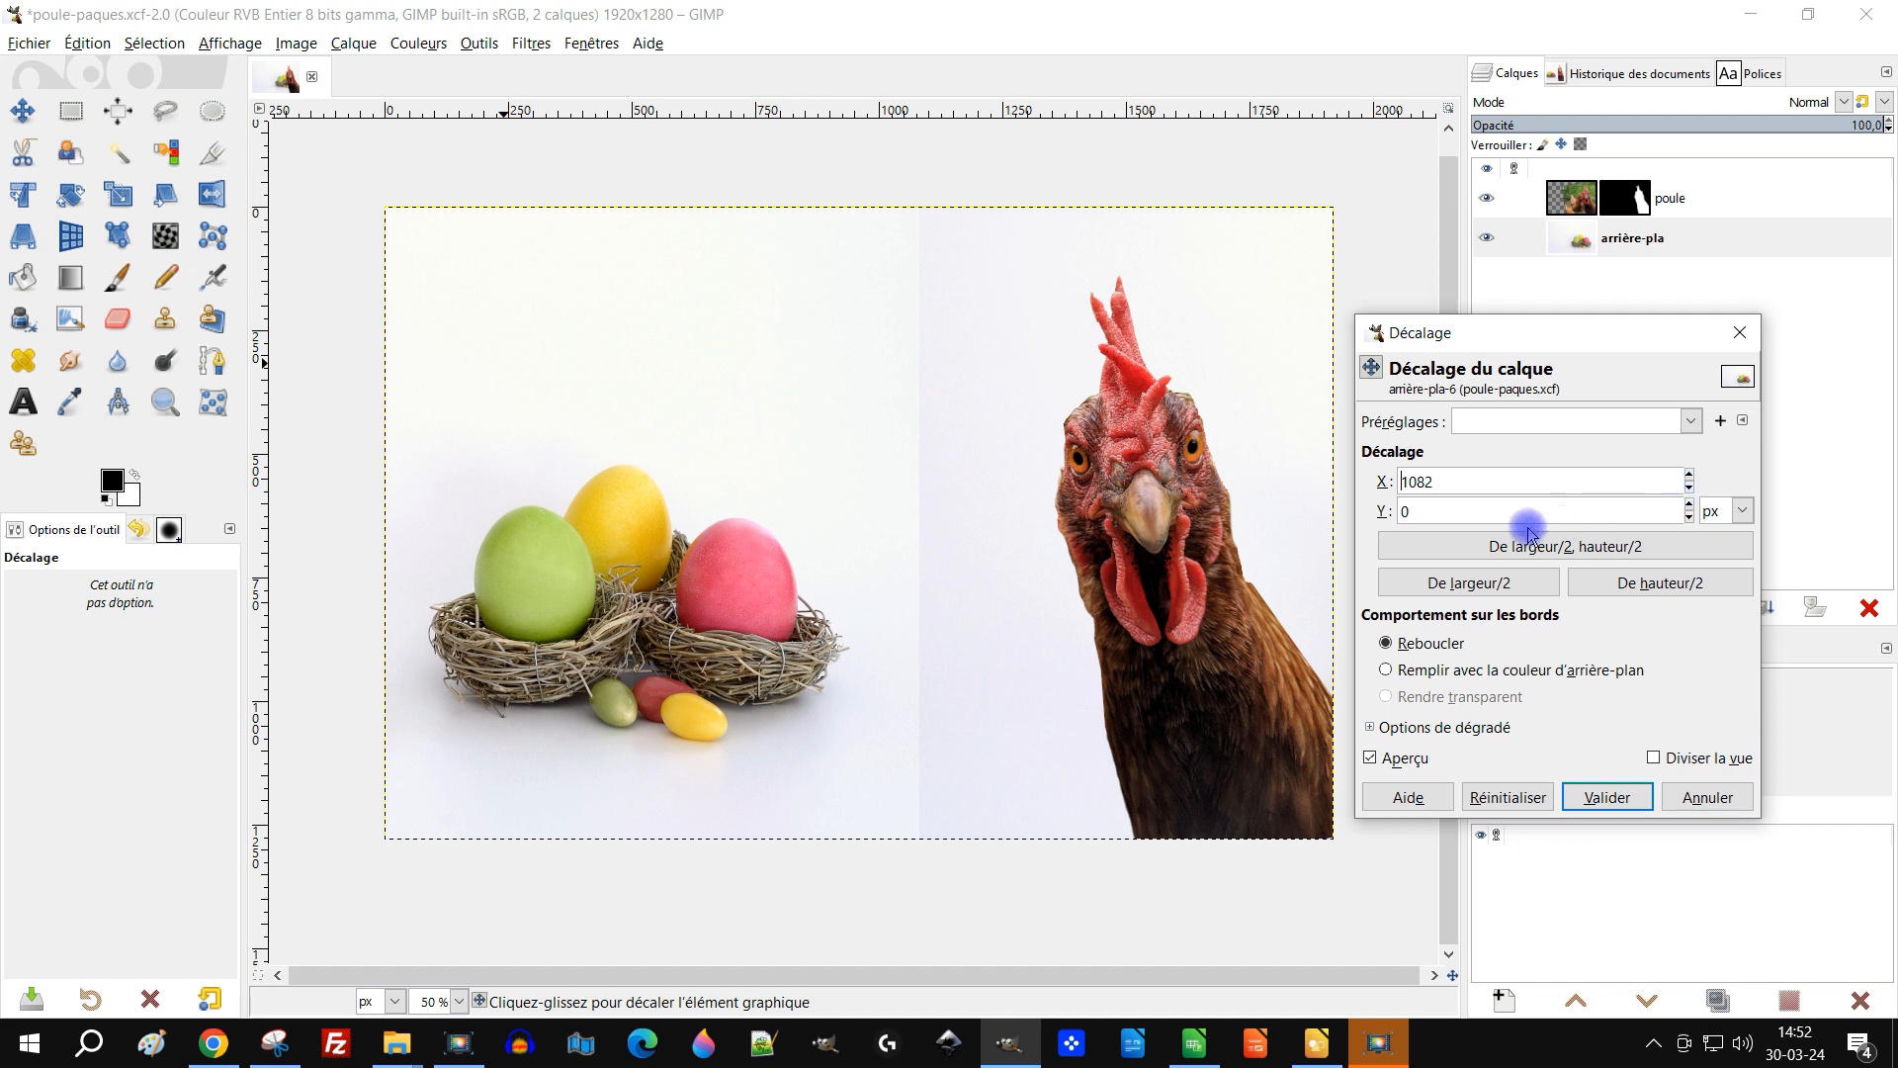
{"action": "left_click_drag", "start_coordinate": [968, 417], "coordinate": [894, 386]}
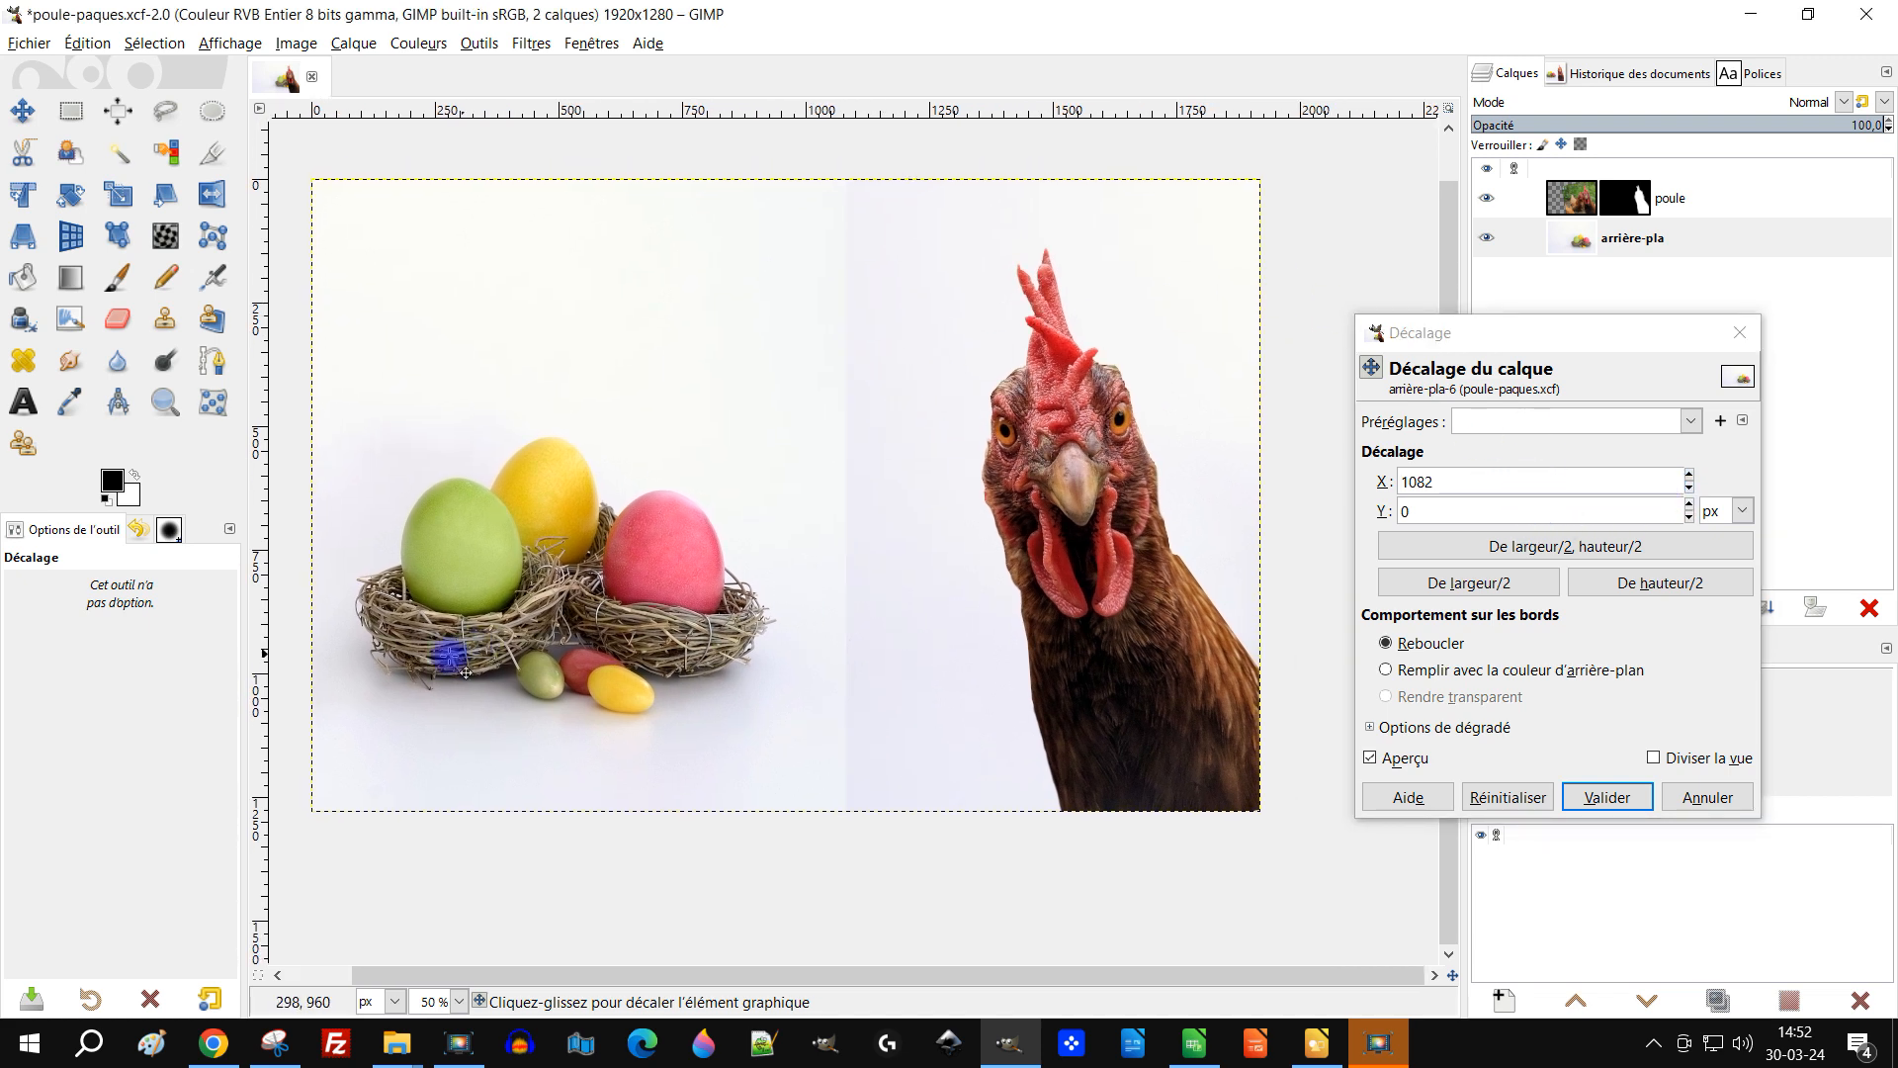
{"action": "left_click", "coordinate": [1689, 476]}
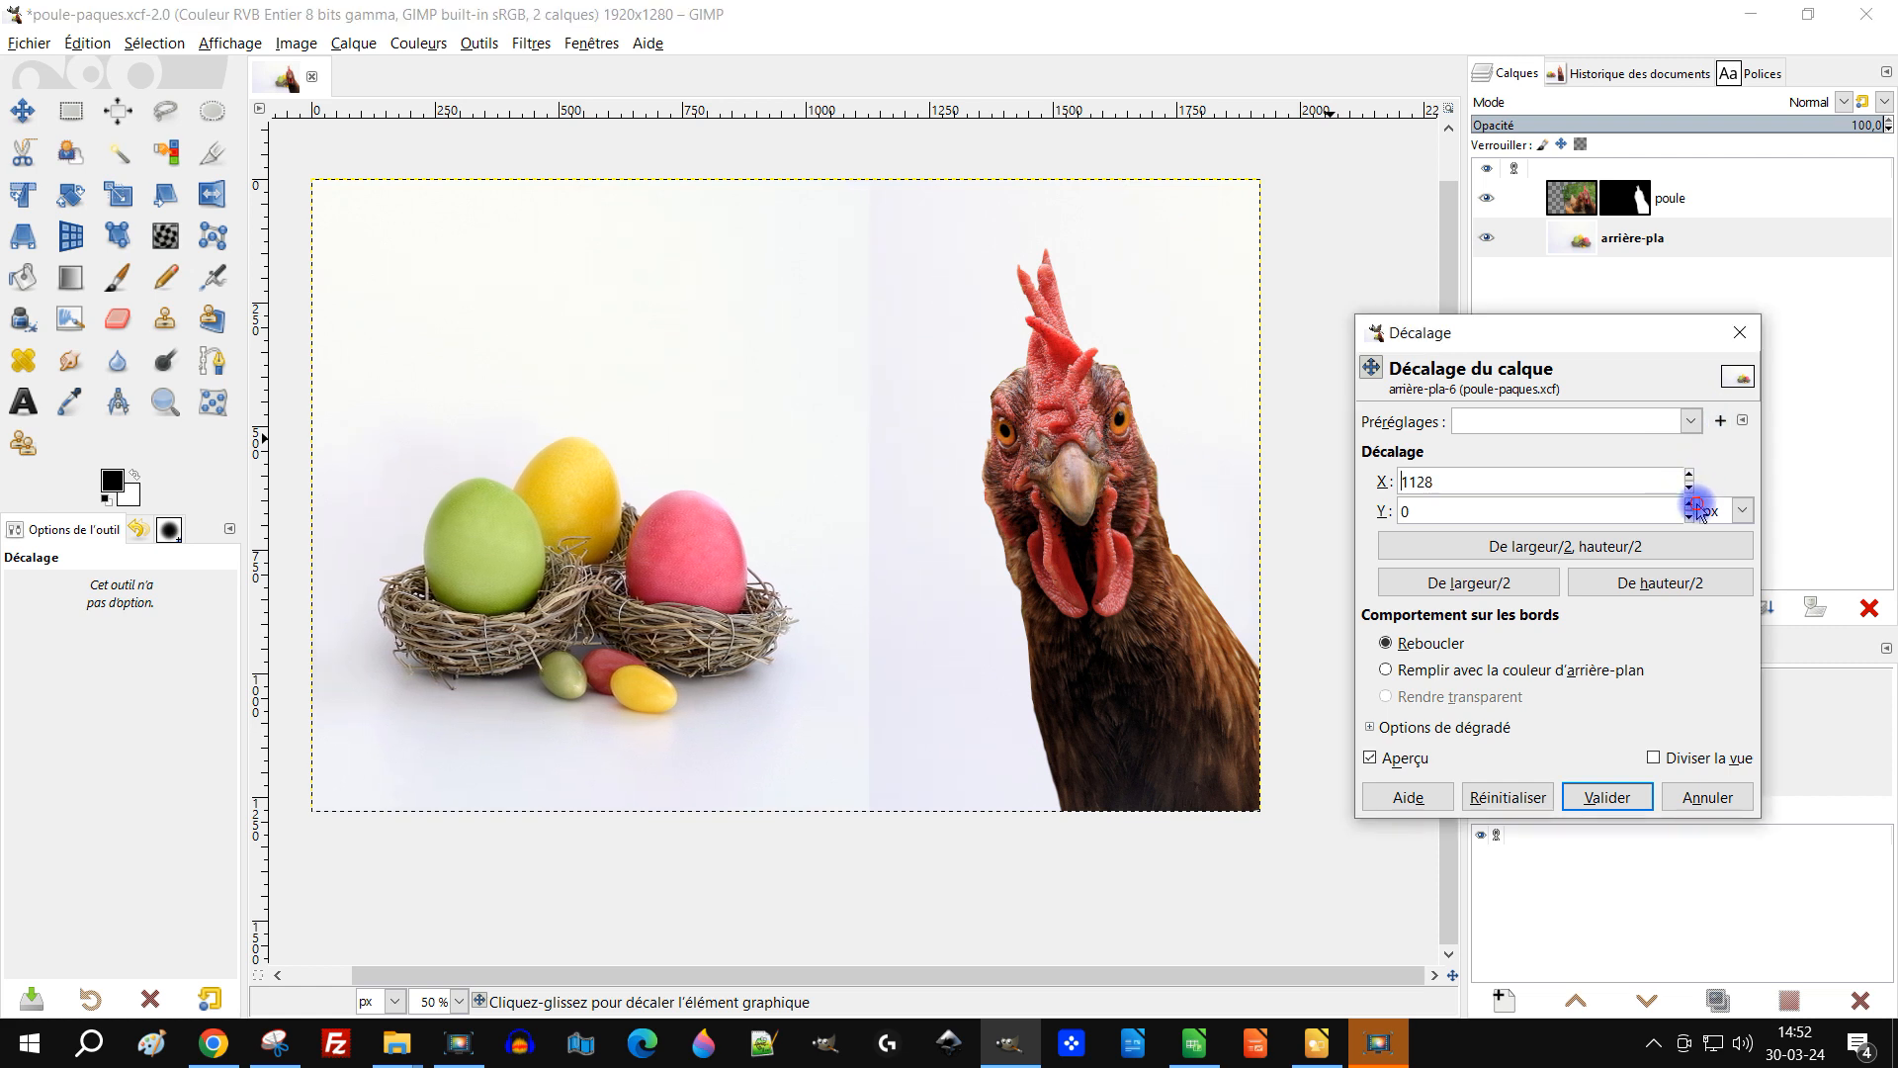
{"action": "left_click", "coordinate": [1691, 505]}
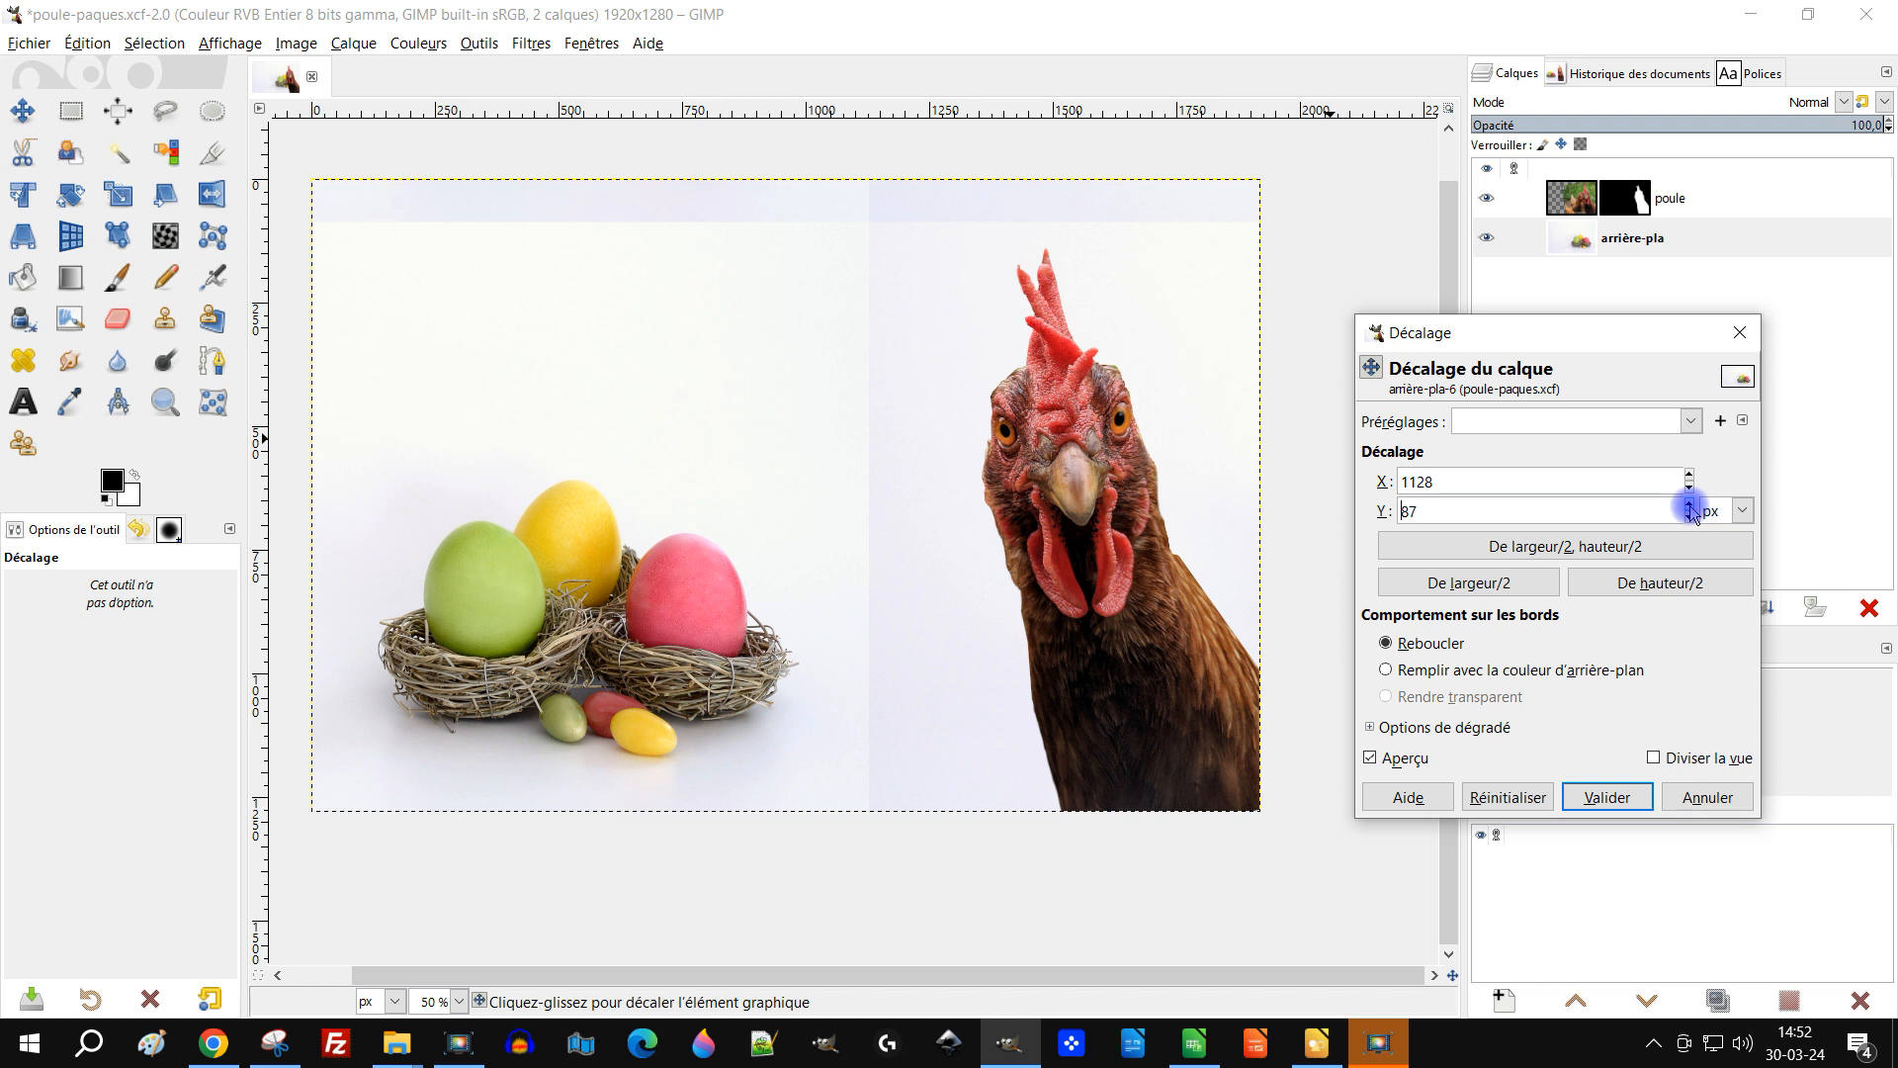
{"action": "left_click", "coordinate": [999, 335]}
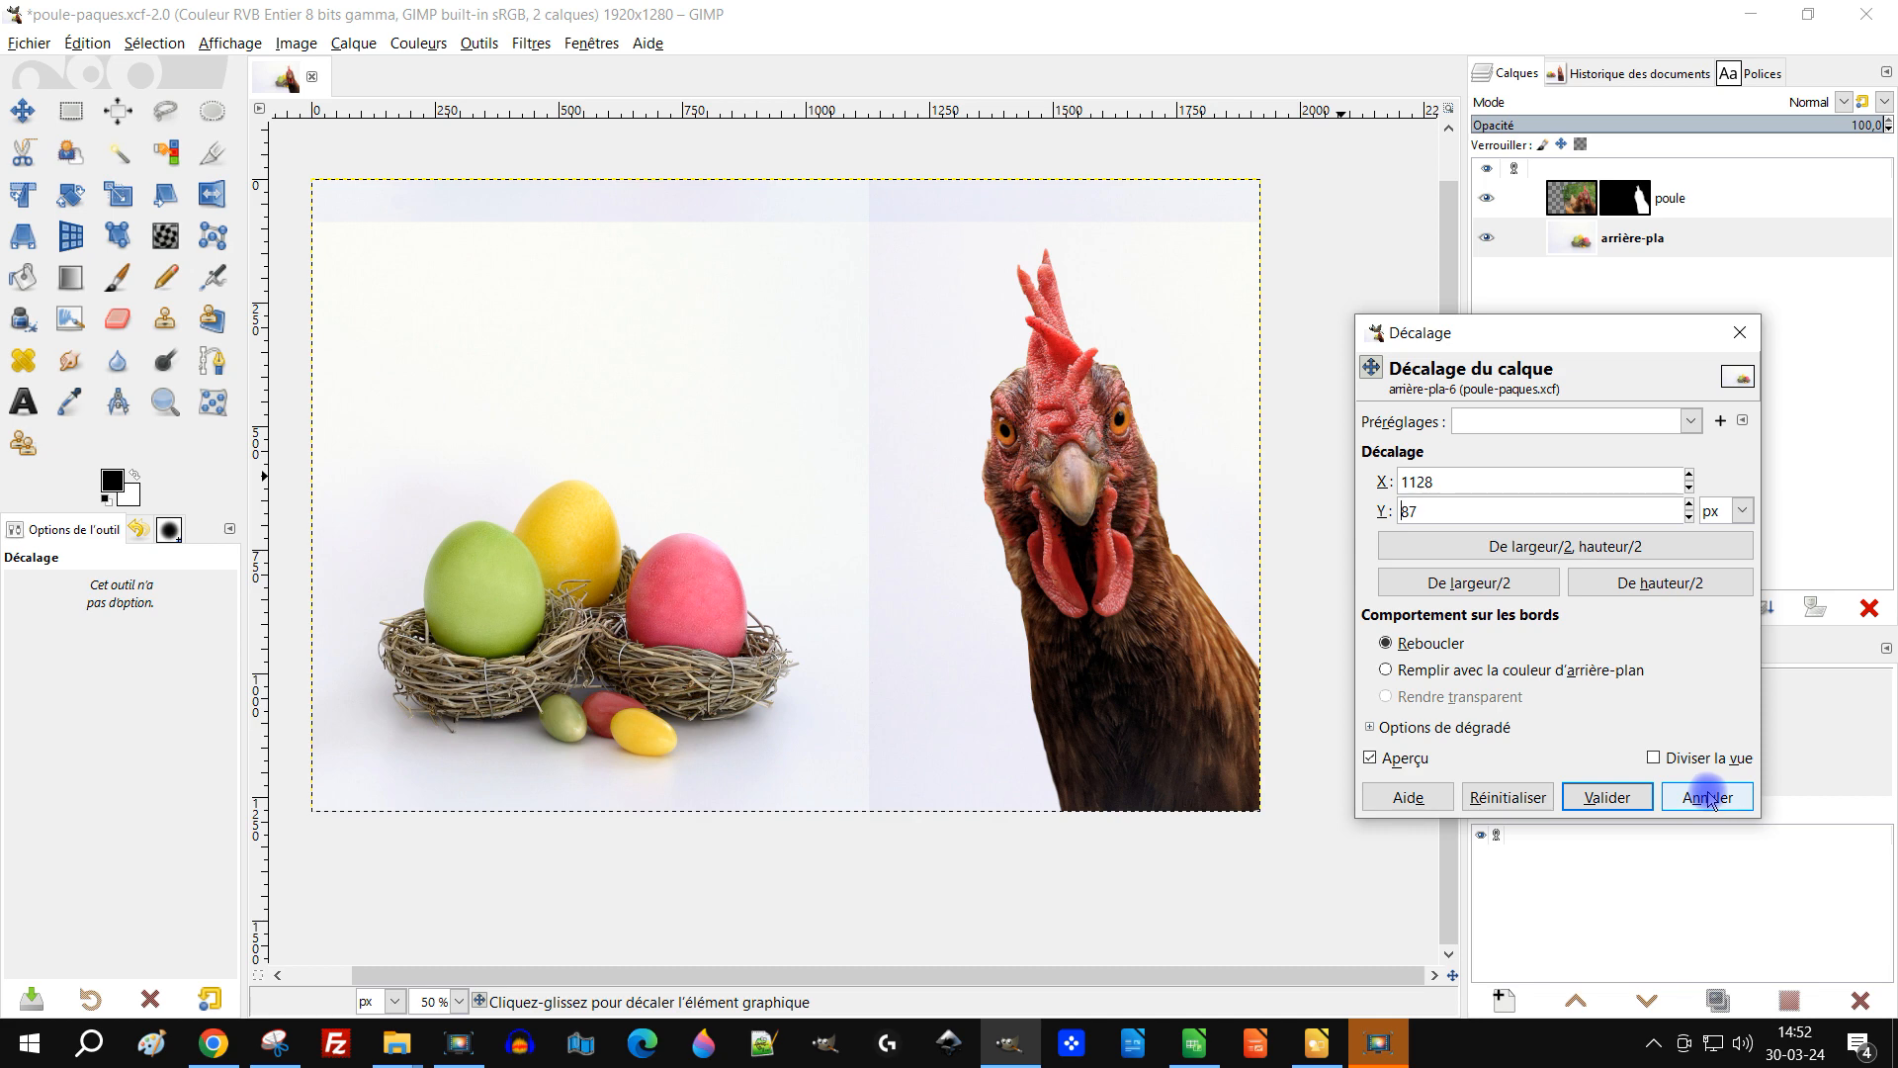
{"action": "left_click", "coordinate": [1621, 797]}
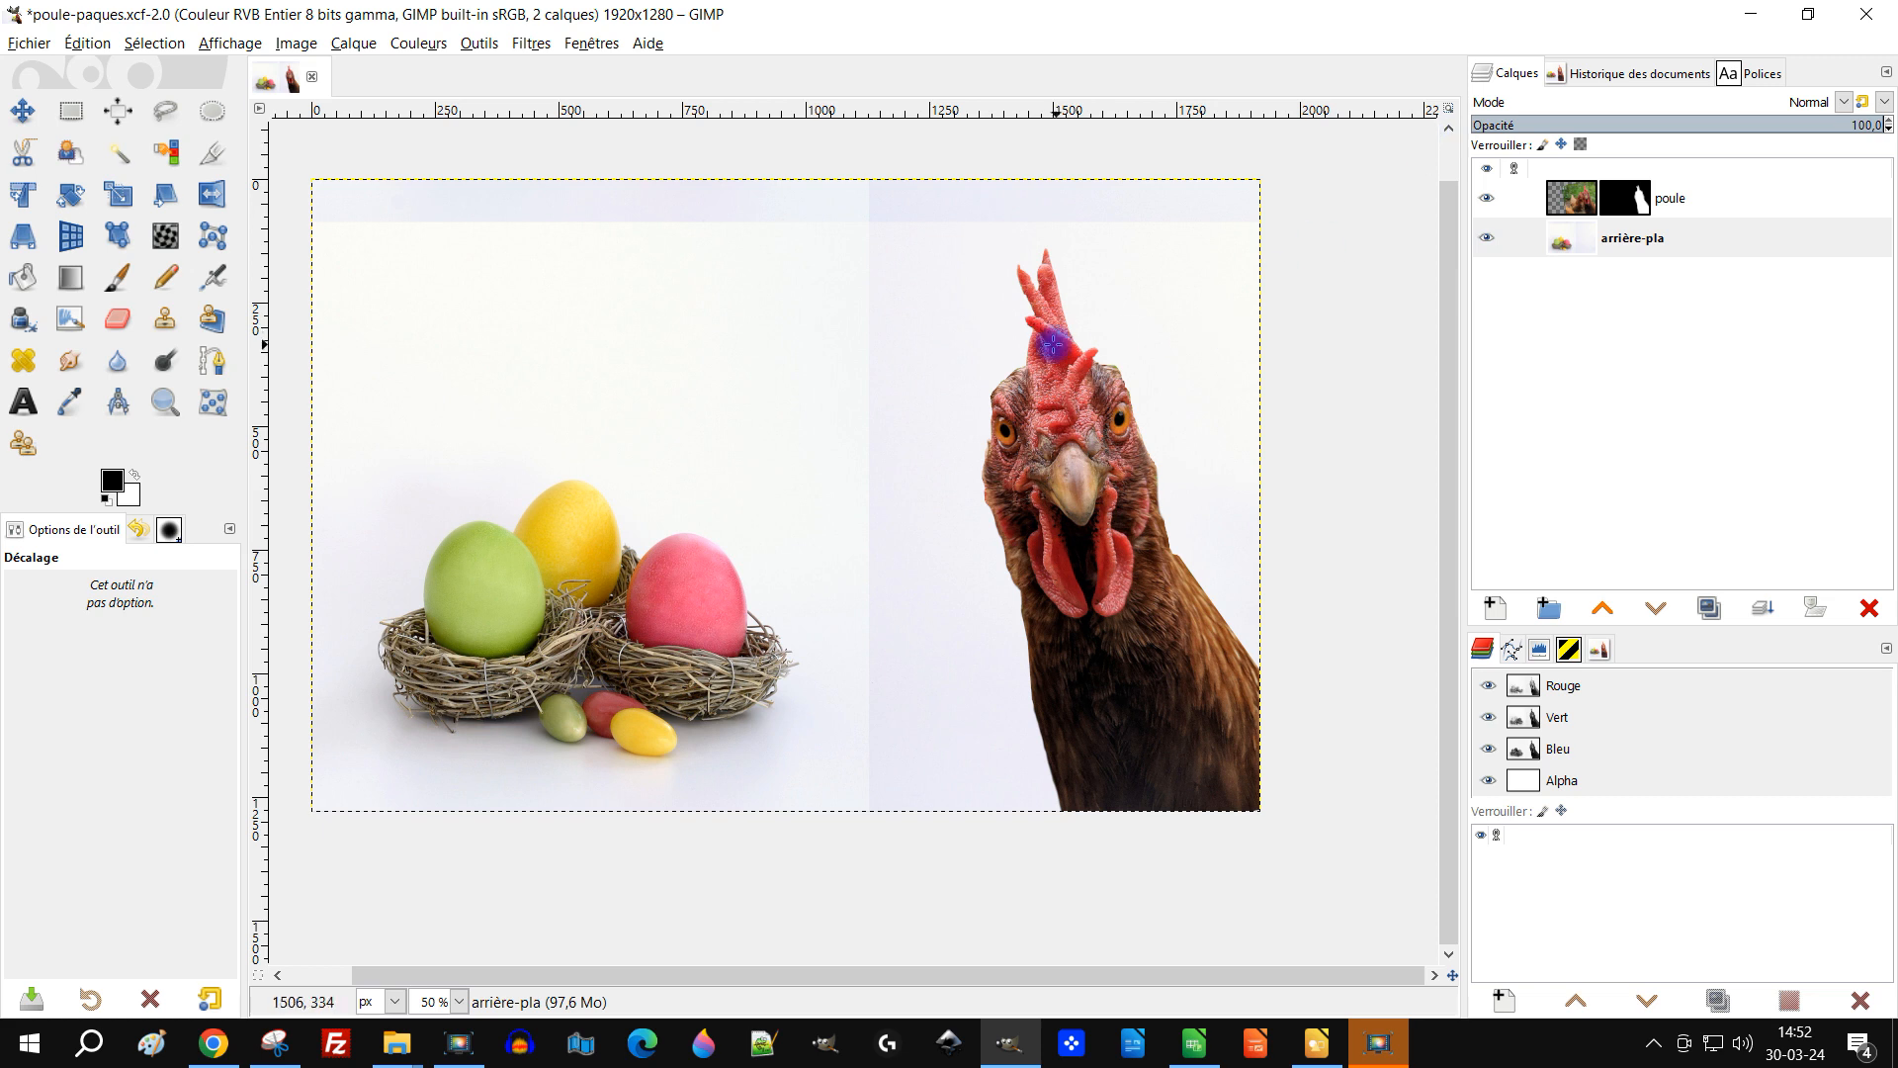
Step: On the background layer, select the top band and the right half with added rectangle selections
{"action": "left_click", "coordinate": [1572, 230]}
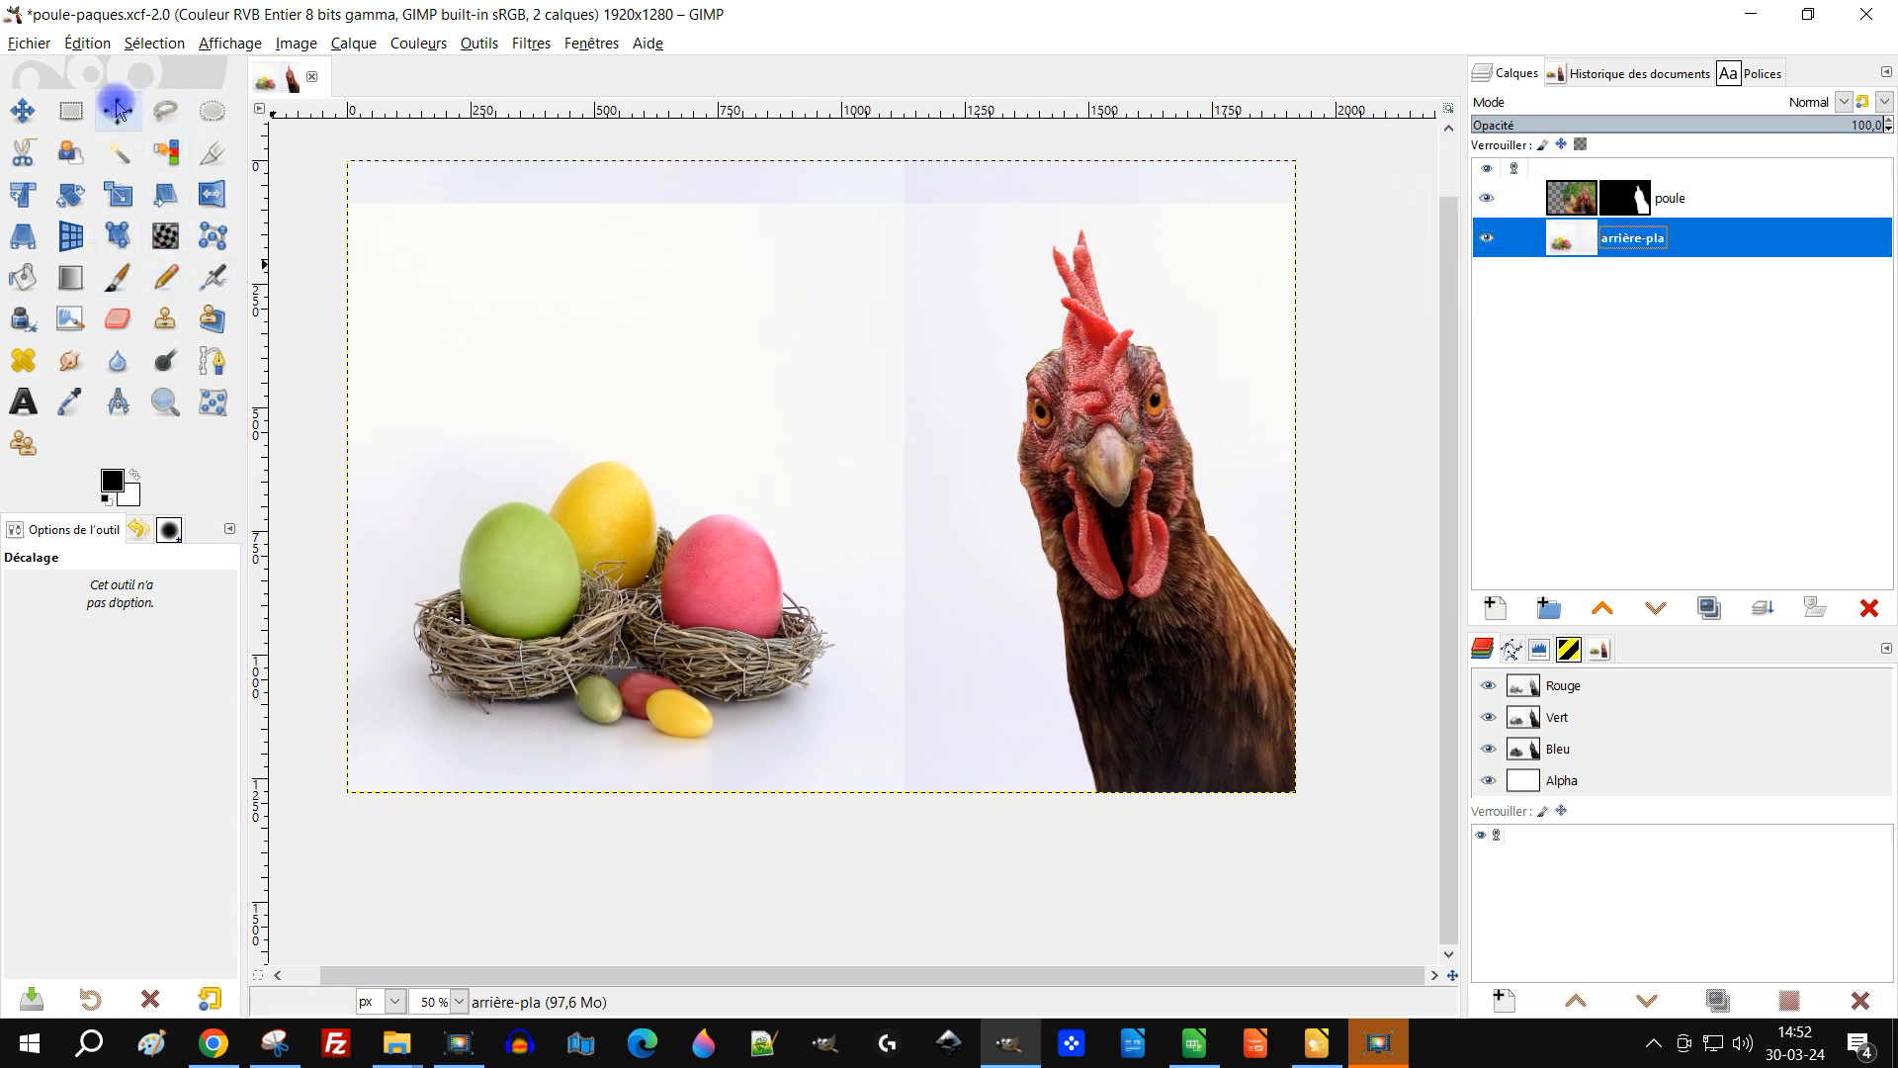
{"action": "left_click", "coordinate": [70, 110]}
{"action": "left_click_drag", "start_coordinate": [332, 138], "coordinate": [1369, 392]}
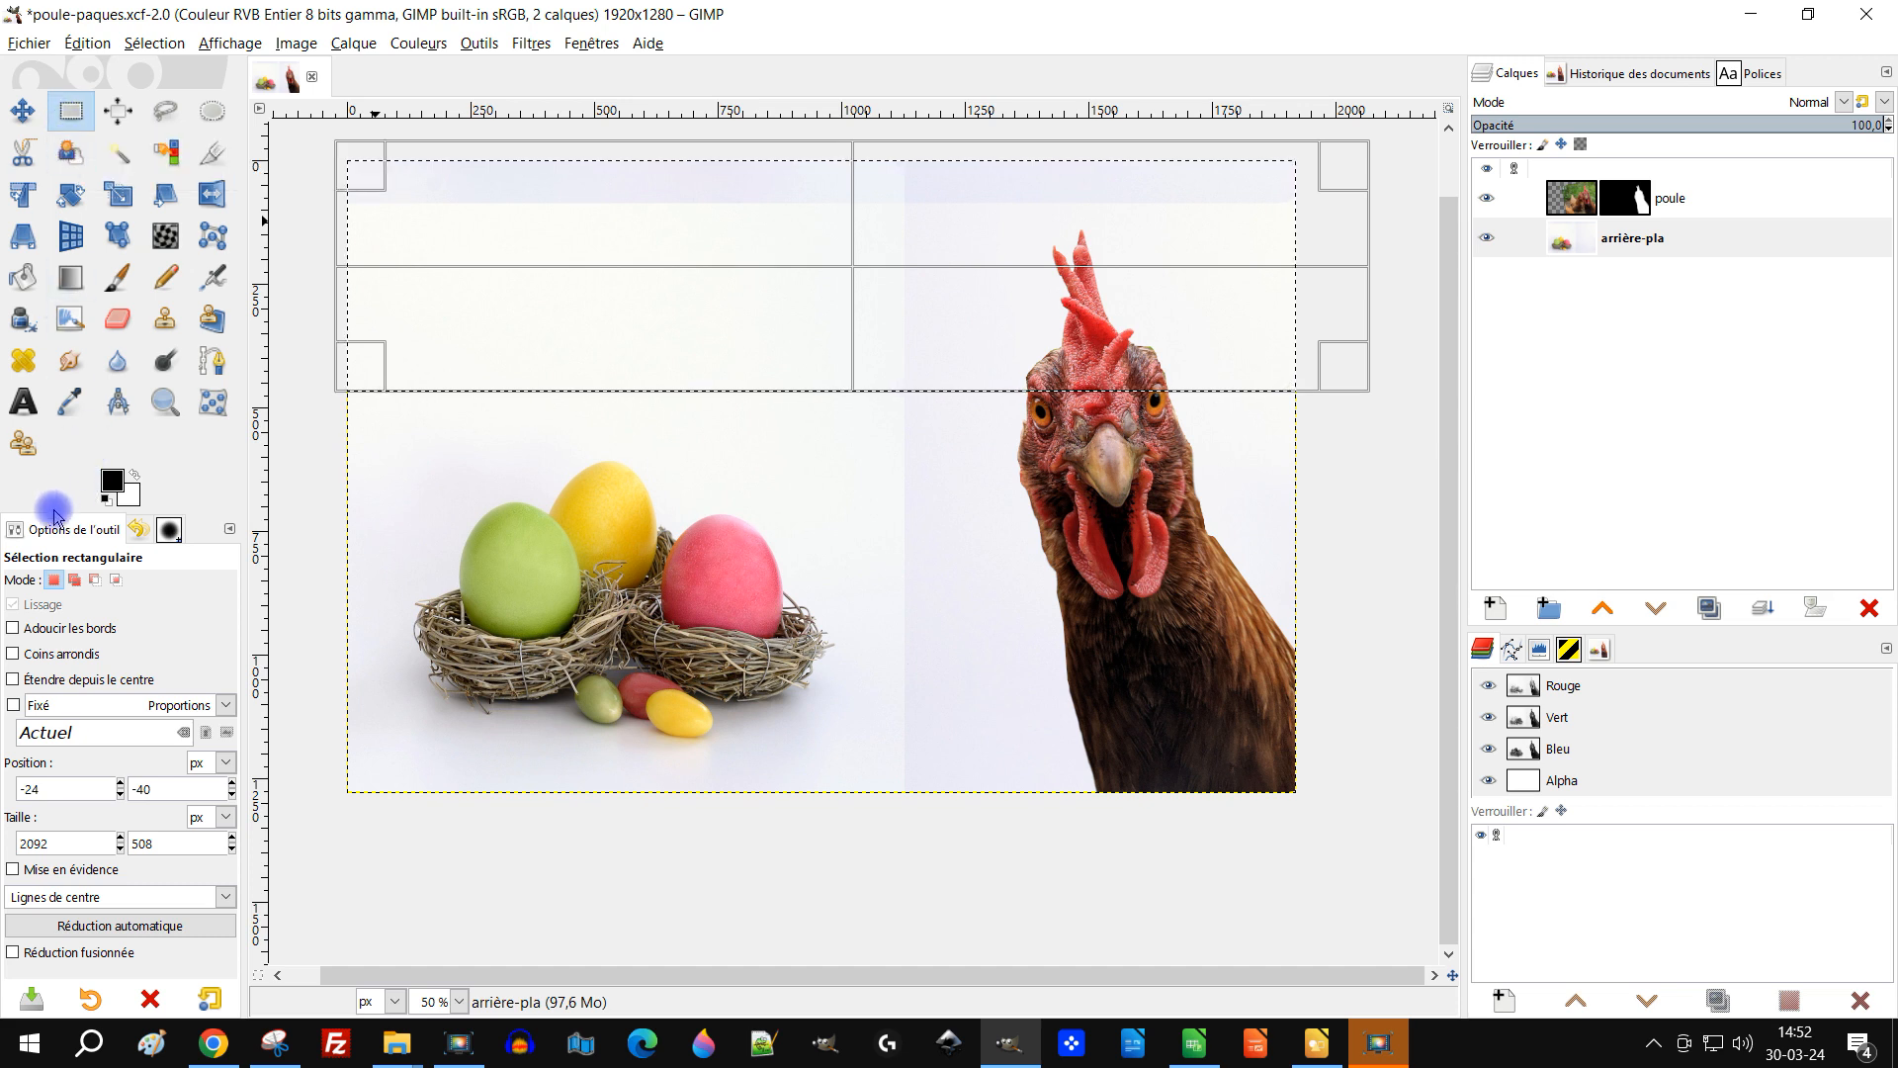
{"action": "left_click", "coordinate": [72, 580]}
{"action": "left_click_drag", "start_coordinate": [1414, 281], "coordinate": [864, 947]}
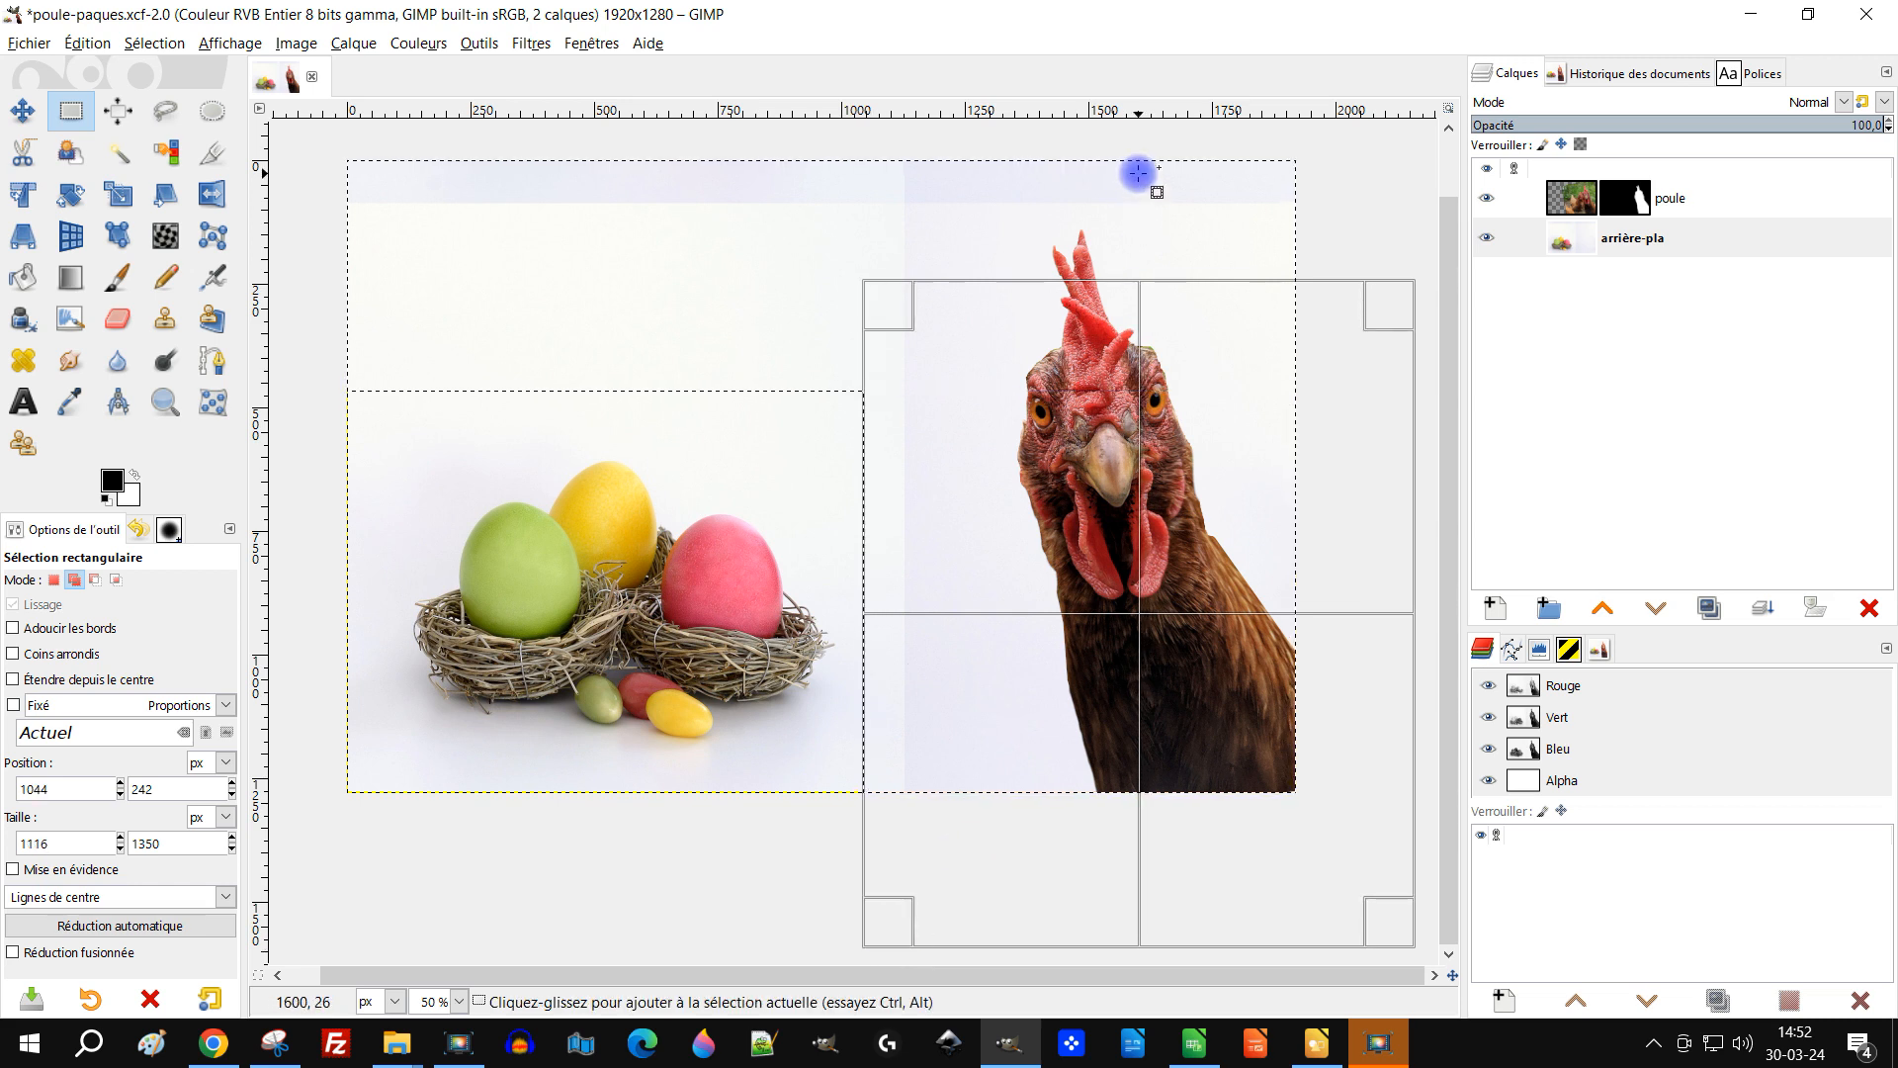
{"action": "key", "text": "Return"}
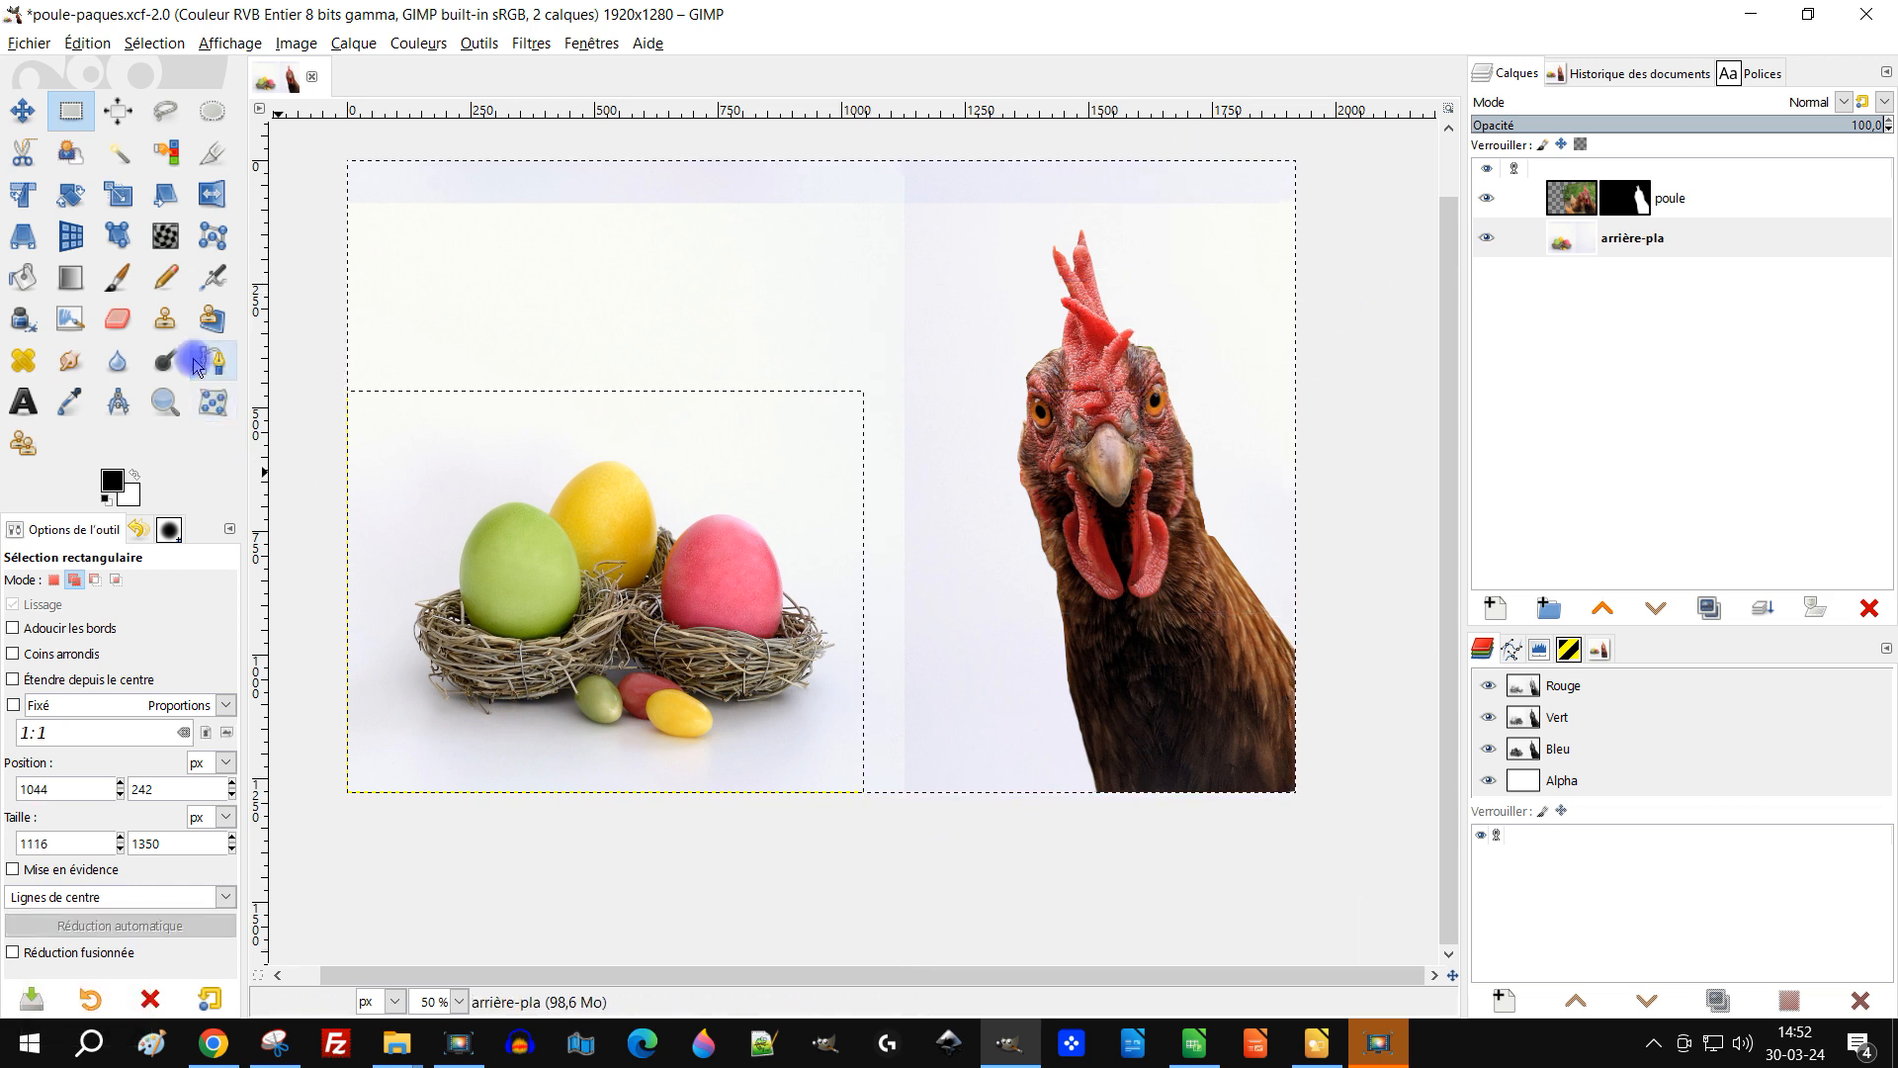
Step: Draw a radial FG to BG (hard edge) gradient in the selection, from the upper right toward the nests
{"action": "left_click", "coordinate": [71, 402]}
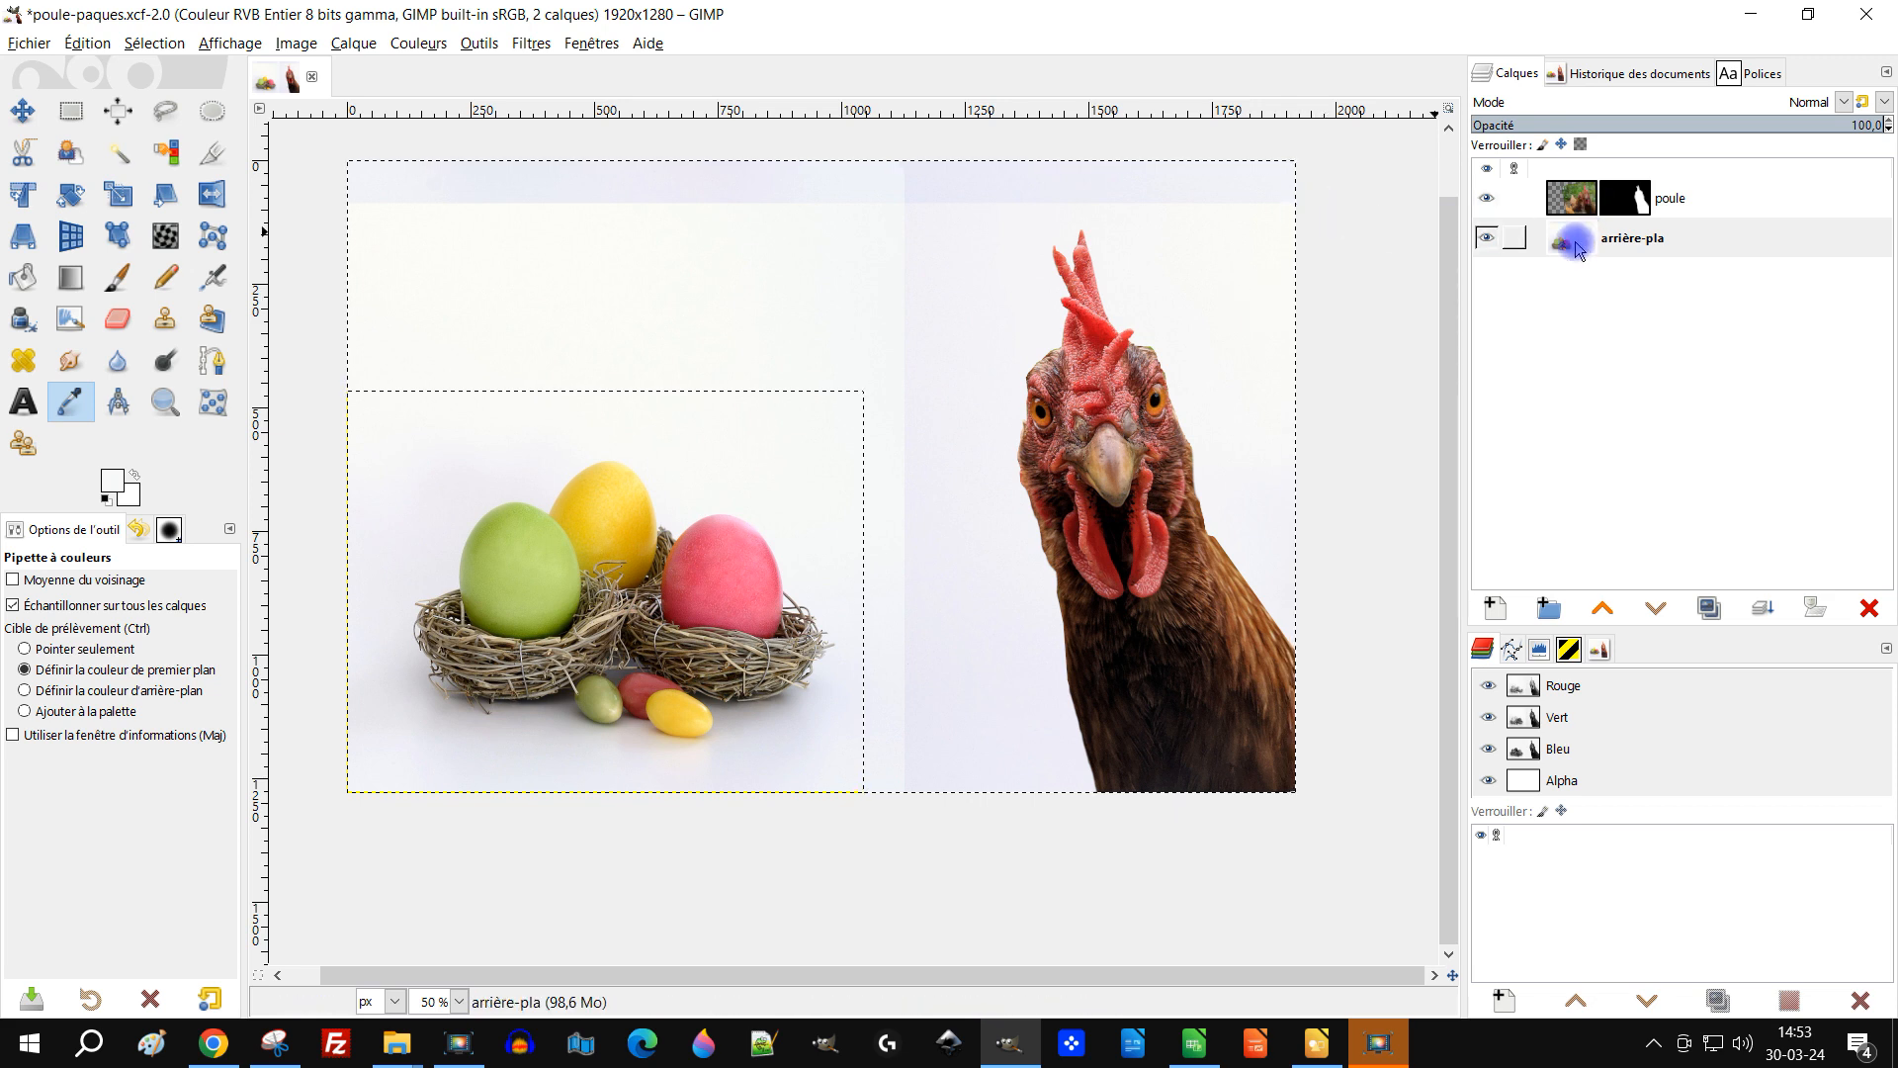
{"action": "left_click", "coordinate": [1631, 238]}
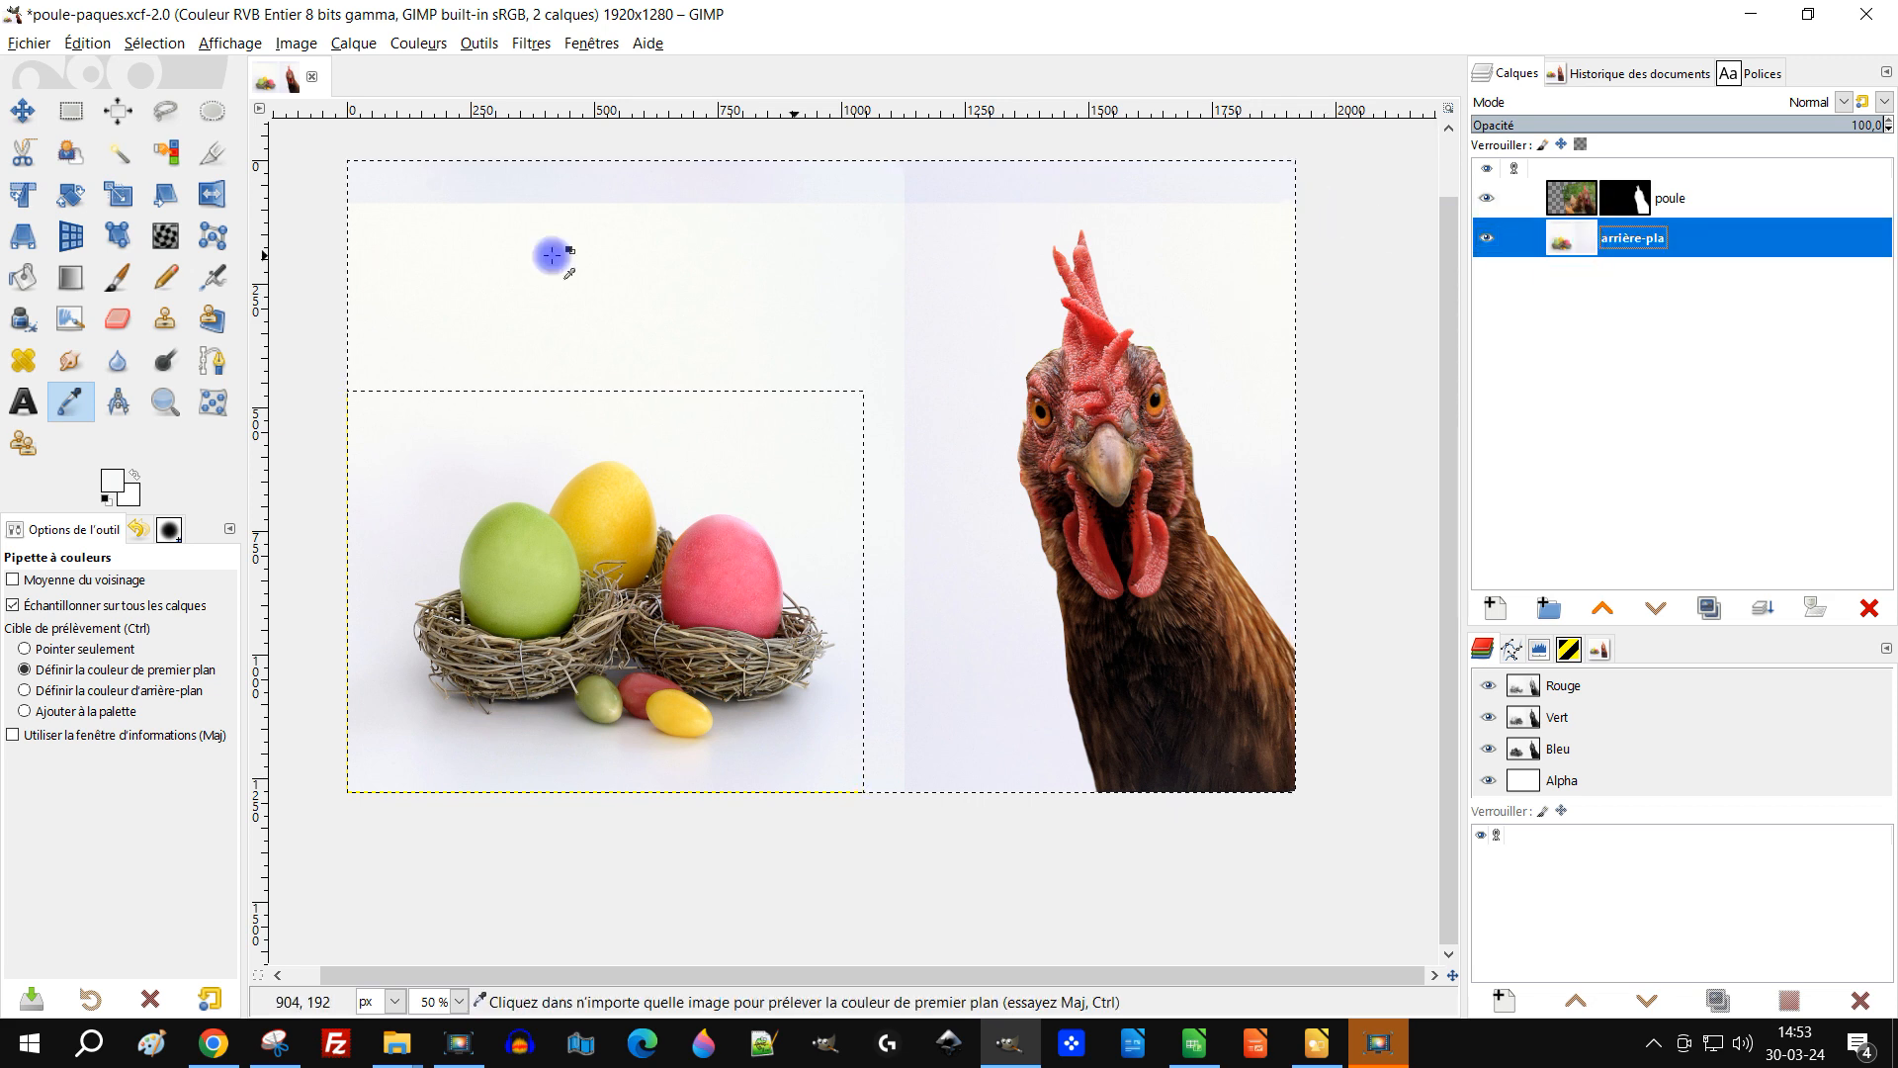
{"action": "left_click", "coordinate": [72, 277]}
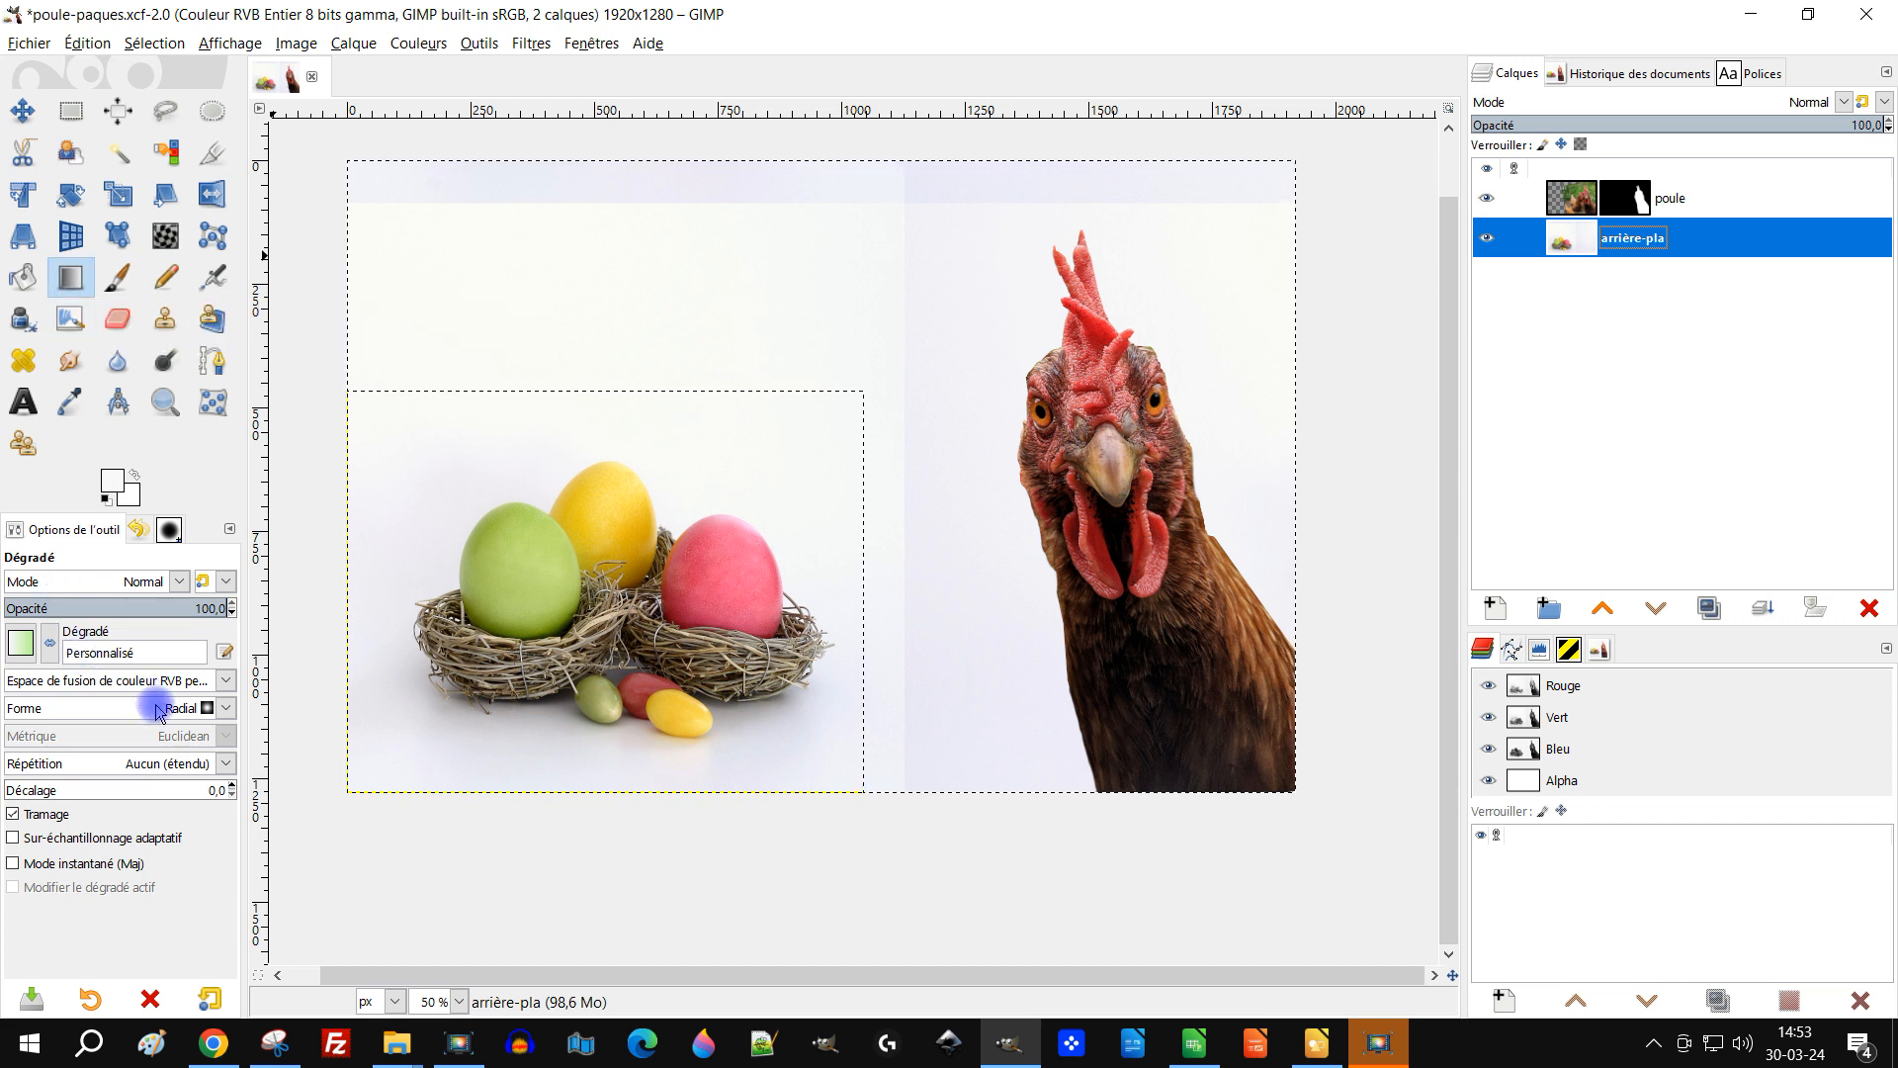
{"action": "left_click", "coordinate": [24, 649]}
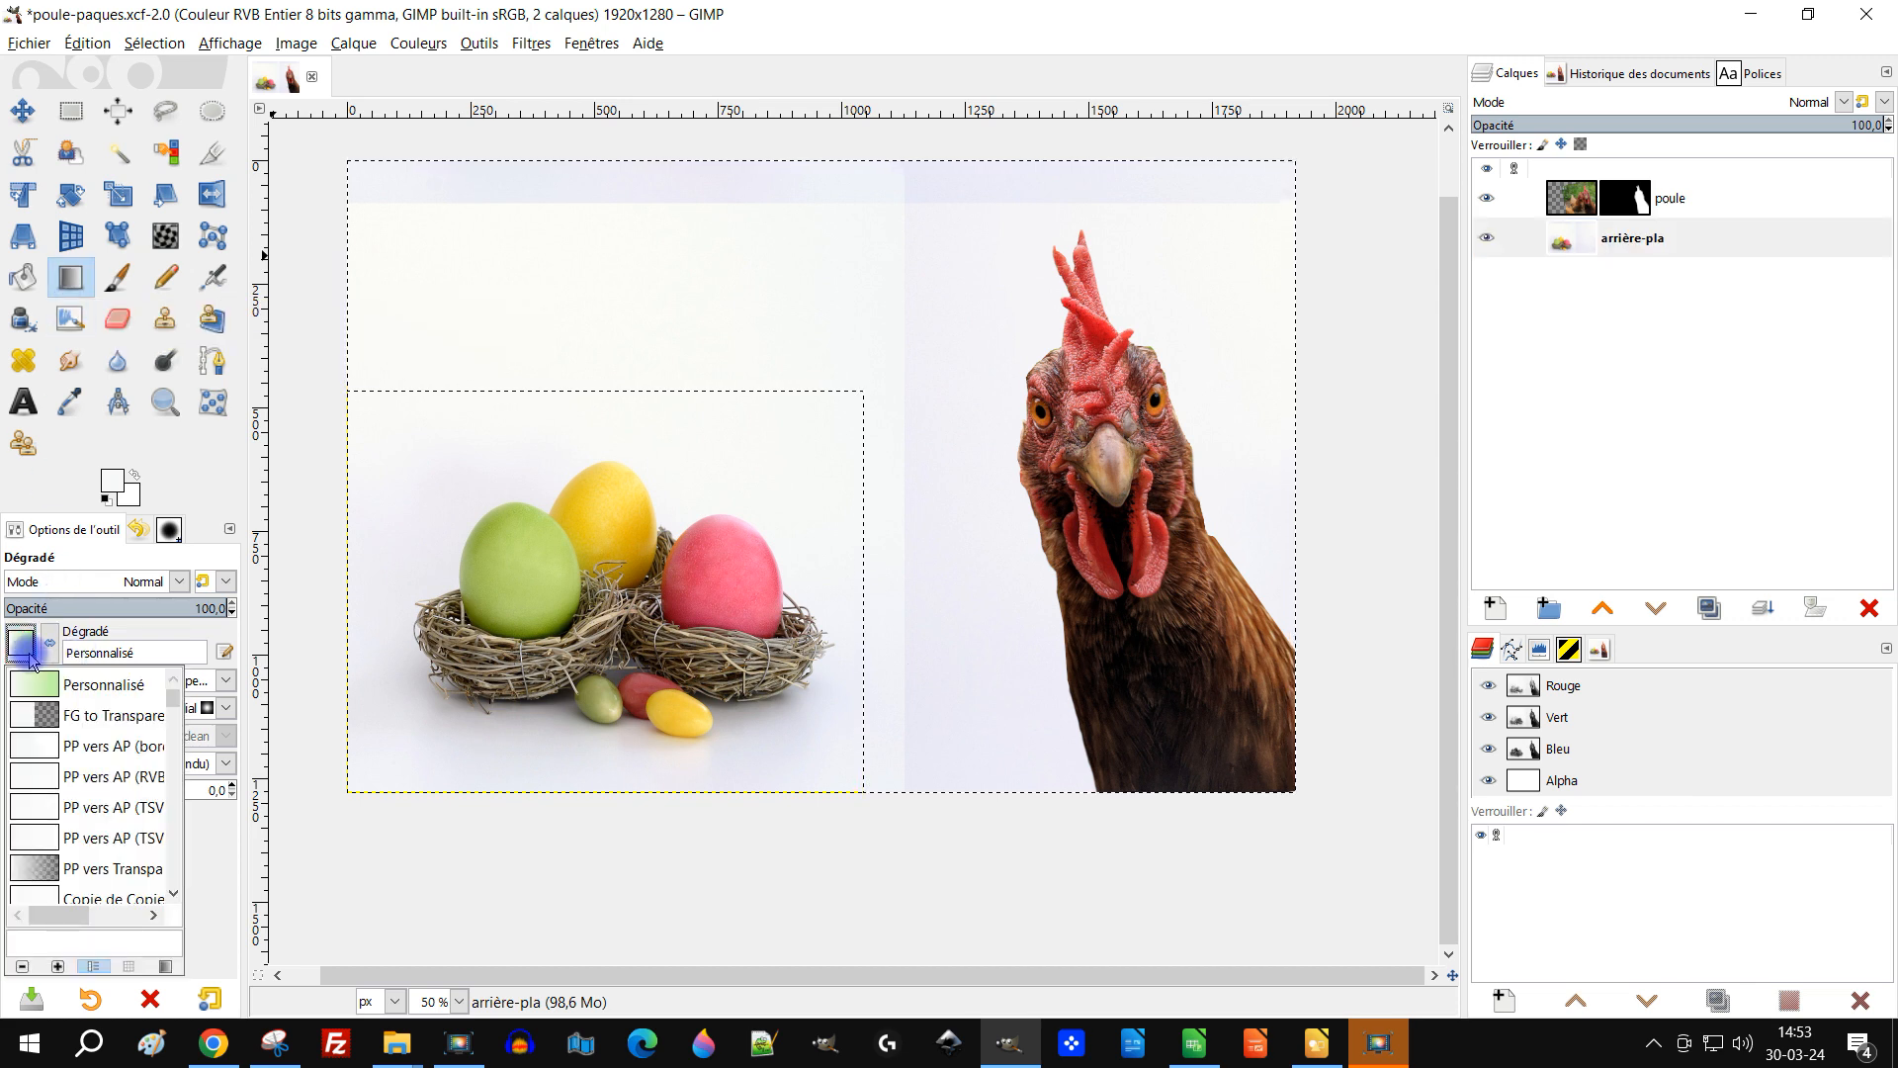
{"action": "left_click", "coordinate": [56, 747]}
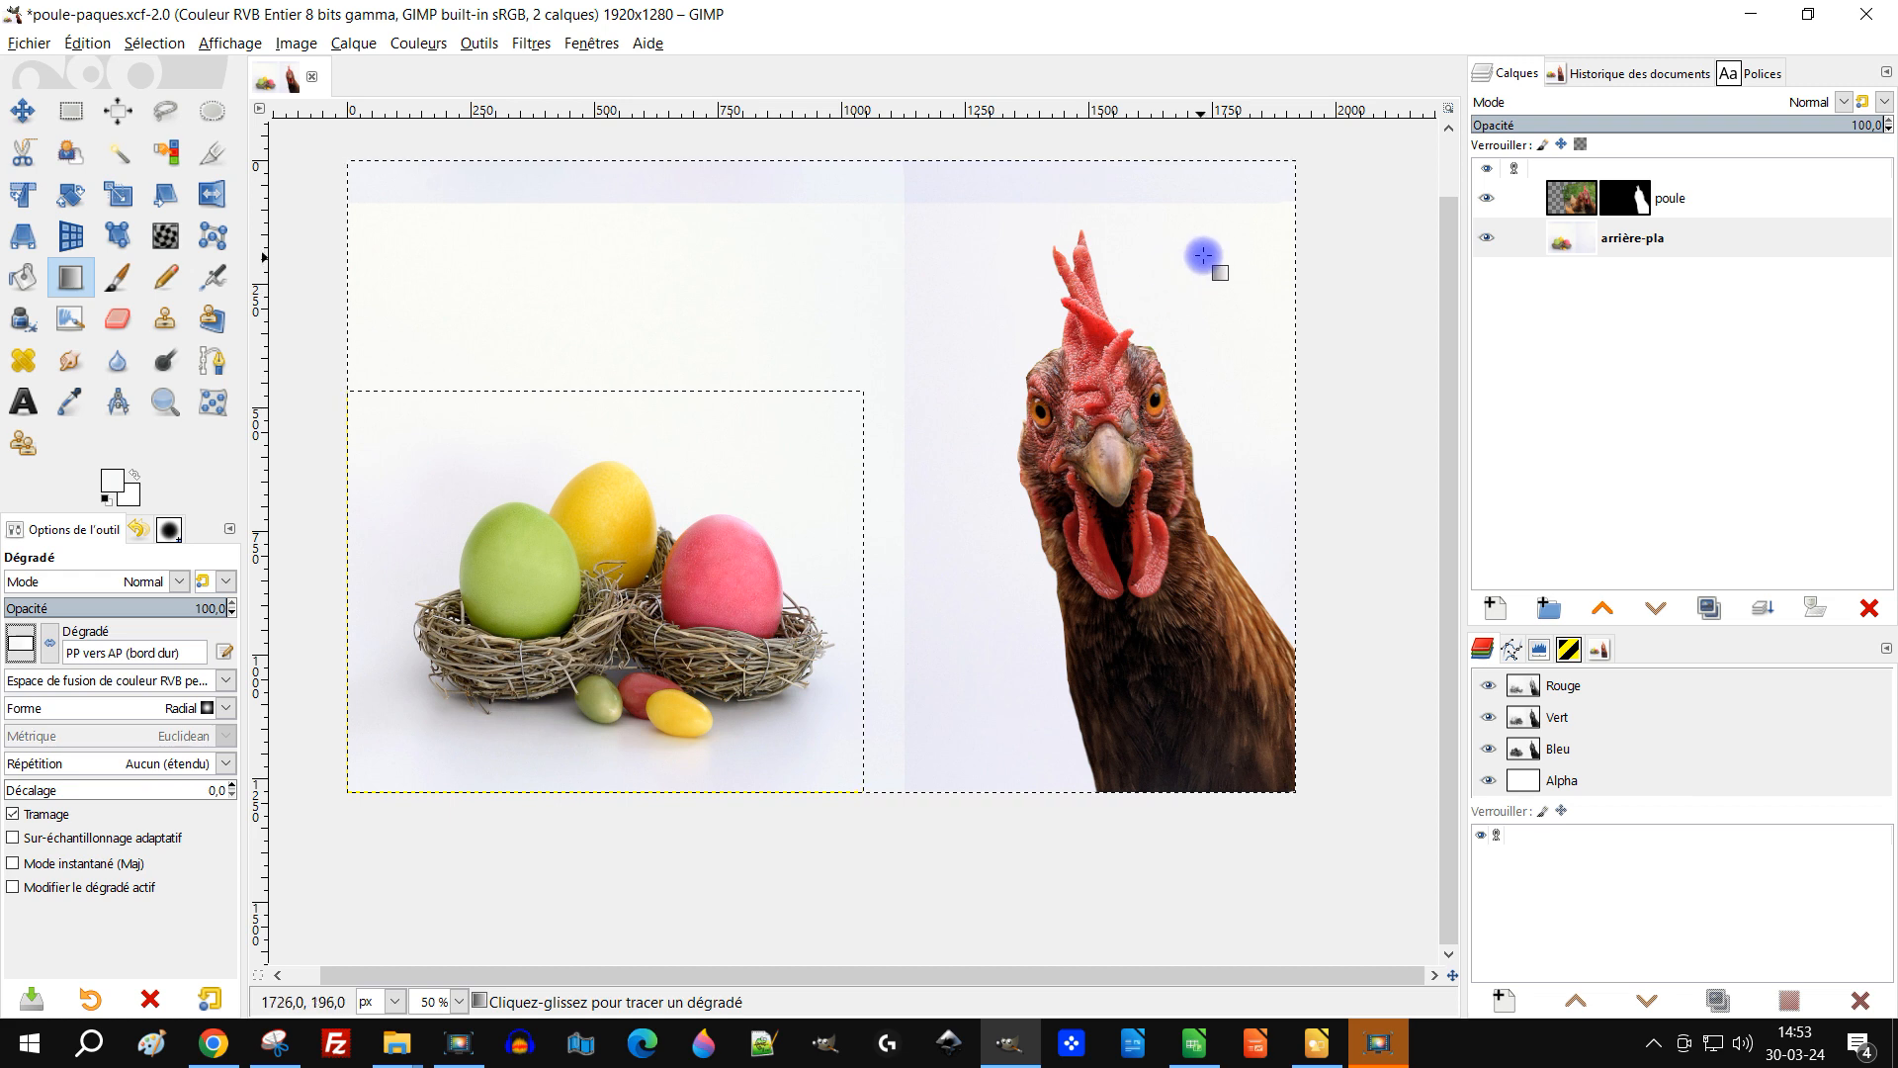
{"action": "left_click_drag", "start_coordinate": [1238, 238], "coordinate": [802, 494]}
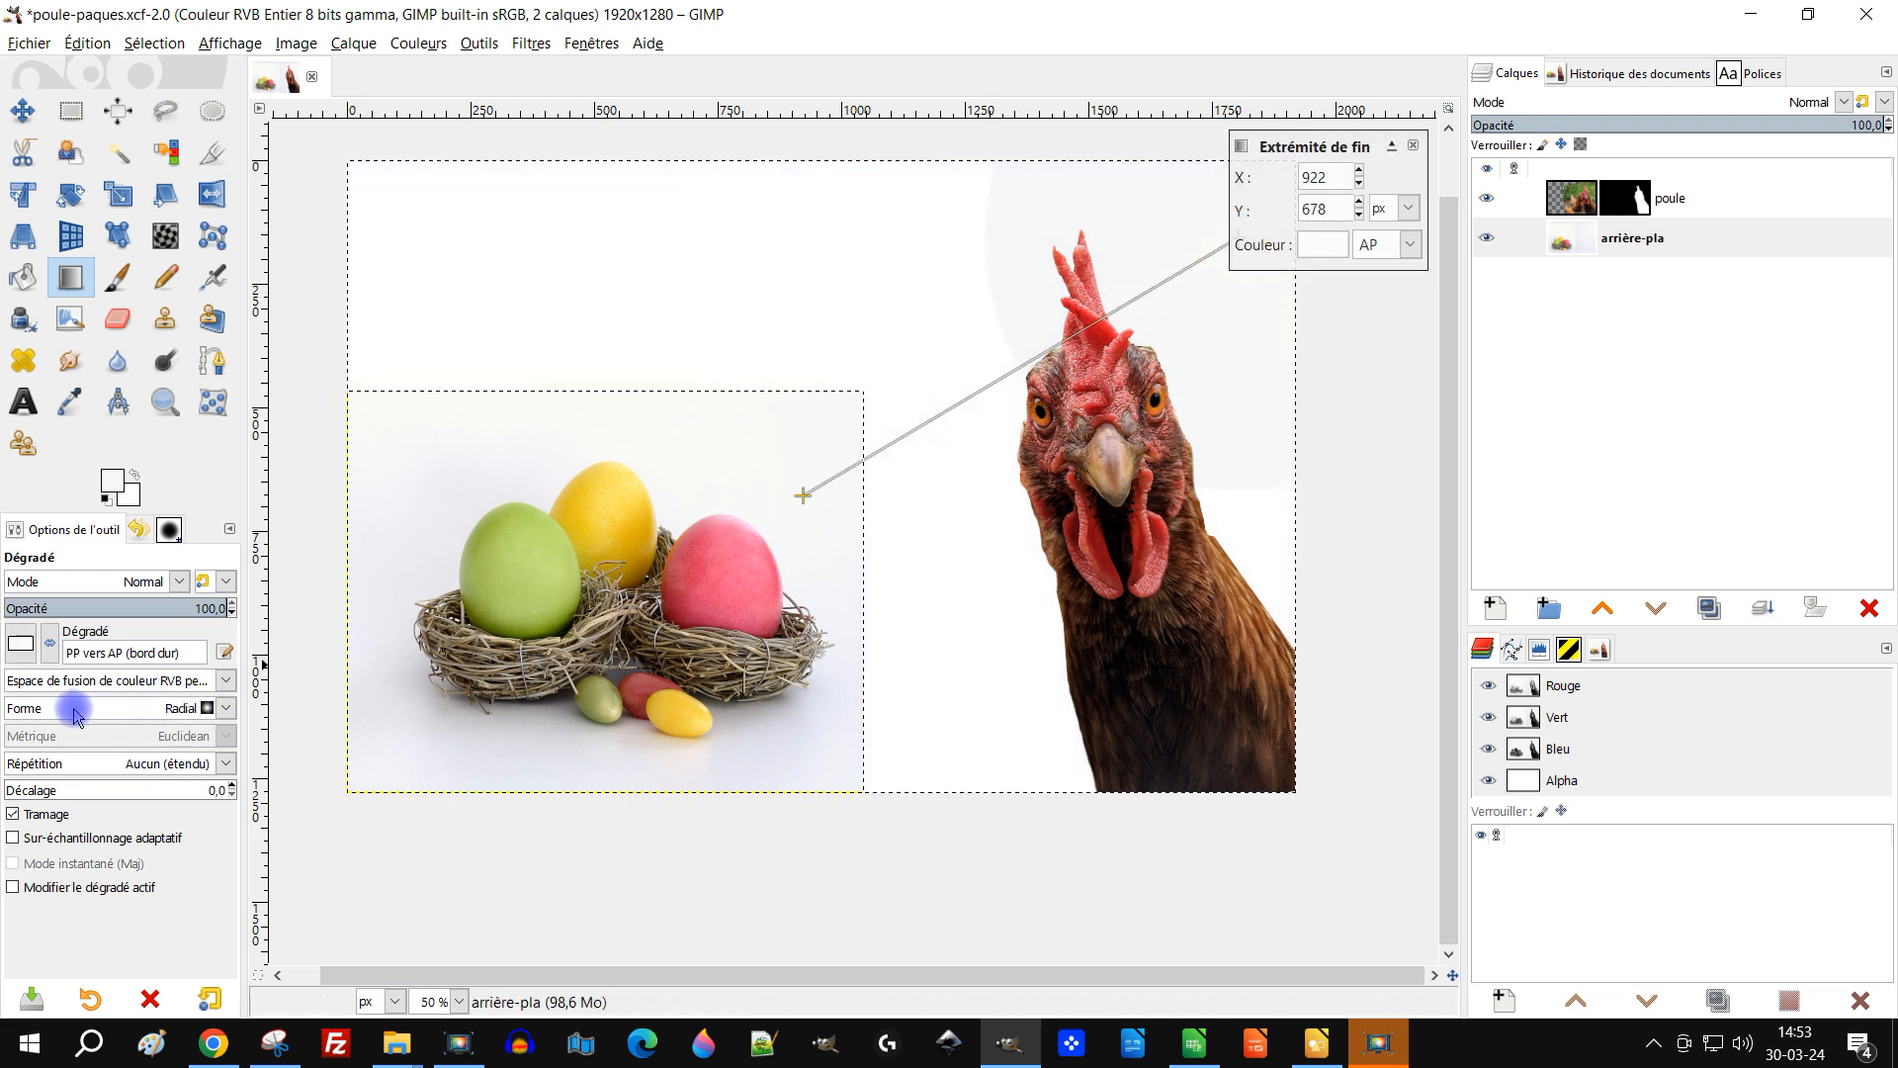
Step: Switch the gradient preset to FG to BG (RGB) and reposition the gradient's start and end points
{"action": "left_click", "coordinate": [21, 644]}
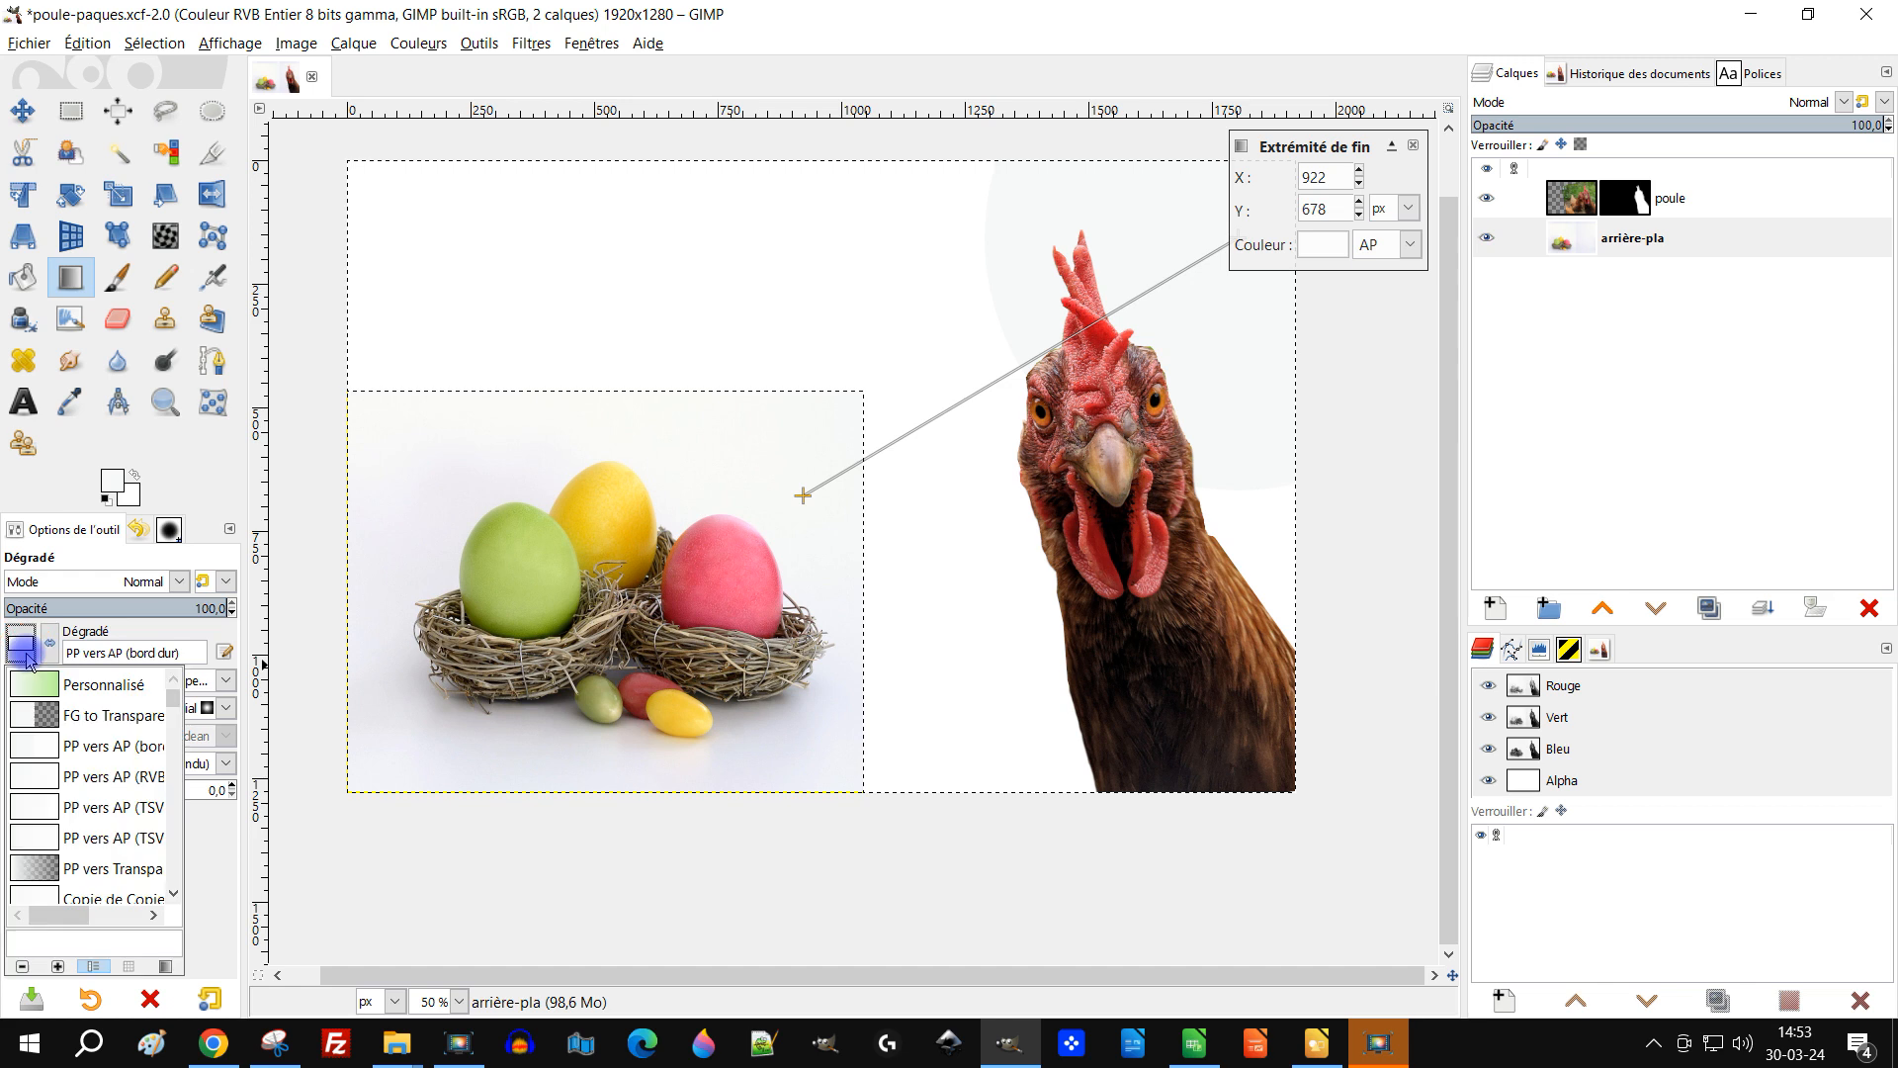
{"action": "left_click", "coordinate": [143, 778]}
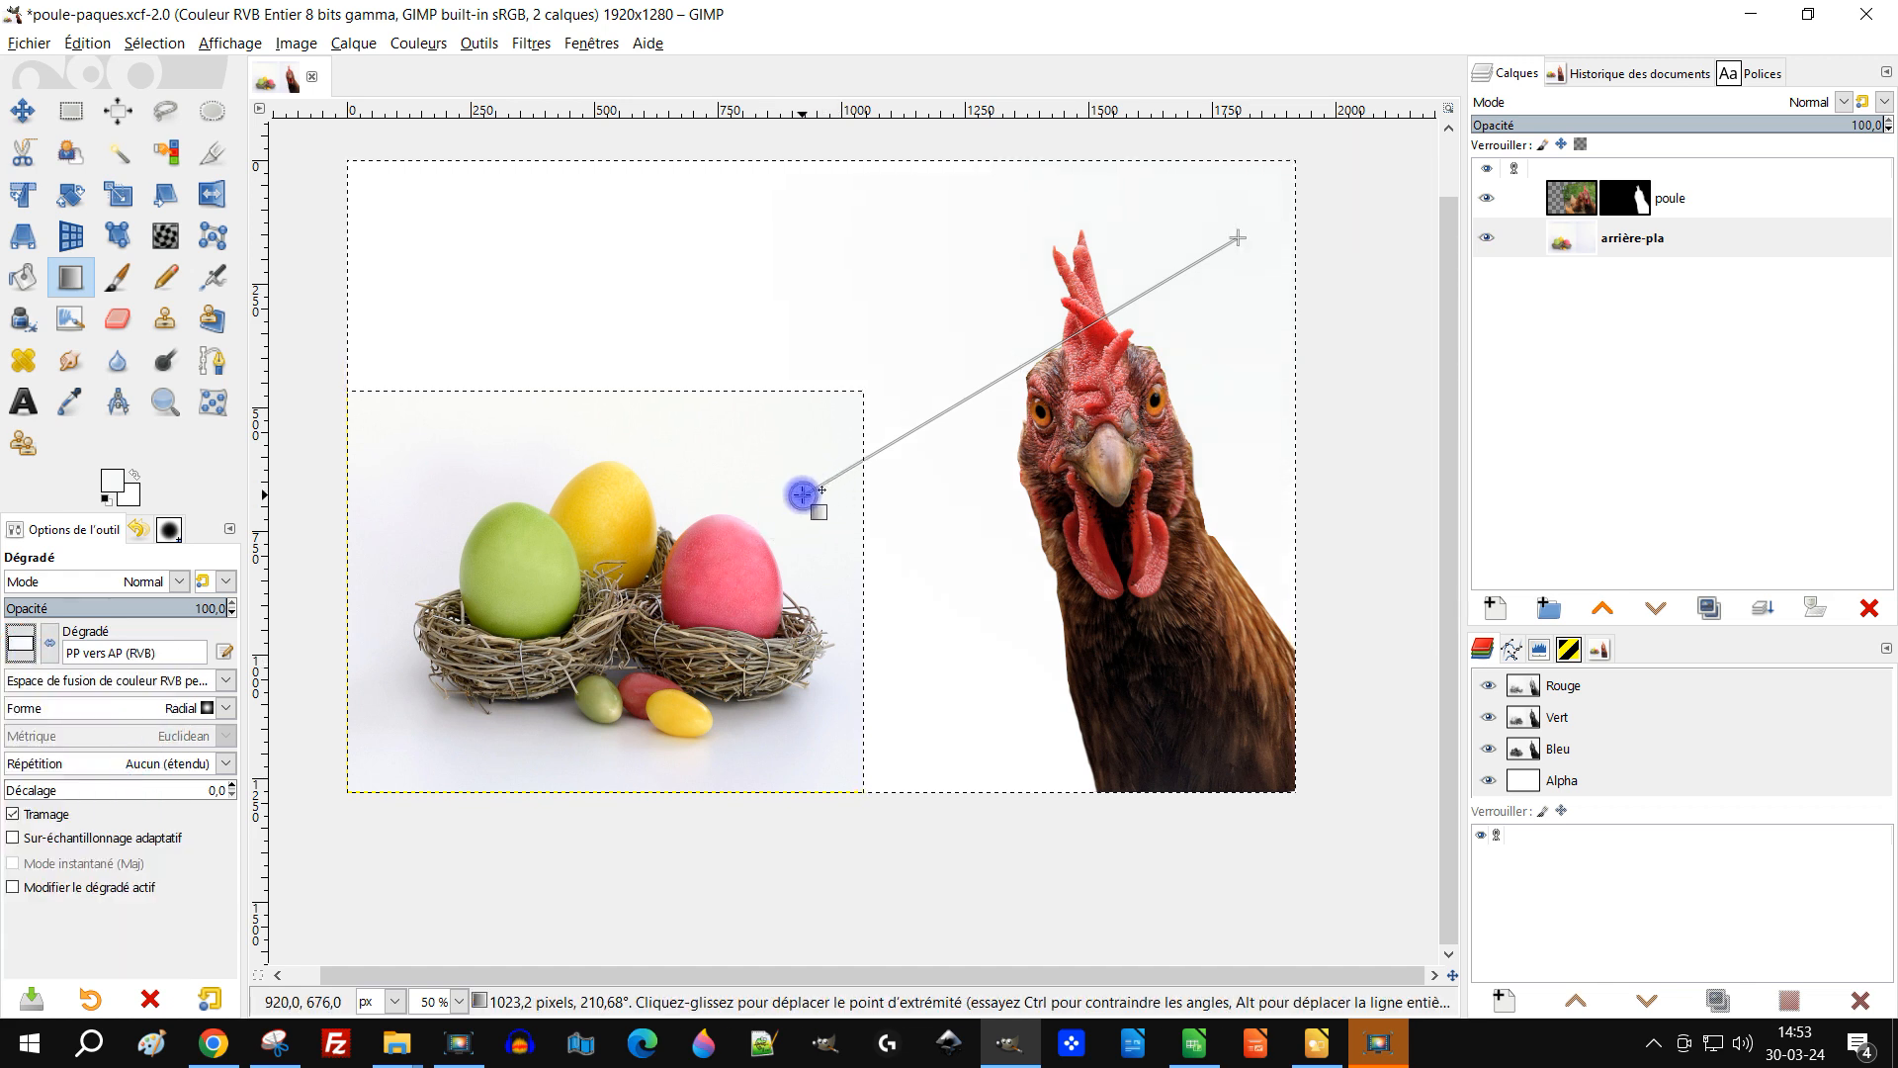
{"action": "left_click", "coordinate": [813, 485]}
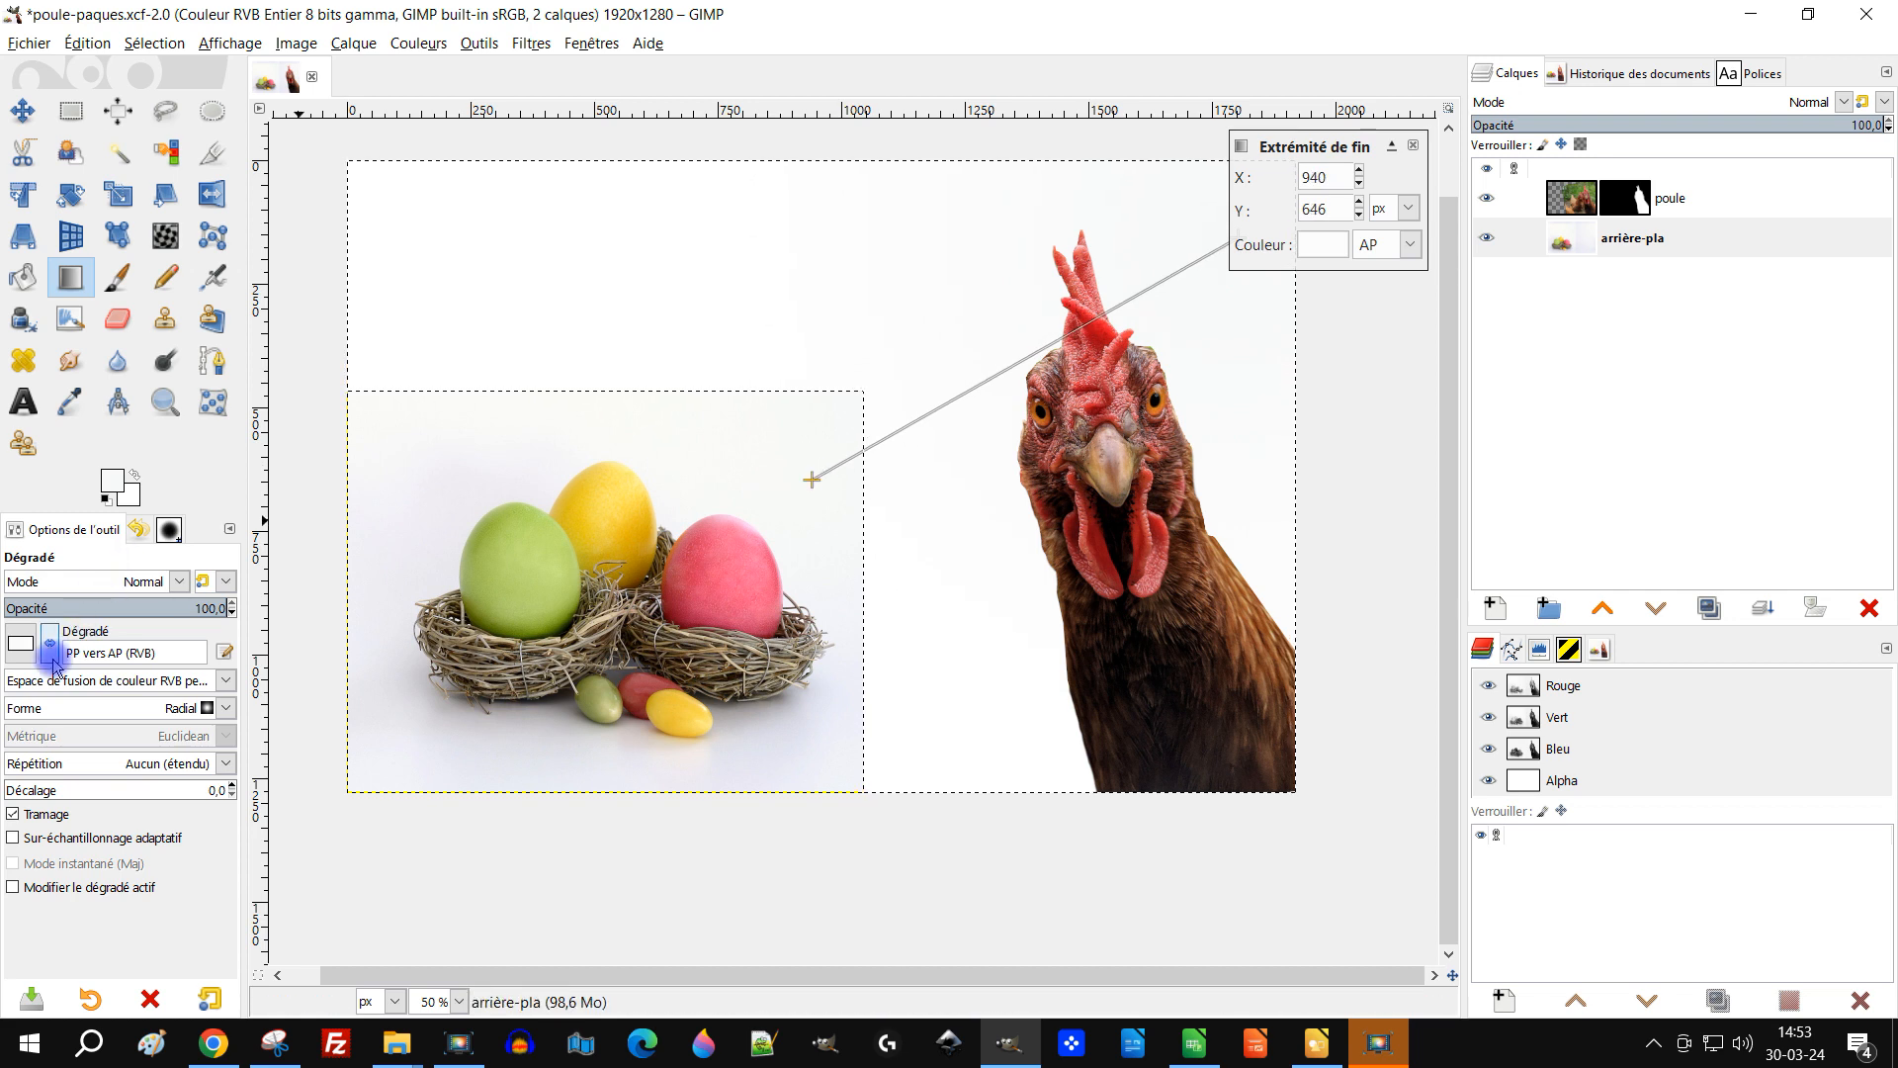
{"action": "left_click_drag", "start_coordinate": [1106, 373], "coordinate": [1154, 442]}
{"action": "left_click_drag", "start_coordinate": [864, 543], "coordinate": [870, 526]}
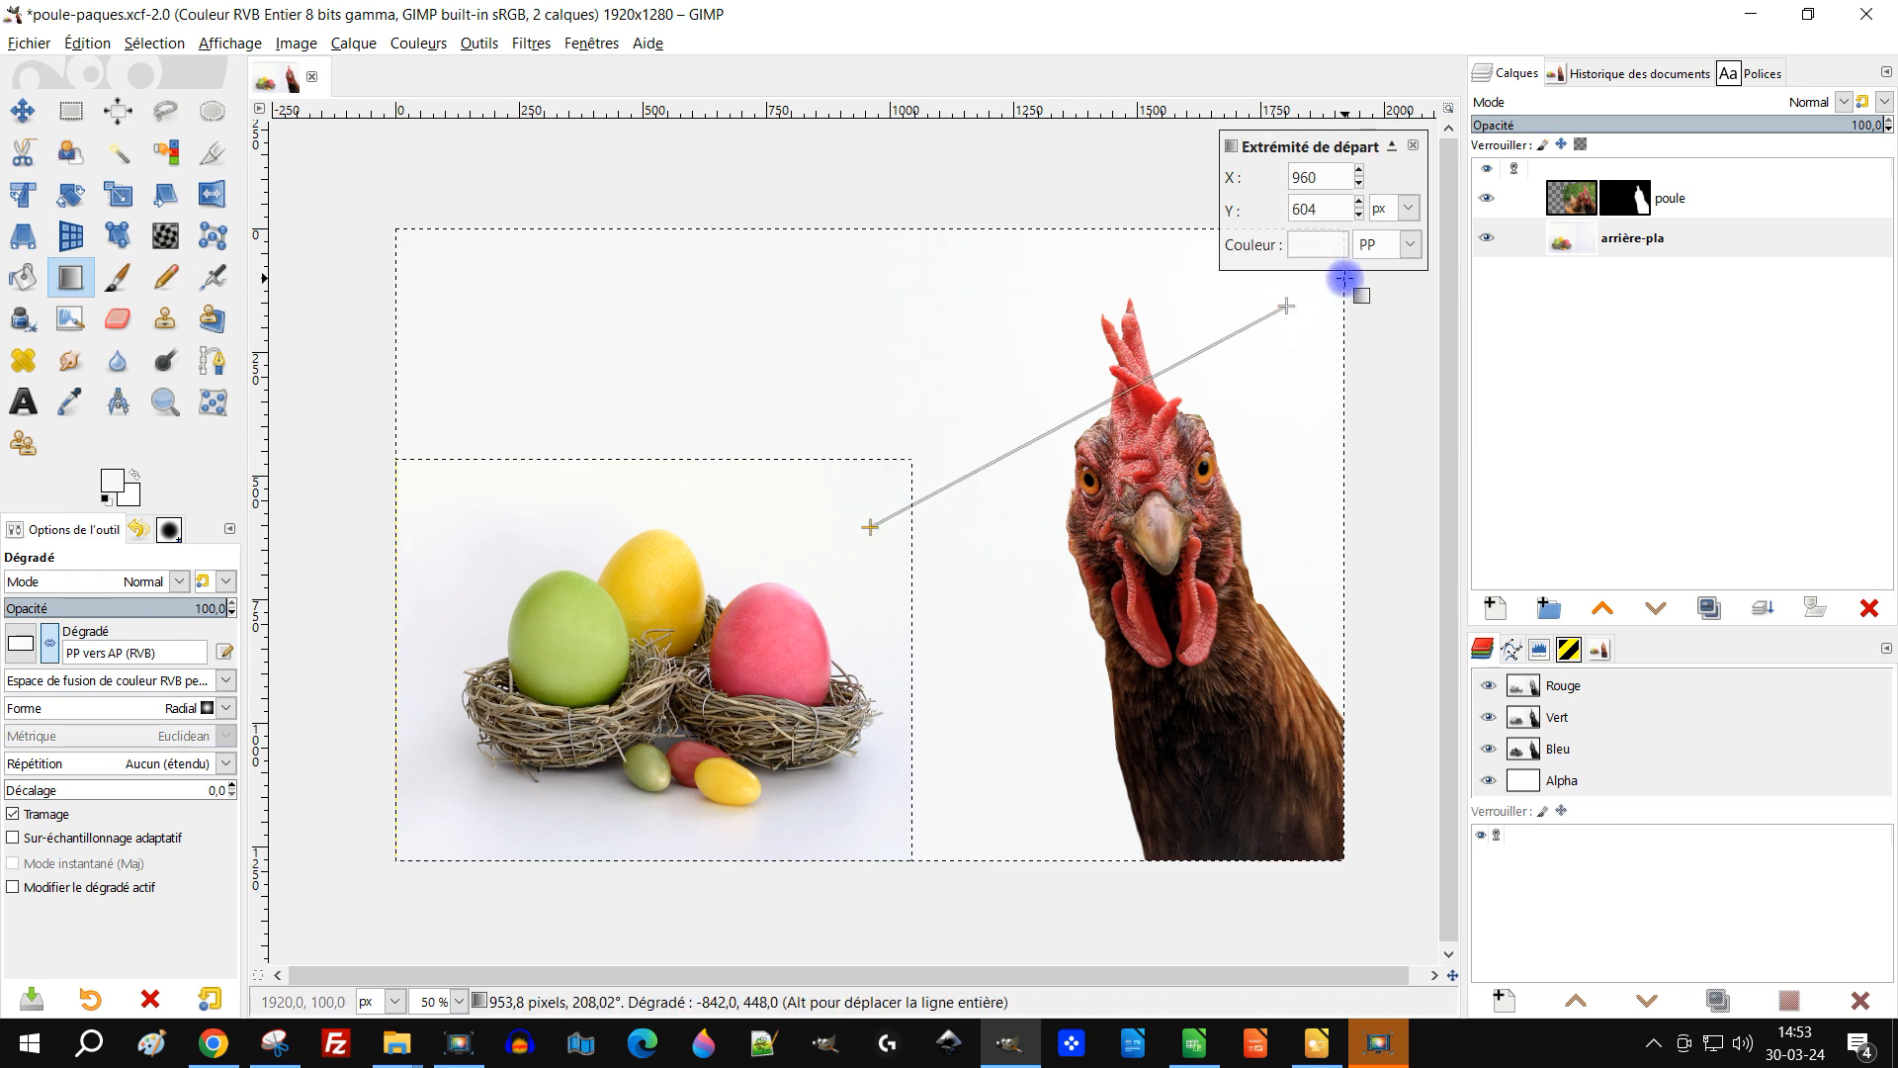
Step: Set the gradient's end point color to f8faf7 and commit the gradient
{"action": "left_click", "coordinate": [1329, 247]}
{"action": "left_click", "coordinate": [1527, 357]}
{"action": "left_click", "coordinate": [1021, 473]}
{"action": "left_click", "coordinate": [1492, 463]}
{"action": "left_click", "coordinate": [1395, 459]}
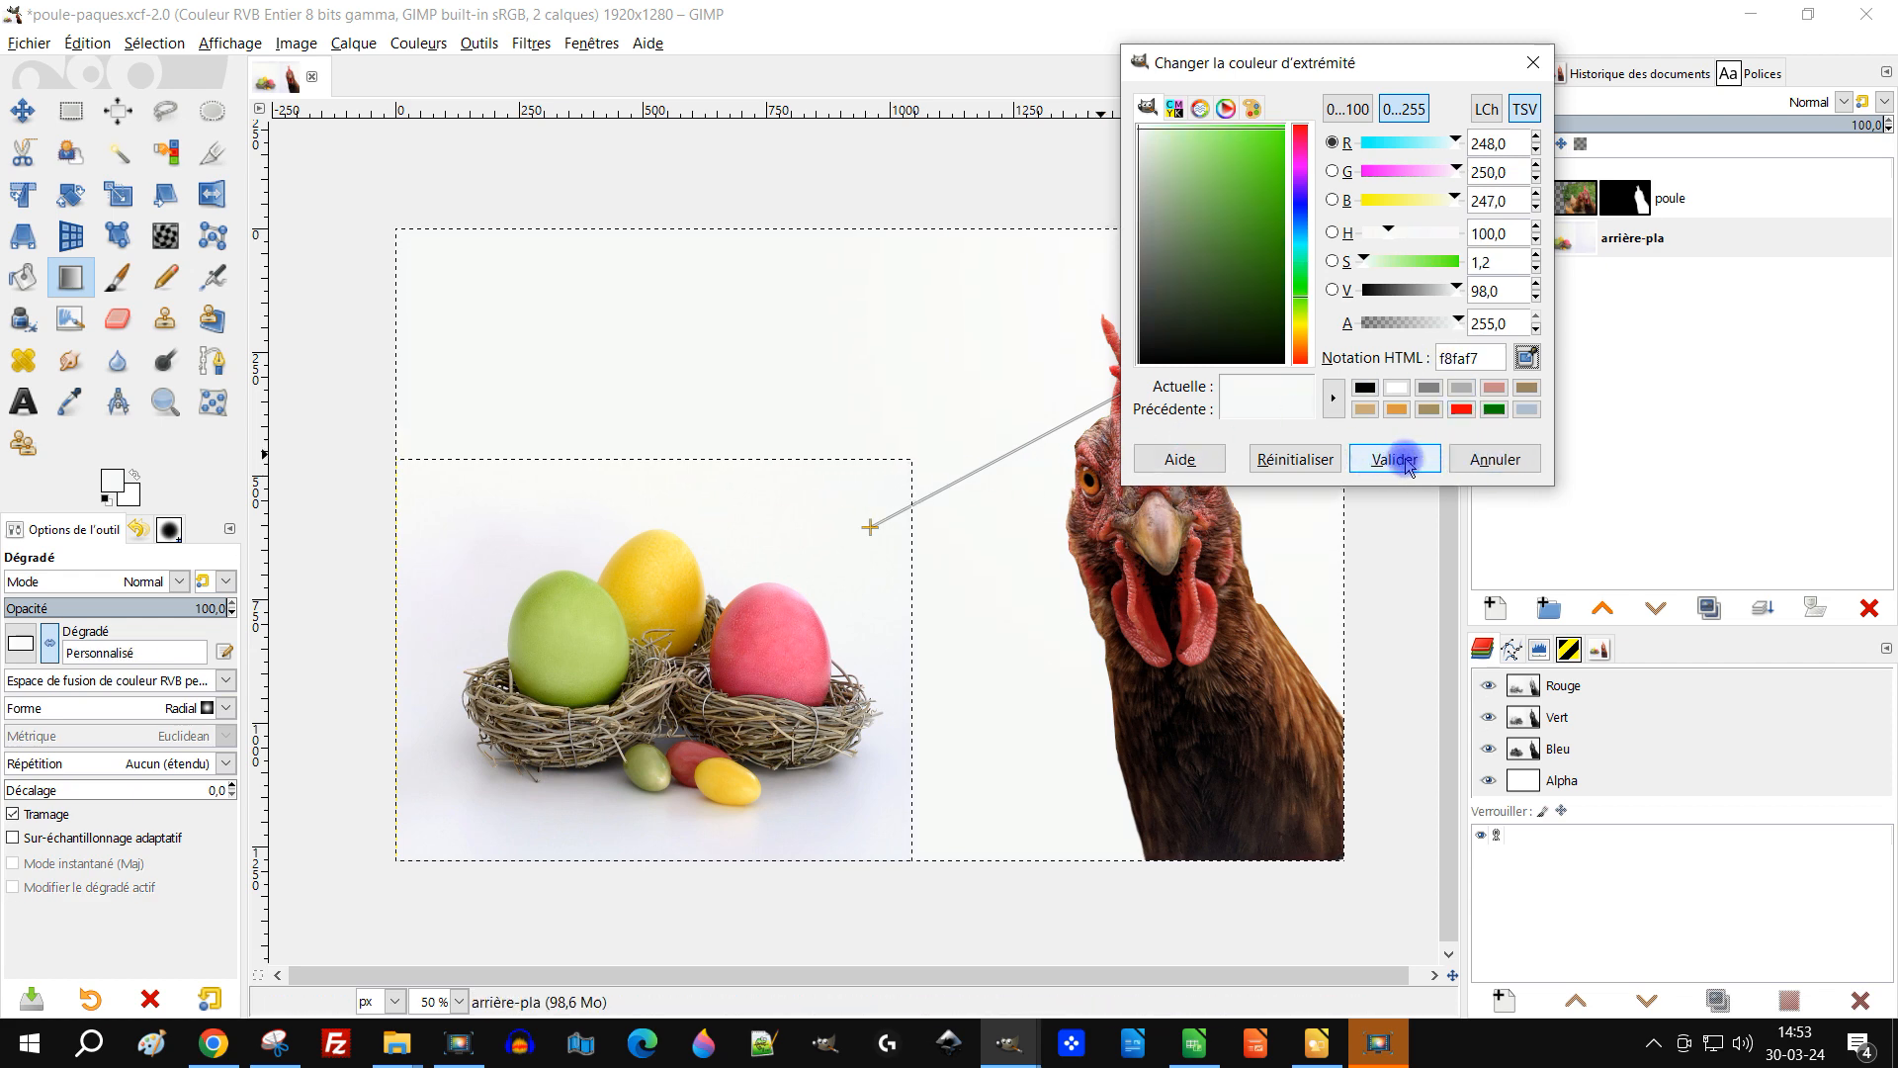
{"action": "left_click", "coordinate": [1285, 305]}
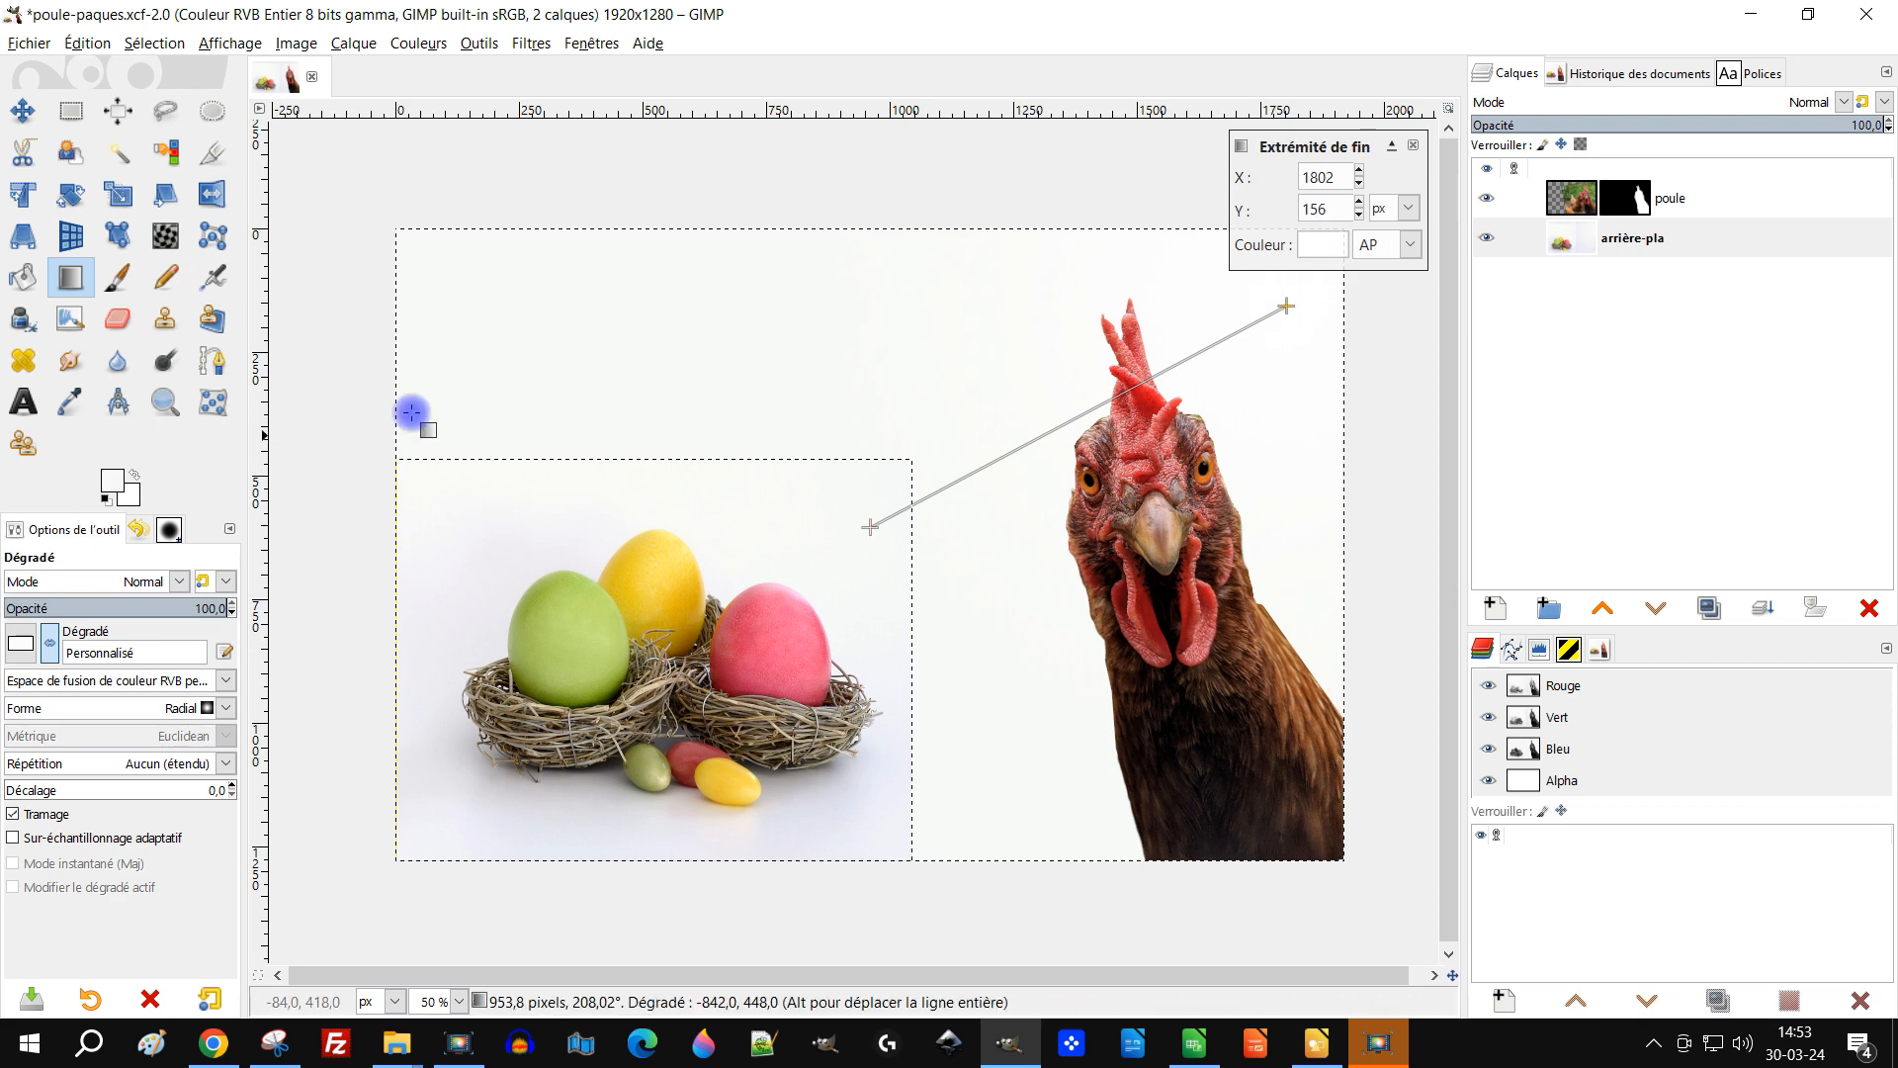
{"action": "key", "text": "Return"}
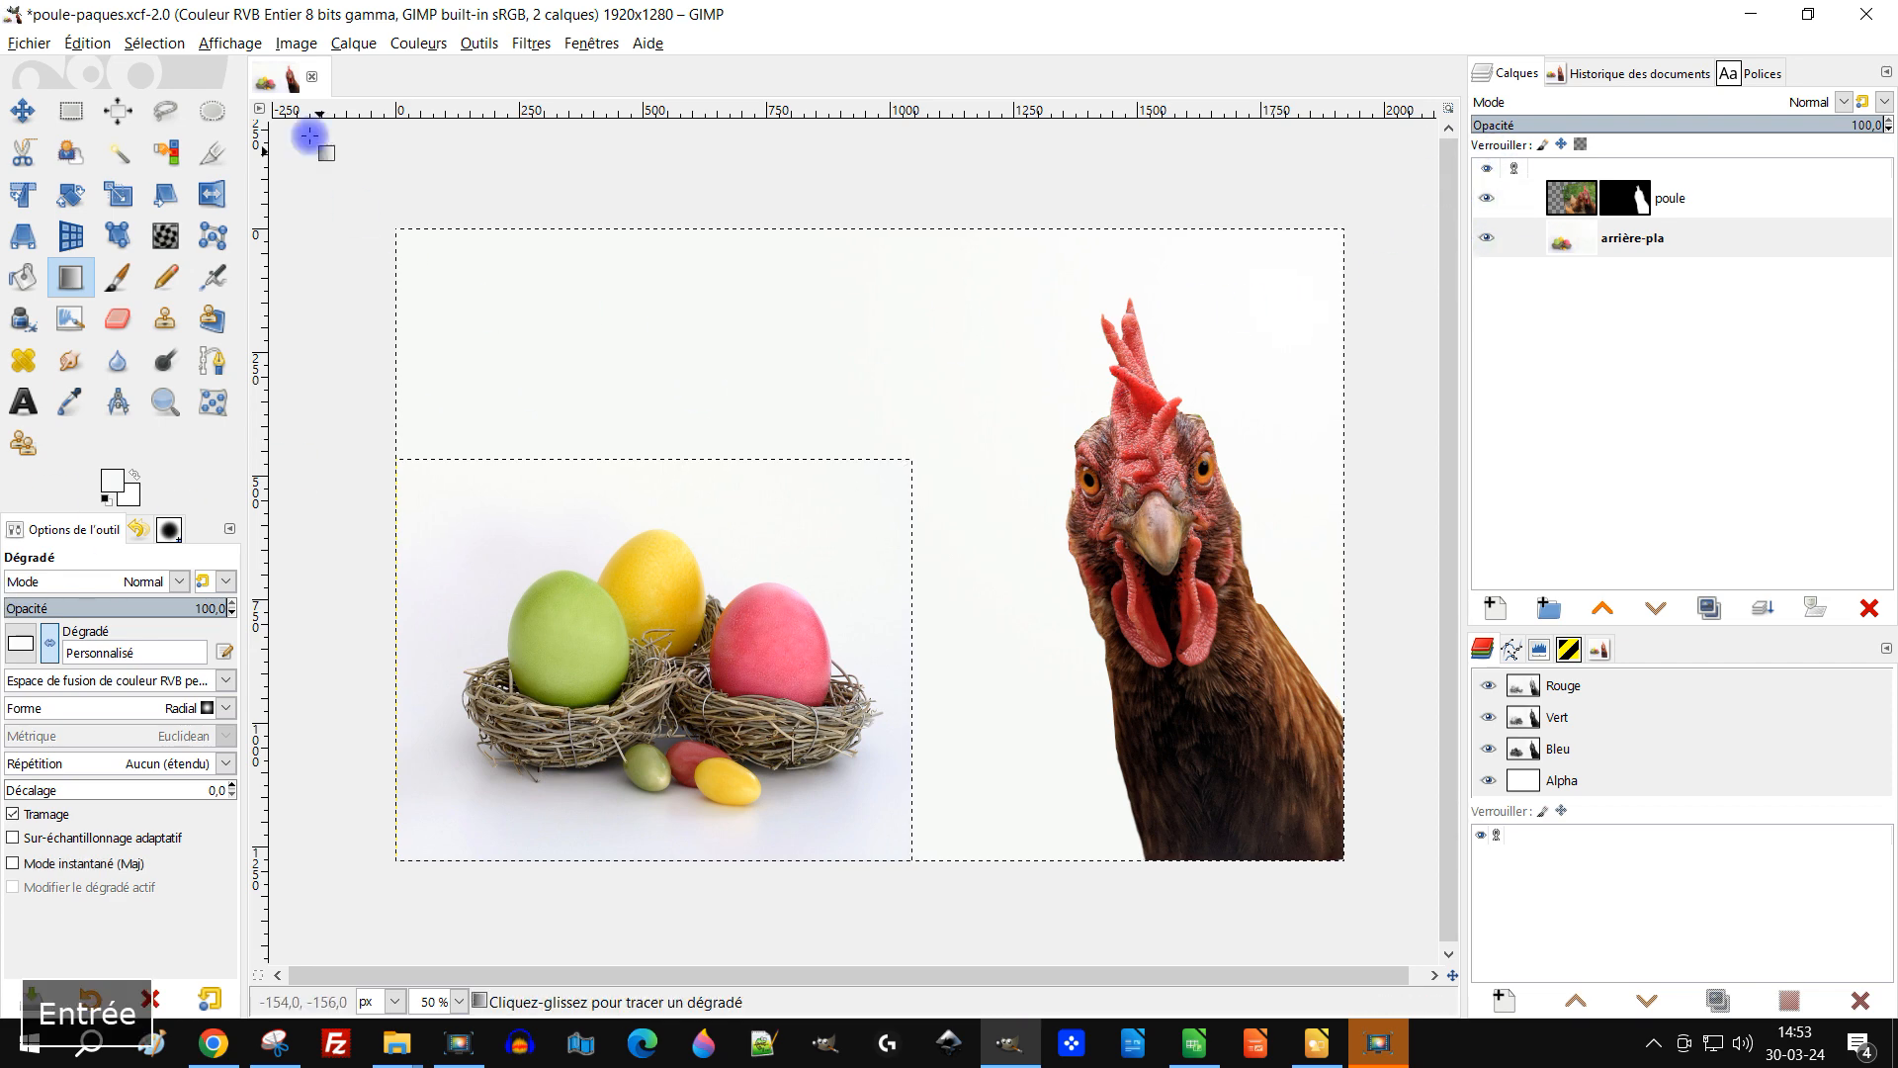
Step: Clear the selection on the background layer
{"action": "left_click", "coordinate": [154, 42]}
{"action": "left_click", "coordinate": [168, 96]}
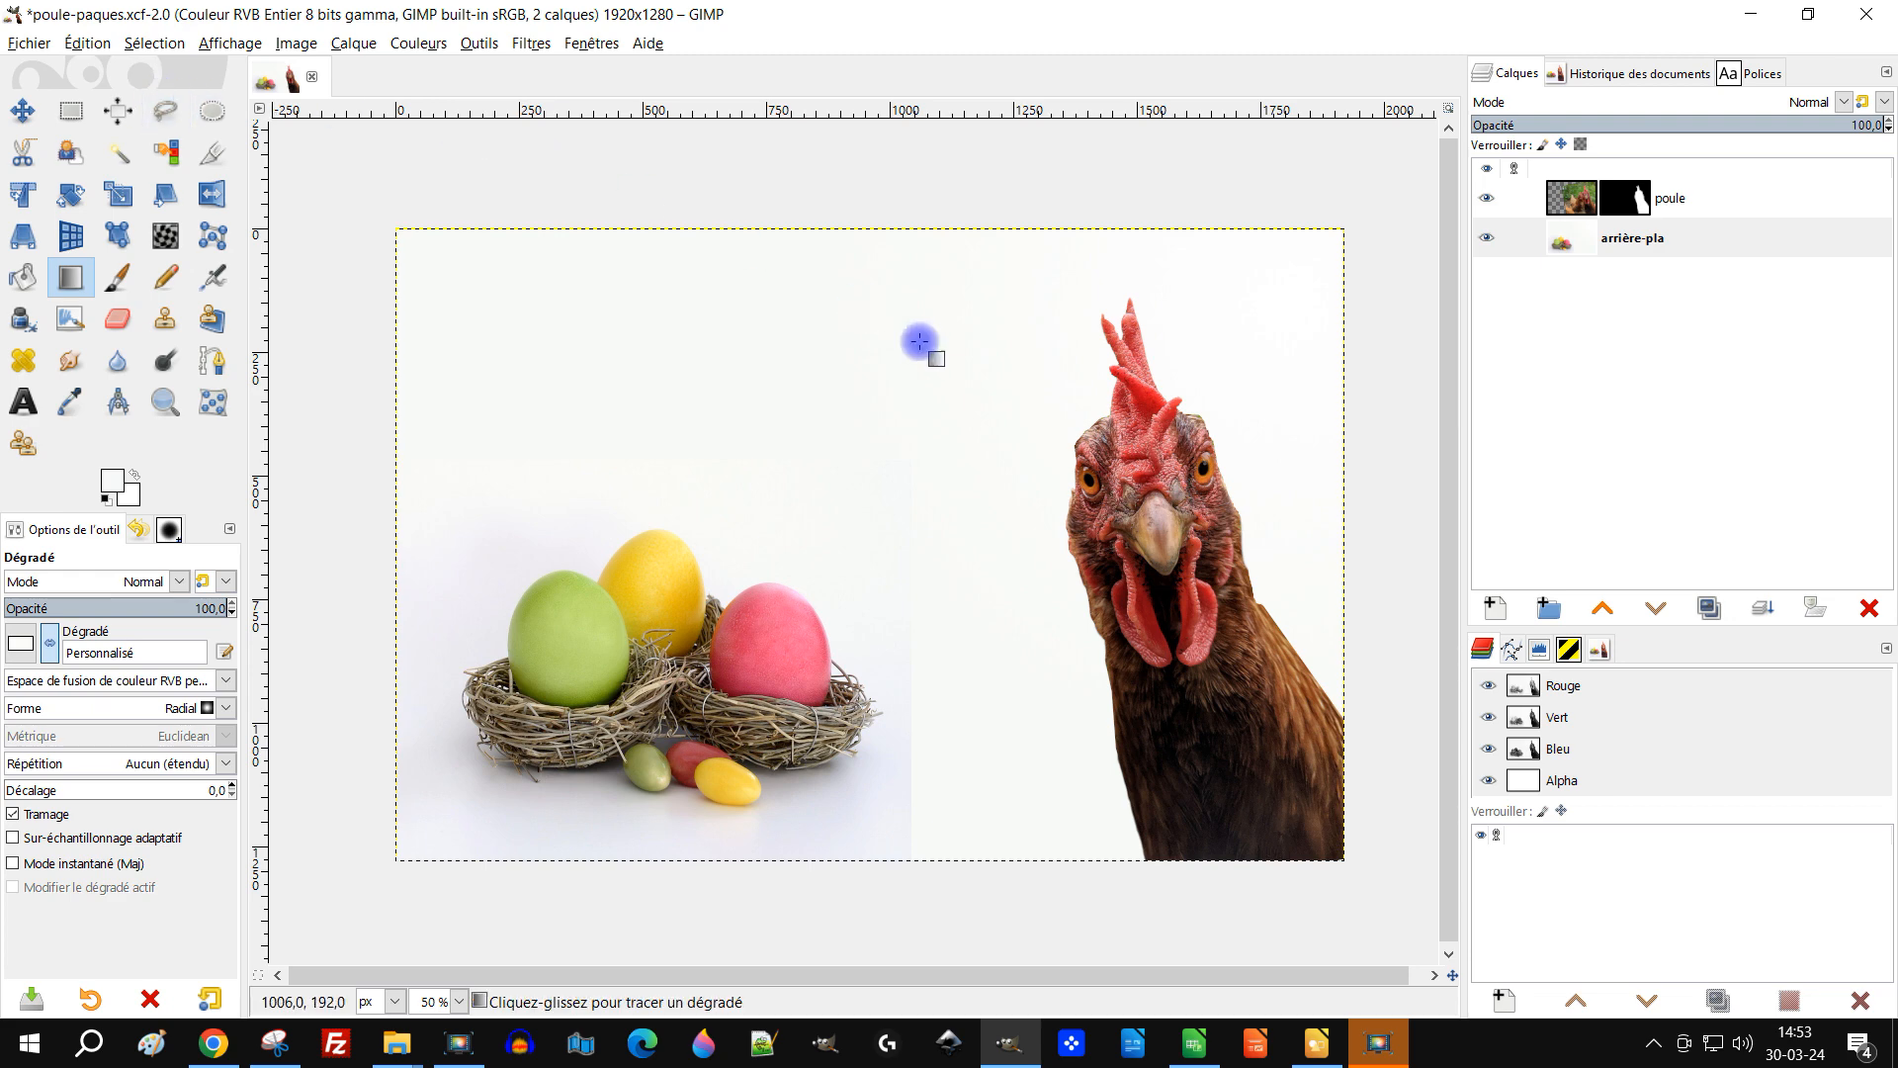
{"action": "left_click_drag", "start_coordinate": [969, 442], "coordinate": [940, 415]}
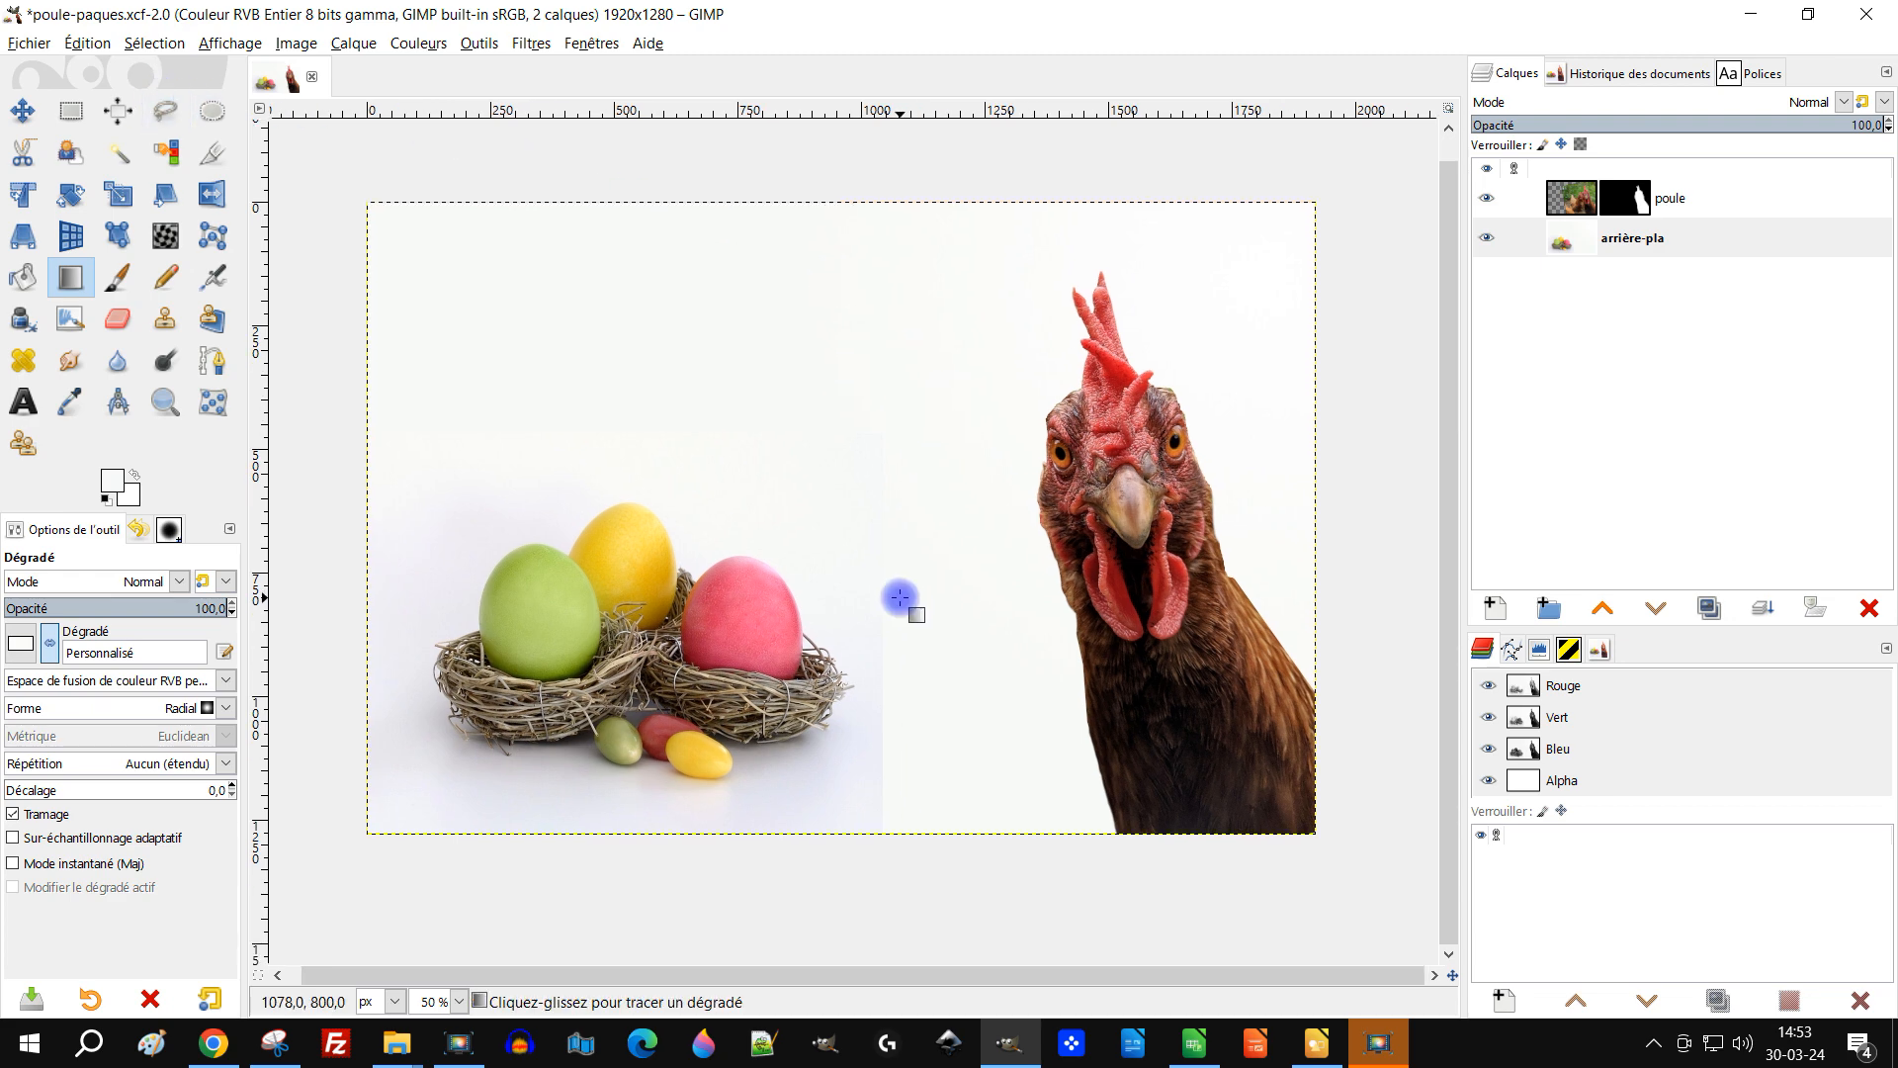
{"action": "scroll", "coordinate": [890, 716], "scroll_direction": "up", "scroll_amount": 1}
{"action": "left_click_drag", "start_coordinate": [987, 729], "coordinate": [874, 672]}
{"action": "scroll", "coordinate": [927, 692], "scroll_direction": "down", "scroll_amount": 2}
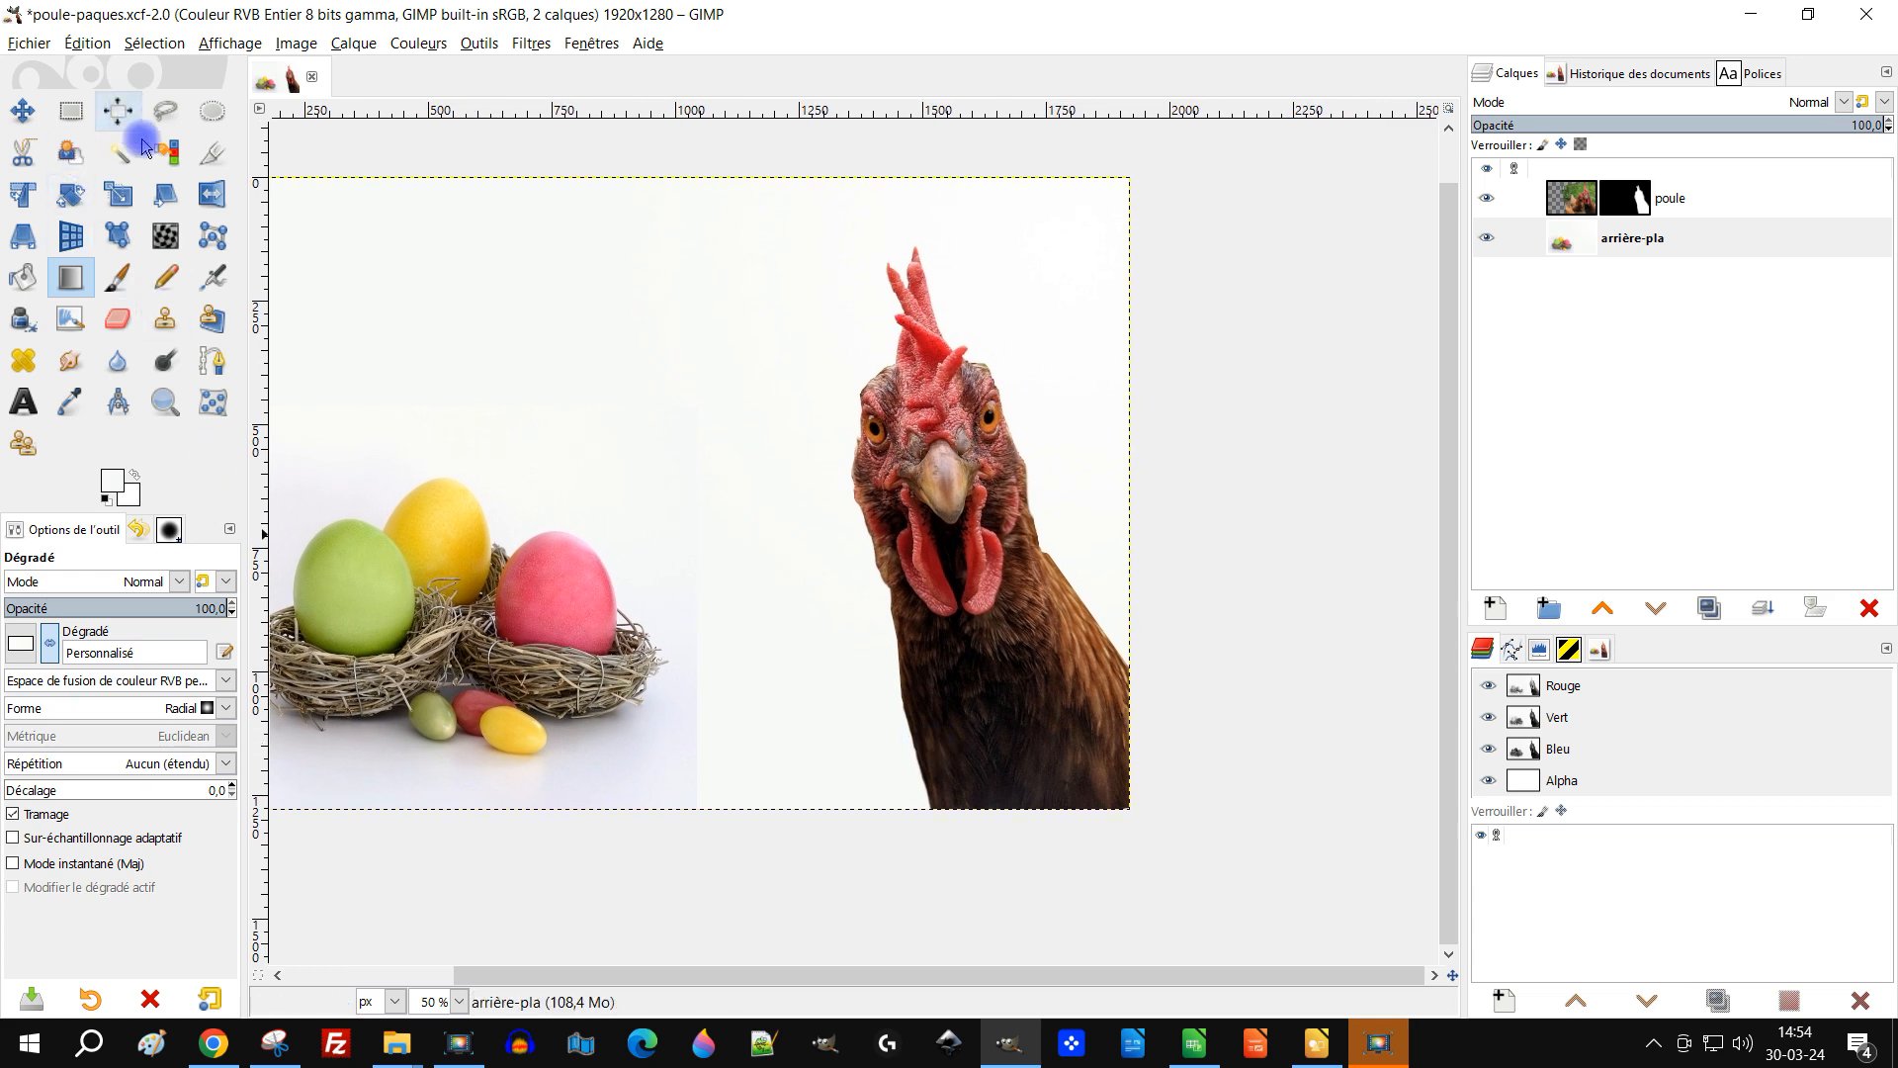
Step: Select a narrow vertical strip of background between the nests and the hen, about 49 × 676 px
{"action": "left_click", "coordinate": [92, 112]}
{"action": "left_click_drag", "start_coordinate": [675, 868], "coordinate": [1224, 517]}
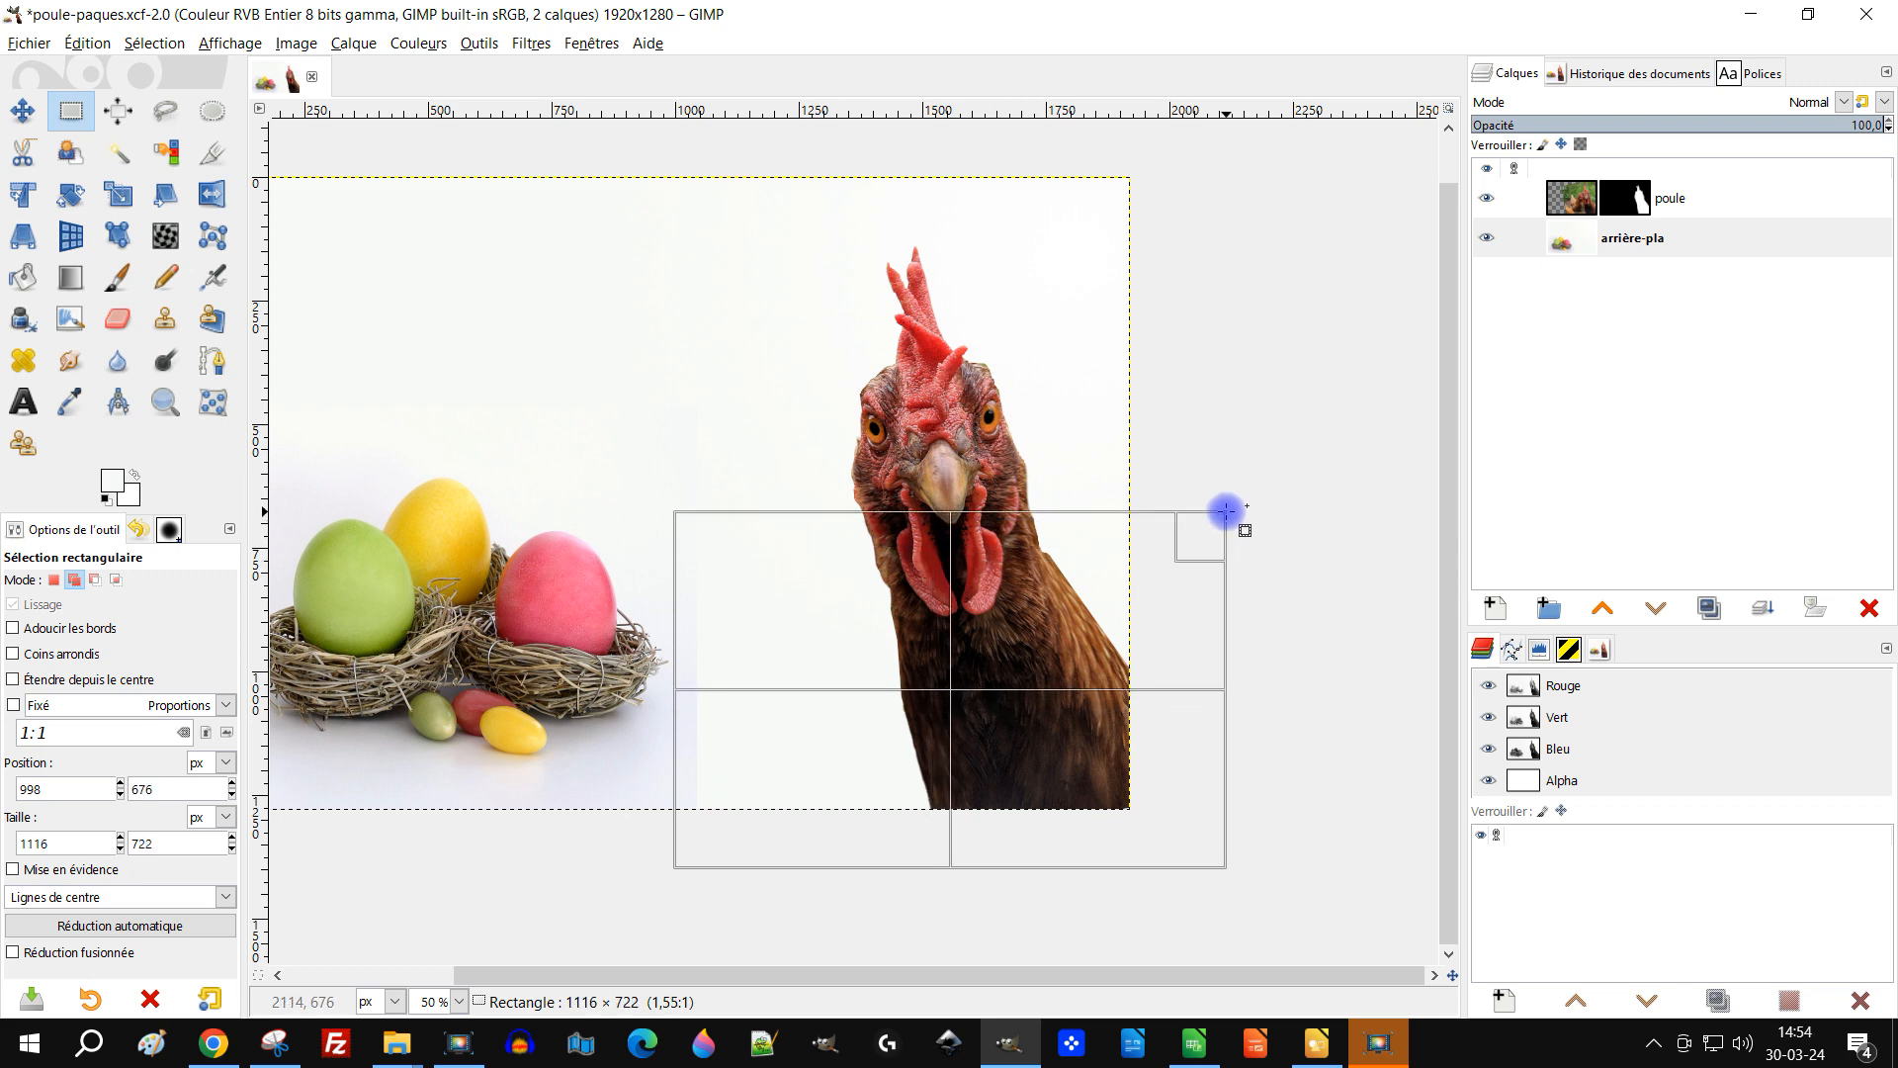
{"action": "scroll", "coordinate": [965, 713], "scroll_direction": "up", "scroll_amount": 2}
{"action": "scroll", "coordinate": [989, 702], "scroll_direction": "left", "scroll_amount": 5}
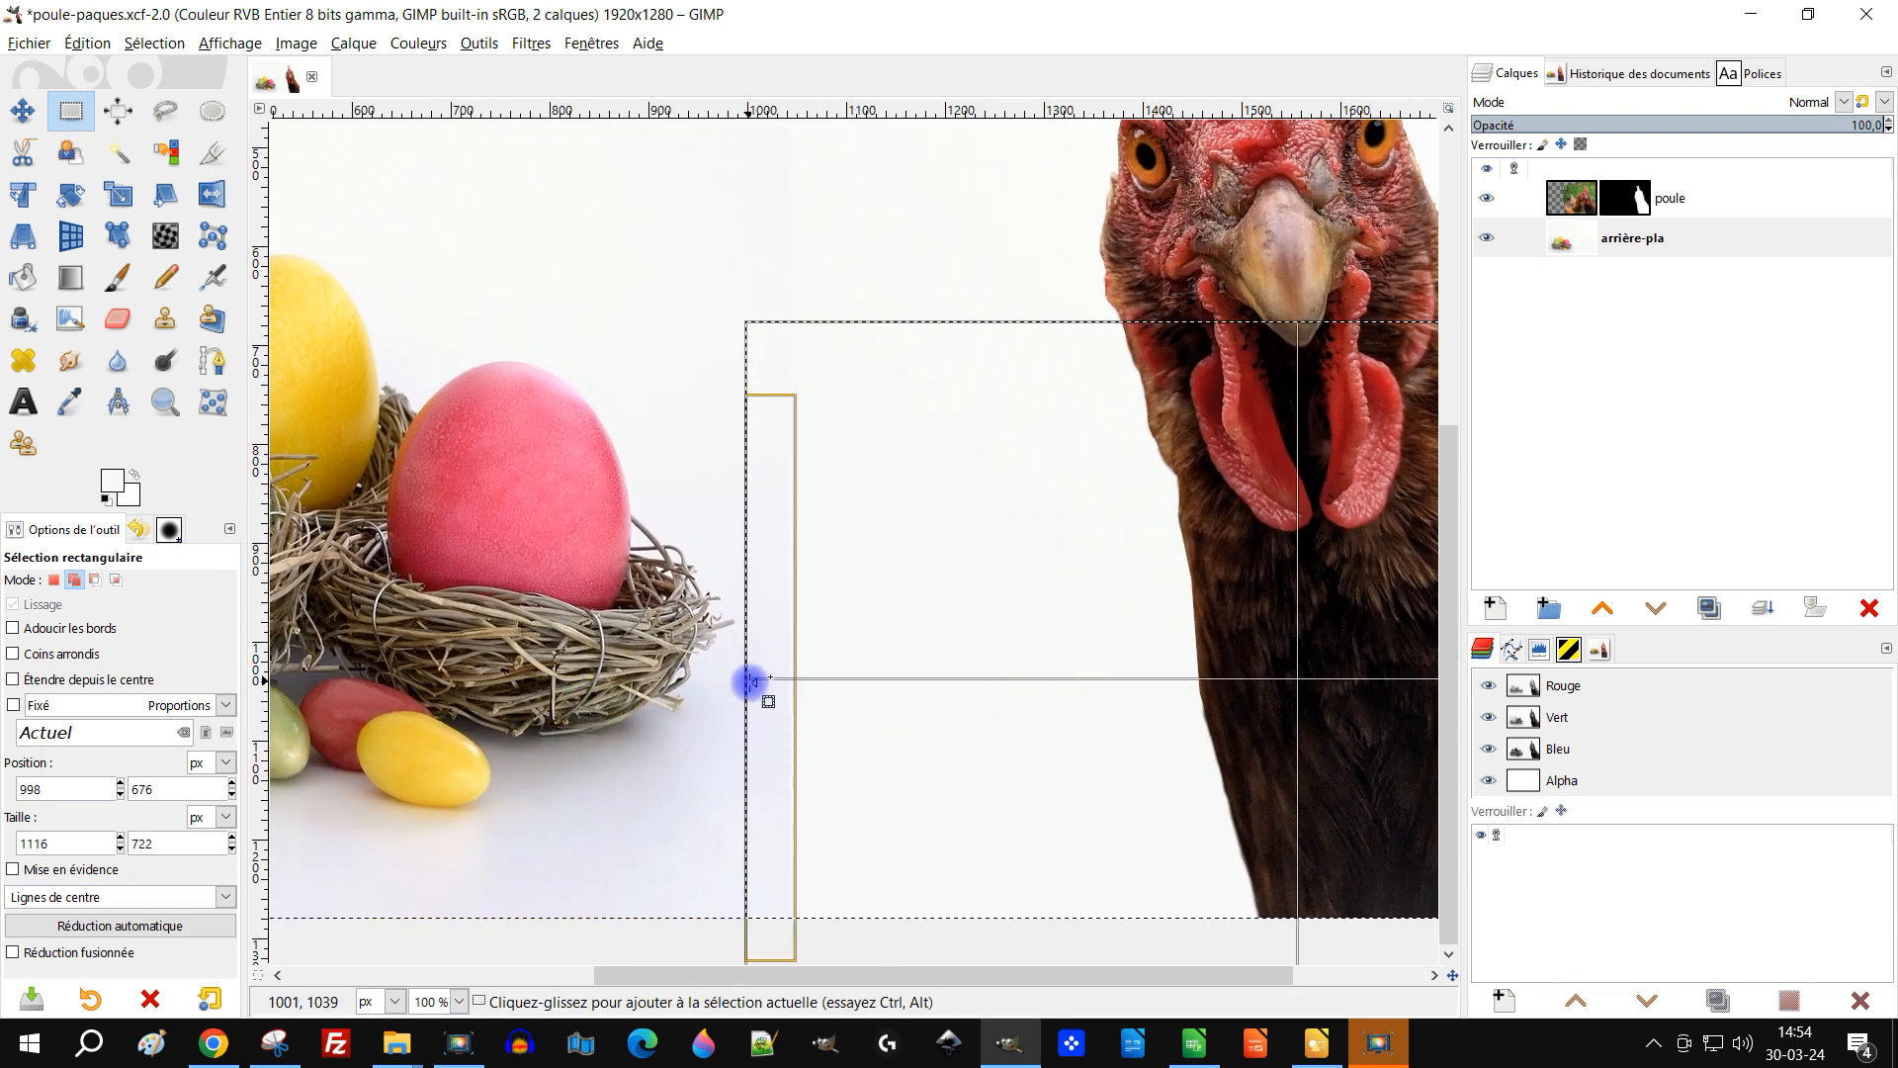
{"action": "left_click_drag", "start_coordinate": [754, 691], "coordinate": [749, 694]}
{"action": "scroll", "coordinate": [811, 643], "scroll_direction": "down", "scroll_amount": 2}
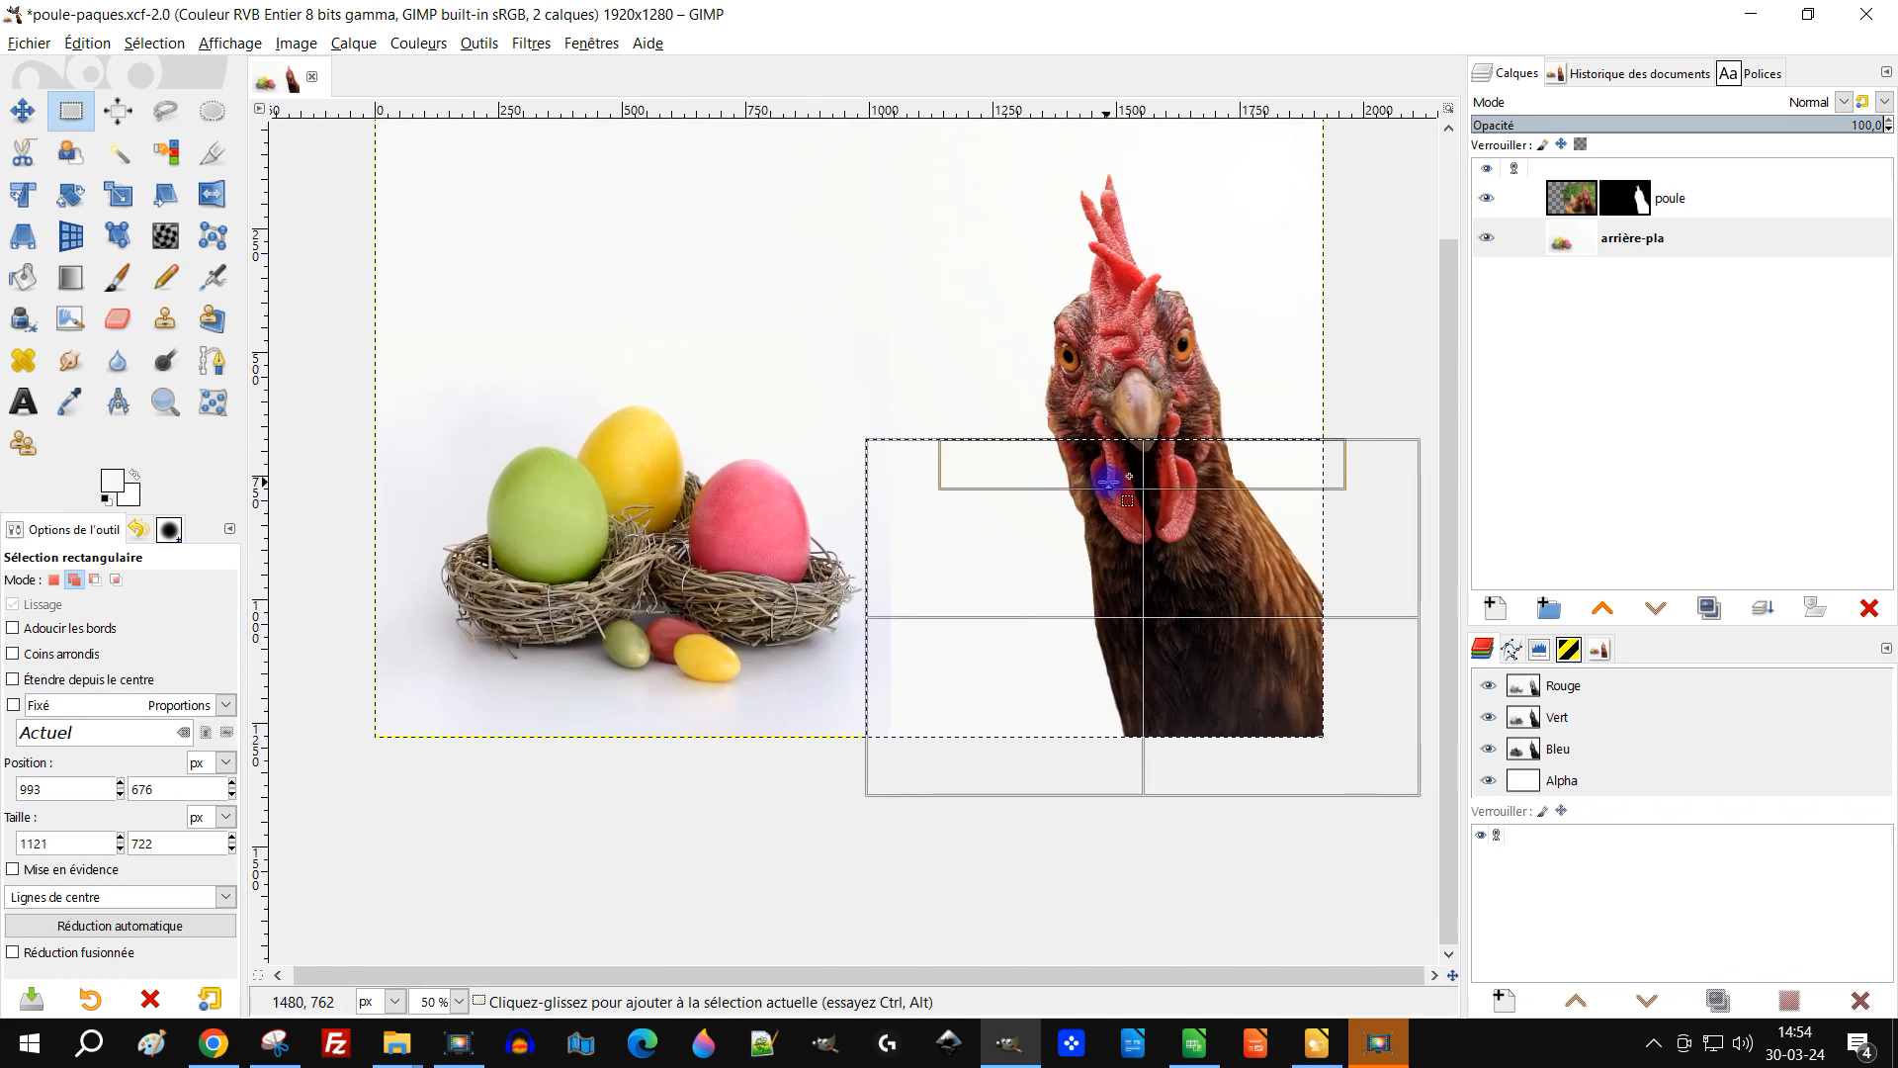
{"action": "left_click_drag", "start_coordinate": [1390, 559], "coordinate": [893, 613]}
{"action": "scroll", "coordinate": [890, 613], "scroll_direction": "up", "scroll_amount": 3, "text": "ctrl"}
{"action": "scroll", "coordinate": [886, 610], "scroll_direction": "up", "scroll_amount": 6, "text": "ctrl"}
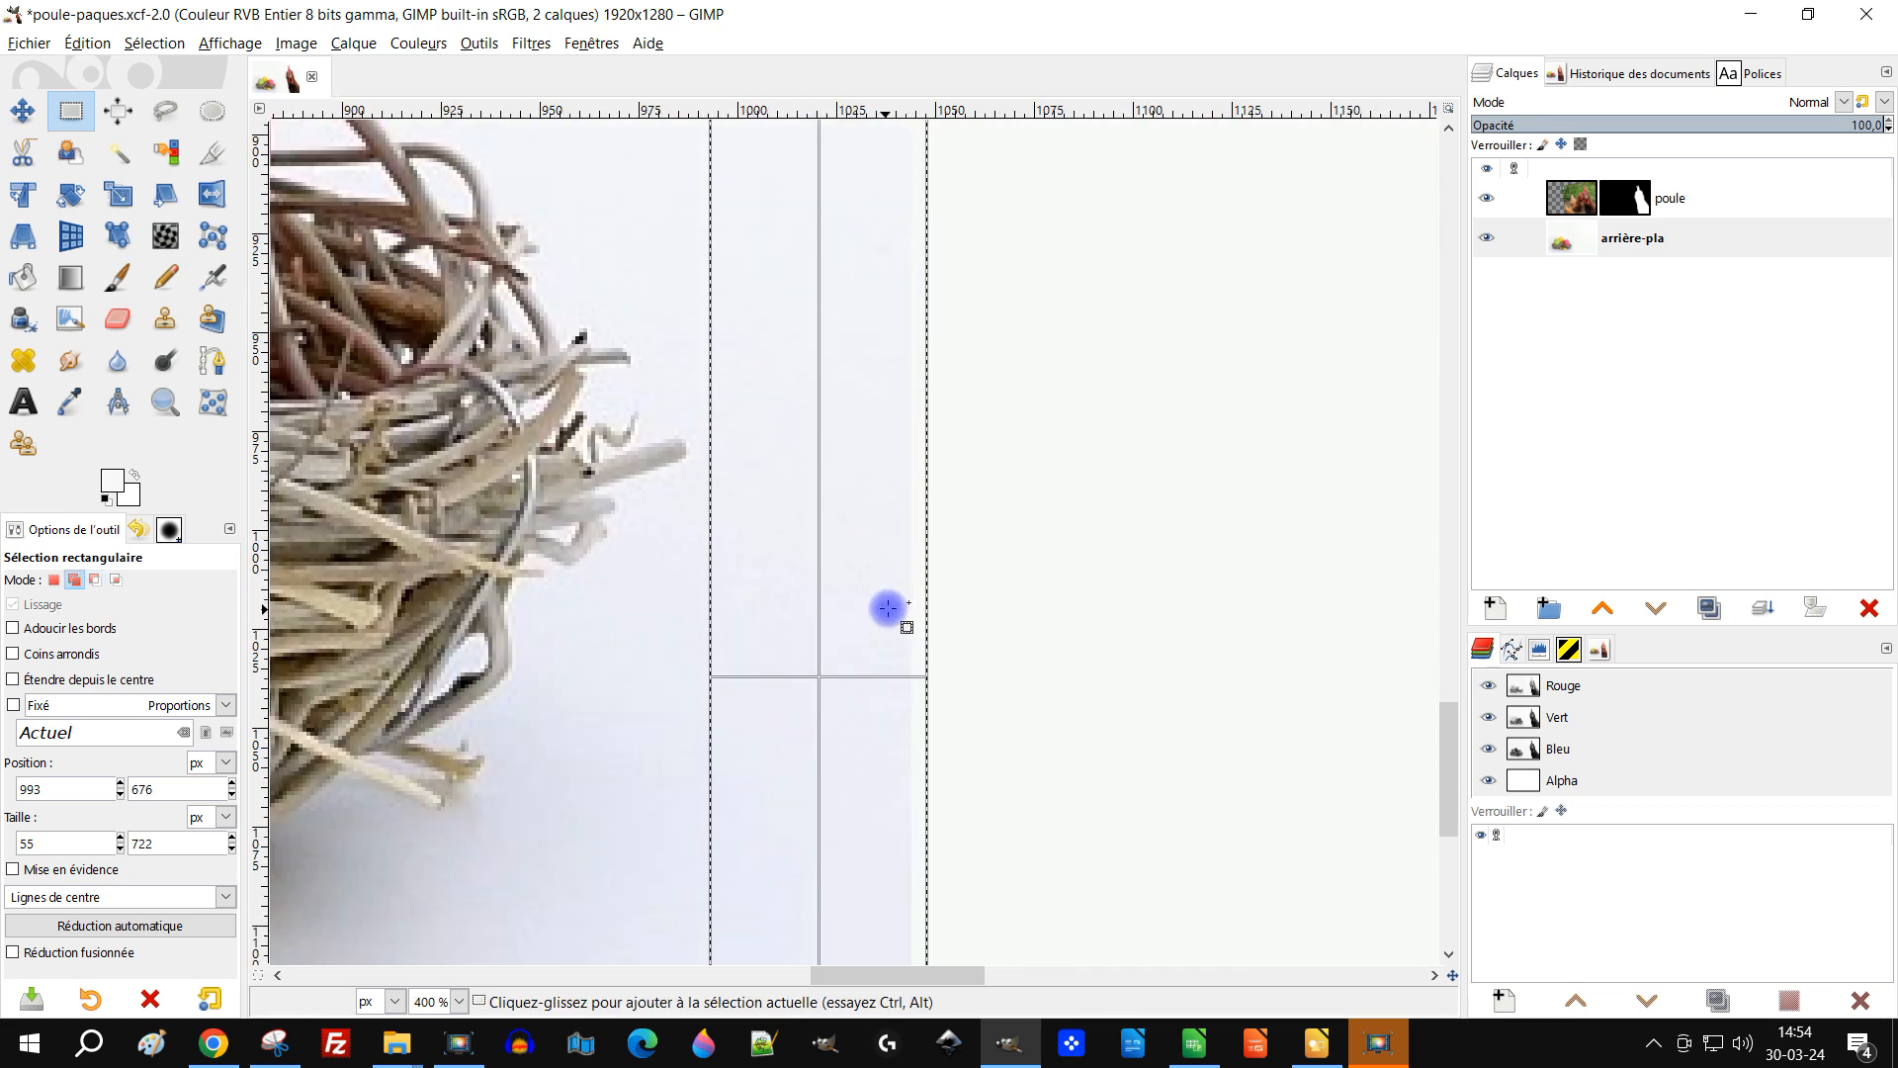
{"action": "scroll", "coordinate": [947, 600], "scroll_direction": "down", "scroll_amount": 3, "text": "ctrl"}
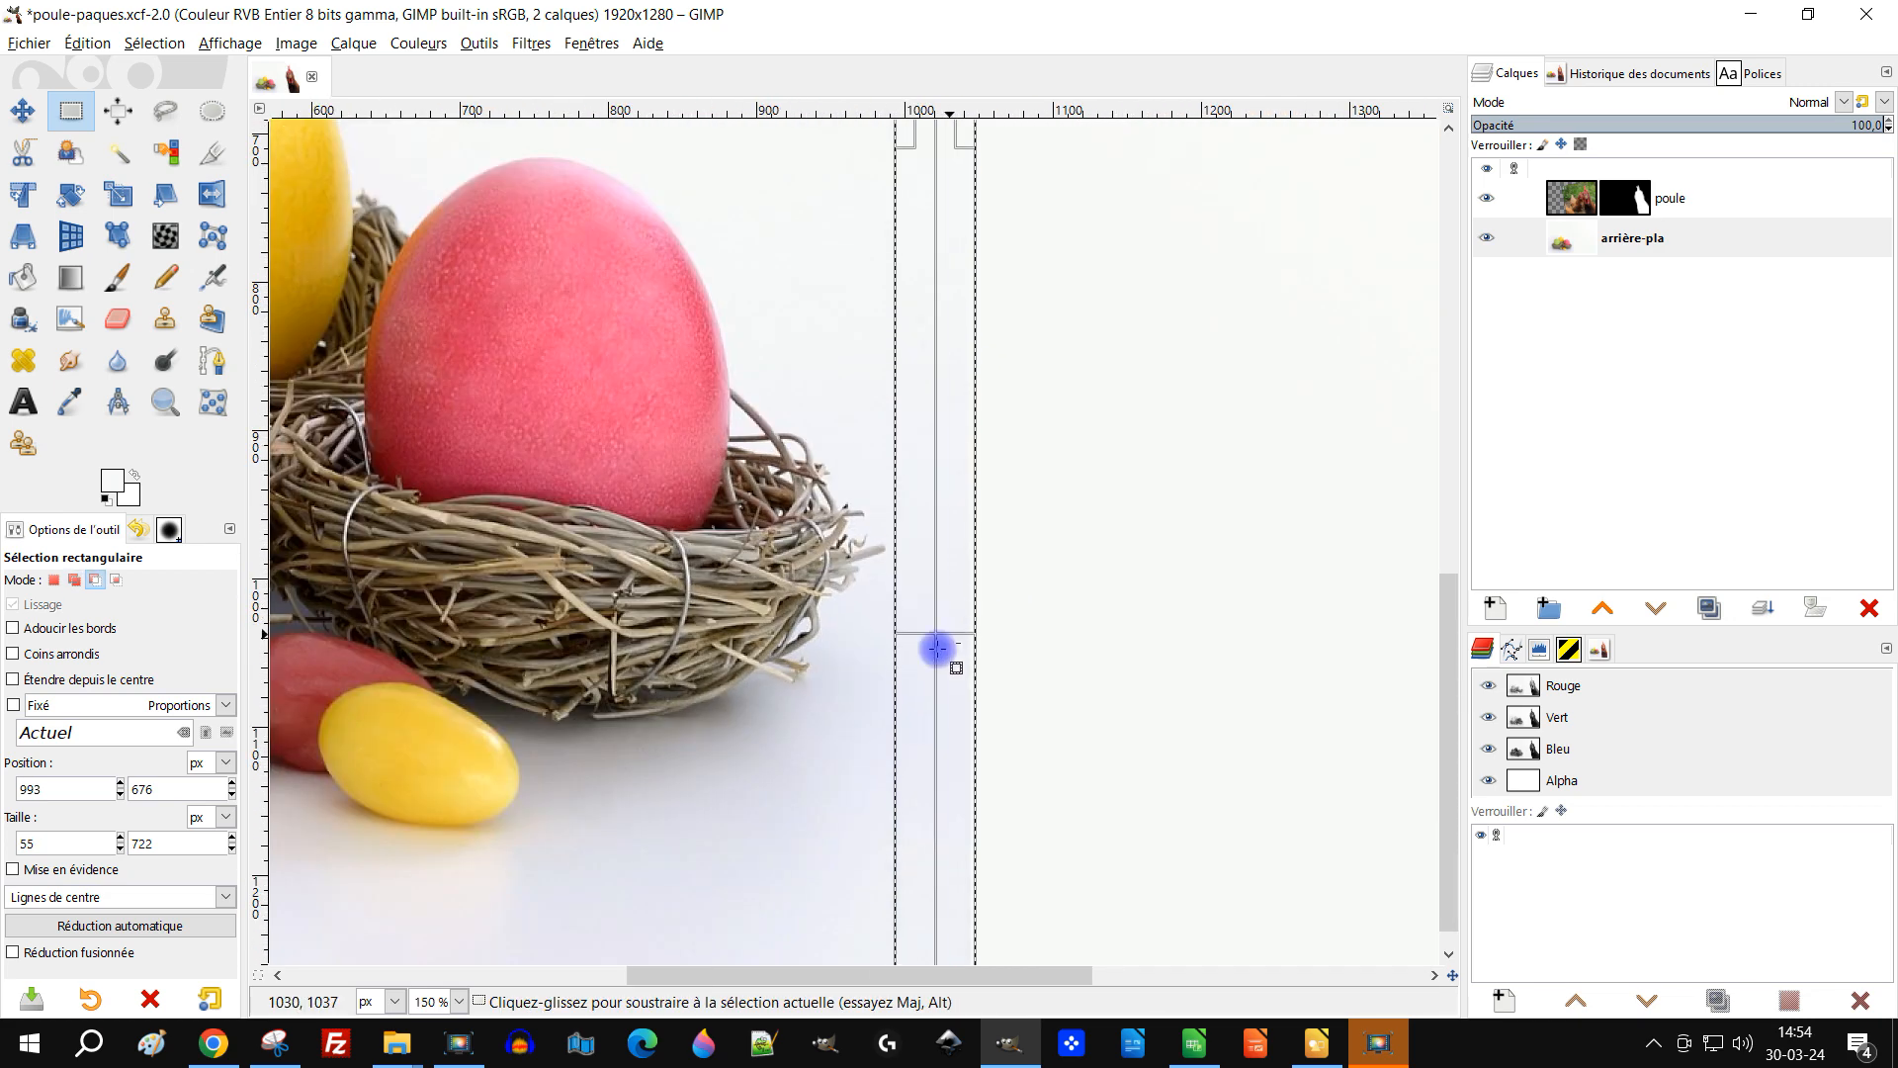
{"action": "mouse_move", "coordinate": [959, 745]}
{"action": "left_mouse_down"}
{"action": "mouse_move", "coordinate": [920, 744]}
{"action": "mouse_move", "coordinate": [949, 751]}
{"action": "left_mouse_up"}
{"action": "scroll", "coordinate": [1127, 703], "scroll_direction": "down", "scroll_amount": 3, "text": "ctrl"}
{"action": "left_click_drag", "start_coordinate": [1127, 704], "coordinate": [882, 586]}
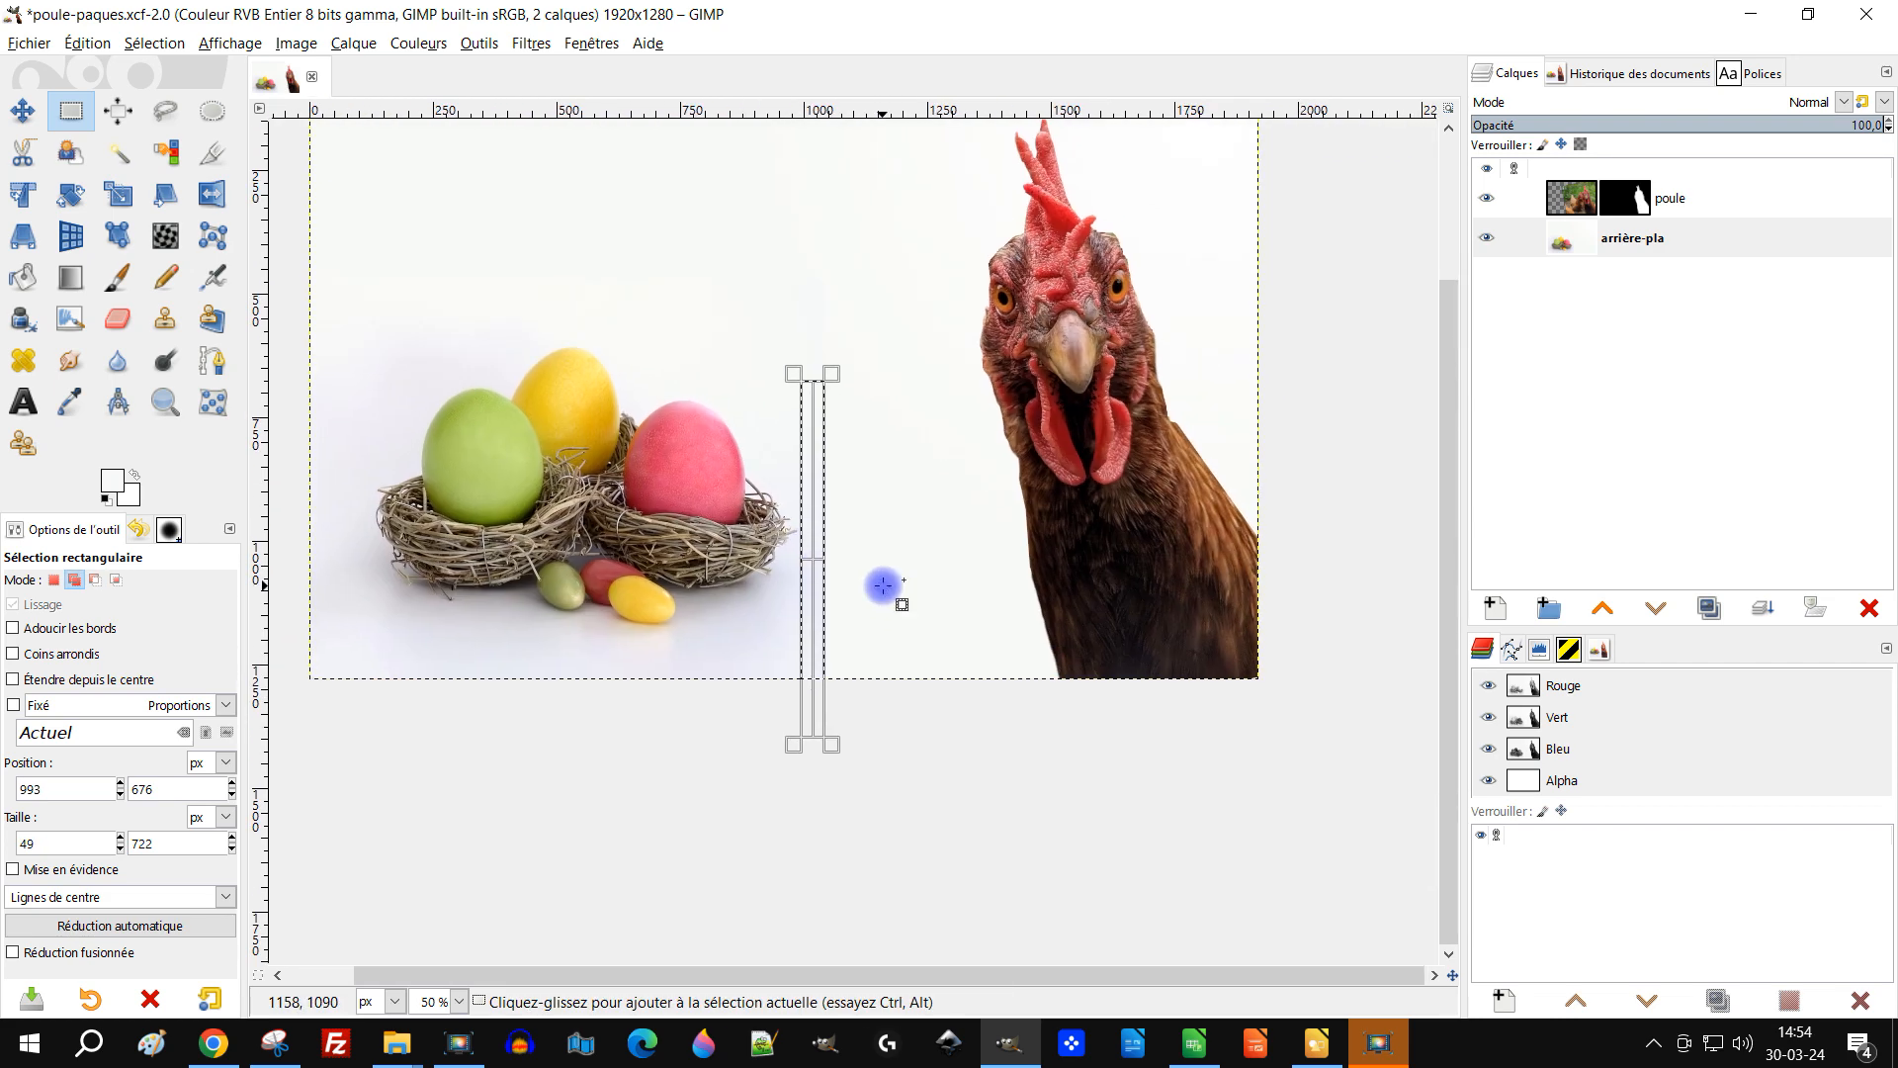
Step: Copy the strip and paste it as a new layer
{"action": "key", "text": "ctrl+c"}
{"action": "key", "text": "ctrl+v"}
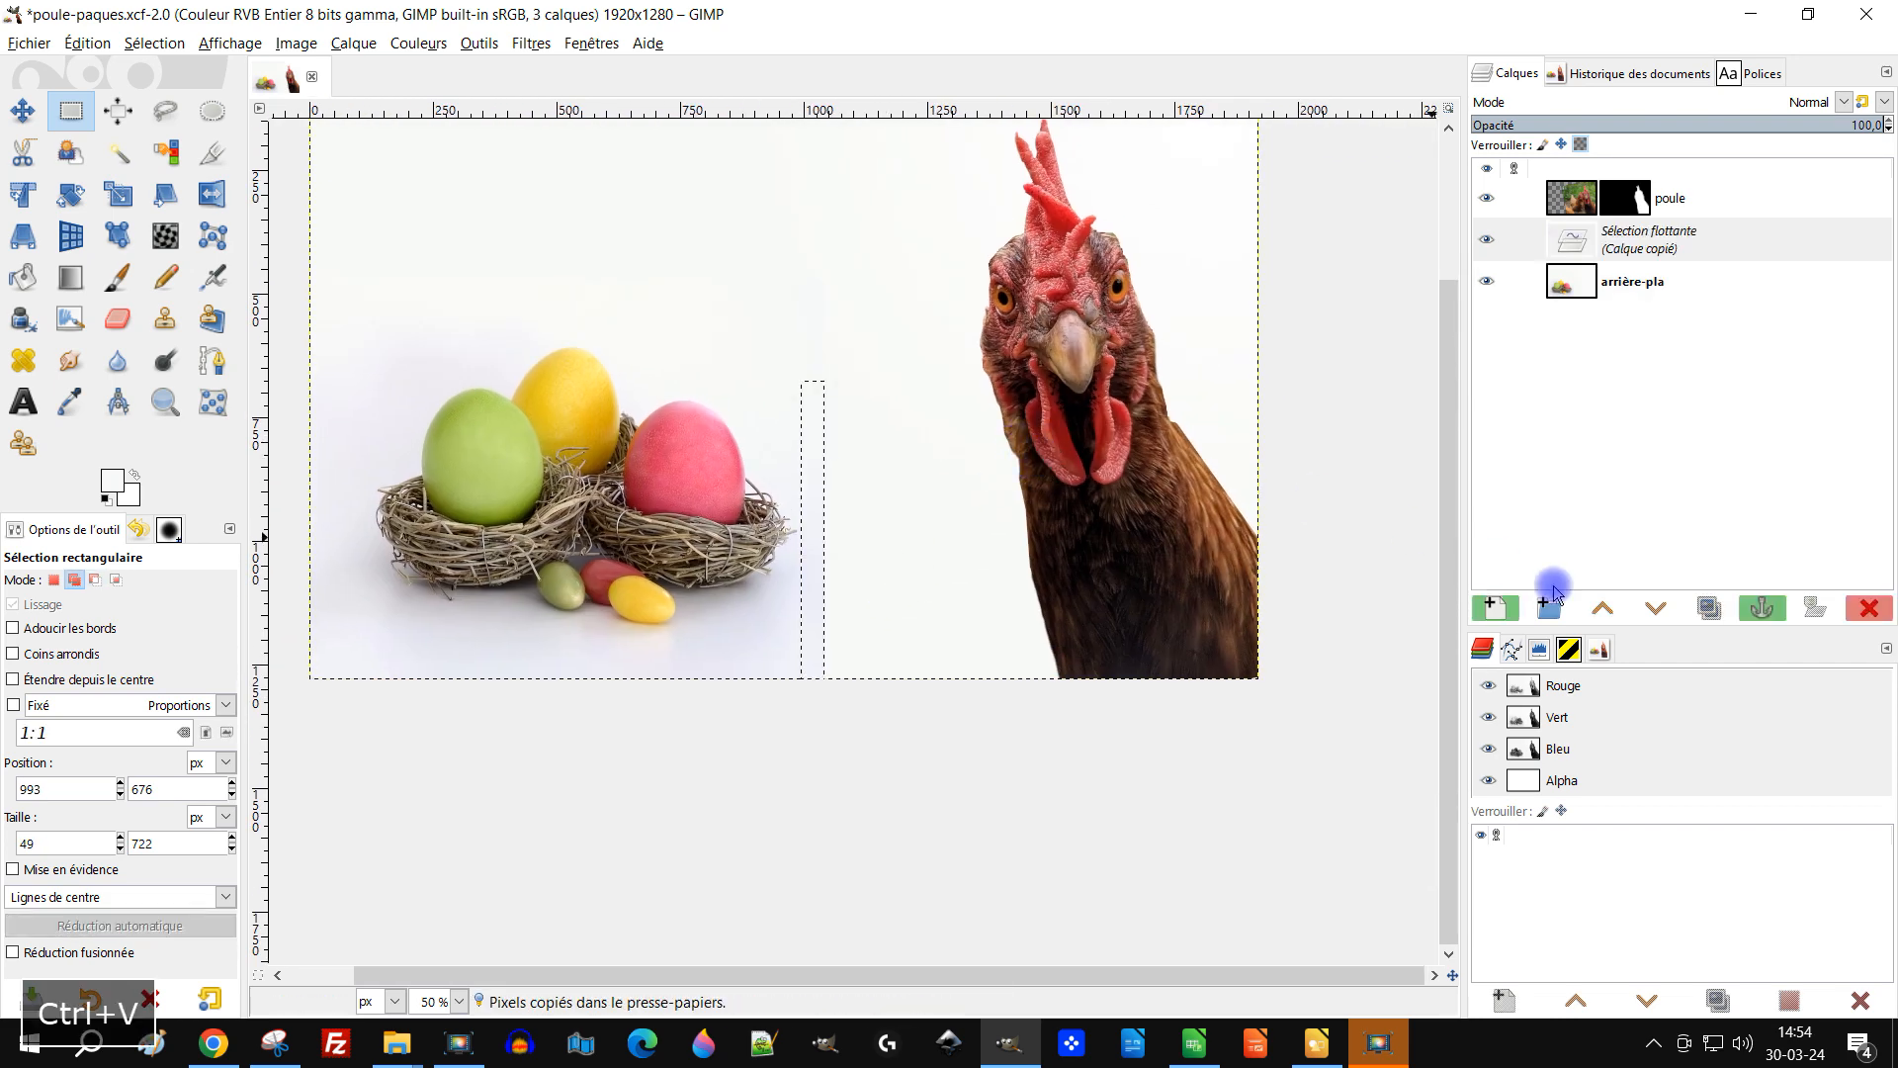
{"action": "left_click", "coordinate": [1498, 606]}
Step: Scale the copied strip horizontally to 1195 px wide with no interpolation, using the composite preview
{"action": "scroll", "coordinate": [974, 618], "scroll_direction": "up", "scroll_amount": 2, "text": "ctrl"}
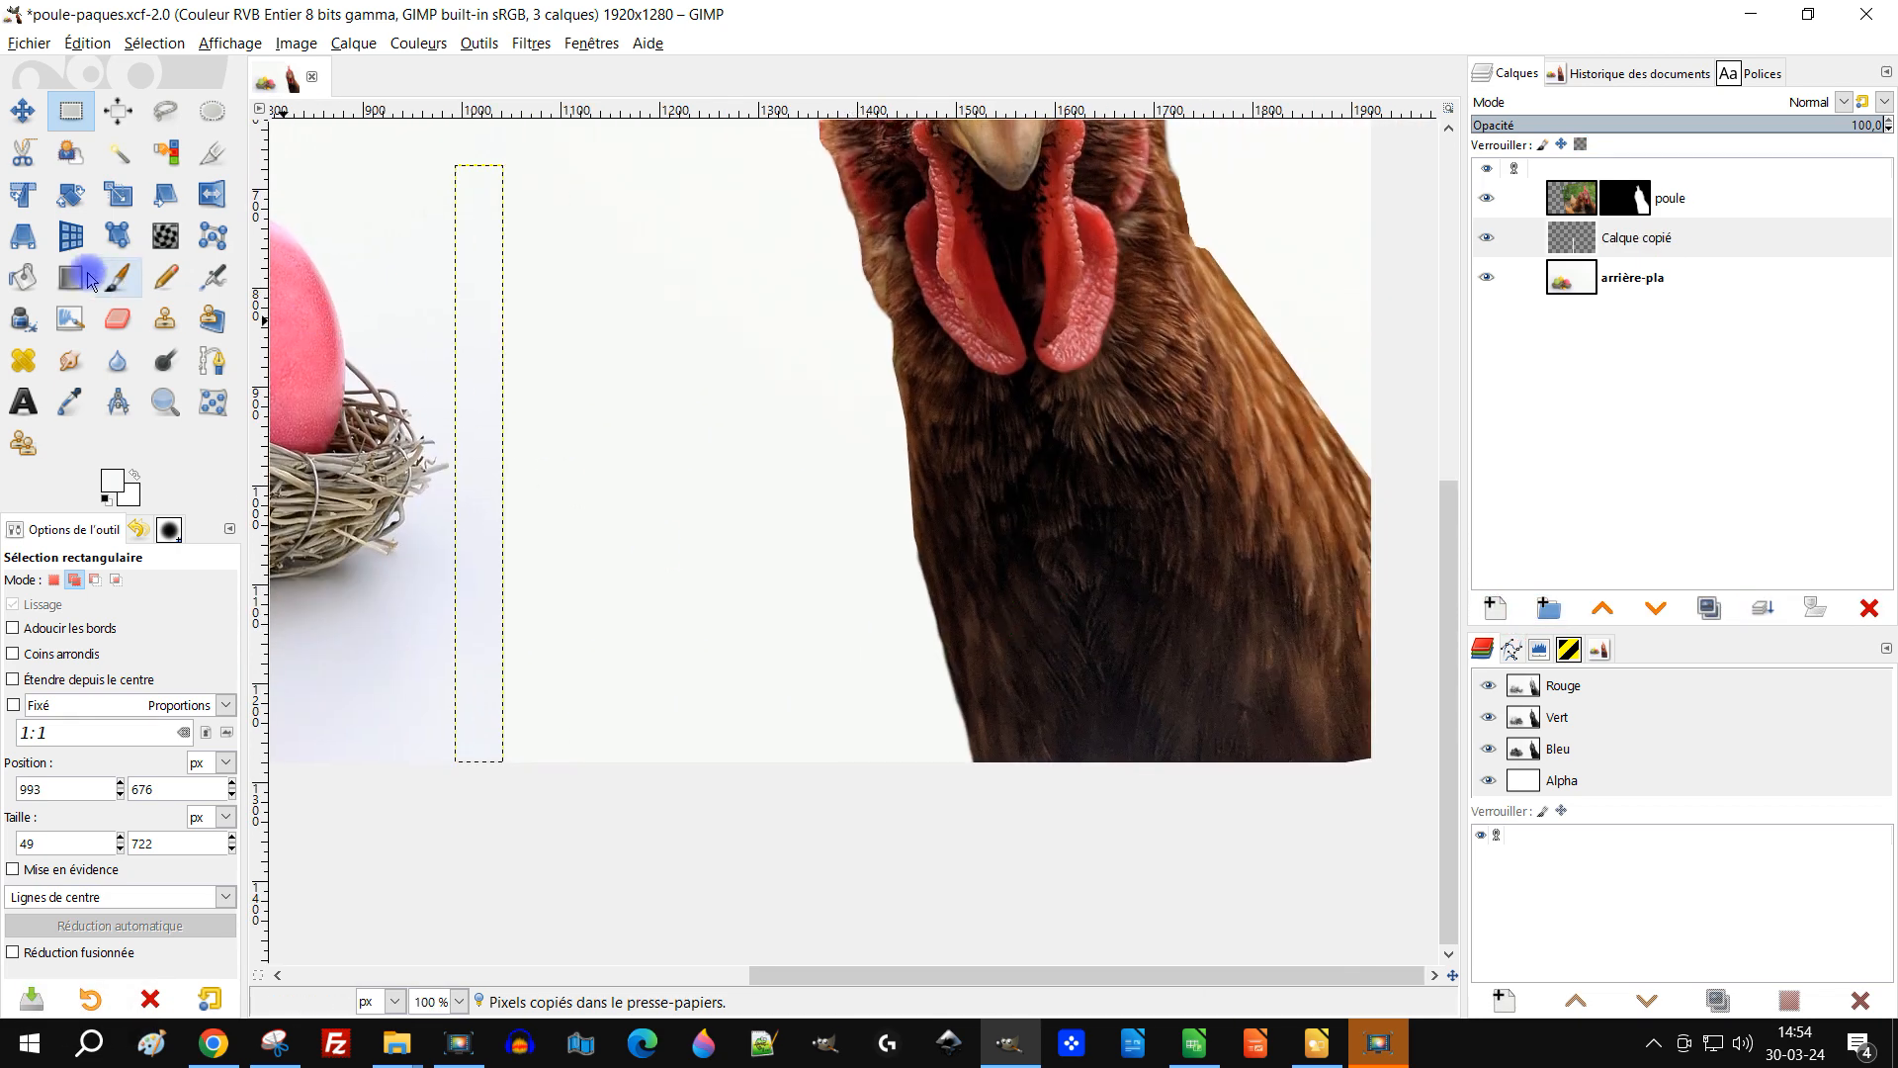
{"action": "left_click", "coordinate": [119, 196]}
{"action": "left_click", "coordinate": [470, 395]}
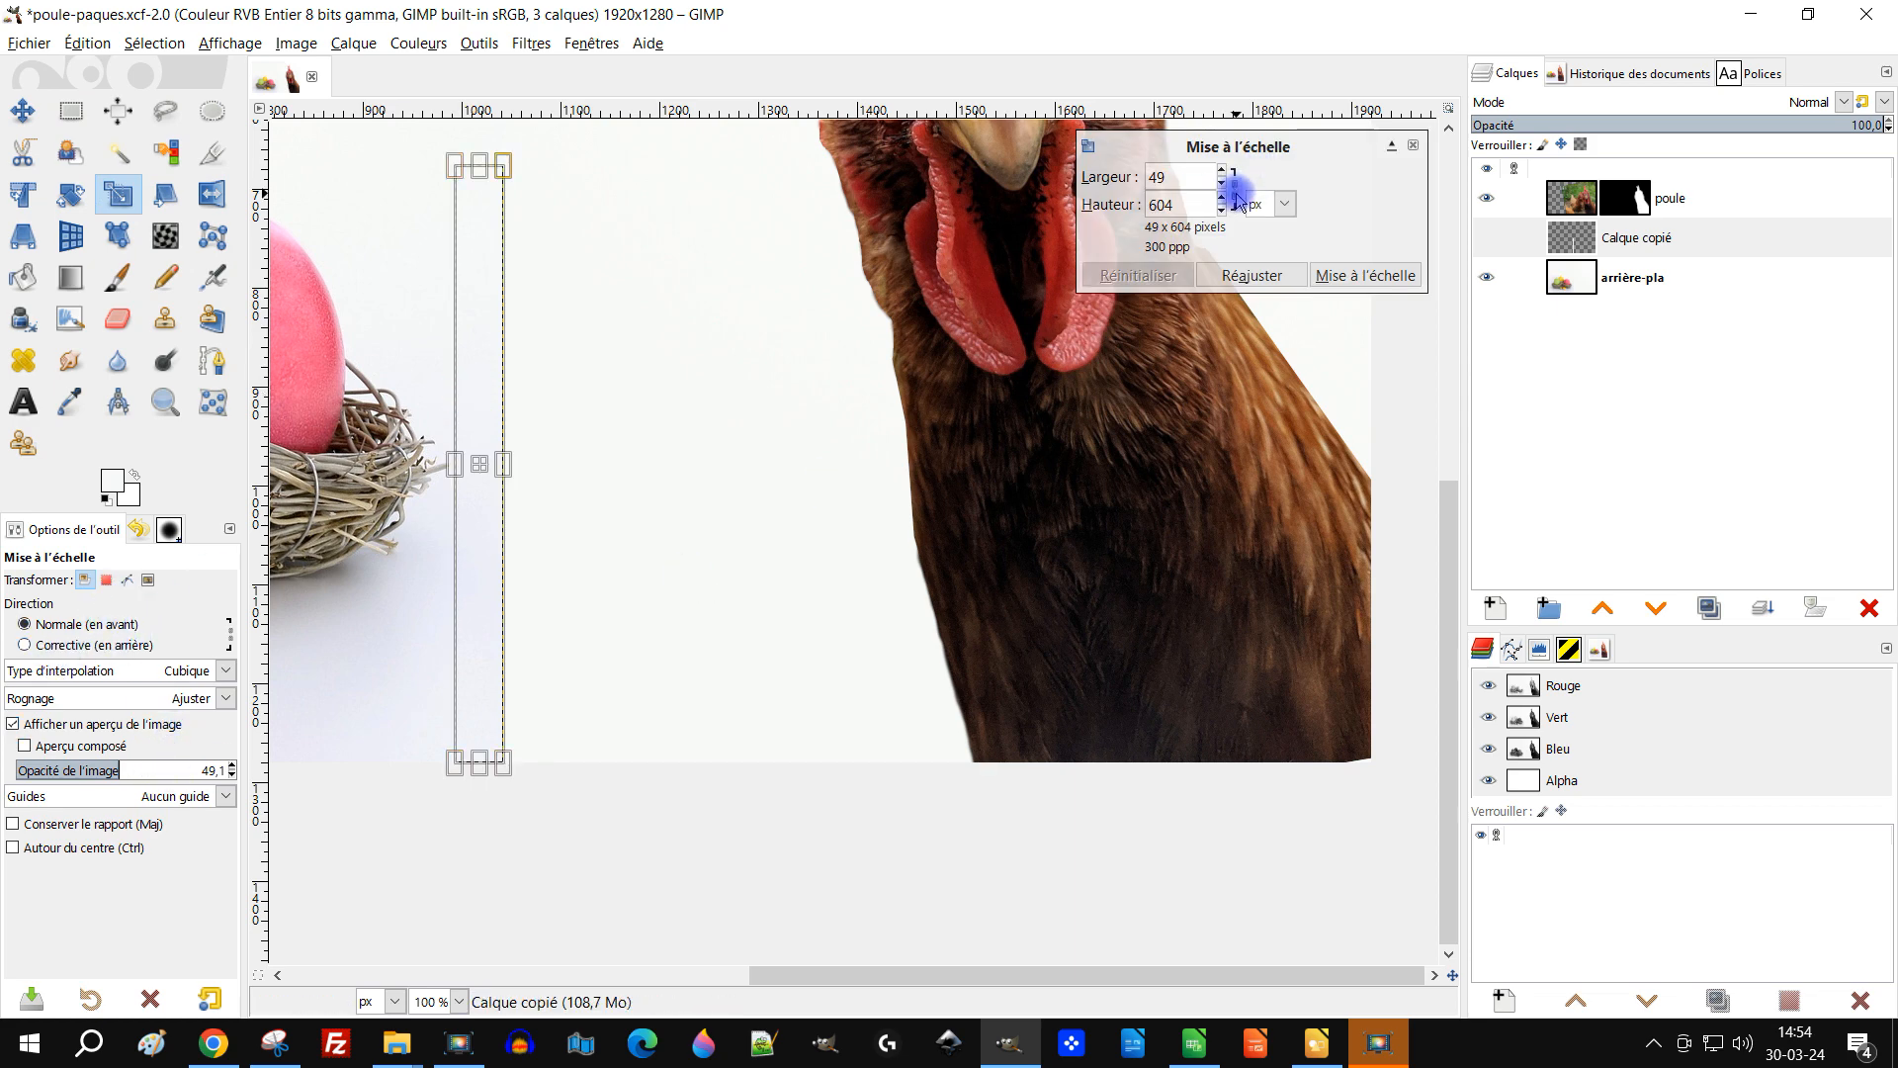
{"action": "left_click_drag", "start_coordinate": [503, 463], "coordinate": [1435, 525]}
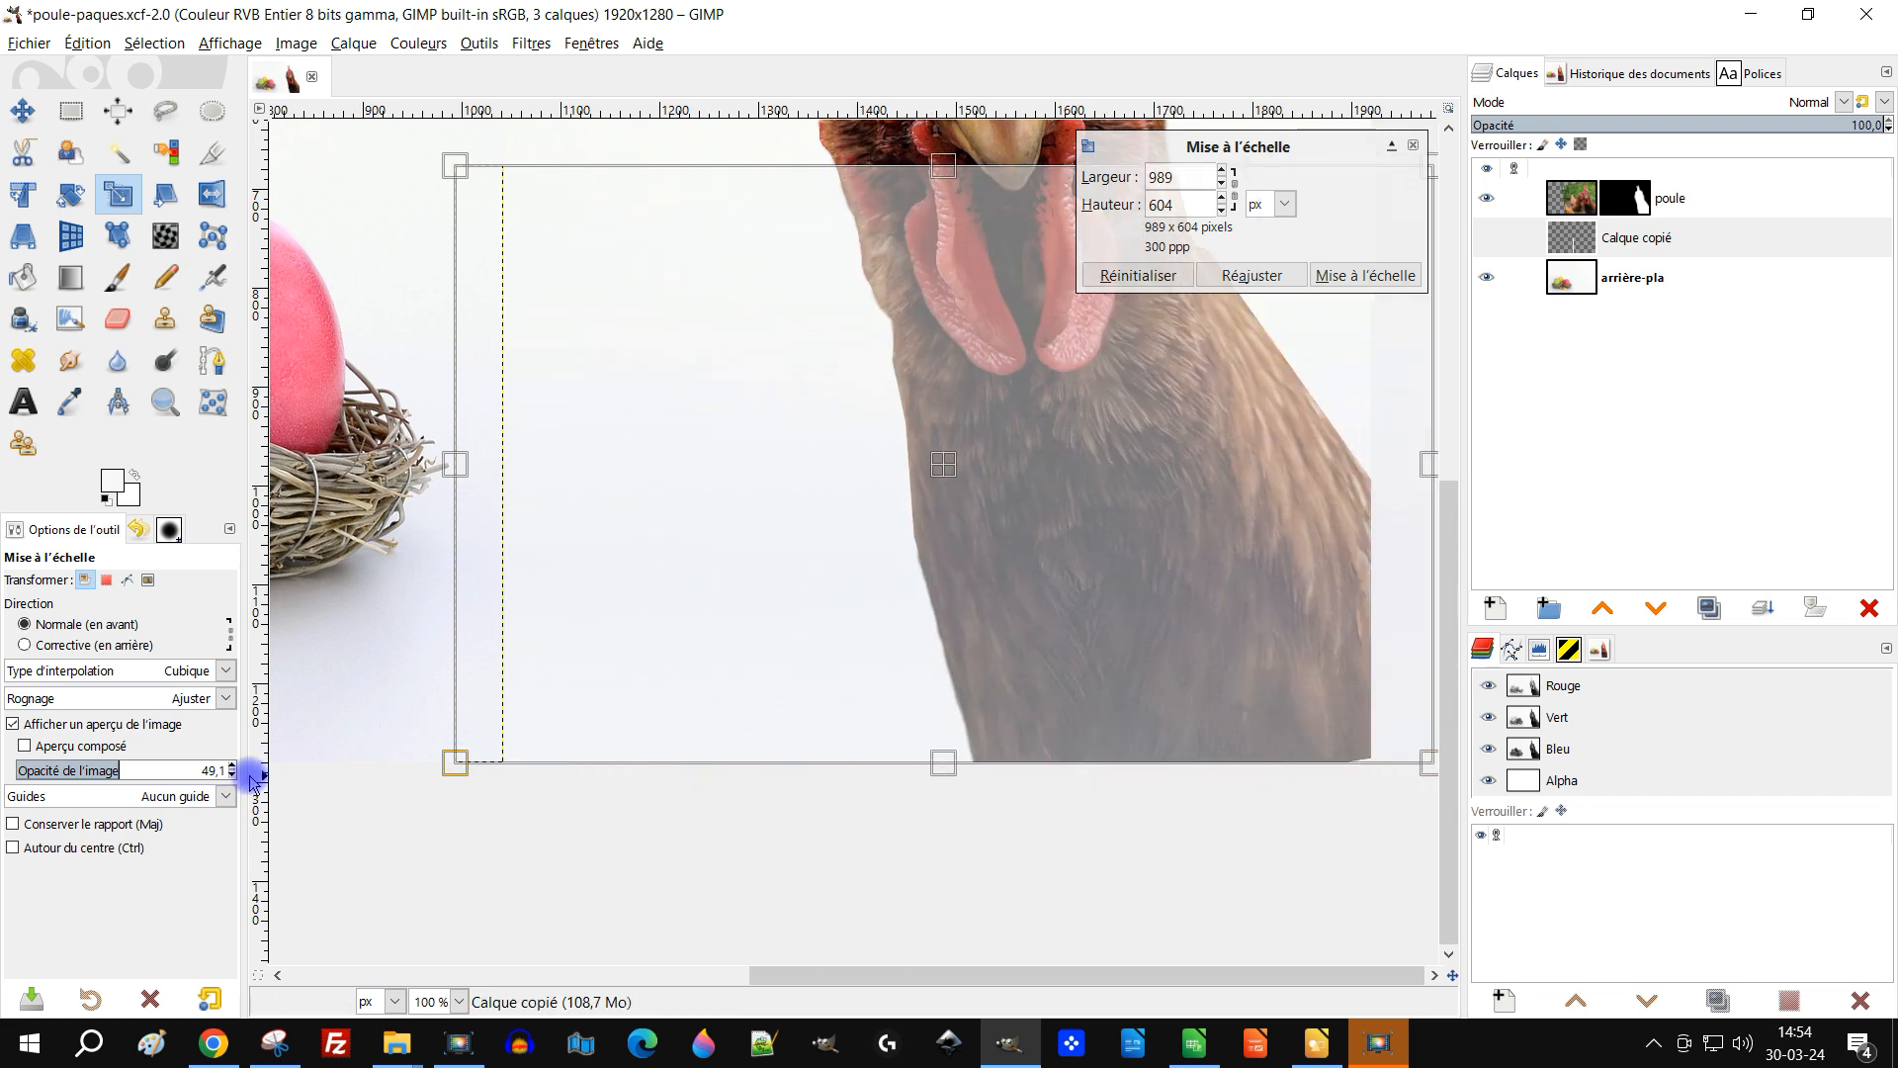
{"action": "left_click", "coordinate": [47, 726]}
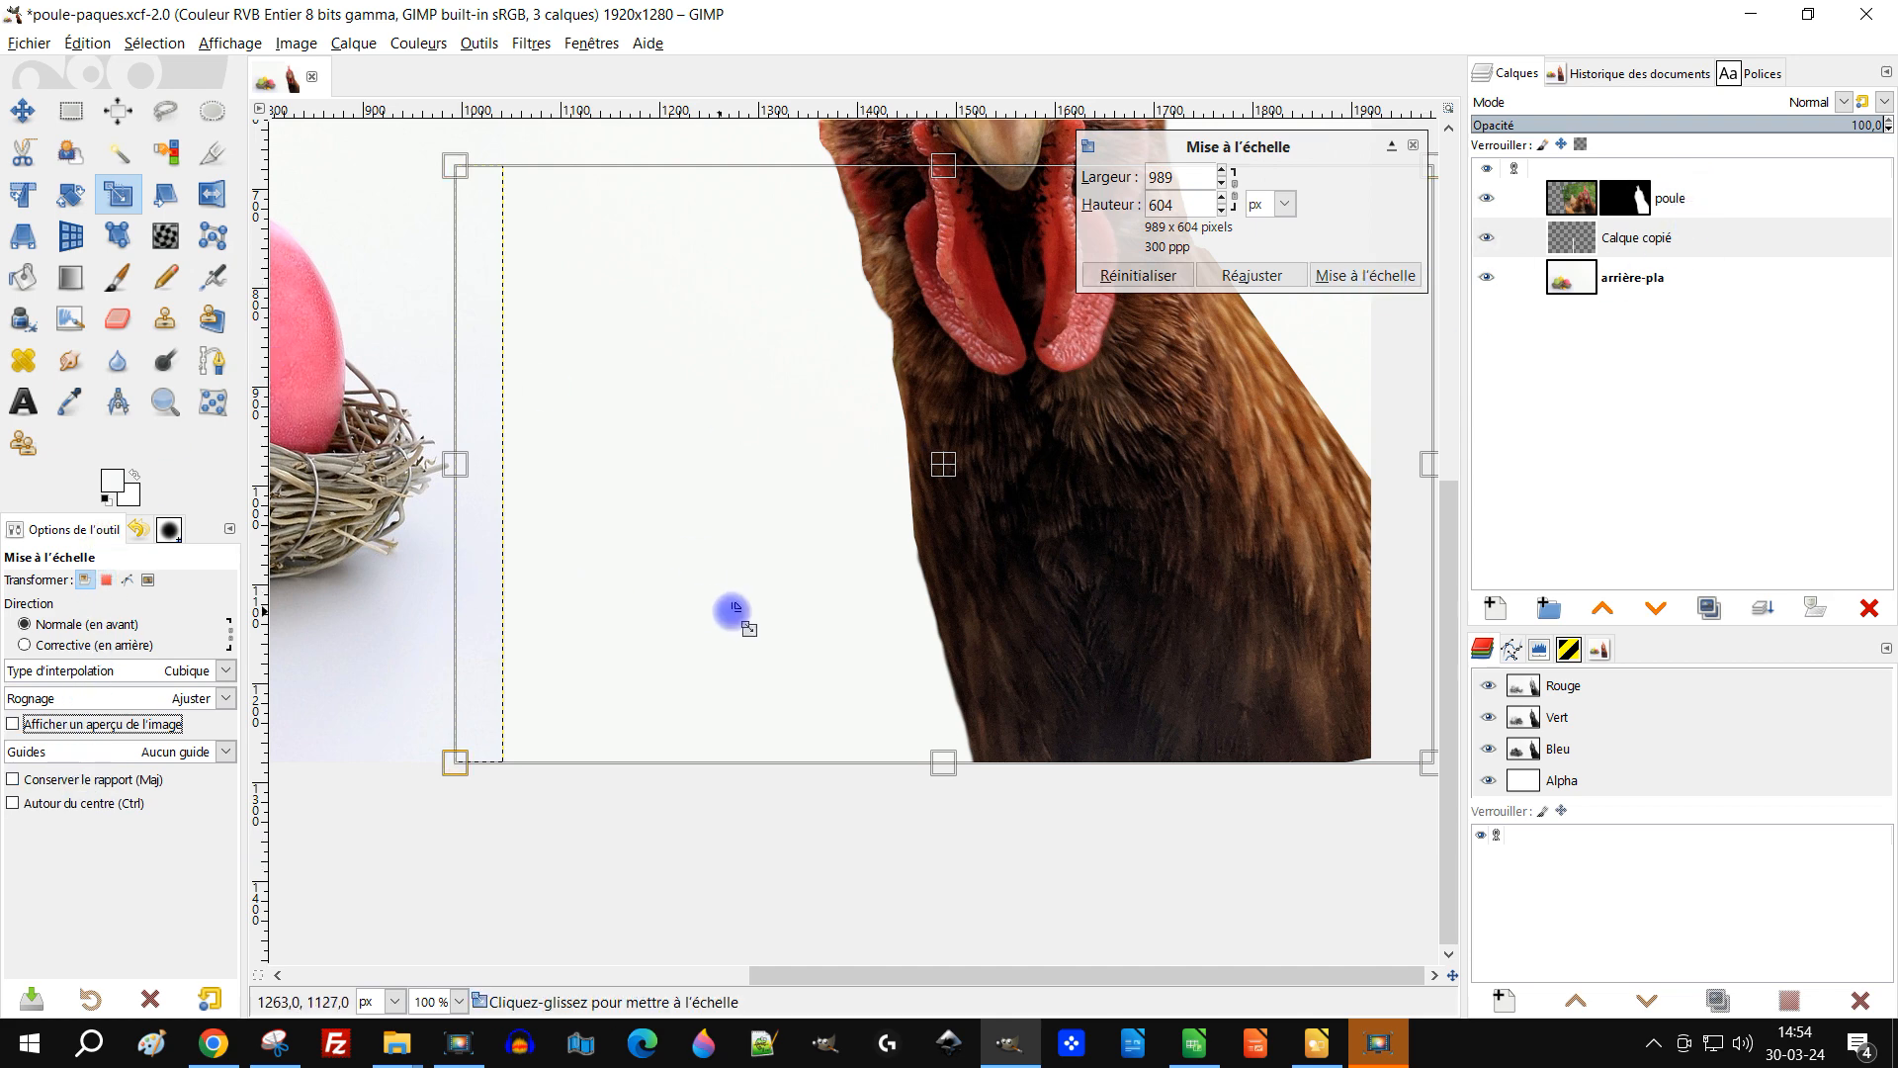
{"action": "scroll", "coordinate": [806, 578], "scroll_direction": "down", "scroll_amount": 1}
{"action": "left_click", "coordinate": [95, 671]}
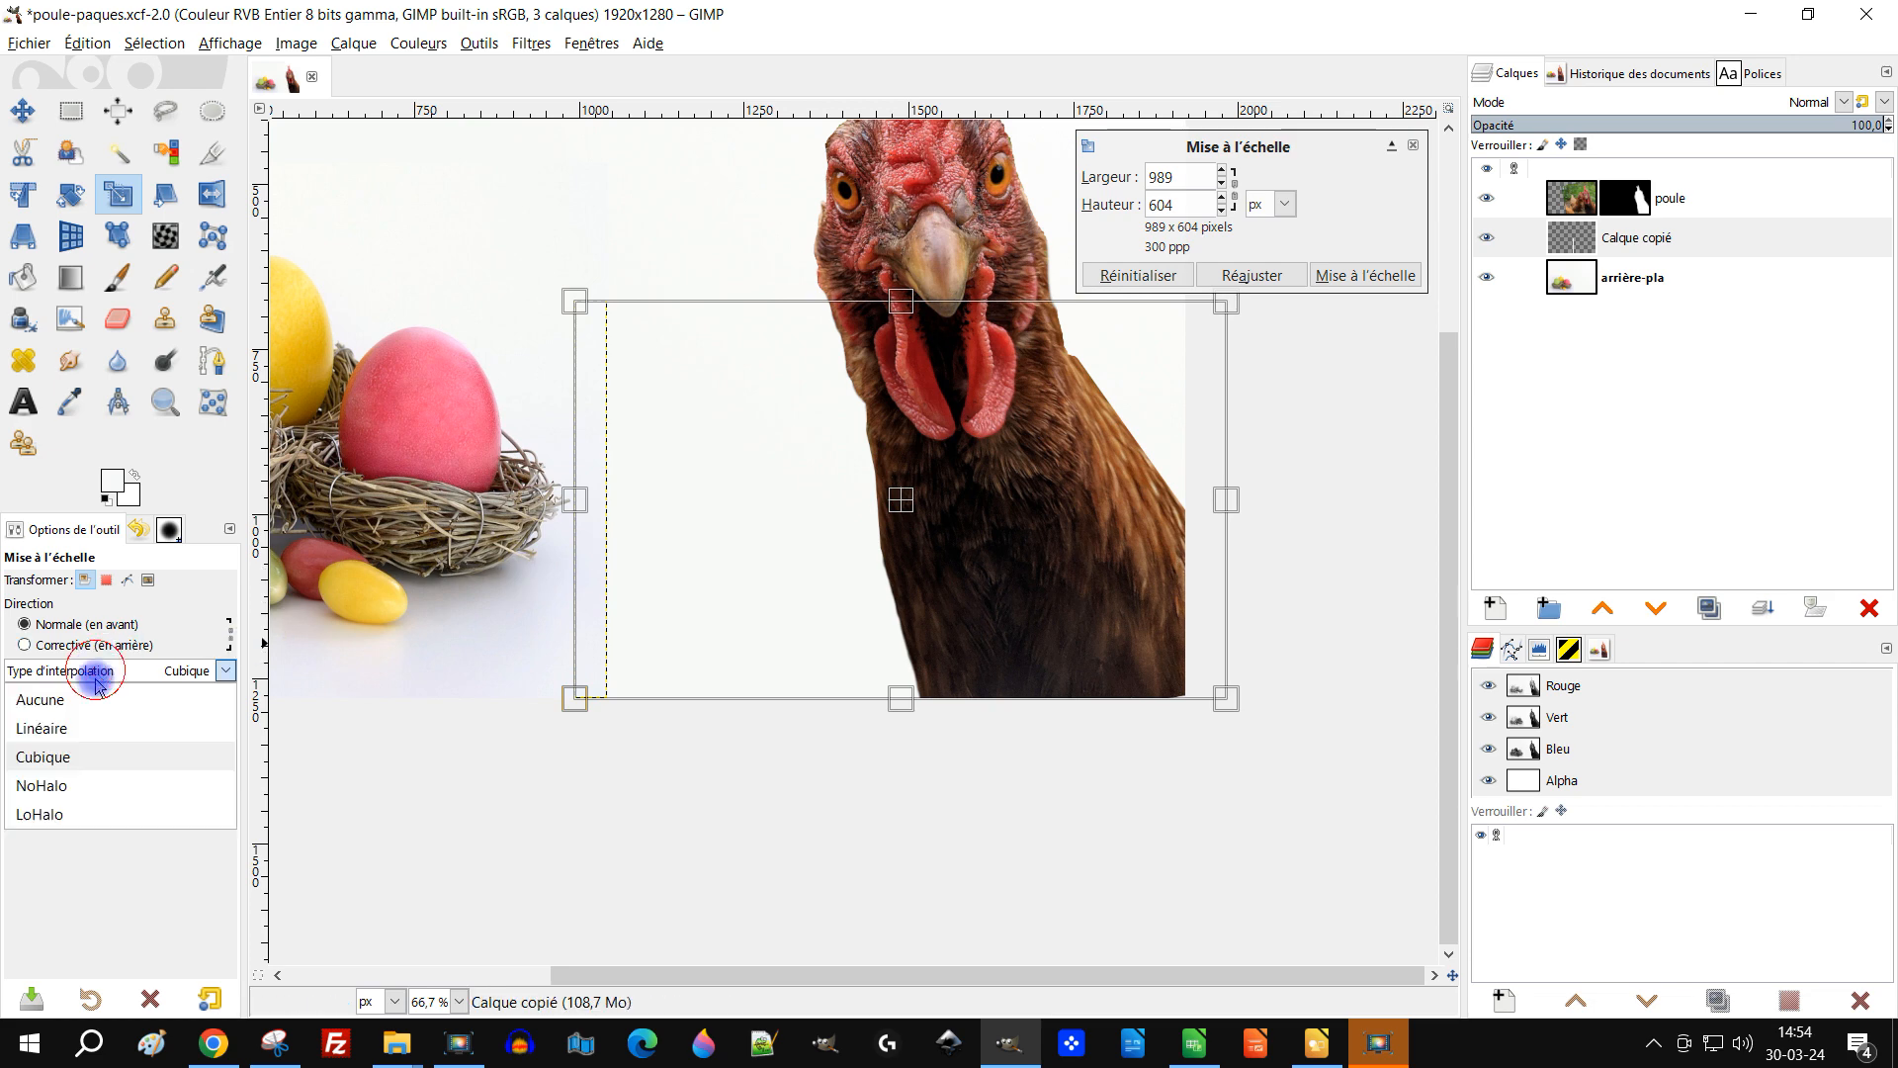
{"action": "left_click", "coordinate": [81, 710]}
{"action": "scroll", "coordinate": [762, 556], "scroll_direction": "up", "scroll_amount": 1}
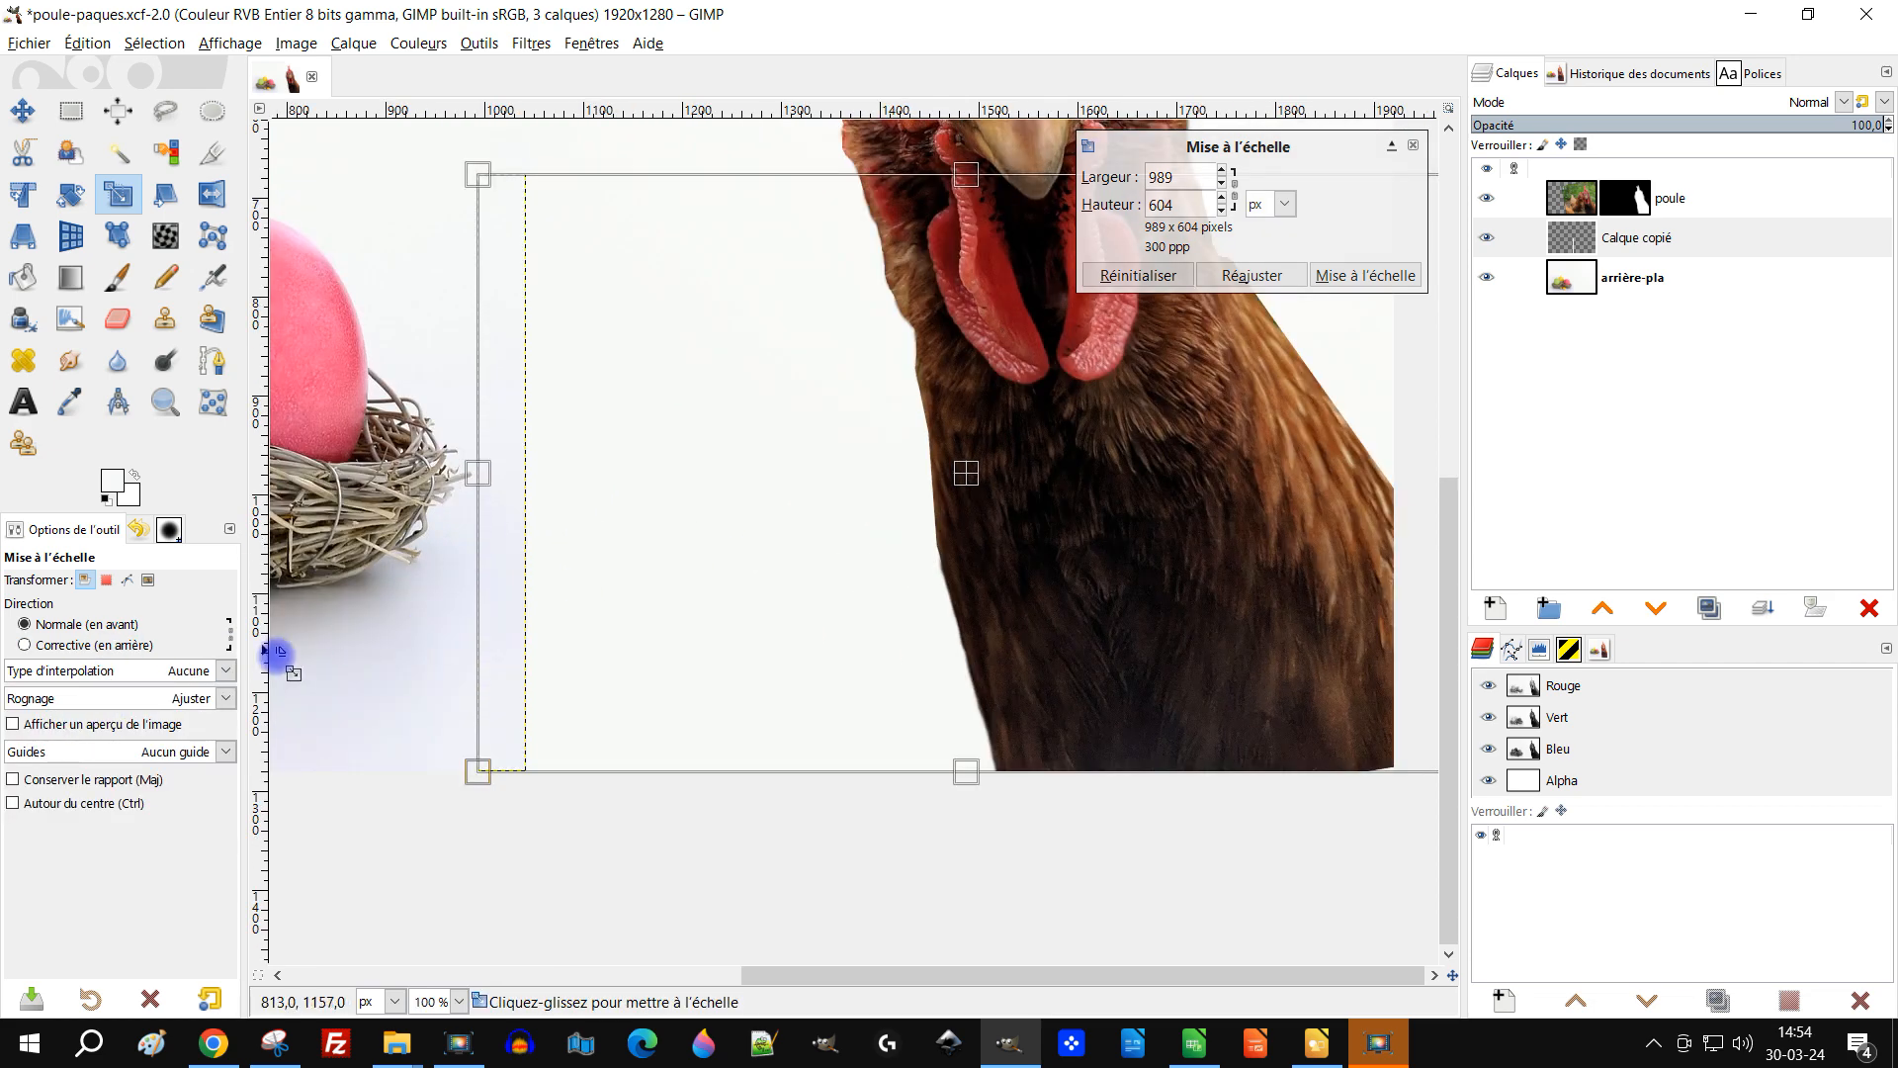
{"action": "left_click", "coordinate": [14, 725]}
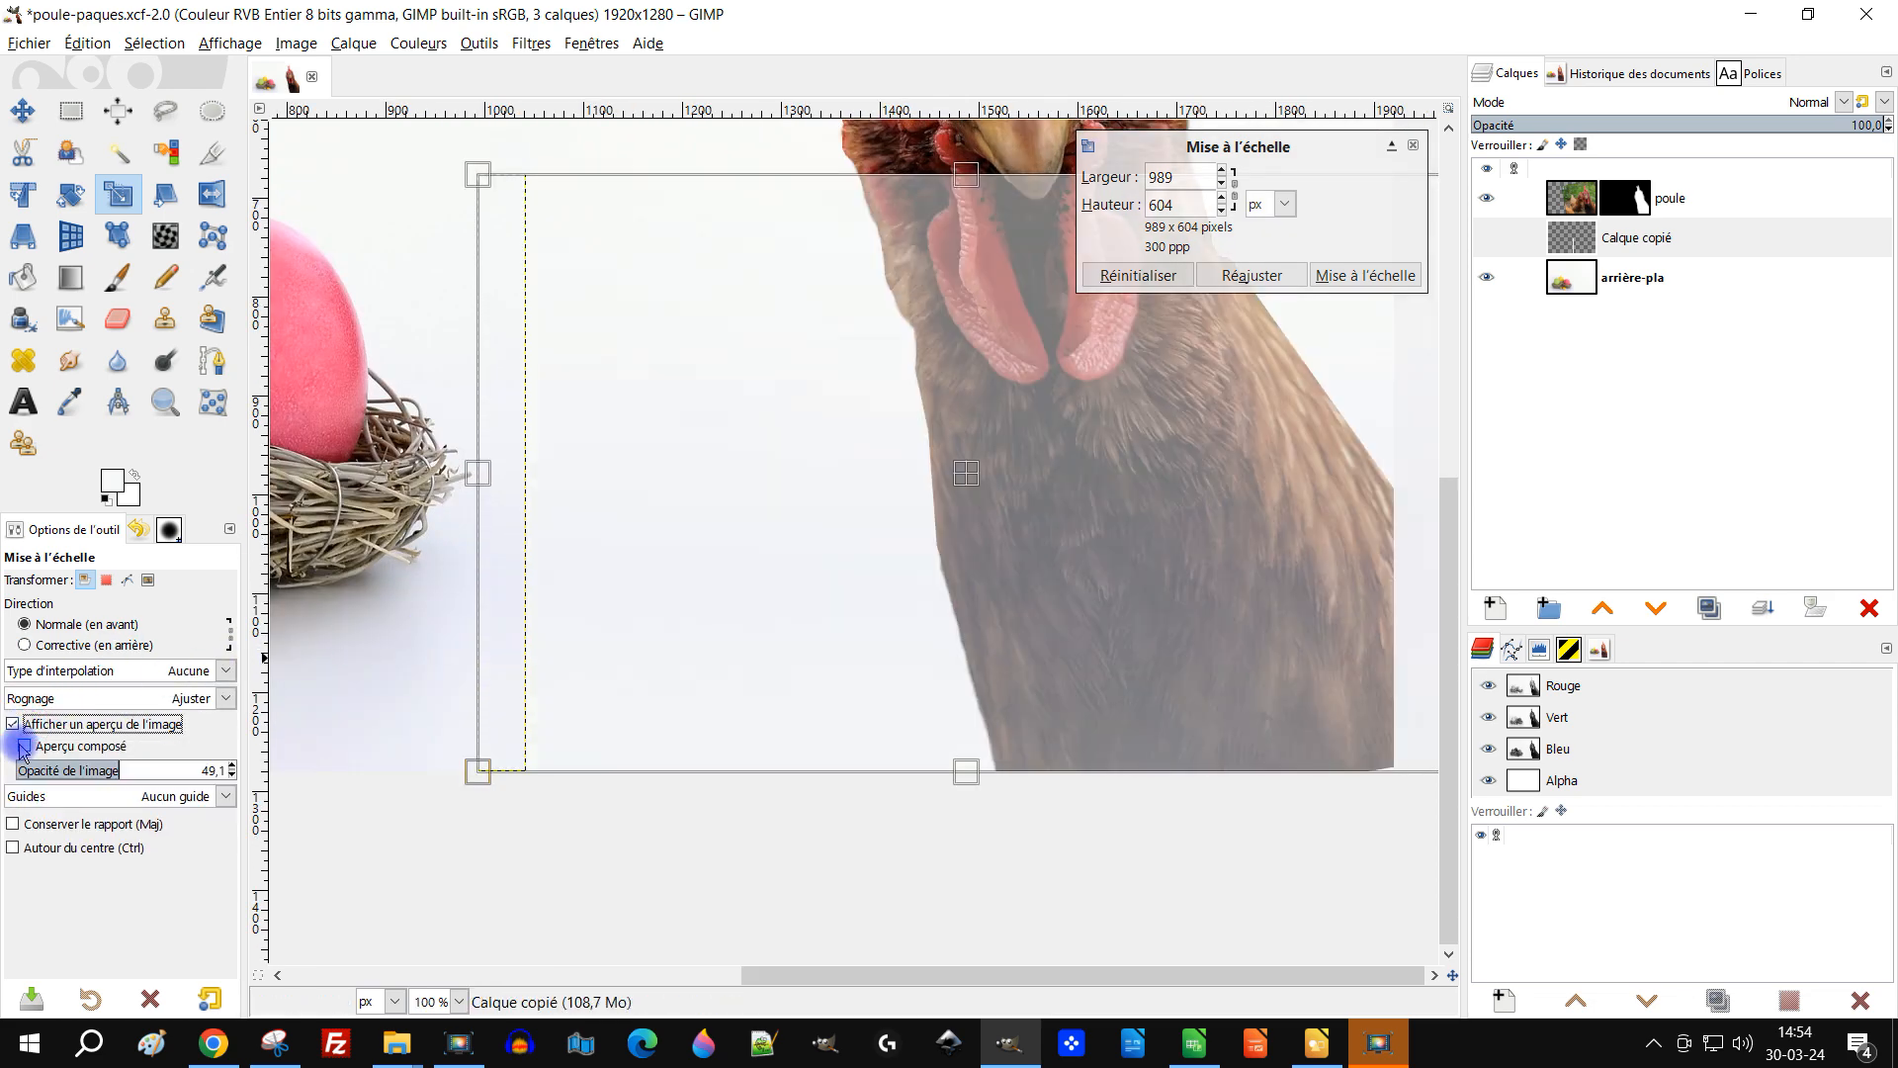
{"action": "left_click", "coordinate": [24, 746]}
{"action": "scroll", "coordinate": [805, 637], "scroll_direction": "down", "scroll_amount": 2}
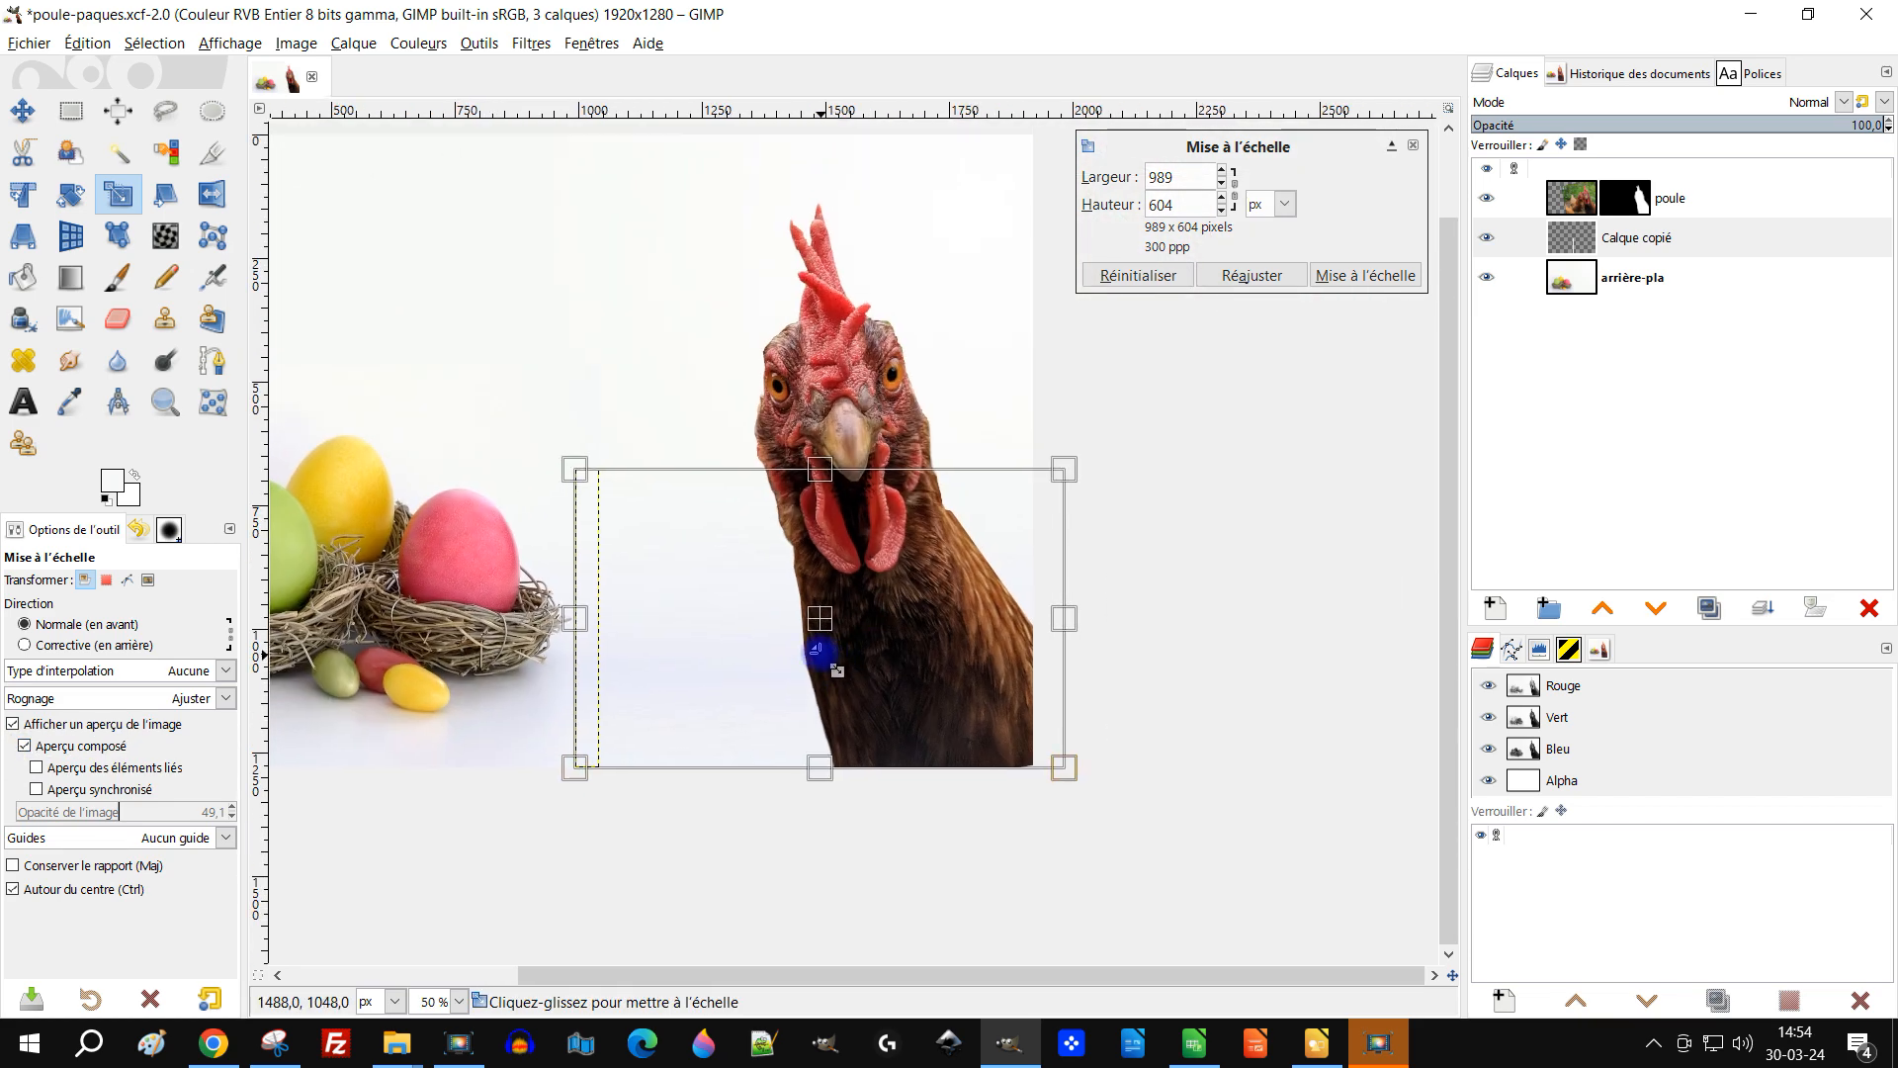
{"action": "scroll", "coordinate": [816, 649], "scroll_direction": "up", "scroll_amount": 1}
{"action": "left_click_drag", "start_coordinate": [1144, 604], "coordinate": [1280, 639]}
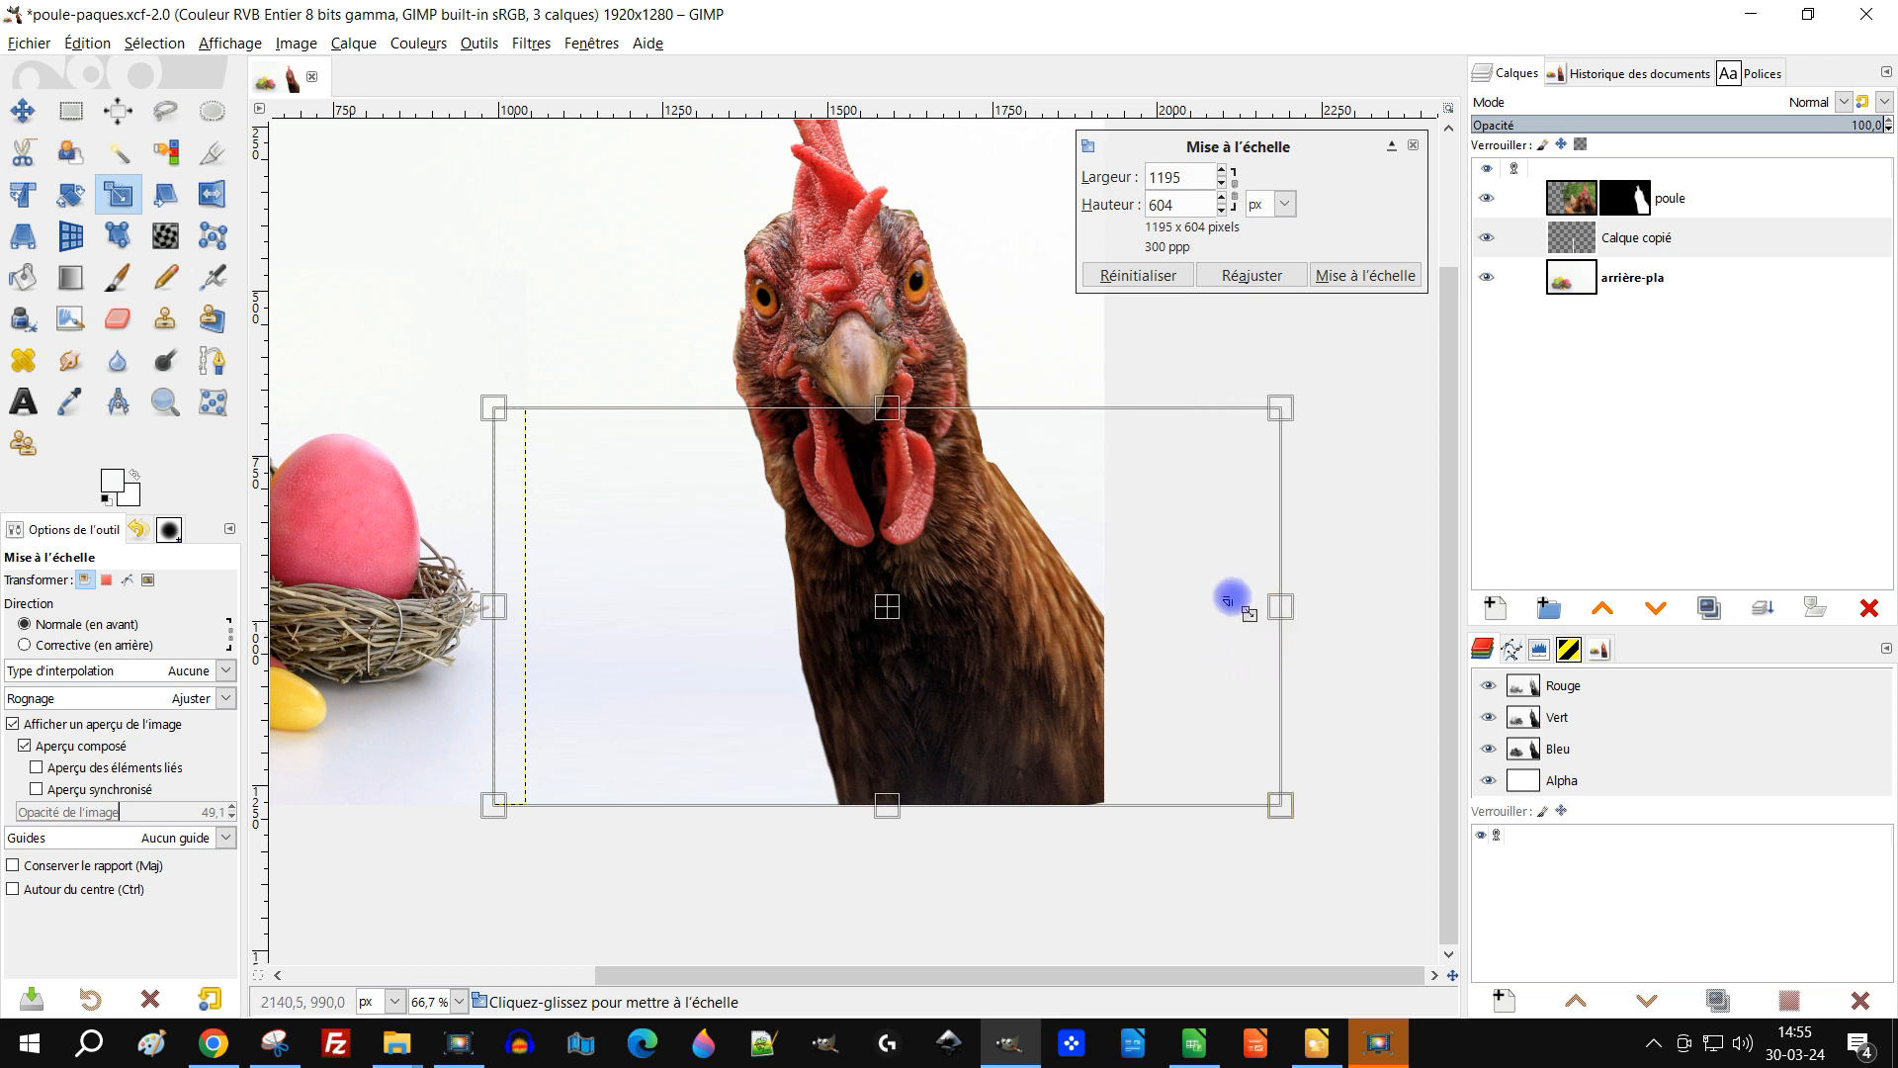
{"action": "left_click", "coordinate": [1396, 276]}
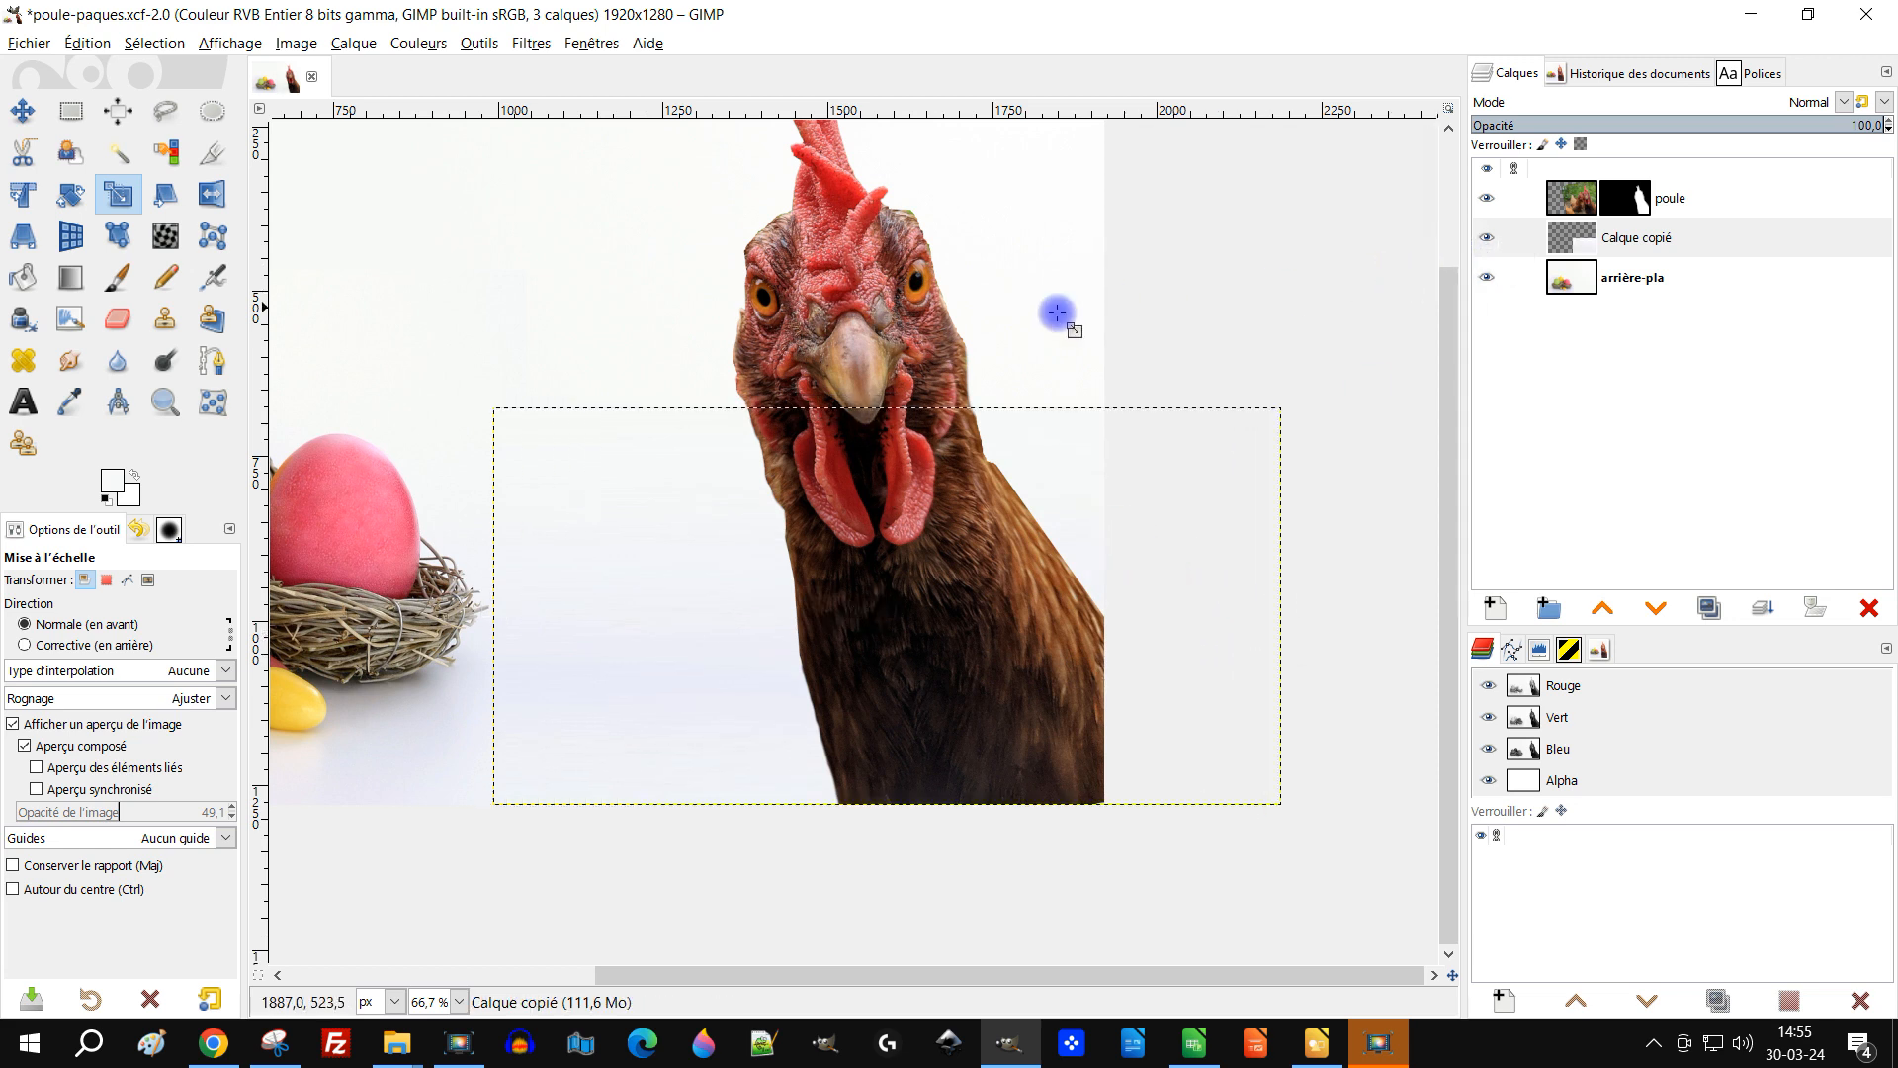
Step: Merge the stretched strip layer down into the background layer
{"action": "left_click", "coordinate": [1614, 252]}
{"action": "left_click", "coordinate": [1760, 608]}
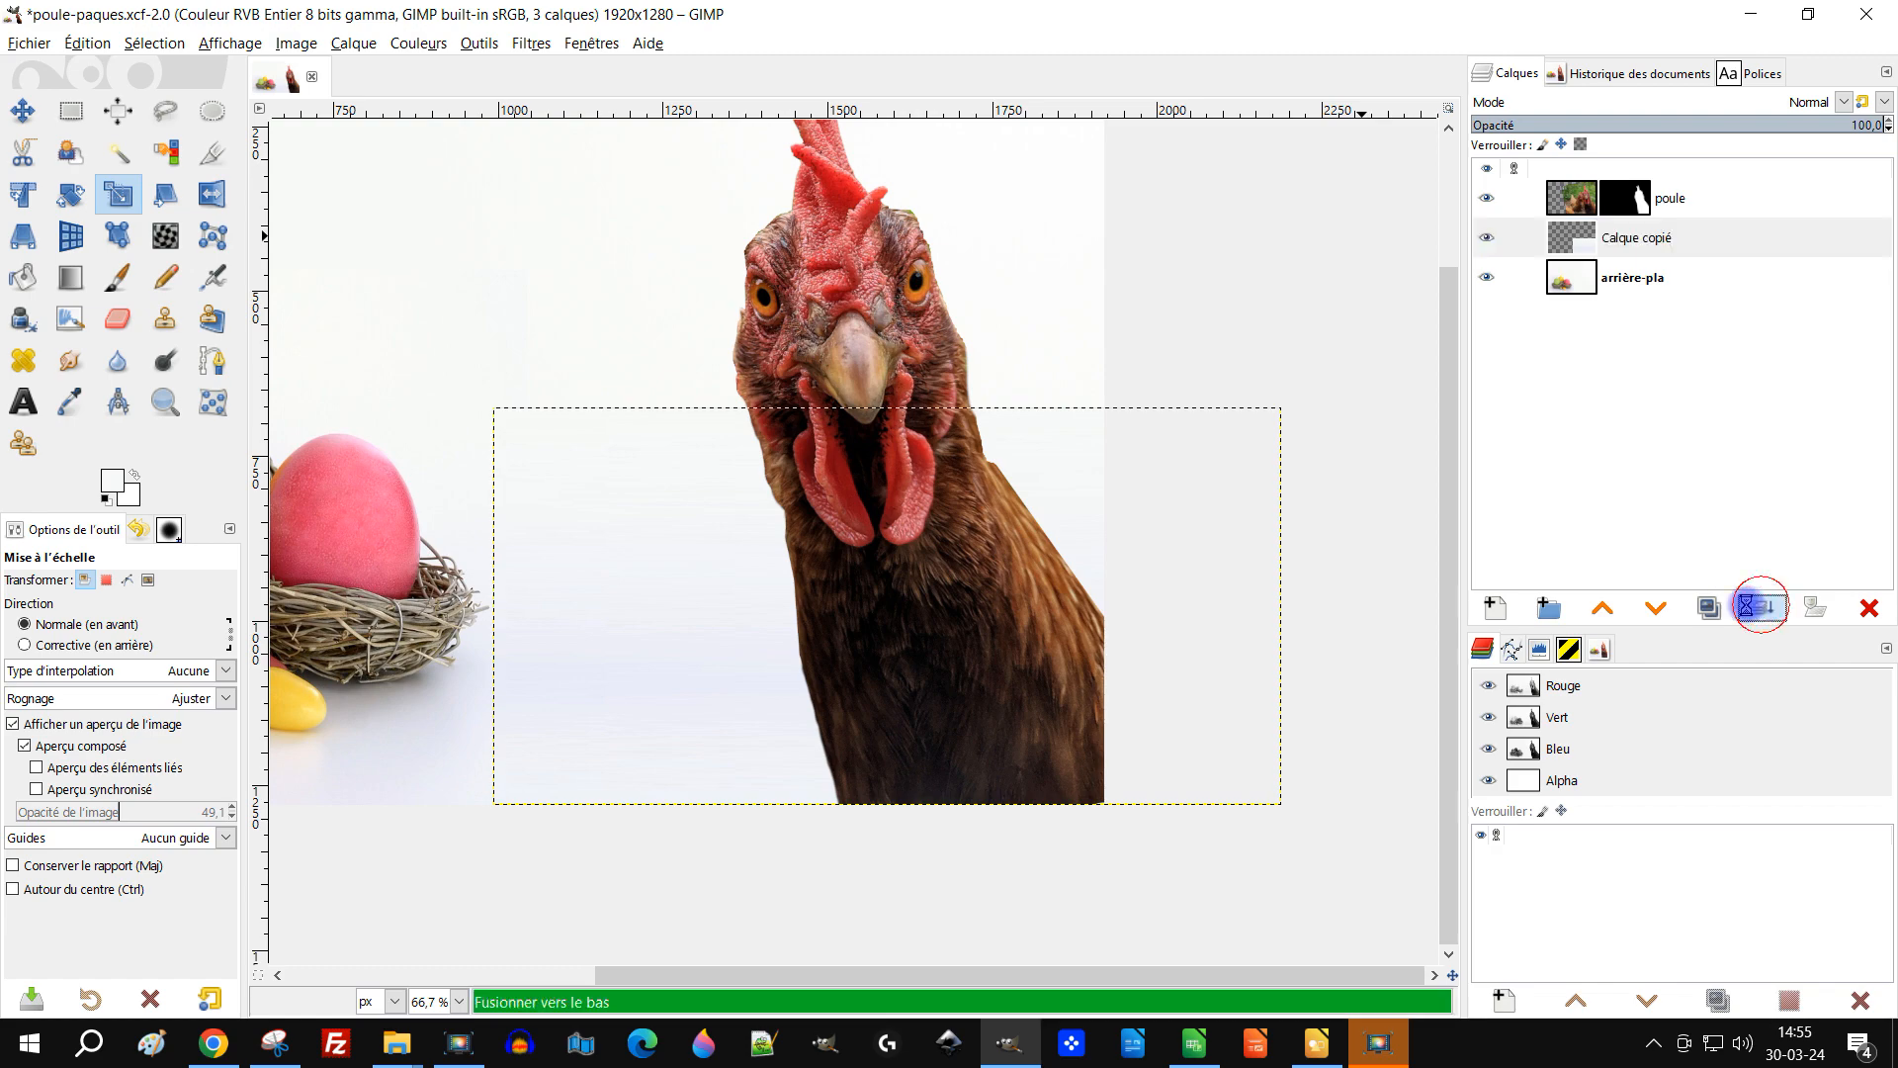
{"action": "scroll", "coordinate": [807, 647], "scroll_direction": "down", "scroll_amount": 2}
{"action": "scroll", "coordinate": [700, 668], "scroll_direction": "up", "scroll_amount": 1}
{"action": "left_click_drag", "start_coordinate": [613, 665], "coordinate": [933, 709]}
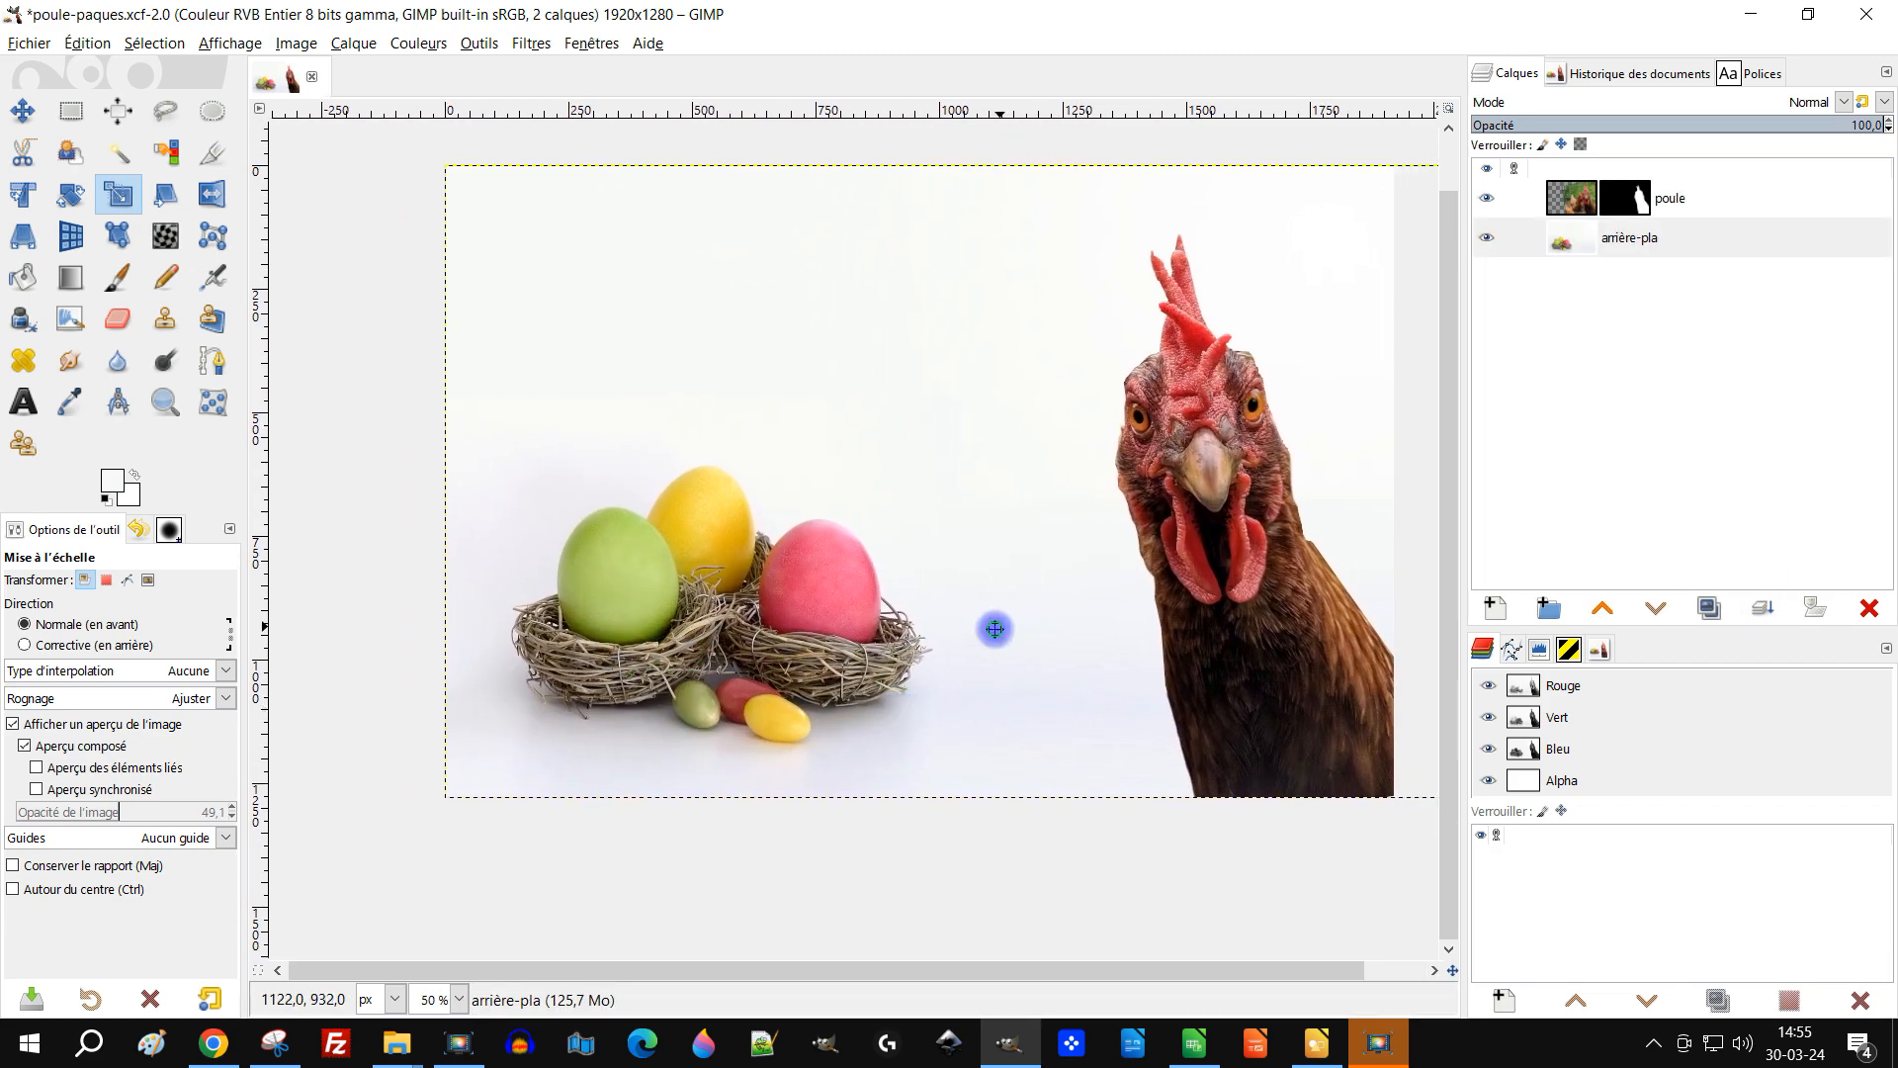
{"action": "scroll", "coordinate": [564, 494], "scroll_direction": "up", "scroll_amount": 1}
{"action": "left_click", "coordinate": [119, 152]}
{"action": "left_click", "coordinate": [521, 534]}
{"action": "scroll", "coordinate": [521, 533], "scroll_direction": "up", "scroll_amount": 1}
{"action": "left_click", "coordinate": [746, 480]}
{"action": "key", "text": "ctrl+z"}
Step: Select the light background above the nests by intersecting a rectangle selection with a fuzzy selection
{"action": "left_click", "coordinate": [83, 119]}
{"action": "key", "text": "ctrl+shift+a"}
{"action": "left_click_drag", "start_coordinate": [828, 428], "coordinate": [834, 398]}
{"action": "scroll", "coordinate": [566, 525], "scroll_direction": "down", "scroll_amount": 1}
{"action": "left_click_drag", "start_coordinate": [461, 276], "coordinate": [1320, 633]}
{"action": "scroll", "coordinate": [604, 405], "scroll_direction": "up", "scroll_amount": 1}
{"action": "left_click", "coordinate": [119, 152]}
{"action": "left_click", "coordinate": [116, 580]}
{"action": "left_click", "coordinate": [691, 538]}
Step: Brighten the selected background with Curves, raising the value curve from input 103 to output 160
{"action": "scroll", "coordinate": [847, 553], "scroll_direction": "up", "scroll_amount": 1}
{"action": "left_click", "coordinate": [418, 43]}
{"action": "left_click", "coordinate": [442, 295]}
{"action": "left_click_drag", "start_coordinate": [1389, 449], "coordinate": [1377, 406]}
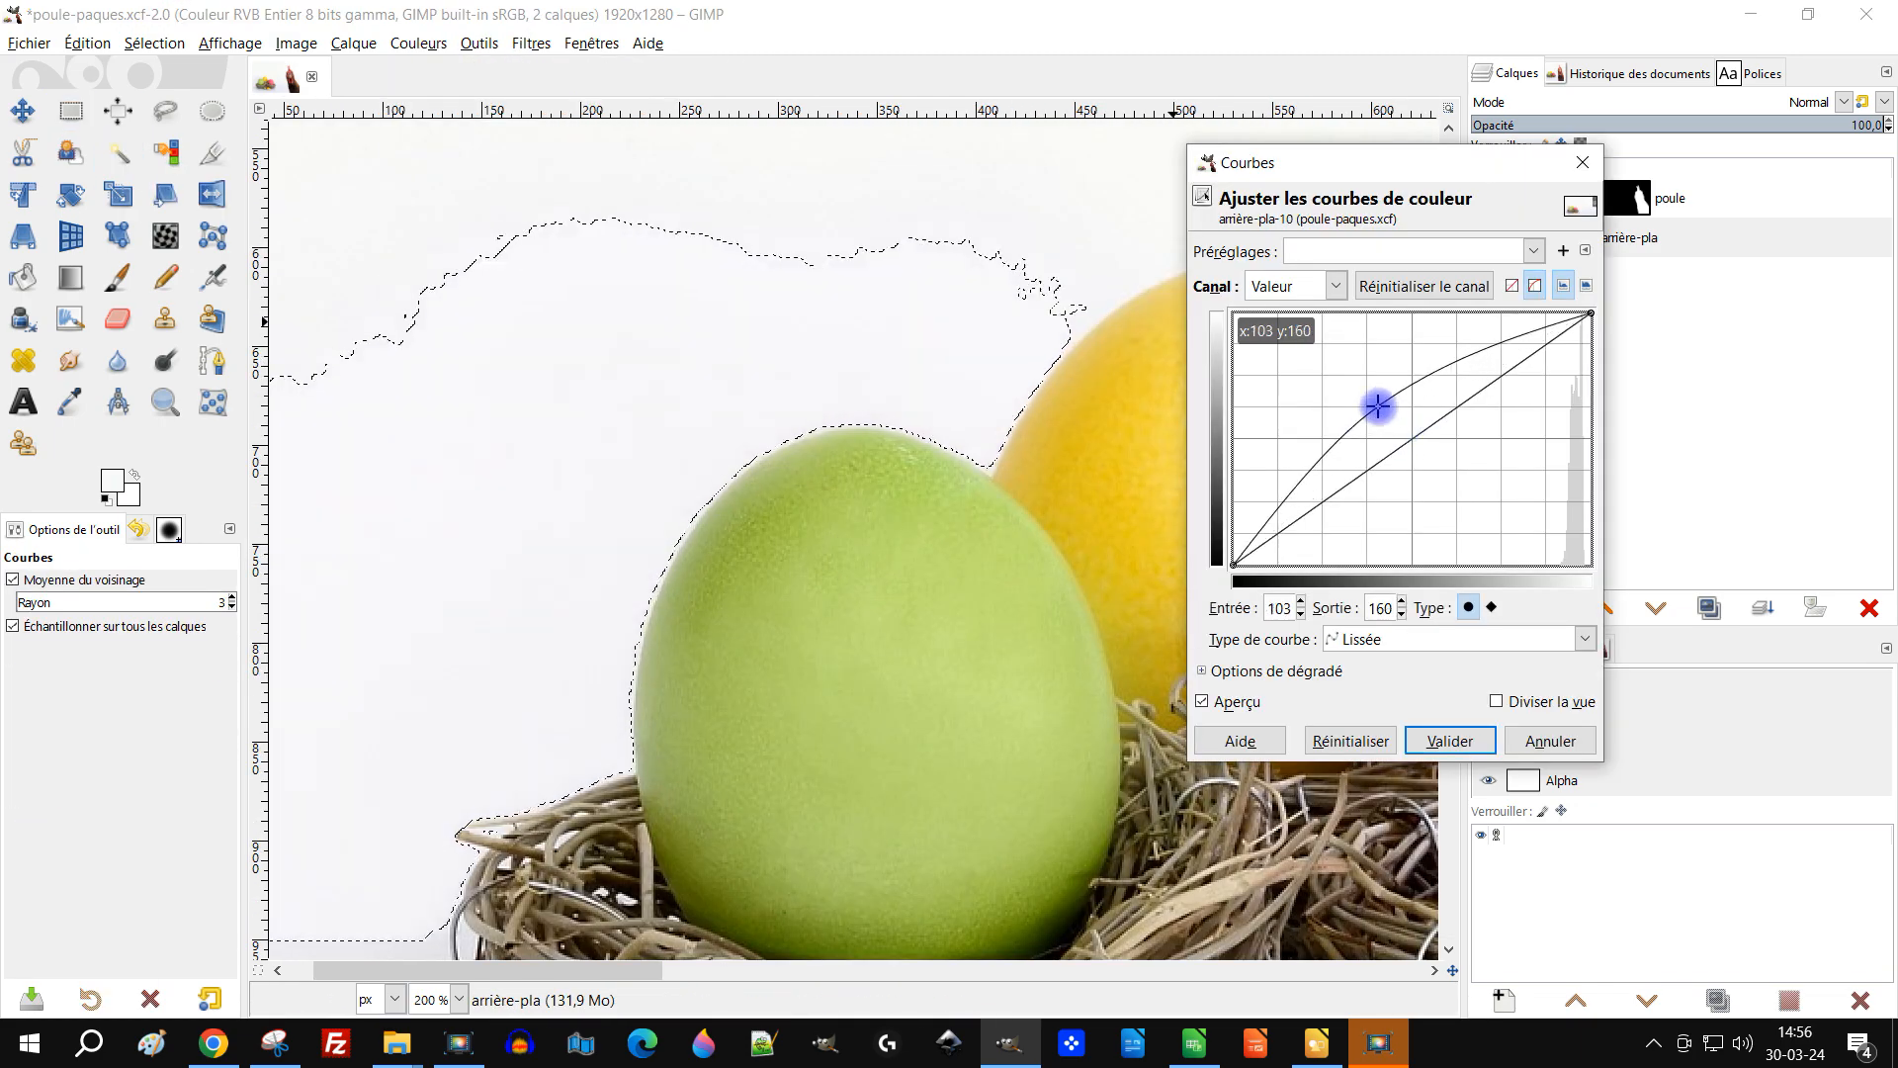
{"action": "scroll", "coordinate": [554, 593], "scroll_direction": "down", "scroll_amount": 3}
{"action": "left_click", "coordinate": [1445, 738]}
Step: Select the background area around the hen and nests with a rectangle plus a freehand selection
{"action": "left_click_drag", "start_coordinate": [1130, 742], "coordinate": [1157, 685]}
{"action": "left_click", "coordinate": [72, 111]}
{"action": "left_click", "coordinate": [630, 313]}
{"action": "left_click_drag", "start_coordinate": [953, 347], "coordinate": [691, 380]}
{"action": "left_click_drag", "start_coordinate": [717, 443], "coordinate": [1451, 723]}
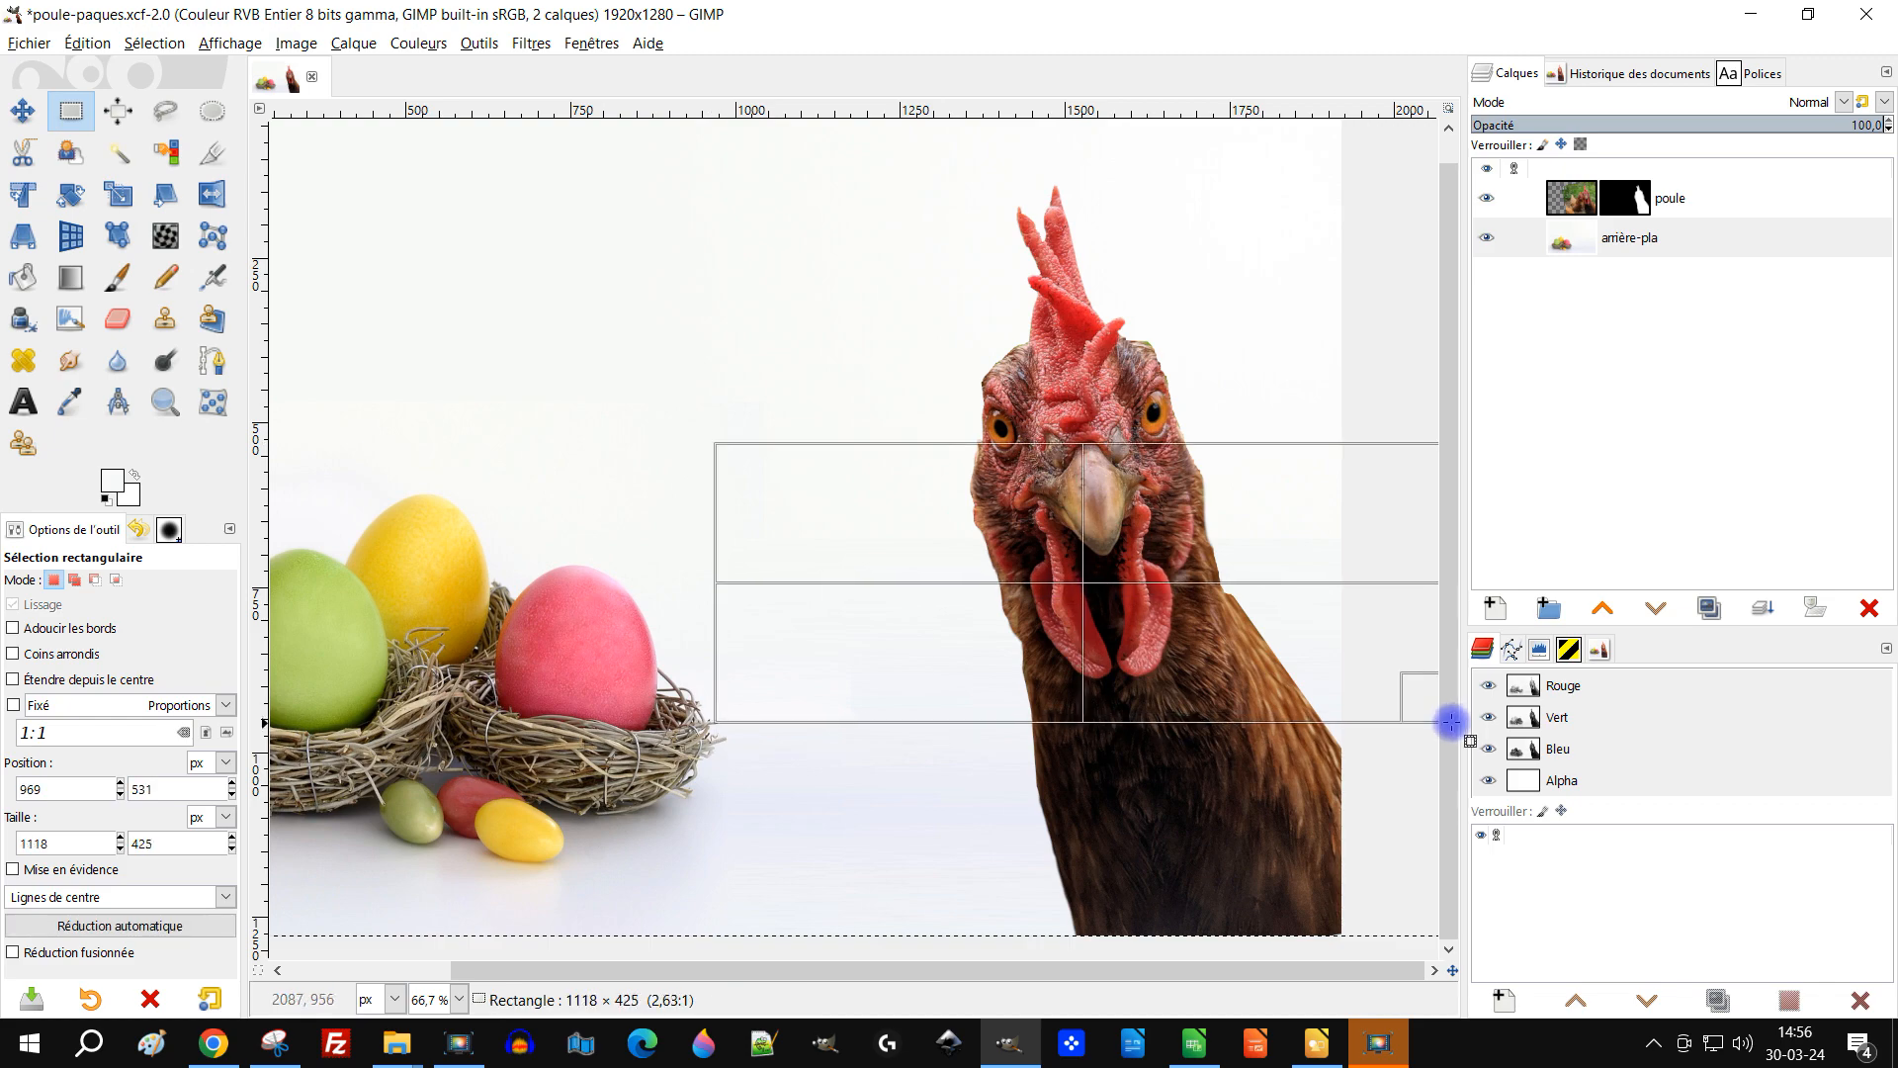
{"action": "left_click_drag", "start_coordinate": [425, 493], "coordinate": [1038, 474]}
{"action": "scroll", "coordinate": [1038, 475], "scroll_direction": "up", "scroll_amount": 1}
{"action": "left_click", "coordinate": [165, 110]}
{"action": "mouse_move", "coordinate": [449, 321]}
{"action": "left_mouse_down"}
{"action": "mouse_move", "coordinate": [780, 569]}
{"action": "mouse_move", "coordinate": [448, 324]}
{"action": "left_mouse_up"}
{"action": "scroll", "coordinate": [454, 482], "scroll_direction": "down", "scroll_amount": 2}
Step: Reopen Curves and raise the value curve to brighten the new selection
{"action": "left_click", "coordinate": [528, 44]}
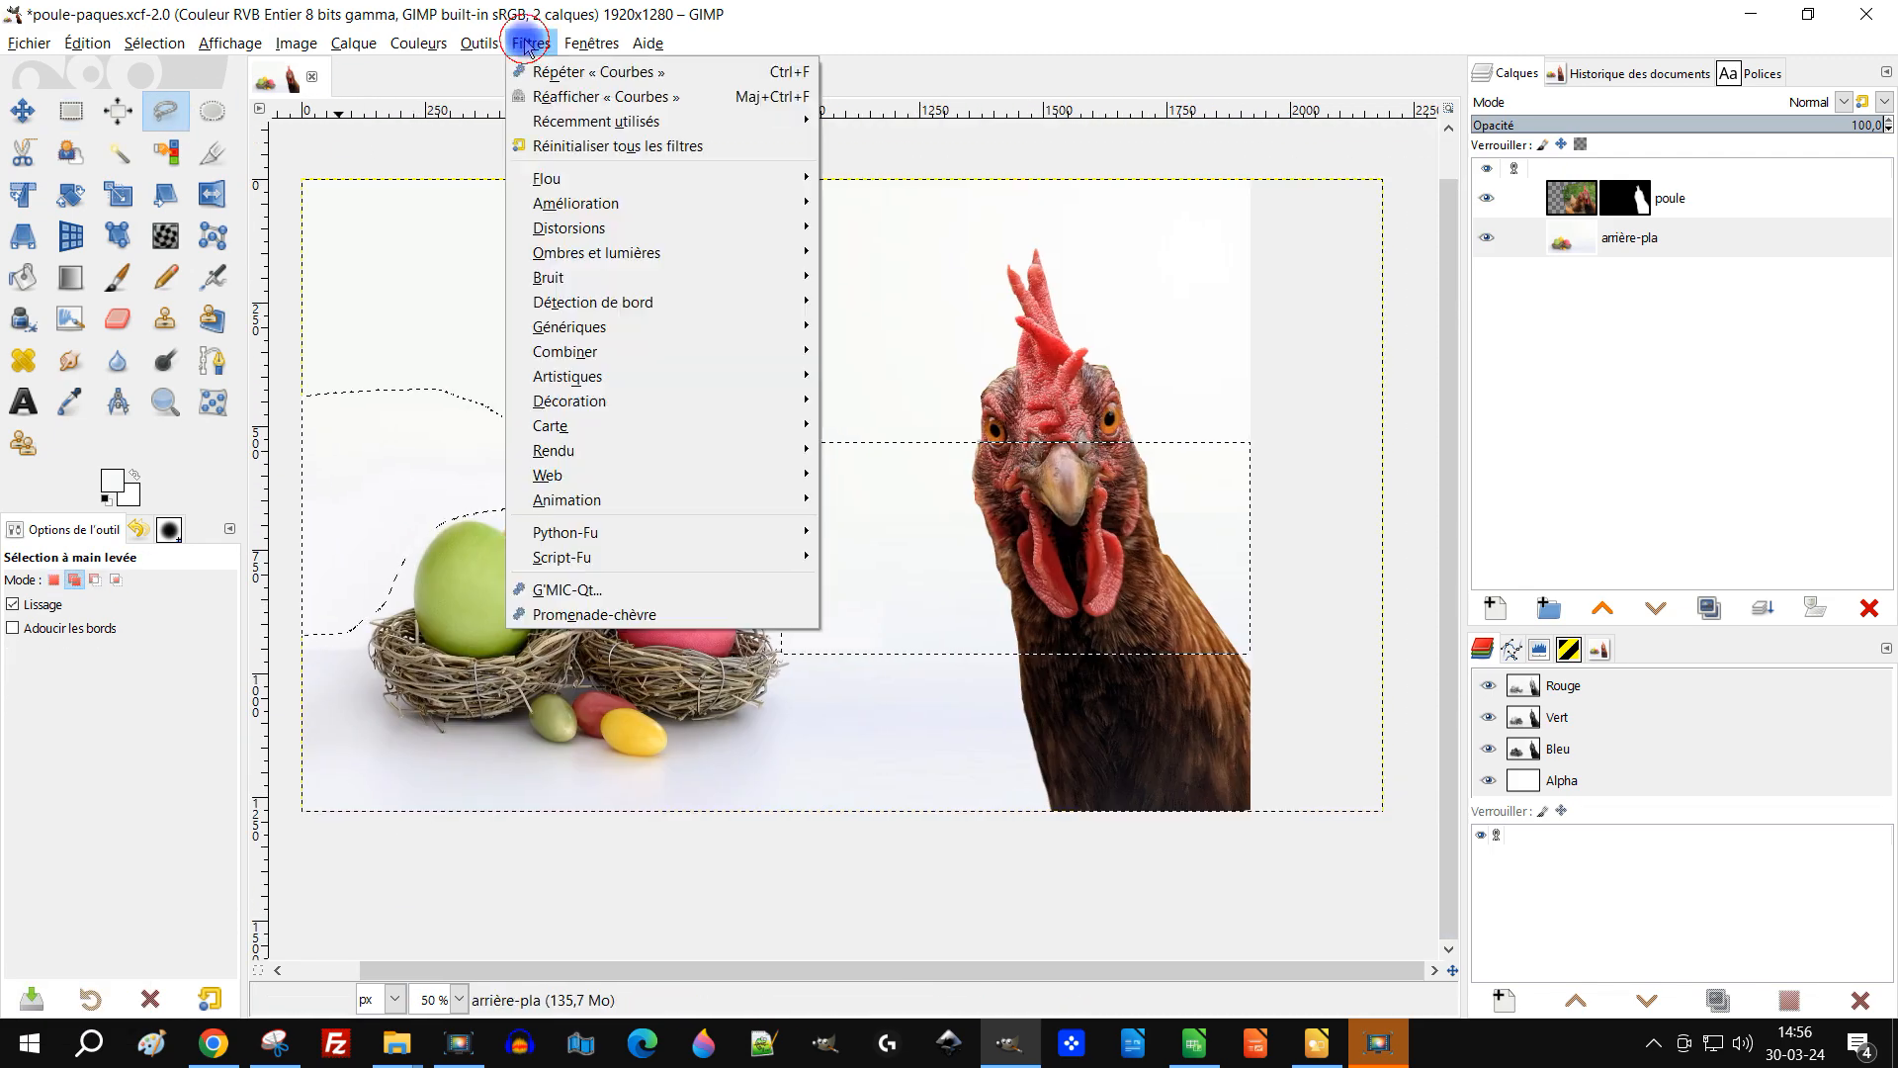
{"action": "left_click", "coordinate": [593, 96]}
{"action": "left_click_drag", "start_coordinate": [1394, 450], "coordinate": [1393, 406]}
{"action": "left_click", "coordinate": [1440, 743]}
Step: Remove the current selection from the image
{"action": "left_click", "coordinate": [71, 111]}
{"action": "left_click", "coordinate": [722, 310]}
{"action": "scroll", "coordinate": [326, 593], "scroll_direction": "up", "scroll_amount": 1}
{"action": "key", "text": "Escape"}
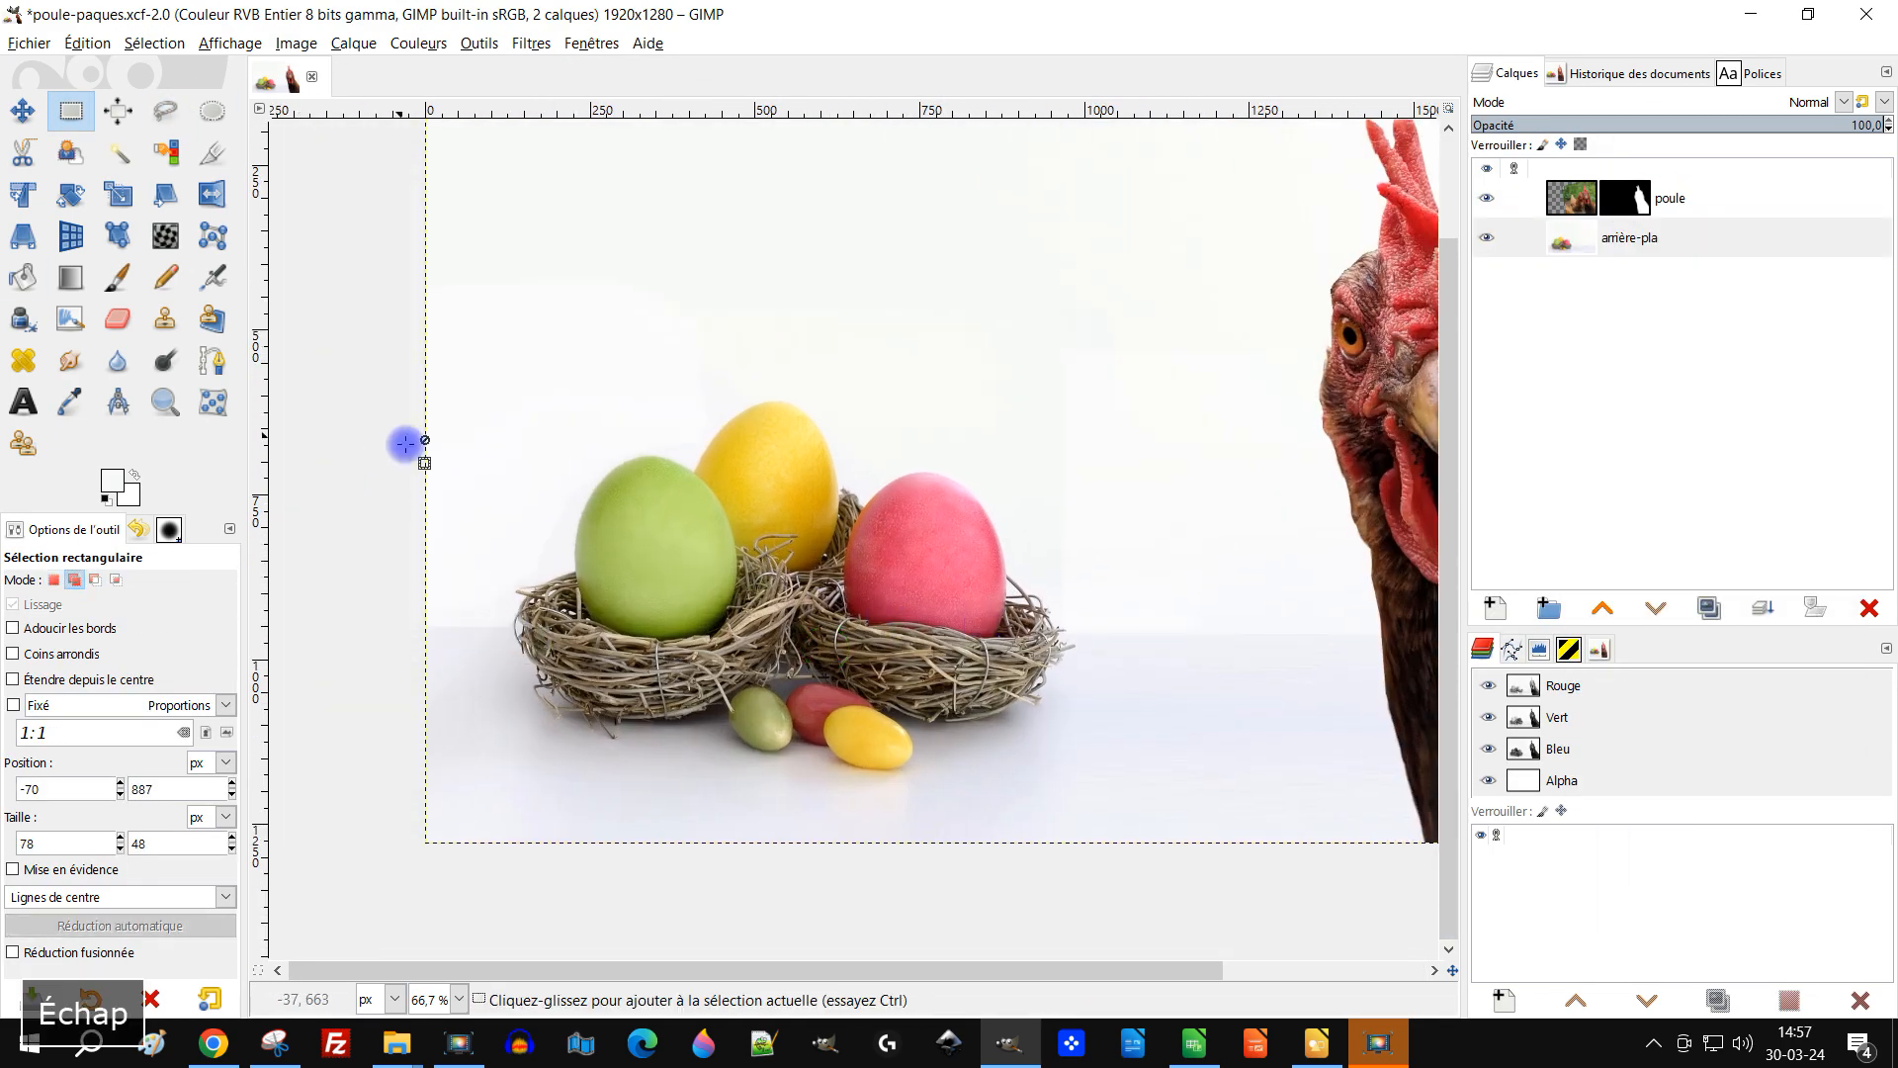
{"action": "key", "text": "2"}
{"action": "key", "text": "shift+d"}
{"action": "scroll", "coordinate": [606, 623], "scroll_direction": "down", "scroll_amount": 1}
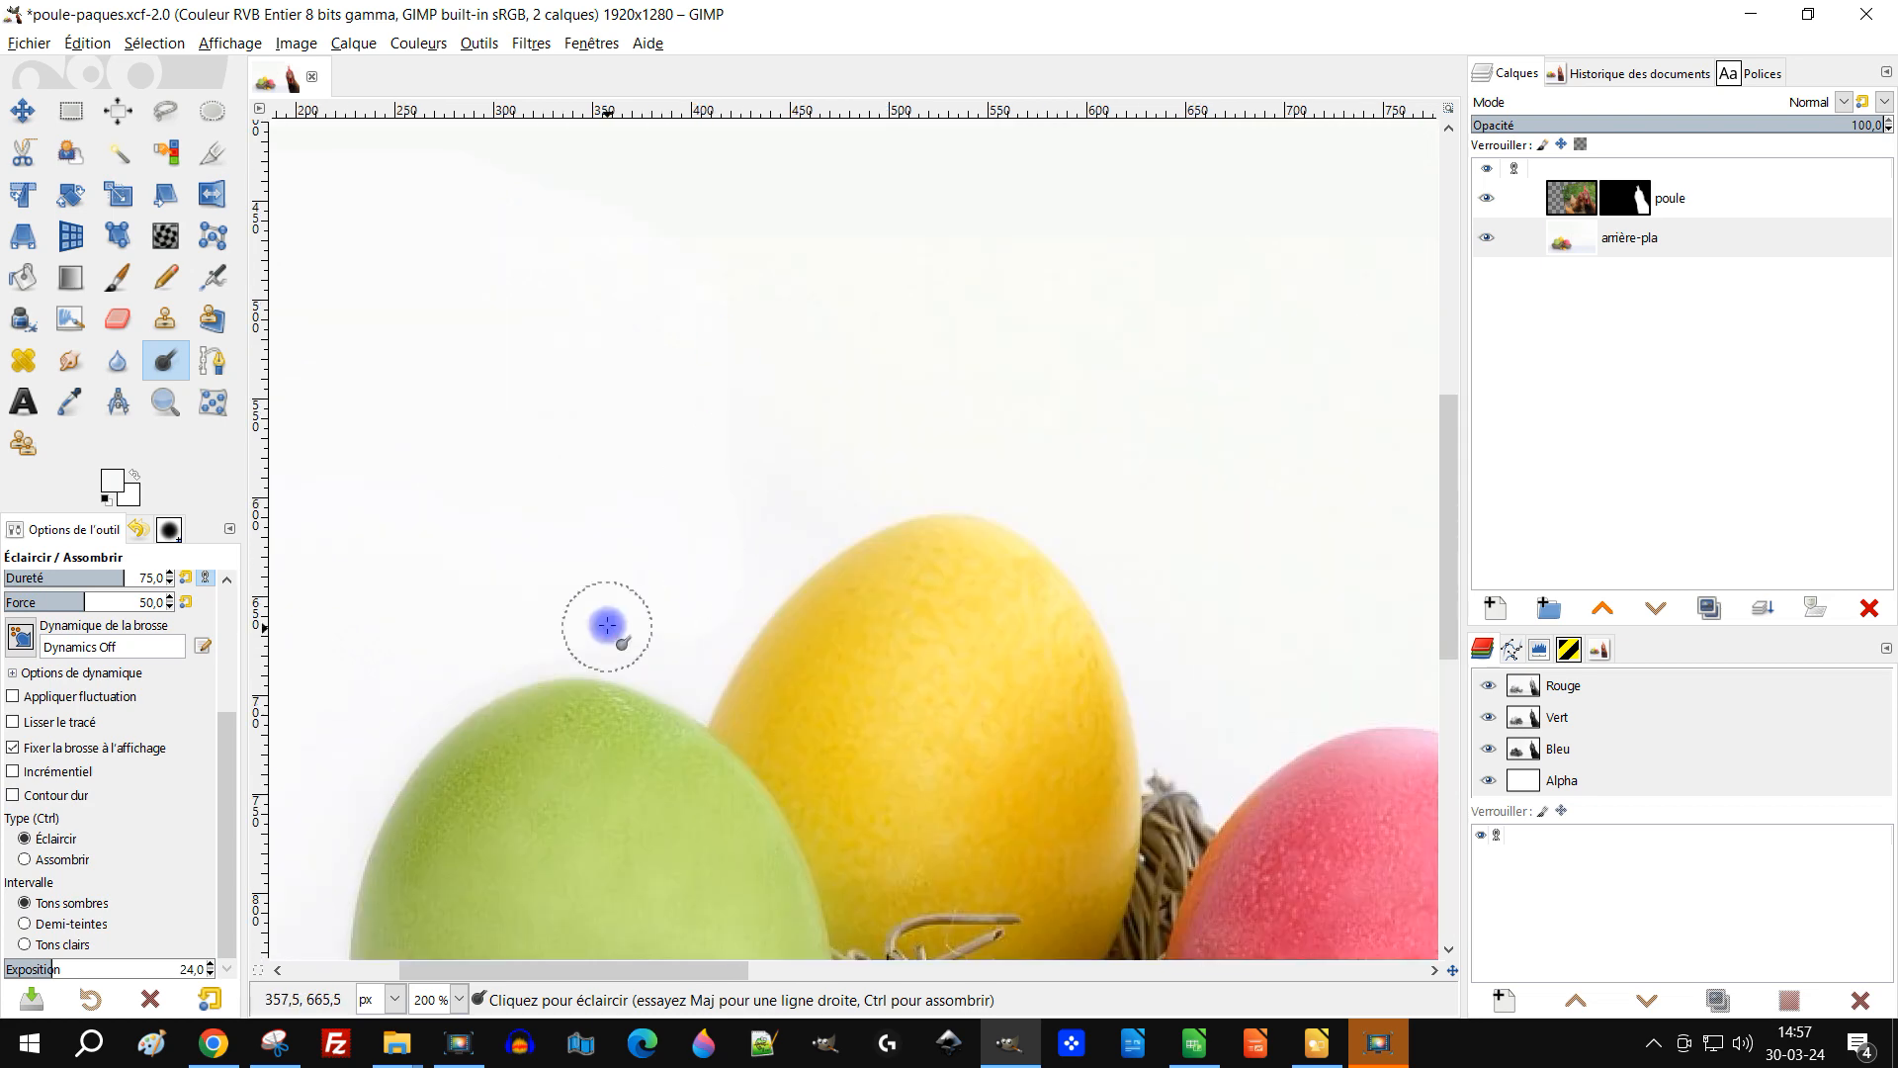
{"action": "scroll", "coordinate": [627, 508], "scroll_direction": "down", "scroll_amount": 2}
{"action": "scroll", "coordinate": [850, 618], "scroll_direction": "down", "scroll_amount": 1}
Step: Apply a blur filter to the background layer and save the file
{"action": "left_click", "coordinate": [1629, 237]}
{"action": "left_click", "coordinate": [531, 44]}
{"action": "left_click", "coordinate": [910, 201]}
{"action": "left_click_drag", "start_coordinate": [87, 293], "coordinate": [94, 293]}
{"action": "left_click", "coordinate": [337, 591]}
{"action": "key", "text": "ctrl+s"}
Step: Lighten the white background around the eggs with Dodge strokes
{"action": "mouse_move", "coordinate": [1169, 586]}
{"action": "left_mouse_down"}
{"action": "mouse_move", "coordinate": [1144, 513]}
{"action": "mouse_move", "coordinate": [1110, 556]}
{"action": "left_mouse_up"}
{"action": "left_click", "coordinate": [1575, 203]}
{"action": "scroll", "coordinate": [465, 810], "scroll_direction": "up", "scroll_amount": 5}
{"action": "left_click_drag", "start_coordinate": [496, 673], "coordinate": [636, 737]}
Step: Try cloning over the dark spot below the nest on the background layer
{"action": "key", "text": "h"}
{"action": "left_click", "coordinate": [48, 682]}
{"action": "left_click", "coordinate": [165, 319]}
{"action": "left_click", "coordinate": [706, 661], "text": "ctrl"}
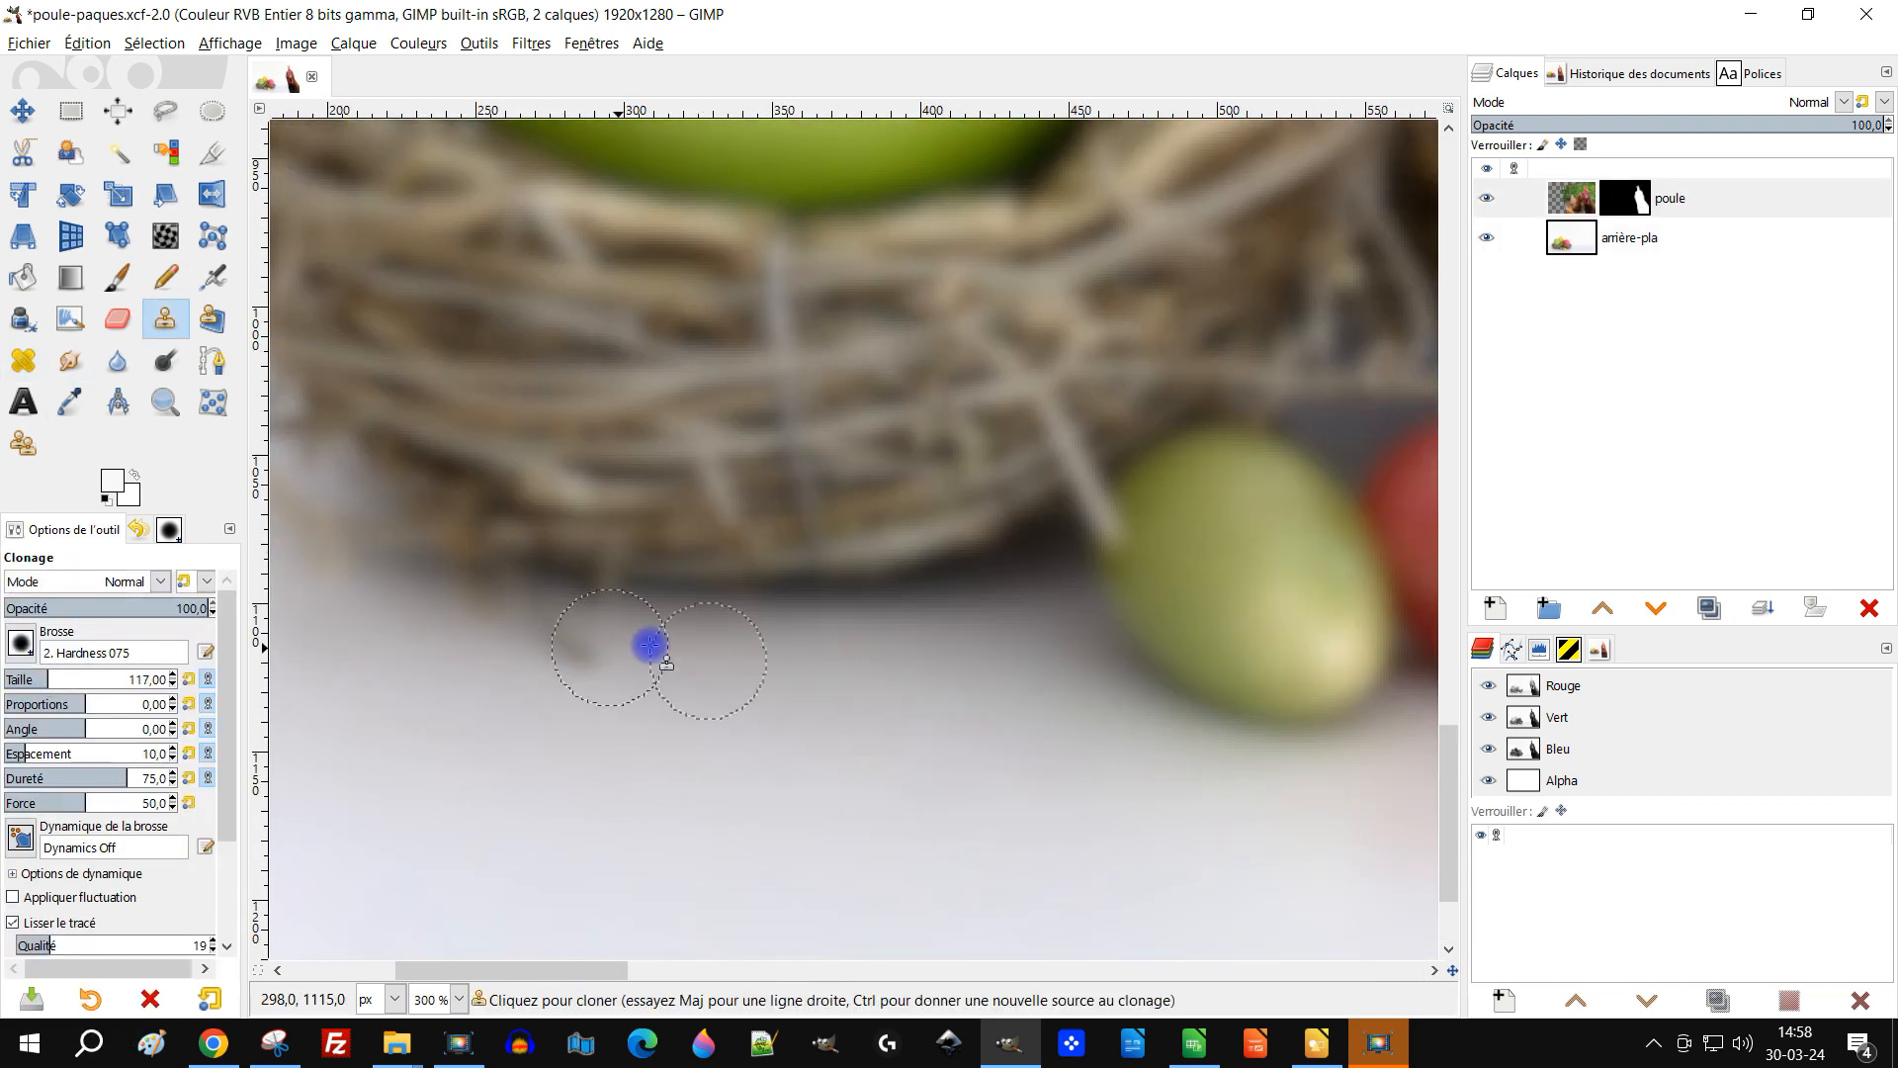
{"action": "left_click", "coordinate": [1629, 238]}
{"action": "left_click_drag", "start_coordinate": [560, 661], "coordinate": [584, 691]}
{"action": "scroll", "coordinate": [669, 642], "scroll_direction": "up", "scroll_amount": 1}
{"action": "left_click", "coordinate": [710, 639], "text": "ctrl"}
{"action": "key", "text": "ctrl+z"}
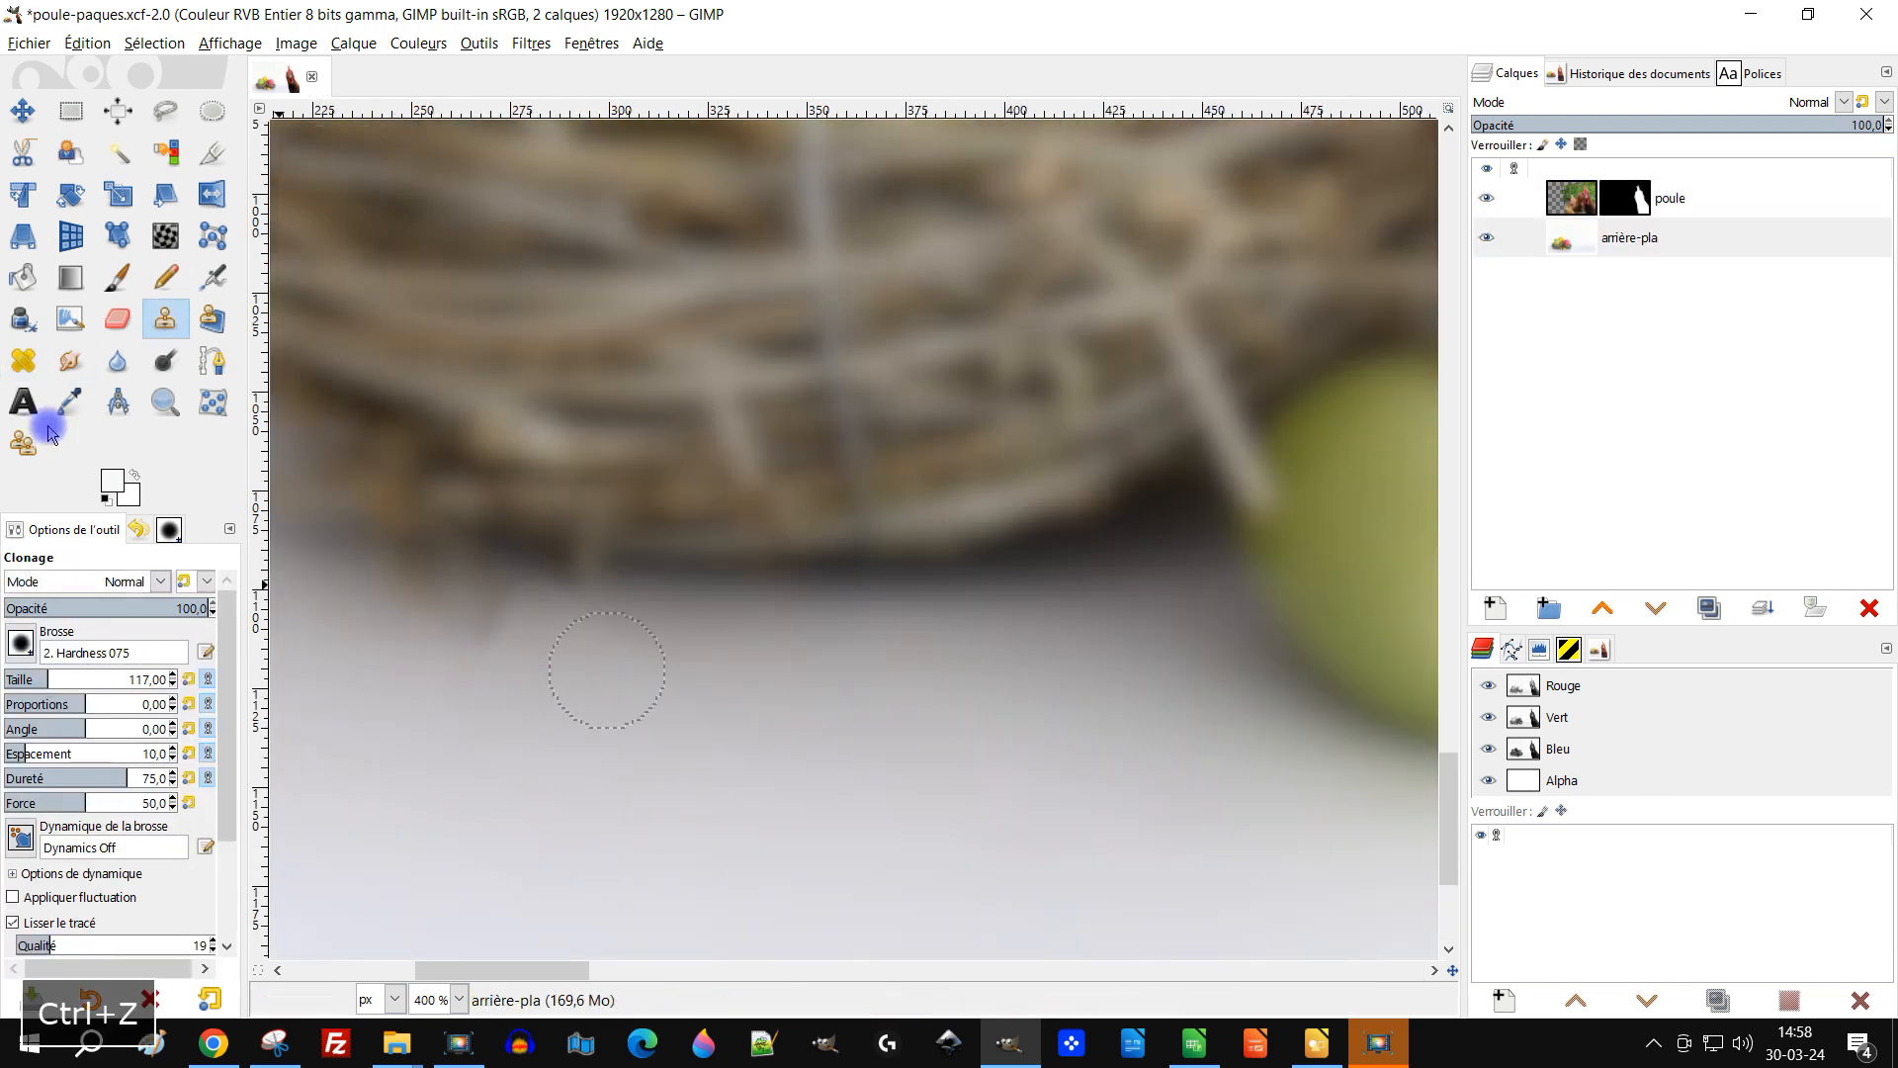
Step: Try retouching the spot below the nest with the Heal and Blur tools
{"action": "scroll", "coordinate": [495, 690], "scroll_direction": "up", "scroll_amount": 2, "text": "ctrl"}
{"action": "key", "text": "h"}
{"action": "scroll", "coordinate": [853, 675], "scroll_direction": "down", "scroll_amount": 4, "text": "ctrl"}
{"action": "scroll", "coordinate": [672, 732], "scroll_direction": "up", "scroll_amount": 1, "text": "ctrl"}
{"action": "left_click", "coordinate": [805, 791], "text": "ctrl"}
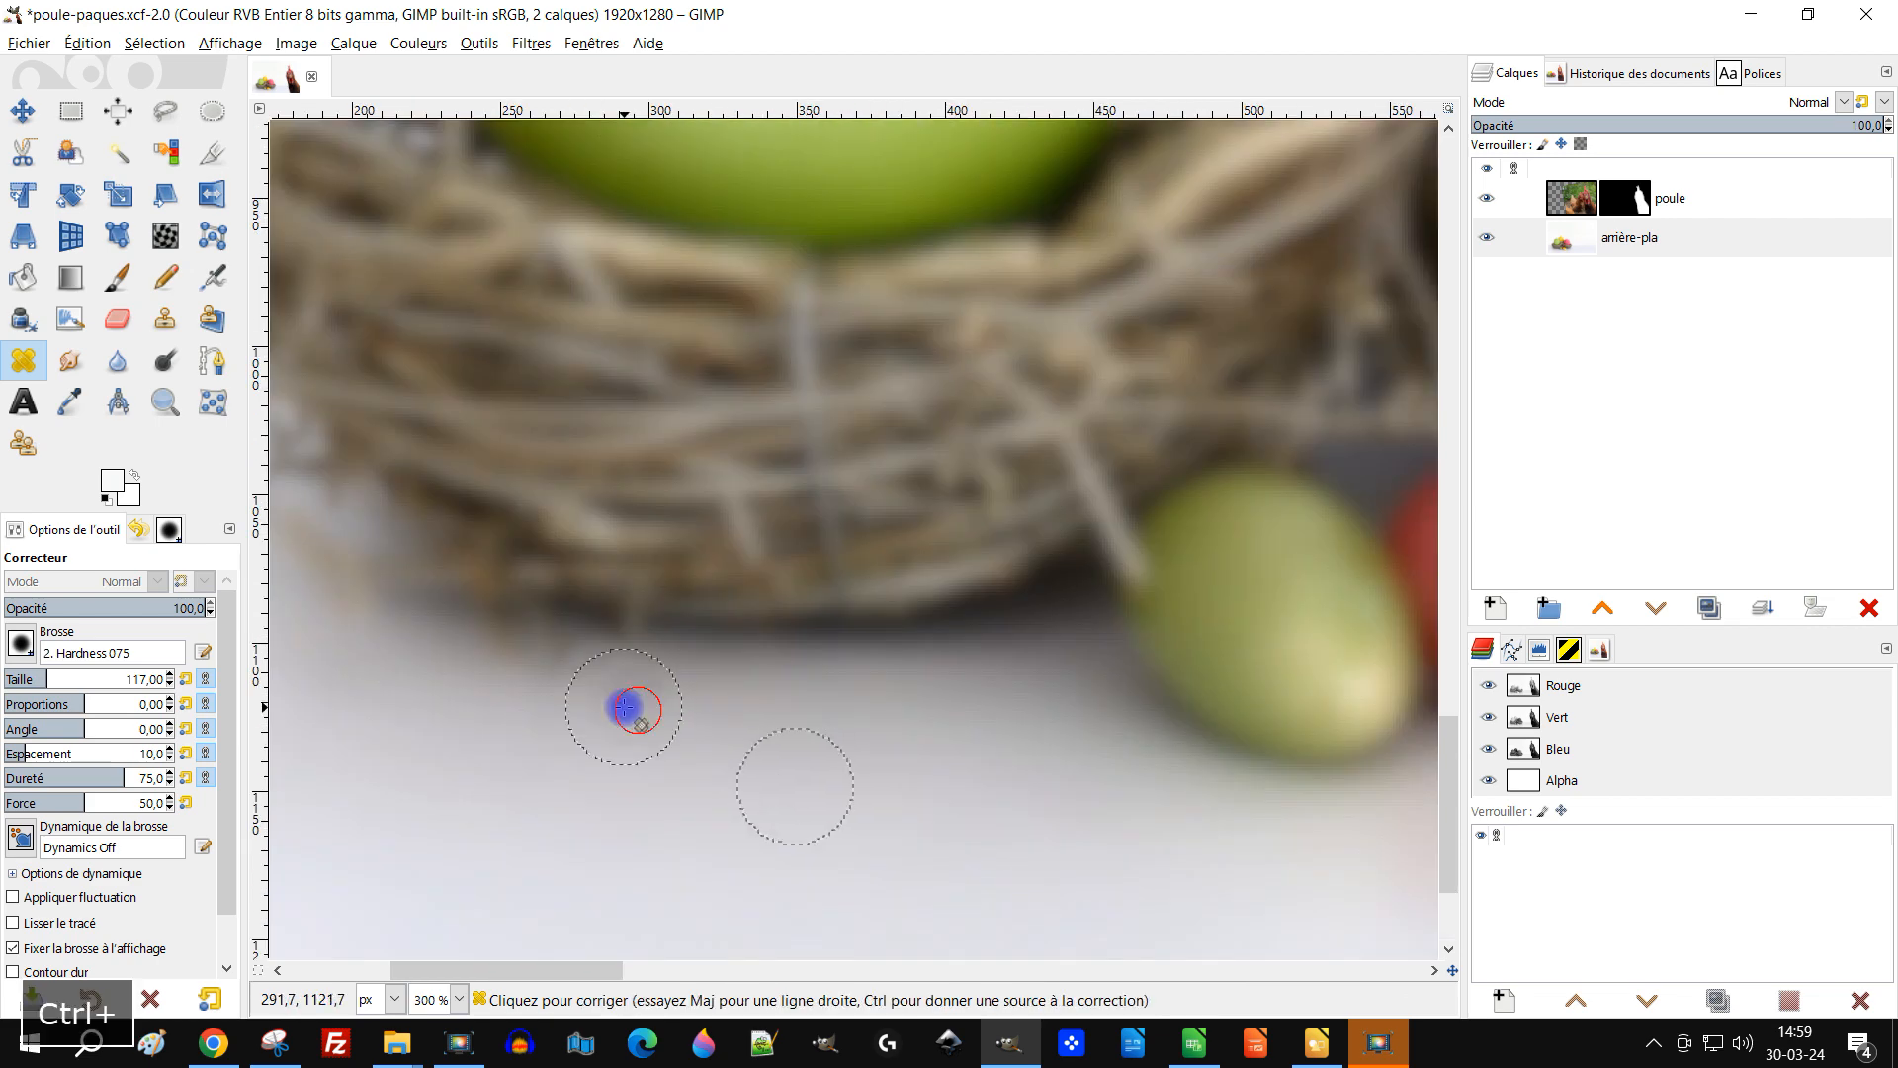
{"action": "scroll", "coordinate": [588, 672], "scroll_direction": "up", "scroll_amount": 2, "text": "ctrl"}
{"action": "key", "text": "s"}
{"action": "scroll", "coordinate": [584, 670], "scroll_direction": "down", "scroll_amount": 5, "text": "ctrl"}
{"action": "scroll", "coordinate": [506, 692], "scroll_direction": "up", "scroll_amount": 1, "text": "ctrl"}
{"action": "key", "text": "shift+u"}
{"action": "scroll", "coordinate": [682, 821], "scroll_direction": "up", "scroll_amount": 2, "text": "ctrl"}
{"action": "scroll", "coordinate": [119, 940], "scroll_direction": "down", "scroll_amount": 2}
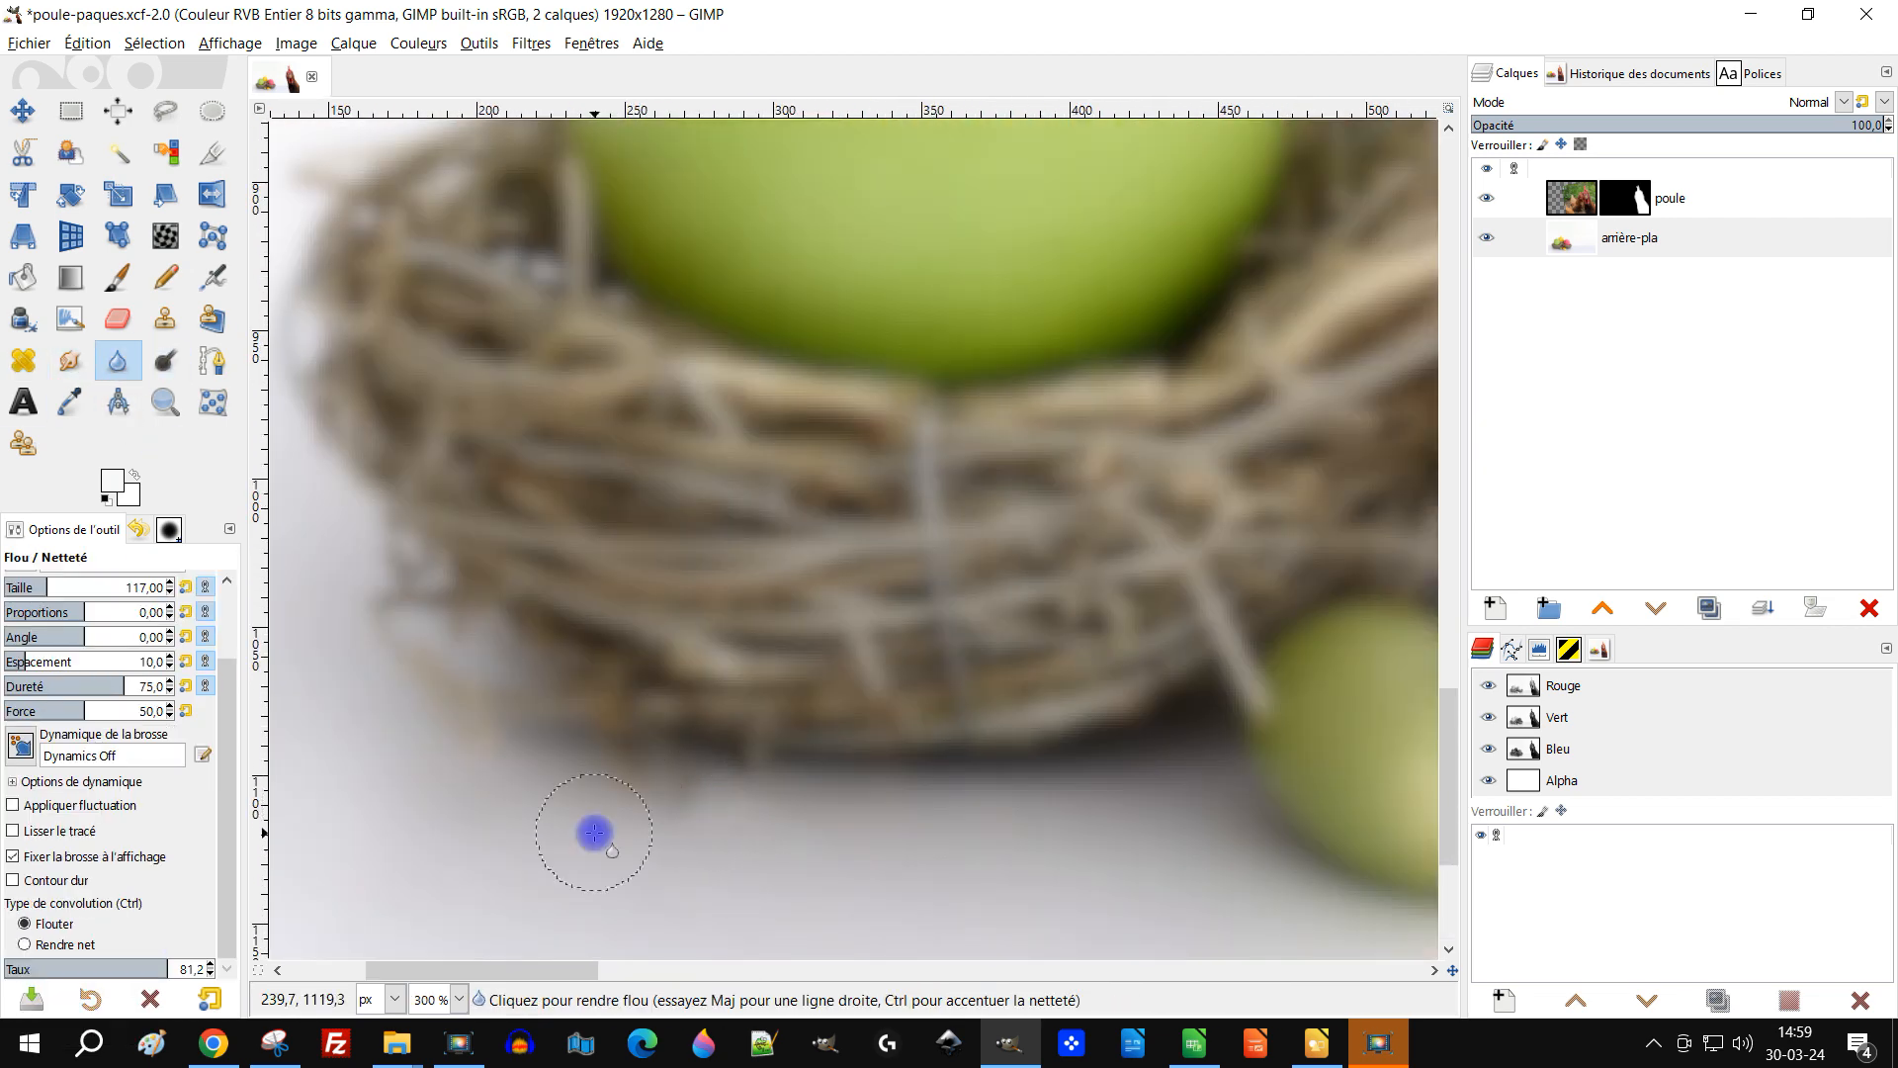
{"action": "key", "text": "ctrl+z"}
{"action": "scroll", "coordinate": [918, 678], "scroll_direction": "down", "scroll_amount": 5, "text": "ctrl"}
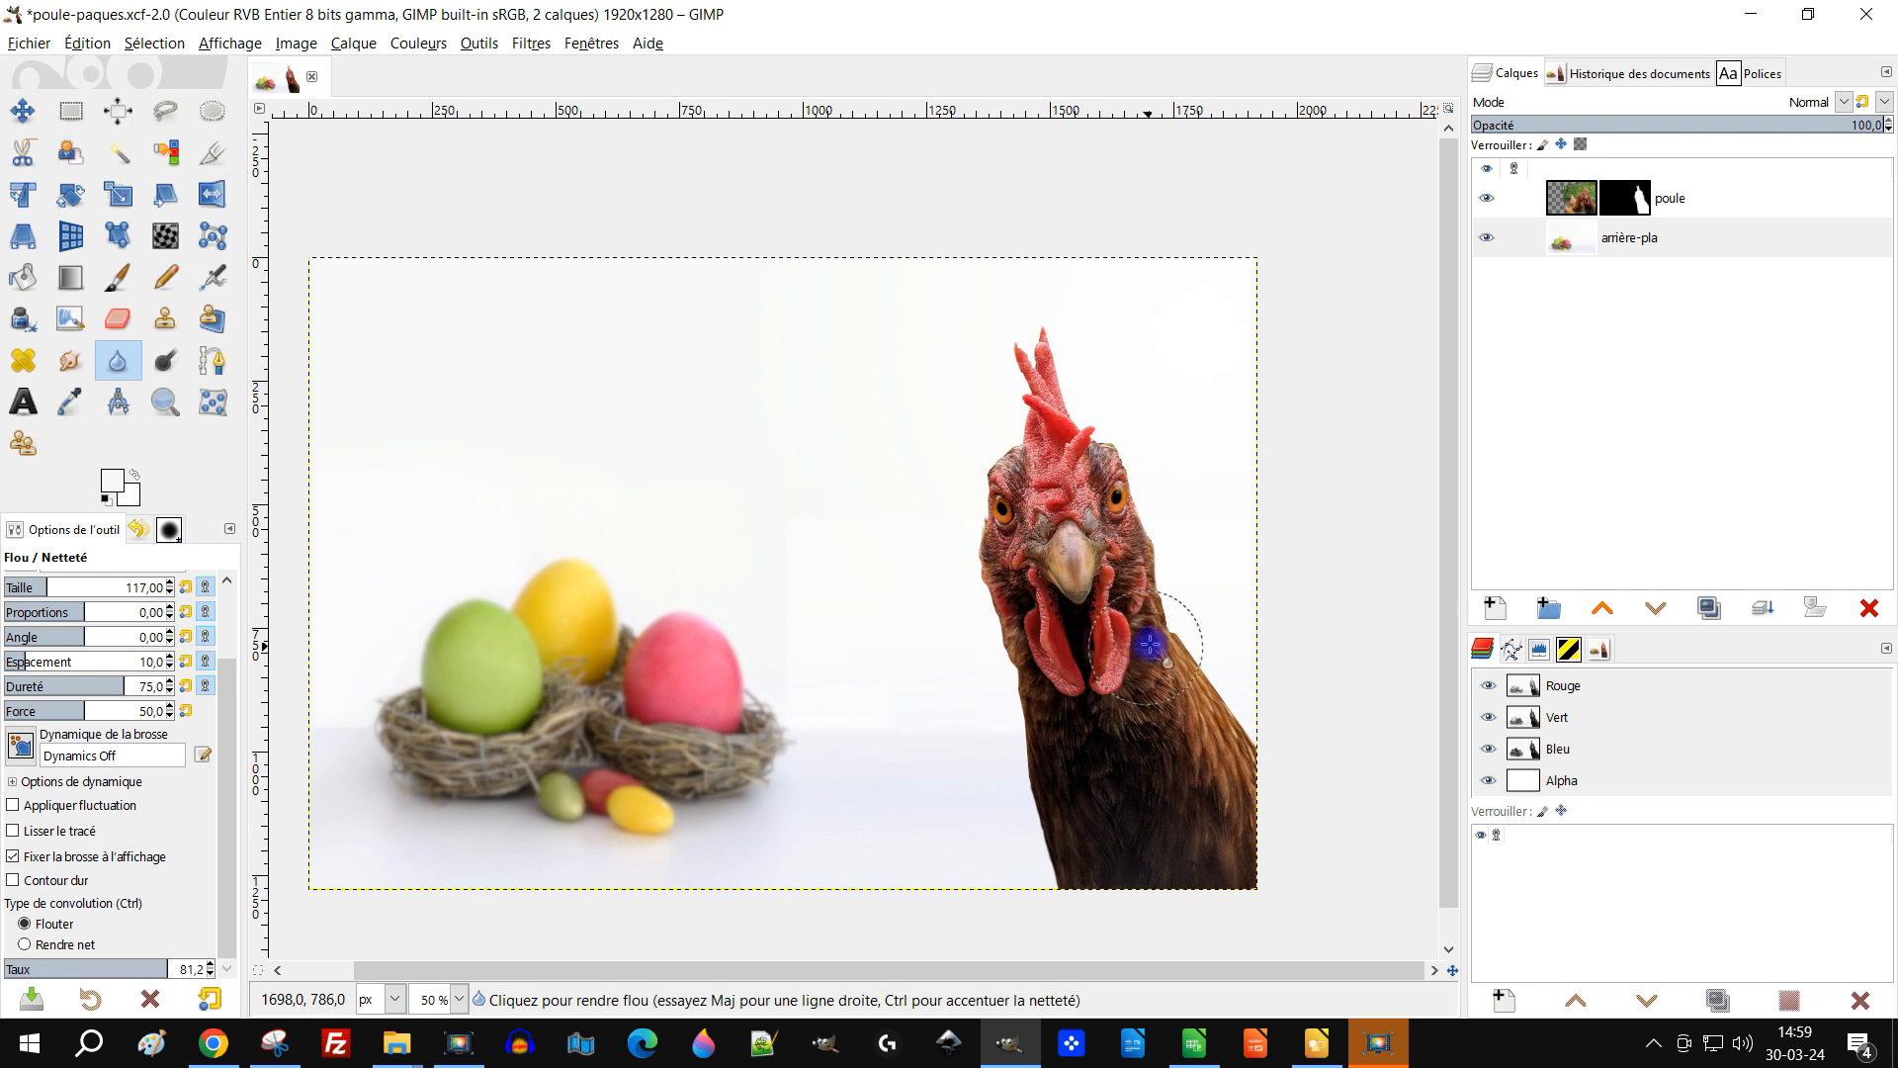
{"action": "left_click", "coordinate": [1670, 244]}
{"action": "double_click", "coordinate": [1667, 200]}
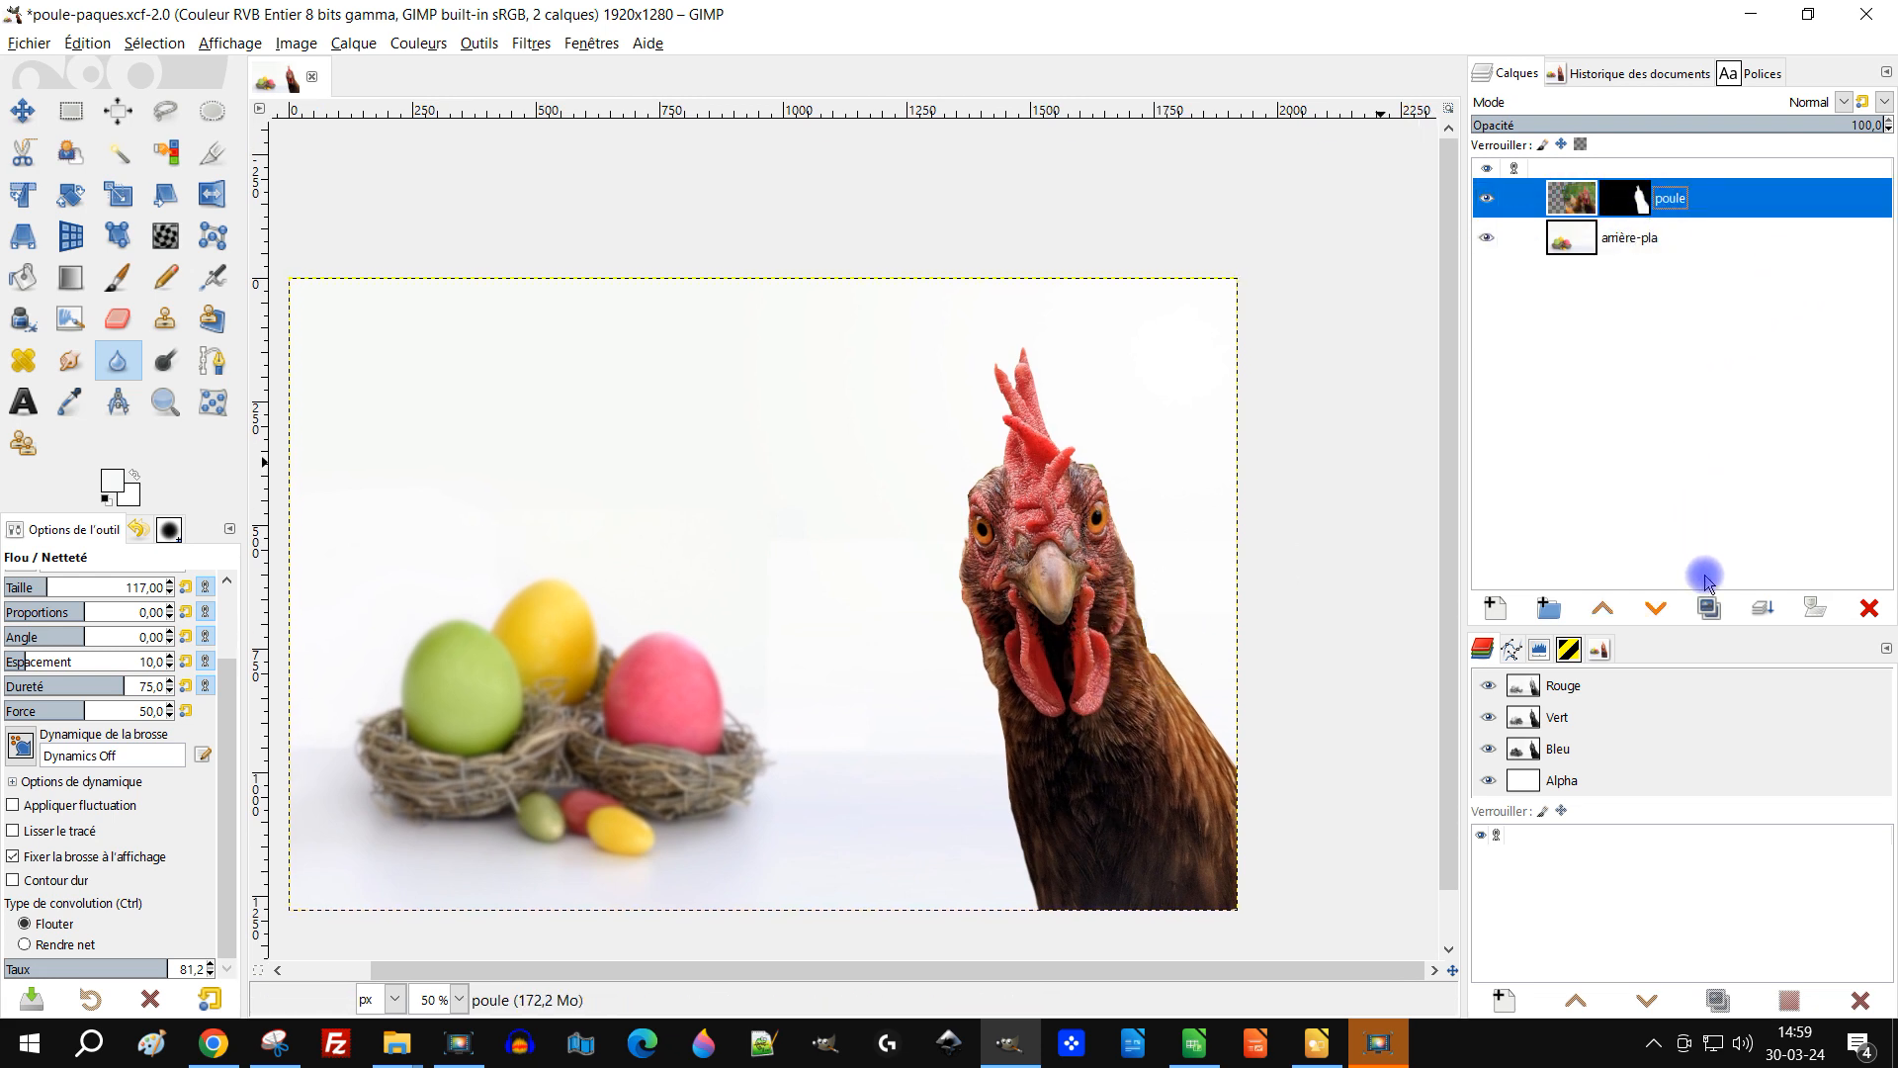
{"action": "left_click", "coordinate": [1711, 610]}
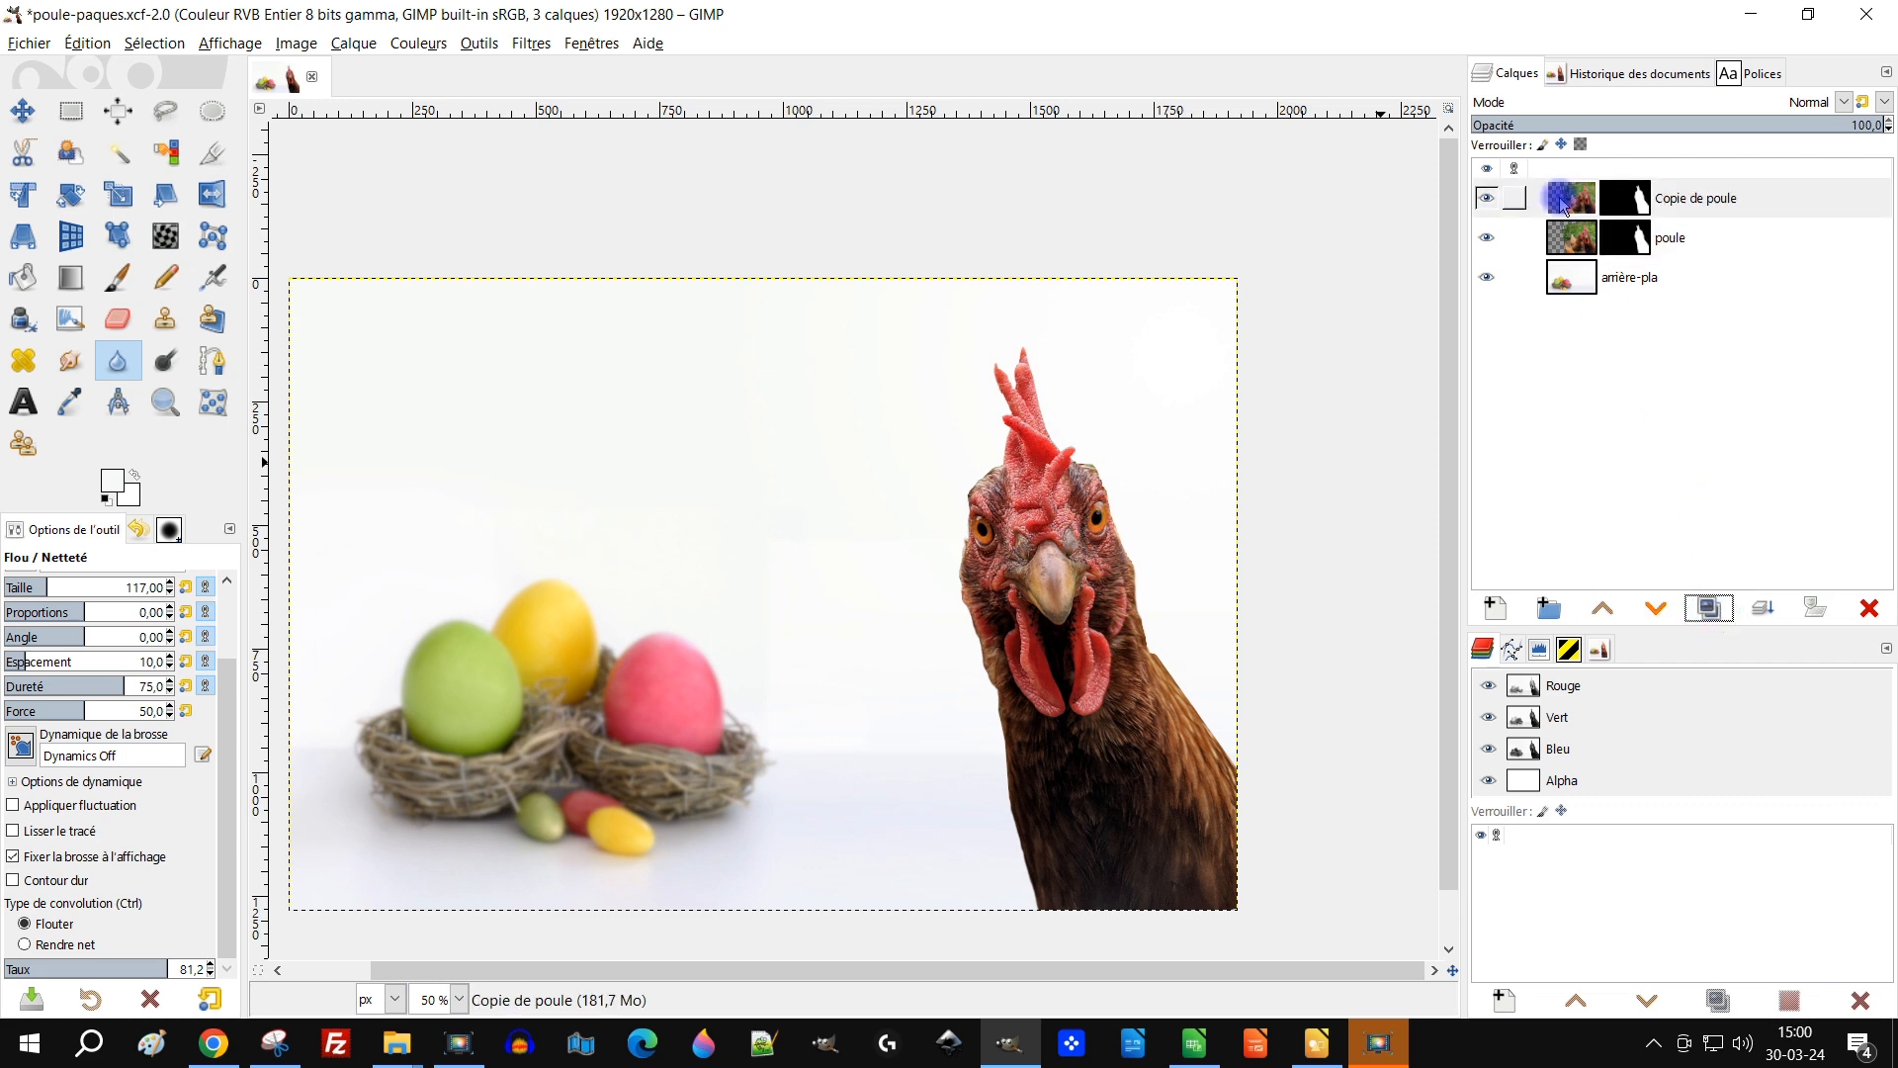
{"action": "right_click", "coordinate": [1564, 203]}
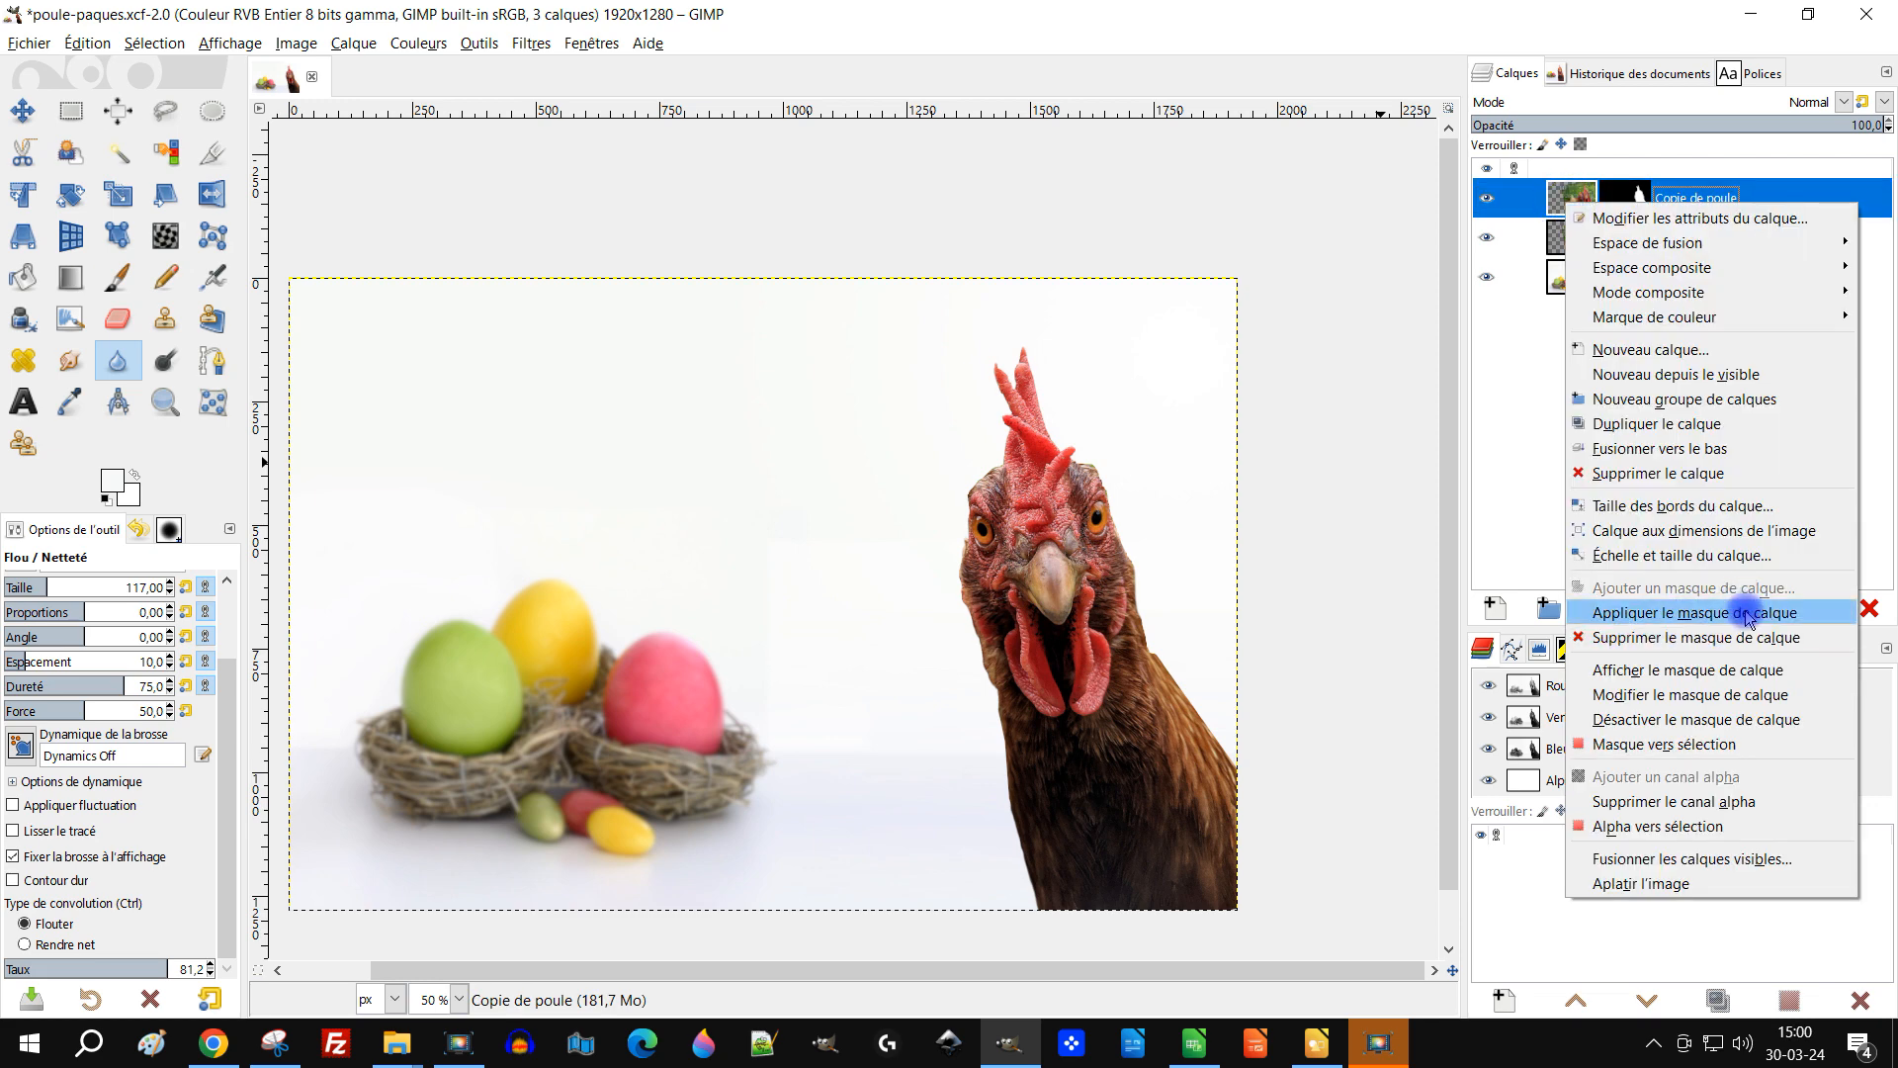
{"action": "left_click", "coordinate": [1745, 615]}
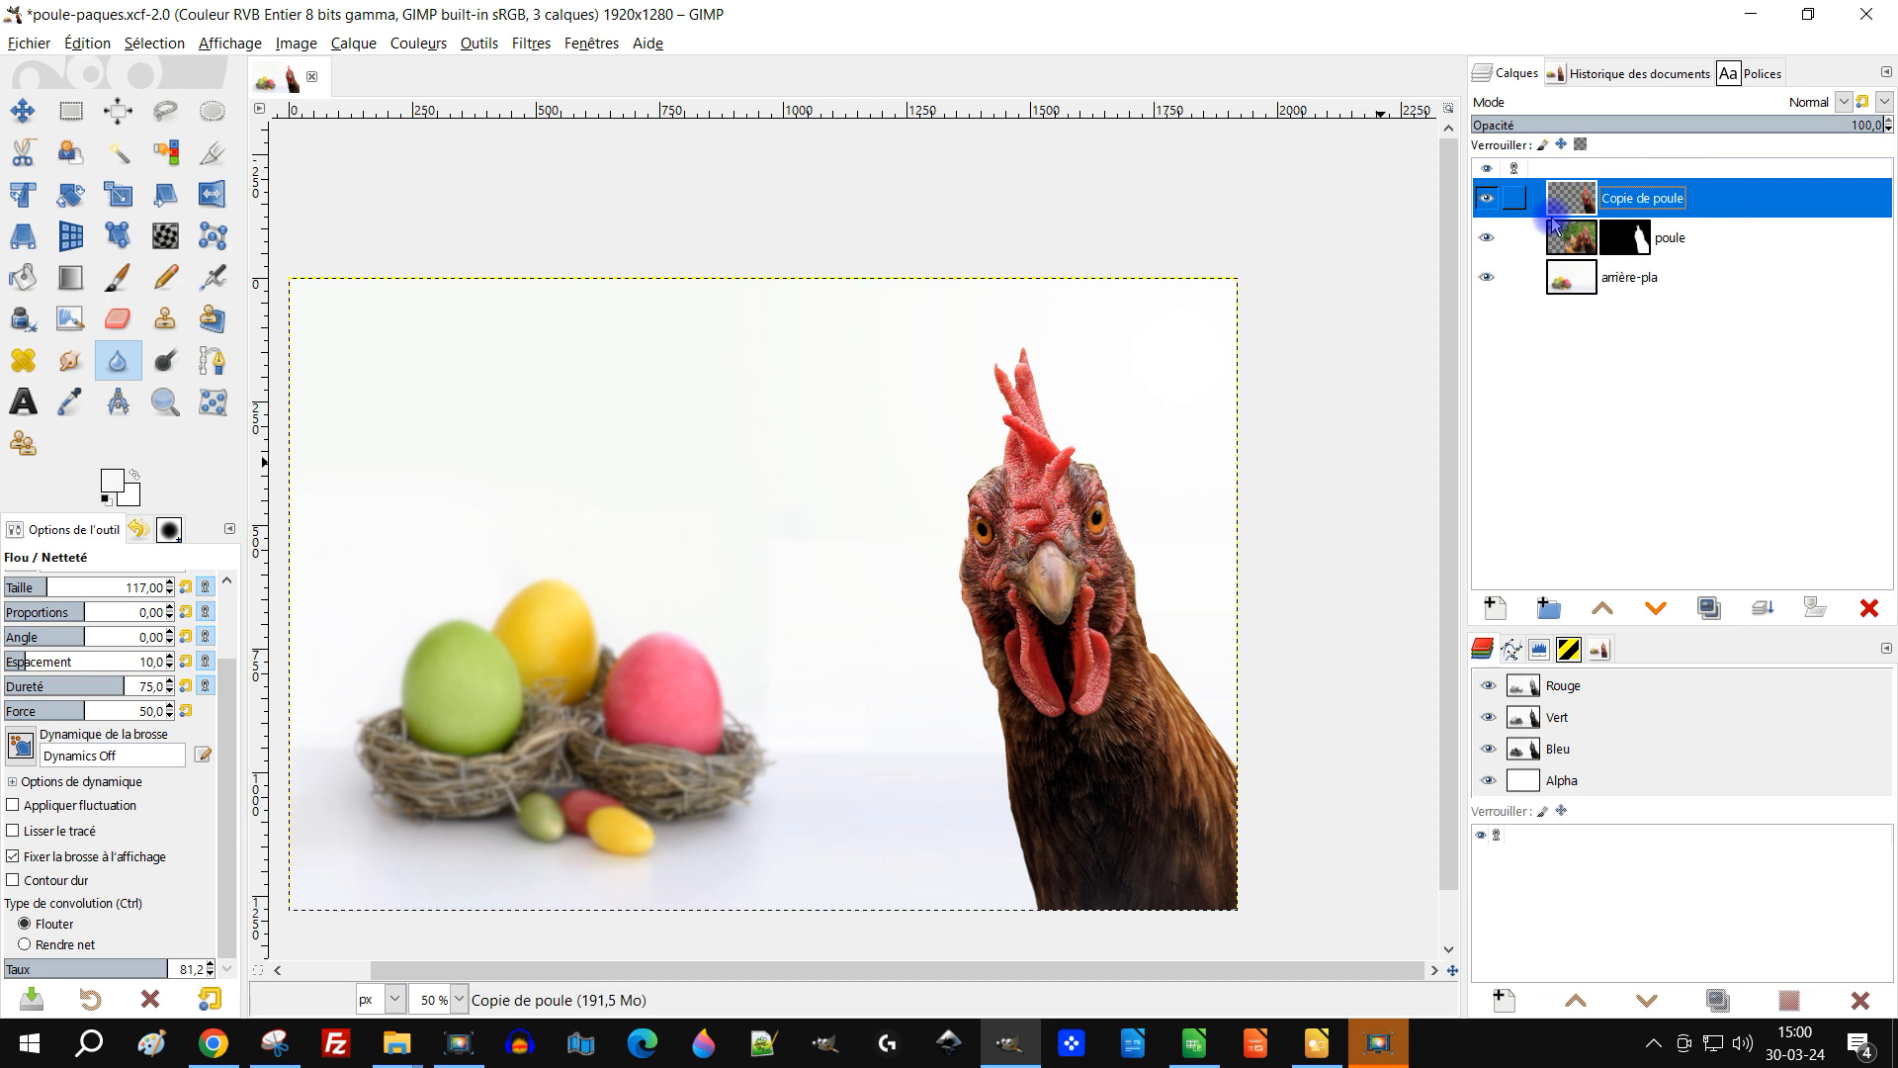
{"action": "scroll", "coordinate": [1143, 538], "scroll_direction": "up", "scroll_amount": 3}
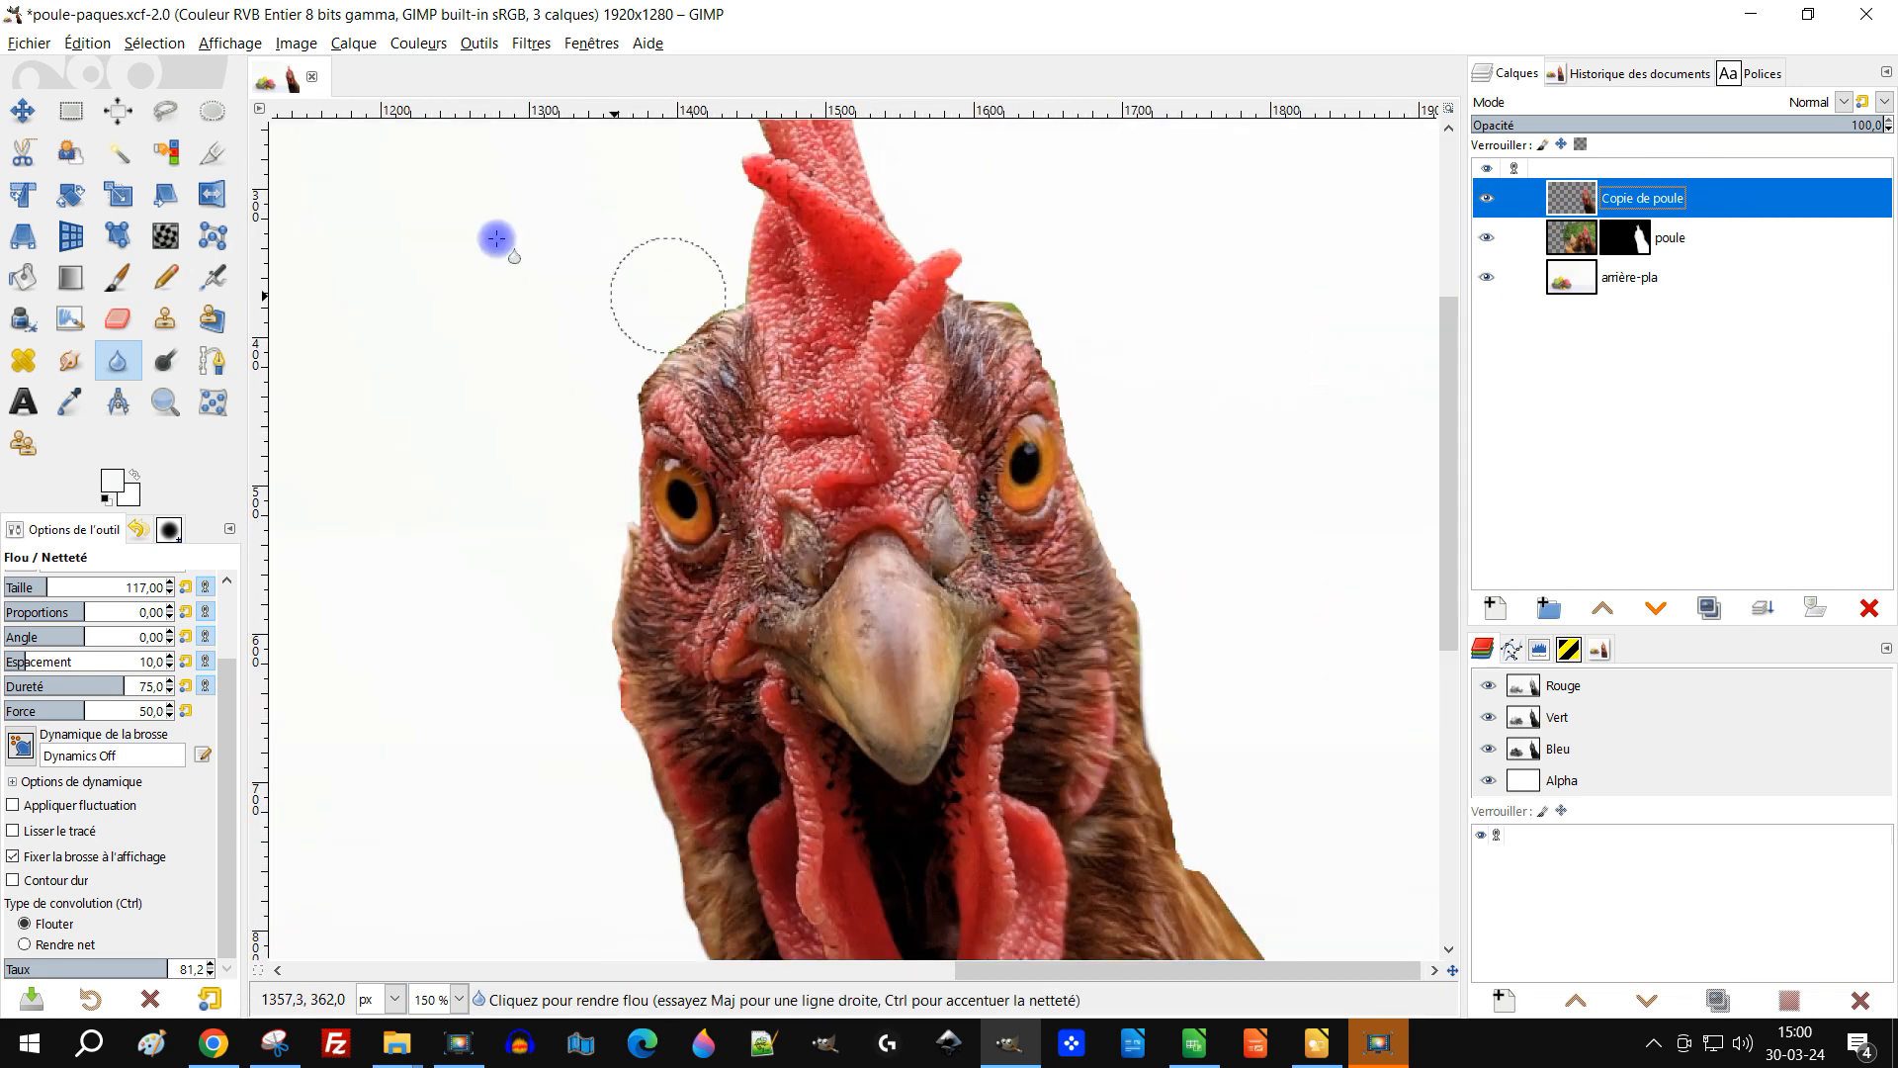
{"action": "scroll", "coordinate": [1038, 400], "scroll_direction": "up", "scroll_amount": 3}
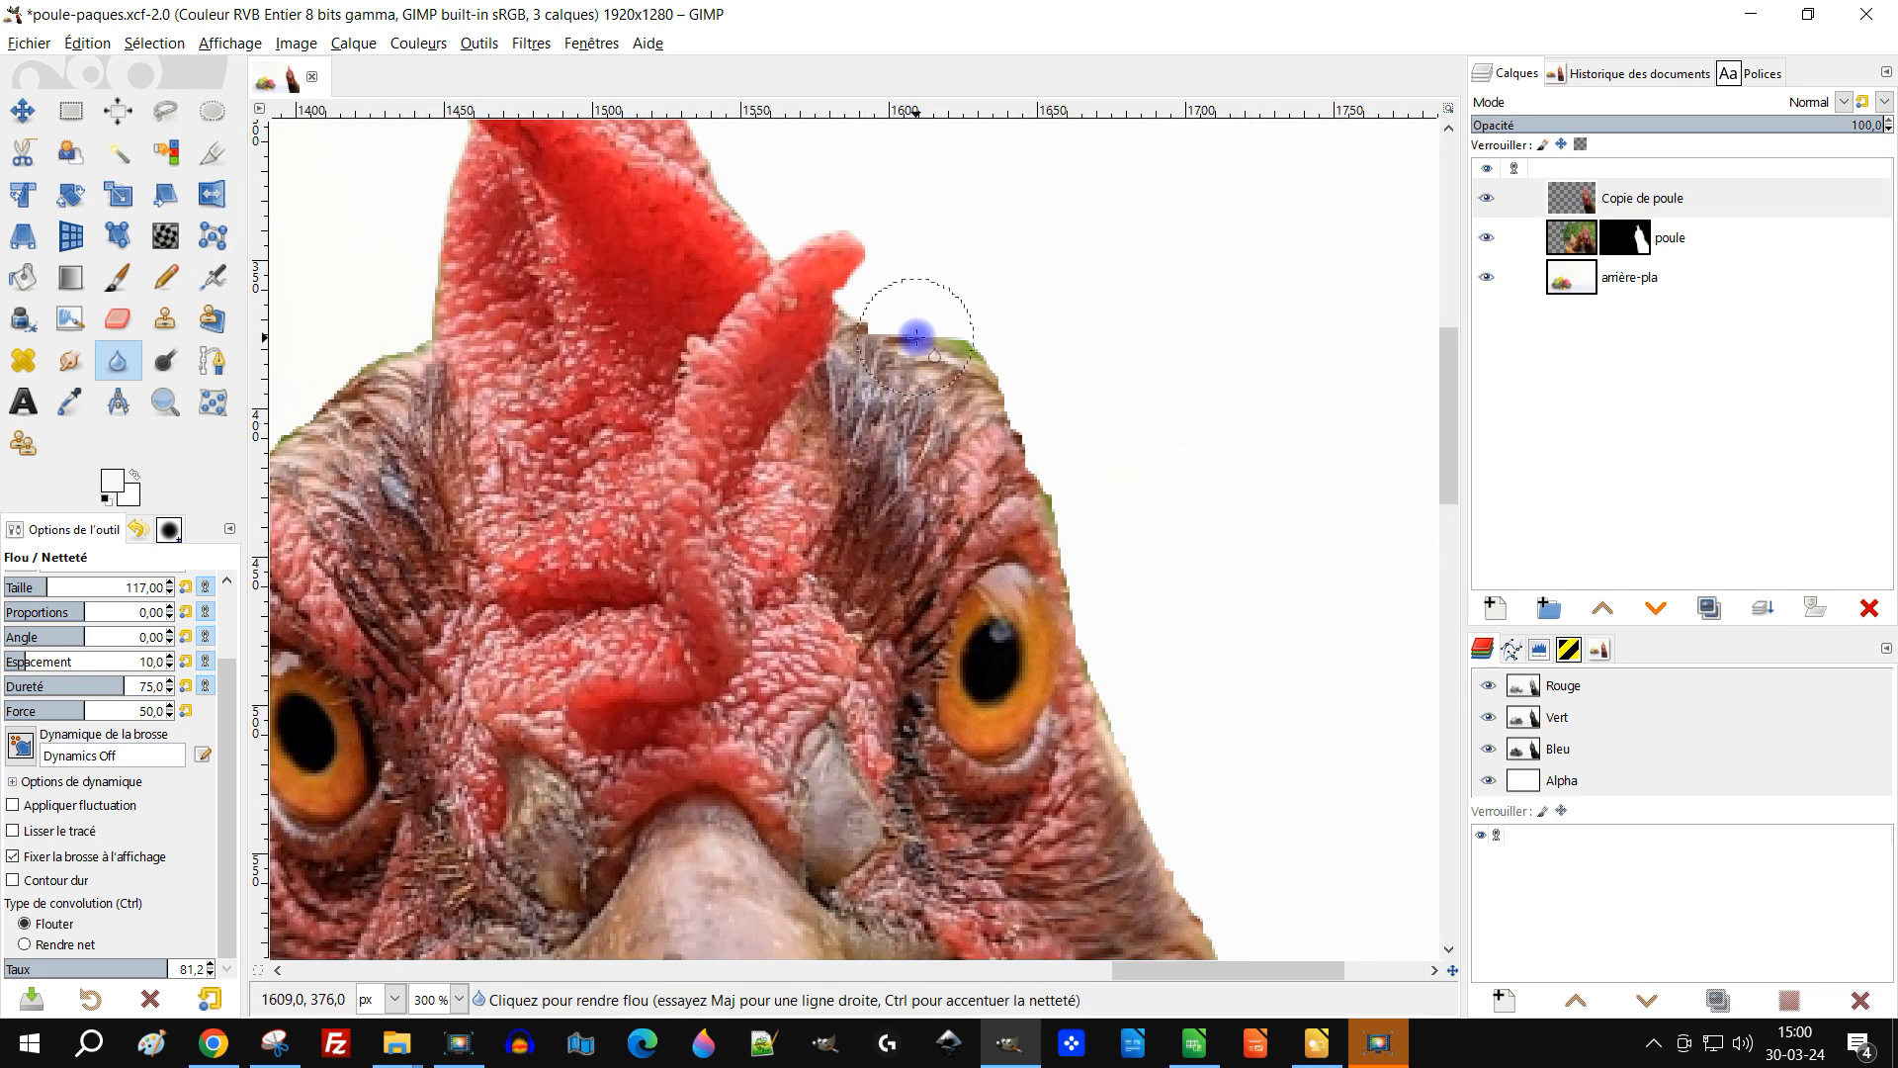
{"action": "left_click", "coordinate": [1674, 198]}
{"action": "left_click", "coordinate": [1867, 607]}
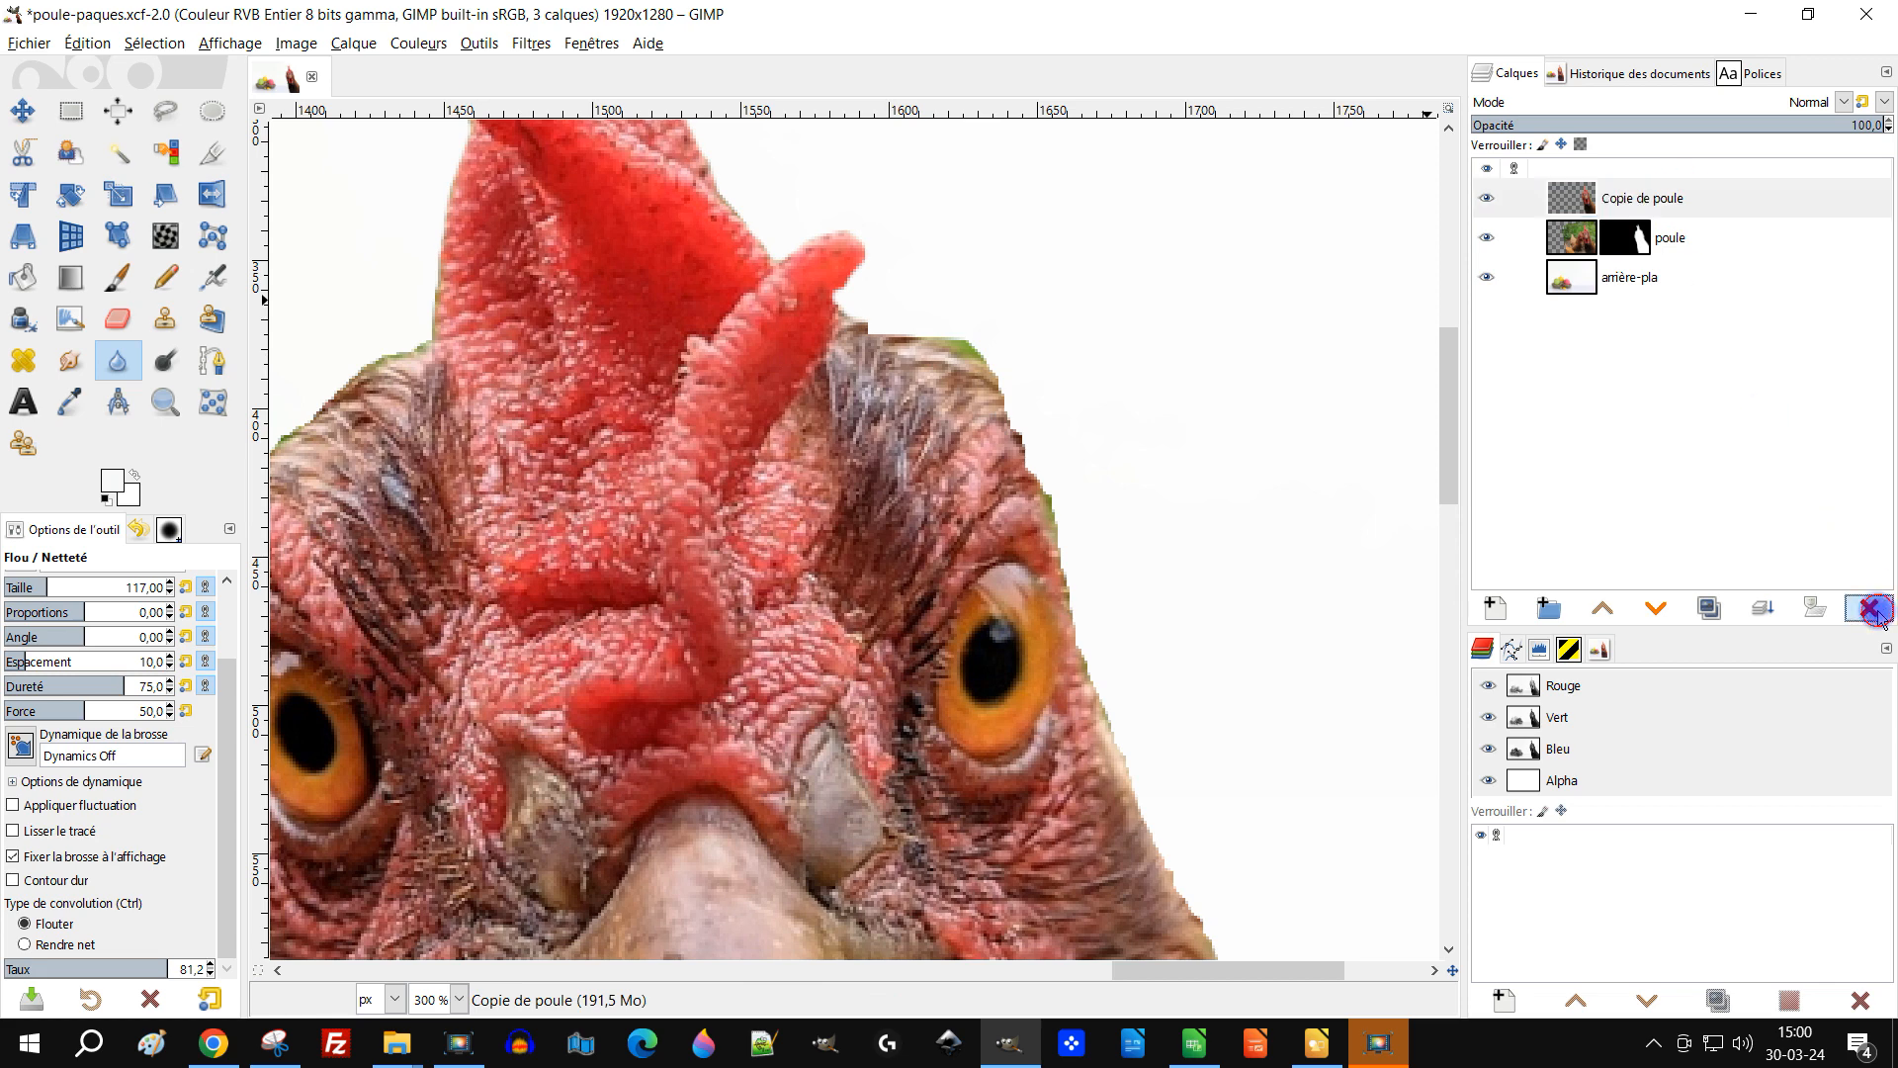
Step: Paint black on the hen layer's mask to hide the green fringe along the top of the hen's head
{"action": "left_click", "coordinate": [1608, 208]}
{"action": "scroll", "coordinate": [1215, 354], "scroll_direction": "up", "scroll_amount": 2}
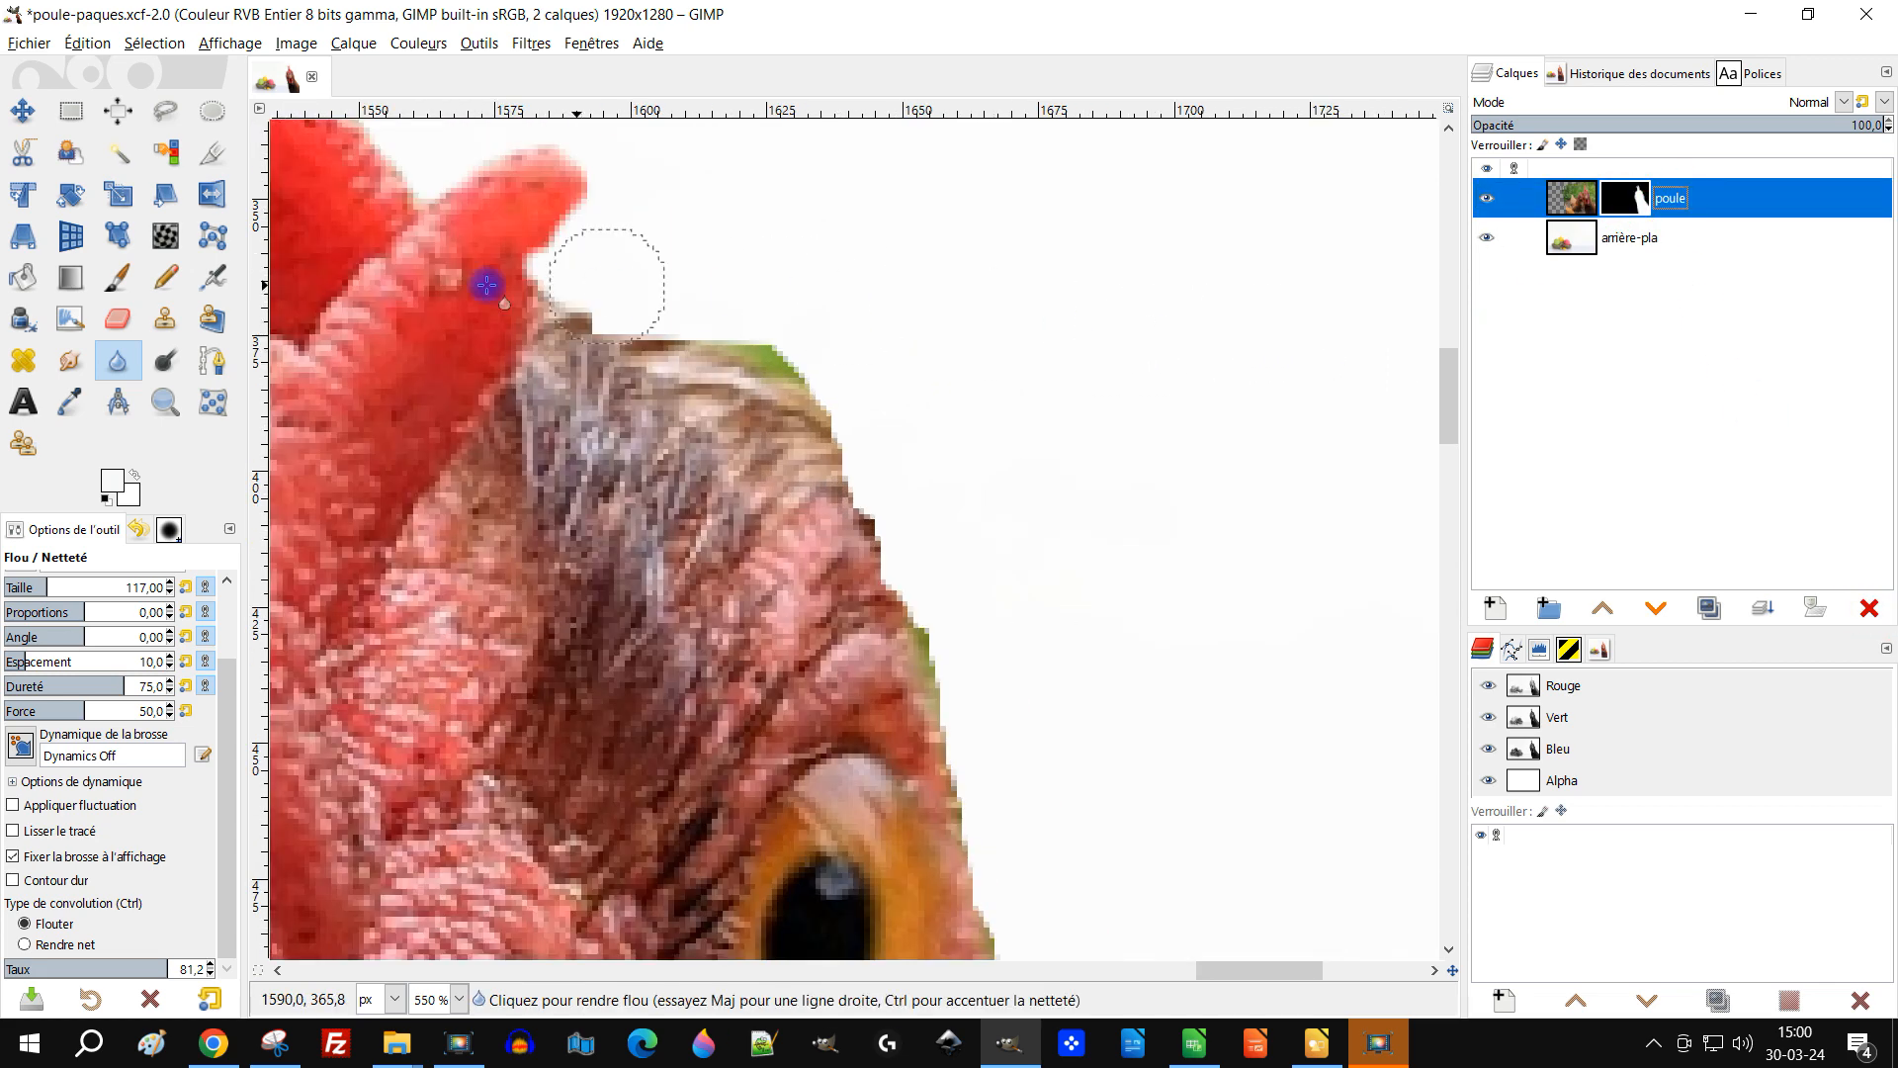
{"action": "left_click", "coordinate": [117, 276]}
{"action": "left_click", "coordinate": [107, 498]}
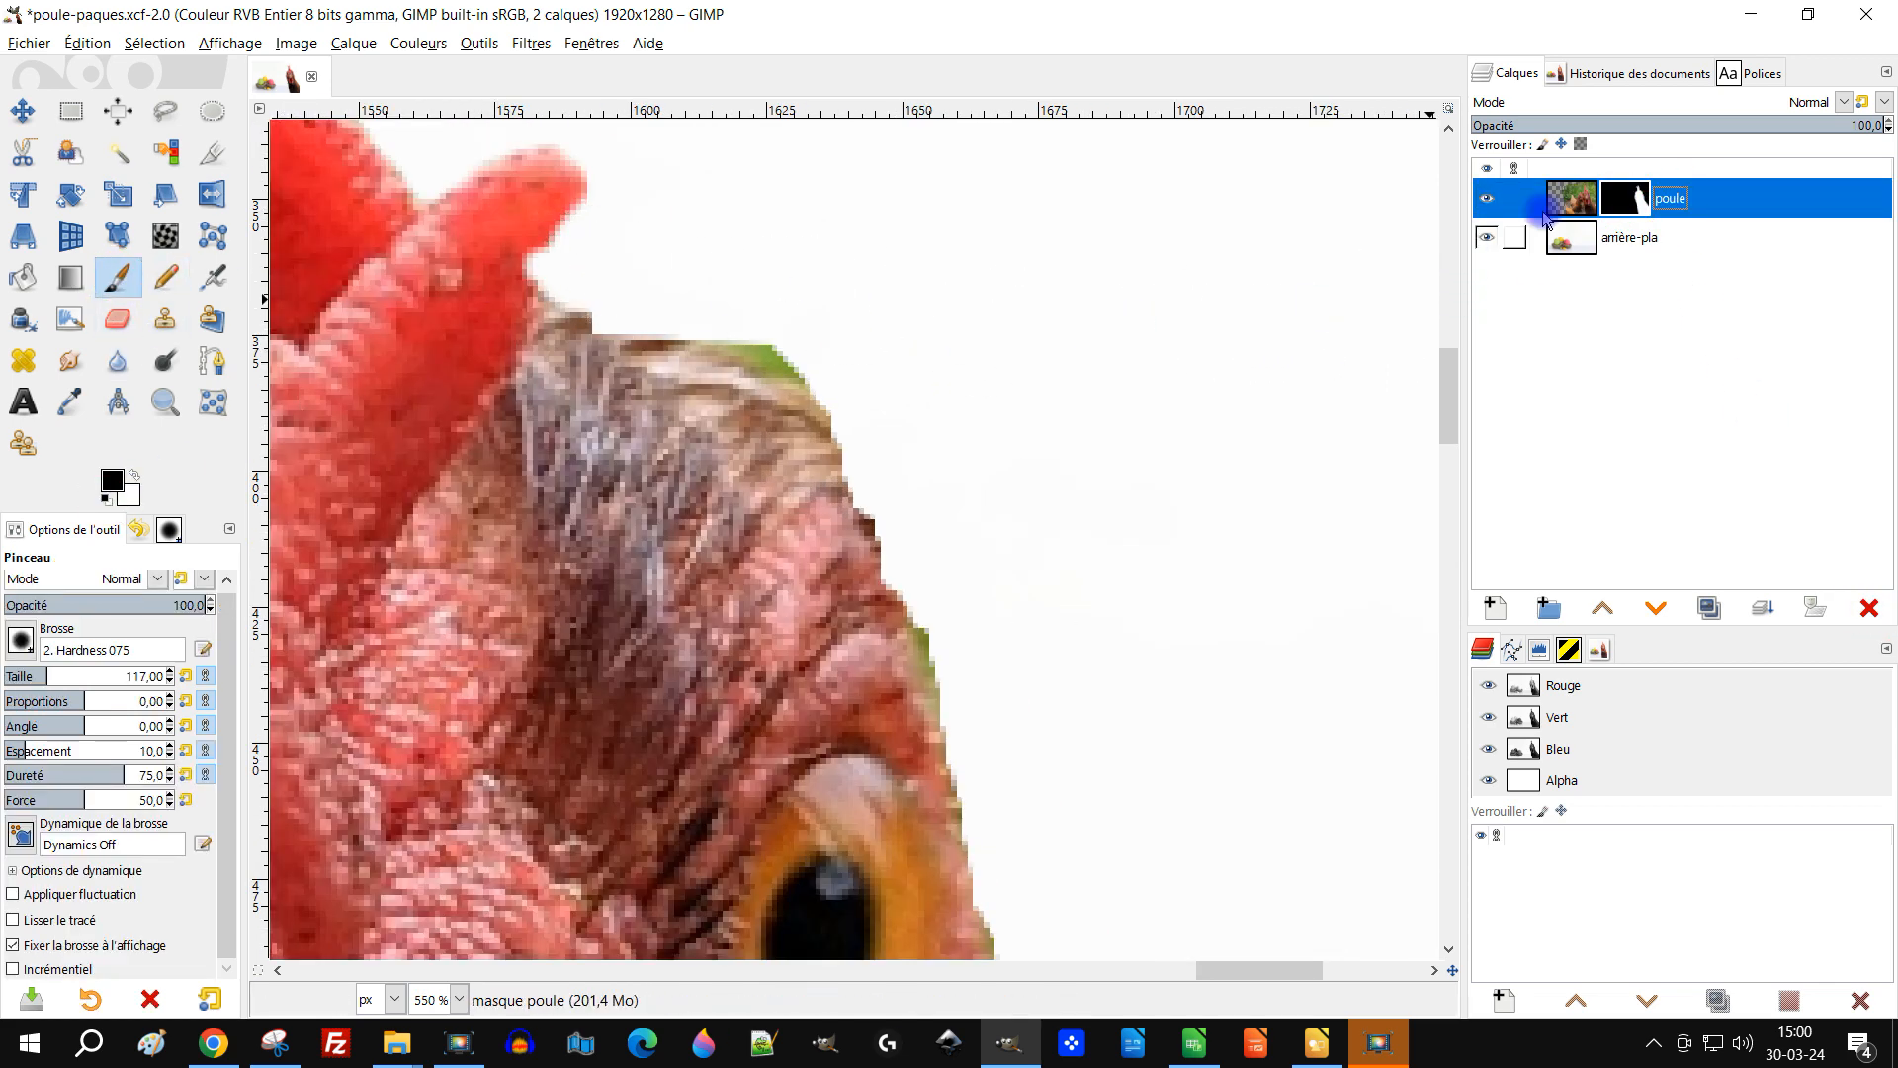
{"action": "left_click", "coordinate": [769, 314]}
{"action": "mouse_move", "coordinate": [769, 316]}
{"action": "left_mouse_down"}
{"action": "mouse_move", "coordinate": [812, 347]}
{"action": "mouse_move", "coordinate": [732, 315]}
{"action": "mouse_move", "coordinate": [842, 384]}
{"action": "left_mouse_up"}
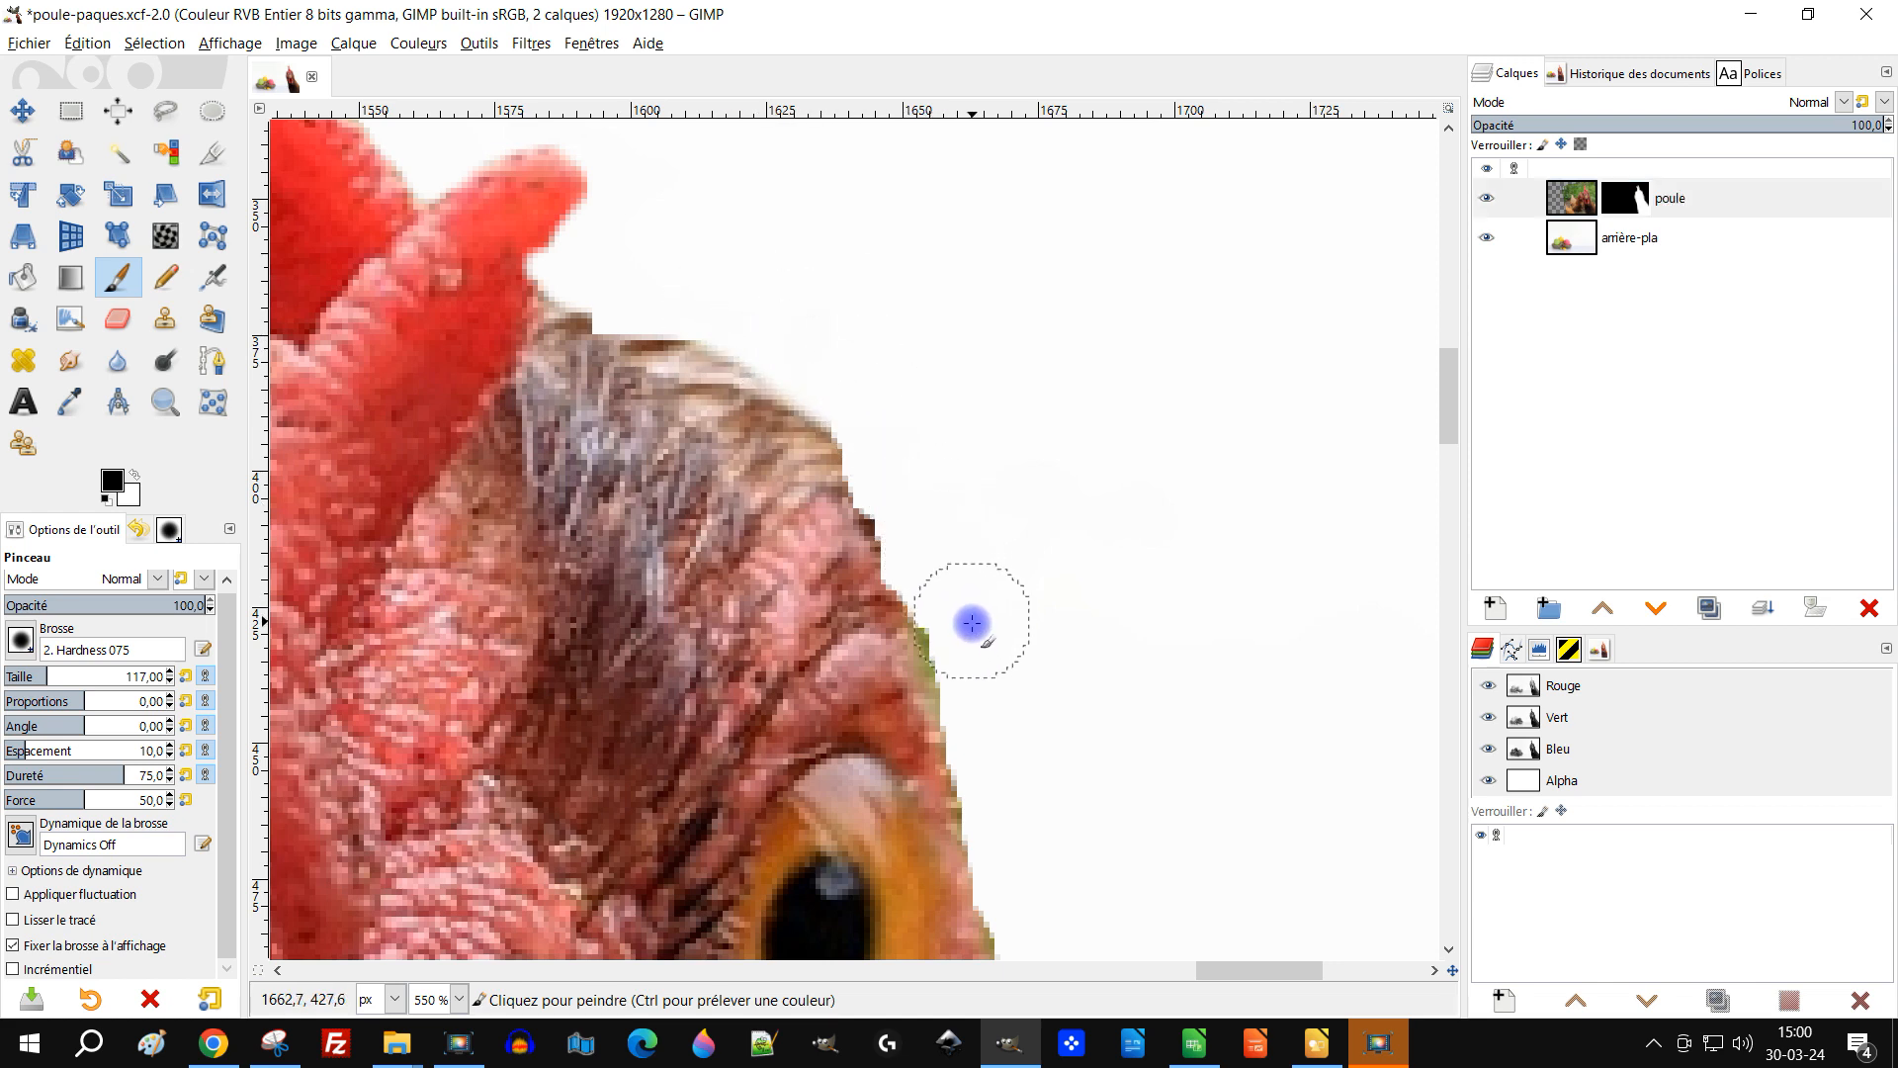
{"action": "mouse_move", "coordinate": [956, 644]}
{"action": "left_mouse_down"}
{"action": "mouse_move", "coordinate": [991, 714]}
{"action": "mouse_move", "coordinate": [1114, 712]}
{"action": "left_mouse_up"}
Step: Paint black on the hen's mask along the edge of the neck to remove leftover fringe
{"action": "scroll", "coordinate": [1077, 544], "scroll_direction": "down", "scroll_amount": 5}
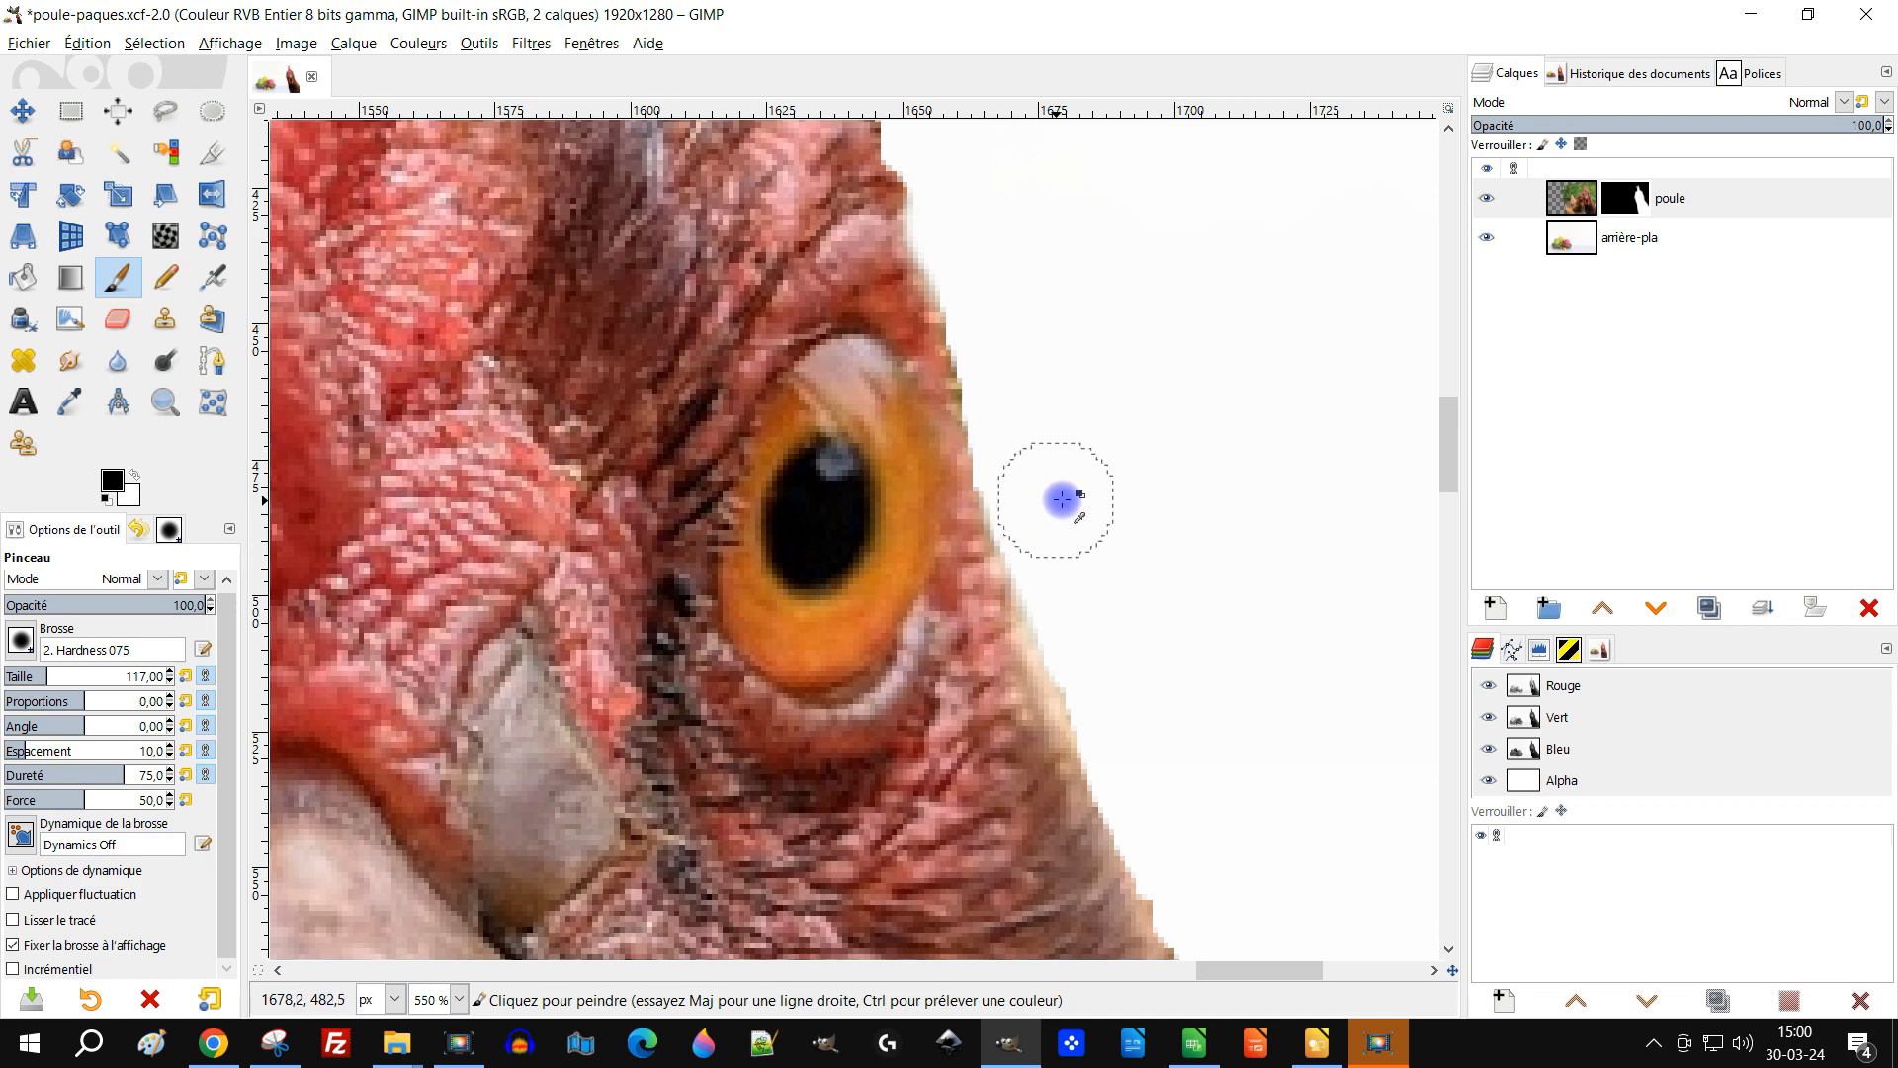
{"action": "scroll", "coordinate": [1077, 494], "scroll_direction": "down", "scroll_amount": 5}
{"action": "scroll", "coordinate": [1262, 767], "scroll_direction": "up", "scroll_amount": 2}
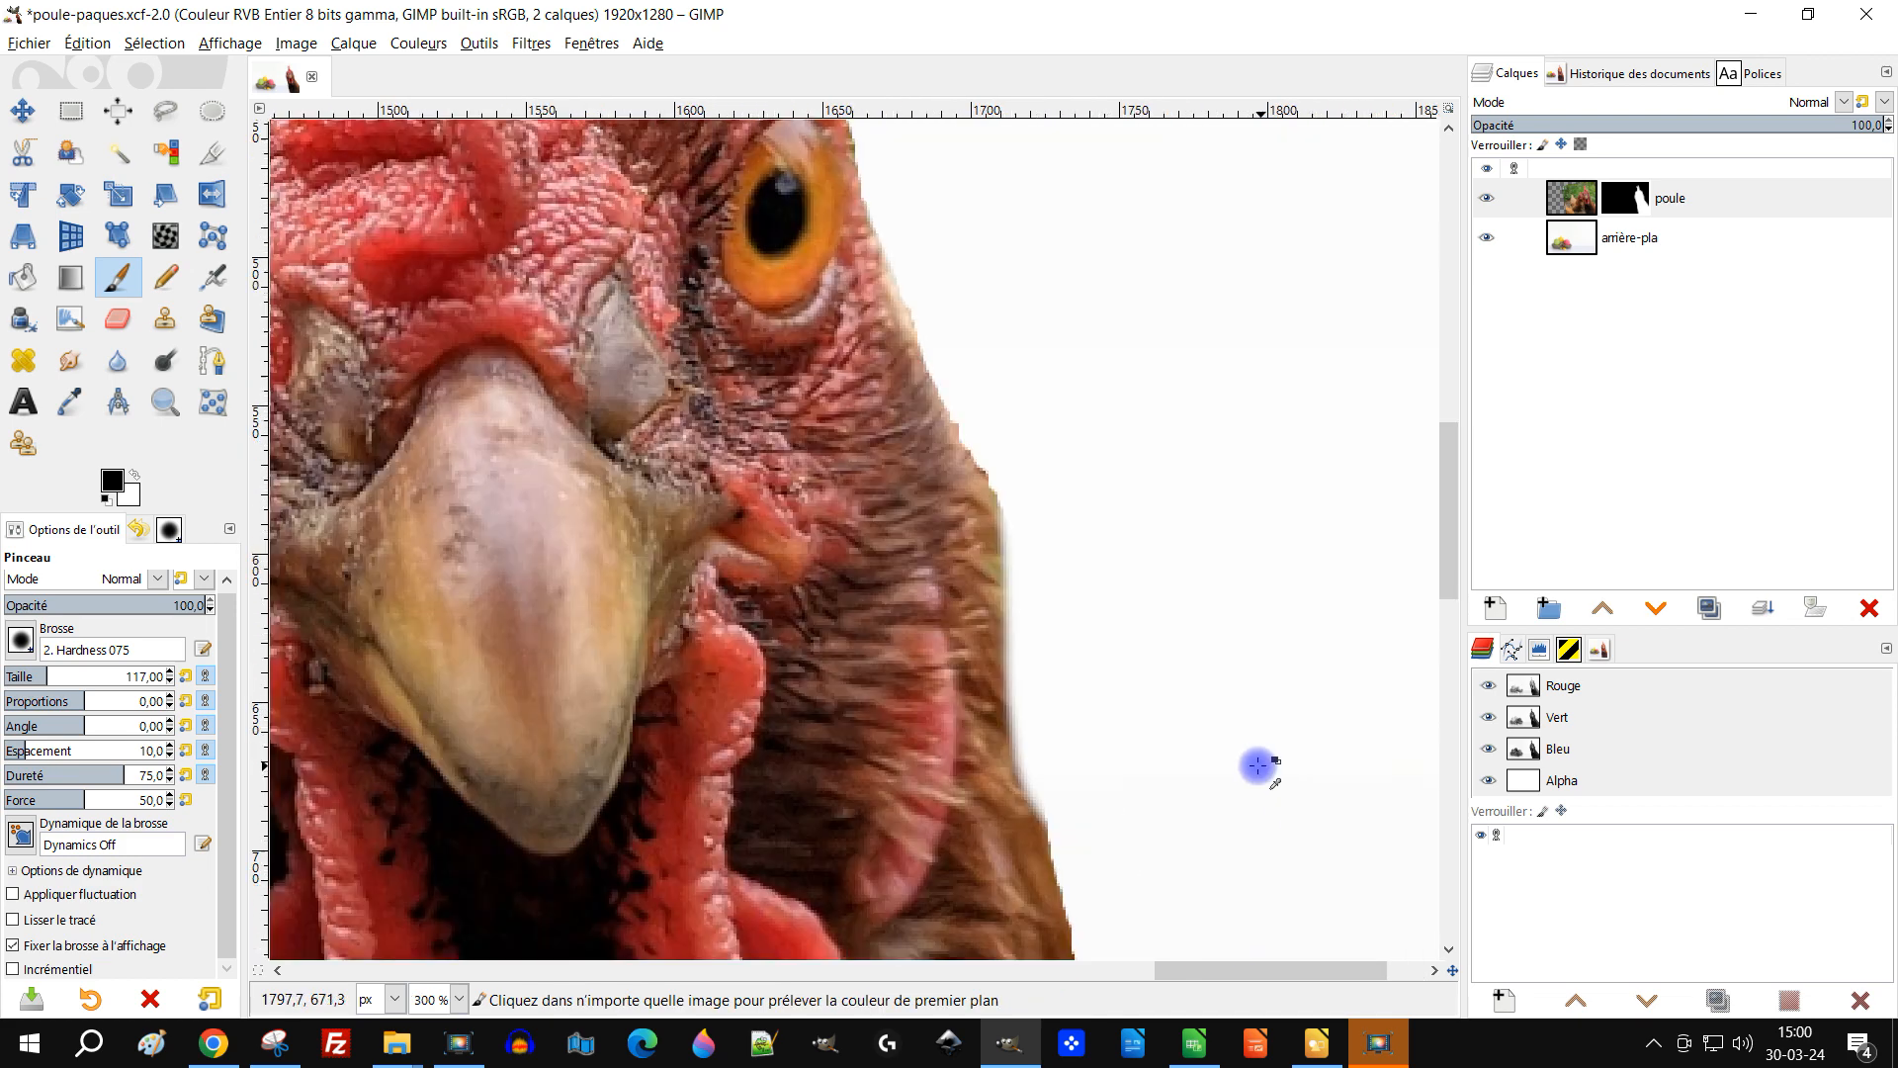
{"action": "scroll", "coordinate": [1087, 593], "scroll_direction": "down", "scroll_amount": 2}
{"action": "scroll", "coordinate": [987, 444], "scroll_direction": "up", "scroll_amount": 1}
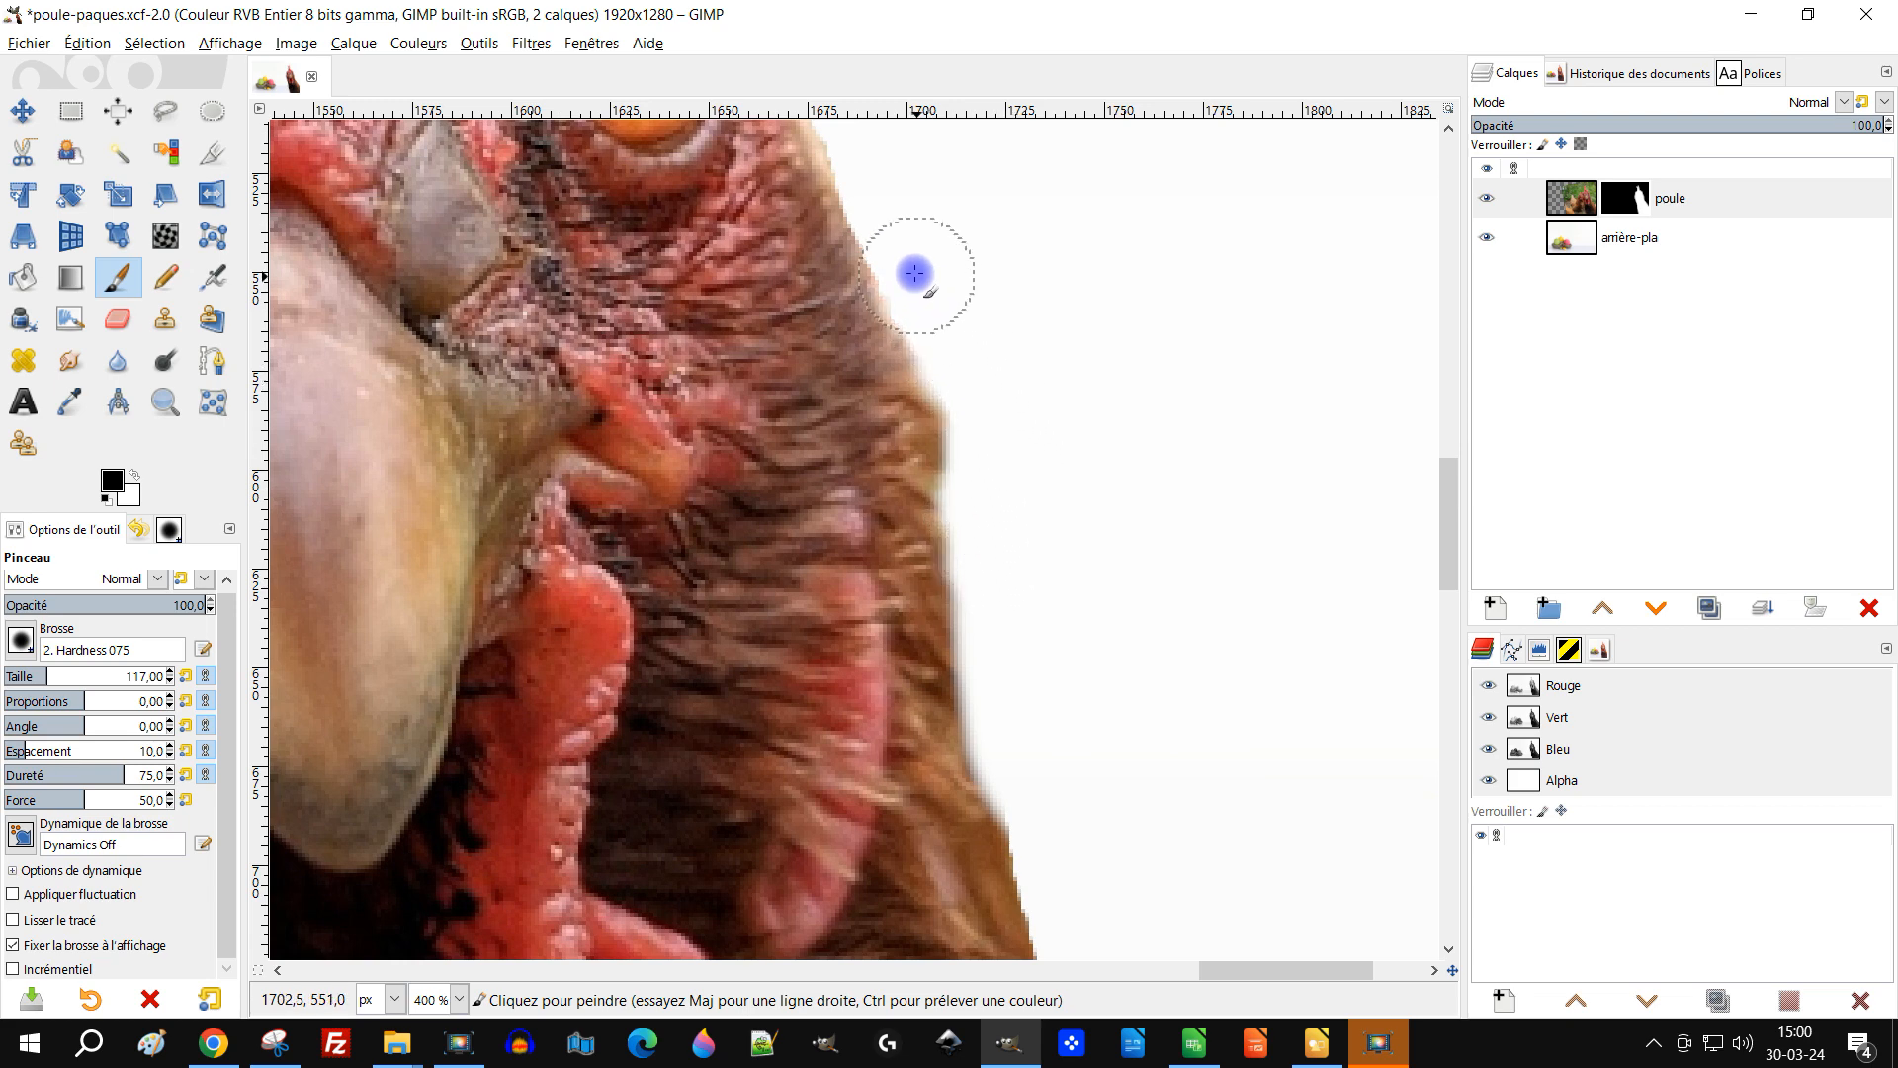
{"action": "scroll", "coordinate": [1017, 359], "scroll_direction": "down", "scroll_amount": 3}
{"action": "scroll", "coordinate": [1042, 538], "scroll_direction": "up", "scroll_amount": 4}
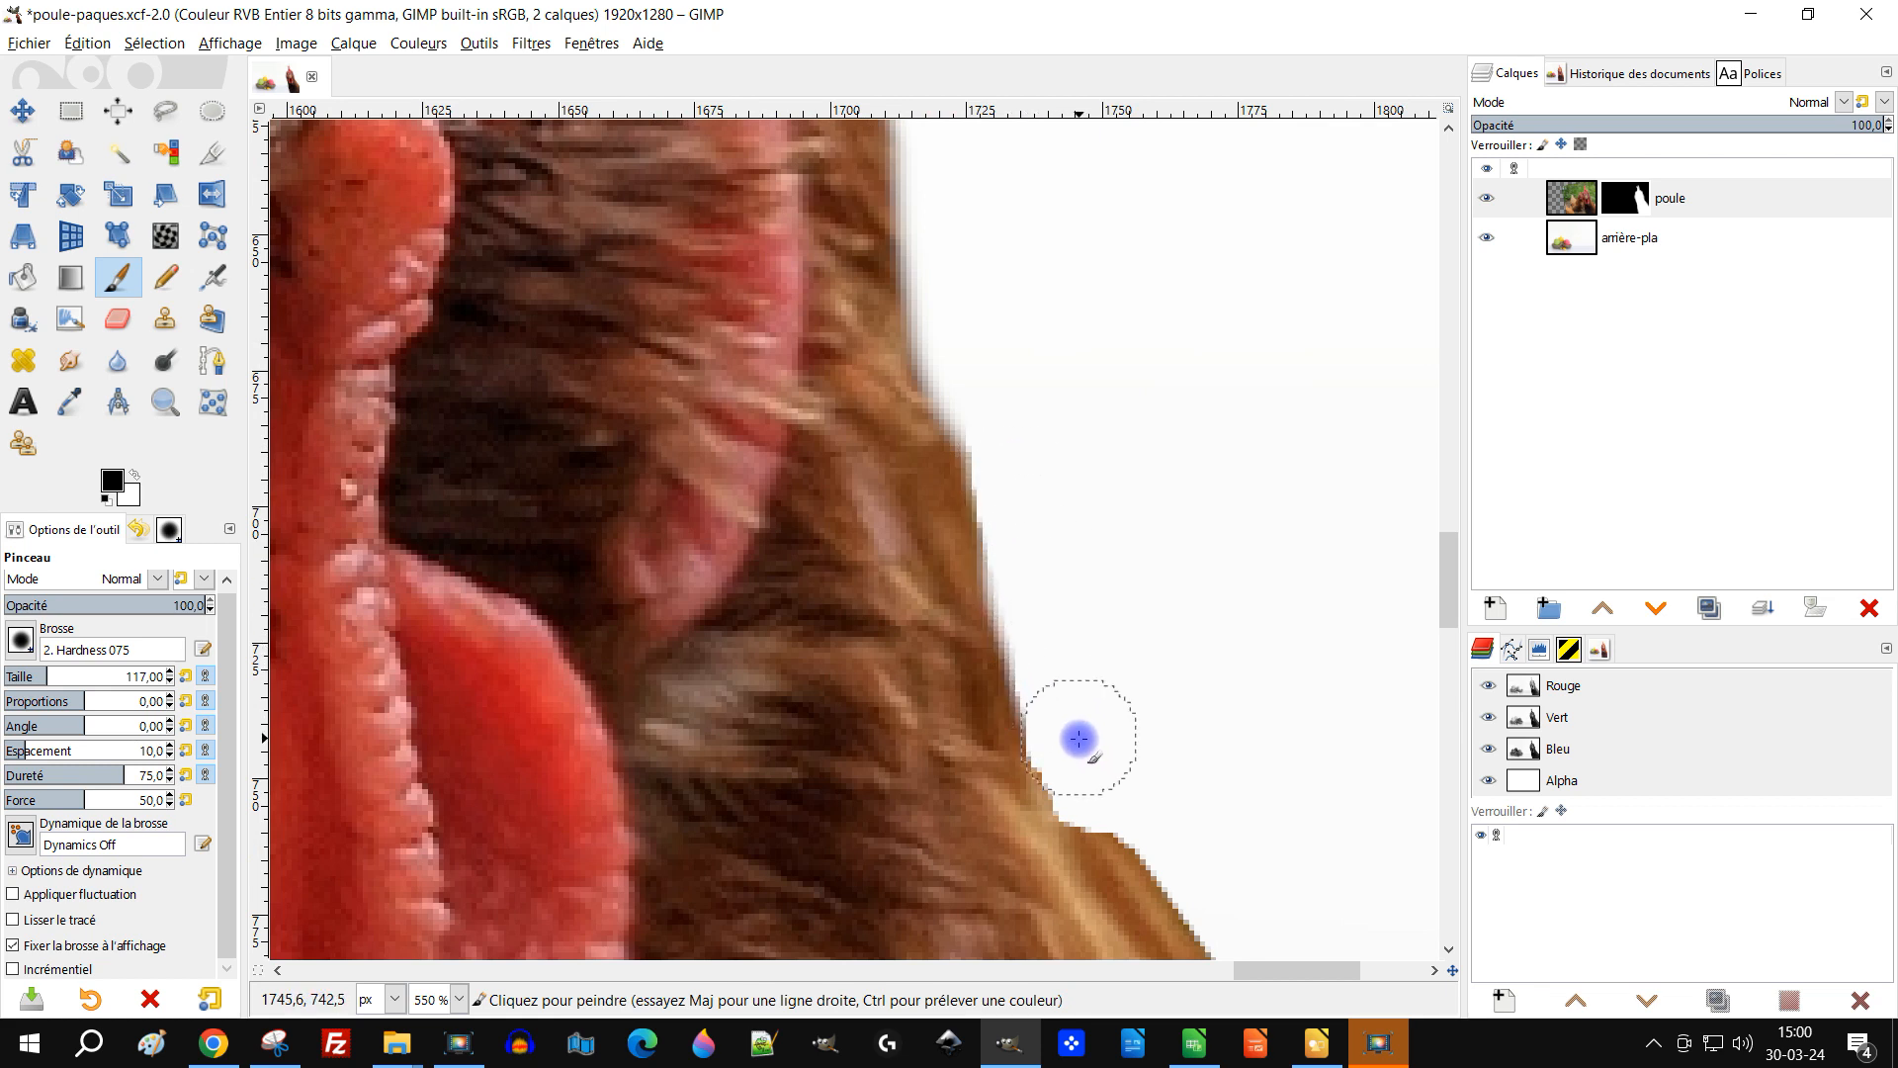
{"action": "left_click_drag", "start_coordinate": [1086, 767], "coordinate": [1170, 843]}
{"action": "scroll", "coordinate": [1199, 771], "scroll_direction": "down", "scroll_amount": 5}
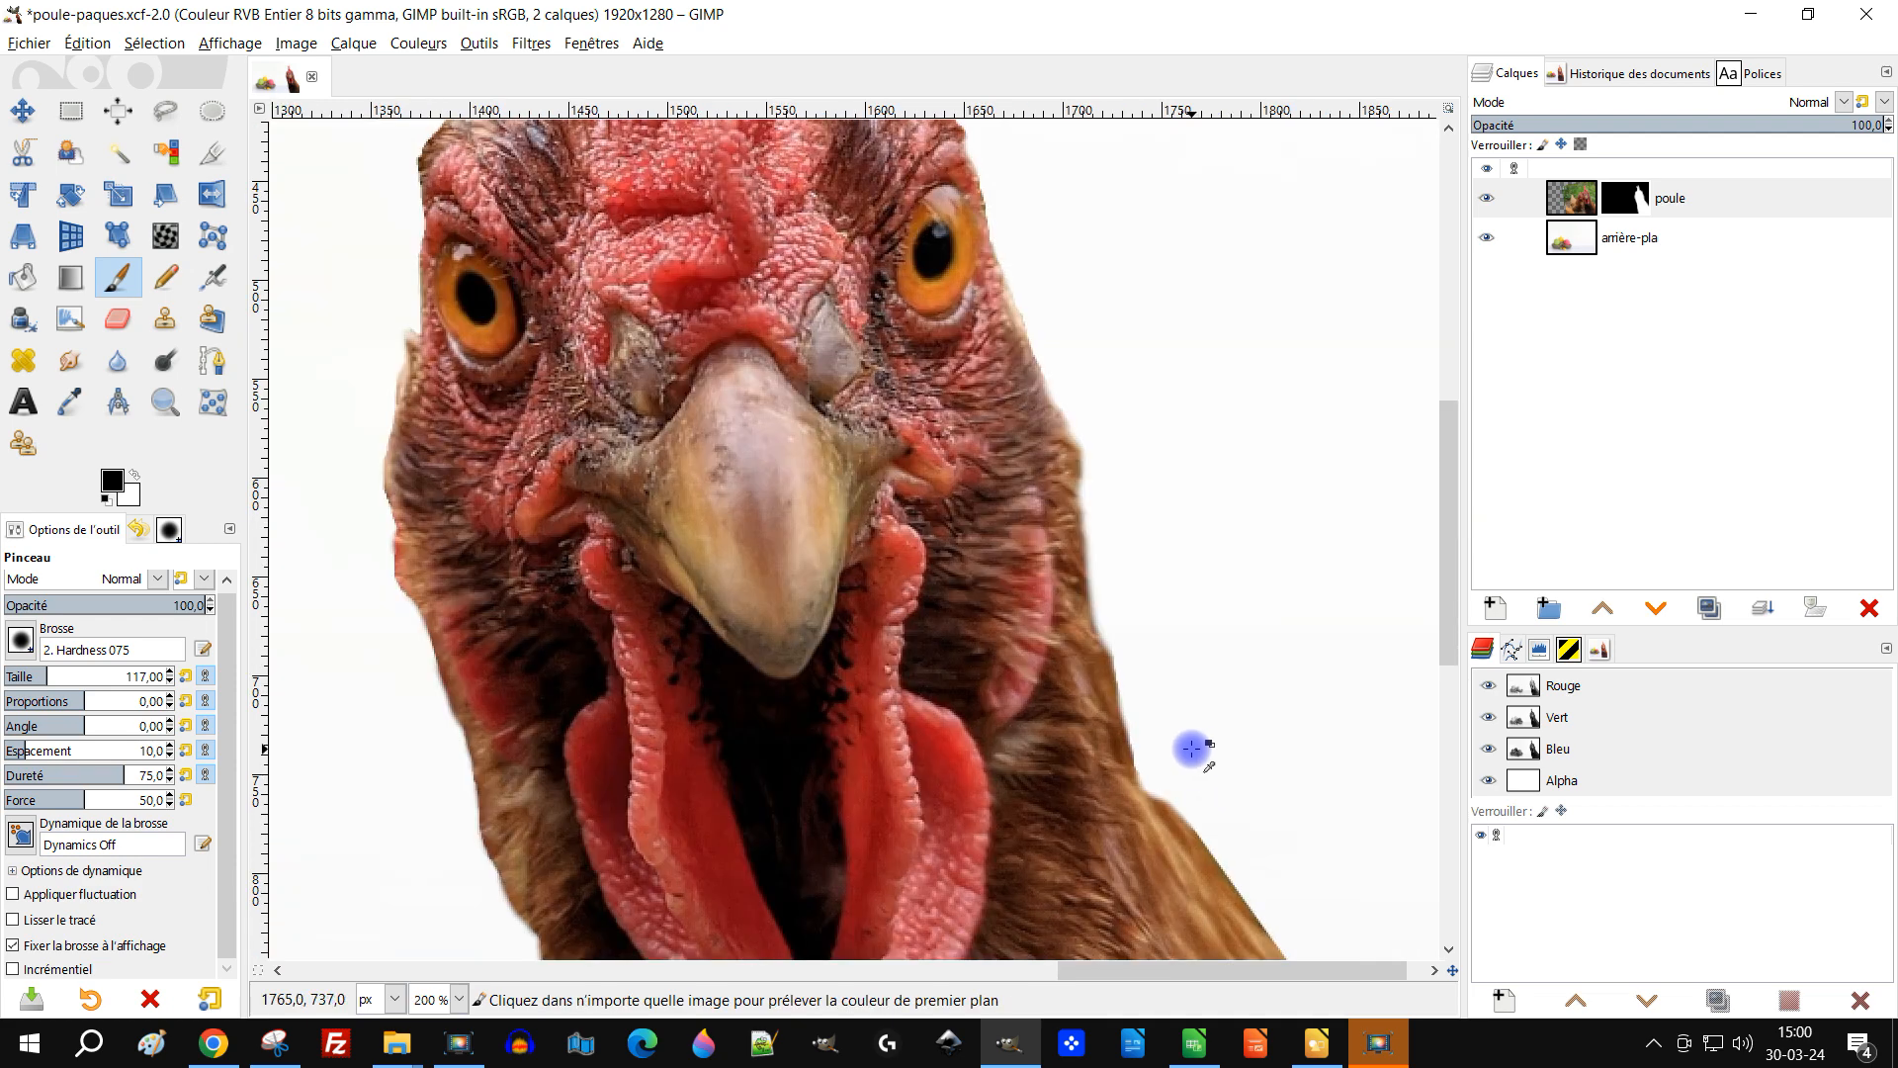
{"action": "scroll", "coordinate": [1177, 712], "scroll_direction": "up", "scroll_amount": 2}
{"action": "scroll", "coordinate": [1144, 618], "scroll_direction": "down", "scroll_amount": 4}
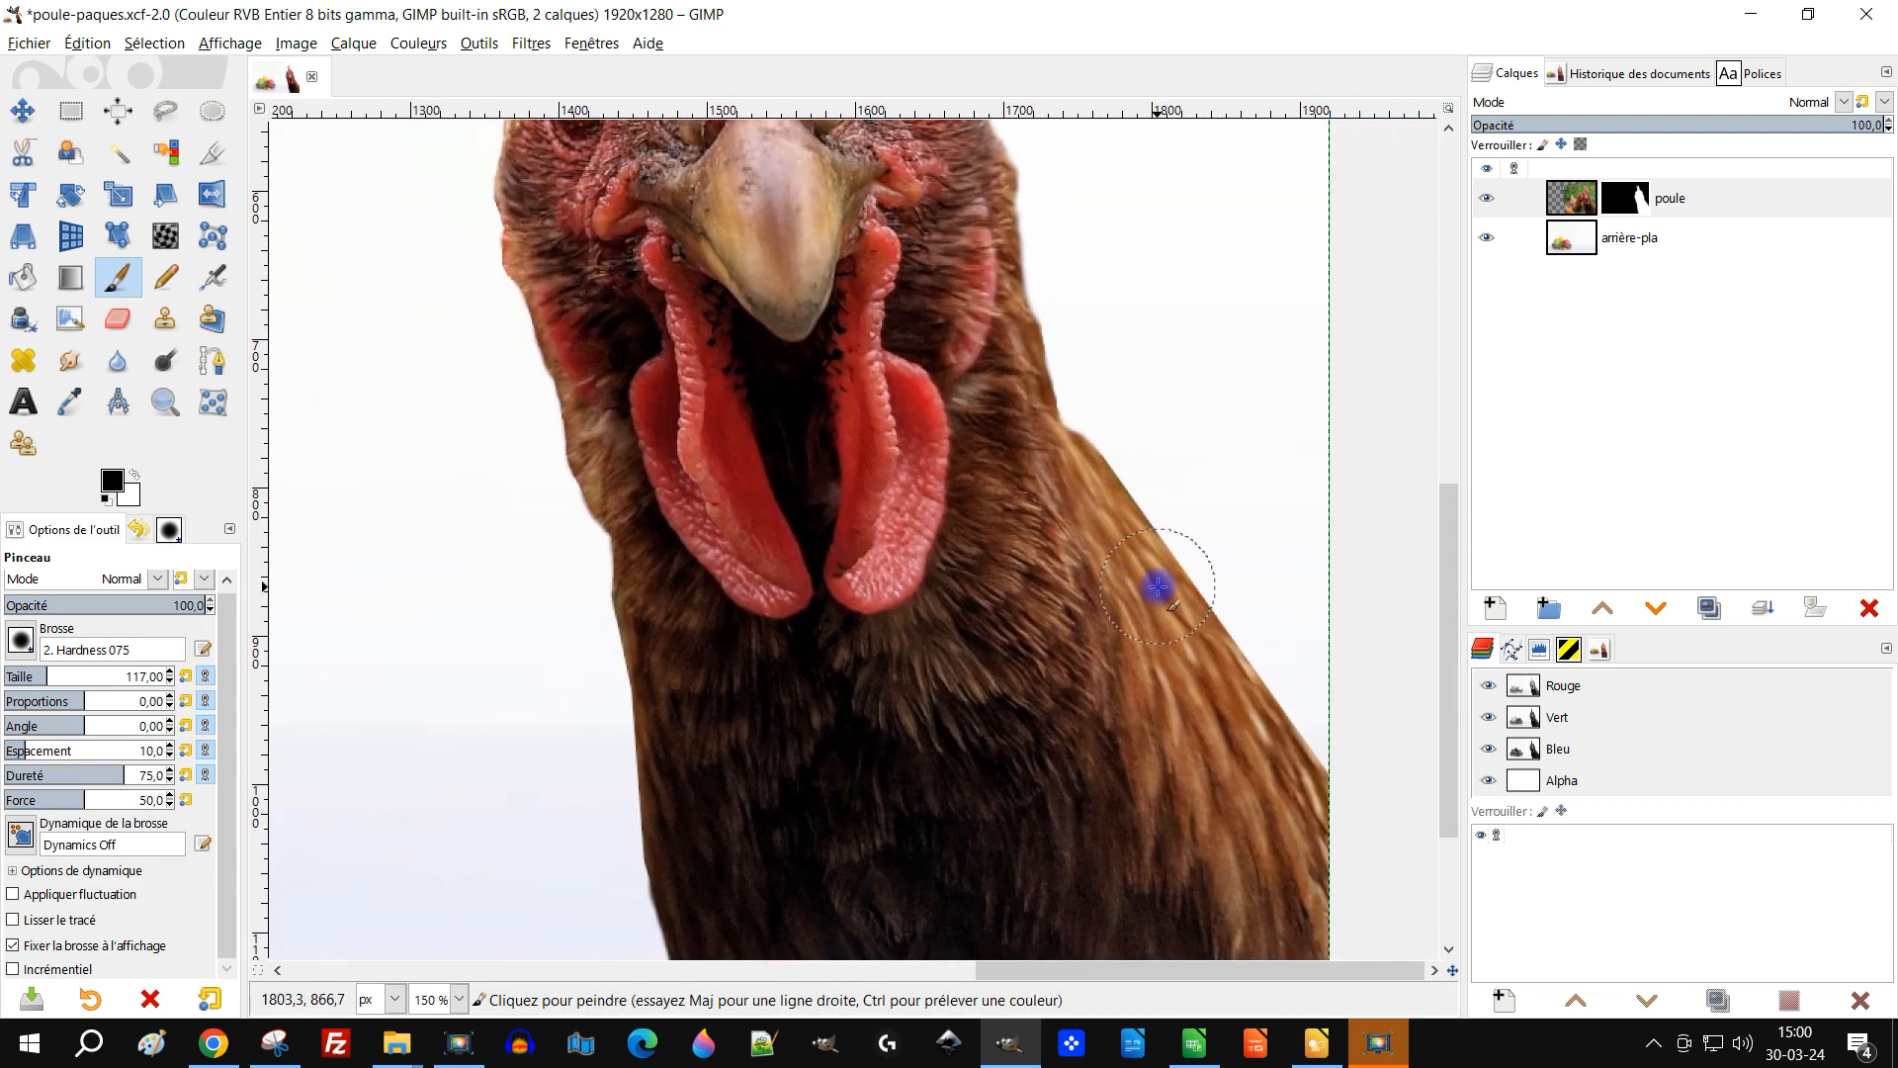
Step: Apply a Median Blur to the hen's layer mask with radius 7 and percentile 20,47
{"action": "left_click", "coordinate": [1624, 199]}
{"action": "scroll", "coordinate": [1038, 317], "scroll_direction": "down", "scroll_amount": 1}
{"action": "scroll", "coordinate": [973, 247], "scroll_direction": "up", "scroll_amount": 1}
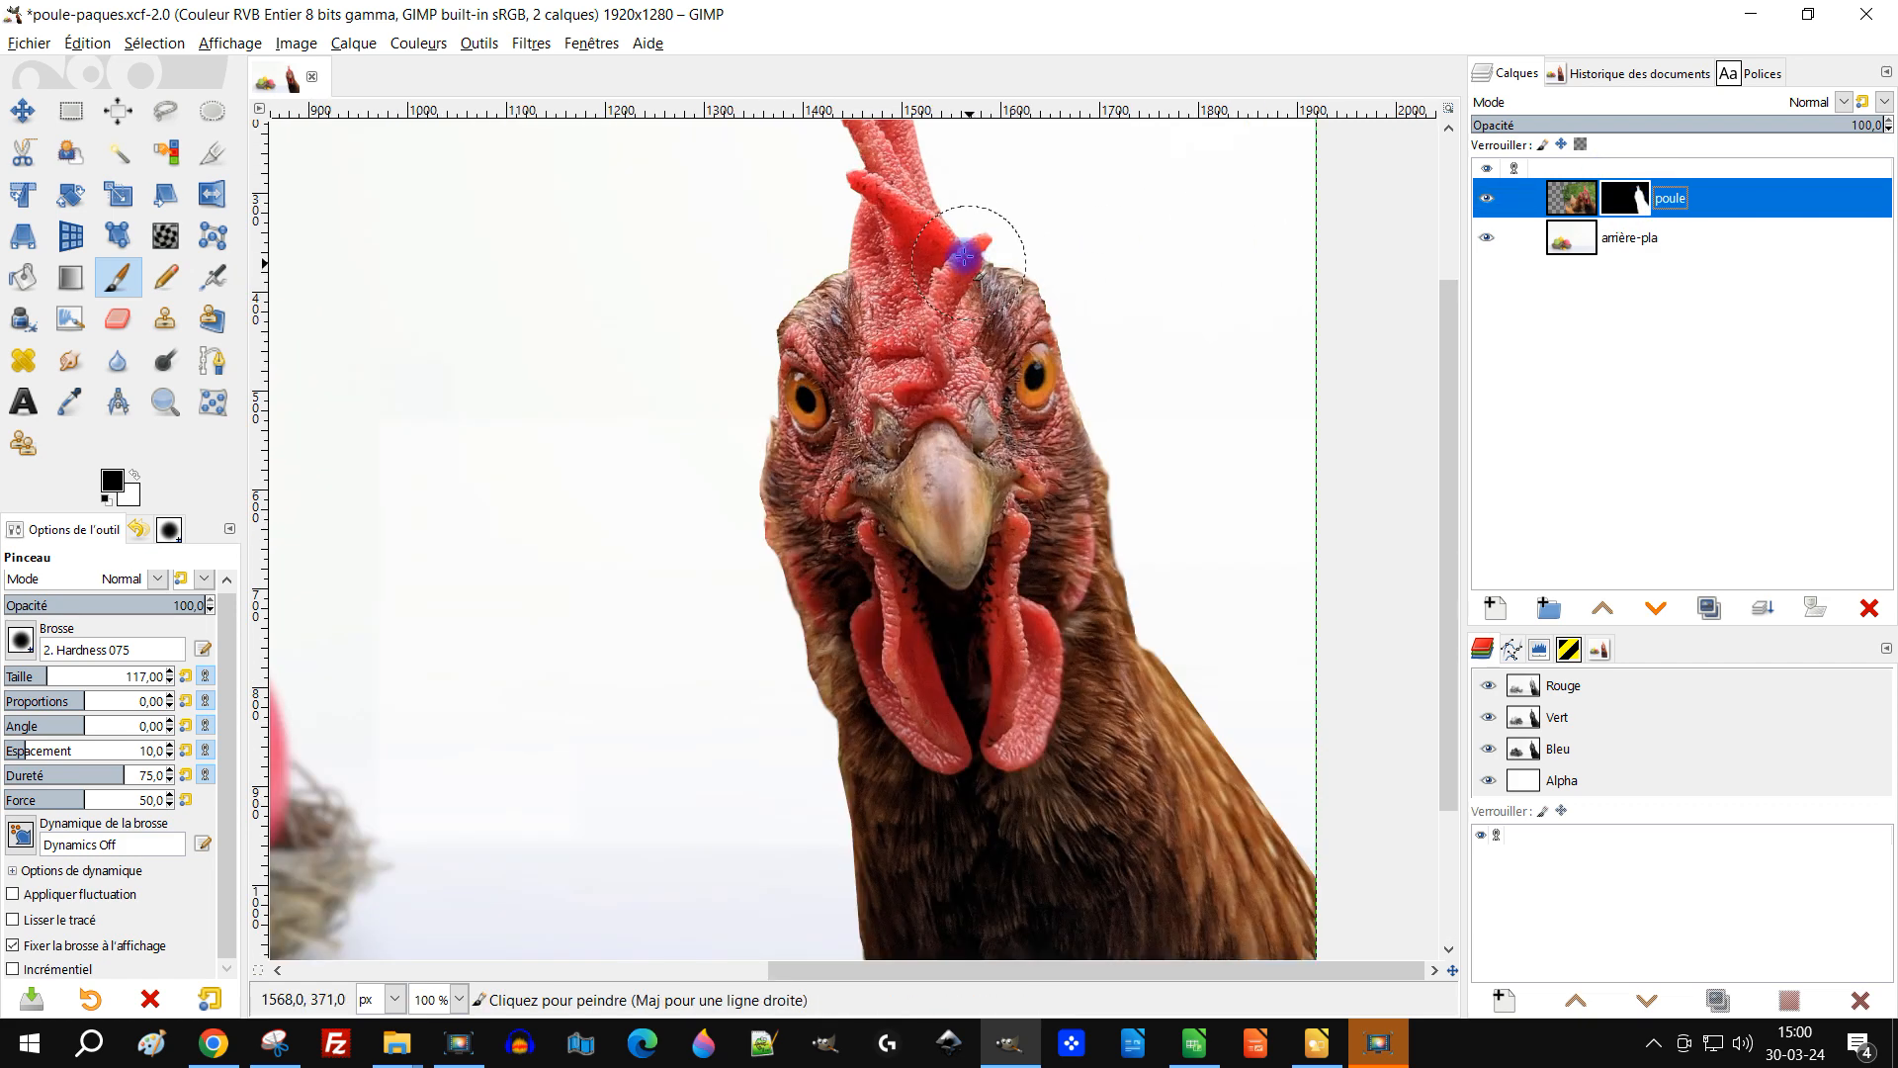
{"action": "left_click", "coordinate": [509, 44]}
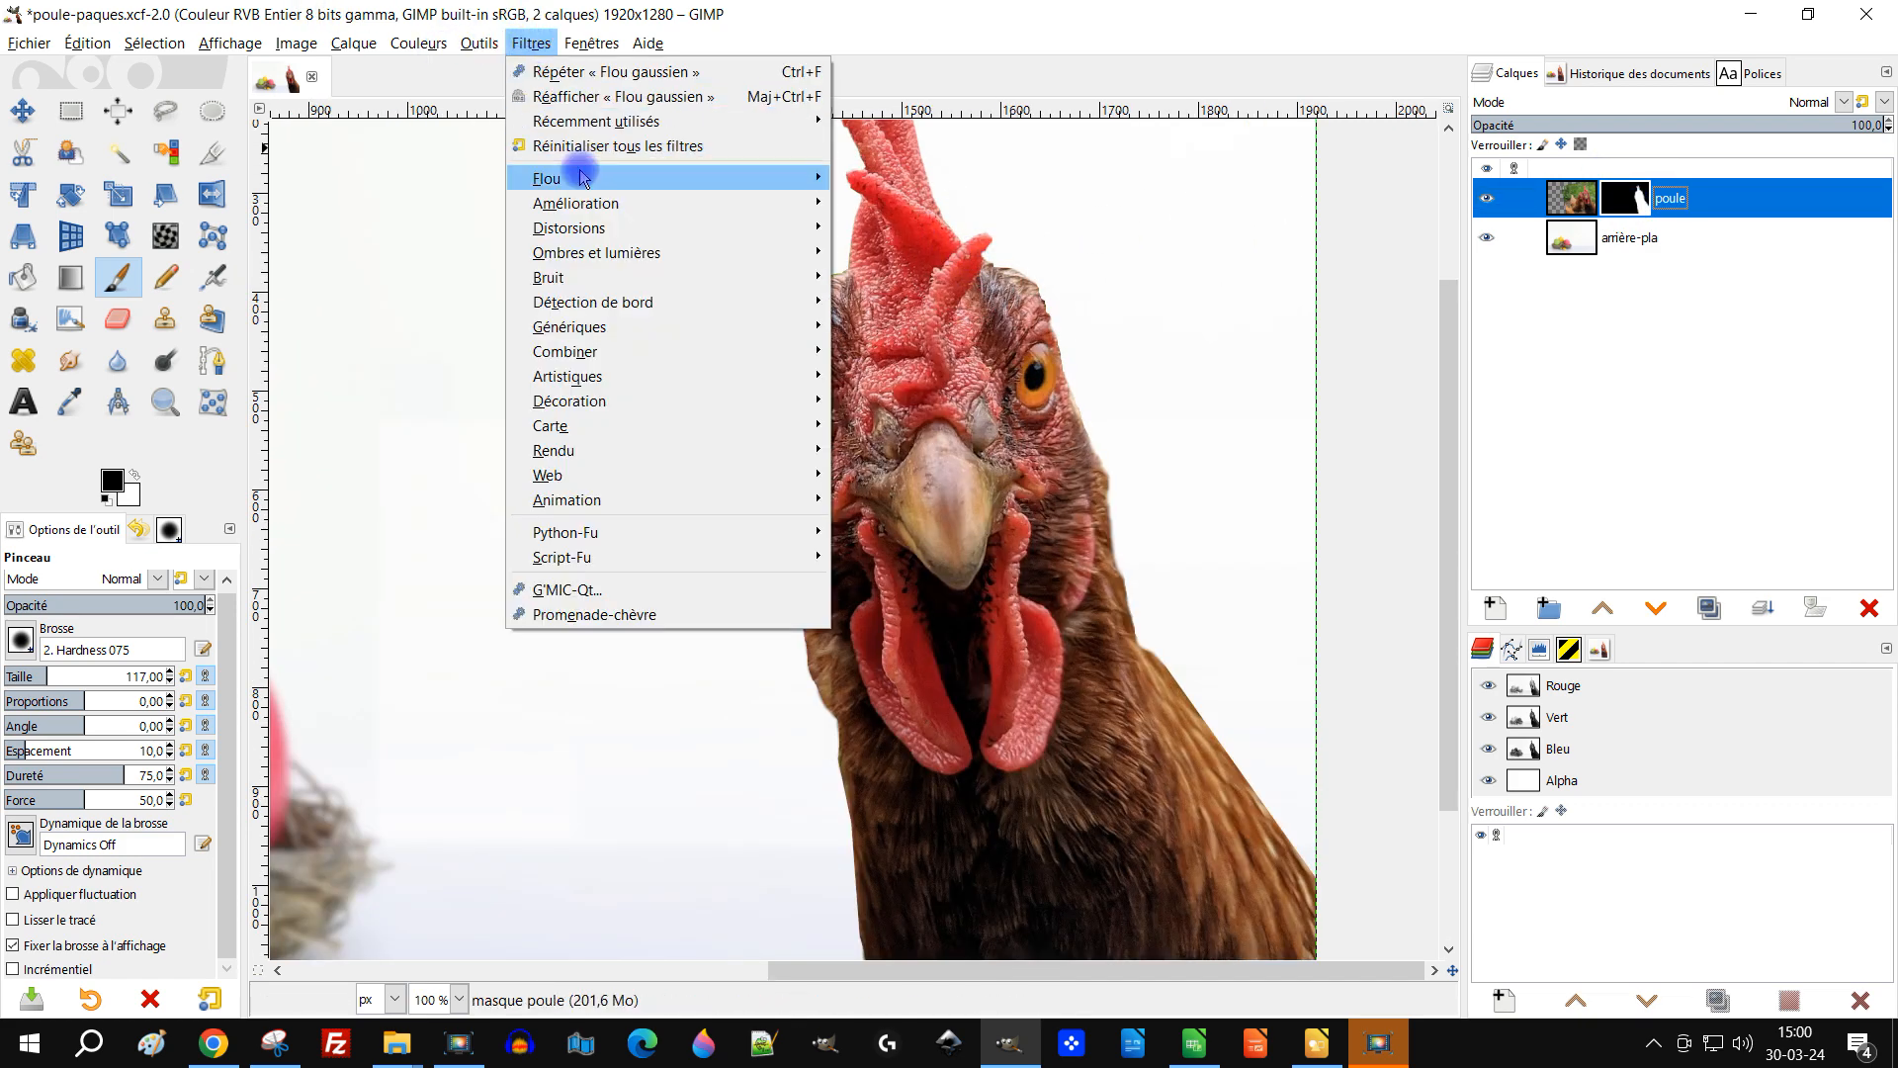
{"action": "mouse_move", "coordinate": [678, 176]}
{"action": "left_click", "coordinate": [939, 277]}
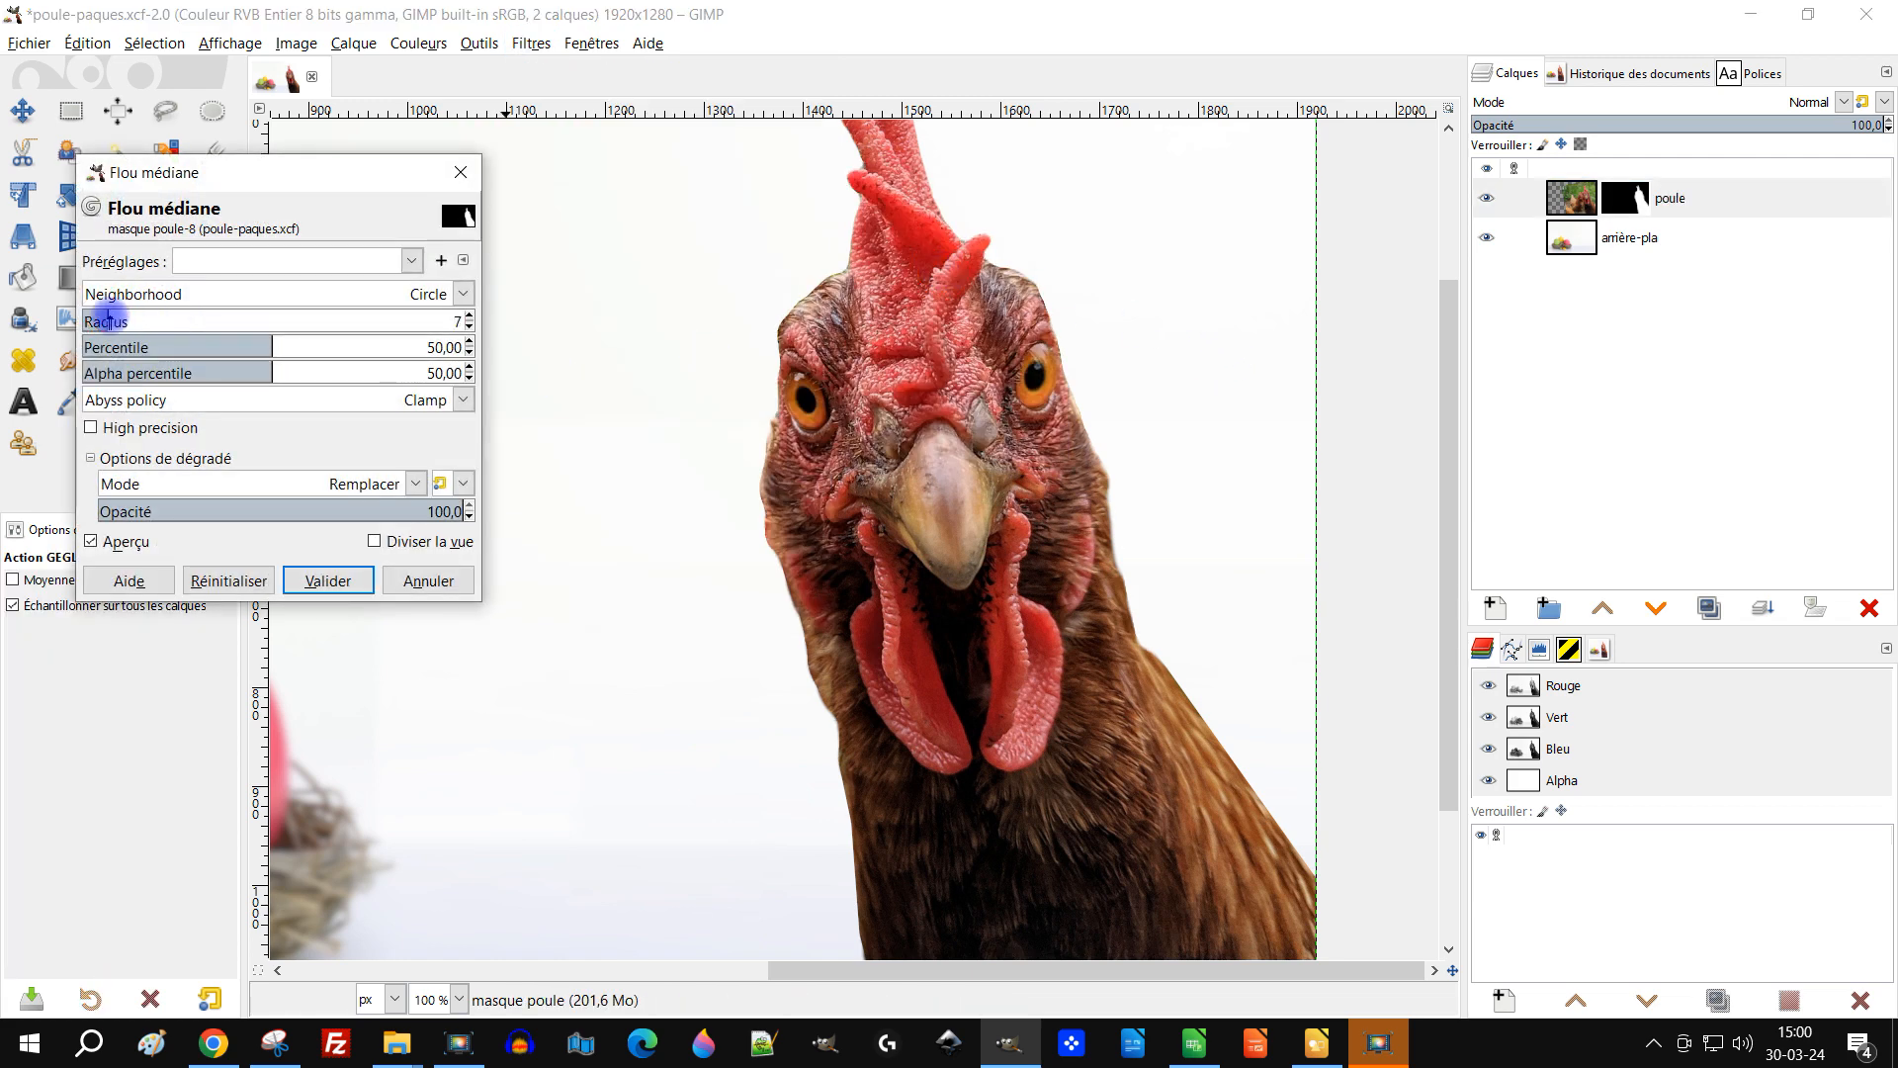
{"action": "left_click", "coordinate": [248, 343]}
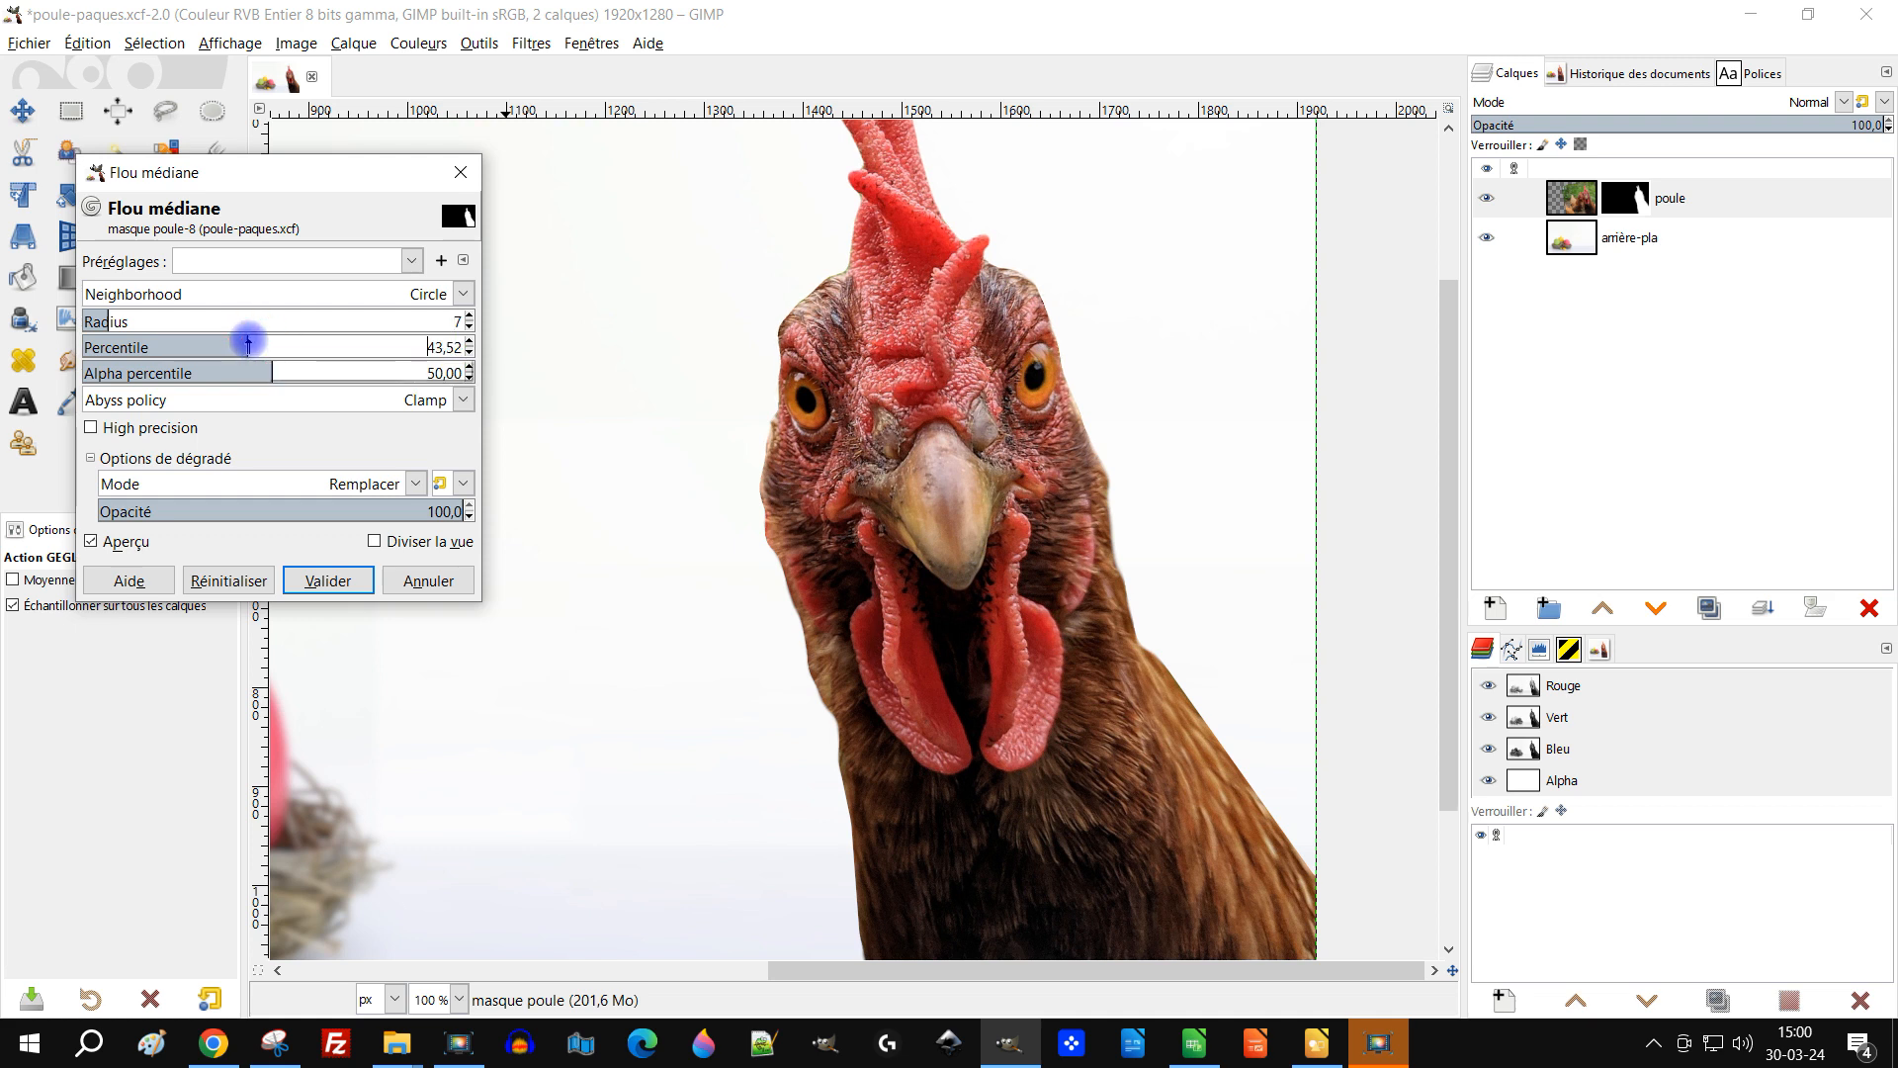
{"action": "left_click_drag", "start_coordinate": [278, 344], "coordinate": [160, 347]}
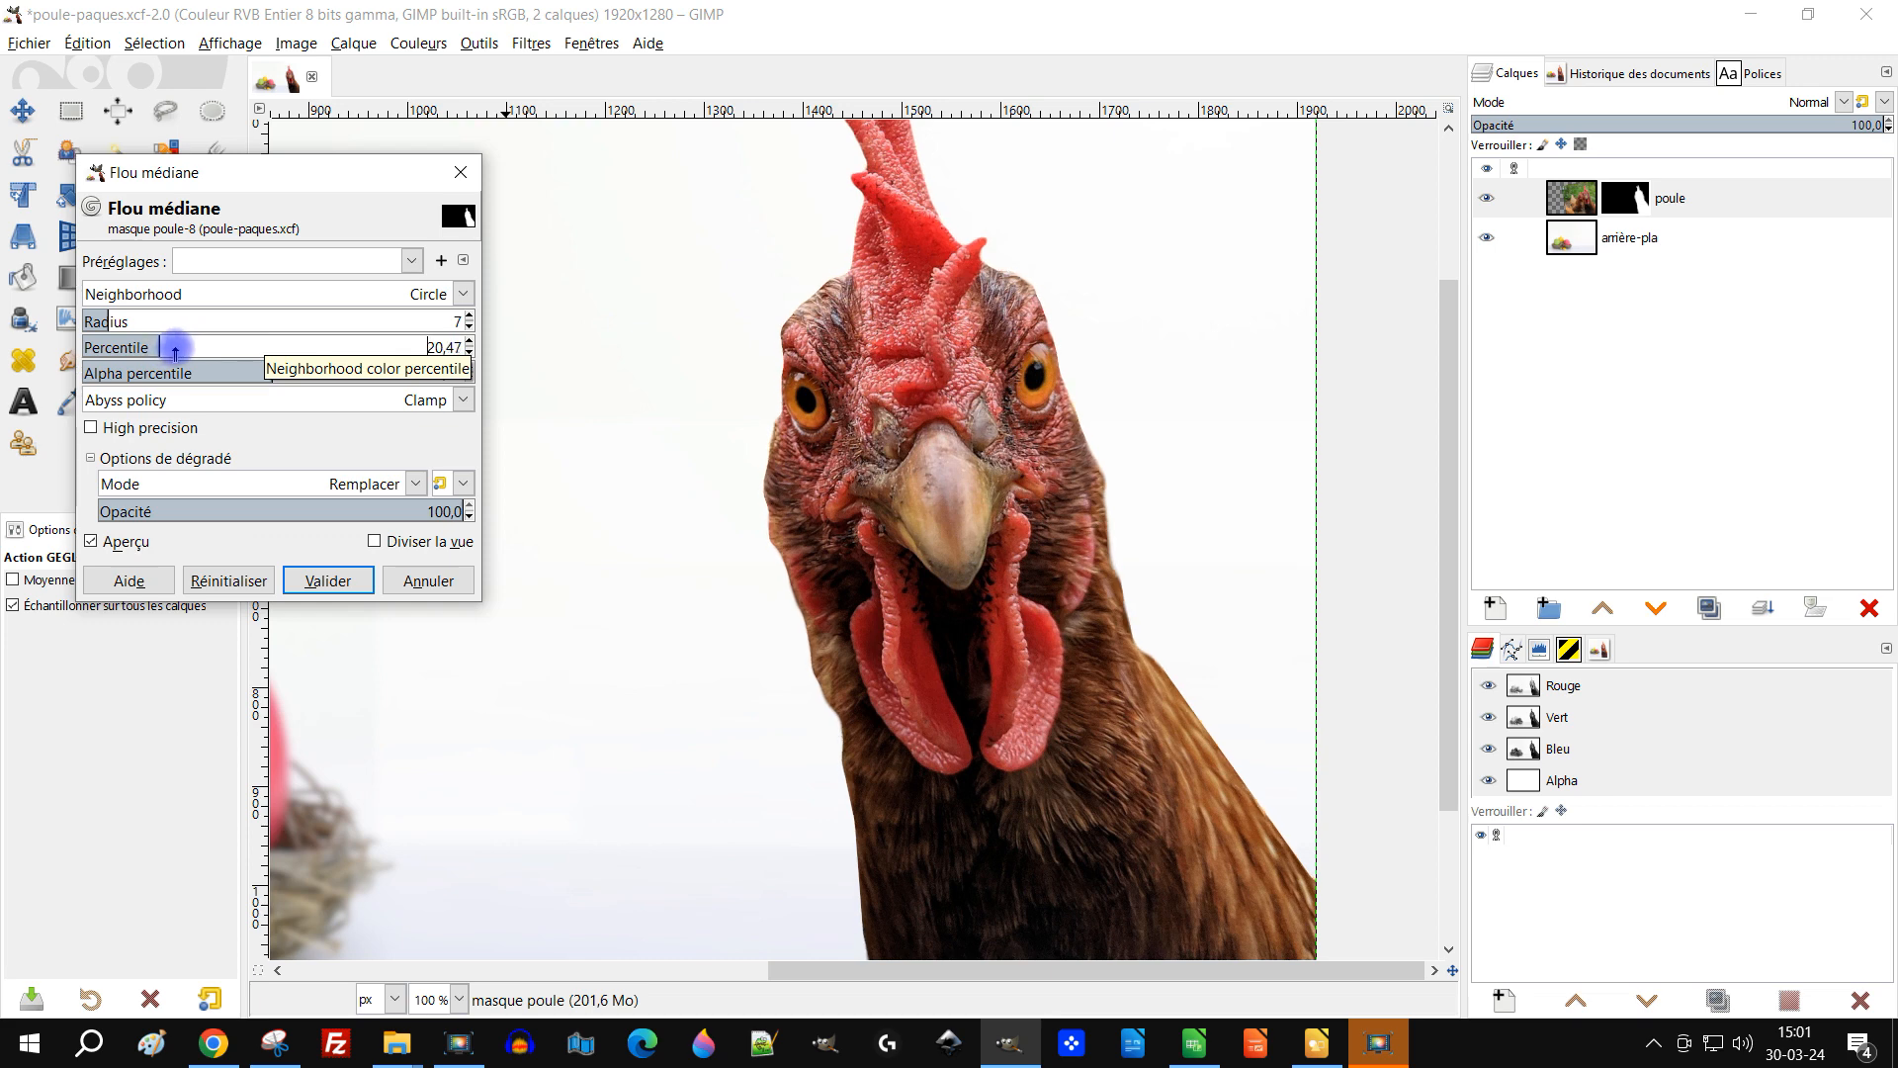
{"action": "left_click", "coordinate": [327, 580]}
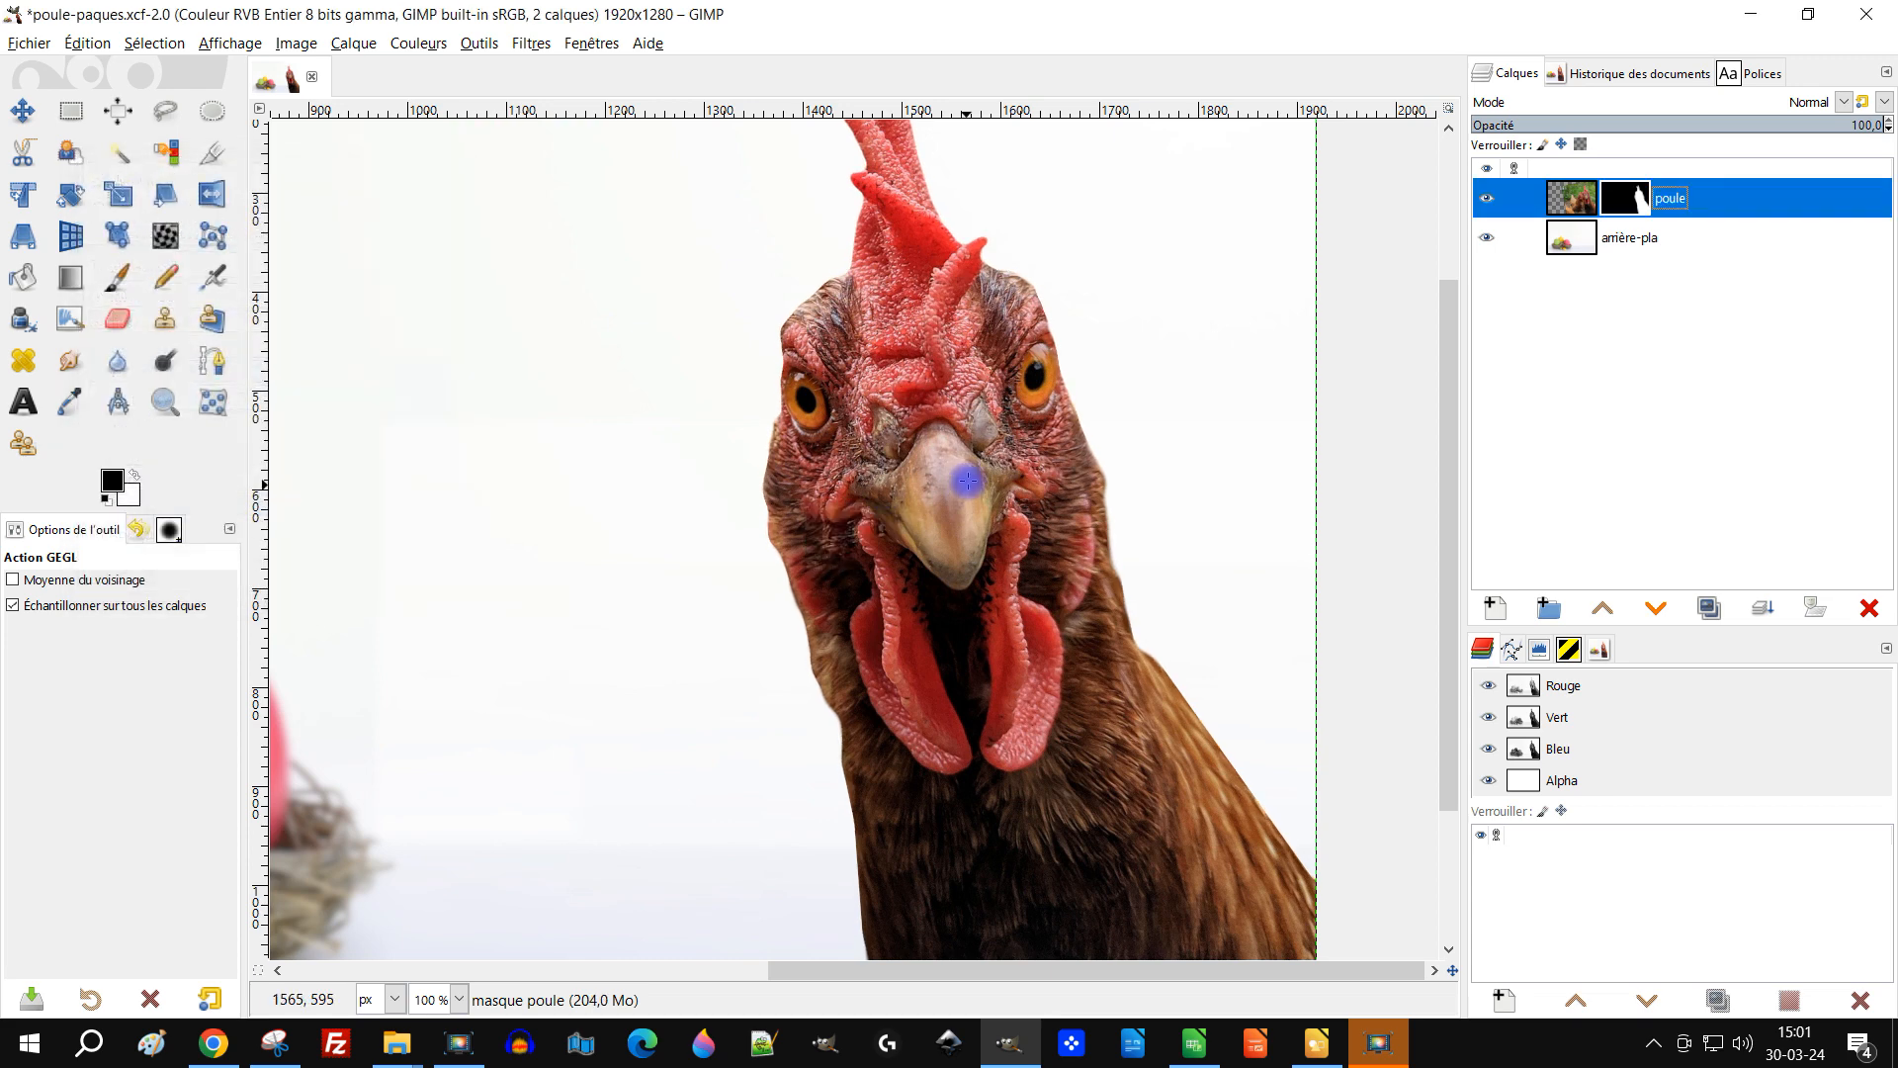
Step: Duplicate the hen layer and apply the layer mask on the copy
{"action": "scroll", "coordinate": [989, 464], "scroll_direction": "down", "scroll_amount": 4}
{"action": "scroll", "coordinate": [996, 456], "scroll_direction": "up", "scroll_amount": 3}
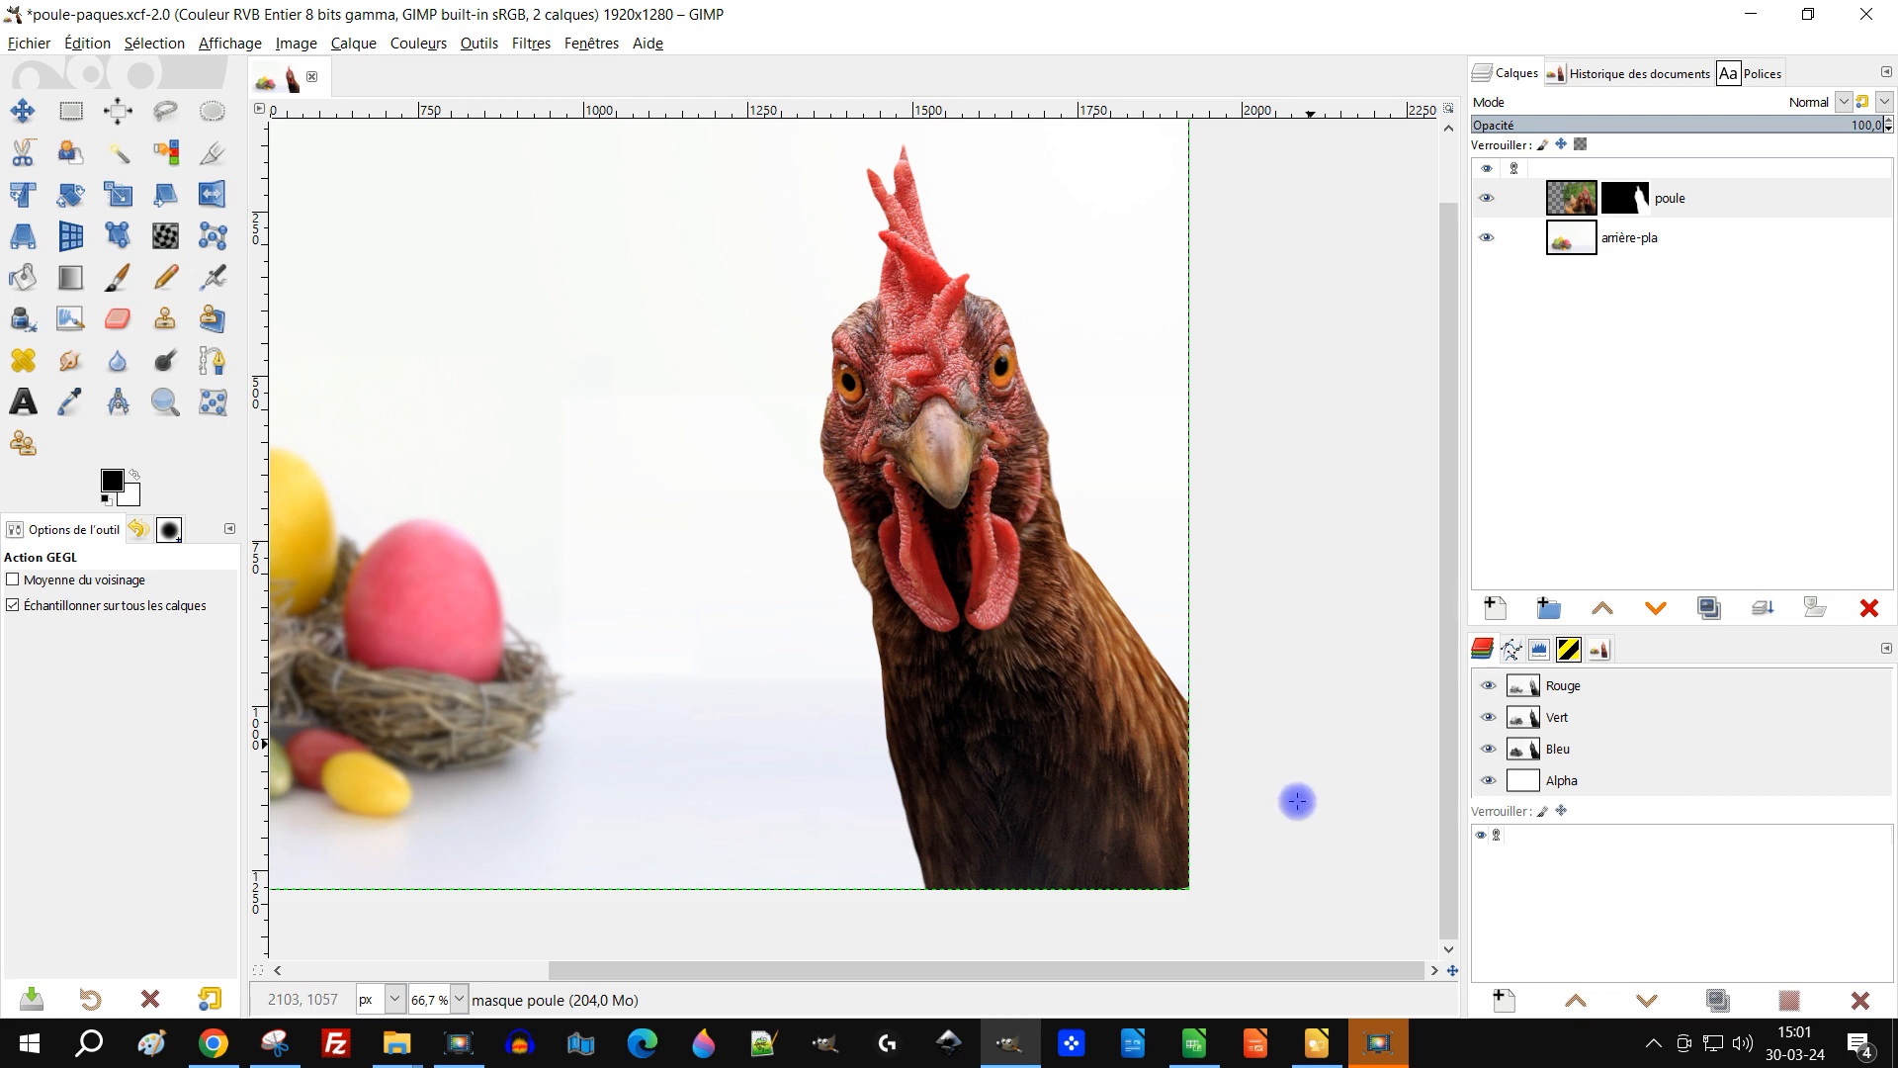
{"action": "scroll", "coordinate": [1296, 829], "scroll_direction": "up", "scroll_amount": 4}
{"action": "scroll", "coordinate": [926, 746], "scroll_direction": "down", "scroll_amount": 4}
{"action": "left_click_drag", "start_coordinate": [679, 495], "coordinate": [952, 591]}
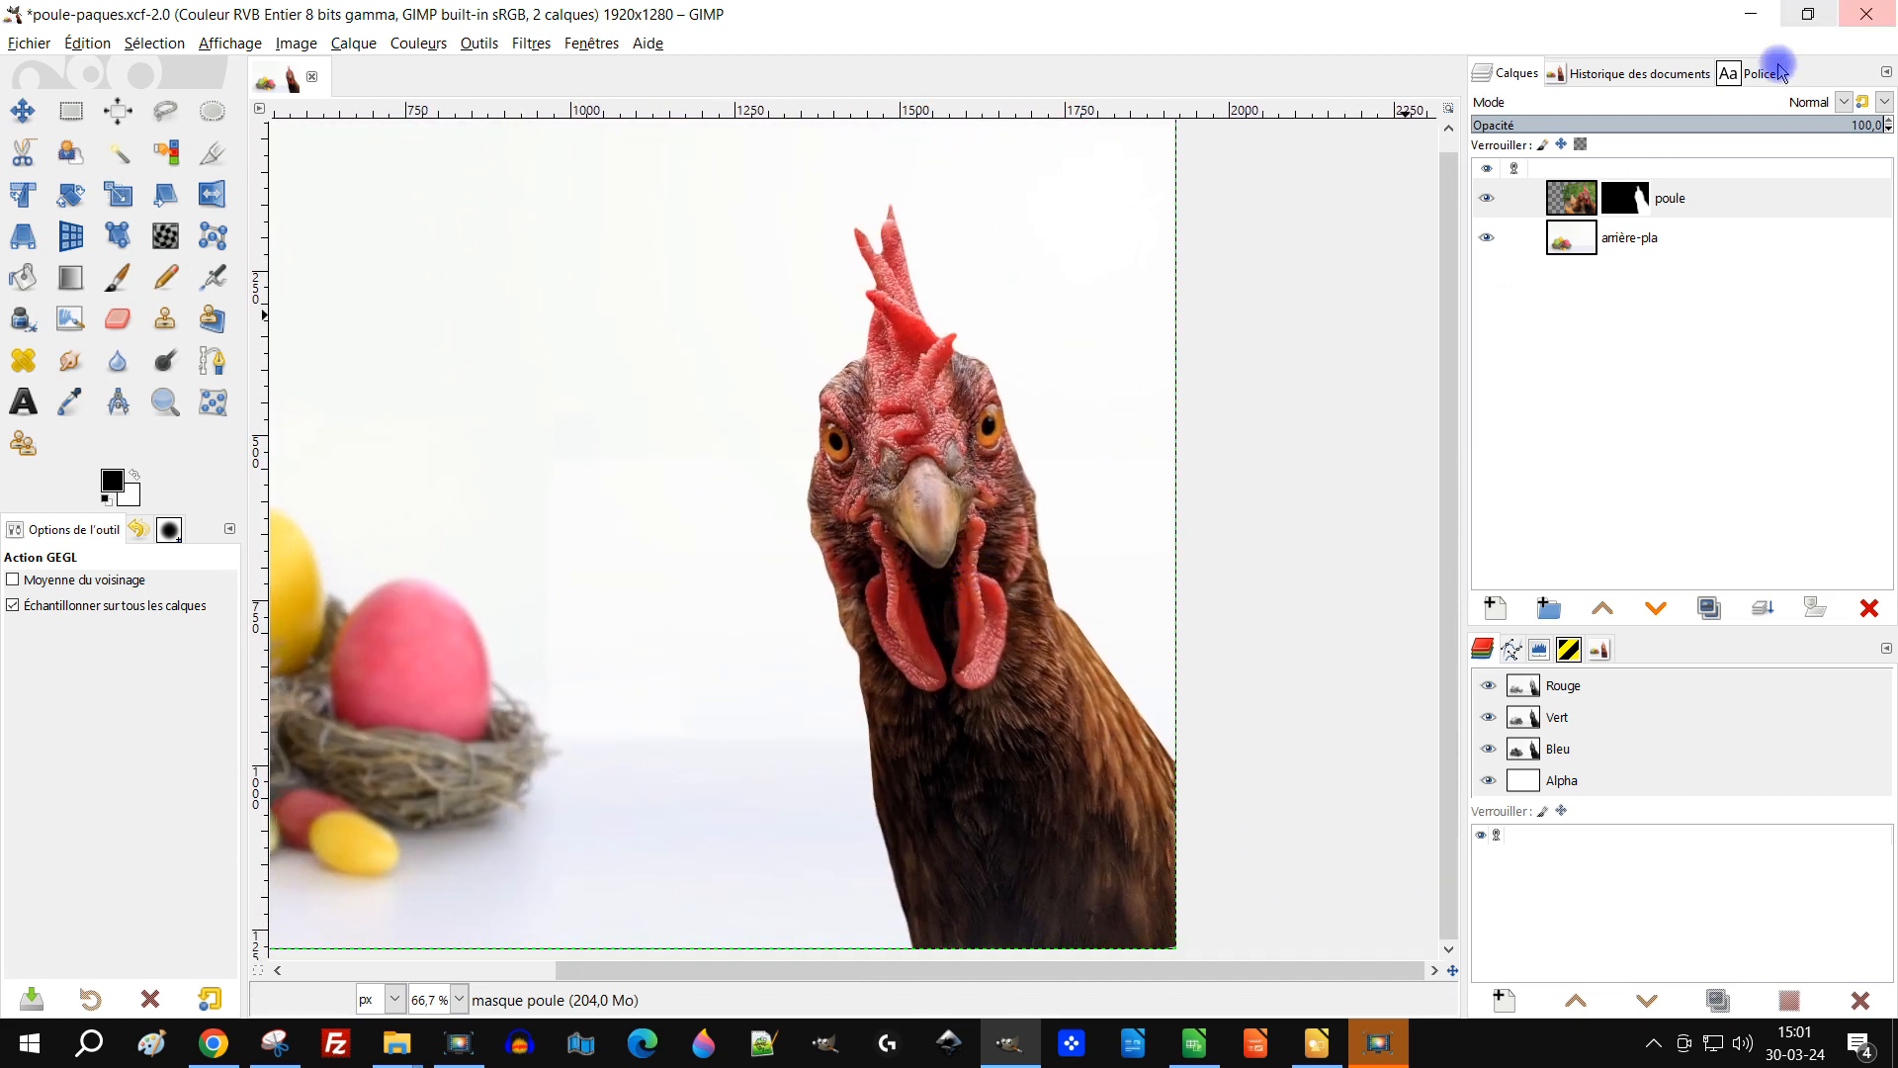
{"action": "left_click", "coordinate": [1584, 208]}
{"action": "left_click", "coordinate": [1694, 607]}
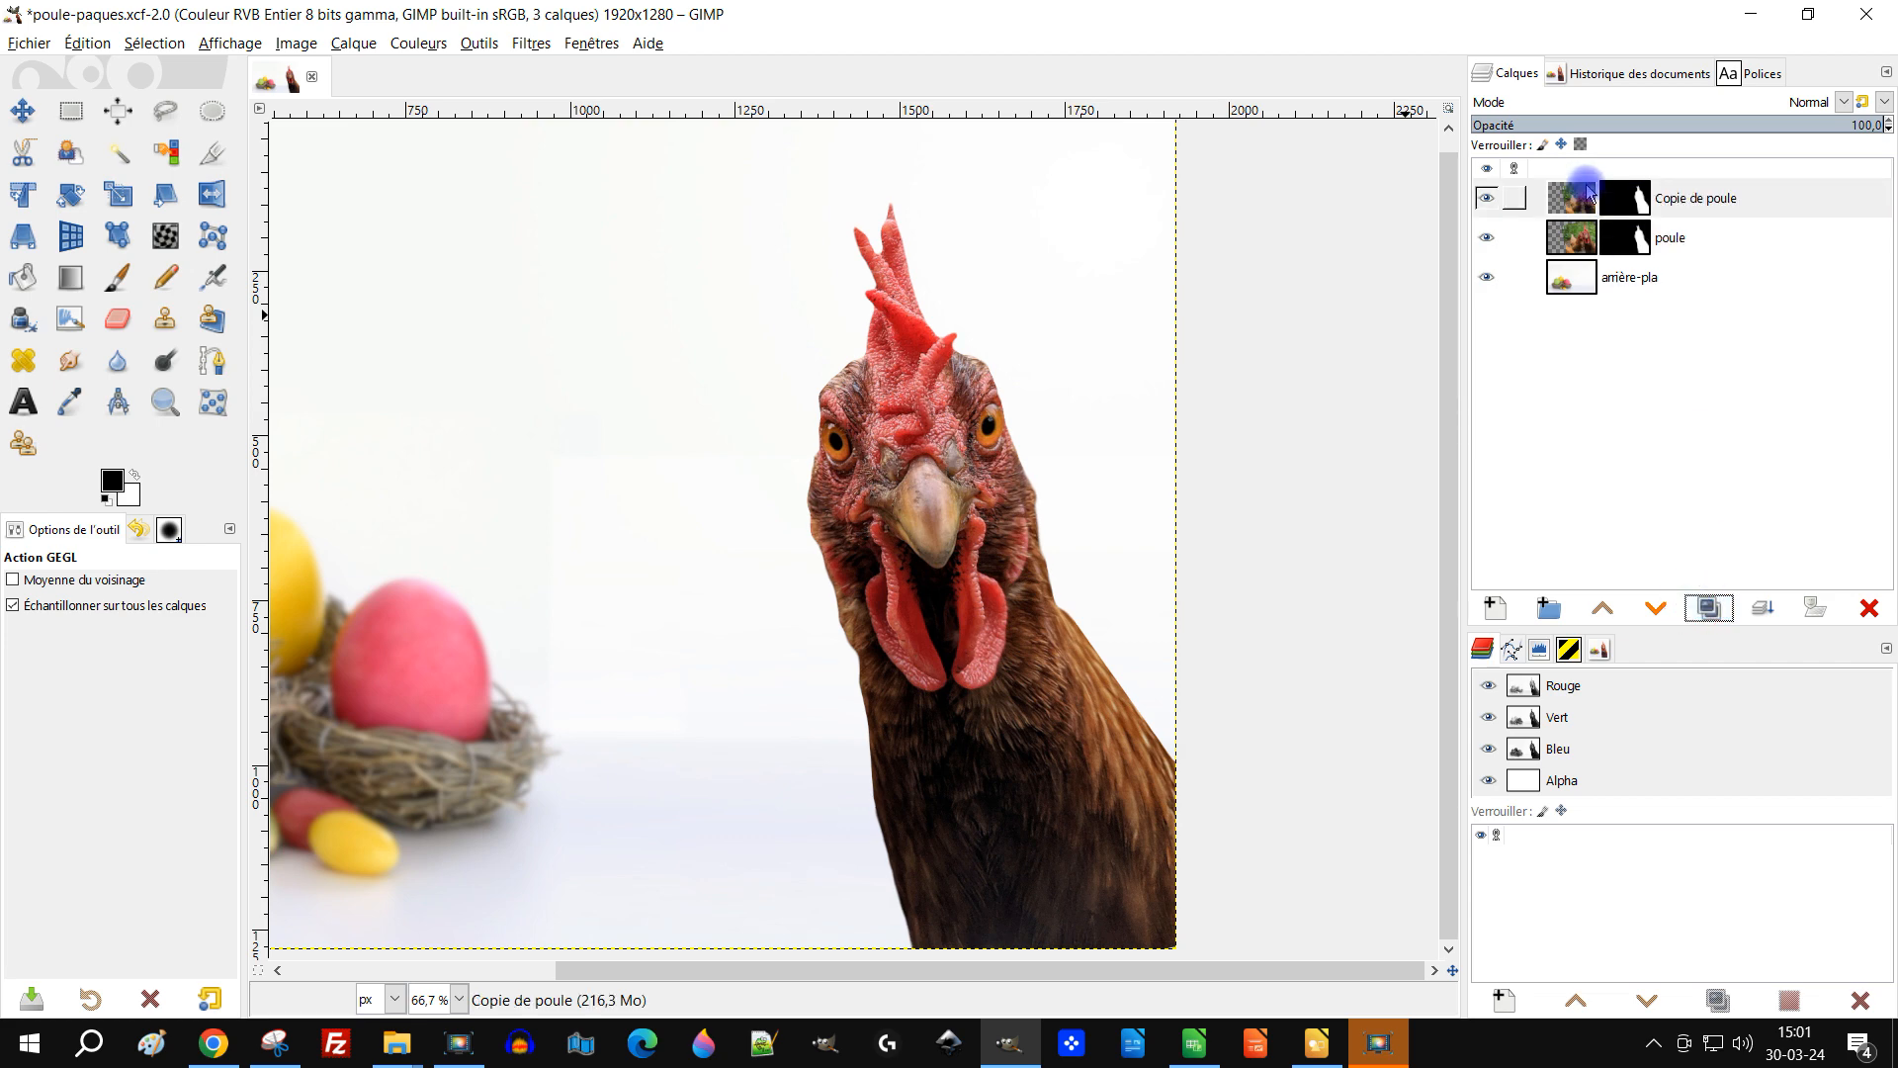
{"action": "right_click", "coordinate": [1591, 203]}
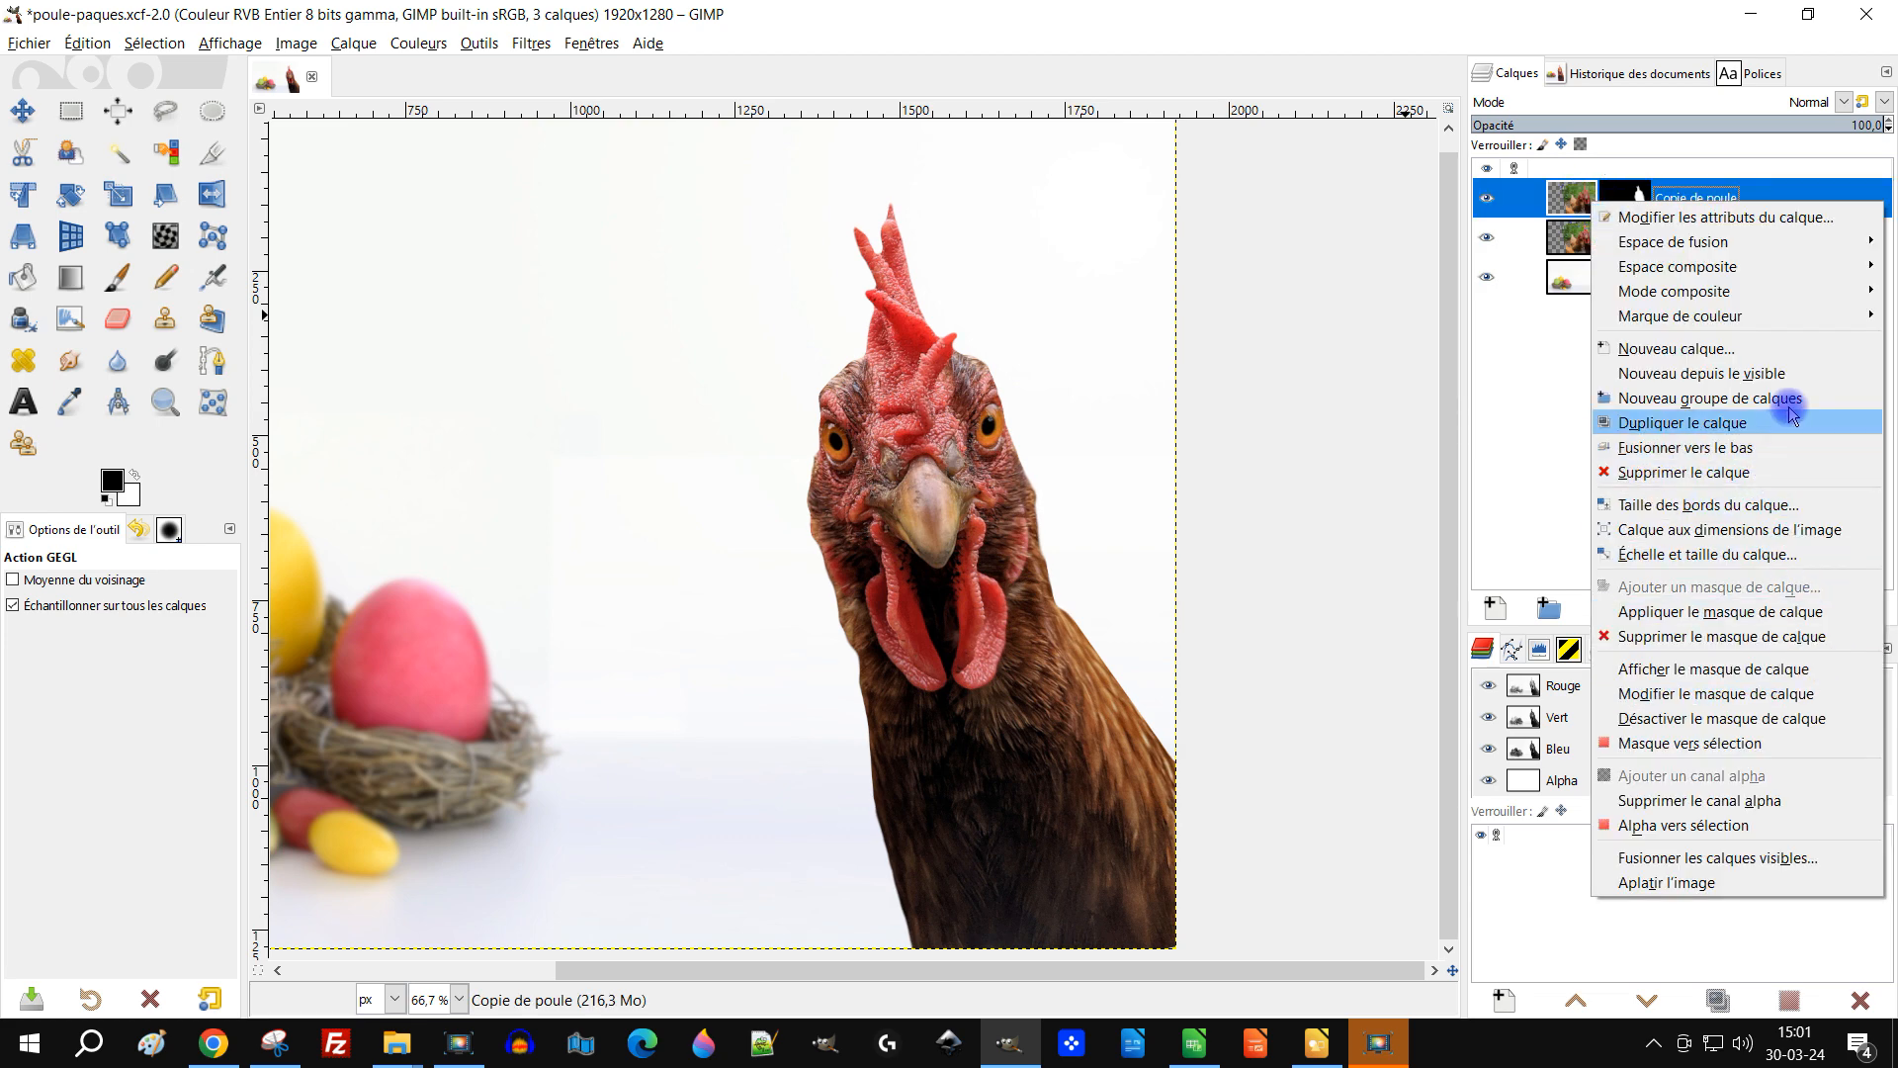
{"action": "left_click", "coordinate": [1746, 613]}
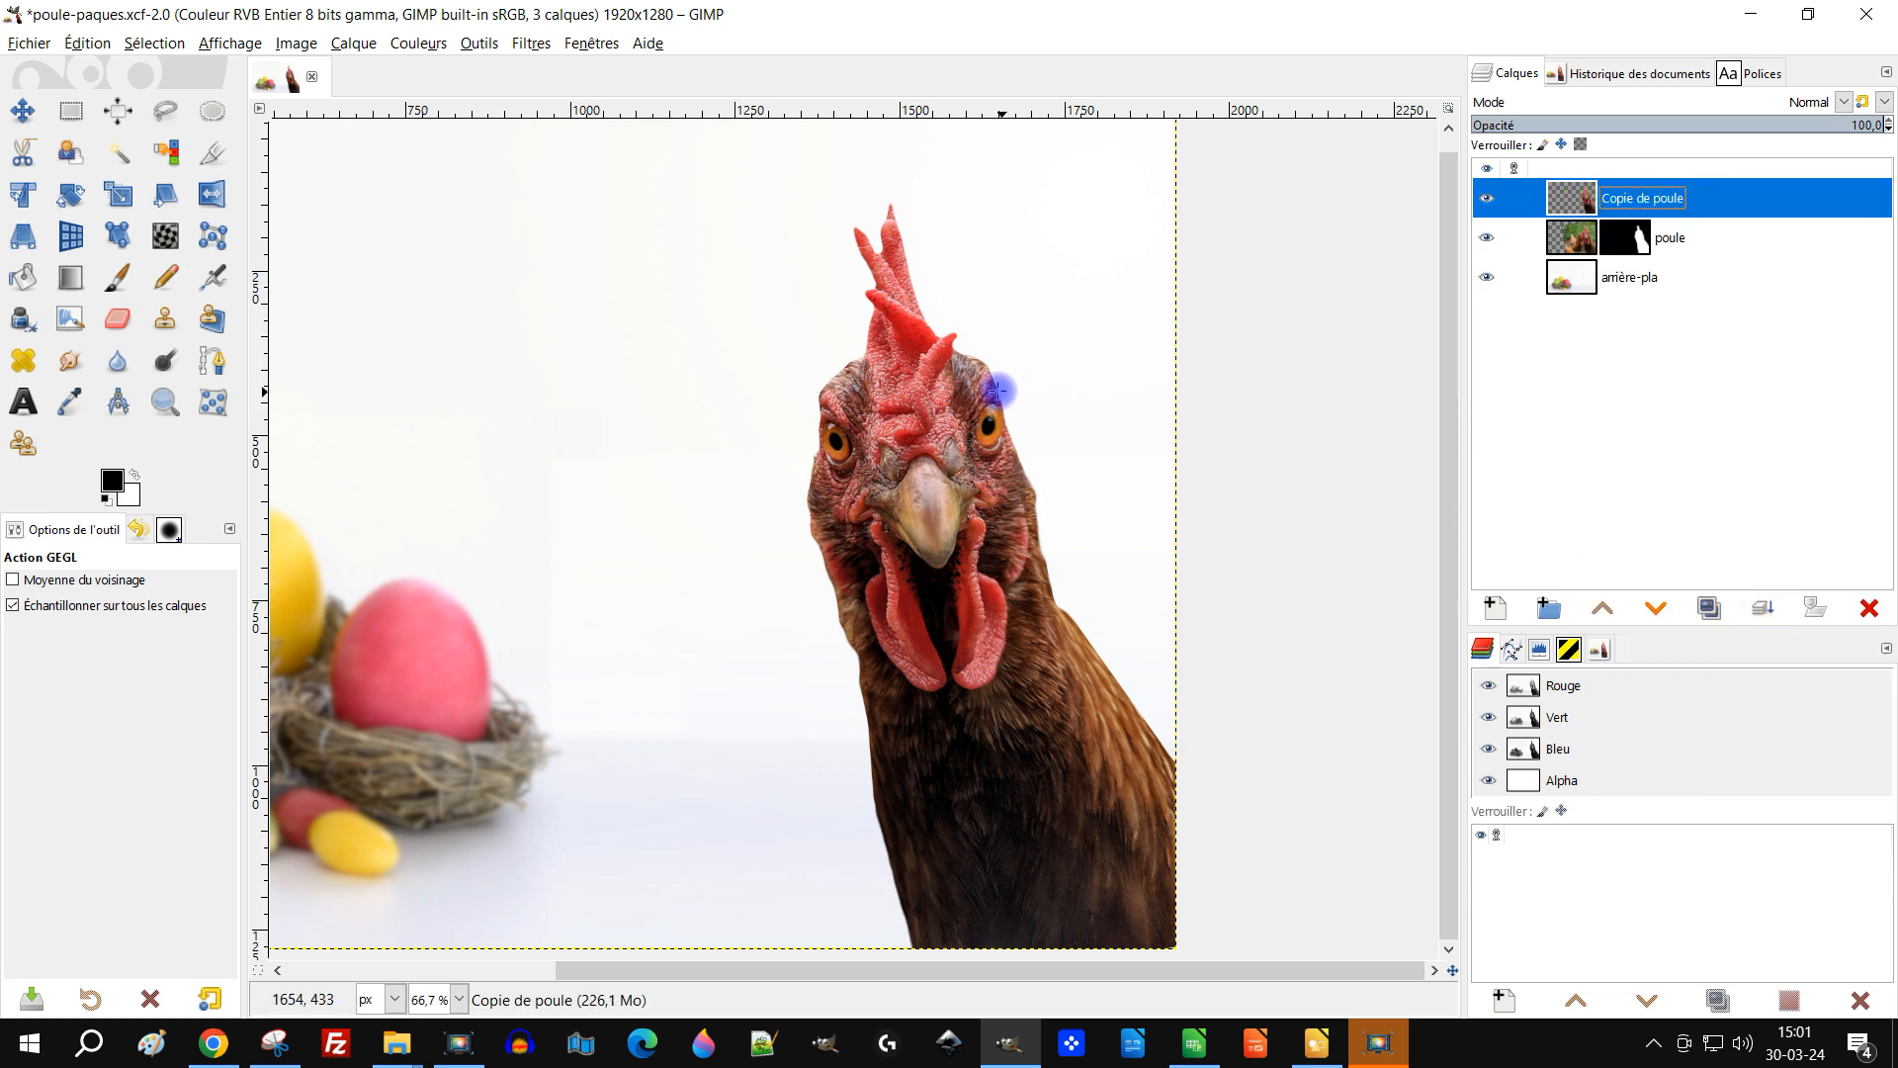
Step: Select the Warp Transform tool in Grow Area mode and enlarge the hen's left eye
{"action": "scroll", "coordinate": [988, 406], "scroll_direction": "up", "scroll_amount": 2}
{"action": "left_click", "coordinate": [165, 242]}
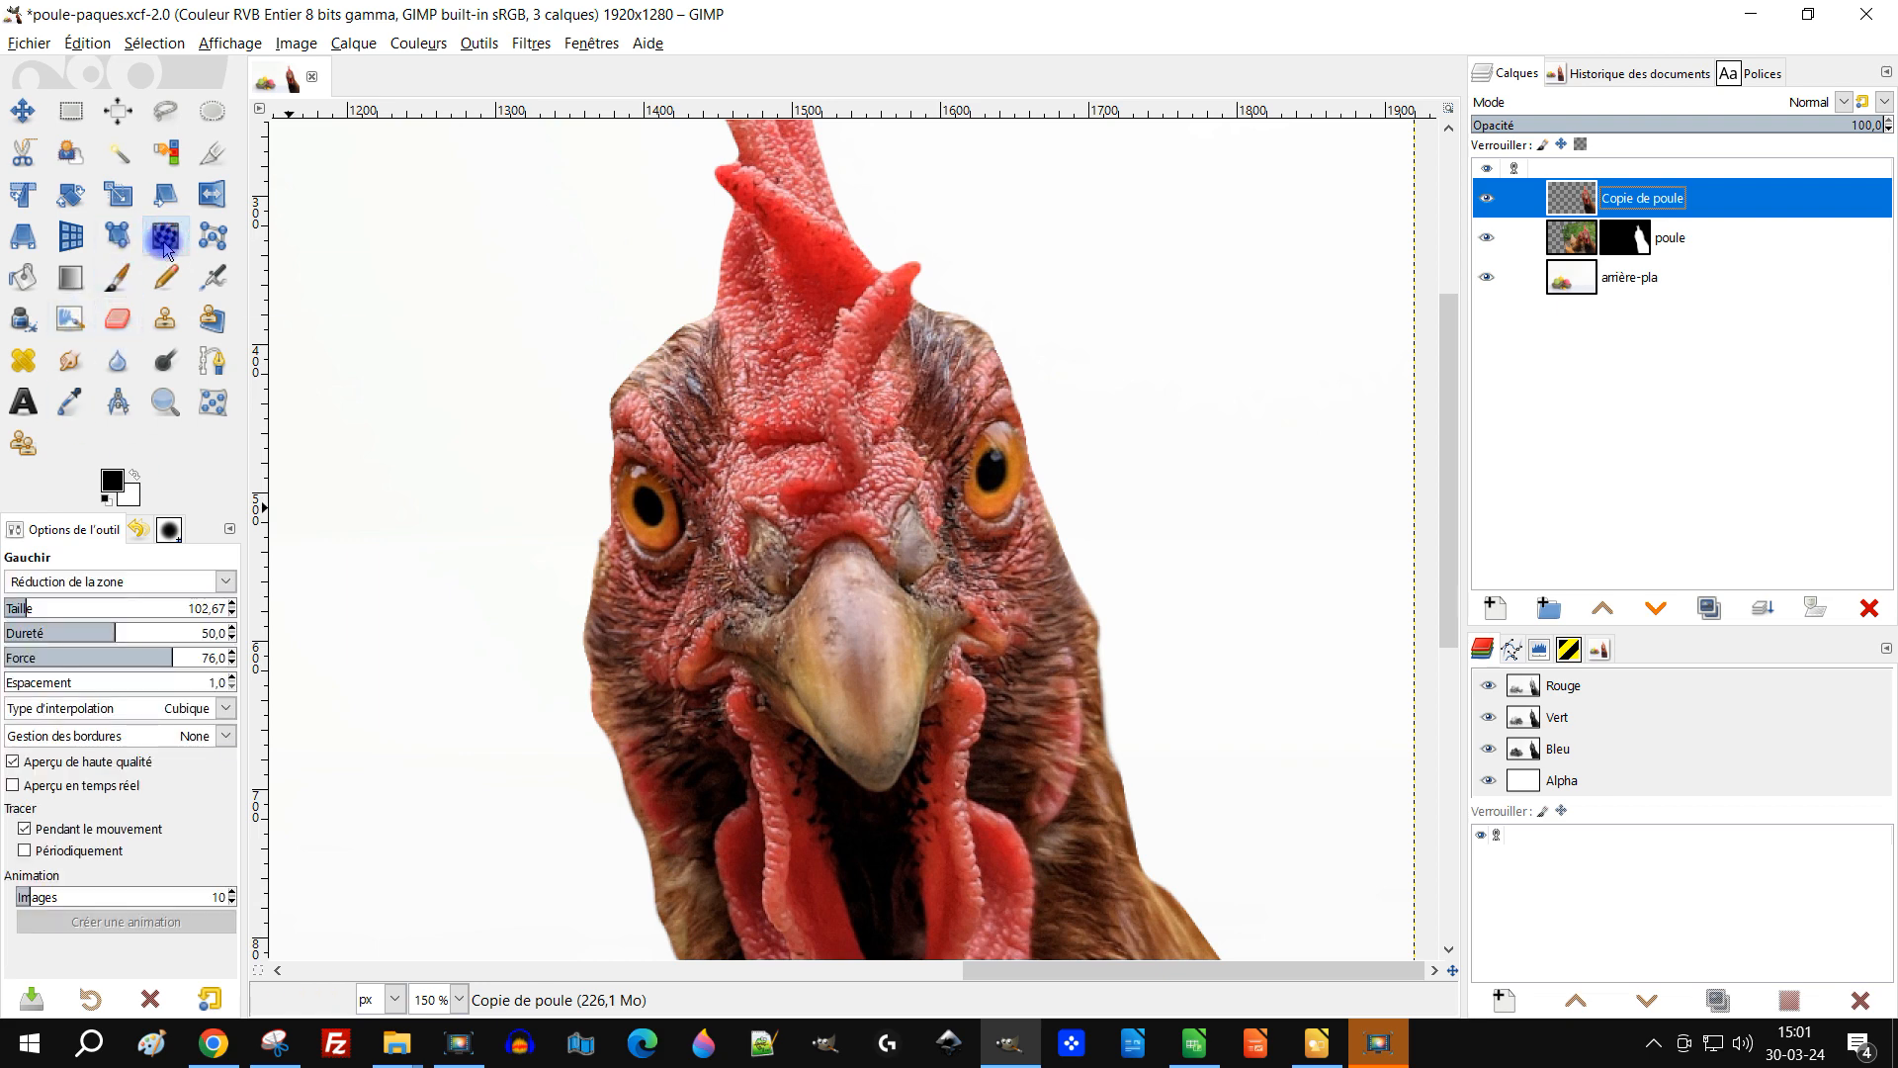
{"action": "left_click", "coordinate": [49, 583]}
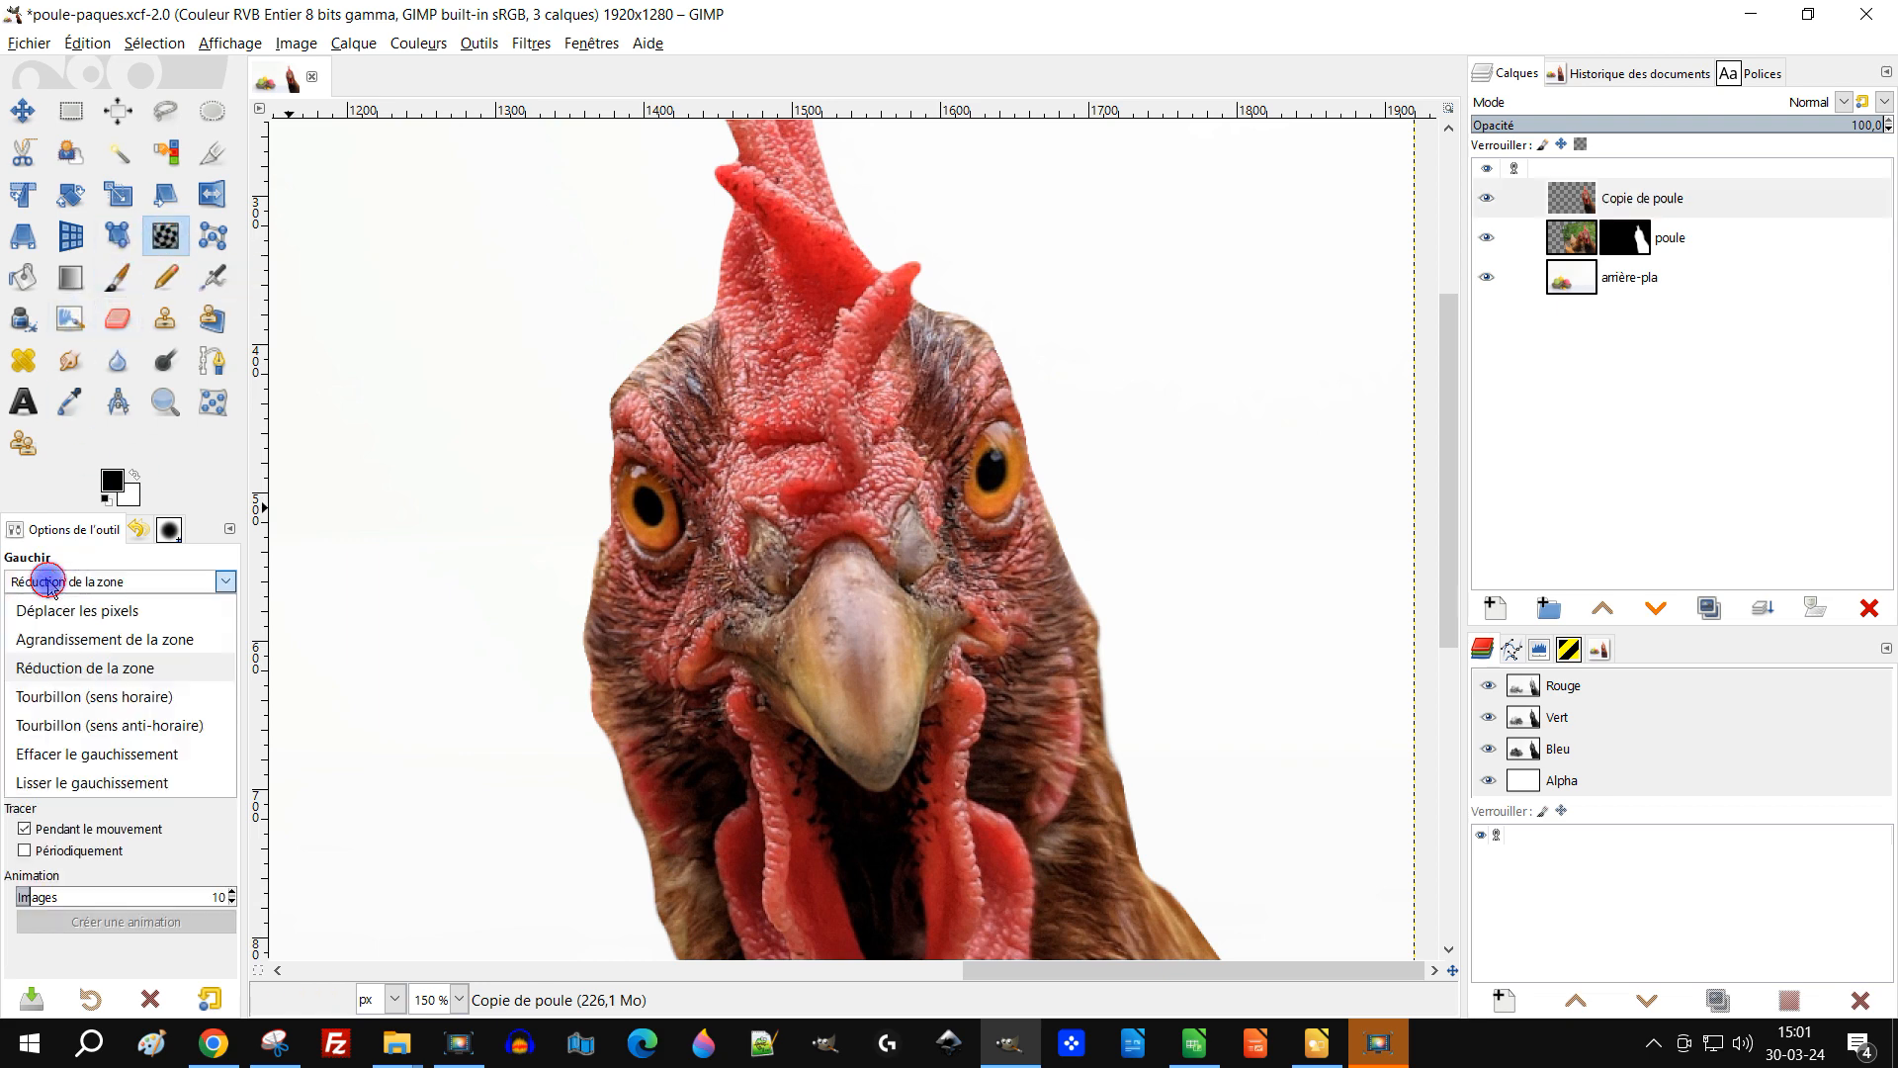
{"action": "left_click", "coordinate": [88, 640]}
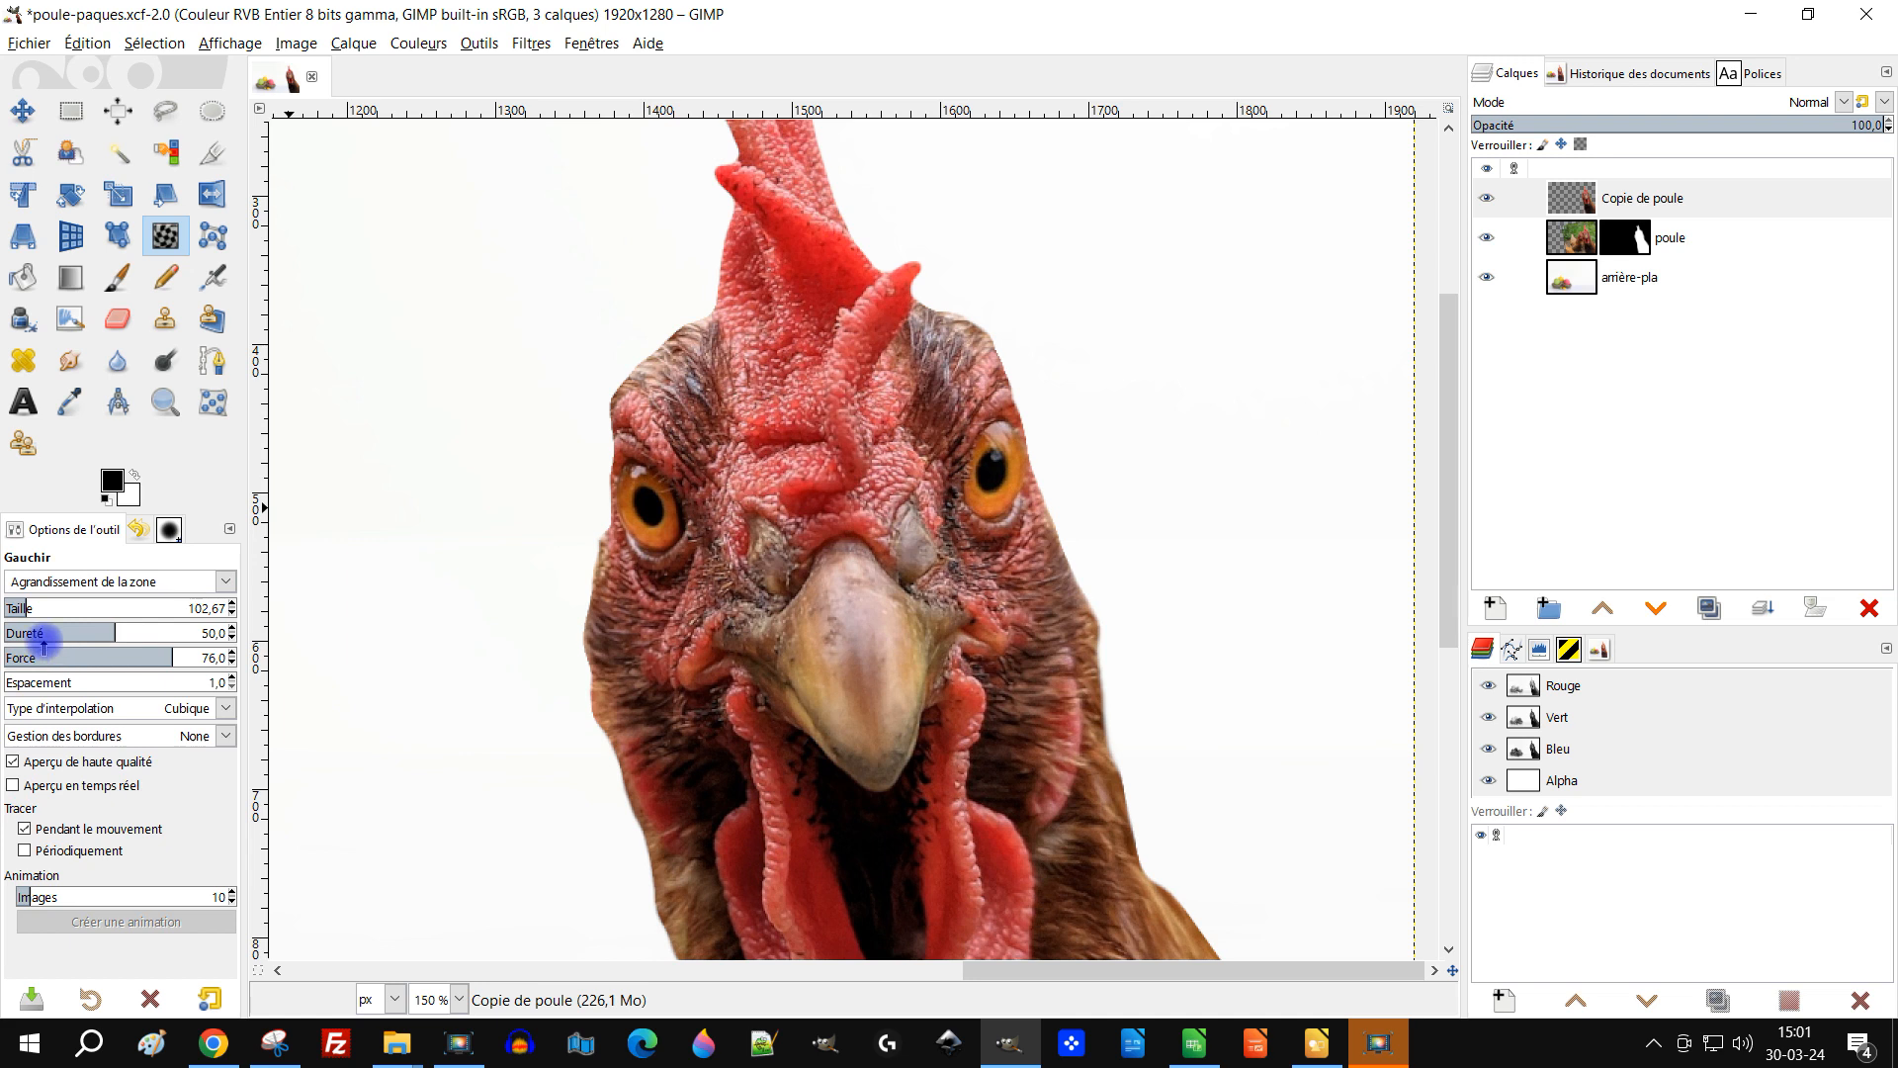
{"action": "left_click", "coordinate": [637, 489]}
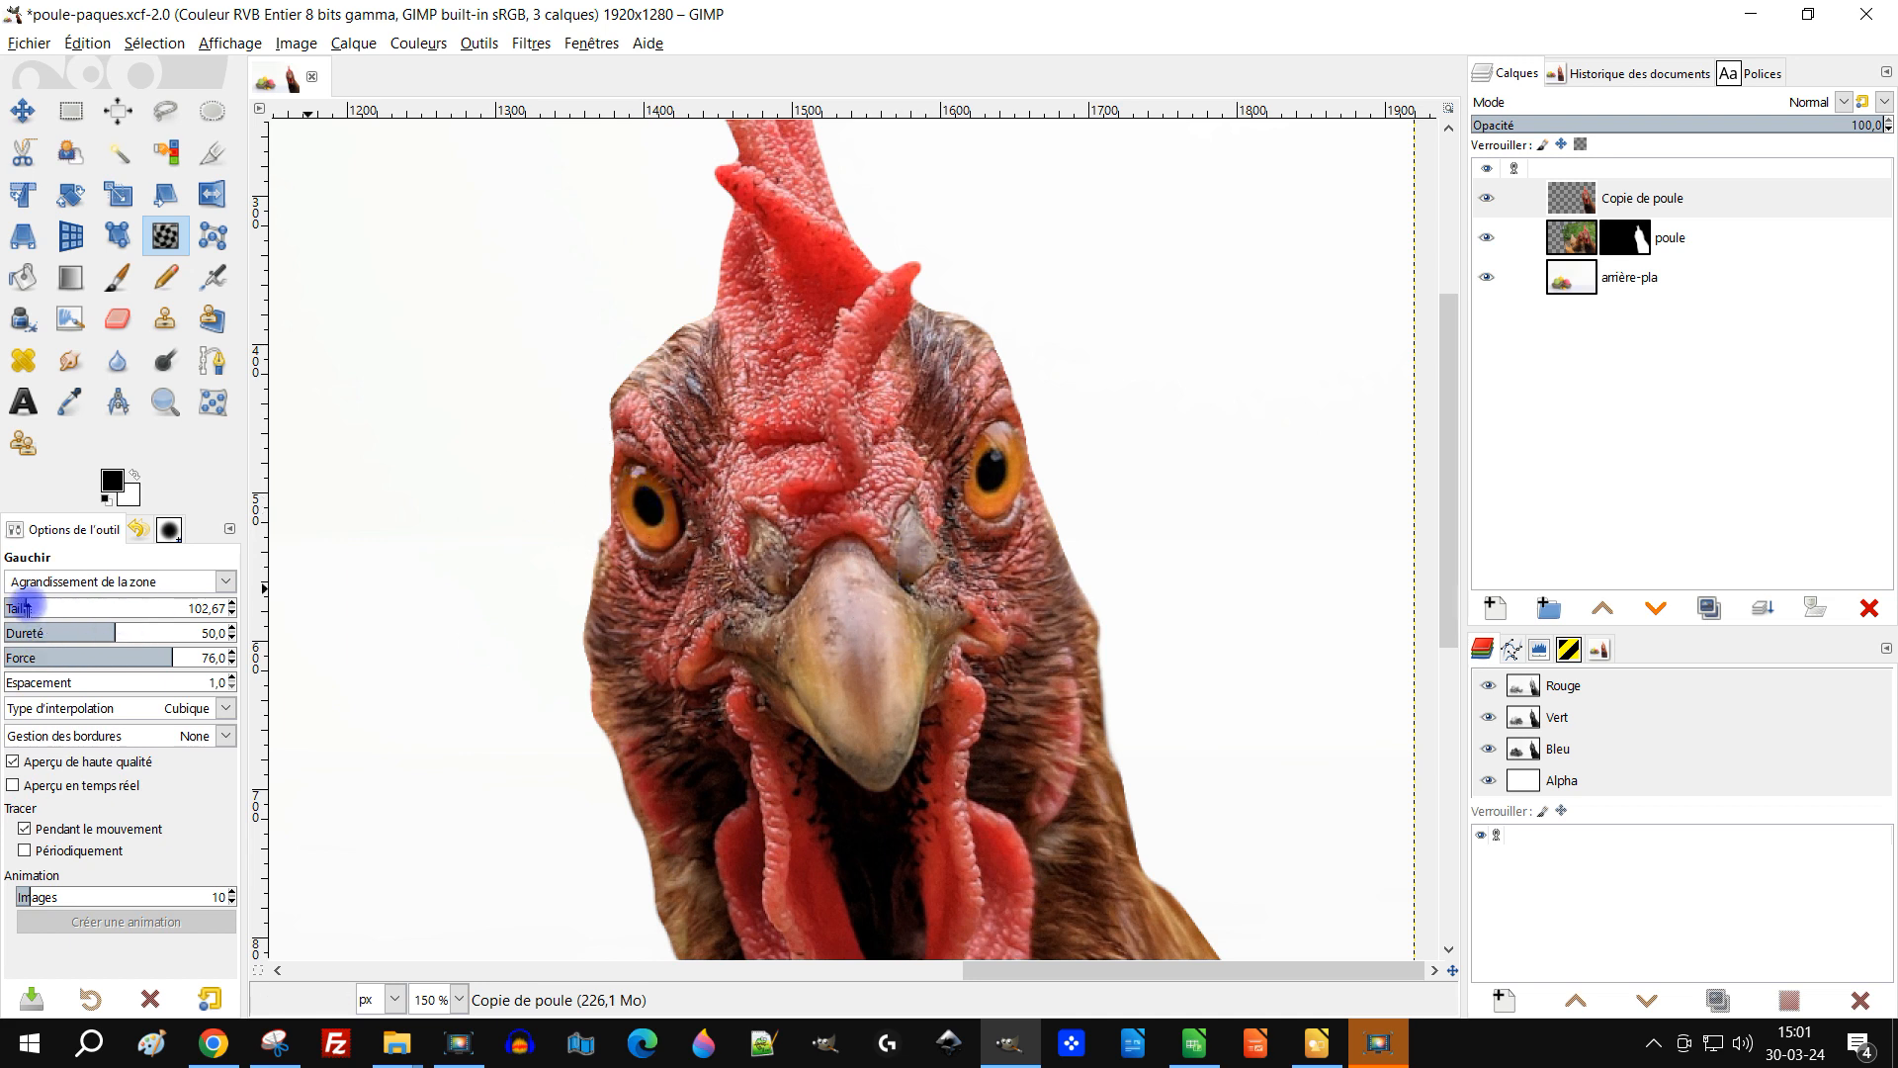
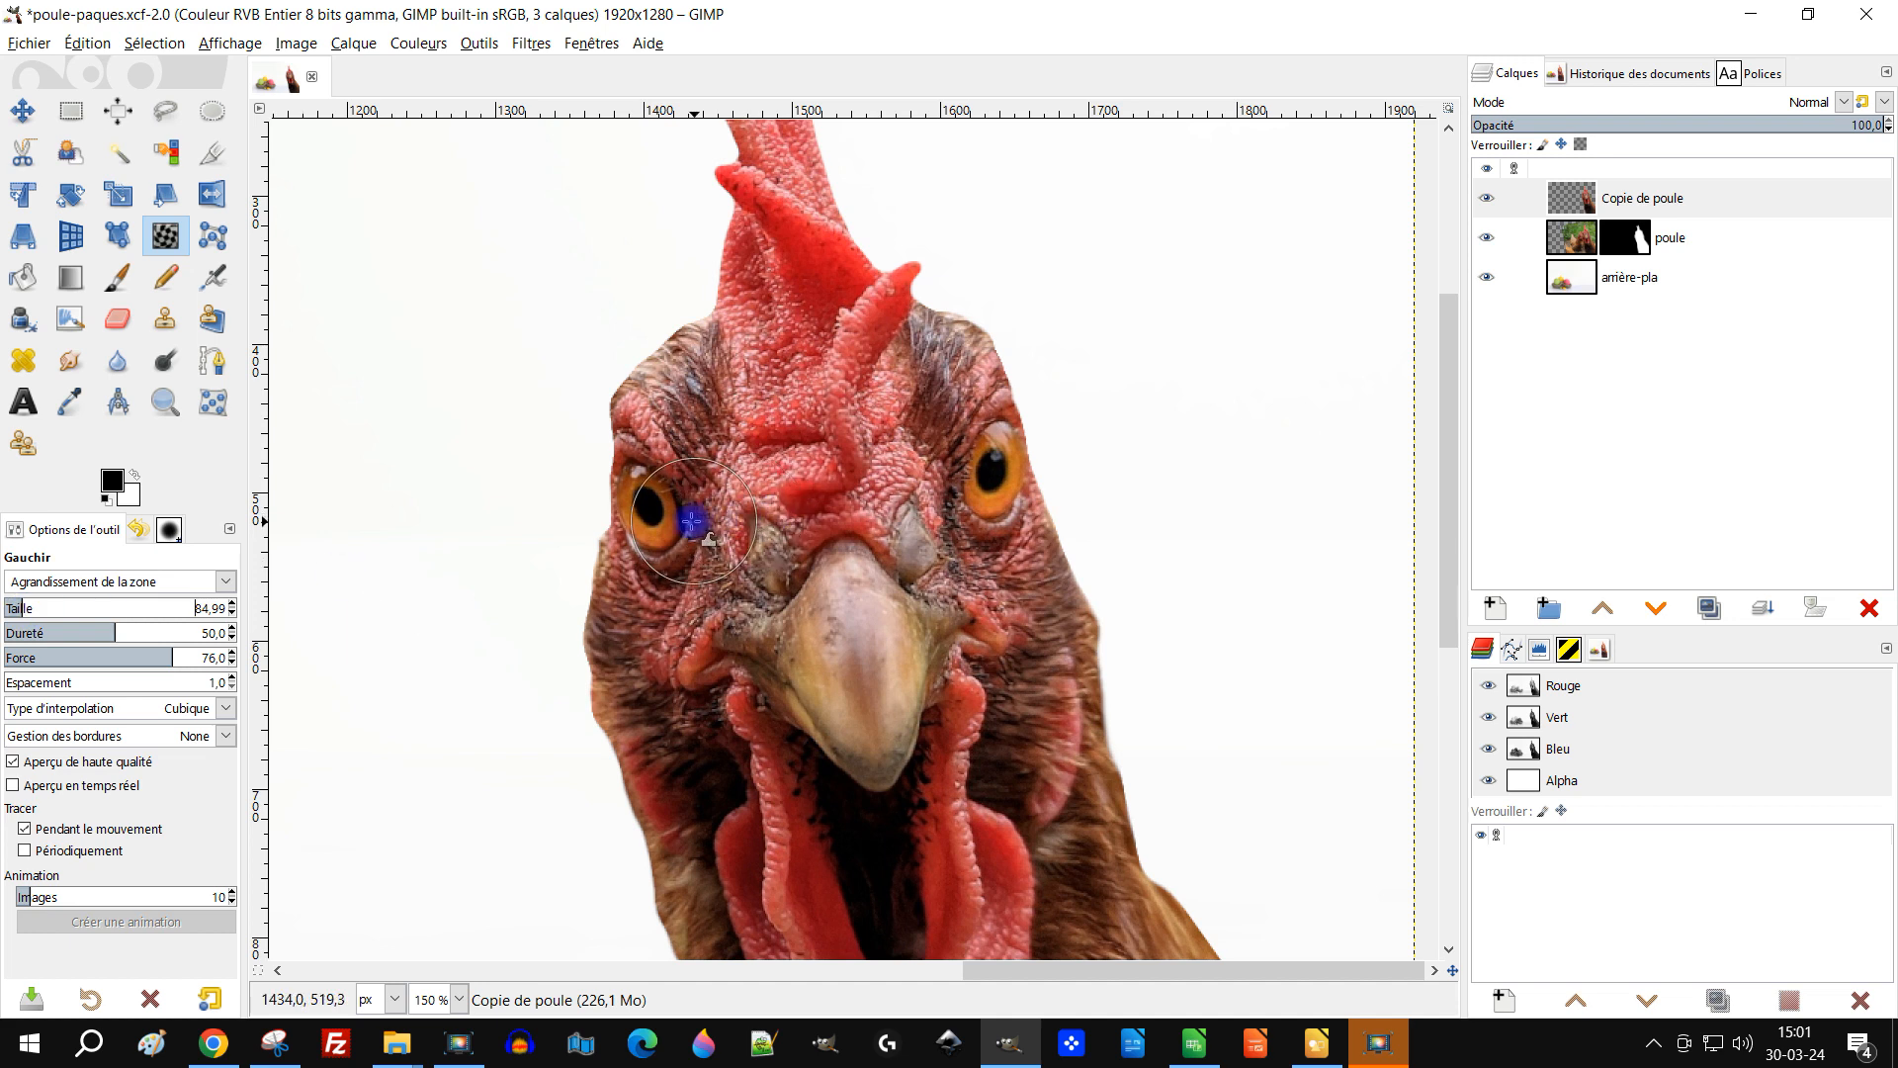
Step: Enlarge both of the hen's eyes with Warp Transform strokes, raising the brush size to about 85
{"action": "left_click_drag", "start_coordinate": [649, 482], "coordinate": [646, 506]}
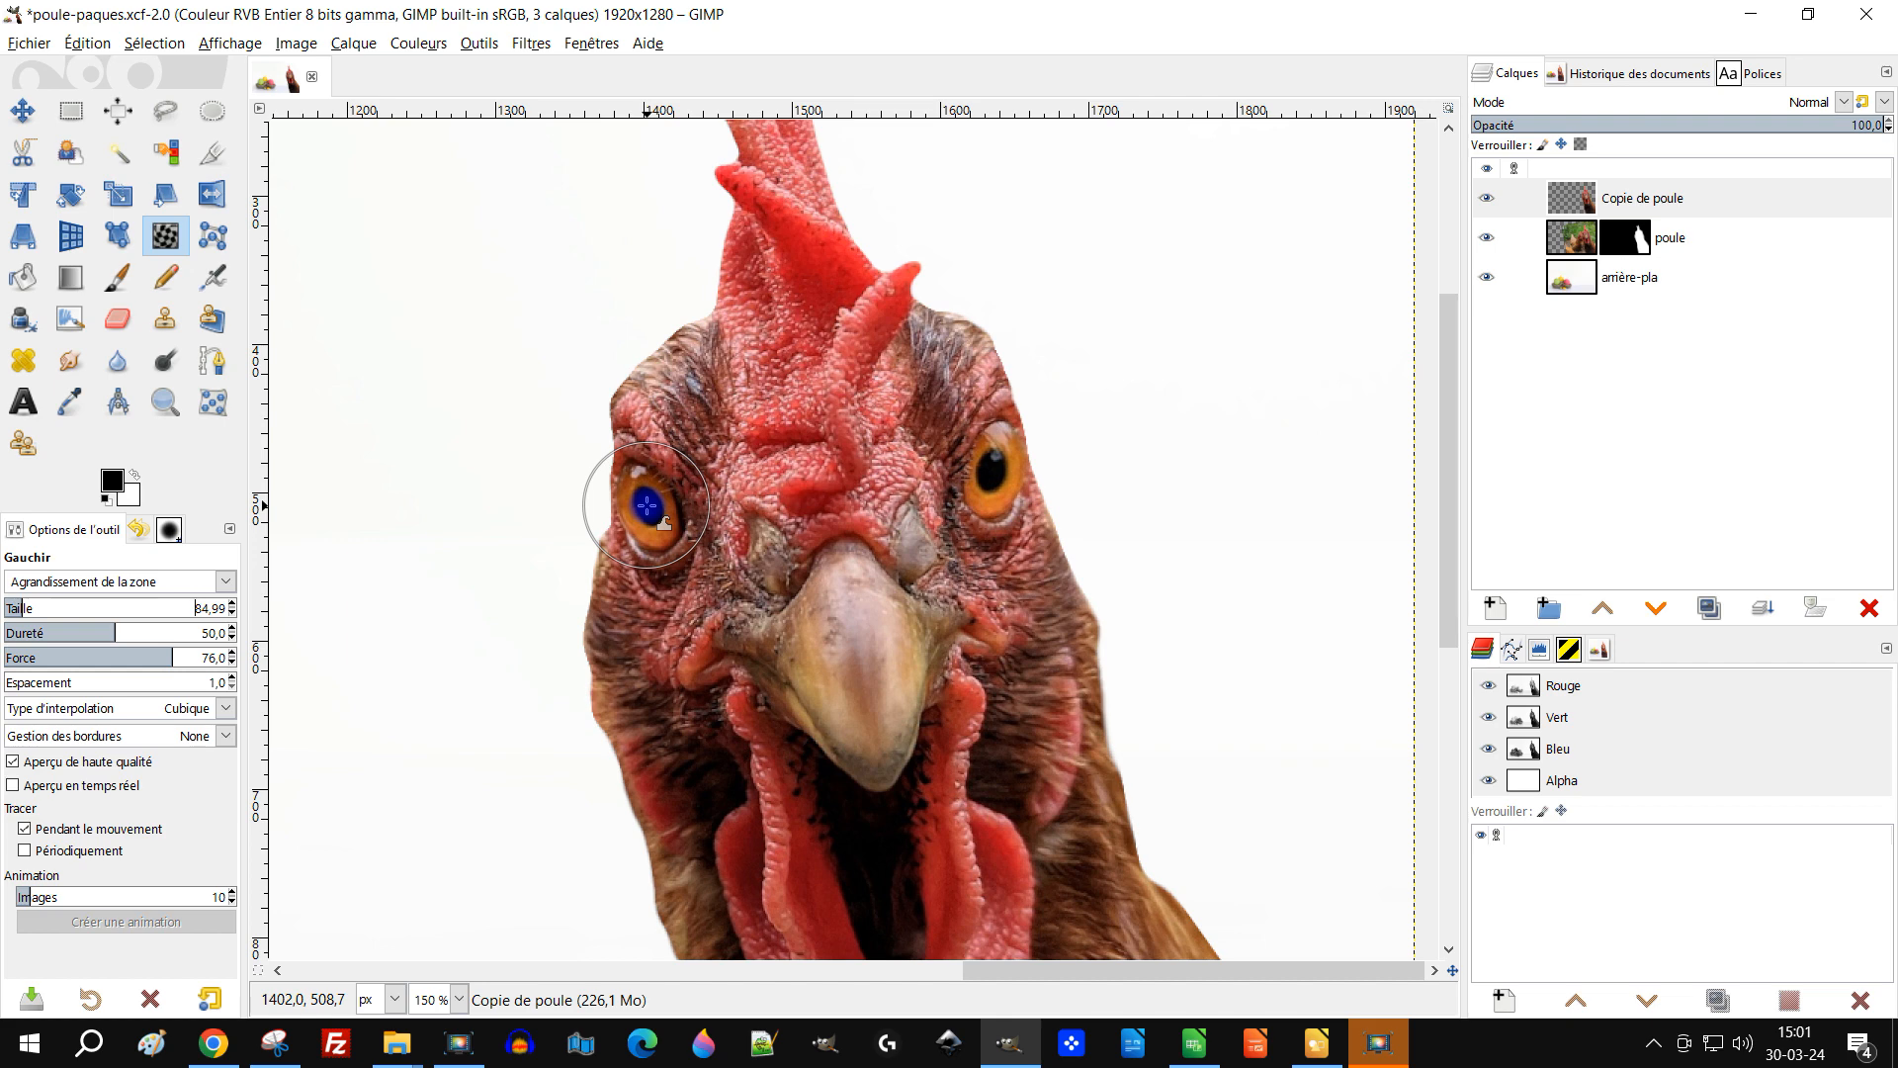
{"action": "scroll", "coordinate": [647, 506], "scroll_direction": "down", "scroll_amount": 1}
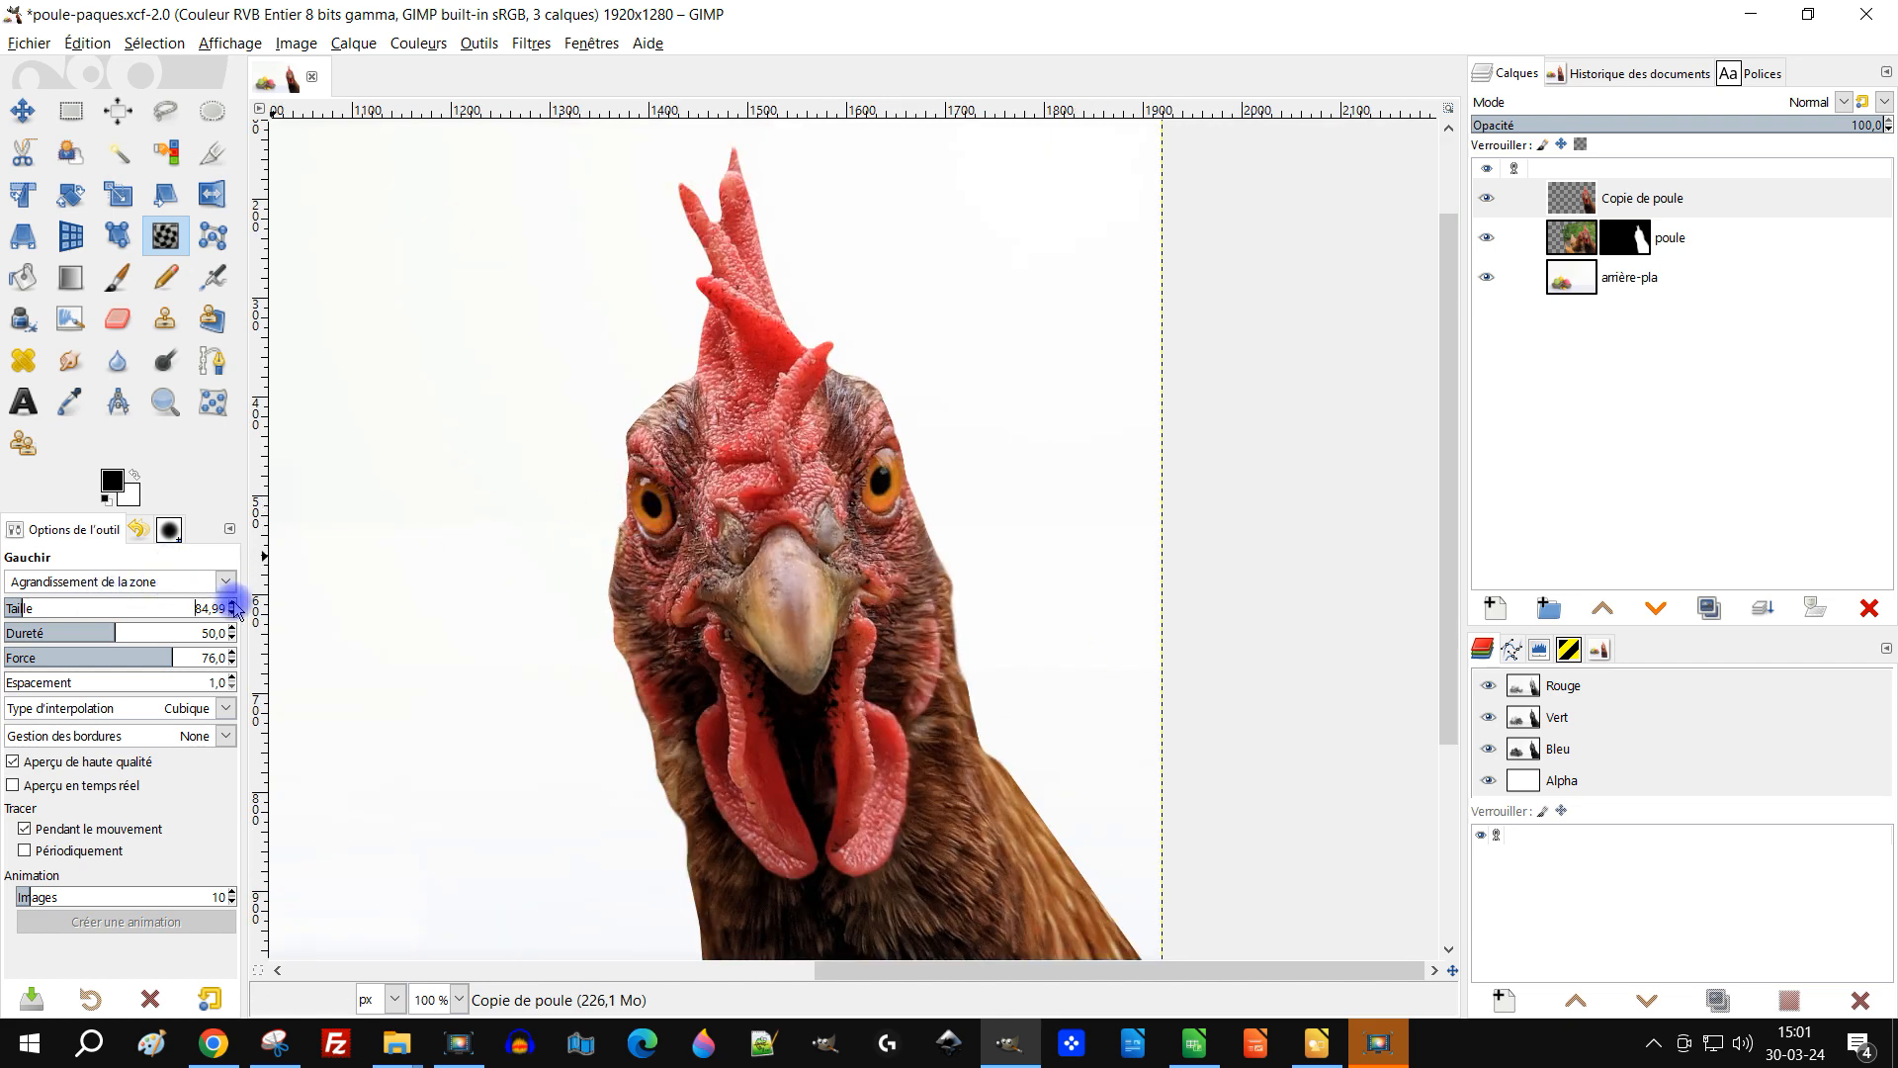
{"action": "left_click", "coordinate": [234, 604]}
{"action": "left_click_drag", "start_coordinate": [657, 509], "coordinate": [651, 506]}
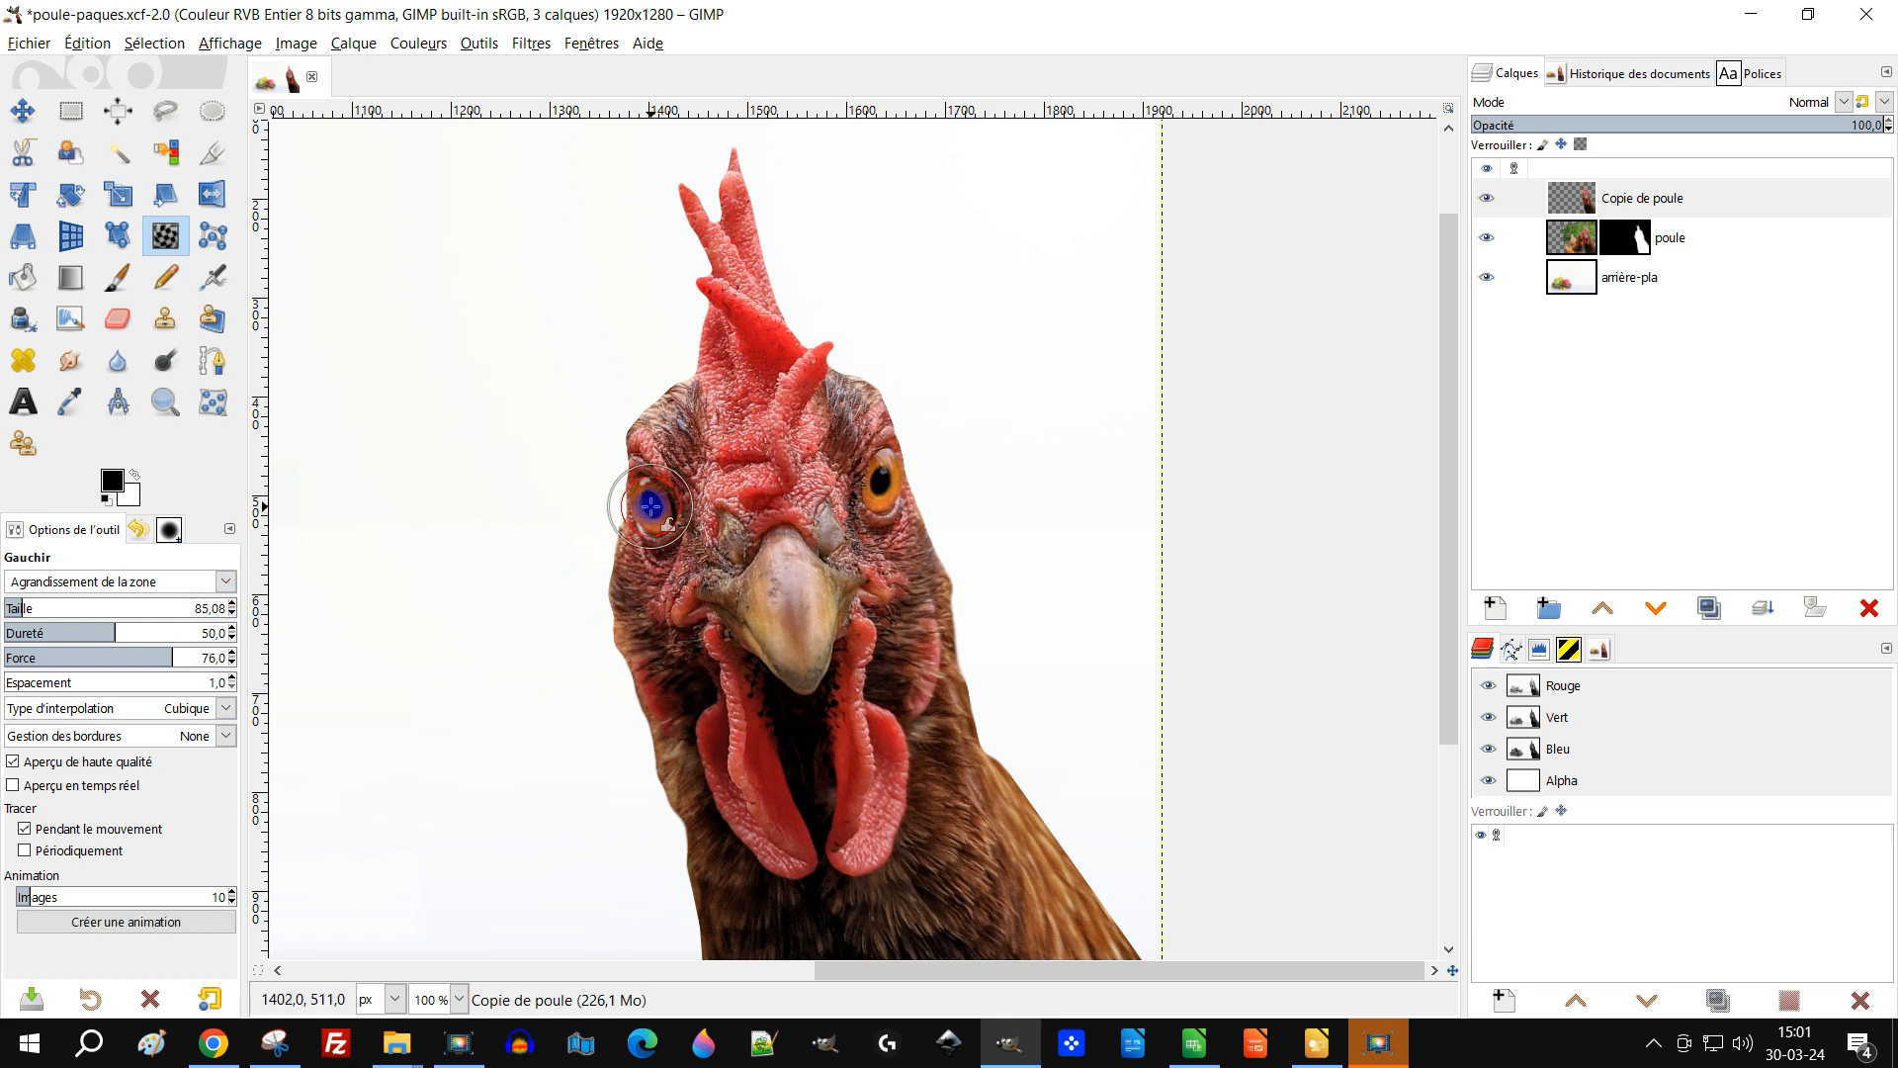
{"action": "left_click", "coordinate": [881, 482]}
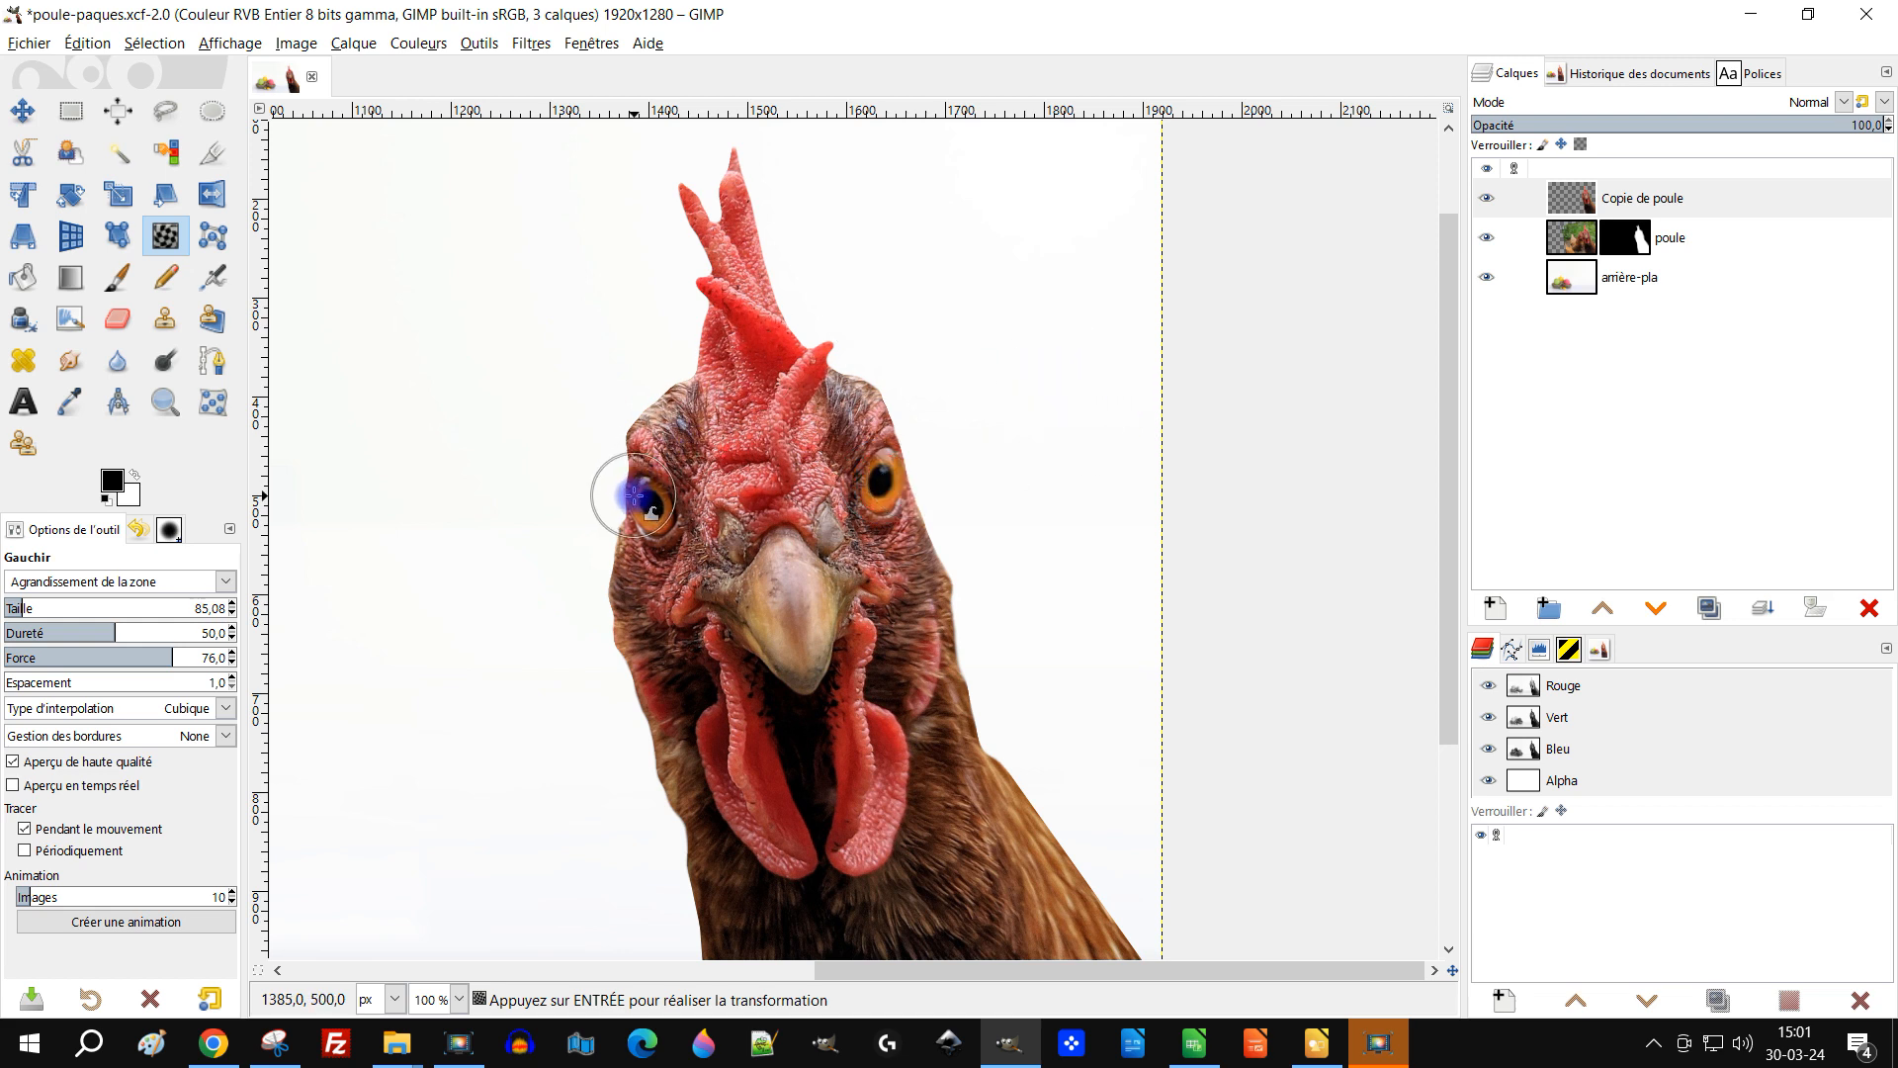
{"action": "left_click_drag", "start_coordinate": [657, 506], "coordinate": [646, 502]}
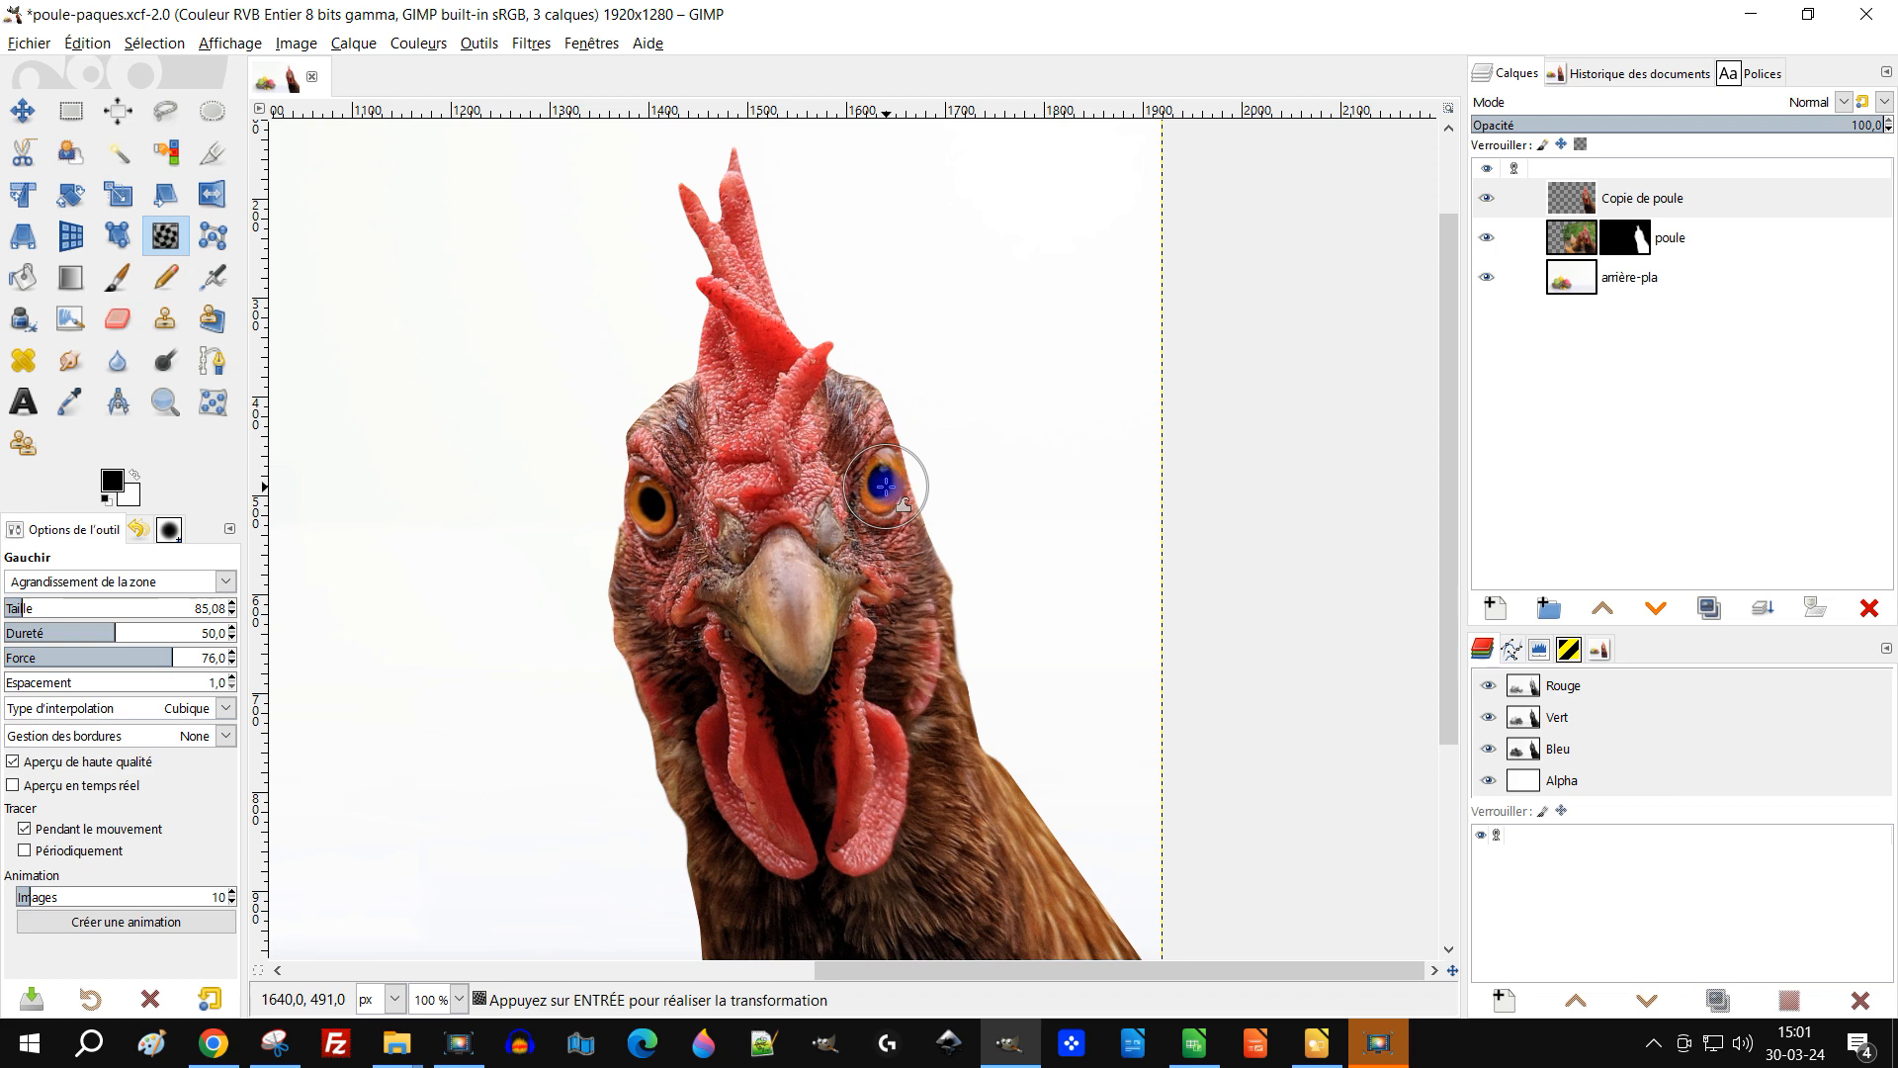
{"action": "scroll", "coordinate": [1012, 437], "scroll_direction": "down", "scroll_amount": 2}
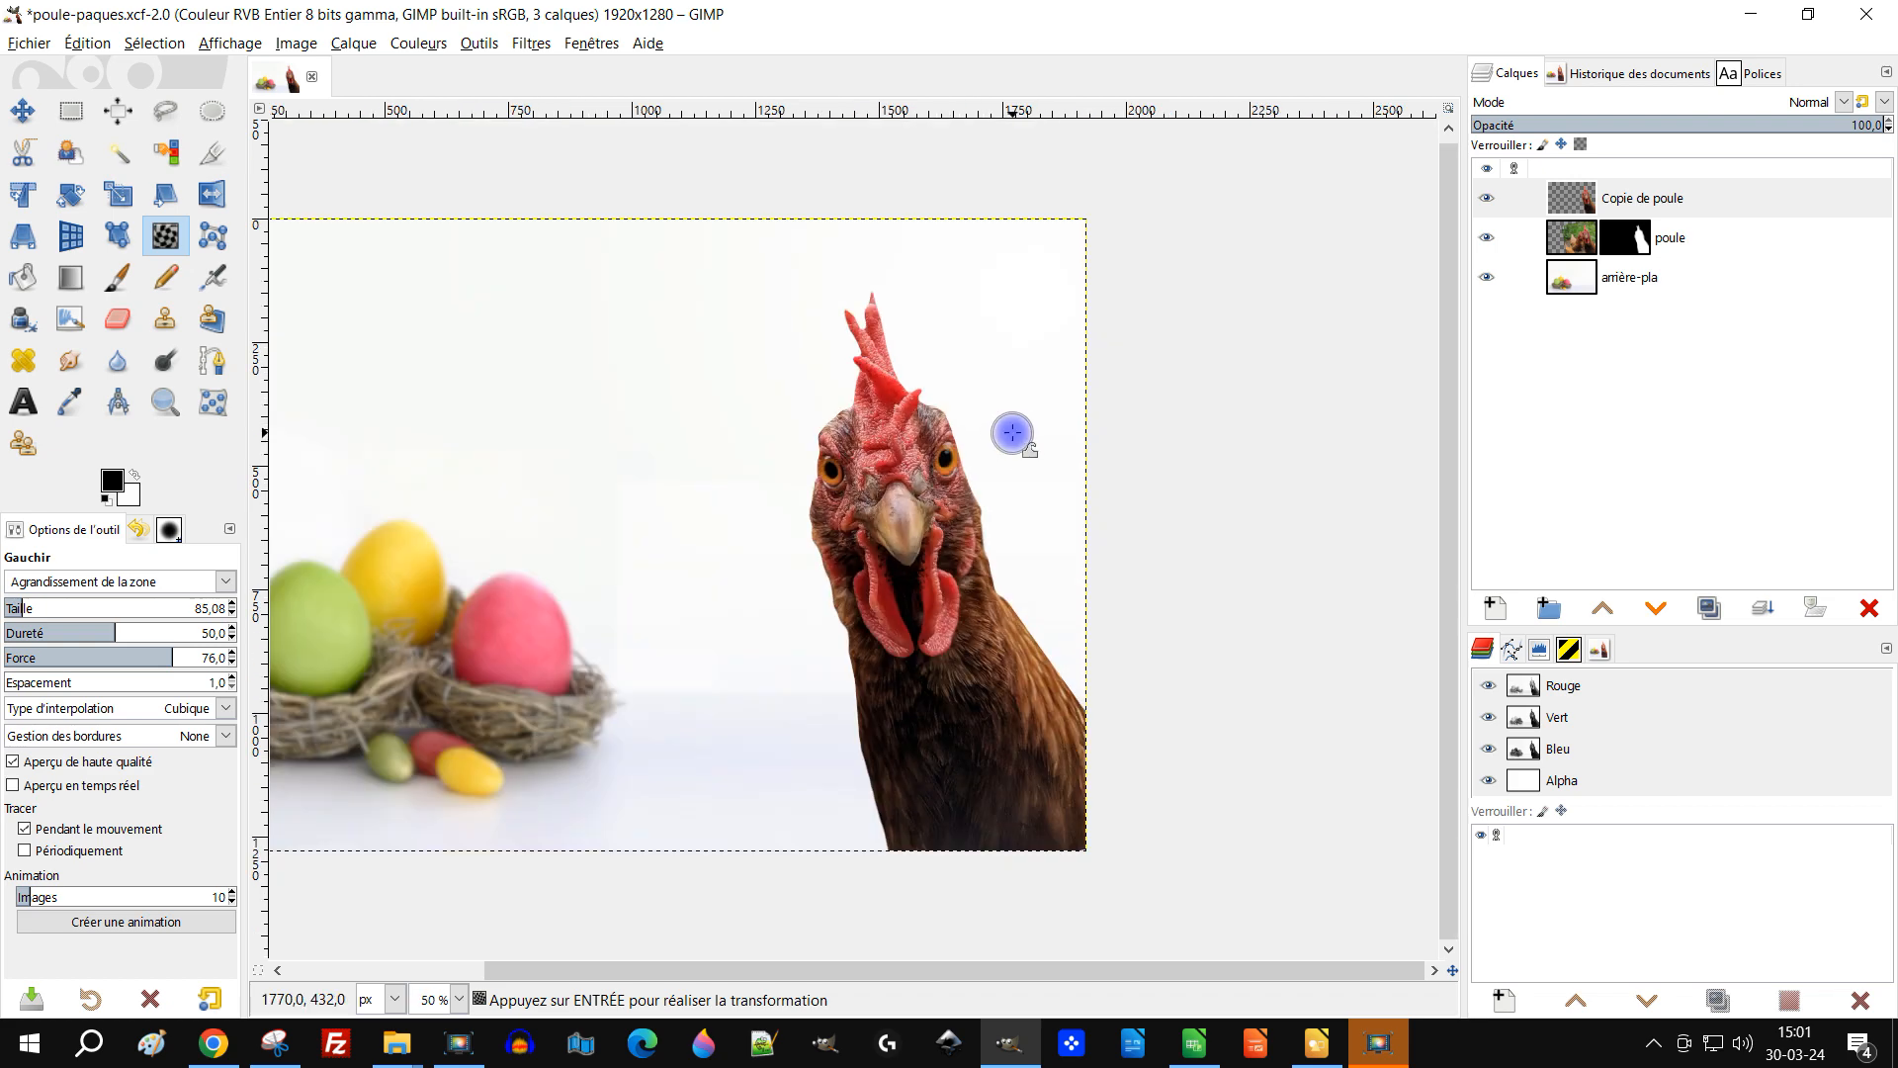
{"action": "left_click_drag", "start_coordinate": [1124, 402], "coordinate": [1197, 472]}
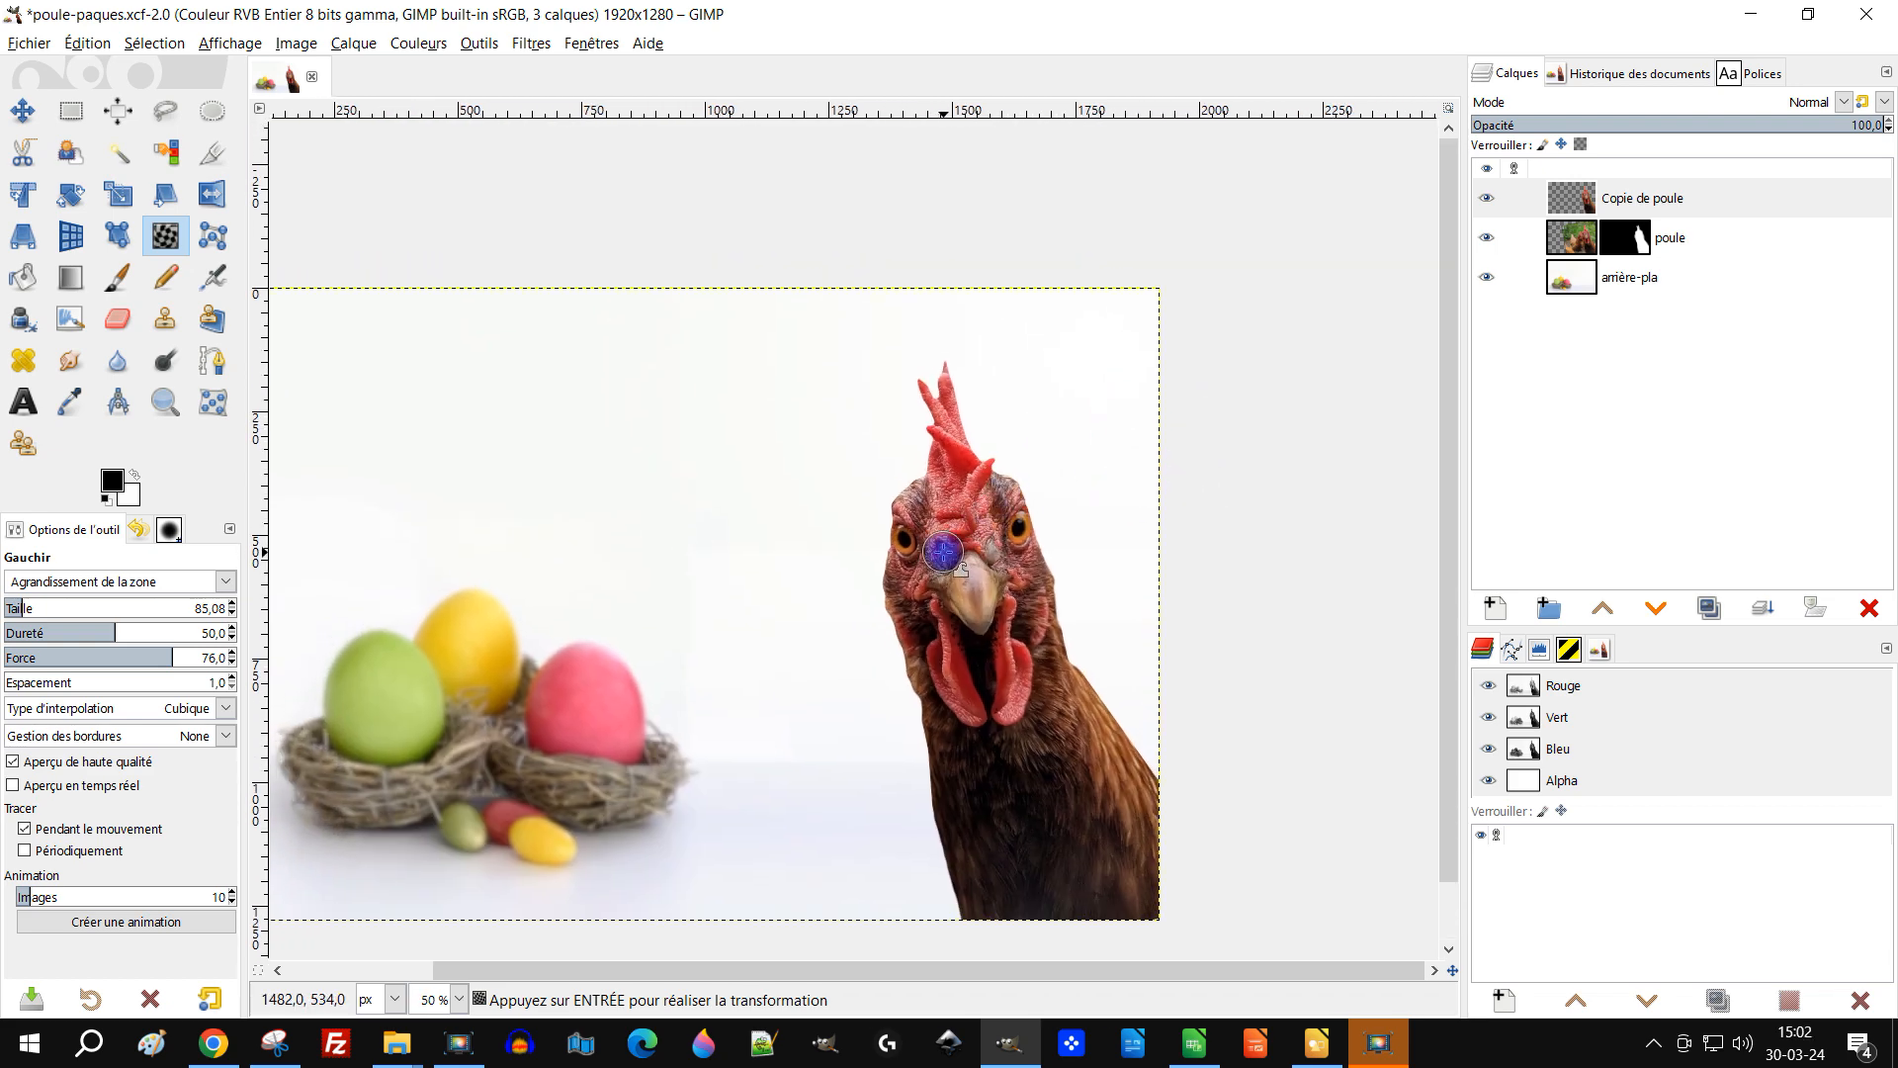
{"action": "scroll", "coordinate": [944, 552], "scroll_direction": "up", "scroll_amount": 1}
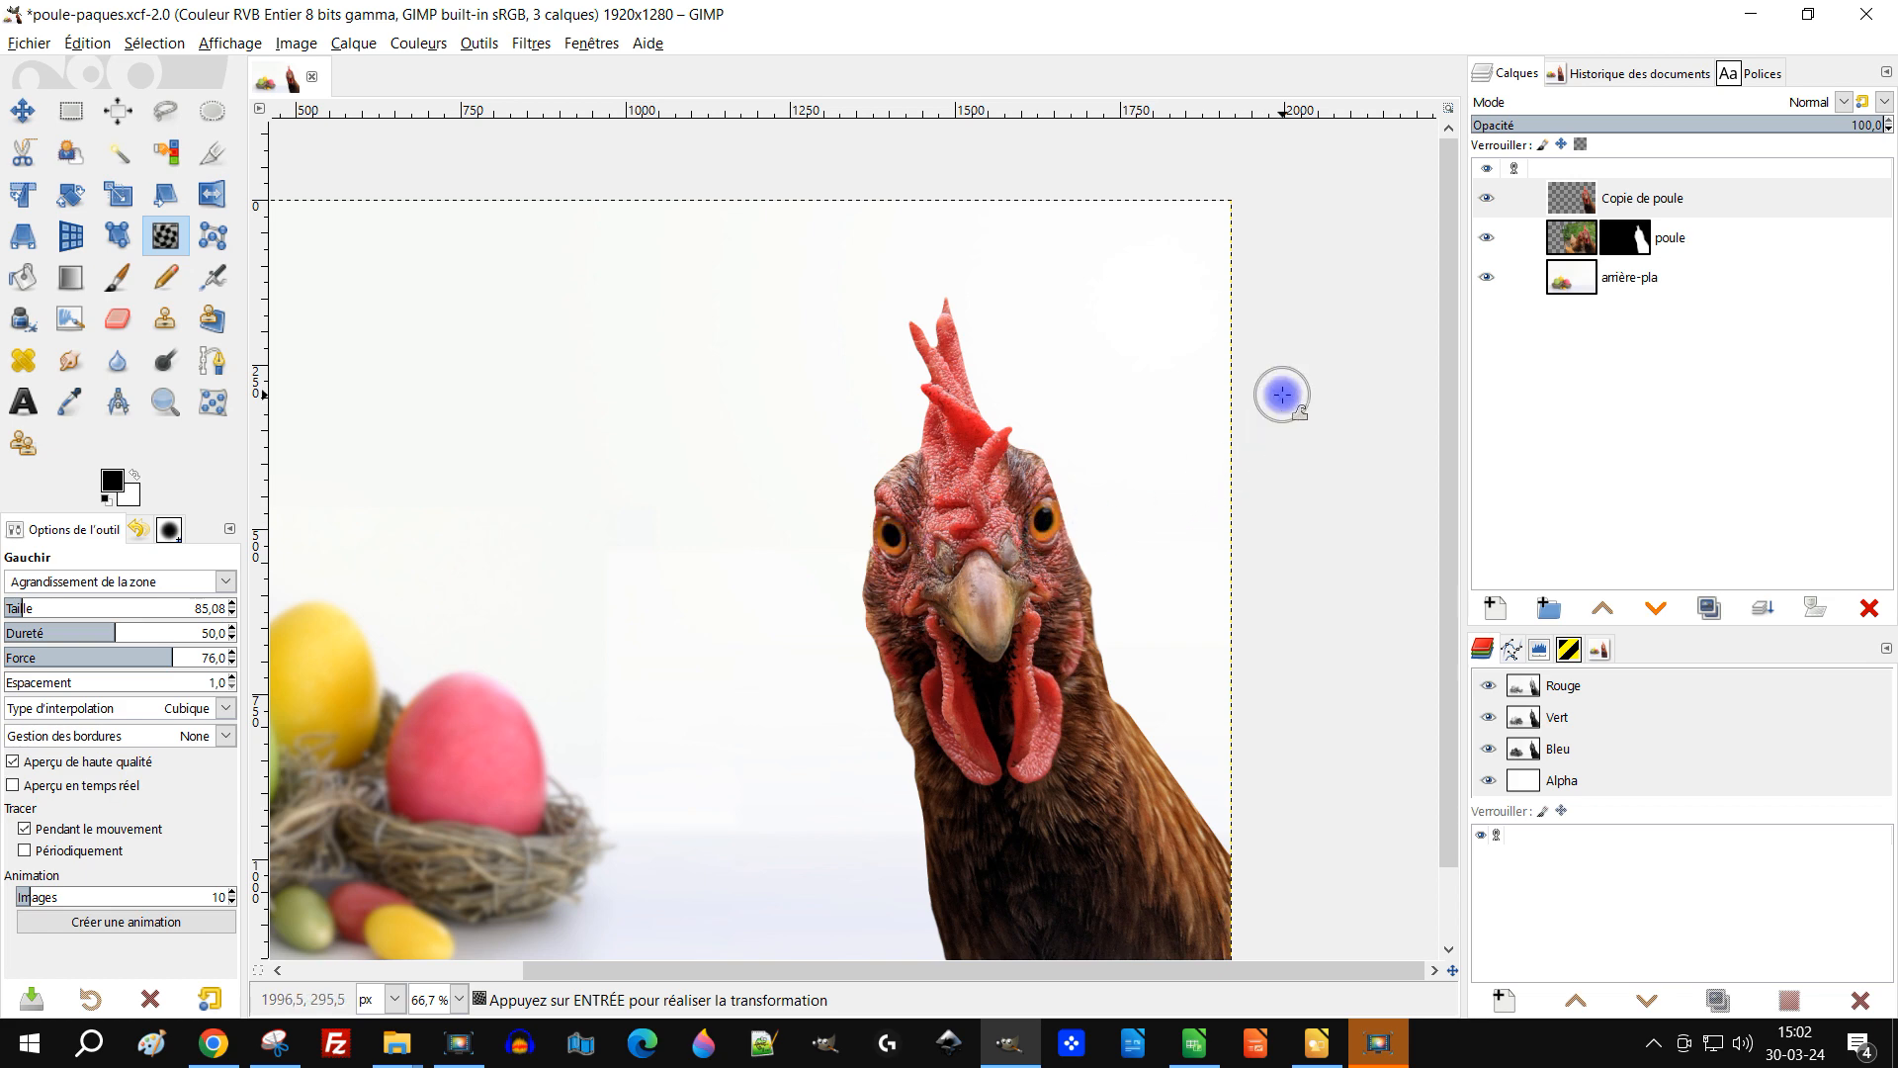
{"action": "key", "text": "ctrl+z"}
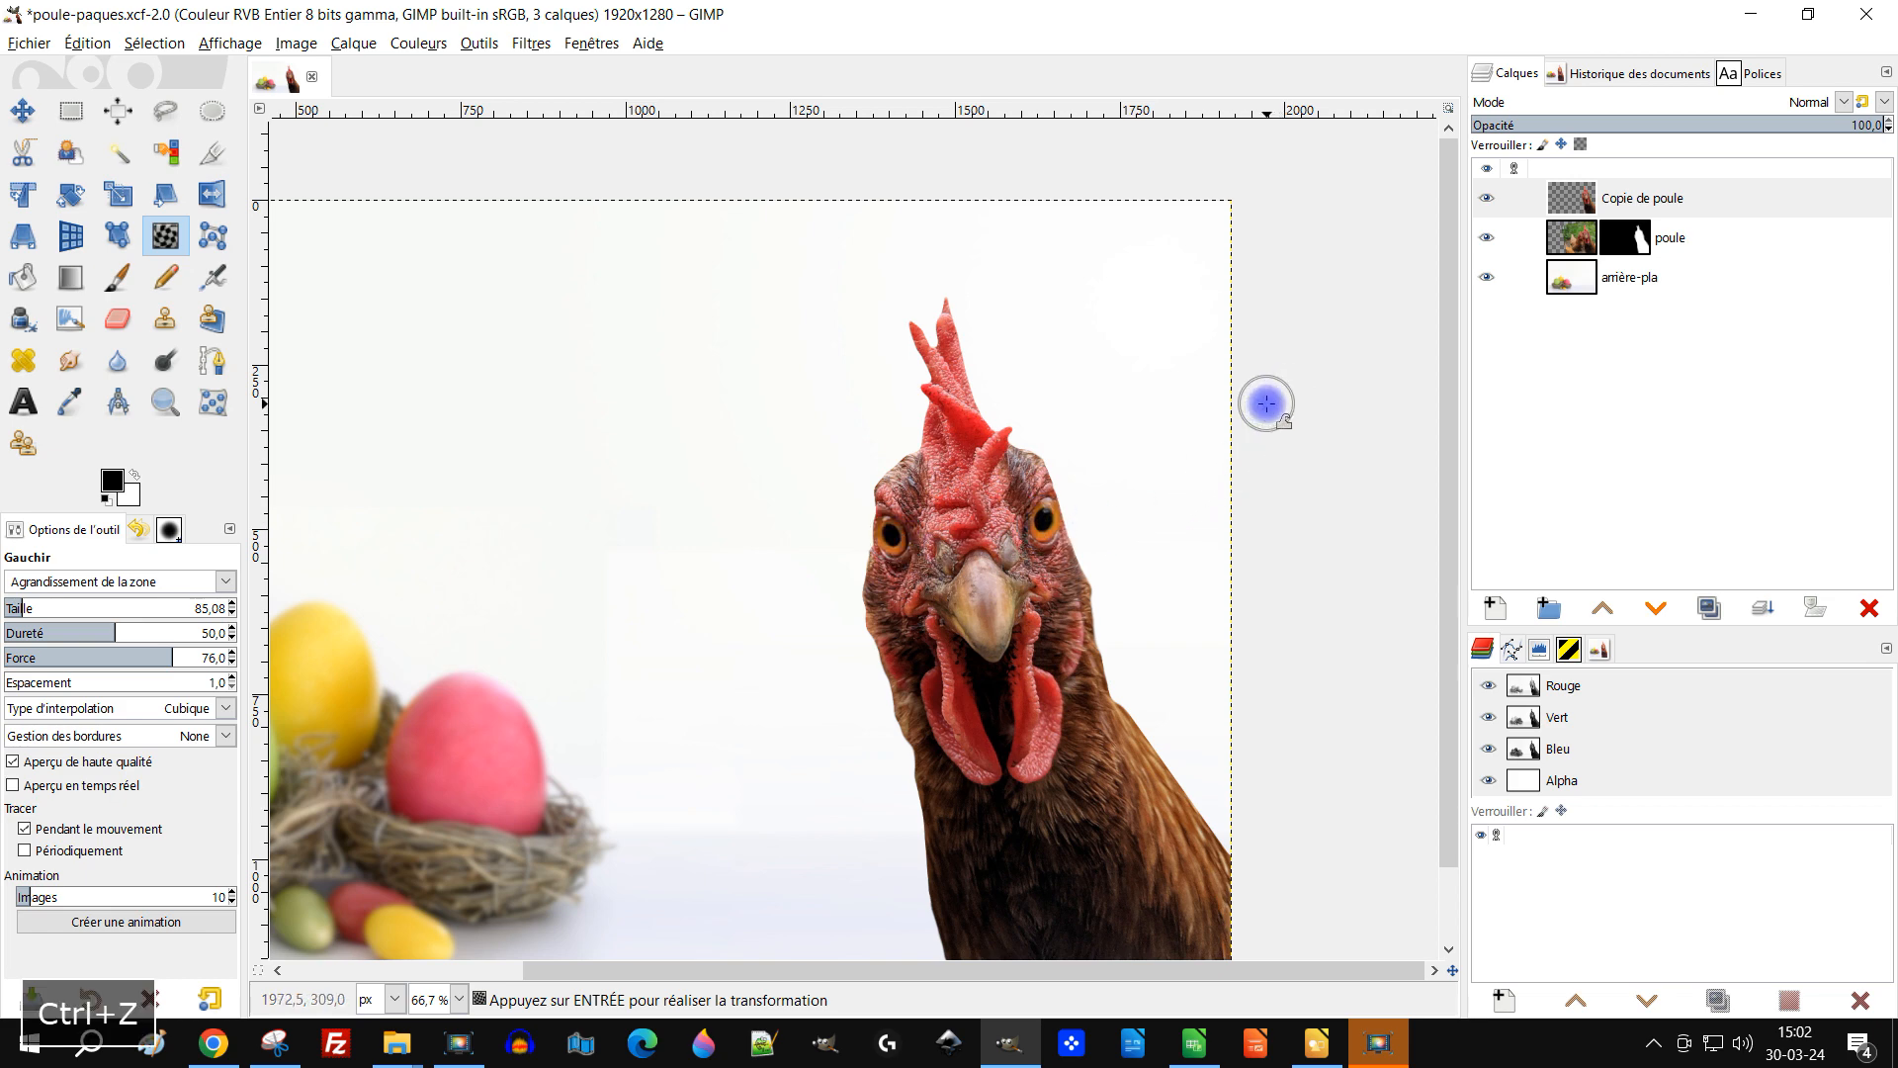
Step: Save the poule-paques.xcf project file
{"action": "scroll", "coordinate": [1226, 450], "scroll_direction": "down", "scroll_amount": 1}
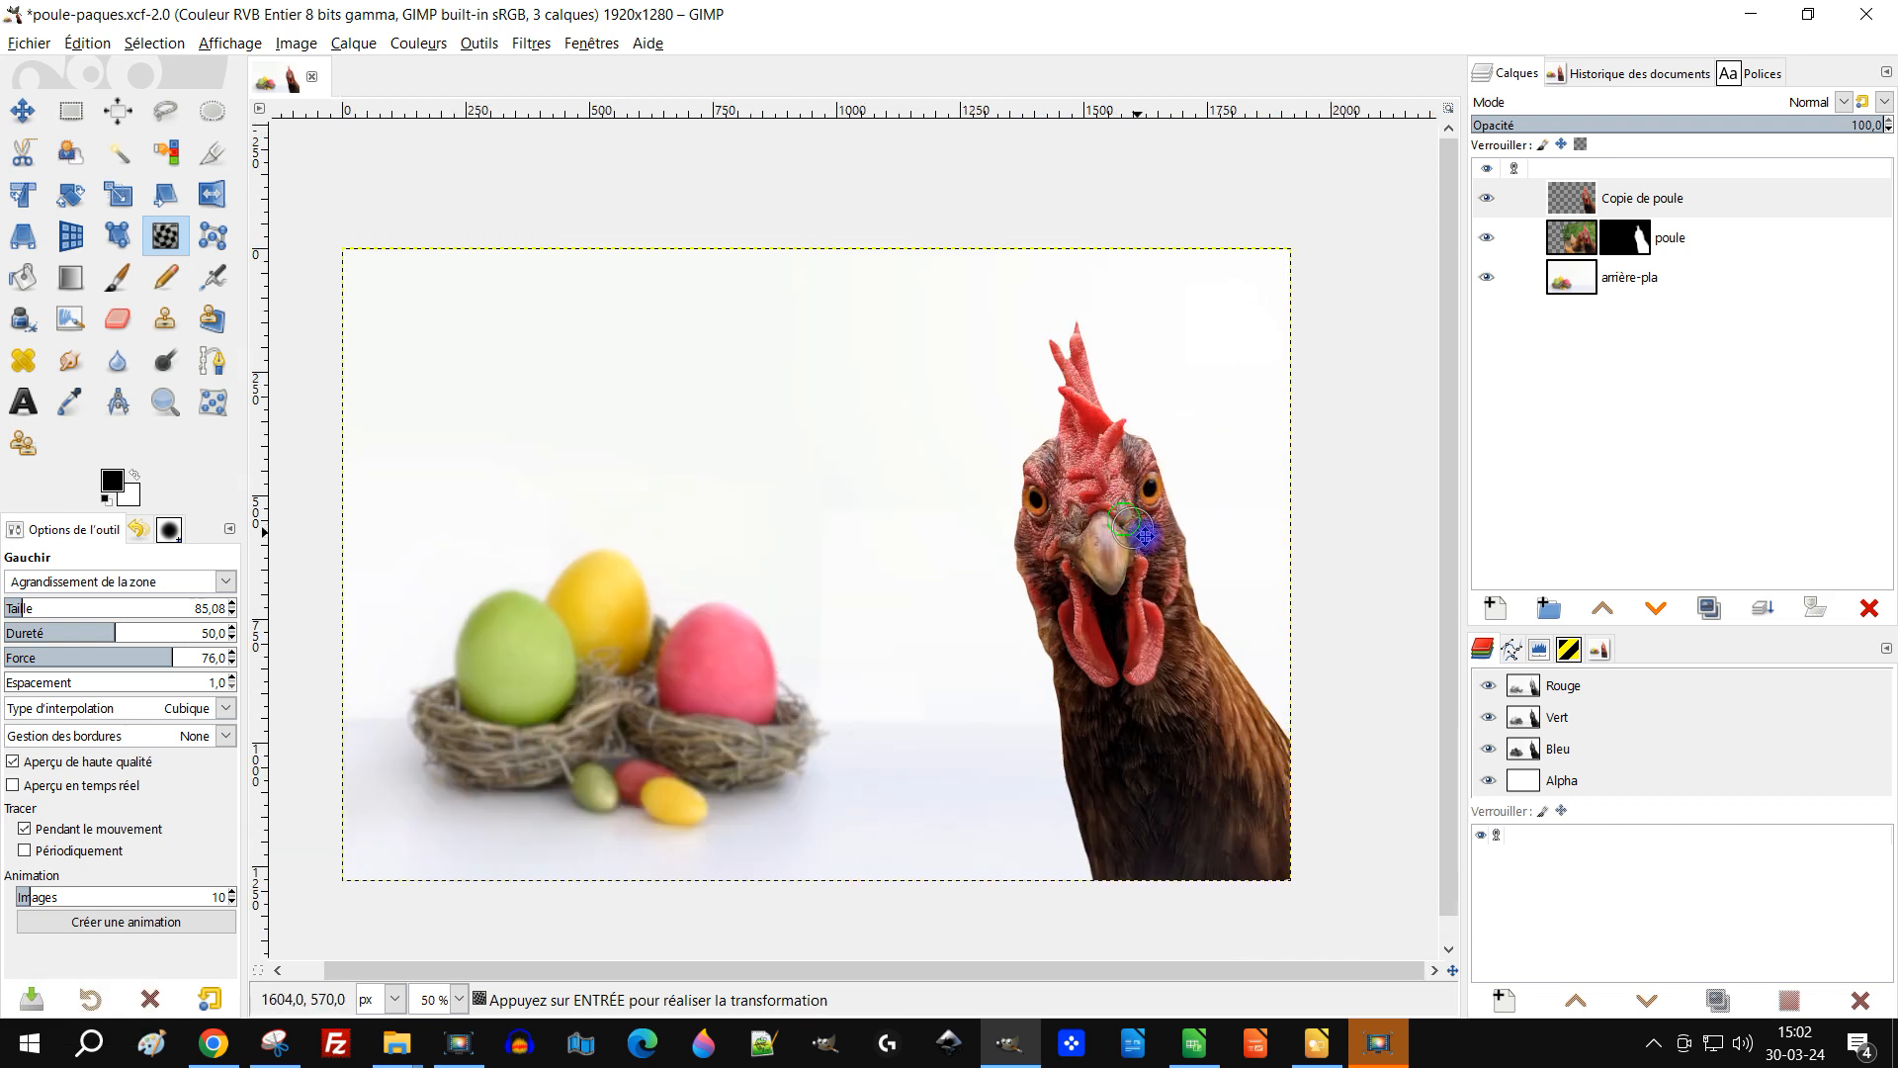
{"action": "key", "text": "ctrl+s"}
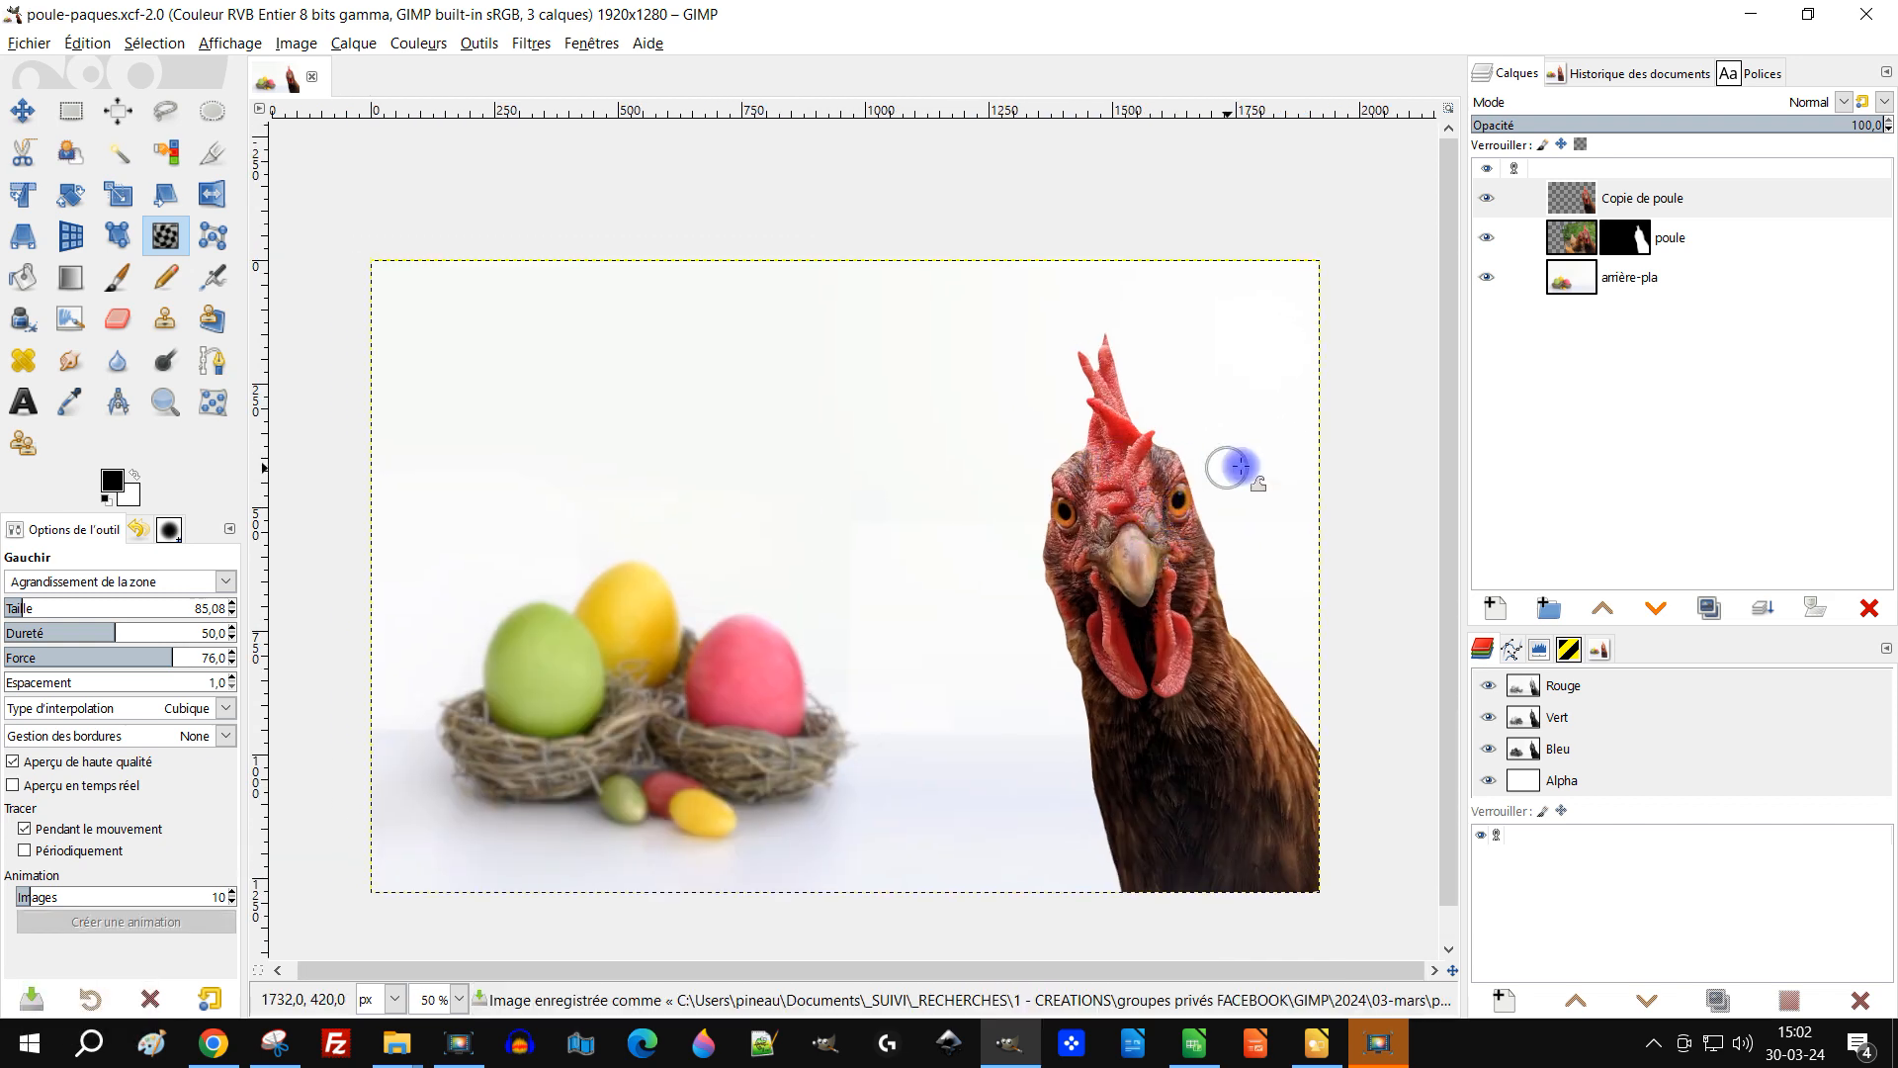
Step: Rename the duplicated hen layer to yeux gros
{"action": "left_click", "coordinate": [1587, 202]}
{"action": "double_click", "coordinate": [1669, 202]}
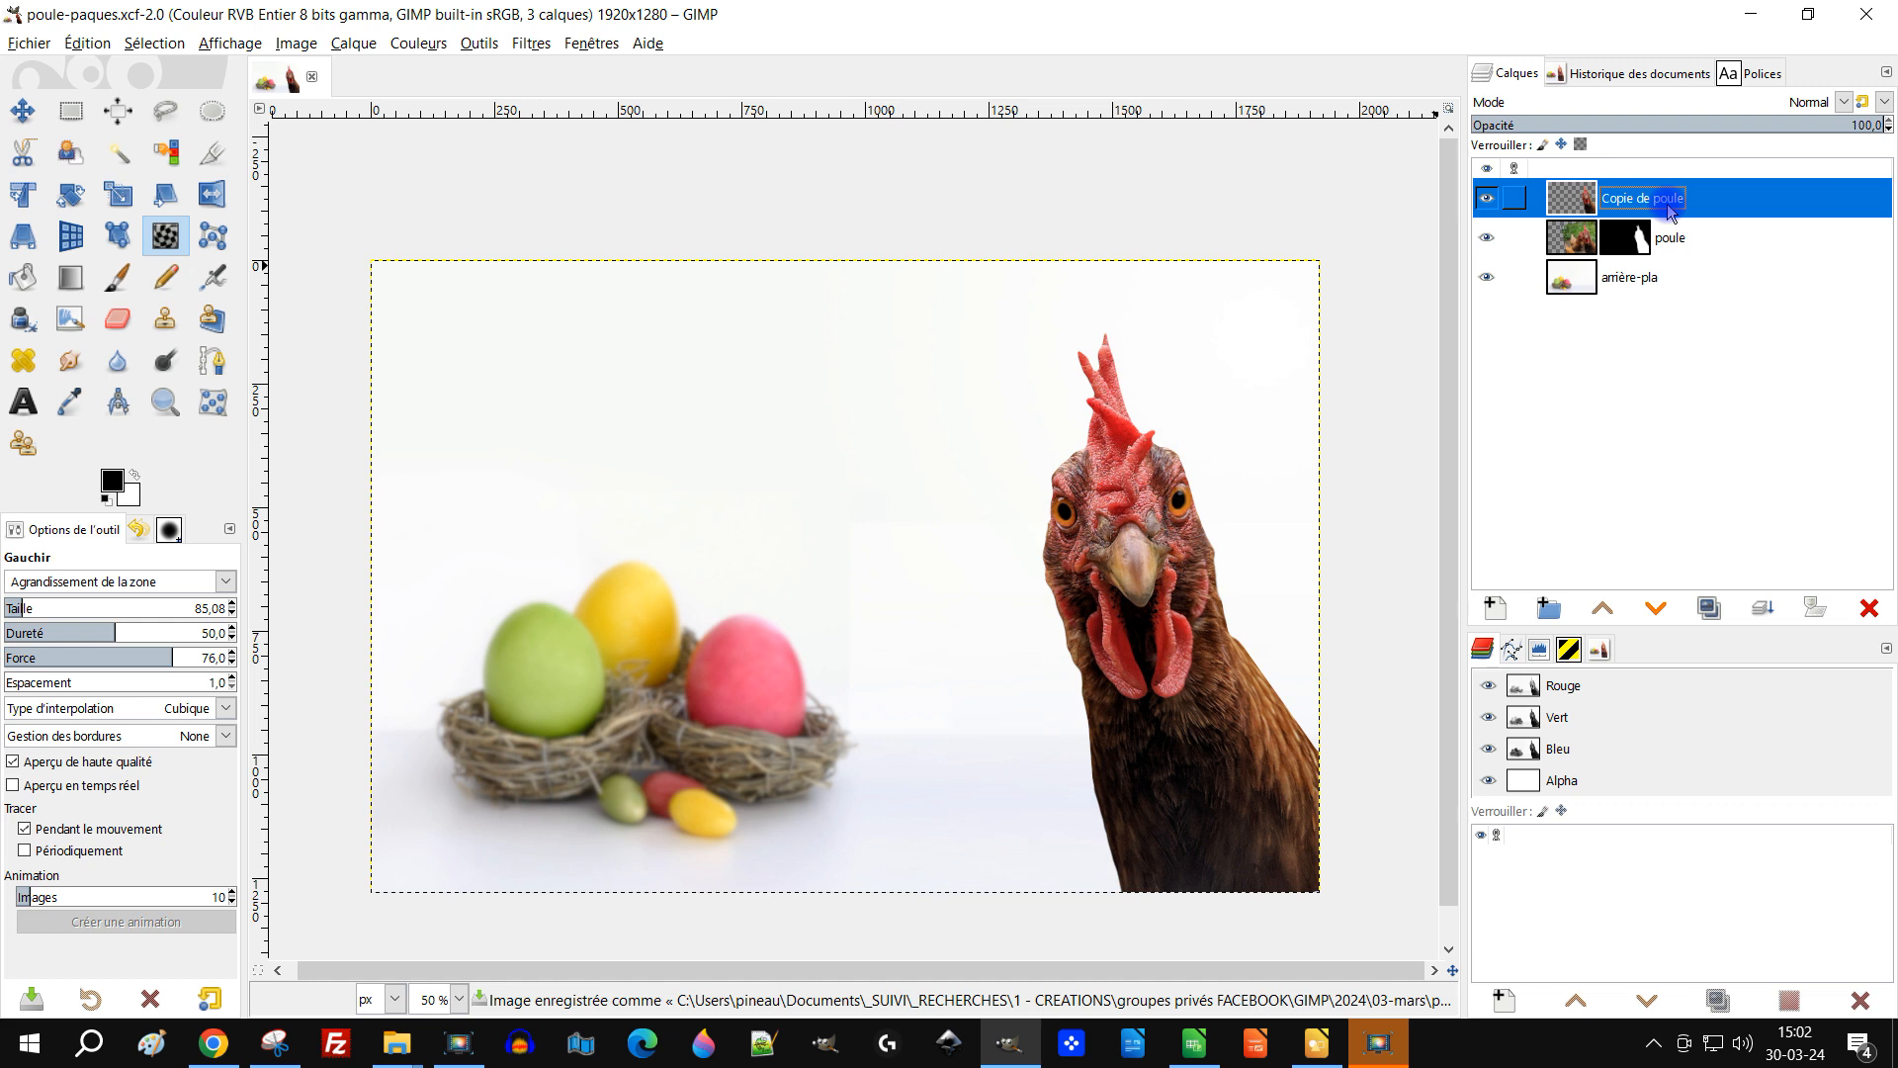
{"action": "left_click", "coordinate": [1487, 202]}
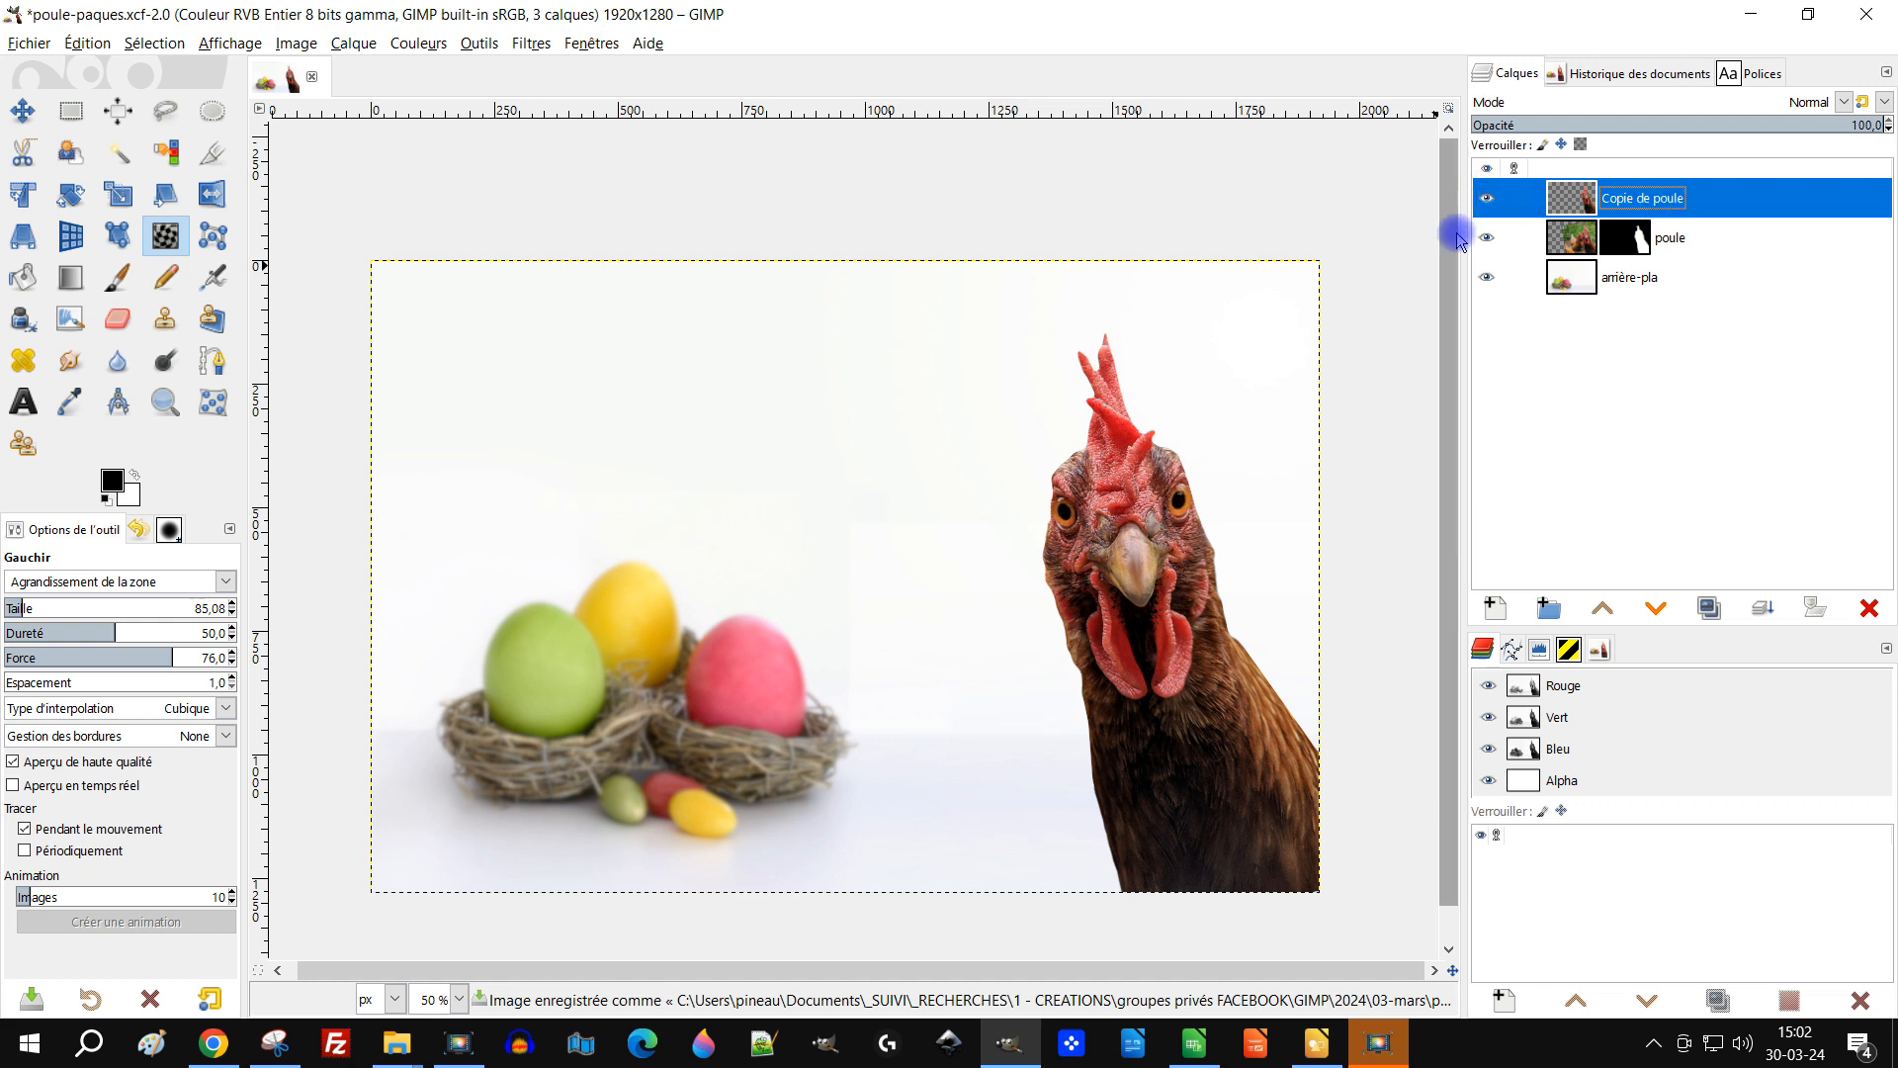
{"action": "double_click", "coordinate": [1634, 202]}
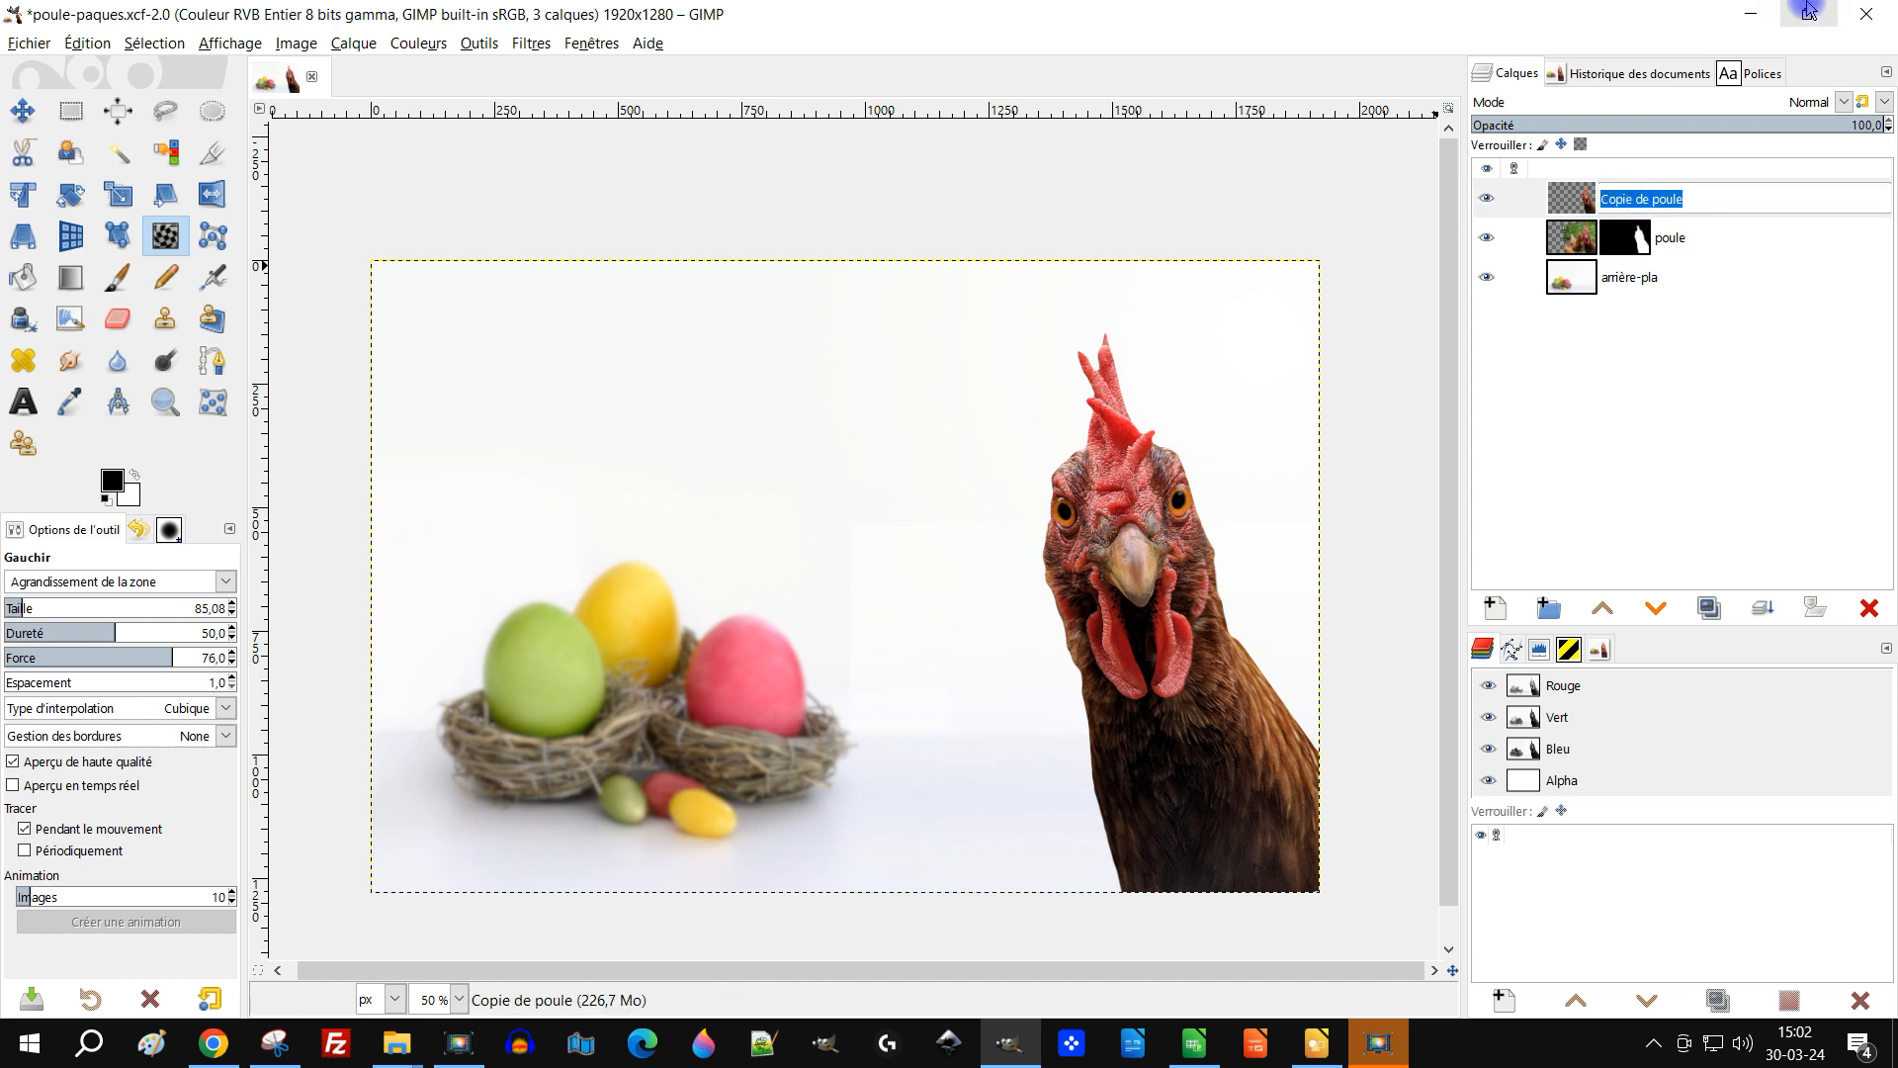
{"action": "type", "text": "yeux "}
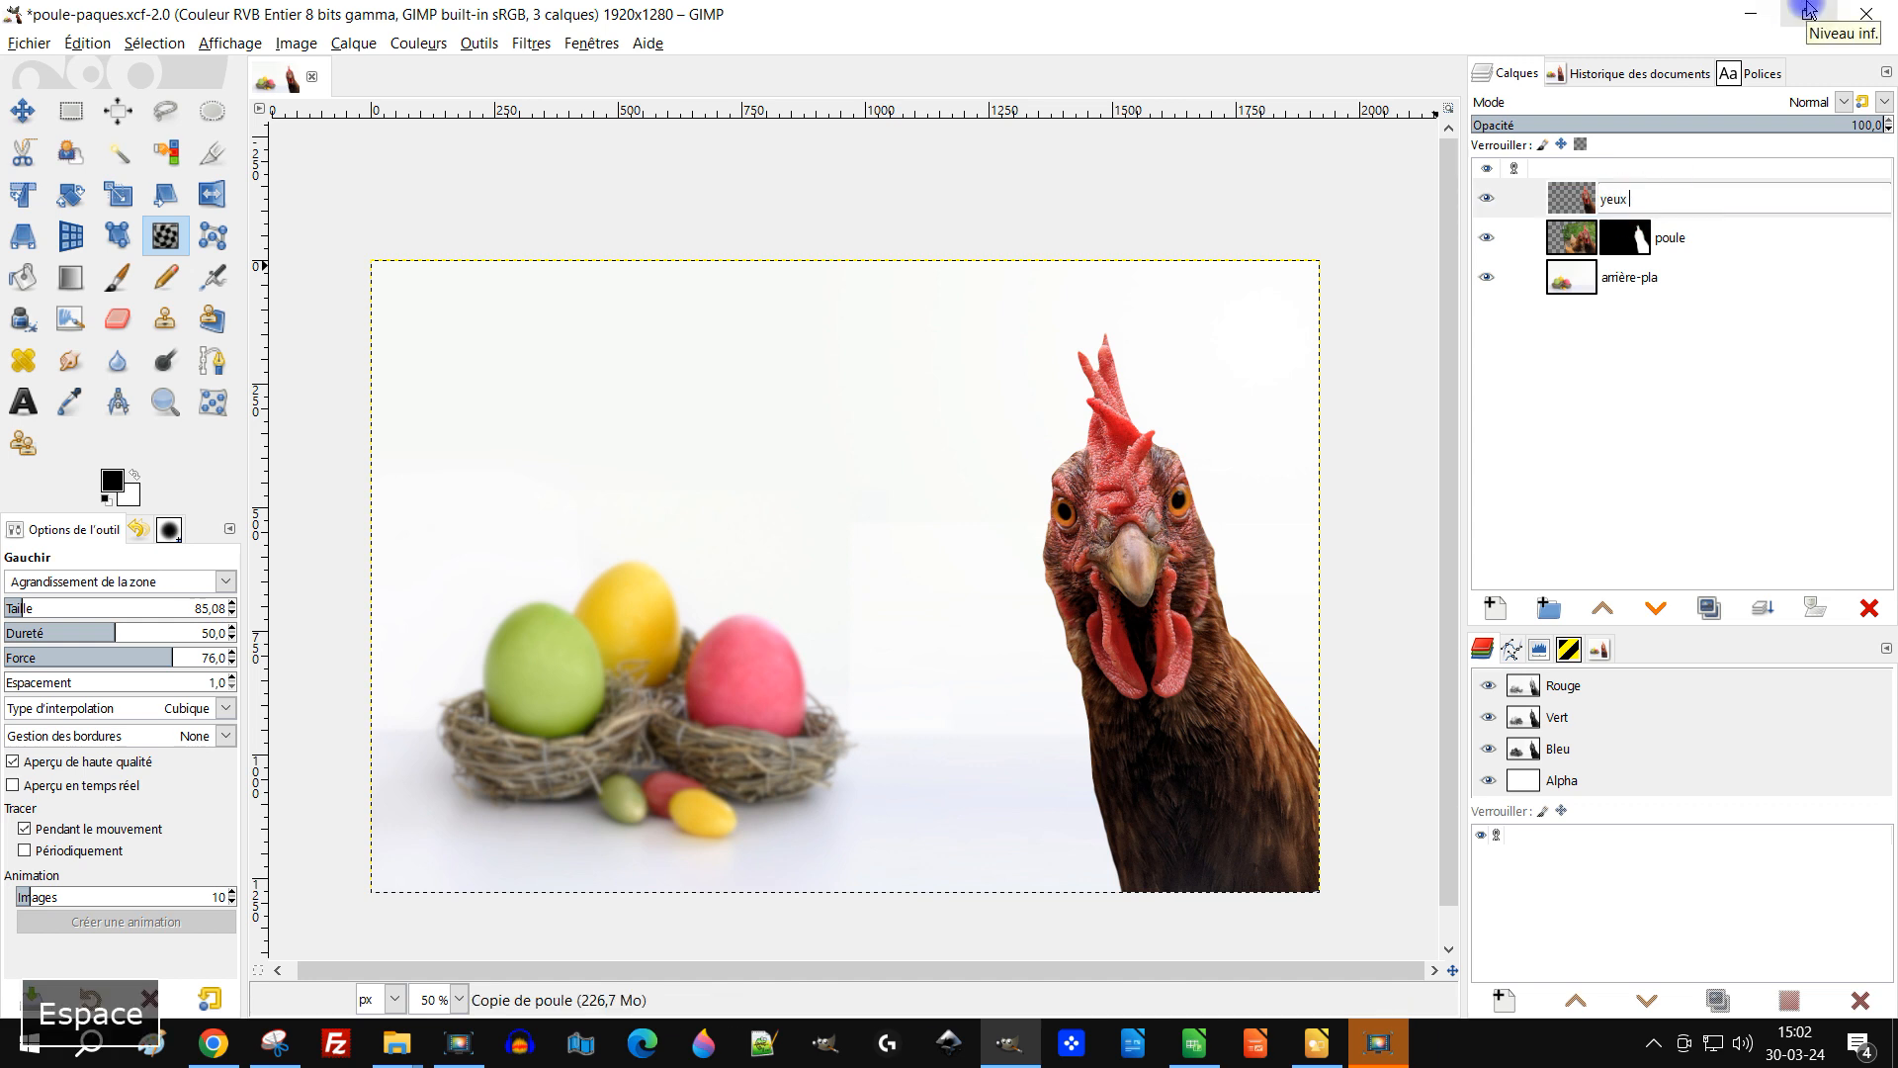
{"action": "type", "text": "gr"}
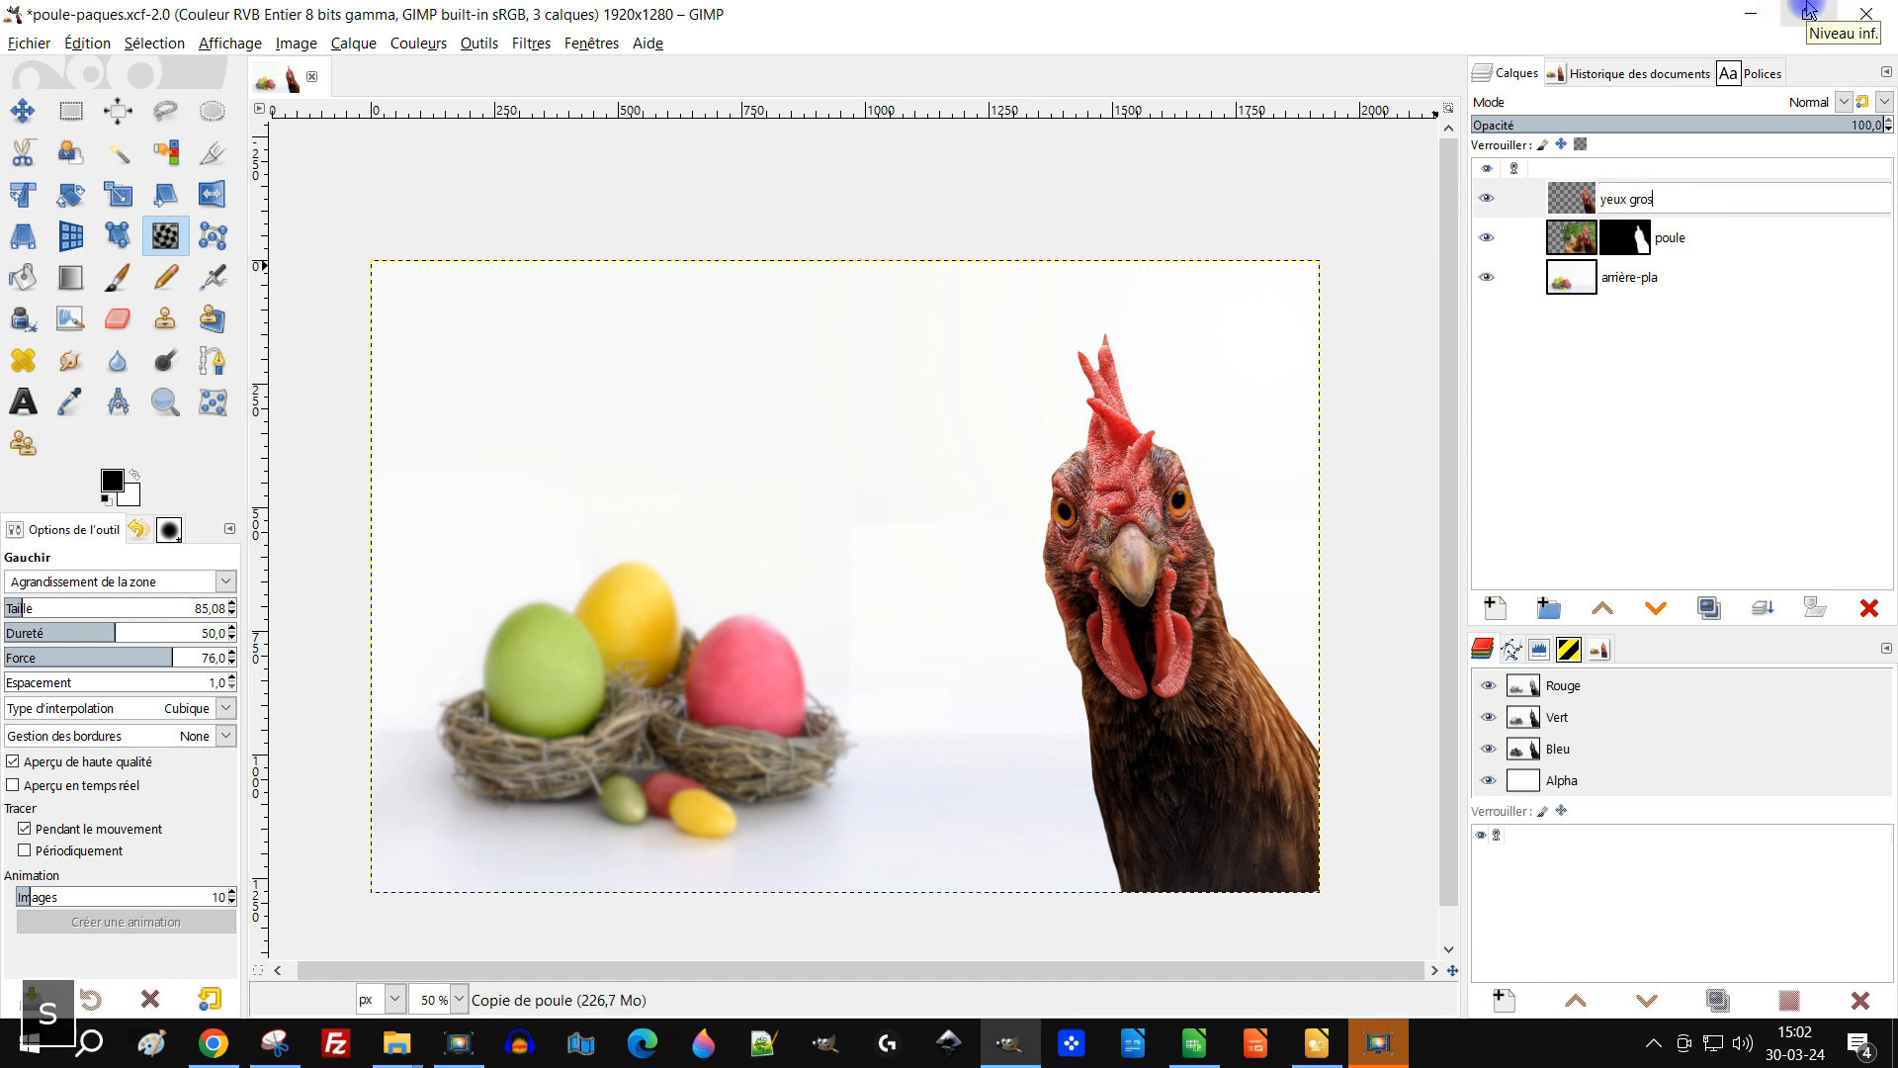
{"action": "type", "text": "os"}
{"action": "key", "text": "Return"}
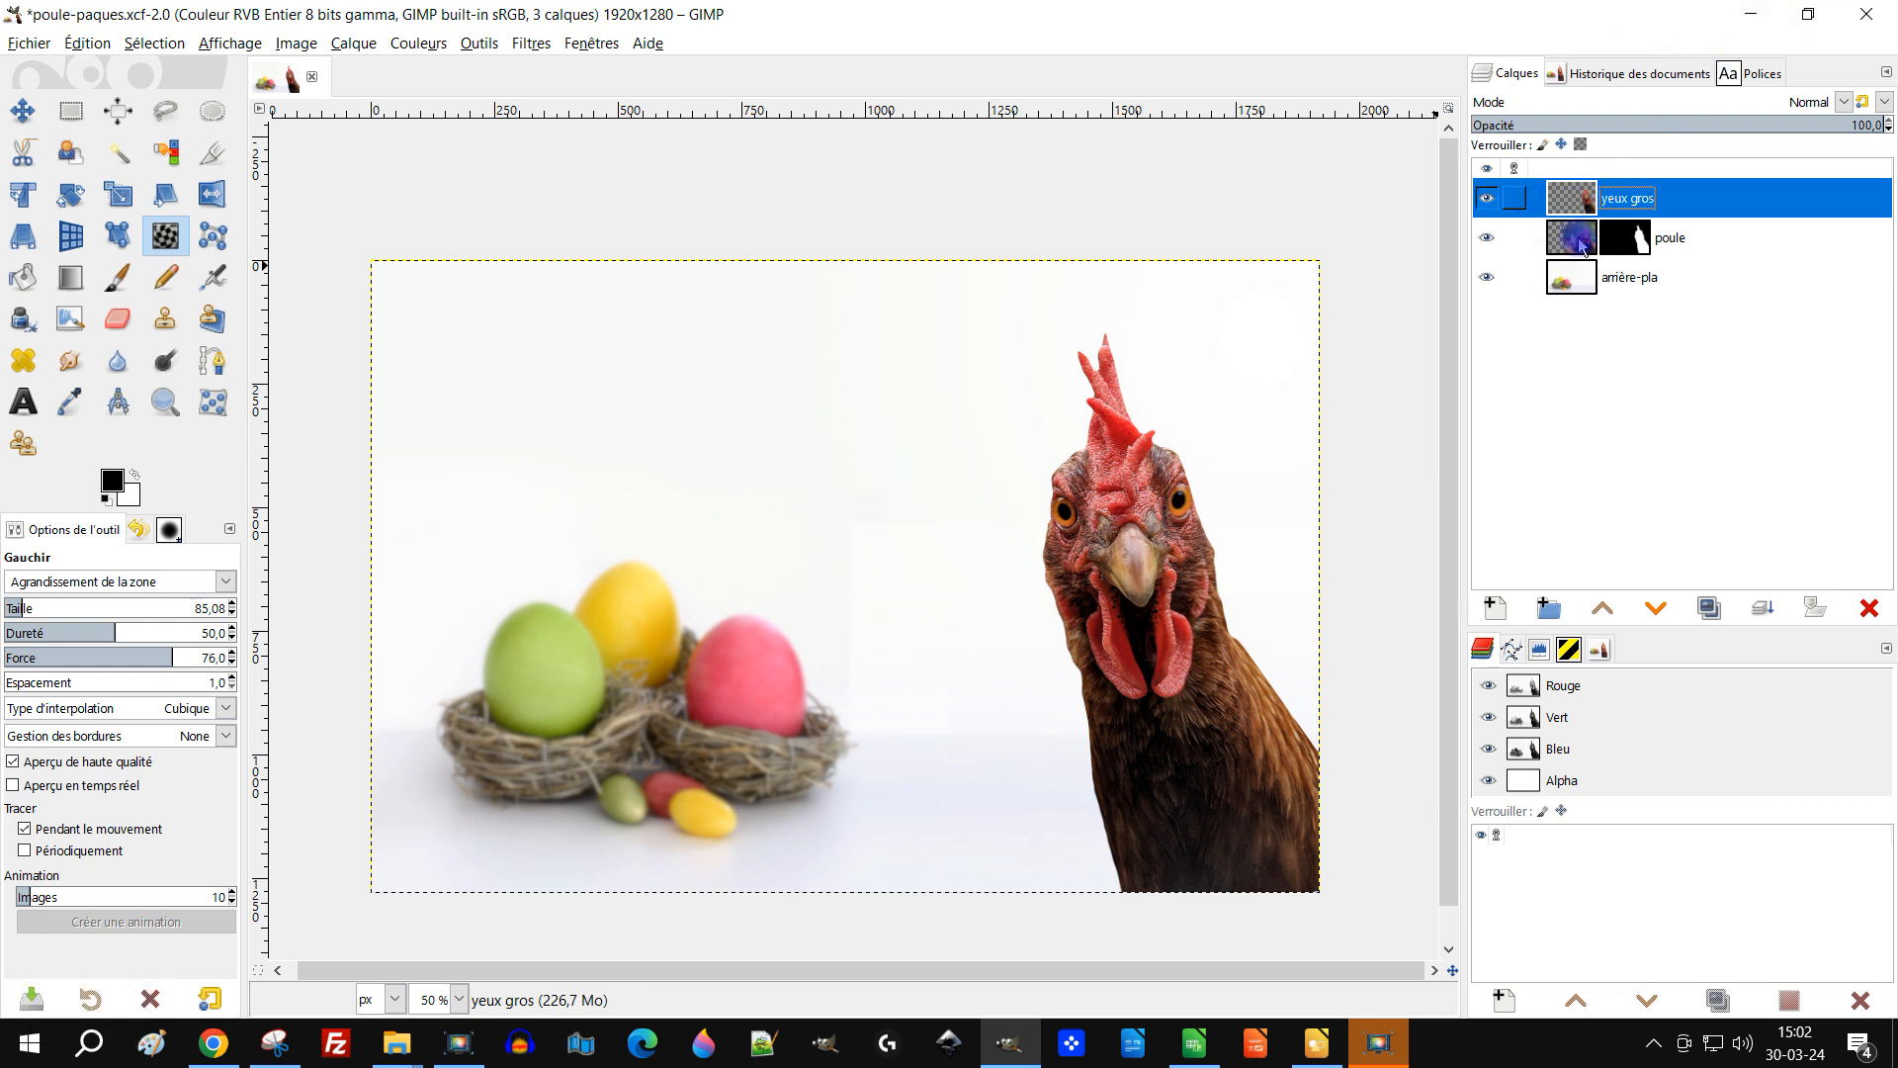
Step: Create a new layer group and name it GC POULE
{"action": "left_click", "coordinate": [1548, 608]}
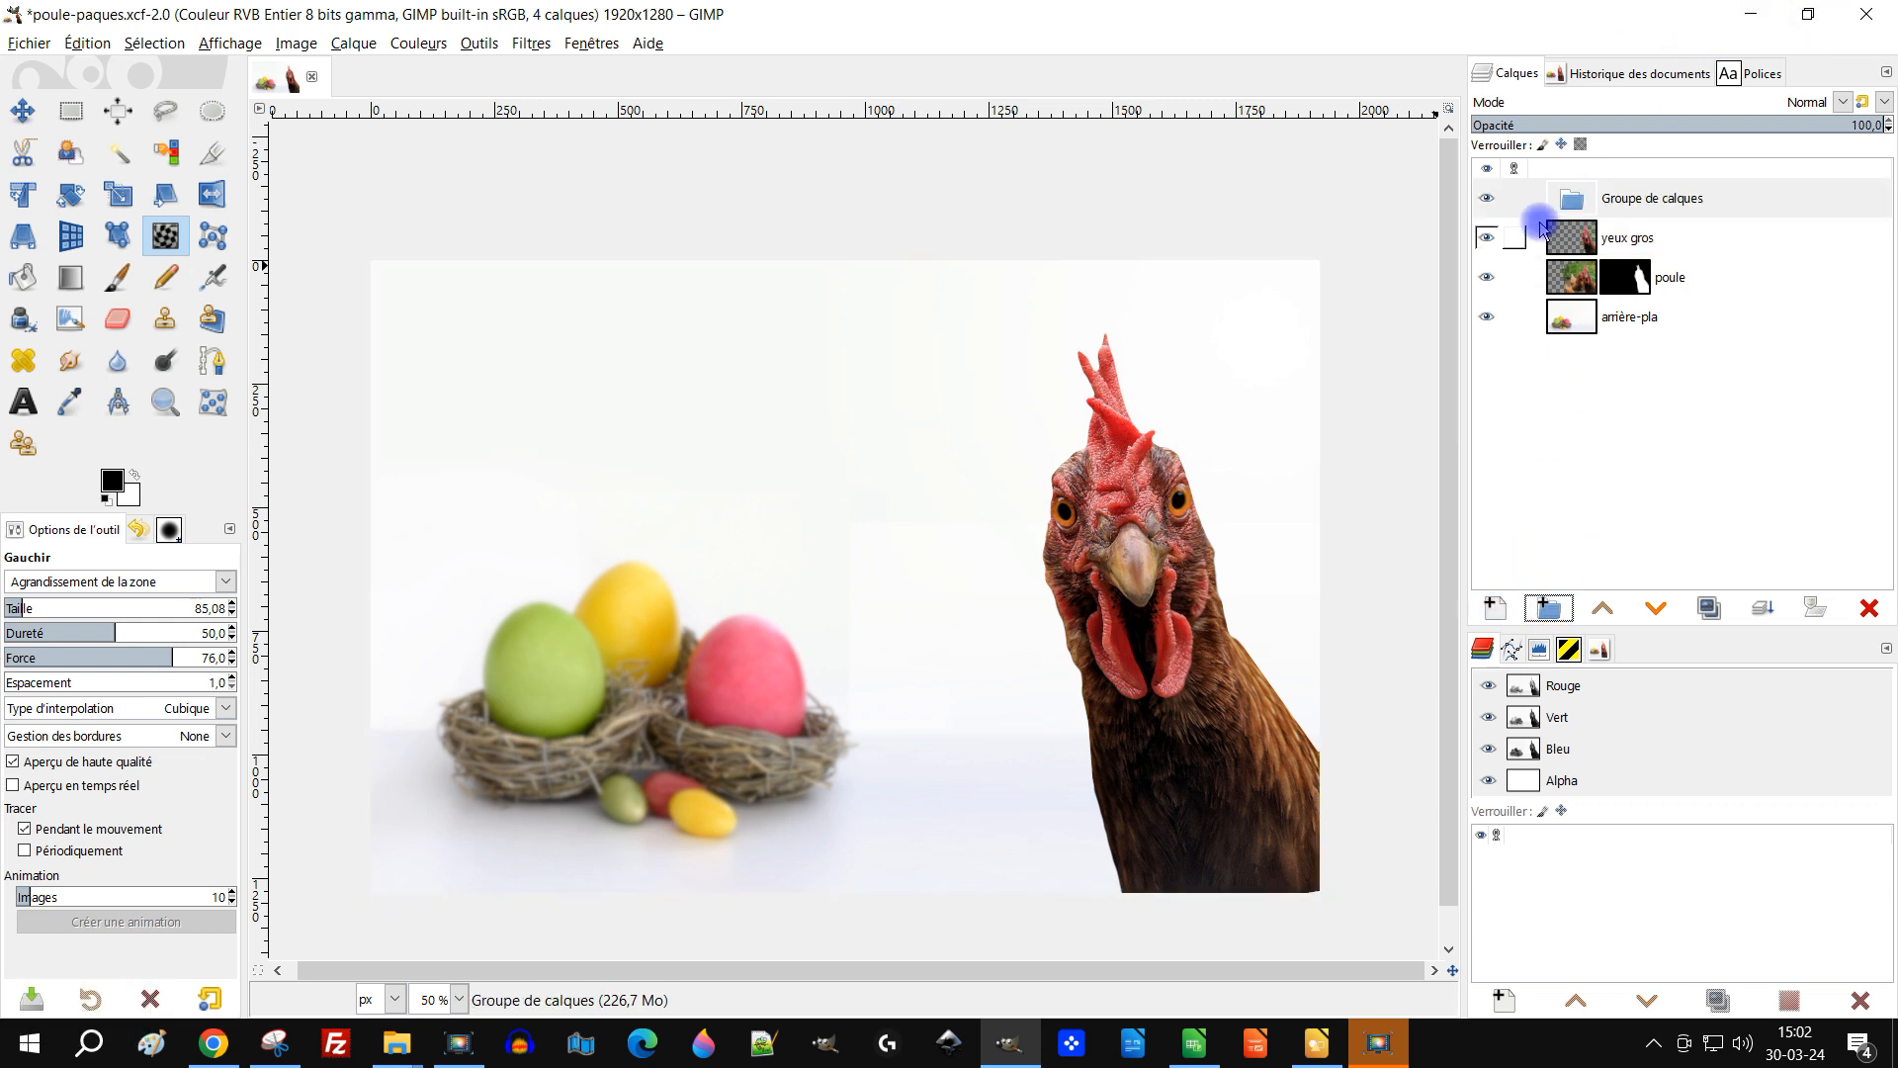
{"action": "double_click", "coordinate": [1689, 197]}
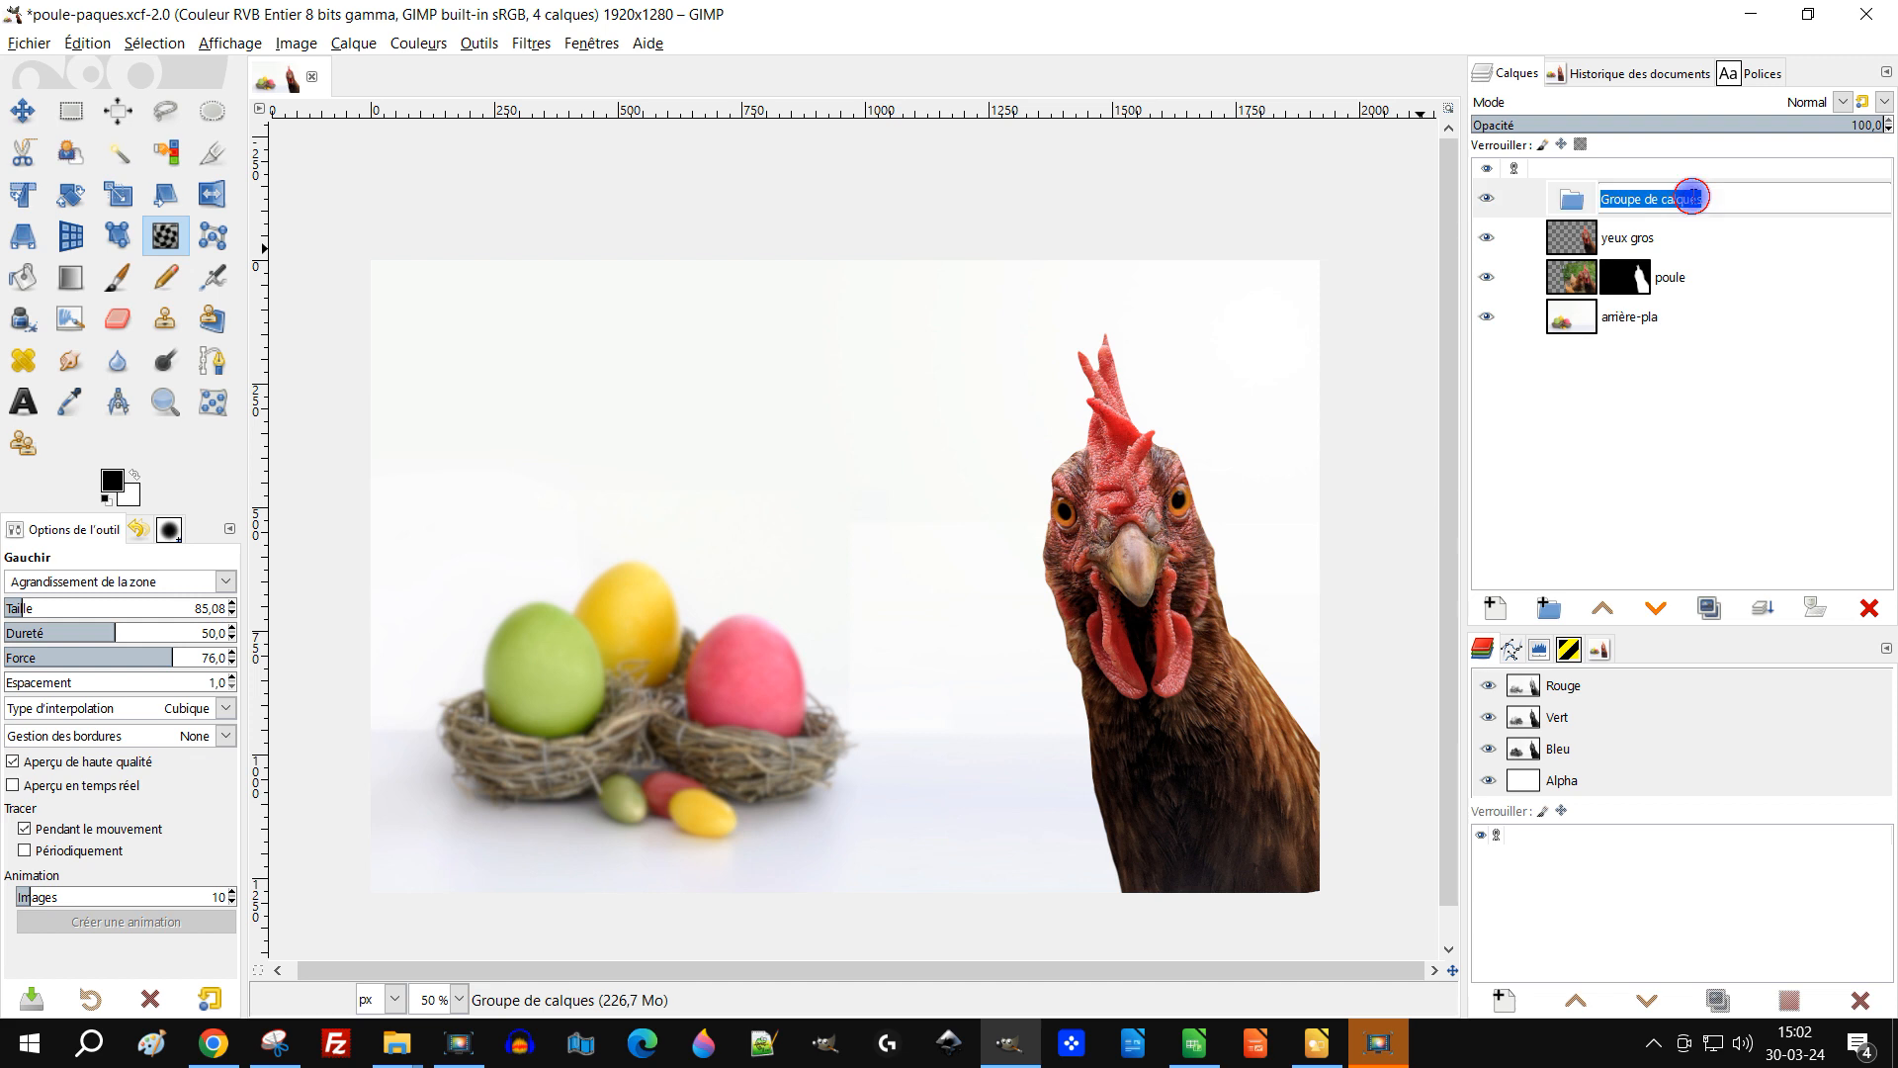
{"action": "key", "text": "Caps_Lock"}
{"action": "type", "text": "G"}
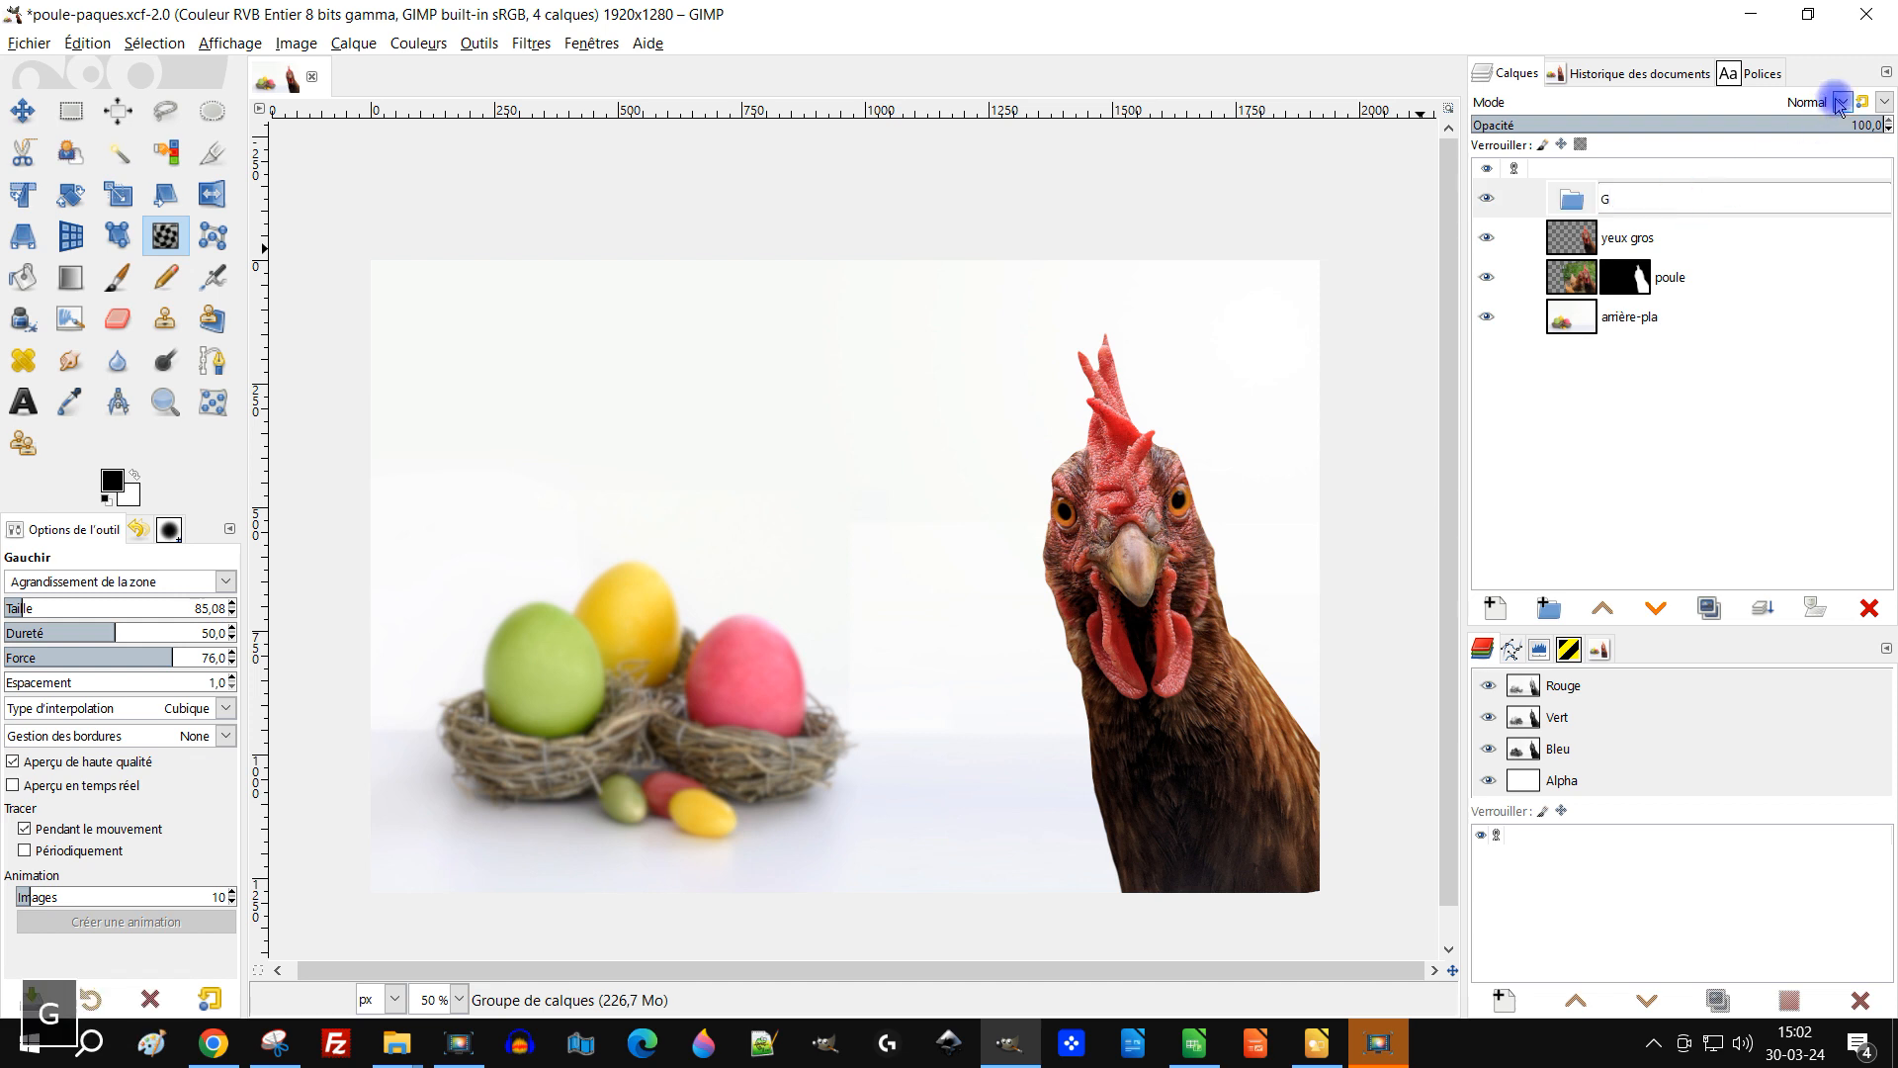
{"action": "type", "text": "POULE"}
{"action": "key", "text": "Return"}
Step: Move the yeux gros and poule layers into the GC POULE group
{"action": "left_click_drag", "start_coordinate": [1594, 237], "coordinate": [1594, 202]}
{"action": "left_click_drag", "start_coordinate": [1586, 287], "coordinate": [1670, 280]}
{"action": "left_click", "coordinate": [1649, 280]}
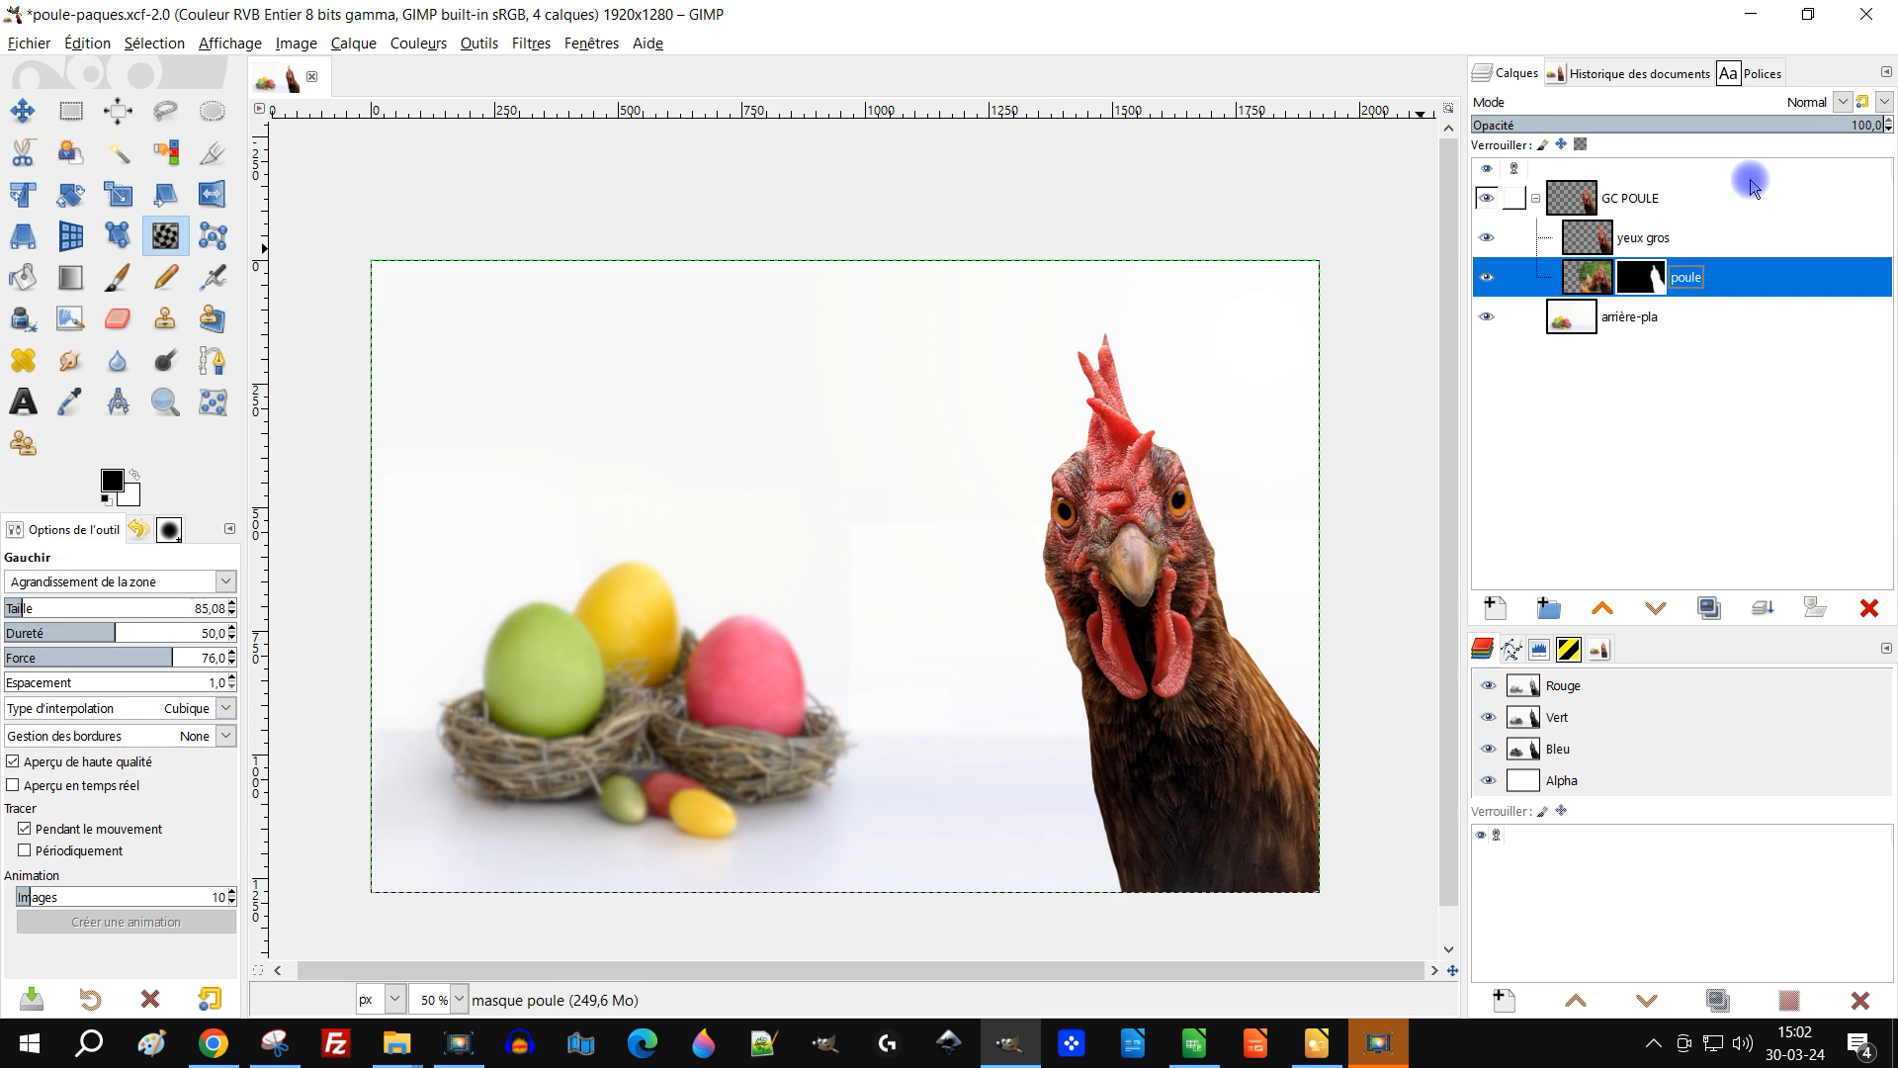
Step: Copy the poule layer's mask and paste it into a new layer mask added to the GC POULE group
{"action": "key", "text": "ctrl+c"}
{"action": "right_click", "coordinate": [1579, 197]}
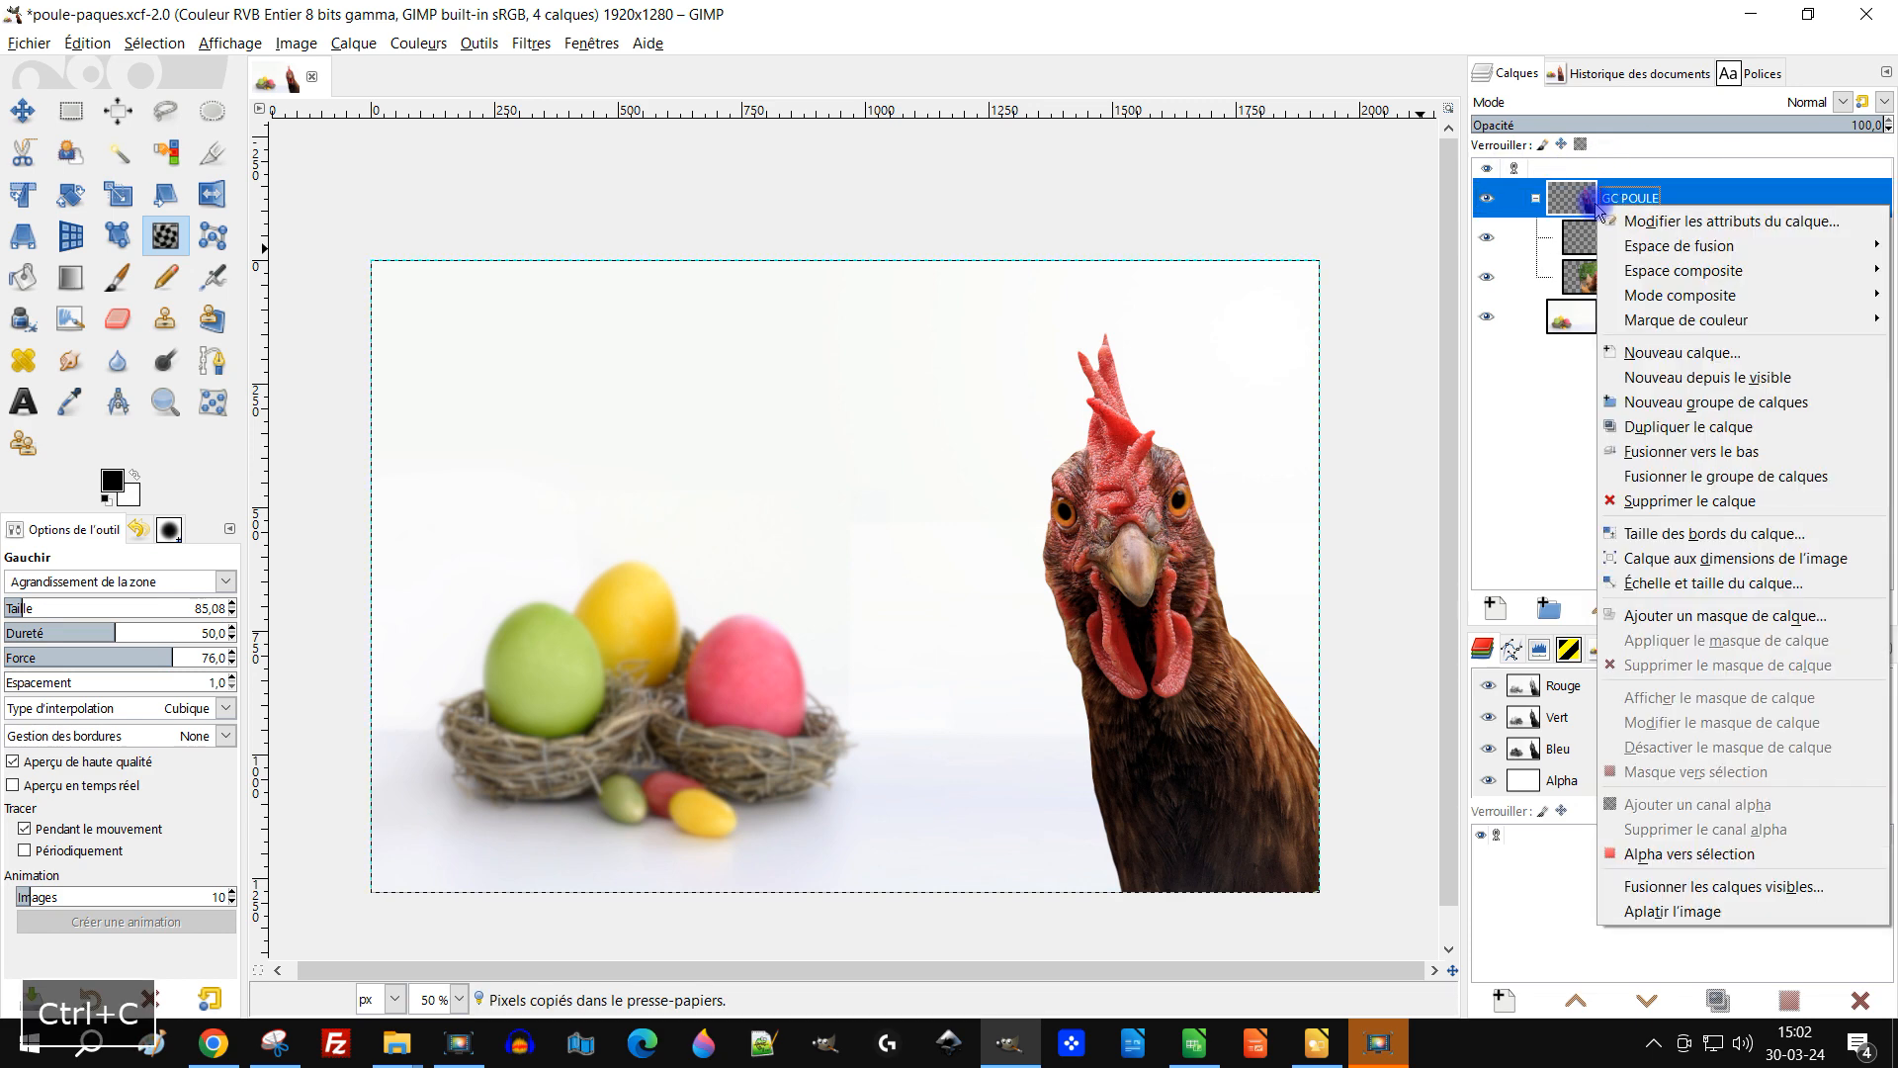
{"action": "left_click", "coordinate": [1700, 615]}
{"action": "left_click", "coordinate": [1636, 555]}
{"action": "left_click", "coordinate": [1715, 817]}
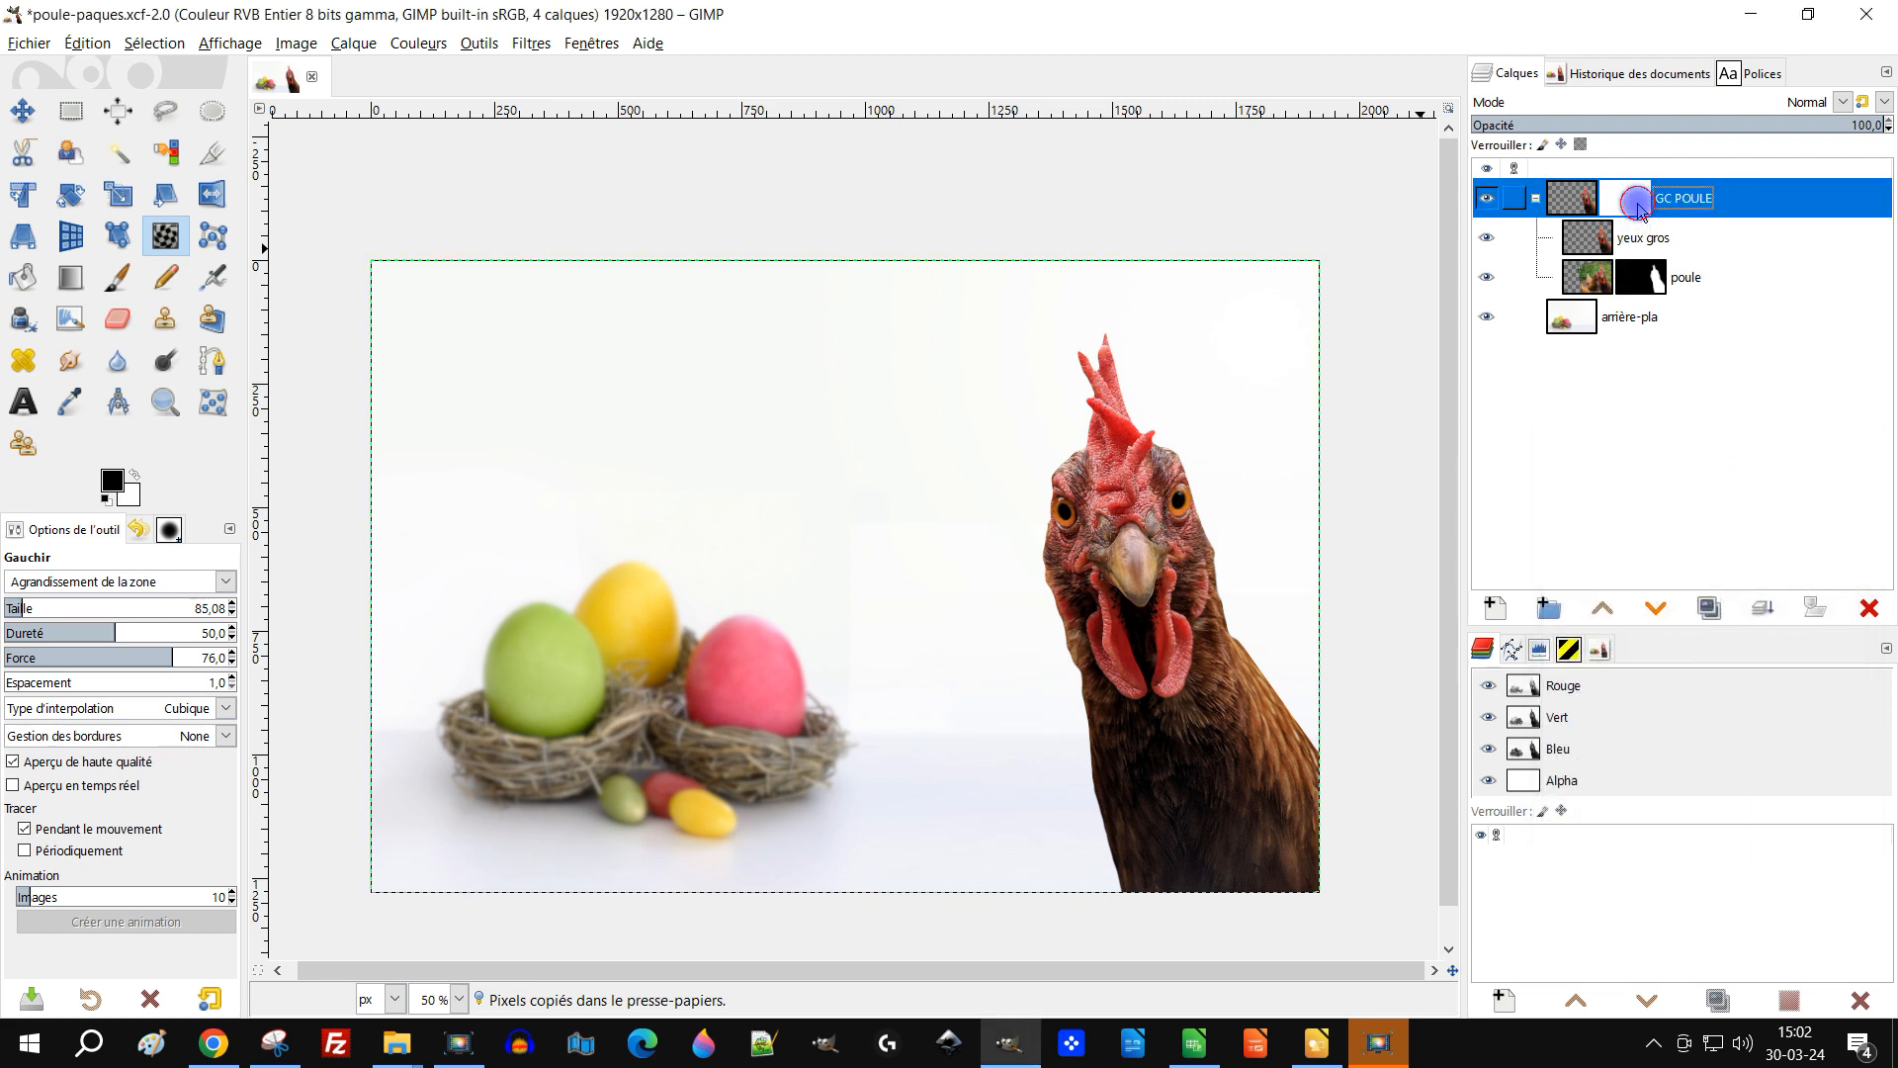
{"action": "key", "text": "ctrl+v"}
{"action": "left_click", "coordinate": [1763, 608]}
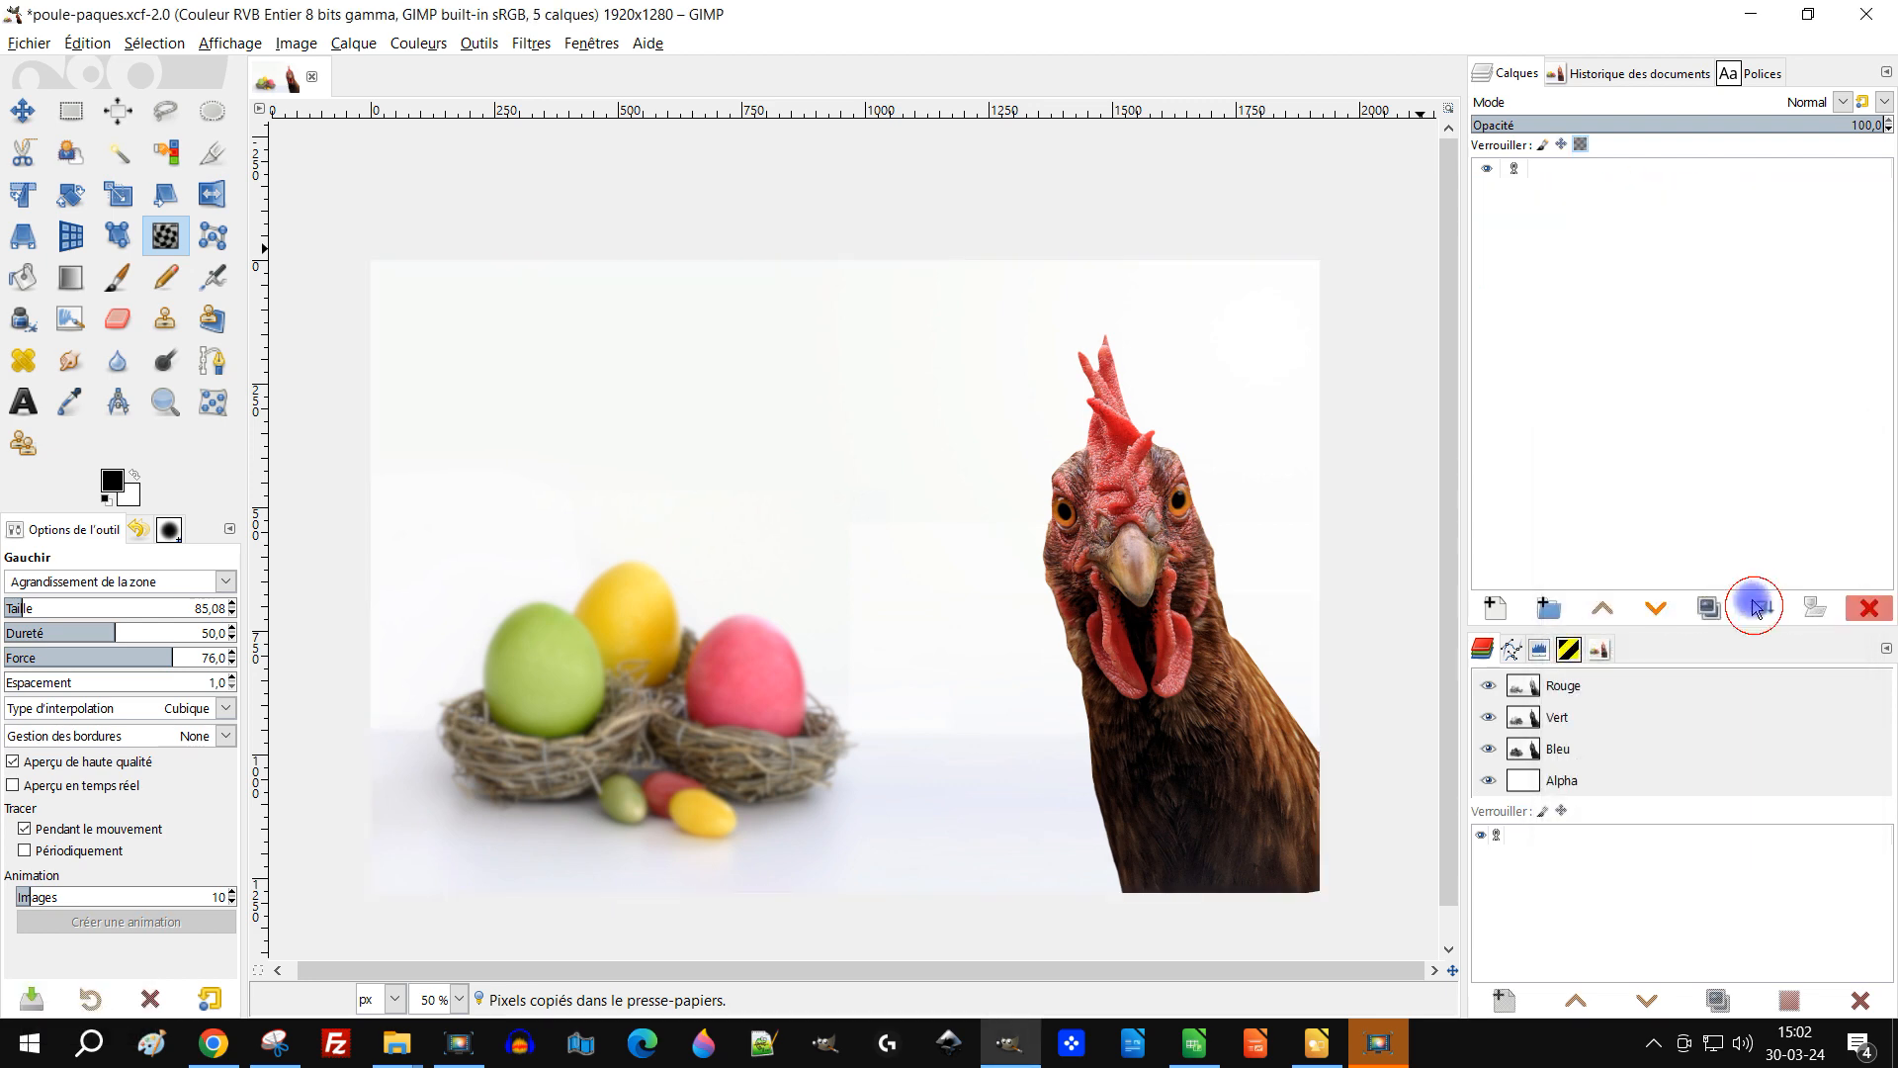
Step: Delete the layer mask from the poule layer
{"action": "left_click", "coordinate": [1657, 285]}
{"action": "right_click", "coordinate": [1656, 287]}
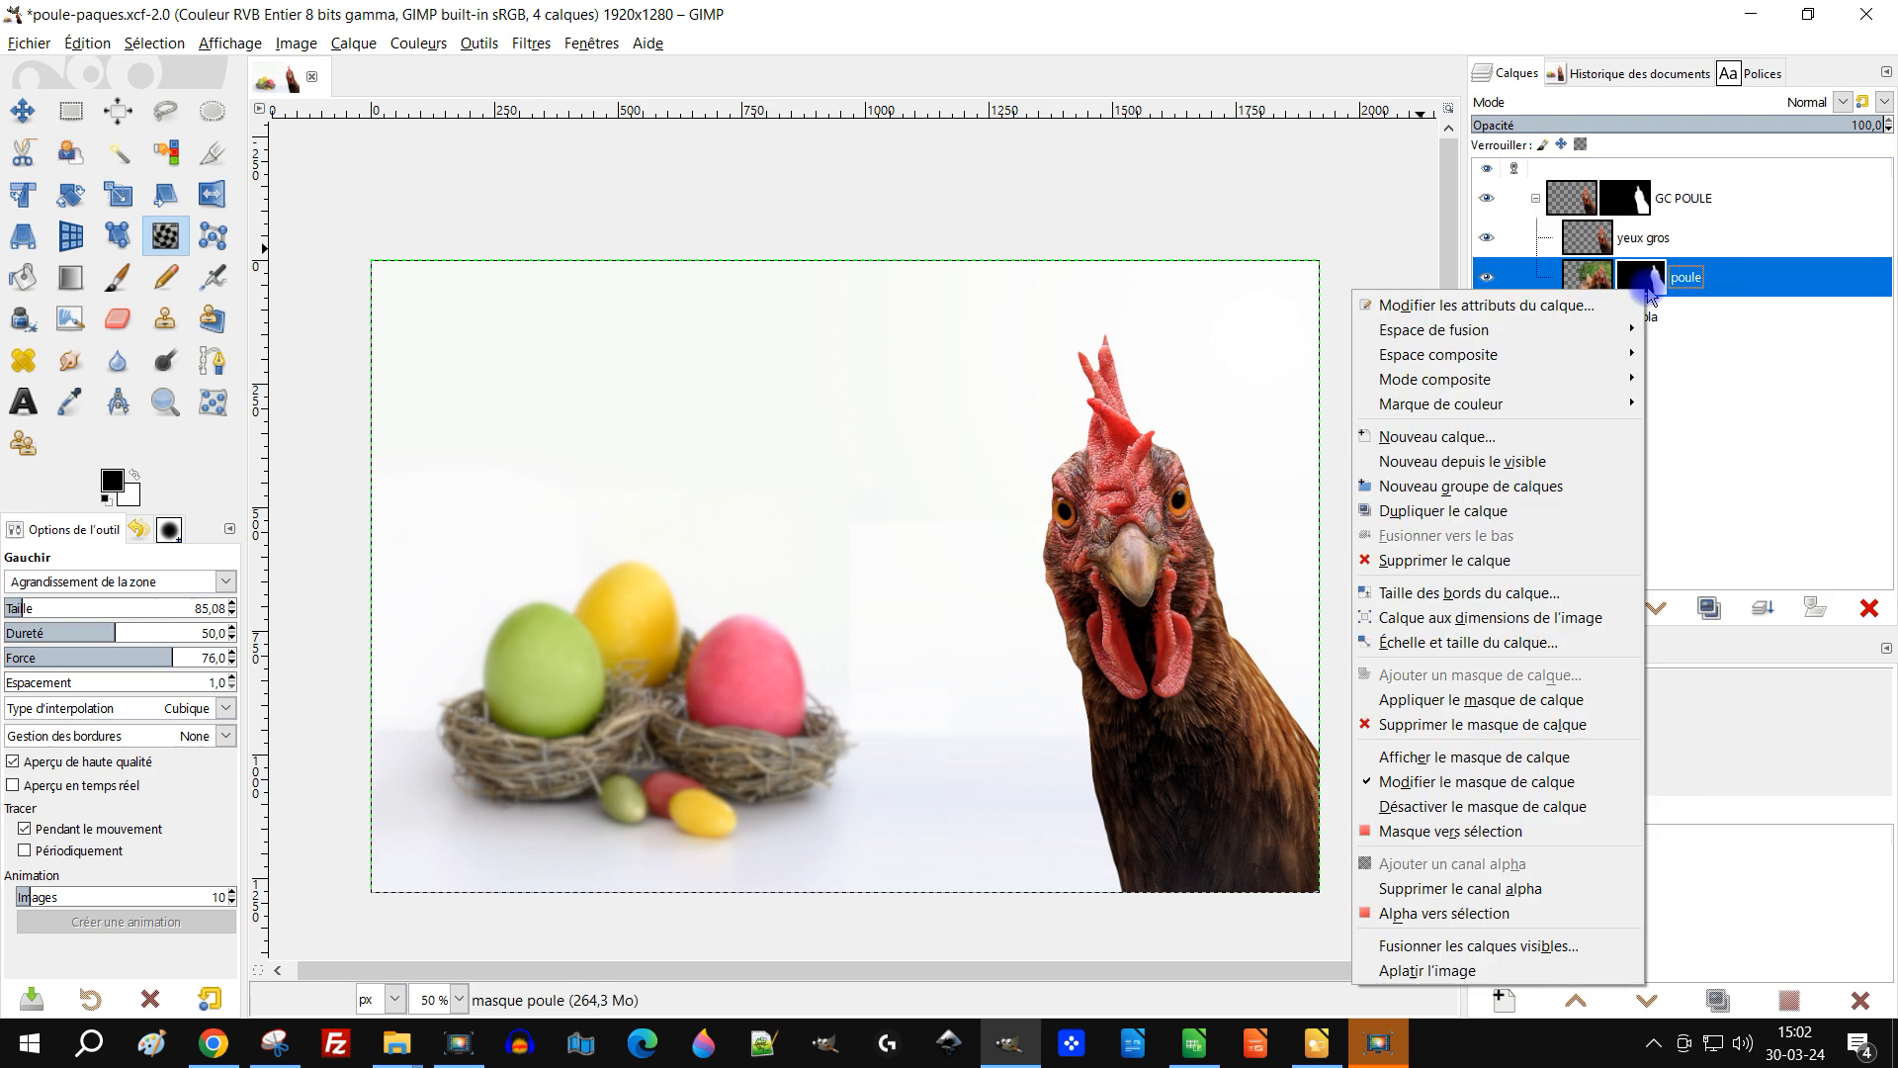
{"action": "left_click", "coordinate": [1504, 730]}
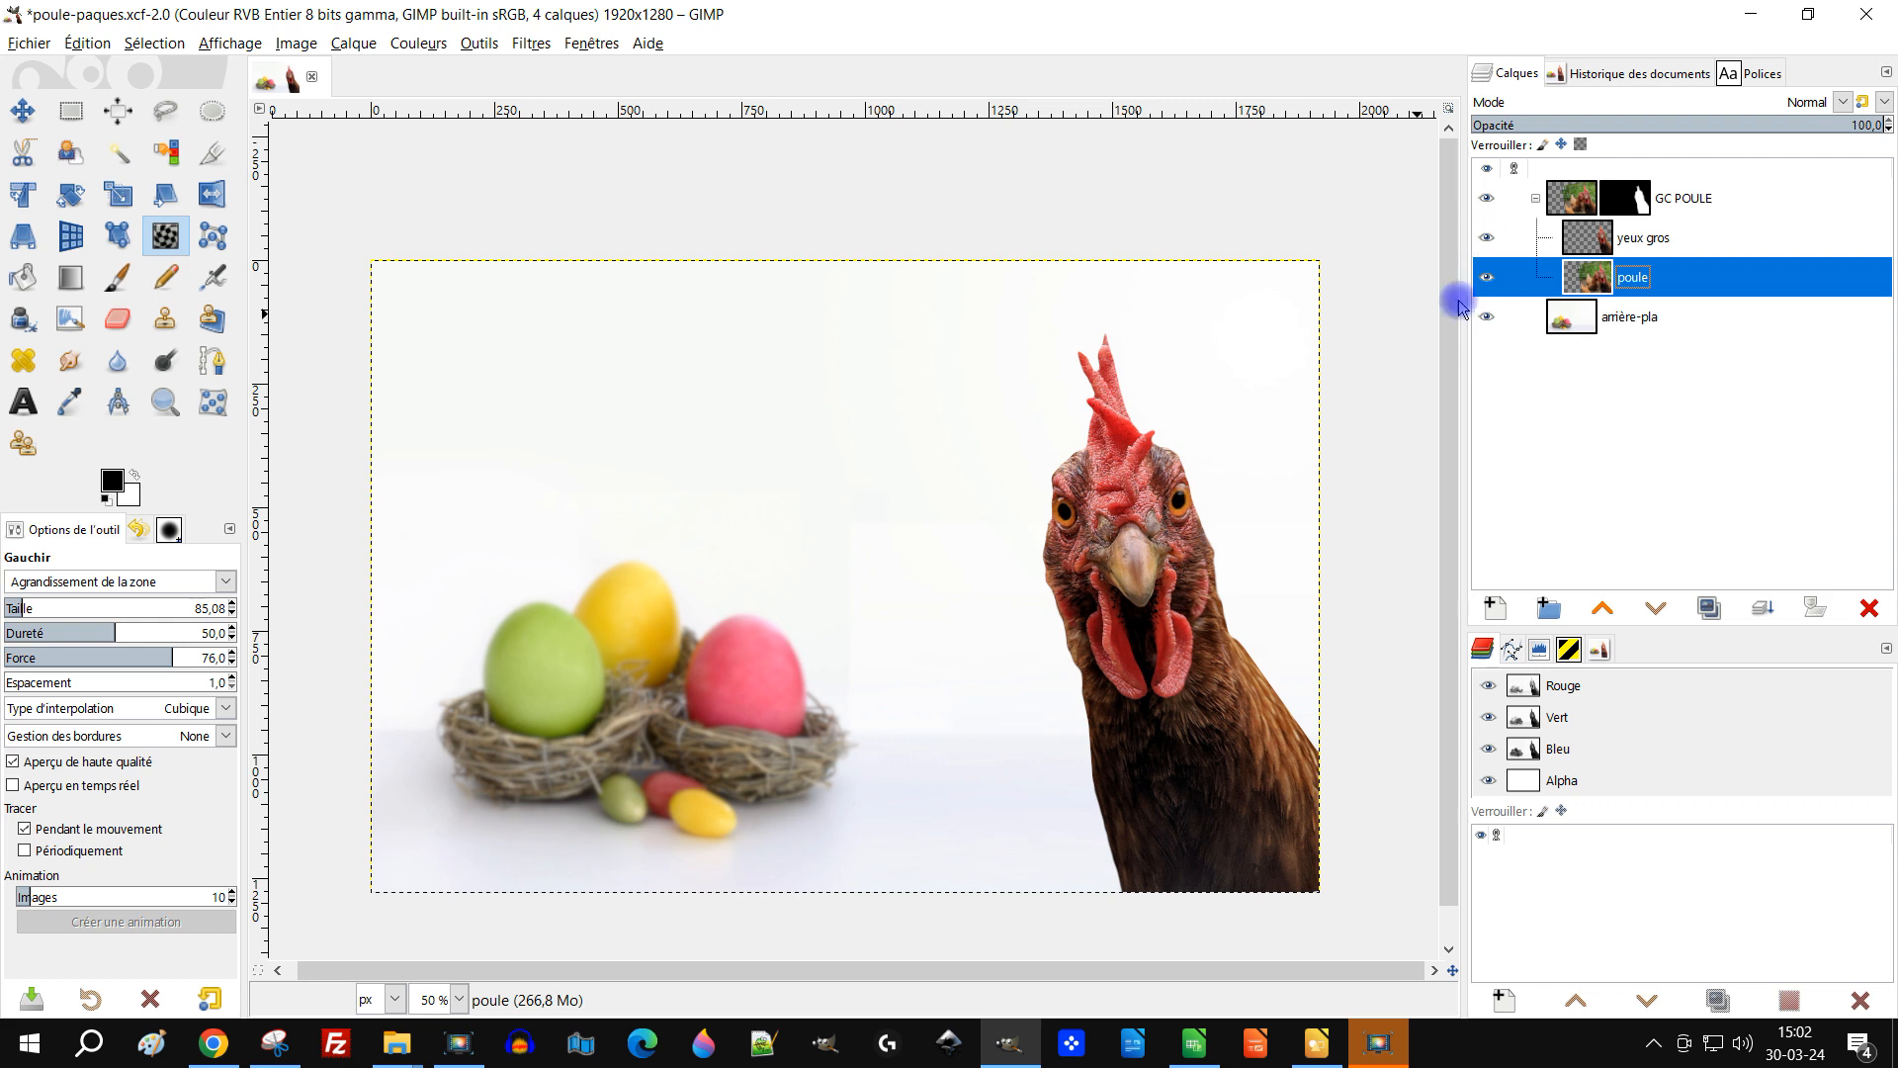
Step: Shift the GC POULE group to the left with the Move tool
{"action": "mouse_move", "coordinate": [1201, 493]}
{"action": "left_mouse_down"}
{"action": "mouse_move", "coordinate": [1250, 472]}
{"action": "mouse_move", "coordinate": [1216, 508]}
{"action": "left_mouse_up"}
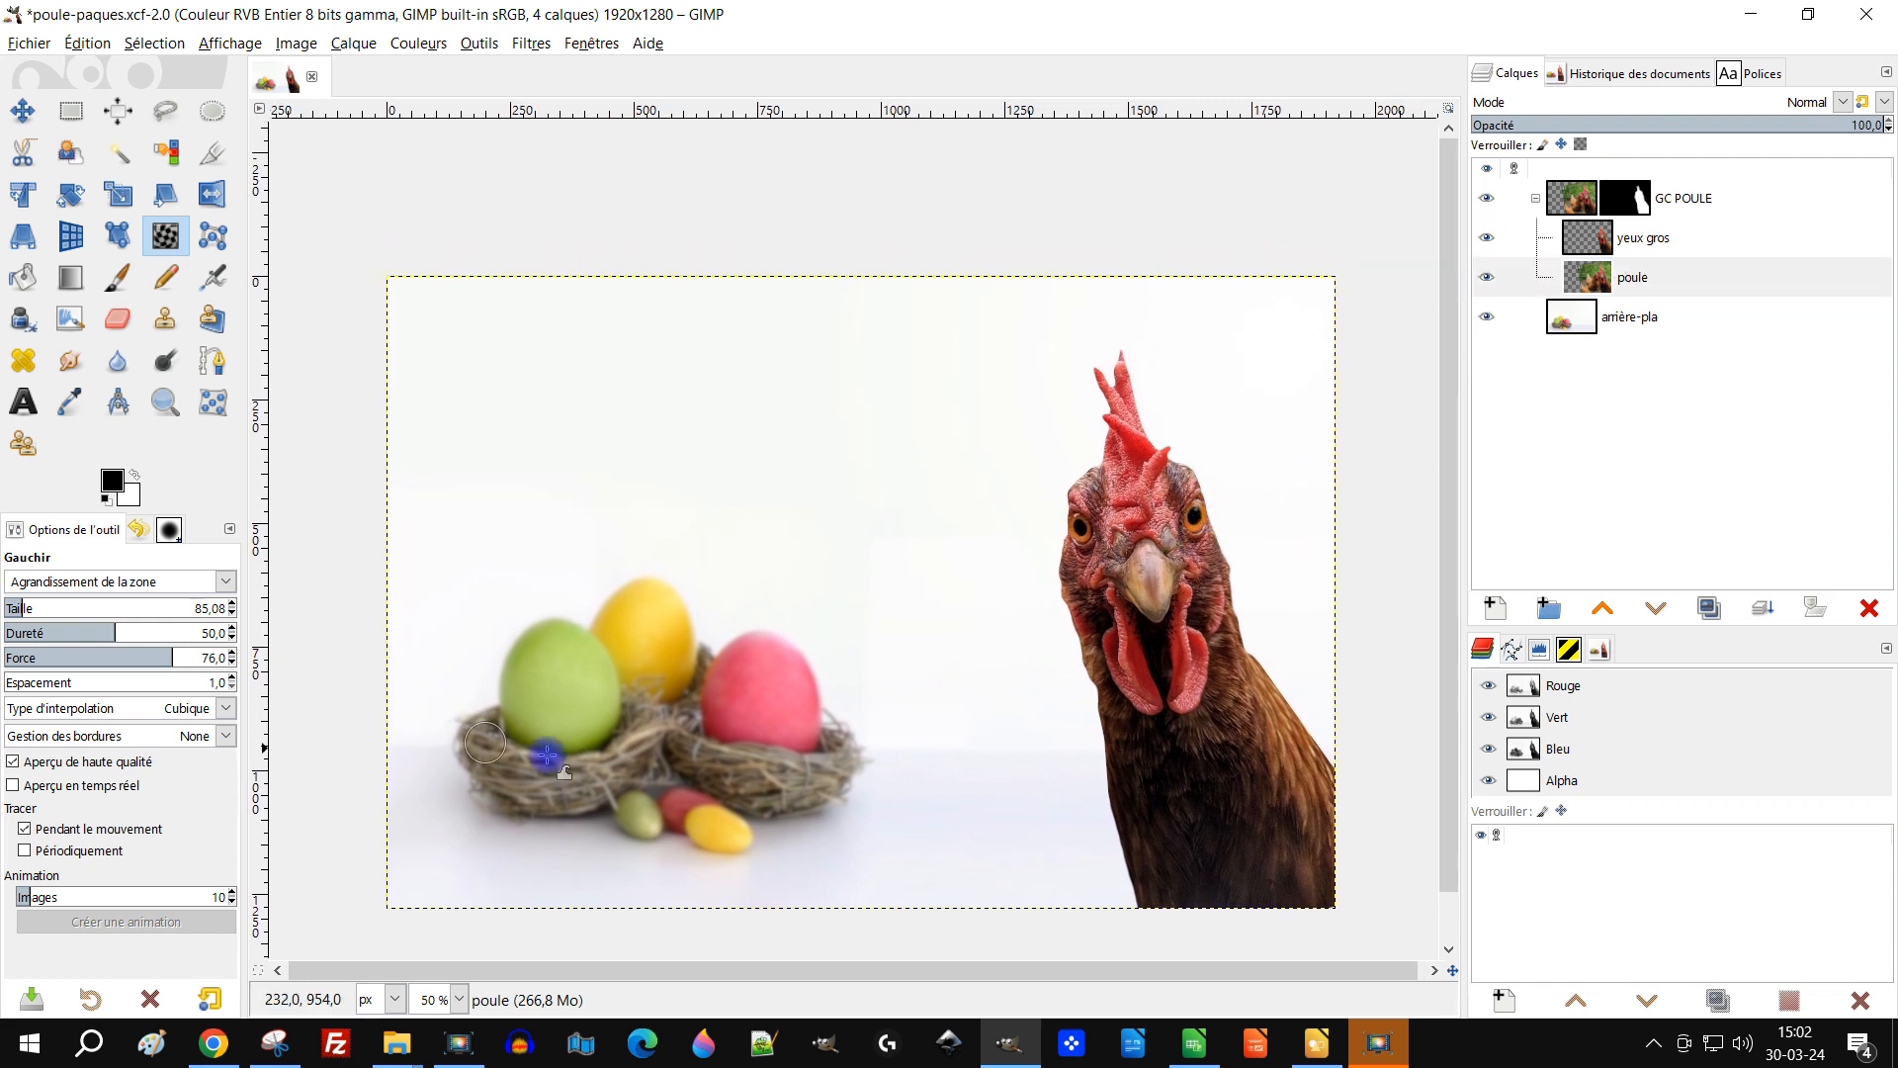
{"action": "left_click_drag", "start_coordinate": [1018, 467], "coordinate": [1042, 495]}
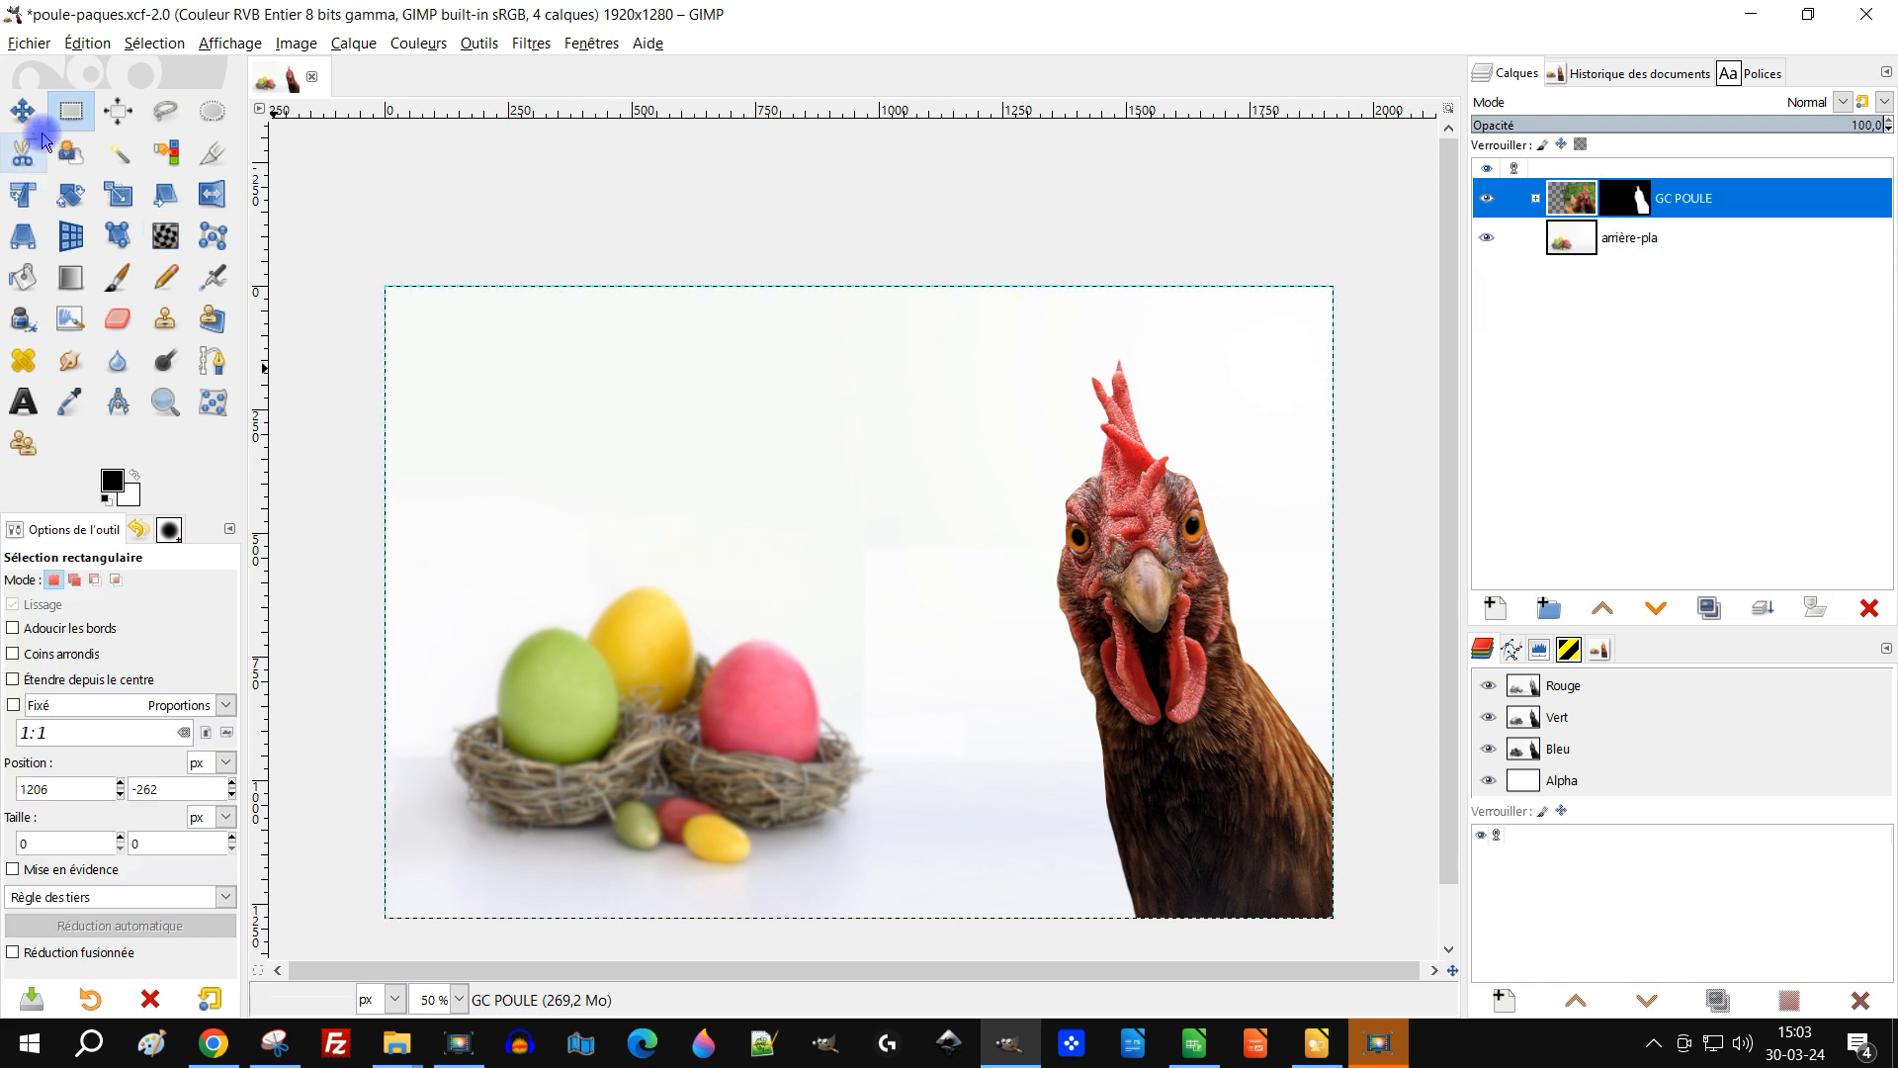
{"action": "left_click", "coordinate": [28, 113]}
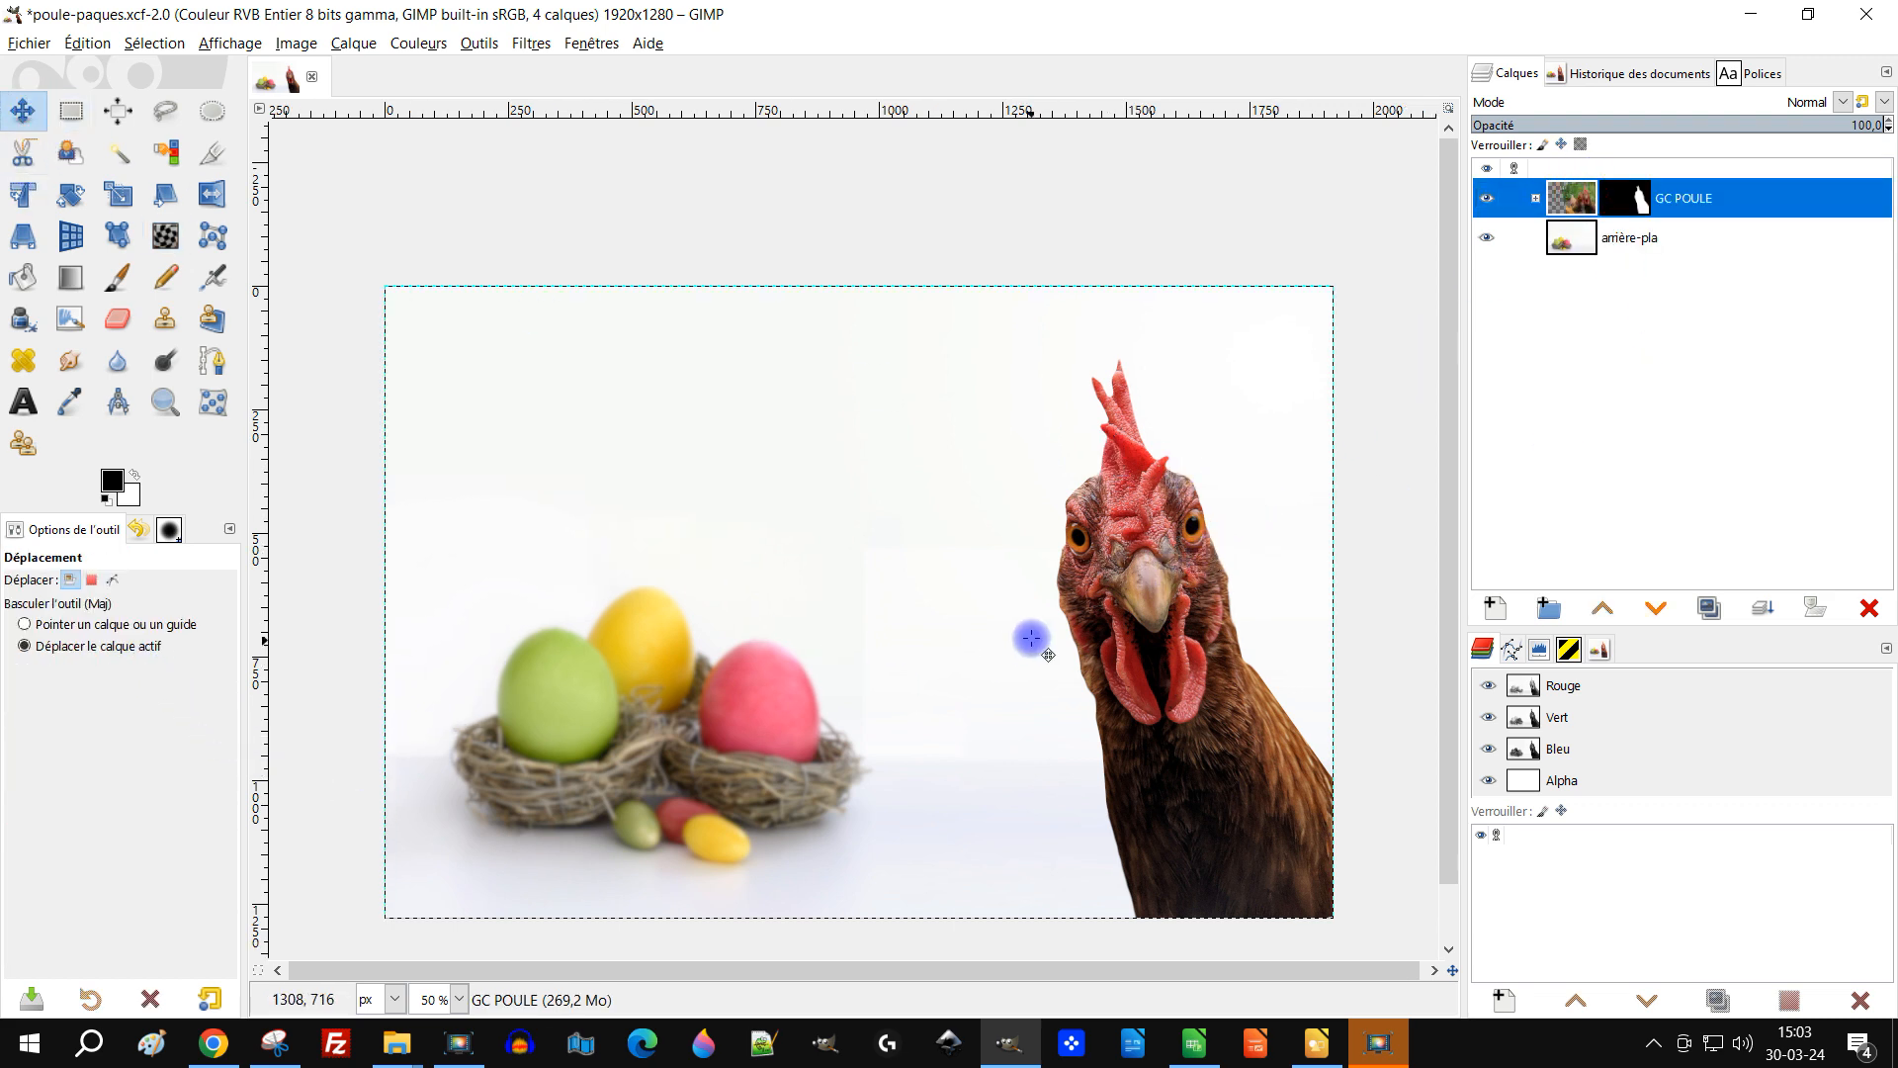
{"action": "left_click", "coordinate": [1143, 561]}
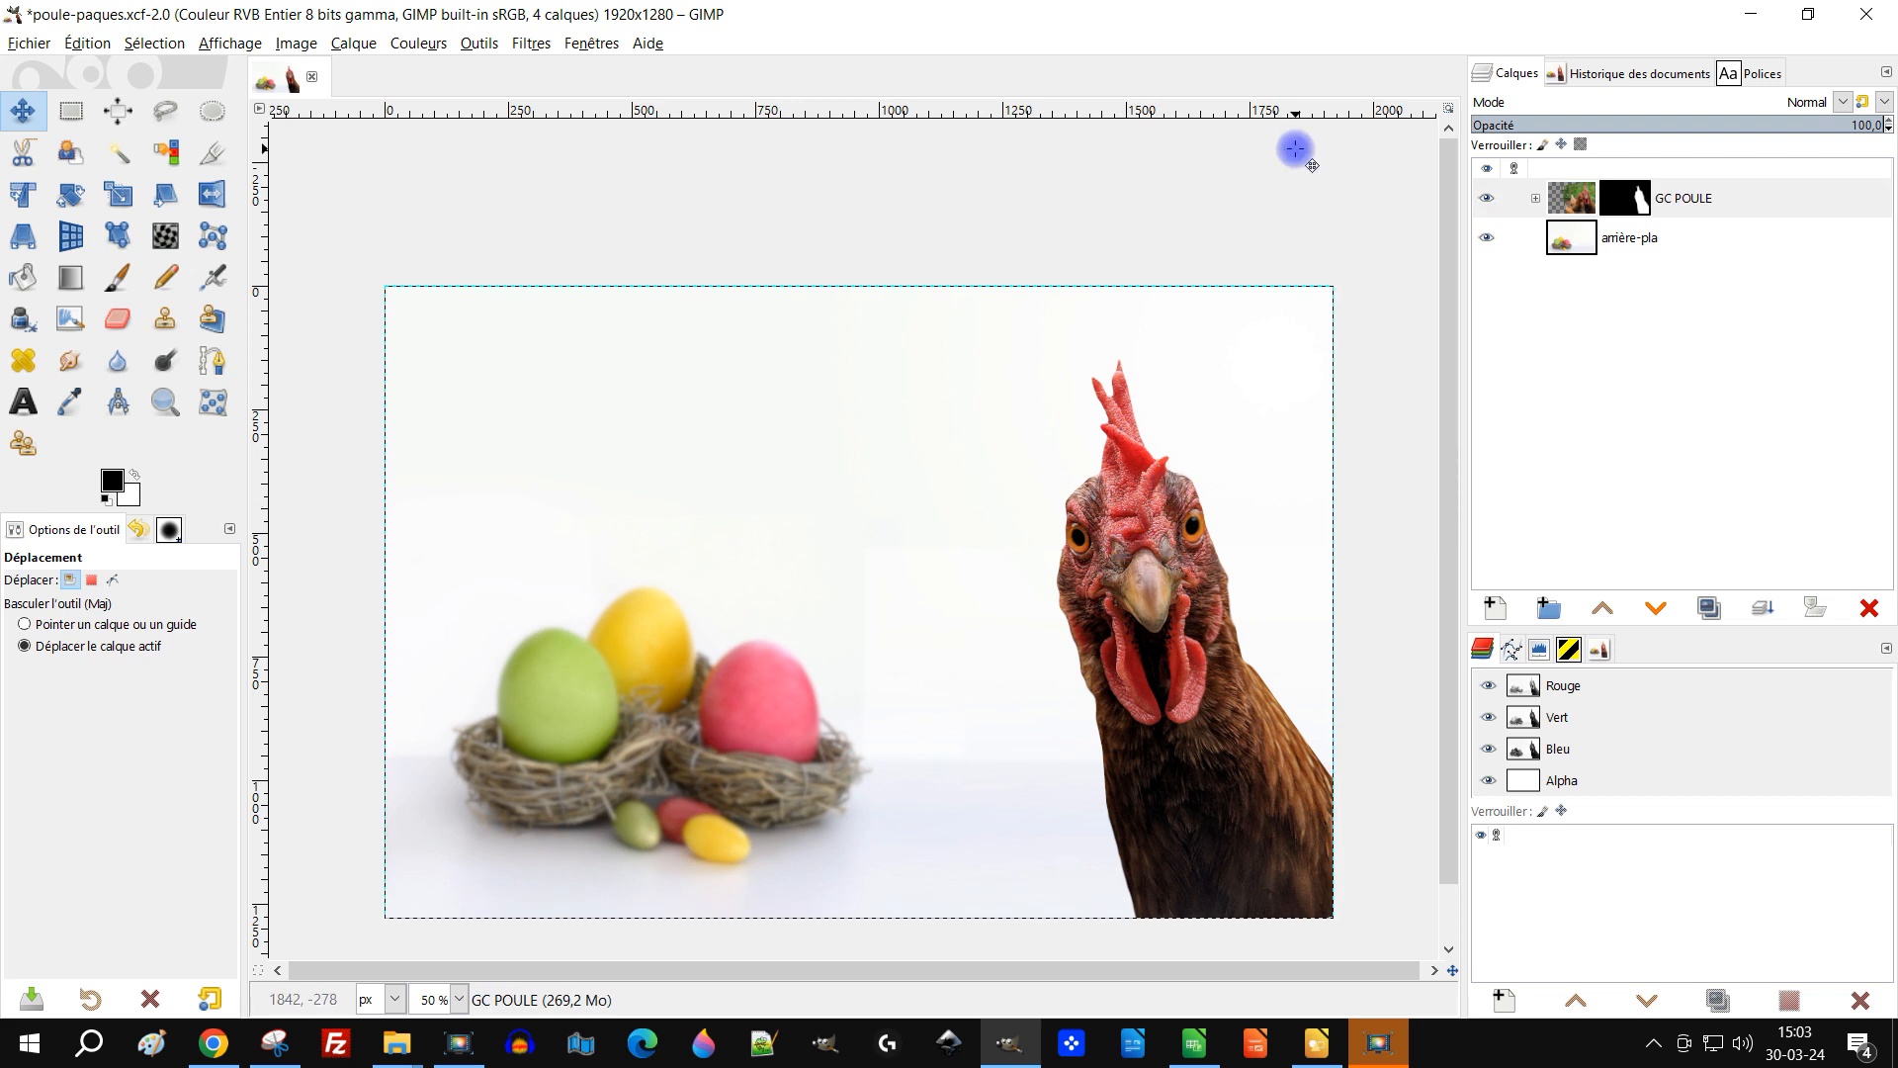
{"action": "key", "text": "shift+Left"}
{"action": "key", "text": "shift+Left"}
{"action": "key", "text": "shift+Left"}
{"action": "key", "text": "shift+Left"}
{"action": "key", "text": "shift+Left"}
{"action": "key", "text": "shift+Left"}
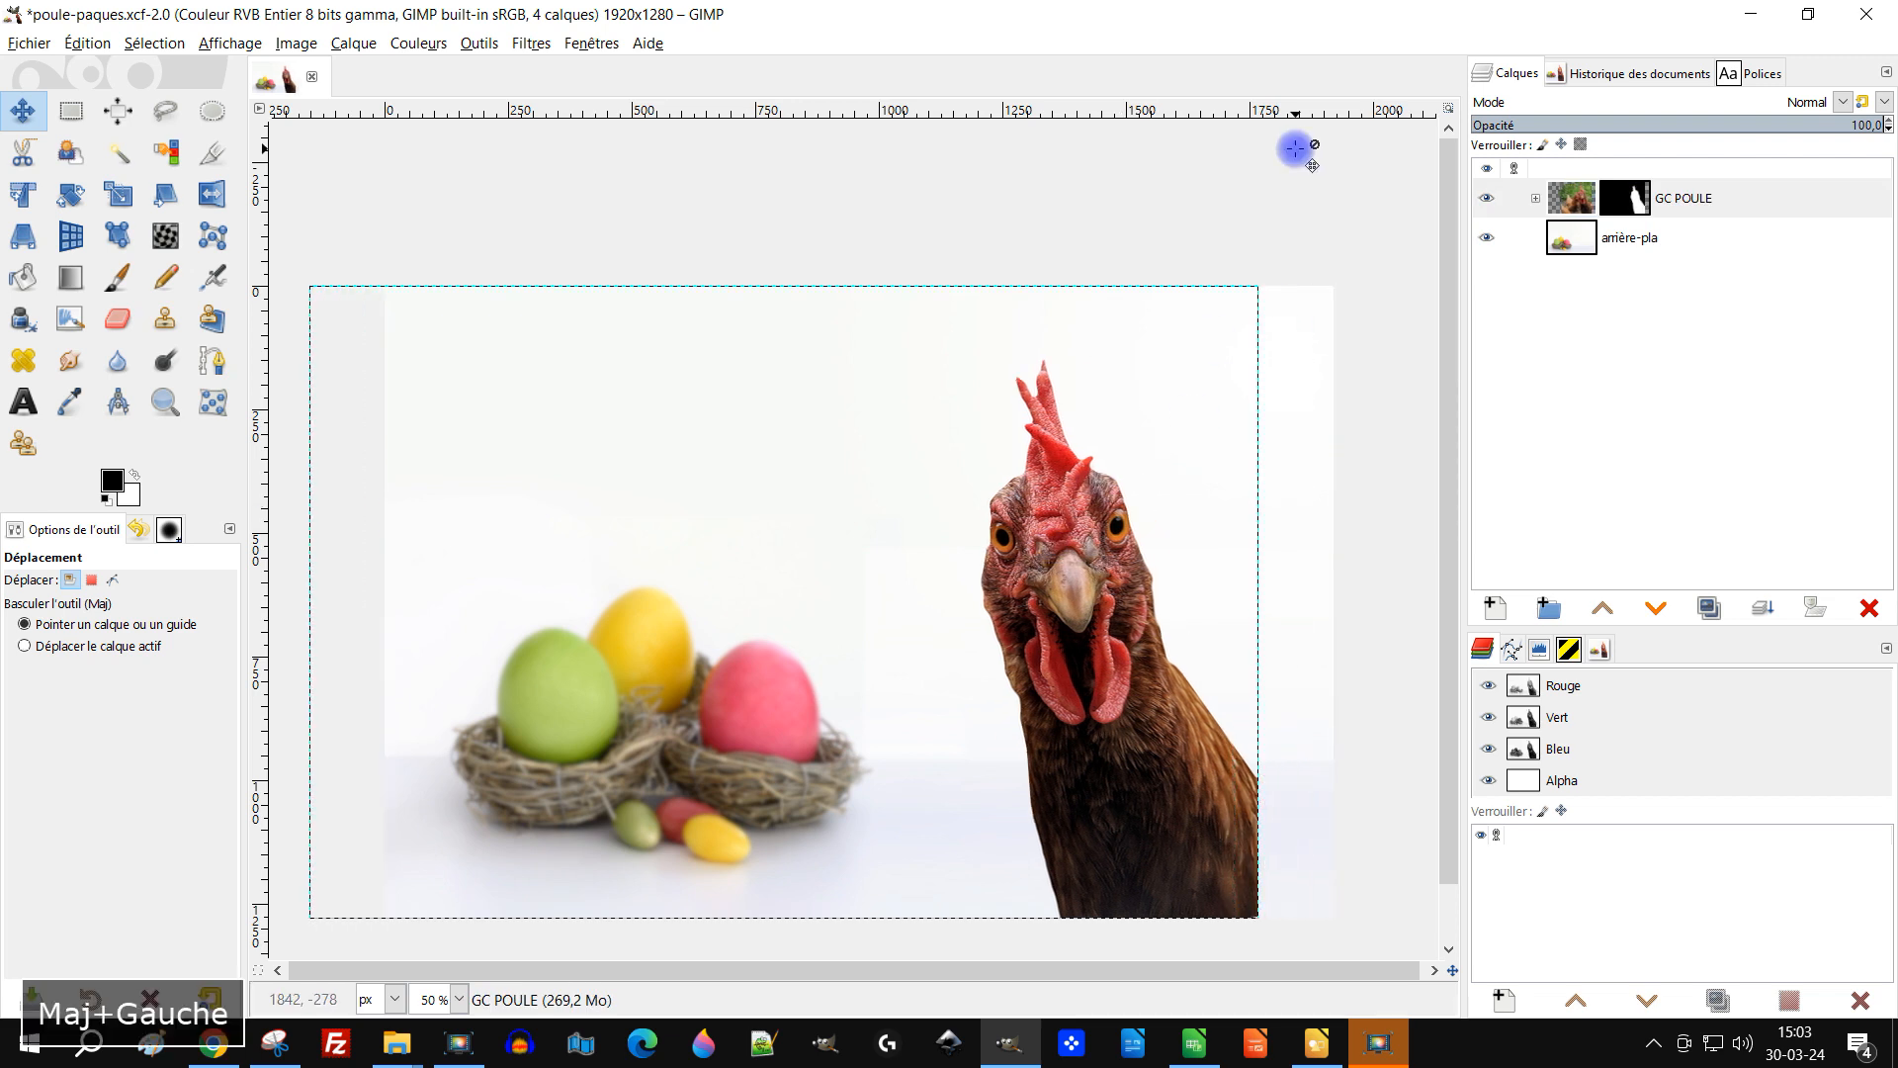
{"action": "key", "text": "shift+Left"}
{"action": "key", "text": "shift+Left"}
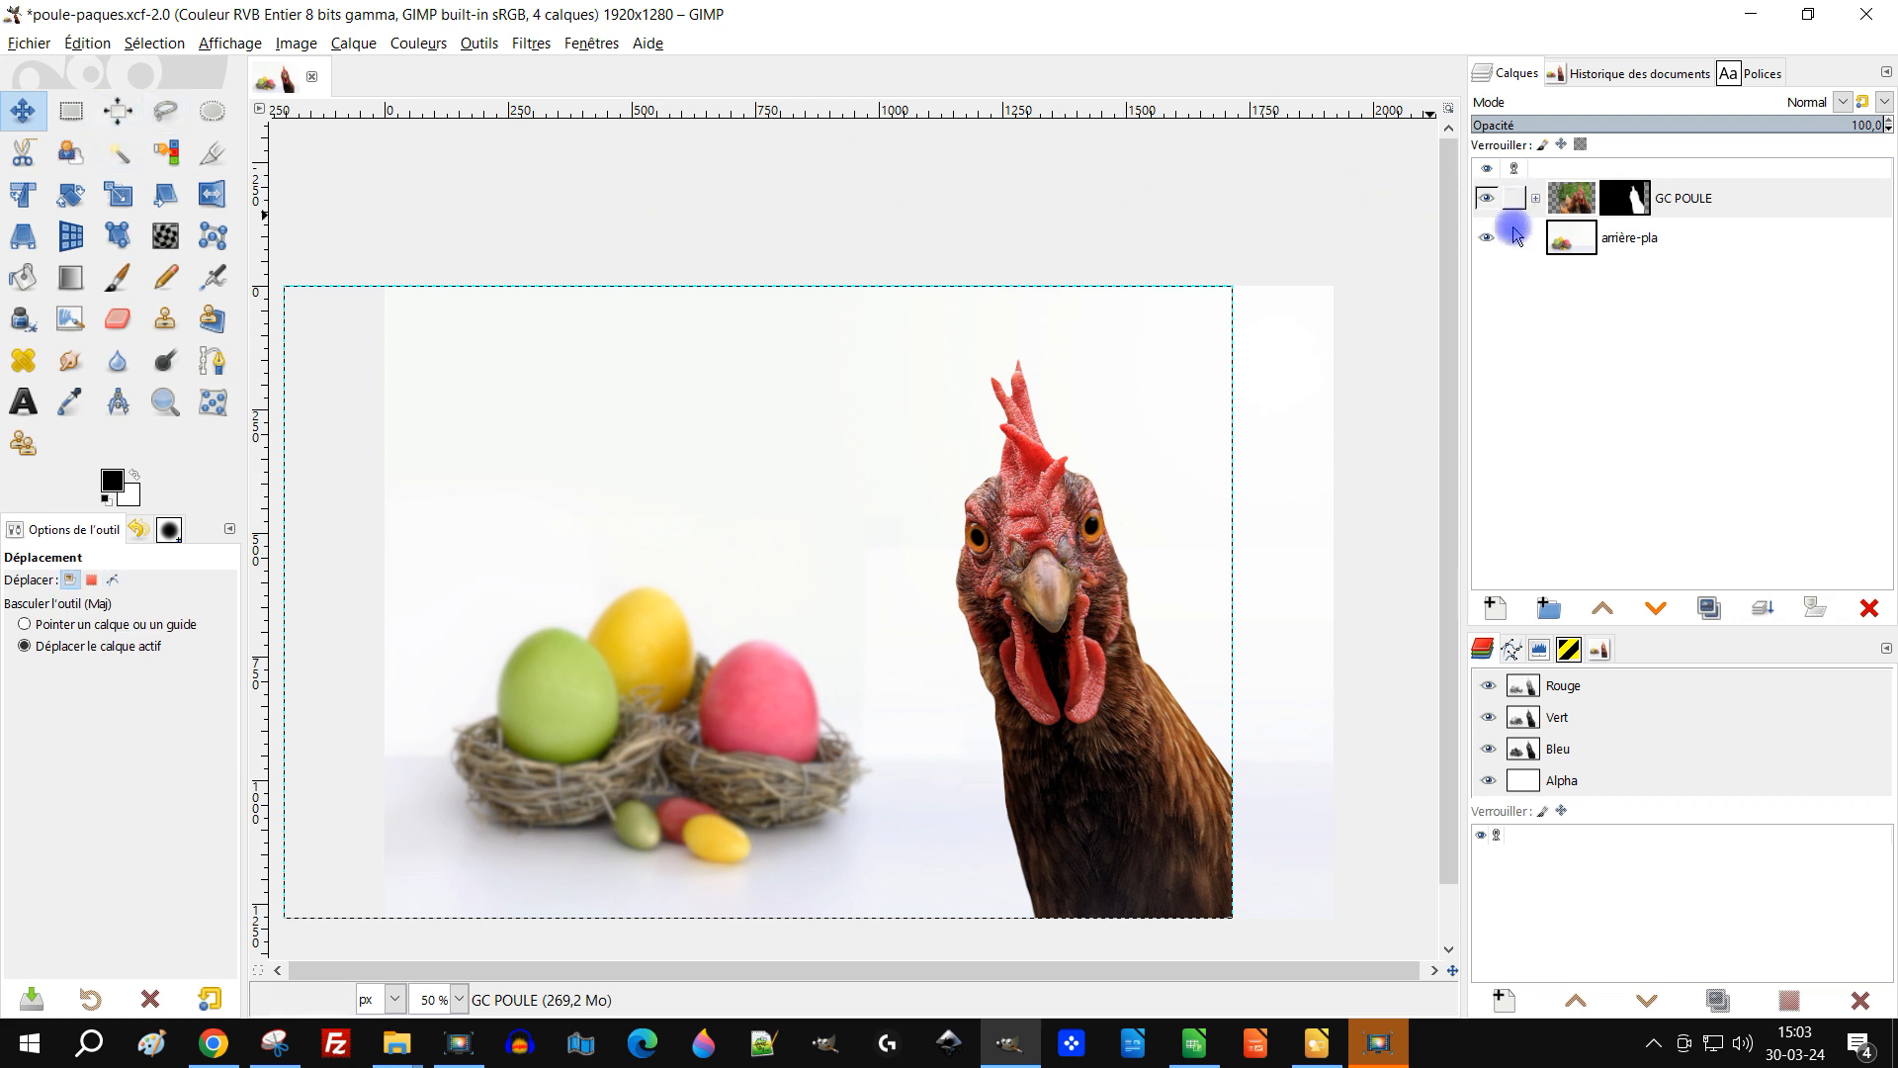
{"action": "left_click", "coordinate": [1574, 241]}
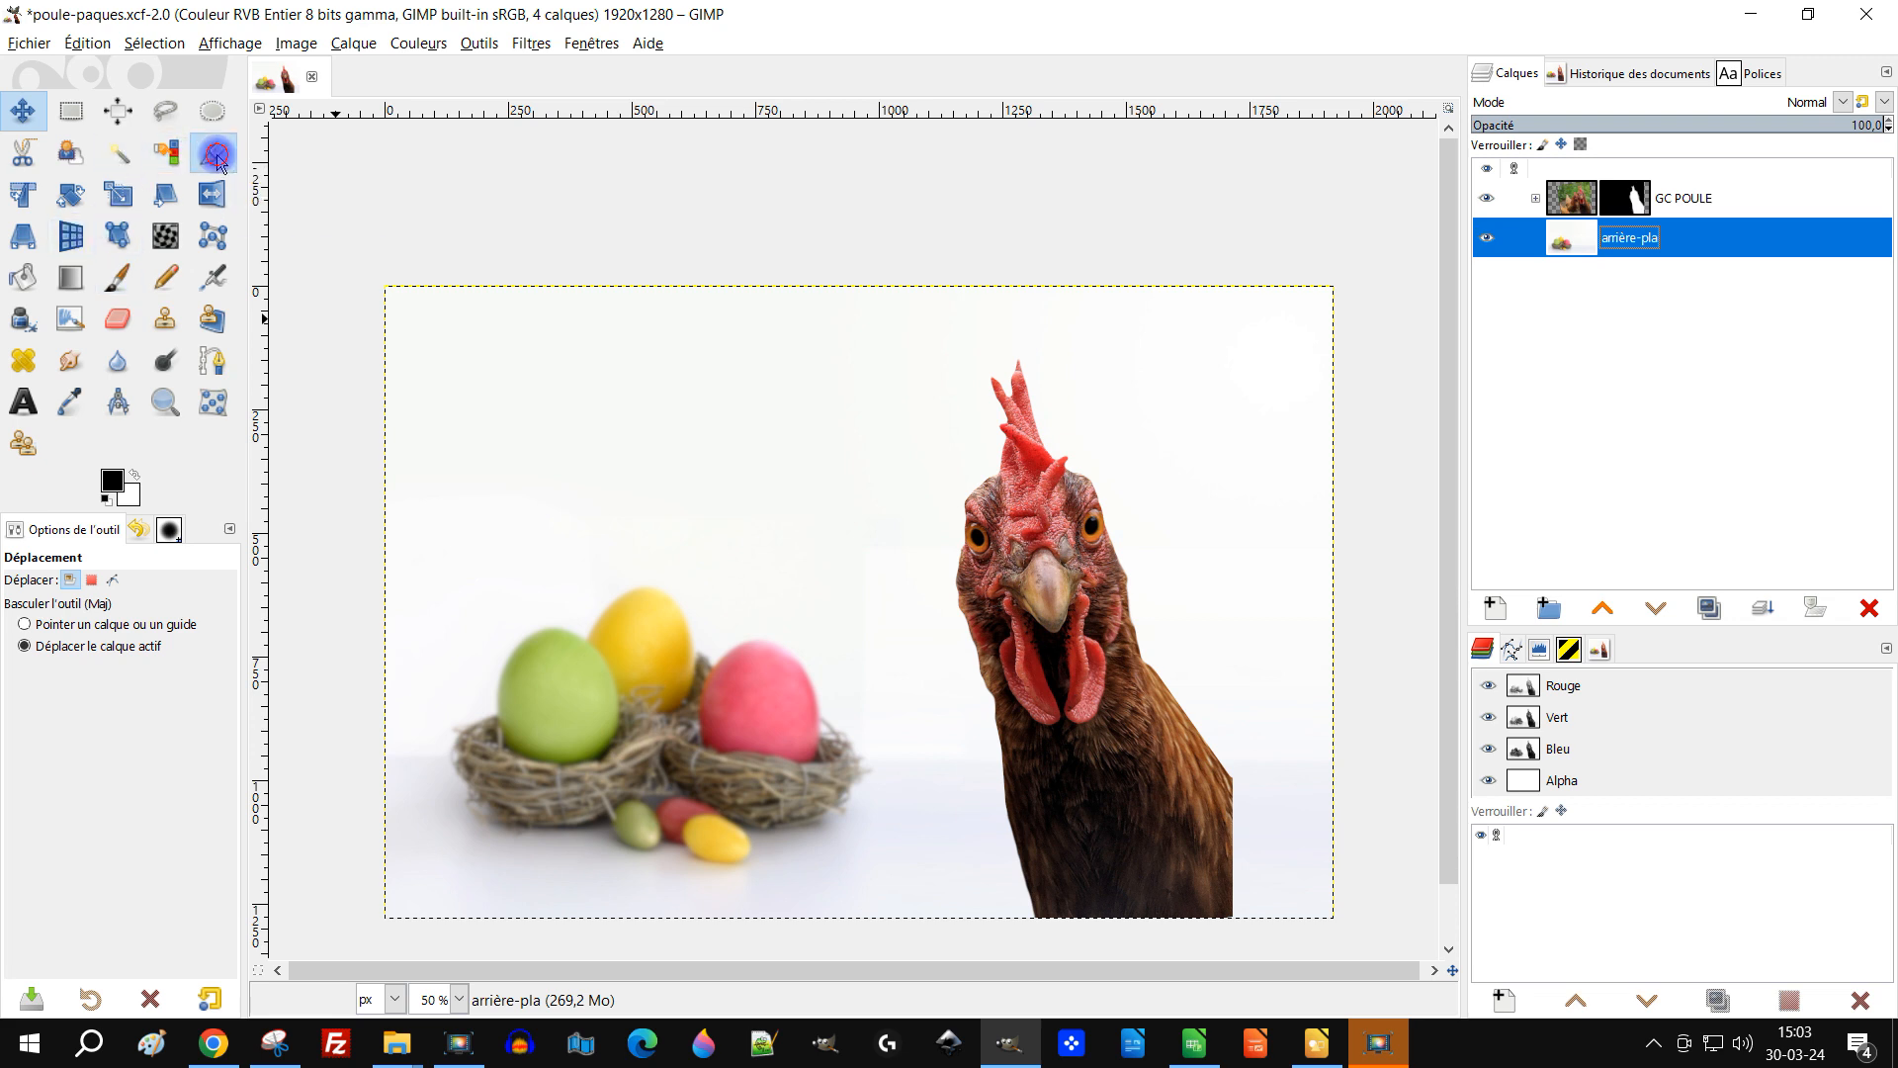
{"action": "left_click", "coordinate": [214, 156]}
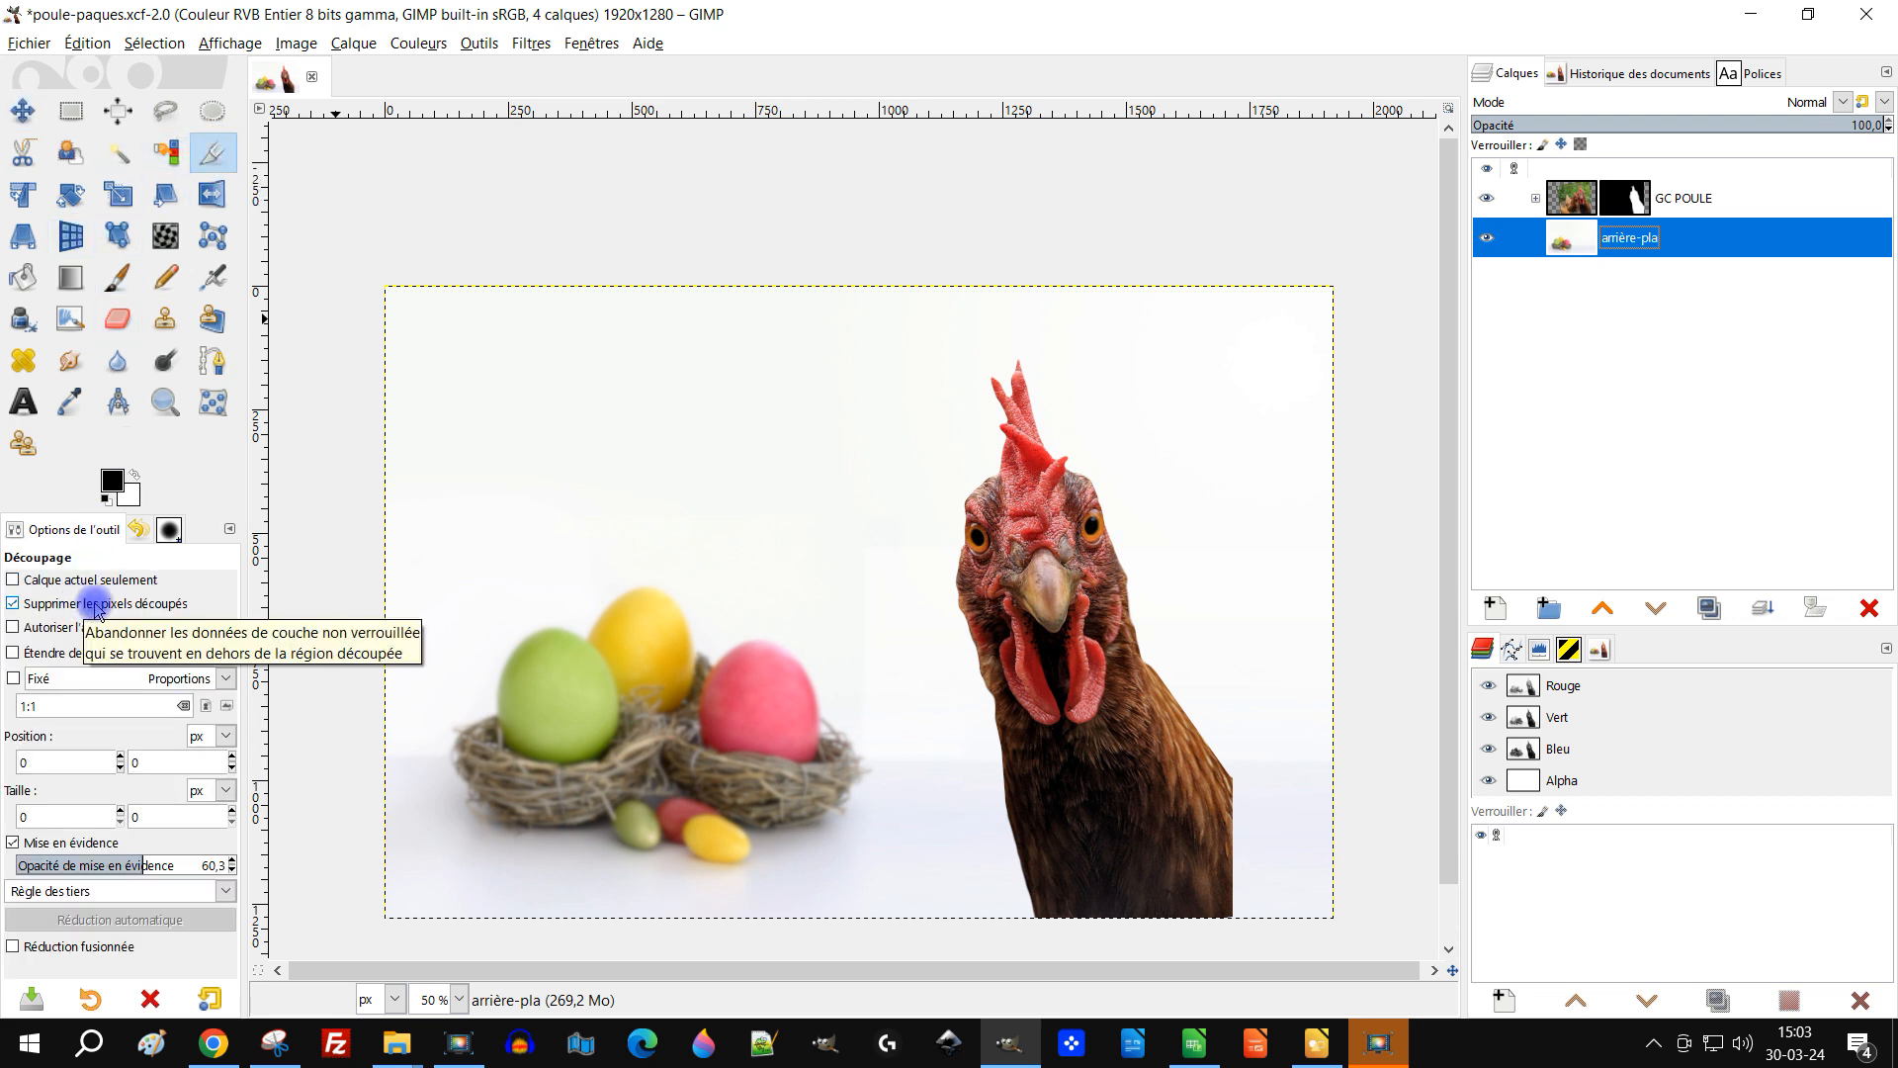
{"action": "left_click", "coordinate": [385, 287]}
{"action": "mouse_move", "coordinate": [385, 286]}
{"action": "left_mouse_down"}
{"action": "mouse_move", "coordinate": [1265, 890]}
{"action": "mouse_move", "coordinate": [1309, 652]}
{"action": "mouse_move", "coordinate": [1203, 682]}
{"action": "mouse_move", "coordinate": [1328, 682]}
{"action": "left_mouse_up"}
{"action": "key", "text": "Escape"}
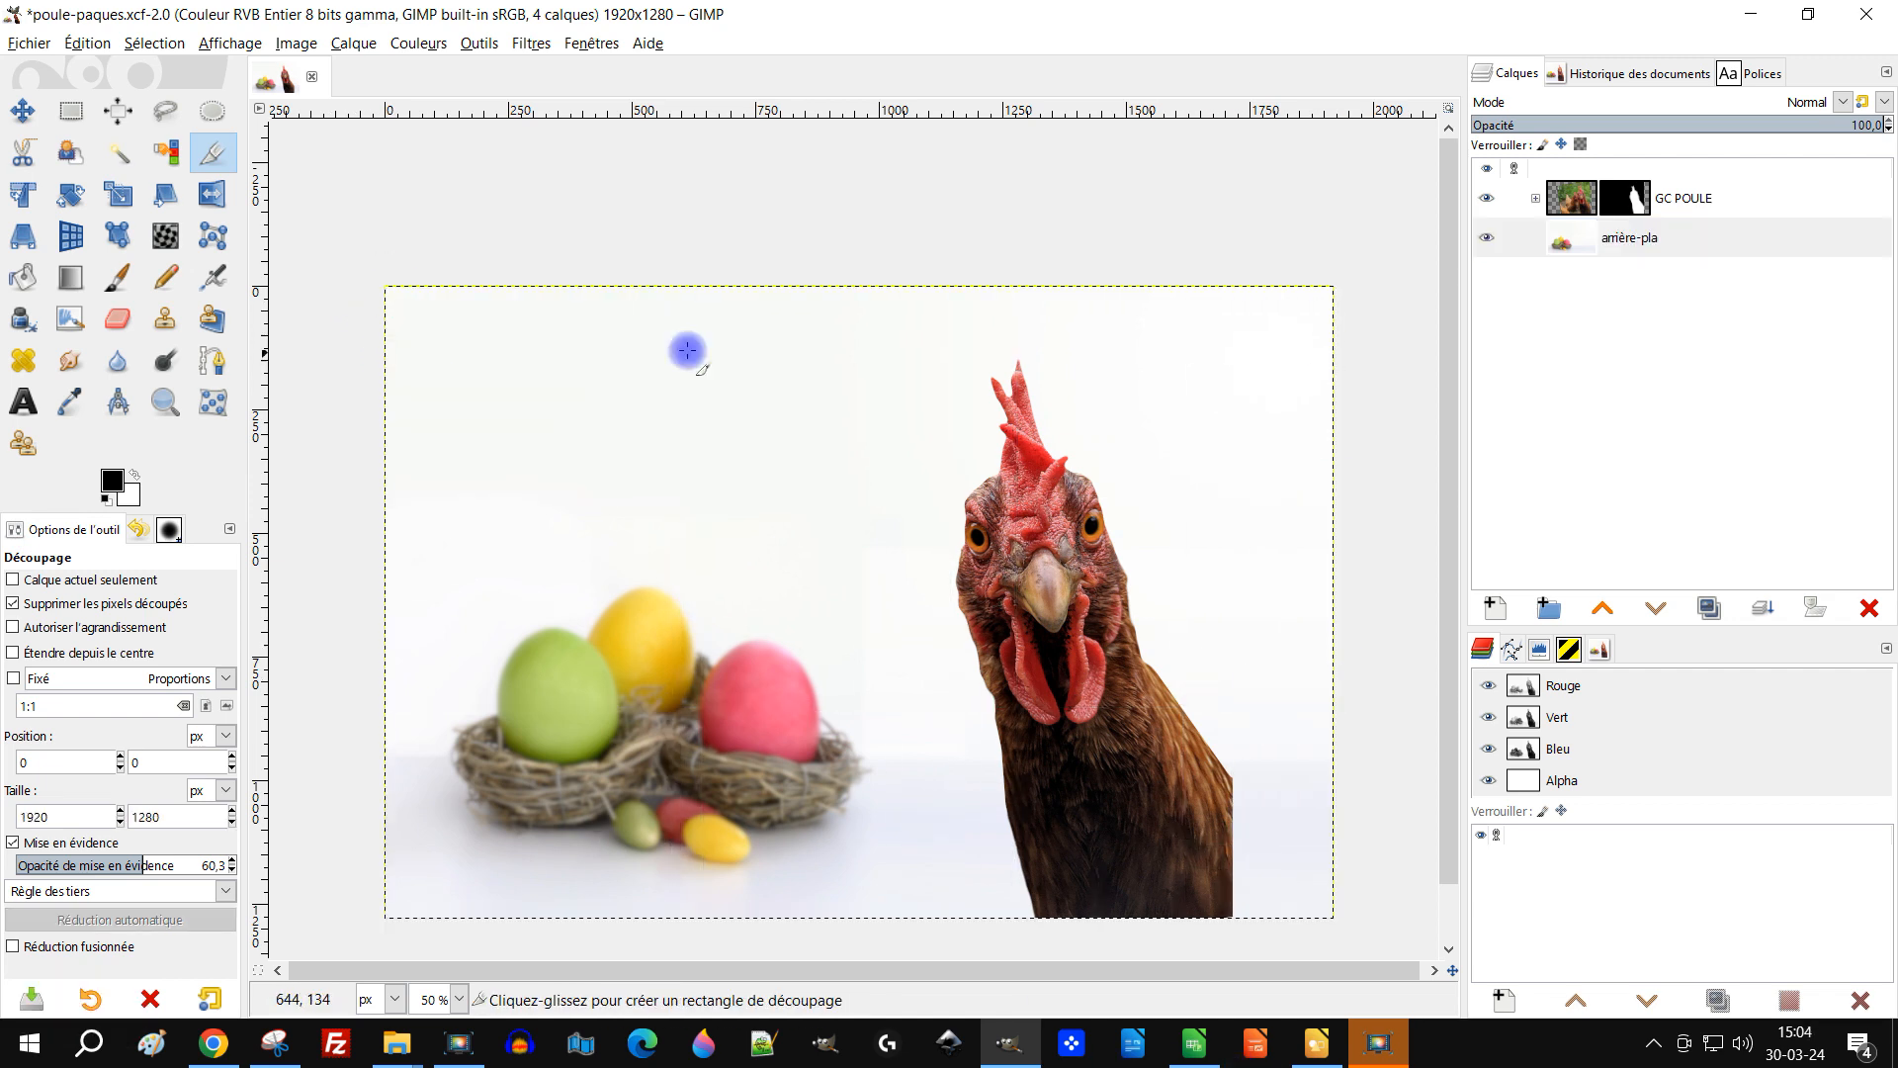
Step: Crop the image to 1616 × 1204 px, trimming the empty left strip, and save the file
{"action": "left_click_drag", "start_coordinate": [453, 285], "coordinate": [1336, 925]}
{"action": "left_click_drag", "start_coordinate": [1319, 692], "coordinate": [1225, 692]}
{"action": "left_click_drag", "start_coordinate": [472, 599], "coordinate": [473, 606]}
{"action": "mouse_move", "coordinate": [1219, 601]}
{"action": "left_mouse_down"}
{"action": "mouse_move", "coordinate": [1351, 606]}
{"action": "mouse_move", "coordinate": [1217, 595]}
{"action": "left_mouse_up"}
{"action": "left_click_drag", "start_coordinate": [470, 586], "coordinate": [468, 605]}
{"action": "left_click_drag", "start_coordinate": [909, 307], "coordinate": [915, 343]}
{"action": "left_click_drag", "start_coordinate": [1215, 593], "coordinate": [1208, 595]}
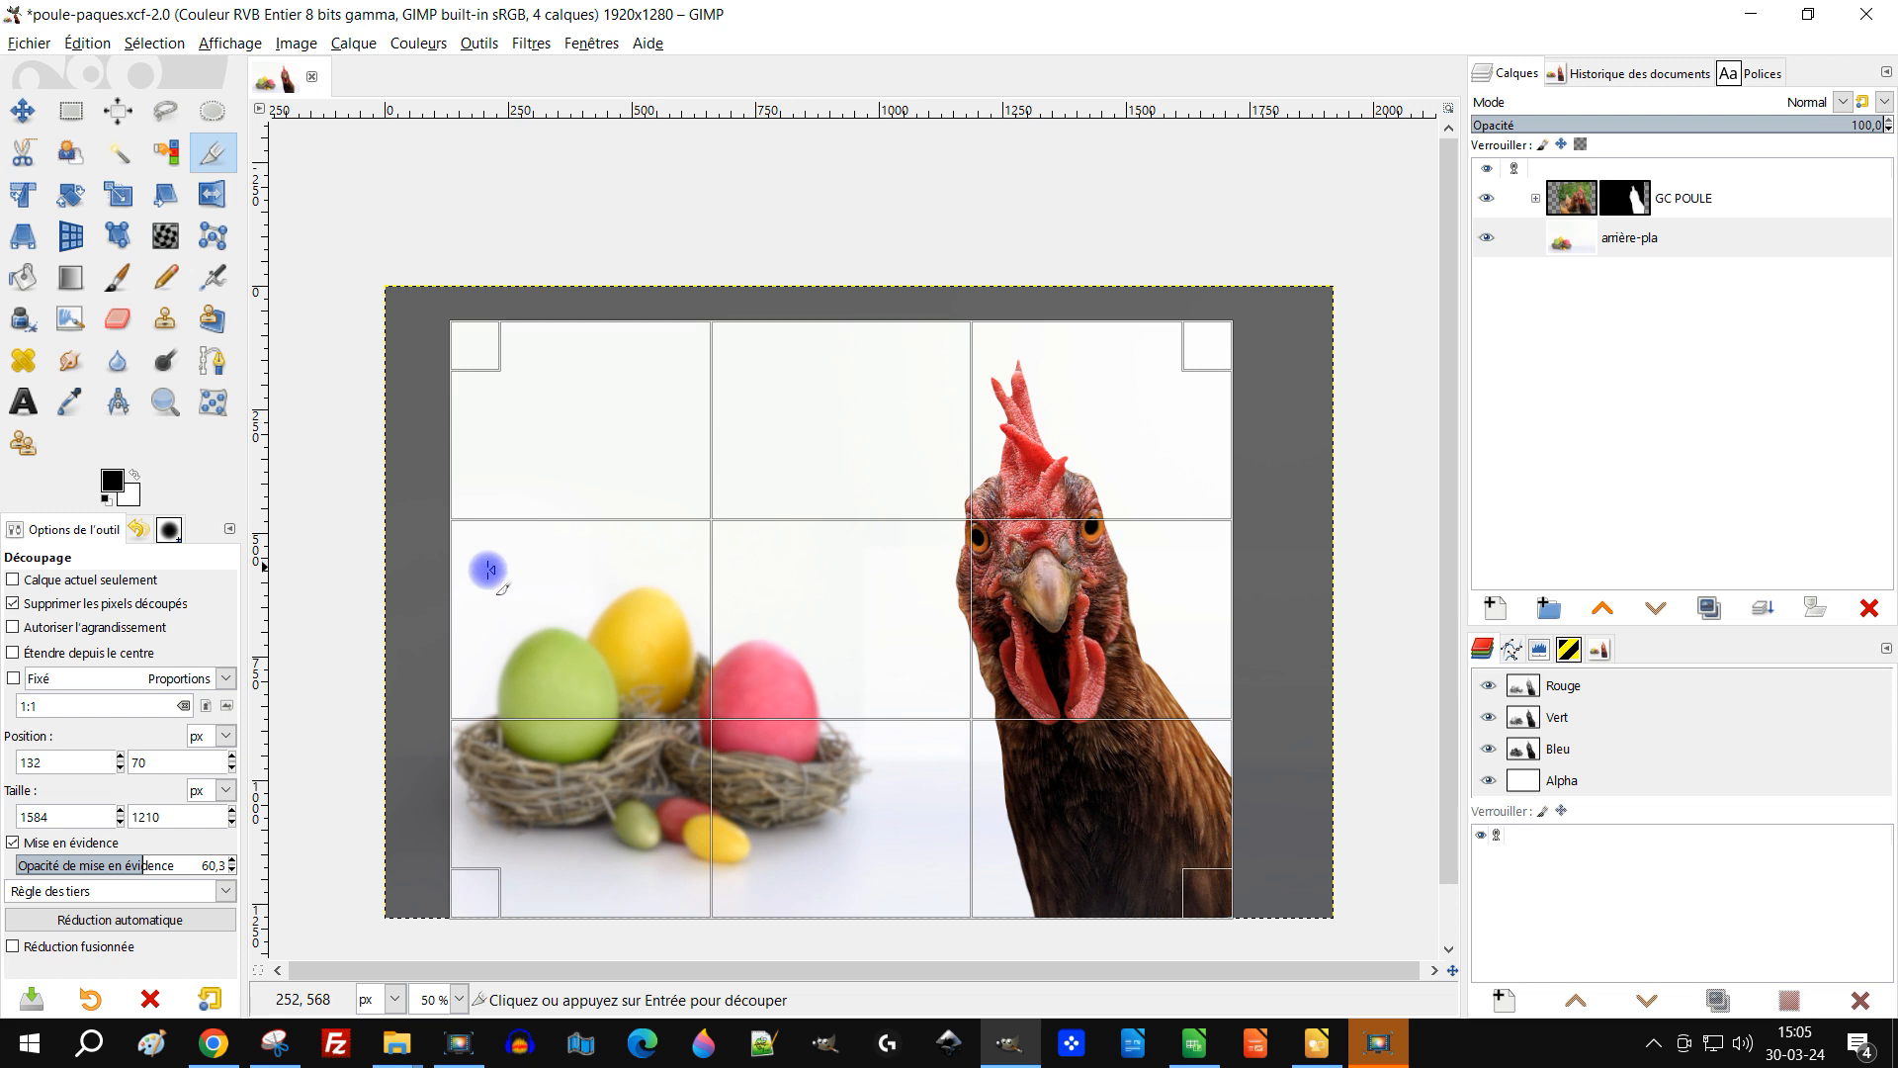
{"action": "left_click_drag", "start_coordinate": [467, 580], "coordinate": [464, 589]}
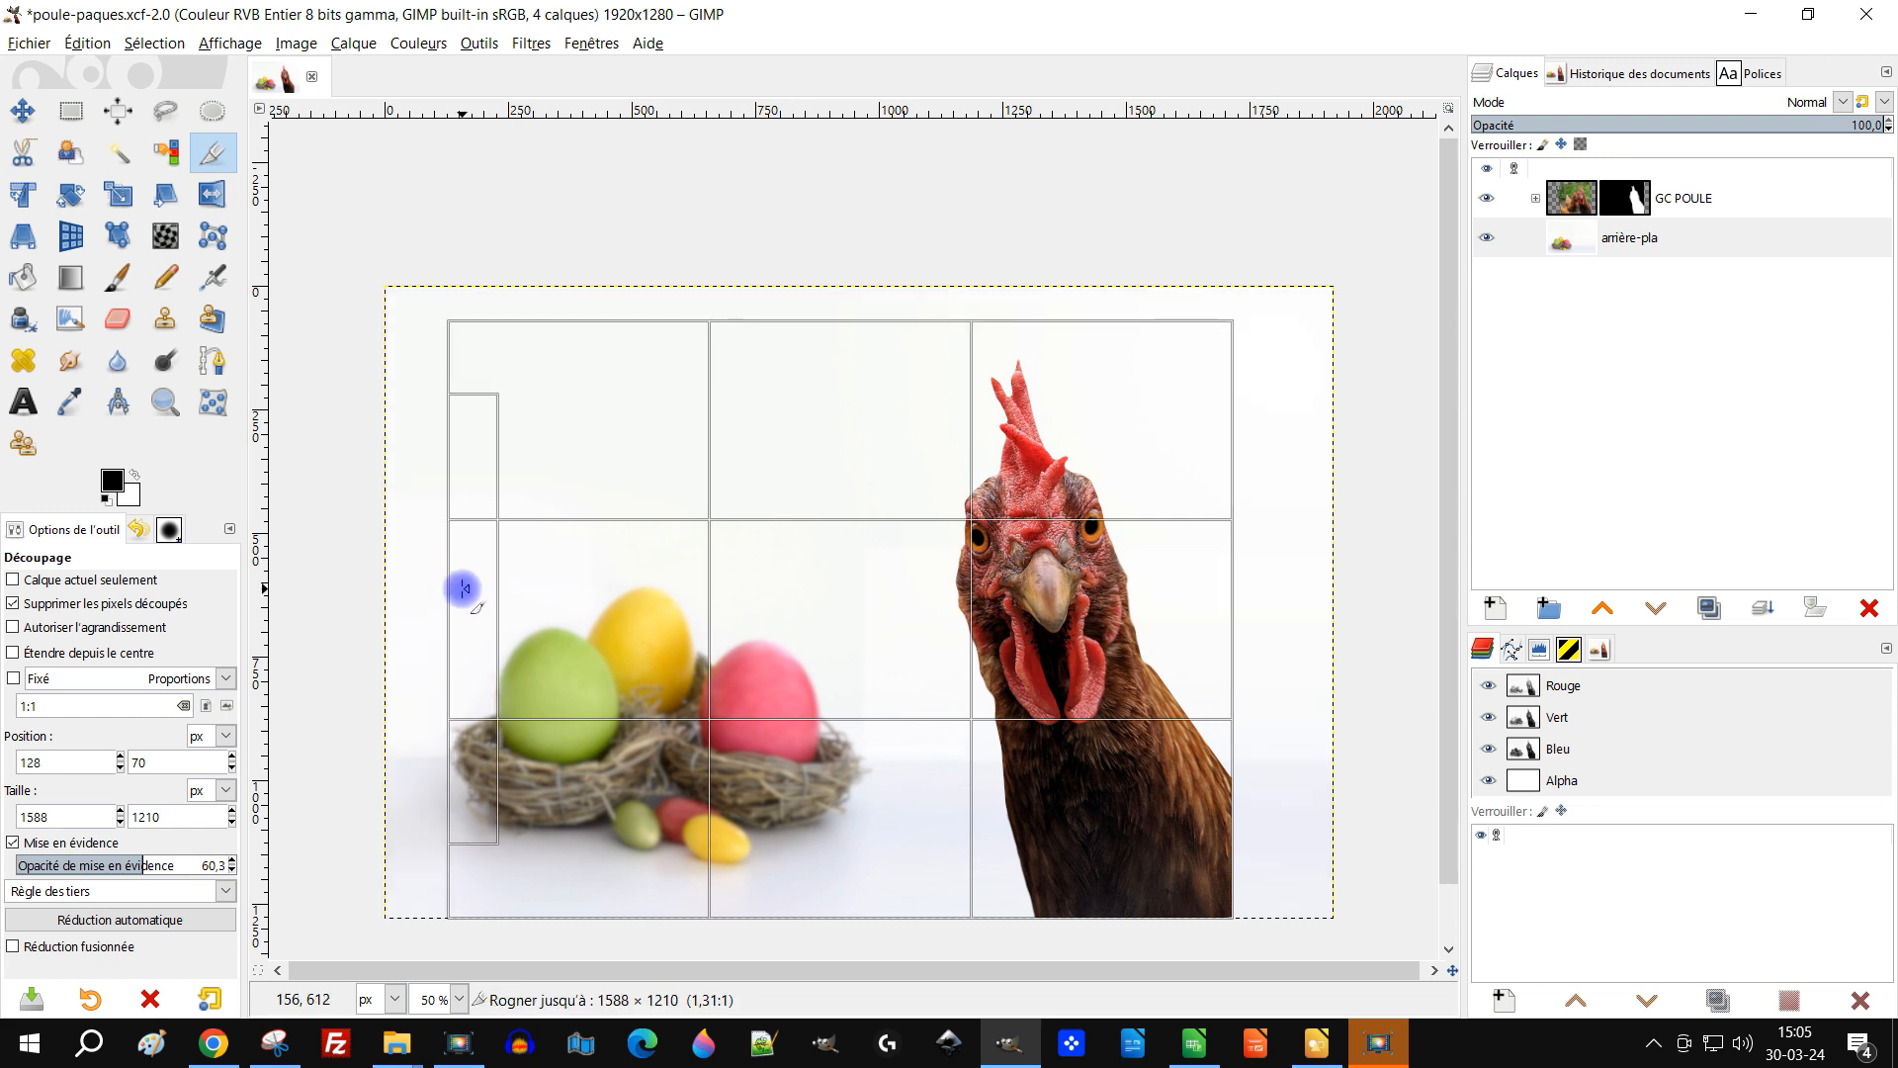
{"action": "left_click_drag", "start_coordinate": [747, 320], "coordinate": [763, 343]}
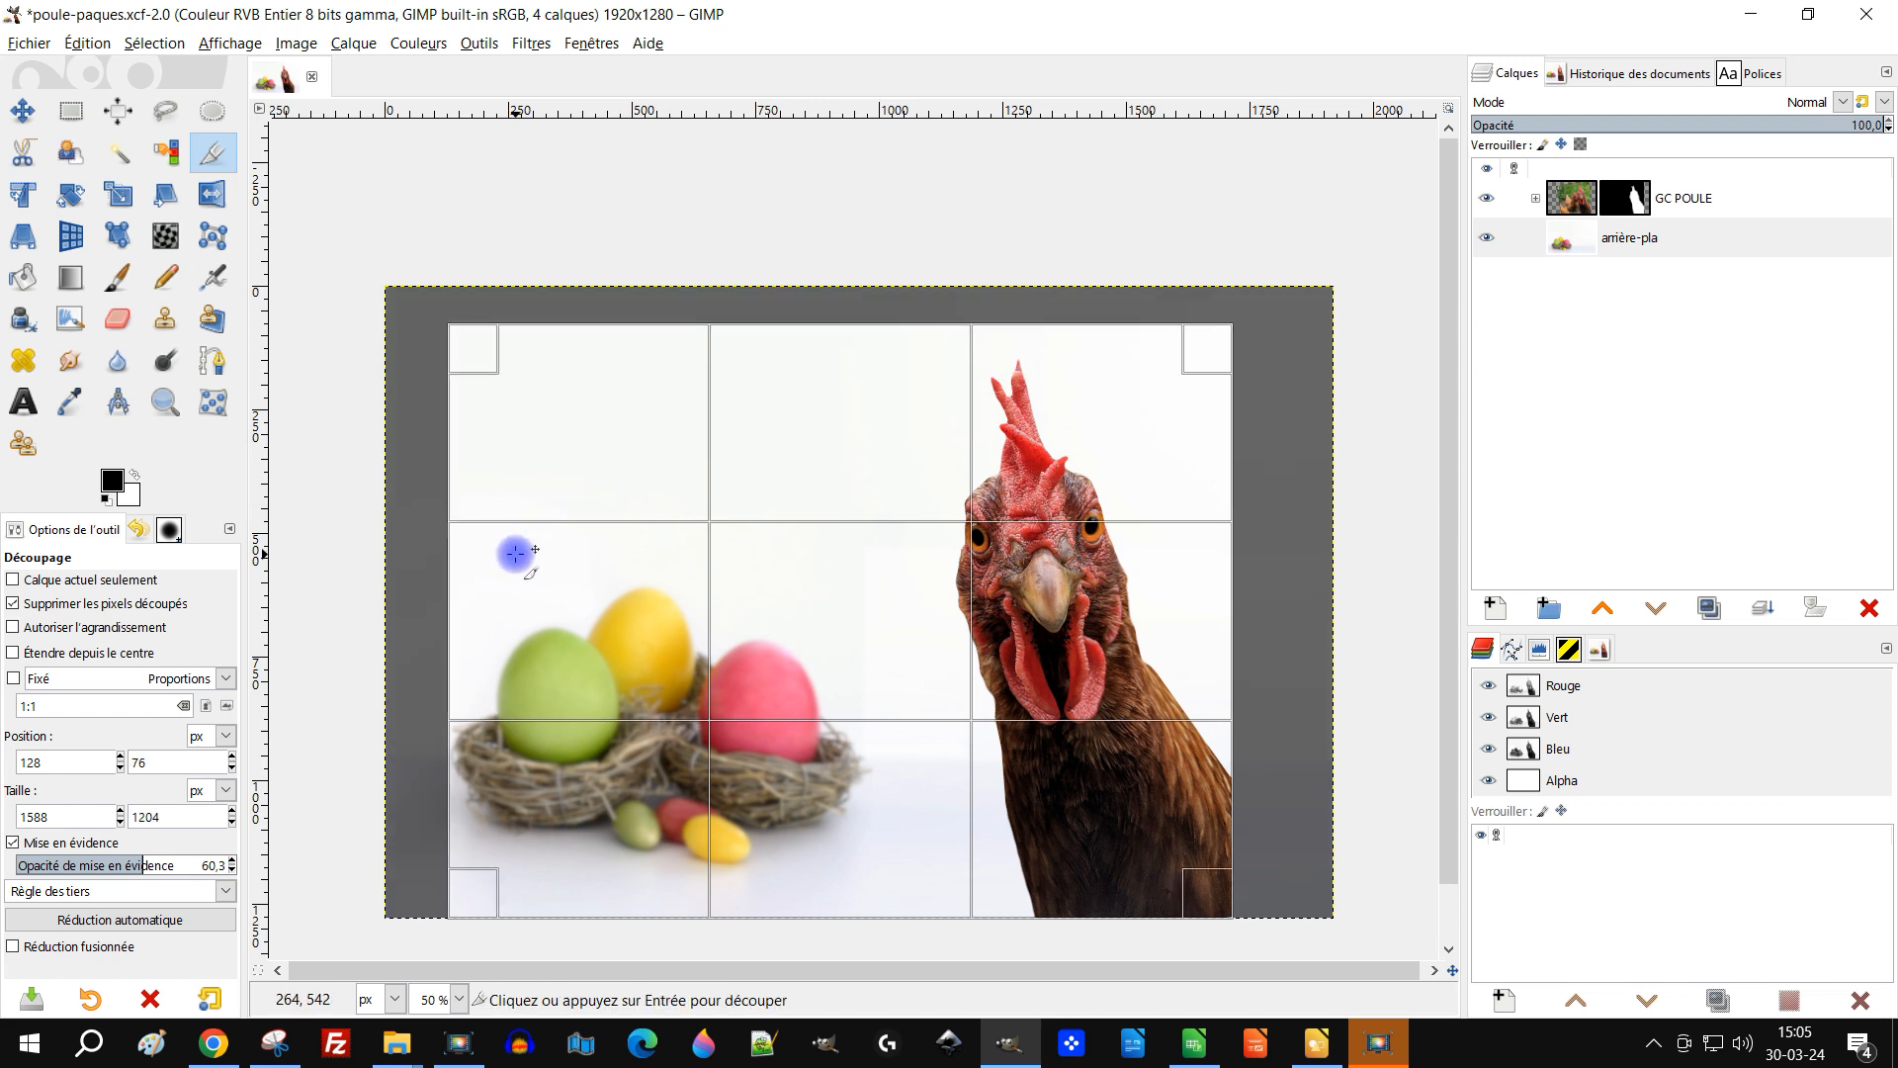
{"action": "left_click_drag", "start_coordinate": [483, 590], "coordinate": [477, 593]}
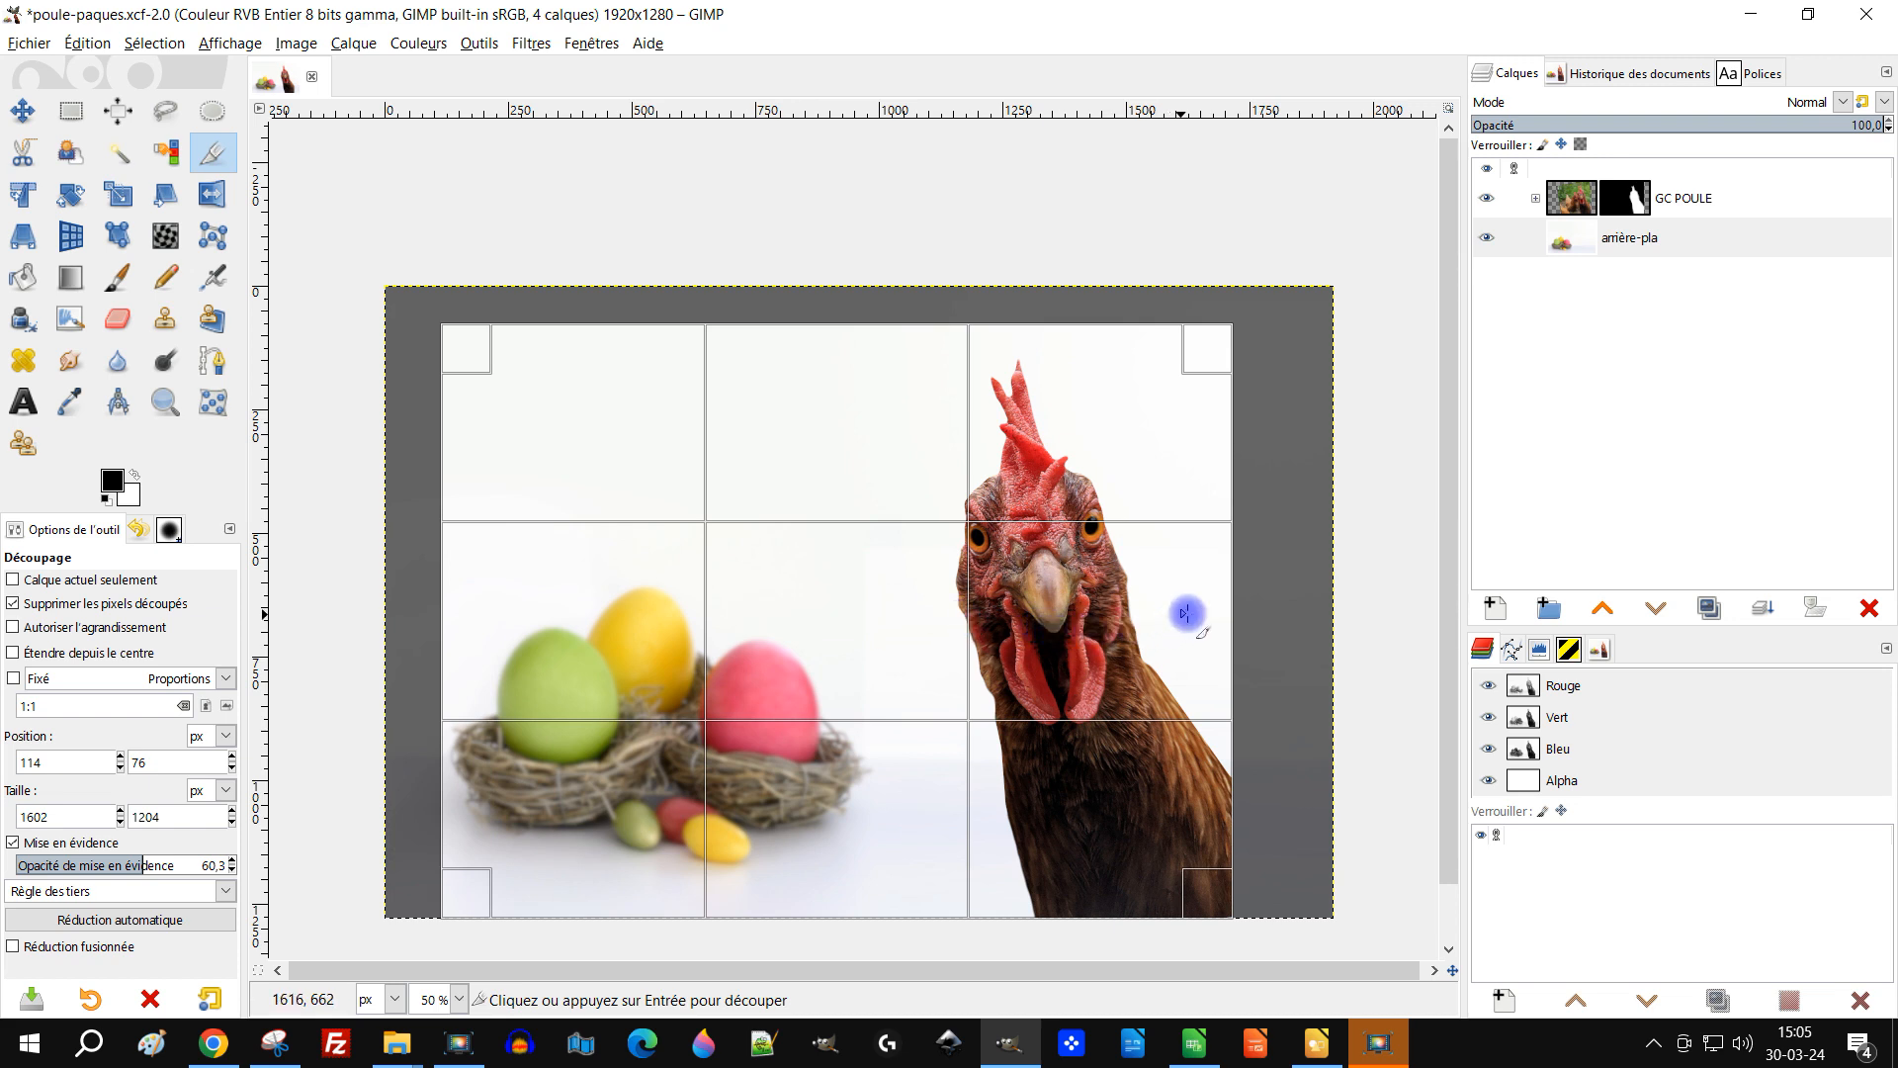
{"action": "mouse_move", "coordinate": [1216, 613]}
{"action": "left_mouse_down"}
{"action": "mouse_move", "coordinate": [1232, 607]}
{"action": "mouse_move", "coordinate": [1215, 612]}
{"action": "left_mouse_up"}
{"action": "left_click_drag", "start_coordinate": [469, 622], "coordinate": [463, 620]}
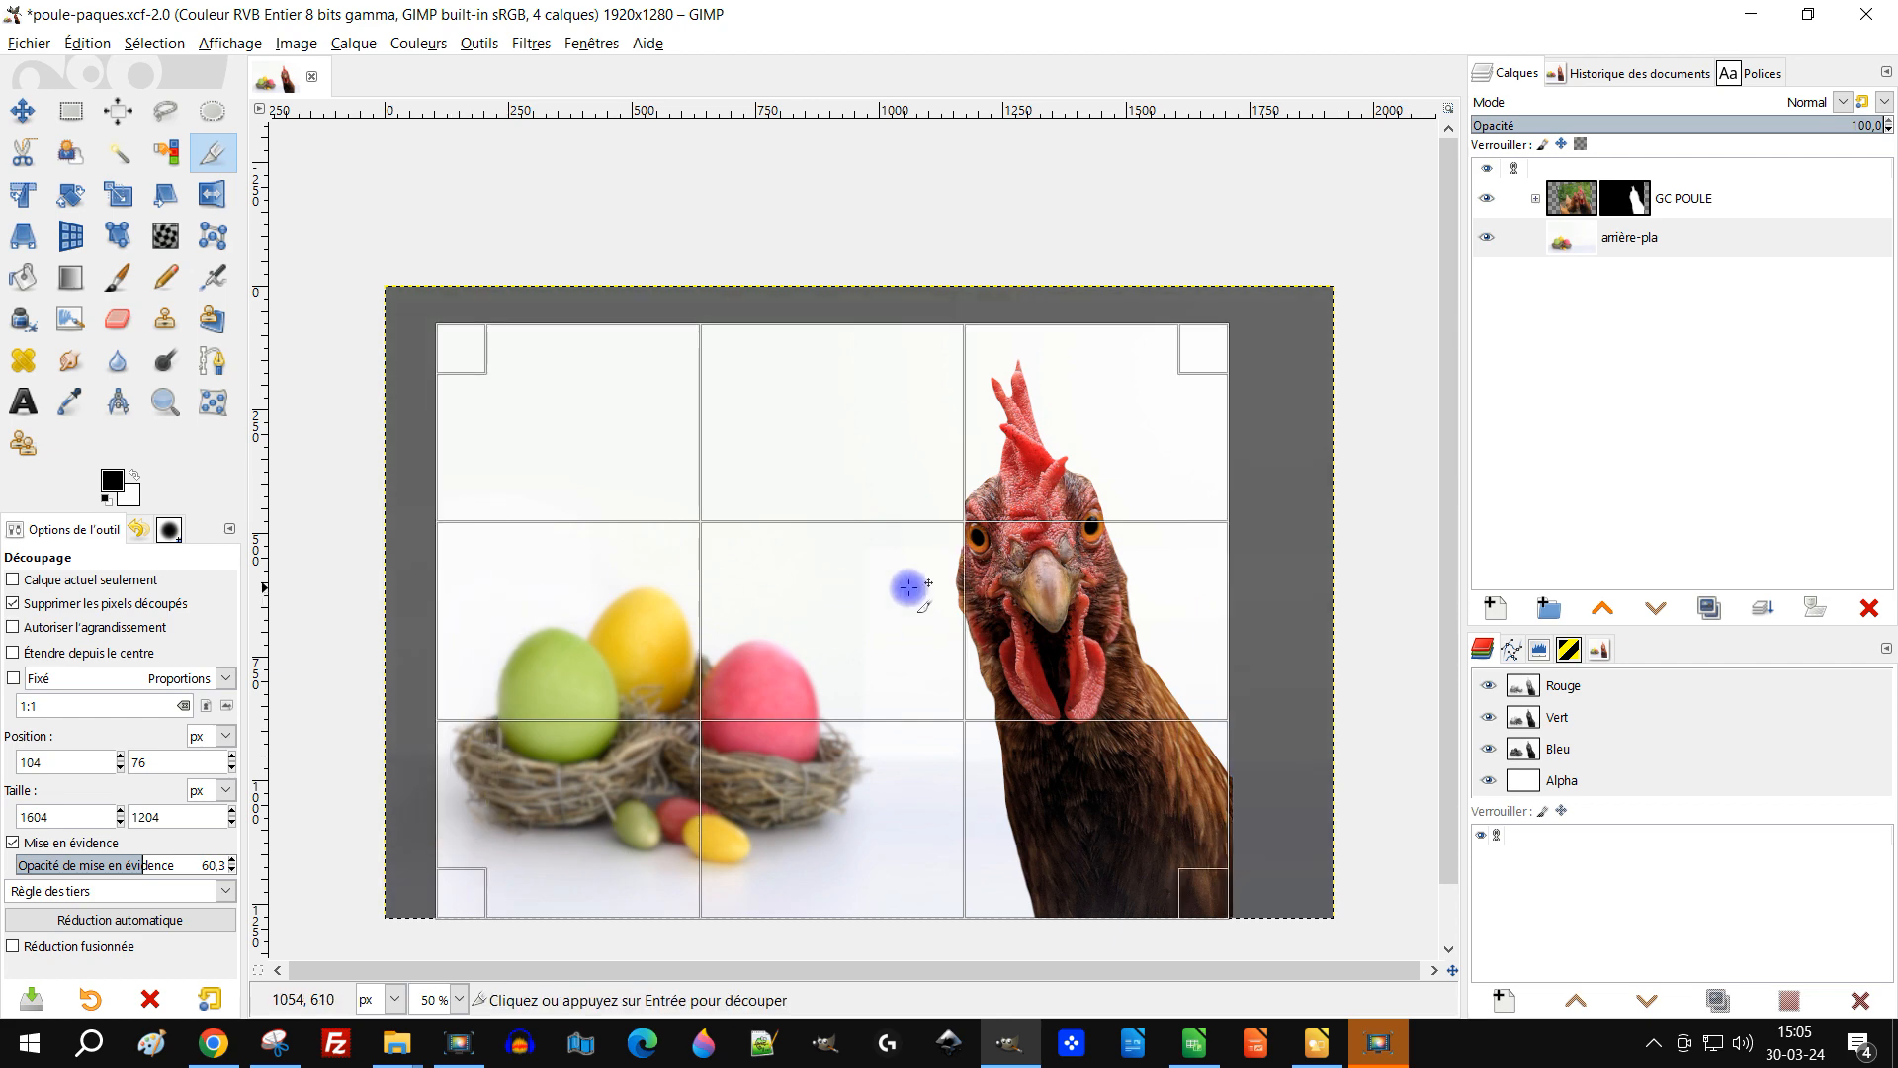
{"action": "left_click_drag", "start_coordinate": [1181, 564], "coordinate": [1195, 573]}
{"action": "left_click", "coordinate": [835, 633]}
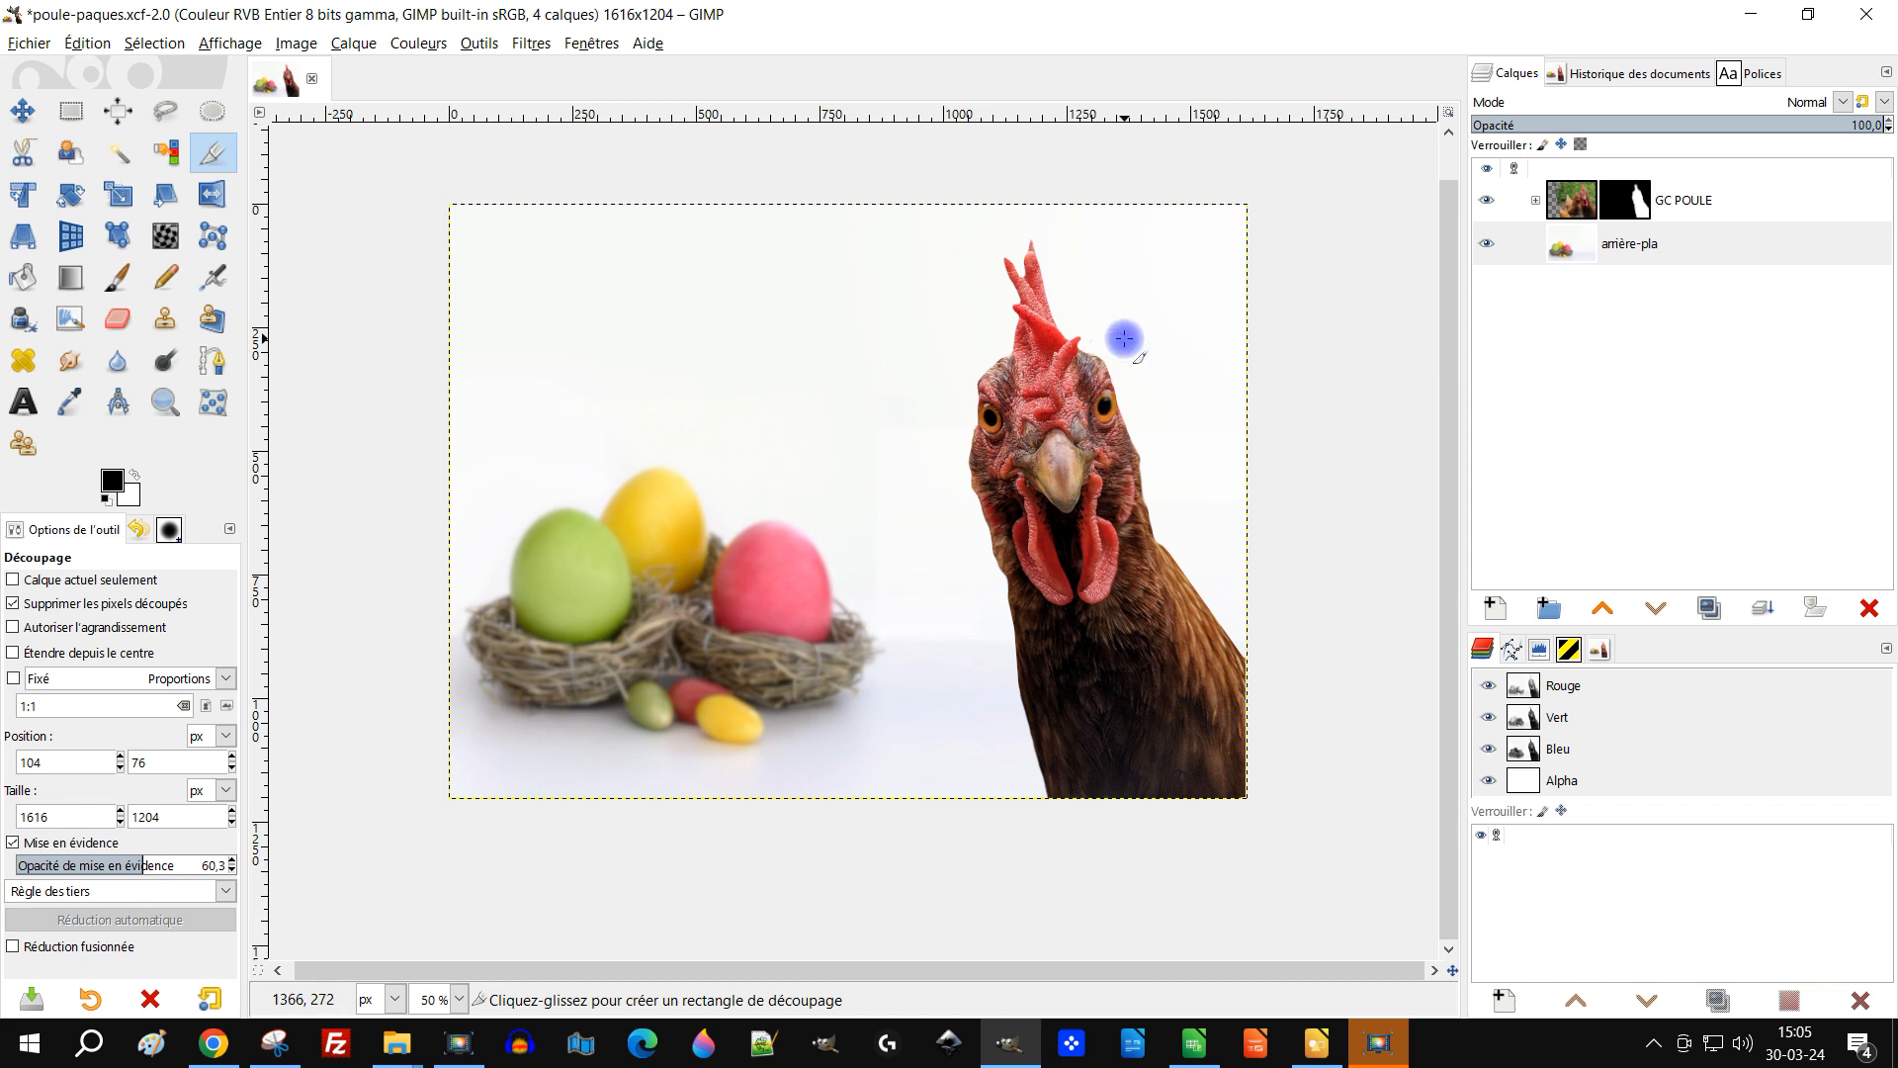
{"action": "key", "text": "ctrl+s"}
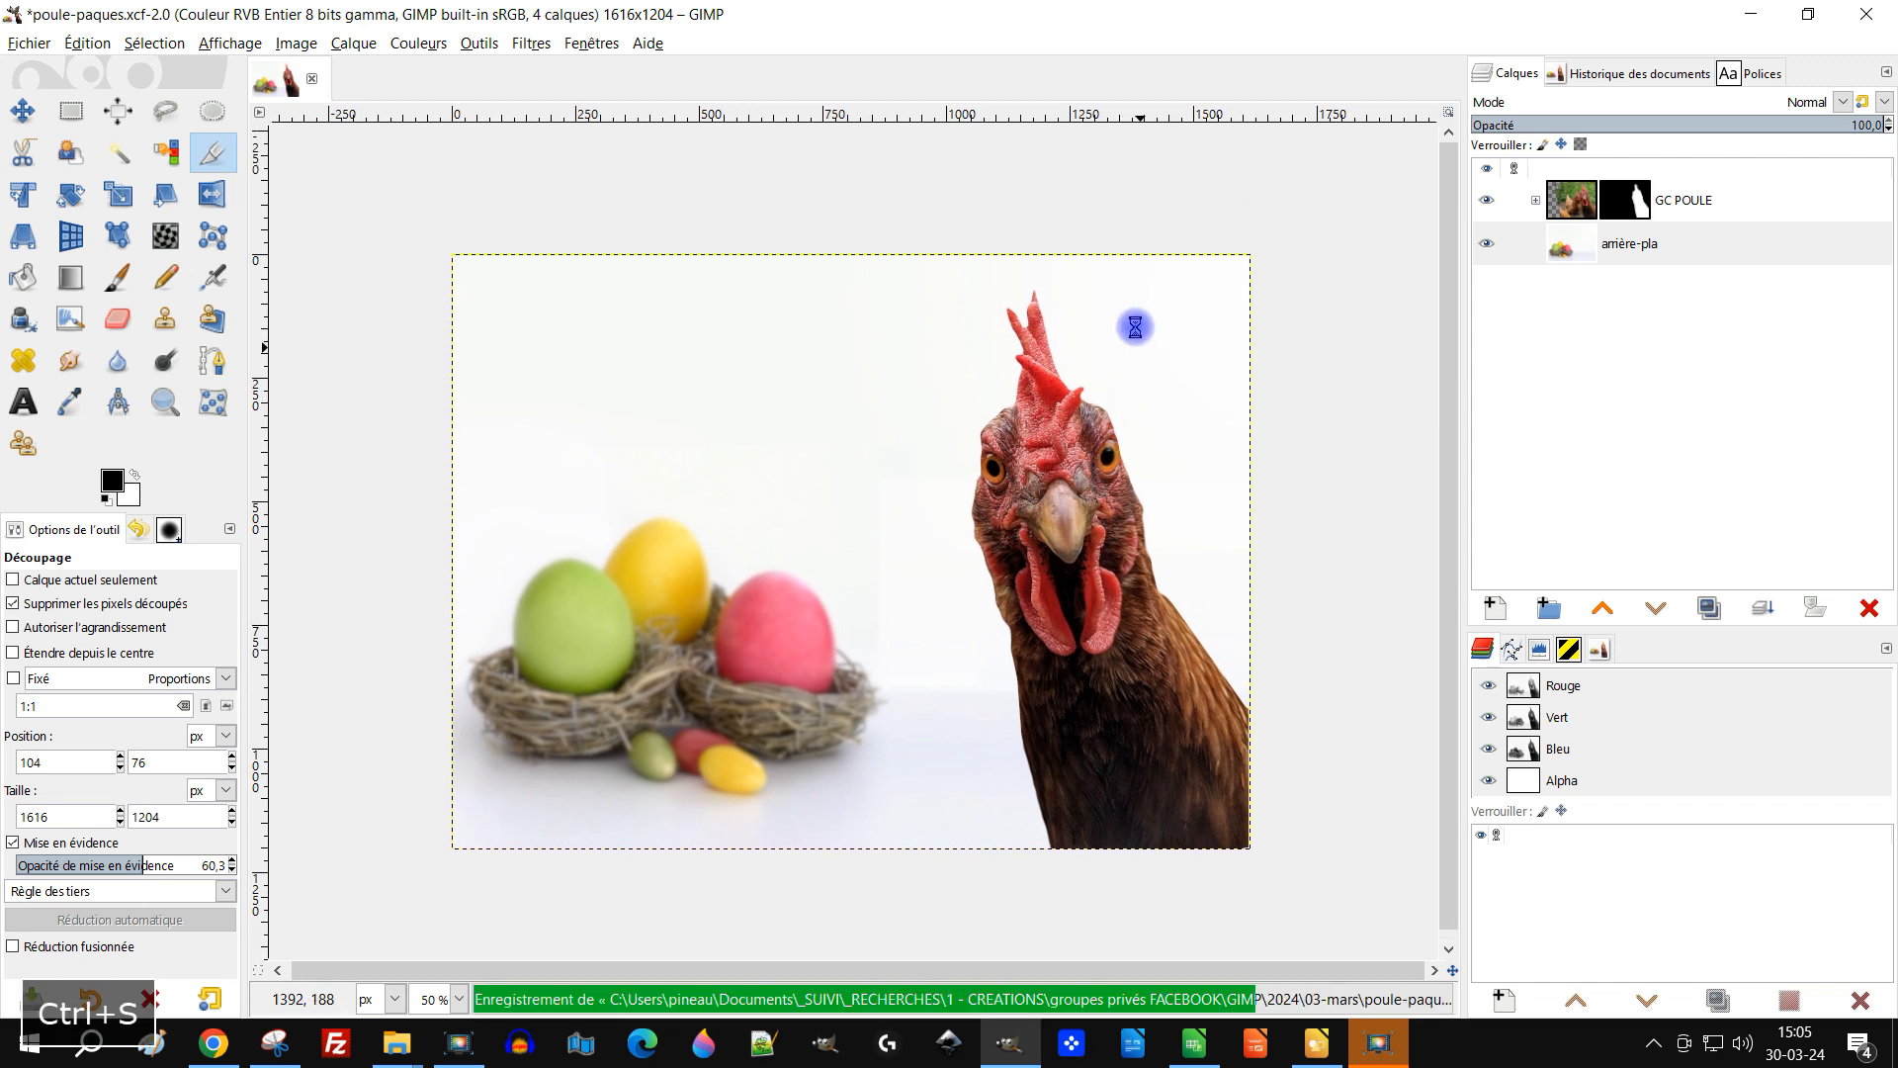
Step: Add a new transparent layer named LUMINOSITe in Couleur LCh mode above the GC POULE group
{"action": "left_click", "coordinate": [1574, 200]}
{"action": "left_click", "coordinate": [1482, 604]}
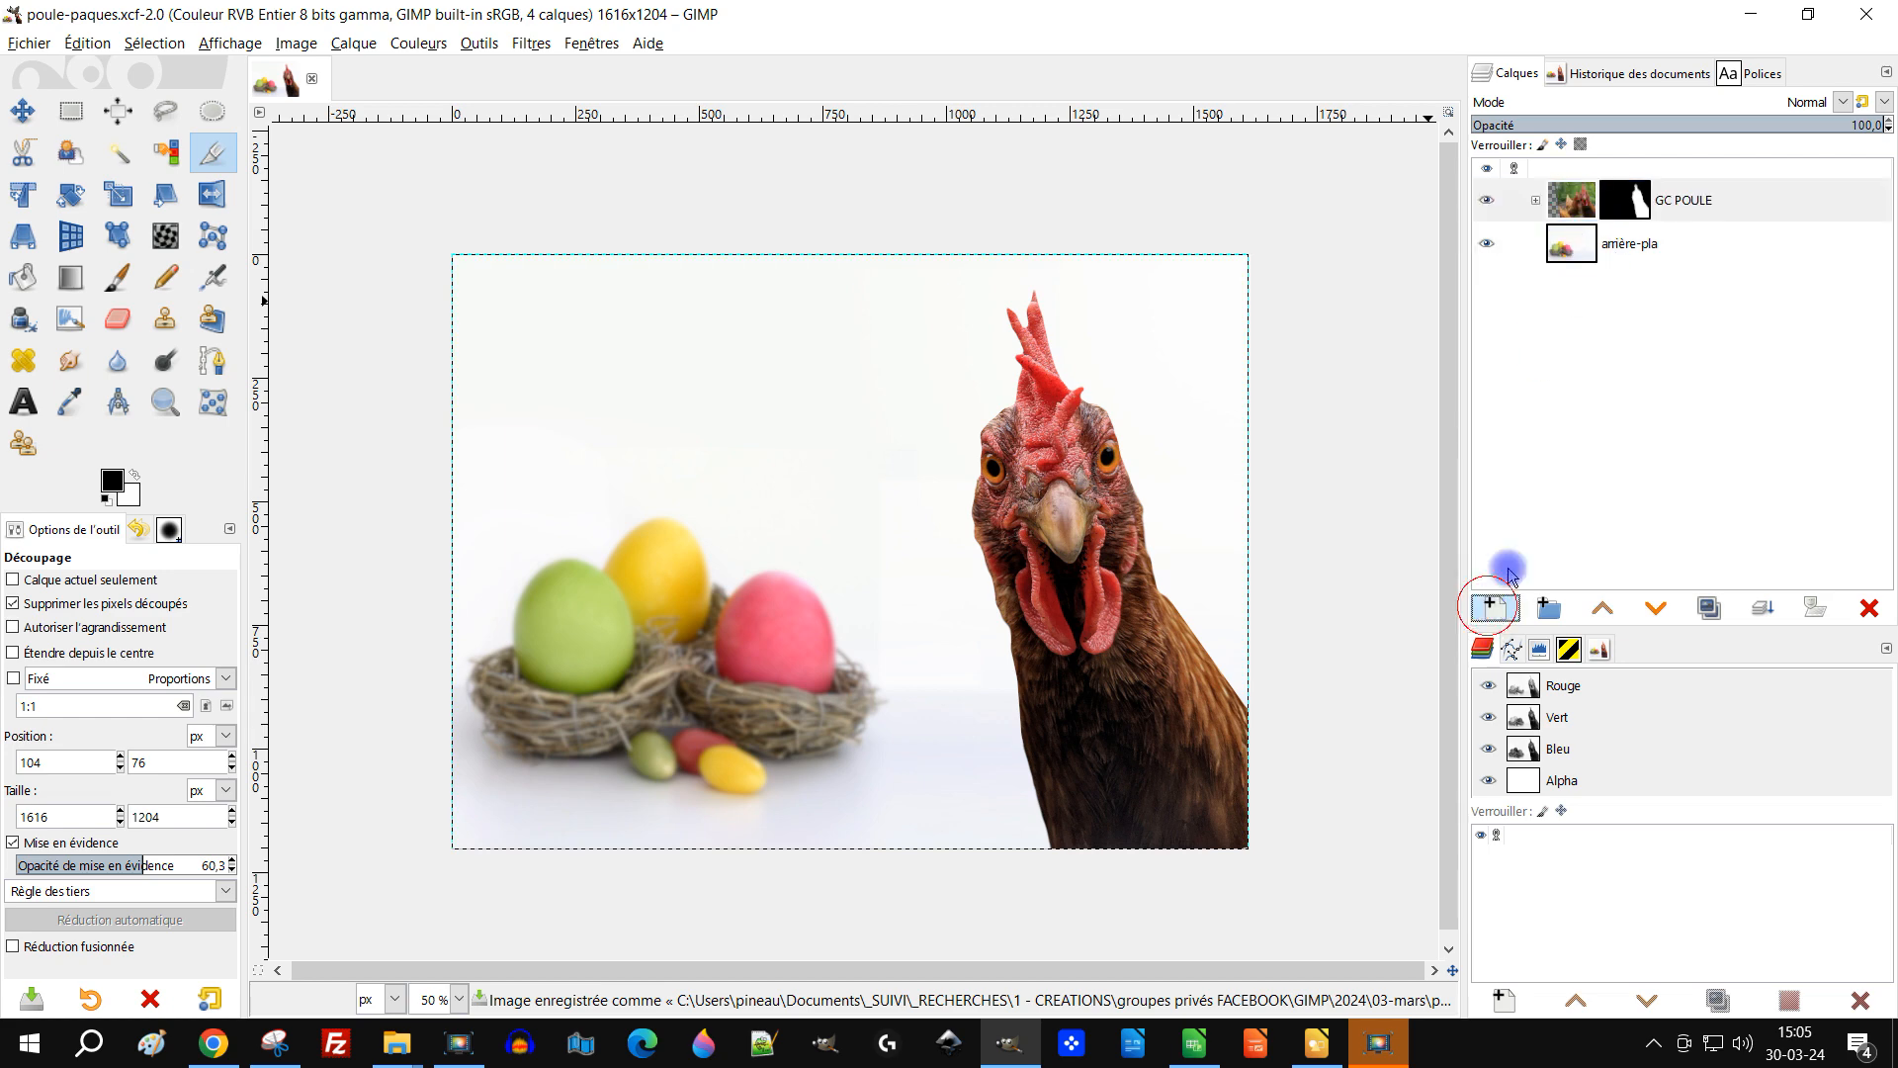
{"action": "type", "text": "l"}
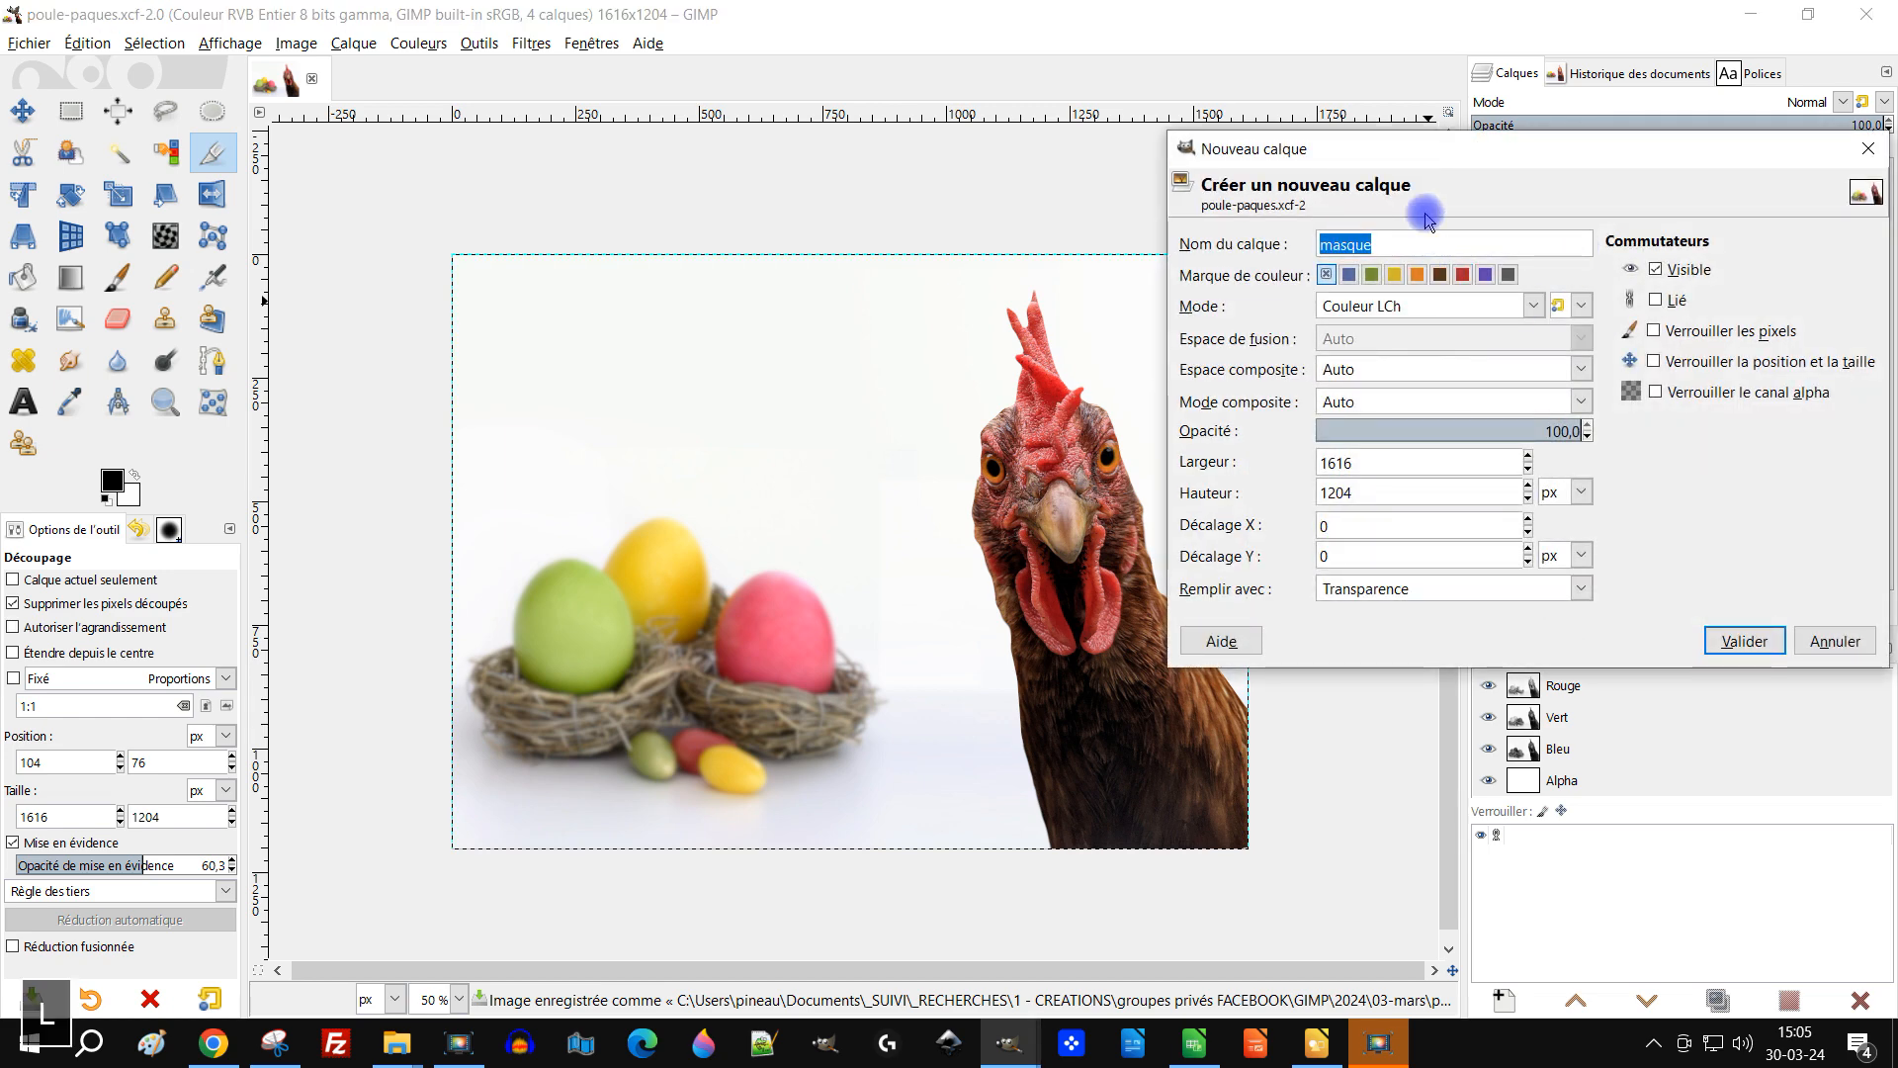
{"action": "type", "text": "UMINOSIT2"}
{"action": "key", "text": "BackSpace"}
{"action": "type", "text": "e"}
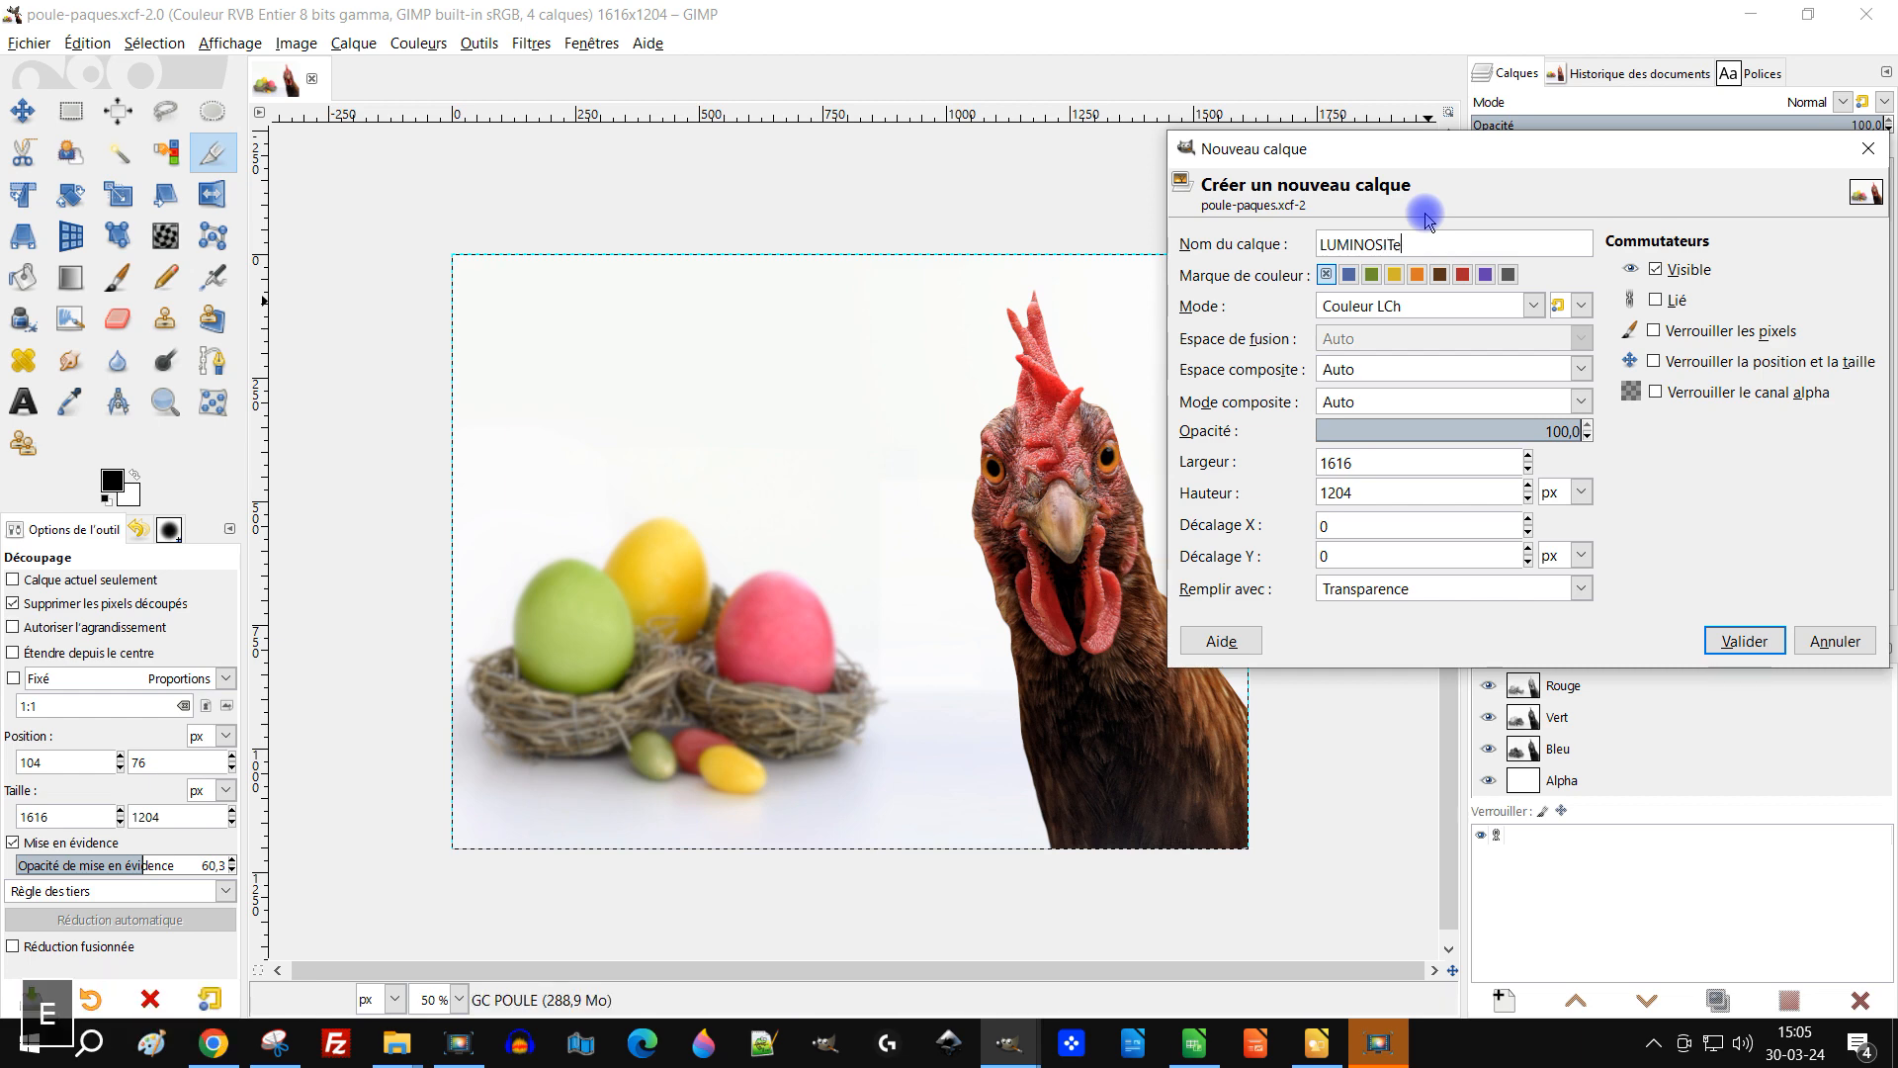
{"action": "left_click", "coordinate": [1428, 301]}
{"action": "left_click", "coordinate": [1428, 302]}
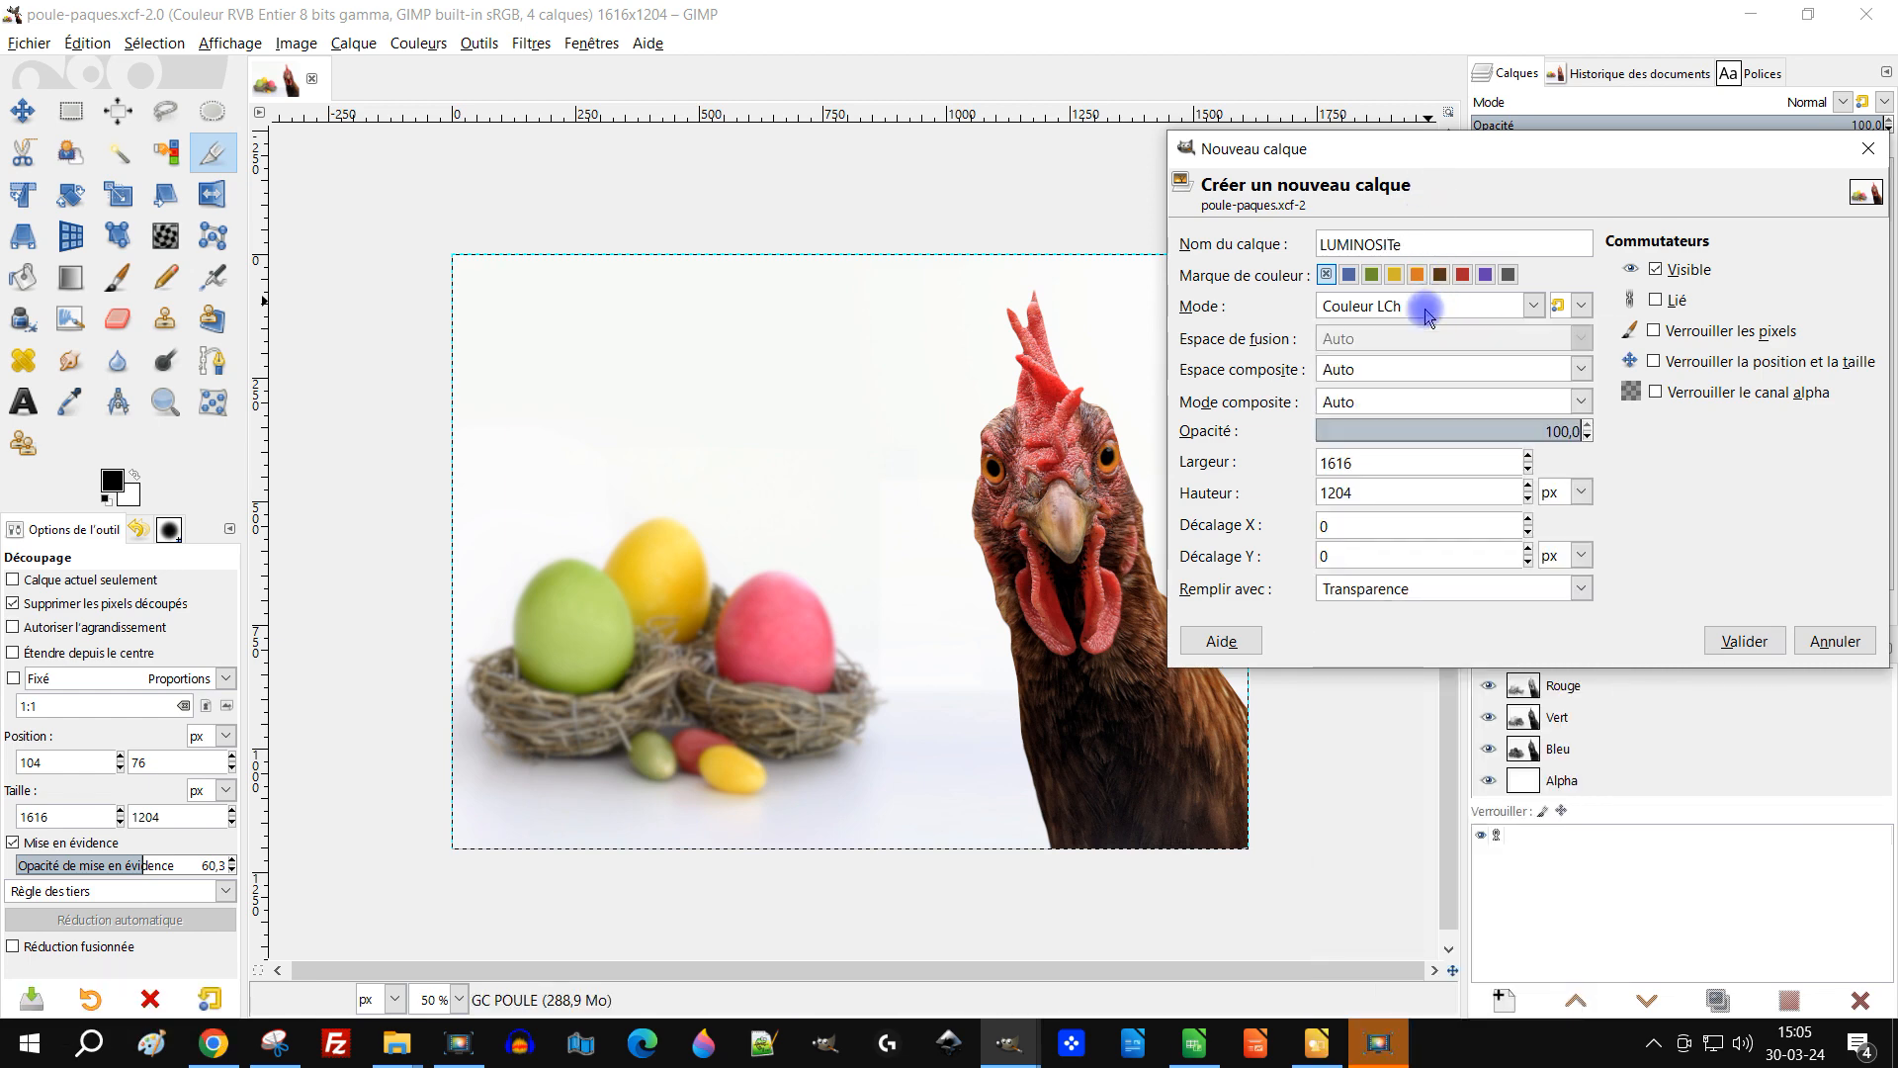
{"action": "left_click", "coordinate": [1743, 641]}
Step: Set the foreground colour to 808080 and fill the LUMINOSITe layer with it
{"action": "left_click_drag", "start_coordinate": [1587, 244], "coordinate": [1597, 178]}
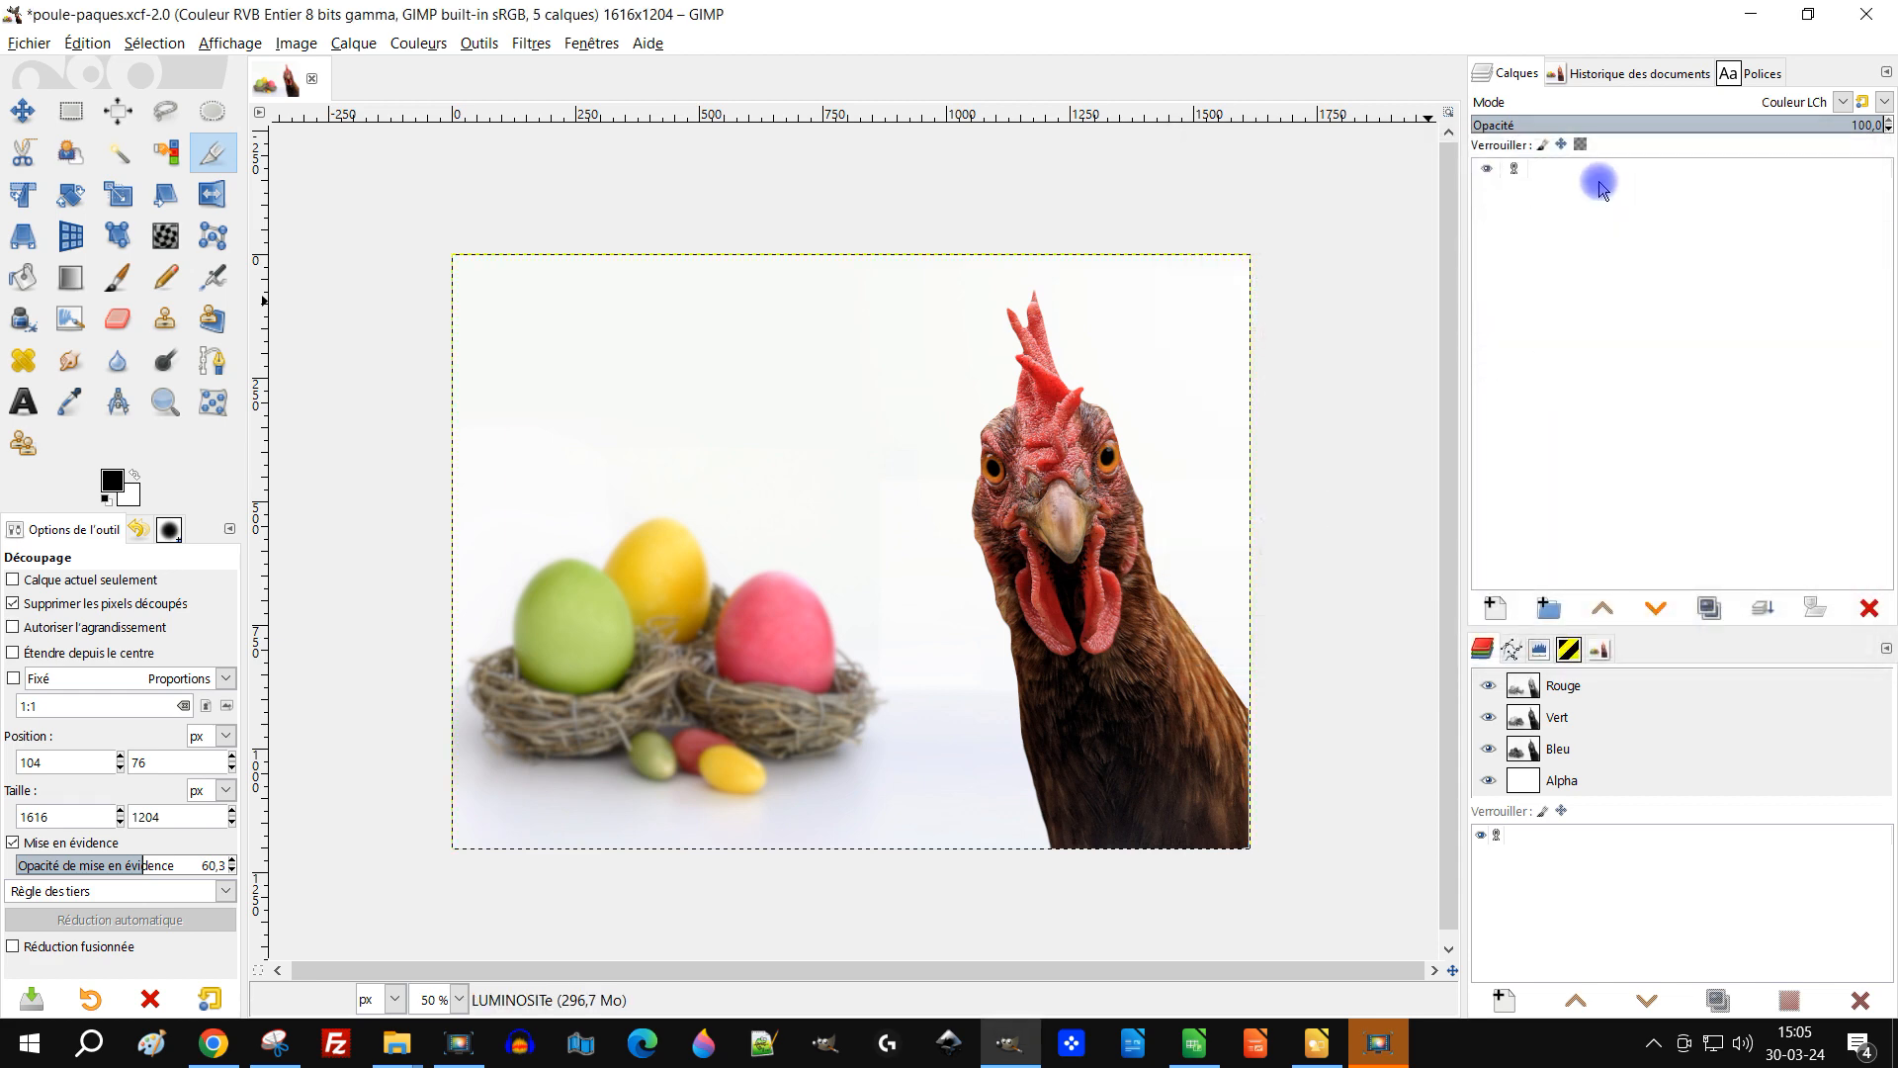
{"action": "left_click", "coordinate": [1535, 244]}
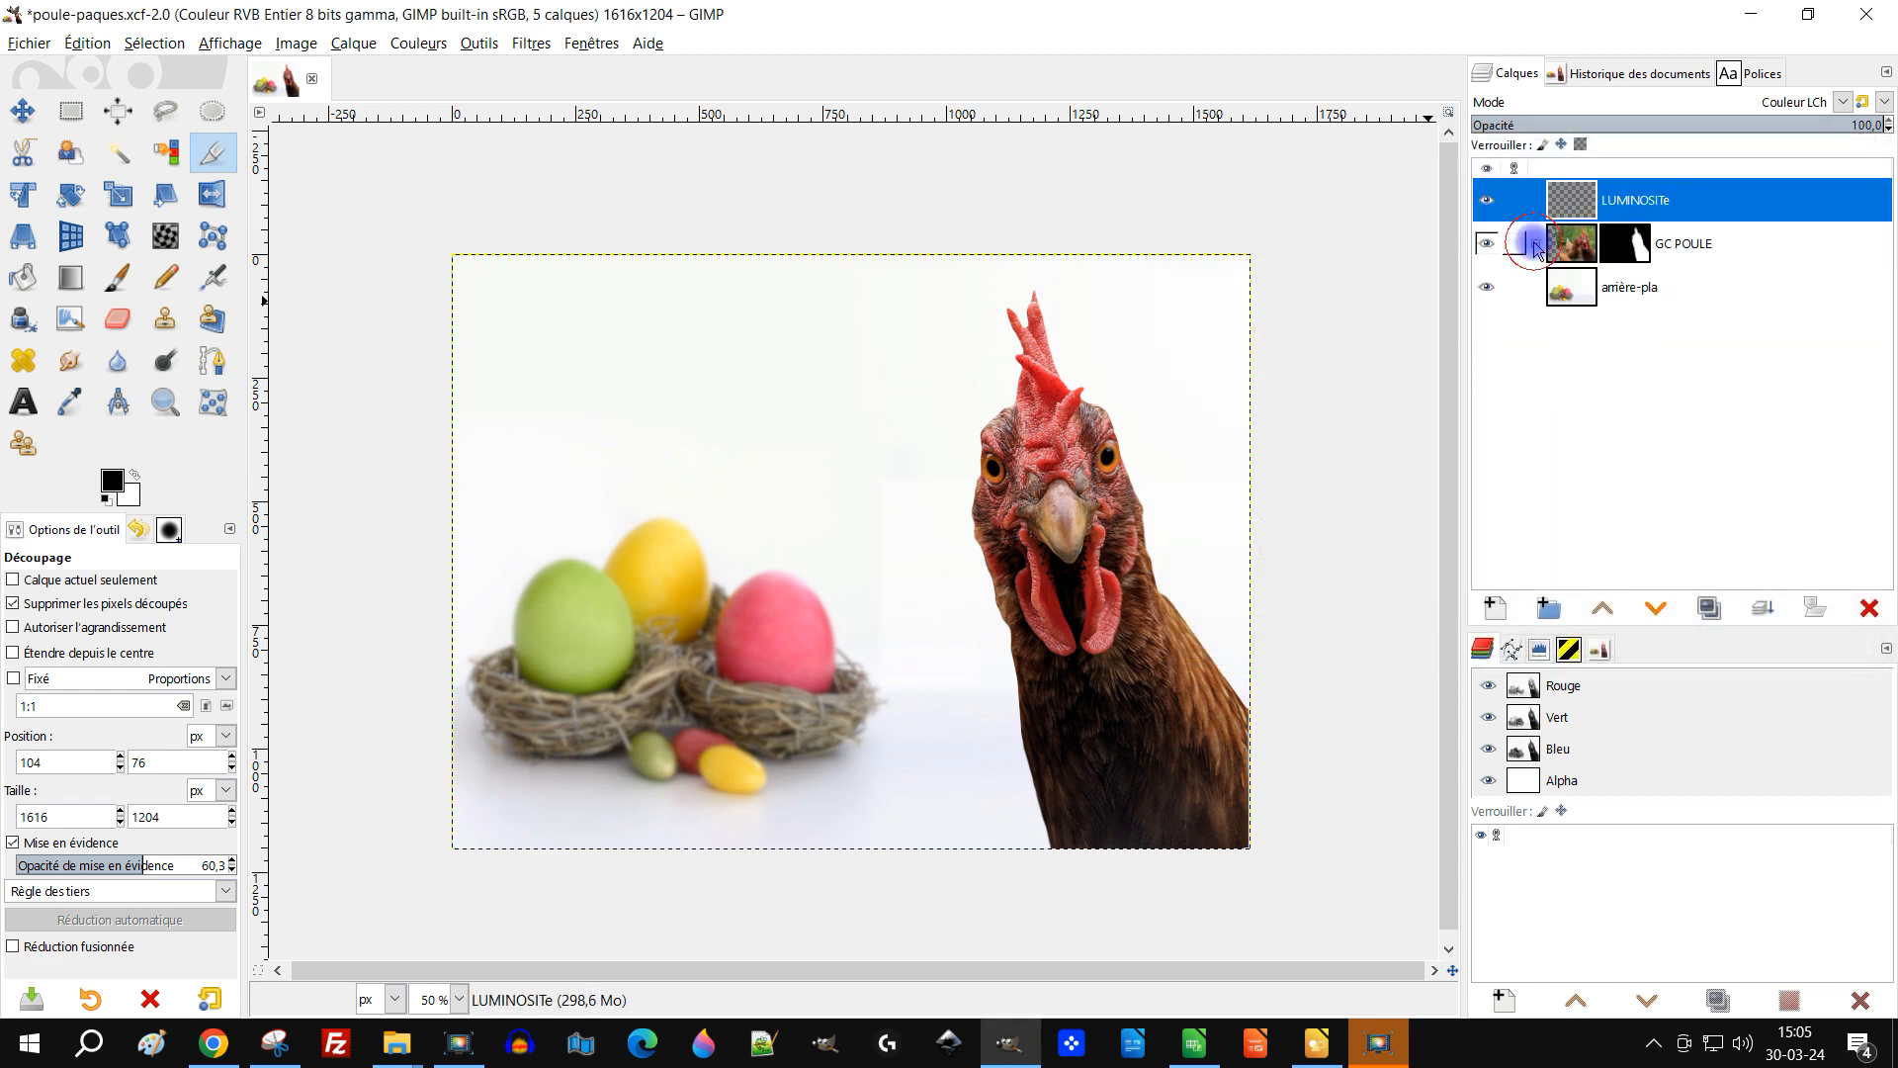
{"action": "left_click", "coordinate": [115, 485]}
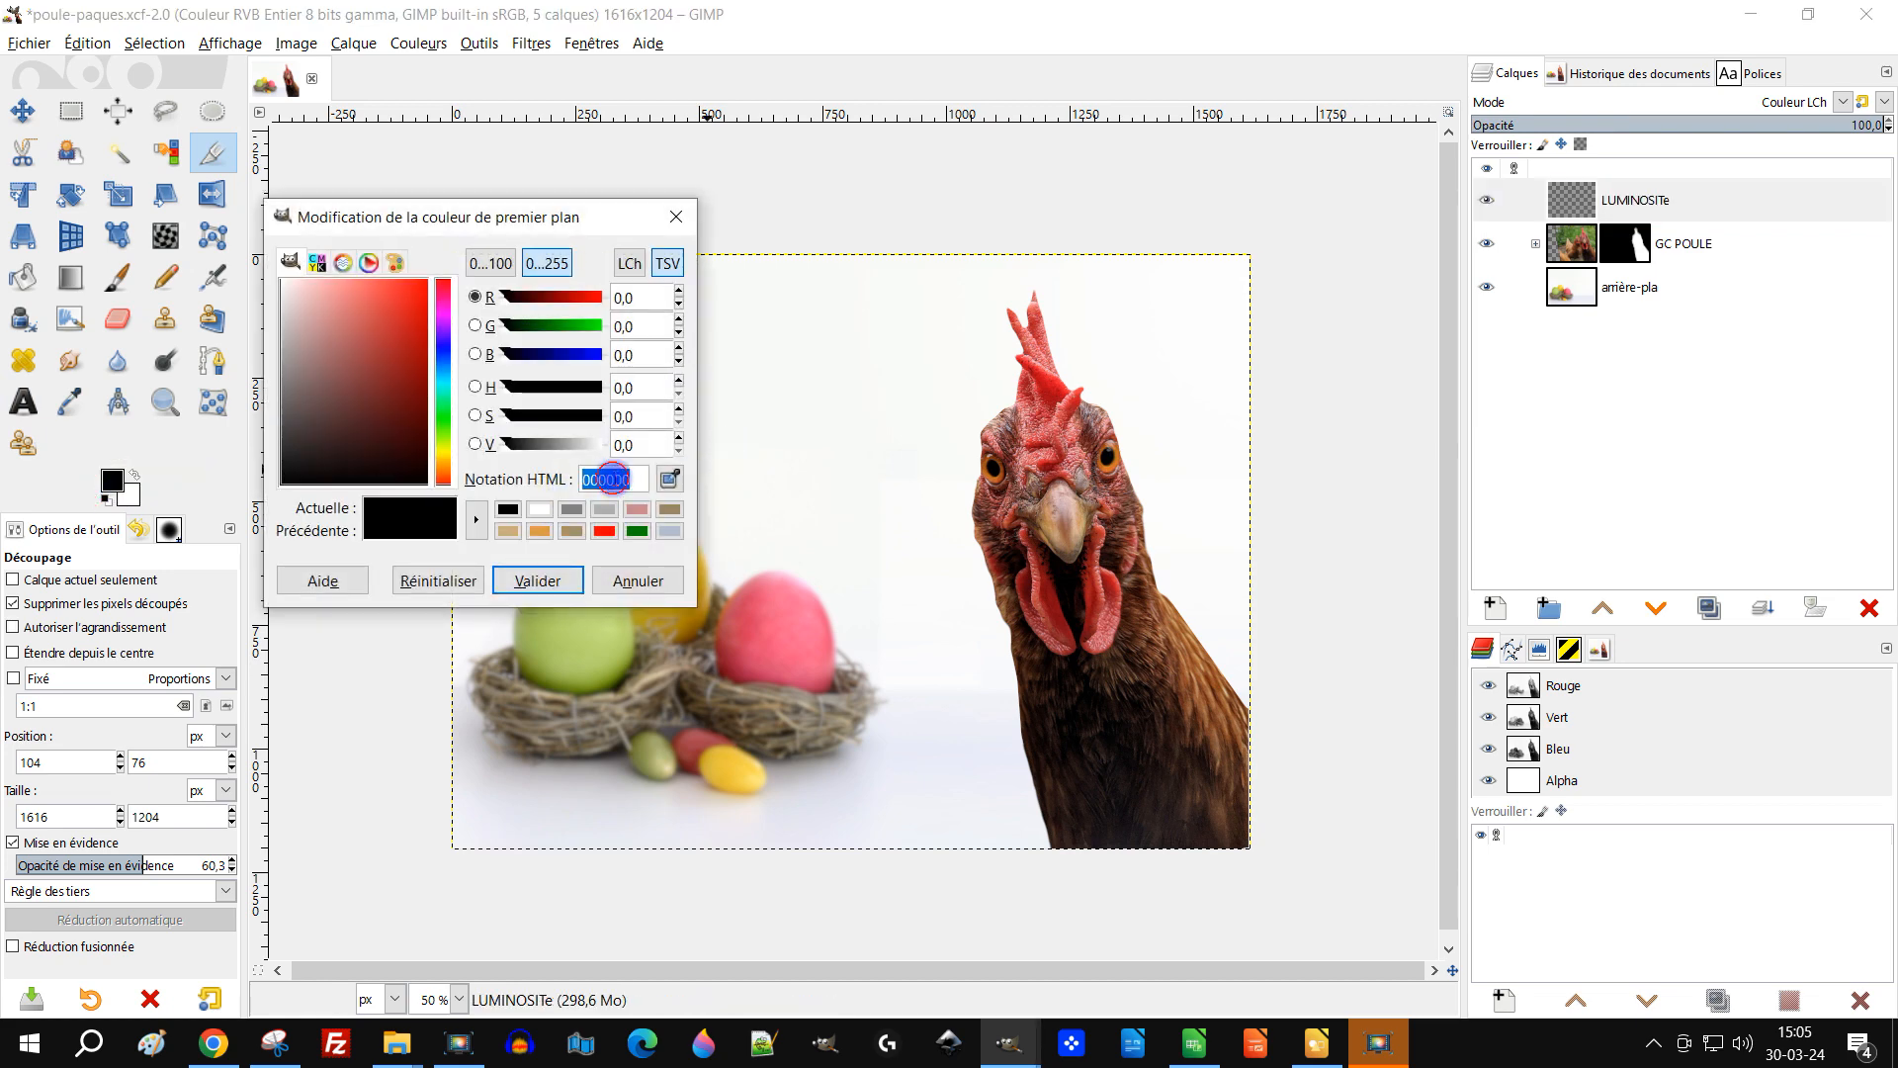
{"action": "type", "text": "80808"}
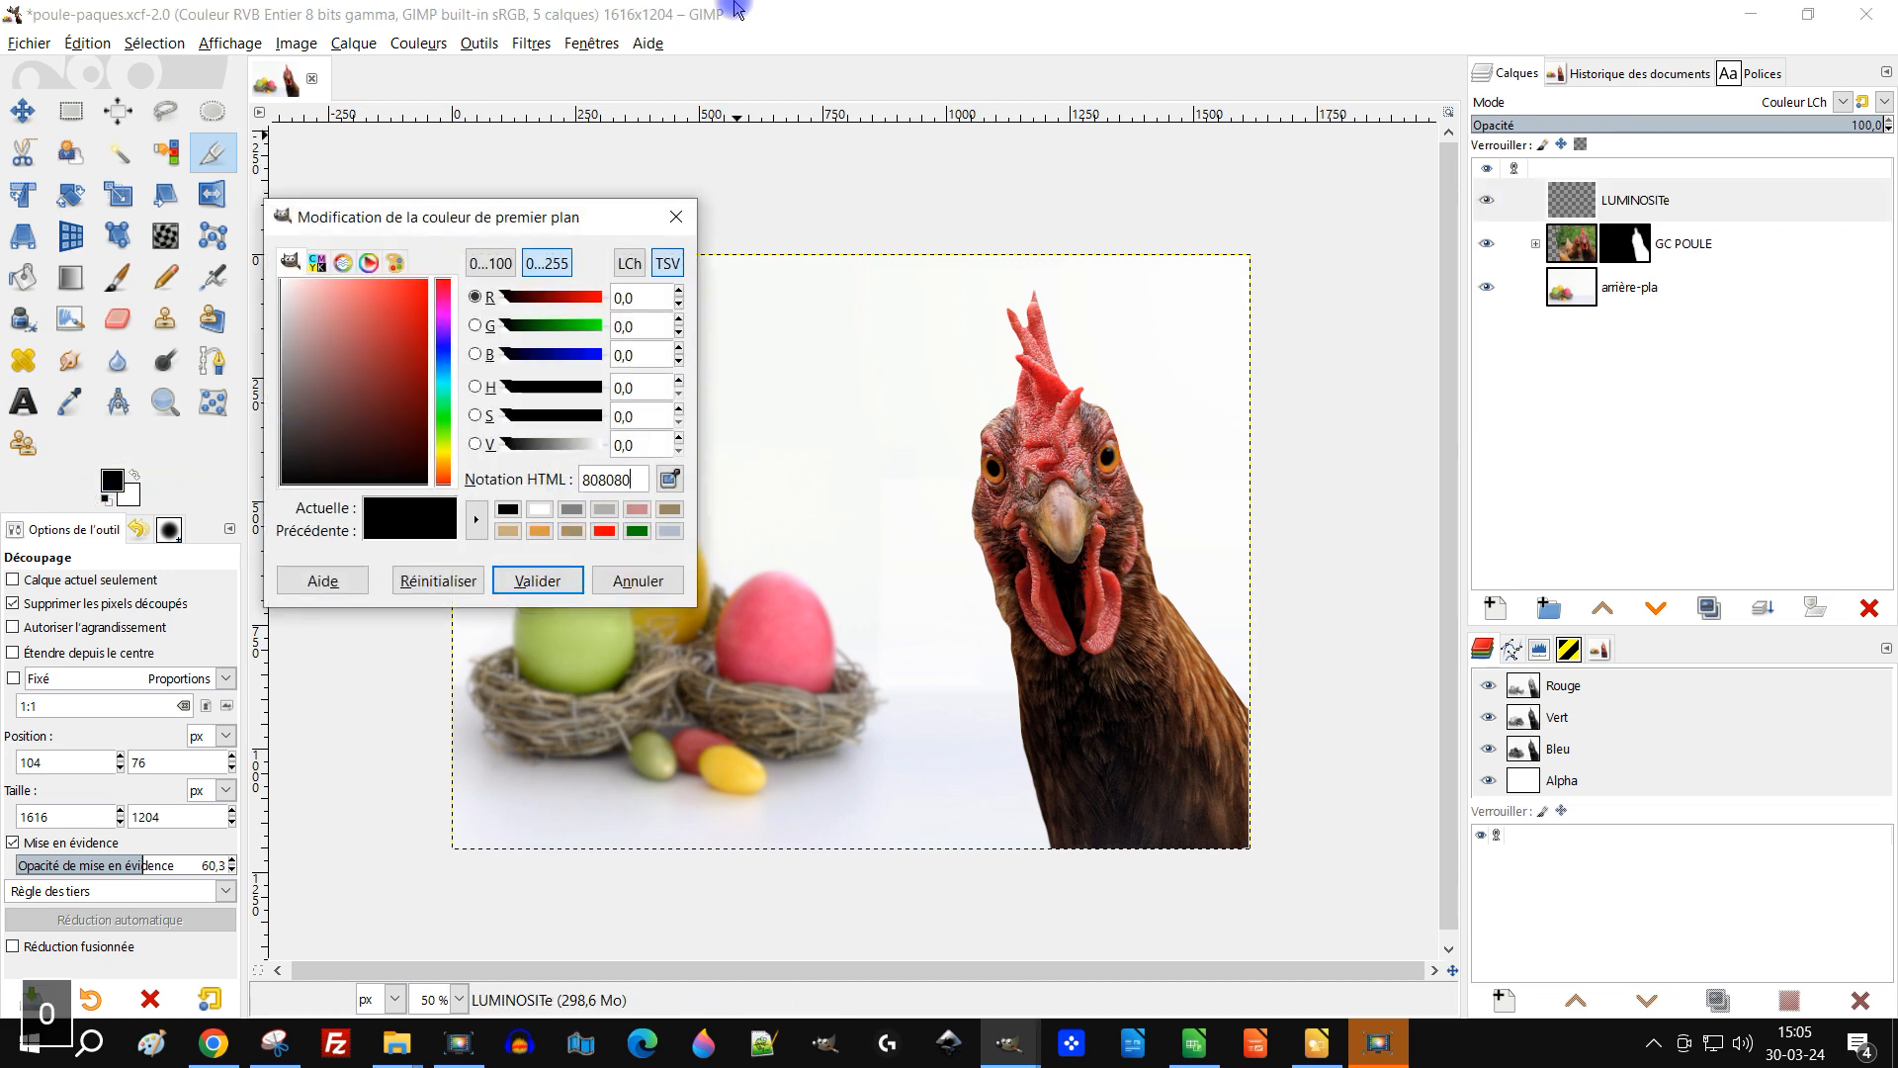
{"action": "left_click", "coordinate": [539, 581]}
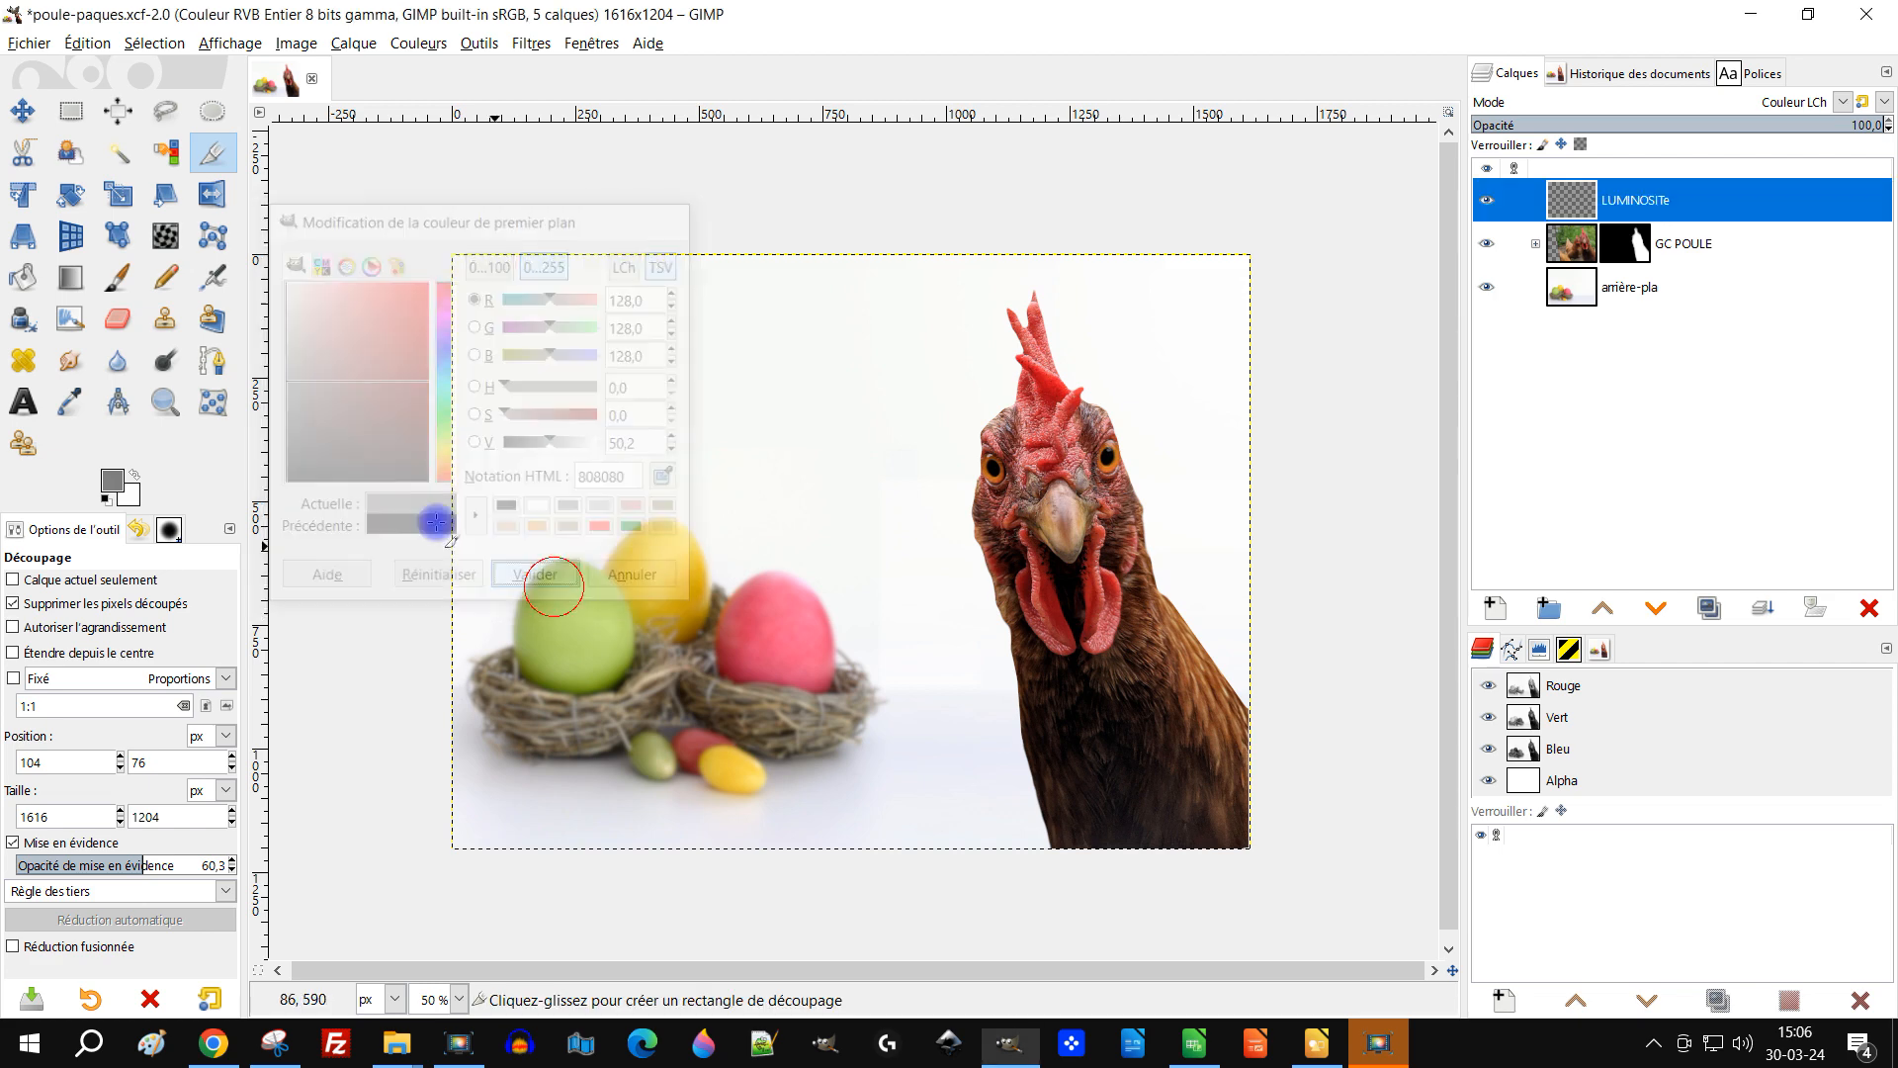
{"action": "left_click_drag", "start_coordinate": [111, 481], "coordinate": [1203, 263]}
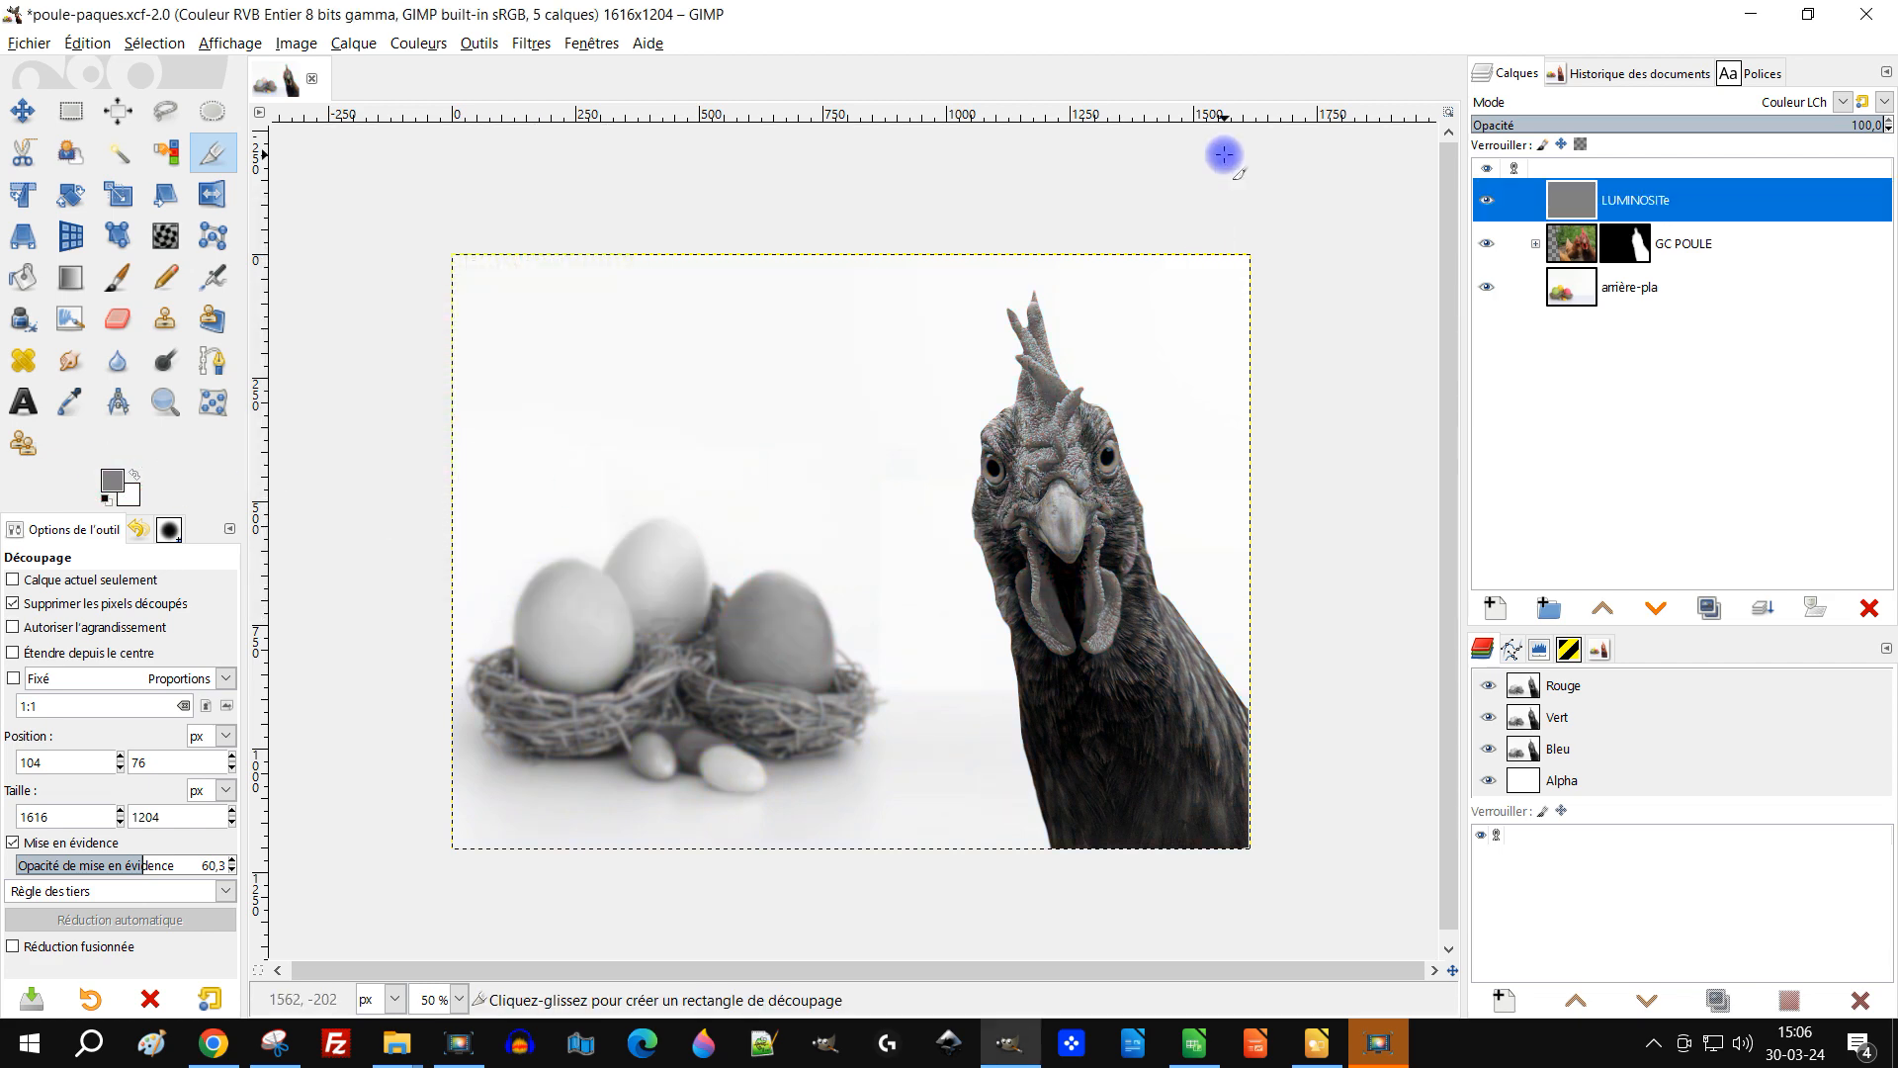
Step: Expand the GC POULE group and select the yeux gros layer
{"action": "scroll", "coordinate": [758, 606], "scroll_direction": "up", "scroll_amount": 1, "text": "ctrl"}
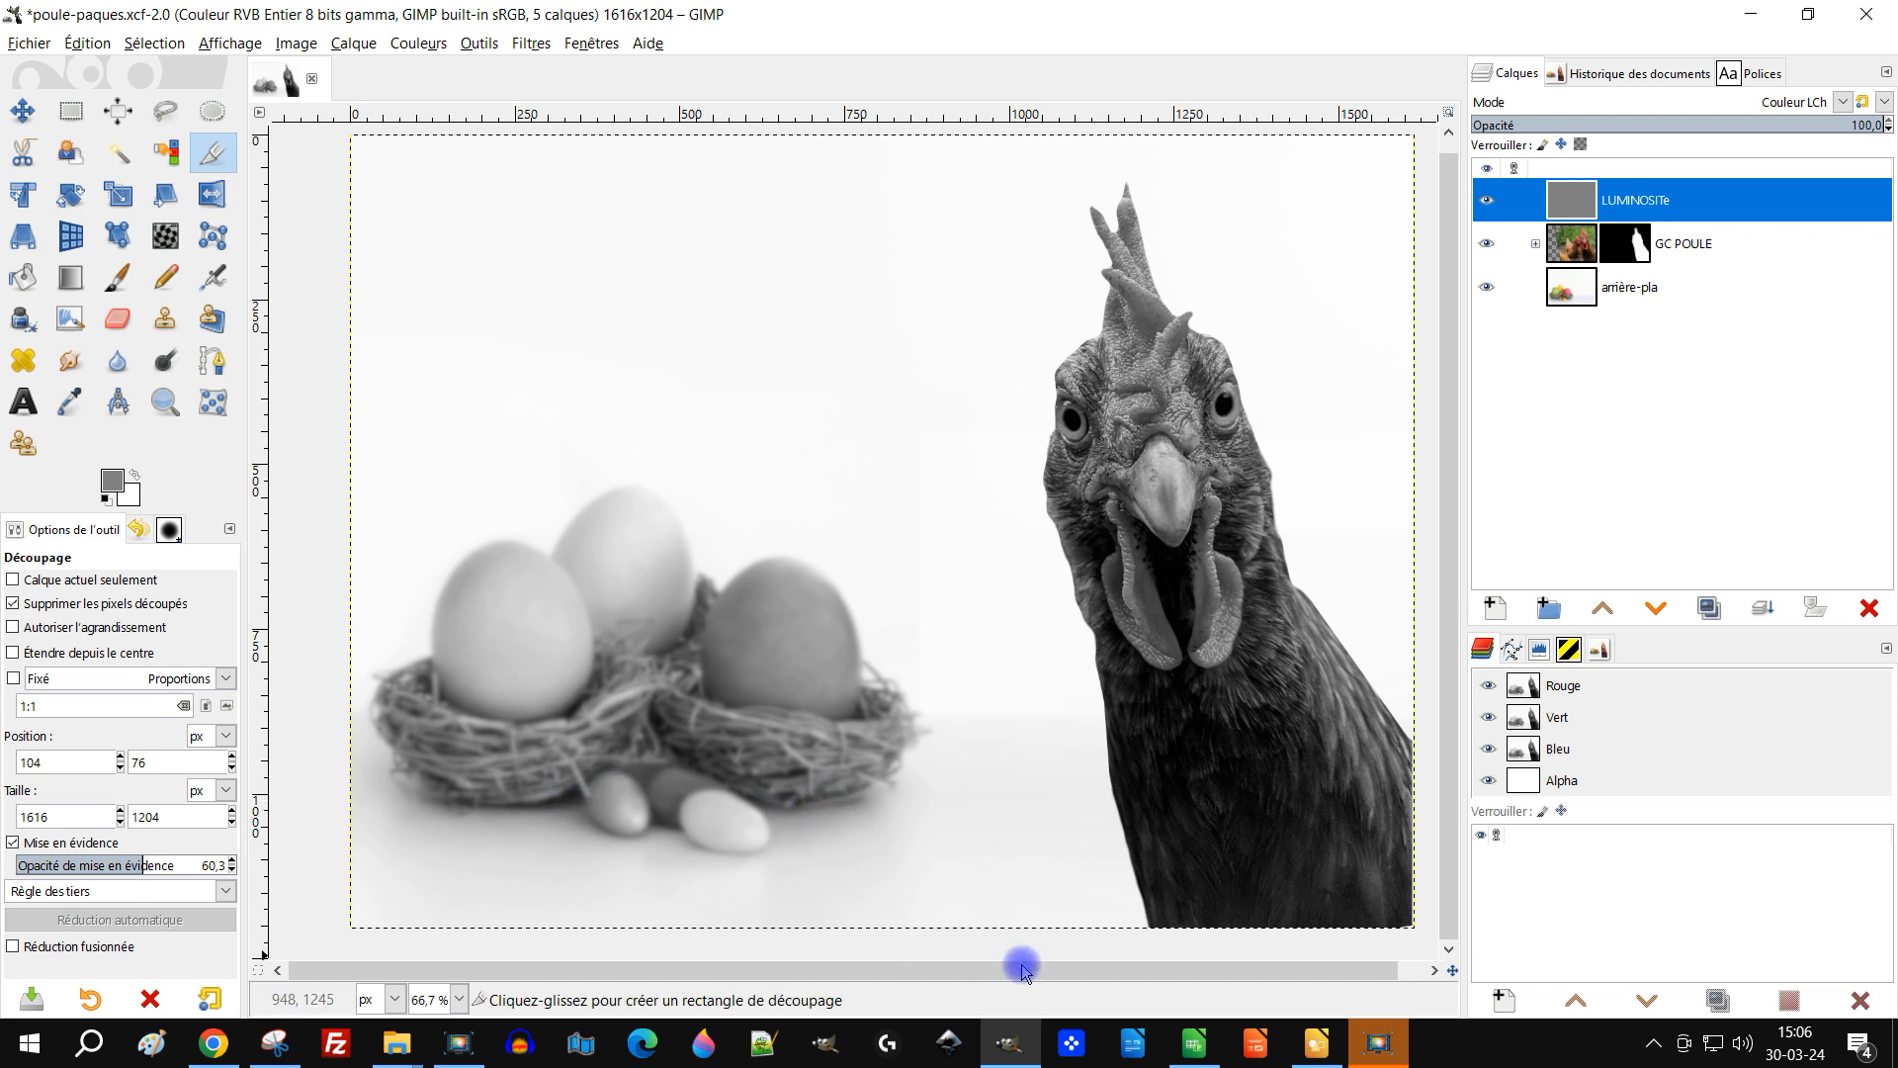
{"action": "mouse_move", "coordinate": [1236, 838]}
{"action": "left_mouse_down"}
{"action": "mouse_move", "coordinate": [1209, 804]}
{"action": "mouse_move", "coordinate": [1221, 847]}
{"action": "left_mouse_up"}
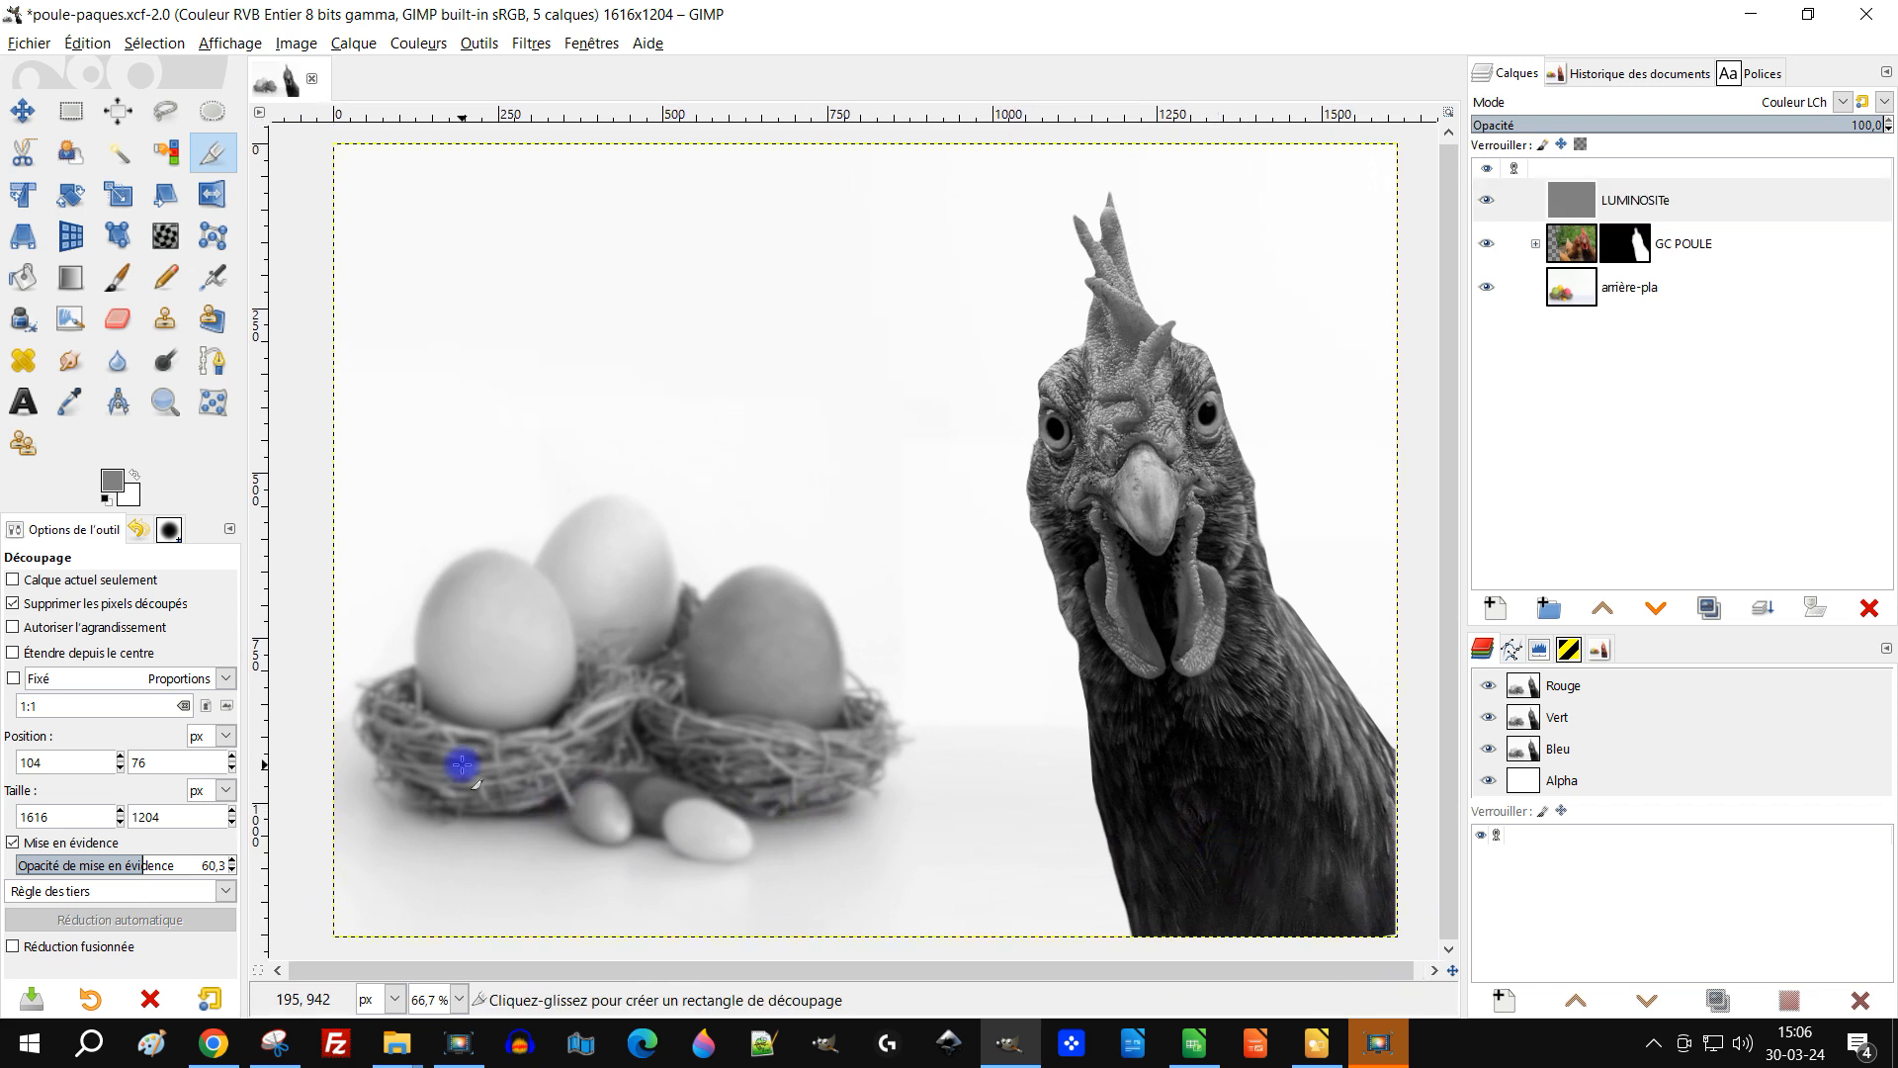
{"action": "left_click", "coordinate": [1569, 203]}
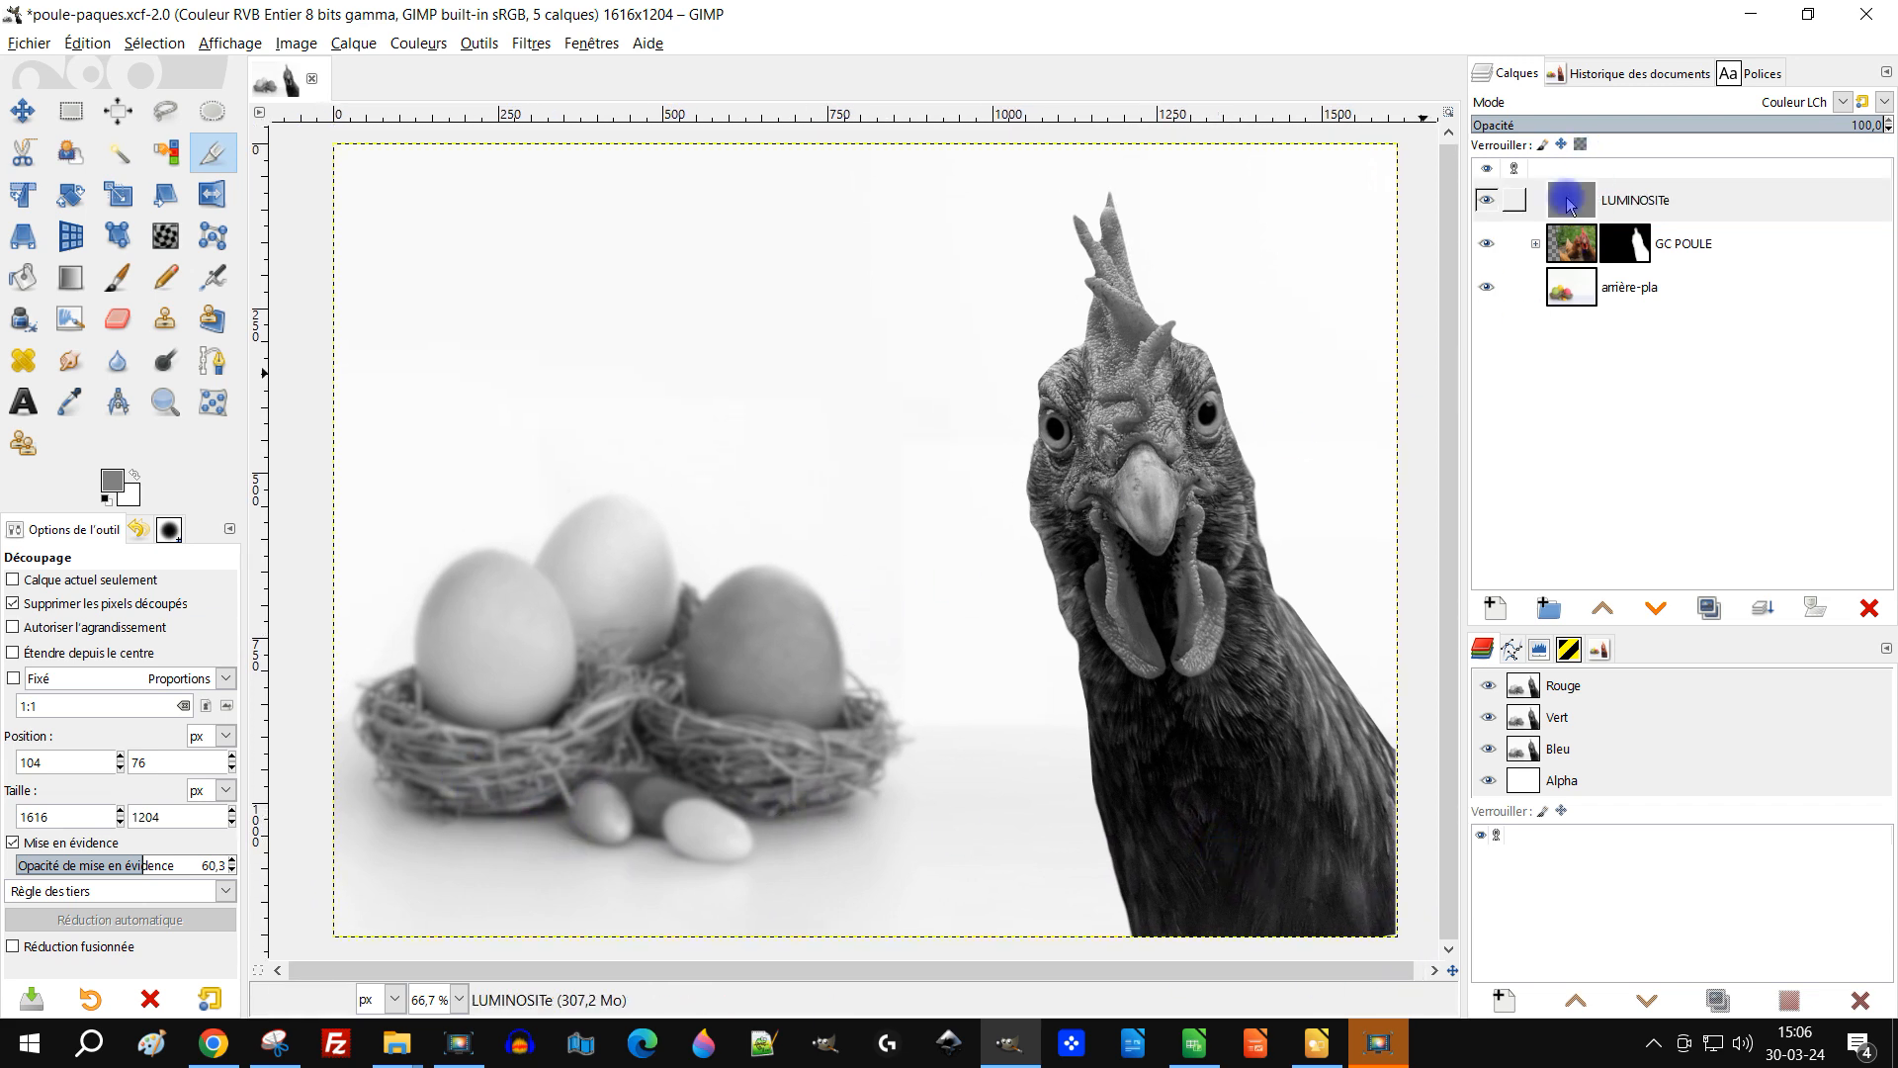
{"action": "left_click", "coordinate": [1572, 252]}
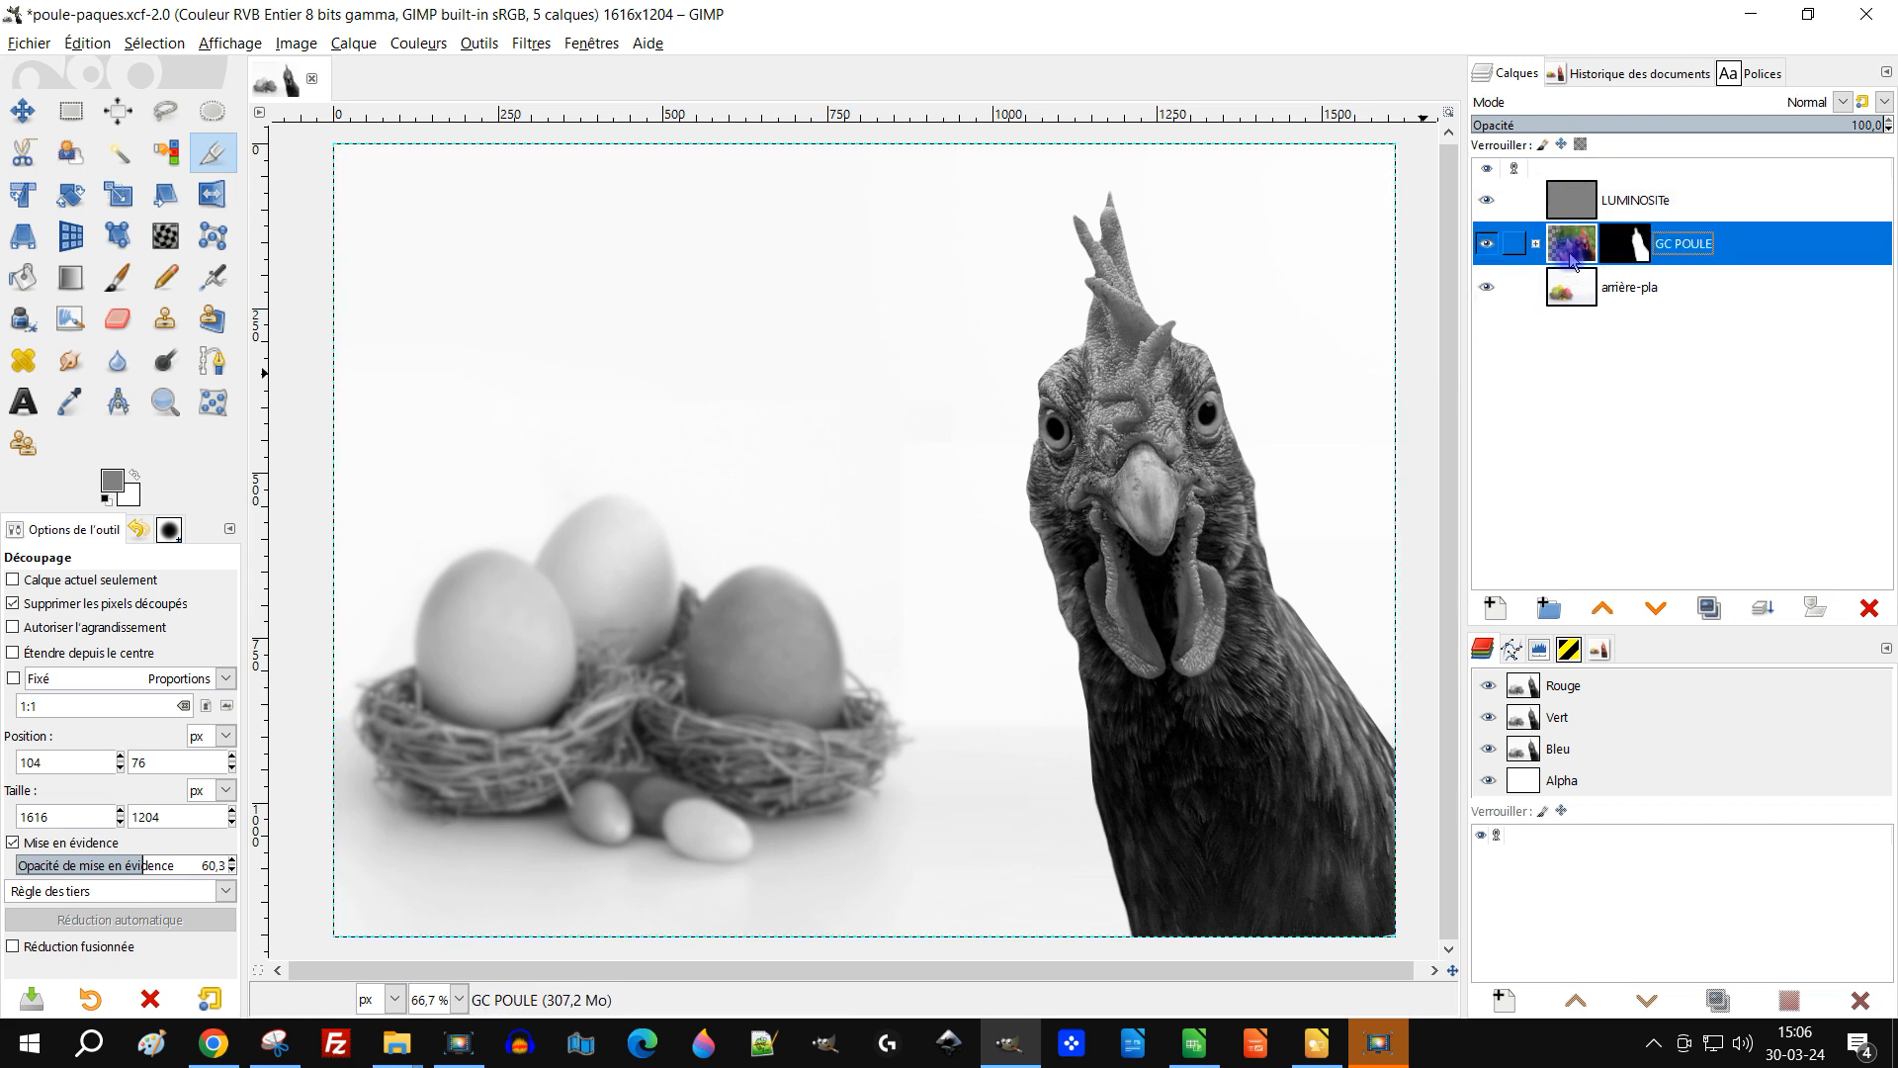
{"action": "left_click", "coordinate": [1535, 243]}
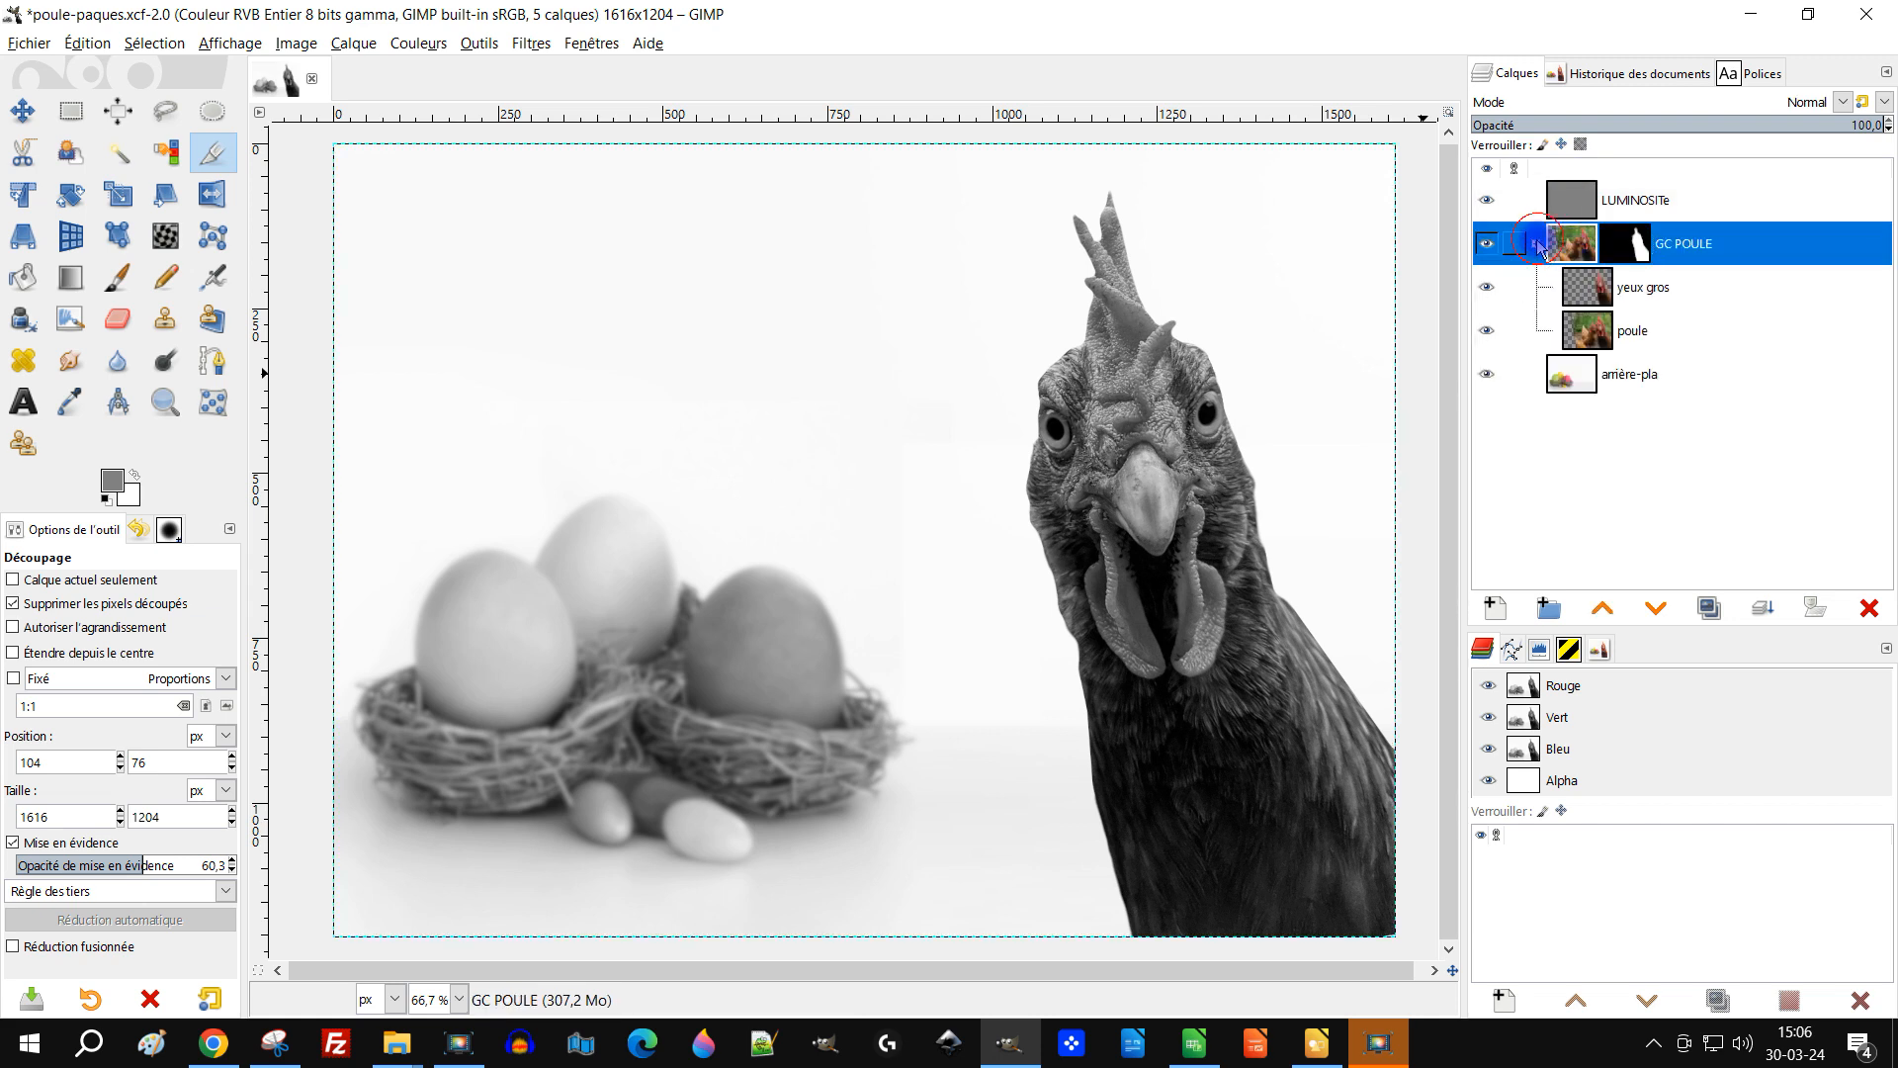
{"action": "left_click", "coordinate": [1594, 295]}
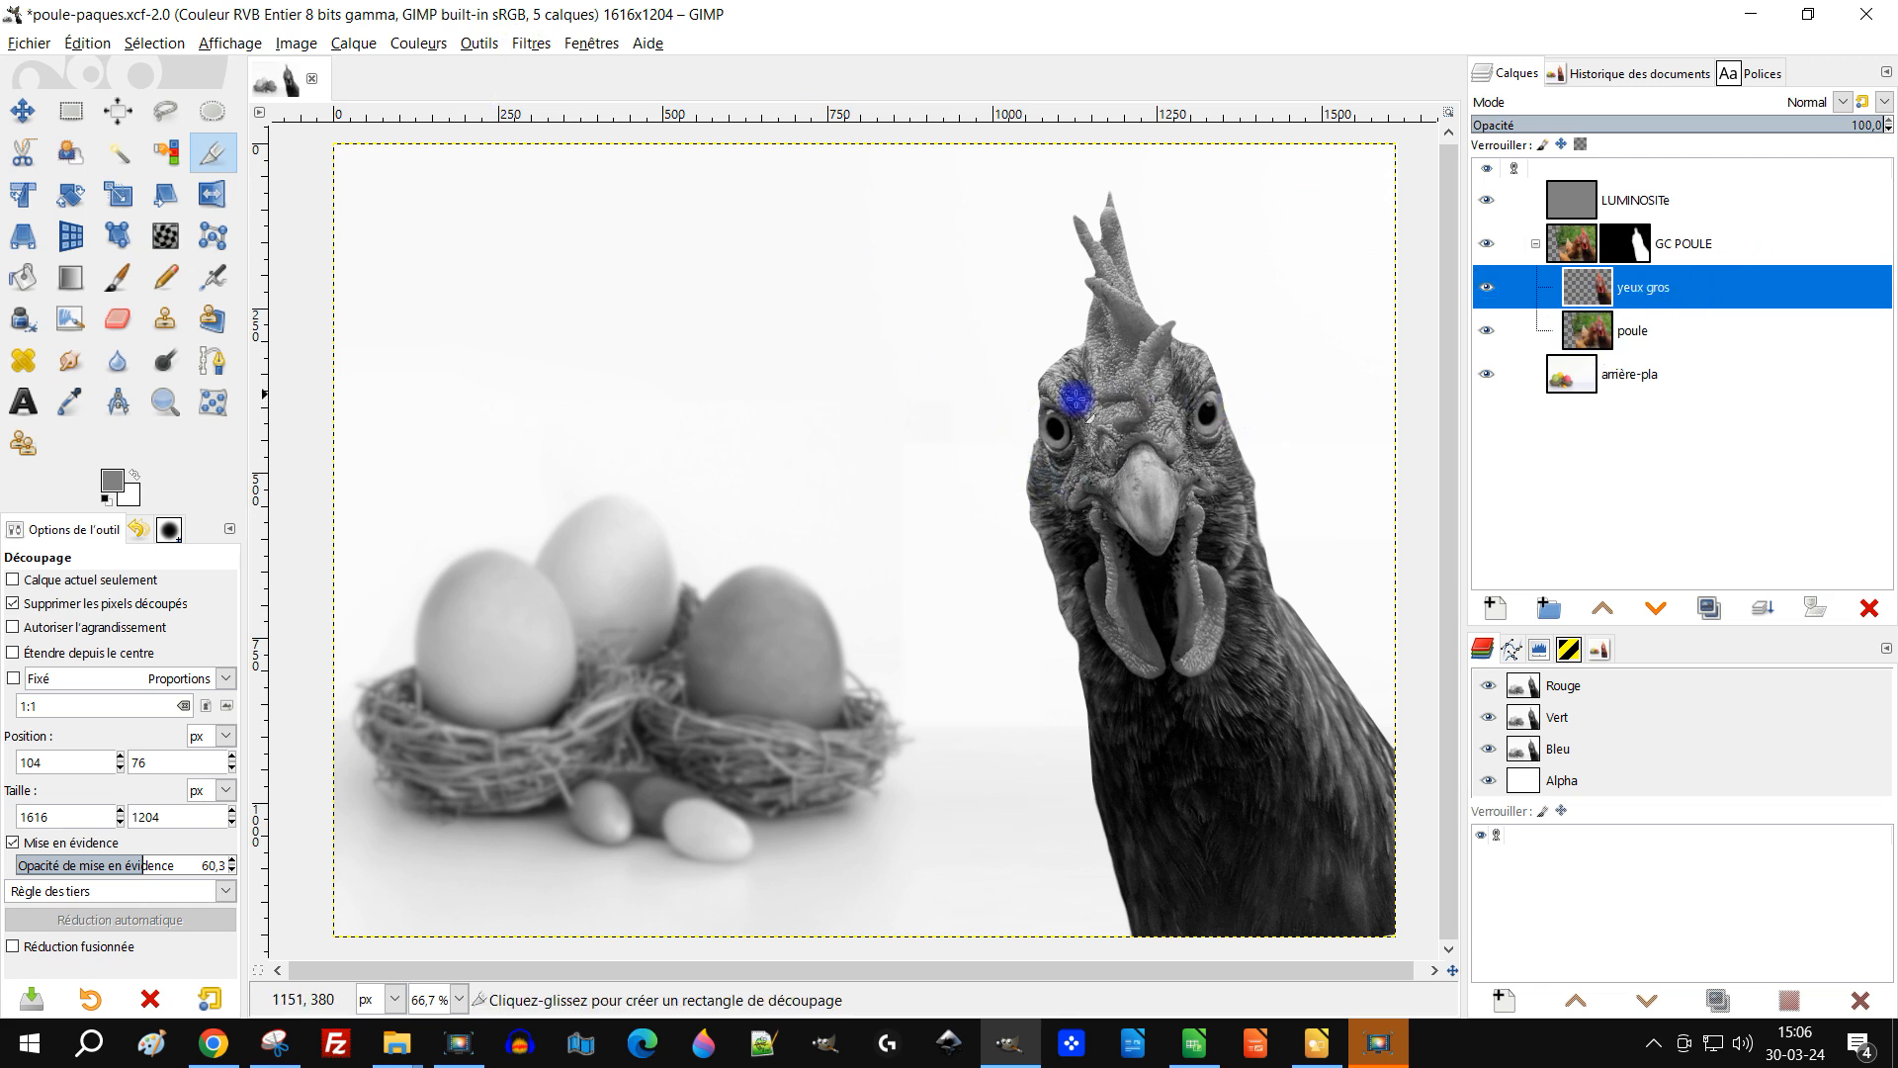
Step: Apply Curves to the yeux gros layer, raising the value curve with points at 56→74 and 207→246
{"action": "left_click", "coordinate": [524, 44]}
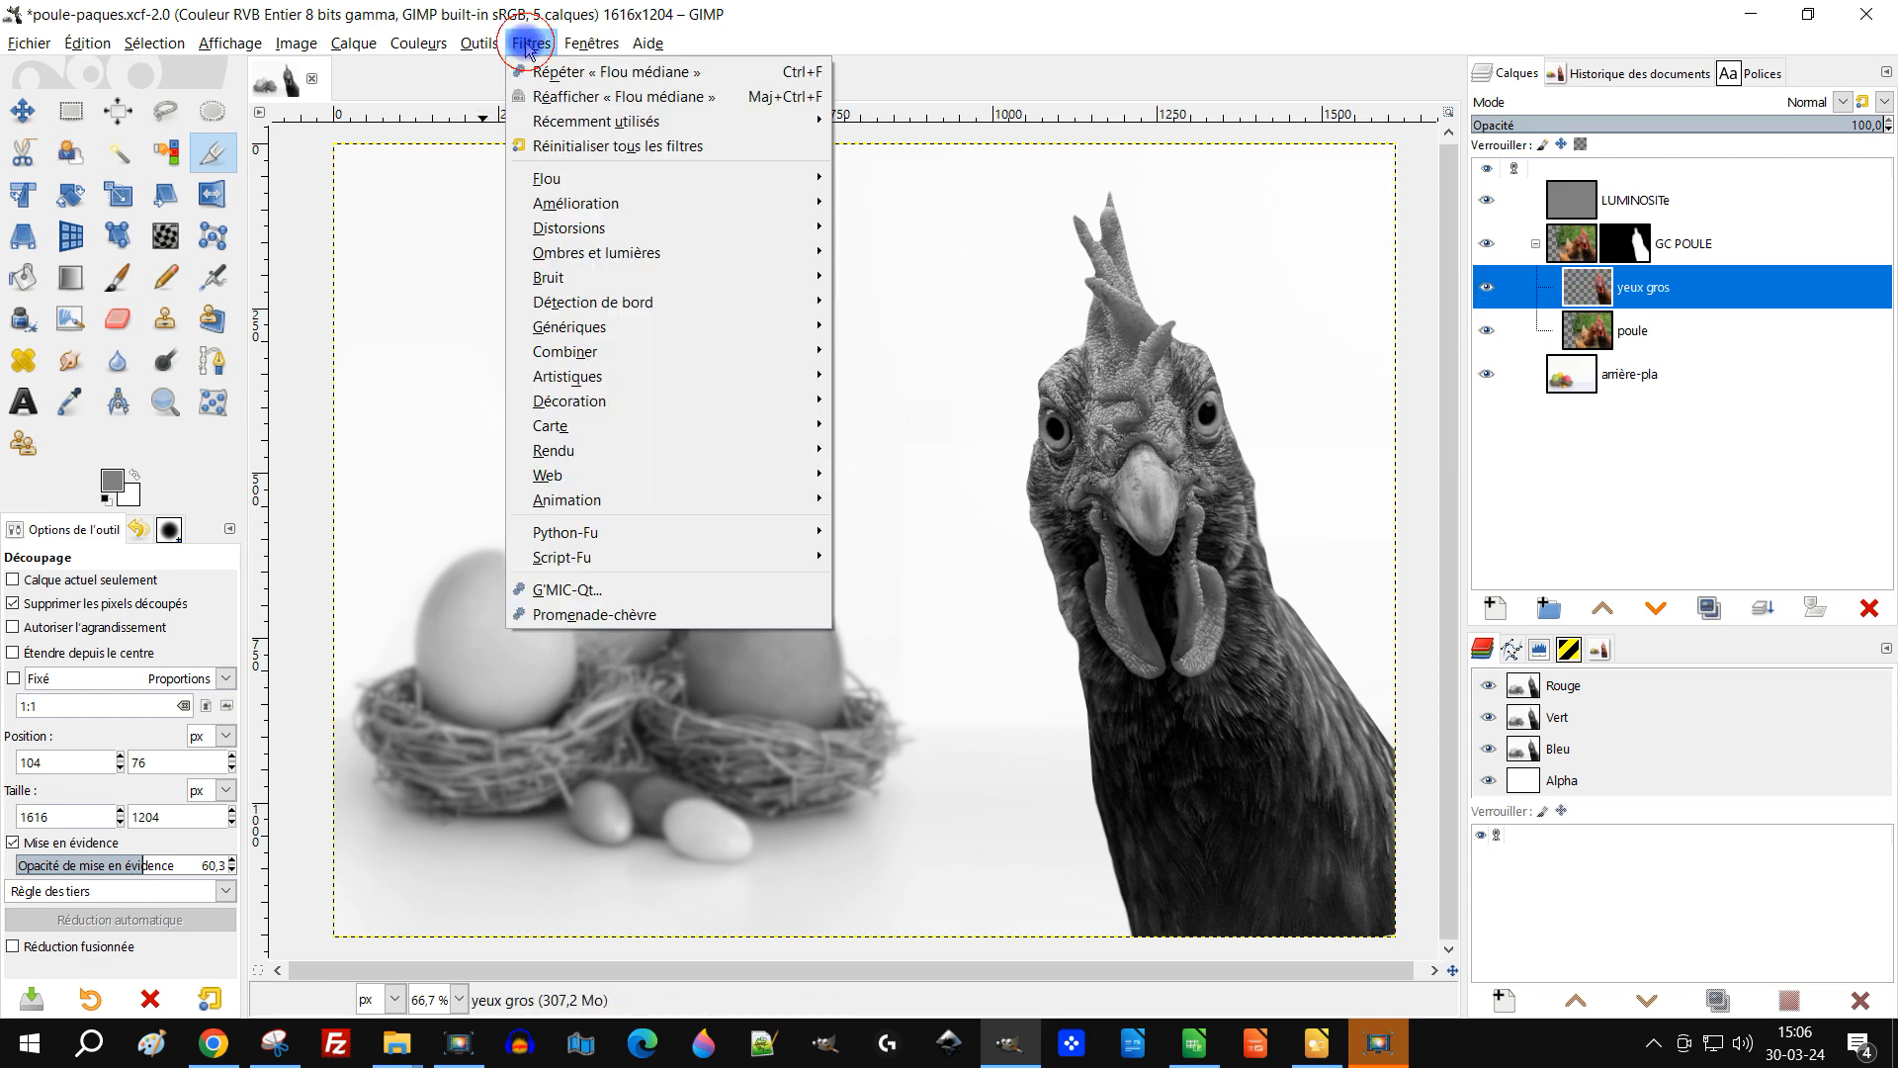
{"action": "mouse_move", "coordinate": [549, 187]}
{"action": "mouse_move", "coordinate": [417, 43]}
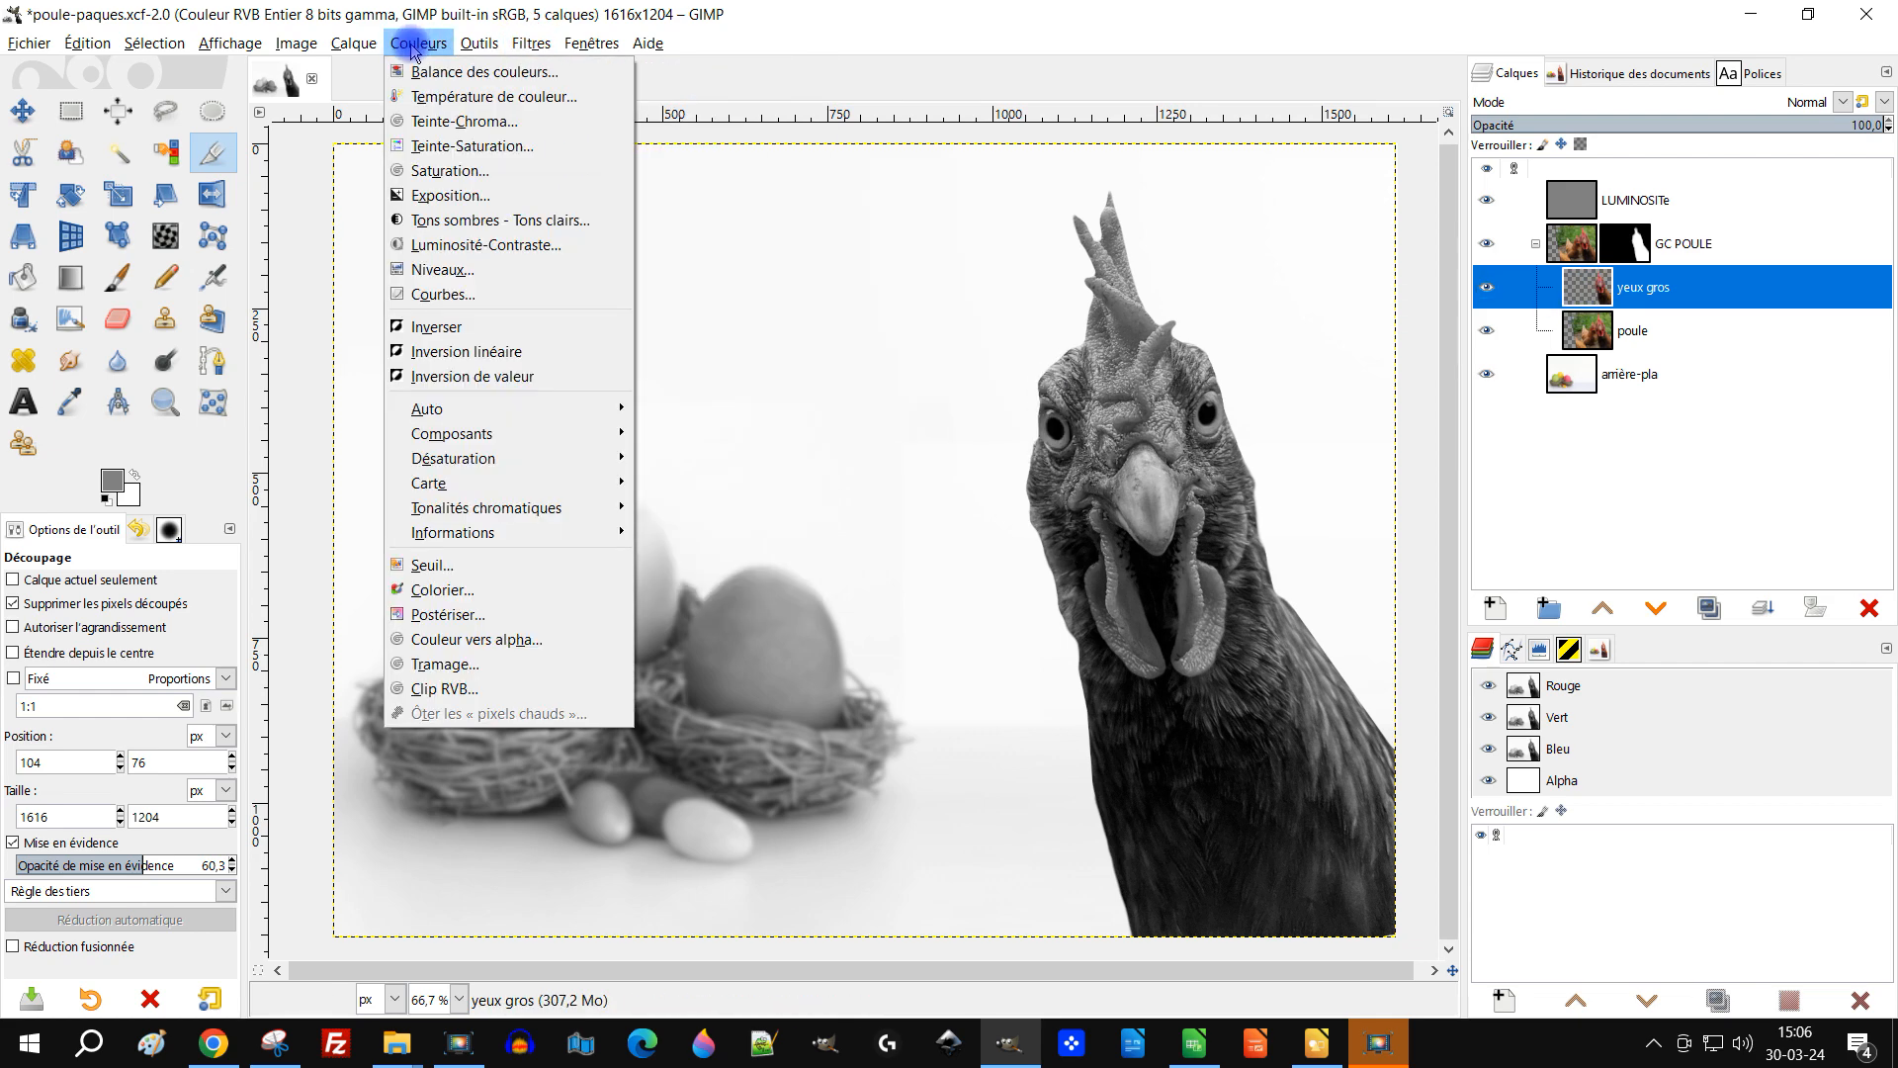
{"action": "left_click", "coordinate": [521, 296]}
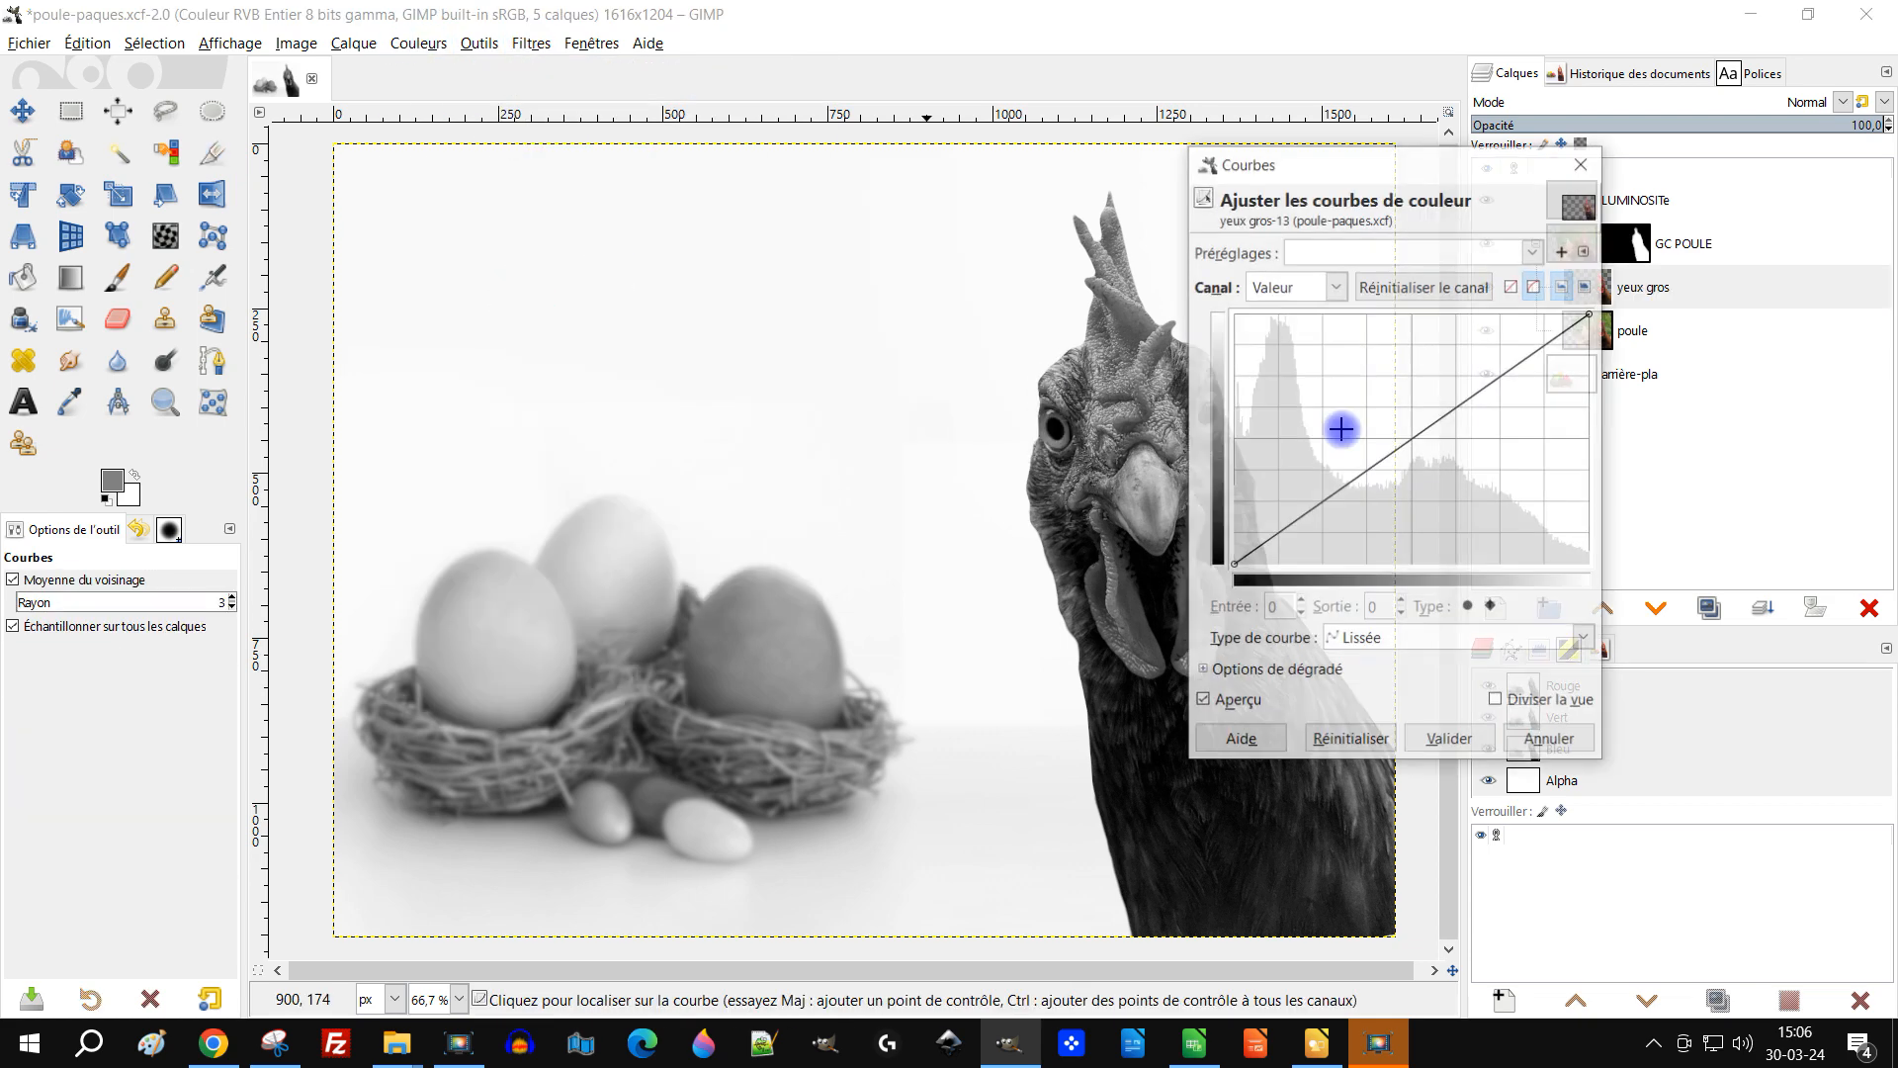
{"action": "left_click_drag", "start_coordinate": [1343, 149], "coordinate": [1570, 309]}
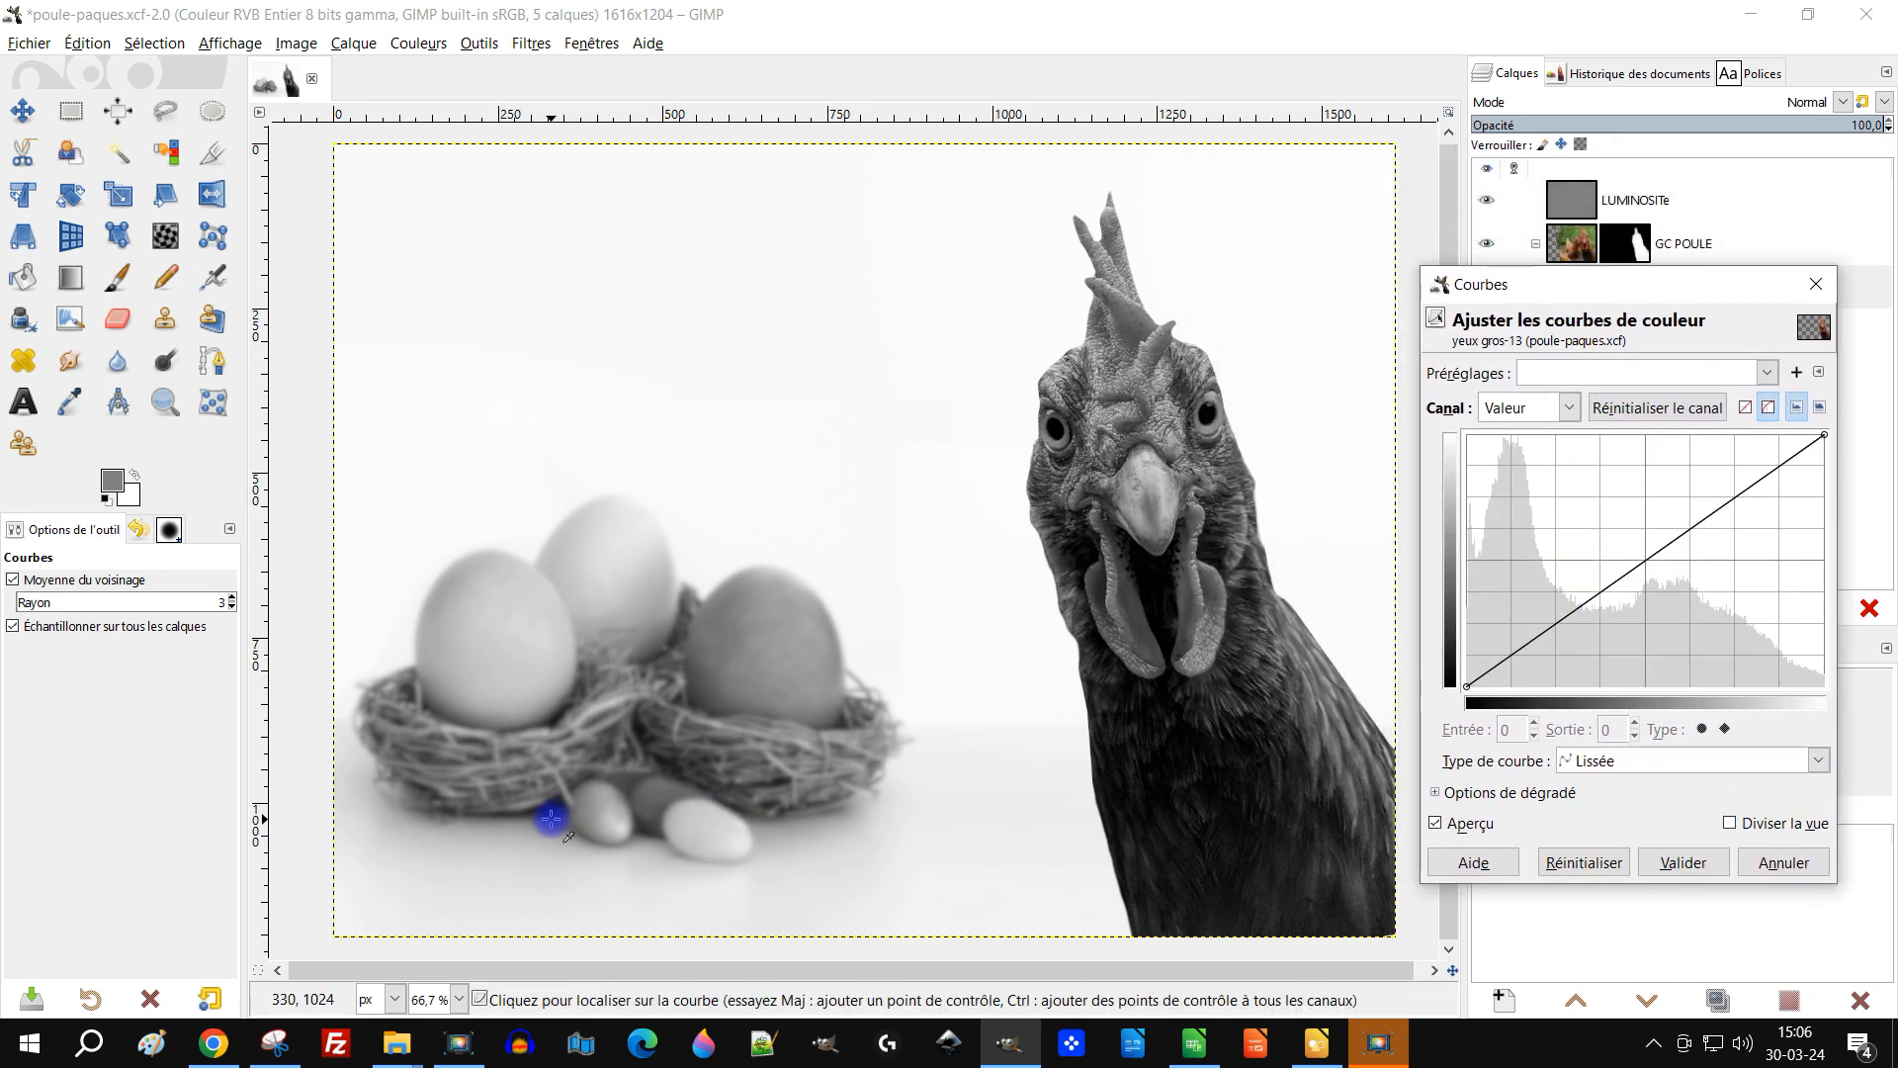
{"action": "left_click", "coordinate": [544, 814]}
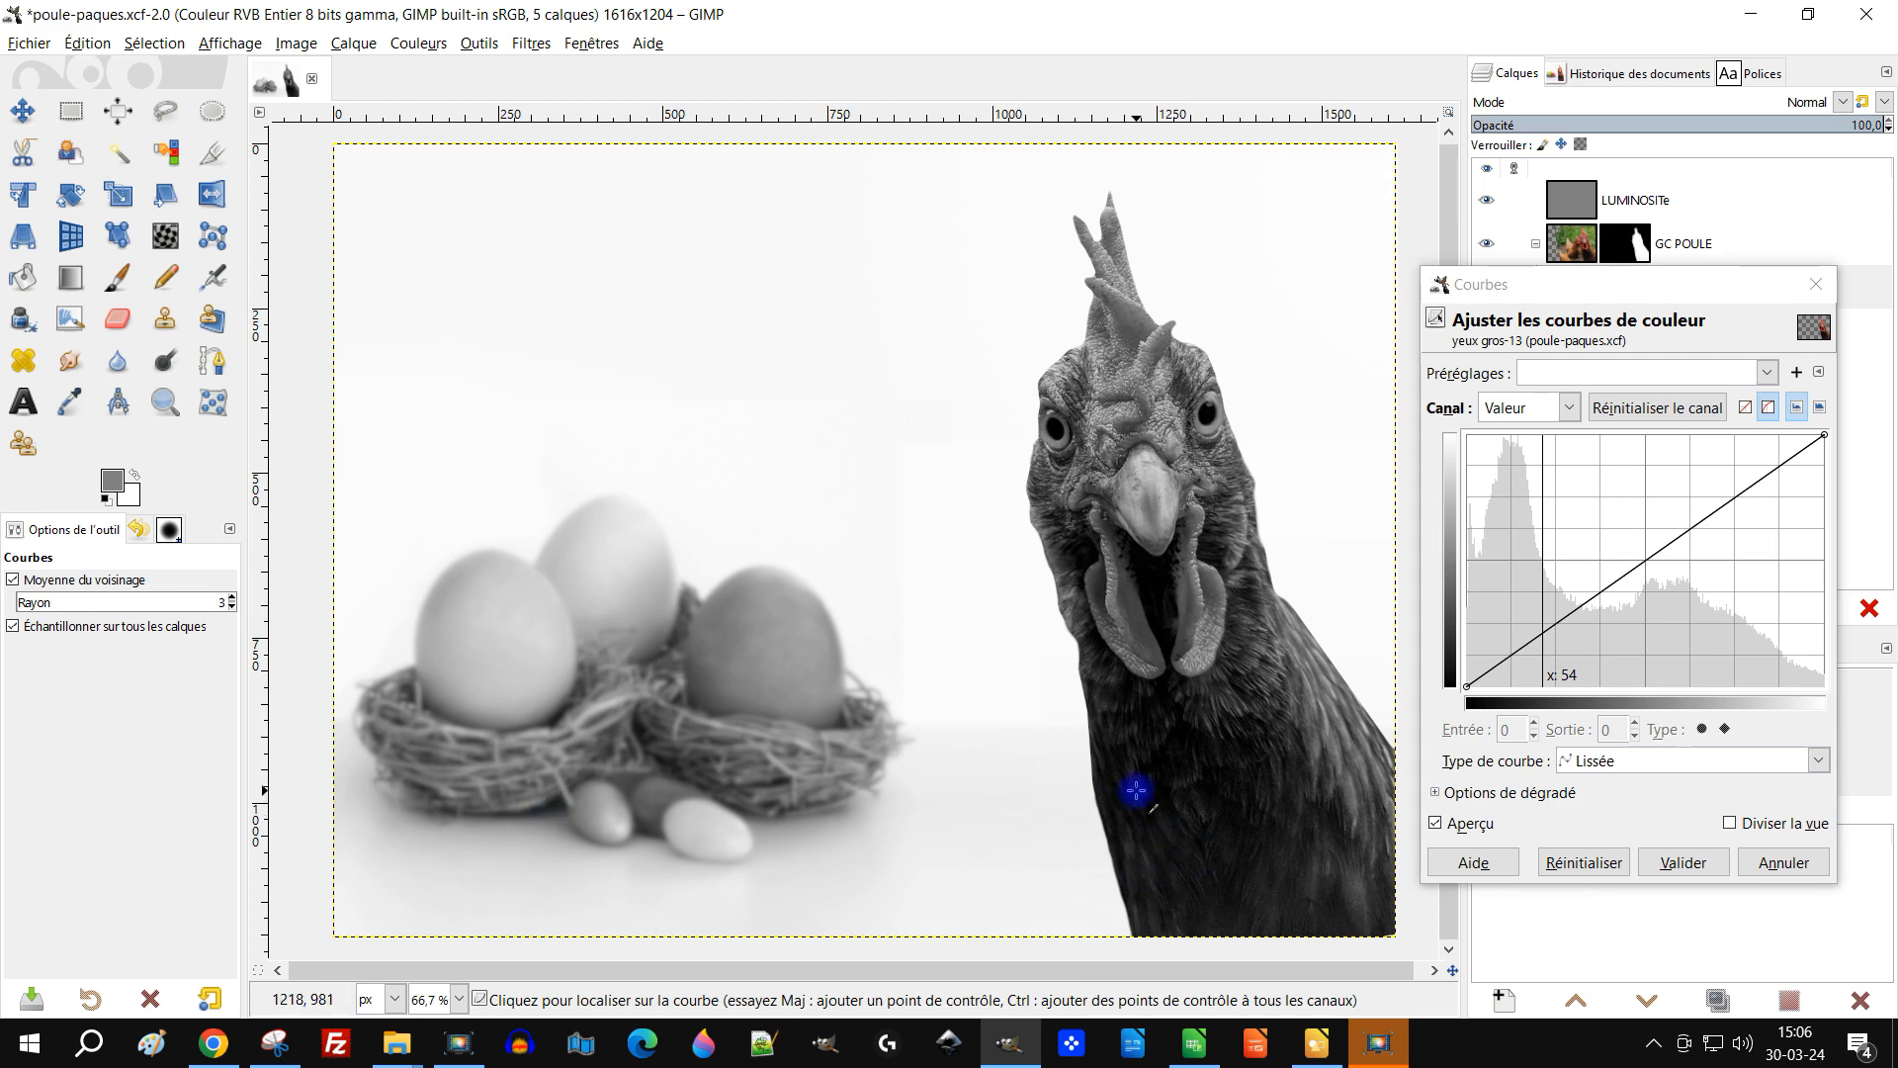
{"action": "left_click_drag", "start_coordinate": [1611, 285], "coordinate": [1601, 340]}
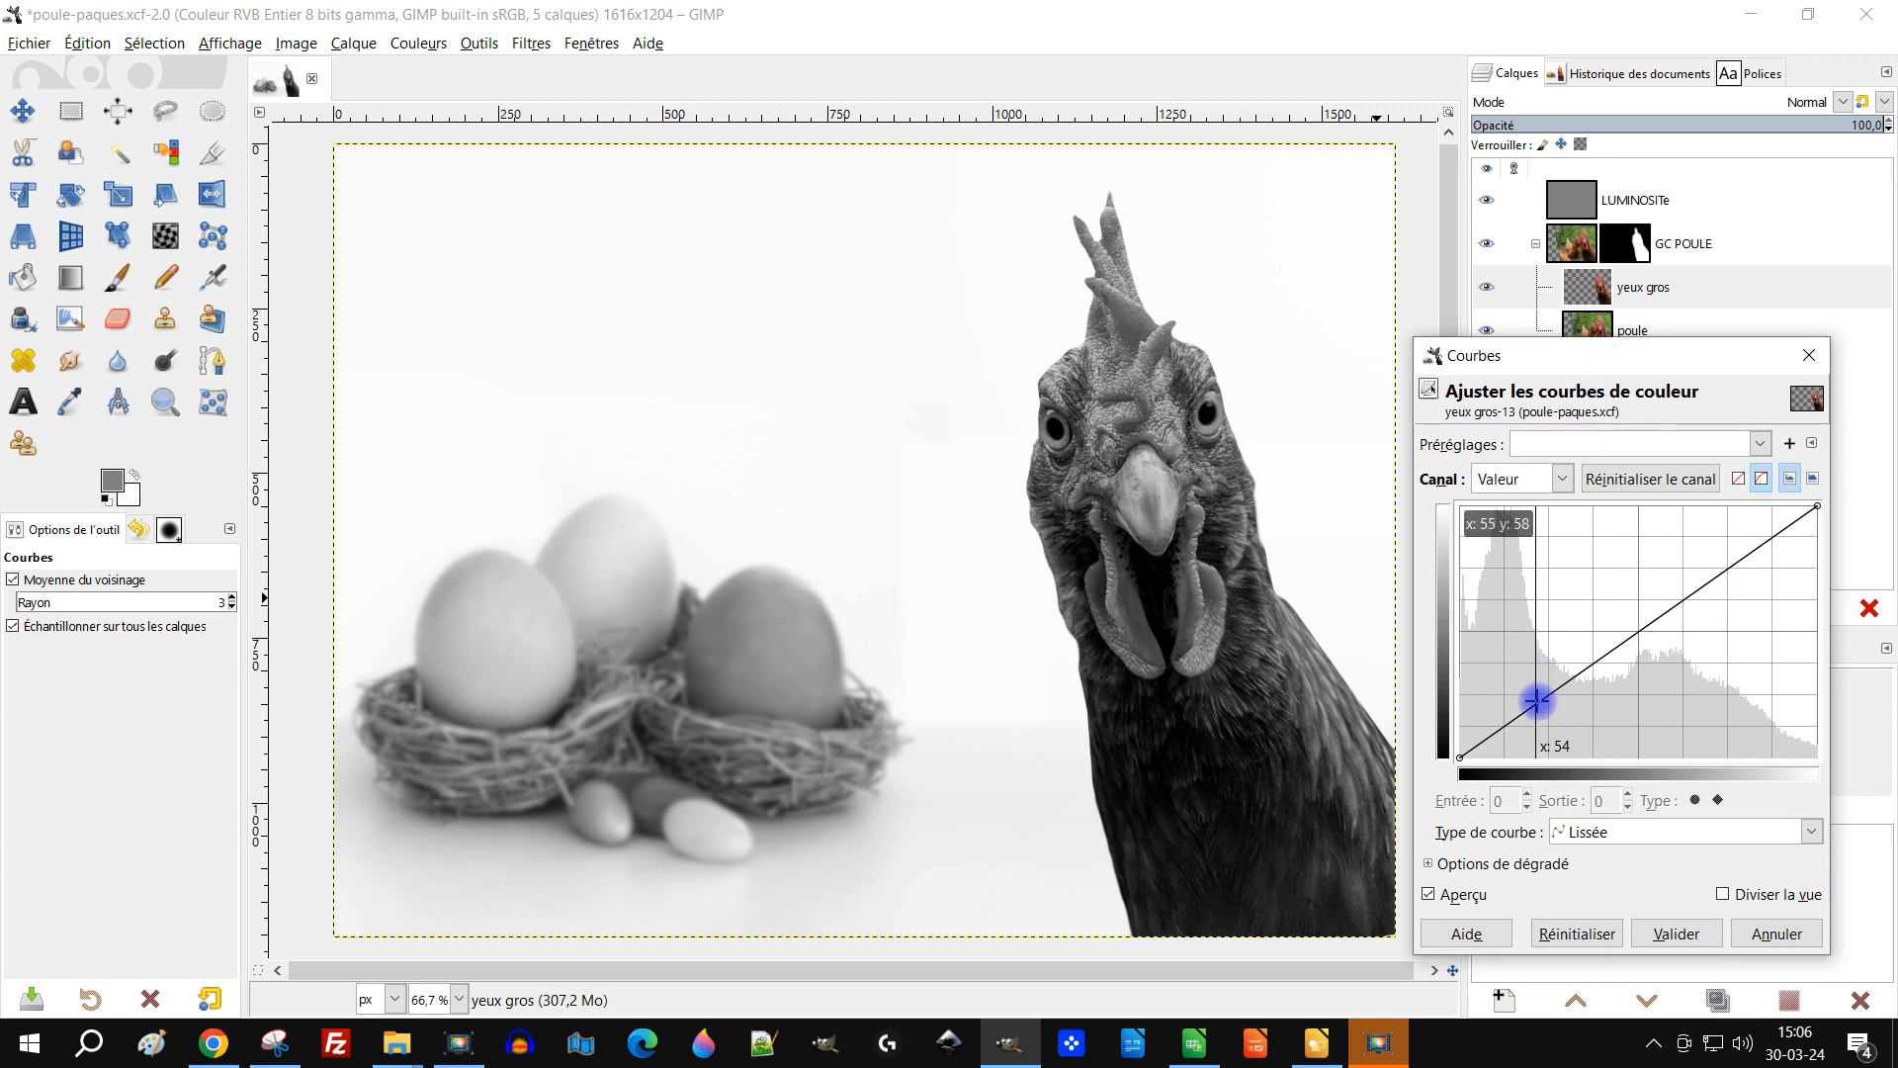
{"action": "left_click_drag", "start_coordinate": [1536, 701], "coordinate": [1536, 672]}
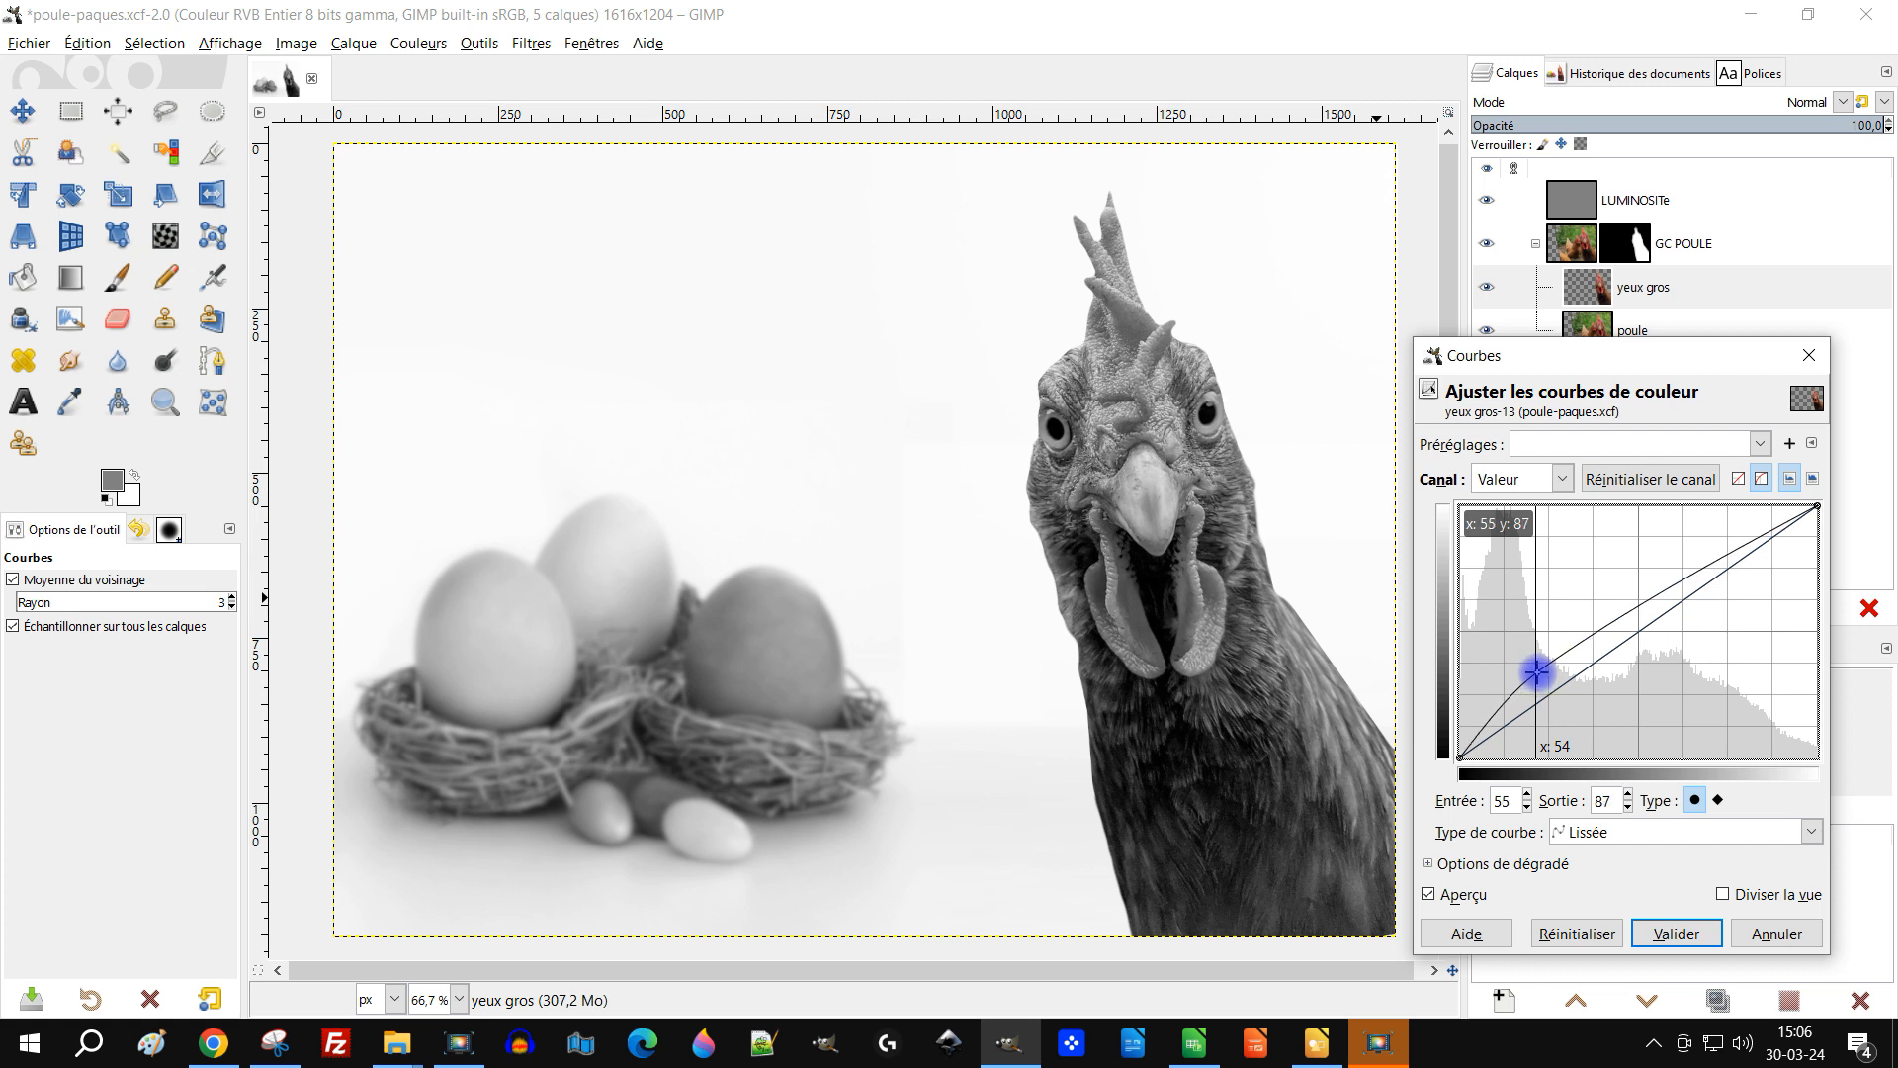
{"action": "left_click_drag", "start_coordinate": [1536, 672], "coordinate": [1538, 673]}
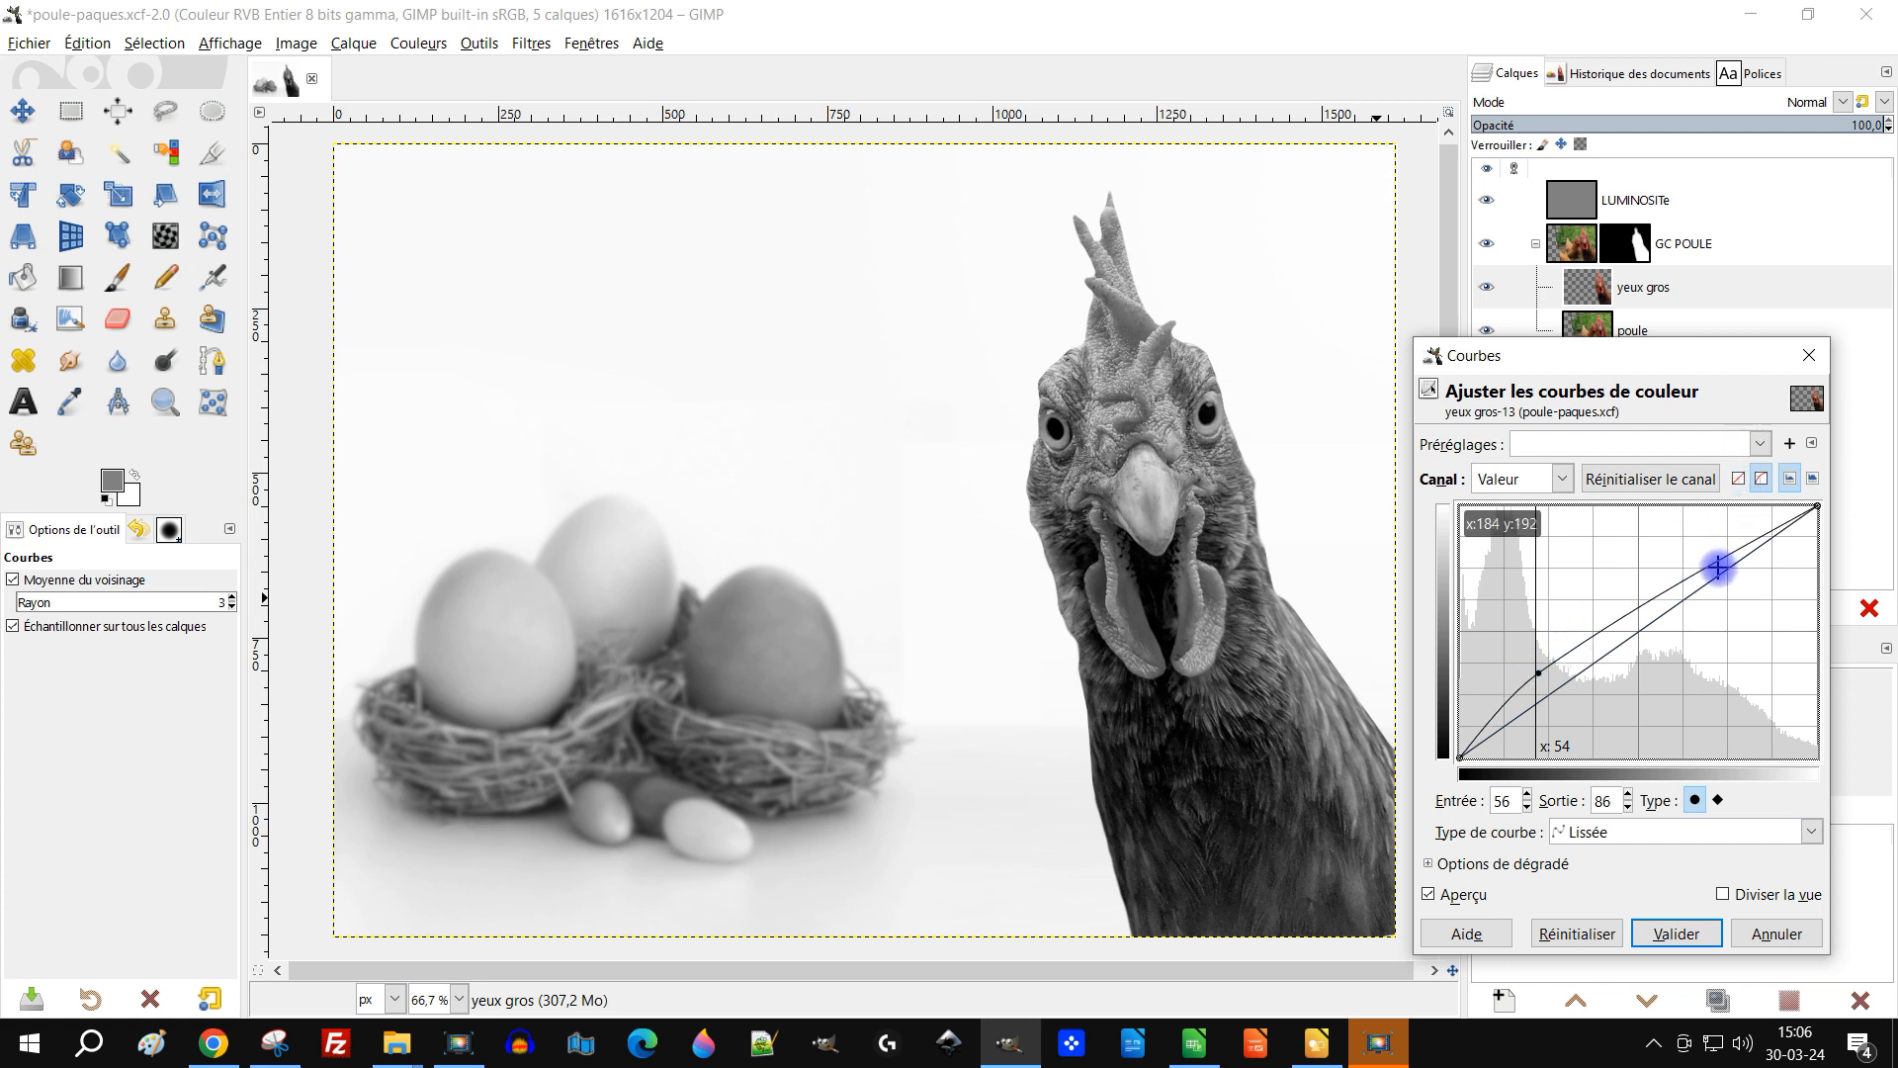
{"action": "left_click_drag", "start_coordinate": [1766, 536], "coordinate": [1750, 514]}
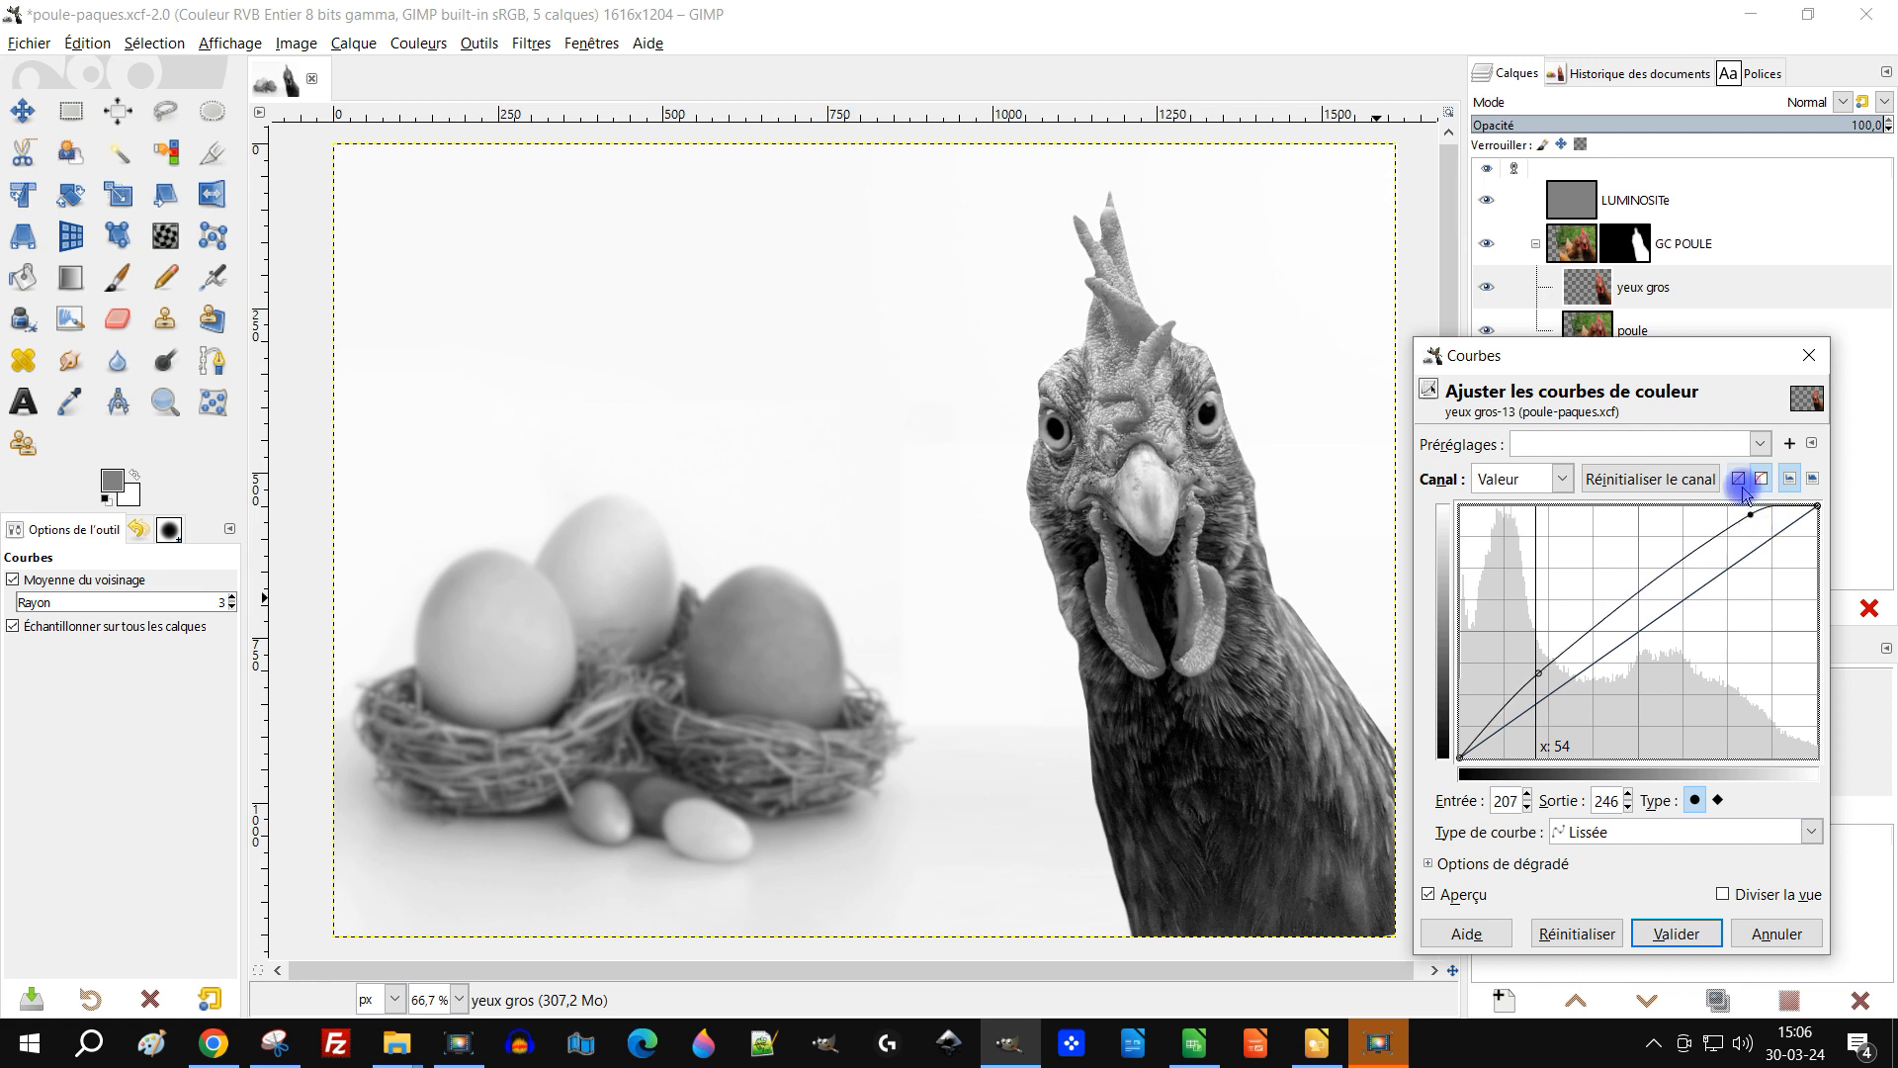
{"action": "left_click_drag", "start_coordinate": [1534, 673], "coordinate": [1539, 684]}
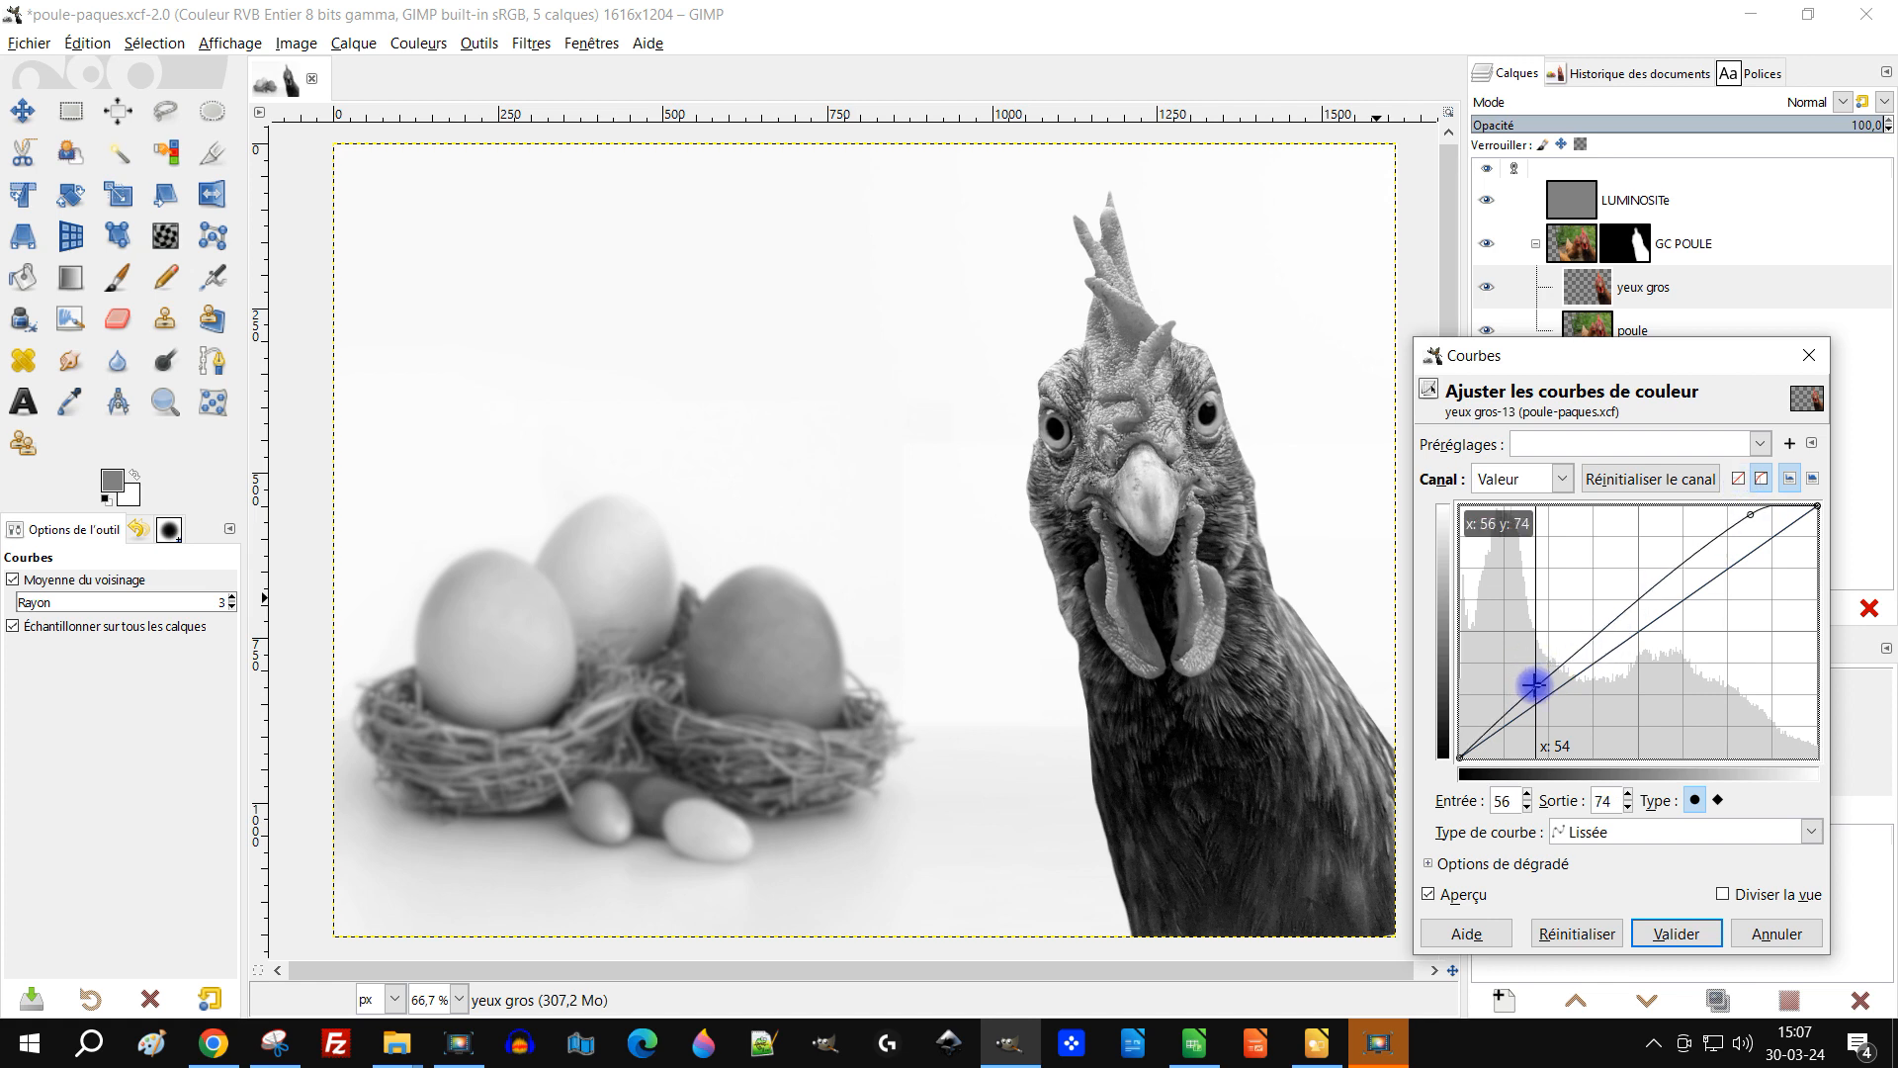
Step: Hide the LUMINOSITe layer and switch off the Curves preview to compare the eyes
{"action": "left_click", "coordinate": [1483, 201]}
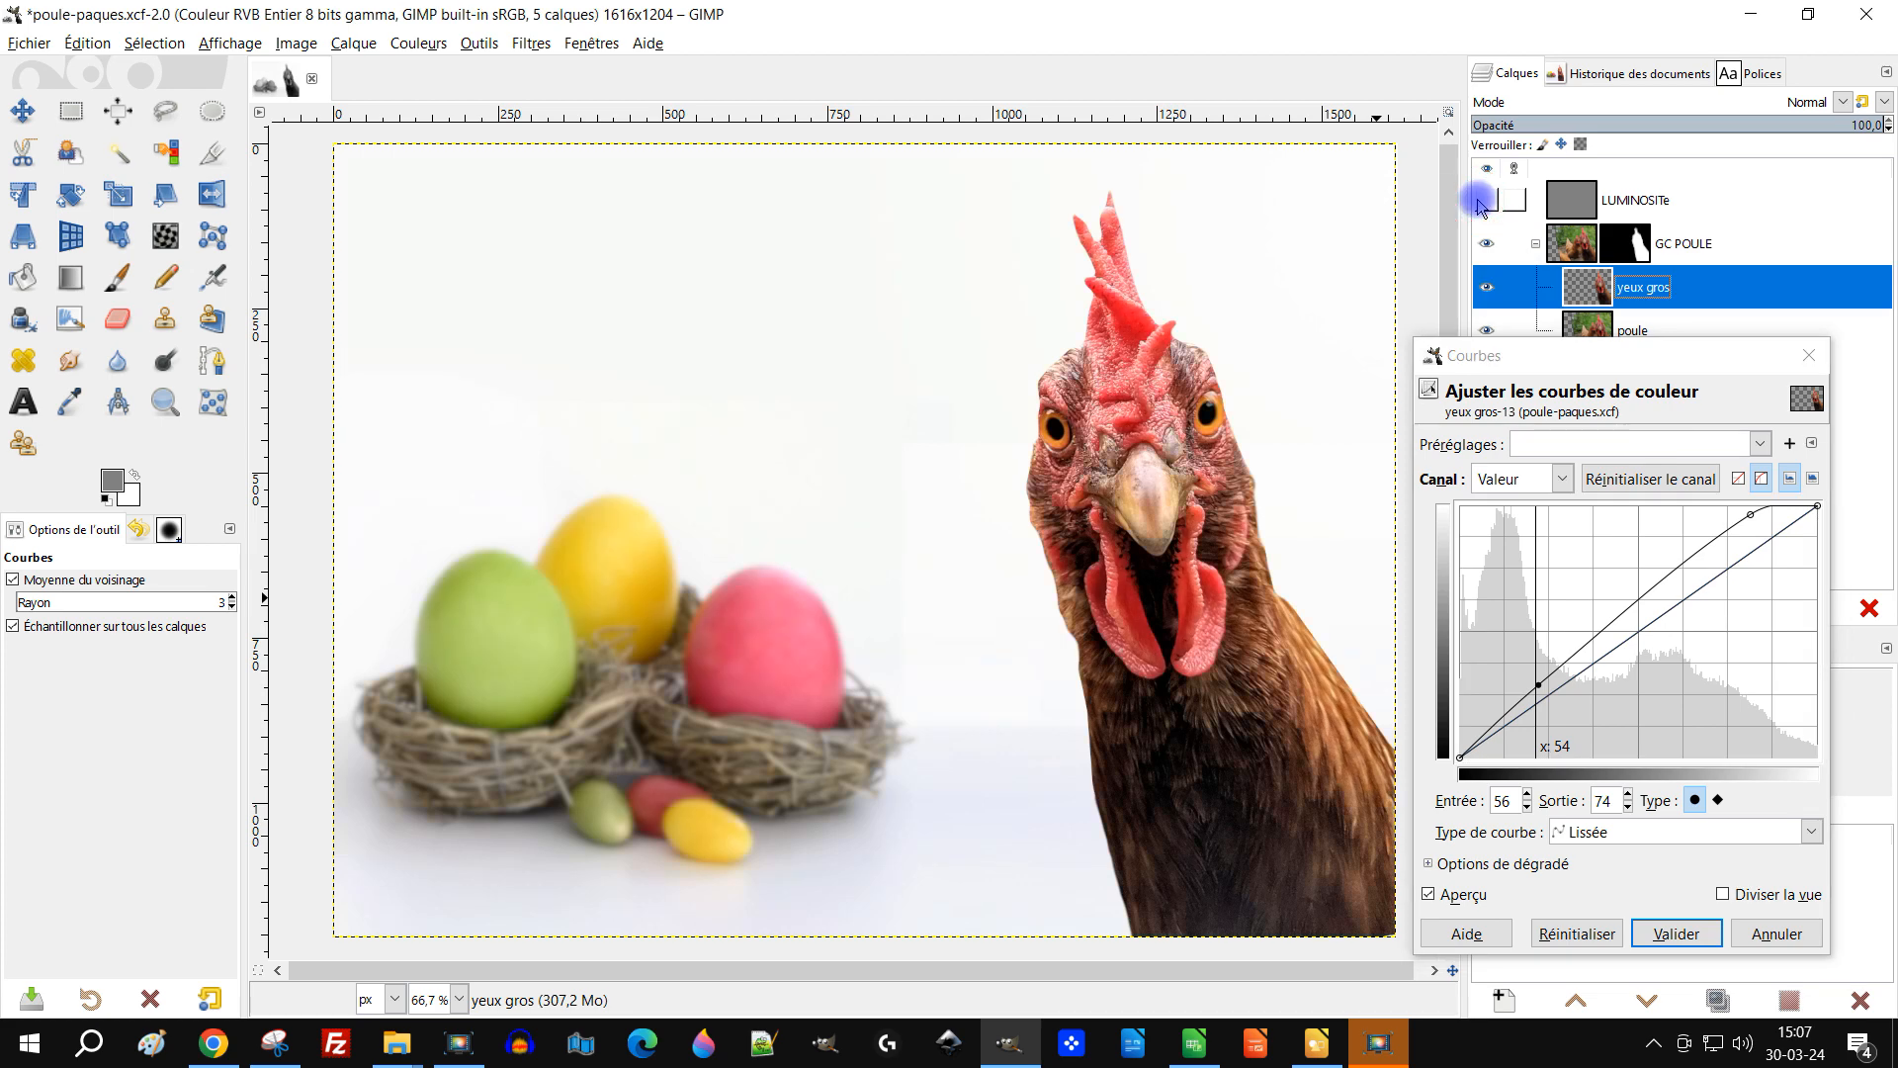
{"action": "left_click", "coordinate": [1430, 894]}
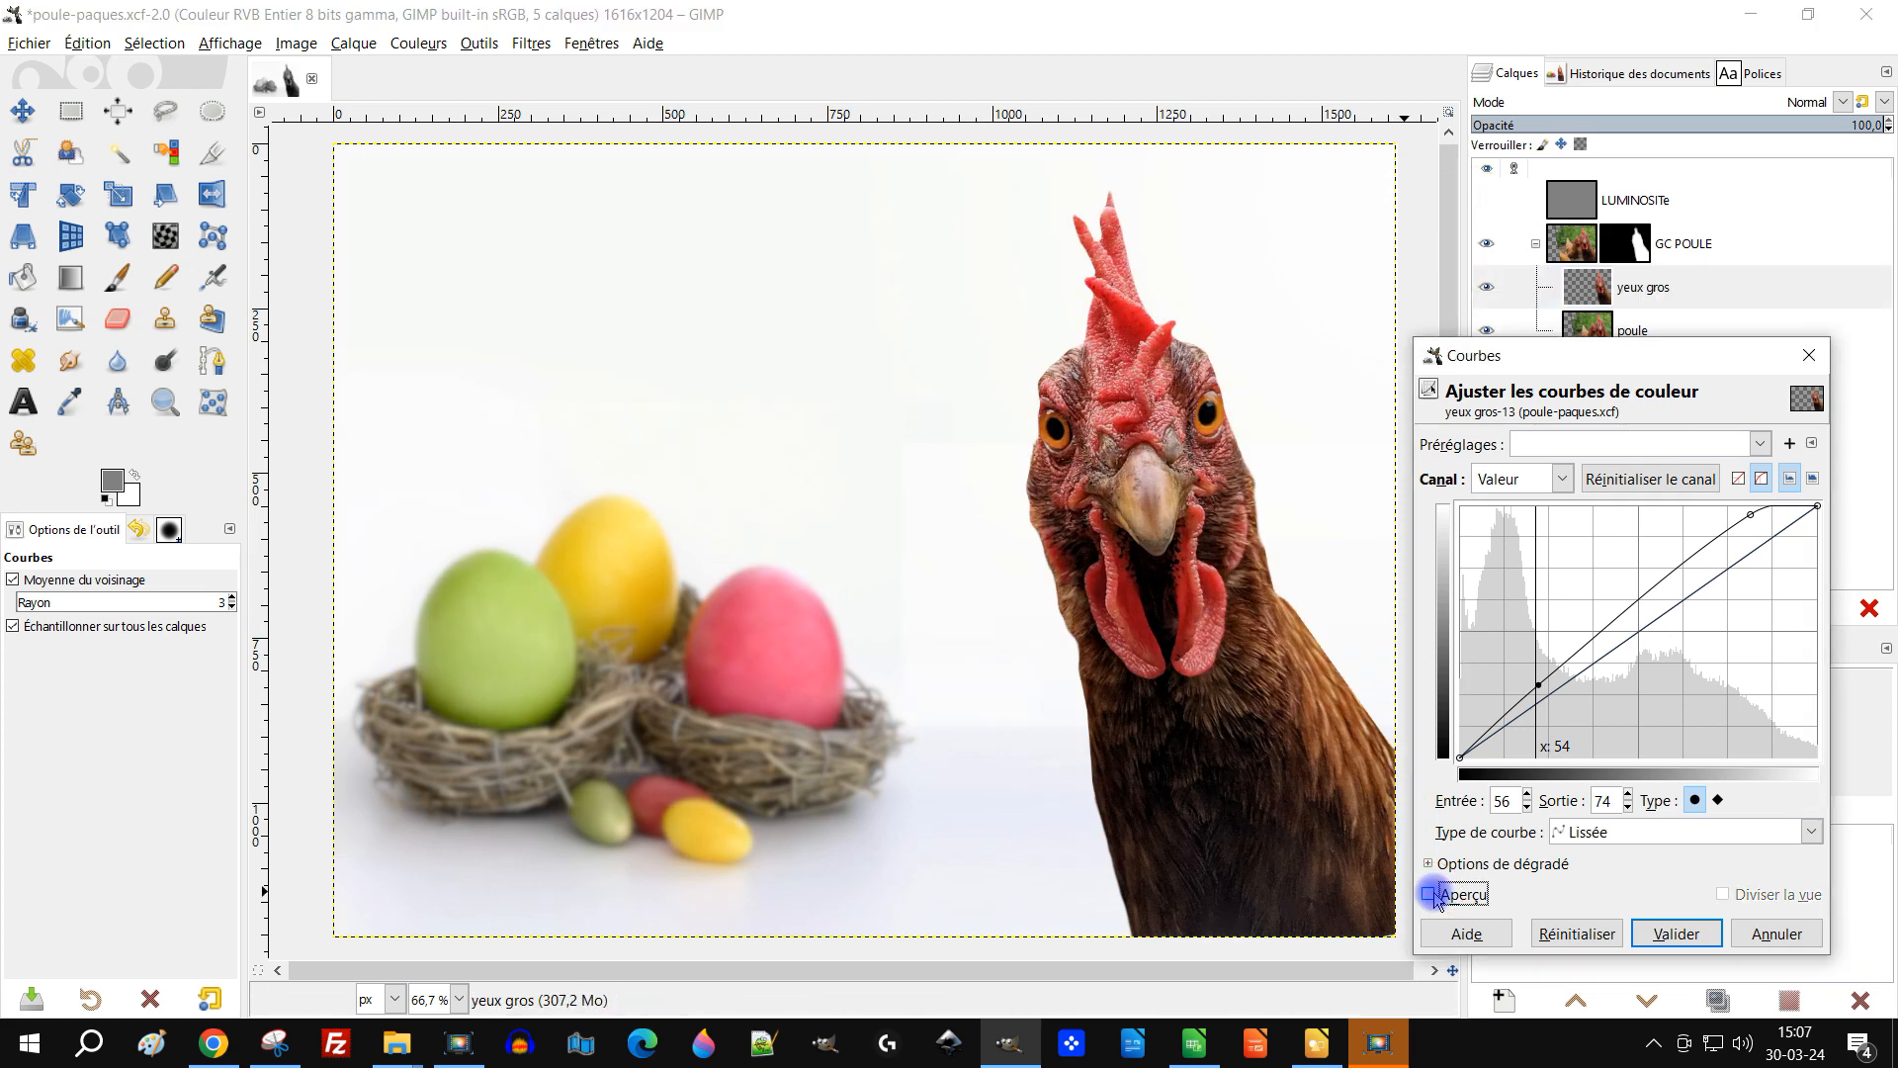
Step: Reshape the yeux gros value curve with points at 50→72 and 223→243, toggling the preview and LUMINOSITe layer to compare
{"action": "left_click", "coordinate": [1430, 894]}
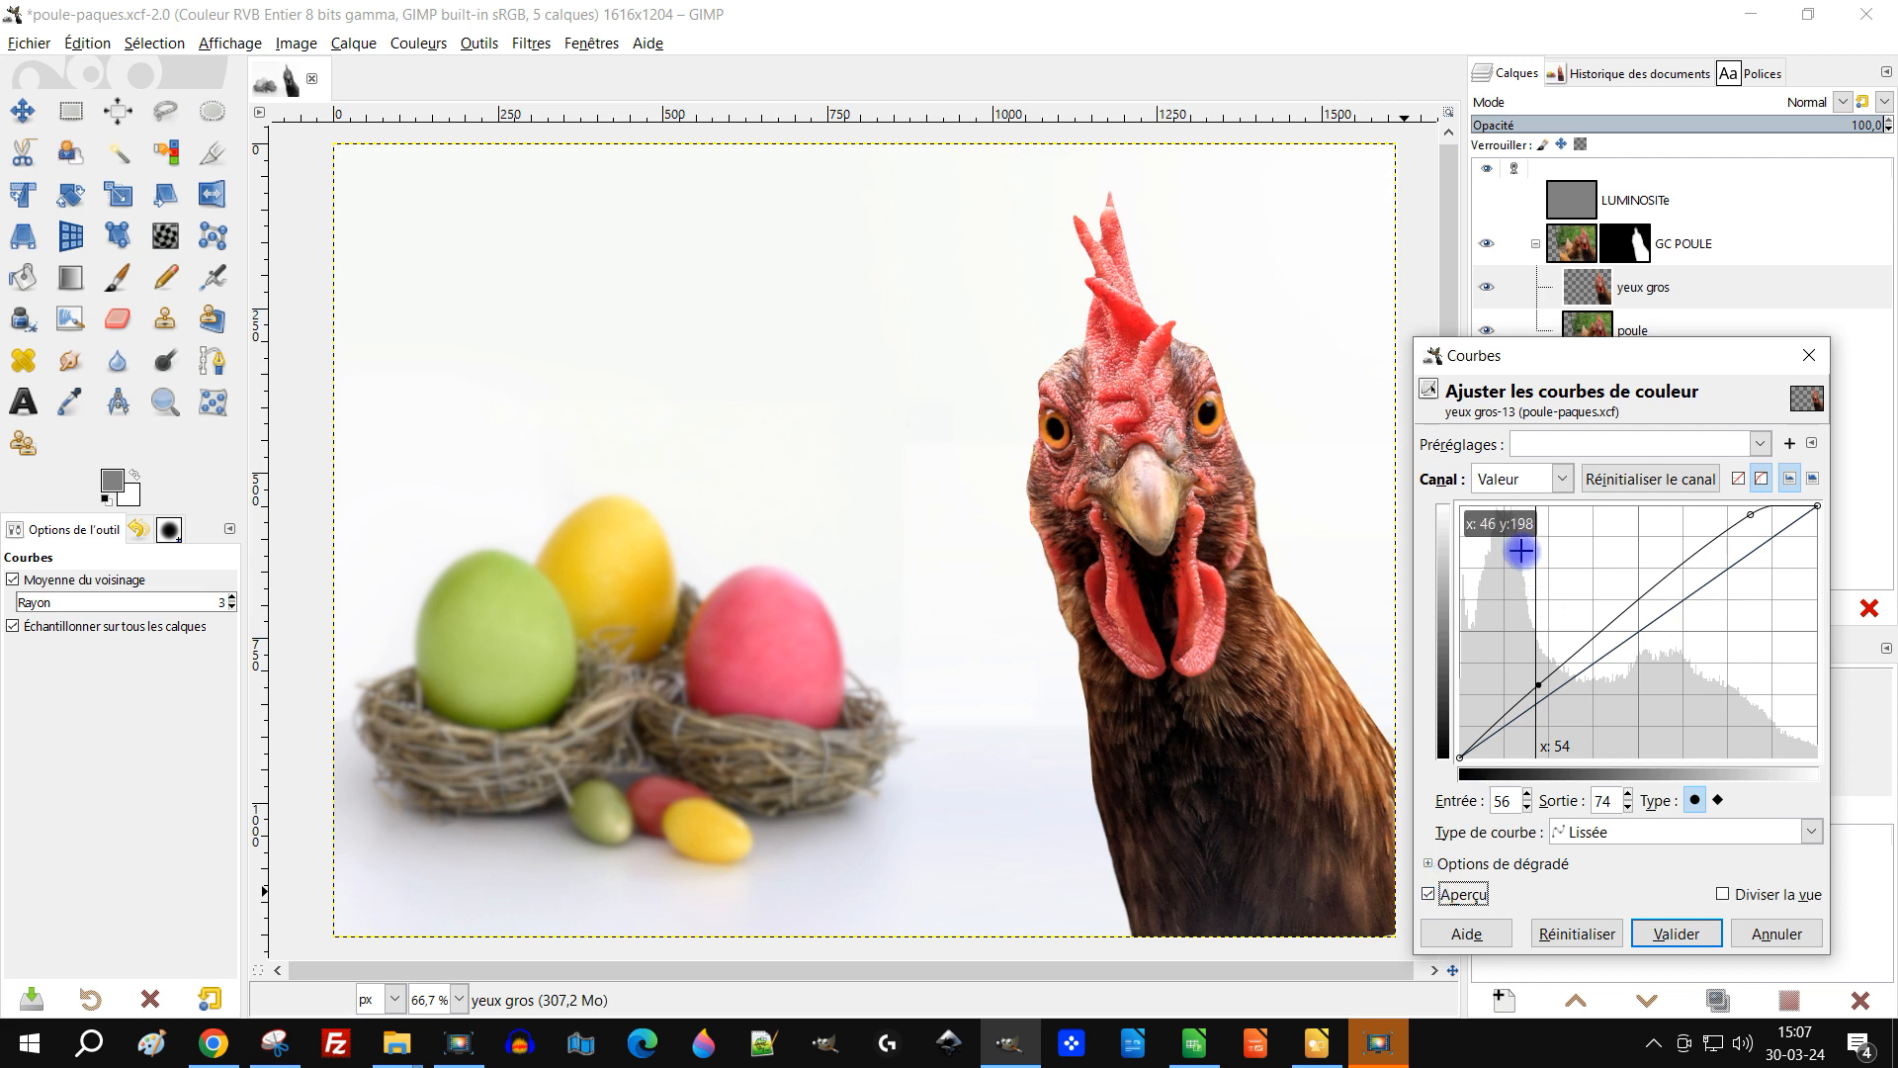
{"action": "left_click_drag", "start_coordinate": [1540, 680], "coordinate": [1530, 683]}
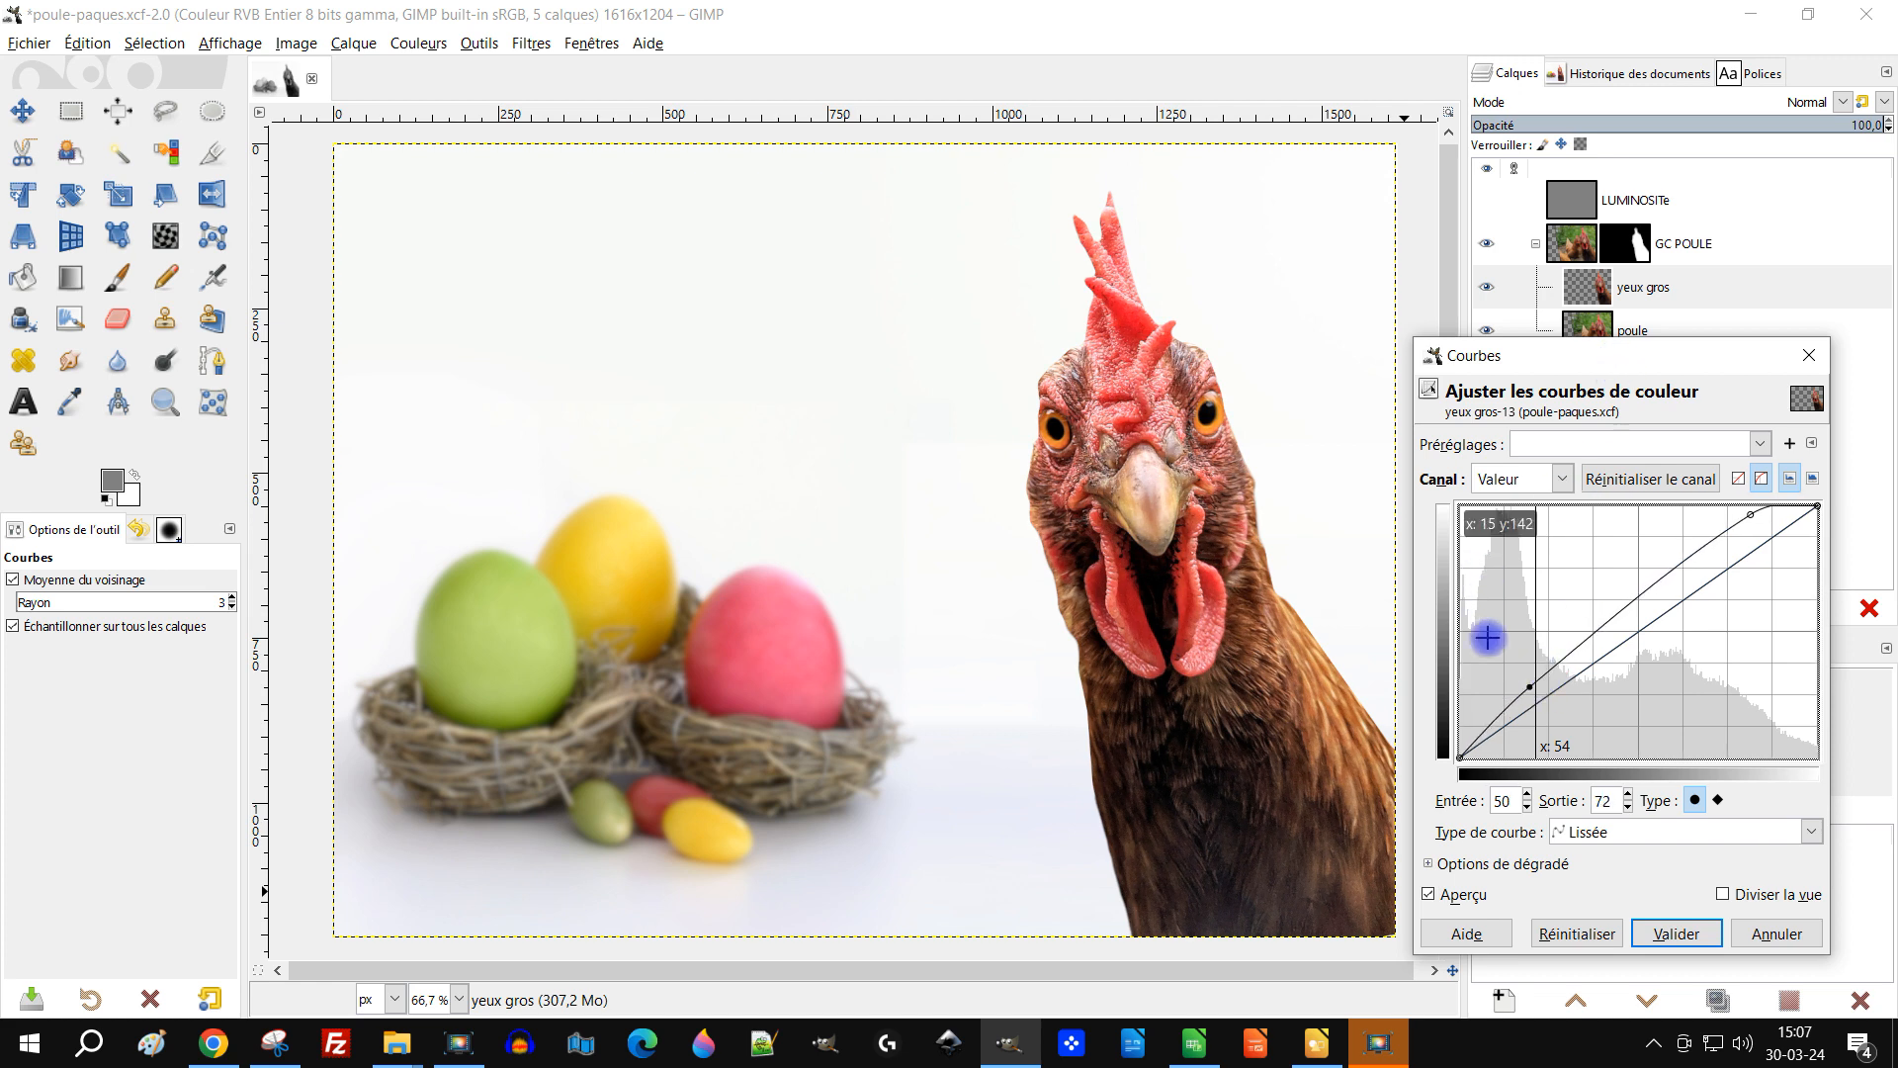
{"action": "left_click_drag", "start_coordinate": [1762, 508], "coordinate": [1775, 521]}
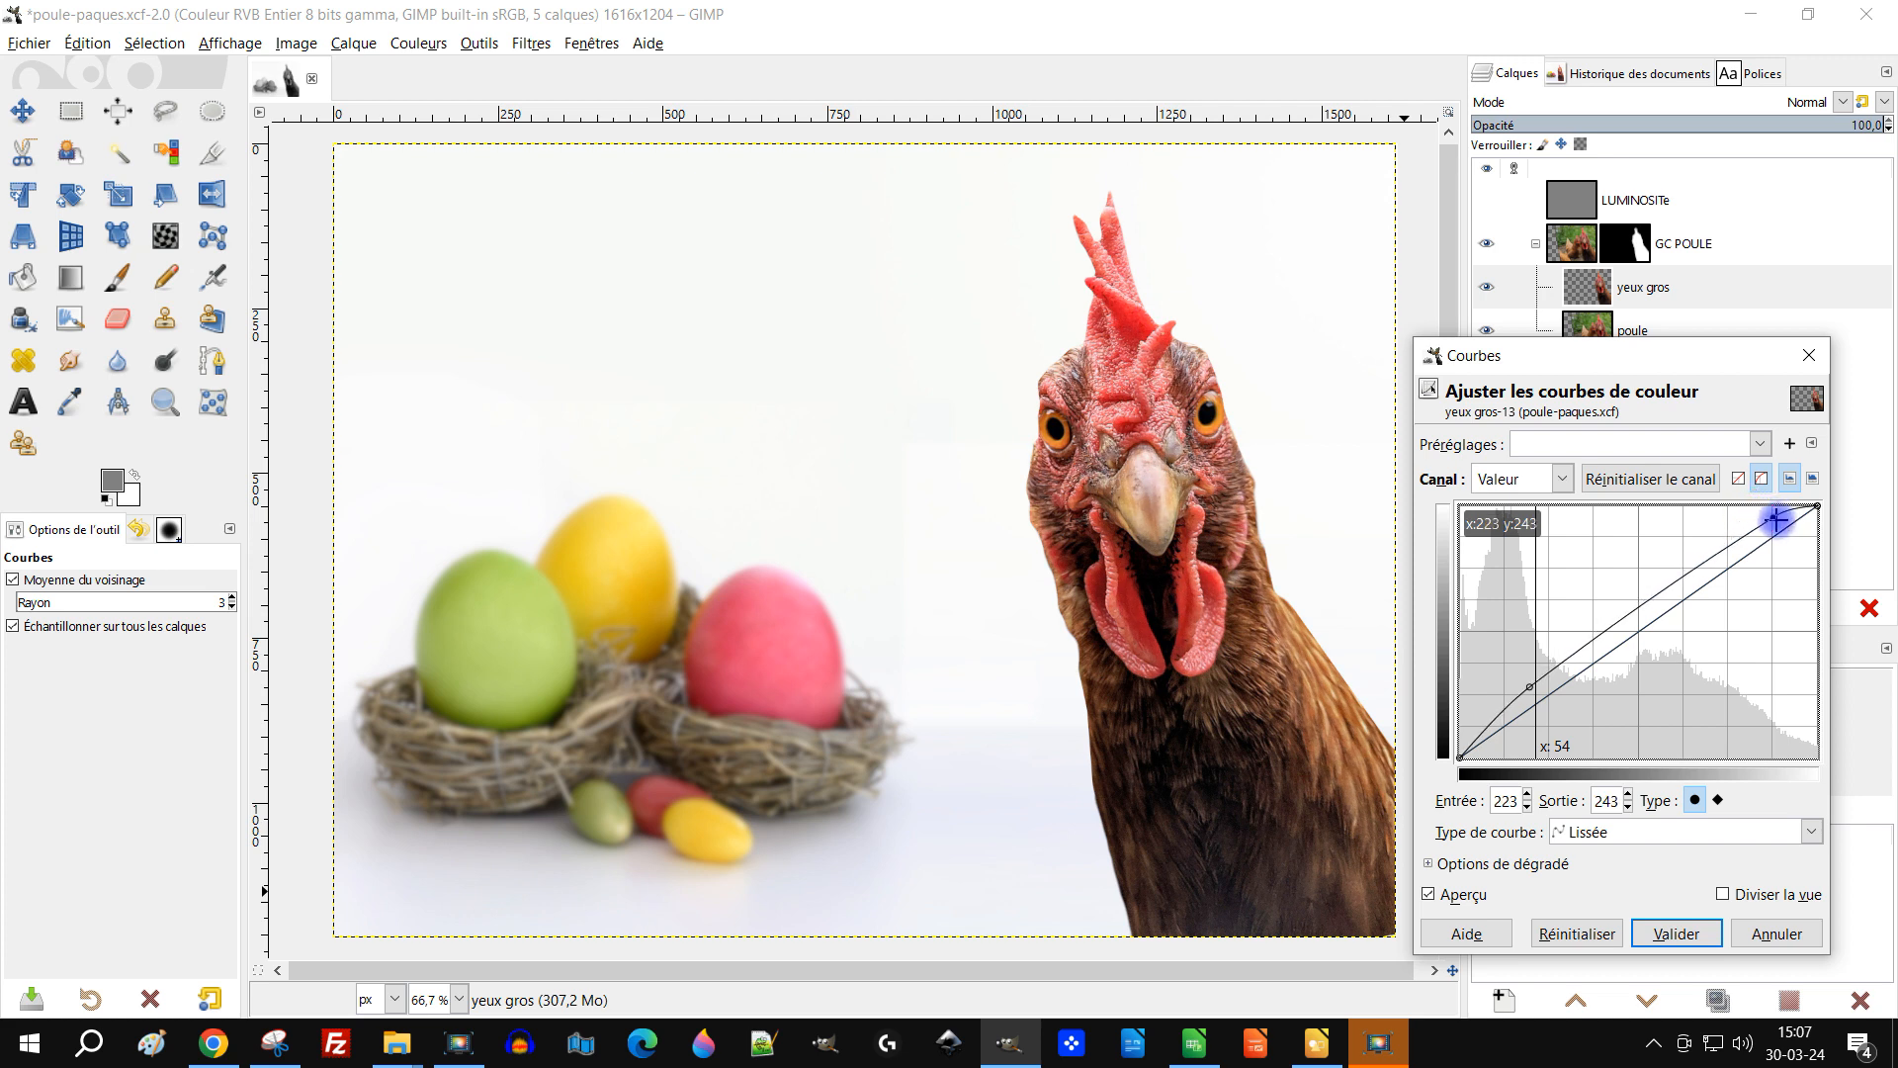
{"action": "left_click", "coordinate": [1483, 201]}
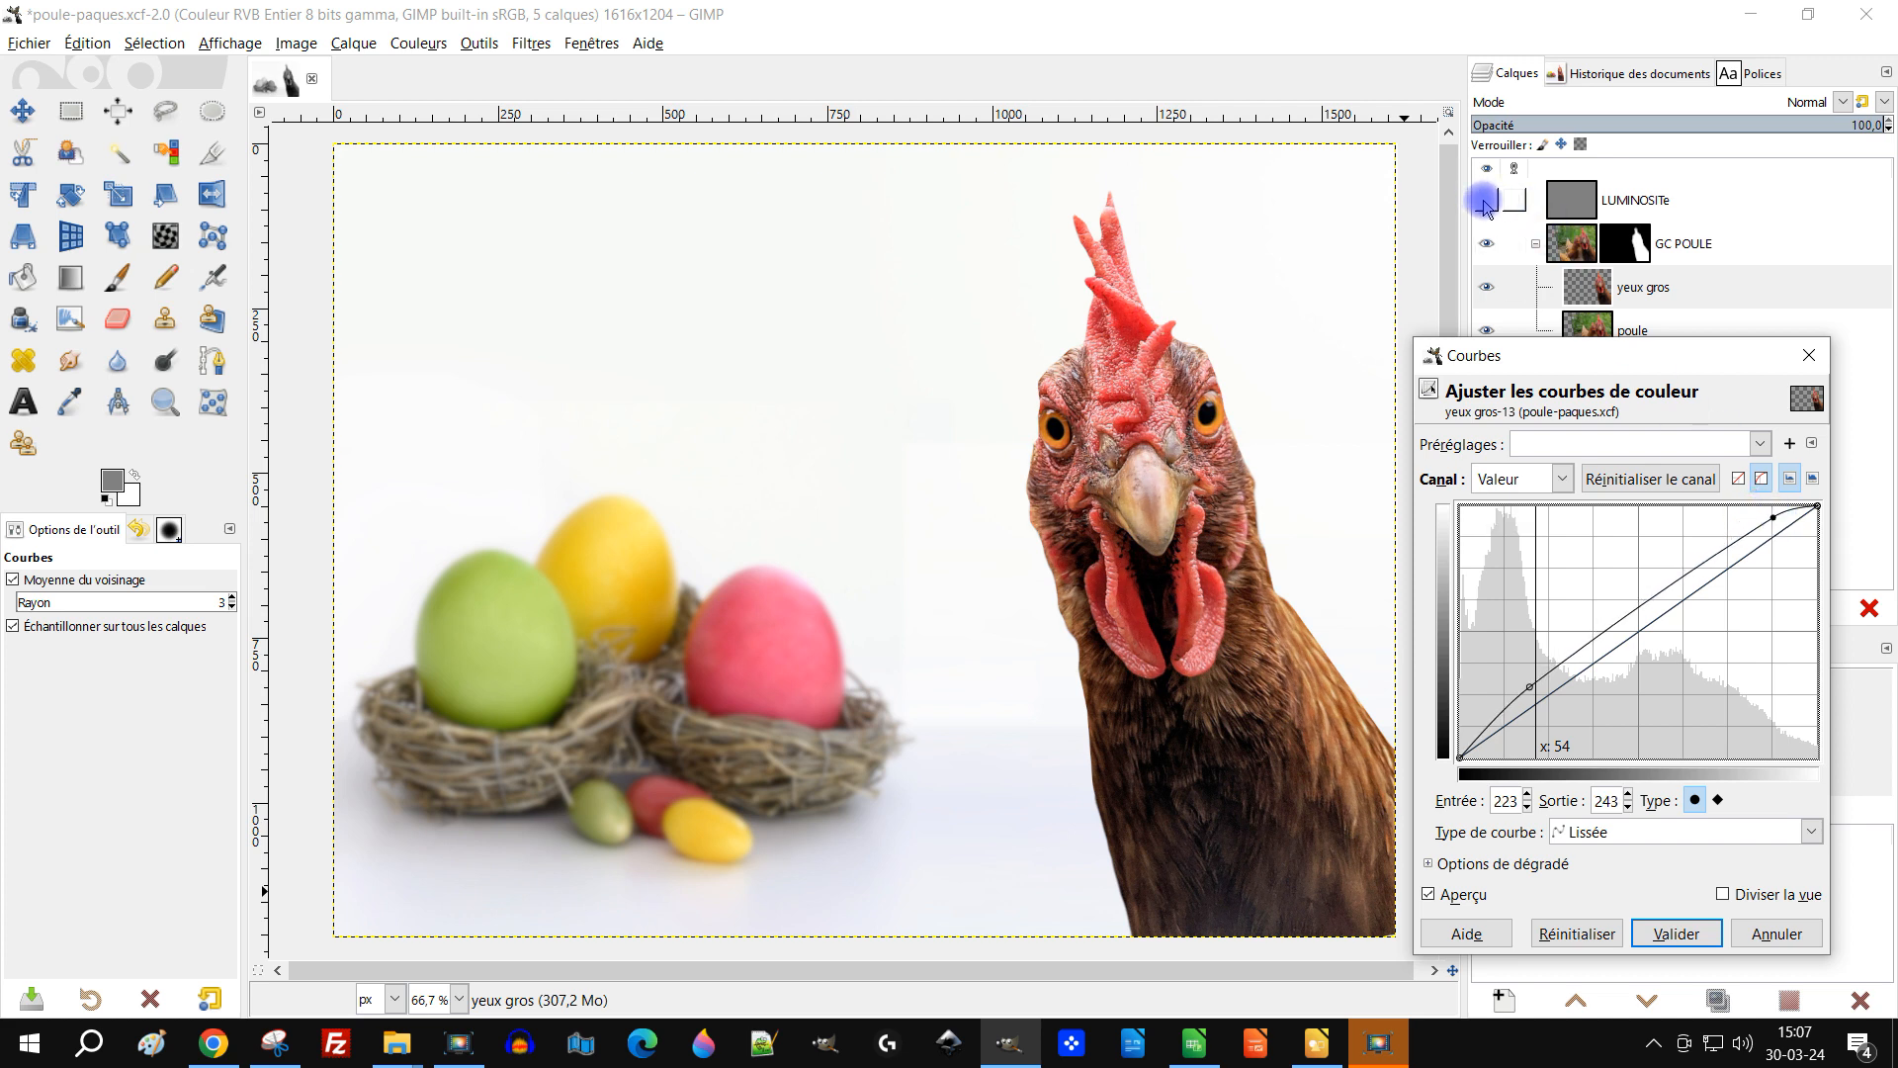
{"action": "left_click", "coordinate": [1483, 202]}
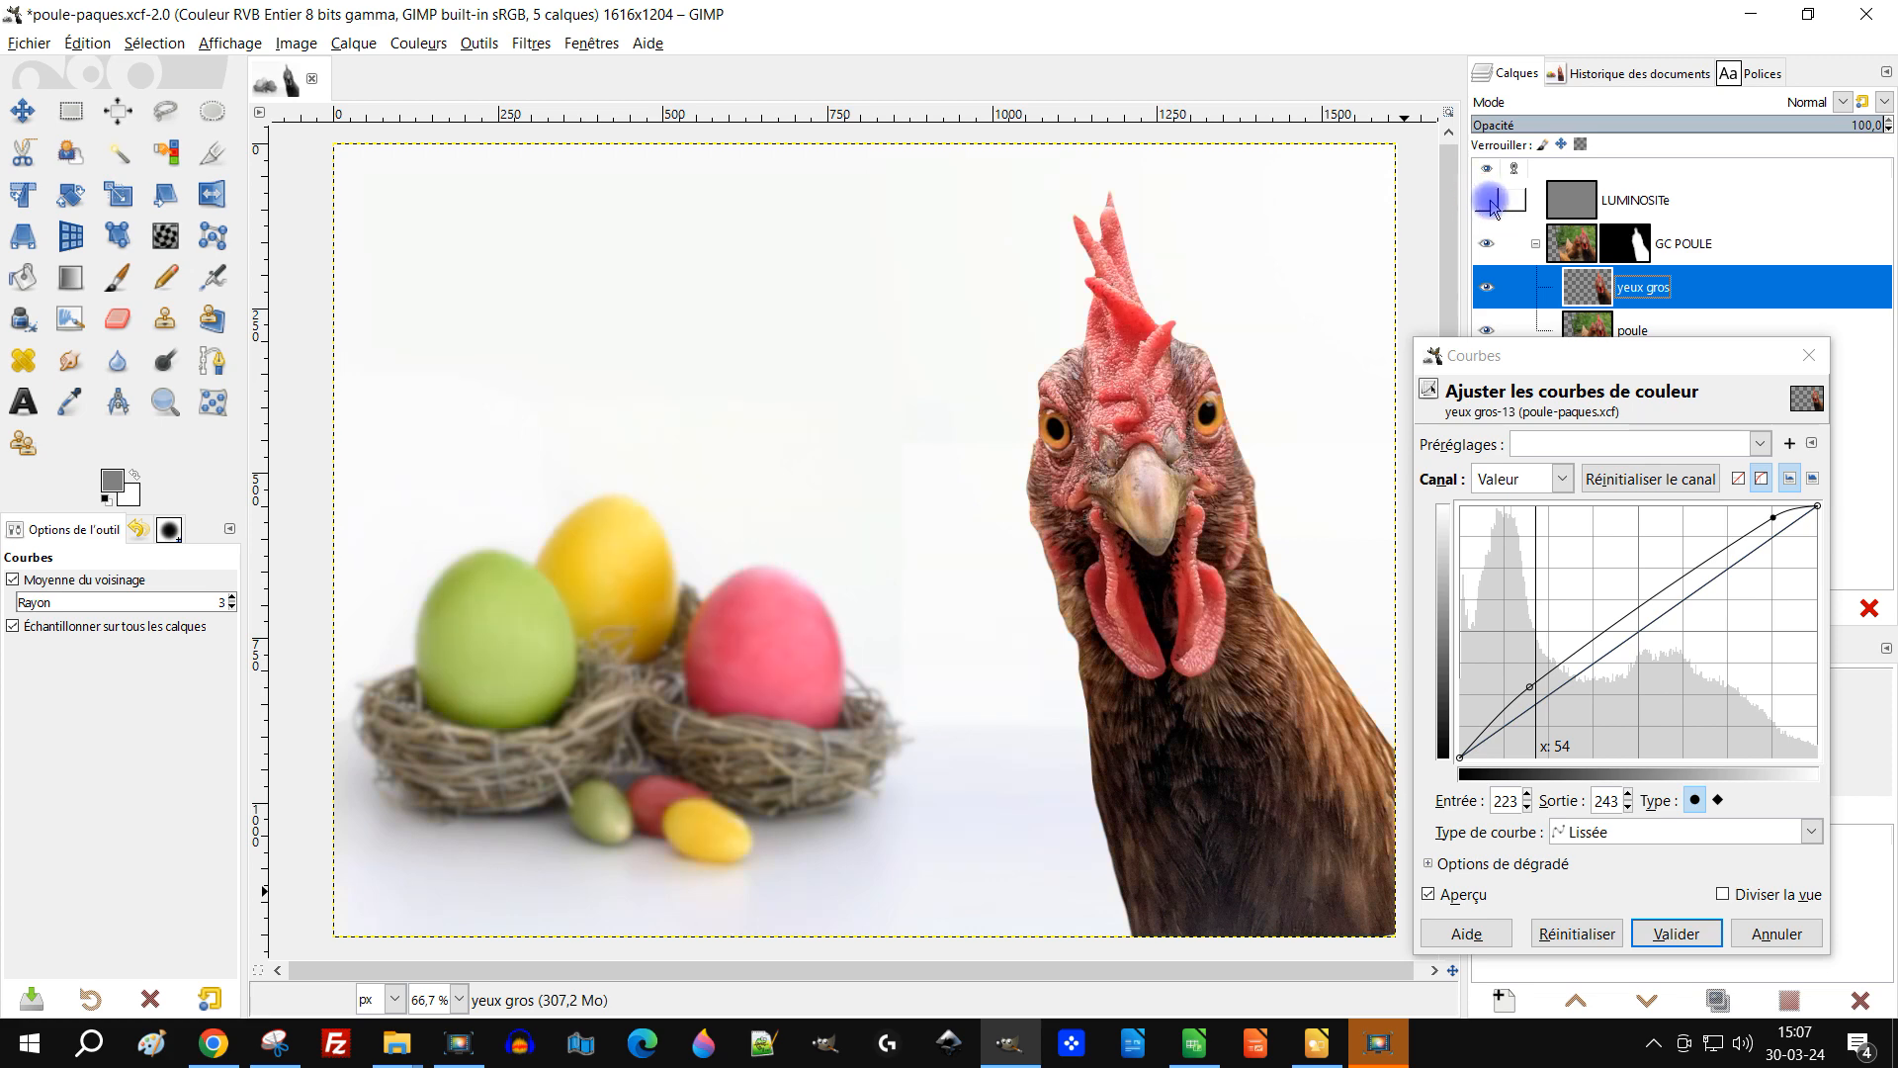
{"action": "left_click", "coordinate": [1465, 895]}
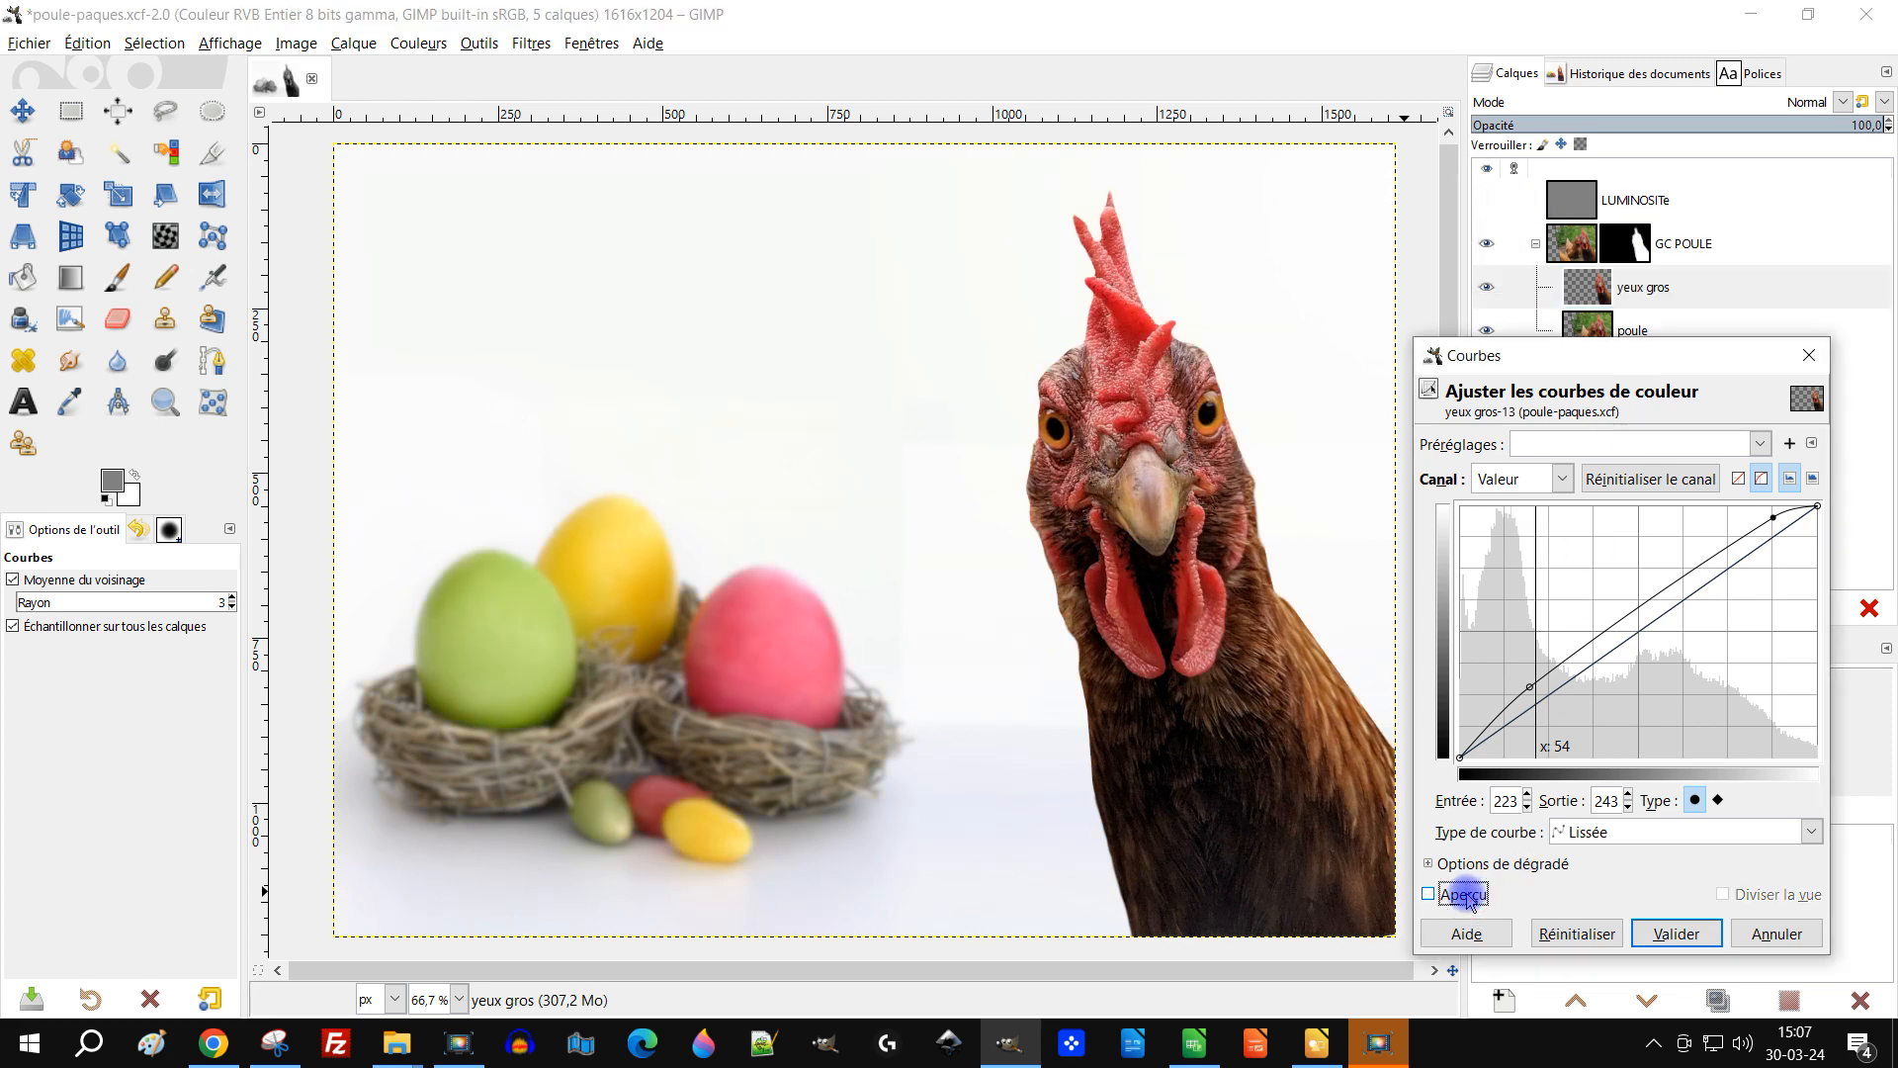
{"action": "left_click", "coordinate": [1465, 896]}
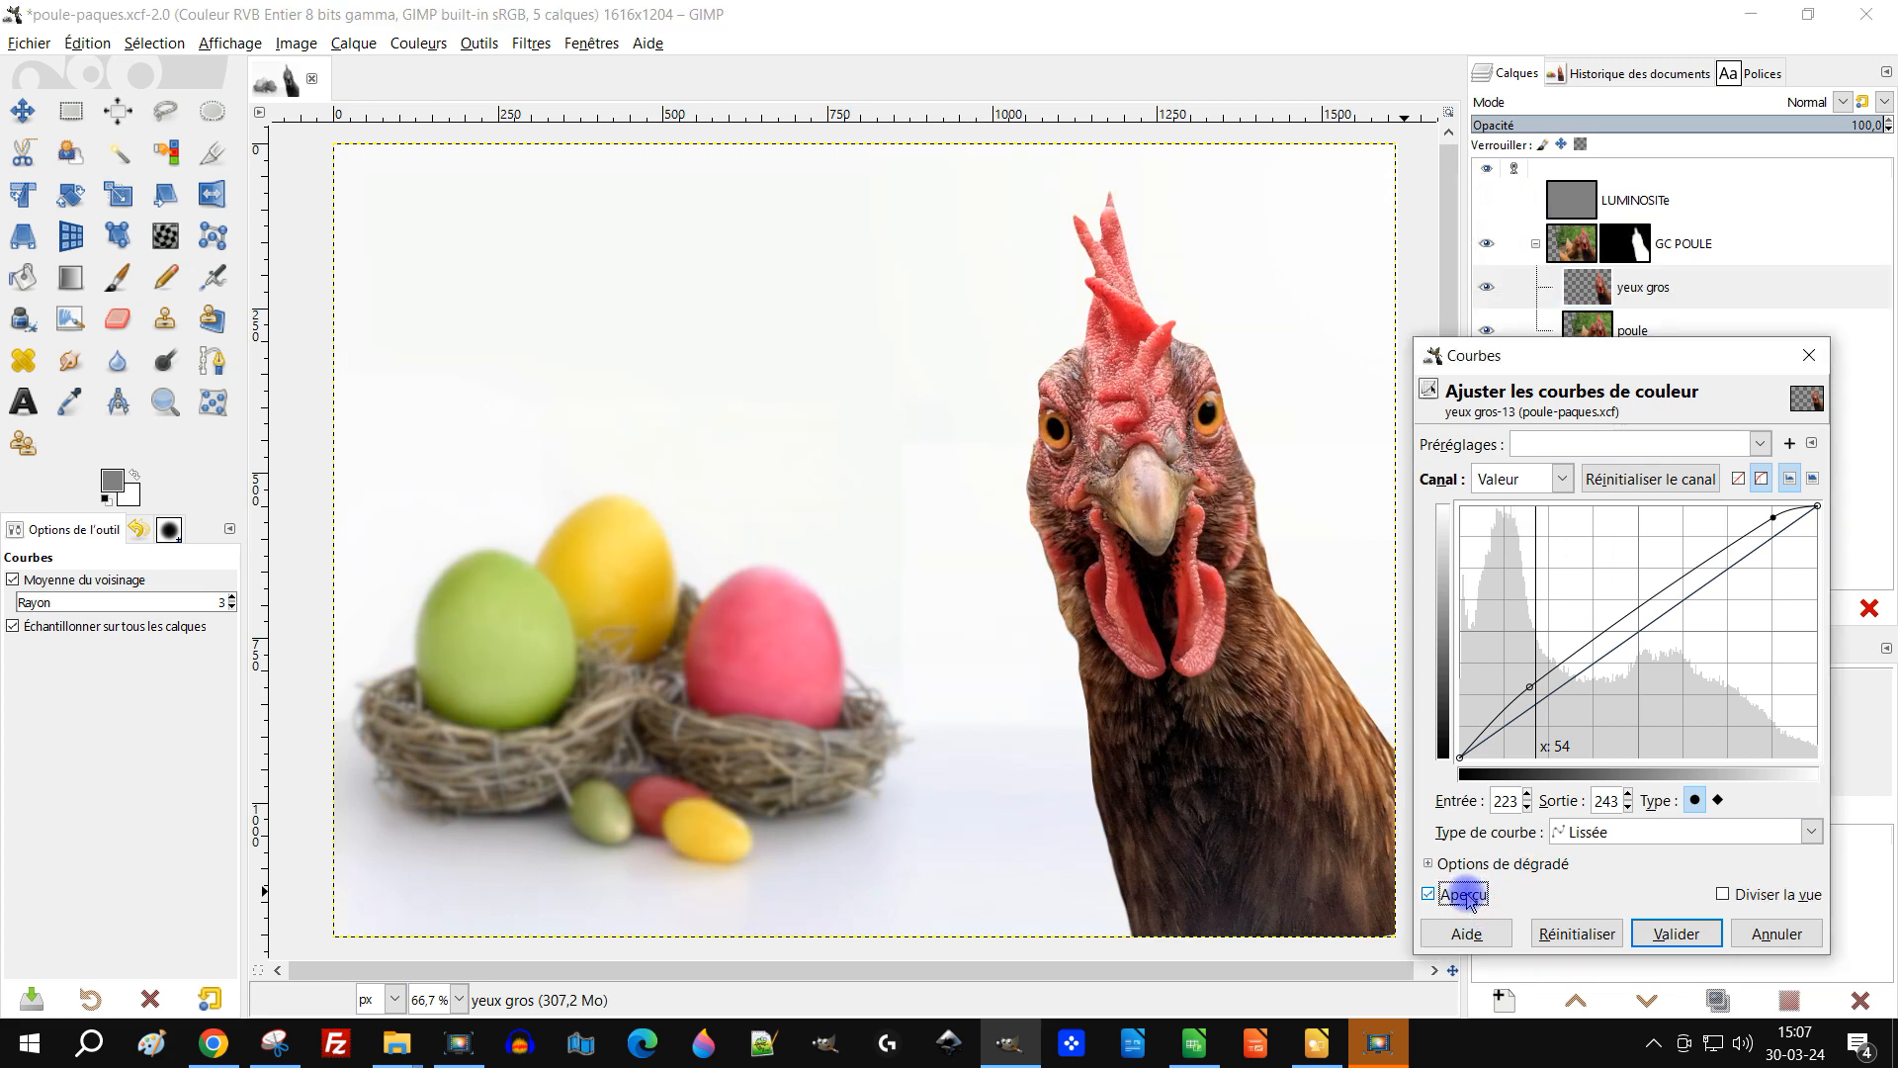
Step: Move the lower curve point to 58→91, check it against the LUMINOSITe layer, and apply the Curves
{"action": "left_click", "coordinate": [1531, 684]}
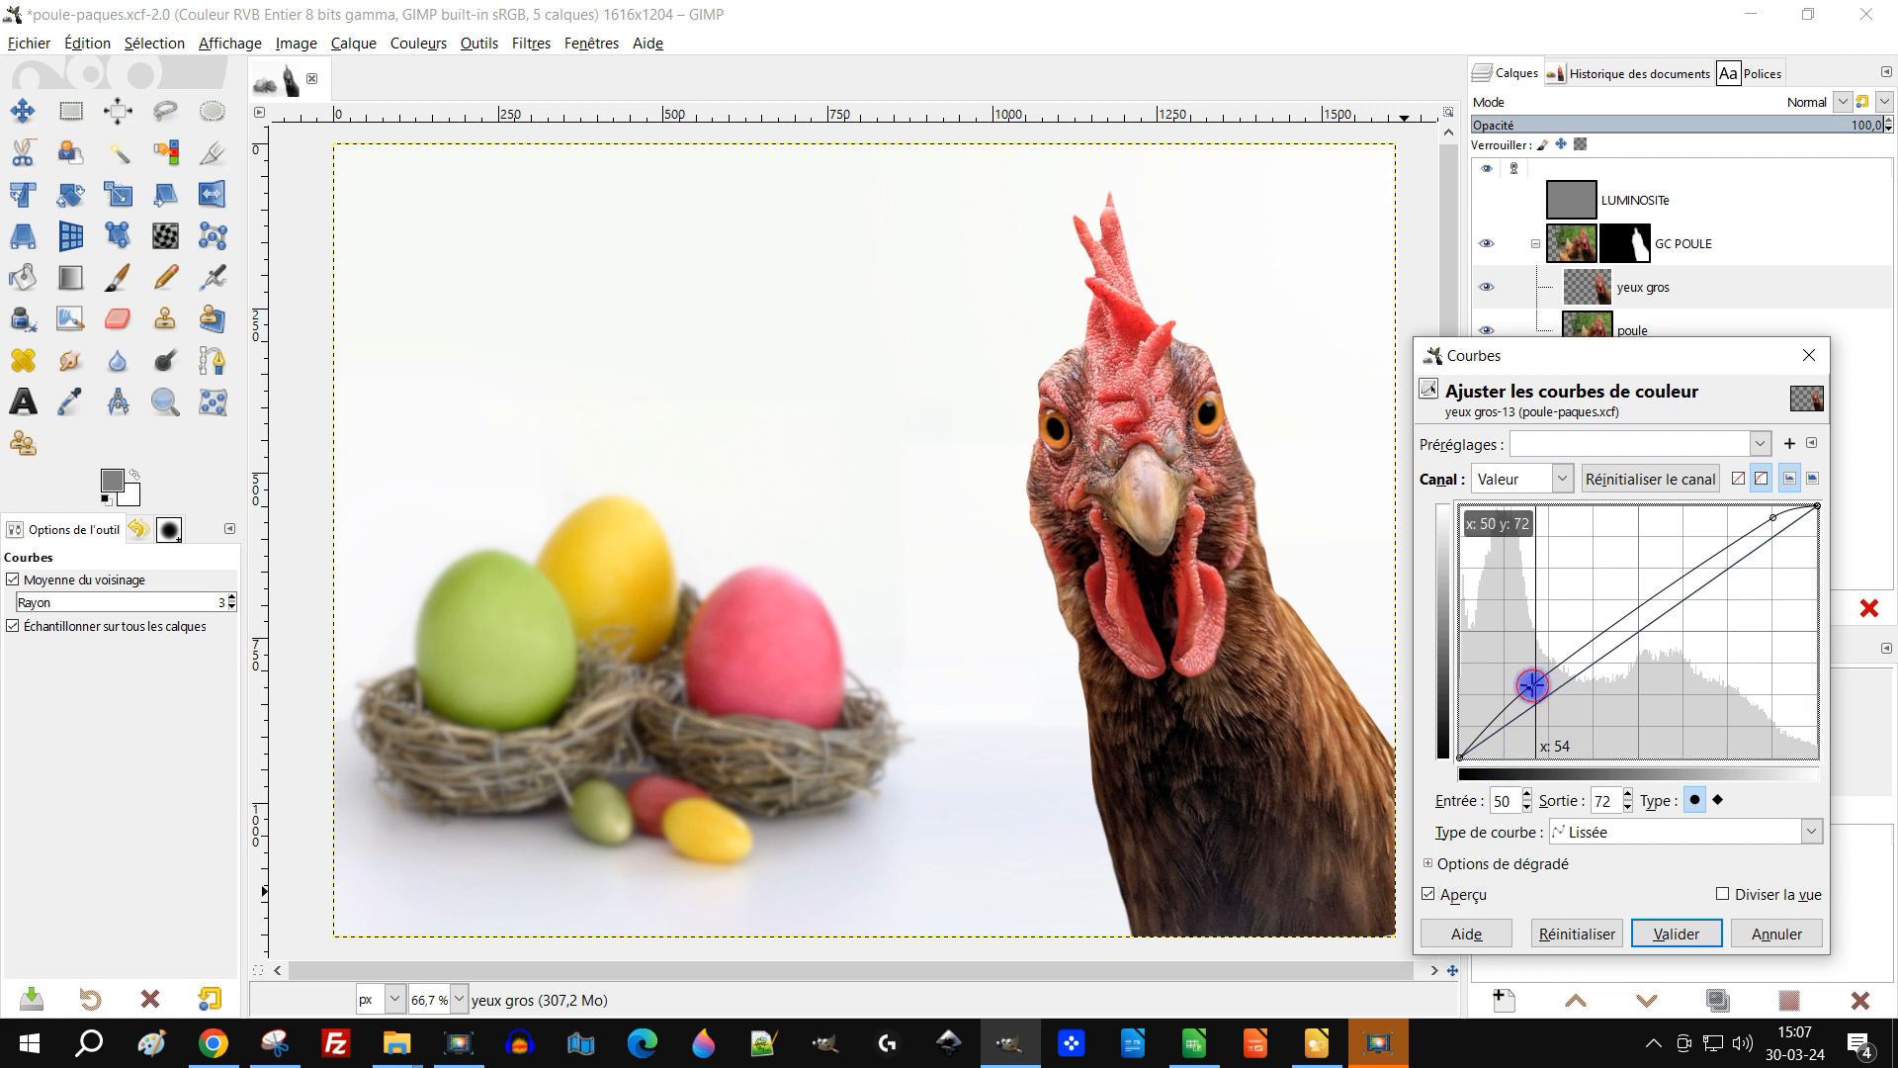
{"action": "left_click_drag", "start_coordinate": [1539, 676], "coordinate": [1541, 667]}
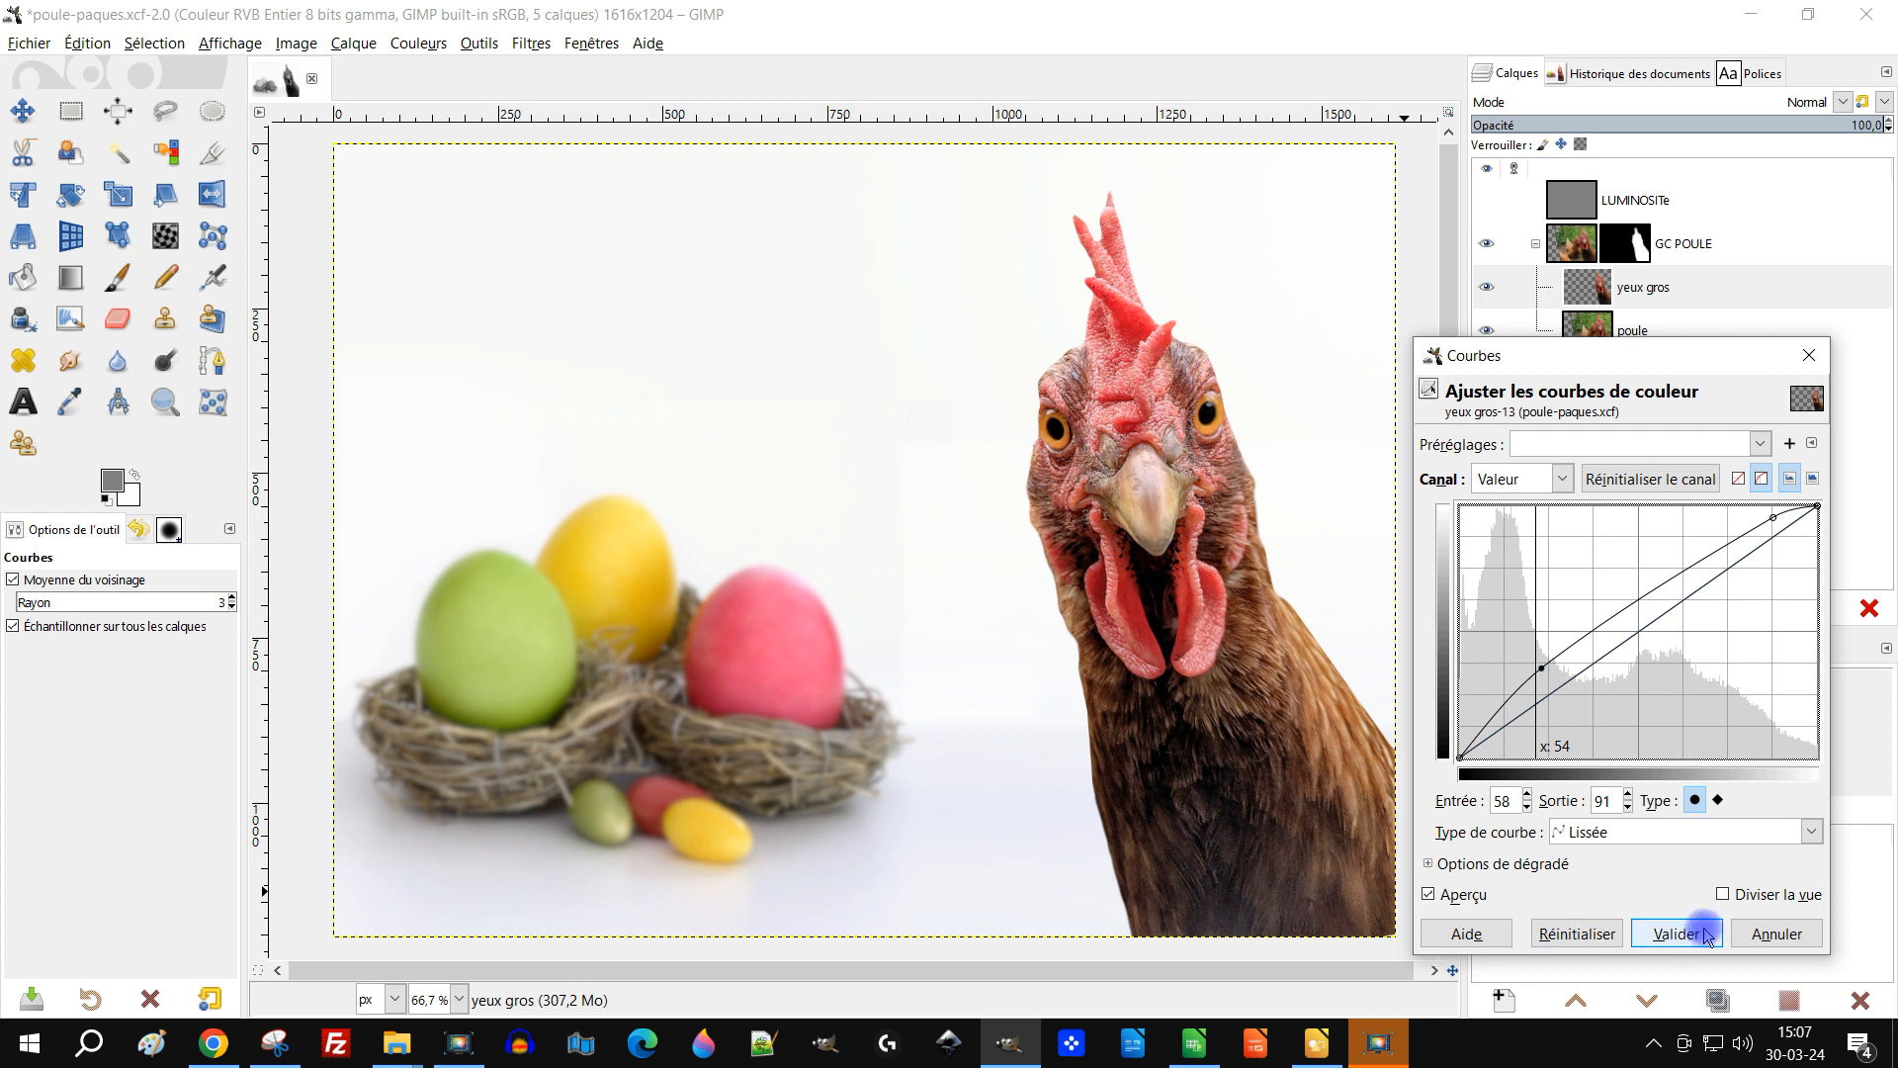
{"action": "left_click", "coordinate": [1488, 202]}
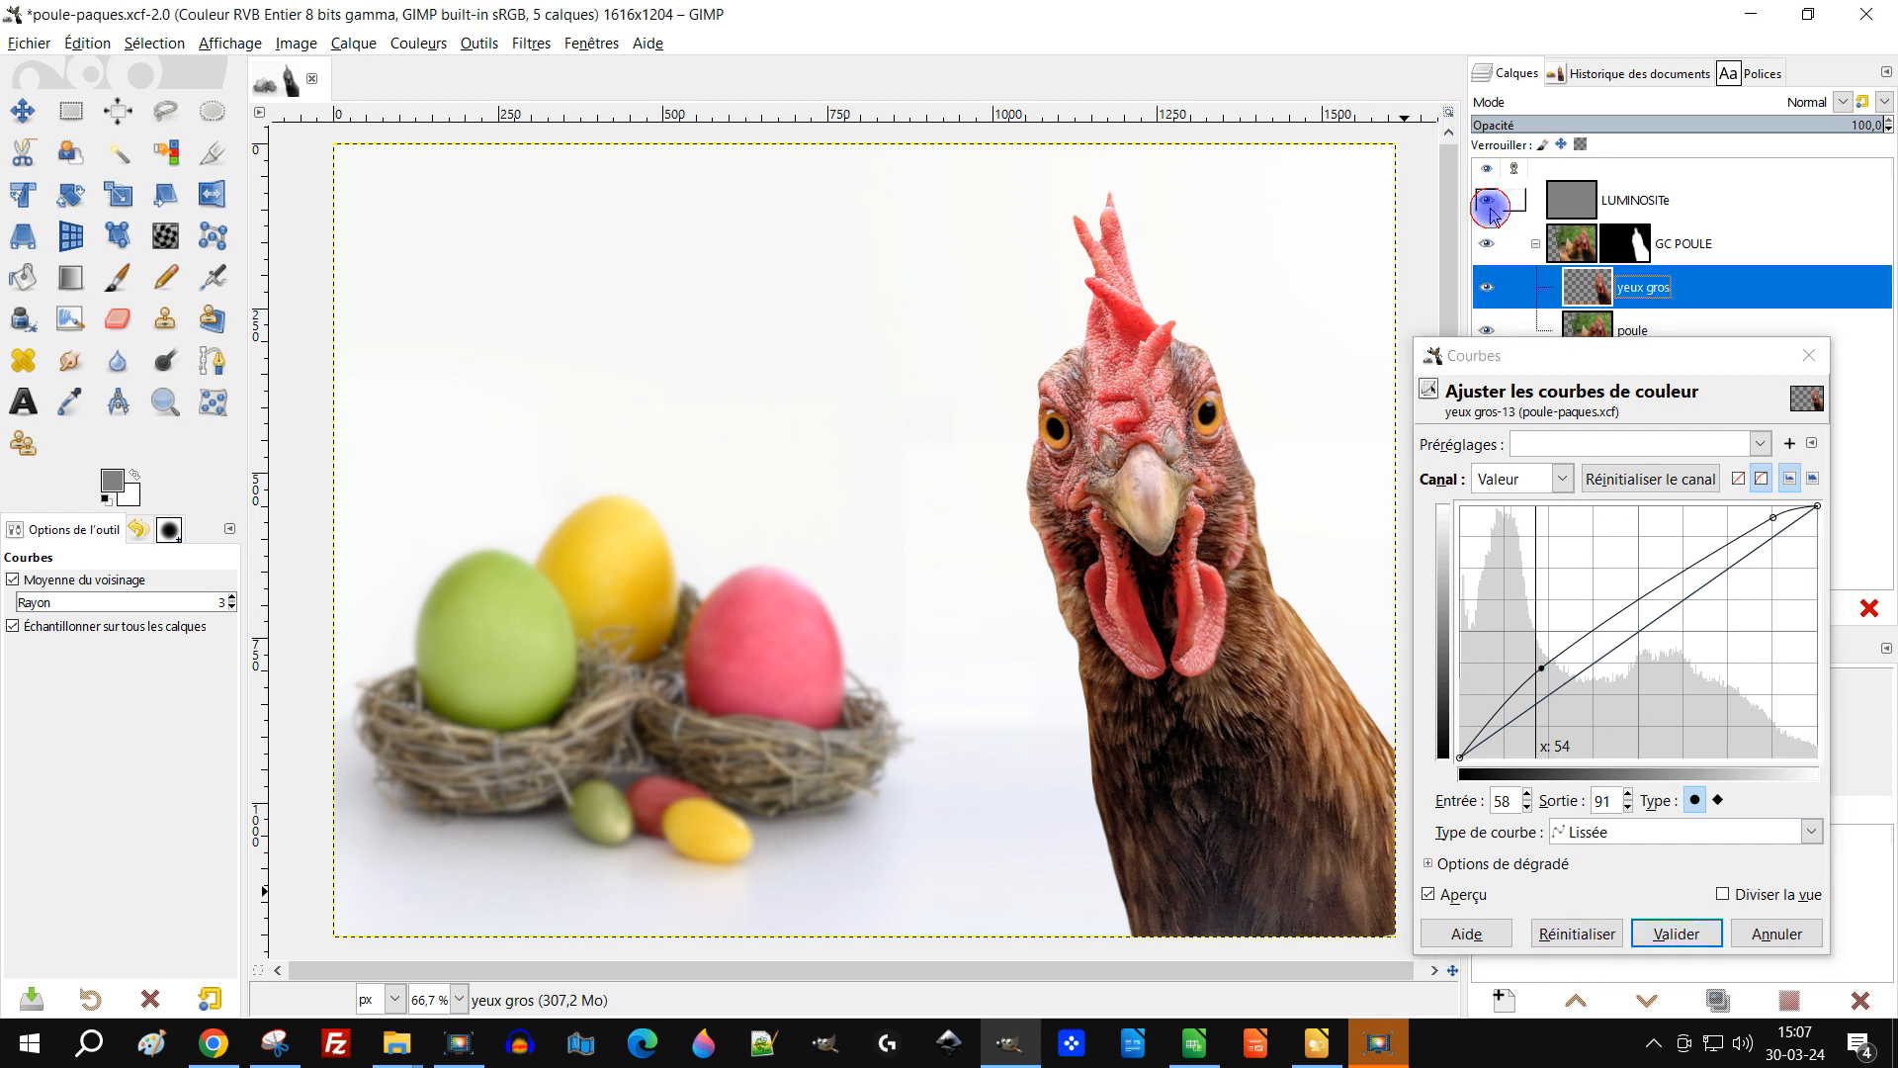
{"action": "left_click", "coordinate": [1489, 206]}
{"action": "left_click", "coordinate": [1489, 204]}
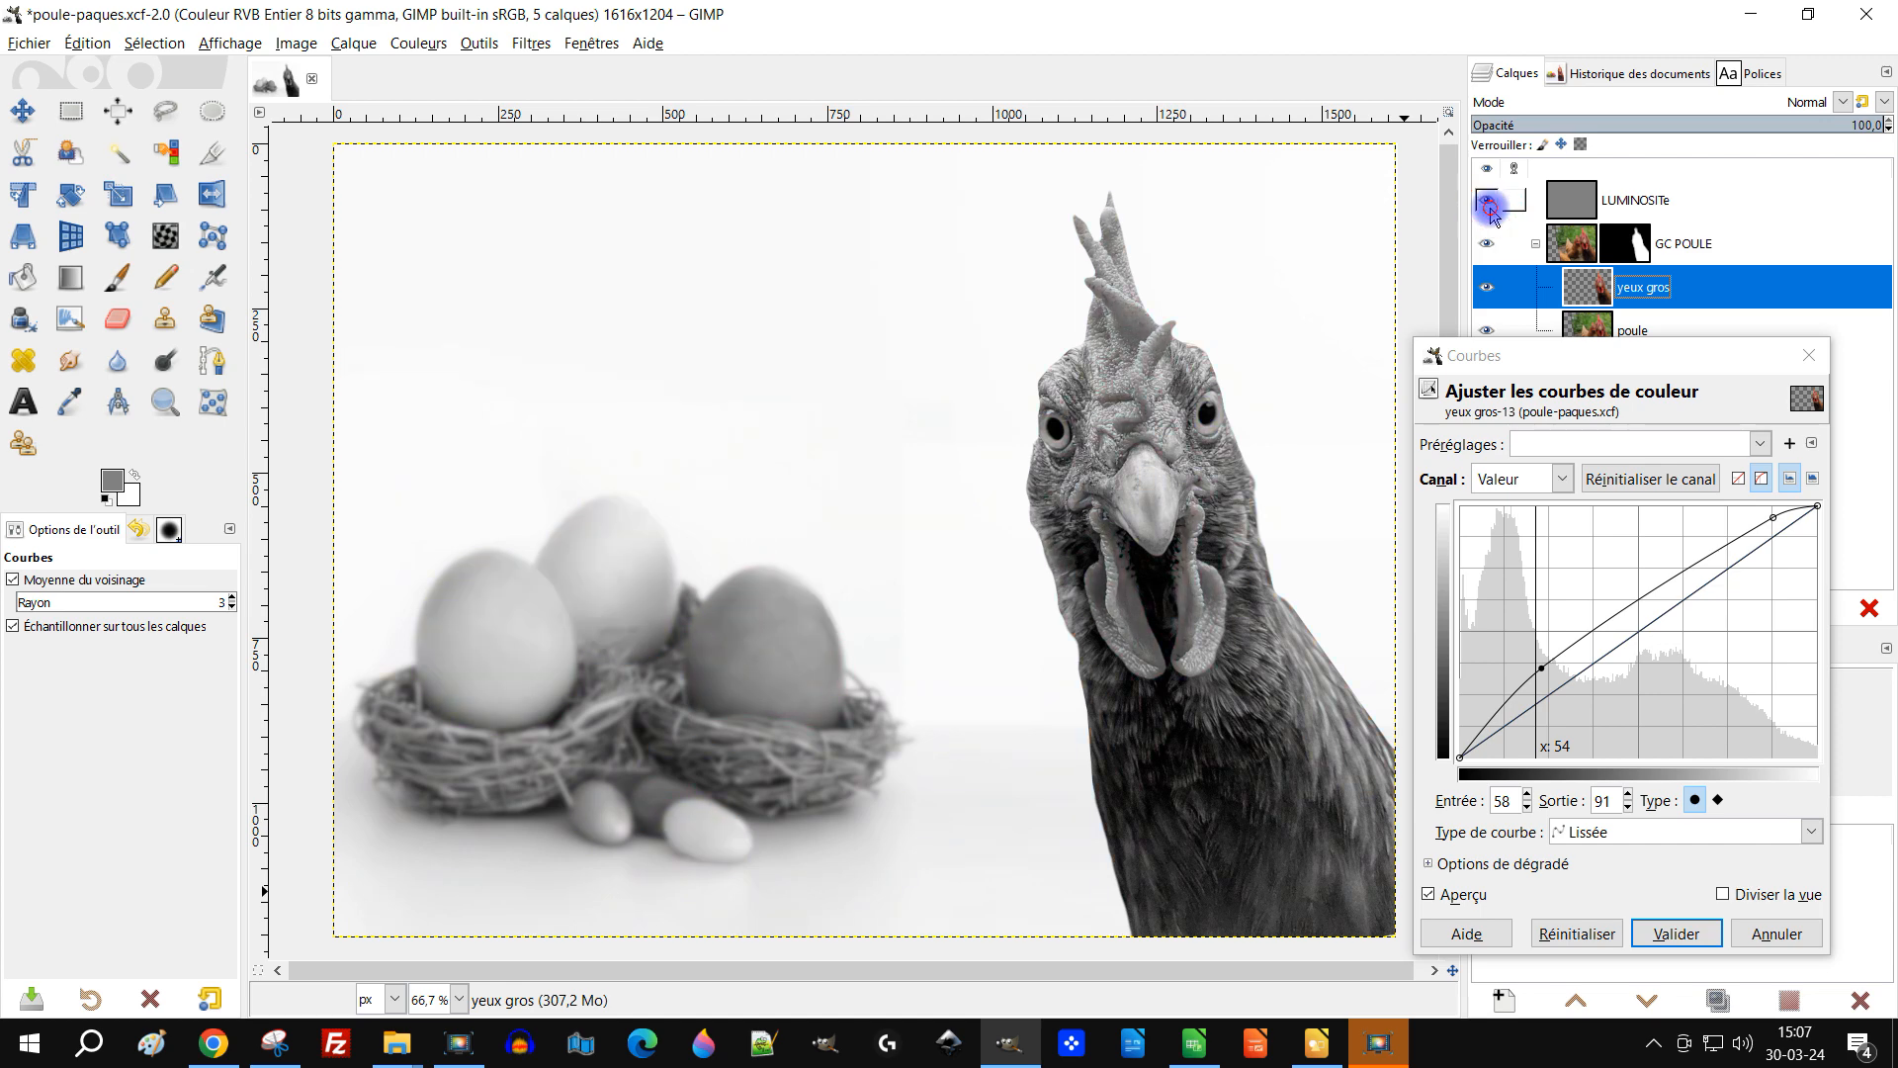
{"action": "left_click", "coordinate": [1489, 204]}
{"action": "left_click", "coordinate": [1671, 929]}
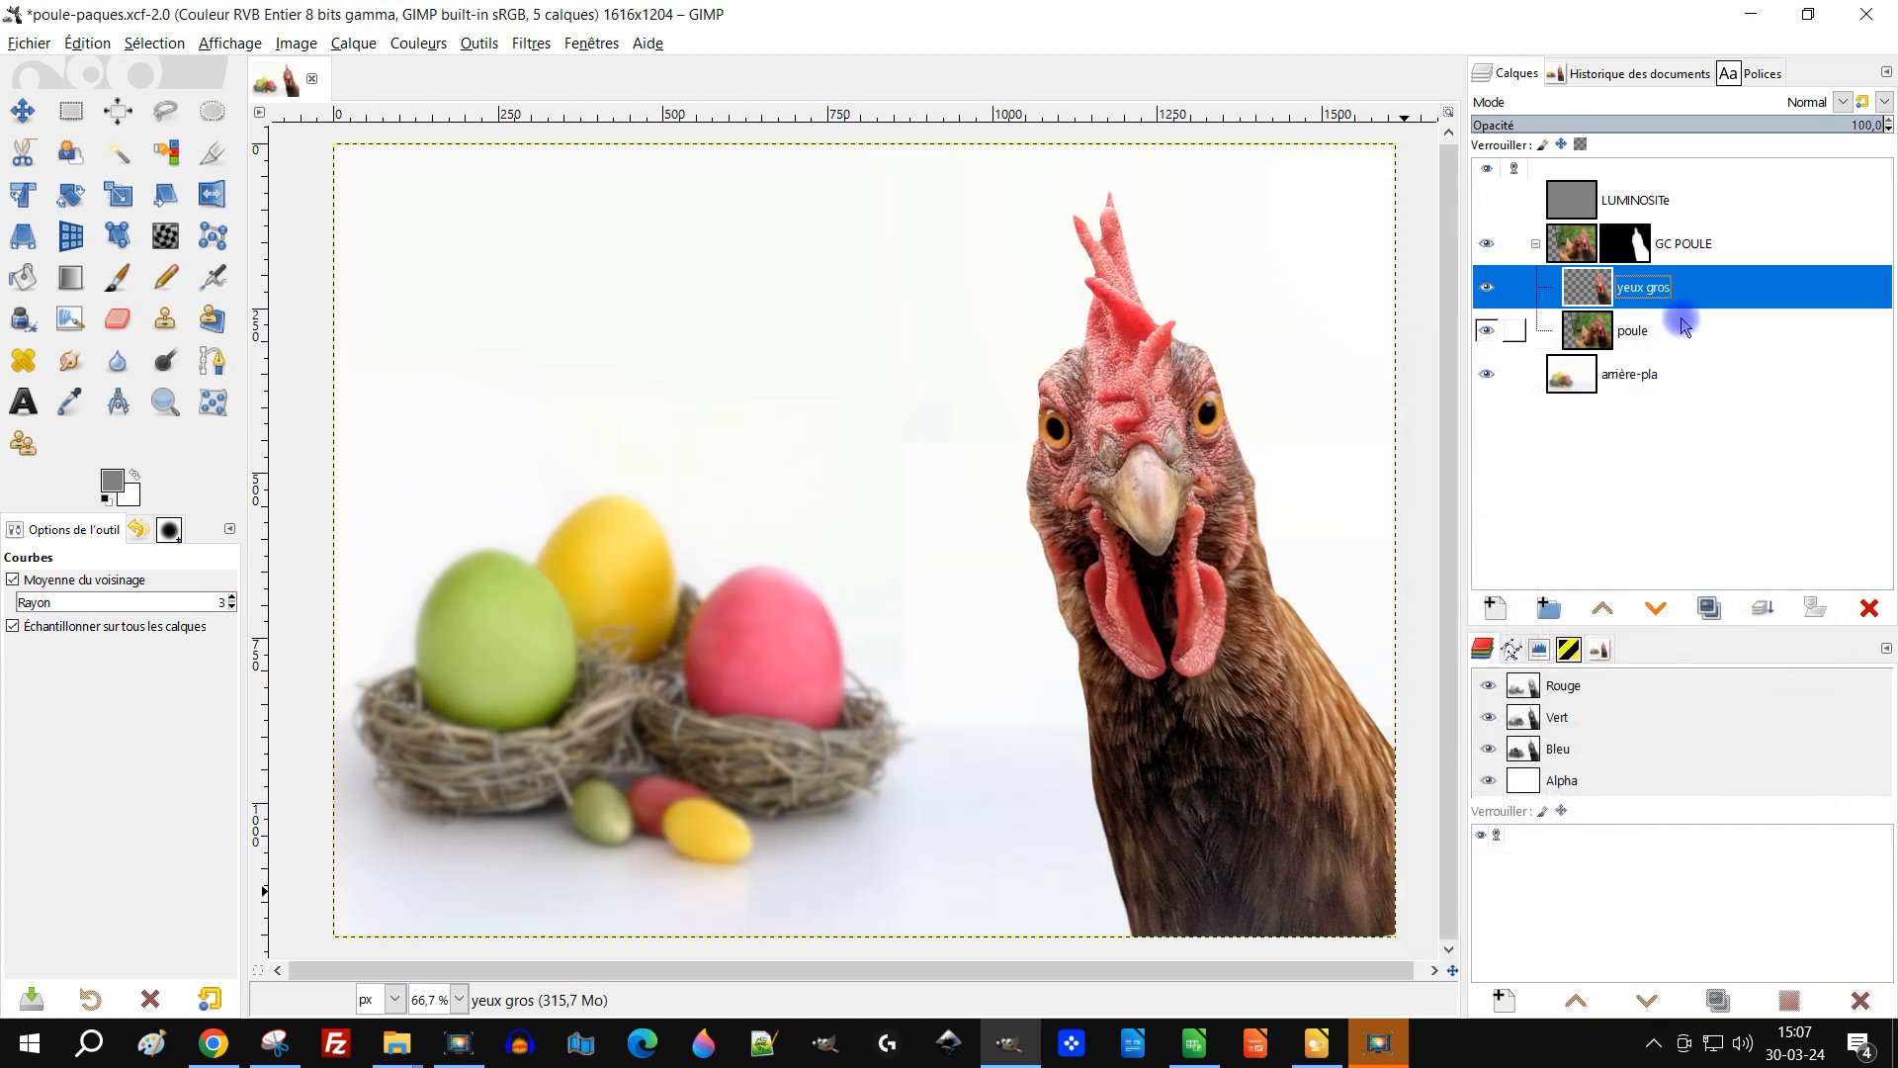
Step: Show the LUMINOSITe layer and set its blend mode to Luminance
{"action": "left_click", "coordinate": [1494, 297]}
{"action": "left_click", "coordinate": [1494, 296]}
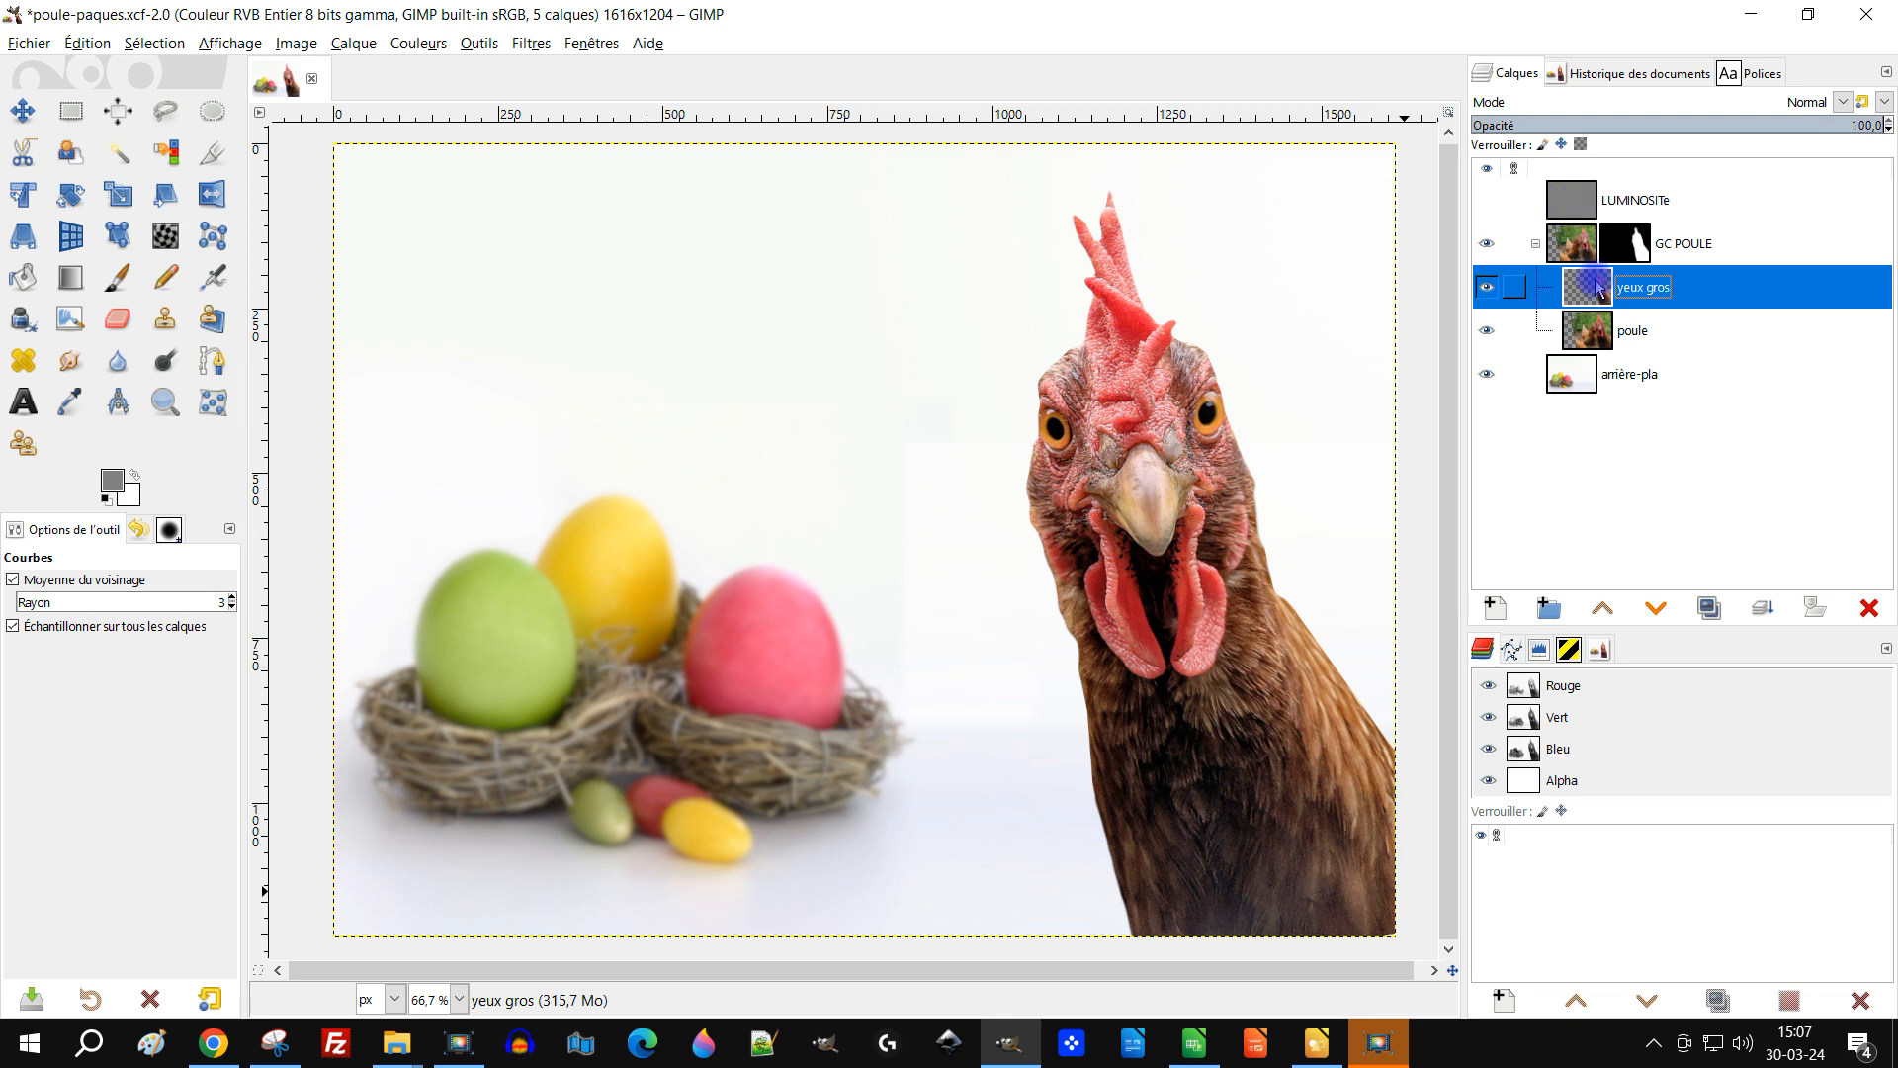
{"action": "left_click", "coordinate": [1486, 200]}
{"action": "left_click", "coordinate": [1690, 200]}
{"action": "left_click", "coordinate": [1779, 102]}
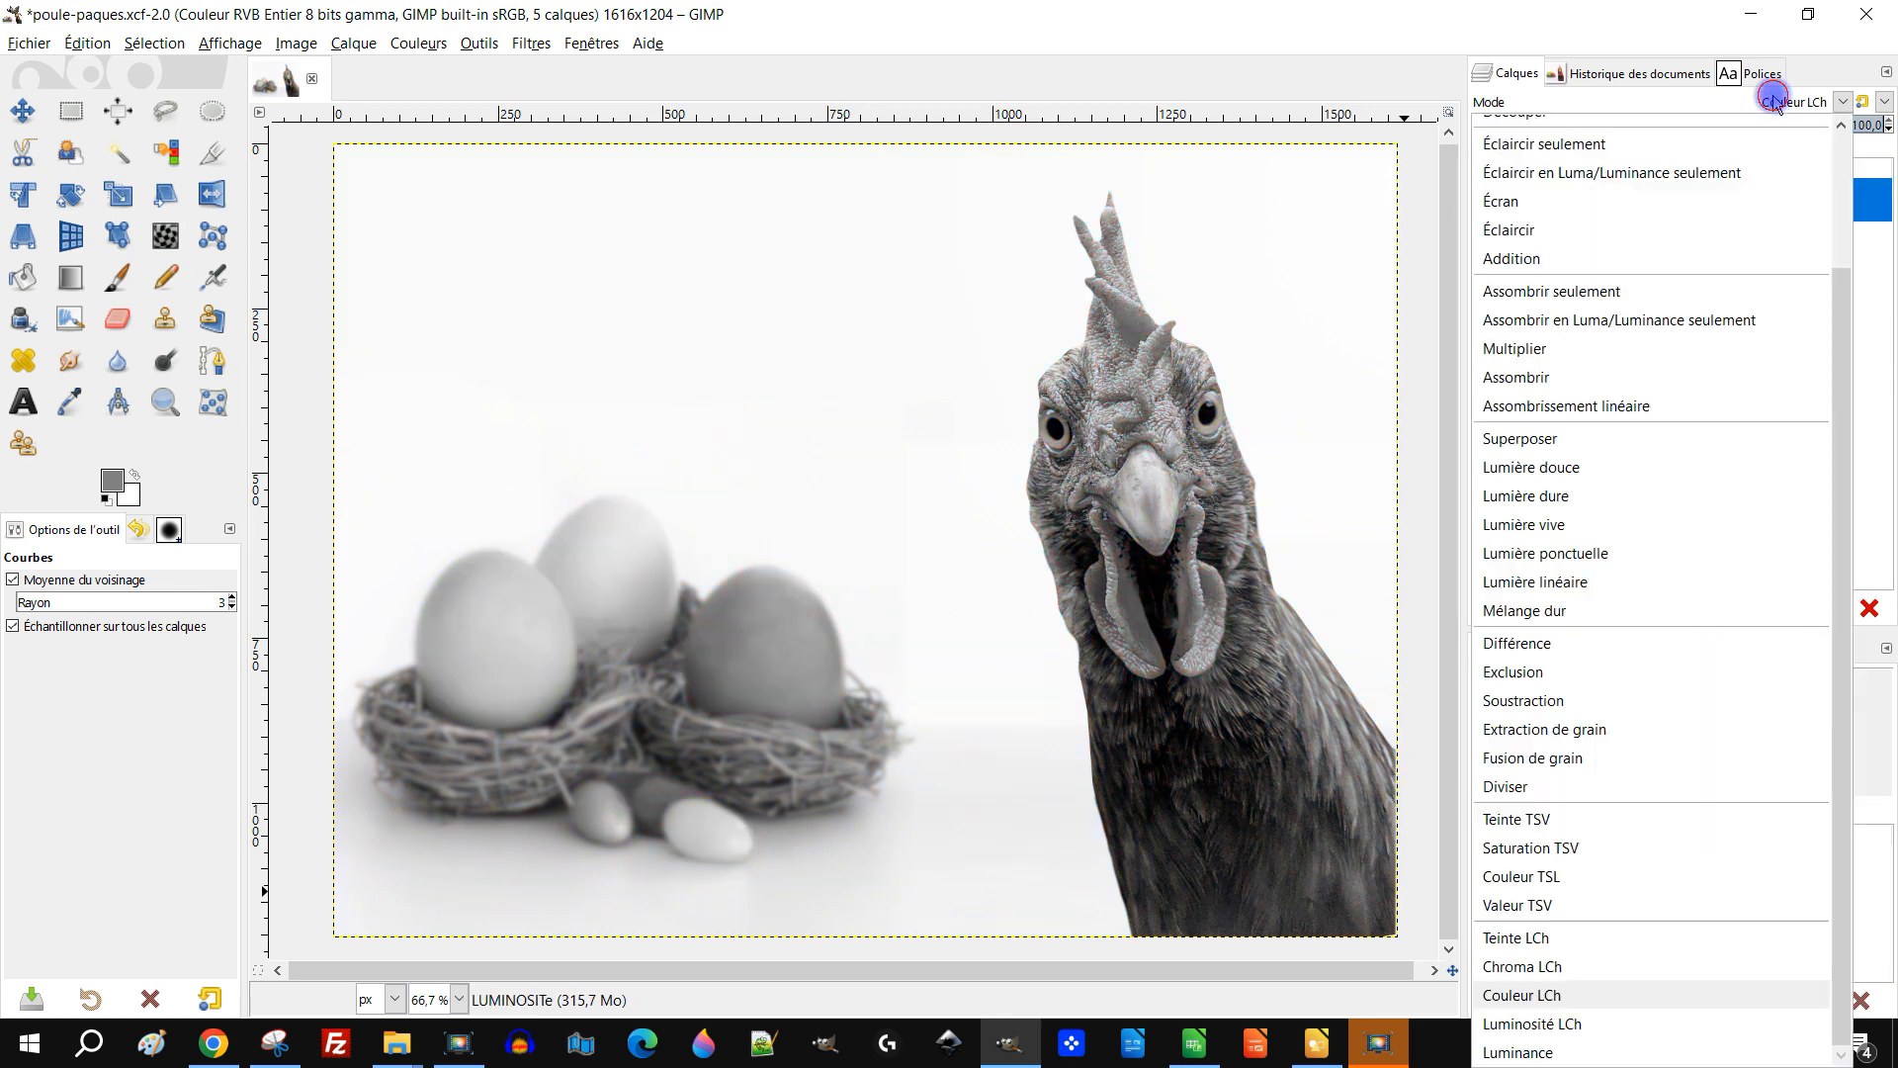
{"action": "left_click", "coordinate": [1618, 1050]}
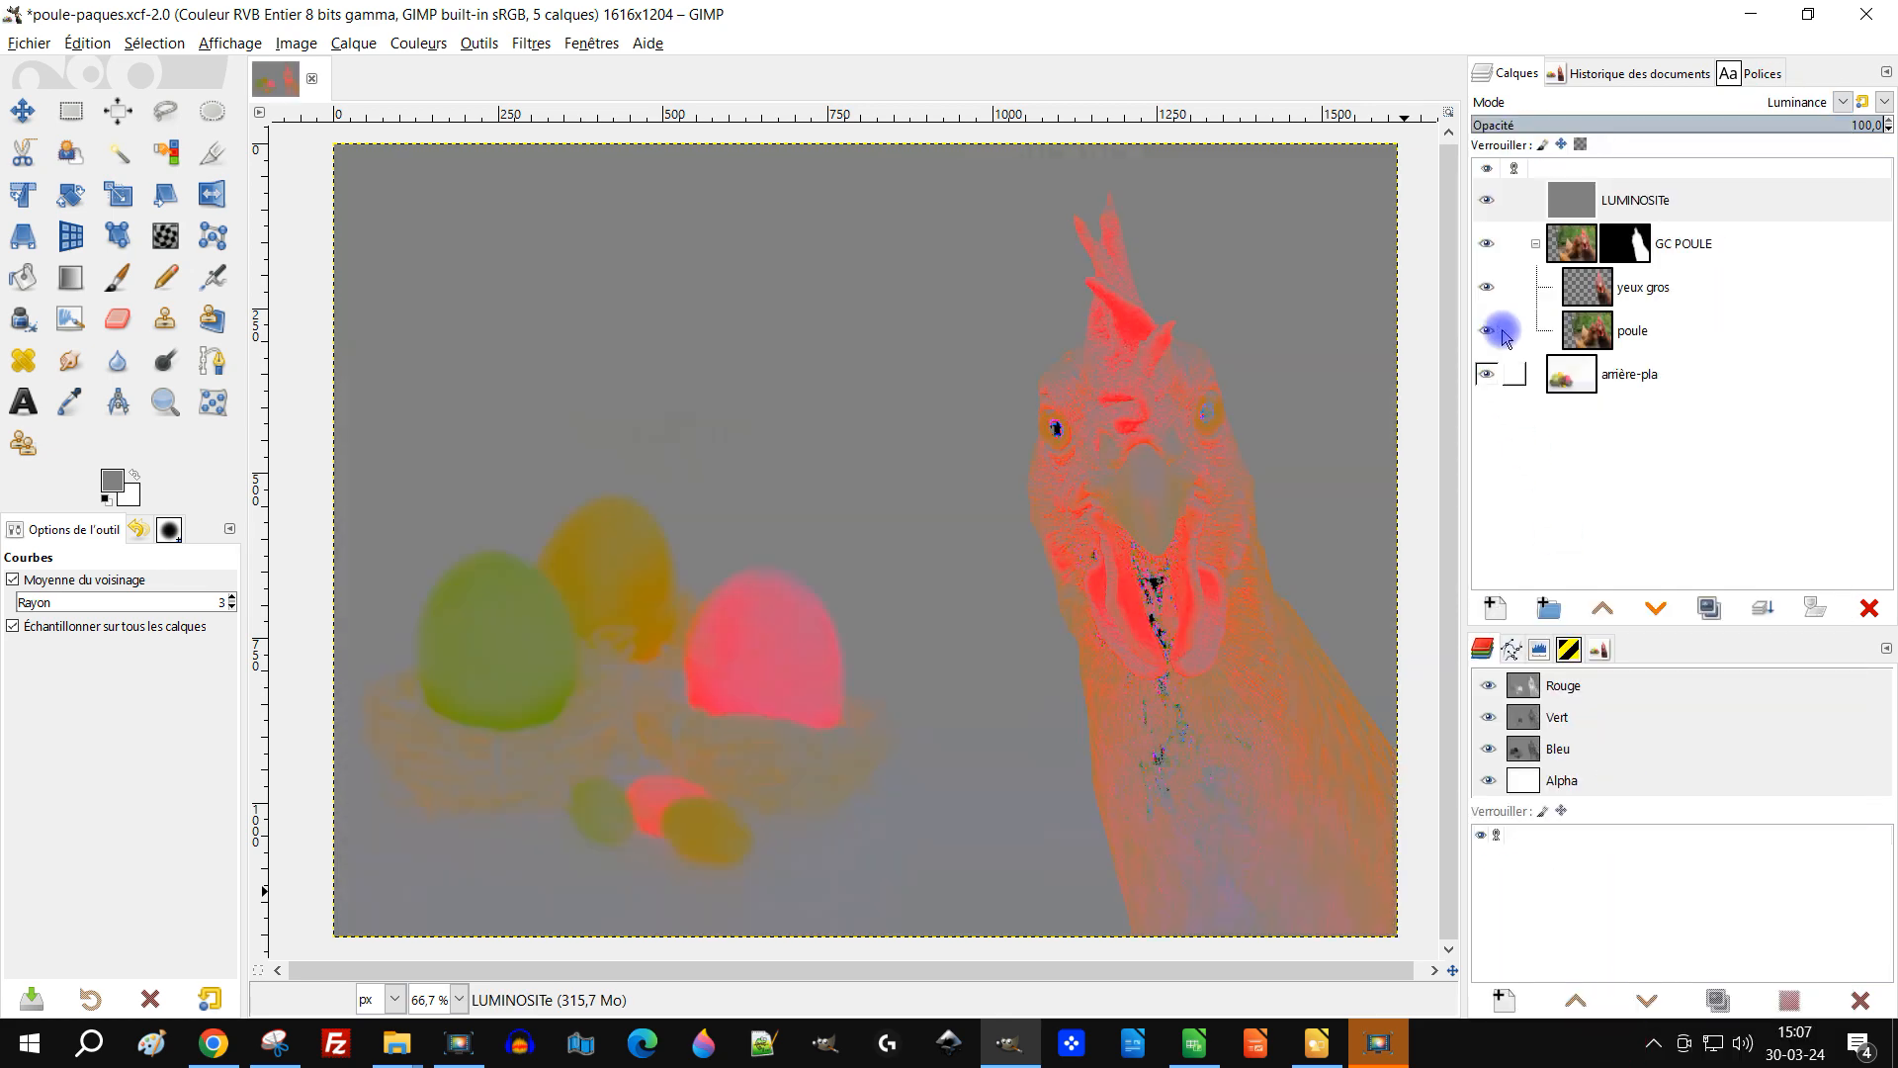
Step: Lower the yeux gros layer's saturation to -11,4 with Teinte-Saturation, comparing against the LUMINOSITe layer before applying
{"action": "left_click", "coordinate": [1586, 294]}
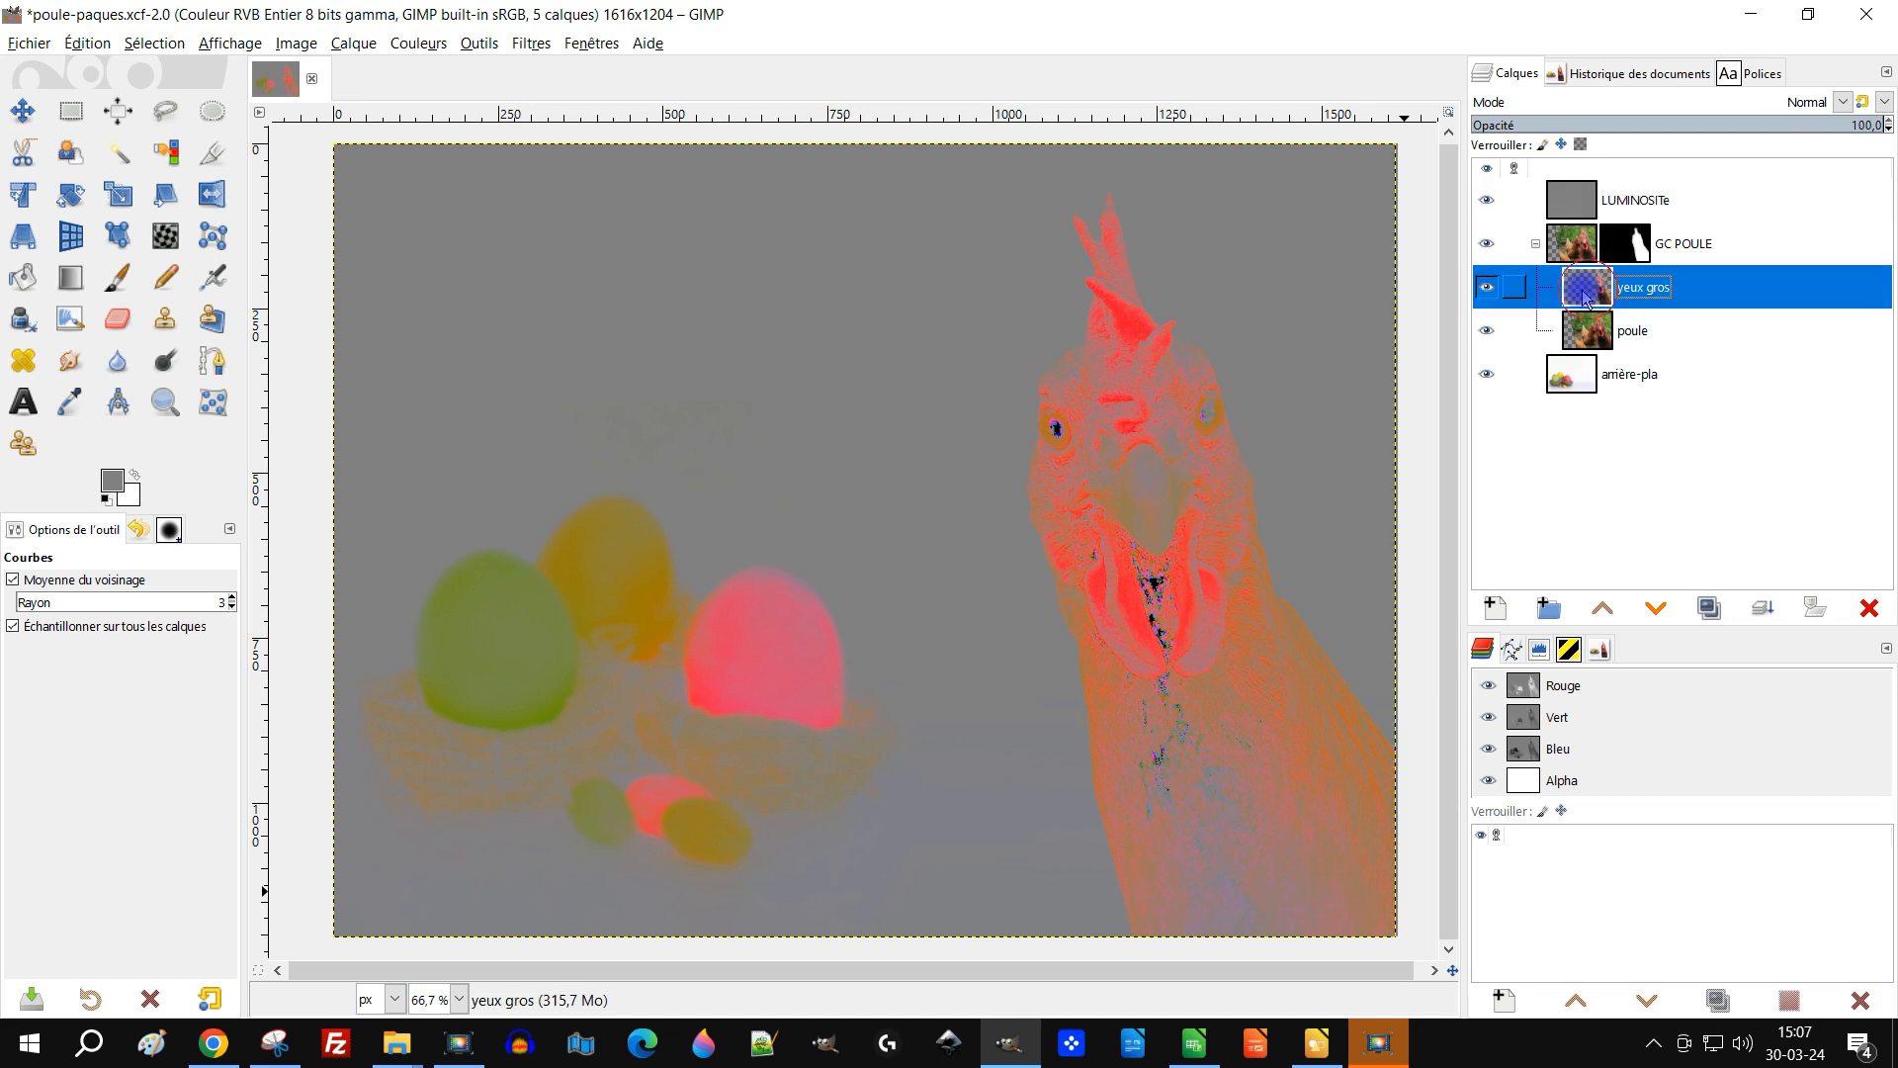
{"action": "left_click", "coordinate": [418, 44]}
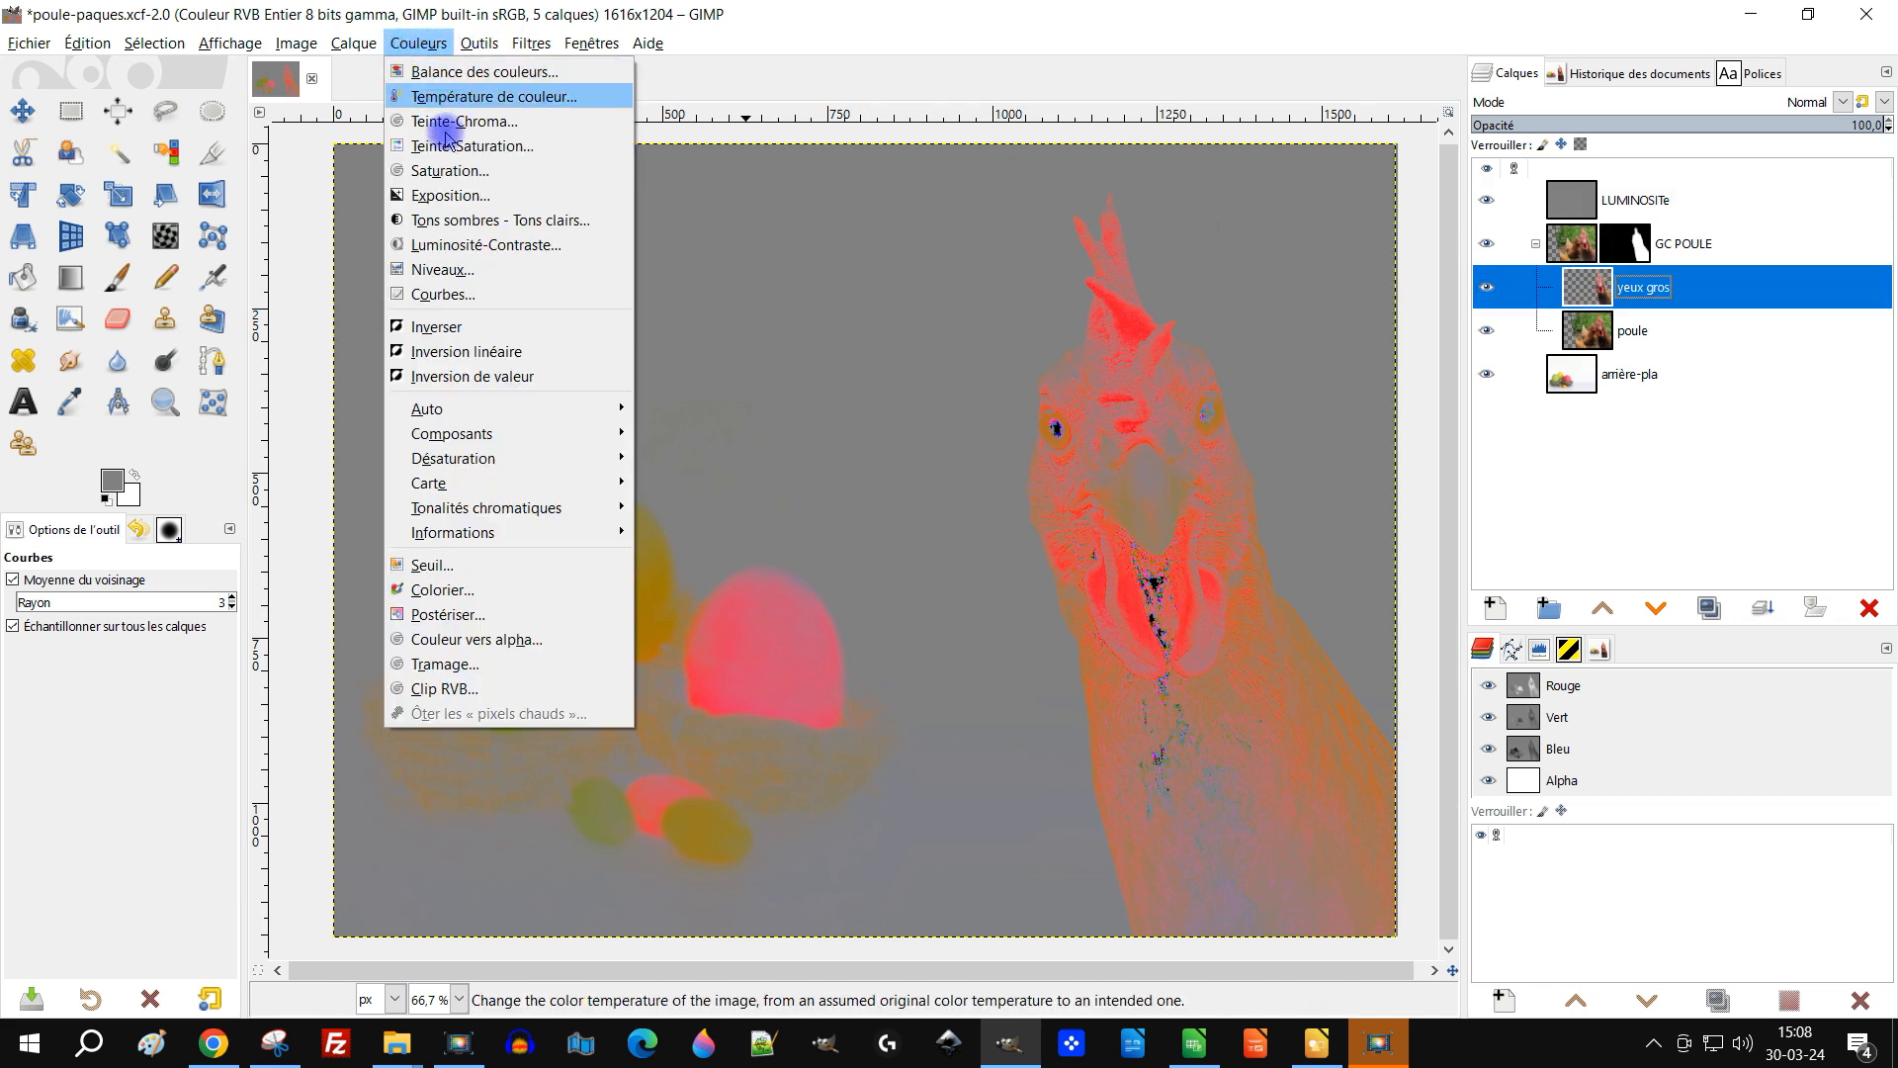
{"action": "left_click", "coordinate": [506, 146]}
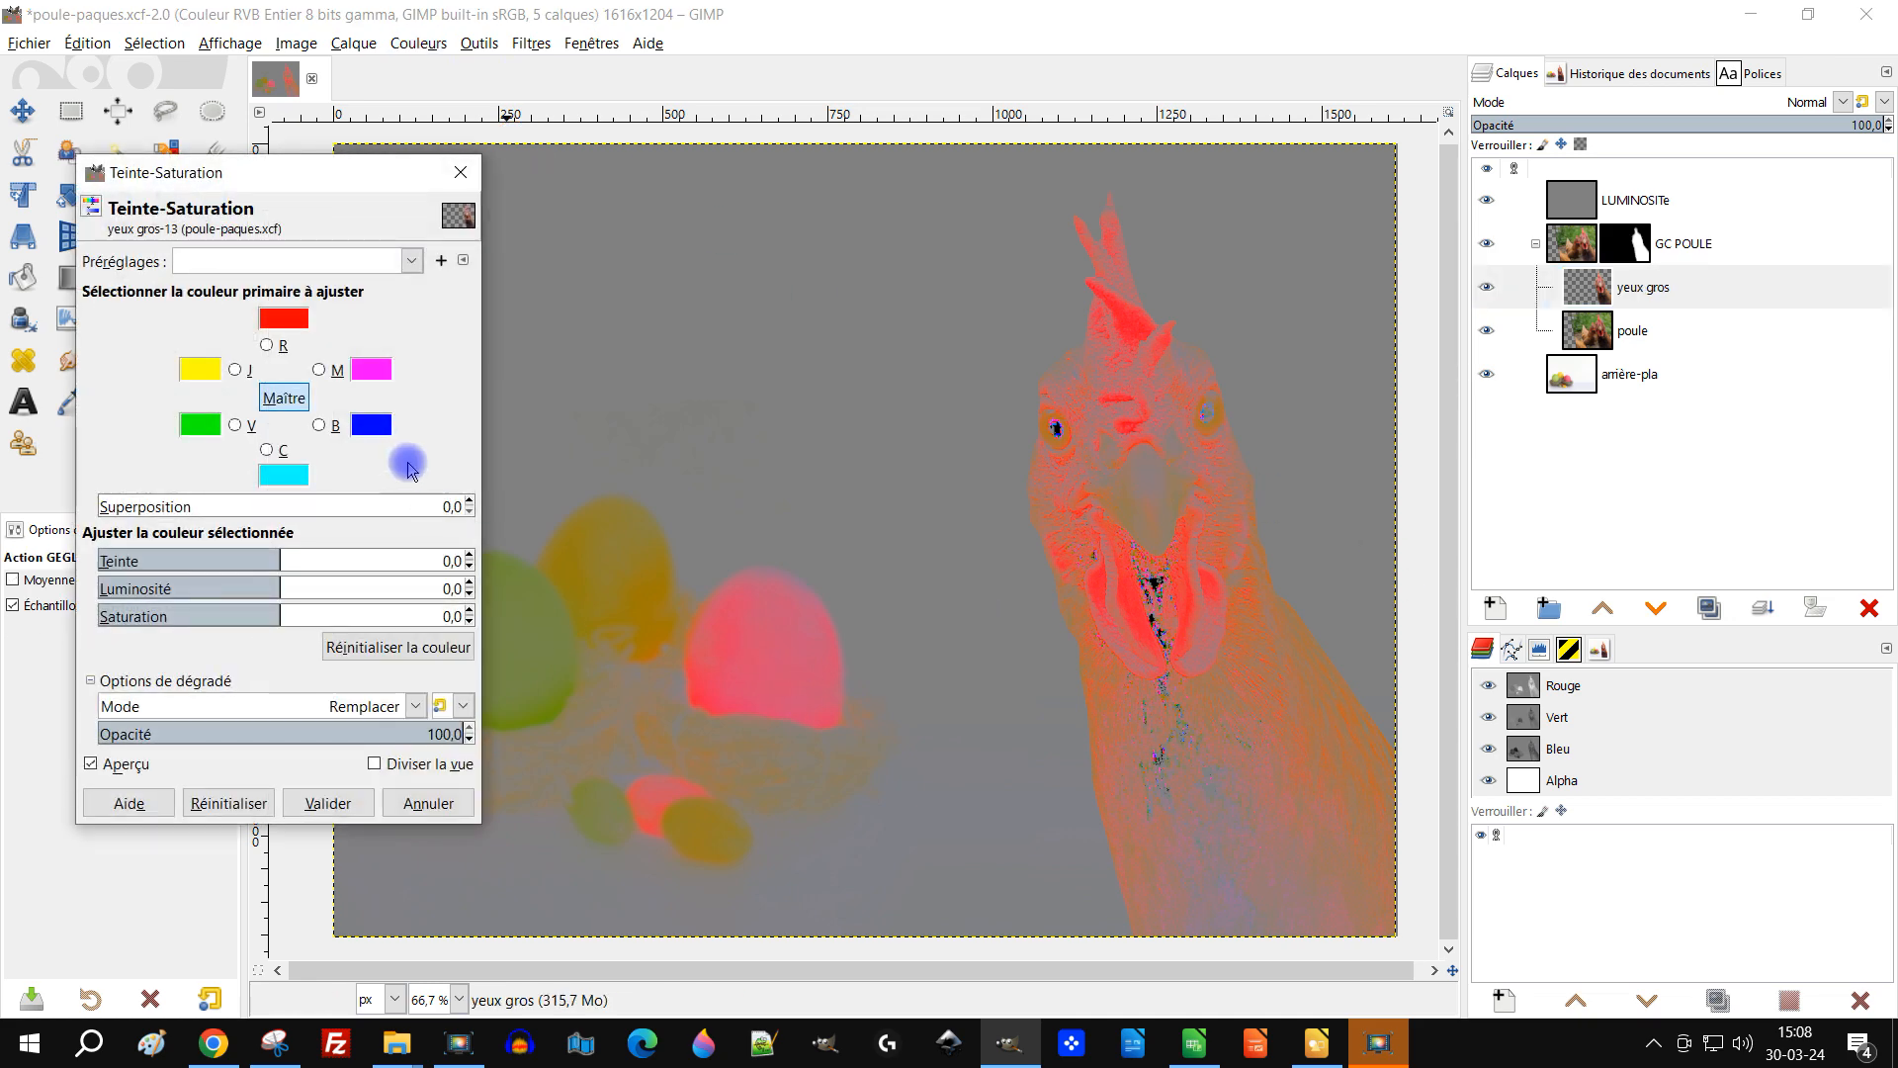
{"action": "left_click", "coordinate": [1489, 201]}
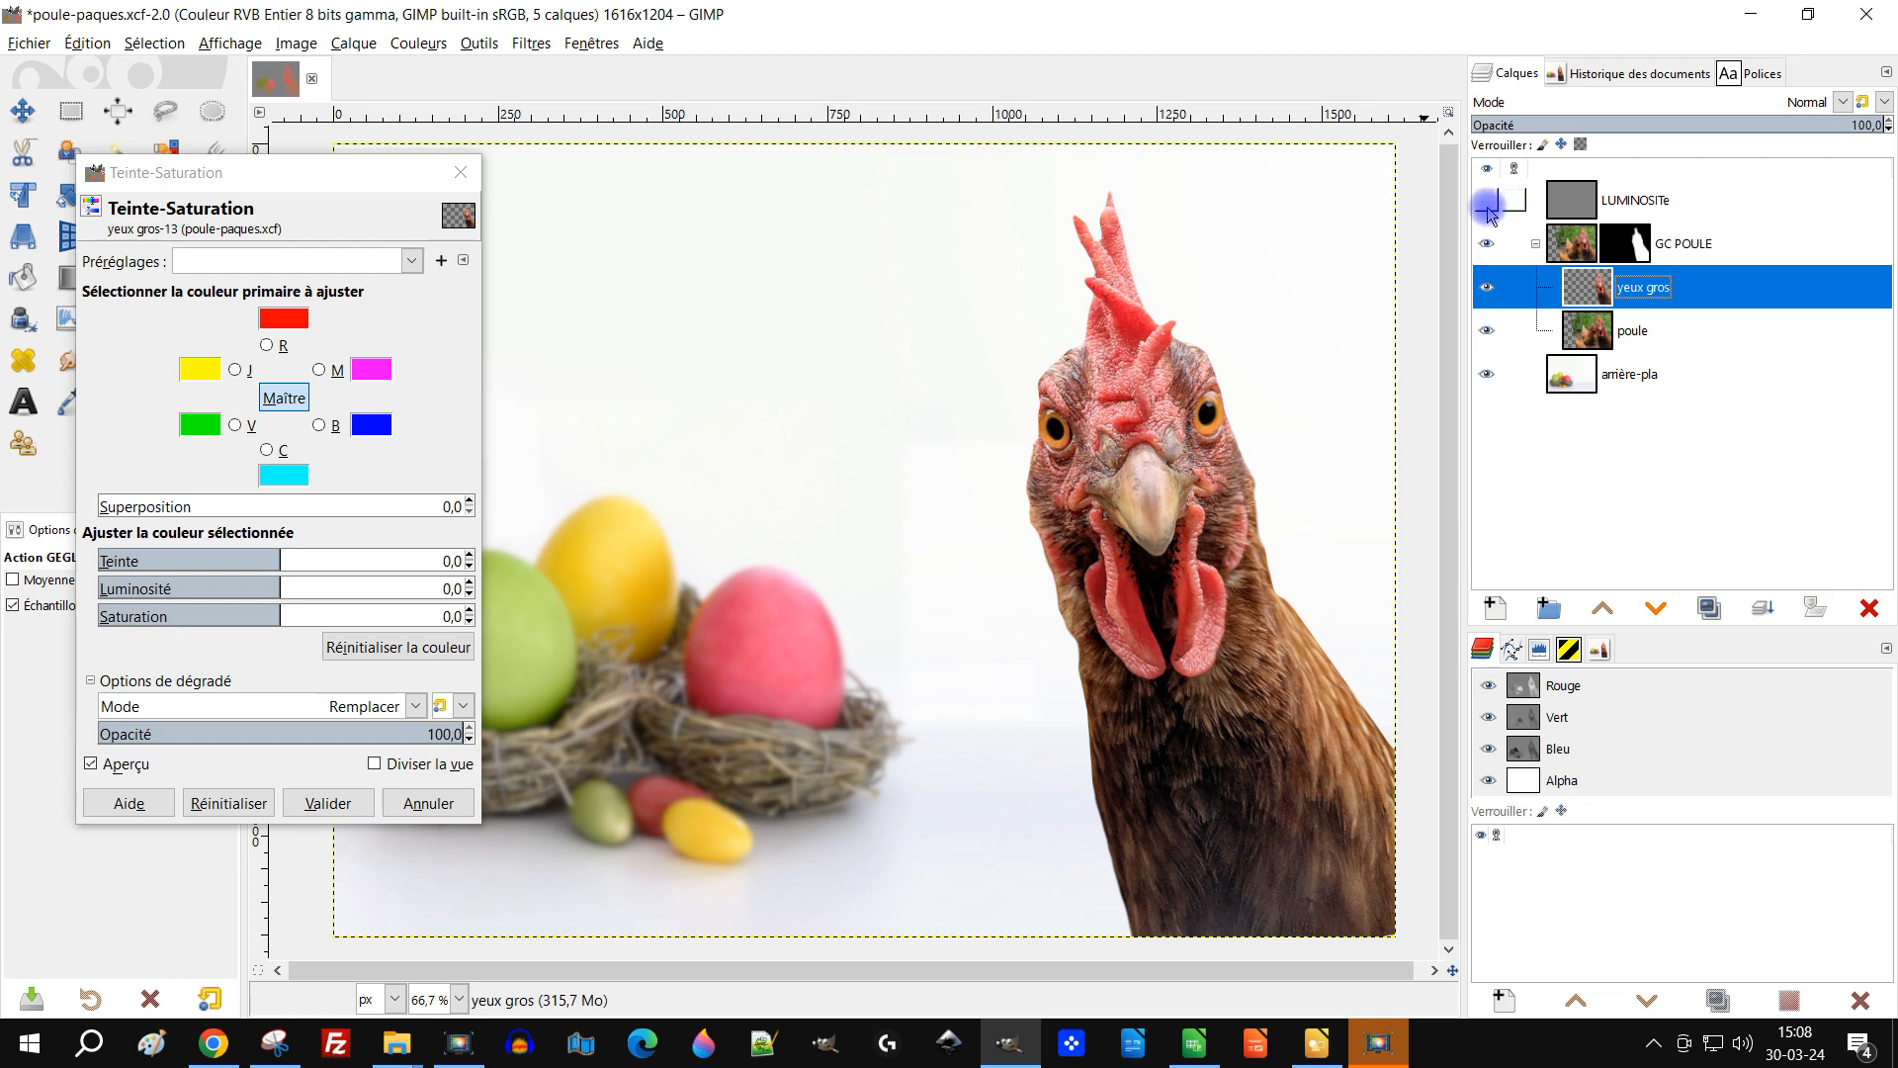
{"action": "left_click", "coordinate": [1489, 203]}
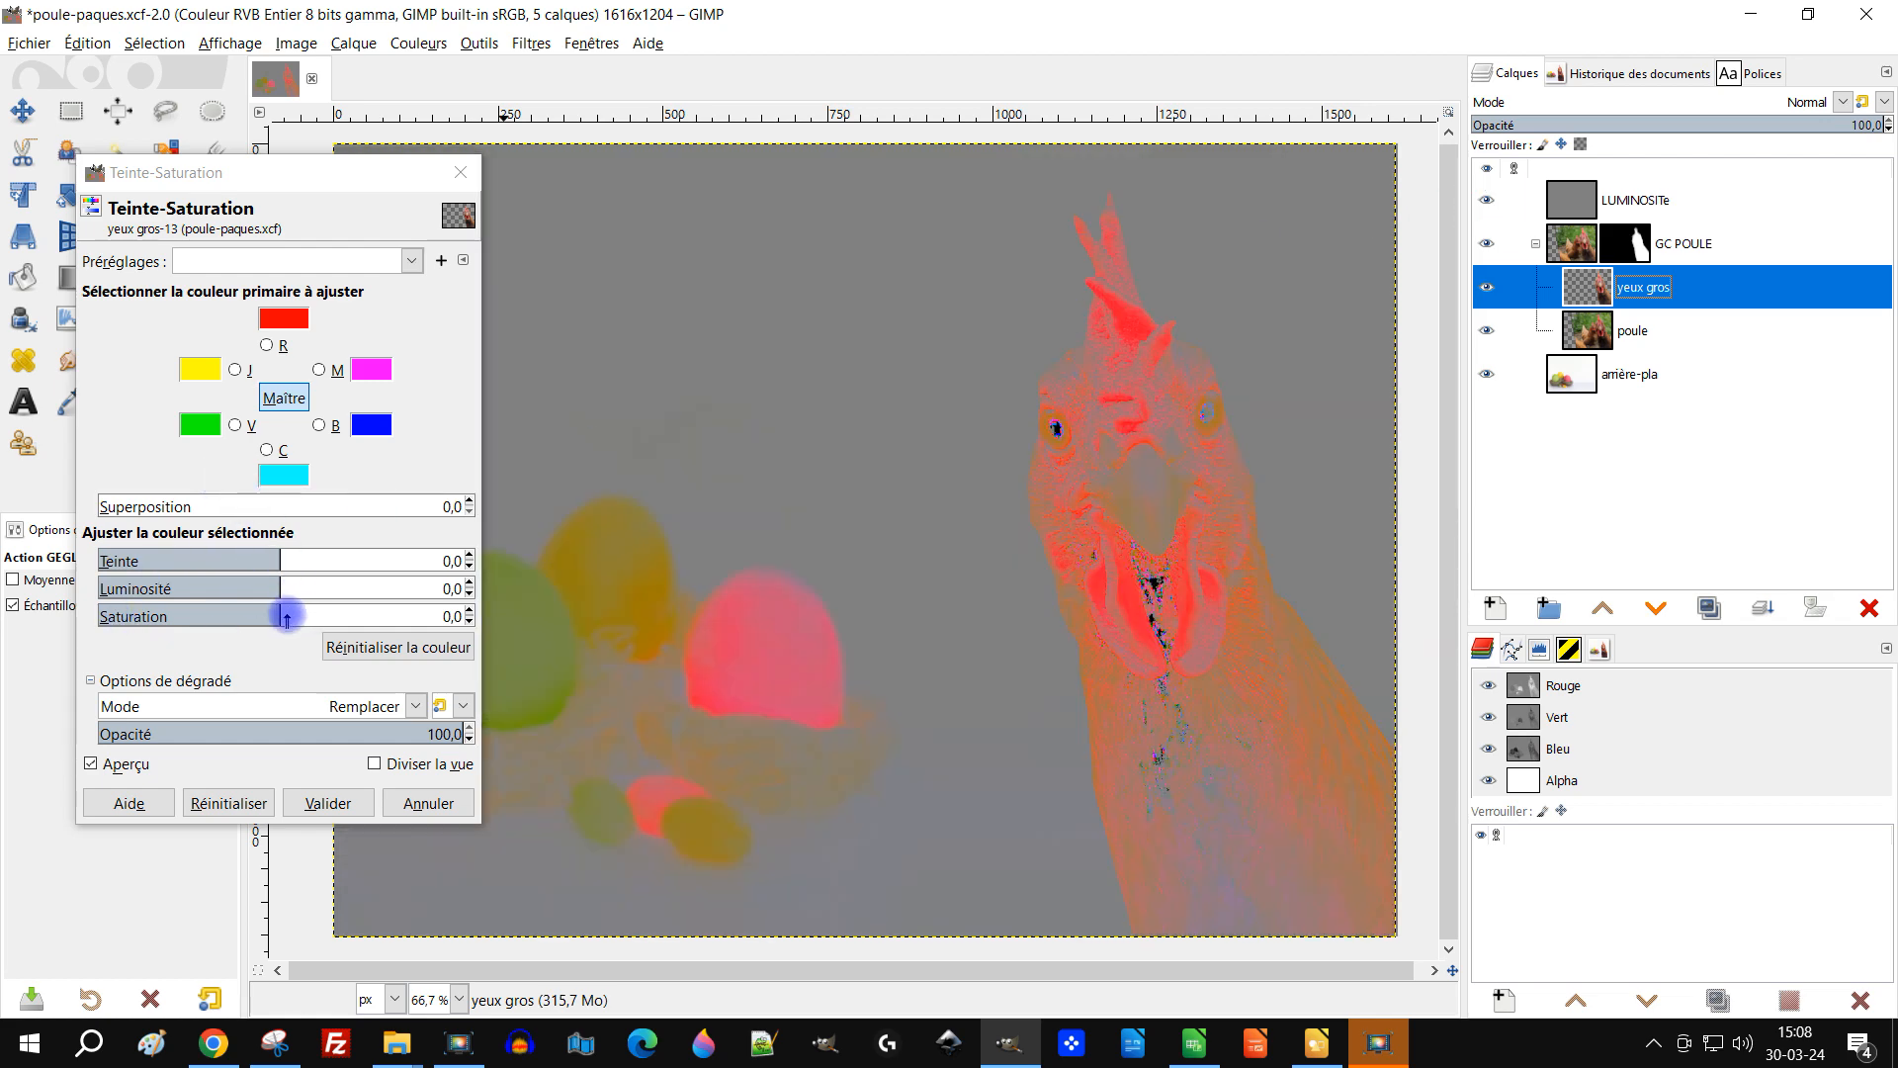
{"action": "left_click_drag", "start_coordinate": [280, 613], "coordinate": [253, 616]}
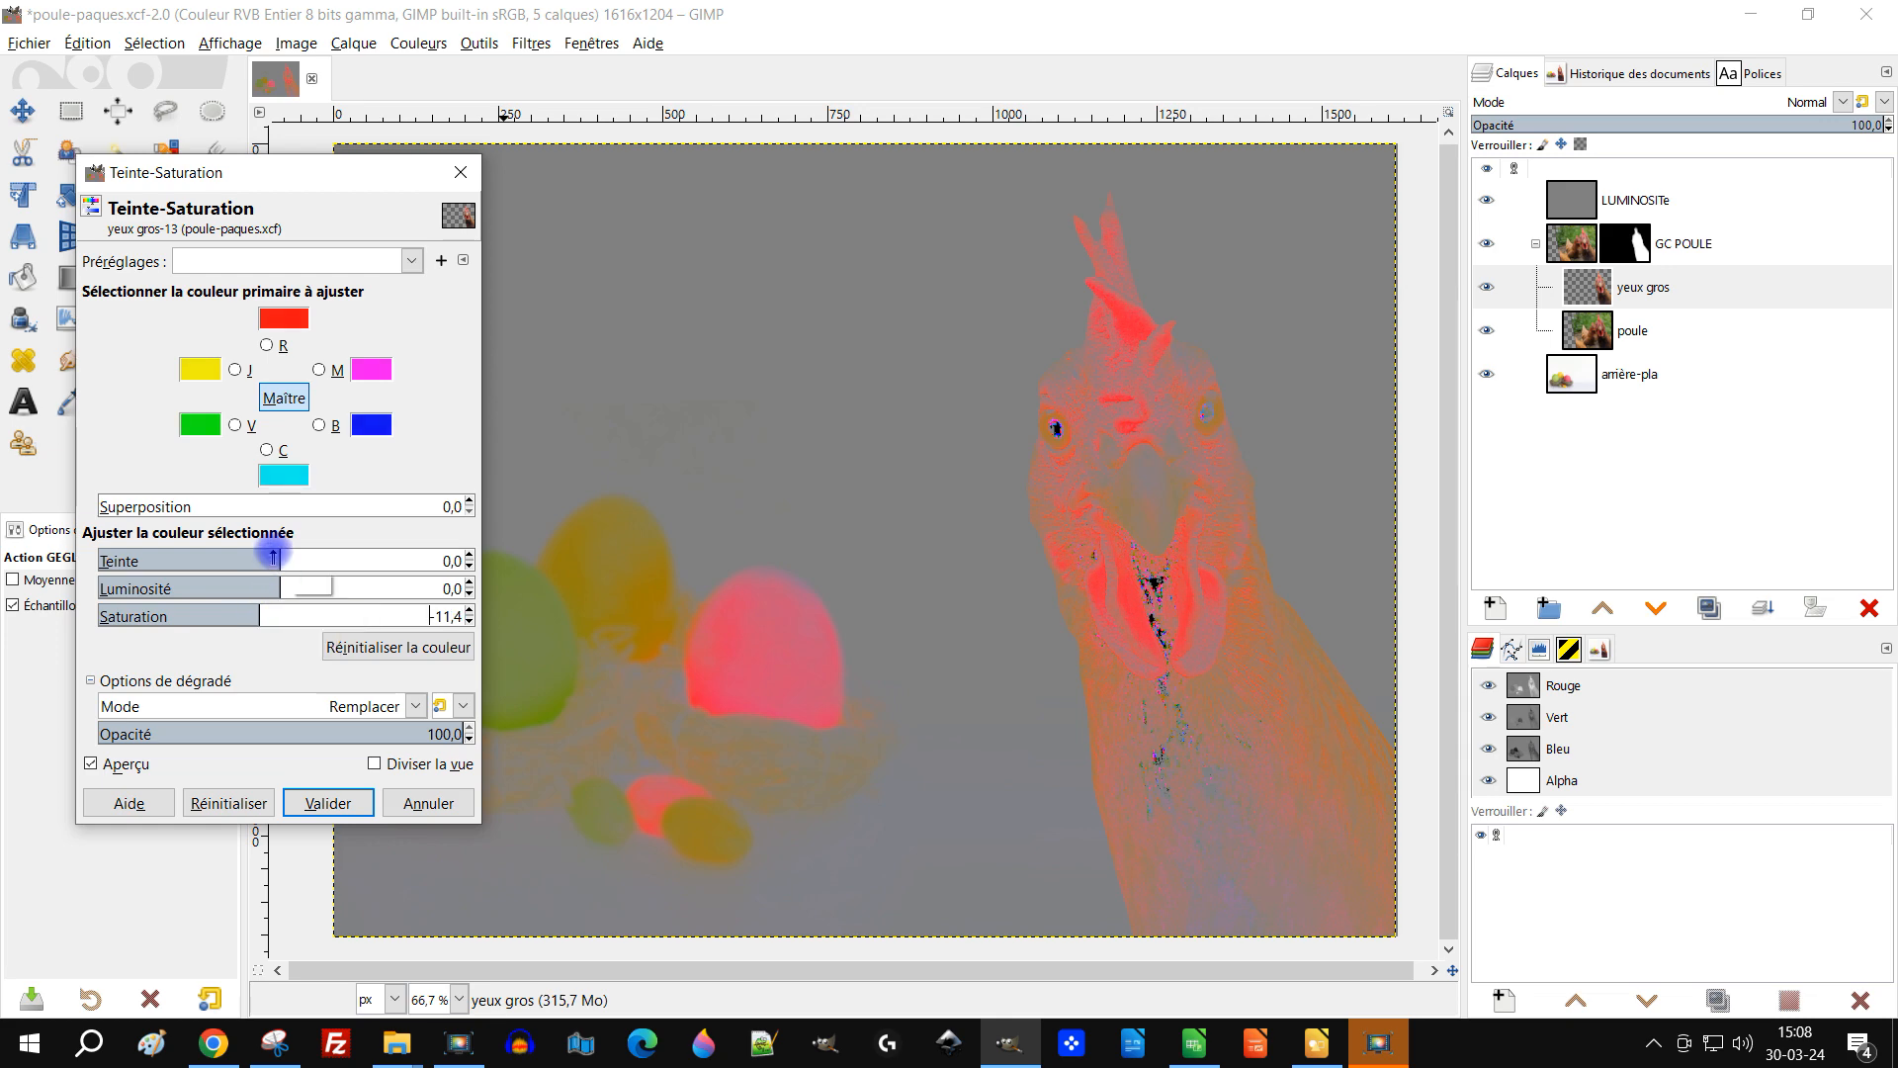
{"action": "left_click", "coordinate": [1485, 202]}
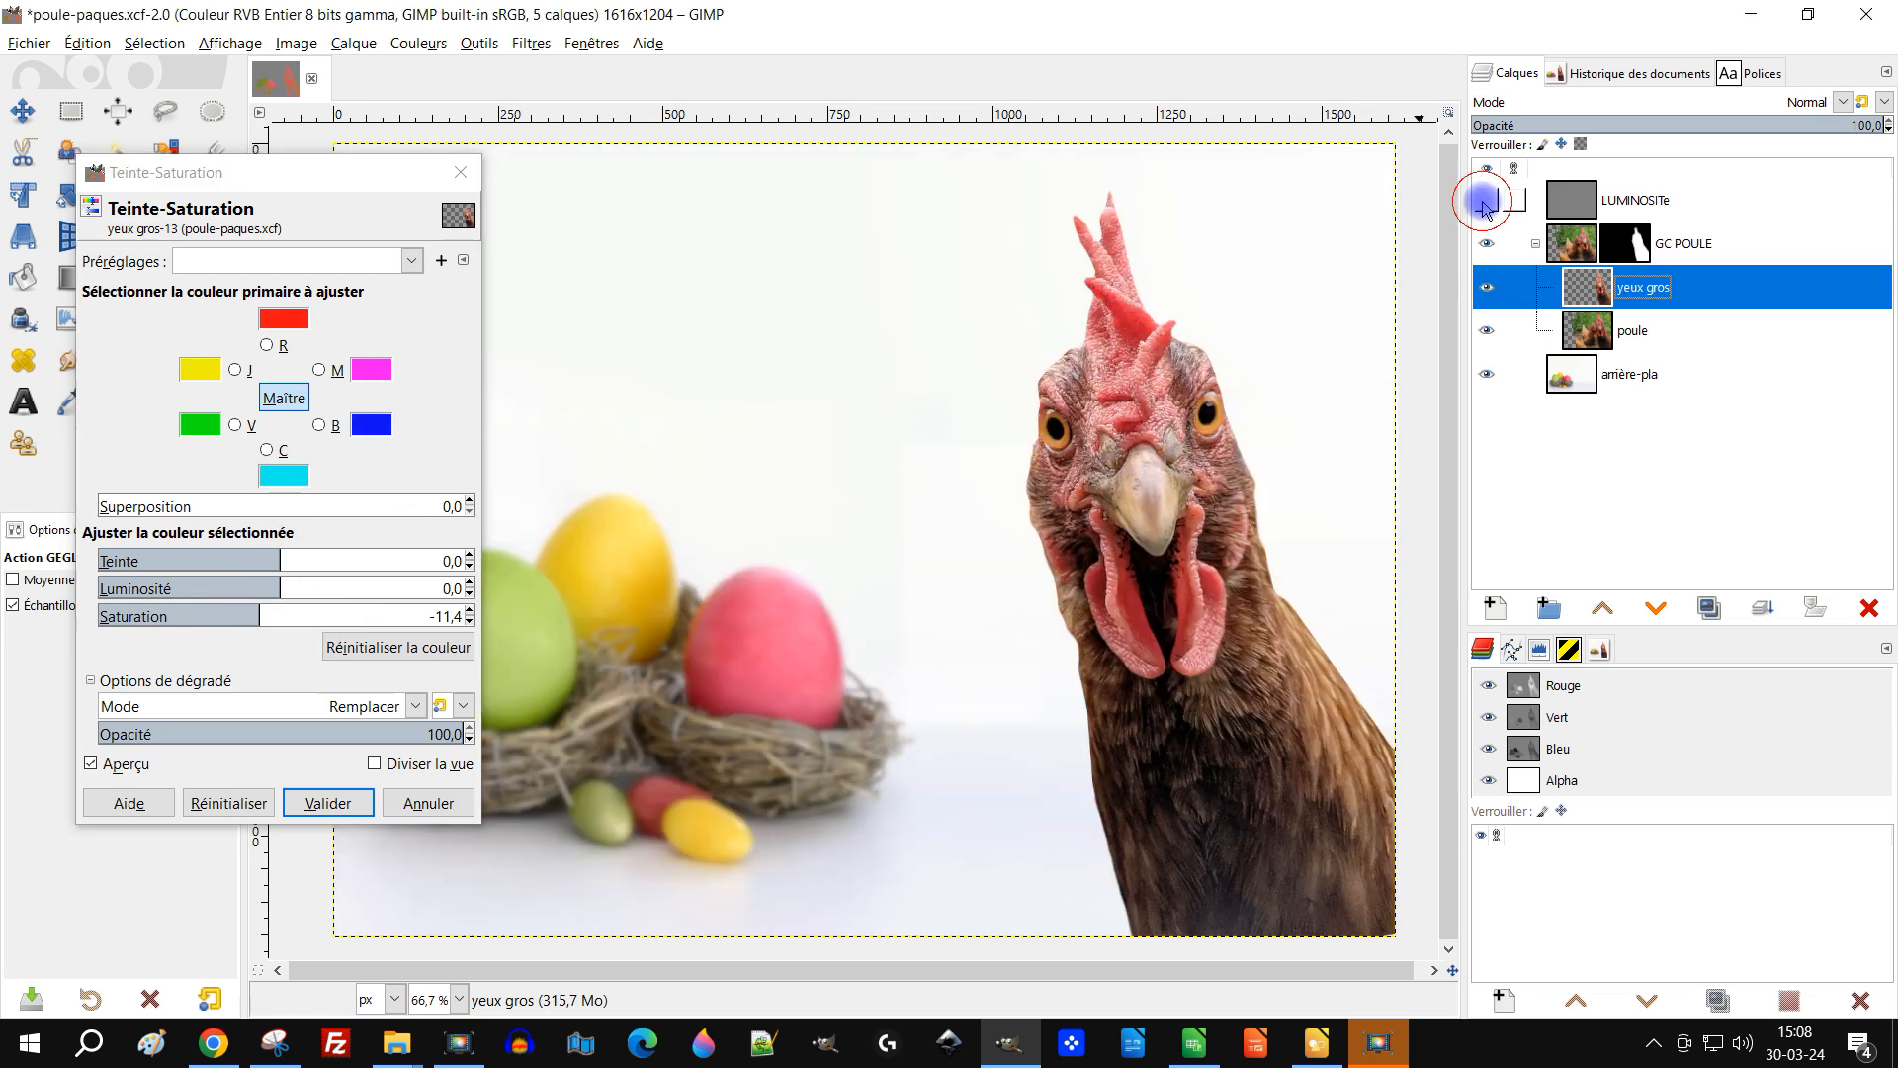
{"action": "left_click", "coordinate": [1485, 201]}
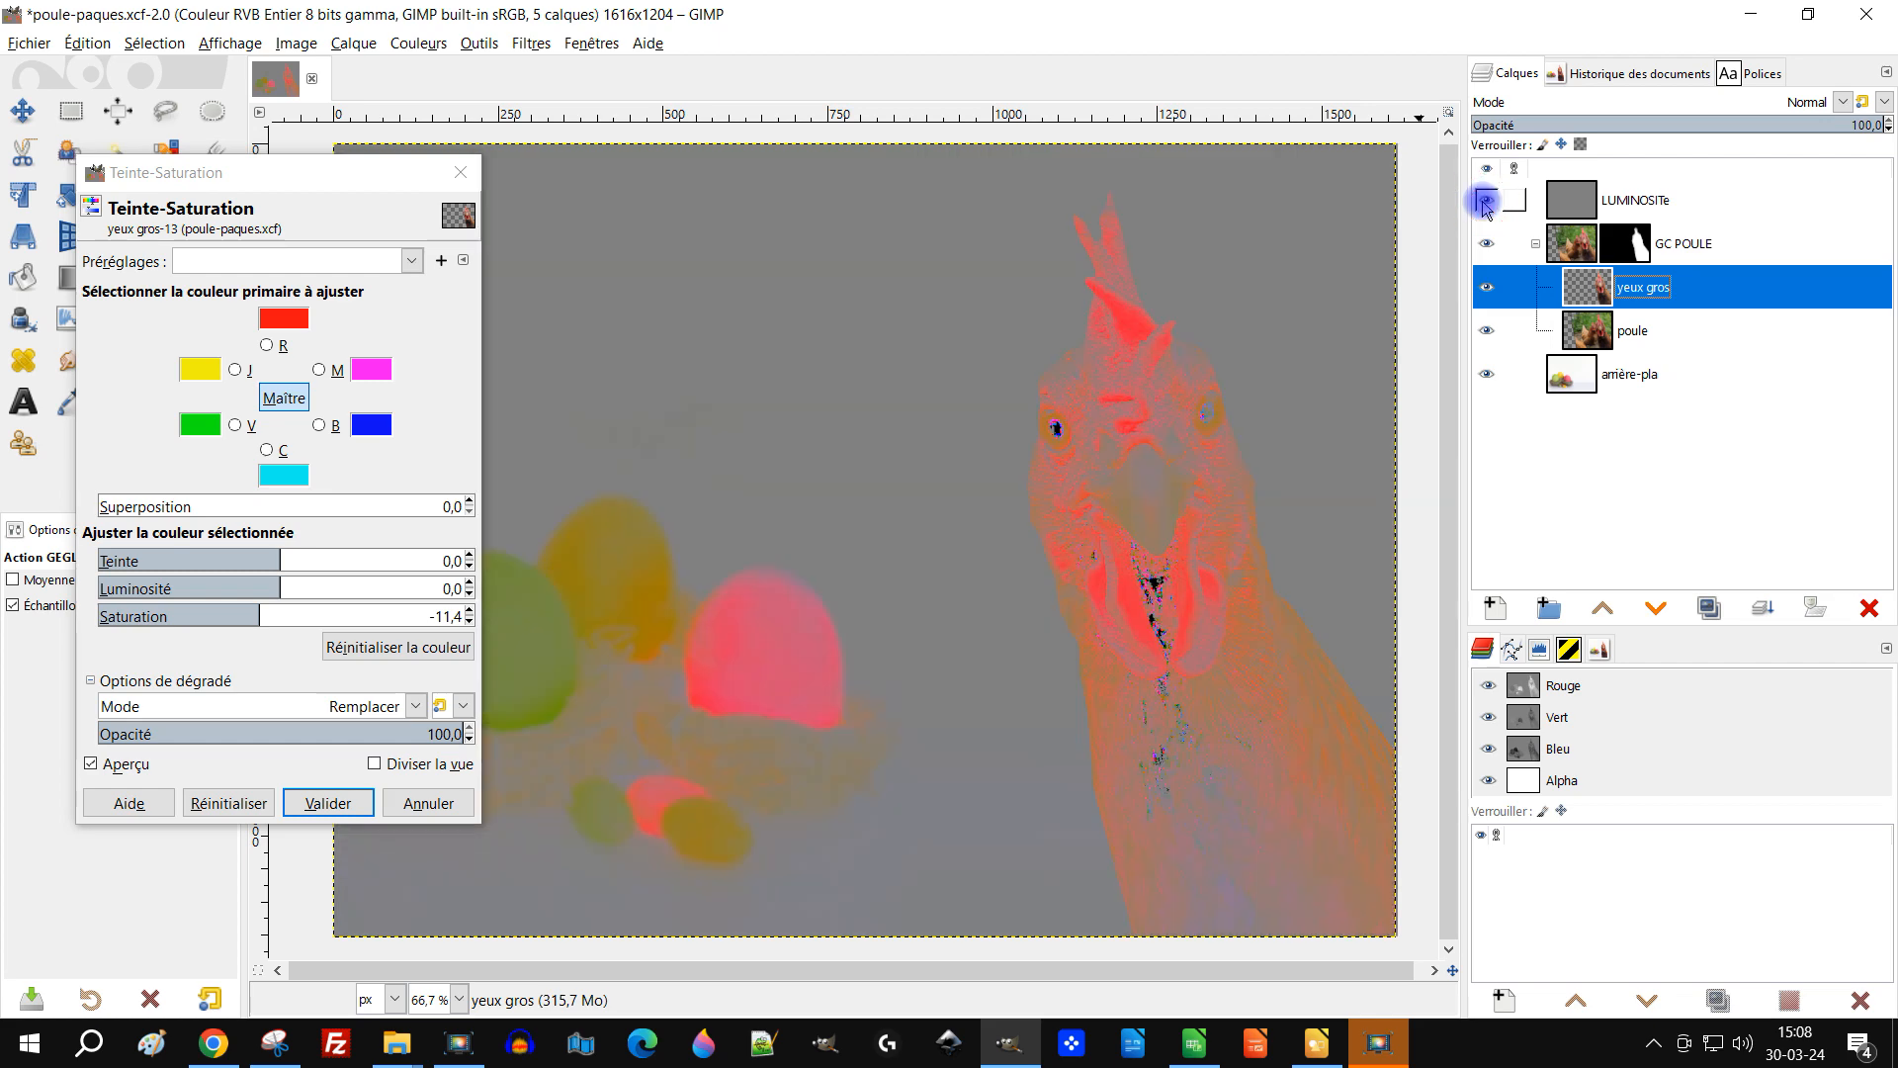
{"action": "left_click", "coordinate": [1485, 202]}
{"action": "left_click", "coordinate": [1485, 202]}
{"action": "left_click", "coordinate": [318, 803]}
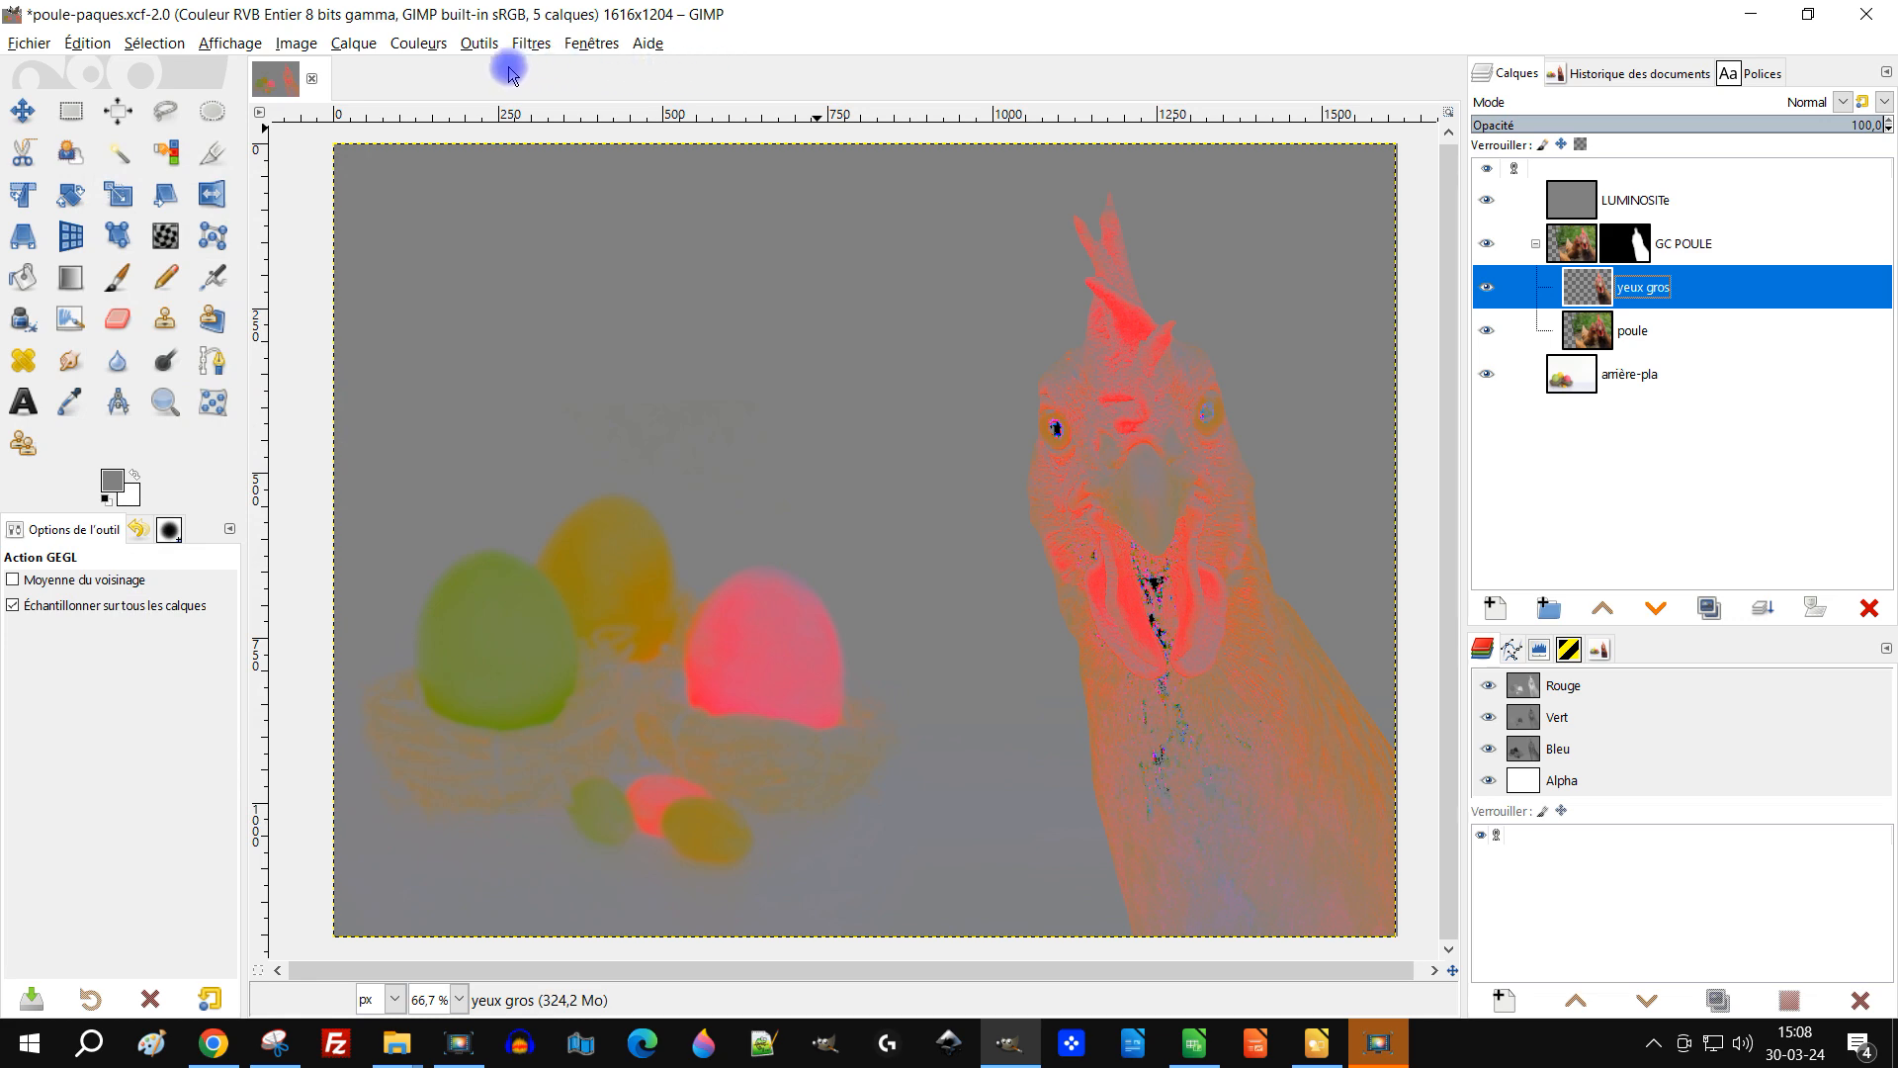
Step: Apply Exposition to the yeux gros layer with its default settings
{"action": "left_click", "coordinate": [529, 45]}
{"action": "mouse_move", "coordinate": [426, 53]}
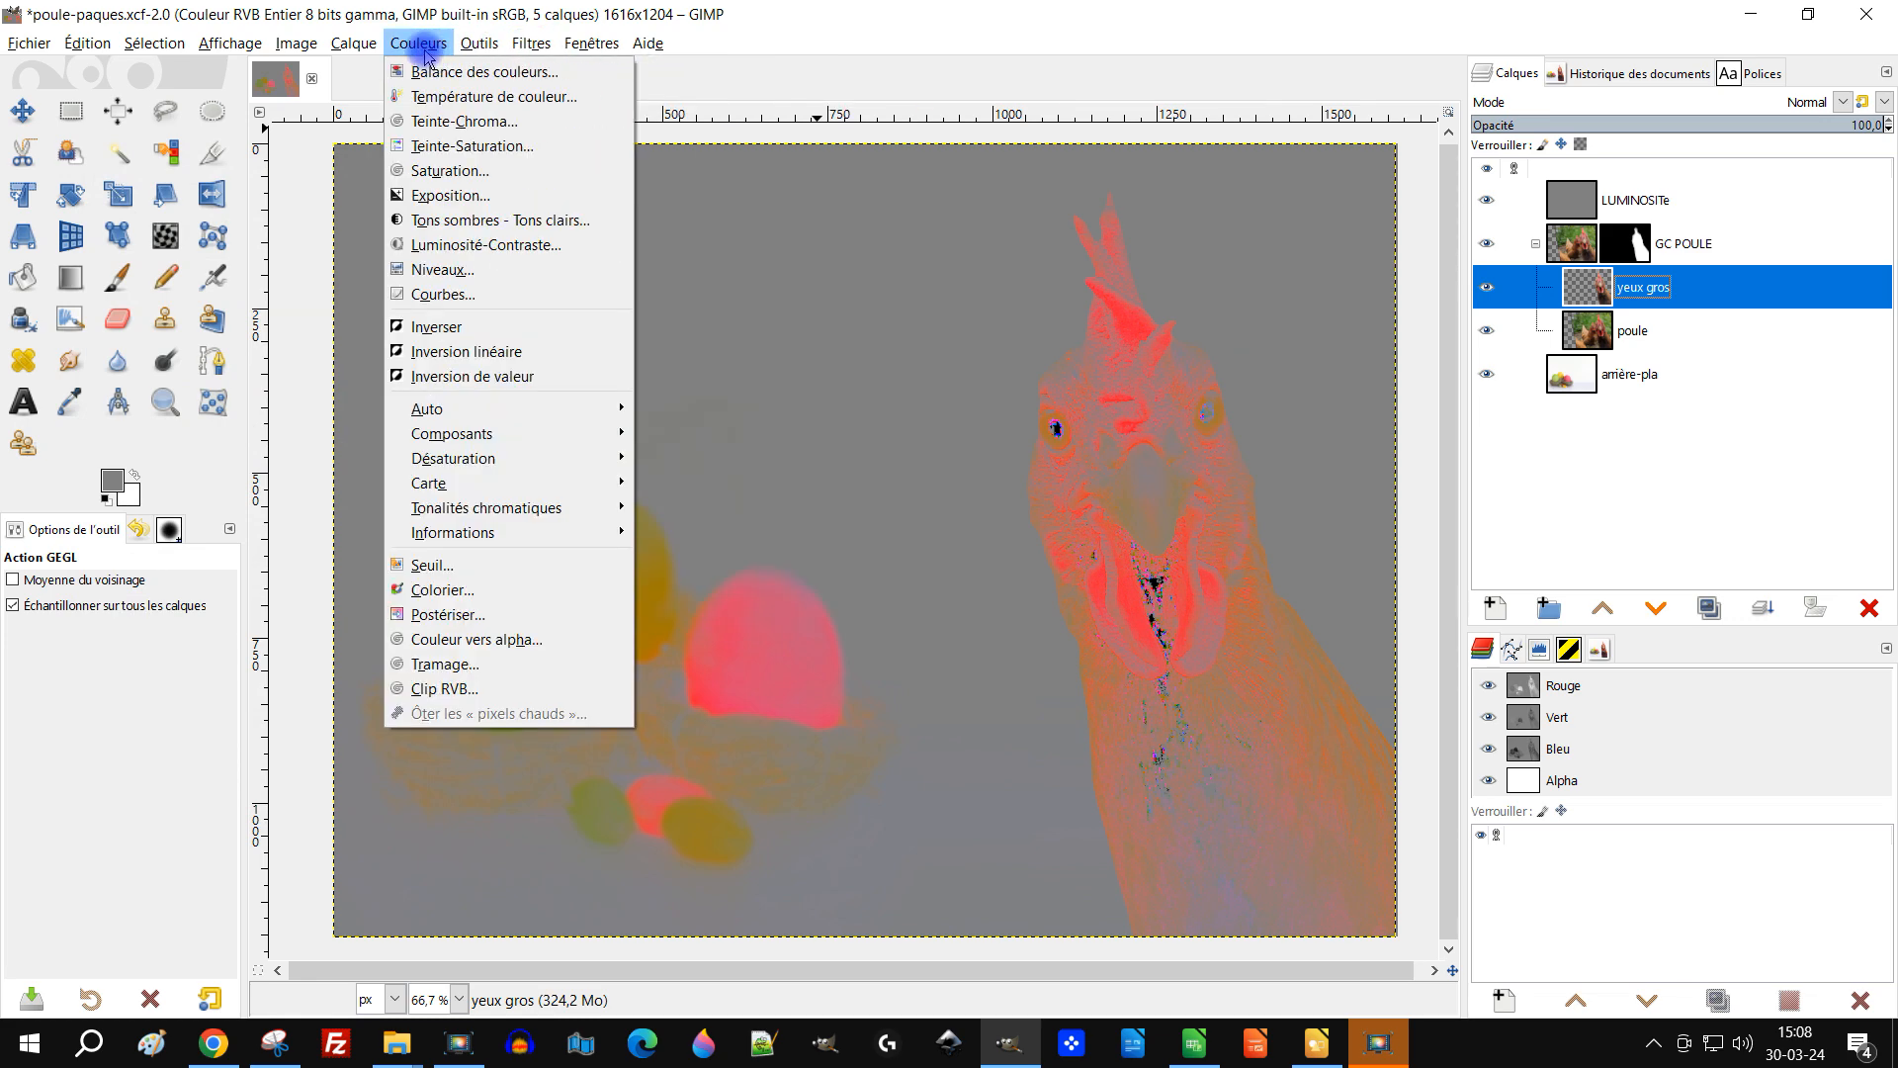
{"action": "left_click", "coordinate": [482, 195]}
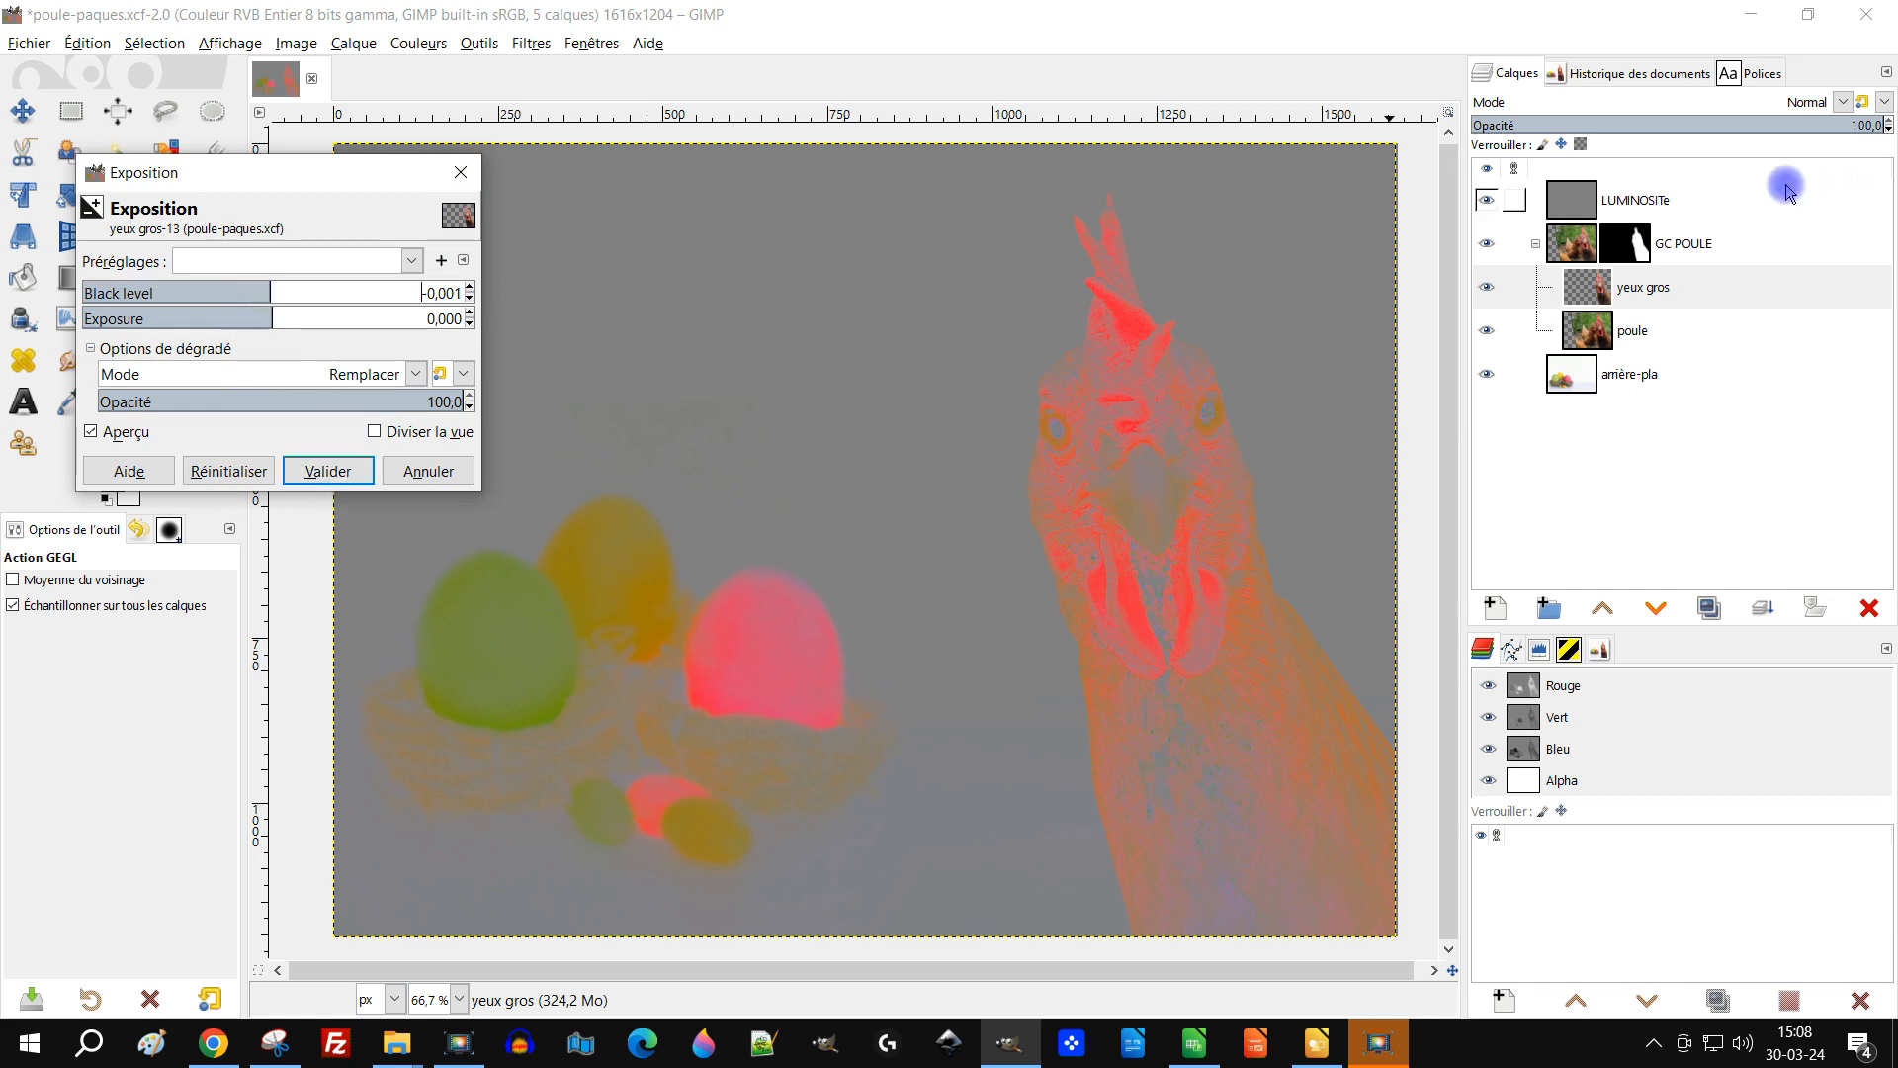
{"action": "key", "text": "Return"}
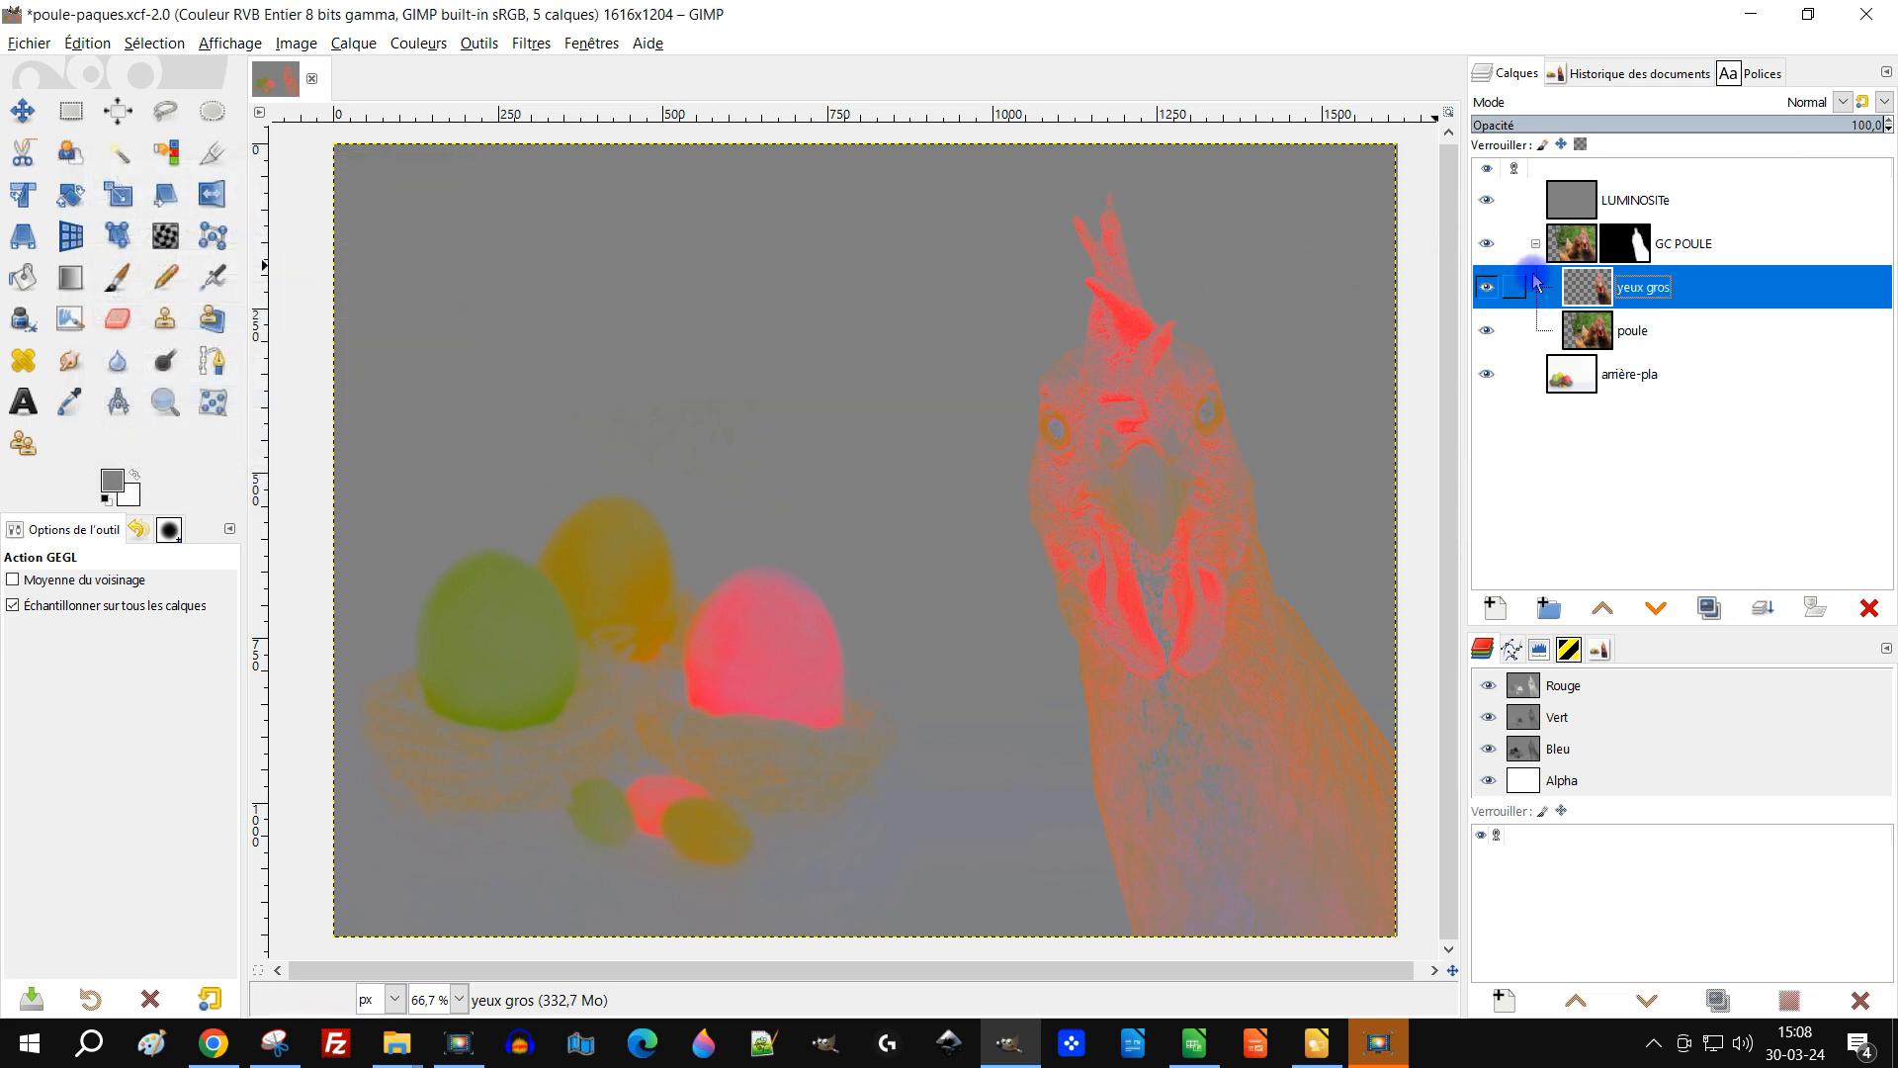
Step: Toggle the yeux gros and LUMINOSITe layers on and off to compare the result
{"action": "left_click", "coordinate": [1486, 288]}
{"action": "left_click", "coordinate": [1486, 288]}
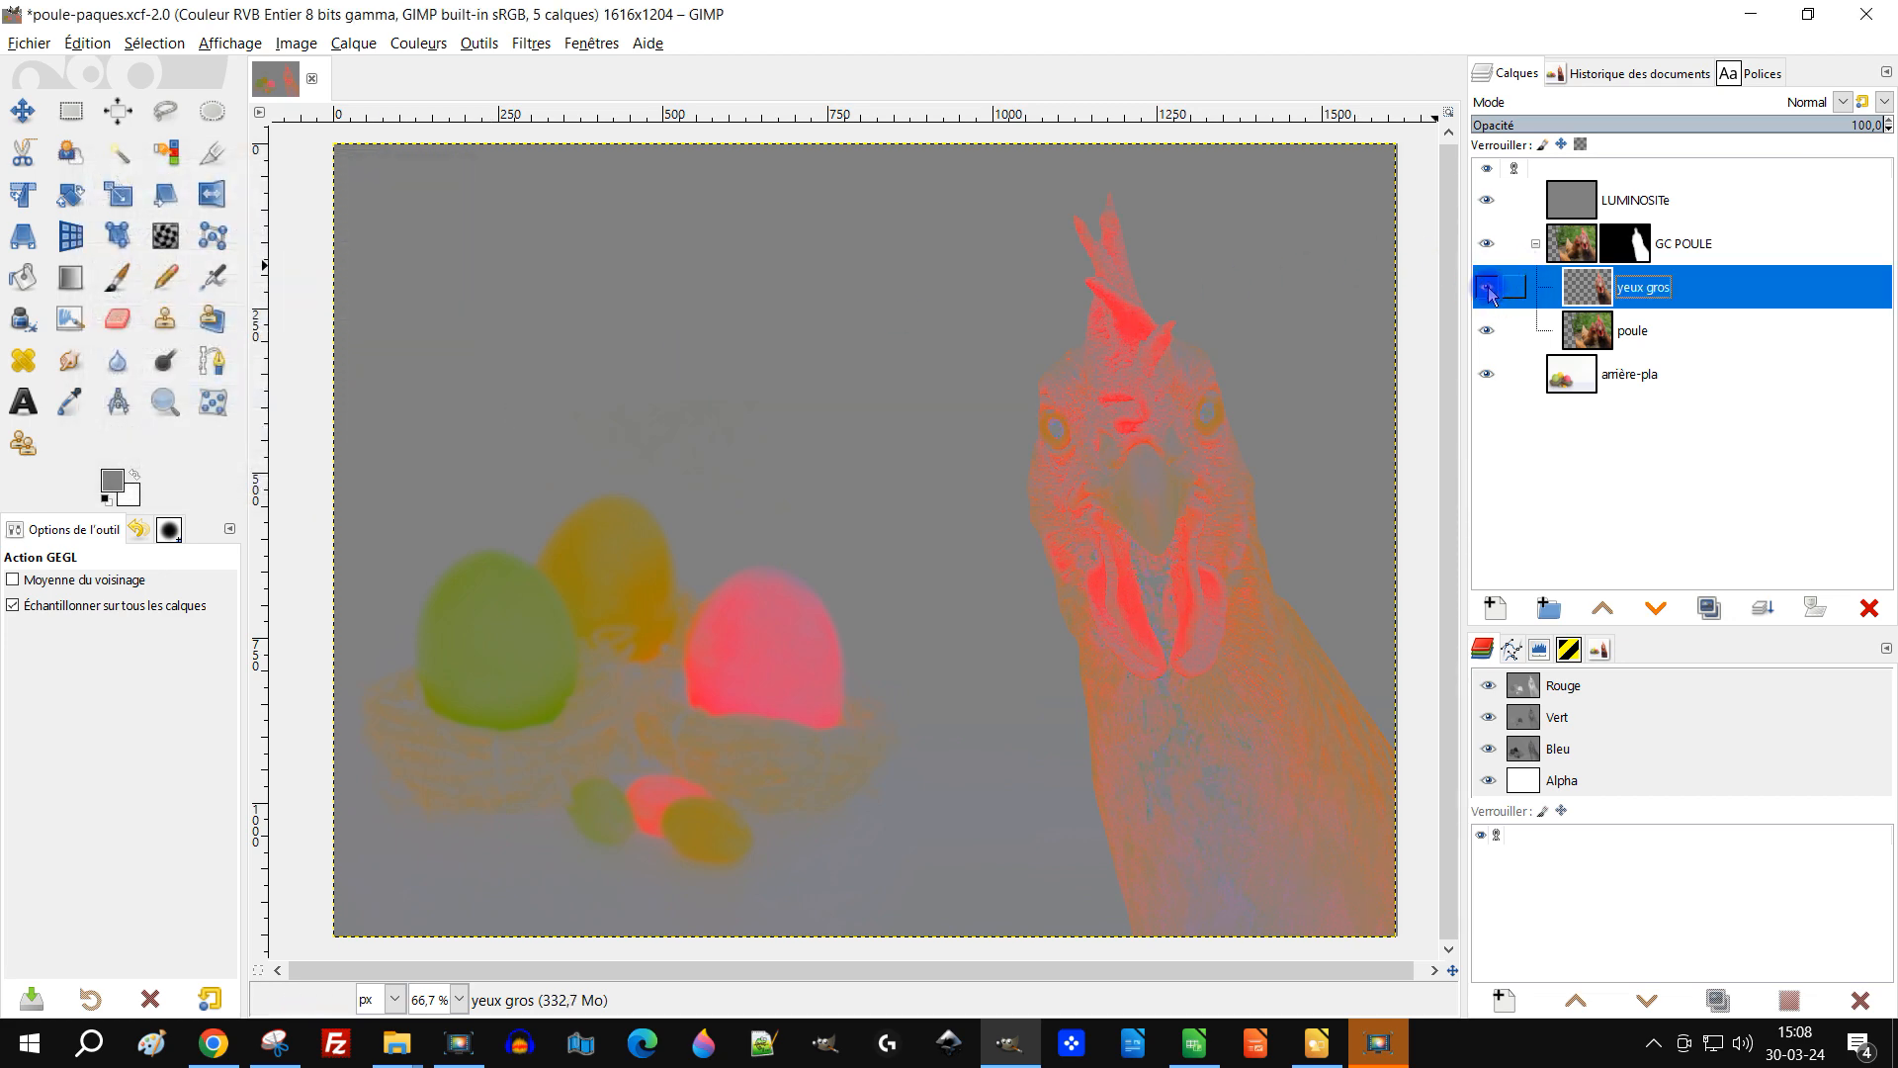
{"action": "left_click", "coordinate": [1486, 203]}
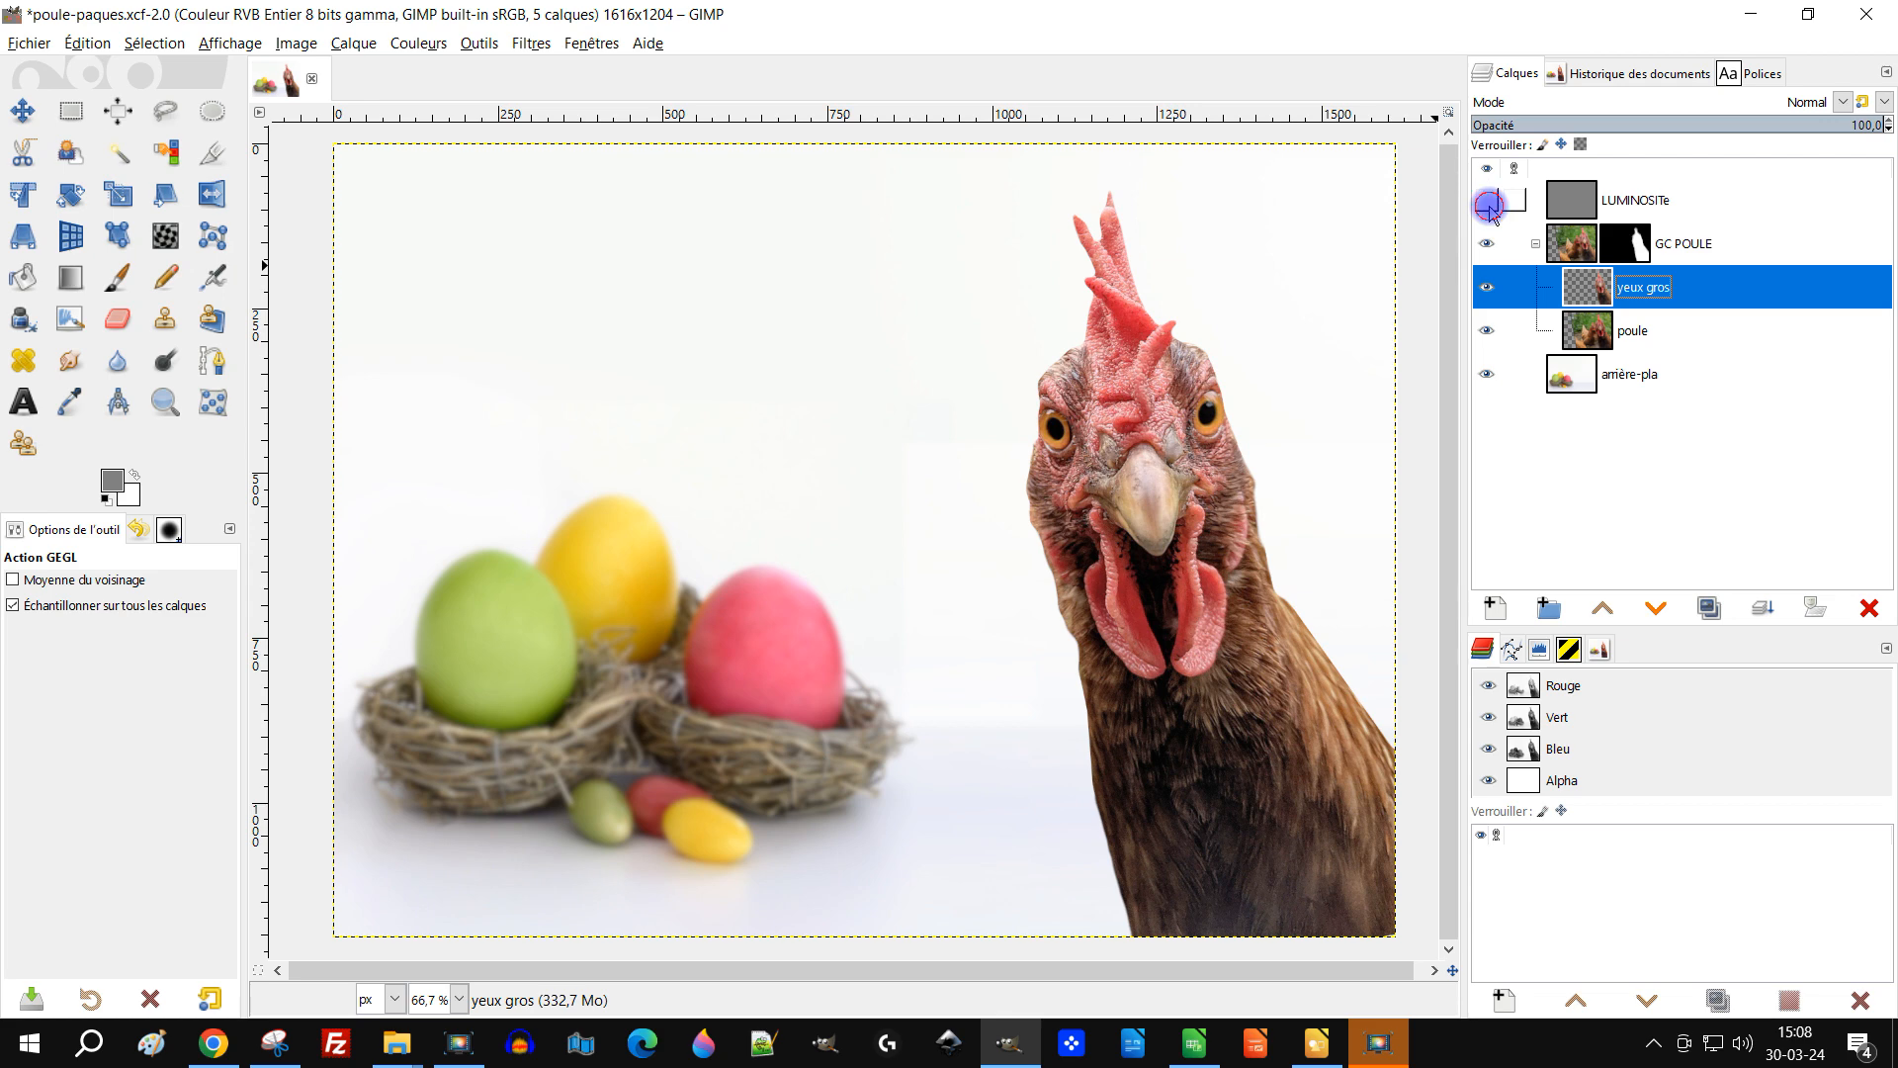
{"action": "left_click", "coordinate": [1488, 203]}
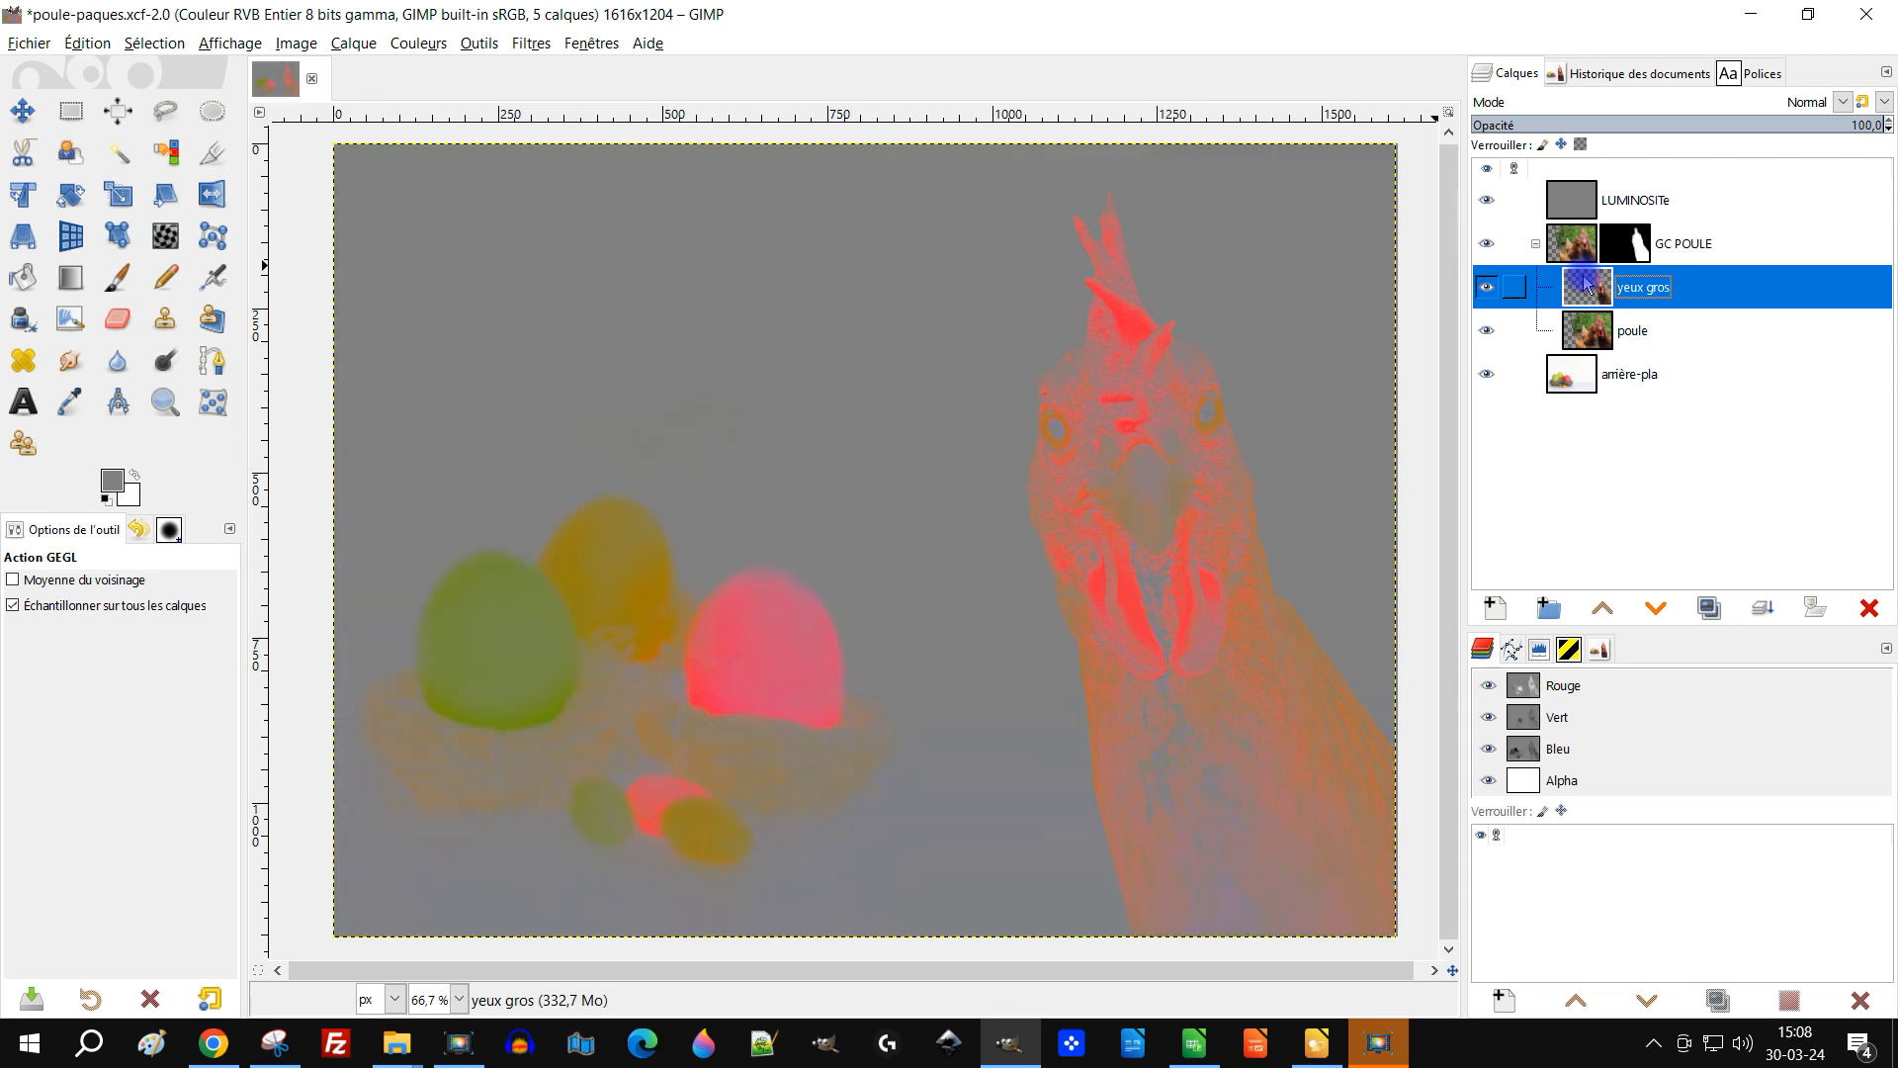
Step: Open Colour Balance on the yeux gros layer and try midtone shifts of 23,1 cyan-red, -7,7 magenta-green and -2,3 yellow-blue
{"action": "left_click", "coordinate": [431, 45]}
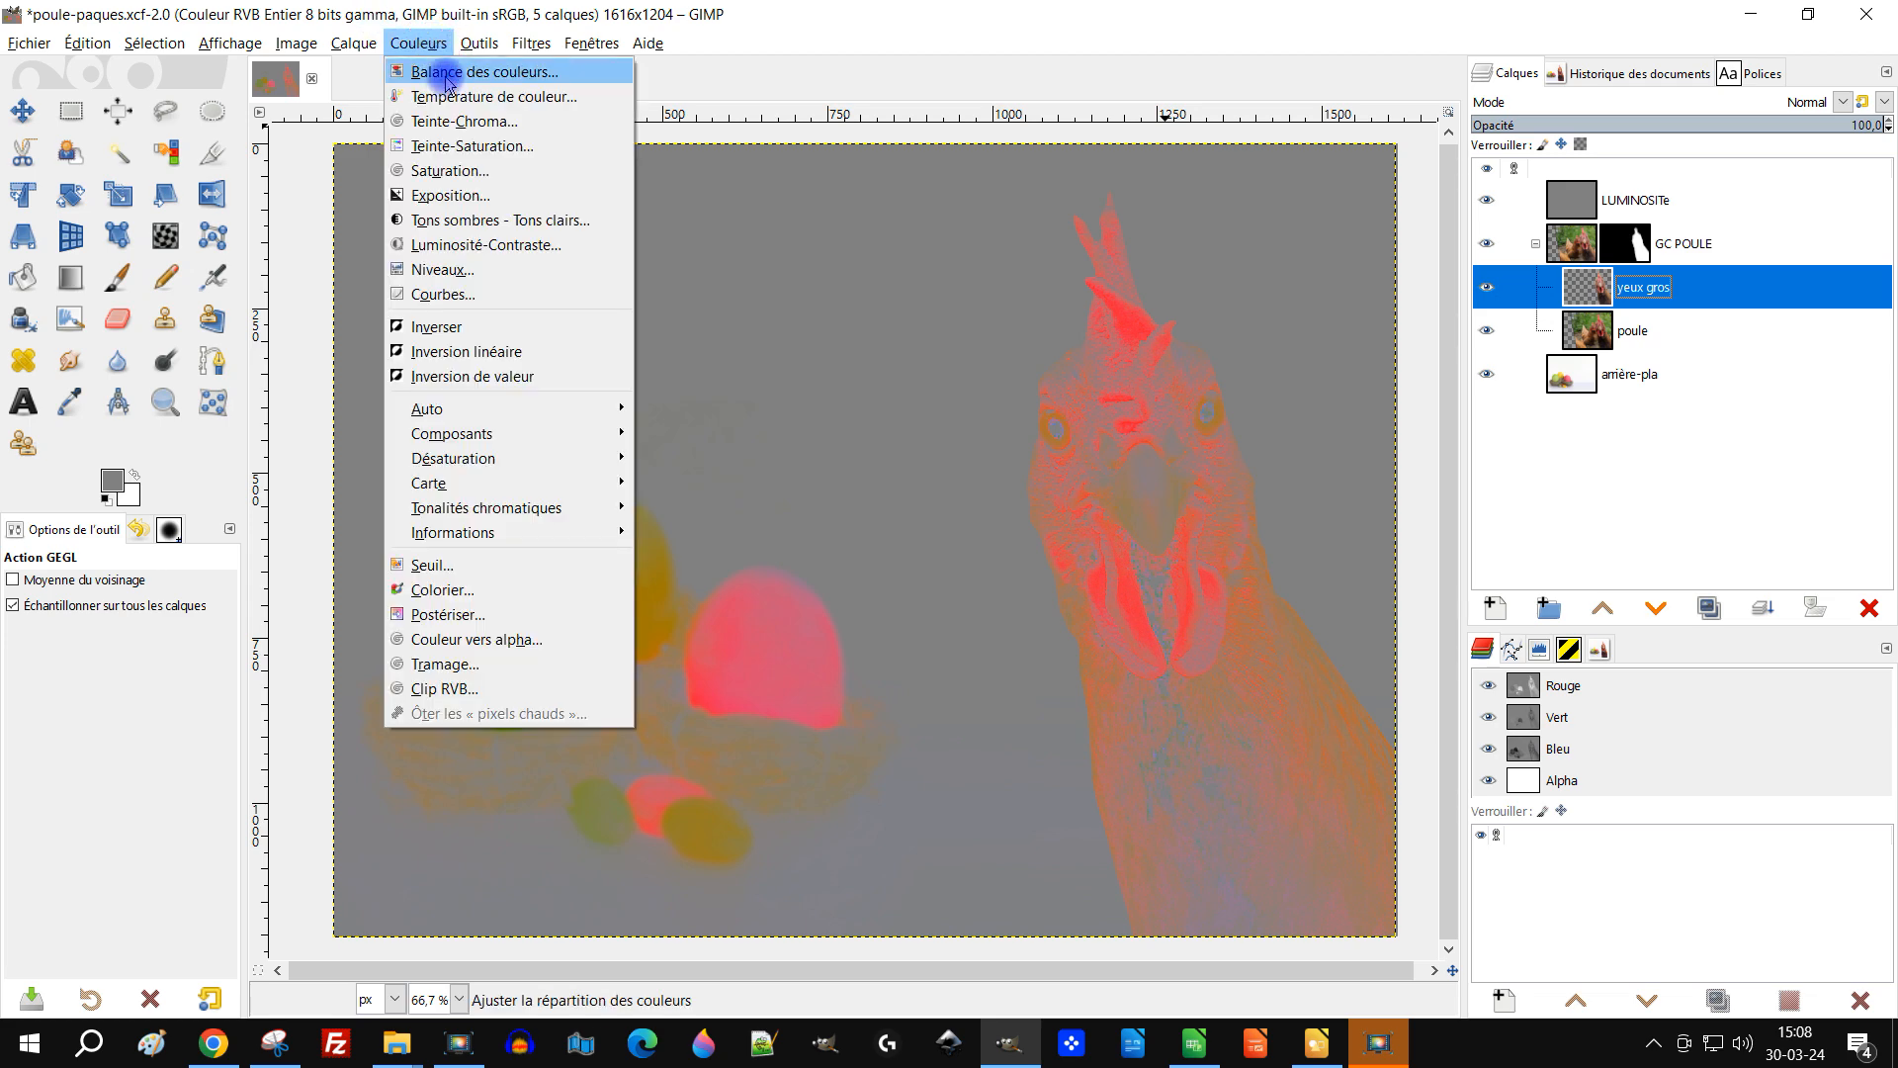
{"action": "left_click", "coordinate": [427, 71]}
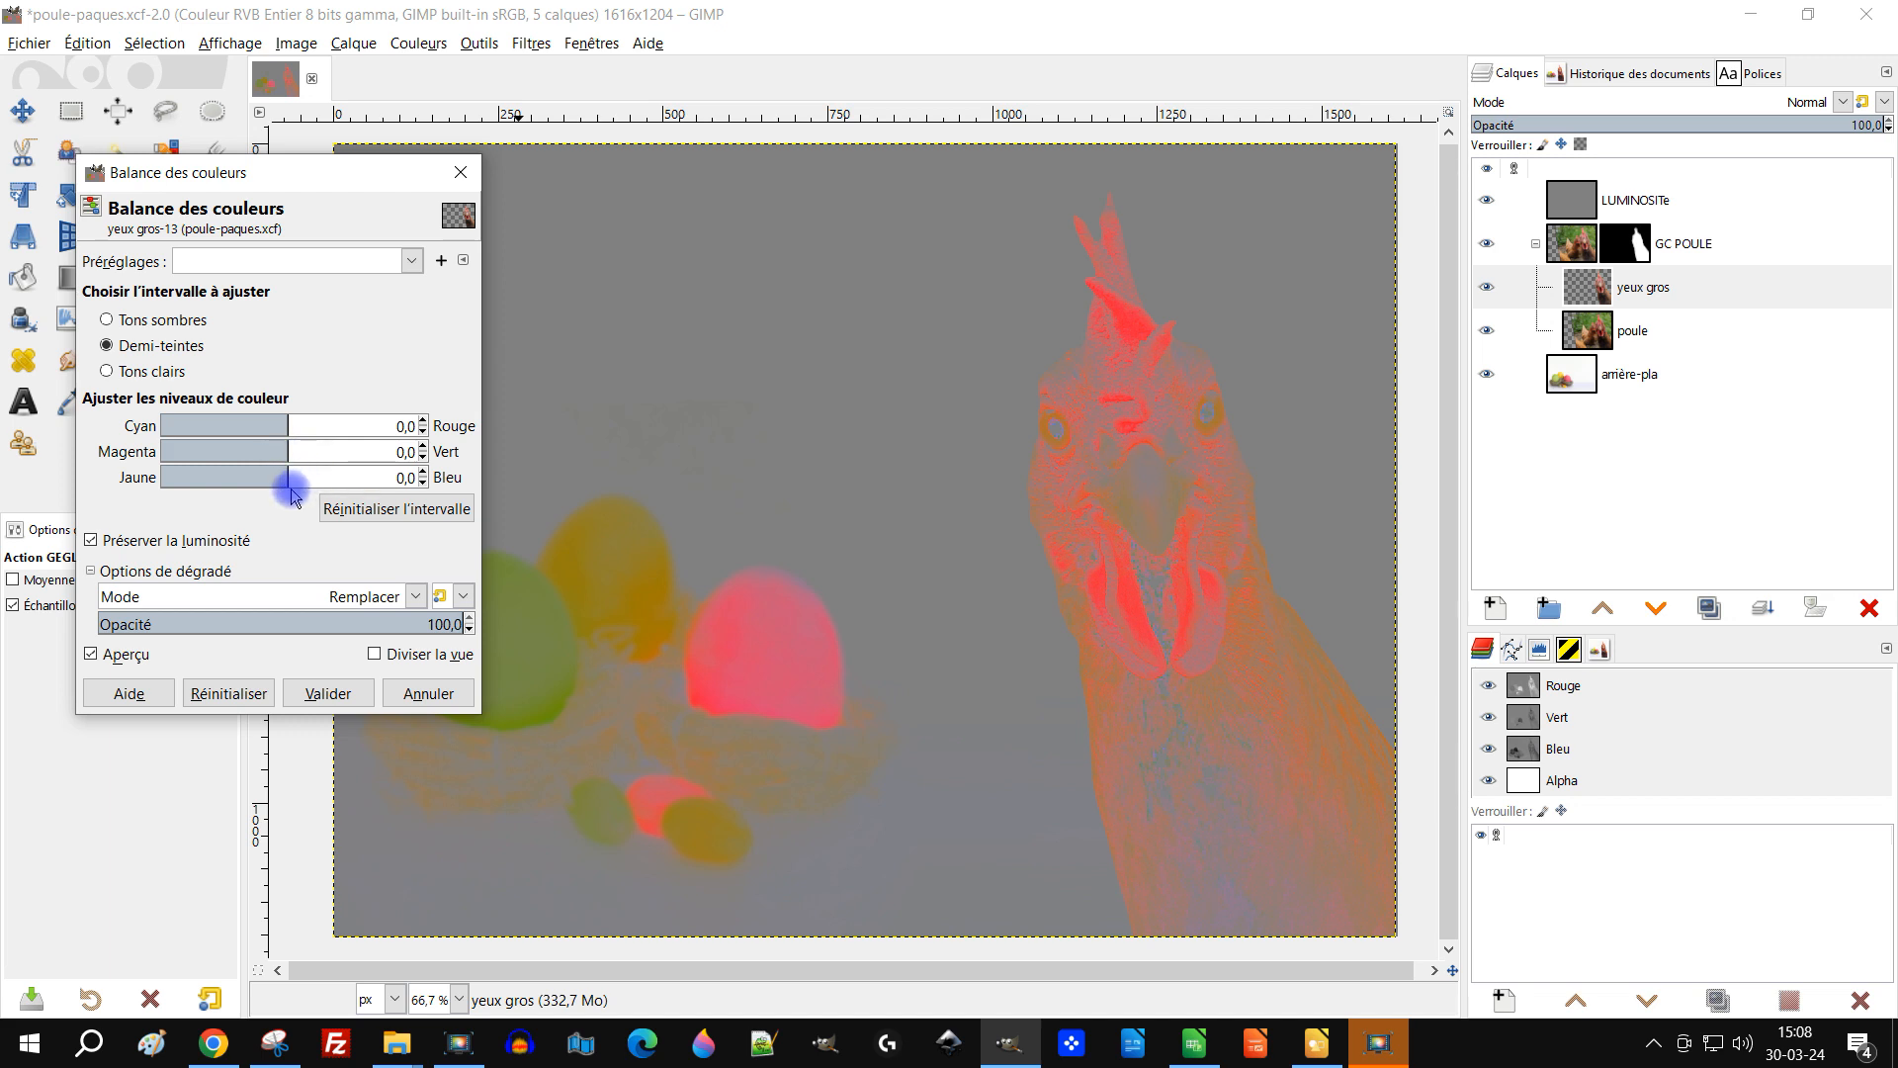
{"action": "left_click_drag", "start_coordinate": [289, 423], "coordinate": [311, 428]}
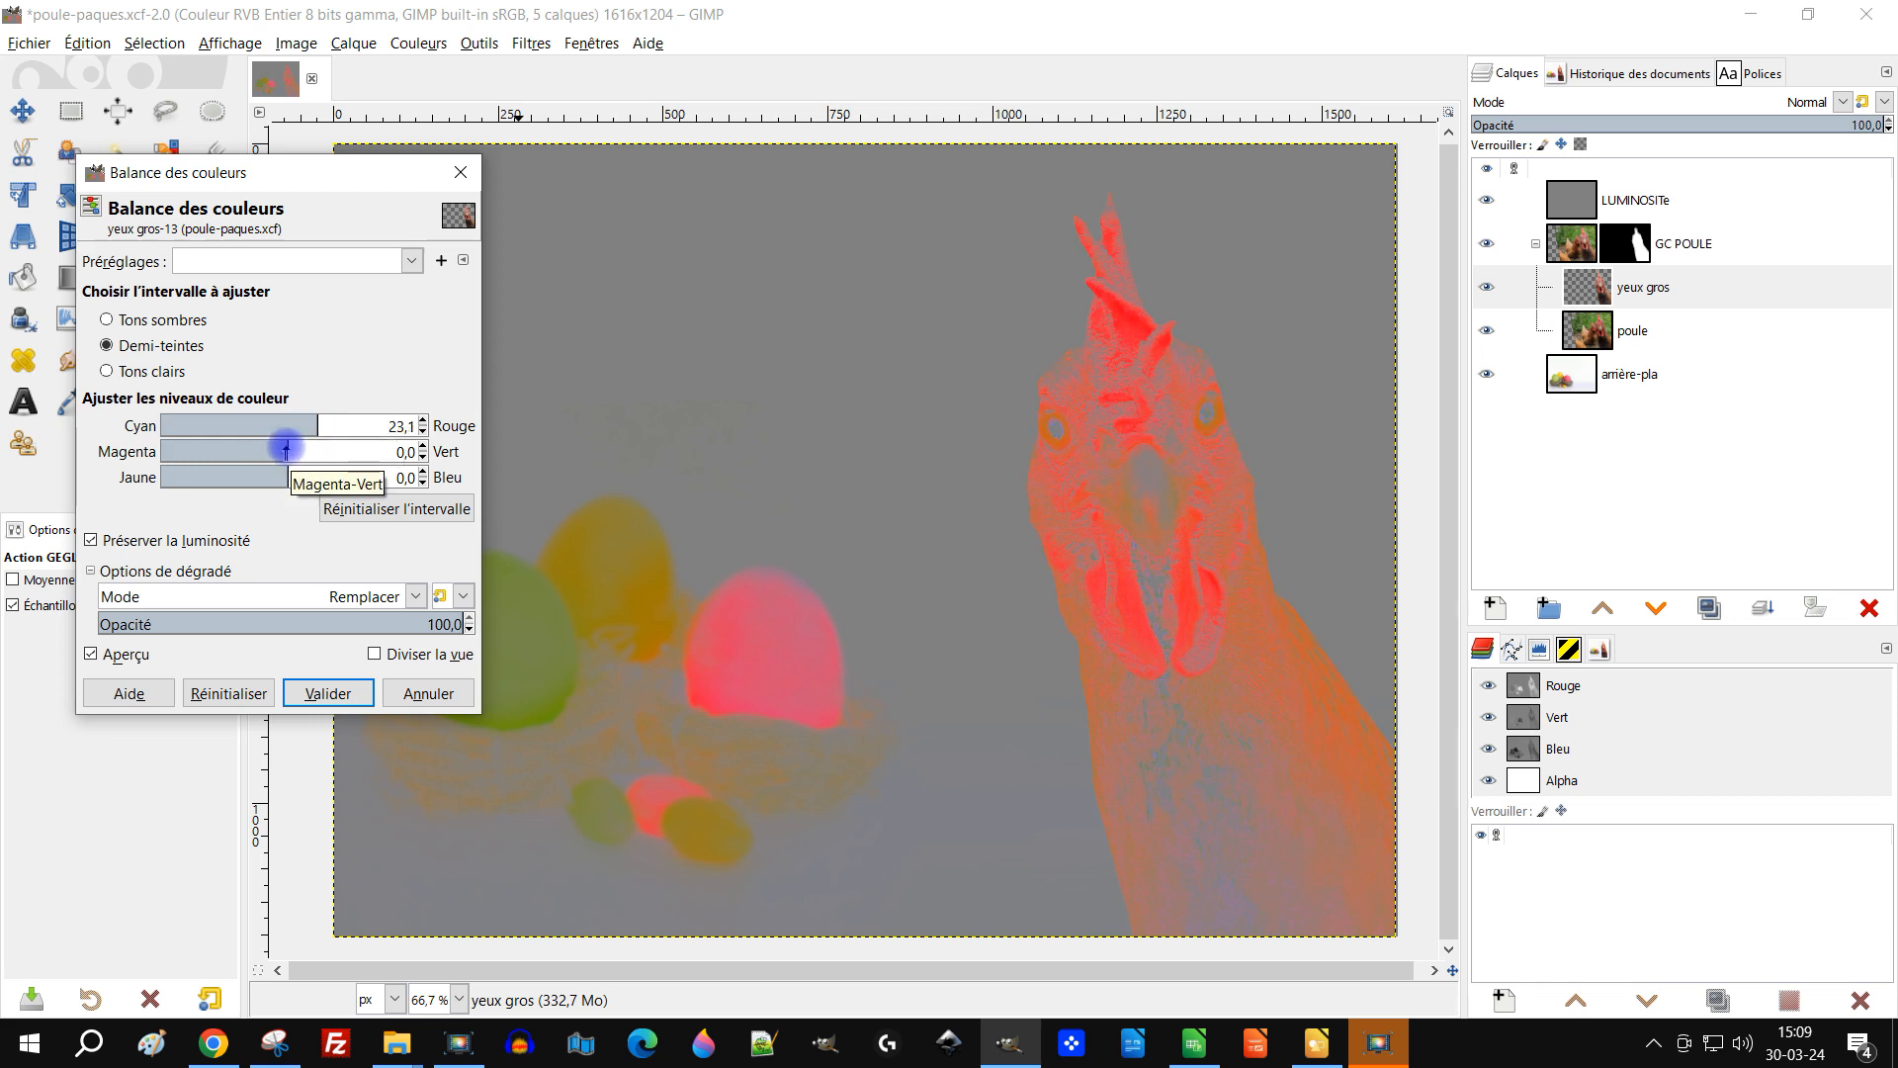
{"action": "left_click", "coordinate": [286, 450]}
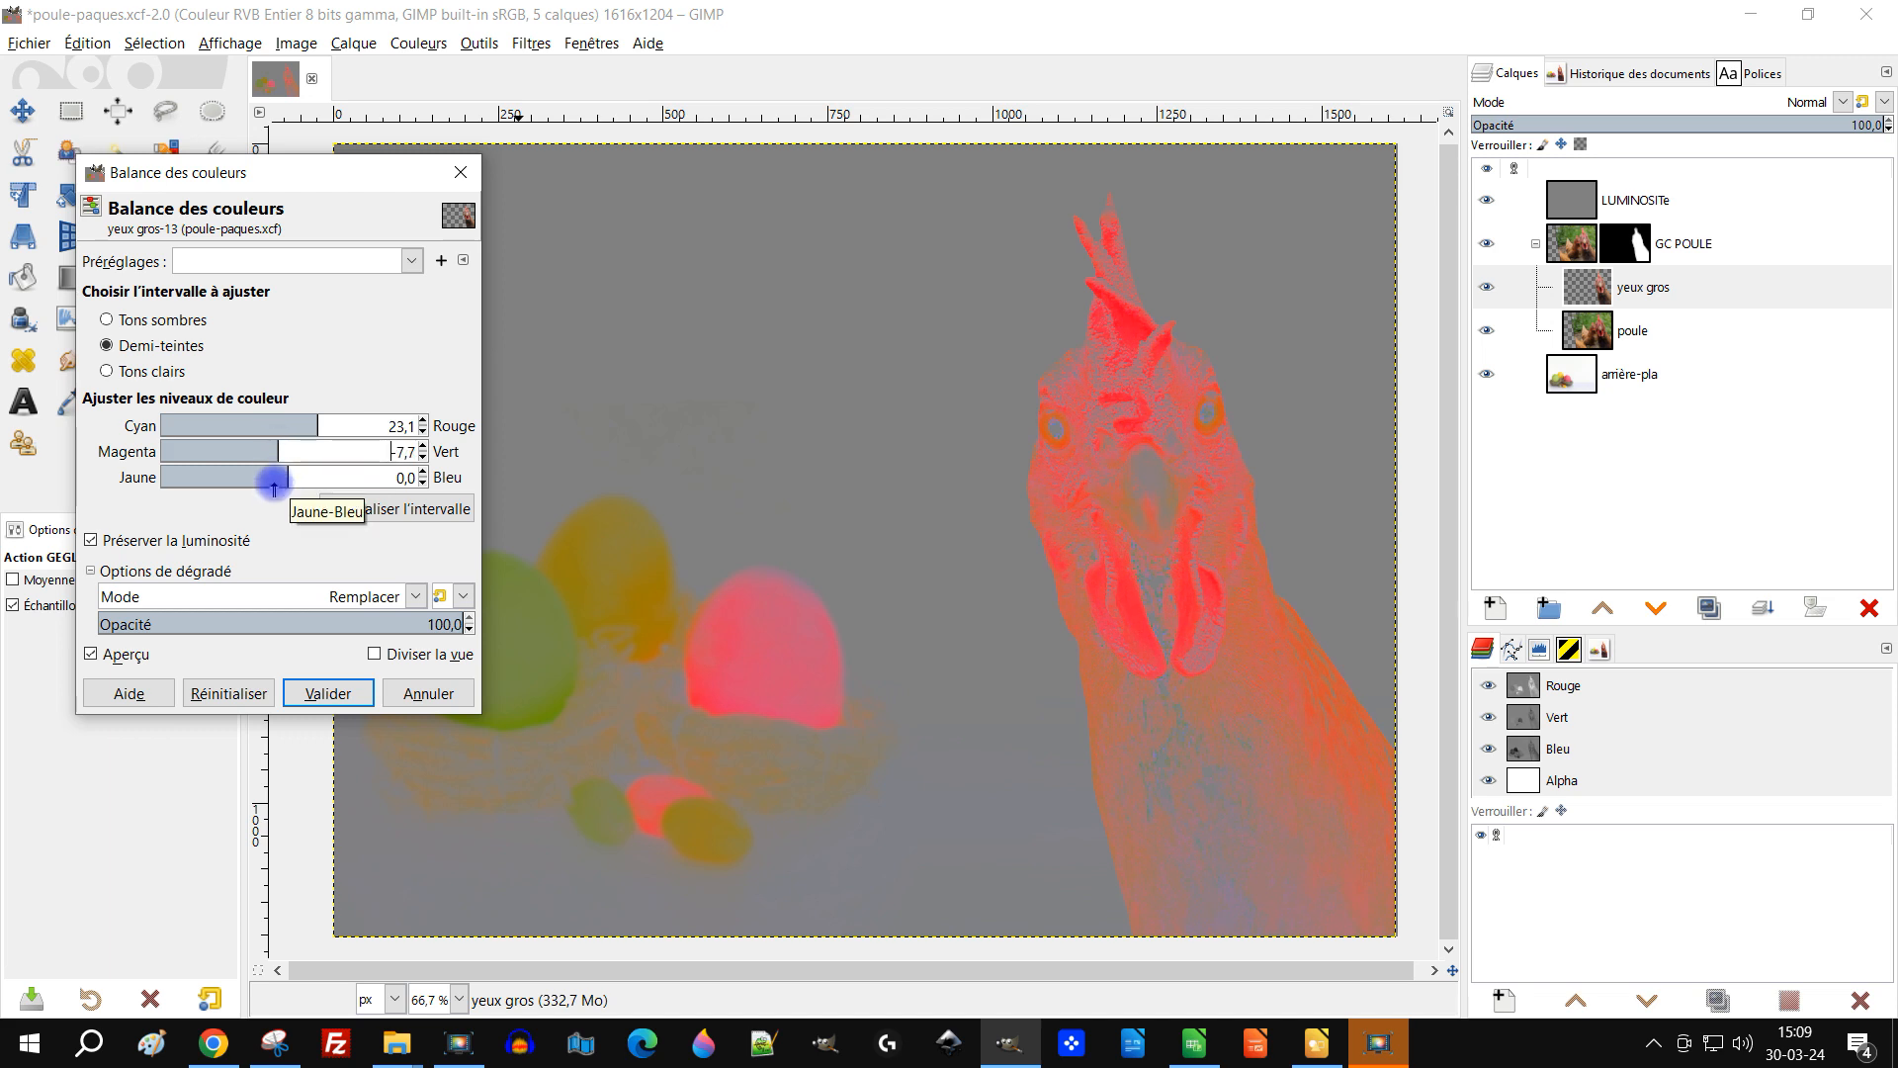
{"action": "left_click_drag", "start_coordinate": [285, 475], "coordinate": [286, 476]}
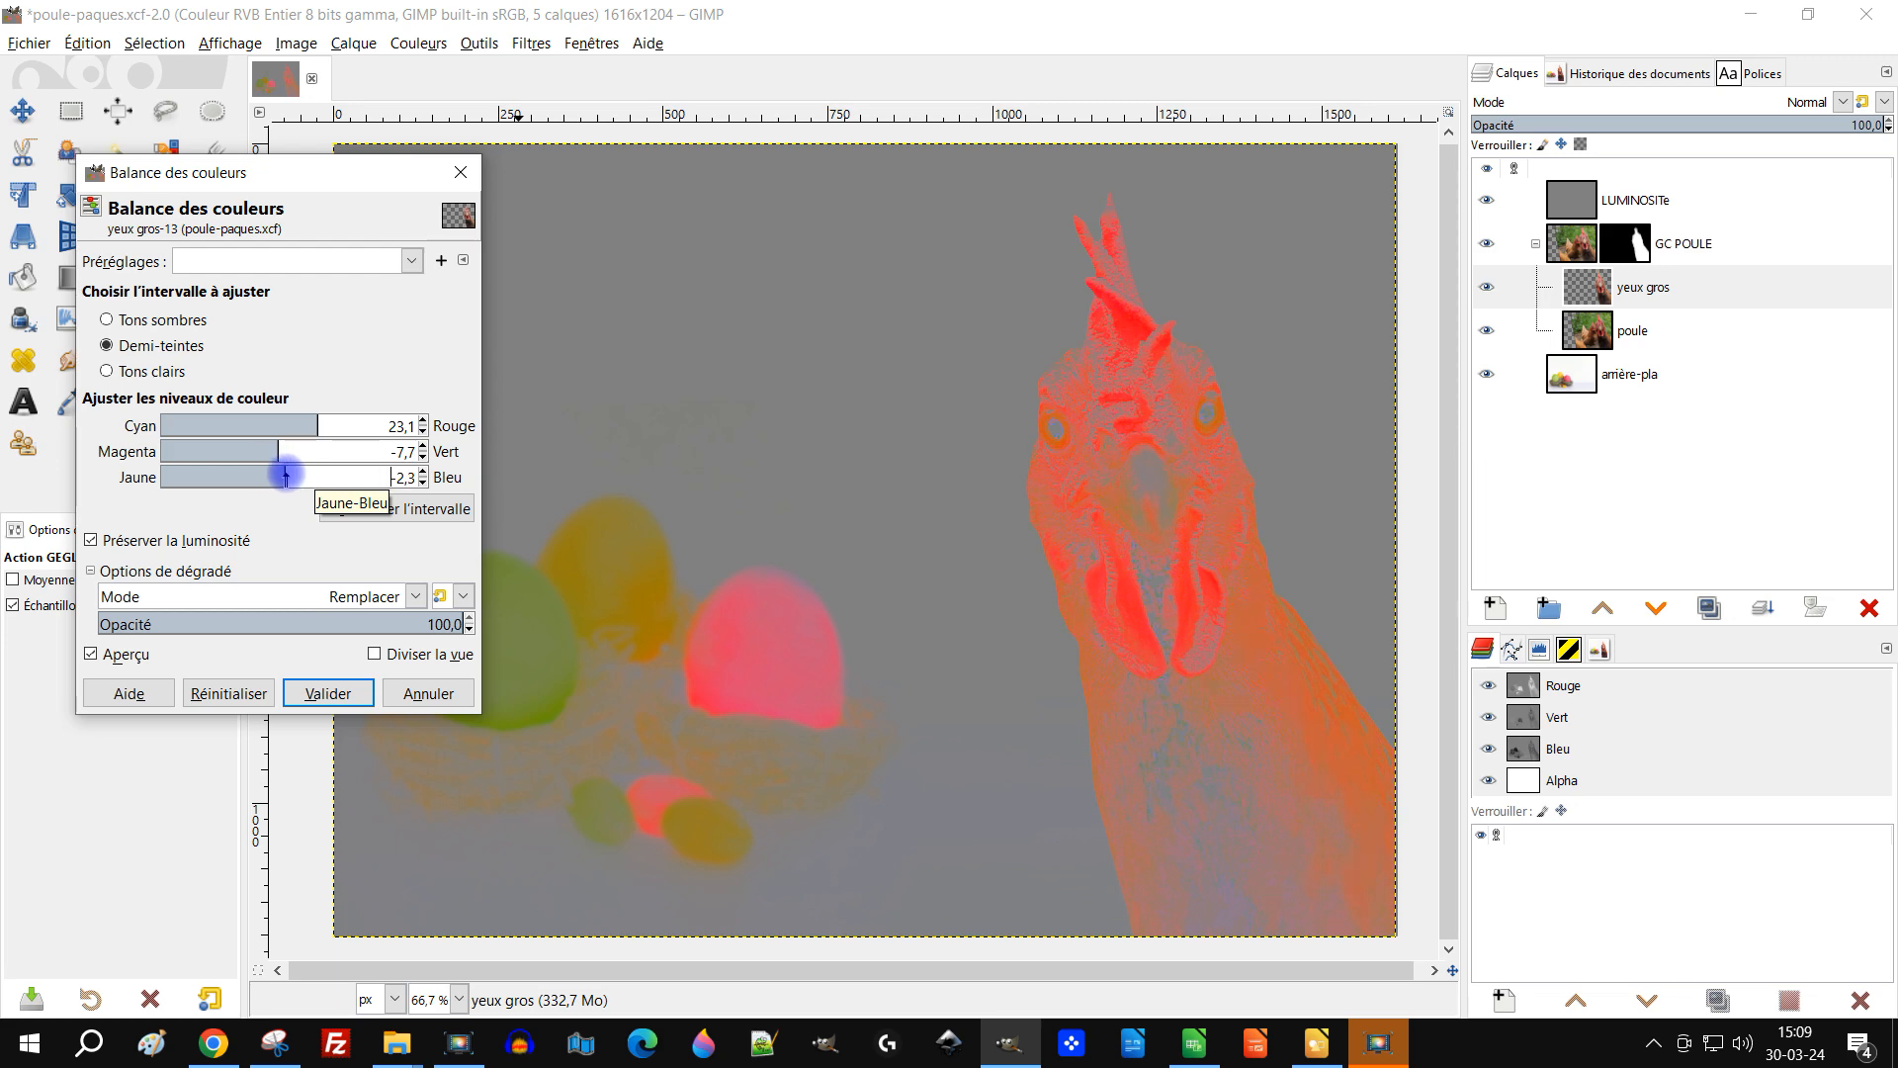
Step: Hide the LUMINOSITe layer and toggle the Colour Balance preview off and on to compare
{"action": "left_click", "coordinate": [1486, 200]}
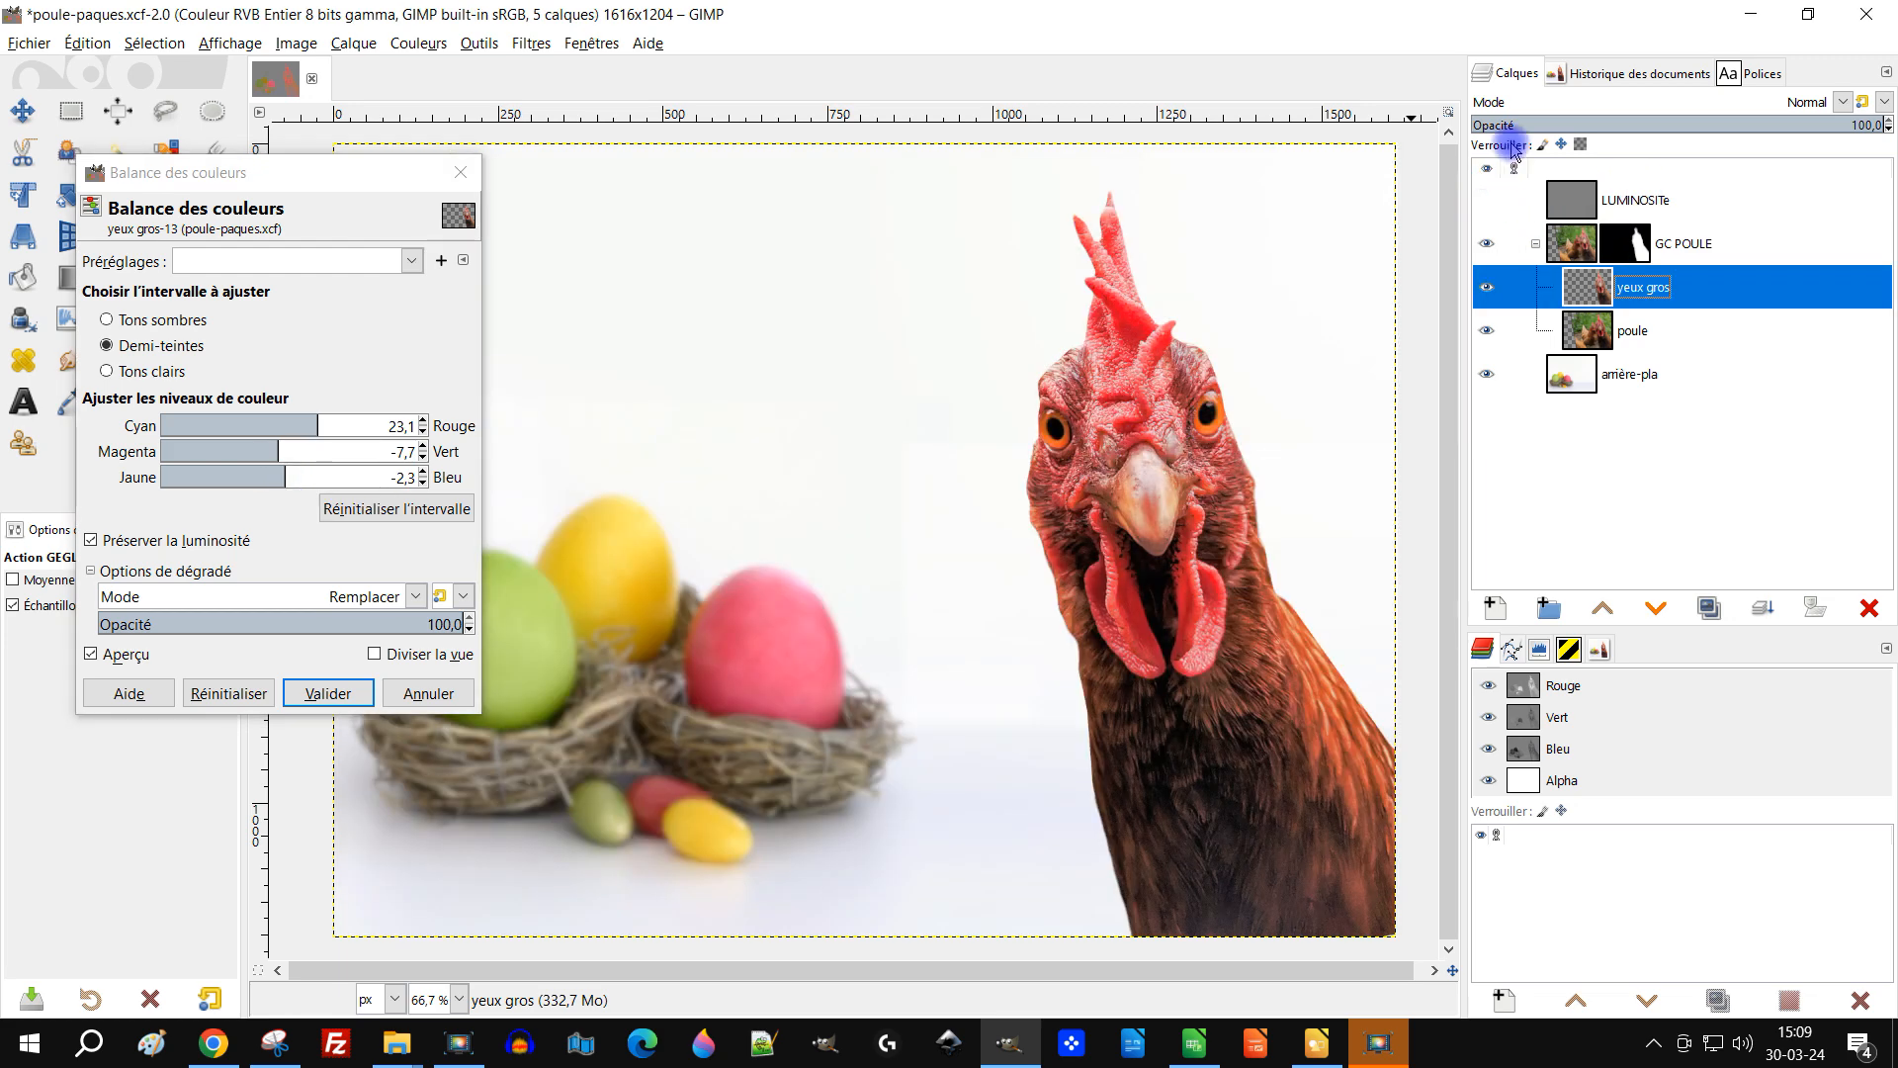
{"action": "left_click", "coordinate": [137, 655]}
{"action": "left_click", "coordinate": [136, 655]}
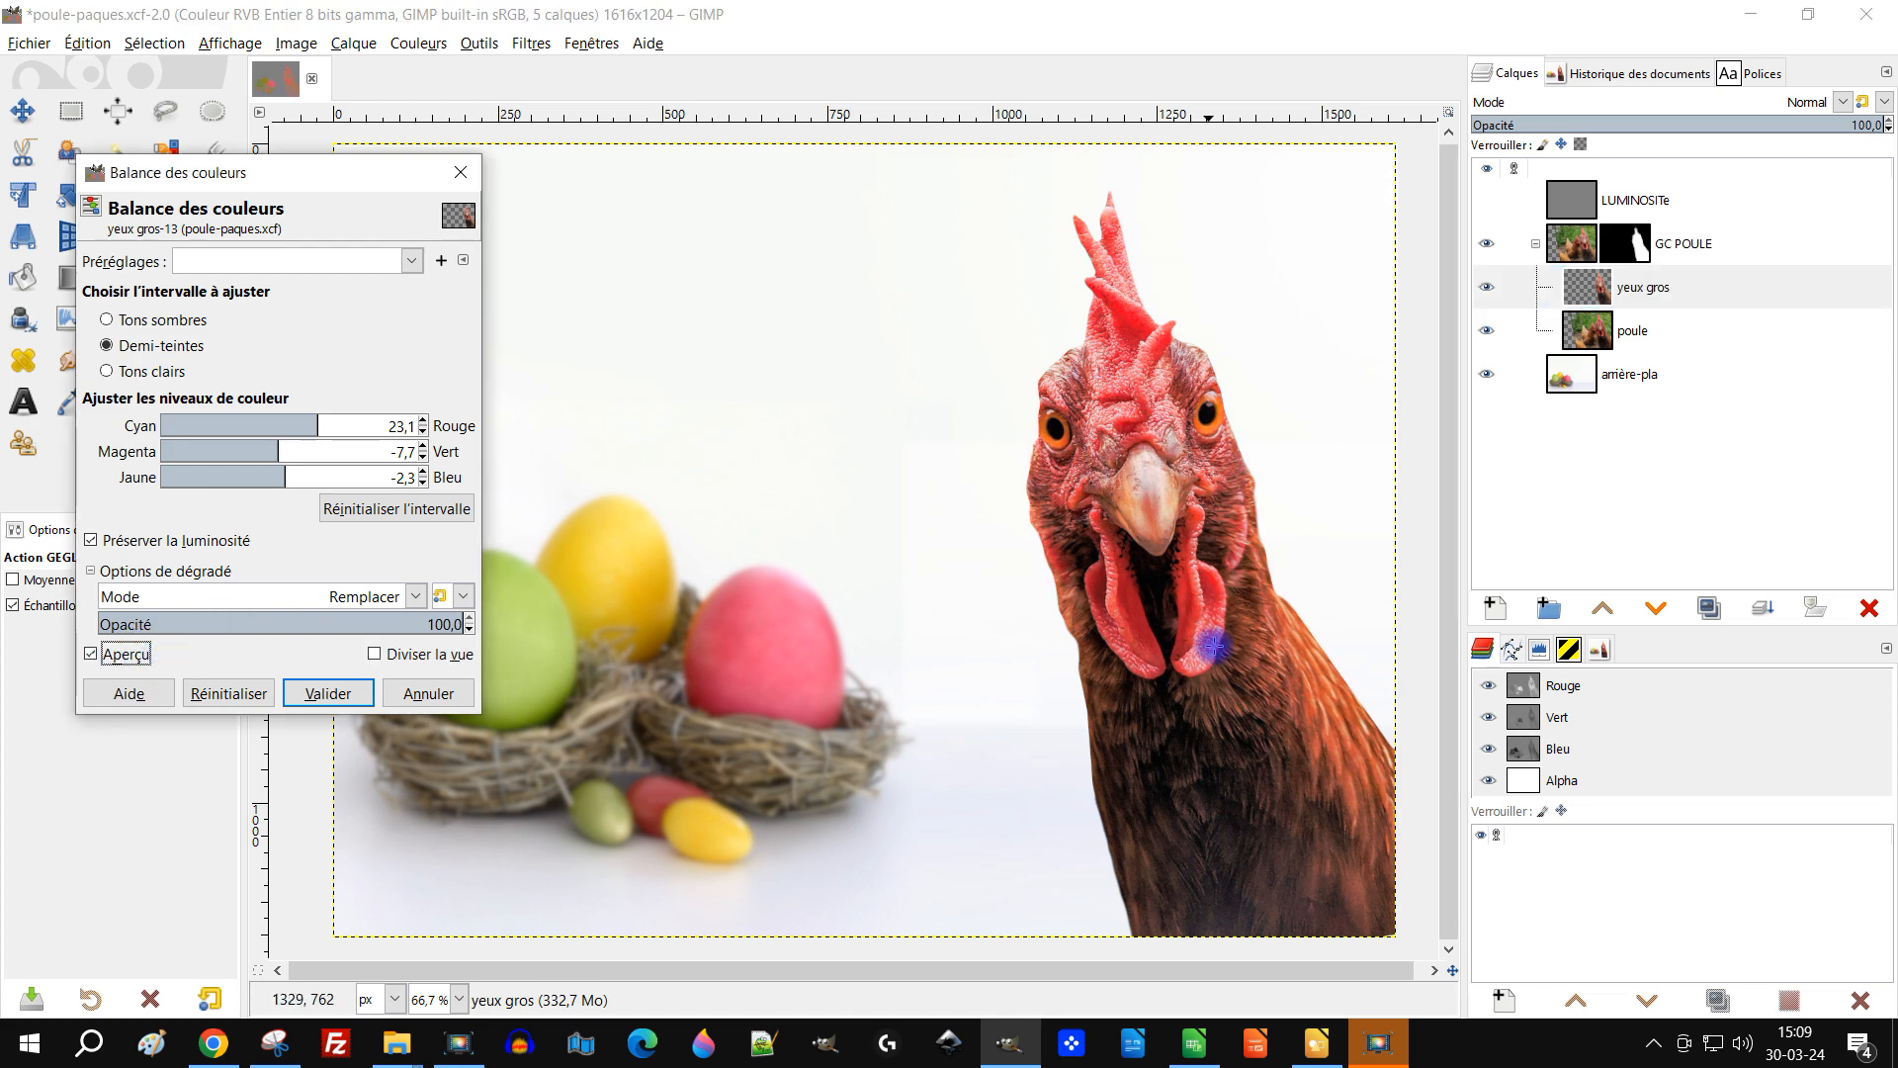
Step: Reset the midtone range and set midtones to Cyan-Red 19,2, Magenta-Green 3,1 and Yellow-Blue 8,5
{"action": "scroll", "coordinate": [1206, 653], "scroll_direction": "down", "scroll_amount": 1}
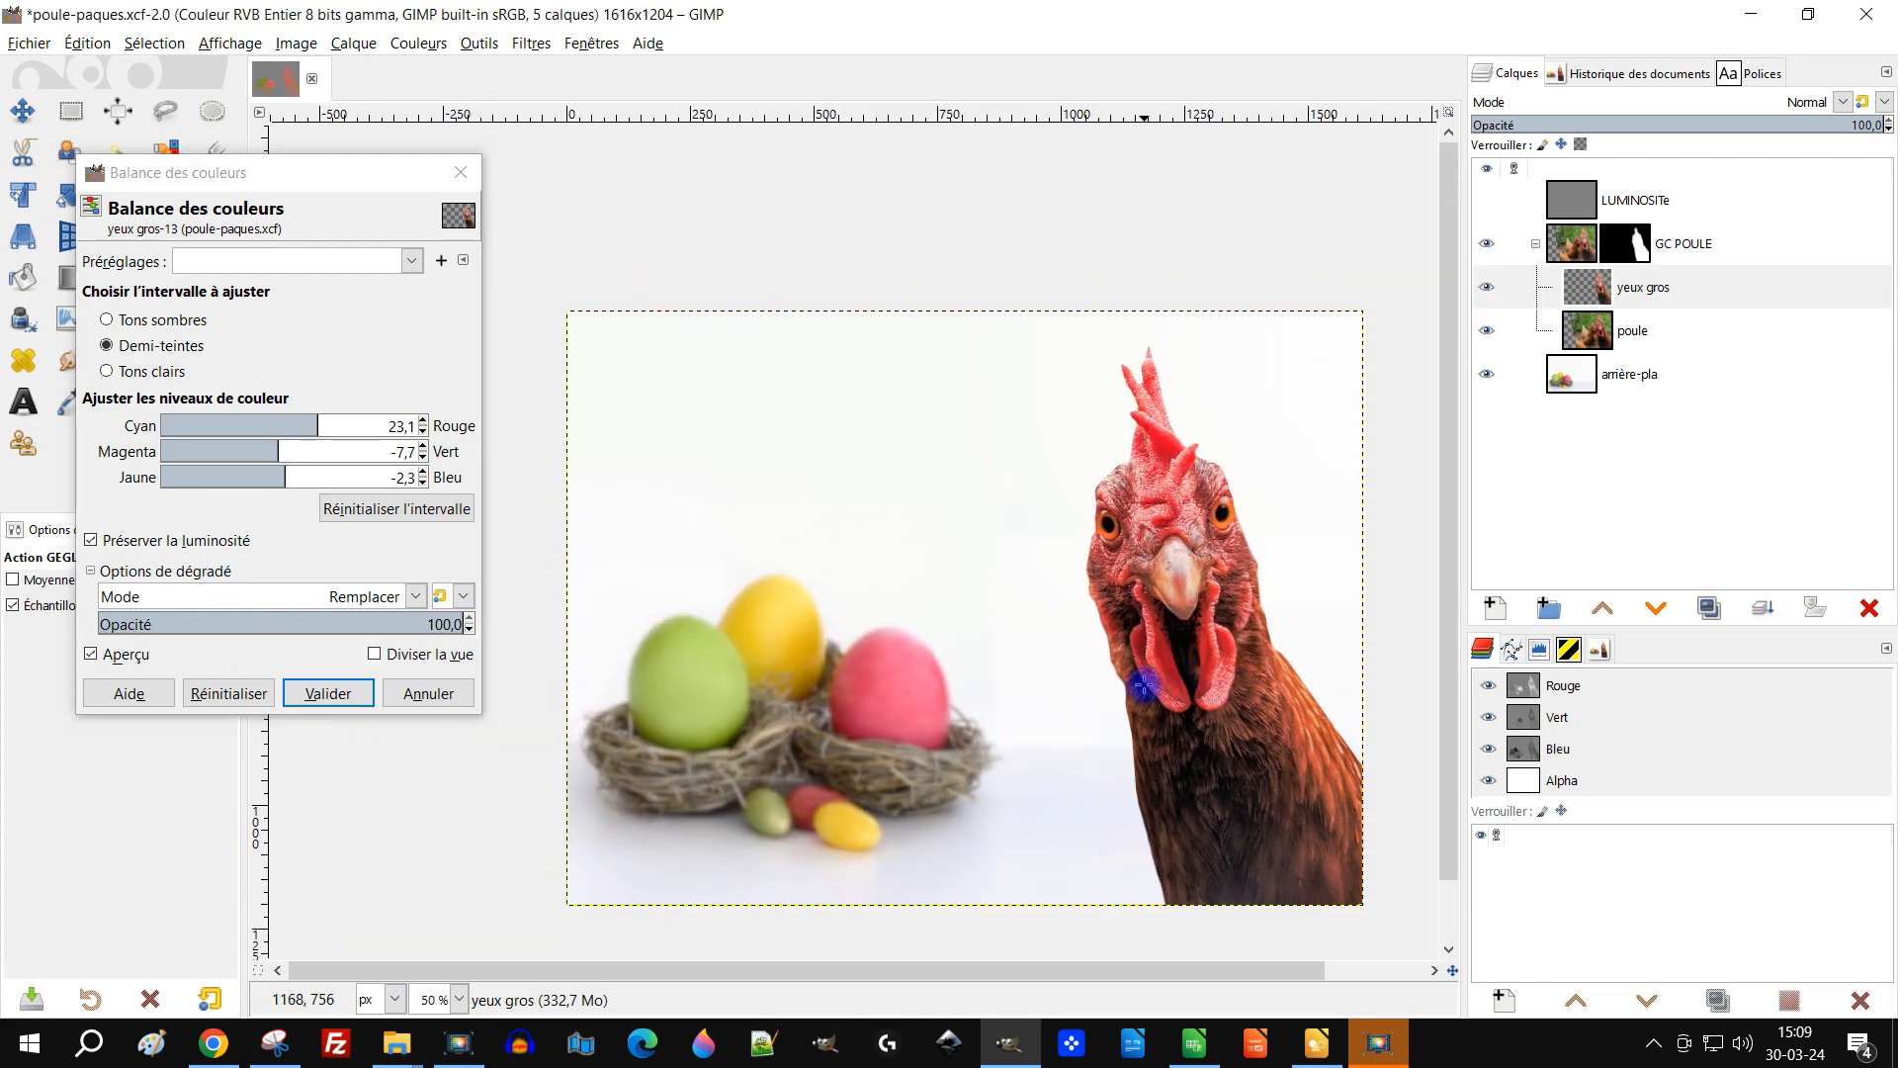
{"action": "left_click", "coordinate": [415, 508]}
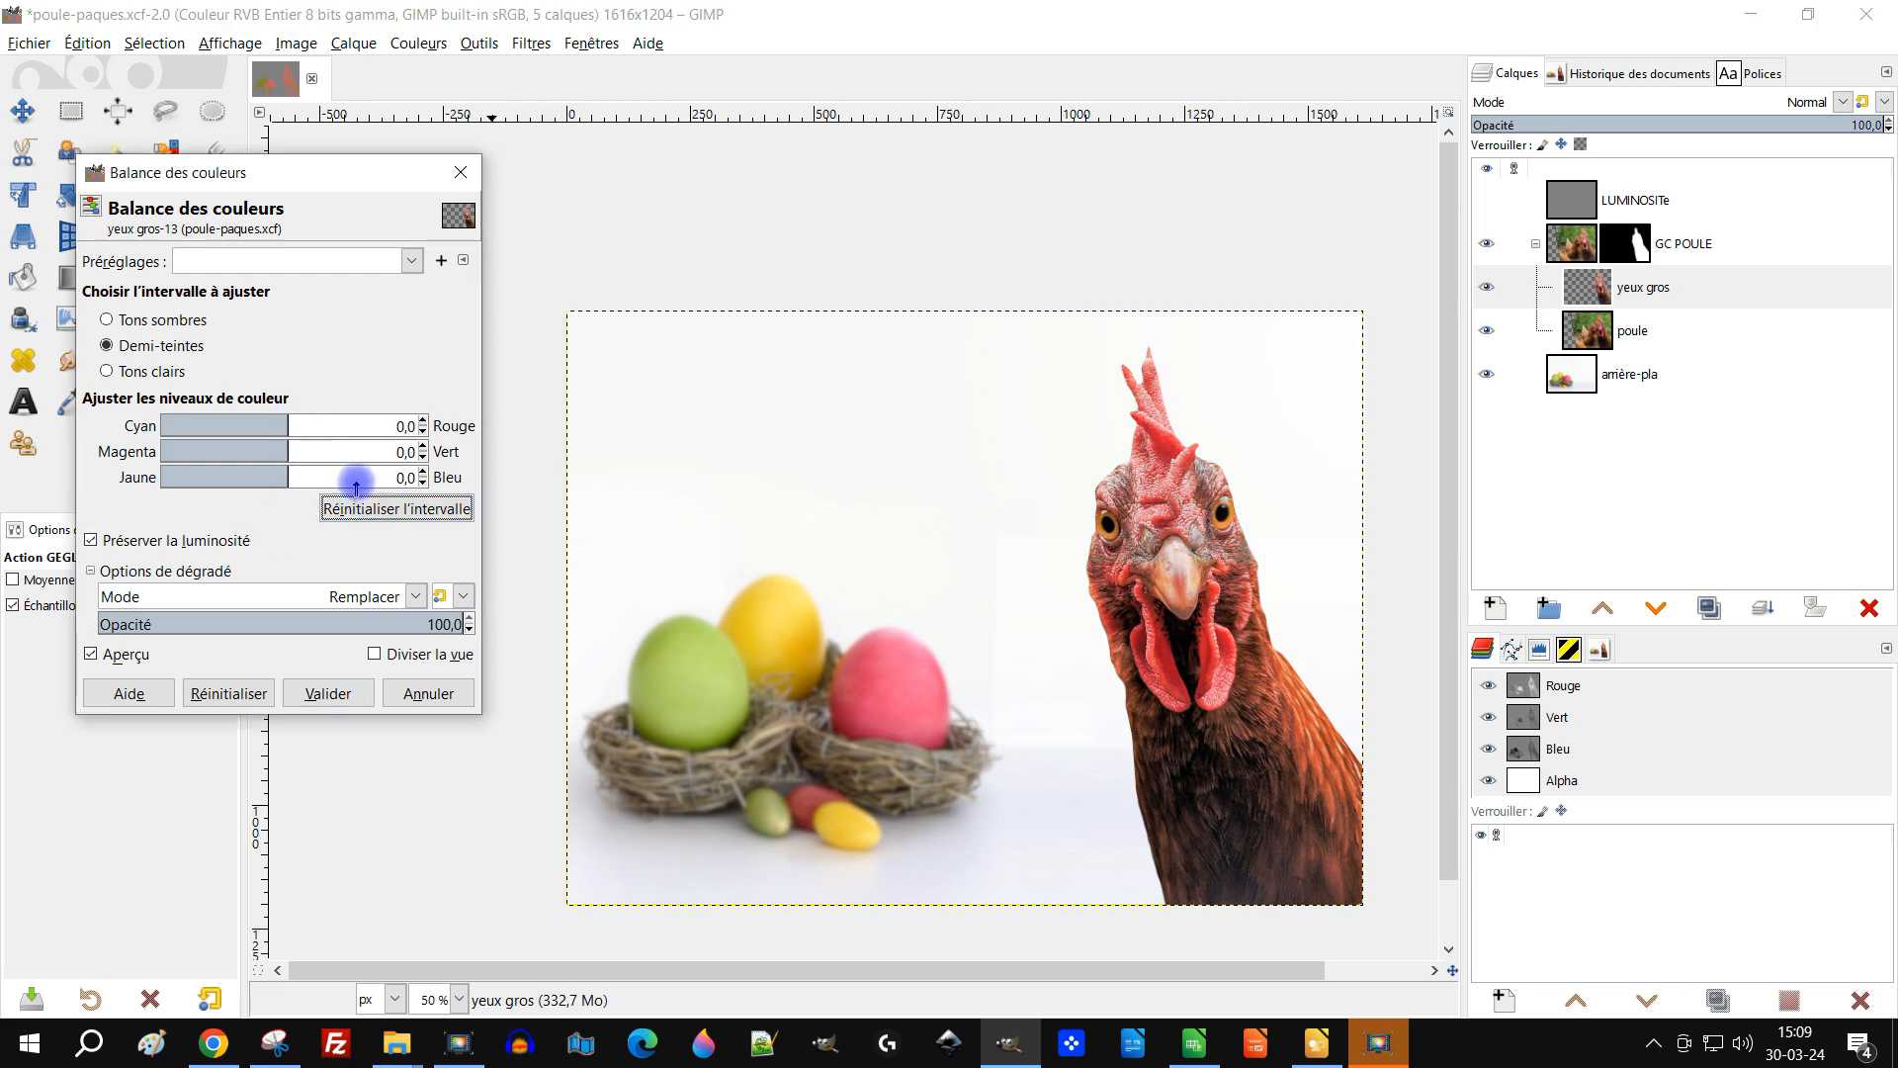
{"action": "left_click_drag", "start_coordinate": [293, 425], "coordinate": [308, 426]}
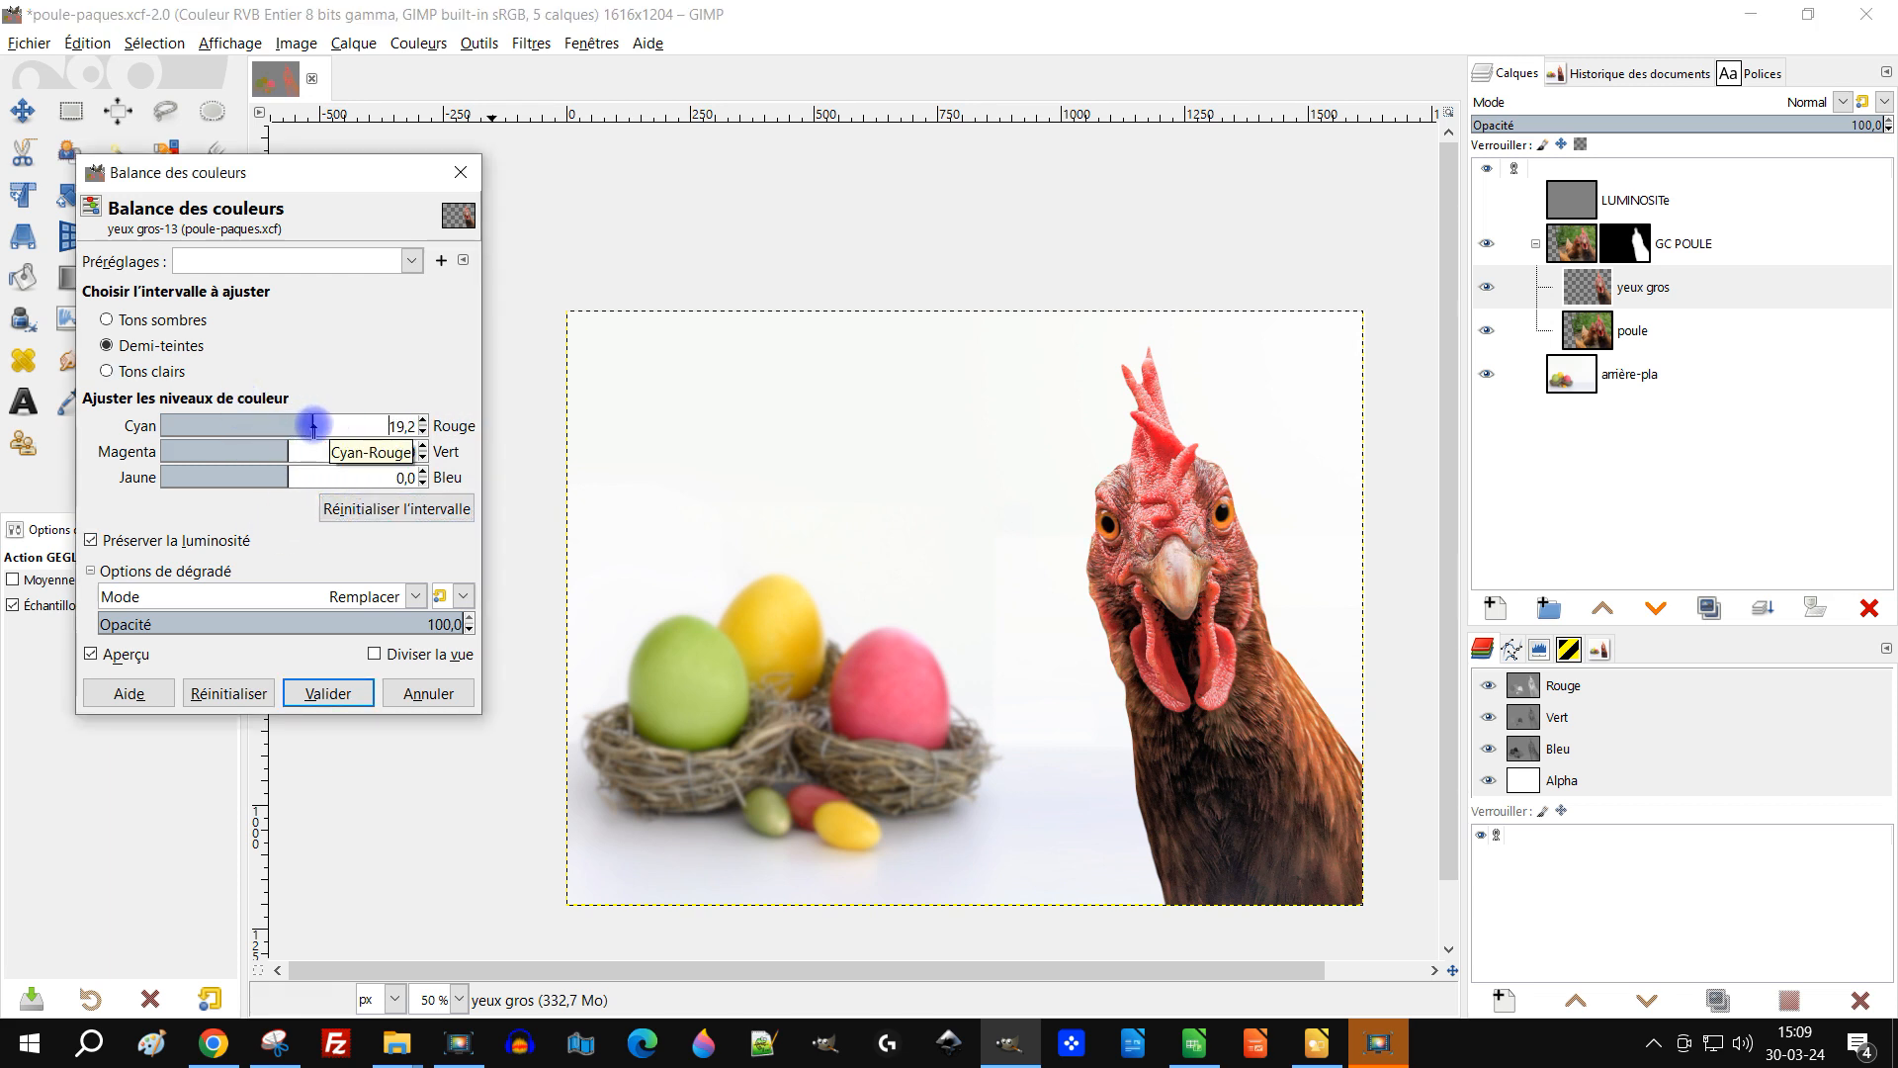
{"action": "left_click_drag", "start_coordinate": [287, 450], "coordinate": [290, 450]}
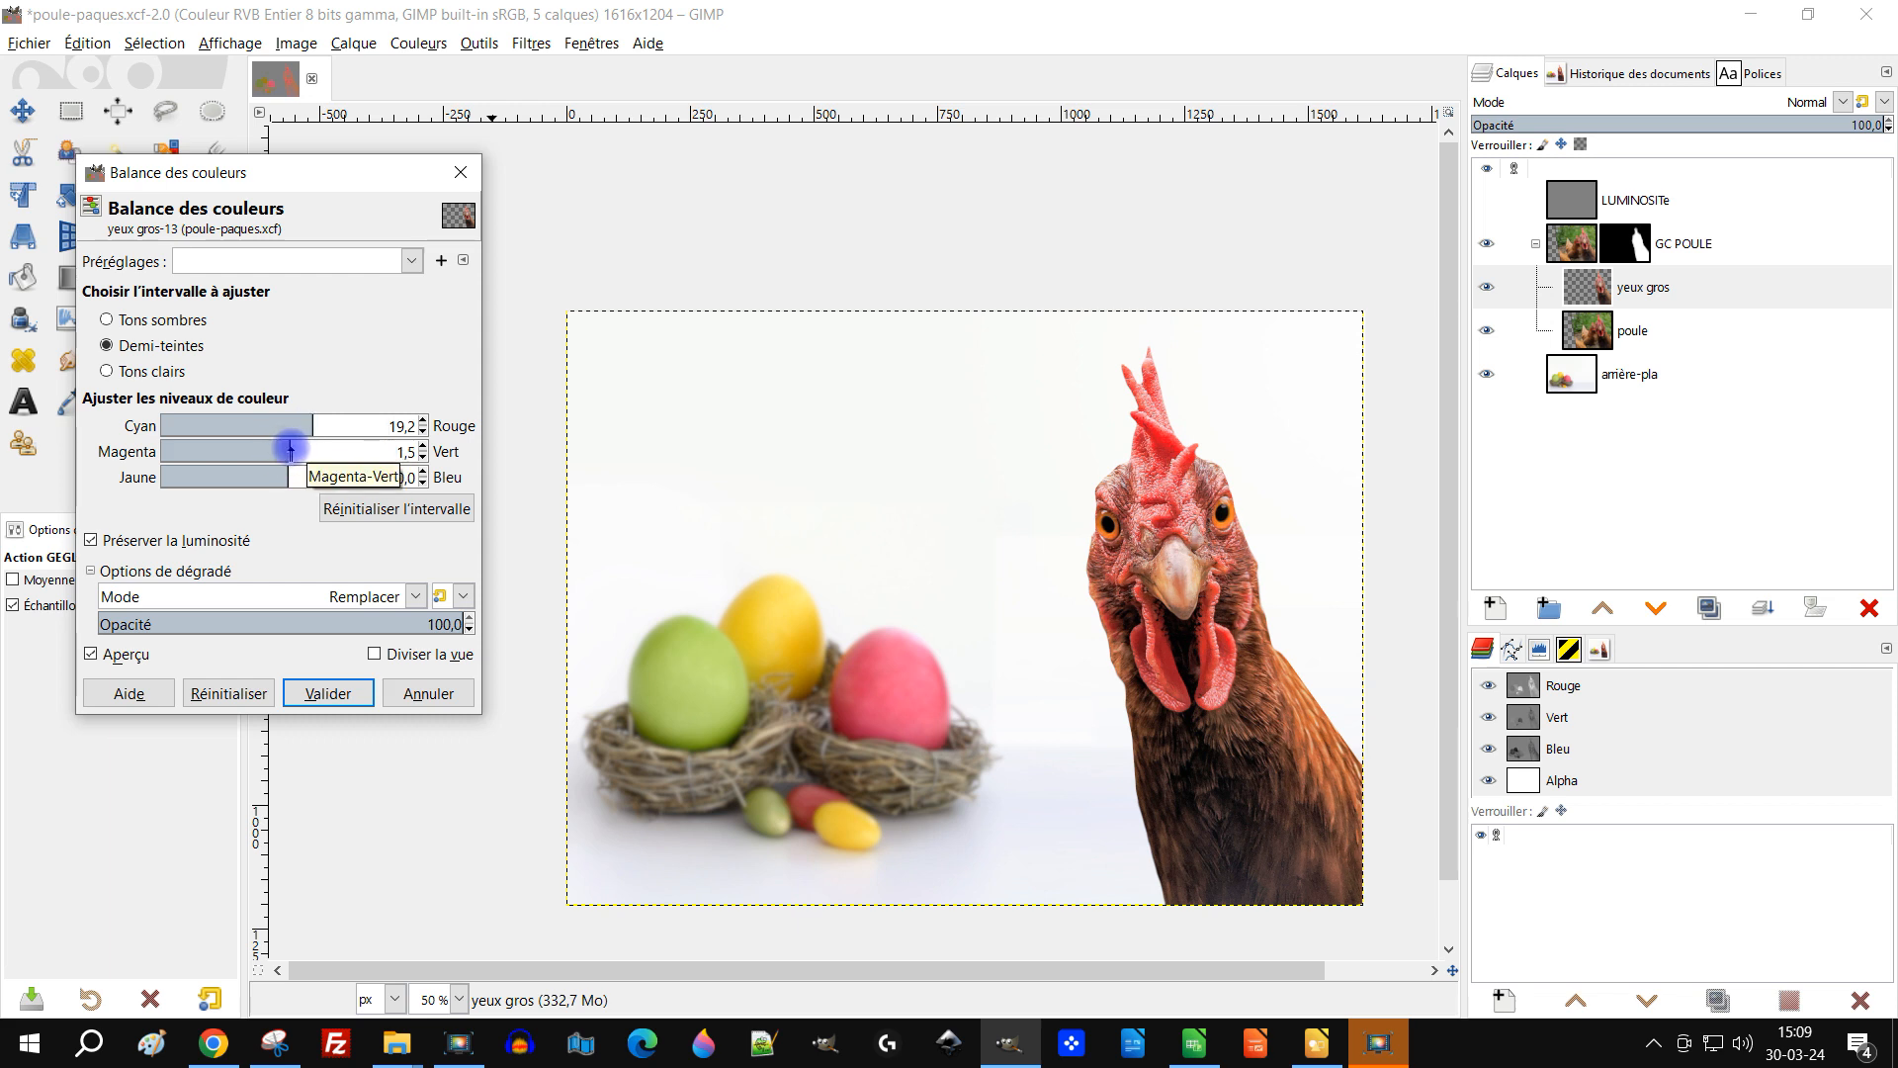
{"action": "left_click_drag", "start_coordinate": [279, 475], "coordinate": [285, 480]}
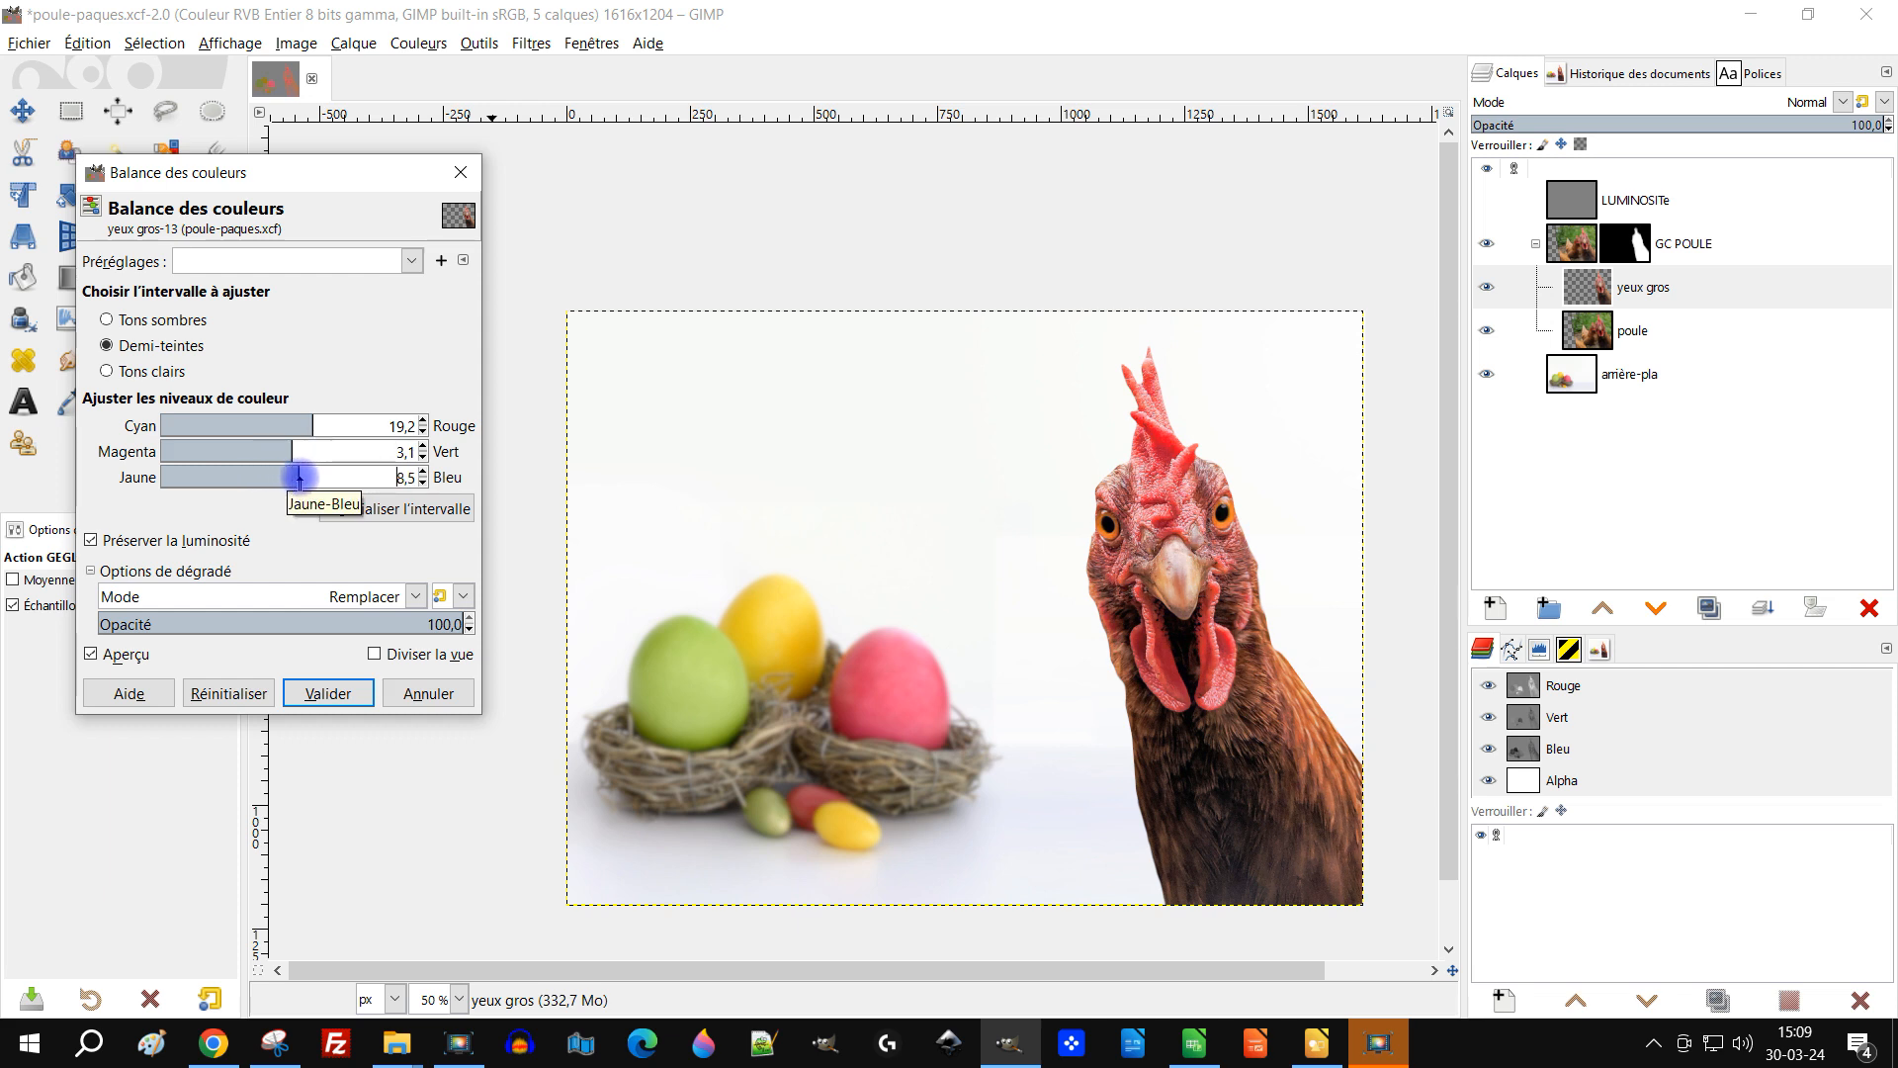
Step: Switch to the highlights range and set Cyan-Red to 10,8 and Magenta-Green to 2,3, nudging Yellow-Blue
{"action": "left_click", "coordinate": [179, 373]}
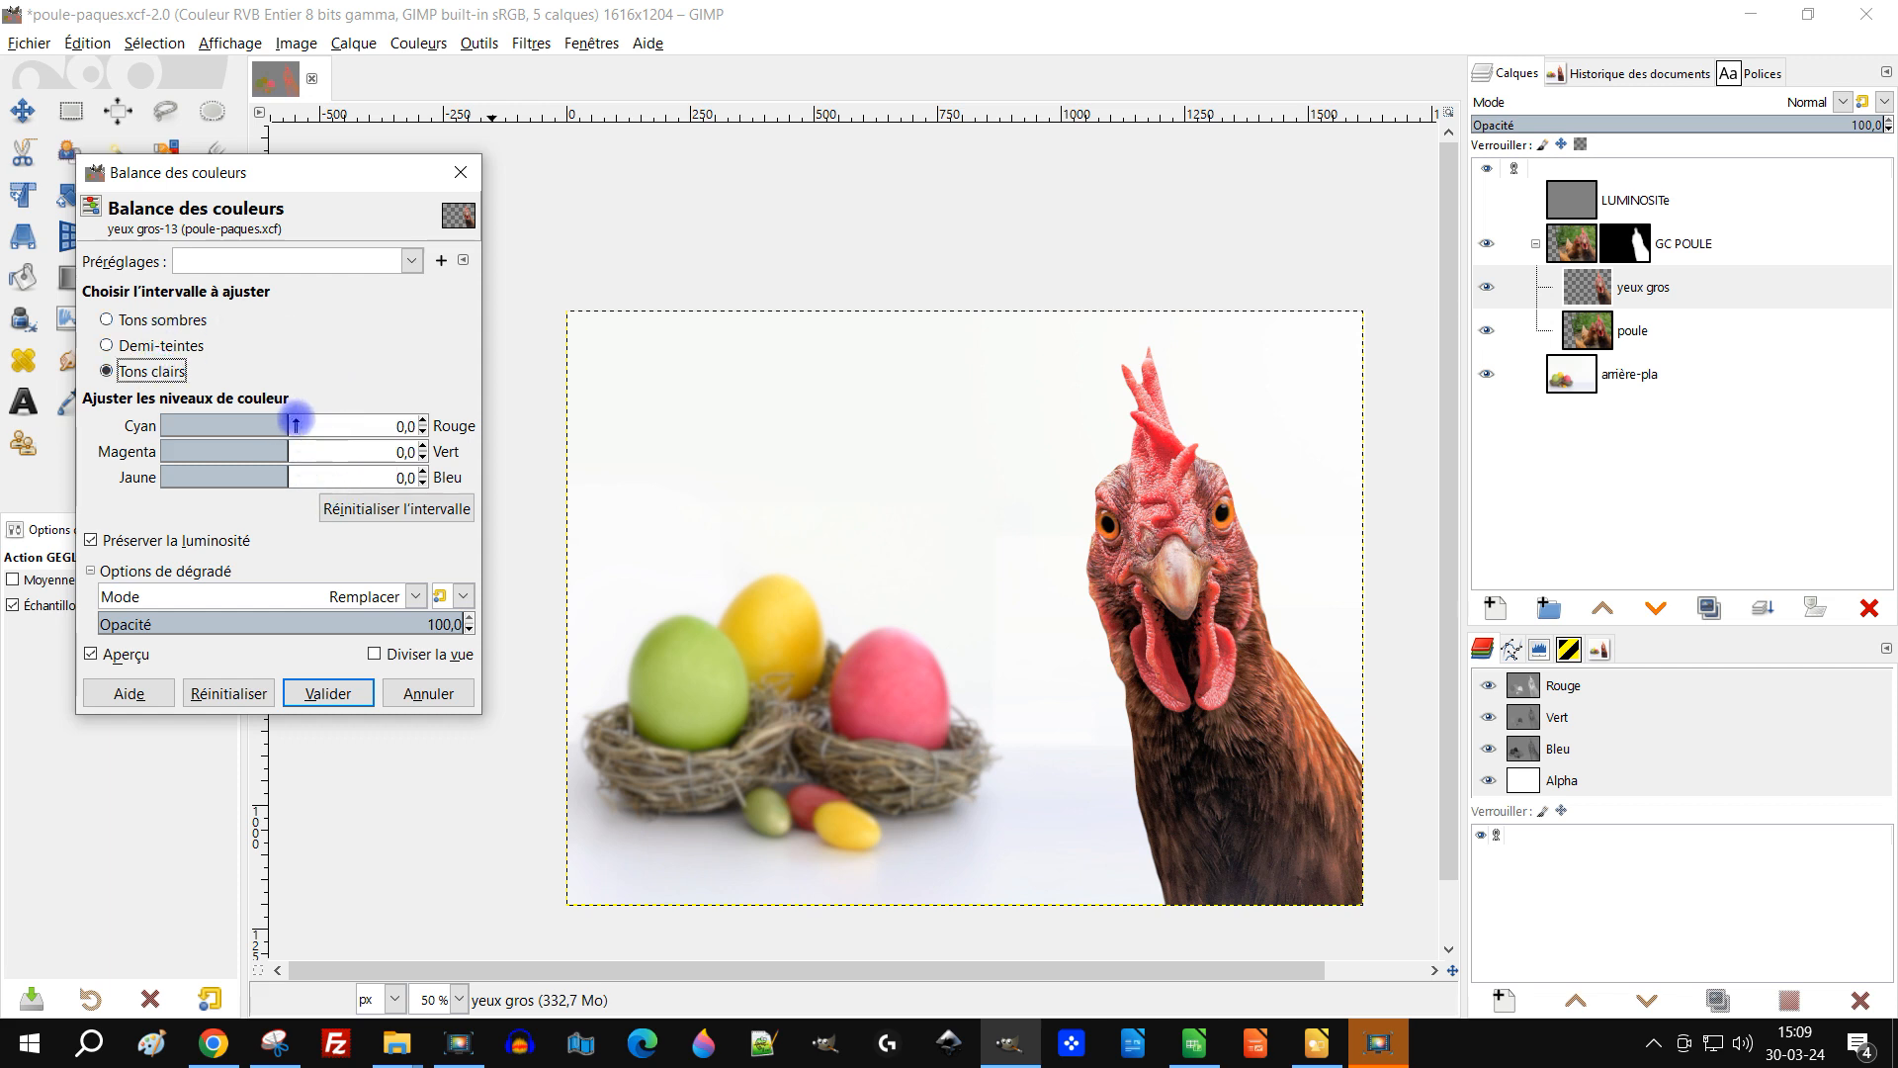
{"action": "left_click_drag", "start_coordinate": [297, 423], "coordinate": [301, 425]}
{"action": "left_click_drag", "start_coordinate": [285, 458], "coordinate": [272, 455]}
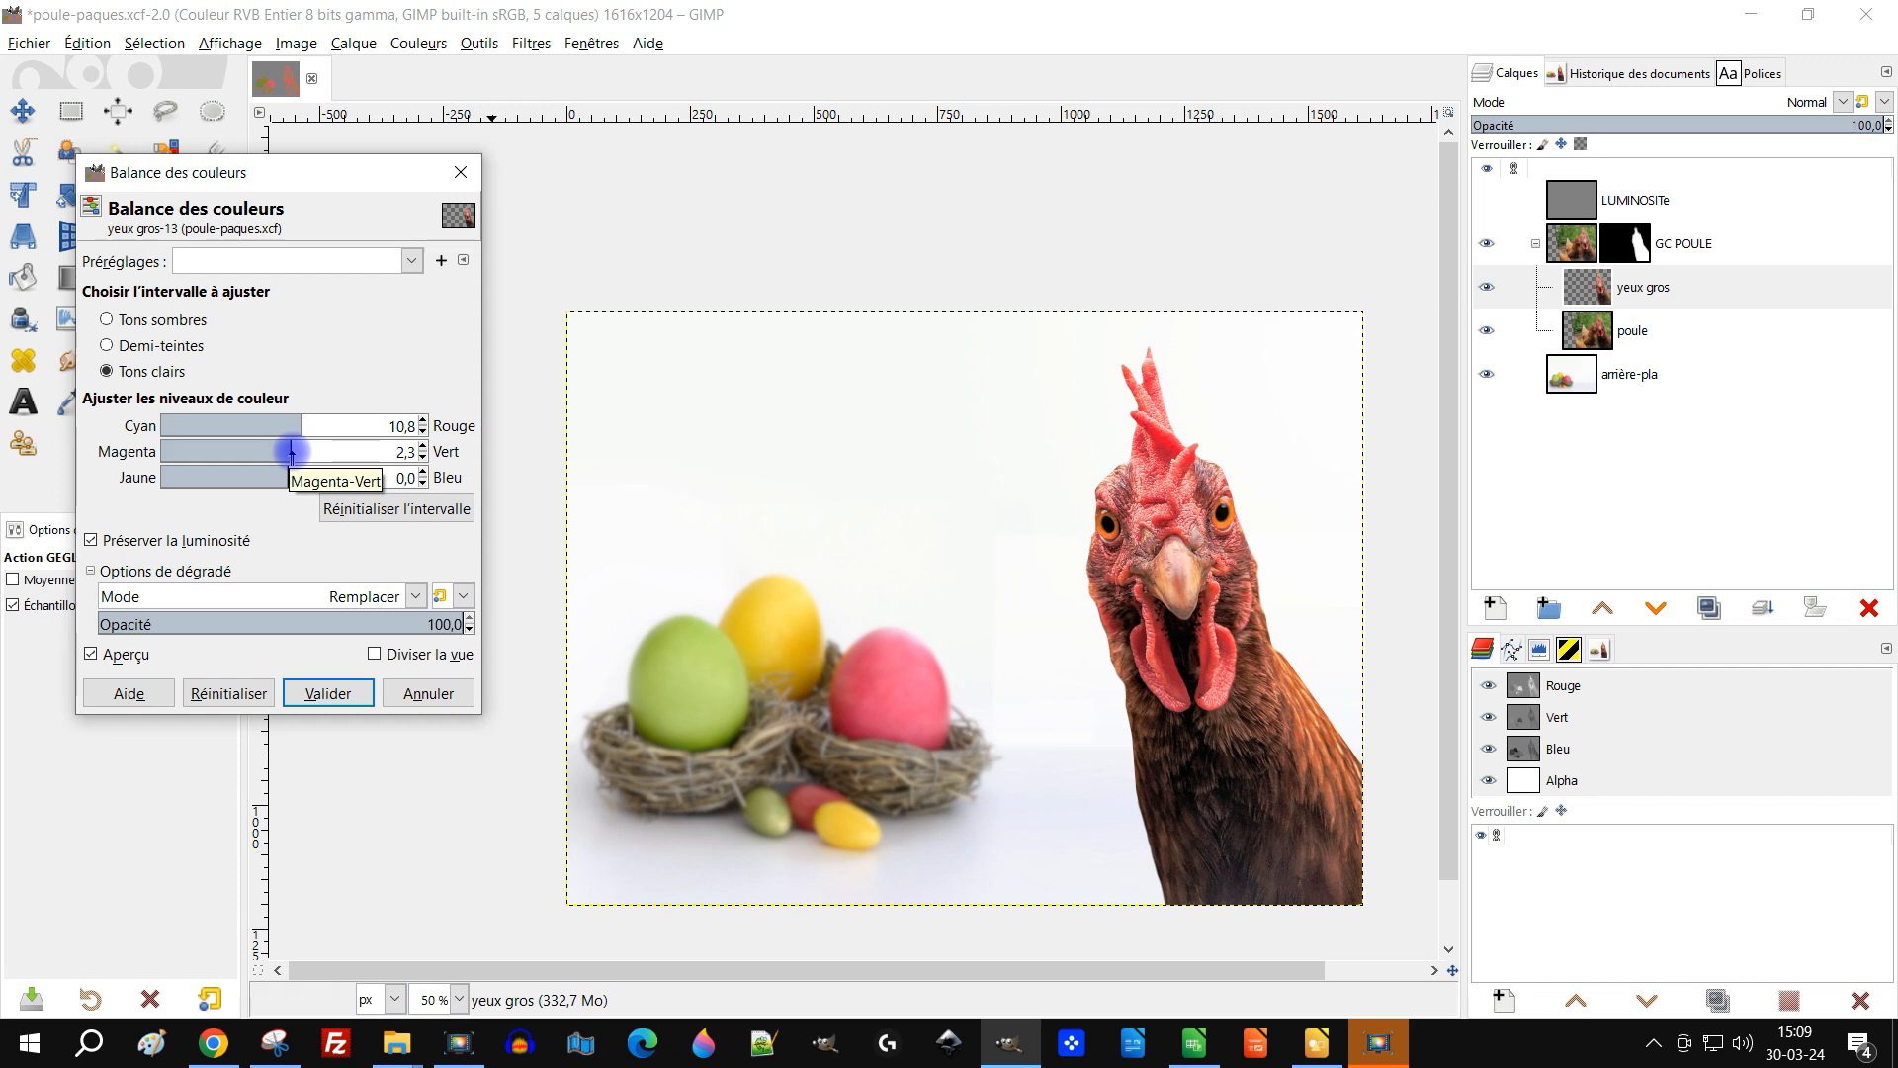
{"action": "mouse_move", "coordinate": [289, 476]}
{"action": "left_mouse_down"}
{"action": "mouse_move", "coordinate": [246, 477]}
{"action": "mouse_move", "coordinate": [297, 478]}
{"action": "left_mouse_up"}
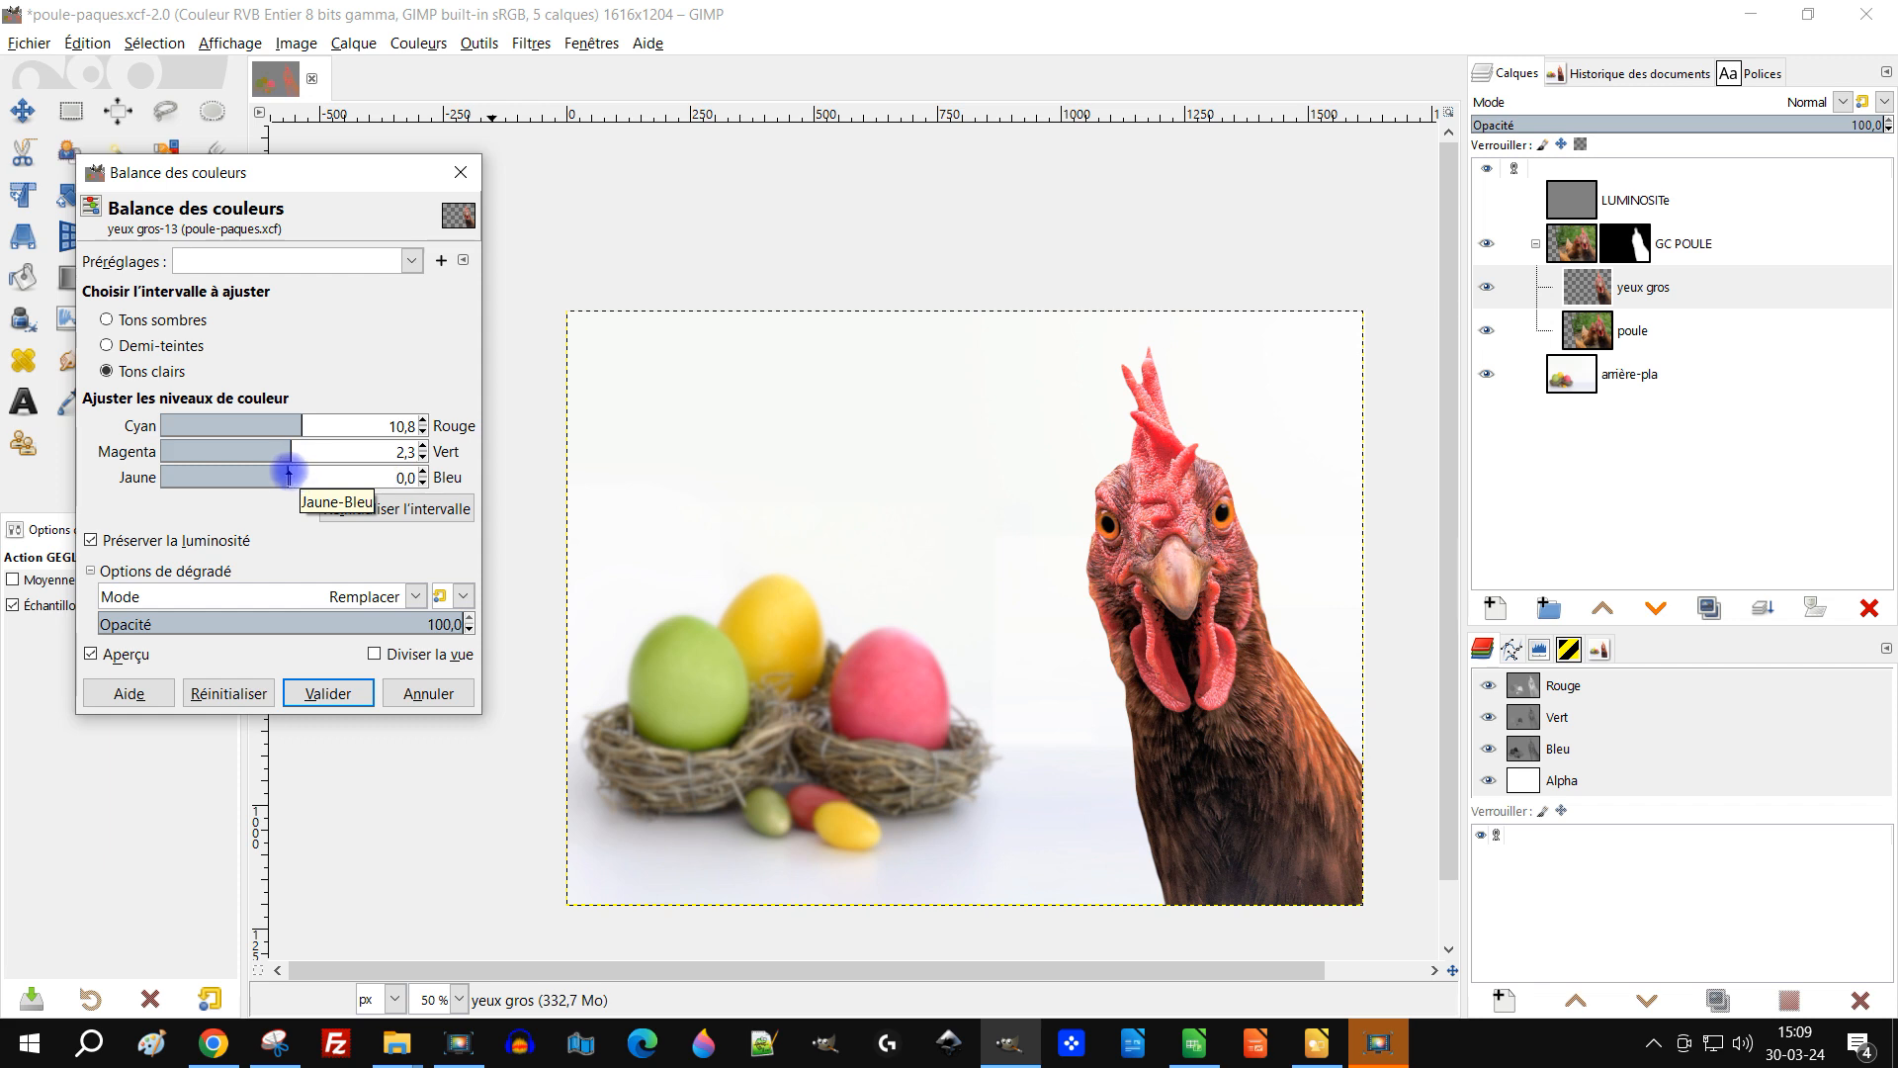
Step: Set the shadows to Cyan-Red 34,6, Magenta-Green 4,6 and Yellow-Blue -9,2, check the preview, and apply the Colour Balance
{"action": "left_click", "coordinate": [148, 319]}
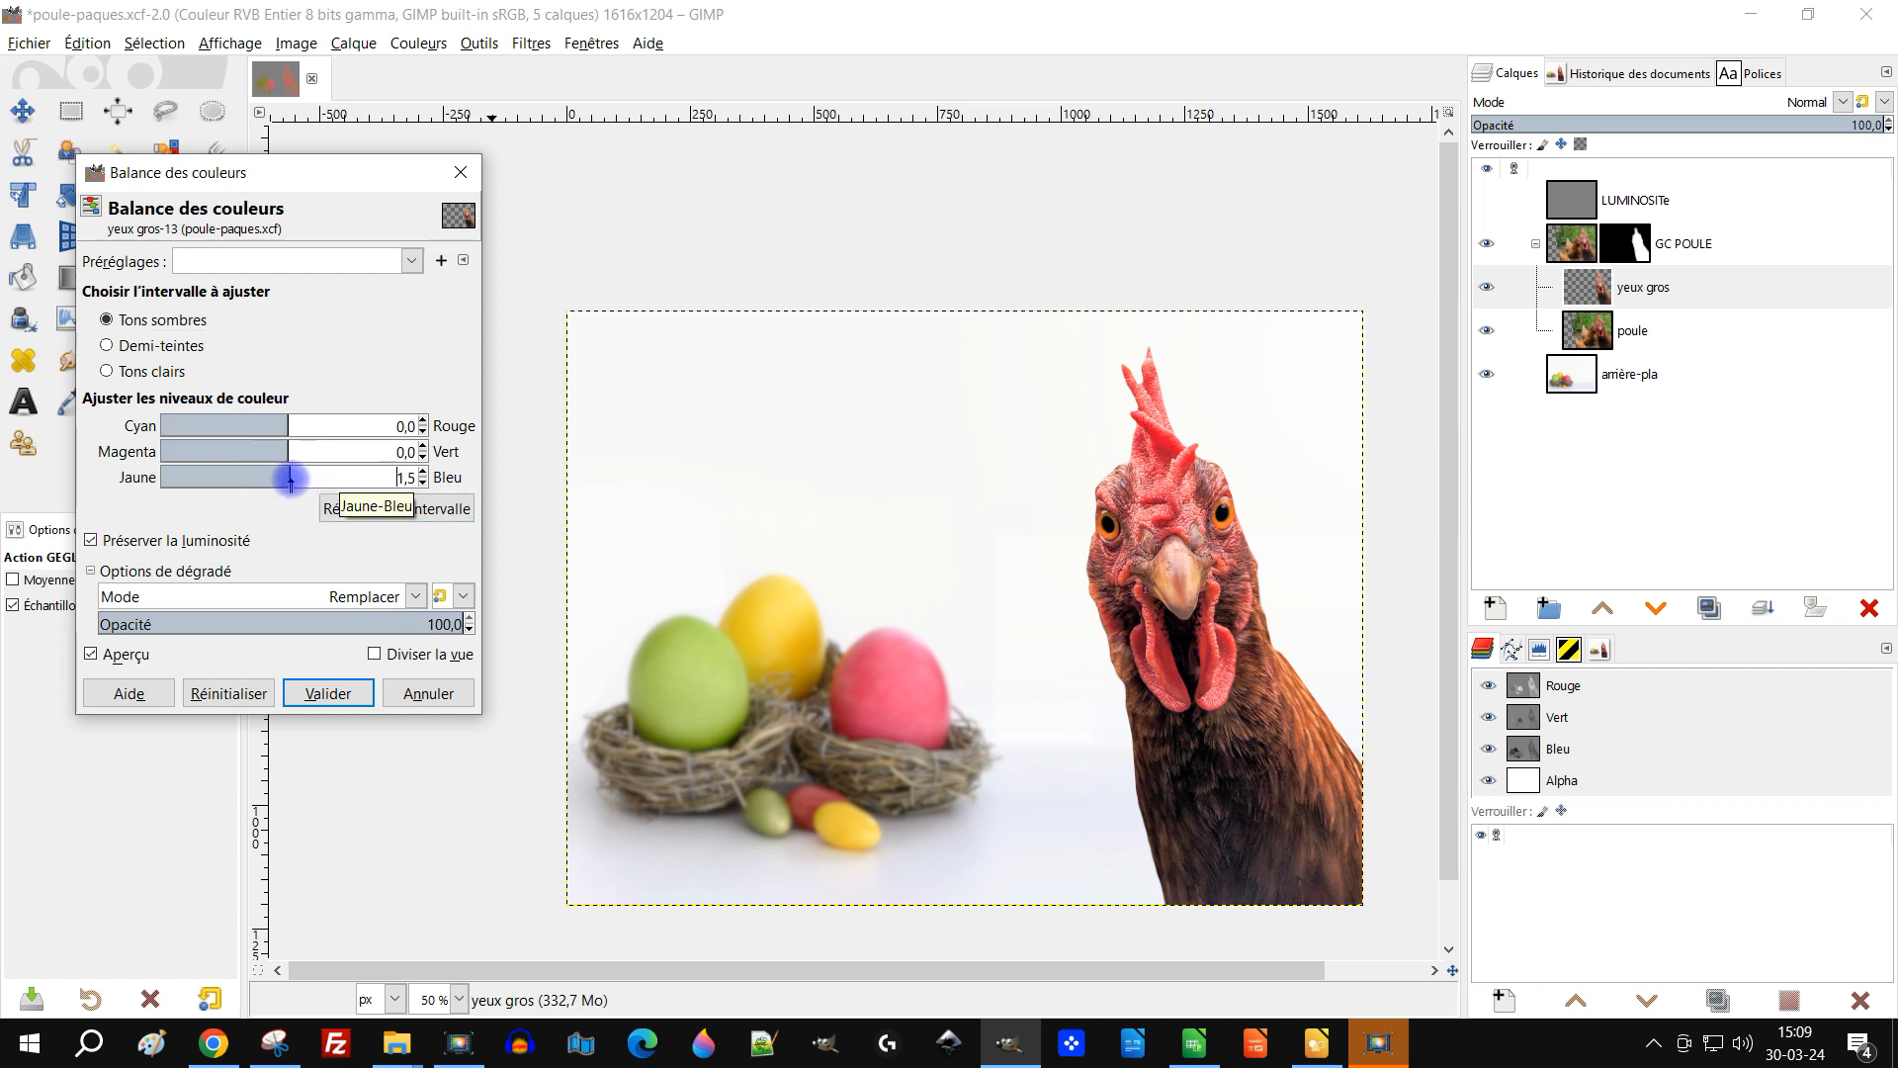
{"action": "left_click", "coordinate": [283, 453]}
{"action": "mouse_move", "coordinate": [282, 454]}
{"action": "left_mouse_down"}
{"action": "mouse_move", "coordinate": [270, 427]}
{"action": "mouse_move", "coordinate": [299, 426]}
{"action": "left_mouse_up"}
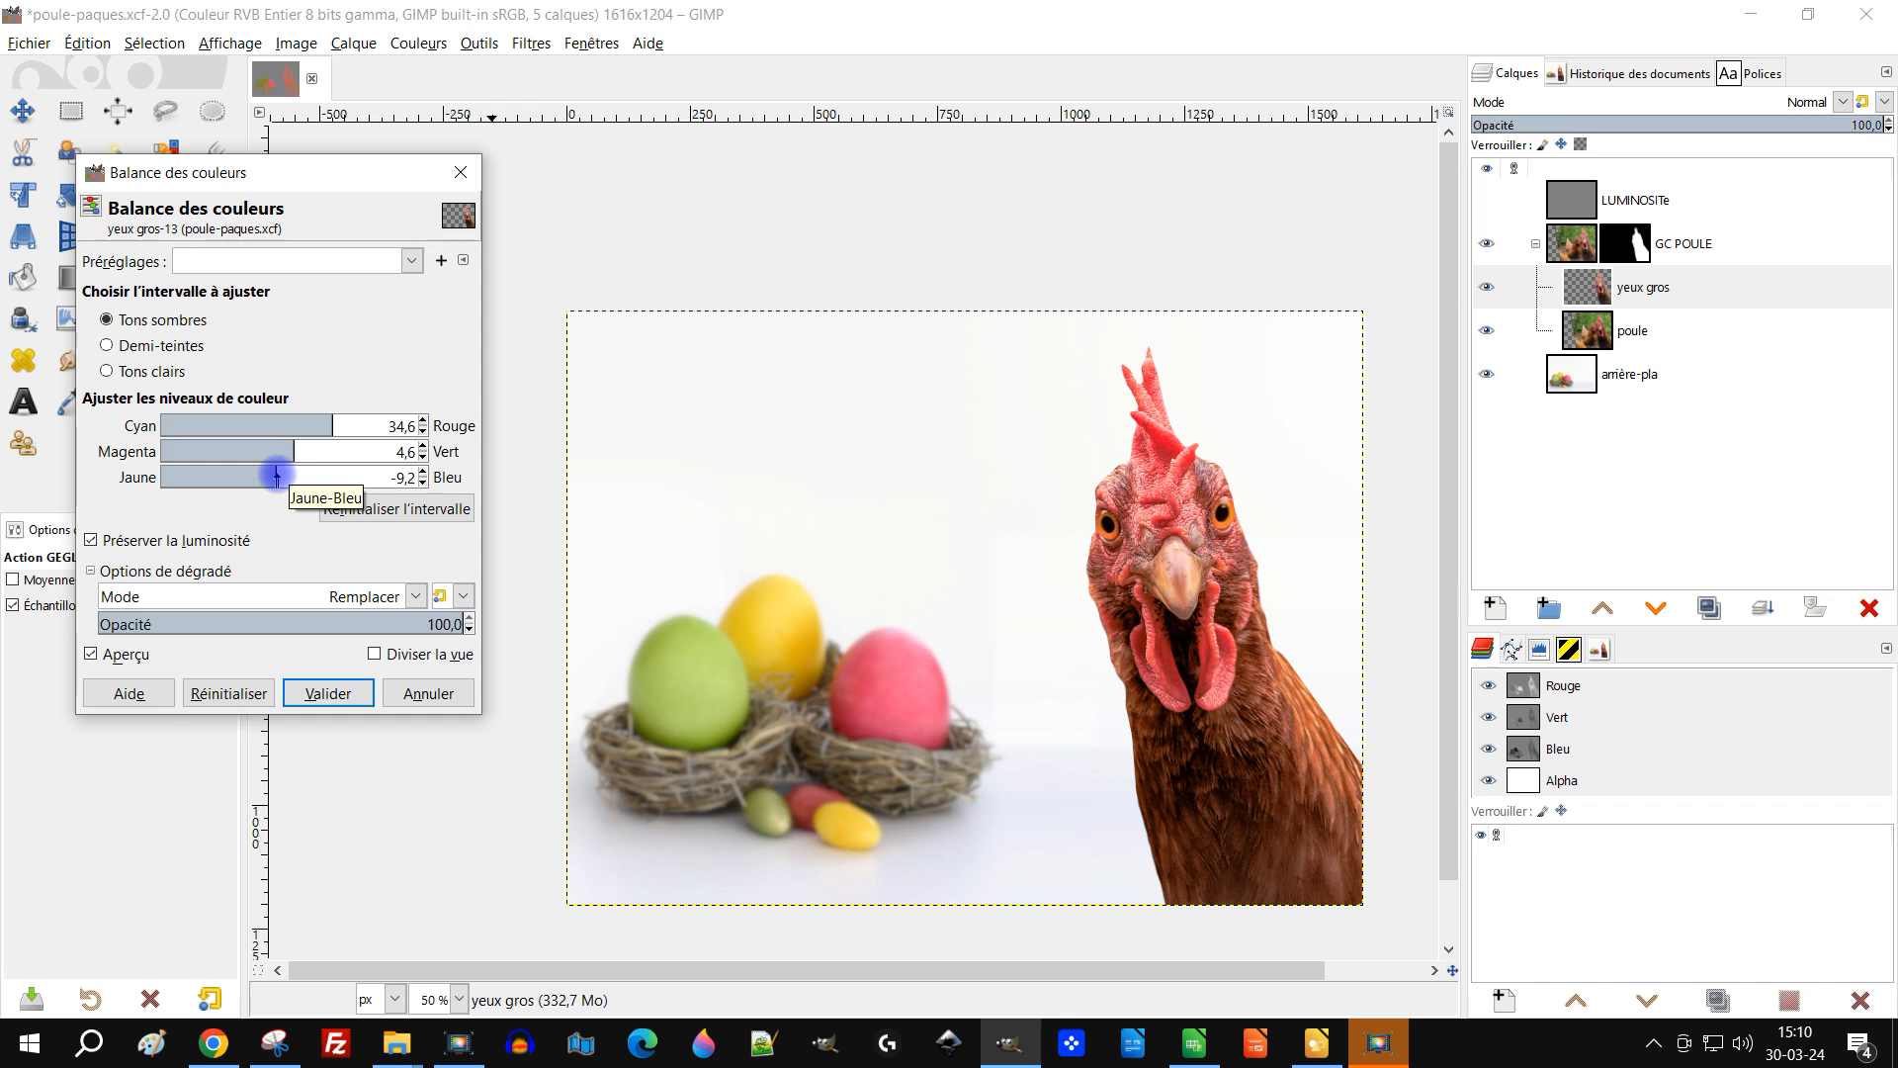
{"action": "left_click", "coordinate": [112, 655]}
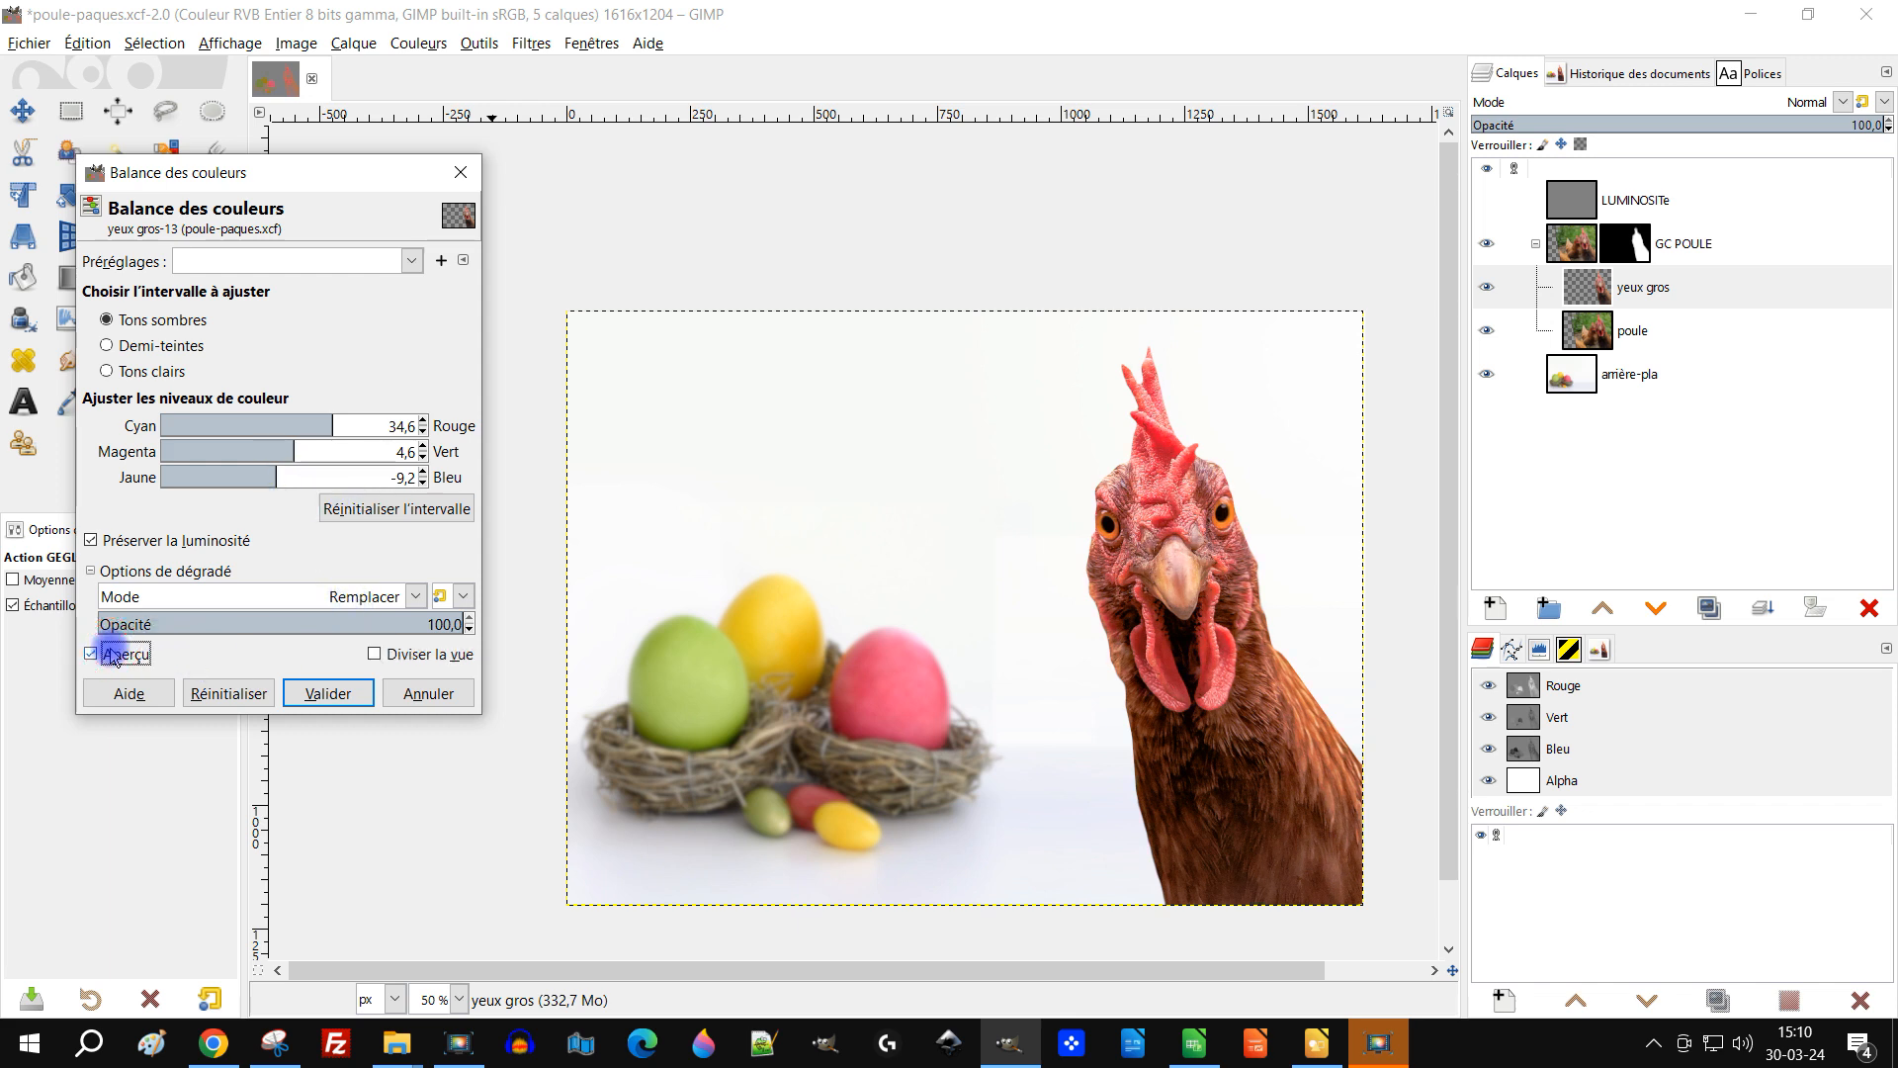
{"action": "left_click", "coordinate": [327, 693]}
Step: Toggle the LUMINOSITe layer for a last comparison, then delete the LUMINOSITe layer
{"action": "left_click", "coordinate": [1486, 201]}
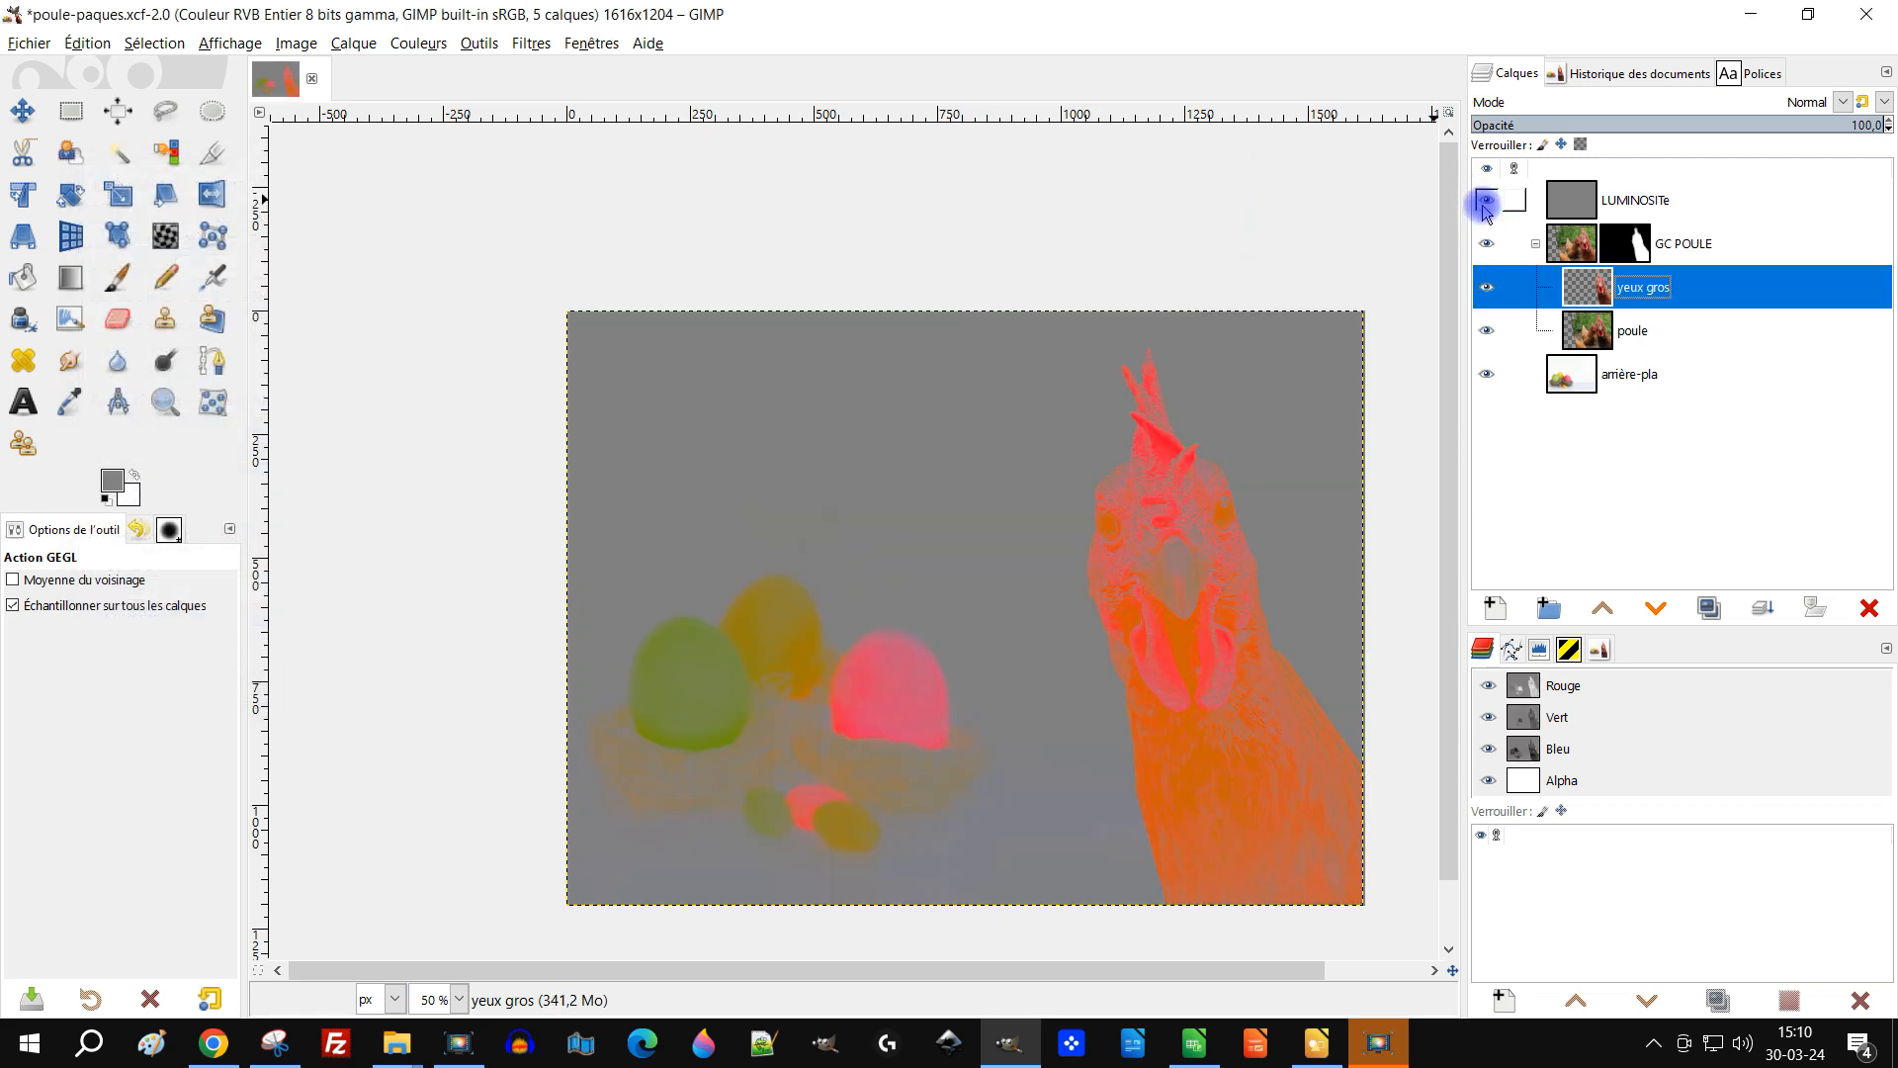
{"action": "left_click", "coordinate": [1486, 201]}
{"action": "left_click", "coordinate": [1661, 204]}
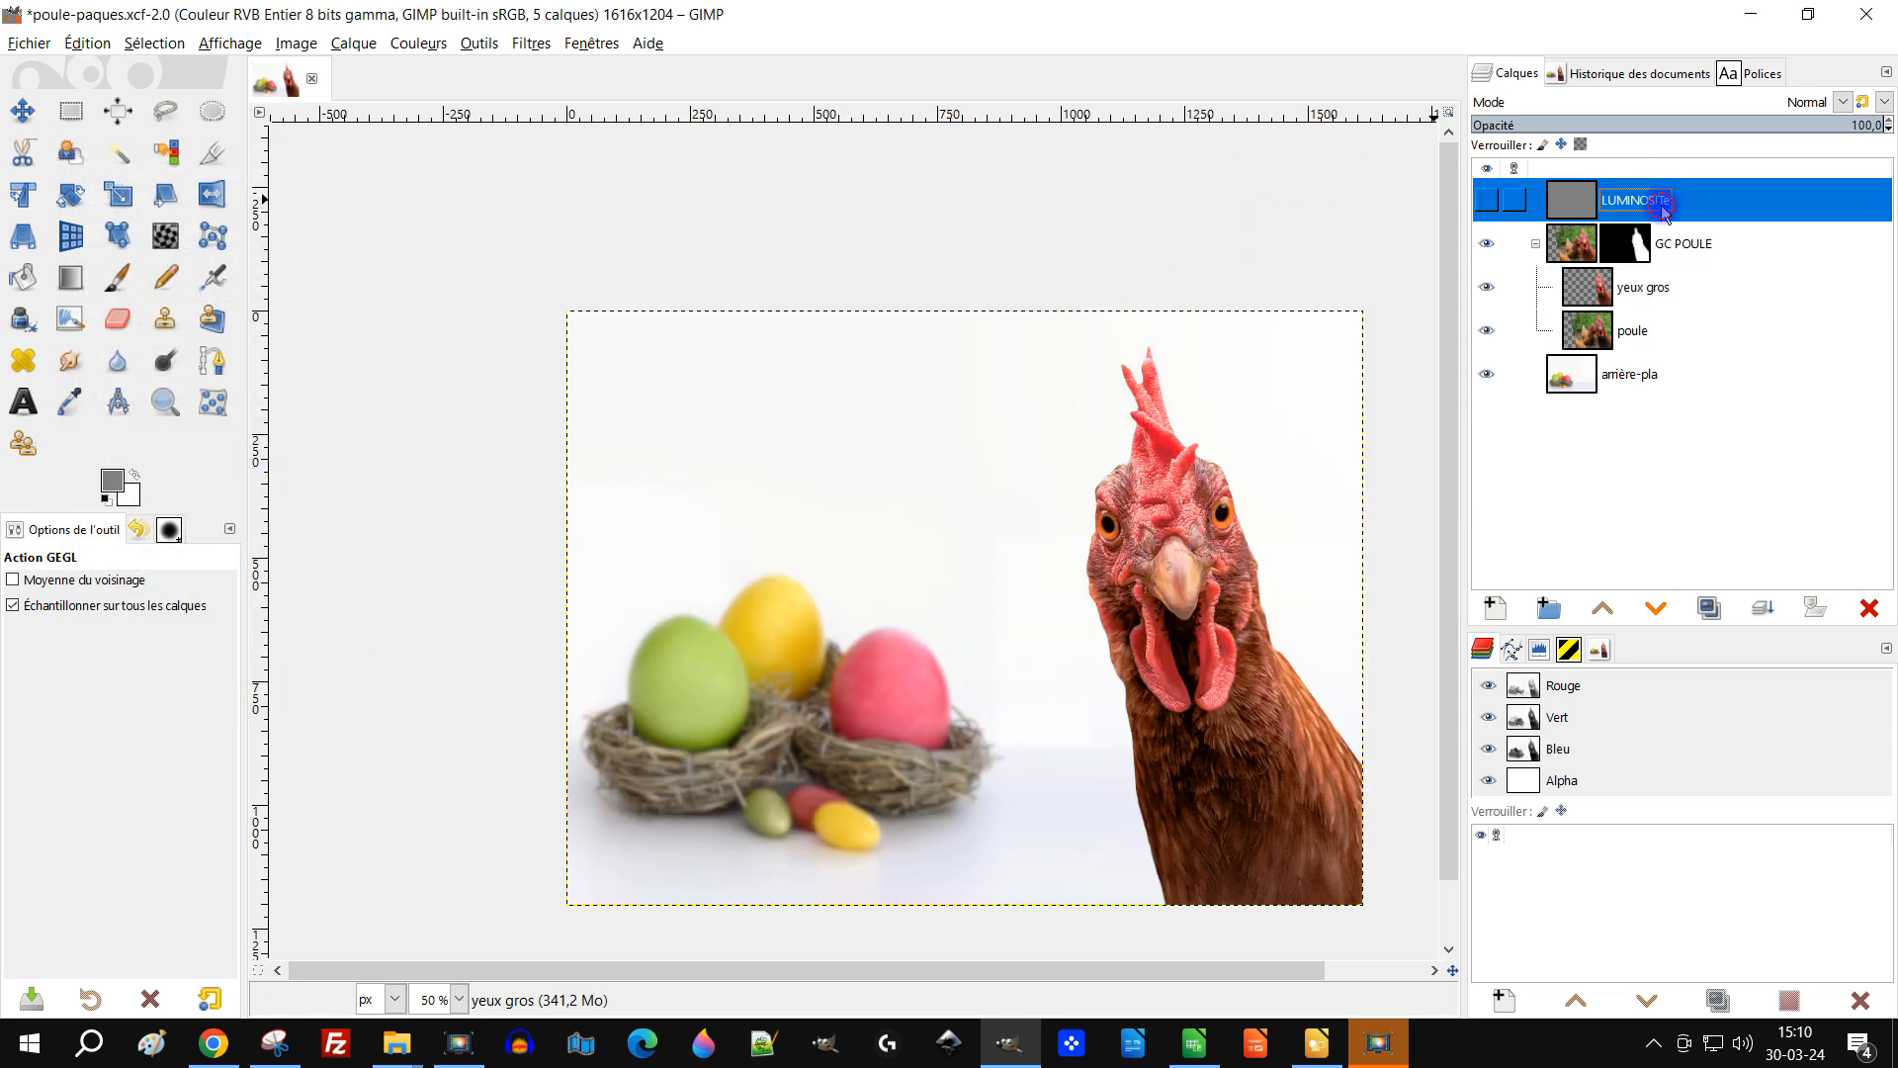
{"action": "left_click", "coordinate": [1868, 605]}
Step: Select the GC POULE group and create a new layer from visible above it
{"action": "left_click_drag", "start_coordinate": [1117, 750], "coordinate": [968, 685]}
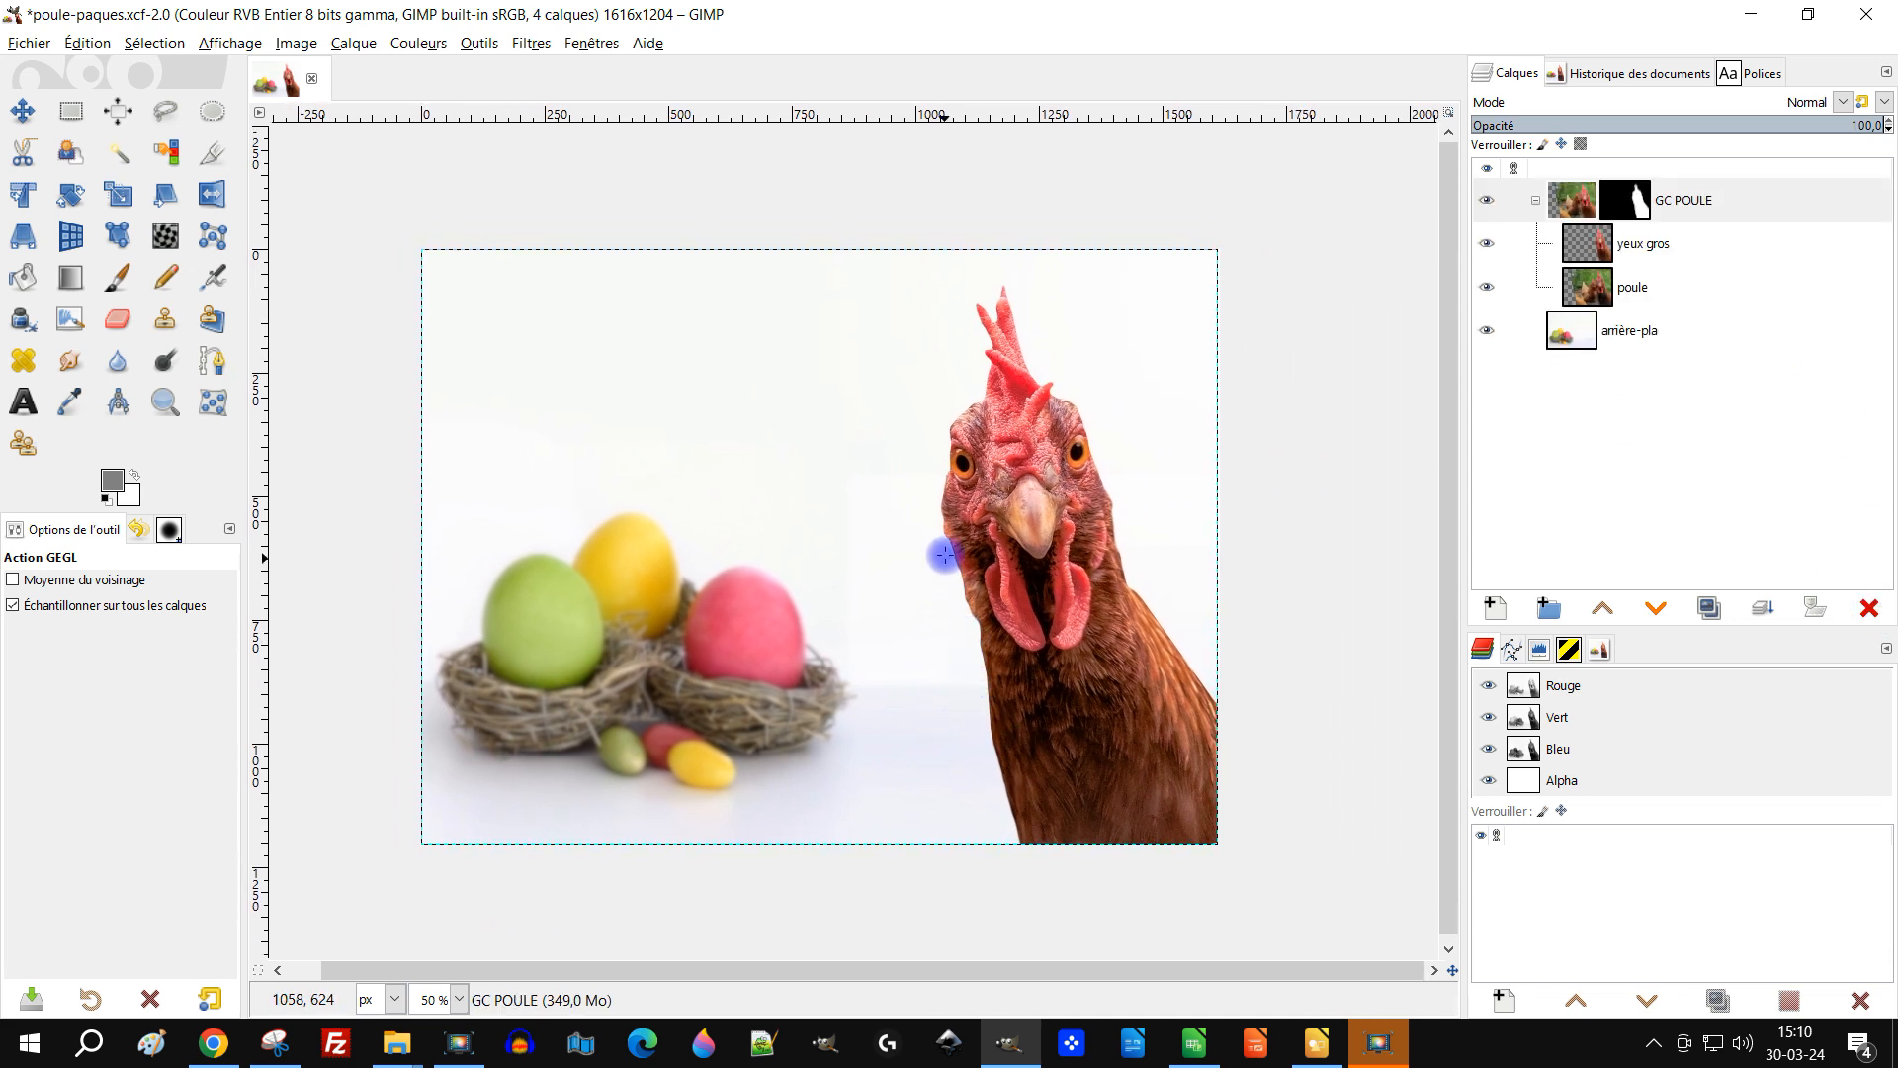
{"action": "left_click_drag", "start_coordinate": [941, 559], "coordinate": [961, 572]}
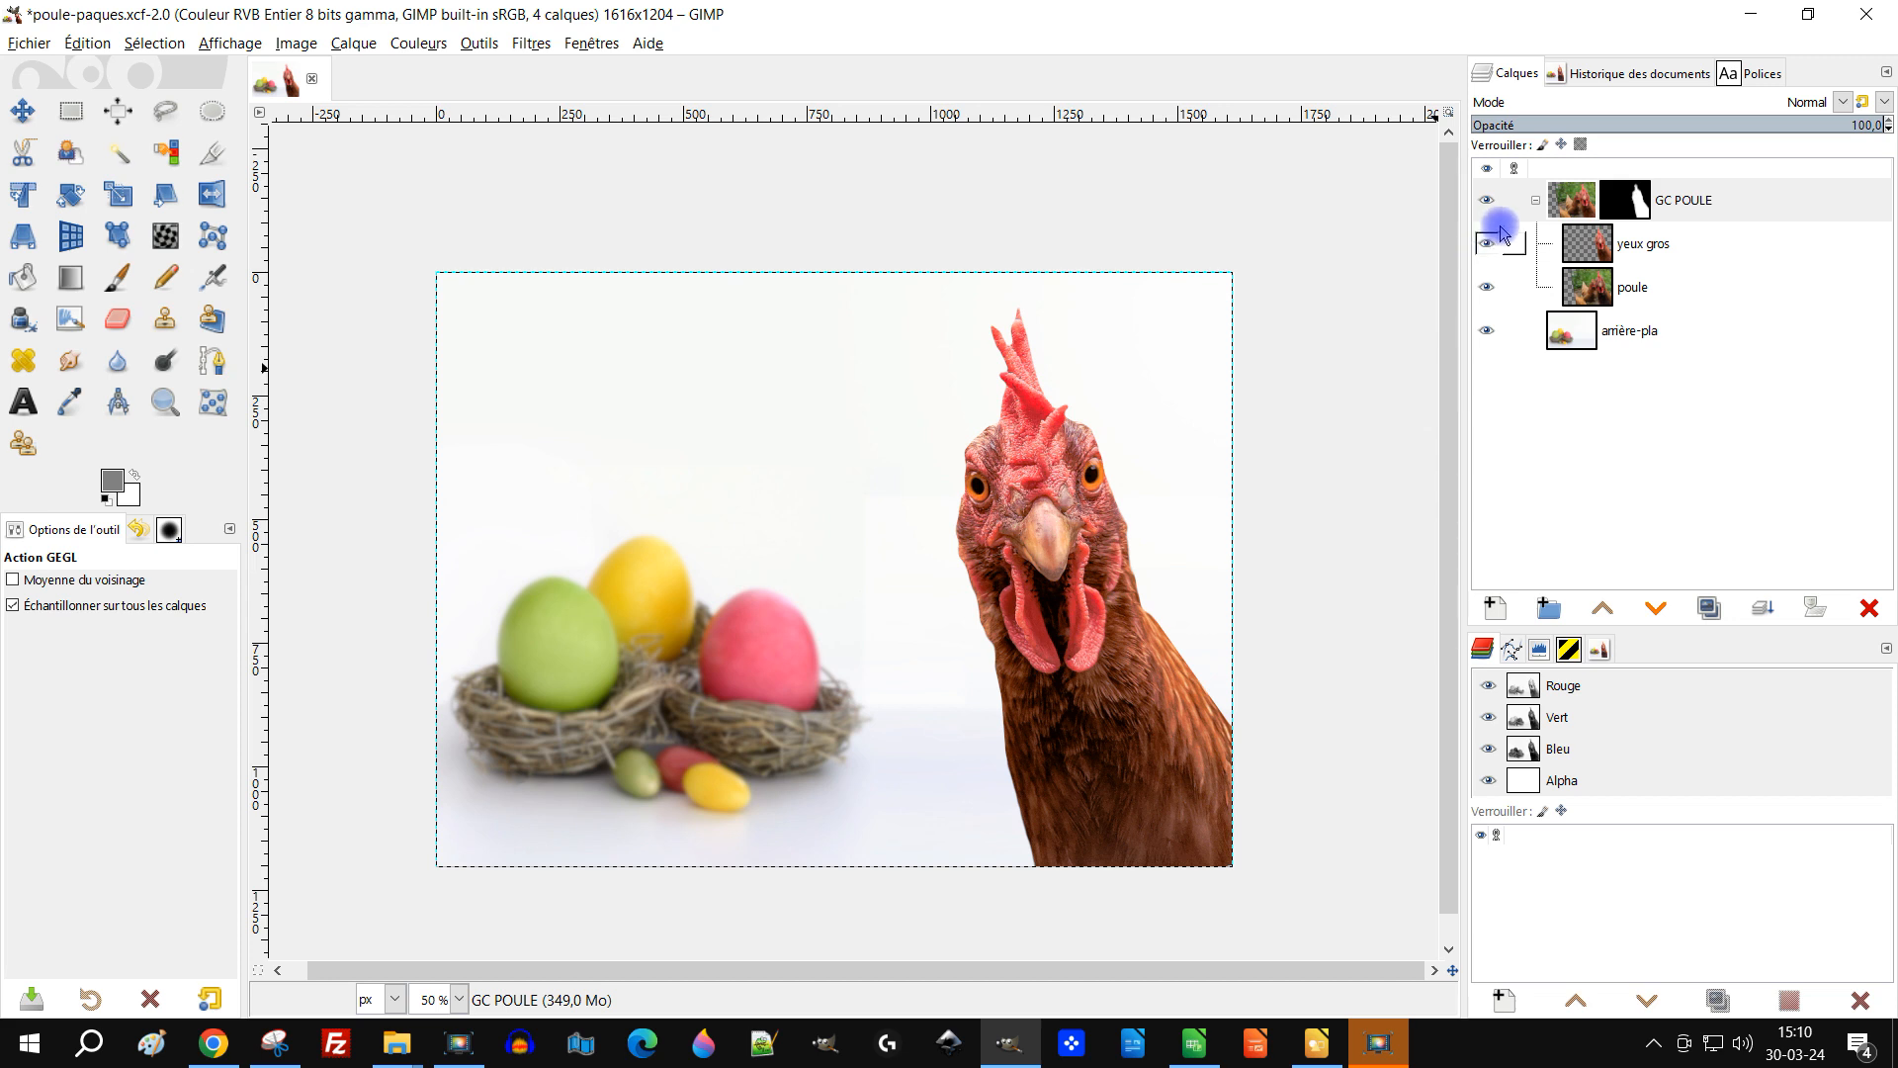
{"action": "left_click", "coordinate": [1571, 190]}
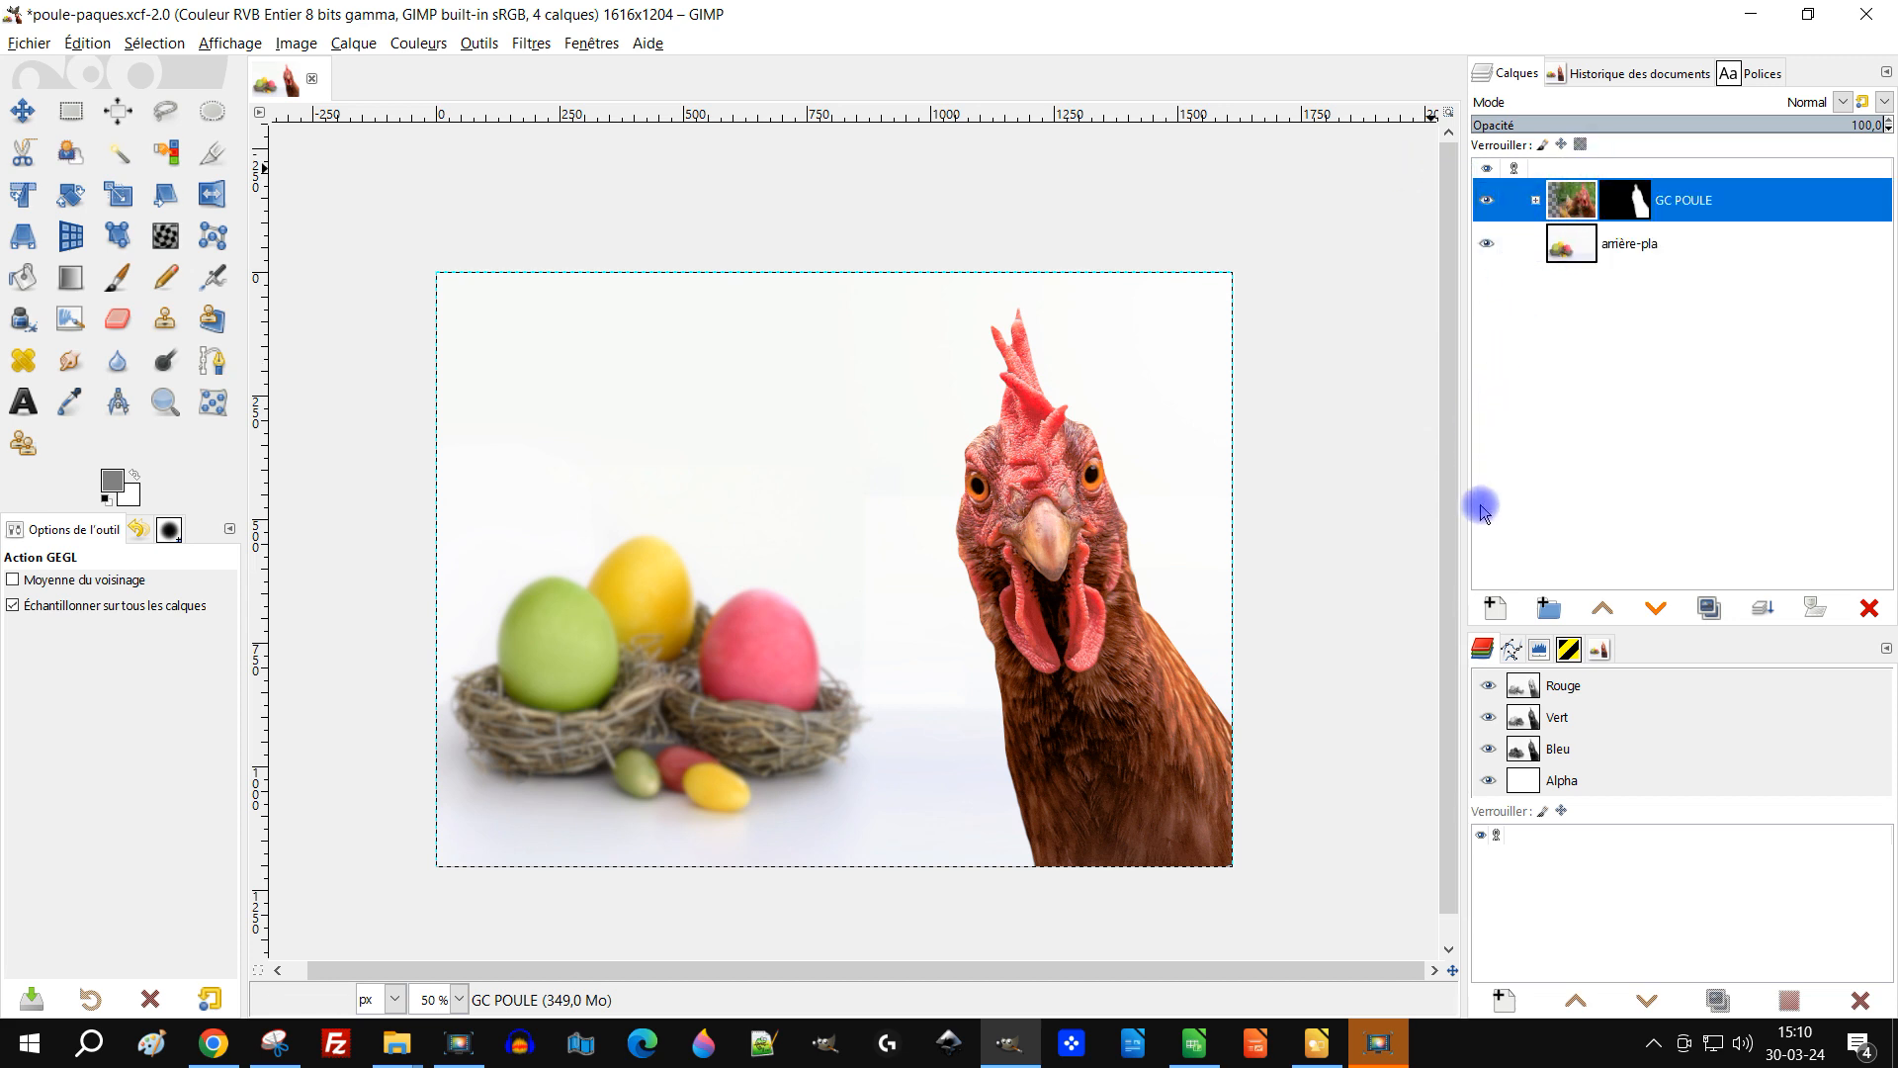
{"action": "right_click", "coordinate": [1566, 200]}
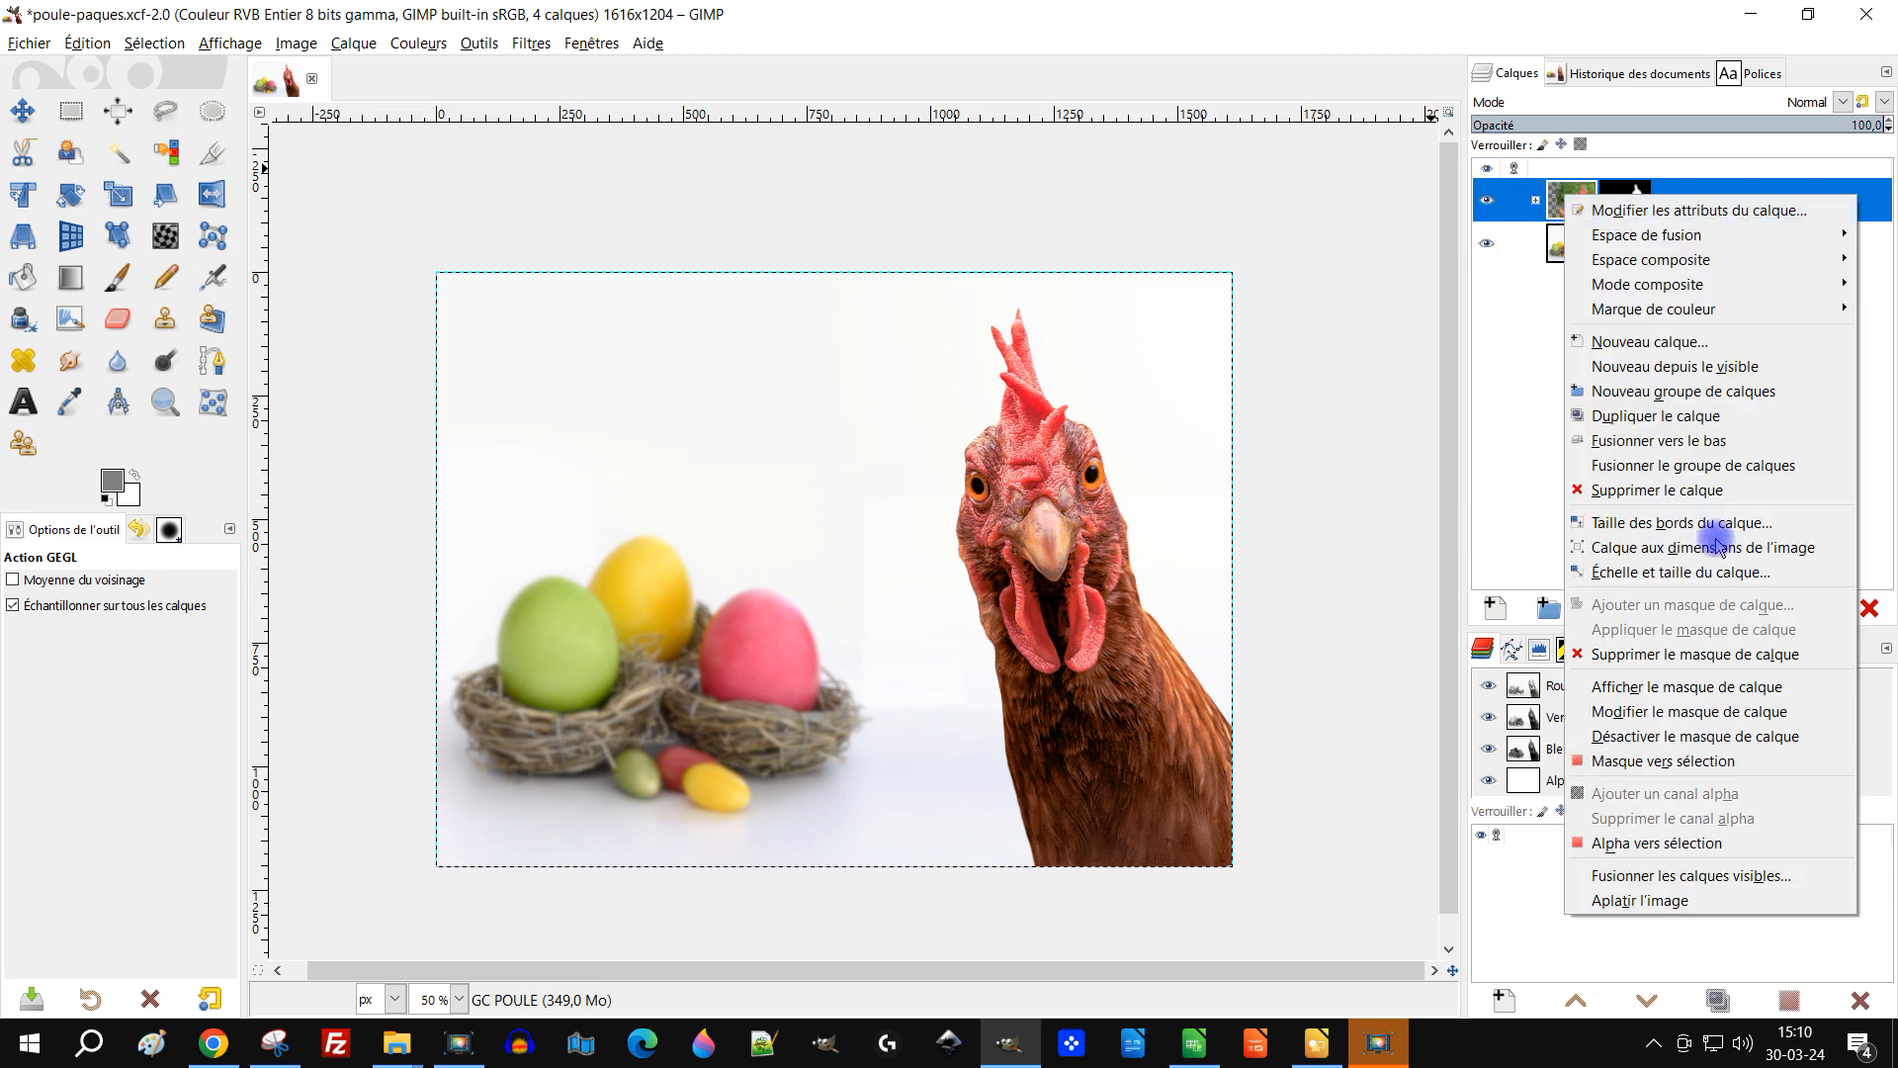
{"action": "left_click", "coordinate": [1769, 367]}
Step: Try a Colour Temperature adjustment on the Visible layer with original 5797,2 and intended 6194,4, then cancel it
{"action": "left_click_drag", "start_coordinate": [1591, 245], "coordinate": [1583, 187]}
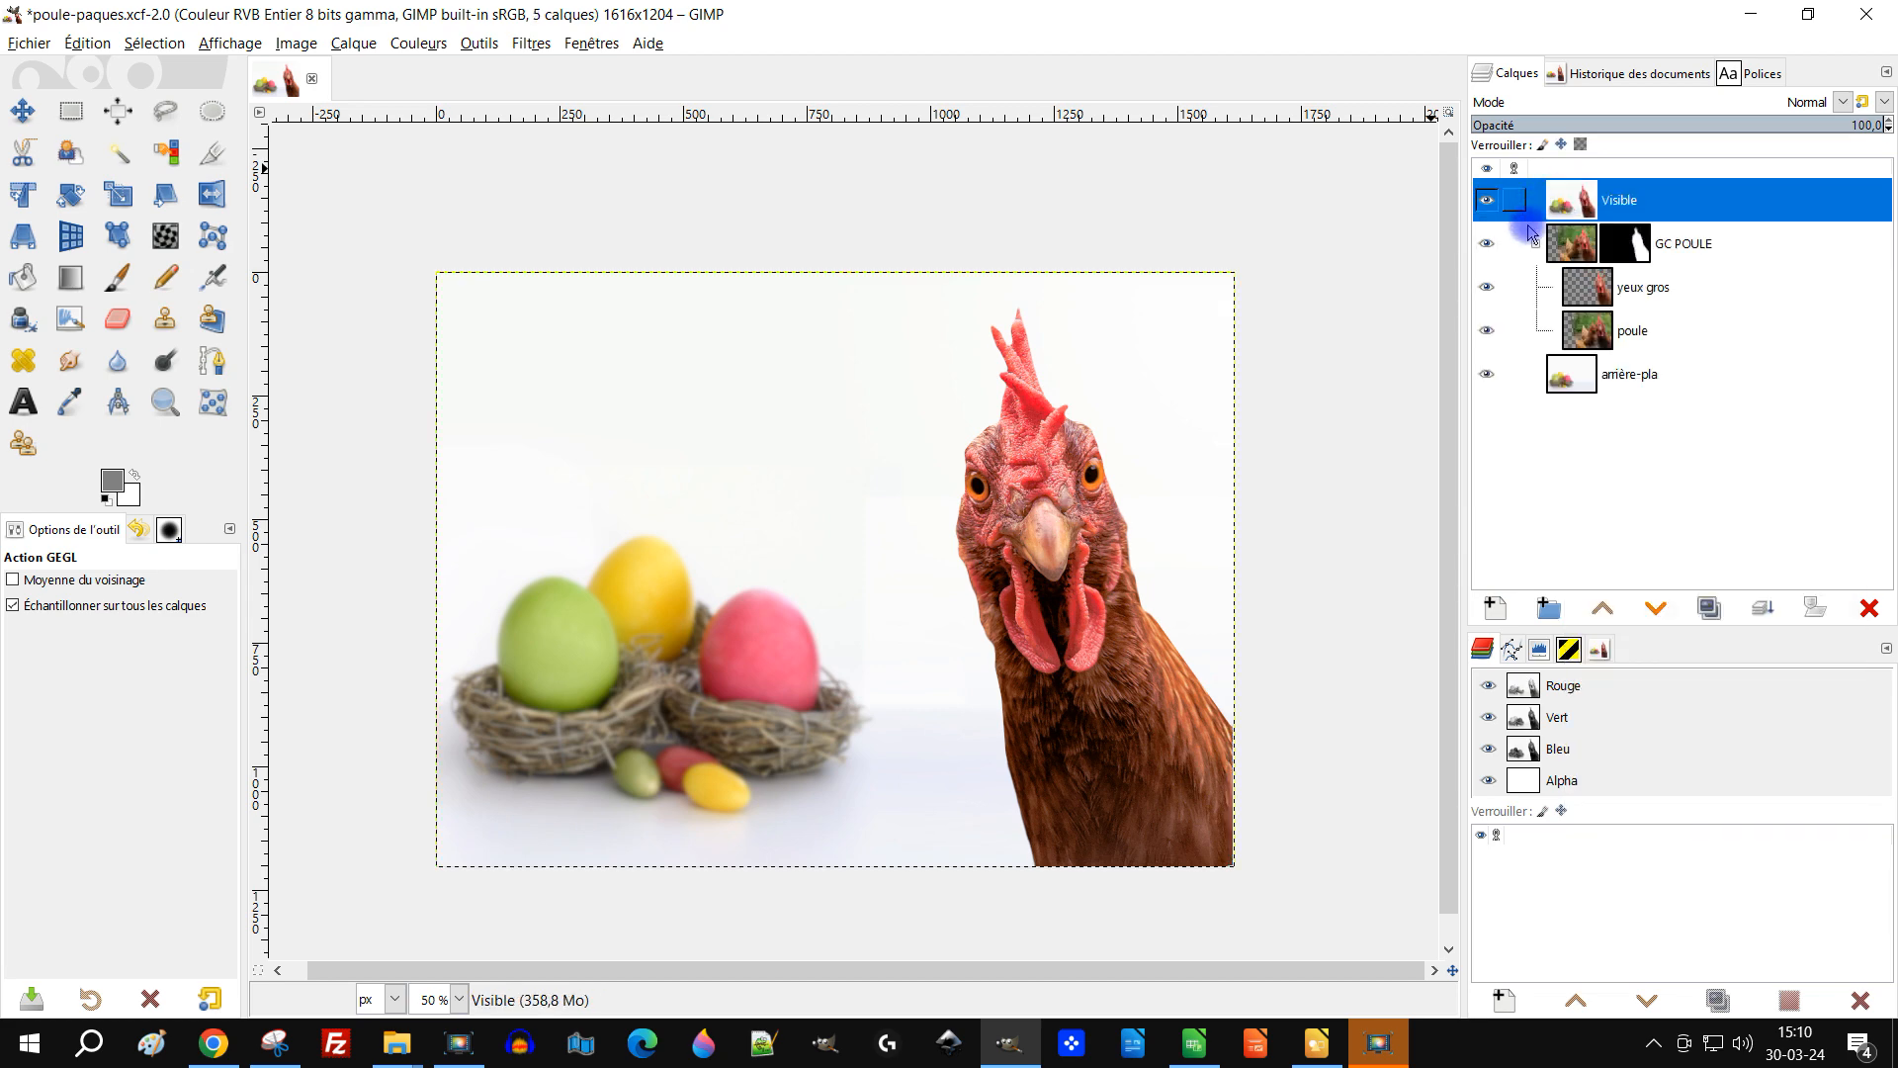
{"action": "left_click", "coordinate": [1535, 243]}
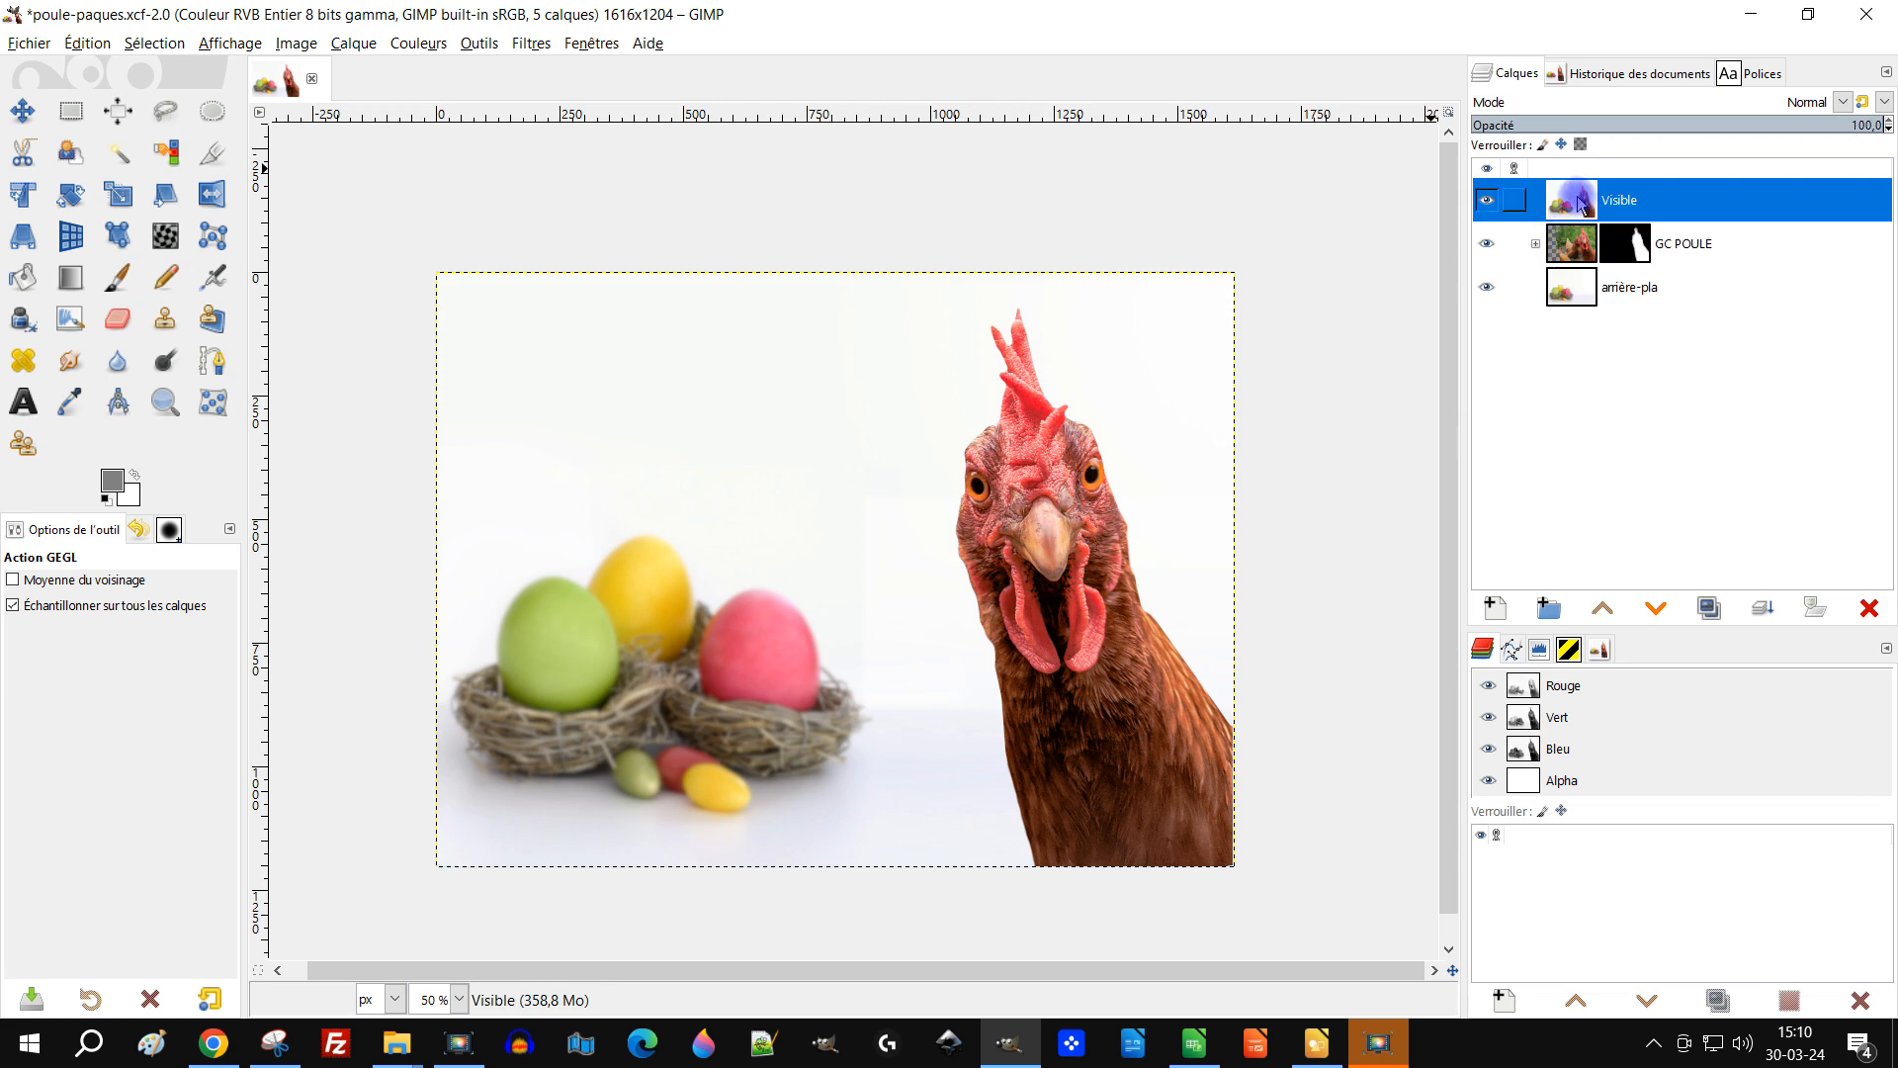
{"action": "left_click", "coordinate": [394, 44]}
{"action": "left_click", "coordinate": [471, 96]}
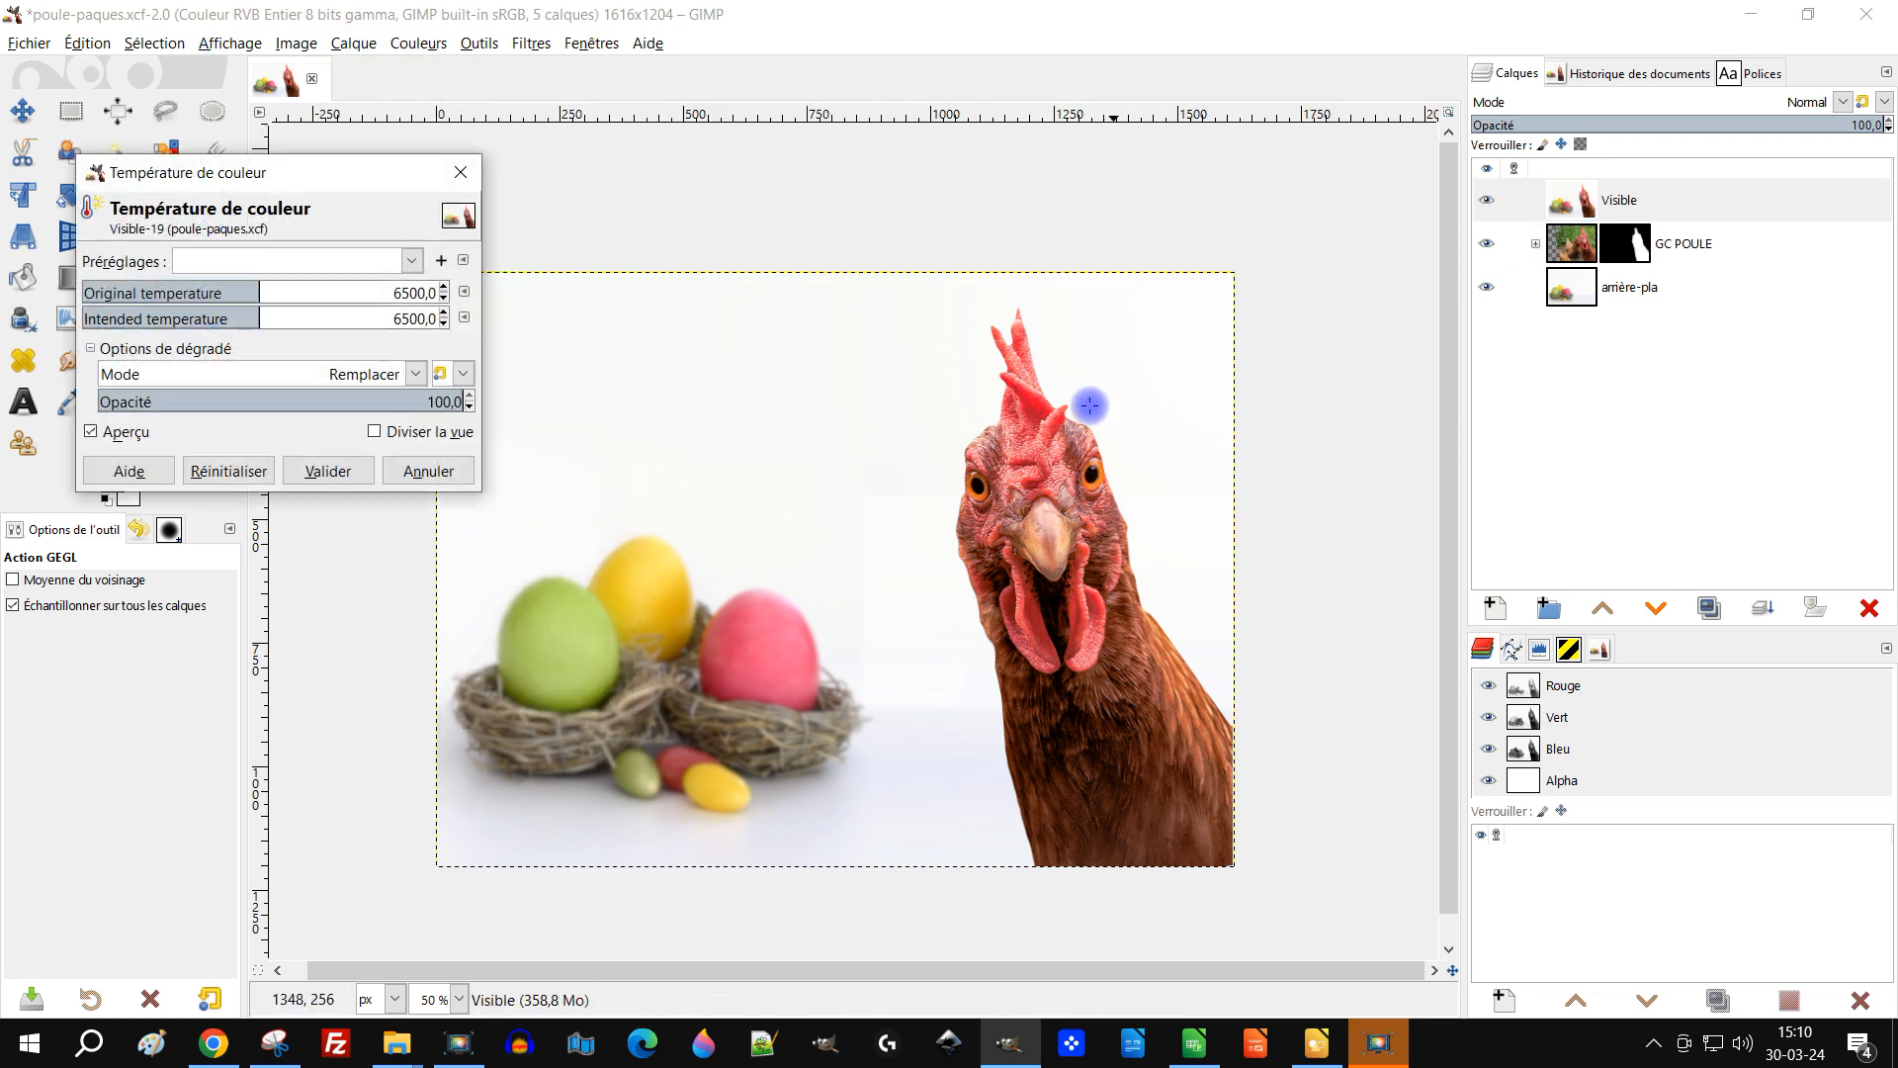
{"action": "left_click_drag", "start_coordinate": [261, 289], "coordinate": [232, 294]}
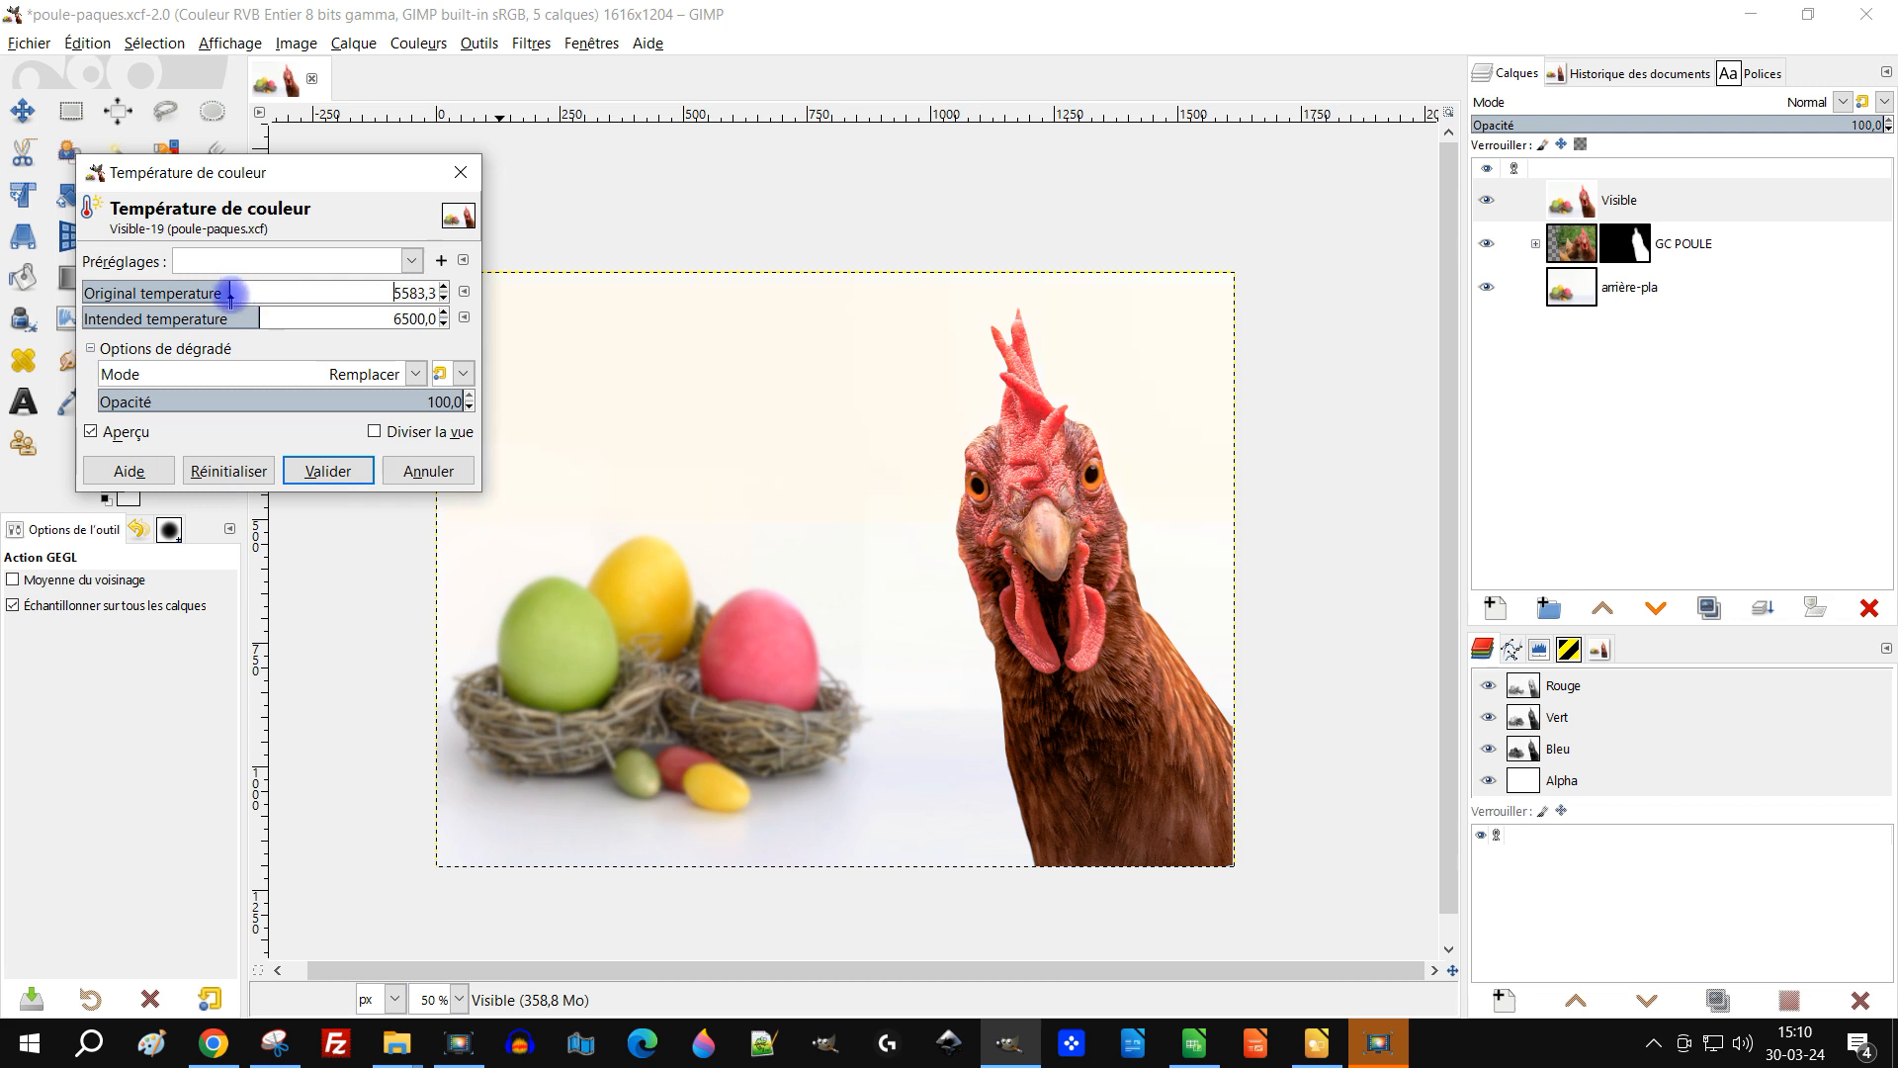
{"action": "mouse_move", "coordinate": [237, 317]}
{"action": "left_mouse_down"}
{"action": "mouse_move", "coordinate": [209, 318]}
{"action": "mouse_move", "coordinate": [240, 324]}
{"action": "left_mouse_up"}
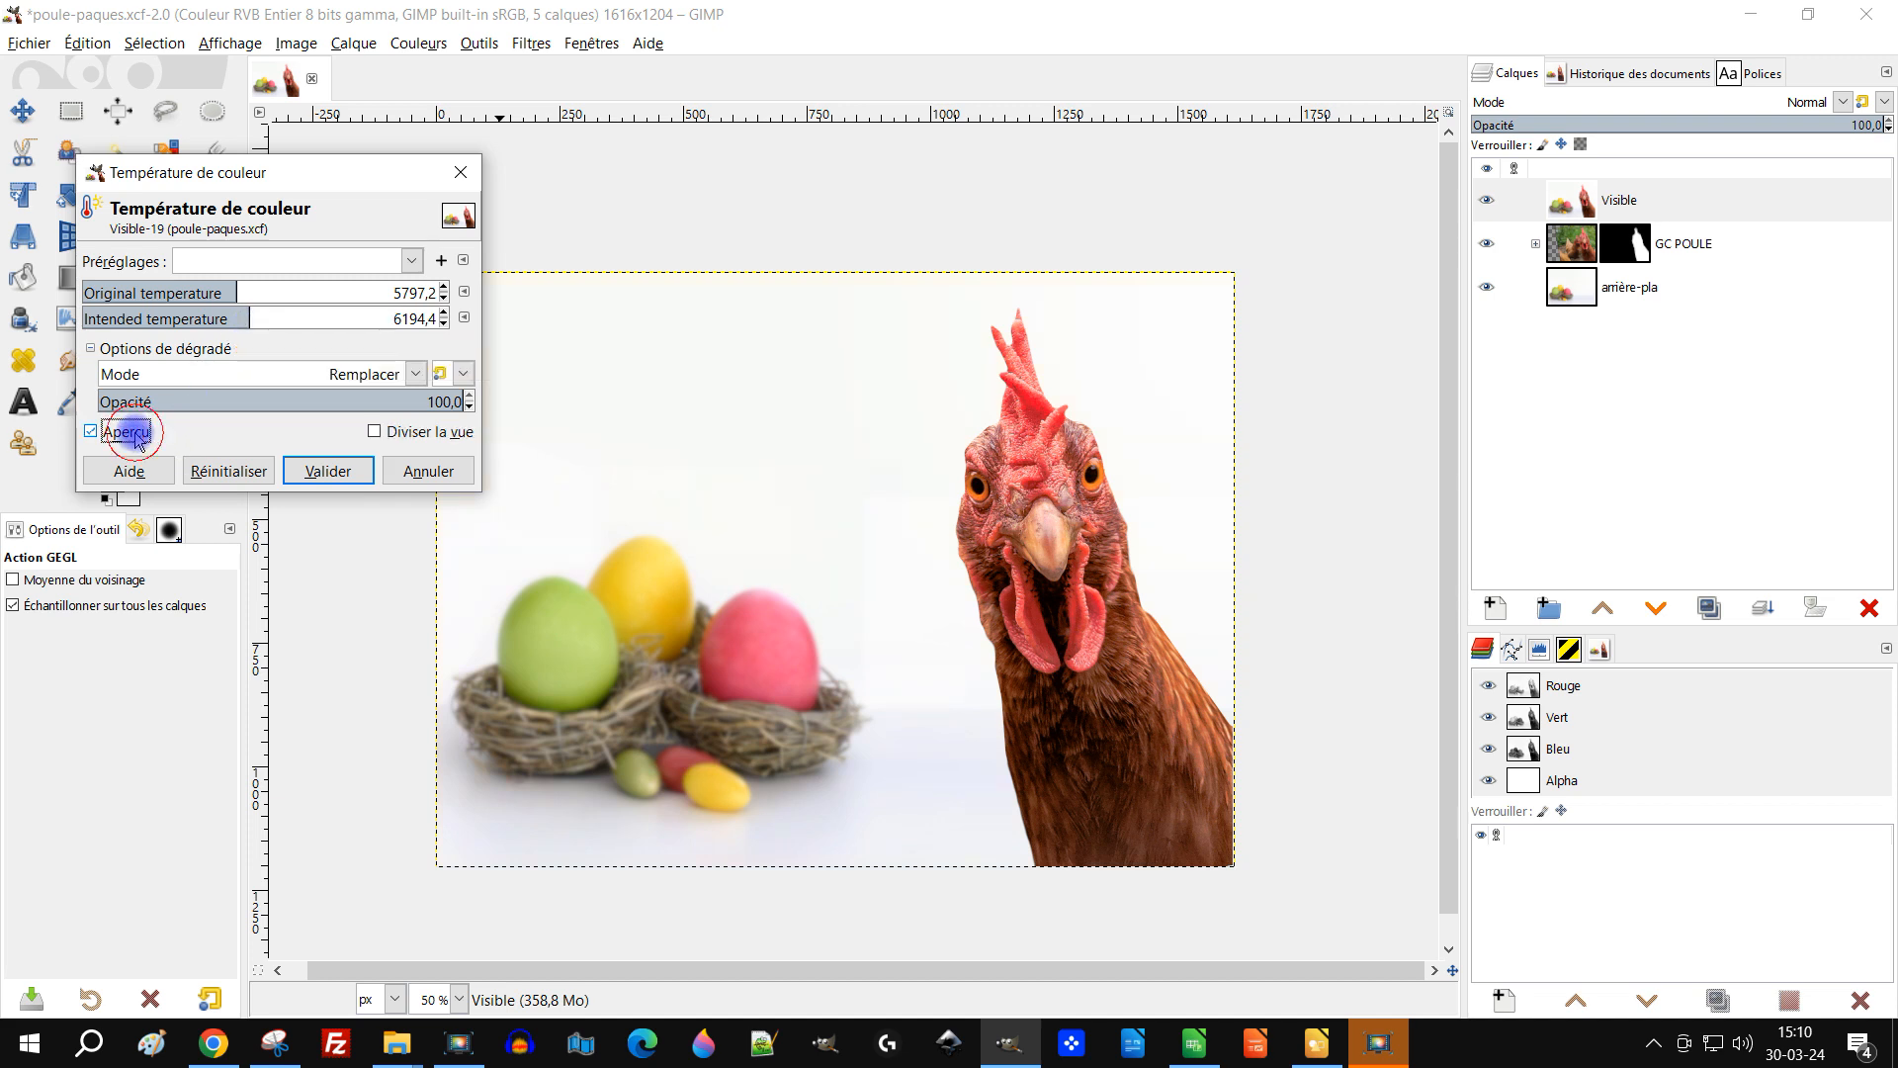
{"action": "left_click", "coordinate": [452, 473]}
Step: Add a new transparent layer named médaillon in Normal mode above the Visible layer
{"action": "left_click", "coordinate": [1599, 194]}
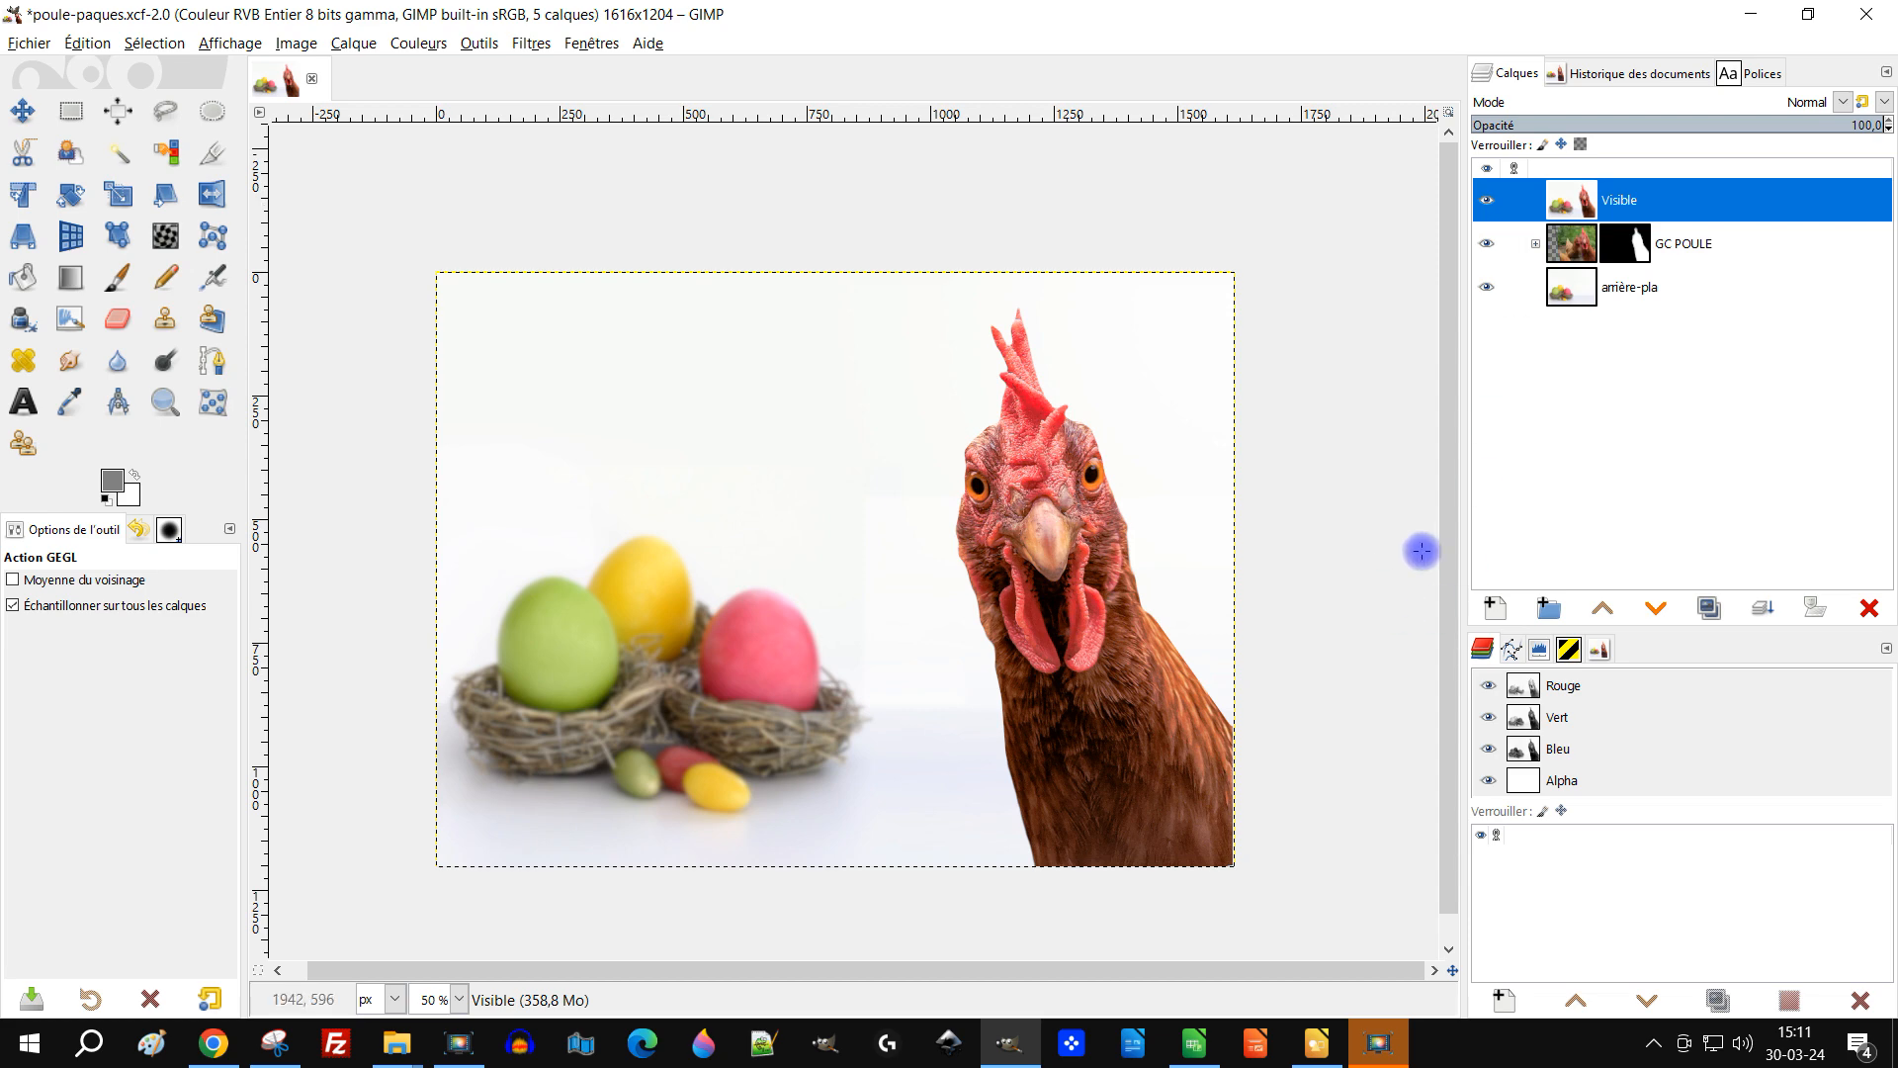
{"action": "left_click", "coordinate": [1492, 605]}
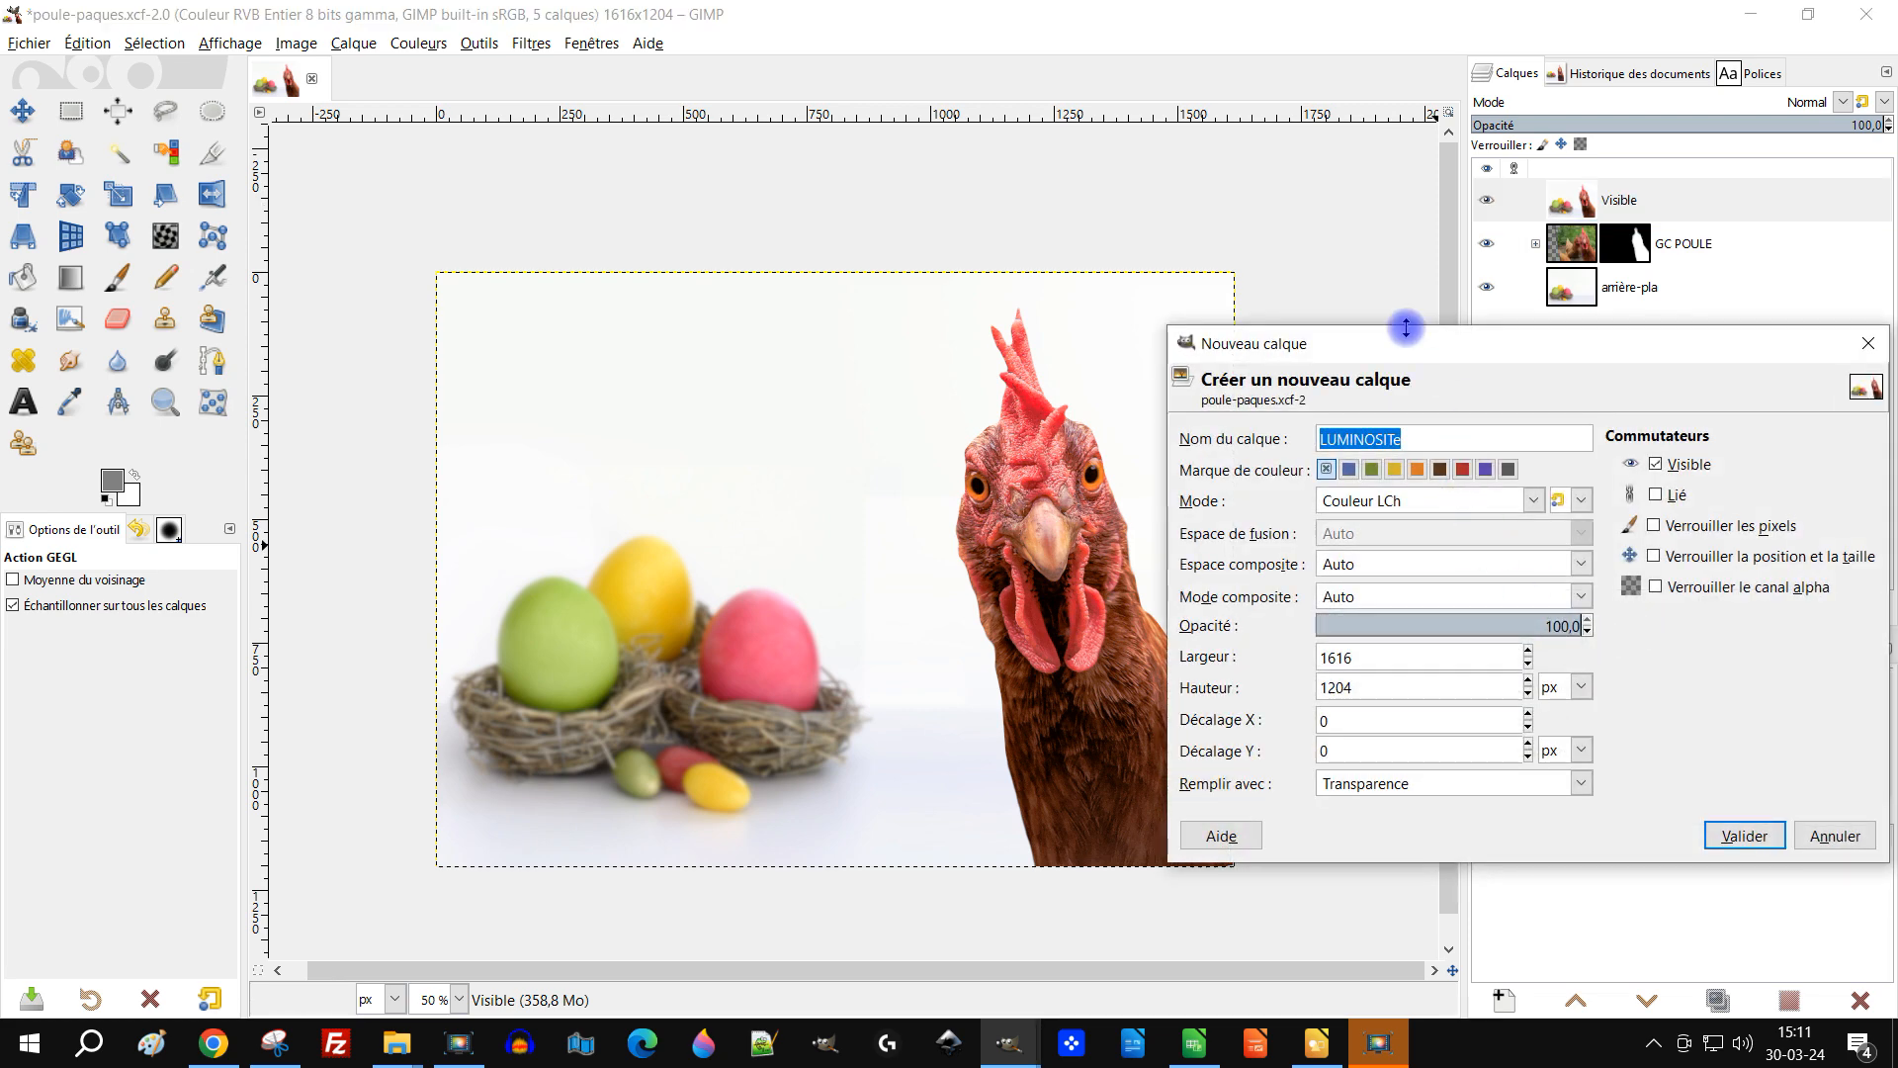
{"action": "type", "text": "médaillon"}
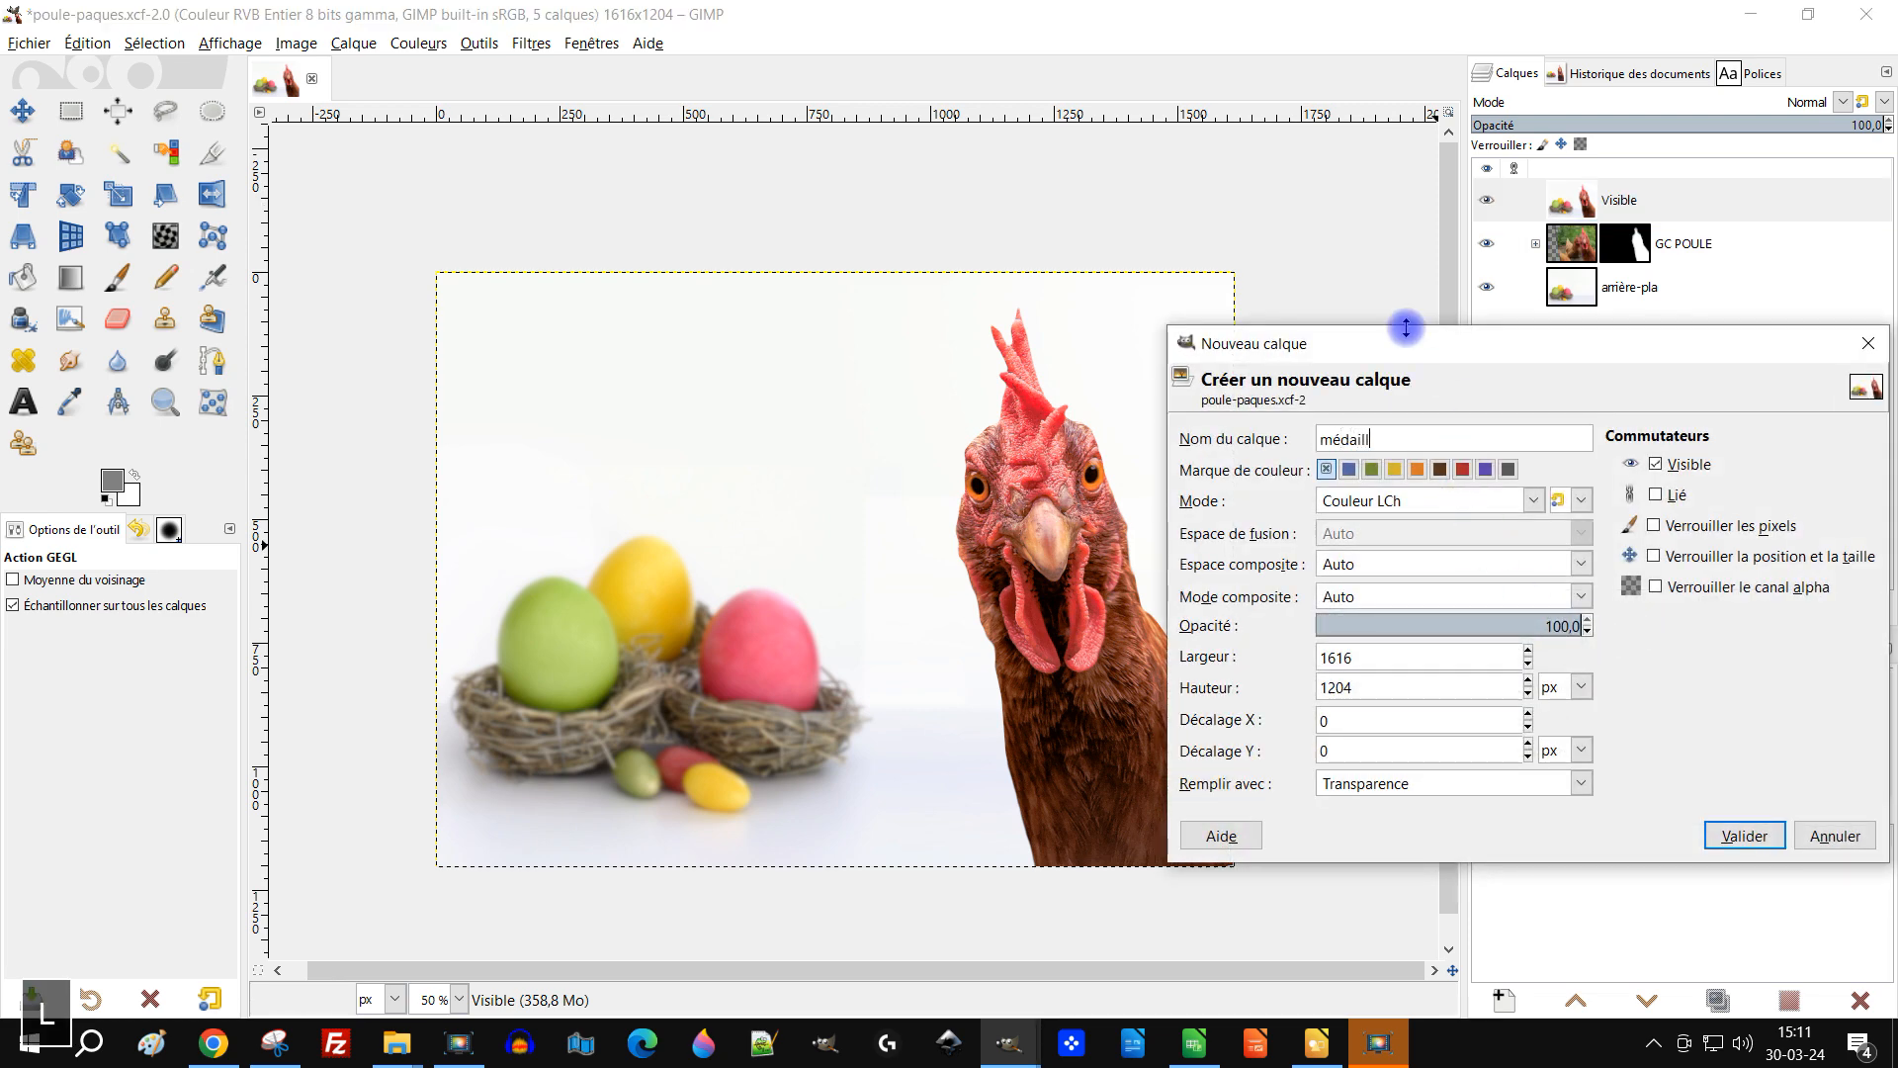
{"action": "left_click", "coordinate": [1334, 497]}
{"action": "scroll", "coordinate": [1427, 572], "scroll_direction": "up", "scroll_amount": 3}
{"action": "scroll", "coordinate": [1426, 572], "scroll_direction": "up", "scroll_amount": 5}
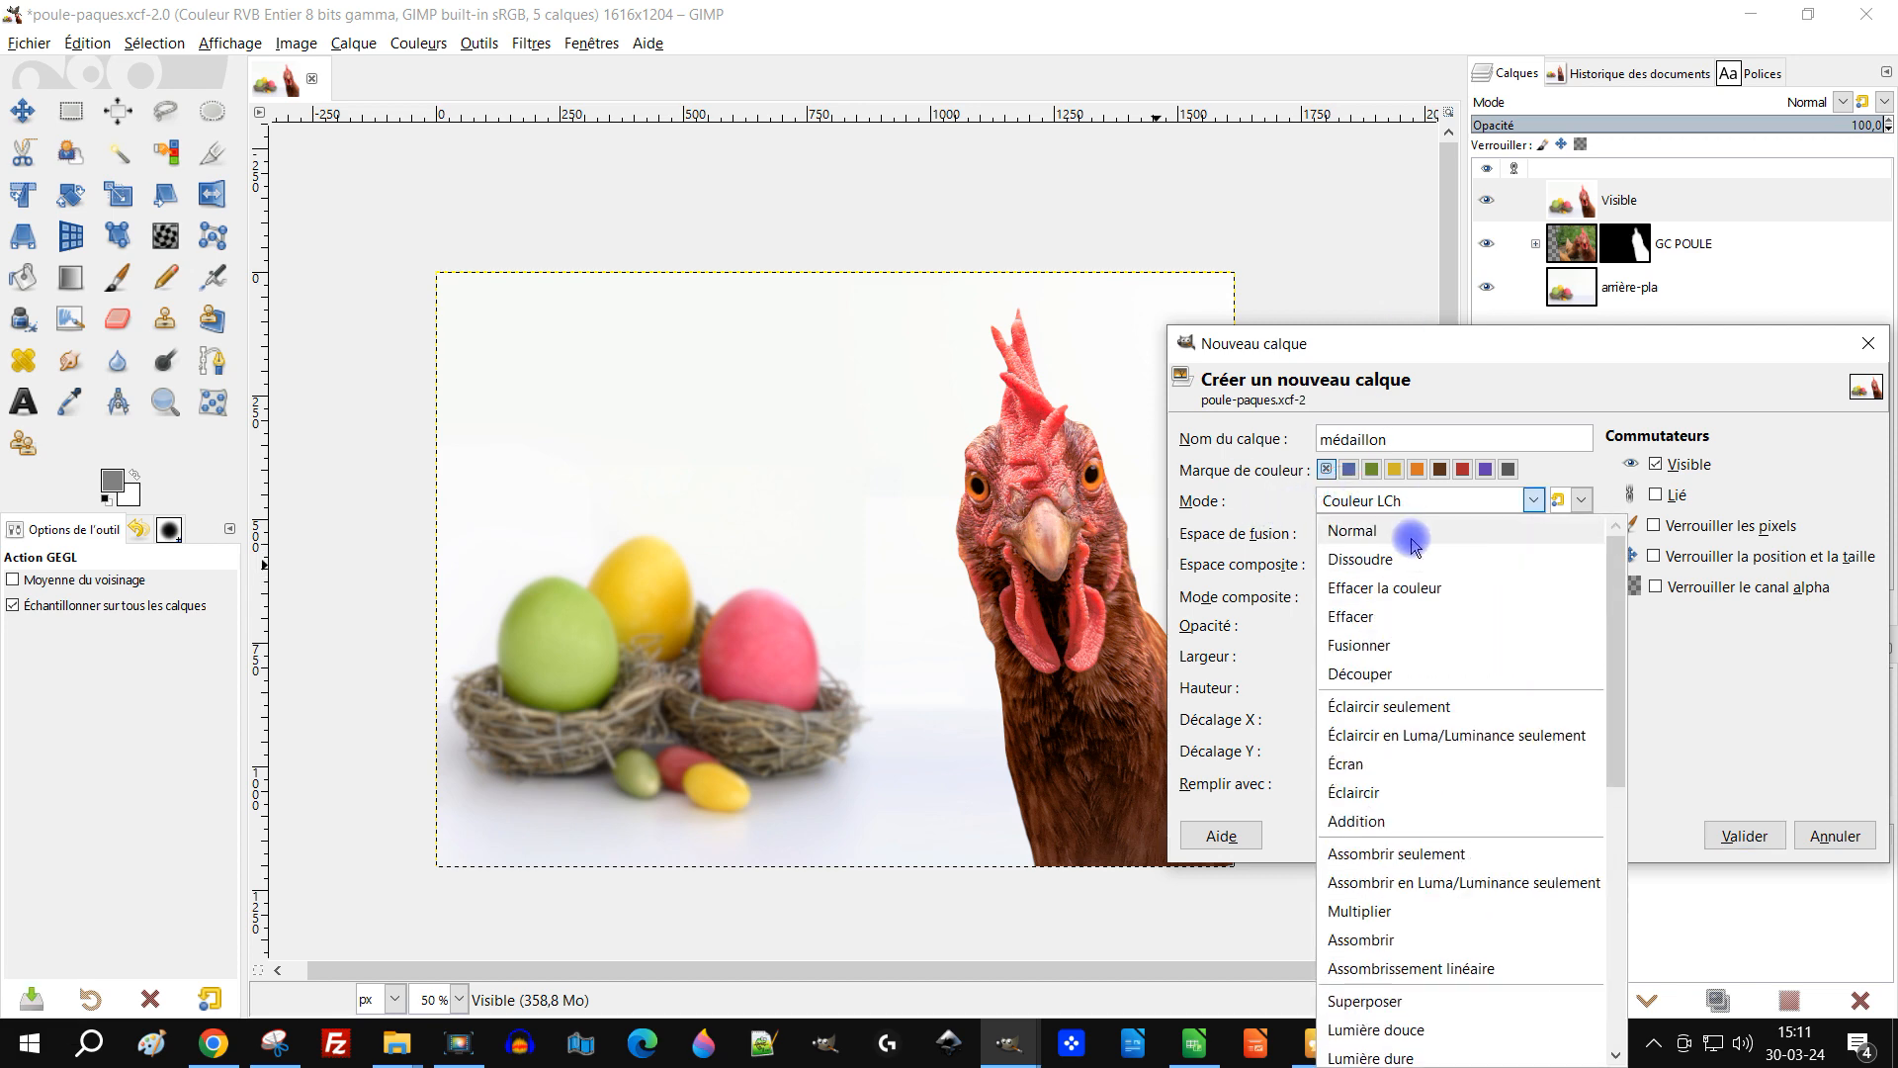
{"action": "left_click", "coordinate": [1411, 525]}
{"action": "left_click", "coordinate": [1744, 835]}
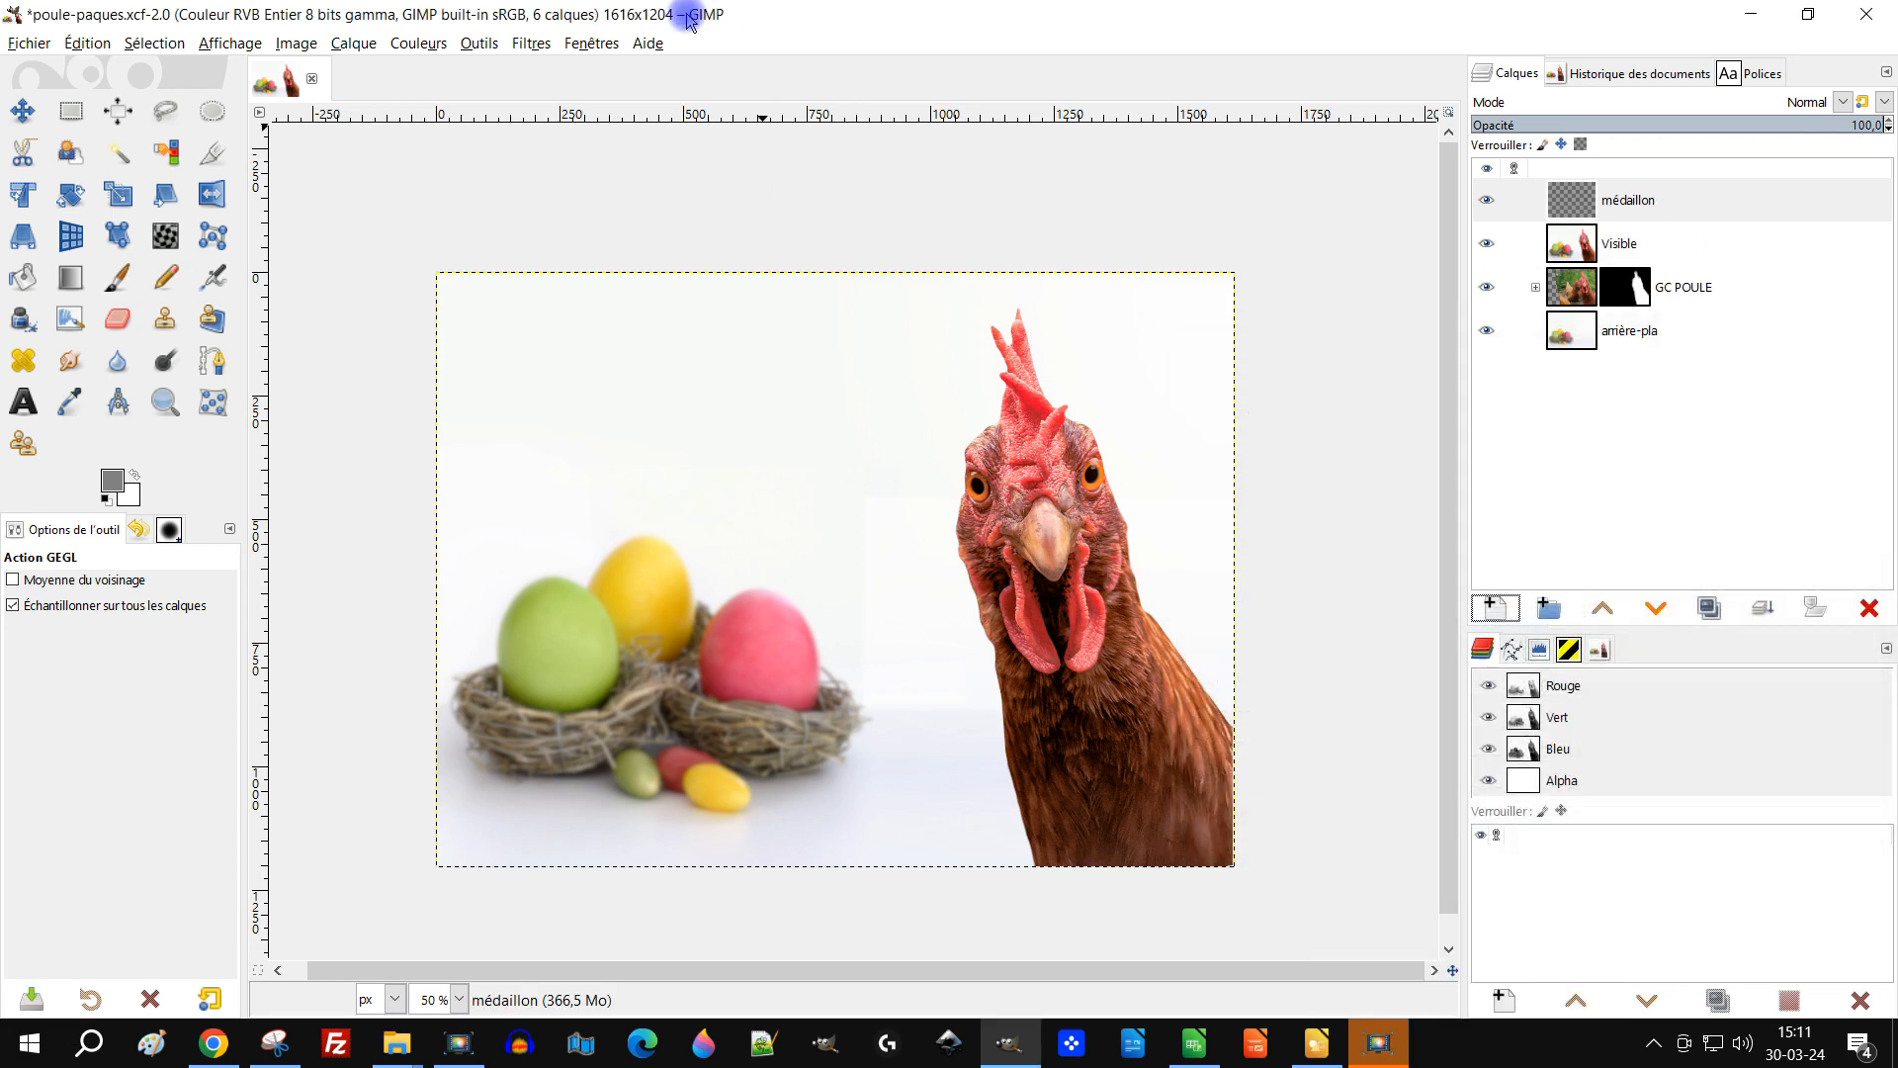
Step: Open the Médaillon filter on the médaillon layer and set its radius to 1,508, keeping a circle vignette shape
{"action": "left_click", "coordinate": [516, 45]}
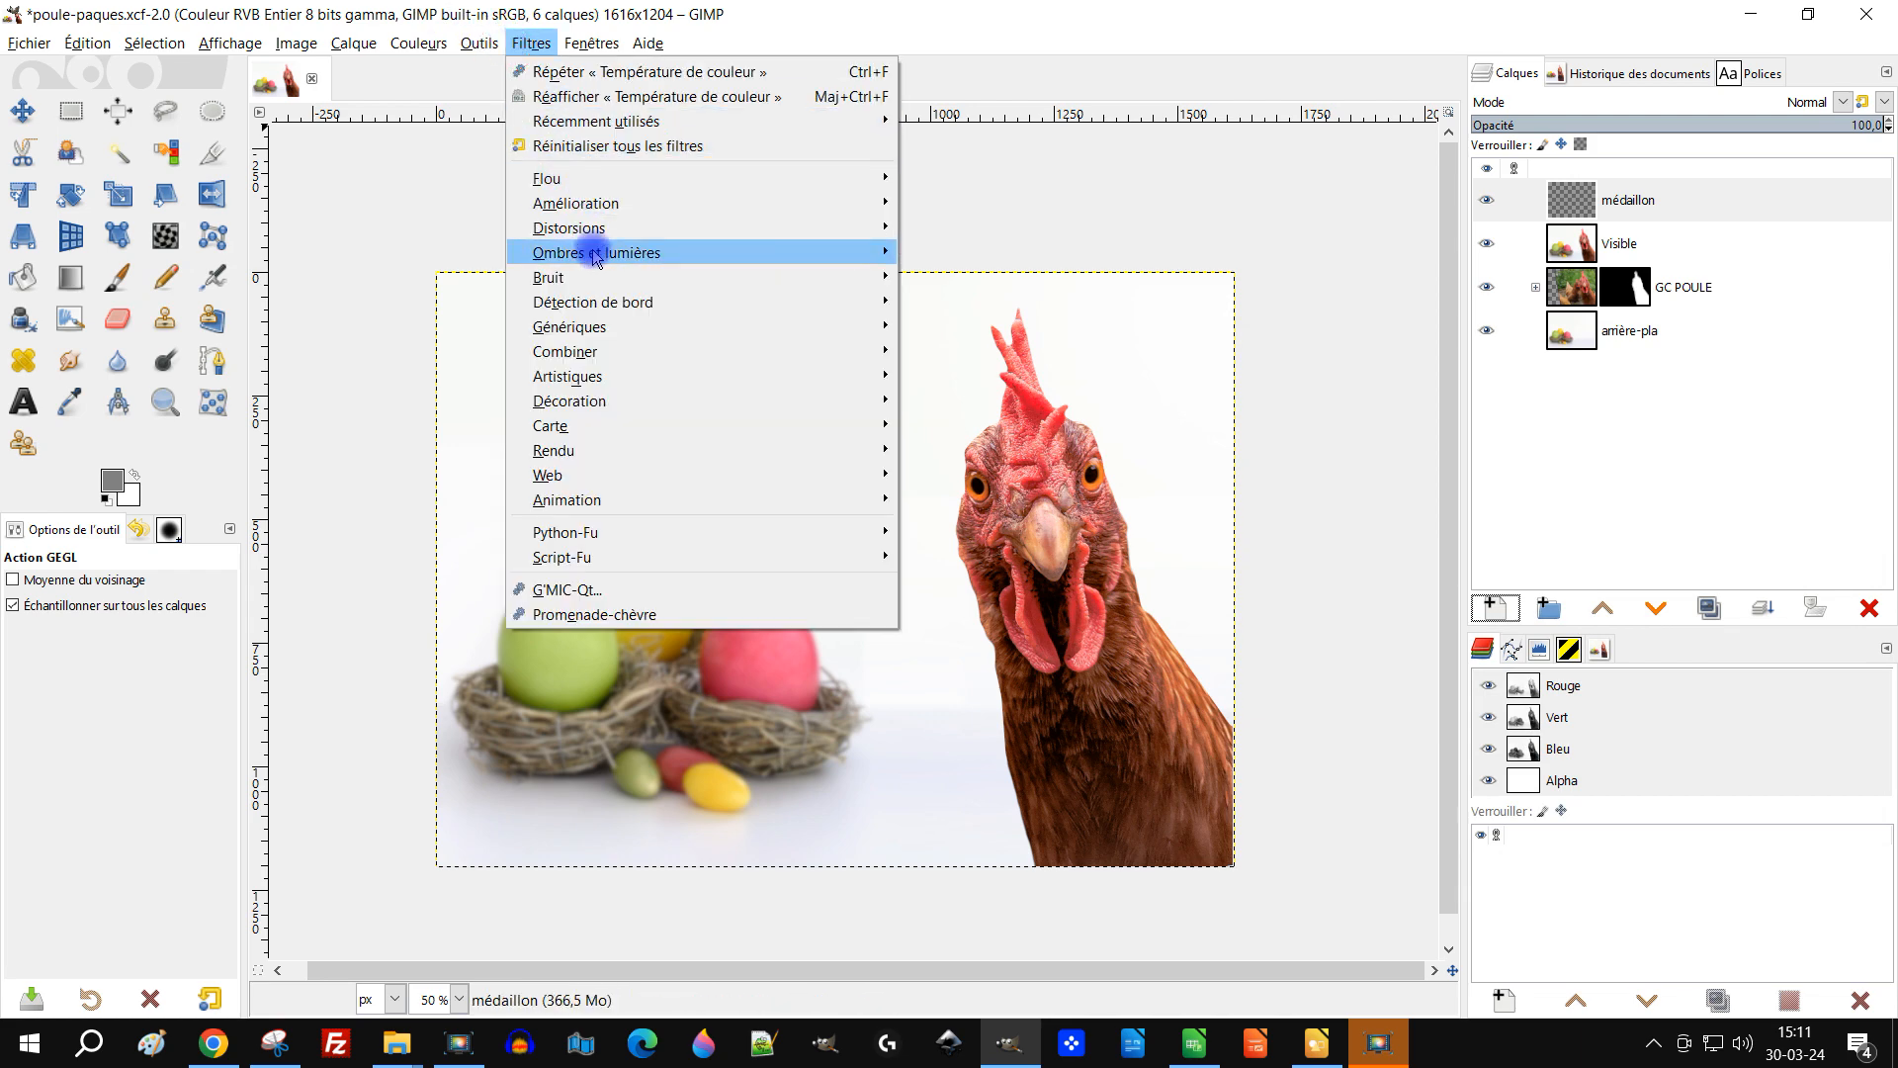
{"action": "mouse_move", "coordinate": [675, 259]}
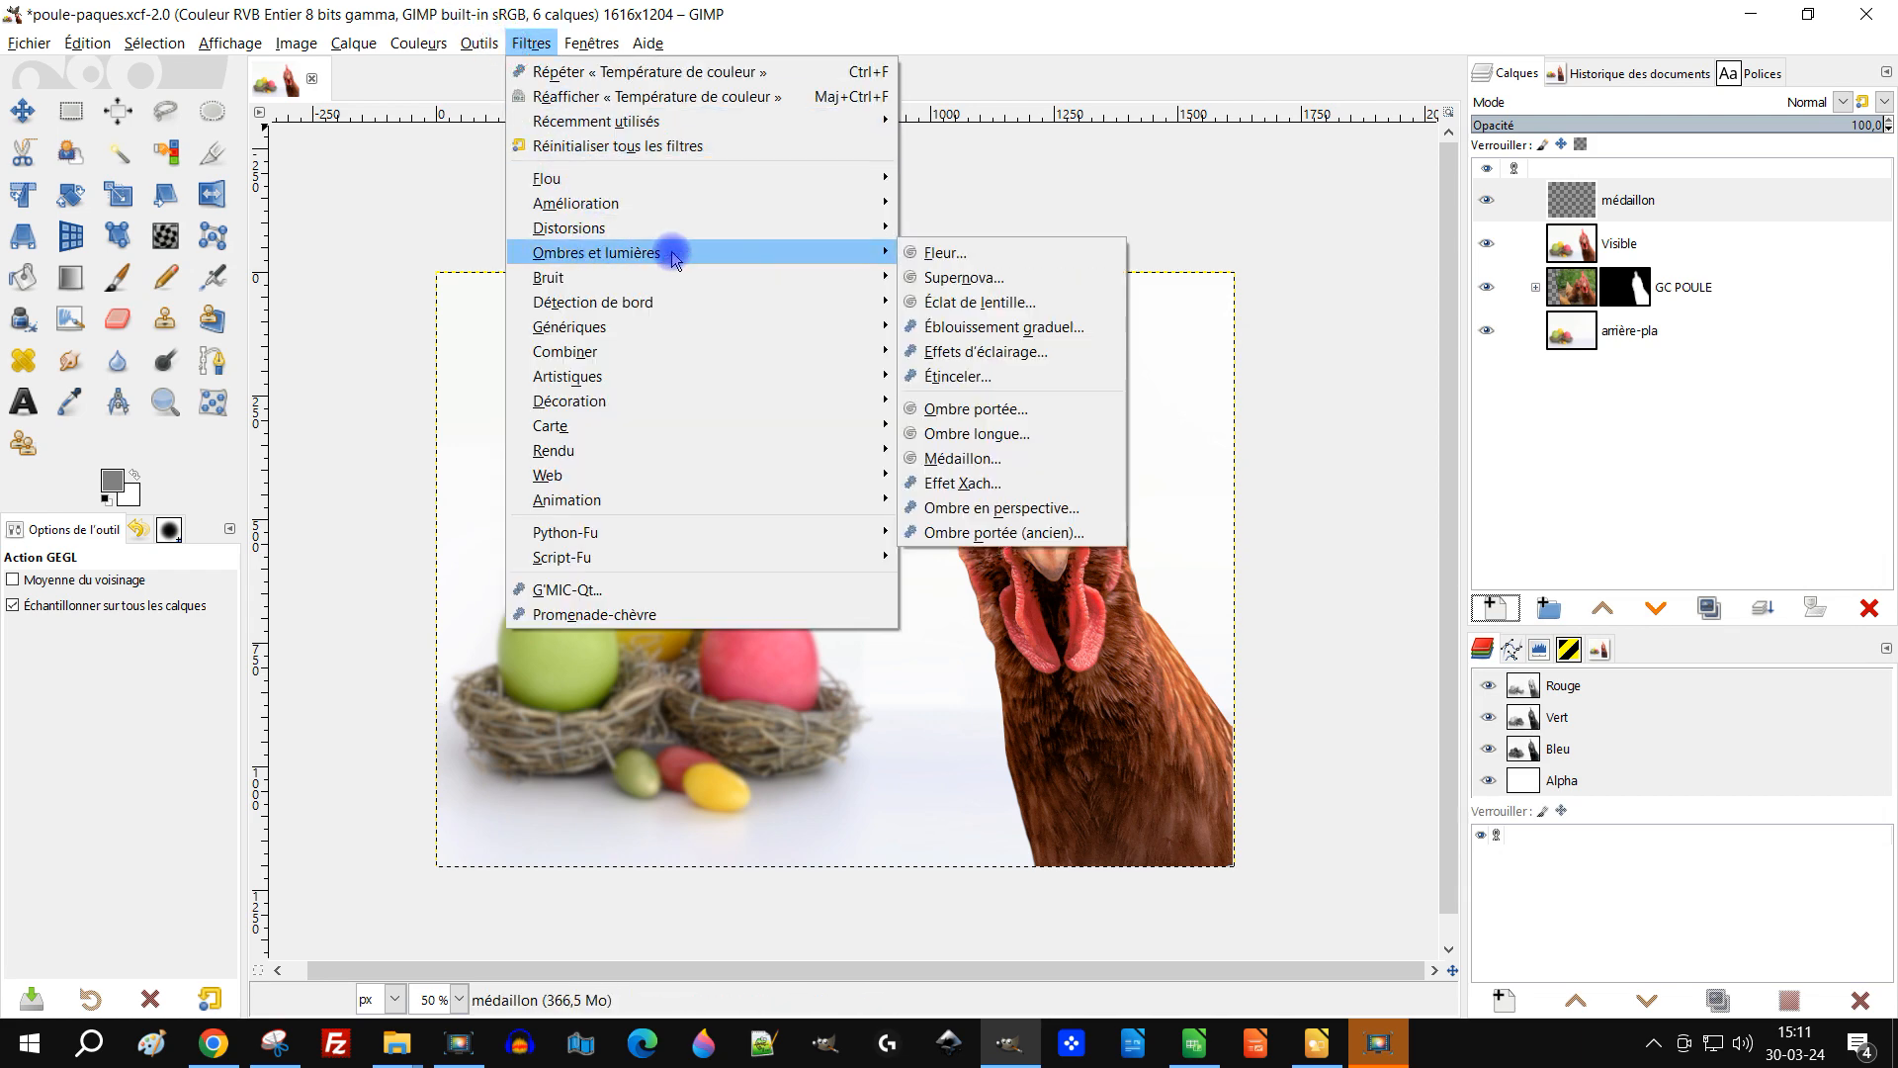
{"action": "left_click", "coordinate": [1023, 455]}
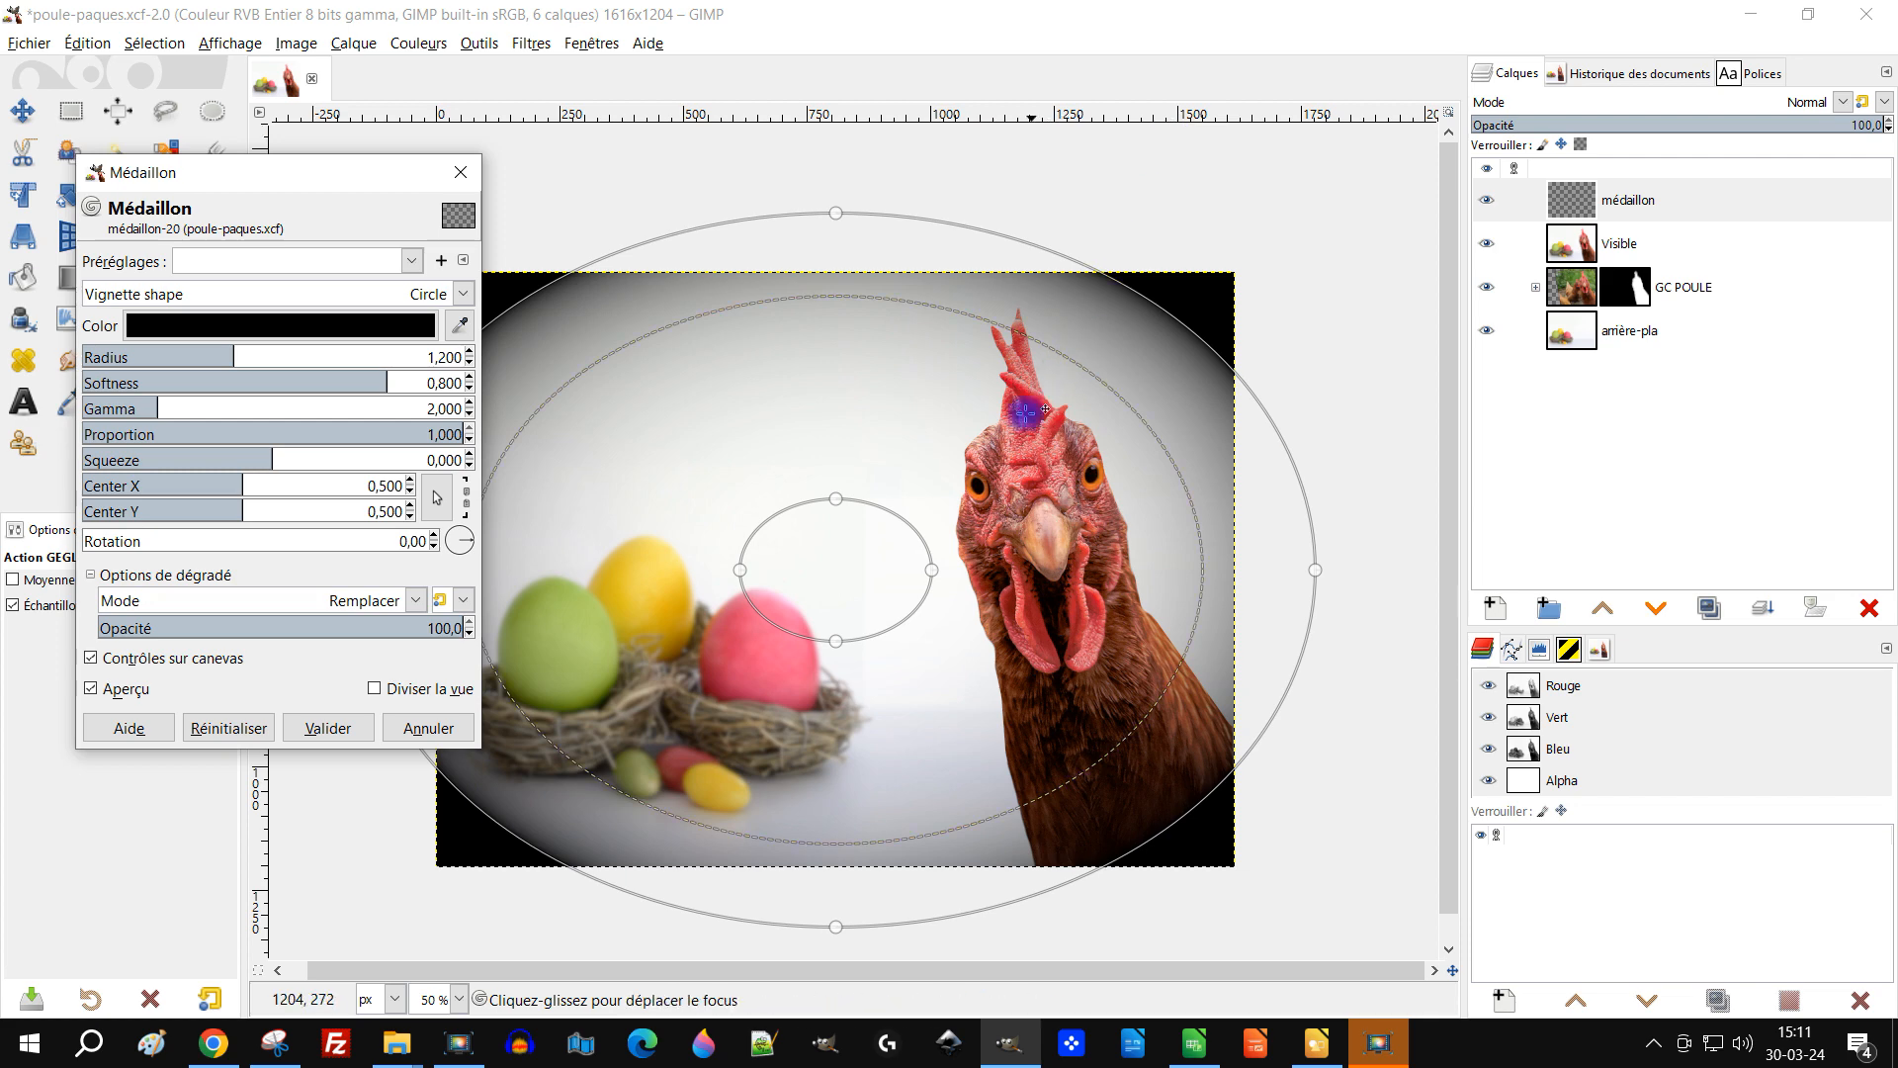
{"action": "key", "text": "minus"}
{"action": "key", "text": "plus"}
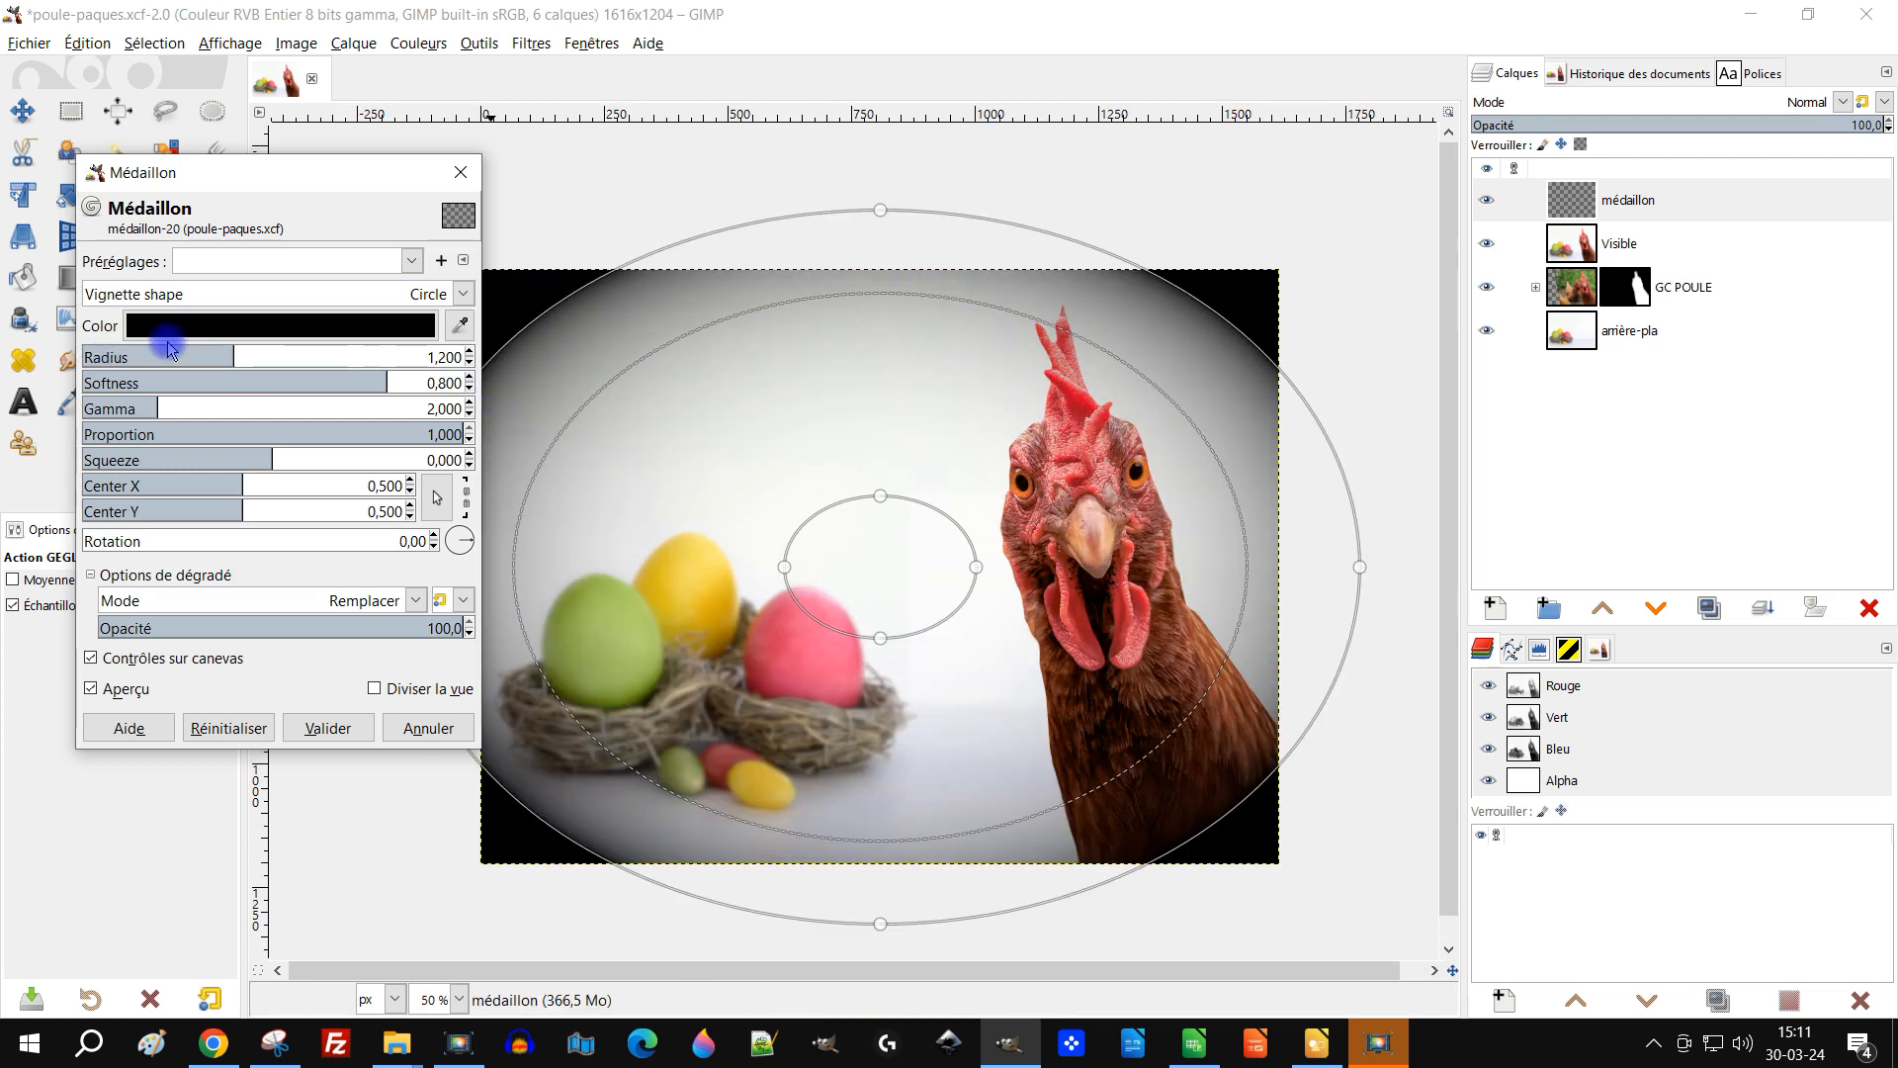
{"action": "left_click", "coordinate": [244, 297]}
{"action": "left_click", "coordinate": [221, 352]}
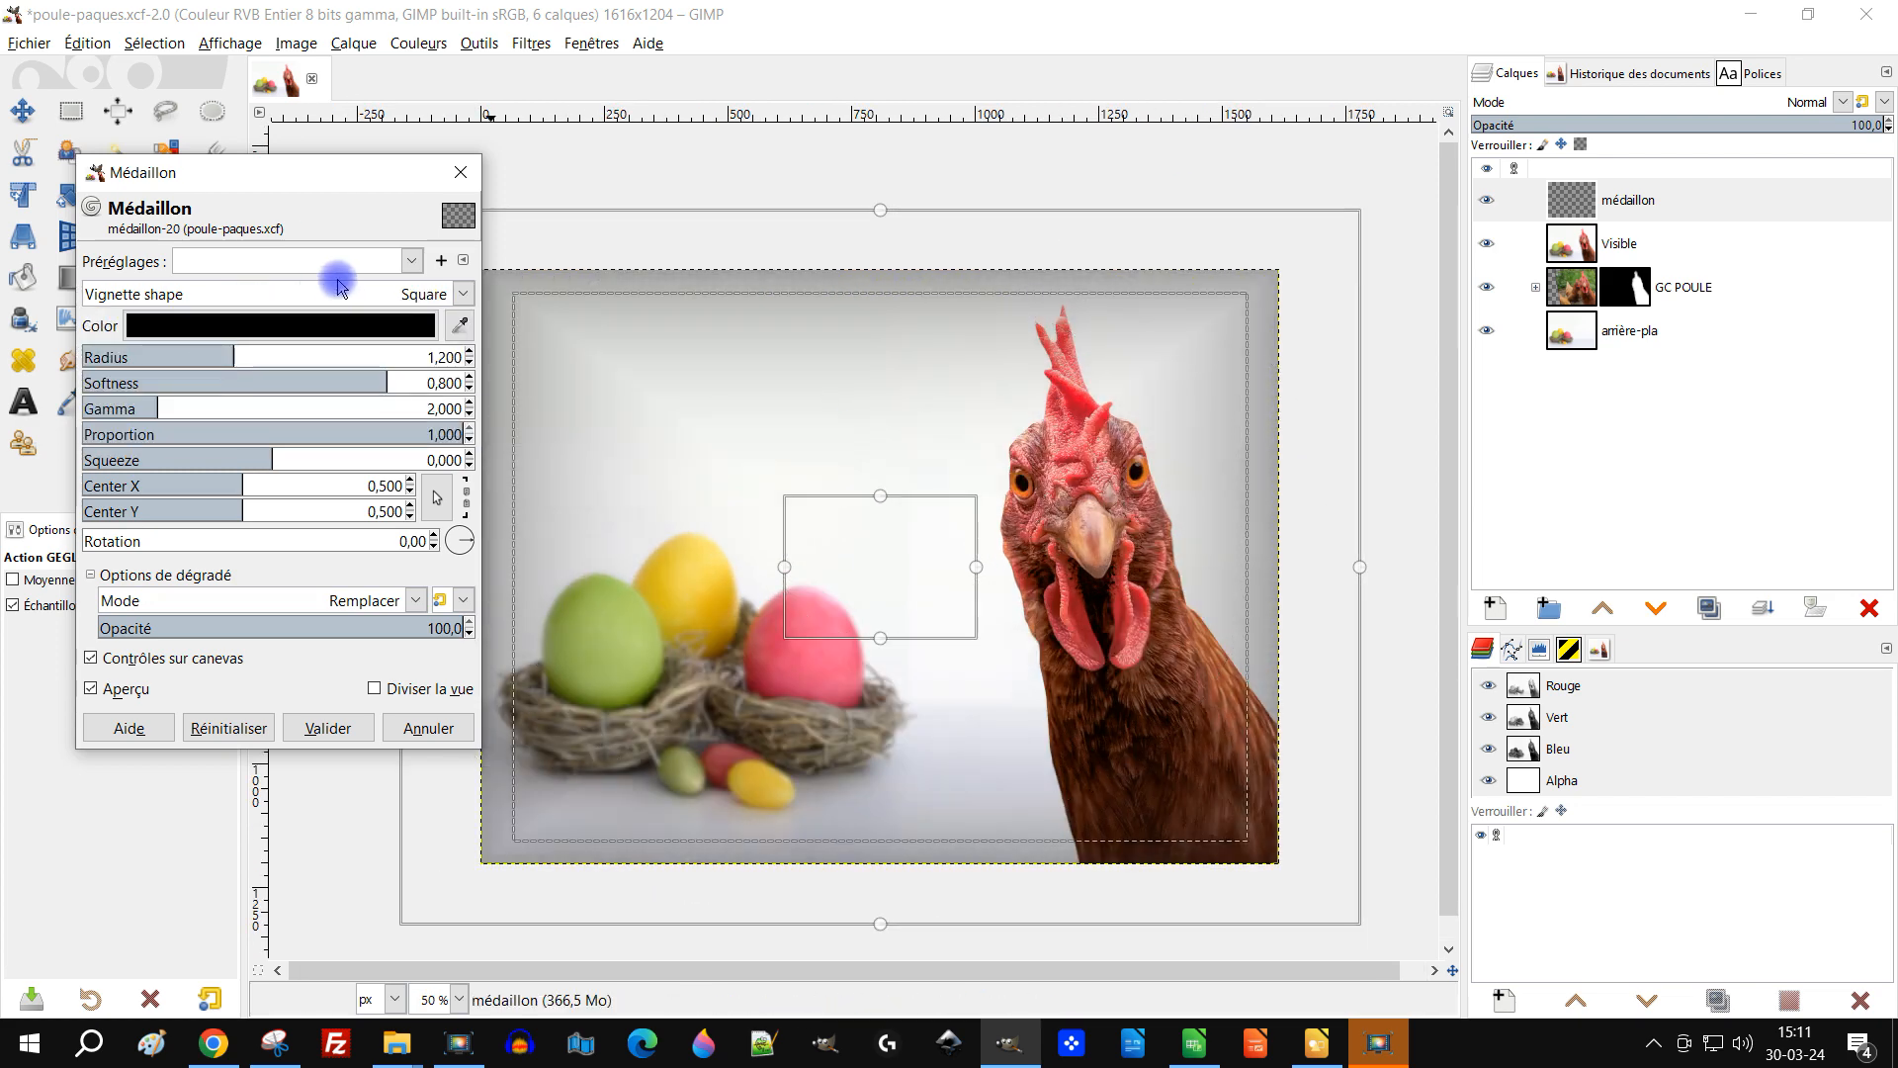
{"action": "left_click", "coordinate": [245, 356]}
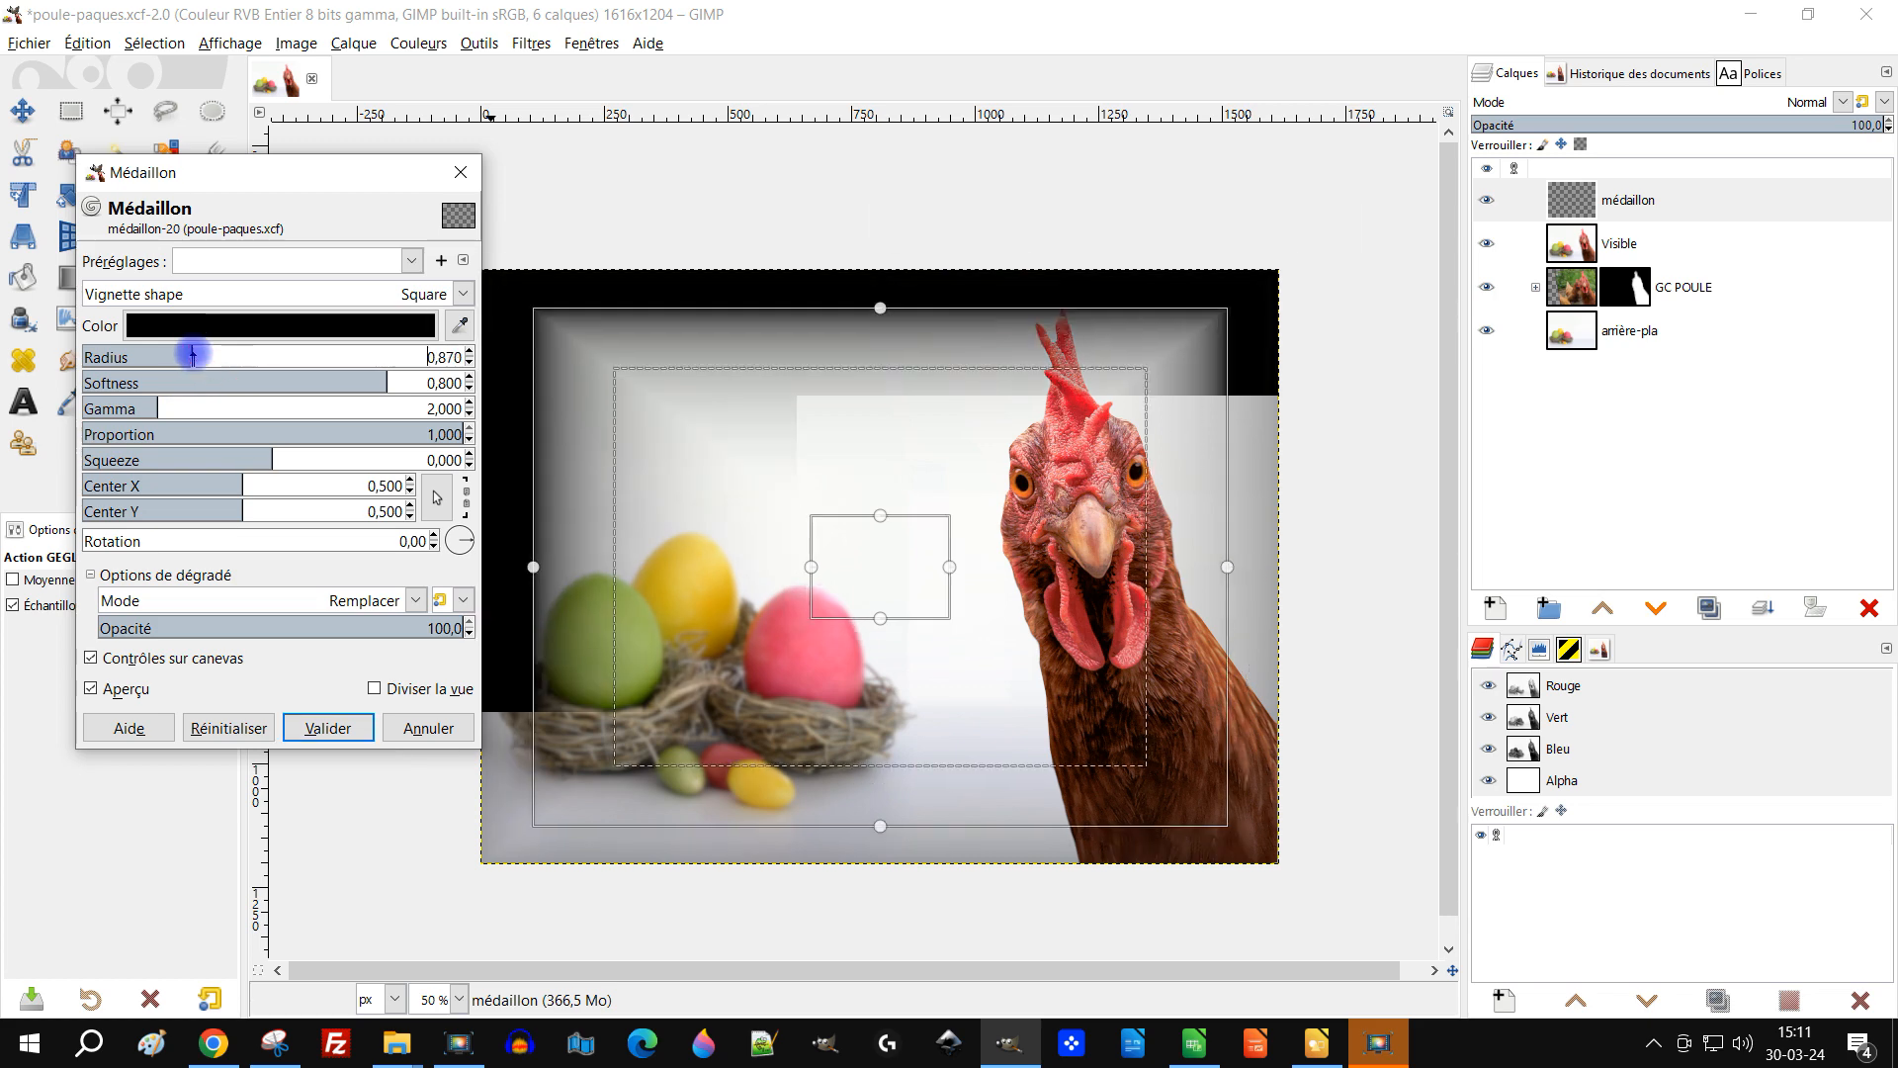
{"action": "left_click_drag", "start_coordinate": [246, 357], "coordinate": [274, 356]}
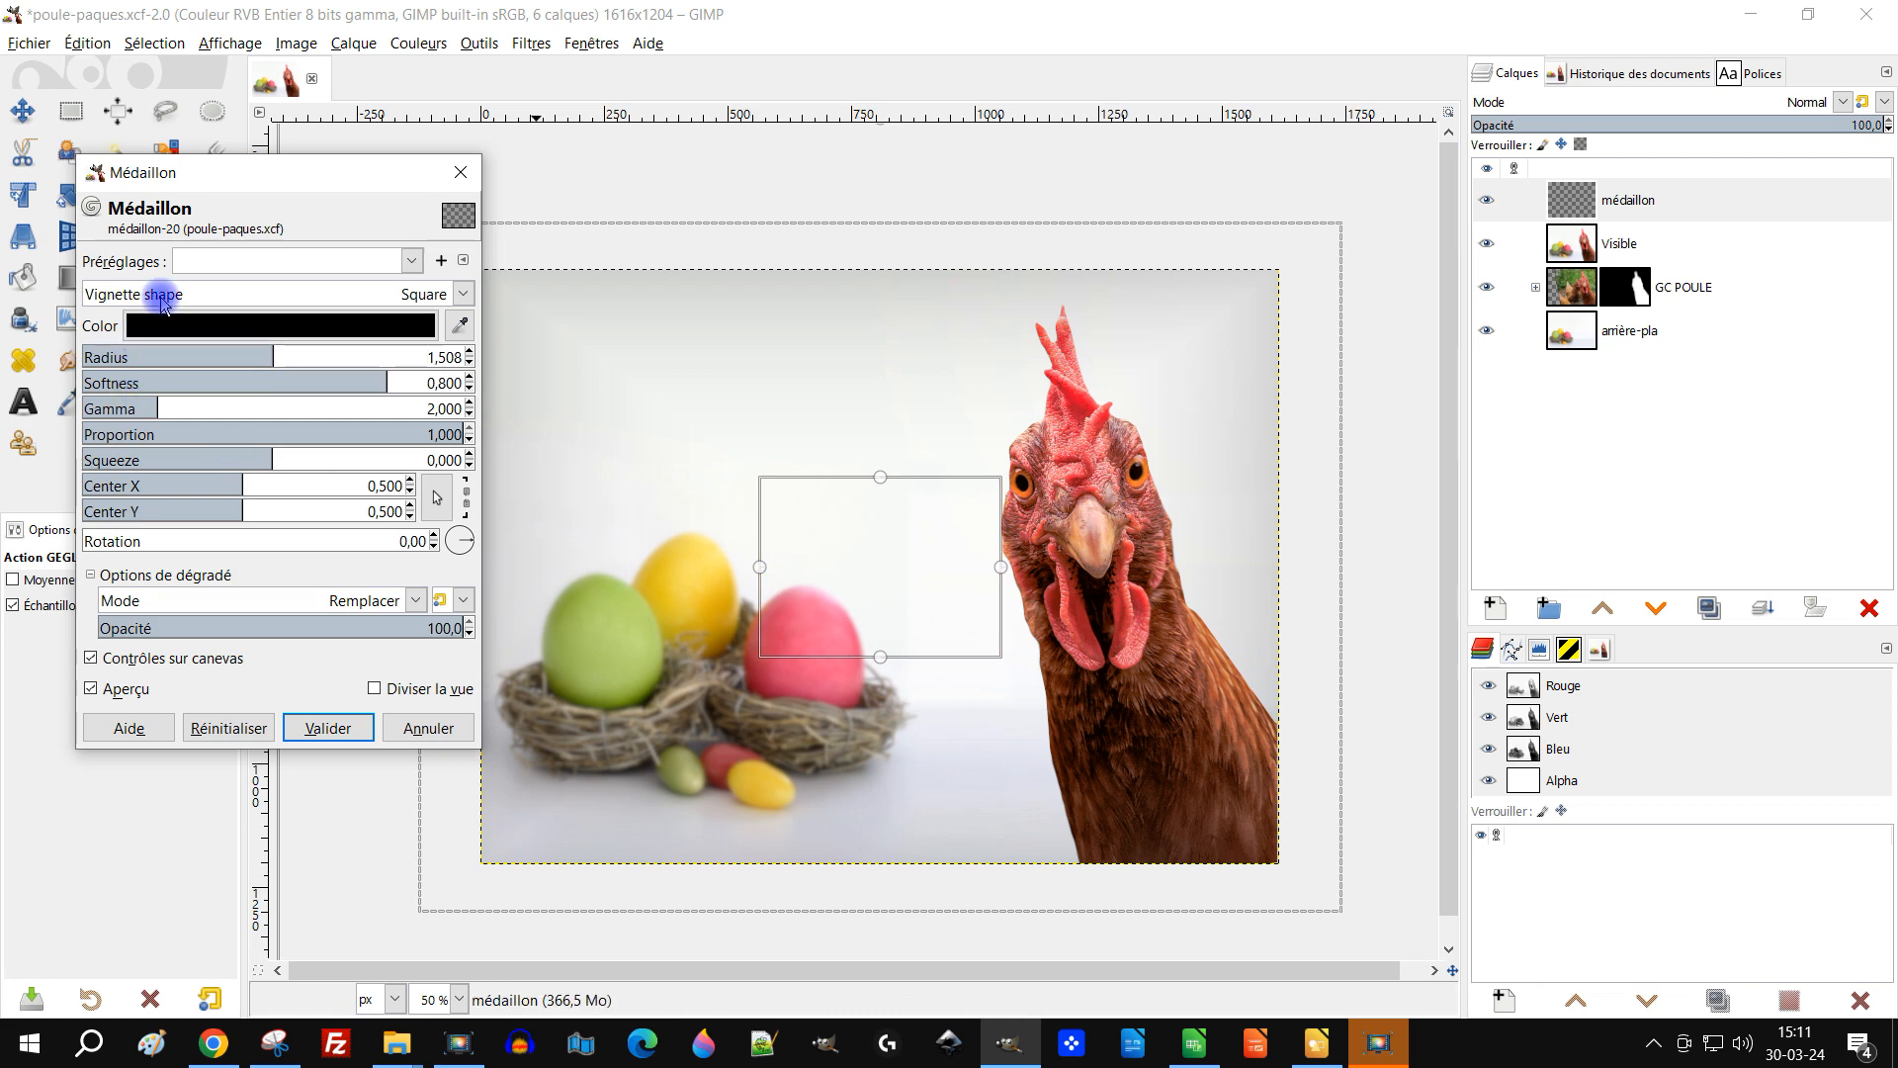
{"action": "left_click", "coordinate": [163, 297]}
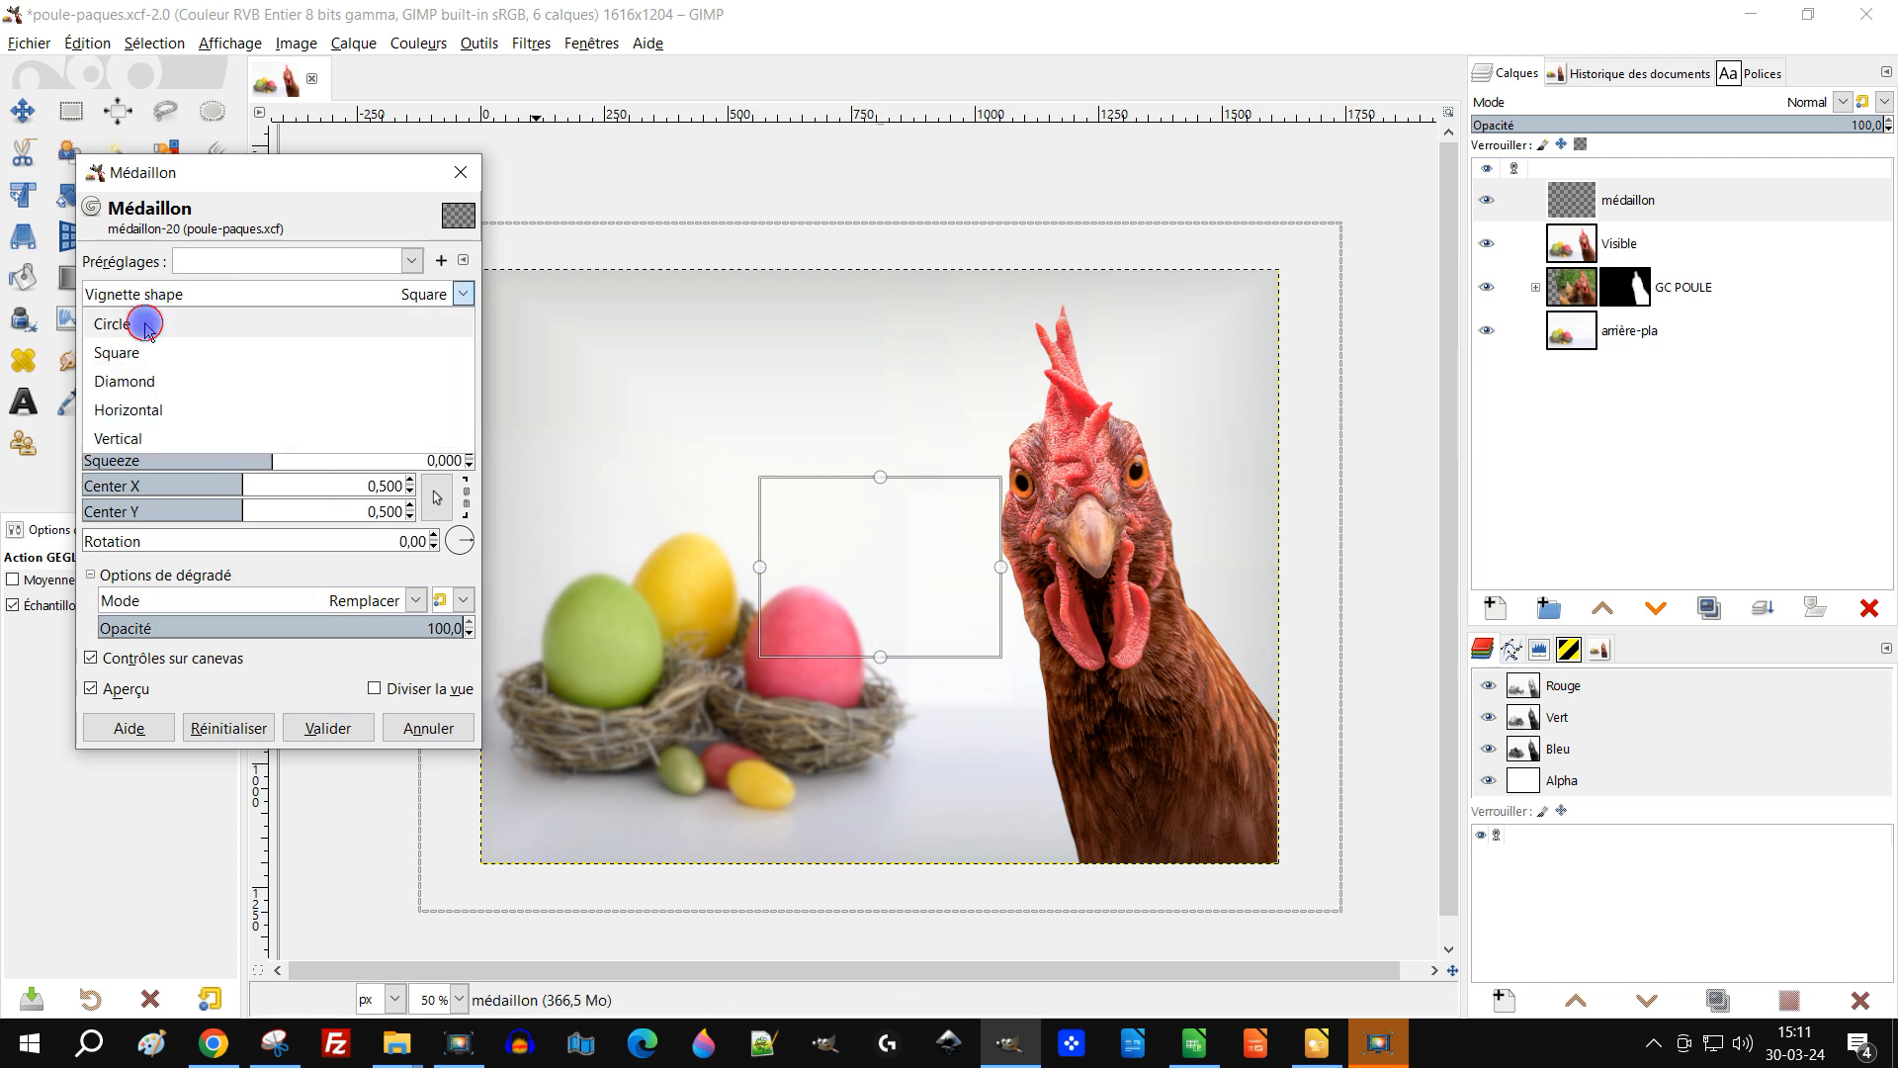
{"action": "left_click", "coordinate": [139, 323]}
Step: Adjust the vignette softness to 0,675 and its centre to 0,532 by 0,483, then apply the filter
{"action": "scroll", "coordinate": [903, 628], "scroll_direction": "down", "scroll_amount": 1}
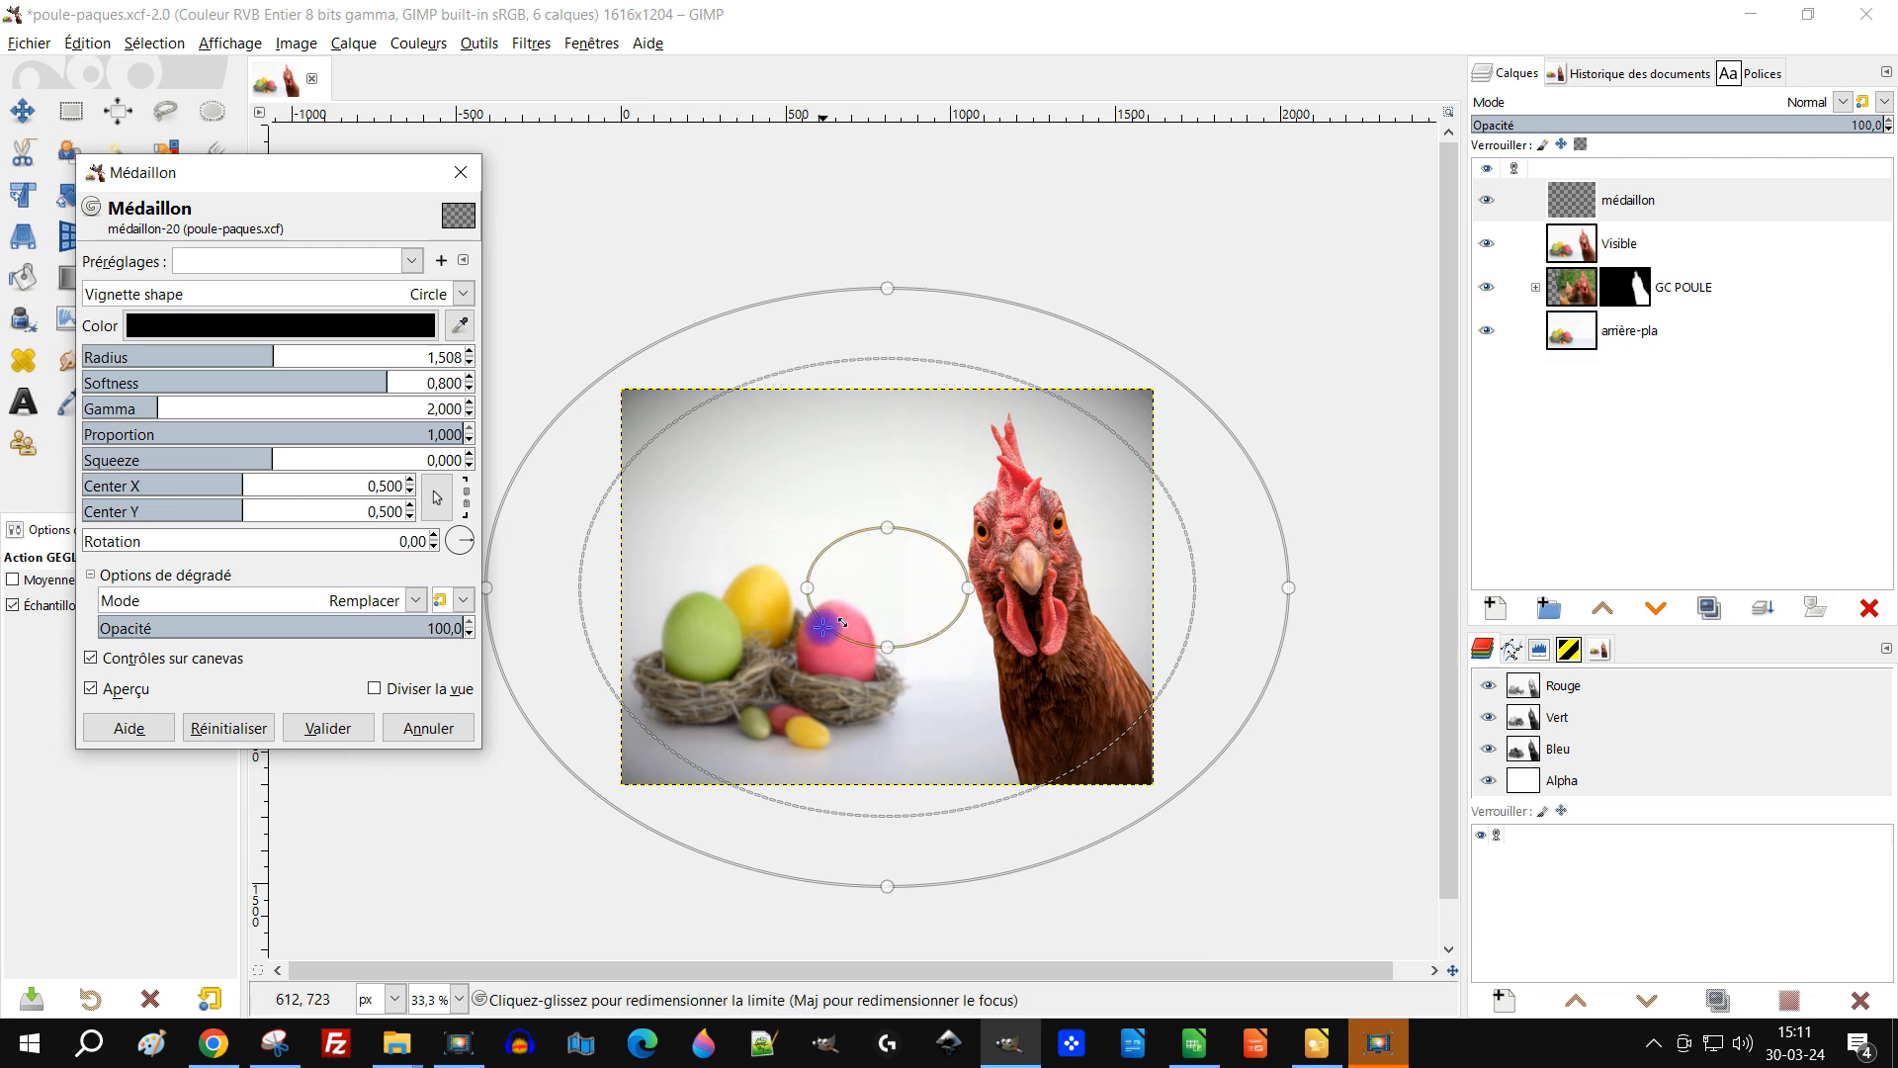
{"action": "scroll", "coordinate": [826, 625], "scroll_direction": "up", "scroll_amount": 1}
{"action": "left_click_drag", "start_coordinate": [845, 617], "coordinate": [890, 588]}
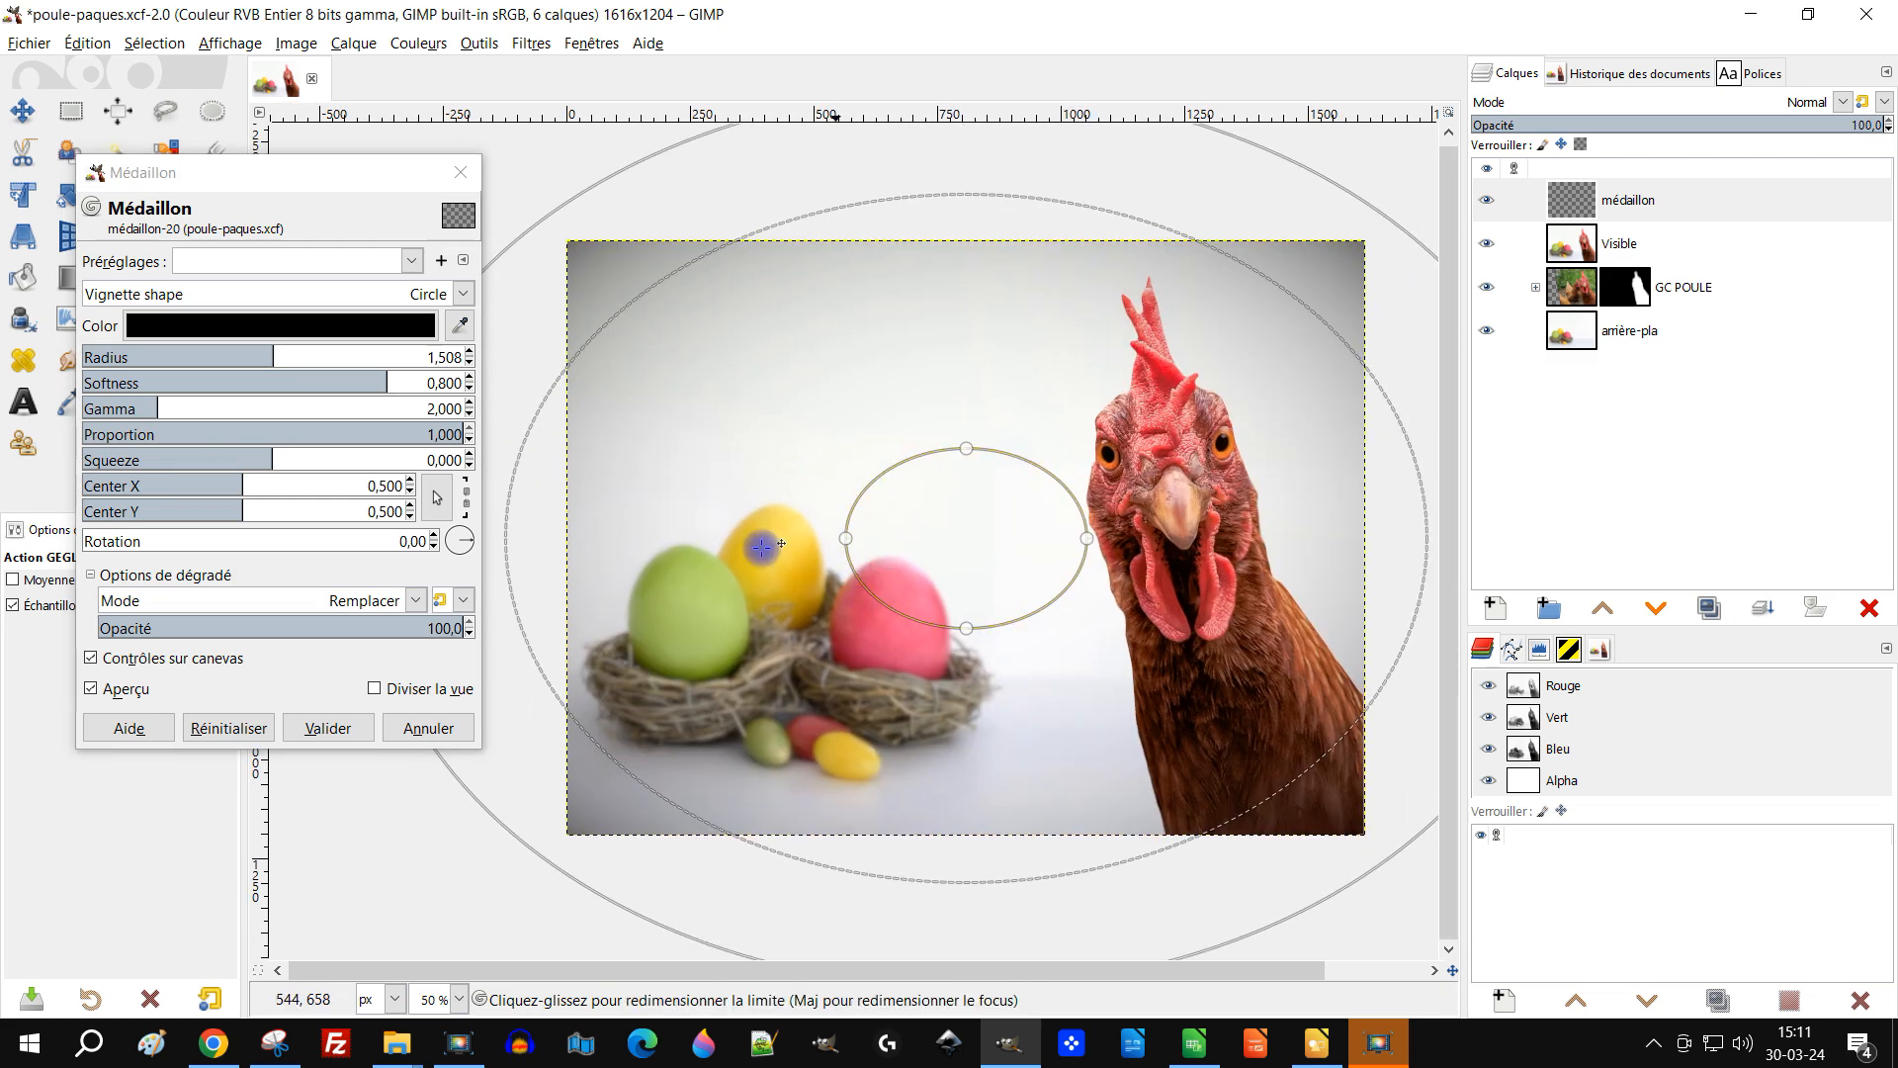
{"action": "left_click_drag", "start_coordinate": [845, 538], "coordinate": [770, 536]}
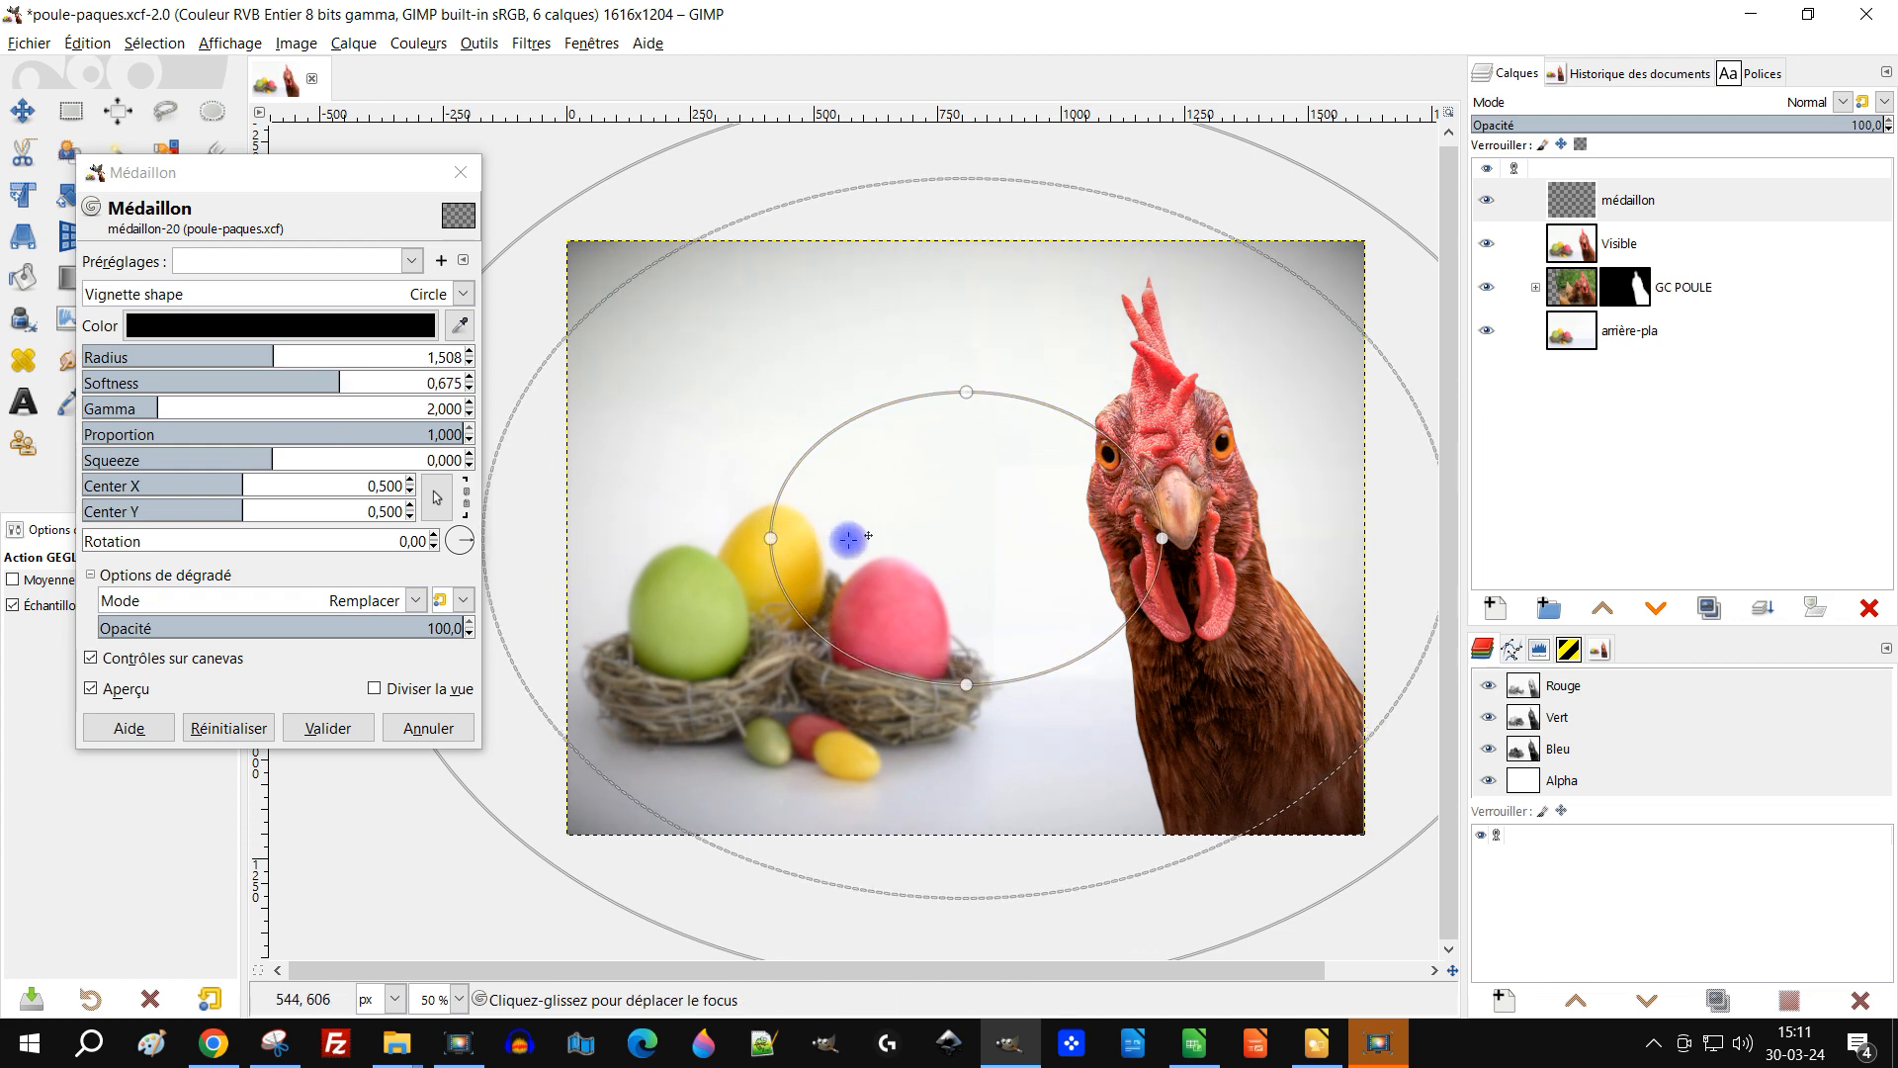
{"action": "mouse_move", "coordinate": [988, 536]}
{"action": "left_mouse_down"}
{"action": "mouse_move", "coordinate": [1093, 522]}
{"action": "mouse_move", "coordinate": [1016, 527]}
{"action": "left_mouse_up"}
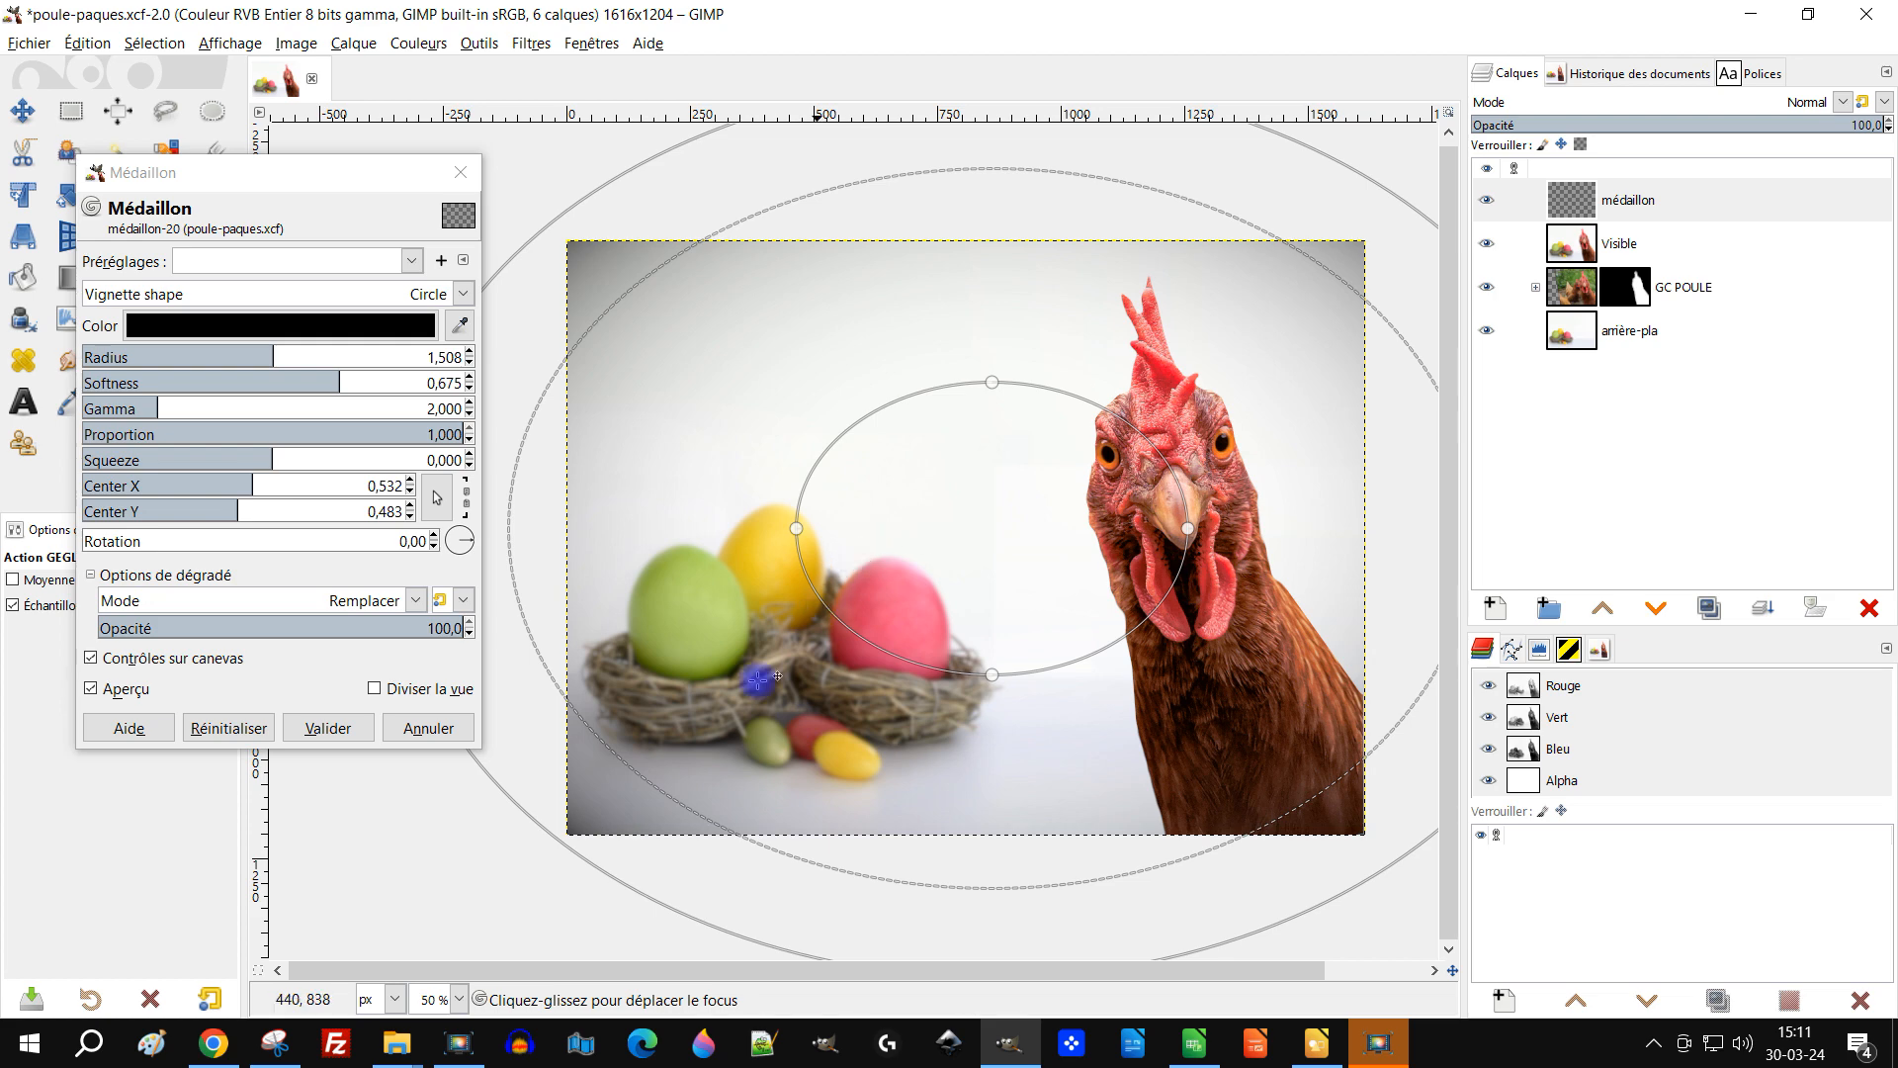
{"action": "left_click", "coordinate": [325, 727]}
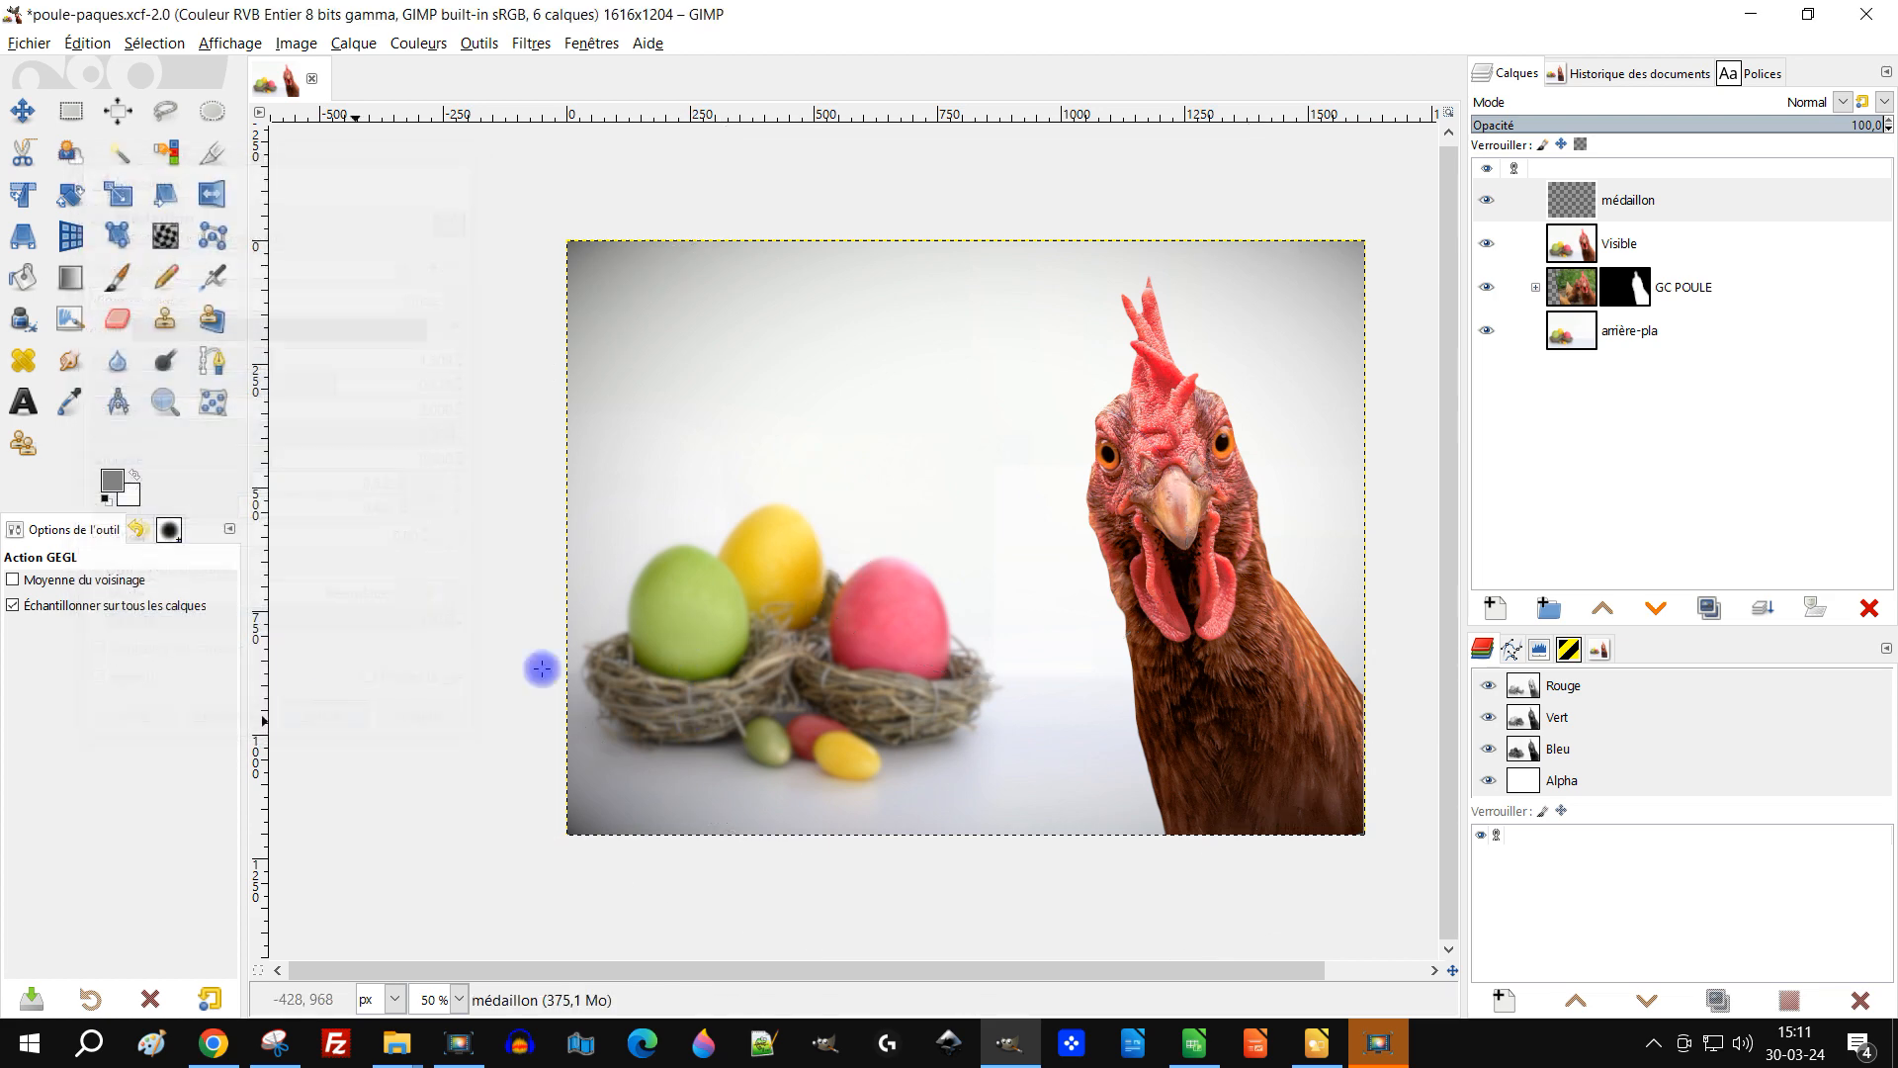
Step: Lower the médaillon layer's opacity to 68,7
{"action": "left_click", "coordinate": [1633, 200]}
{"action": "left_click", "coordinate": [1792, 127]}
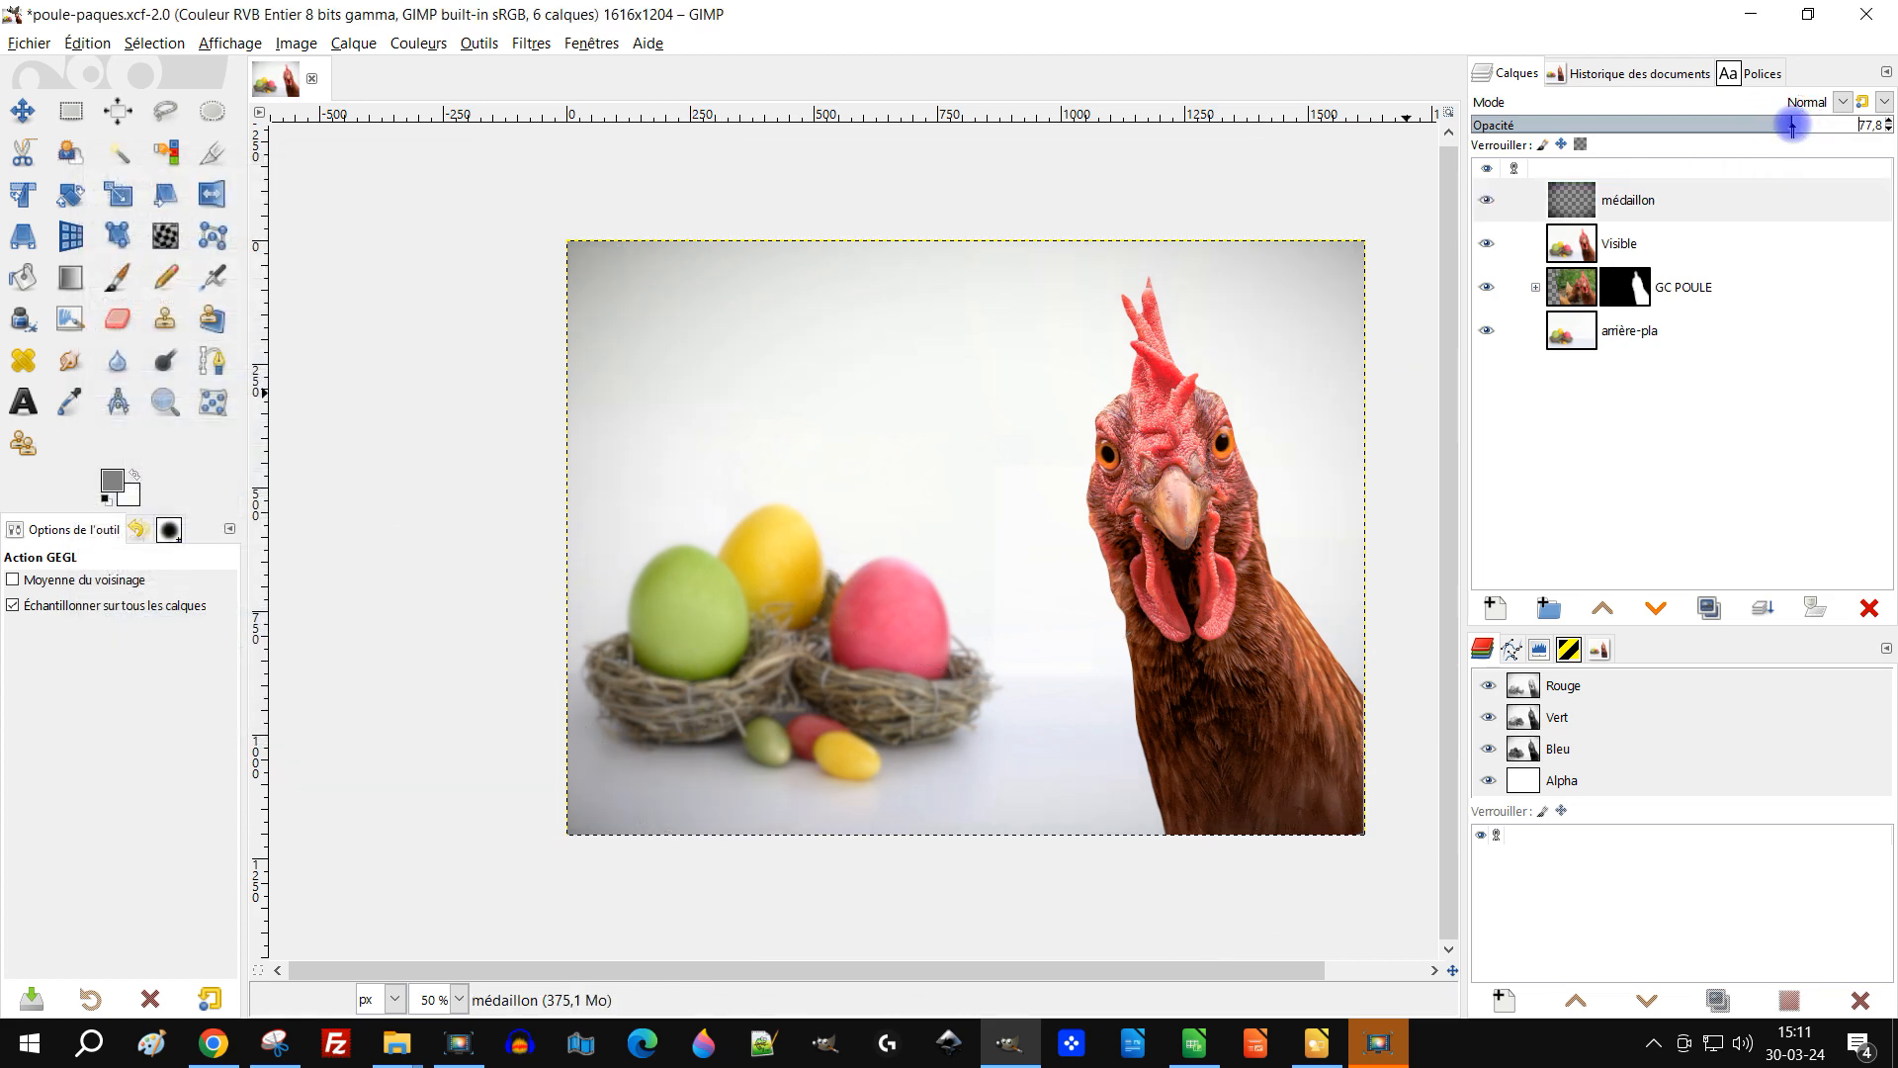
{"action": "left_click_drag", "start_coordinate": [1776, 129], "coordinate": [1752, 129]}
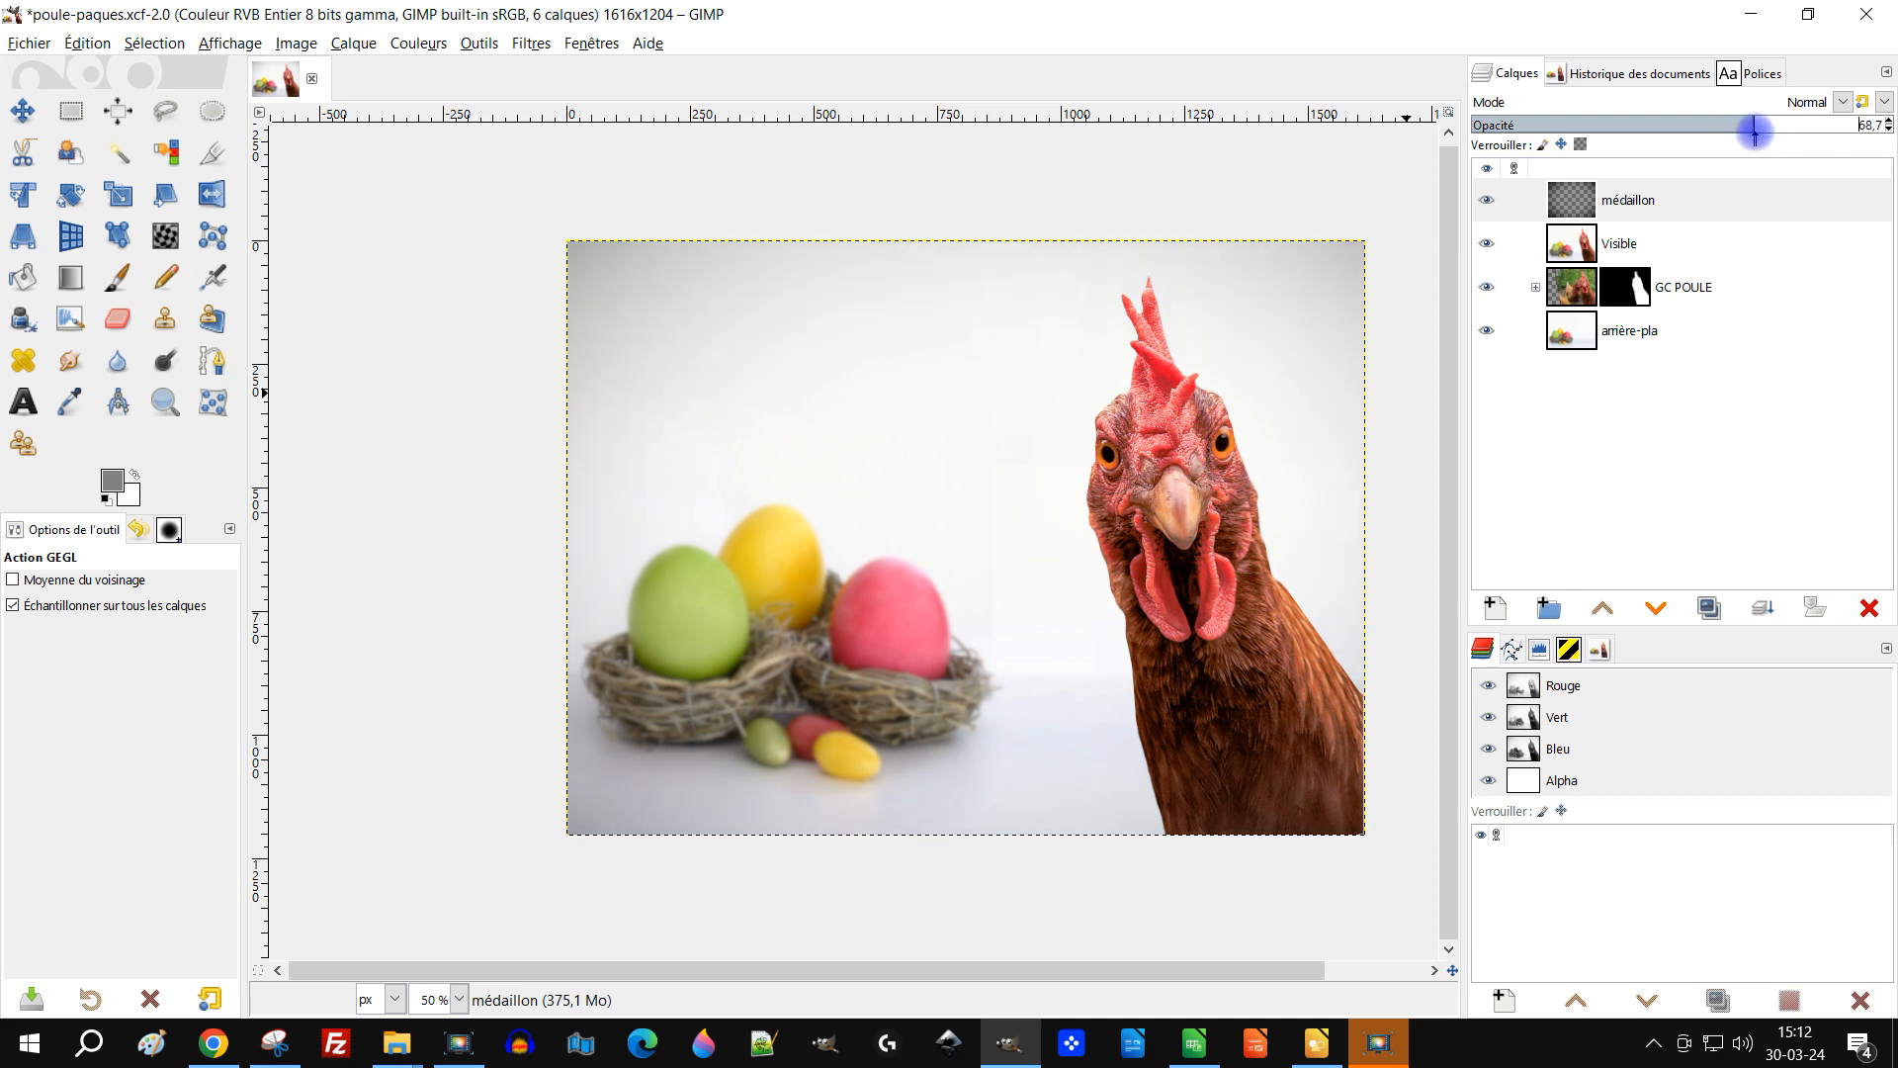
Step: Filter the font list by the paques tag and choose the Angie's Vintage Easter font
{"action": "scroll", "coordinate": [1265, 390], "scroll_direction": "right", "scroll_amount": 1}
{"action": "scroll", "coordinate": [1265, 391], "scroll_direction": "down", "scroll_amount": 1}
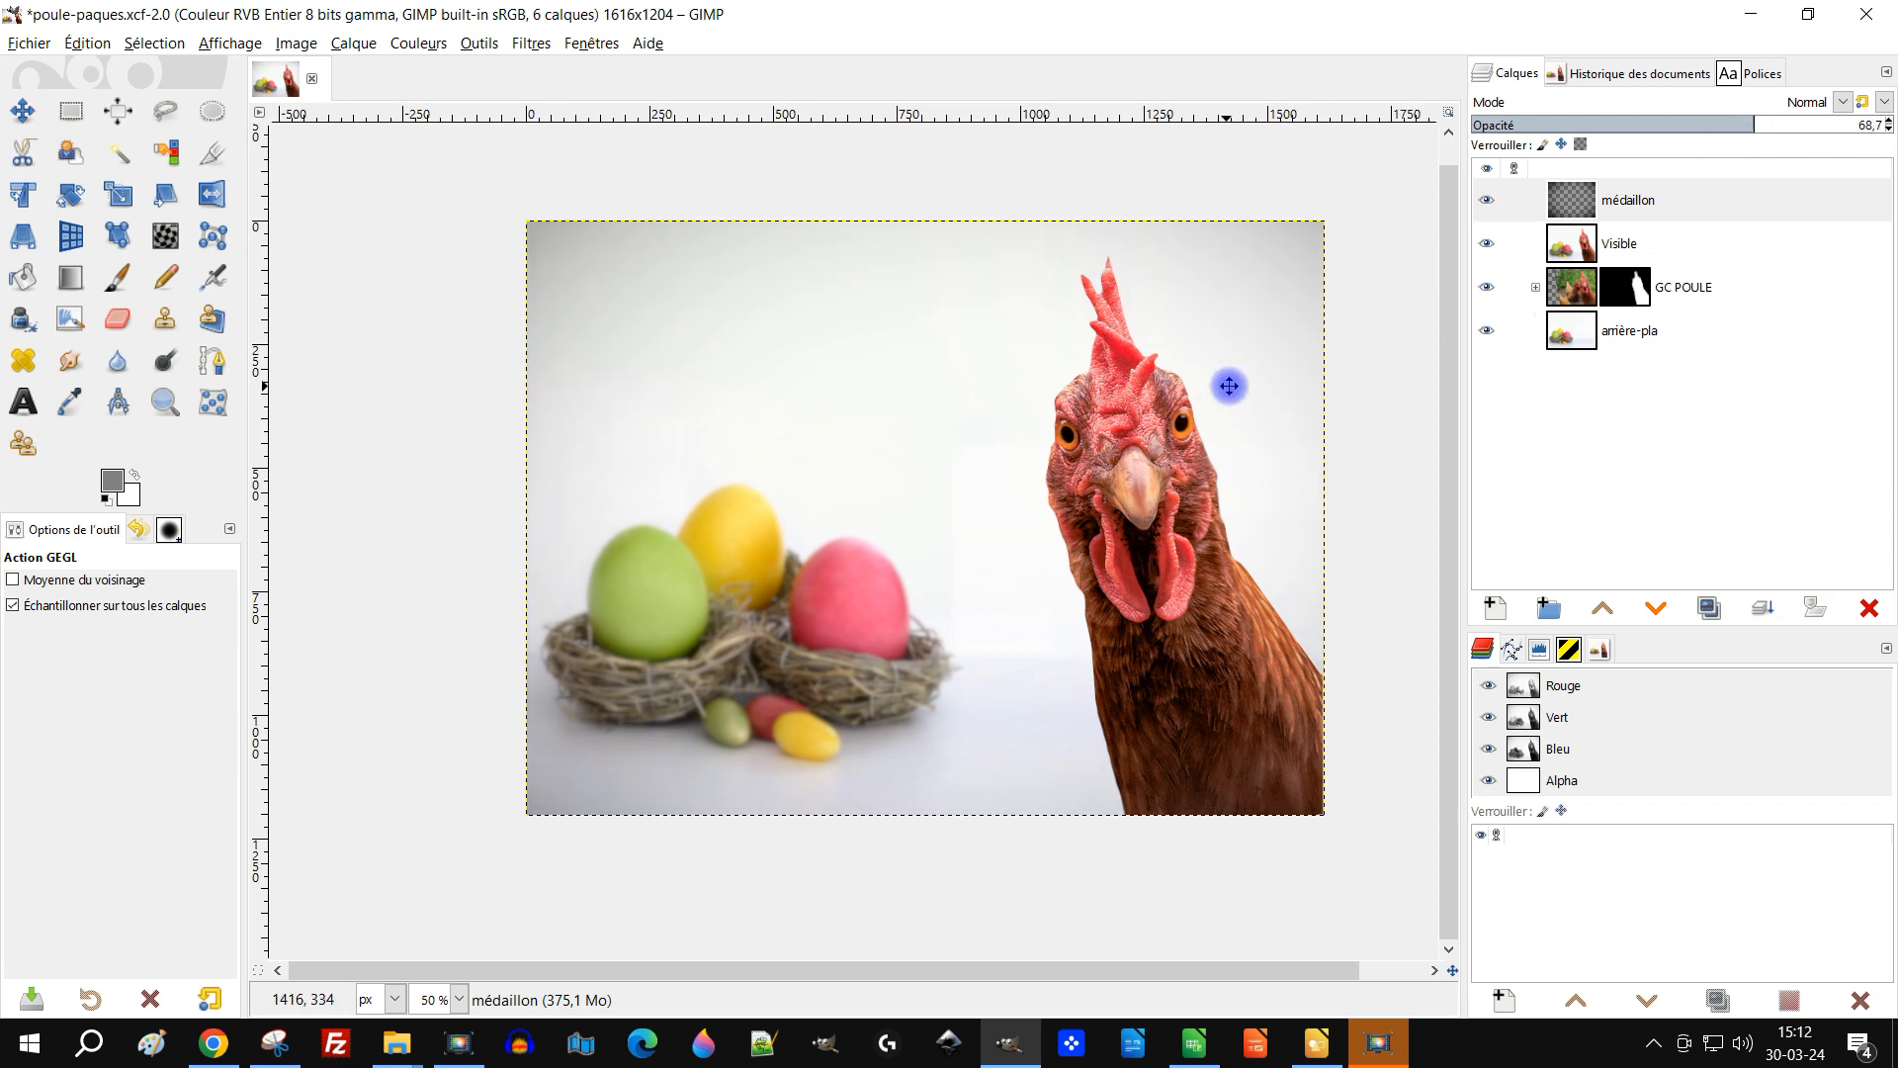
{"action": "left_click", "coordinate": [1639, 193]}
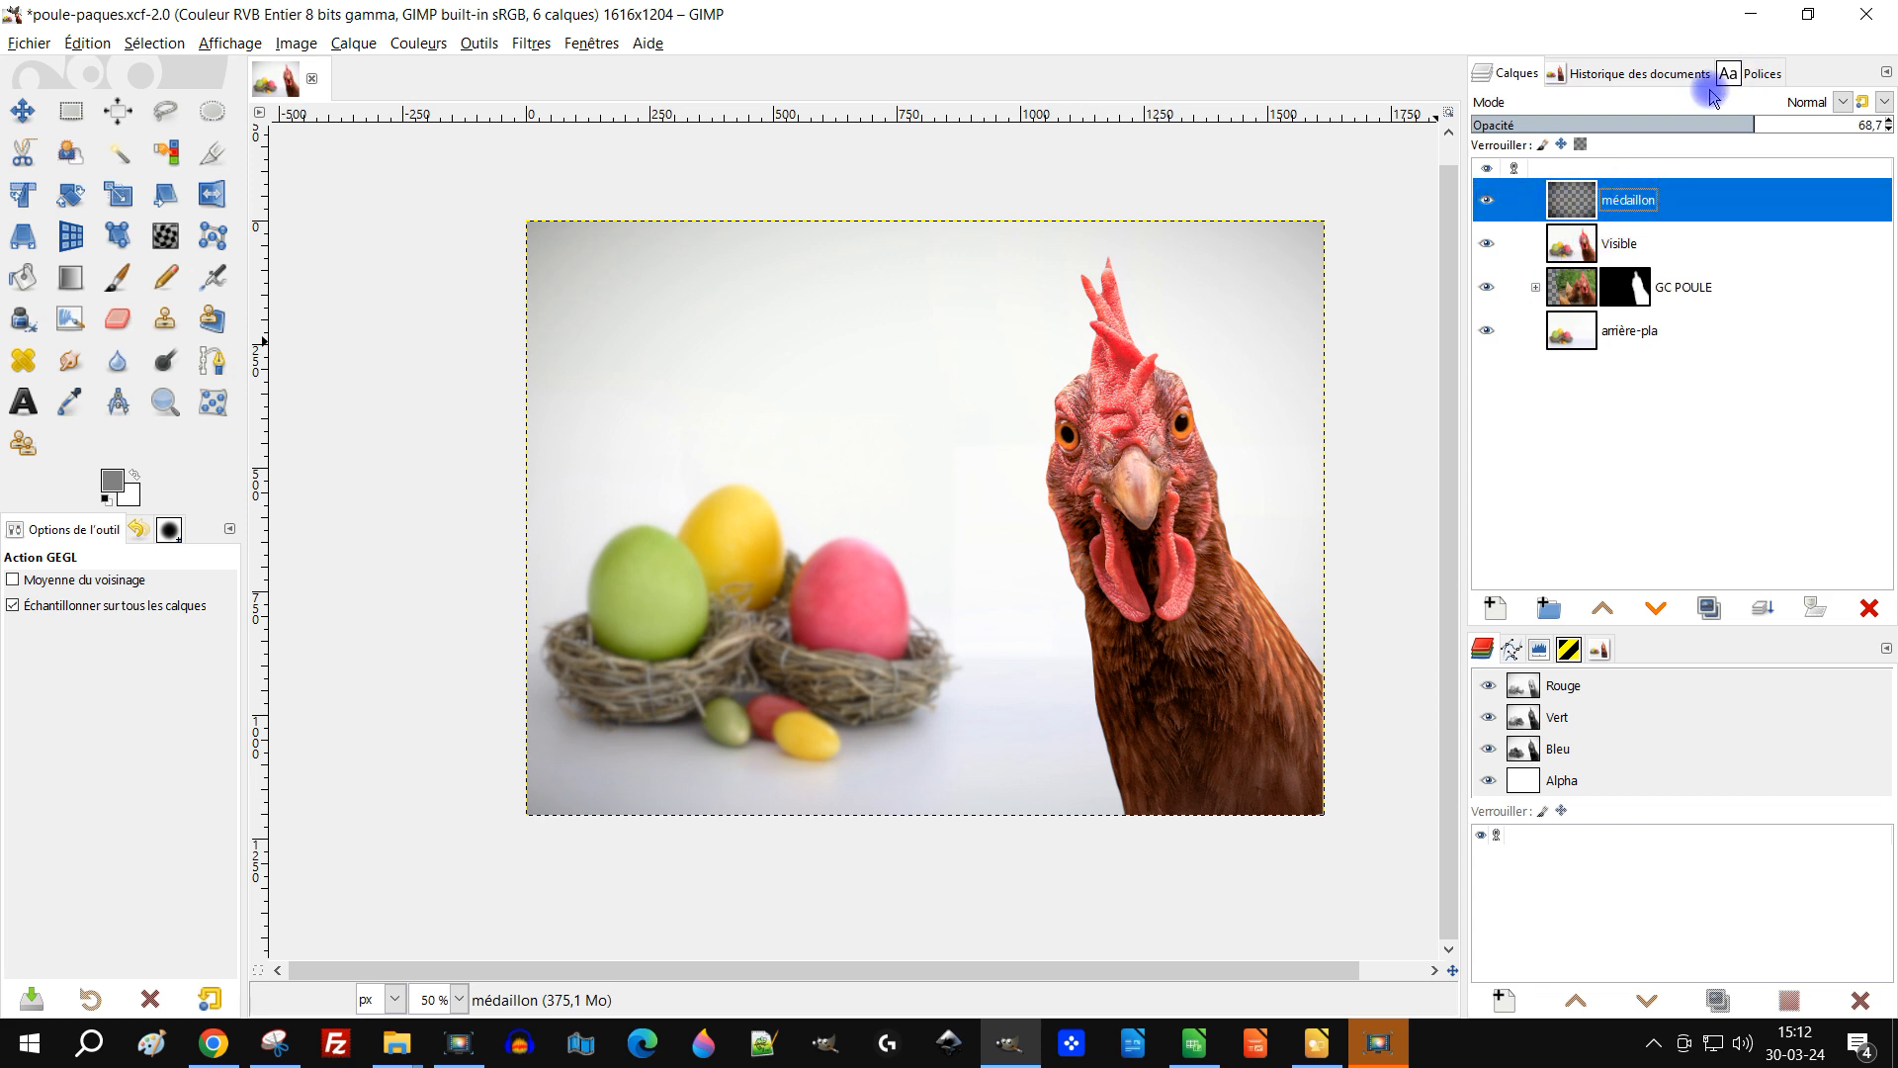
{"action": "left_click", "coordinate": [1740, 81]}
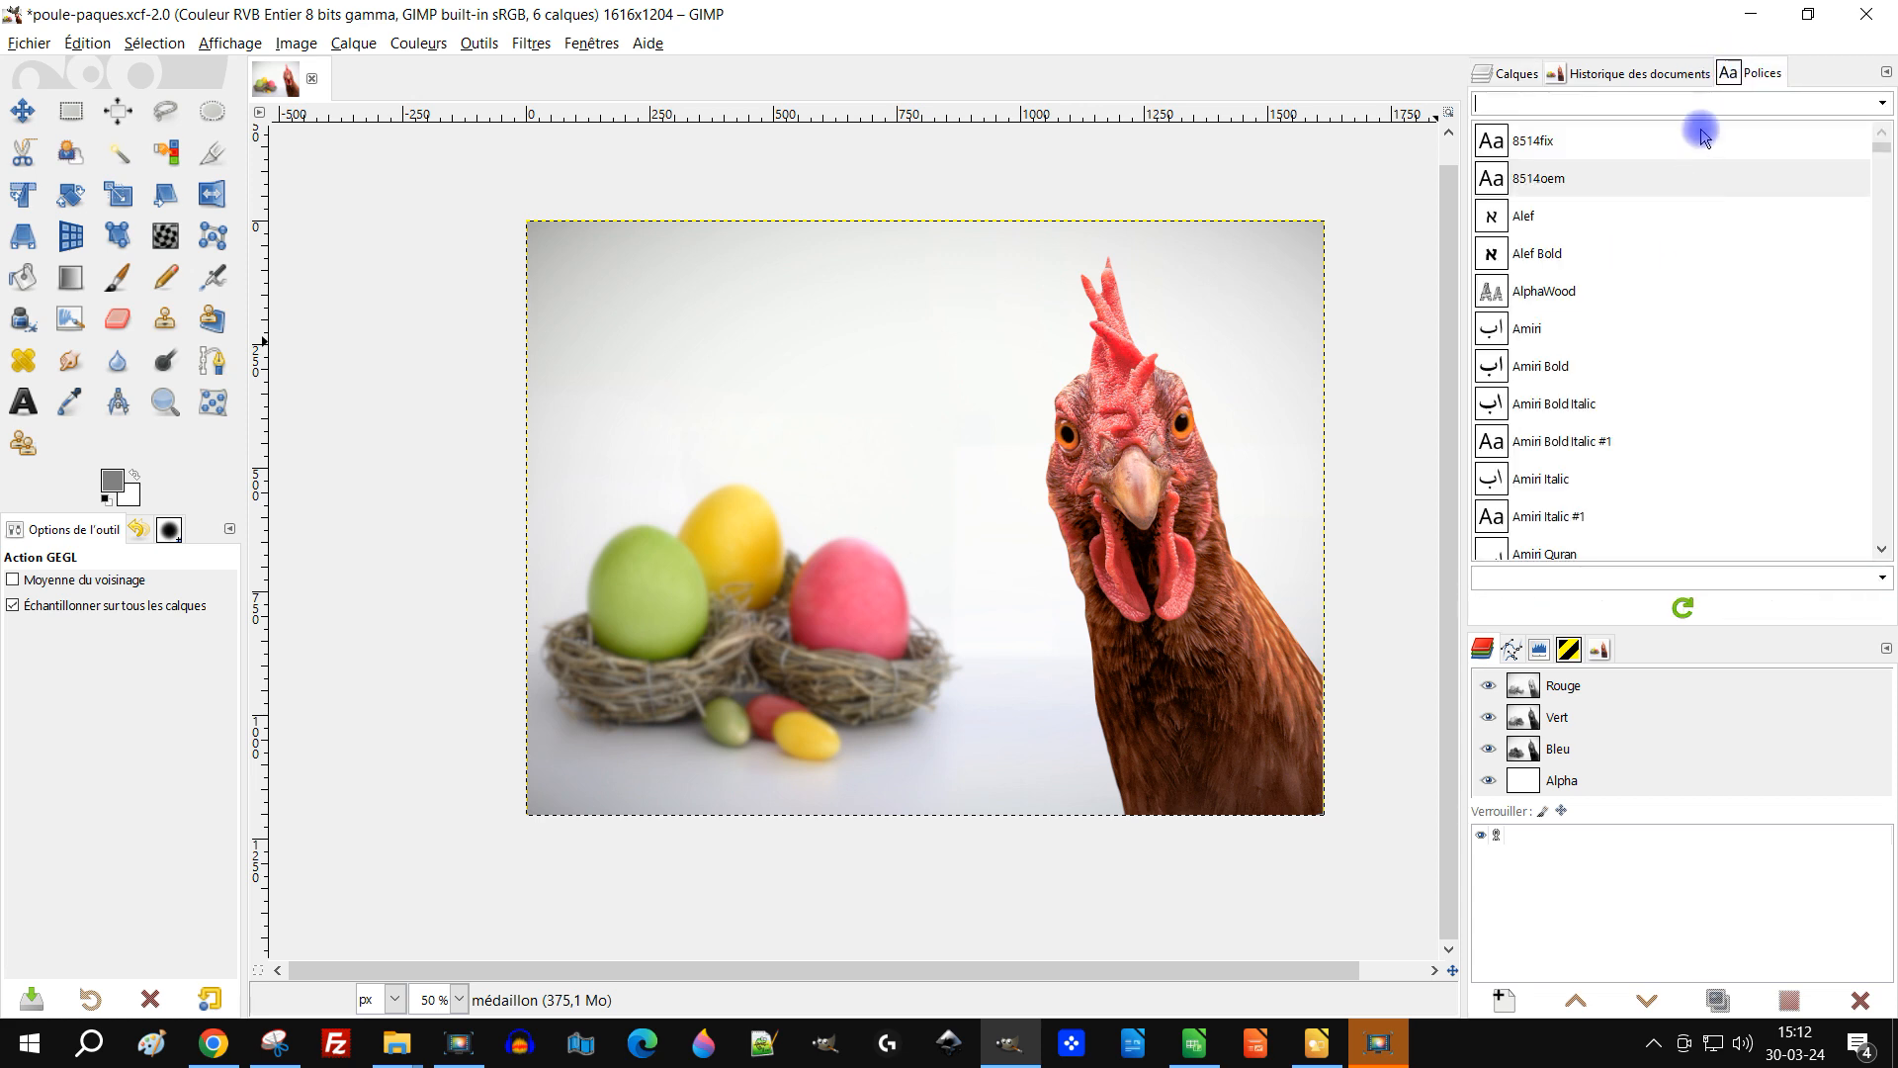
{"action": "left_click", "coordinate": [1881, 105]}
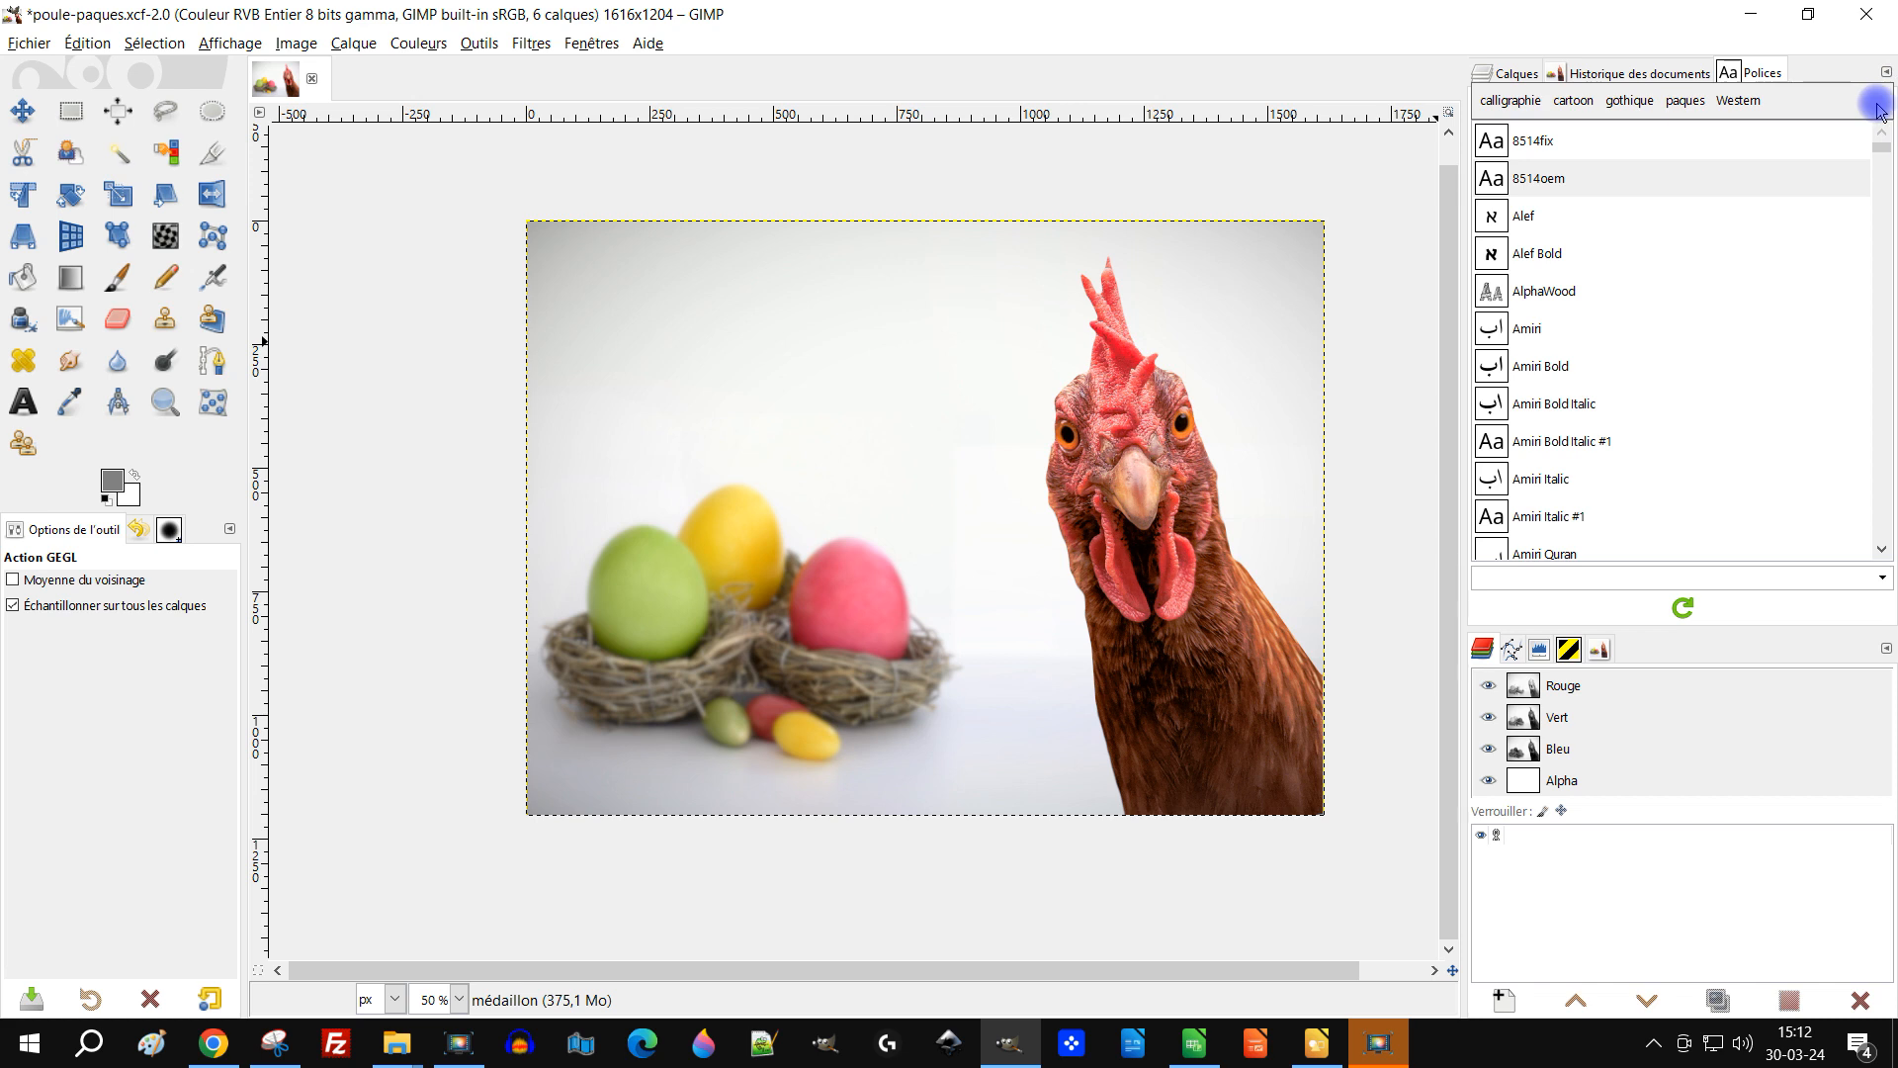
{"action": "left_click", "coordinate": [1685, 101]}
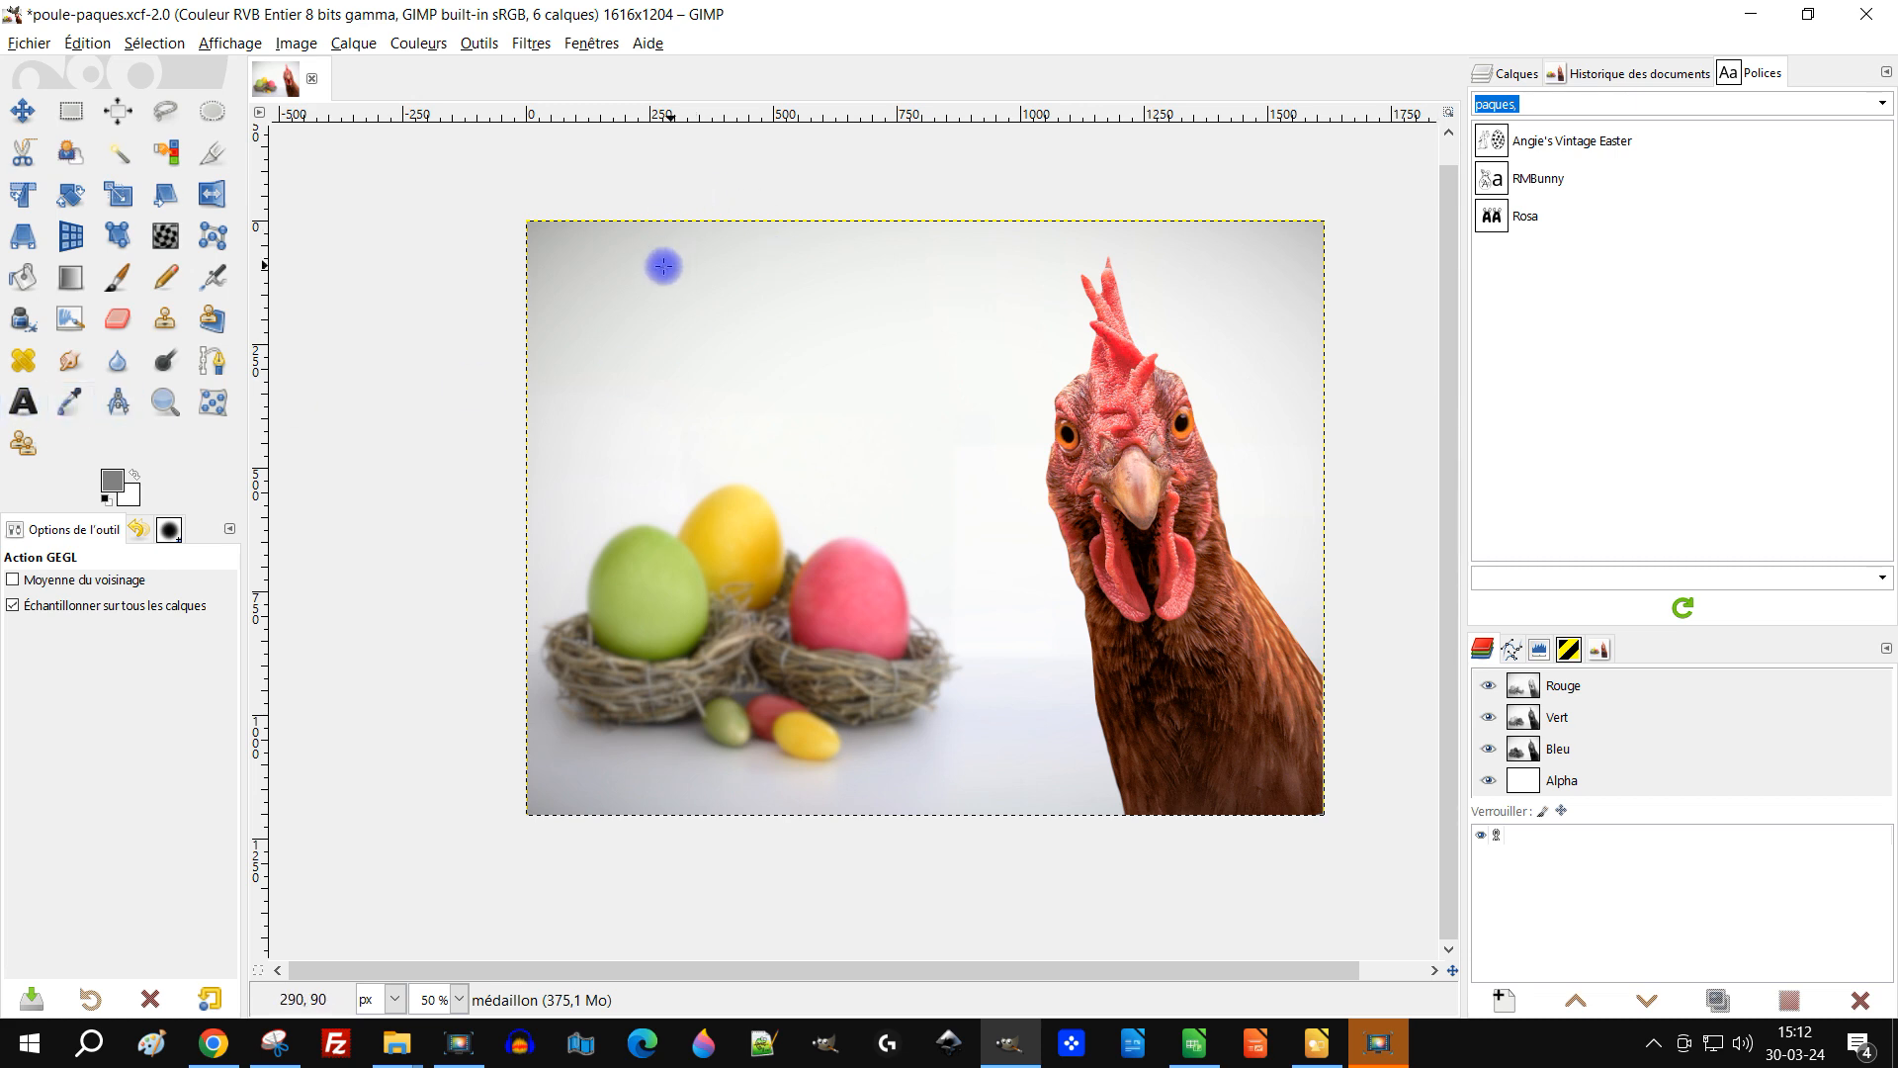
{"action": "left_click", "coordinate": [1582, 145]}
Step: Add the text JOYEUSES on one line and PAQUES on the next near the image's upper-left corner
{"action": "left_click", "coordinate": [24, 404]}
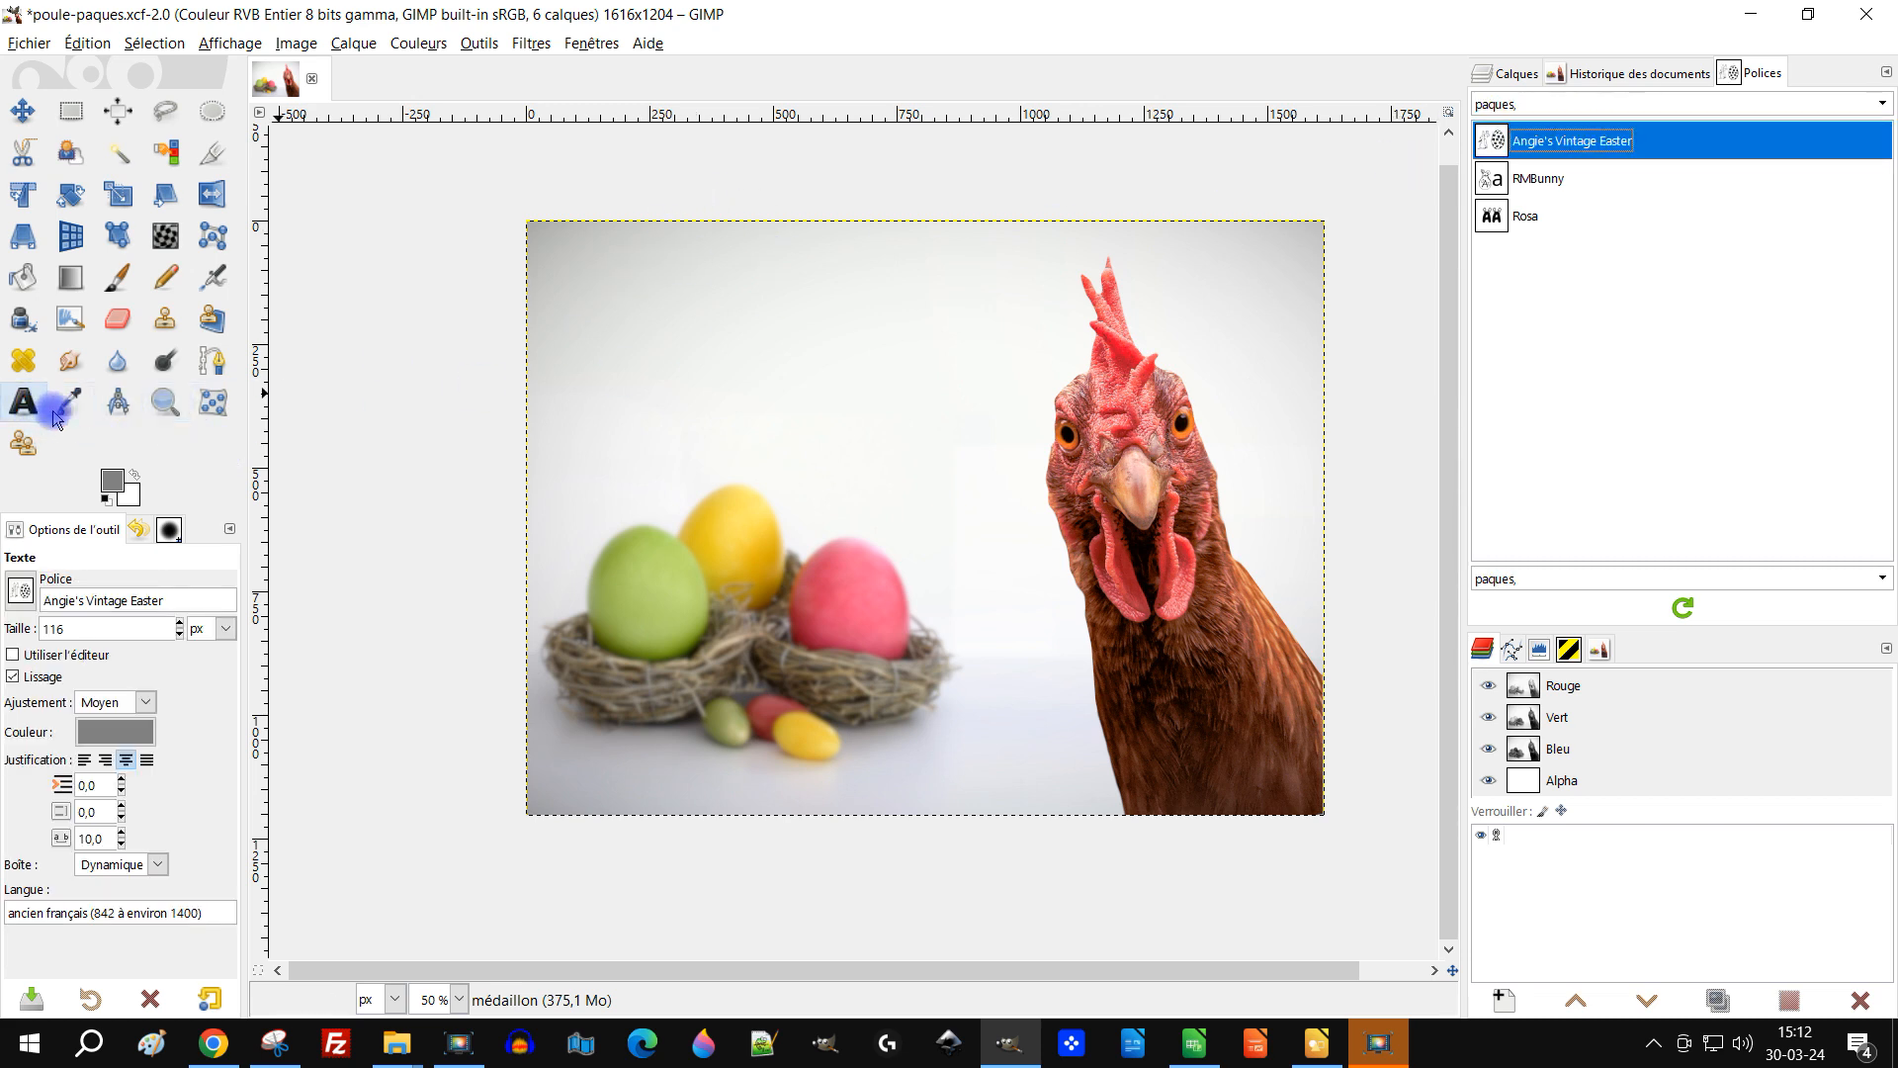
{"action": "left_click", "coordinate": [581, 245]}
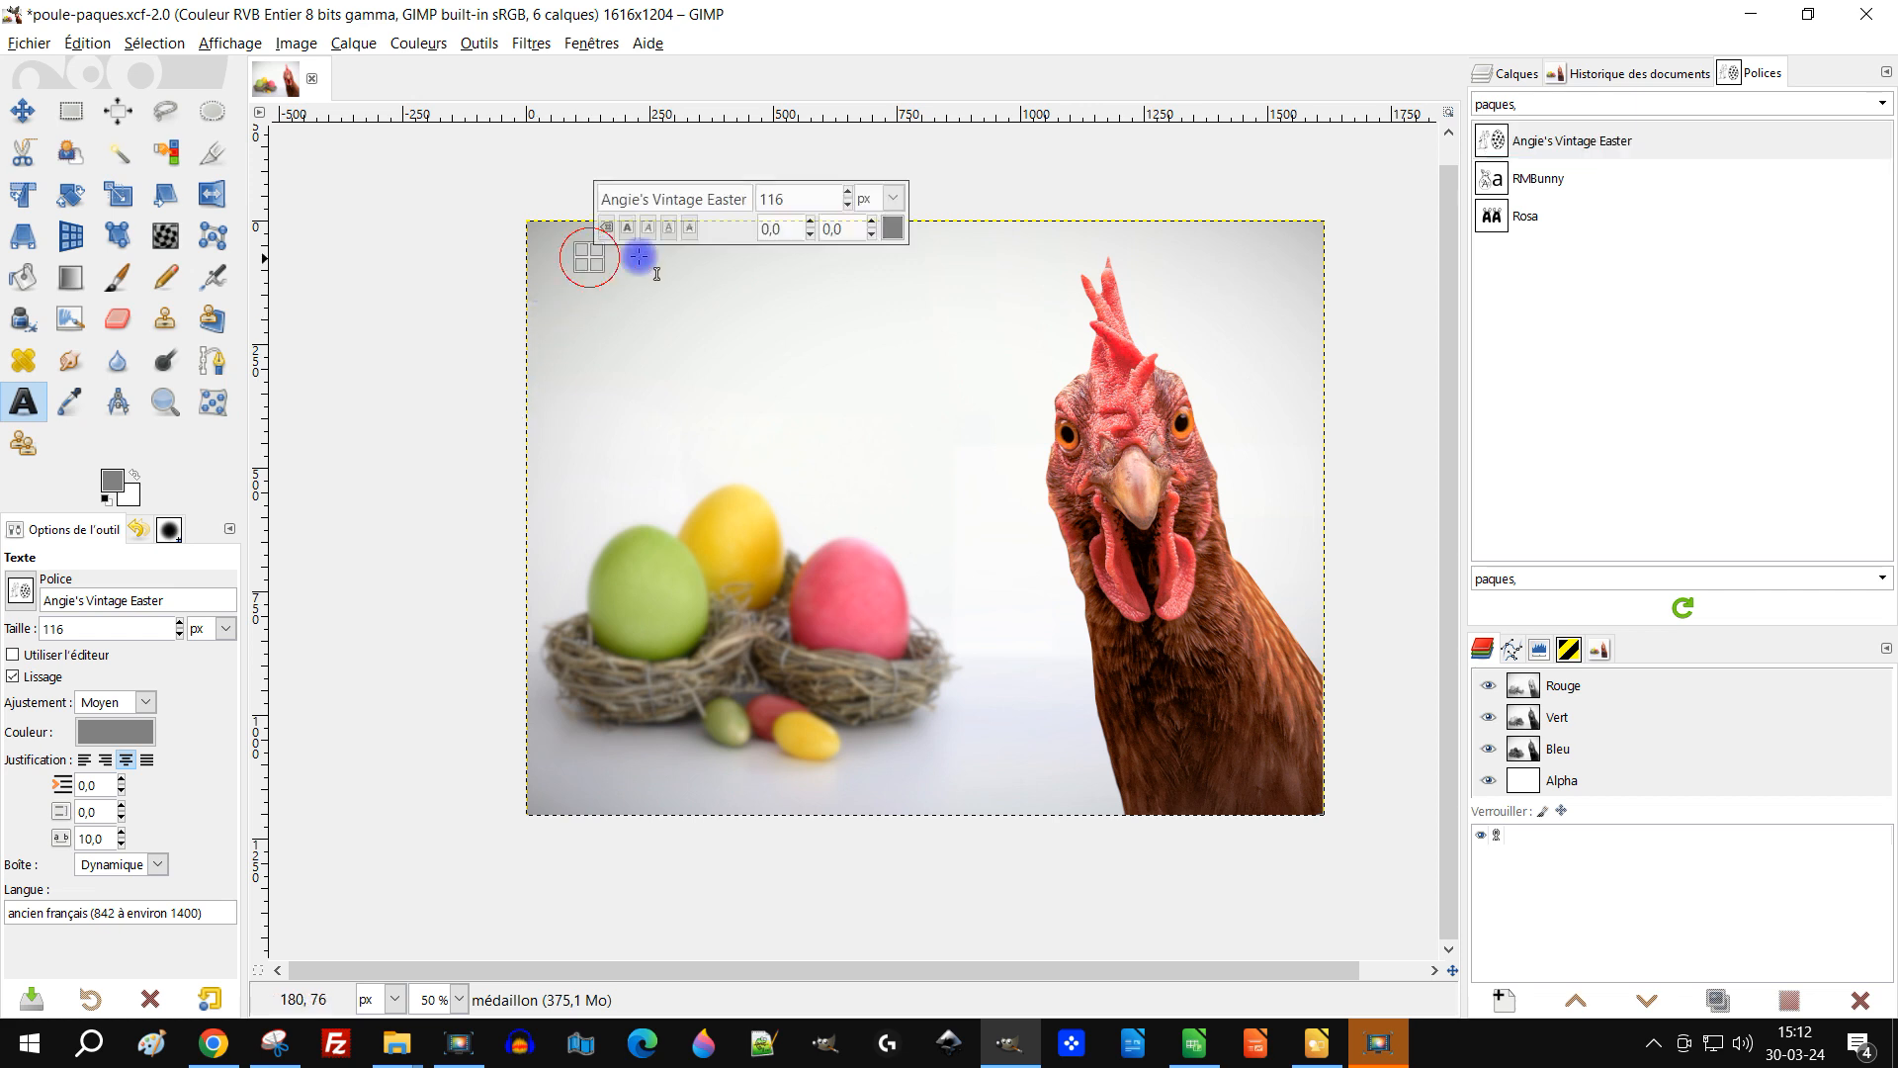
{"action": "key", "text": "Caps_Lock"}
{"action": "type", "text": "J"}
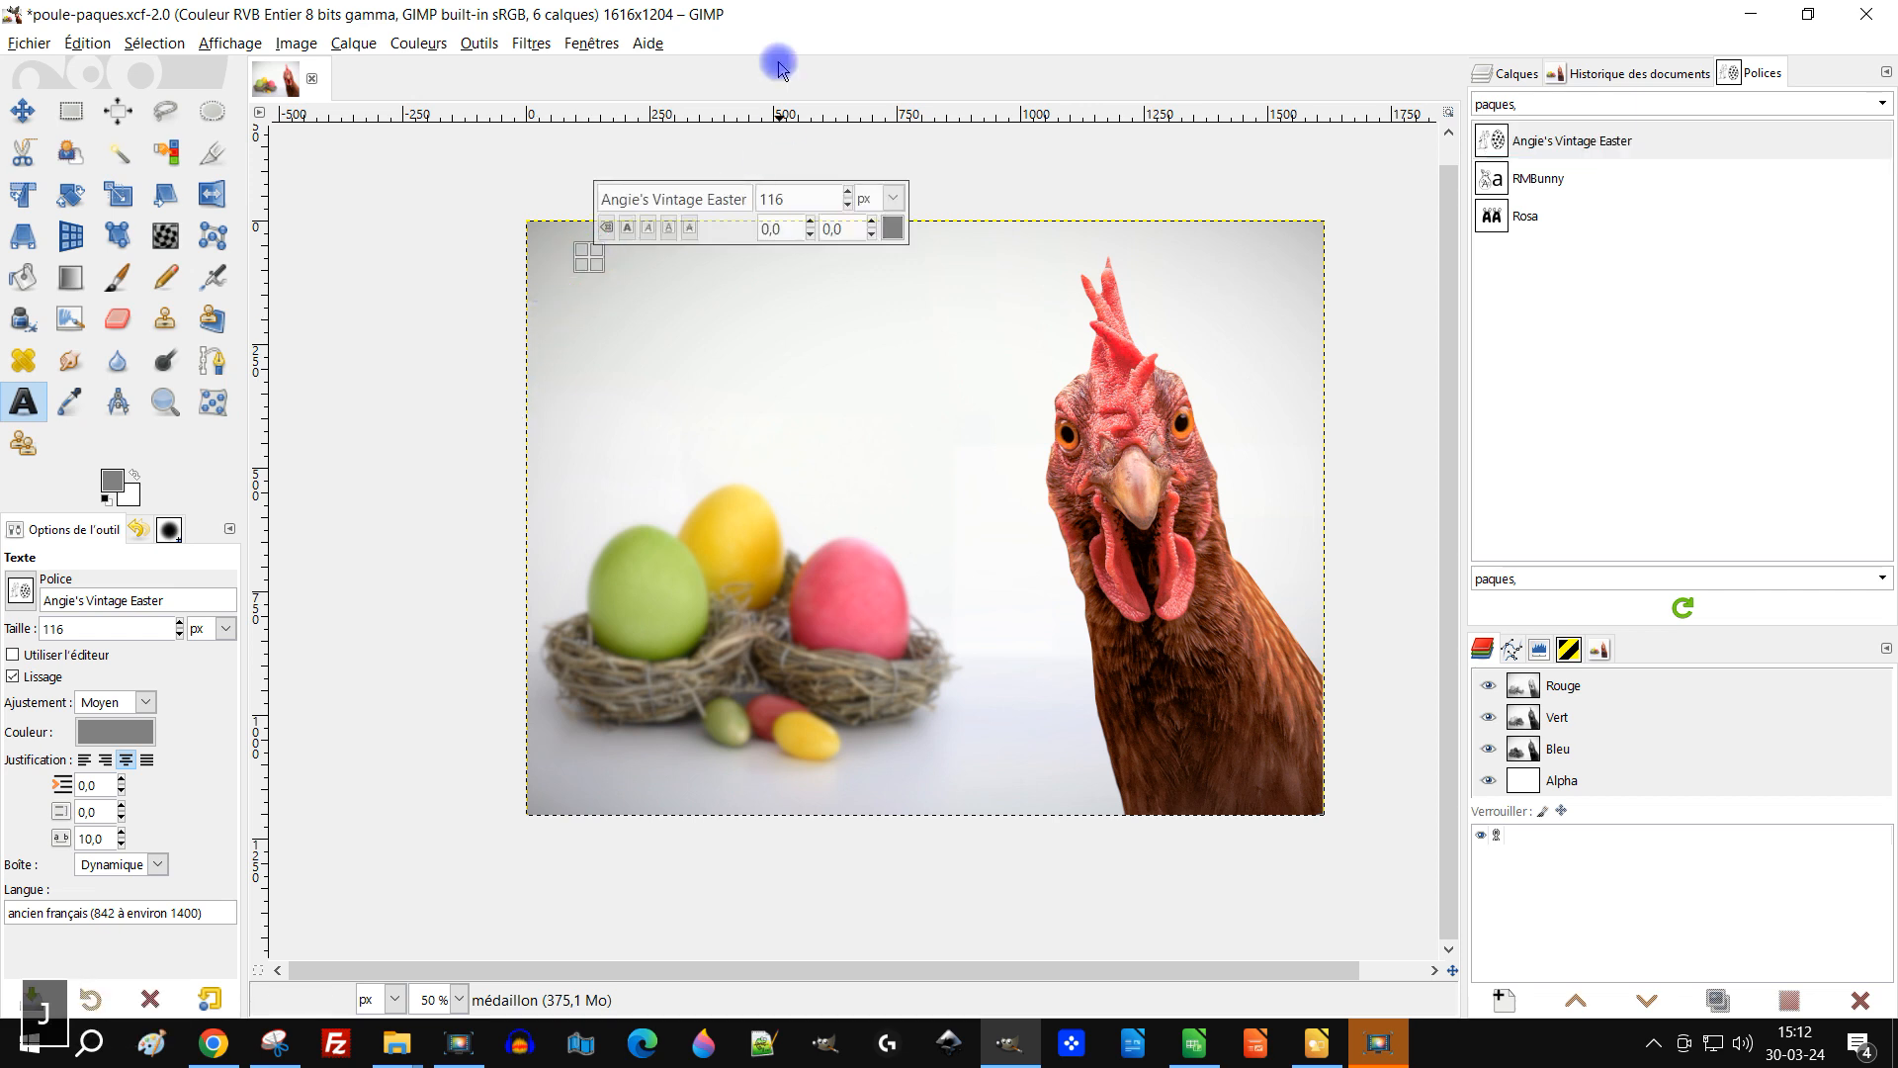
{"action": "type", "text": "OYEUSES"}
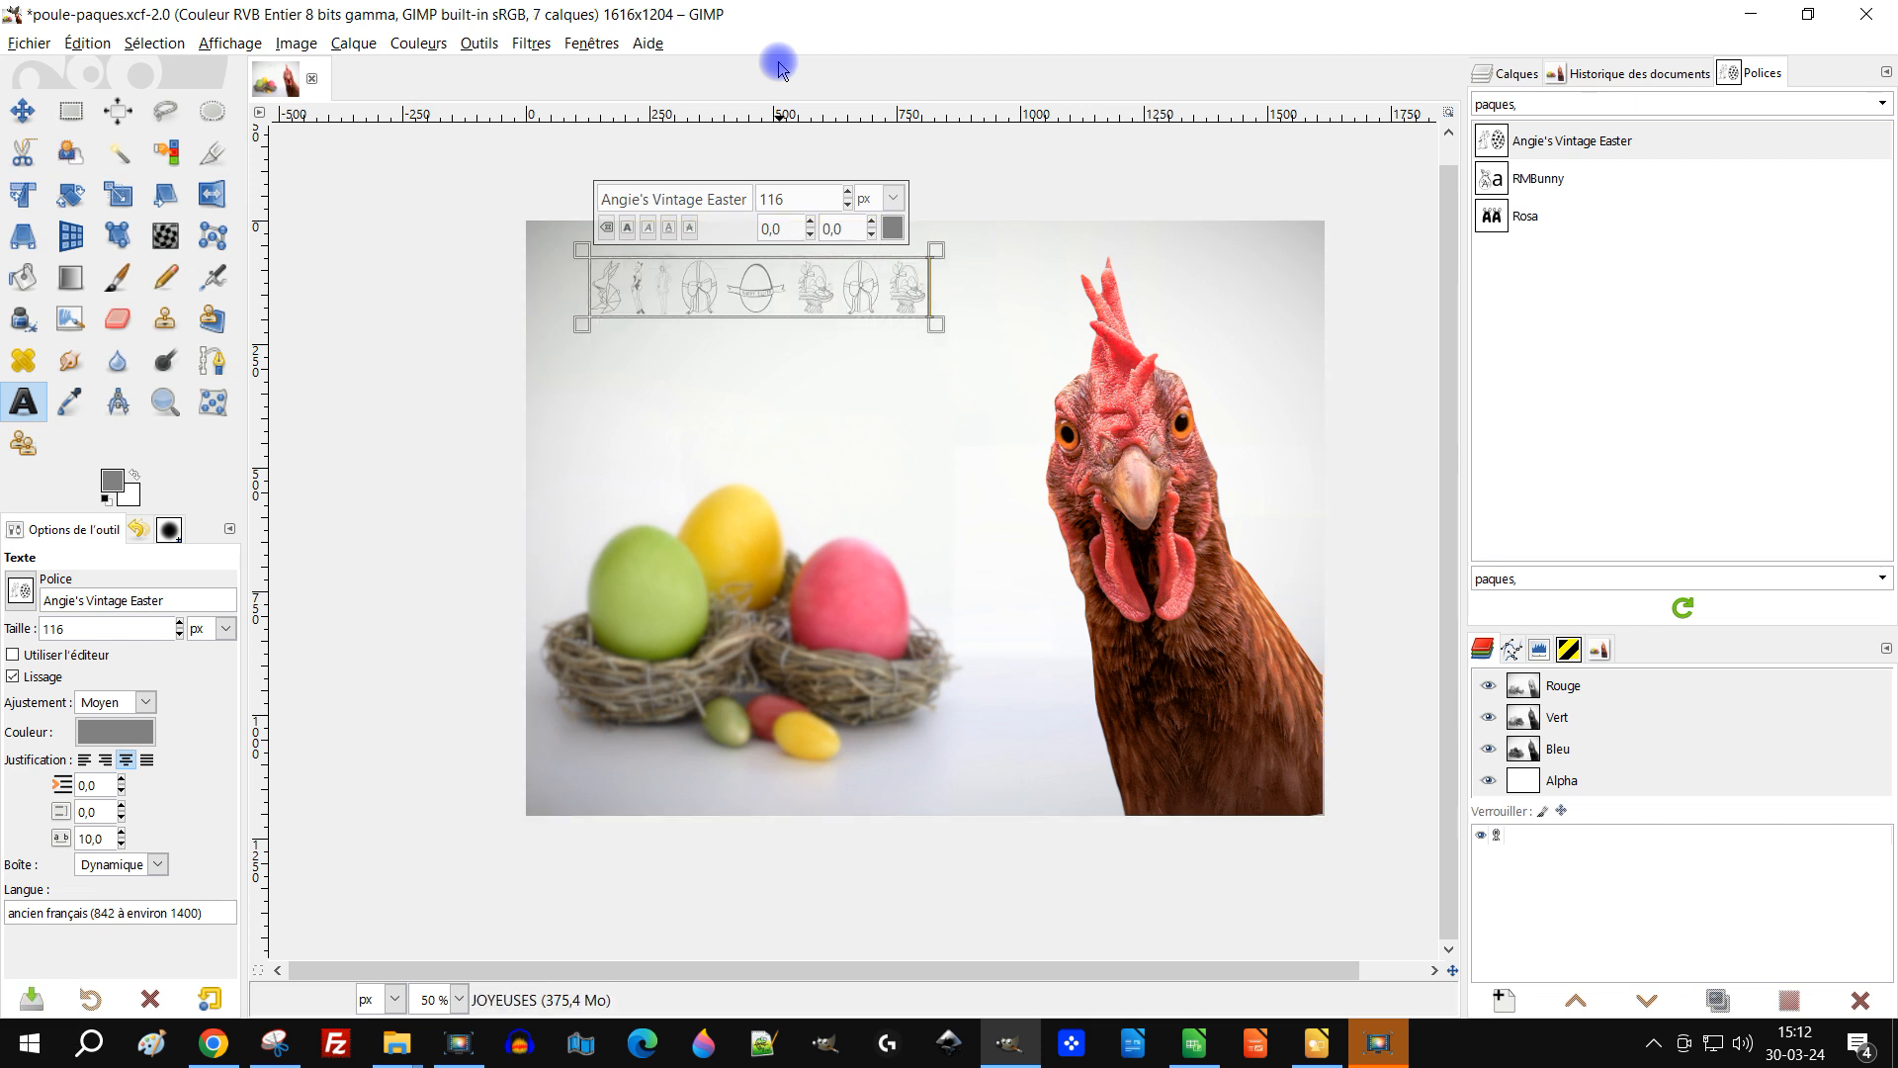
{"action": "key", "text": "Return"}
{"action": "type", "text": "PAQUES"}
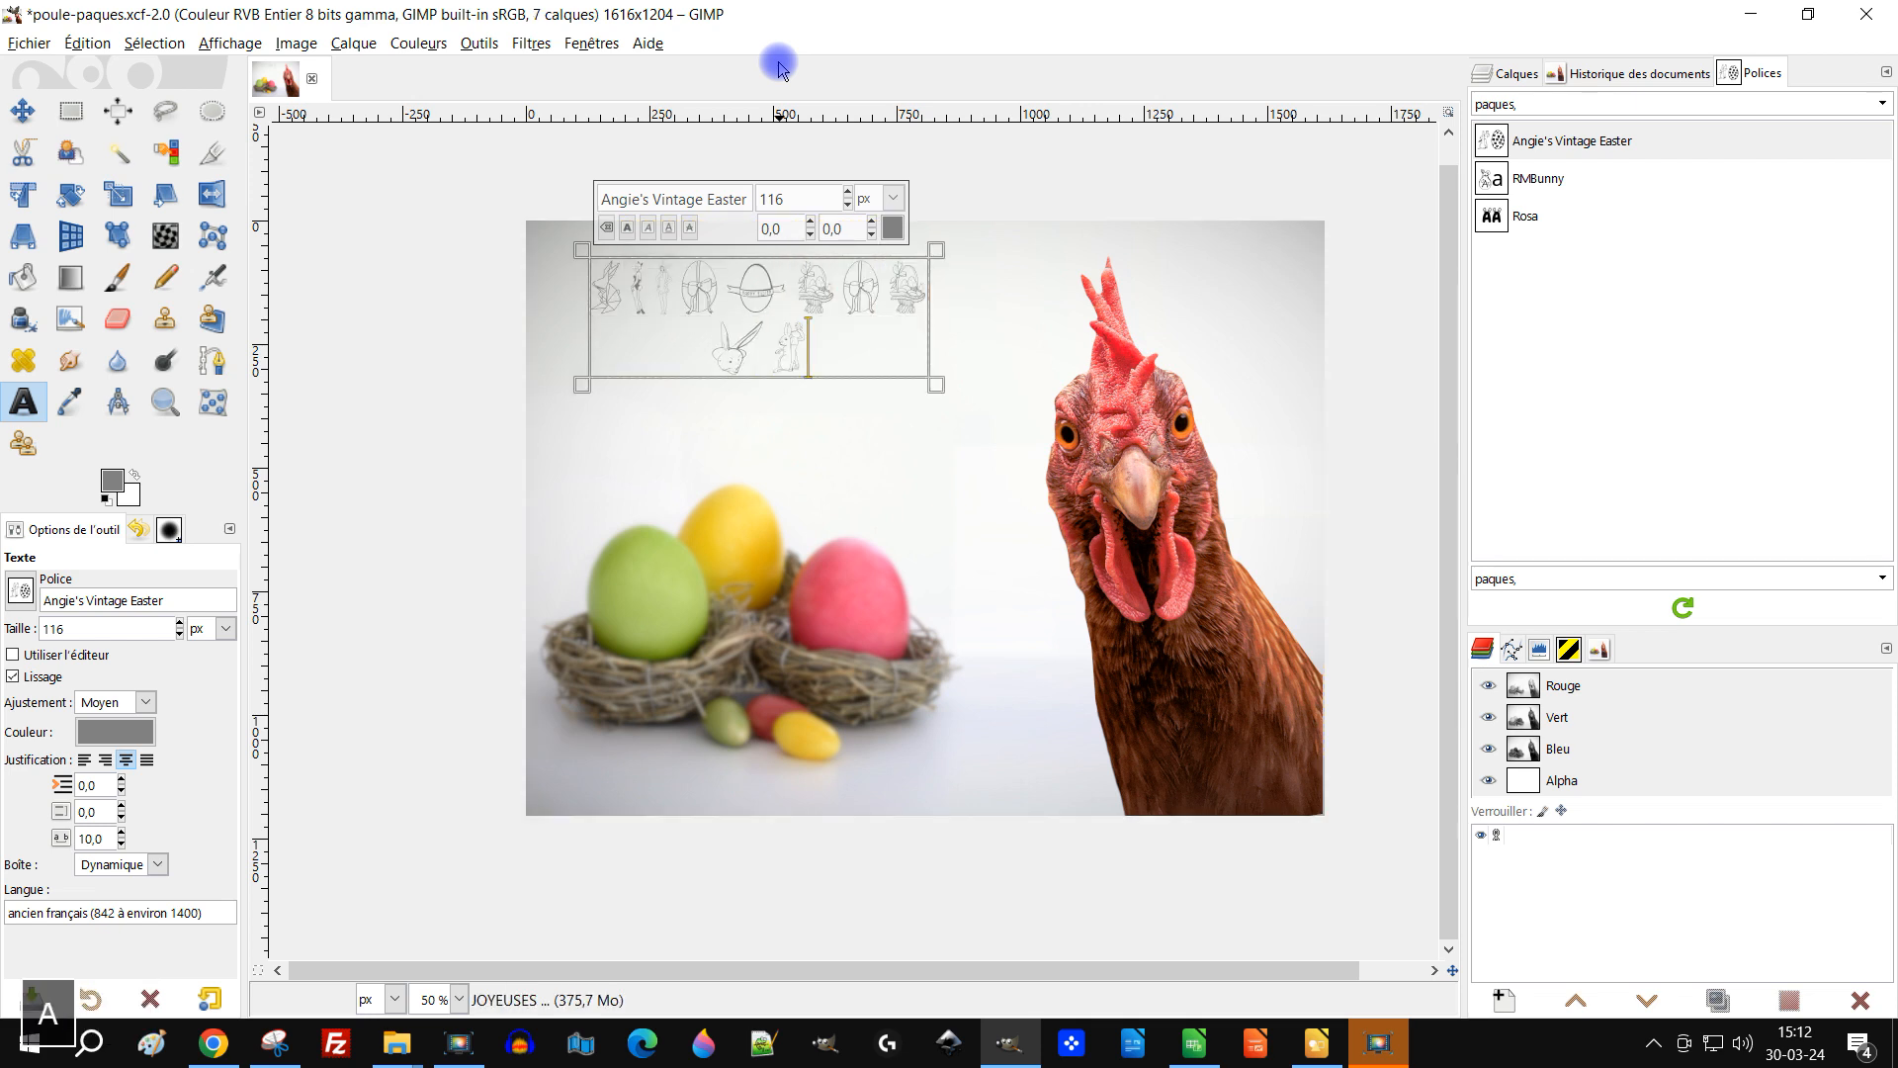
Step: Select all the text, switch it to the Rosa font and set its size to 200 px
{"action": "key", "text": "ctrl+a"}
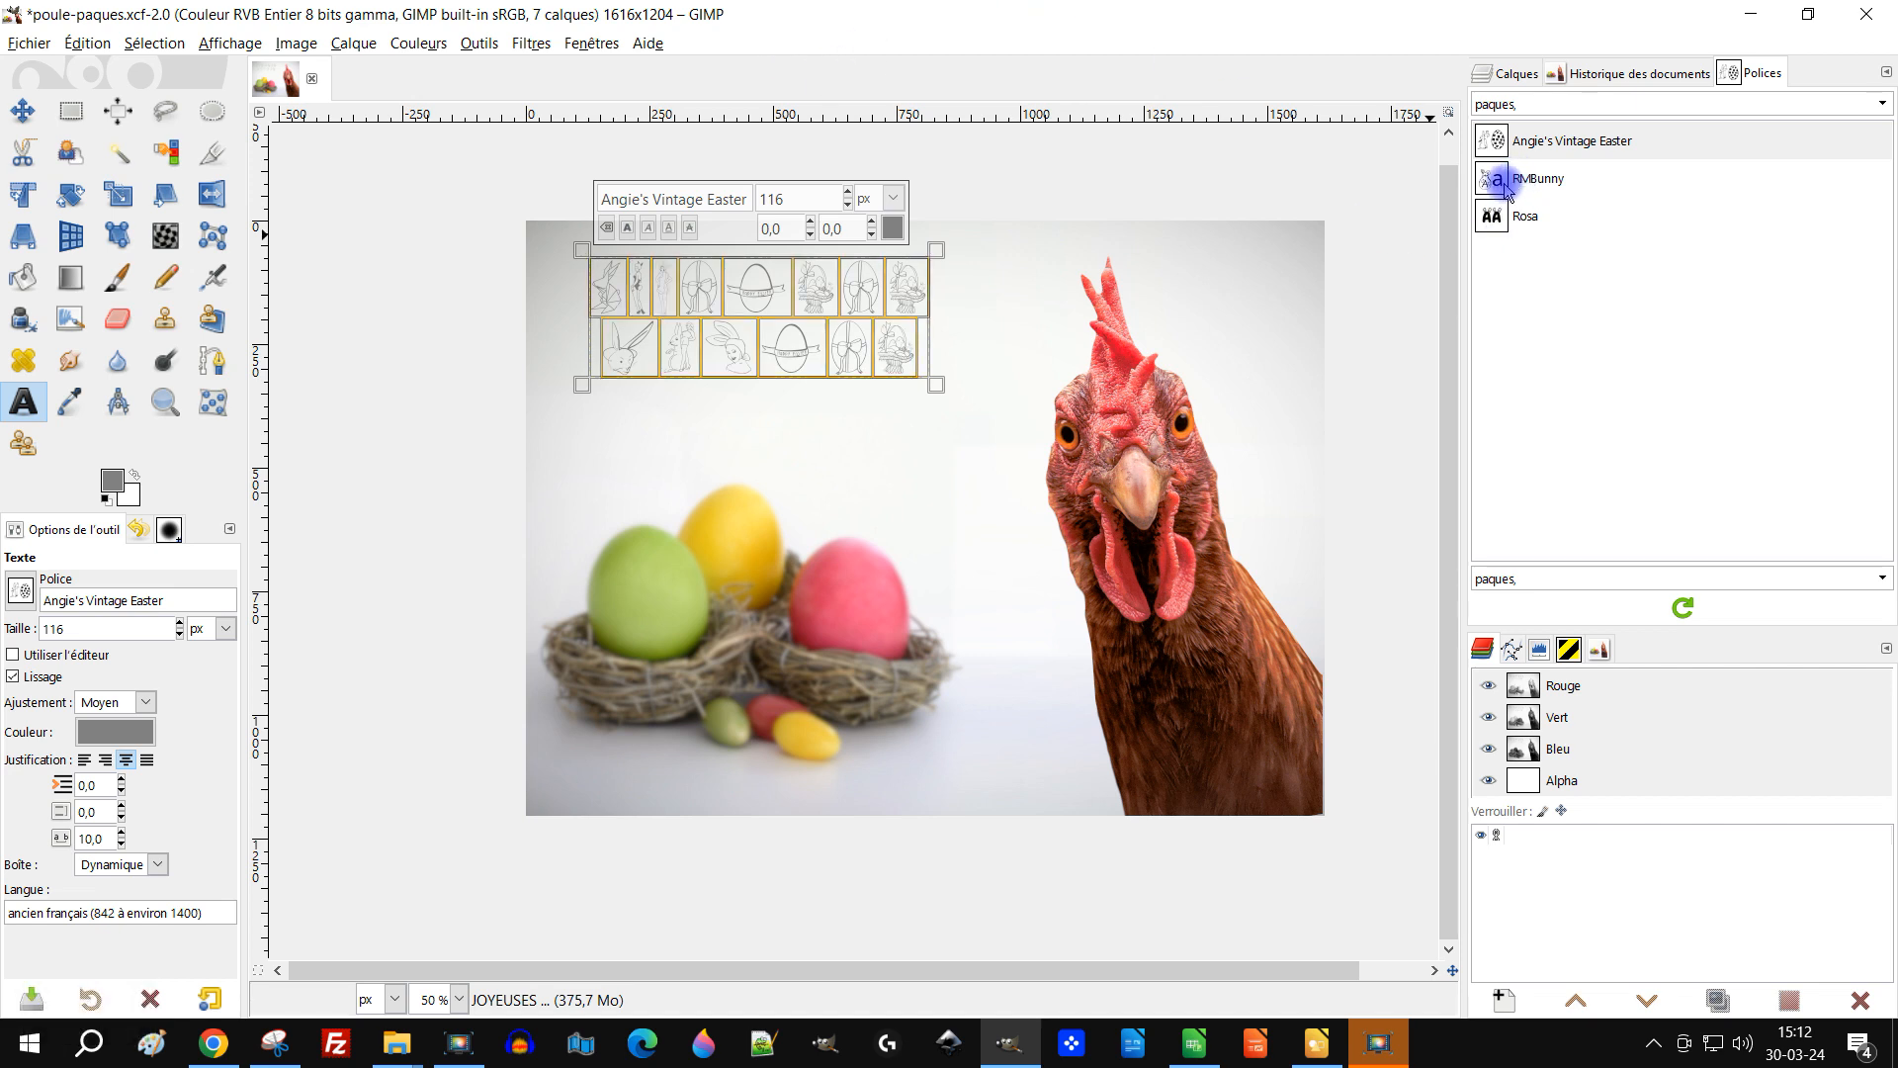
{"action": "left_click", "coordinate": [1506, 188]}
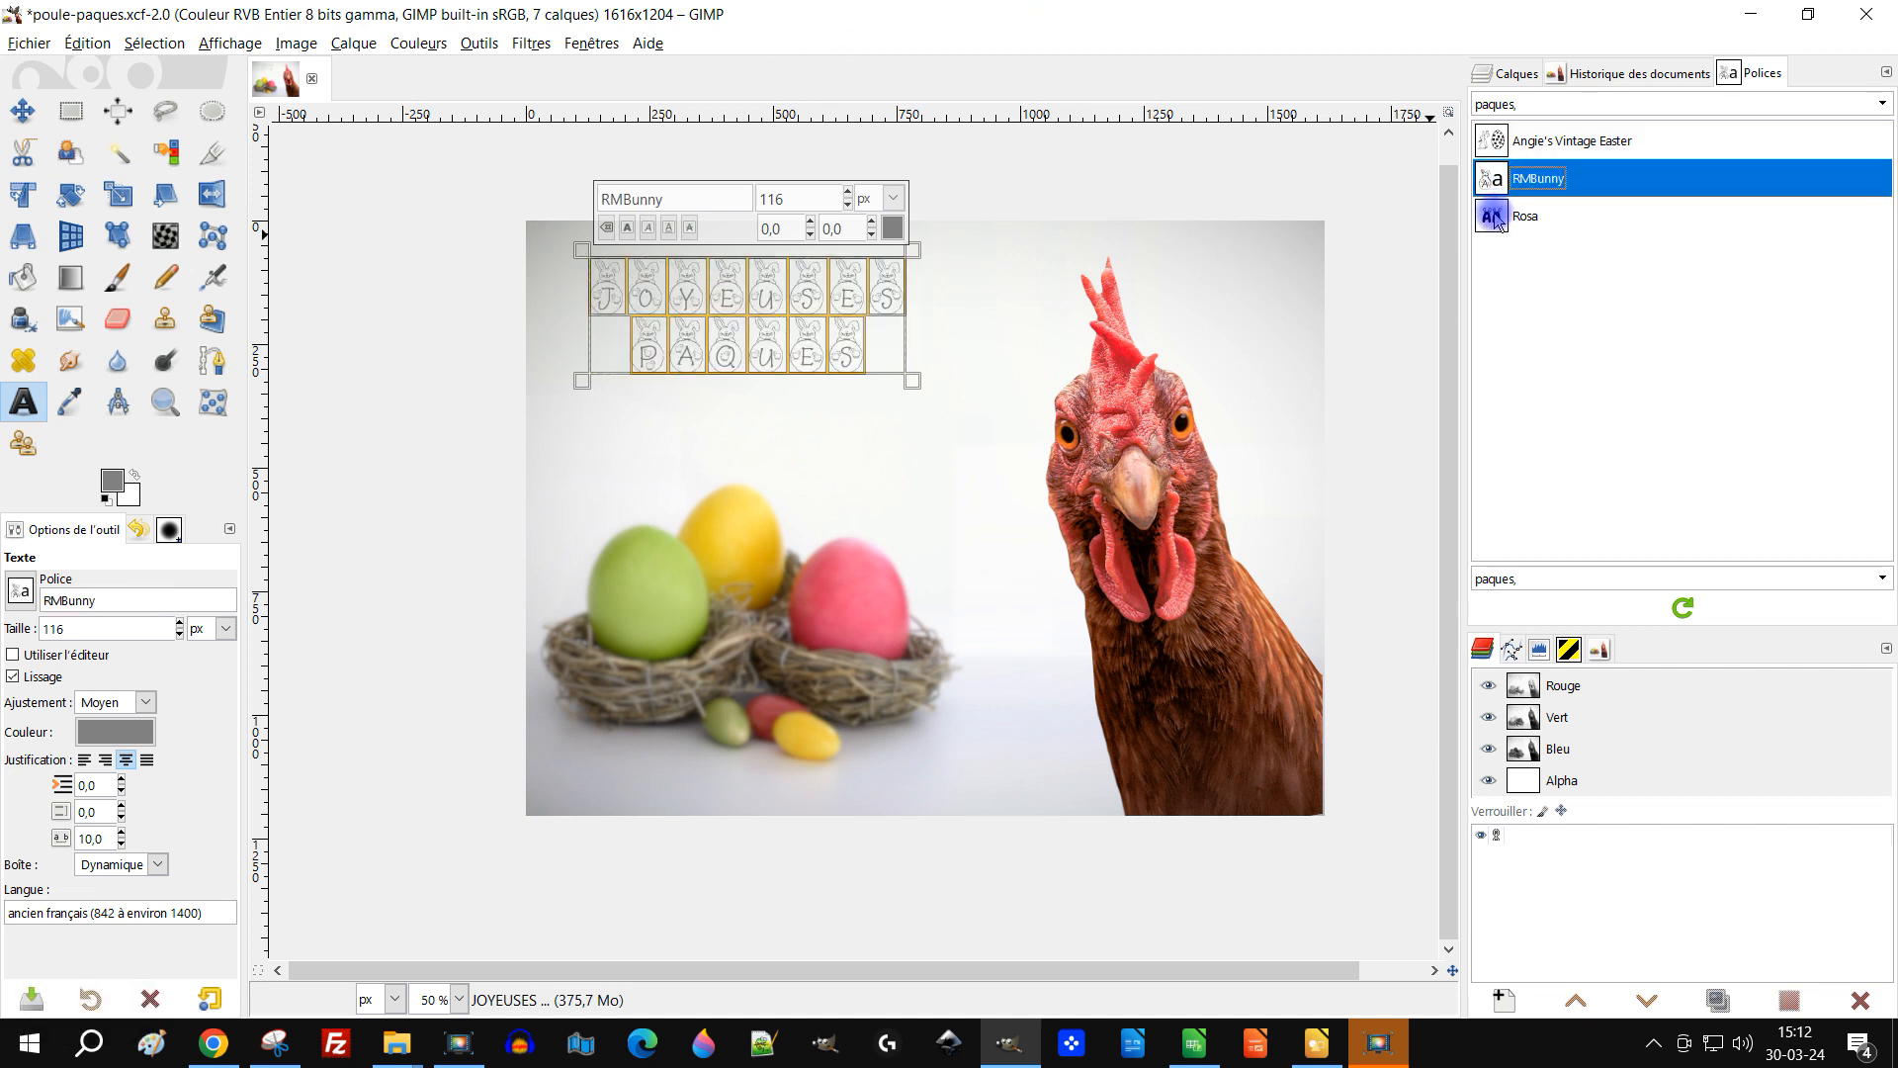
{"action": "left_click", "coordinate": [1499, 221]}
{"action": "double_click", "coordinate": [791, 195]}
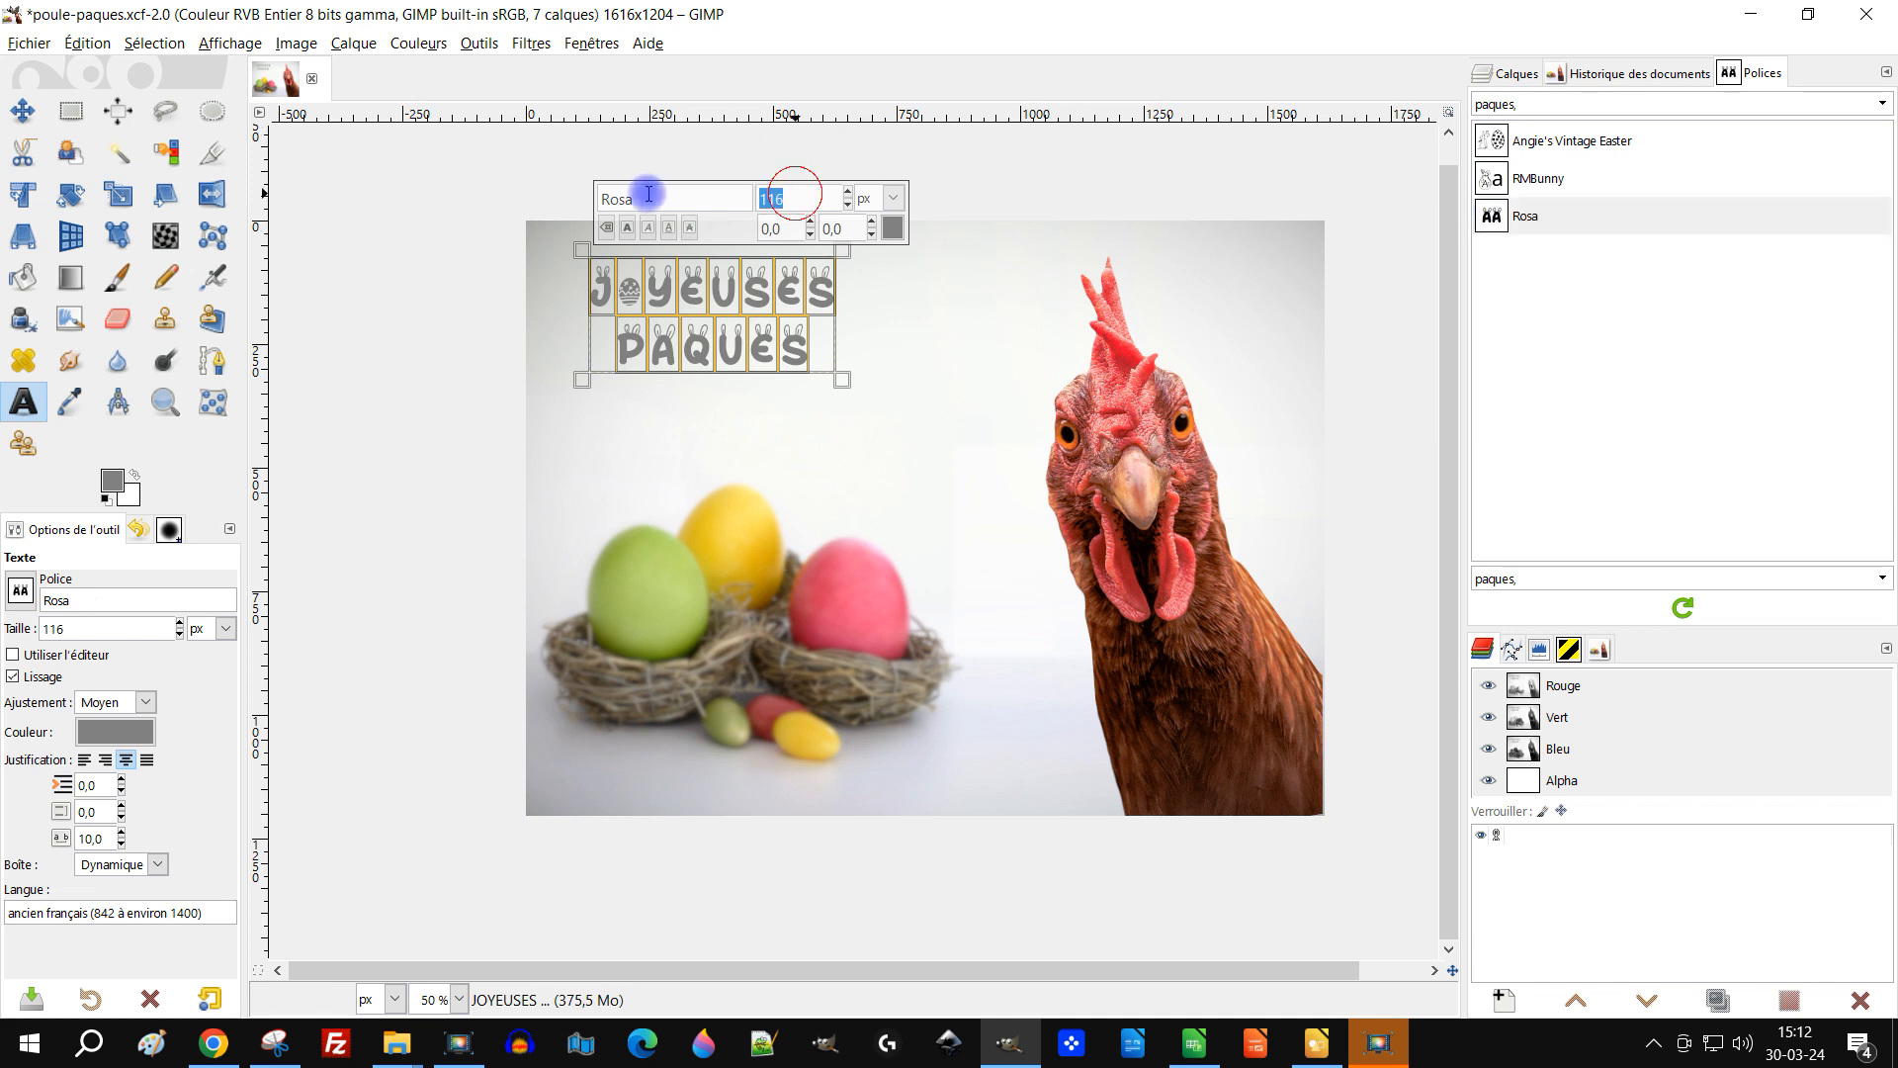
{"action": "type", "text": "200"}
{"action": "key", "text": "Return"}
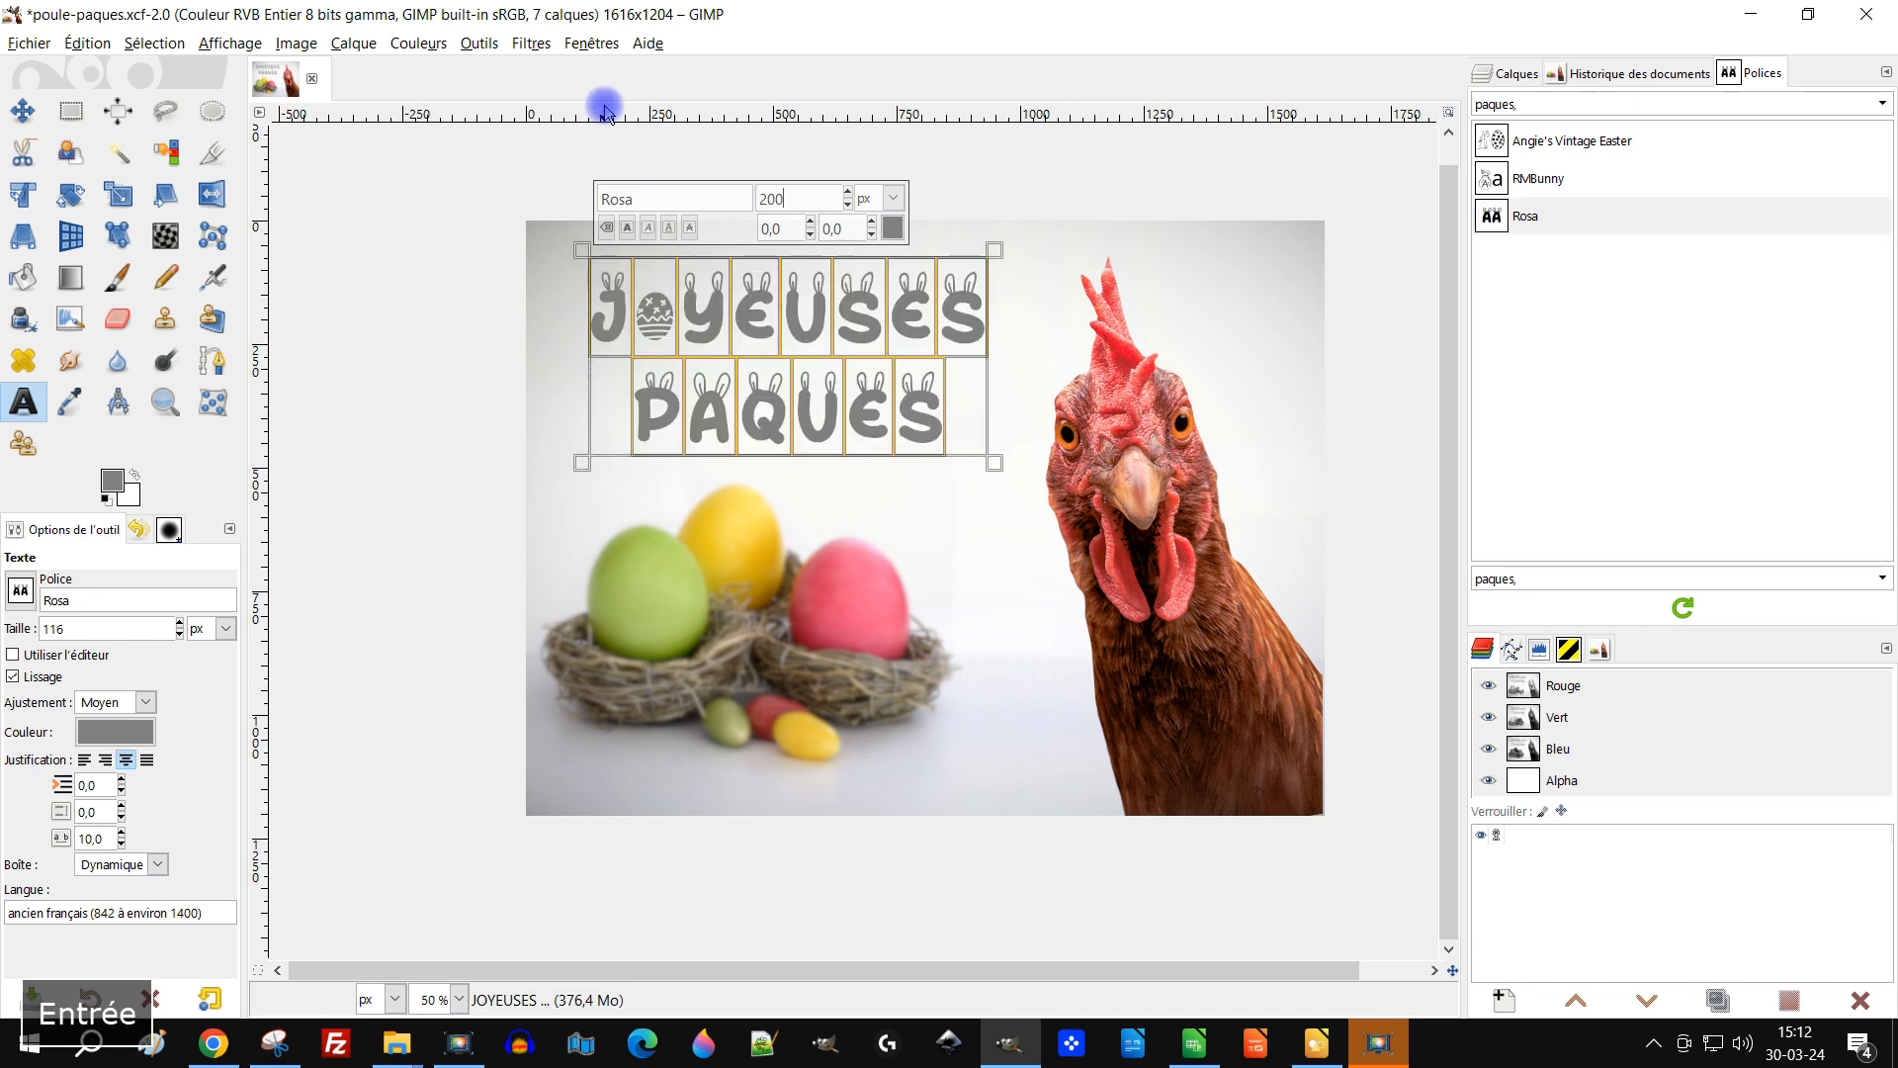
Step: Compare the RMBunny and Rosa fonts on the selected text, finishing with Rosa
{"action": "left_click", "coordinate": [1534, 181]}
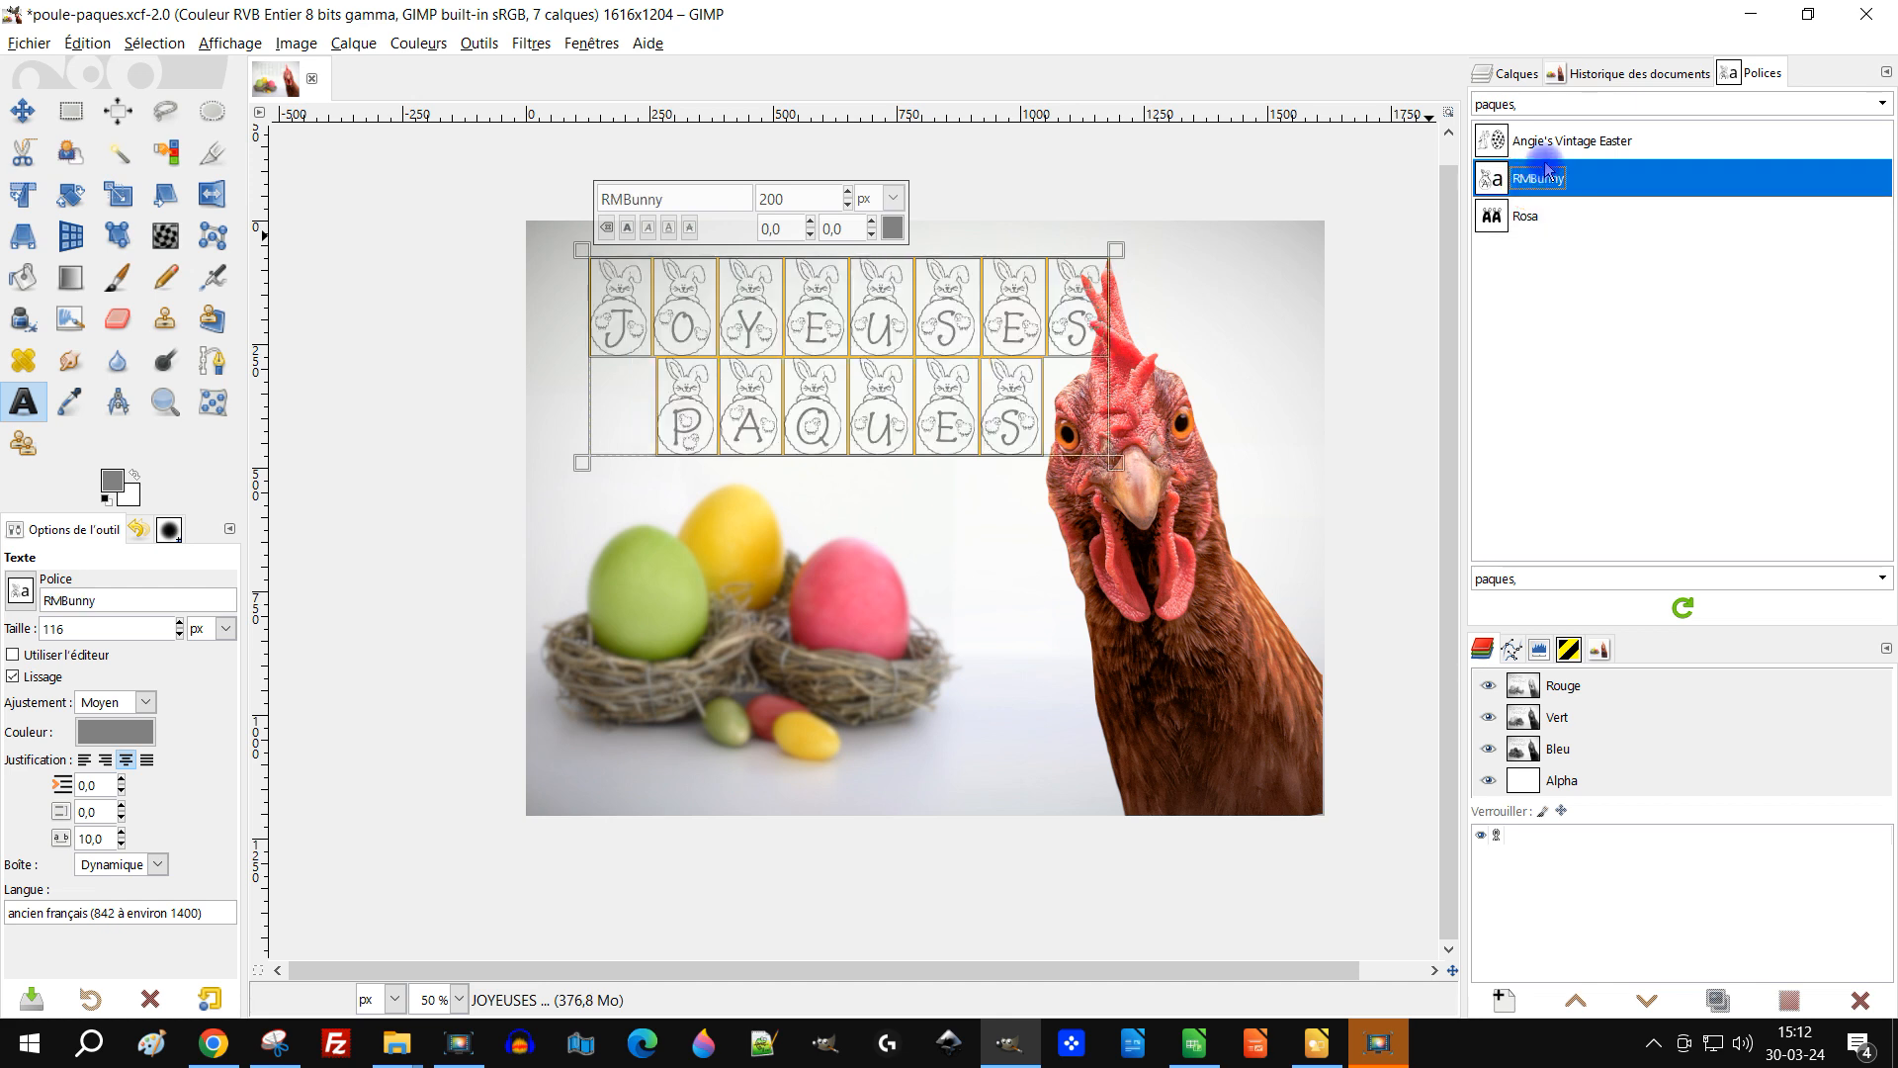
{"action": "left_click", "coordinate": [1526, 216]}
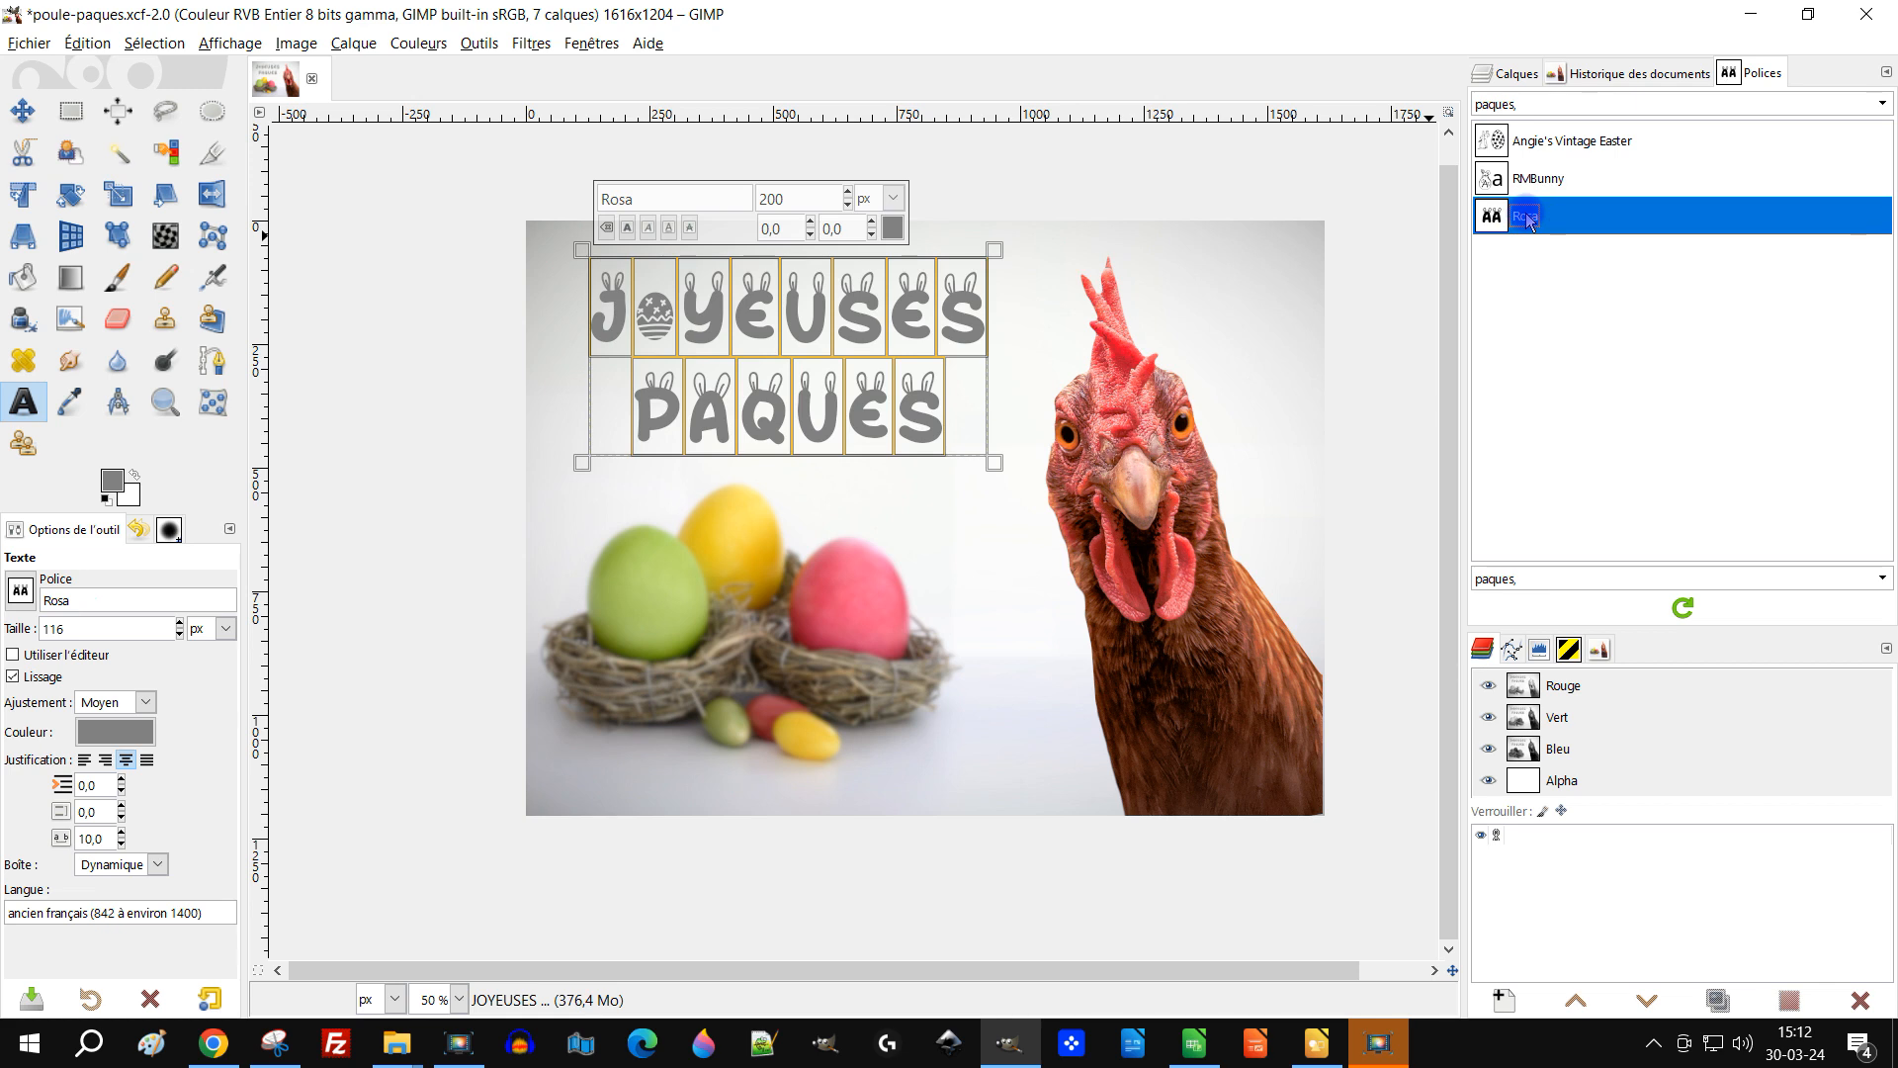
{"action": "left_click", "coordinate": [1538, 178]}
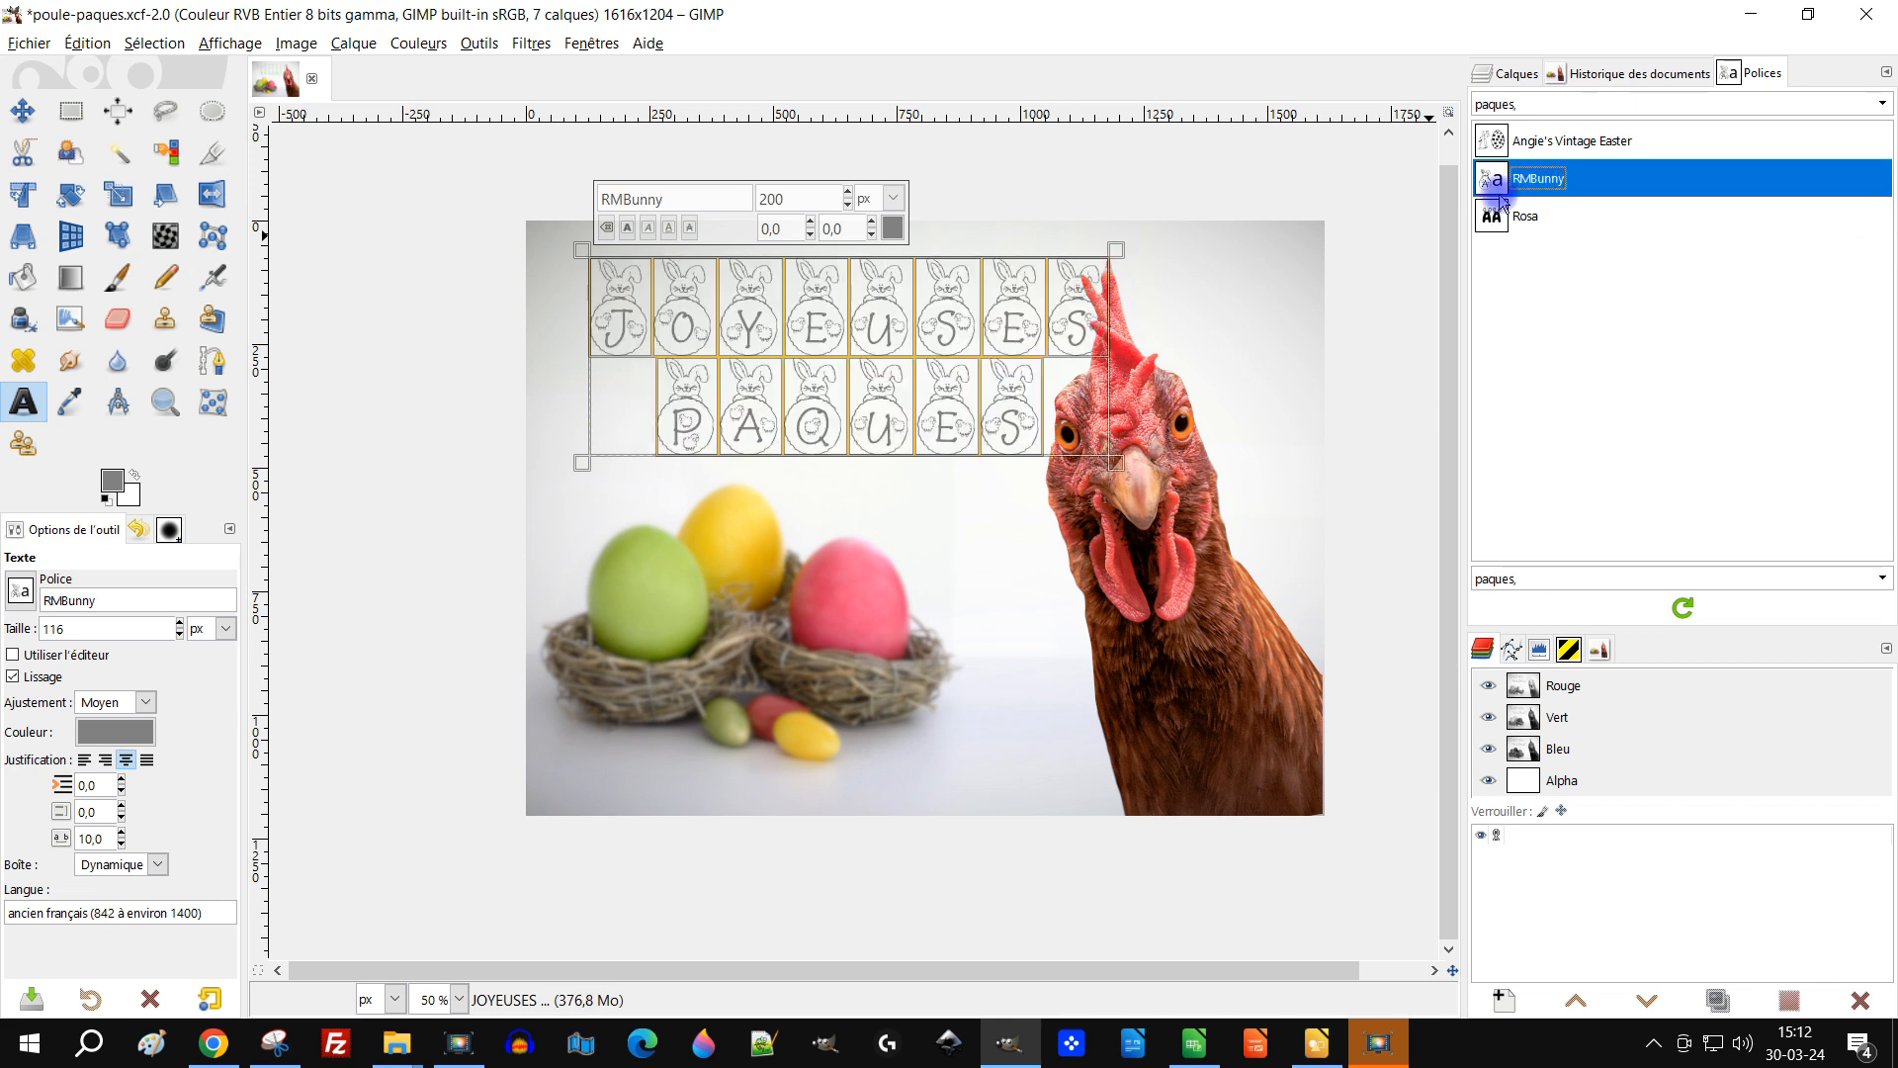
{"action": "left_click", "coordinate": [1513, 216]}
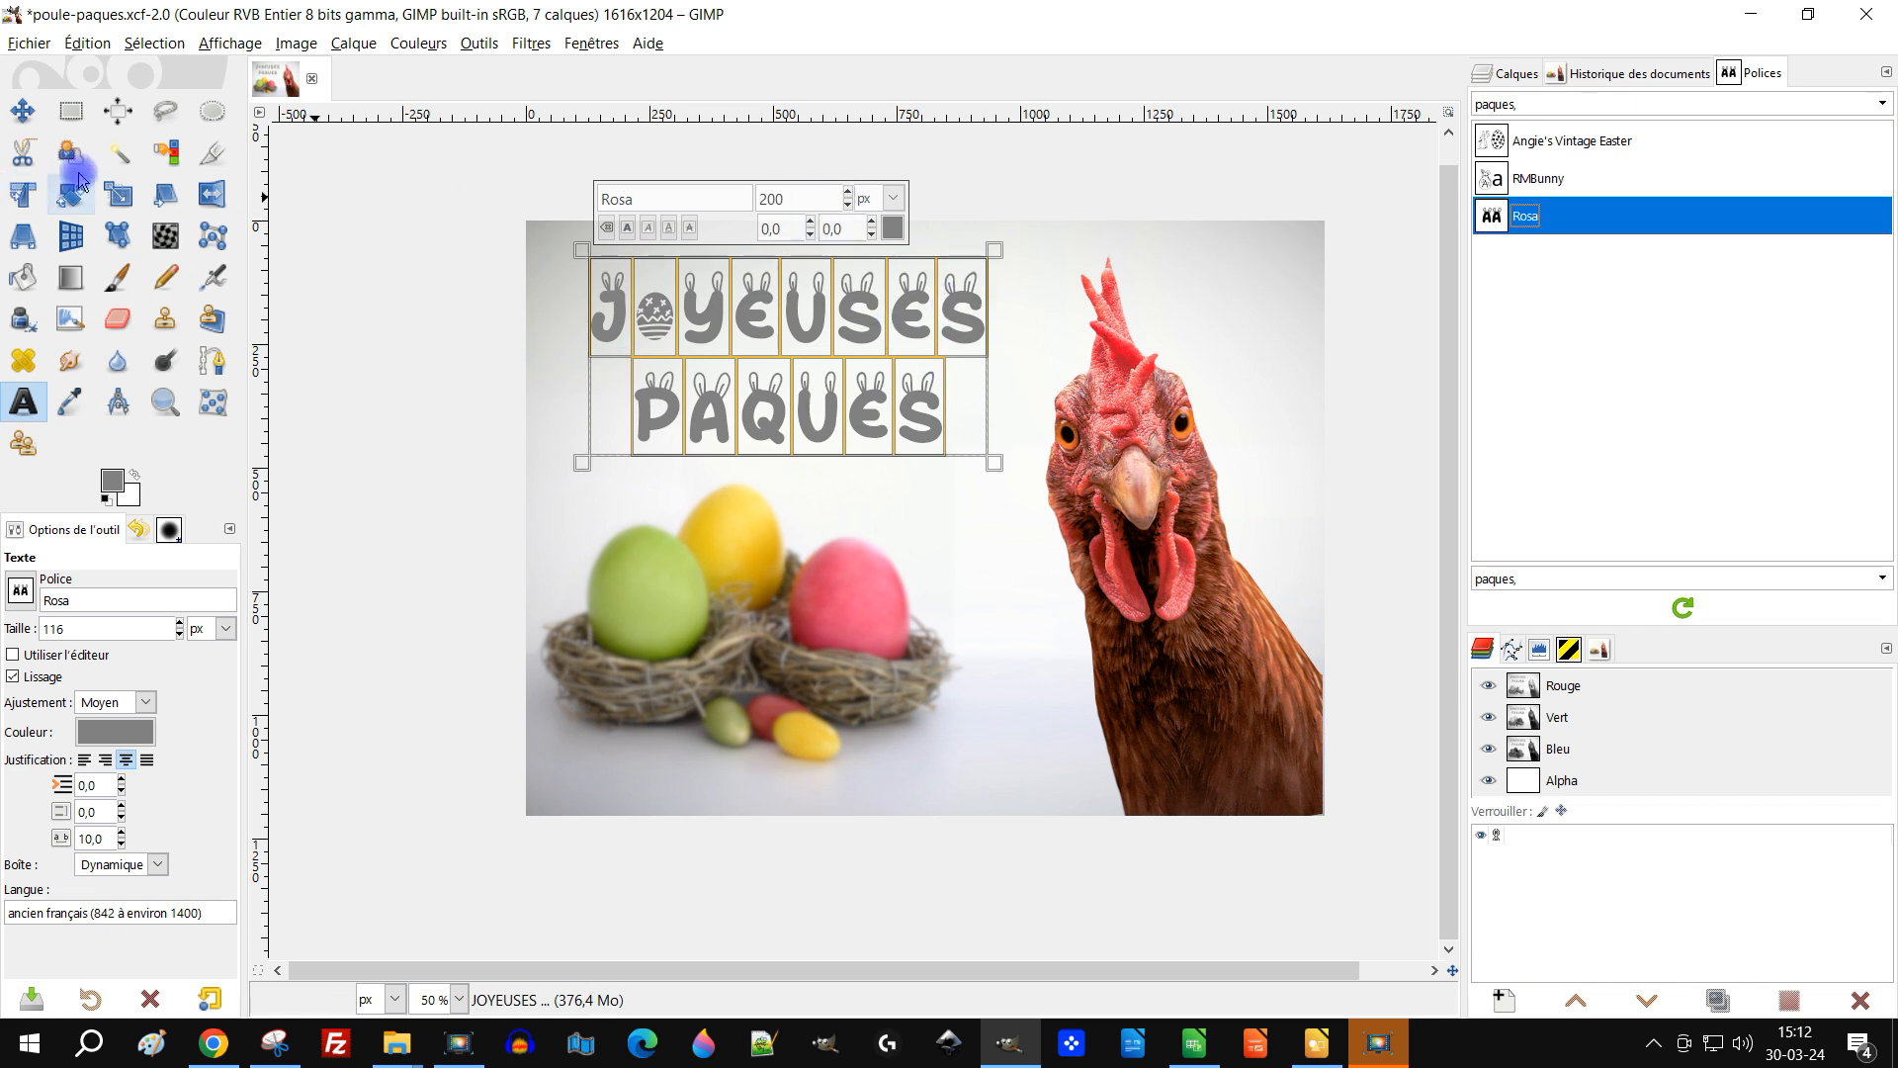
Step: Increase the text size to 208 px and leave the Text tool
{"action": "double_click", "coordinate": [847, 191]}
{"action": "double_click", "coordinate": [847, 191]}
{"action": "double_click", "coordinate": [847, 191]}
{"action": "double_click", "coordinate": [848, 191]}
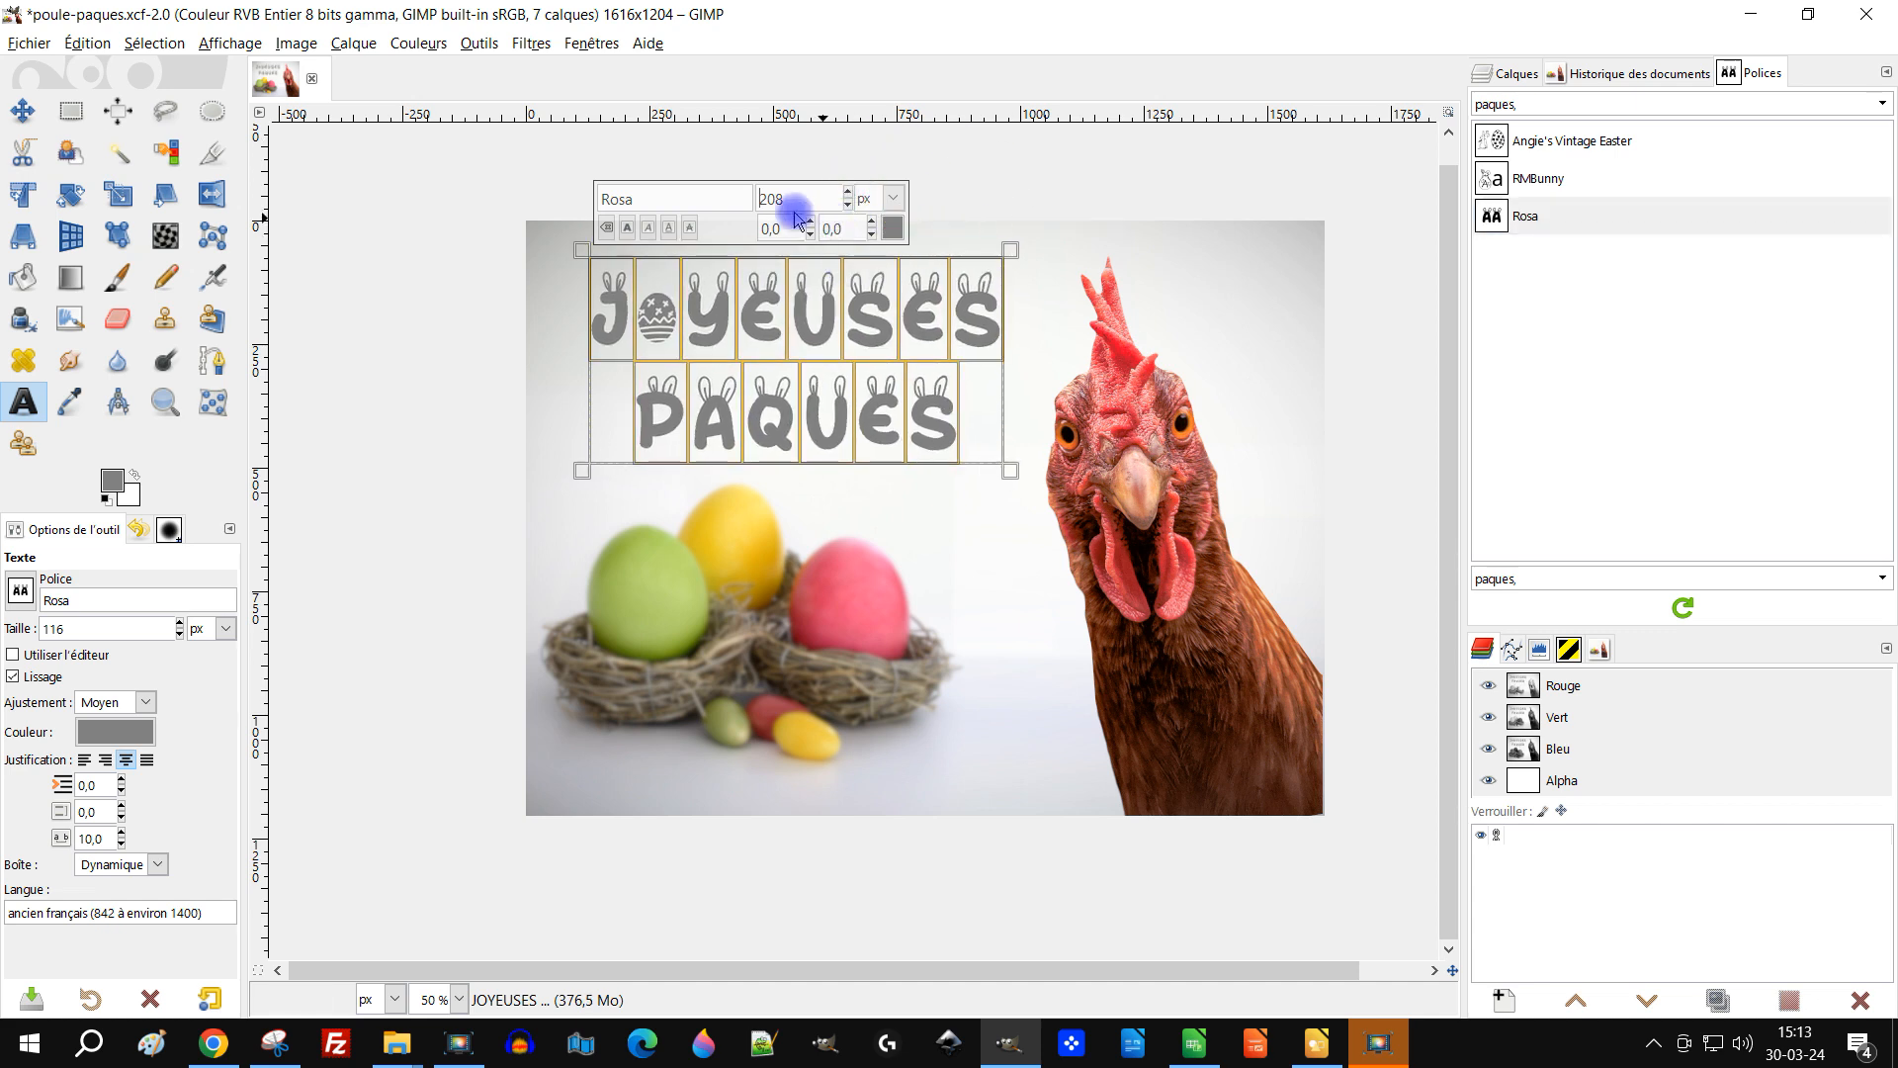
{"action": "left_click", "coordinate": [71, 110]}
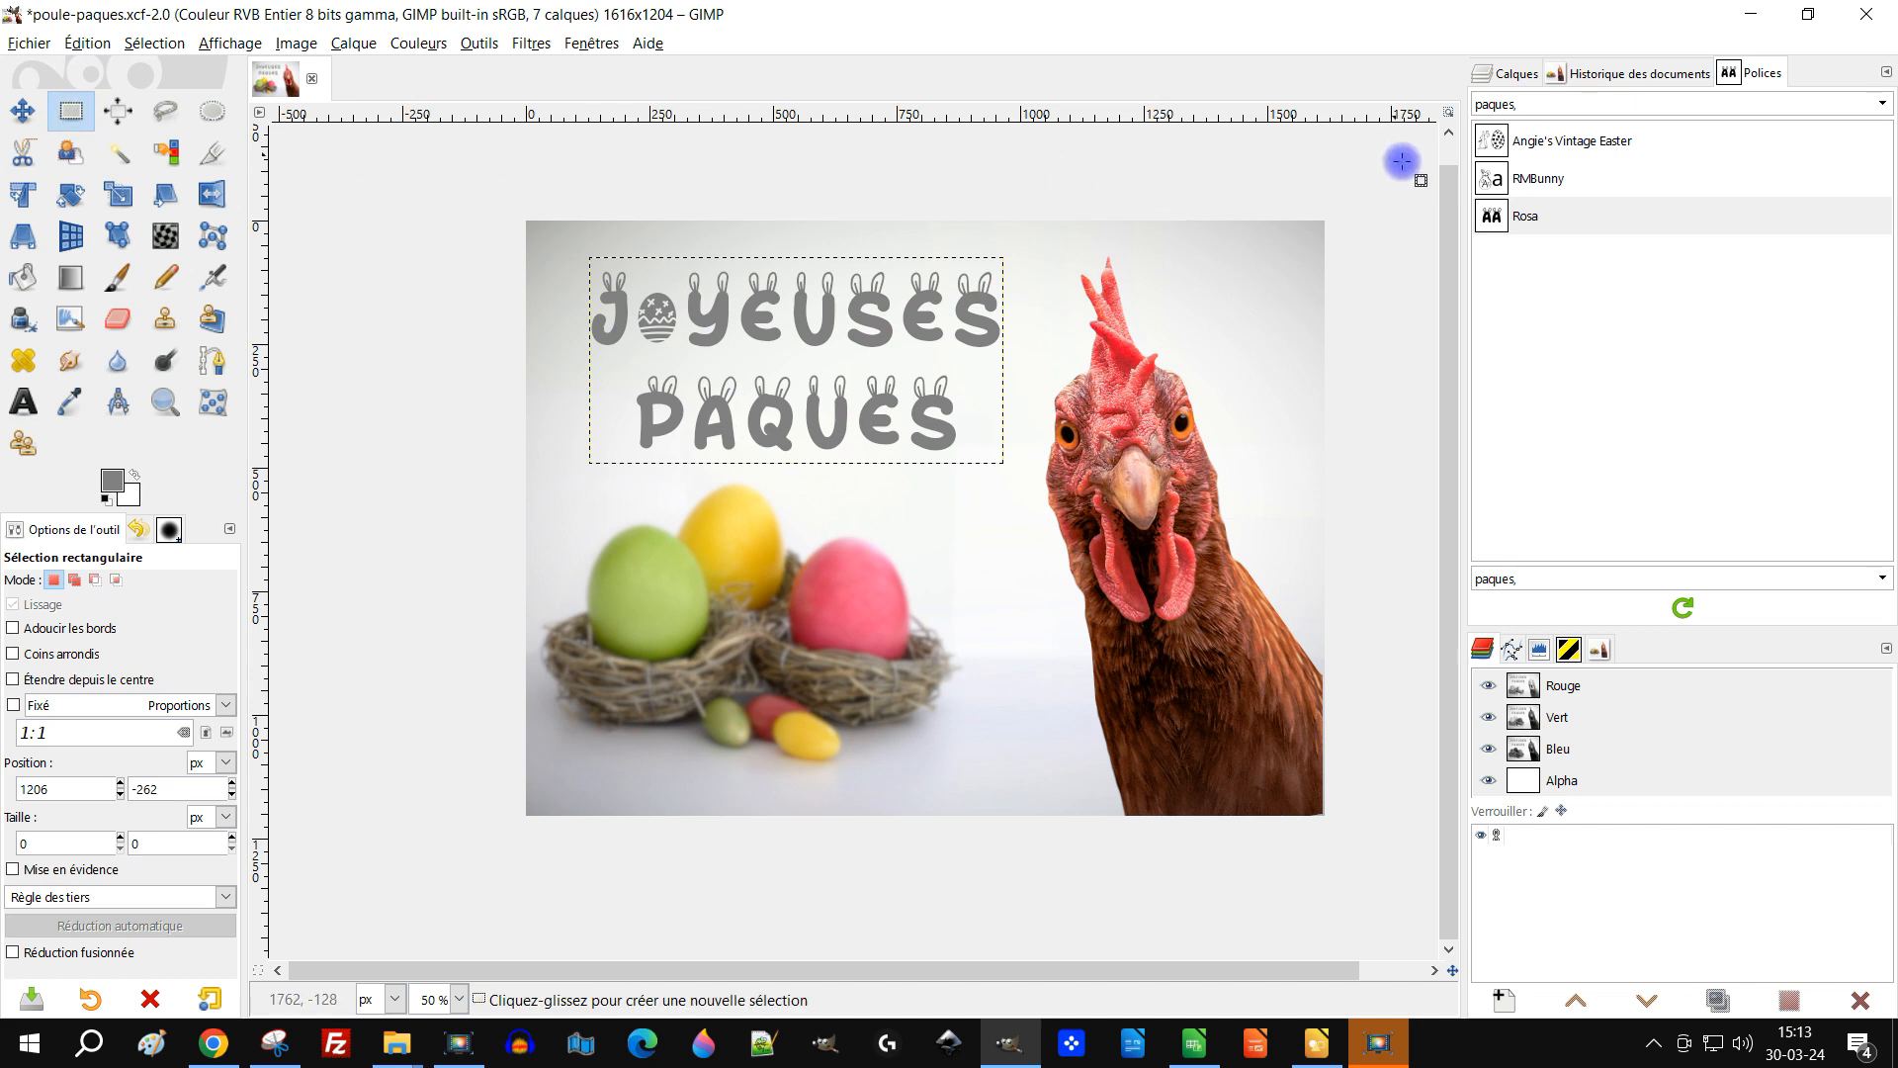
Step: Keep the Rosa font selected and clear the paques tag filter so all fonts are listed
{"action": "left_click", "coordinate": [1574, 215]}
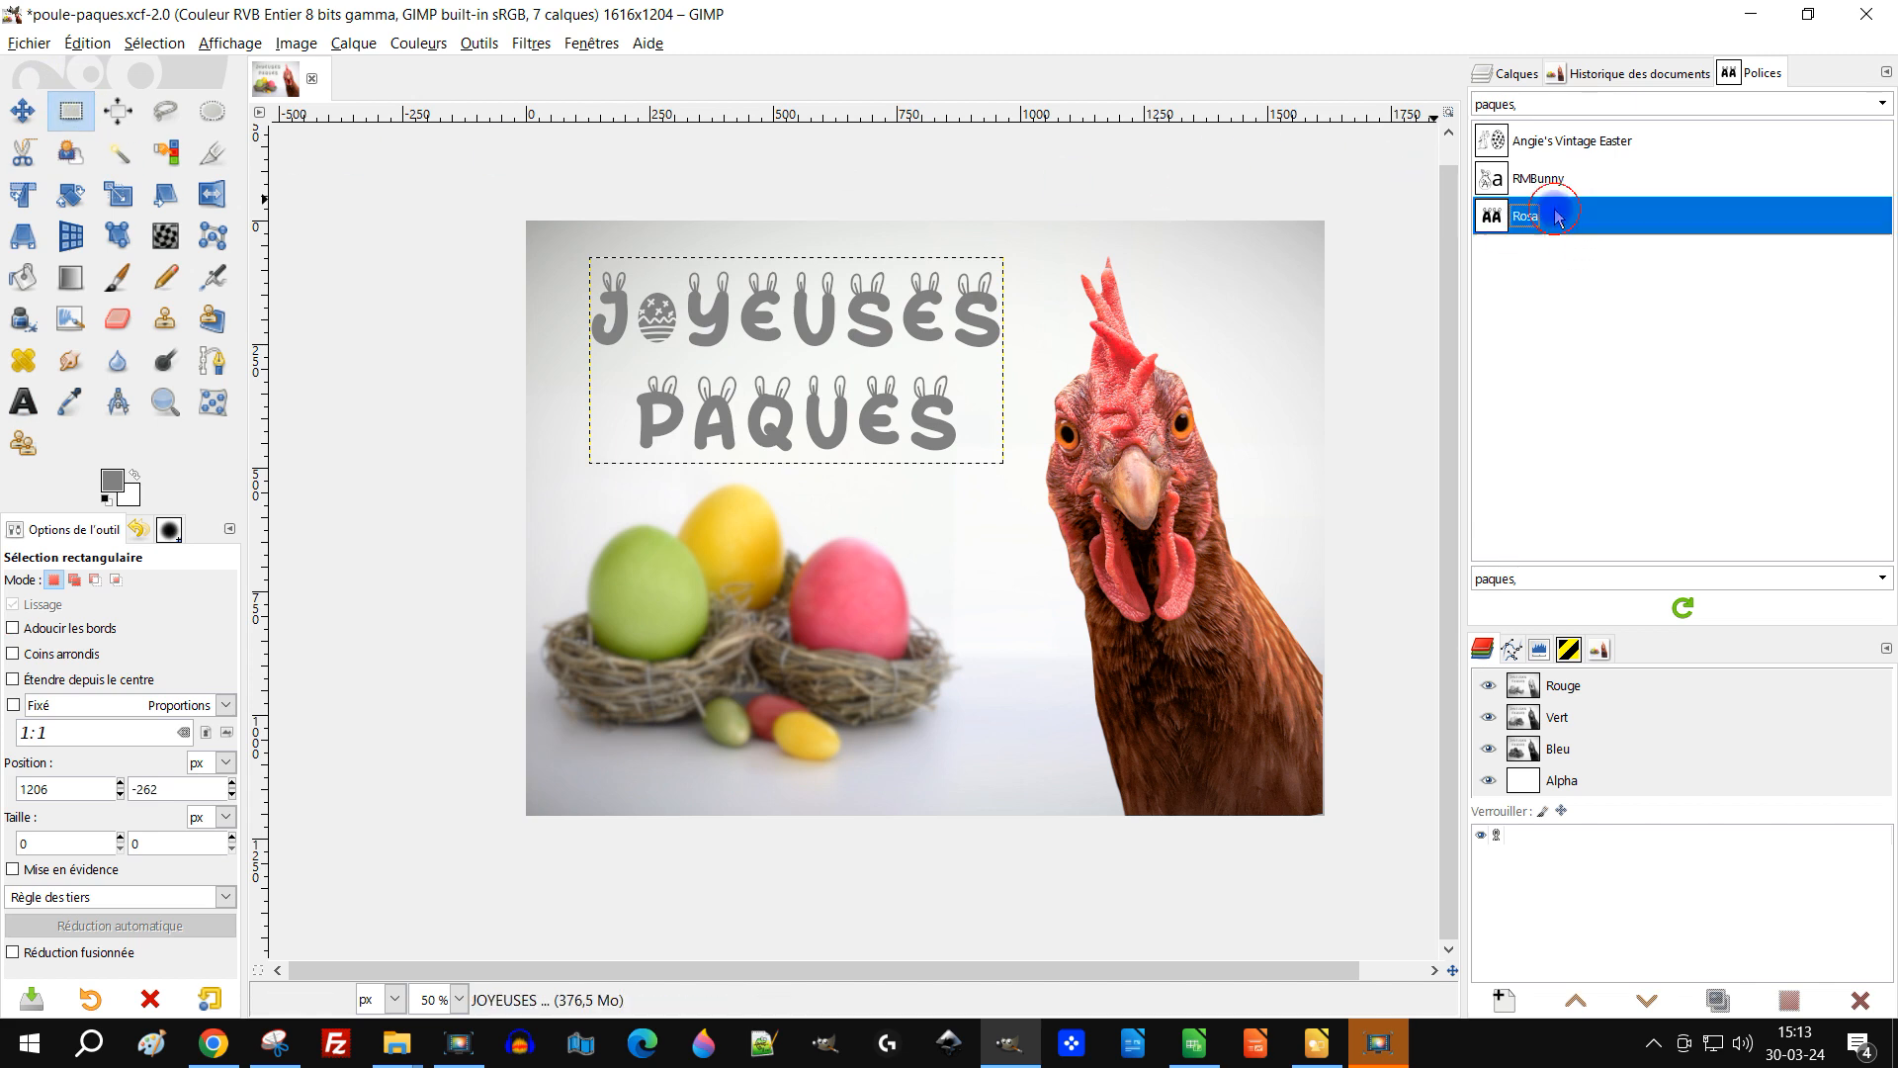
{"action": "left_click", "coordinate": [1882, 104]}
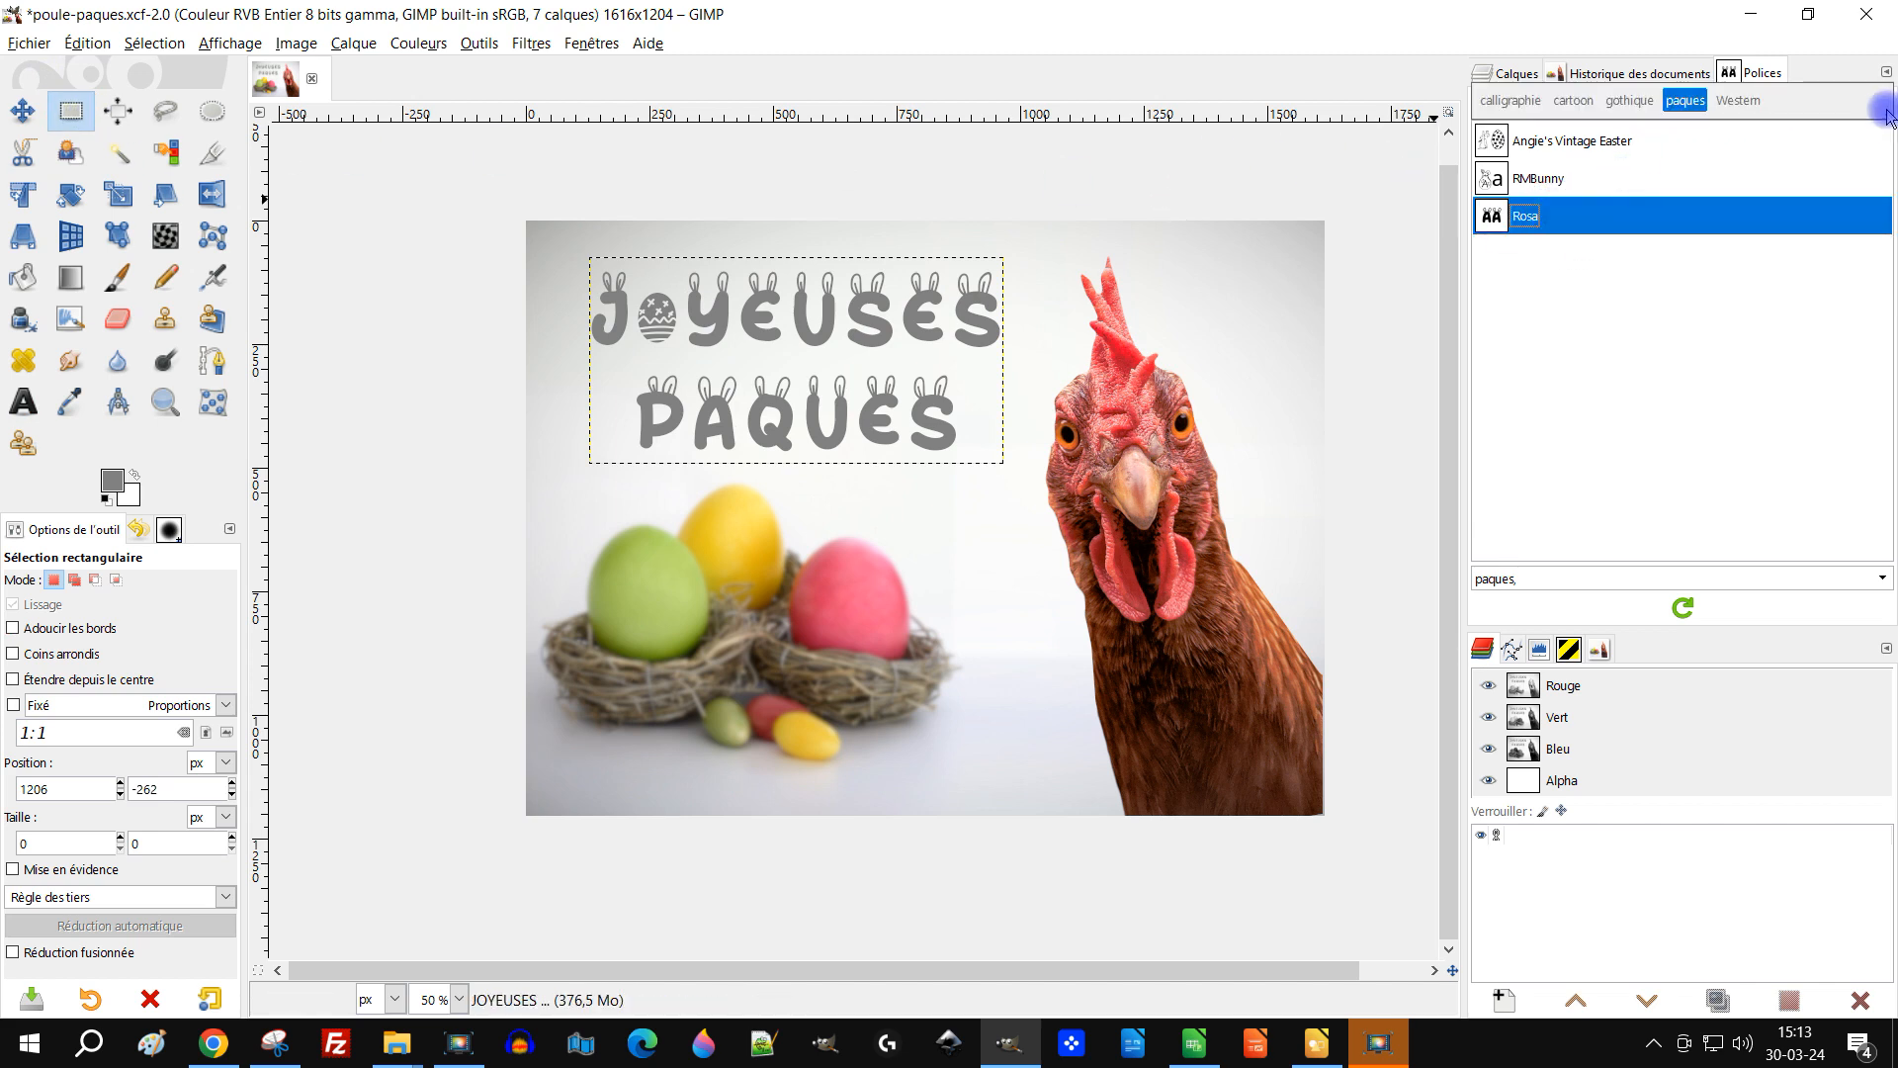
{"action": "left_click", "coordinate": [1682, 101]}
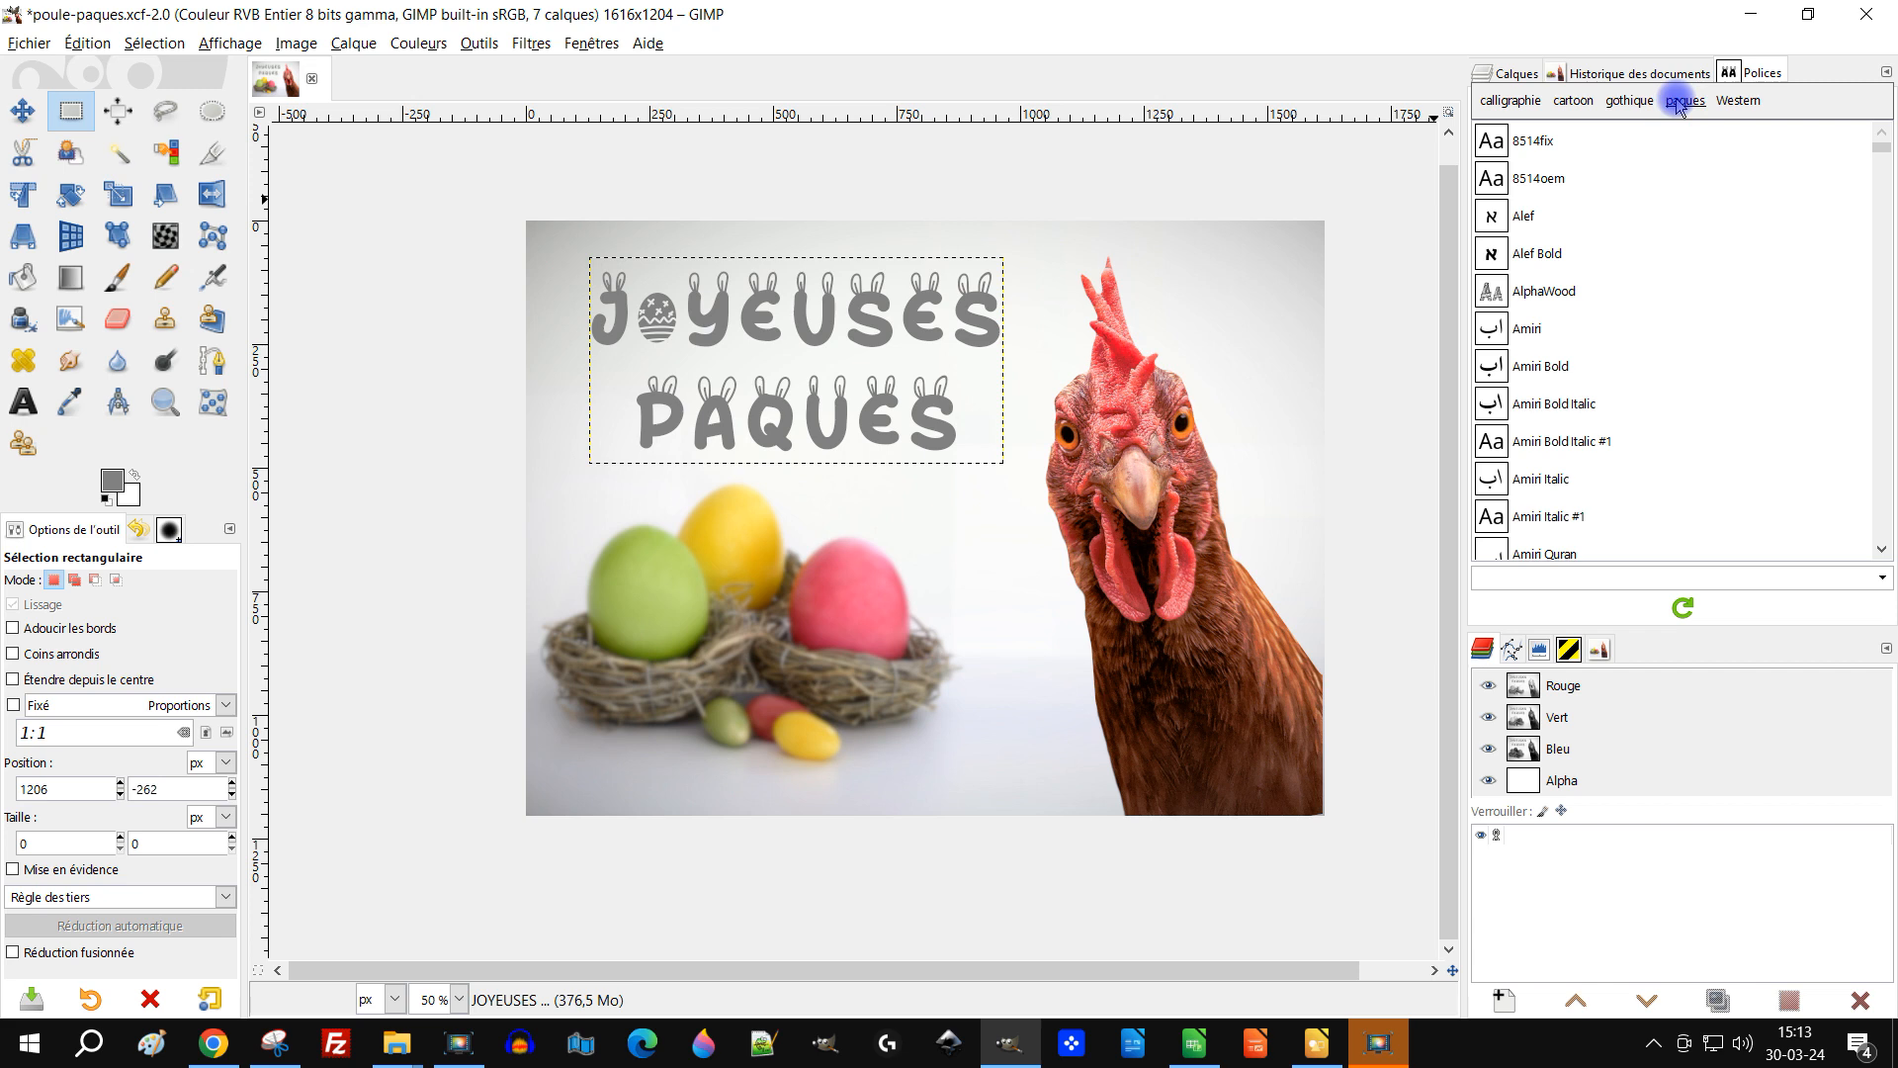
Step: Duplicate the JOYEUSES PAQUES text layer
{"action": "left_click", "coordinate": [1507, 74]}
{"action": "left_click", "coordinate": [1631, 232]}
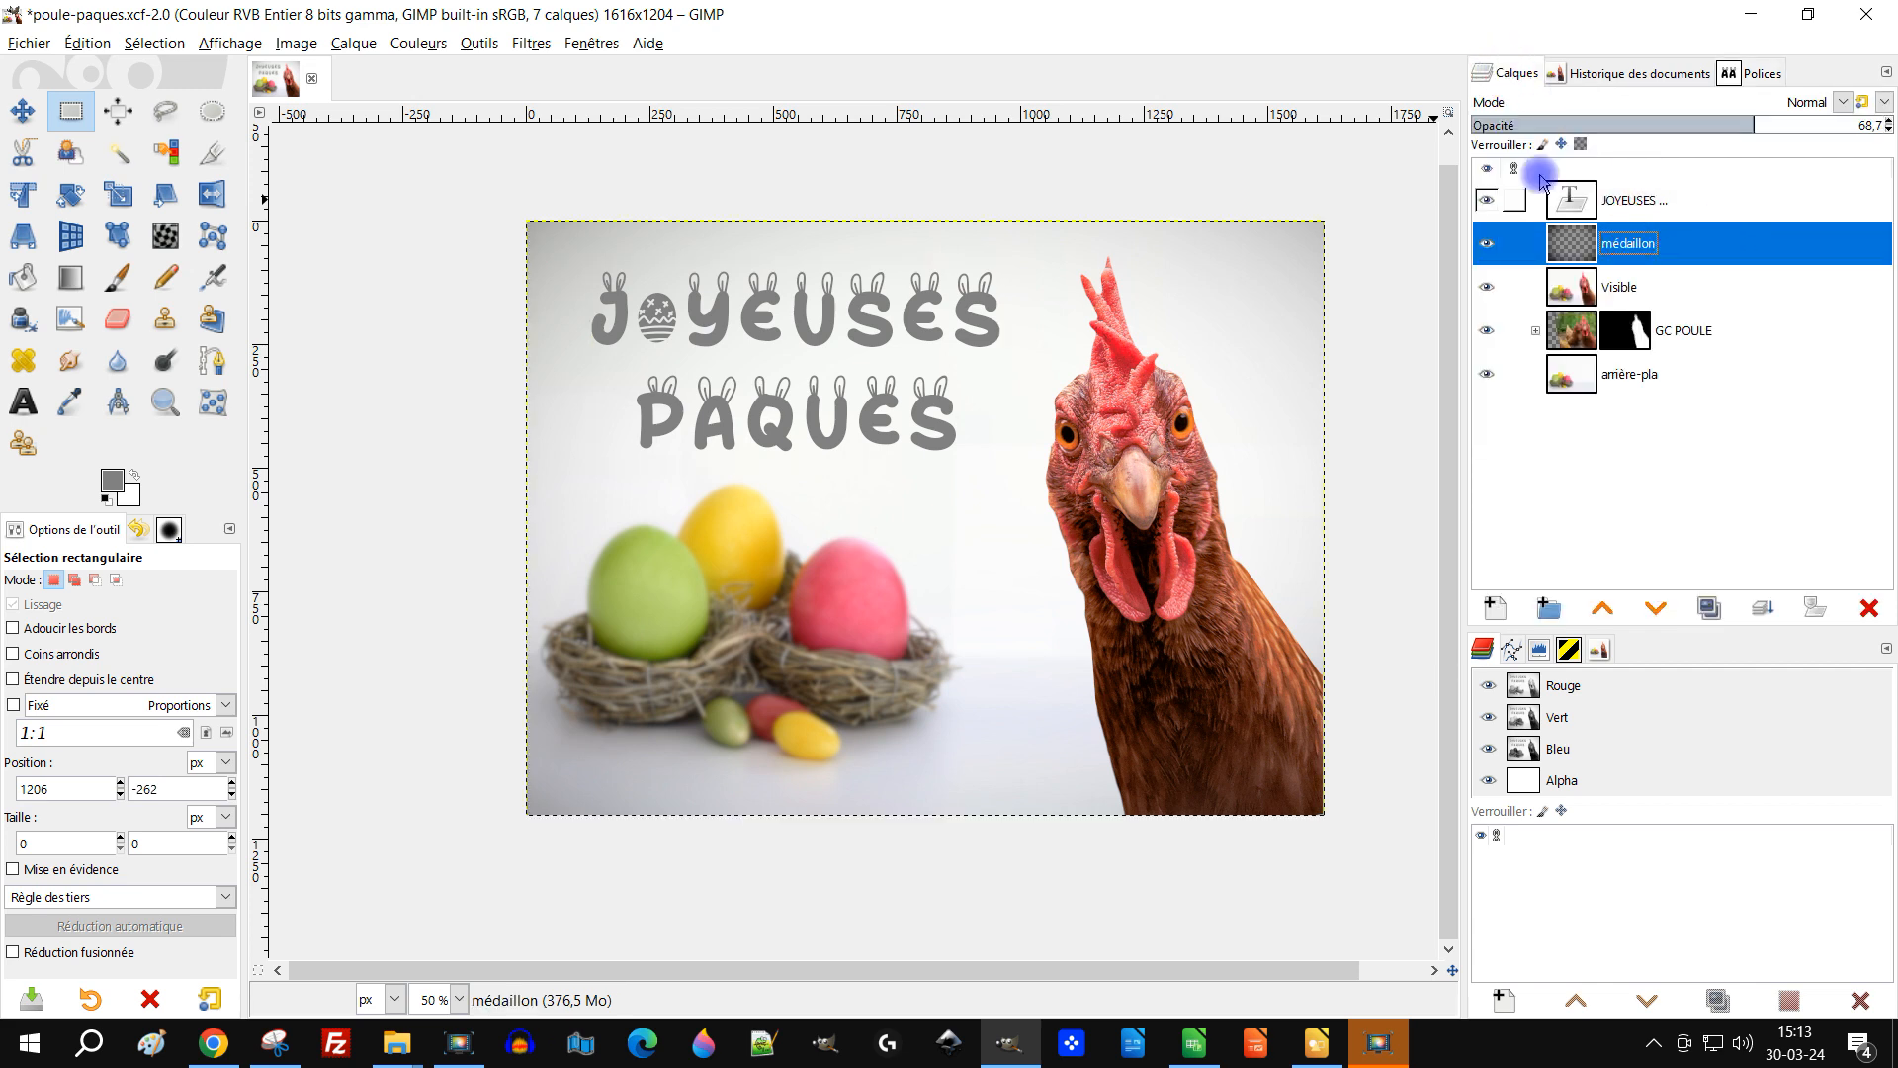
{"action": "left_click", "coordinate": [1680, 198]}
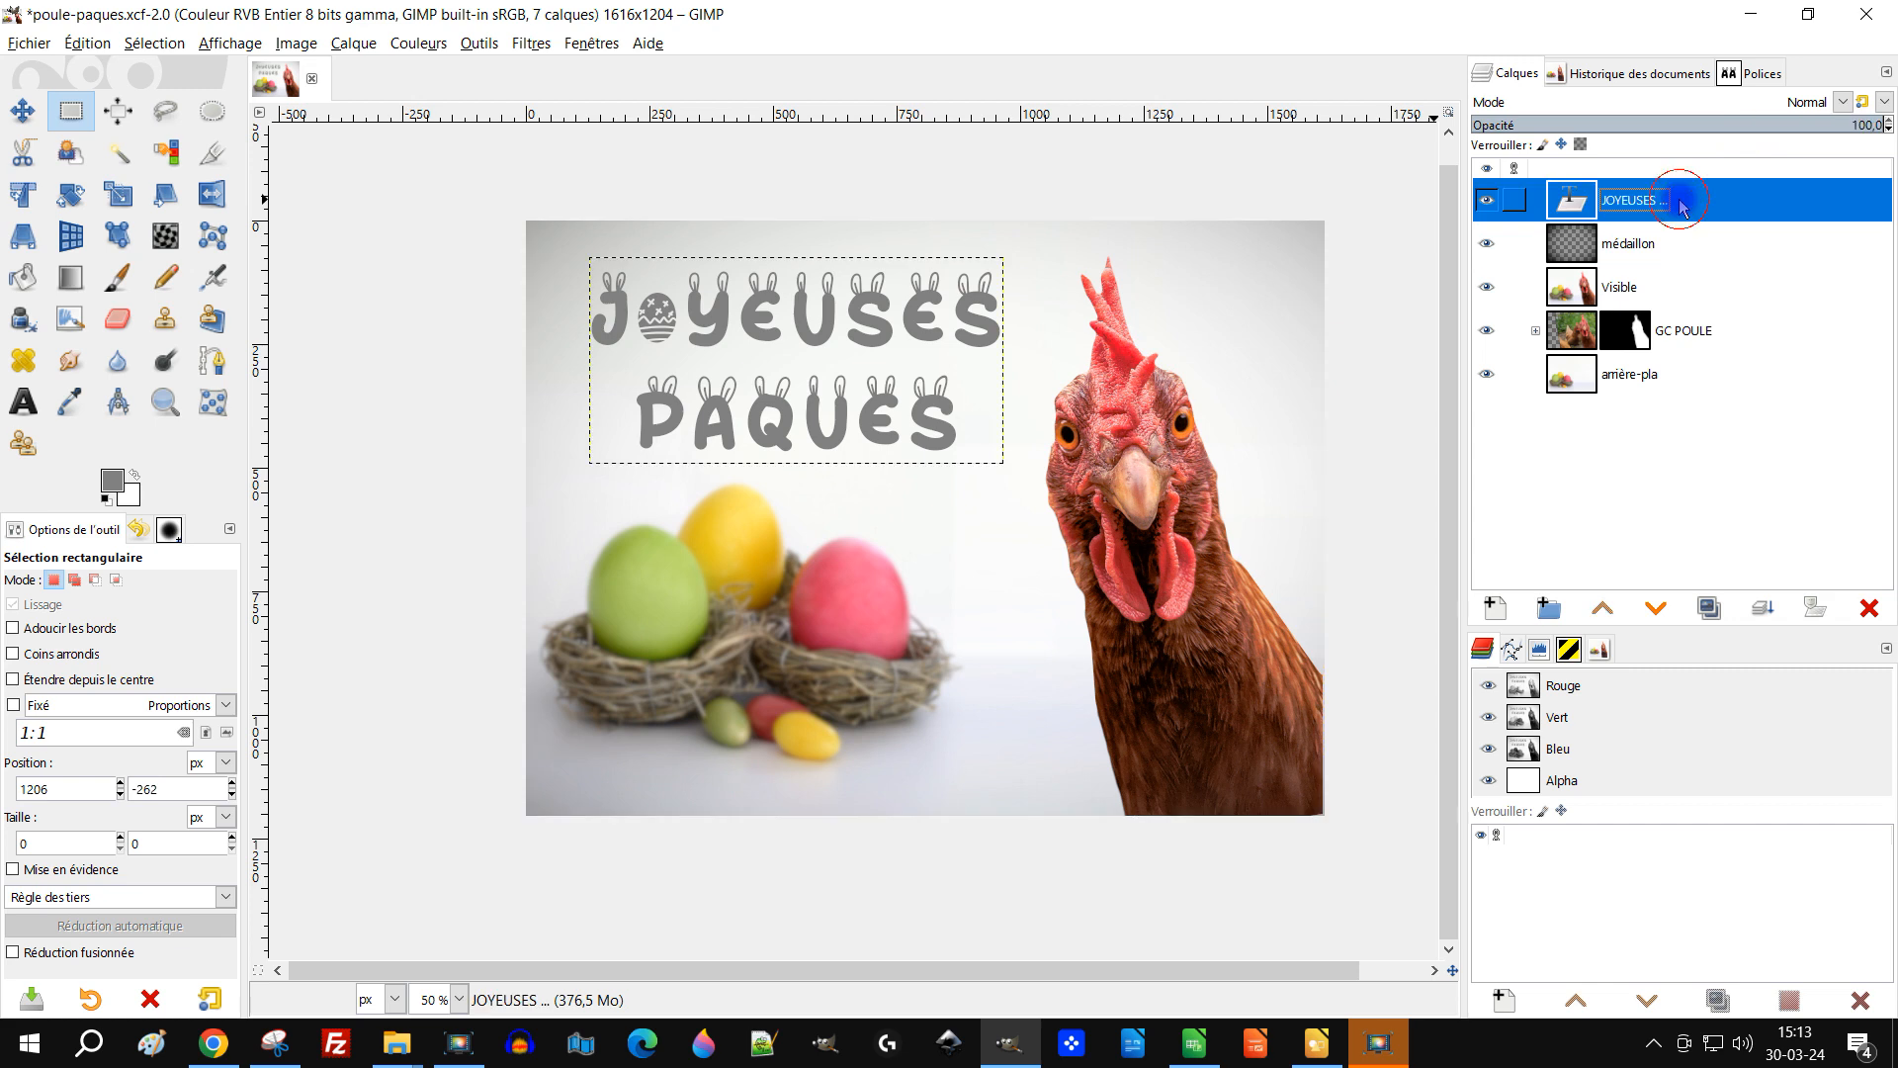
{"action": "left_click", "coordinate": [1486, 201]}
{"action": "left_click", "coordinate": [1486, 201]}
{"action": "left_click_drag", "start_coordinate": [1584, 201], "coordinate": [1709, 607]}
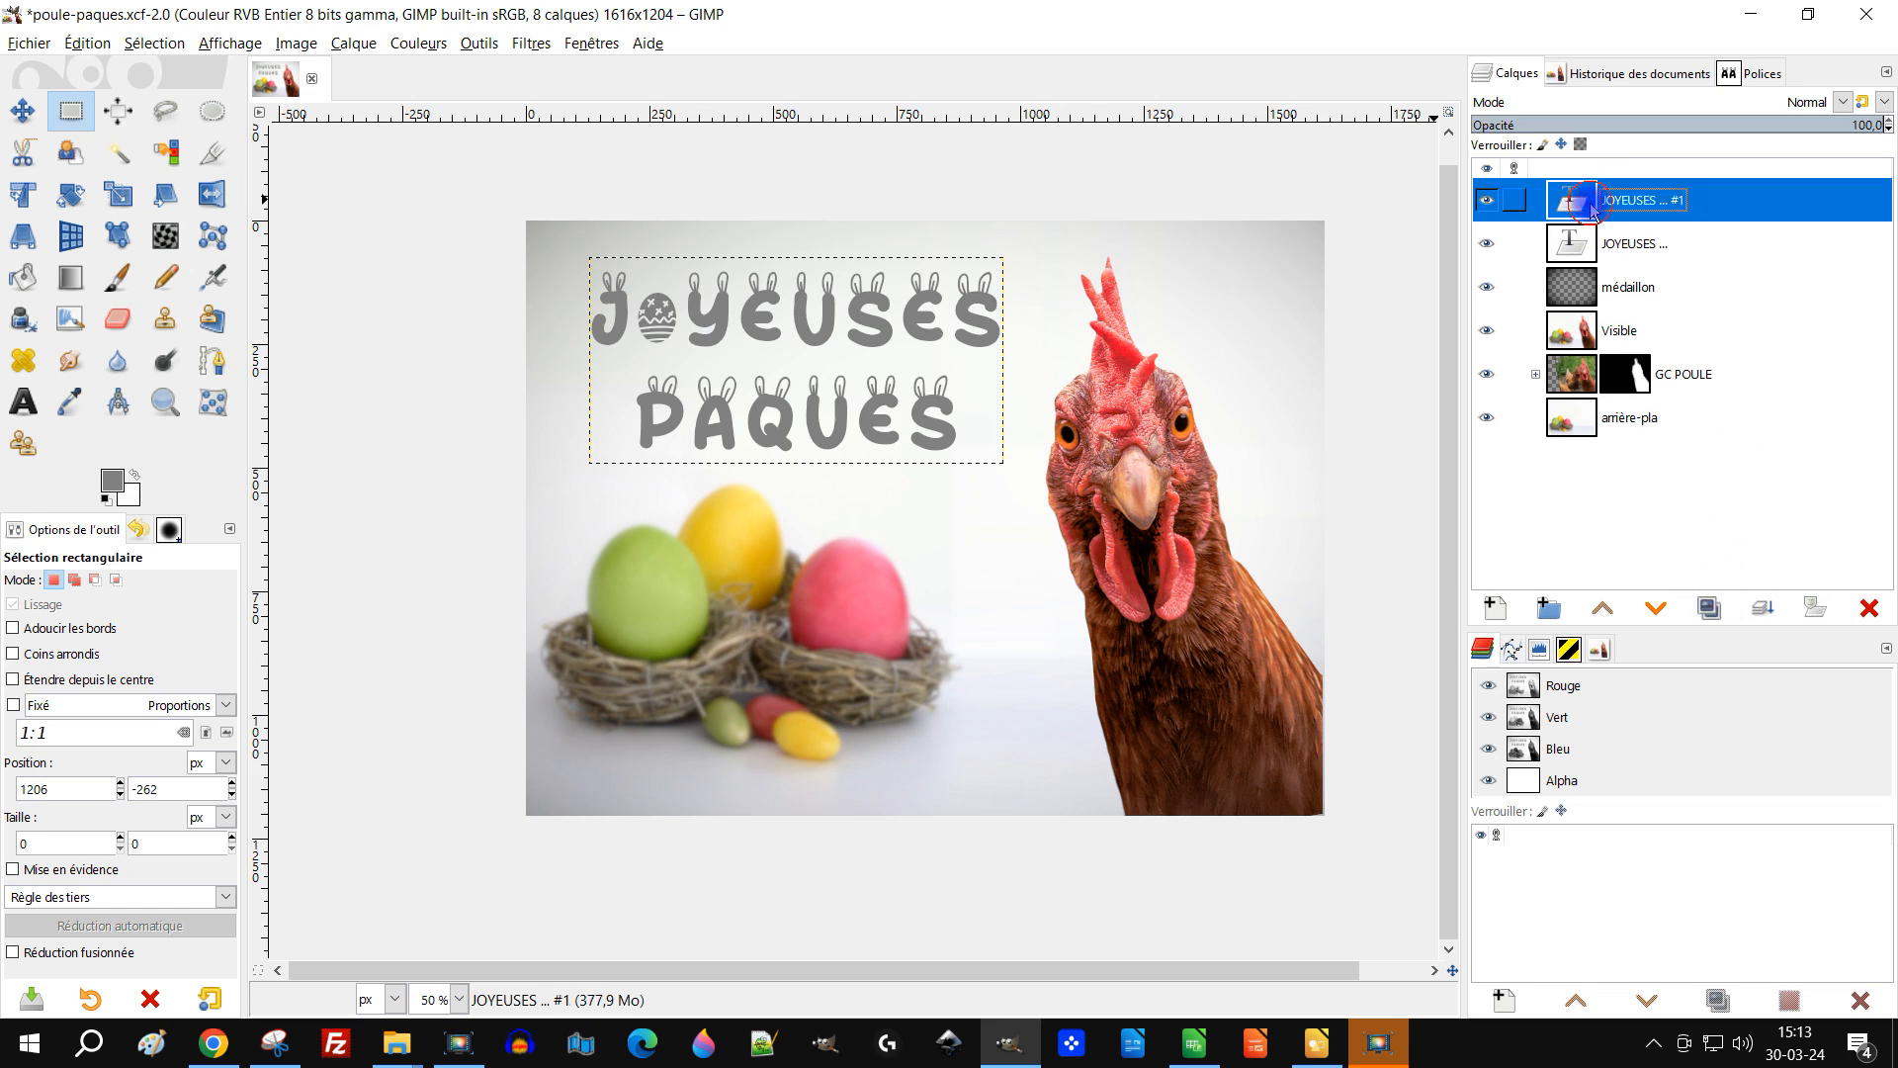
Step: Discard the text information of the copied layer and resize it to the image dimensions
{"action": "right_click", "coordinate": [1575, 210]}
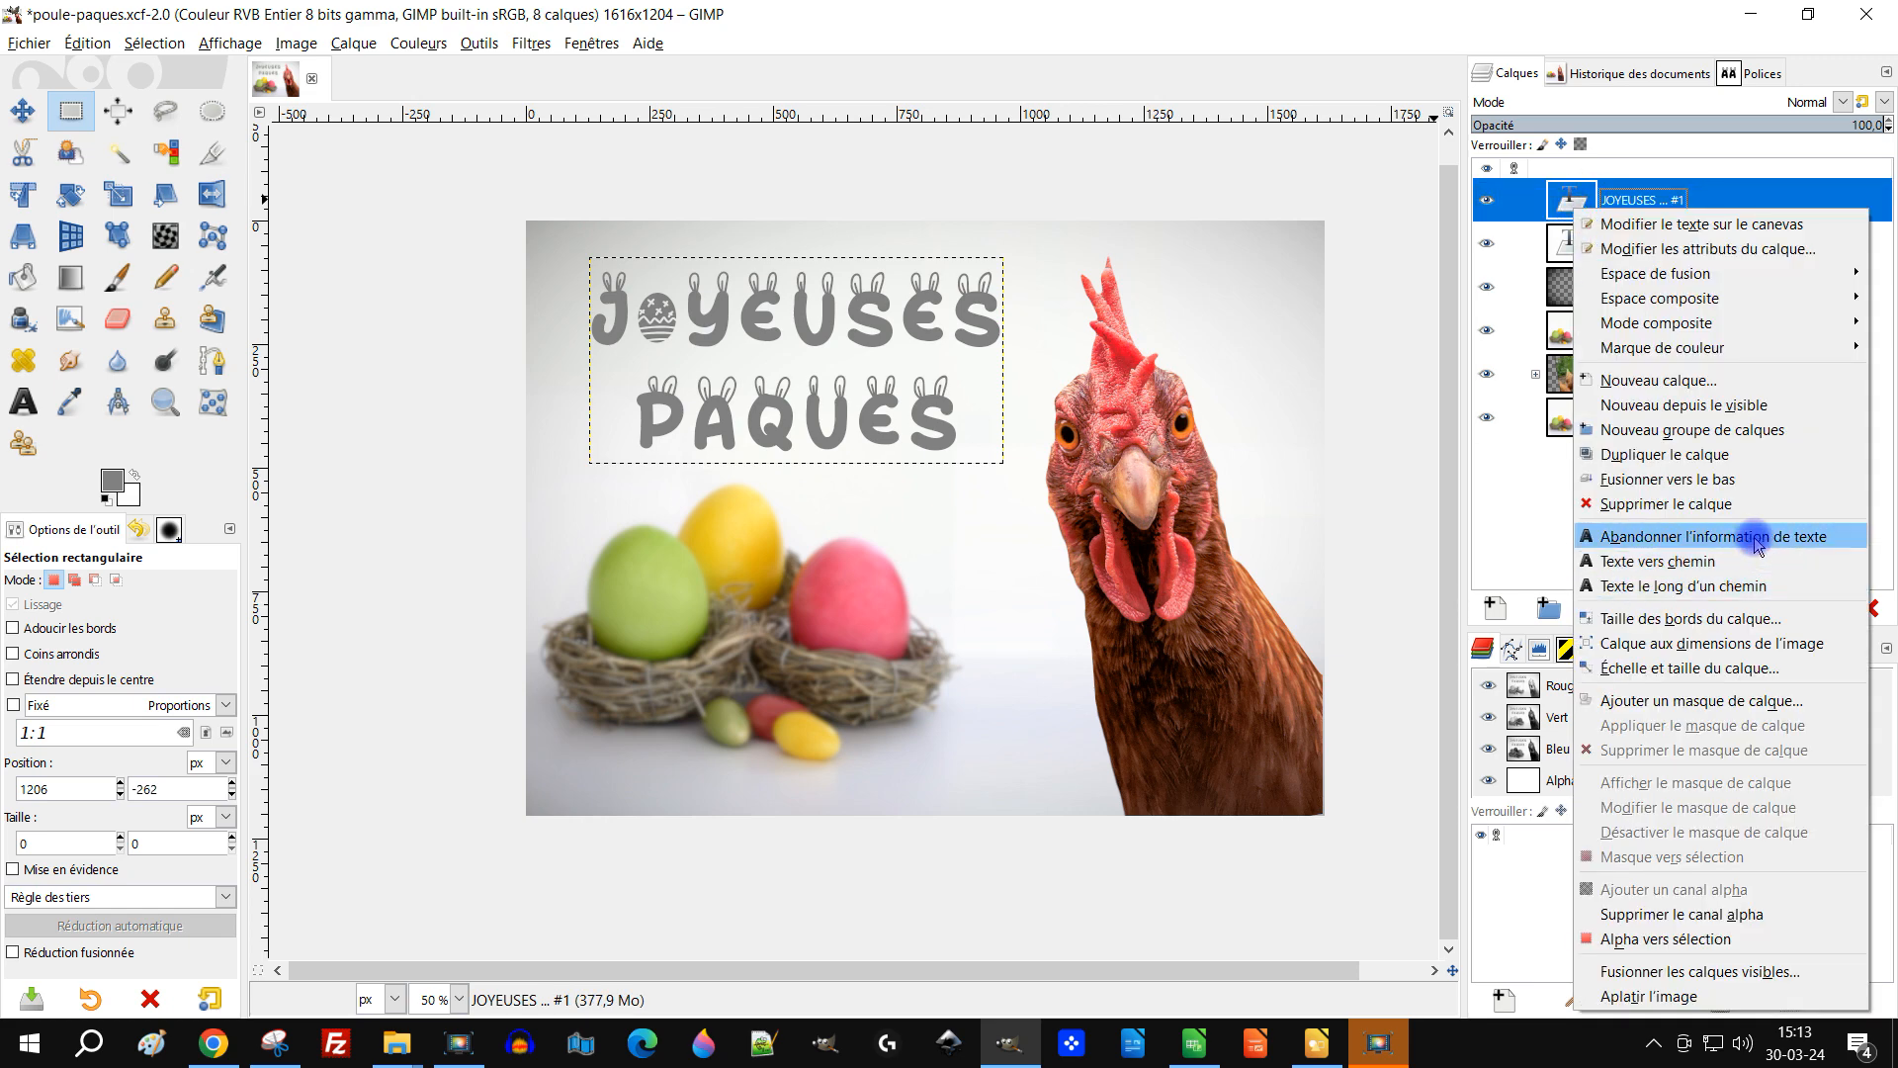
{"action": "left_click", "coordinate": [1607, 534]}
{"action": "right_click", "coordinate": [1577, 202]}
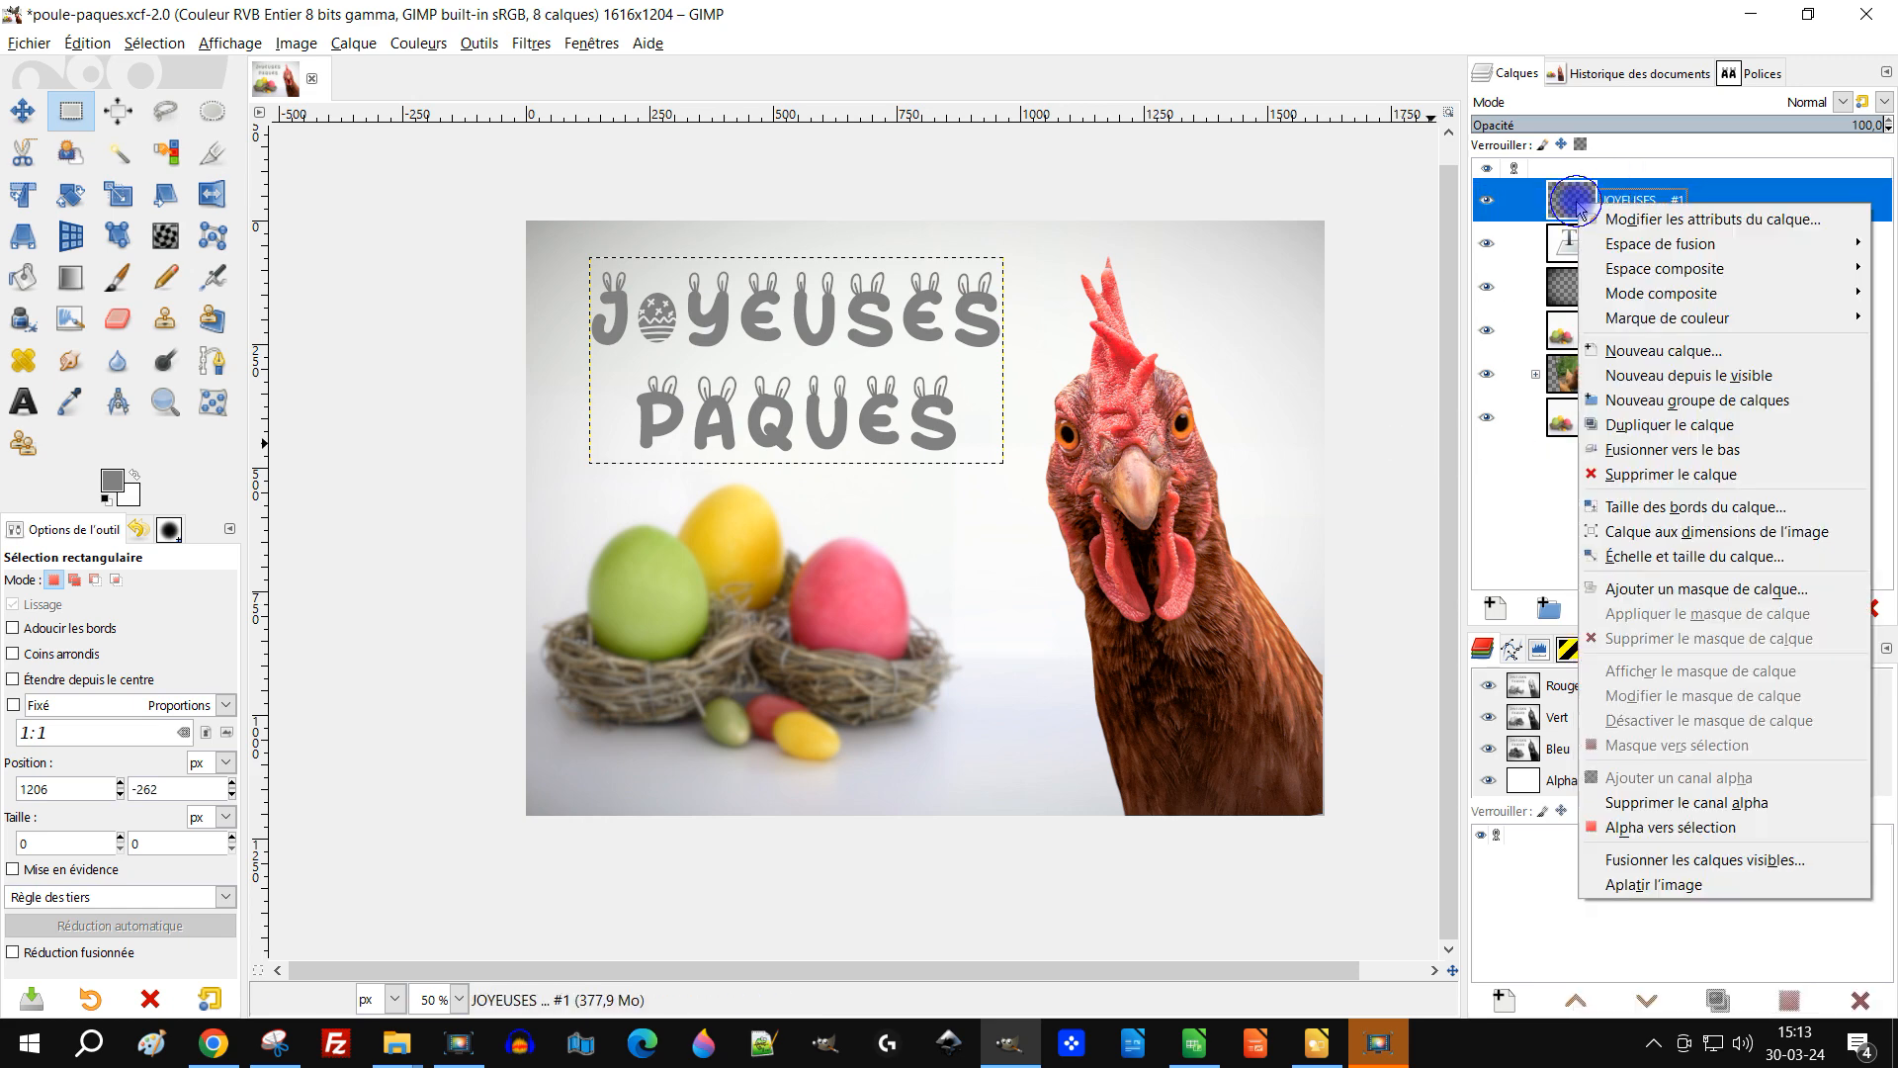
{"action": "left_click", "coordinate": [1770, 543]}
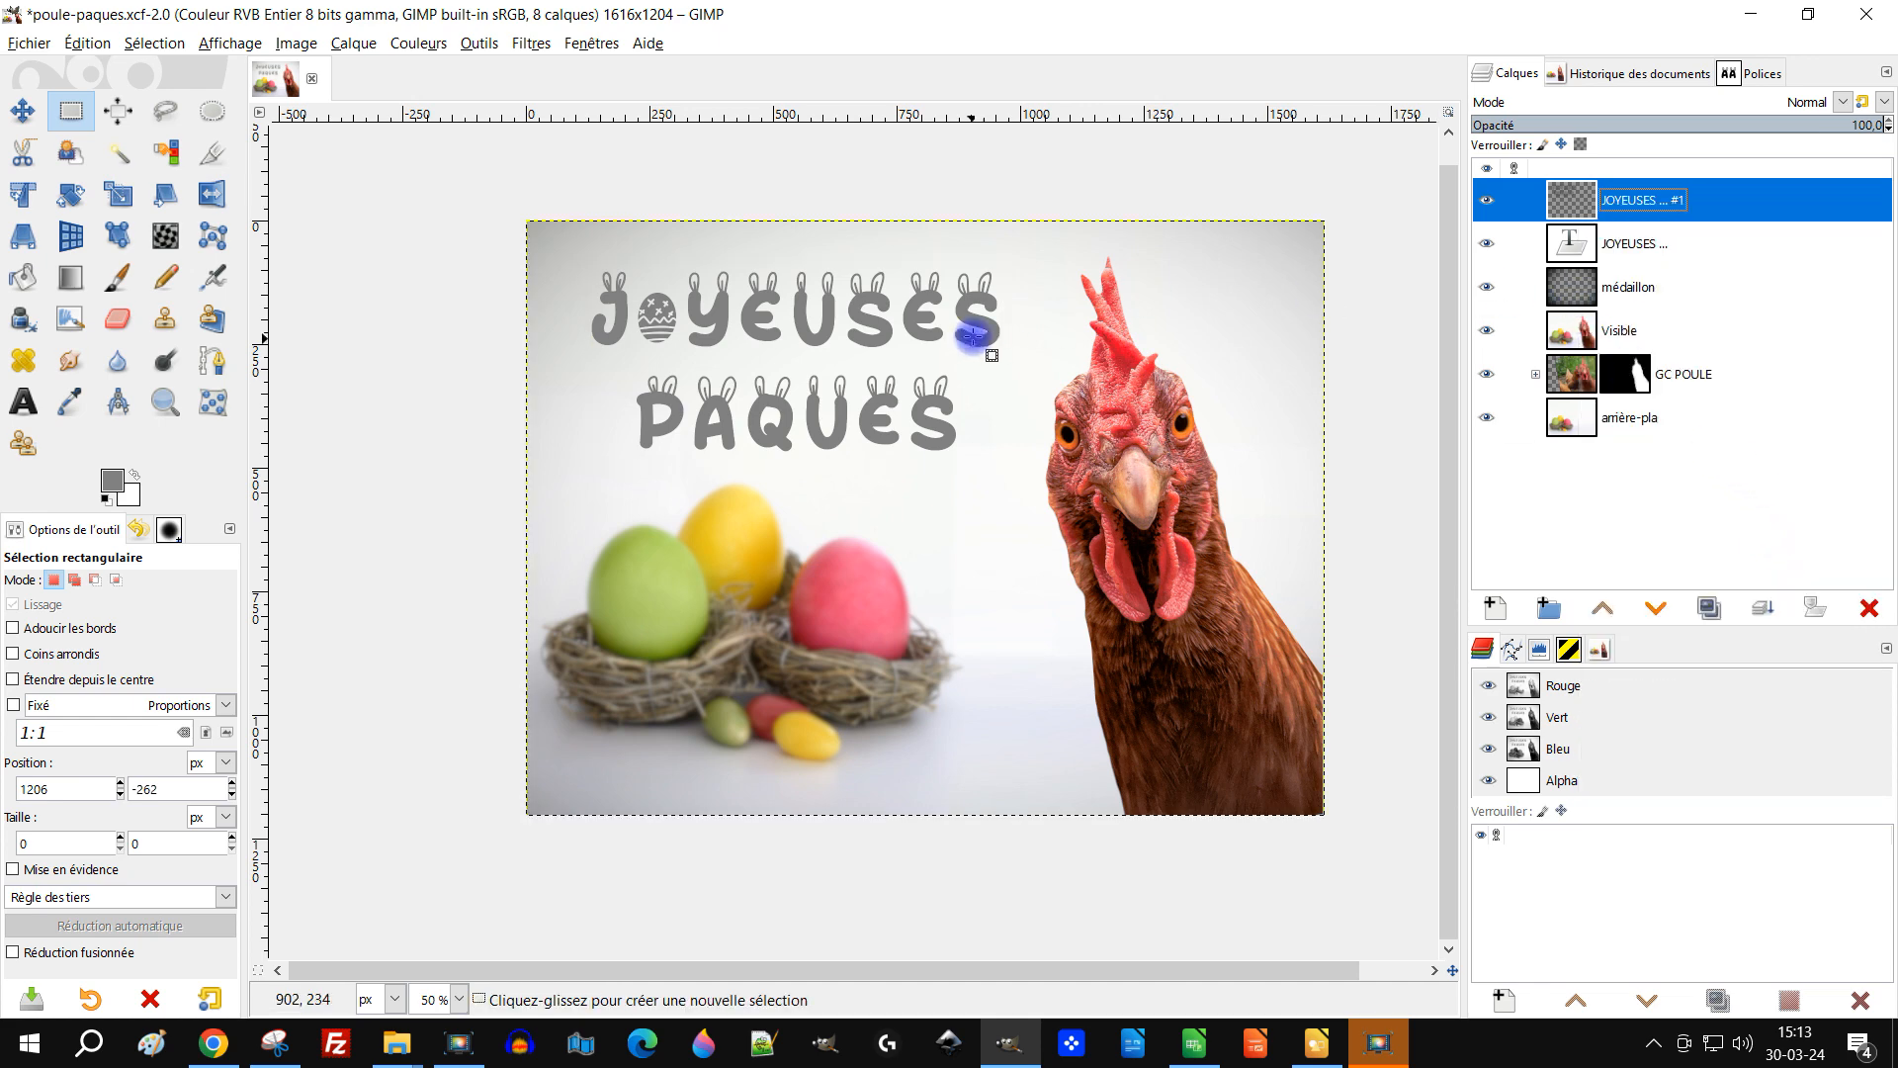
Step: Darken the copied text with Levels, setting the input midtone value to 0.28
{"action": "left_click", "coordinate": [403, 48]}
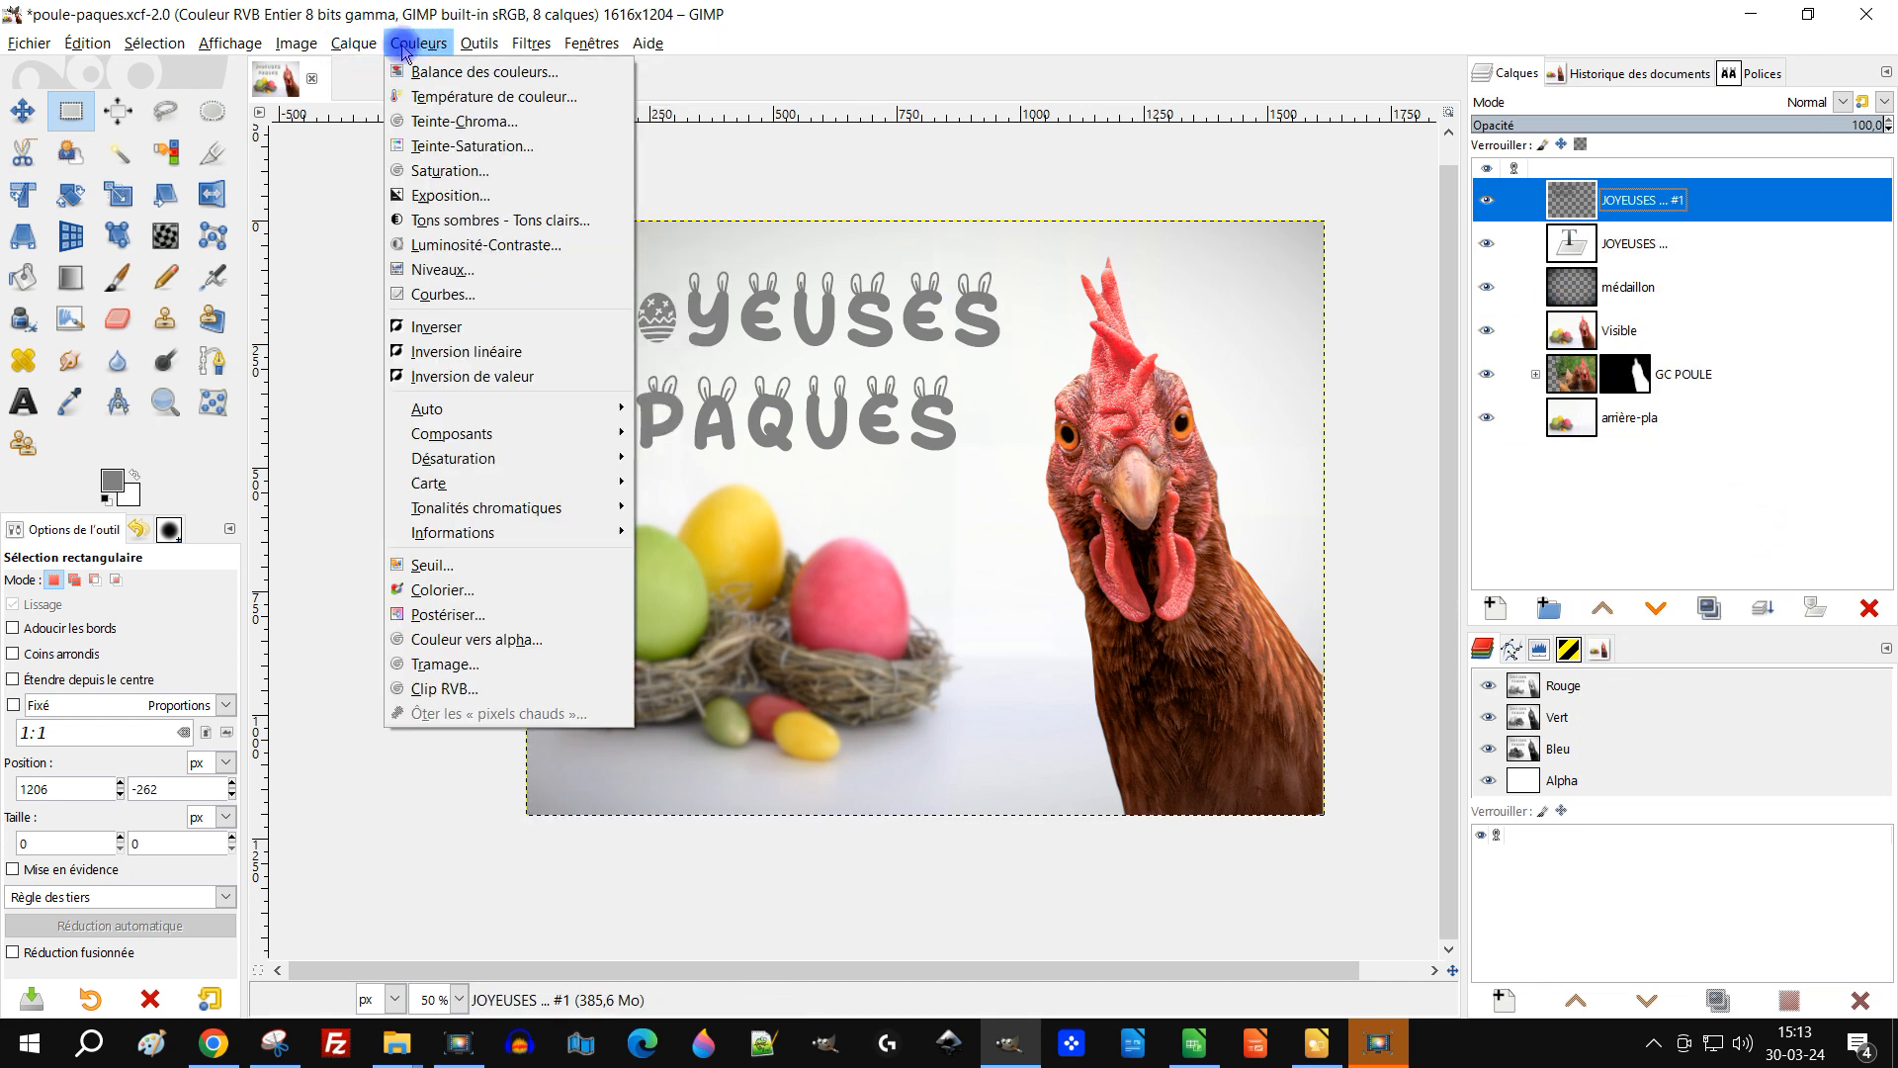
{"action": "left_click", "coordinate": [472, 269]}
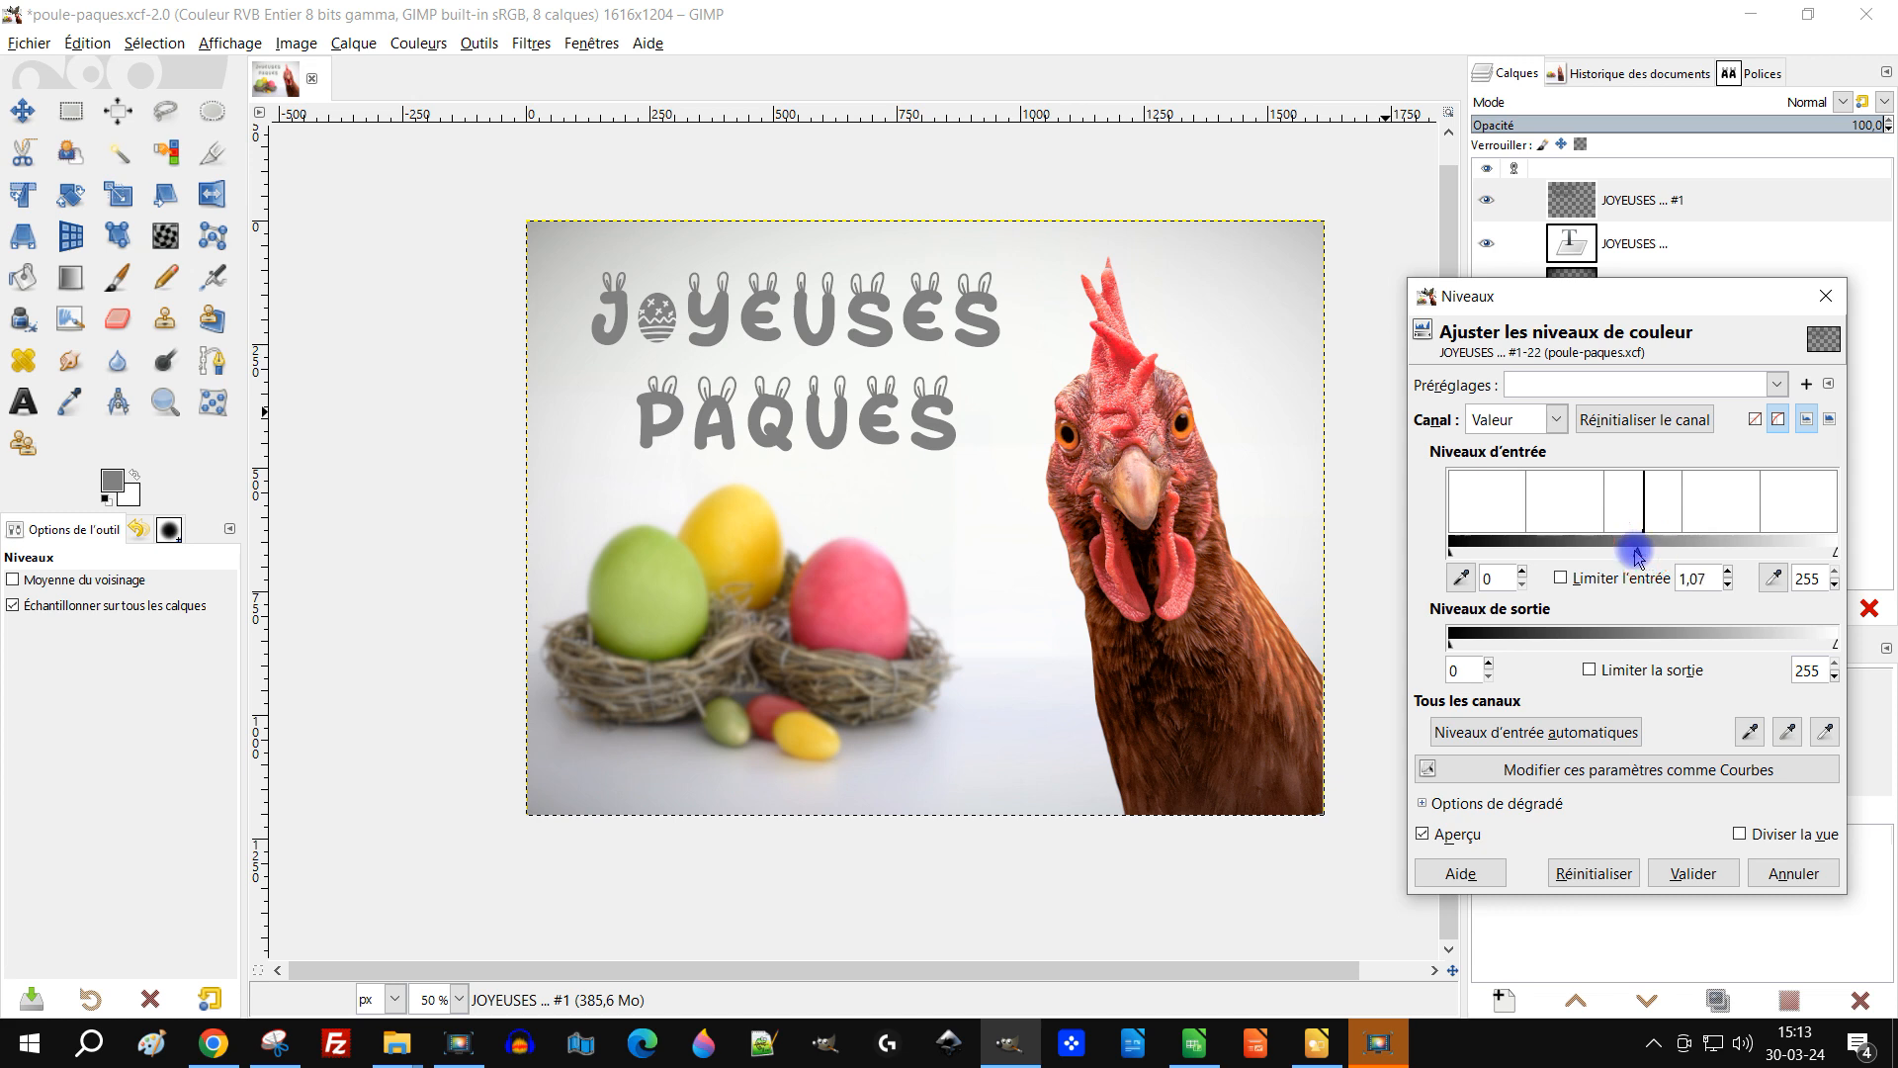
{"action": "left_click_drag", "start_coordinate": [1637, 553], "coordinate": [1750, 551]}
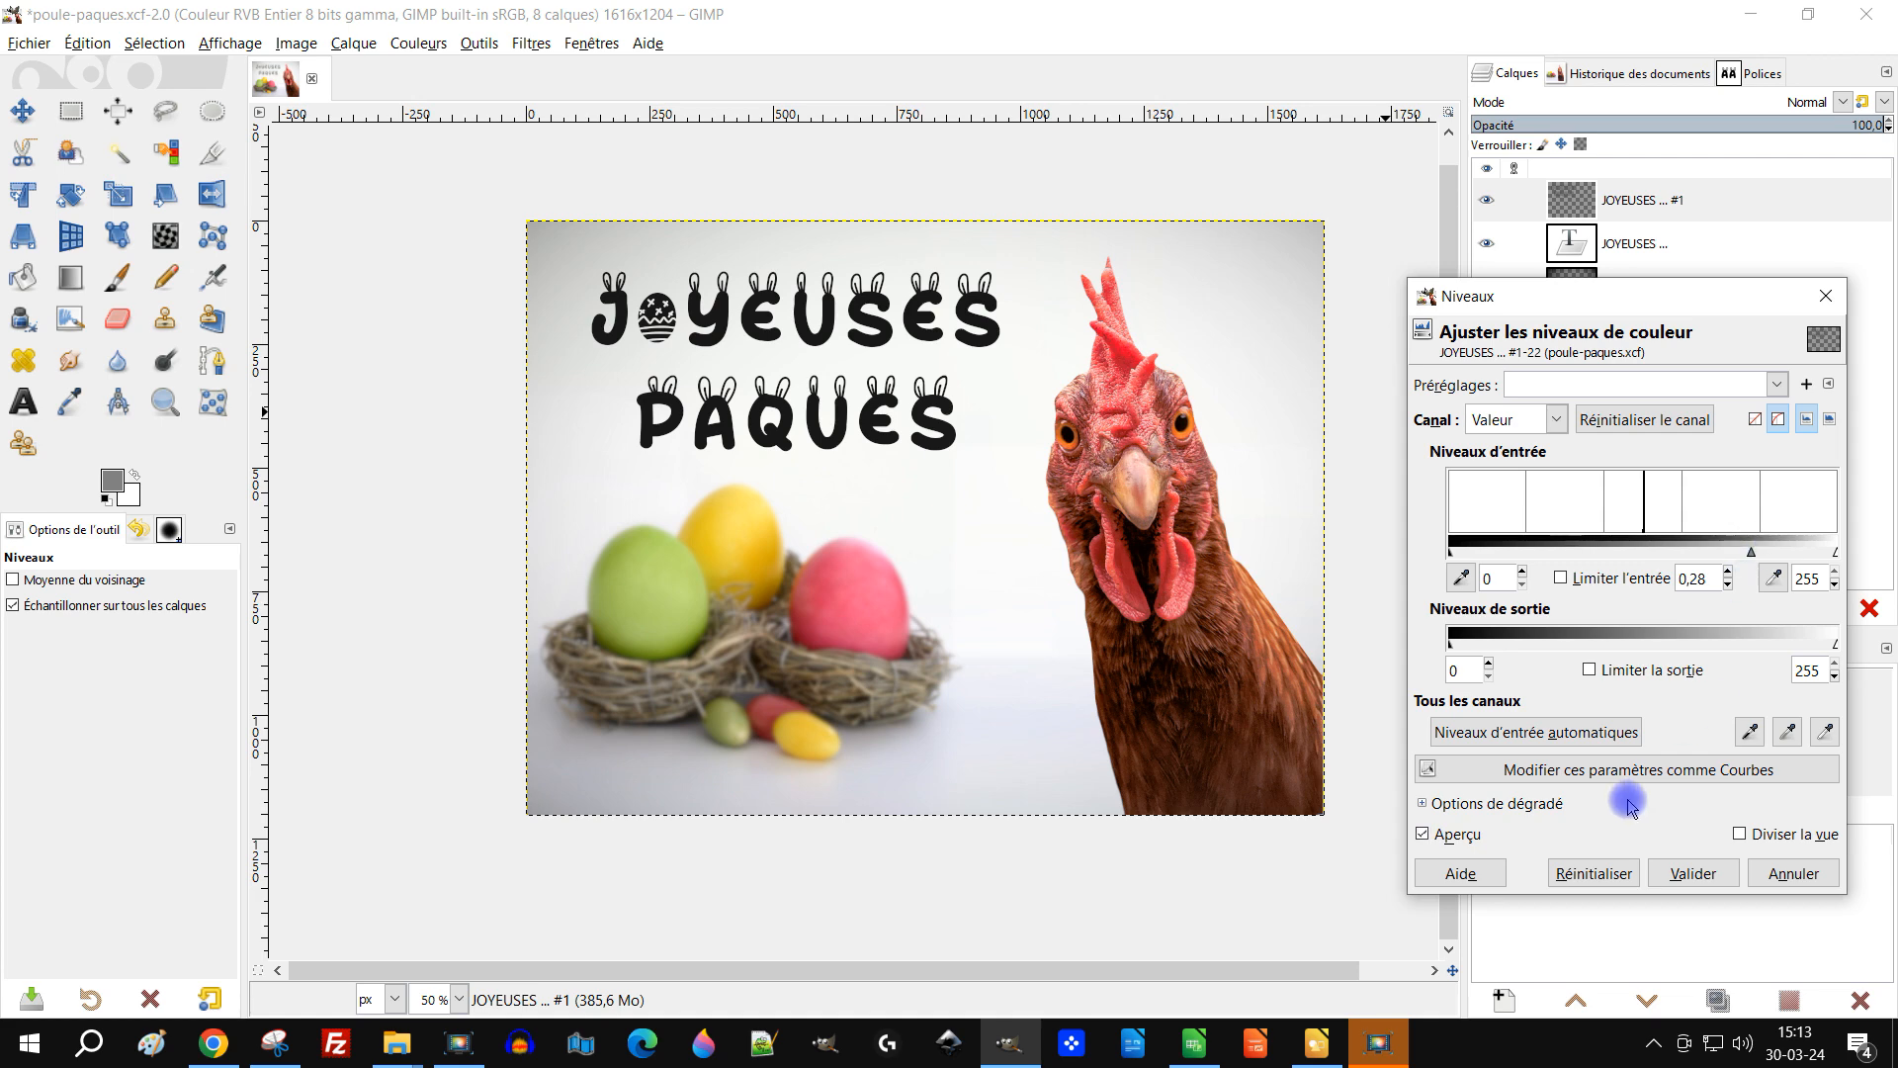
{"action": "left_click", "coordinate": [1697, 874]}
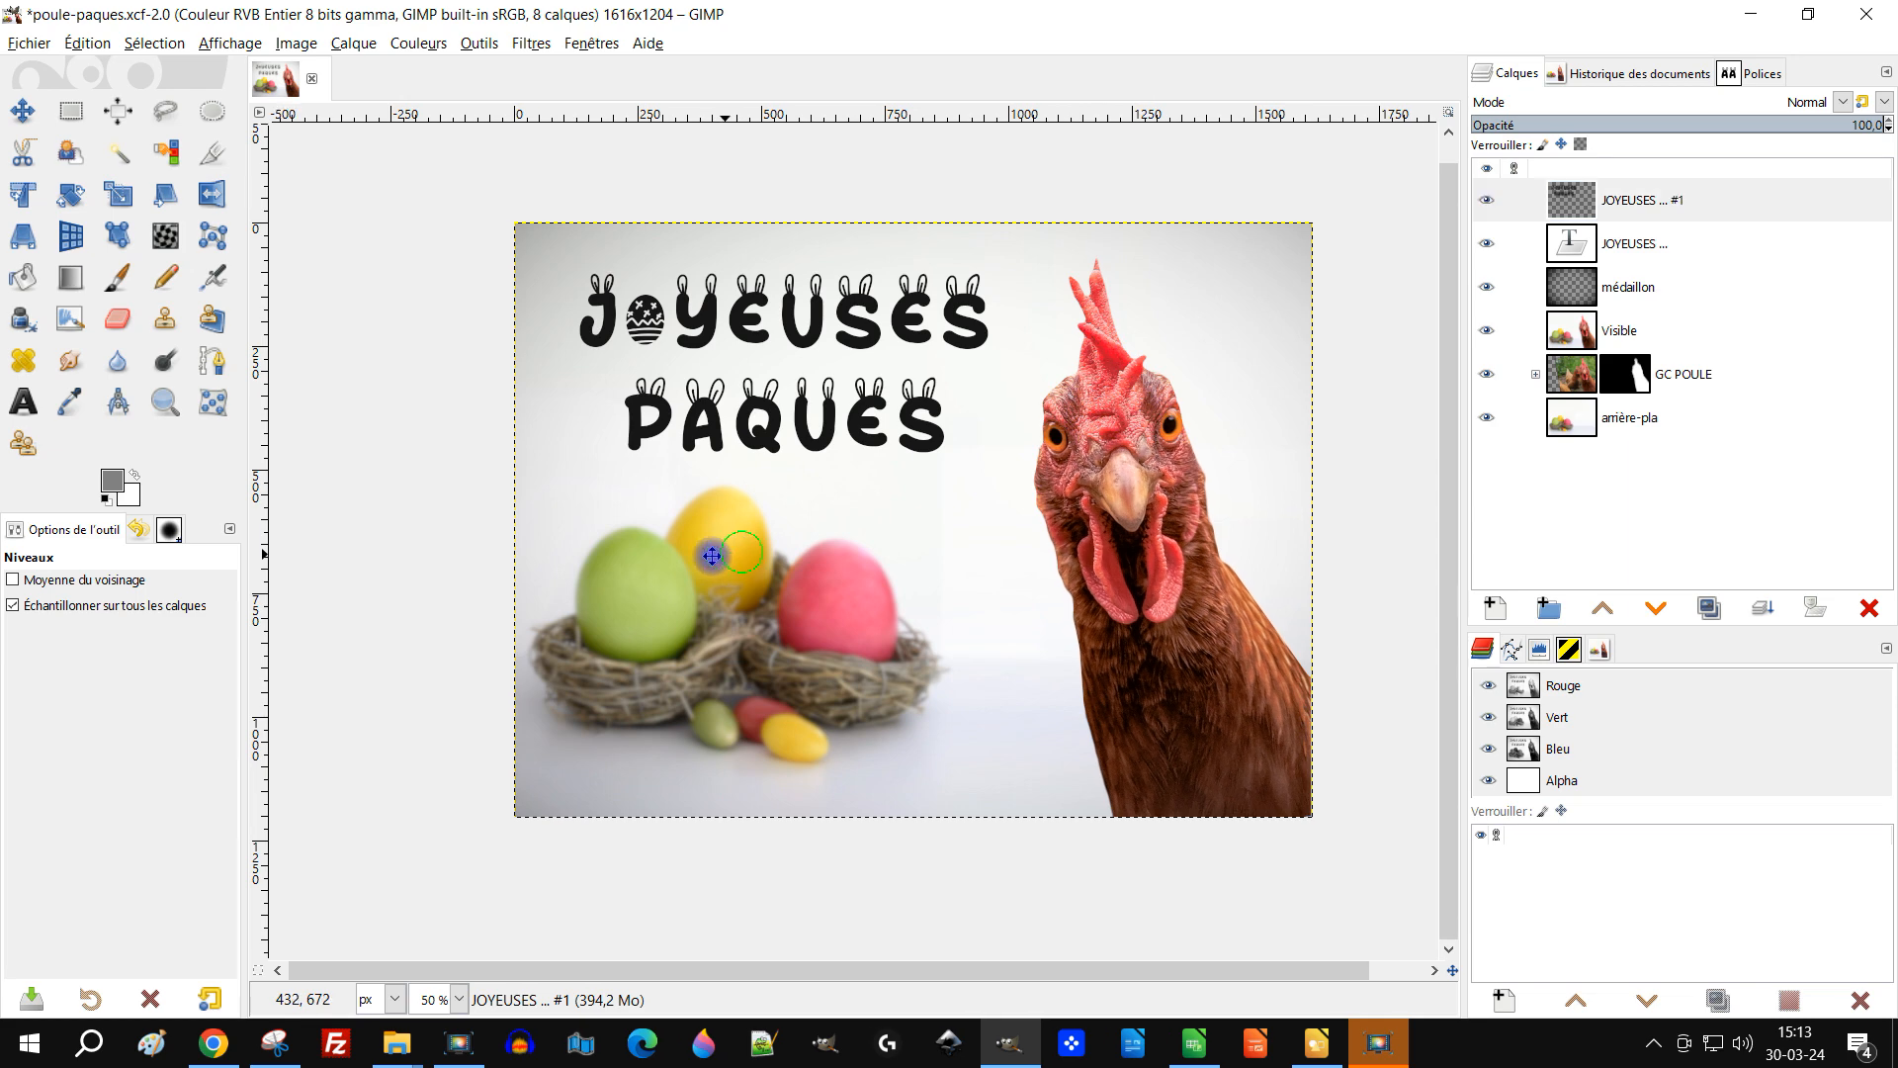
Step: Hide the original JOYEUSES text layer, keeping the copy selected
{"action": "left_click", "coordinate": [697, 534]}
{"action": "left_click", "coordinate": [1574, 203]}
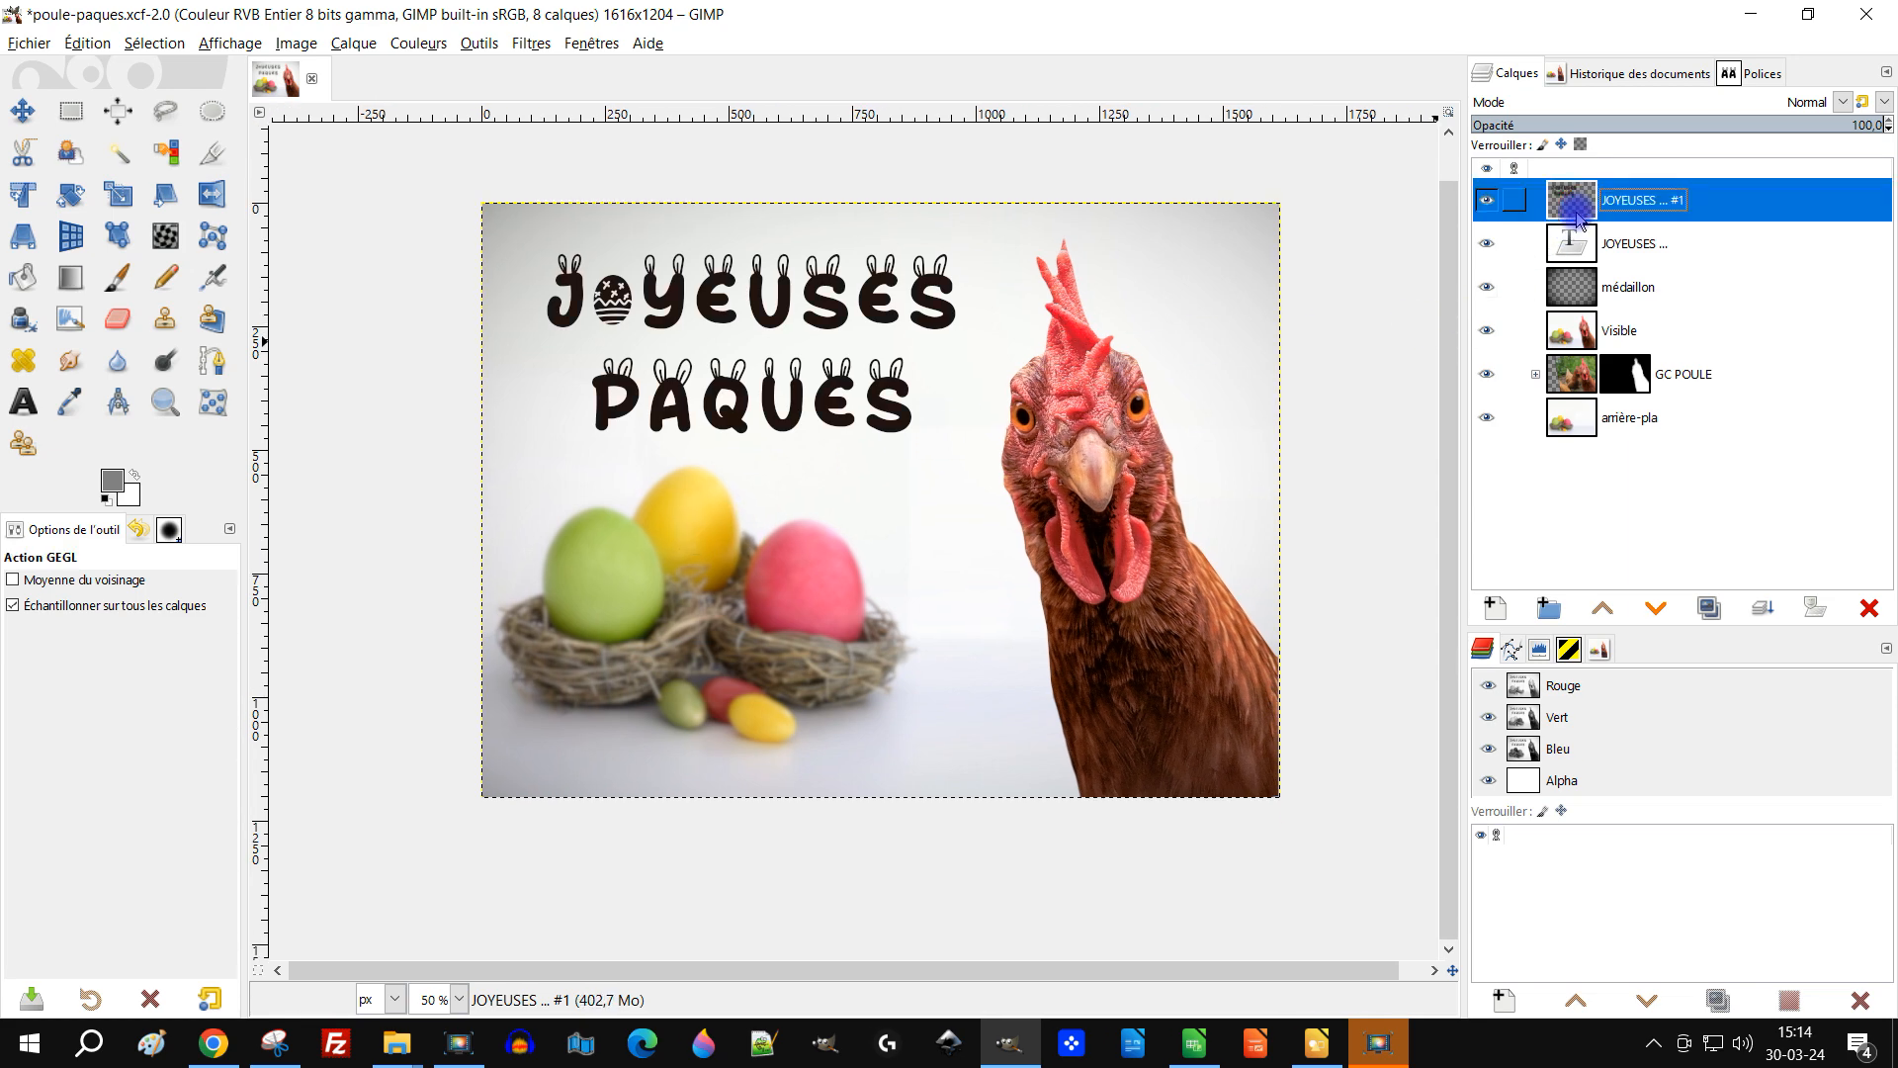
{"action": "right_click", "coordinate": [1578, 219]}
{"action": "left_click", "coordinate": [378, 41]}
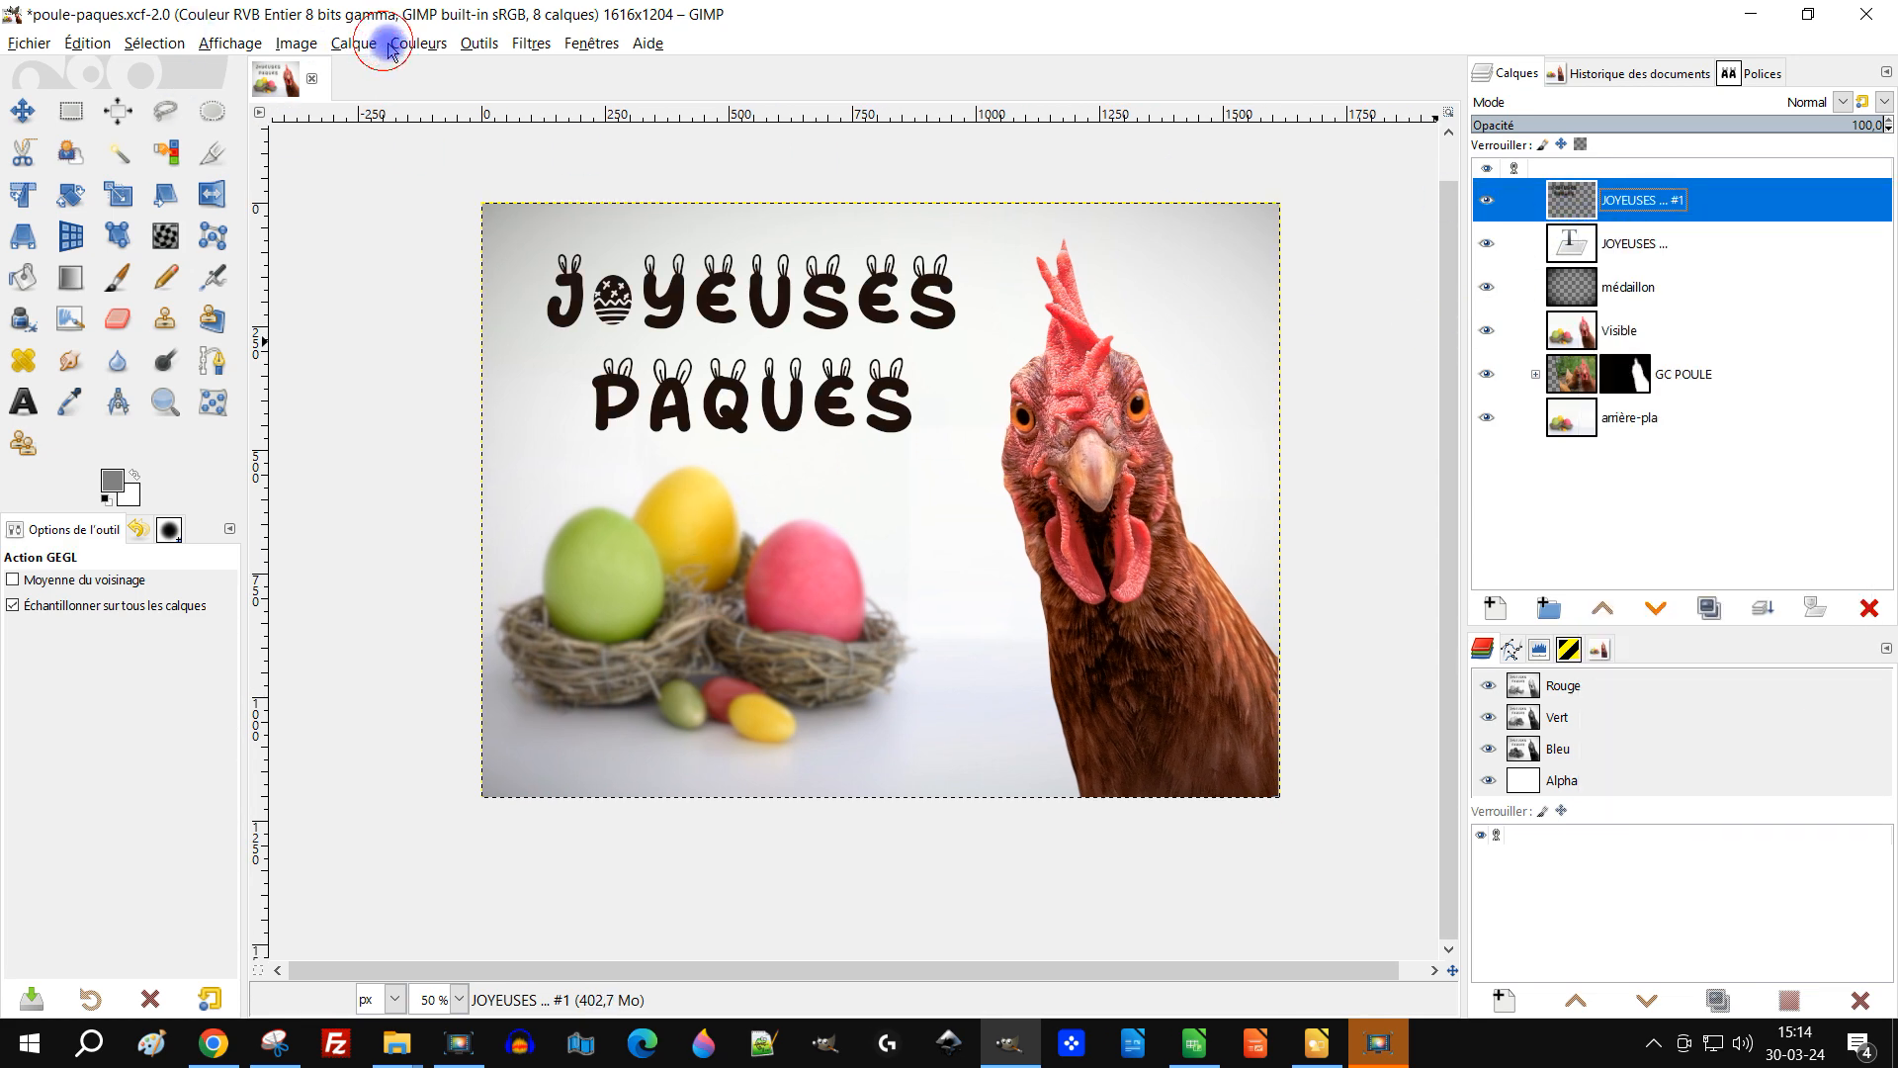
{"action": "left_click", "coordinate": [403, 47]}
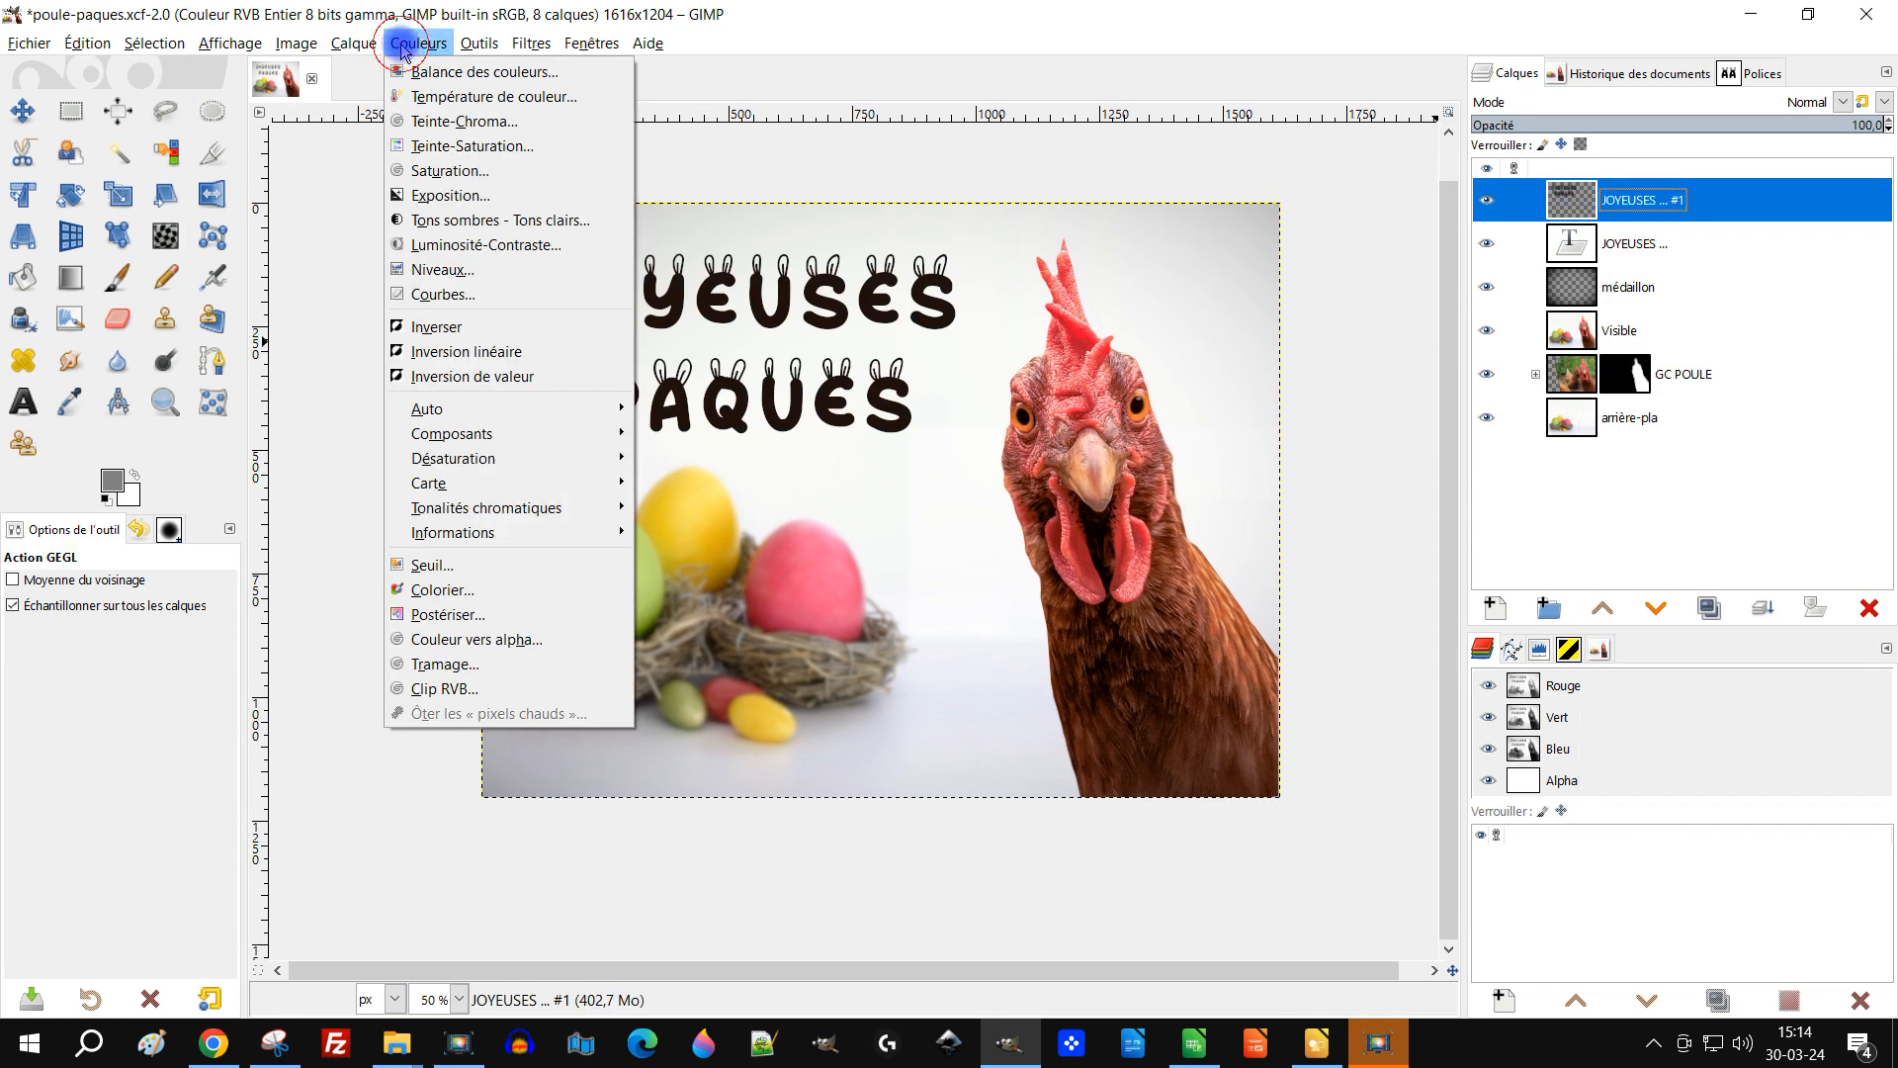
{"action": "left_click", "coordinate": [1488, 246]}
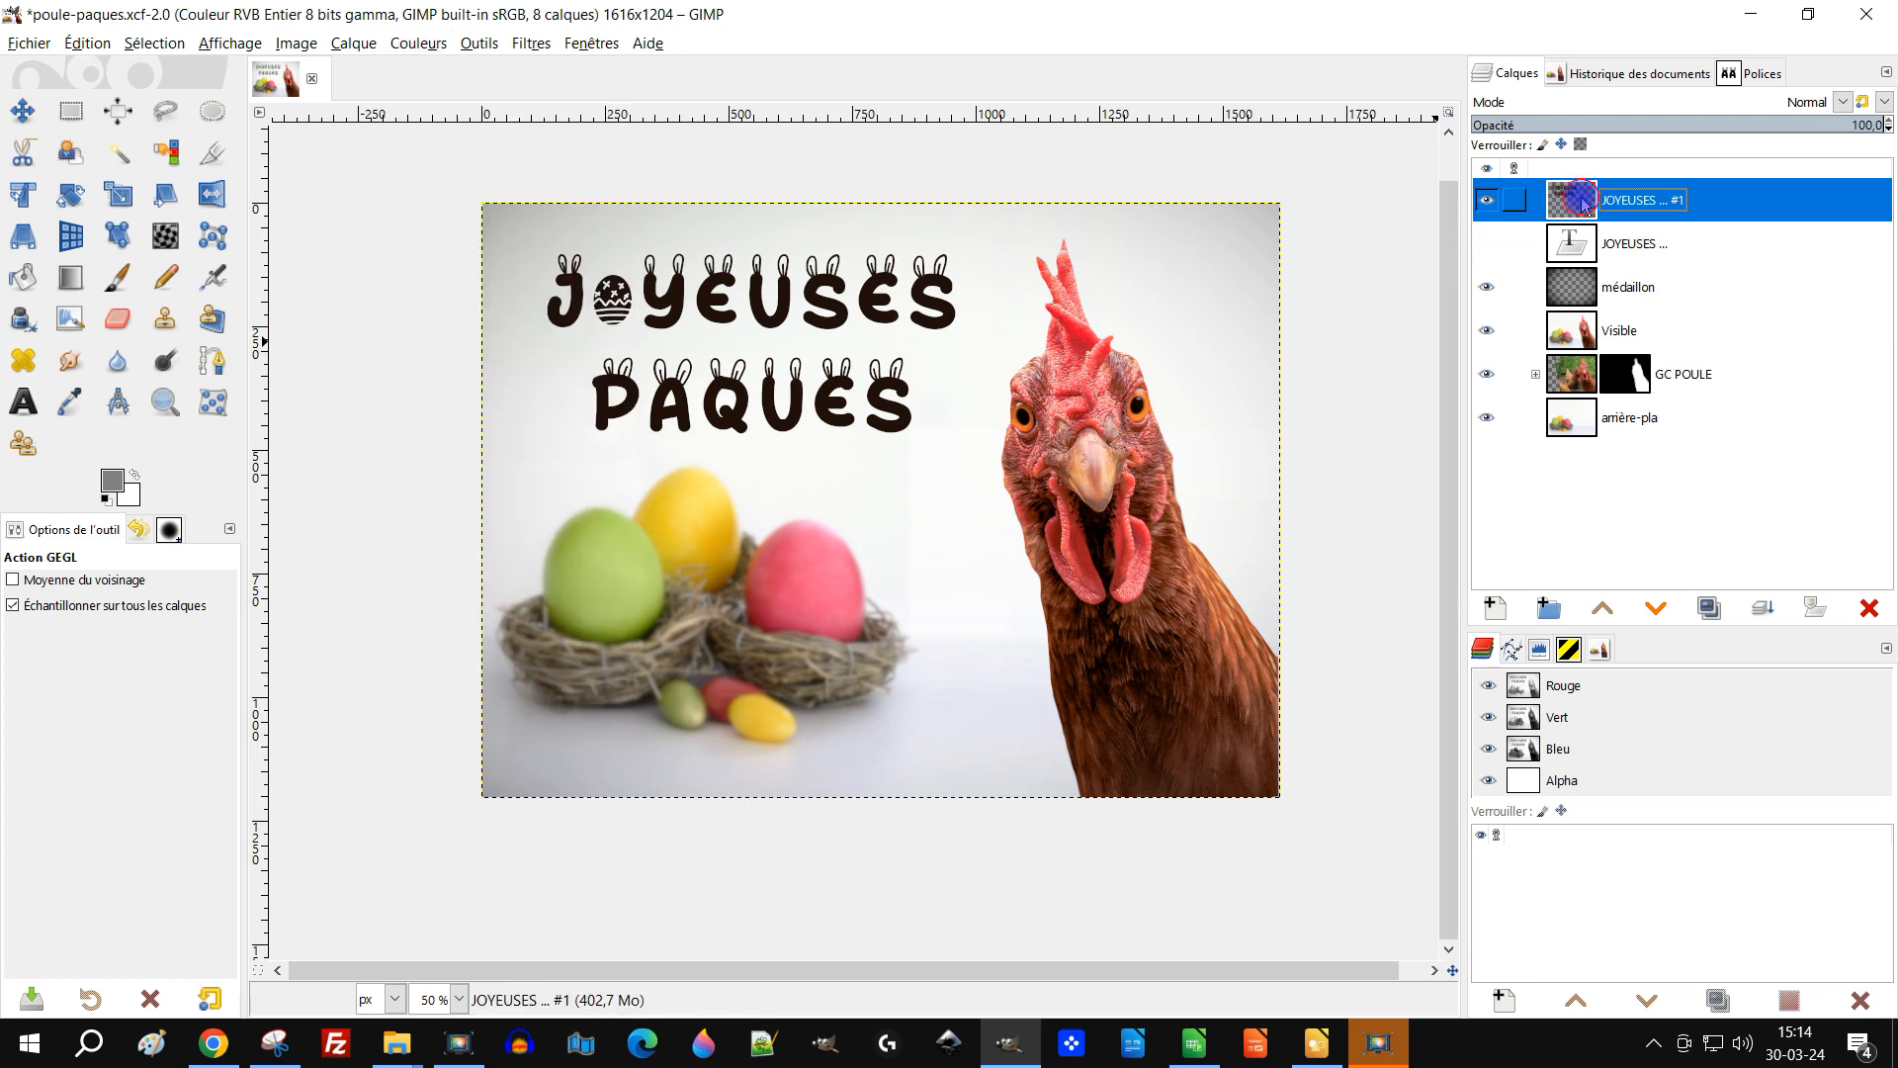
Step: Colorize the text copy with a colour picked from the hen, hue 0.0800, saturation 0.5254, lightness 0.332
{"action": "left_click", "coordinate": [419, 43]}
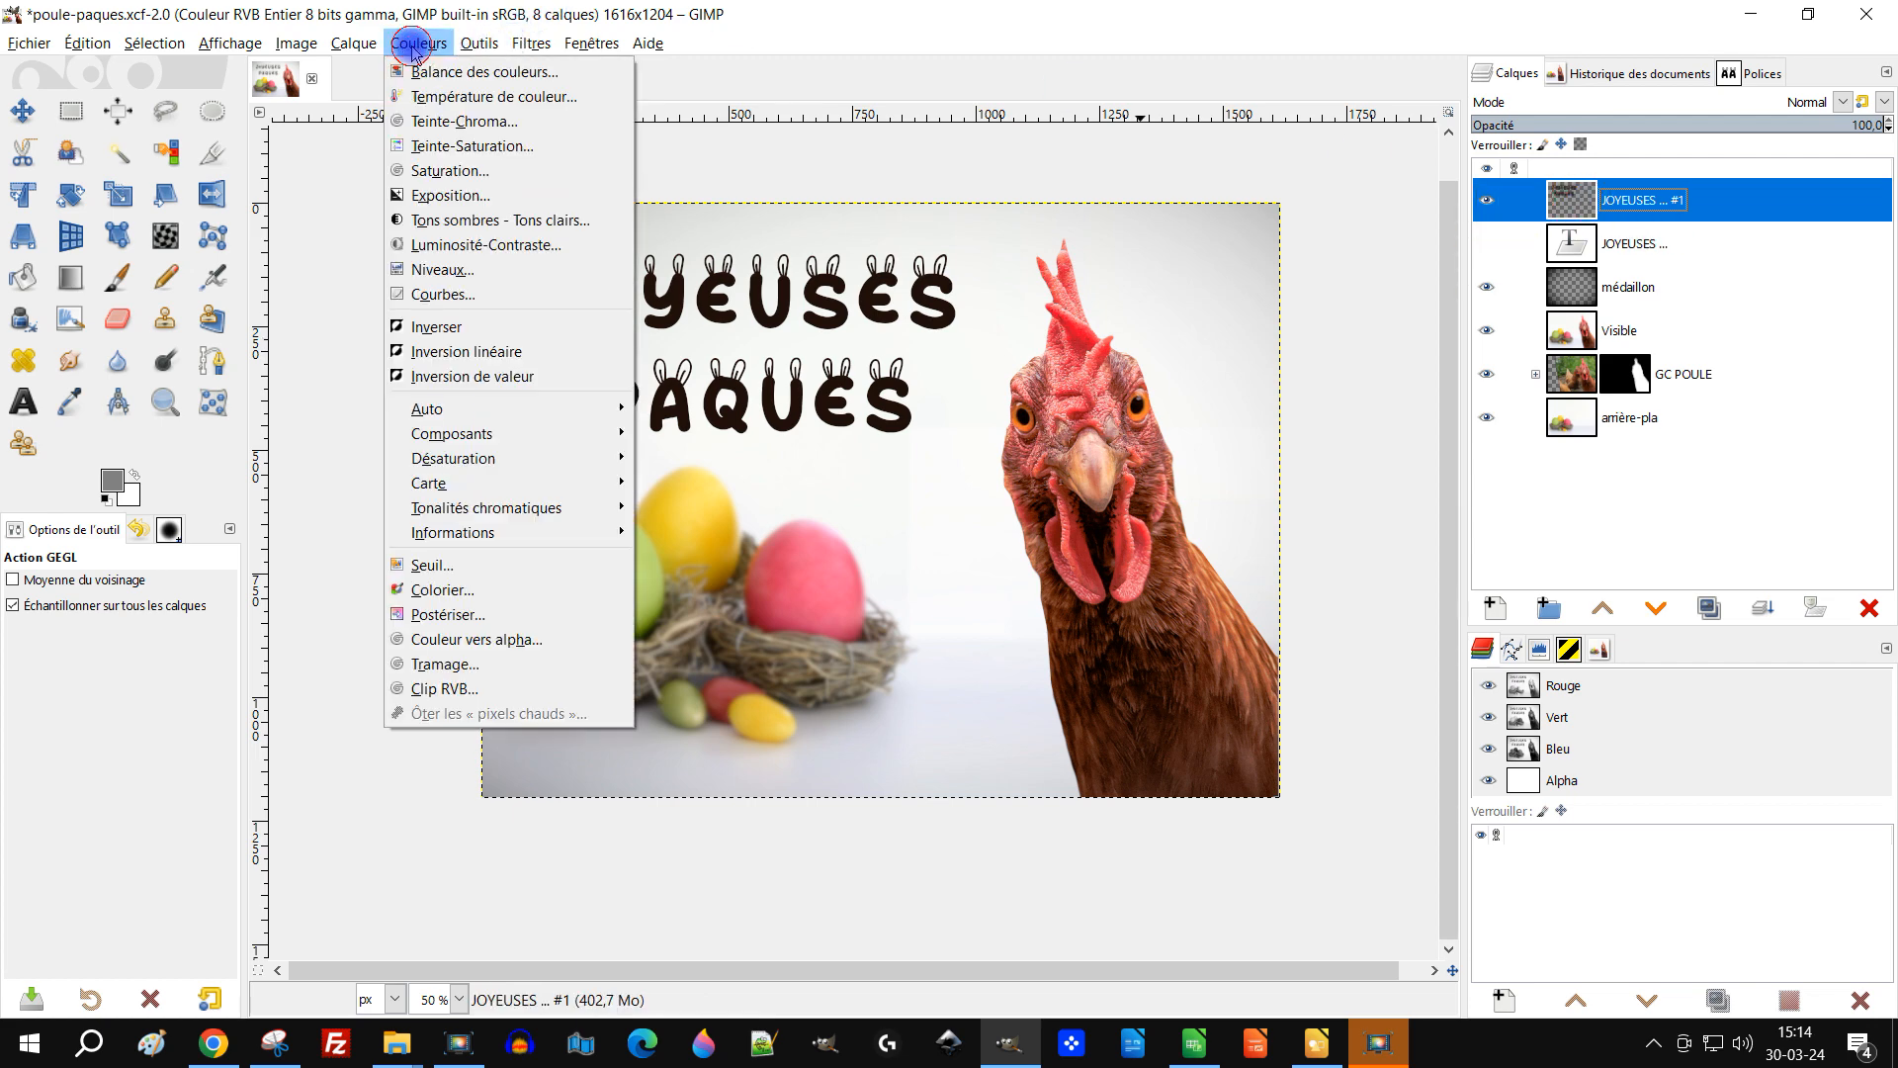
{"action": "left_click", "coordinate": [455, 589]}
{"action": "left_click", "coordinate": [459, 373]}
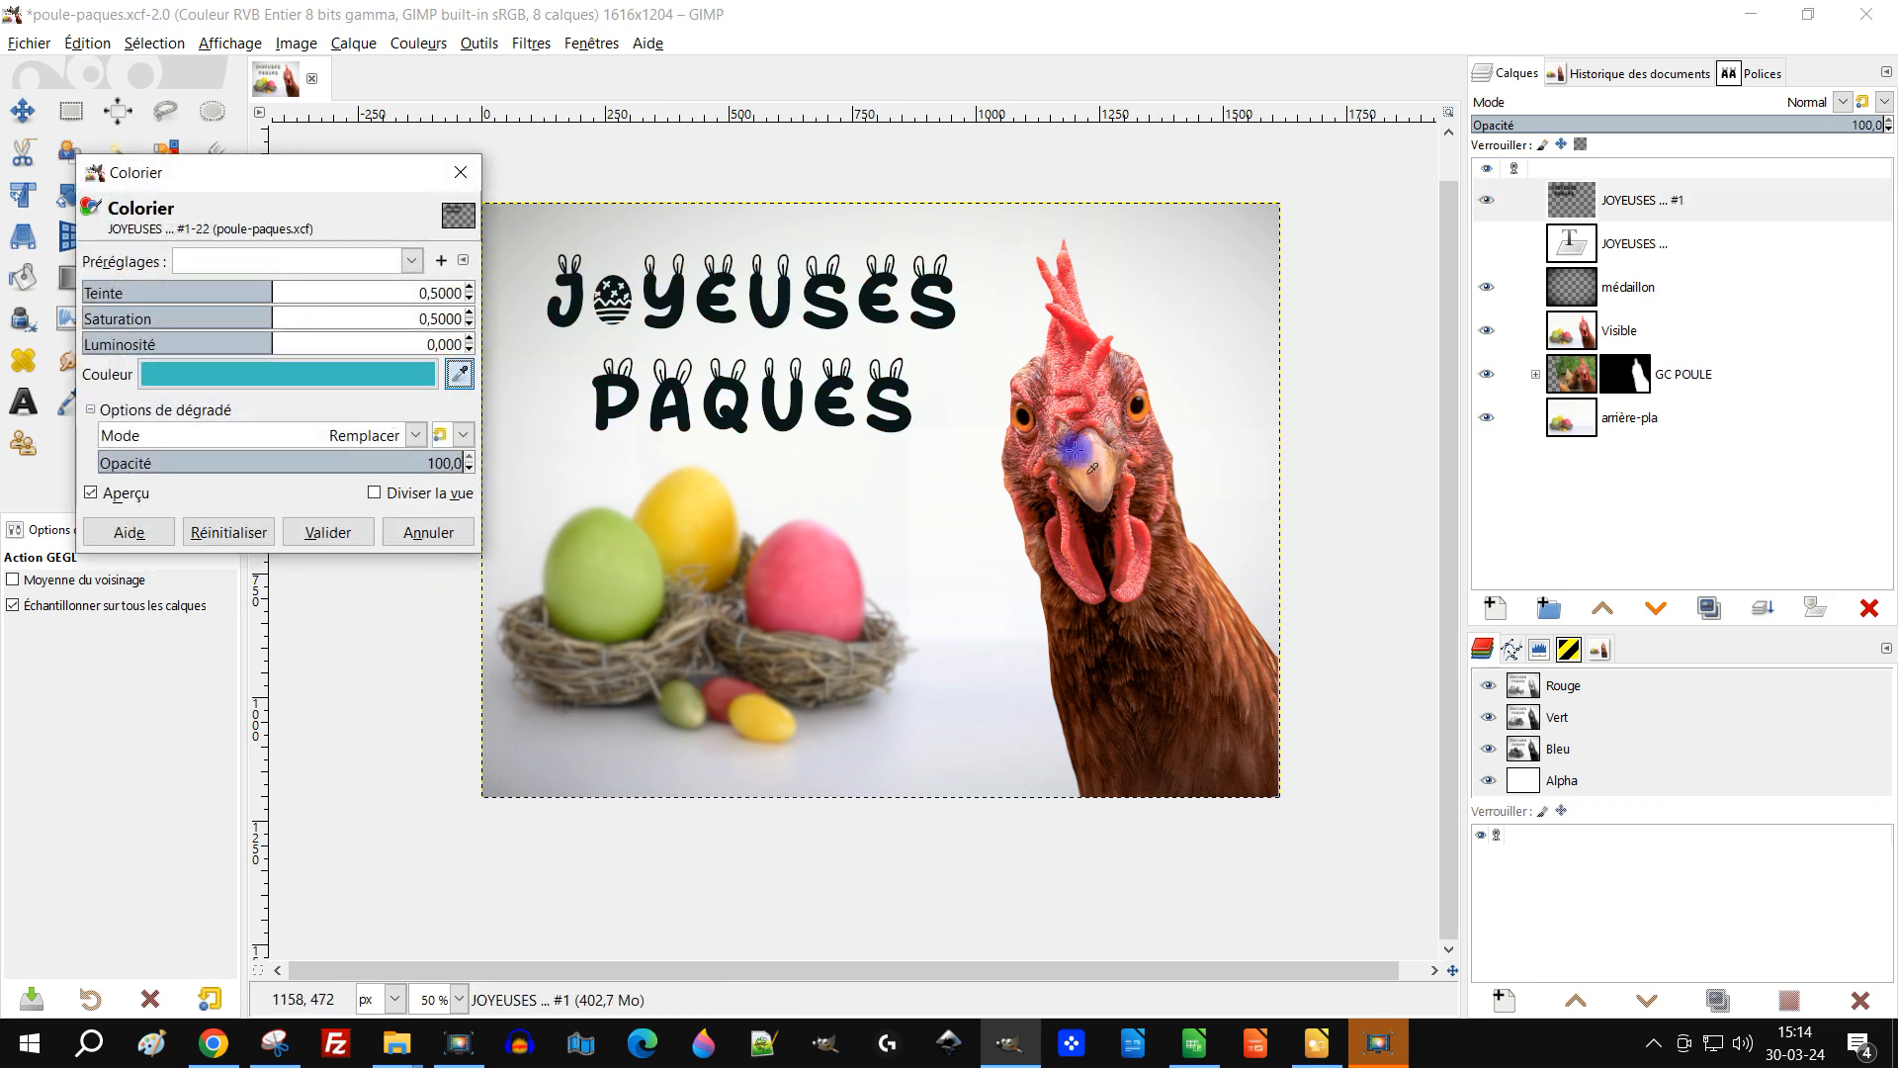
{"action": "left_click", "coordinate": [1196, 573]}
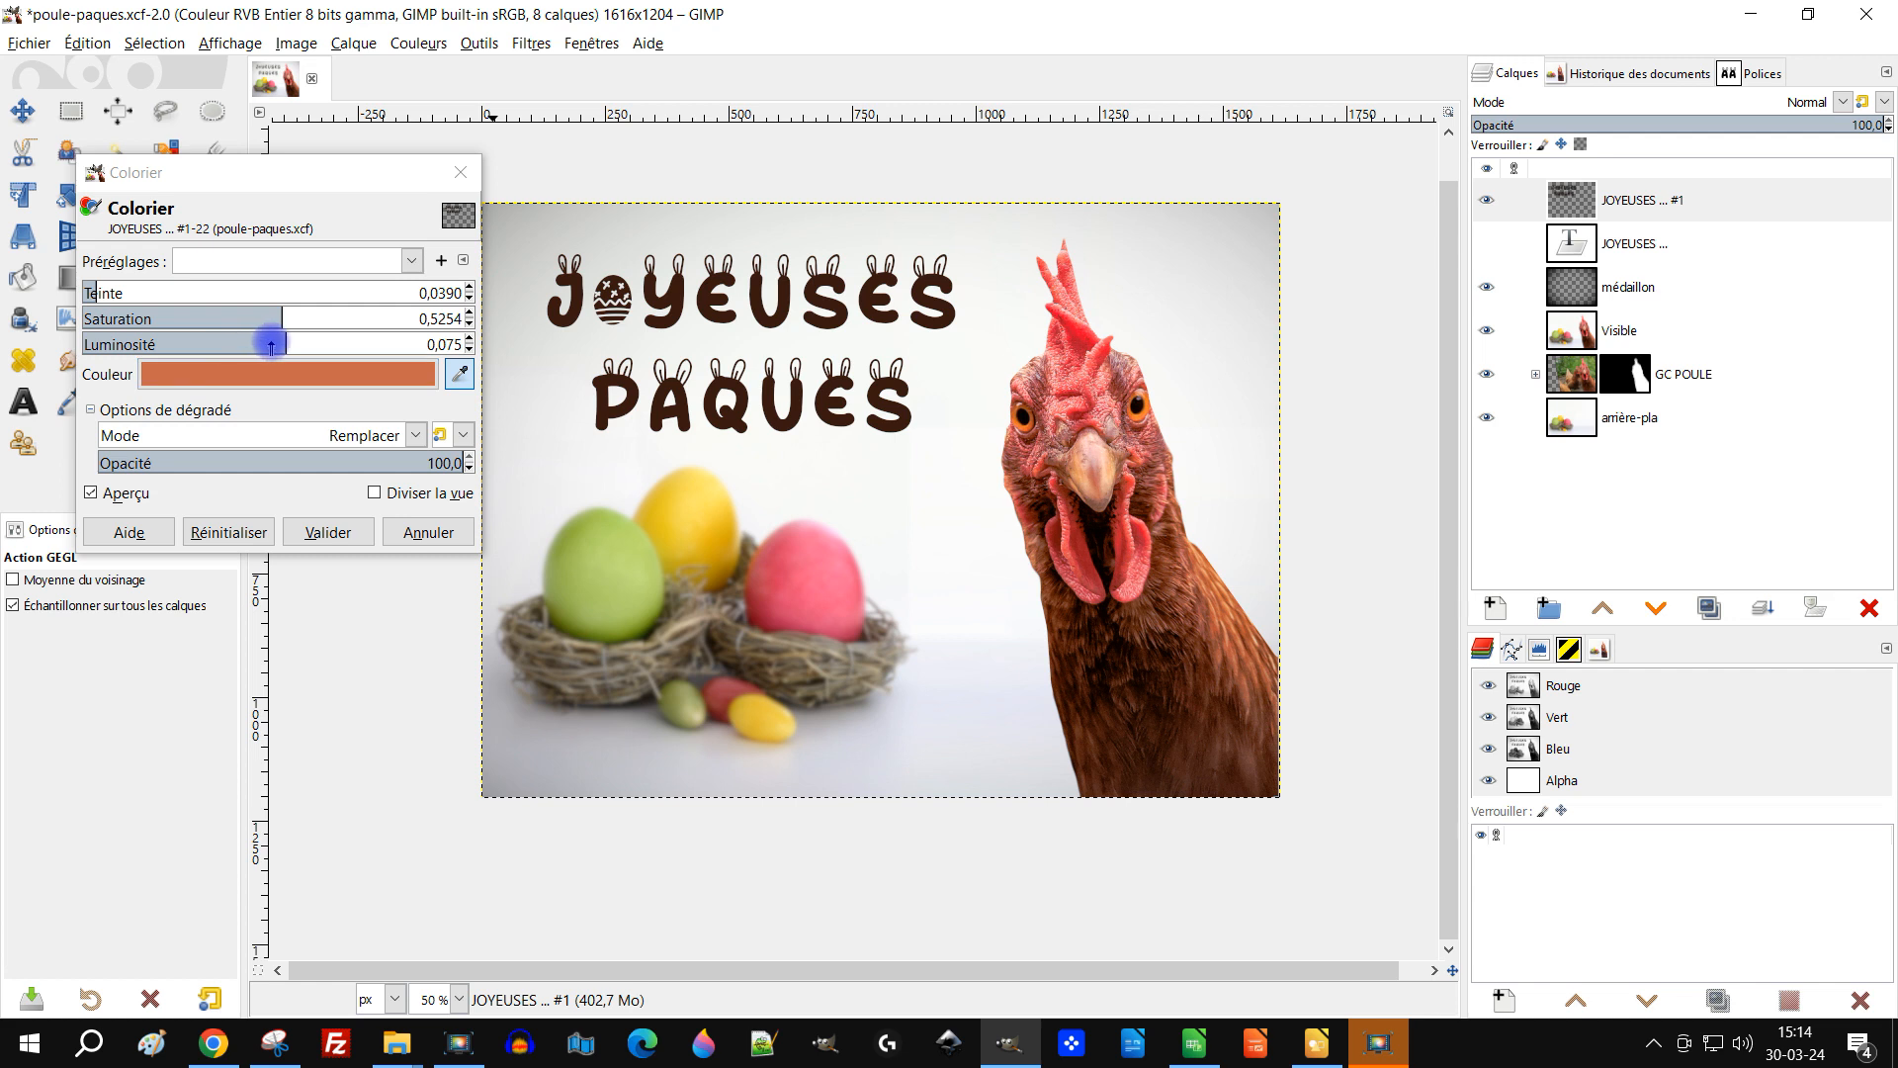
{"action": "left_click_drag", "start_coordinate": [280, 343], "coordinate": [355, 346]}
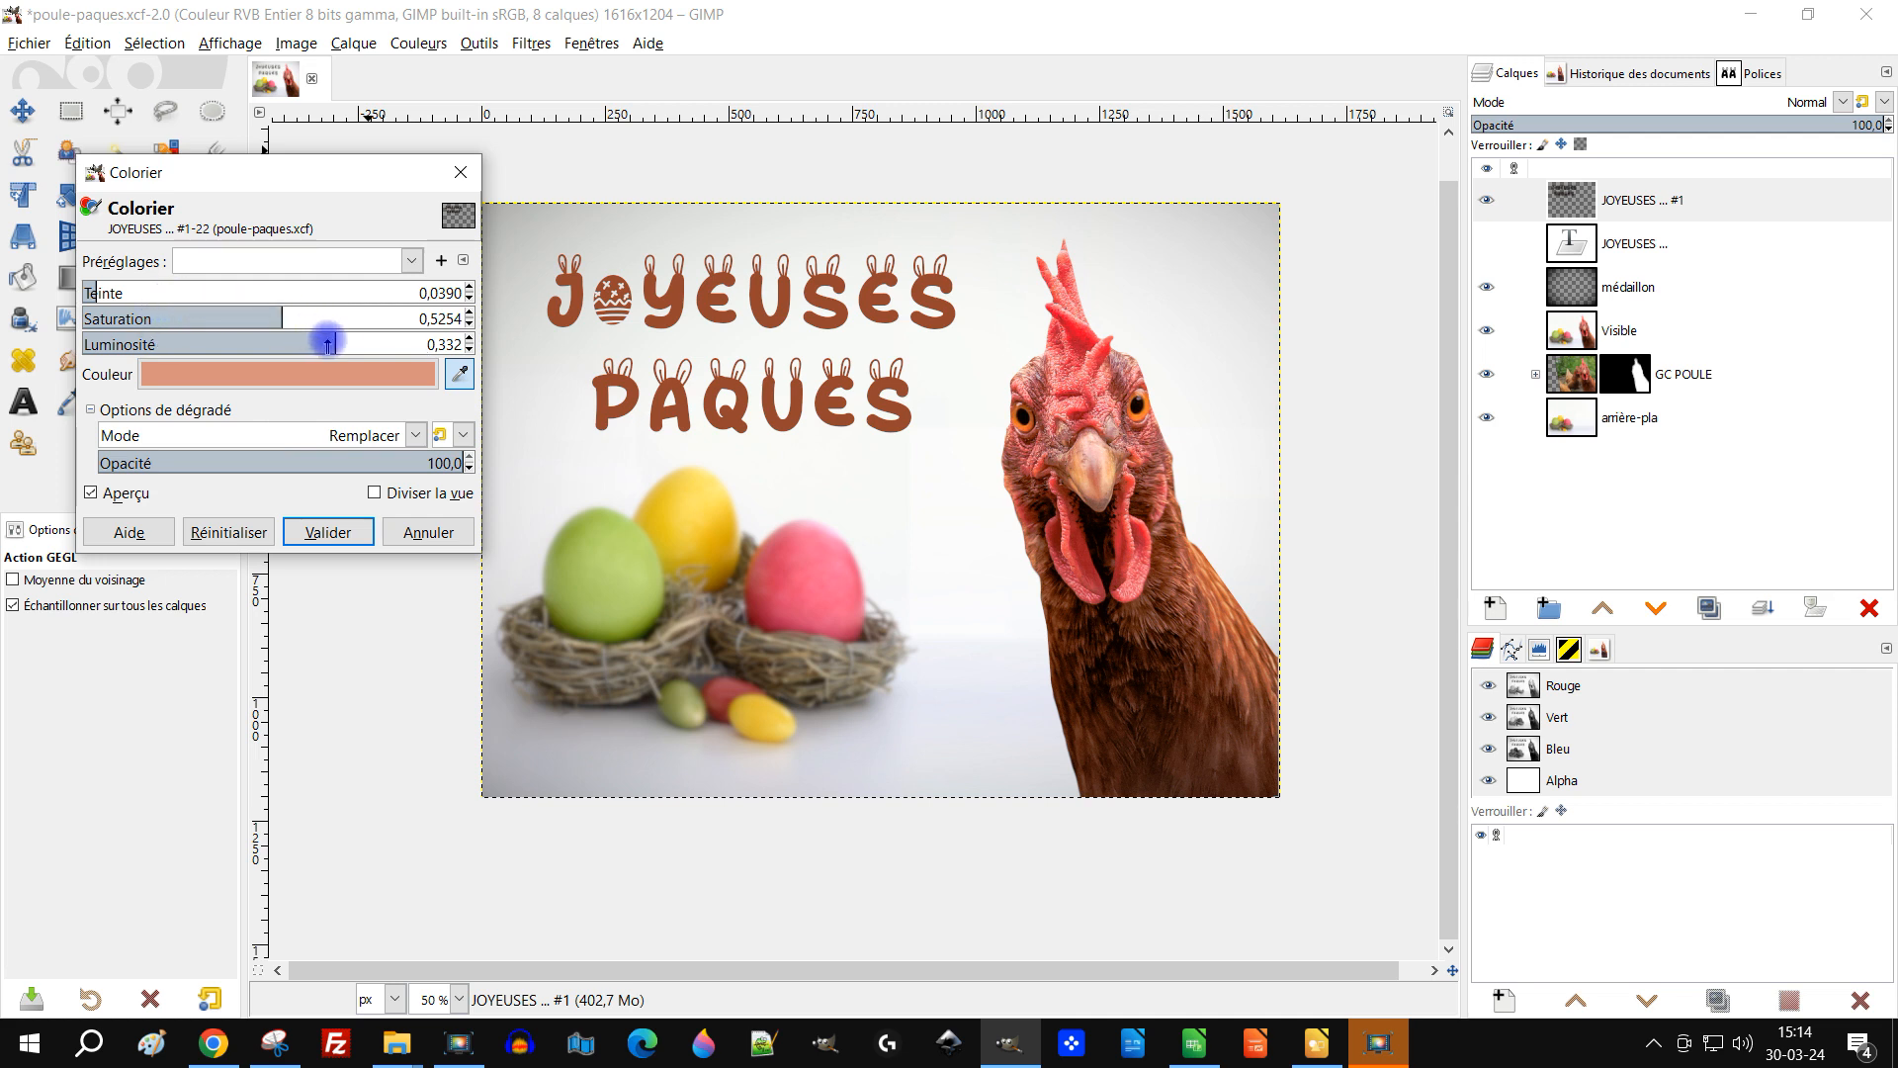
{"action": "left_click_drag", "start_coordinate": [333, 342], "coordinate": [341, 346]}
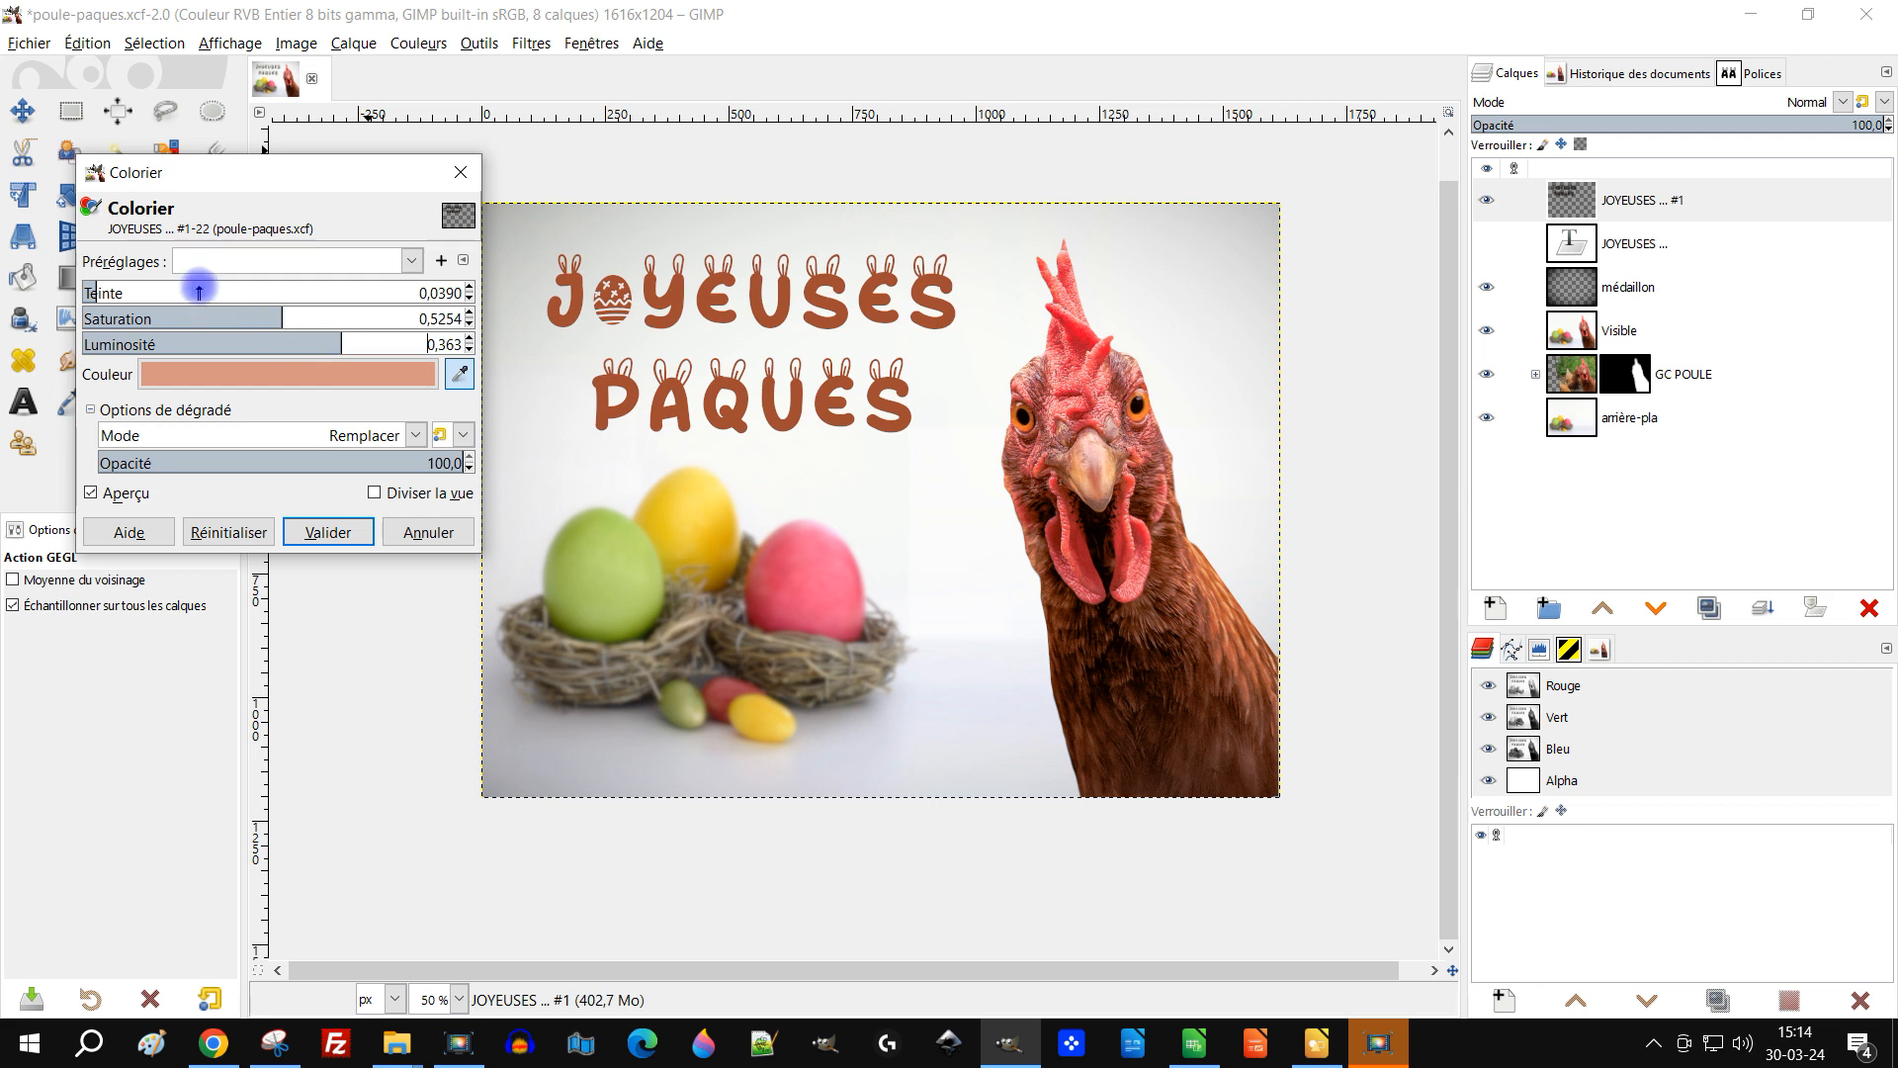
{"action": "left_click", "coordinate": [122, 294]}
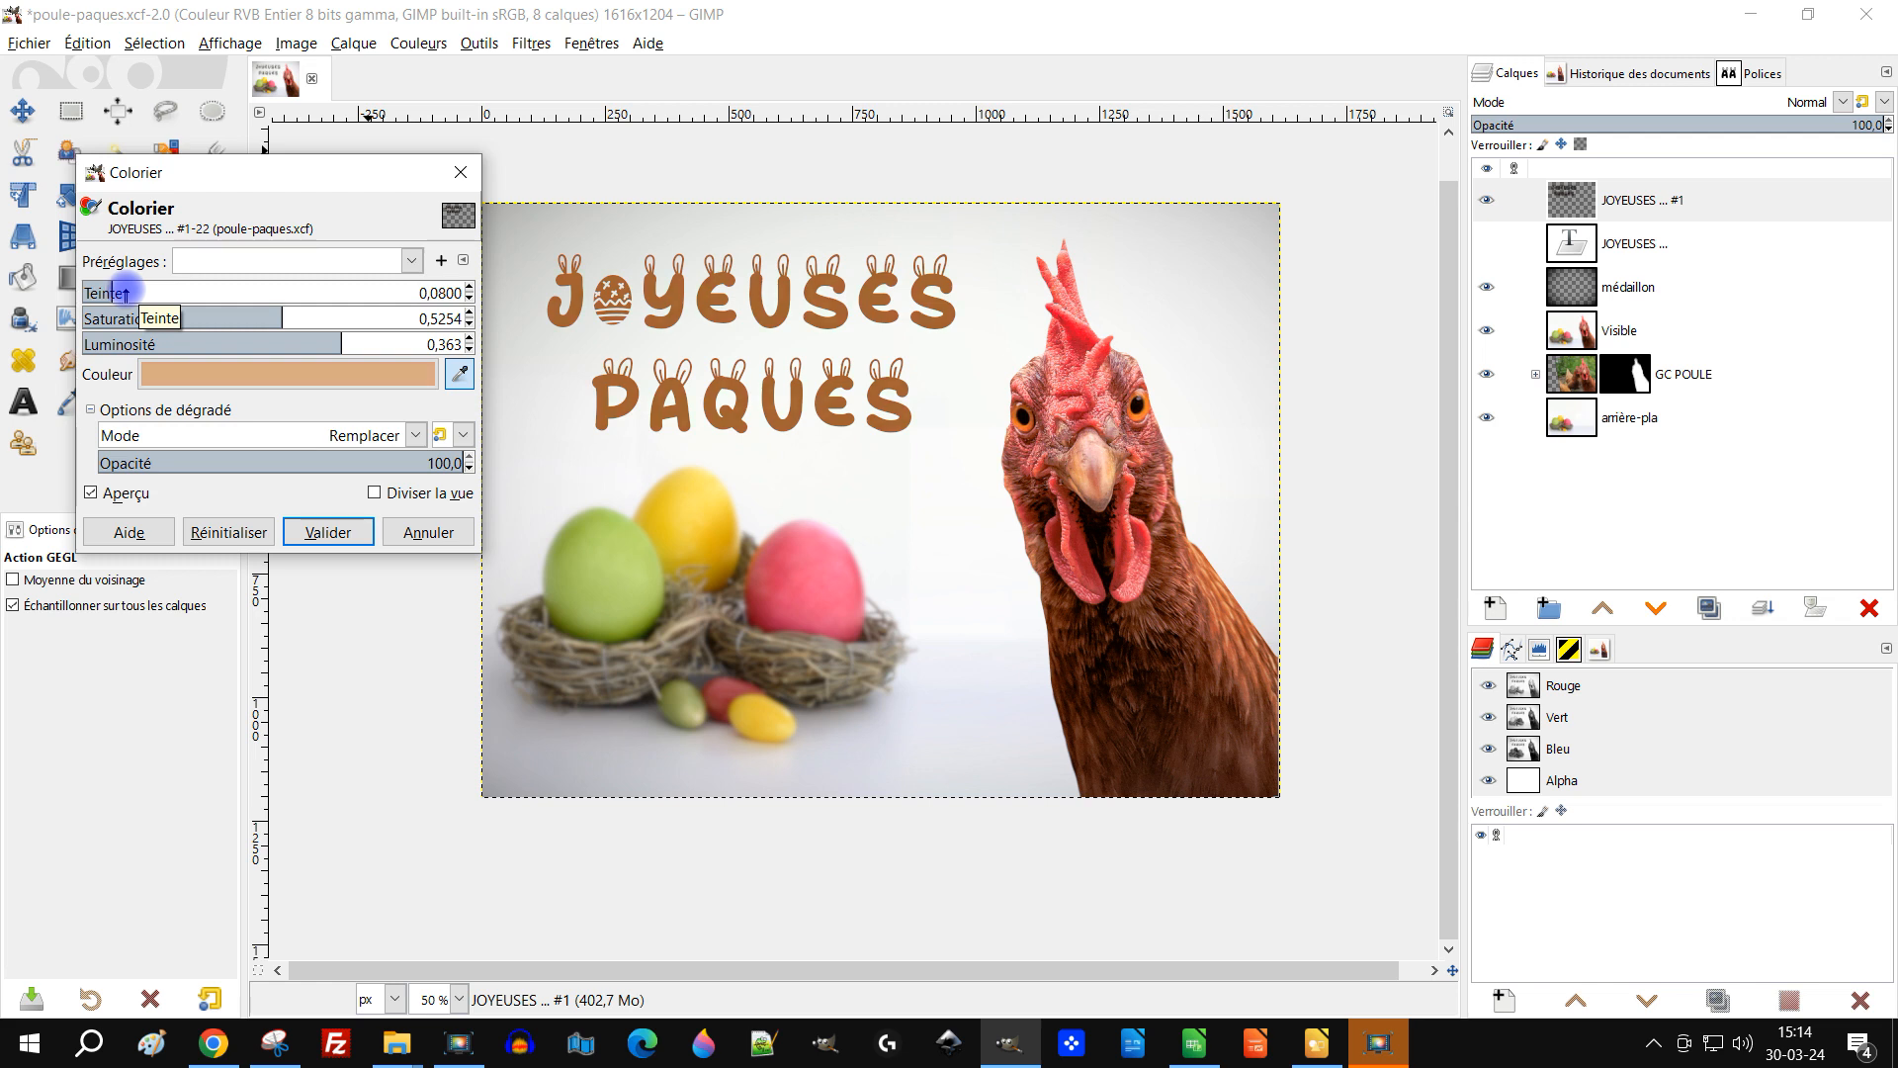
{"action": "left_click", "coordinate": [355, 344]}
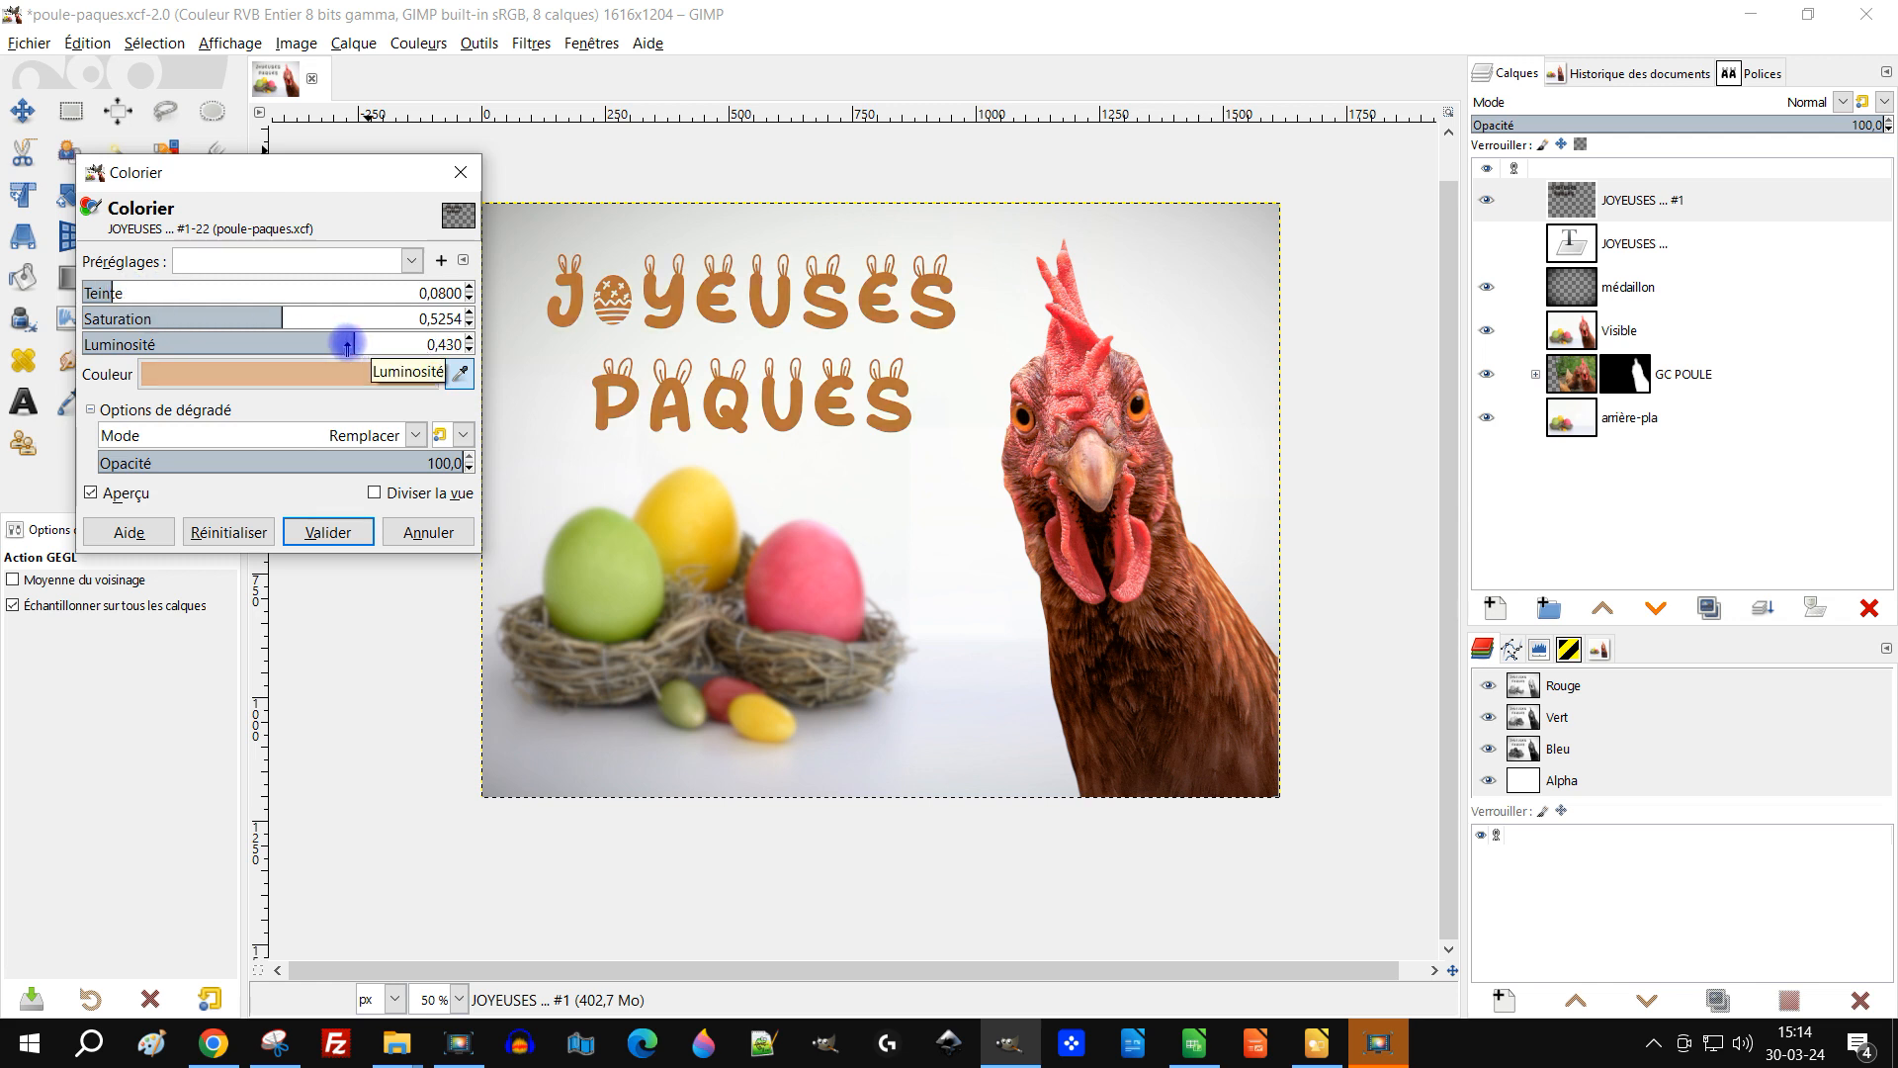
{"action": "left_click_drag", "start_coordinate": [347, 344], "coordinate": [336, 344]}
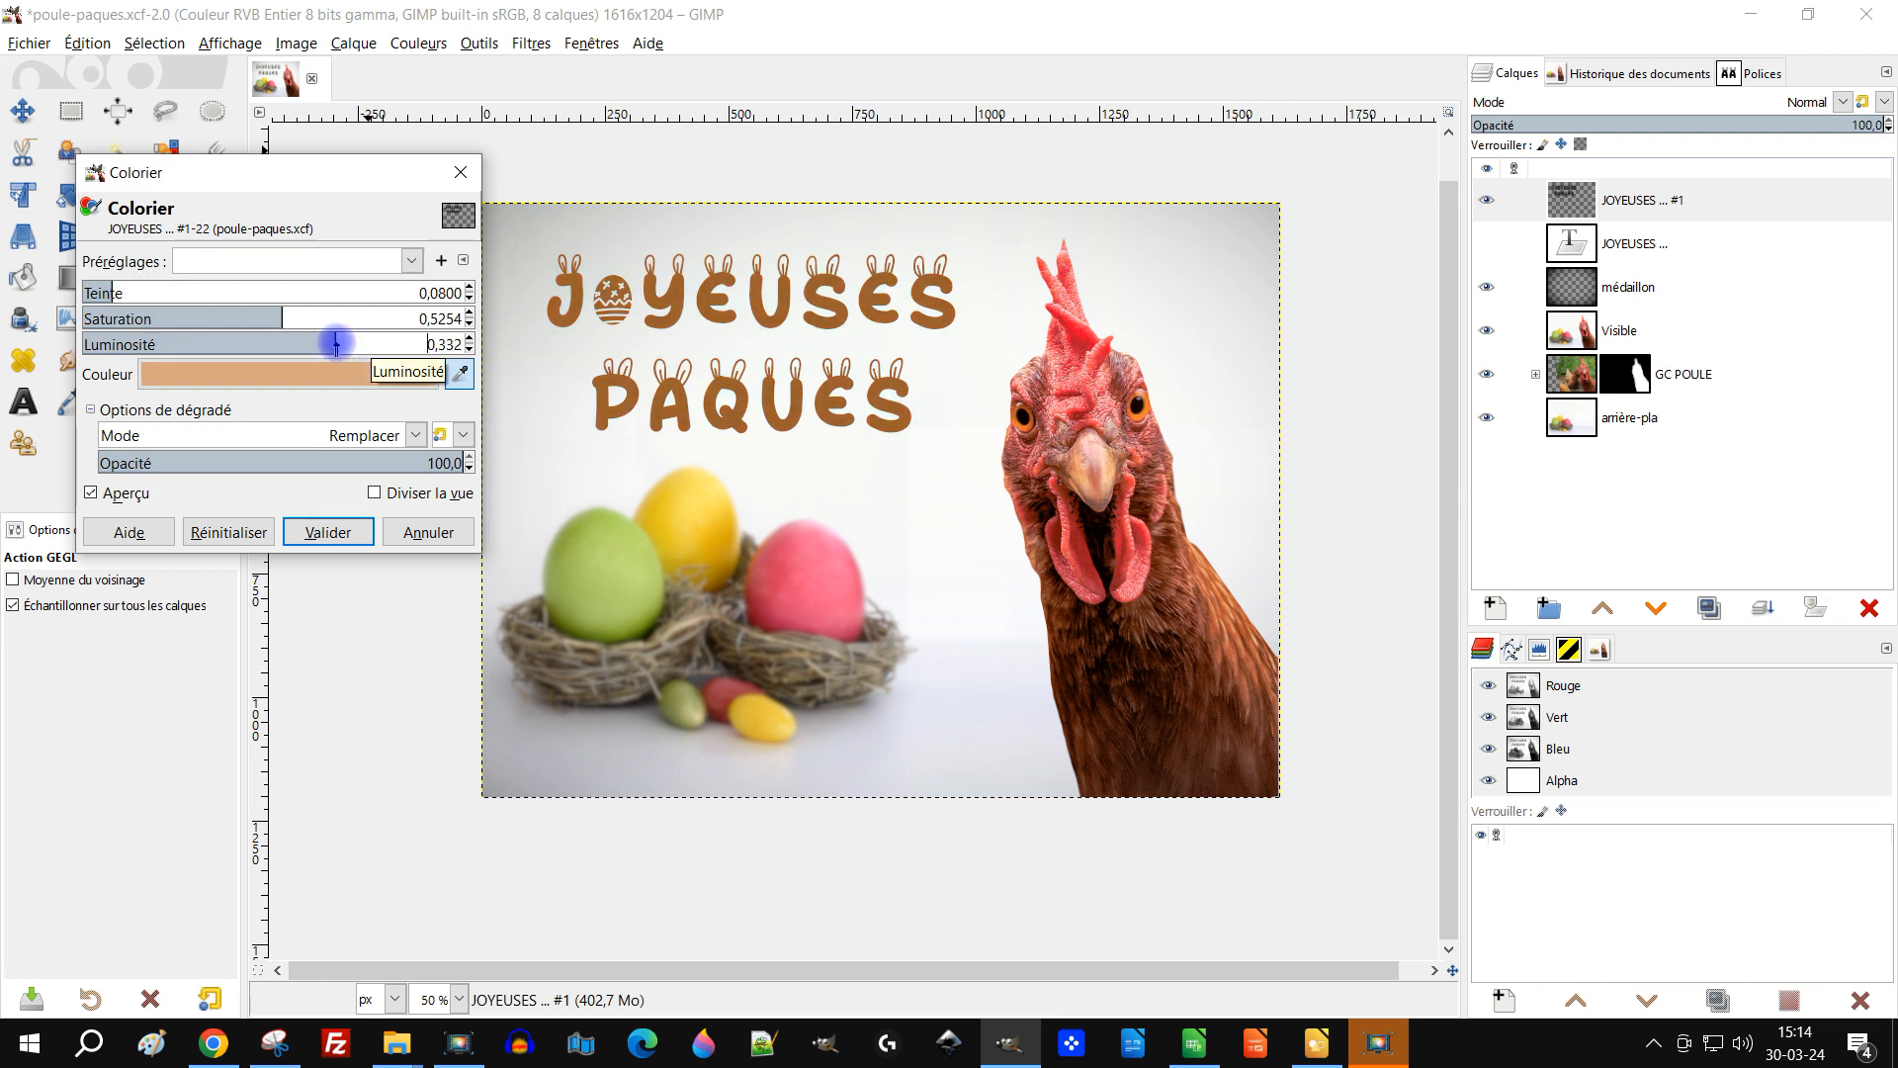
{"action": "left_click", "coordinate": [332, 532]}
{"action": "left_click", "coordinate": [526, 44]}
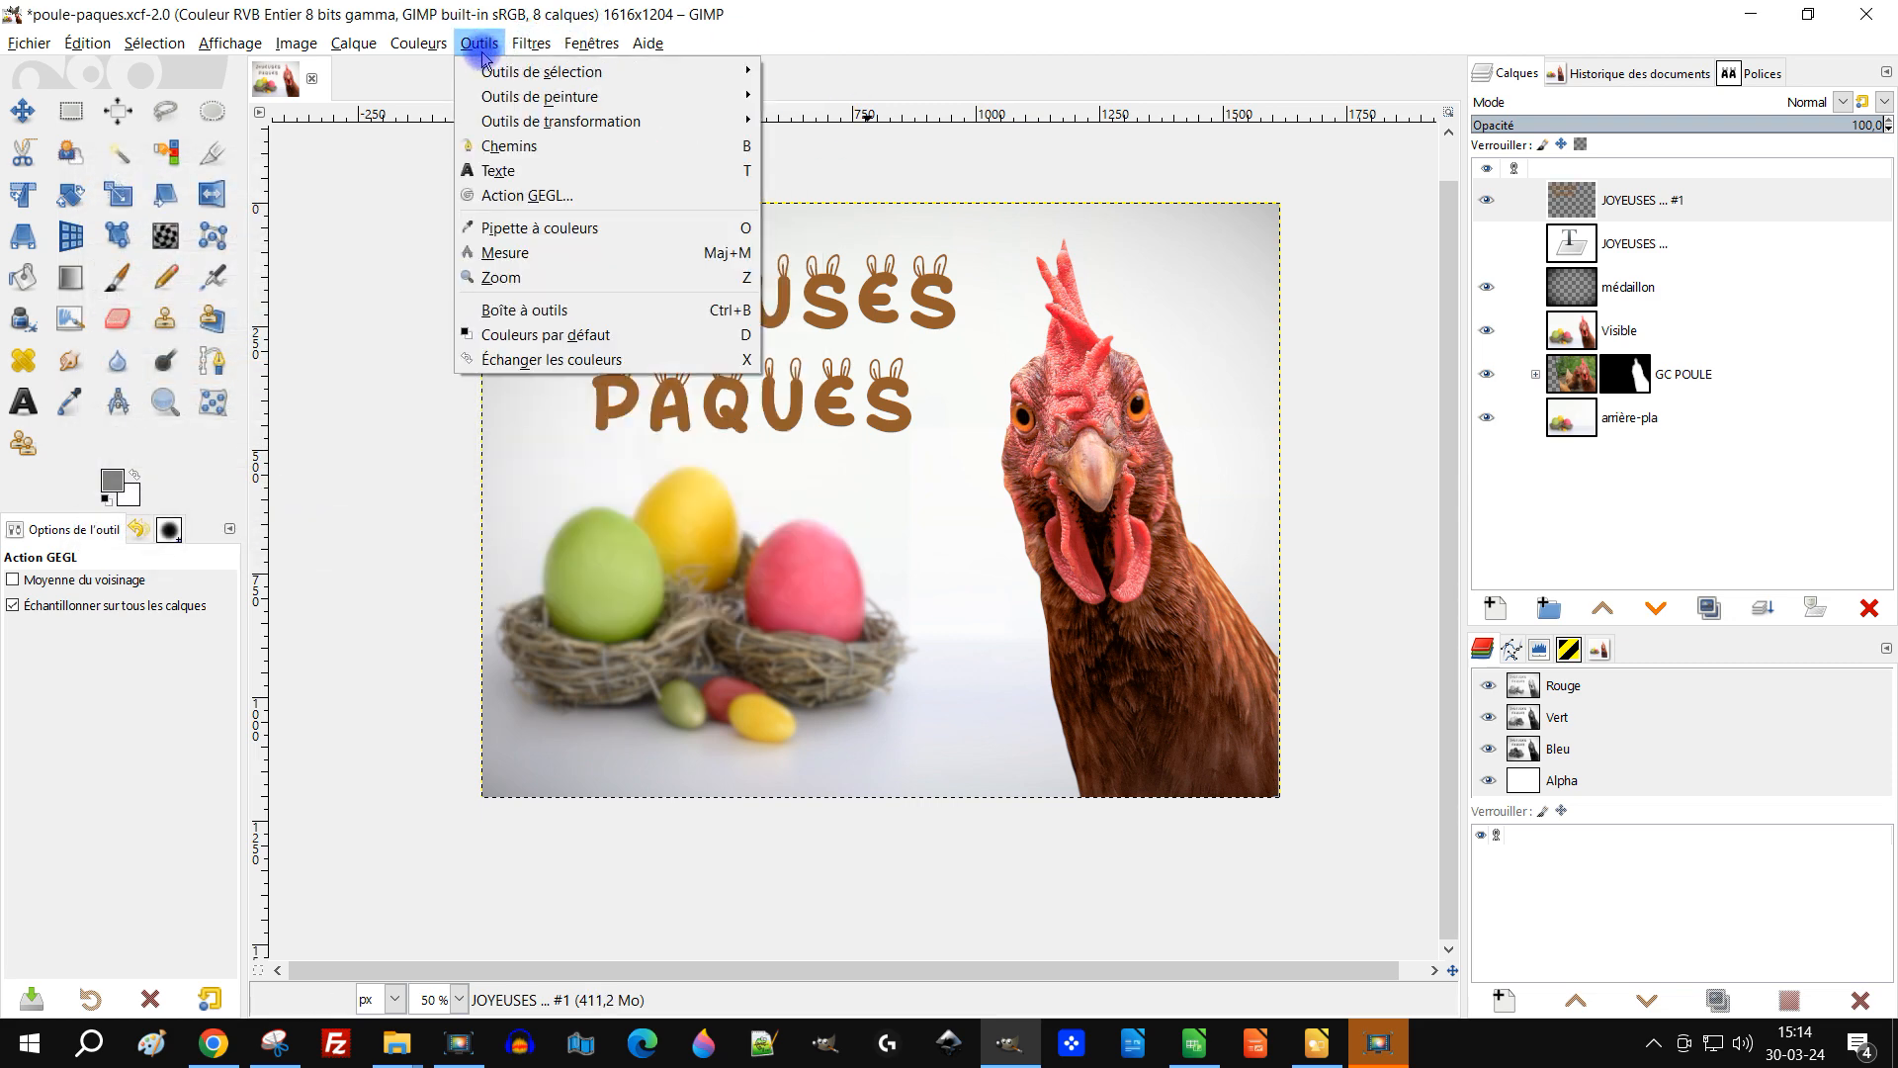
{"action": "mouse_move", "coordinate": [420, 50]}
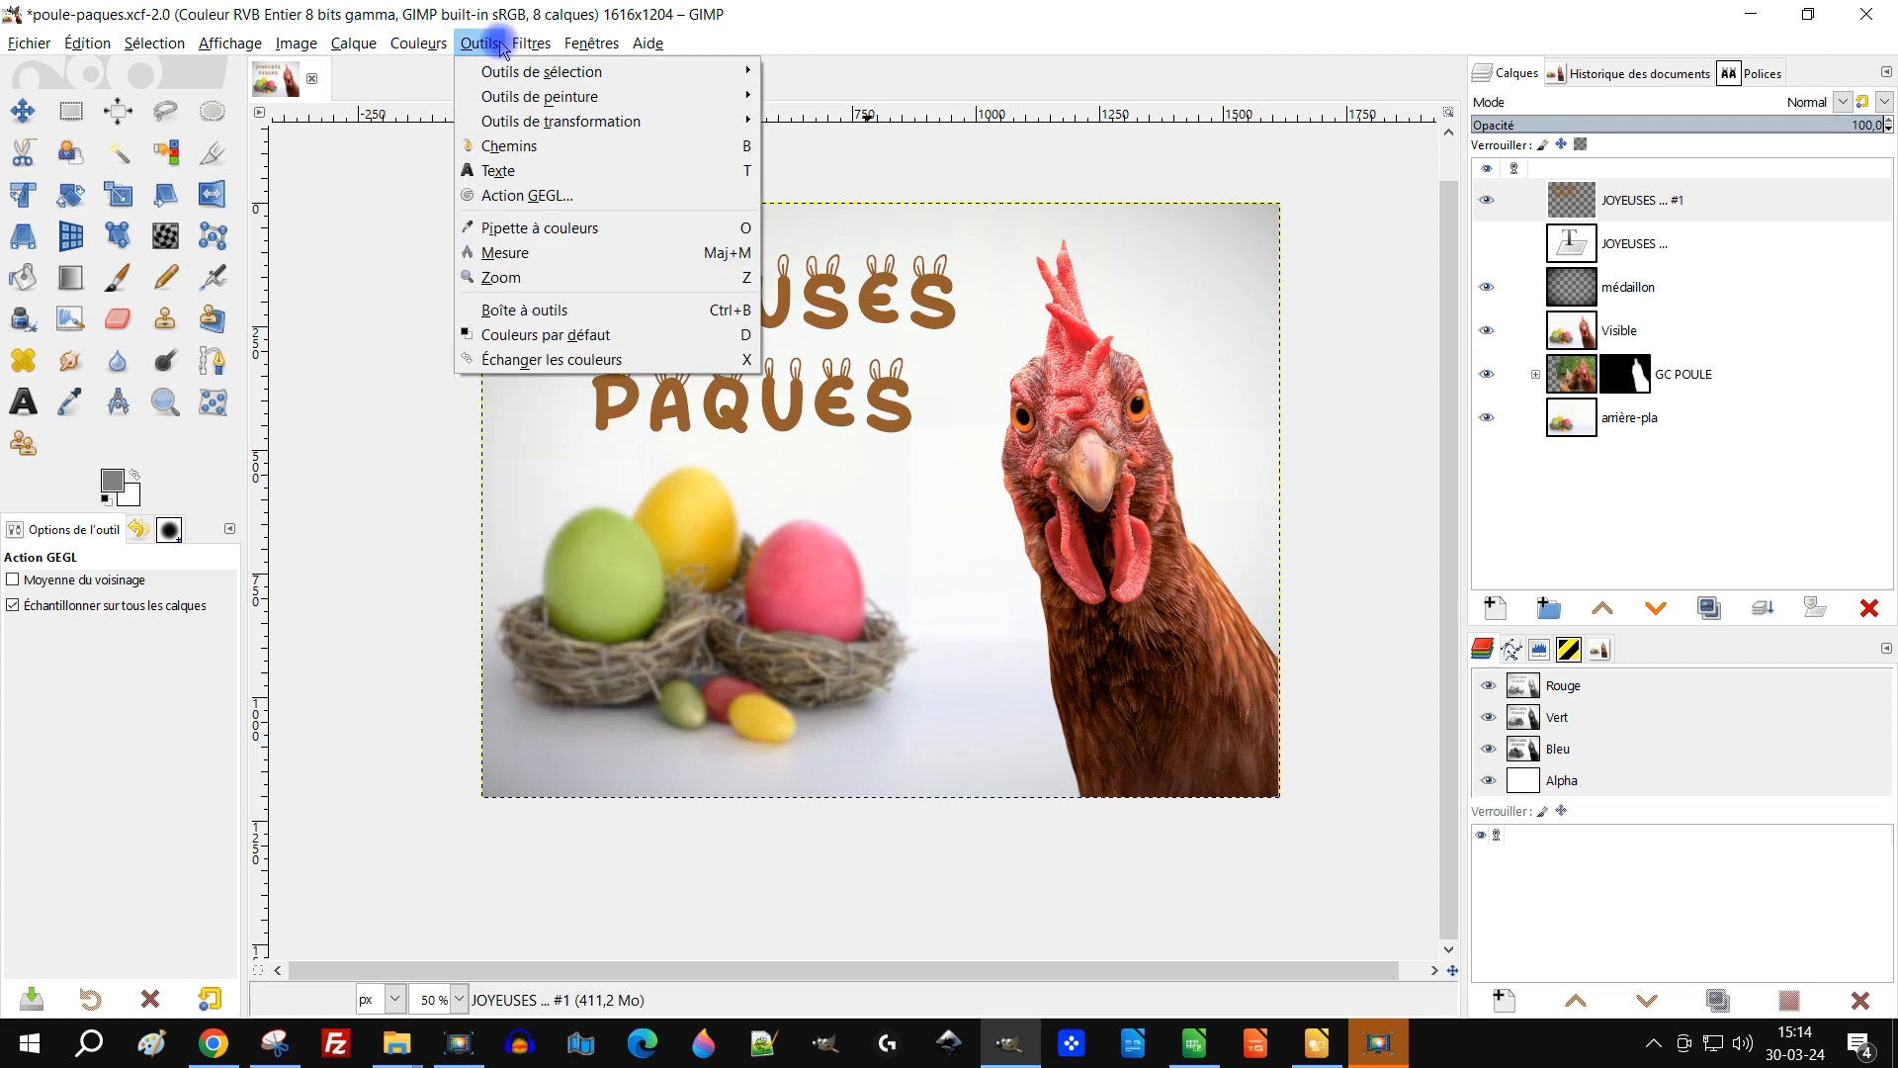
{"action": "mouse_move", "coordinate": [531, 44]}
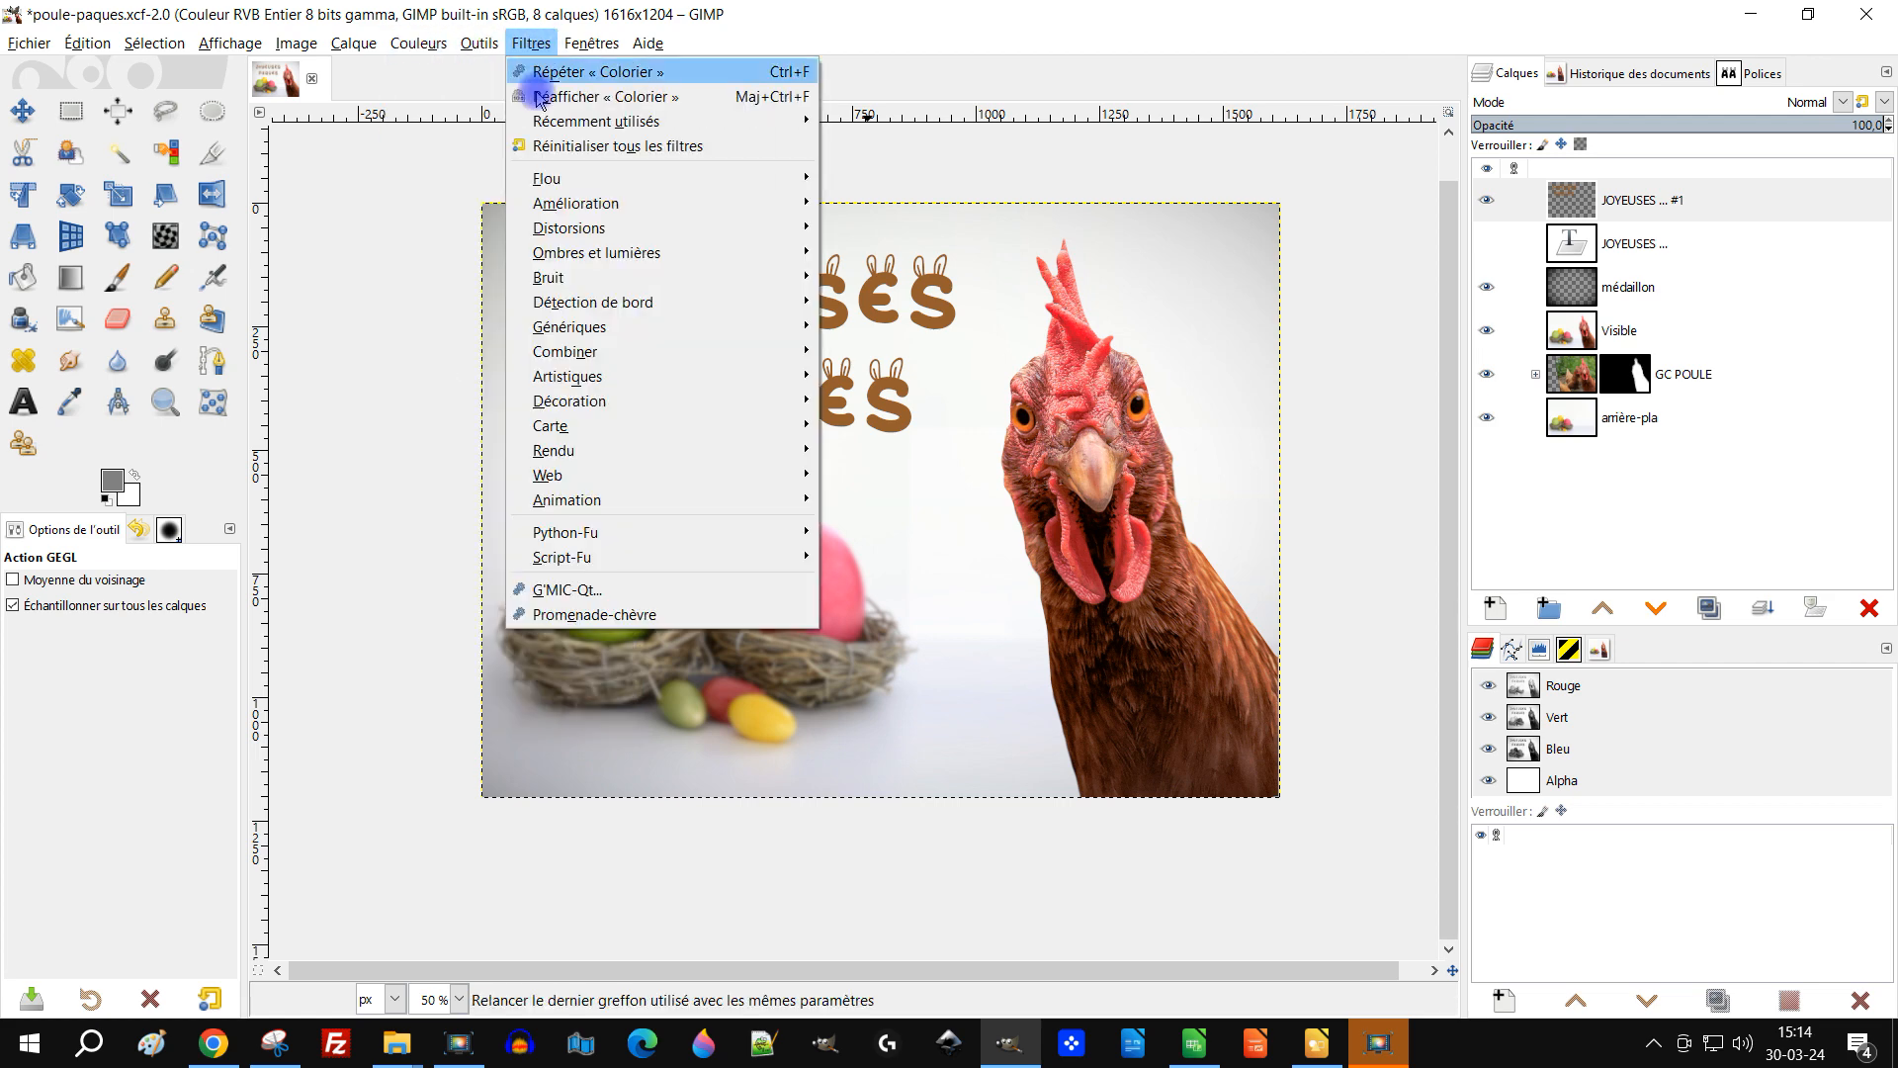
{"action": "mouse_move", "coordinate": [692, 253]}
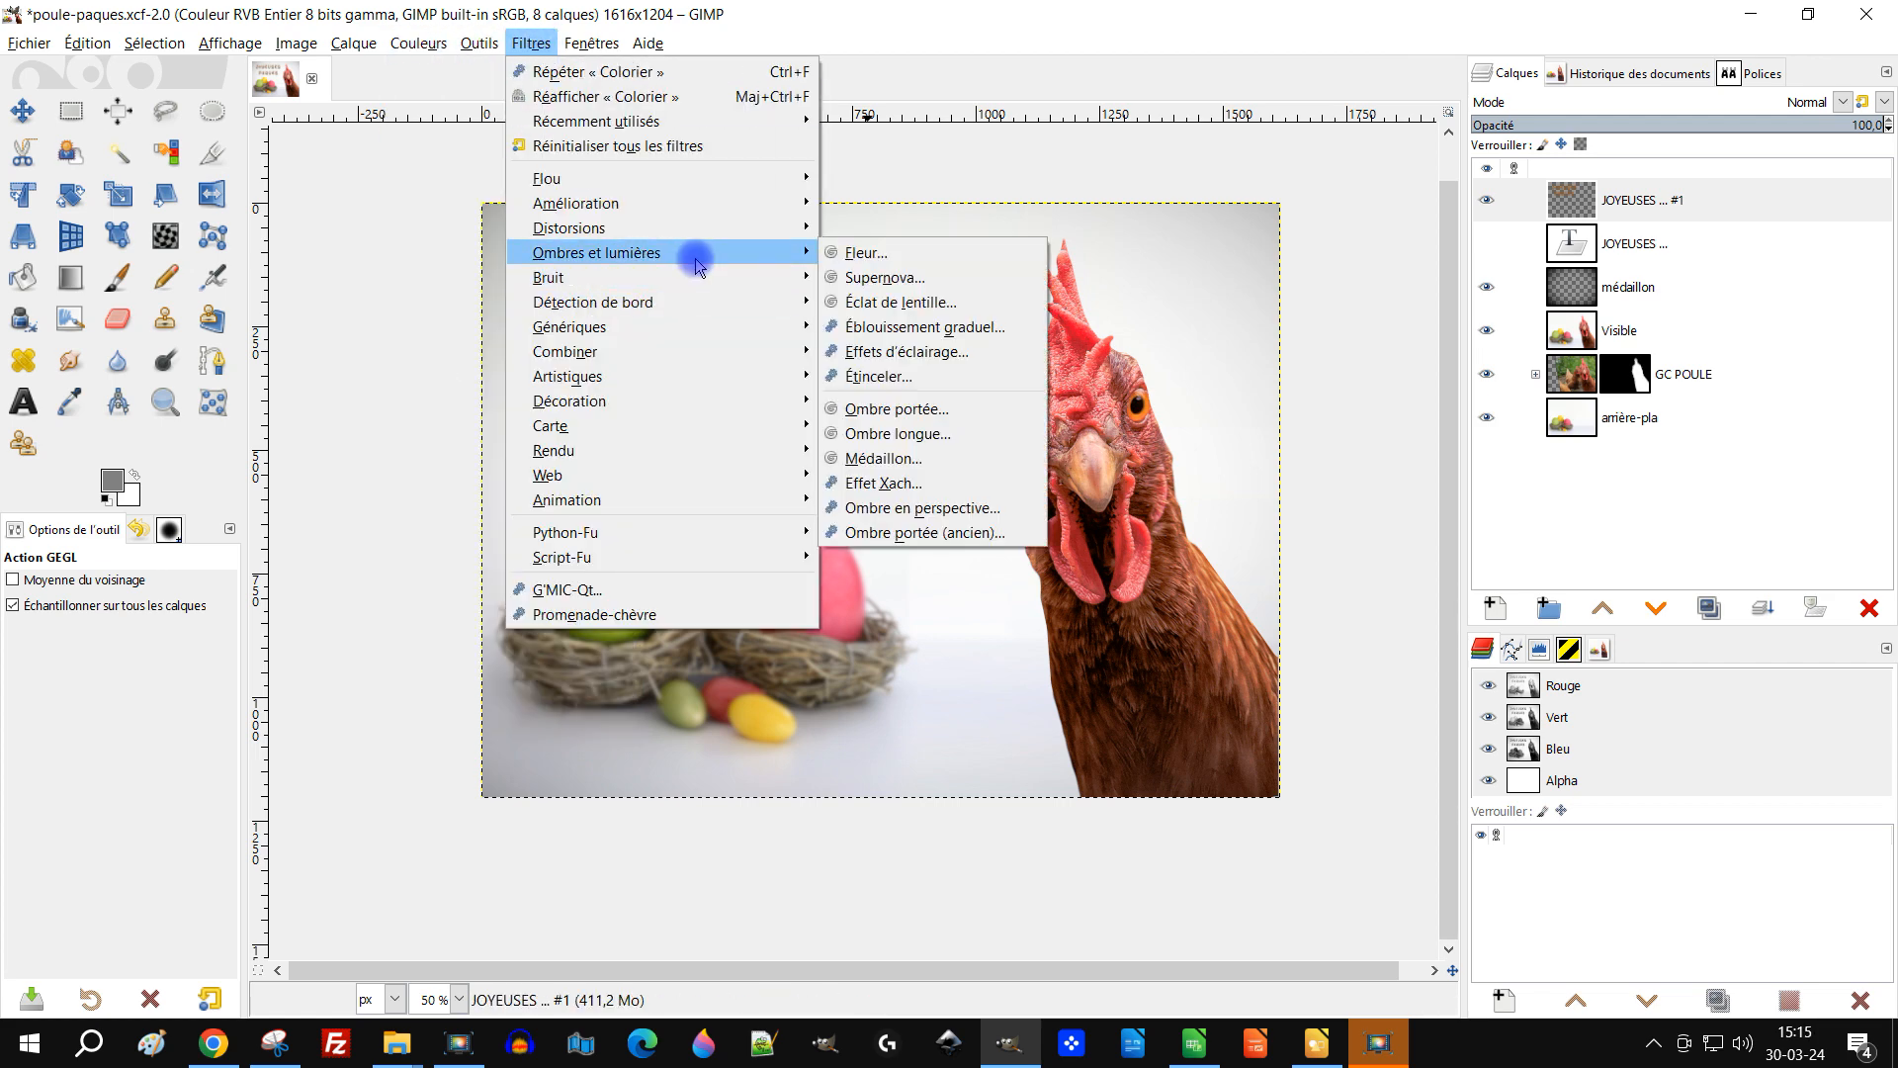
{"action": "left_click", "coordinate": [948, 408]}
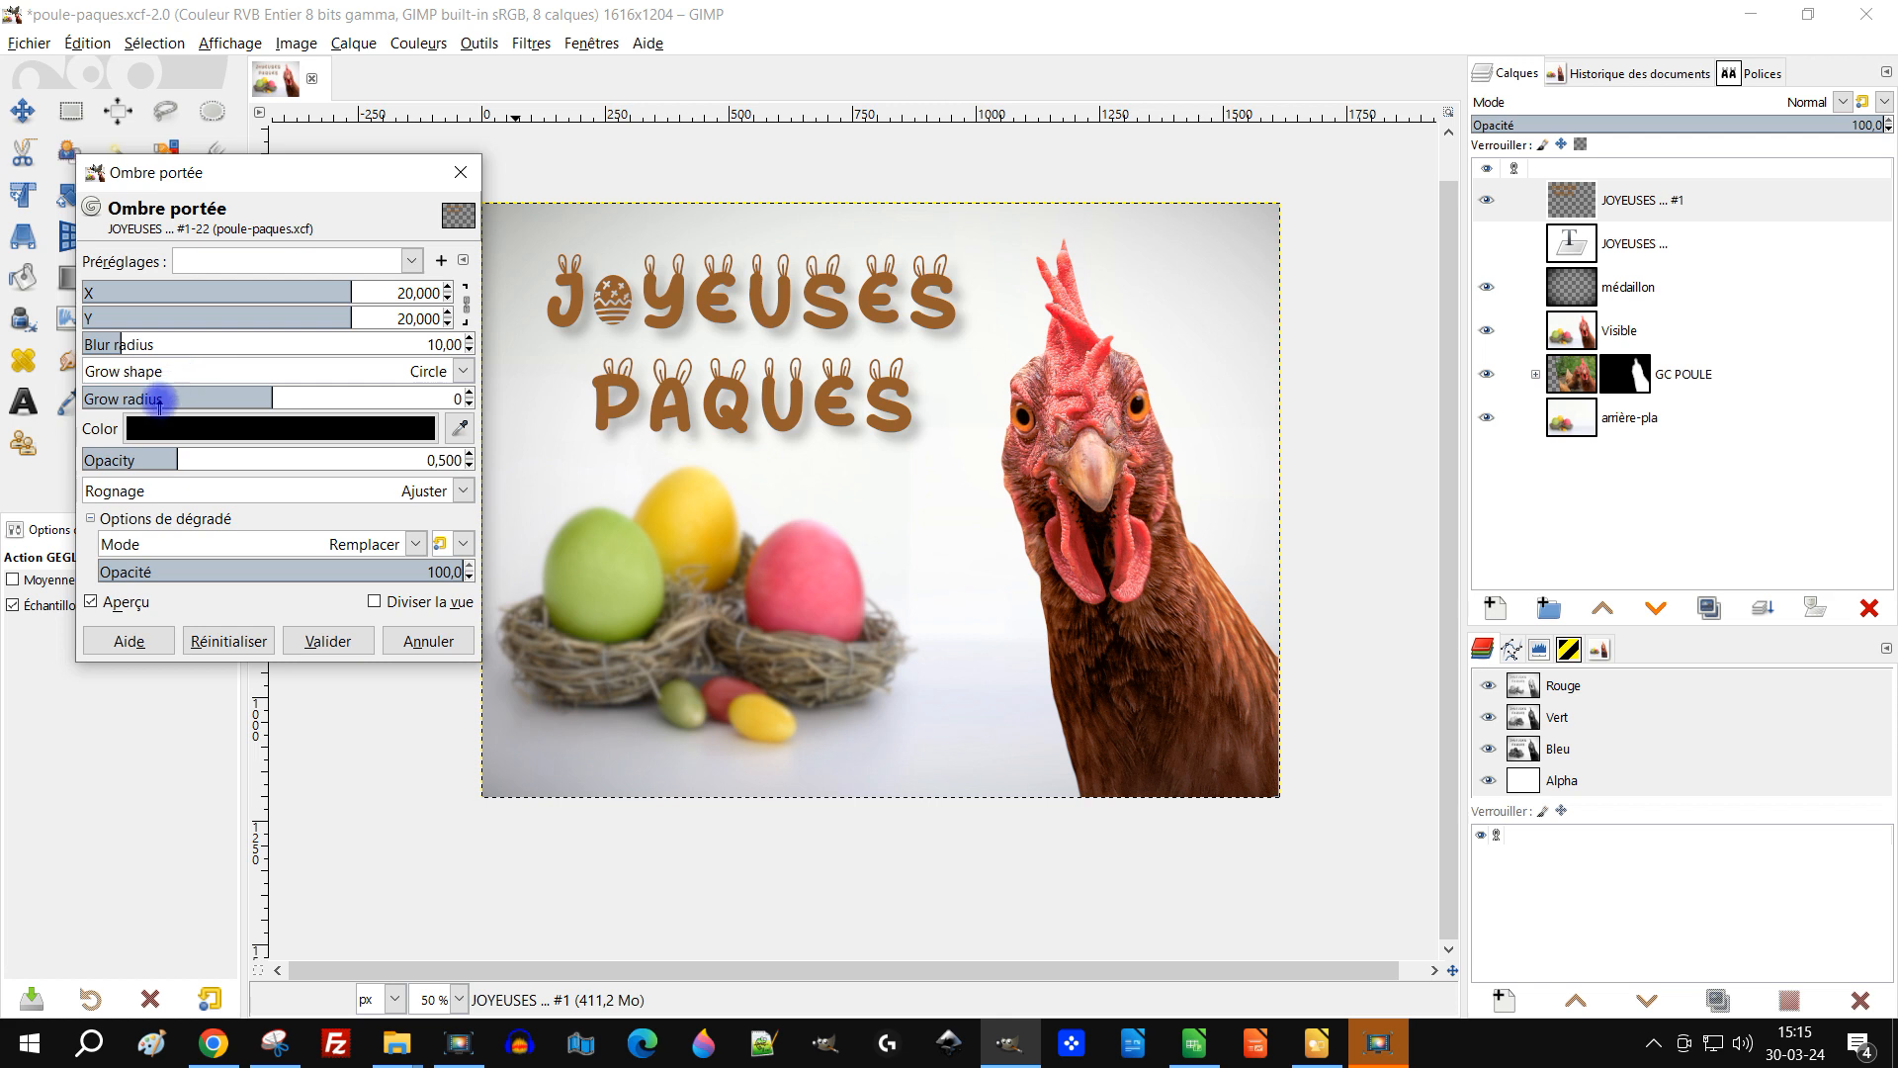
{"action": "left_click", "coordinate": [115, 339]}
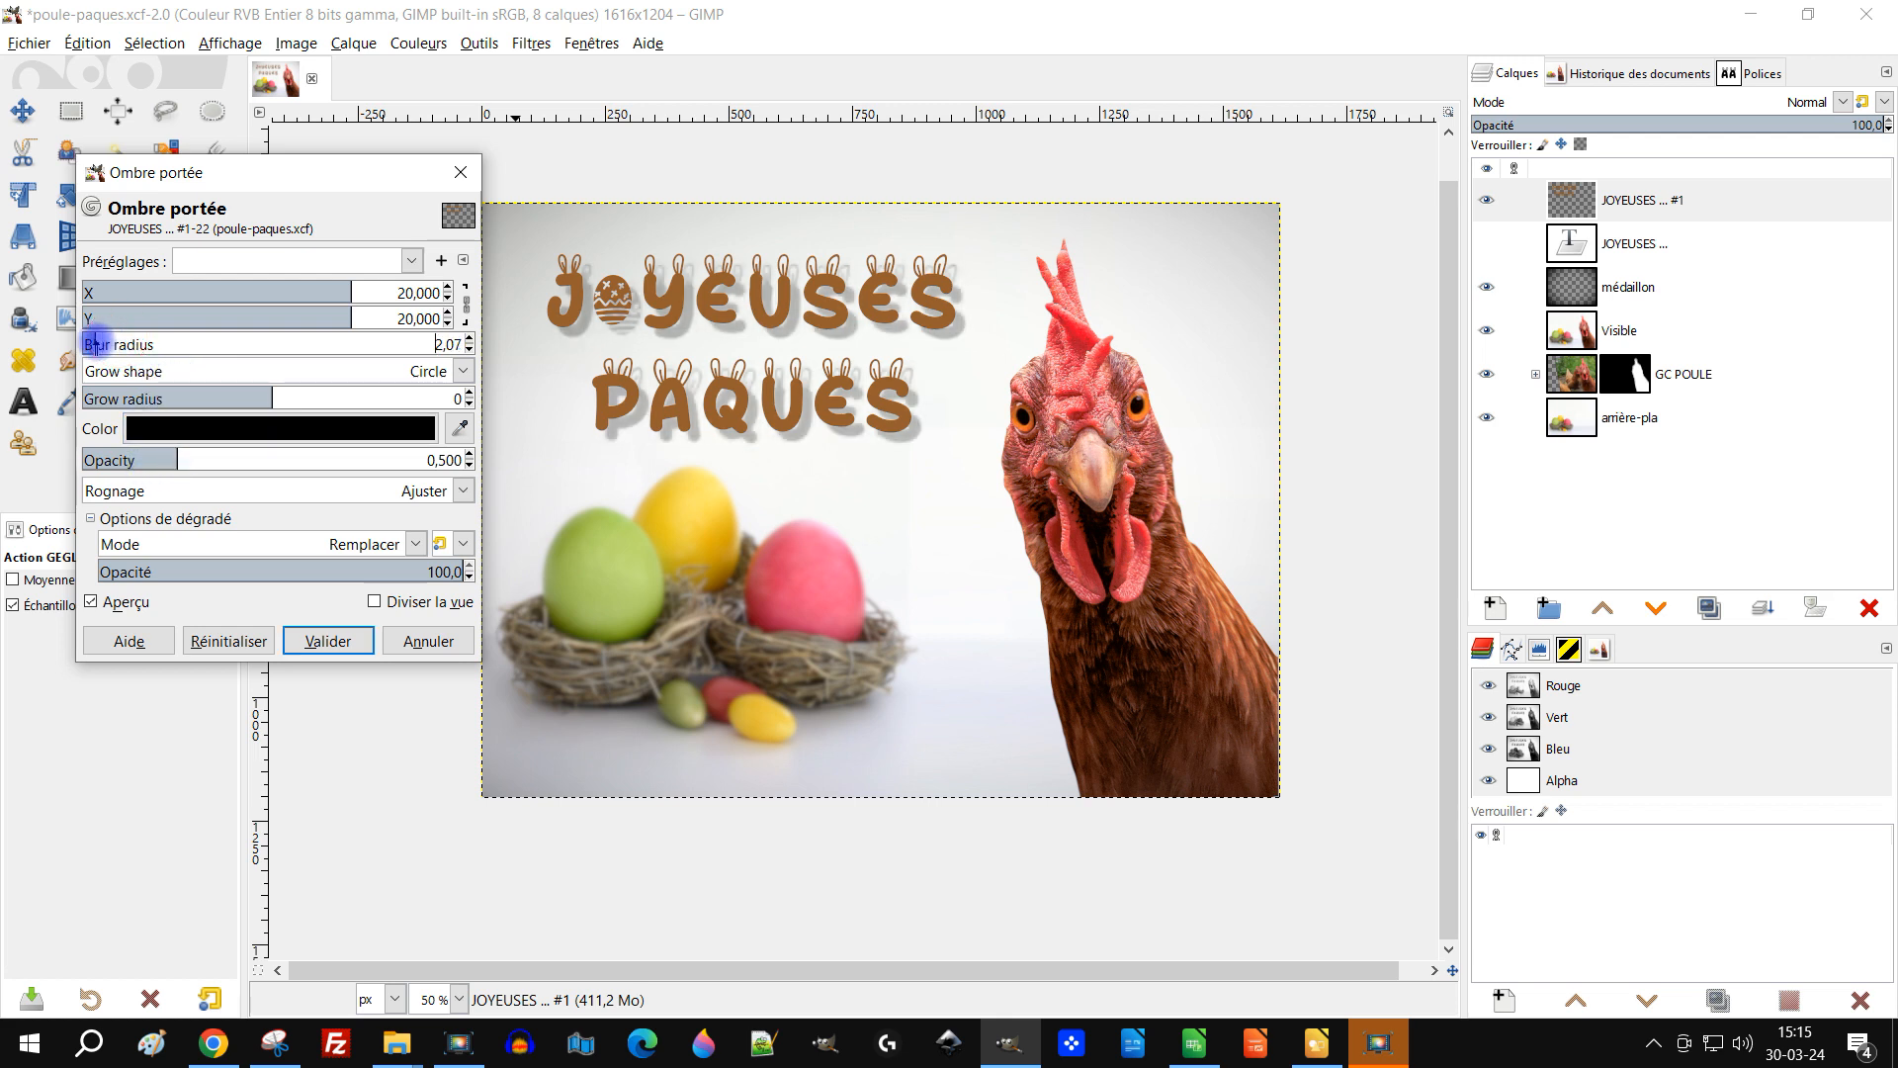
{"action": "left_click", "coordinate": [471, 298]}
{"action": "mouse_move", "coordinate": [332, 293]}
{"action": "left_mouse_down"}
{"action": "mouse_move", "coordinate": [281, 297]}
{"action": "mouse_move", "coordinate": [314, 318]}
{"action": "left_mouse_up"}
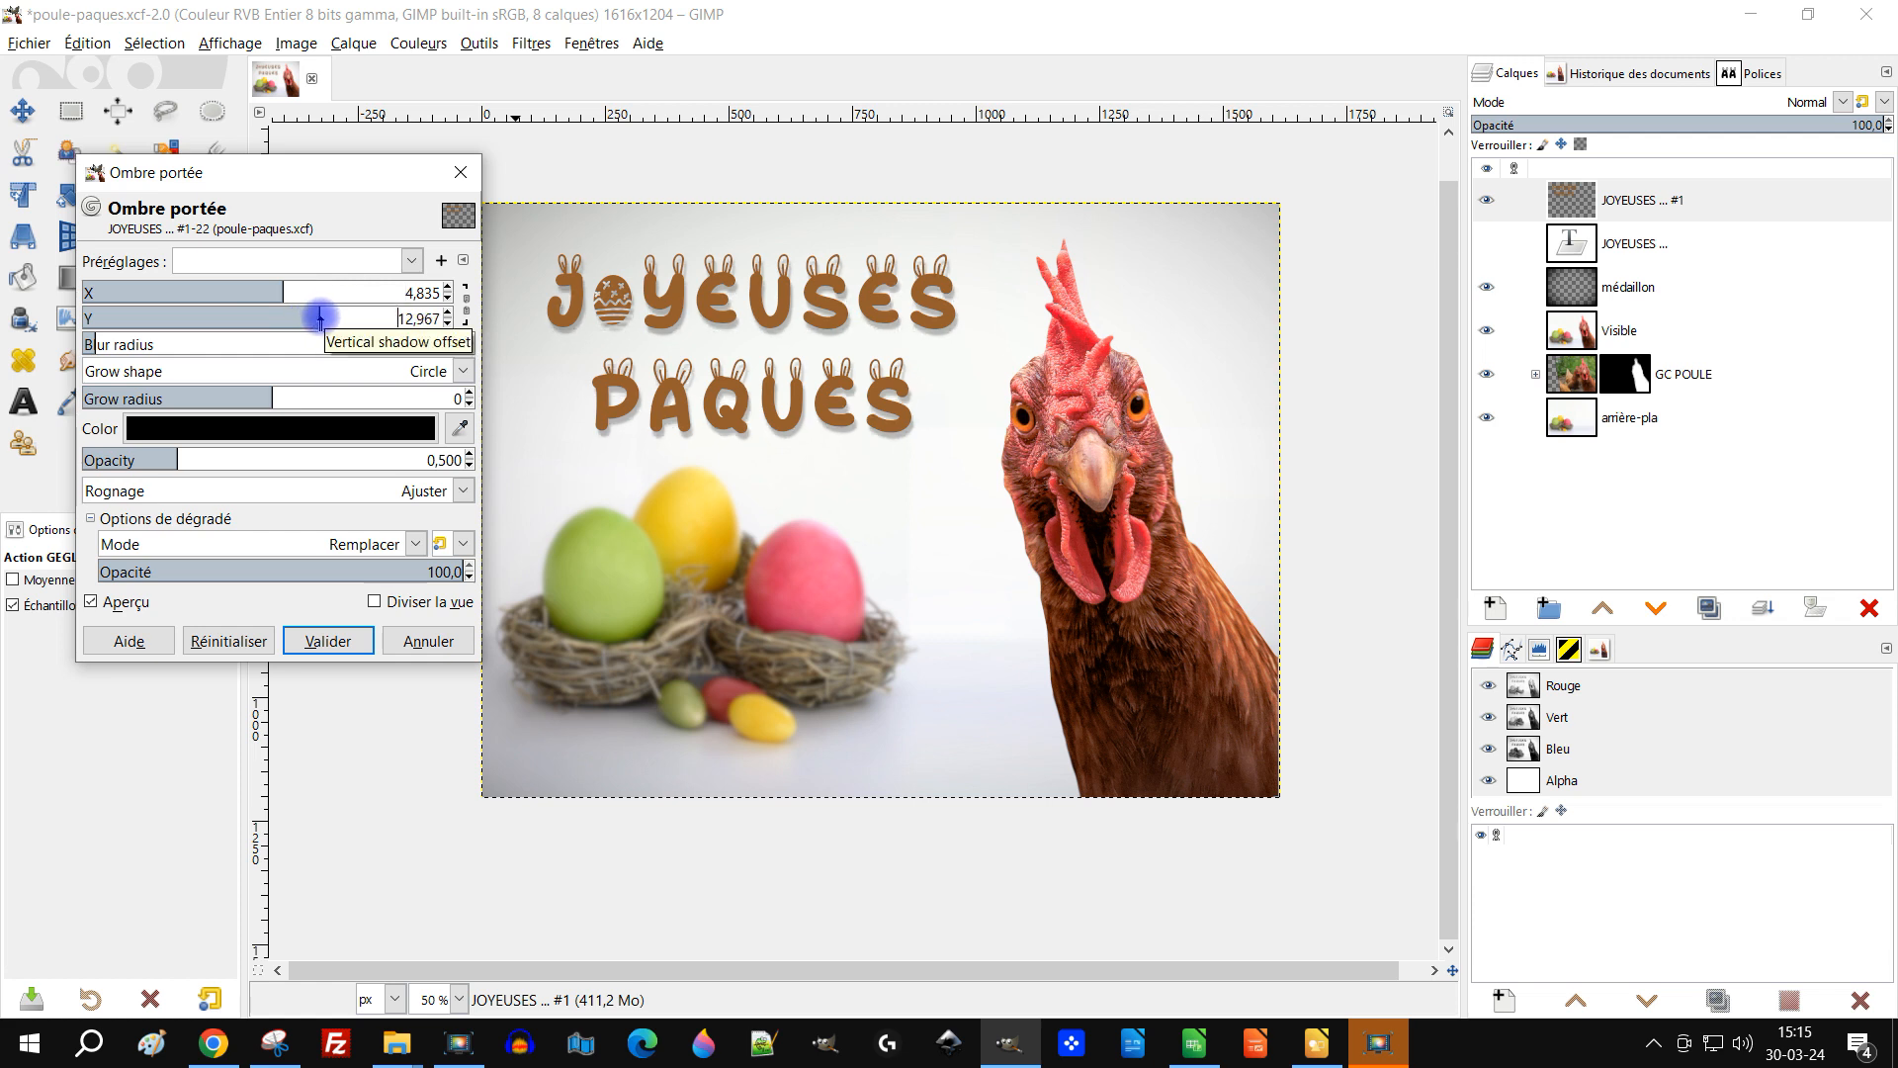
{"action": "left_click_drag", "start_coordinate": [284, 290], "coordinate": [293, 292]}
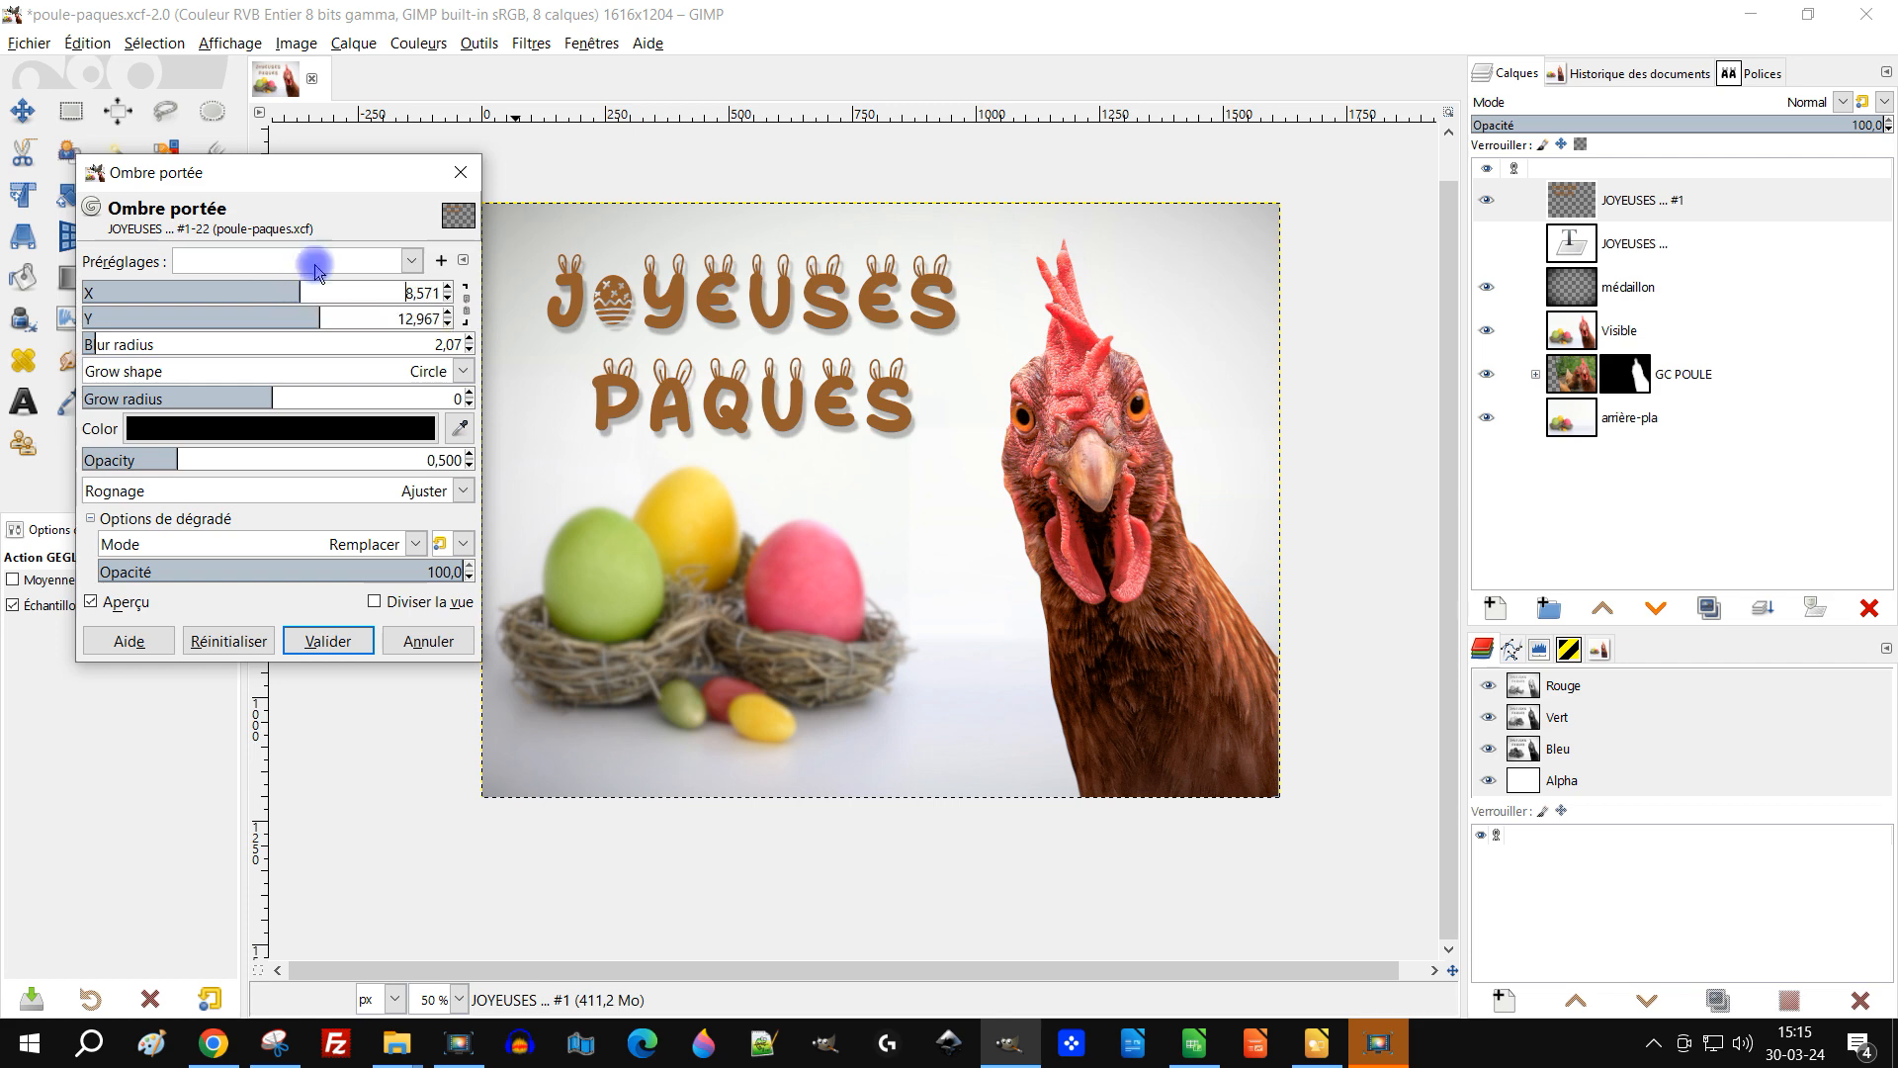
{"action": "left_click", "coordinate": [461, 172]}
Step: Open the Long Shadow filter on the text copy and set the shadow colour to black
{"action": "left_click", "coordinate": [531, 43]}
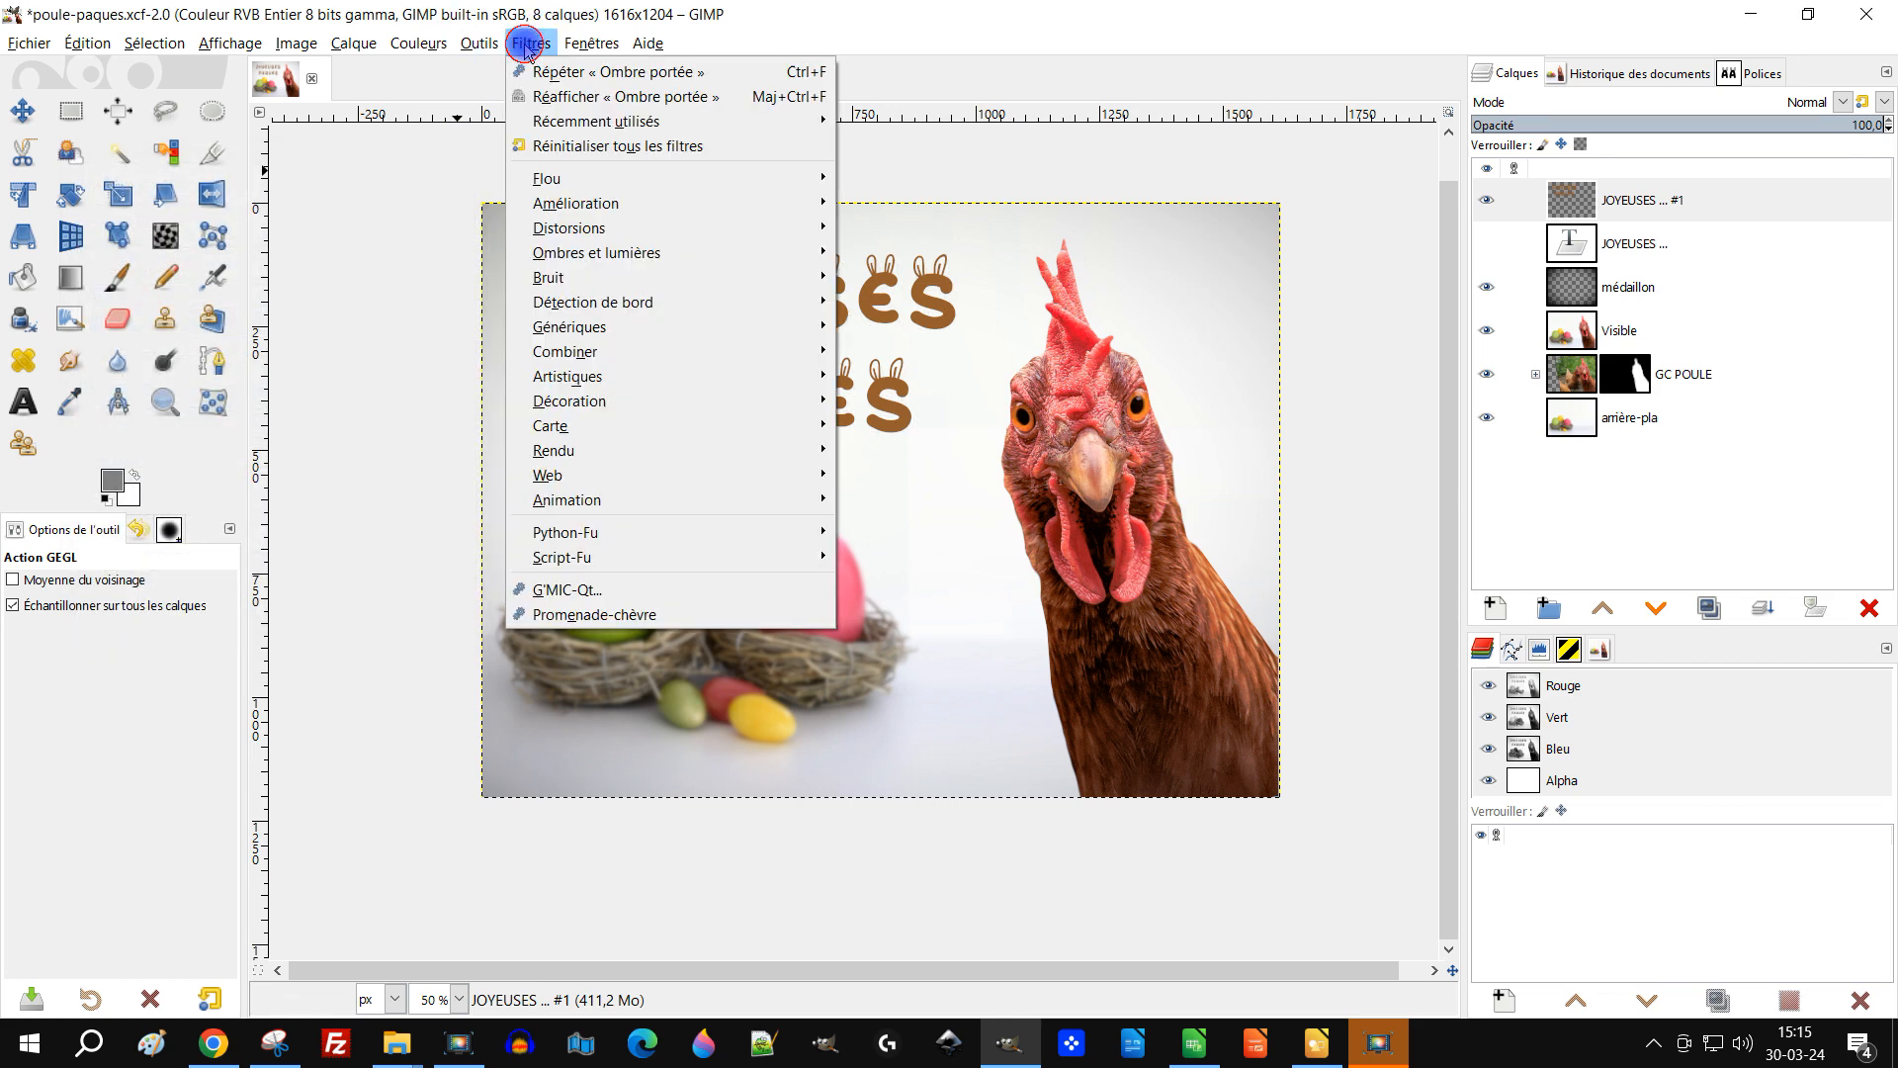
{"action": "mouse_move", "coordinate": [703, 247]}
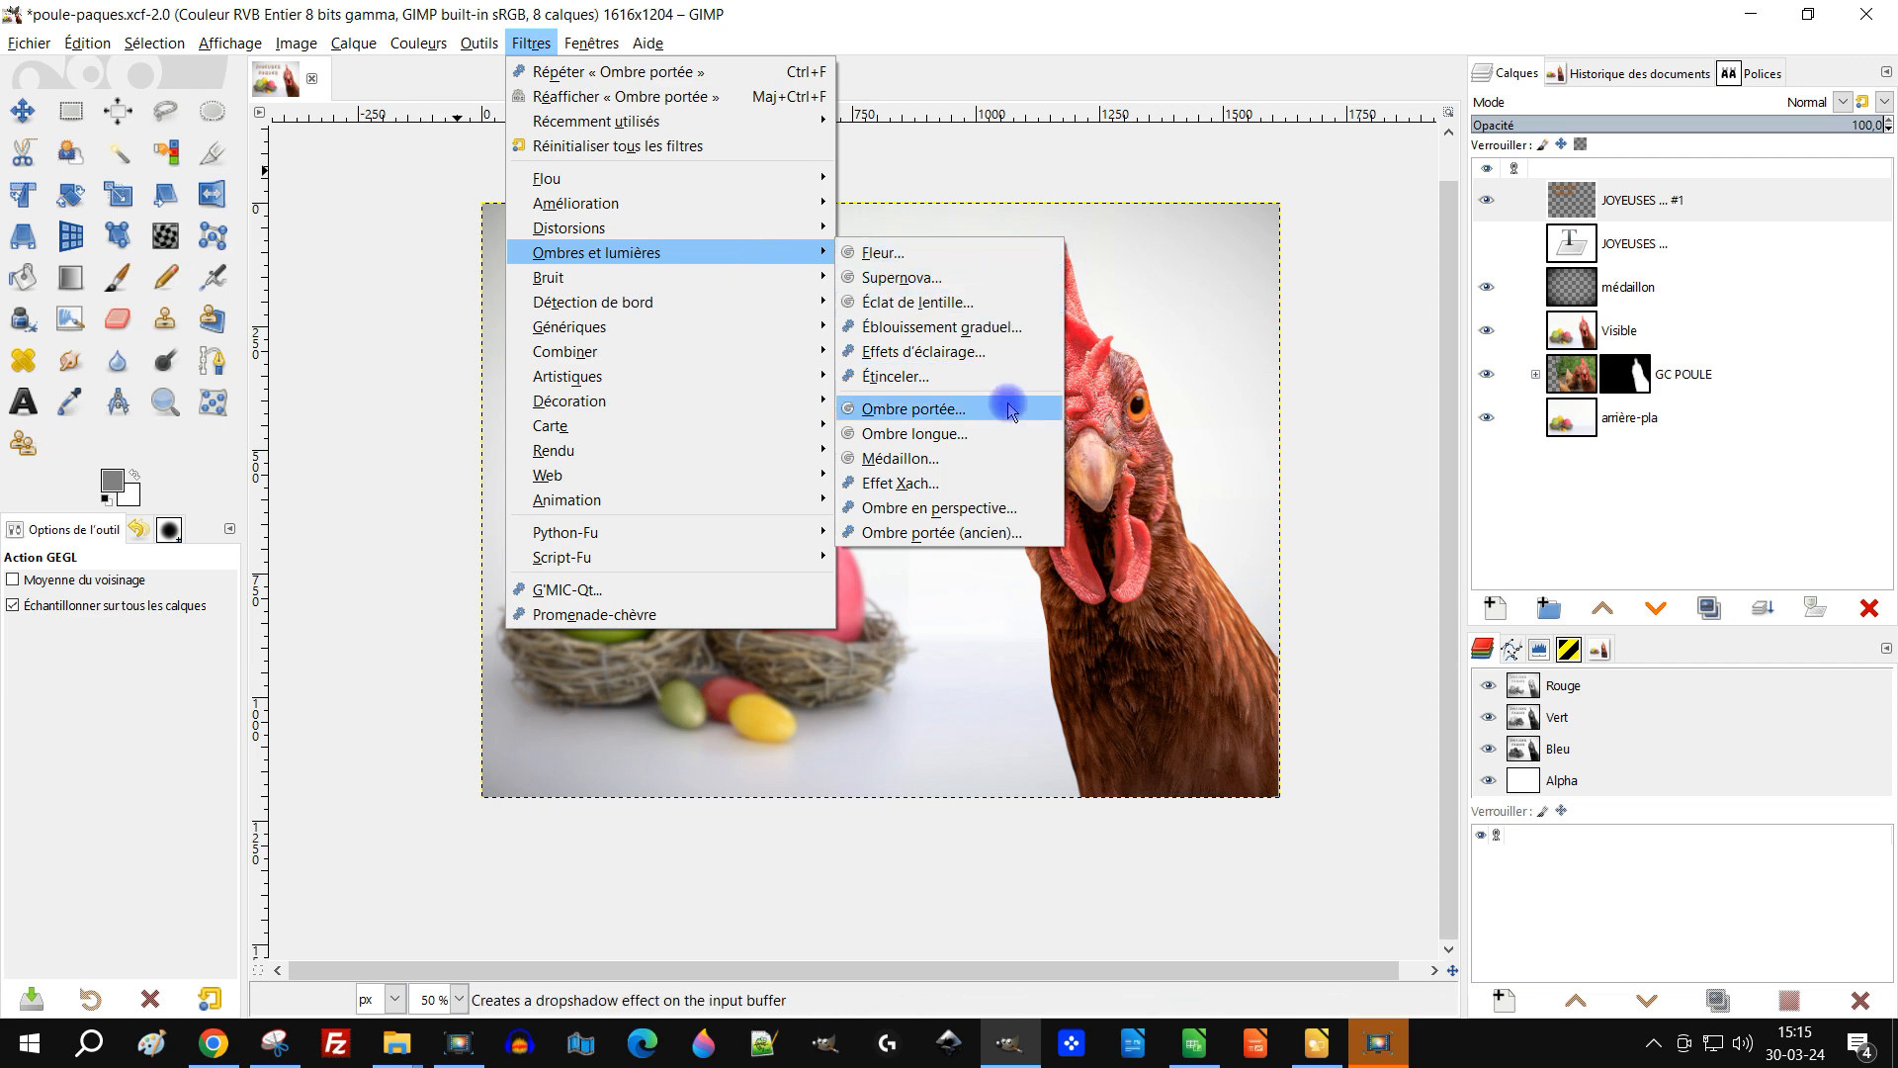
{"action": "left_click", "coordinate": [964, 433]}
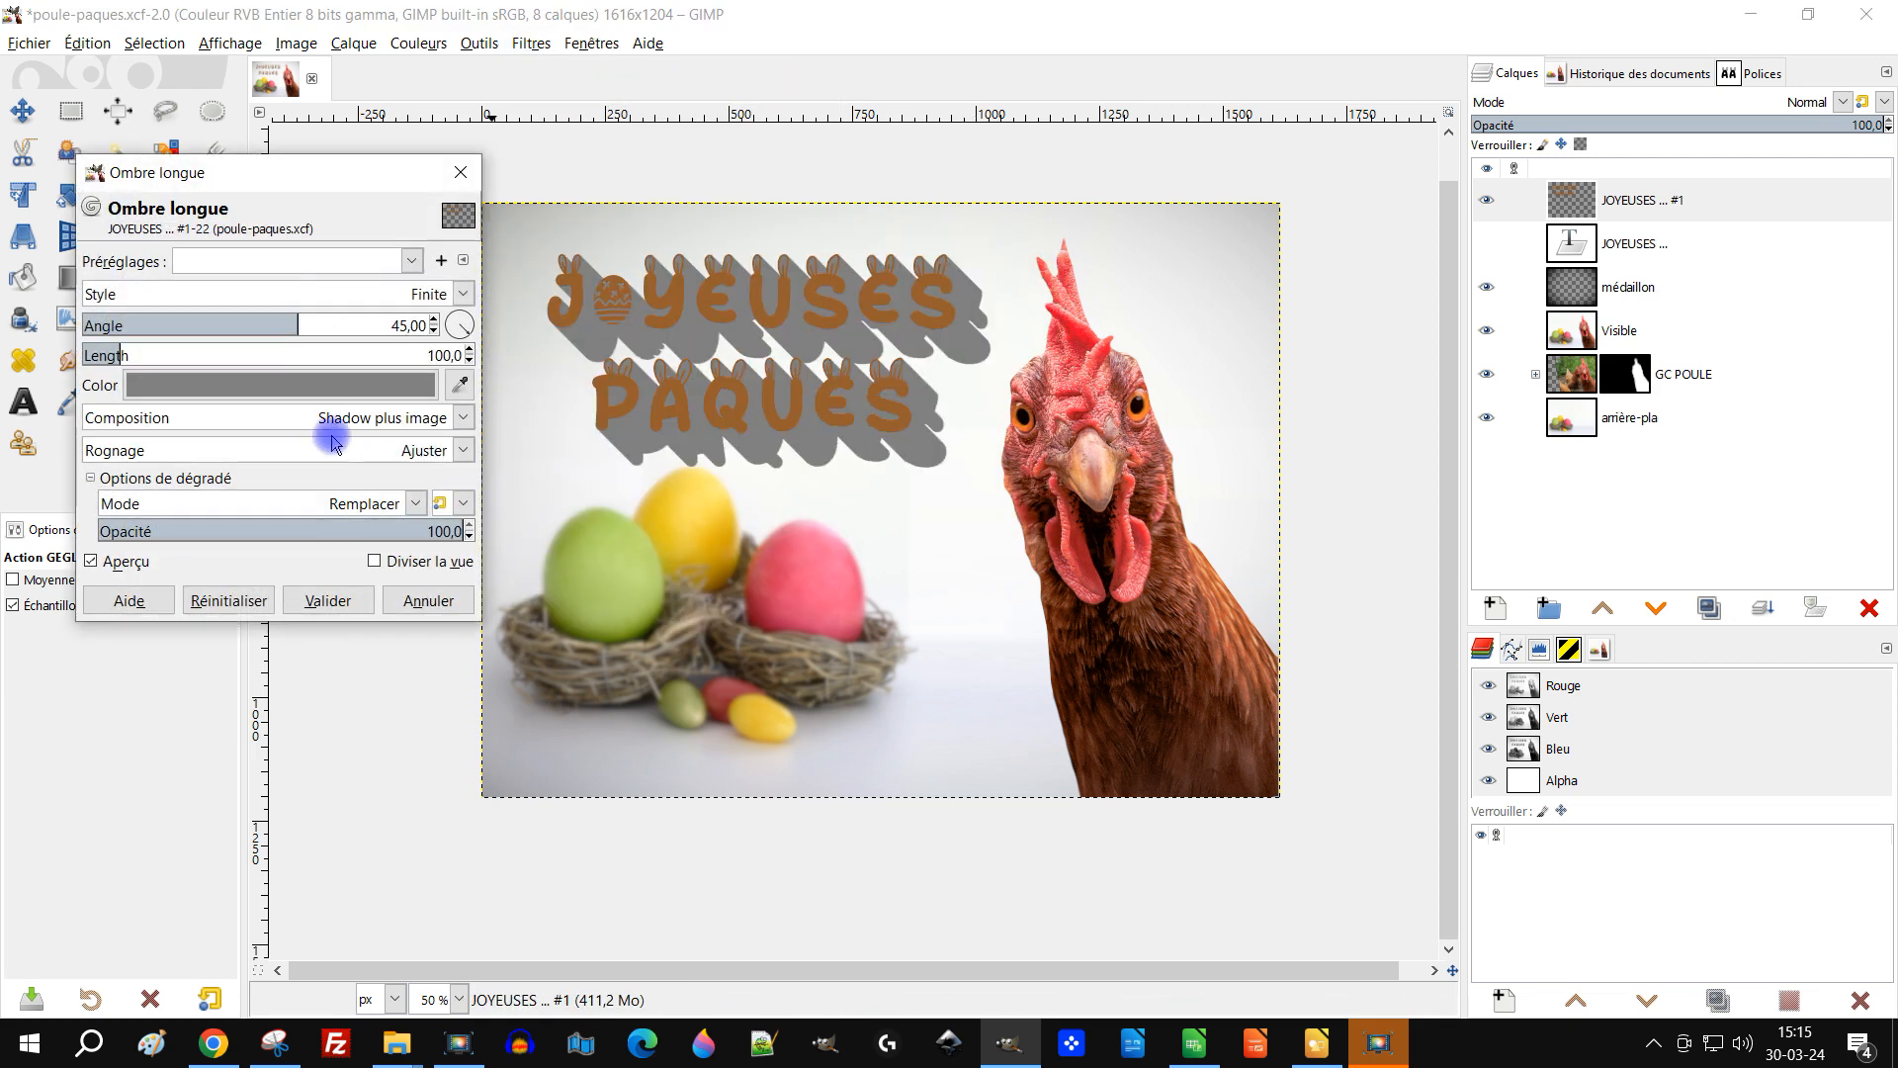
{"action": "left_click", "coordinate": [207, 384]}
{"action": "left_click_drag", "start_coordinate": [166, 392], "coordinate": [28, 506]}
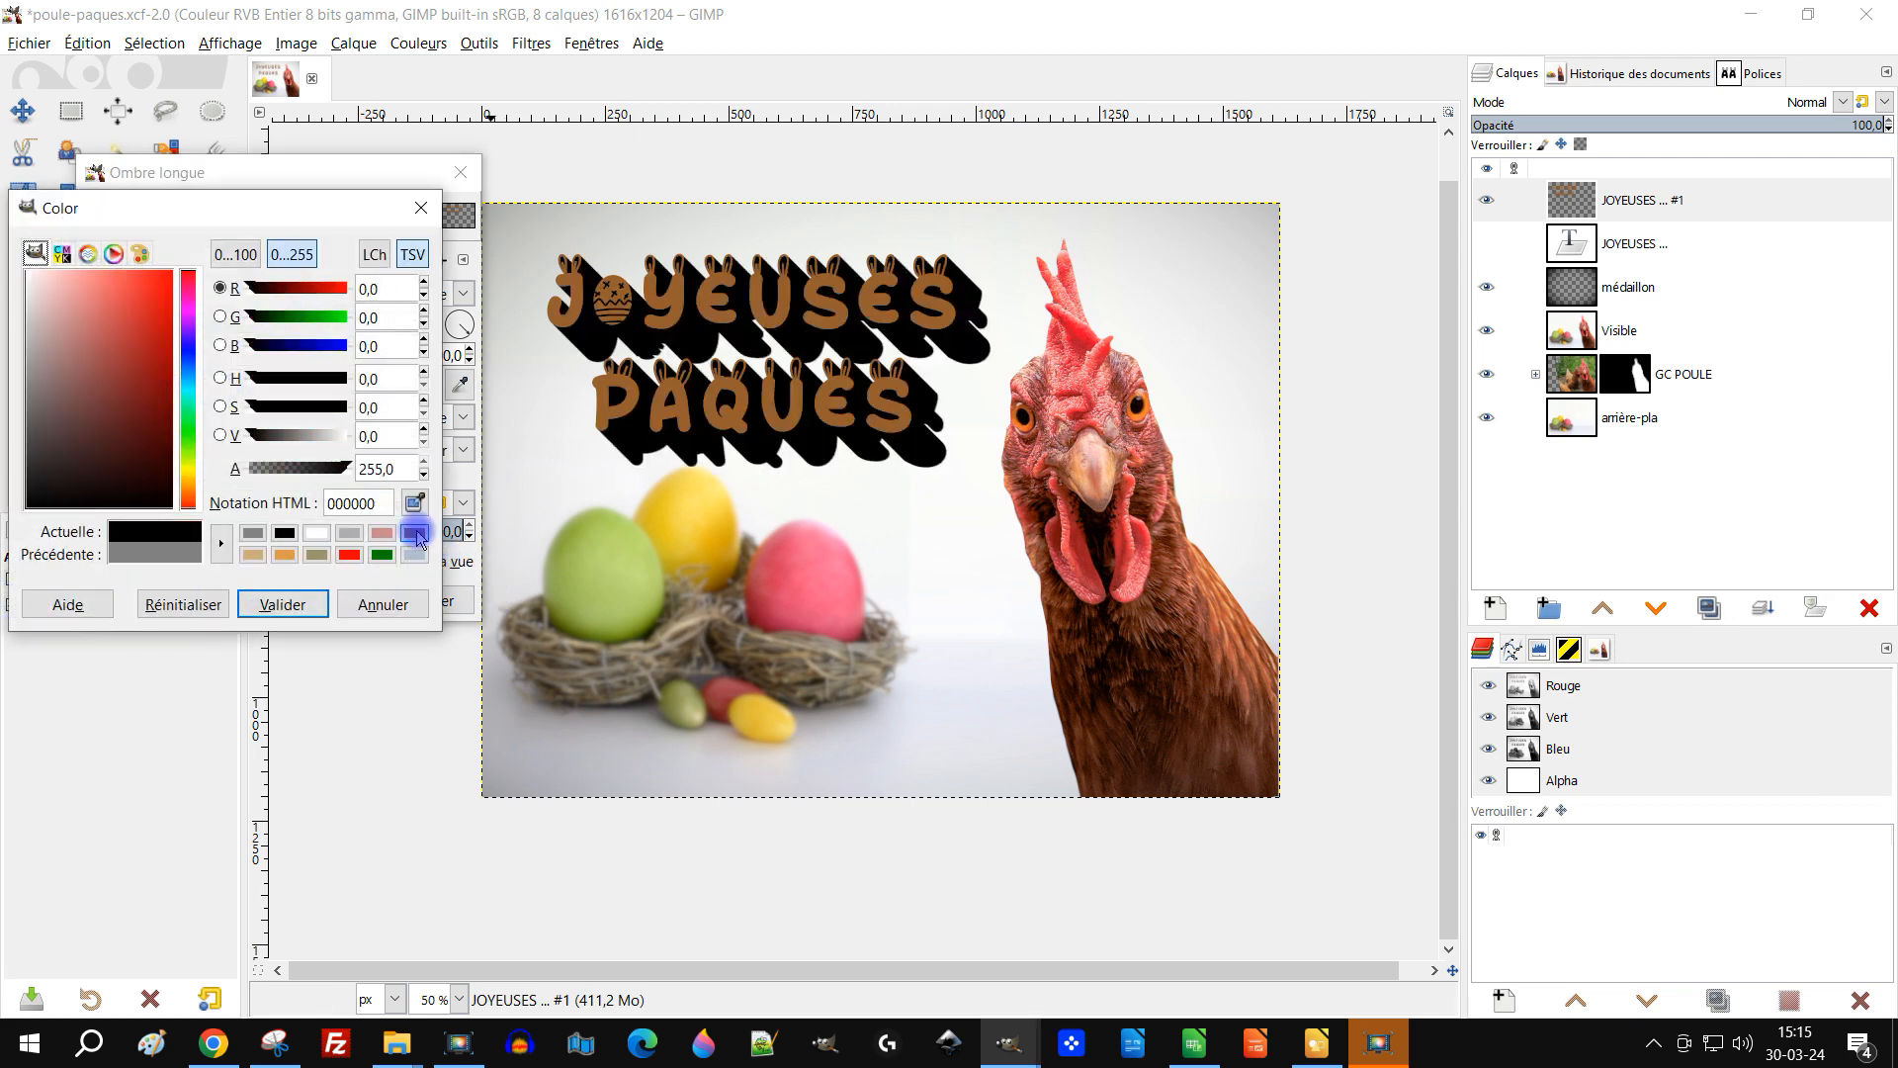
{"action": "left_click", "coordinate": [314, 604]}
Step: Set the long shadow's angle to -11.31 and length to 20.7, and switch its style to Fading
{"action": "mouse_move", "coordinate": [258, 336]}
{"action": "left_mouse_down"}
{"action": "mouse_move", "coordinate": [292, 324]}
{"action": "mouse_move", "coordinate": [224, 325]}
{"action": "mouse_move", "coordinate": [244, 331]}
{"action": "left_mouse_up"}
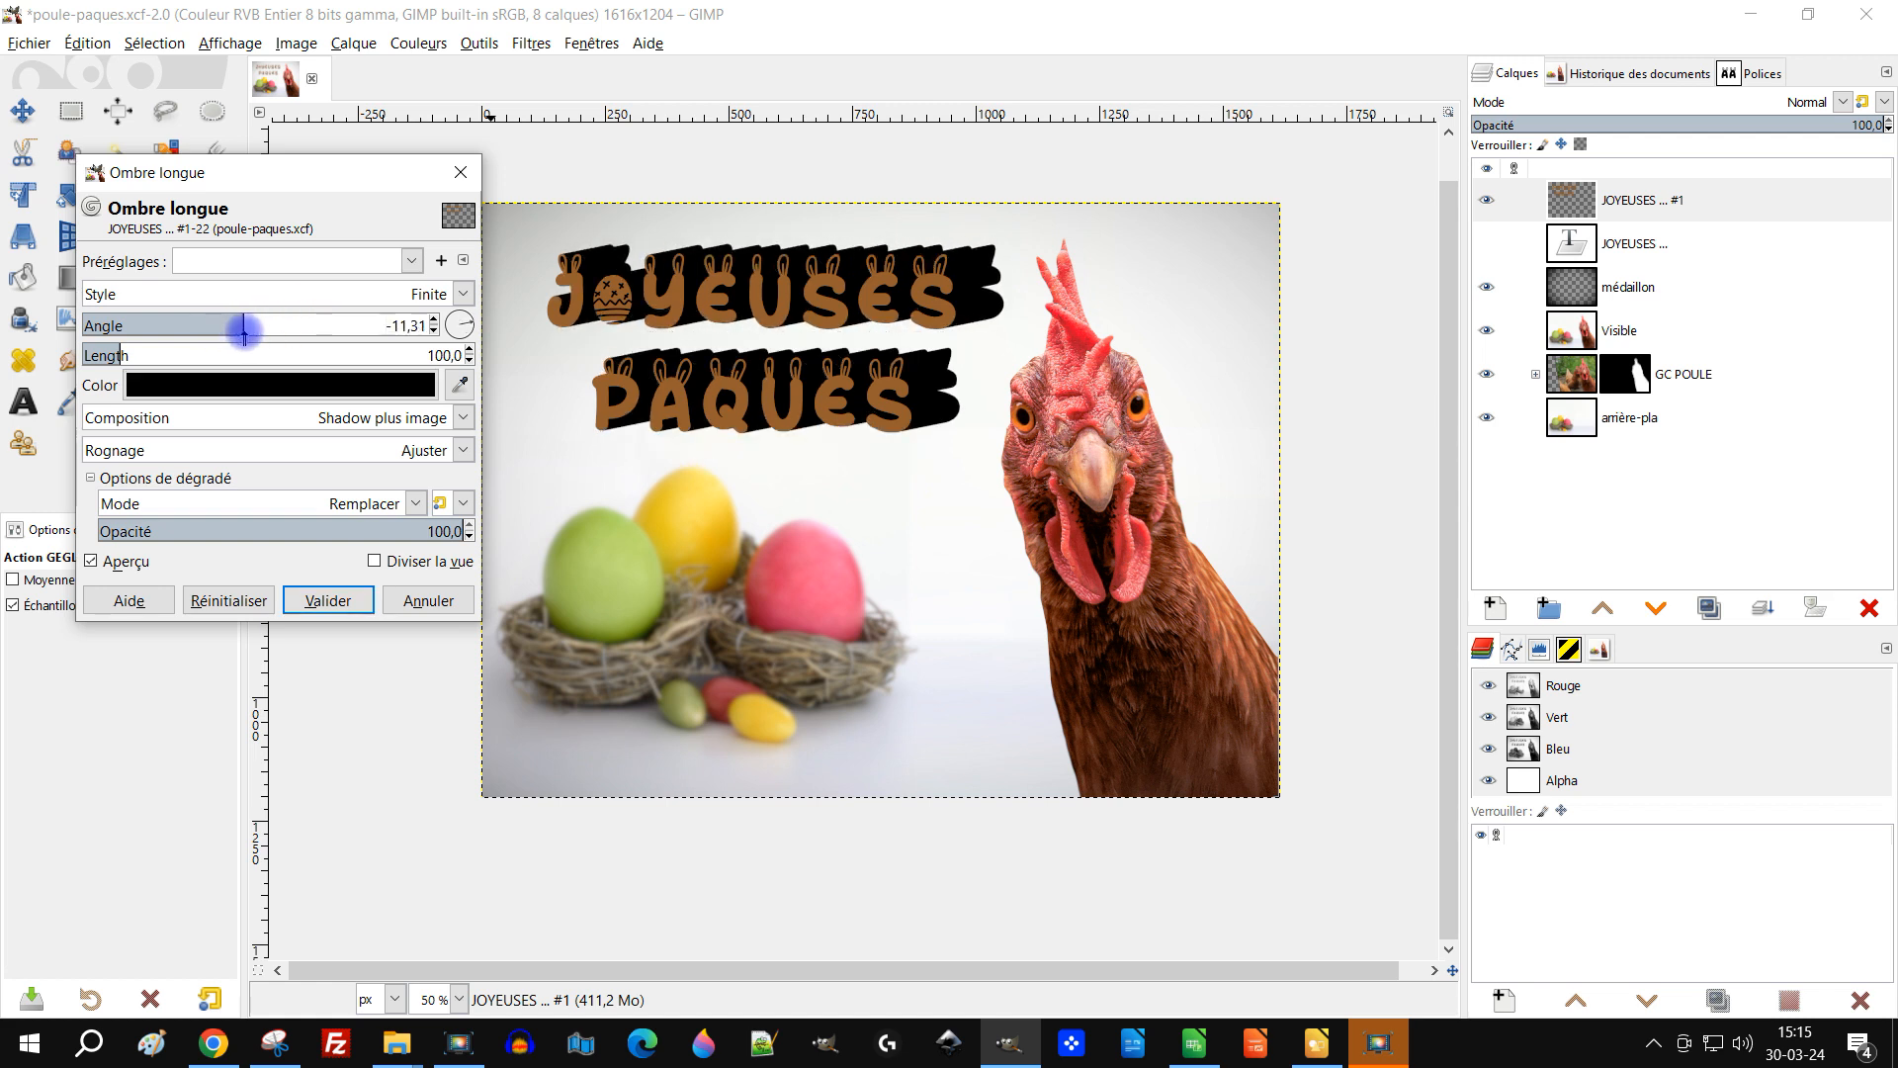
{"action": "left_click_drag", "start_coordinate": [115, 360], "coordinate": [89, 356]}
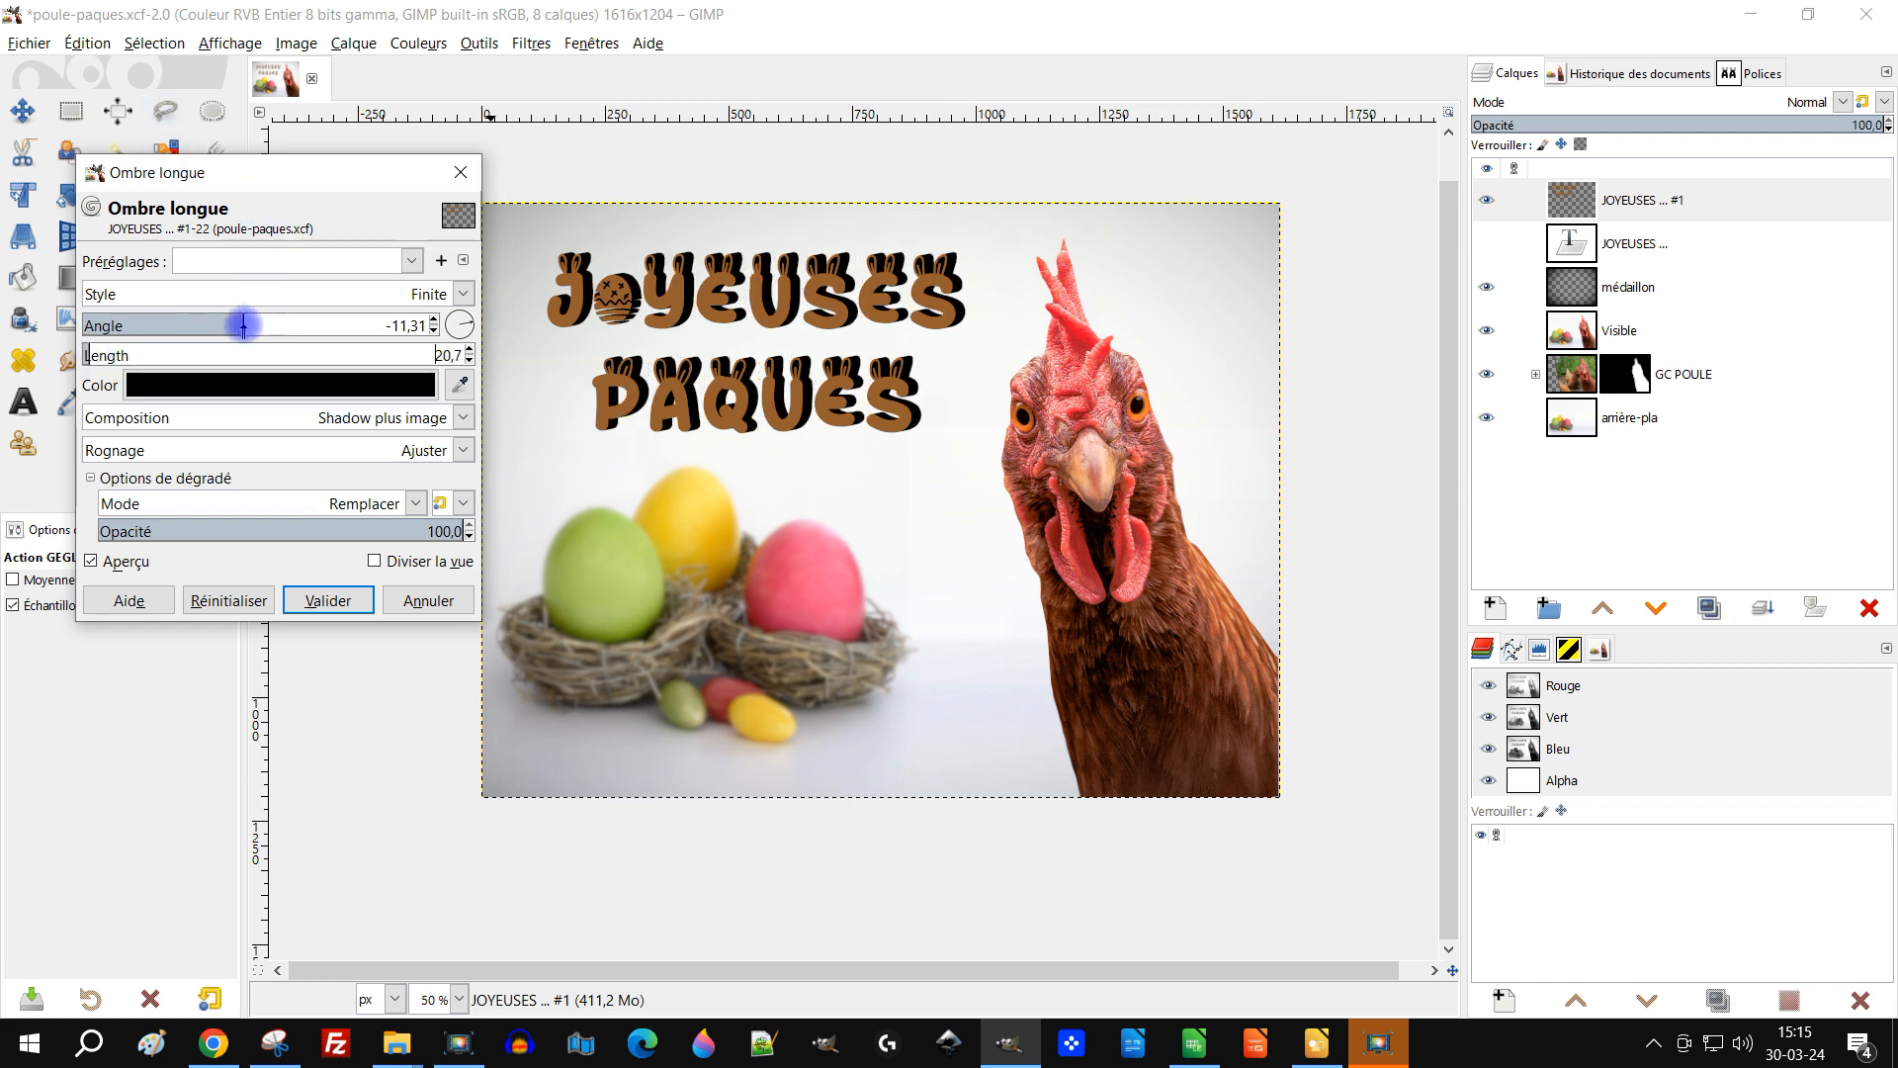
{"action": "left_click", "coordinate": [463, 294]}
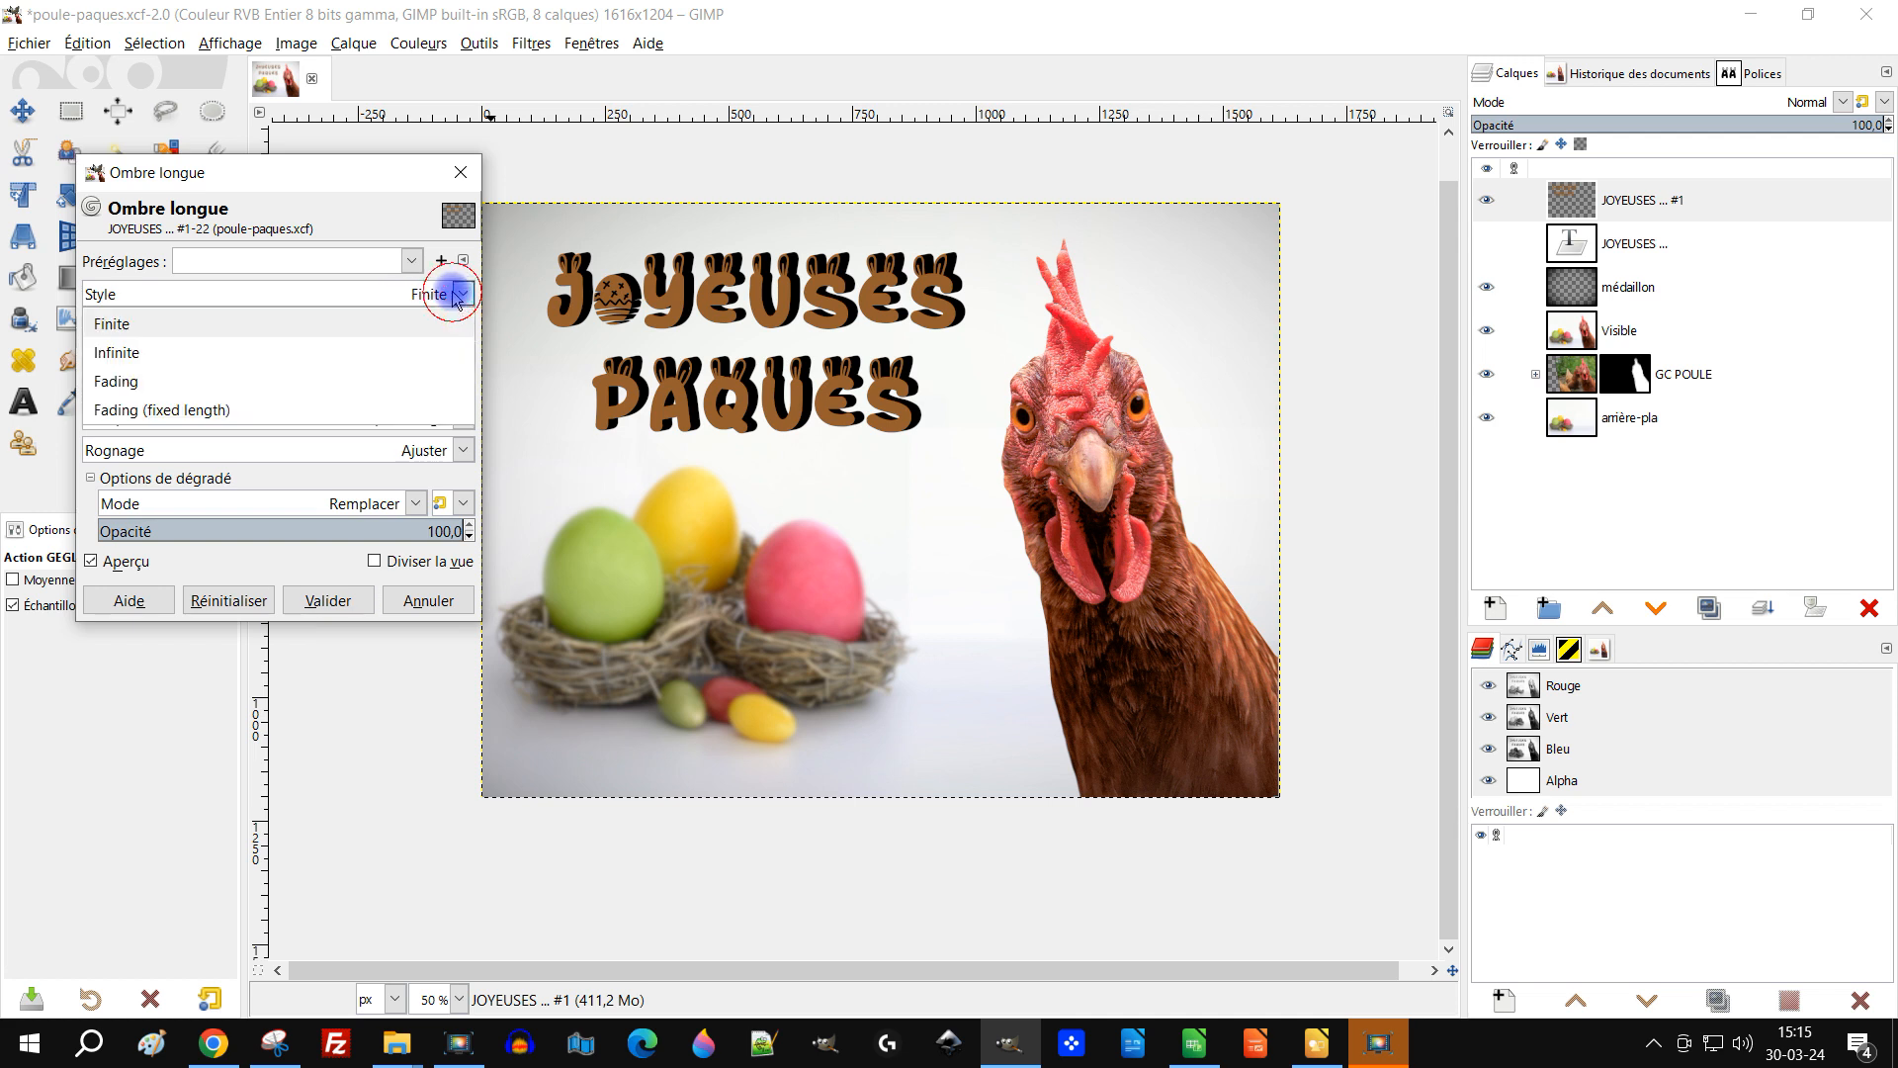
{"action": "left_click", "coordinate": [274, 356]}
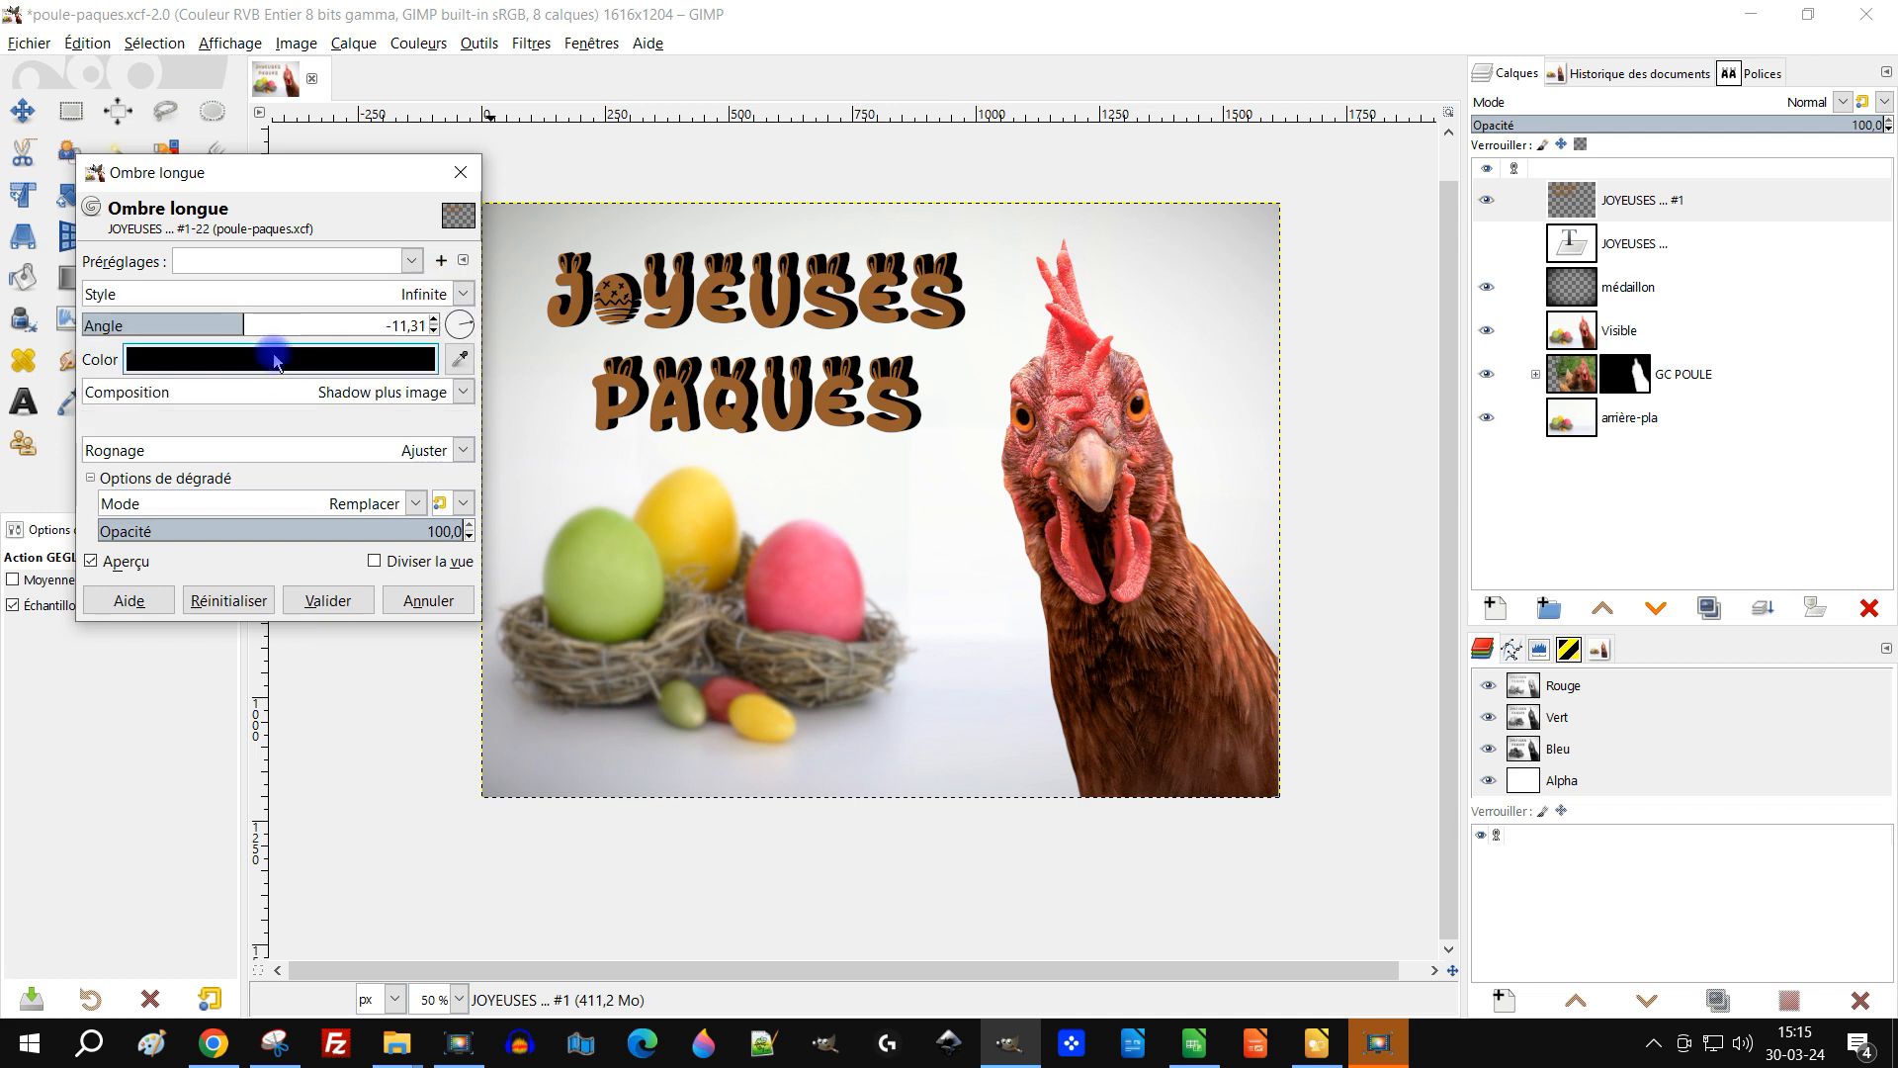
{"action": "left_click", "coordinate": [462, 294]}
{"action": "left_click", "coordinate": [341, 382]}
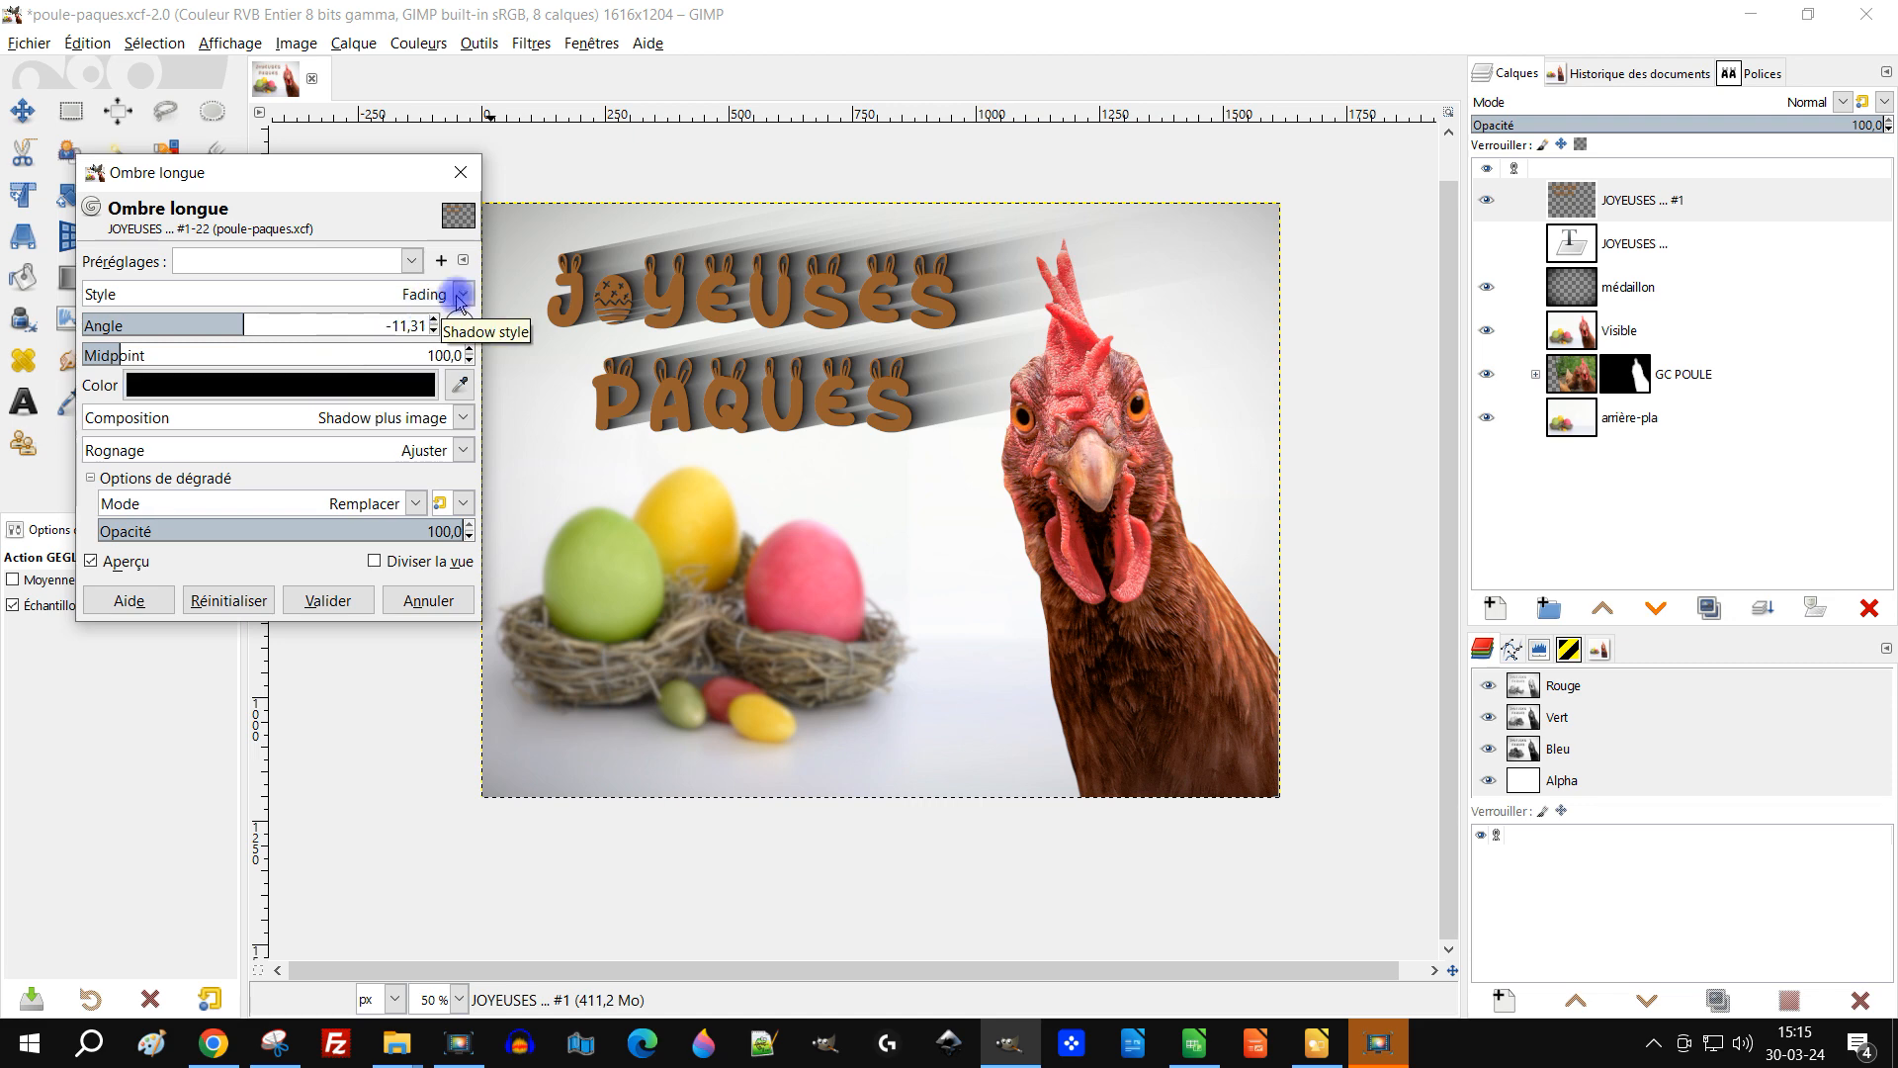
{"action": "scroll", "coordinate": [845, 297], "scroll_direction": "up", "scroll_amount": 2}
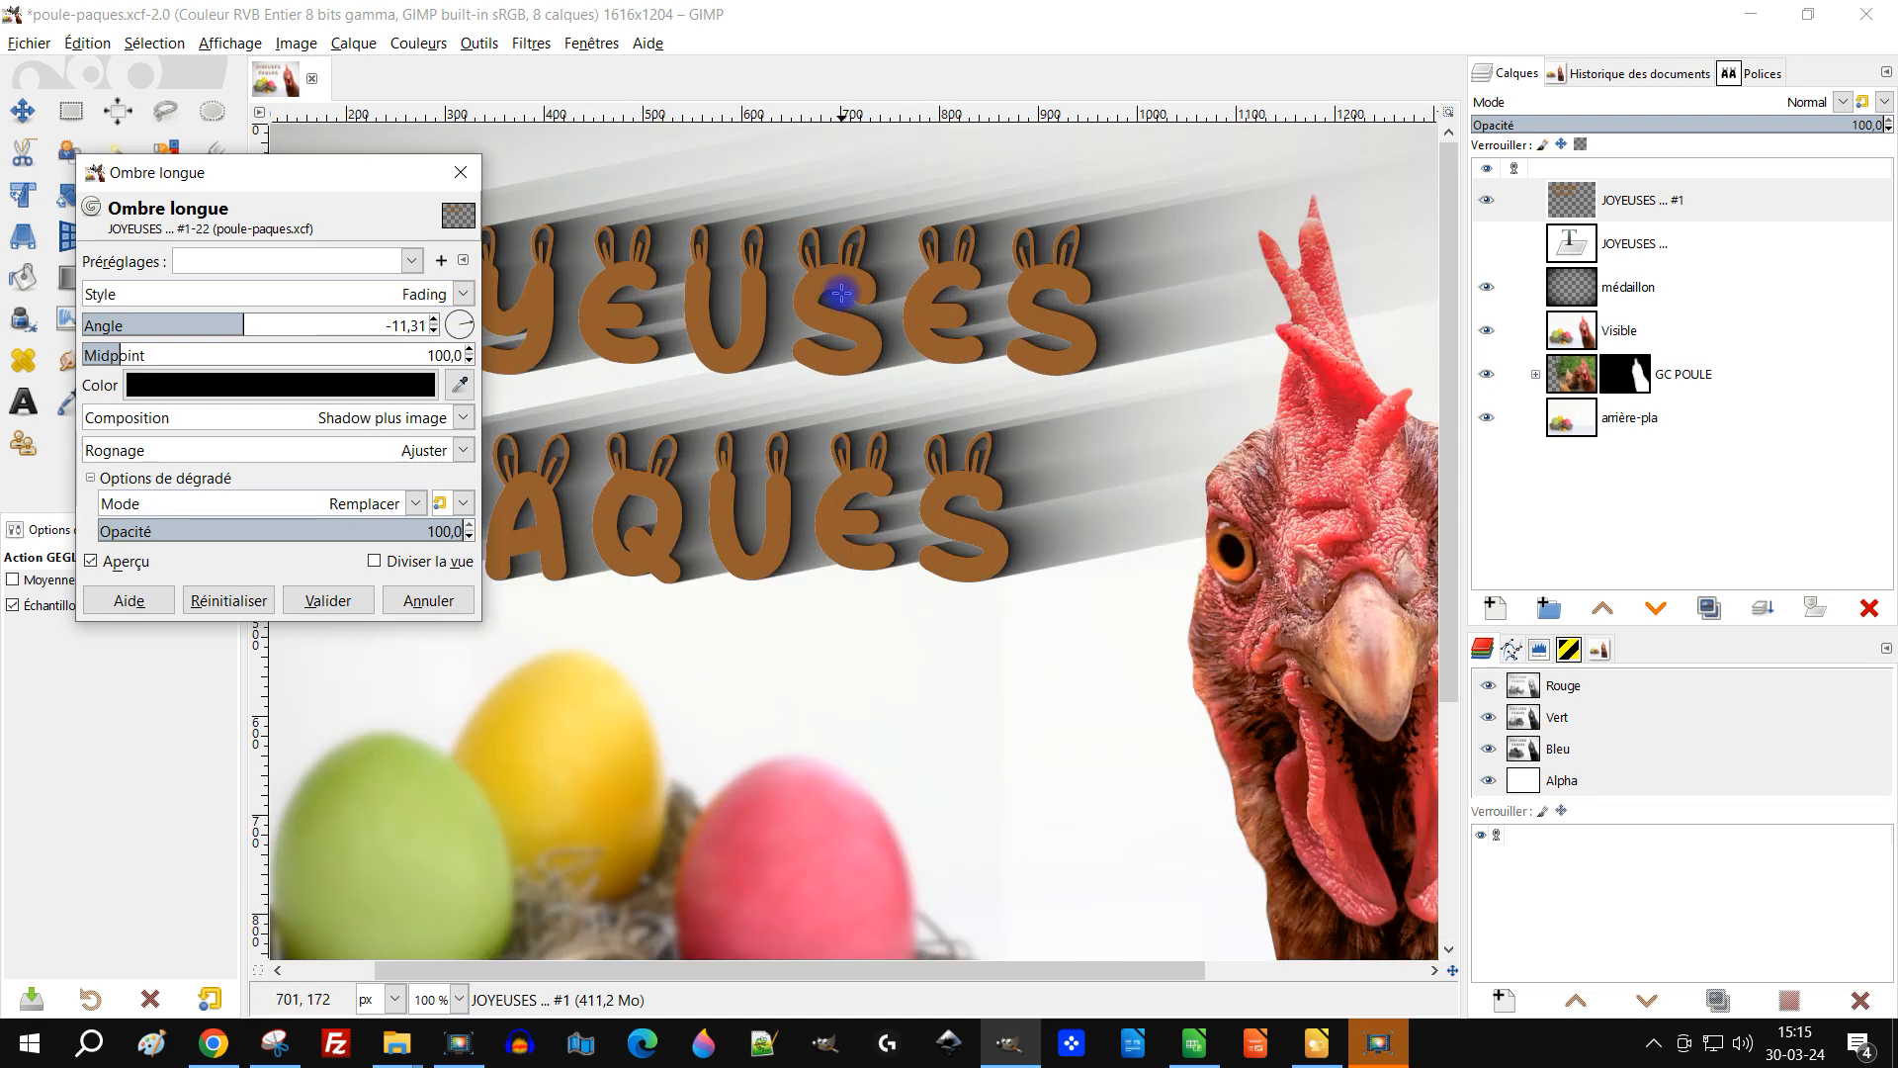
{"action": "scroll", "coordinate": [882, 308], "scroll_direction": "down", "scroll_amount": 1}
Step: Set the shadow midpoint to 85.5 and change the shadow angle to 167.66
{"action": "left_click_drag", "start_coordinate": [885, 308], "coordinate": [1051, 294]}
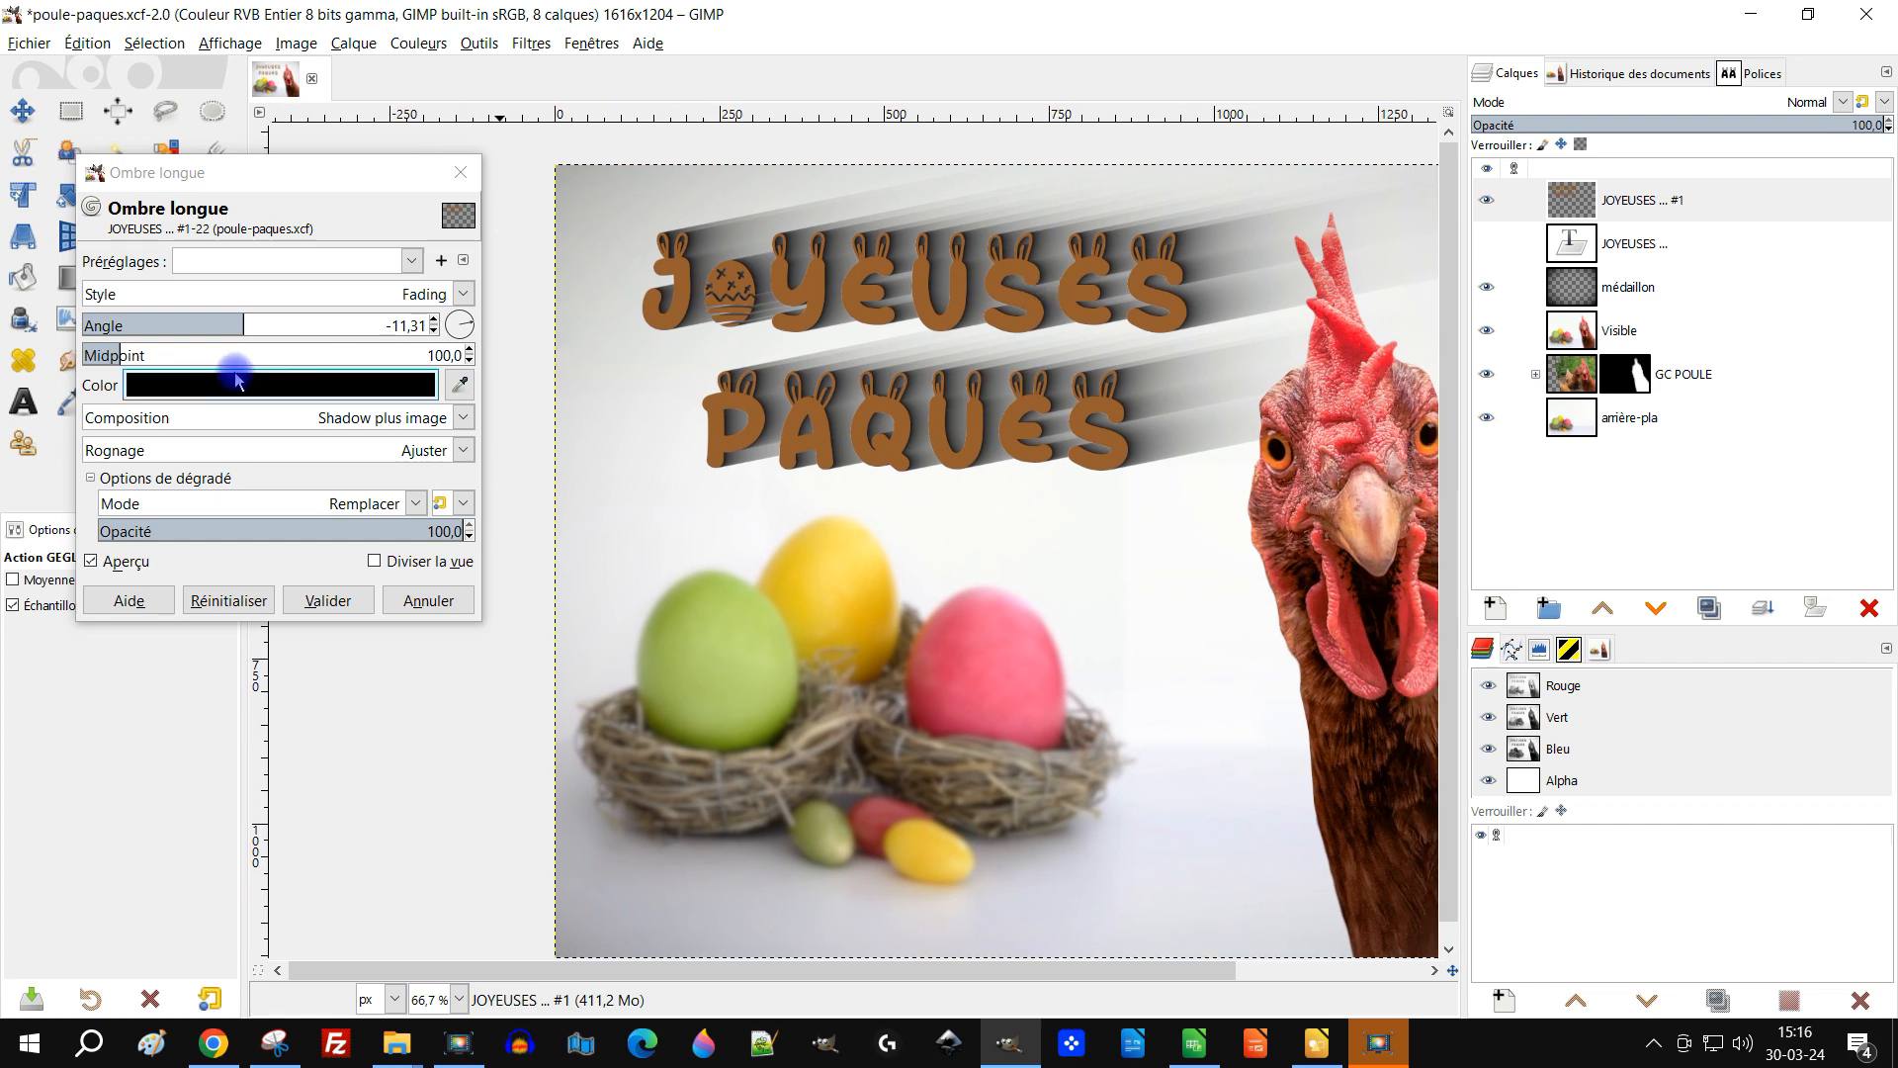
{"action": "left_click", "coordinate": [115, 354]}
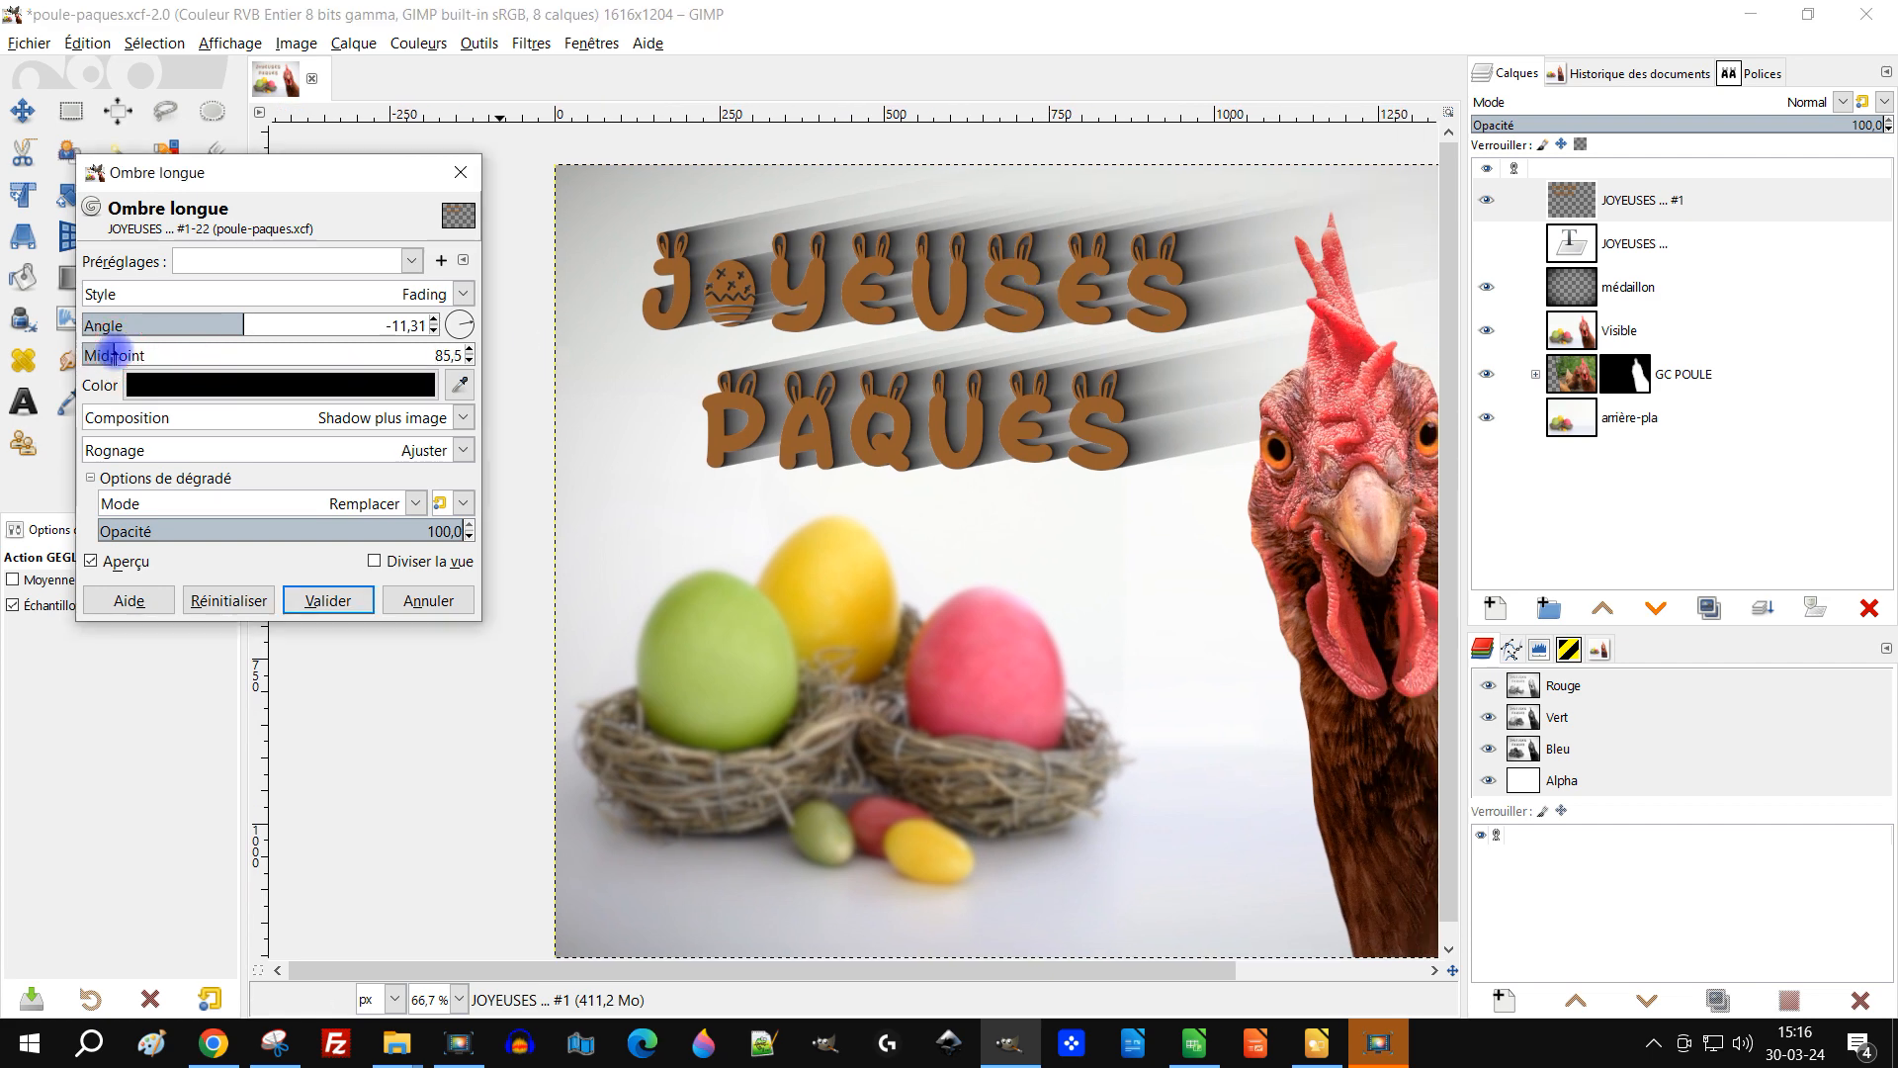
{"action": "left_click_drag", "start_coordinate": [246, 321], "coordinate": [83, 373]}
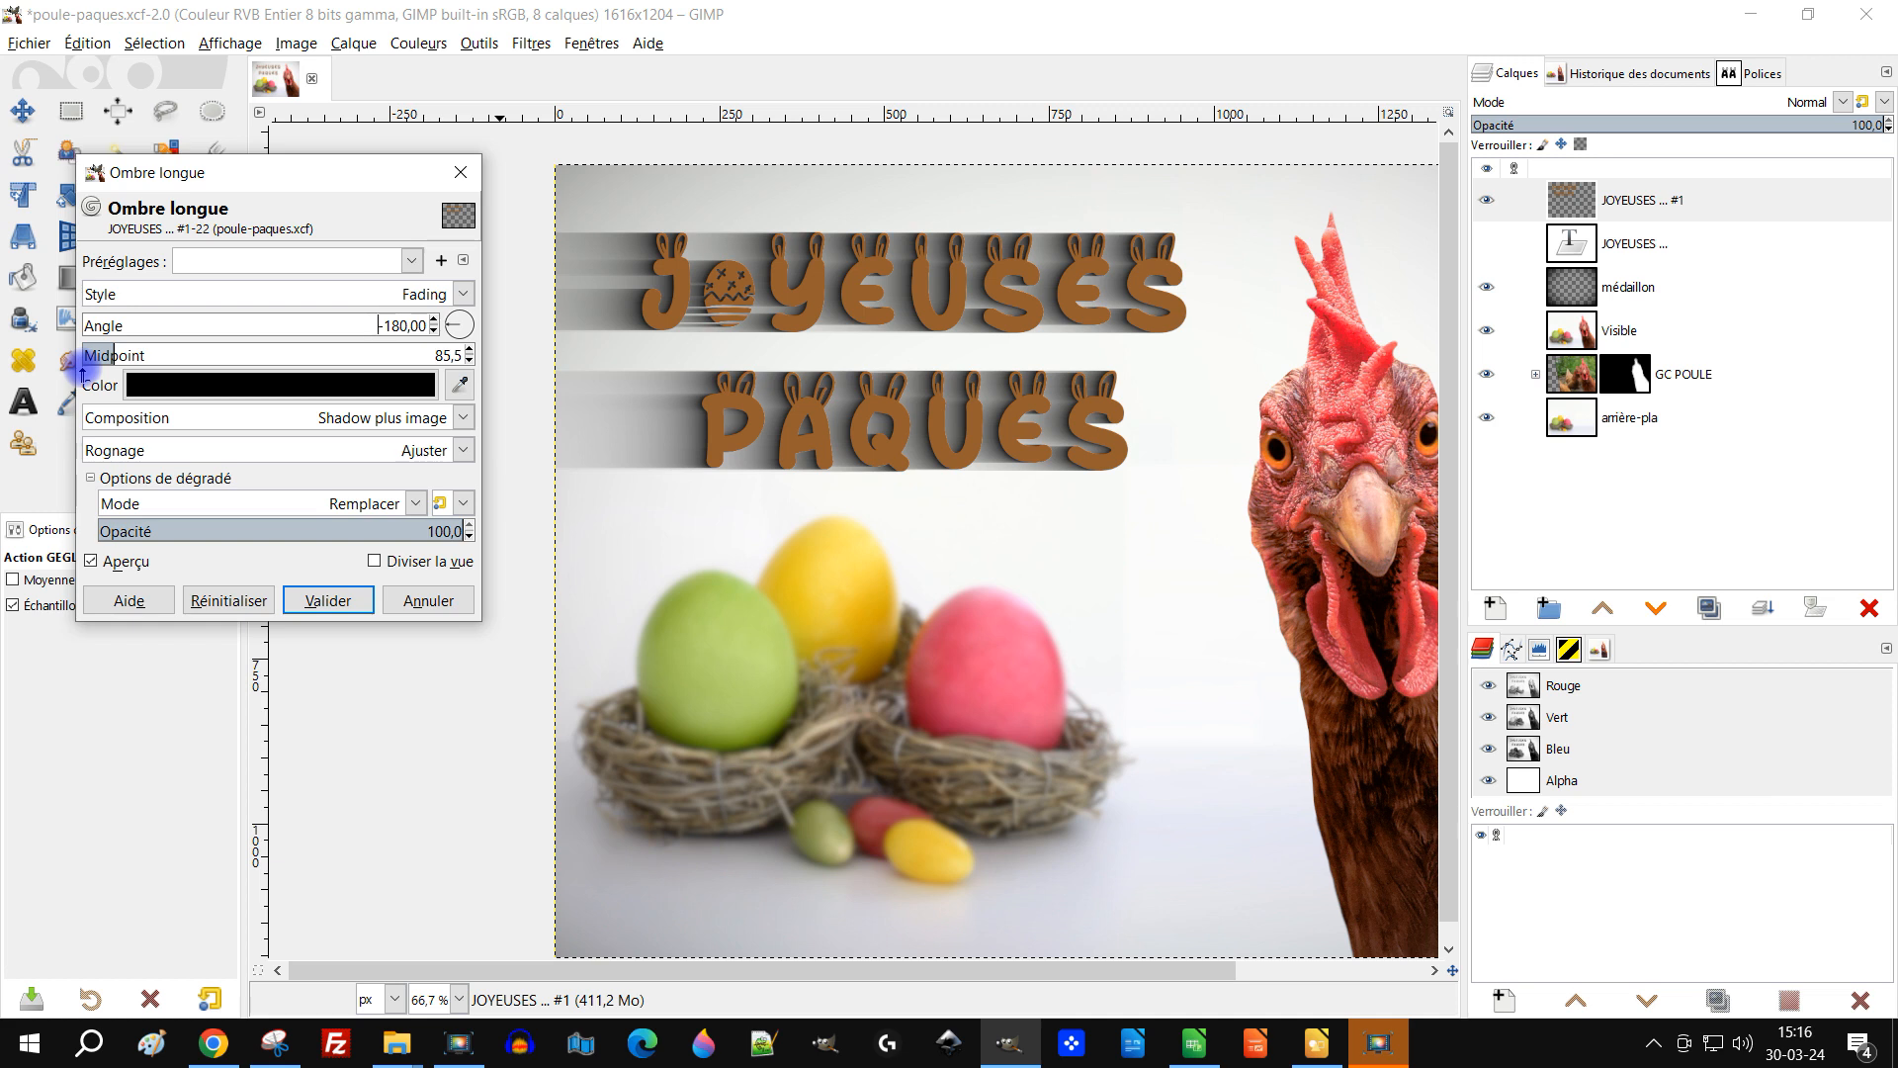
{"action": "left_click_drag", "start_coordinate": [86, 372], "coordinate": [85, 373]}
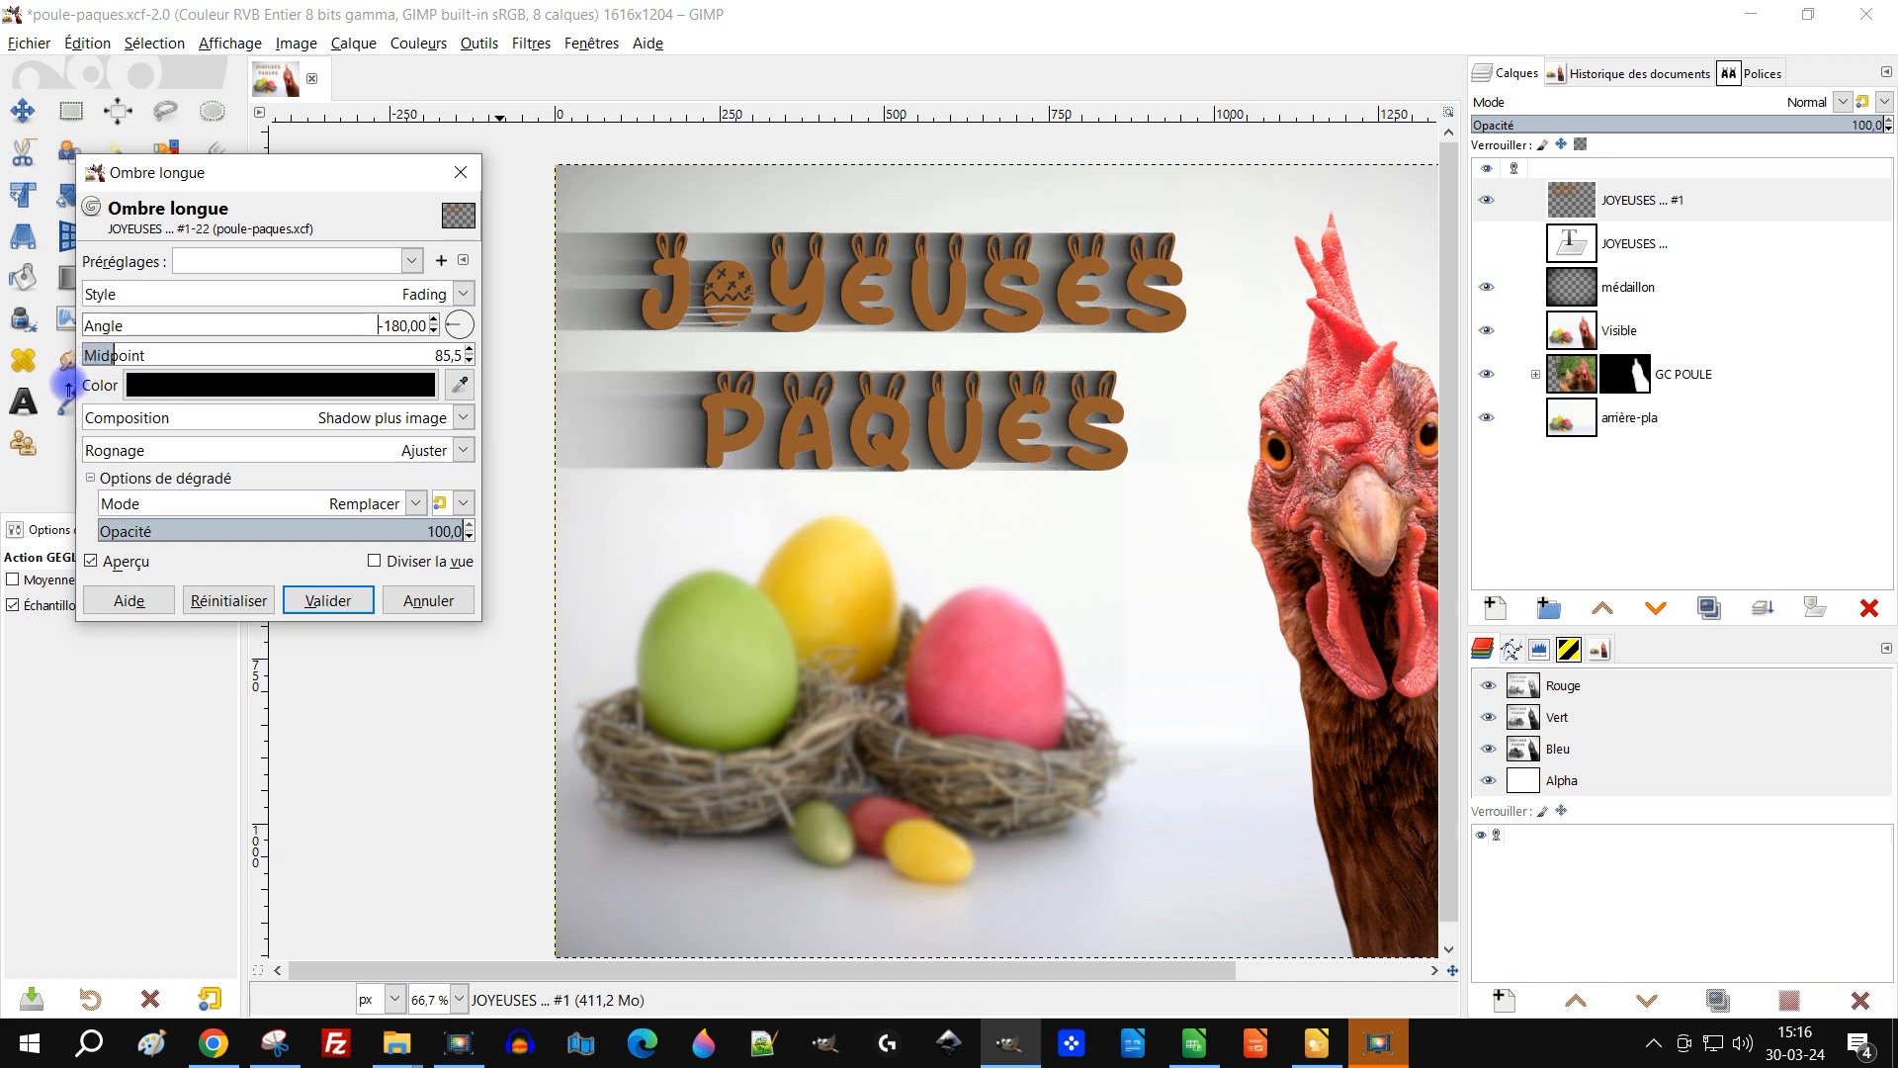
{"action": "left_click_drag", "start_coordinate": [98, 326], "coordinate": [417, 344]}
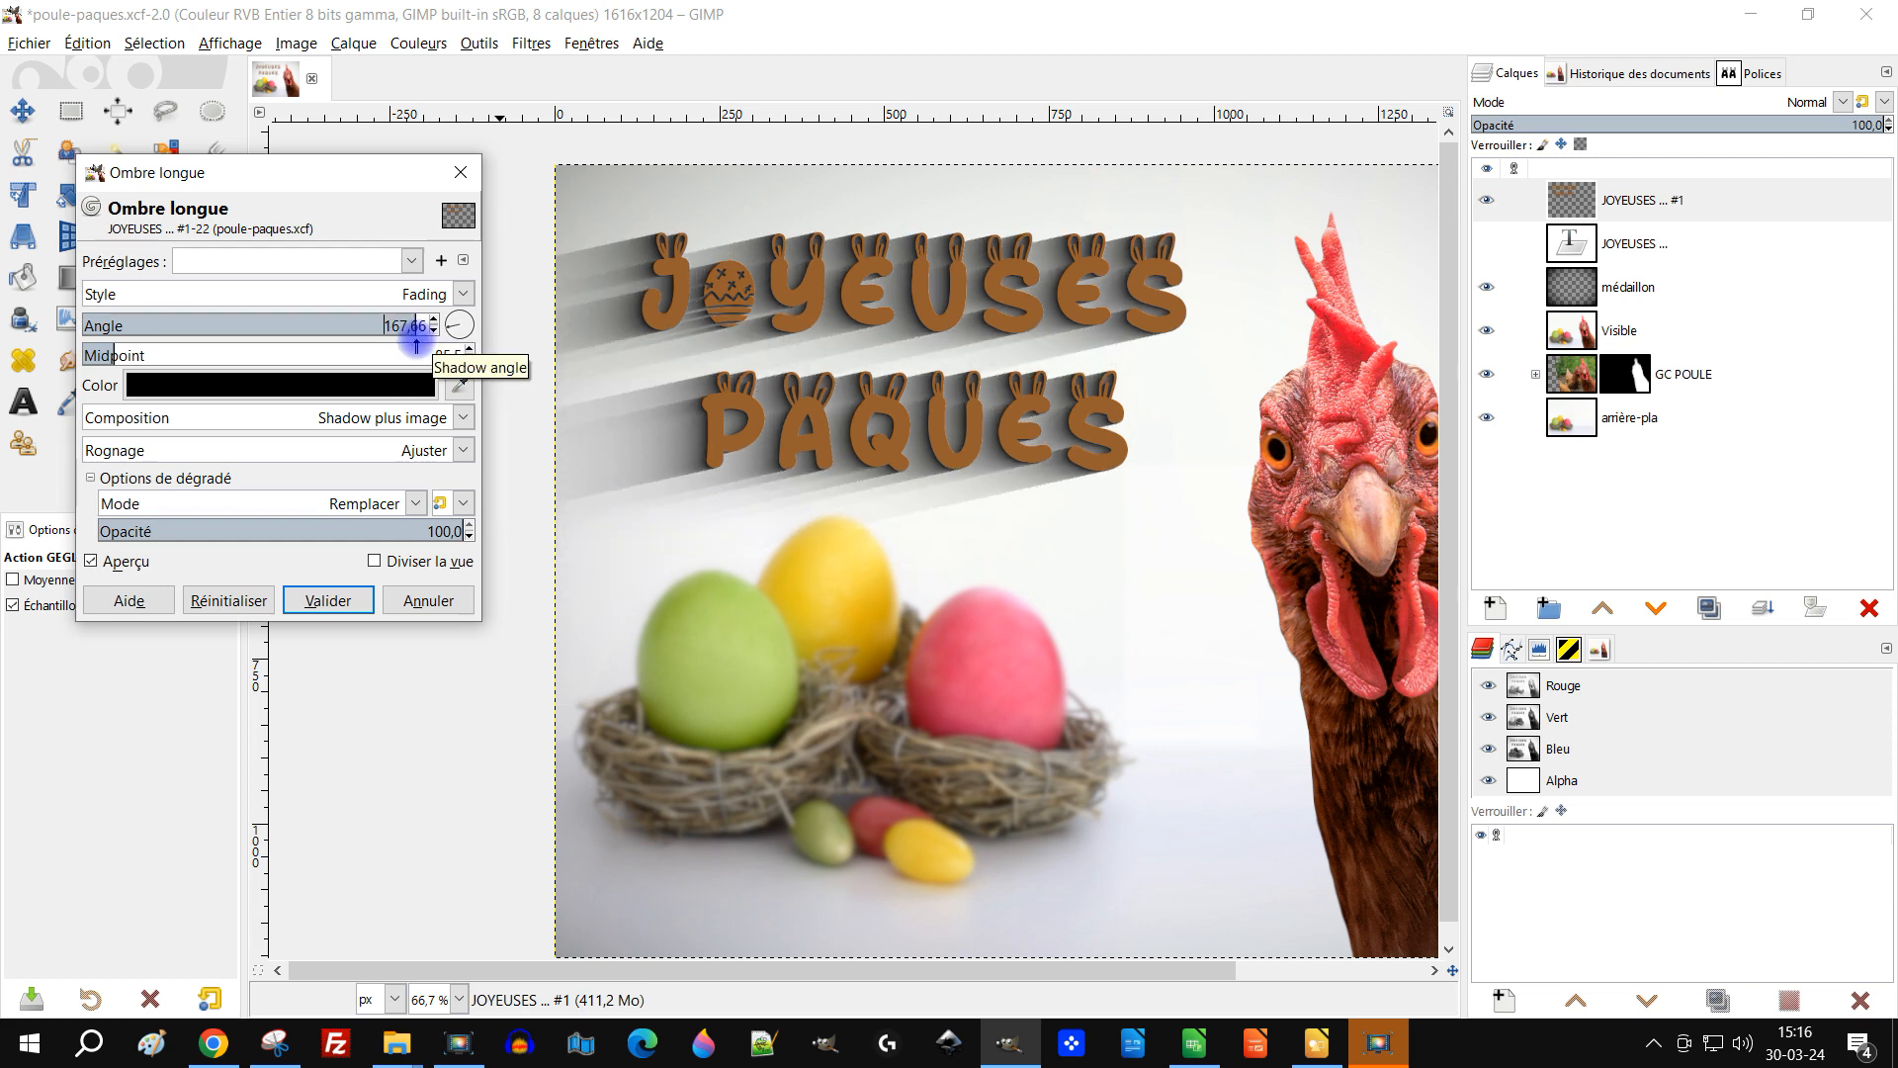
Step: Lower the shadow fade midpoint to 25.9
{"action": "left_click_drag", "start_coordinate": [1096, 596], "coordinate": [1051, 538]}
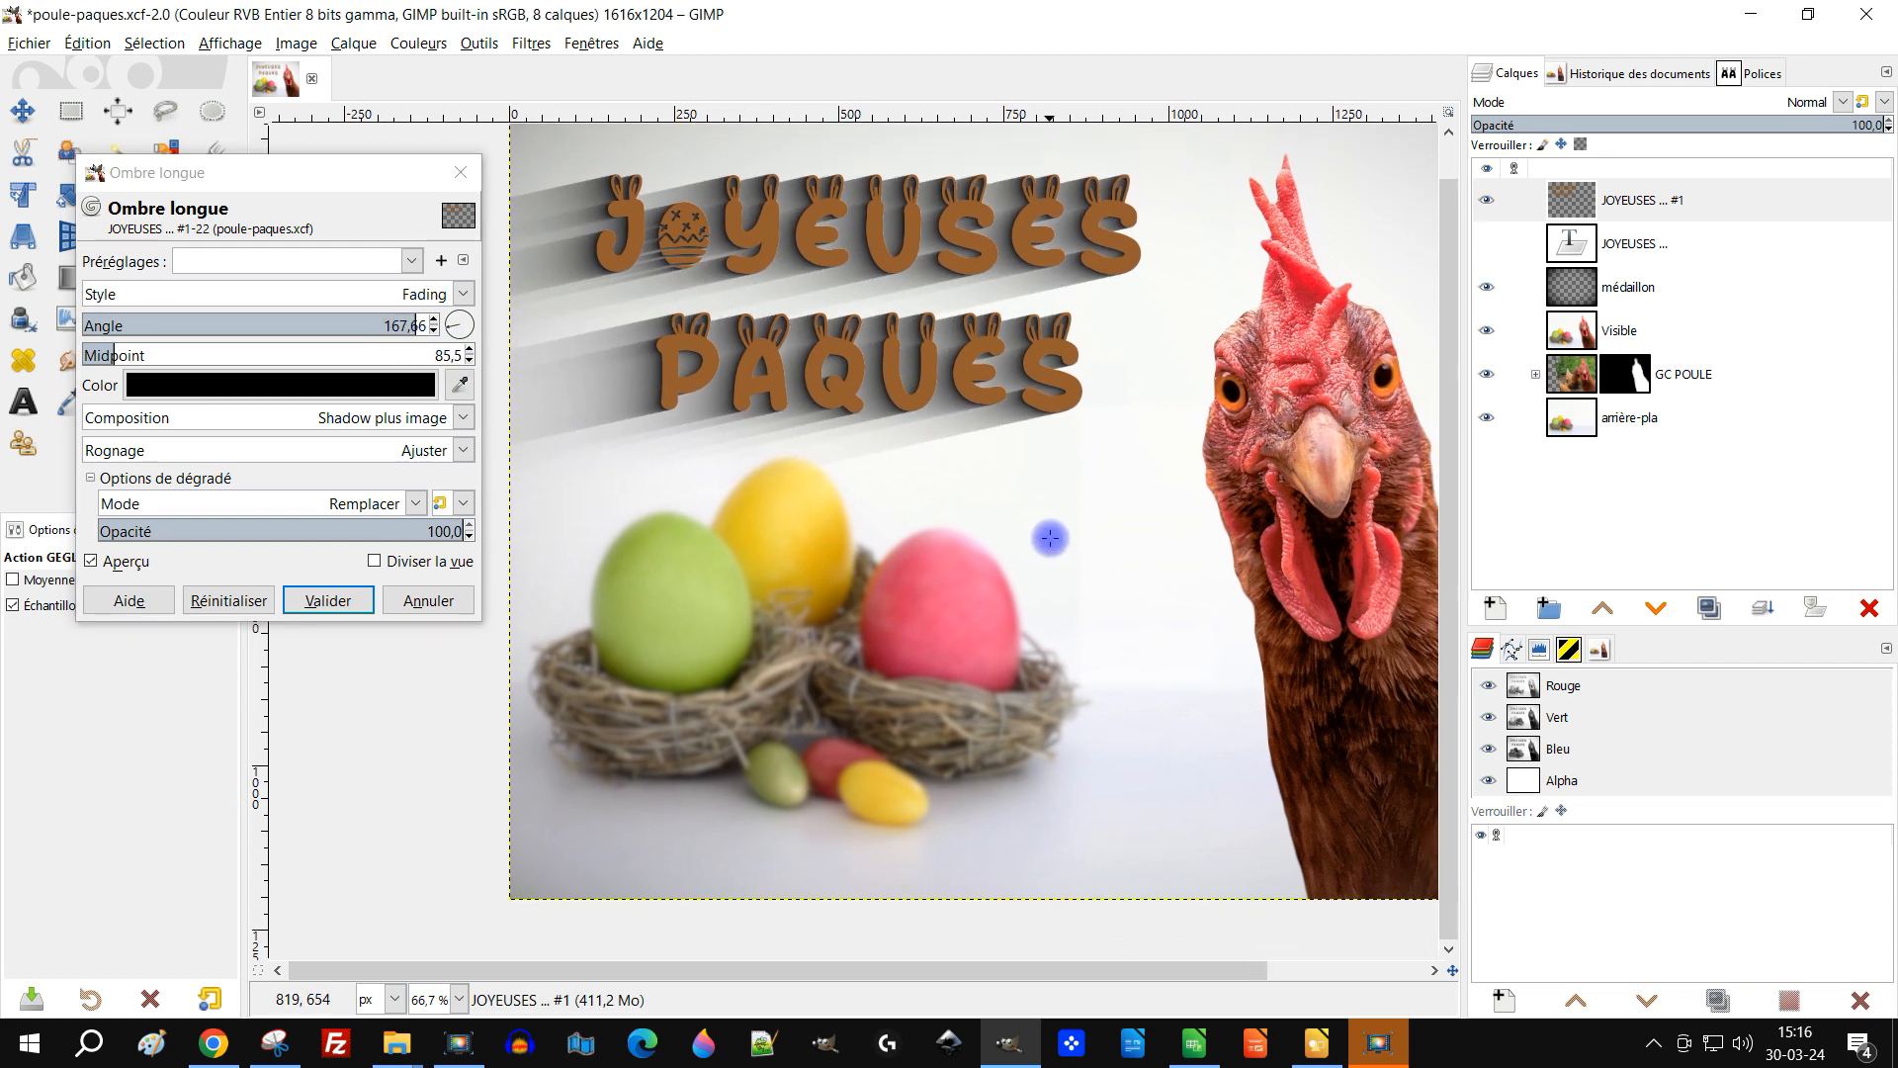
{"action": "scroll", "coordinate": [1184, 486], "scroll_direction": "down", "scroll_amount": 2}
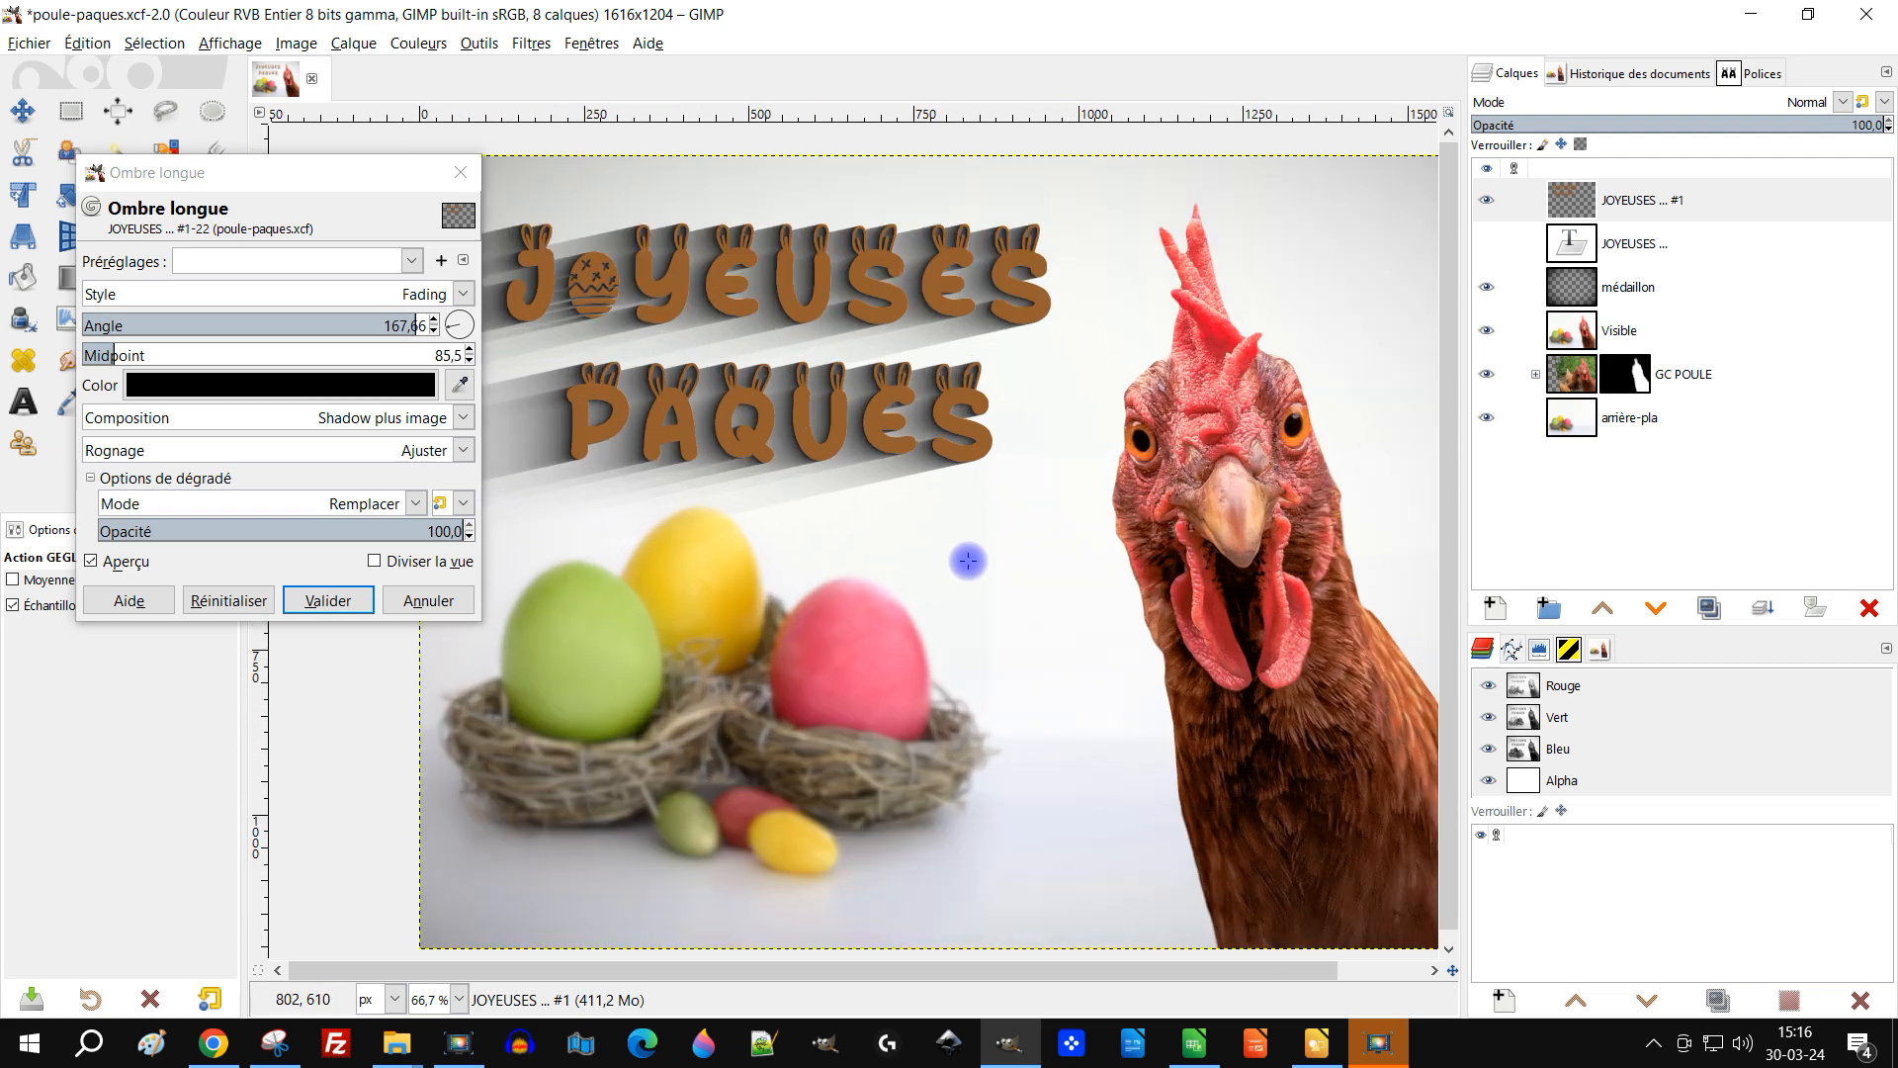
{"action": "scroll", "coordinate": [1172, 623], "scroll_direction": "down", "scroll_amount": 1}
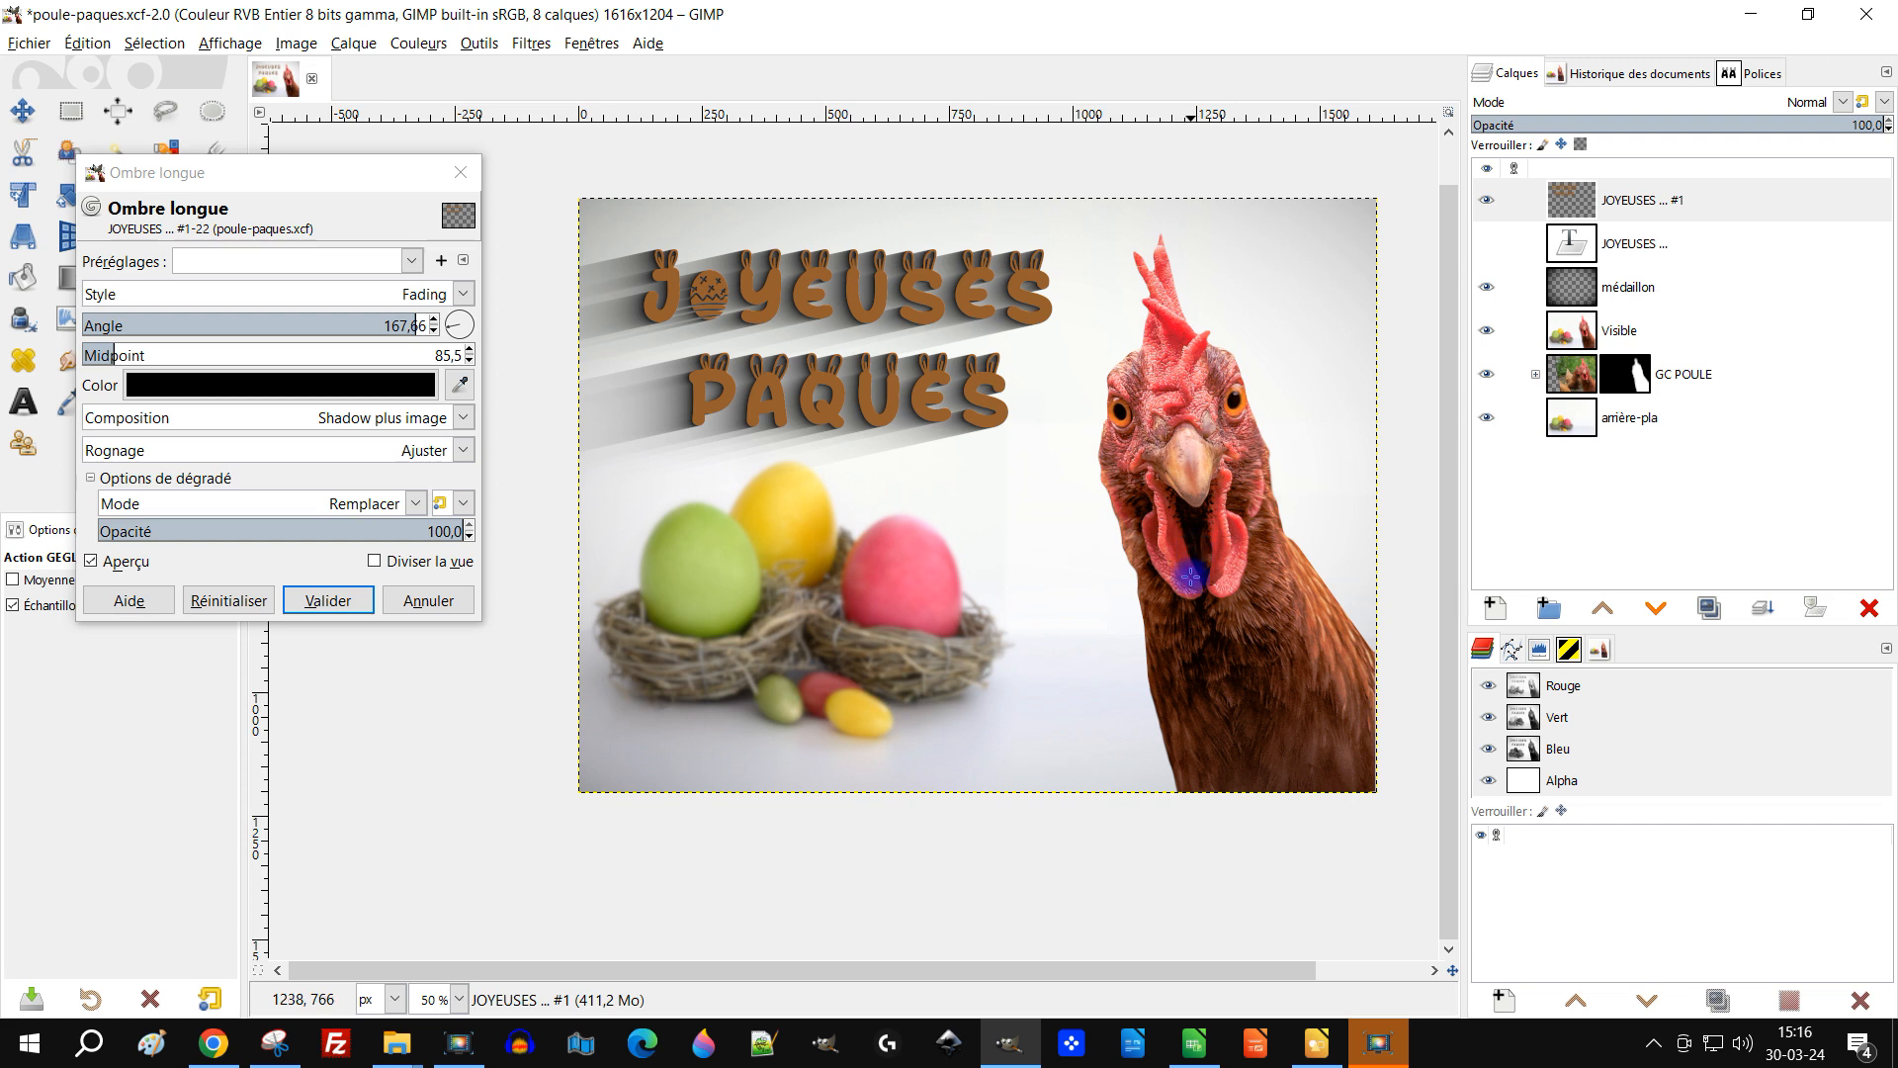
{"action": "left_click_drag", "start_coordinate": [1191, 576], "coordinate": [1132, 528]}
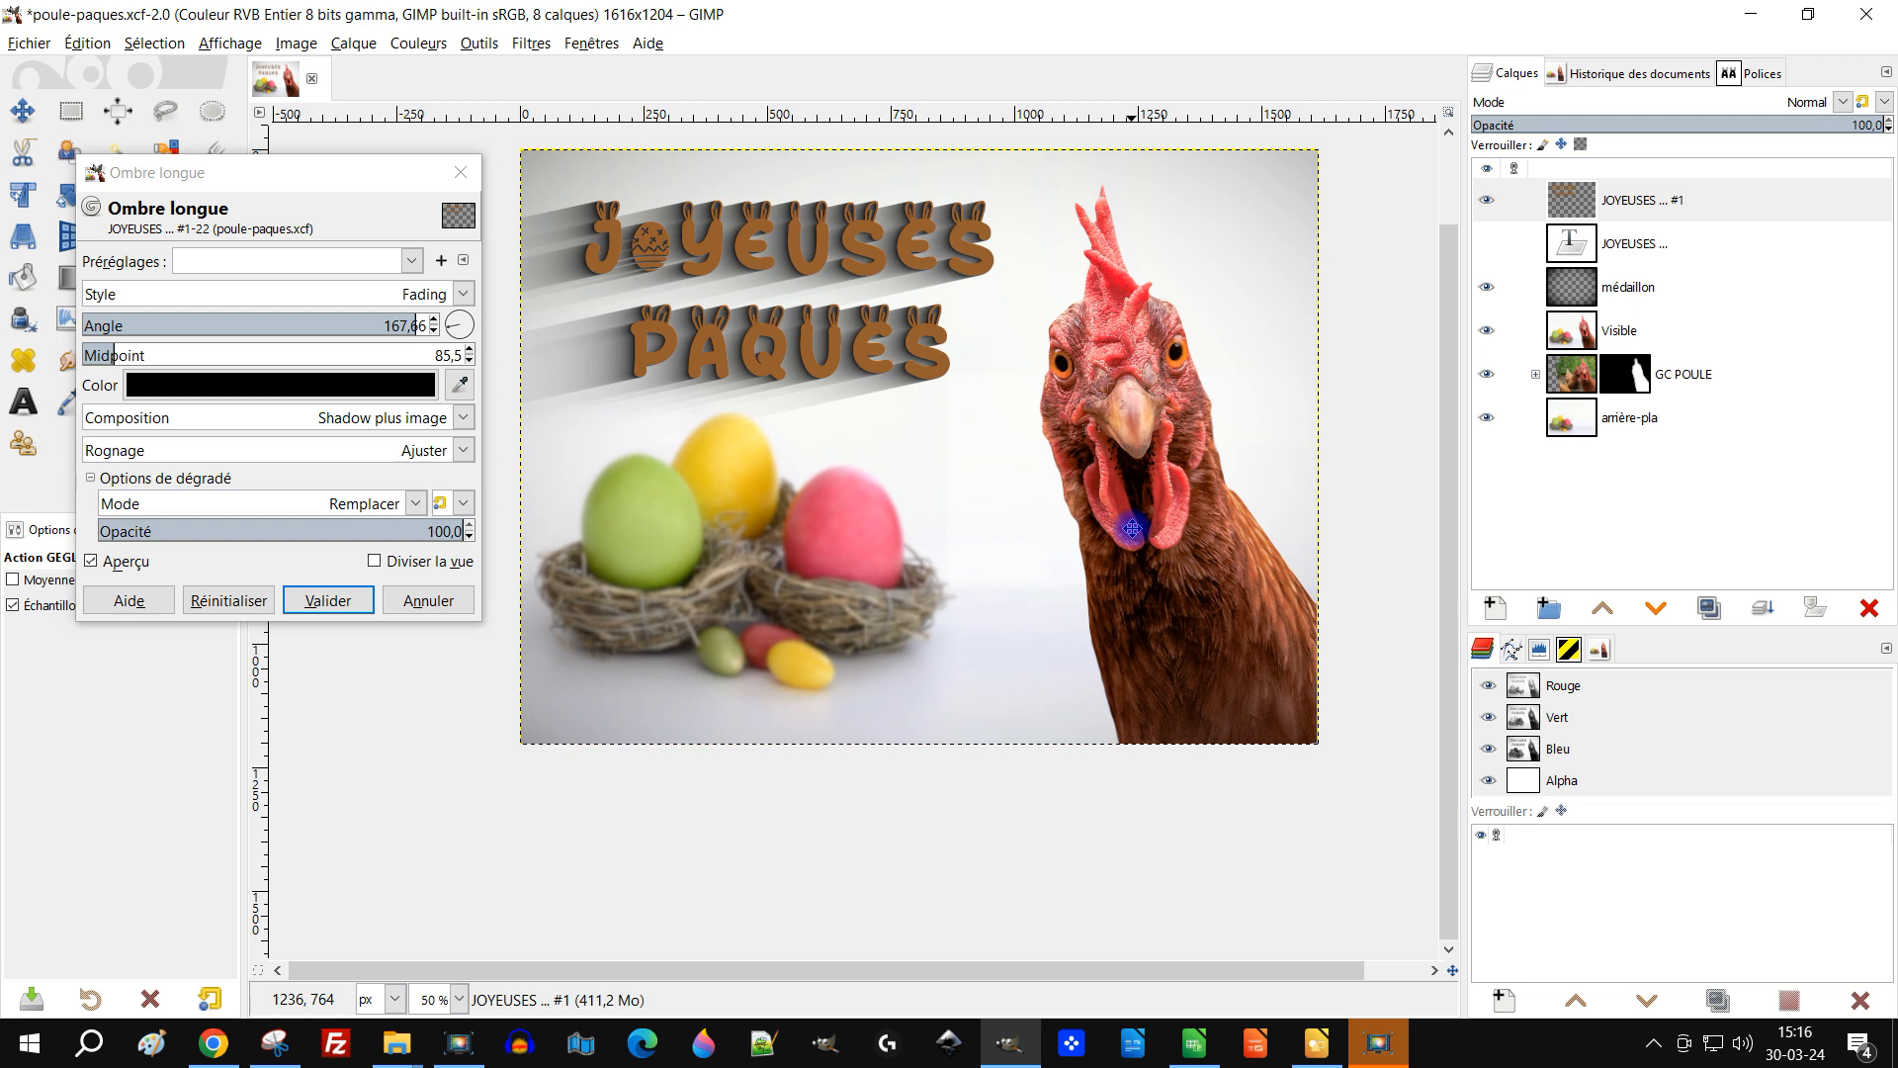
{"action": "left_click_drag", "start_coordinate": [914, 346], "coordinate": [894, 385]}
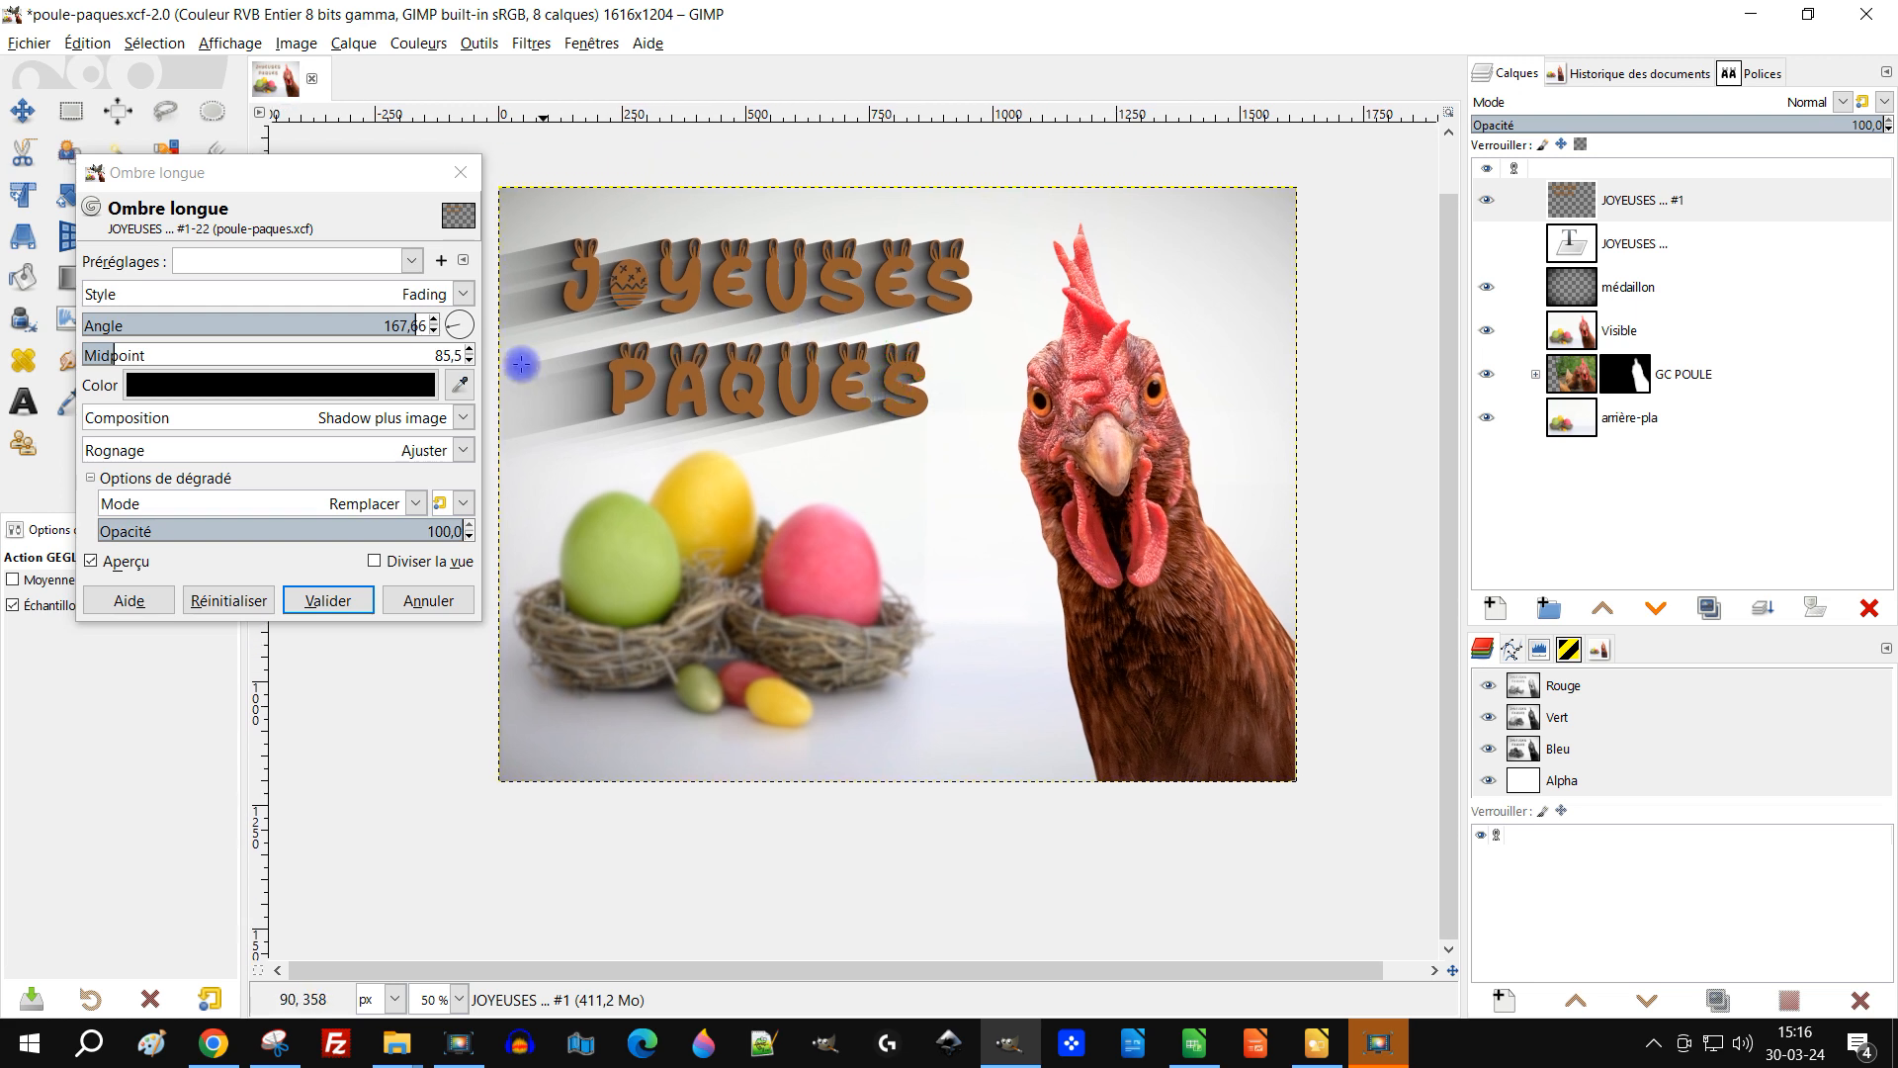
{"action": "left_click", "coordinate": [102, 354]}
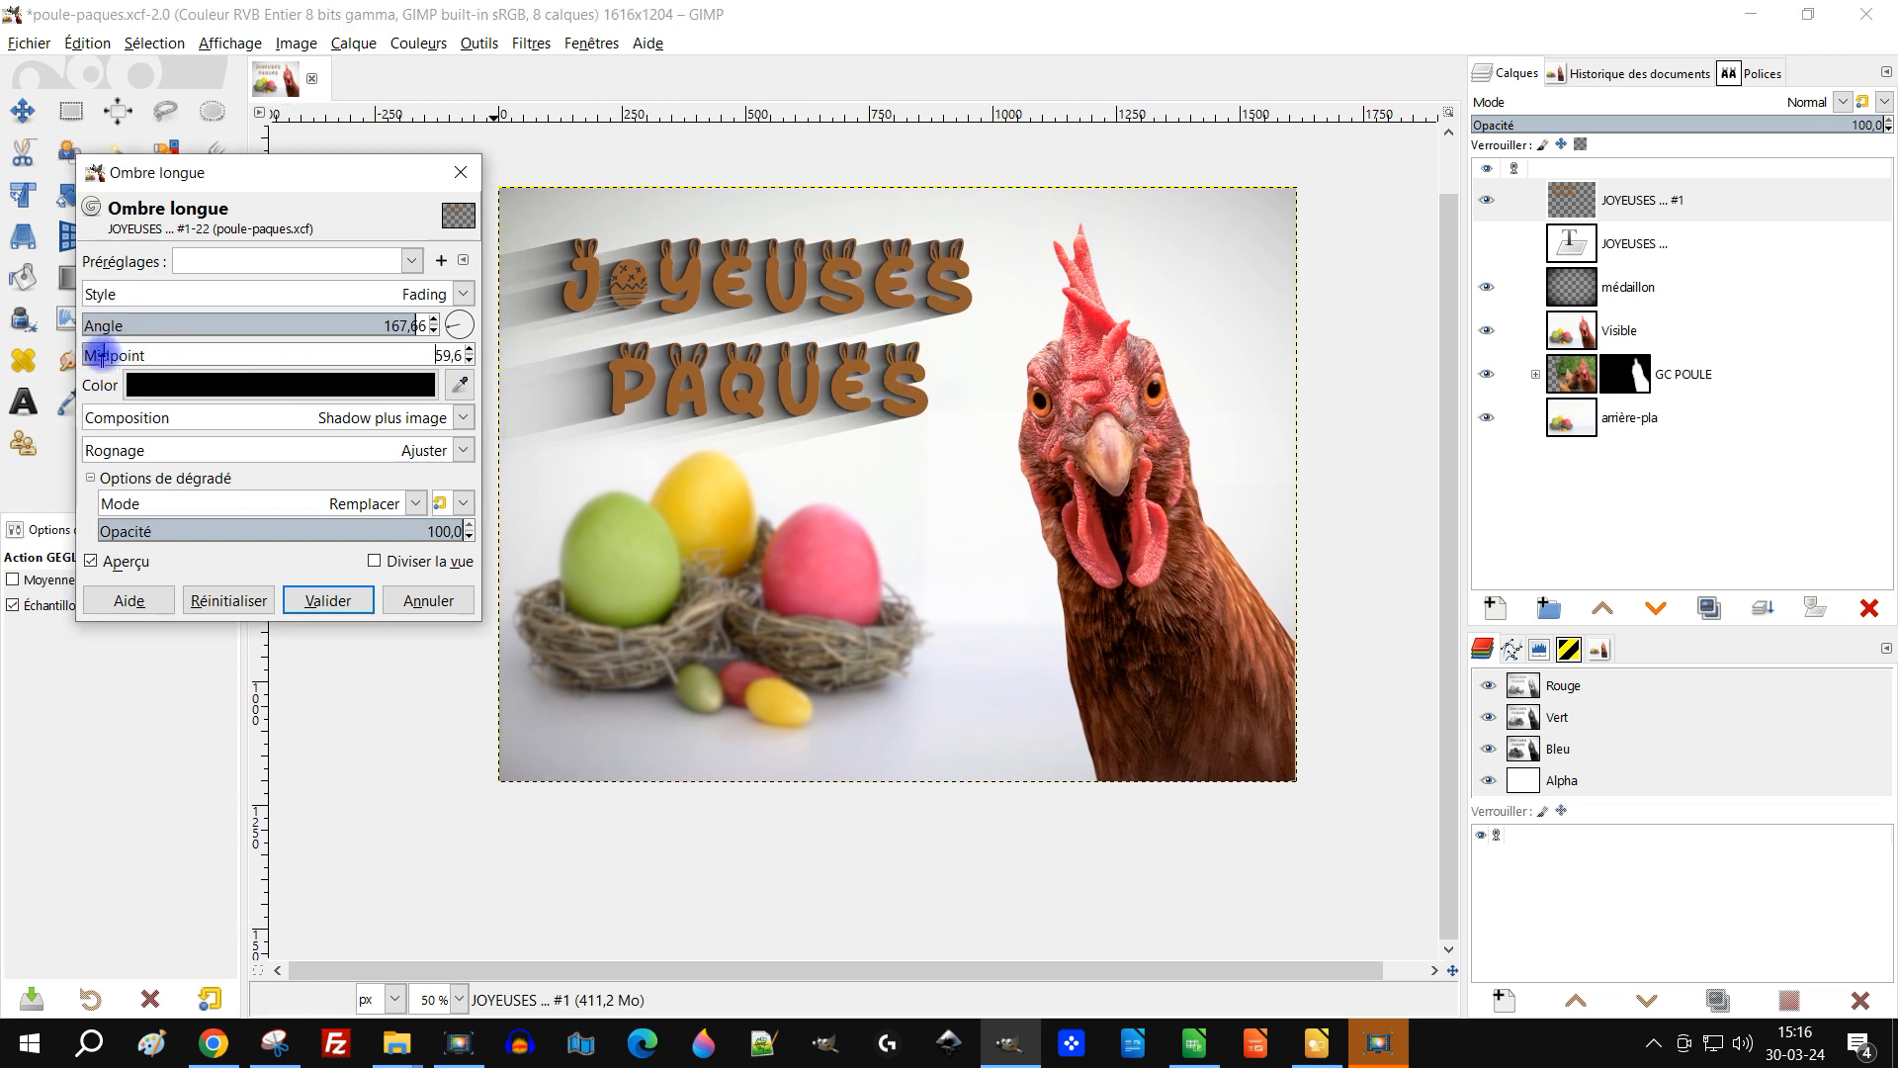
{"action": "scroll", "coordinate": [97, 354], "scroll_direction": "down", "scroll_amount": 2}
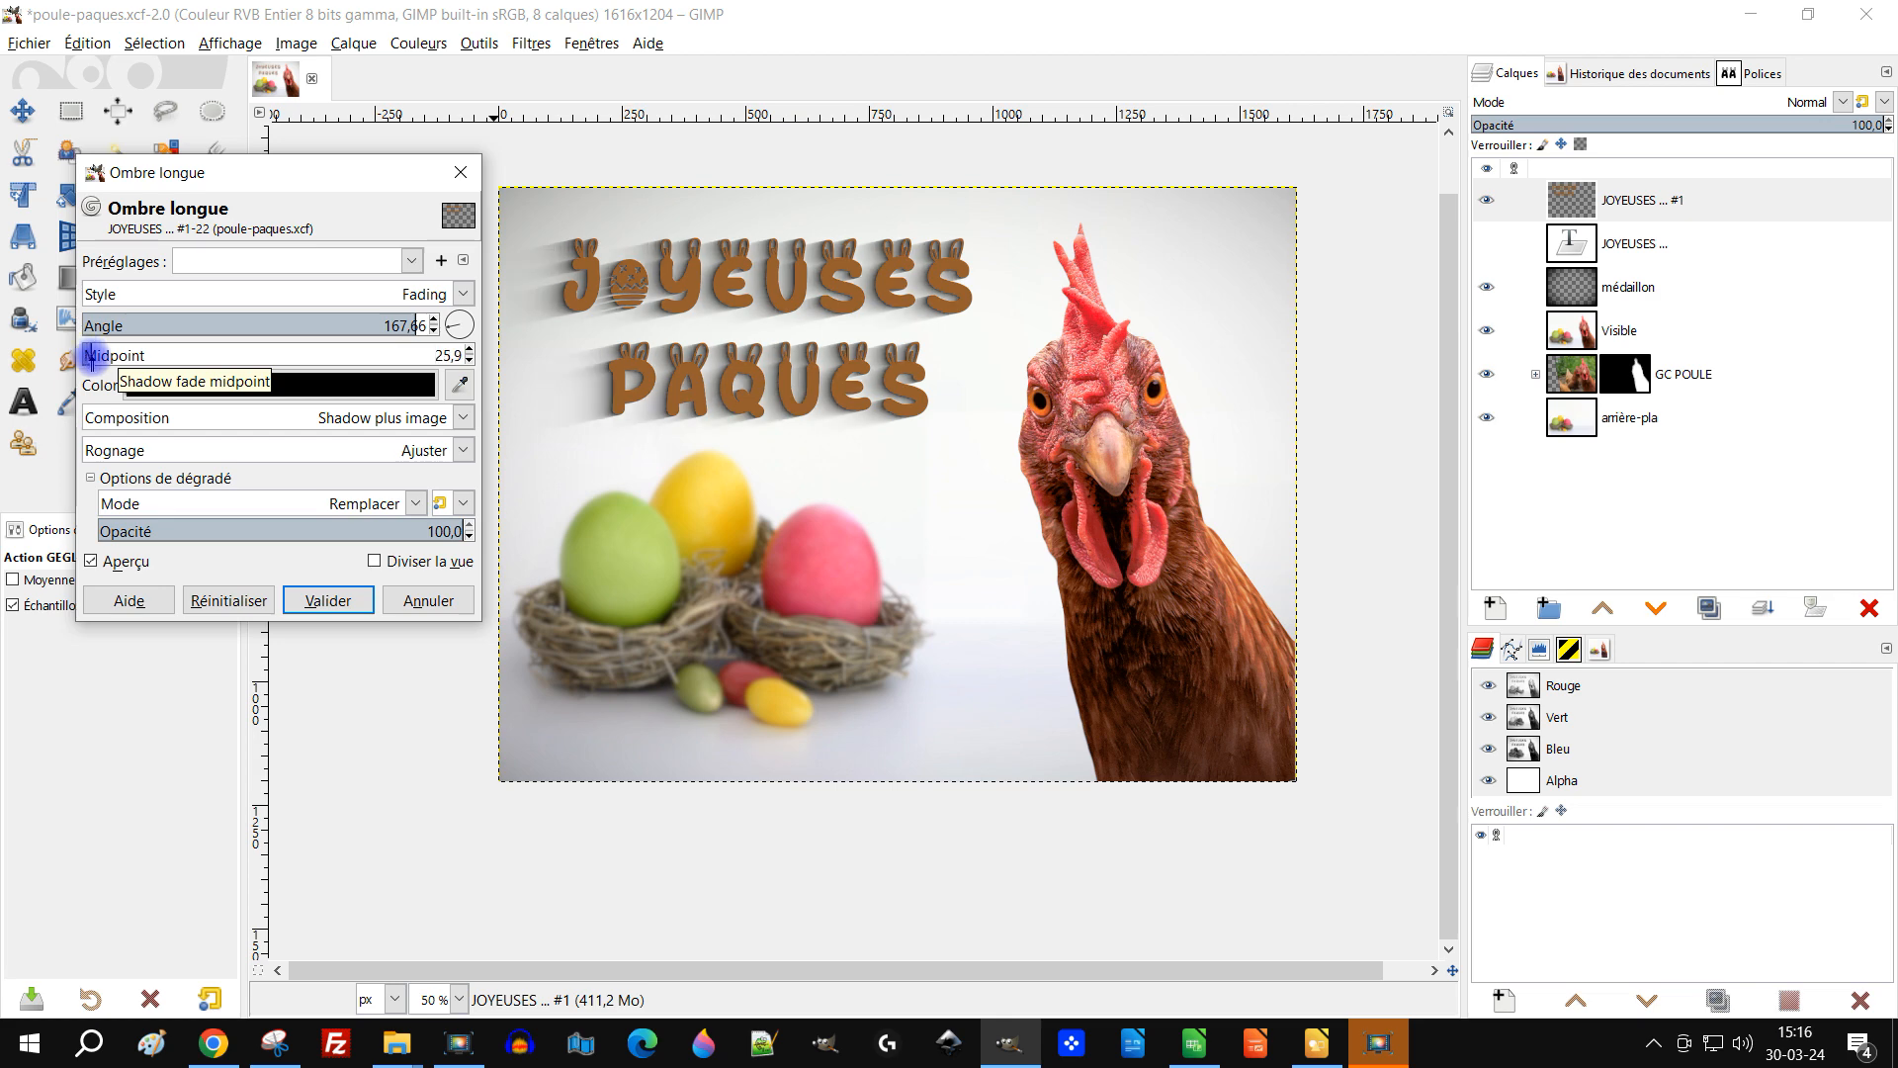
Step: Inspect the faded shadow on the title at different zoom levels
{"action": "scroll", "coordinate": [780, 326], "scroll_direction": "up", "scroll_amount": 1}
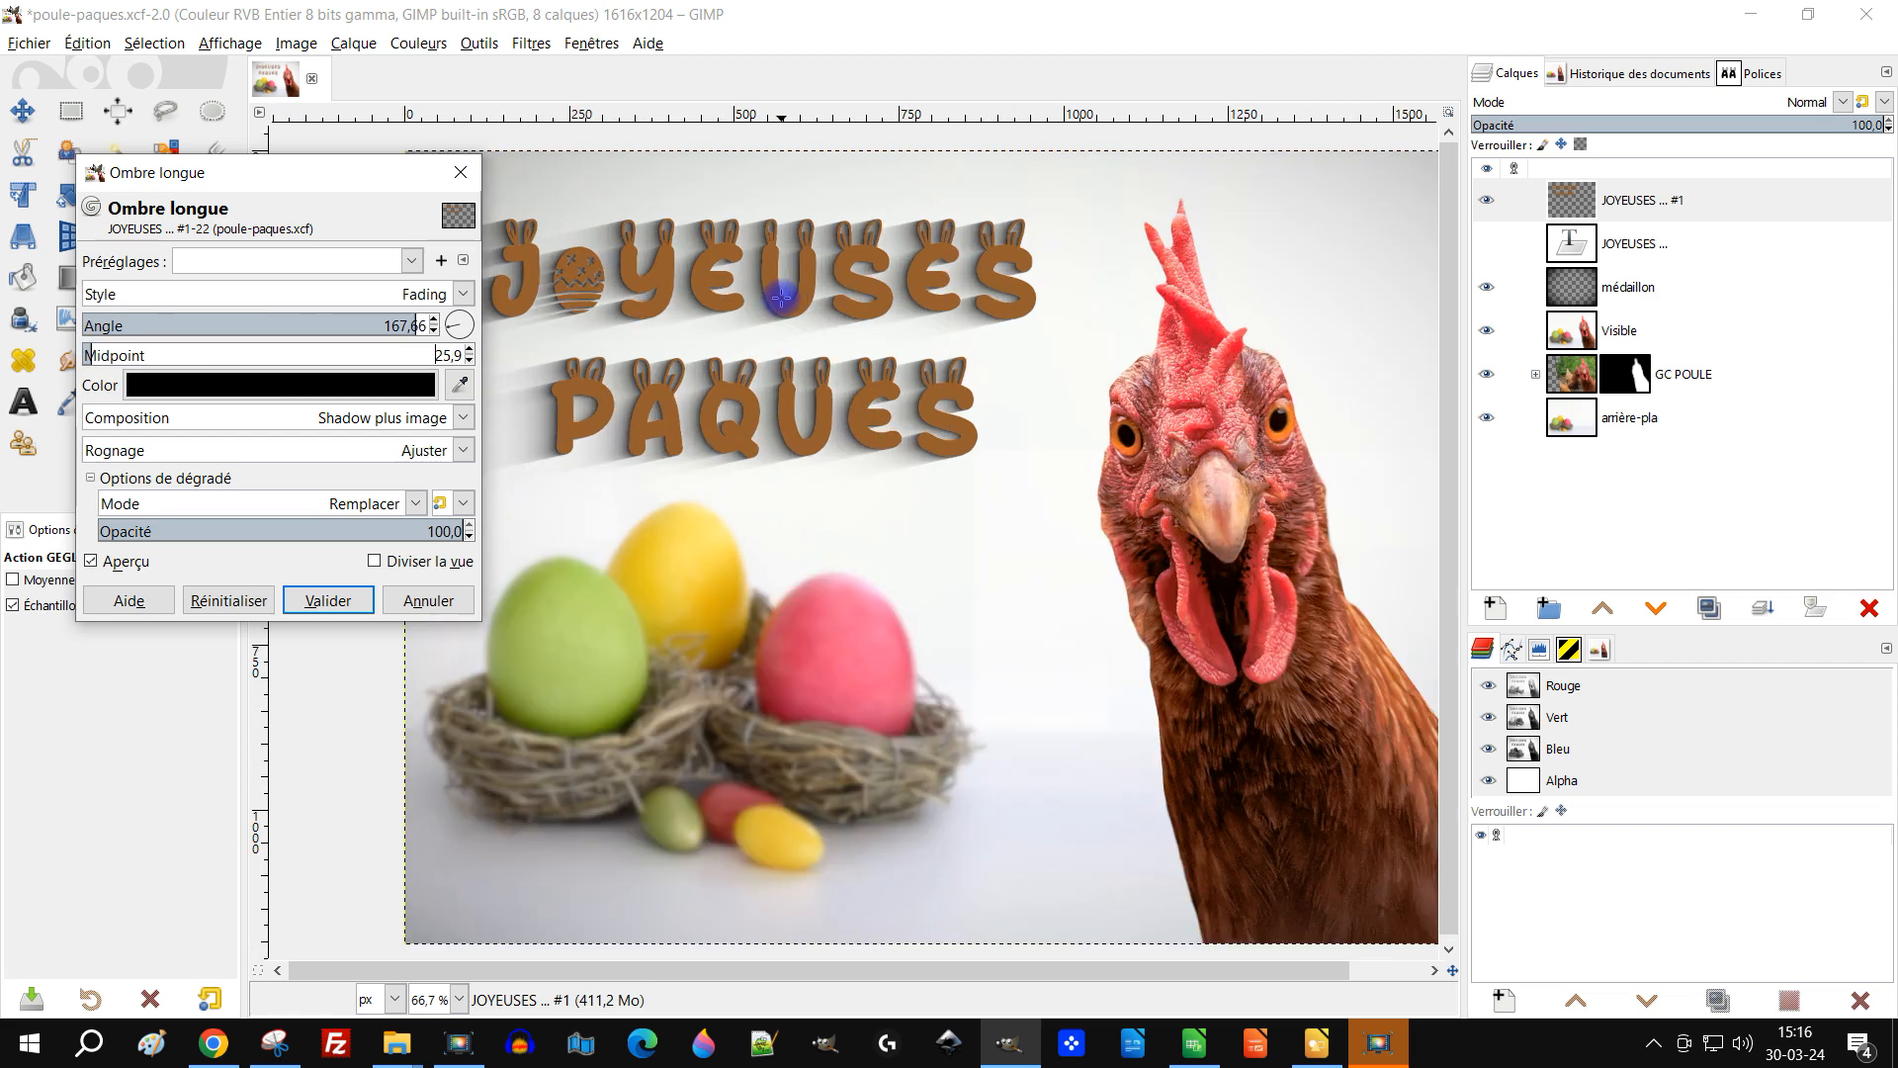
{"action": "scroll", "coordinate": [826, 345], "scroll_direction": "down", "scroll_amount": 1}
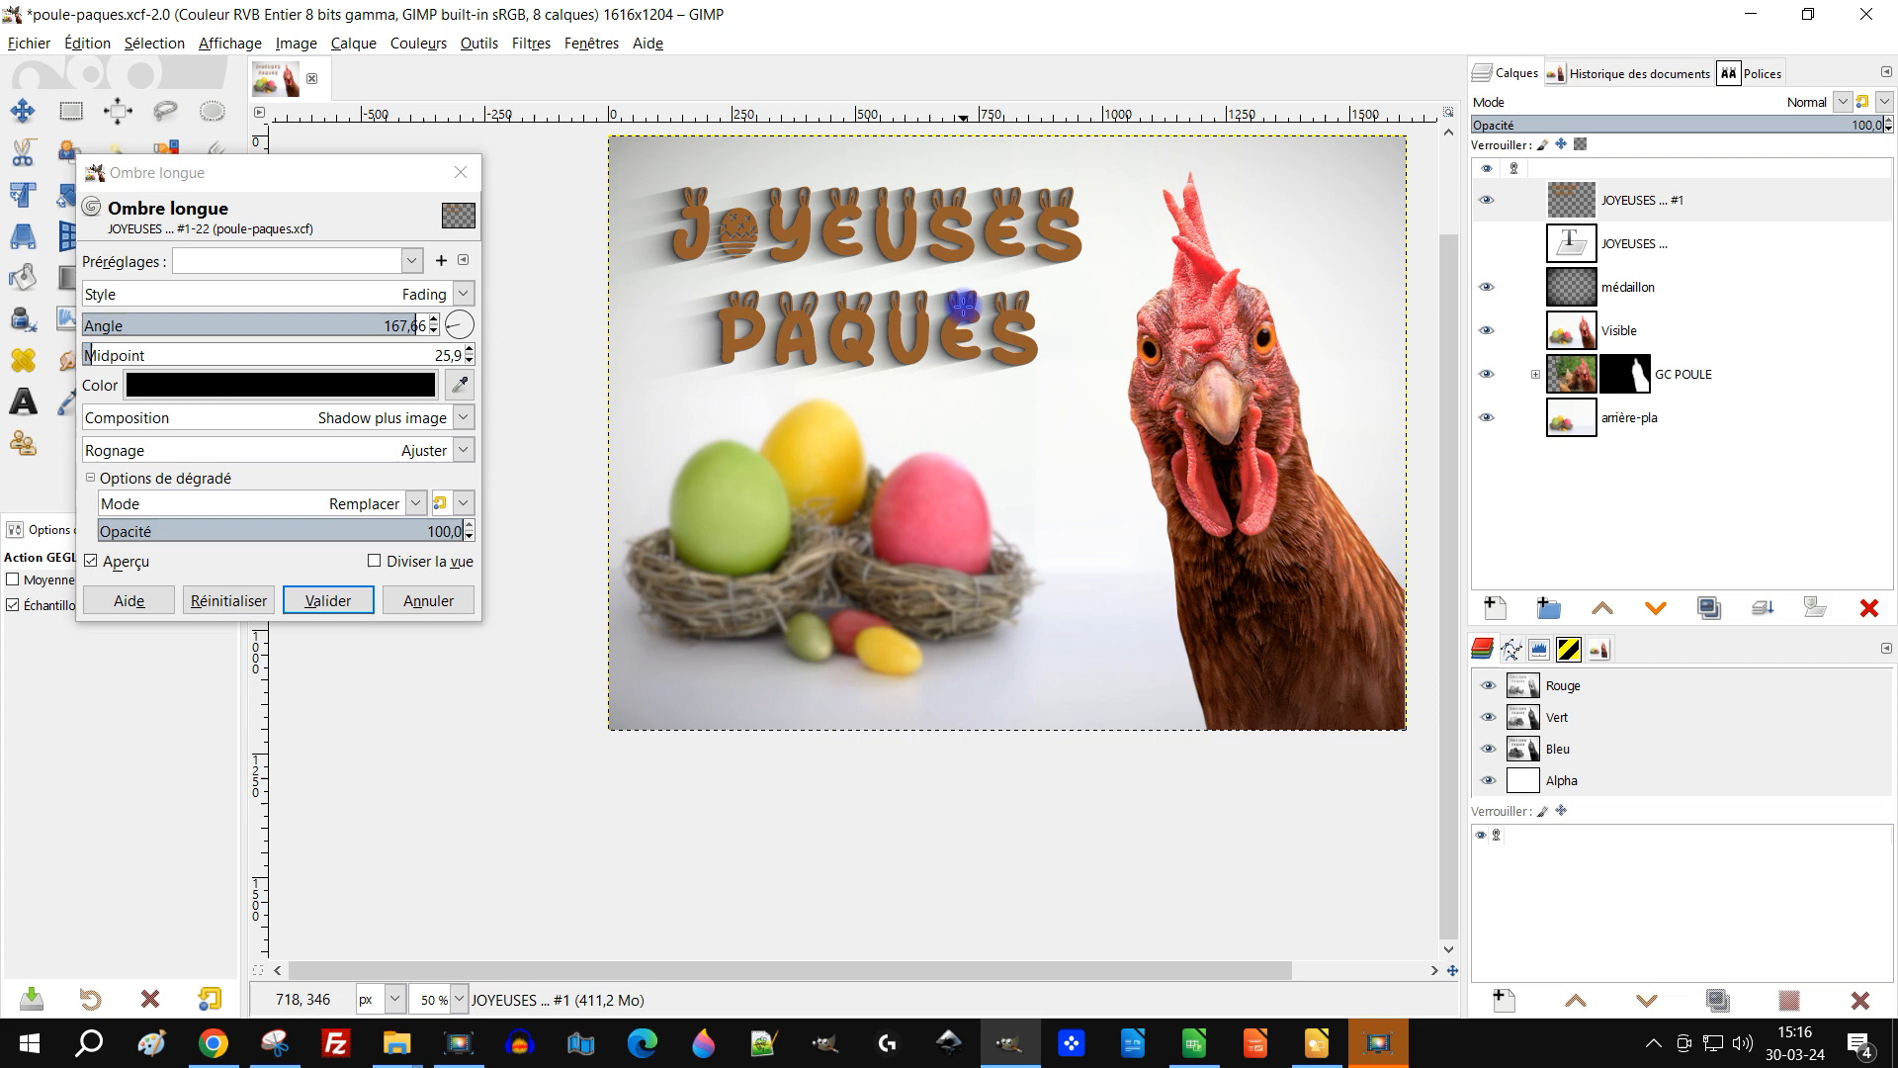
{"action": "scroll", "coordinate": [963, 307], "scroll_direction": "up", "scroll_amount": 1}
{"action": "scroll", "coordinate": [868, 372], "scroll_direction": "down", "scroll_amount": 1}
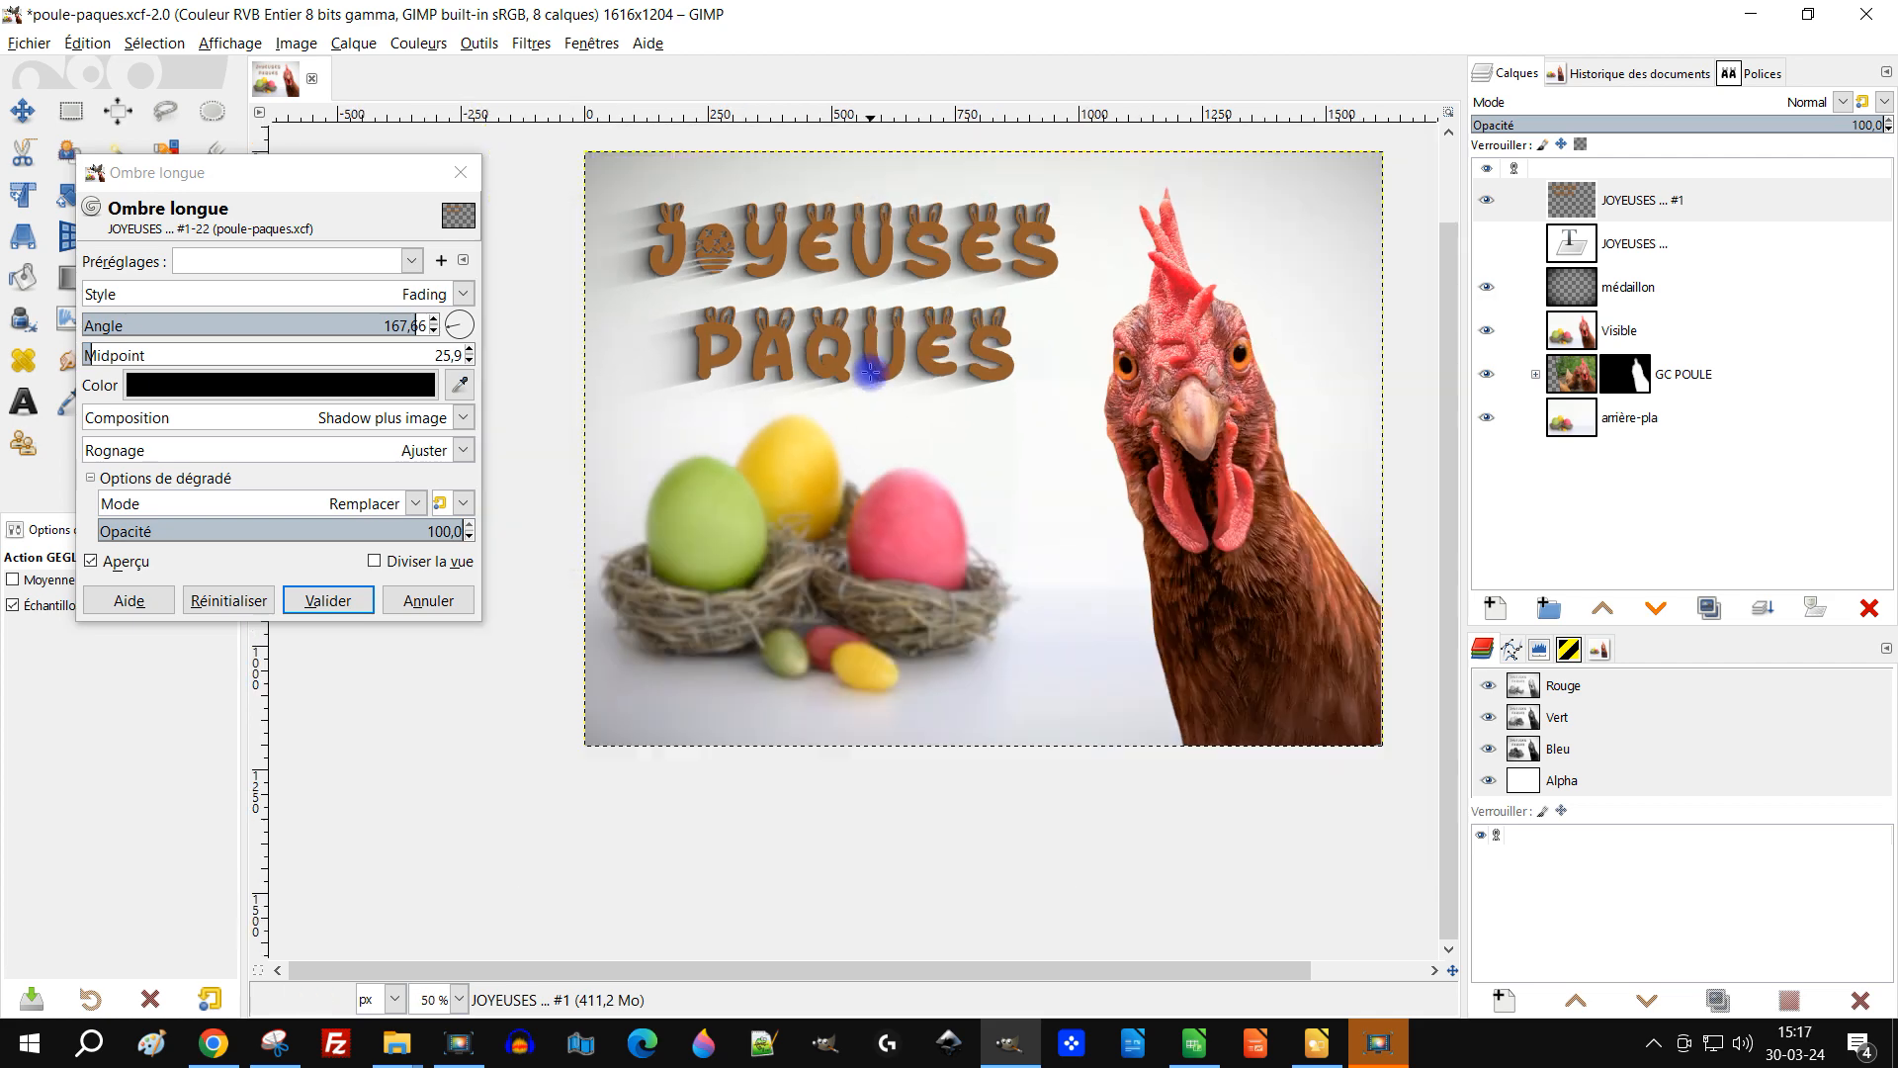
{"action": "left_click_drag", "start_coordinate": [1115, 362], "coordinate": [1060, 357]}
{"action": "left_click_drag", "start_coordinate": [1209, 381], "coordinate": [1185, 408]}
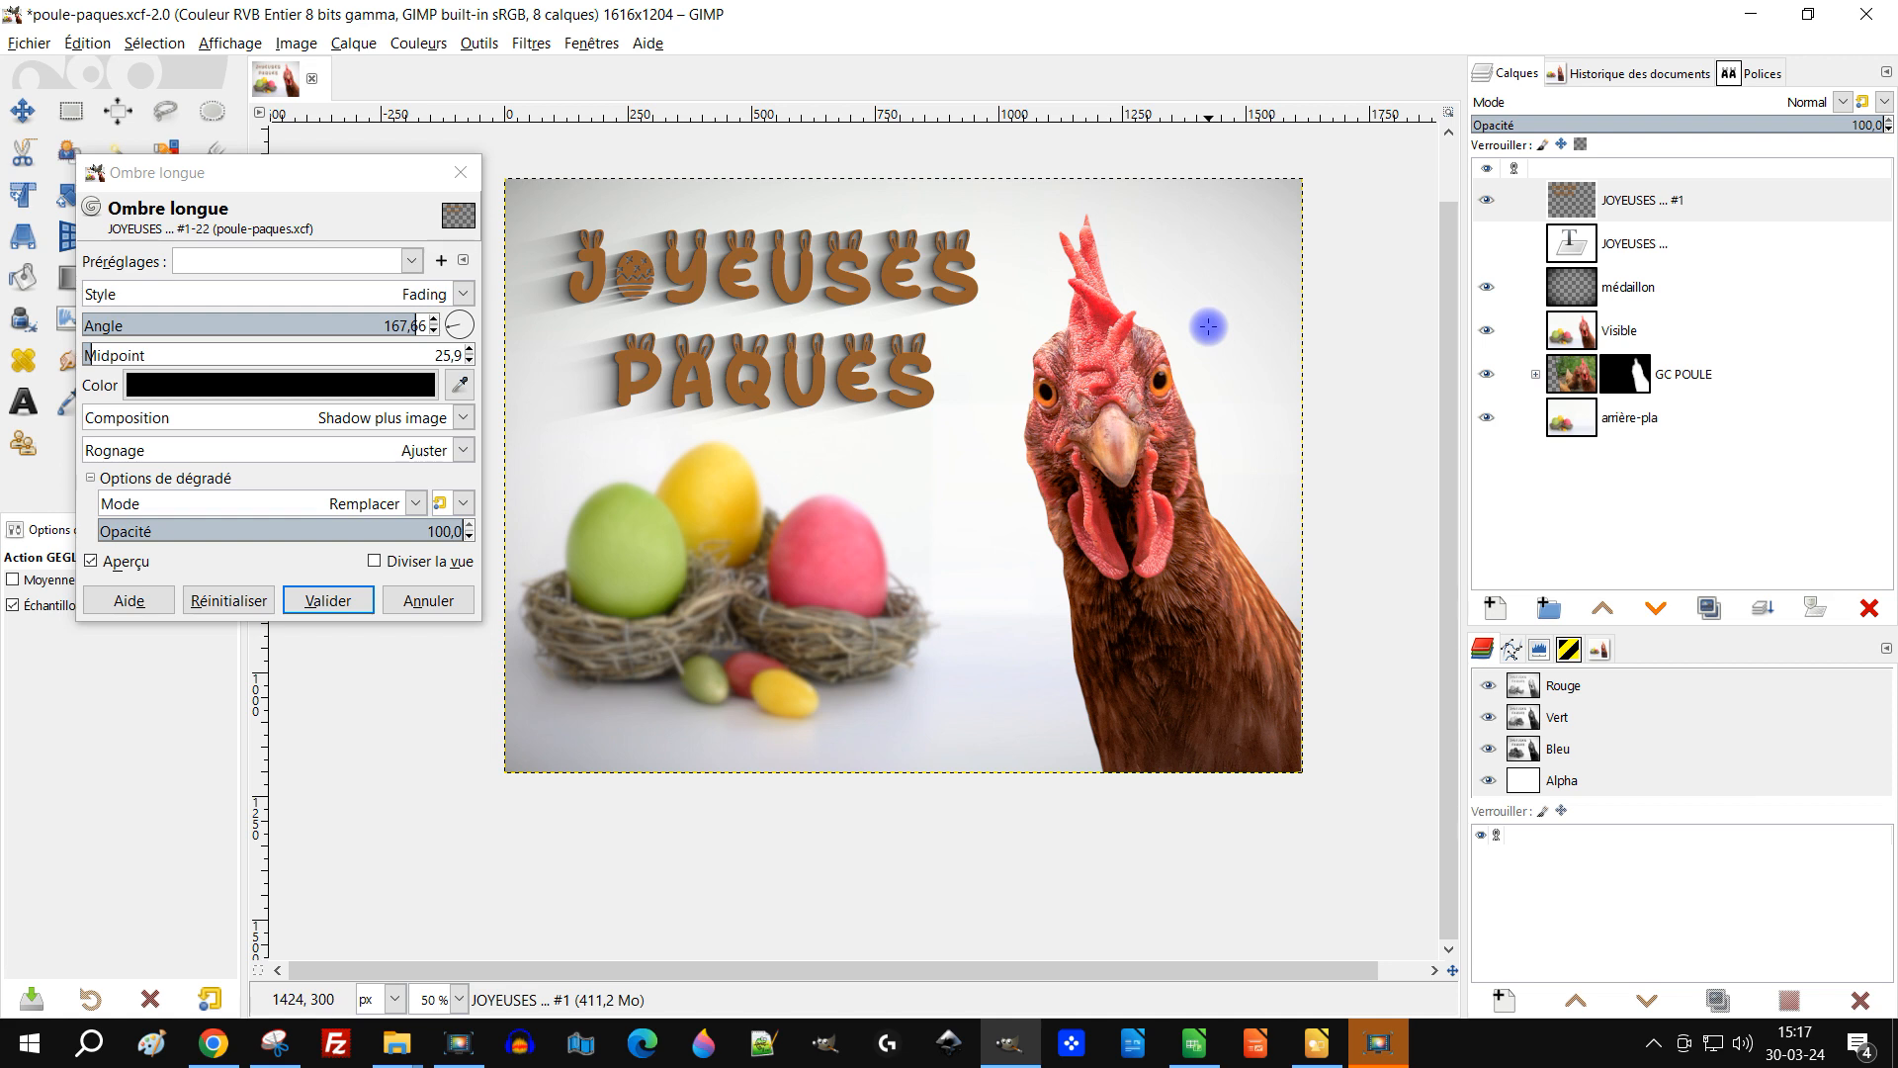
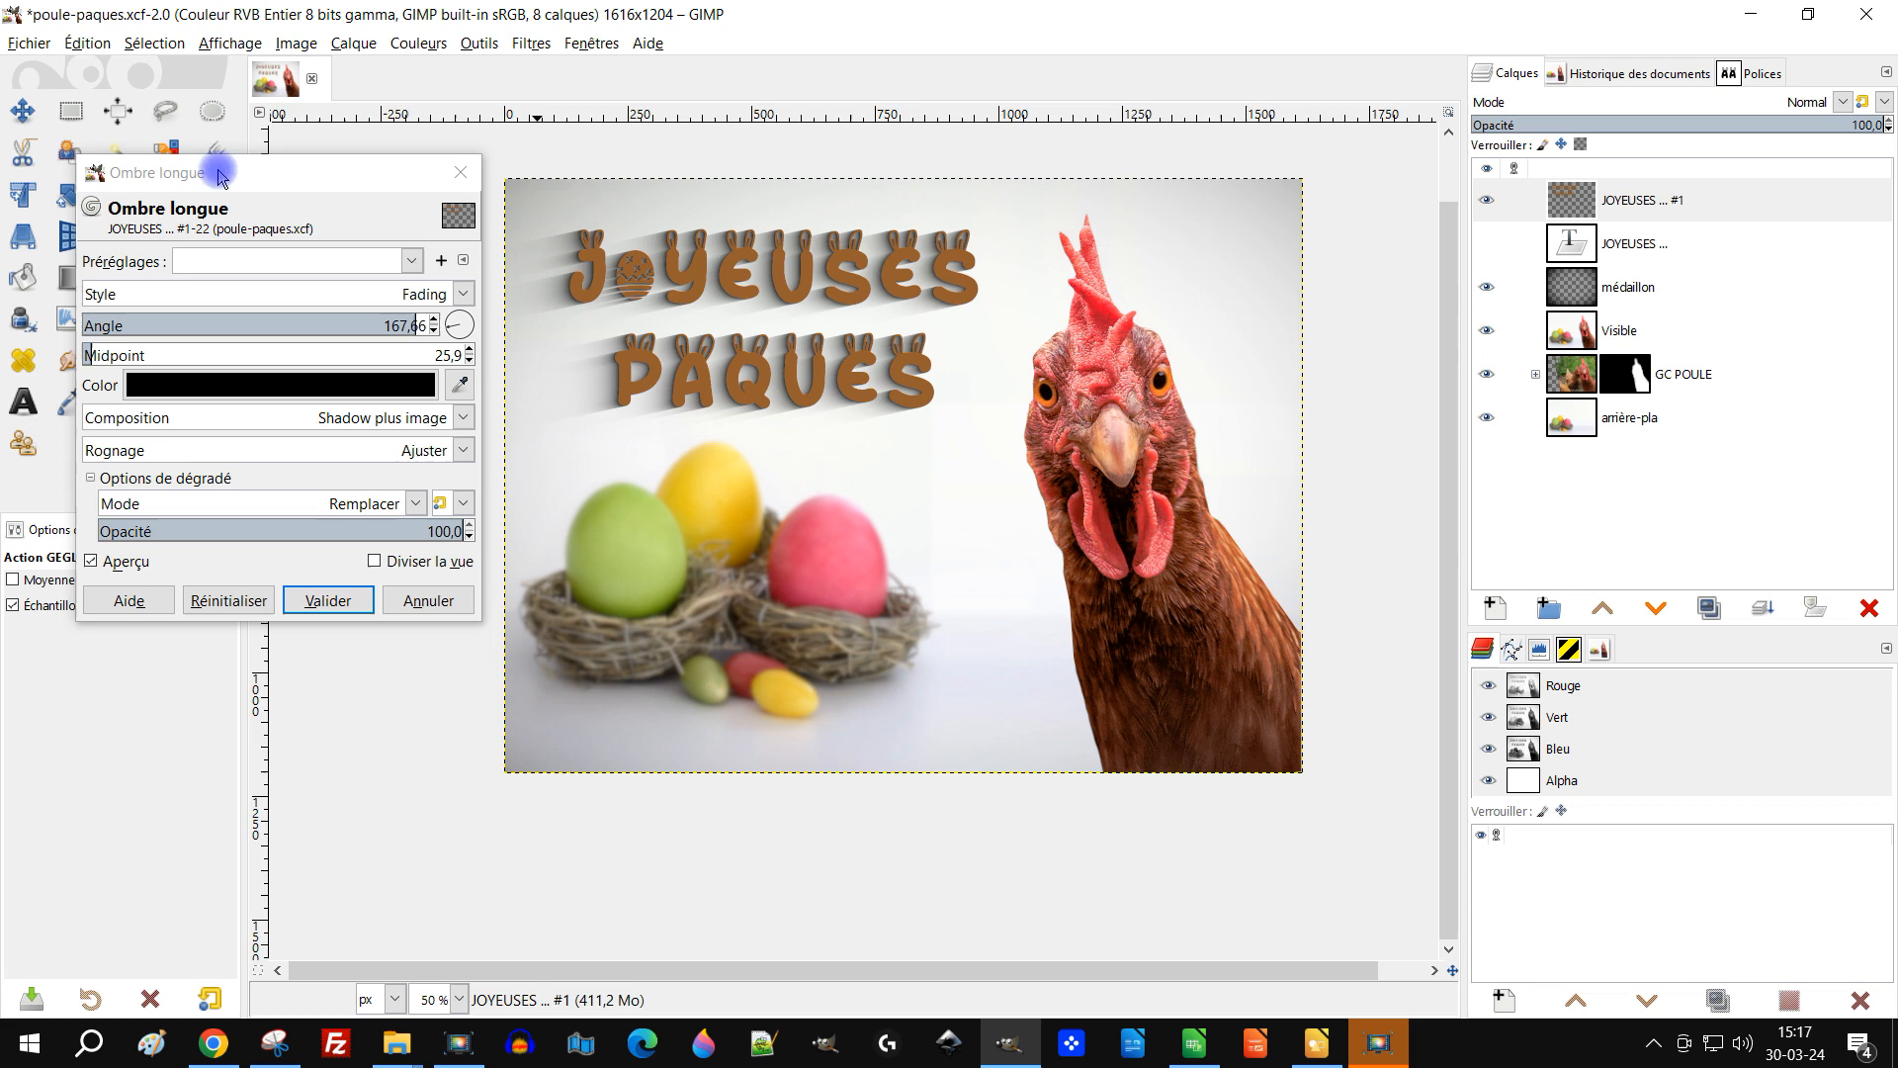
Step: Apply the fading long shadow to the title layer
{"action": "left_click", "coordinate": [319, 600]}
{"action": "scroll", "coordinate": [1211, 406], "scroll_direction": "right", "scroll_amount": 3}
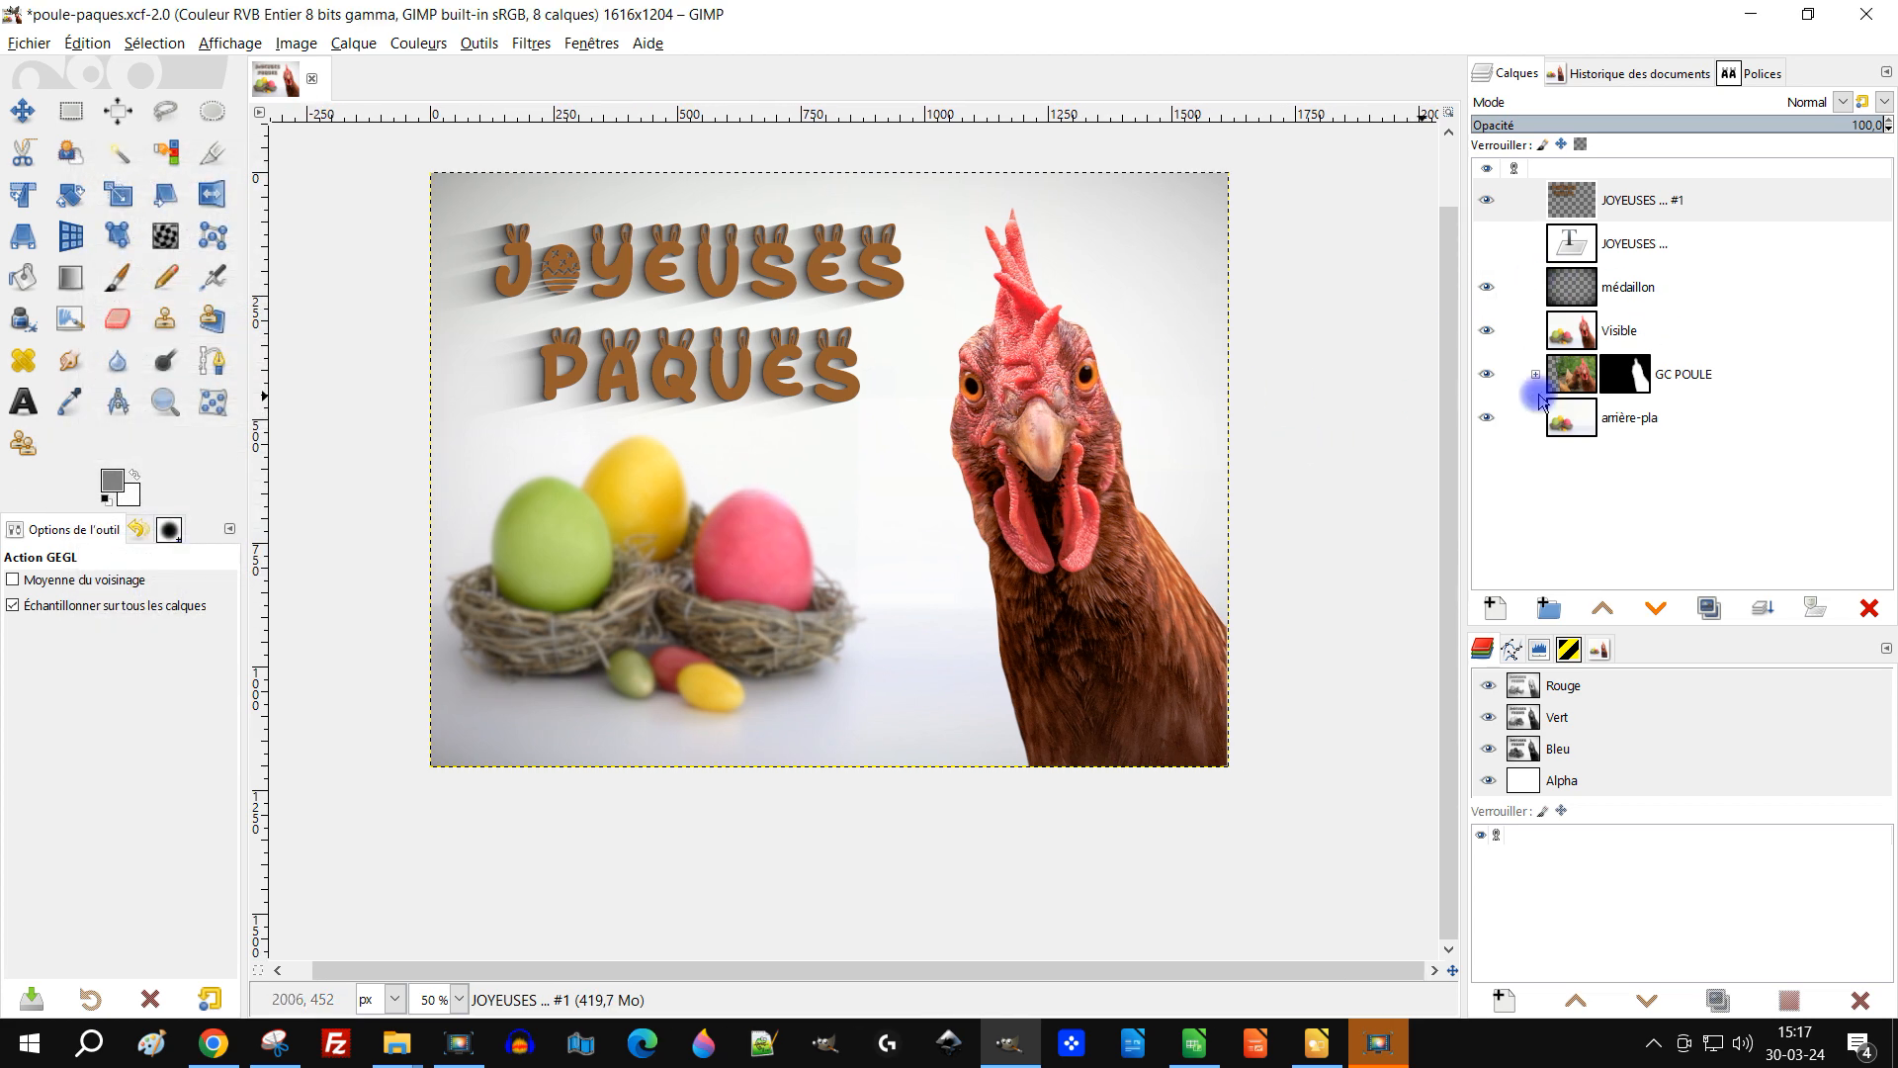
Step: Examine the composition by toggling the Visible layer and zooming in on the image
{"action": "double_click", "coordinate": [1641, 417]}
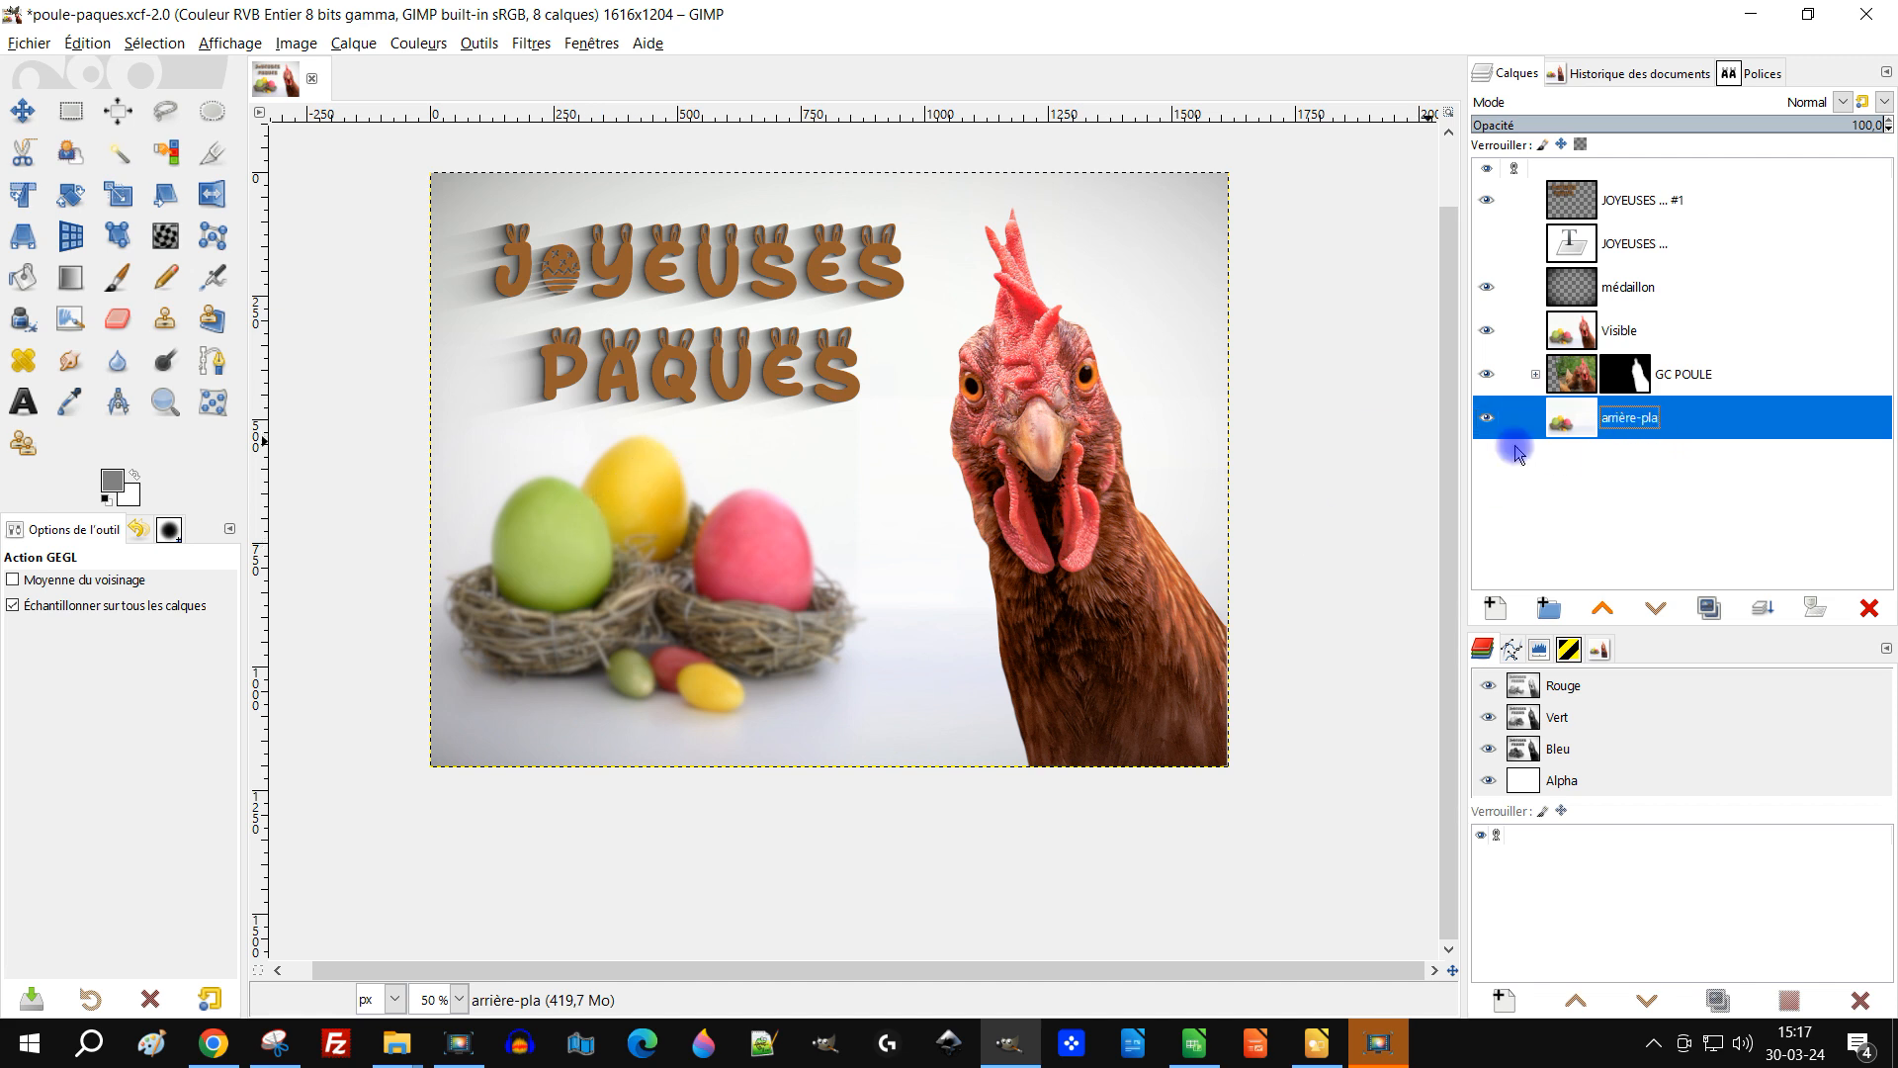
{"action": "left_click", "coordinate": [1485, 332]}
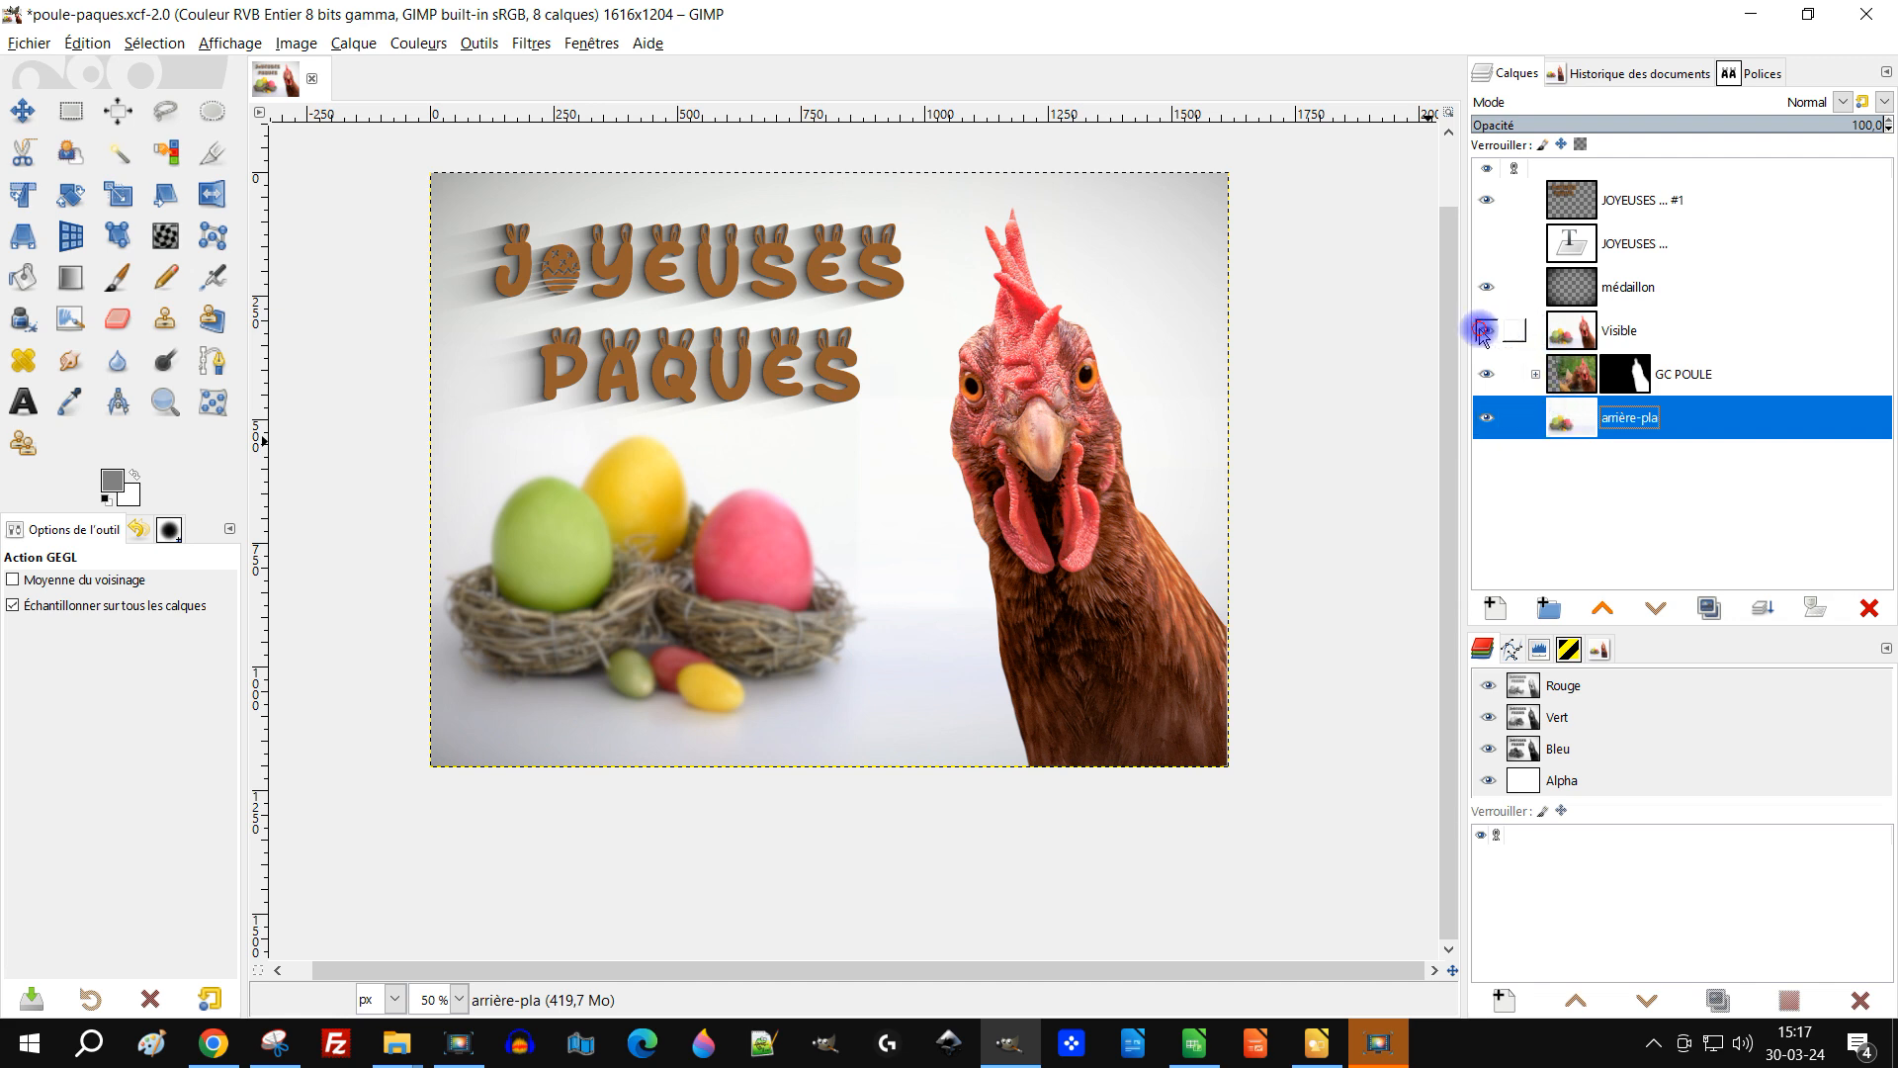
{"action": "left_click", "coordinate": [1485, 334]}
{"action": "left_click", "coordinate": [1582, 334]}
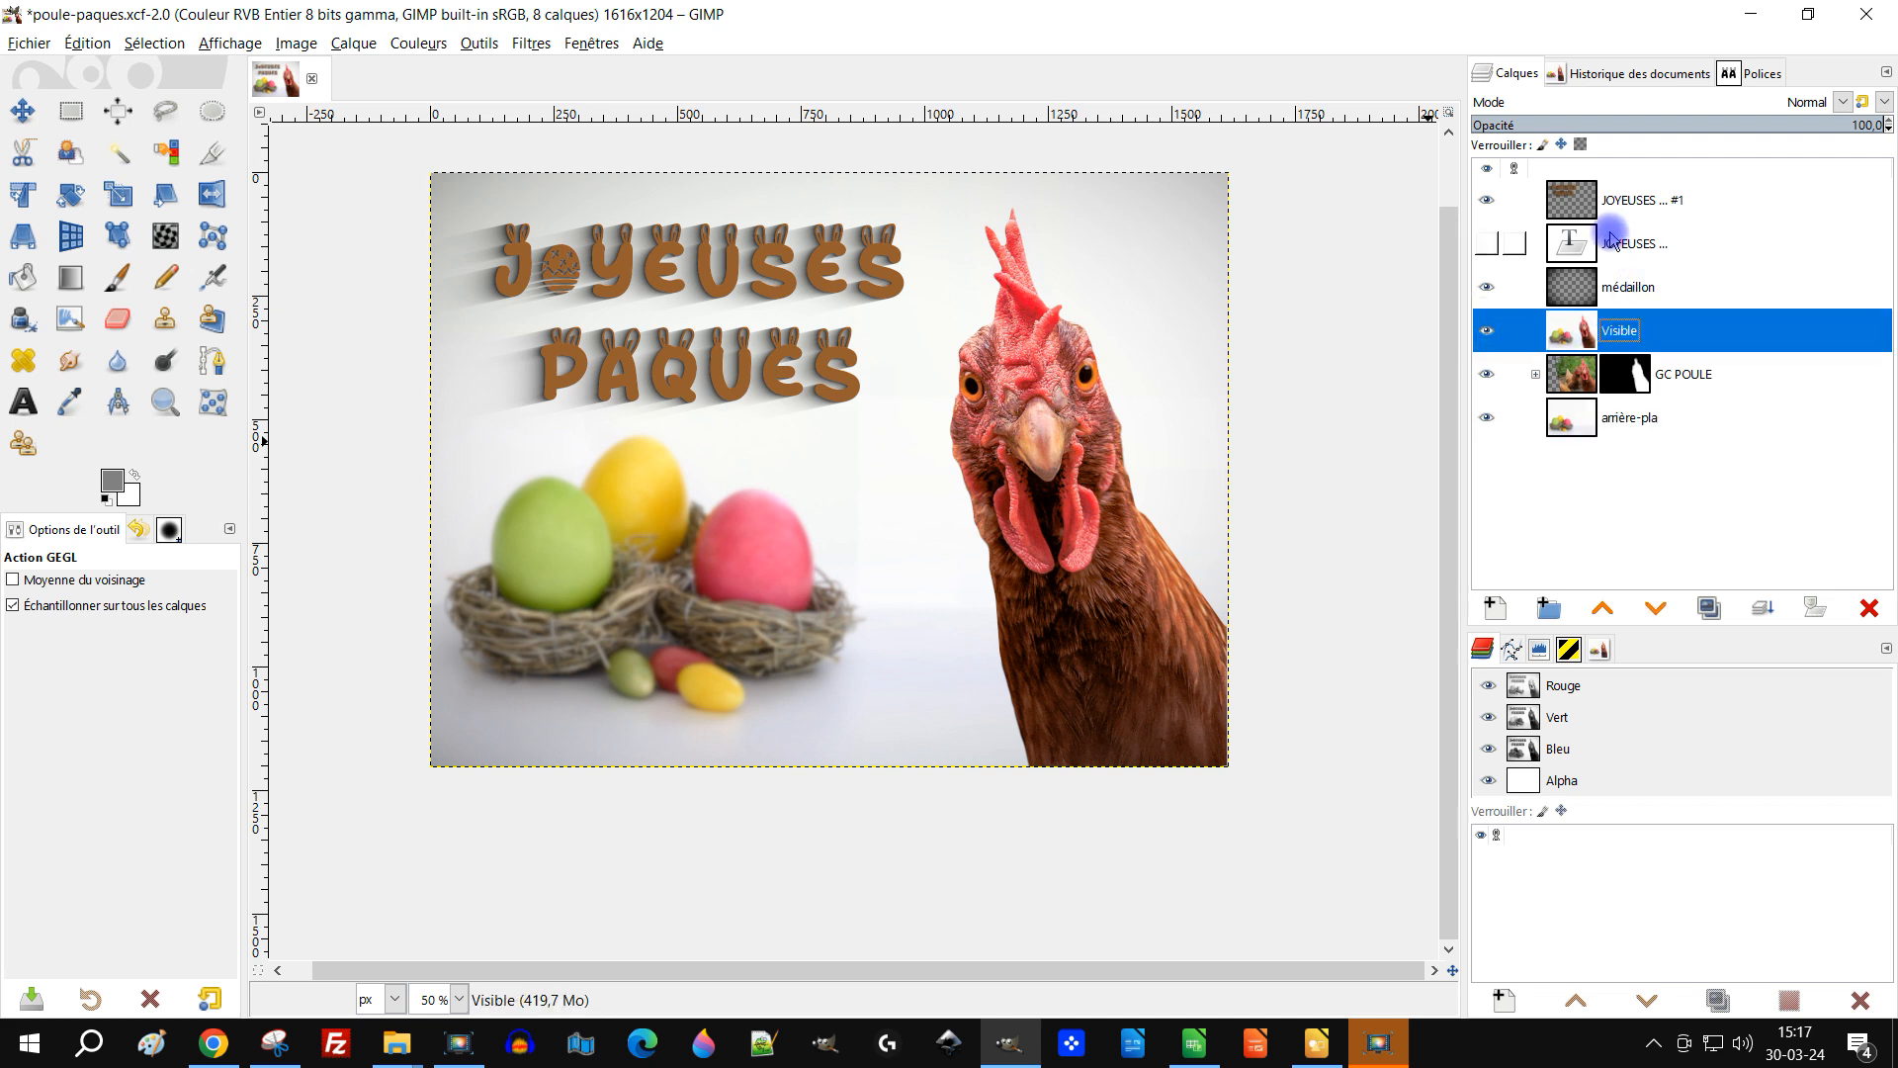
{"action": "left_click_drag", "start_coordinate": [952, 522], "coordinate": [959, 559]}
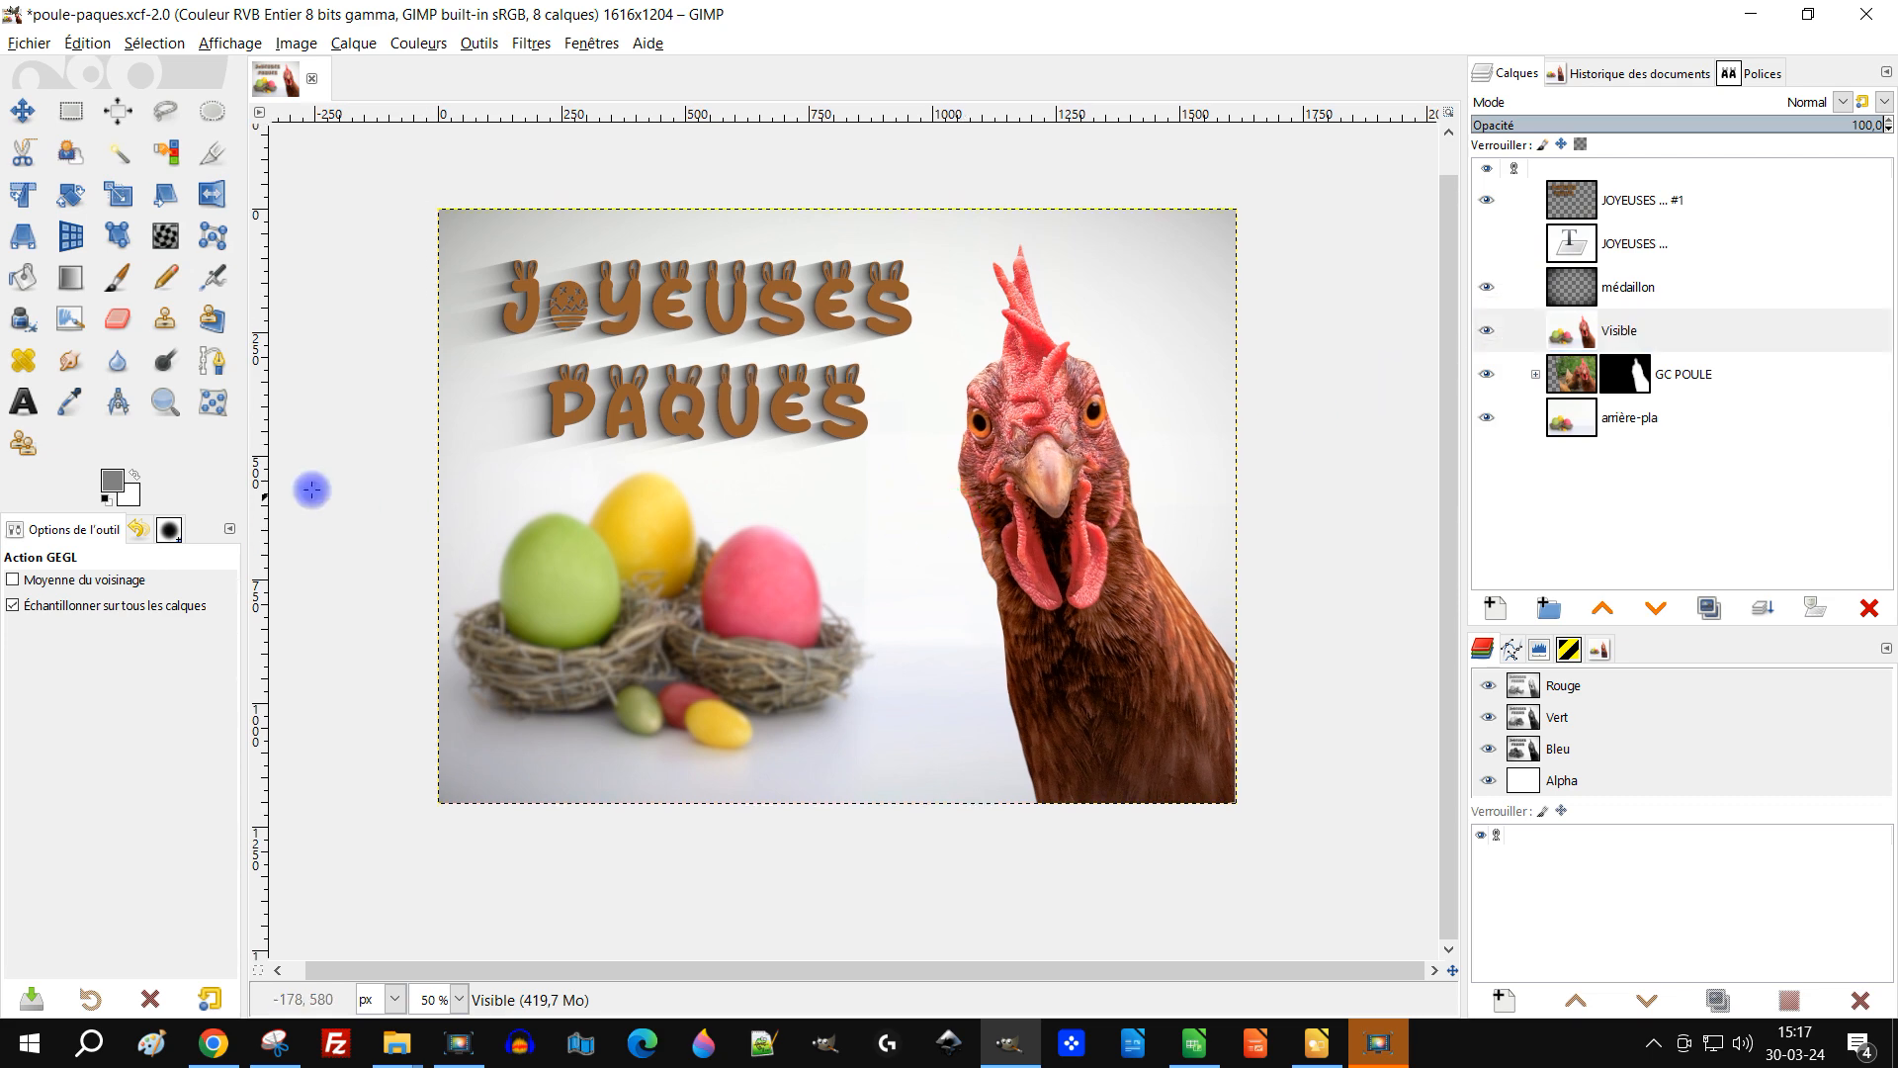
{"action": "left_click", "coordinate": [164, 401]}
{"action": "left_click_drag", "start_coordinate": [422, 201], "coordinate": [1285, 855]}
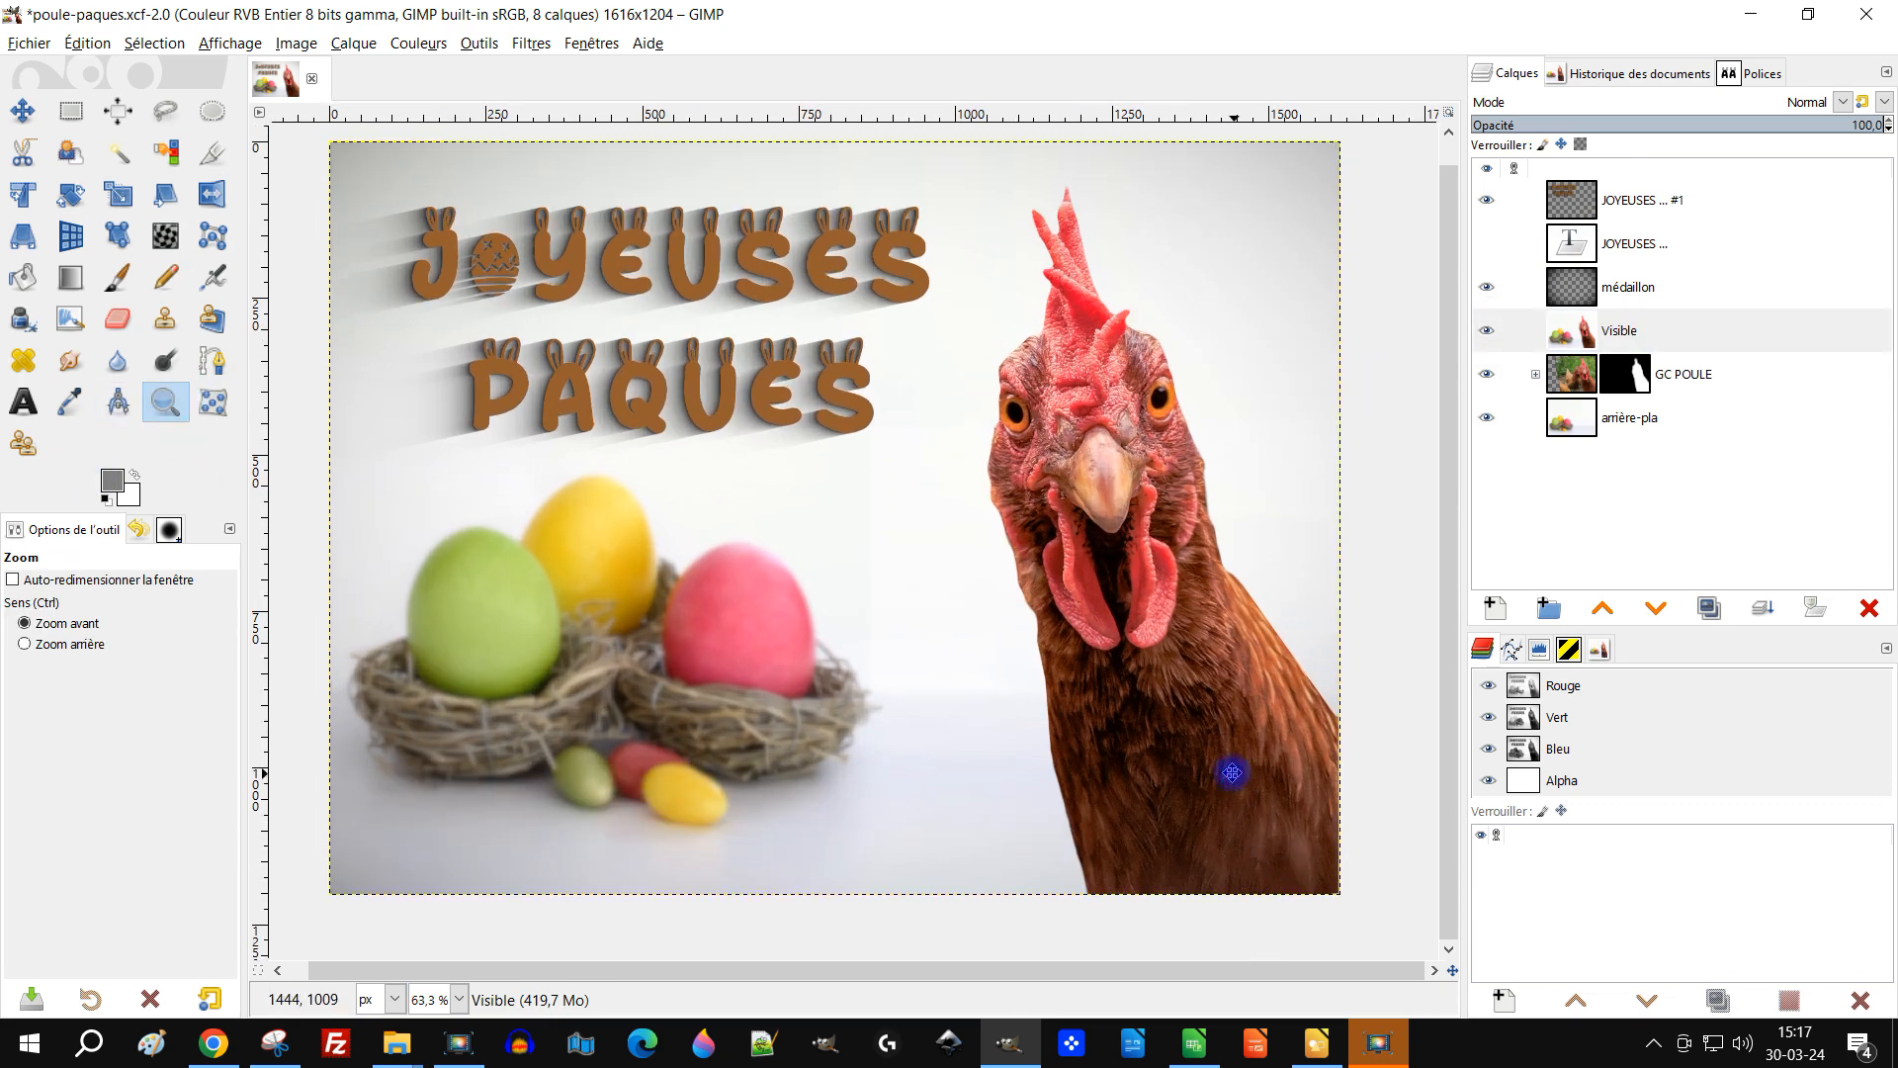
Step: Try lowering the title layer's opacity, then return it to 100
{"action": "left_click", "coordinate": [1572, 201]}
{"action": "left_click", "coordinate": [1733, 124]}
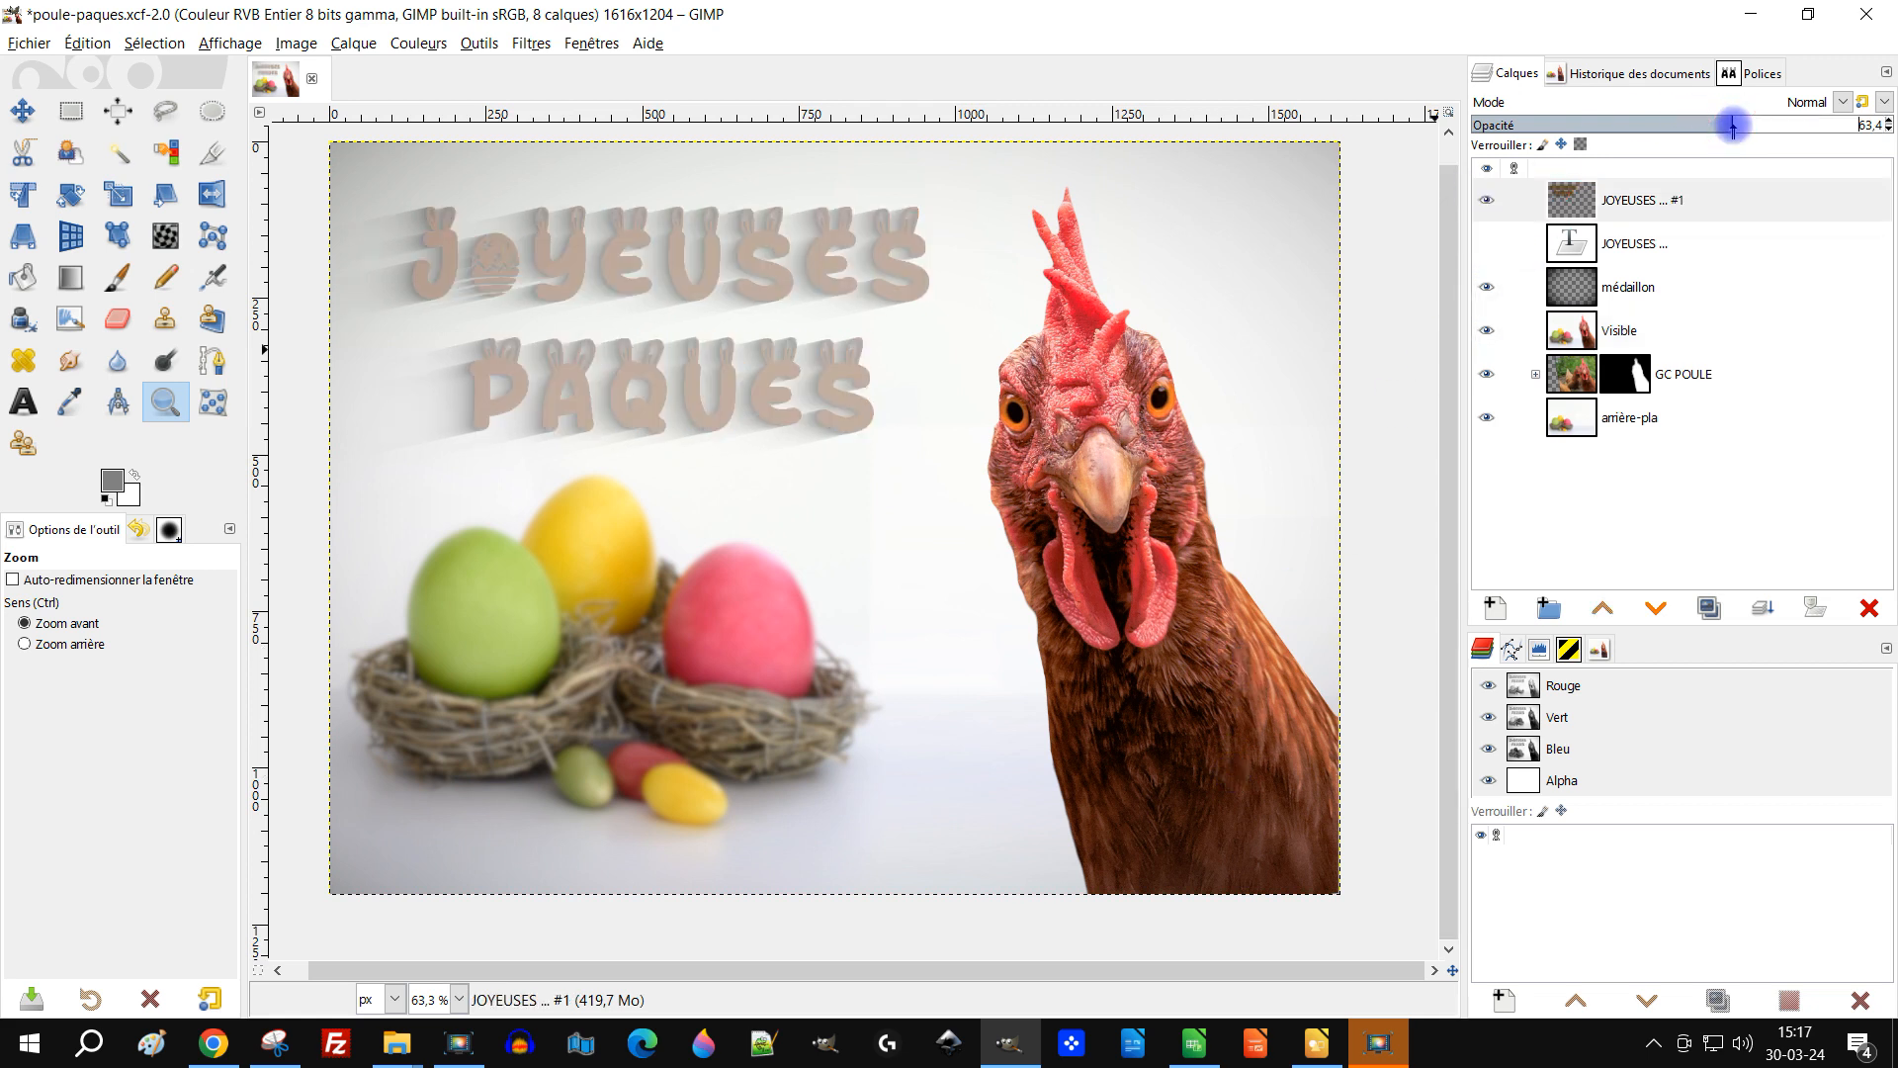
{"action": "left_click_drag", "start_coordinate": [1733, 123], "coordinate": [1789, 120]}
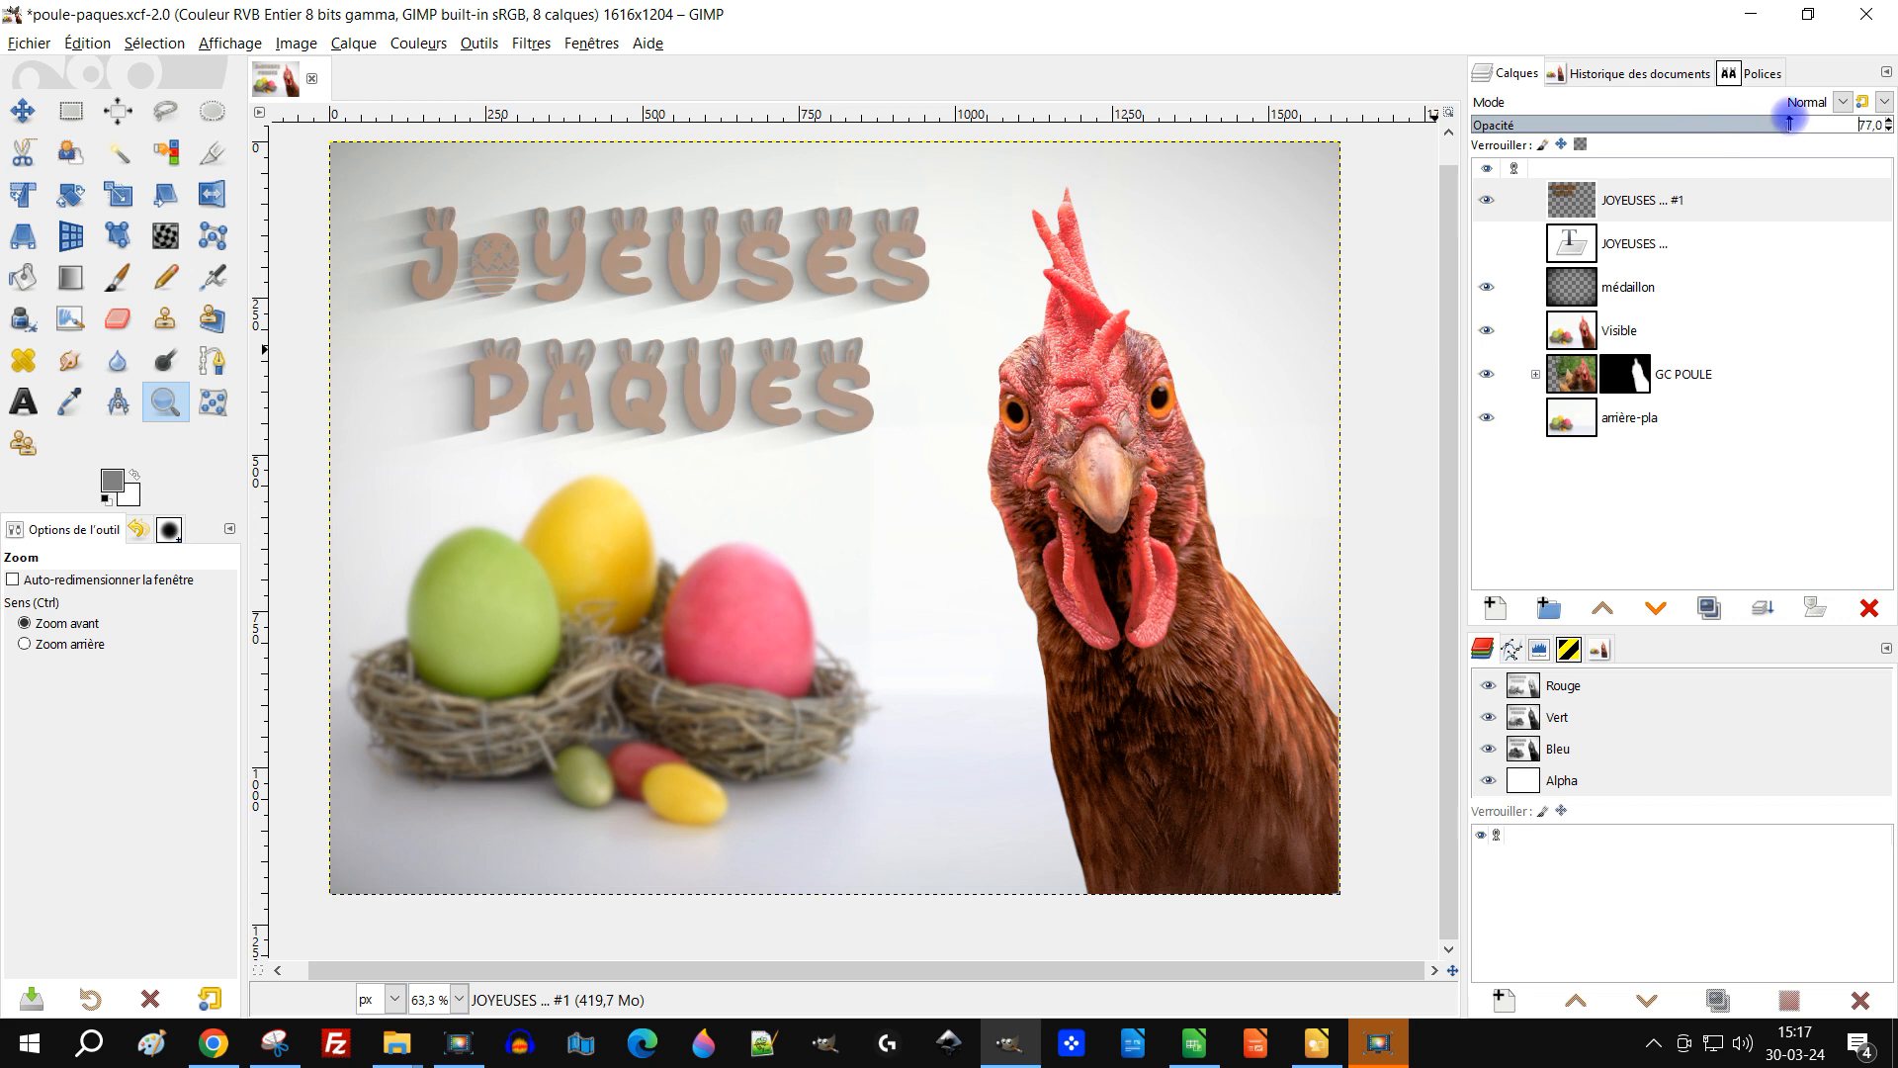
{"action": "left_click_drag", "start_coordinate": [1789, 120], "coordinate": [1883, 122]}
Step: Apply a Gaussian blur of 2.71 to the title layer from a previously used preset
{"action": "left_click", "coordinate": [531, 42]}
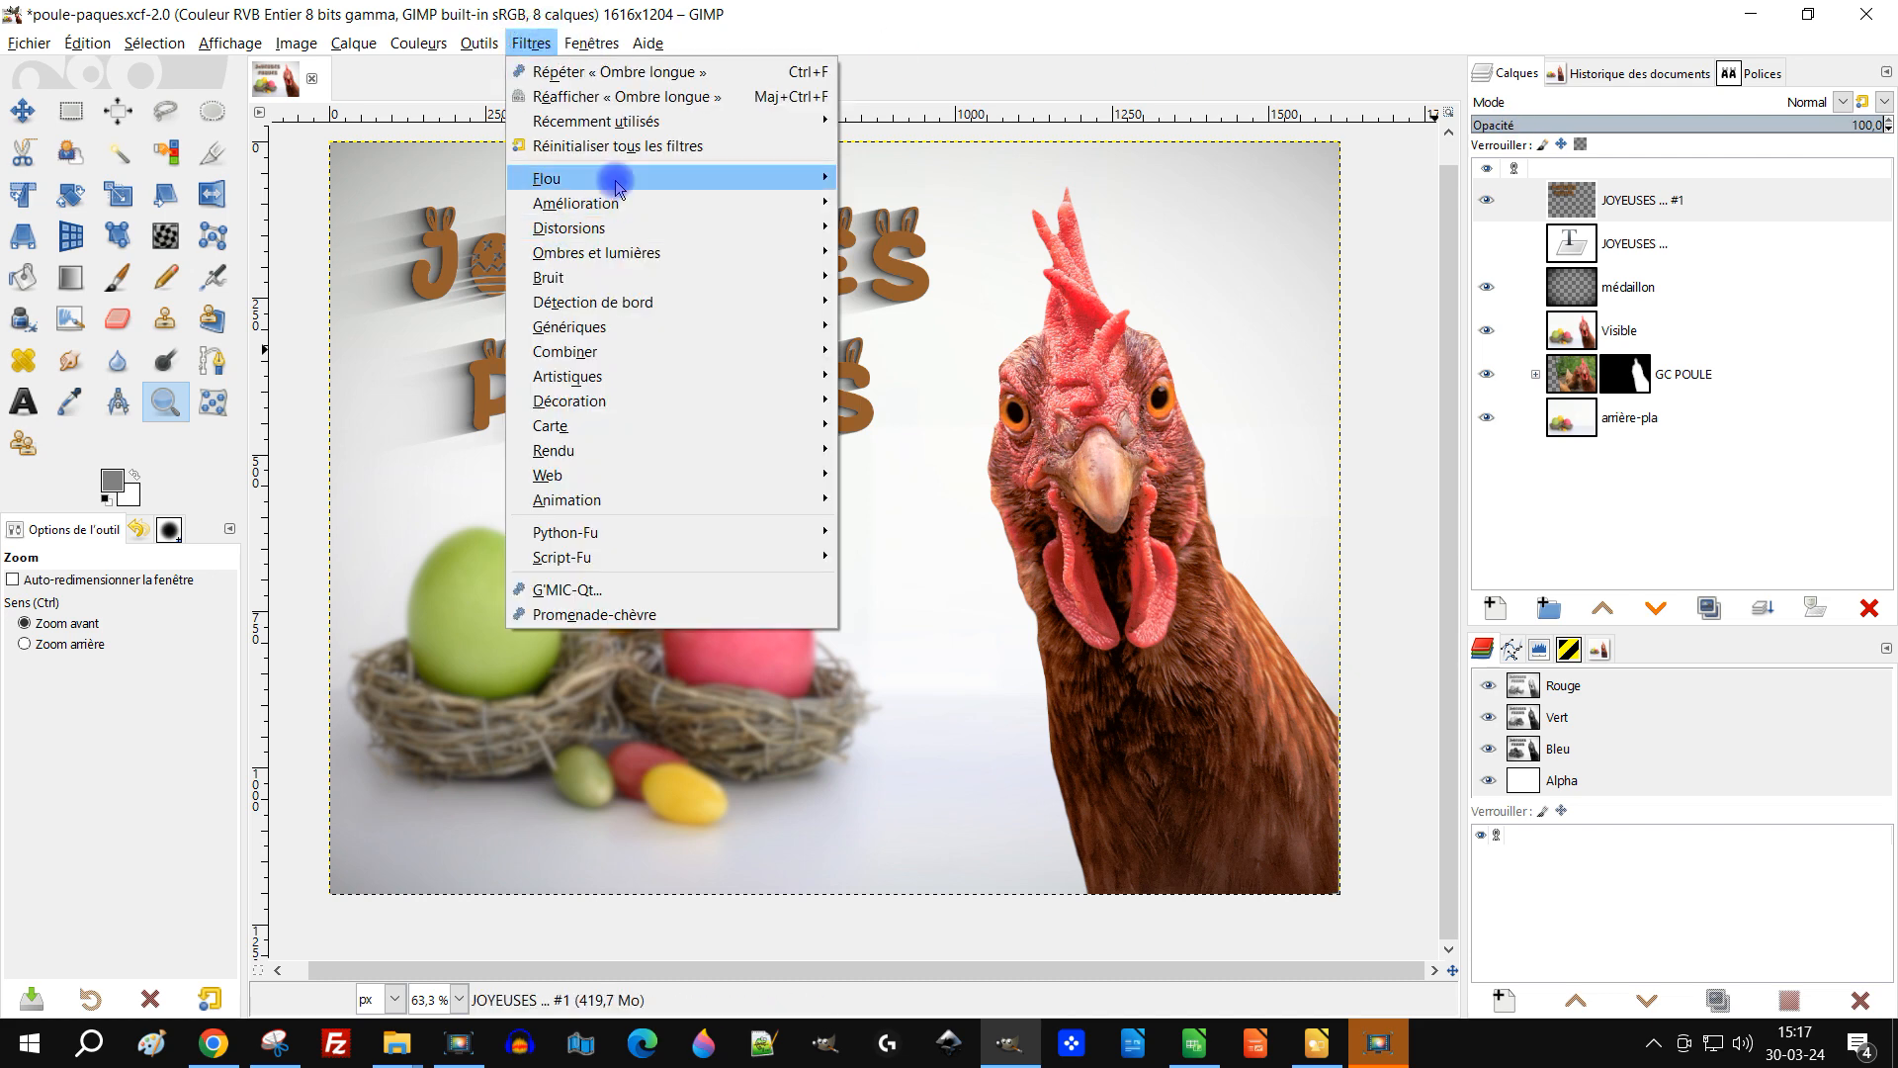
{"action": "mouse_move", "coordinate": [613, 183]}
{"action": "left_click", "coordinate": [954, 199]}
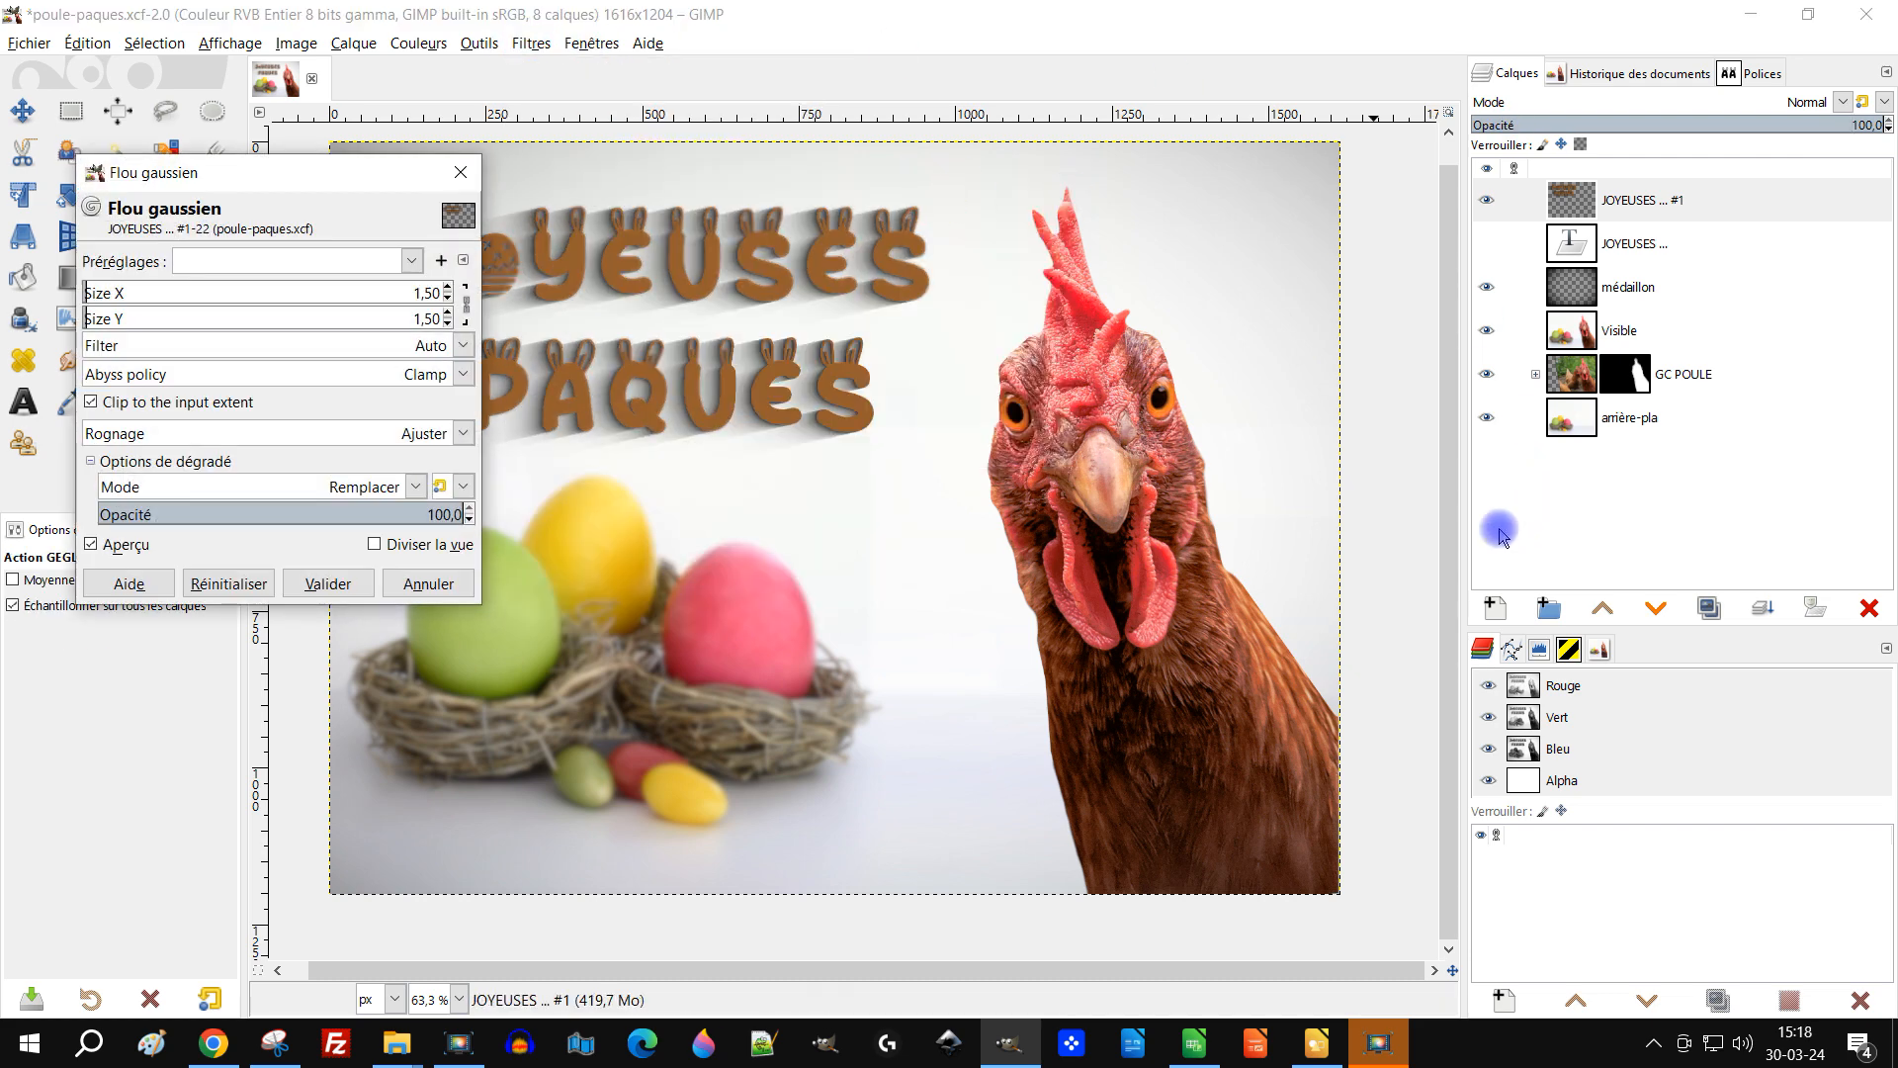
{"action": "left_click", "coordinate": [277, 261]}
{"action": "left_click", "coordinate": [290, 284]}
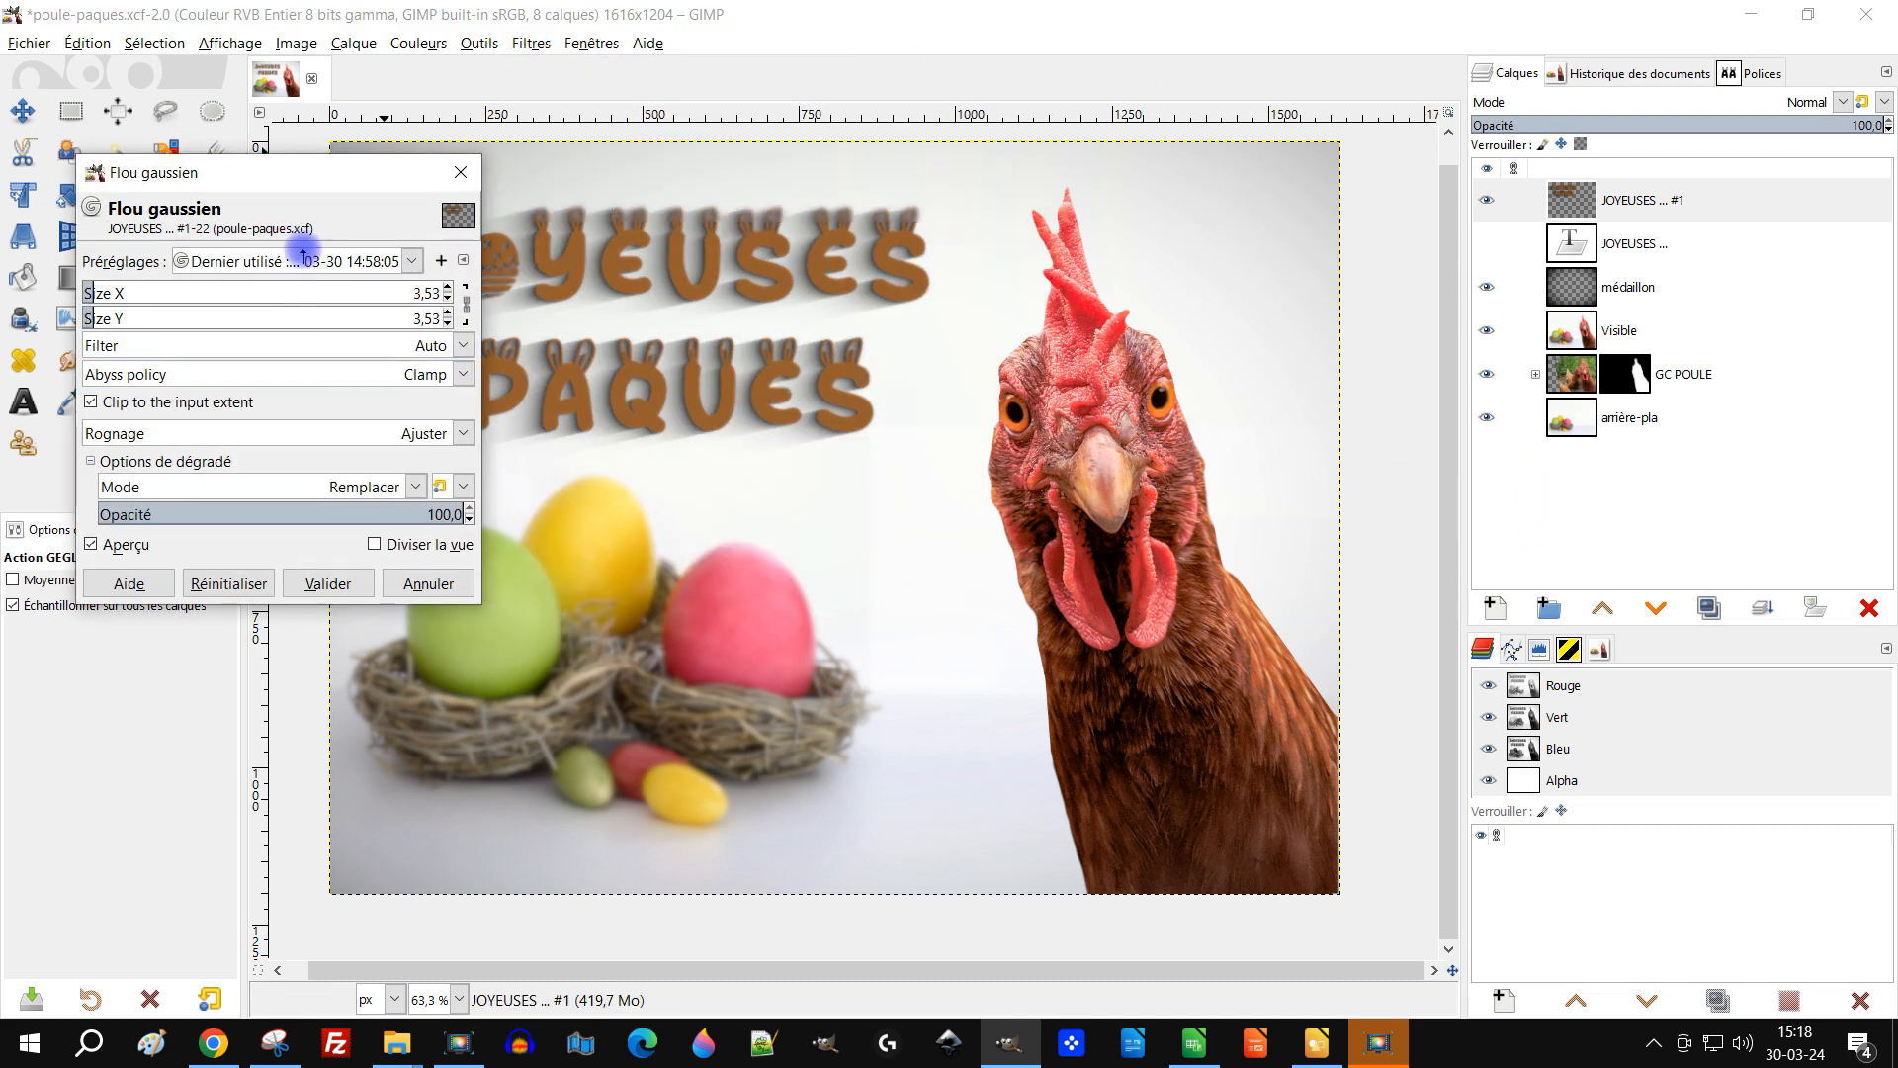
{"action": "left_click_drag", "start_coordinate": [332, 170], "coordinate": [1548, 297]}
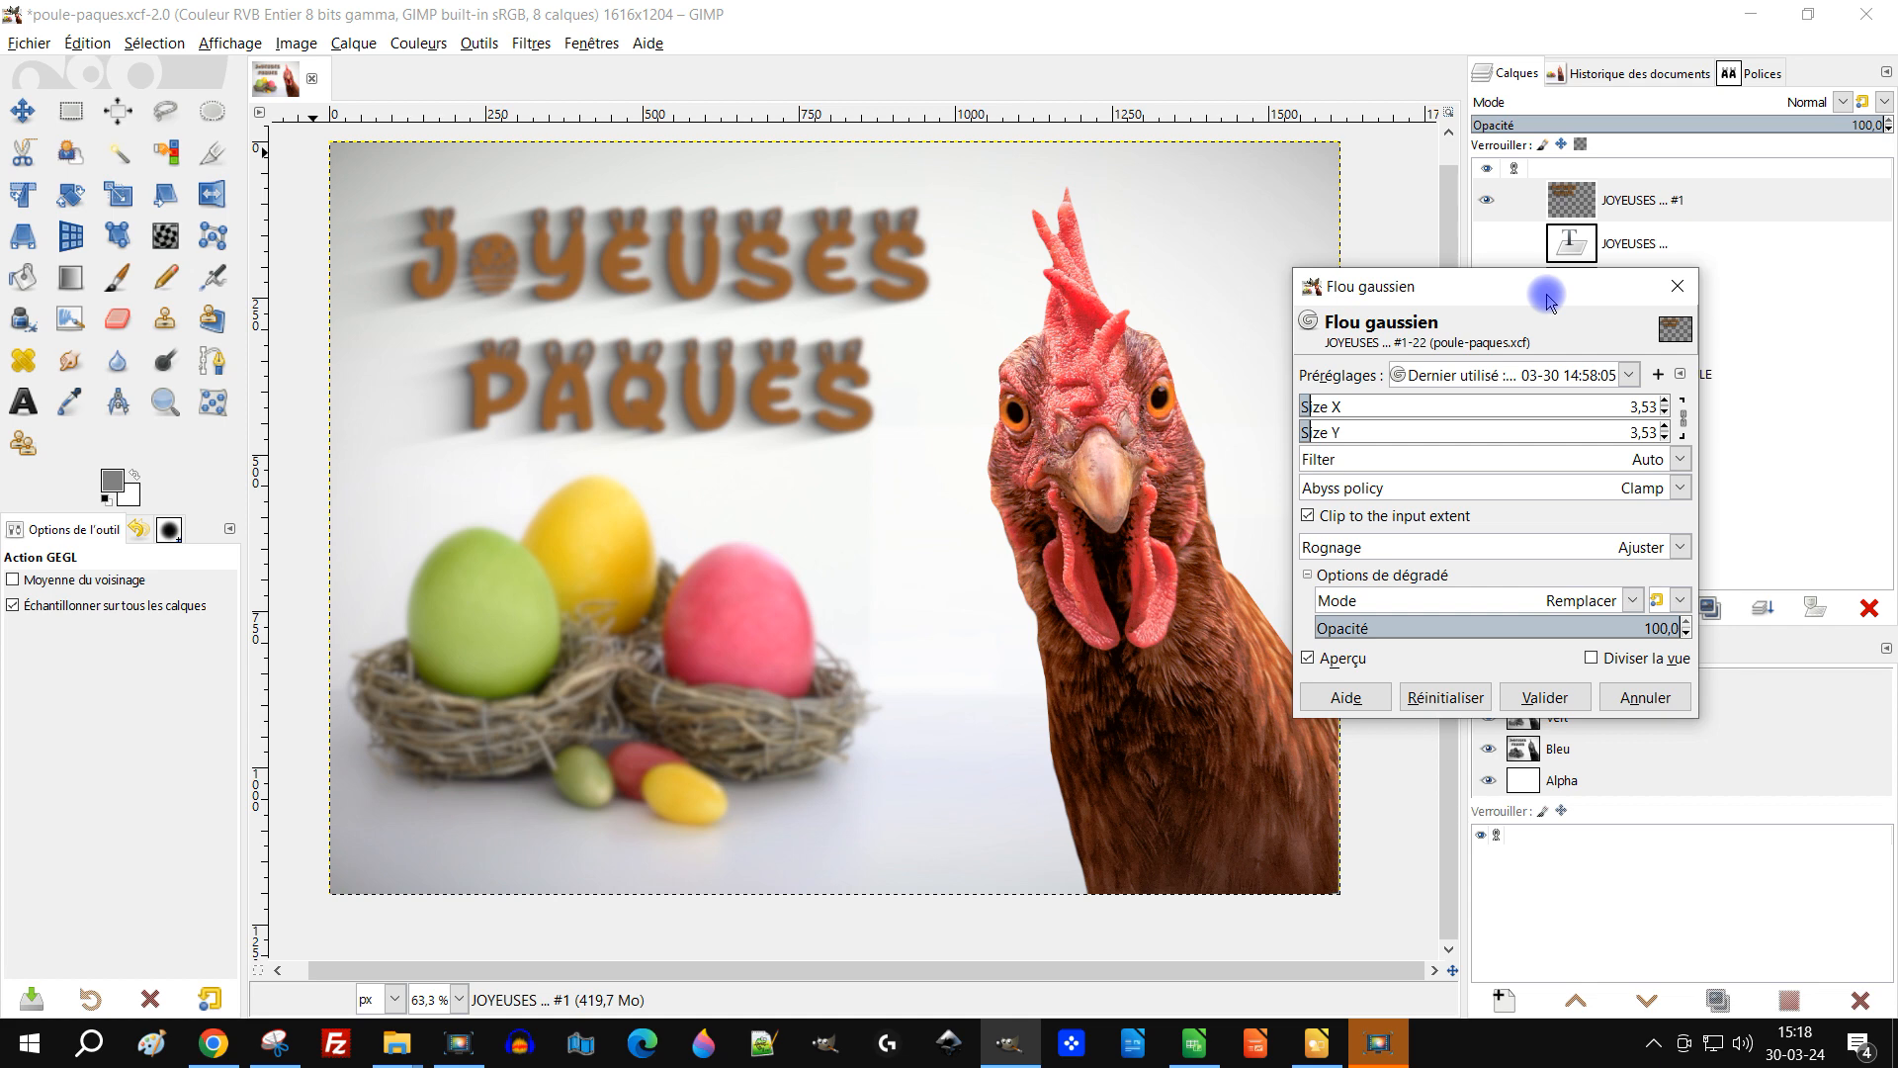
{"action": "left_click", "coordinate": [1512, 378]}
{"action": "left_click", "coordinate": [1492, 431]}
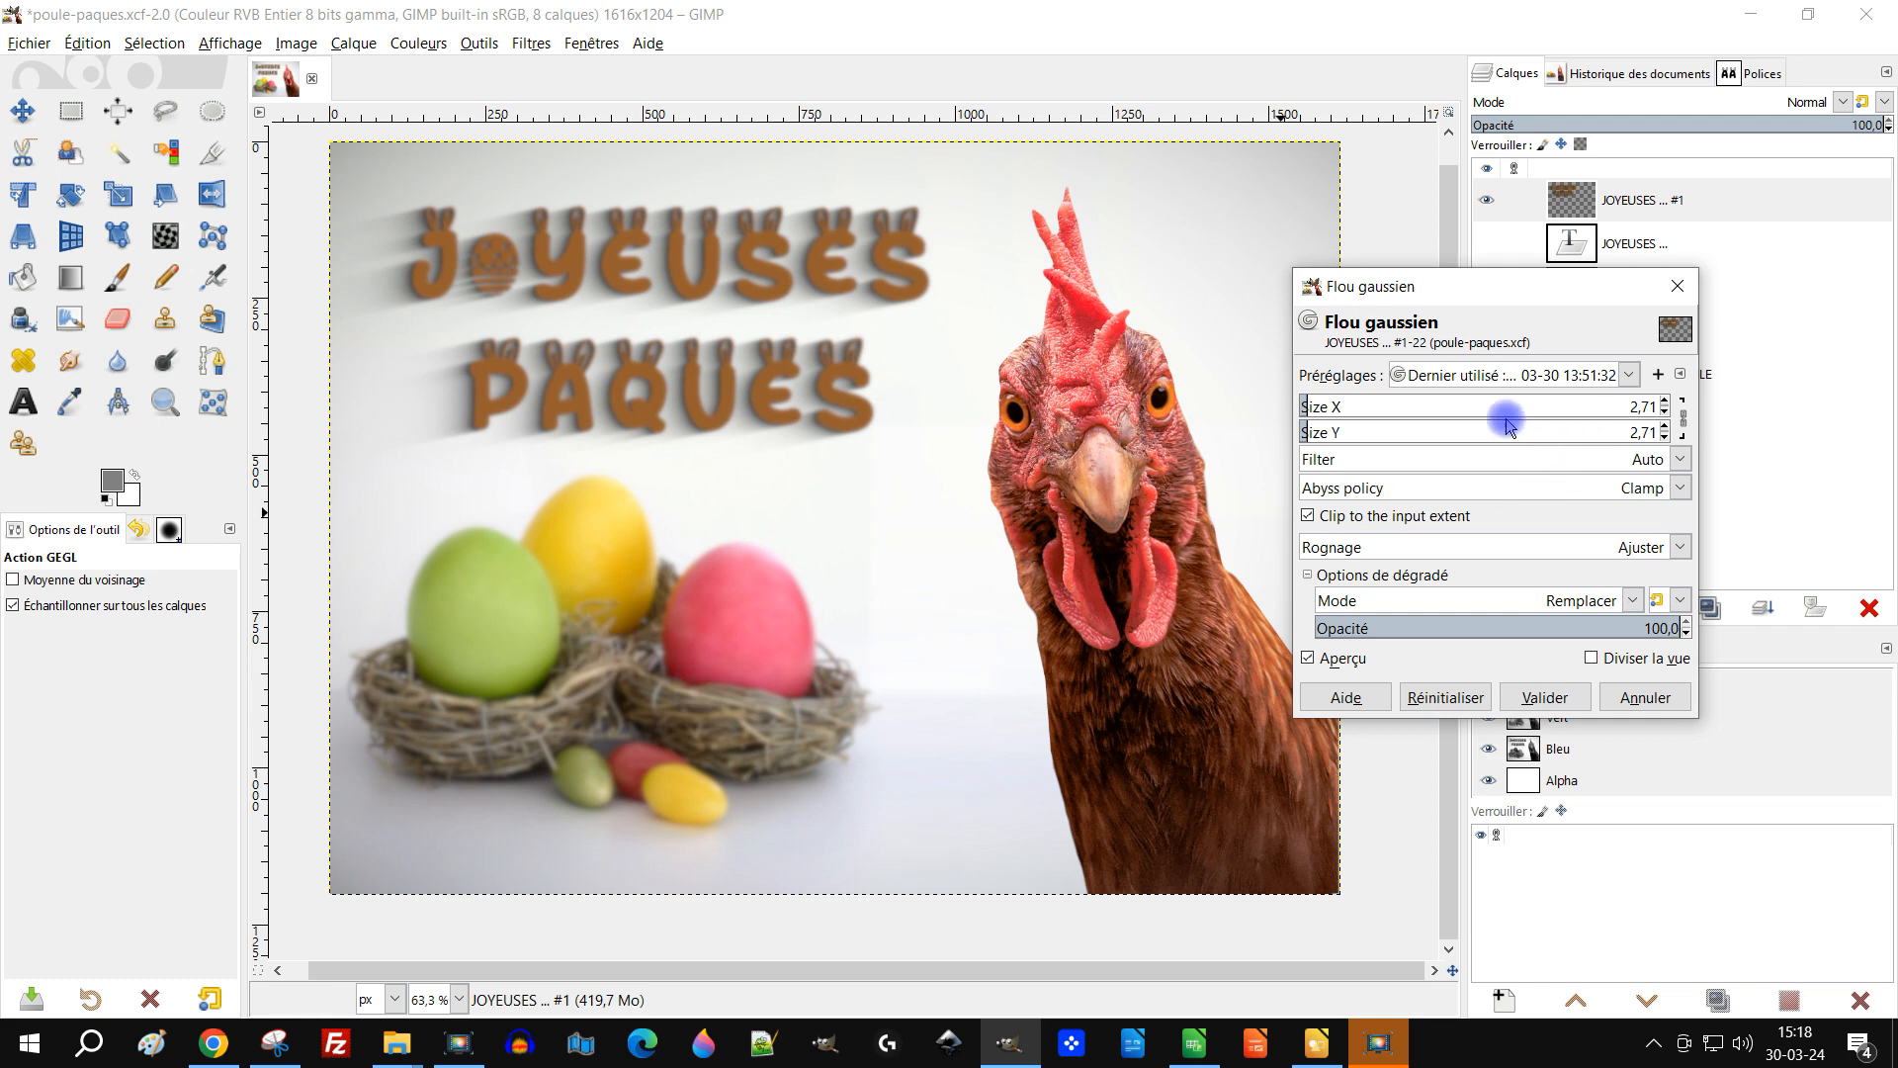
{"action": "left_click", "coordinate": [1544, 698]}
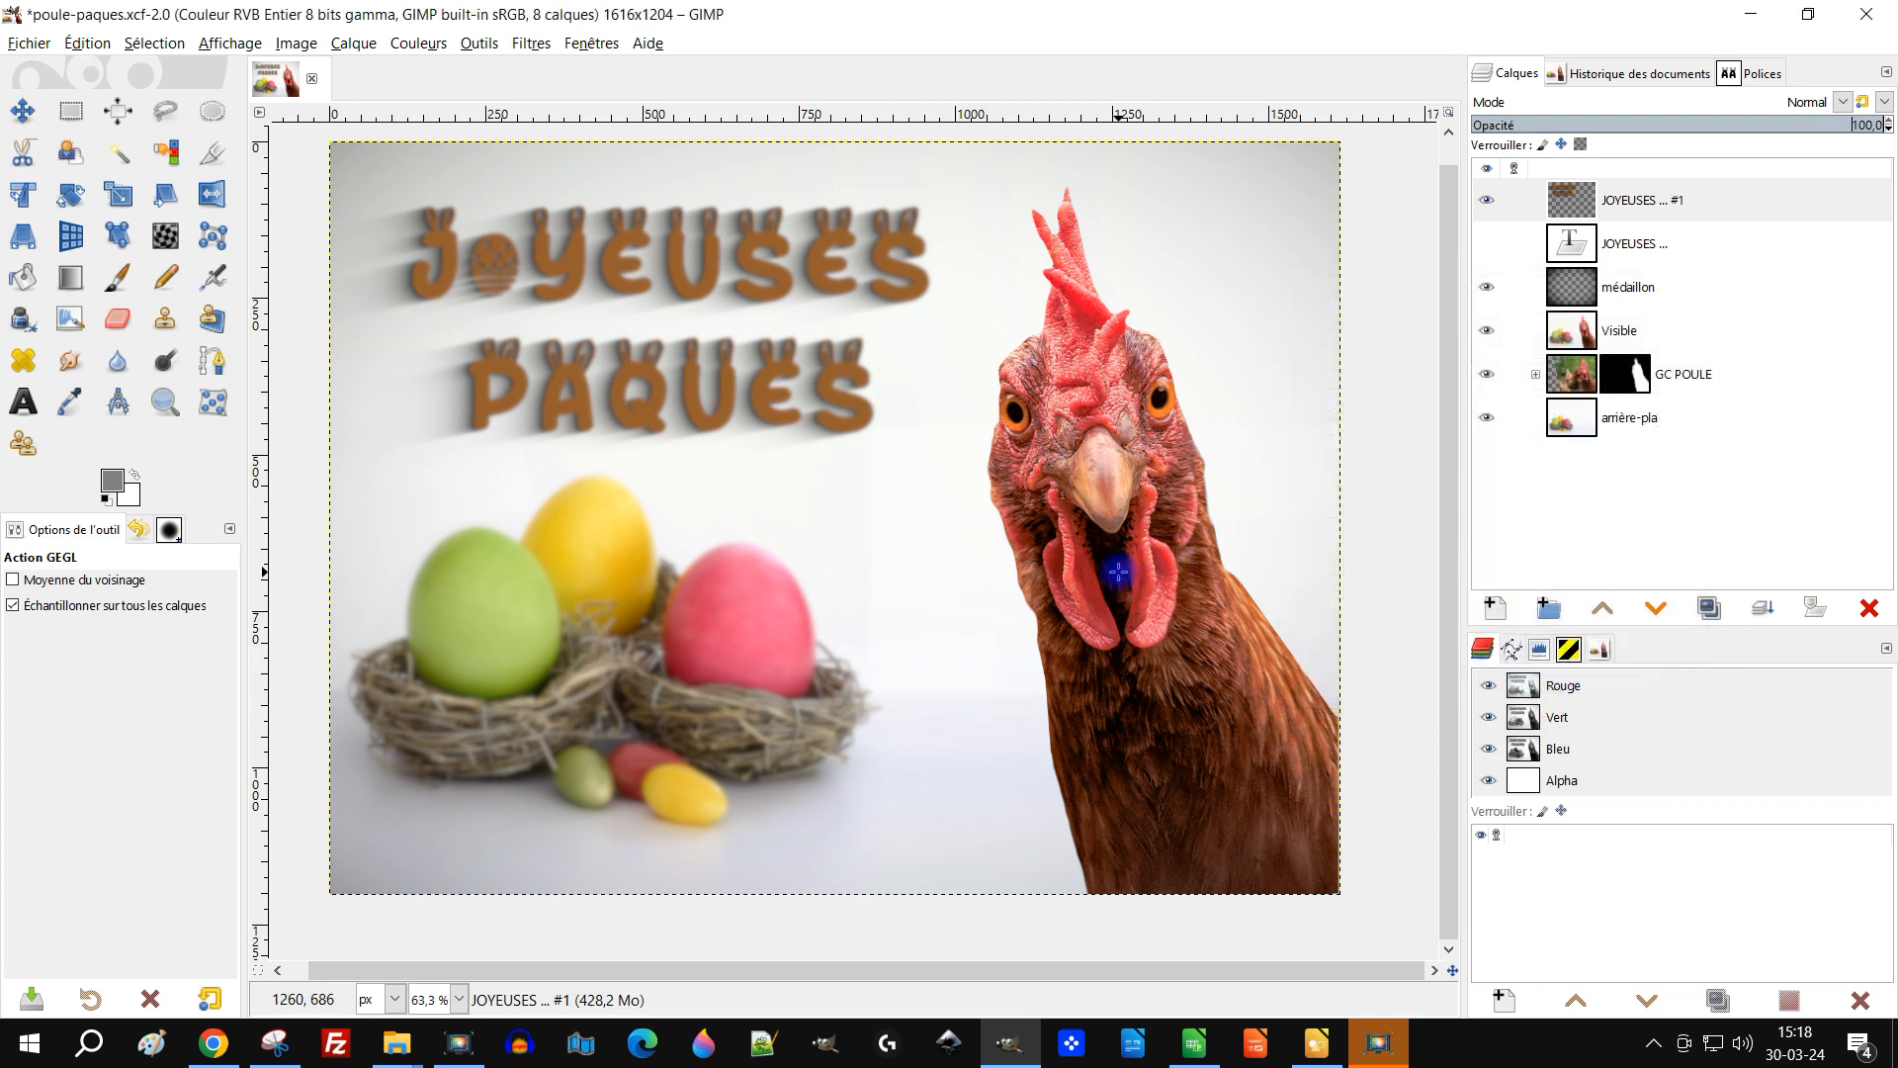
Step: Hide the Visible layer
{"action": "scroll", "coordinate": [1118, 572], "scroll_direction": "down", "scroll_amount": 2}
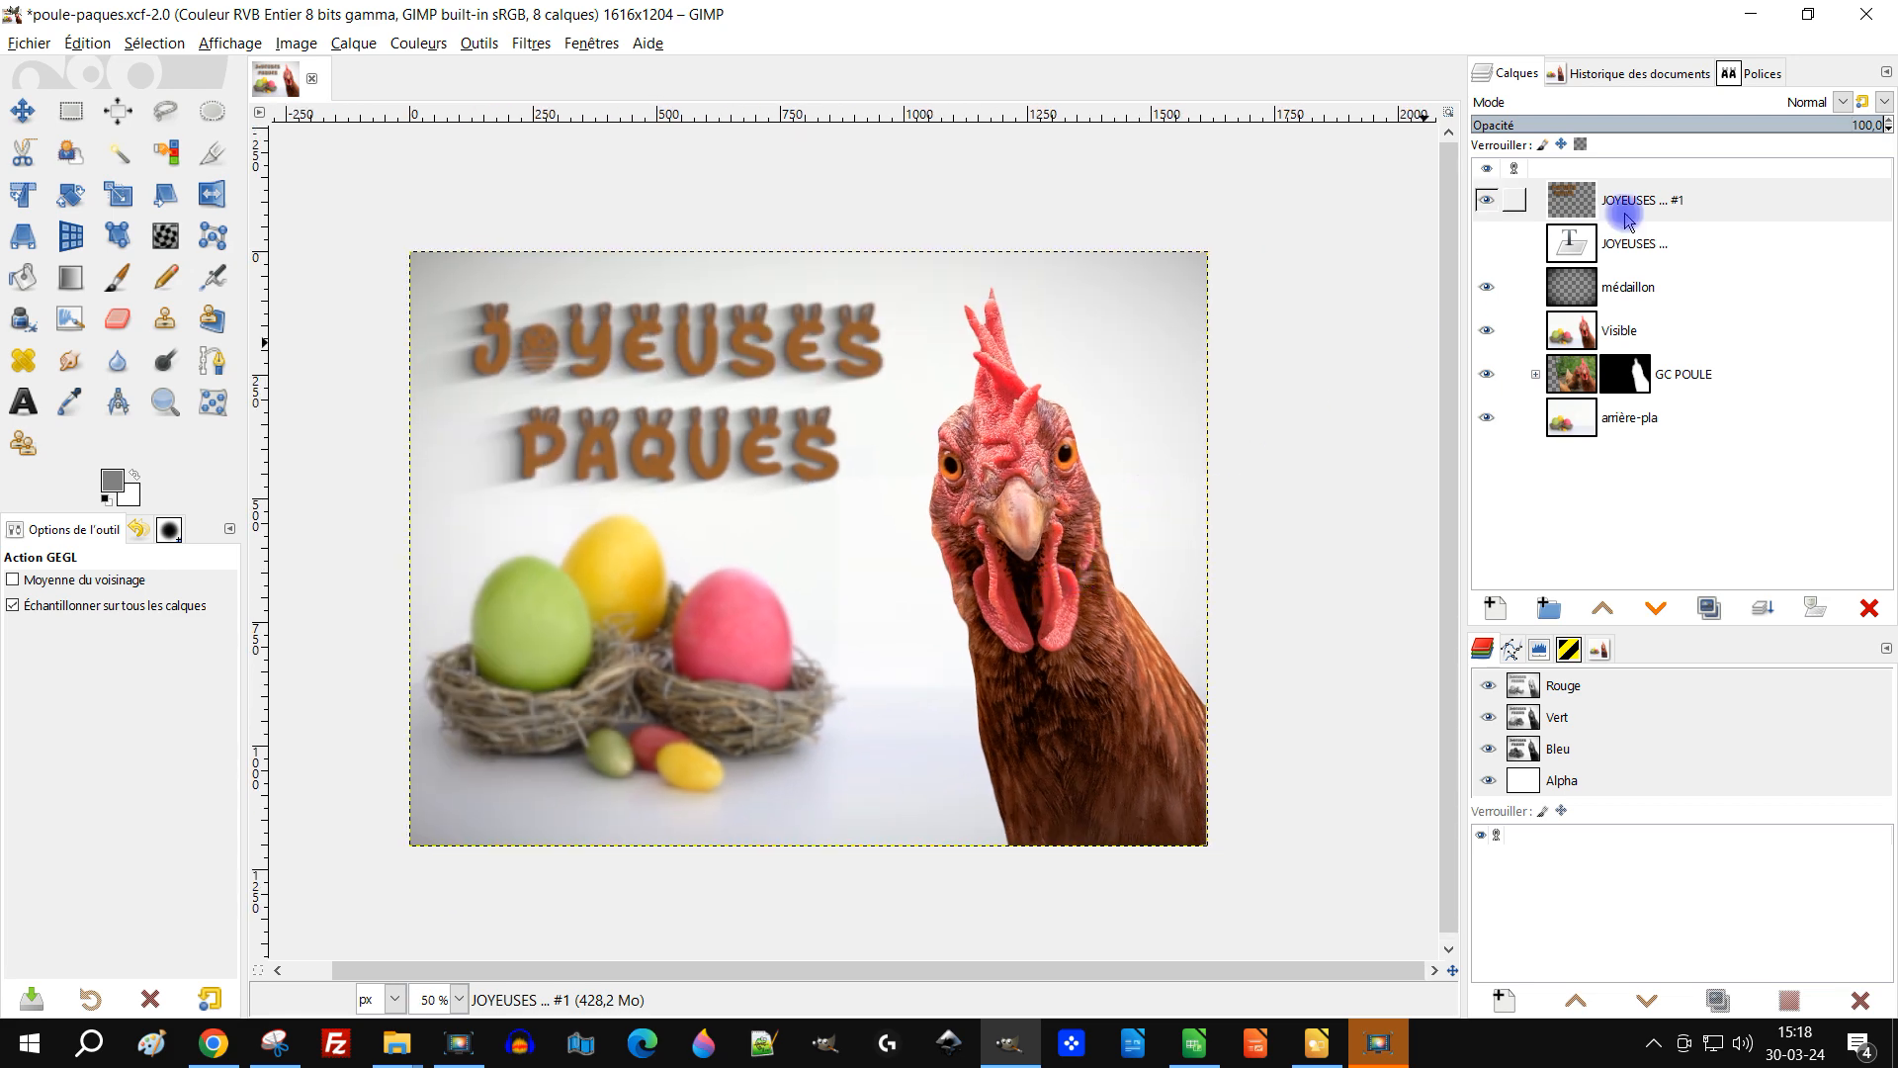
{"action": "left_click", "coordinate": [1646, 331]}
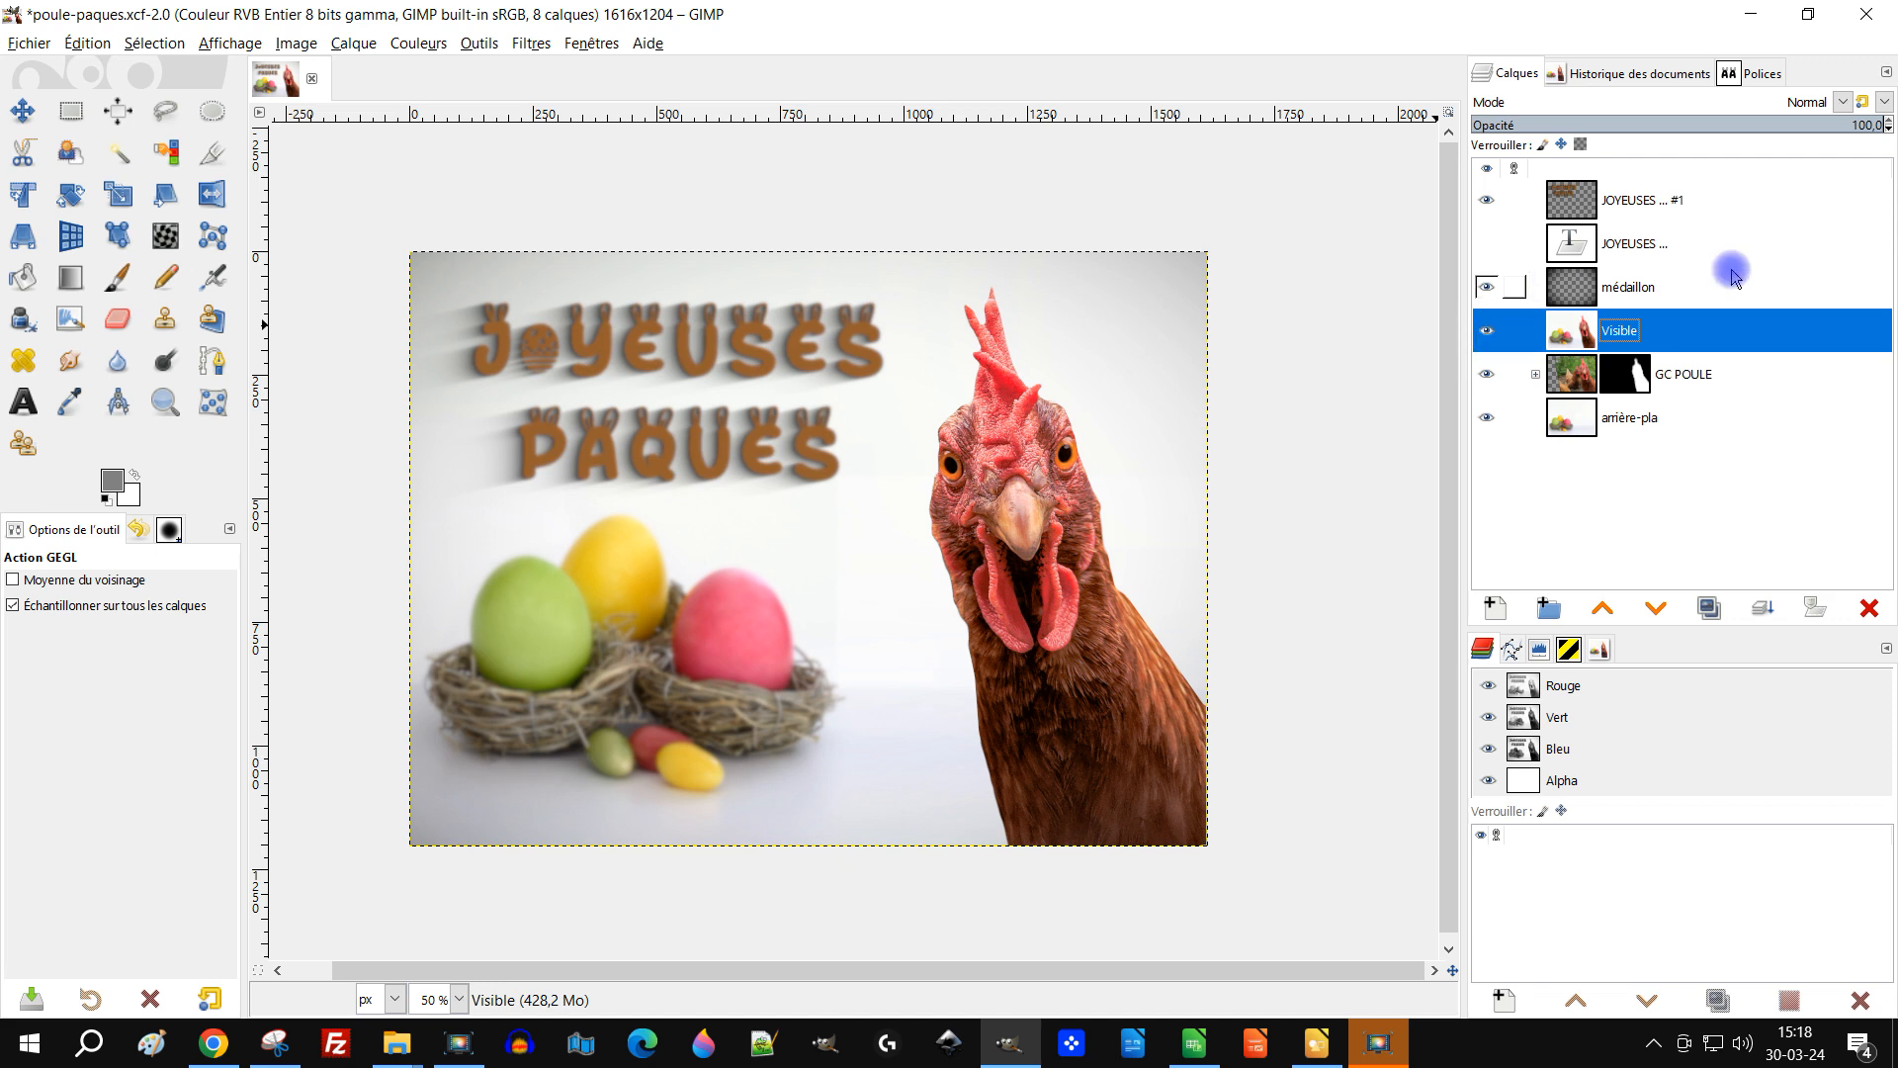
{"action": "left_click", "coordinate": [1485, 330]}
Step: Expand the GC POULE group and lower the red saturation of its yeux gros layer to -15.7
{"action": "left_click", "coordinate": [1576, 386]}
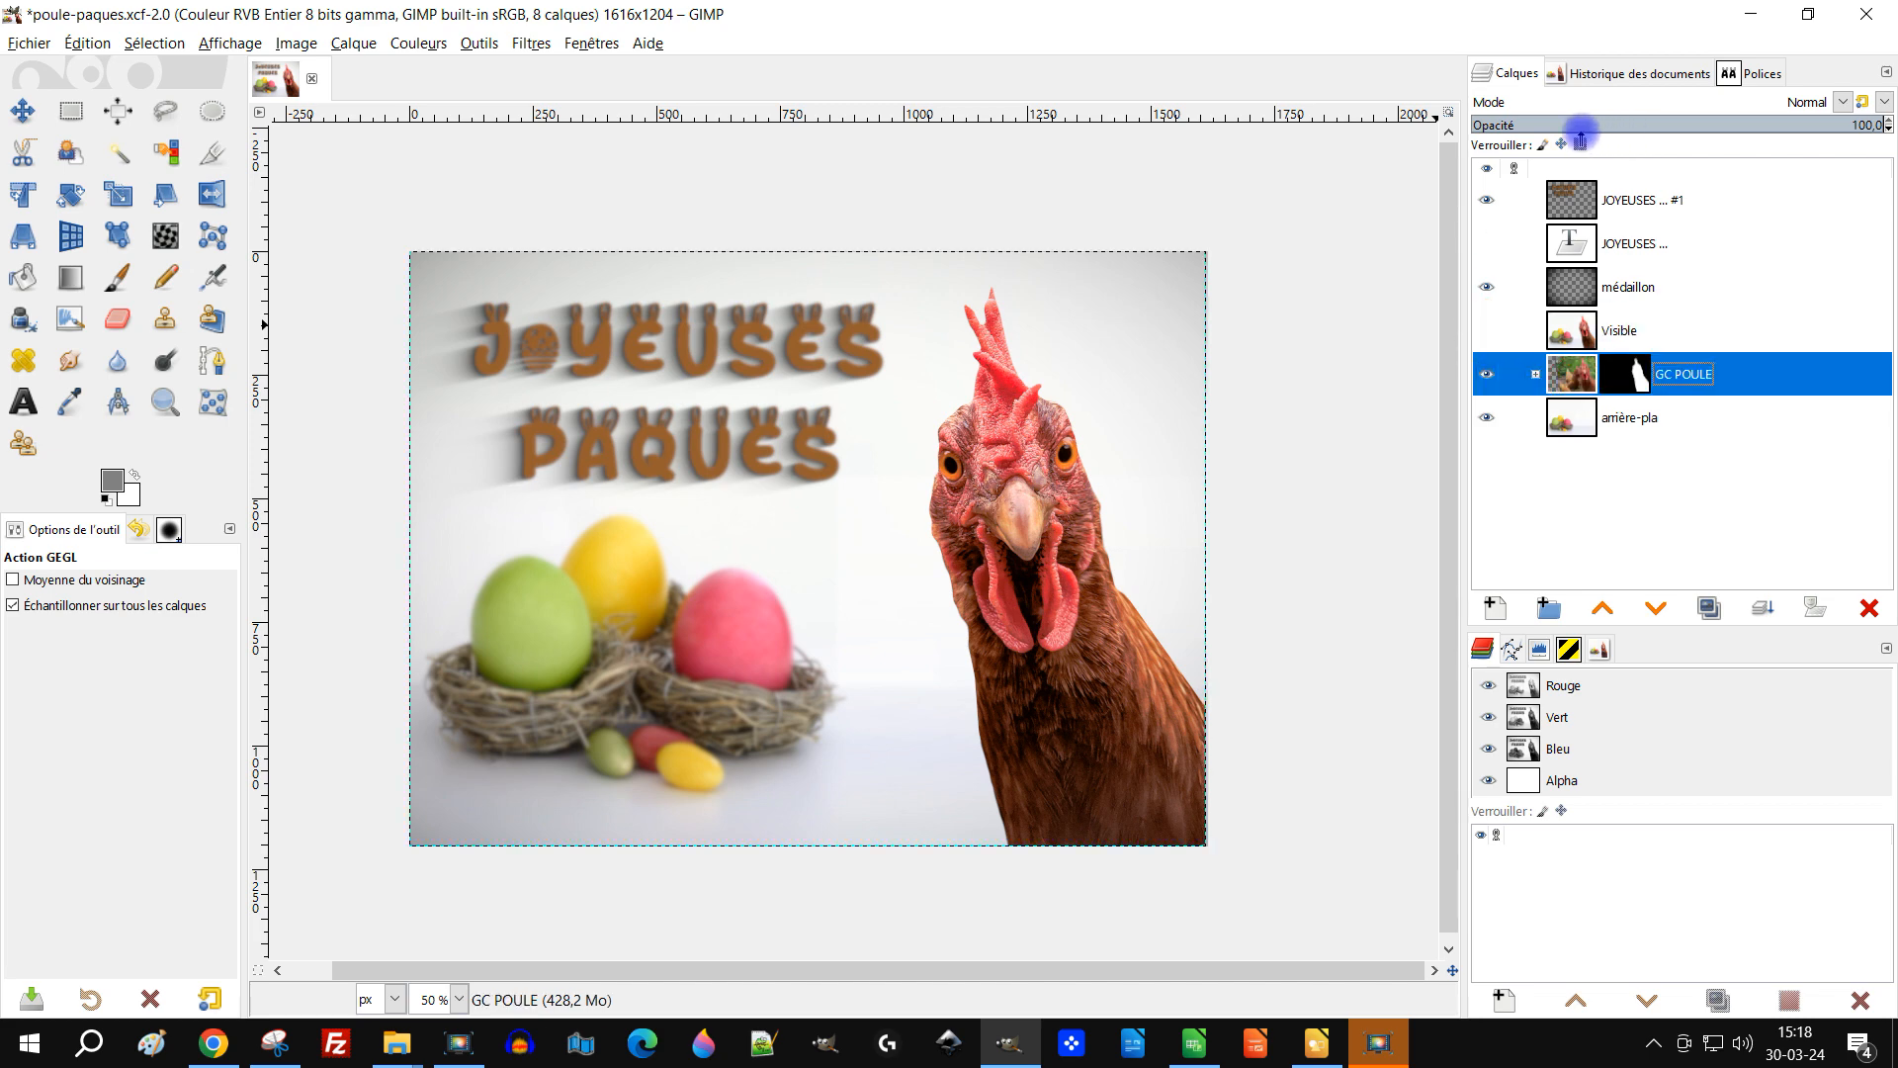
{"action": "left_click", "coordinate": [482, 46]}
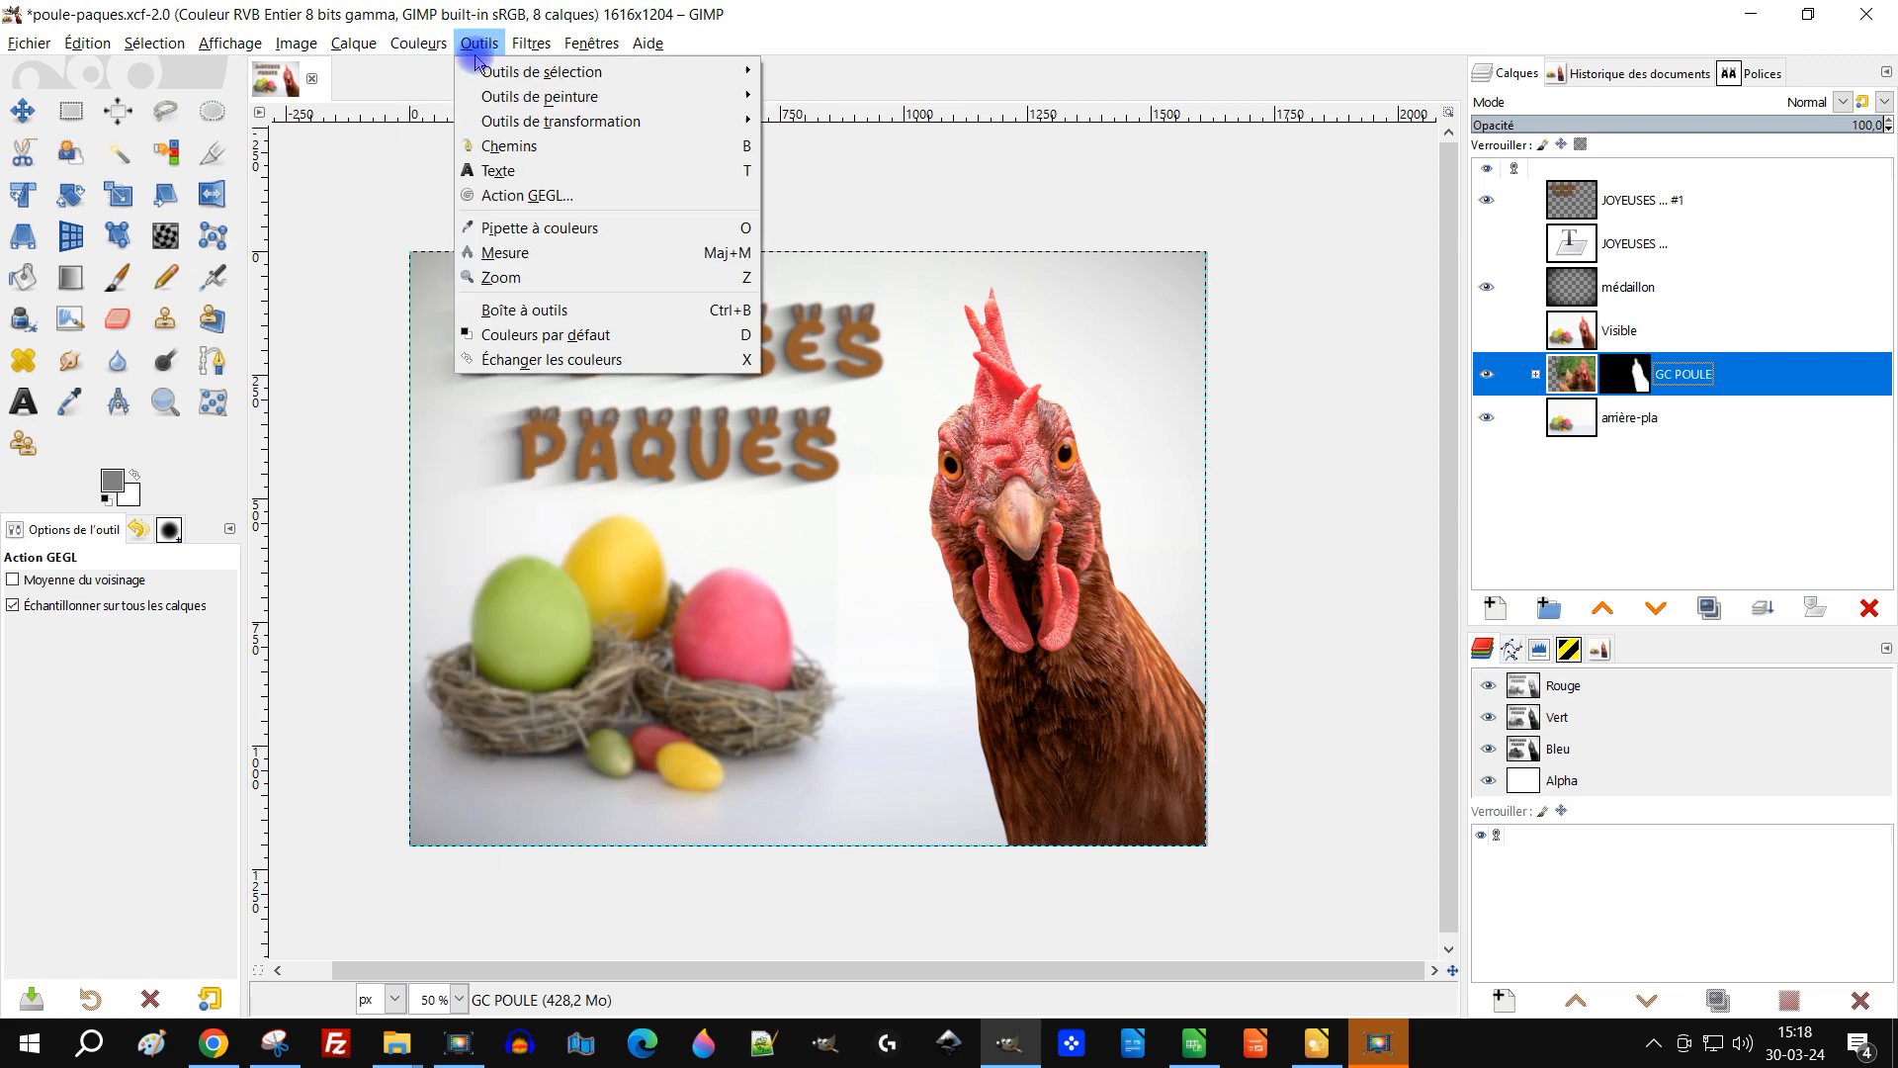
{"action": "left_click", "coordinate": [1535, 375]}
{"action": "left_click", "coordinate": [1535, 374]}
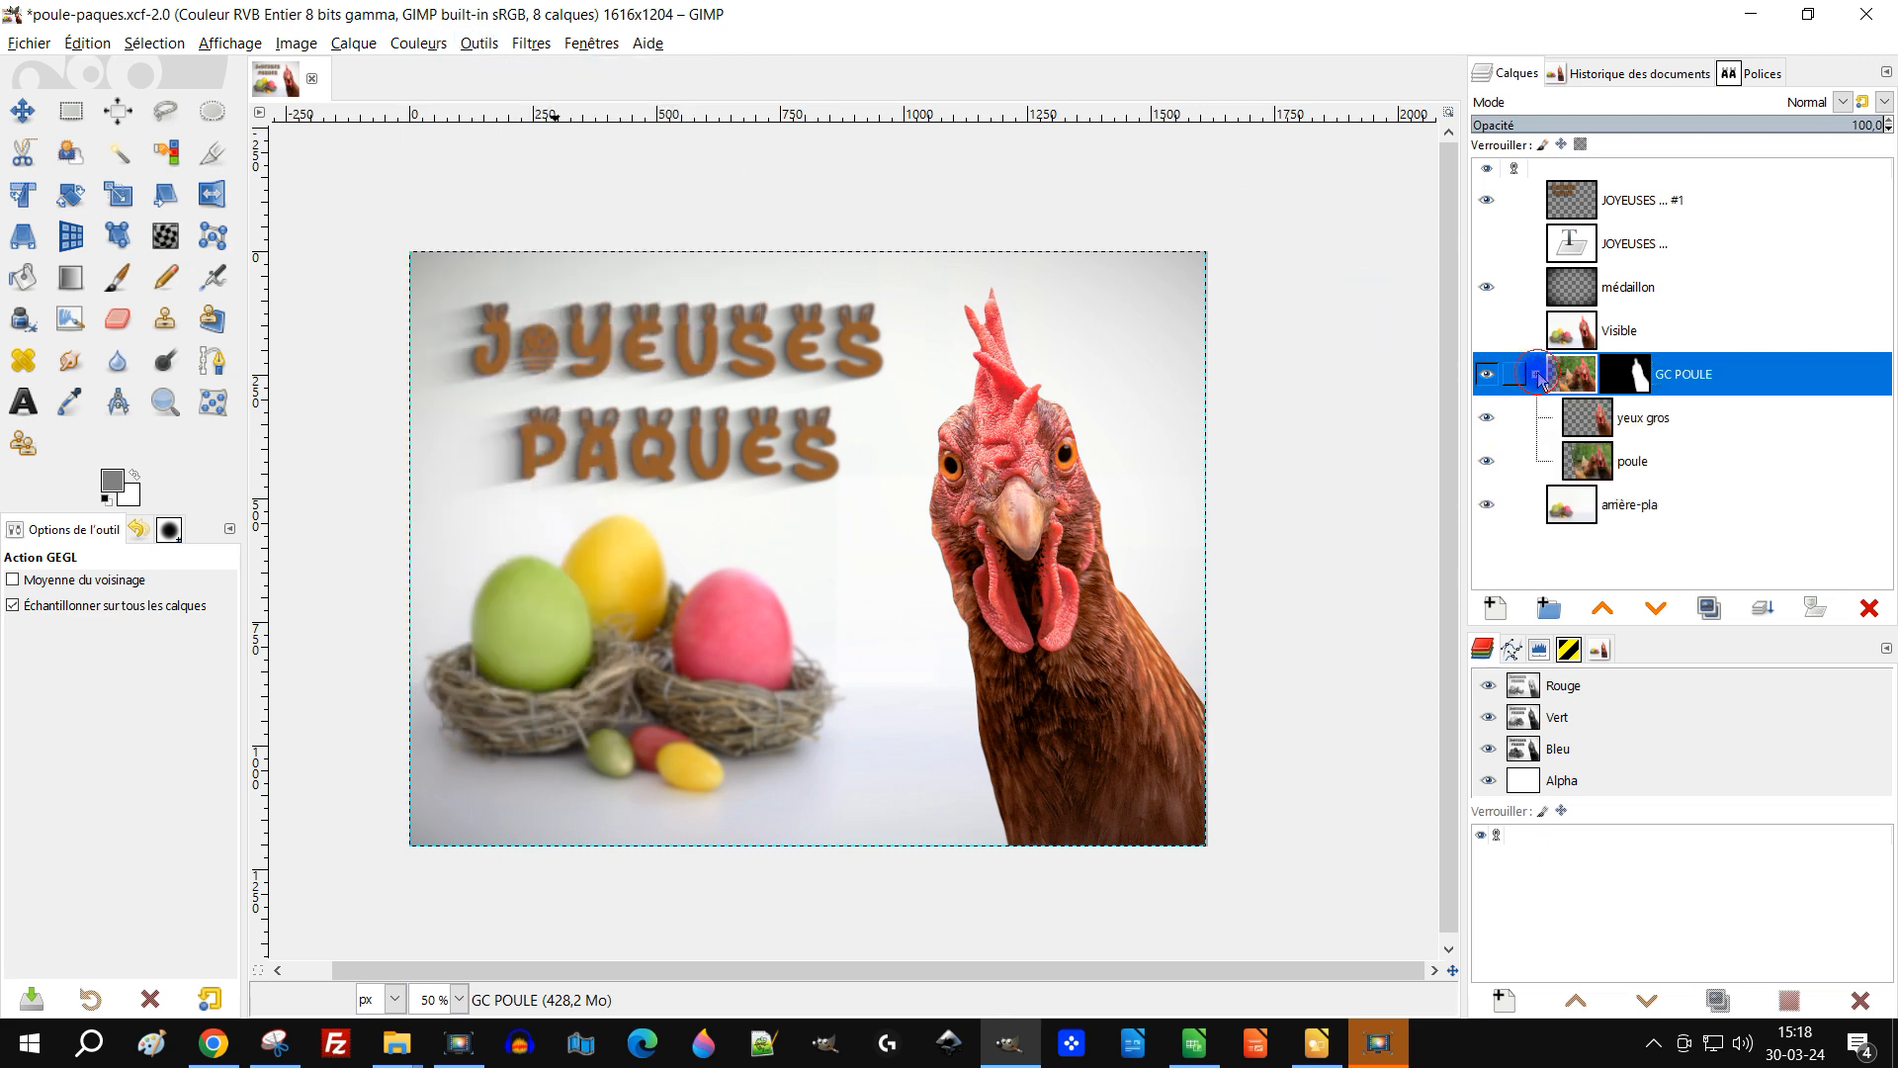
{"action": "left_click", "coordinate": [1579, 438]}
{"action": "left_click", "coordinate": [418, 44]}
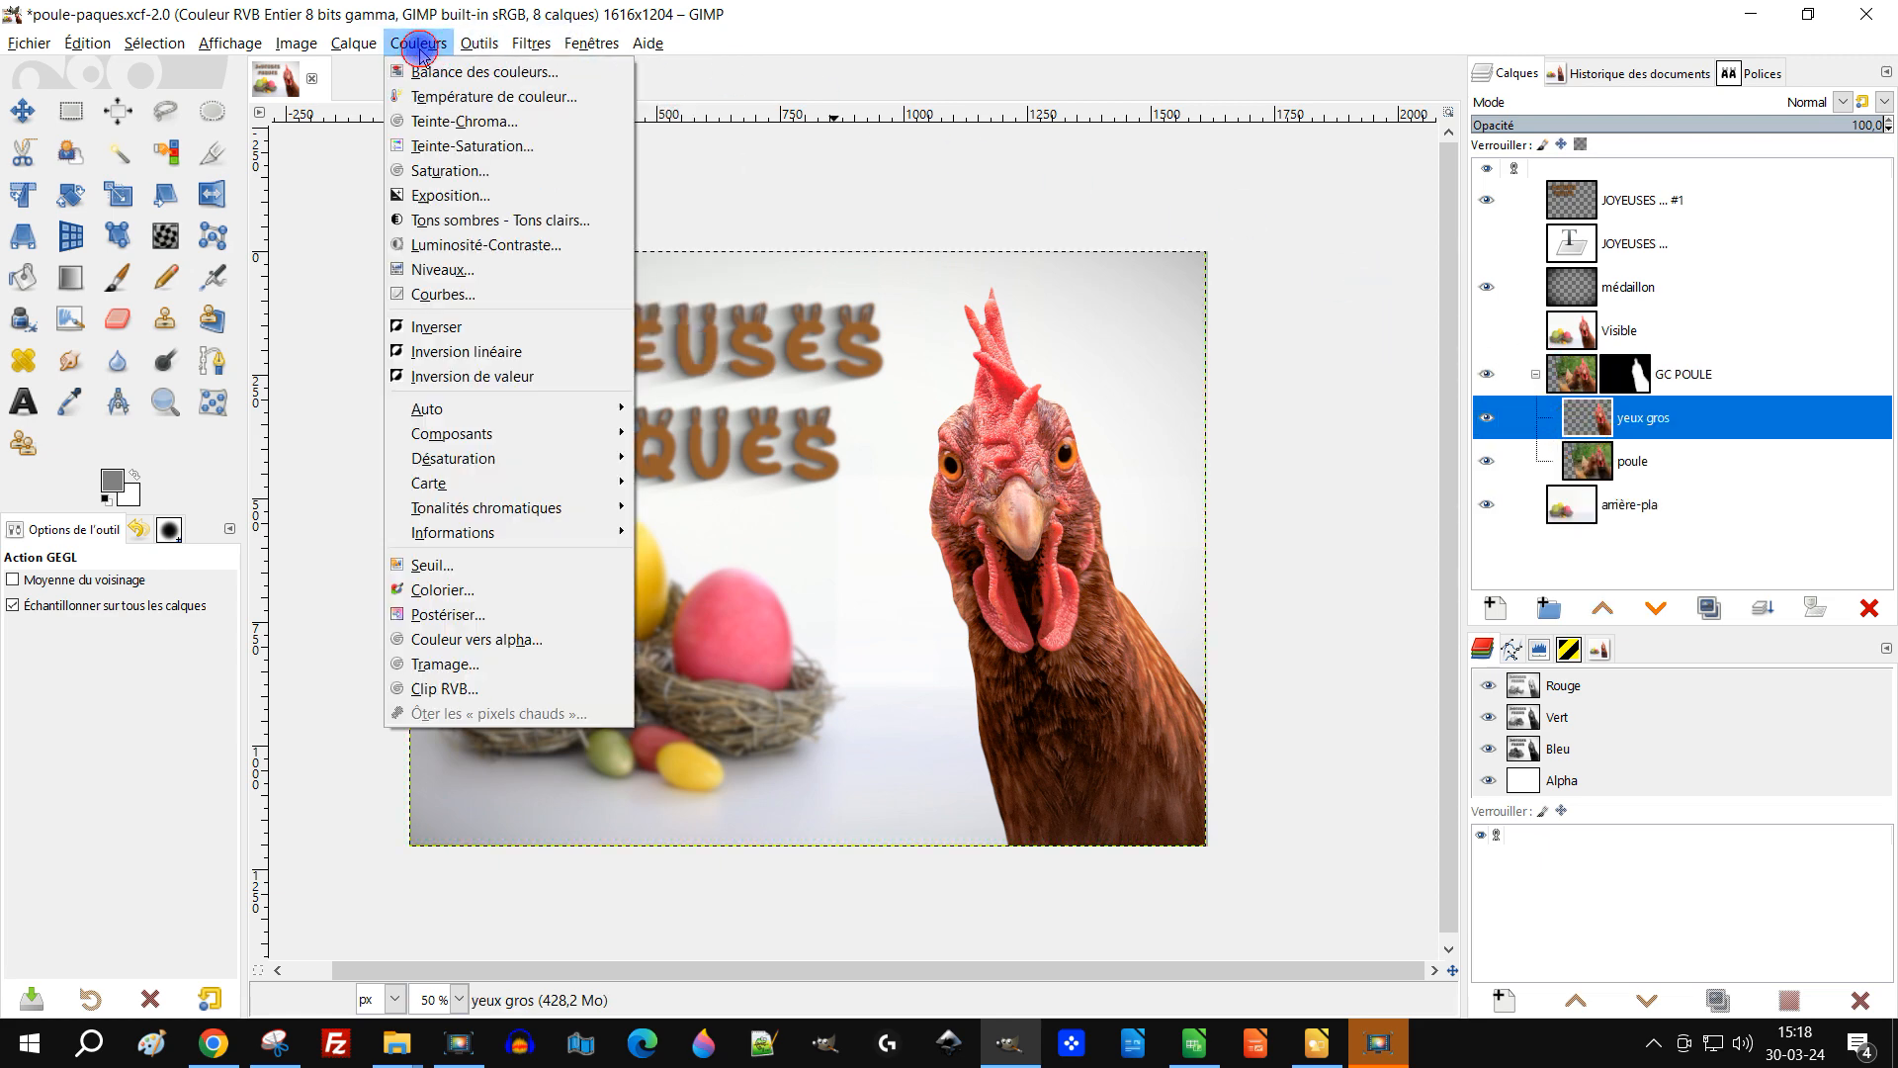
{"action": "left_click", "coordinate": [546, 147]}
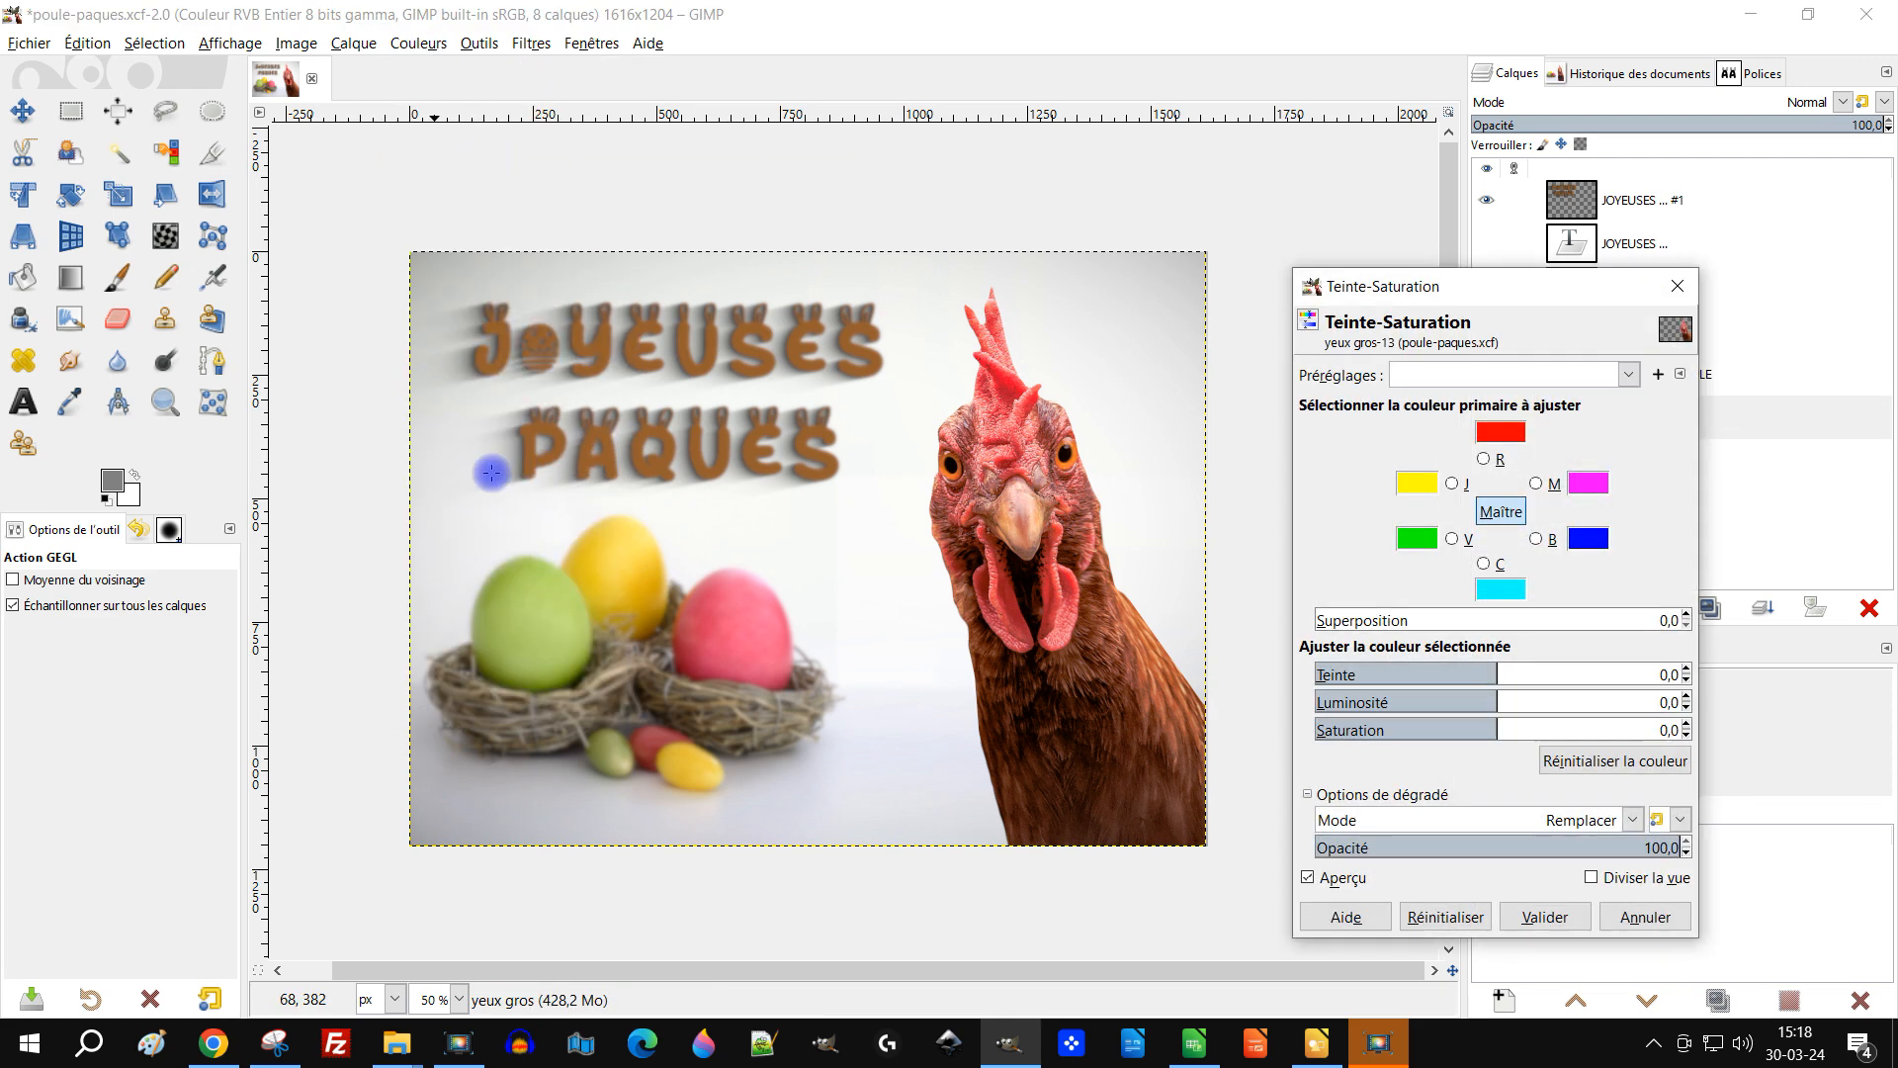
{"action": "left_click", "coordinate": [1485, 458]}
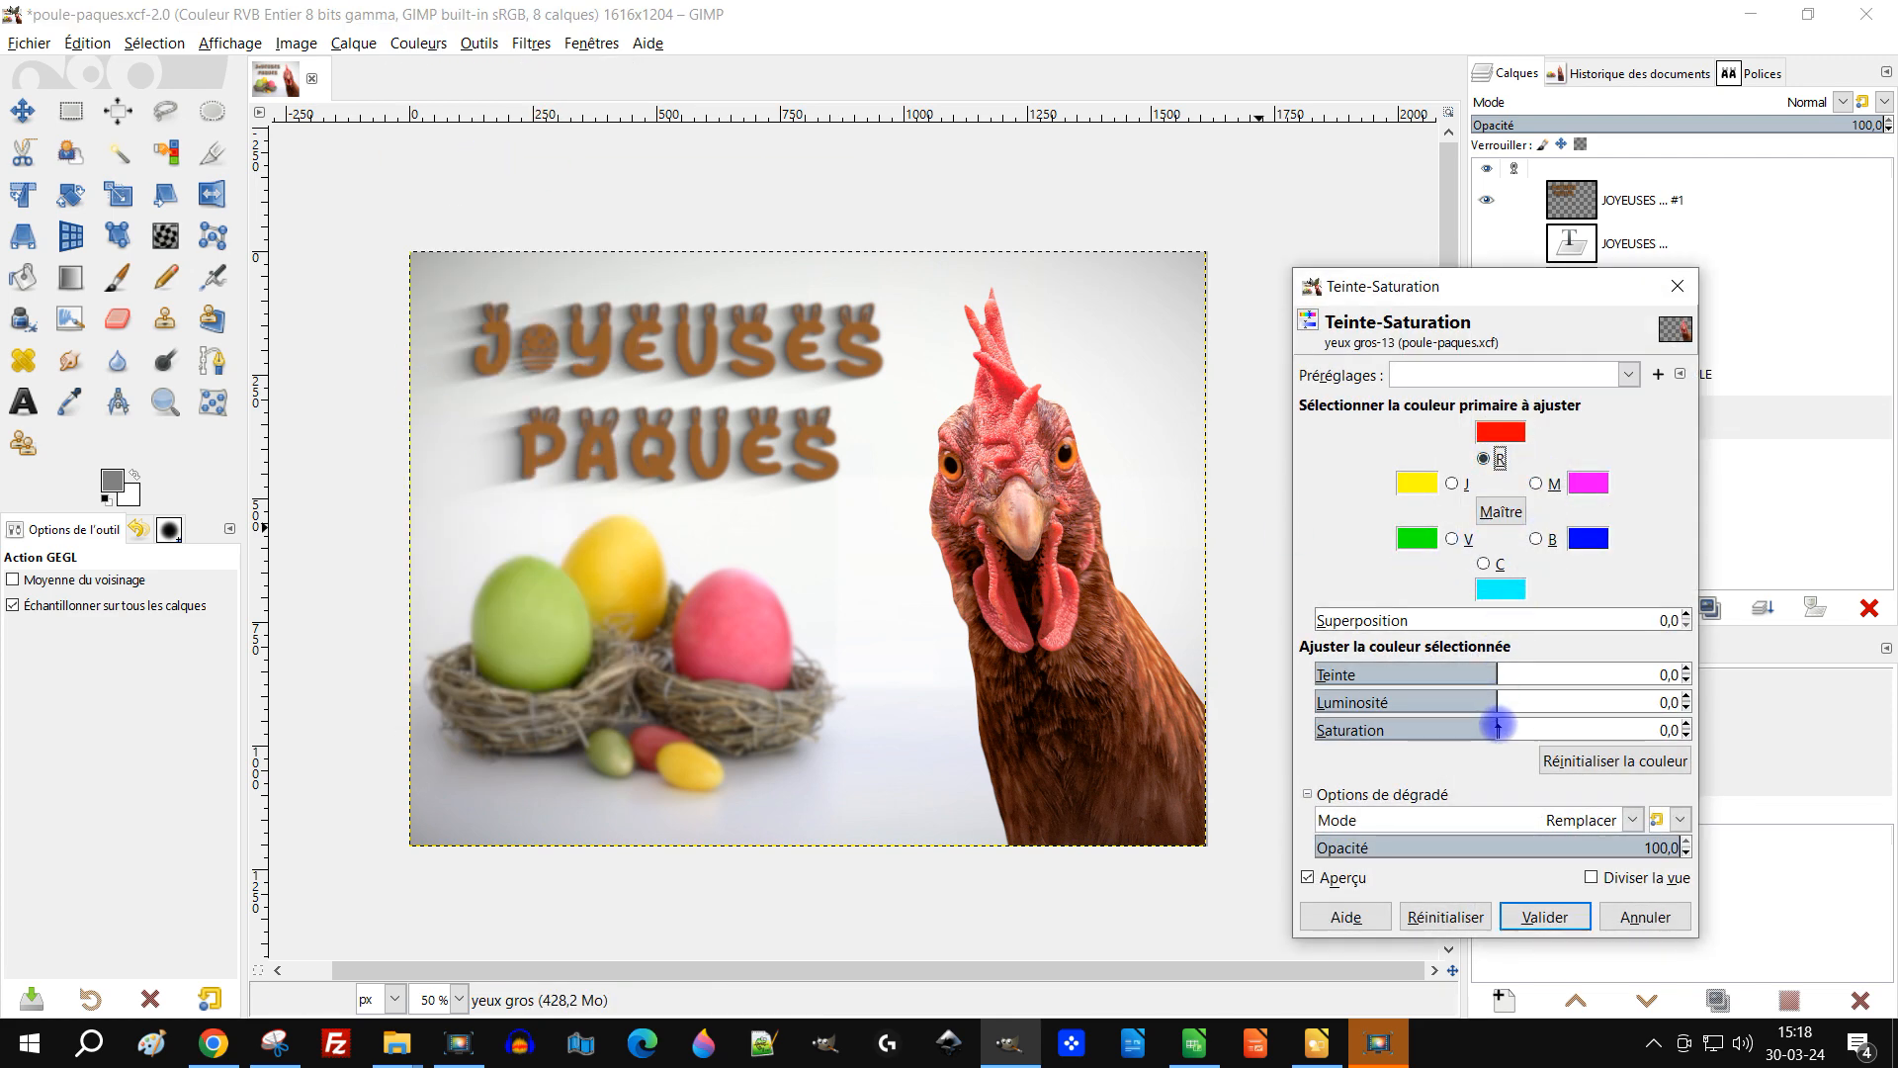
{"action": "left_click_drag", "start_coordinate": [1498, 729], "coordinate": [1480, 731]}
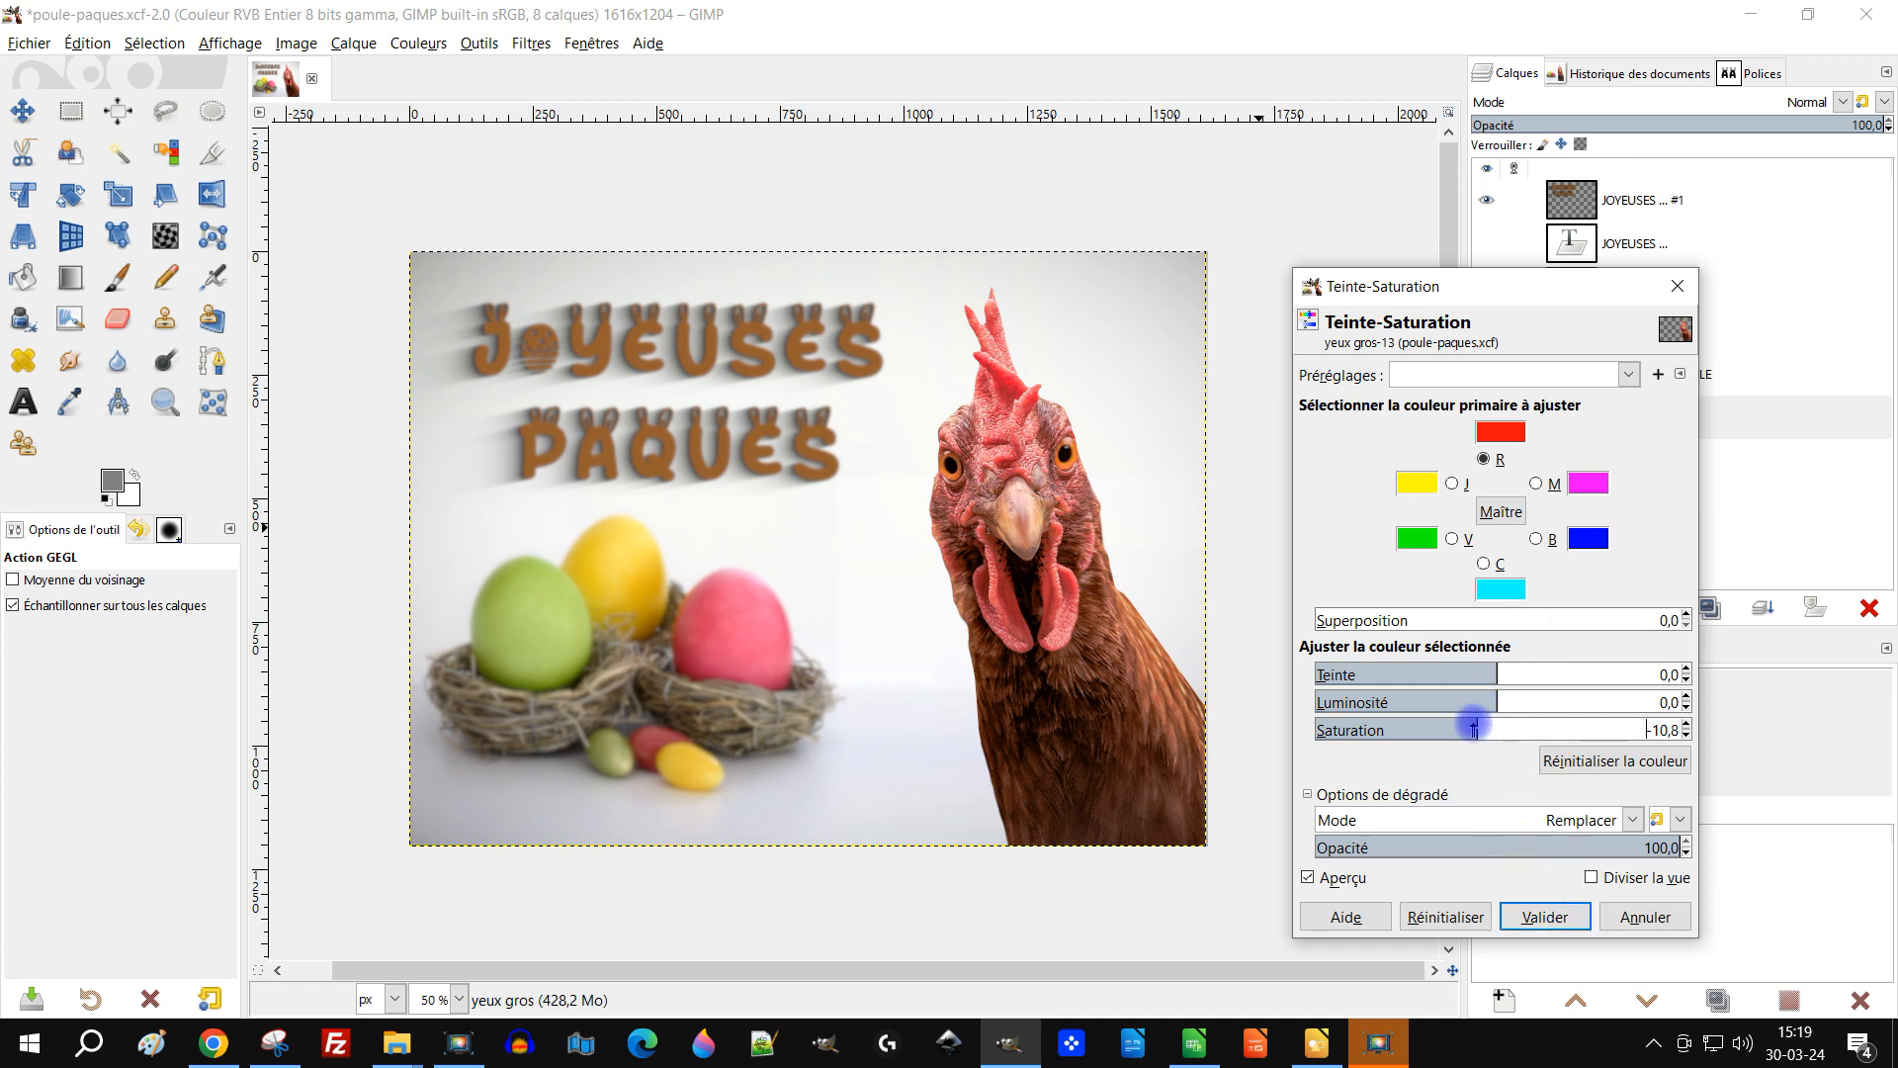
{"action": "left_click", "coordinate": [1545, 916]}
Step: Undo the Gaussian blur on the title layer
{"action": "left_click_drag", "start_coordinate": [1050, 553], "coordinate": [1139, 567]}
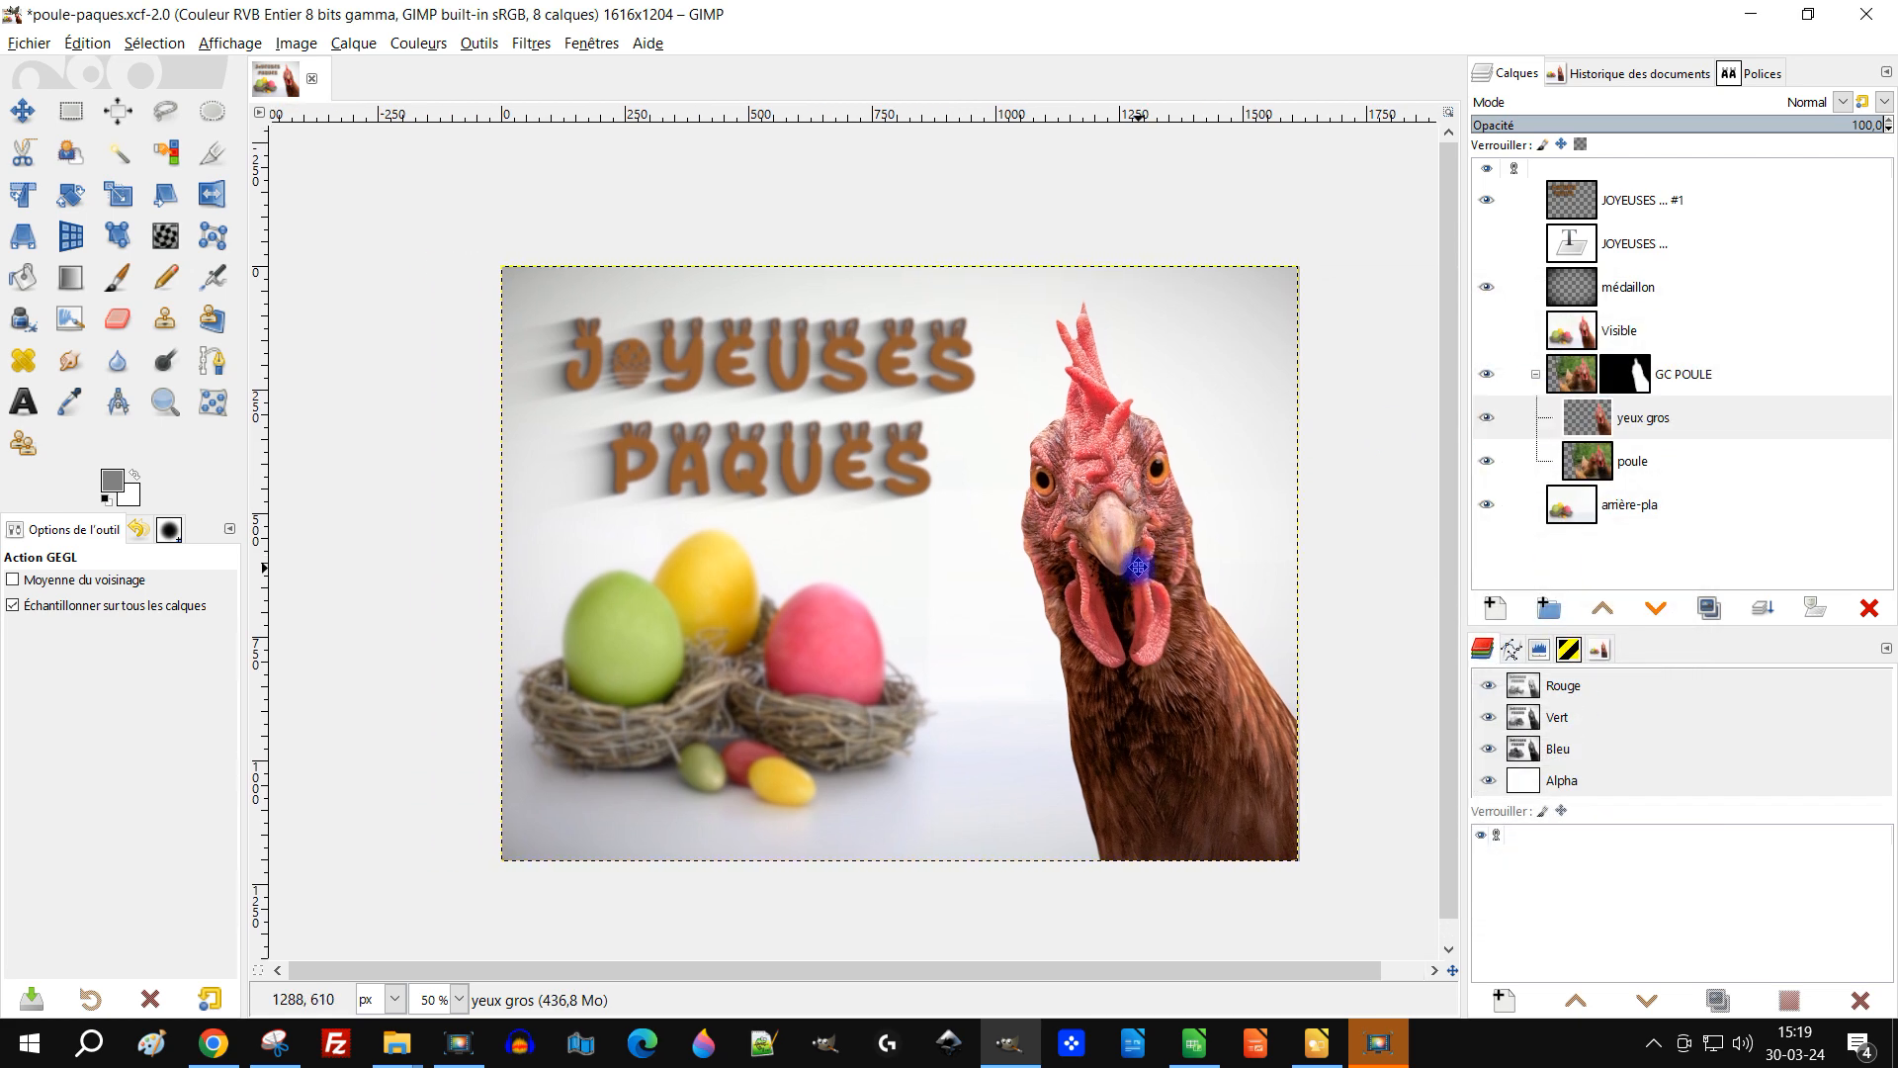
{"action": "left_click", "coordinate": [1683, 200]}
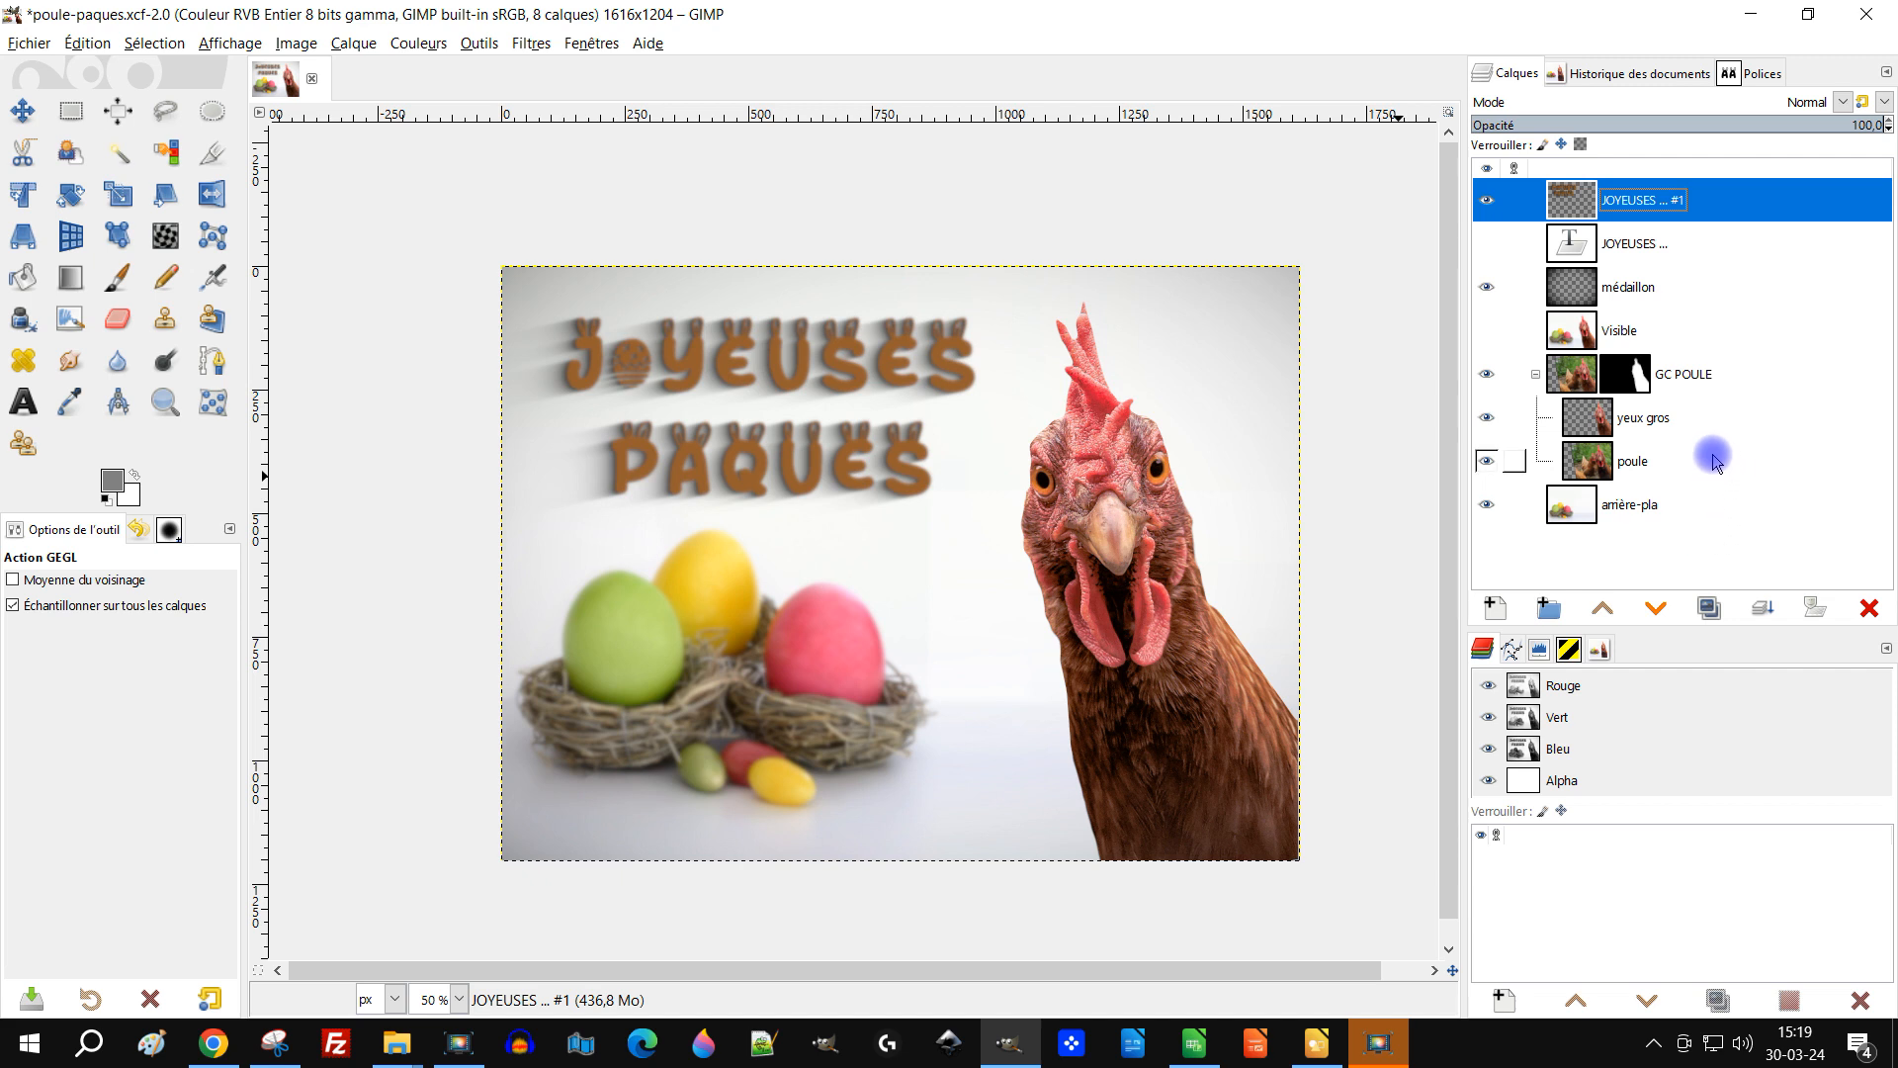
{"action": "key", "text": "ctrl+z"}
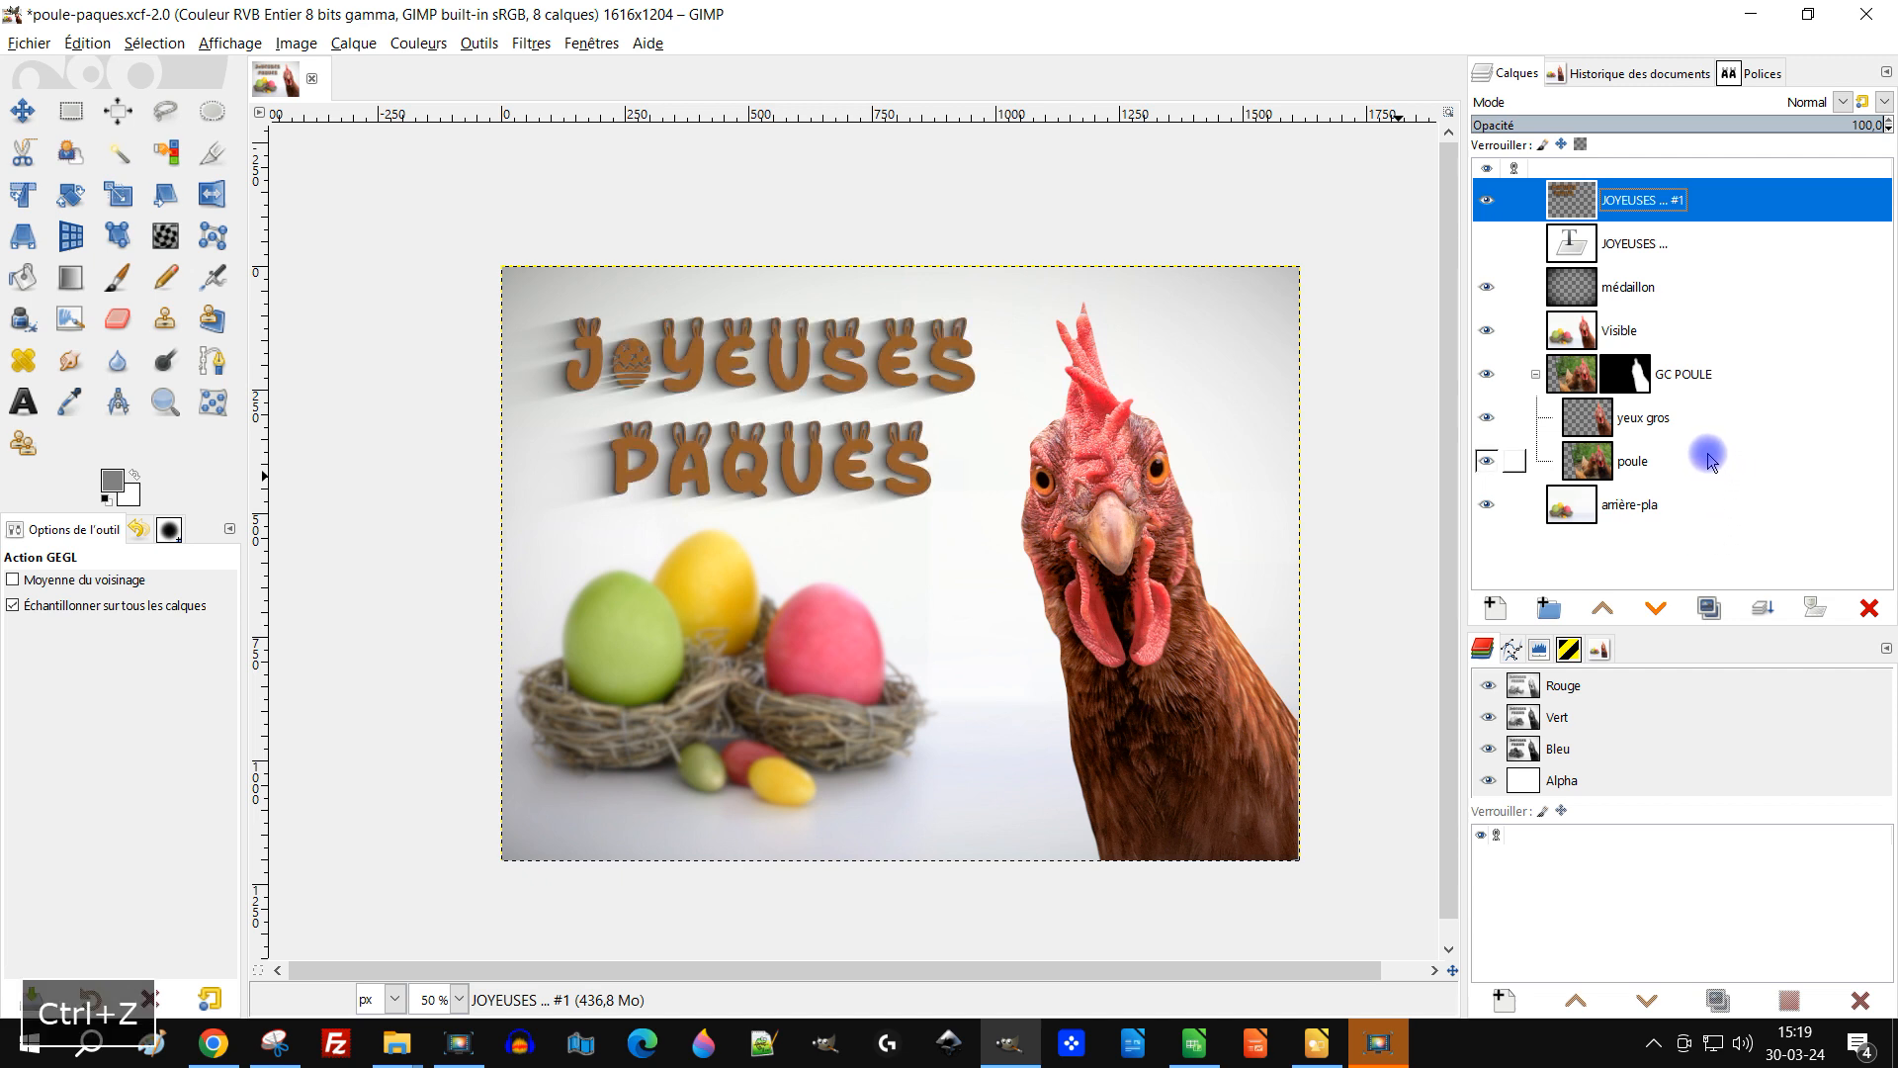
Step: Duplicate the title layer and apply a 3.53 Gaussian blur to the copy using a saved preset
{"action": "left_click", "coordinate": [1704, 605]}
{"action": "left_click", "coordinate": [1564, 215]}
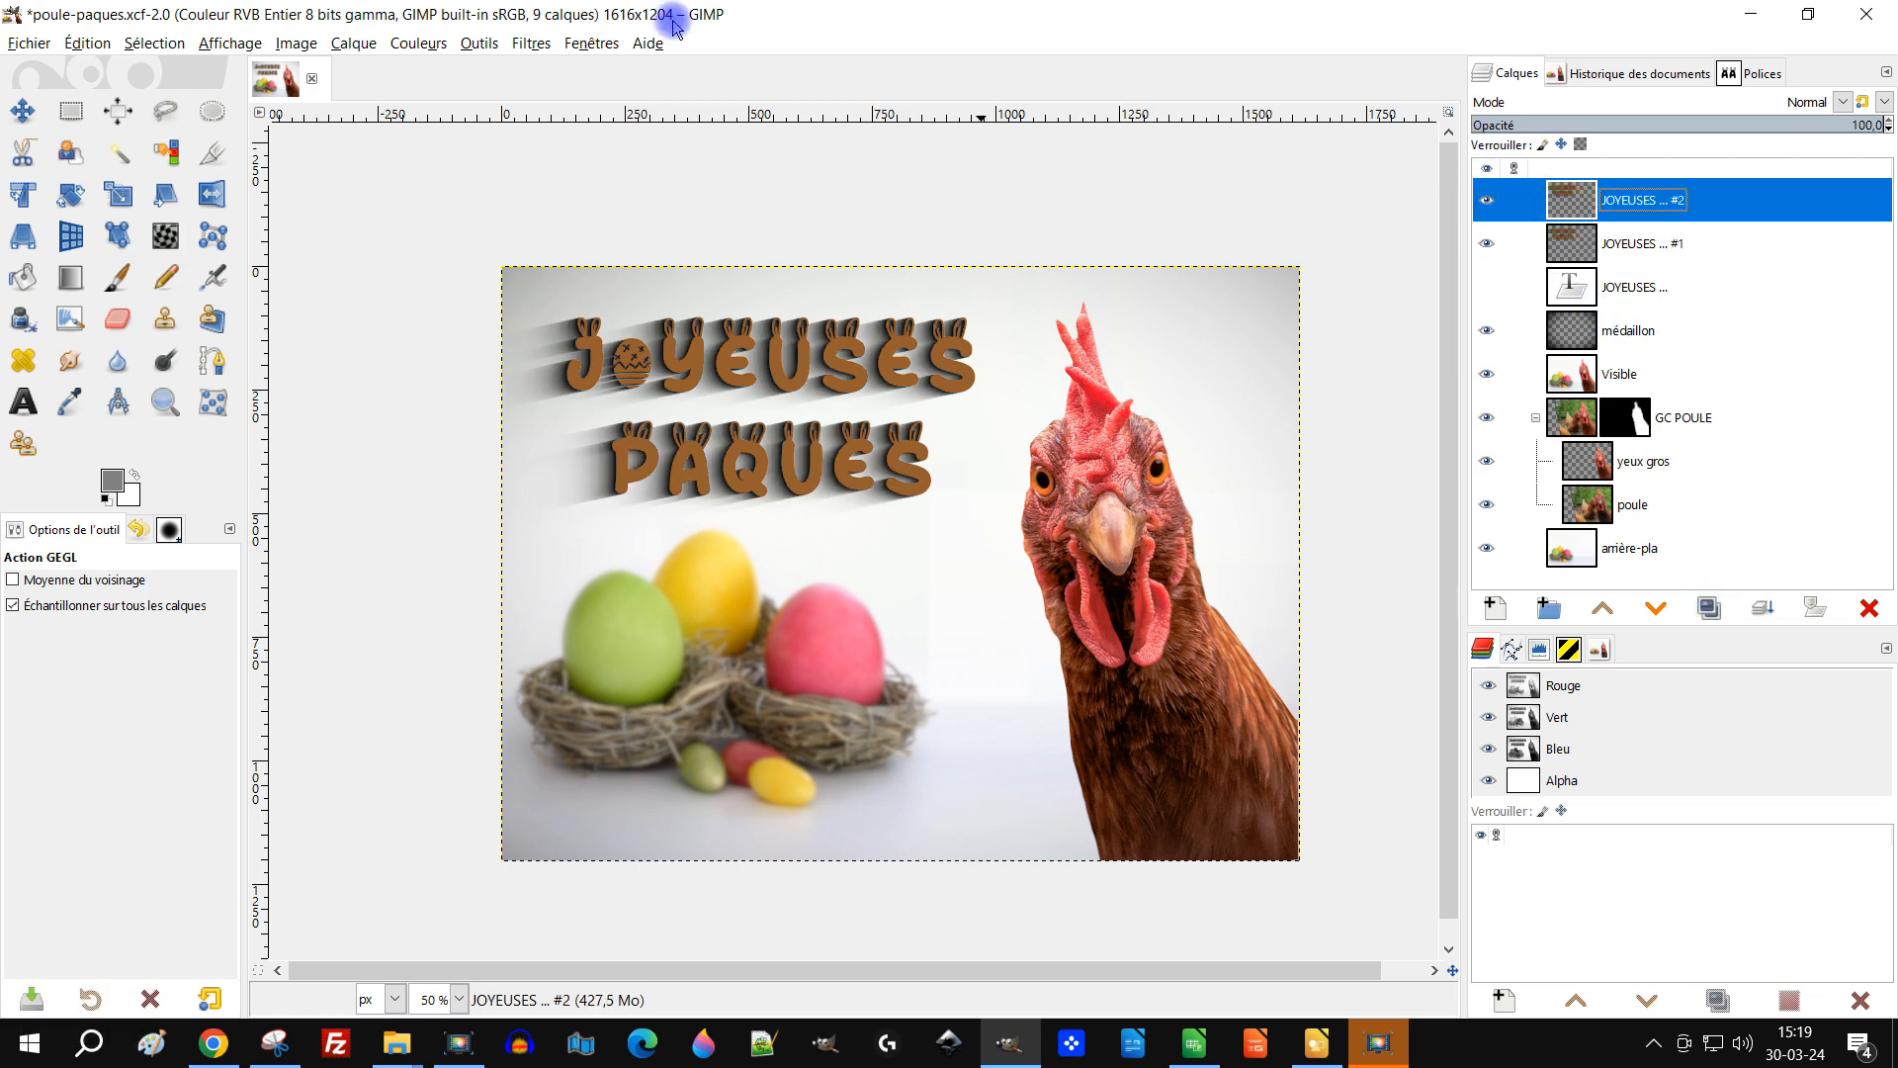
{"action": "left_click", "coordinate": [531, 42]}
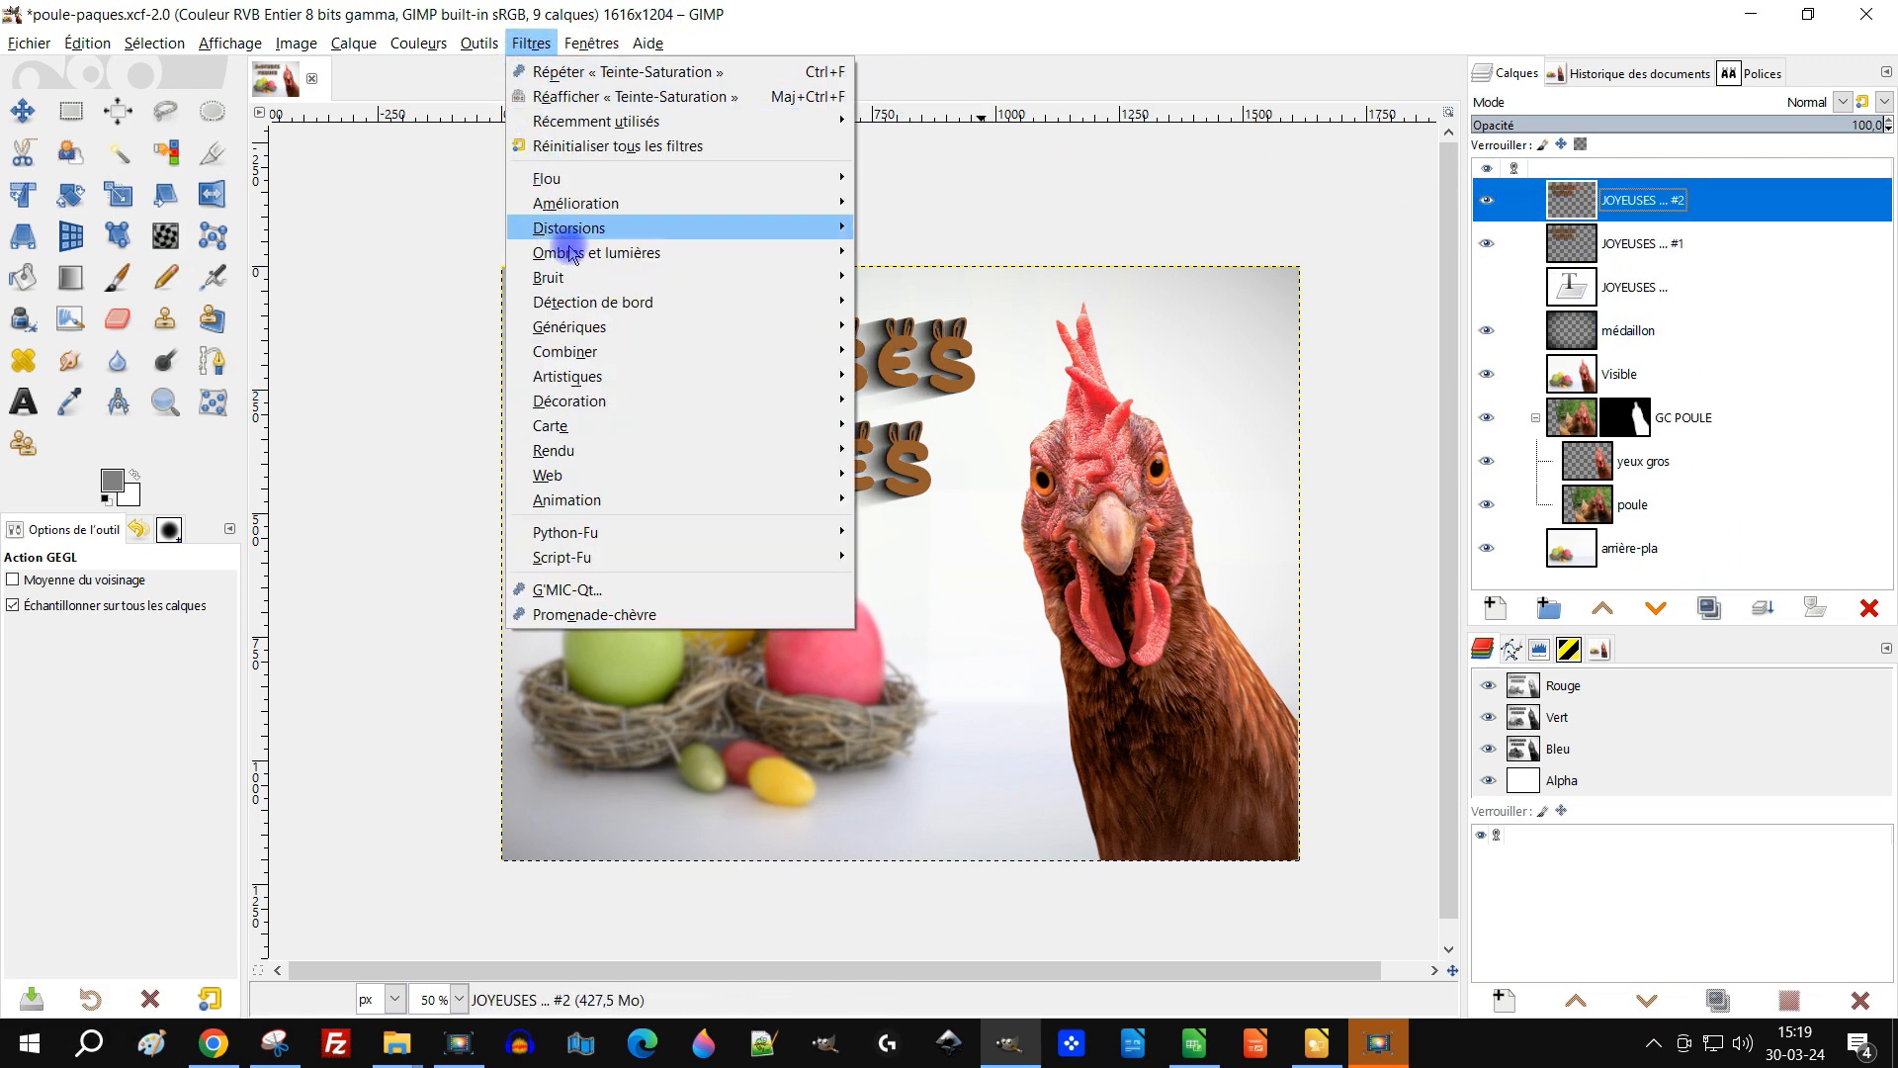
{"action": "mouse_move", "coordinate": [606, 179]}
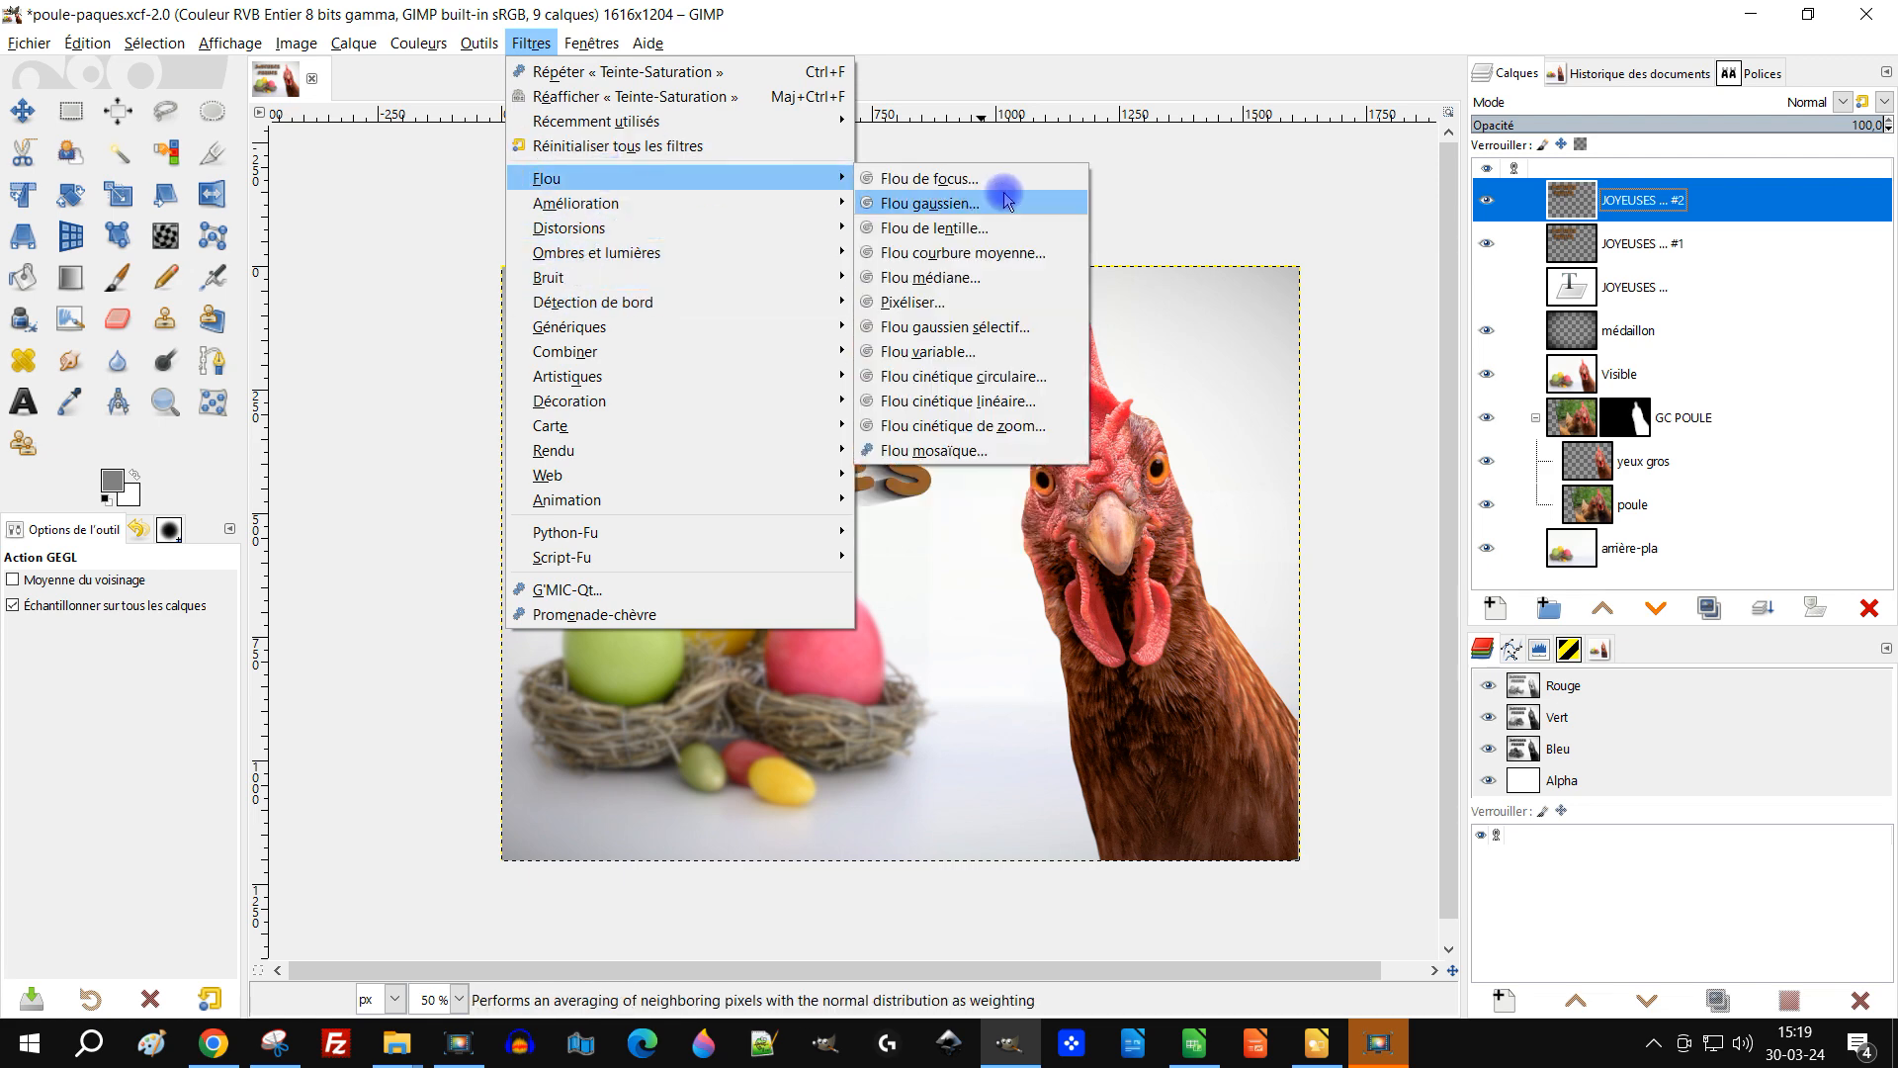
{"action": "left_click", "coordinate": [1048, 199]}
{"action": "left_click", "coordinate": [1540, 376]}
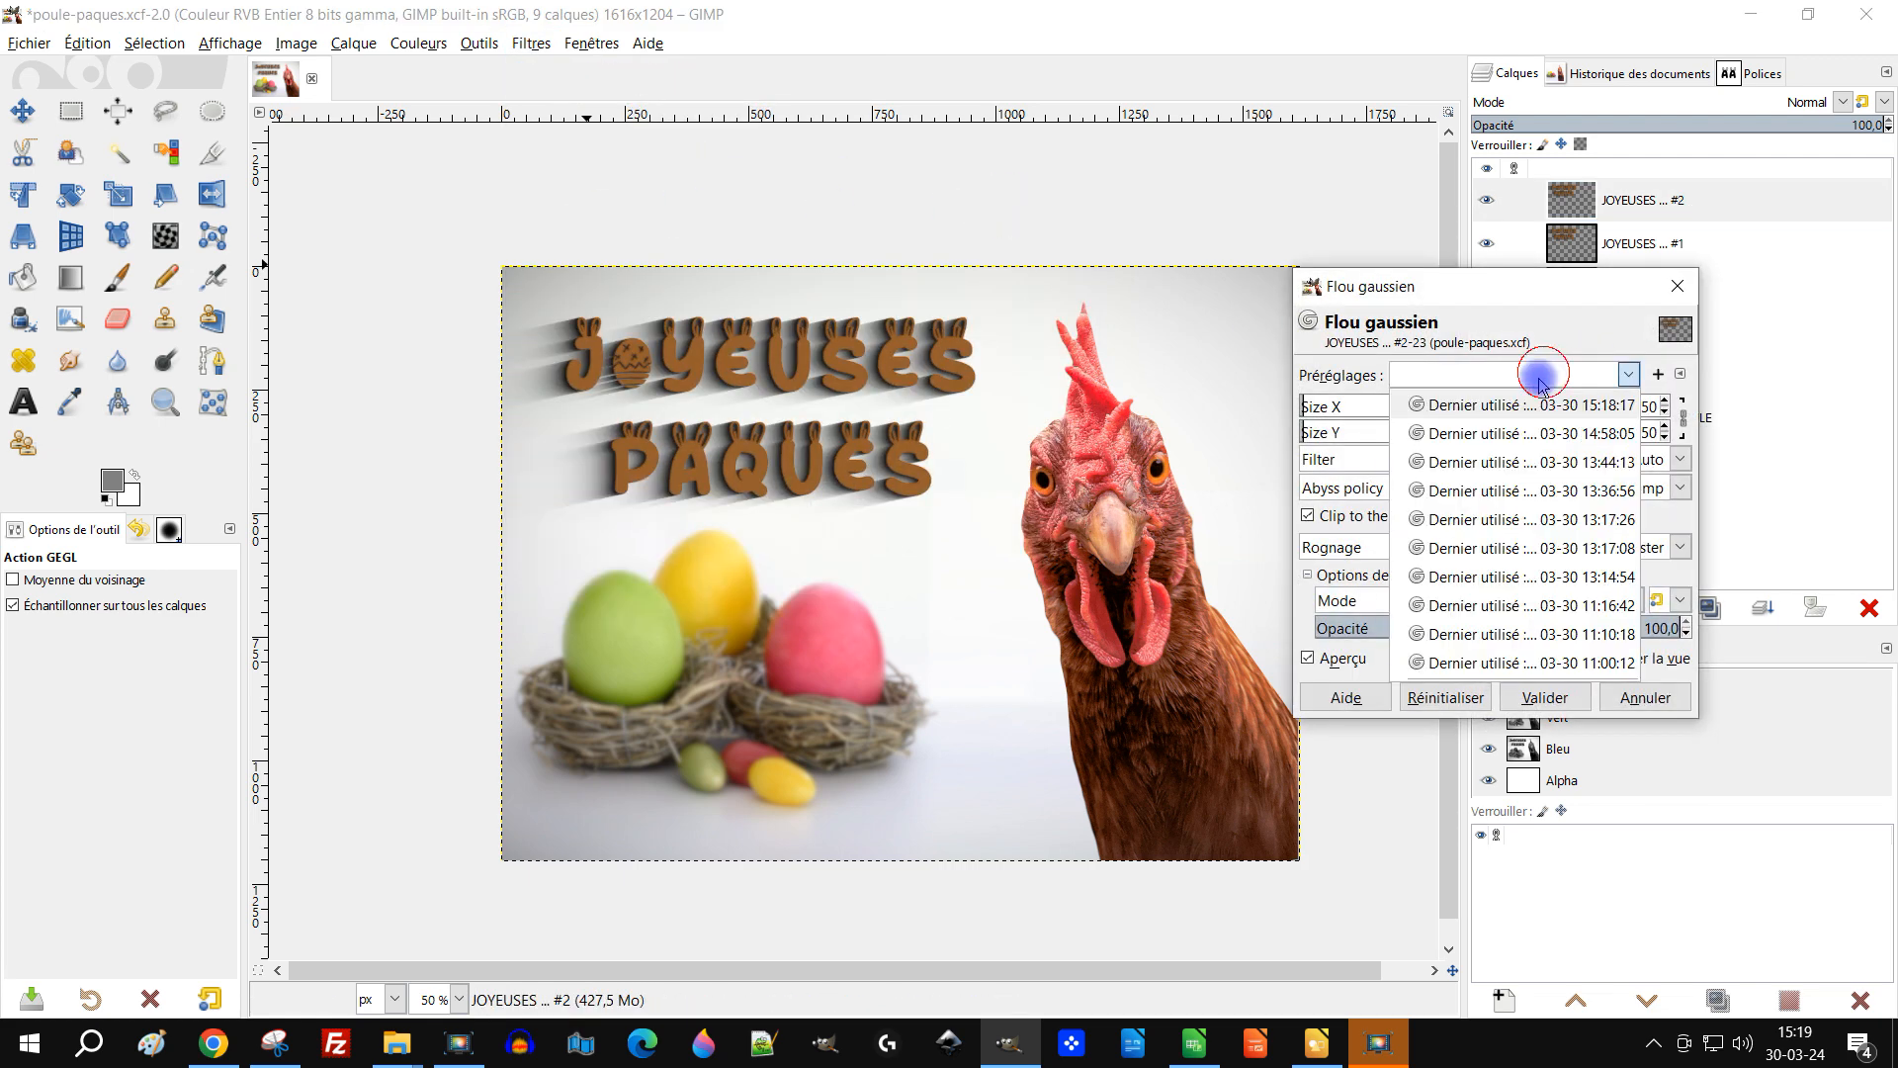
{"action": "left_click", "coordinate": [1533, 379]}
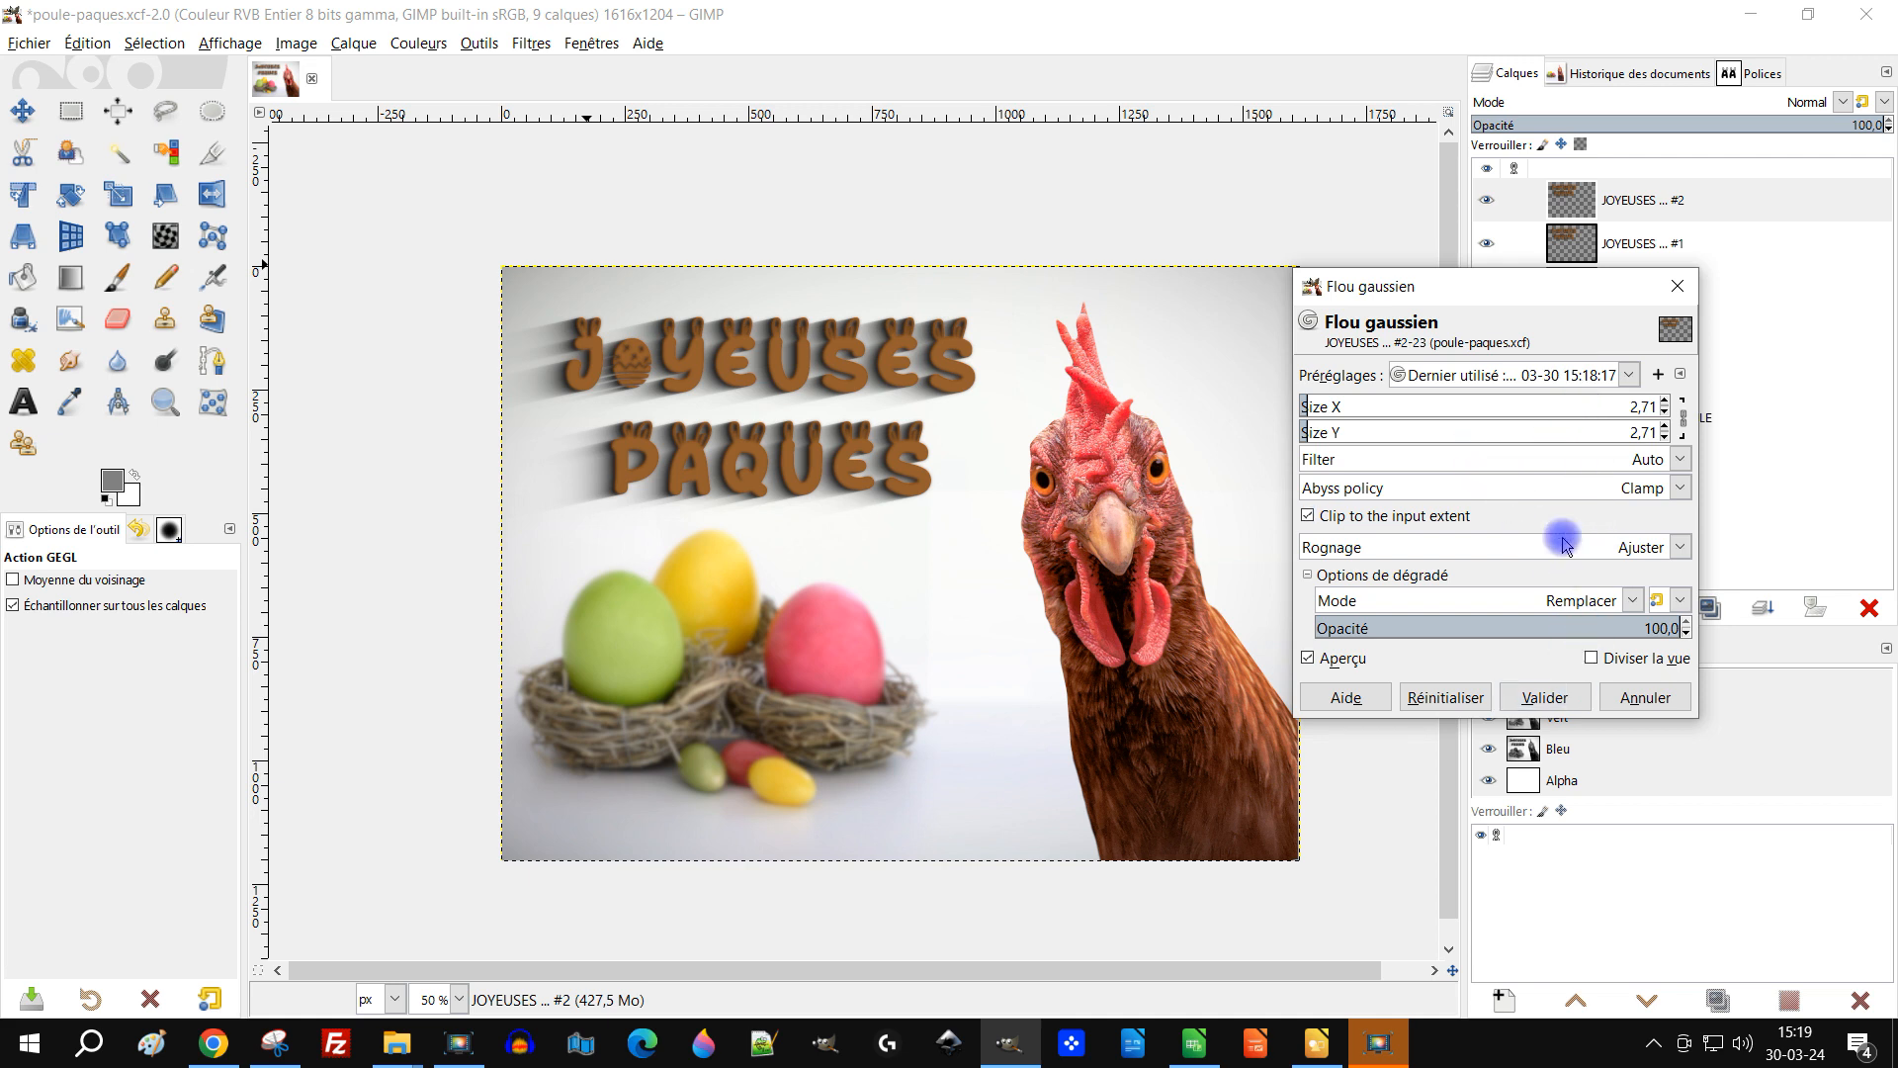
{"action": "left_click", "coordinate": [1490, 376]}
{"action": "left_click", "coordinate": [1483, 431]}
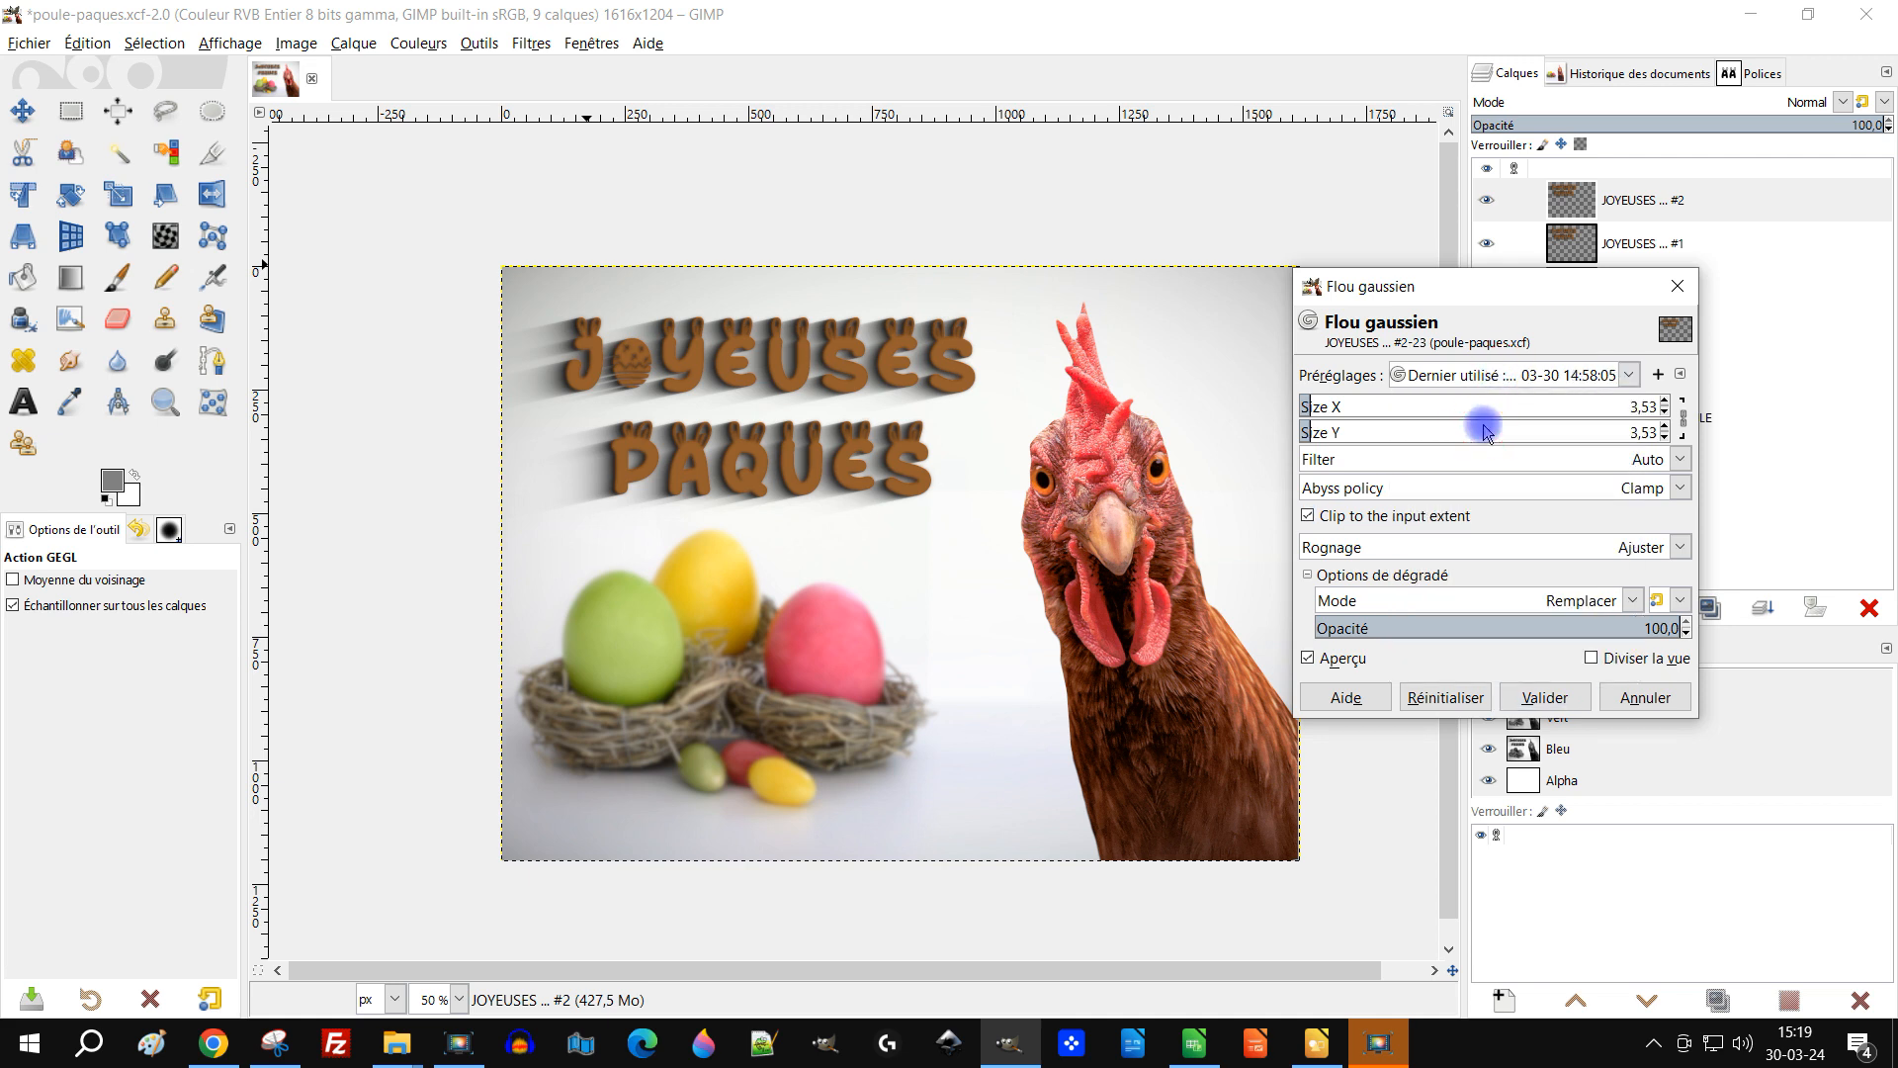
{"action": "left_click_drag", "start_coordinate": [1460, 287], "coordinate": [301, 335]}
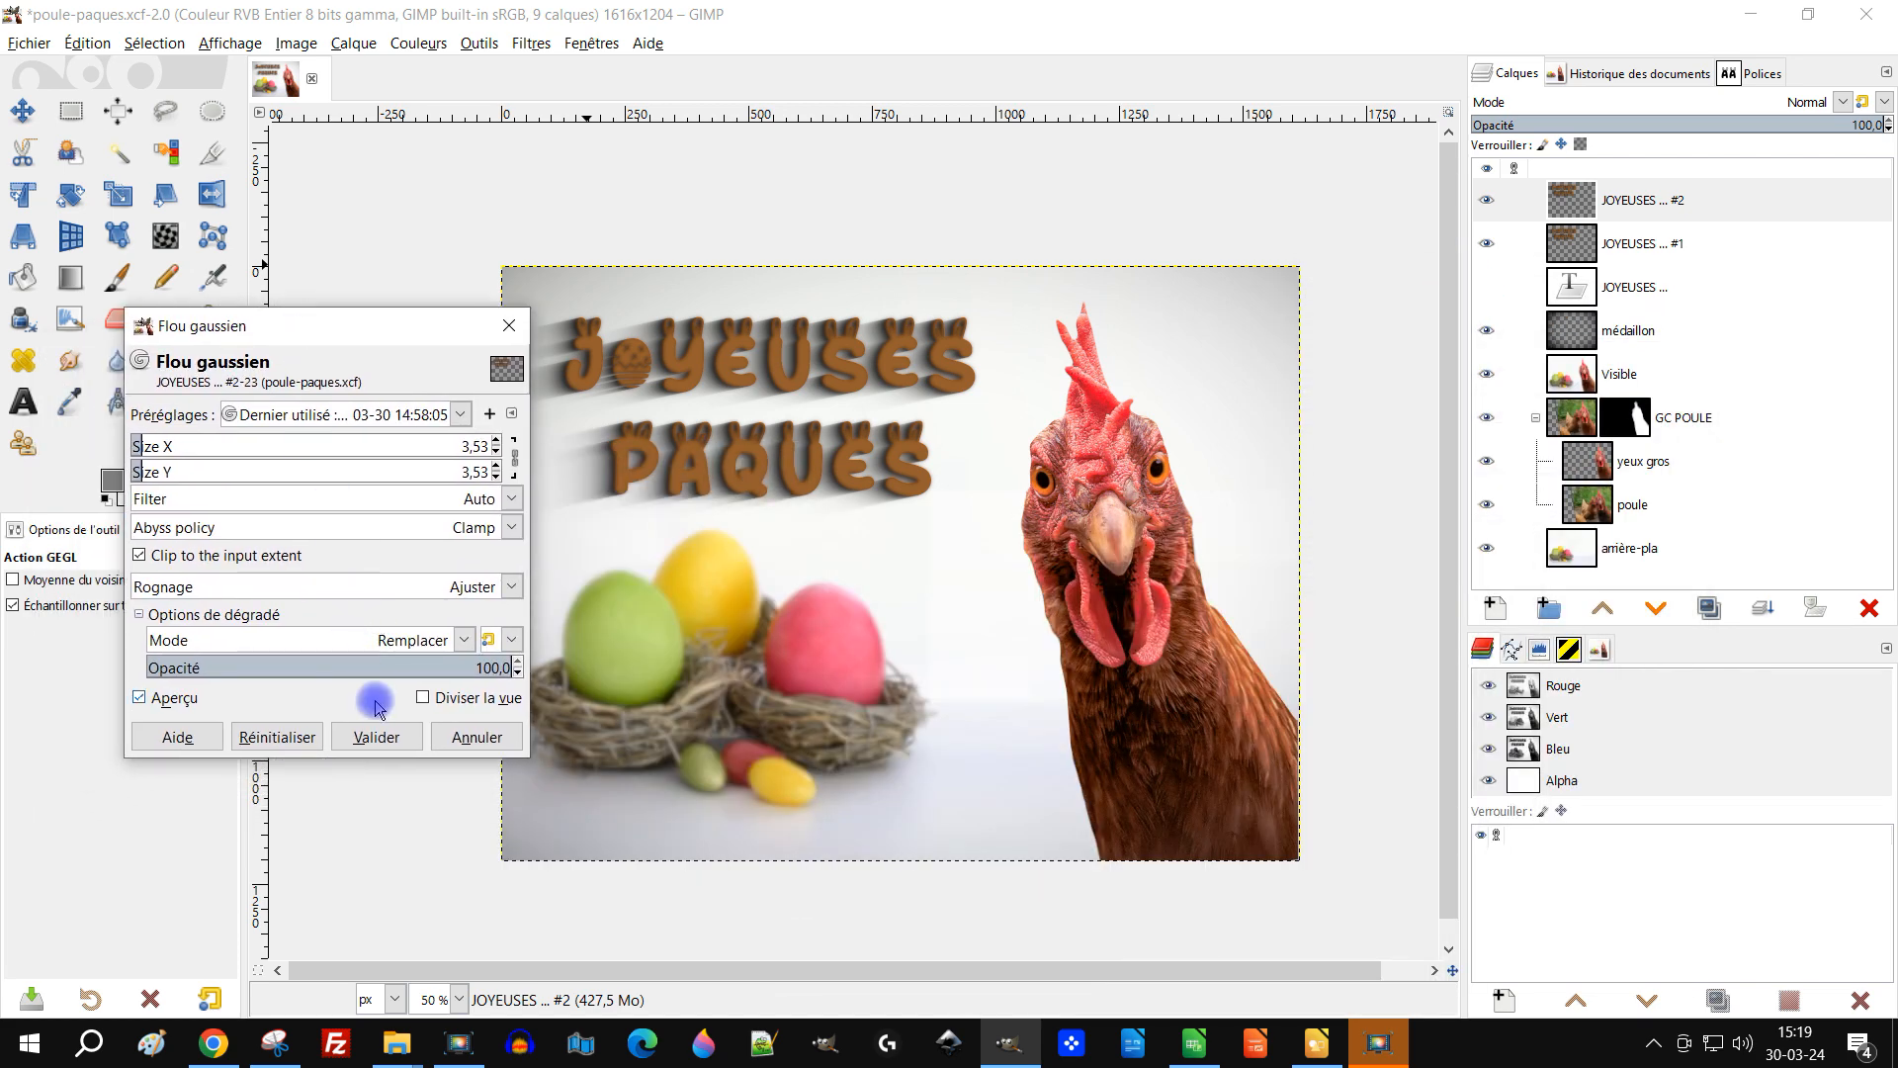
{"action": "left_click", "coordinate": [376, 736]}
Step: Hide both title layers, toggling the blurred copy's visibility to compare
{"action": "left_click", "coordinate": [1488, 244]}
{"action": "left_click", "coordinate": [1487, 200]}
{"action": "left_click", "coordinate": [1486, 201]}
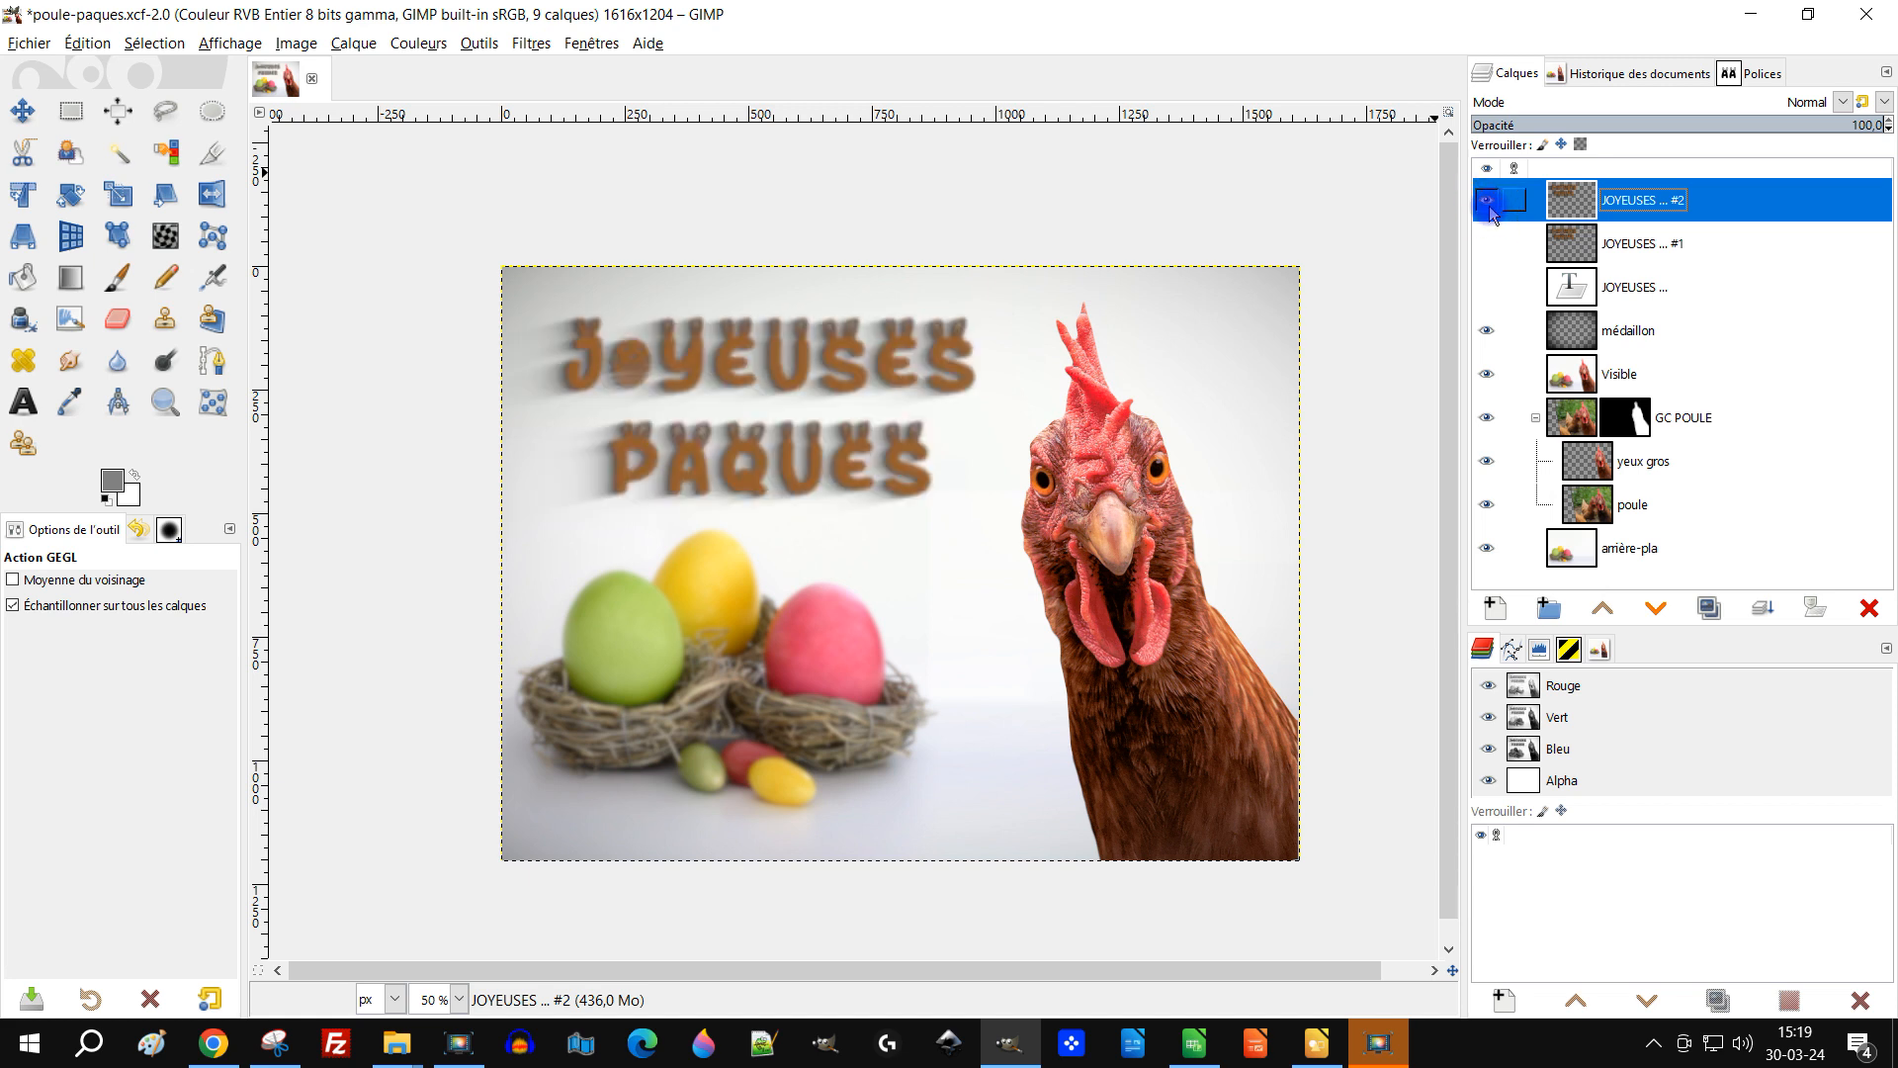
{"action": "left_click", "coordinate": [1487, 201]}
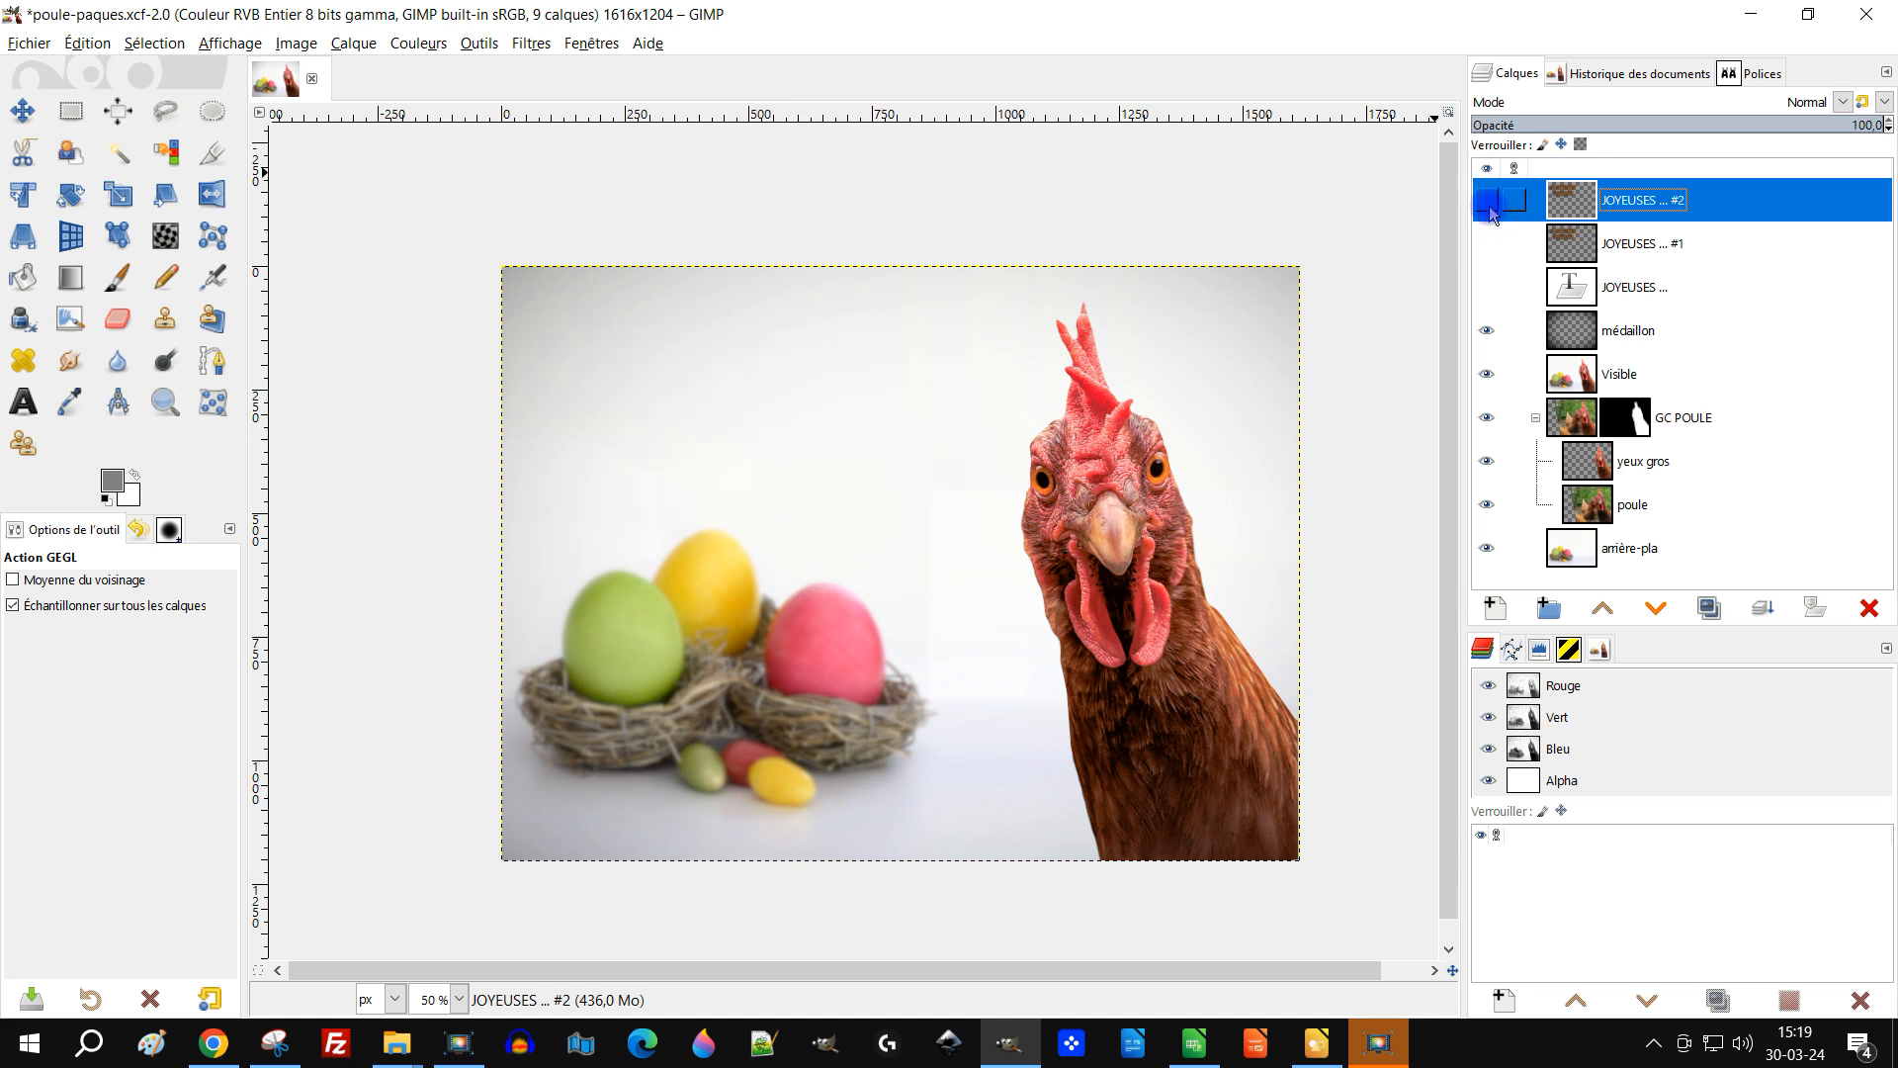
Step: Toggle the visibility of the two JOYEUSES title copies to compare the blurred and sharp shadows
{"action": "left_click", "coordinate": [1487, 200]}
{"action": "left_click", "coordinate": [1485, 245]}
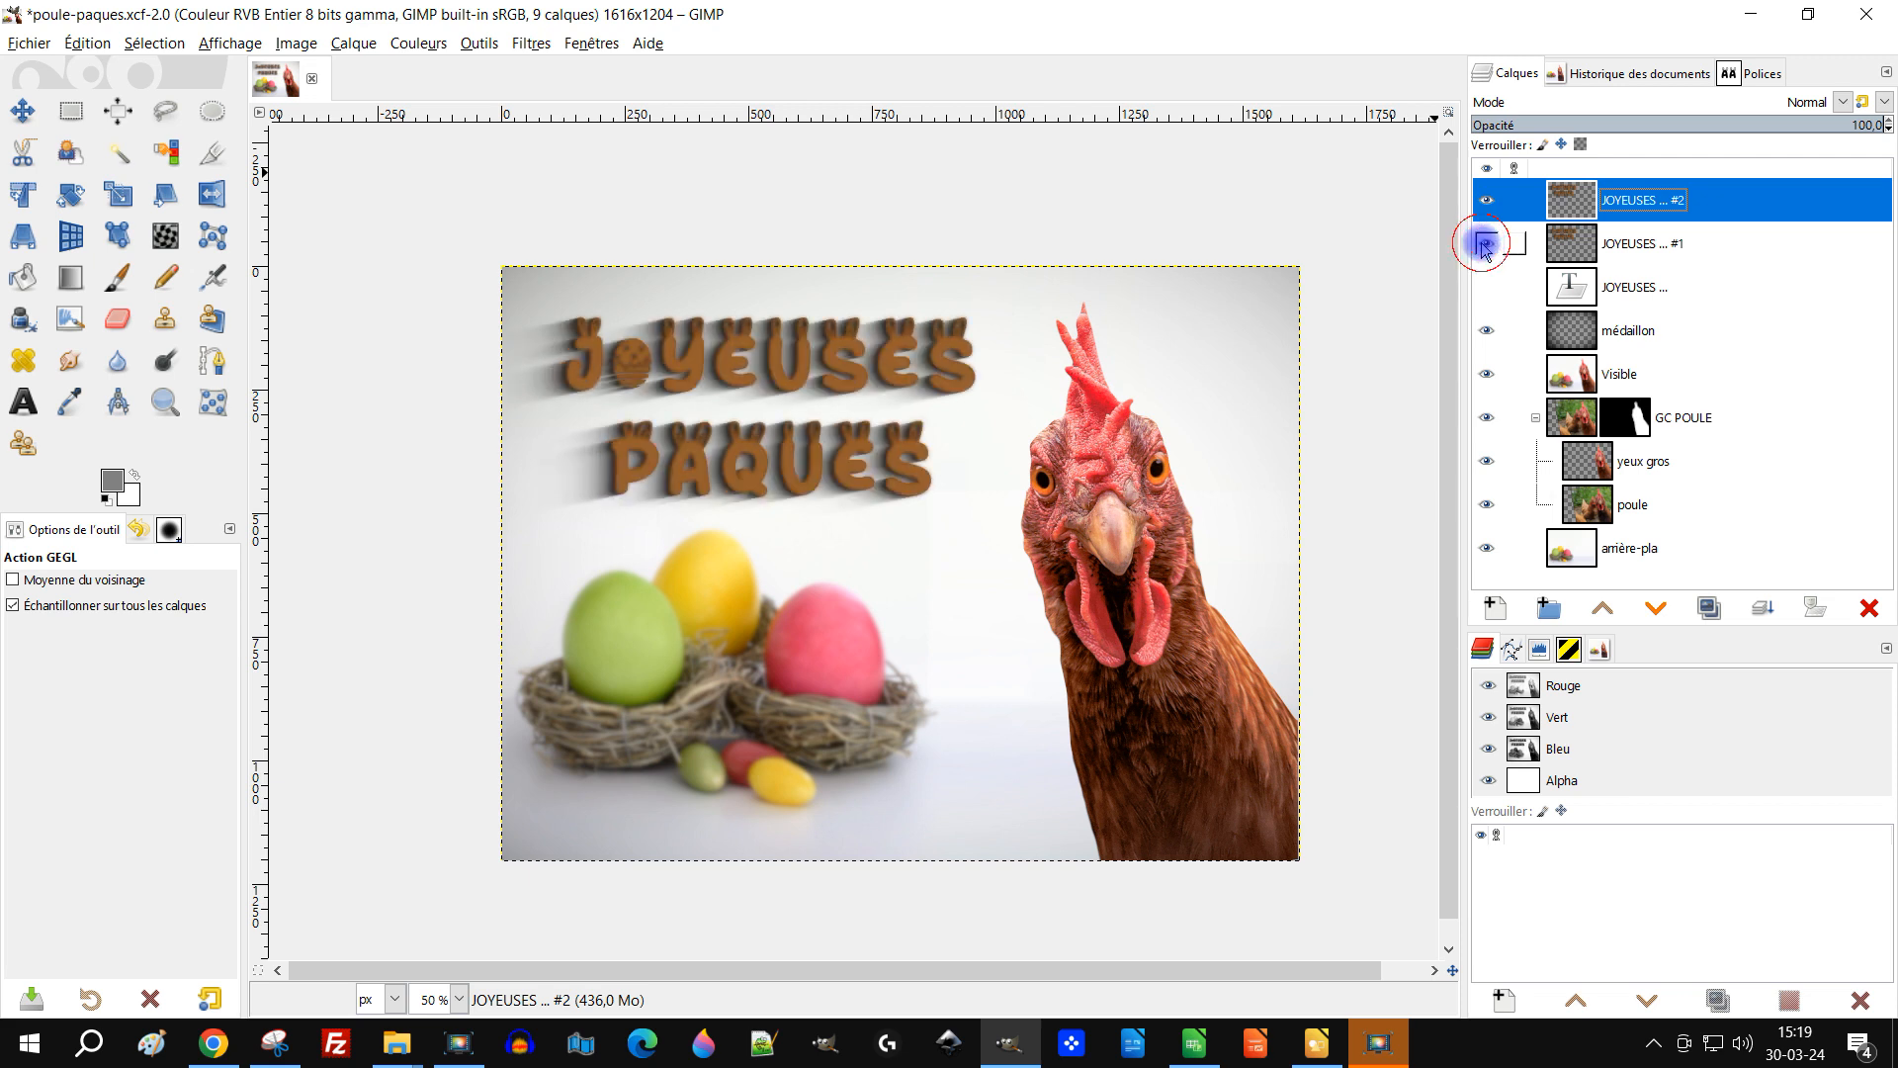
{"action": "left_click", "coordinate": [1485, 244]}
{"action": "left_click", "coordinate": [1485, 244]}
{"action": "left_click", "coordinate": [1485, 244]}
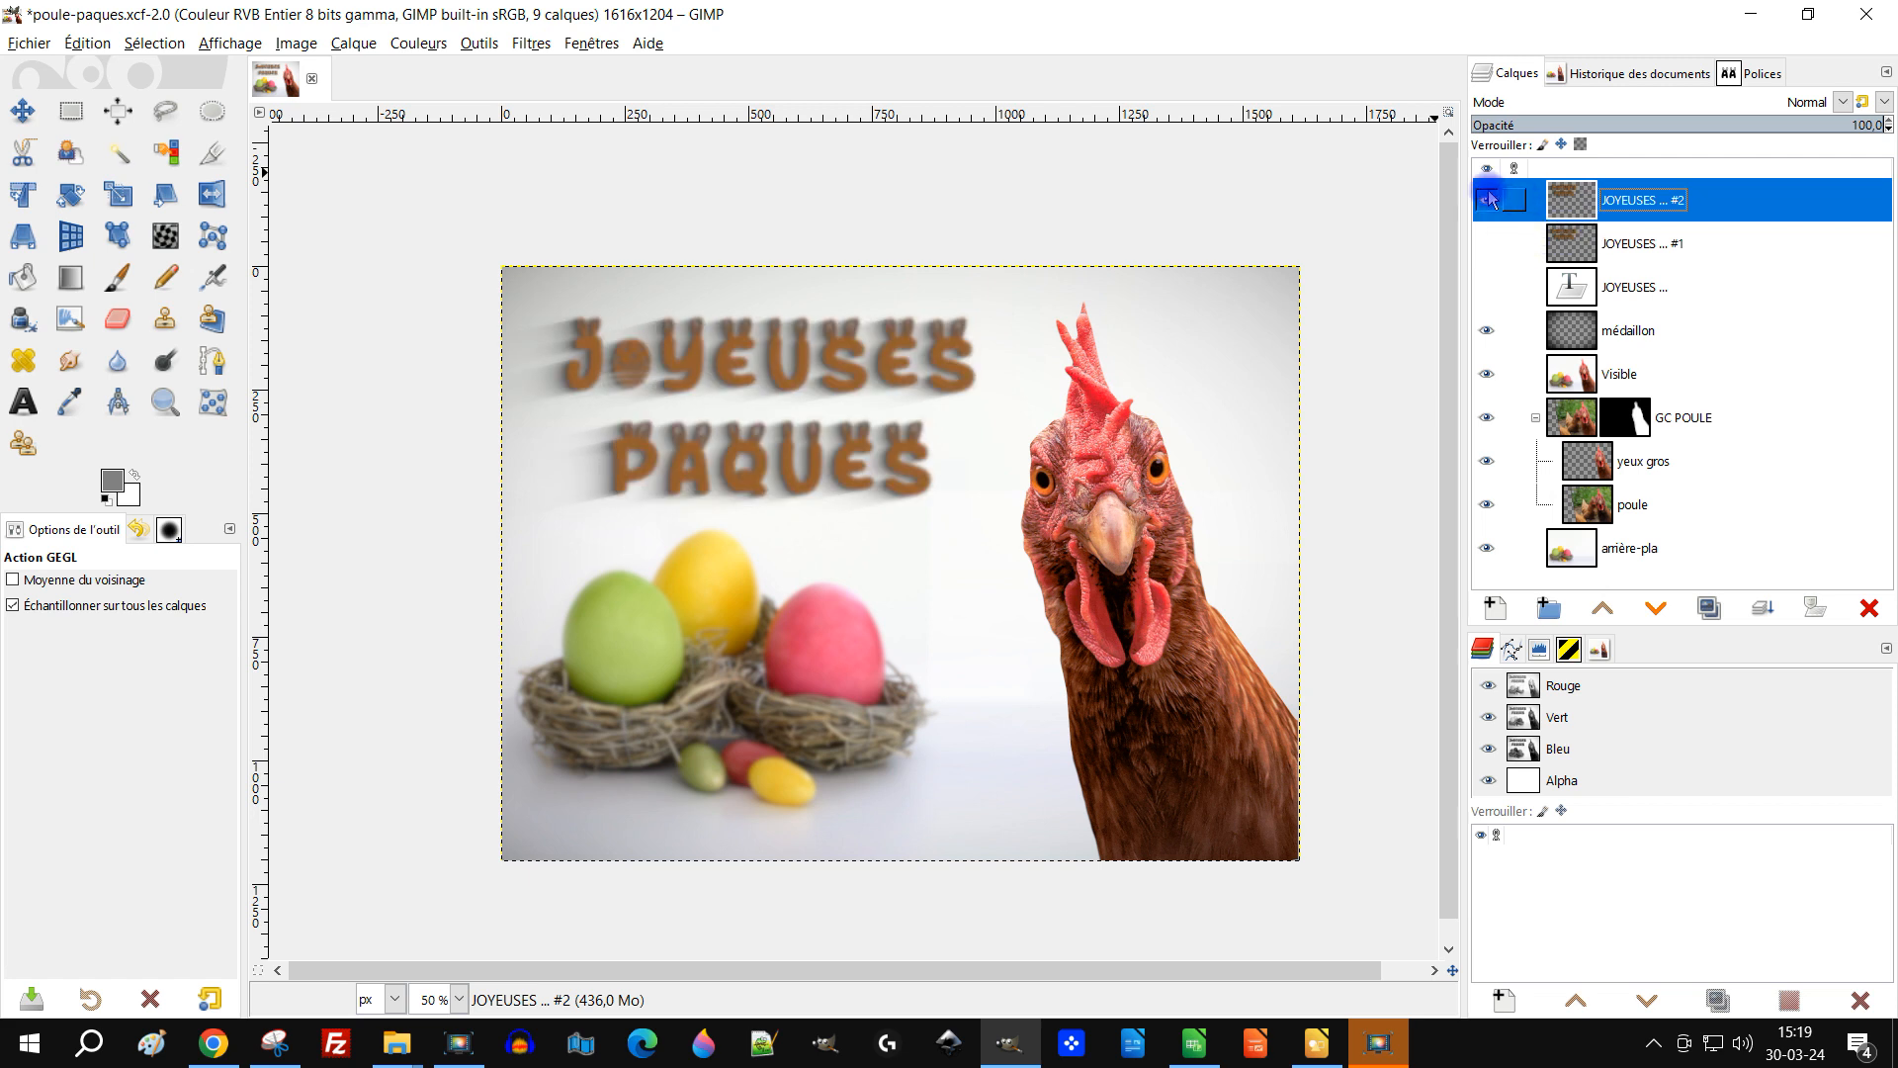
{"action": "left_click", "coordinate": [1485, 201]}
{"action": "left_click", "coordinate": [1485, 200]}
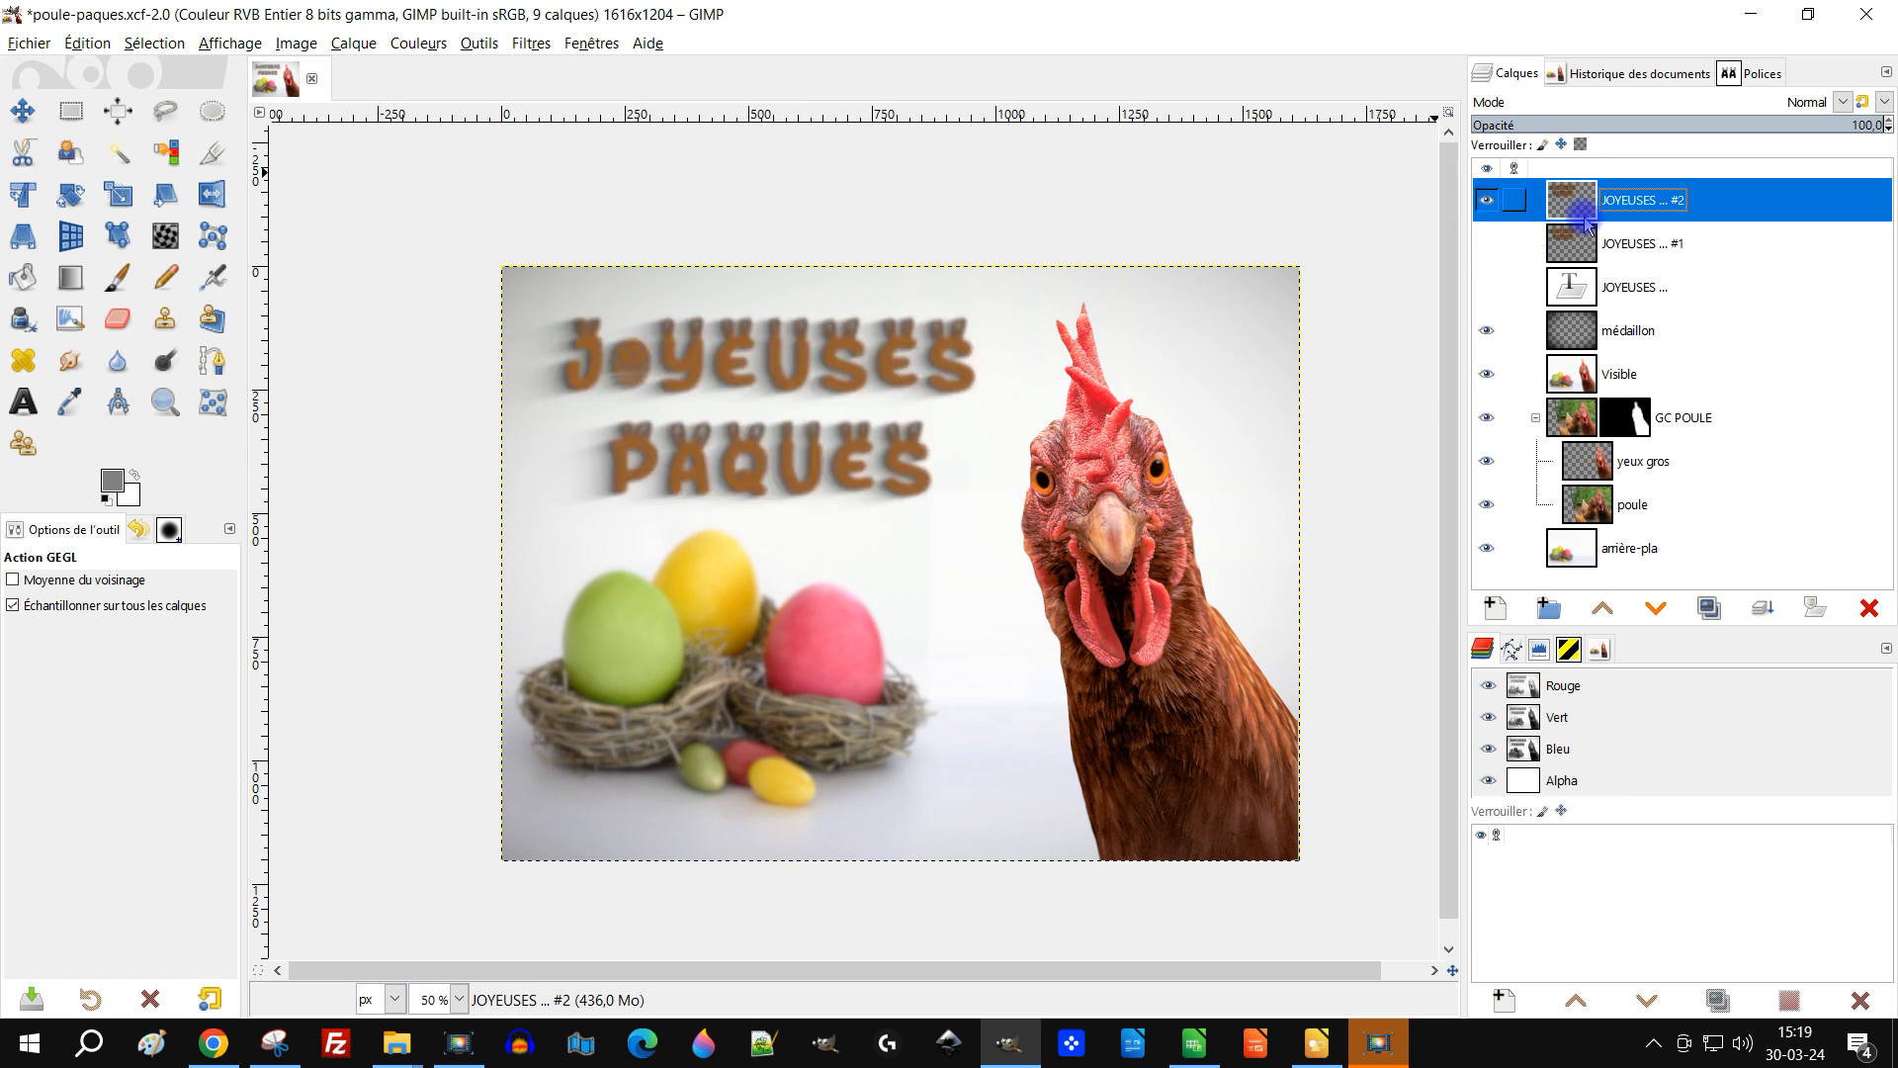
{"action": "left_click", "coordinate": [1483, 244]}
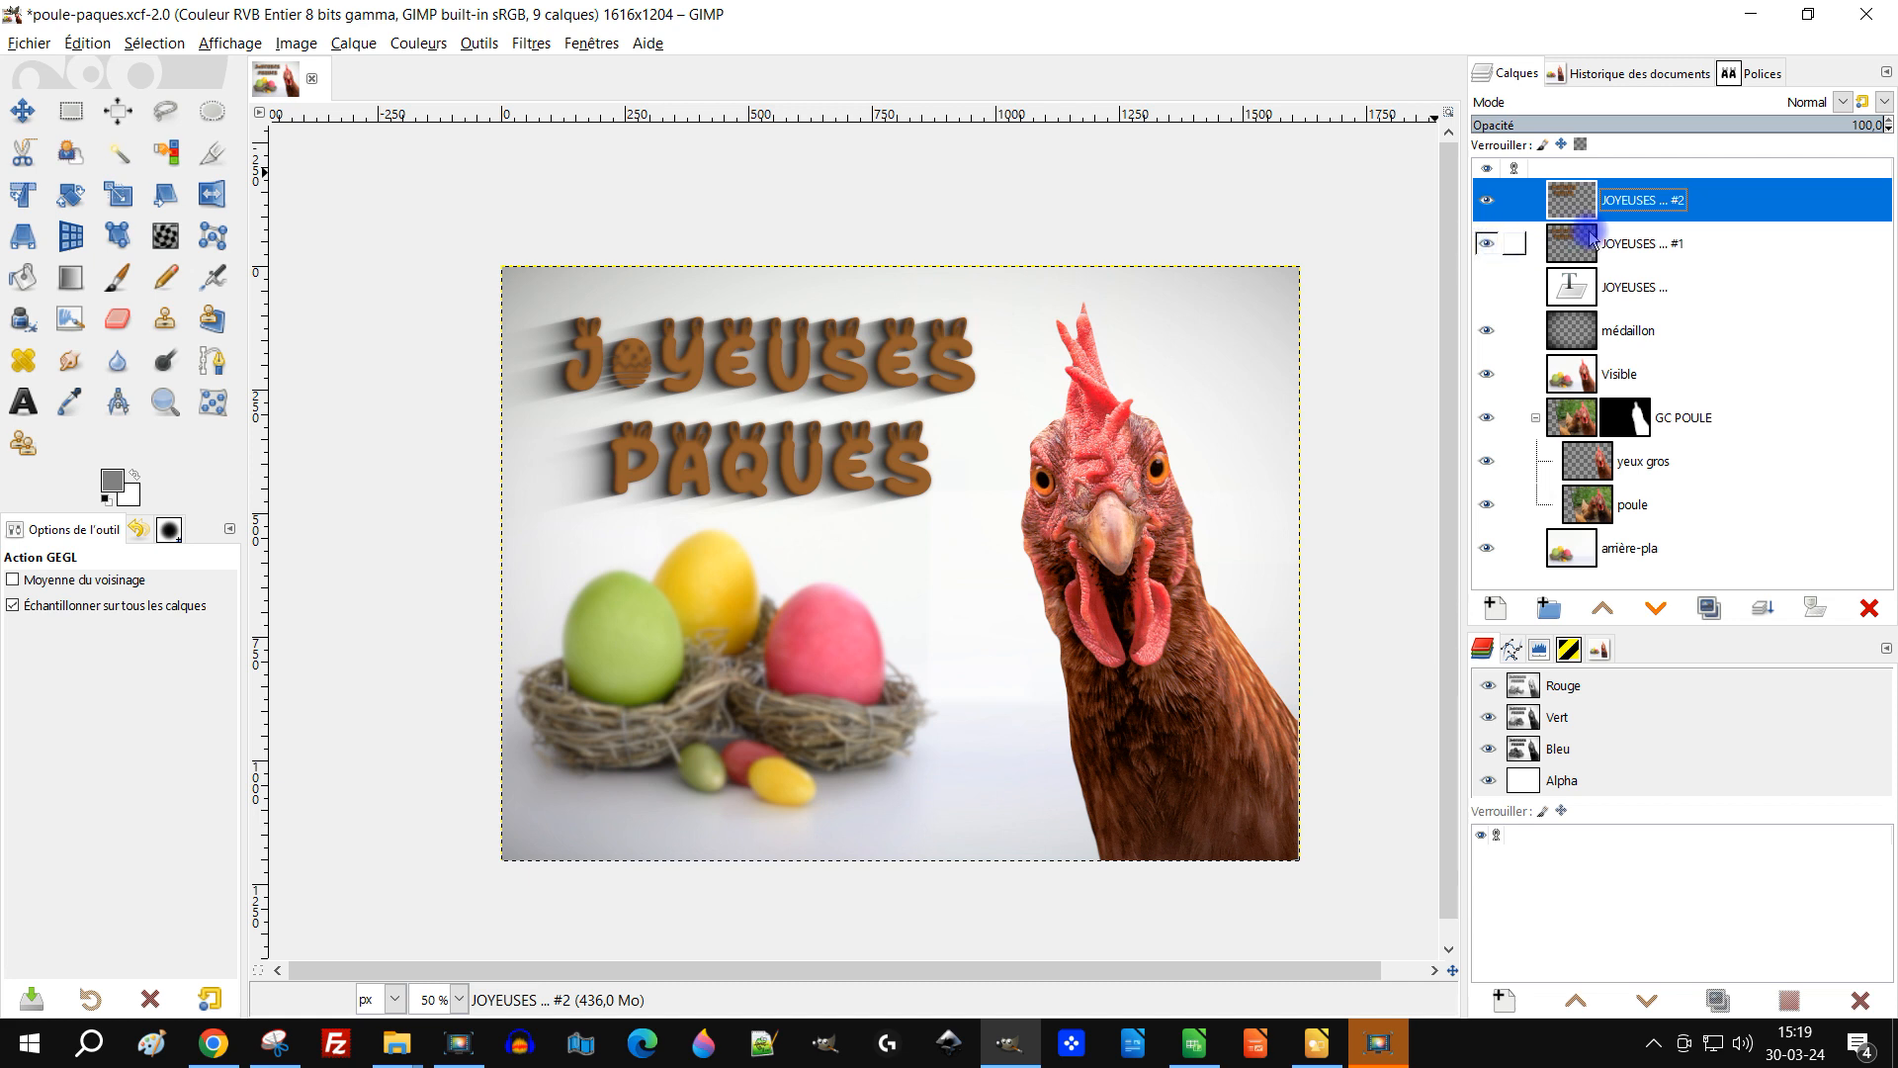
Step: Undo the last three changes to remove the blurred JOYEUSES #2 title copy
{"action": "key", "text": "ctrl+z"}
{"action": "key", "text": "ctrl+z"}
{"action": "key", "text": "ctrl+z"}
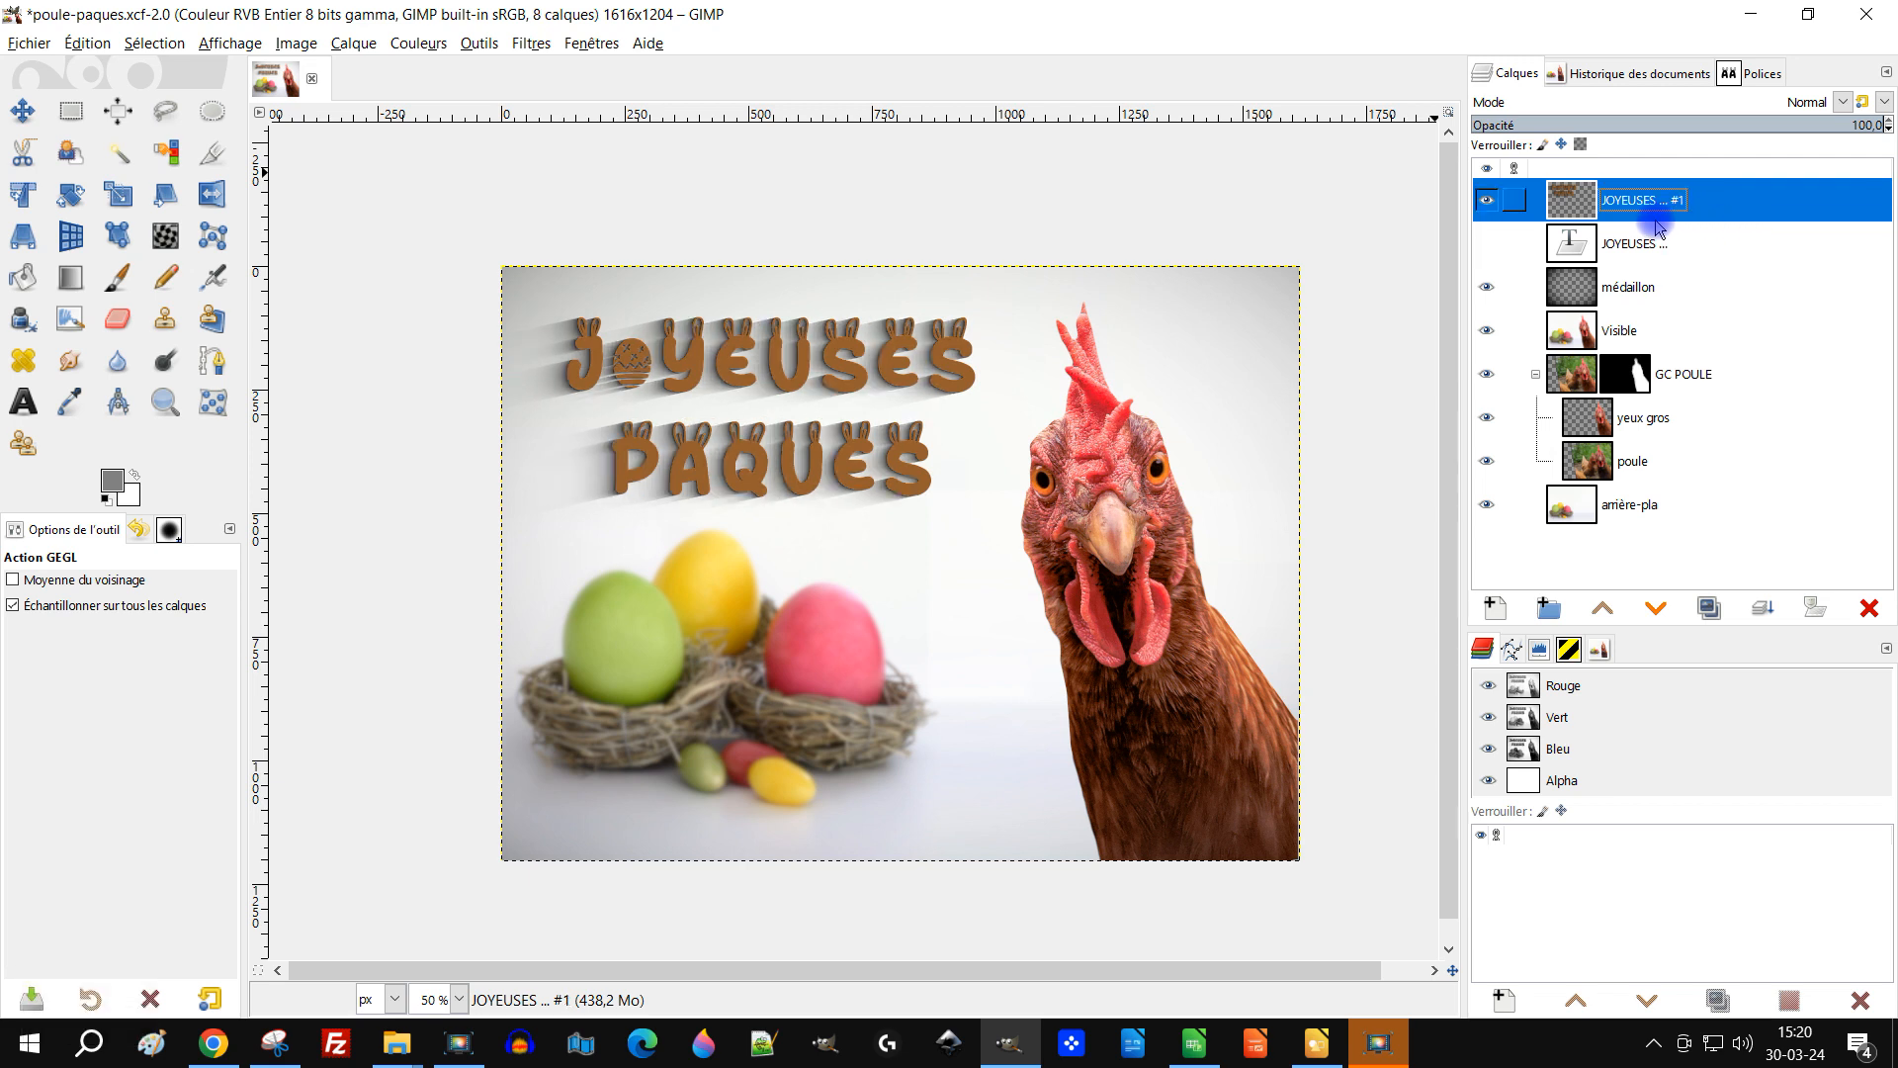
{"action": "left_click", "coordinate": [1485, 202]}
{"action": "left_click", "coordinate": [1486, 202]}
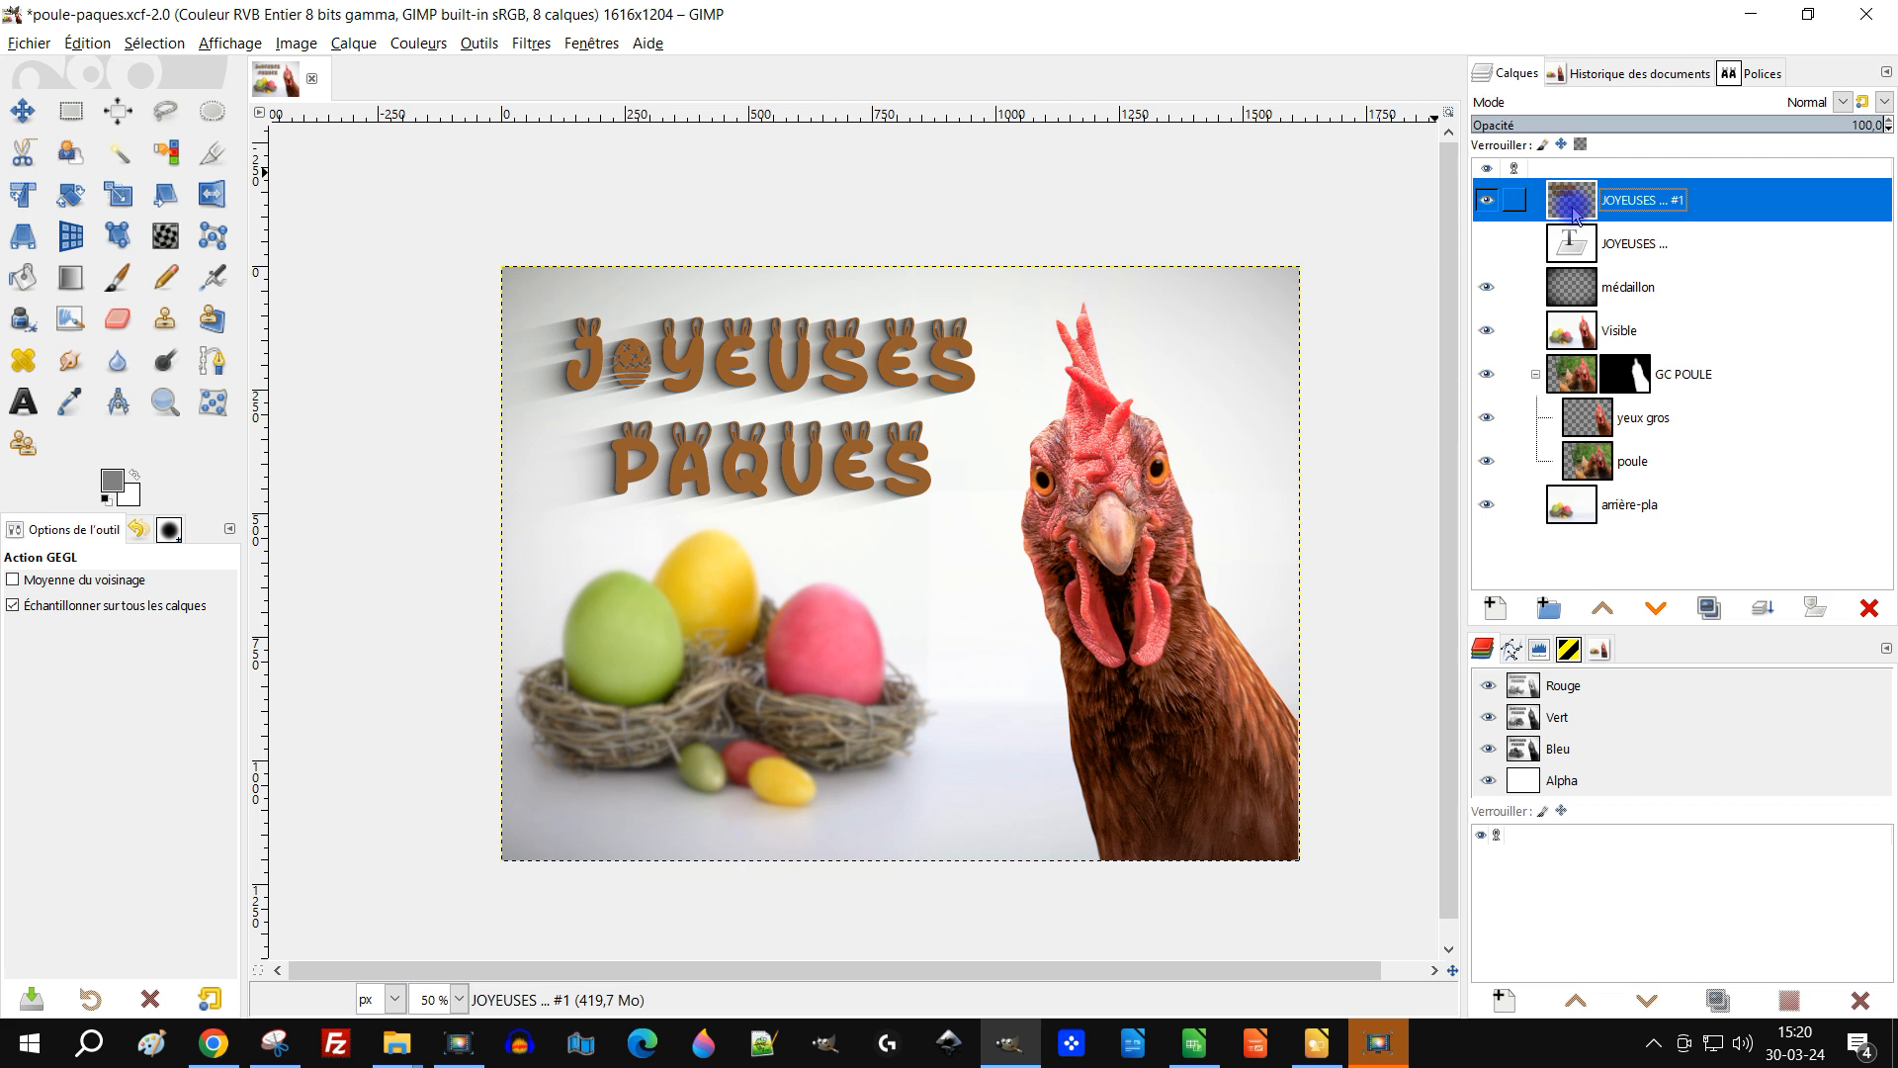
{"action": "key", "text": "ctrl+z"}
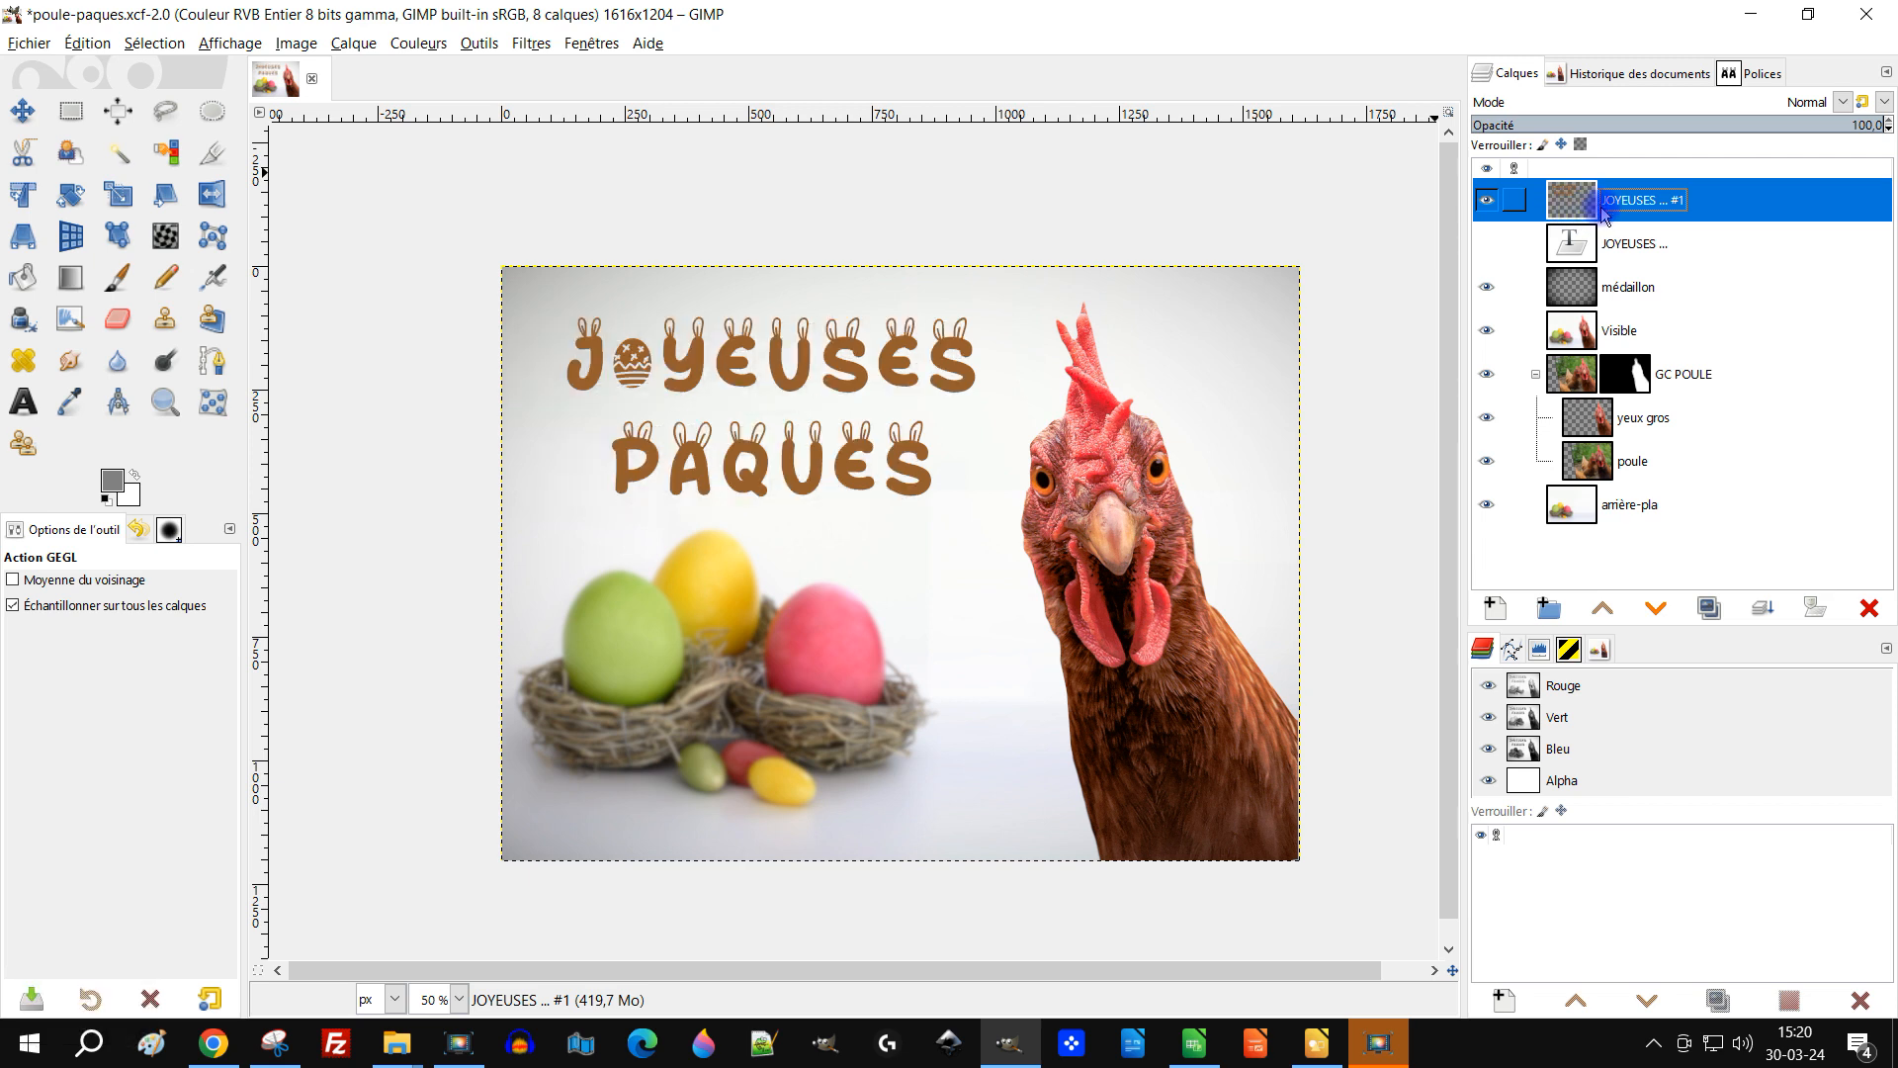
{"action": "key", "text": "ctrl+y"}
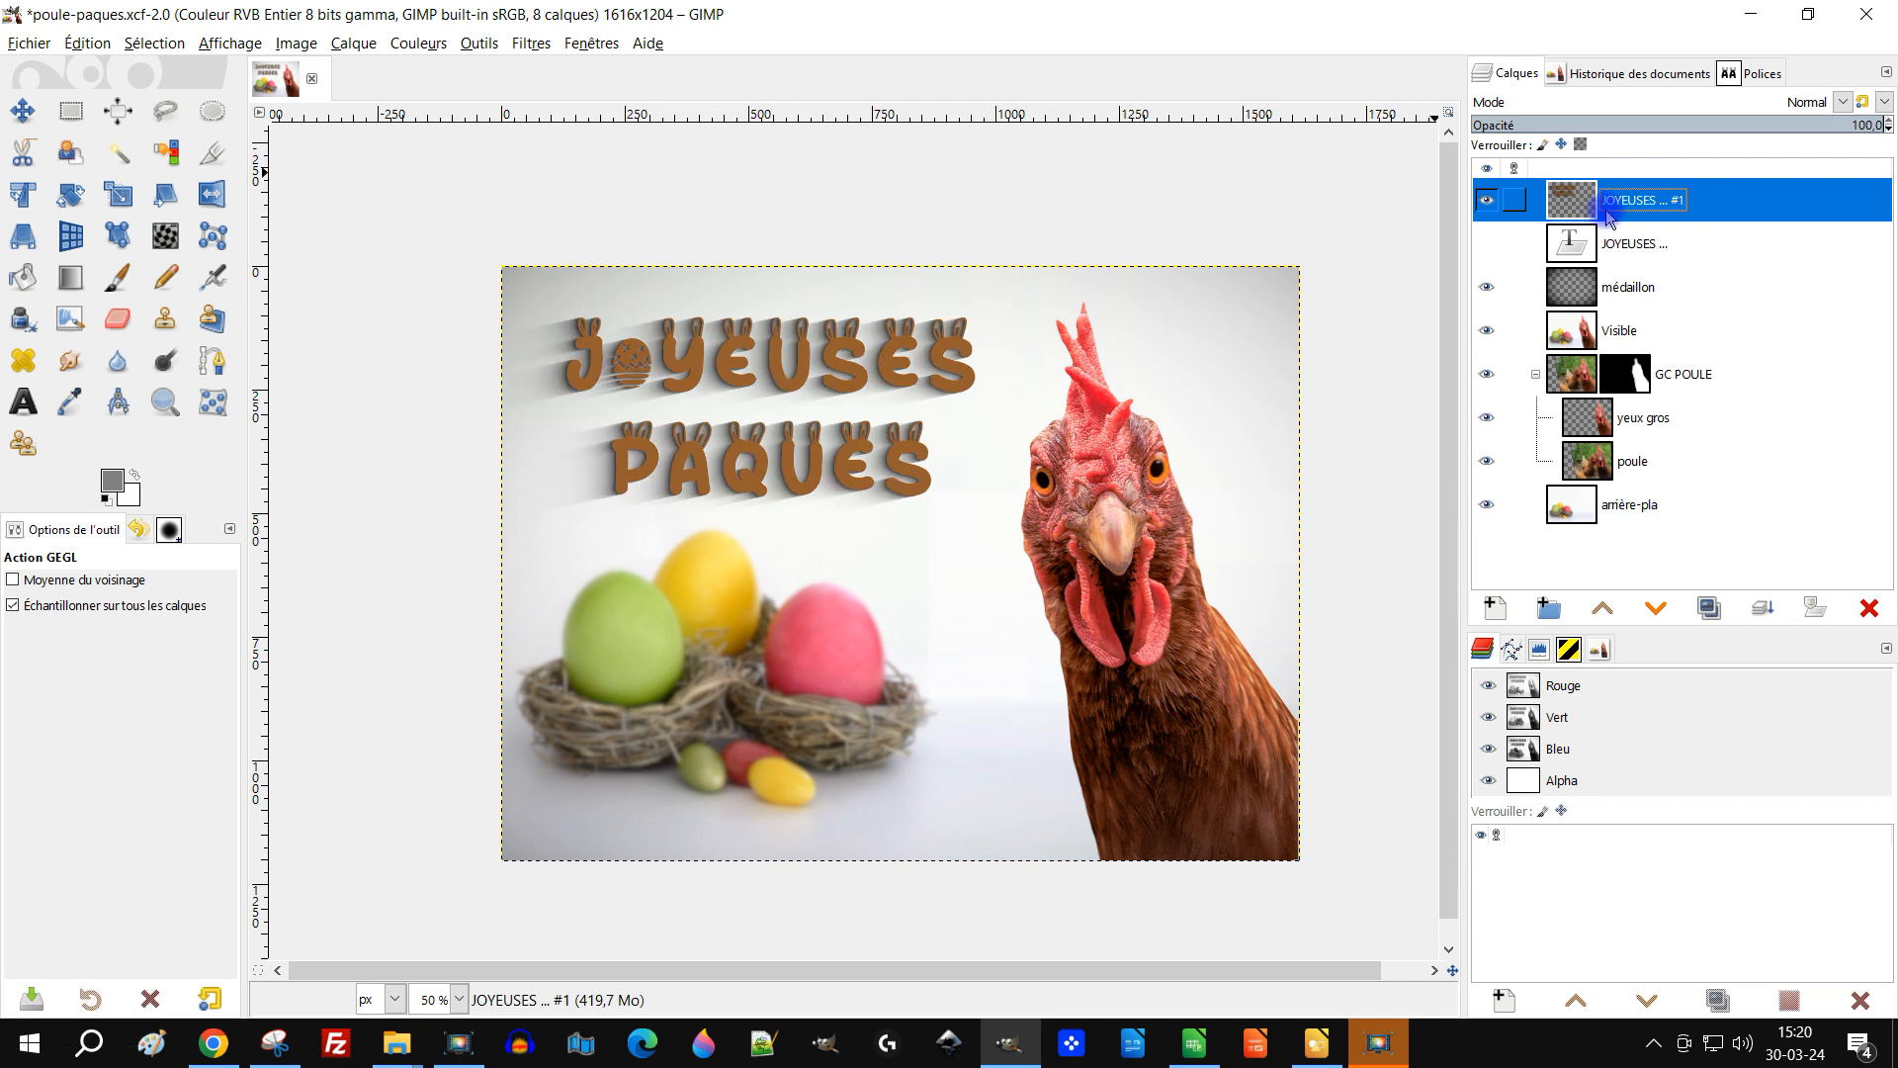
{"action": "key", "text": "ctrl+y"}
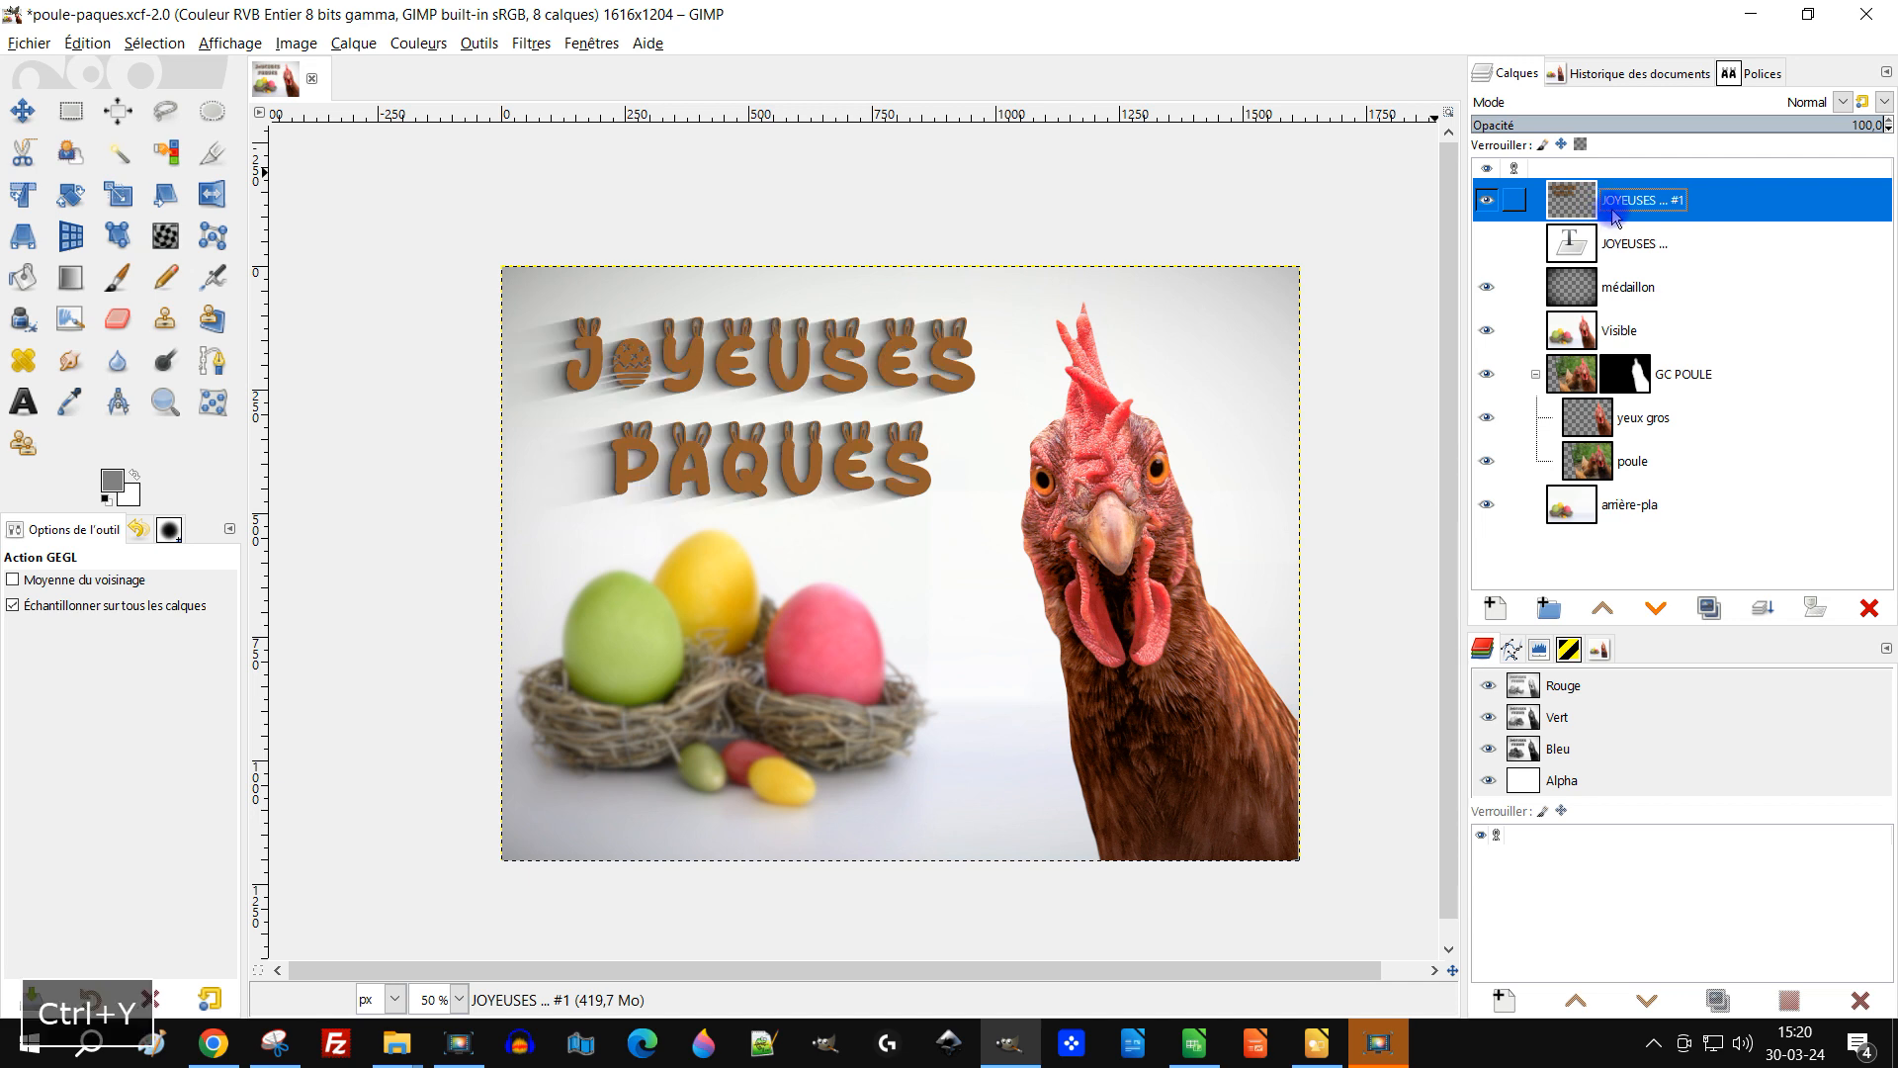
Step: Duplicate the JOYEUSES #1 shadow layer again and hide the original JOYEUSES #1 layer
{"action": "left_click", "coordinate": [1711, 609]}
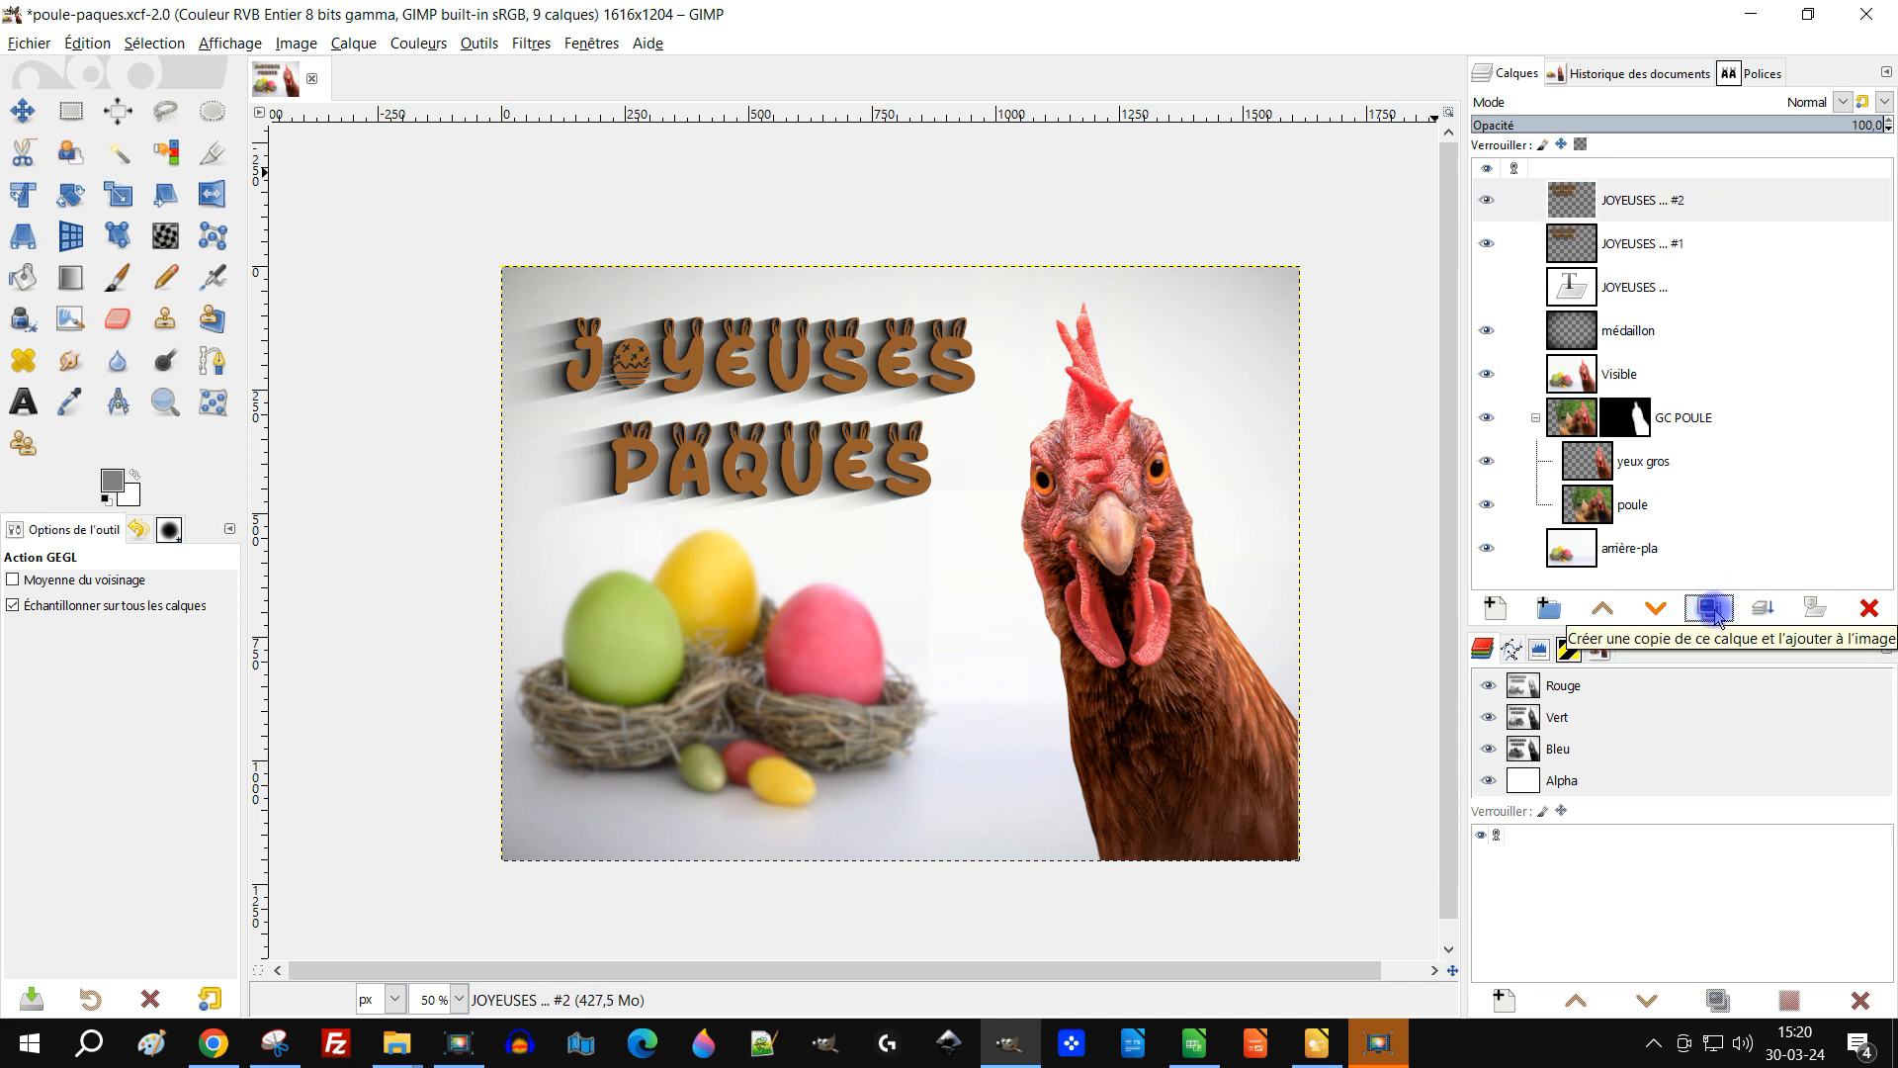
{"action": "left_click", "coordinate": [1765, 610]}
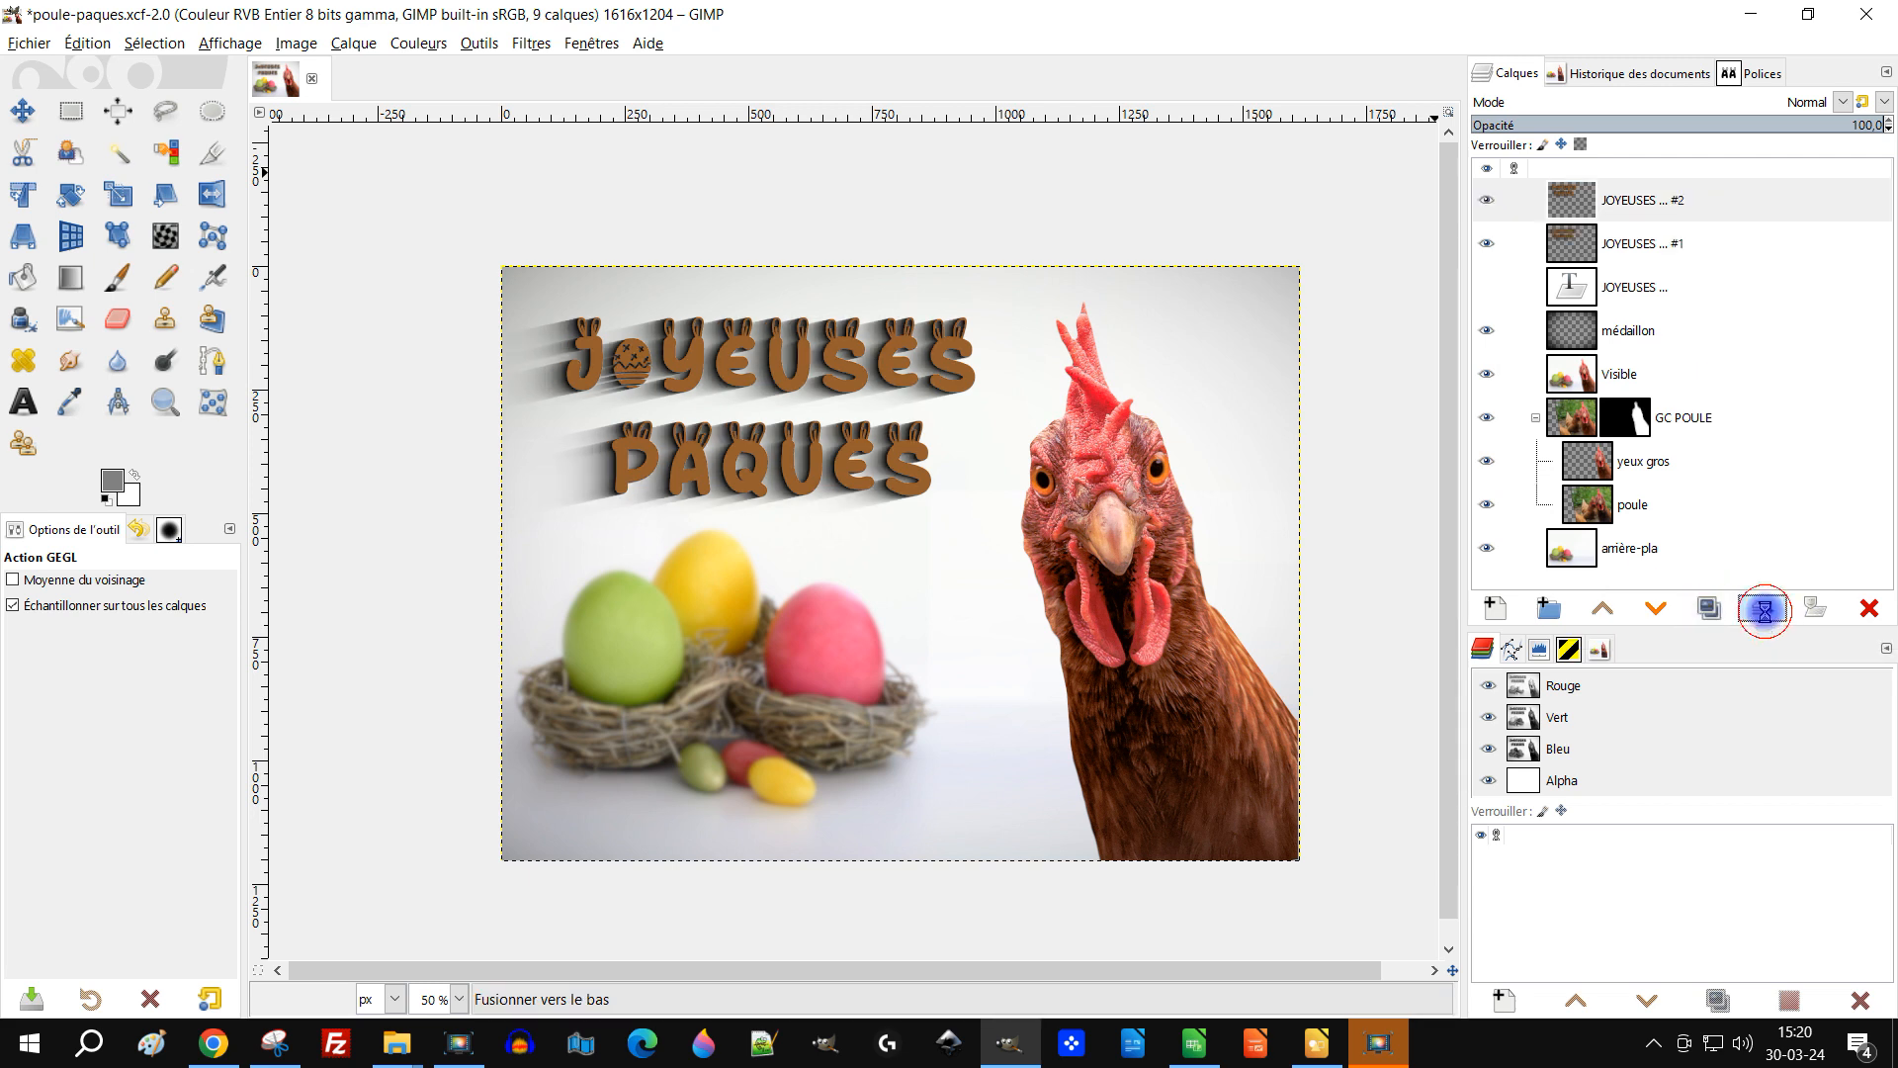
{"action": "left_click", "coordinate": [1708, 610]}
{"action": "left_click", "coordinate": [1486, 243]}
{"action": "double_click", "coordinate": [1629, 202]}
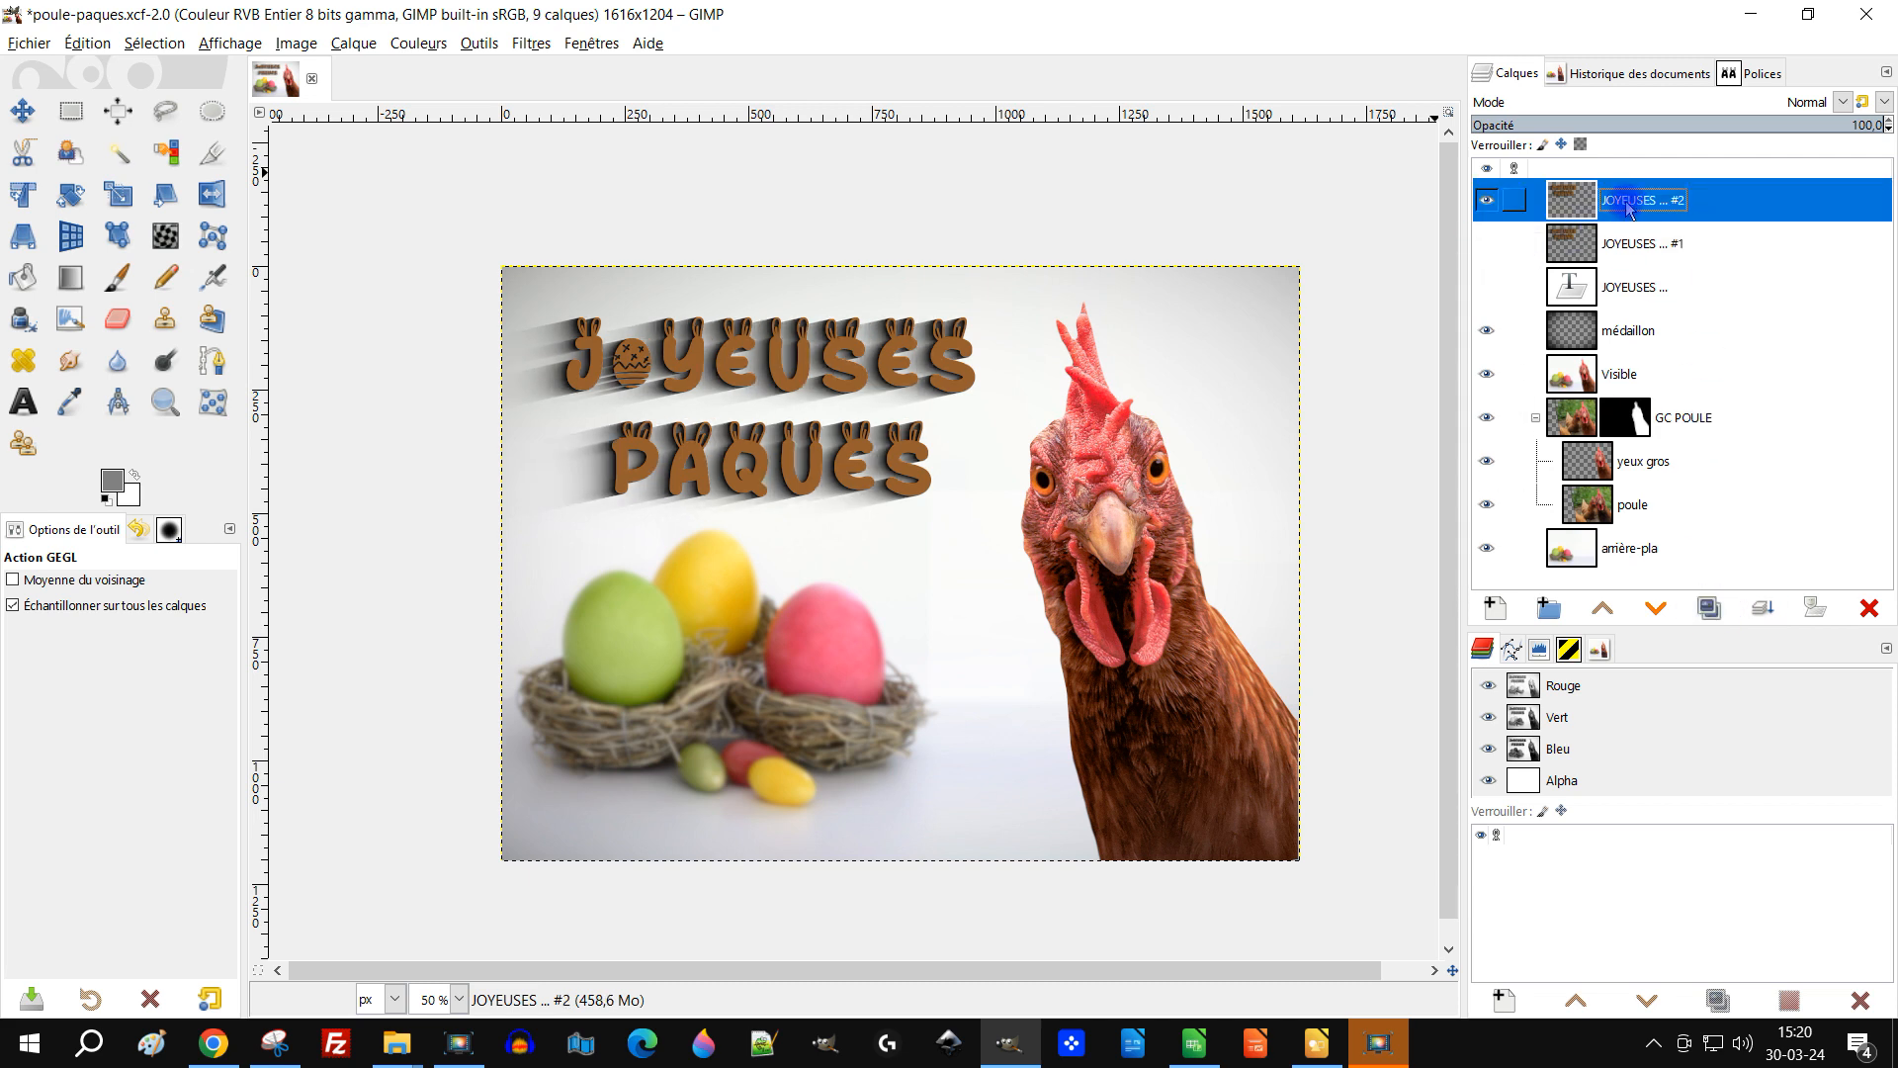
Step: Apply a Gaussian blur of 1.53 to the new JOYEUSES #2 copy, starting from the saved preset
{"action": "left_click", "coordinate": [531, 43]}
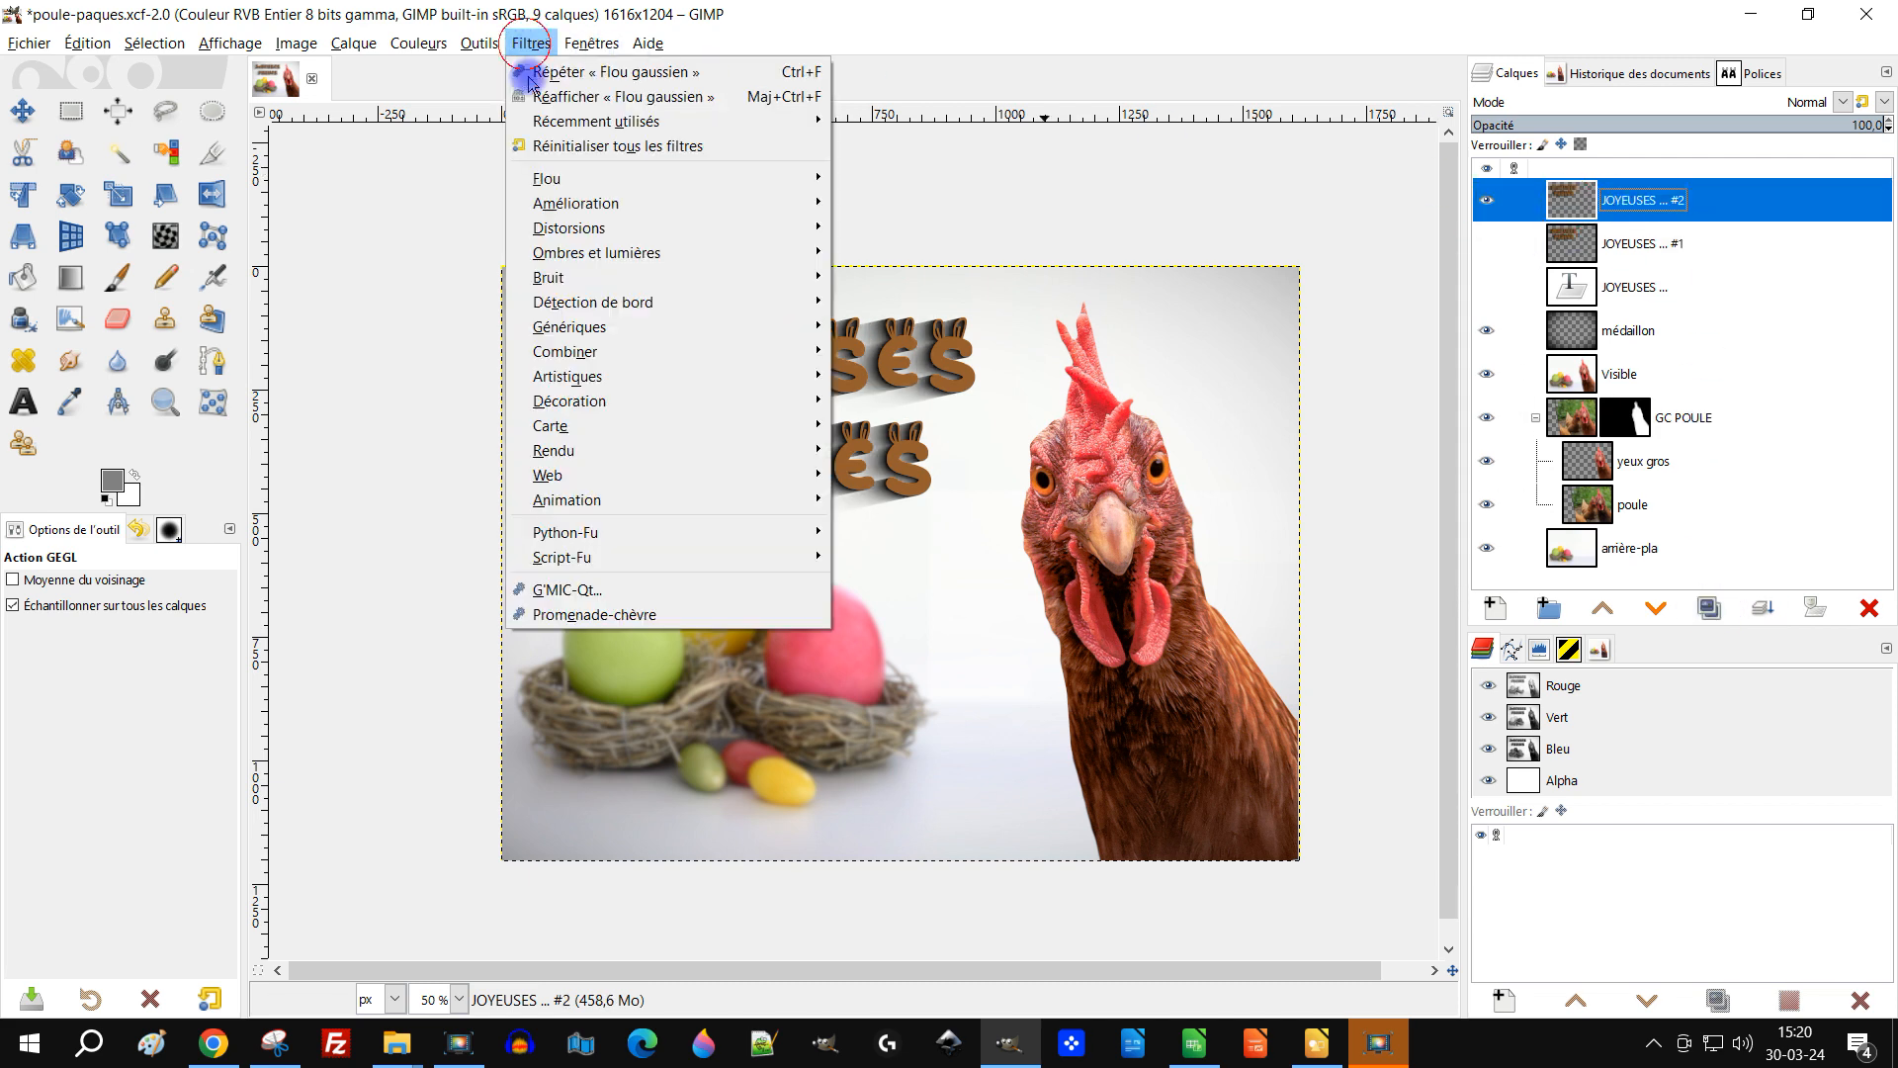
{"action": "mouse_move", "coordinate": [678, 178]}
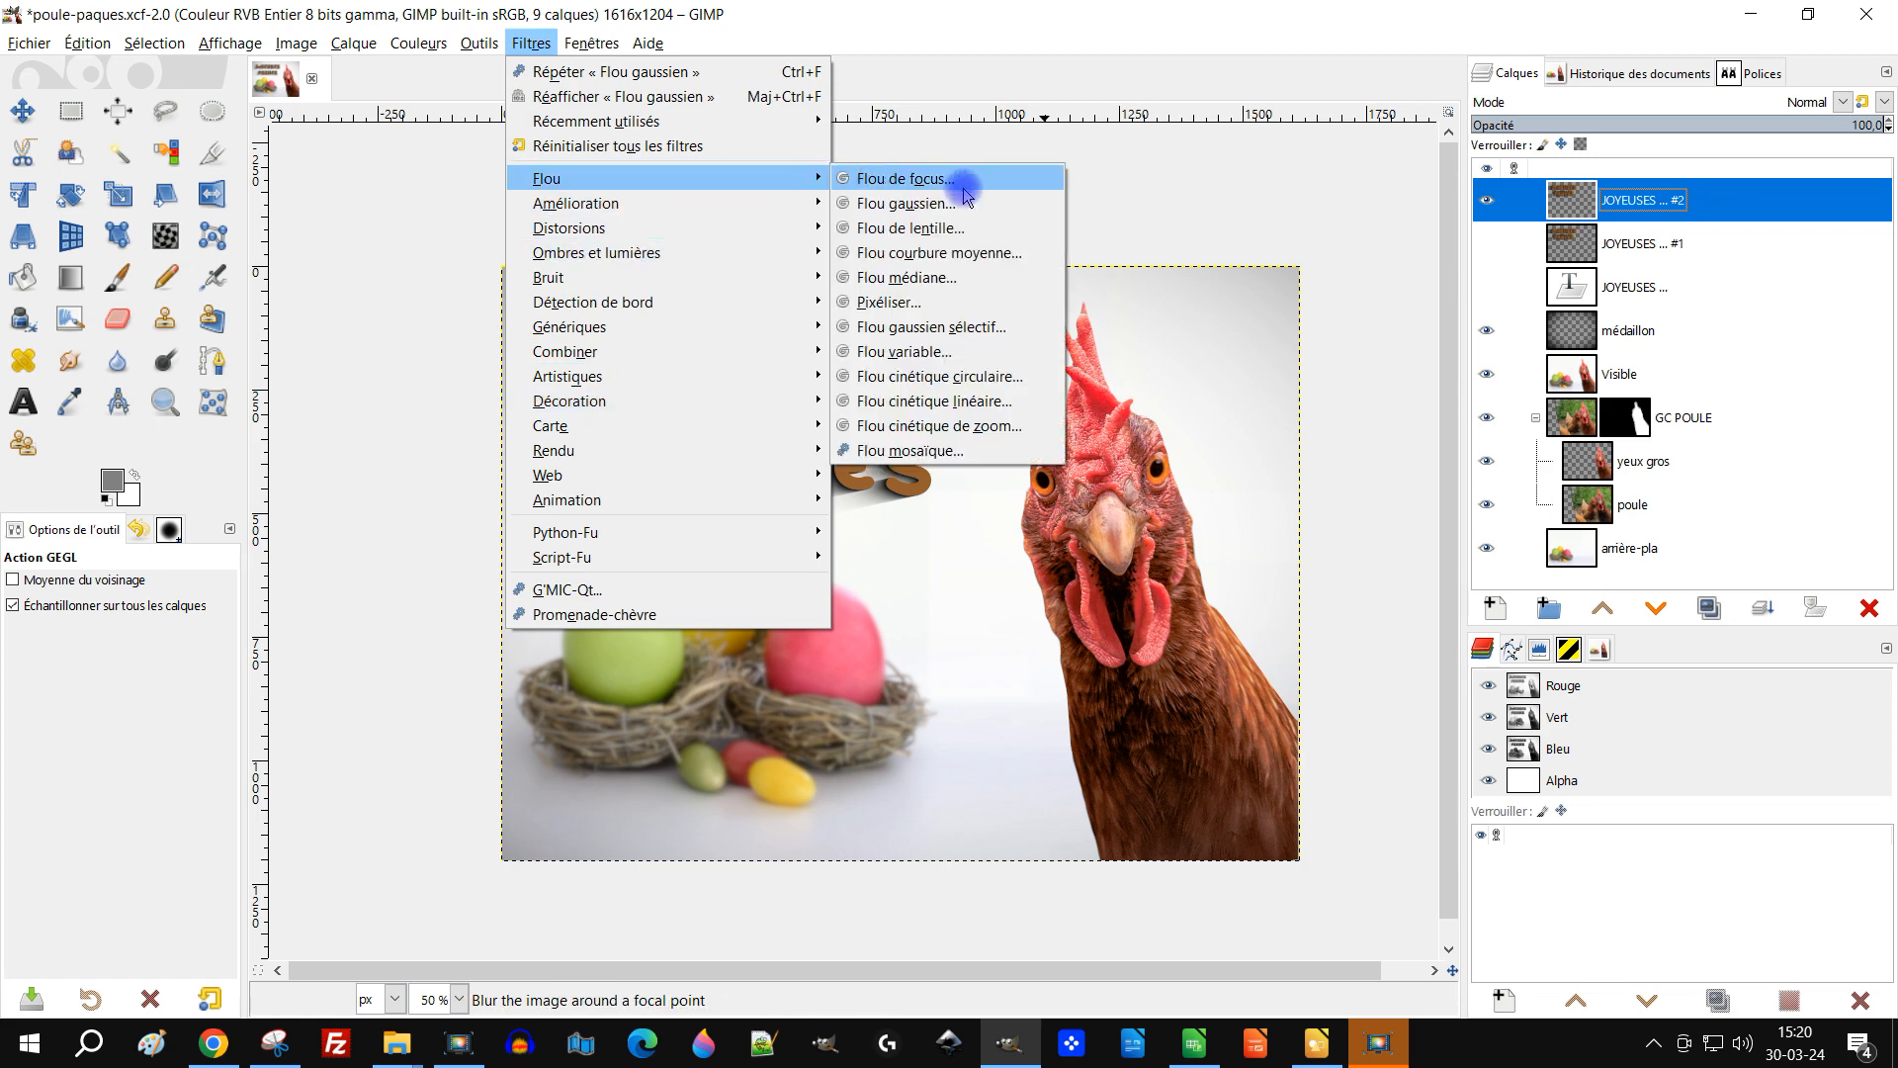
{"action": "left_click", "coordinate": [965, 199]}
{"action": "left_click", "coordinate": [415, 413]}
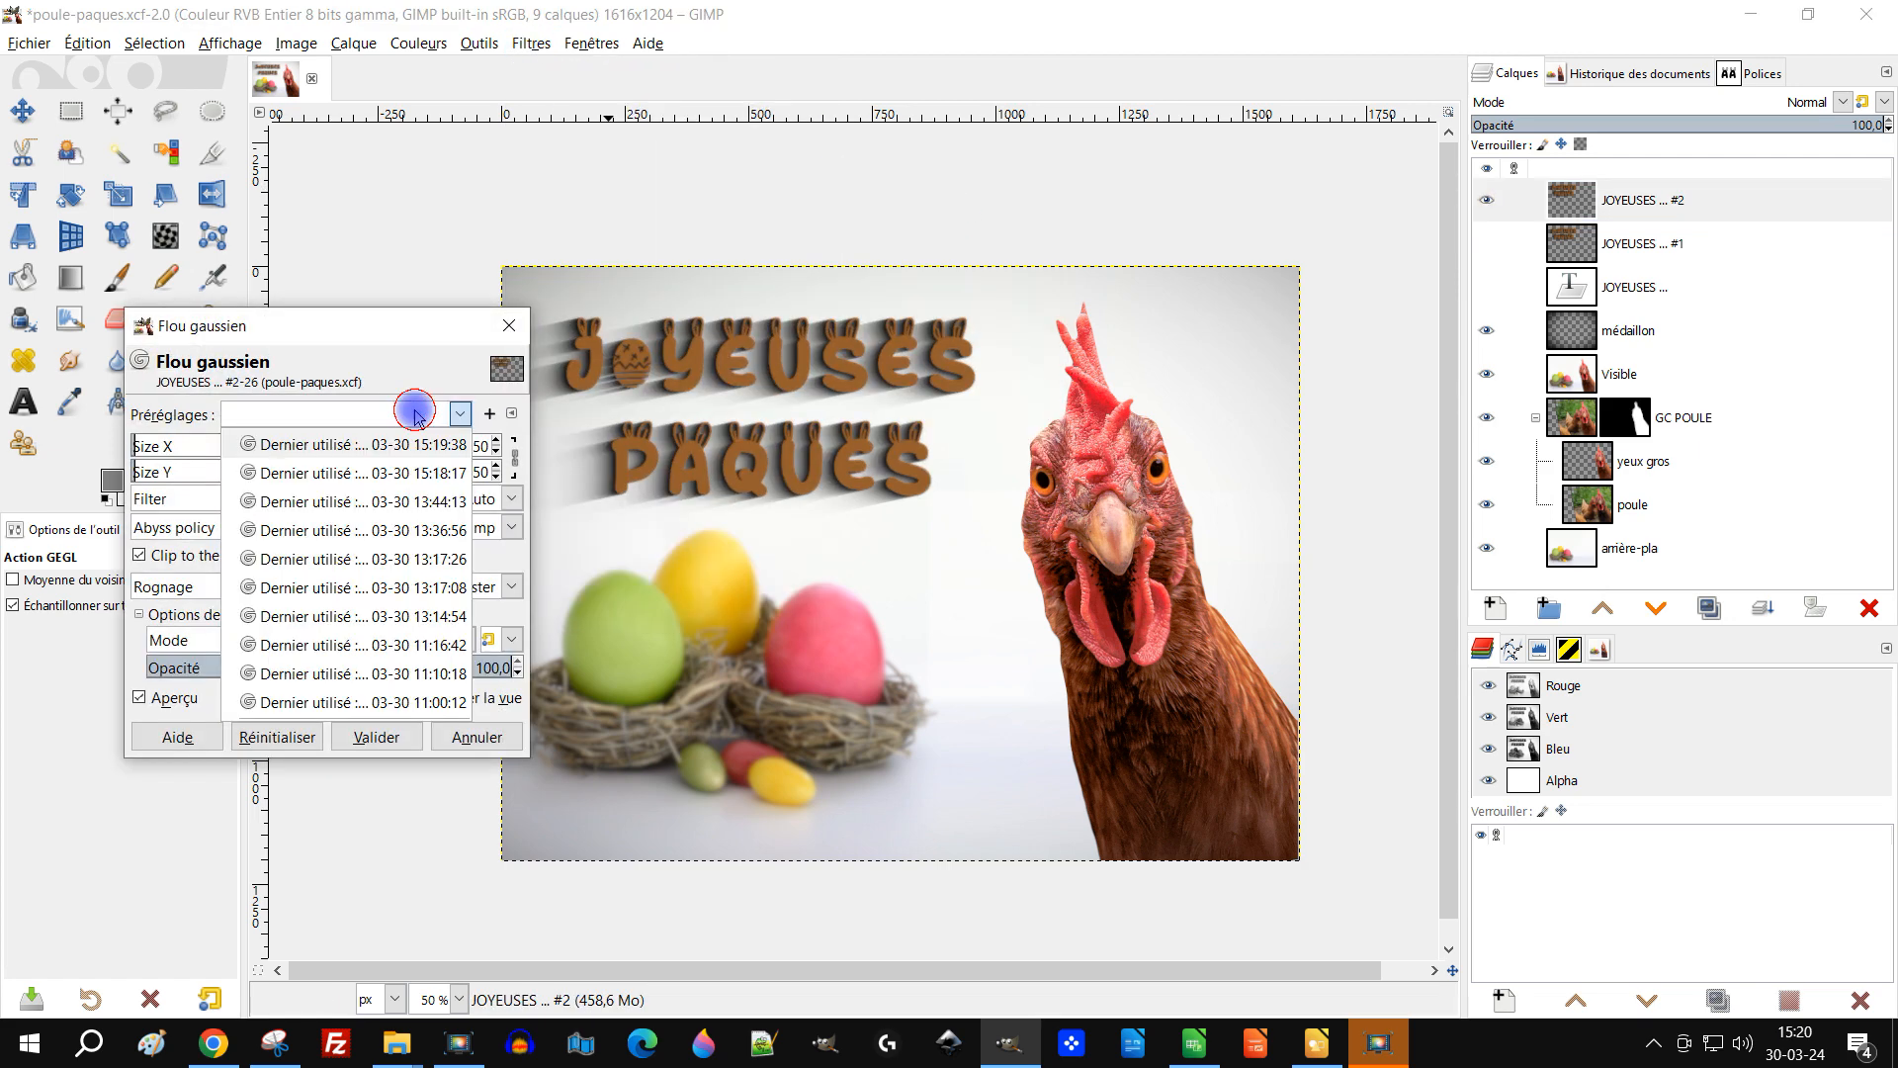
{"action": "left_click", "coordinate": [380, 445]}
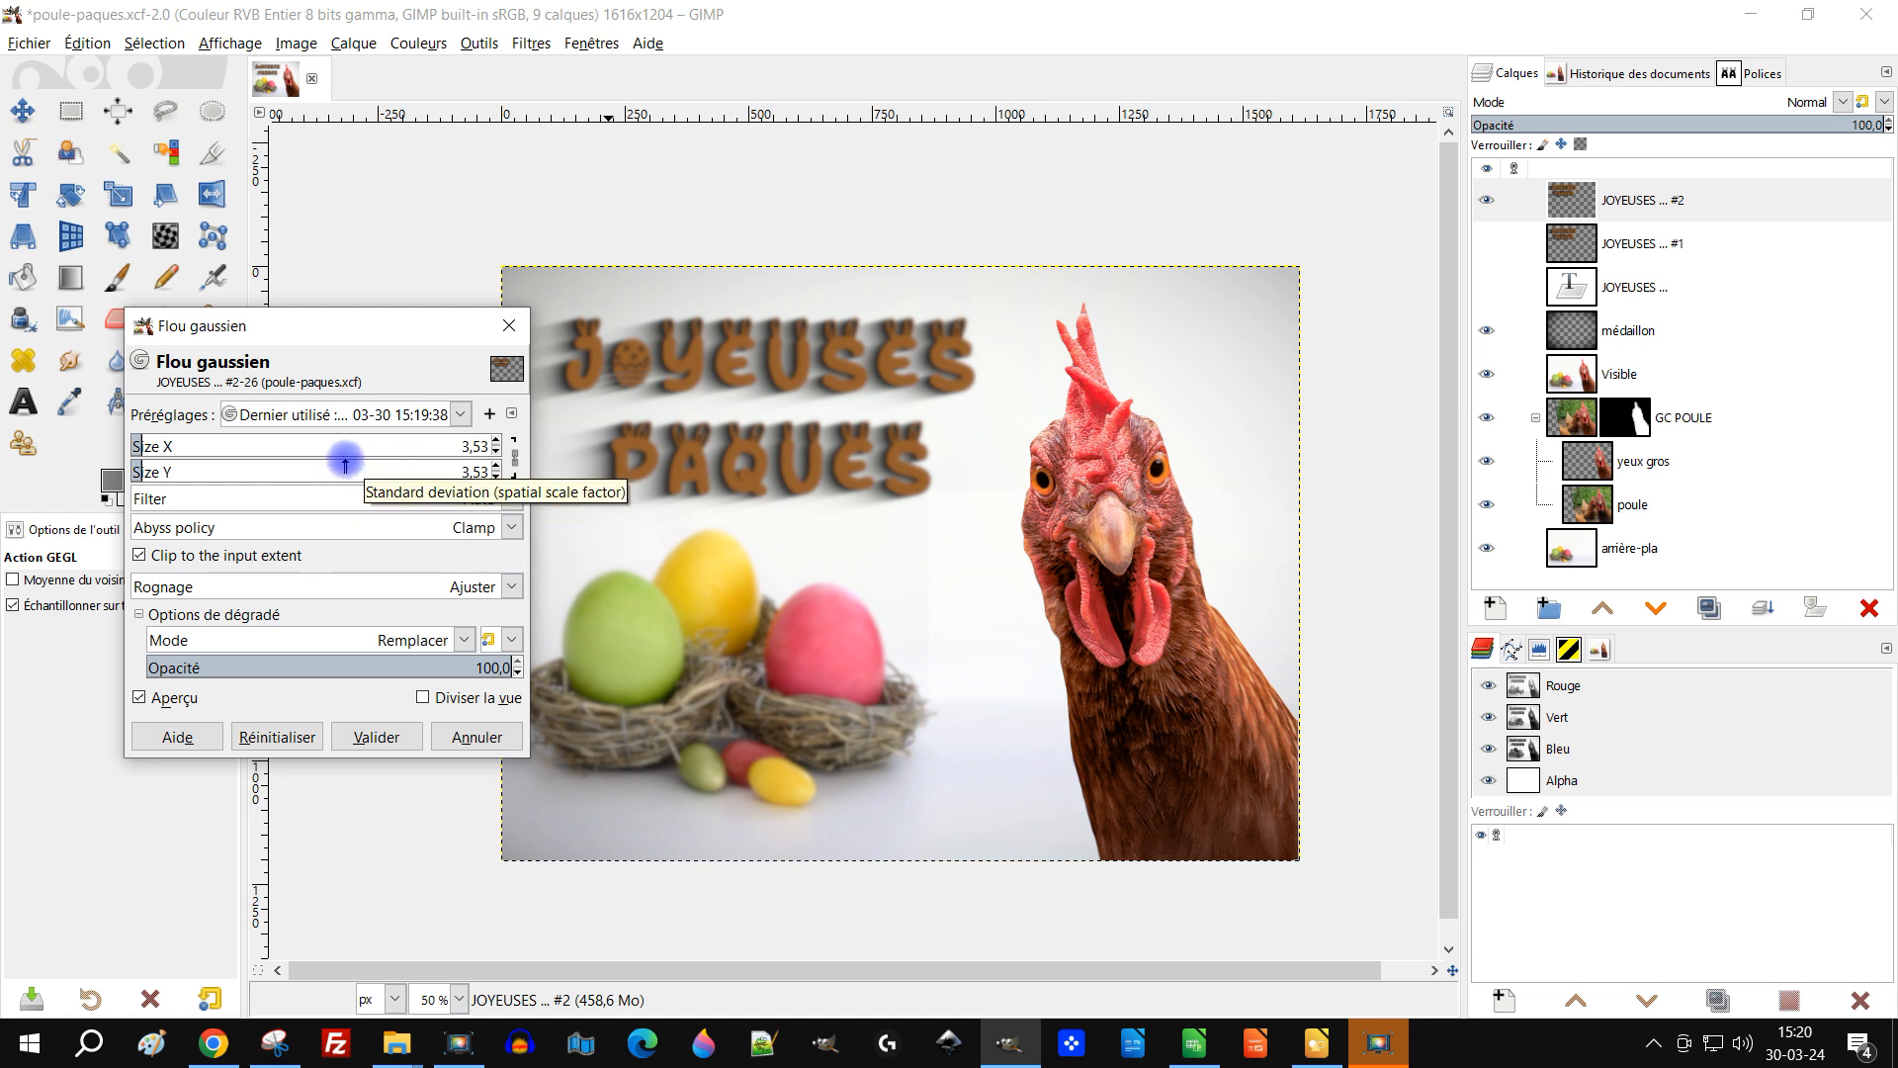
{"action": "scroll", "coordinate": [342, 446], "scroll_direction": "down", "scroll_amount": 1}
{"action": "scroll", "coordinate": [342, 447], "scroll_direction": "down", "scroll_amount": 2}
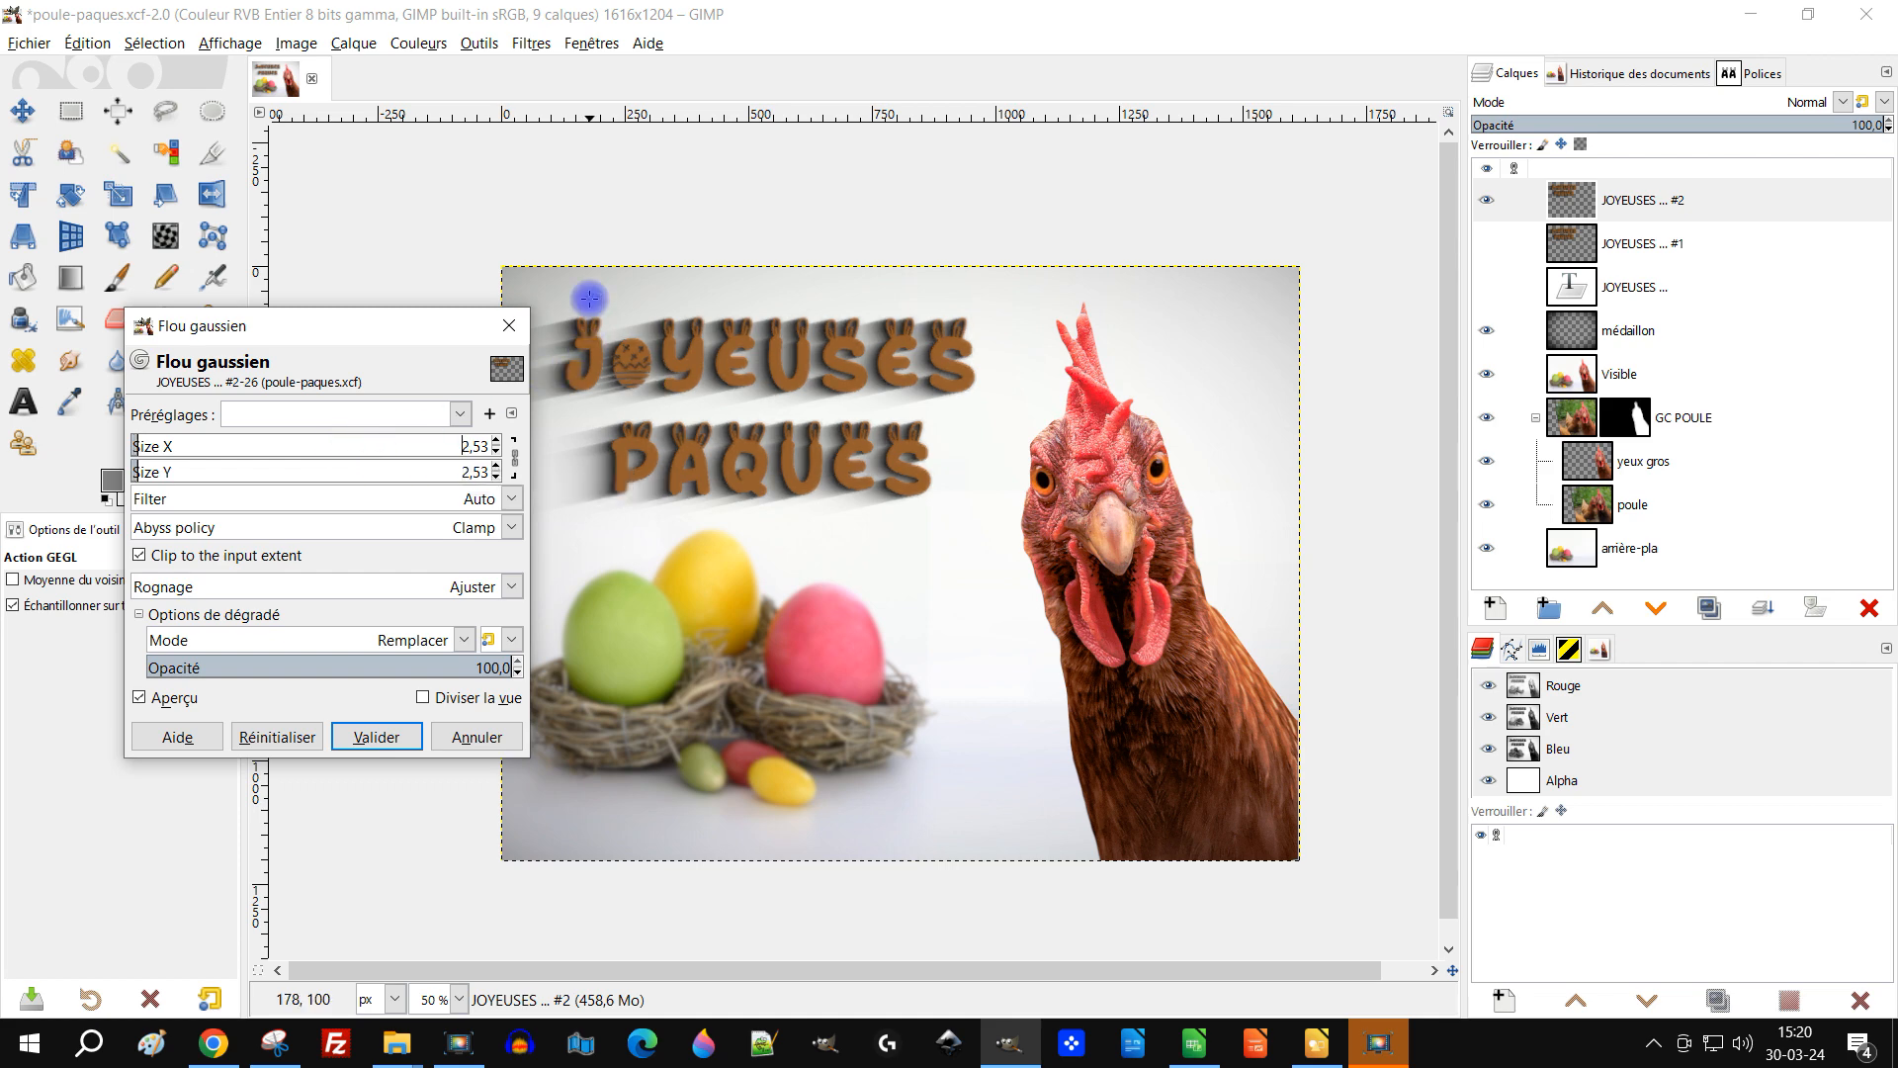
{"action": "left_click_drag", "start_coordinate": [933, 466], "coordinate": [1068, 412]}
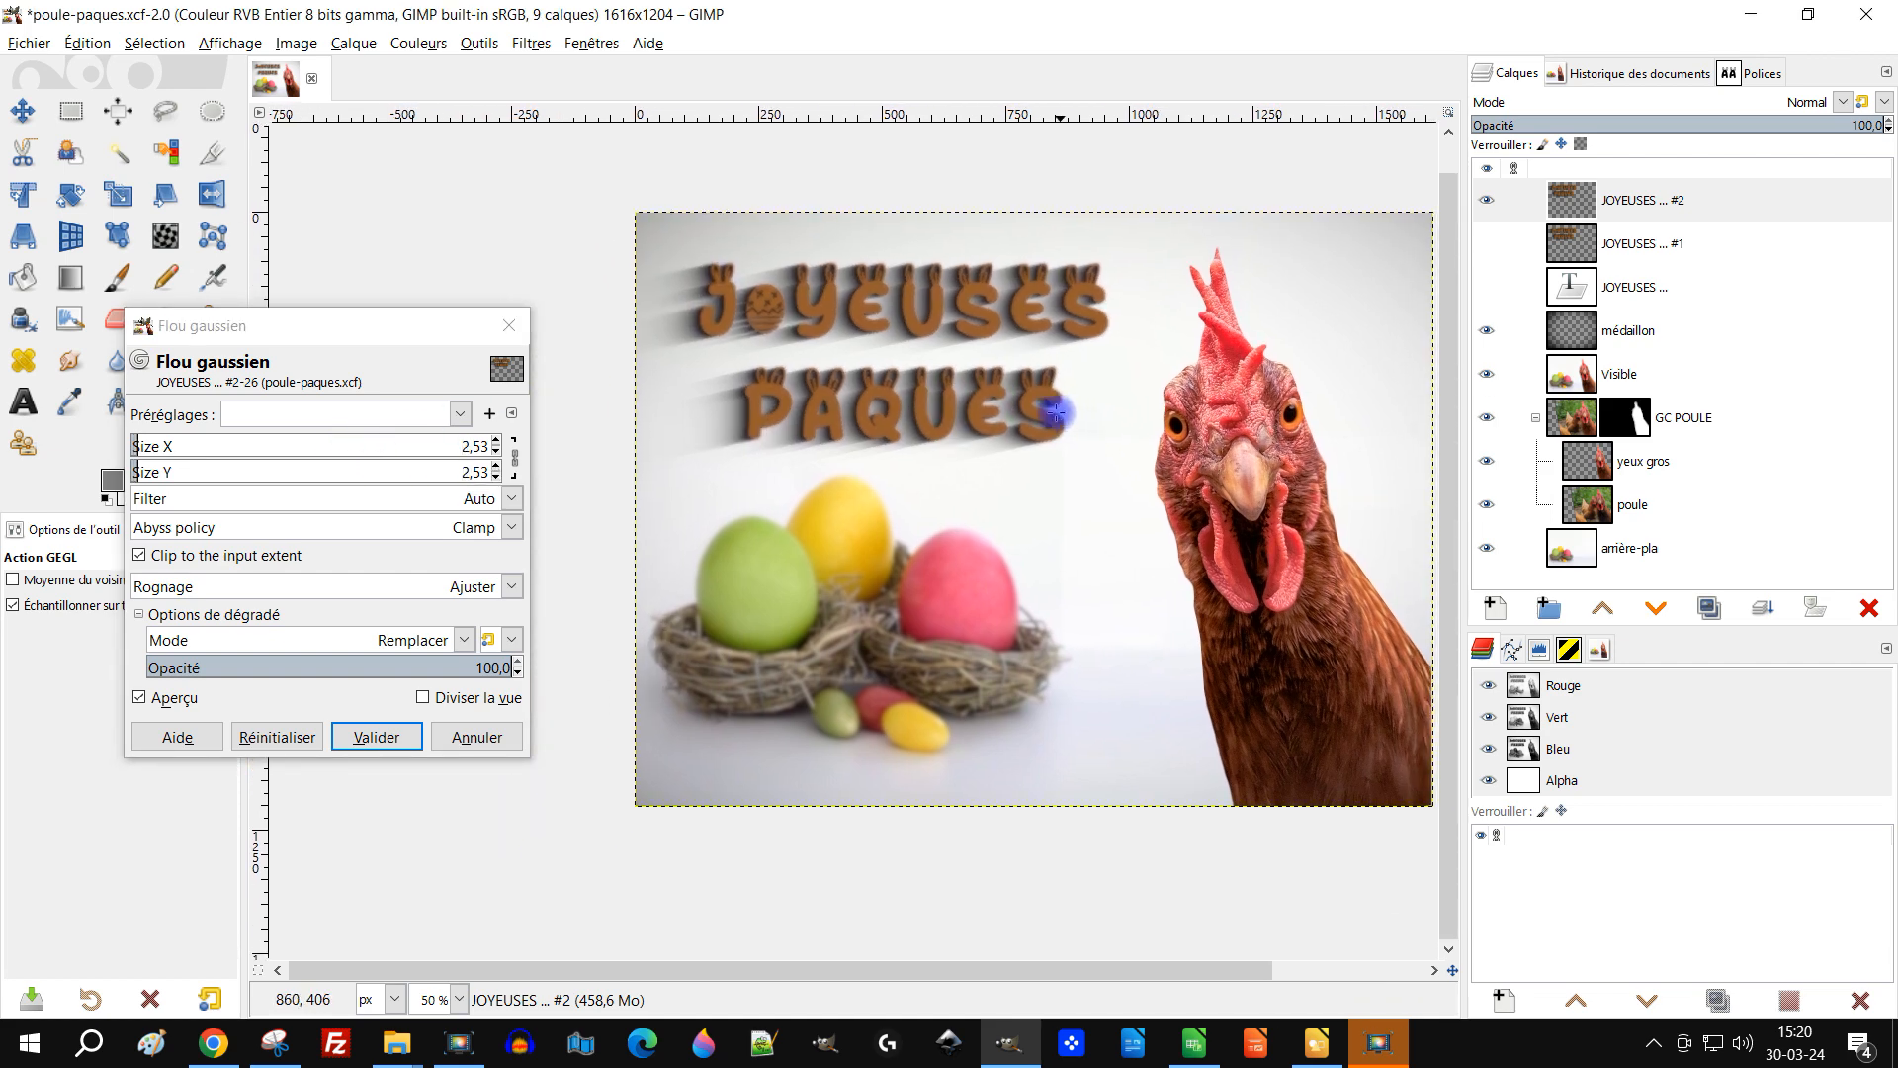
{"action": "left_click", "coordinate": [365, 415]}
{"action": "left_click", "coordinate": [352, 441]}
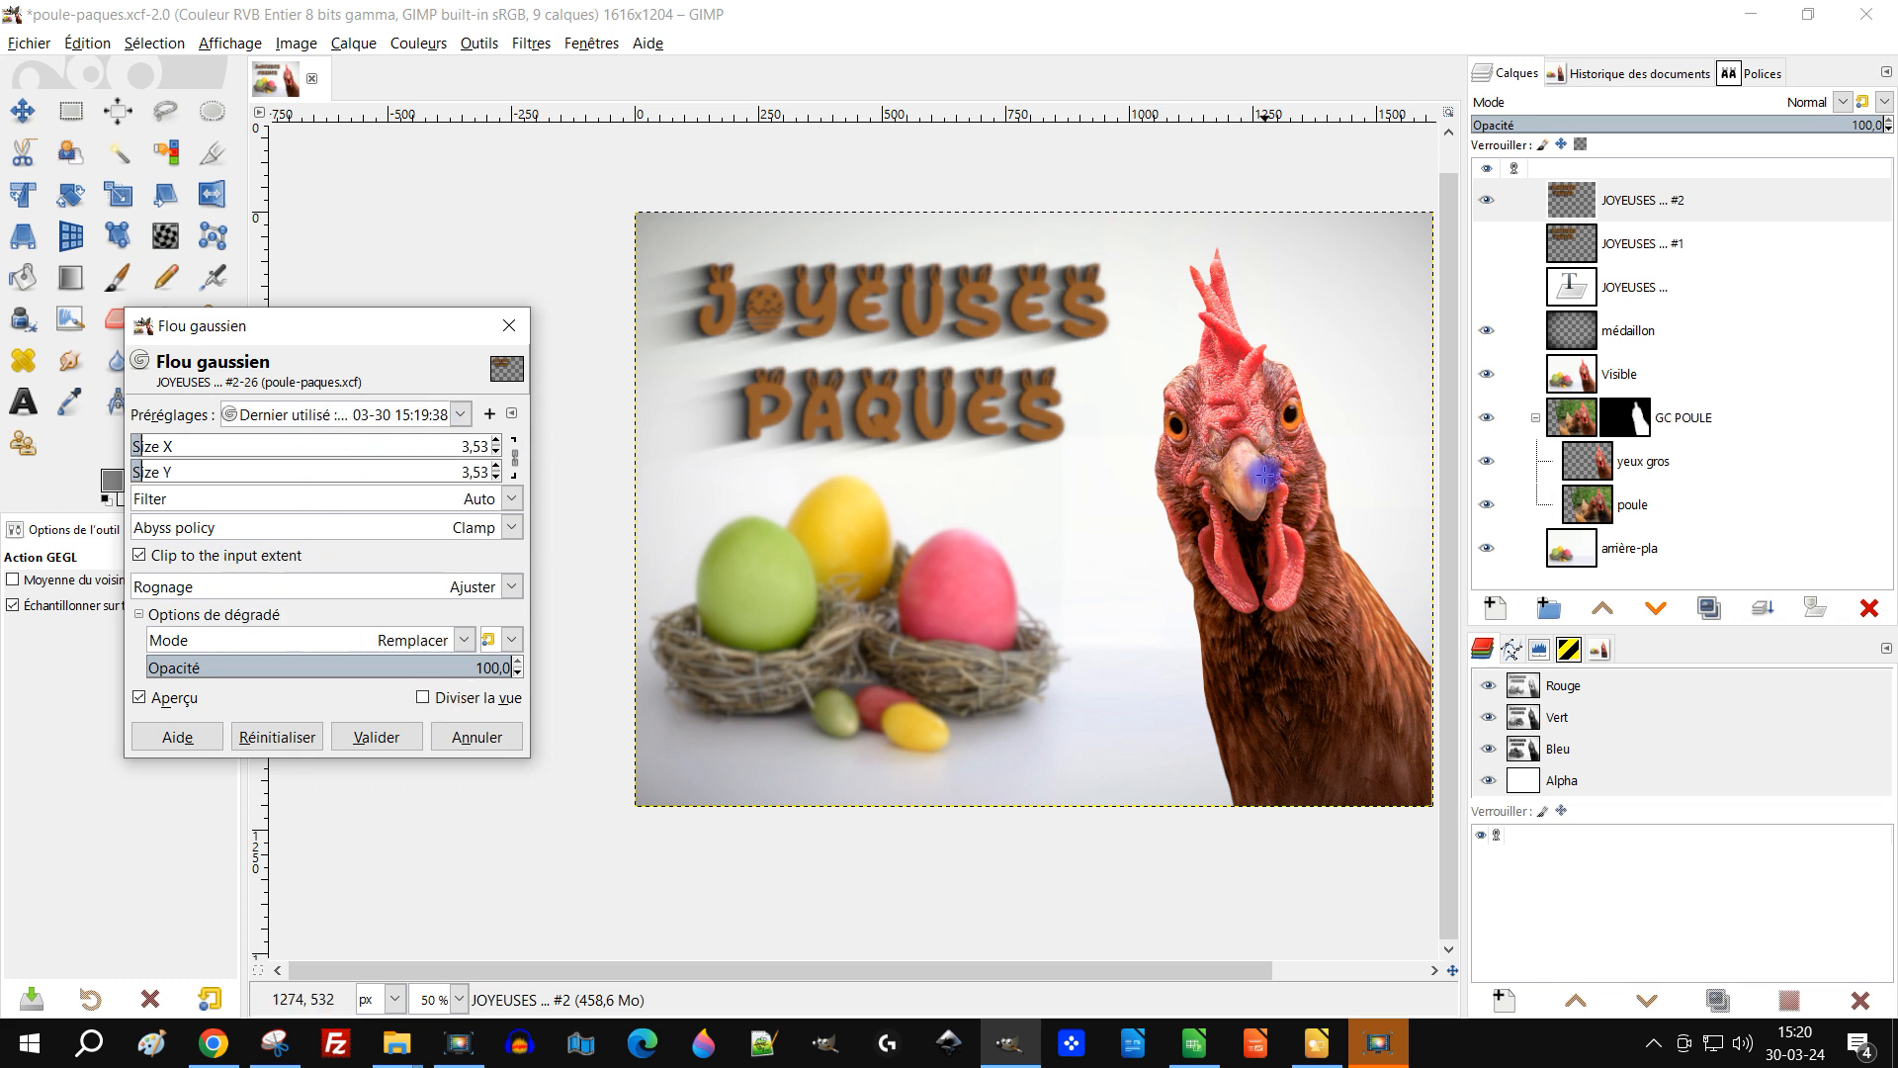
{"action": "left_click_drag", "start_coordinate": [1264, 474], "coordinate": [1199, 493]}
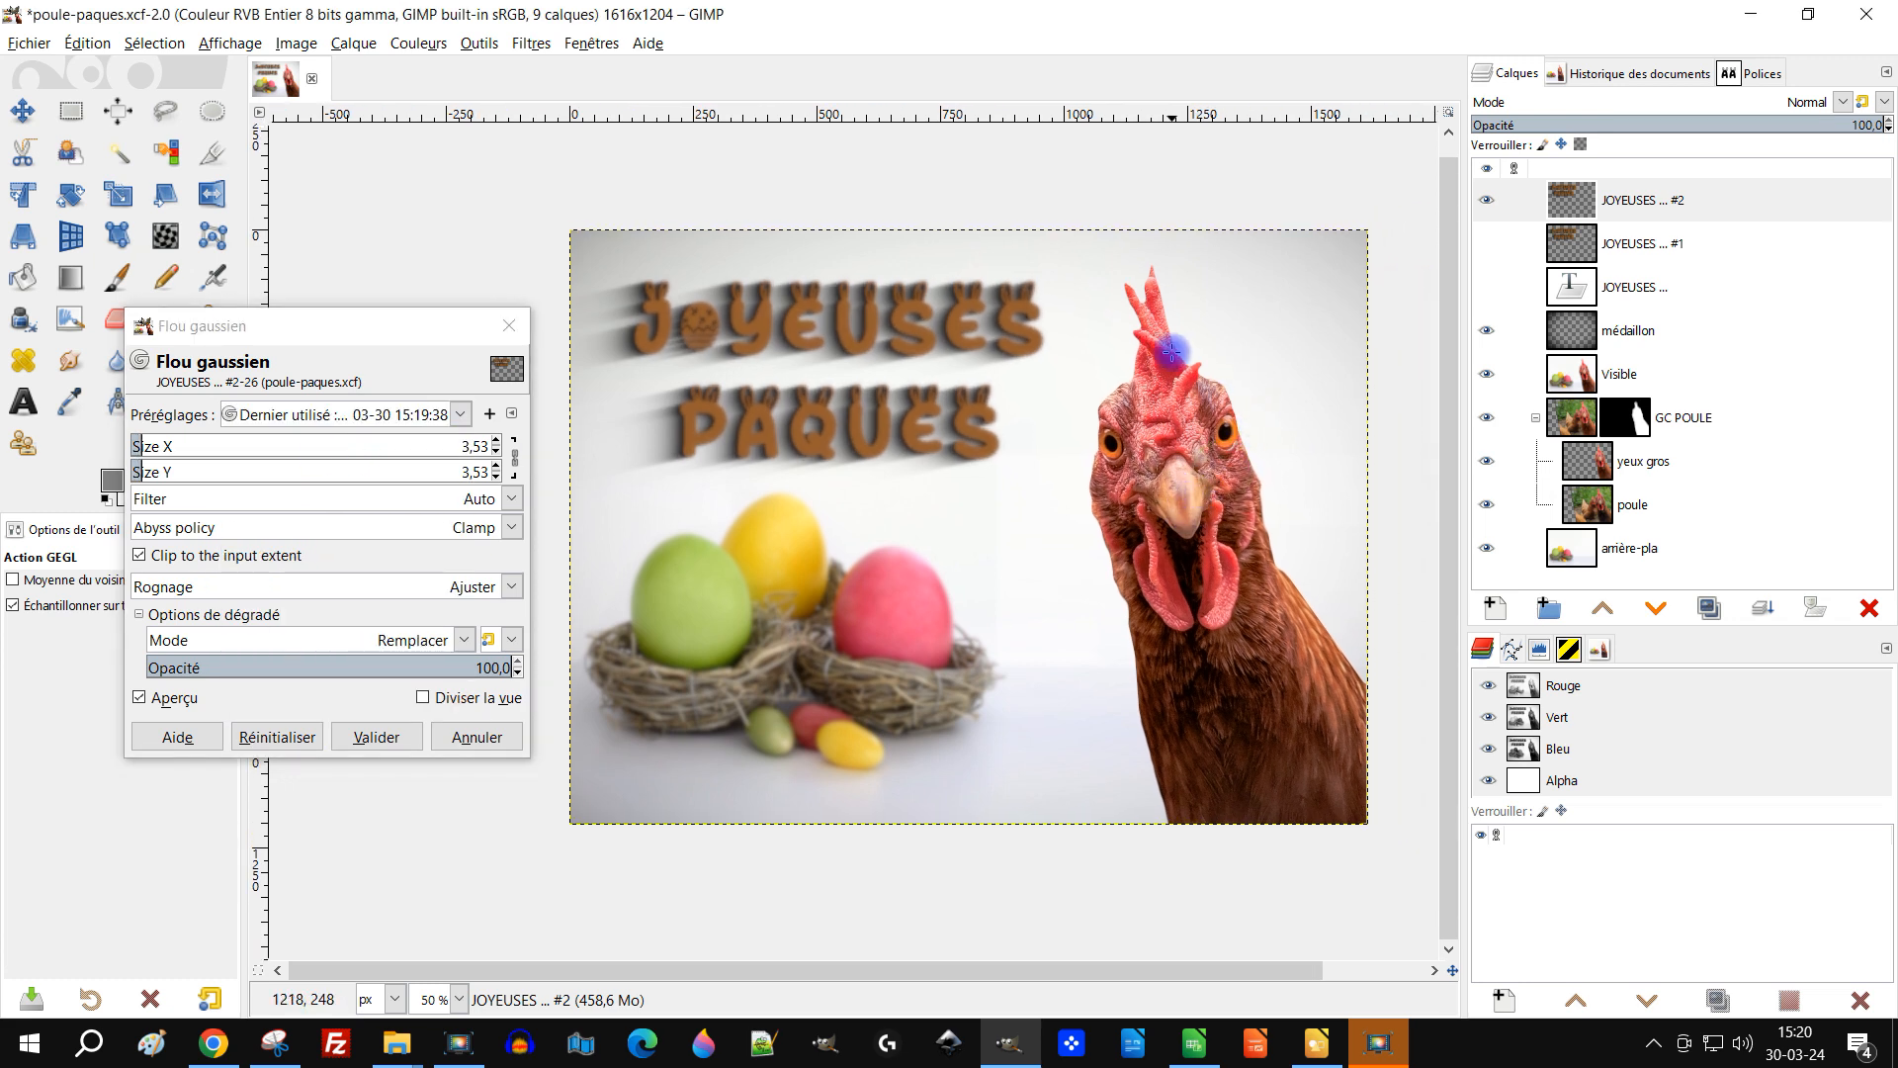
{"action": "left_click_drag", "start_coordinate": [1278, 569], "coordinate": [1248, 562]}
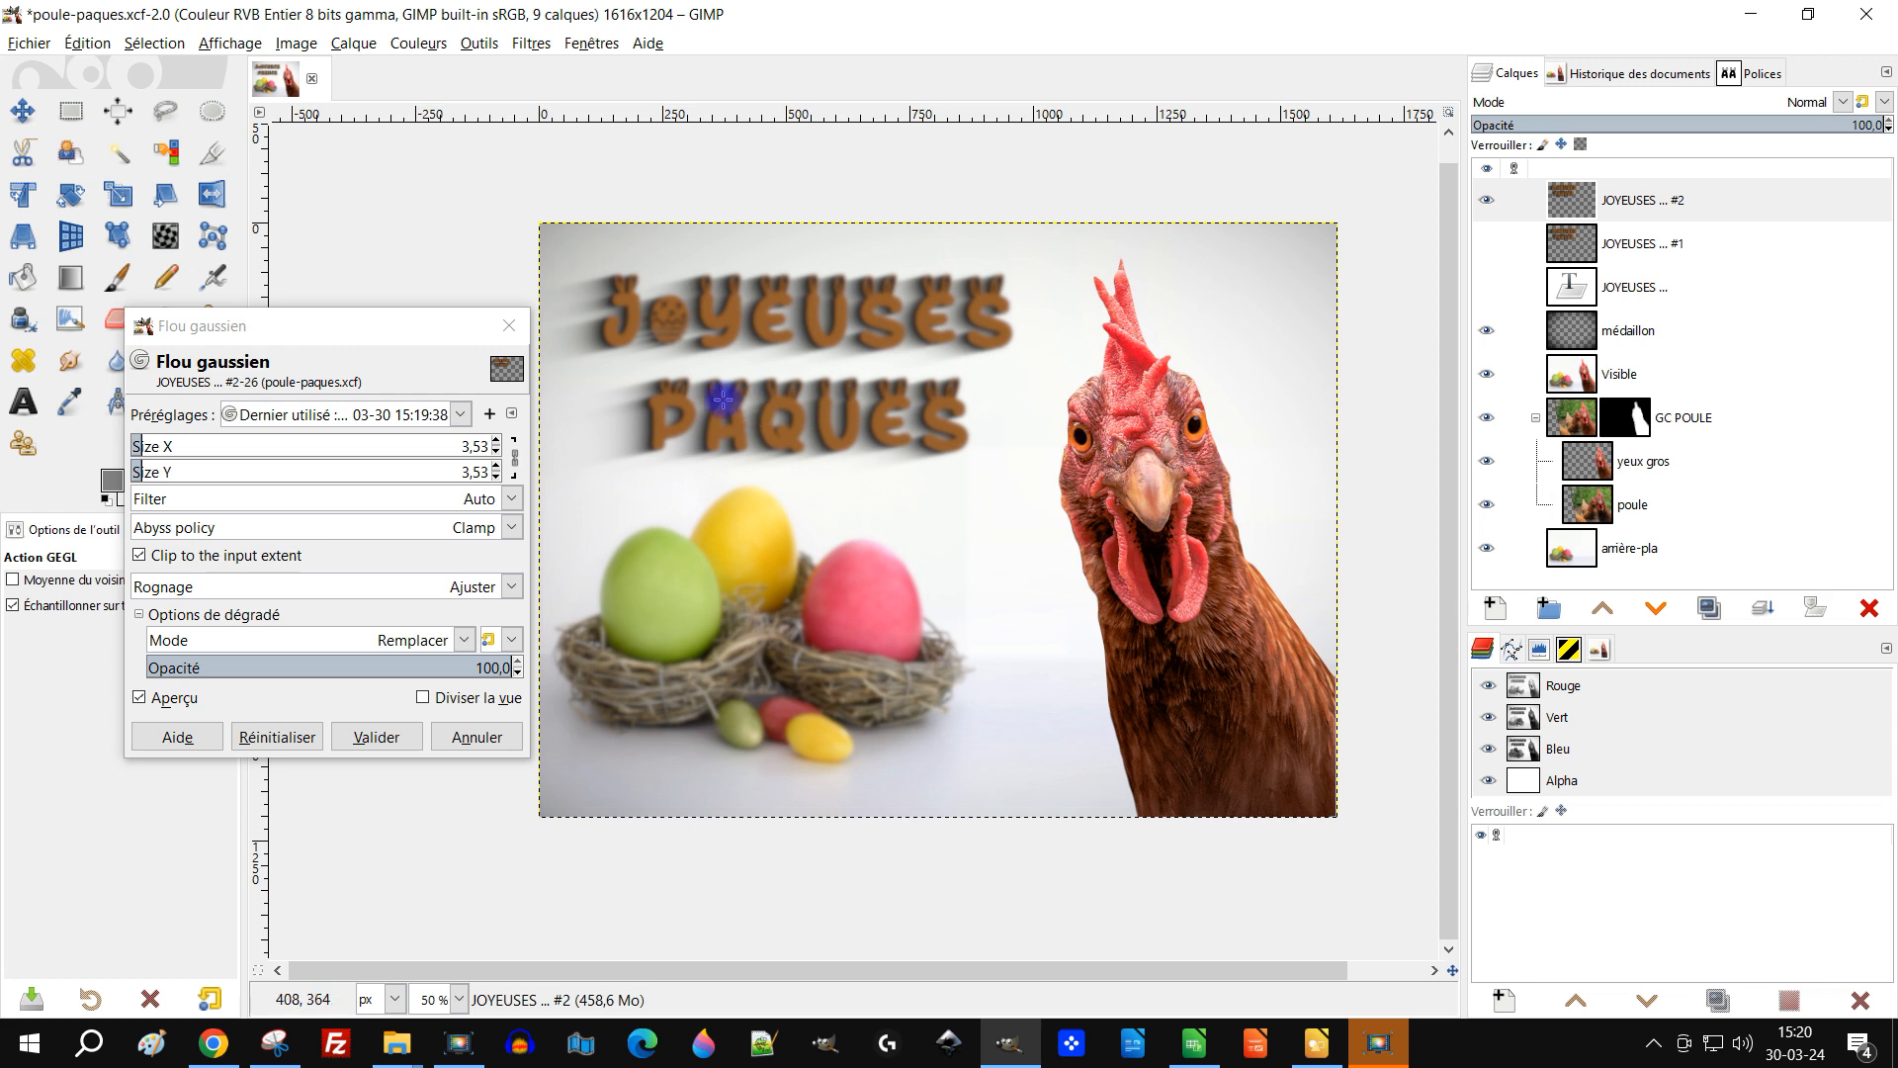
{"action": "left_click", "coordinate": [497, 453]}
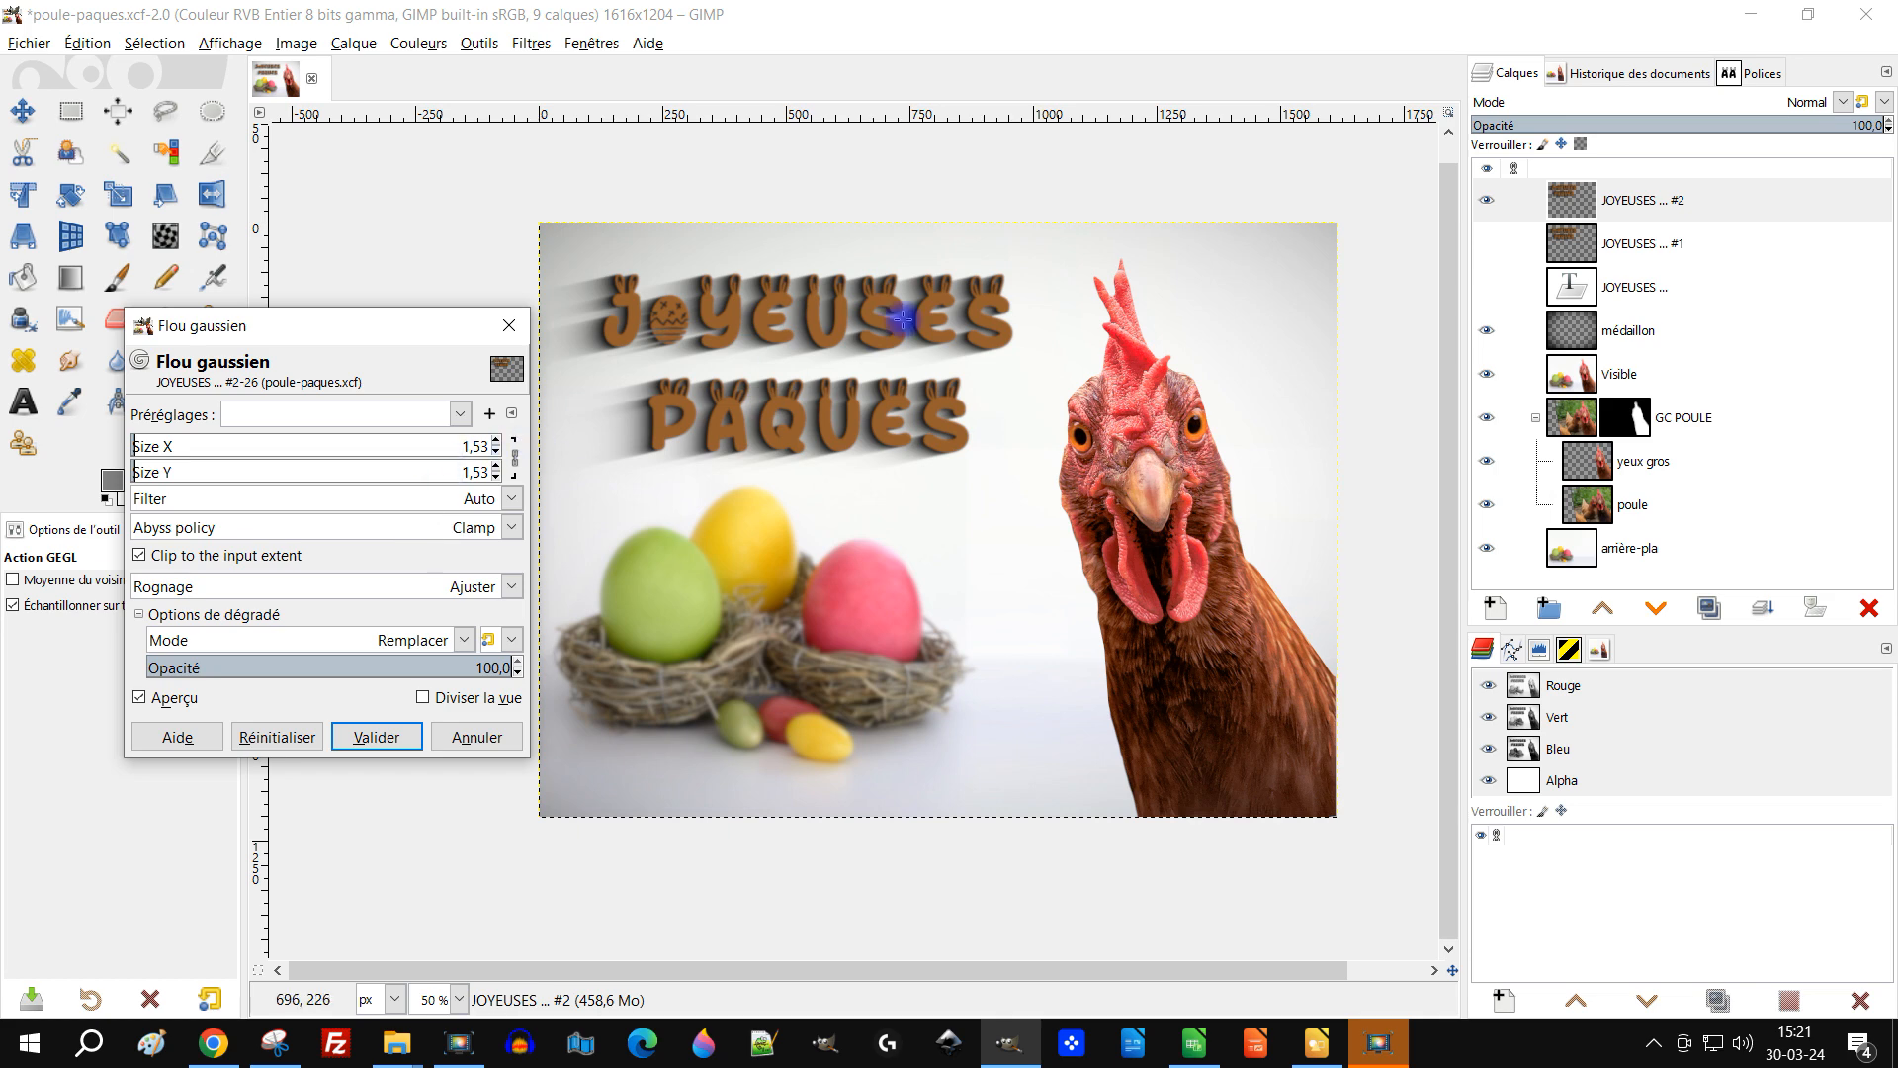
{"action": "scroll", "coordinate": [1229, 616], "scroll_direction": "down", "scroll_amount": 1}
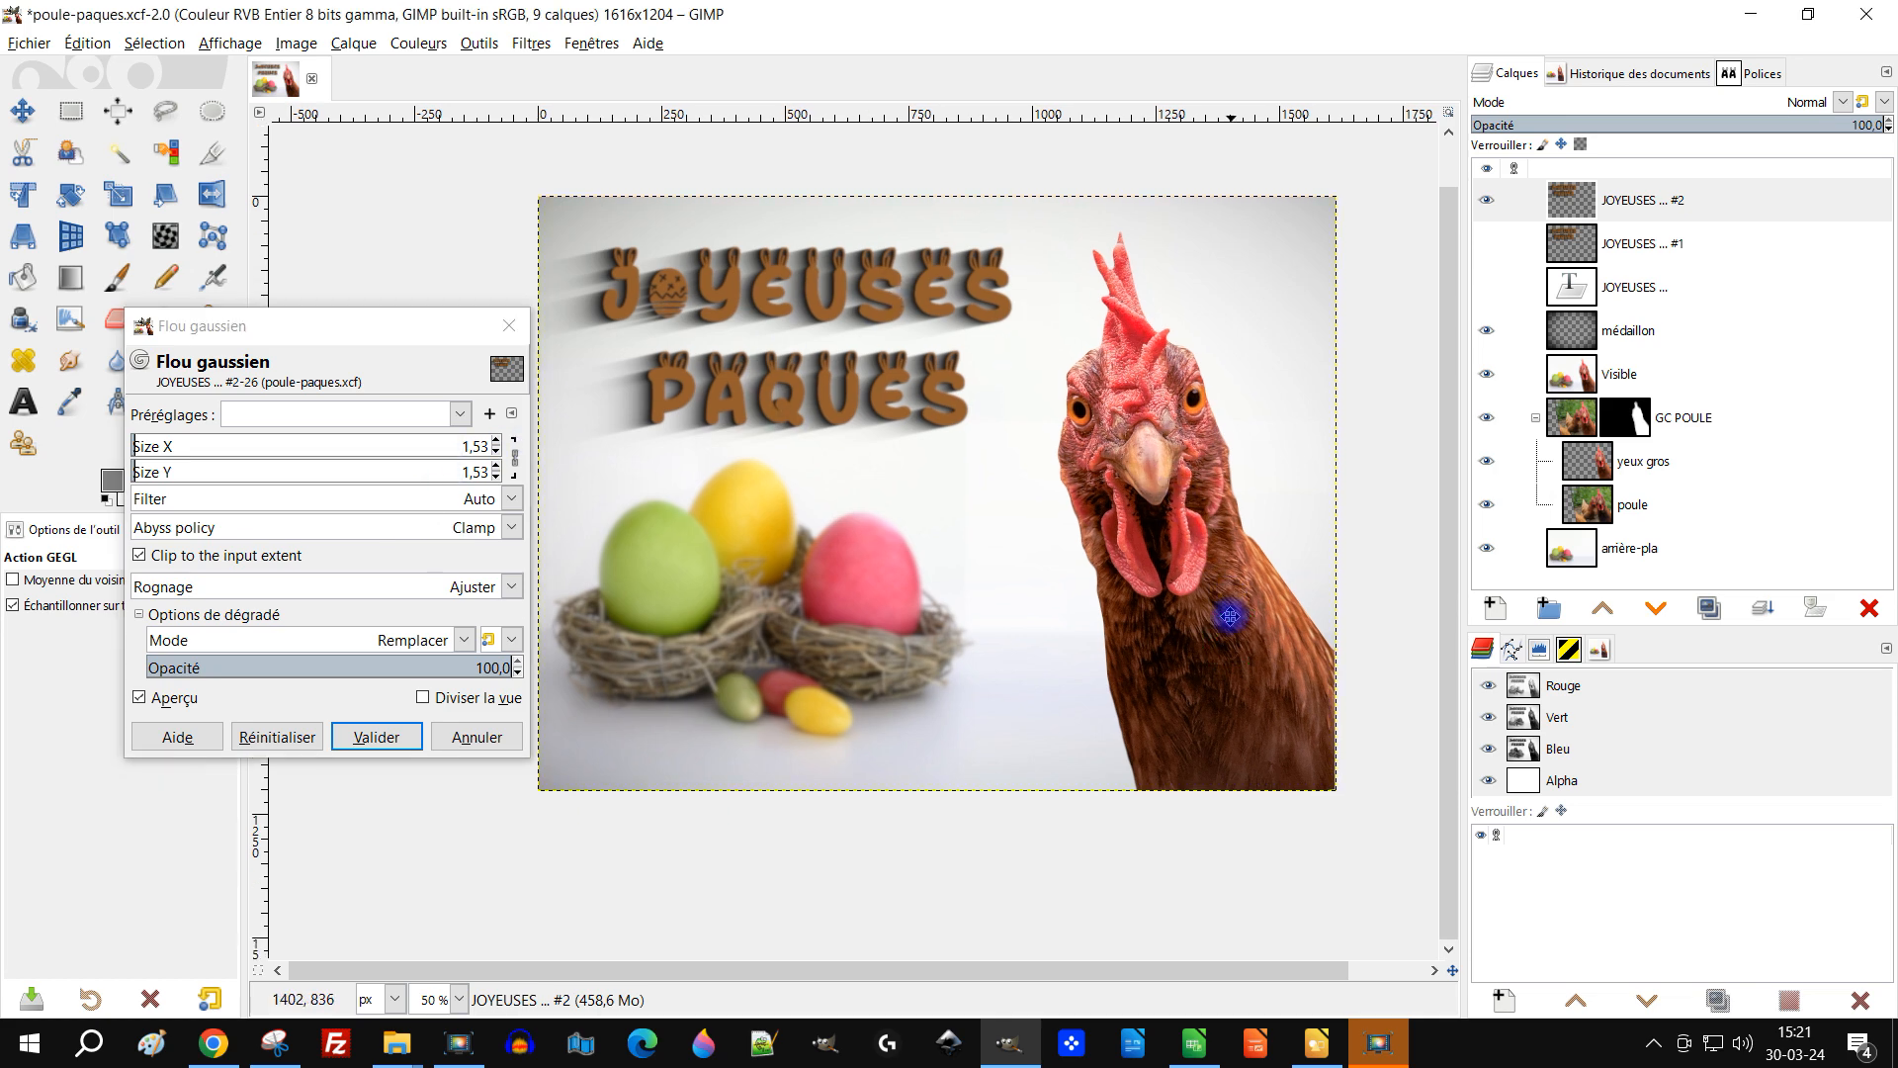
{"action": "left_click", "coordinate": [377, 737]}
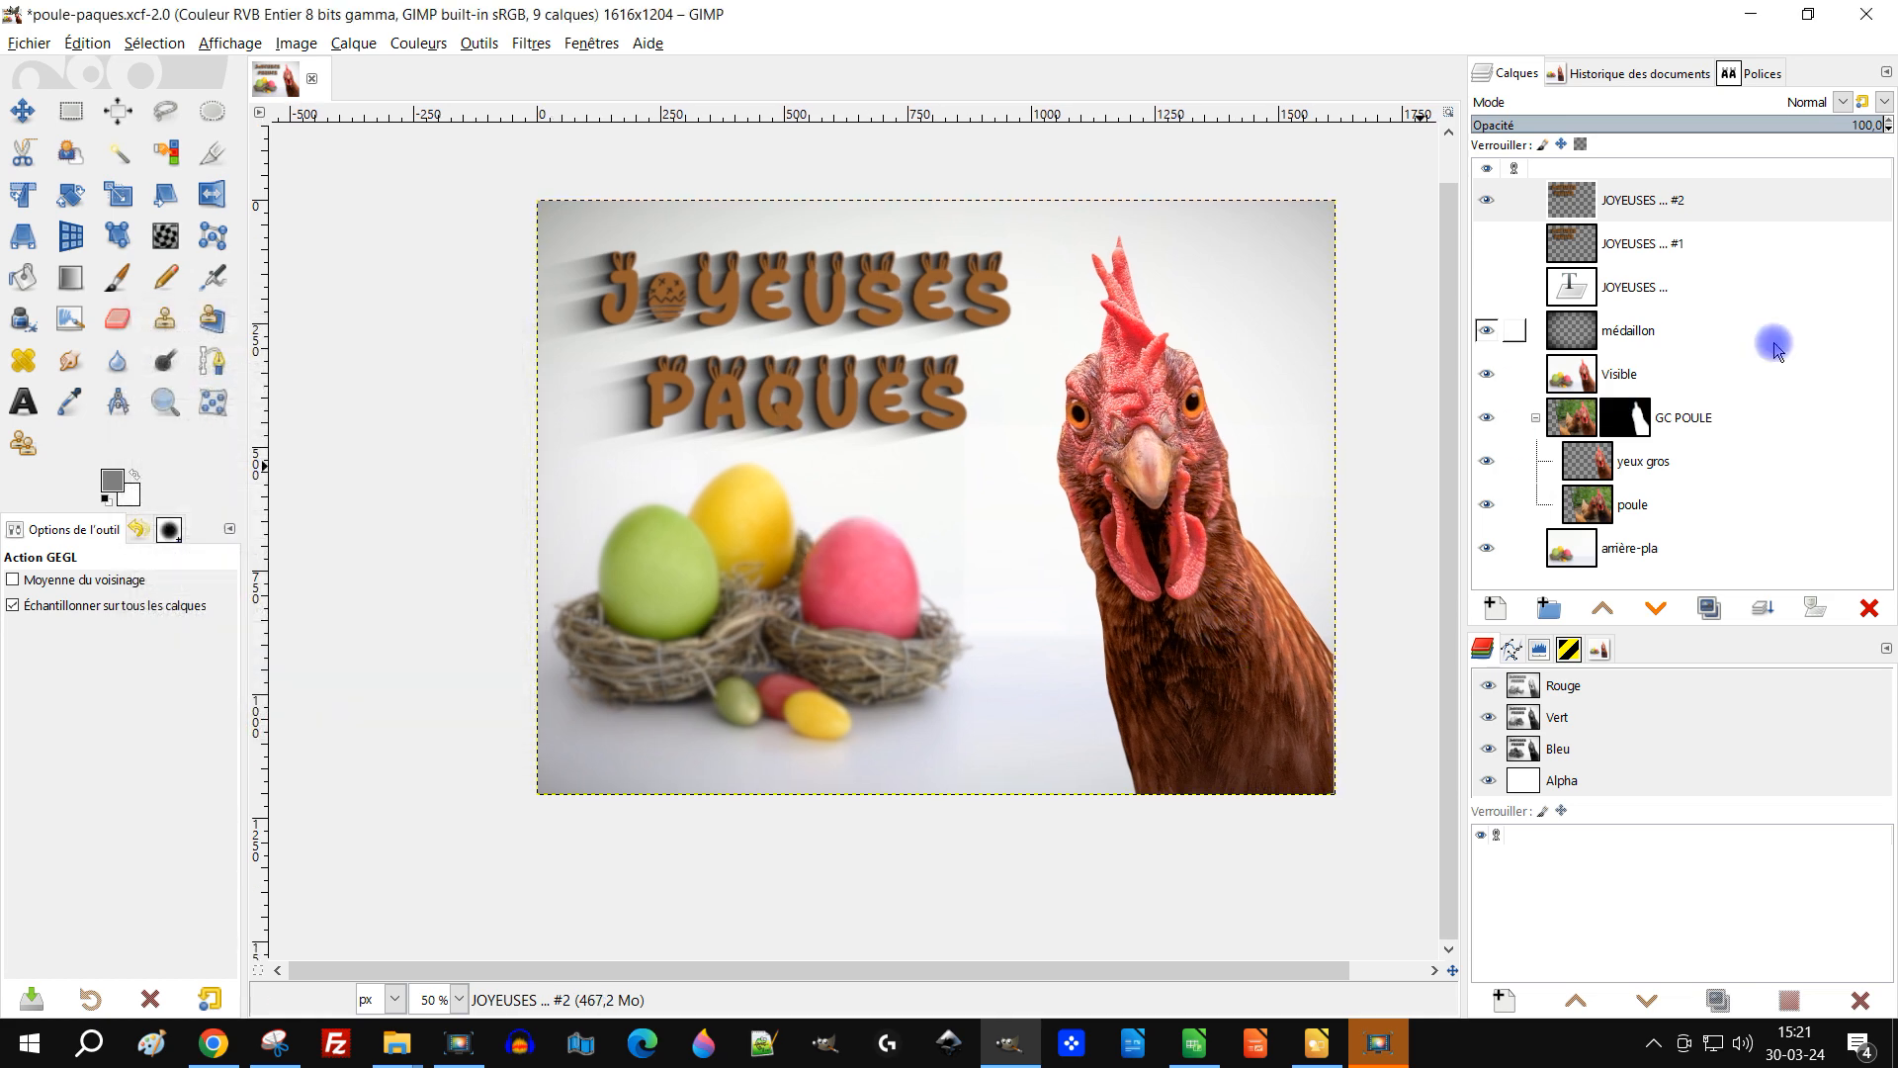
{"action": "left_click", "coordinate": [1596, 470]}
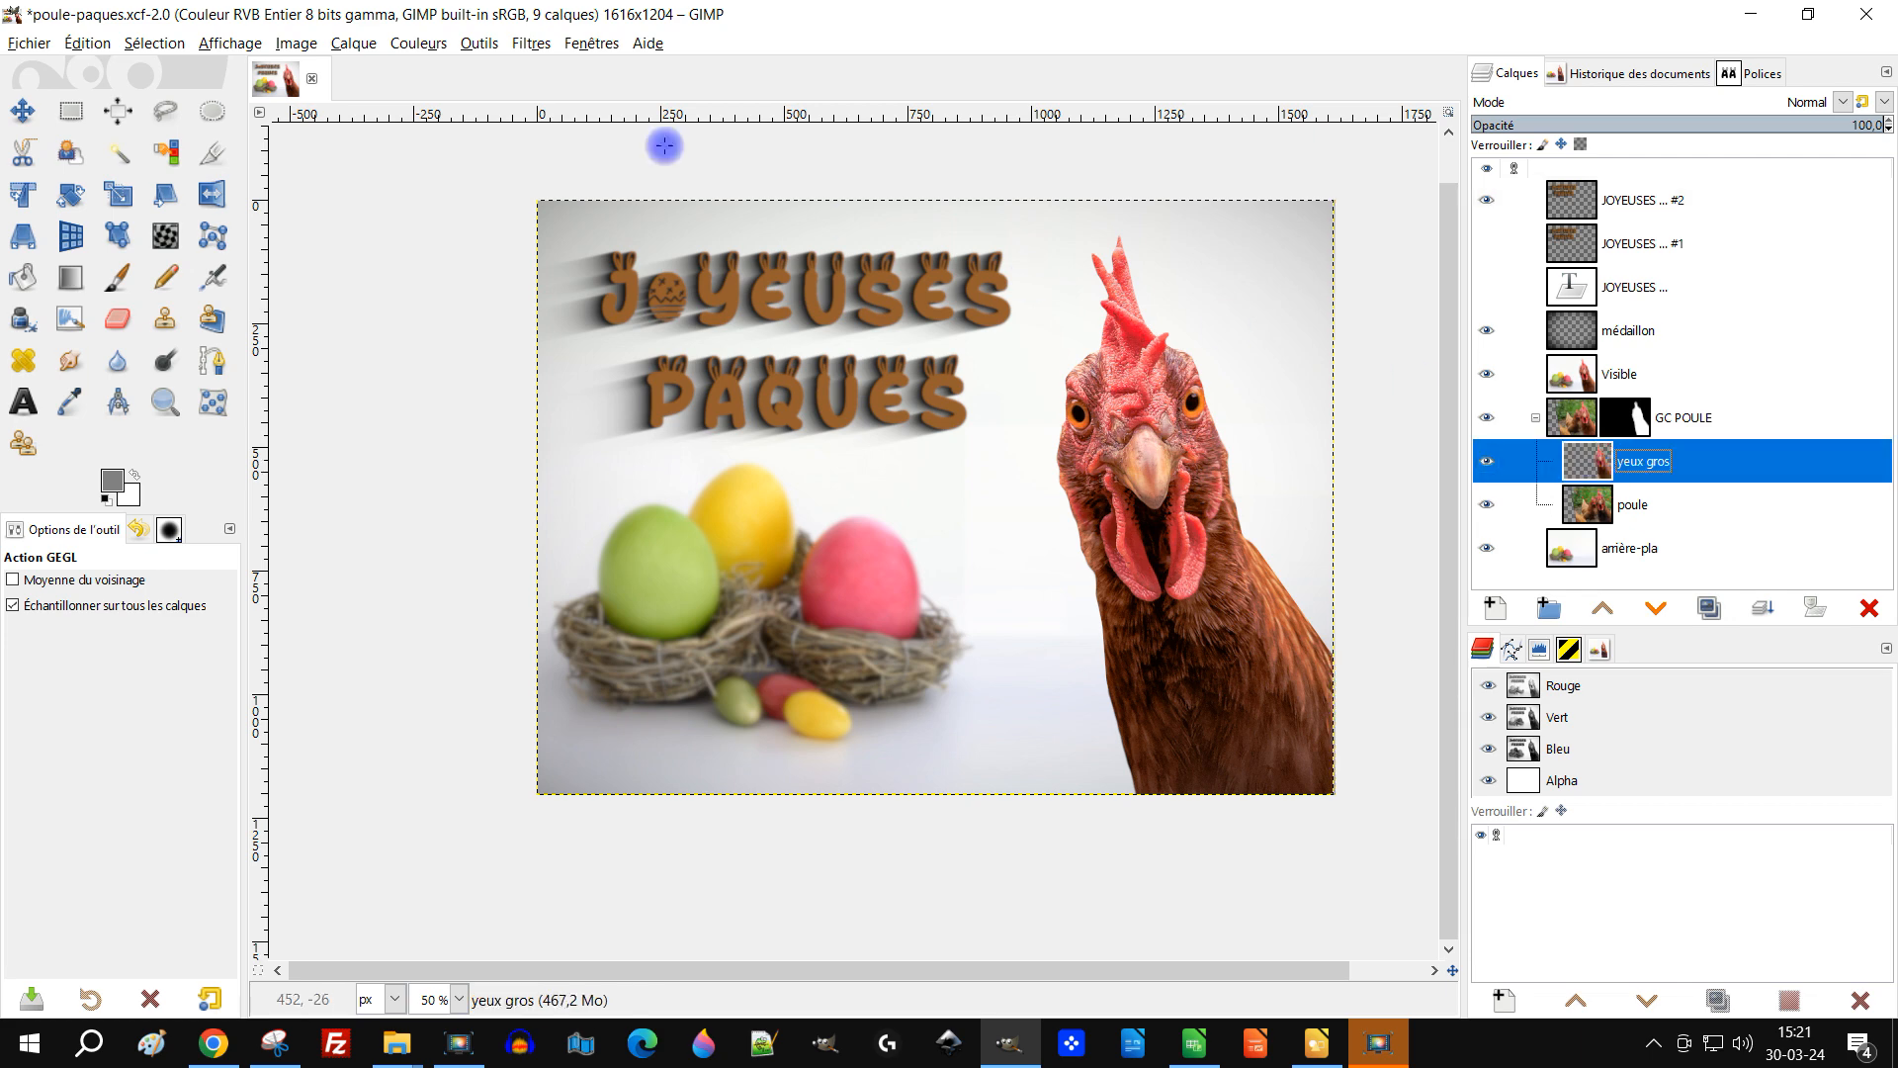
{"action": "left_click", "coordinate": [519, 45]}
{"action": "left_click", "coordinate": [514, 42]}
{"action": "left_click", "coordinate": [418, 44]}
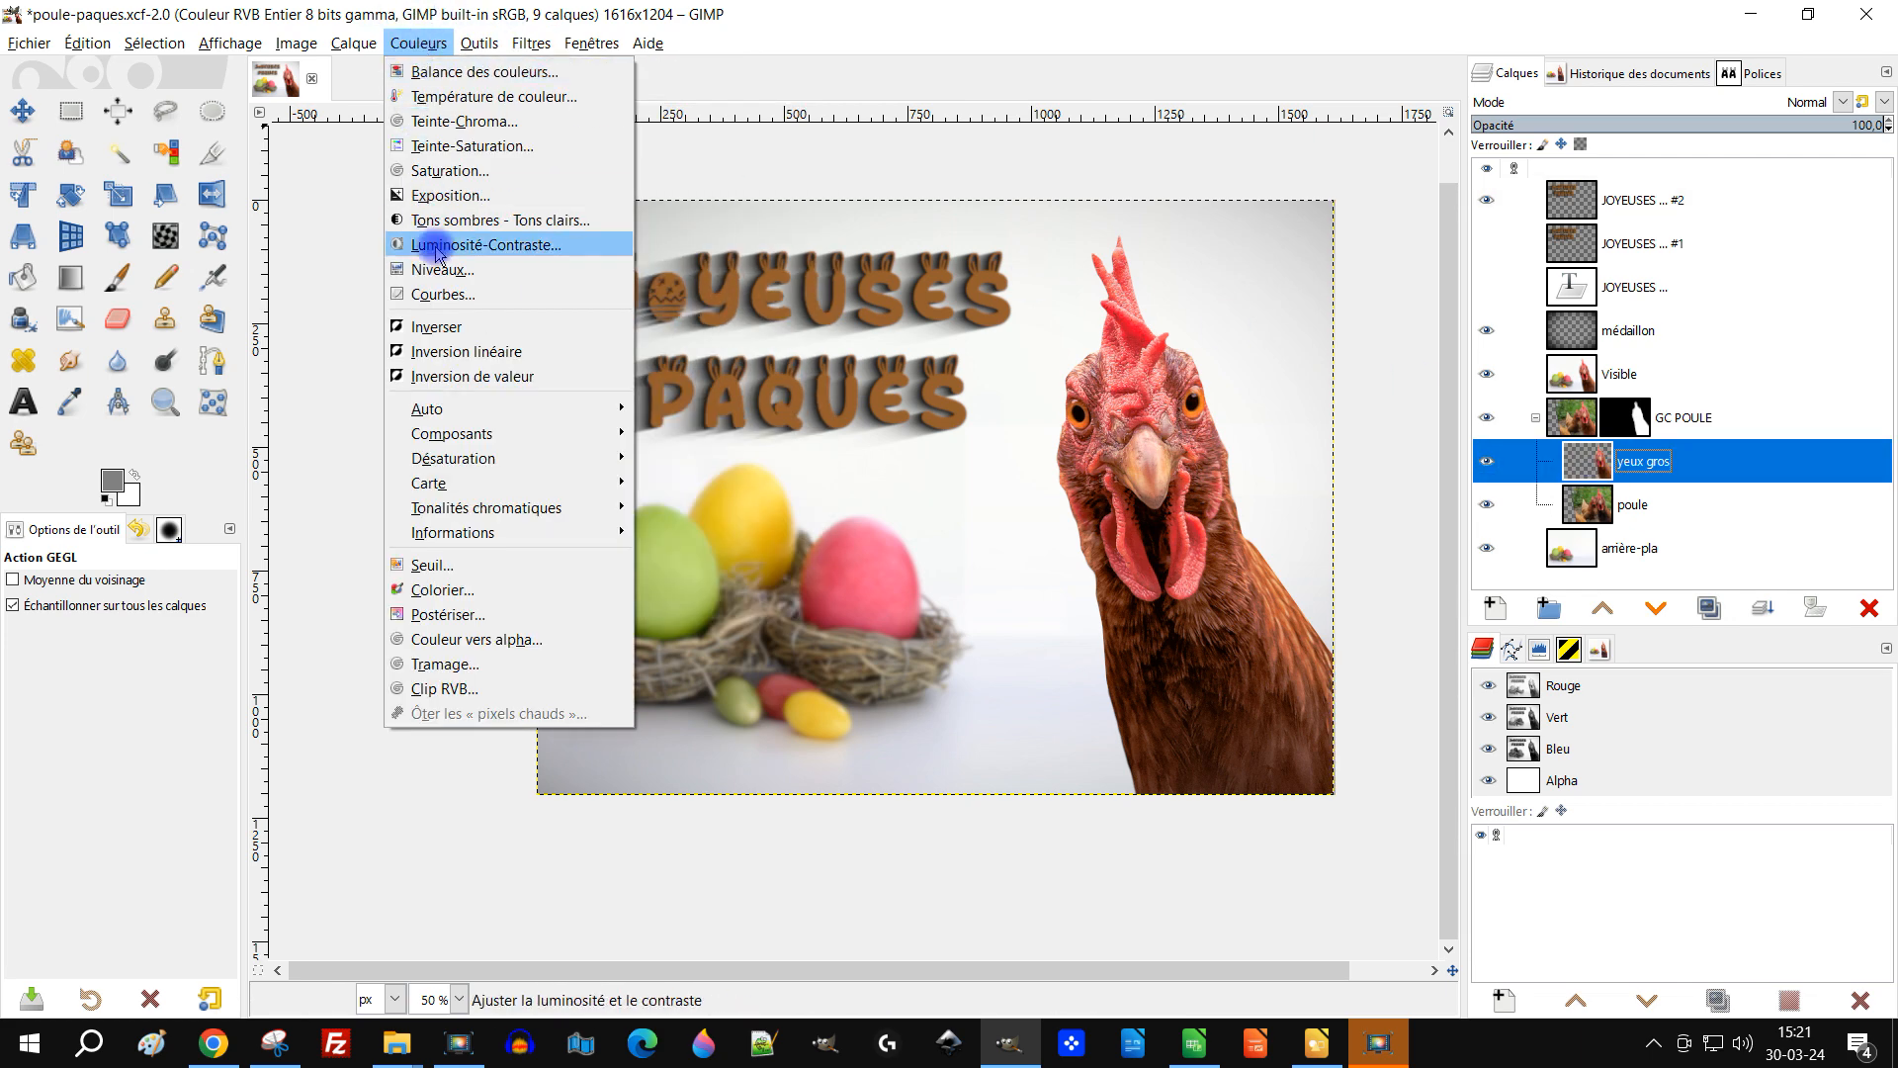
{"action": "left_click", "coordinate": [505, 148]}
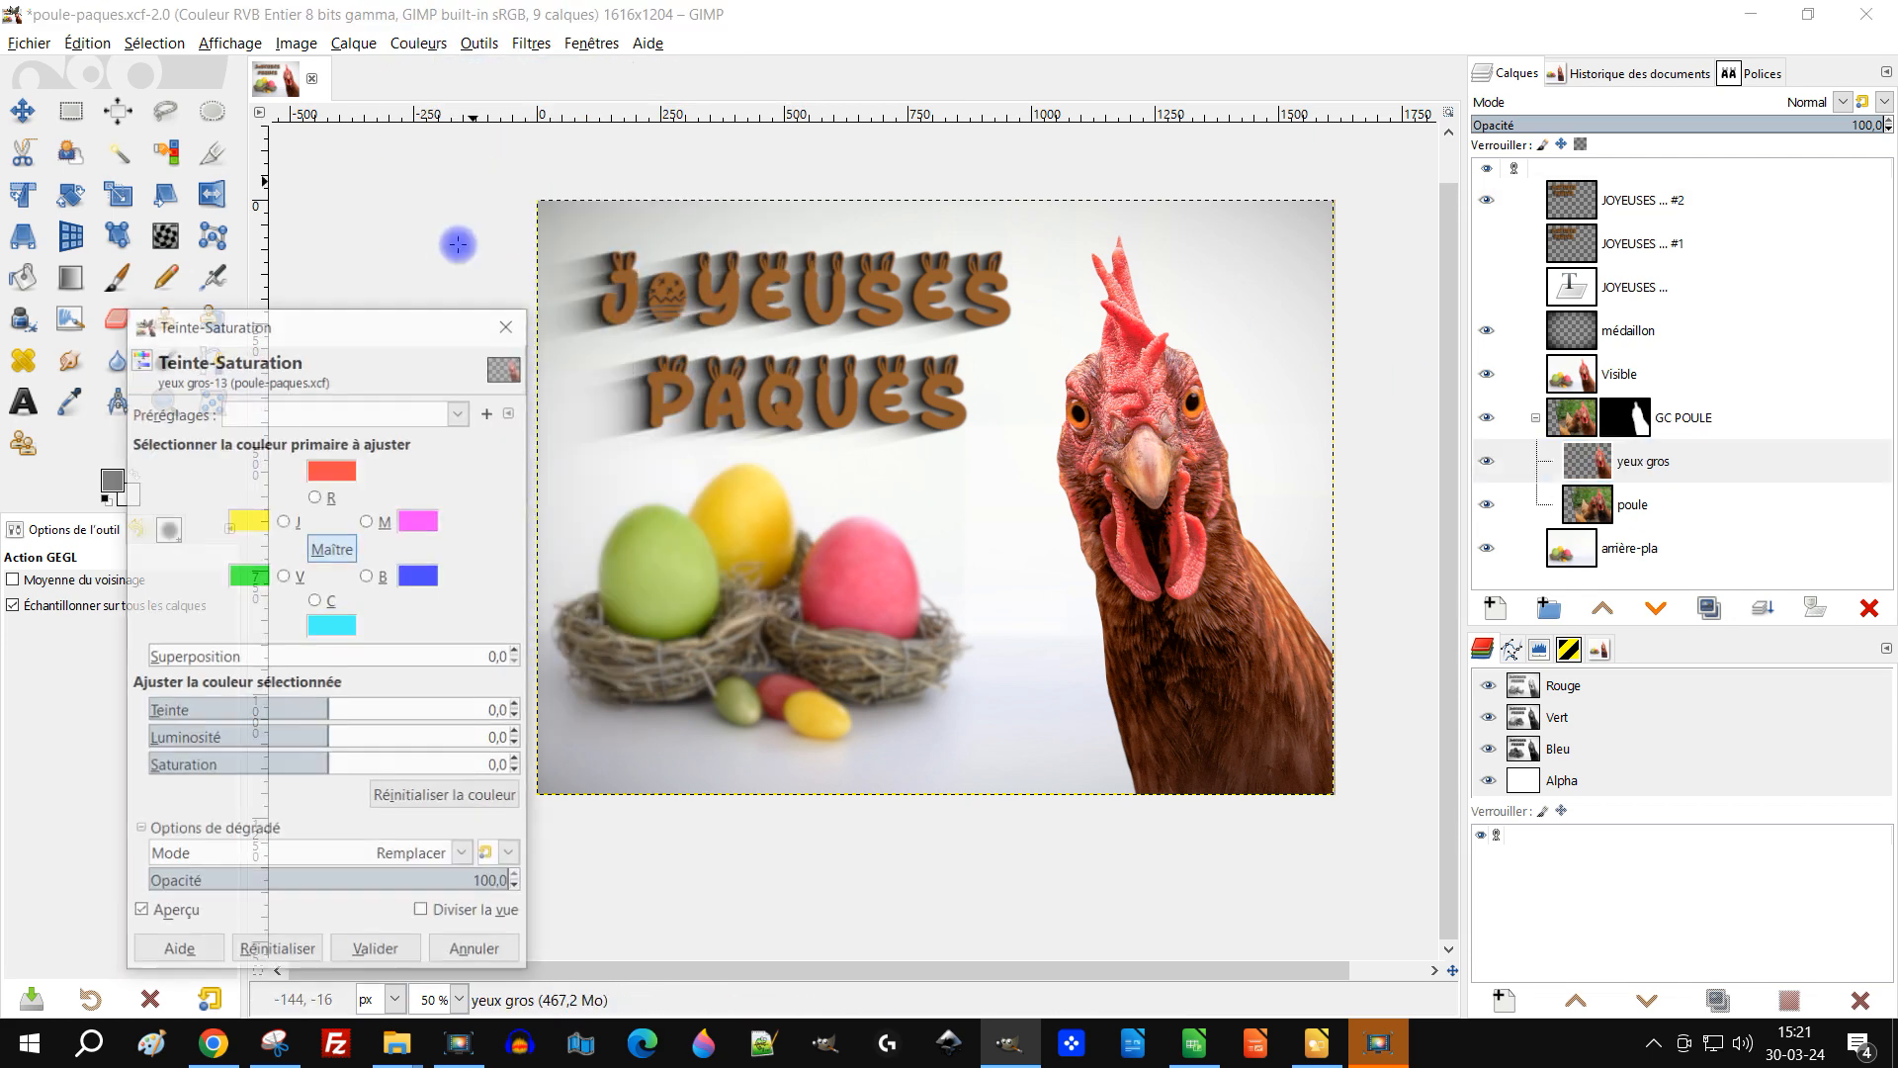
{"action": "left_click", "coordinate": [338, 423]}
{"action": "left_click", "coordinate": [331, 439]}
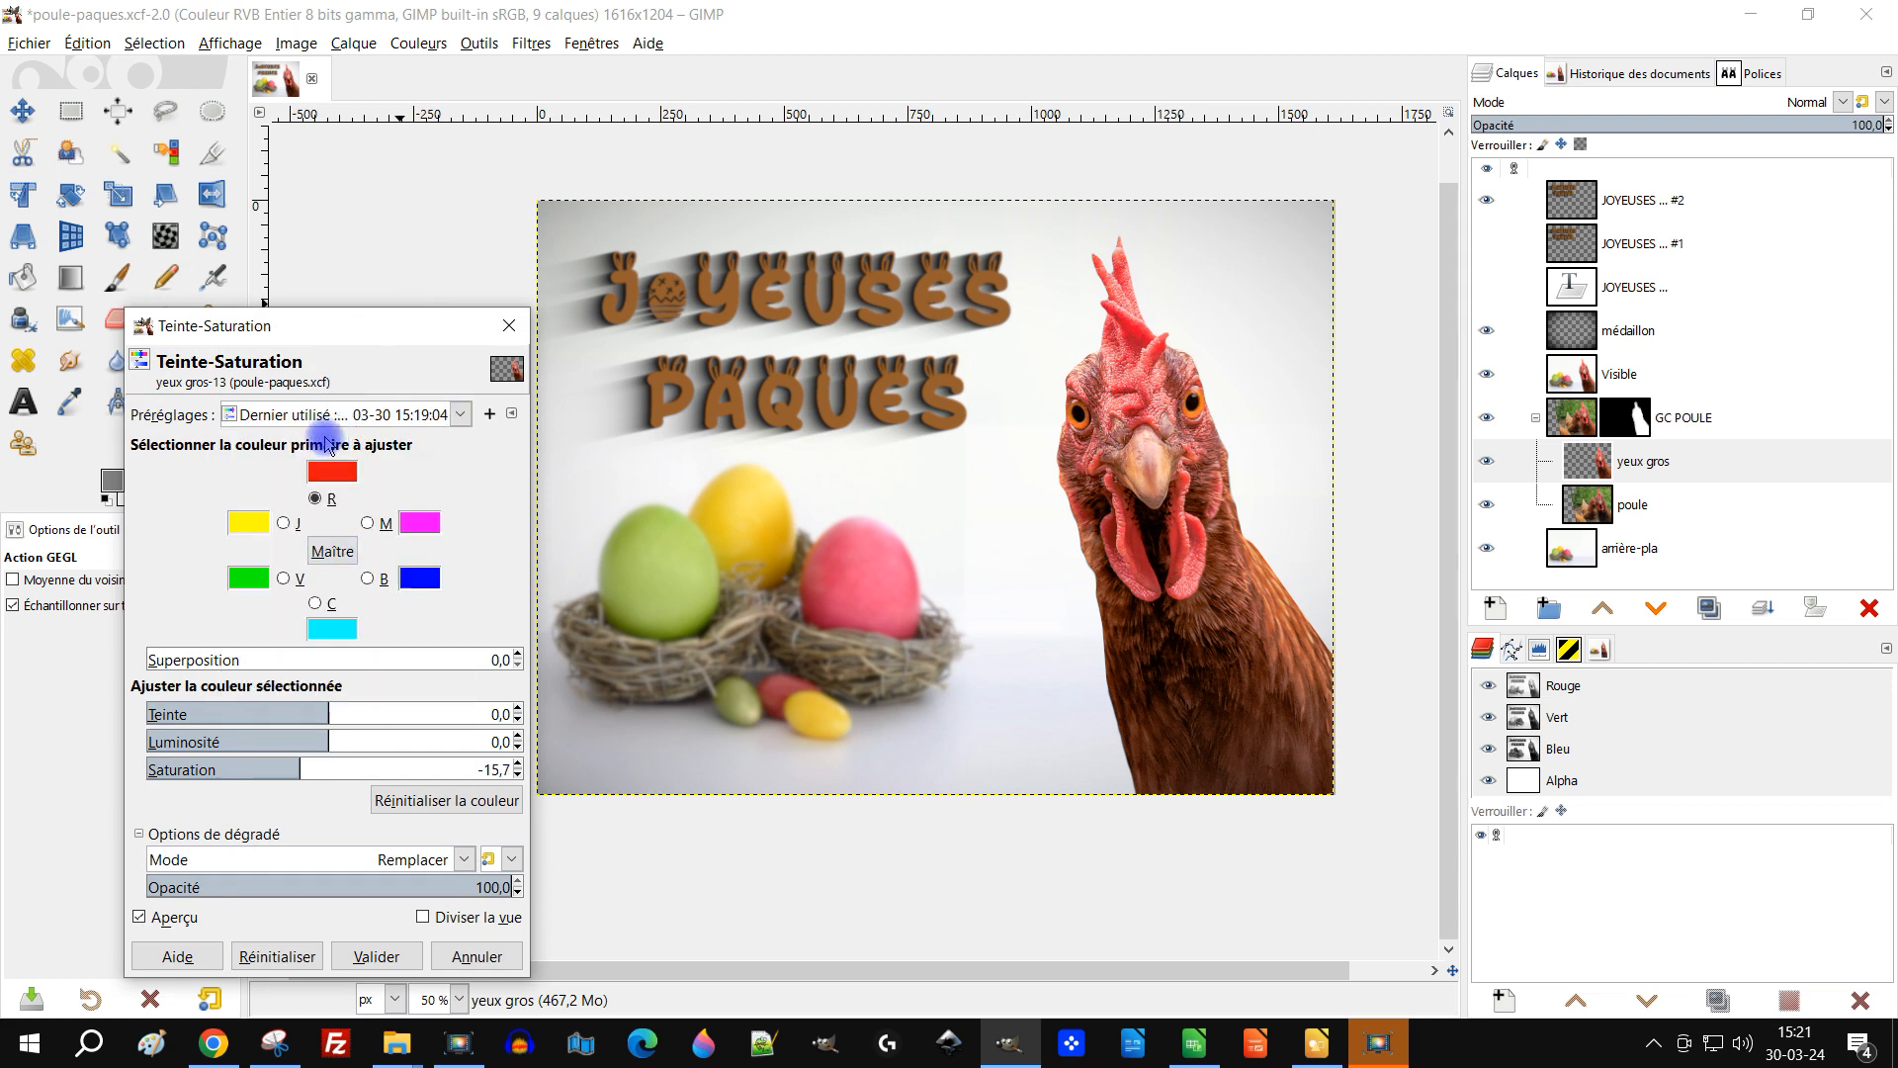
{"action": "left_click", "coordinate": [508, 325]}
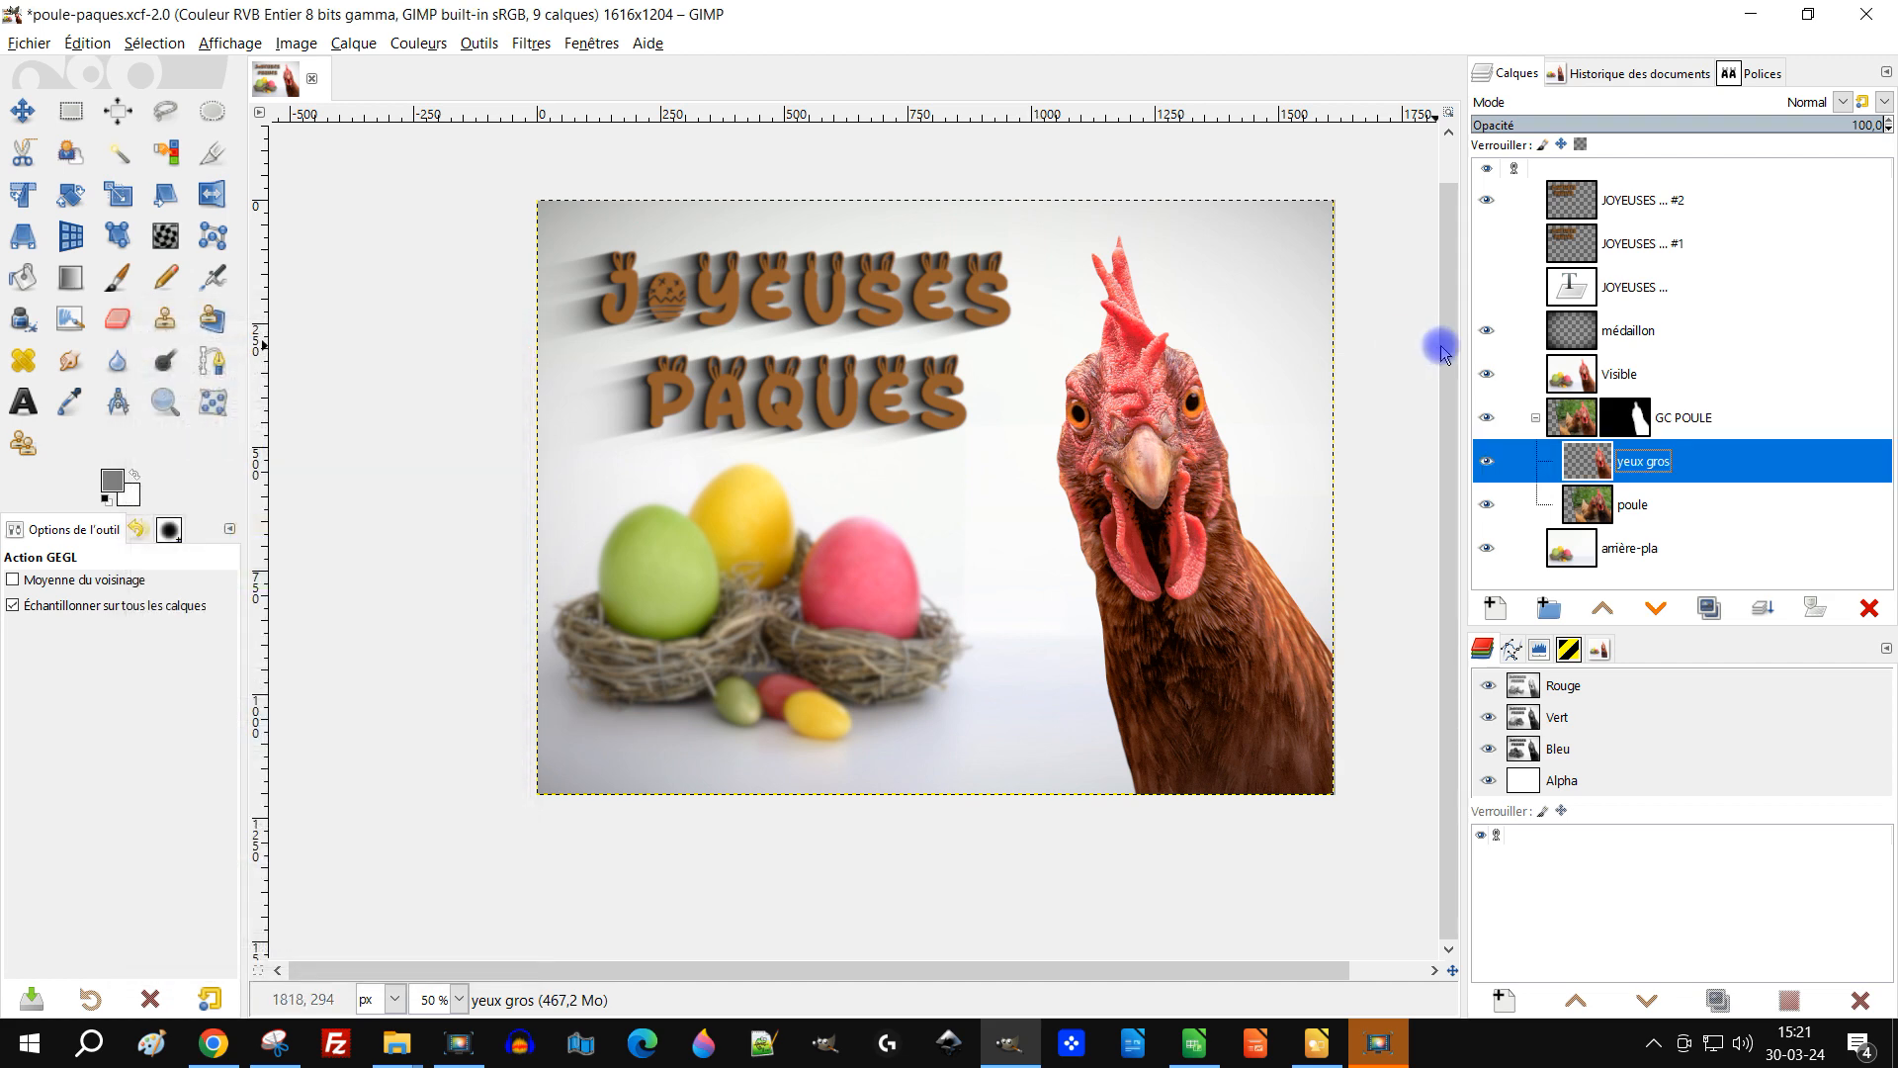
Step: Delete the Visible layer
{"action": "left_click", "coordinate": [1618, 360]}
{"action": "left_click", "coordinate": [1869, 608]}
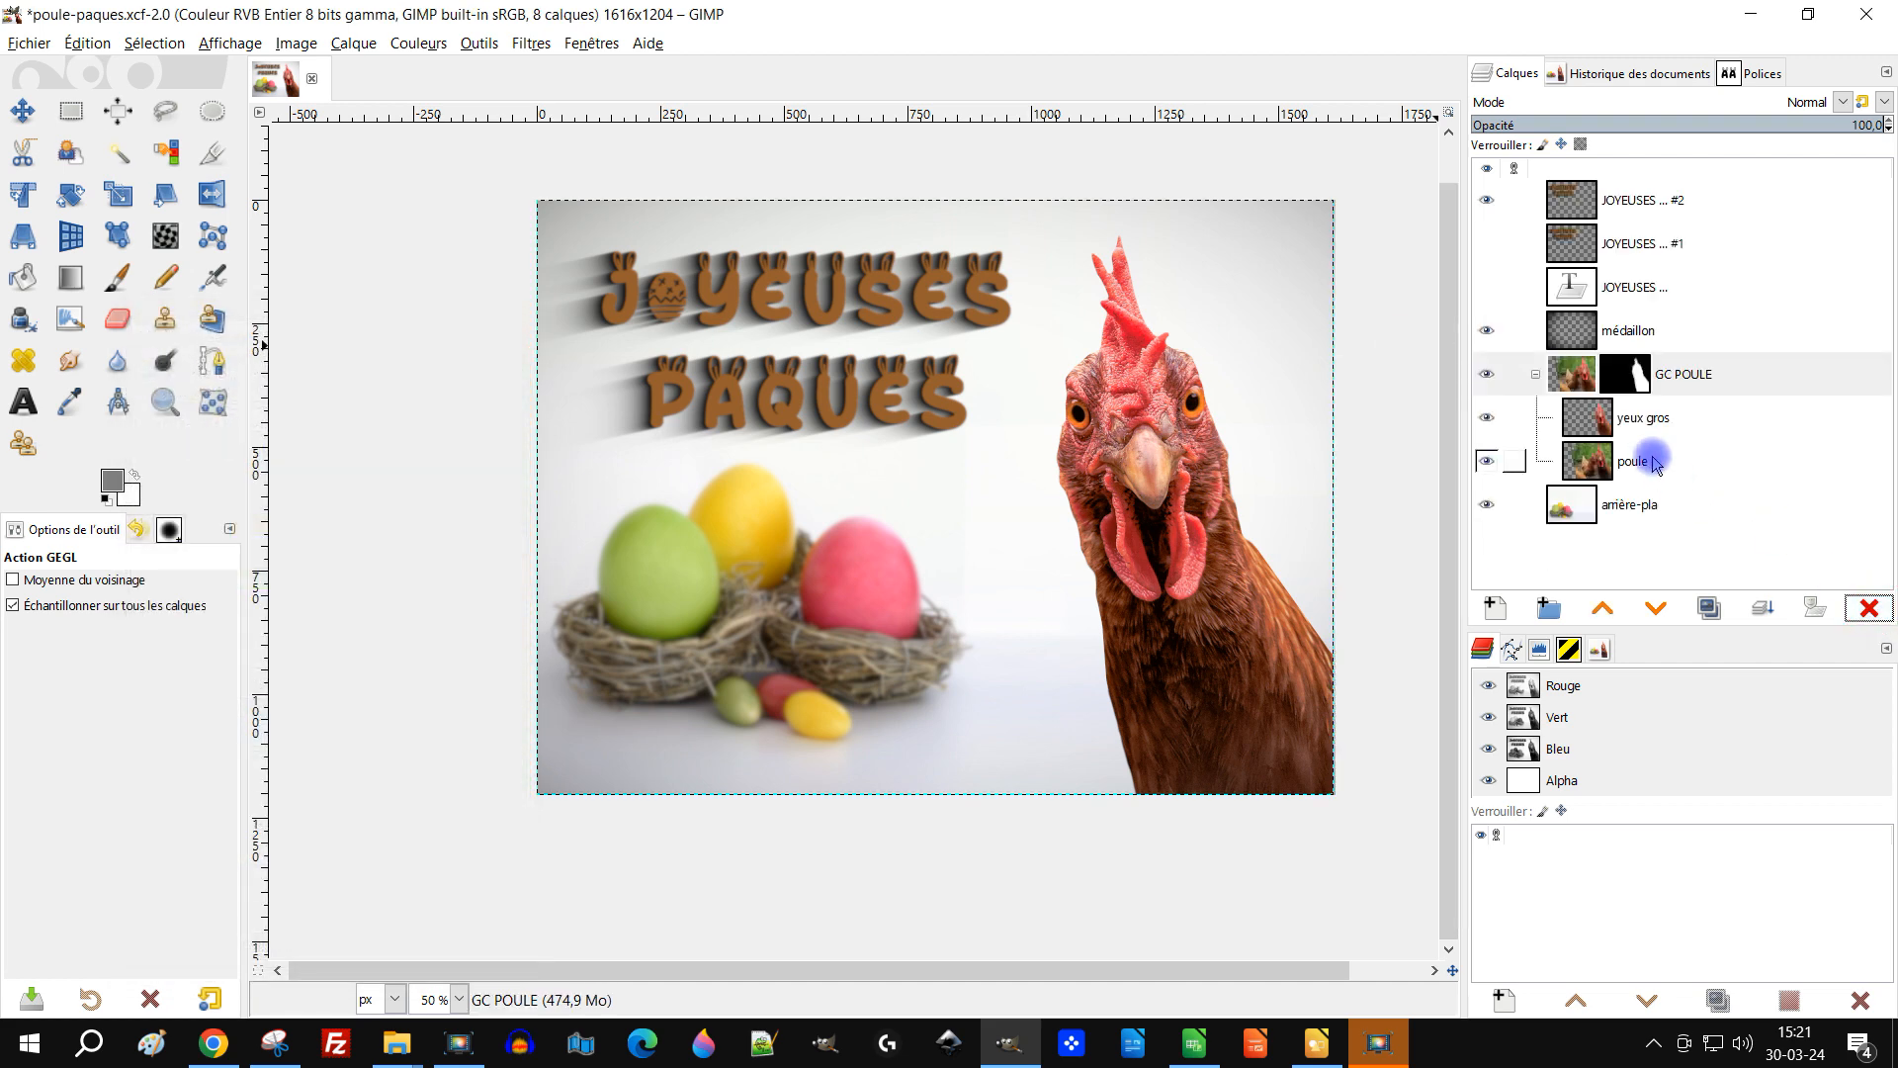
Step: Desaturate the reds of the yeux gros layer with Hue-Saturation, starting from the last-used preset, setting saturation to -8.0
{"action": "left_click", "coordinate": [1623, 419]}
{"action": "left_click", "coordinate": [396, 42]}
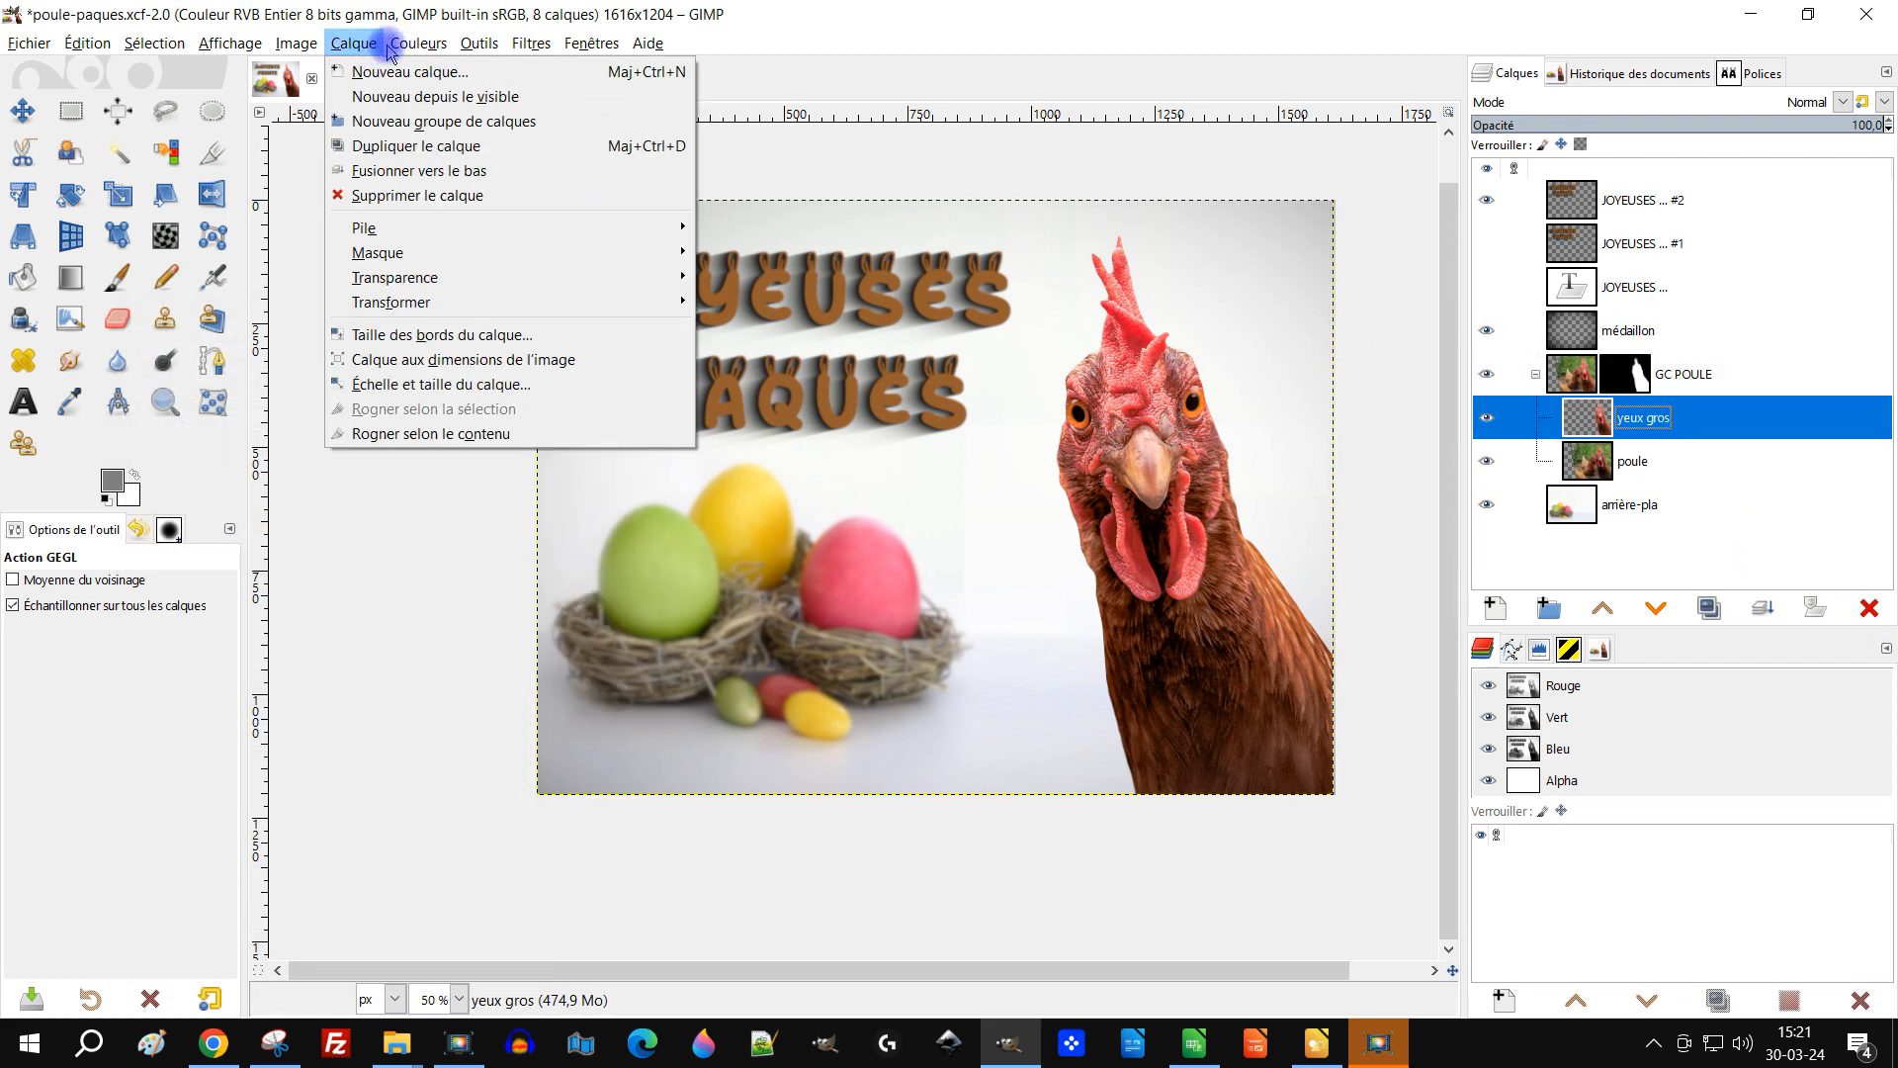
{"action": "left_click", "coordinate": [494, 145]}
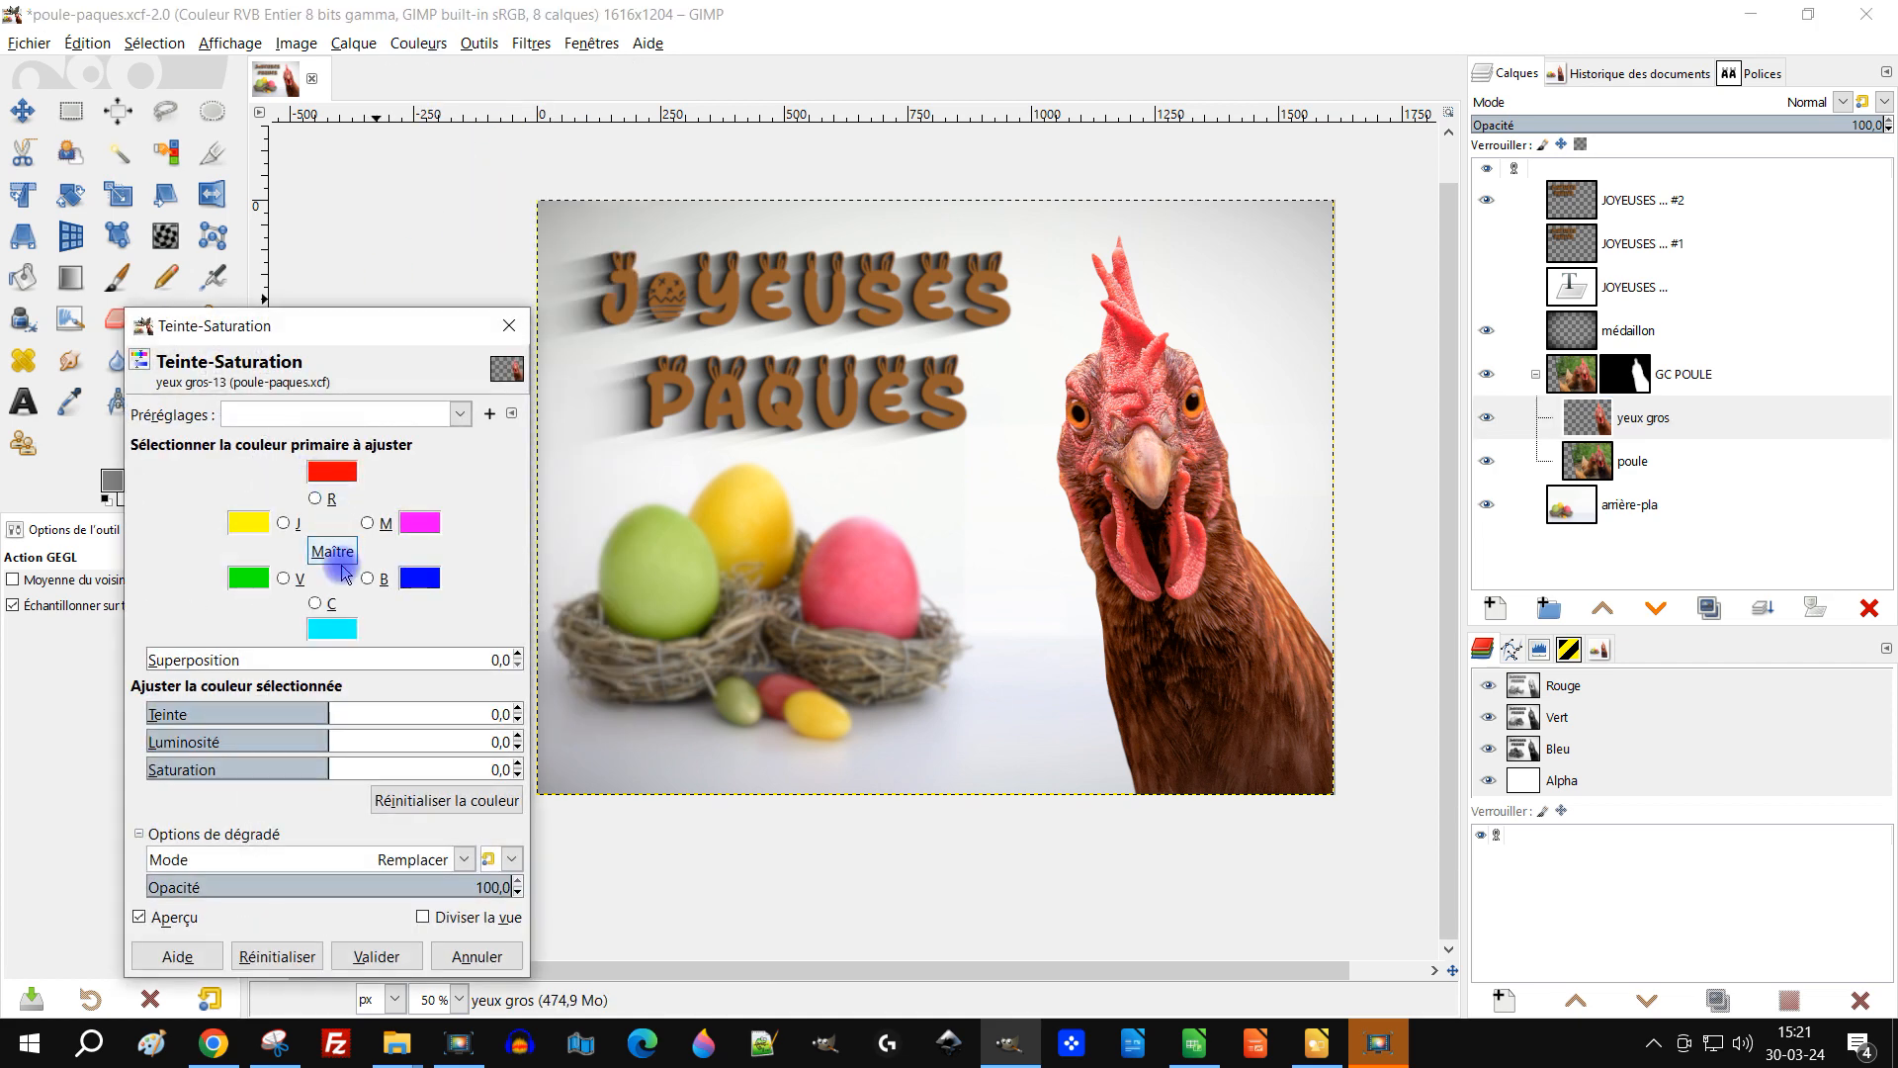
{"action": "left_click", "coordinate": [368, 413]}
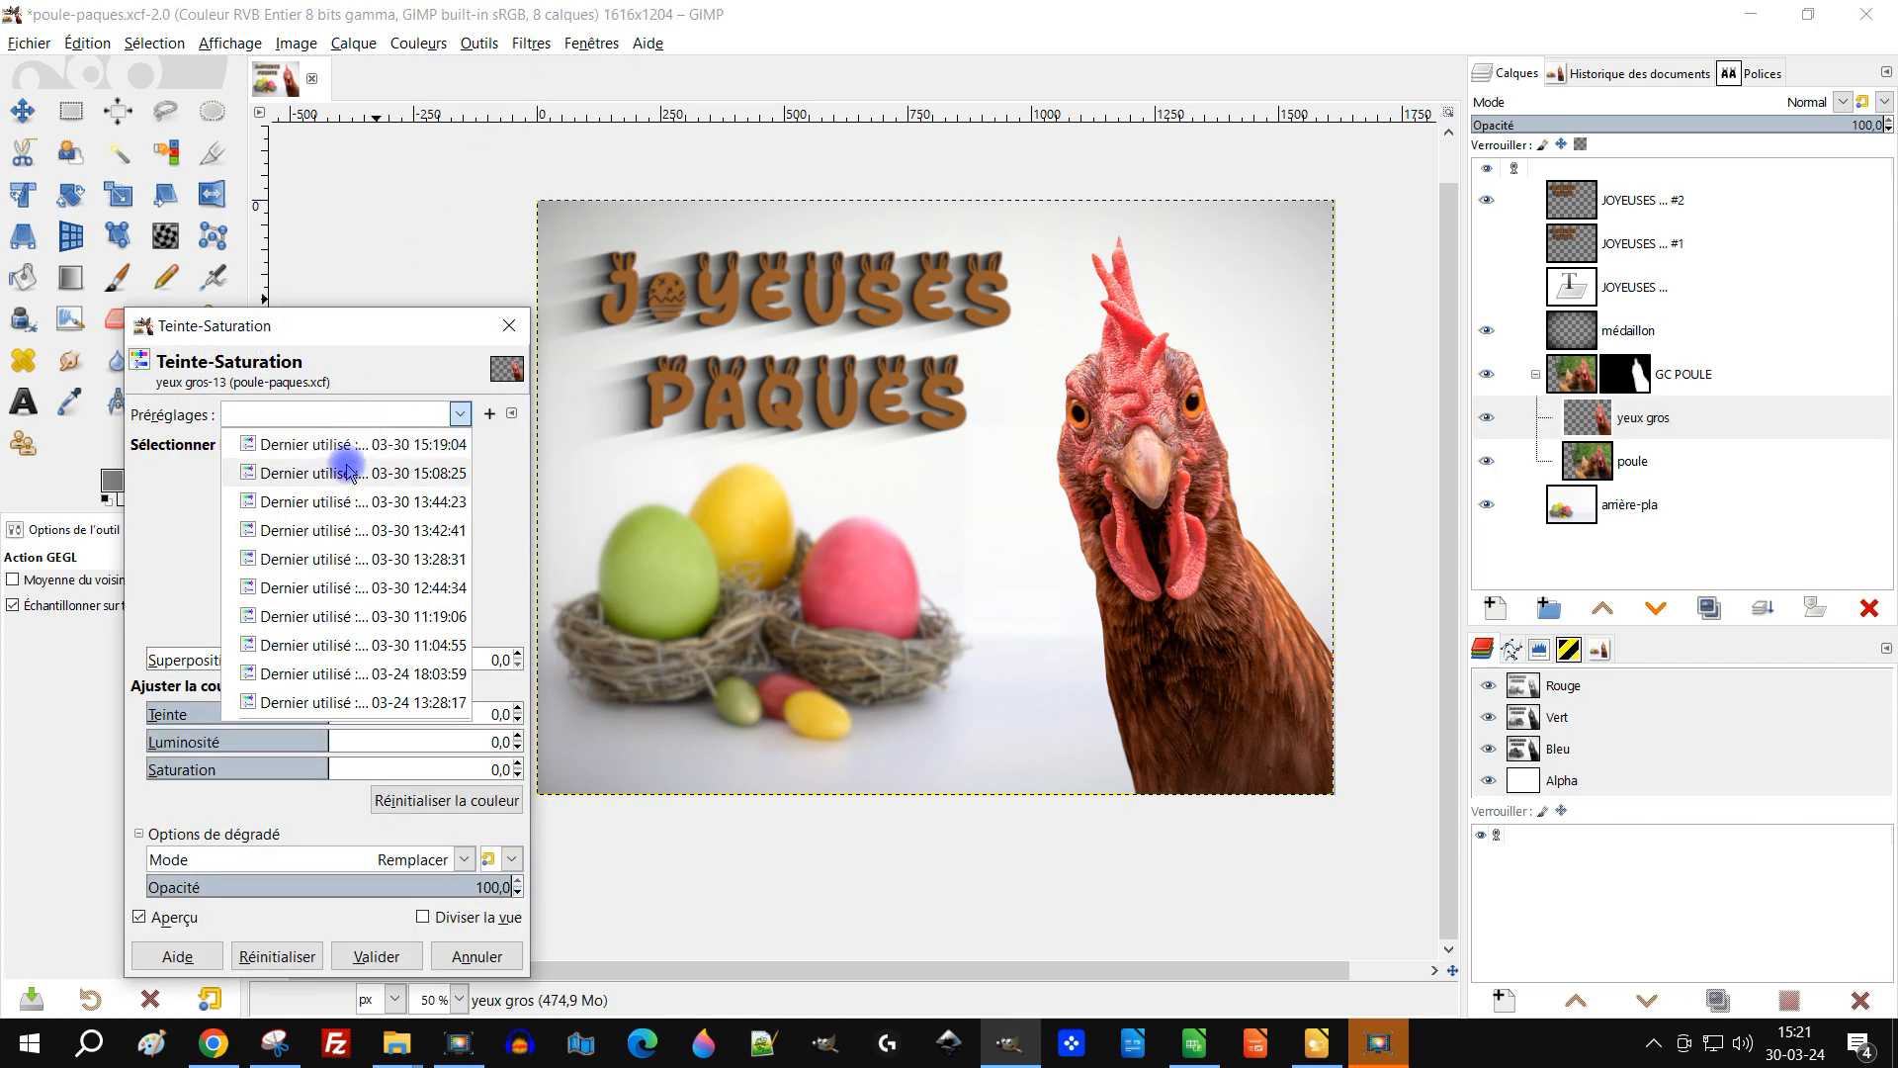
{"action": "left_click", "coordinate": [359, 447]}
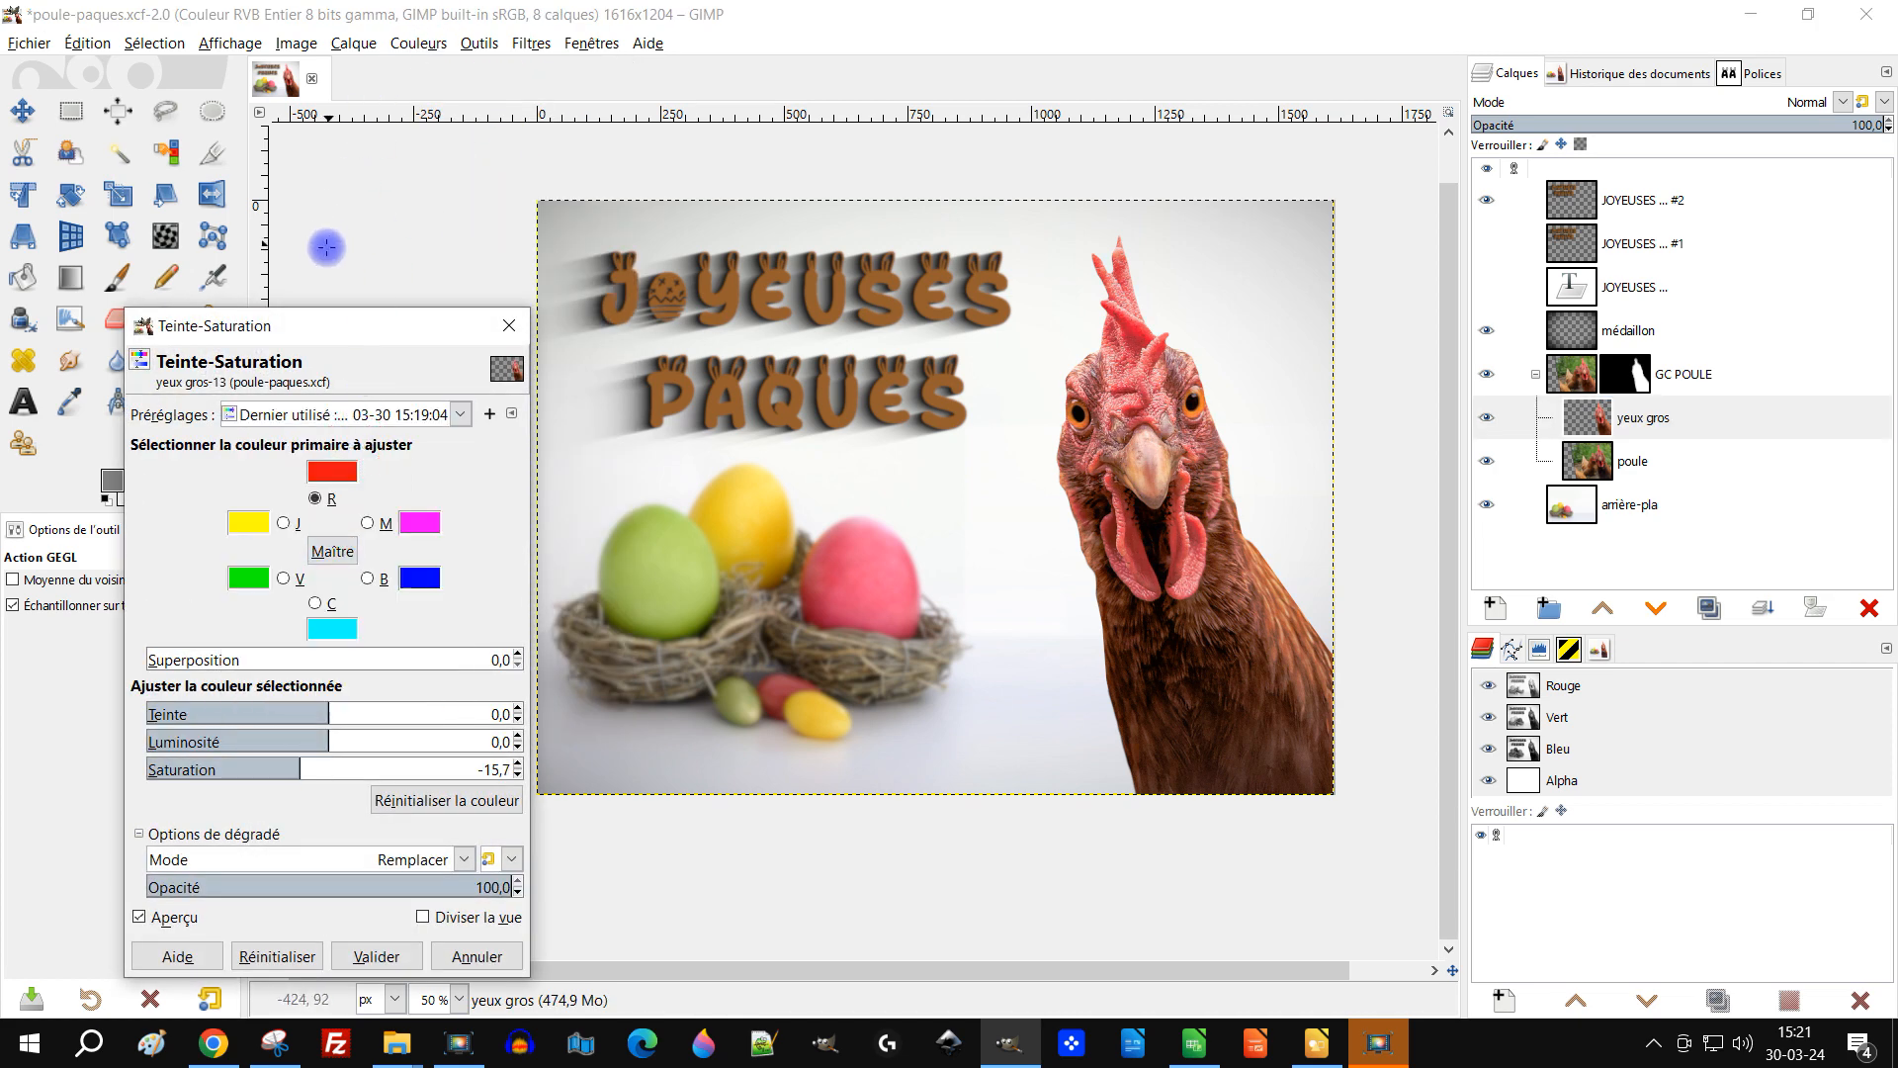
{"action": "left_click_drag", "start_coordinate": [336, 341], "coordinate": [377, 182]}
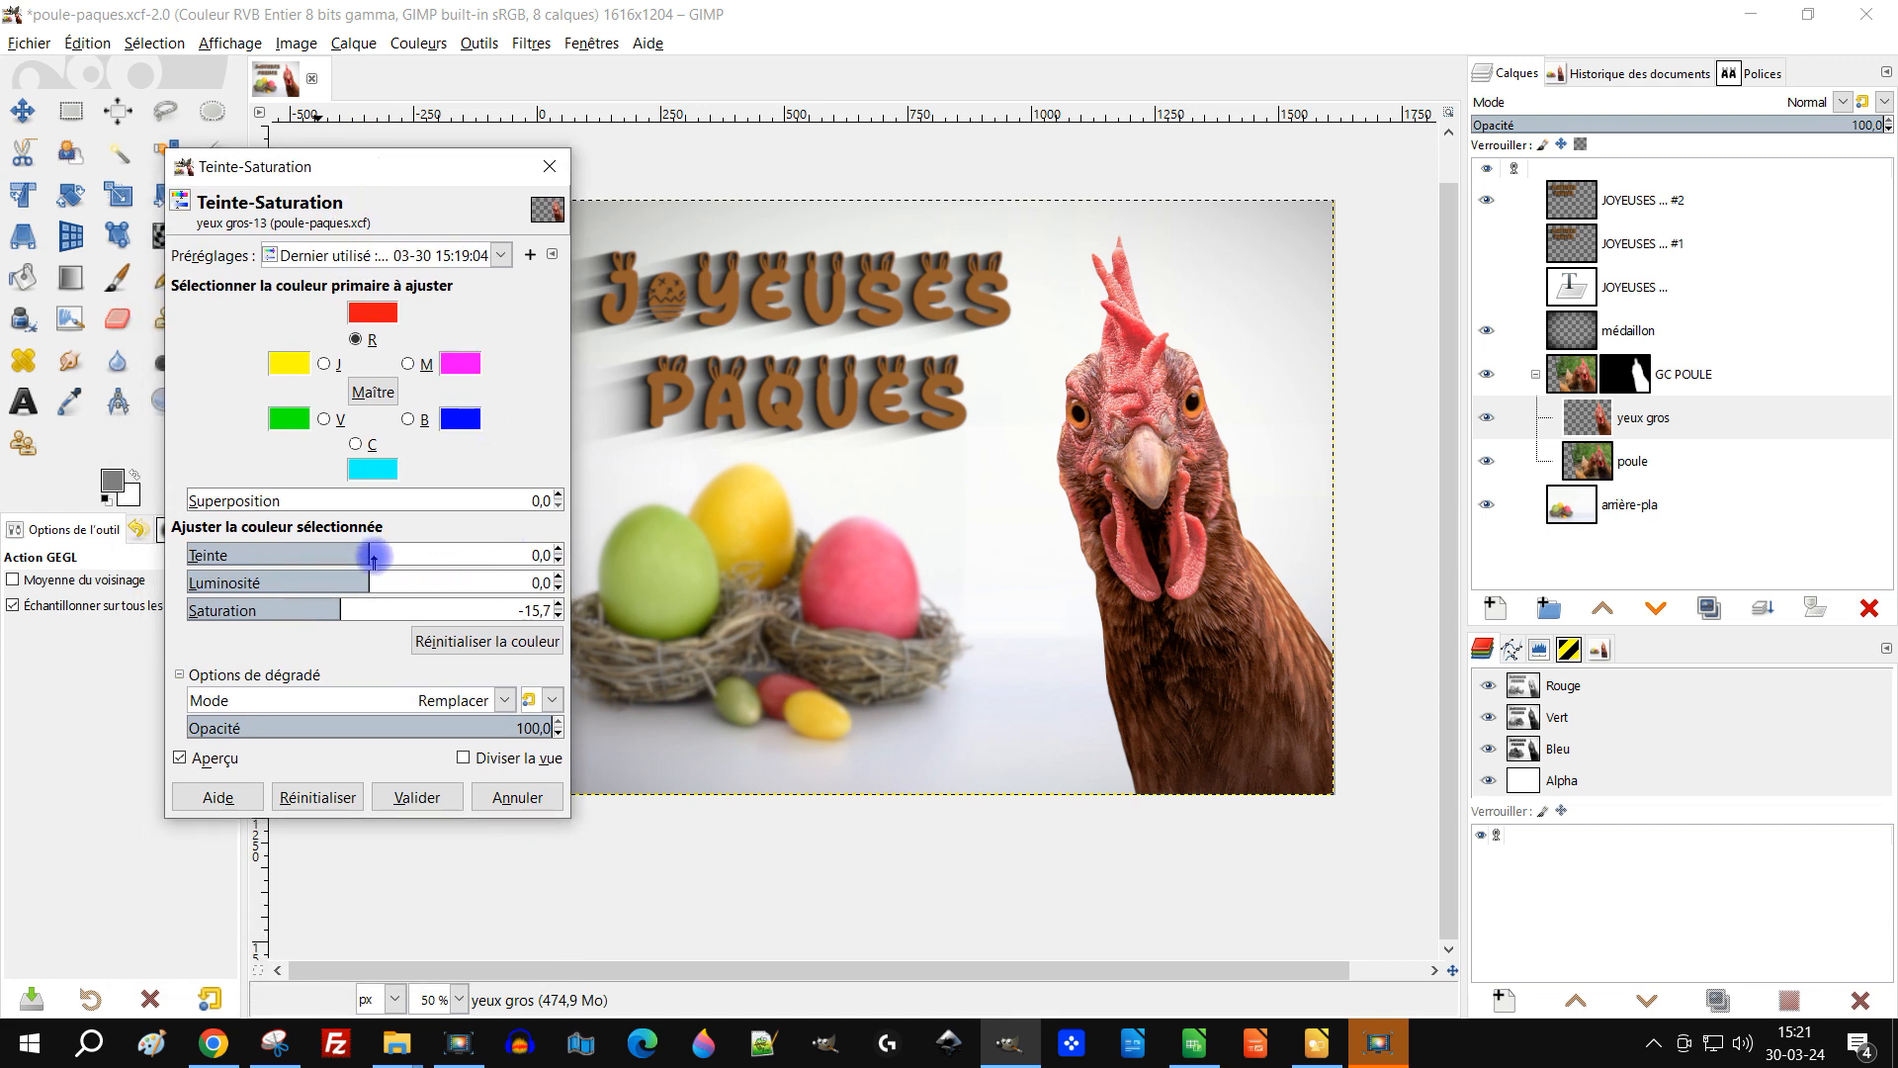
{"action": "scroll", "coordinate": [352, 614], "scroll_direction": "down", "scroll_amount": 1}
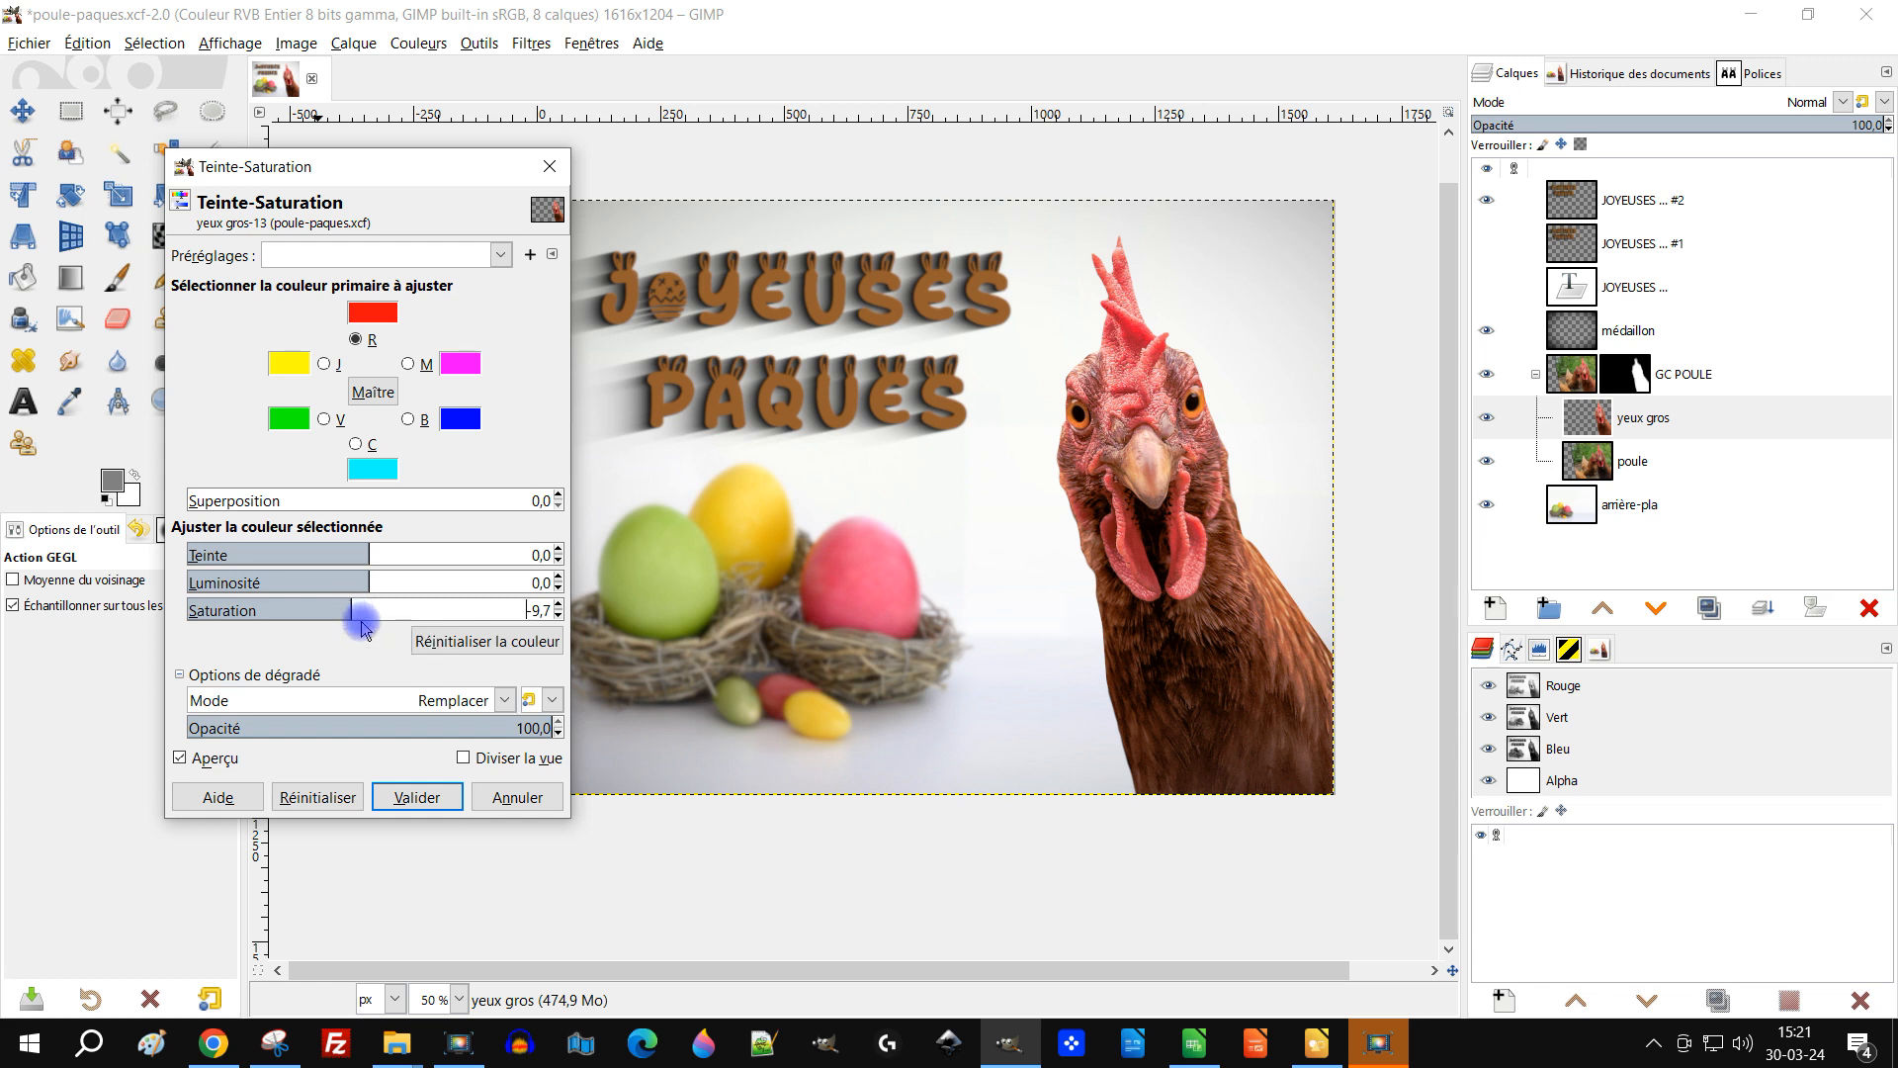
{"action": "scroll", "coordinate": [381, 608], "scroll_direction": "up", "scroll_amount": 1}
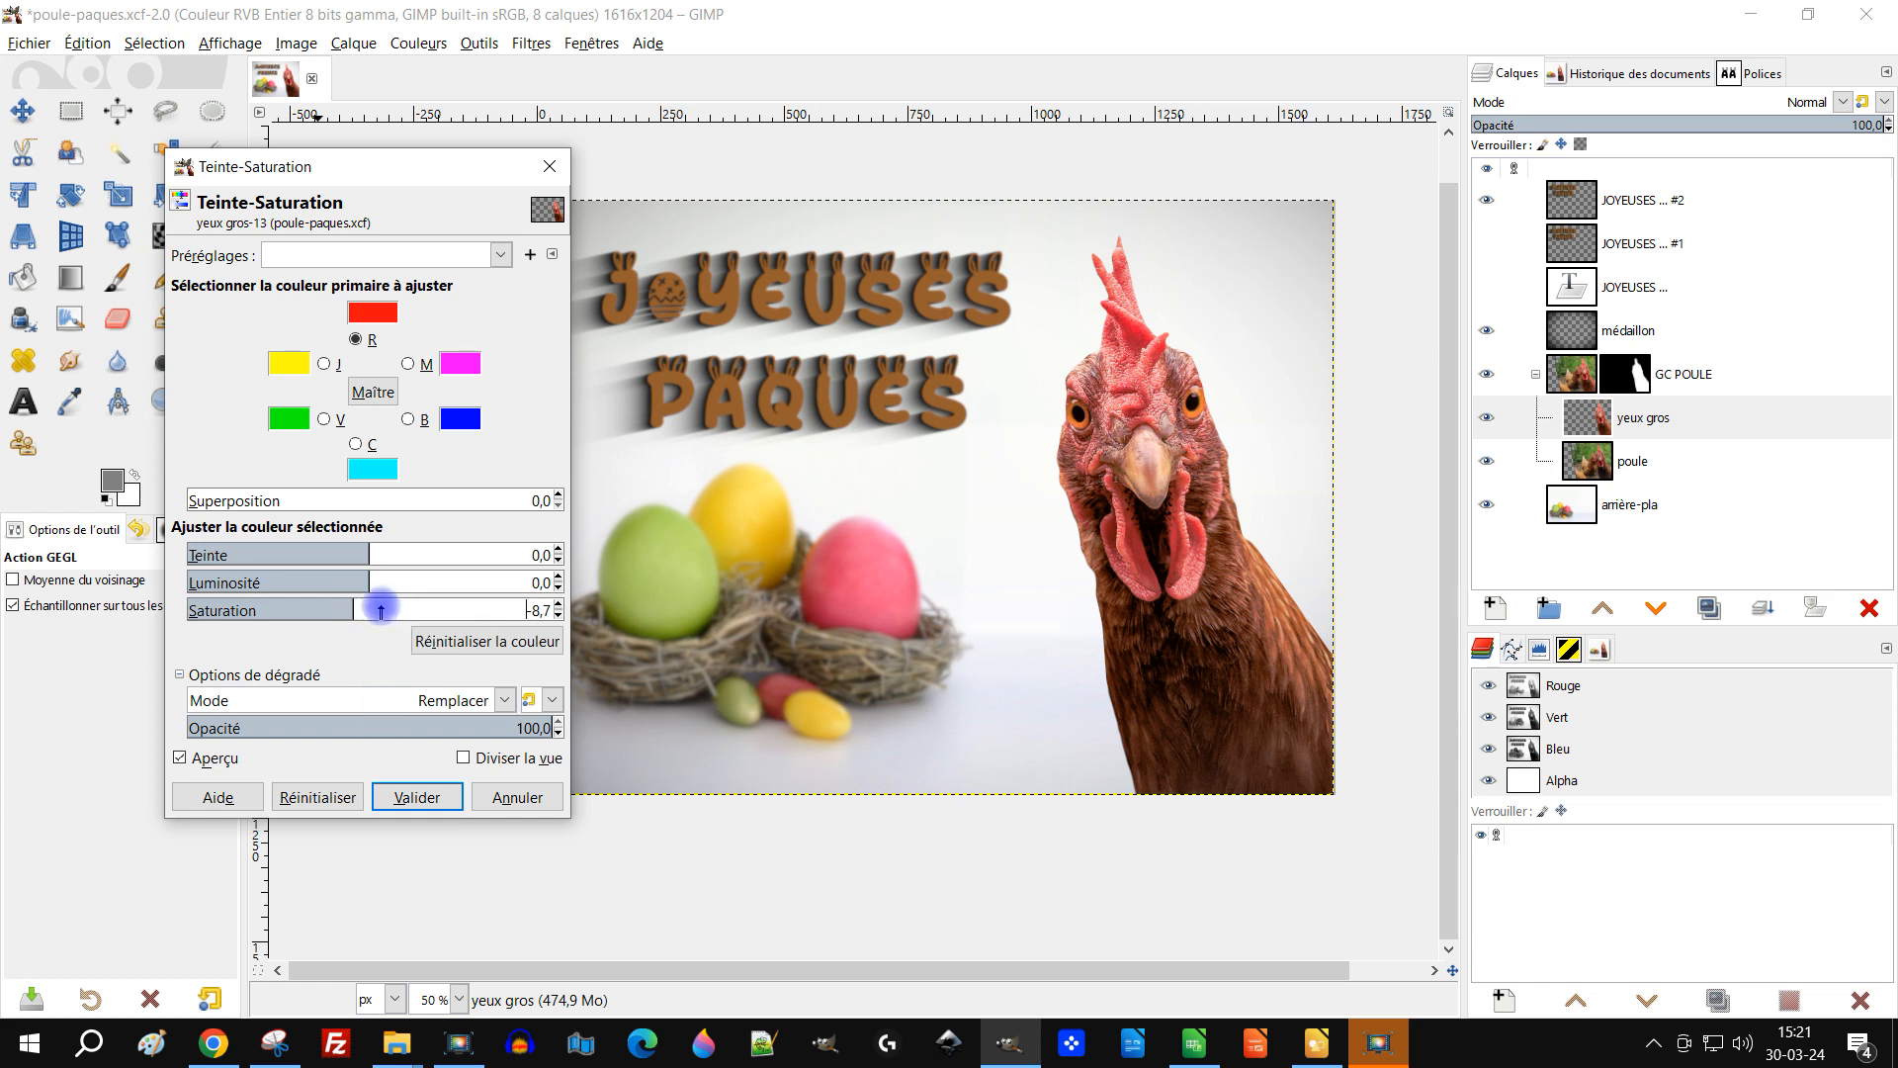
{"action": "left_click", "coordinate": [380, 610]}
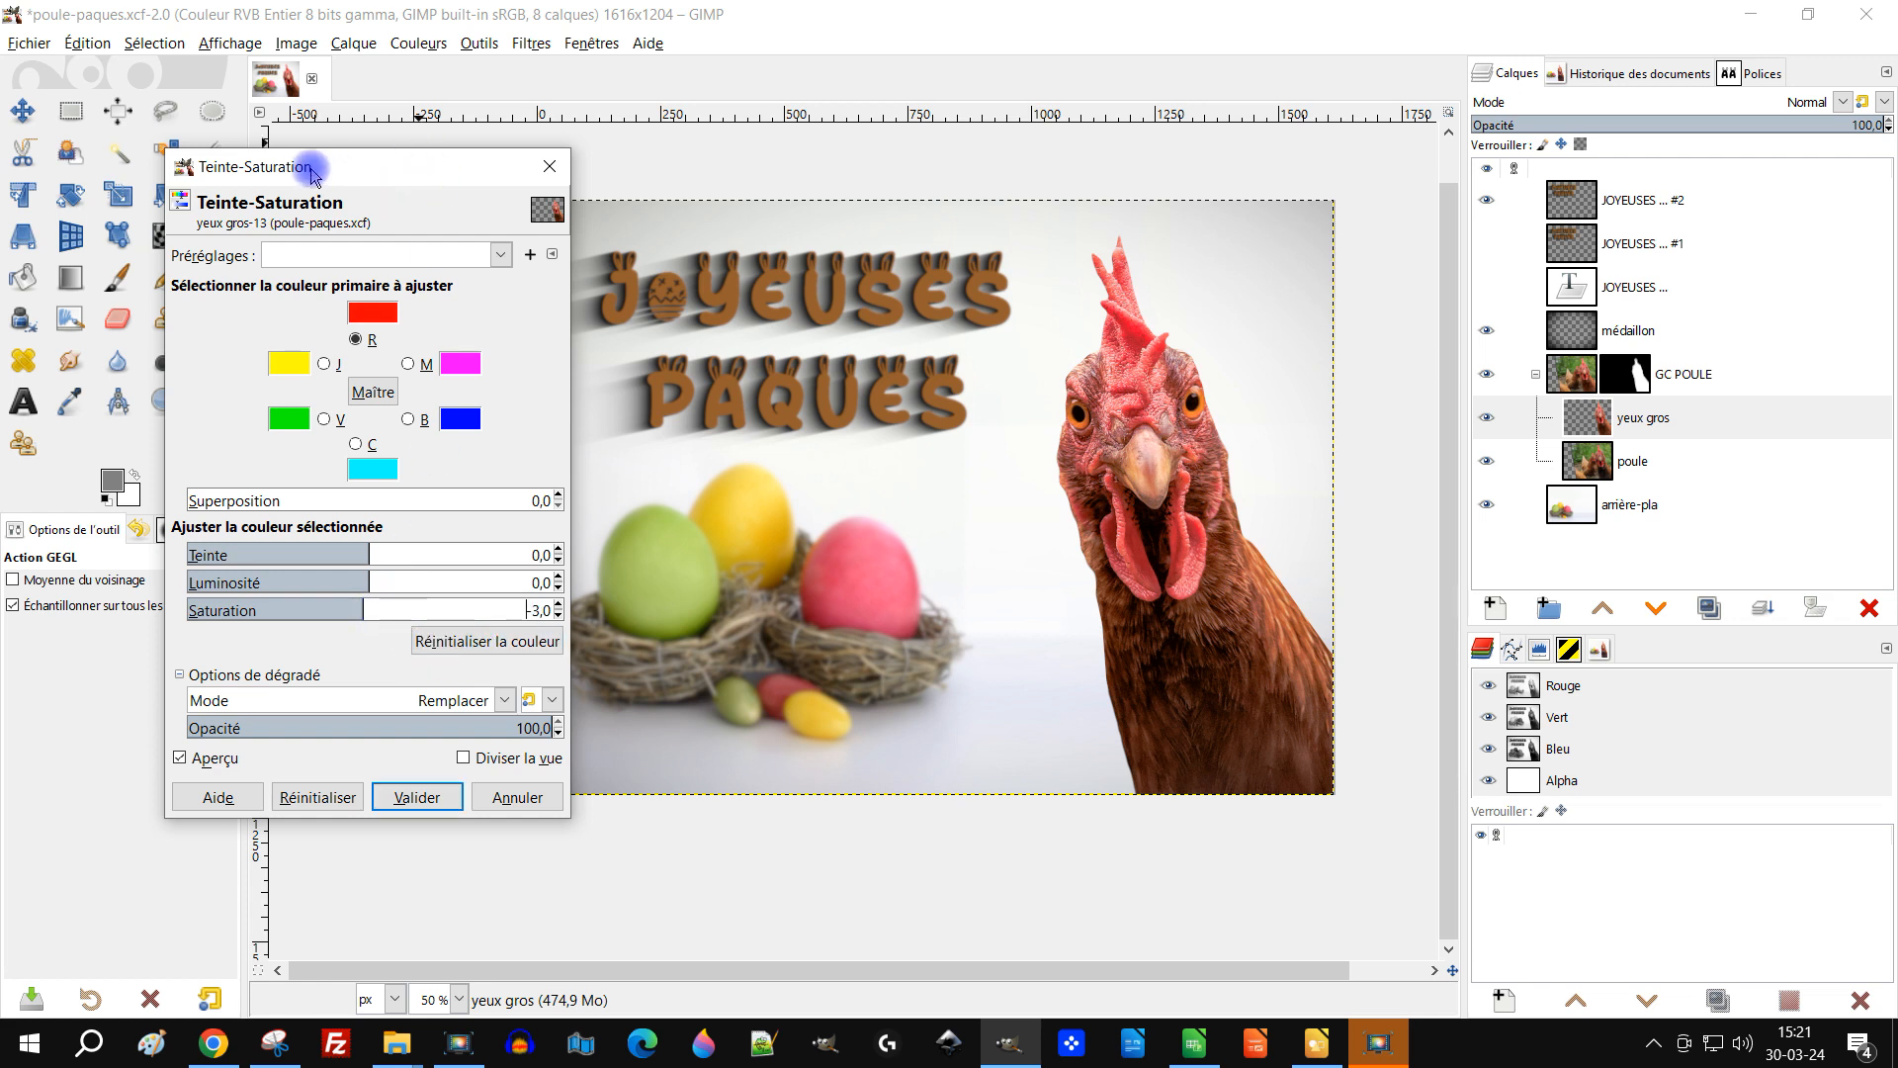
{"action": "left_click_drag", "start_coordinate": [368, 175], "coordinate": [304, 159]}
{"action": "left_click", "coordinate": [310, 594]}
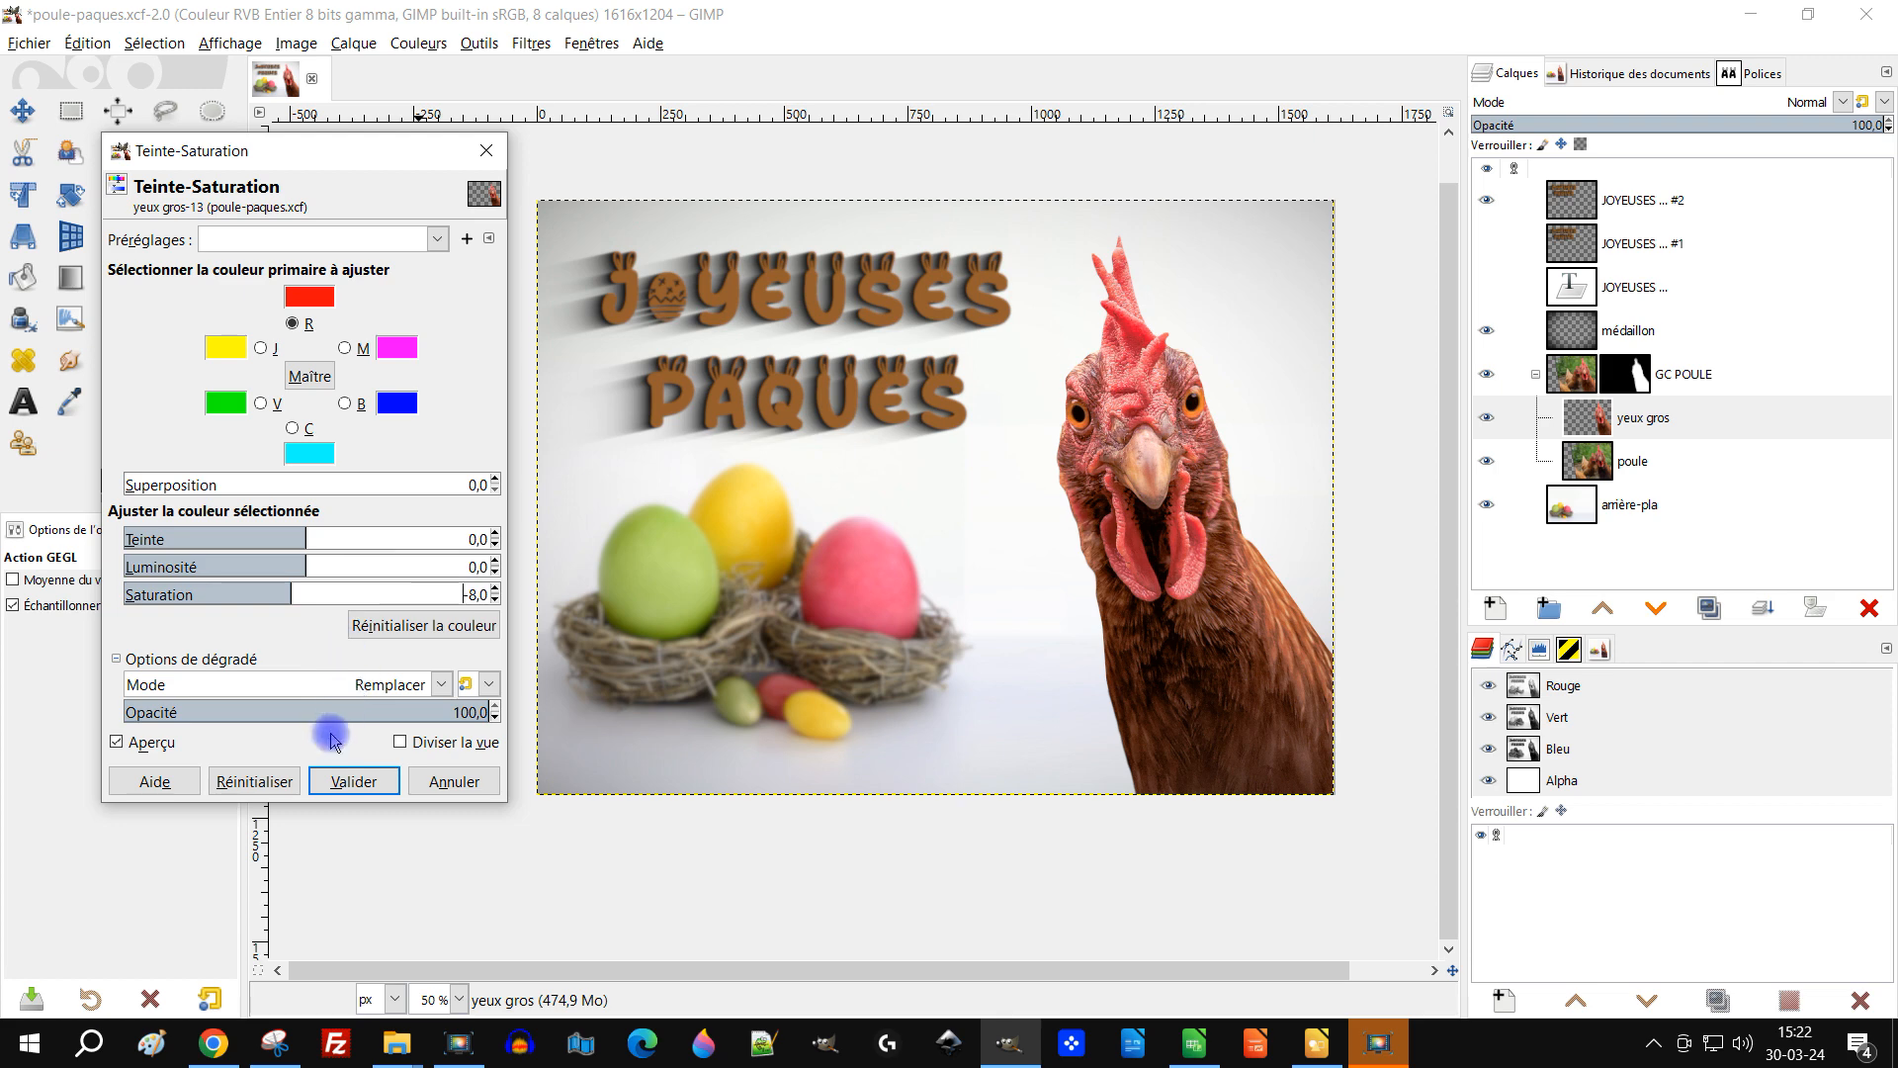
{"action": "left_click", "coordinate": [352, 781]}
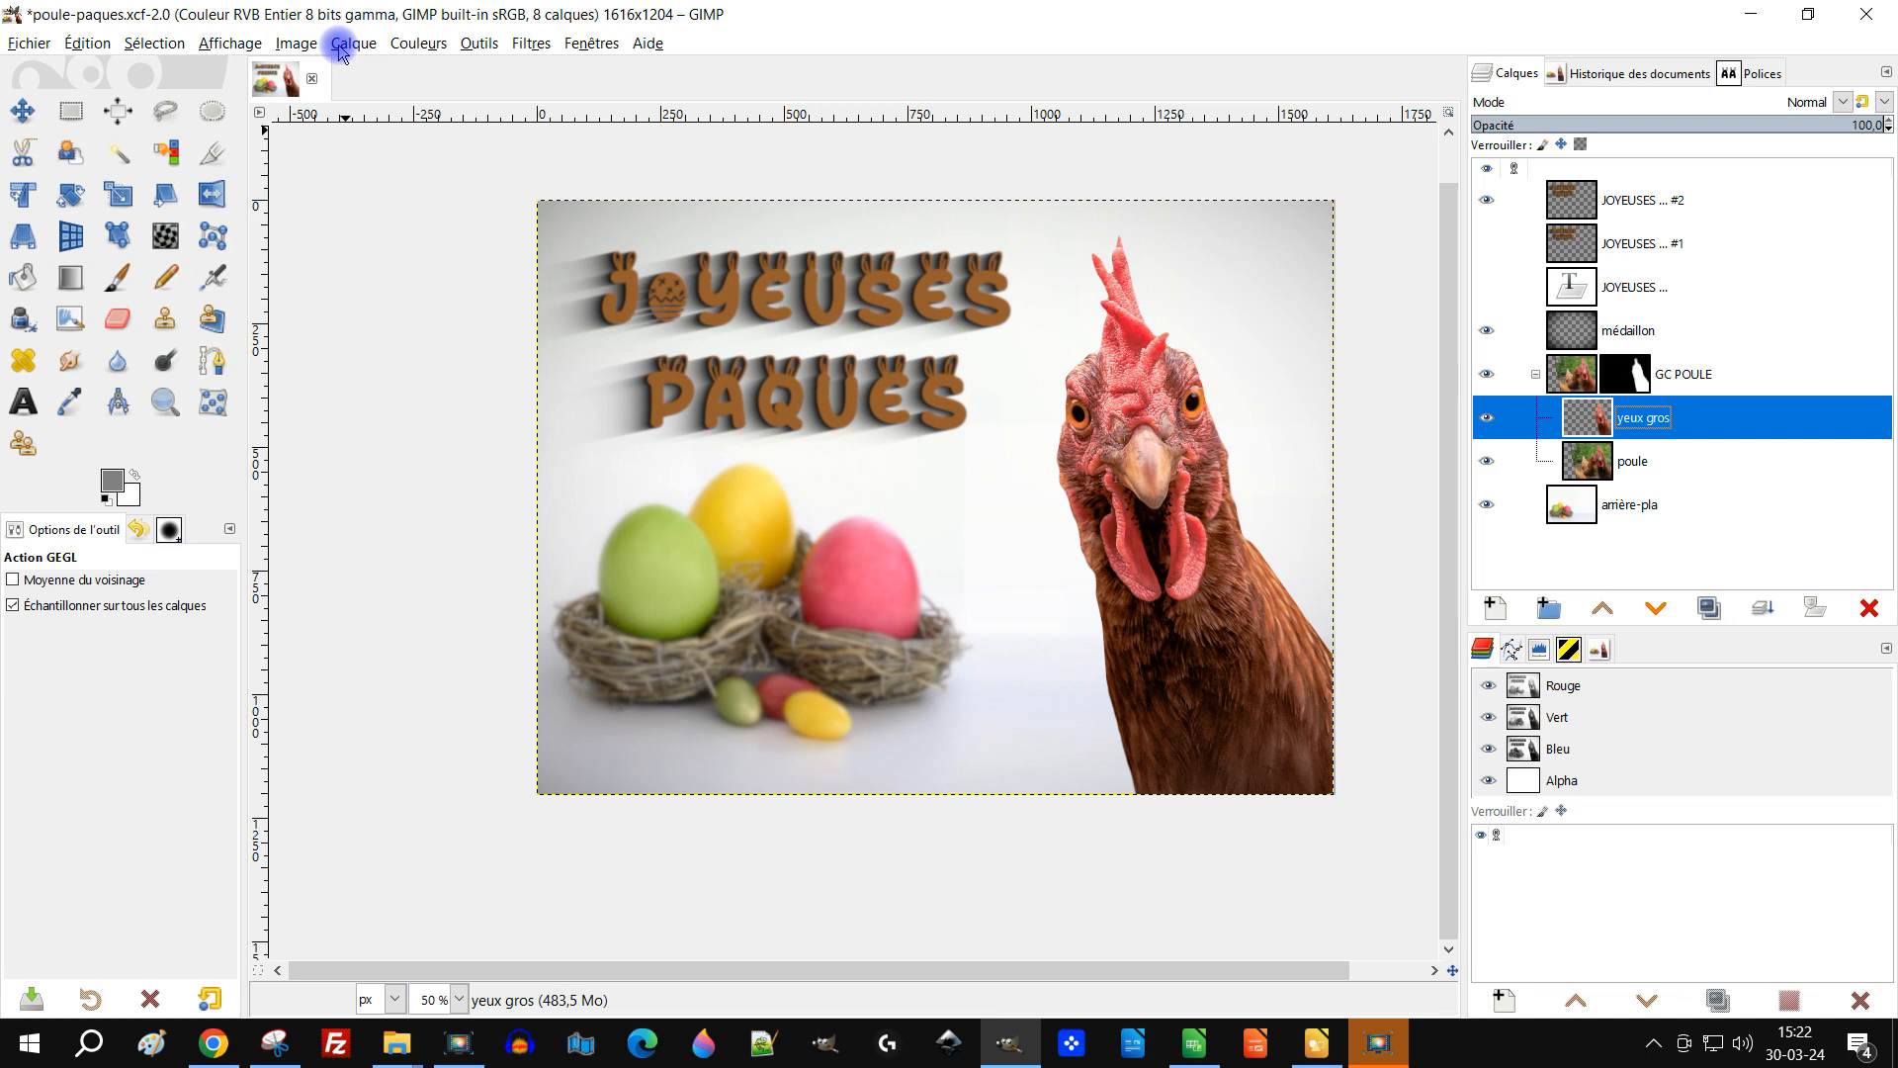
Step: Create a layer from the visible image above JOYEUSES #2 and try Soft light, then Overlay blend modes on it
{"action": "left_click", "coordinate": [1542, 378]}
{"action": "left_click", "coordinate": [1663, 201]}
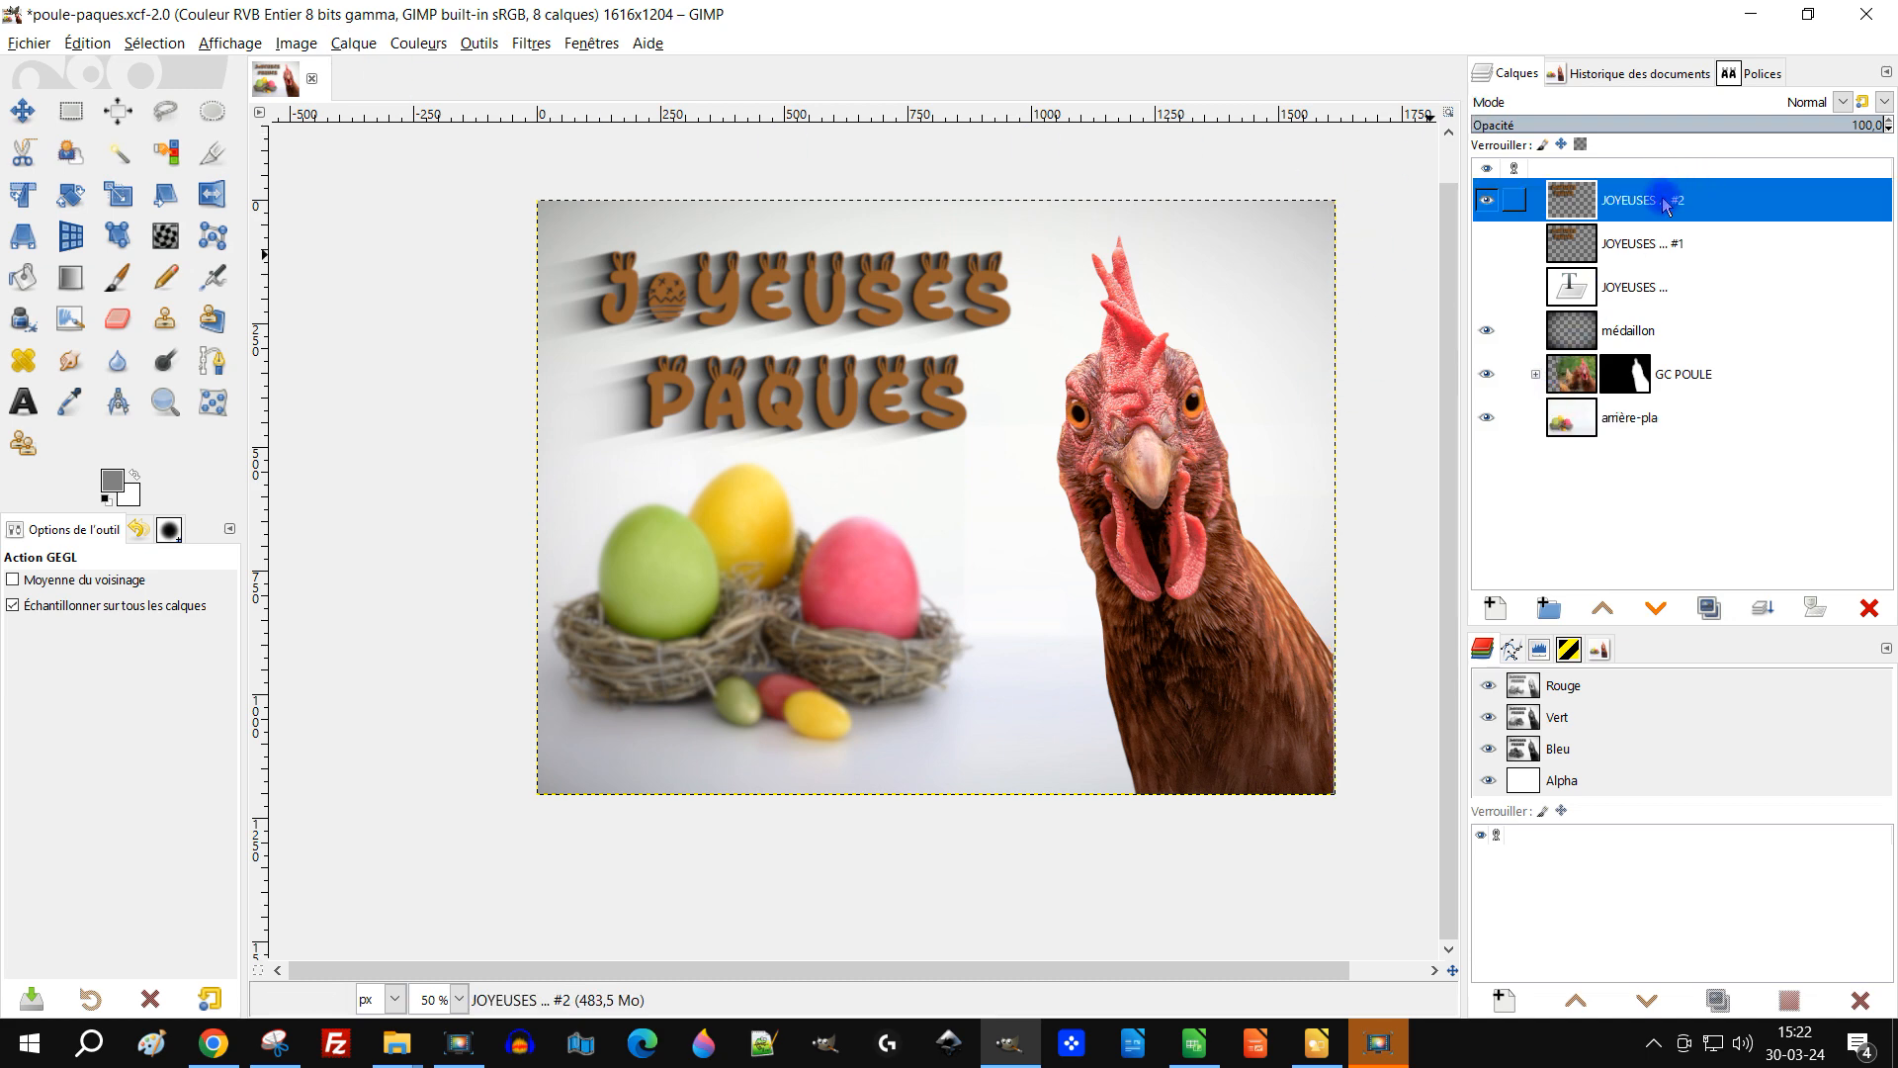
{"action": "right_click", "coordinate": [1663, 203]}
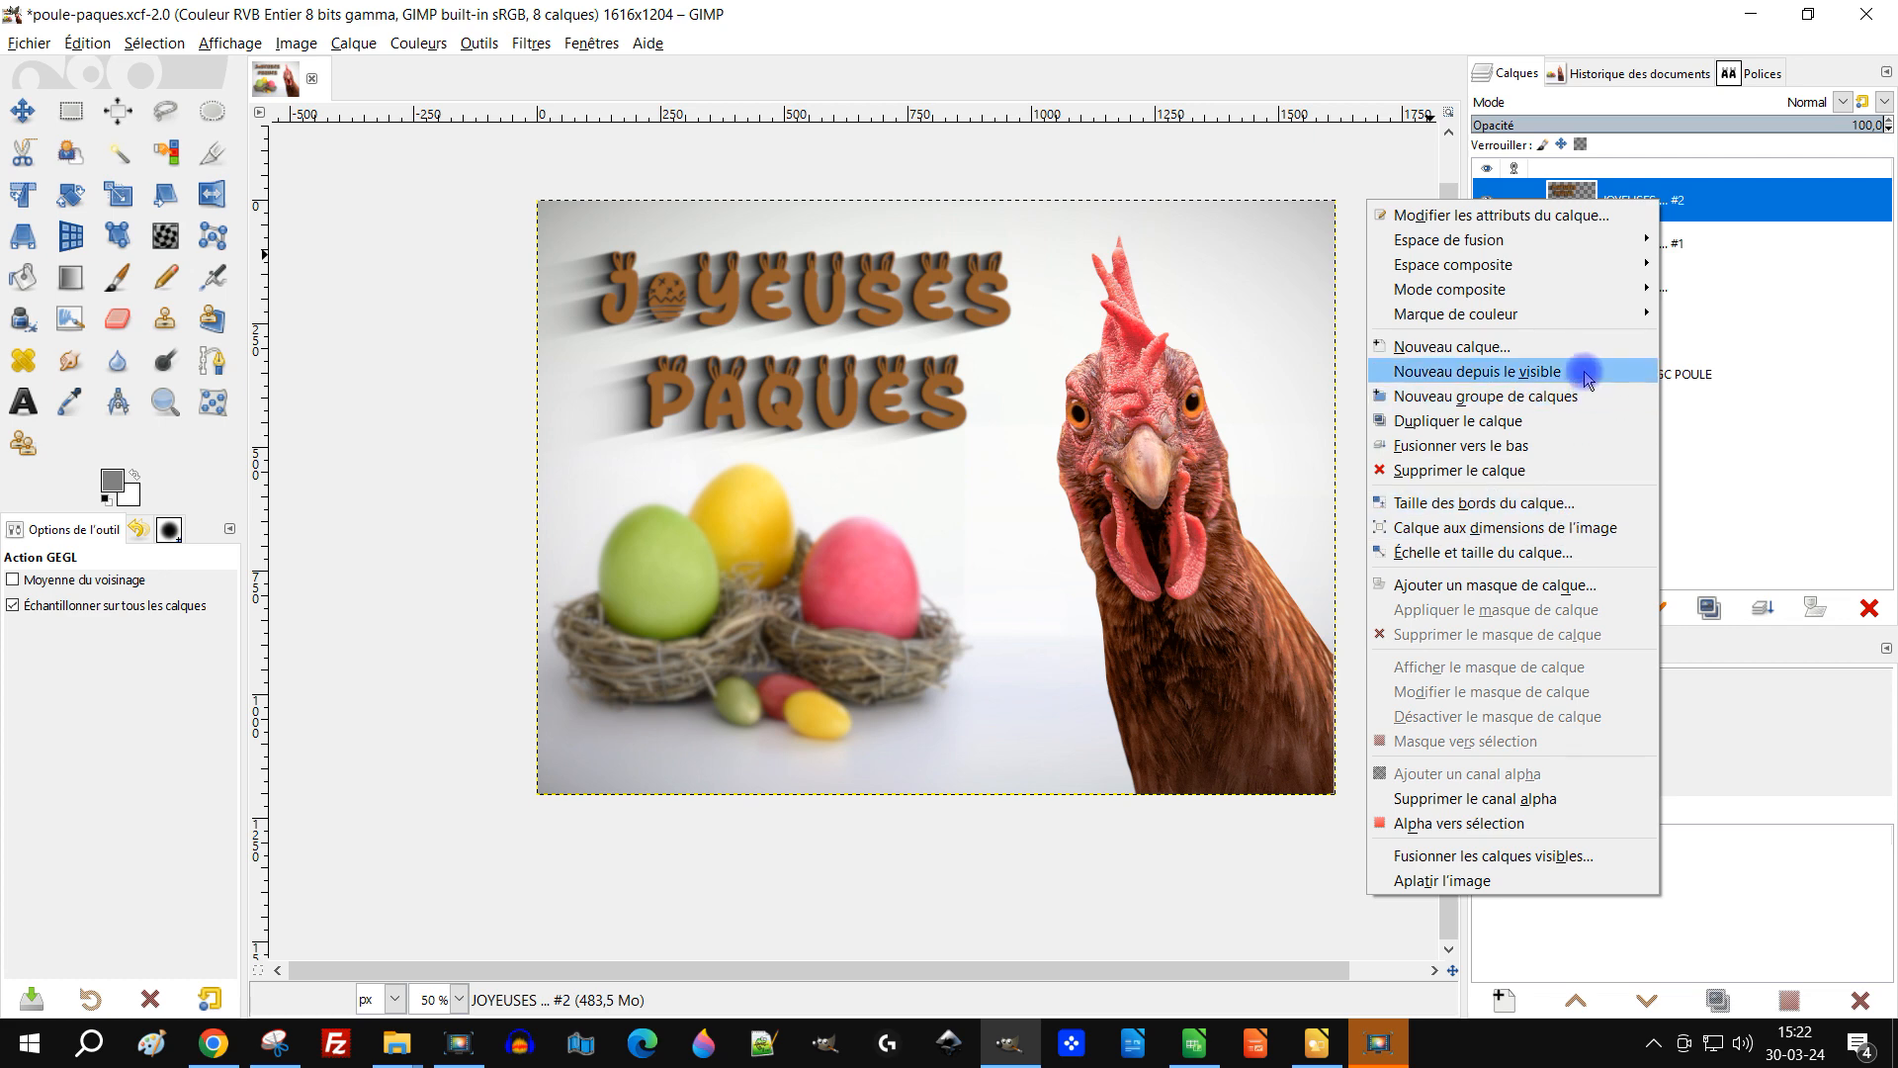
{"action": "left_click", "coordinate": [1584, 371]}
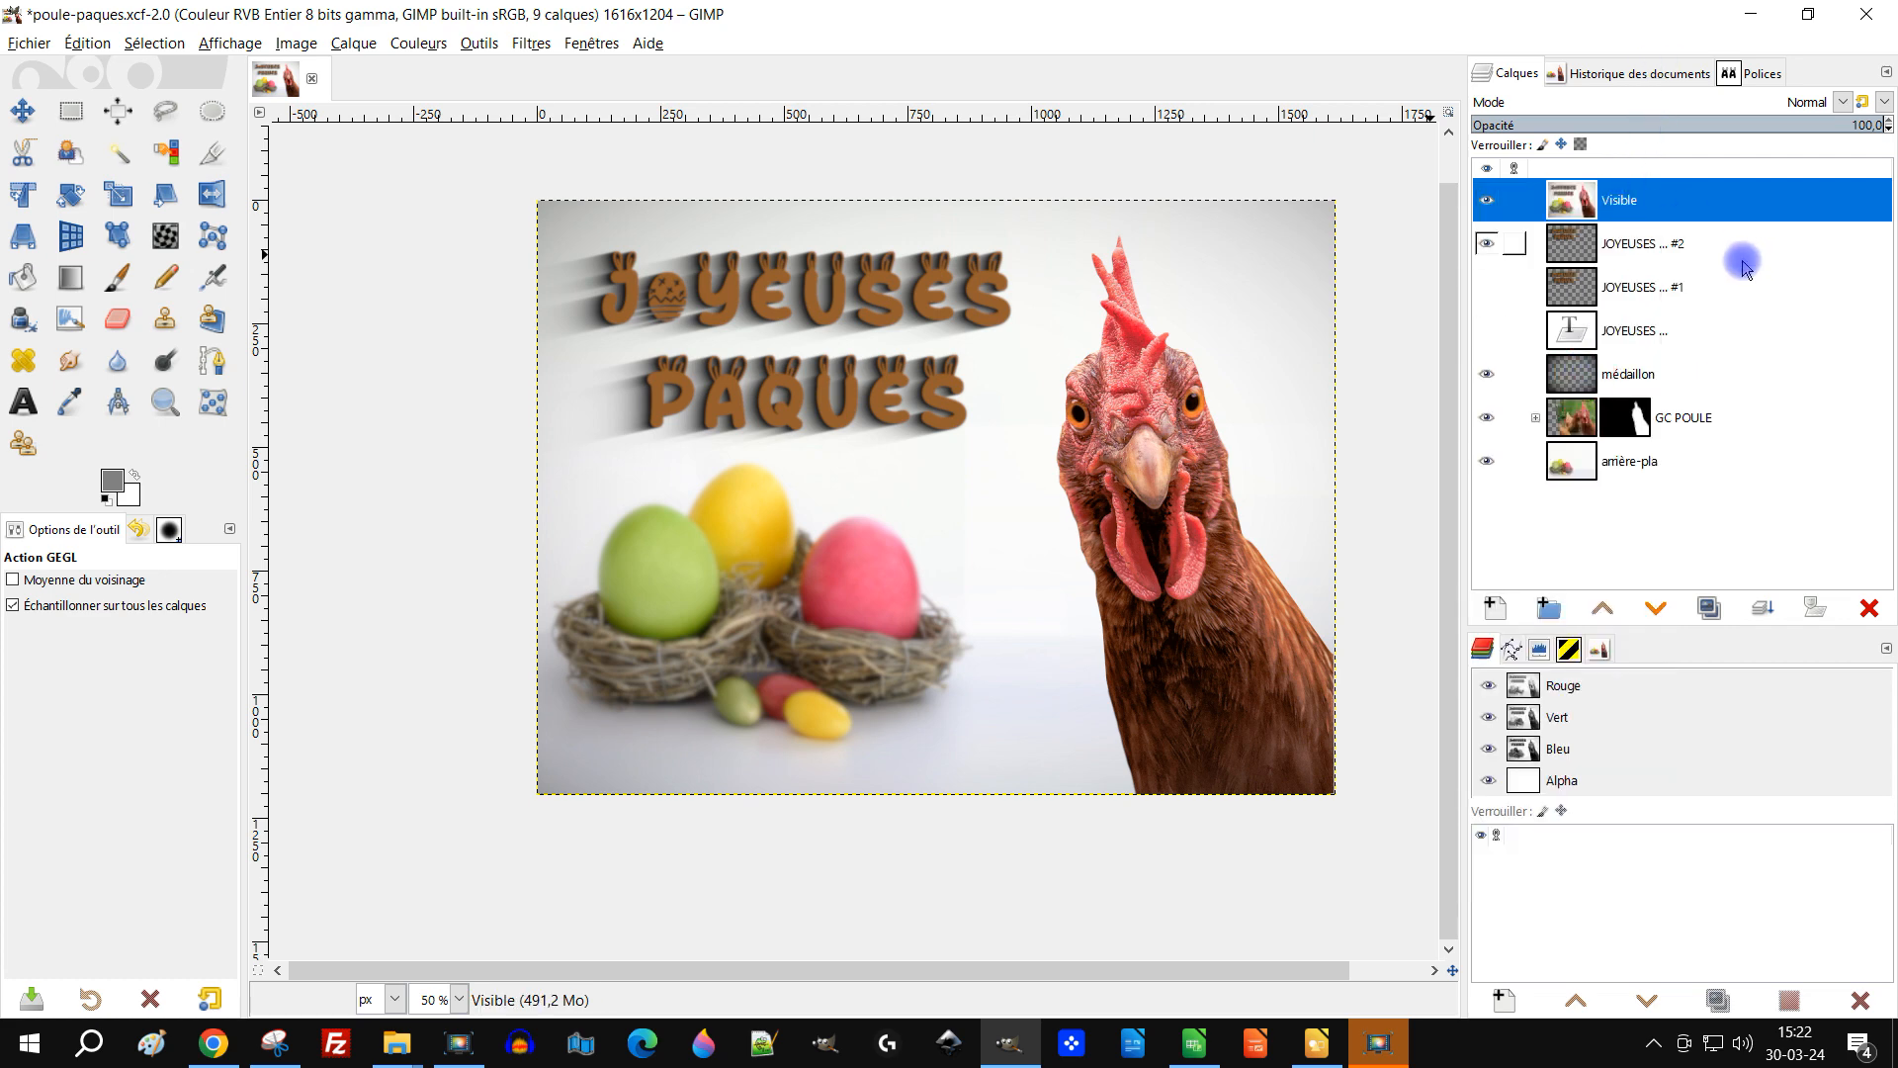
{"action": "left_click", "coordinate": [1767, 103]}
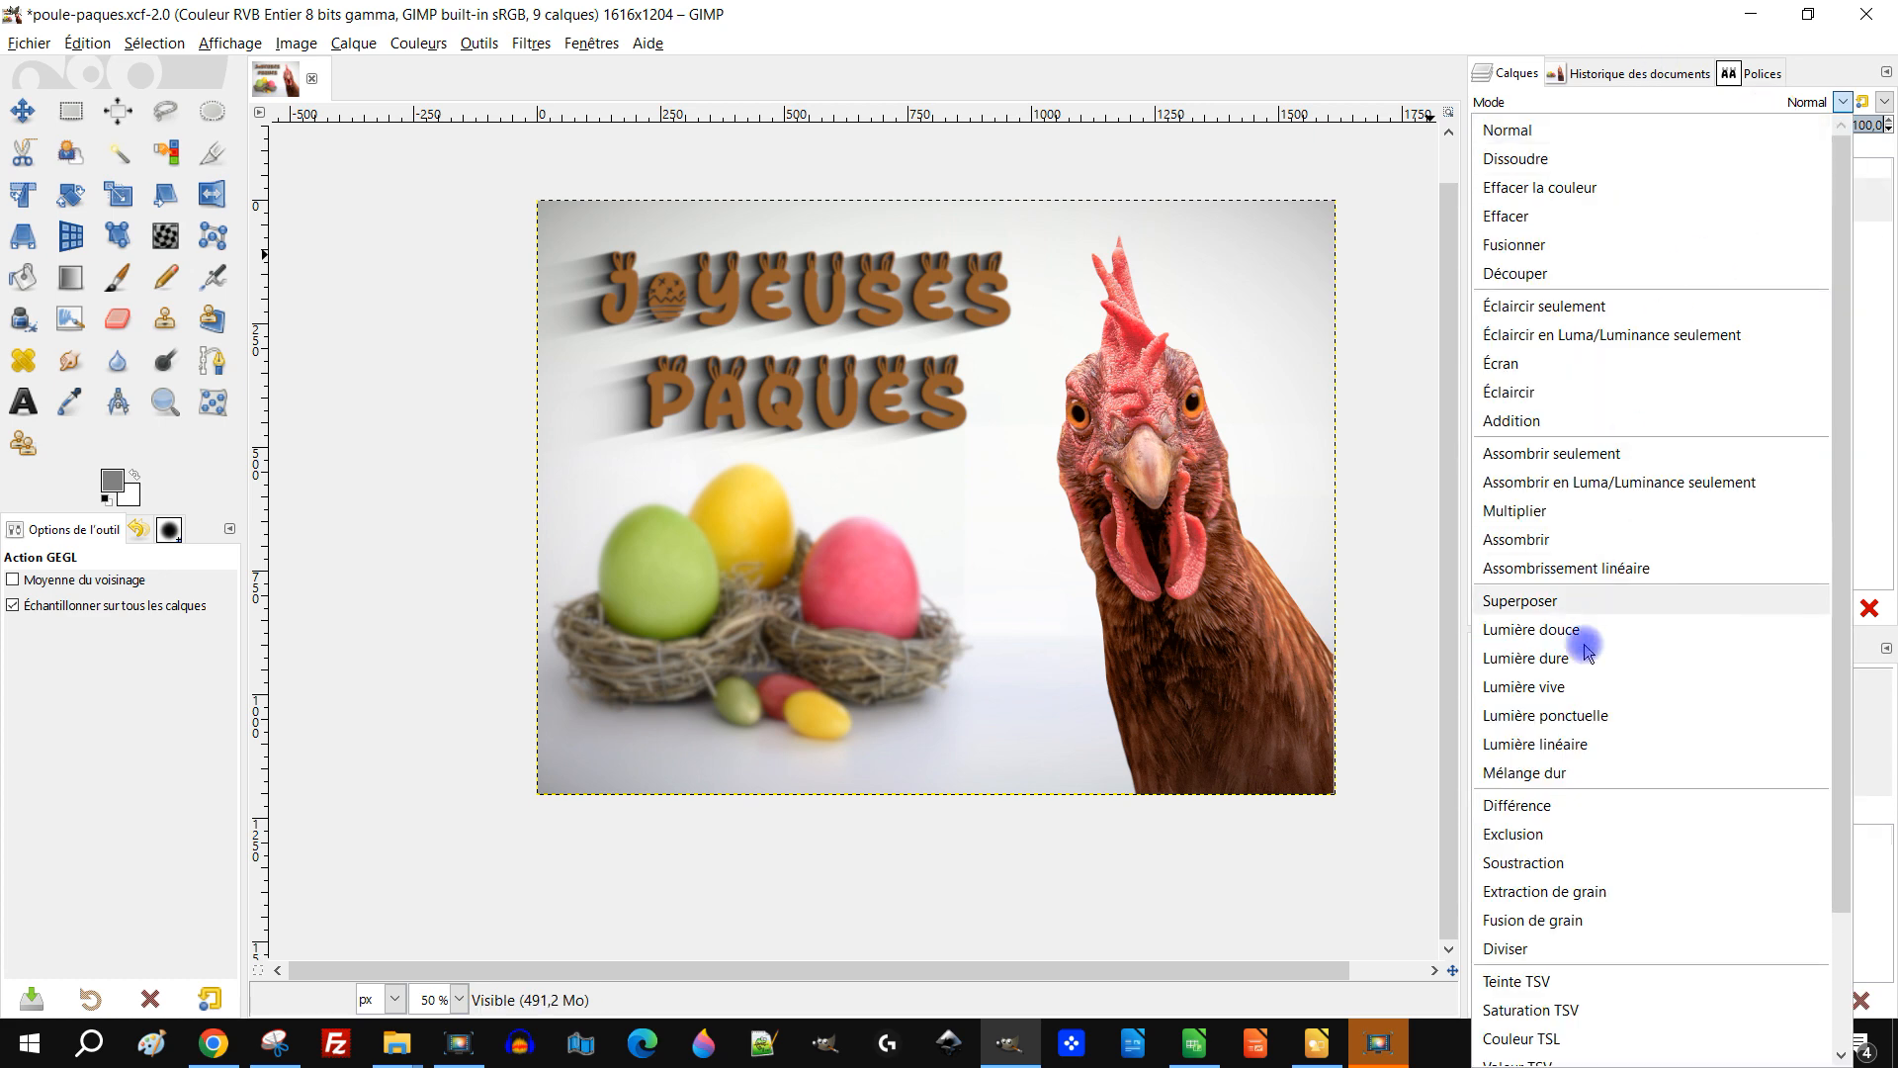
{"action": "left_click", "coordinate": [1625, 629]}
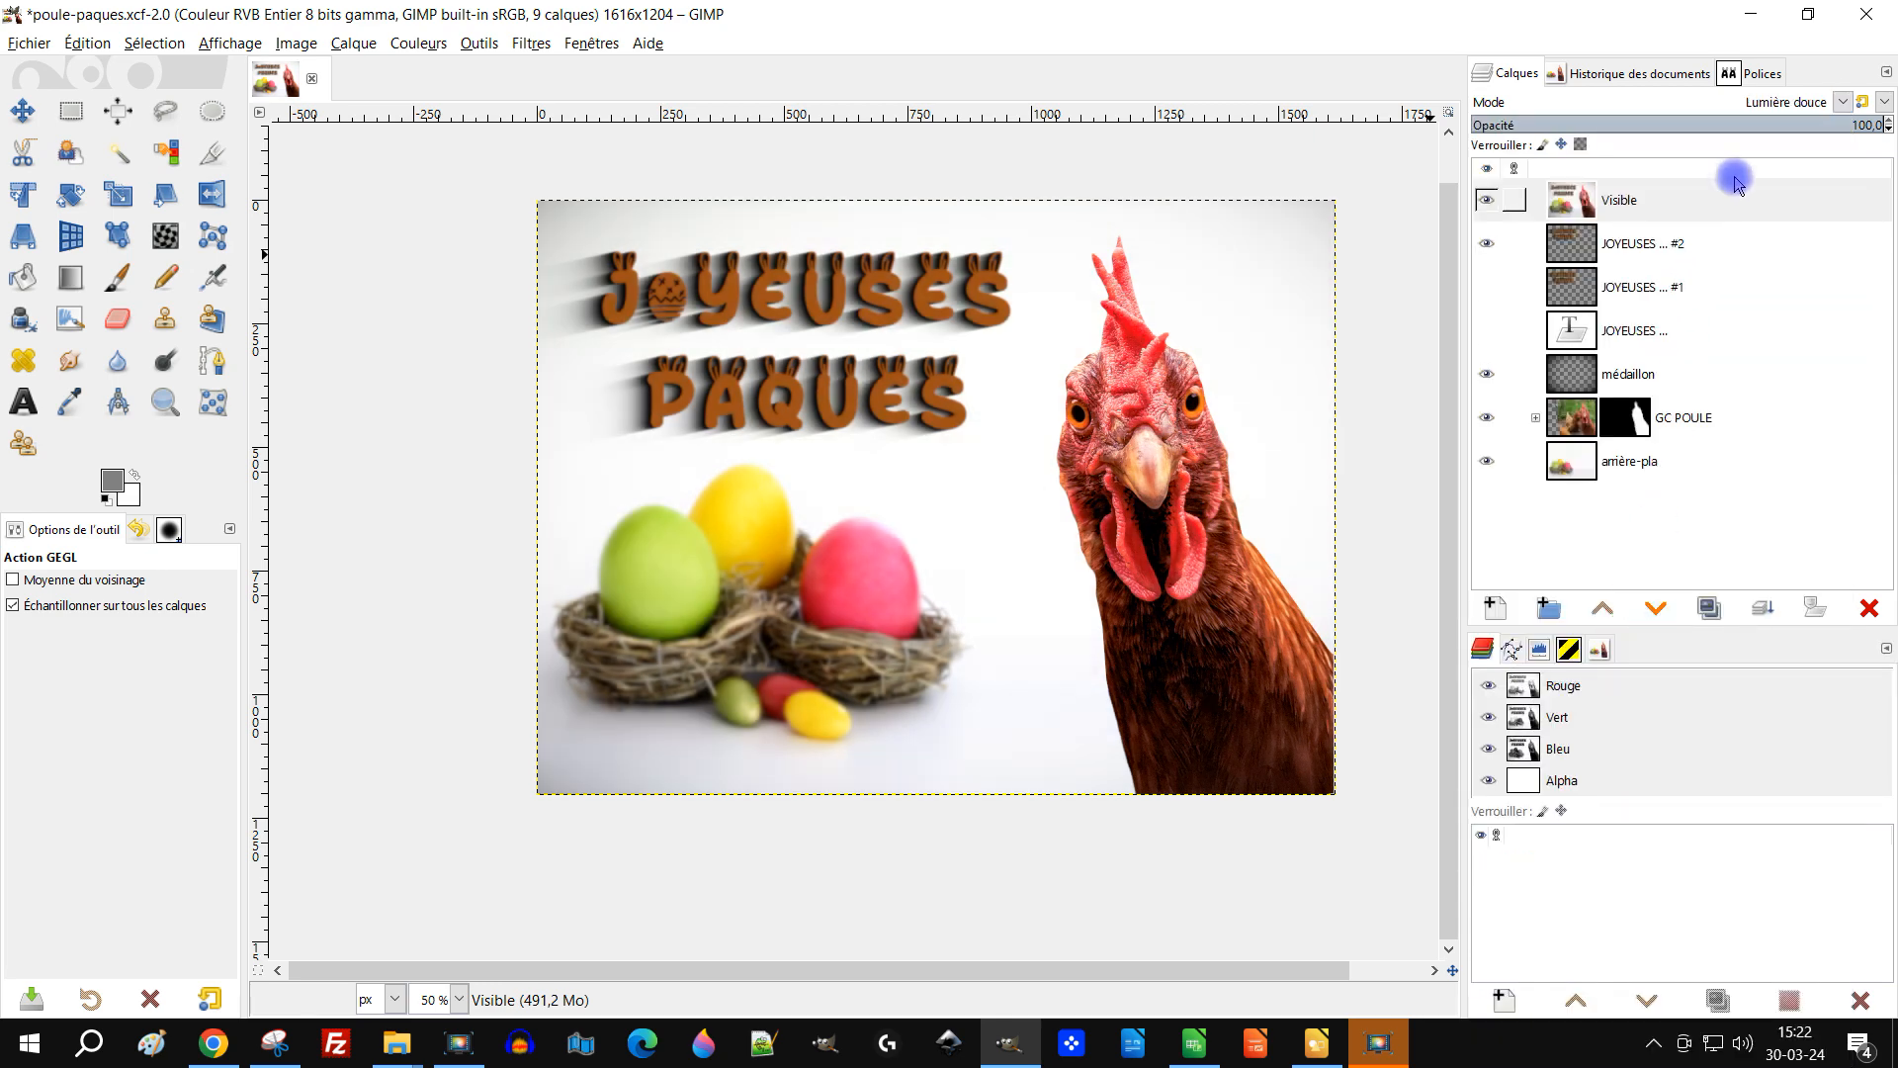
{"action": "left_click", "coordinate": [1797, 102]}
{"action": "left_click", "coordinate": [1612, 600]}
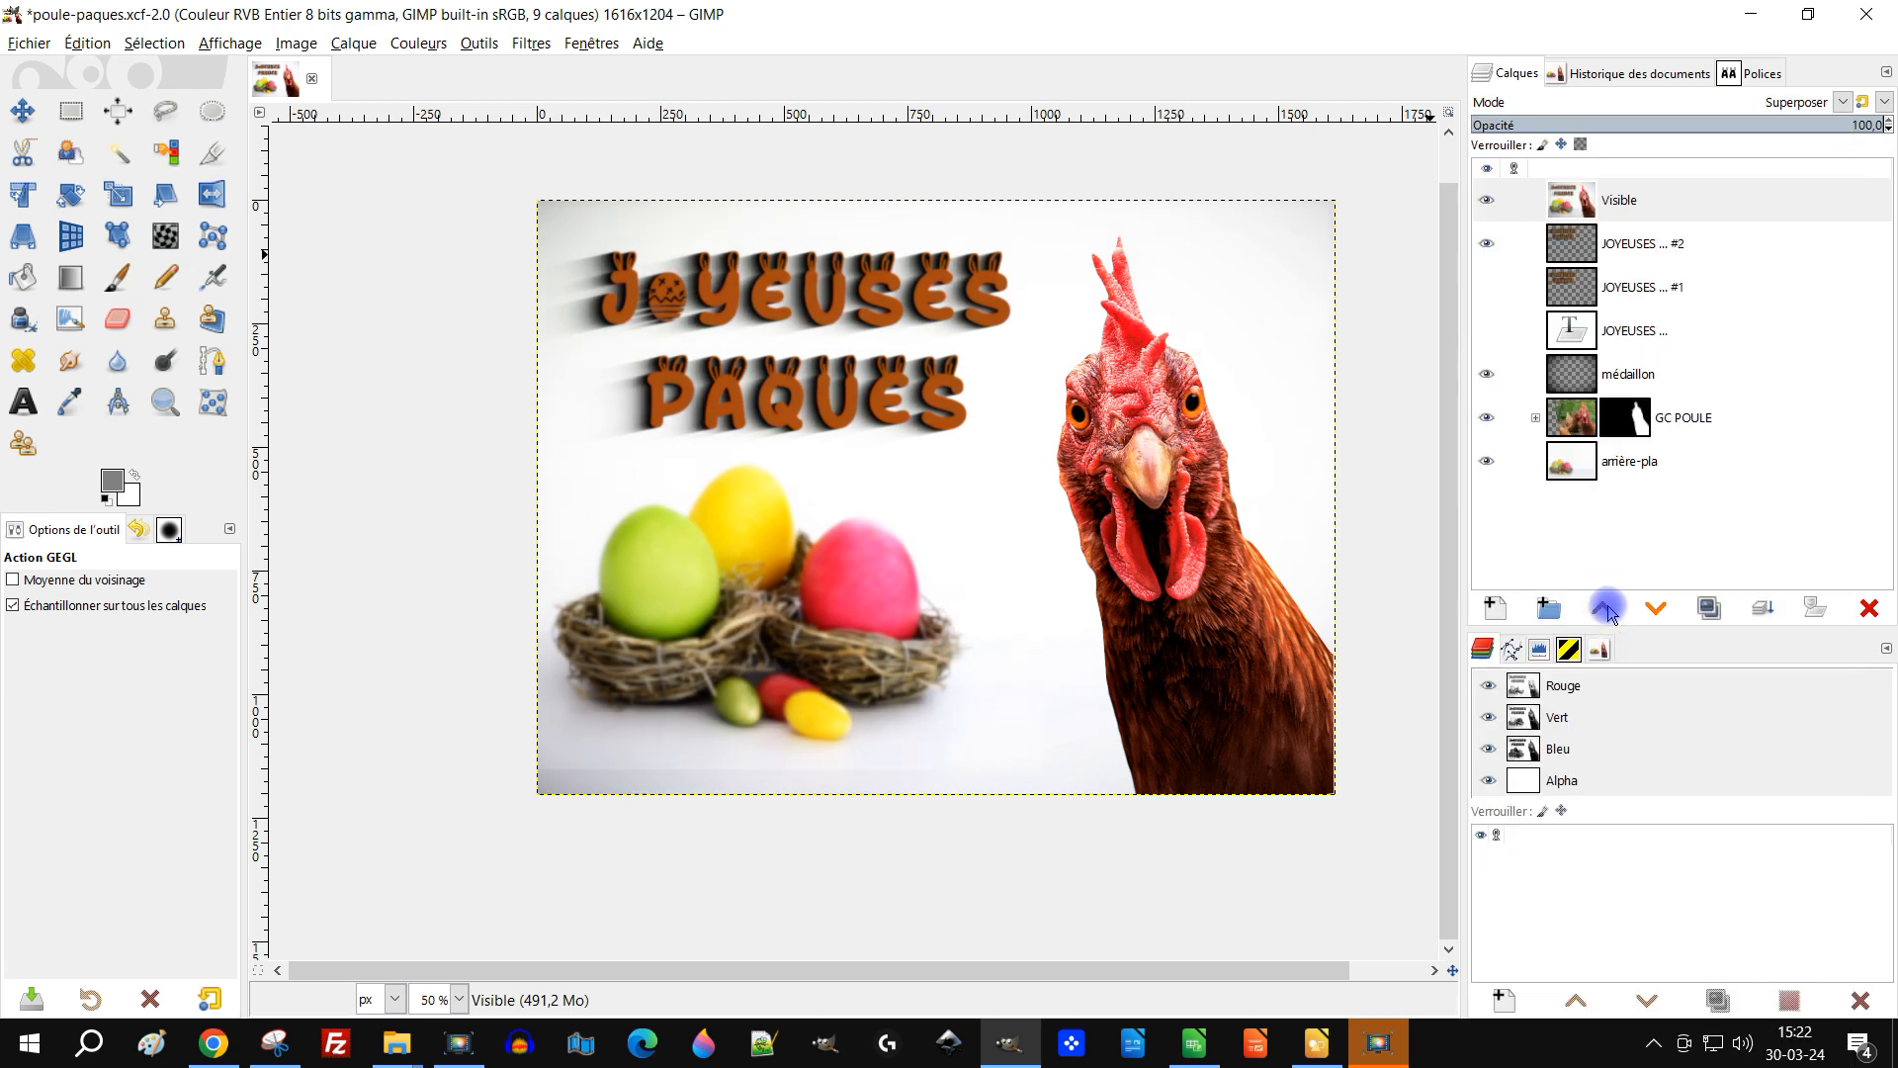
Step: Delete the new Visible layer
{"action": "left_click", "coordinate": [1770, 200]}
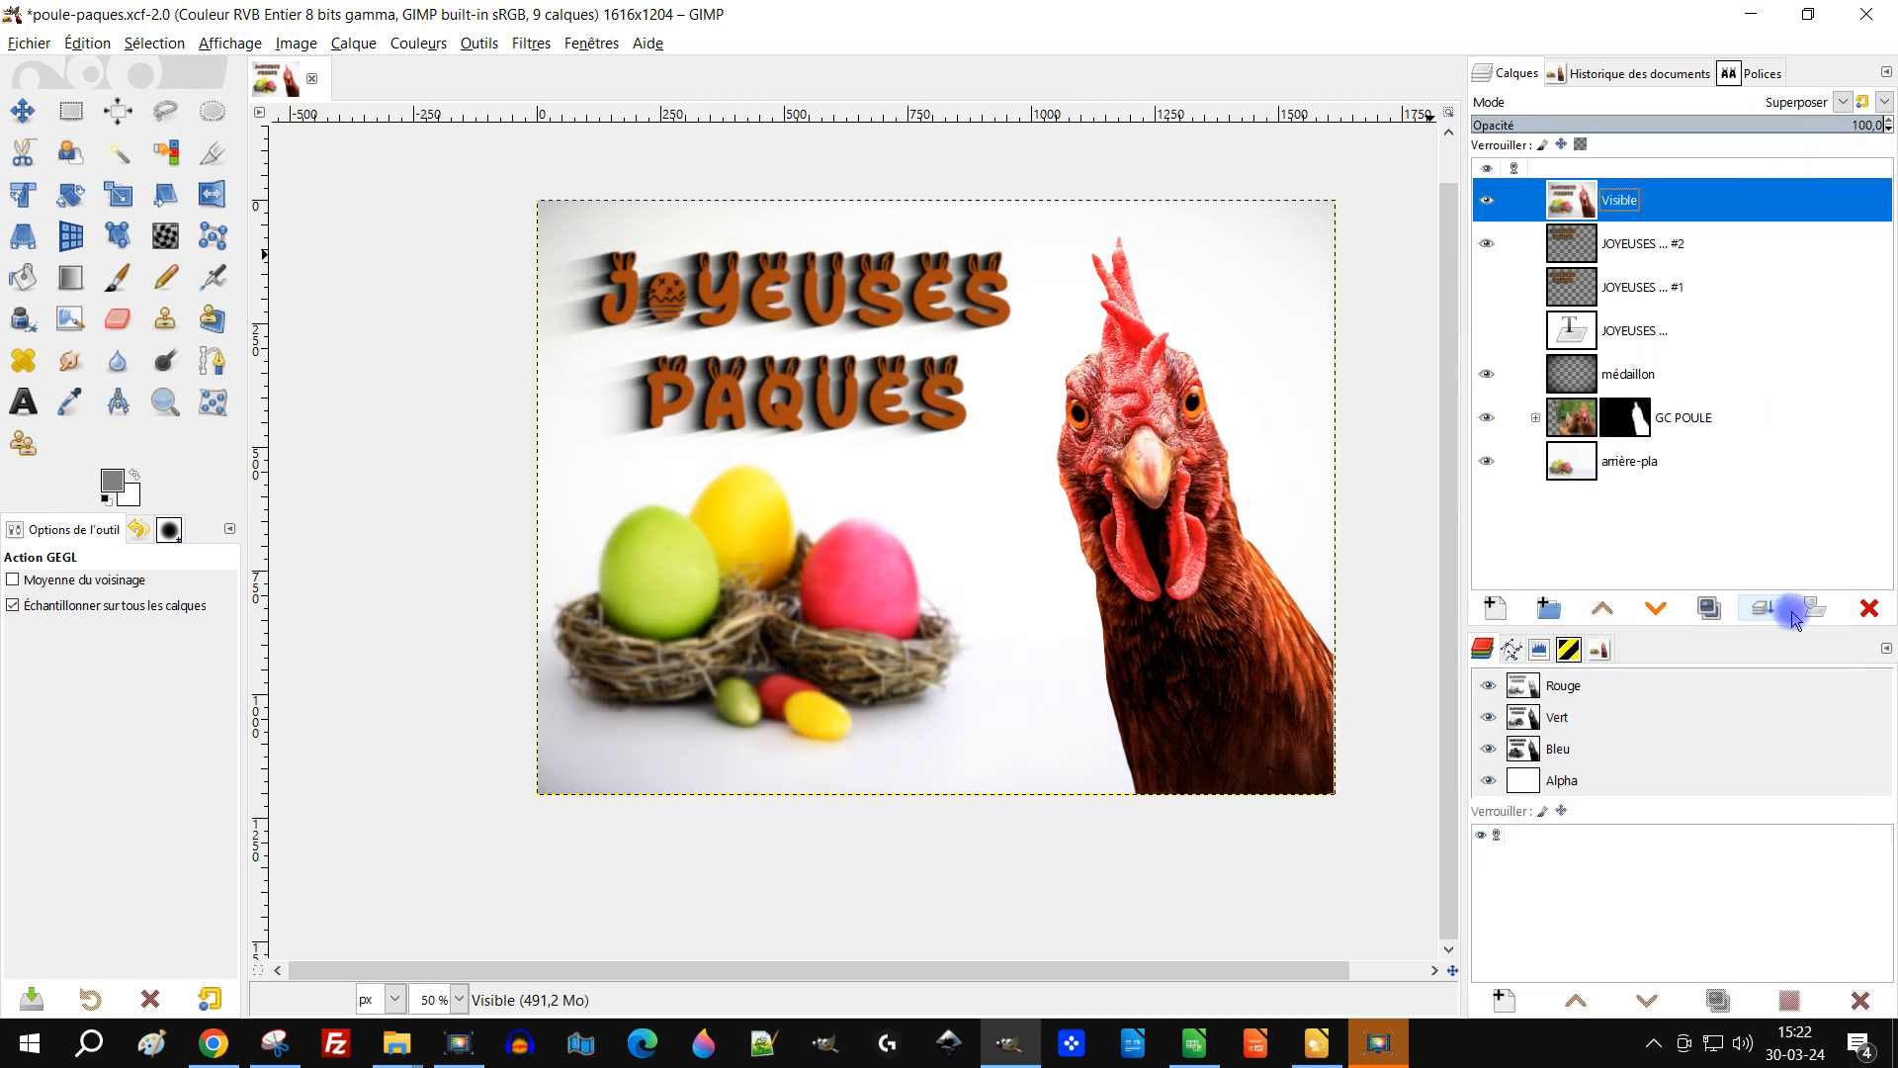
{"action": "left_click", "coordinate": [1868, 608]}
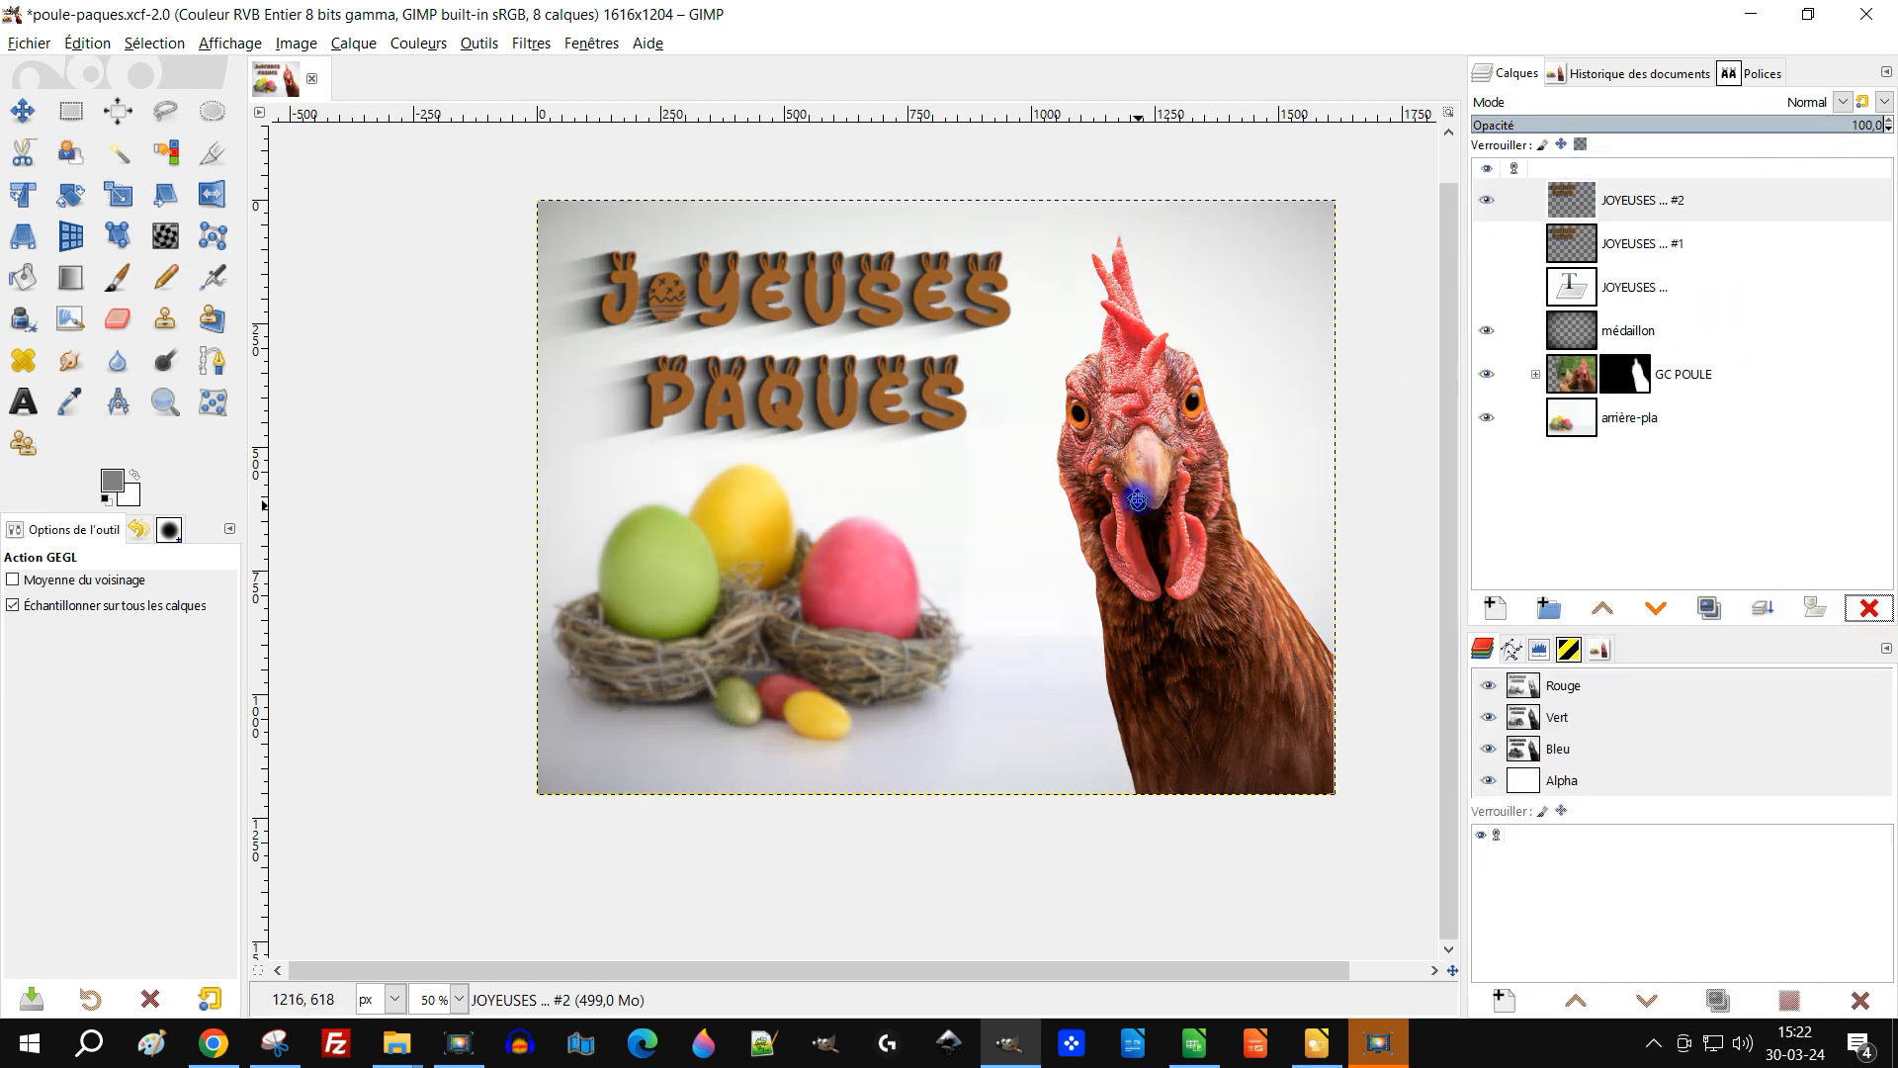
Step: Create a new layer from the visible image and apply Color Temperature with an intended temperature of 6072.2
{"action": "right_click", "coordinate": [1658, 204]}
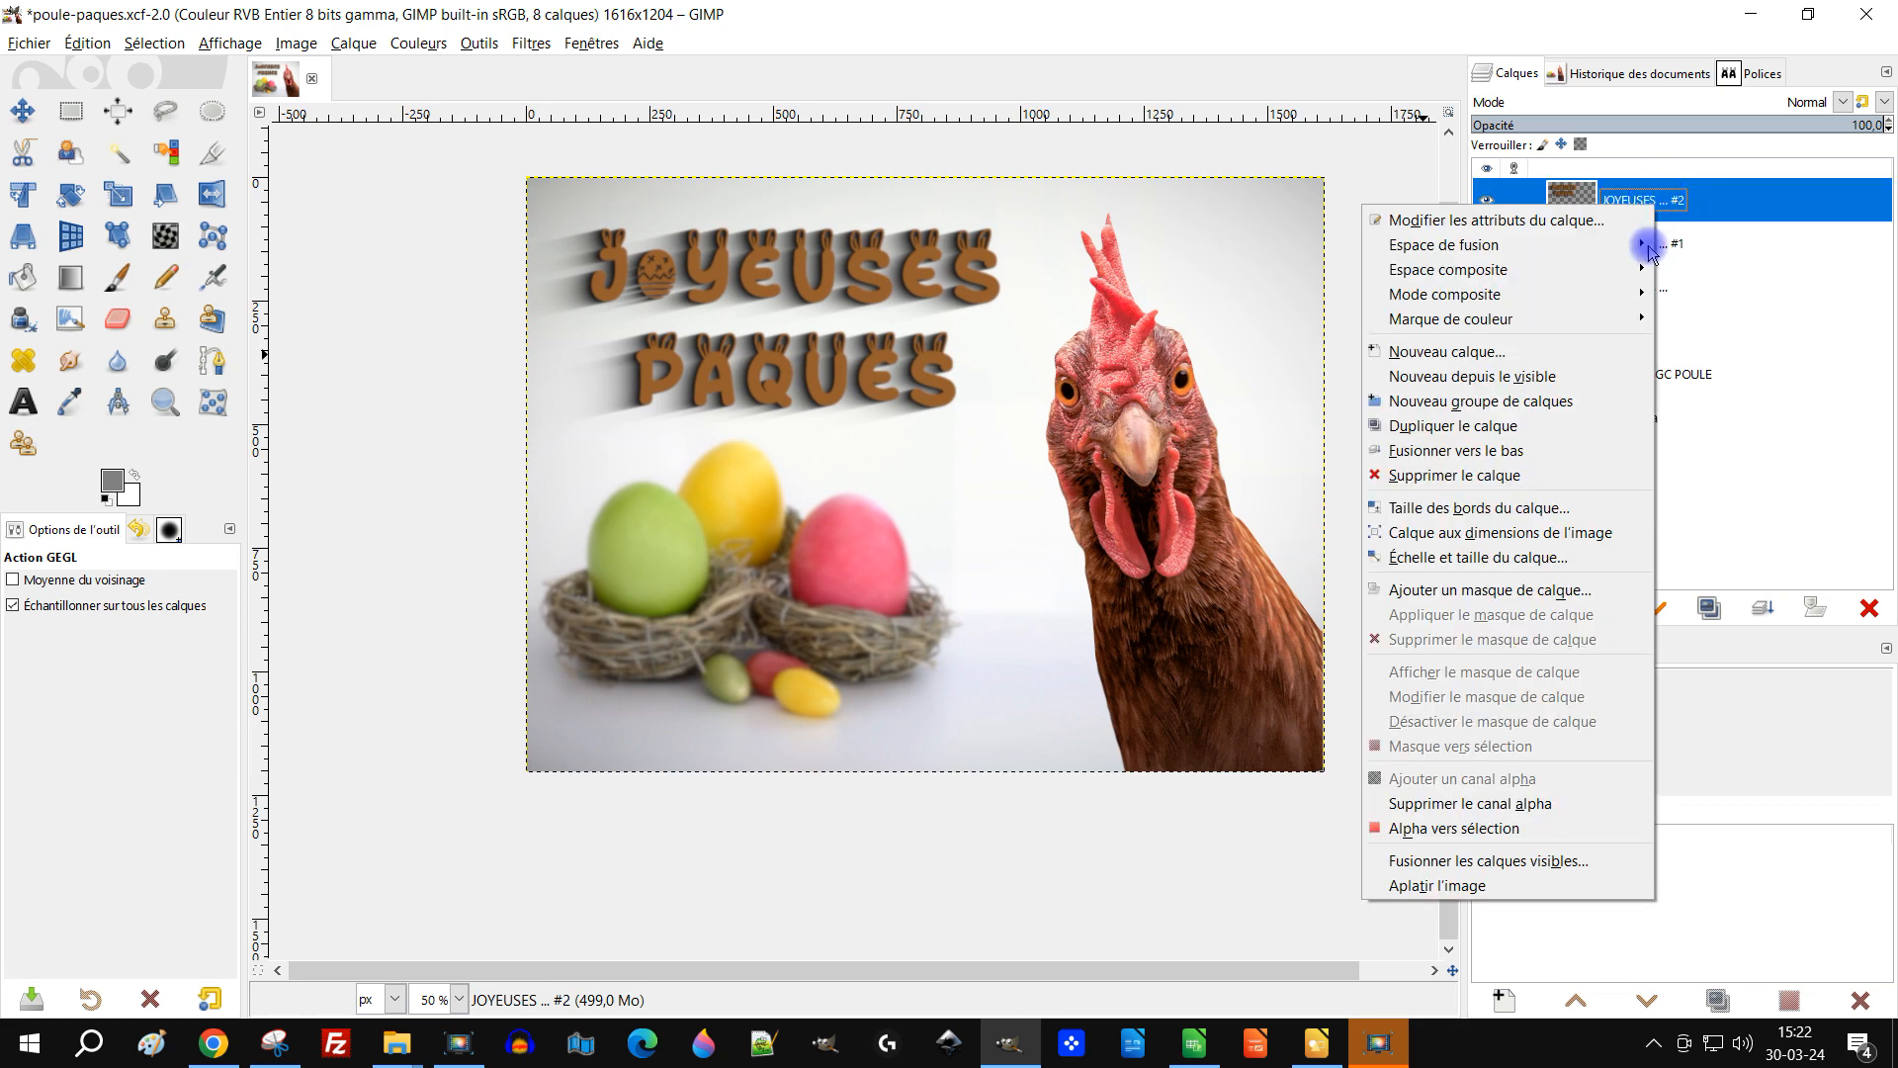
{"action": "left_click", "coordinate": [1574, 376]}
{"action": "left_click", "coordinate": [480, 43]}
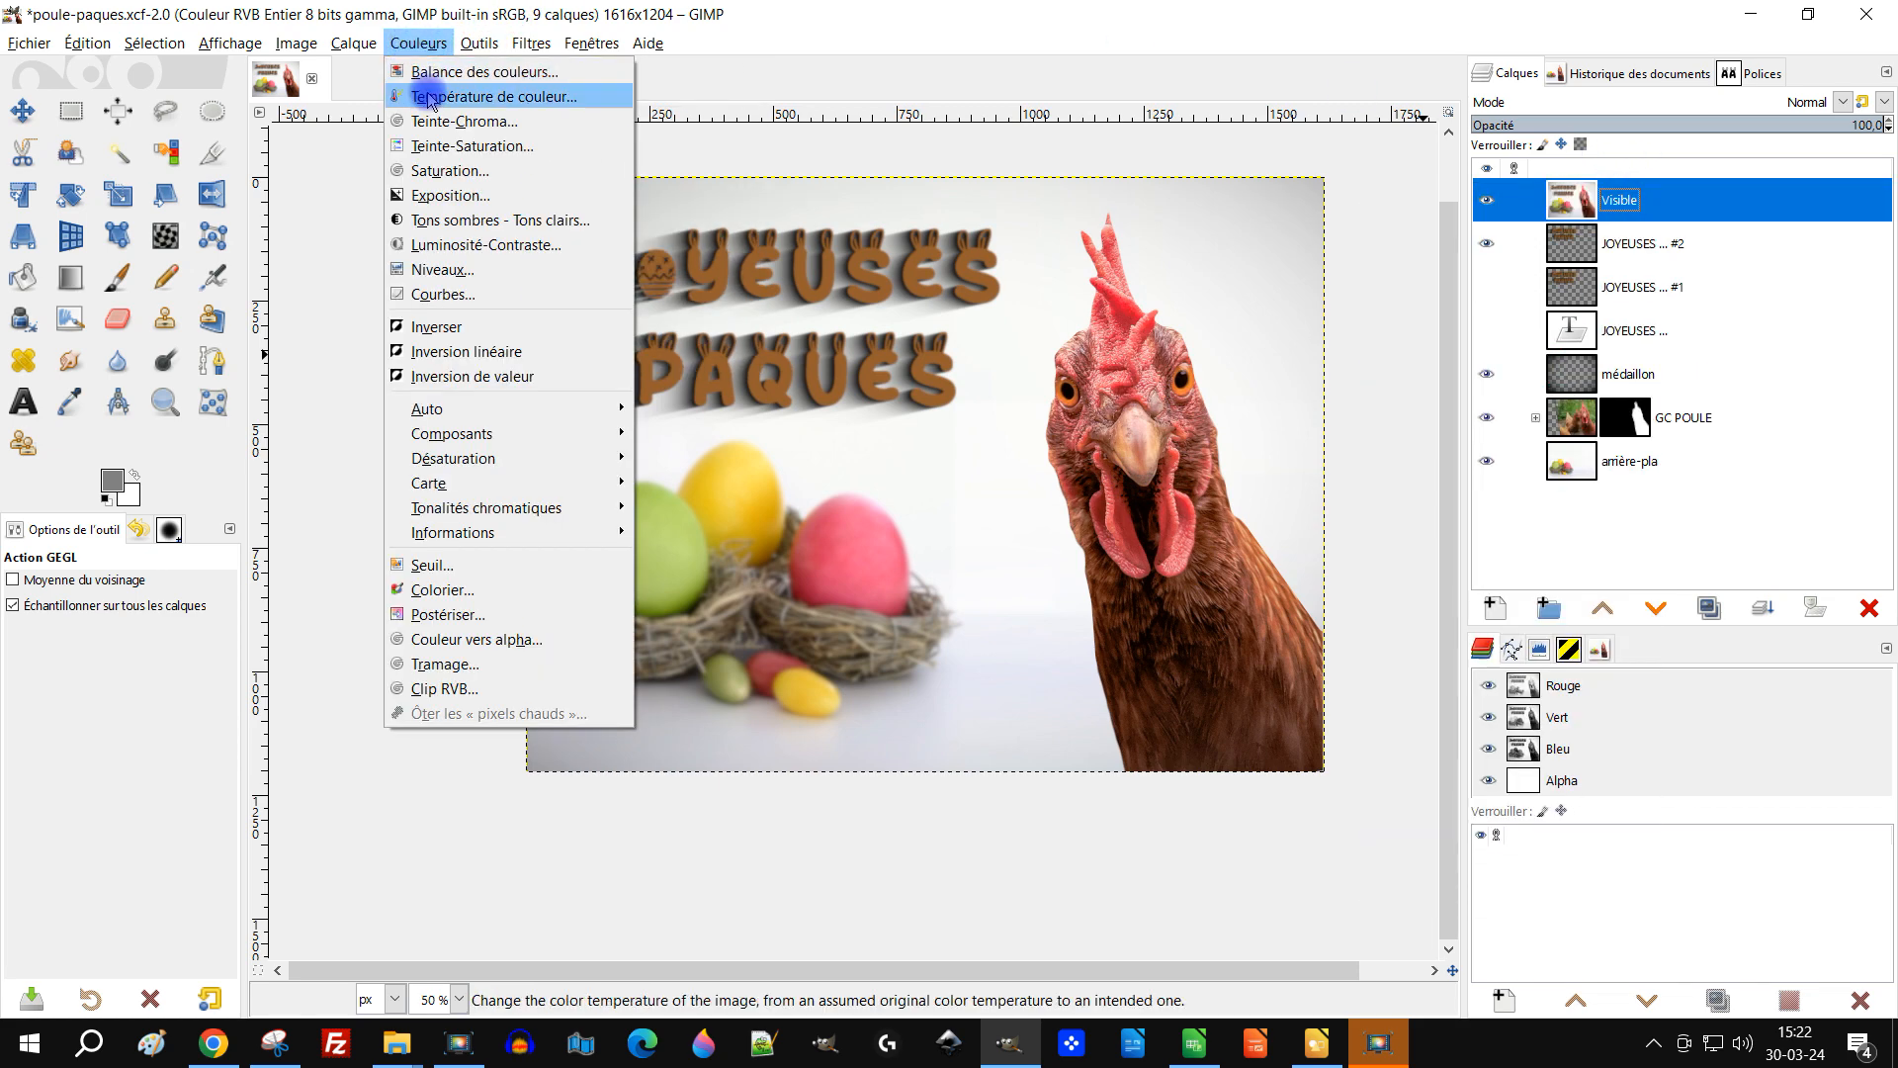
{"action": "left_click", "coordinate": [429, 97]}
{"action": "left_click", "coordinate": [255, 271]}
{"action": "left_click_drag", "start_coordinate": [255, 271], "coordinate": [248, 271]}
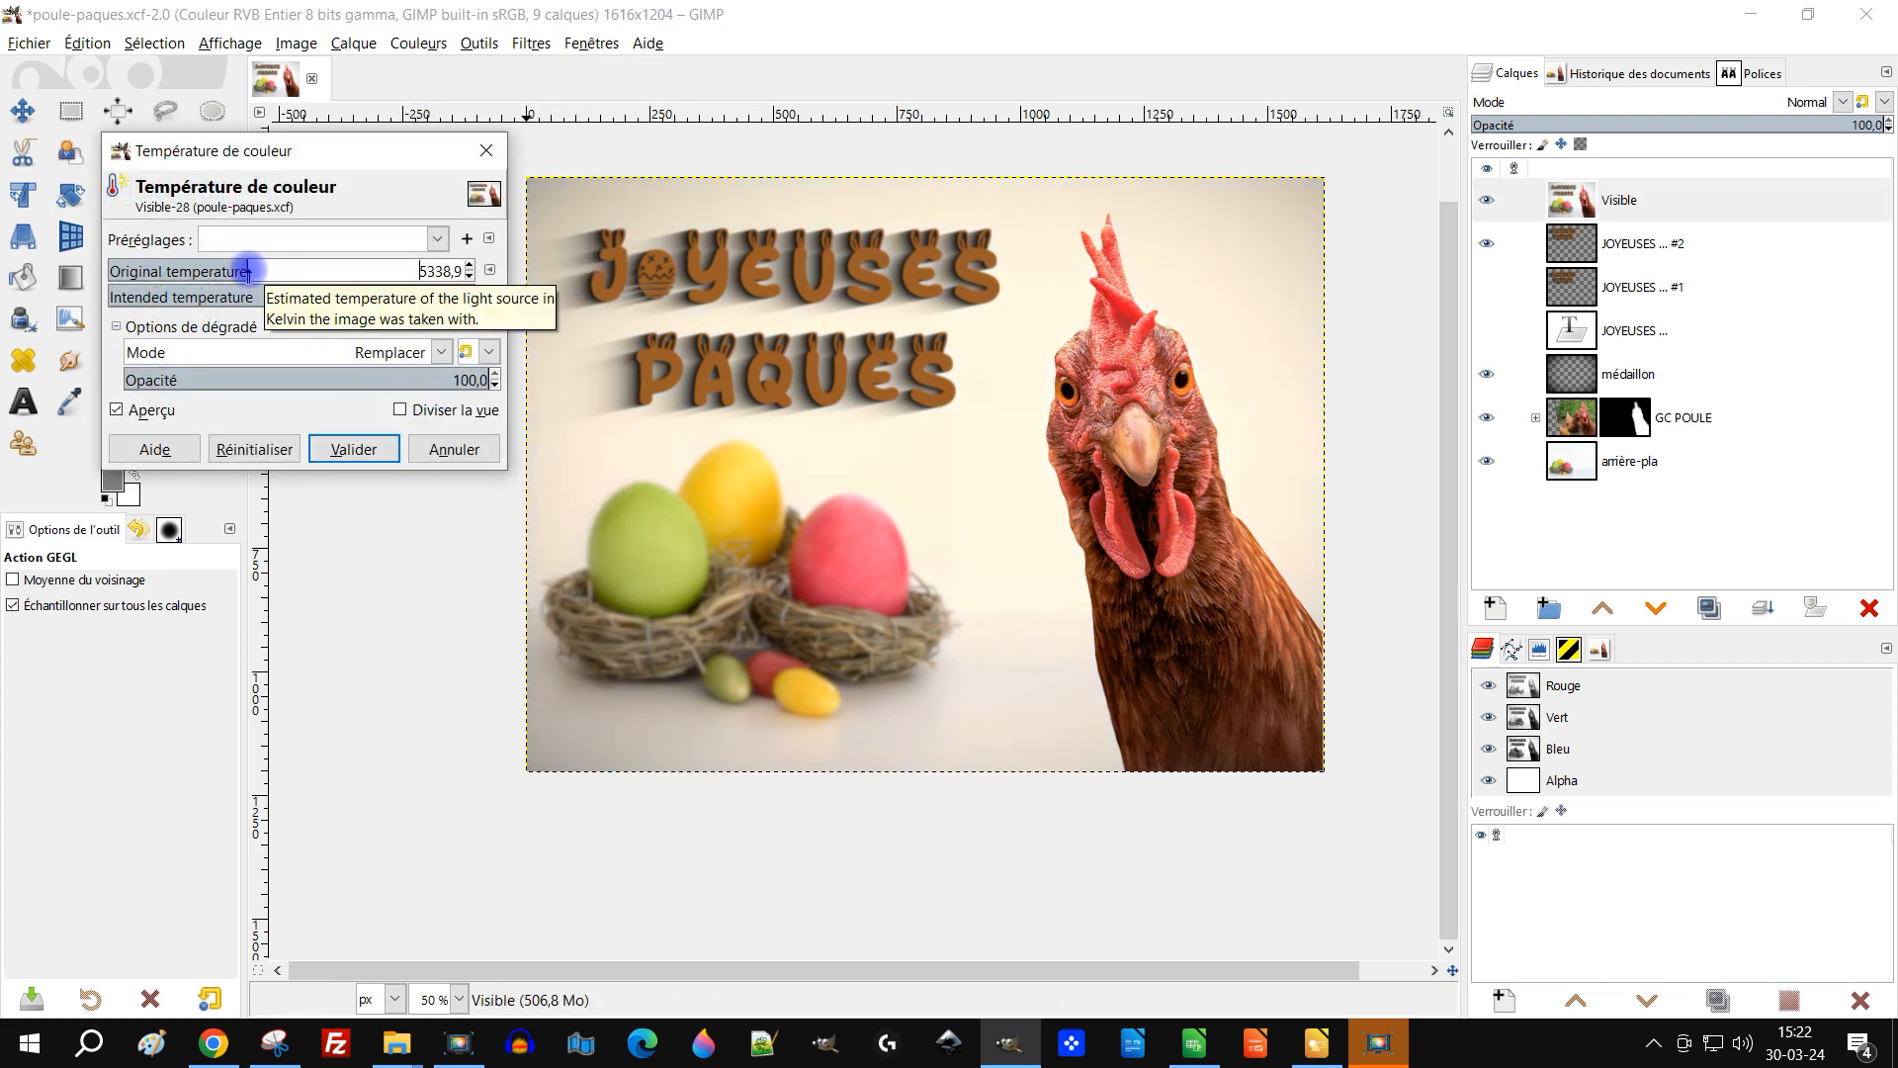
{"action": "left_click", "coordinate": [267, 297]}
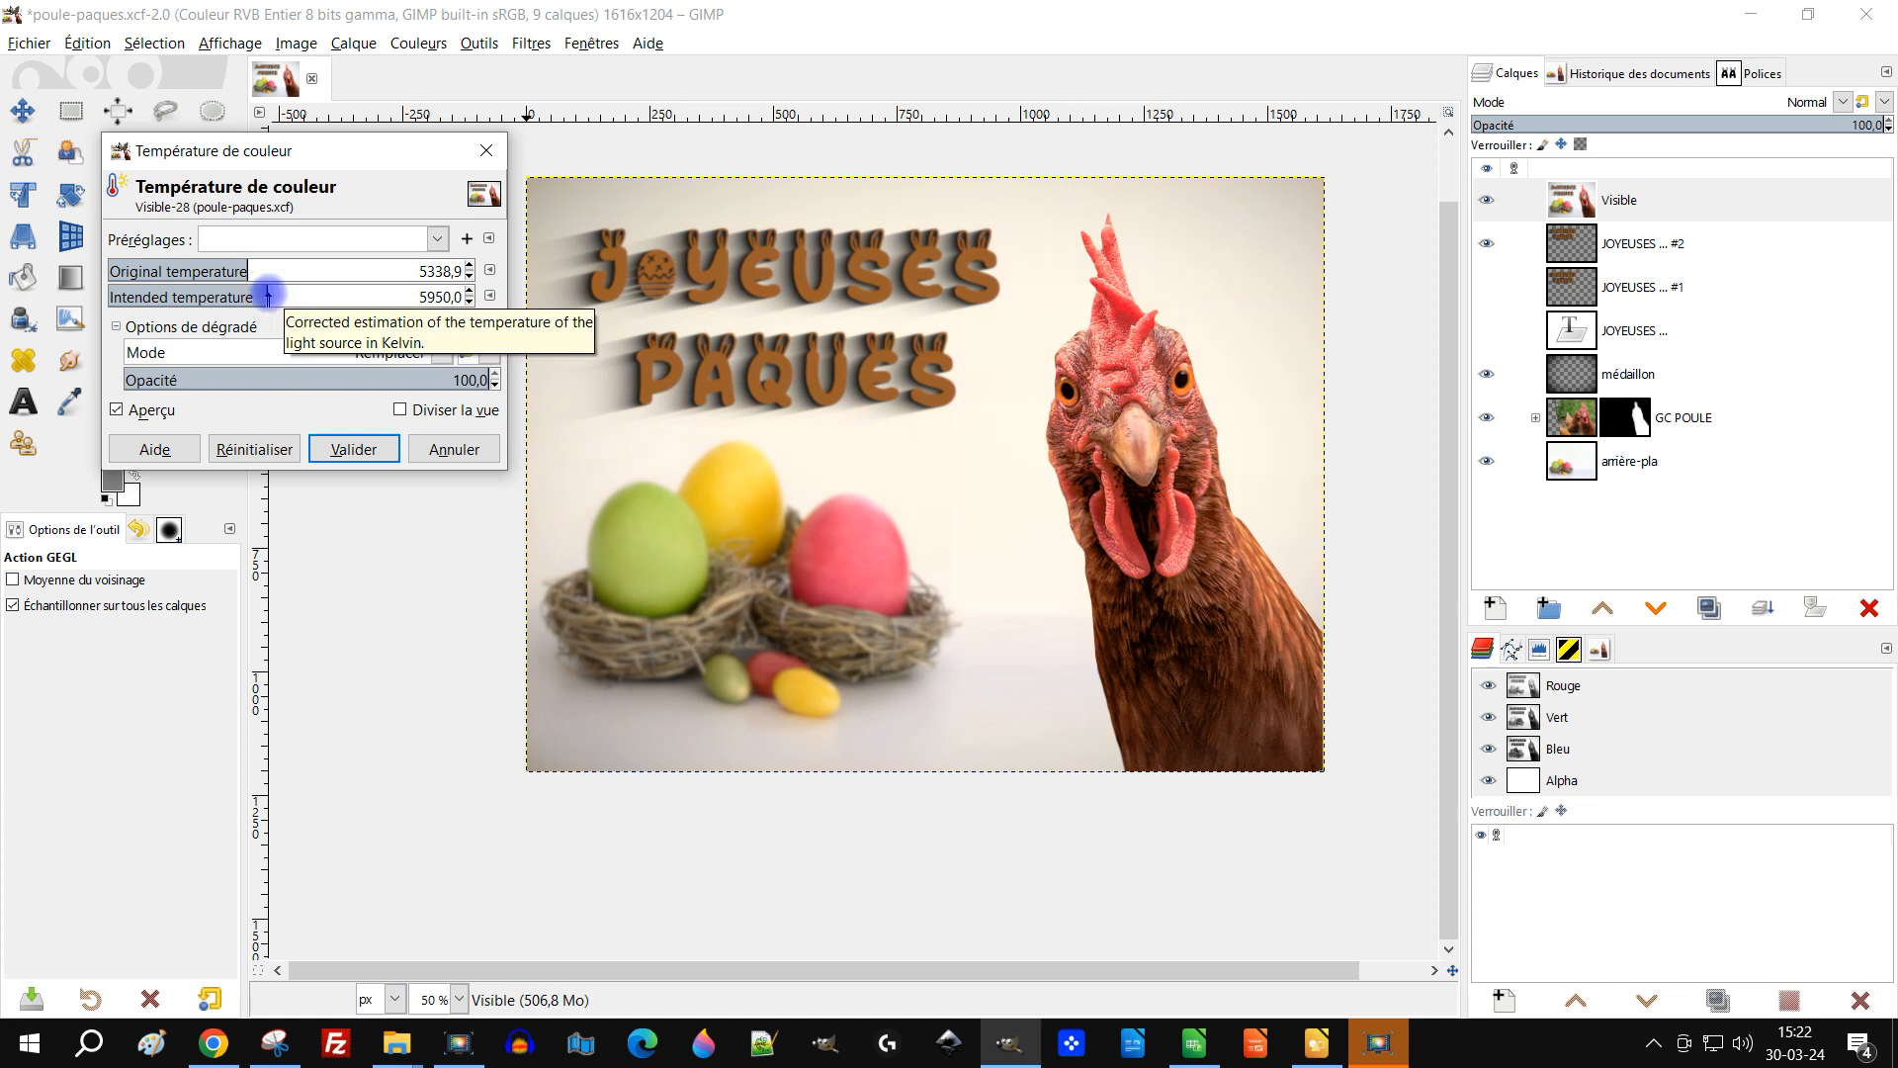
{"action": "left_click_drag", "start_coordinate": [267, 296], "coordinate": [296, 297]}
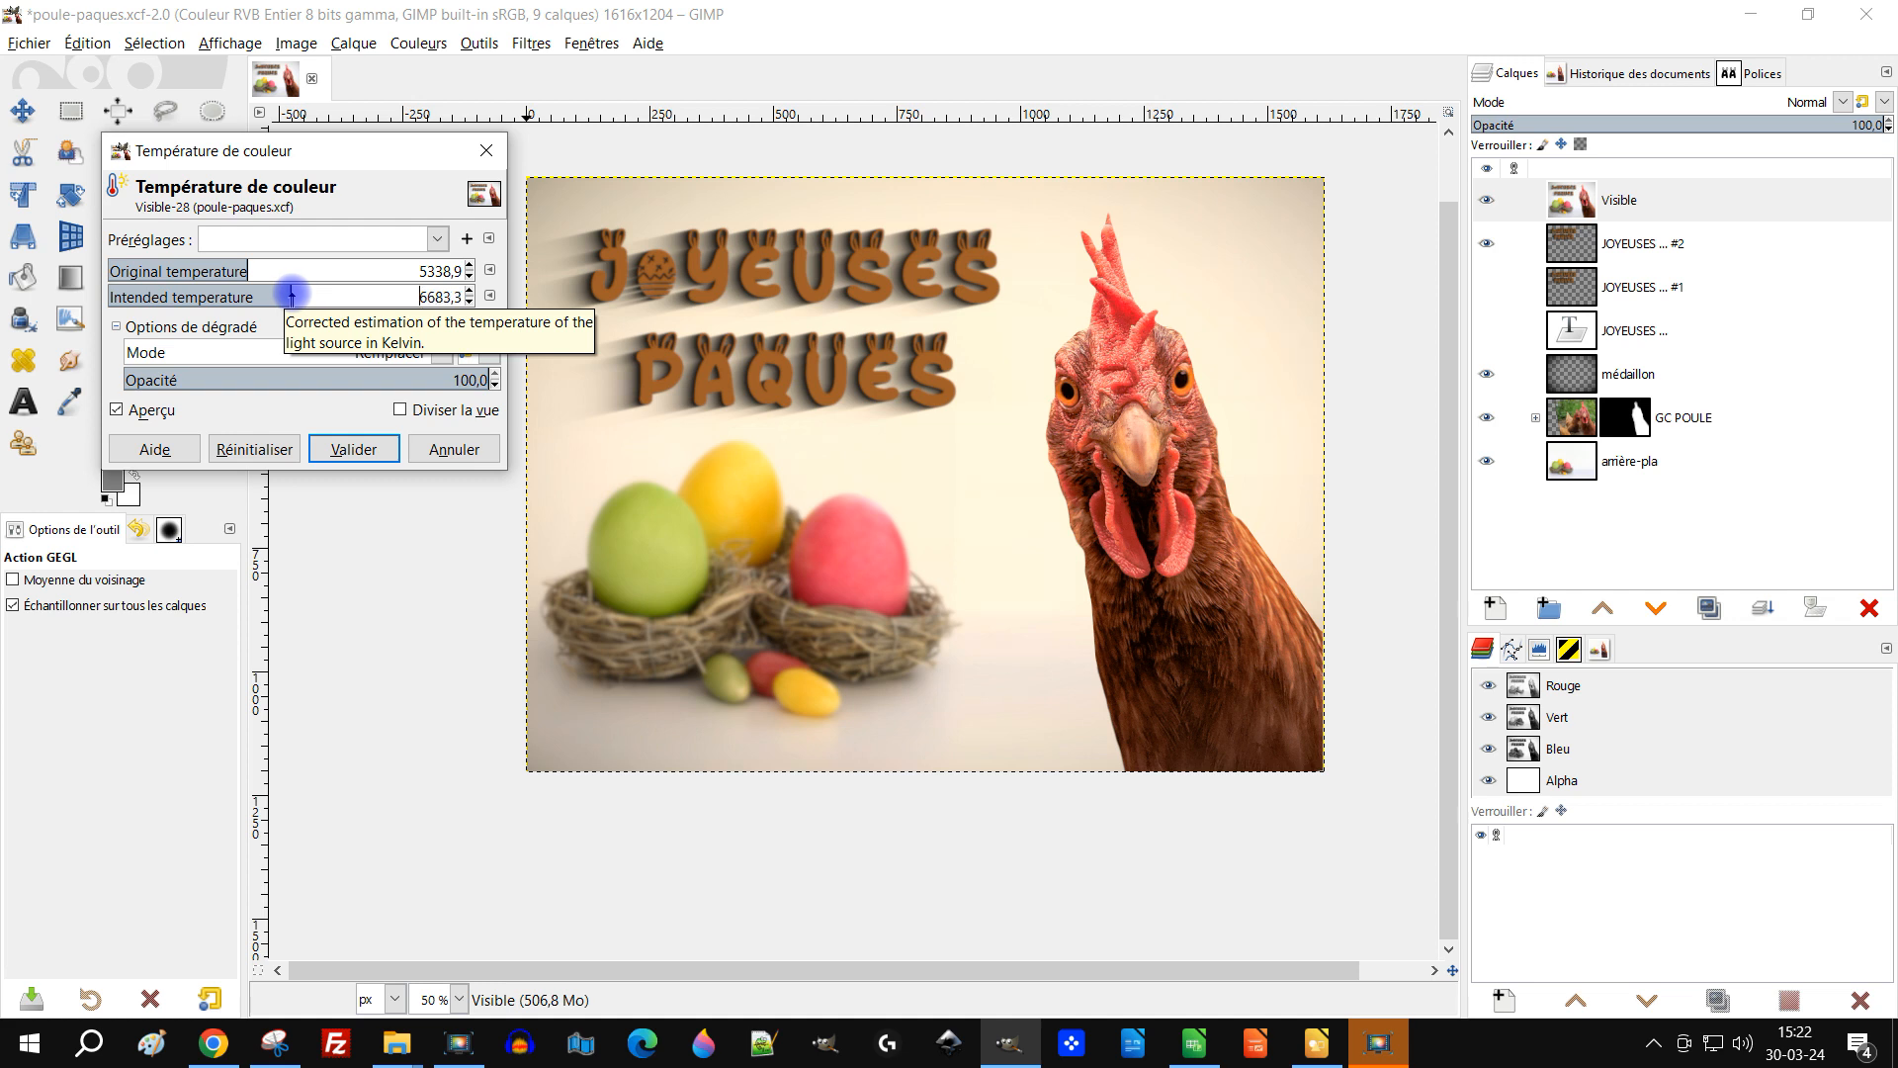
{"action": "left_click_drag", "start_coordinate": [292, 293], "coordinate": [272, 293]}
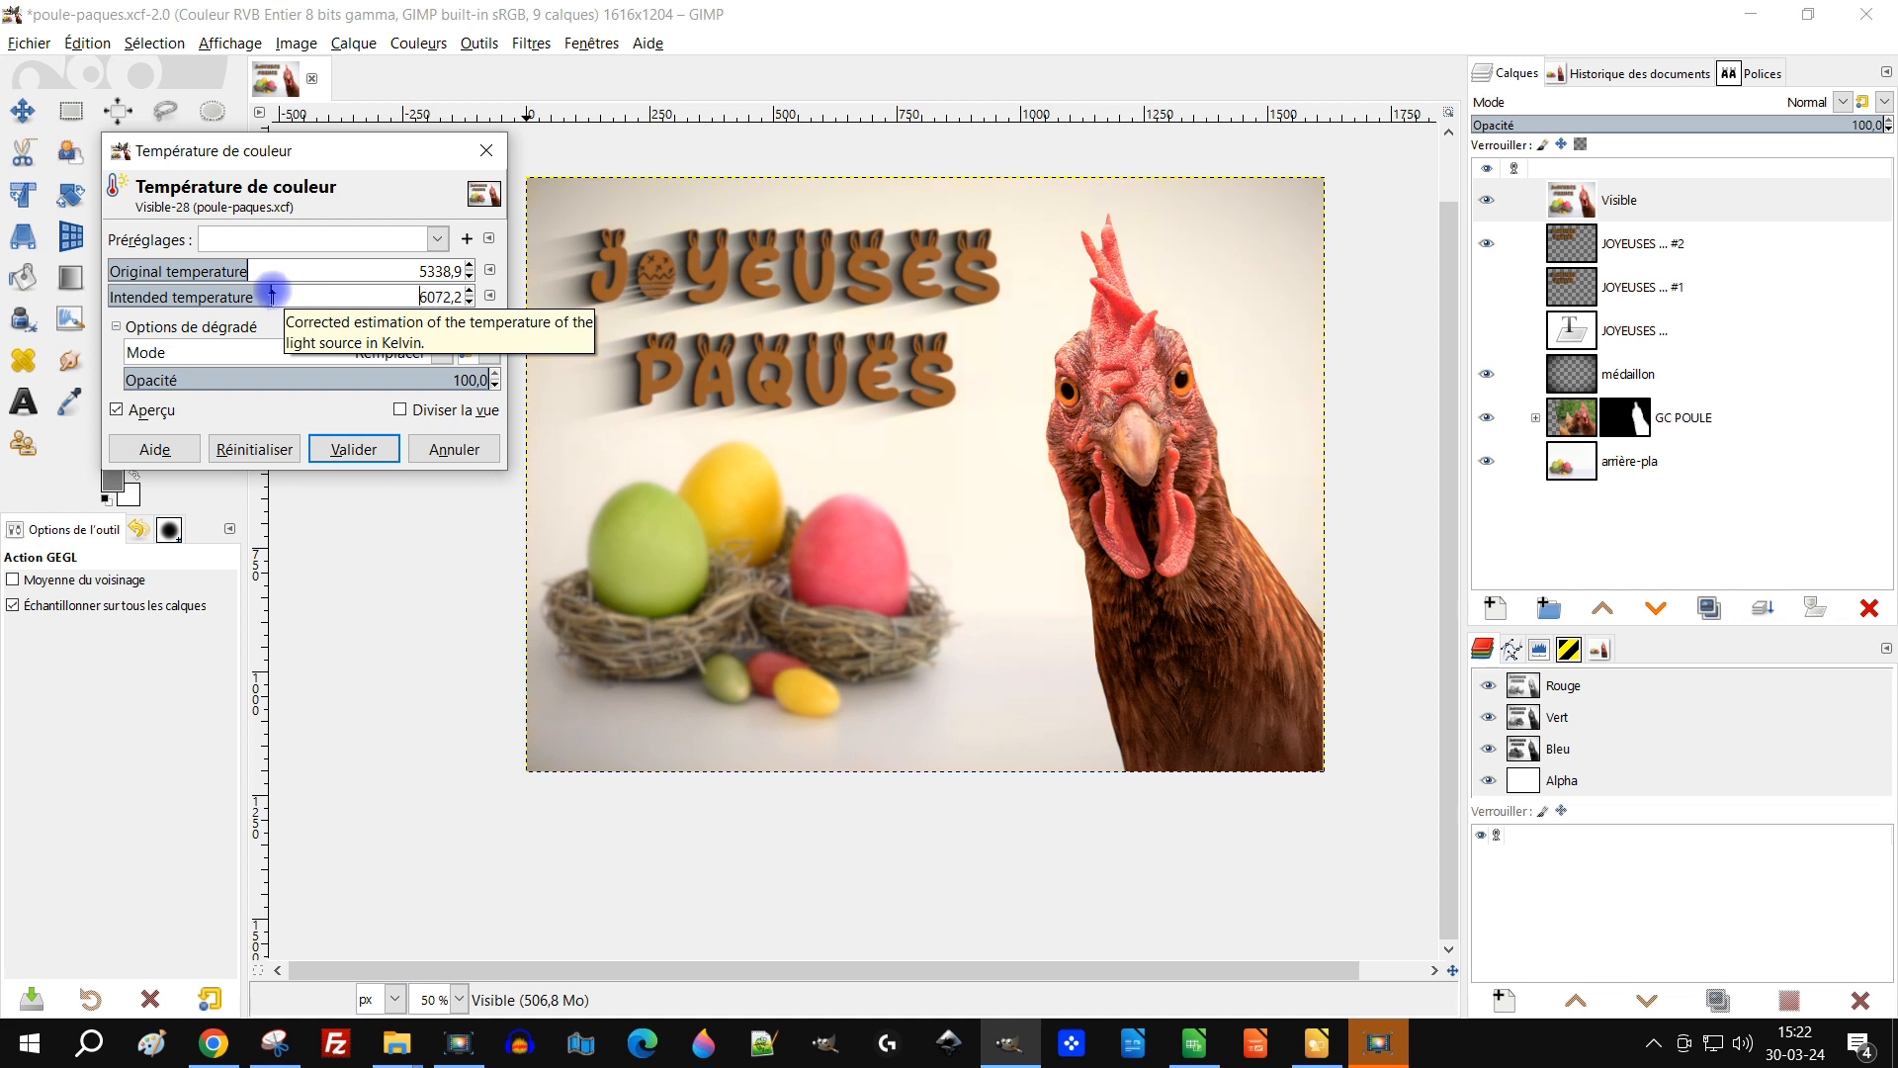
{"action": "left_click", "coordinate": [148, 411]}
{"action": "left_click", "coordinate": [149, 413]}
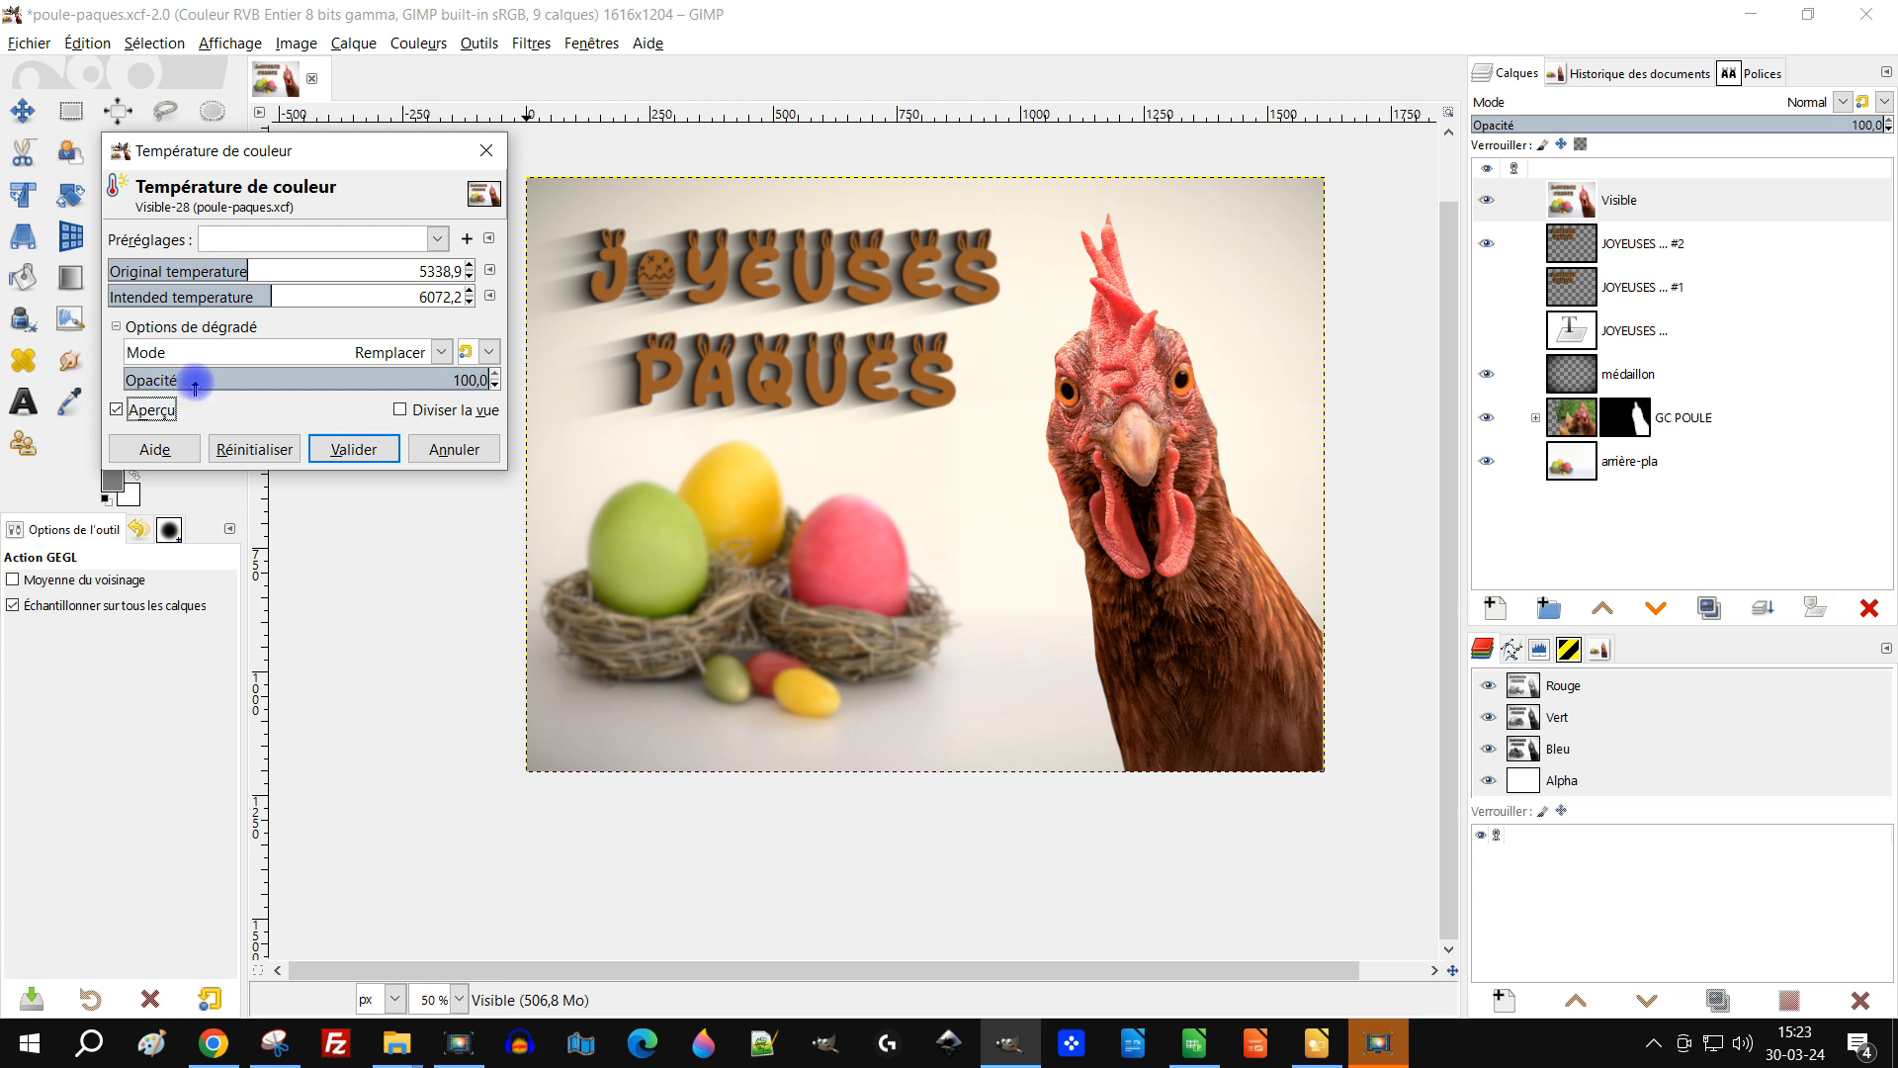
{"action": "left_click", "coordinate": [385, 450]}
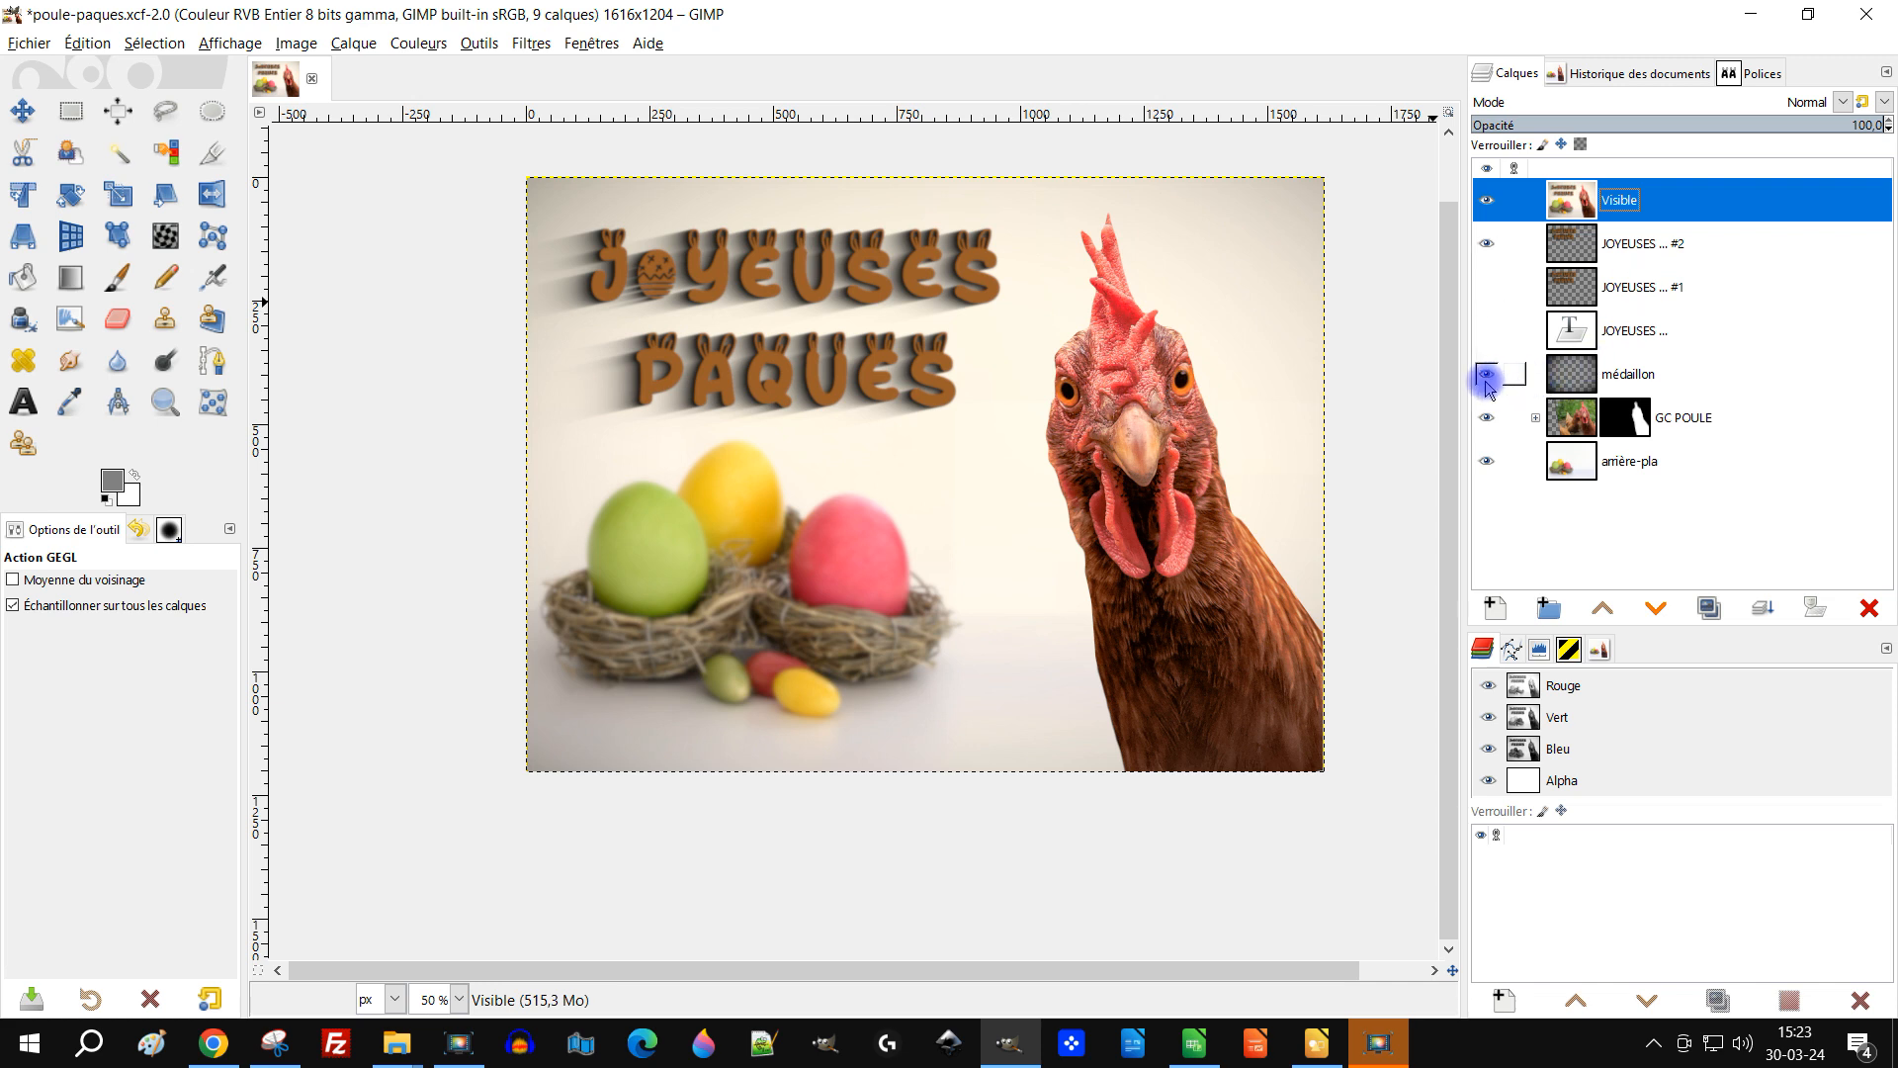
Step: Stamp the ma signature brush at size 60 with the Paintbrush in the lower-left corner of the Visible layer
{"action": "left_click_drag", "start_coordinate": [1114, 448], "coordinate": [1078, 491]}
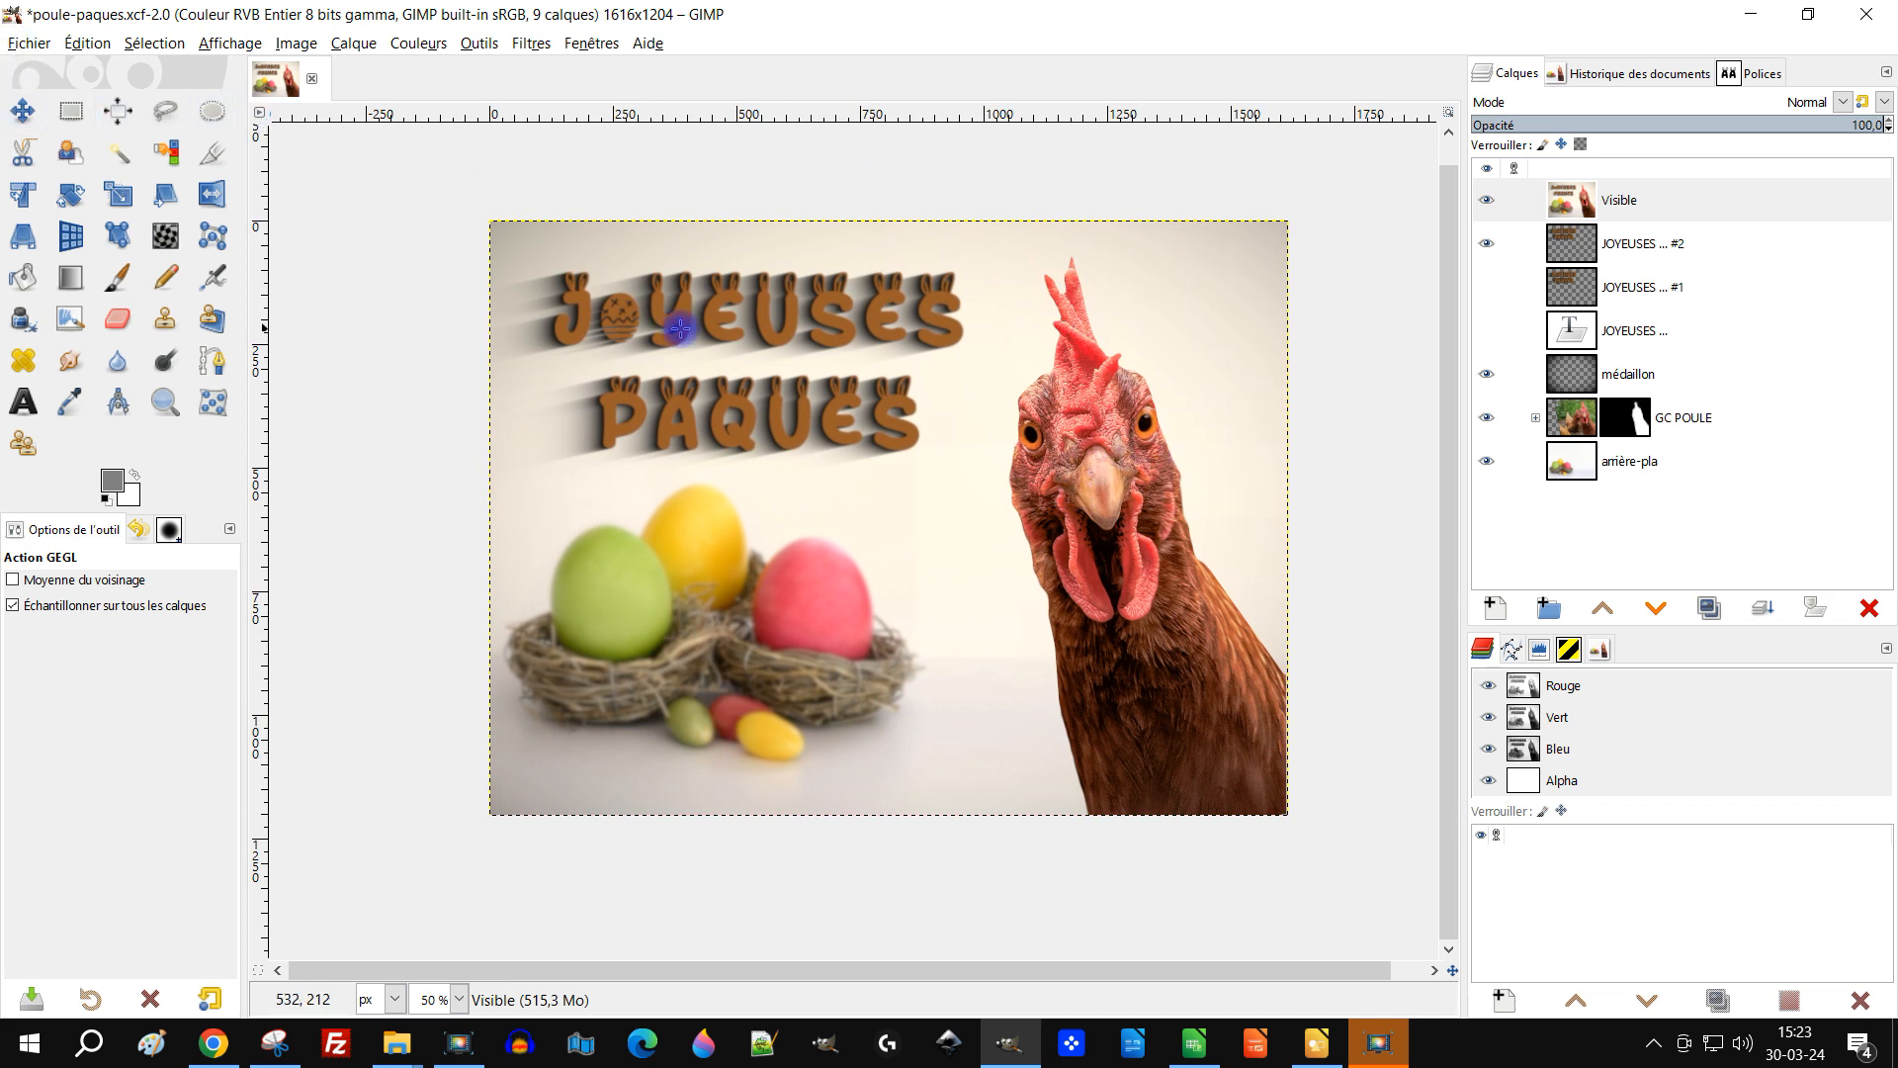
{"action": "left_click", "coordinate": [1728, 200]}
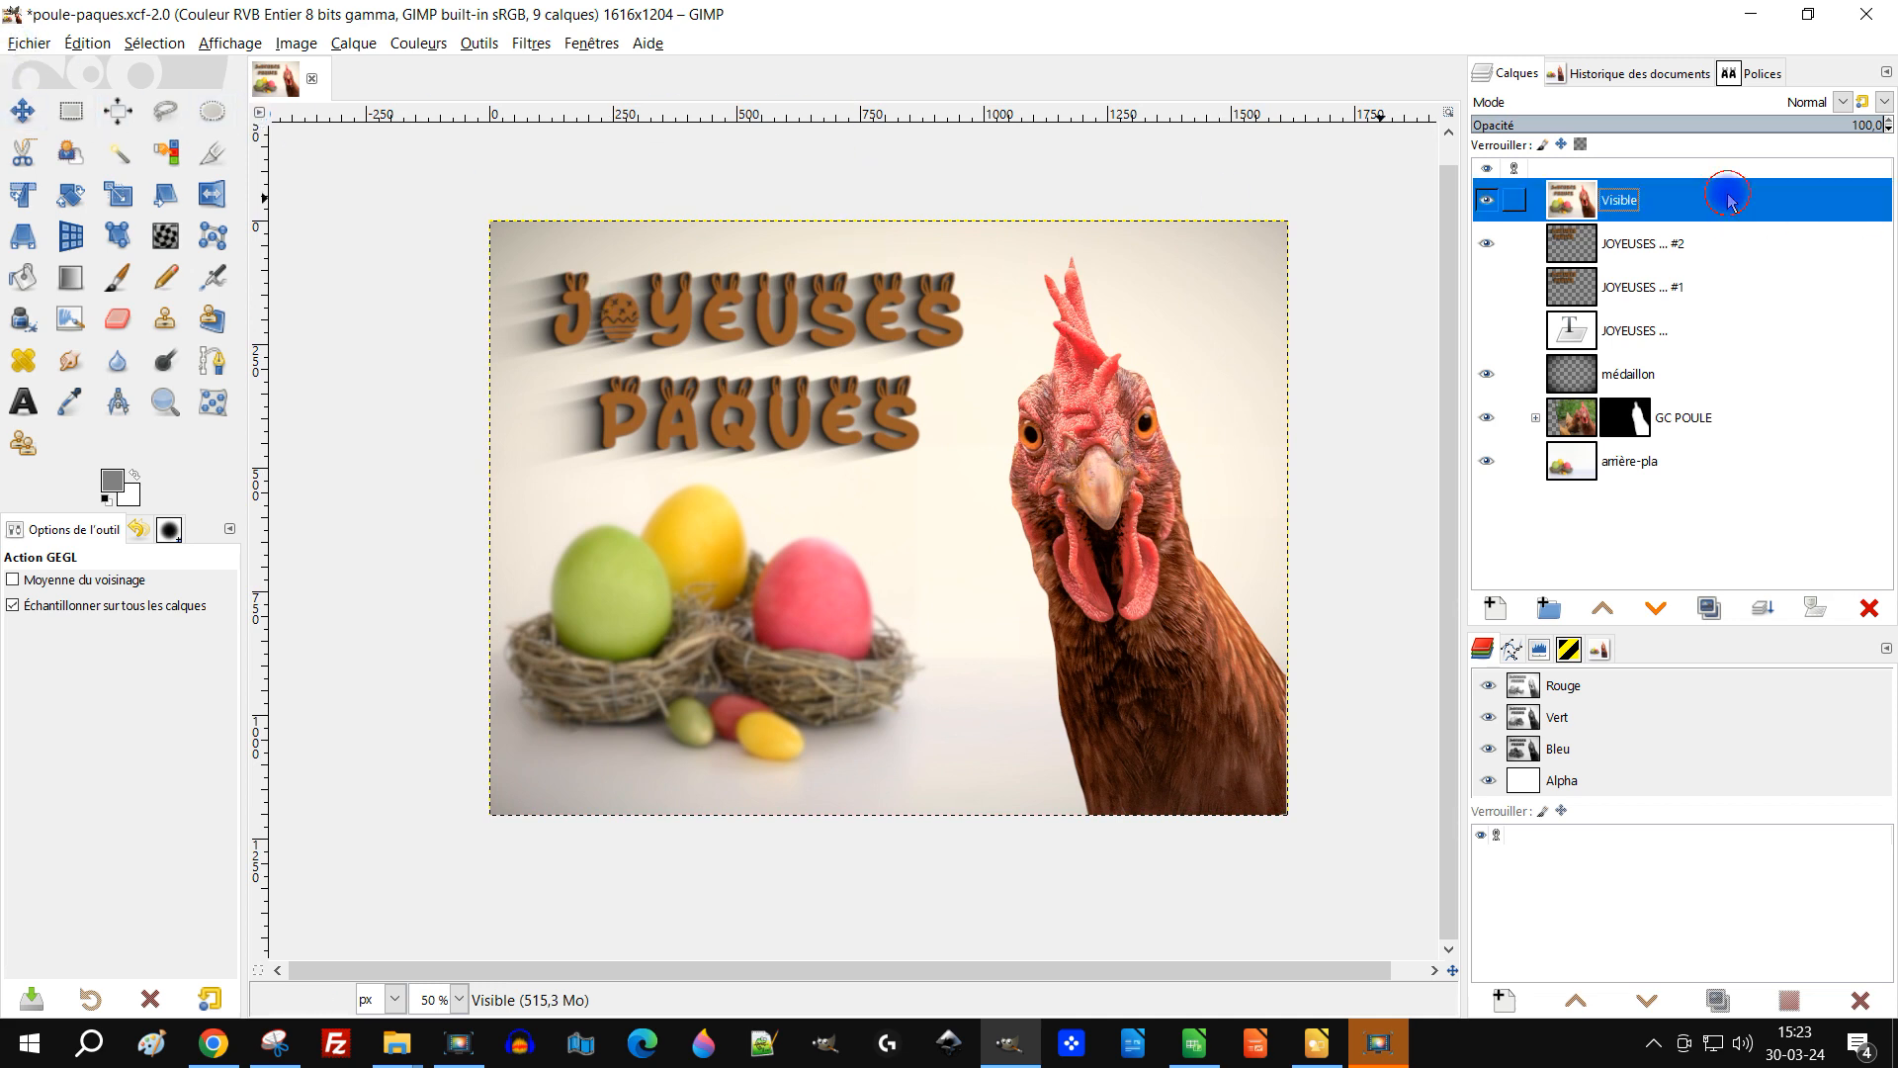
{"action": "left_click", "coordinate": [117, 277]}
{"action": "left_click", "coordinate": [22, 642]}
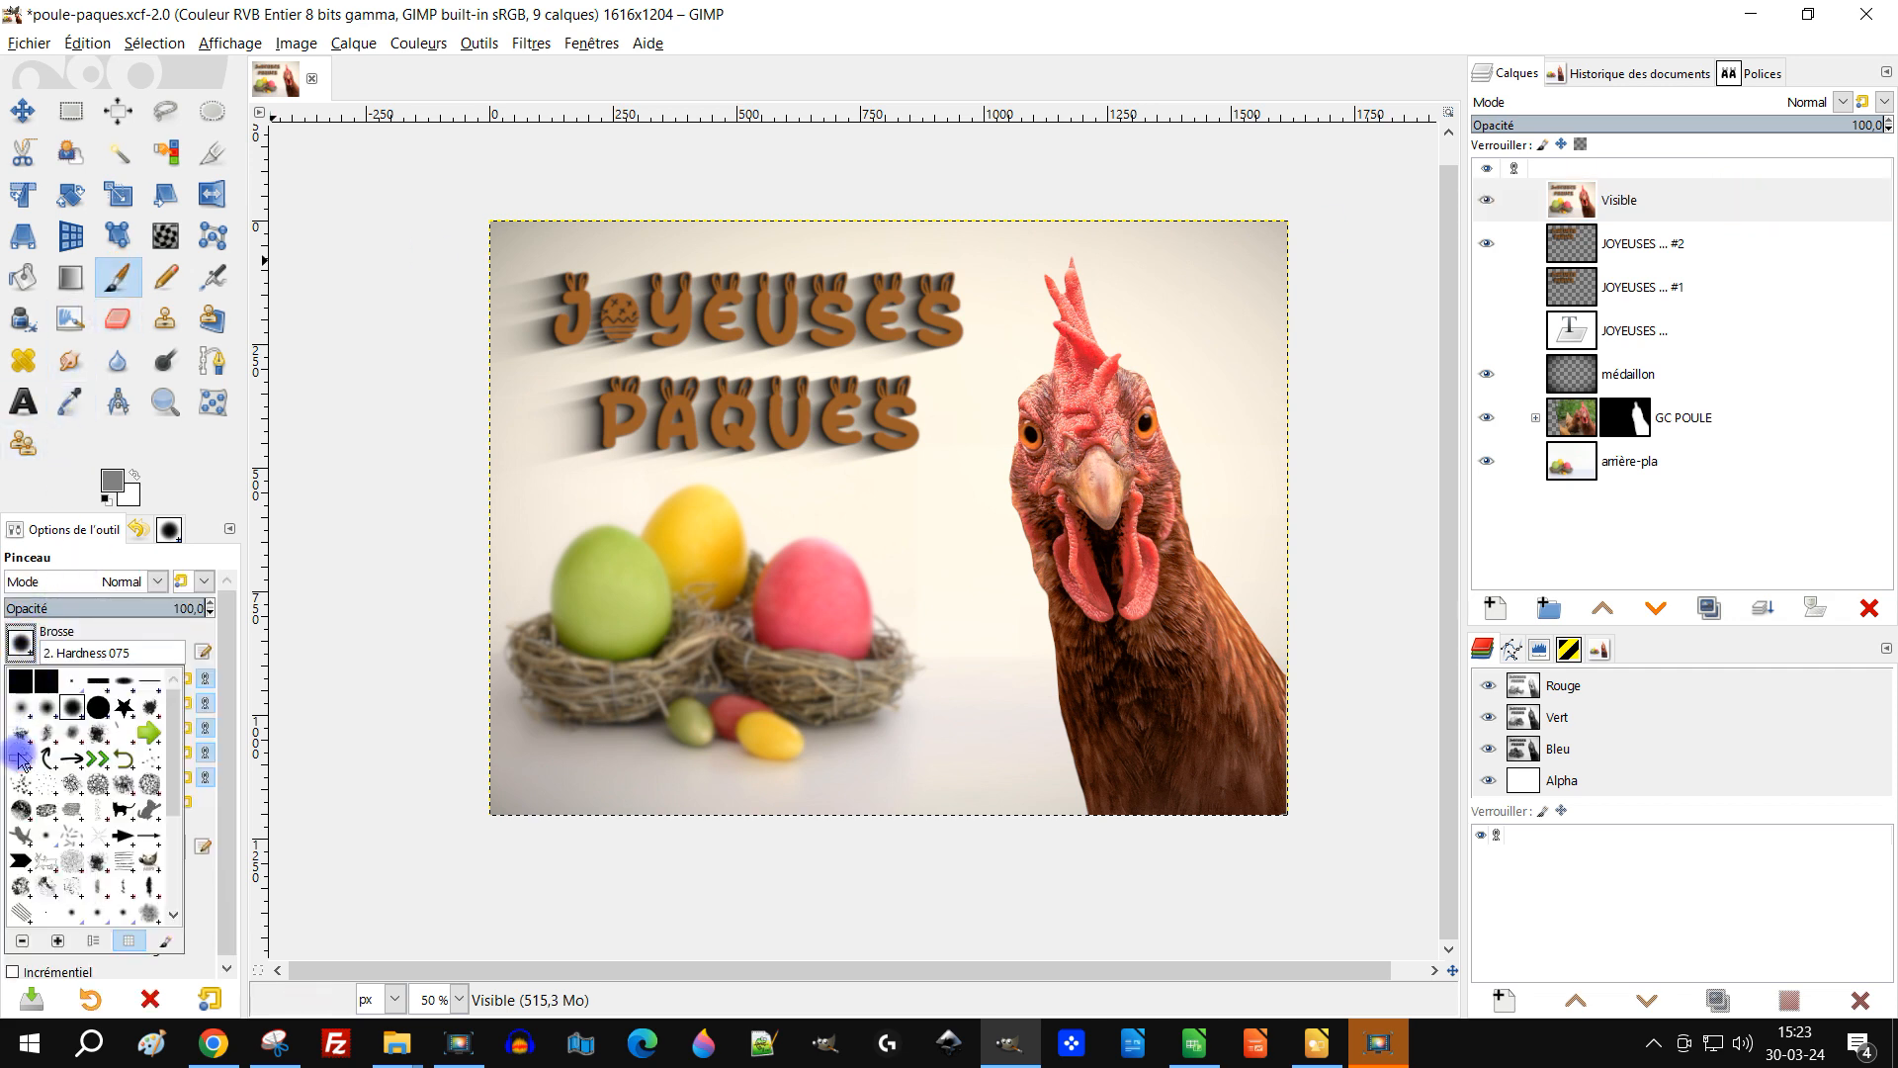
{"action": "scroll", "coordinate": [76, 795], "scroll_direction": "down", "scroll_amount": 3}
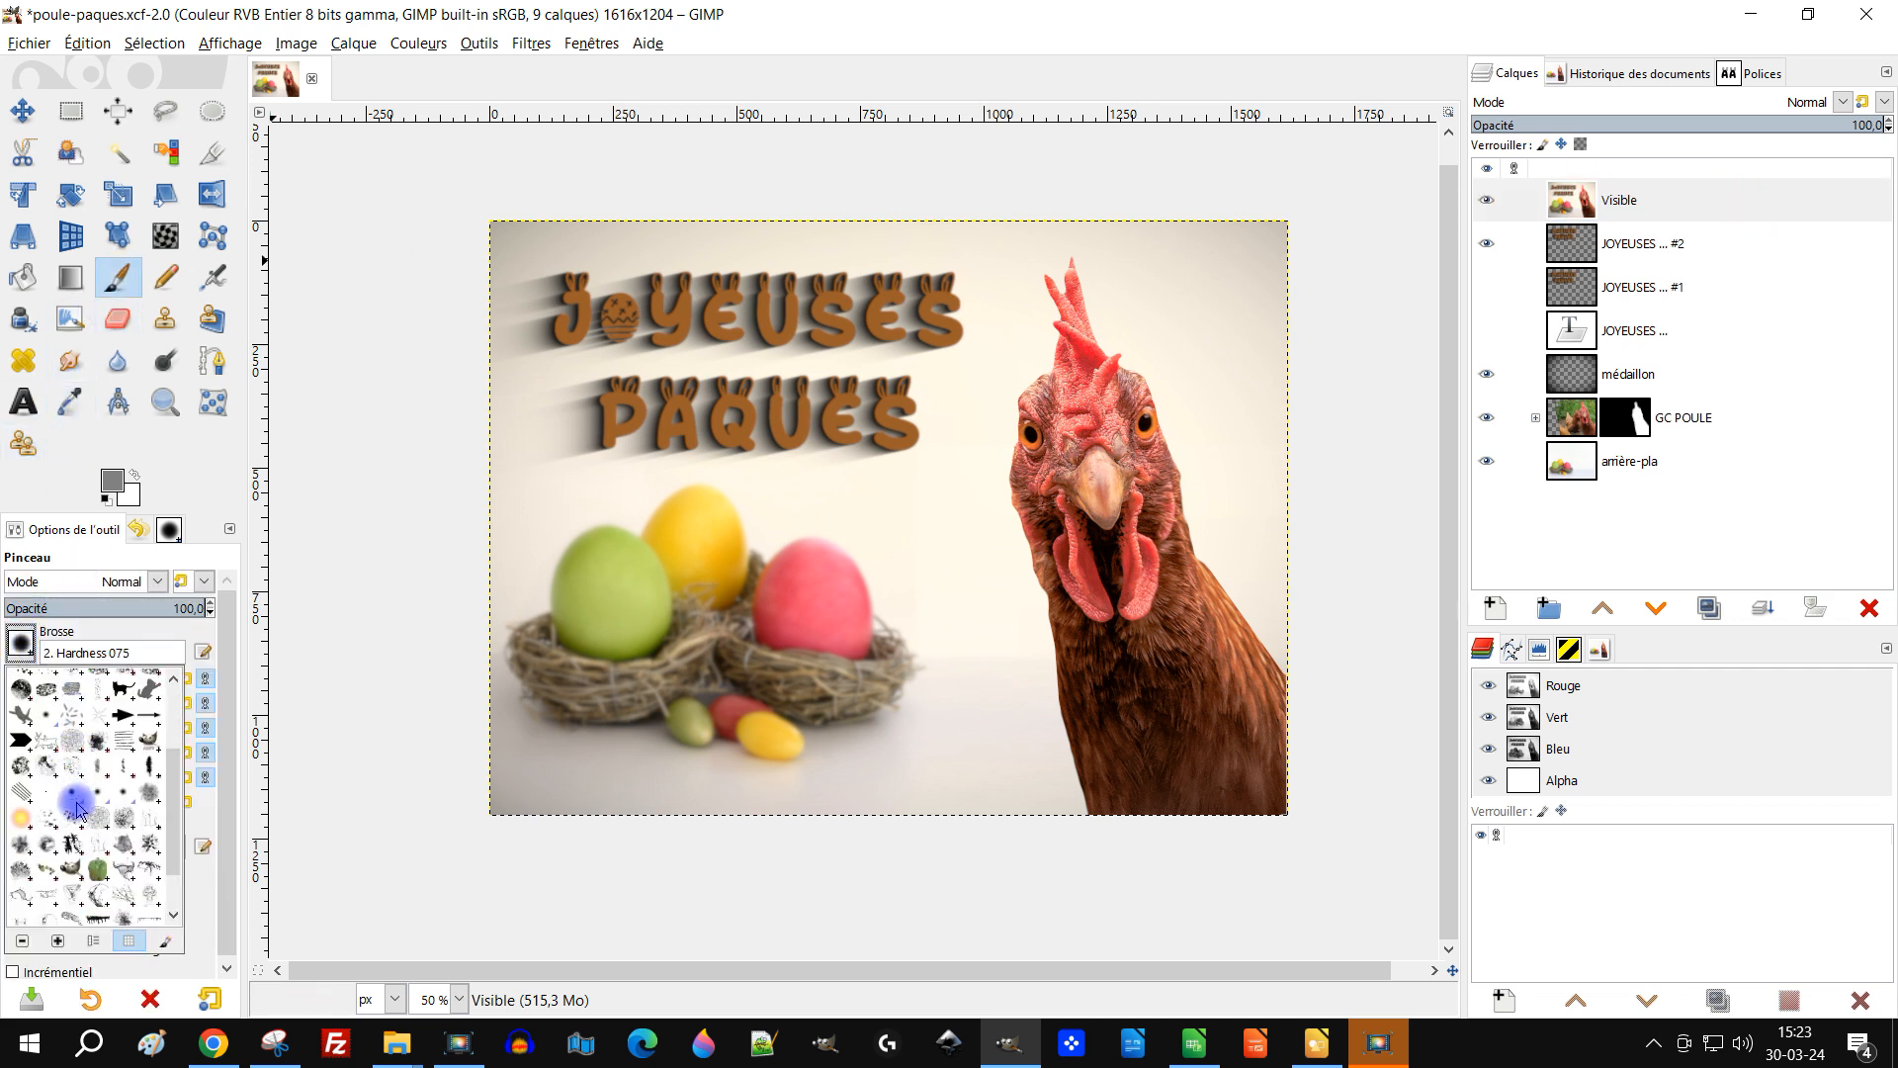
{"action": "left_click", "coordinate": [74, 869]}
{"action": "left_click_drag", "start_coordinate": [92, 675], "coordinate": [59, 676]}
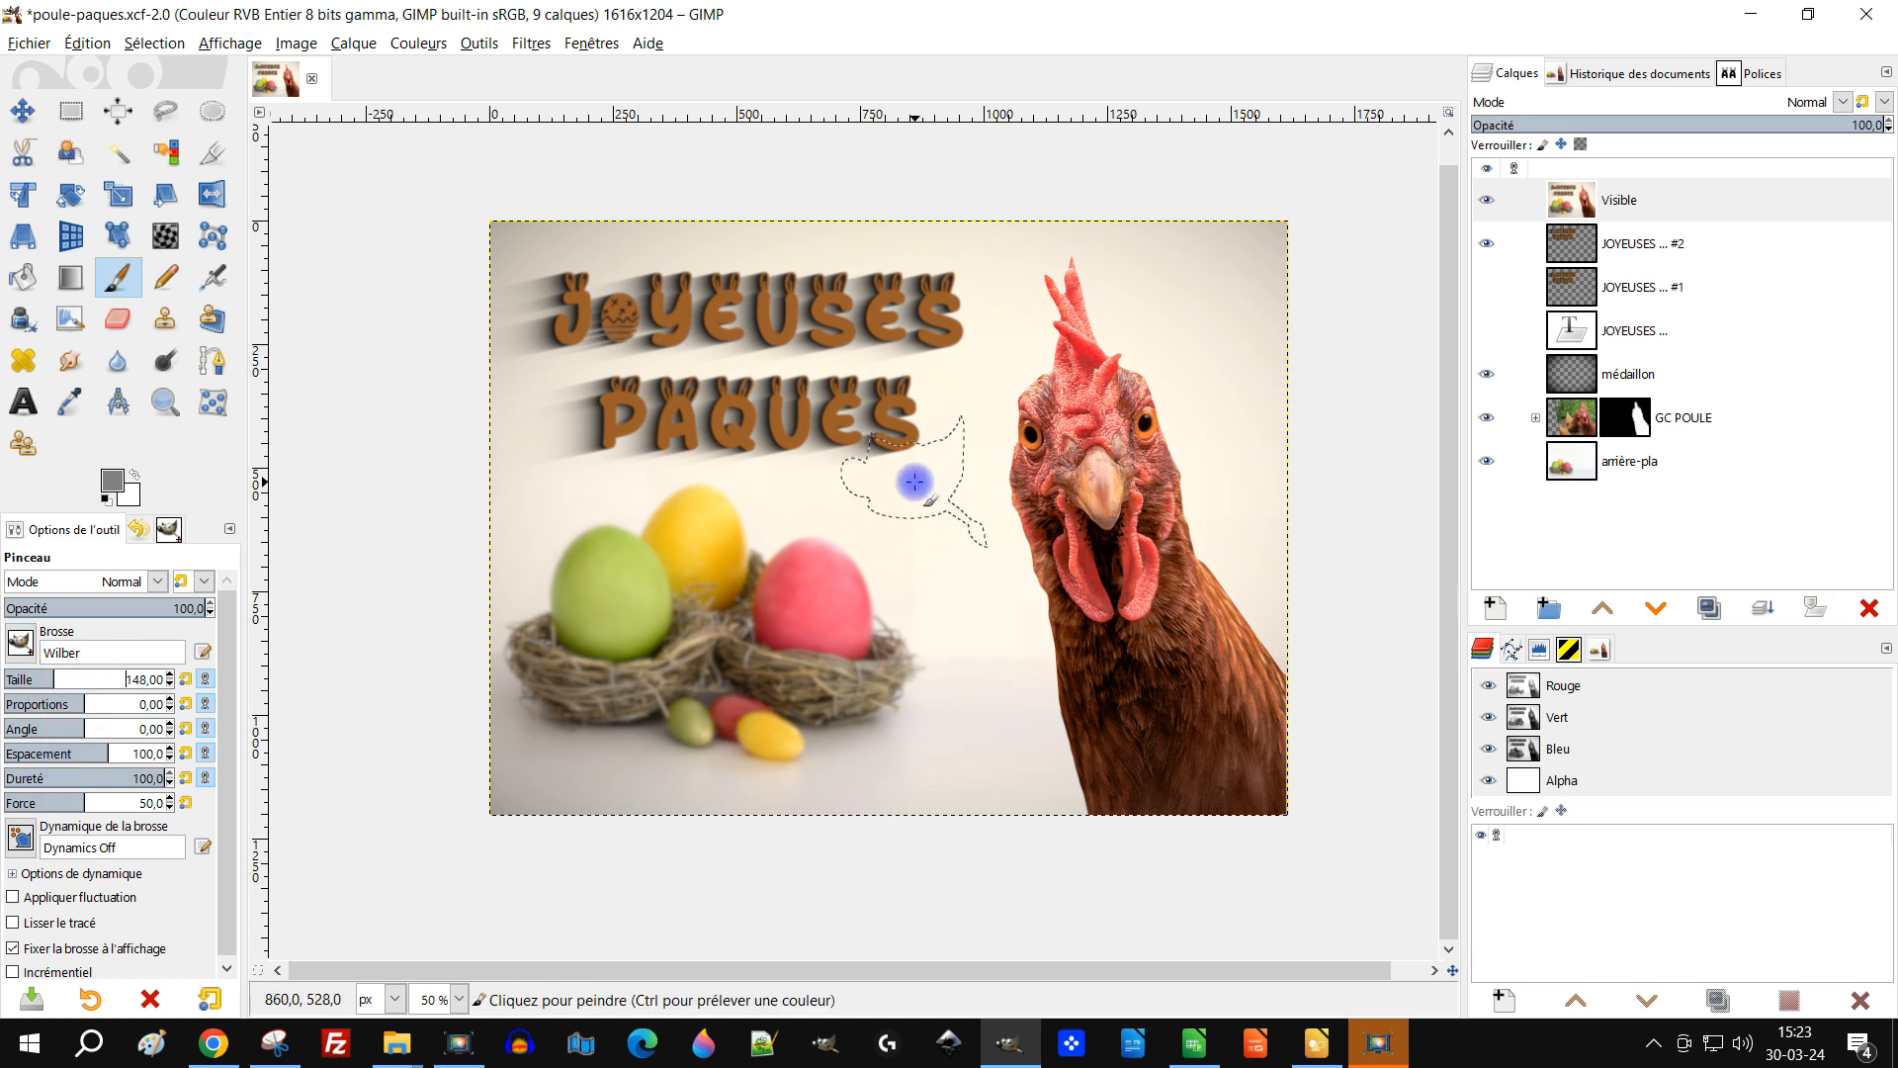
{"action": "left_click", "coordinate": [27, 650]}
{"action": "left_click", "coordinate": [153, 778]}
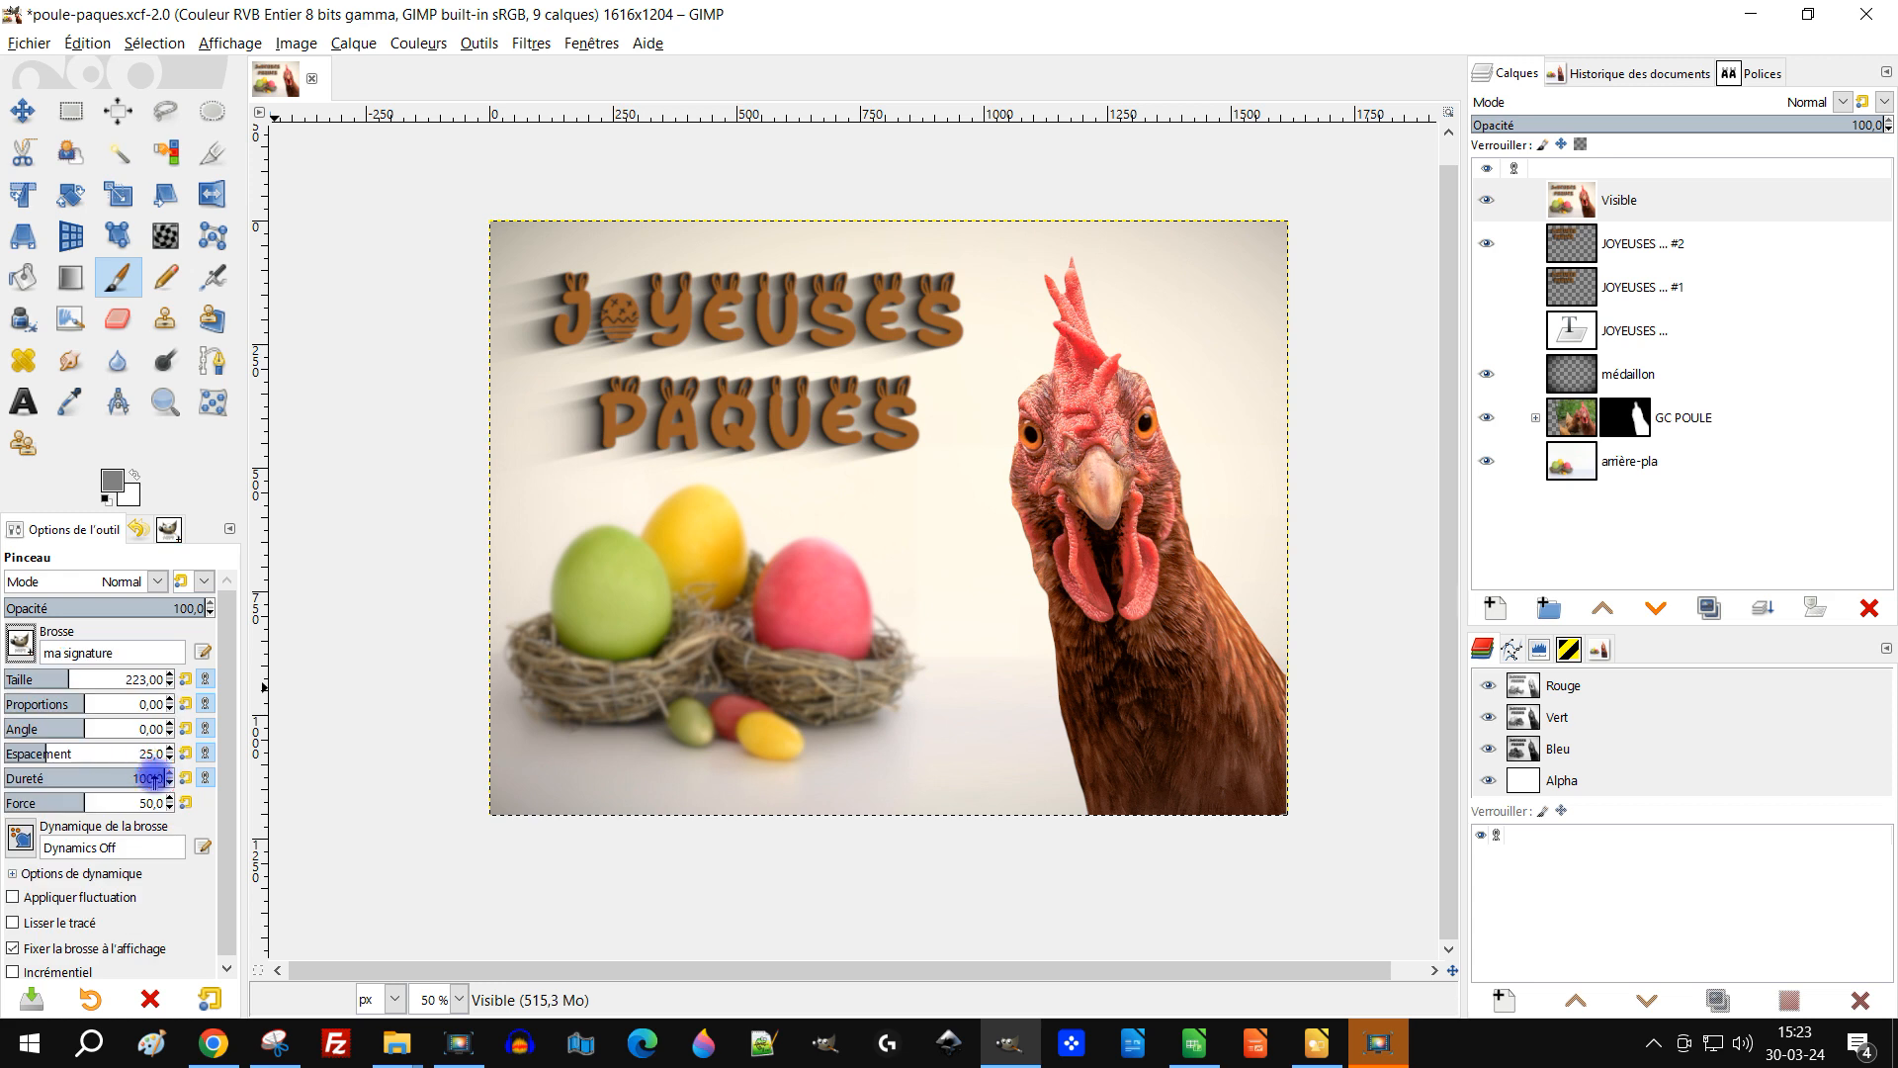
{"action": "left_click", "coordinate": [41, 679]}
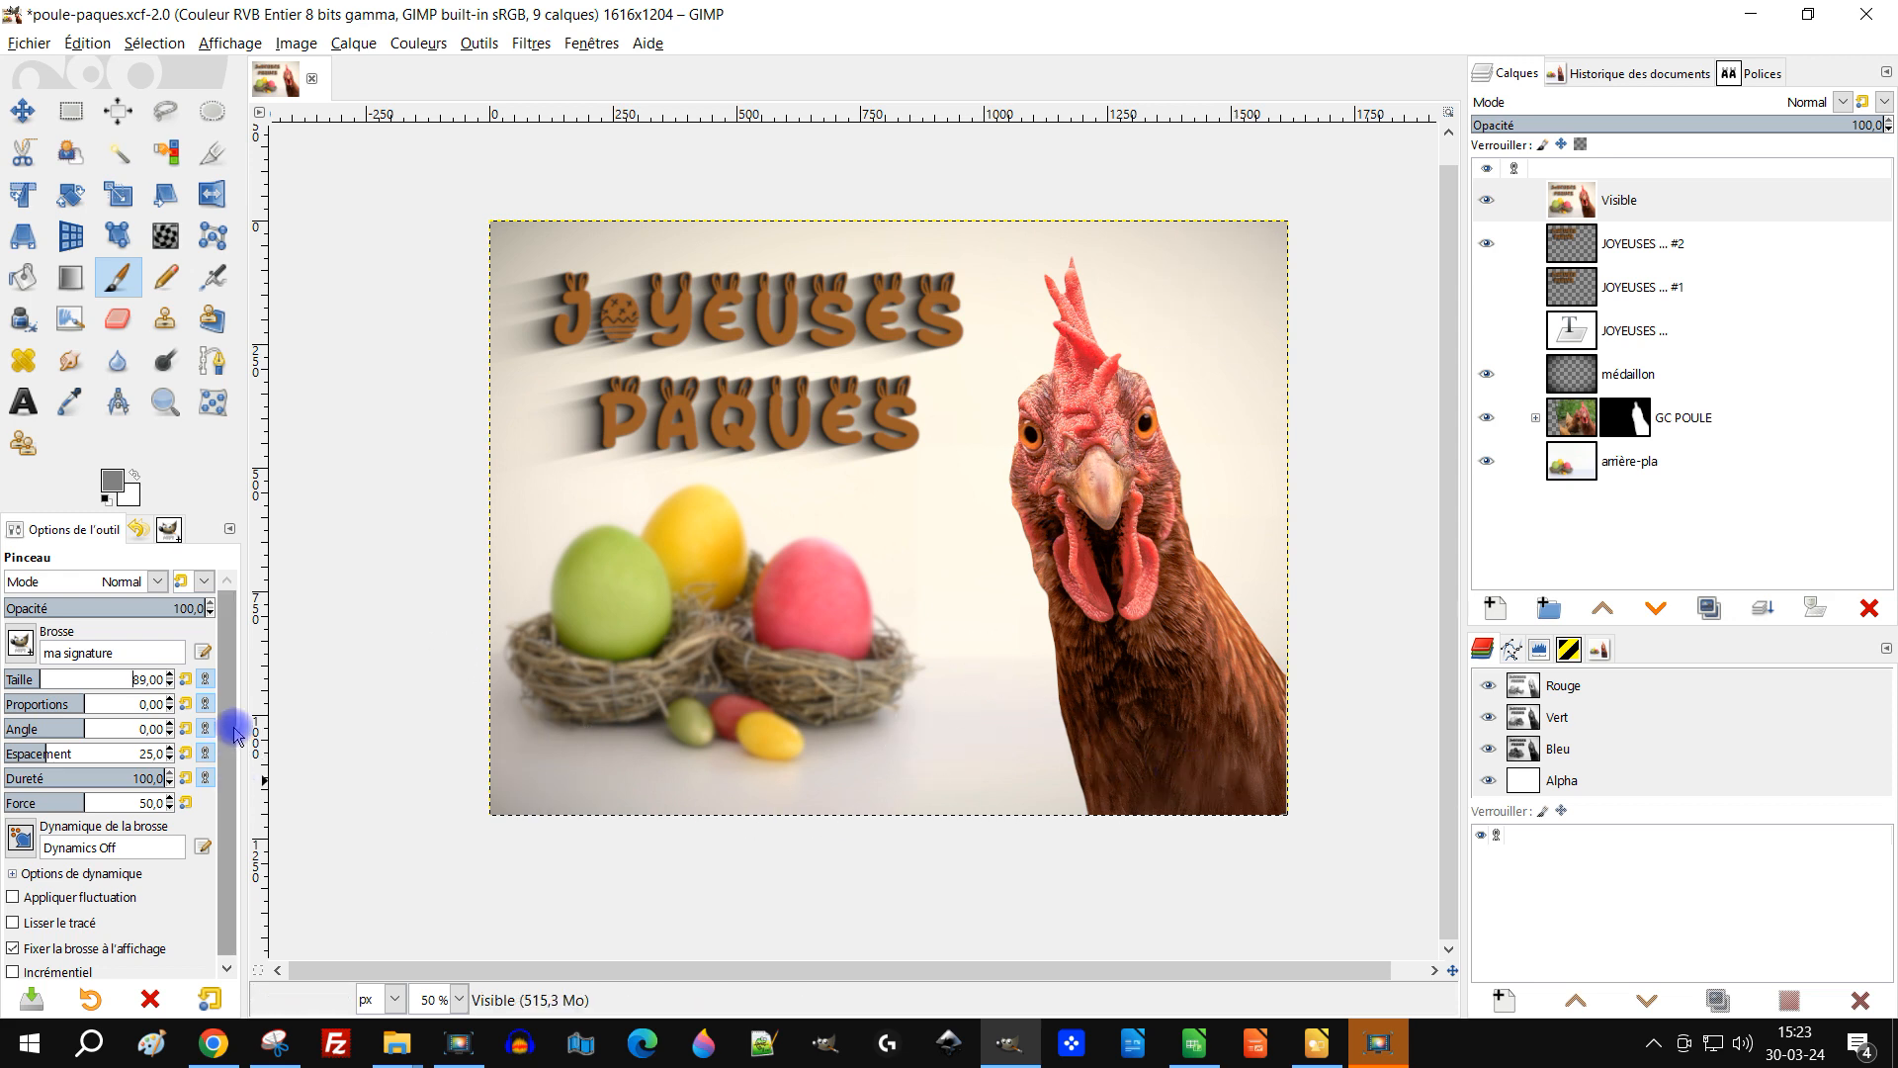
{"action": "left_click", "coordinate": [33, 679]}
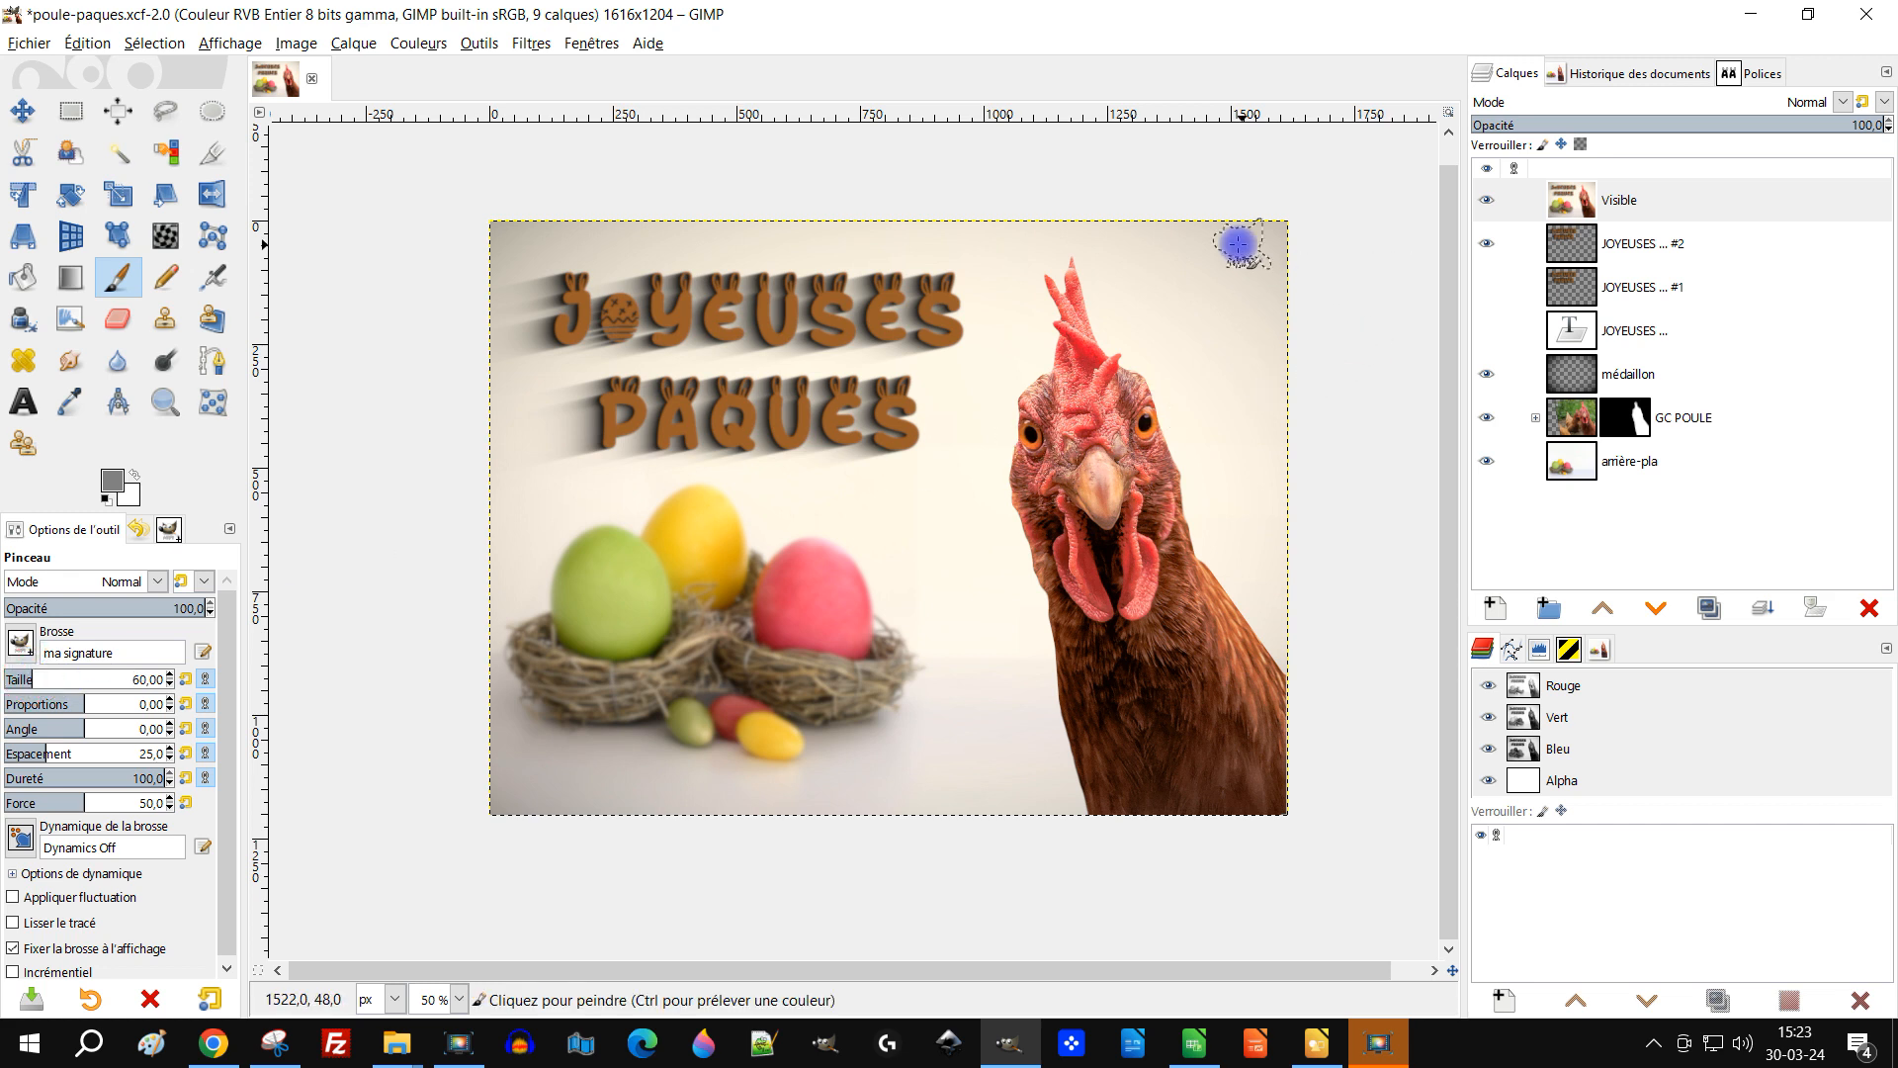
{"action": "left_click", "coordinate": [559, 767]}
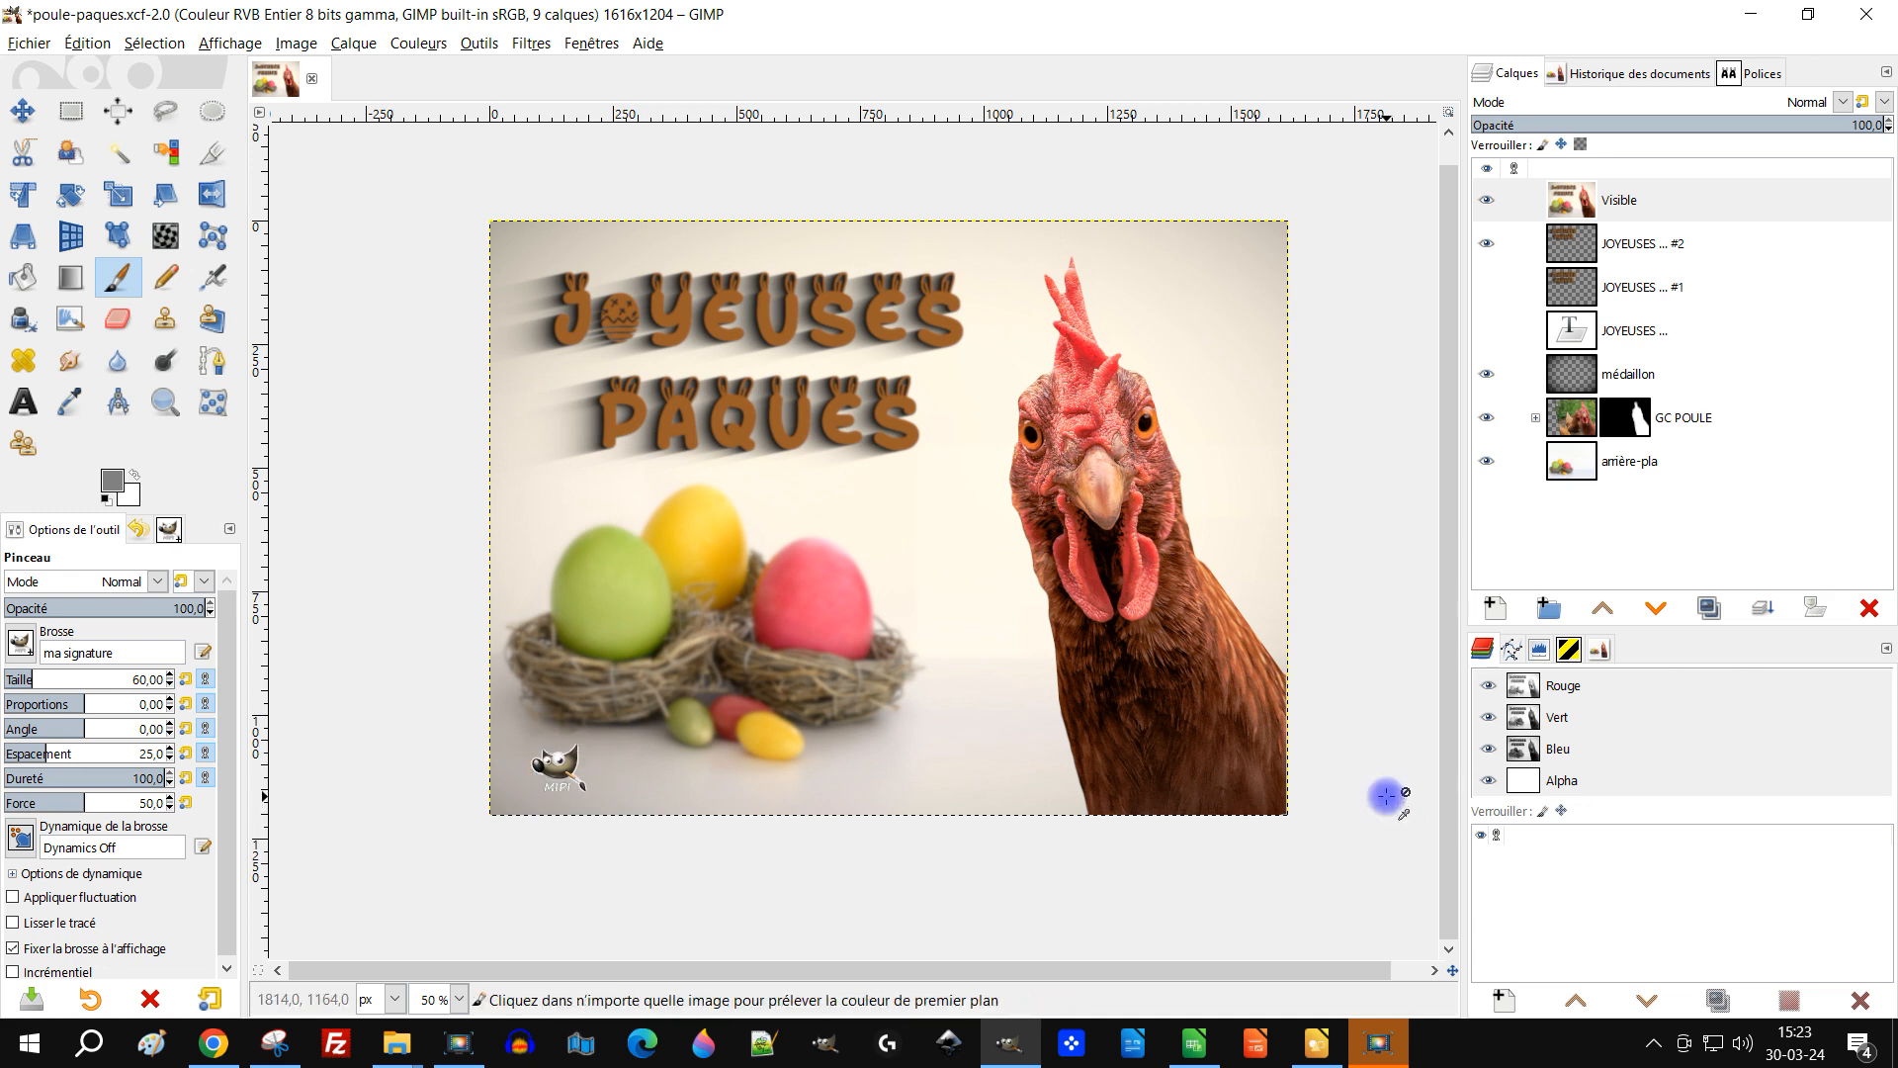
Step: Undo the lower-left signature stamp and add a new transparent layer above the Visible layer
{"action": "key", "text": "ctrl+z"}
{"action": "key", "text": "ctrl+z"}
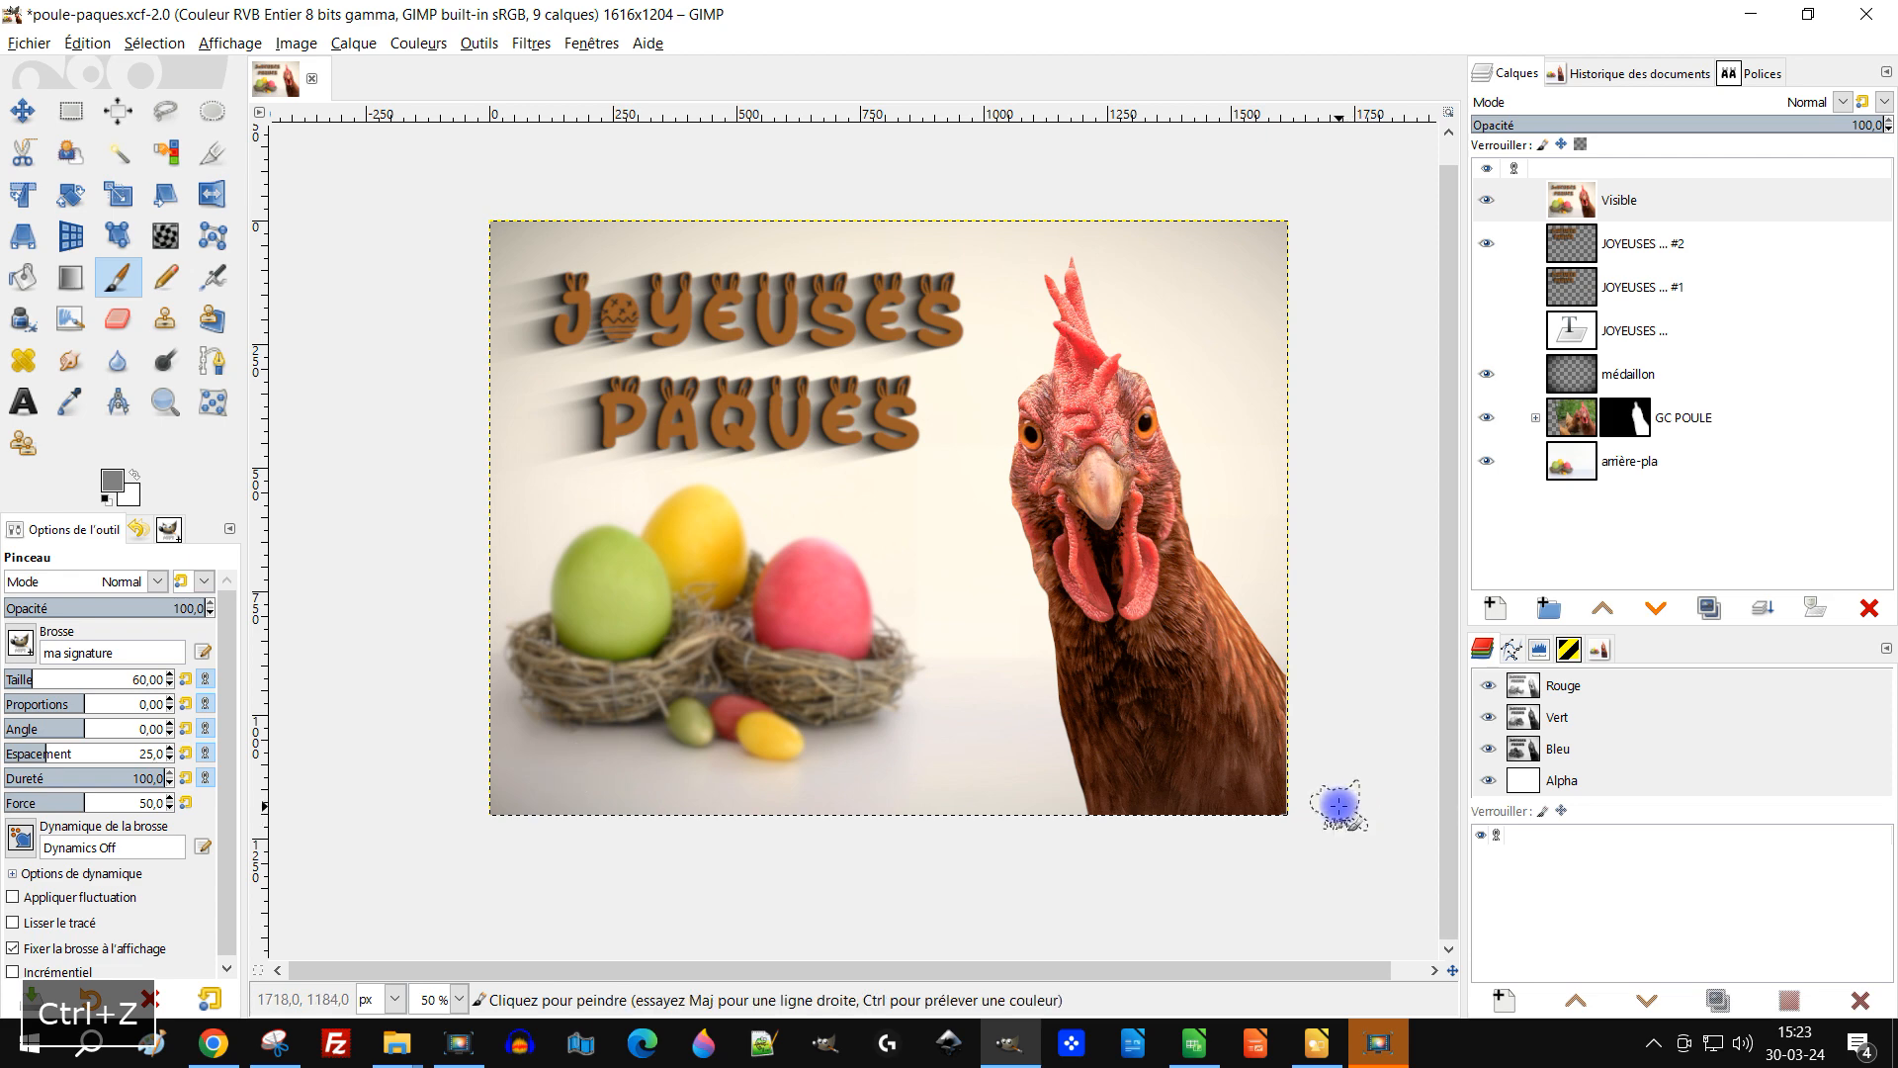
{"action": "left_click", "coordinate": [1499, 608]}
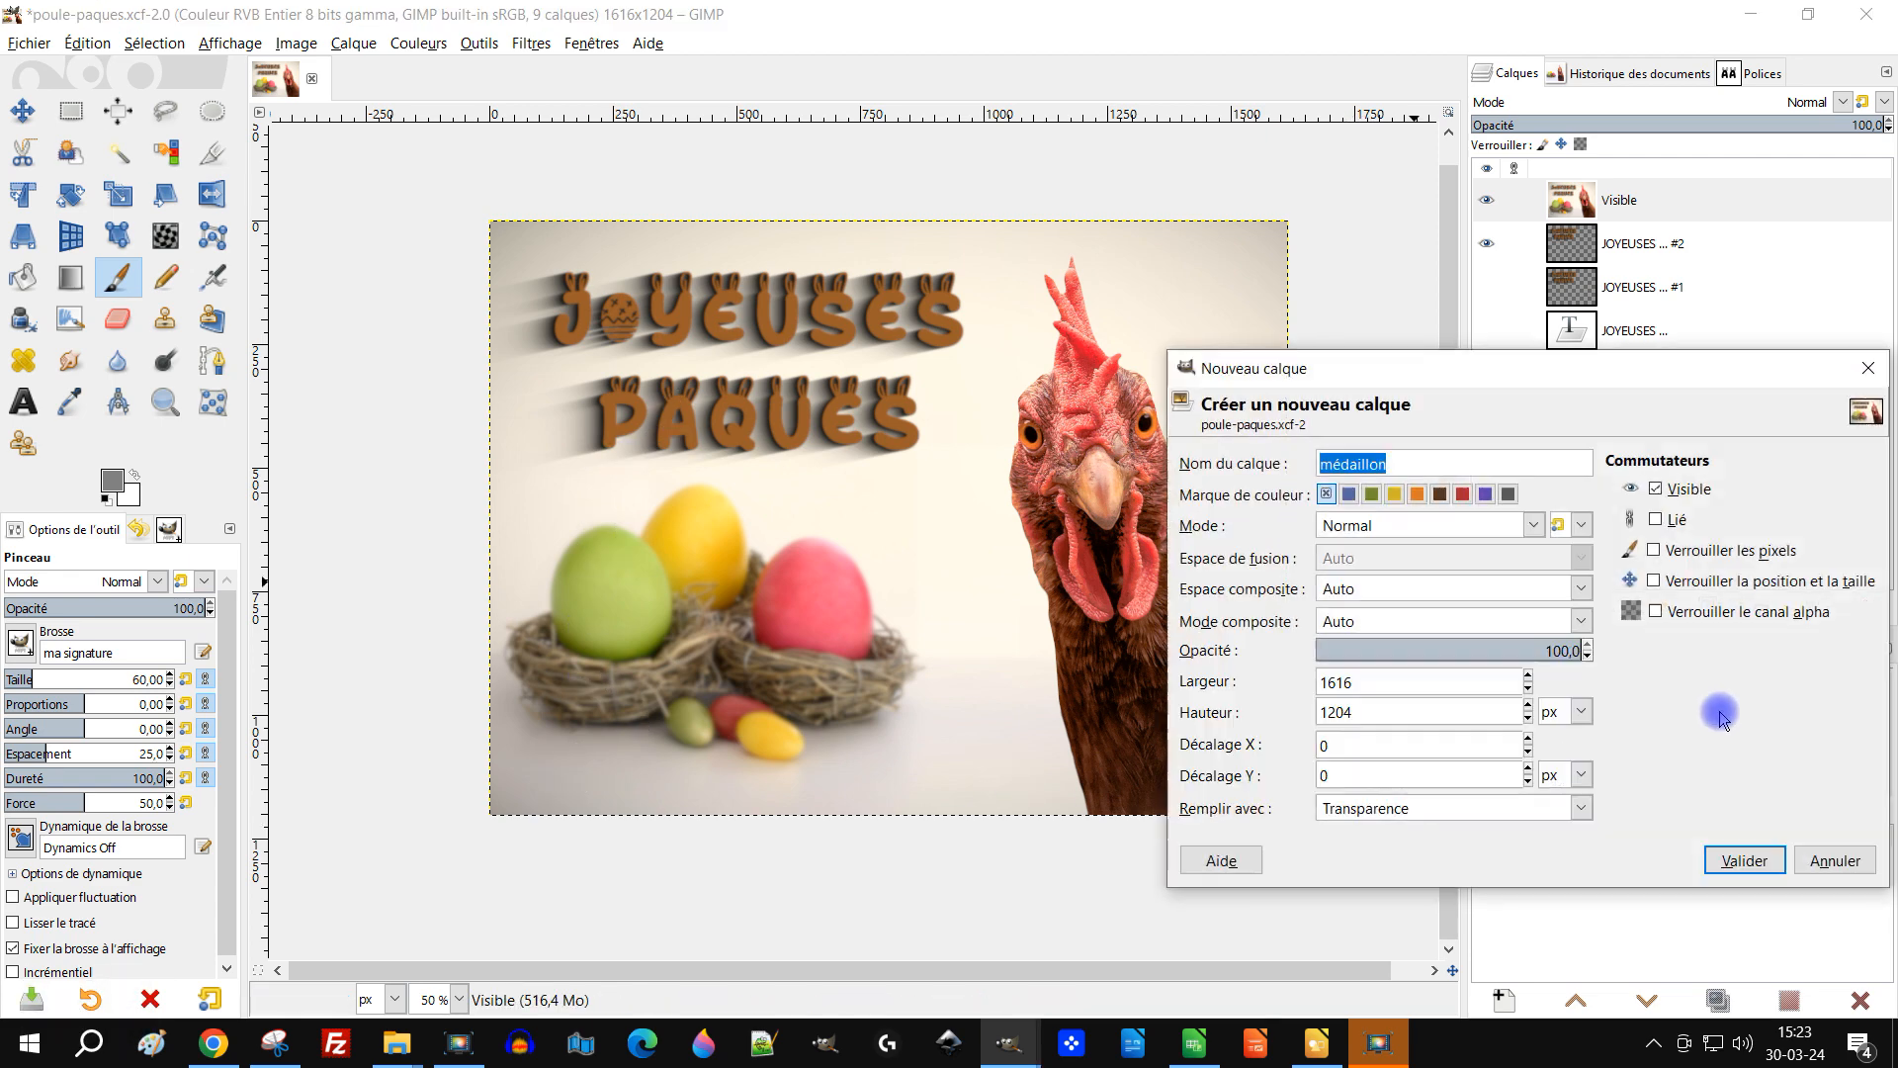
{"action": "left_click", "coordinate": [1744, 859]}
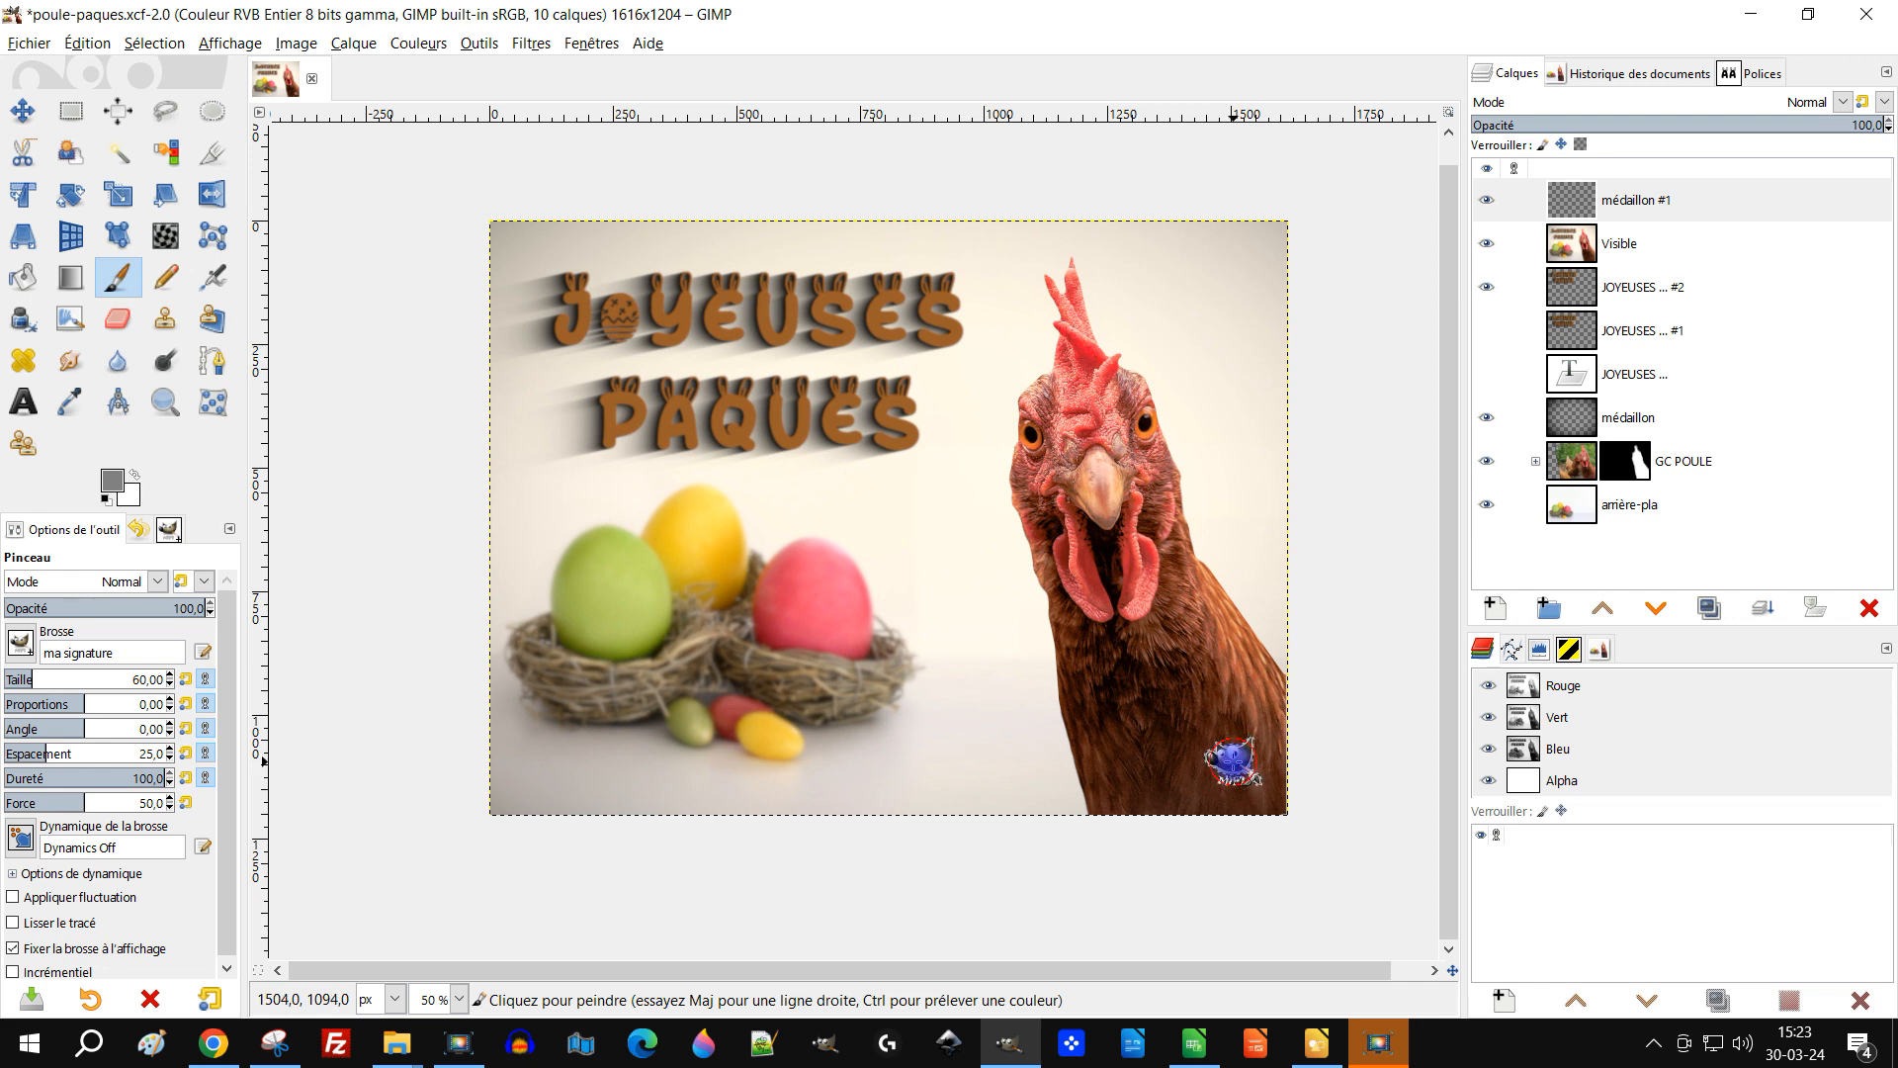
Step: Stamp the ma signature brush in the lower-right corner of the new layer and save the file
{"action": "left_click", "coordinate": [1550, 561]}
{"action": "left_click_drag", "start_coordinate": [1312, 543], "coordinate": [1325, 504]}
{"action": "key", "text": "ctrl+s"}
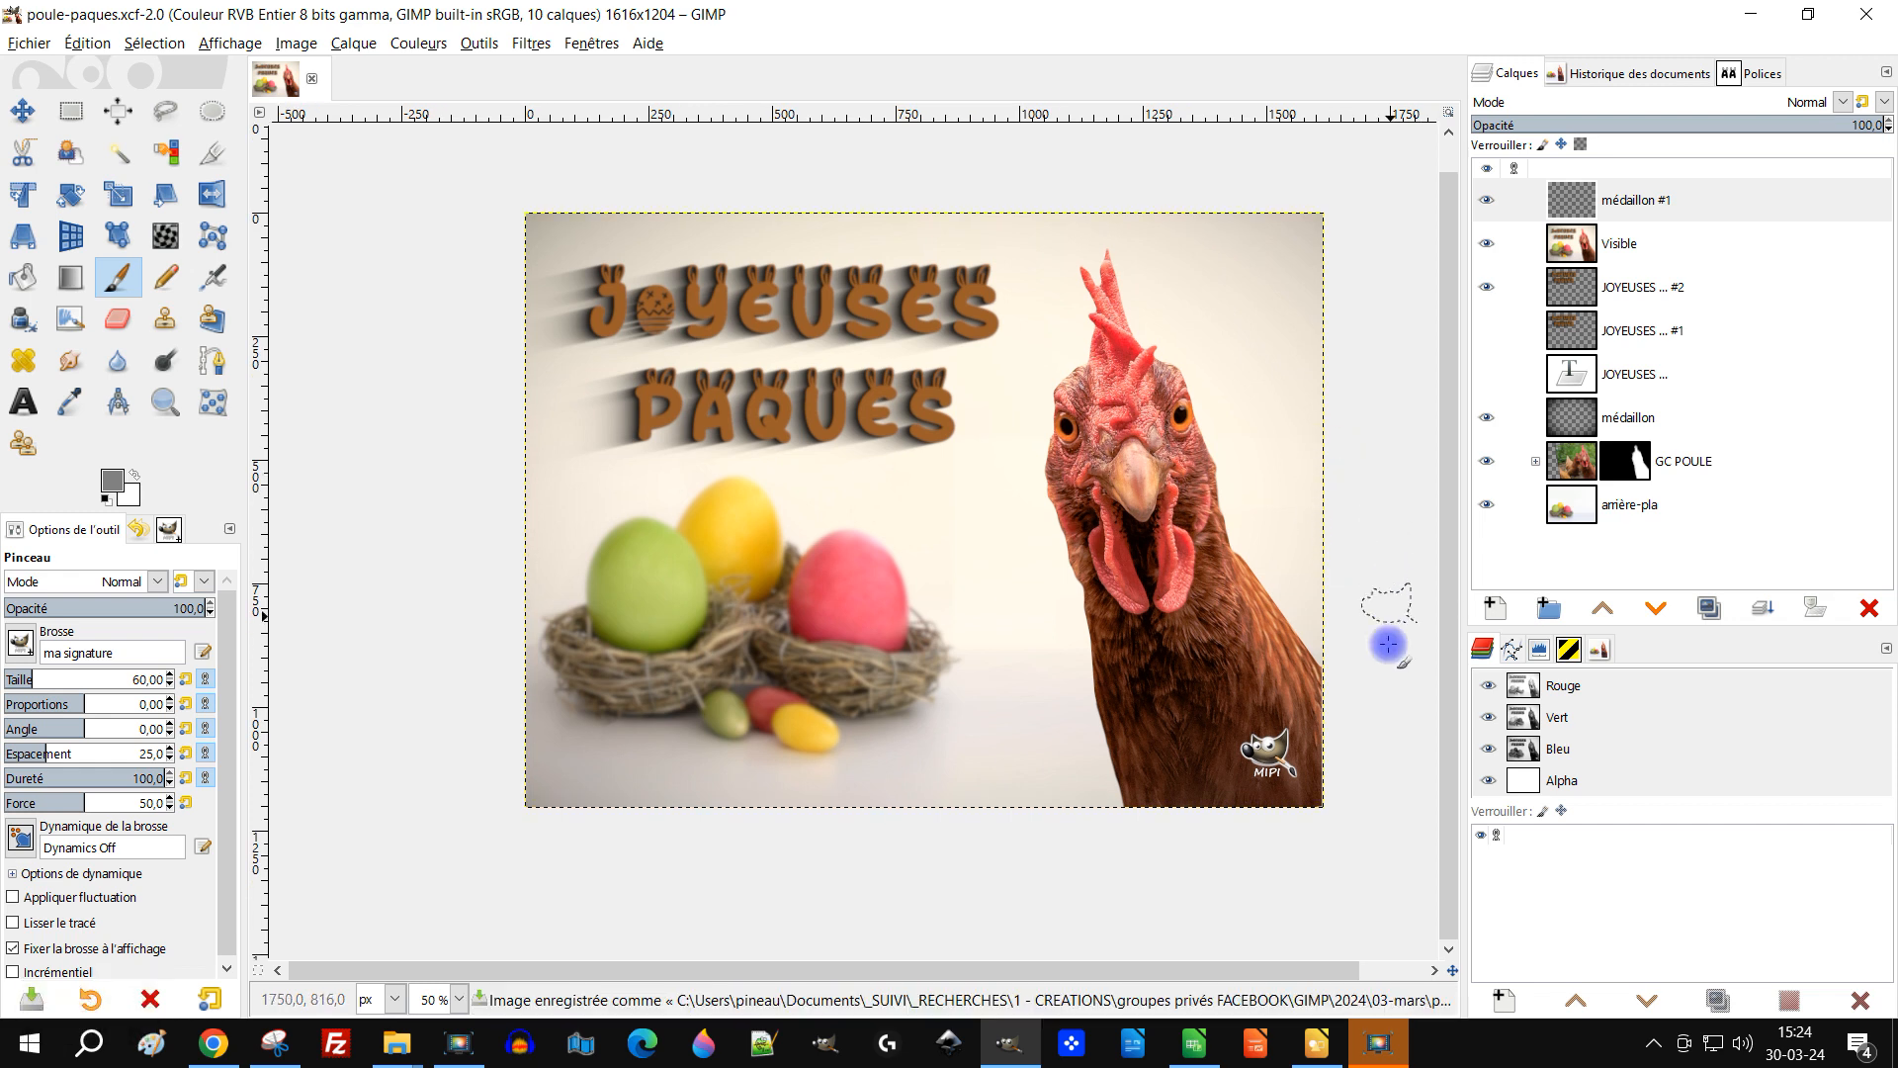
Step: Switch the Paintbrush to the 2. Hardness 075 brush and zoom in on the whole image with the Zoom tool
{"action": "left_click", "coordinate": [22, 645]}
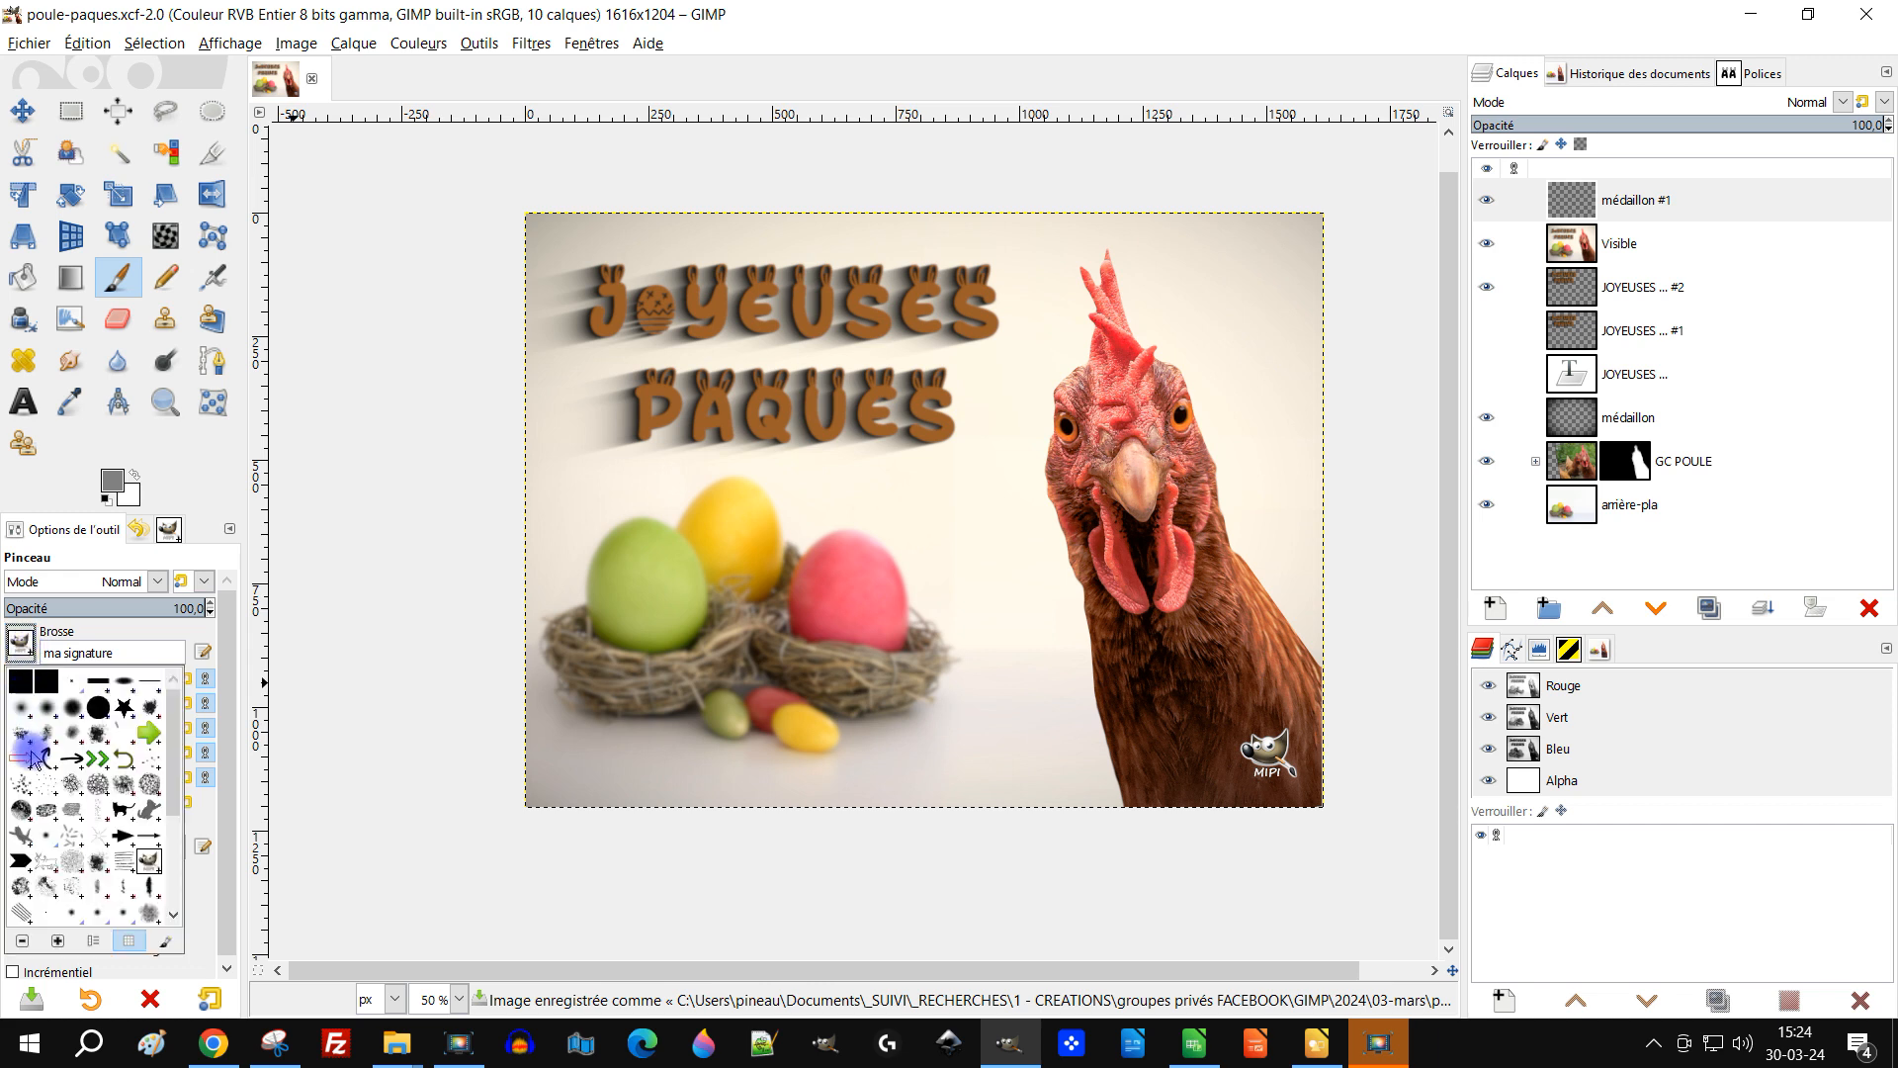
{"action": "left_click", "coordinate": [65, 714]}
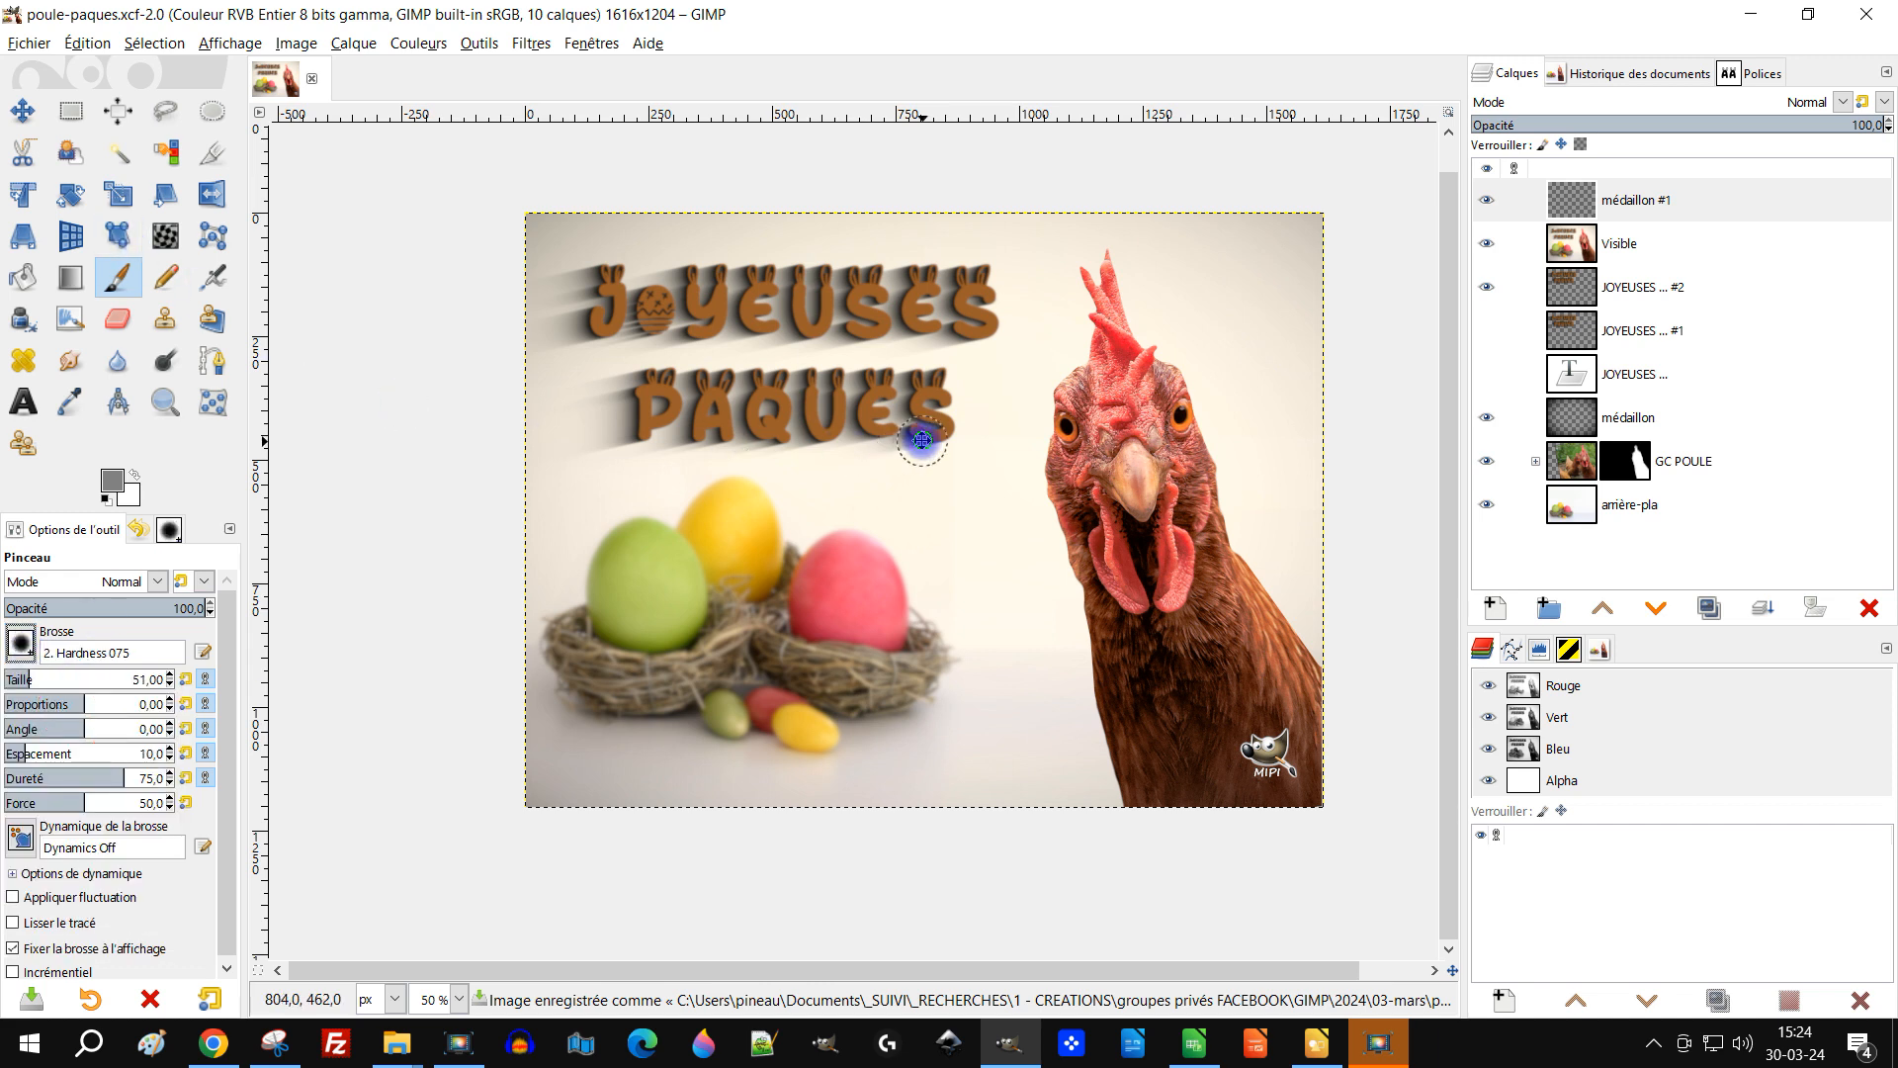
{"action": "key", "text": "space"}
{"action": "left_click", "coordinate": [164, 402]}
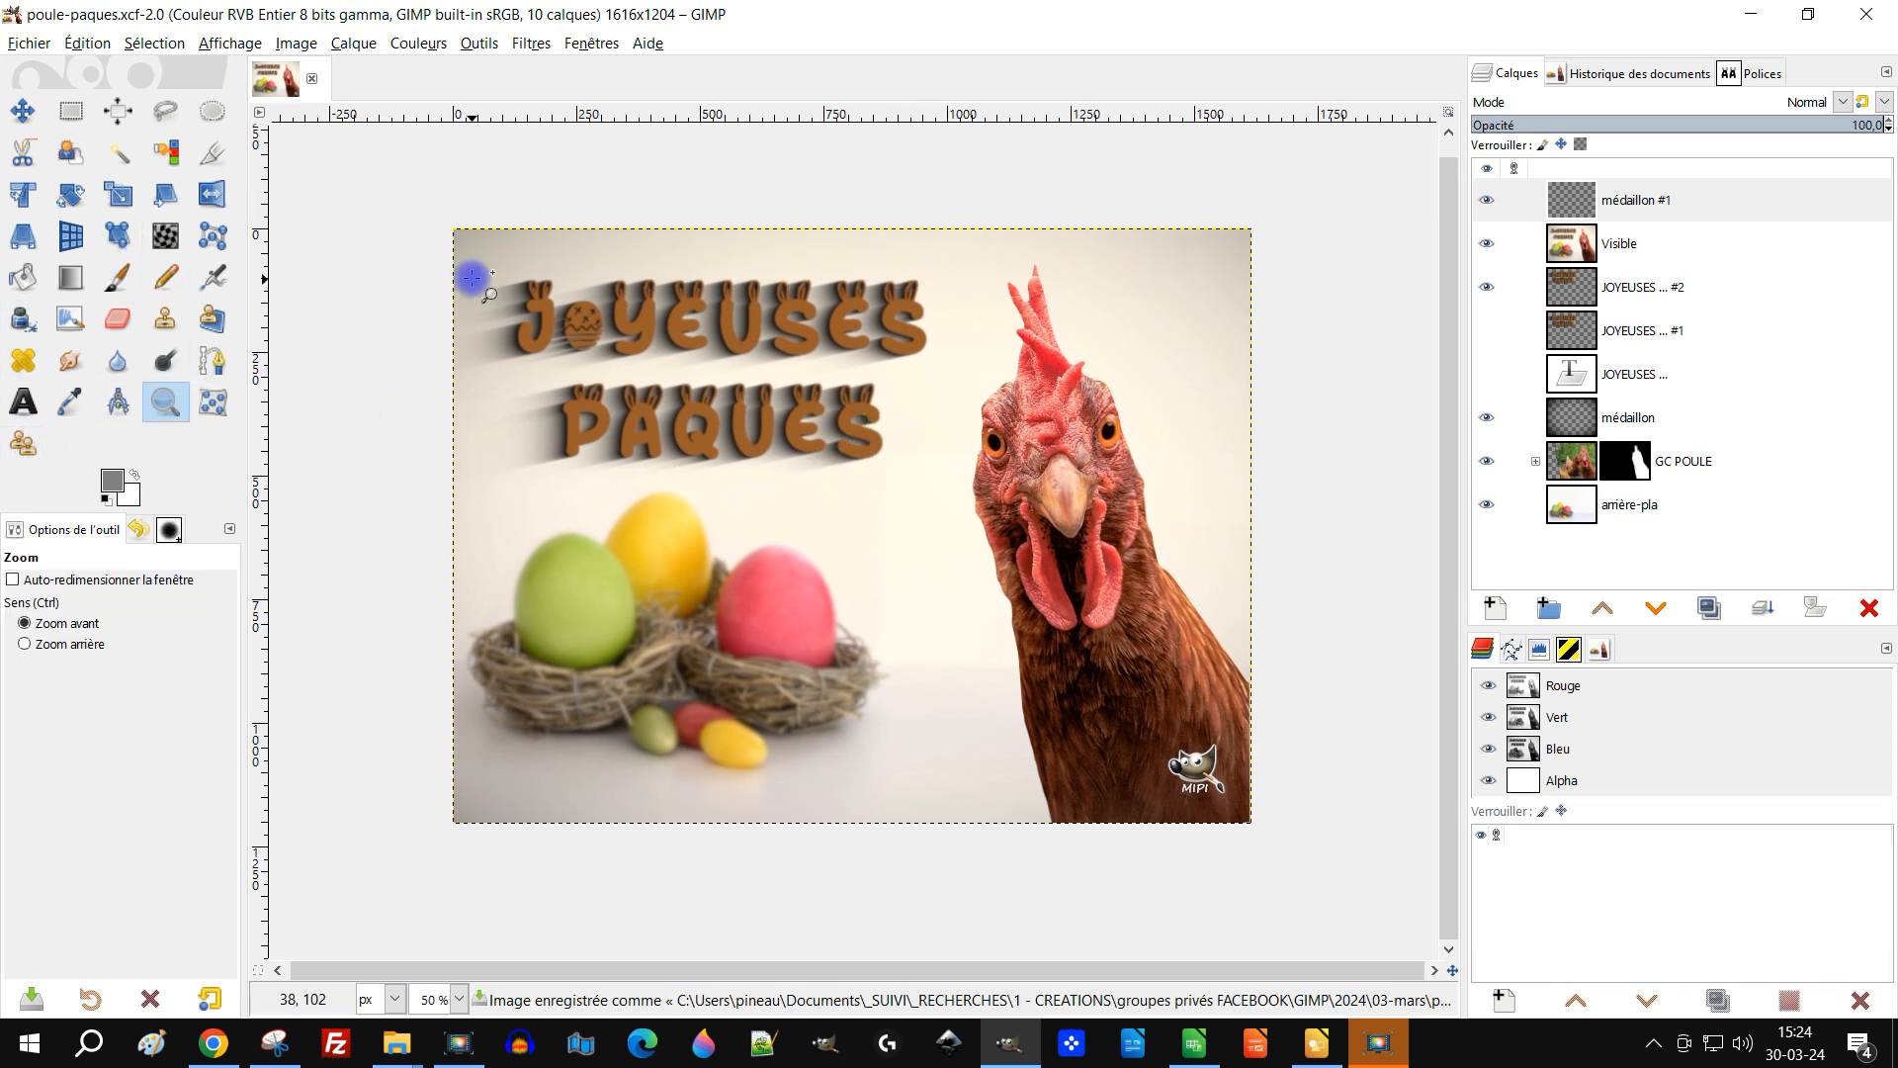
{"action": "left_click_drag", "start_coordinate": [430, 213], "coordinate": [1287, 851]}
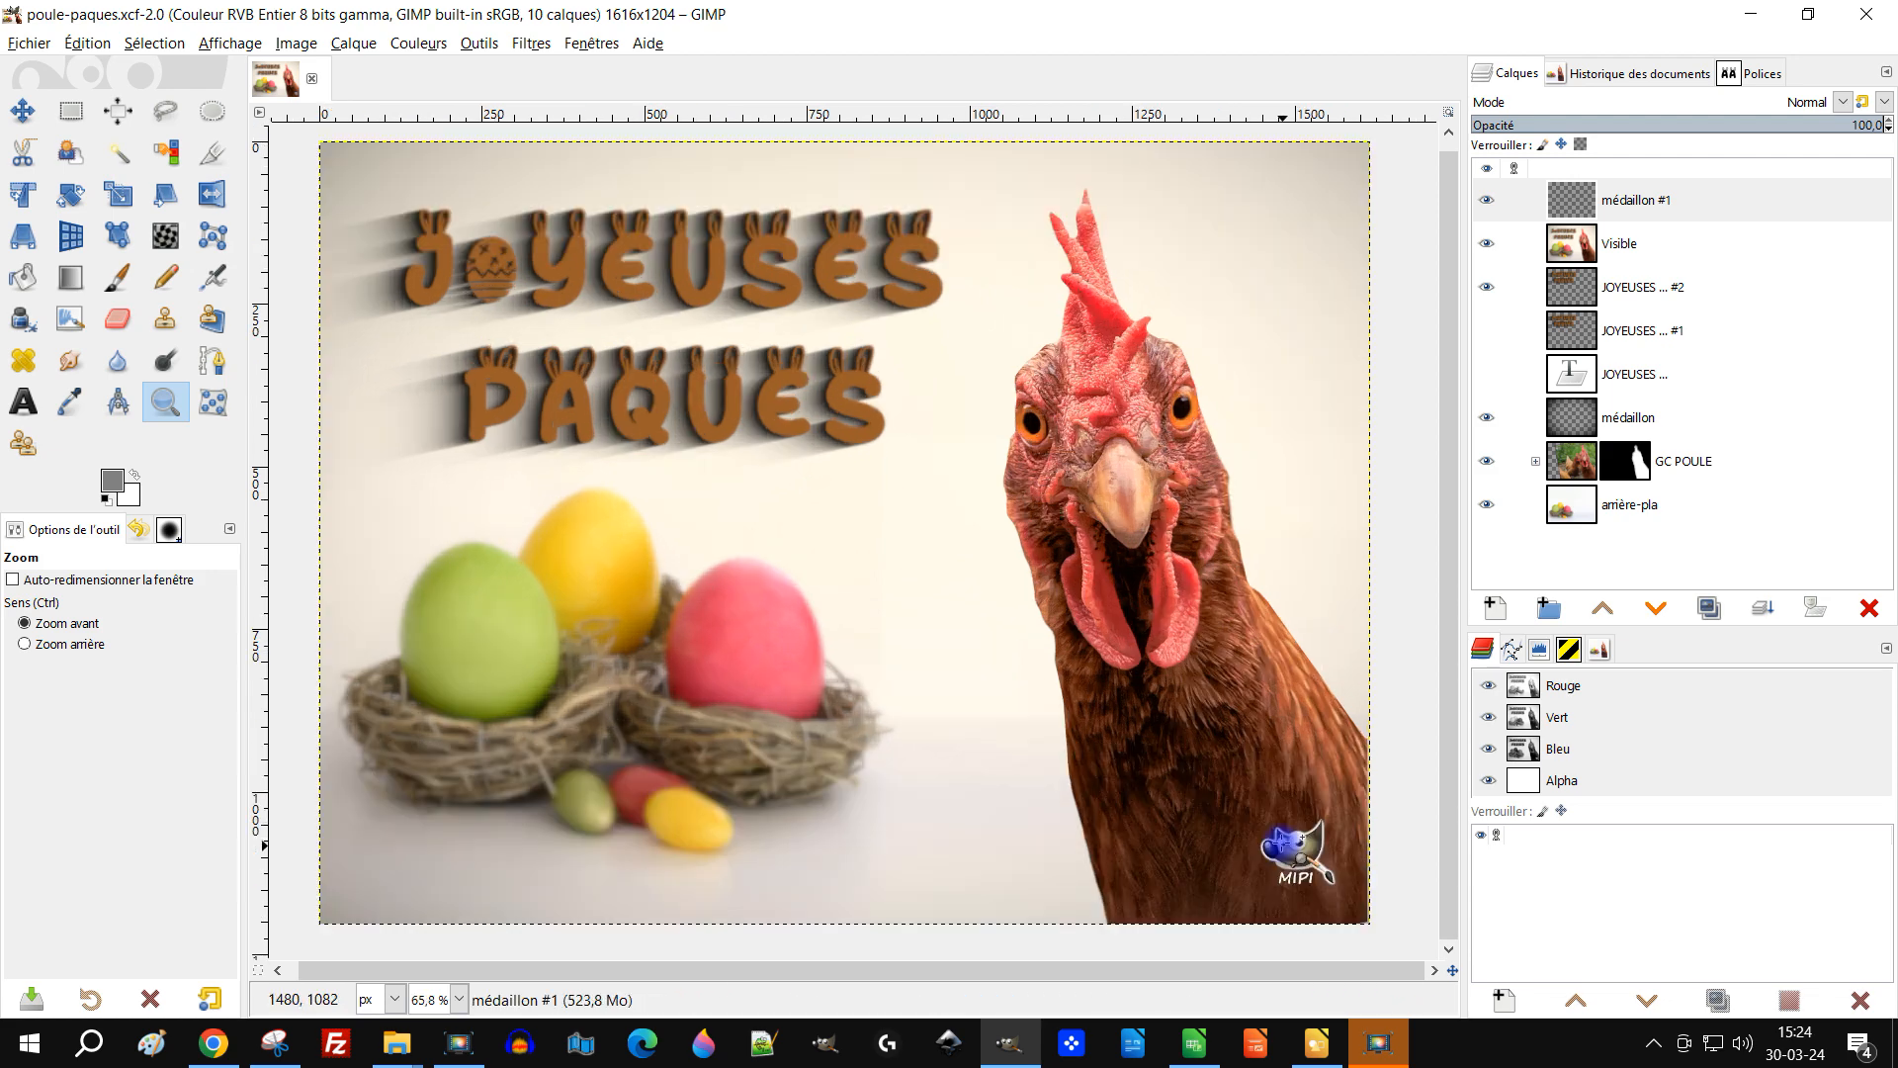